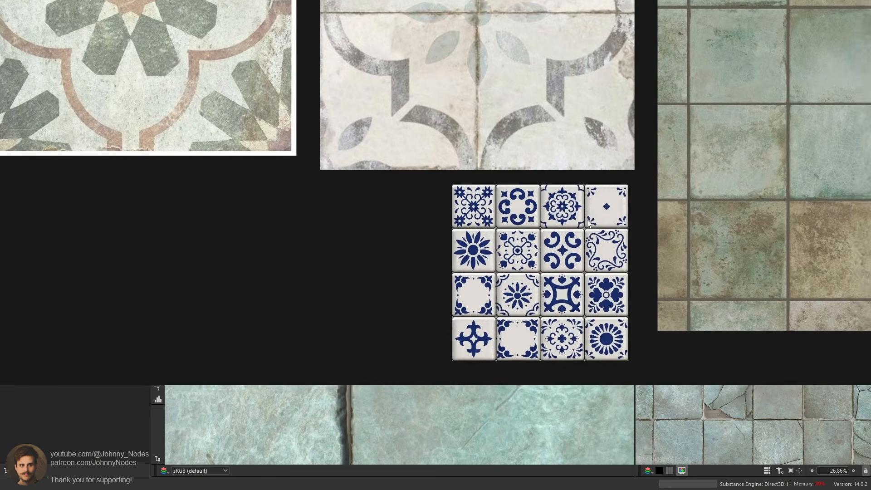
# Examine the pattern references on the reference board, comparing the blue-and-white tiles, the worn quatrefoil tile and the green flower tile.
pyautogui.scroll(5, 495, 230)
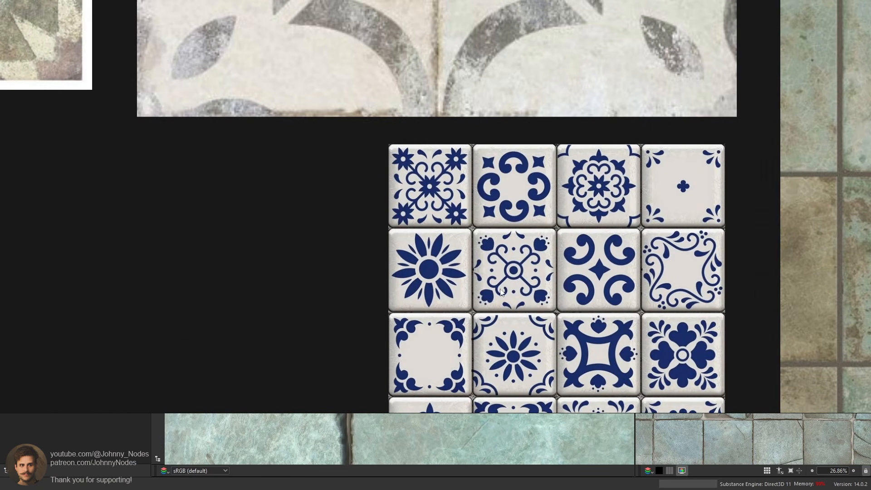
pyautogui.scroll(-3, 639, 183)
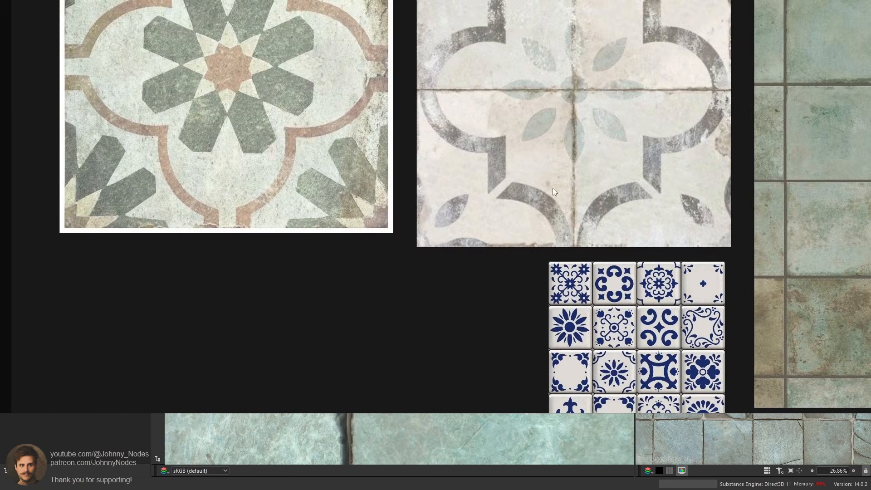
pyautogui.moveTo(553, 188); pyautogui.dragTo(717, 343, button='middle')
pyautogui.scroll(-2, 558, 234)
pyautogui.moveTo(443, 228)
pyautogui.mouseDown()
pyautogui.moveTo(464, 246)
pyautogui.moveTo(435, 231)
pyautogui.mouseUp()
pyautogui.scroll(3, 445, 227)
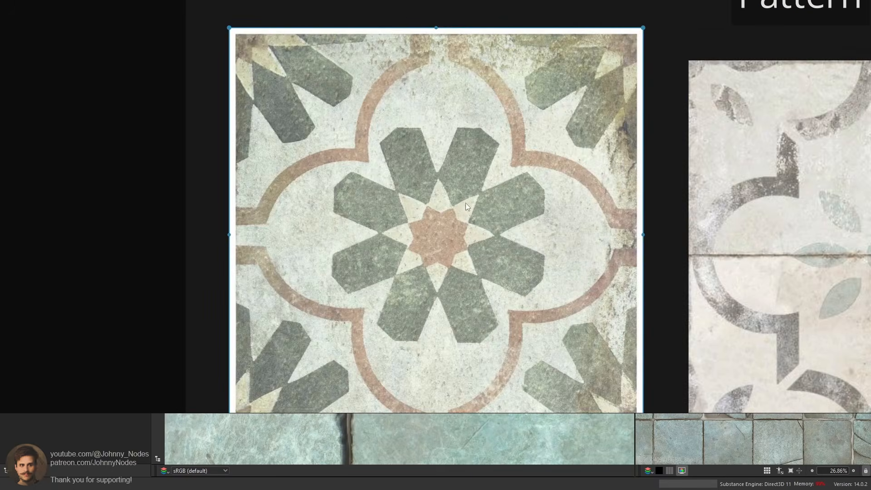
pyautogui.scroll(-2, 466, 203)
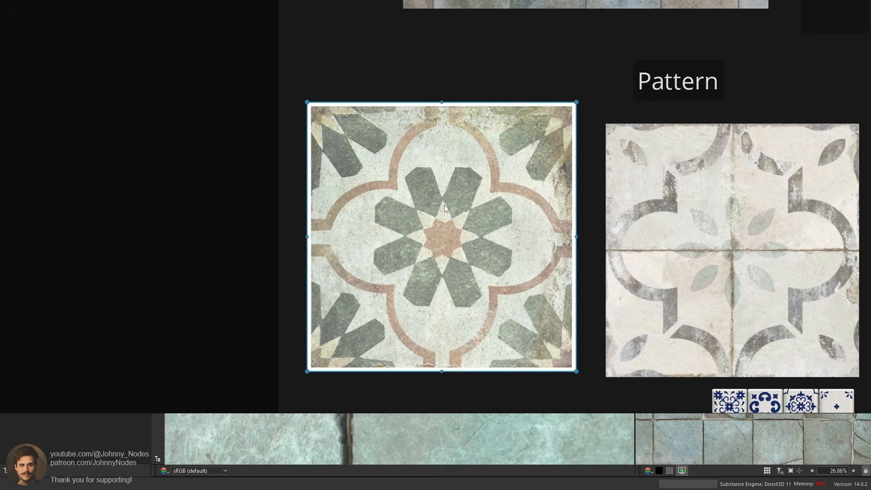
pyautogui.scroll(-2, 439, 211)
# Shrink the reference board window and place it over the 3D view, framed on the green flower tile.
pyautogui.moveTo(437, 211); pyautogui.dragTo(870, 254, button='right')
pyautogui.moveTo(870, 300); pyautogui.dragTo(628, 305, button='right')
pyautogui.moveTo(645, 138); pyautogui.dragTo(870, 141, button='right')
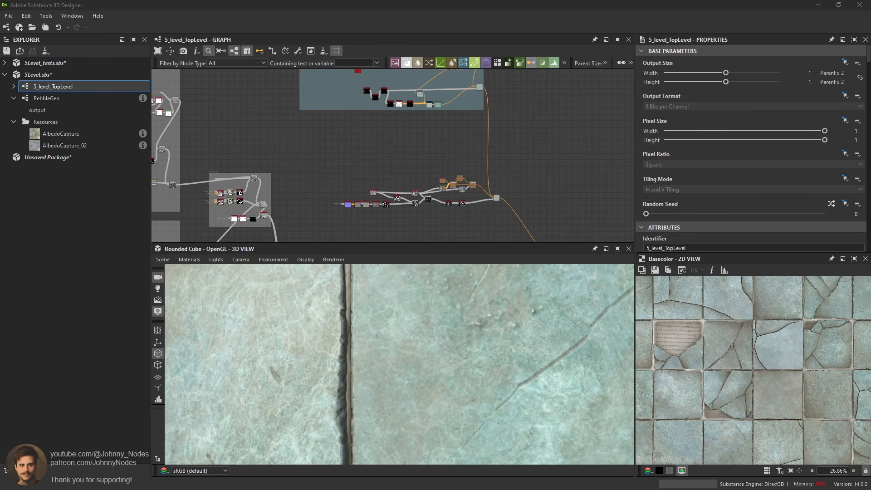
pyautogui.moveTo(870, 272); pyautogui.dragTo(455, 289)
pyautogui.moveTo(455, 293); pyautogui.dragTo(459, 250)
pyautogui.scroll(2, 436, 328)
pyautogui.moveTo(435, 327); pyautogui.dragTo(445, 344, button='middle')
# Set the reference board window to stay always on top.
pyautogui.rightClick(450, 325)
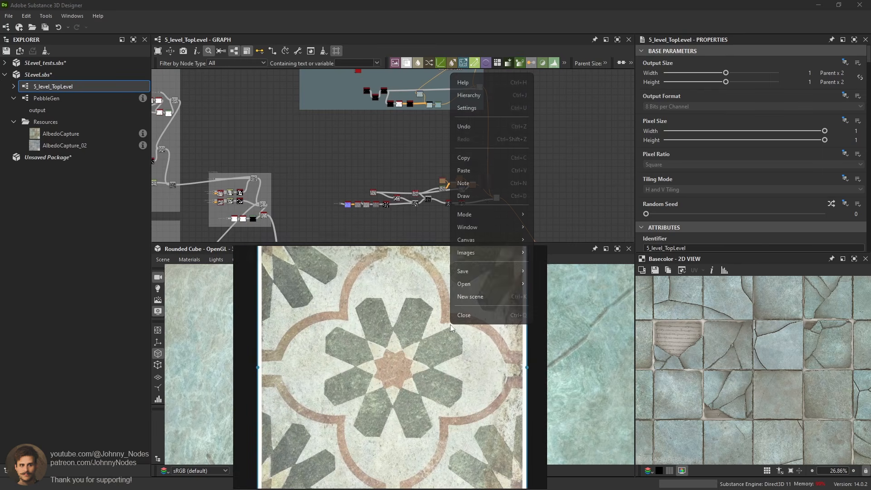
pyautogui.moveTo(498, 216)
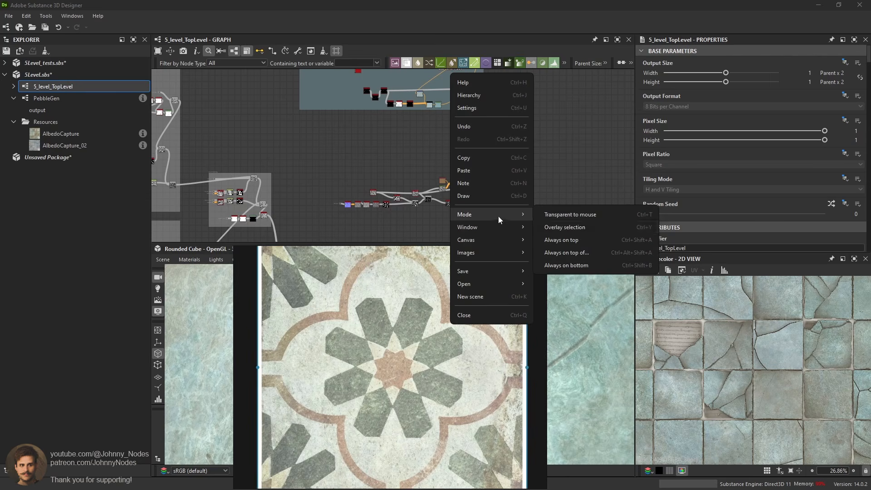
pyautogui.click(578, 240)
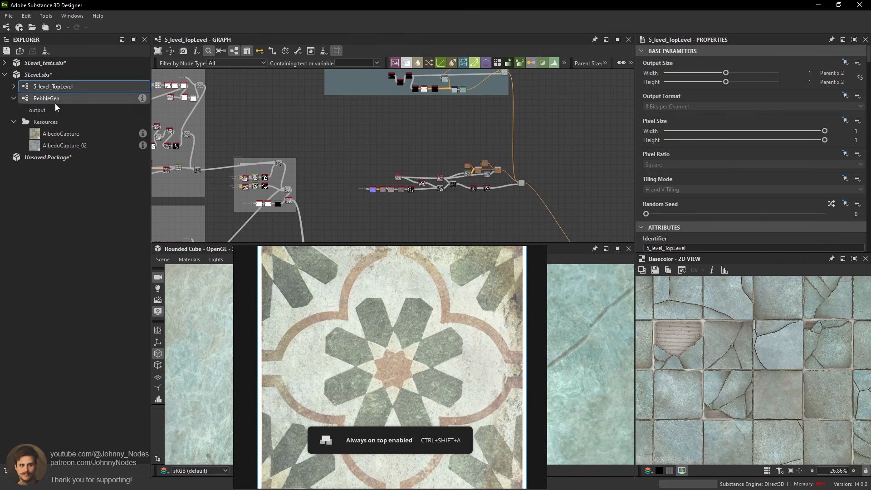
# Create a new graph named Pattern_Generator in the 5Level.sbs package.
pyautogui.moveTo(423, 334); pyautogui.dragTo(453, 336, button='middle')
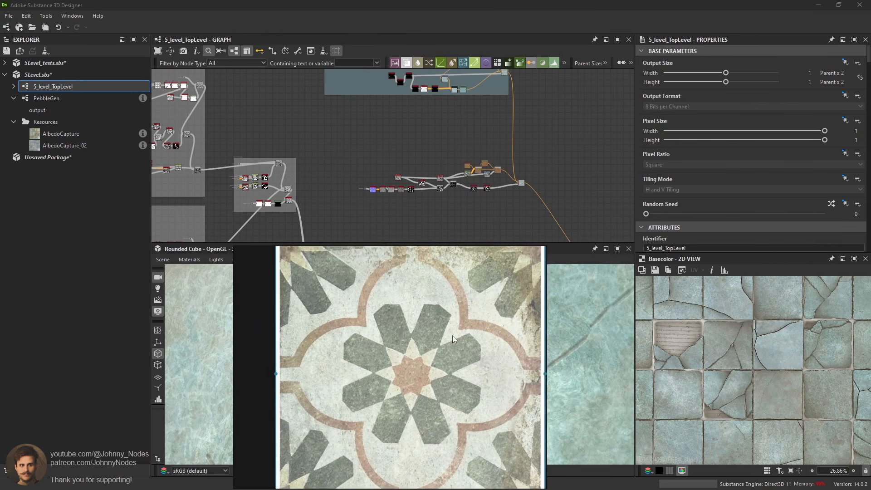
pyautogui.scroll(-5, 726, 290)
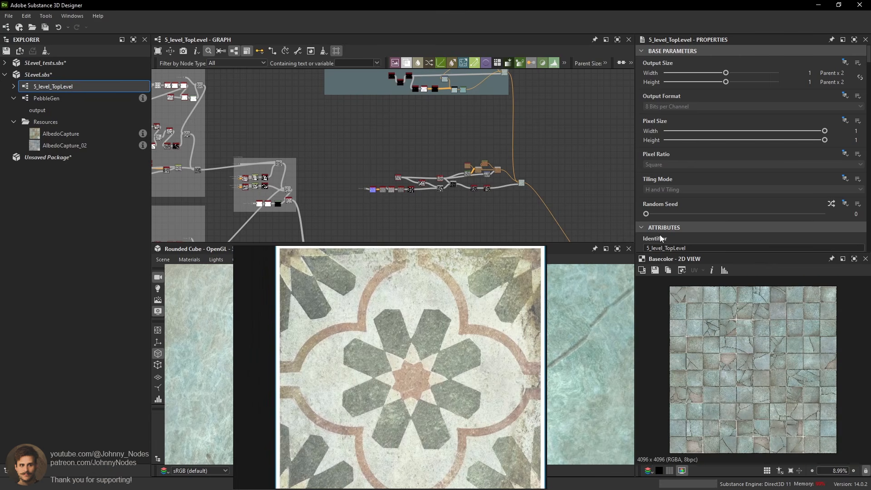
pyautogui.click(71, 75)
pyautogui.rightClick(70, 74)
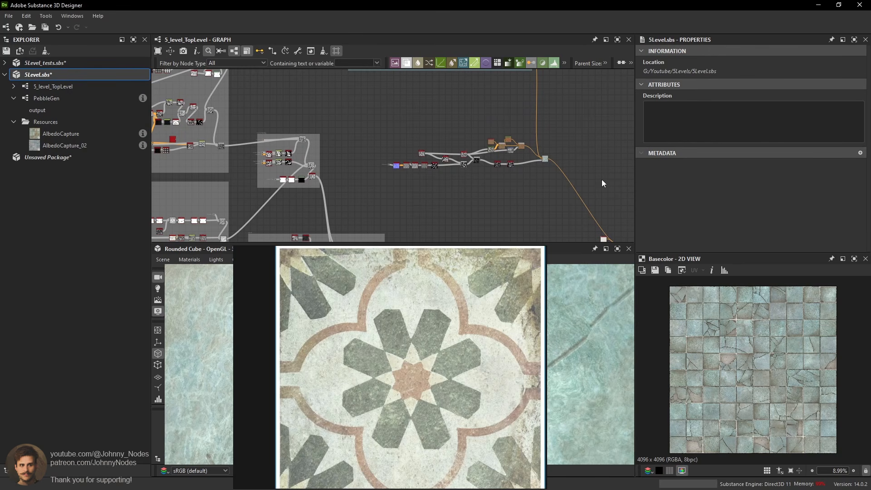
pyautogui.click(764, 209)
pyautogui.moveTo(352, 132); pyautogui.dragTo(477, 149, button='middle')
# Collapse the package's Resources folder and move the Pattern_Generator graph above it.
pyautogui.click(20, 121)
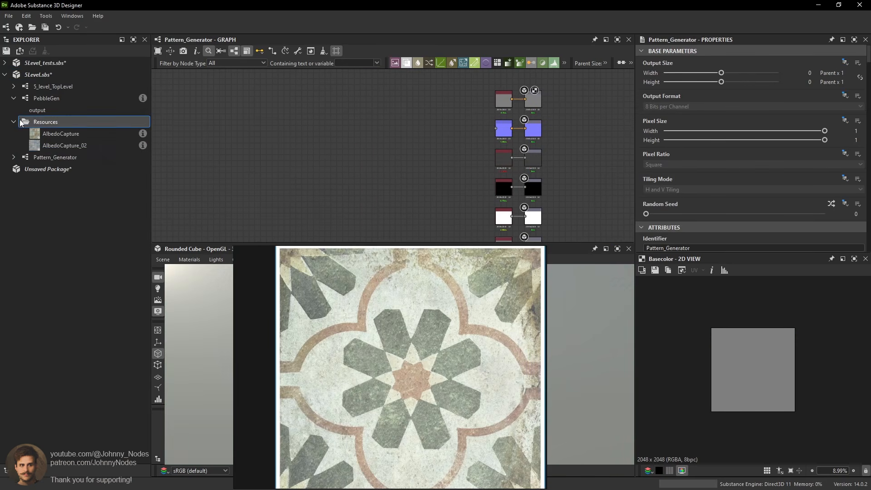
pyautogui.click(17, 123)
pyautogui.moveTo(51, 132); pyautogui.dragTo(50, 116)
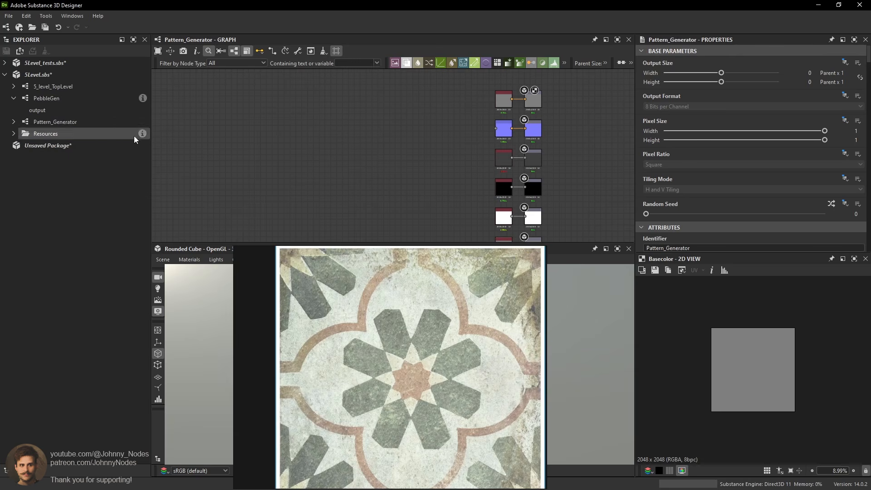
# Examine the flower tile reference, studying the eight green petals, their cut corners and radial arrangement around the central star.
pyautogui.moveTo(272, 168); pyautogui.dragTo(349, 160, button='middle')
pyautogui.scroll(2, 468, 356)
pyautogui.moveTo(462, 352); pyautogui.dragTo(443, 328, button='middle')
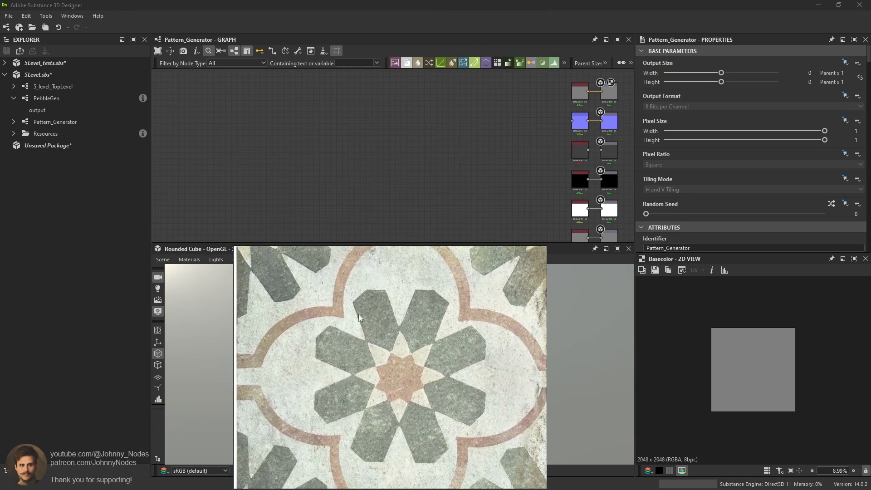
pyautogui.scroll(-2, 375, 342)
pyautogui.moveTo(375, 342); pyautogui.dragTo(375, 357)
pyautogui.scroll(2, 403, 378)
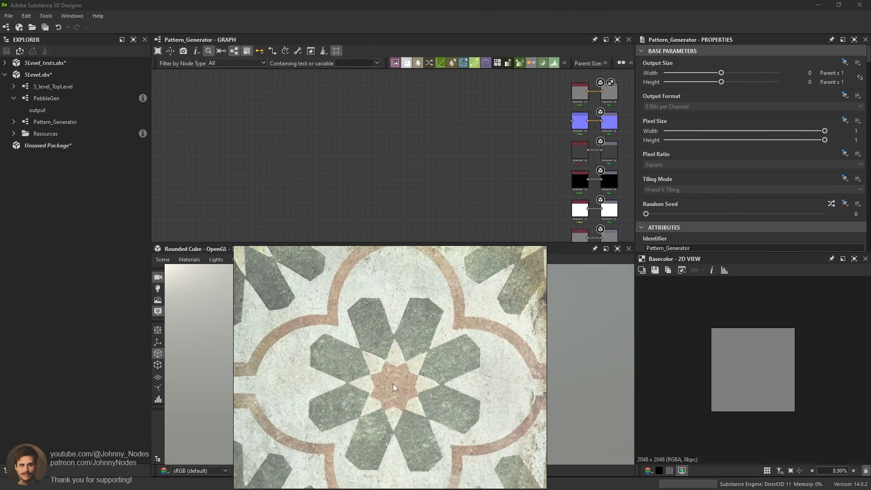
pyautogui.moveTo(396, 379); pyautogui.dragTo(402, 390, button='middle')
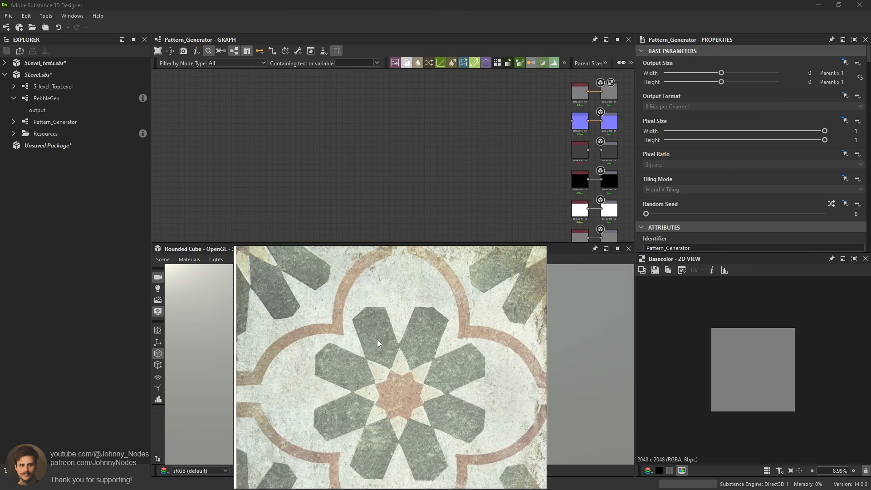
pyautogui.moveTo(459, 309); pyautogui.dragTo(457, 295, button='middle')
pyautogui.scroll(-2, 418, 354)
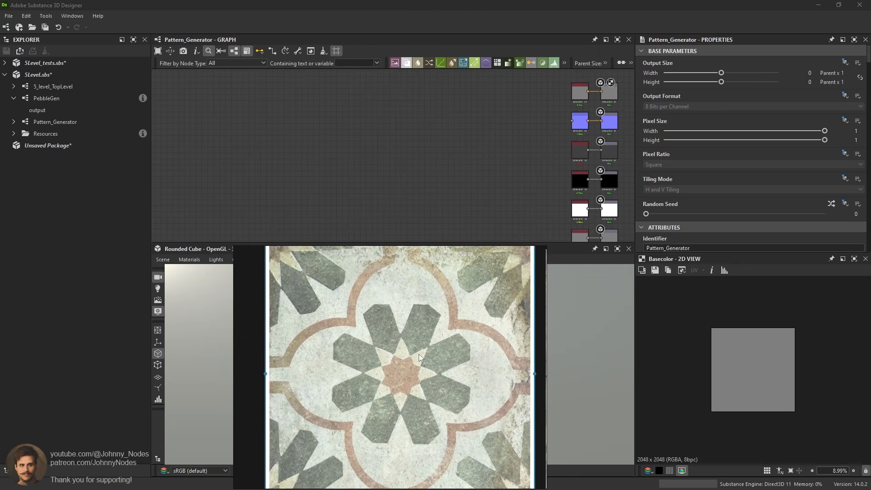
pyautogui.scroll(2, 418, 364)
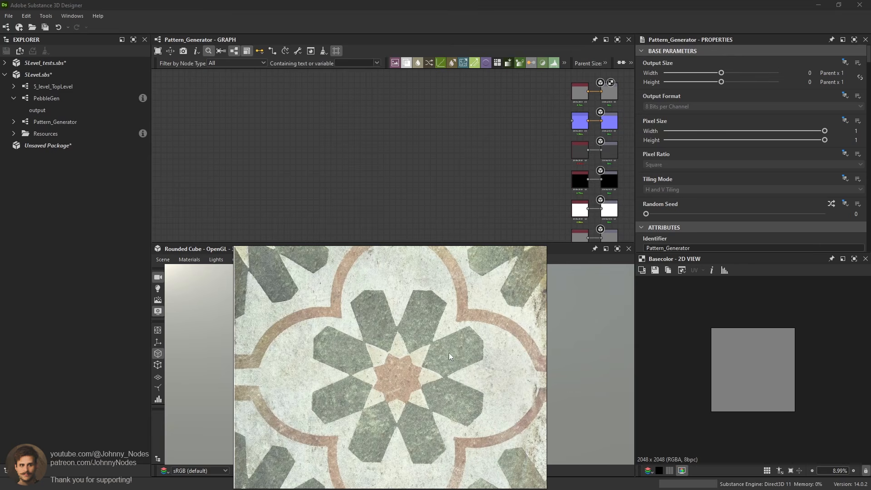
pyautogui.scroll(-2, 448, 349)
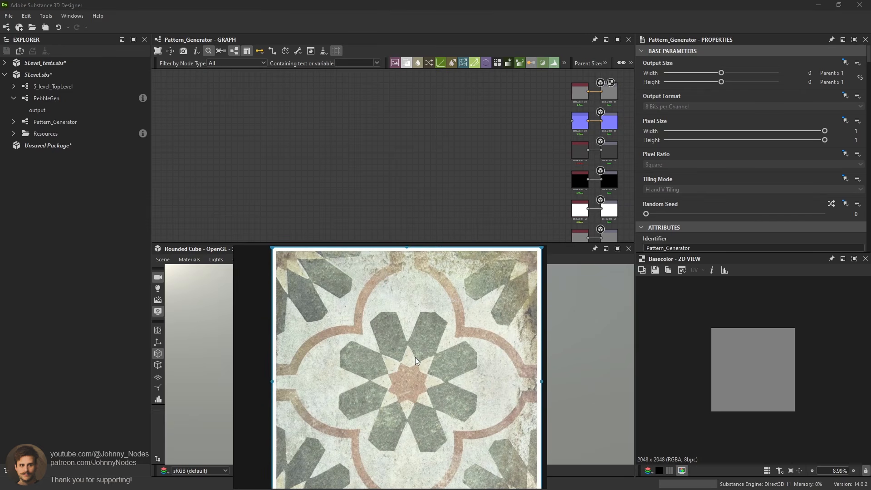
pyautogui.scroll(1, 429, 338)
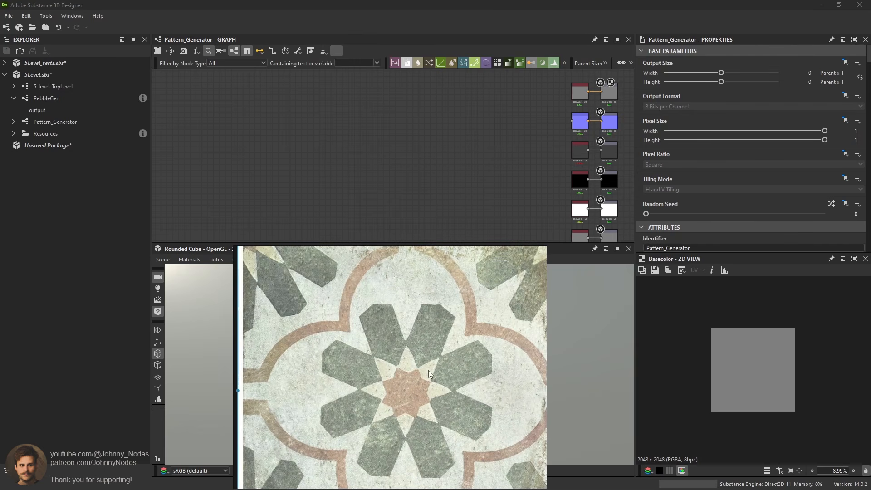
pyautogui.scroll(3, 428, 370)
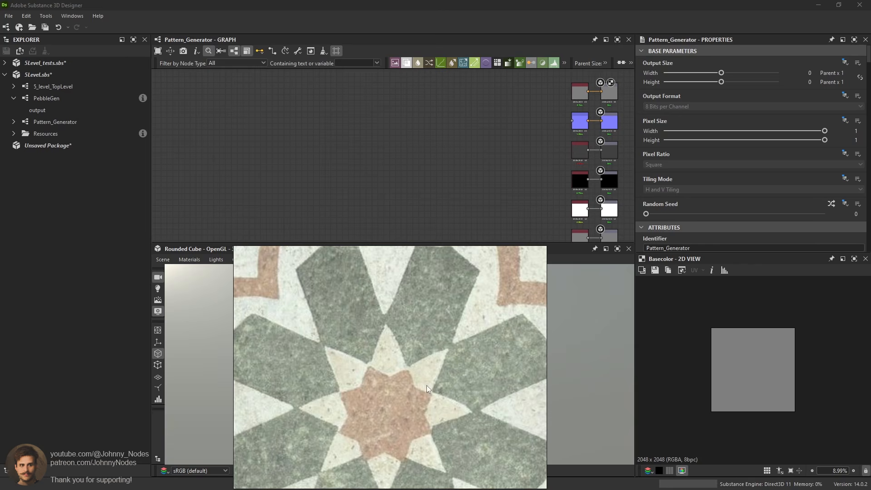
pyautogui.scroll(-3, 422, 361)
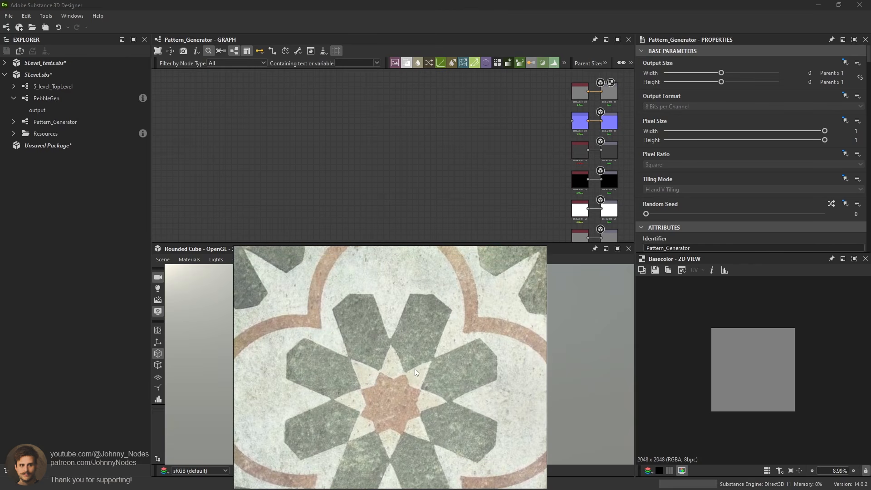
pyautogui.moveTo(435, 353); pyautogui.dragTo(434, 331, button='middle')
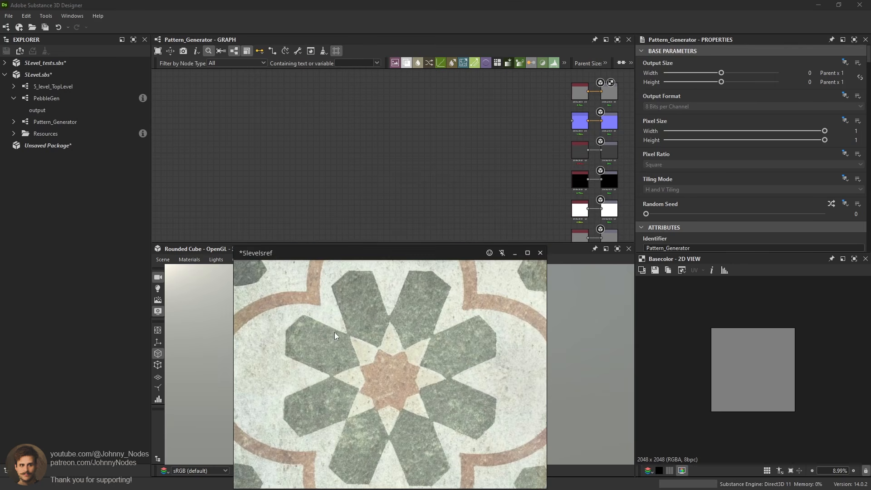
pyautogui.scroll(-3, 423, 317)
pyautogui.moveTo(423, 317); pyautogui.dragTo(436, 324, button='middle')
pyautogui.scroll(3, 437, 319)
pyautogui.moveTo(456, 389); pyautogui.dragTo(467, 370, button='middle')
pyautogui.moveTo(425, 344); pyautogui.dragTo(419, 322, button='middle')
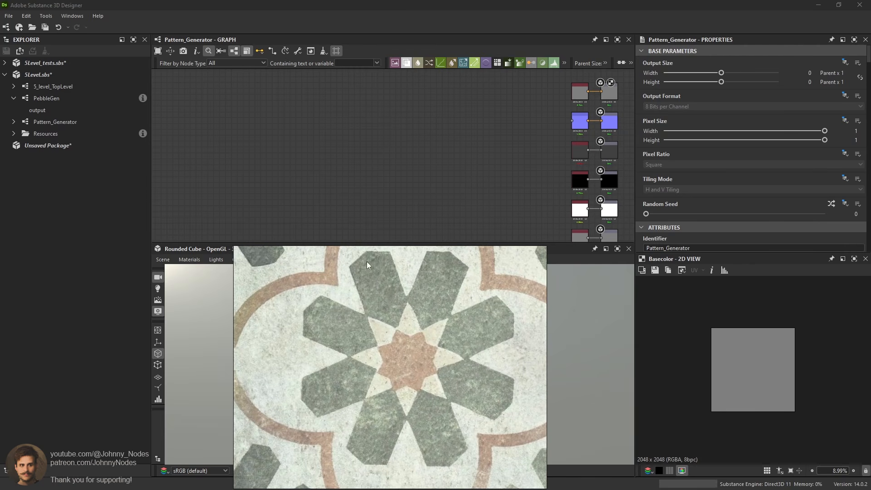
pyautogui.moveTo(383, 289); pyautogui.dragTo(393, 310, button='middle')
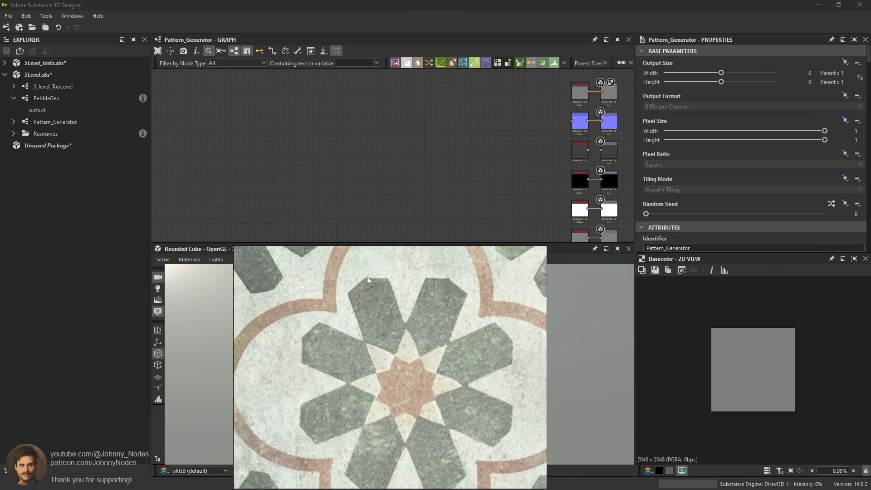
pyautogui.moveTo(458, 454); pyautogui.dragTo(428, 420, button='middle')
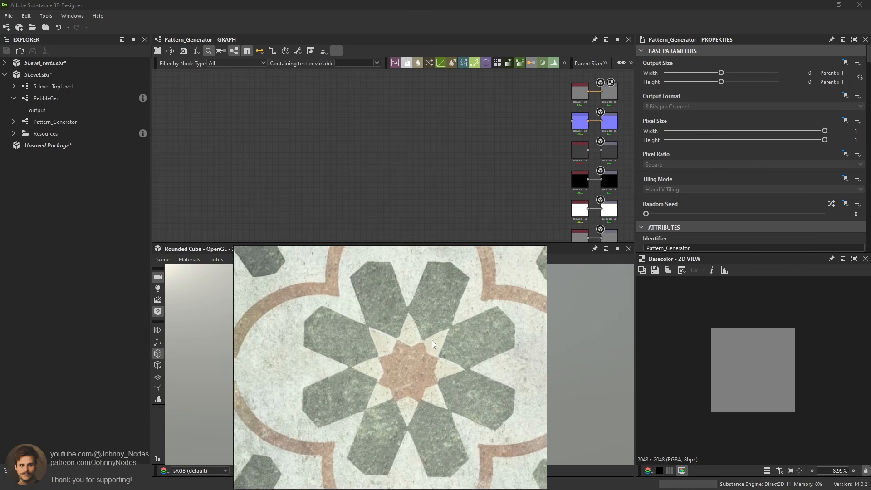
# Inspect the centre of the flower reference up close, studying the cream and terracotta stars and where their points meet the petals.
pyautogui.scroll(1, 432, 342)
pyautogui.scroll(1, 420, 320)
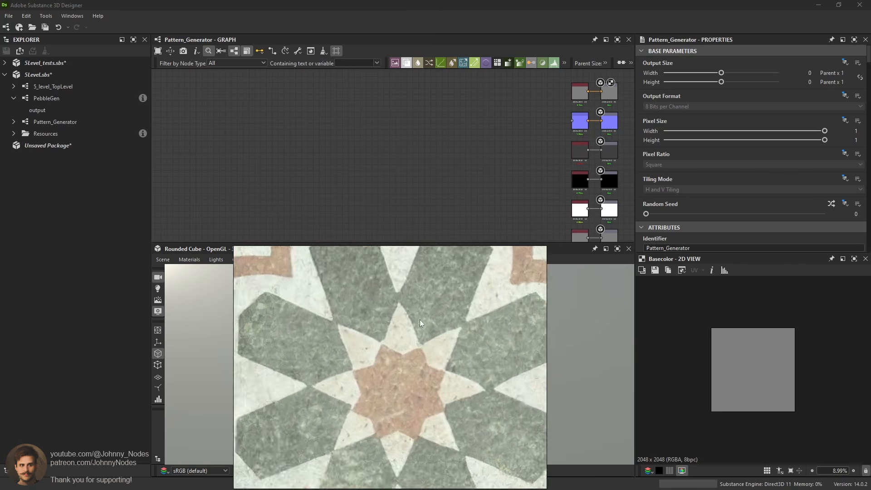
pyautogui.scroll(1, 410, 307)
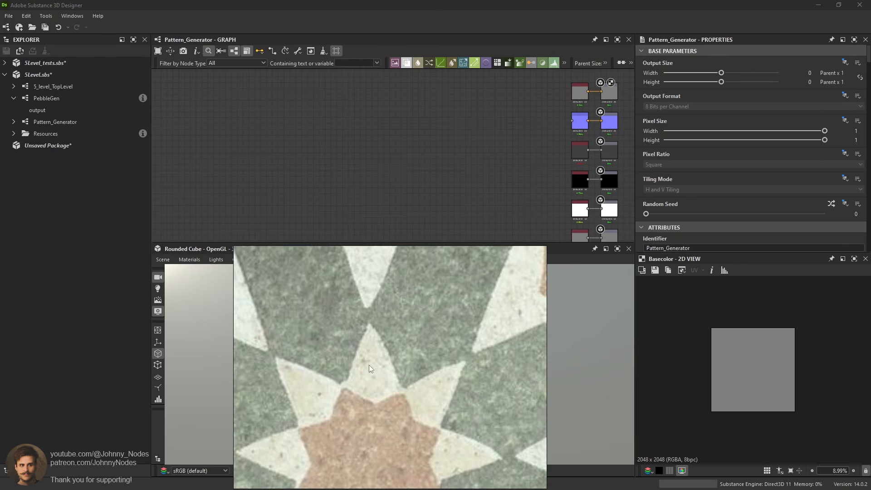
pyautogui.scroll(-2, 368, 345)
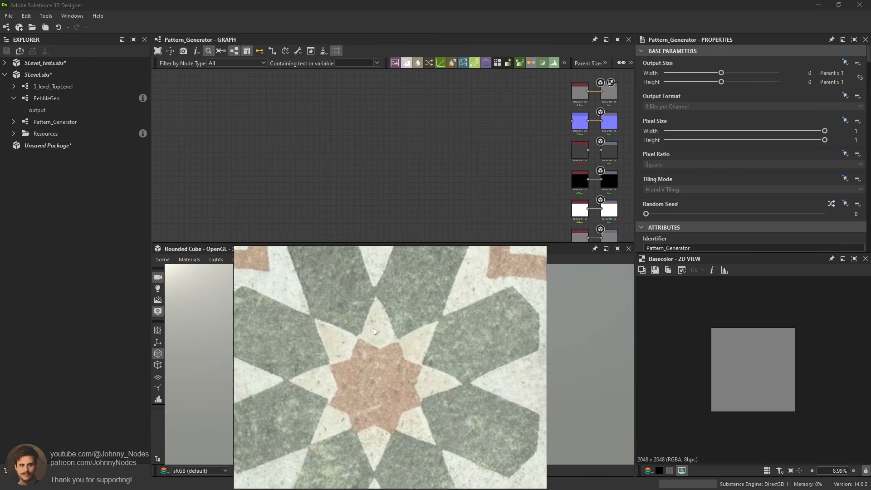
pyautogui.scroll(2, 373, 327)
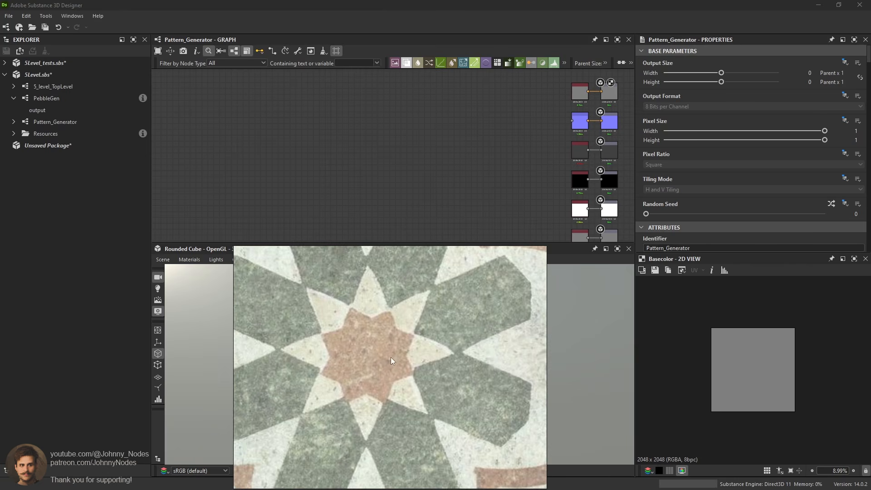
pyautogui.scroll(2, 391, 360)
pyautogui.scroll(-3, 388, 364)
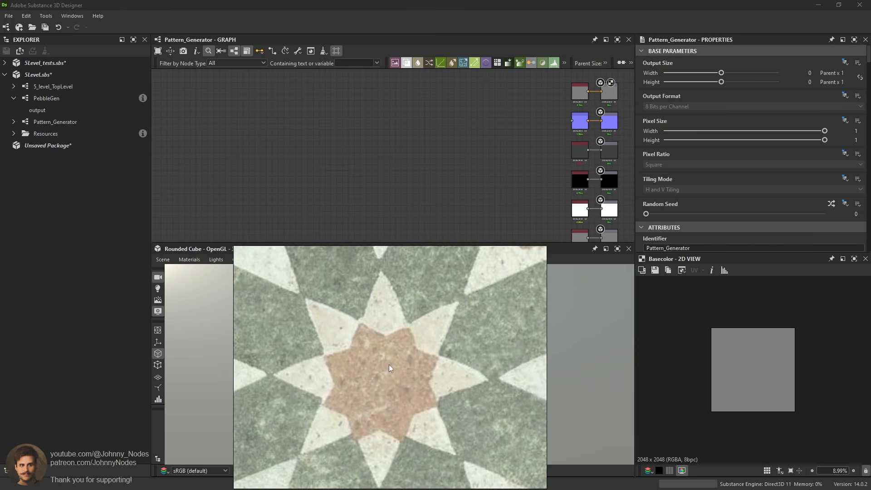
pyautogui.scroll(4, 368, 331)
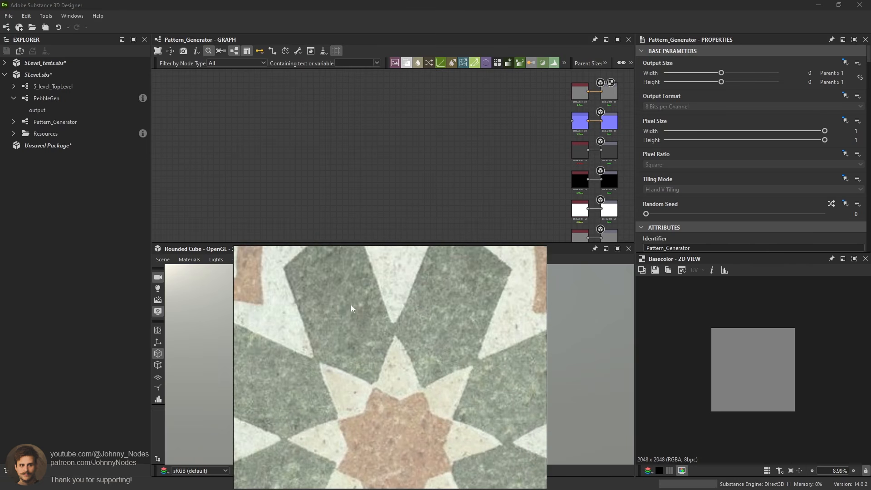
pyautogui.moveTo(351, 305); pyautogui.dragTo(364, 318, button='middle')
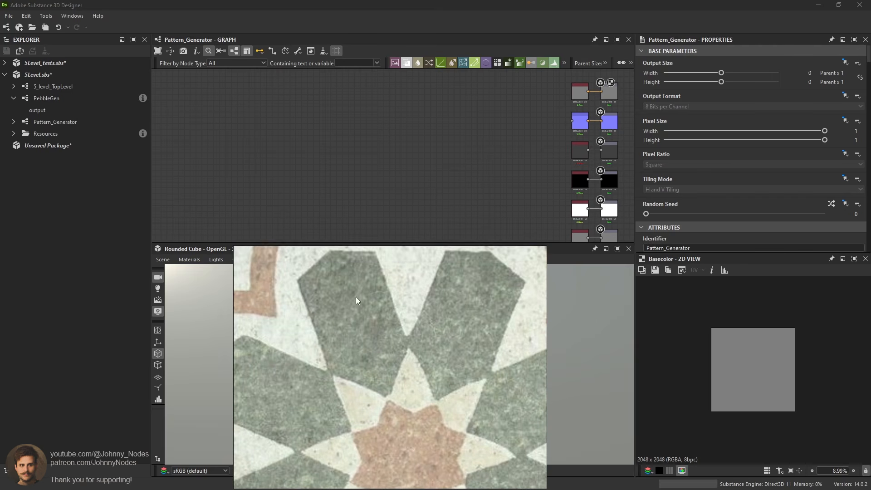
pyautogui.moveTo(404, 381); pyautogui.dragTo(391, 313, button='middle')
pyautogui.moveTo(380, 279); pyautogui.dragTo(382, 313, button='middle')
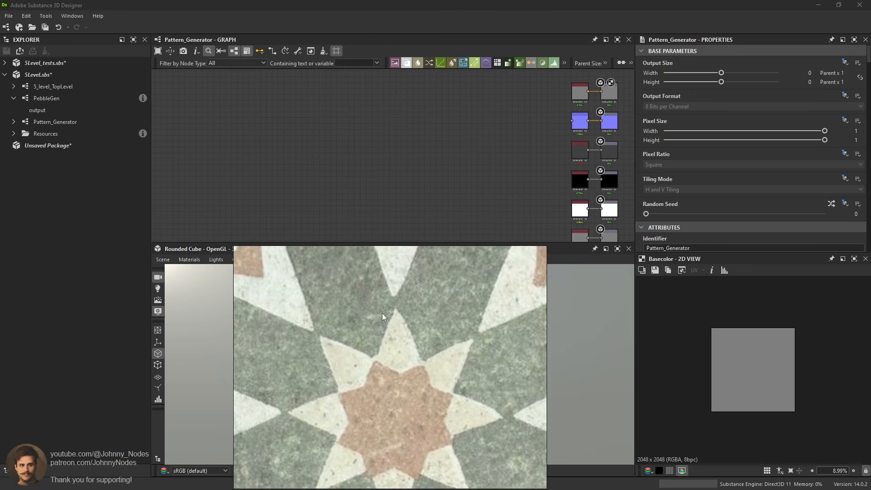
pyautogui.scroll(2, 382, 313)
pyautogui.moveTo(353, 288); pyautogui.dragTo(329, 303, button='middle')
pyautogui.scroll(1, 338, 320)
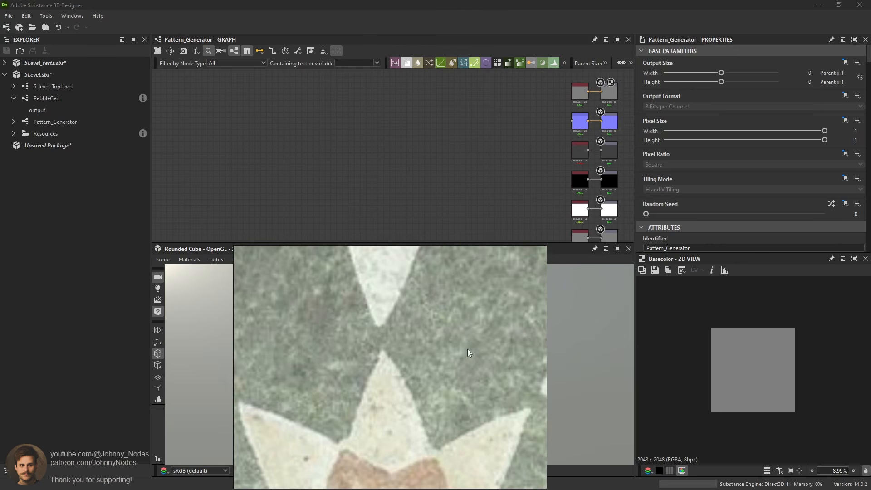
# Examine the flower reference, from the central star's points outward to the full eight-petal flower inside its terracotta outline.
pyautogui.scroll(-3, 412, 346)
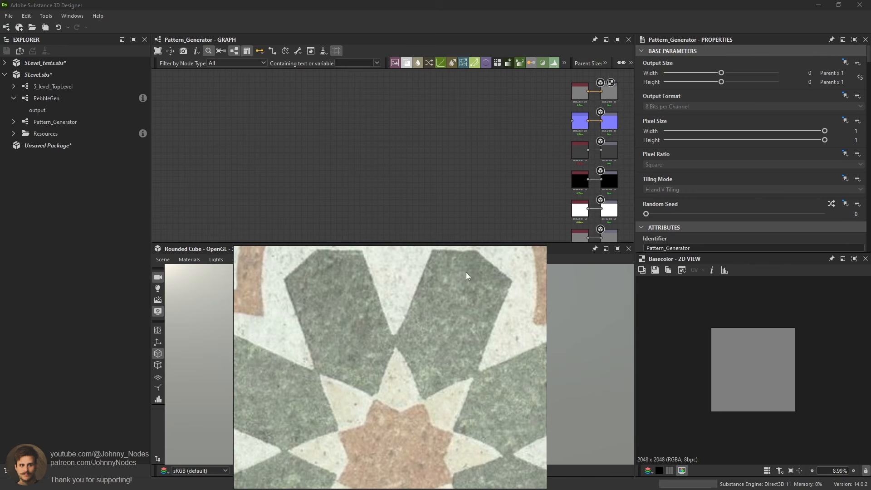
pyautogui.scroll(1, 425, 379)
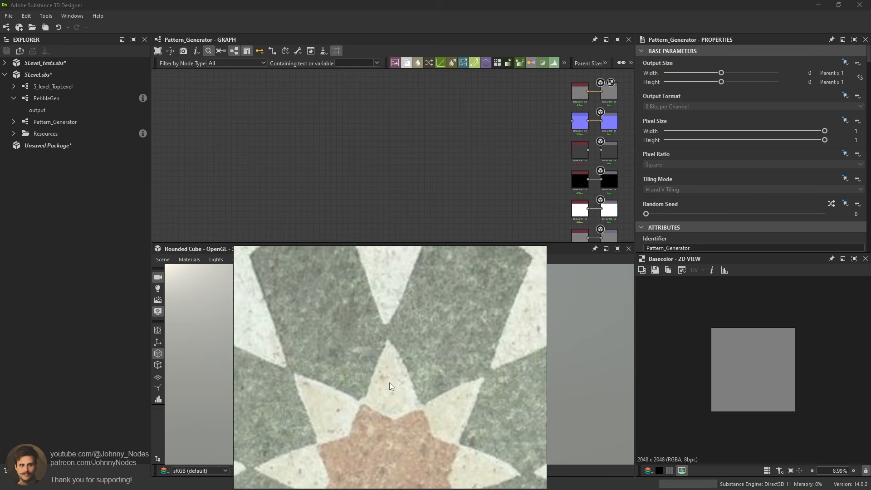
pyautogui.moveTo(406, 454); pyautogui.dragTo(391, 390, button='middle')
pyautogui.scroll(-2, 398, 368)
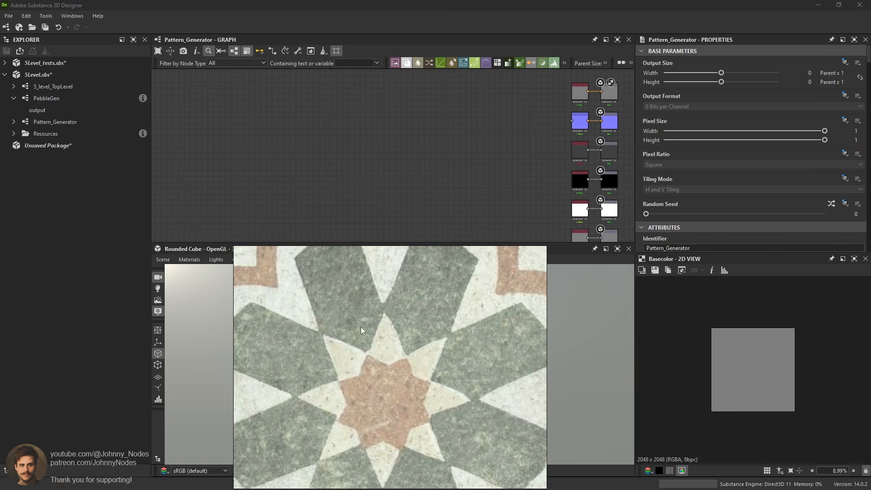
pyautogui.scroll(1, 410, 383)
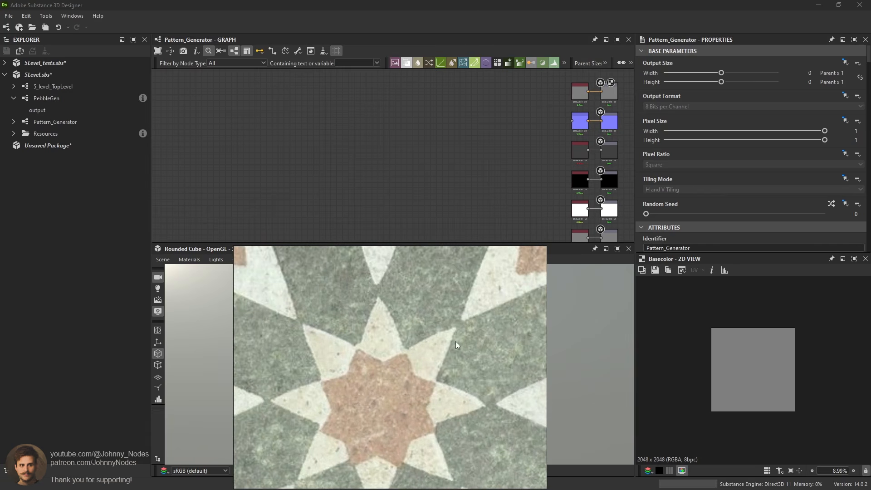
pyautogui.scroll(-3, 408, 366)
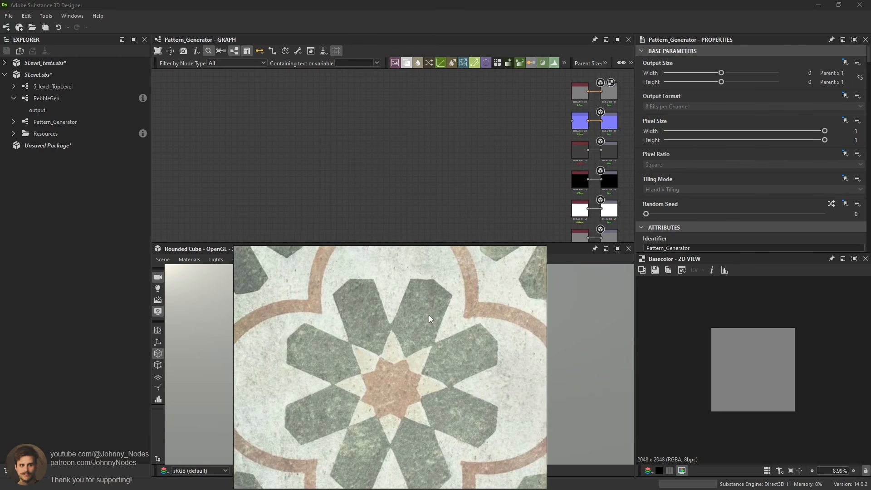
pyautogui.moveTo(428, 315); pyautogui.dragTo(420, 327)
pyautogui.scroll(-1, 404, 363)
pyautogui.moveTo(367, 340); pyautogui.dragTo(350, 316, button='middle')
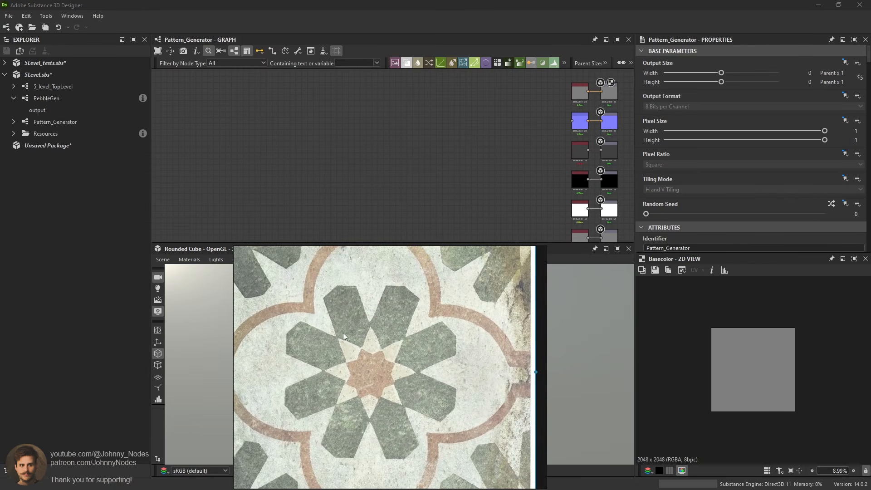
# Add a Shape node to the empty area of the Pattern_Generator graph.
pyautogui.press('space')
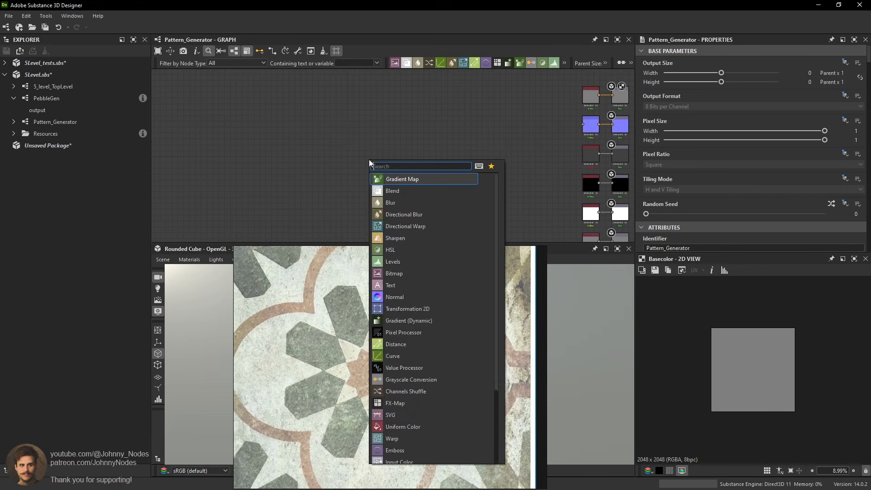
pyautogui.write('shape')
pyautogui.press('Return')
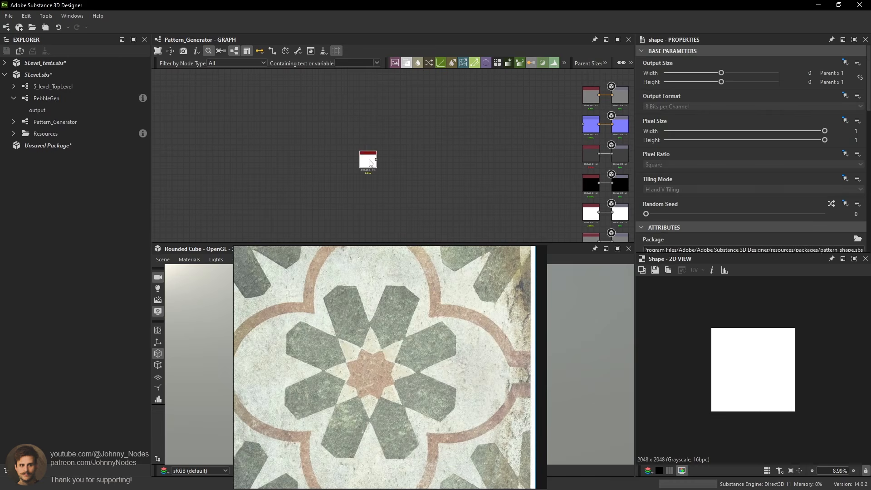
# Turn the Shape node's square into a narrow upright rectangle with Size X 0.27 and Y 0.73.
pyautogui.scroll(-5, 762, 192)
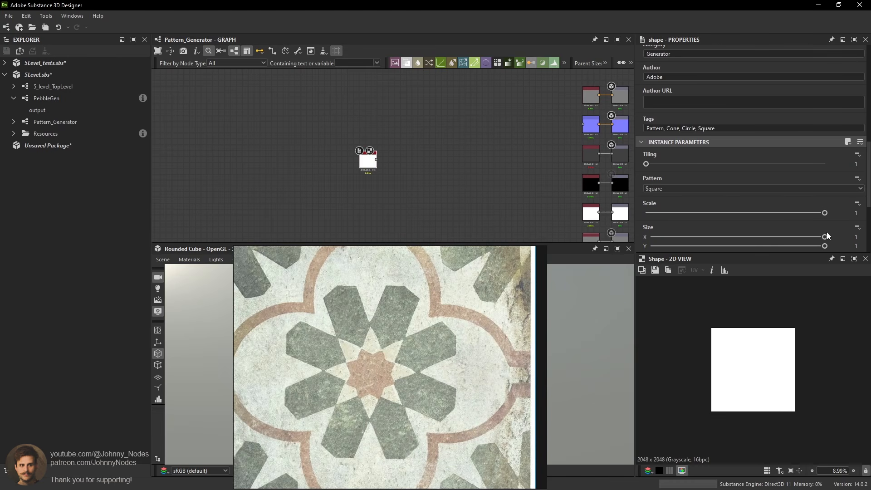
pyautogui.moveTo(794, 237); pyautogui.dragTo(710, 236)
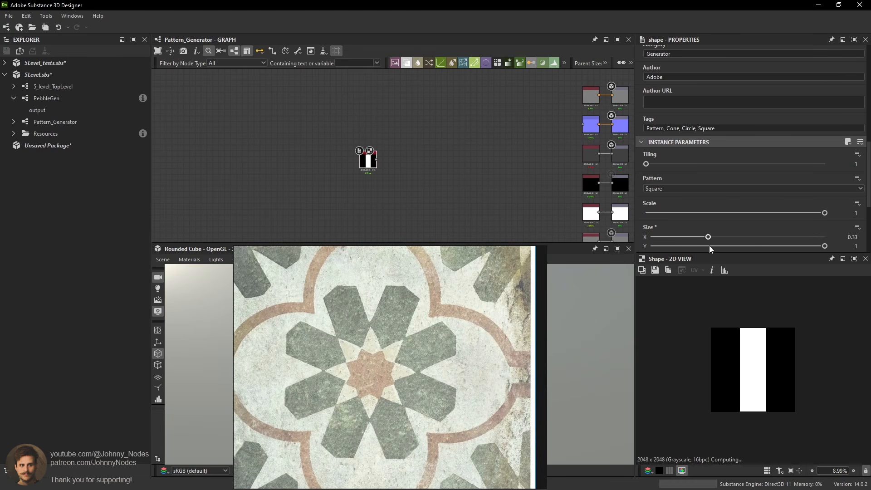
pyautogui.click(805, 246)
pyautogui.moveTo(802, 247); pyautogui.dragTo(791, 248)
pyautogui.moveTo(711, 237)
pyautogui.mouseDown()
pyautogui.moveTo(733, 237)
pyautogui.moveTo(697, 239)
pyautogui.mouseUp()
pyautogui.moveTo(793, 246); pyautogui.dragTo(777, 246)
pyautogui.scroll(3, 756, 339)
# Add a Directional Warp node and feed the Shape node into its main input.
pyautogui.press('space')
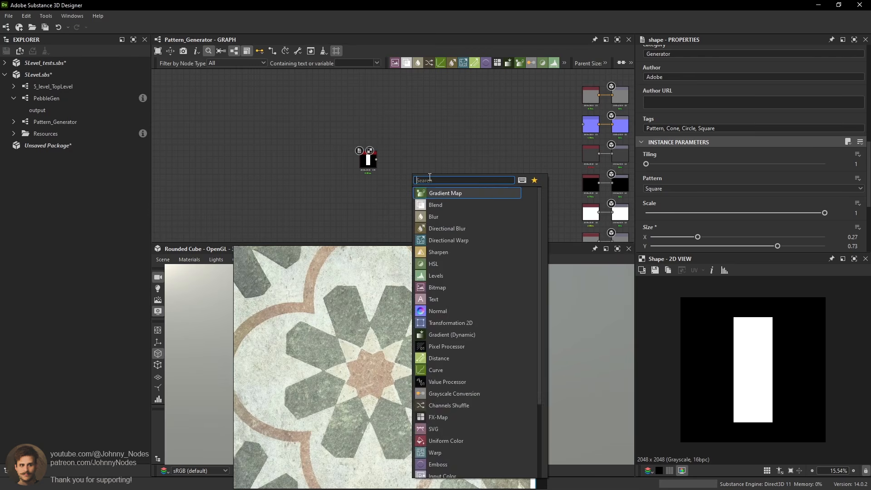
pyautogui.write('dire')
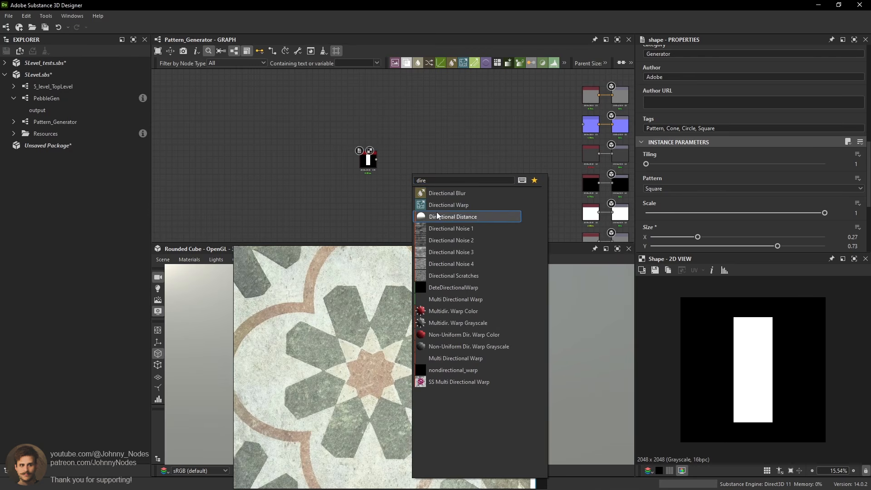
pyautogui.click(448, 205)
pyautogui.moveTo(363, 151); pyautogui.dragTo(415, 157)
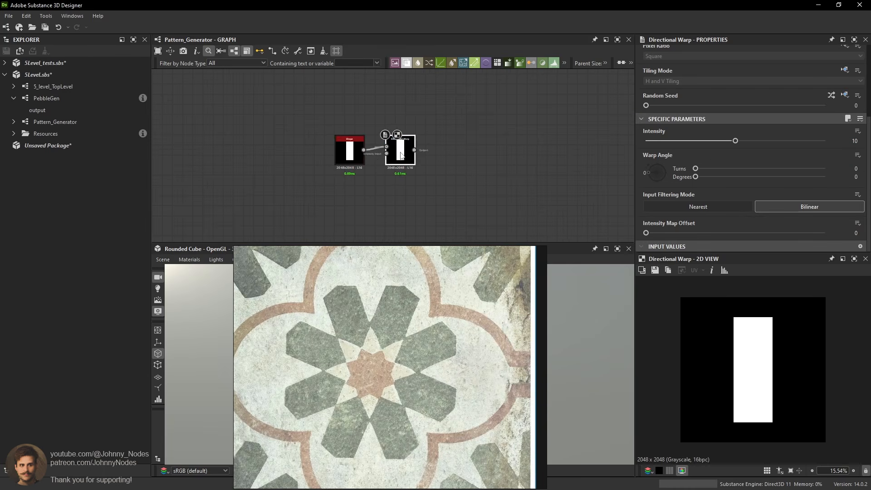
# Add a Gradient Linear 3 node below the Shape node and set its rotation to 90.
pyautogui.press('space')
pyautogui.write('gra')
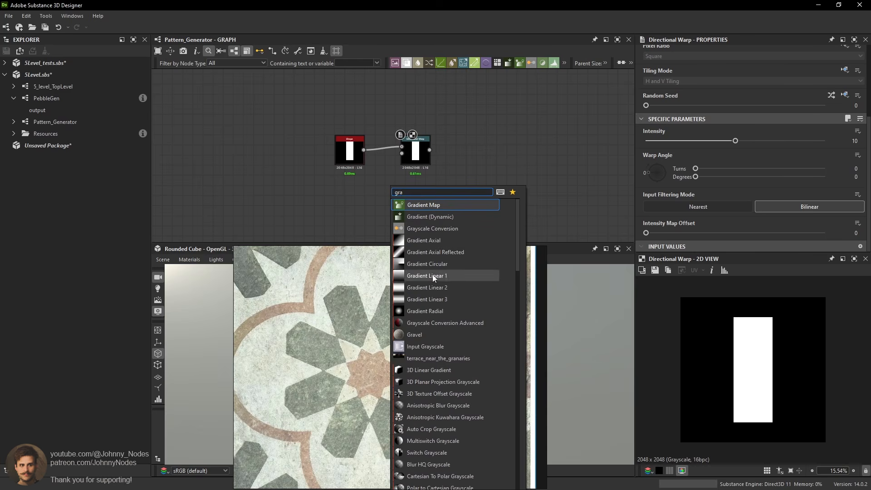
pyautogui.click(421, 289)
pyautogui.scroll(2, 384, 186)
pyautogui.moveTo(379, 200); pyautogui.dragTo(335, 201)
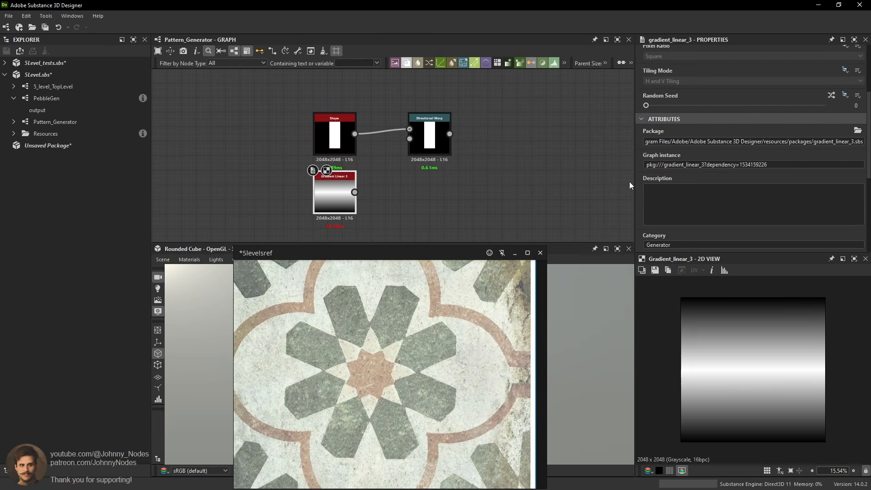
pyautogui.scroll(-4, 706, 220)
pyautogui.click(660, 241)
pyautogui.click(662, 252)
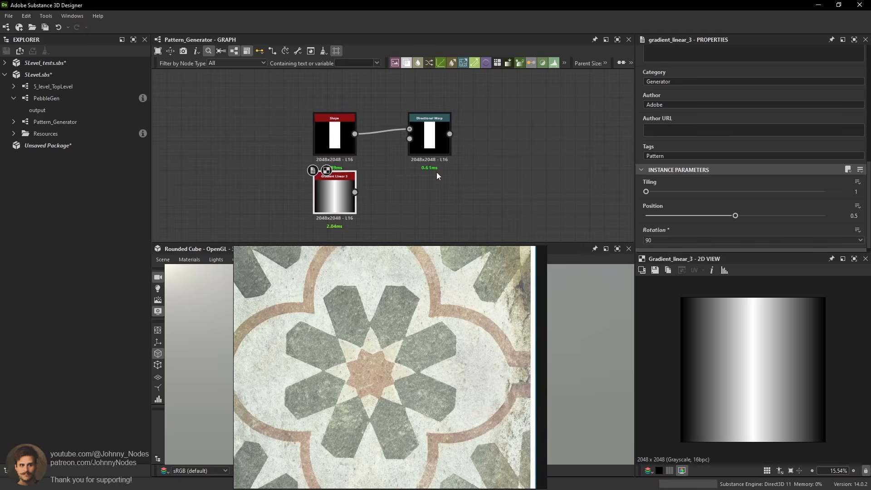
# Connect the gradient to the Directional Warp's Intensity Input and set the warp angle to 90 degrees.
pyautogui.moveTo(355, 191); pyautogui.dragTo(414, 173)
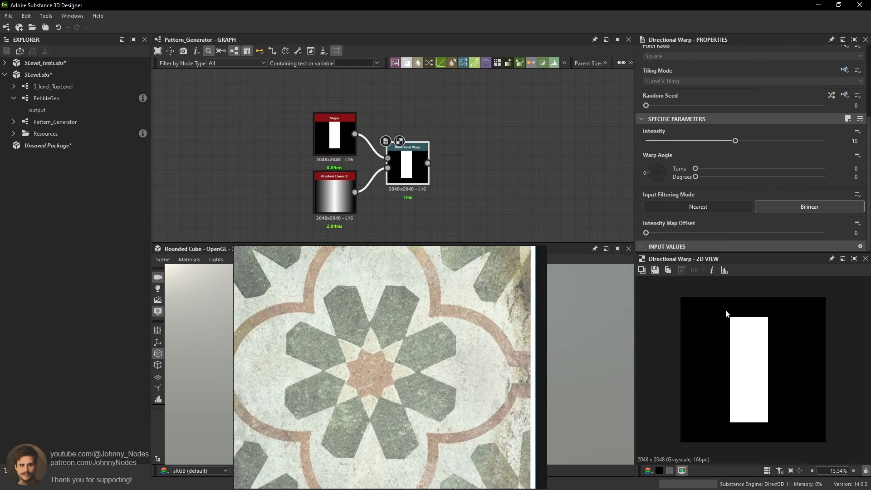
pyautogui.moveTo(649, 173); pyautogui.dragTo(657, 154)
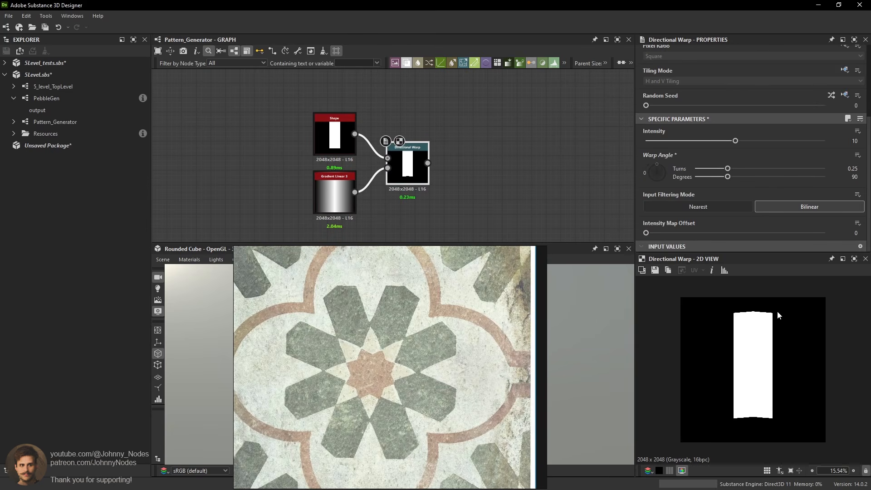
pyautogui.scroll(2, 777, 311)
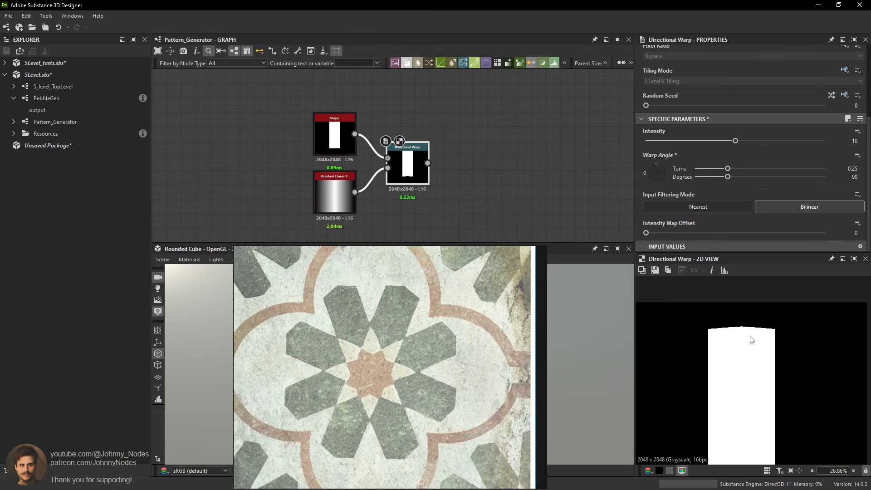
# Raise the Directional Warp's intensity to 30 for a more pointed end on the rectangle.
pyautogui.click(741, 143)
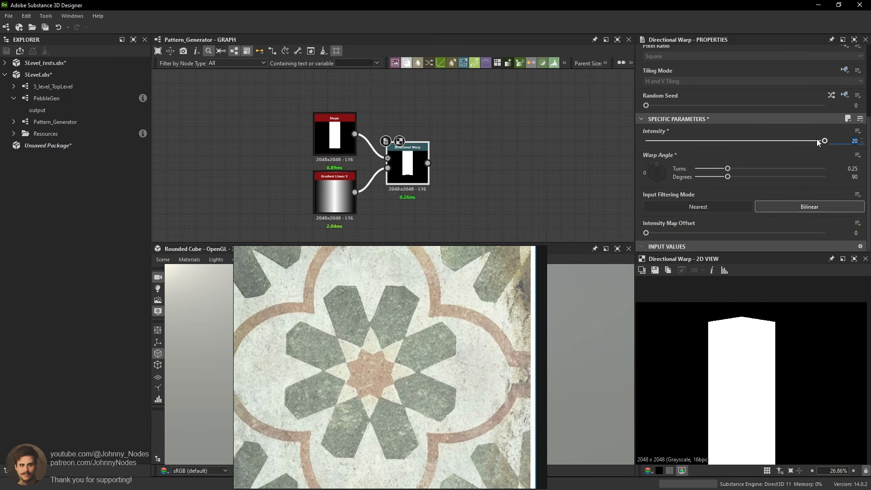
pyautogui.write('0')
pyautogui.press('Return')
pyautogui.scroll(-1, 754, 345)
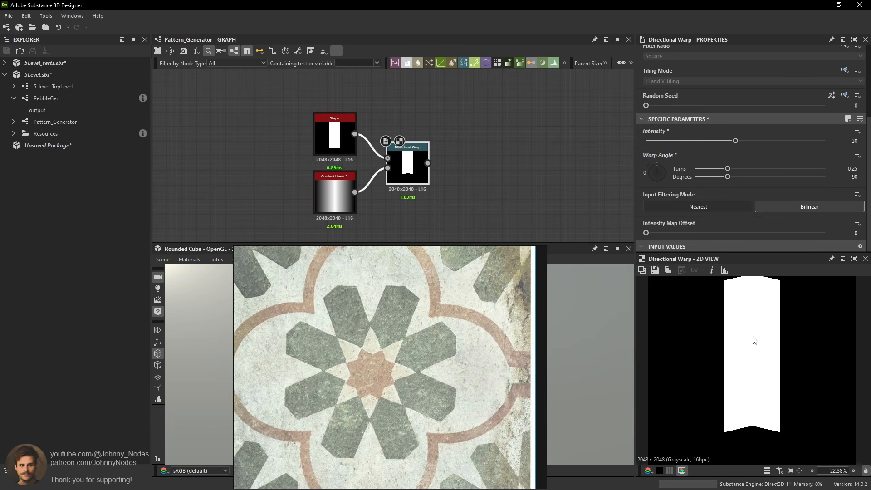
# Shorten the Shape node's rectangle to Size Y 0.66 while previewing the warped result.
pyautogui.click(324, 134)
pyautogui.scroll(-3, 715, 150)
pyautogui.moveTo(775, 361); pyautogui.dragTo(774, 387, button='middle')
pyautogui.scroll(-5, 783, 213)
pyautogui.moveTo(778, 219); pyautogui.dragTo(765, 219)
pyautogui.scroll(-3, 770, 344)
pyautogui.scroll(1, 362, 180)
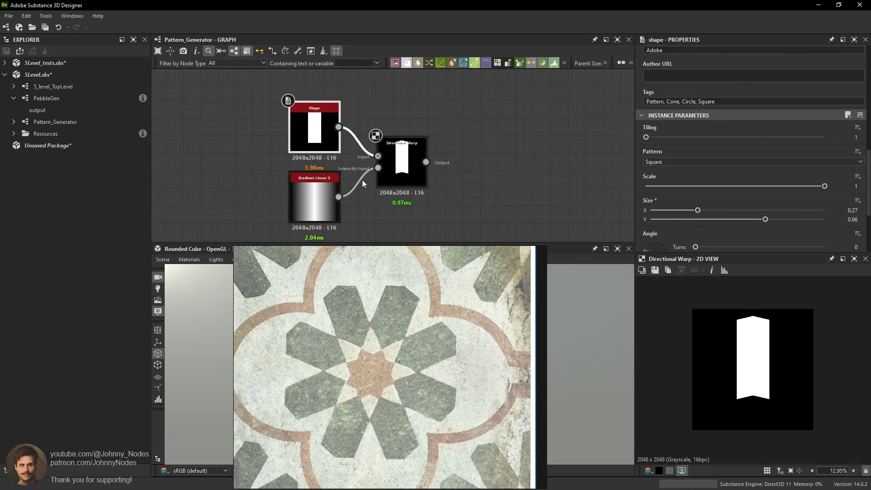
# Compare the linear gradient with the Directional Warp result, checking the rectangle's upper and lower ends at the 90-degree warp angle.
pyautogui.click(320, 200)
pyautogui.scroll(2, 771, 347)
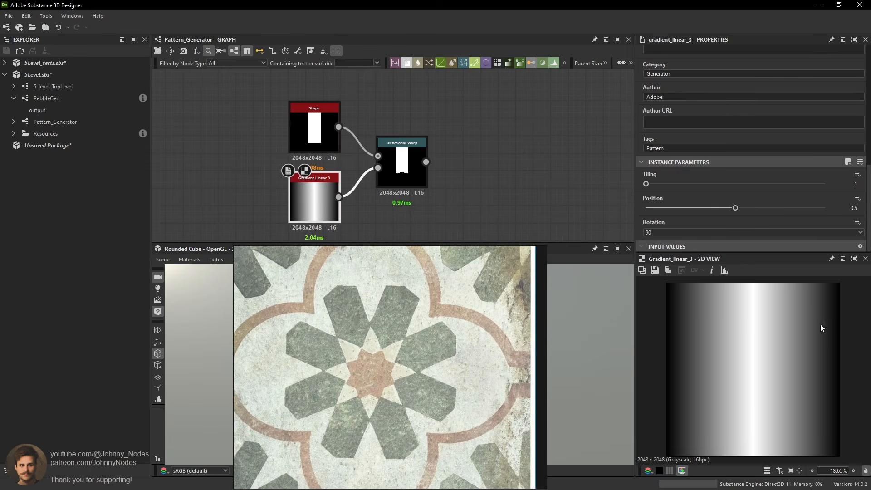
pyautogui.click(401, 163)
pyautogui.scroll(4, 768, 326)
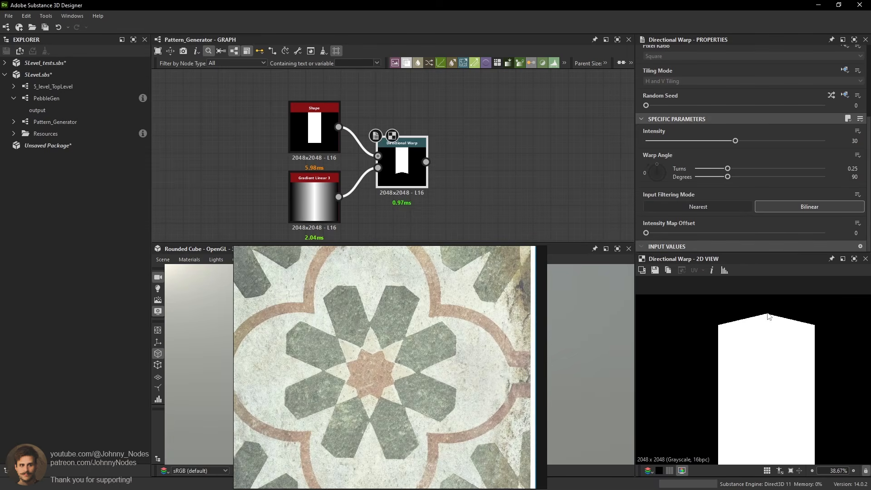
pyautogui.moveTo(656, 162); pyautogui.dragTo(657, 157)
pyautogui.scroll(3, 817, 327)
pyautogui.scroll(-8, 812, 325)
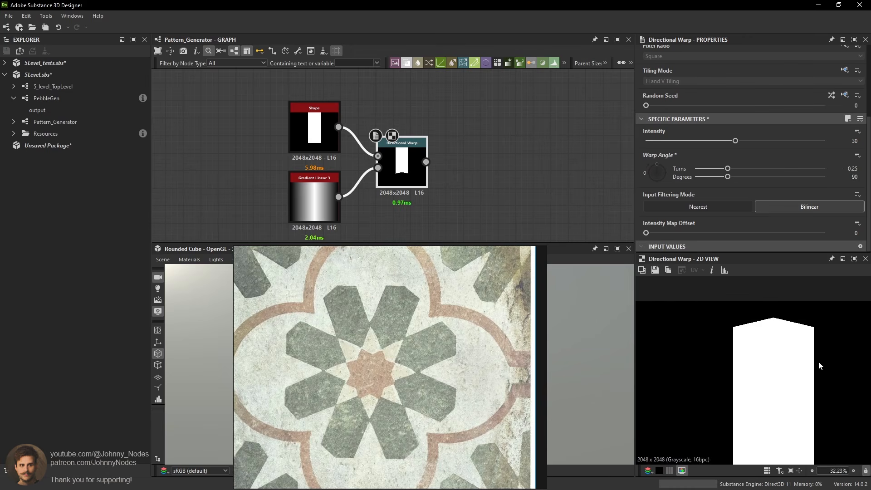
pyautogui.scroll(2, 744, 422)
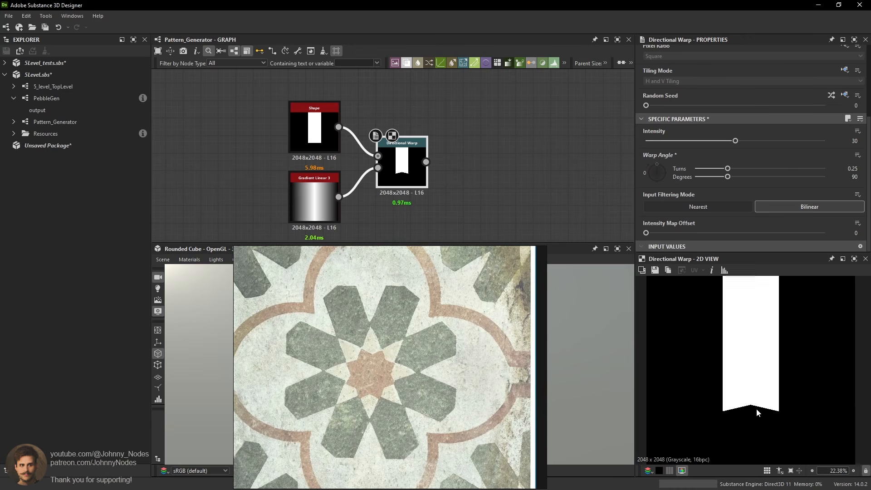
# Add a Mirror Grayscale node beside the Directional Warp and connect the warp's output to it.
pyautogui.press('space')
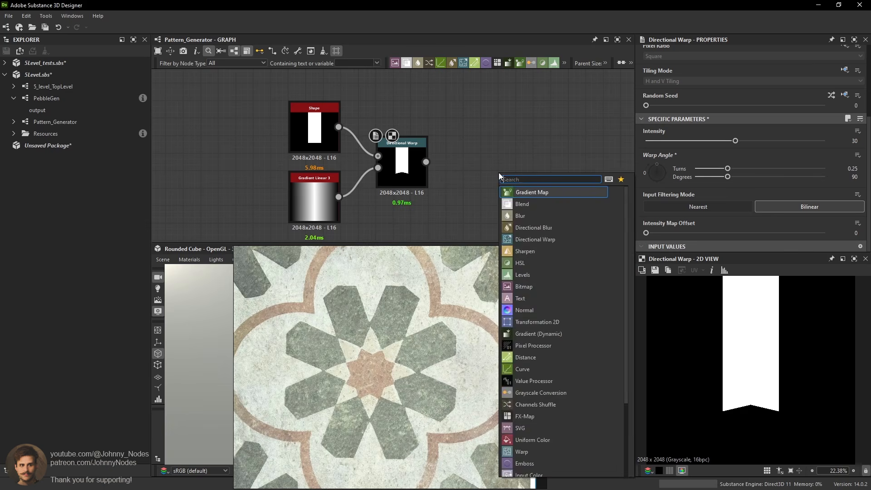
pyautogui.write('mirr')
pyautogui.click(535, 204)
pyautogui.scroll(1, 440, 164)
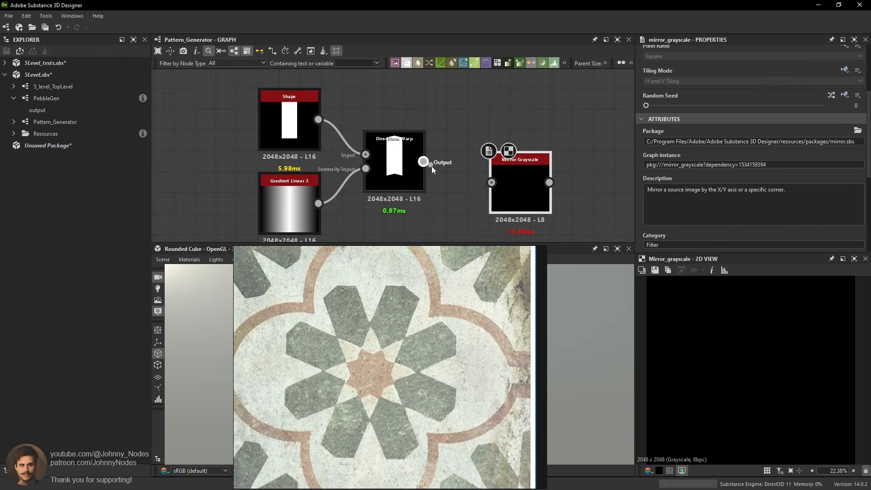
pyautogui.moveTo(425, 162); pyautogui.dragTo(492, 185)
pyautogui.moveTo(523, 193); pyautogui.dragTo(480, 170)
# Set the Mirror Grayscale node's mode to Mirror Axis Y.
pyautogui.scroll(-4, 818, 338)
pyautogui.scroll(-5, 742, 165)
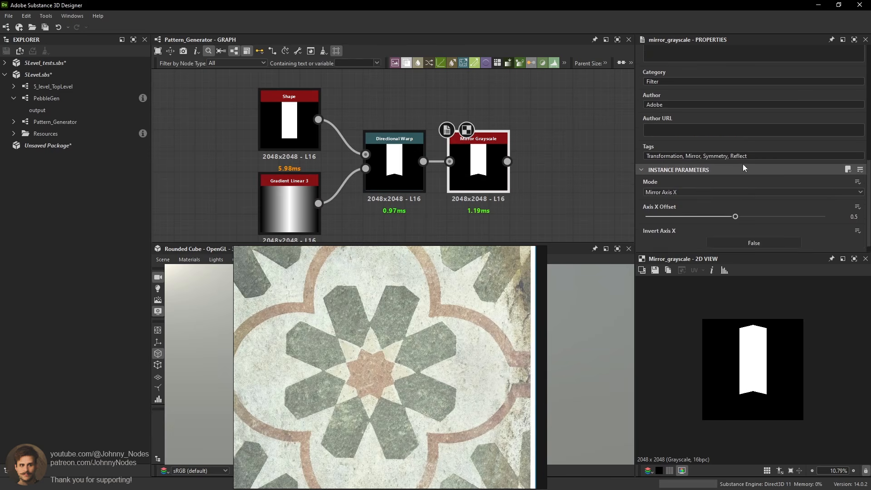
pyautogui.click(679, 180)
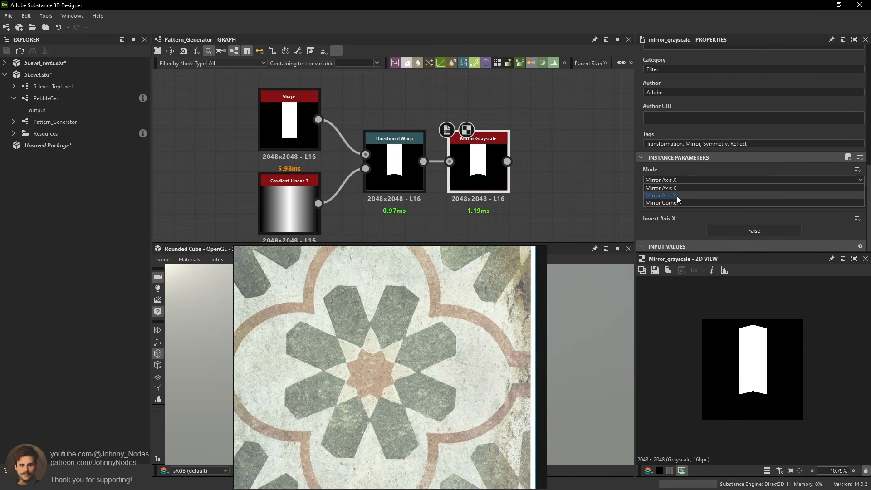
pyautogui.click(676, 196)
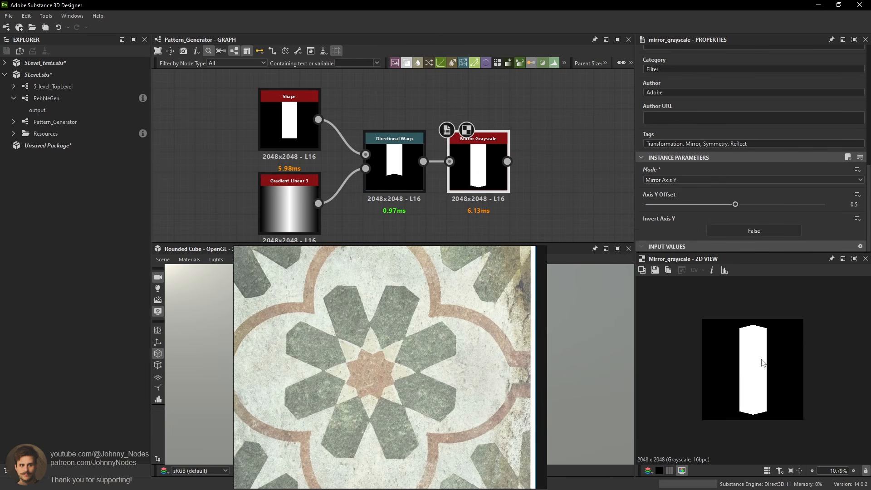
pyautogui.scroll(2, 763, 363)
pyautogui.scroll(-3, 379, 135)
# Add a Splatter Circular Grayscale node and connect the Mirror Grayscale output to its Pattern Input 1.
pyautogui.moveTo(242, 110); pyautogui.dragTo(431, 182)
pyautogui.moveTo(436, 148); pyautogui.dragTo(375, 147)
pyautogui.click(452, 162)
pyautogui.press('space')
pyautogui.write('splatt')
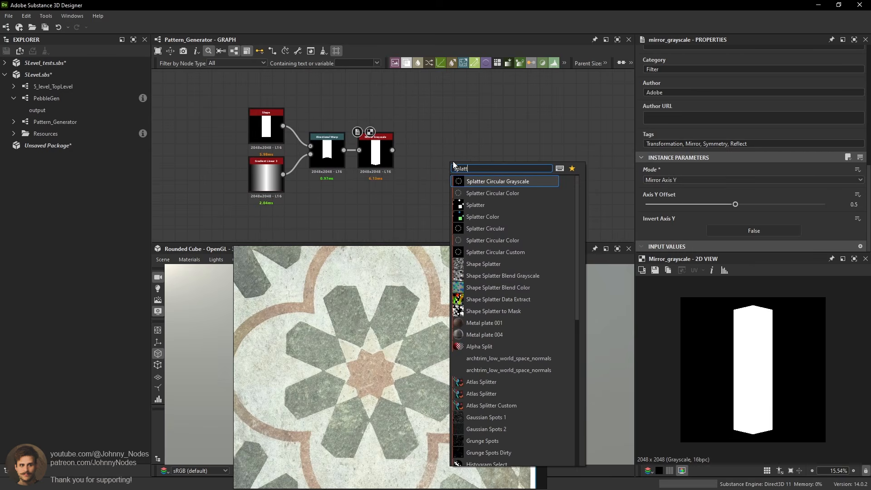
pyautogui.click(501, 180)
pyautogui.scroll(2, 490, 167)
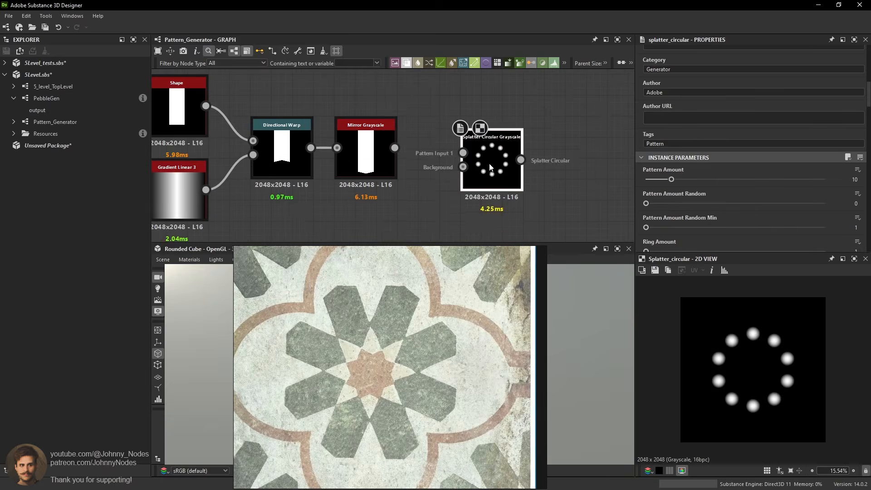
pyautogui.moveTo(490, 167); pyautogui.dragTo(469, 155)
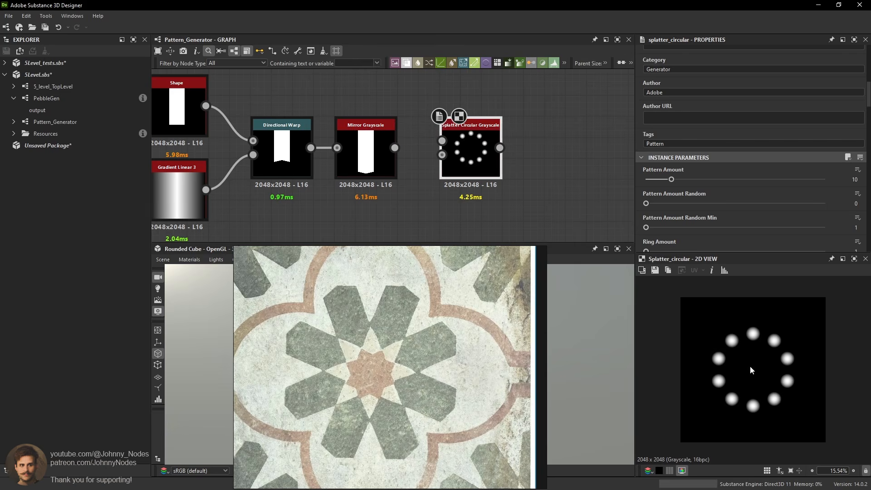
pyautogui.moveTo(395, 148); pyautogui.dragTo(442, 141)
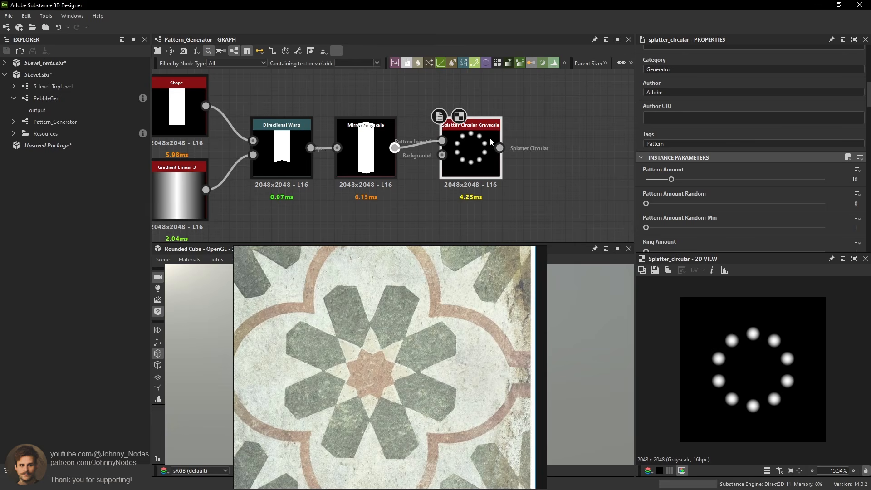
# Set the Pattern Amount of the Splatter Circular Grayscale node to 8.
pyautogui.scroll(3, 785, 352)
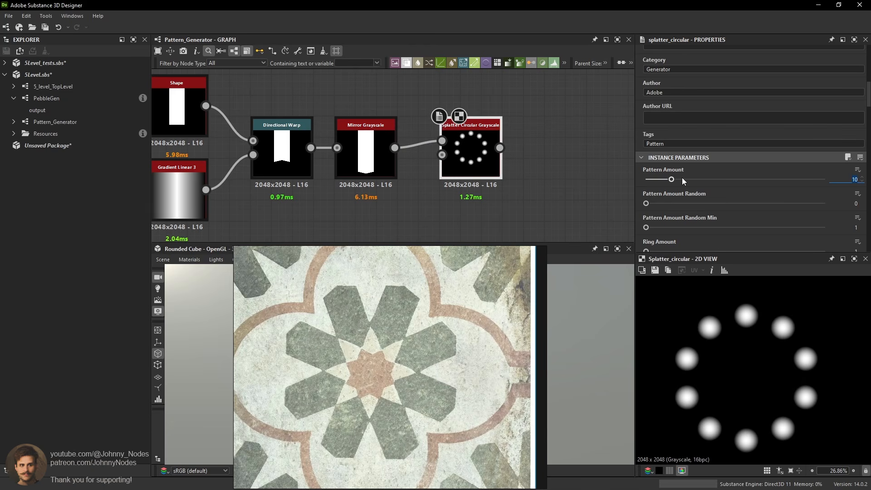
pyautogui.write('4')
pyautogui.press('Return')
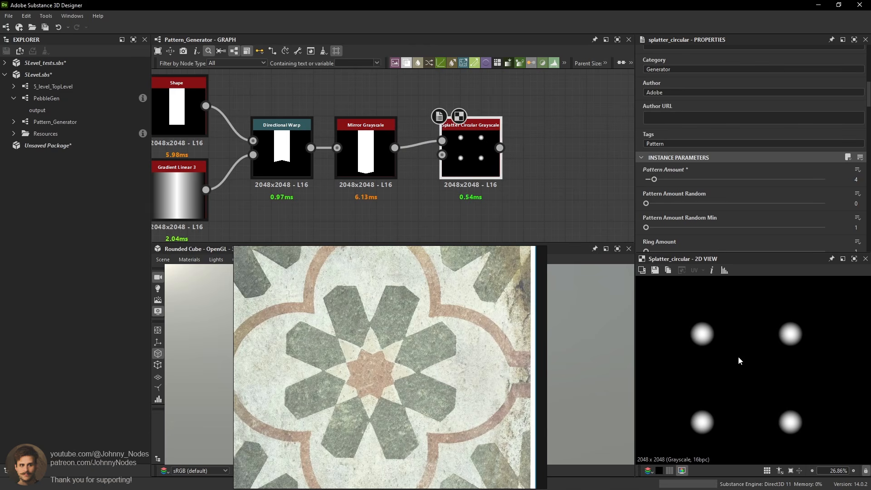
pyautogui.moveTo(659, 180); pyautogui.dragTo(665, 180)
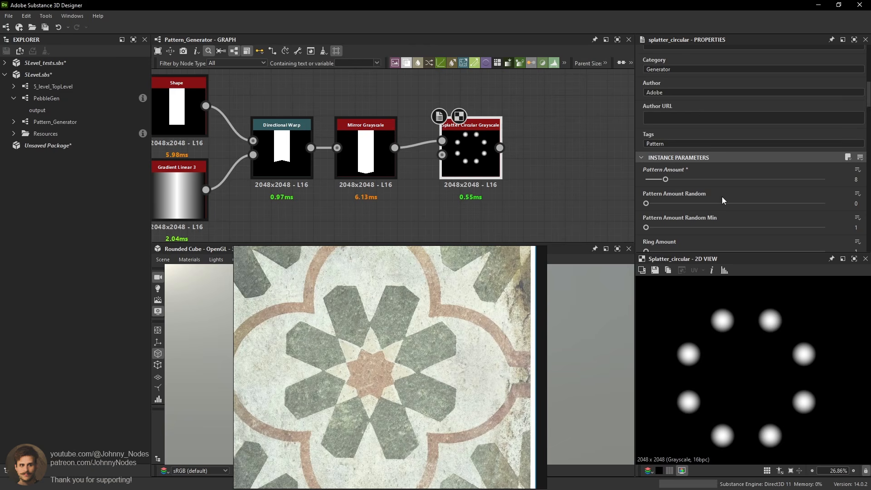
# Set the circular splatter's Pattern to Image Input so it uses the mirrored petal shape.
pyautogui.scroll(-3, 719, 199)
pyautogui.click(676, 234)
pyautogui.click(673, 244)
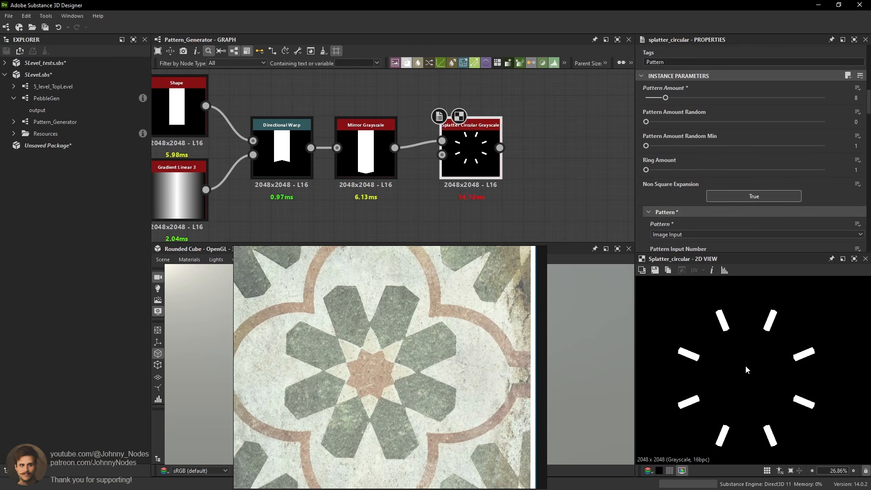
# Set the splatter's Radius to 0 and compare its output with the Mirror Grayscale shape feeding it.
pyautogui.scroll(-7, 774, 154)
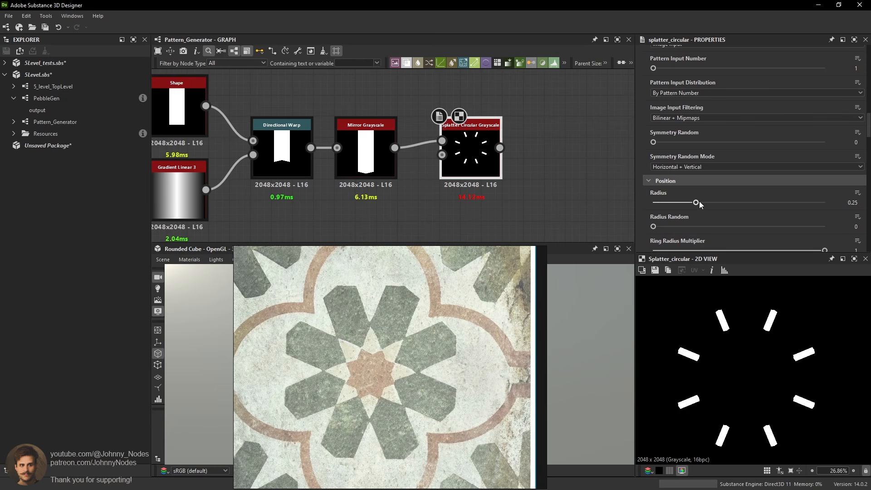
pyautogui.moveTo(699, 202); pyautogui.dragTo(647, 204)
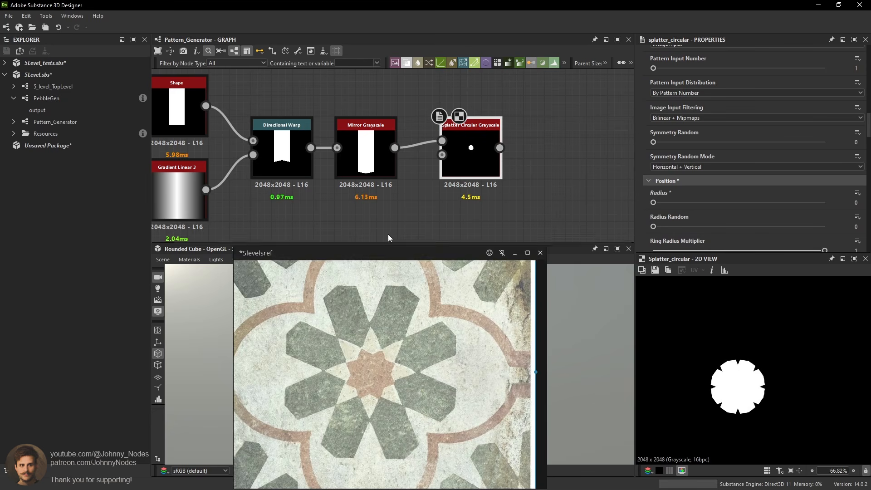
pyautogui.click(371, 158)
pyautogui.scroll(-5, 744, 378)
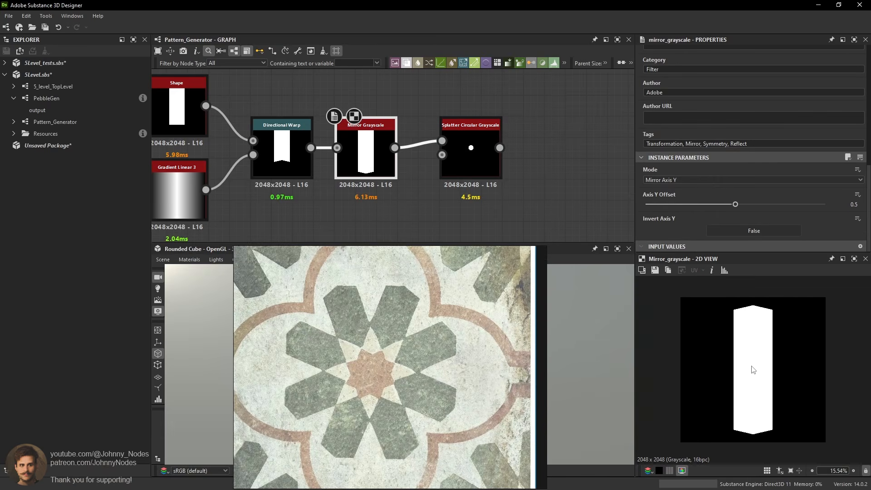
pyautogui.click(480, 160)
pyautogui.scroll(3, 751, 371)
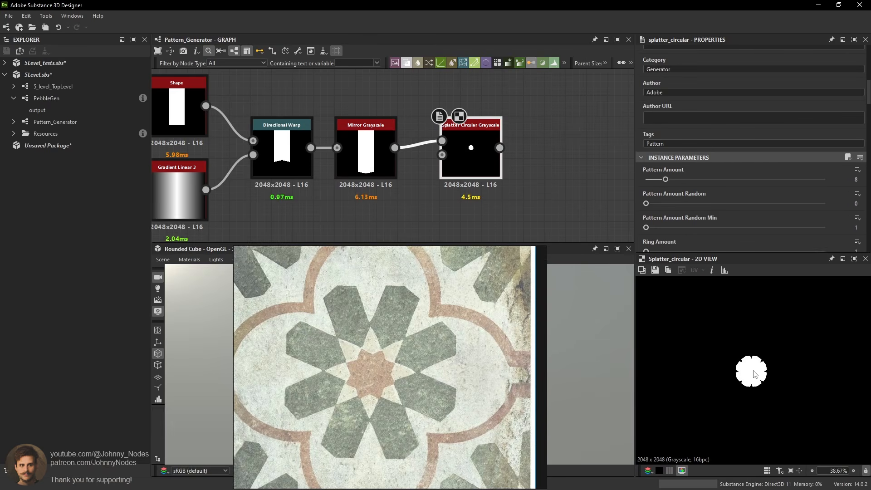
# Raise the circular splatter's pattern Scale to 7.64.
pyautogui.scroll(-2, 748, 218)
pyautogui.scroll(-10, 718, 224)
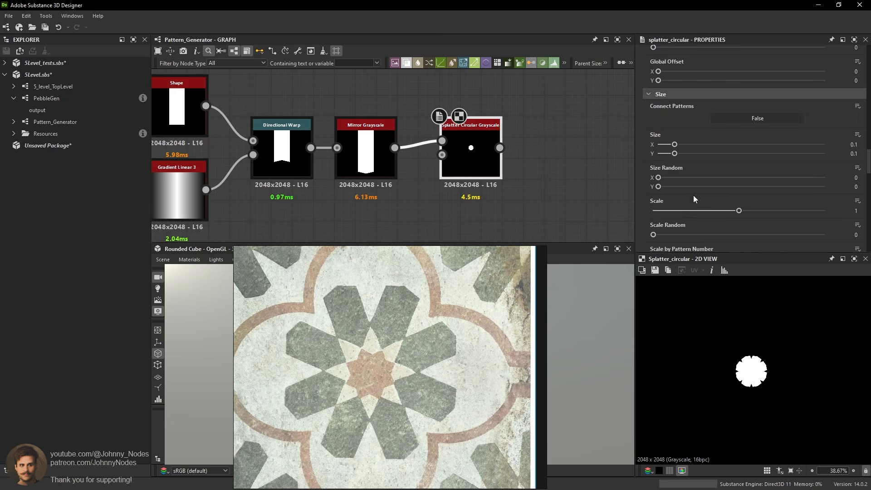
pyautogui.moveTo(743, 127); pyautogui.dragTo(816, 130)
pyautogui.scroll(-4, 748, 299)
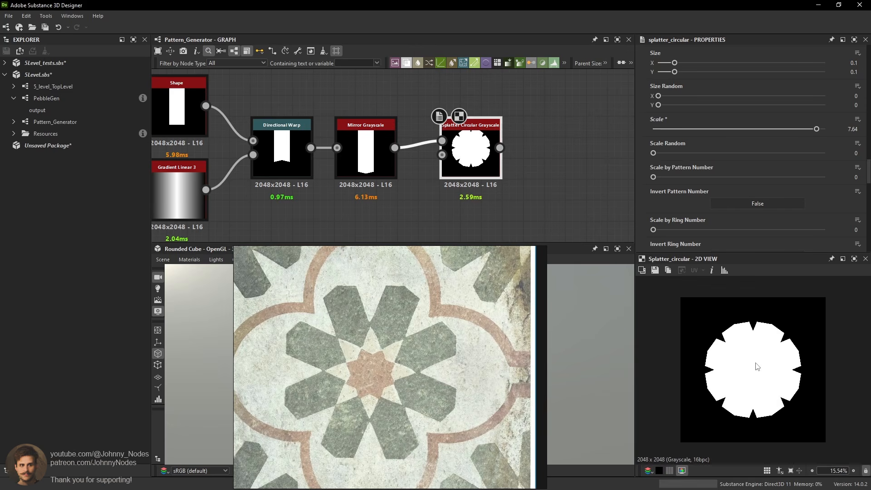
# Reduce the splatter's Size X to 0.06 and compare the petals with the star at the centre of the tile reference.
pyautogui.scroll(2, 757, 367)
pyautogui.scroll(1, 708, 150)
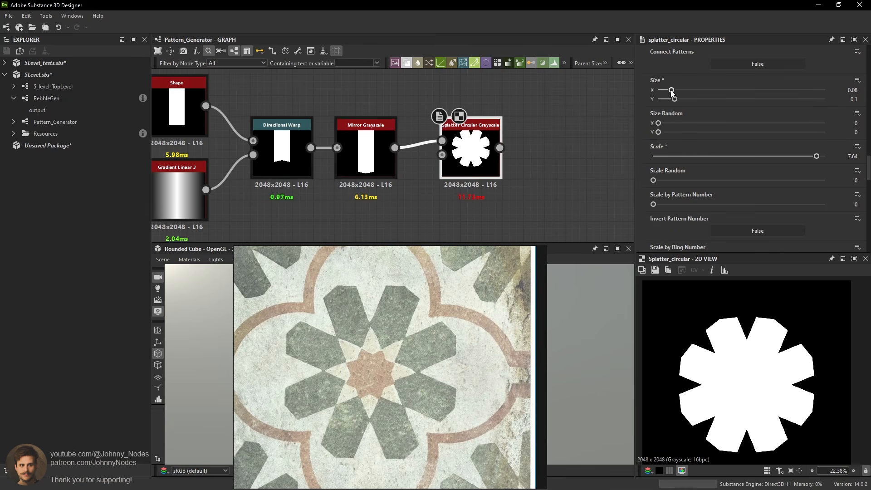
pyautogui.moveTo(675, 93); pyautogui.dragTo(668, 93)
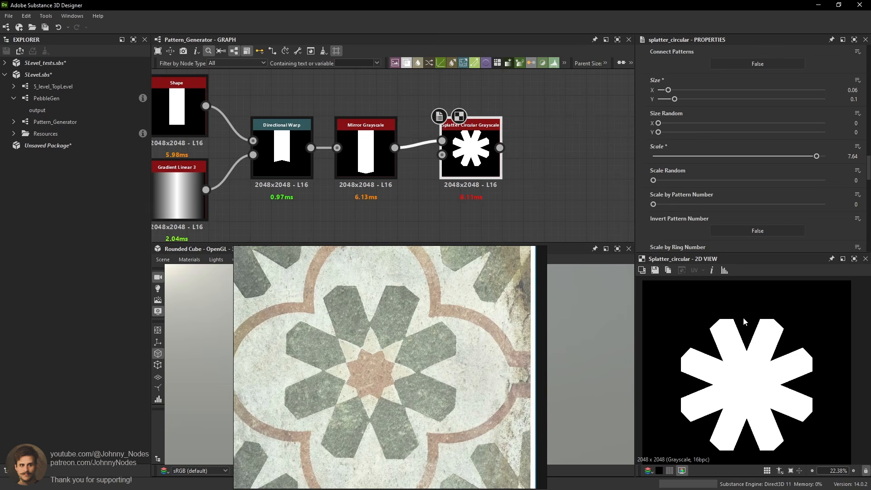
pyautogui.scroll(1, 774, 369)
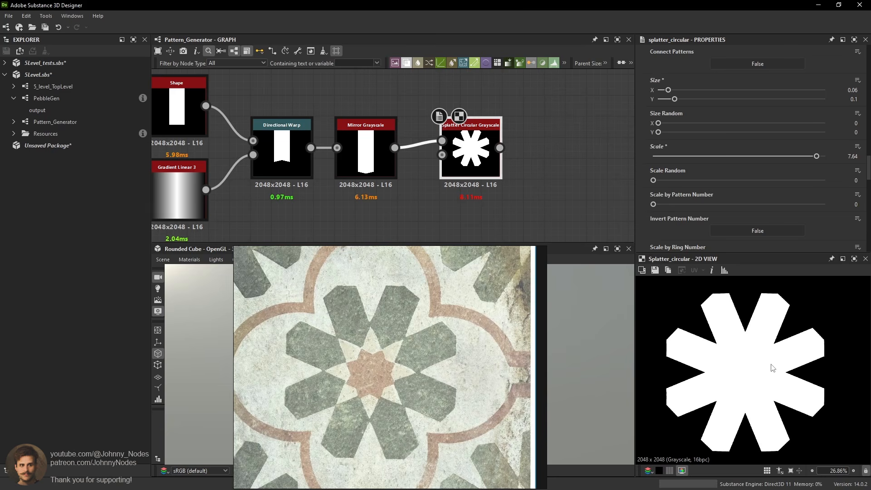
pyautogui.scroll(-2, 760, 347)
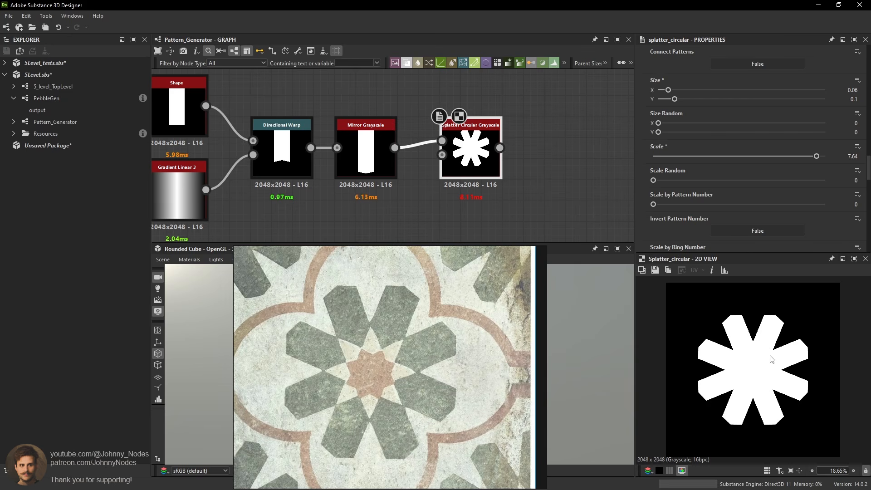
pyautogui.scroll(3, 762, 360)
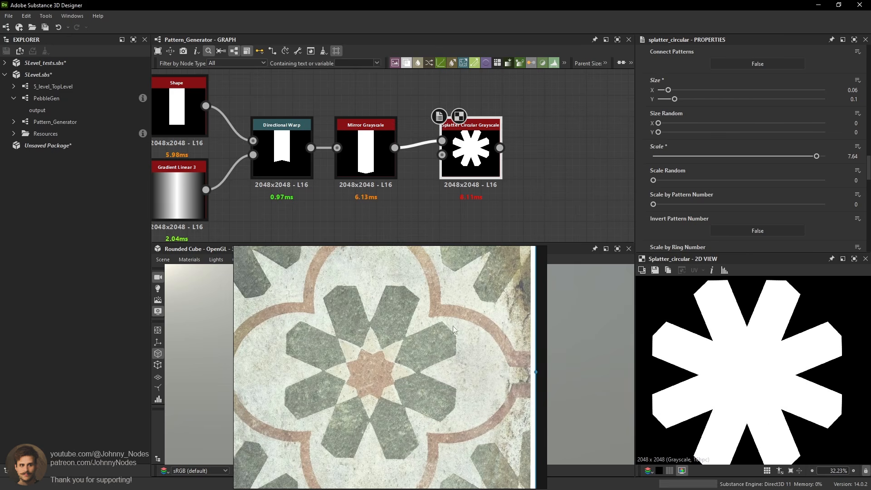
pyautogui.scroll(3, 393, 365)
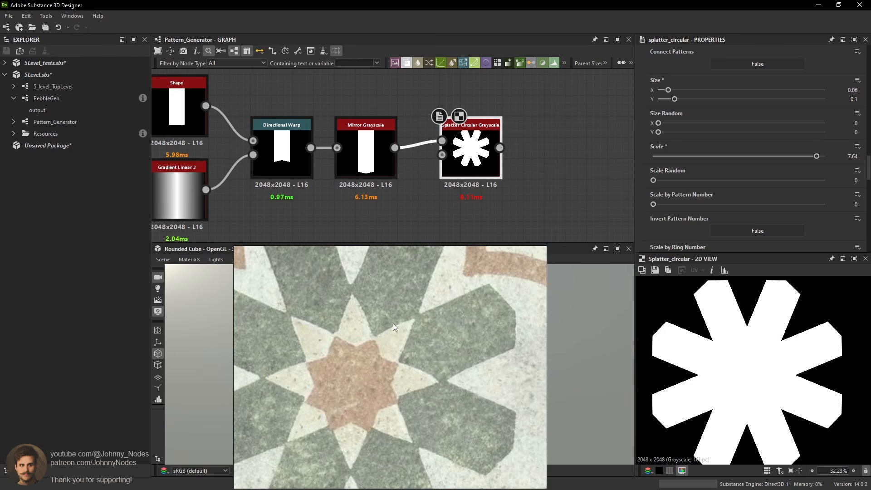
pyautogui.moveTo(396, 317); pyautogui.dragTo(433, 315, button='middle')
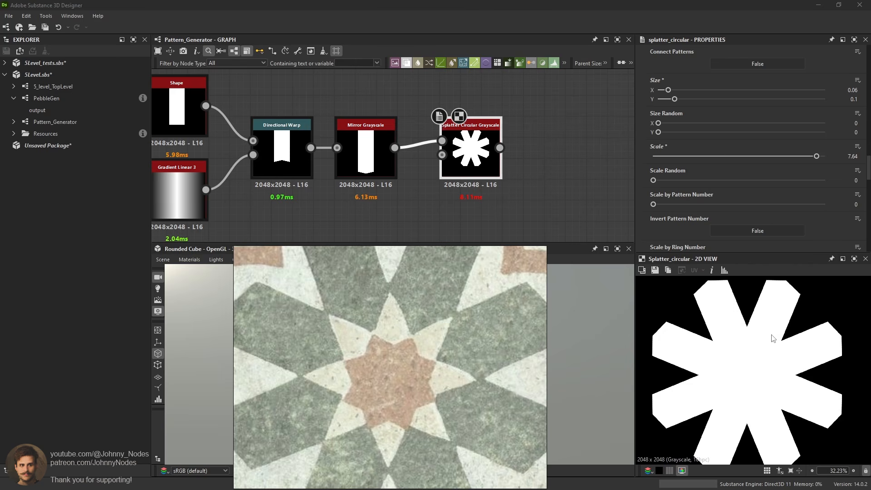
pyautogui.scroll(-2, 761, 371)
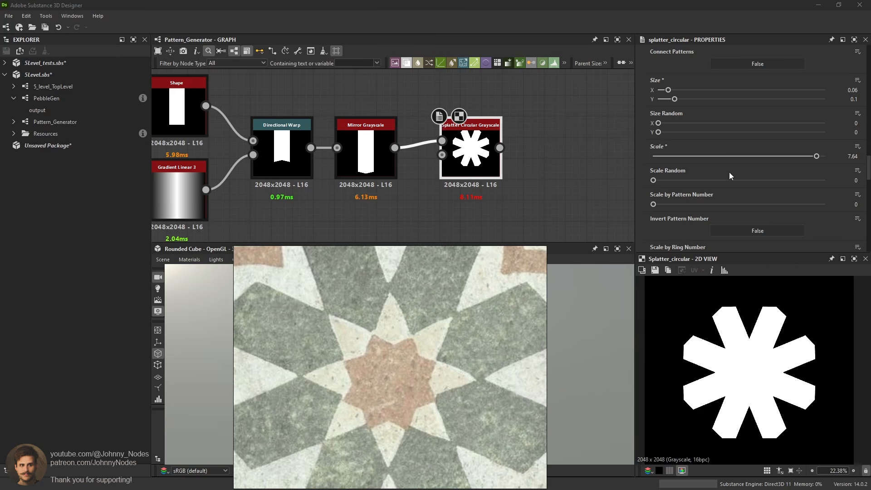
# Set the splatter's Luminance by Pattern Number to 1 to give the overlapping petals different gray values.
pyautogui.scroll(-10, 729, 175)
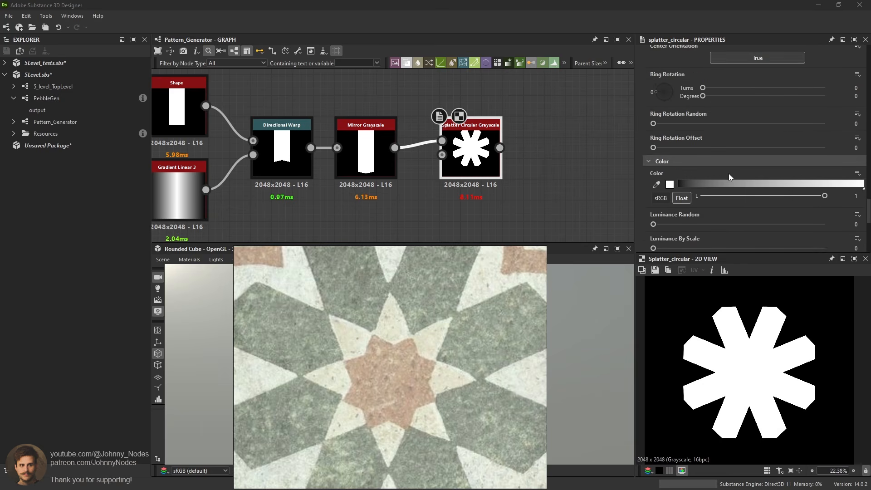
pyautogui.scroll(-2, 729, 173)
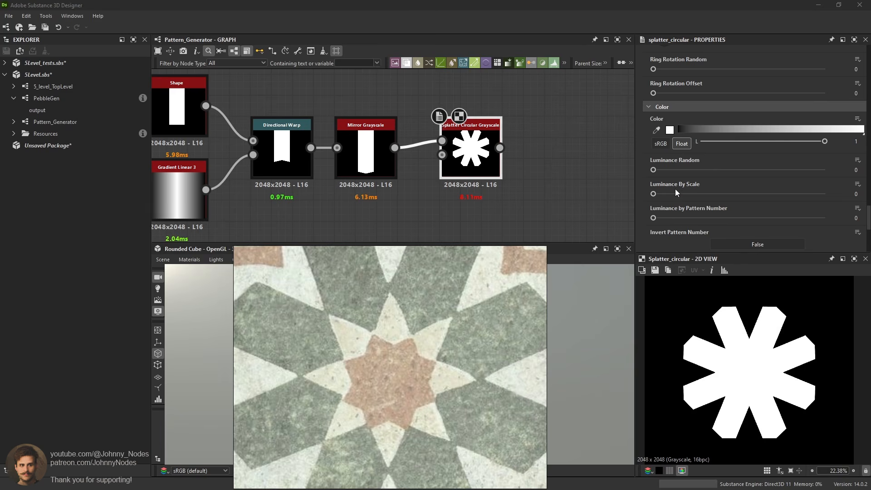
pyautogui.scroll(-1, 676, 190)
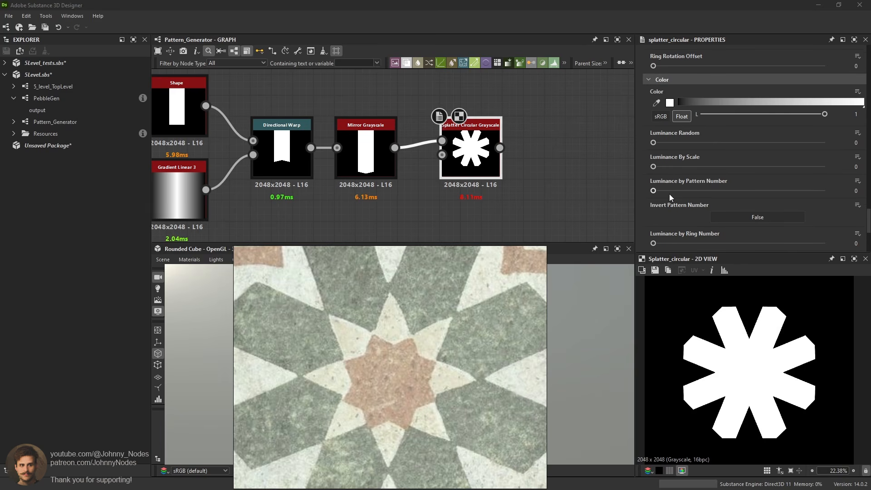
pyautogui.moveTo(665, 192); pyautogui.dragTo(826, 200)
pyautogui.scroll(1, 712, 354)
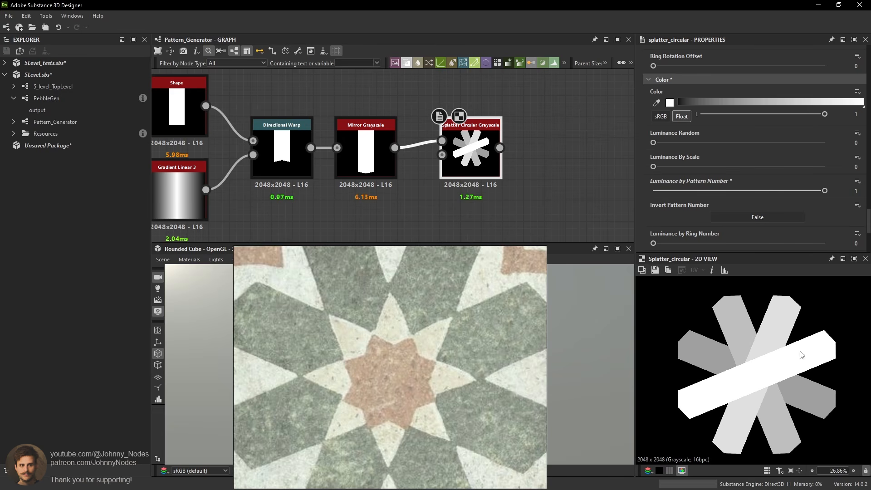
# Try a Pattern Amount of 3 to examine how the bars overlap, and return it to 8.
pyautogui.scroll(10, 719, 187)
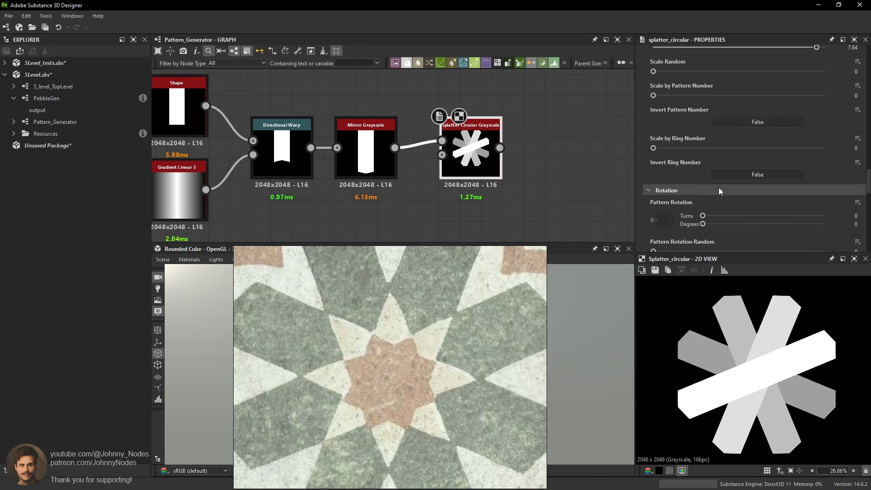
pyautogui.scroll(2, 760, 198)
pyautogui.scroll(-4, 790, 403)
pyautogui.scroll(5, 725, 149)
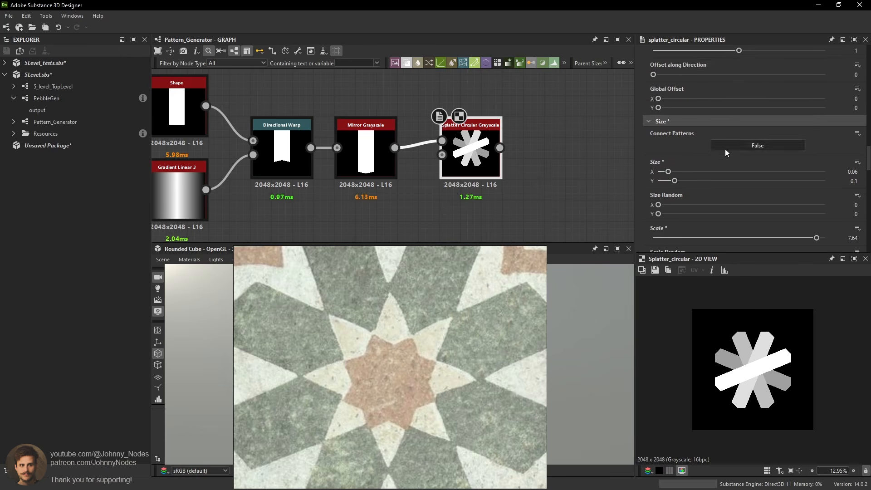
pyautogui.scroll(8, 763, 160)
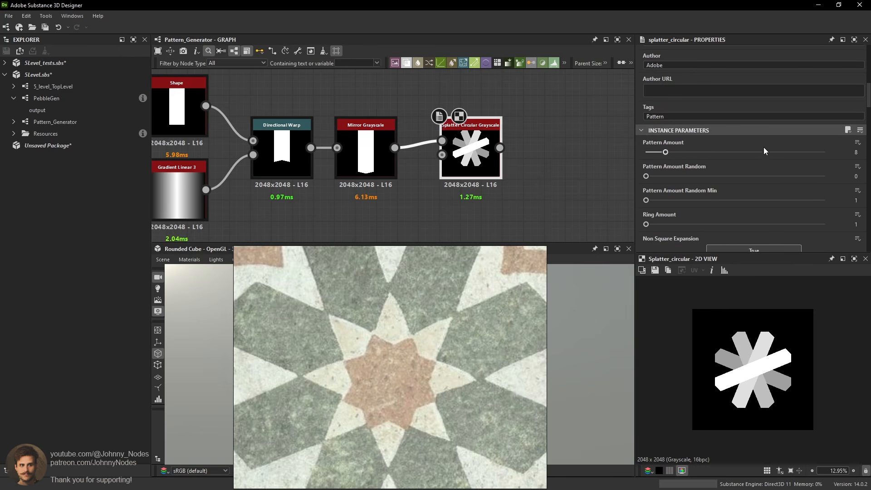
pyautogui.moveTo(665, 153); pyautogui.dragTo(651, 154)
pyautogui.scroll(3, 731, 347)
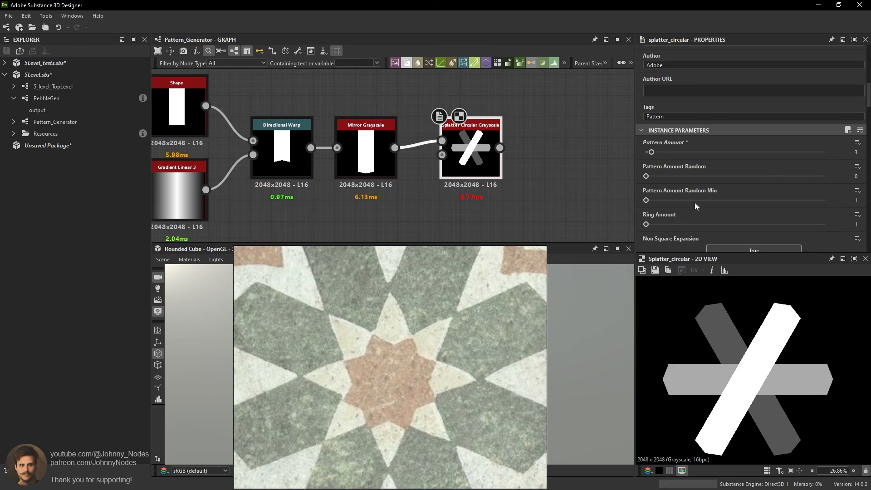
pyautogui.moveTo(652, 153); pyautogui.dragTo(666, 153)
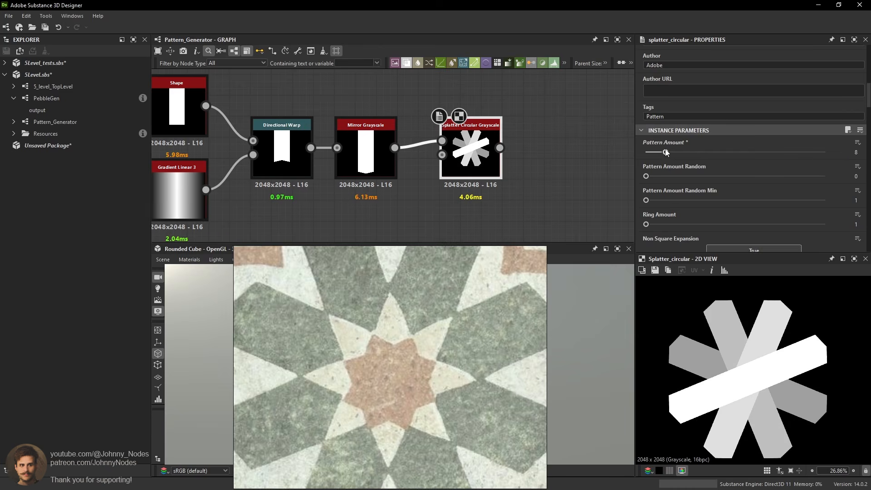
# Try Add as the splatter's Blending Mode and examine how the overlapping petals combine.
pyautogui.scroll(3, 756, 383)
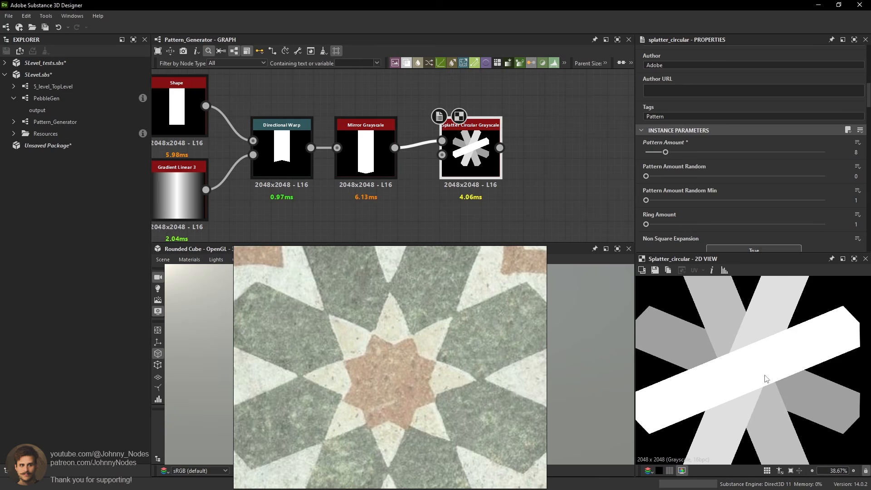
pyautogui.scroll(-1, 744, 182)
pyautogui.scroll(-10, 744, 182)
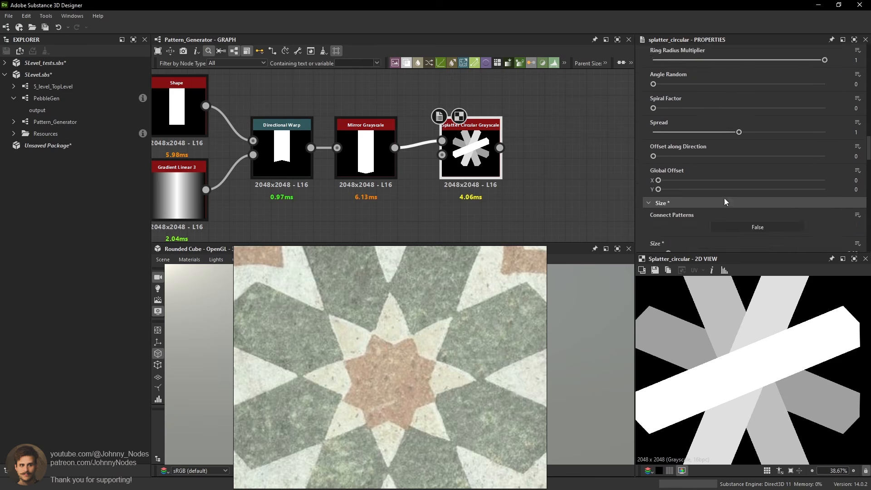
pyautogui.scroll(-10, 722, 202)
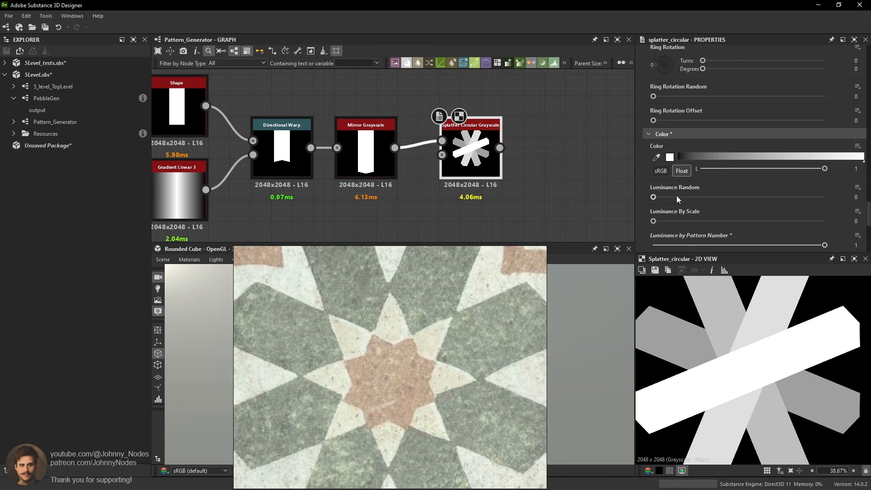
pyautogui.scroll(-2, 675, 200)
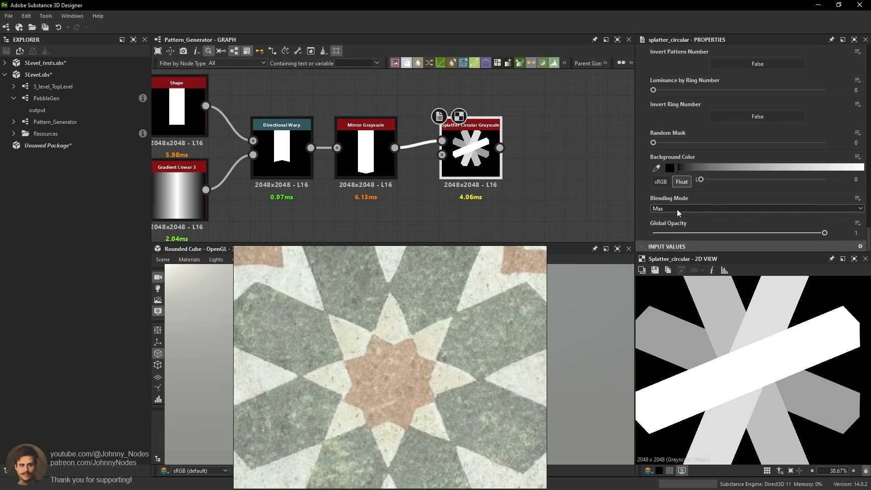
pyautogui.scroll(3, 788, 380)
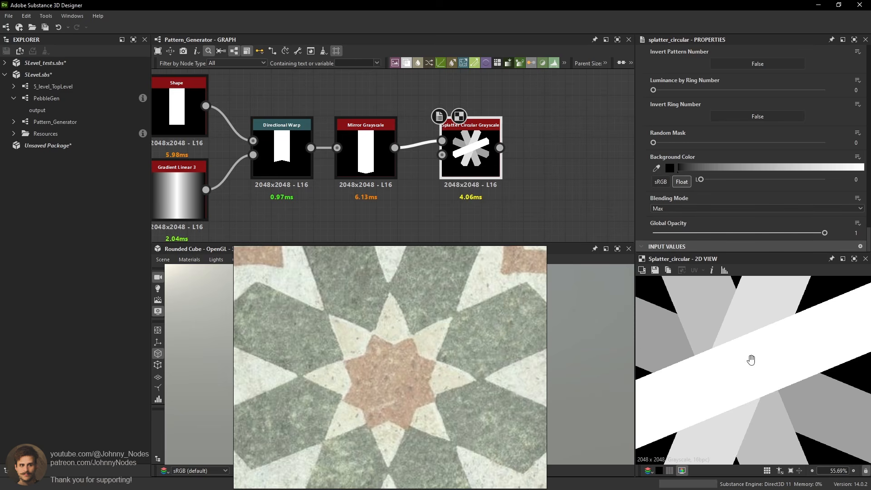
pyautogui.click(668, 208)
pyautogui.click(665, 217)
pyautogui.scroll(-4, 748, 373)
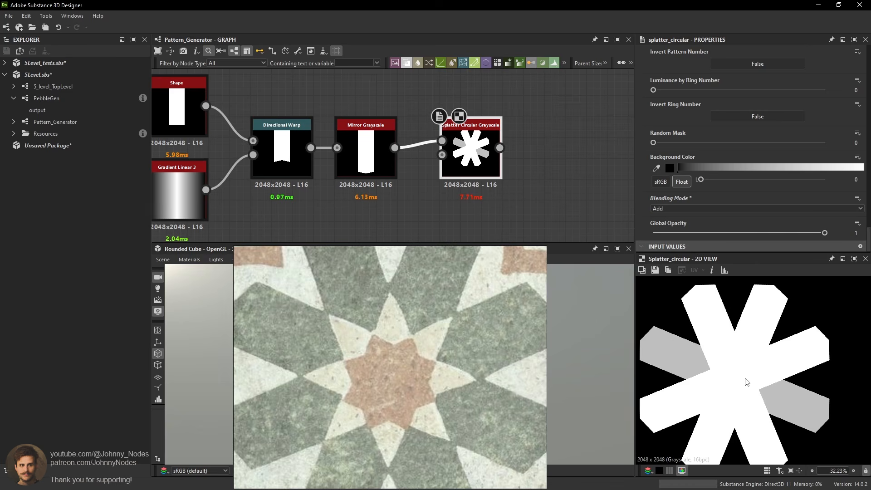
# Restore the splatter's Blending Mode to Max and examine the overlaps at the flower's centre.
pyautogui.click(676, 208)
pyautogui.click(662, 224)
pyautogui.scroll(2, 705, 370)
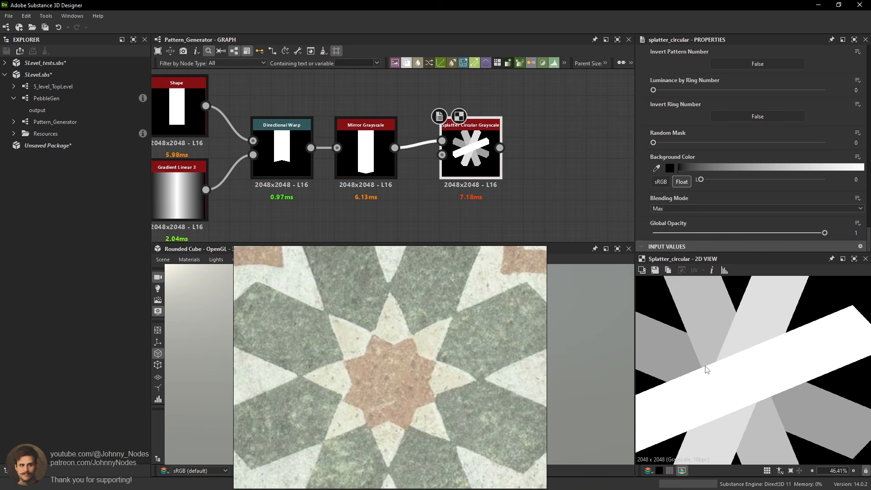
pyautogui.scroll(3, 739, 350)
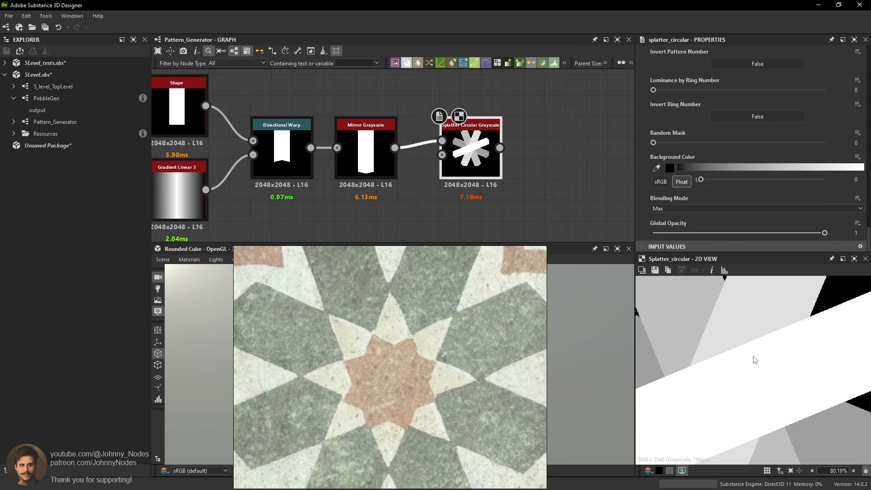
# Compare Add with Max as the splatter's Blending Mode at the petals' overlap, ending on Max.
pyautogui.moveTo(743, 336); pyautogui.dragTo(758, 345, button='middle')
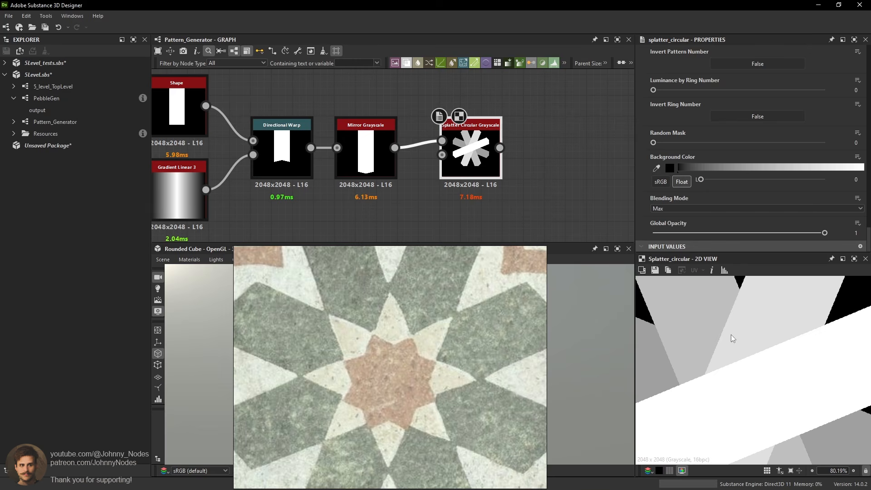
pyautogui.click(660, 210)
pyautogui.click(674, 218)
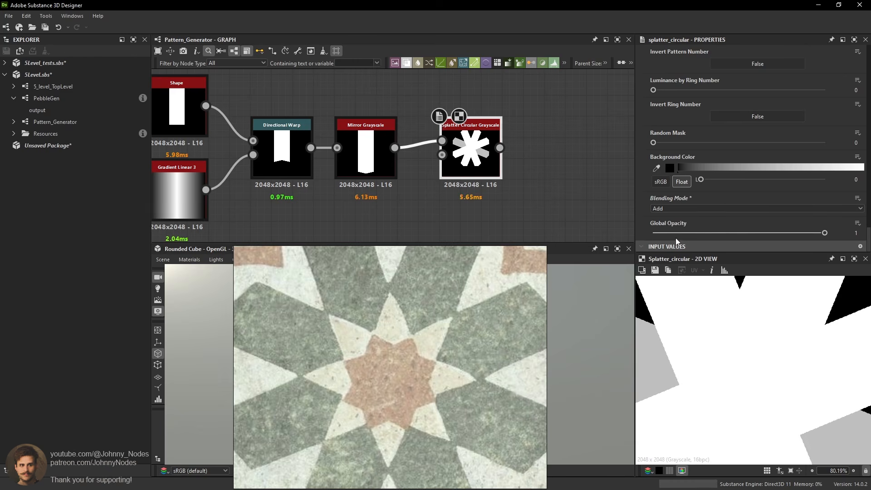
pyautogui.click(670, 209)
pyautogui.click(666, 223)
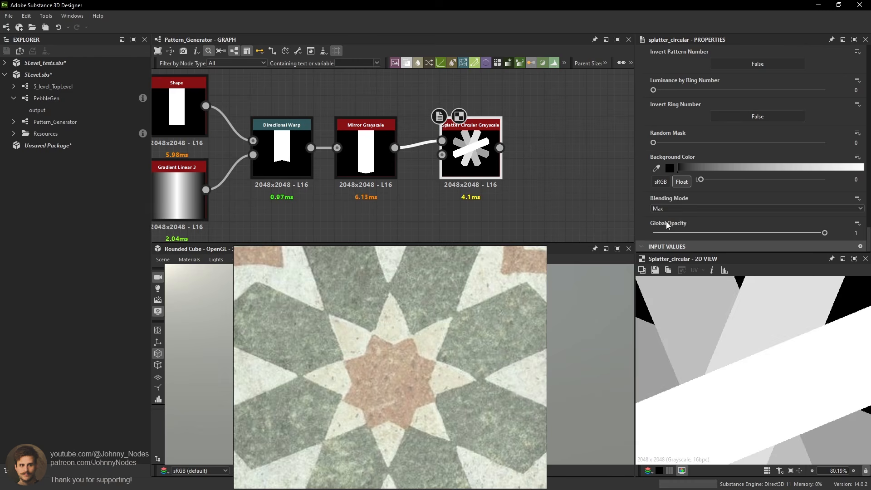
# Reduce the splatter's Color to 0.46 and set its Blending Mode to Add so the overlapping petals sum up.
pyautogui.scroll(5, 756, 188)
pyautogui.scroll(-4, 771, 362)
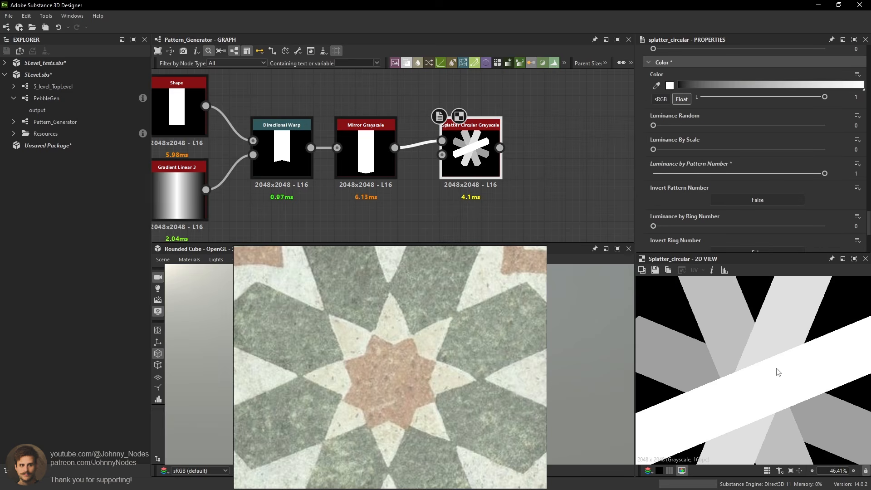
pyautogui.moveTo(824, 97); pyautogui.dragTo(758, 100)
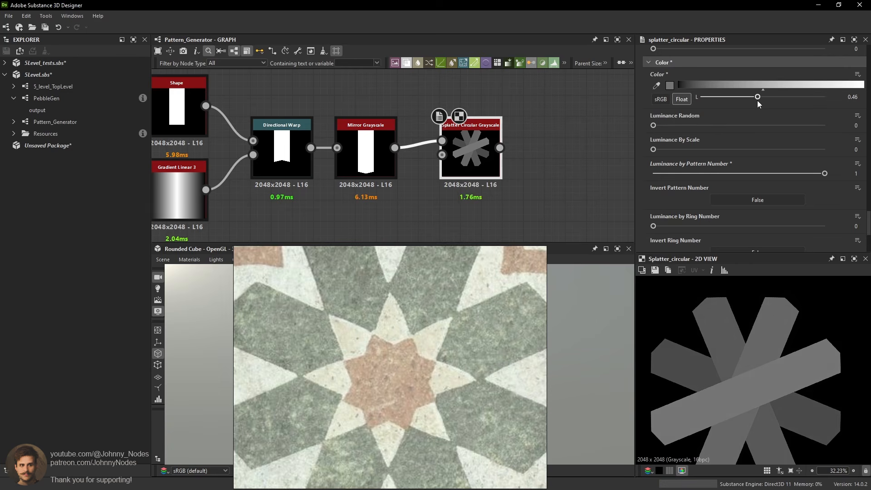
pyautogui.scroll(-3, 714, 190)
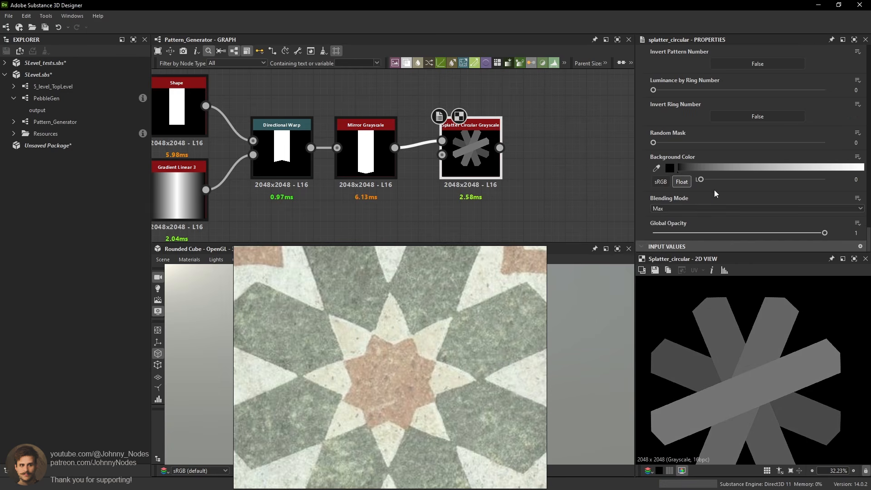
pyautogui.click(676, 208)
pyautogui.click(668, 220)
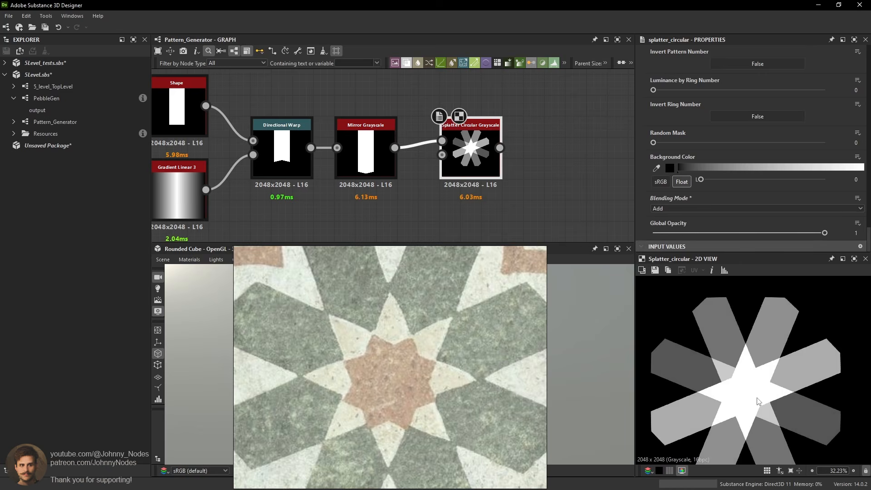
# Examine the gray values where the petals overlap around the star at the flower's centre.
pyautogui.scroll(3, 759, 378)
pyautogui.scroll(-1, 759, 378)
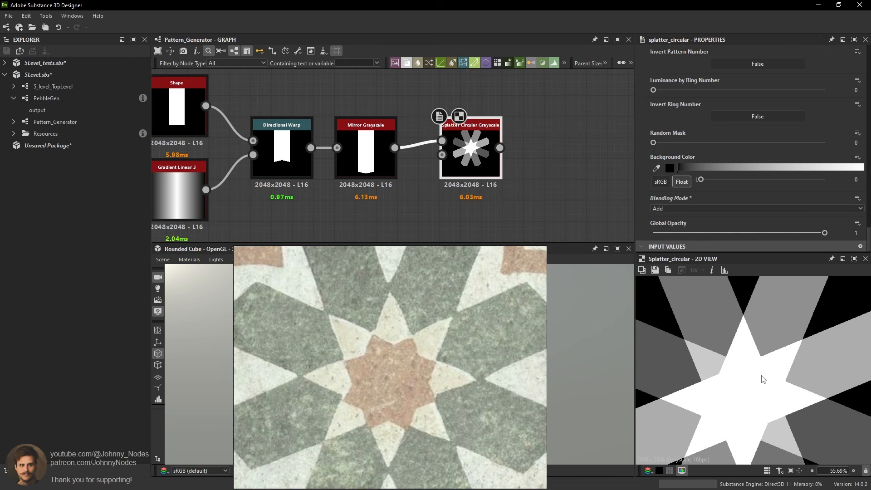
pyautogui.scroll(-2, 762, 379)
pyautogui.scroll(5, 733, 338)
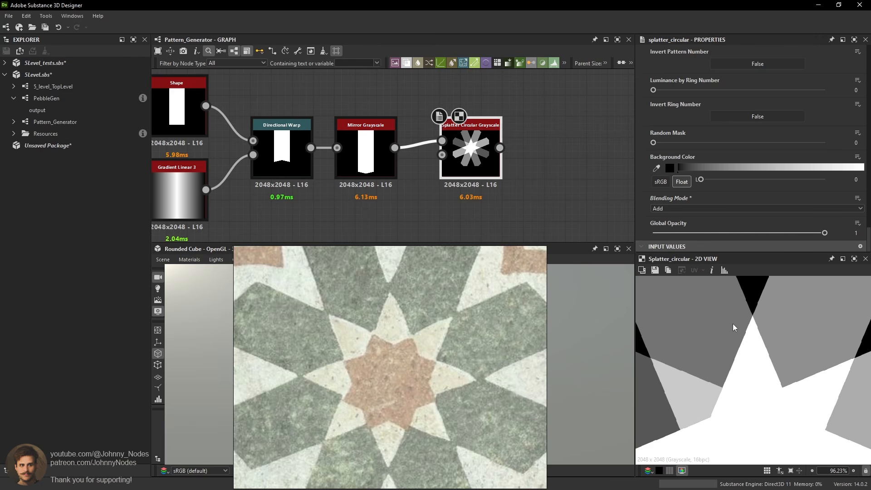
pyautogui.moveTo(689, 375); pyautogui.dragTo(732, 331, button='middle')
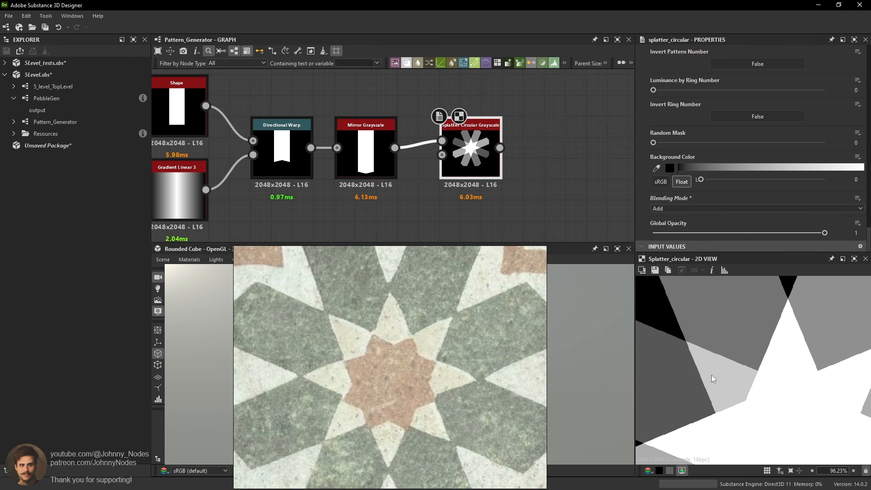
pyautogui.scroll(2, 712, 377)
pyautogui.scroll(-9, 728, 372)
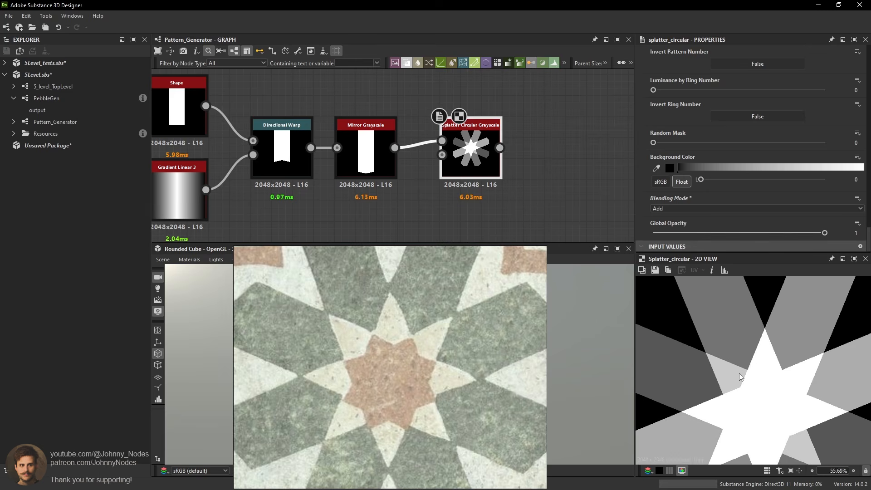
# Lower the splatter's Color to 0.22 and examine the separate gray levels of the overlaps at the flower's centre.
pyautogui.scroll(3, 772, 180)
pyautogui.scroll(1, 757, 102)
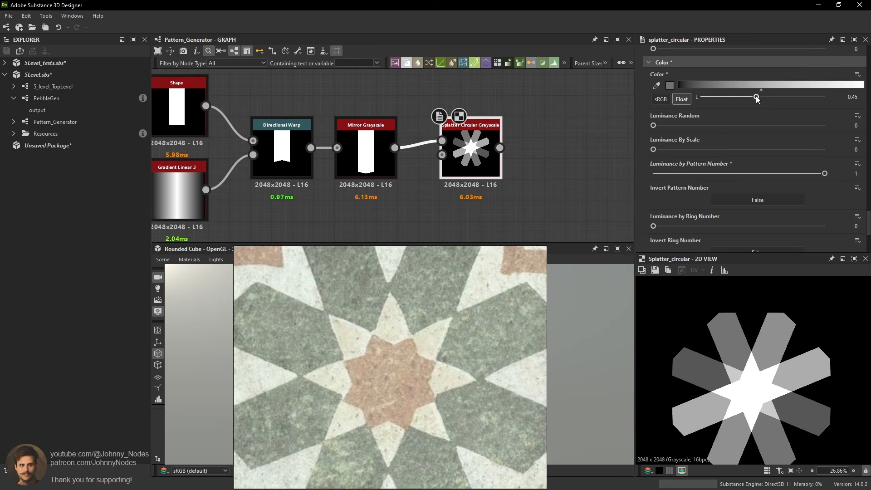
pyautogui.moveTo(756, 98); pyautogui.dragTo(729, 98)
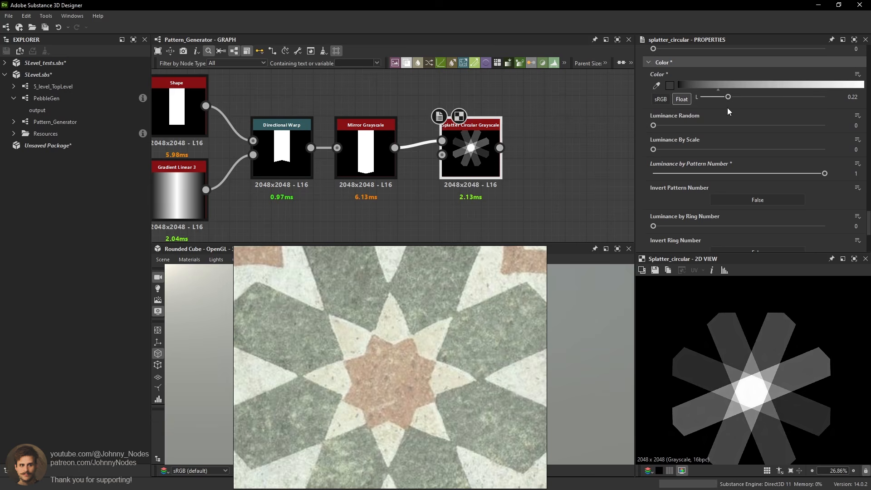
pyautogui.moveTo(792, 407); pyautogui.dragTo(778, 386, button='middle')
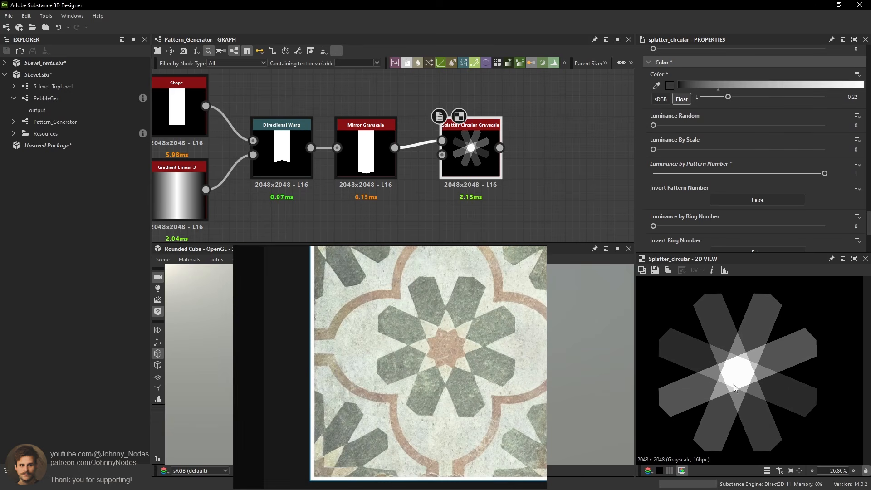
pyautogui.scroll(1, 739, 383)
pyautogui.scroll(2, 747, 373)
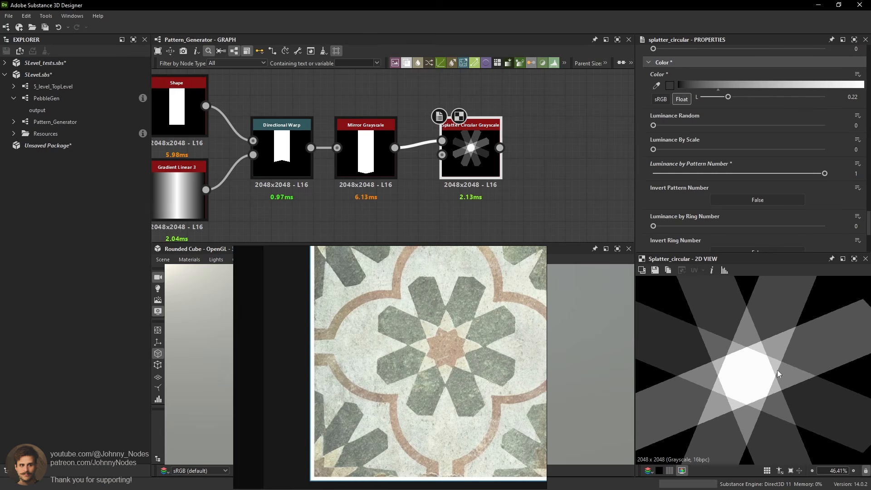
pyautogui.scroll(-4, 754, 357)
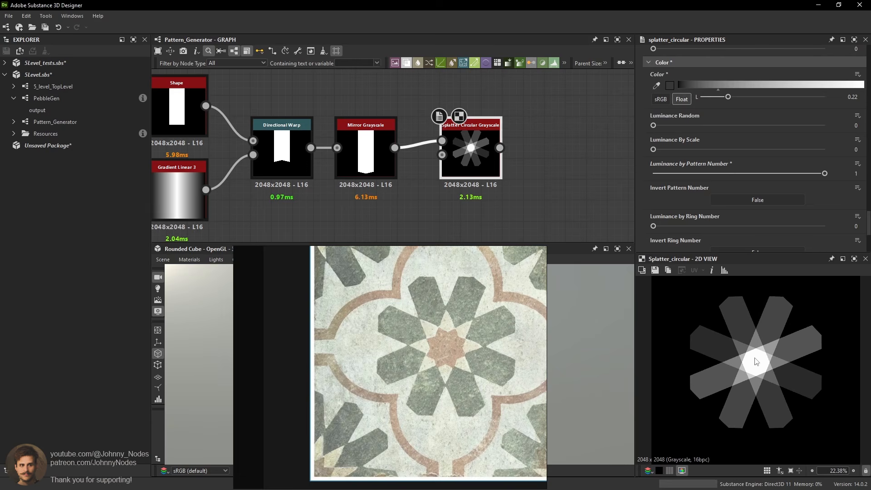
# Add an Auto Levels node connected to the output of the Splatter Circular Grayscale.
pyautogui.scroll(-2, 431, 172)
pyautogui.moveTo(205, 96); pyautogui.dragTo(478, 203)
pyautogui.moveTo(479, 187); pyautogui.dragTo(412, 181, button='middle')
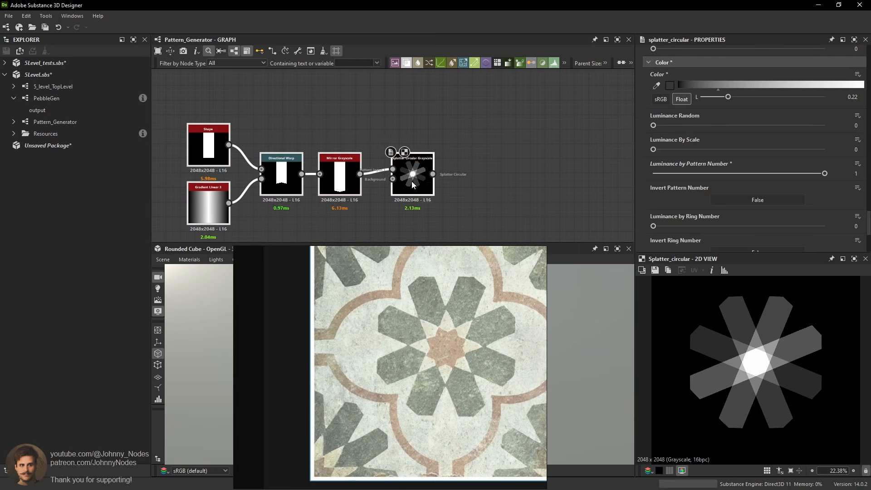
pyautogui.click(464, 166)
pyautogui.press('space')
pyautogui.write('au')
pyautogui.click(495, 210)
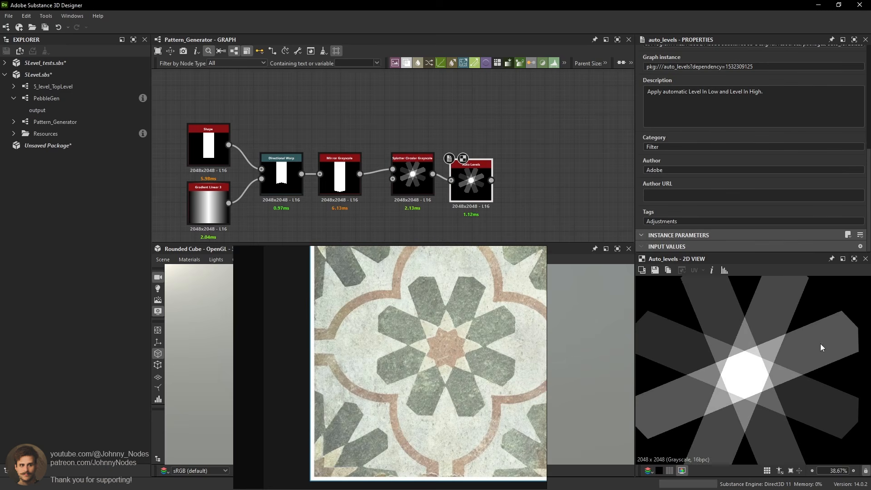
# Examine the overlap levels around the flower's centre in the Auto Levels output.
pyautogui.scroll(-1, 762, 360)
pyautogui.scroll(3, 765, 357)
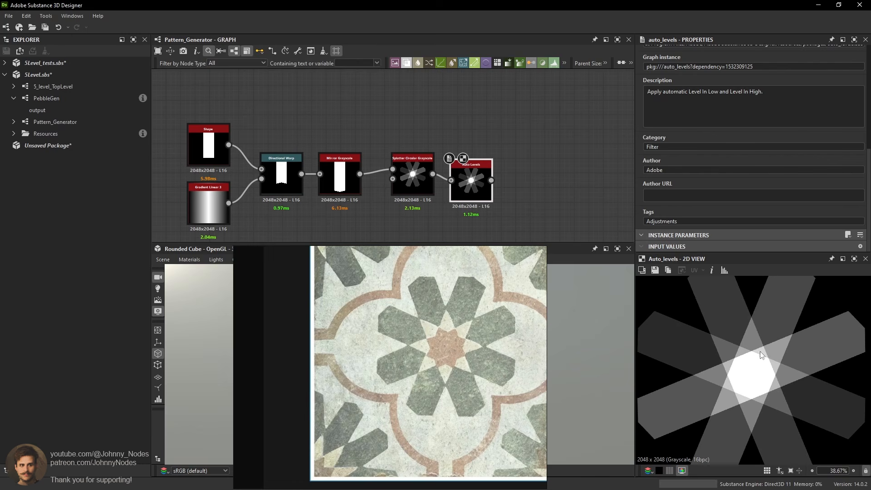
pyautogui.moveTo(759, 352); pyautogui.dragTo(733, 336, button='middle')
pyautogui.scroll(3, 735, 348)
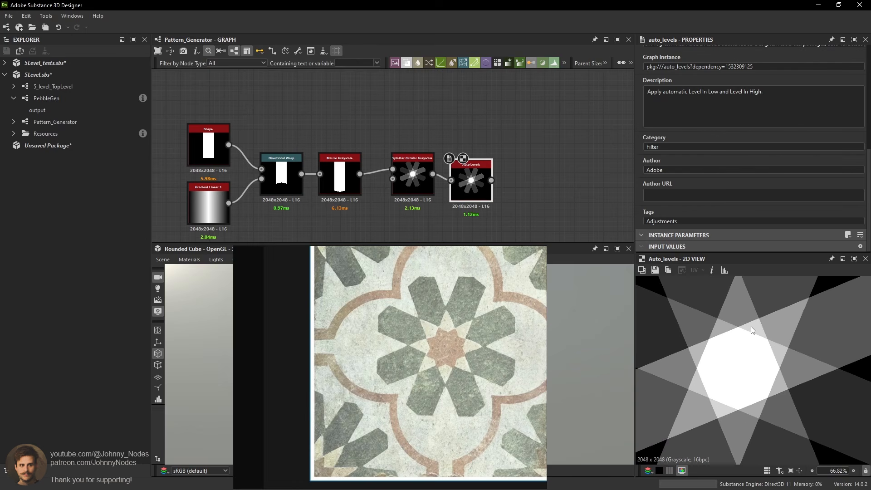
pyautogui.scroll(1, 762, 345)
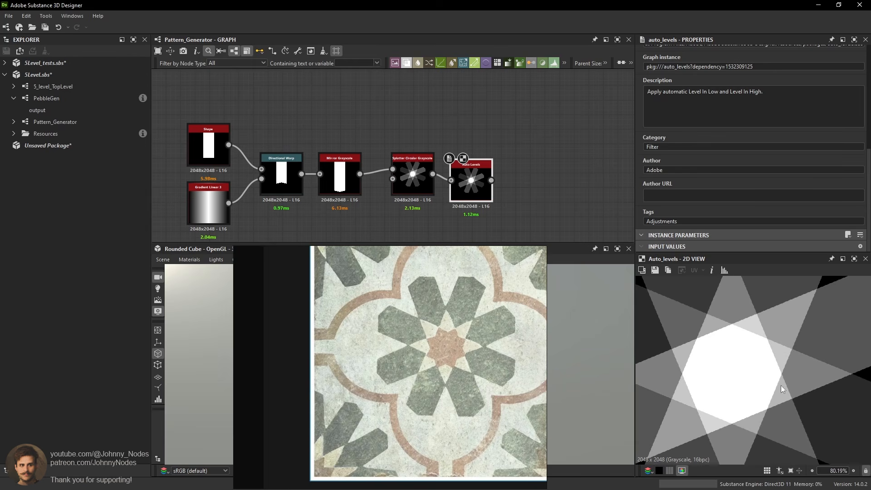
pyautogui.moveTo(693, 342); pyautogui.dragTo(718, 358, button='middle')
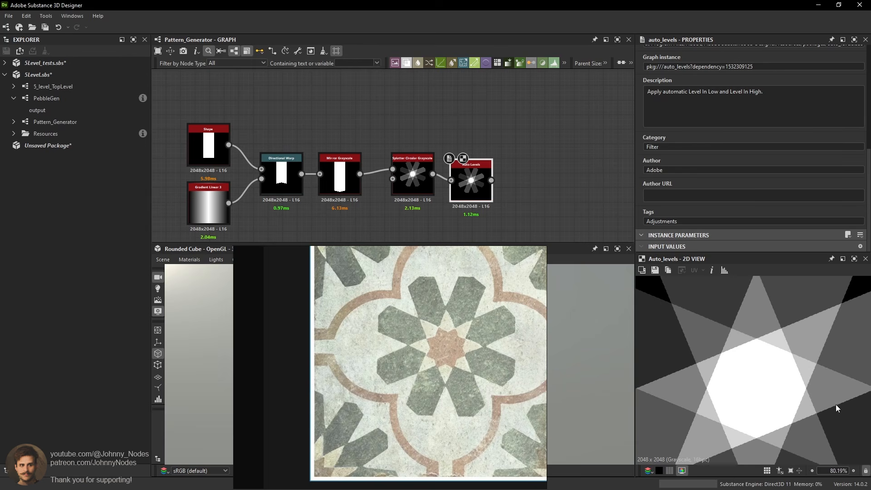
pyautogui.scroll(-6, 699, 323)
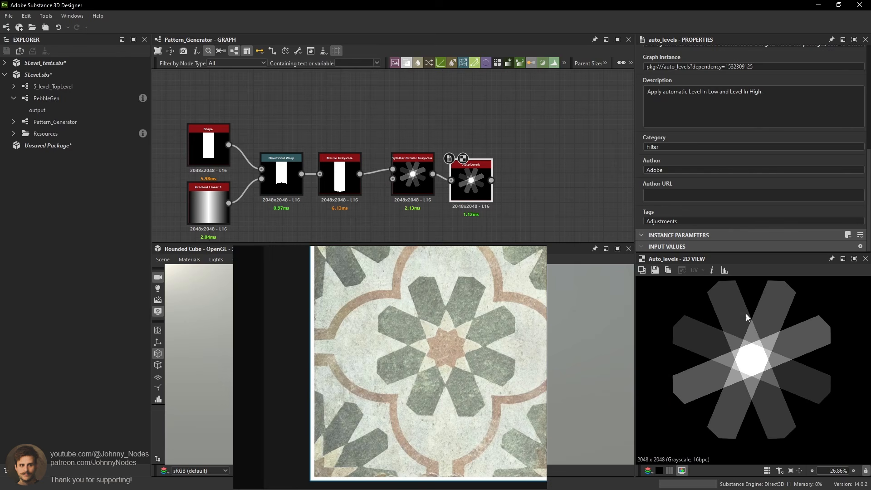
# Add a Histogram Scan node and connect the Auto Levels output to its input.
pyautogui.moveTo(561, 153); pyautogui.dragTo(491, 173, button='middle')
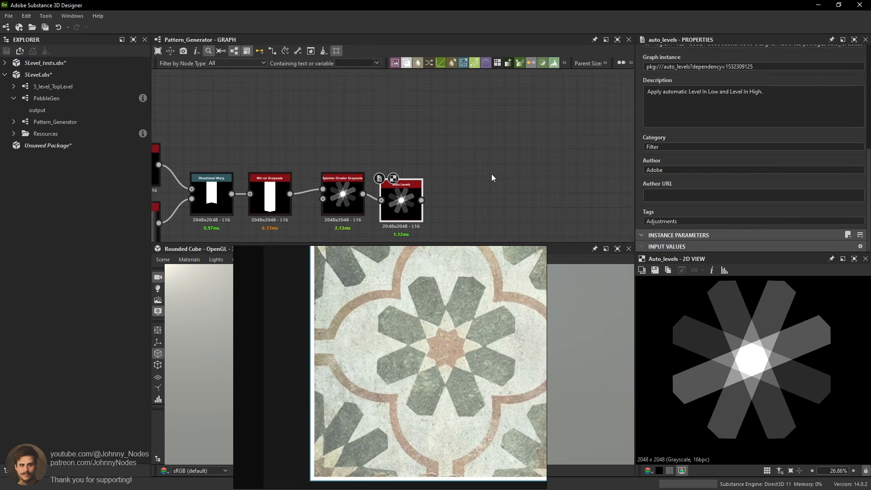
pyautogui.click(492, 174)
pyautogui.press('space')
pyautogui.write('his')
pyautogui.click(541, 207)
pyautogui.scroll(1, 425, 195)
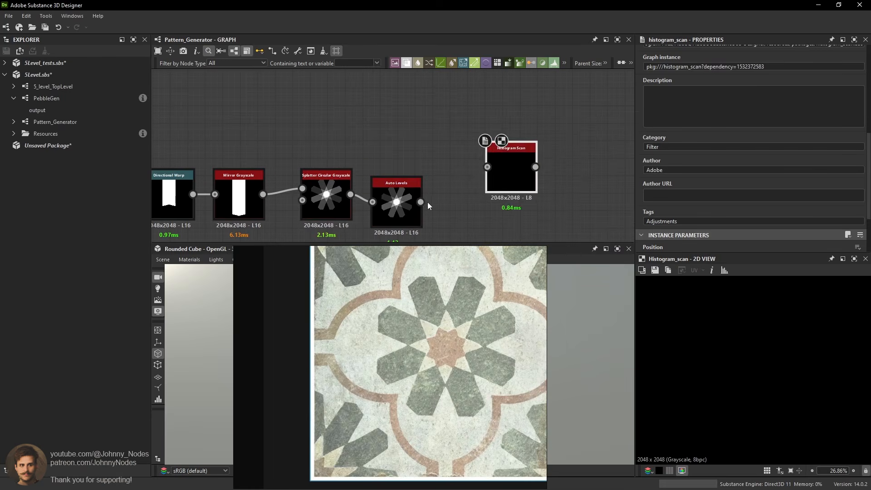
pyautogui.moveTo(422, 202); pyautogui.dragTo(473, 204)
# Set the Histogram Scan's Contrast to 1 and Position to 0.36 to isolate the small inner star.
pyautogui.scroll(-2, 676, 198)
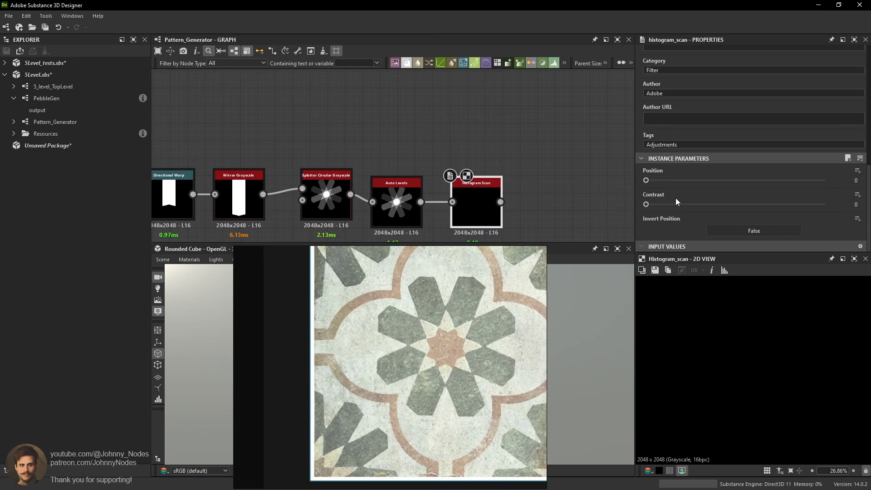
pyautogui.moveTo(652, 180); pyautogui.dragTo(826, 203)
pyautogui.moveTo(680, 180); pyautogui.dragTo(710, 180)
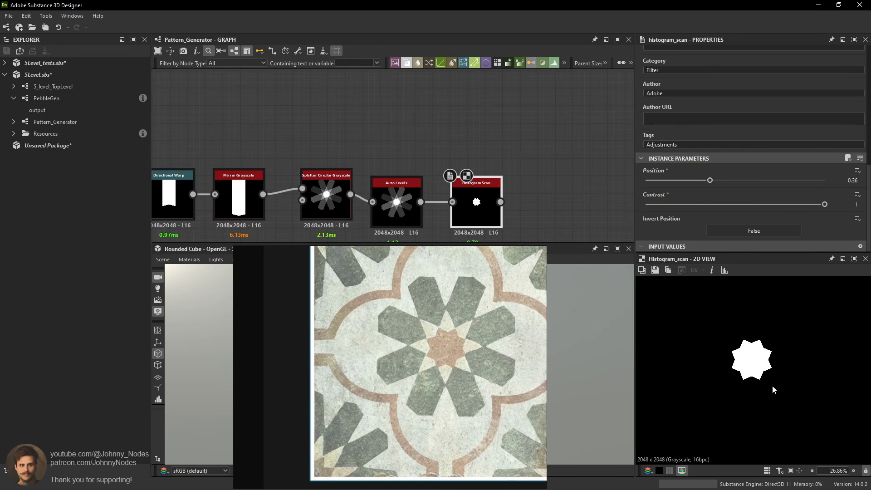
pyautogui.scroll(6, 773, 354)
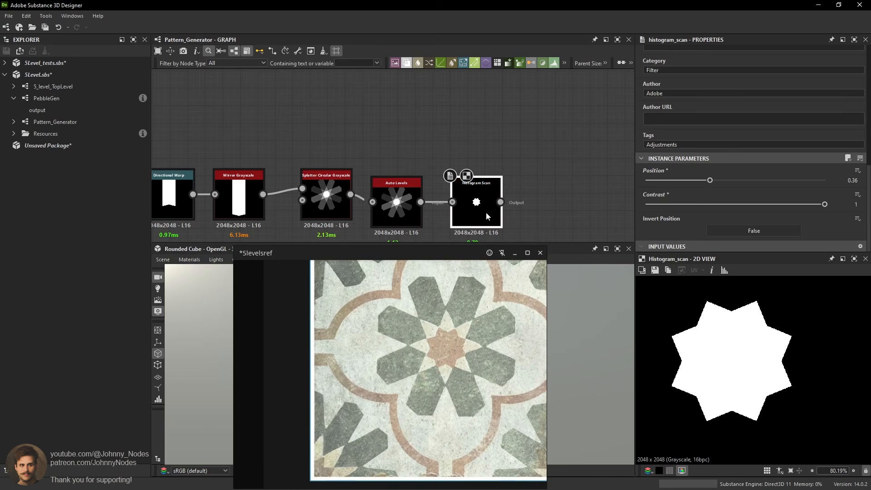
# Duplicate the Histogram Scan, place the copy below the original, and set its Position to 0.64 for the larger star.
pyautogui.moveTo(486, 216); pyautogui.dragTo(505, 162)
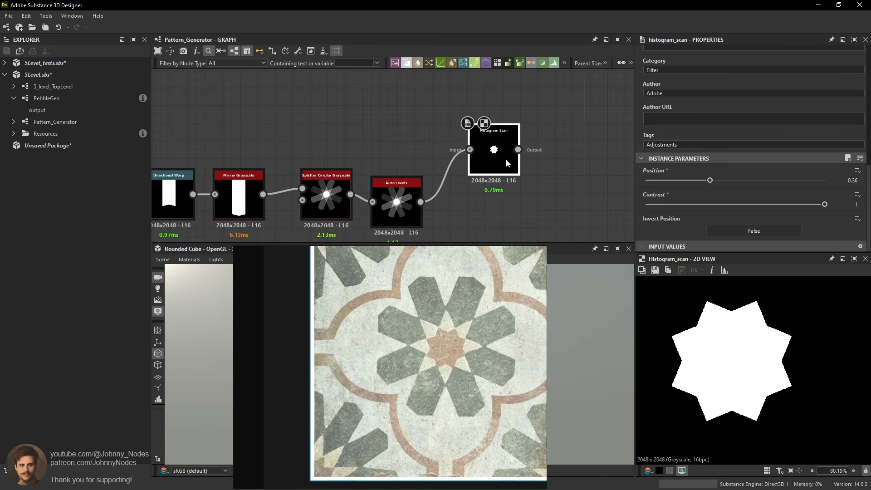
pyautogui.hotkey('ctrl', 'd')
pyautogui.moveTo(507, 160); pyautogui.dragTo(507, 129, button='middle')
pyautogui.moveTo(513, 160); pyautogui.dragTo(479, 195)
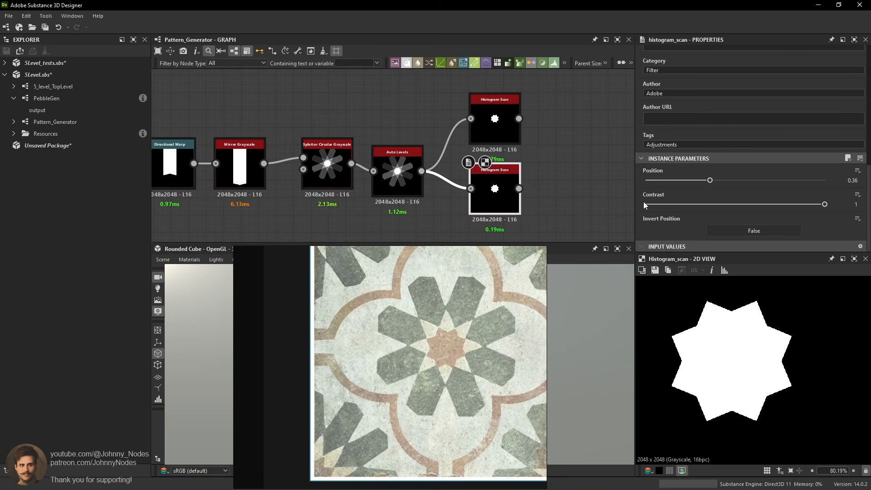
pyautogui.moveTo(710, 180); pyautogui.dragTo(760, 183)
pyautogui.scroll(2, 456, 319)
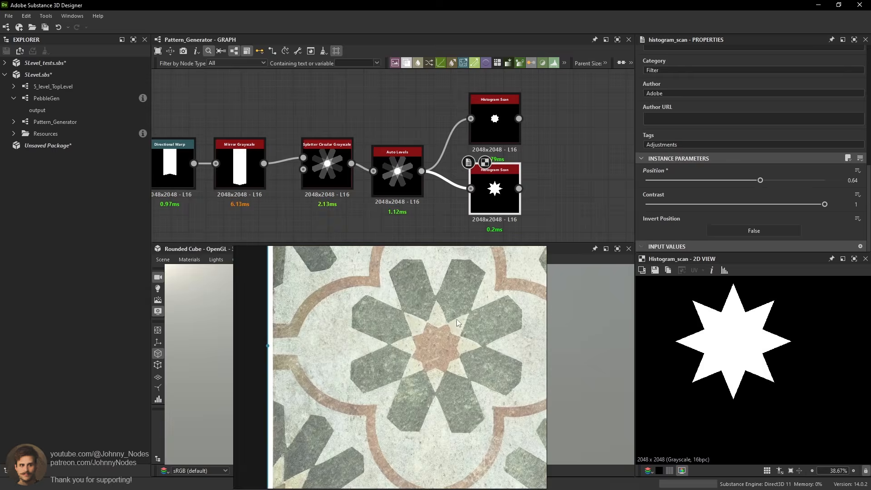
# Add a Blend node with the small-star Histogram Scan as foreground and the large-star one as background.
pyautogui.moveTo(577, 148); pyautogui.dragTo(529, 165, button='middle')
pyautogui.press('space')
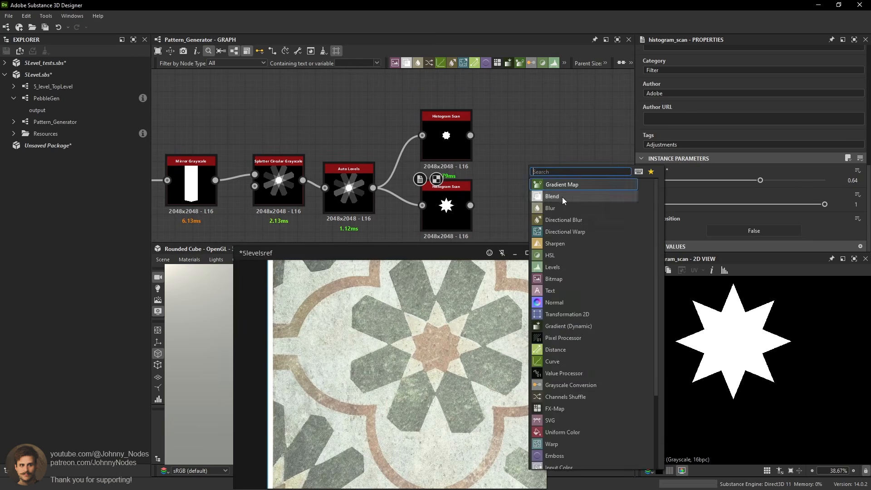
pyautogui.click(562, 197)
pyautogui.moveTo(535, 182); pyautogui.dragTo(536, 216)
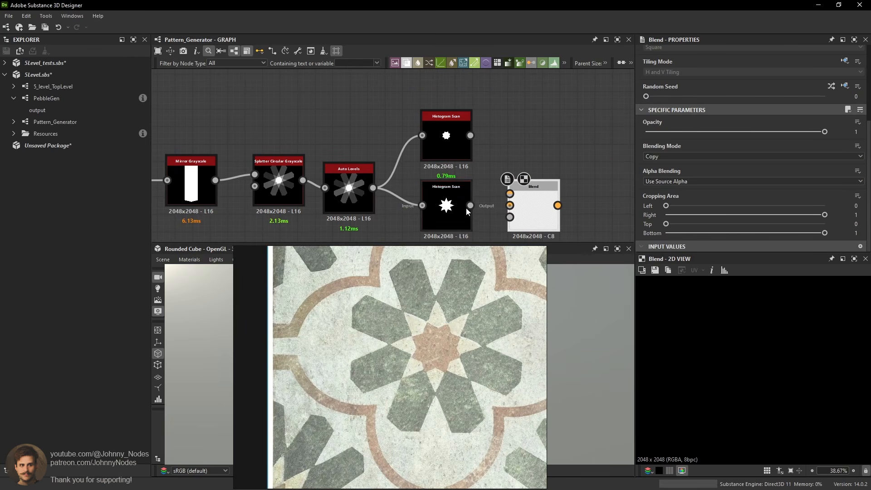
pyautogui.moveTo(471, 136); pyautogui.dragTo(510, 205)
pyautogui.moveTo(437, 210); pyautogui.dragTo(449, 210)
# Set the Blend node's Blending Mode to Subtract to cut the small star out of the larger one.
pyautogui.click(534, 203)
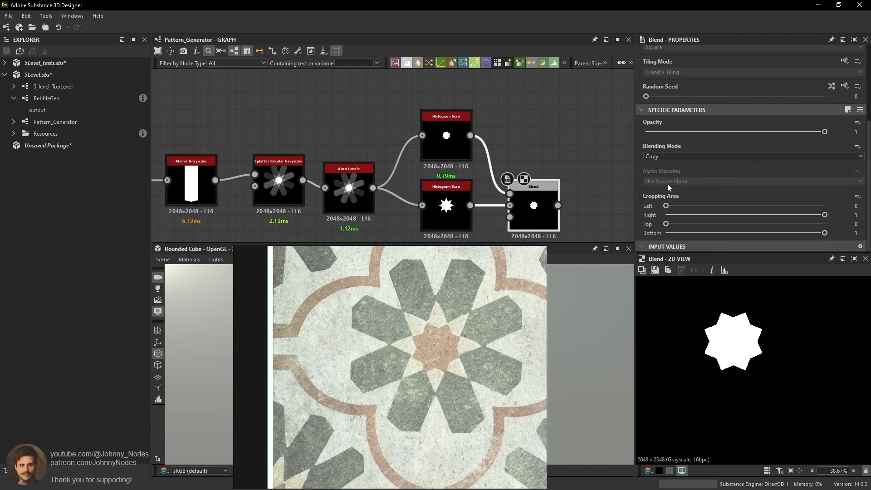
pyautogui.click(681, 156)
pyautogui.click(669, 178)
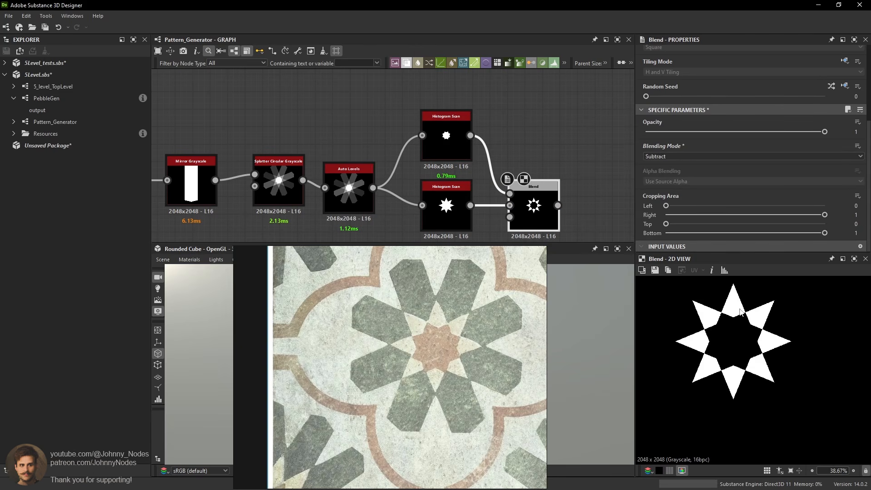
# Duplicate the large-star Histogram Scan and set the copy's Position to 1 for the full flower silhouette.
pyautogui.scroll(8, 739, 312)
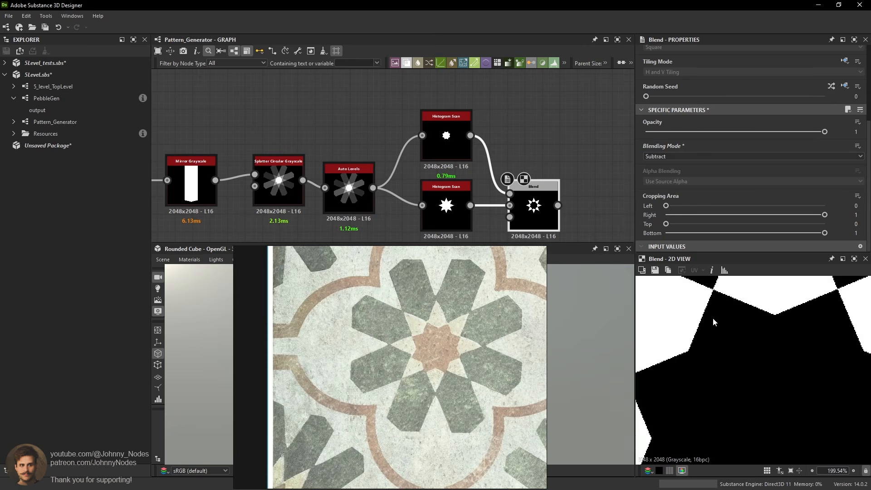
pyautogui.scroll(-10, 712, 317)
pyautogui.scroll(-3, 497, 167)
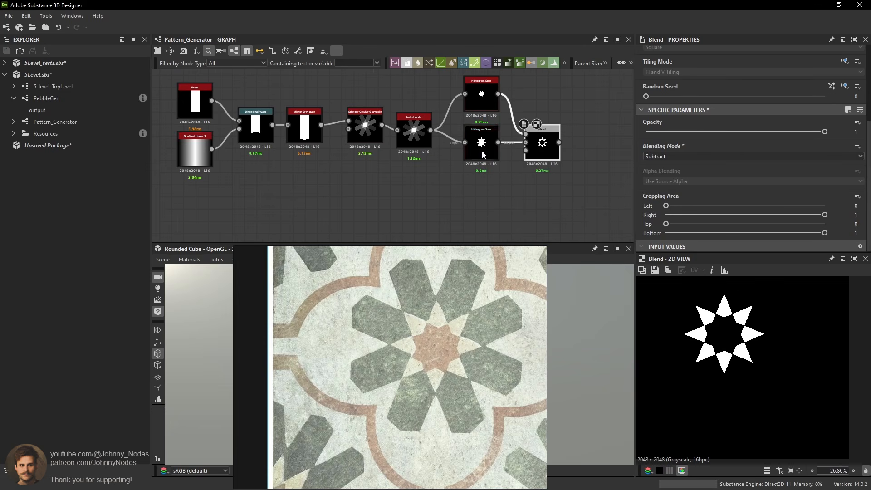
pyautogui.click(482, 150)
pyautogui.hotkey('ctrl', 'd')
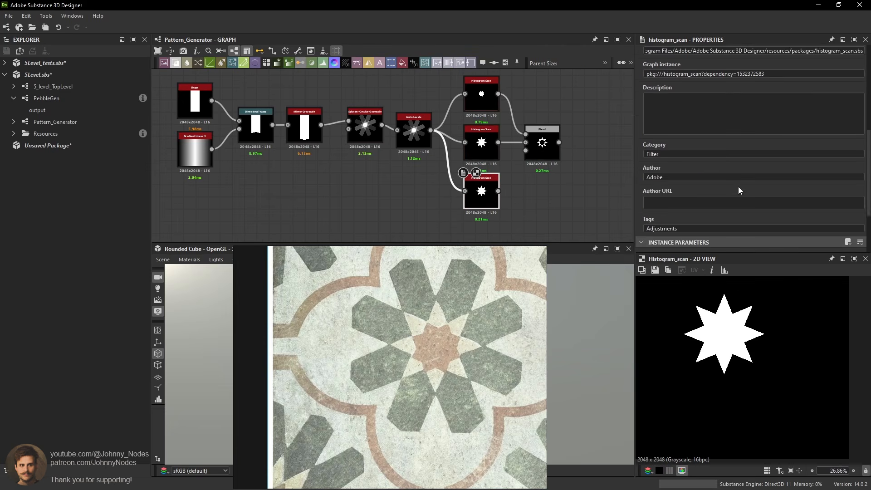
pyautogui.scroll(-2, 726, 199)
pyautogui.click(553, 183)
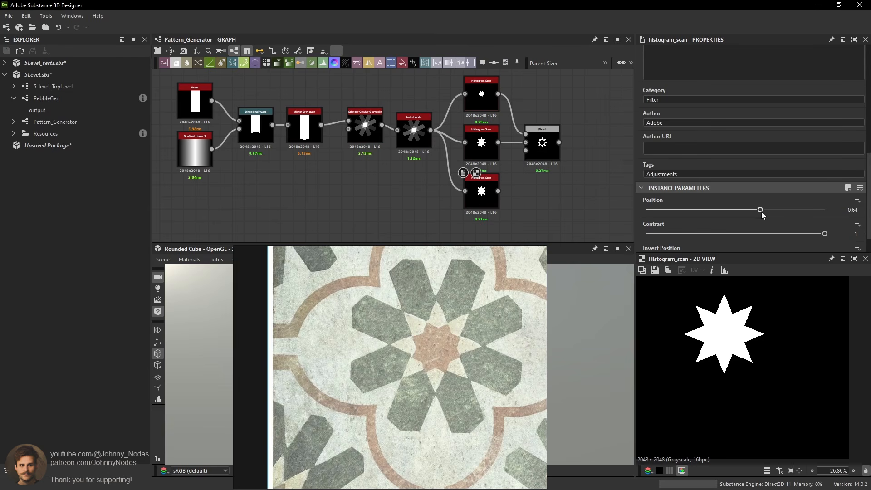
pyautogui.moveTo(761, 210); pyautogui.dragTo(826, 211)
# Add a Blend node set to Subtract, with the large-star Histogram Scan as foreground and the full-flower one as background.
pyautogui.scroll(1, 553, 194)
pyautogui.press('space')
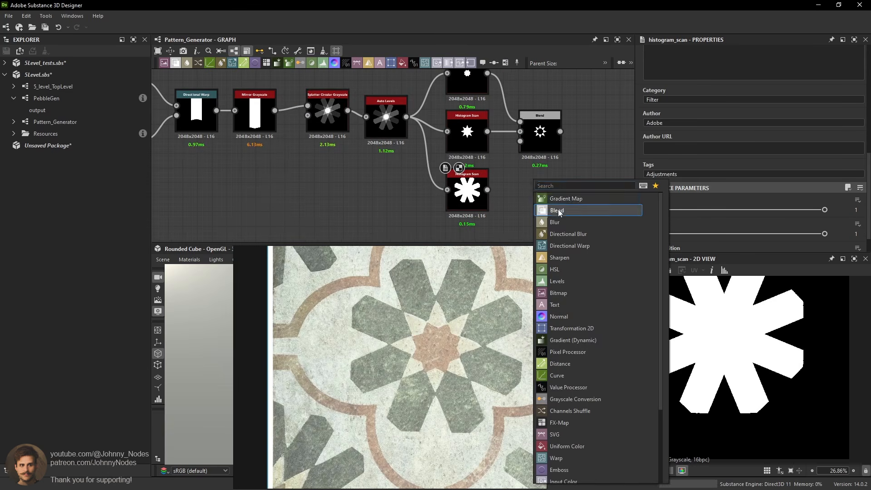
pyautogui.click(557, 210)
pyautogui.scroll(1, 499, 188)
pyautogui.moveTo(484, 190); pyautogui.dragTo(549, 191)
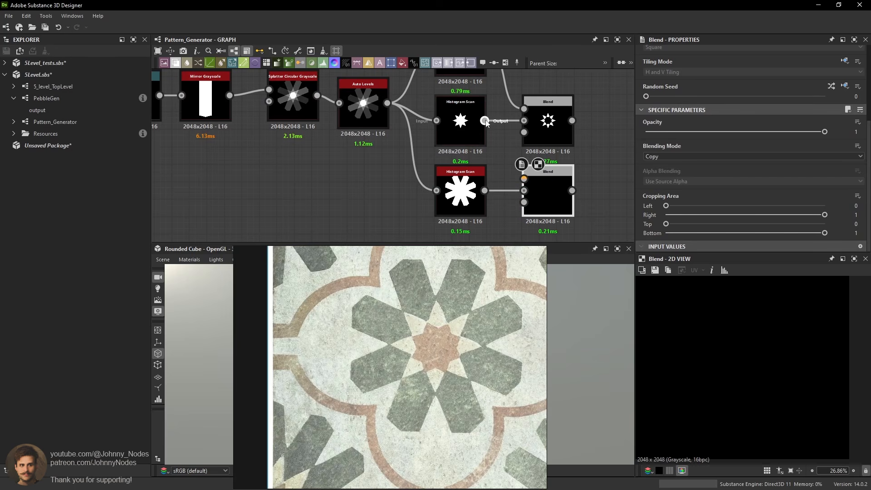
pyautogui.moveTo(485, 120); pyautogui.dragTo(524, 179)
pyautogui.click(674, 157)
pyautogui.click(666, 180)
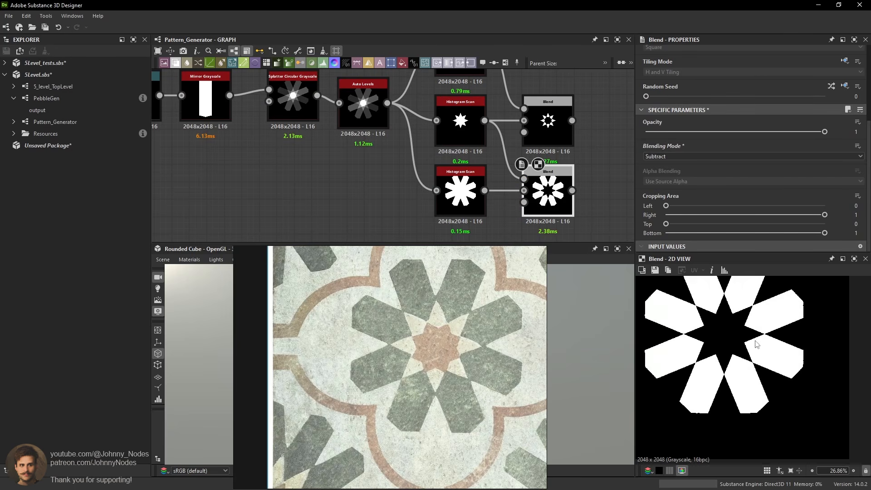
# Move the small-star Histogram Scan directly above the star-ring Blend and preview both Blend nodes.
pyautogui.scroll(-3, 756, 344)
pyautogui.moveTo(474, 68); pyautogui.dragTo(459, 137, button='middle')
pyautogui.moveTo(459, 138); pyautogui.dragTo(534, 136)
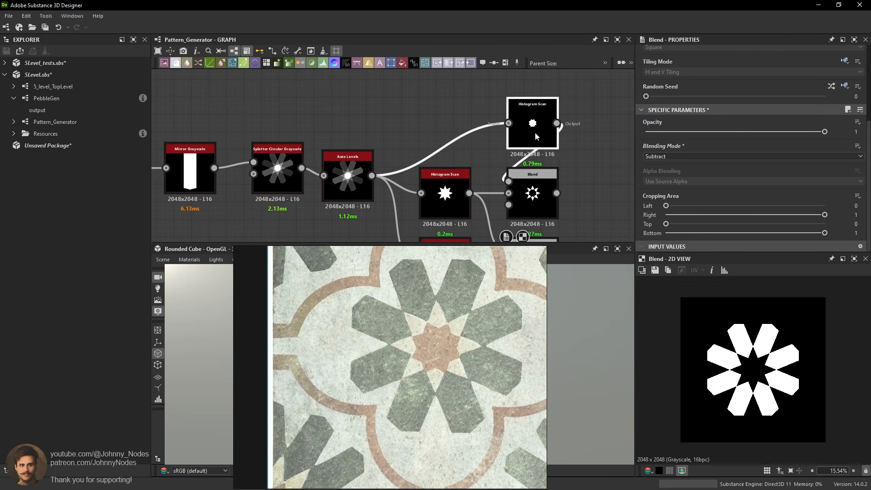
pyautogui.scroll(-1, 547, 177)
pyautogui.moveTo(546, 177); pyautogui.dragTo(540, 142, button='middle')
pyautogui.doubleClick(528, 157)
pyautogui.doubleClick(529, 215)
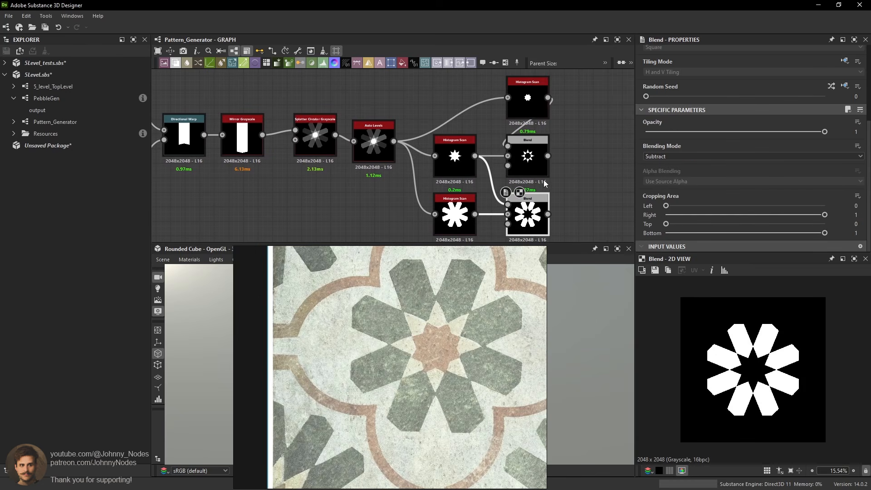
# Add an RGBA Merge node and place it to the right of the Blend nodes.
pyautogui.scroll(-3, 290, 123)
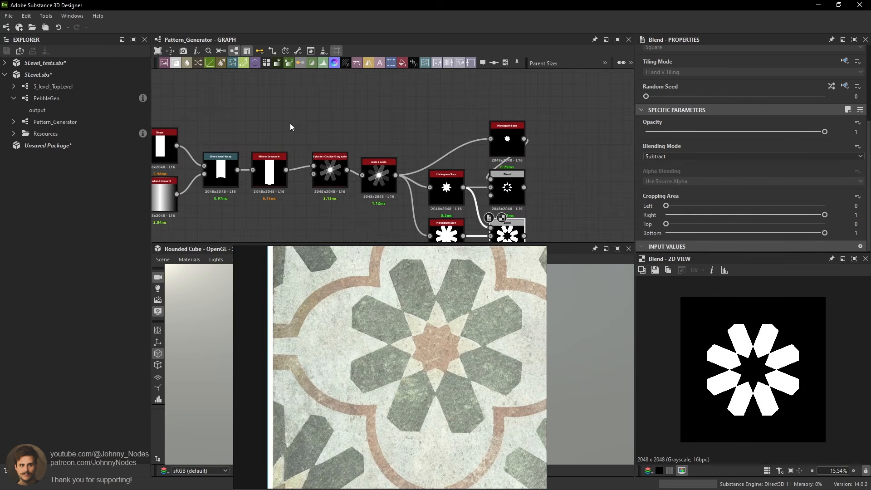
pyautogui.moveTo(527, 152); pyautogui.dragTo(471, 151, button='middle')
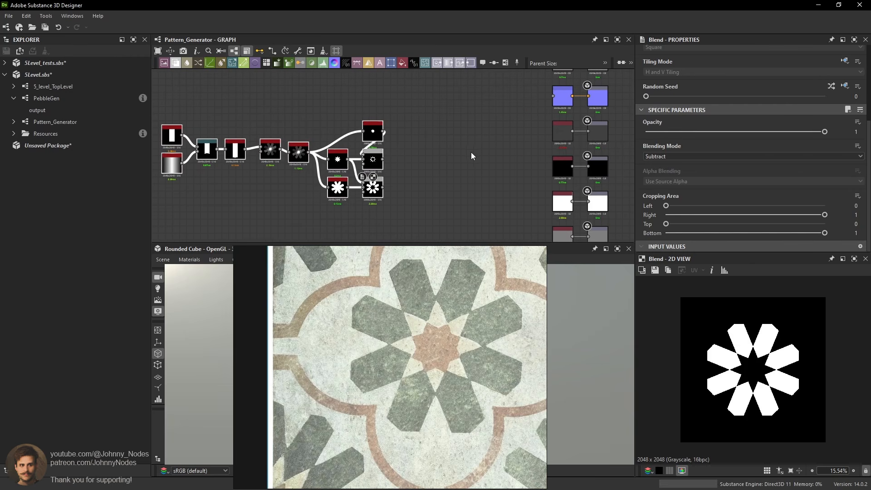
pyautogui.press('space')
pyautogui.write('rgba merge')
pyautogui.press('Return')
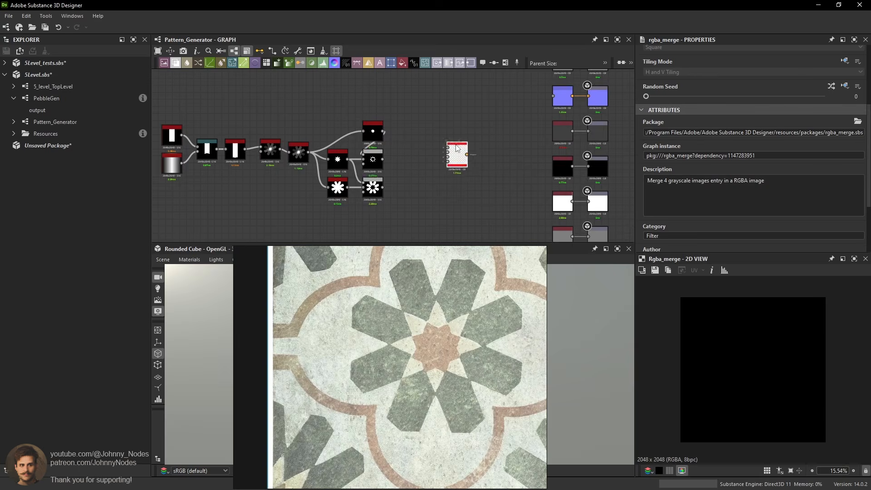
pyautogui.scroll(2, 454, 150)
pyautogui.scroll(2, 434, 154)
pyautogui.moveTo(435, 156); pyautogui.dragTo(499, 180, button='middle')
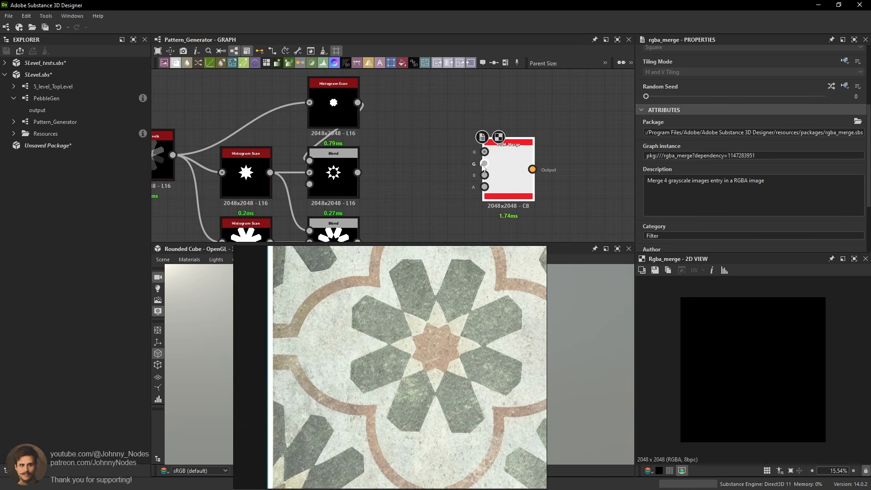
pyautogui.scroll(1, 517, 163)
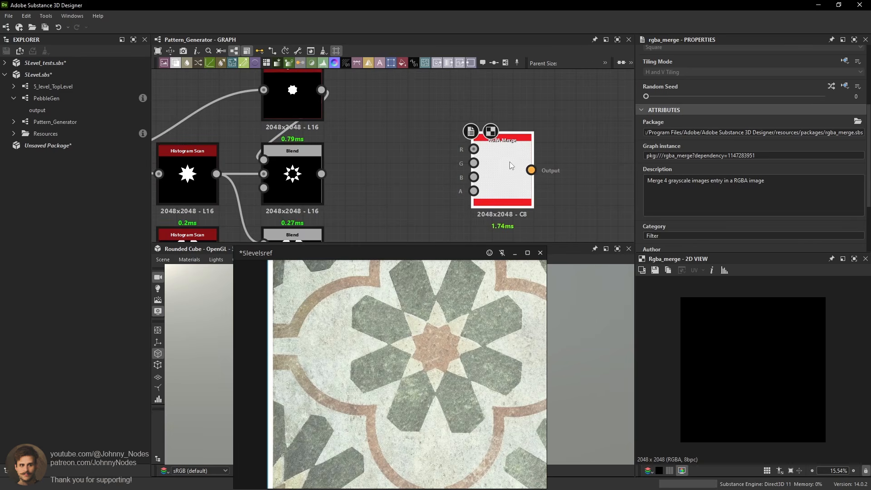
pyautogui.moveTo(510, 164); pyautogui.dragTo(487, 154)
pyautogui.scroll(-3, 478, 157)
pyautogui.scroll(2, 403, 136)
# Connect the small-star Histogram Scan to the RGBA Merge node's R input and preview the merge.
pyautogui.doubleClick(367, 128)
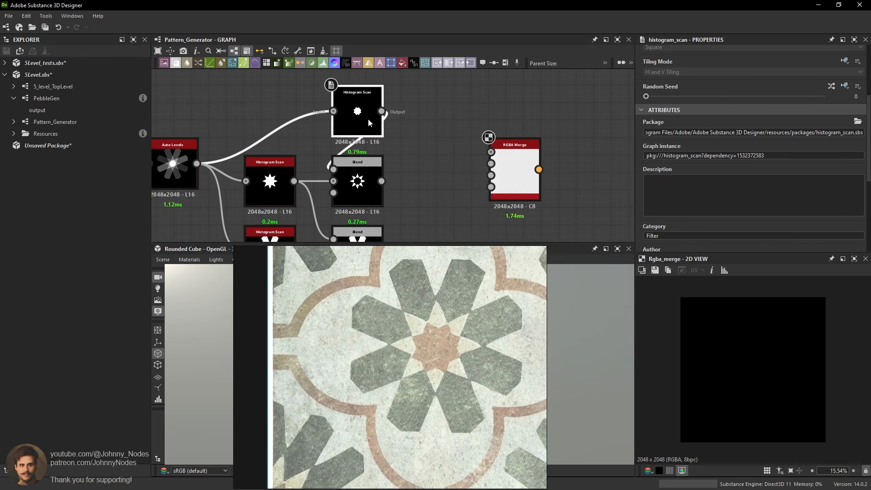
pyautogui.scroll(5, 774, 377)
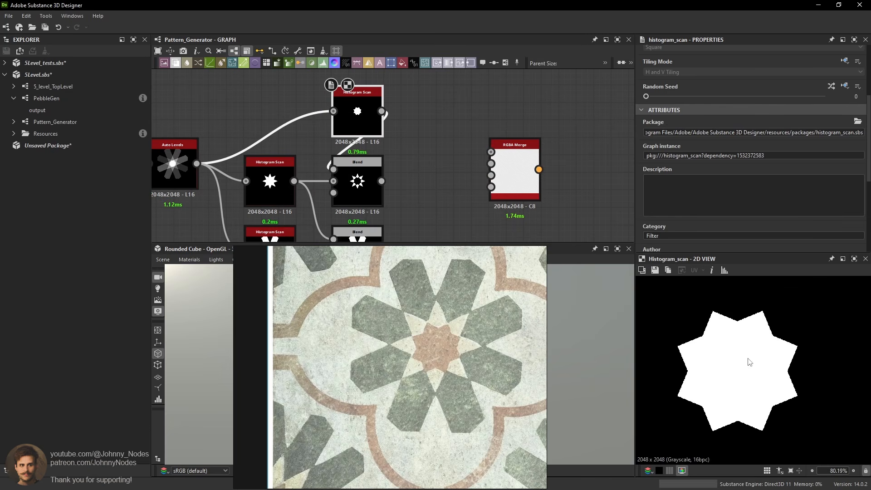
pyautogui.moveTo(402, 118); pyautogui.dragTo(510, 162)
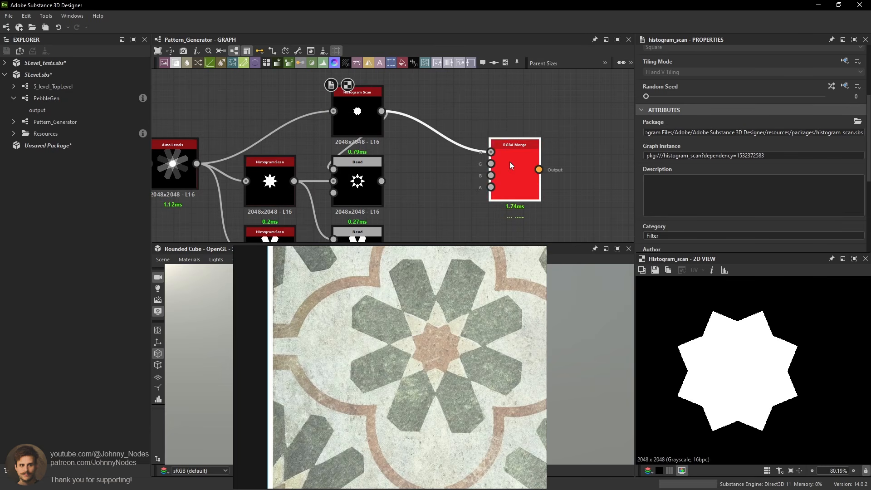
pyautogui.doubleClick(509, 161)
# Connect the star-ring Blend to the RGBA Merge node's G input and preview the merge.
pyautogui.click(355, 189)
pyautogui.scroll(-3, 728, 366)
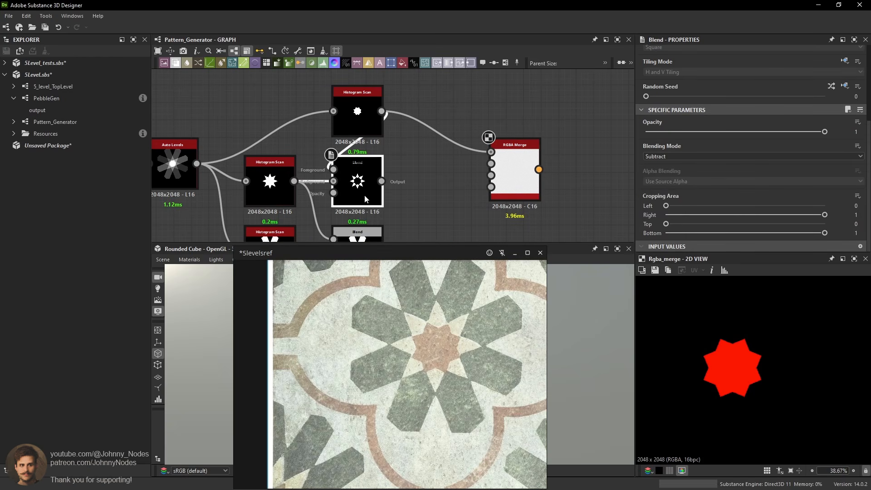
pyautogui.doubleClick(353, 182)
pyautogui.moveTo(382, 181); pyautogui.dragTo(491, 163)
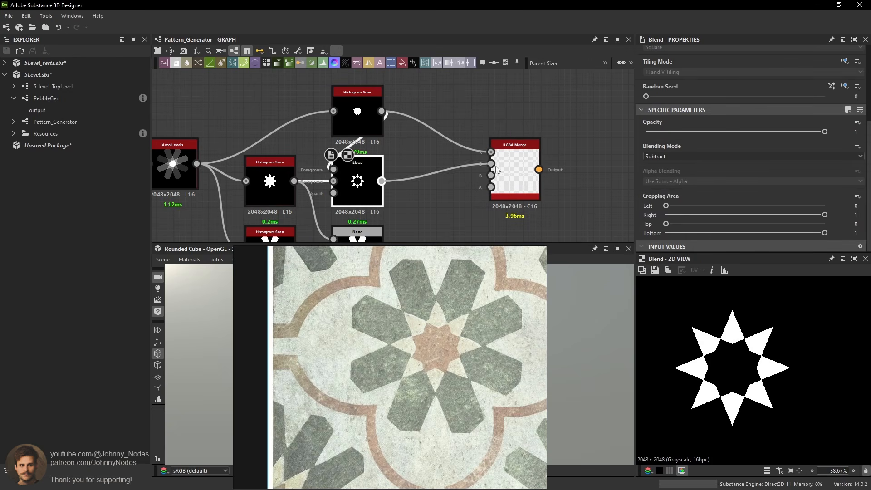
pyautogui.doubleClick(507, 165)
# Connect the petals Blend to the RGBA Merge node's B input and inspect the merged flower.
pyautogui.scroll(-2, 435, 191)
pyautogui.moveTo(428, 201); pyautogui.dragTo(433, 182, button='middle')
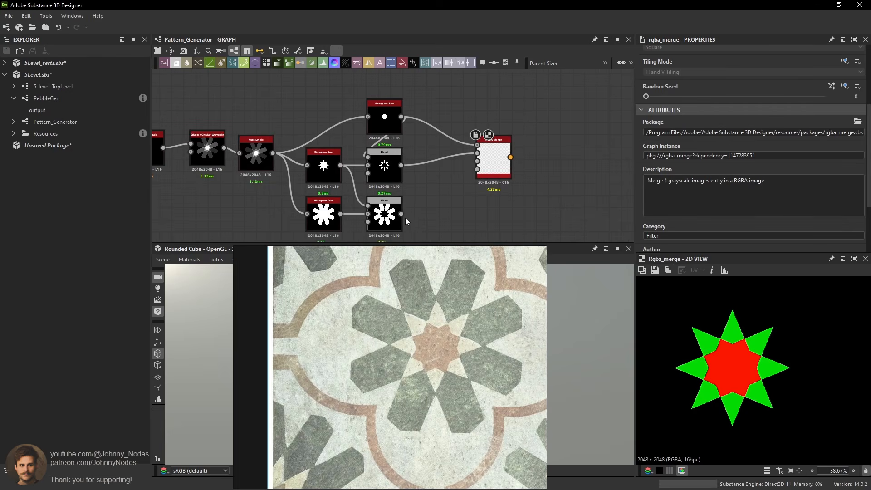
pyautogui.moveTo(401, 215); pyautogui.dragTo(497, 162)
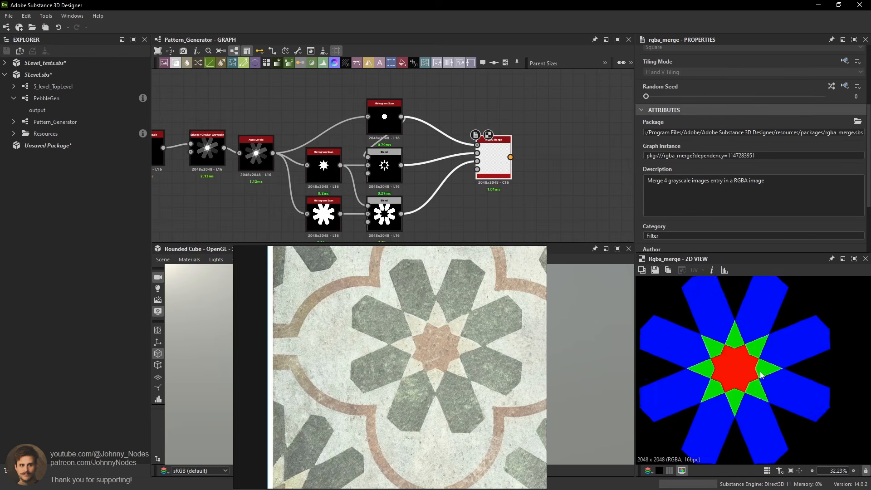
pyautogui.scroll(-3, 755, 368)
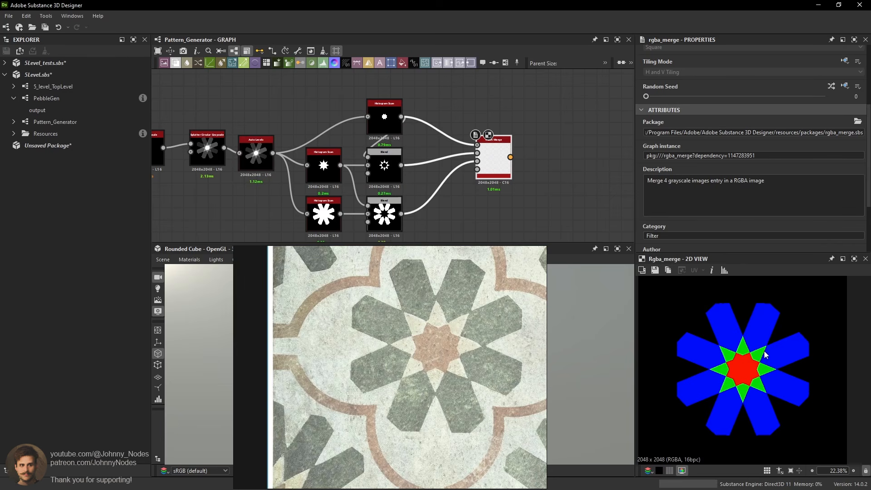
pyautogui.scroll(3, 737, 348)
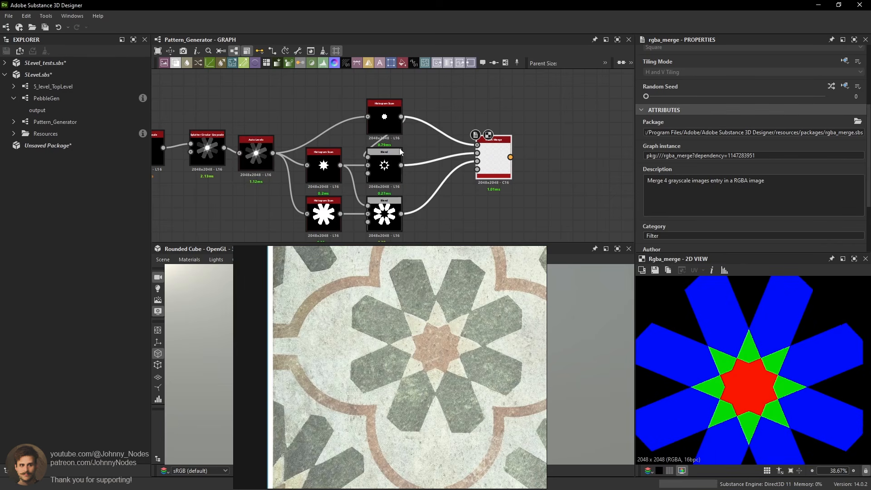
# Review the node chain and Splatter Circular settings behind the flower, and compare the merged result with the tile reference.
pyautogui.moveTo(342, 151); pyautogui.dragTo(390, 143, button='middle')
pyautogui.click(261, 143)
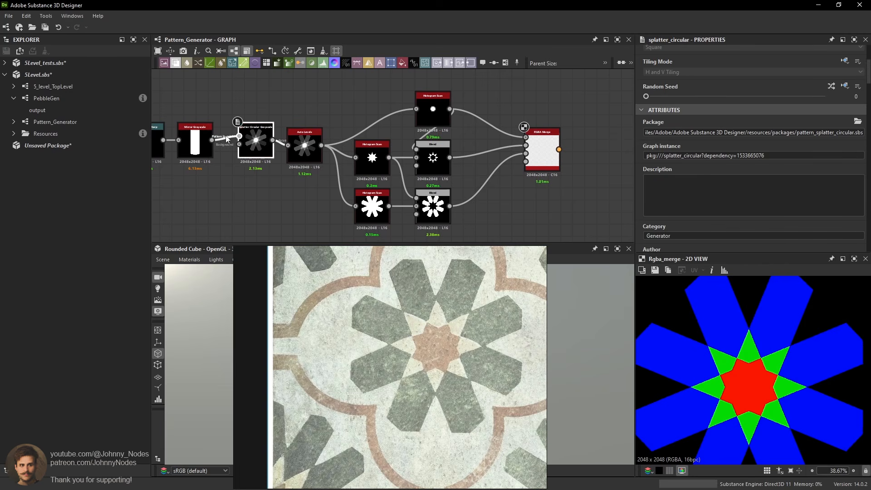
pyautogui.moveTo(275, 109); pyautogui.dragTo(346, 119, button='middle')
pyautogui.moveTo(192, 102); pyautogui.dragTo(260, 122, button='middle')
pyautogui.moveTo(217, 106); pyautogui.dragTo(399, 185)
pyautogui.scroll(-1, 434, 181)
pyautogui.moveTo(435, 179); pyautogui.dragTo(415, 155, button='middle')
pyautogui.scroll(3, 445, 343)
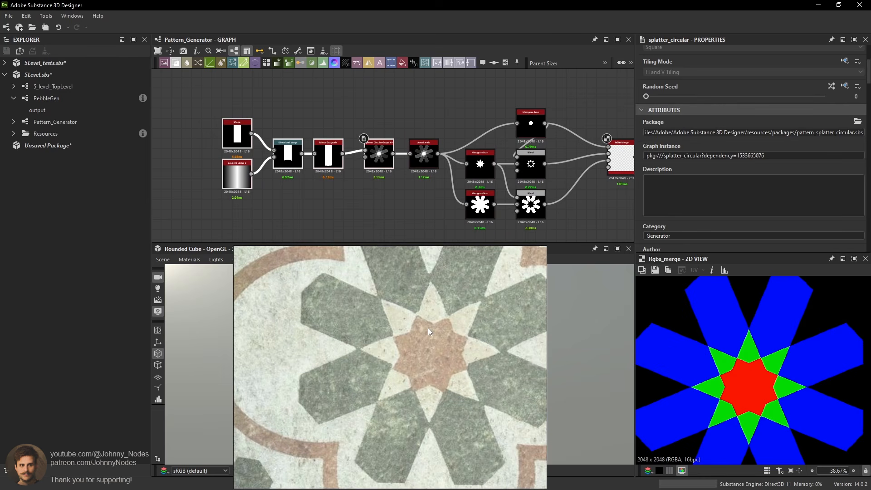
pyautogui.click(388, 158)
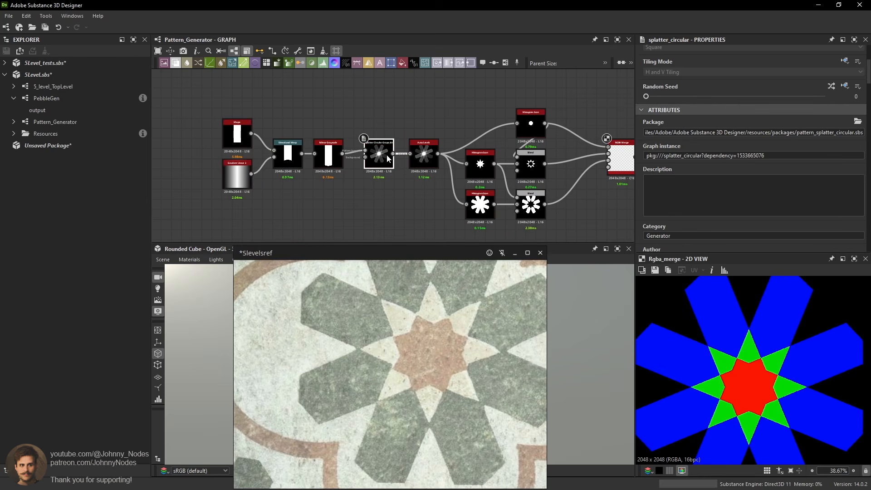
pyautogui.doubleClick(388, 158)
pyautogui.scroll(-10, 788, 124)
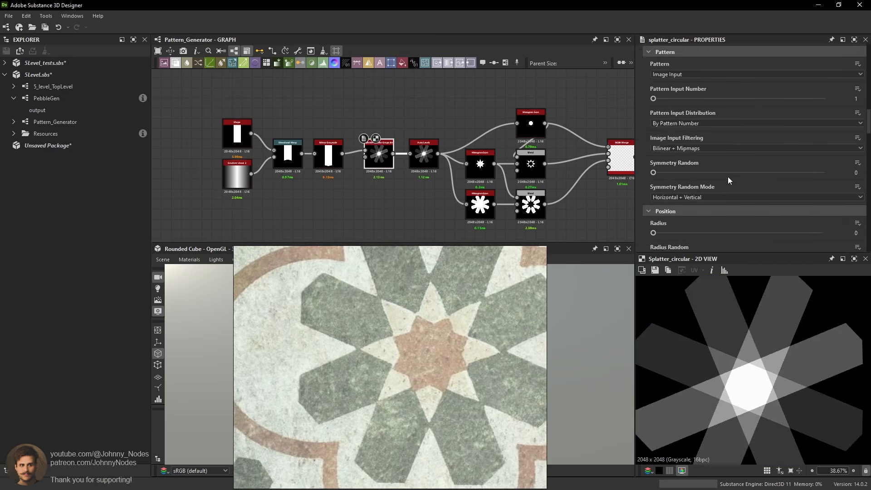
pyautogui.moveTo(605, 181); pyautogui.dragTo(526, 189, button='middle')
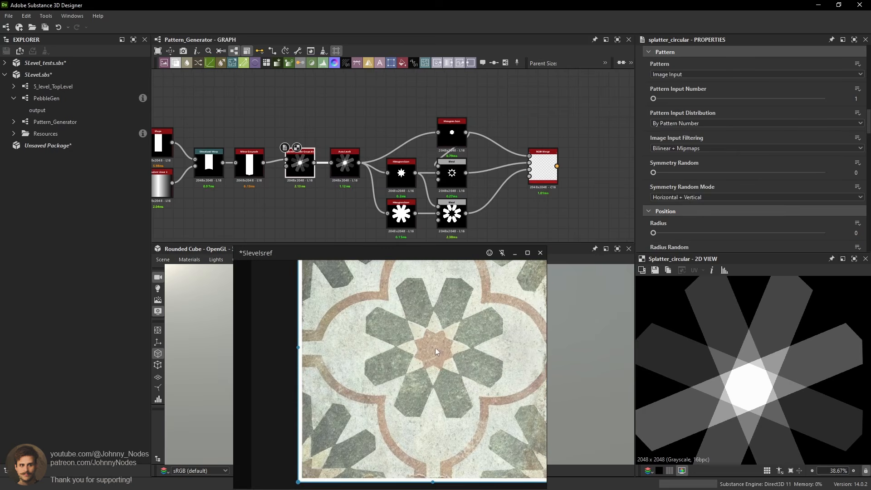
pyautogui.doubleClick(541, 170)
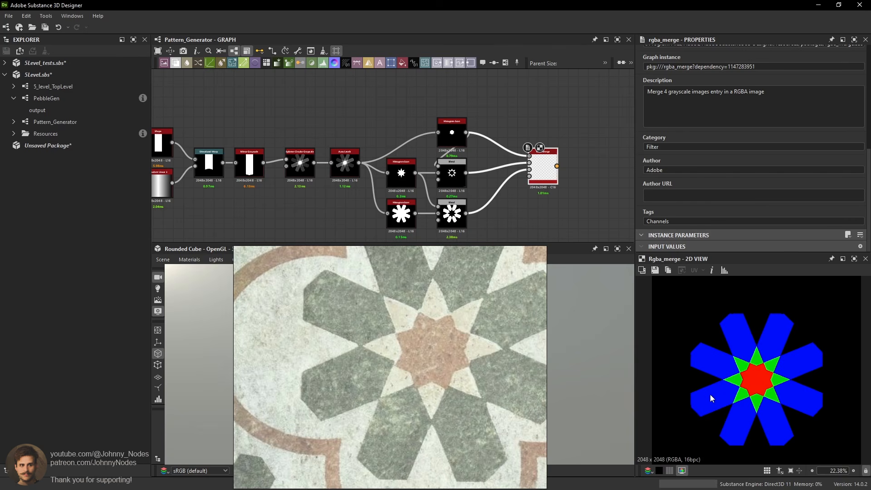
pyautogui.scroll(1, 710, 392)
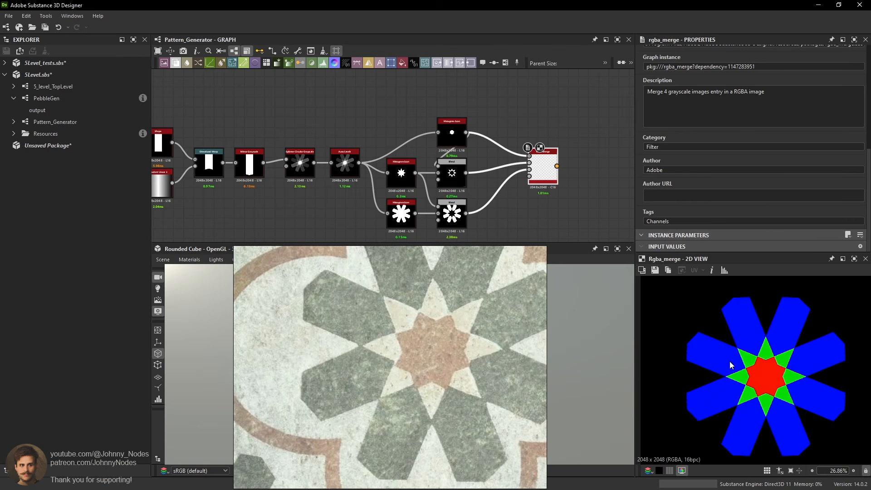
pyautogui.scroll(2, 726, 359)
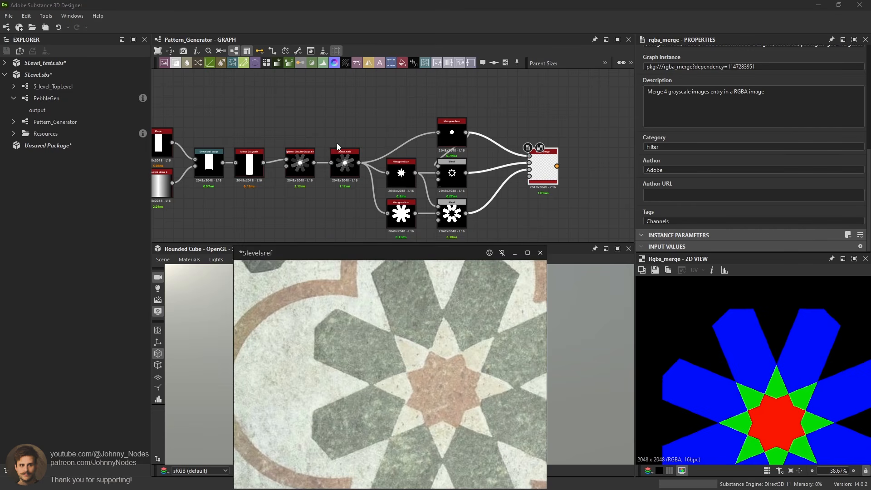
# Set the Splatter Circular node's Size X to 0.07 to widen the petals.
pyautogui.moveTo(297, 171); pyautogui.dragTo(345, 170, button='middle')
pyautogui.doubleClick(348, 163)
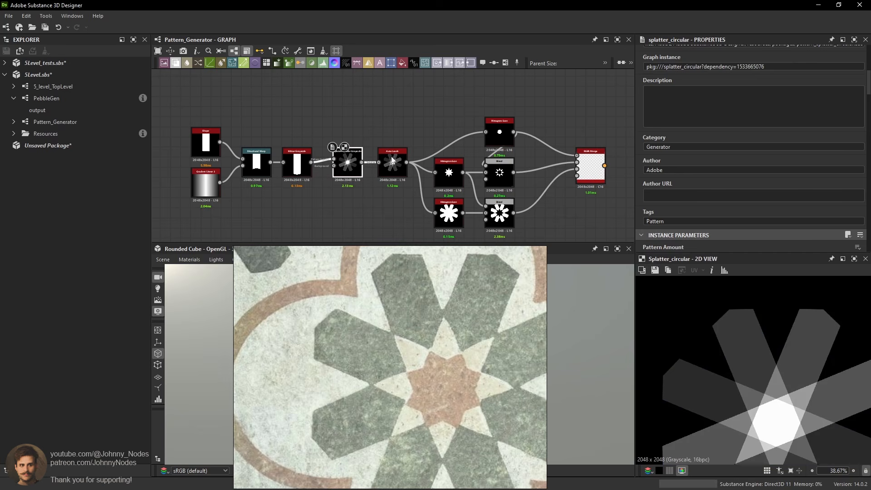
pyautogui.scroll(-5, 770, 144)
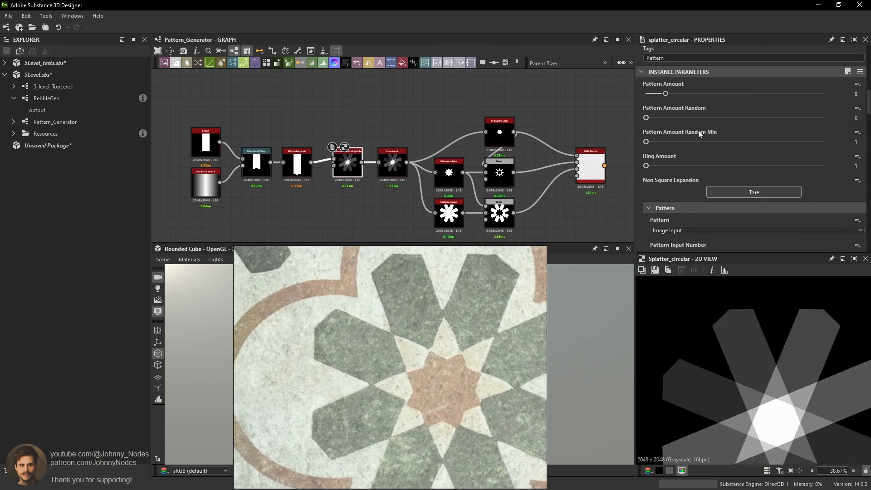
pyautogui.scroll(-10, 698, 130)
pyautogui.scroll(-3, 712, 177)
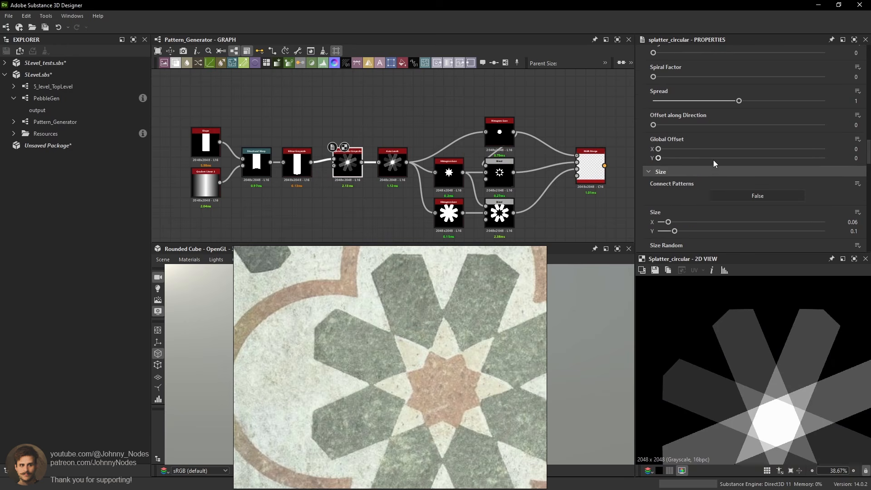
pyautogui.moveTo(671, 222); pyautogui.dragTo(671, 222)
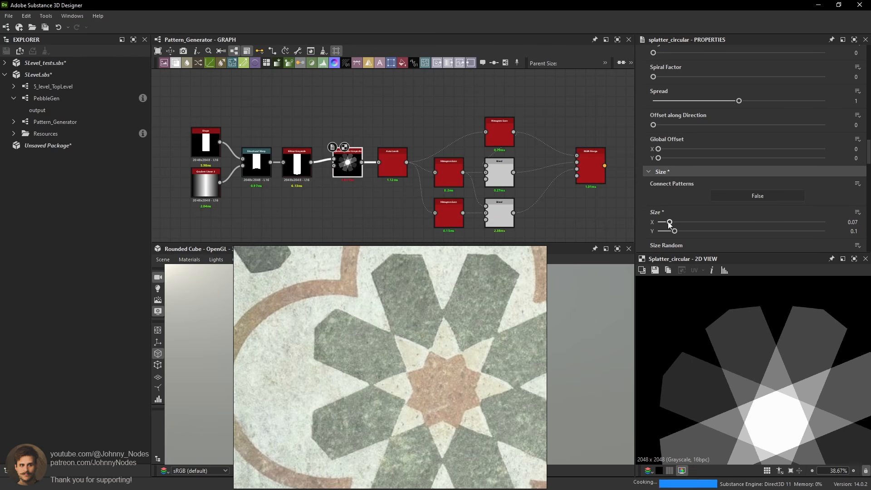
# Try a slightly smaller Size X on the Splatter Circular node and preview the RGBA Merge.
pyautogui.moveTo(669, 222); pyautogui.dragTo(668, 222)
pyautogui.doubleClick(590, 178)
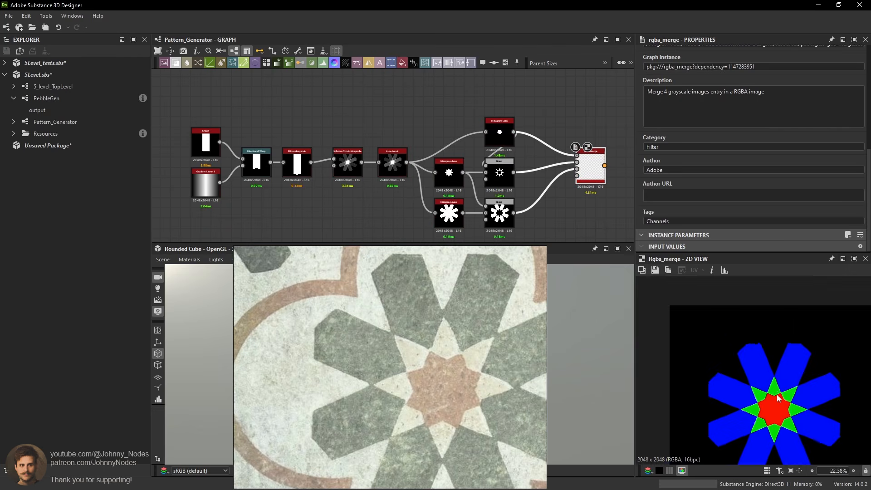
pyautogui.scroll(2, 517, 181)
# Set the Splatter Circular node's Size X back to 0.07 and check the merged flower.
pyautogui.click(272, 154)
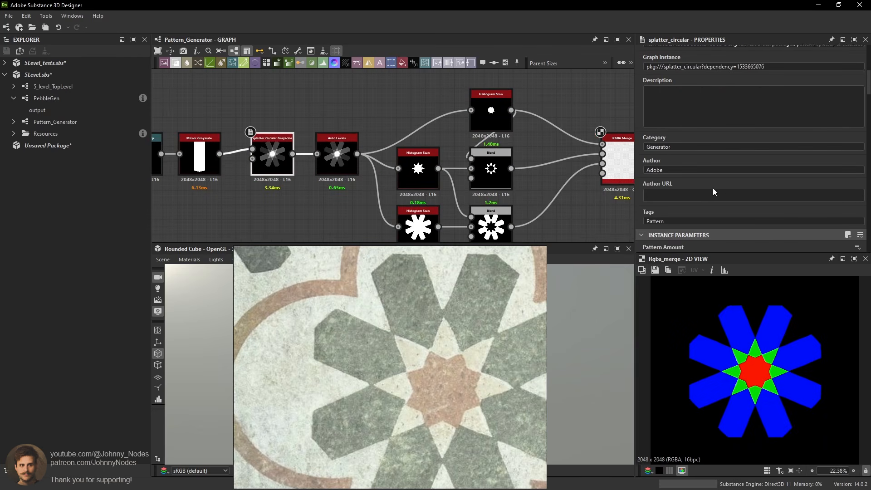
pyautogui.scroll(-5, 712, 188)
pyautogui.scroll(-4, 708, 163)
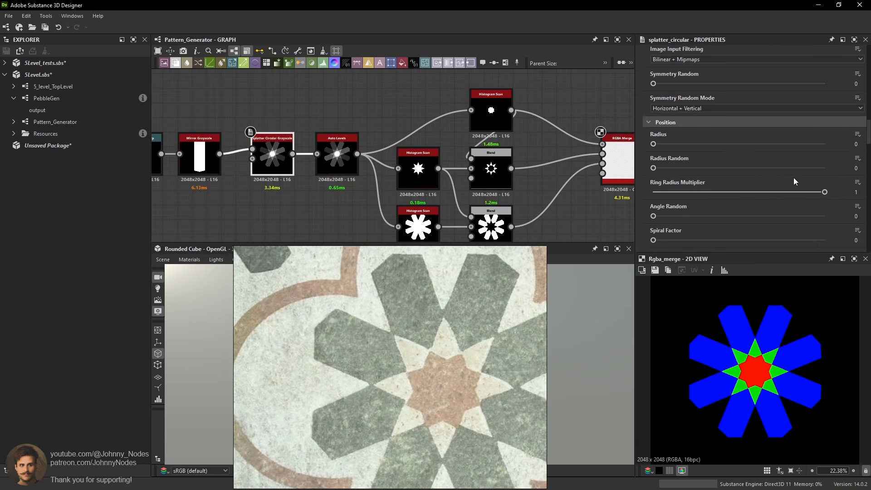
pyautogui.scroll(-3, 771, 168)
pyautogui.scroll(-1, 708, 158)
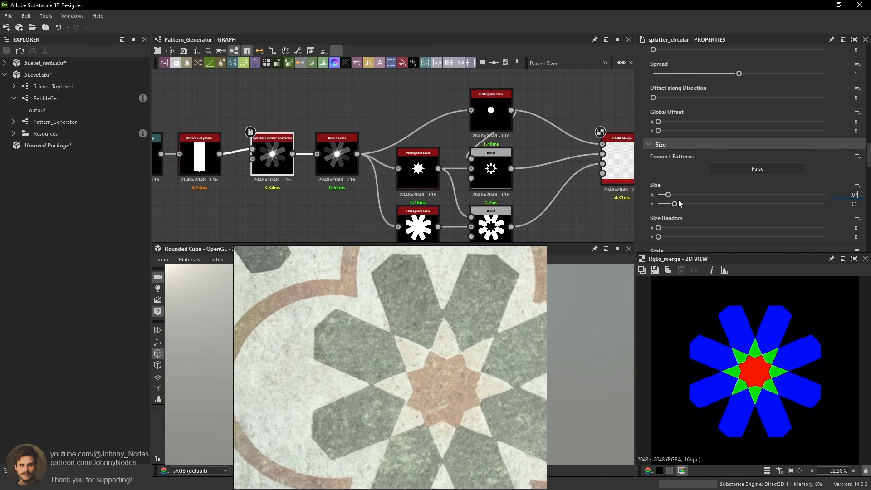
pyautogui.press('Return')
pyautogui.scroll(2, 725, 371)
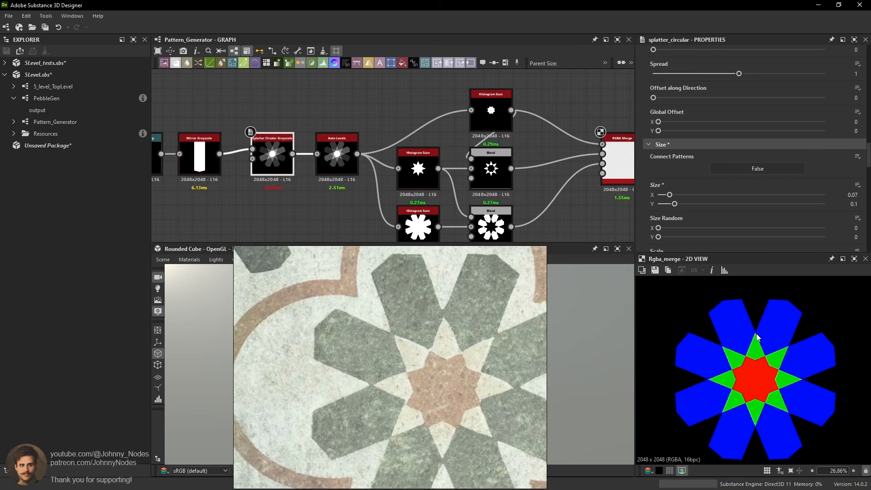
pyautogui.scroll(-4, 762, 370)
pyautogui.scroll(2, 773, 369)
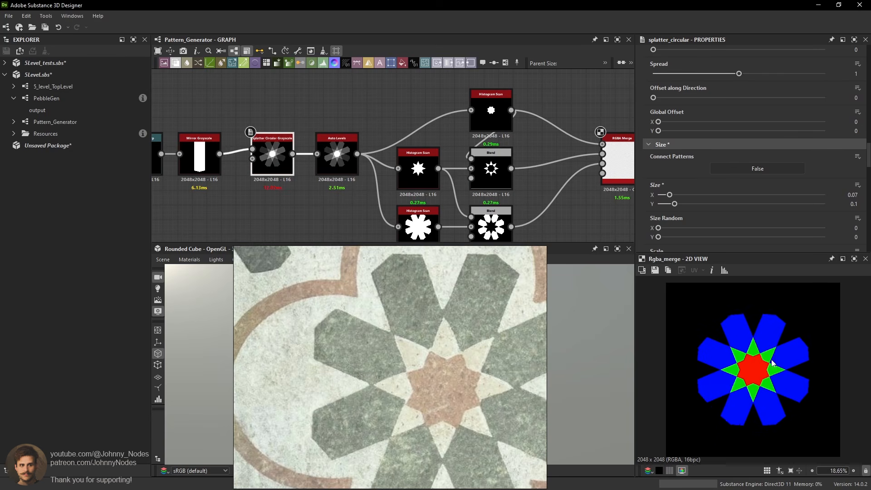
# Compare the petal tips with the tile reference and raise the Directional Warp node's Intensity to 40.71.
pyautogui.scroll(1, 765, 336)
pyautogui.scroll(4, 415, 306)
pyautogui.moveTo(414, 306); pyautogui.dragTo(437, 439, button='middle')
pyautogui.scroll(4, 723, 313)
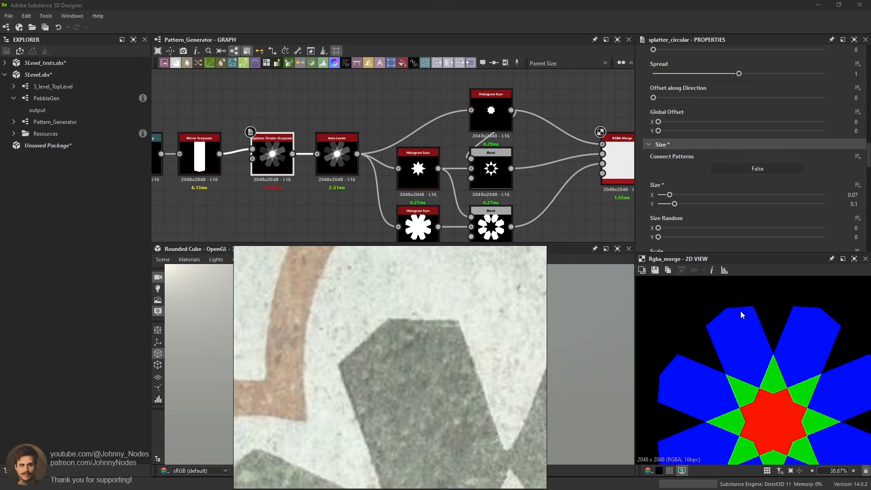
pyautogui.moveTo(231, 141); pyautogui.dragTo(365, 154, button='middle')
pyautogui.click(276, 170)
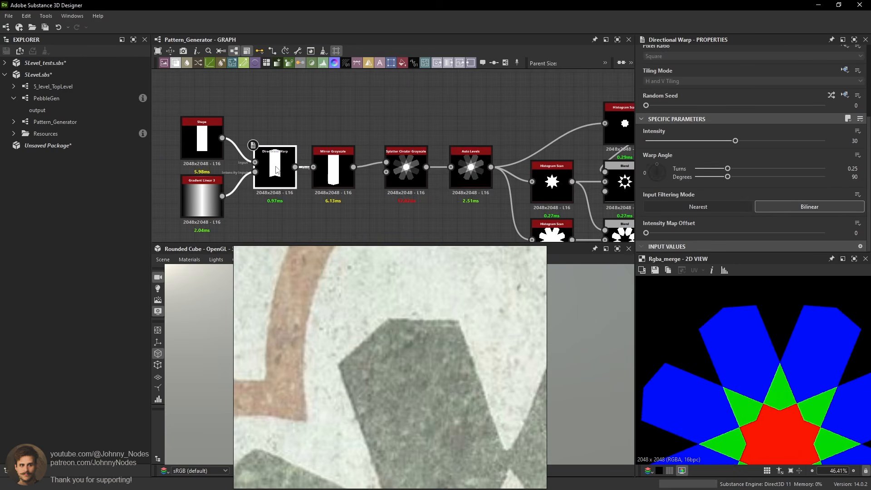
pyautogui.doubleClick(276, 169)
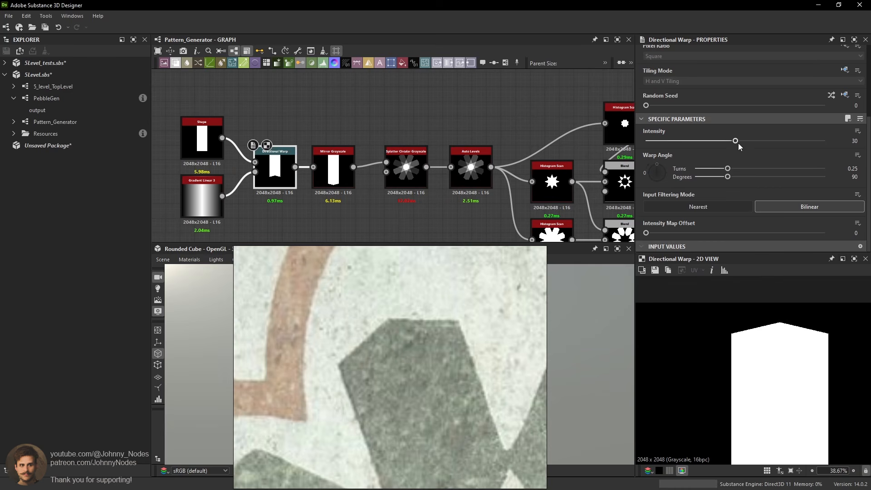
pyautogui.moveTo(739, 143); pyautogui.dragTo(767, 148)
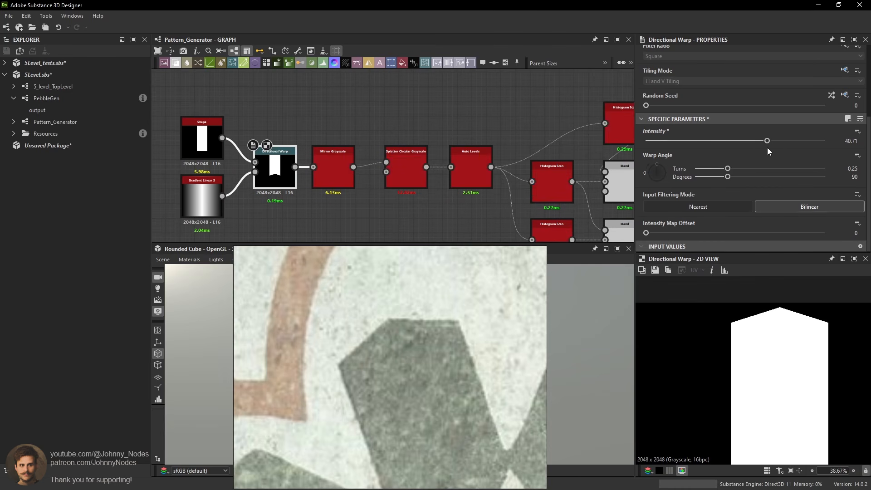
# Preview the RGBA Merge and compare the whole flower with the full tile reference and its corner petals.
pyautogui.moveTo(547, 166); pyautogui.dragTo(475, 133, button='middle')
pyautogui.moveTo(561, 146); pyautogui.dragTo(398, 152, button='middle')
pyautogui.doubleClick(511, 151)
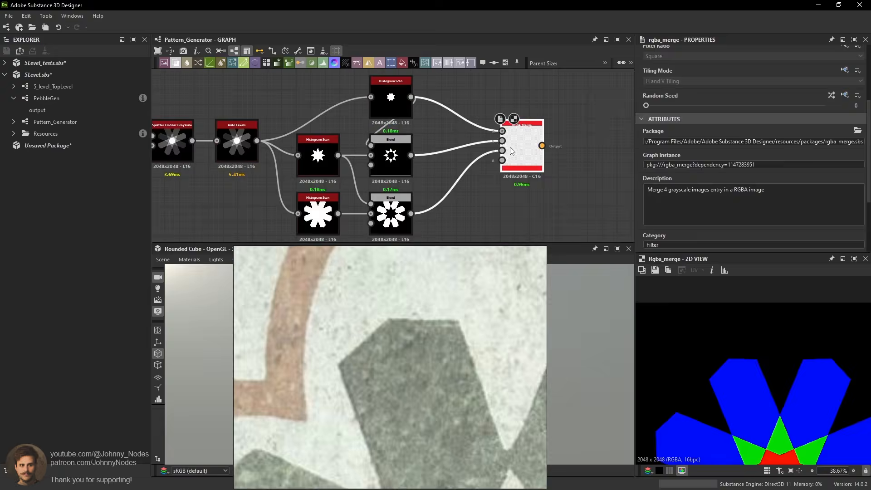
pyautogui.scroll(-4, 761, 344)
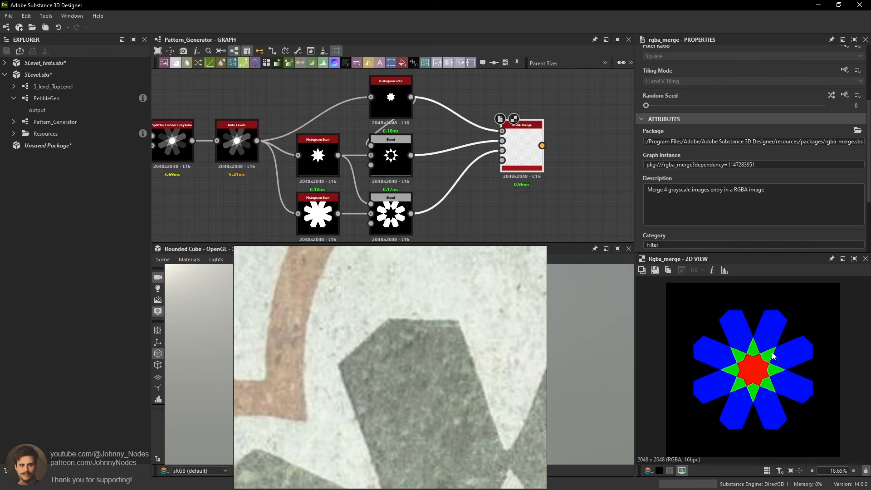
pyautogui.scroll(-2, 774, 356)
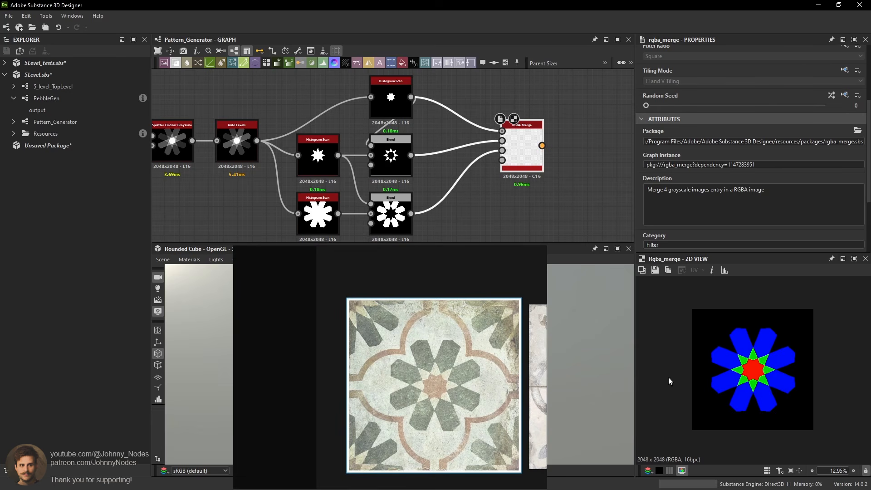
pyautogui.click(381, 302)
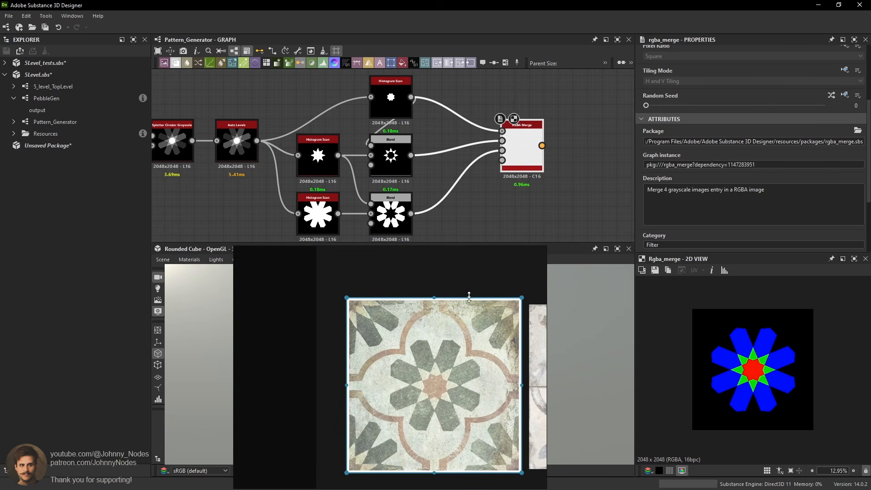
pyautogui.scroll(5, 510, 306)
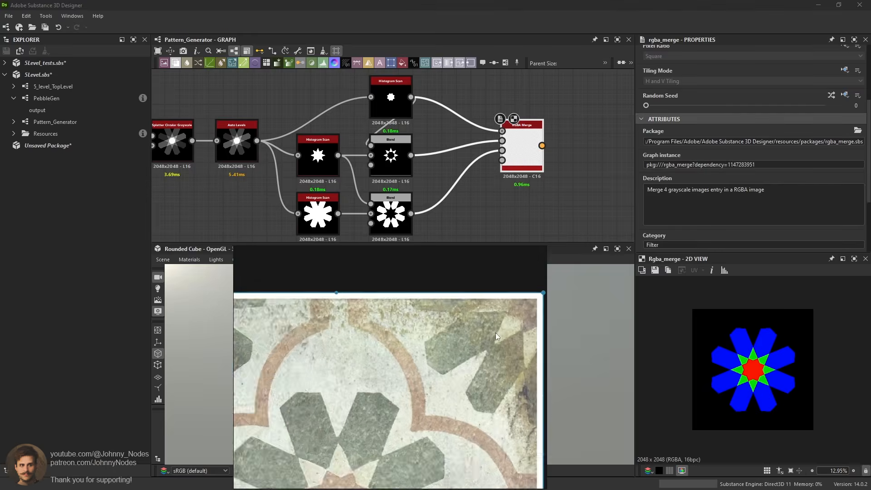
pyautogui.scroll(-5, 498, 312)
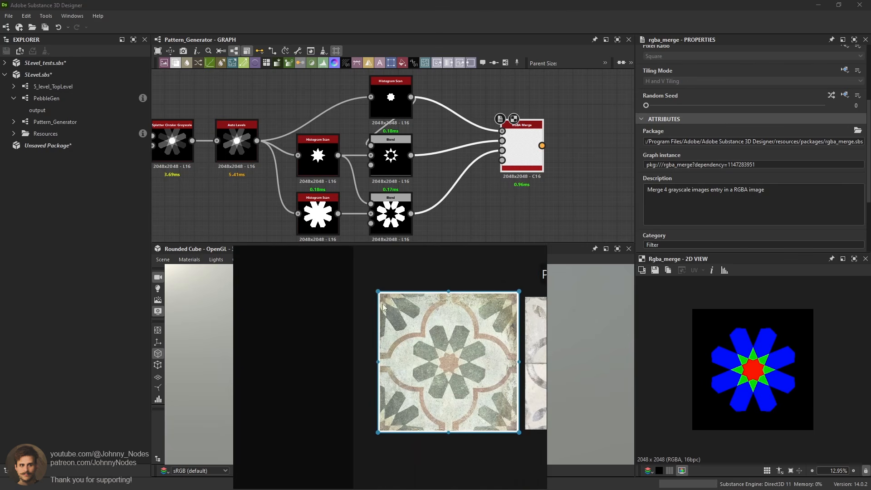
pyautogui.scroll(-1, 464, 201)
# Move the node chain from Shape through Auto Levels away from the Histogram Scan nodes and preview Auto Levels.
pyautogui.moveTo(294, 186); pyautogui.dragTo(522, 212, button='middle')
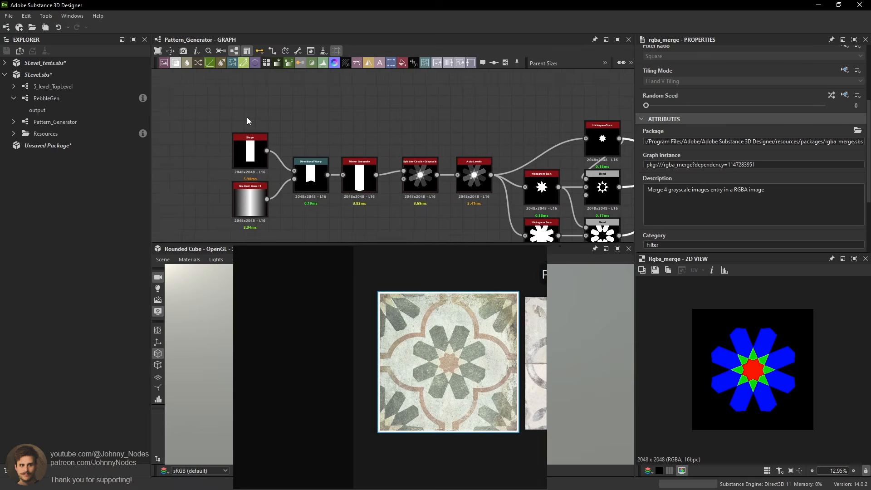
pyautogui.moveTo(203, 104); pyautogui.dragTo(479, 205)
pyautogui.moveTo(476, 179); pyautogui.dragTo(386, 180)
pyautogui.moveTo(406, 213); pyautogui.dragTo(387, 170, button='middle')
pyautogui.doubleClick(368, 138)
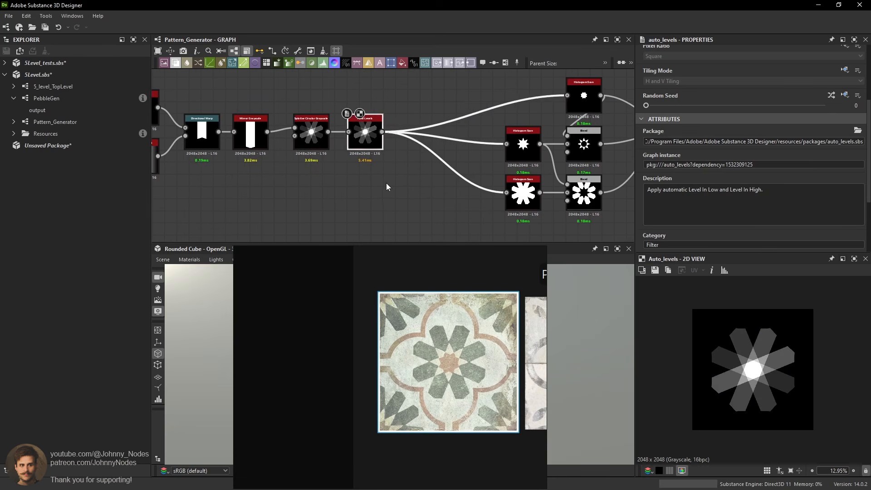
pyautogui.click(389, 183)
pyautogui.press('space')
pyautogui.write('tile ge')
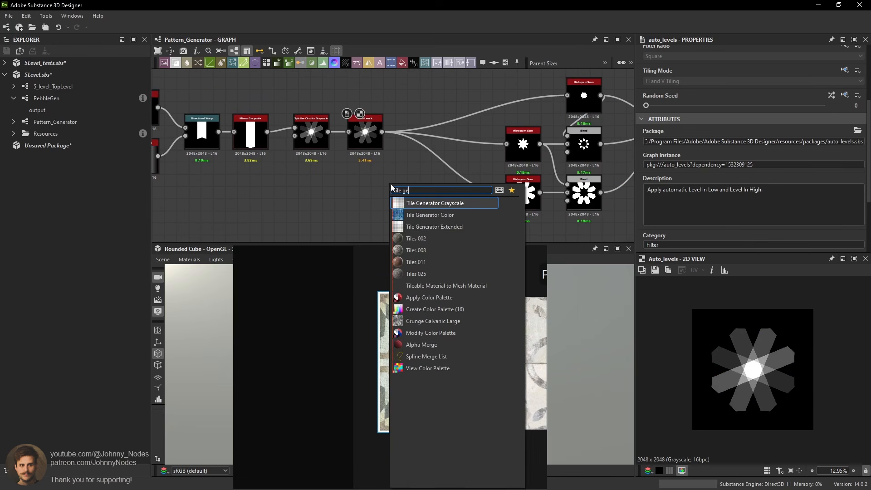
pyautogui.click(458, 215)
pyautogui.scroll(1, 399, 143)
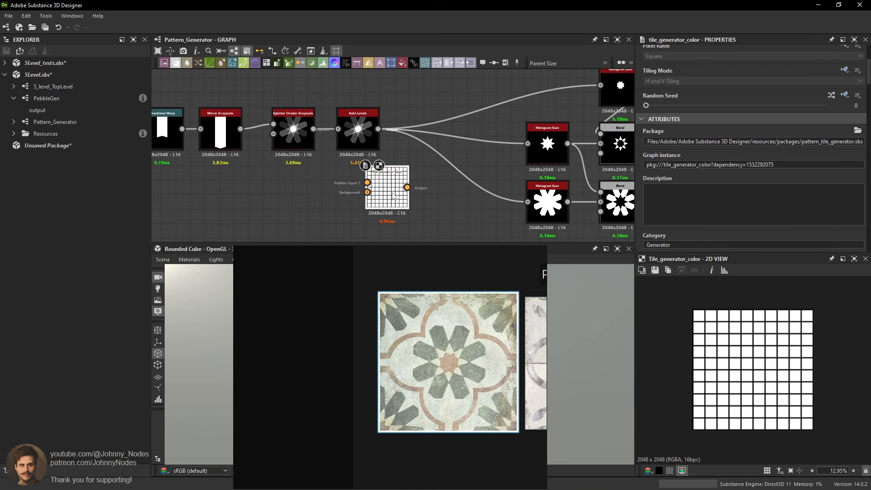
pyautogui.press('Delete')
# Add a Tile Generator Grayscale node below Auto Levels and connect the Auto Levels output to its pattern input.
pyautogui.press('space')
pyautogui.write('tile ge')
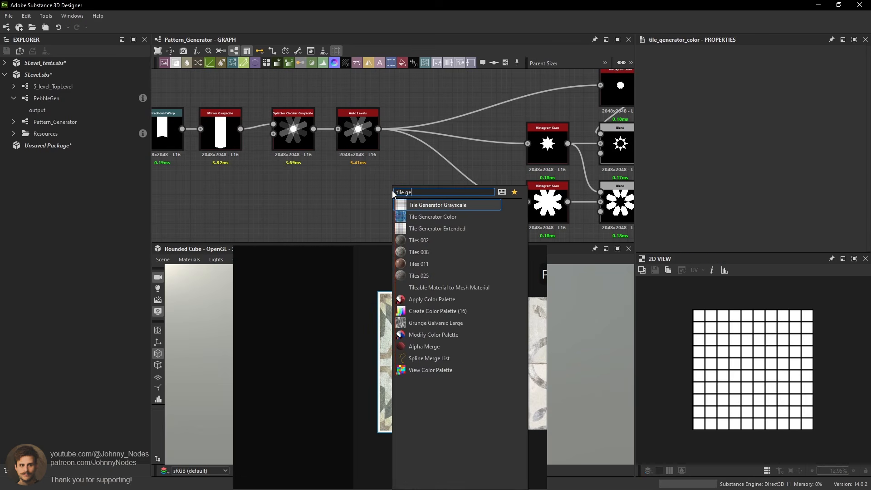
pyautogui.click(458, 205)
pyautogui.moveTo(378, 129); pyautogui.dragTo(388, 183)
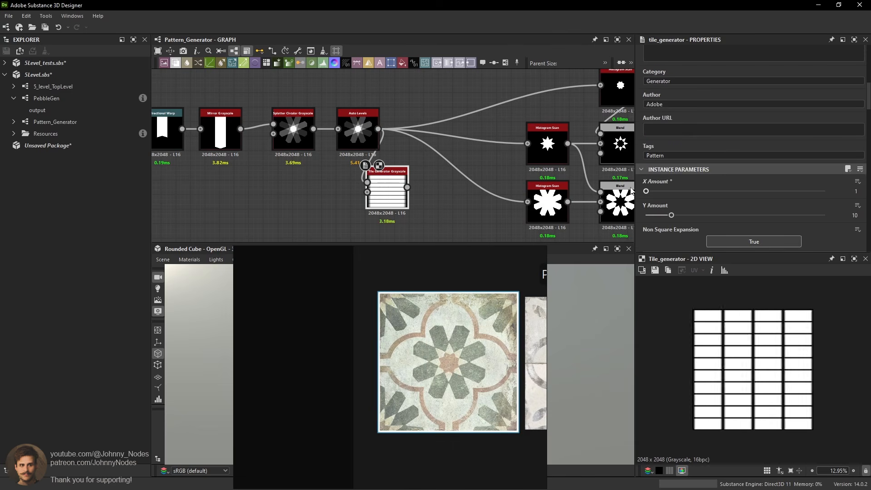
# Set the Tile Generator's X Amount and Y Amount to 1 and its Pattern to Image Input.
pyautogui.scroll(-2, 666, 220)
pyautogui.click(666, 224)
pyautogui.click(668, 230)
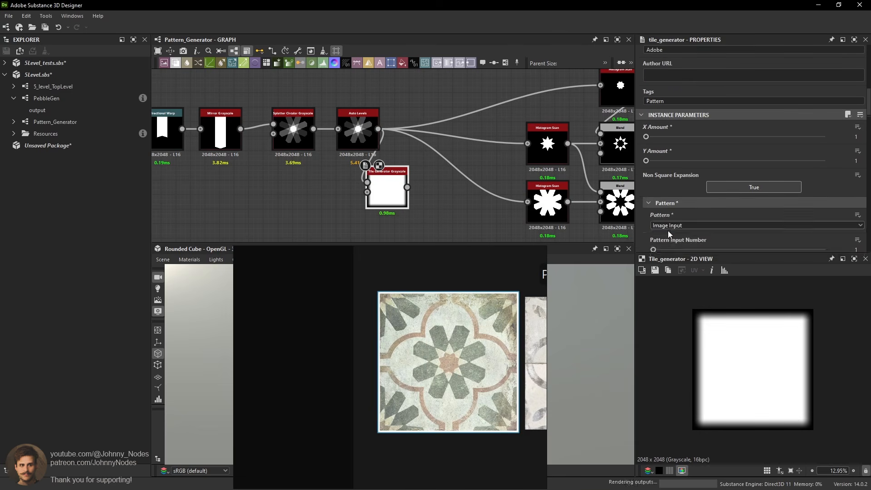
pyautogui.scroll(-5, 787, 177)
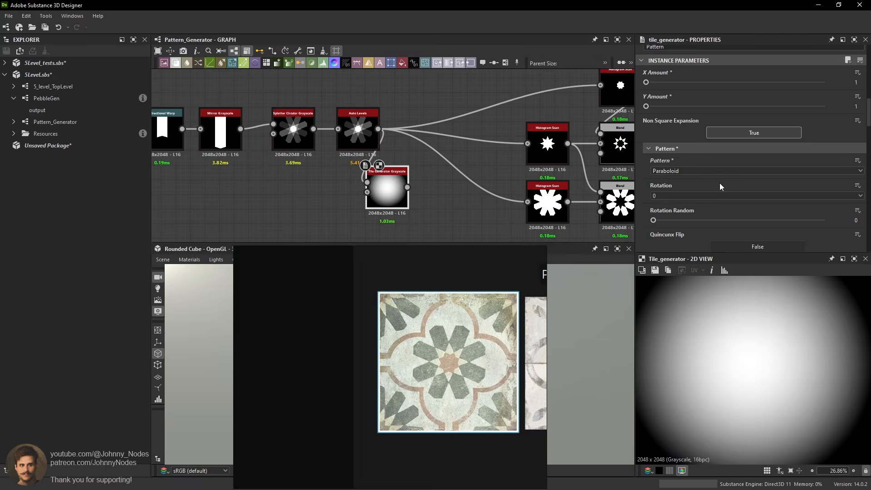
pyautogui.click(673, 171)
pyautogui.click(671, 179)
# Reduce the Tile Generator's Scale to 0.79, checking the flower's edges up close.
pyautogui.scroll(-8, 641, 185)
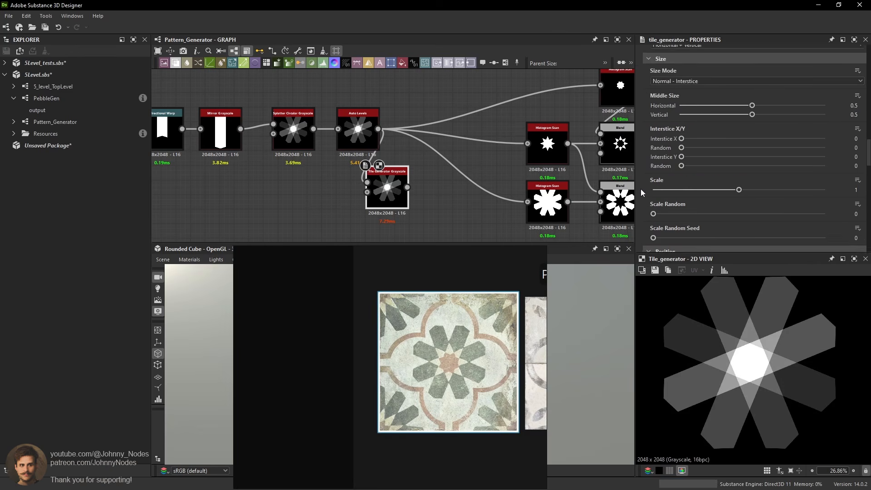
pyautogui.moveTo(739, 135); pyautogui.dragTo(722, 137)
pyautogui.scroll(8, 783, 354)
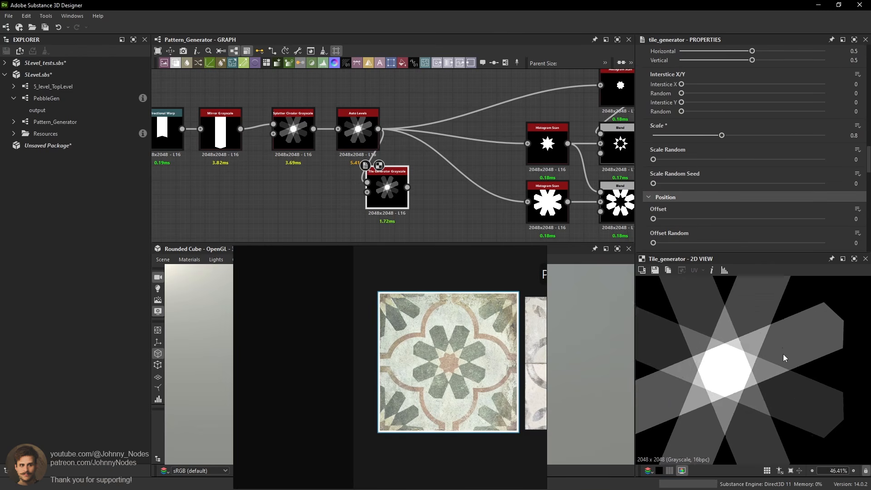
pyautogui.scroll(8, 754, 340)
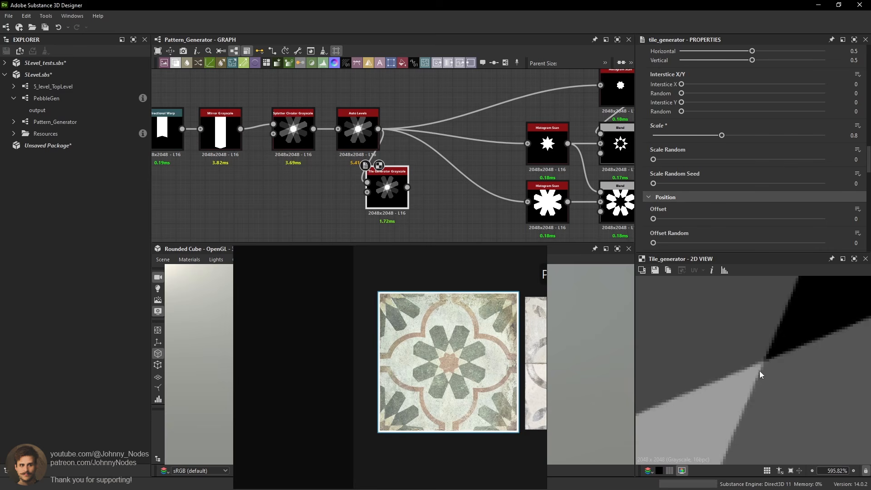
pyautogui.moveTo(722, 135); pyautogui.dragTo(721, 135)
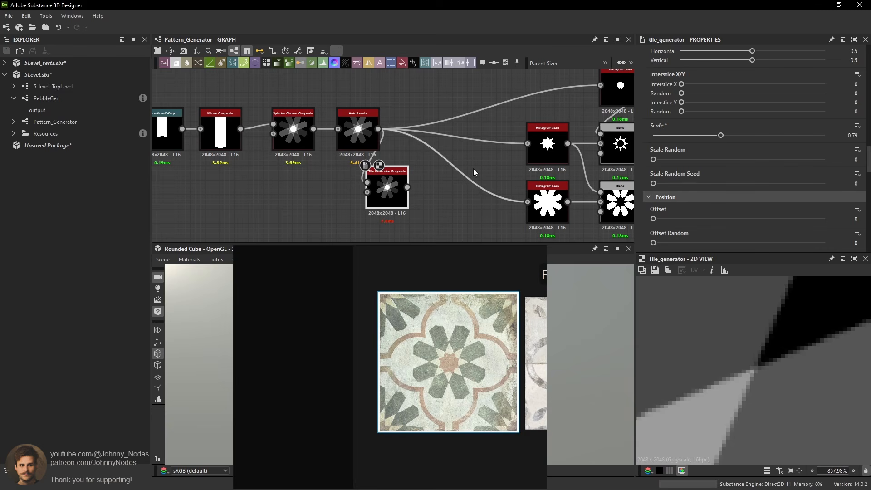
# Reroute the three Histogram Scan inputs from Auto Levels to the Tile Generator Grayscale output and preview the RGBA Merge.
pyautogui.click(364, 118)
pyautogui.scroll(-1, 736, 374)
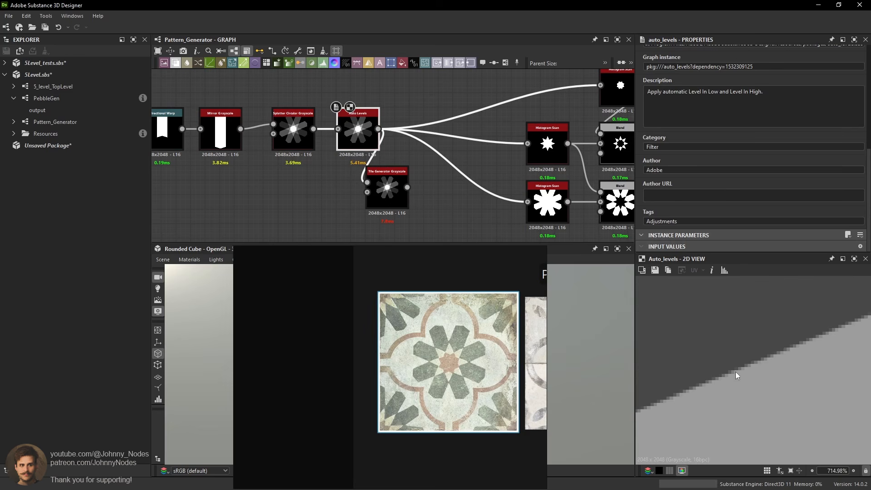
pyautogui.click(399, 188)
pyautogui.moveTo(400, 188); pyautogui.dragTo(443, 188)
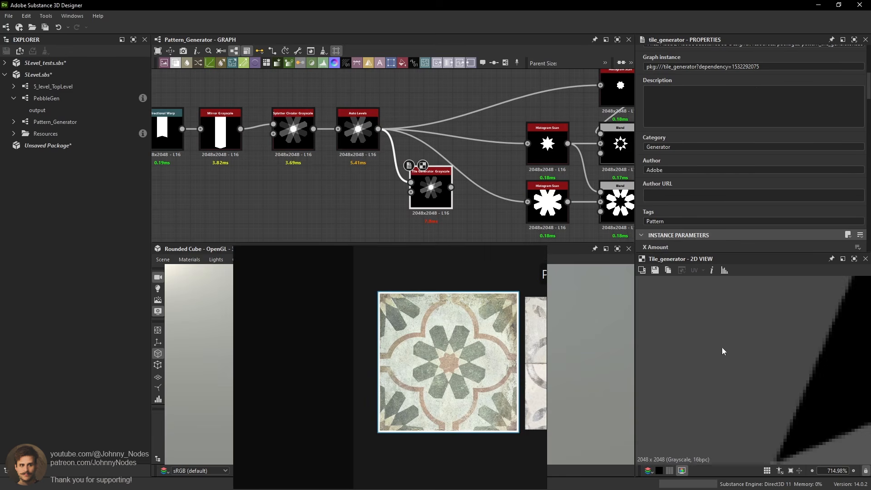
pyautogui.scroll(-11, 725, 346)
pyautogui.scroll(-10, 728, 344)
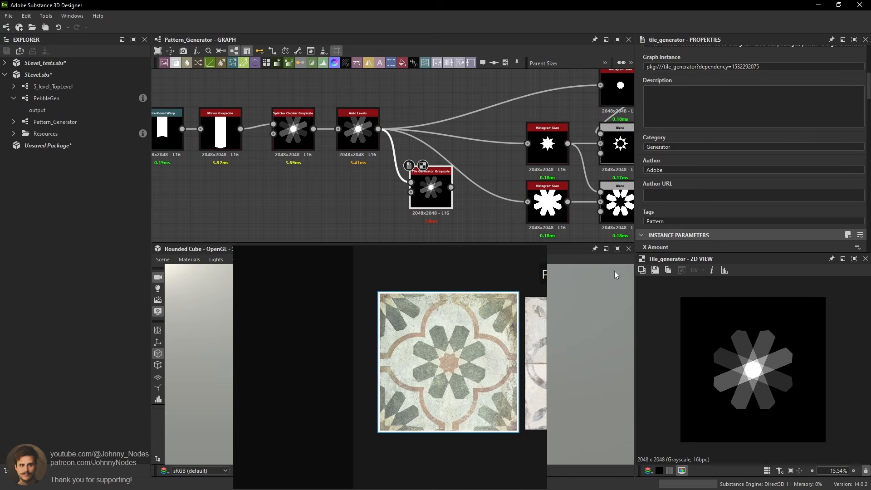
pyautogui.keyDown('shift'); pyautogui.moveTo(378, 129); pyautogui.dragTo(434, 138); pyautogui.keyUp('shift')
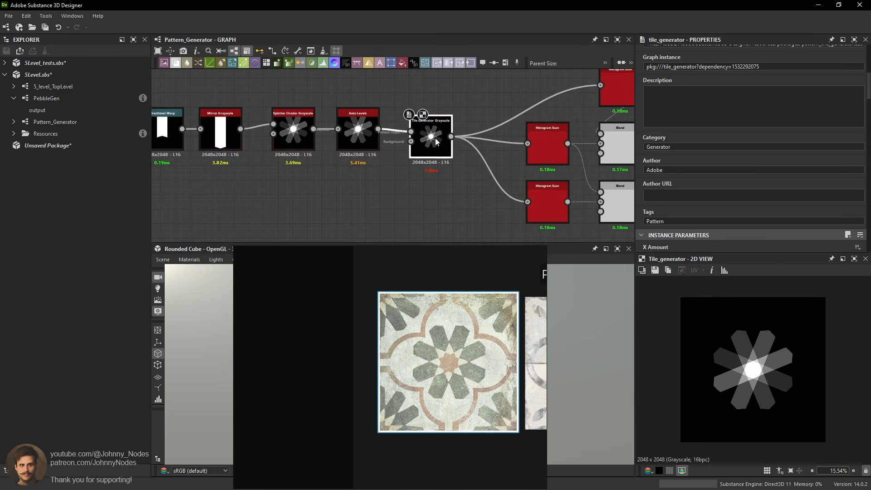
pyautogui.moveTo(548, 164); pyautogui.dragTo(316, 160, button='middle')
pyautogui.doubleClick(530, 138)
pyautogui.scroll(10, 771, 349)
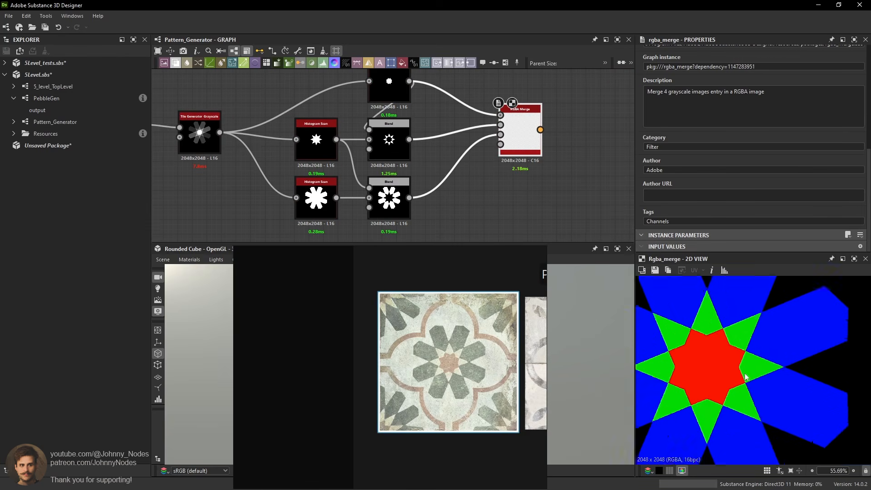
pyautogui.scroll(-5, 754, 328)
# Duplicate the Tile Generator Grayscale node and place the copy below the original, still fed by Auto Levels.
pyautogui.moveTo(203, 131); pyautogui.dragTo(401, 131, button='middle')
pyautogui.doubleClick(366, 141)
pyautogui.scroll(-5, 746, 352)
pyautogui.hotkey('ctrl', 'd')
pyautogui.moveTo(401, 182); pyautogui.dragTo(400, 207)
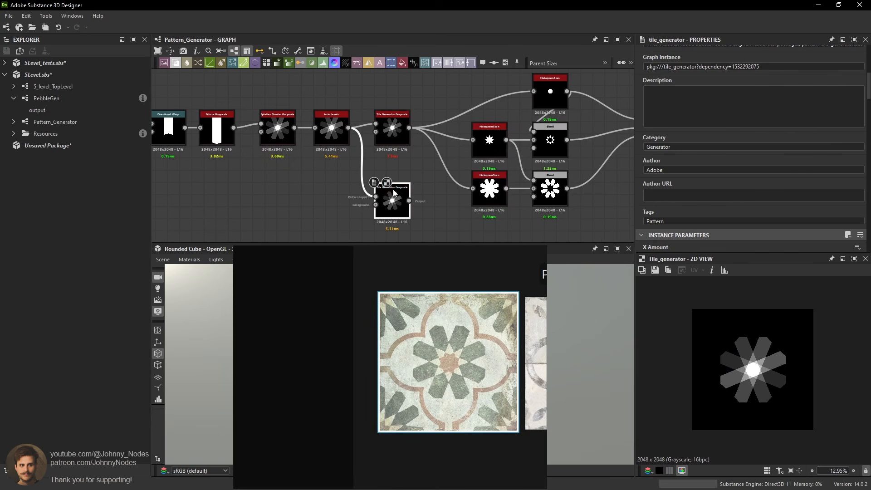
pyautogui.scroll(-15, 728, 150)
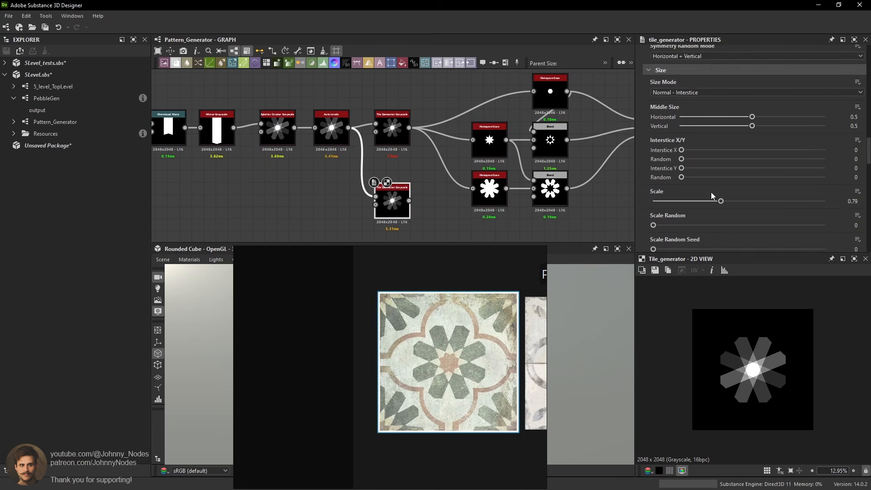
# Set the duplicated Tile Generator's Global Offset X and Y to 0.5 and compare the corner flower with the reference tile.
pyautogui.scroll(-3, 685, 199)
pyautogui.moveTo(659, 174); pyautogui.dragTo(742, 174)
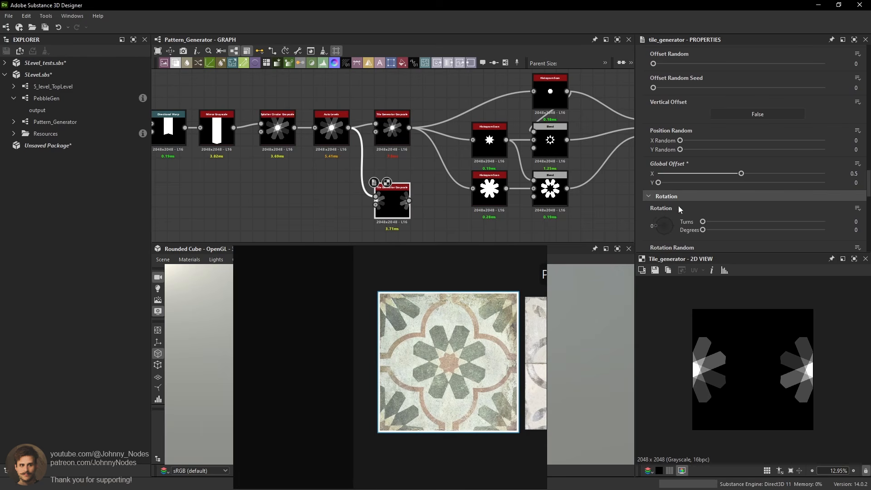
pyautogui.moveTo(657, 187); pyautogui.dragTo(742, 188)
pyautogui.scroll(5, 715, 323)
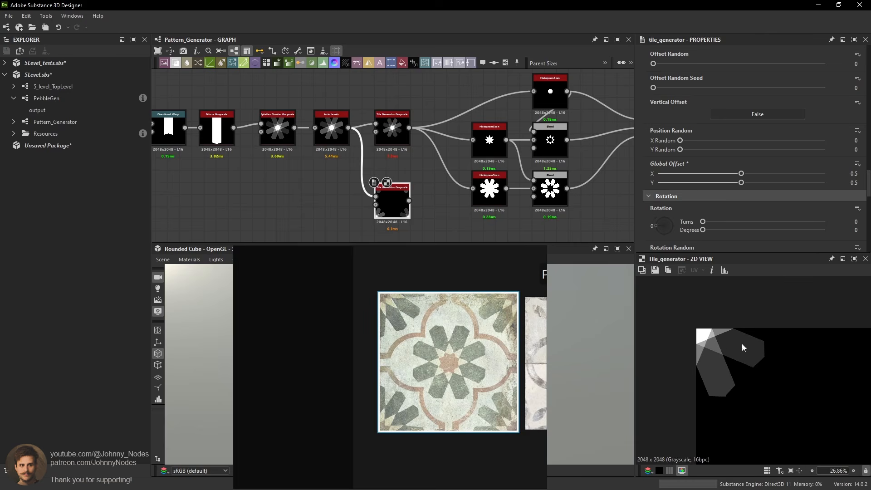
pyautogui.scroll(5, 399, 304)
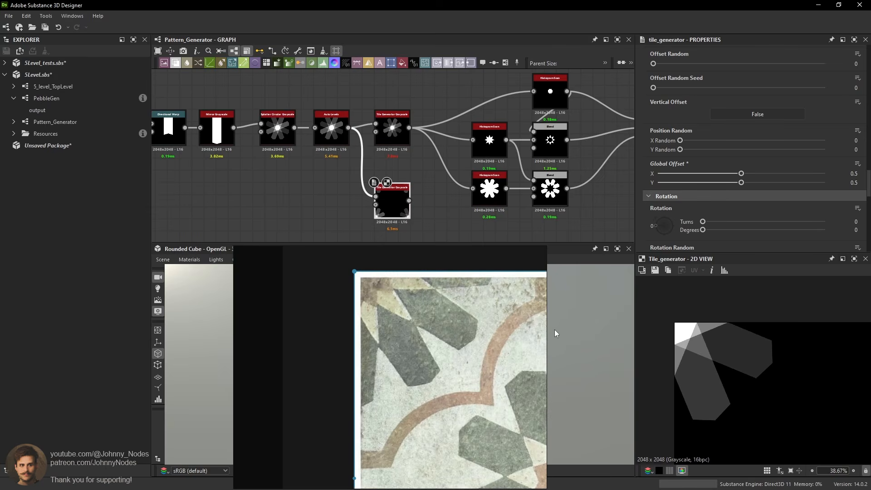
pyautogui.scroll(-6, 799, 379)
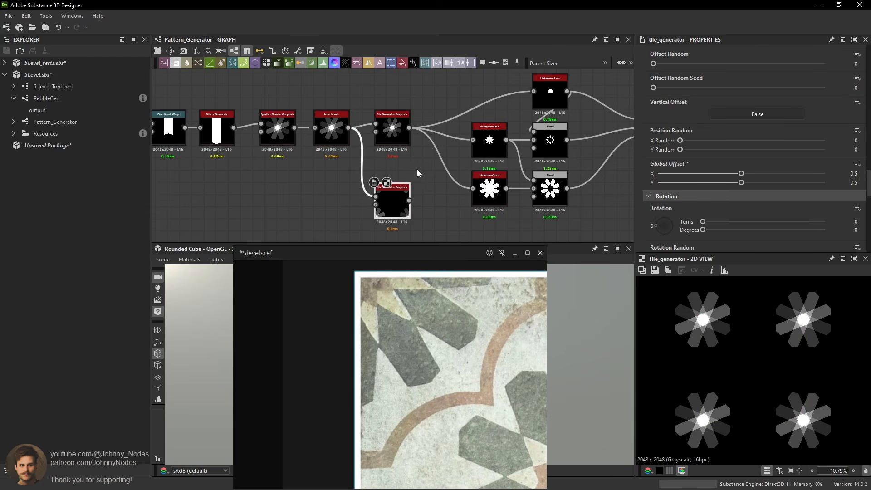
# Add a Blend node with the original Tile Generator as foreground and the offset duplicate as background.
pyautogui.click(393, 129)
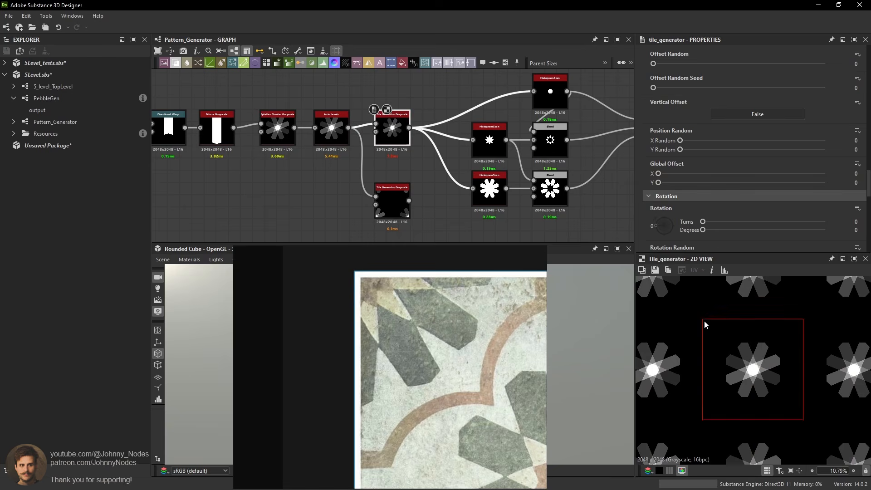
pyautogui.scroll(1, 365, 151)
pyautogui.moveTo(365, 150); pyautogui.dragTo(409, 150, button='middle')
pyautogui.moveTo(442, 202); pyautogui.dragTo(442, 178)
pyautogui.scroll(-3, 442, 180)
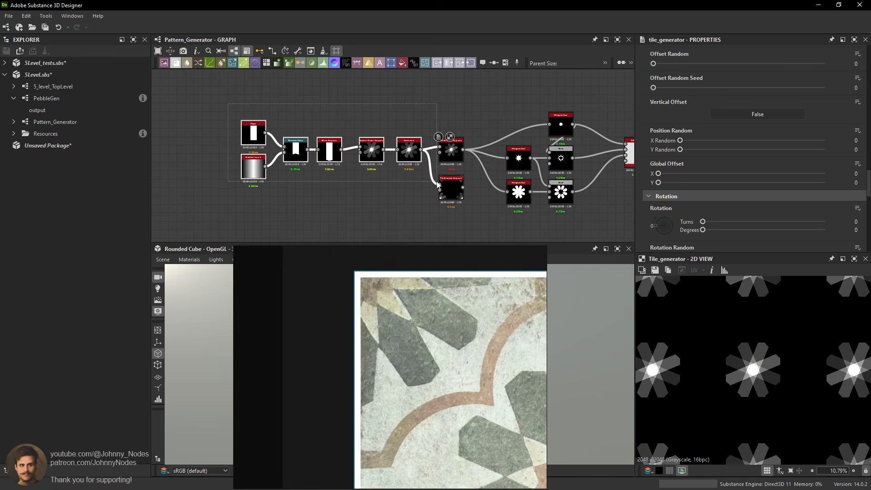
pyautogui.moveTo(481, 184); pyautogui.dragTo(441, 184, button='middle')
pyautogui.press('space')
pyautogui.click(482, 212)
pyautogui.scroll(2, 417, 157)
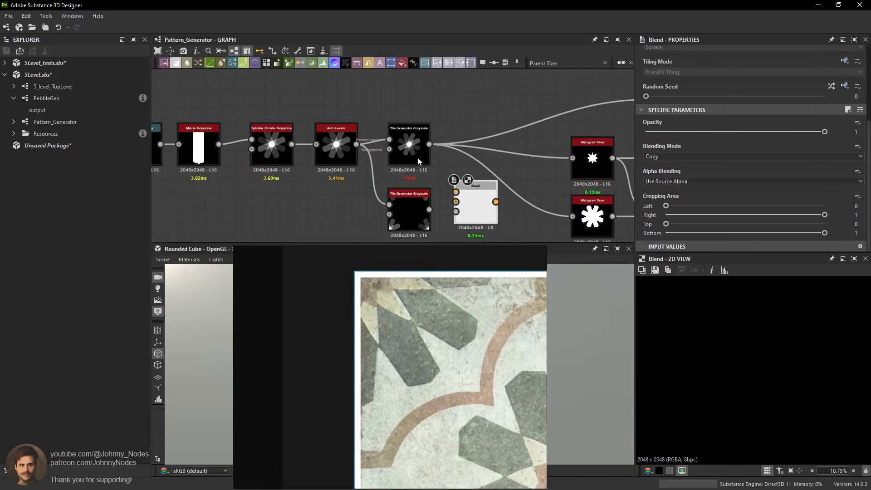
pyautogui.moveTo(429, 145); pyautogui.dragTo(455, 202)
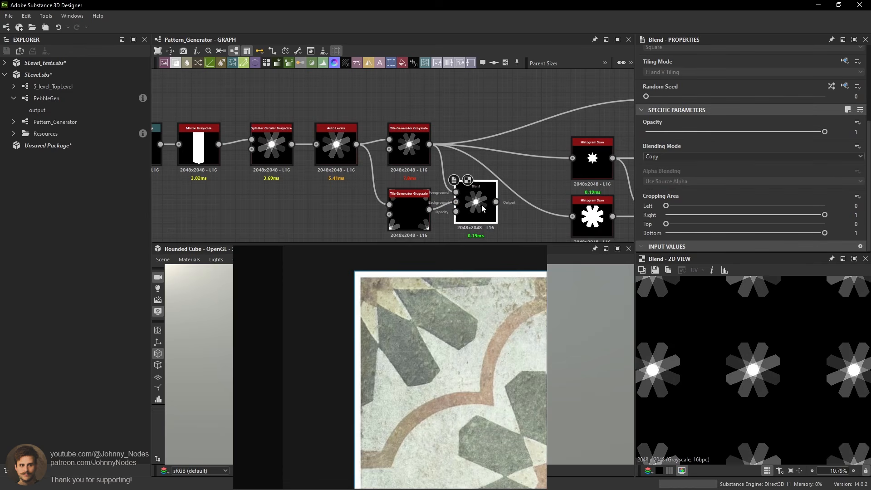
# Set the new Blend node's Blending Mode to Max (Lighten) and check the combined center and corner flowers.
pyautogui.click(678, 156)
pyautogui.click(677, 202)
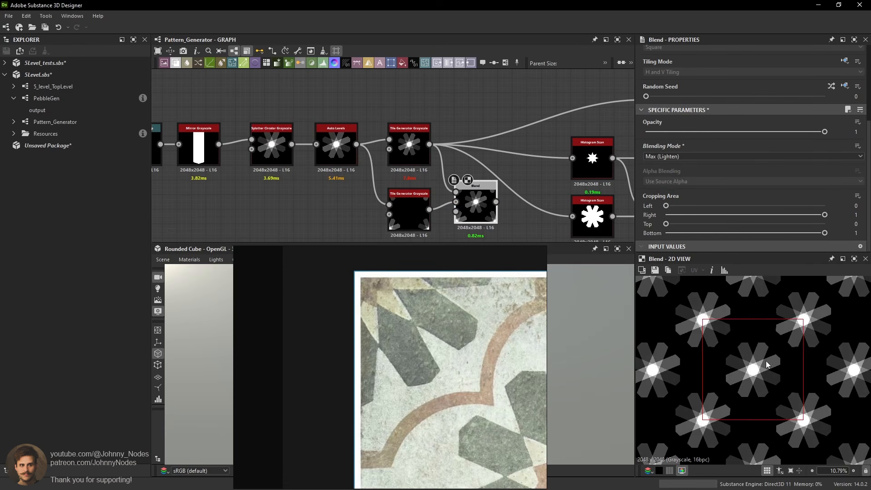
pyautogui.scroll(1, 762, 354)
pyautogui.moveTo(523, 203); pyautogui.dragTo(485, 201, button='middle')
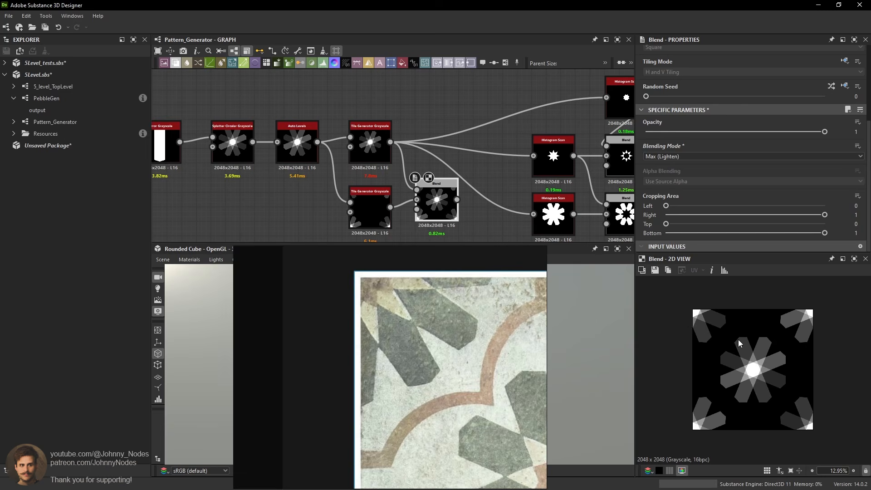
pyautogui.scroll(1, 738, 339)
# Reroute the three Histogram Scan inputs to the new Blend output, then preview the RGBA Merge and compare it with the reference tile.
pyautogui.moveTo(394, 147); pyautogui.dragTo(387, 138, button='middle')
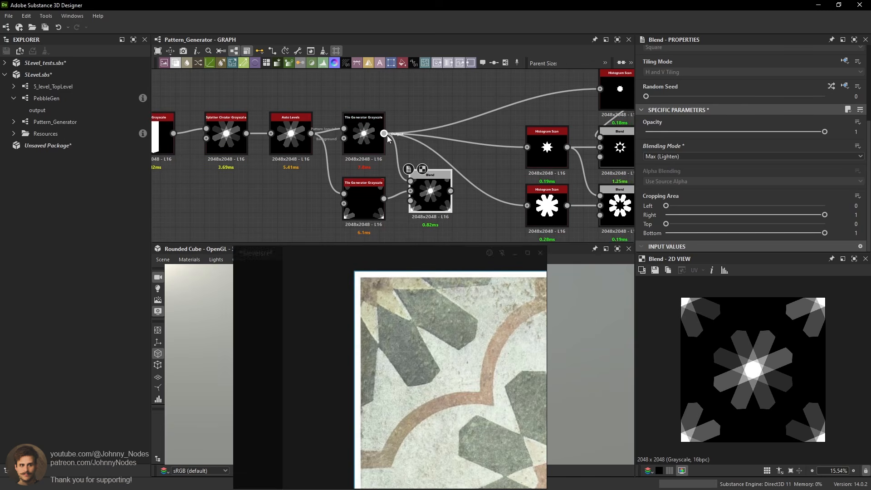
pyautogui.keyDown('shift'); pyautogui.moveTo(383, 134); pyautogui.dragTo(450, 191); pyautogui.keyUp('shift')
pyautogui.moveTo(515, 163); pyautogui.dragTo(381, 165, button='middle')
pyautogui.click(625, 135)
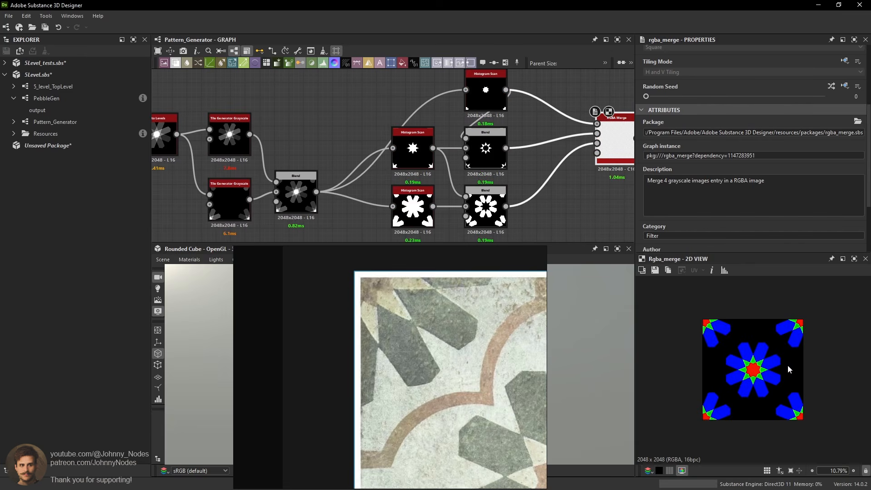
pyautogui.scroll(-3, 781, 364)
pyautogui.scroll(-3, 518, 370)
pyautogui.moveTo(512, 356); pyautogui.dragTo(378, 292, button='middle')
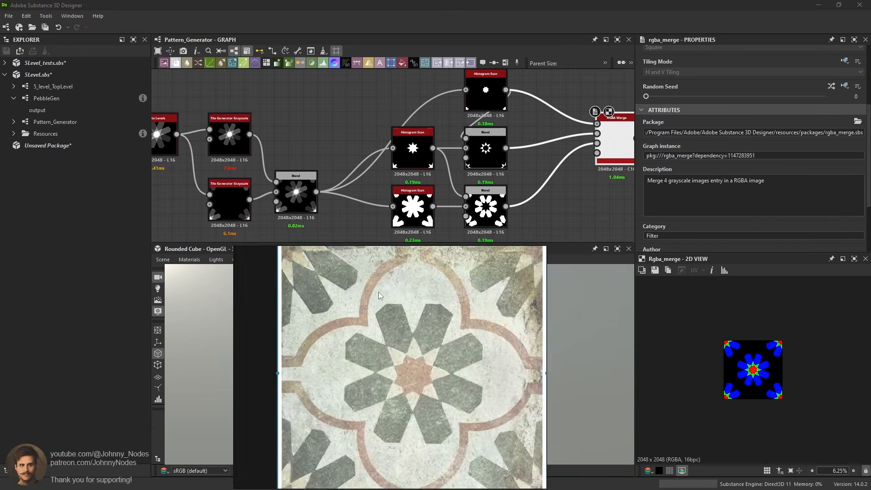
pyautogui.scroll(-3, 384, 292)
pyautogui.scroll(2, 382, 359)
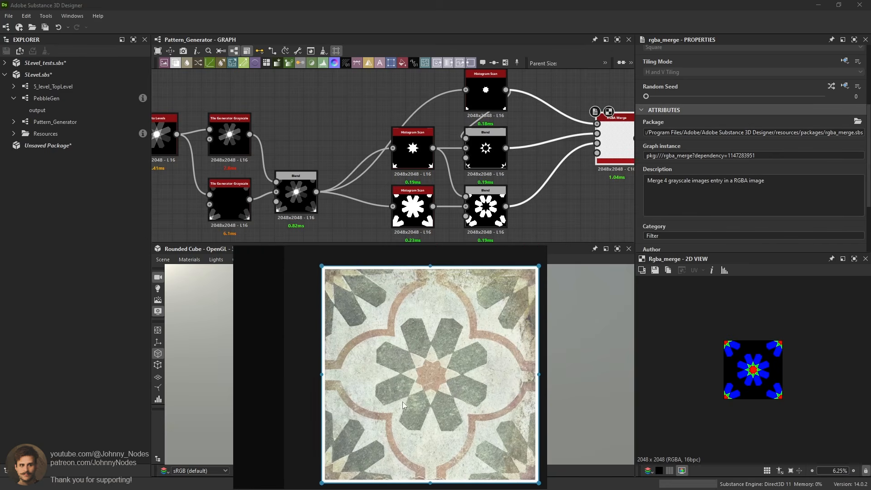
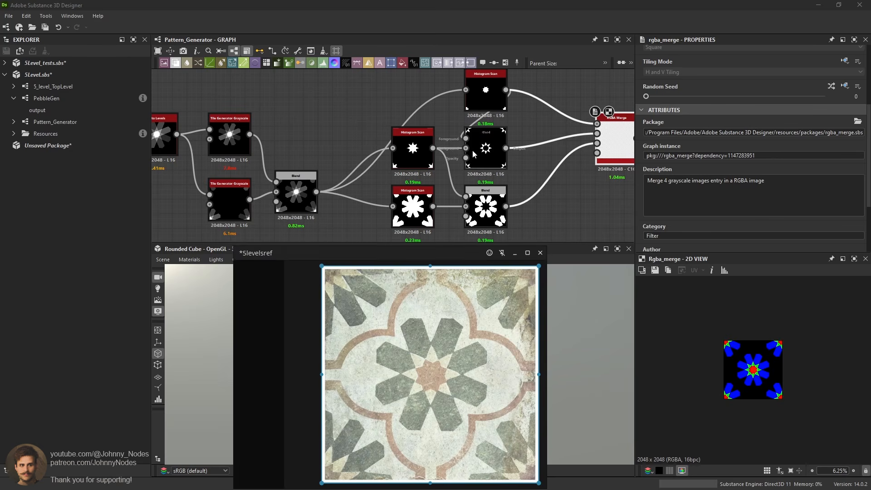
pyautogui.scroll(-2, 470, 172)
pyautogui.moveTo(479, 236); pyautogui.dragTo(474, 155, button='middle')
pyautogui.press('space')
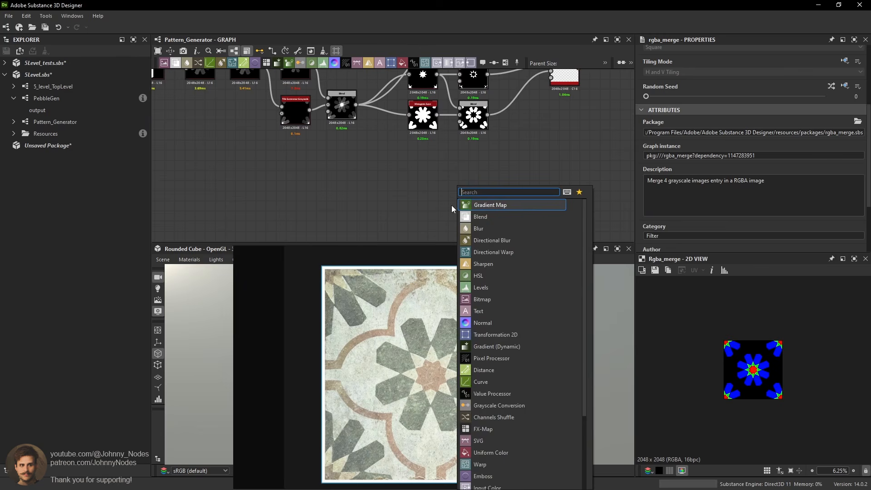
pyautogui.write('shape')
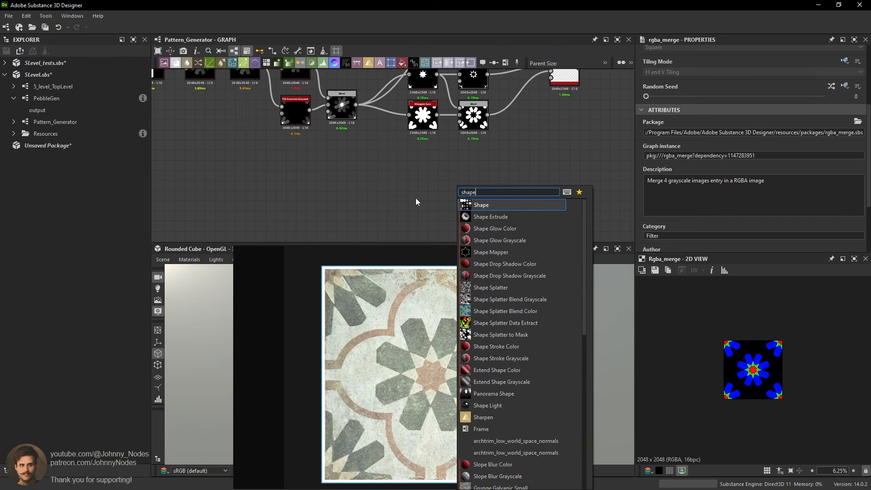
pyautogui.press('BackSpace')
pyautogui.press('BackSpace')
pyautogui.press('BackSpace')
pyautogui.press('BackSpace')
pyautogui.press('BackSpace')
pyautogui.write('splatt')
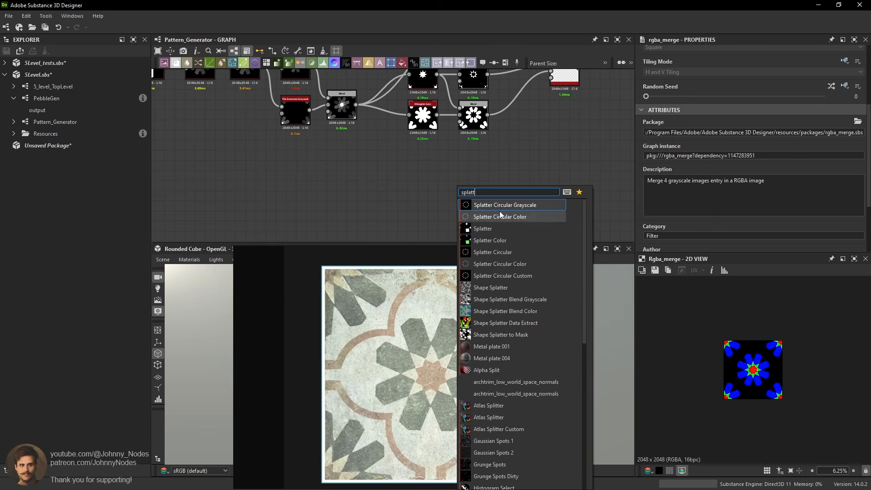
pyautogui.click(500, 213)
pyautogui.press('Delete')
pyautogui.press('space')
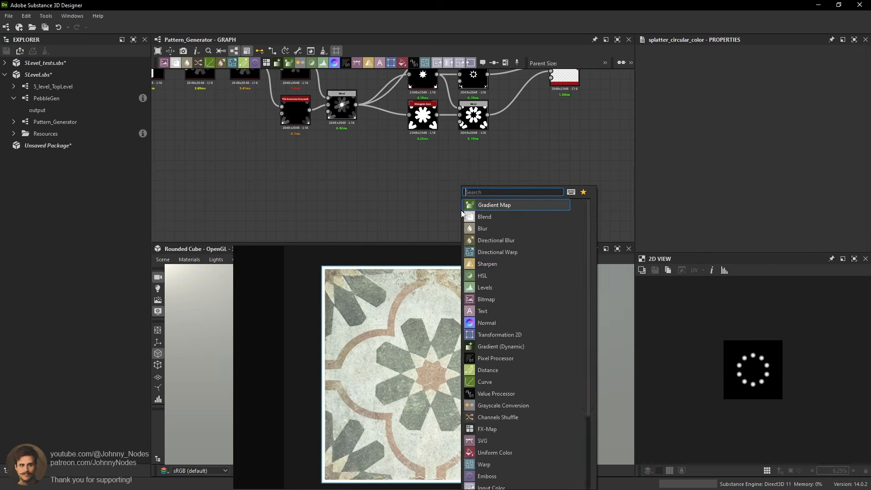
pyautogui.write('sspl')
pyautogui.press('BackSpace')
pyautogui.press('BackSpace')
pyautogui.press('BackSpace')
pyautogui.write('spl')
pyautogui.press('BackSpace')
pyautogui.press('BackSpace')
pyautogui.press('BackSpace')
pyautogui.press('BackSpace')
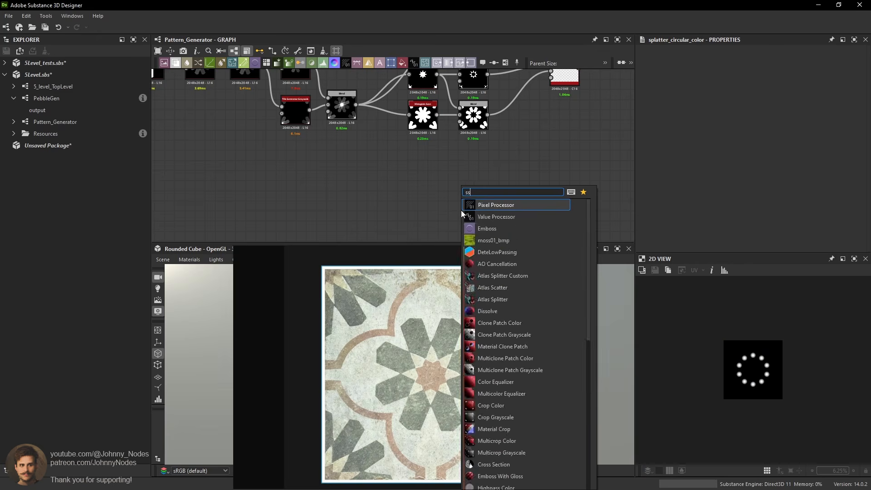
pyautogui.write('splate')
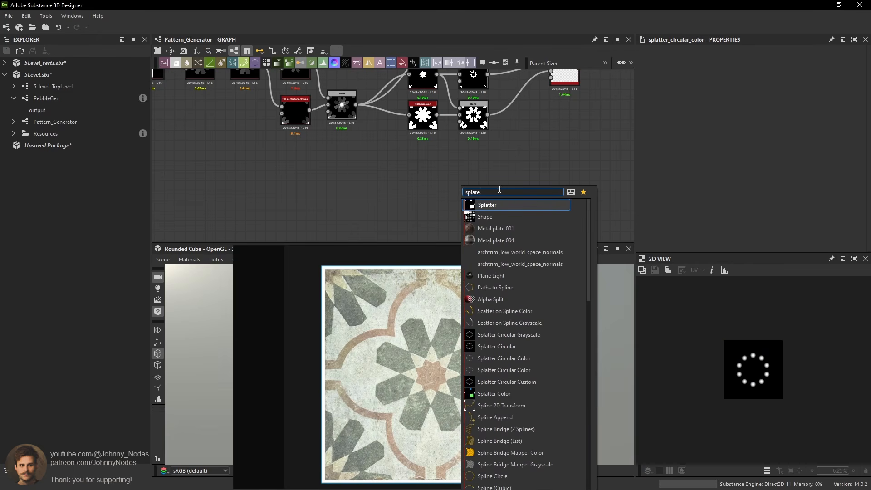
pyautogui.press('Escape')
# Add a Splatter Circular Grayscale node below the existing node chain and set its Pattern Amount to 2.
pyautogui.press('space')
pyautogui.write('s')
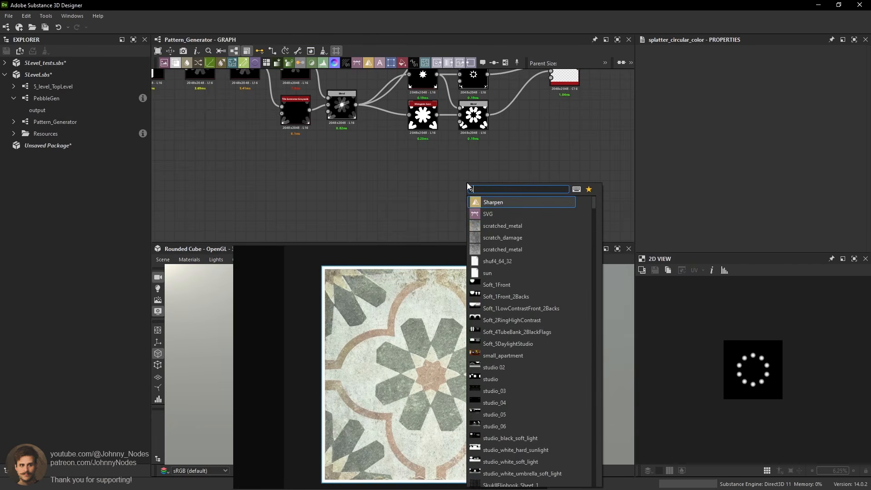
pyautogui.write('platter c')
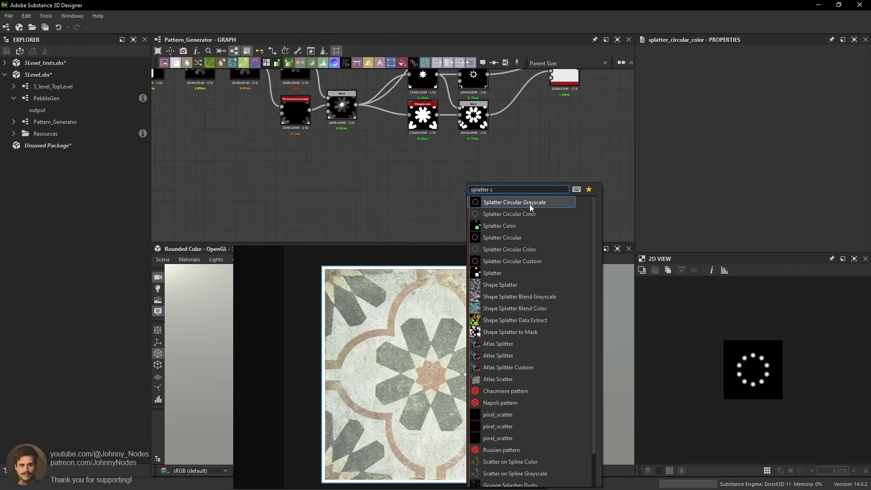
pyautogui.click(530, 204)
pyautogui.scroll(2, 490, 209)
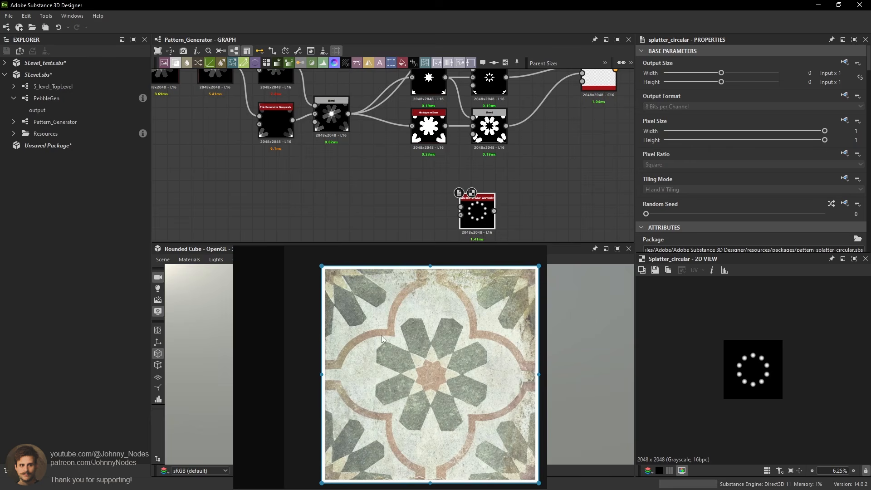
pyautogui.scroll(1, 494, 200)
pyautogui.scroll(-3, 701, 181)
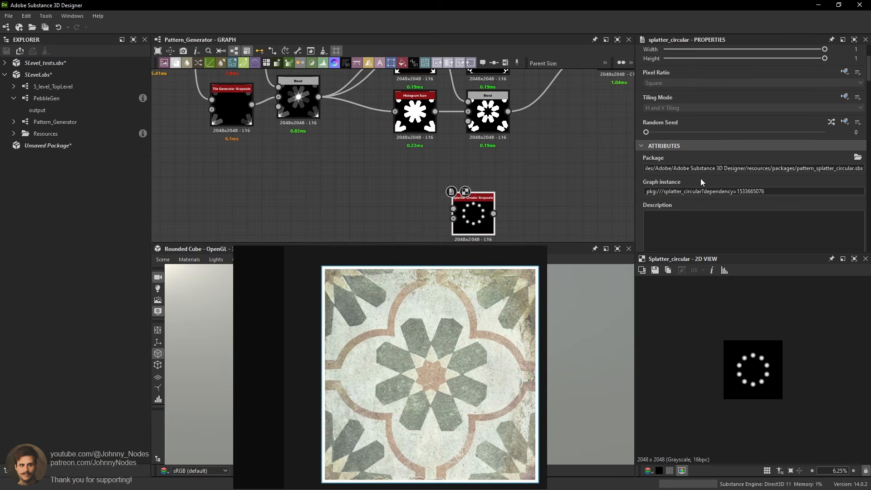
pyautogui.scroll(-5, 698, 181)
pyautogui.moveTo(673, 138); pyautogui.dragTo(655, 144)
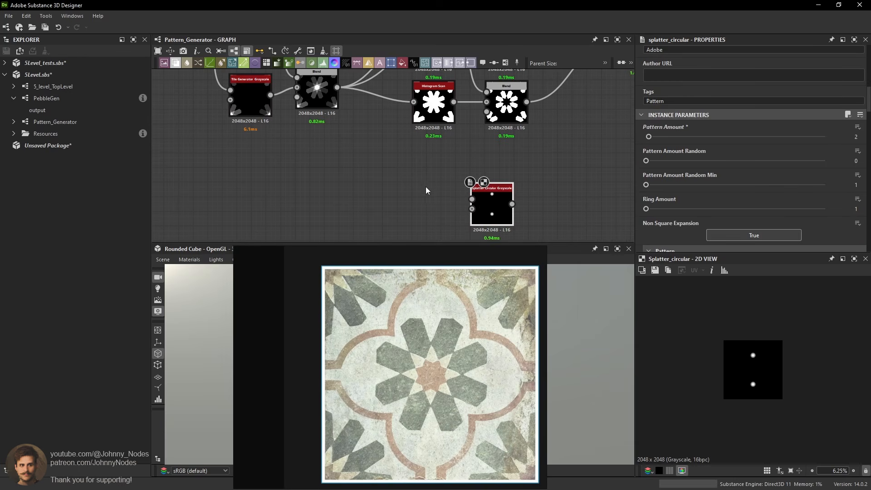
# Add a Shape node before the Splatter Circular Grayscale node and set its Pattern to Capsule.
pyautogui.press('space')
pyautogui.write('shape')
pyautogui.press('Return')
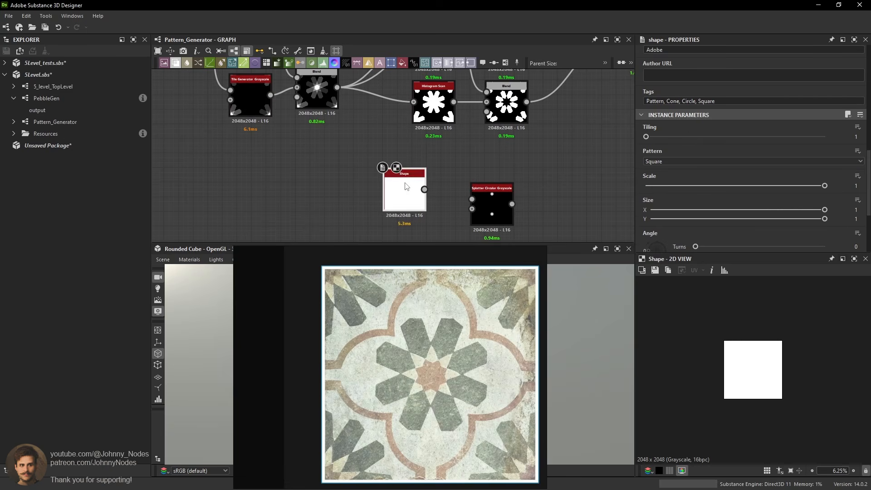
pyautogui.moveTo(412, 198); pyautogui.dragTo(458, 178, button='middle')
pyautogui.moveTo(458, 179); pyautogui.dragTo(370, 179)
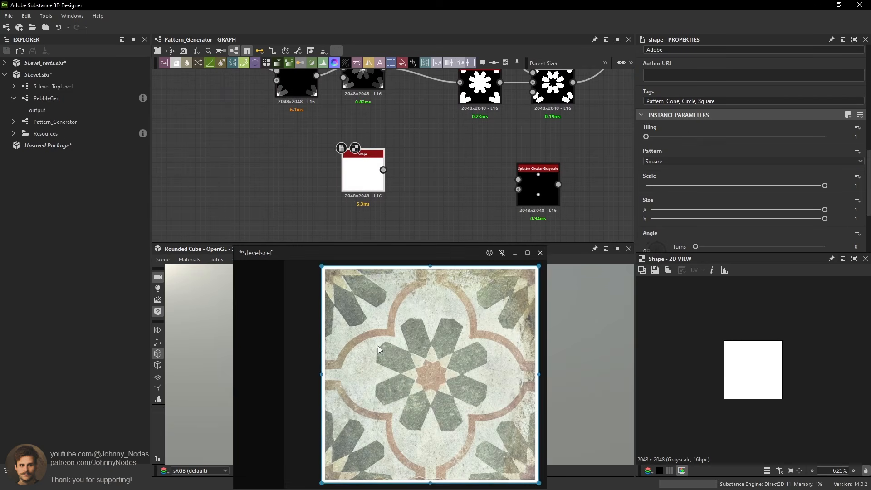
pyautogui.click(658, 161)
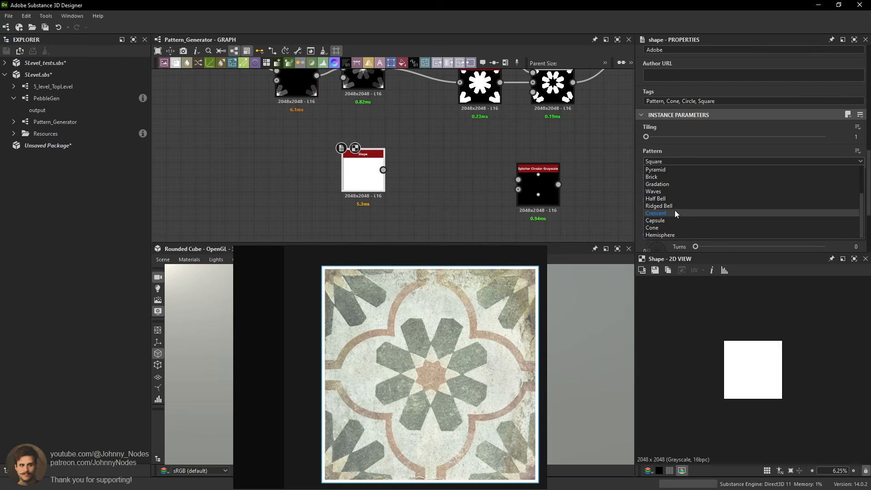
pyautogui.scroll(-1, 671, 202)
pyautogui.click(669, 220)
pyautogui.press('f')
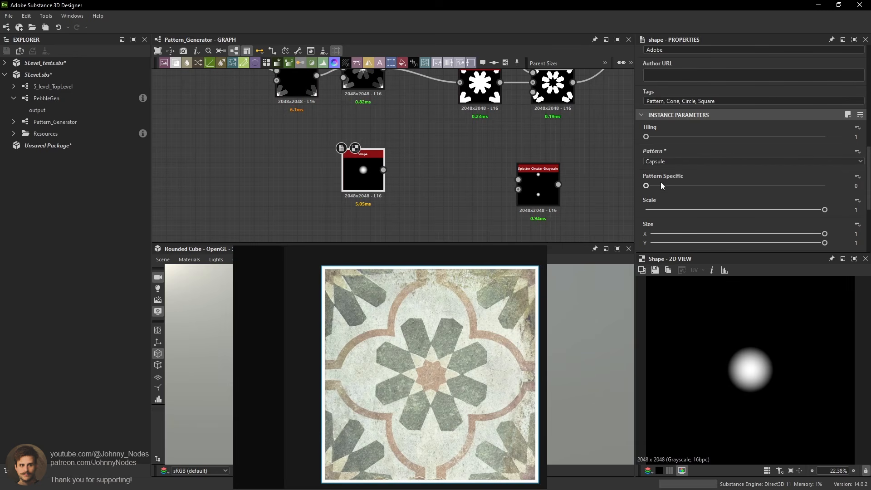
# Adjust the capsule's Pattern Specific to 0.56, Scale to 0.92, Size X to 0.95 and Size Y to 0.9.
pyautogui.scroll(-2, 677, 186)
pyautogui.moveTo(652, 132); pyautogui.dragTo(752, 140)
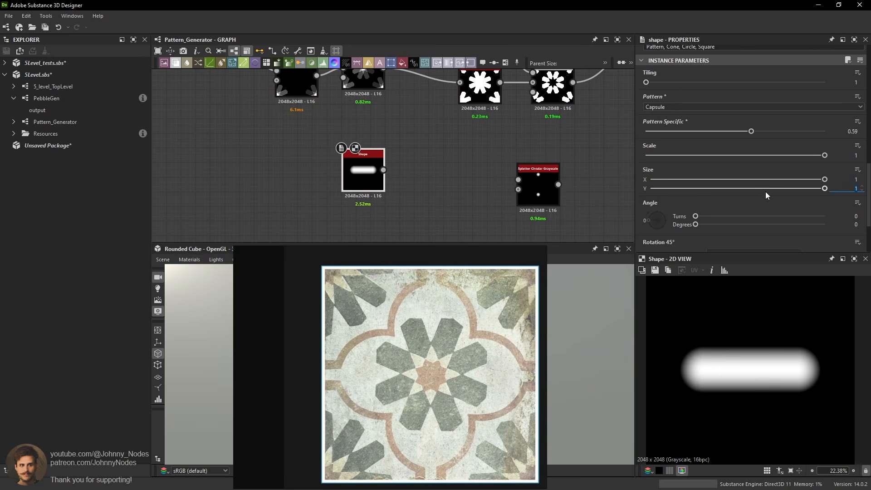
pyautogui.moveTo(824, 188); pyautogui.dragTo(807, 189)
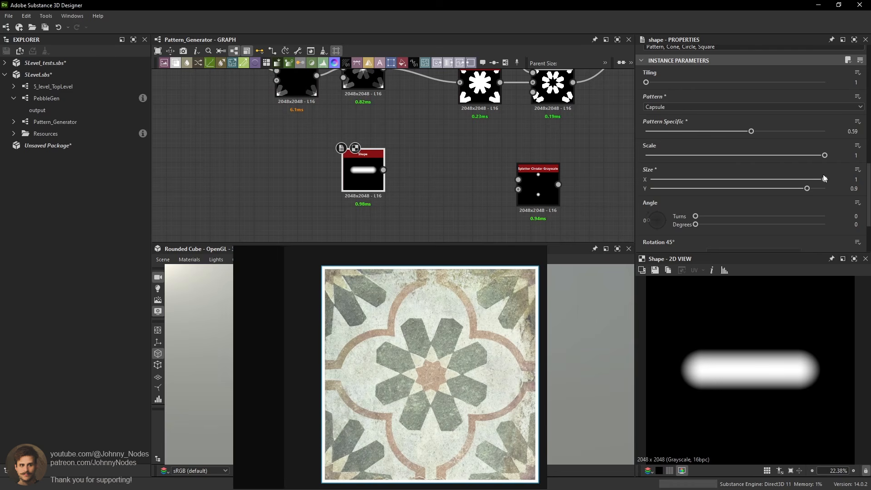
pyautogui.moveTo(825, 179); pyautogui.dragTo(810, 155)
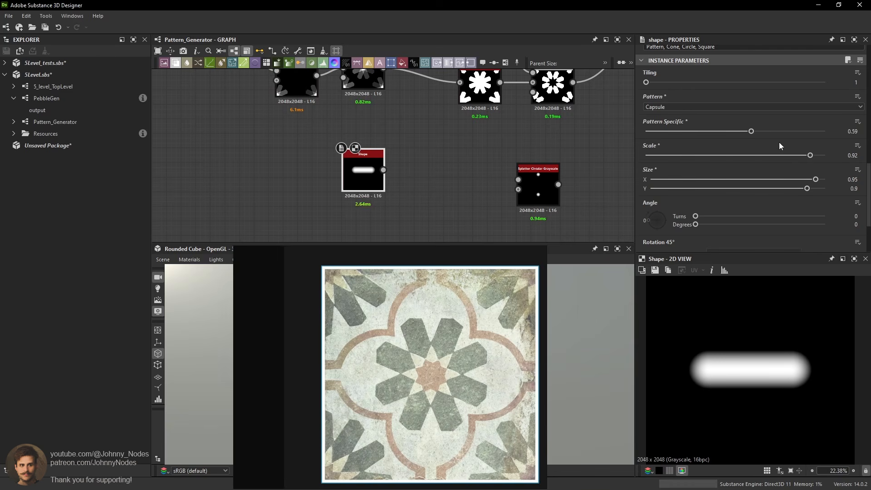
pyautogui.moveTo(752, 131); pyautogui.dragTo(745, 131)
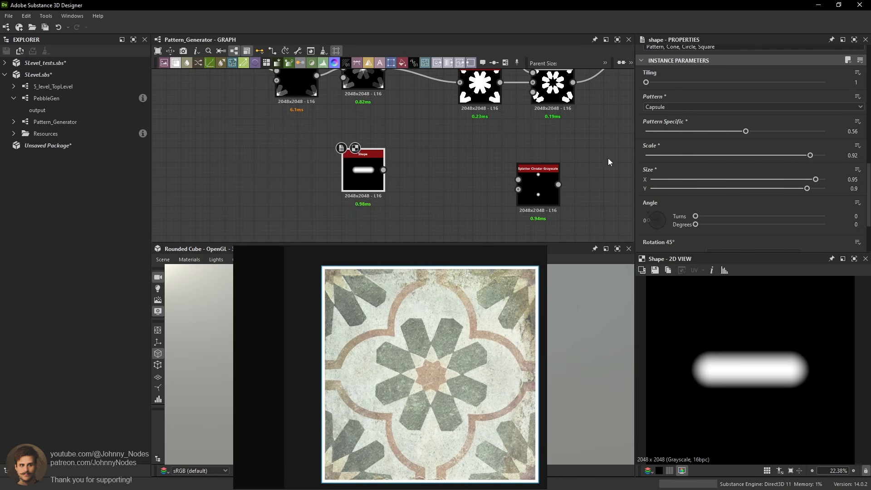
# Connect the capsule Shape's output to the pattern input of the Splatter Circular Grayscale node.
pyautogui.scroll(-2, 608, 159)
pyautogui.scroll(1, 558, 170)
pyautogui.moveTo(556, 168); pyautogui.dragTo(425, 167)
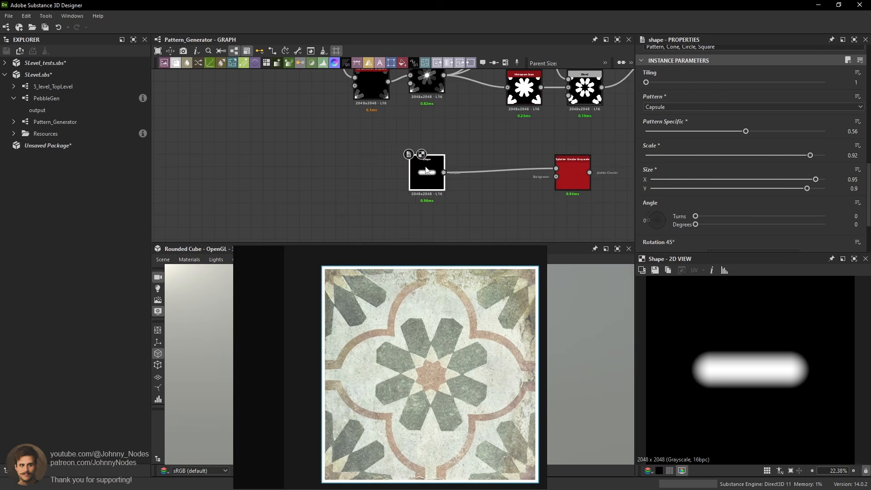
# Insert a Histogram Scan node between the capsule Shape and the Splatter Circular Grayscale node and set its Position to 1.
pyautogui.press('space')
pyautogui.write('his')
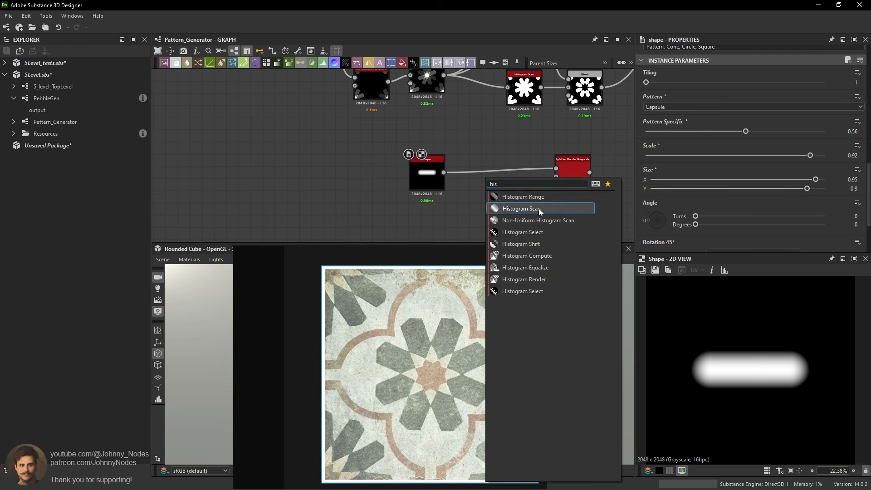
pyautogui.click(538, 208)
pyautogui.scroll(2, 480, 179)
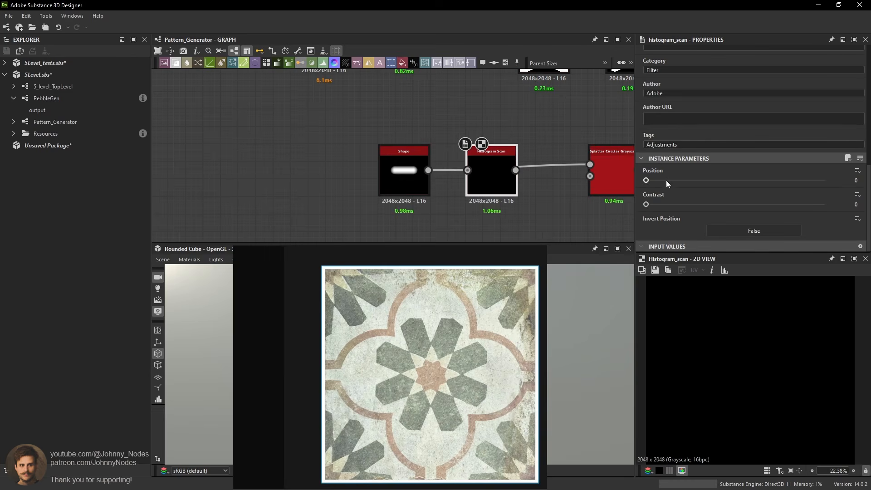
pyautogui.moveTo(667, 181); pyautogui.dragTo(826, 182)
pyautogui.scroll(2, 728, 364)
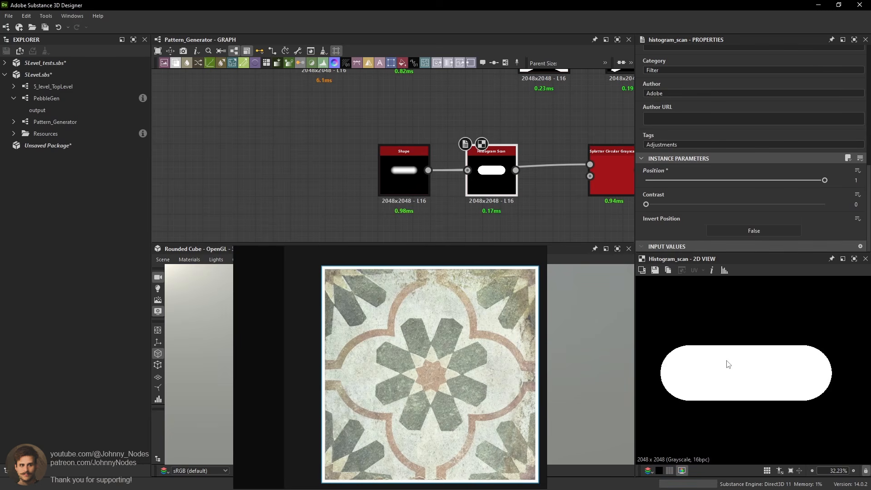
pyautogui.scroll(1, 518, 177)
# Move the Splatter Circular Grayscale node closer to the Histogram Scan and set its Pattern to Image Input.
pyautogui.moveTo(518, 160); pyautogui.dragTo(439, 173, button='middle')
pyautogui.click(493, 165)
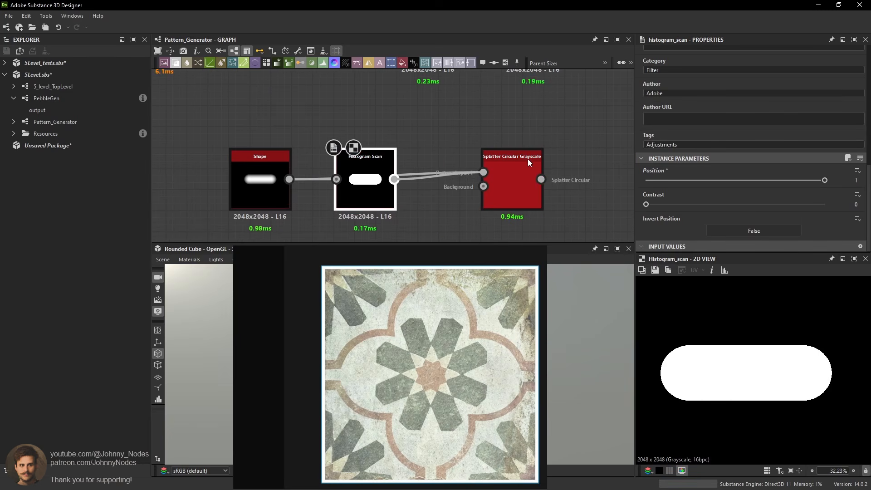
pyautogui.moveTo(528, 161); pyautogui.dragTo(507, 162)
pyautogui.doubleClick(492, 177)
pyautogui.scroll(-4, 674, 204)
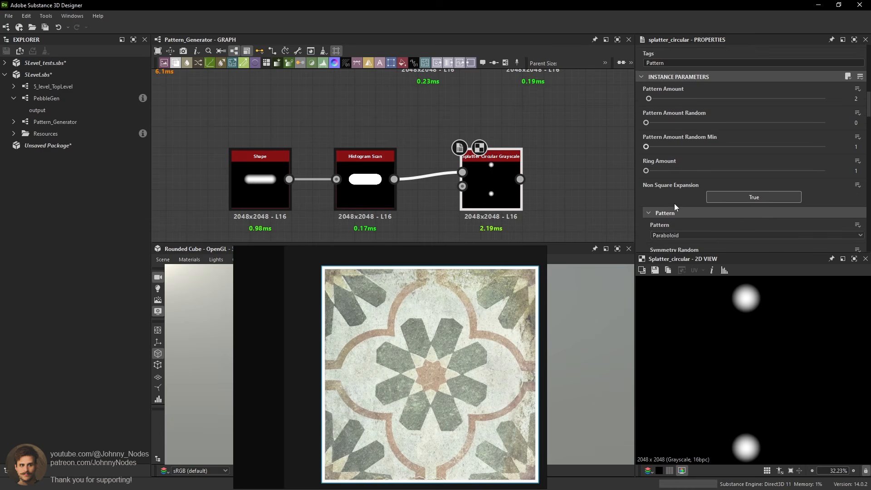
pyautogui.click(679, 208)
pyautogui.click(674, 217)
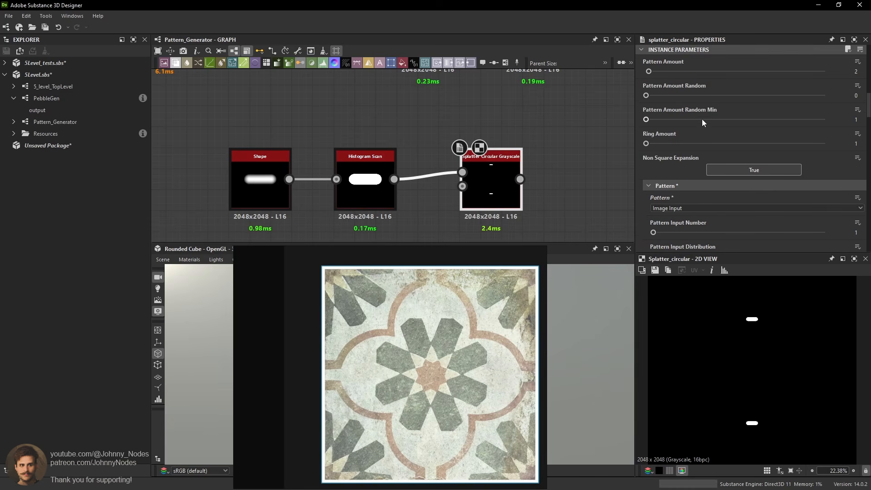
# Set the Splatter Circular Grayscale's Size X and Y to 1 and its Radius to 0.
pyautogui.scroll(-10, 705, 200)
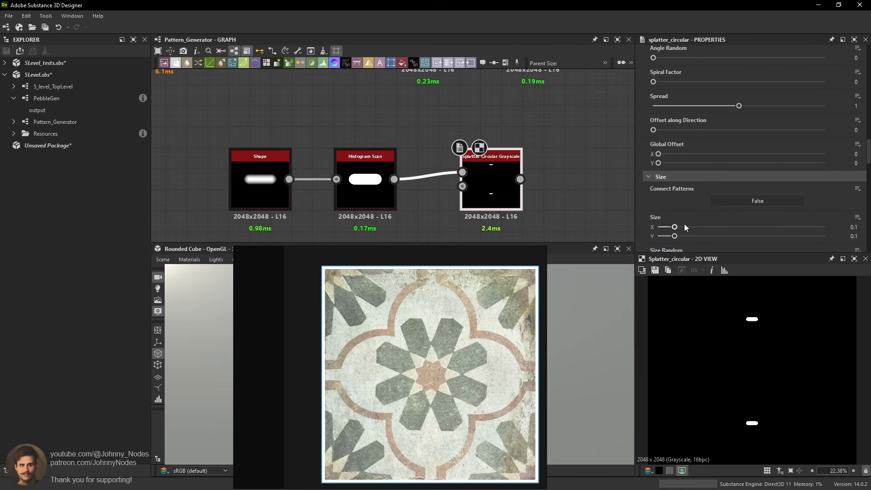
pyautogui.moveTo(675, 227); pyautogui.dragTo(805, 237)
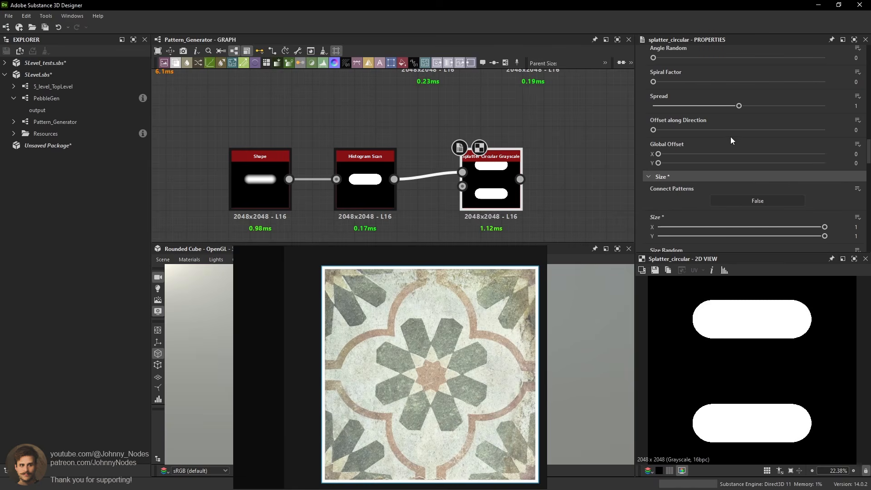
pyautogui.scroll(5, 752, 121)
pyautogui.moveTo(695, 122); pyautogui.dragTo(574, 120)
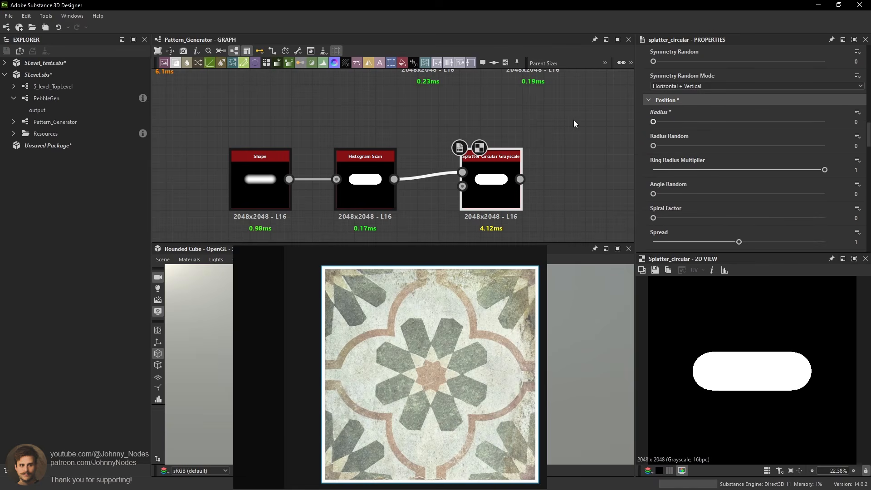
# Try out the Splatter Circular Grayscale's Pattern Rotation and Center Orientation settings.
pyautogui.scroll(-8, 707, 199)
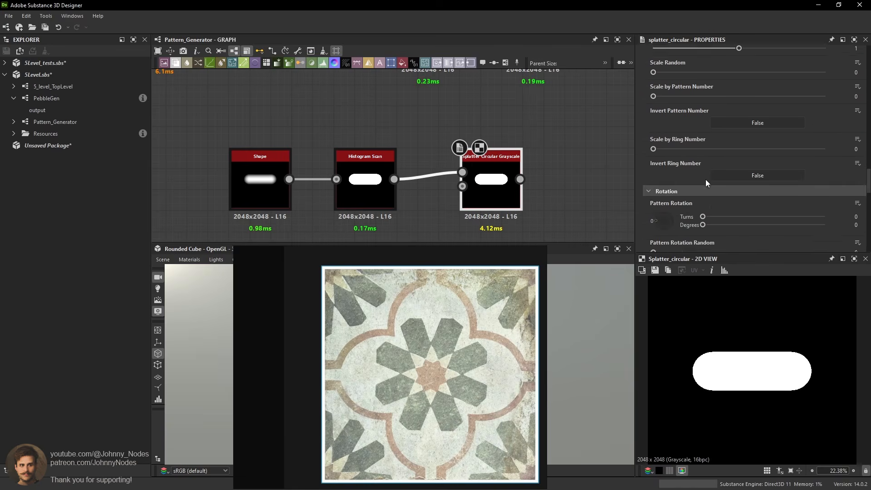
pyautogui.scroll(-1, 667, 142)
pyautogui.moveTo(658, 139)
pyautogui.mouseDown()
pyautogui.moveTo(663, 130)
pyautogui.moveTo(643, 149)
pyautogui.moveTo(649, 142)
pyautogui.mouseUp()
pyautogui.scroll(-3, 679, 162)
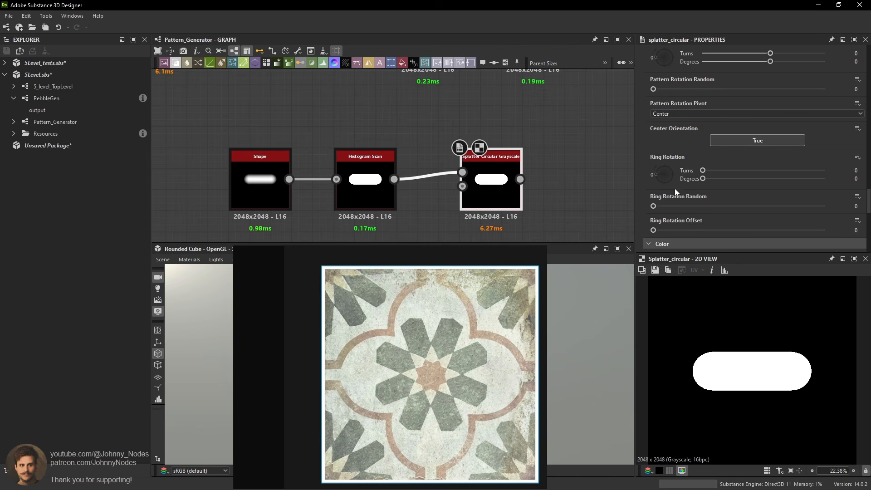
pyautogui.scroll(5, 699, 154)
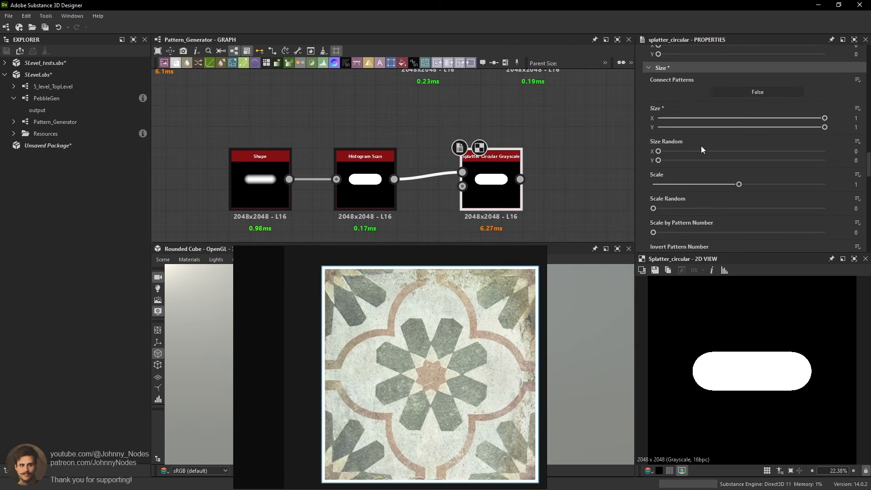
pyautogui.scroll(-3, 710, 159)
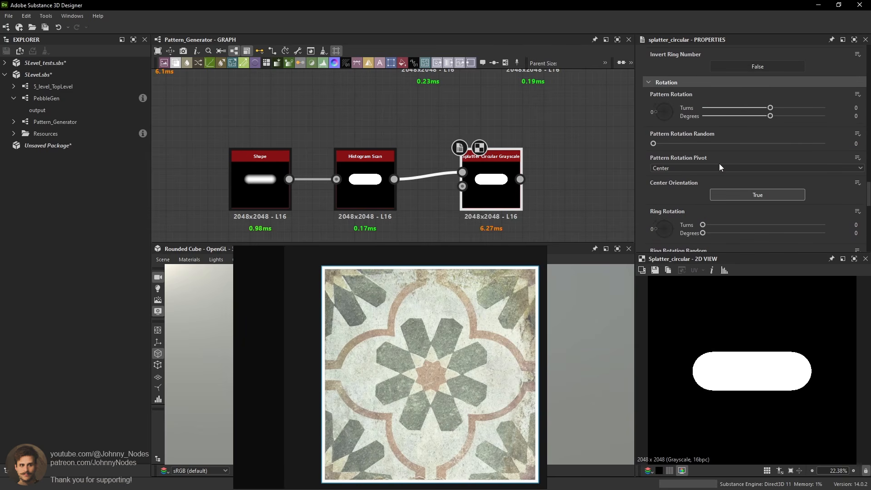
pyautogui.click(747, 196)
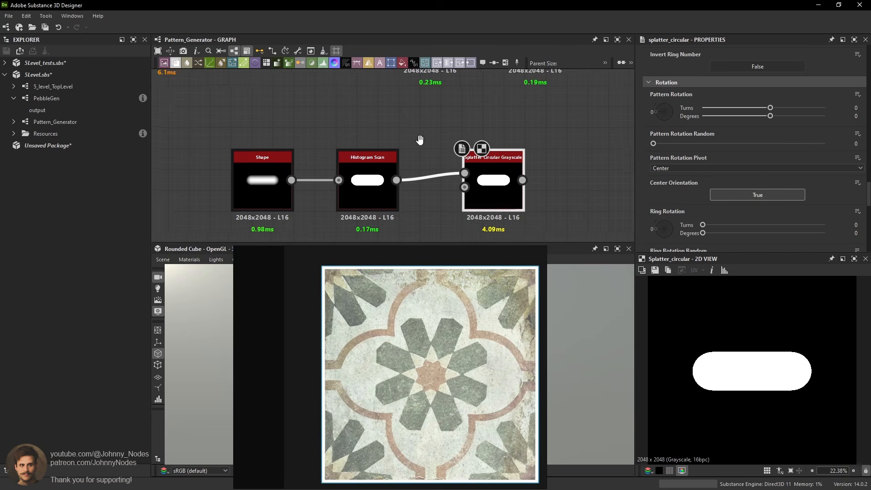
# Move the Shape and Histogram Scan nodes away from the Splatter Circular Grayscale to make room for another node.
pyautogui.scroll(-2, 408, 149)
pyautogui.moveTo(403, 173)
pyautogui.mouseDown()
pyautogui.moveTo(393, 173)
pyautogui.moveTo(402, 171)
pyautogui.mouseUp()
pyautogui.moveTo(286, 126); pyautogui.dragTo(404, 175)
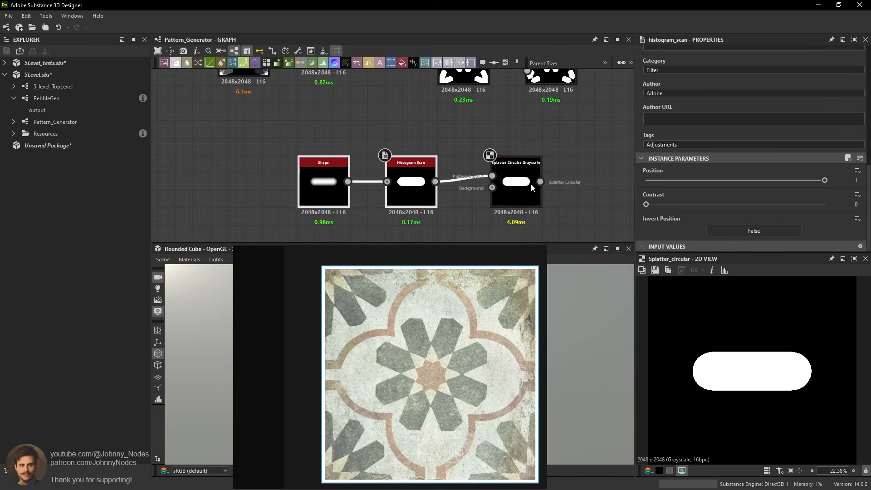
pyautogui.click(530, 183)
pyautogui.moveTo(282, 131); pyautogui.dragTo(418, 191)
pyautogui.moveTo(411, 185); pyautogui.dragTo(360, 186)
# Add a Transformation 2D node in the gap and connect the Histogram Scan's output to its input.
pyautogui.click(437, 200)
pyautogui.press('space')
pyautogui.write('t')
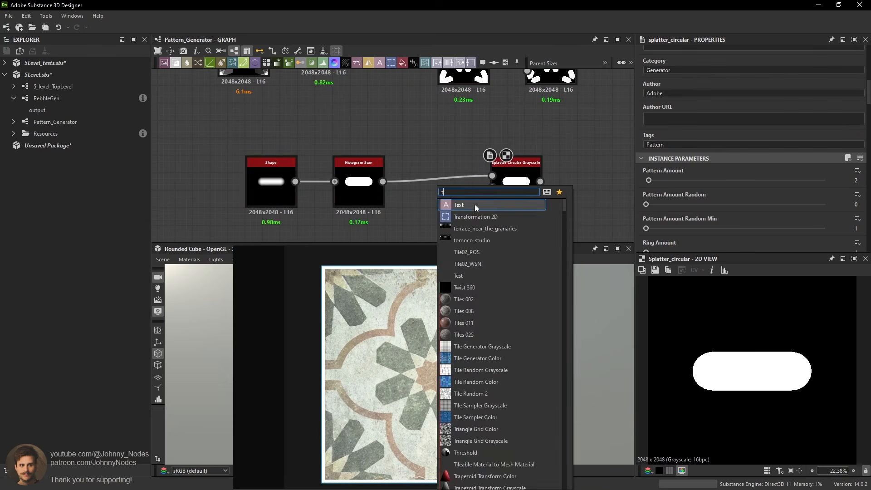
pyautogui.click(474, 215)
pyautogui.scroll(-4, 447, 152)
pyautogui.moveTo(446, 152); pyautogui.dragTo(419, 170, button='middle')
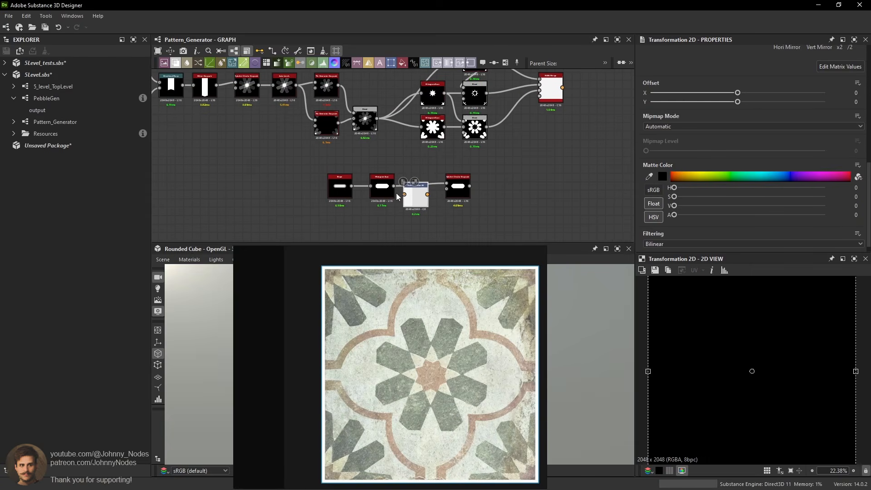
pyautogui.moveTo(396, 192); pyautogui.dragTo(396, 186)
# Rotate the capsule 90 degrees clockwise in the Transformation 2D node so that it stands upright.
pyautogui.scroll(2, 812, 76)
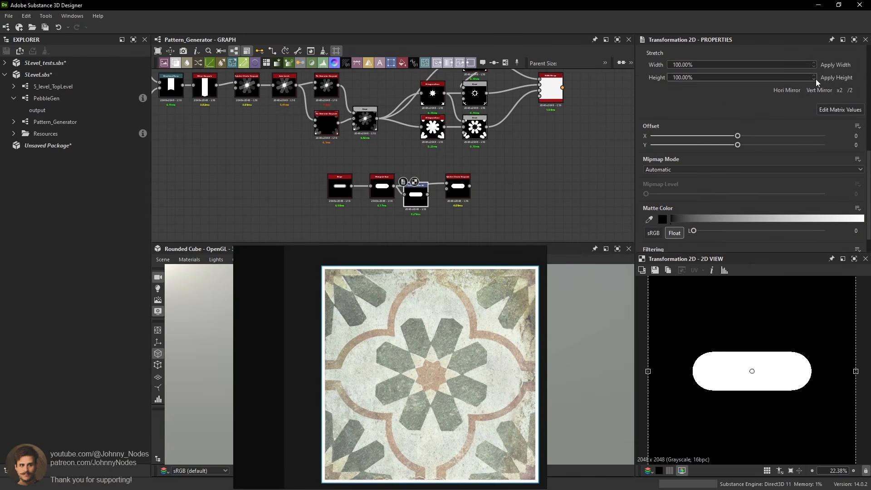
pyautogui.scroll(2, 772, 95)
pyautogui.click(813, 147)
pyautogui.scroll(2, 394, 199)
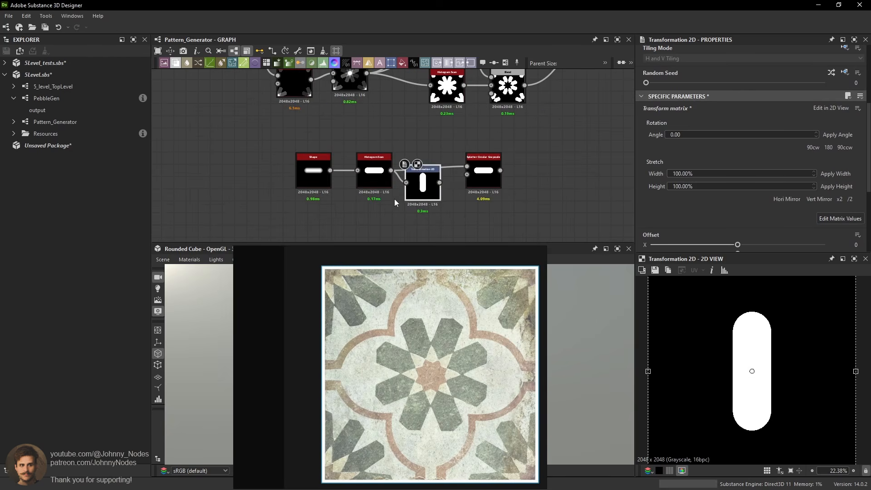
# Connect the Transformation 2D output to the Splatter Circular Grayscale's pattern input and set the Pattern Amount to 4.
pyautogui.moveTo(439, 183); pyautogui.dragTo(487, 172)
pyautogui.click(487, 171)
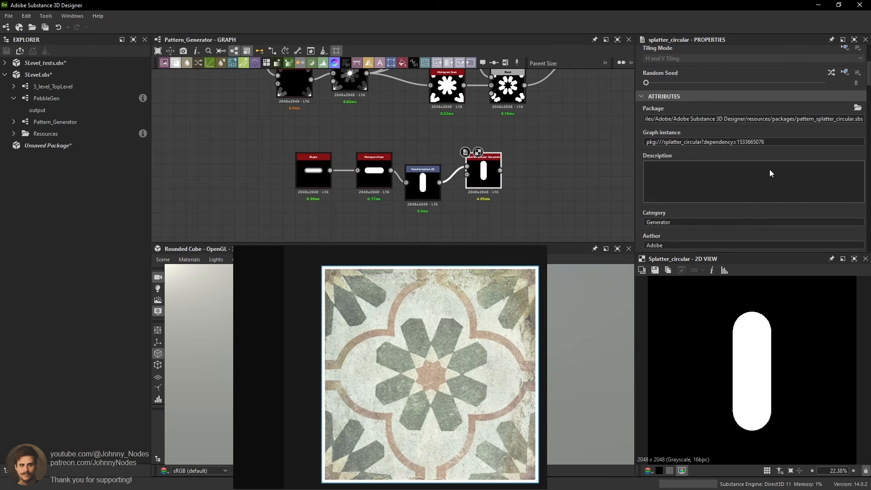
pyautogui.moveTo(649, 142); pyautogui.dragTo(655, 140)
pyautogui.scroll(-3, 710, 156)
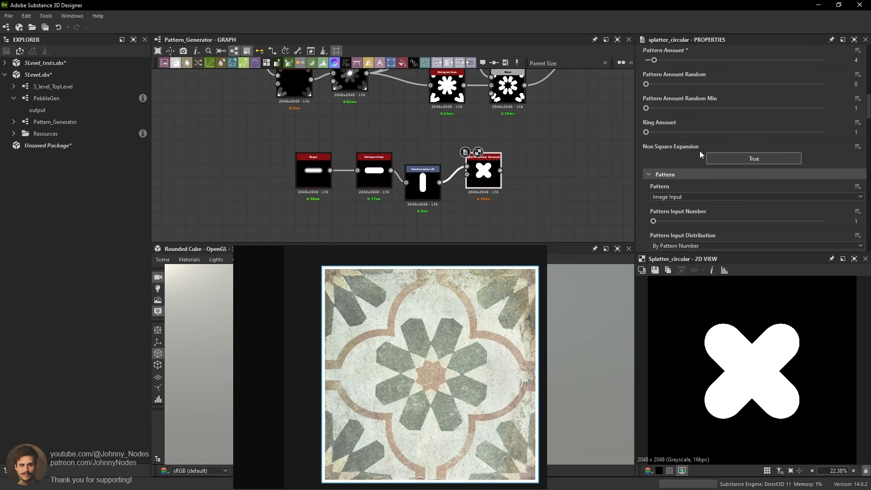
# Try a Pattern Amount of 1 with a Ring Amount of 2 on the Splatter Circular Grayscale.
pyautogui.scroll(1, 655, 89)
pyautogui.moveTo(654, 88); pyautogui.dragTo(647, 88)
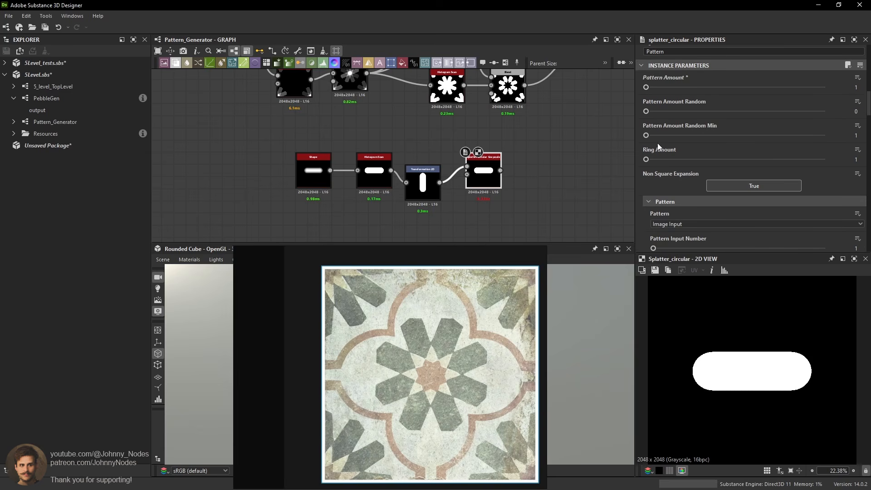
pyautogui.scroll(-10, 734, 151)
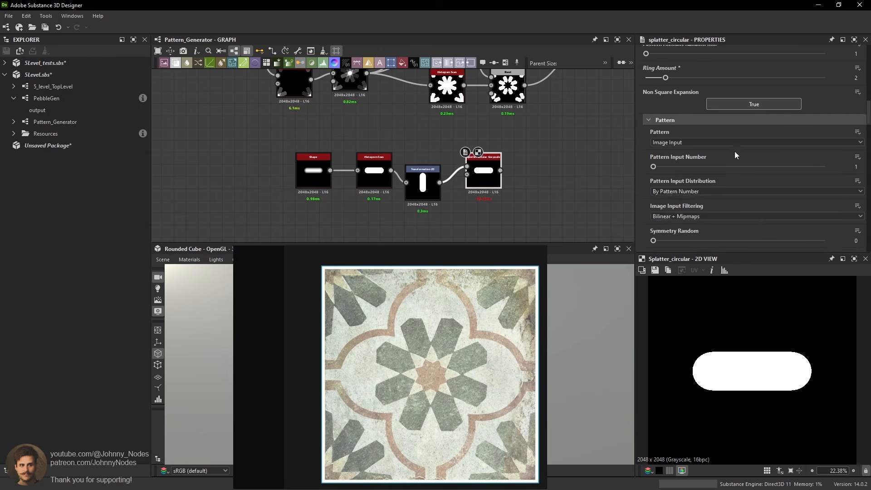
pyautogui.scroll(-3, 695, 178)
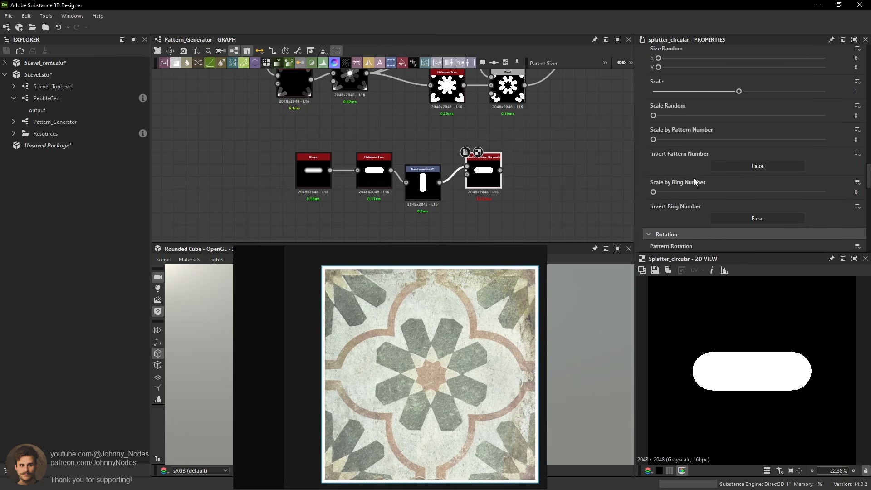
pyautogui.scroll(-4, 673, 204)
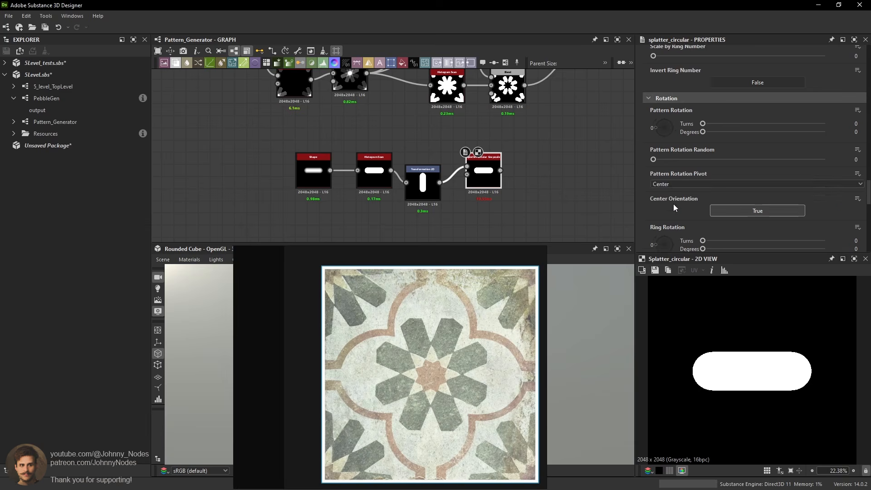
# Try a Ring Rotation of 90 degrees and a Ring Rotation Random of 0.68, and undo the ring experiments.
pyautogui.moveTo(661, 214); pyautogui.dragTo(662, 210)
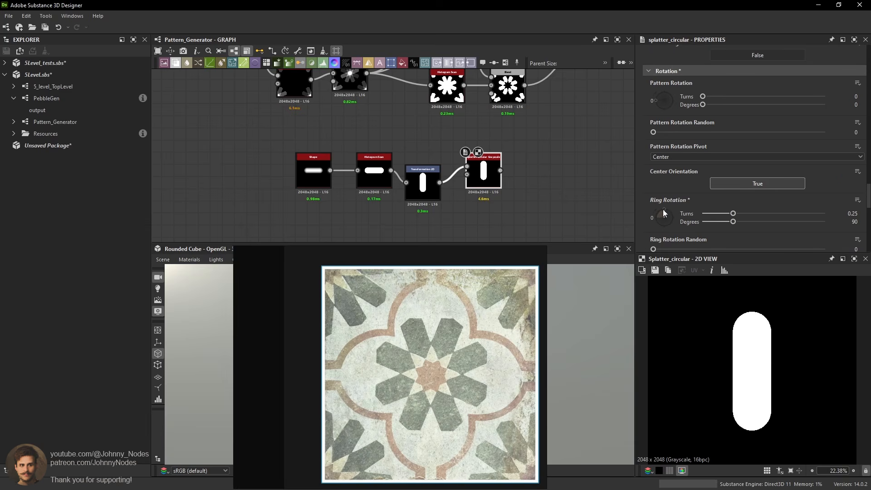
pyautogui.click(652, 219)
pyautogui.moveTo(666, 249); pyautogui.dragTo(776, 235)
pyautogui.scroll(-3, 770, 237)
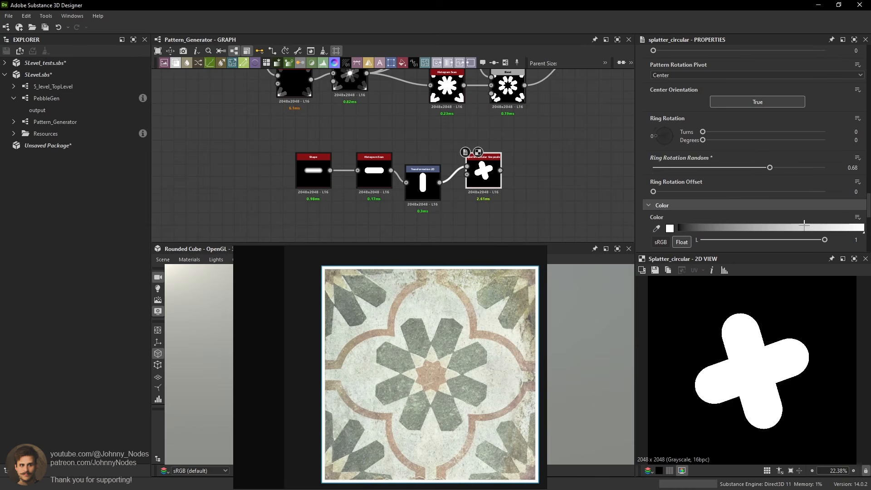
pyautogui.hotkey('ctrl', 'z')
pyautogui.hotkey('ctrl', 'z')
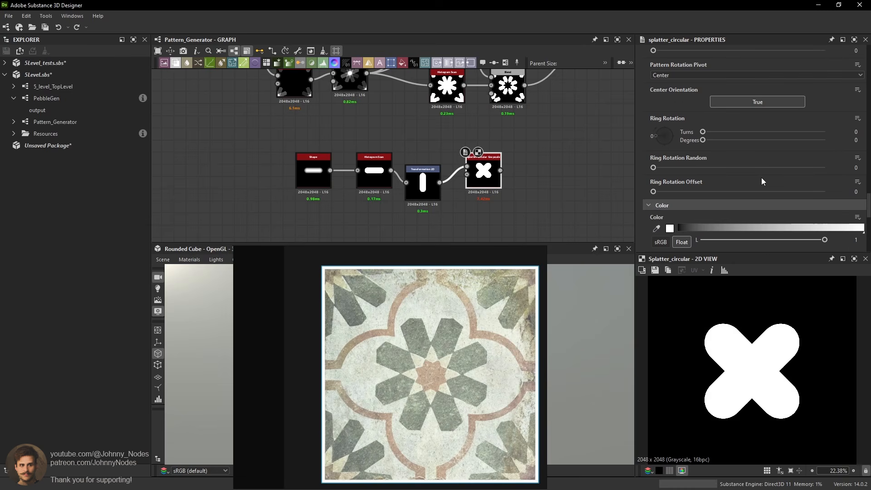
# Set the Splatter Circular Grayscale's Ring Rotation to -45 degrees to turn the capsules into an upright cross.
pyautogui.scroll(2, 764, 345)
pyautogui.press('f')
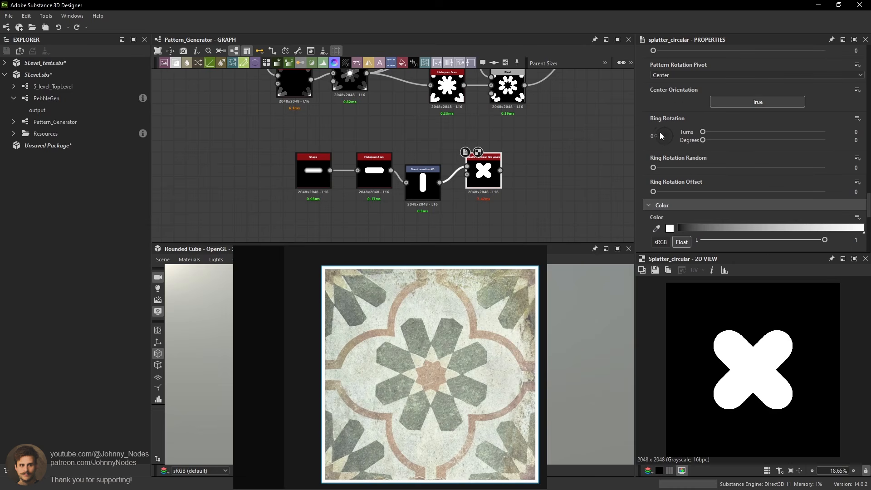
pyautogui.moveTo(657, 135); pyautogui.dragTo(660, 147)
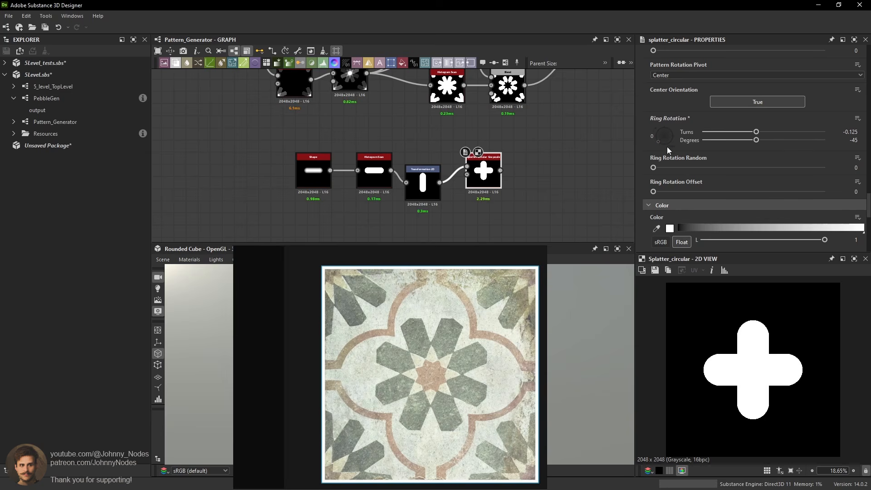
# Compare the cross with the reference tile's curved outline and set the Splatter Circular Grayscale's Scale to 1.54.
pyautogui.scroll(3, 778, 360)
pyautogui.scroll(-2, 776, 357)
pyautogui.scroll(1, 758, 342)
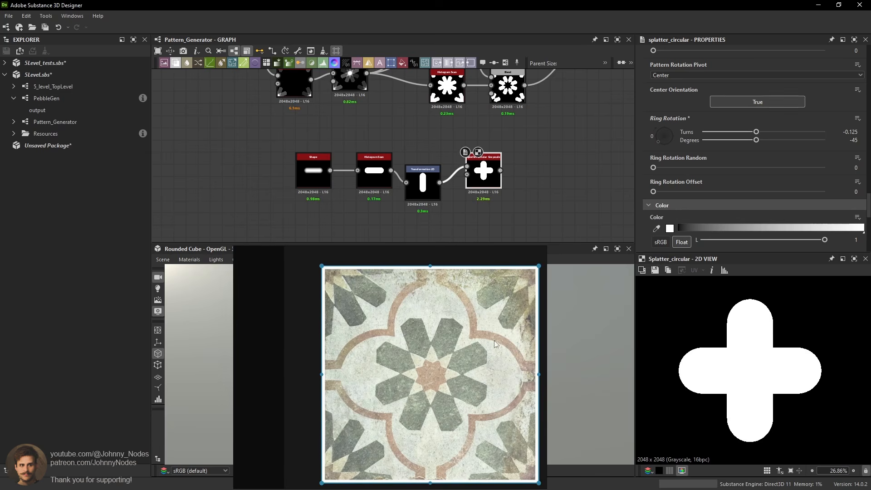
pyautogui.scroll(2, 494, 343)
pyautogui.scroll(-2, 492, 346)
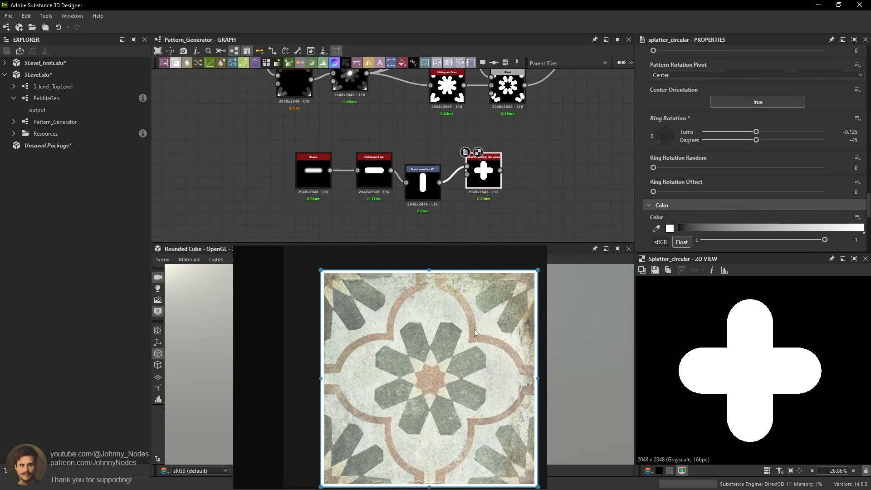
pyautogui.scroll(-4, 735, 361)
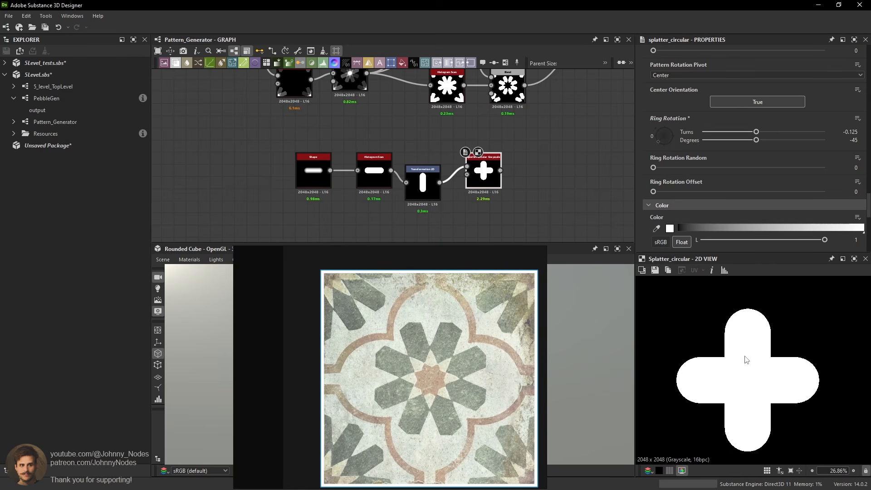
pyautogui.scroll(5, 719, 123)
pyautogui.scroll(3, 721, 136)
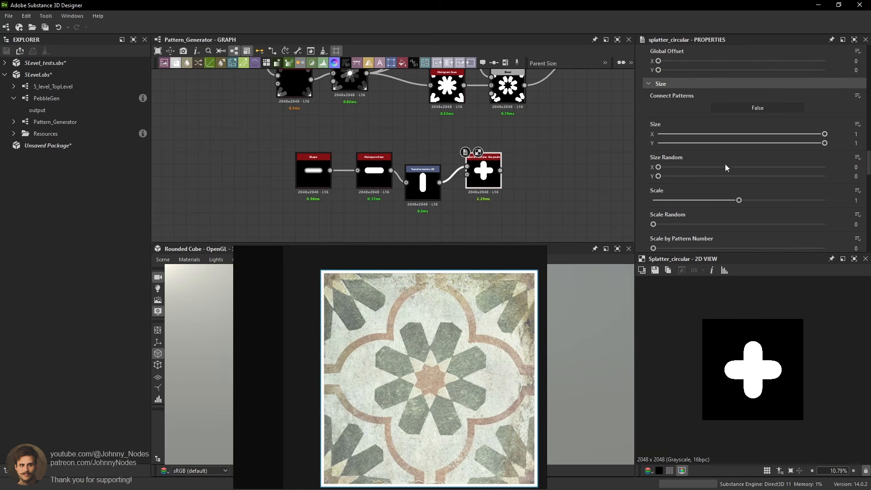
pyautogui.moveTo(746, 198); pyautogui.dragTo(785, 198)
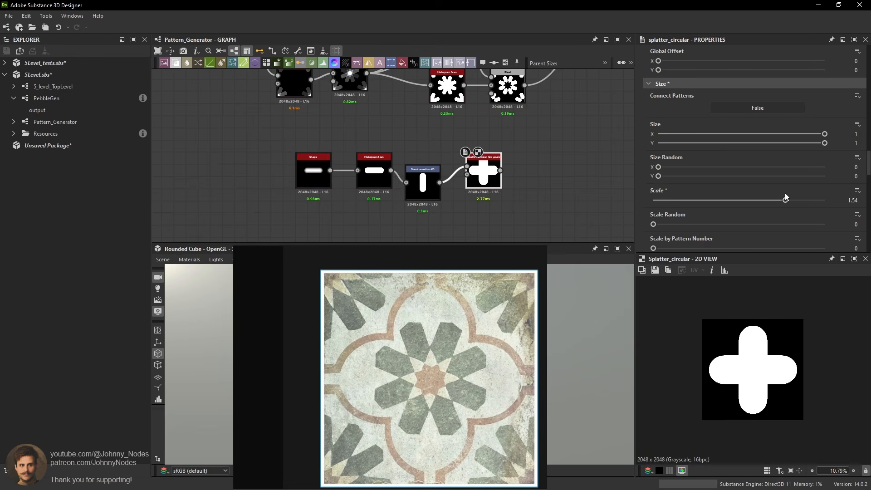
# Set the cross splatter's Scale to 1.64 and check its arms against the curved outline on the reference tile.
pyautogui.scroll(4, 429, 293)
pyautogui.scroll(3, 429, 292)
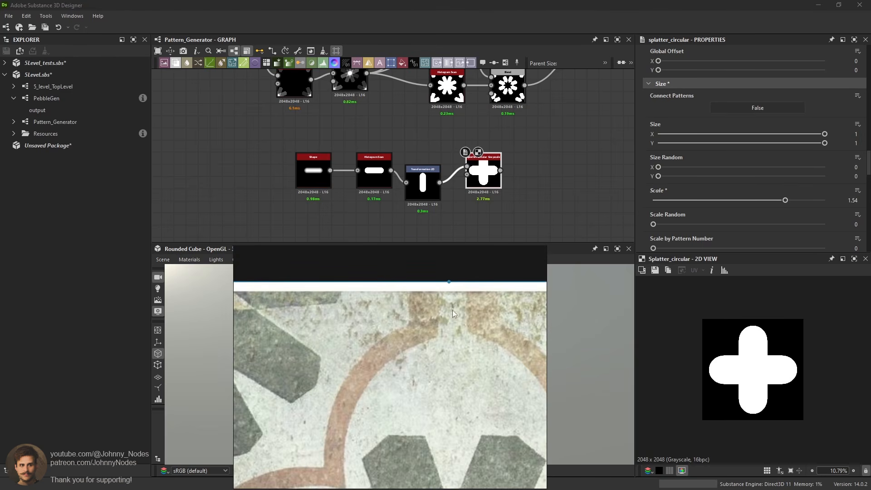
pyautogui.scroll(3, 703, 353)
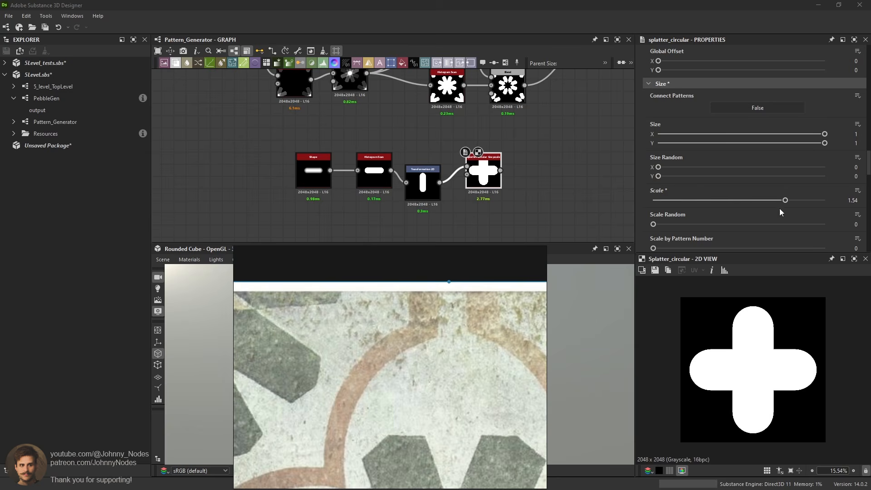
pyautogui.moveTo(785, 200); pyautogui.dragTo(793, 200)
pyautogui.scroll(-3, 744, 360)
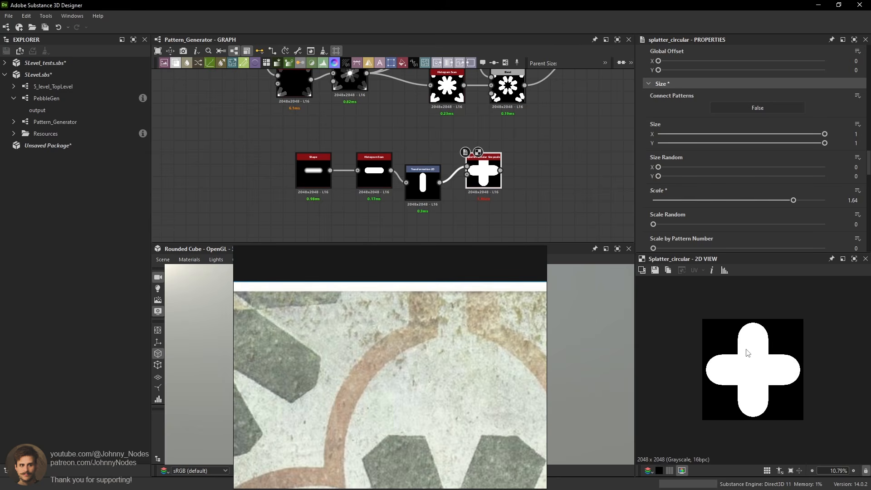
pyautogui.scroll(3, 767, 347)
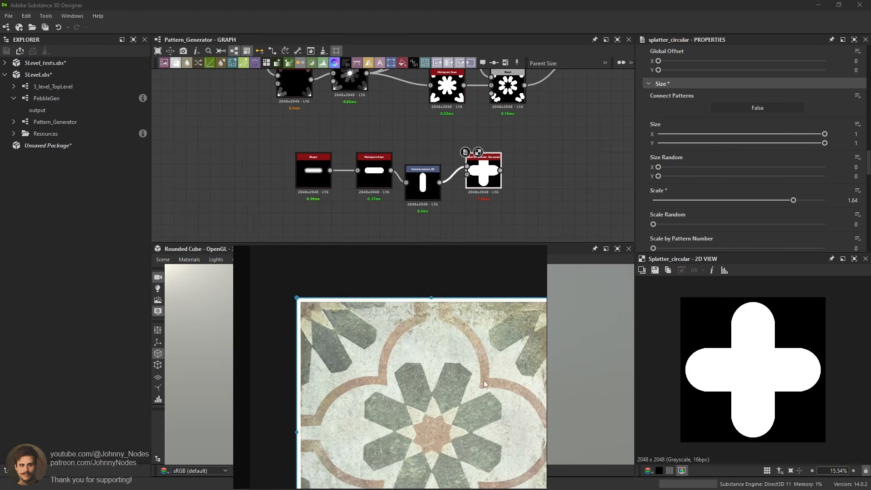
pyautogui.scroll(-3, 483, 397)
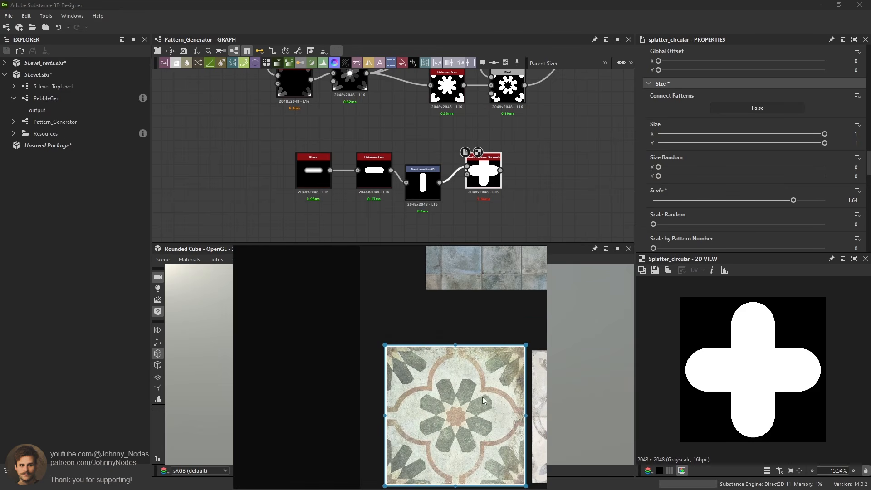
# Add a second, unconnected Splatter Circular Grayscale node and place it directly below the cross splatter.
pyautogui.moveTo(483, 229); pyautogui.dragTo(493, 190, button='middle')
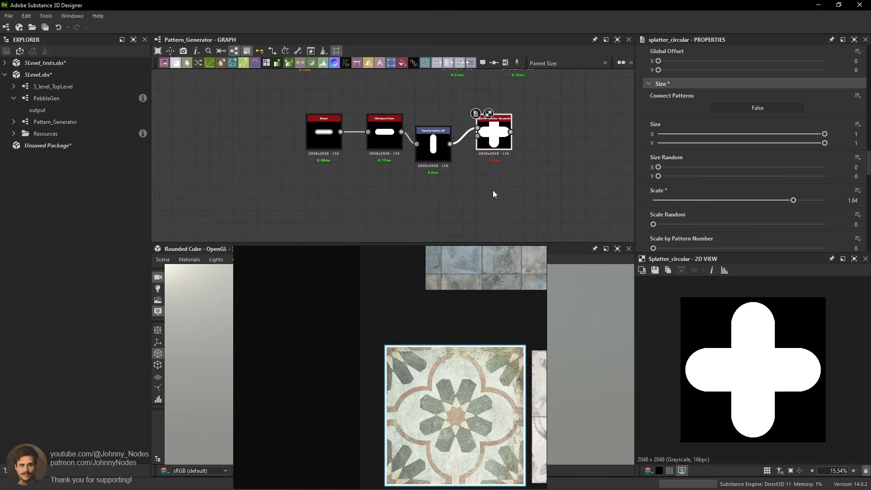
pyautogui.press('space')
pyautogui.write('splatte')
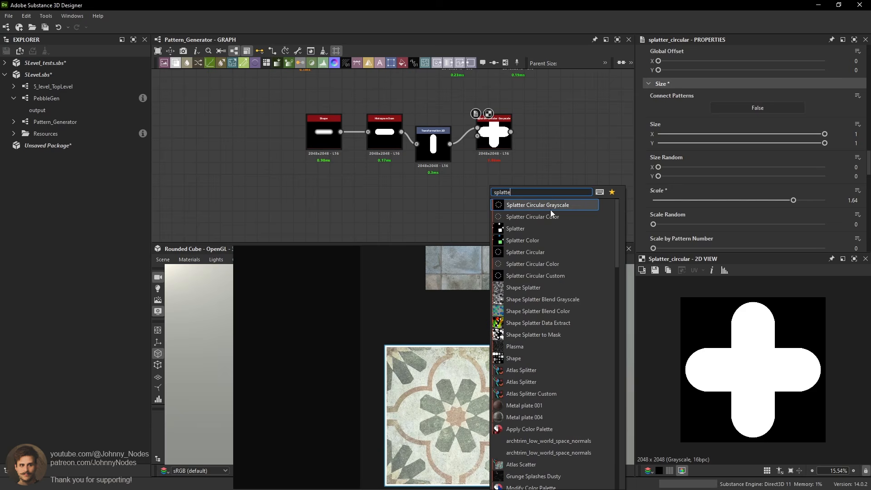
pyautogui.press('Escape')
pyautogui.hotkey('ctrl', 'z')
pyautogui.press('space')
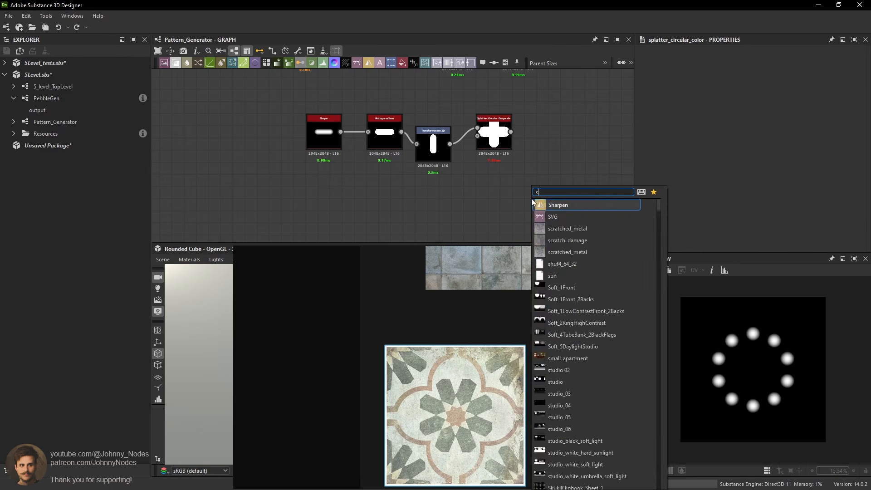
pyautogui.write('splatt')
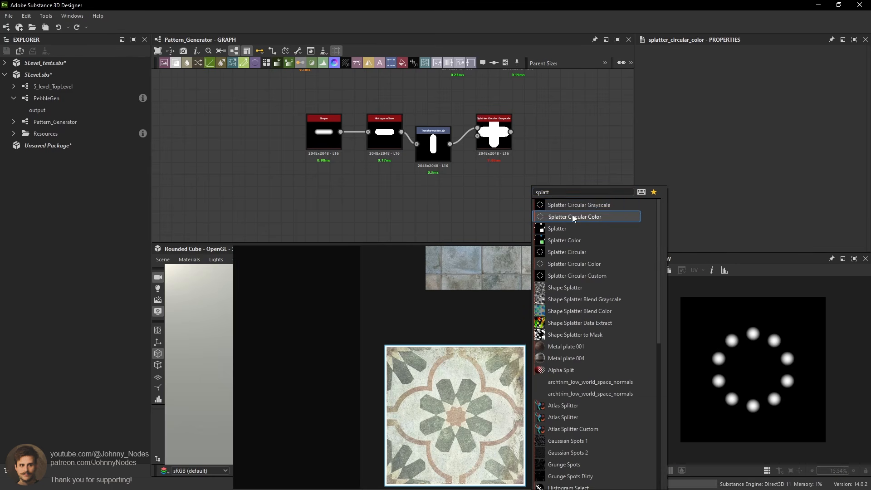
pyautogui.press('Escape')
pyautogui.scroll(2, 521, 187)
pyautogui.moveTo(526, 191); pyautogui.dragTo(473, 191)
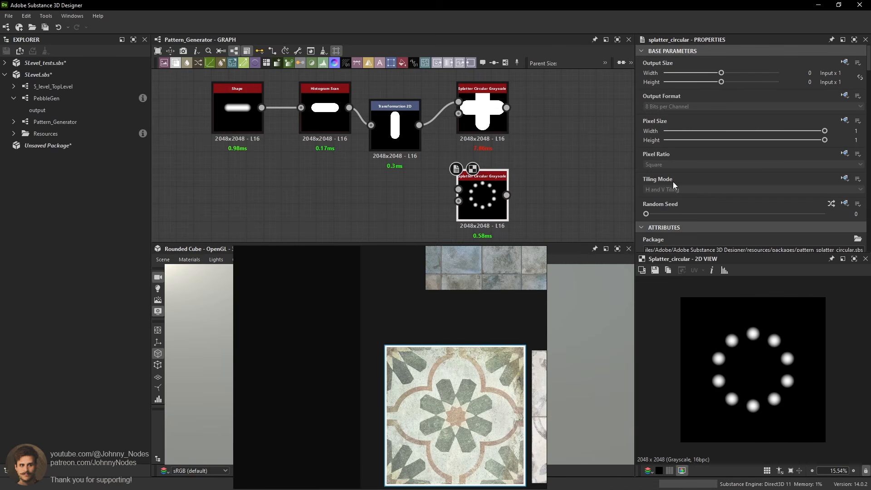
# Set the new Splatter Circular Grayscale's Pattern Amount to 4 and its Pattern to Disc.
pyautogui.scroll(-10, 708, 187)
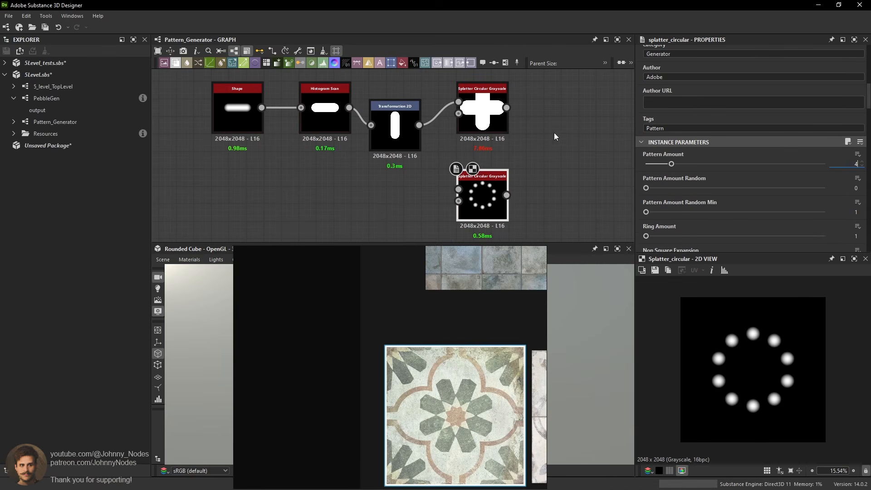
pyautogui.press('Return')
pyautogui.scroll(-3, 680, 191)
pyautogui.click(676, 191)
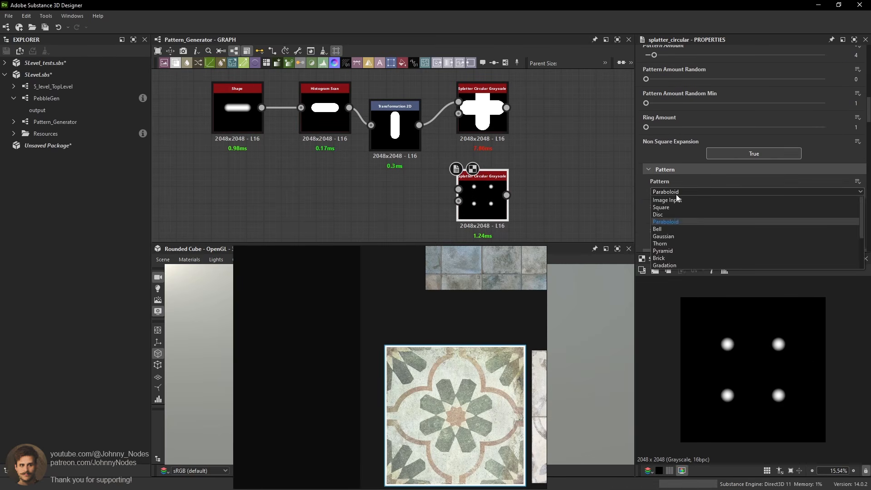
pyautogui.click(338, 198)
pyautogui.click(656, 192)
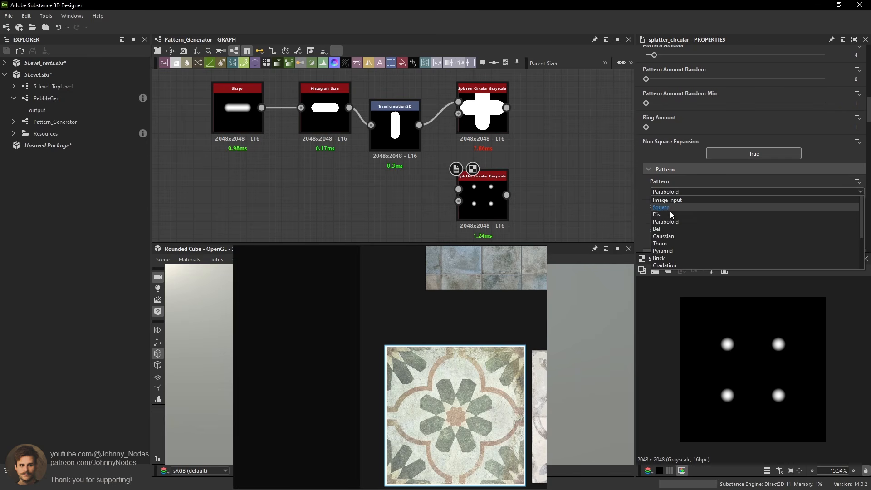
pyautogui.click(672, 214)
# Set the disc splatter's Scale to 4 so the four discs overlap.
pyautogui.scroll(-10, 752, 181)
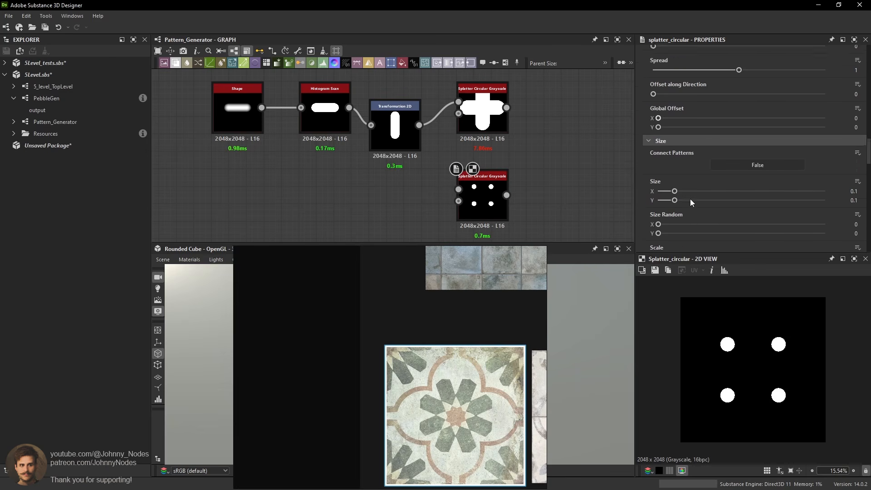
pyautogui.scroll(-3, 694, 195)
pyautogui.moveTo(740, 175); pyautogui.dragTo(845, 177)
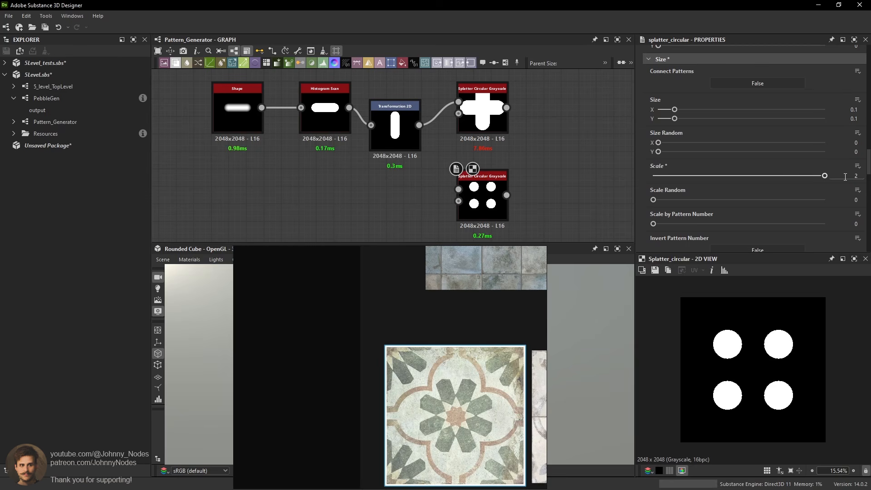
pyautogui.click(781, 175)
pyautogui.write('4')
pyautogui.press('Return')
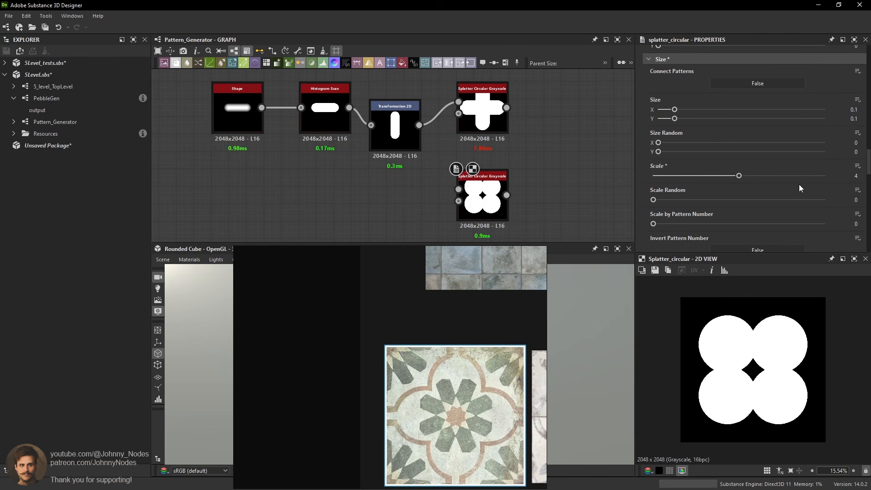
# Set the disc splatter's Ring Rotation to 45 degrees to put the discs in an upright cross arrangement.
pyautogui.scroll(8, 749, 164)
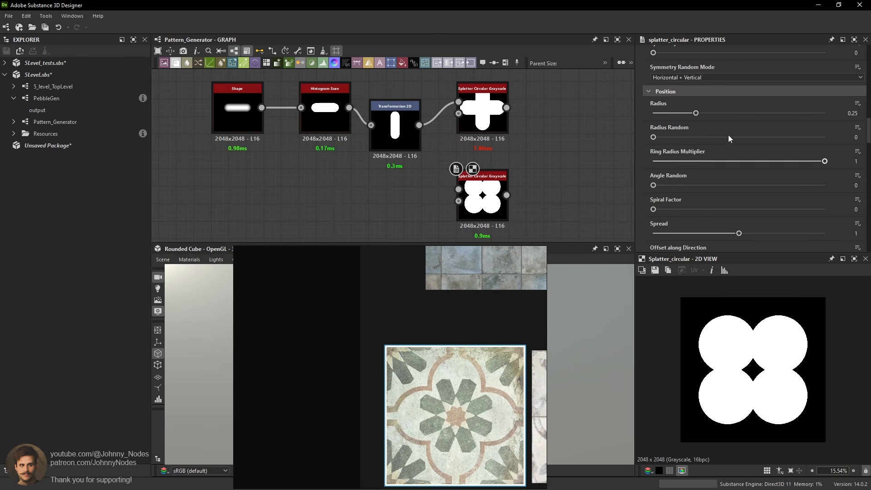
pyautogui.scroll(-10, 702, 167)
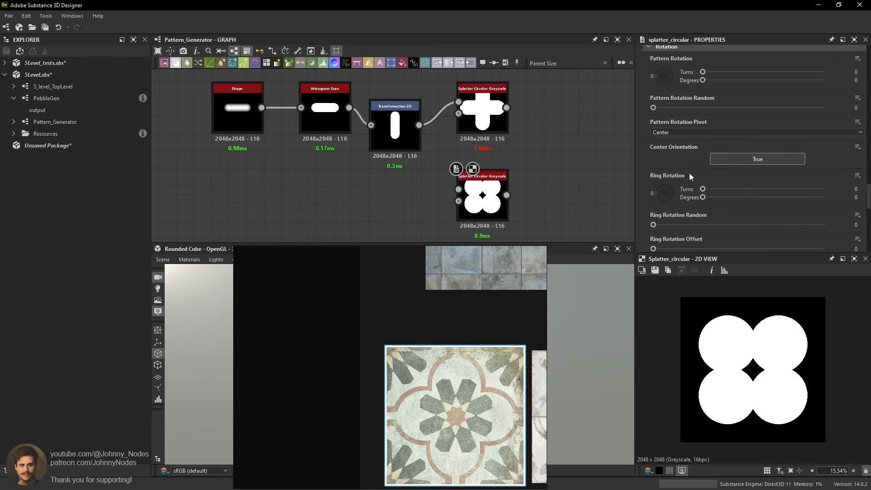
pyautogui.moveTo(653, 194); pyautogui.dragTo(658, 190)
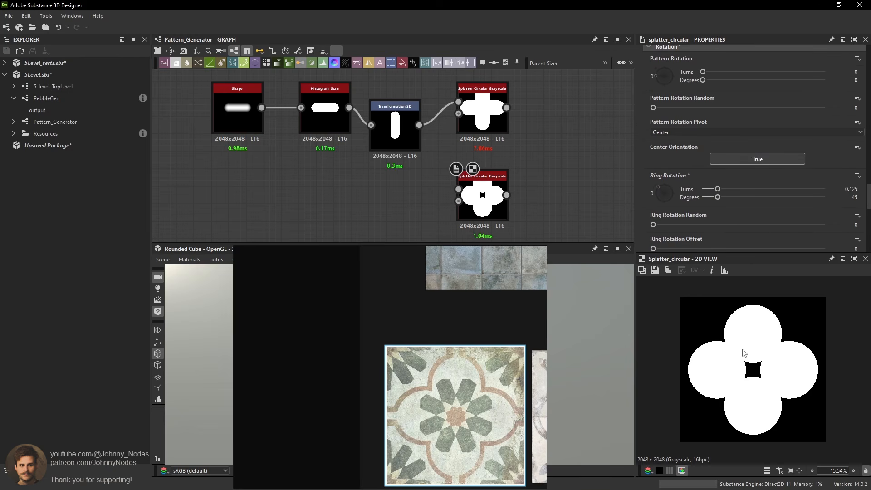
# Set the disc splatter's Radius to 0.19 to close the gap in the middle of the four discs.
pyautogui.scroll(2, 743, 353)
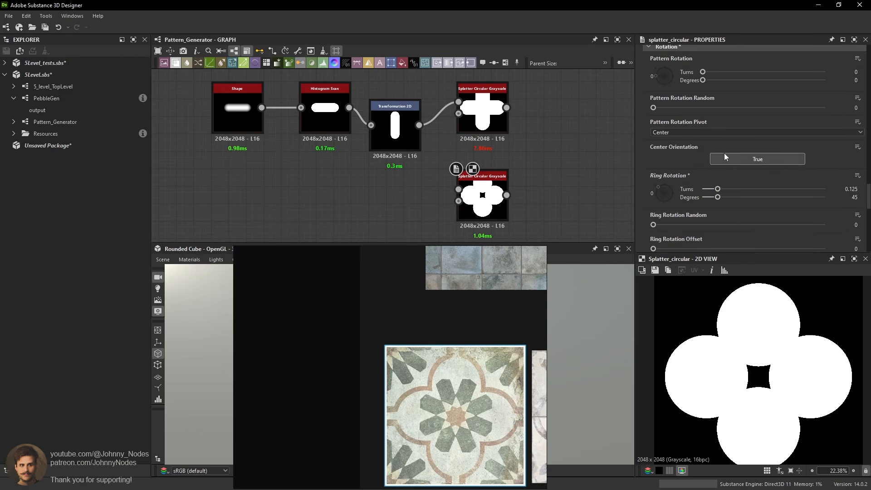
pyautogui.scroll(8, 751, 134)
pyautogui.scroll(10, 718, 119)
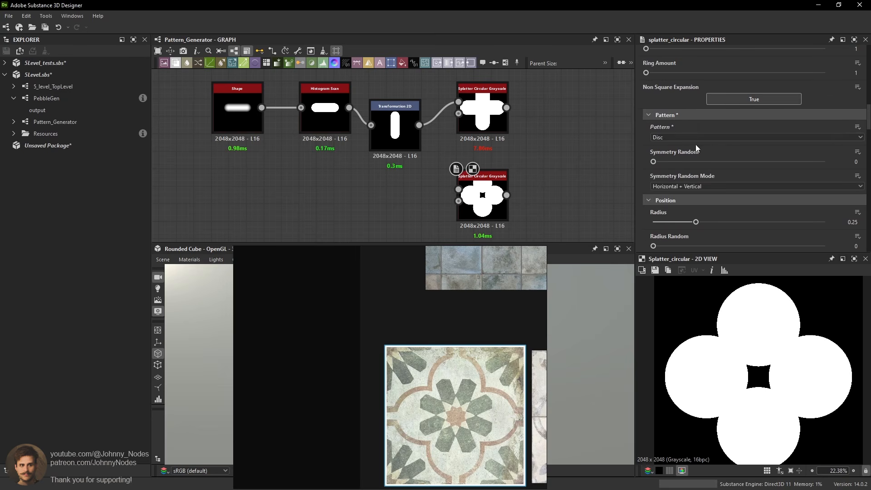
pyautogui.scroll(-8, 691, 130)
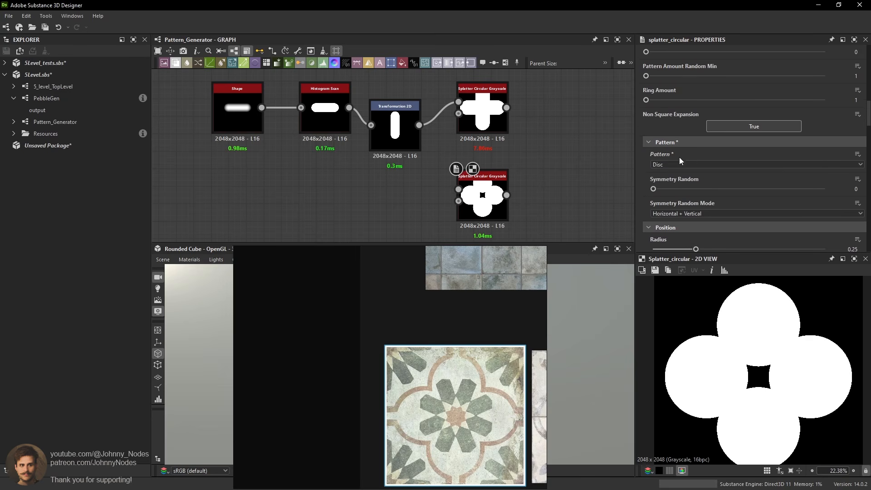
pyautogui.moveTo(696, 168); pyautogui.dragTo(686, 168)
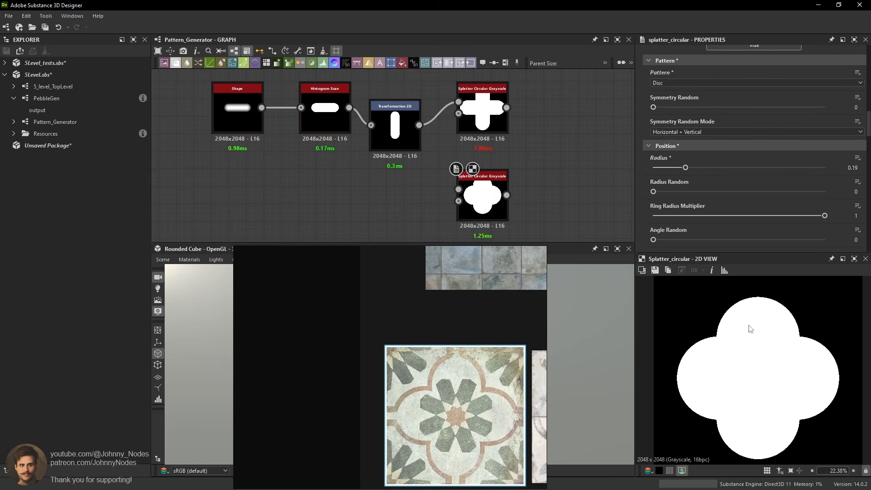
pyautogui.scroll(1, 728, 325)
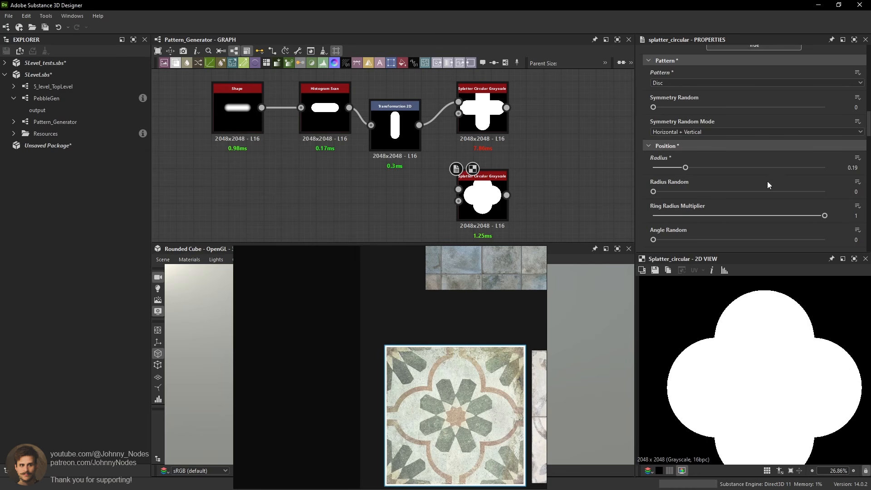
# Stretch the discs into ovals by setting the disc splatter's Size to X 0.09 and Y 0.12.
pyautogui.scroll(-10, 766, 181)
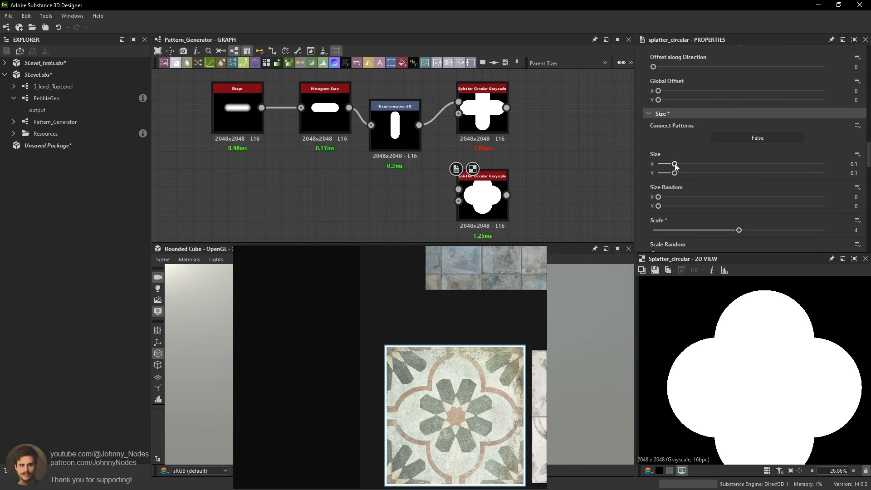
pyautogui.moveTo(676, 166); pyautogui.dragTo(671, 166)
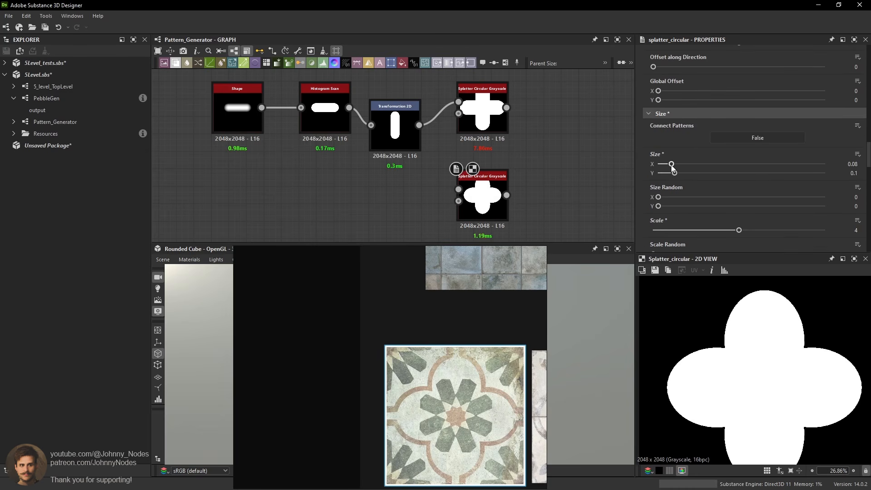
pyautogui.scroll(-1, 760, 329)
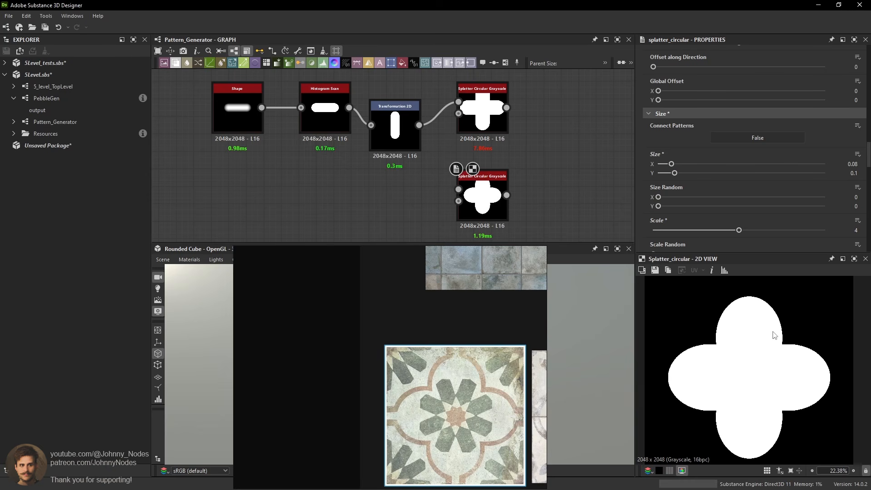
pyautogui.scroll(1, 732, 348)
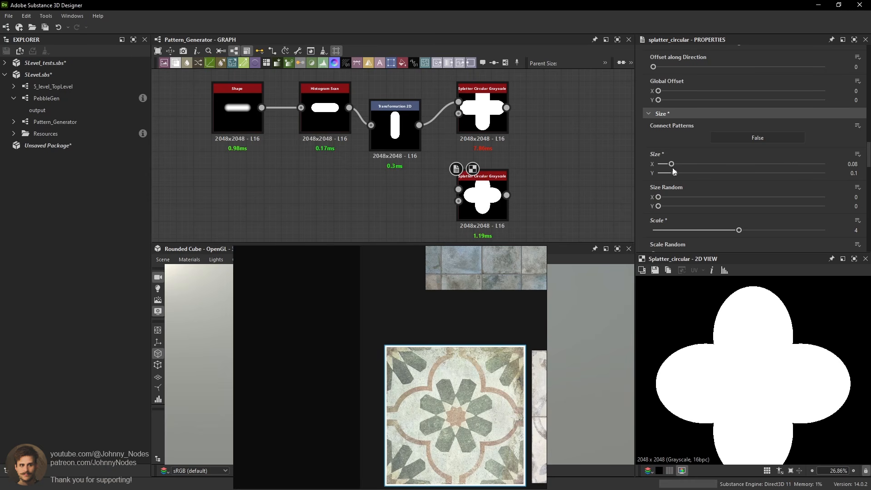
pyautogui.moveTo(673, 166); pyautogui.dragTo(679, 175)
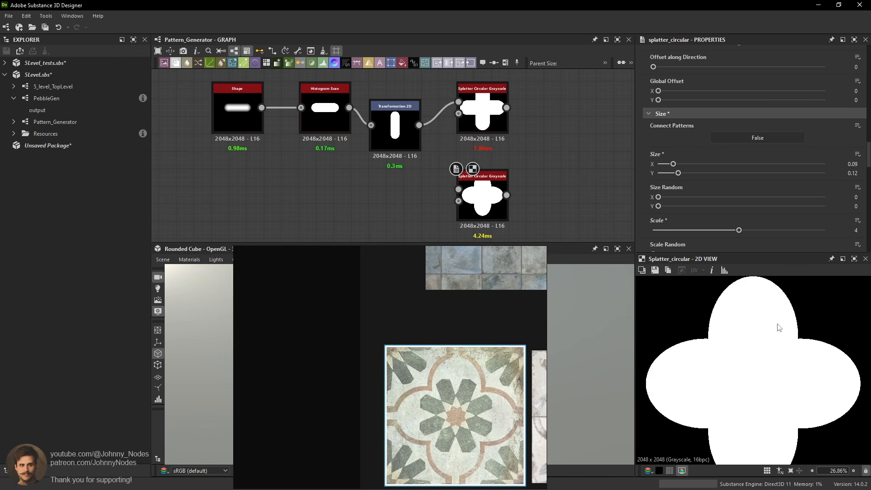
# Enlarge the whole four-lobed shape by setting the disc splatter's Scale to 4.47.
pyautogui.scroll(-3, 779, 328)
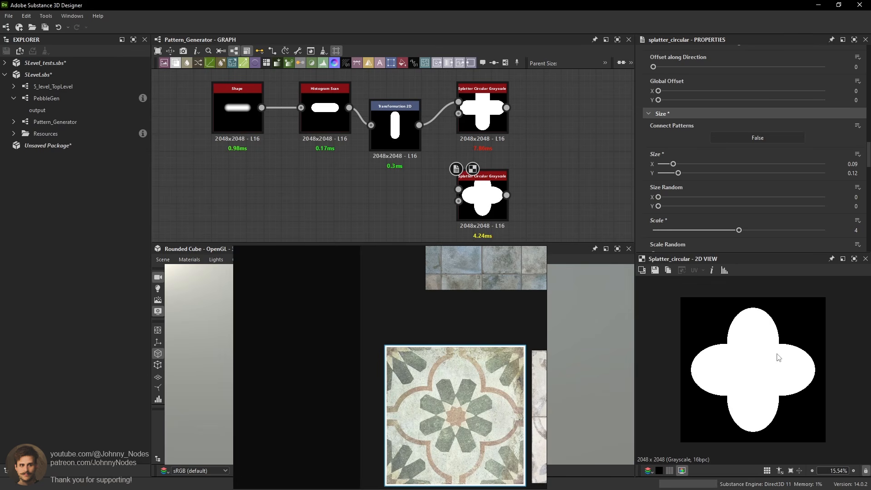
pyautogui.scroll(1, 786, 353)
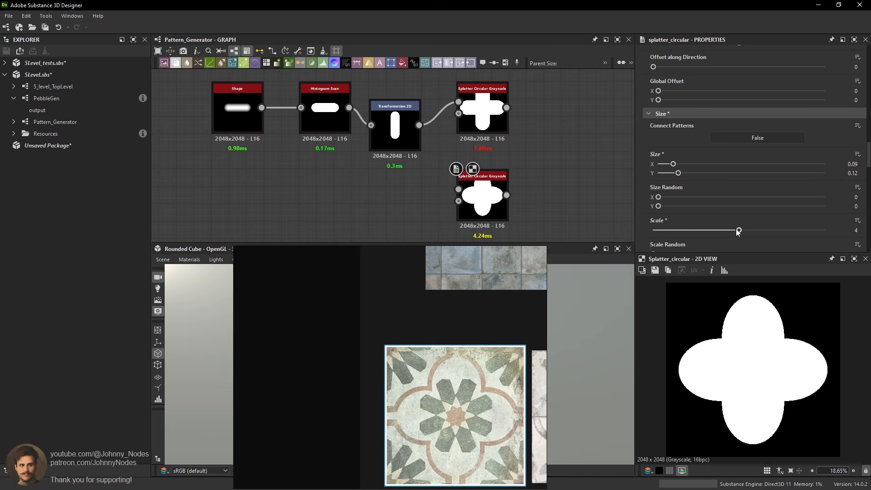
pyautogui.moveTo(740, 231); pyautogui.dragTo(749, 229)
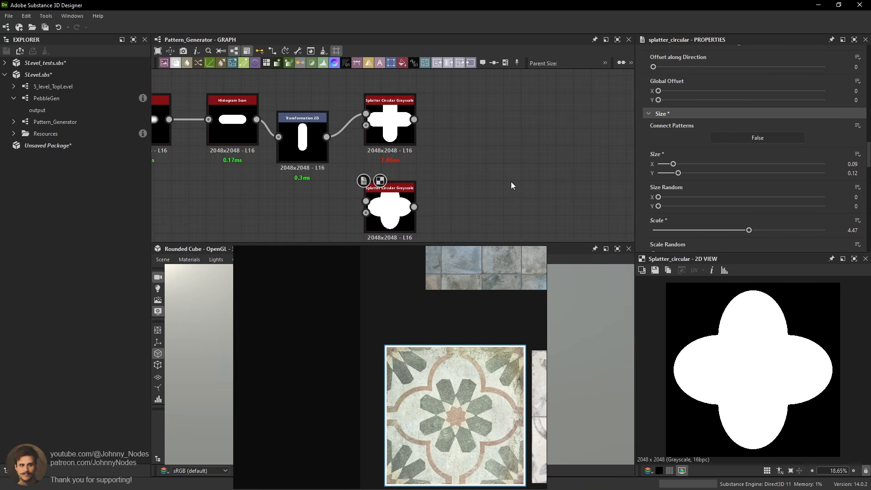
# Add an Edge Detect node fed by the four-lobed disc splatter.
pyautogui.press('space')
pyautogui.write('ed')
pyautogui.click(536, 202)
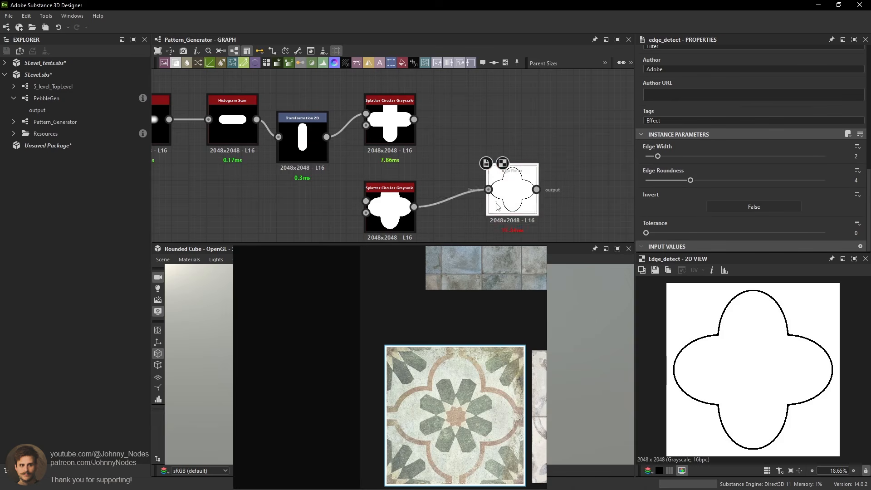
# Set the Edge Detect's Edge Roundness to 0 and Edge Width to 7.3, and inspect an inner corner of the outline up close.
pyautogui.moveTo(690, 180); pyautogui.dragTo(721, 156)
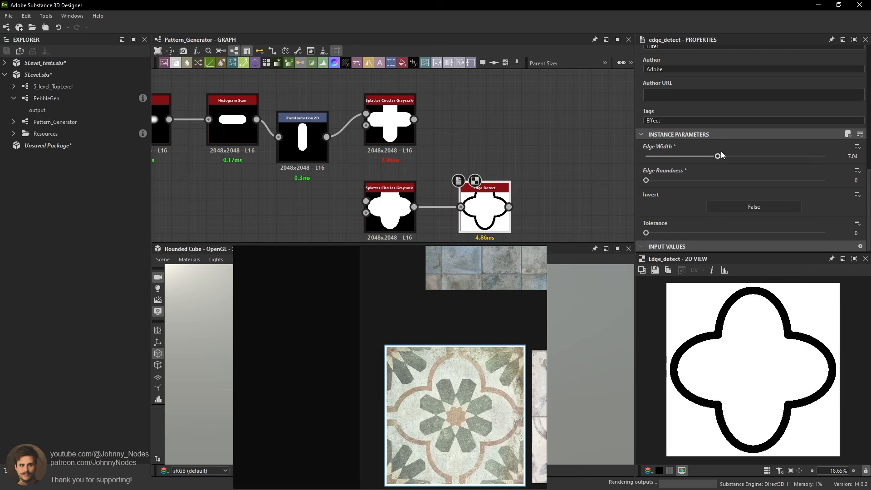
pyautogui.scroll(5, 725, 330)
pyautogui.scroll(2, 725, 340)
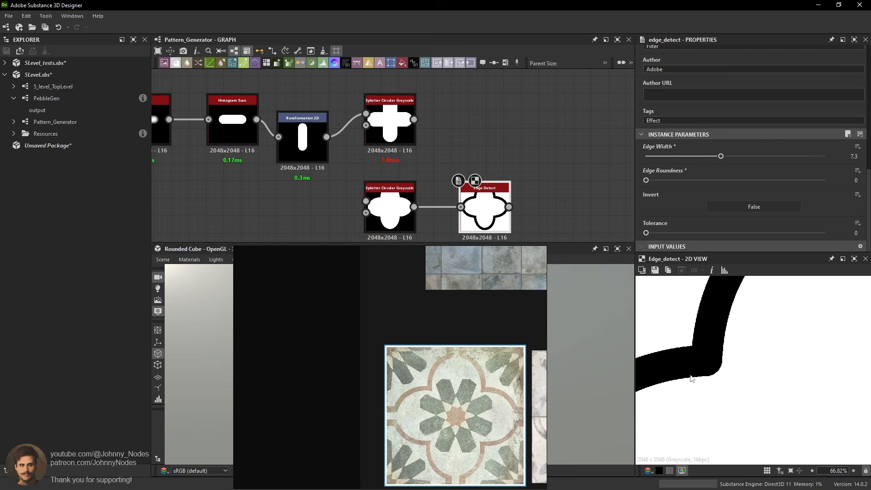
# Move the Edge Detect node aside and add a Bevel node fed by the four-lobed disc splatter.
pyautogui.scroll(-1, 507, 204)
pyautogui.moveTo(494, 204); pyautogui.dragTo(531, 168)
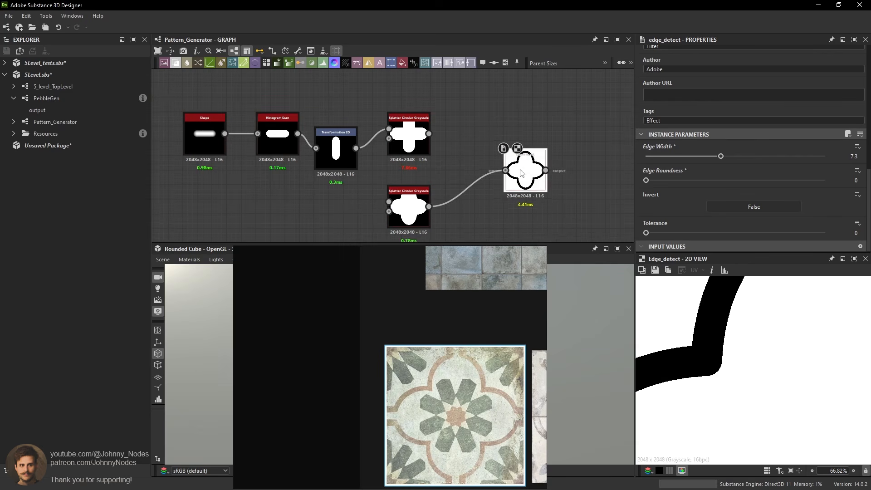
pyautogui.click(480, 225)
pyautogui.press('space')
pyautogui.write('bev')
pyautogui.click(508, 205)
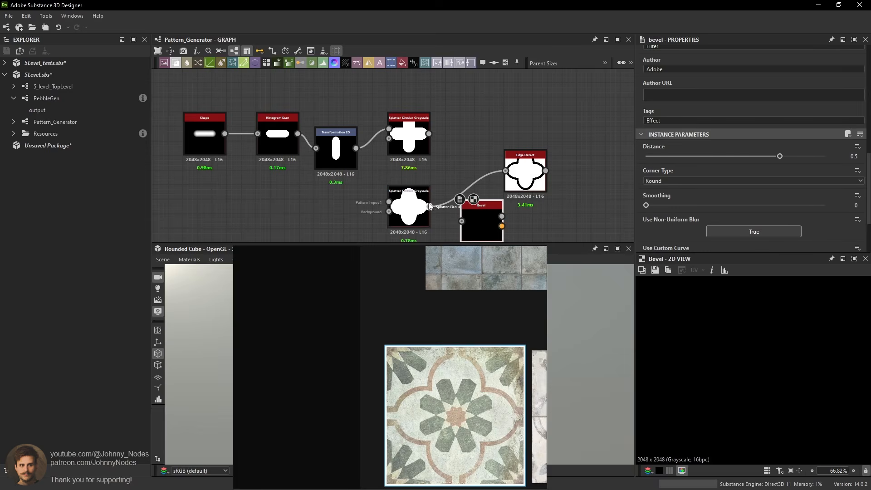
pyautogui.moveTo(429, 206); pyautogui.dragTo(461, 221)
pyautogui.doubleClick(491, 218)
# Set the Bevel's Distance to -0.11 and its Corner Type to Angular.
pyautogui.moveTo(775, 158); pyautogui.dragTo(721, 158)
pyautogui.click(660, 181)
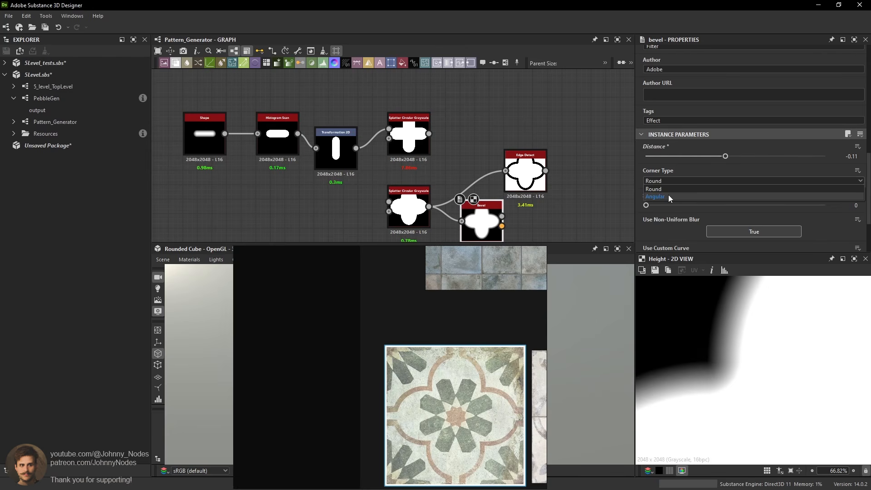
pyautogui.click(668, 195)
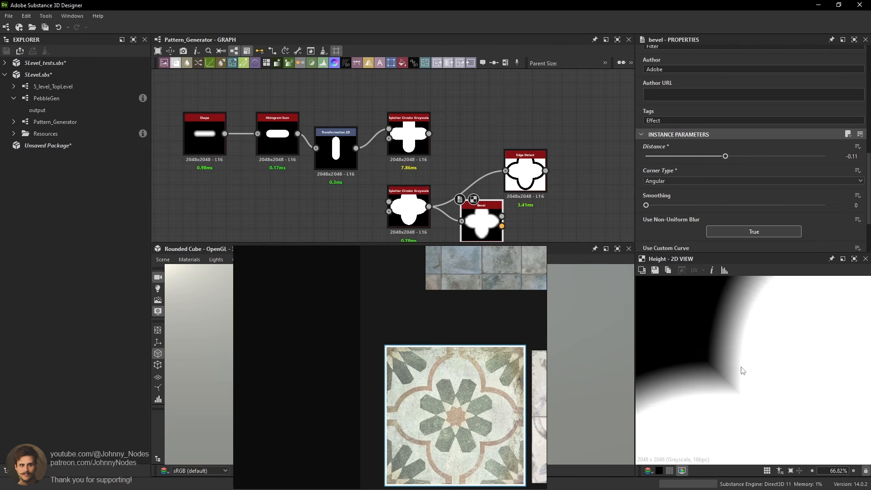
# Move the Edge Detect node up out of the way and add a Histogram Scan fed by the Bevel's Height output.
pyautogui.moveTo(529, 205); pyautogui.dragTo(492, 204, button='middle')
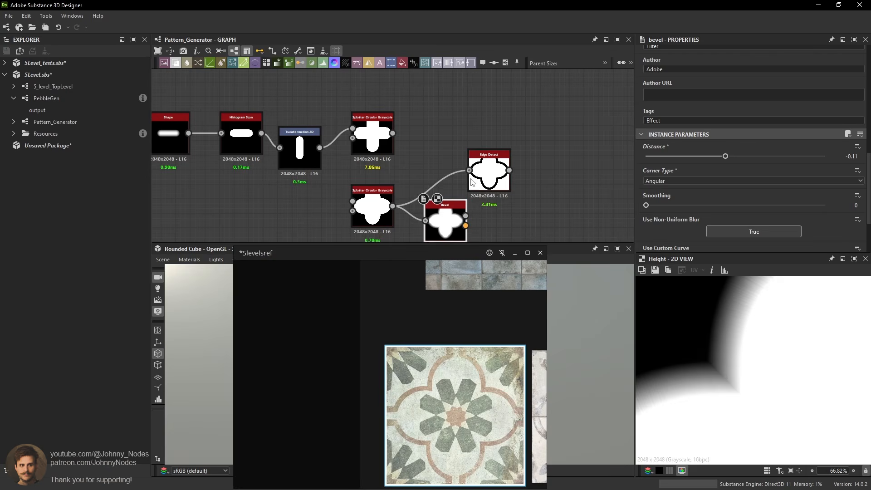
pyautogui.moveTo(489, 176); pyautogui.dragTo(475, 139)
pyautogui.click(538, 205)
pyautogui.press('space')
pyautogui.write('his')
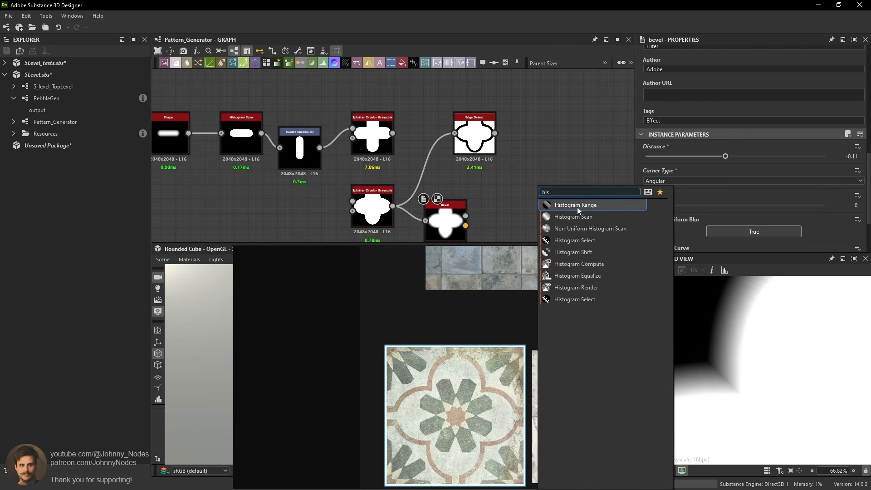
pyautogui.click(576, 216)
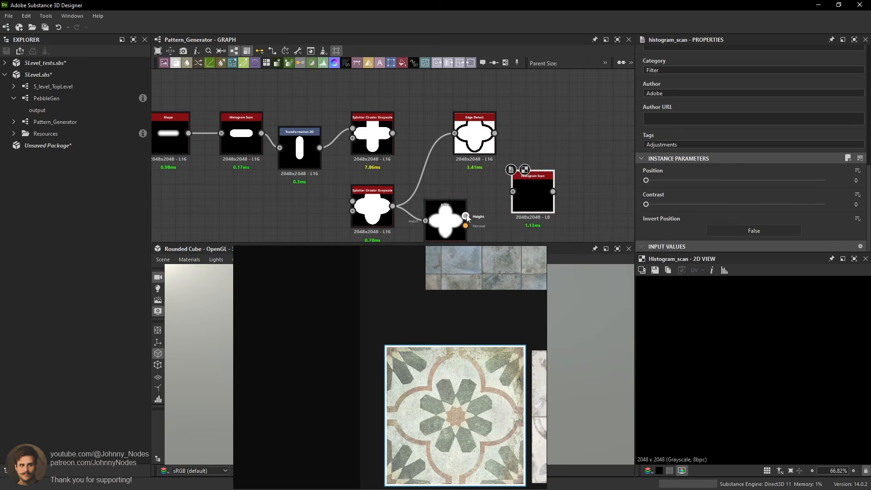
pyautogui.moveTo(516, 223); pyautogui.dragTo(513, 190, button='middle')
# Set the new Histogram Scan's Position to 0.95 and Contrast to 1.
pyautogui.moveTo(655, 181); pyautogui.dragTo(809, 181)
pyautogui.moveTo(806, 195); pyautogui.dragTo(861, 204)
# Duplicate the Histogram Scan, place the copy below the original, and set the copy's Position to 0.09.
pyautogui.moveTo(526, 186); pyautogui.dragTo(526, 155, button='middle')
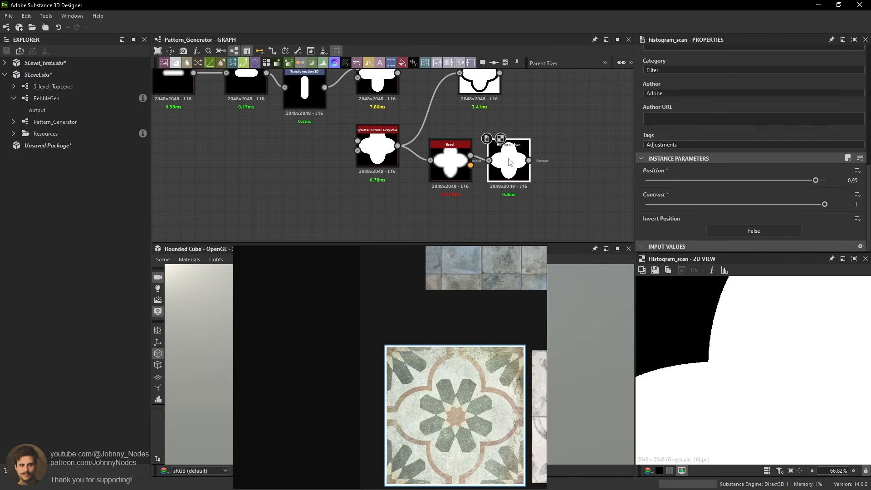
pyautogui.hotkey('ctrl', 'd')
pyautogui.moveTo(519, 172); pyautogui.dragTo(518, 211)
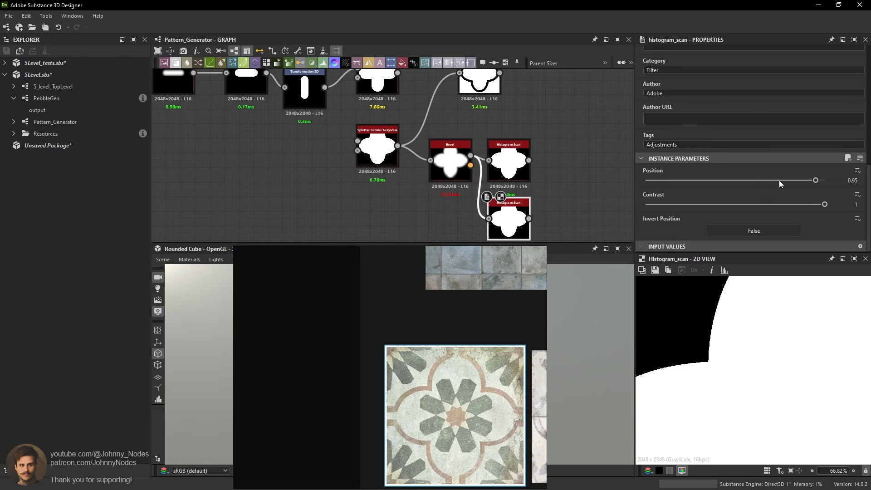
pyautogui.moveTo(765, 182); pyautogui.dragTo(658, 187)
# Check the Bevel's corner gradient, and raise the lower Histogram Scan's Position to 0.26.
pyautogui.click(465, 175)
pyautogui.scroll(1, 751, 349)
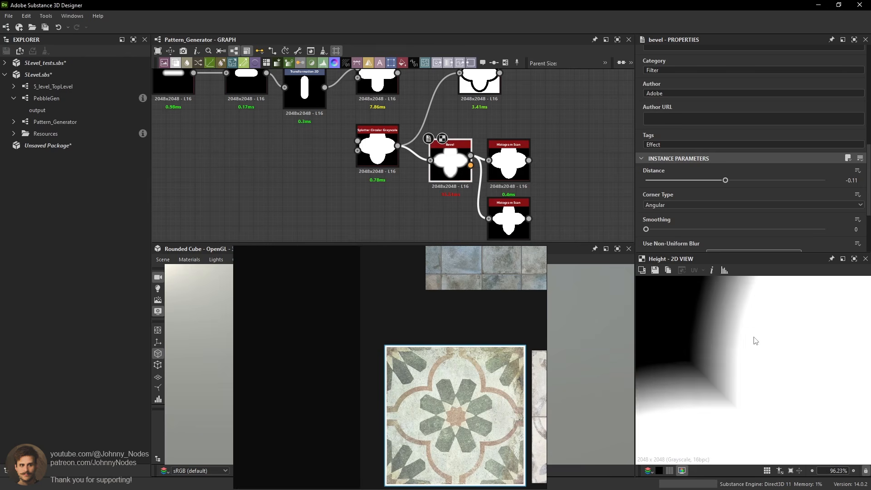
pyautogui.scroll(-2, 783, 387)
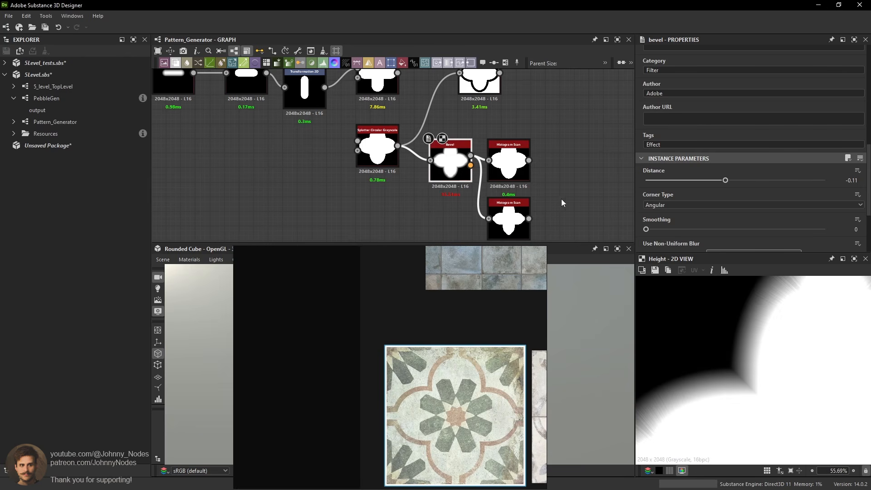
pyautogui.click(509, 222)
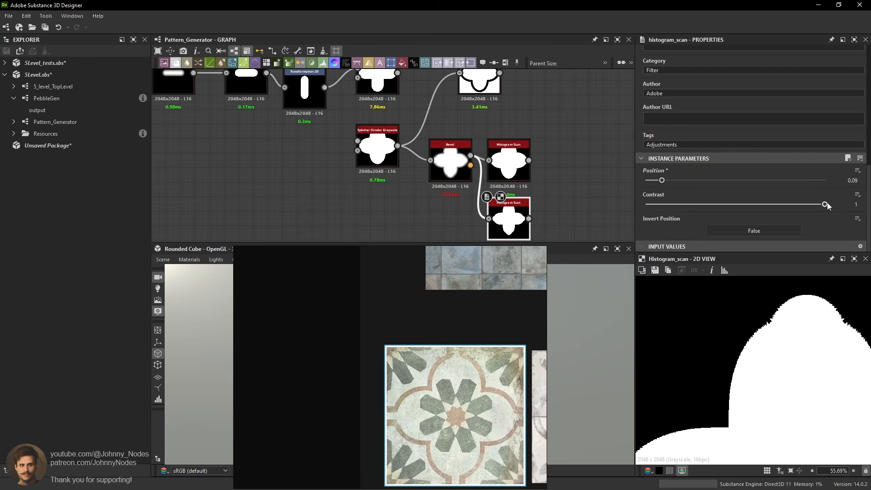
pyautogui.moveTo(667, 182); pyautogui.dragTo(684, 207)
# Set the Bevel's Smoothing to 1.61 while checking the lower Histogram Scan's shape.
pyautogui.click(449, 163)
pyautogui.scroll(2, 444, 161)
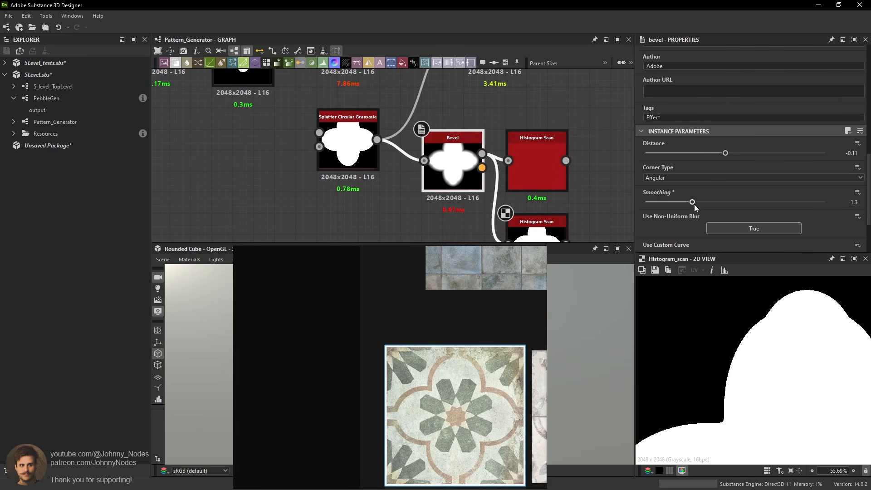
pyautogui.scroll(-4, 756, 329)
pyautogui.scroll(3, 623, 240)
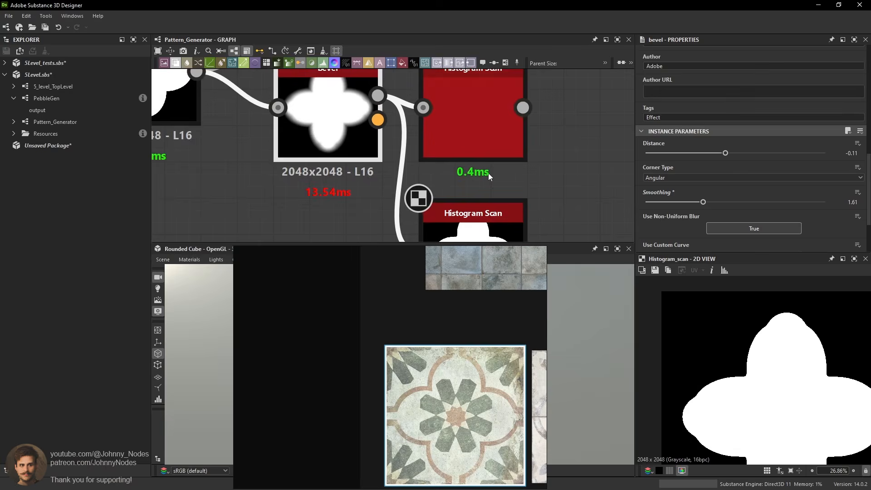
pyautogui.scroll(-1, 497, 213)
# Compare the Bevel's gradient with the curved edge of the source disc splatter up close.
pyautogui.doubleClick(378, 136)
pyautogui.scroll(1, 832, 332)
pyautogui.scroll(2, 793, 325)
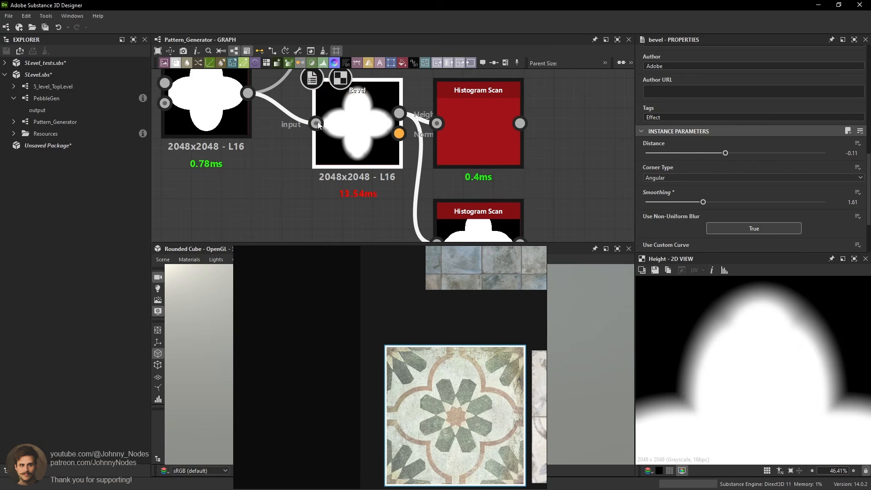
pyautogui.moveTo(360, 114); pyautogui.dragTo(495, 178, button='middle')
pyautogui.doubleClick(340, 150)
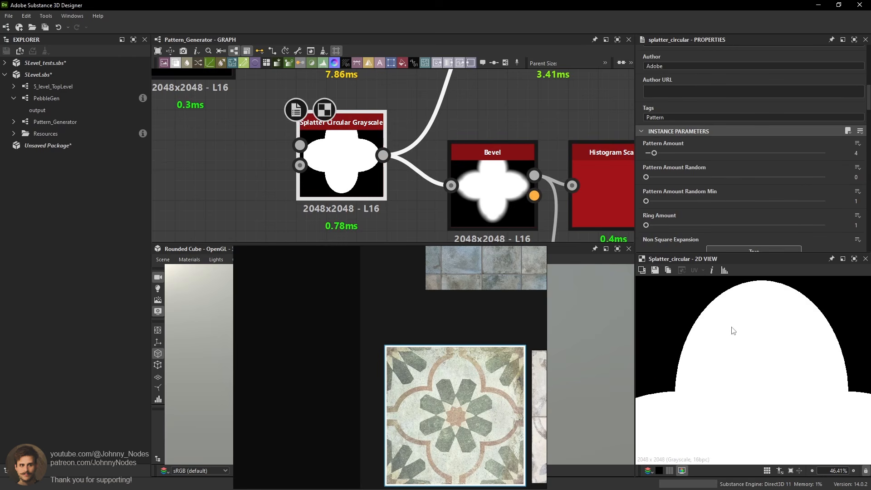
pyautogui.scroll(4, 707, 310)
pyautogui.scroll(6, 698, 355)
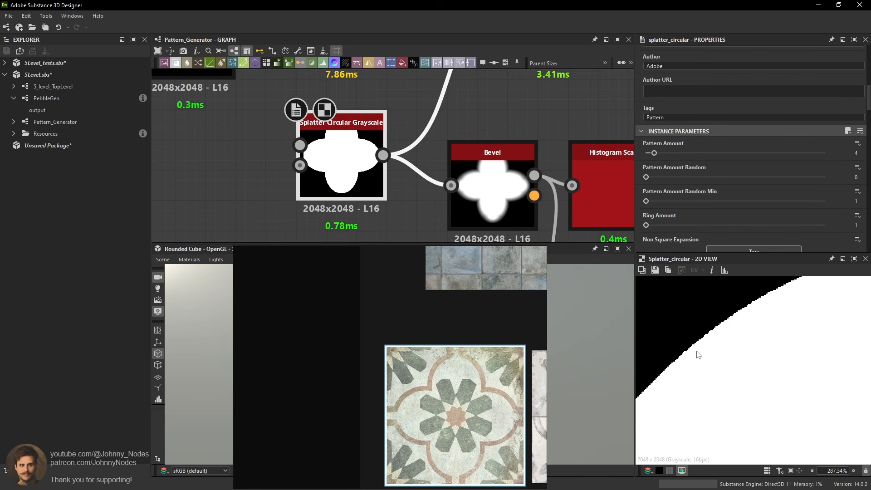
pyautogui.scroll(-5, 481, 181)
# Examine the thresholded shapes of both Histogram Scan nodes.
pyautogui.doubleClick(486, 182)
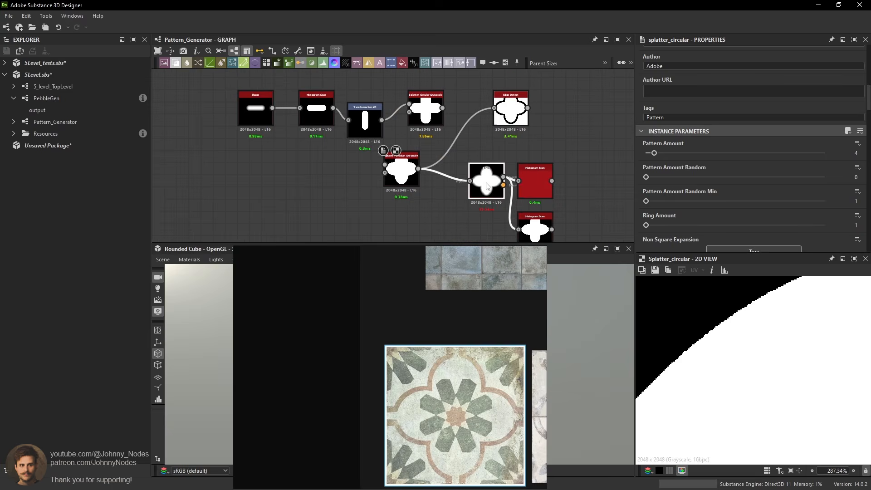
pyautogui.scroll(-4, 687, 285)
pyautogui.doubleClick(546, 193)
pyautogui.moveTo(549, 201); pyautogui.dragTo(525, 159, button='middle')
pyautogui.scroll(-10, 764, 334)
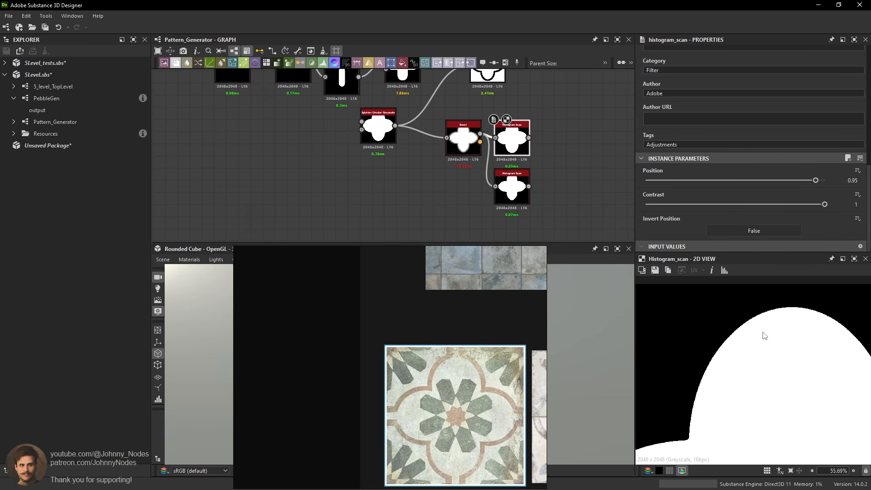
pyautogui.press('f')
pyautogui.scroll(2, 569, 214)
pyautogui.doubleClick(474, 173)
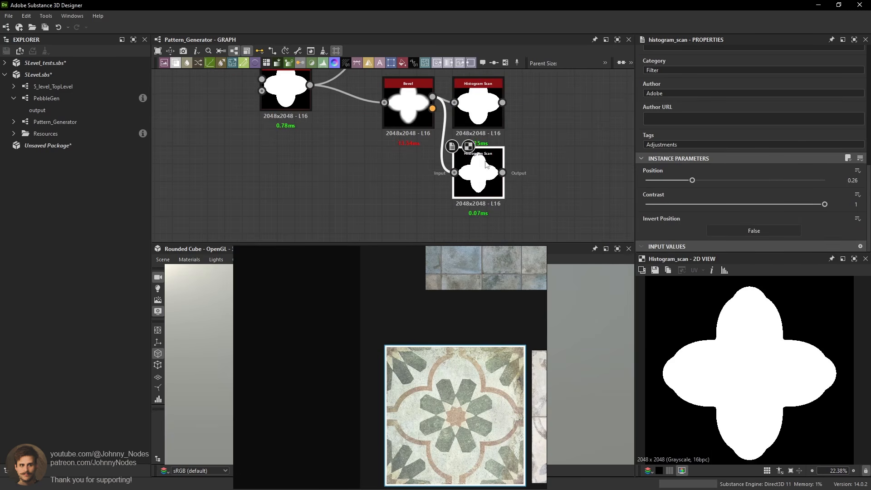
pyautogui.scroll(2, 508, 178)
# Add a Blend with the upper Histogram Scan as Background and the lower as Foreground, set it to Subtract, and inspect the outline's inner corner.
pyautogui.click(586, 168)
pyautogui.press('b')
pyautogui.doubleClick(572, 164)
pyautogui.moveTo(538, 188); pyautogui.dragTo(527, 193, button='middle')
pyautogui.moveTo(505, 229); pyautogui.dragTo(531, 165)
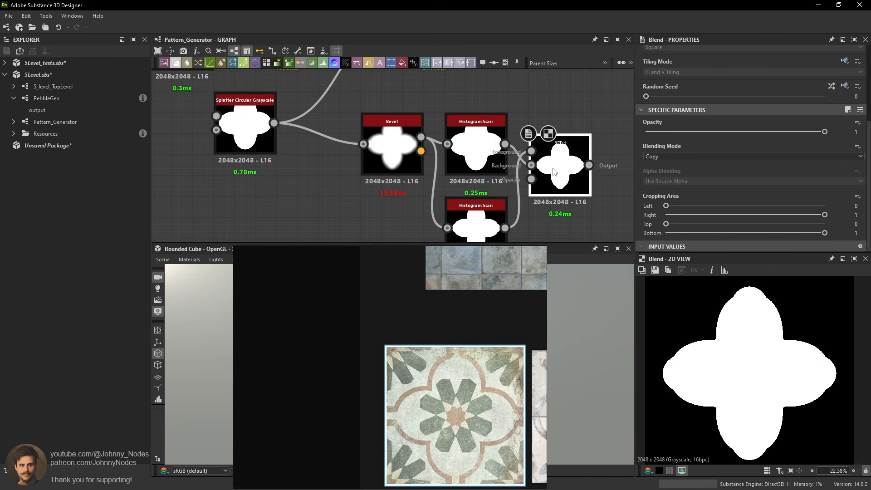
pyautogui.click(676, 157)
pyautogui.click(664, 179)
pyautogui.scroll(3, 727, 328)
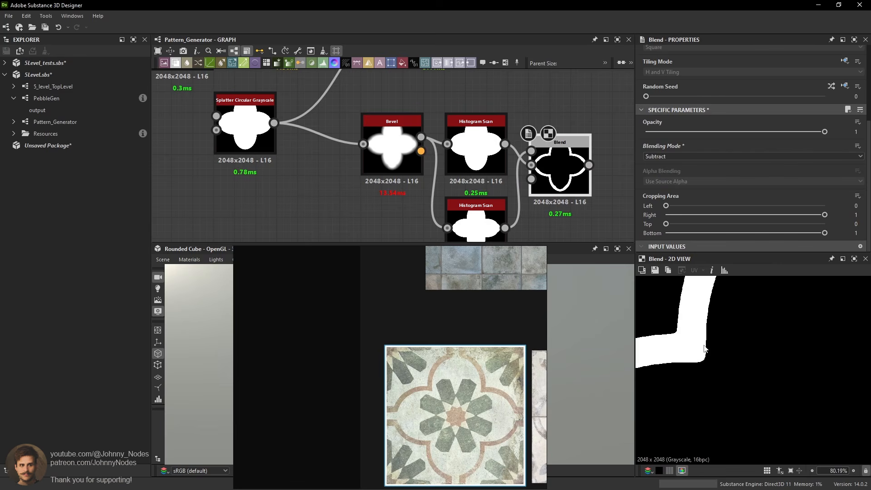
pyautogui.scroll(-3, 736, 356)
pyautogui.scroll(4, 705, 342)
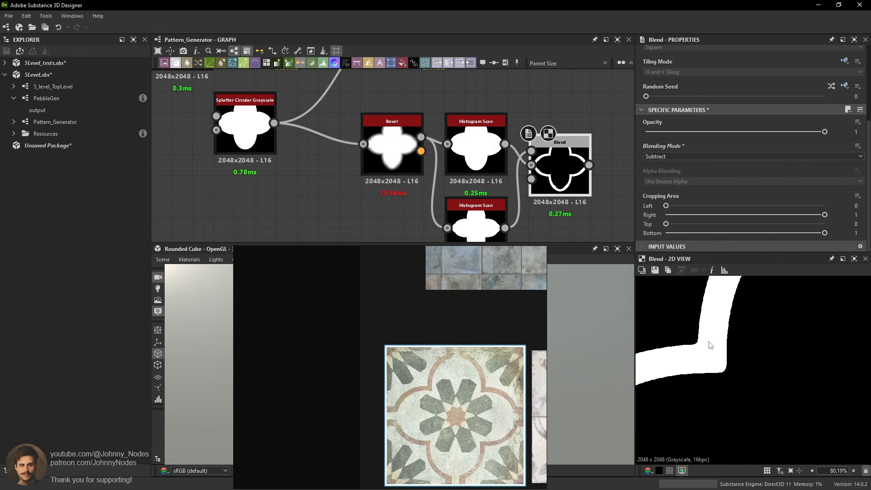
# Try the Round Corner Type on the Bevel, and return it to Angular.
pyautogui.click(403, 136)
pyautogui.scroll(-3, 692, 182)
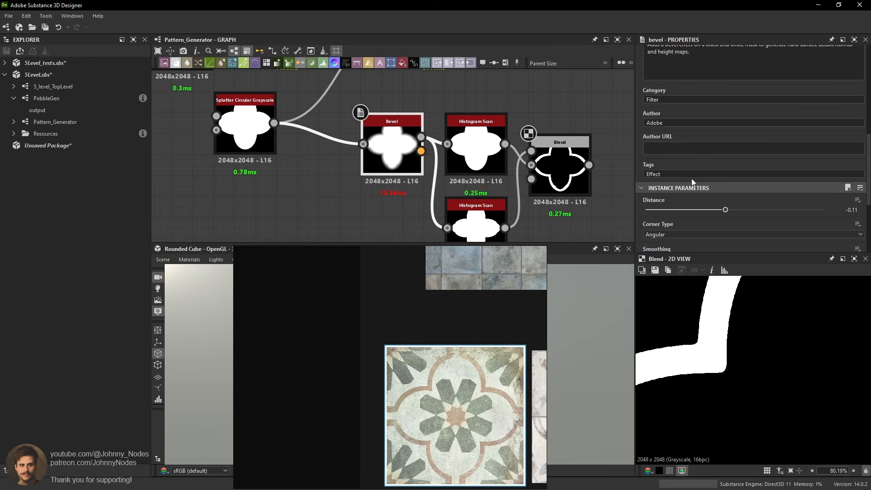
pyautogui.scroll(-2, 692, 178)
pyautogui.click(660, 207)
pyautogui.click(665, 216)
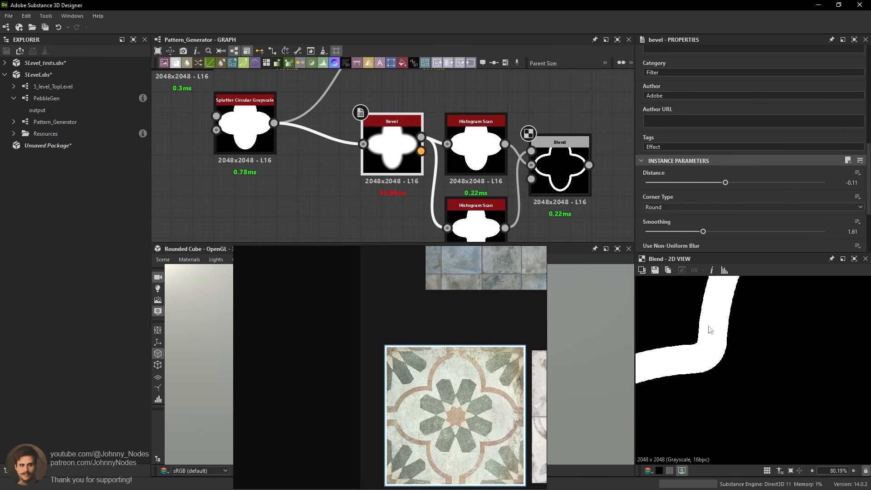
pyautogui.click(660, 208)
pyautogui.click(665, 215)
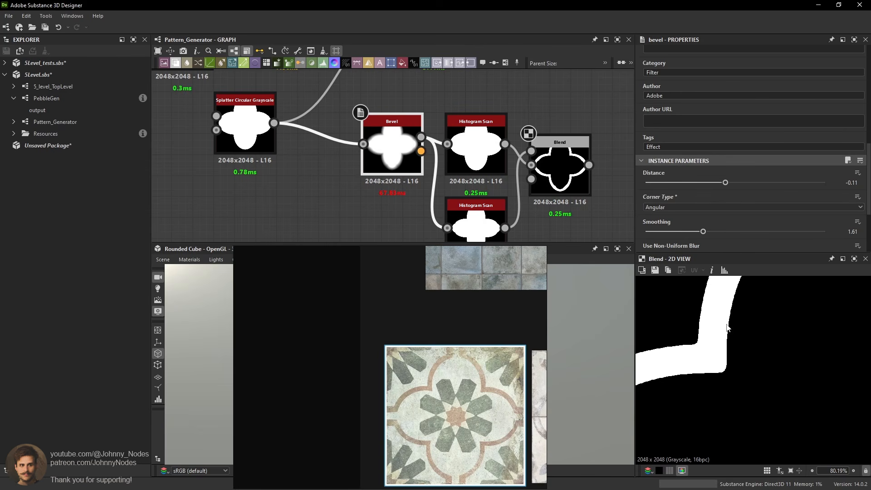
# Inspect the subtracted outline's lobe for irregularities and check the source splatter's edge for stepping.
pyautogui.scroll(-5, 728, 331)
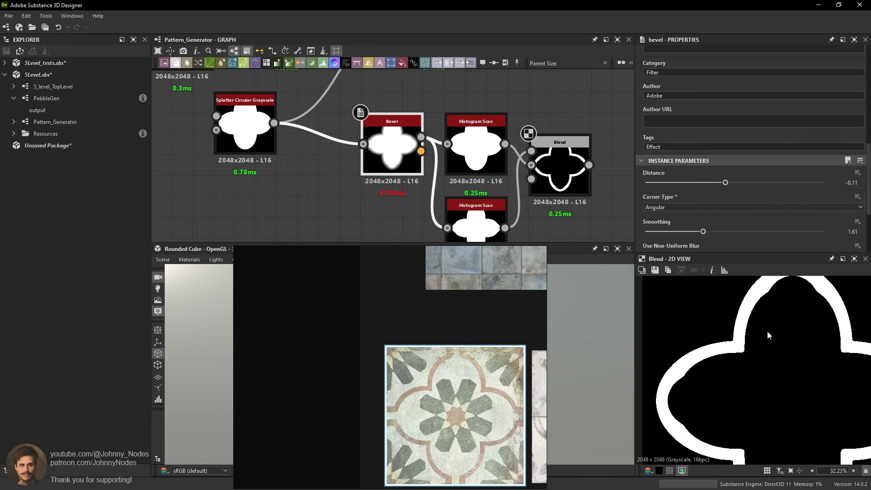
pyautogui.moveTo(497, 174)
pyautogui.mouseDown(button='middle')
pyautogui.moveTo(436, 151)
pyautogui.moveTo(509, 168)
pyautogui.mouseUp(button='middle')
pyautogui.scroll(2, 782, 302)
pyautogui.moveTo(782, 301); pyautogui.dragTo(771, 322, button='middle')
pyautogui.scroll(3, 771, 322)
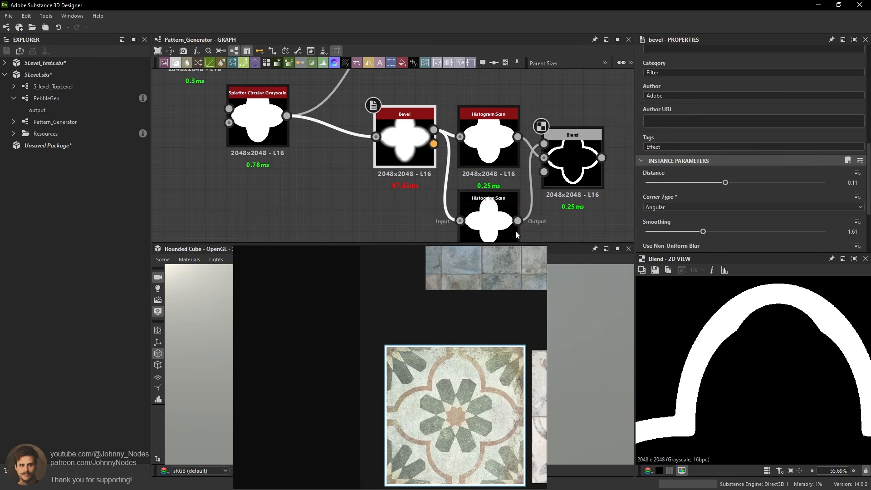
pyautogui.doubleClick(258, 120)
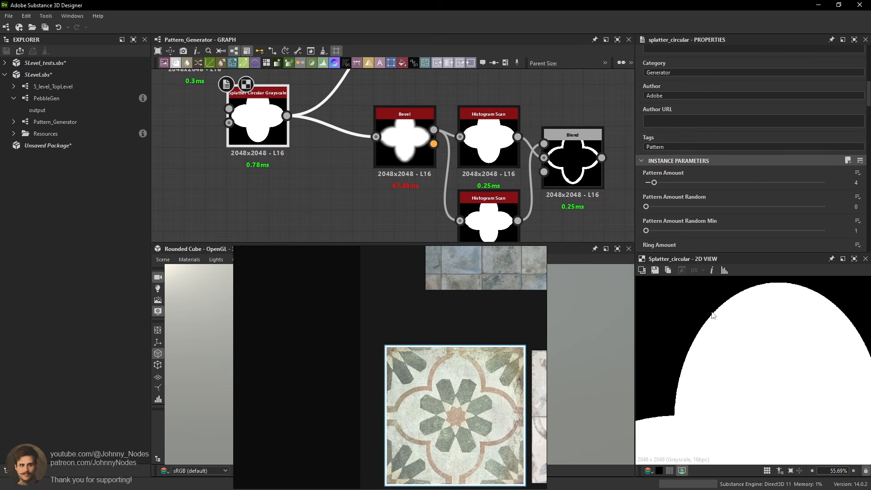
pyautogui.scroll(4, 713, 316)
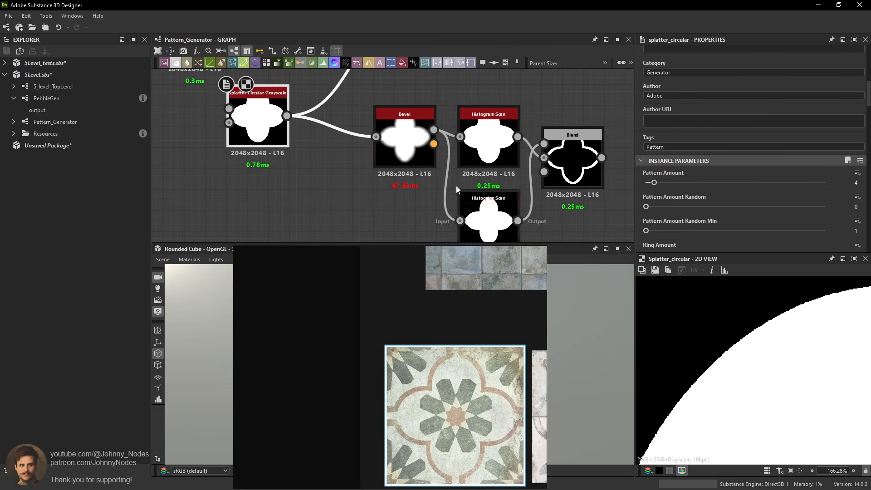
# Move the Bevel node further from the Histogram Scans and examine its gradient along a lobe.
pyautogui.doubleClick(403, 137)
pyautogui.moveTo(403, 137); pyautogui.dragTo(373, 137)
pyautogui.scroll(-4, 799, 363)
pyautogui.moveTo(816, 386); pyautogui.dragTo(791, 353, button='middle')
pyautogui.scroll(3, 758, 360)
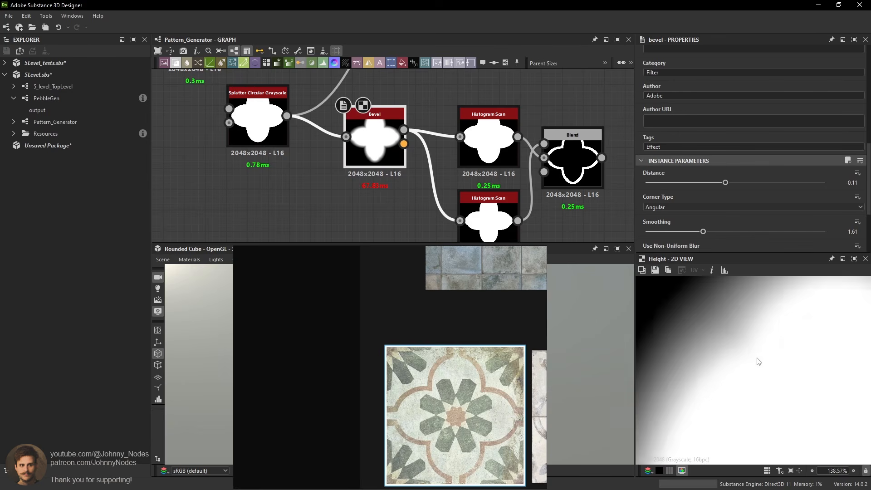
pyautogui.scroll(2, 757, 358)
pyautogui.scroll(-6, 752, 352)
# Add a Normal Sobel node below the Bevel and feed it from the Bevel's Height output.
pyautogui.click(386, 217)
pyautogui.press('space')
pyautogui.press('Escape')
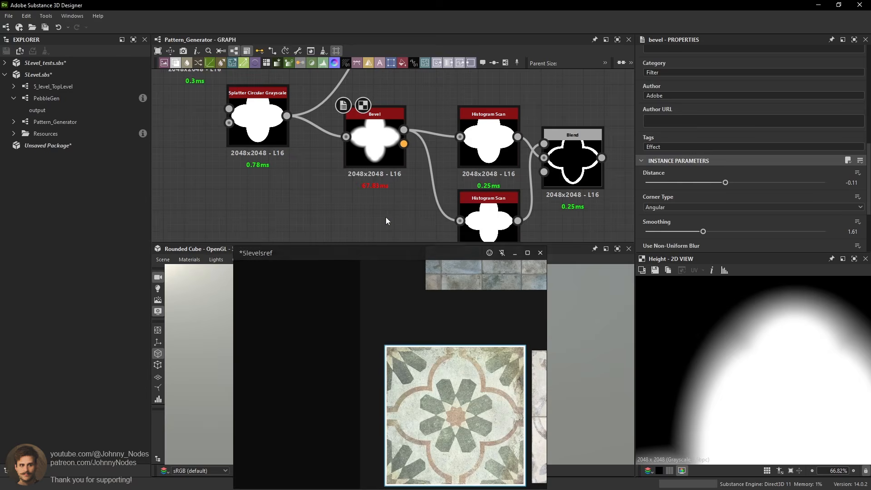
pyautogui.press('space')
pyautogui.write('no')
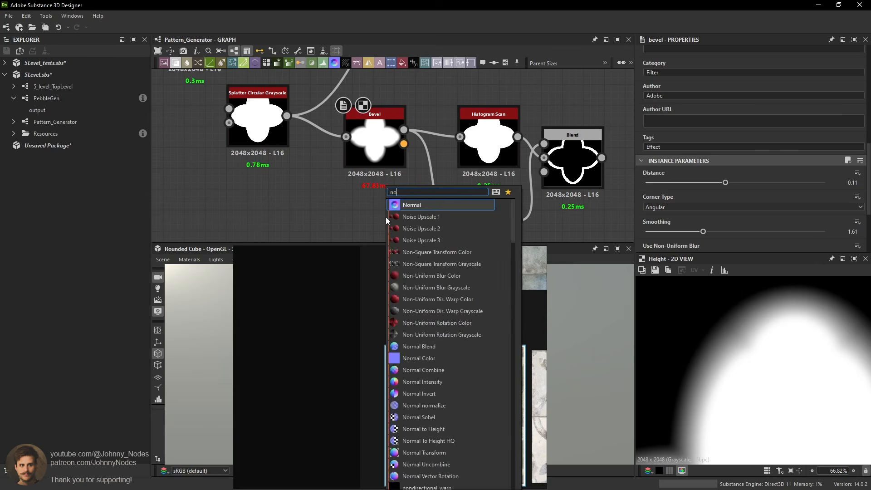
pyautogui.write('rmal so')
pyautogui.press('Return')
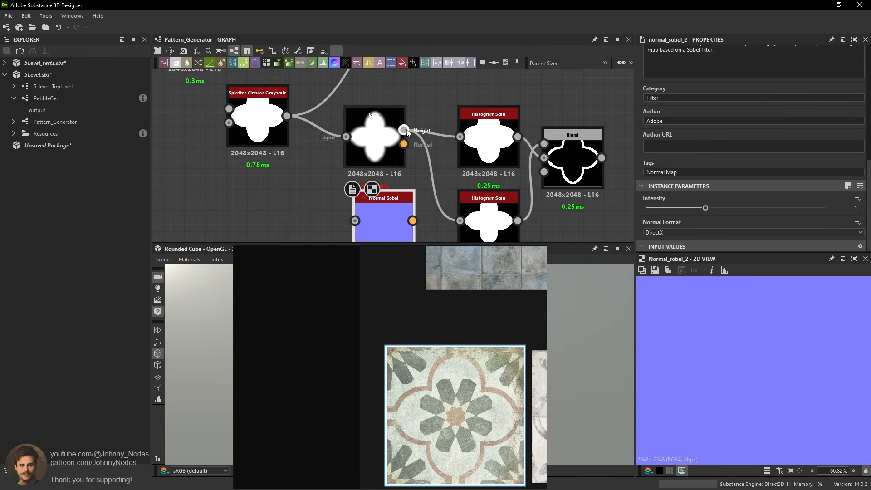
pyautogui.moveTo(404, 130); pyautogui.dragTo(386, 222)
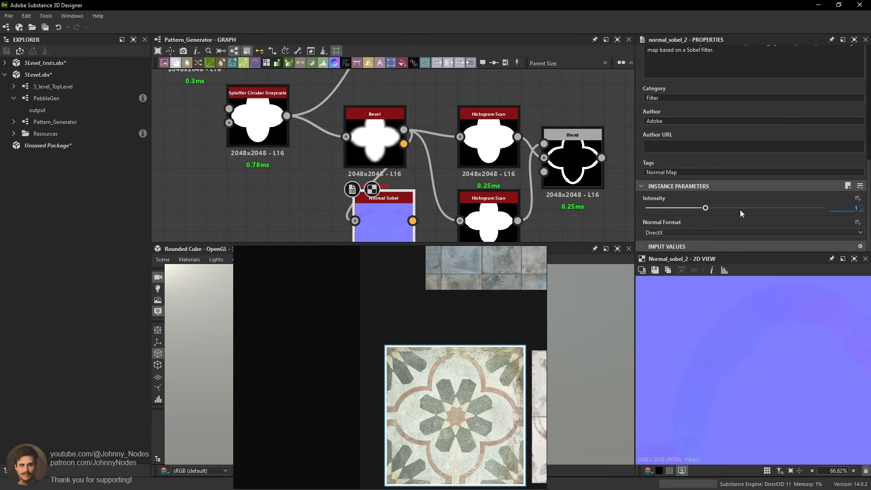
# Set the Normal Sobel's Intensity to 50 and examine the bevel's normals along the lobe.
pyautogui.write('50')
pyautogui.press('Return')
pyautogui.scroll(2, 758, 354)
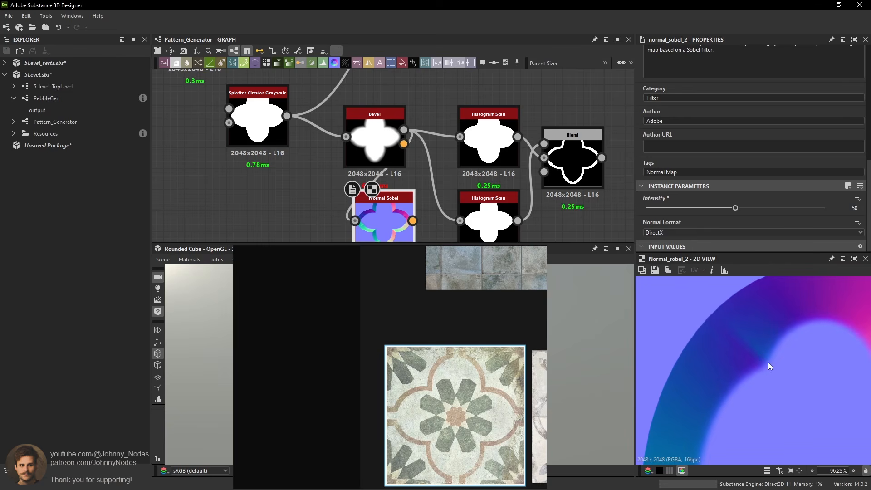
pyautogui.scroll(-2, 768, 363)
pyautogui.scroll(-2, 524, 199)
pyautogui.moveTo(426, 157); pyautogui.dragTo(425, 149)
# Add a Blur HQ Grayscale node fed from the Splatter Circular and set its Intensity to 1.7.
pyautogui.moveTo(350, 145); pyautogui.dragTo(306, 145)
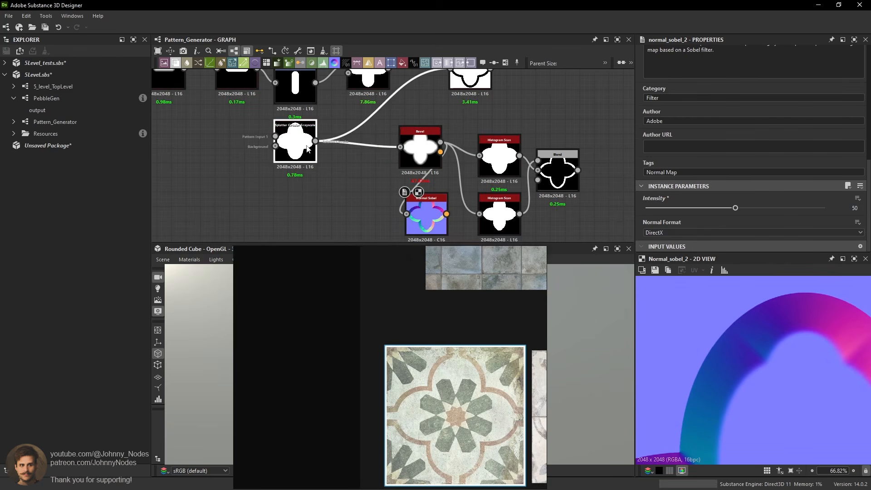
pyautogui.click(323, 190)
pyautogui.press('space')
pyautogui.write('blur')
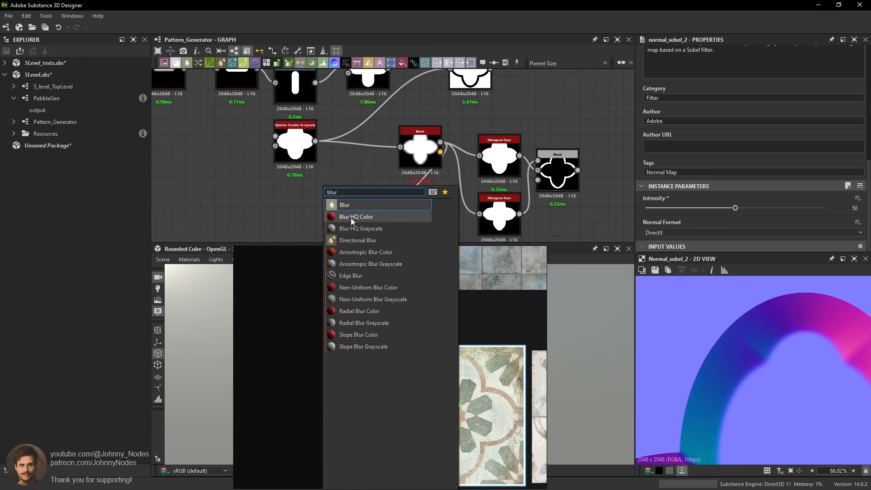
pyautogui.click(358, 228)
pyautogui.moveTo(325, 182); pyautogui.dragTo(280, 217)
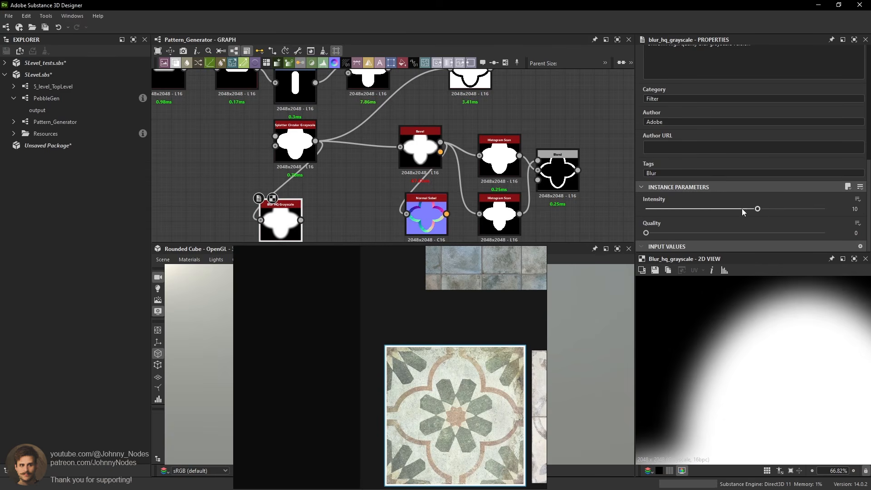
pyautogui.moveTo(743, 210); pyautogui.dragTo(665, 210)
# Add a Histogram Scan after the Blur HQ Grayscale with Position 0.5 and Contrast 1.
pyautogui.press('space')
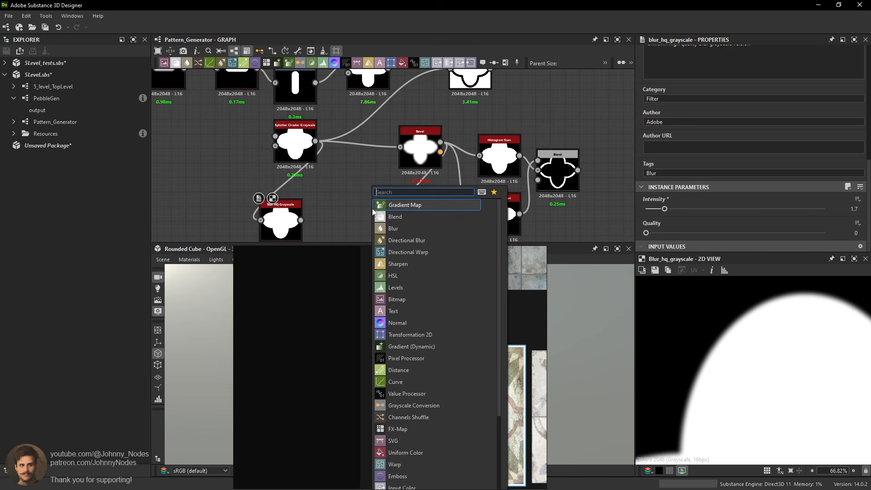
pyautogui.write('his')
pyautogui.click(419, 218)
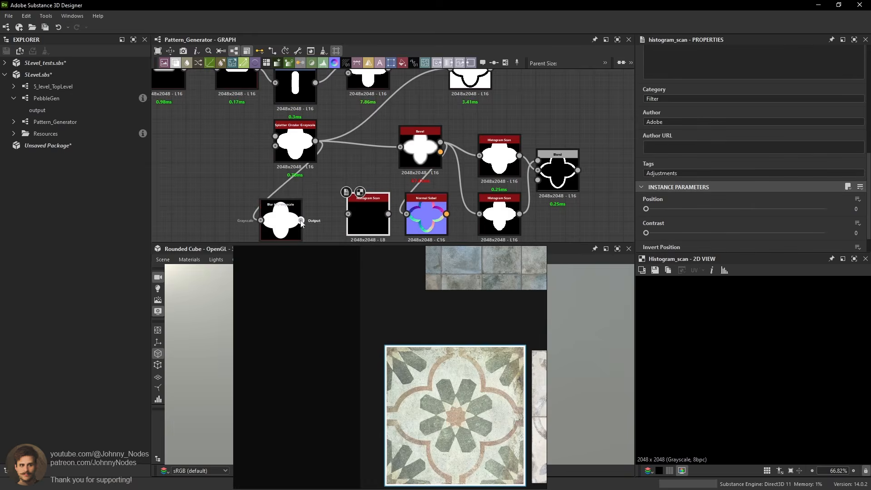
pyautogui.moveTo(646, 209); pyautogui.dragTo(739, 210)
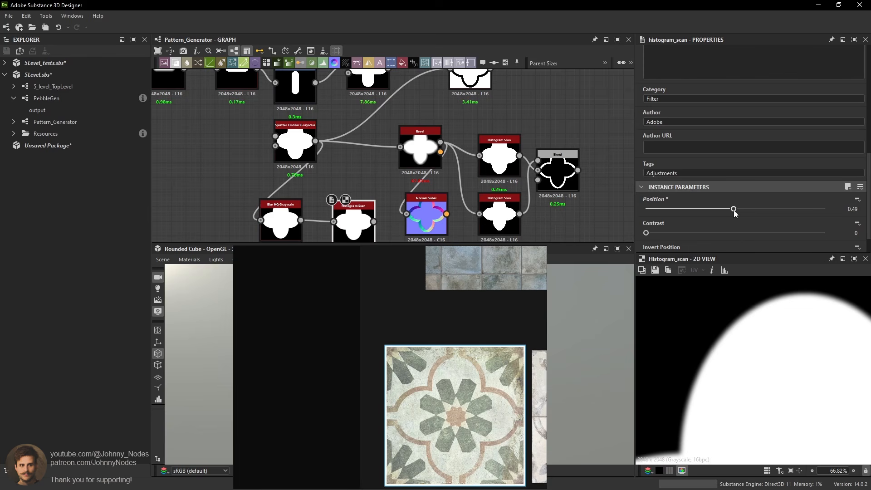
pyautogui.moveTo(742, 235); pyautogui.dragTo(825, 232)
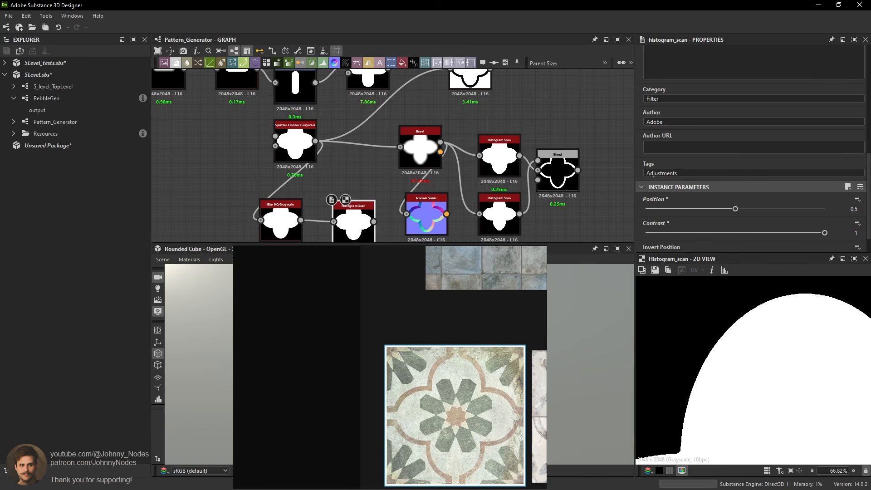
# Feed the blurred and rescanned shape into the Bevel and inspect the resulting normals in the Normal Sobel.
pyautogui.click(280, 213)
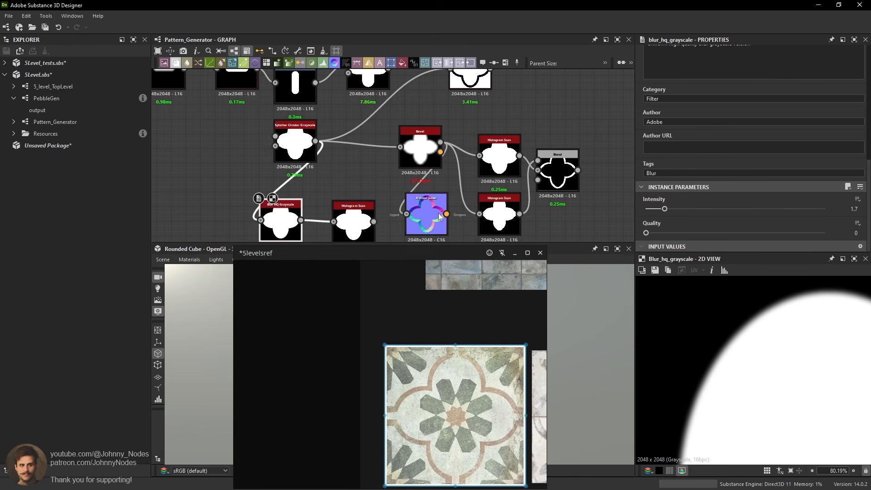
pyautogui.moveTo(374, 222); pyautogui.dragTo(423, 151)
pyautogui.click(421, 210)
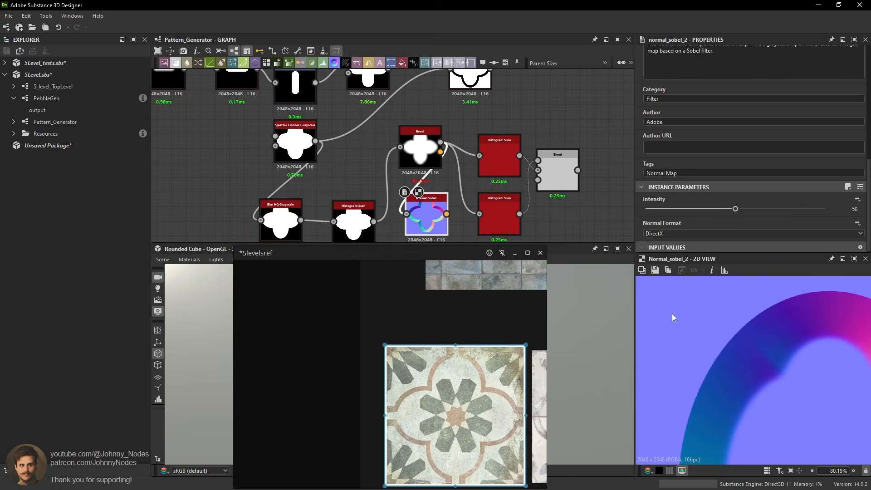
pyautogui.scroll(-2, 360, 191)
# Delete the Blur HQ Grayscale and the Histogram Scan placed between the Splatter Circular and the Bevel.
pyautogui.moveTo(245, 200); pyautogui.dragTo(363, 214)
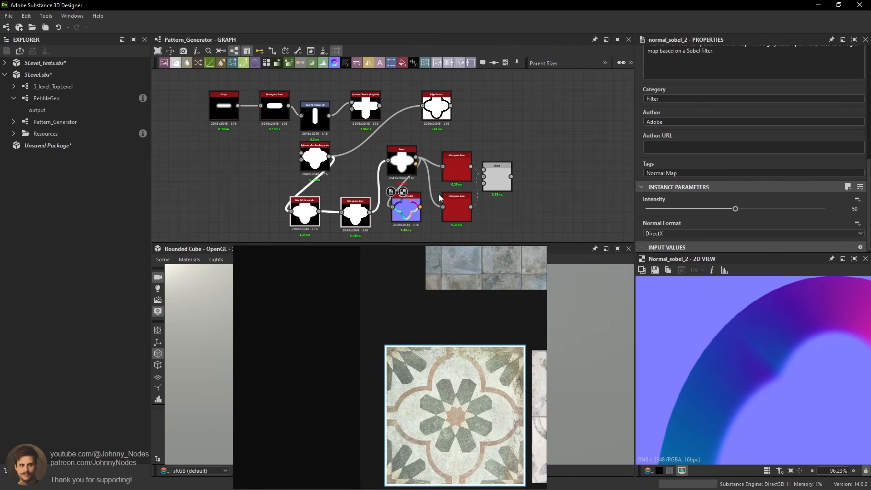
pyautogui.press('Delete')
pyautogui.click(461, 160)
pyautogui.scroll(2, 462, 161)
# Add a Shape Stroke Grayscale node, feed it from the Splatter Circular and preview its output.
pyautogui.press('space')
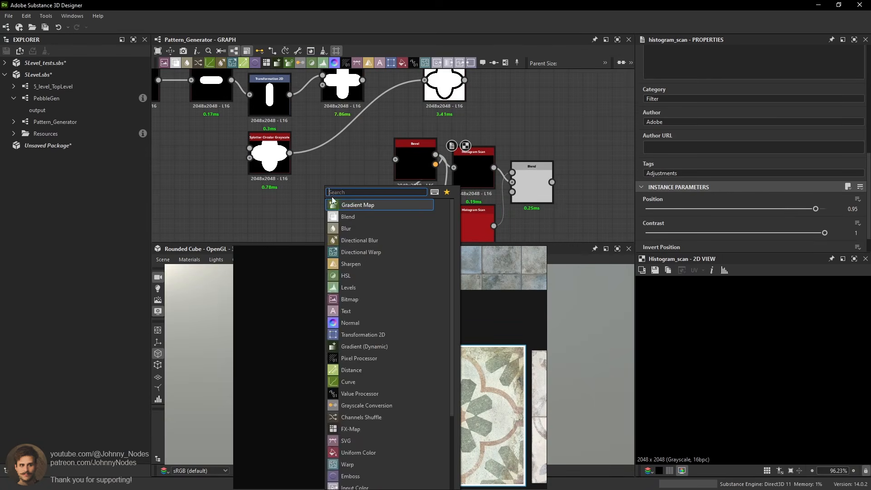
pyautogui.write('shape')
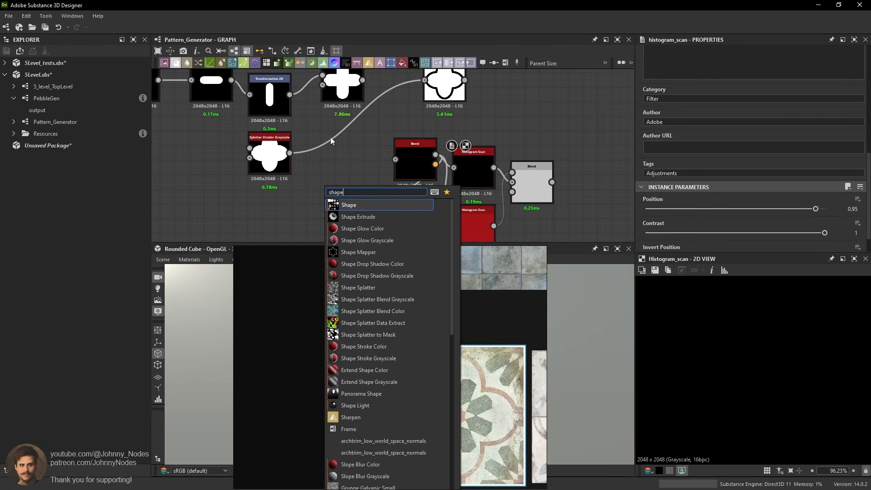
pyautogui.write(' st')
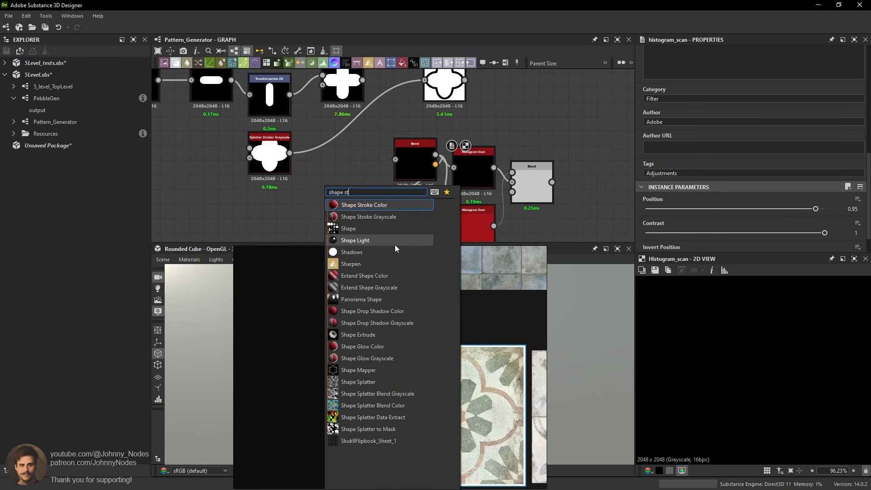
pyautogui.click(385, 217)
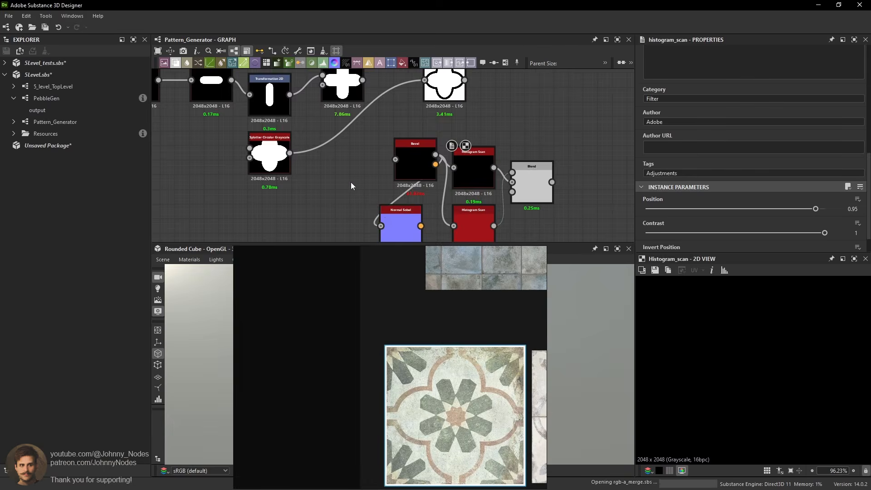
pyautogui.scroll(1, 294, 153)
pyautogui.moveTo(289, 154); pyautogui.dragTo(311, 205)
pyautogui.doubleClick(334, 203)
pyautogui.scroll(-4, 726, 324)
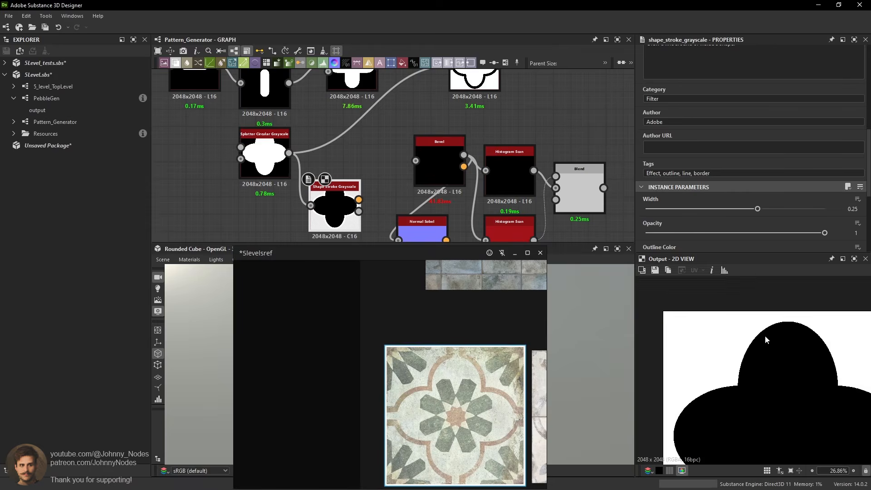
# Set the Shape Stroke Grayscale's Width to 0.62 with Opacity at 1.
pyautogui.moveTo(744, 217); pyautogui.dragTo(749, 219)
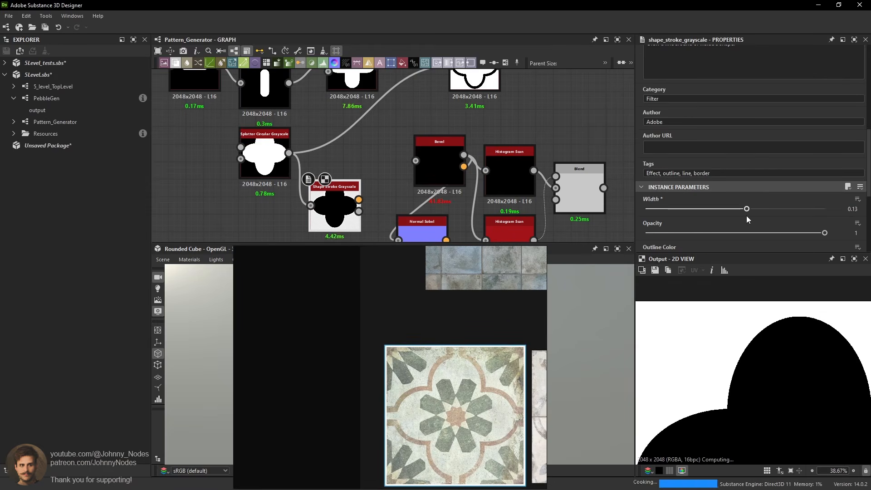
pyautogui.moveTo(811, 235); pyautogui.dragTo(830, 235)
pyautogui.scroll(-3, 747, 217)
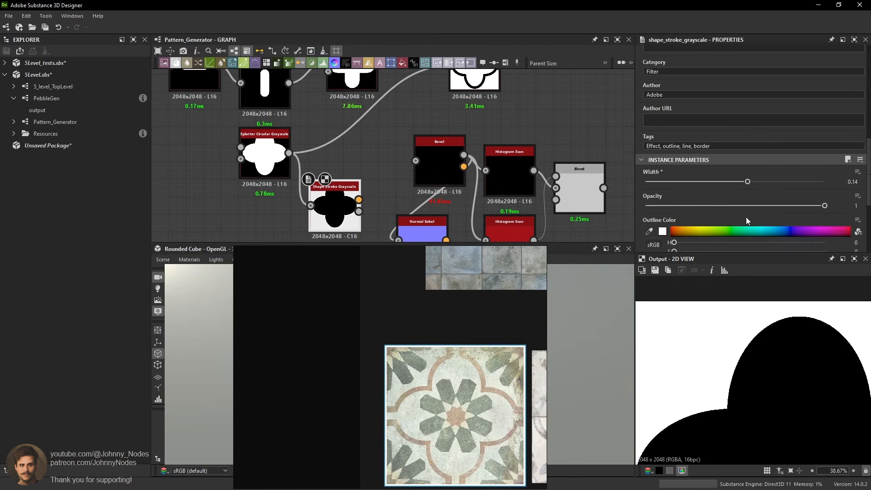
pyautogui.moveTo(747, 130)
pyautogui.mouseDown()
pyautogui.moveTo(713, 136)
pyautogui.moveTo(778, 137)
pyautogui.mouseUp()
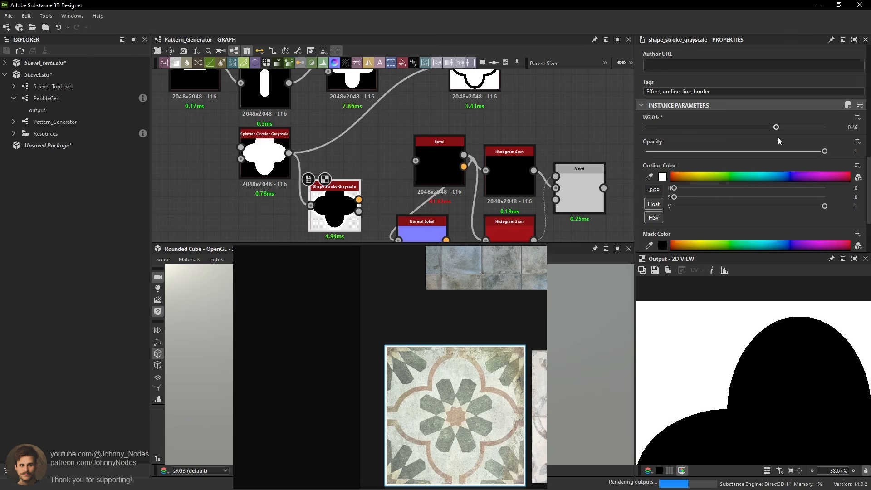
# Delete the Bevel, Normal Sobel, Histogram Scan and Blend nodes, and move the Shape Stroke Grayscale further from the splatter.
pyautogui.scroll(-5, 386, 151)
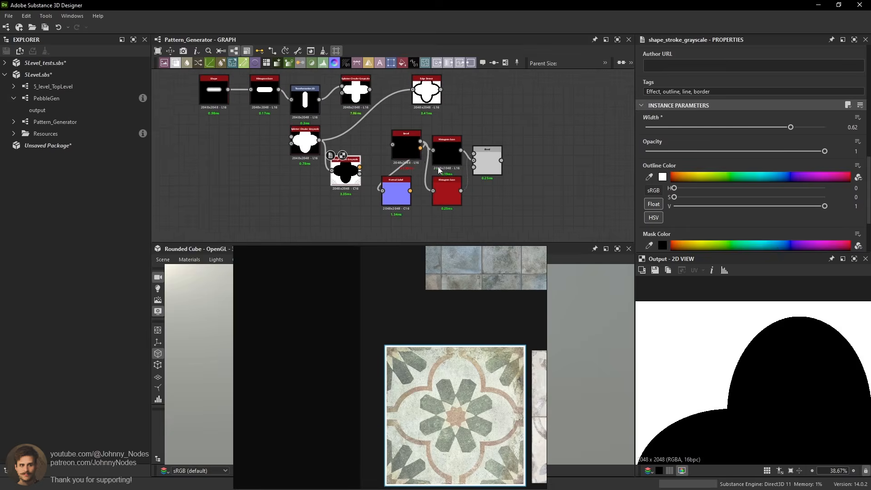
pyautogui.press('Delete')
pyautogui.scroll(2, 342, 157)
pyautogui.moveTo(347, 174); pyautogui.dragTo(455, 155)
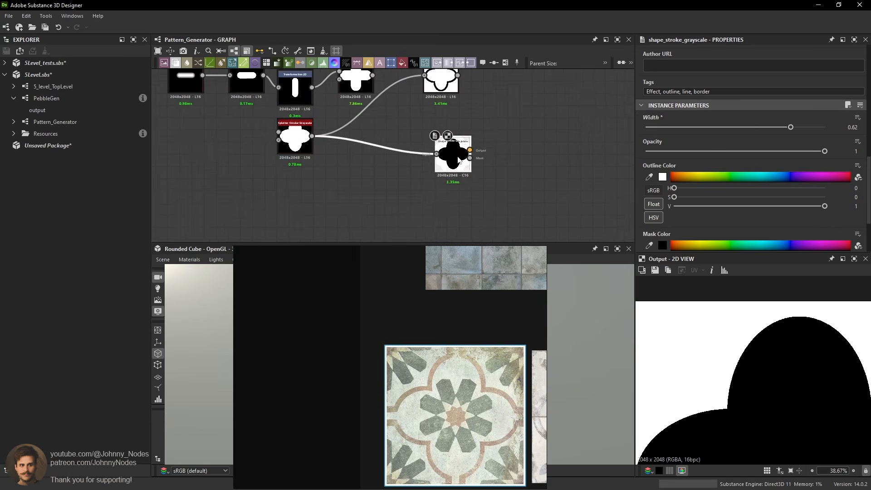
# Add a Tile Generator Grayscale fed from the Splatter Circular and set its X and Y Amount to 1.
pyautogui.scroll(3, 324, 148)
pyautogui.doubleClick(297, 143)
pyautogui.click(390, 187)
pyautogui.press('space')
pyautogui.write('tile ge')
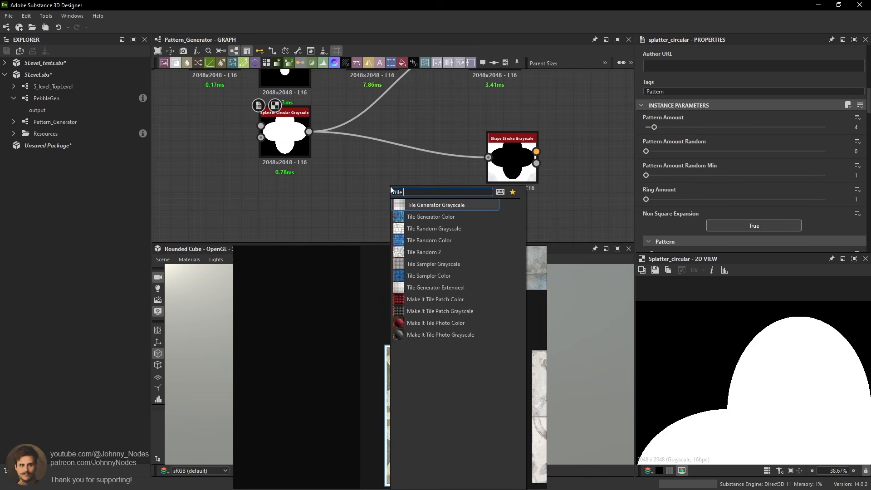
pyautogui.click(422, 205)
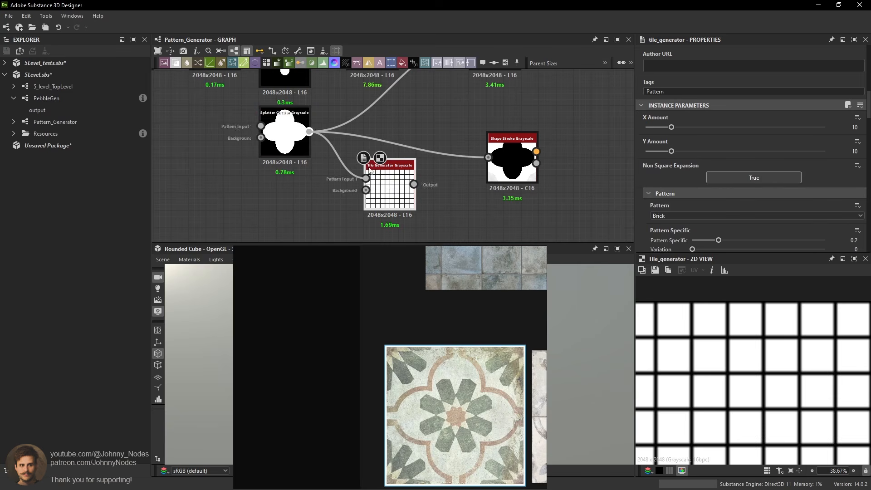
pyautogui.moveTo(670, 128); pyautogui.dragTo(646, 151)
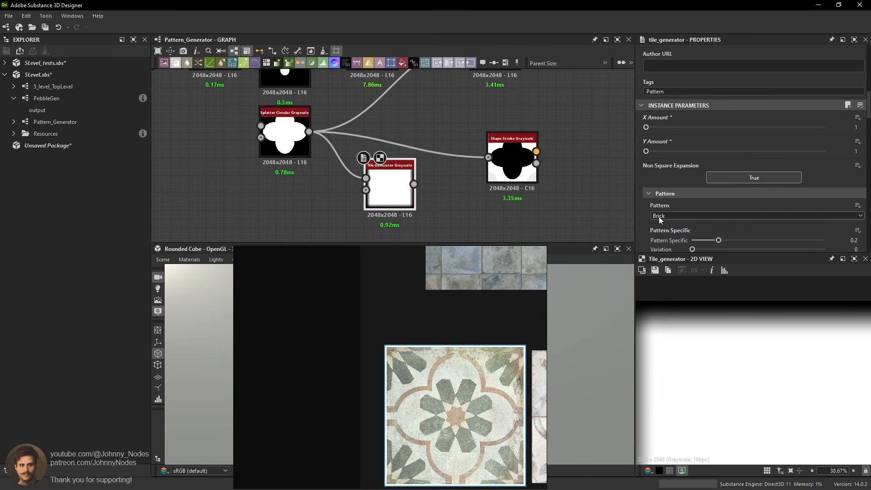
# Make the Tile Generator use the connected four-lobed shape as its Pattern and set Scale to 0.9.
pyautogui.click(658, 216)
pyautogui.click(676, 227)
pyautogui.scroll(-10, 656, 228)
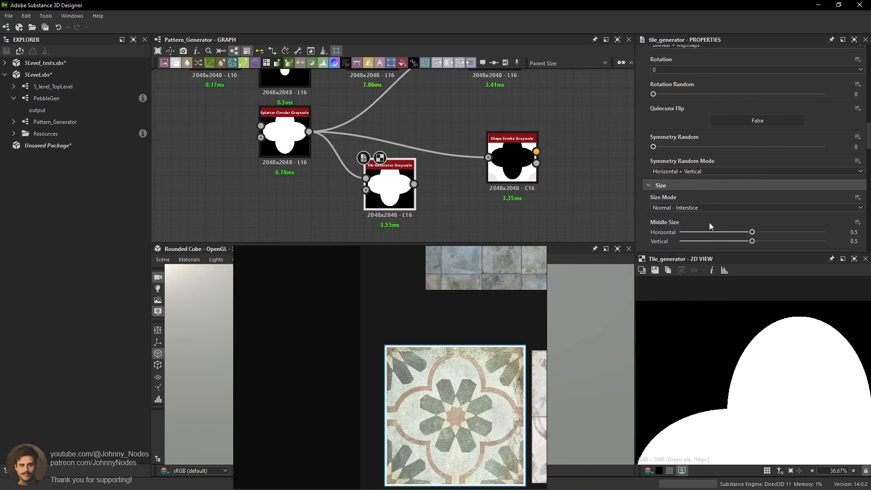
pyautogui.moveTo(738, 181); pyautogui.dragTo(730, 180)
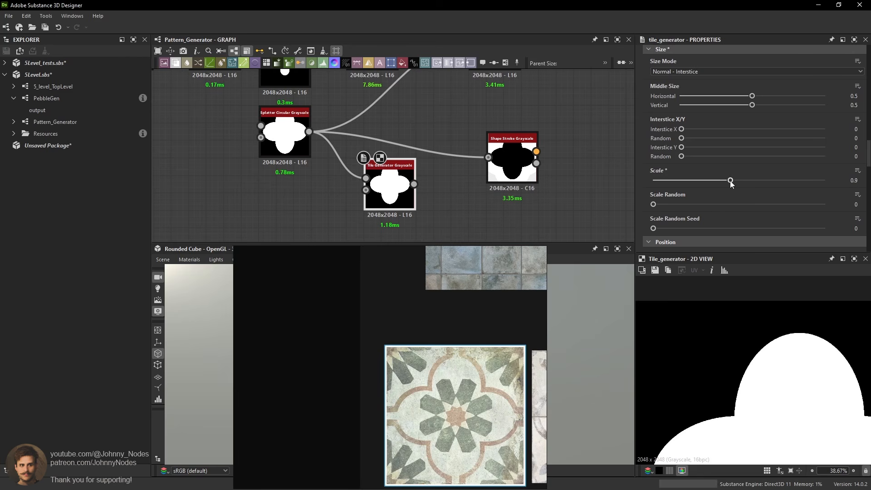
# Add a Blend node with the Tile Generator as foreground and the Splatter Circular Grayscale as background.
pyautogui.moveTo(395, 190); pyautogui.dragTo(333, 207)
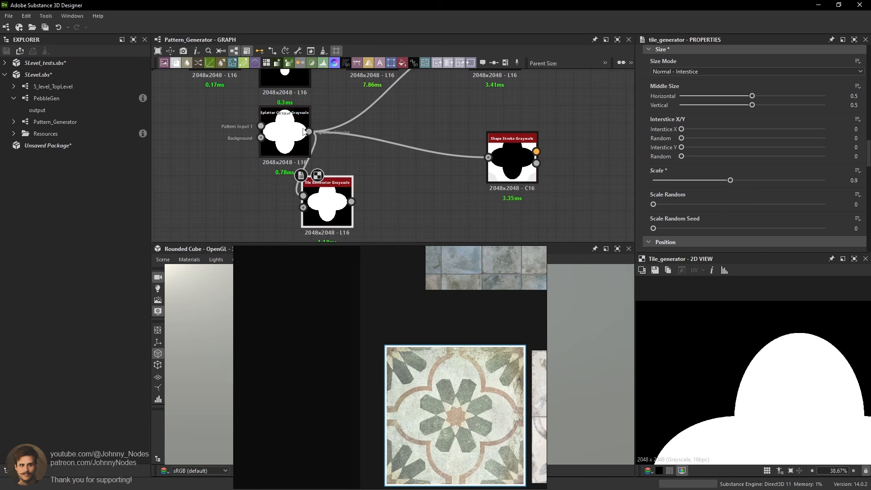
pyautogui.doubleClick(289, 133)
pyautogui.doubleClick(336, 193)
pyautogui.press('space')
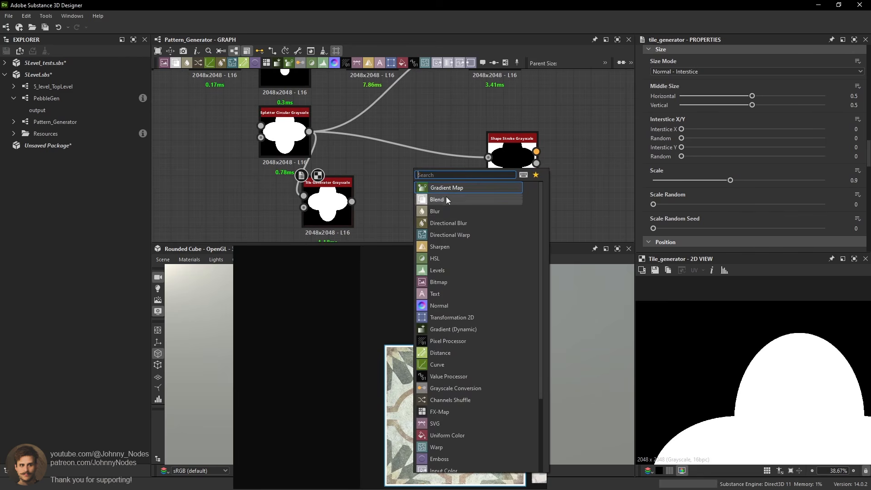
pyautogui.click(445, 197)
pyautogui.moveTo(386, 155); pyautogui.dragTo(385, 156)
pyautogui.moveTo(389, 164)
pyautogui.mouseDown()
pyautogui.moveTo(319, 137)
pyautogui.moveTo(397, 164)
pyautogui.mouseUp()
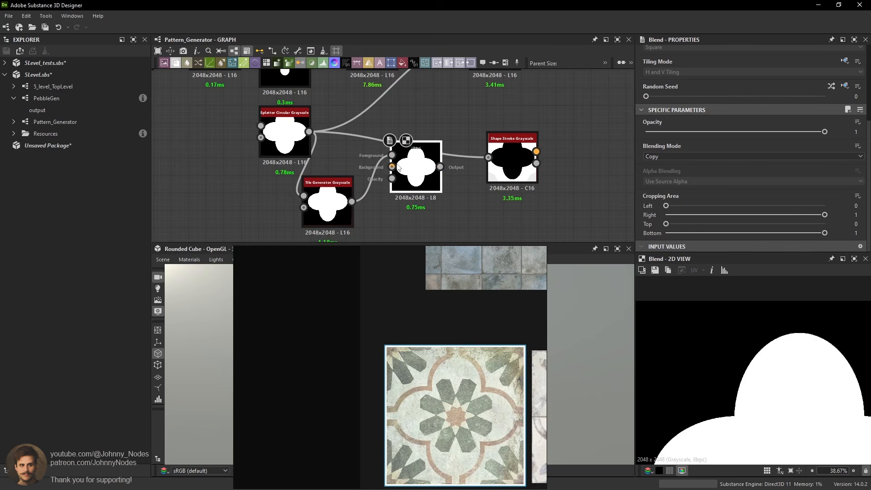
# Set the Blend node's blending mode to Subtract.
pyautogui.click(676, 156)
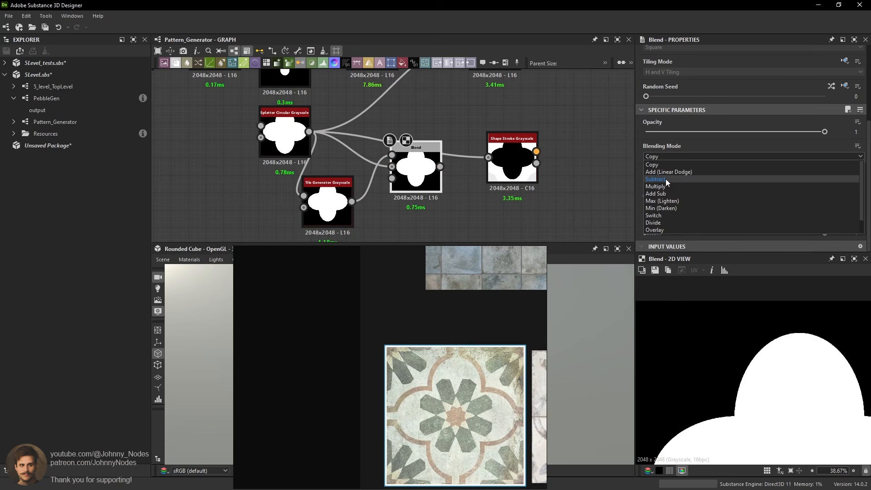
pyautogui.click(666, 178)
pyautogui.scroll(-3, 781, 386)
pyautogui.scroll(1, 758, 334)
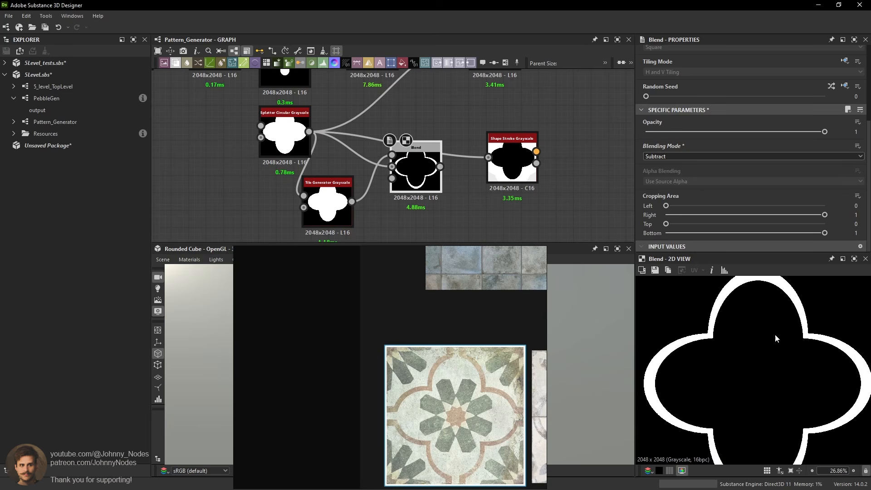
# Reduce the Tile Generator's scale to 0.84 to thicken the subtracted outline.
pyautogui.moveTo(327, 204); pyautogui.dragTo(329, 204)
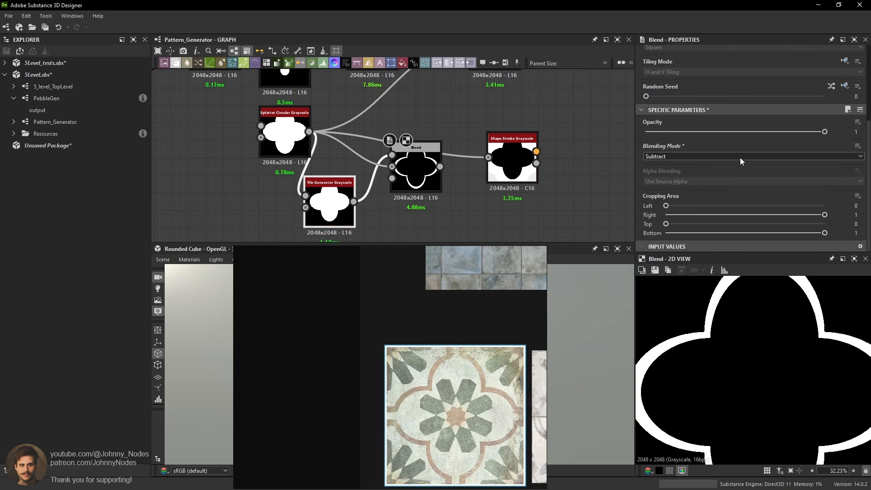
pyautogui.scroll(-2, 774, 361)
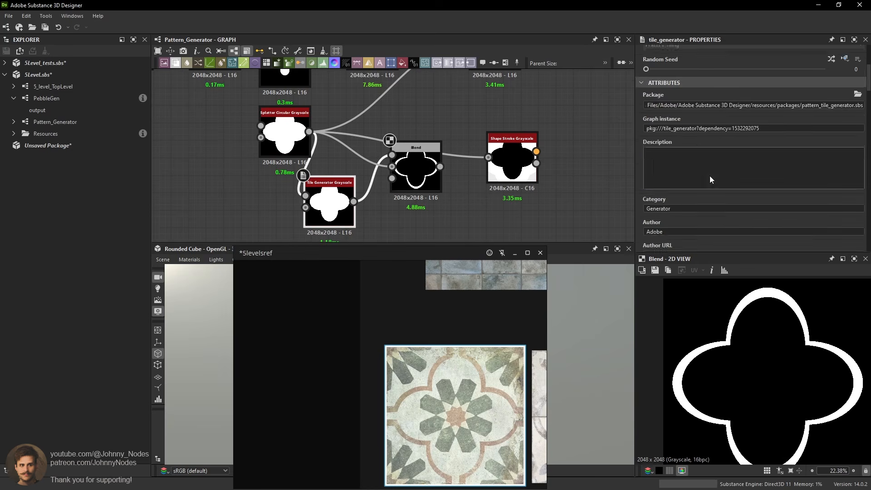
pyautogui.scroll(-5, 709, 176)
pyautogui.scroll(-6, 744, 181)
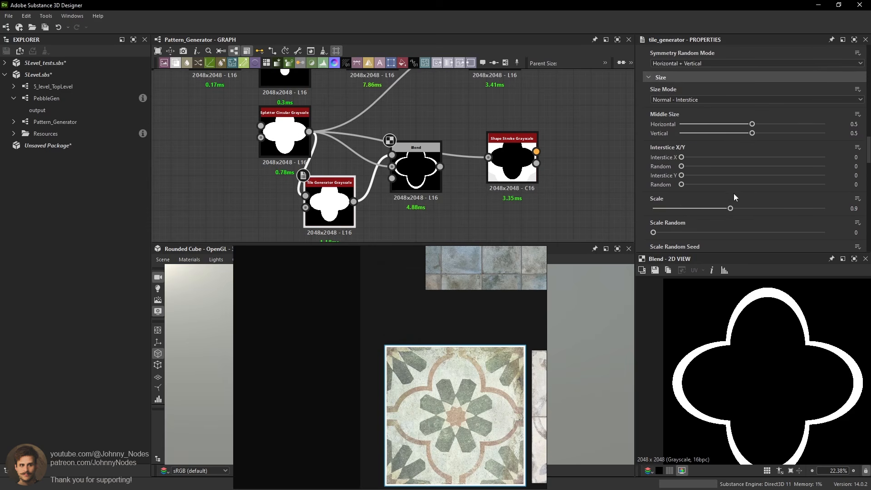
pyautogui.moveTo(730, 209); pyautogui.dragTo(726, 210)
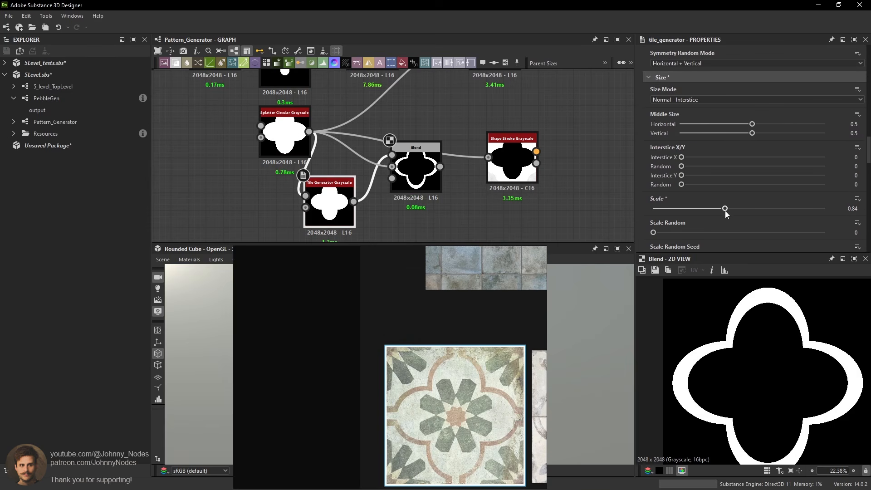
pyautogui.scroll(1, 765, 295)
pyautogui.moveTo(766, 293); pyautogui.dragTo(745, 306, button='middle')
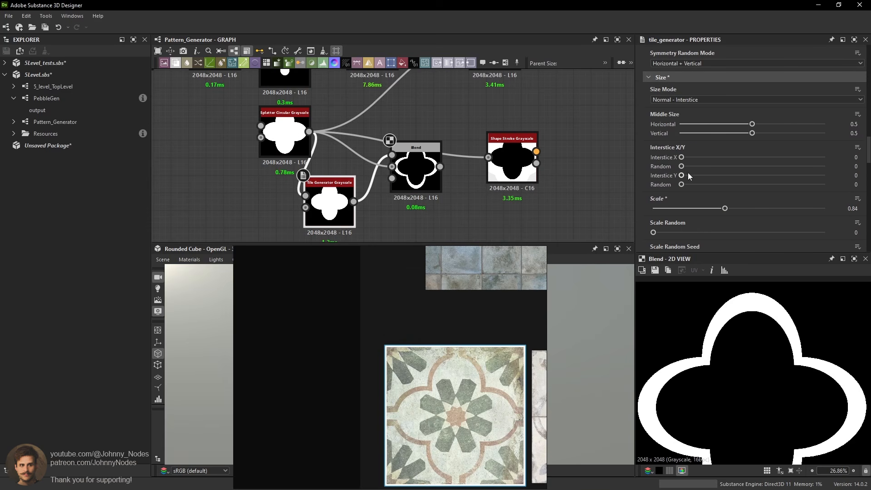
# Switch the Tile Generator's size mode to Normal - Size and set its Y size to 1.2.
pyautogui.click(697, 100)
pyautogui.click(689, 119)
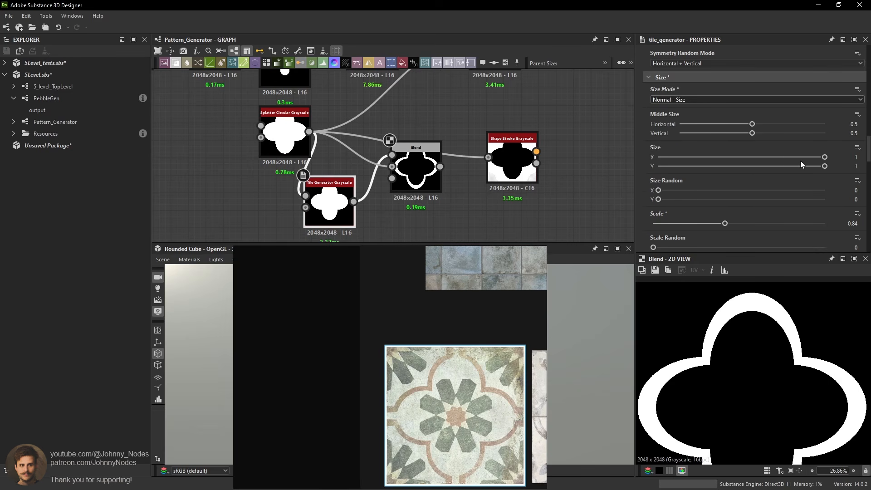
pyautogui.click(824, 167)
pyautogui.write('1.2')
pyautogui.press('Return')
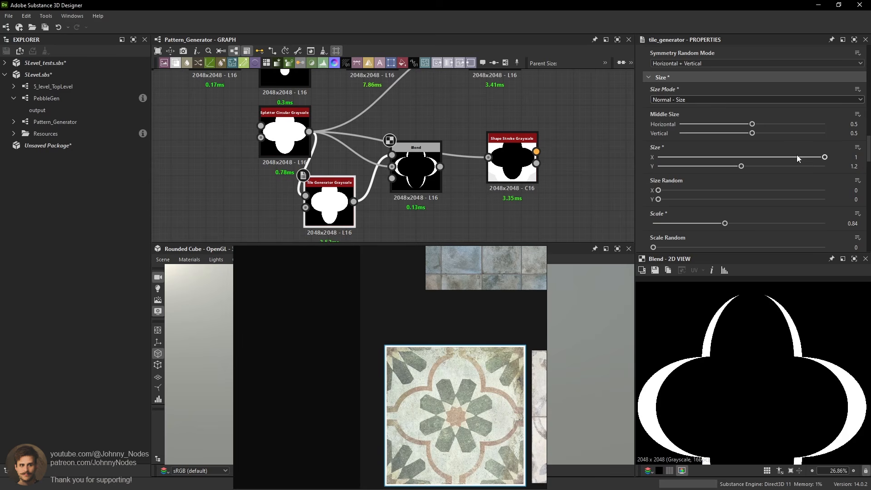
# Try equal X and Y sizes of 1.12 and 1.03 on the Tile Generator to even out the outline.
pyautogui.moveTo(741, 166); pyautogui.dragTo(735, 167)
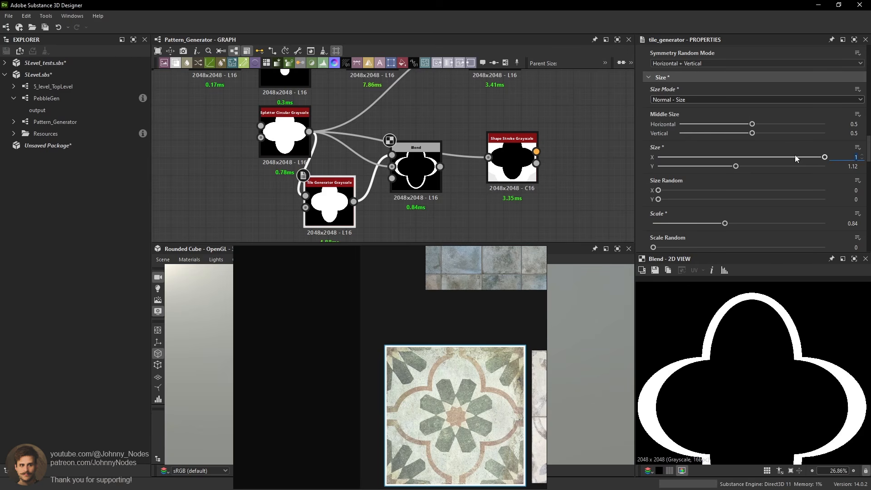
pyautogui.write('2')
pyautogui.press('Return')
pyautogui.write('1.12')
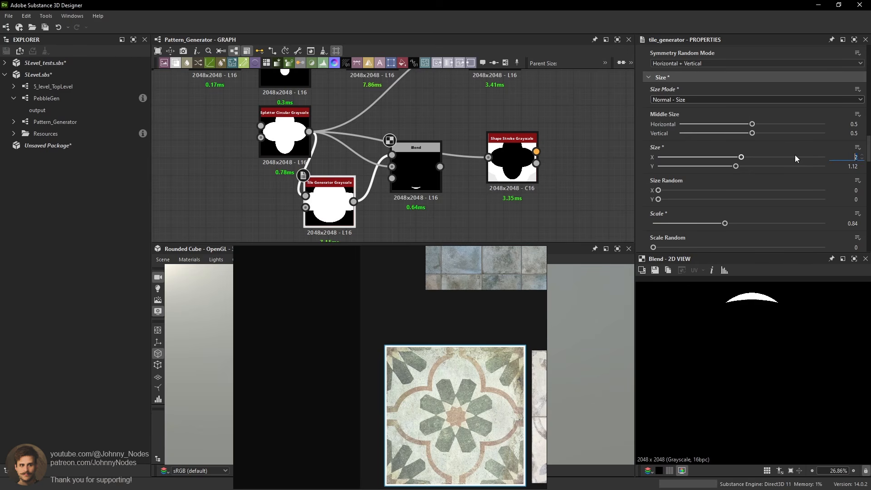
pyautogui.press('Return')
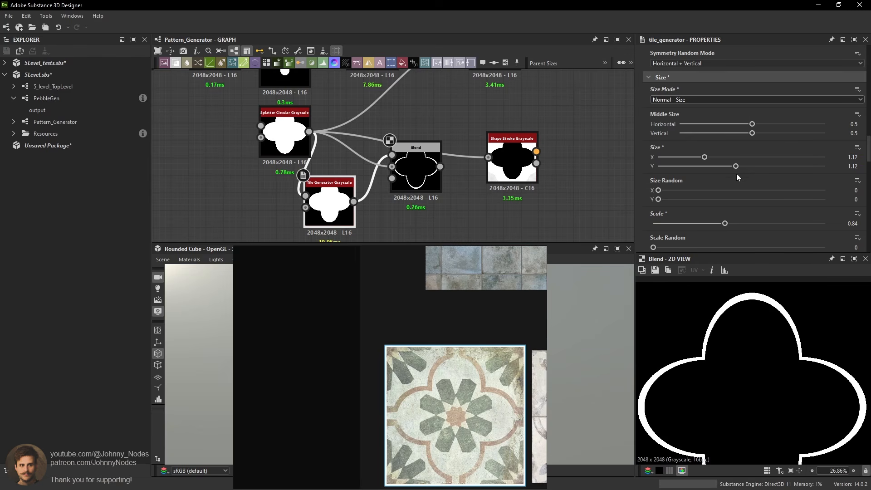
pyautogui.moveTo(735, 166); pyautogui.dragTo(701, 160)
pyautogui.press('f')
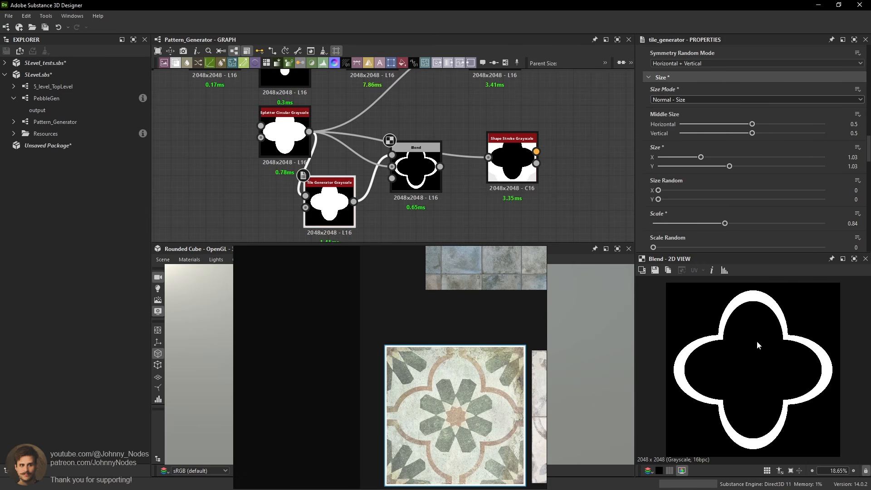
# Delete the Tile Generator node and preview the mask output of the Shape Stroke Grayscale node.
pyautogui.press('Delete')
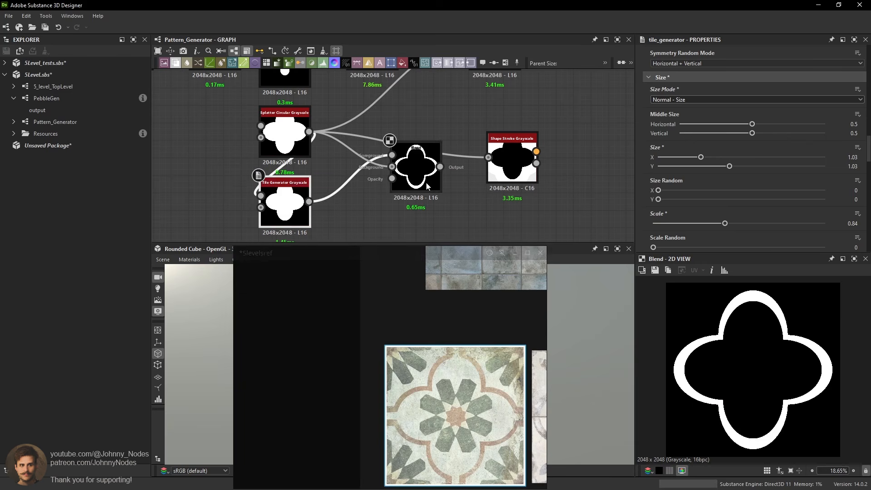
pyautogui.click(421, 177)
pyautogui.doubleClick(515, 160)
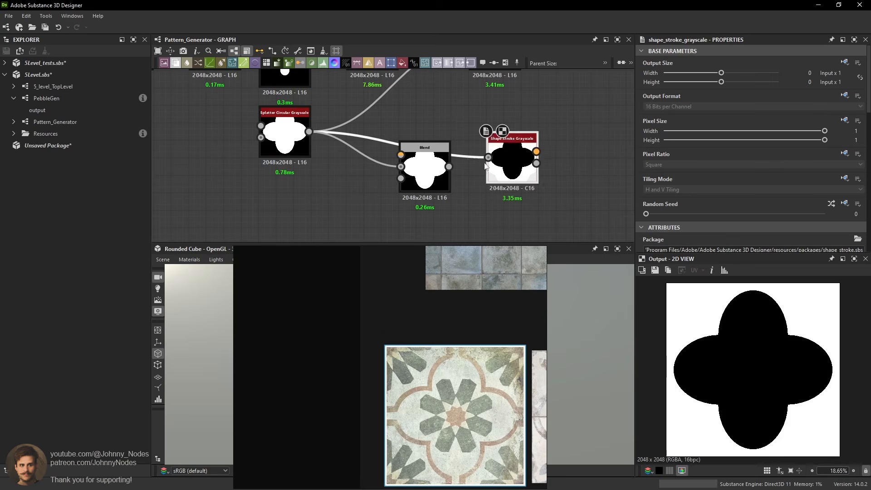
pyautogui.scroll(-1, 507, 150)
pyautogui.scroll(1, 532, 165)
pyautogui.doubleClick(527, 163)
pyautogui.scroll(2, 515, 161)
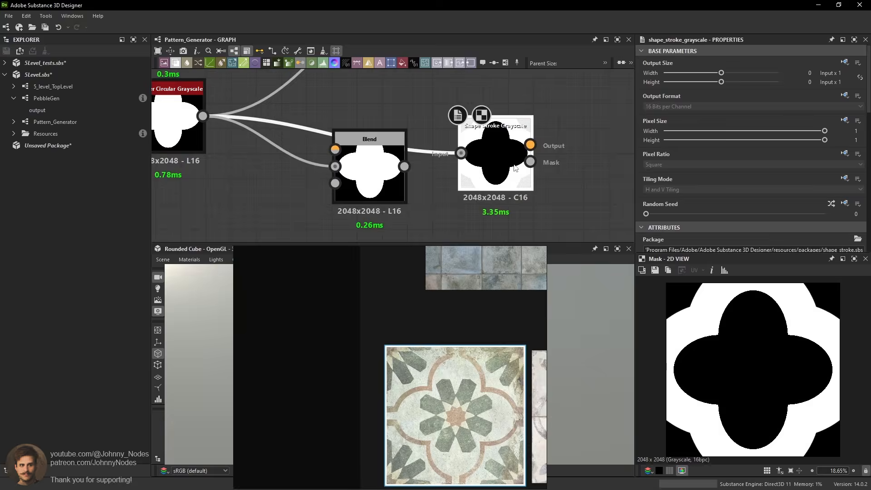
# Set the Shape Stroke node's width to 0.26 for a thin outline around the shape.
pyautogui.scroll(-1, 760, 171)
pyautogui.scroll(-5, 749, 175)
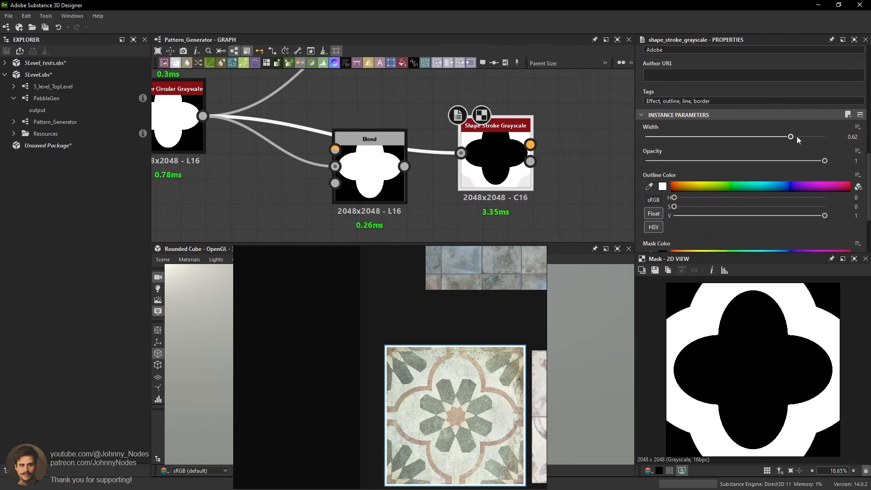
pyautogui.moveTo(792, 138); pyautogui.dragTo(761, 139)
pyautogui.scroll(6, 721, 350)
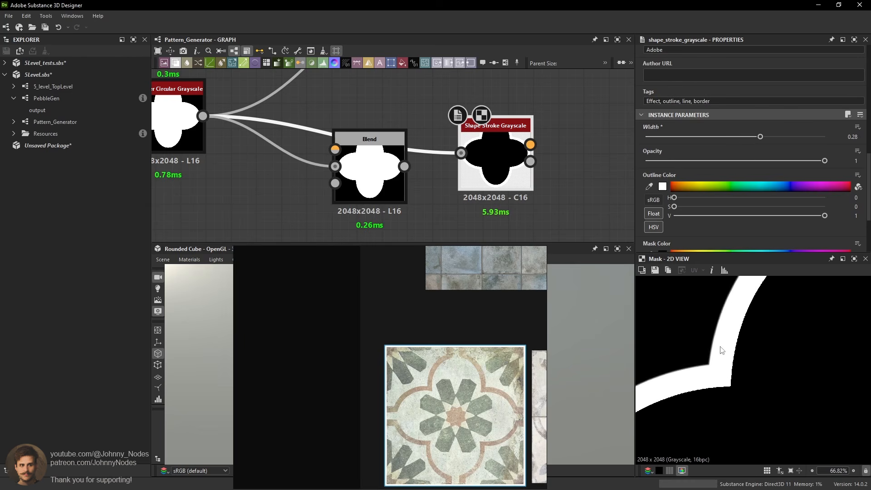
pyautogui.scroll(1, 724, 363)
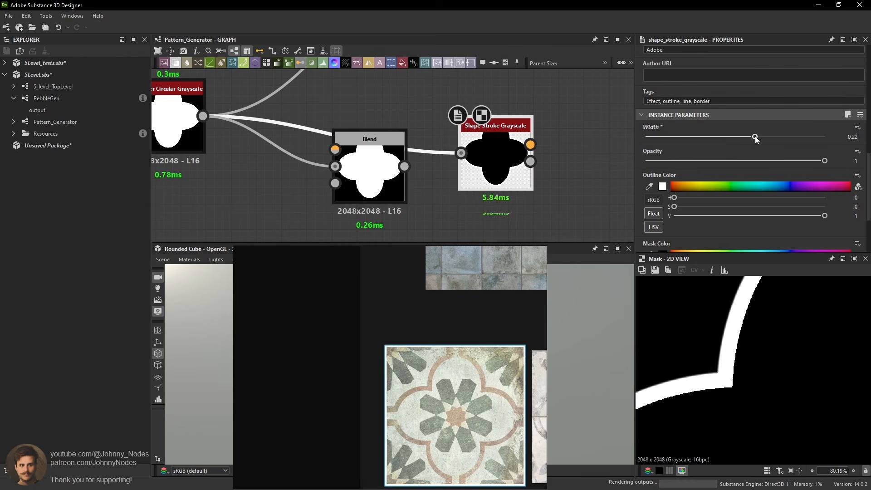
pyautogui.moveTo(754, 138); pyautogui.dragTo(759, 138)
pyautogui.scroll(-7, 767, 331)
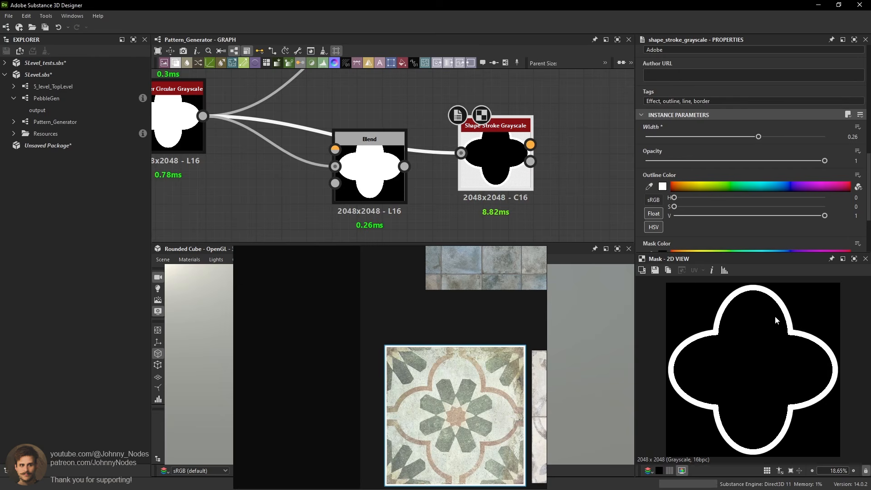
# Delete the Blend node and move the Shape Stroke node in line with the Splatter Circular Grayscale node.
pyautogui.moveTo(366, 178); pyautogui.dragTo(403, 201, button='middle')
pyautogui.moveTo(403, 201); pyautogui.dragTo(378, 200)
pyautogui.press('Delete')
pyautogui.moveTo(533, 192); pyautogui.dragTo(432, 155)
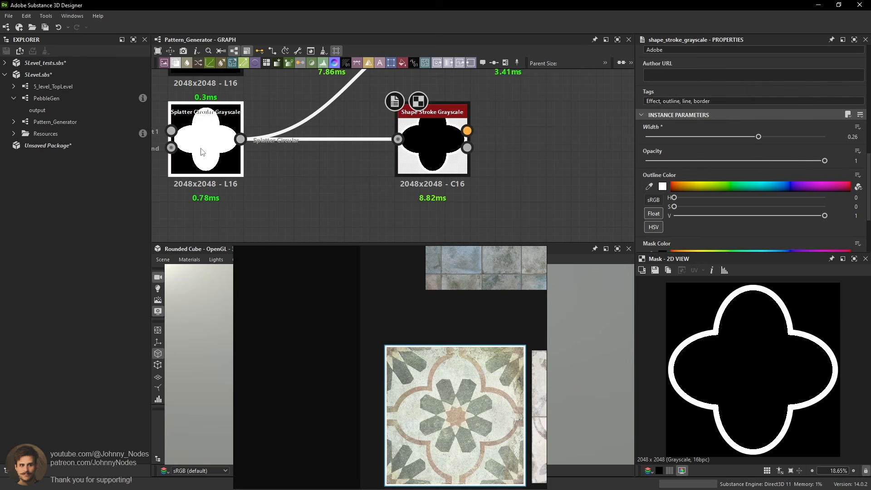
# Set the Splatter Circular Grayscale node's scale to 3.82 and inspect the stroke's inner corner up close.
pyautogui.click(202, 152)
pyautogui.scroll(-10, 753, 168)
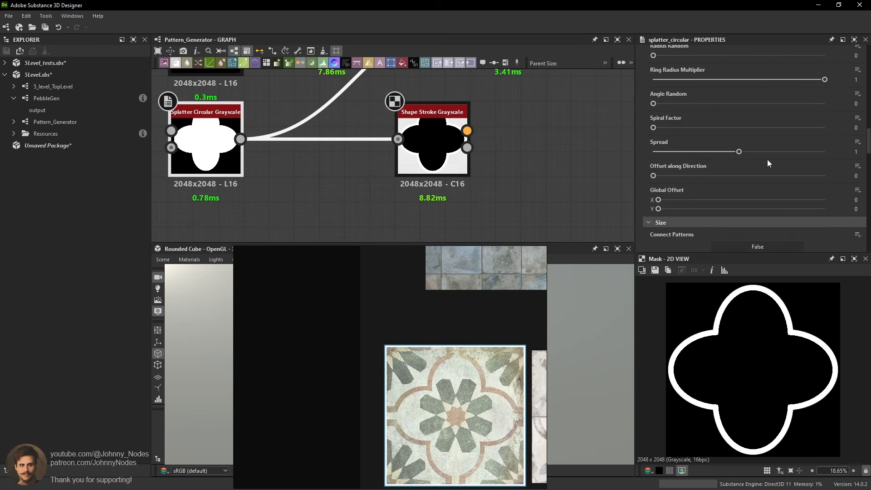
pyautogui.scroll(10, 753, 154)
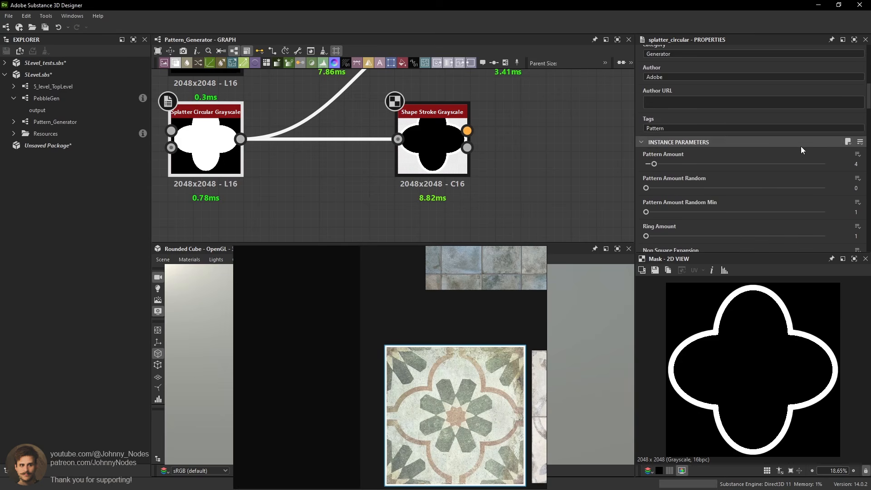
pyautogui.scroll(-10, 781, 154)
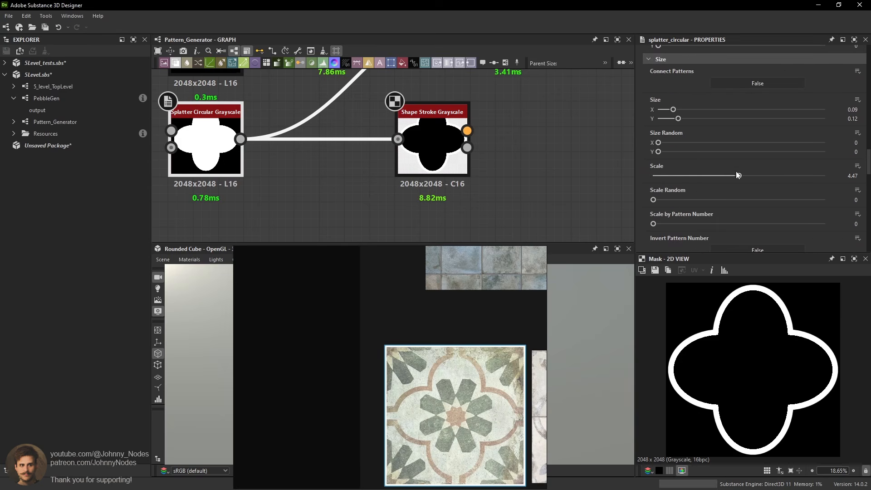
pyautogui.moveTo(736, 172); pyautogui.dragTo(730, 177)
pyautogui.moveTo(725, 180); pyautogui.dragTo(726, 179)
pyautogui.scroll(5, 756, 351)
pyautogui.scroll(4, 756, 352)
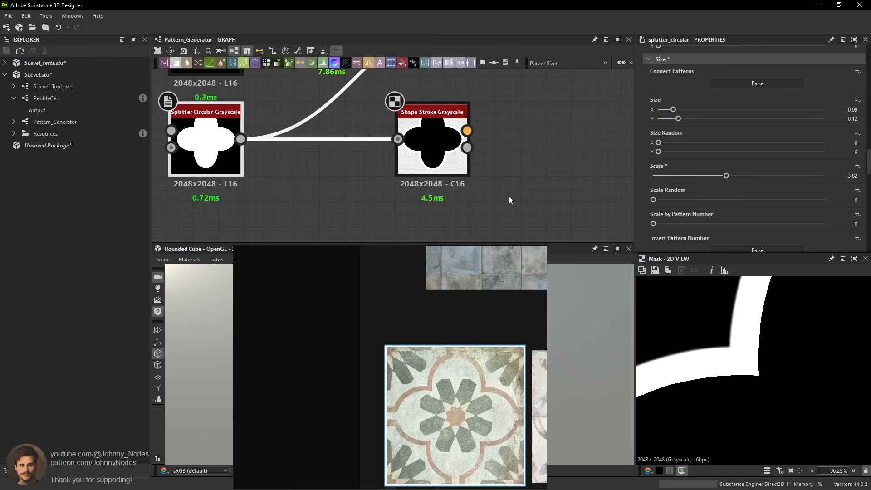
# Add a Blur HQ Grayscale node to the Shape Stroke's mask output and set its intensity to 0.41.
pyautogui.press('space')
pyautogui.write('blur')
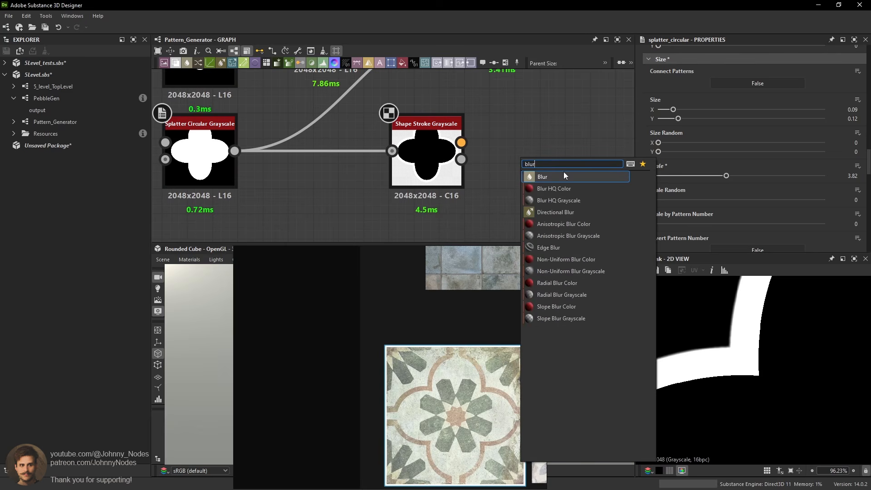
pyautogui.click(559, 200)
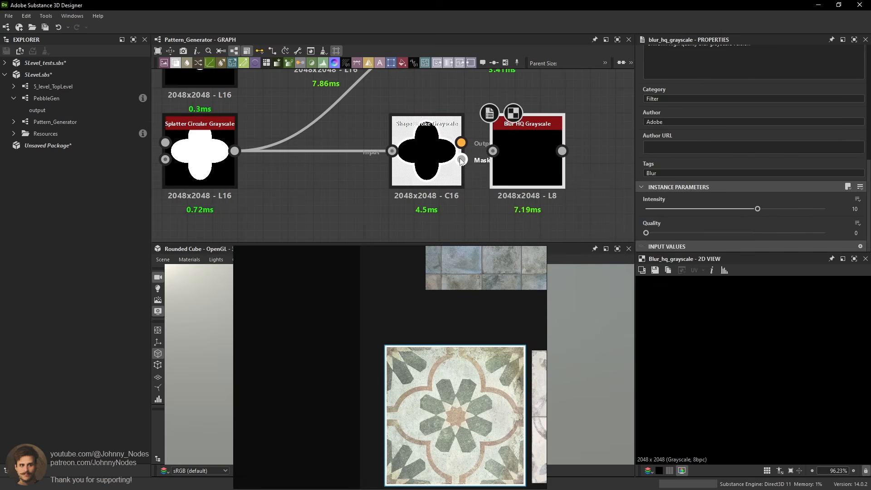
pyautogui.doubleClick(530, 162)
pyautogui.moveTo(744, 208); pyautogui.dragTo(650, 211)
pyautogui.press('f')
# Add a Histogram Scan after the Blur HQ Grayscale with position 0.53 and contrast 1.
pyautogui.press('space')
pyautogui.write('h')
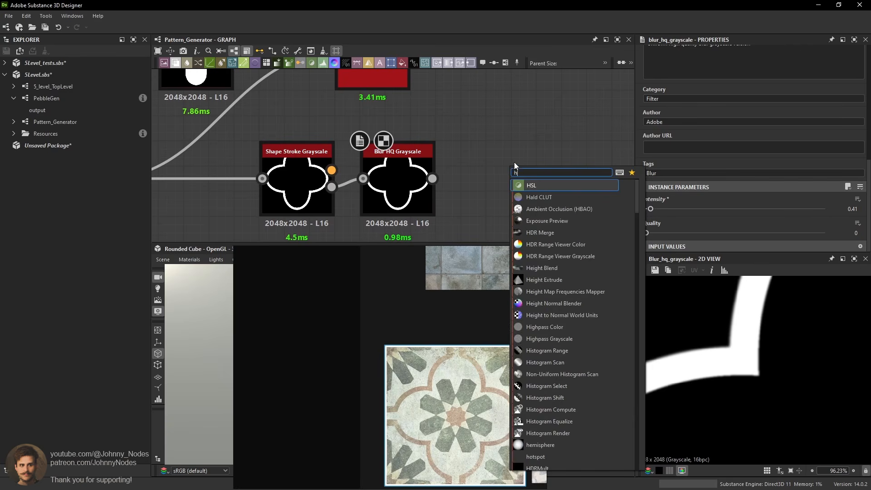
pyautogui.write('ist')
pyautogui.click(549, 196)
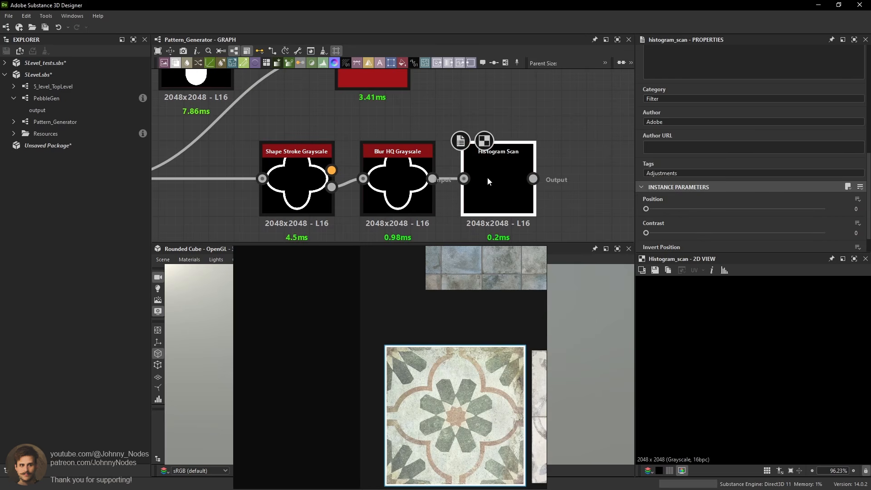
pyautogui.moveTo(646, 209); pyautogui.dragTo(824, 233)
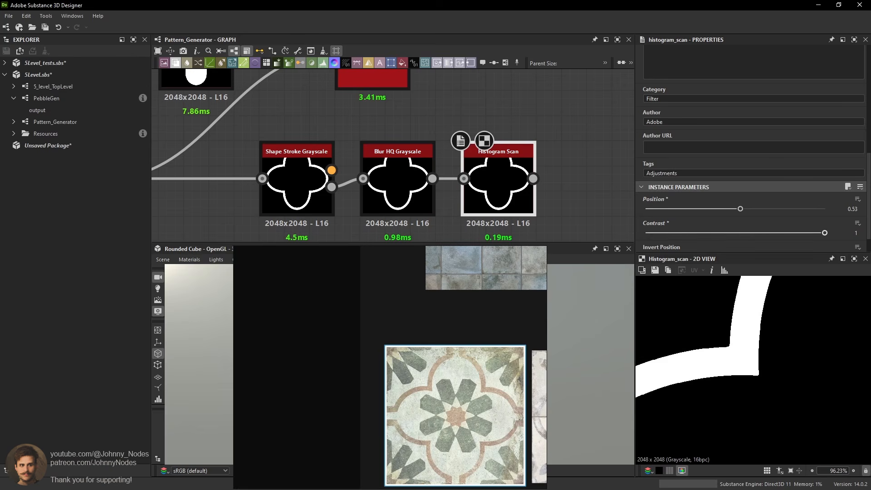
pyautogui.scroll(-6, 805, 353)
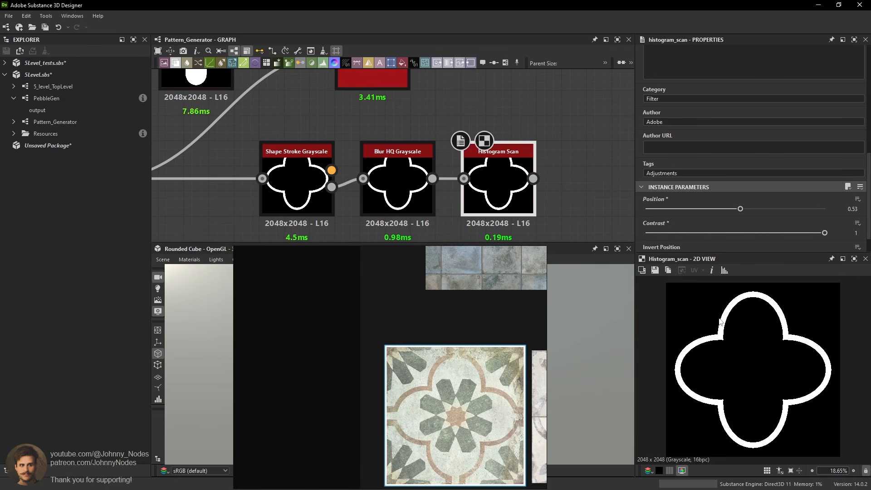
pyautogui.scroll(5, 394, 385)
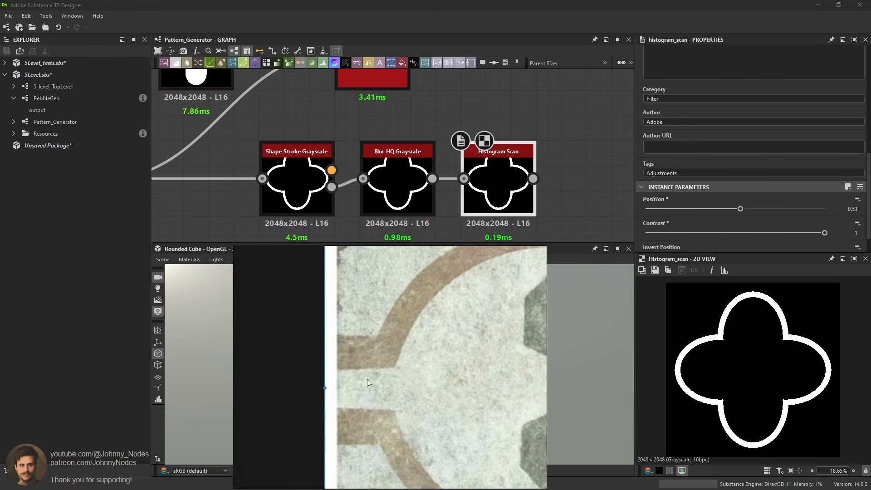
# Move the Shape Stroke, Blur HQ Grayscale and Histogram Scan nodes closer to the white four-lobed shape's Splatter Circular node.
pyautogui.scroll(-2, 400, 383)
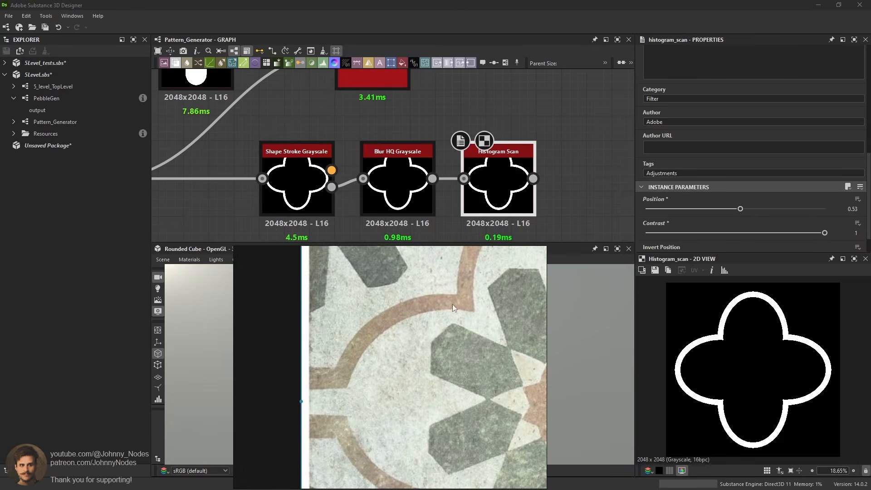
pyautogui.scroll(-1, 454, 308)
pyautogui.scroll(-3, 393, 195)
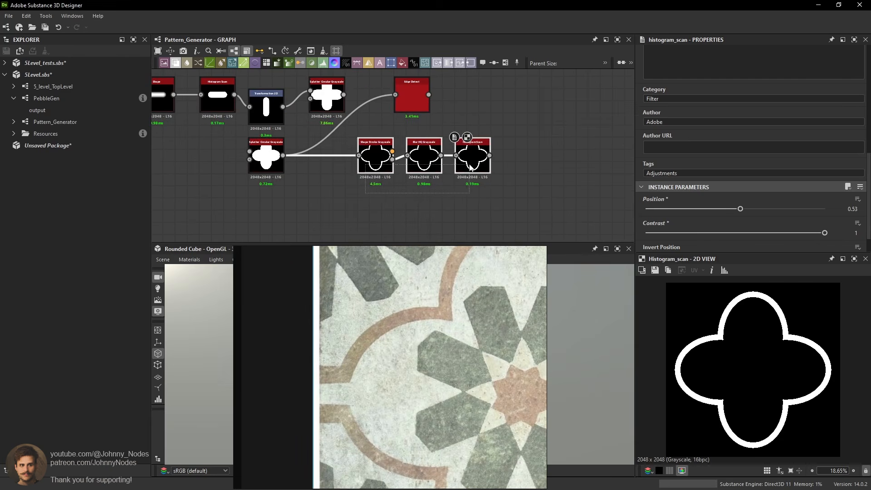
pyautogui.moveTo(470, 168); pyautogui.dragTo(428, 168)
pyautogui.moveTo(419, 97); pyautogui.dragTo(463, 93)
# Delete the leftover Shape, Histogram Scan, Transformation 2D and Splatter Circular chain, along with the Edge Detect node.
pyautogui.moveTo(387, 108); pyautogui.dragTo(454, 161, button='middle')
pyautogui.moveTo(181, 124); pyautogui.dragTo(399, 148)
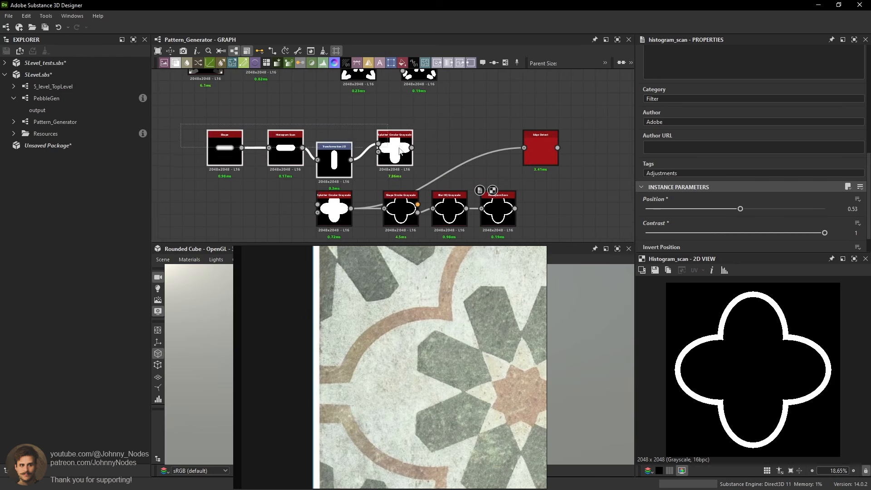
pyautogui.press('Delete')
pyautogui.click(540, 147)
pyautogui.press('Delete')
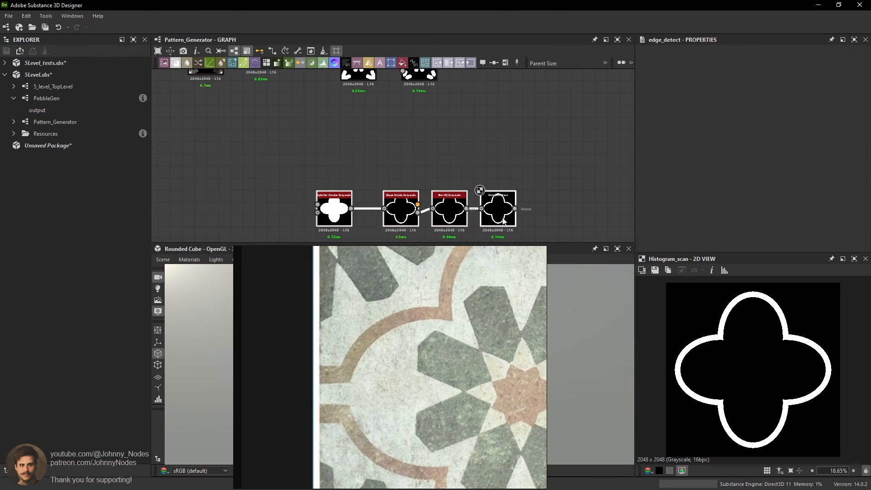
# Move the four-node outline chain up so it sits just below the flower mask nodes.
pyautogui.moveTo(504, 221); pyautogui.dragTo(426, 152)
pyautogui.moveTo(425, 152); pyautogui.dragTo(436, 218, button='middle')
pyautogui.moveTo(436, 213); pyautogui.dragTo(438, 196)
# Preview the petal mask Blend node and compare its corner petals with the corners of the reference tile.
pyautogui.doubleClick(431, 137)
pyautogui.doubleClick(422, 174)
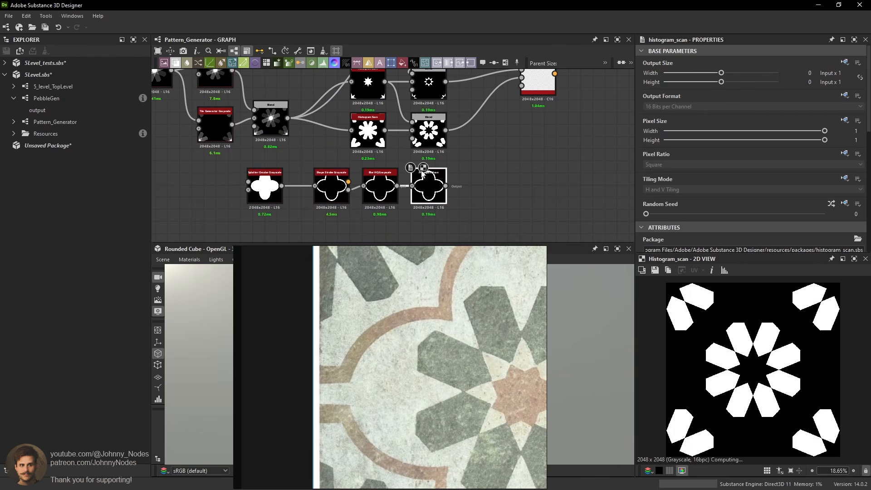
pyautogui.doubleClick(429, 131)
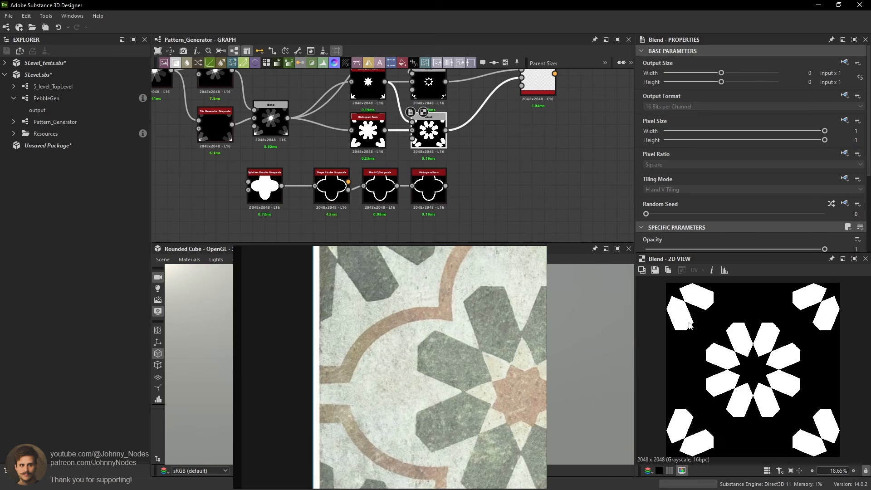
pyautogui.scroll(3, 689, 326)
pyautogui.scroll(-4, 464, 298)
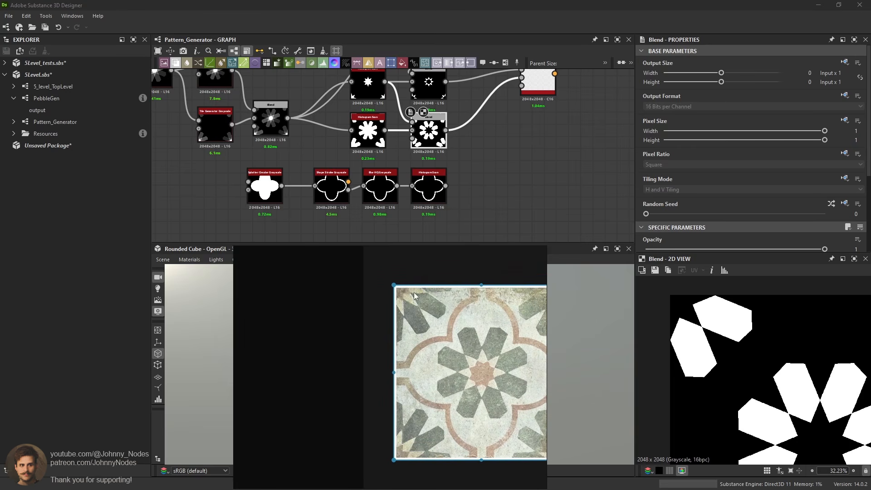
pyautogui.scroll(2, 414, 292)
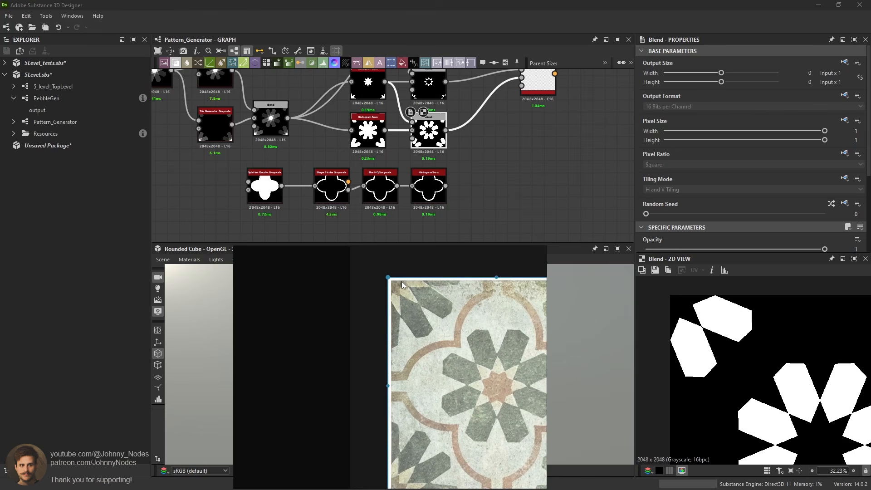
pyautogui.scroll(2, 406, 326)
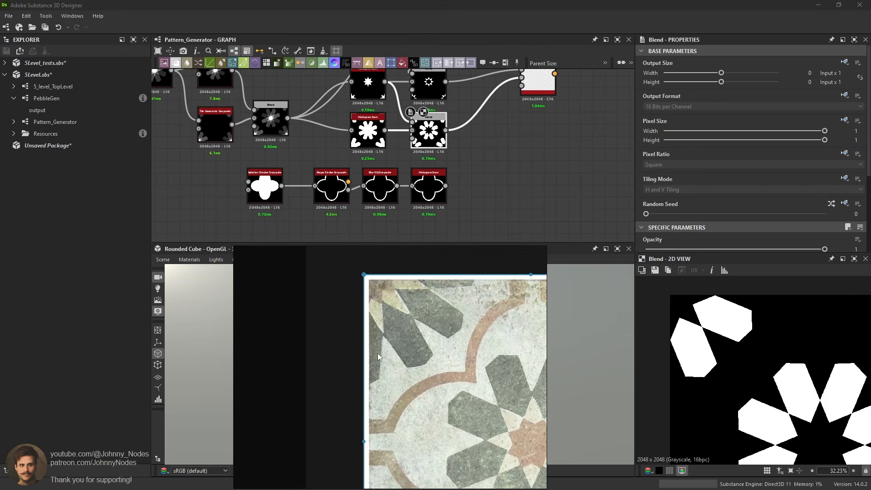
pyautogui.moveTo(382, 340); pyautogui.dragTo(401, 361, button='middle')
pyautogui.scroll(-5, 418, 336)
# Duplicate the ornamental tile image on the reference board and place the copy beside the original.
pyautogui.moveTo(478, 366); pyautogui.dragTo(378, 366)
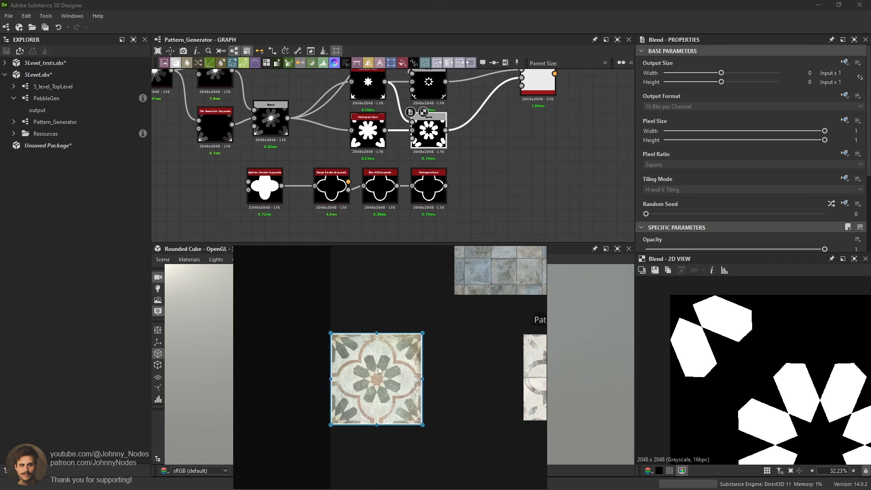
pyautogui.moveTo(377, 366); pyautogui.dragTo(416, 299, button='middle')
pyautogui.moveTo(412, 304); pyautogui.dragTo(460, 348)
pyautogui.press('d')
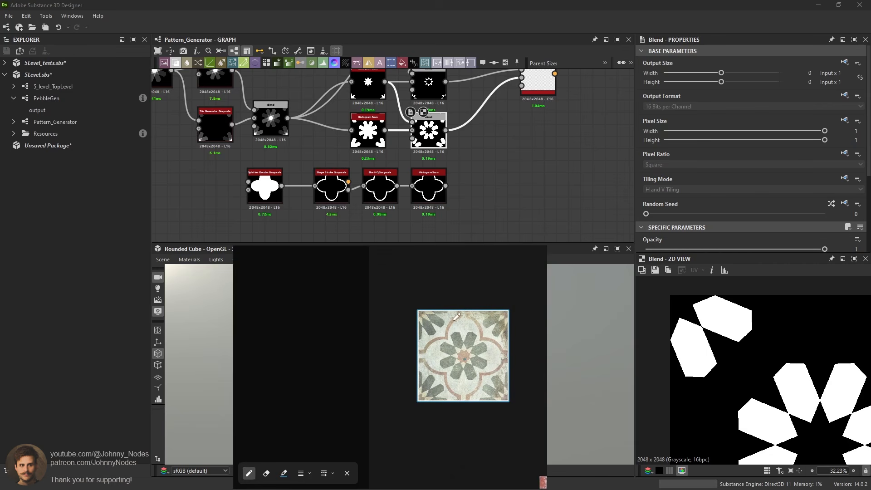
pyautogui.press('Escape')
pyautogui.press('d')
pyautogui.press('Escape')
pyautogui.moveTo(479, 350)
pyautogui.mouseDown()
pyautogui.moveTo(452, 354)
pyautogui.moveTo(453, 342)
pyautogui.moveTo(338, 350)
pyautogui.mouseUp()
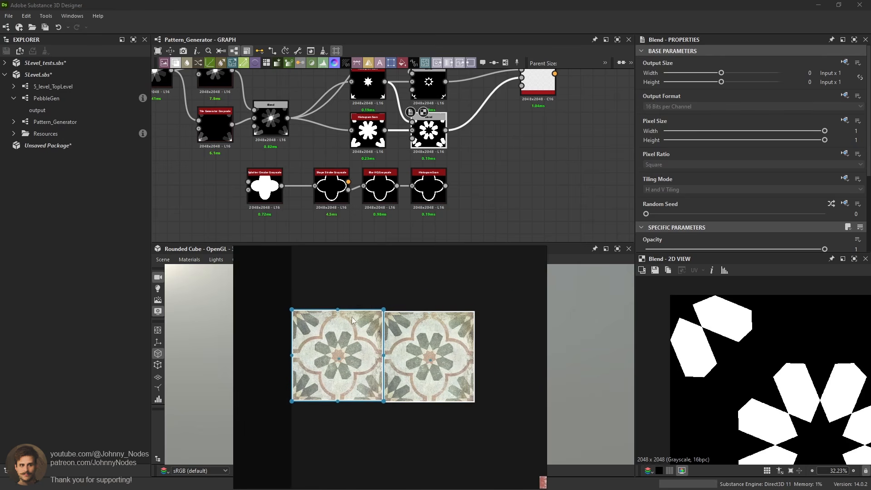
# Add two more copies of the reference tile above the pair to form a two-by-two layout.
pyautogui.hotkey('ctrl', 'v')
pyautogui.moveTo(390, 313); pyautogui.dragTo(413, 278)
pyautogui.hotkey('ctrl', 'v')
pyautogui.scroll(2, 437, 358)
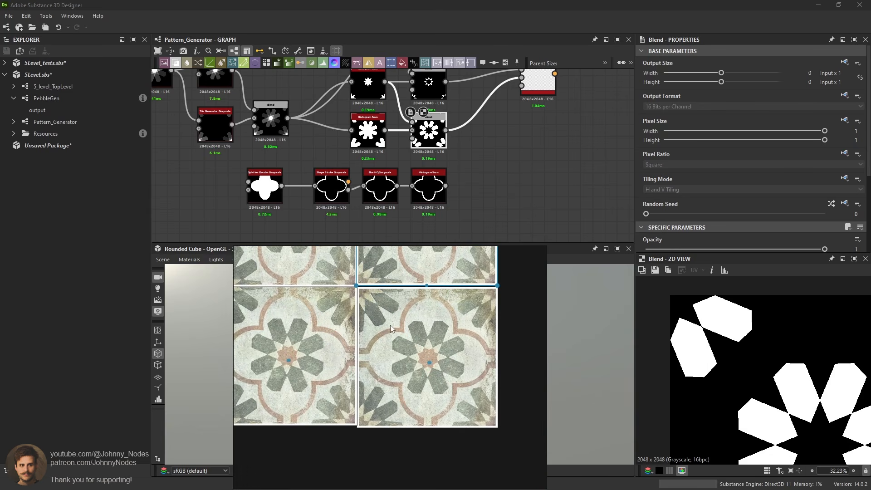
pyautogui.scroll(1, 391, 325)
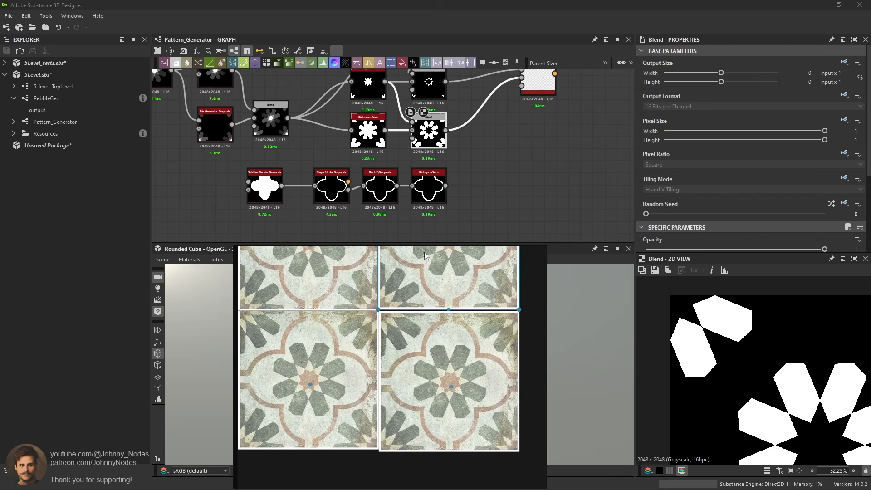
# Duplicate the flower chain from Shape and Gradient Linear through Auto Levels below the original, and preview the copied Auto Levels.
pyautogui.scroll(-3, 446, 192)
pyautogui.moveTo(350, 155); pyautogui.dragTo(399, 173, button='middle')
pyautogui.scroll(2, 398, 173)
pyautogui.scroll(-1, 323, 167)
pyautogui.moveTo(323, 167); pyautogui.dragTo(350, 160, button='middle')
pyautogui.click(349, 162)
pyautogui.moveTo(195, 74); pyautogui.dragTo(195, 94, button='middle')
pyautogui.moveTo(192, 124); pyautogui.dragTo(293, 212)
pyautogui.hotkey('ctrl', 'c')
pyautogui.hotkey('ctrl', 'v')
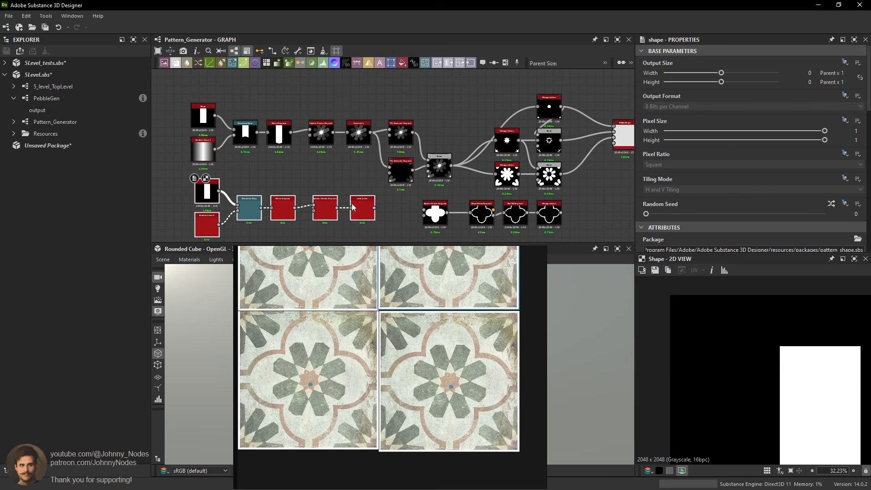
pyautogui.doubleClick(362, 206)
# Set the copied Splatter Circular Grayscale node's Pattern Amount to 12 and fit the whole flower in the preview.
pyautogui.moveTo(362, 206); pyautogui.dragTo(366, 153, button='middle')
pyautogui.scroll(1, 326, 158)
pyautogui.click(326, 160)
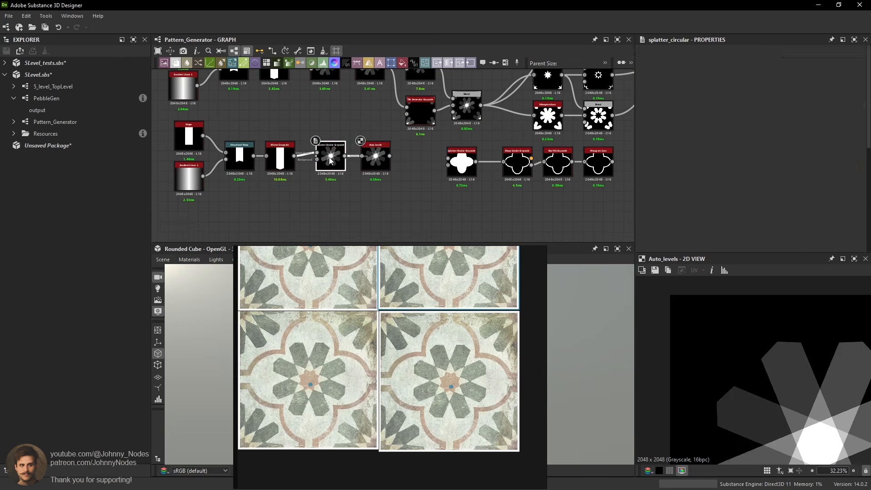
pyautogui.scroll(-5, 748, 187)
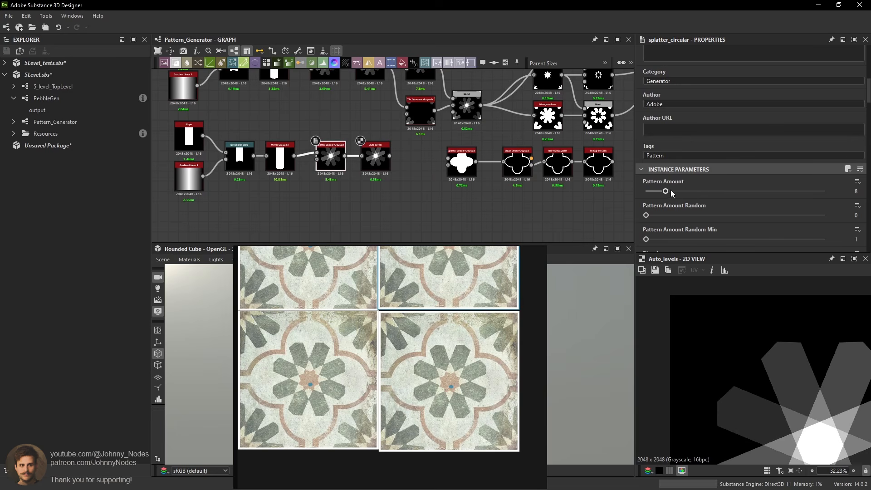
pyautogui.moveTo(672, 193); pyautogui.dragTo(677, 194)
pyautogui.scroll(-2, 765, 420)
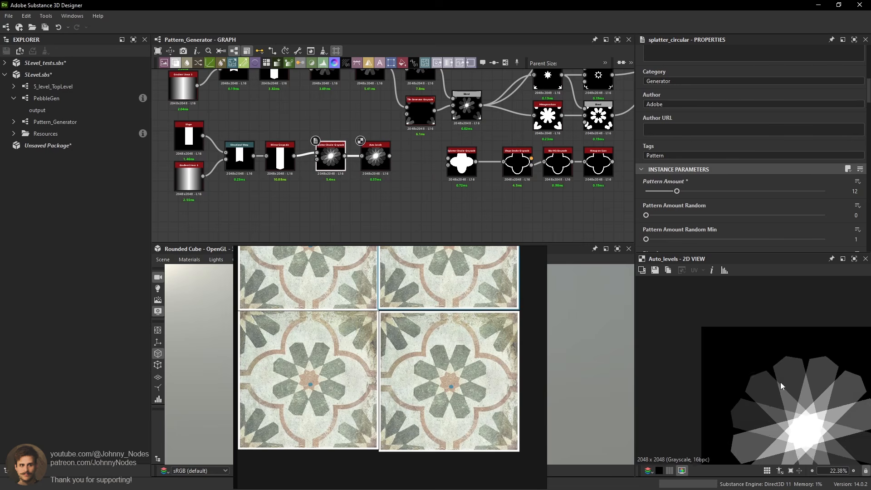
pyautogui.press('f')
# Set the copied Splatter Circular Grayscale node's pattern size X to 0.06.
pyautogui.scroll(1, 752, 347)
pyautogui.scroll(-3, 775, 197)
pyautogui.scroll(-3, 774, 197)
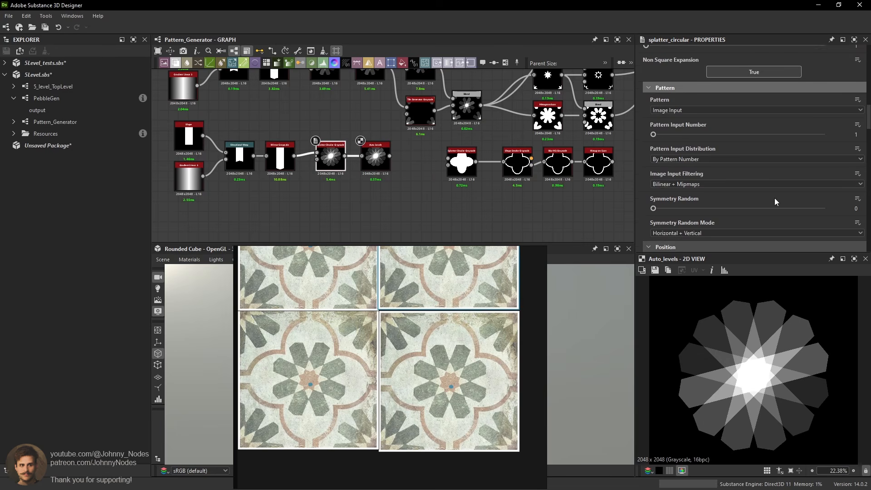
pyautogui.scroll(-3, 757, 195)
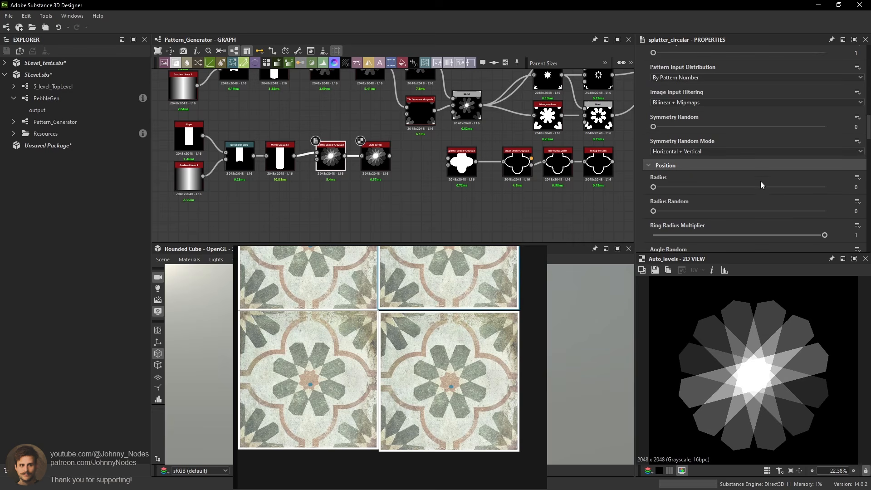
pyautogui.scroll(-3, 766, 181)
pyautogui.scroll(4, 767, 183)
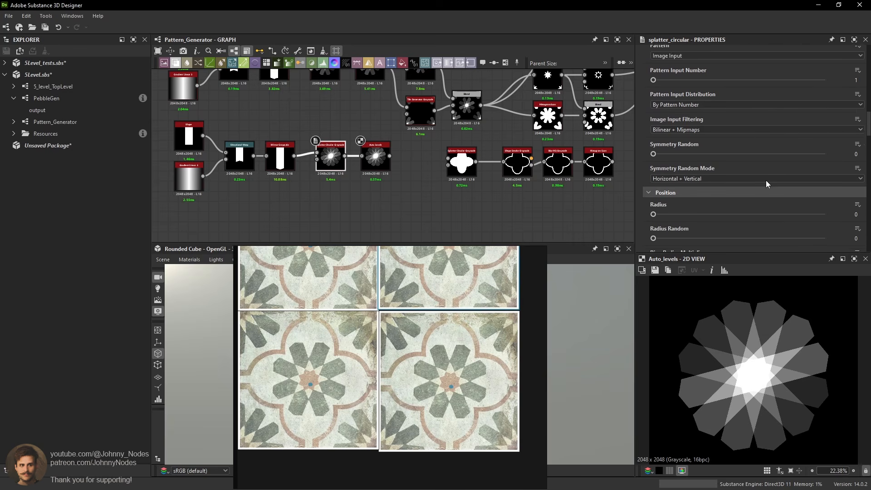
pyautogui.scroll(-8, 747, 160)
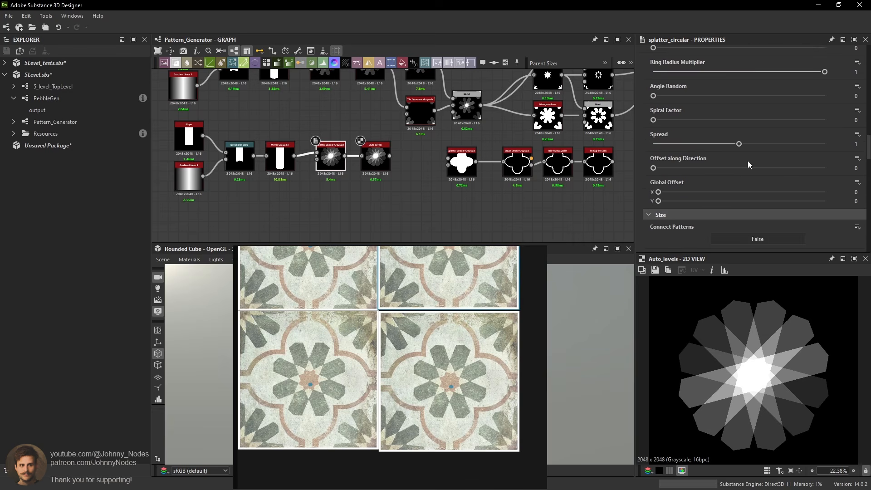
pyautogui.scroll(3, 748, 160)
pyautogui.scroll(-5, 747, 163)
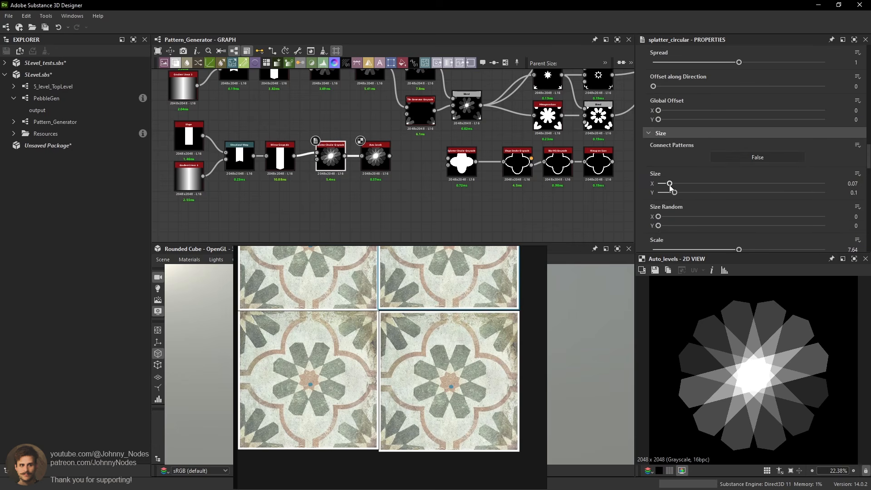
pyautogui.moveTo(670, 186); pyautogui.dragTo(669, 186)
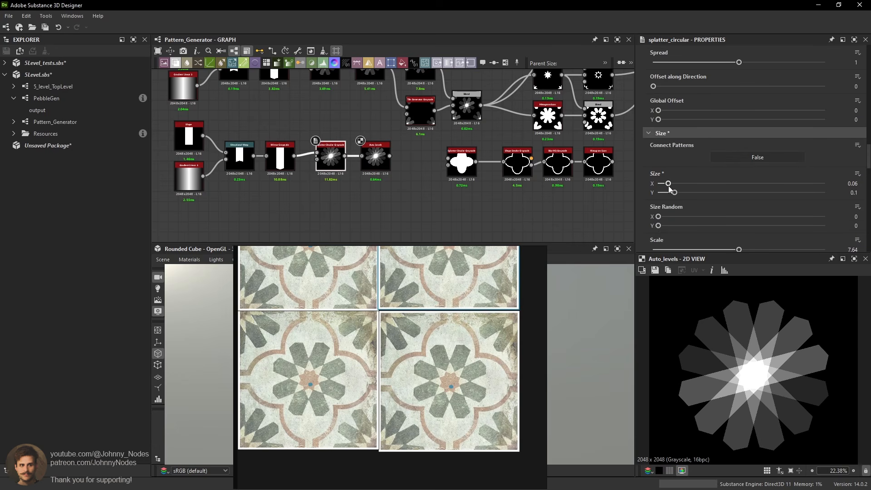
# Connect the copied Auto Levels output to the corner-flower Tile Generator Grayscale and preview the Blend node that combines both flowers.
pyautogui.moveTo(428, 130); pyautogui.dragTo(409, 168, button='middle')
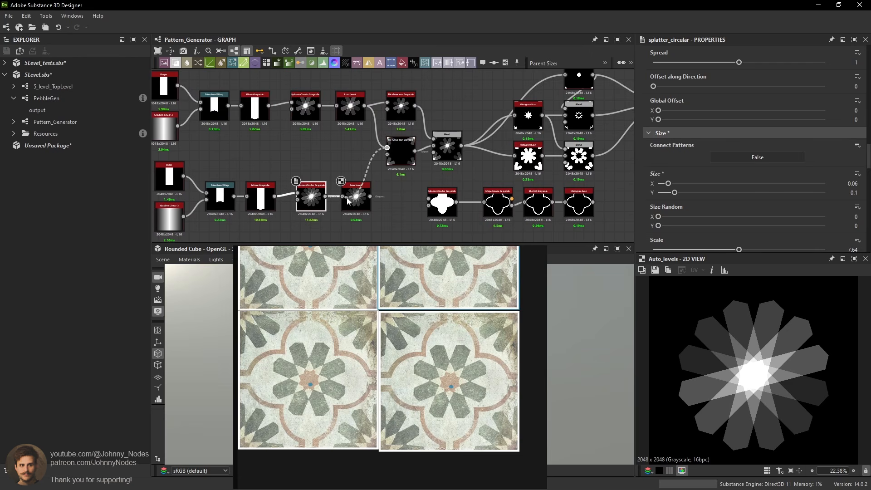
pyautogui.moveTo(349, 201); pyautogui.dragTo(350, 200)
pyautogui.click(399, 149)
pyautogui.click(450, 145)
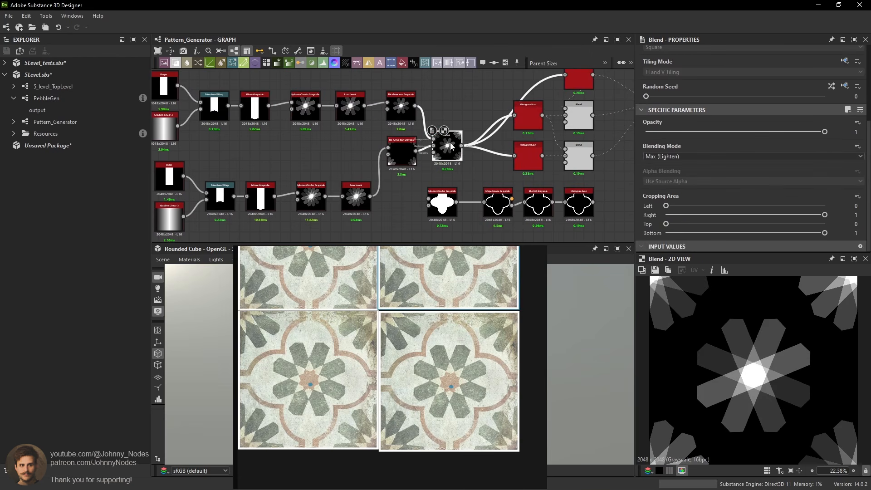
# Examine how the petals meet at the Blend's corner and compare them with the corners of the reference tiles.
pyautogui.moveTo(686, 332); pyautogui.dragTo(680, 382, button='middle')
pyautogui.scroll(1, 686, 348)
pyautogui.moveTo(686, 348); pyautogui.dragTo(721, 375, button='middle')
pyautogui.scroll(3, 674, 352)
pyautogui.scroll(-1, 720, 362)
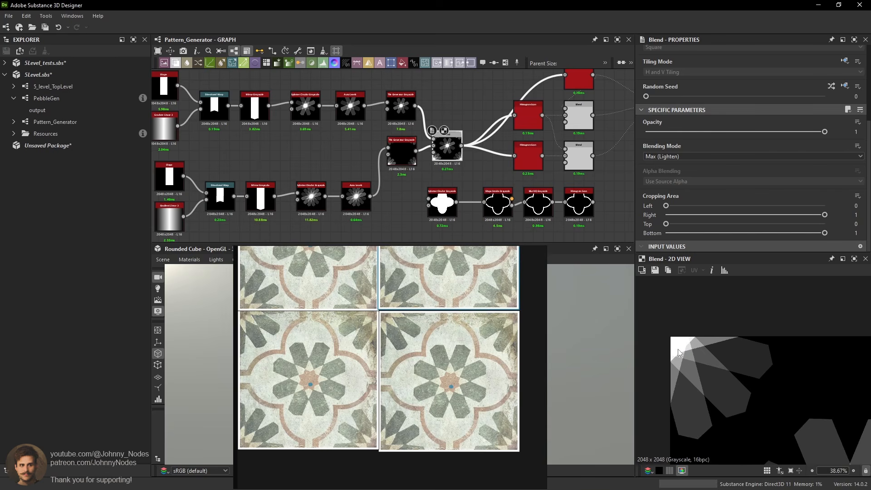
pyautogui.scroll(-2, 711, 363)
pyautogui.scroll(2, 752, 369)
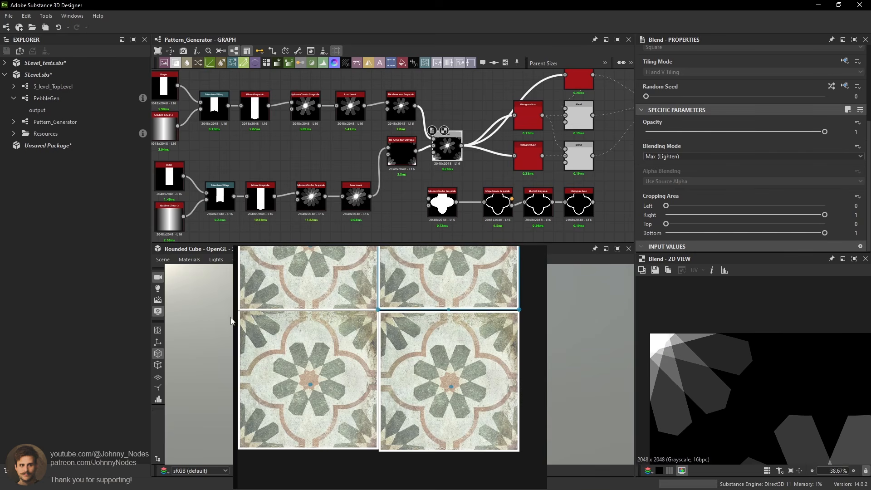
pyautogui.scroll(3, 394, 303)
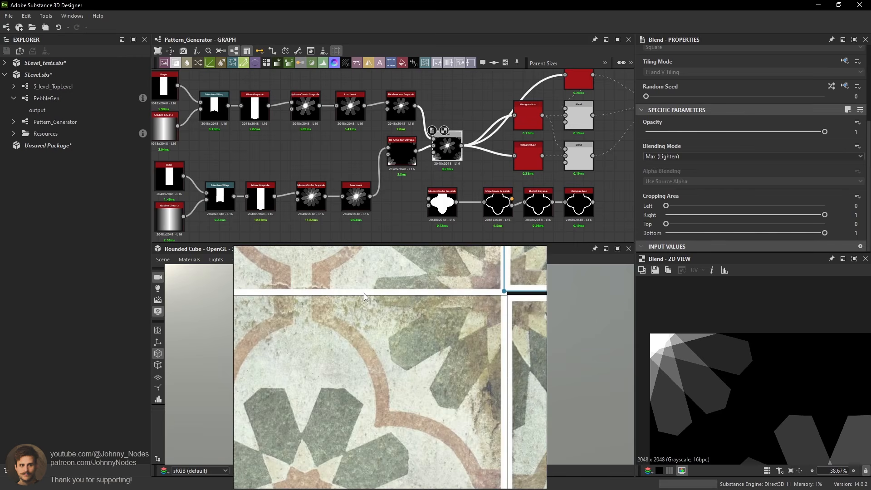
pyautogui.scroll(-2, 685, 421)
pyautogui.scroll(1, 339, 153)
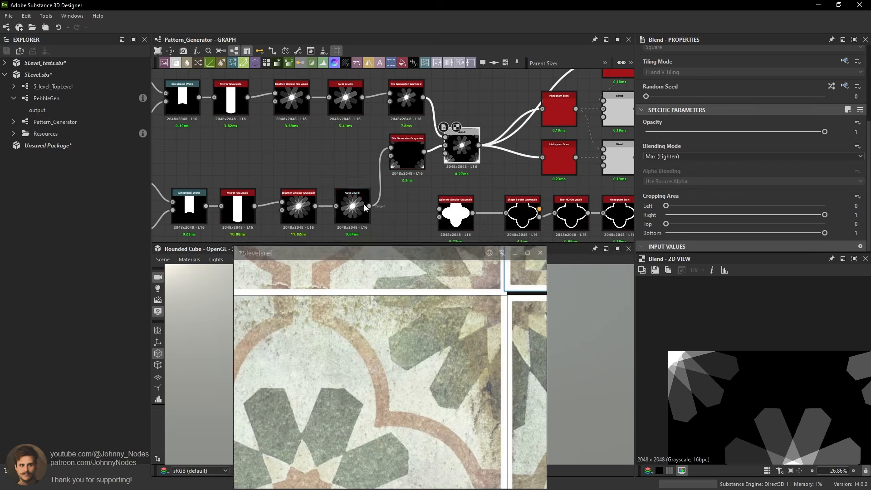
pyautogui.scroll(1, 364, 204)
# Set the copied Splatter Circular Grayscale node's Ring Rotation to 15 degrees.
pyautogui.click(297, 202)
pyautogui.scroll(-10, 698, 160)
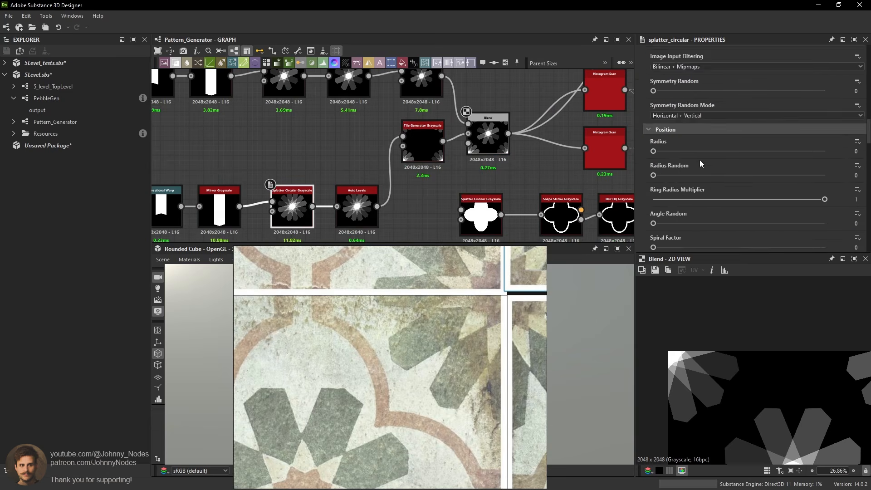
pyautogui.scroll(-9, 685, 162)
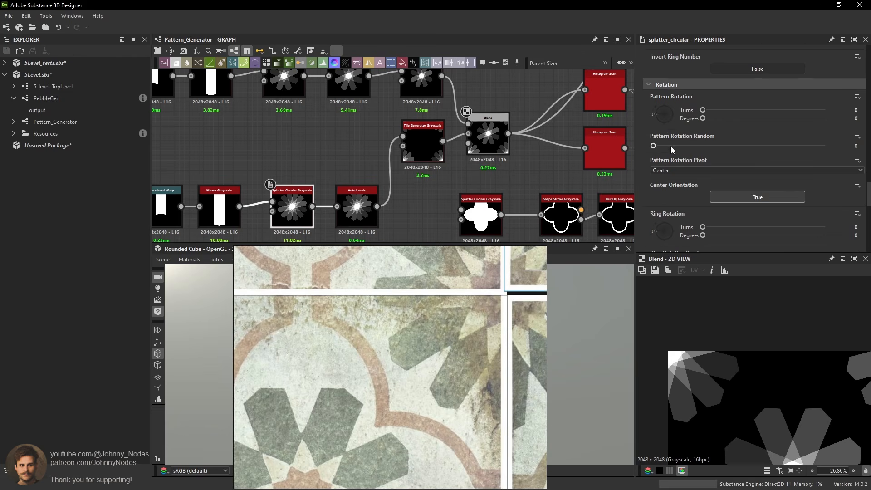
pyautogui.scroll(-1, 673, 136)
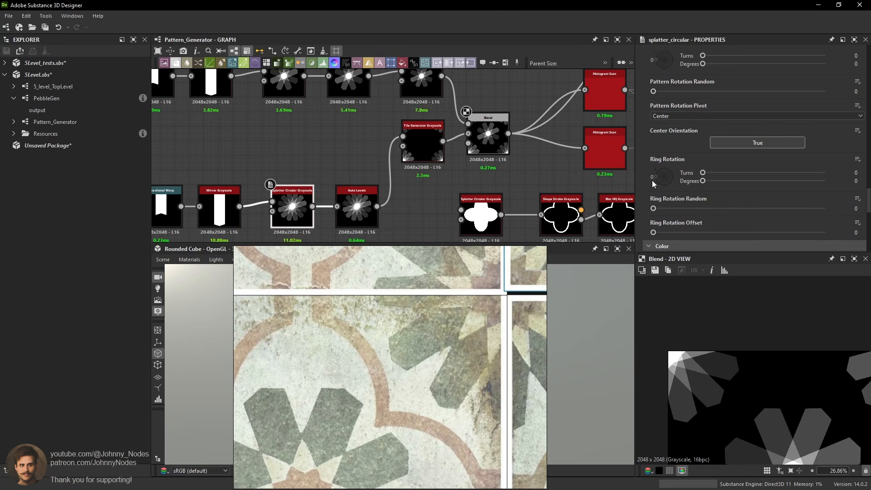
pyautogui.moveTo(654, 178); pyautogui.dragTo(654, 177)
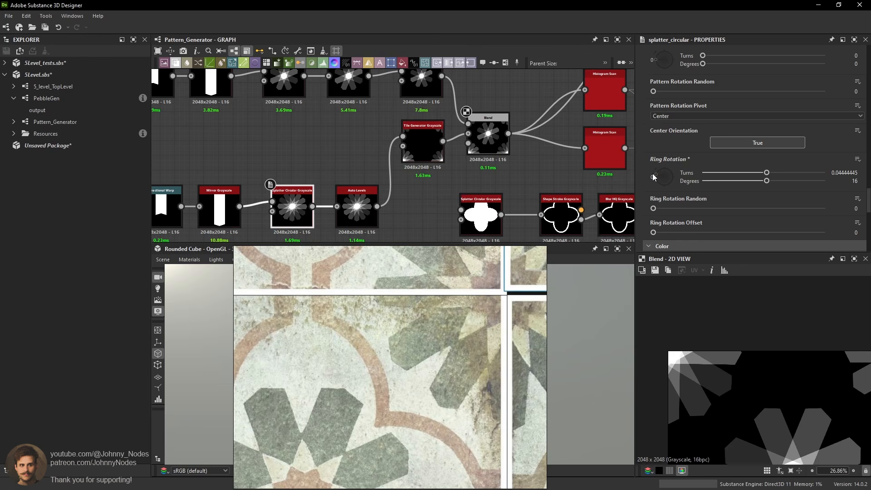
pyautogui.write('15')
pyautogui.press('Return')
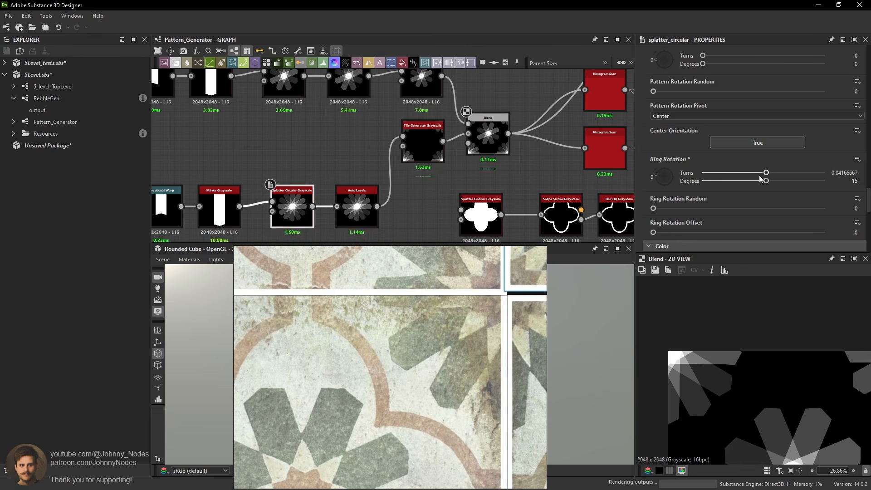
# Examine how the corner flowers tile in the Blend's 2D view and compare their petals with the reference tile.
pyautogui.scroll(-3, 782, 387)
pyautogui.press('space')
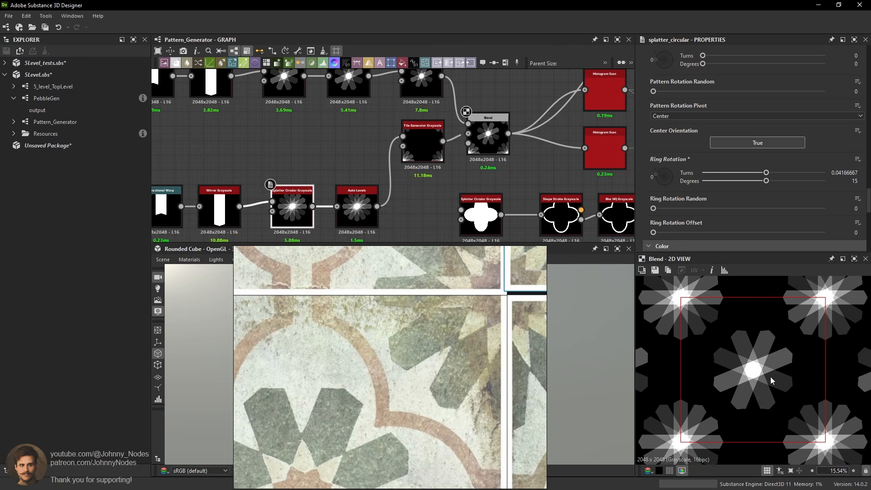
pyautogui.scroll(-1, 771, 377)
pyautogui.press('space')
pyautogui.scroll(2, 696, 331)
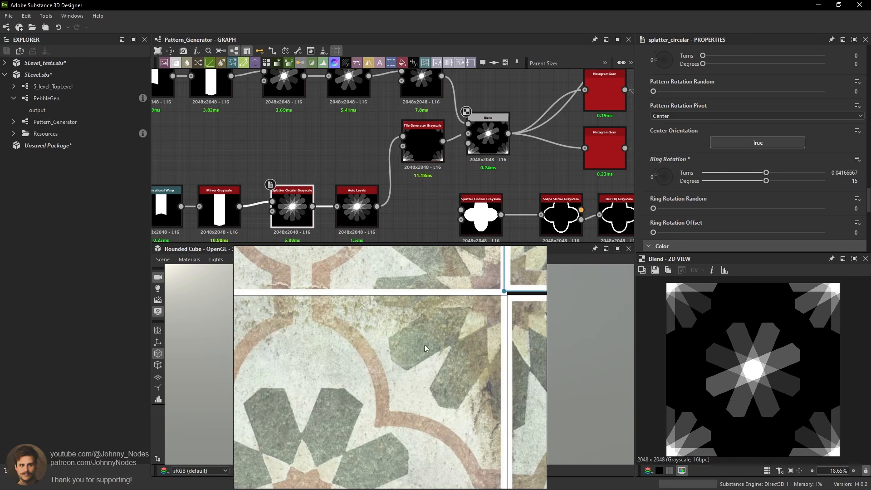
pyautogui.scroll(3, 724, 313)
pyautogui.moveTo(725, 310); pyautogui.dragTo(736, 342, button='middle')
pyautogui.scroll(-3, 607, 141)
# Preview the RGBA Merge node and inspect how its colour masks divide the corner flower.
pyautogui.moveTo(608, 140); pyautogui.dragTo(378, 179, button='middle')
pyautogui.doubleClick(503, 145)
pyautogui.scroll(2, 708, 334)
pyautogui.moveTo(746, 389); pyautogui.dragTo(775, 362, button='middle')
pyautogui.scroll(-3, 756, 357)
pyautogui.scroll(3, 706, 318)
pyautogui.scroll(3, 742, 306)
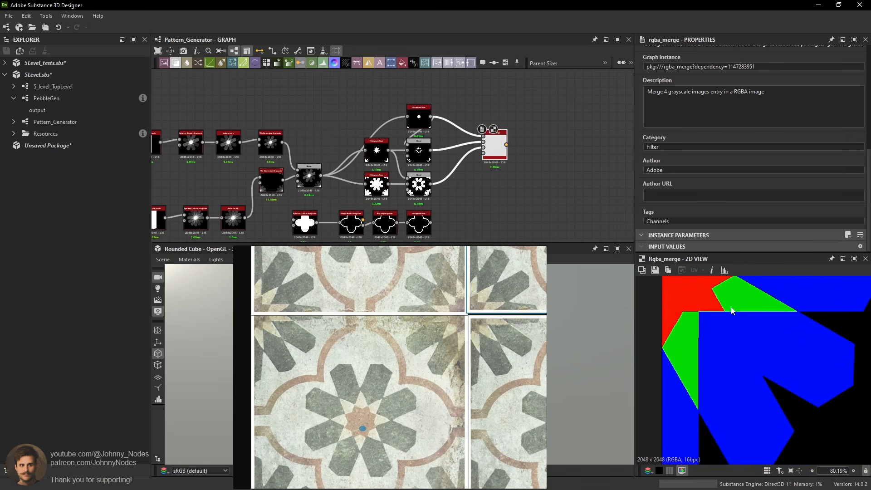
pyautogui.scroll(3, 412, 164)
# Compare the corner-petal masks of the subtracting Blend and the star and centre Histogram Scans with the Blend combining both flowers.
pyautogui.doubleClick(425, 139)
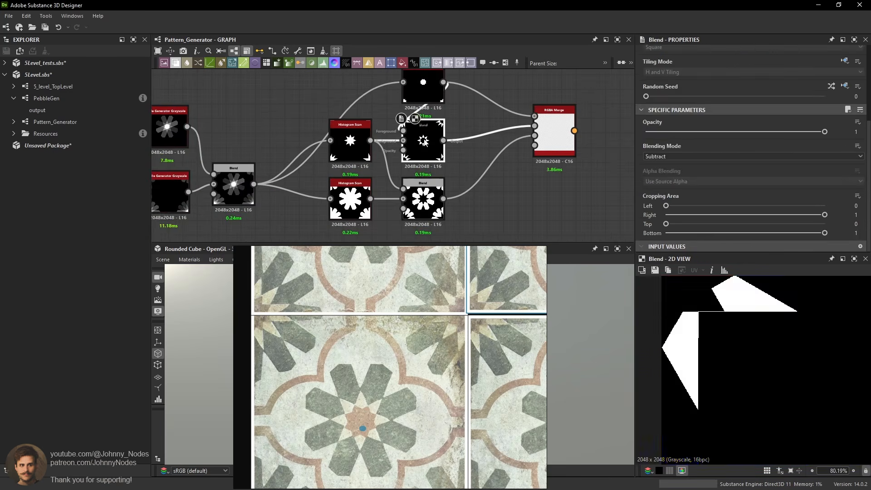
pyautogui.doubleClick(353, 140)
pyautogui.scroll(-3, 731, 313)
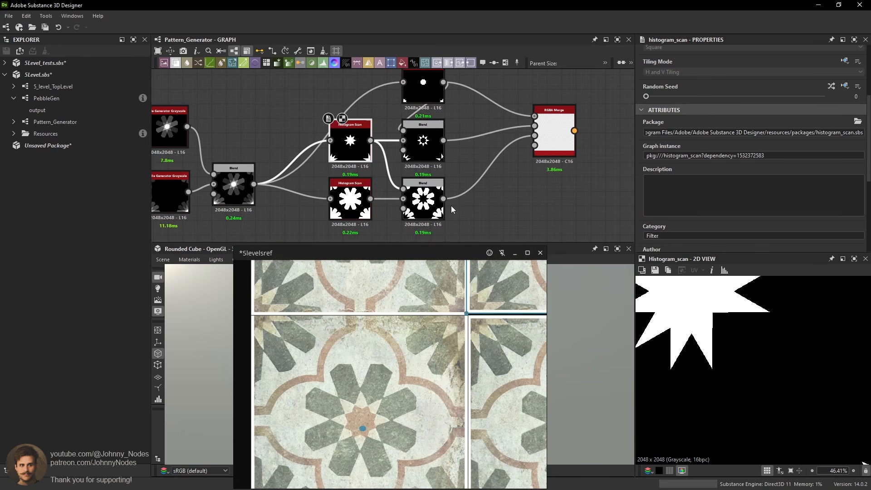
pyautogui.moveTo(322, 143); pyautogui.dragTo(341, 154, button='middle')
pyautogui.doubleClick(350, 152)
pyautogui.scroll(3, 735, 320)
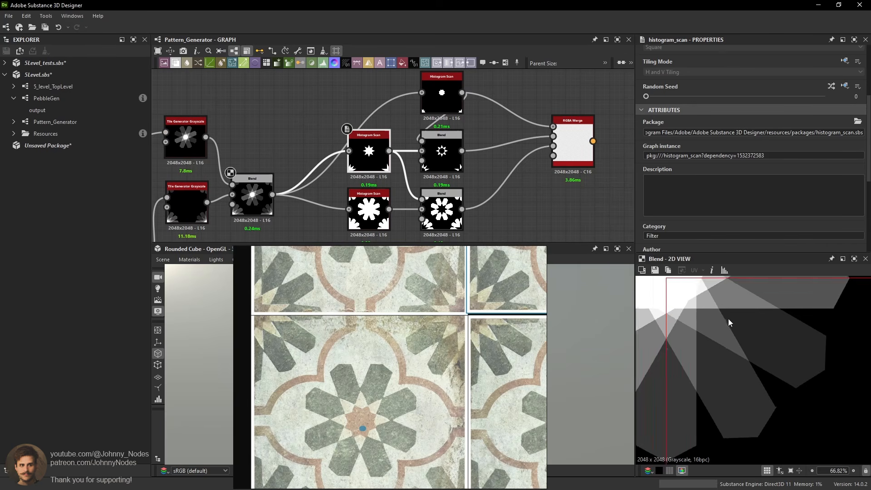
pyautogui.press('space')
pyautogui.moveTo(689, 309); pyautogui.dragTo(708, 326, button='middle')
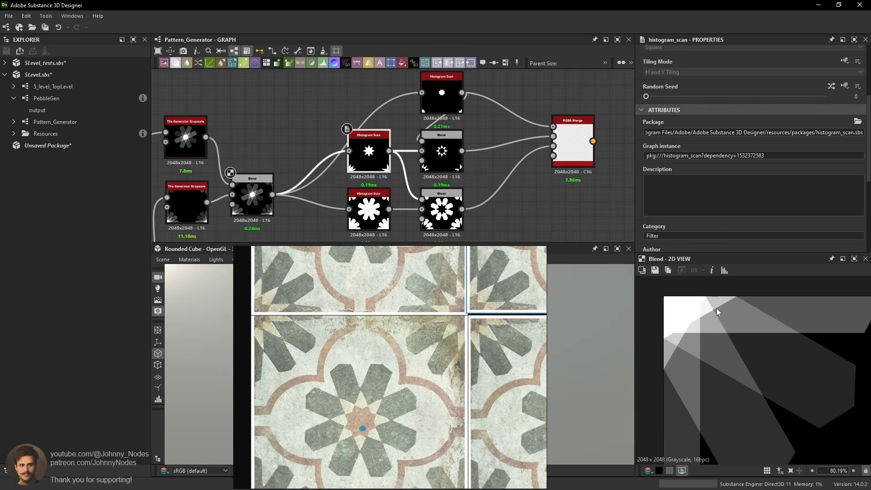
pyautogui.scroll(1, 417, 168)
pyautogui.moveTo(362, 122); pyautogui.dragTo(370, 147, button='middle')
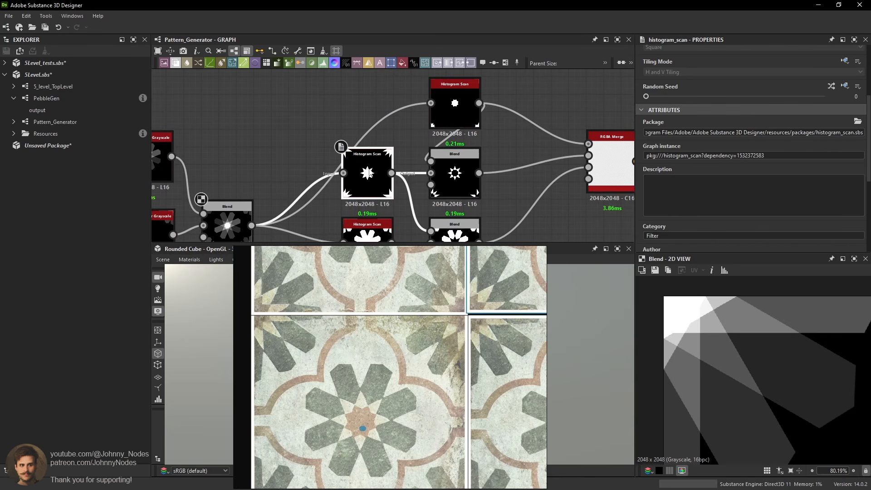
pyautogui.doubleClick(370, 173)
pyautogui.scroll(-2, 426, 119)
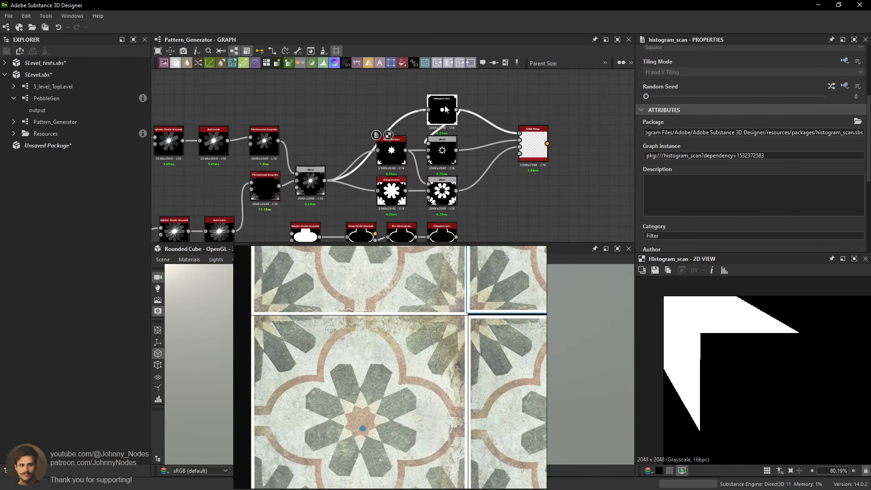
pyautogui.doubleClick(441, 110)
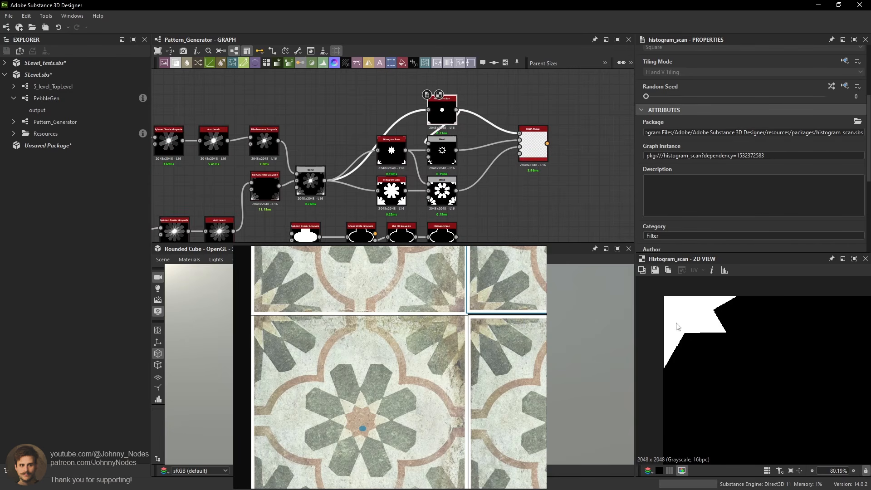
pyautogui.doubleClick(428, 109)
pyautogui.scroll(2, 732, 356)
pyautogui.moveTo(661, 322); pyautogui.dragTo(680, 350, button='middle')
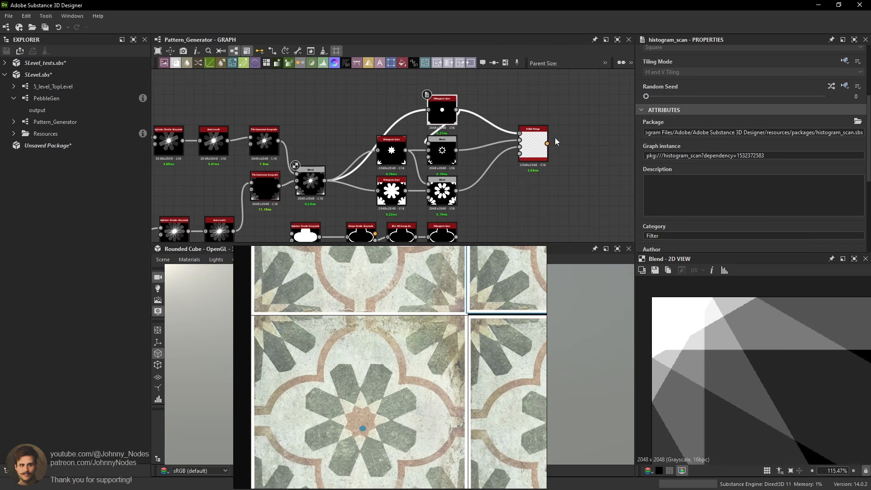
# Try Position values of 0.47 and 0.4 on the Histogram Scan that isolates the flower centres.
pyautogui.doubleClick(442, 122)
pyautogui.scroll(-4, 740, 176)
pyautogui.scroll(-1, 711, 224)
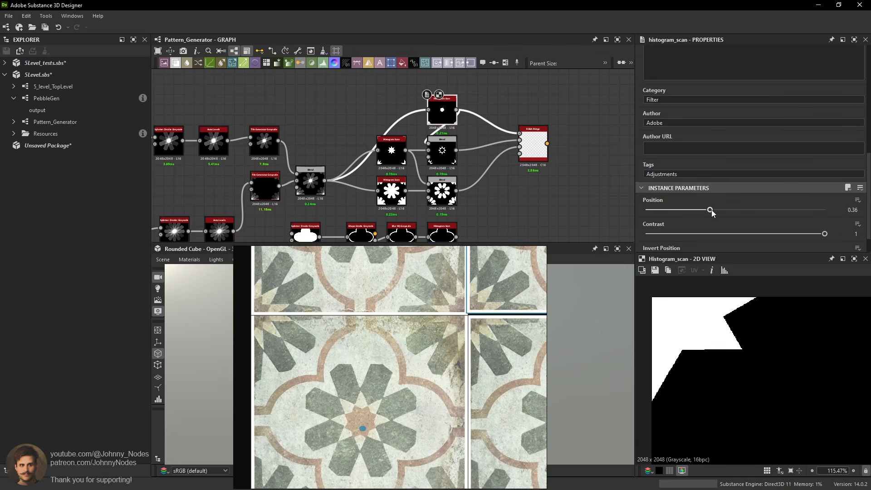
pyautogui.moveTo(710, 210); pyautogui.dragTo(731, 210)
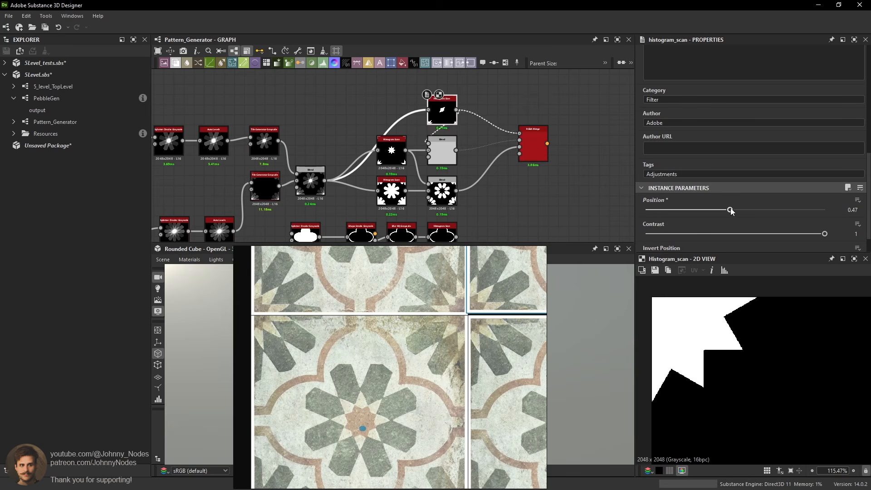
pyautogui.scroll(-4, 779, 374)
pyautogui.scroll(-2, 780, 374)
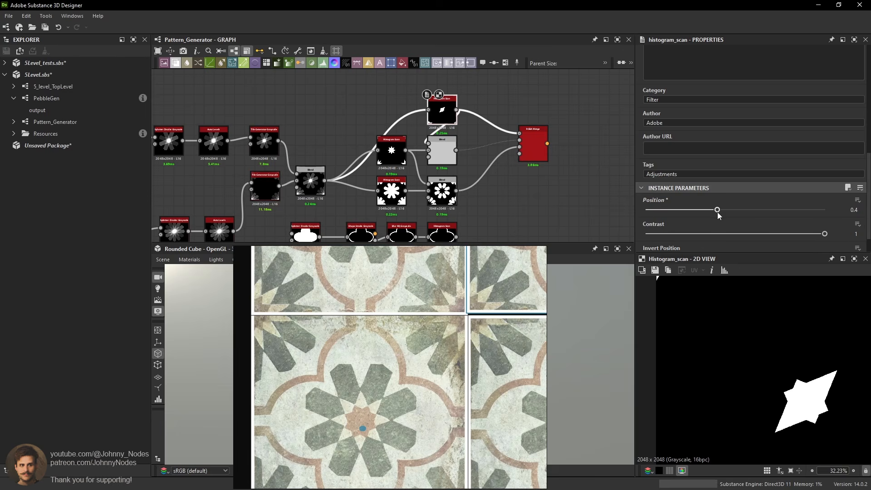
pyautogui.moveTo(718, 212); pyautogui.dragTo(711, 213)
pyautogui.scroll(-4, 488, 187)
# Move the quatrefoil chain clear of the flower branches and align the corner-flower Tile Generator Grayscale with its copied node chain.
pyautogui.moveTo(479, 193); pyautogui.dragTo(478, 157, button='middle')
pyautogui.scroll(3, 480, 180)
pyautogui.moveTo(503, 192); pyautogui.dragTo(456, 184)
pyautogui.moveTo(457, 184); pyautogui.dragTo(493, 132, button='middle')
pyautogui.moveTo(493, 132); pyautogui.dragTo(492, 209)
pyautogui.moveTo(329, 95); pyautogui.dragTo(358, 160, button='middle')
pyautogui.moveTo(359, 160); pyautogui.dragTo(353, 197)
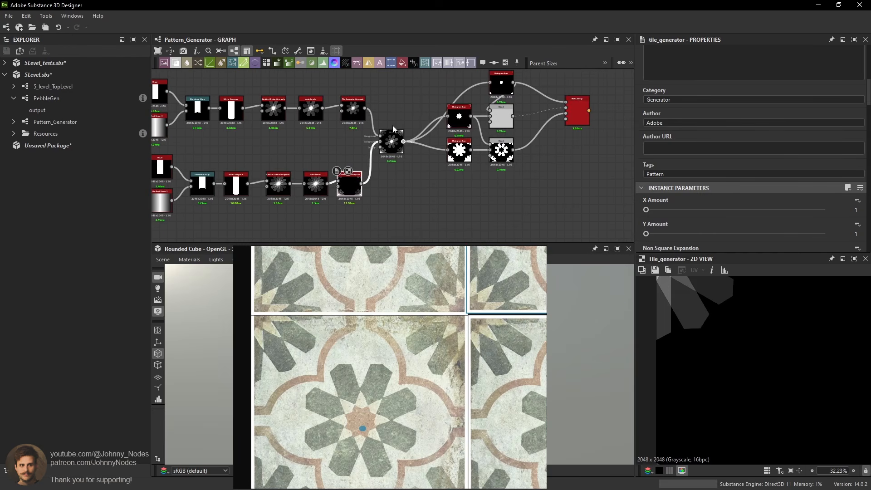
# Remove the Blend combining both flowers so the centre-flower Tile Generator Grayscale feeds the three Histogram Scans directly.
pyautogui.hotkey('ctrl', 'z')
pyautogui.hotkey('ctrl', 'z')
pyautogui.hotkey('ctrl', 'z')
pyautogui.hotkey('ctrl', 'z')
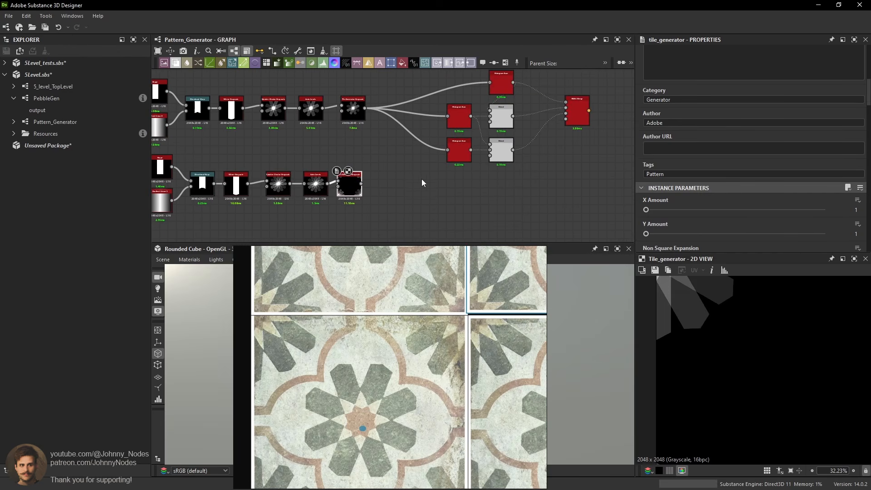
# Add a Histogram Scan node fed by the corner-flower Tile Generator Grayscale.
pyautogui.press('space')
pyautogui.write('his')
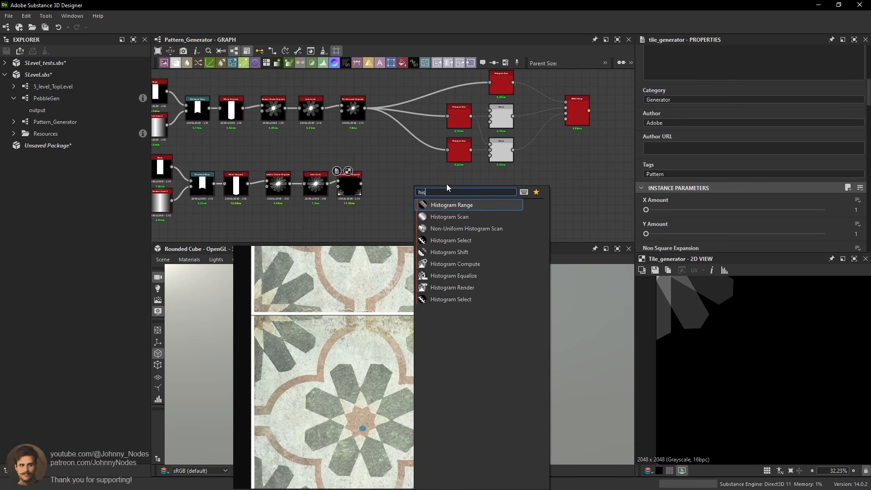
pyautogui.click(449, 216)
pyautogui.scroll(2, 387, 181)
pyautogui.moveTo(353, 184); pyautogui.dragTo(380, 187)
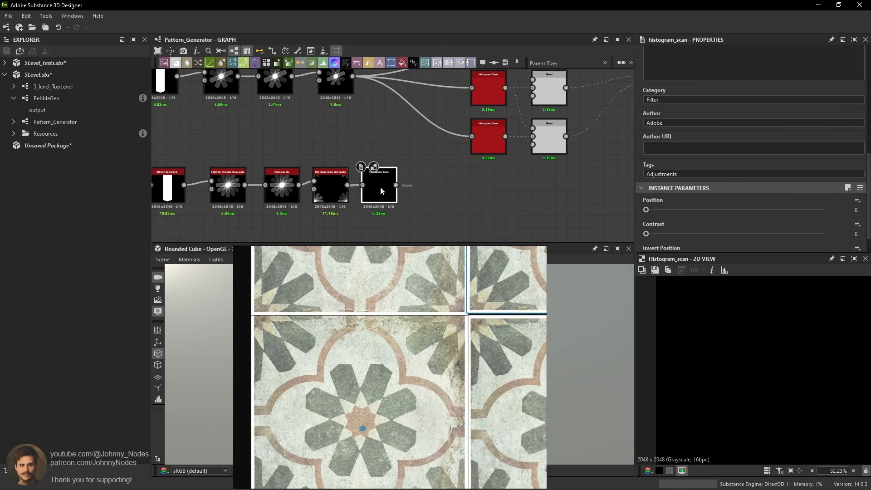
# Set the corner-flower Histogram Scan's Contrast to 1 and Position to 0.21, and compare it with the Tile Generator output.
pyautogui.moveTo(646, 210); pyautogui.dragTo(826, 233)
pyautogui.scroll(1, 710, 337)
pyautogui.scroll(1, 673, 221)
pyautogui.scroll(-1, 676, 242)
pyautogui.scroll(1, 687, 220)
pyautogui.moveTo(683, 237); pyautogui.dragTo(689, 237)
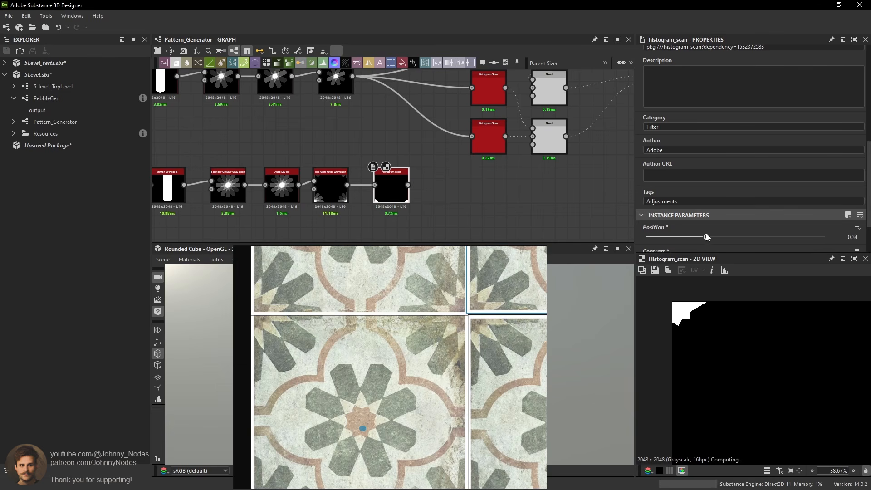
pyautogui.moveTo(707, 236); pyautogui.dragTo(688, 237)
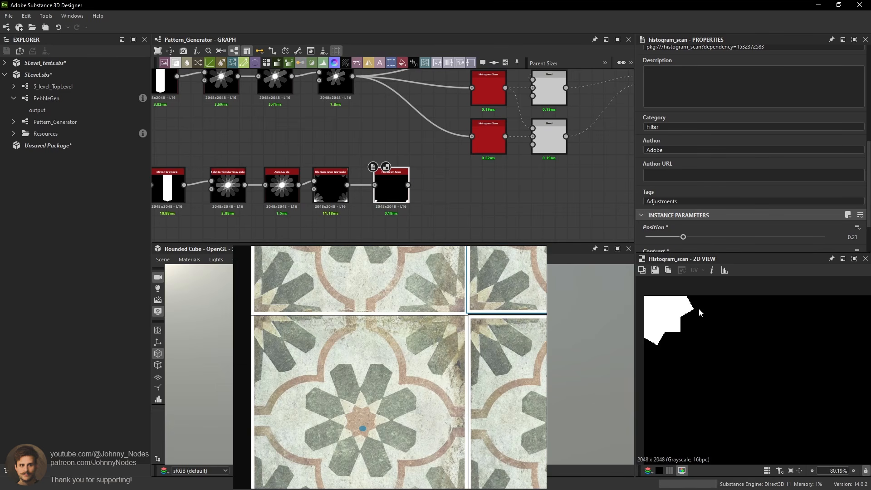
pyautogui.doubleClick(336, 197)
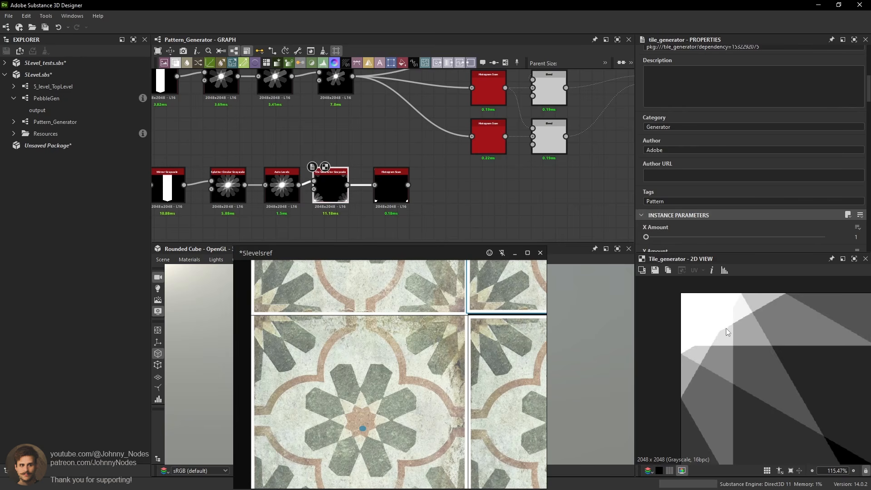
# Move the corner-flower Histogram Scan away from its Tile Generator, duplicate it, and set the copy's Position to 0.48.
pyautogui.doubleClick(394, 193)
pyautogui.moveTo(394, 194); pyautogui.dragTo(454, 195)
pyautogui.moveTo(456, 222); pyautogui.dragTo(466, 181, button='middle')
pyautogui.hotkey('ctrl', 'd')
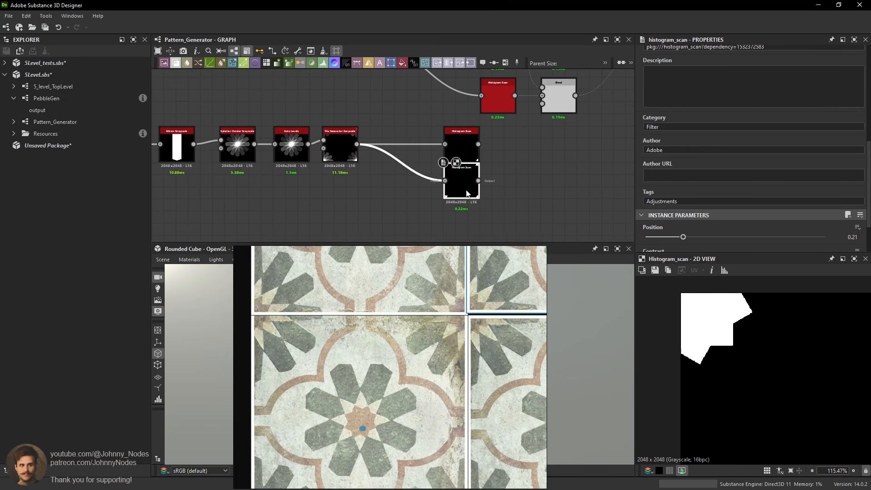
pyautogui.moveTo(683, 237); pyautogui.dragTo(733, 237)
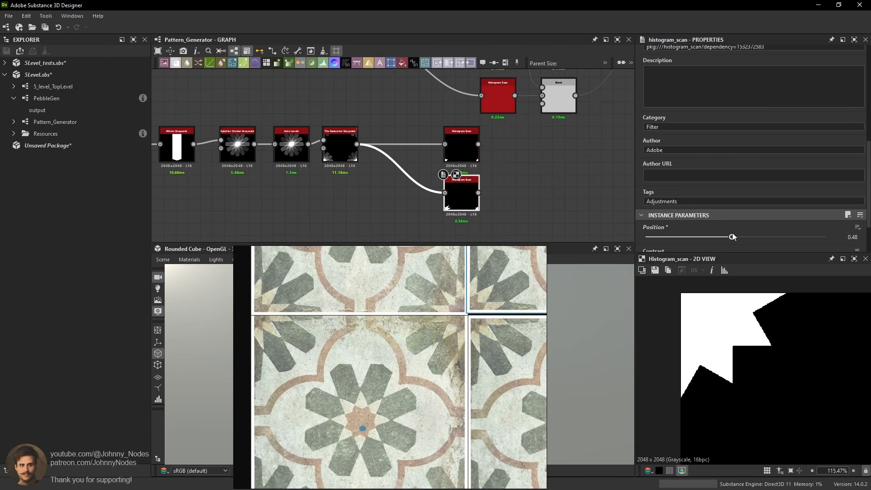
# Move the quatrefoil node chain further away to free space below the corner-flower Histogram Scans.
pyautogui.scroll(-2, 468, 197)
pyautogui.moveTo(469, 197); pyautogui.dragTo(465, 134, button='middle')
pyautogui.moveTo(338, 157); pyautogui.dragTo(530, 227)
pyautogui.moveTo(511, 193); pyautogui.dragTo(512, 227)
# Duplicate the second corner-flower Histogram Scan, place the copy below it and set its Position to 0.64.
pyautogui.click(466, 136)
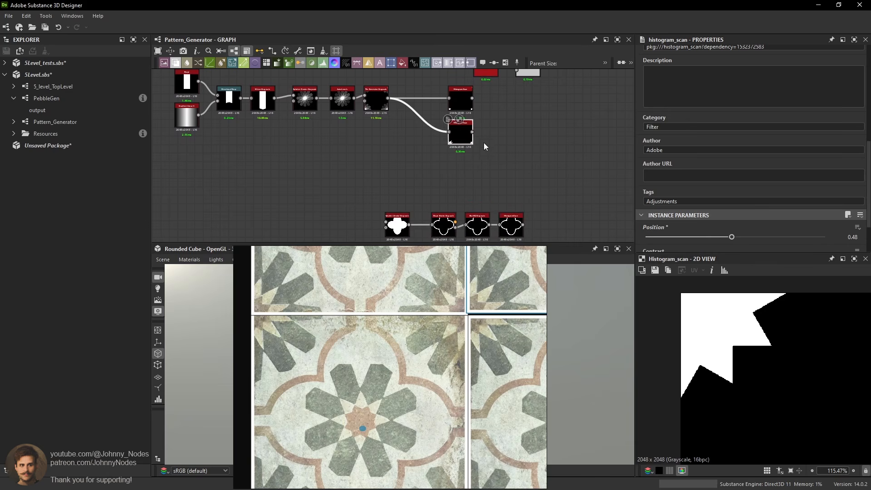
pyautogui.hotkey('ctrl', 'd')
pyautogui.moveTo(502, 157); pyautogui.dragTo(462, 165)
pyautogui.moveTo(733, 236); pyautogui.dragTo(760, 238)
# Delete the first corner-flower Histogram Scan with Position 0.21 and close up the two remaining scans below each other.
pyautogui.doubleClick(454, 132)
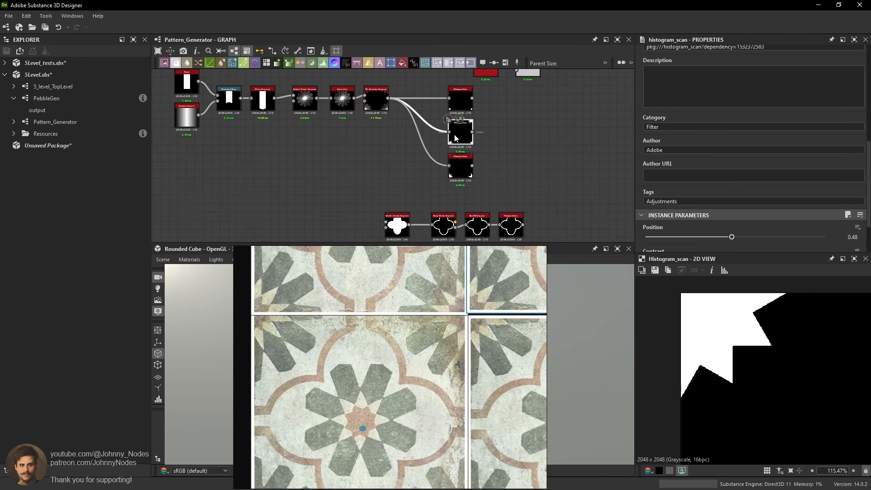
pyautogui.moveTo(454, 132); pyautogui.dragTo(453, 161, button='middle')
pyautogui.doubleClick(373, 130)
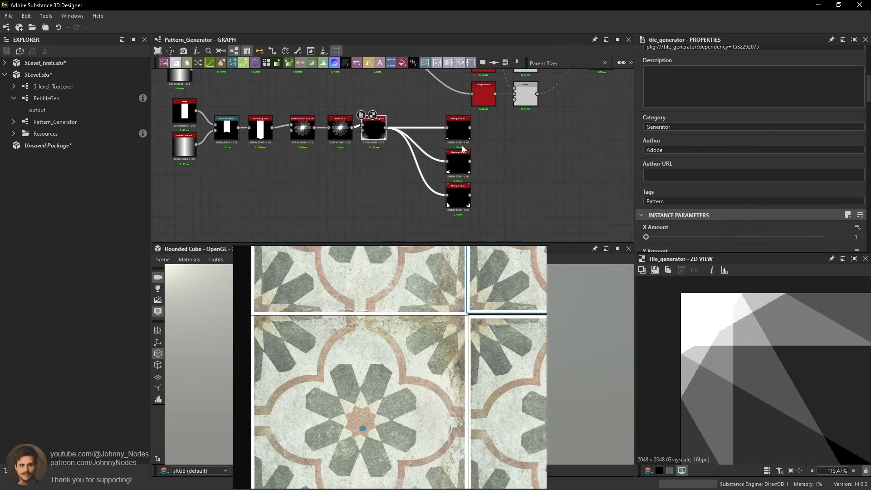
pyautogui.doubleClick(458, 172)
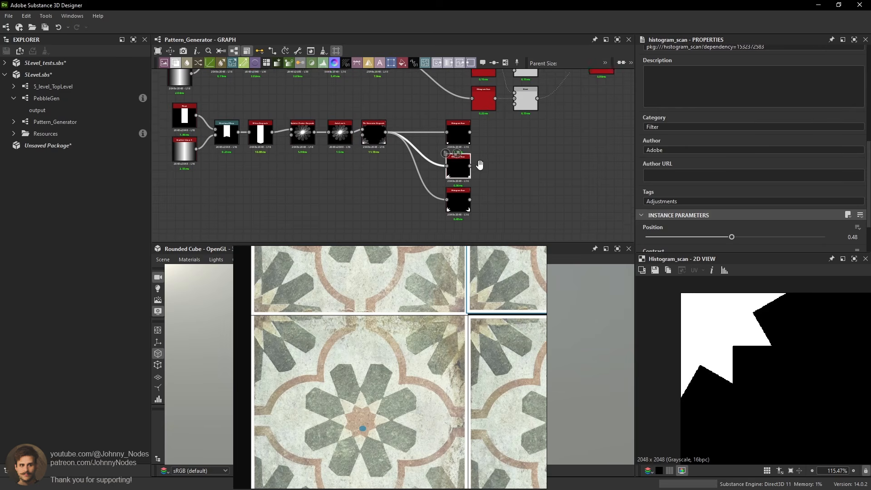
pyautogui.moveTo(454, 137); pyautogui.dragTo(452, 154, button='middle')
pyautogui.click(459, 154)
pyautogui.press('Delete')
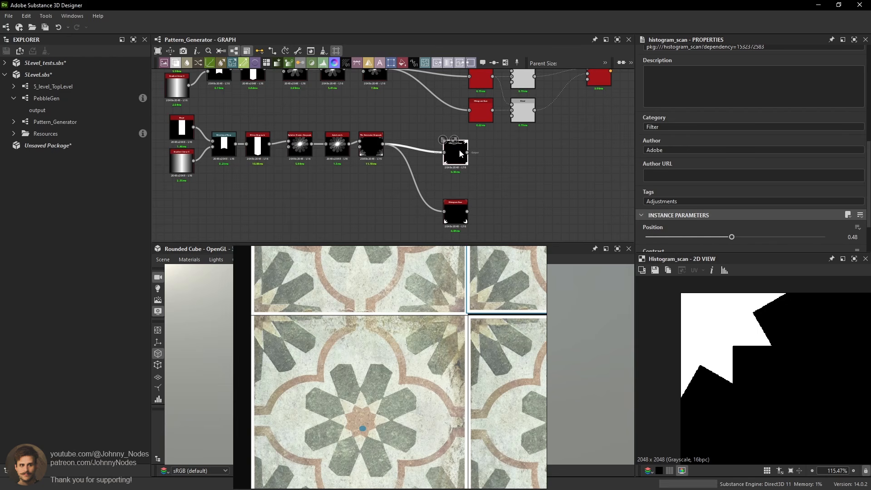
pyautogui.moveTo(459, 210); pyautogui.dragTo(459, 186)
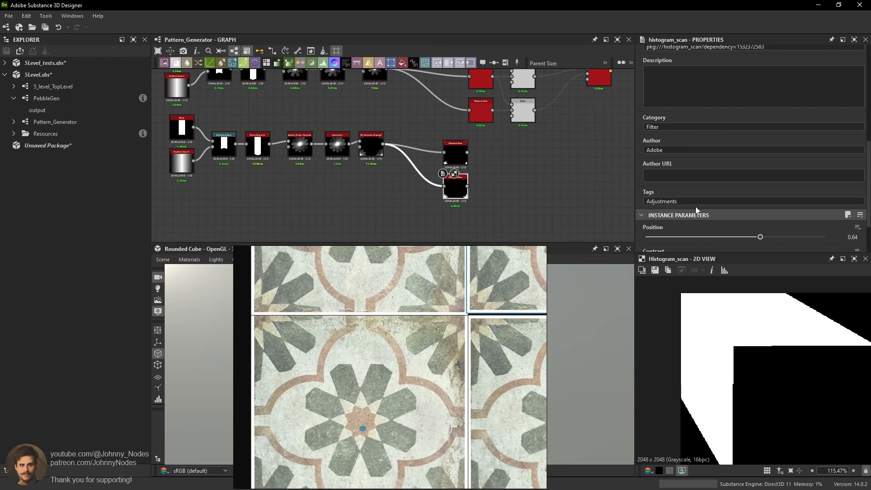
# Set the lower corner-flower Histogram Scan's Position to 0.67.
pyautogui.moveTo(760, 236); pyautogui.dragTo(766, 211)
pyautogui.scroll(-1, 775, 236)
# Try a Position of 0.68 on the lower corner-flower Histogram Scan and undo the change.
pyautogui.press('Tab')
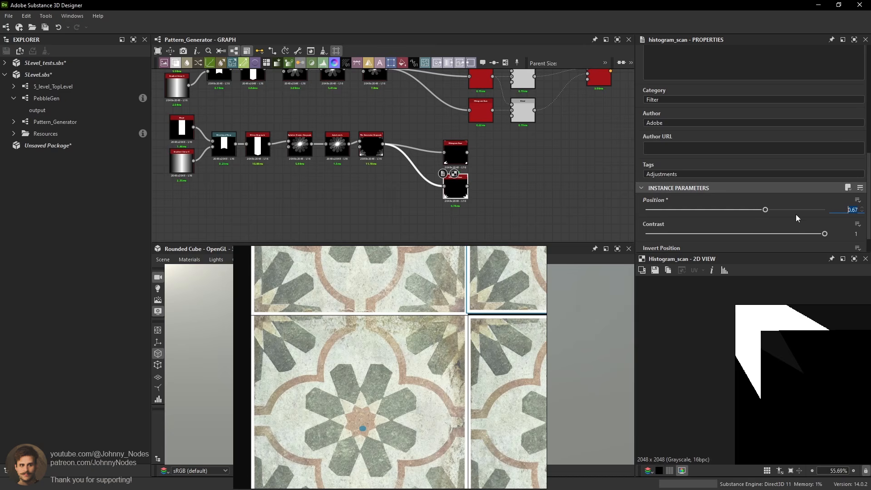
pyautogui.press('BackSpace')
pyautogui.write('0.68')
pyautogui.press('Return')
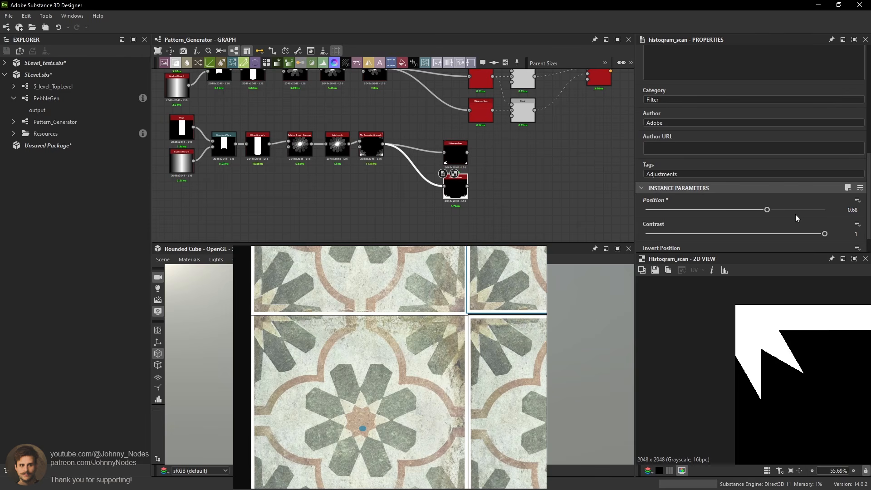
pyautogui.hotkey('ctrl', 'z')
# Examine the lower Histogram Scan's corner mask and inspect the petal brightness levels in the copied Auto Levels output.
pyautogui.scroll(1, 790, 350)
pyautogui.moveTo(789, 350); pyautogui.dragTo(731, 357, button='middle')
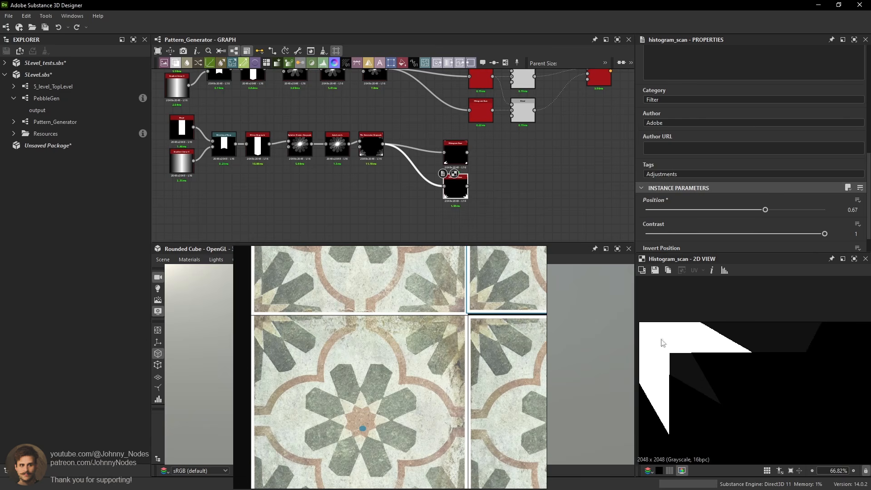
pyautogui.scroll(1, 734, 368)
pyautogui.scroll(2, 445, 144)
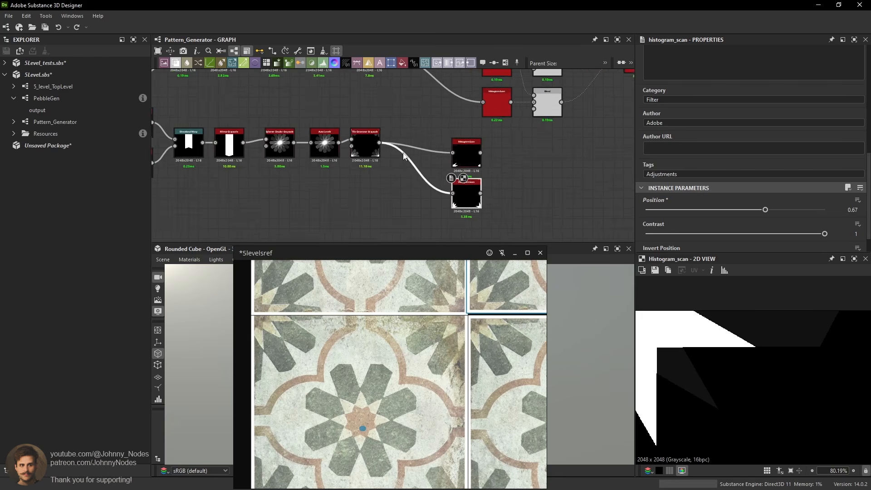
pyautogui.moveTo(446, 147); pyautogui.dragTo(489, 164, button='middle')
pyautogui.doubleClick(330, 159)
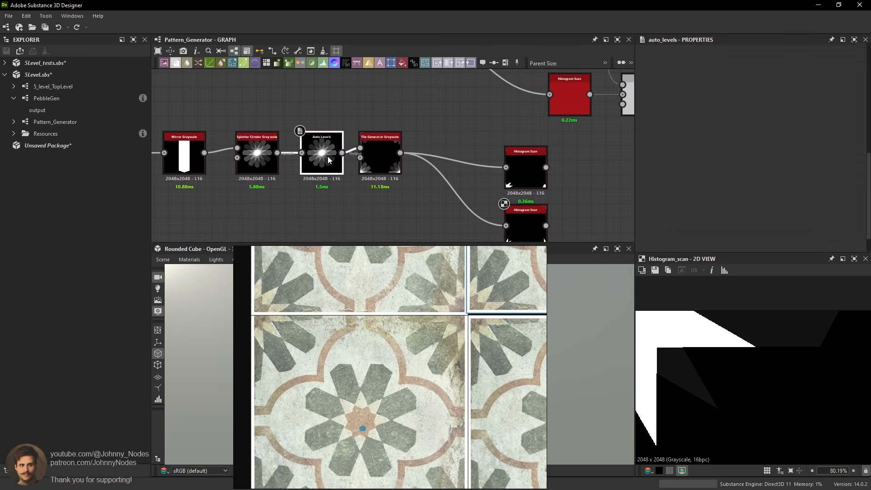
pyautogui.moveTo(376, 152); pyautogui.dragTo(458, 142, button='middle')
pyautogui.scroll(-5, 774, 375)
pyautogui.press('f')
pyautogui.scroll(4, 786, 389)
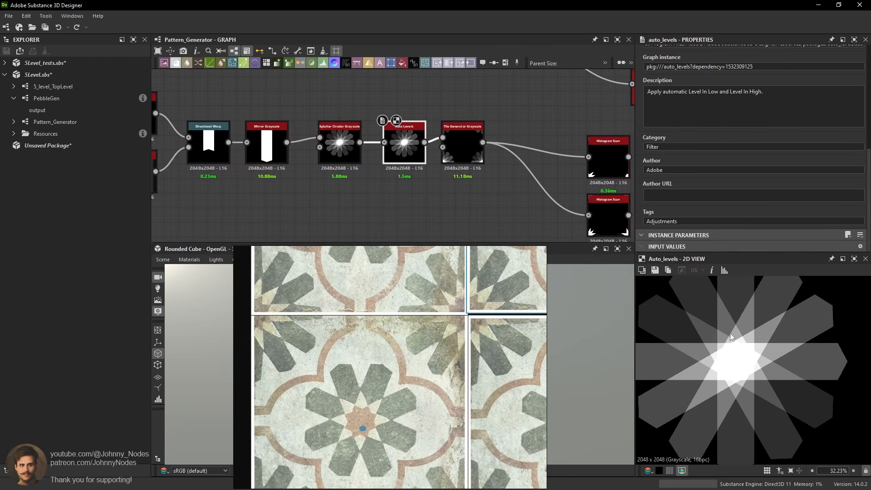
# Lower the corner flower's Splatter Circular Grayscale Color luminance to 0.15.
pyautogui.click(323, 153)
pyautogui.doubleClick(336, 145)
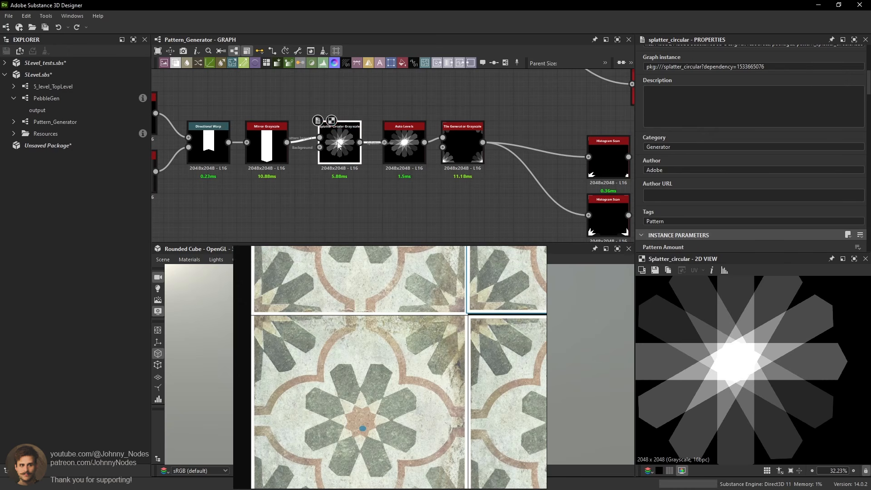
pyautogui.scroll(-10, 777, 154)
pyautogui.scroll(-10, 700, 185)
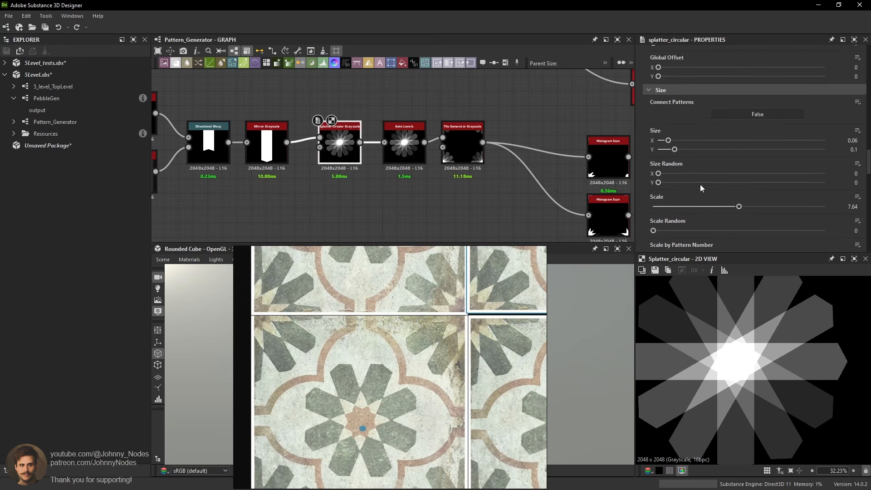
pyautogui.scroll(-5, 709, 183)
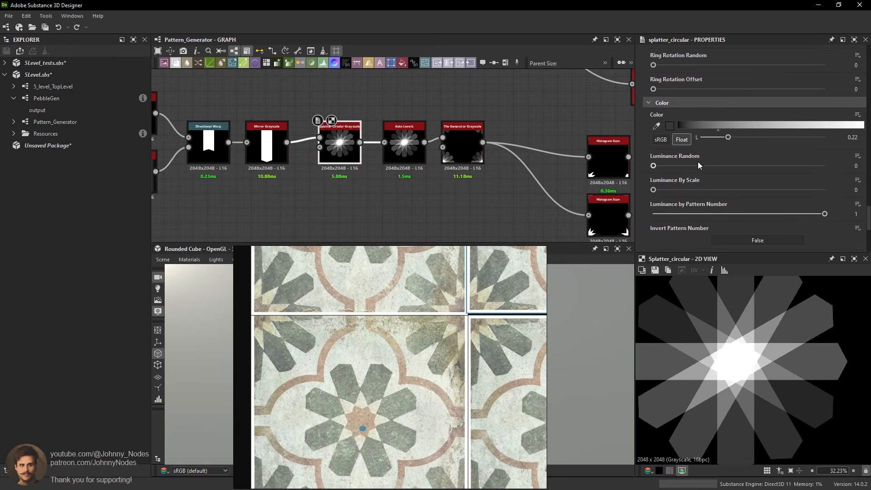
pyautogui.moveTo(727, 141); pyautogui.dragTo(720, 144)
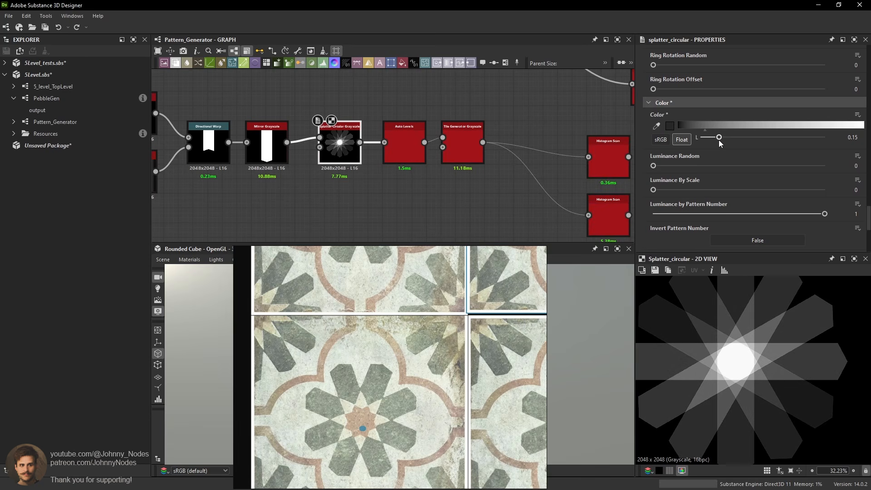
# Set the upper corner-flower Histogram Scan's Position to 0.46 and compare its mask with the Tile Generator output.
pyautogui.doubleClick(571, 153)
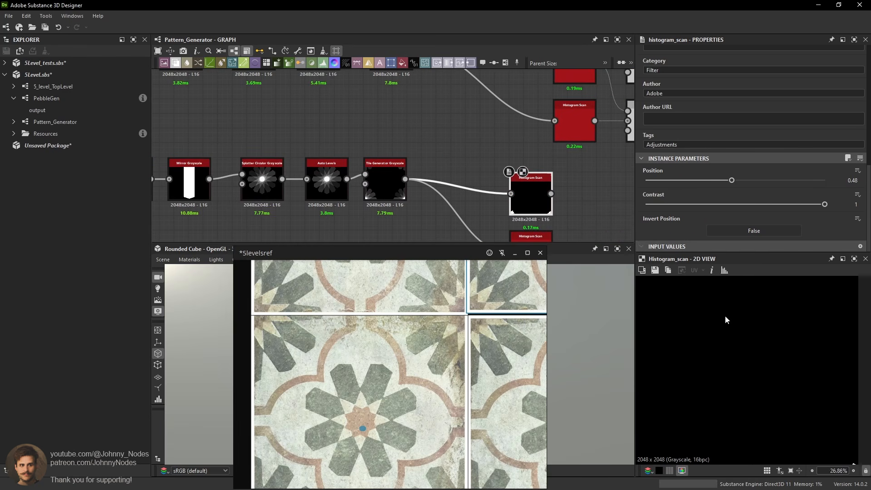
pyautogui.scroll(5, 712, 311)
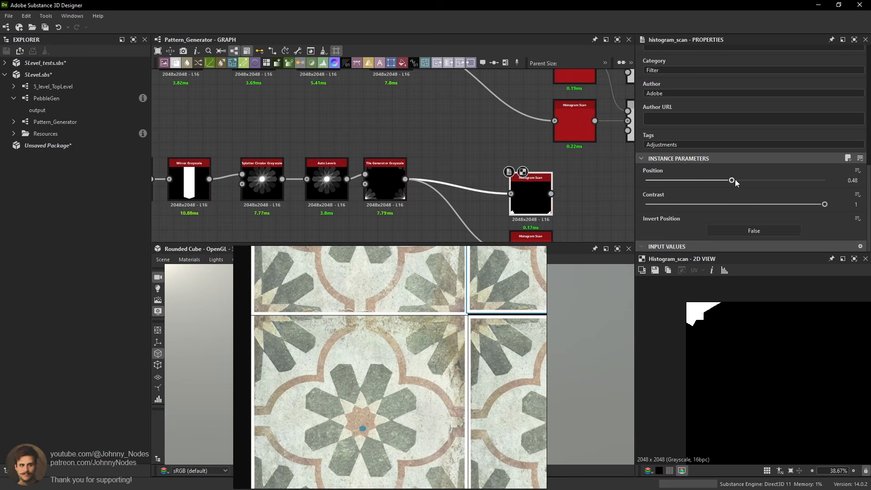
pyautogui.moveTo(732, 180); pyautogui.dragTo(734, 181)
pyautogui.doubleClick(386, 177)
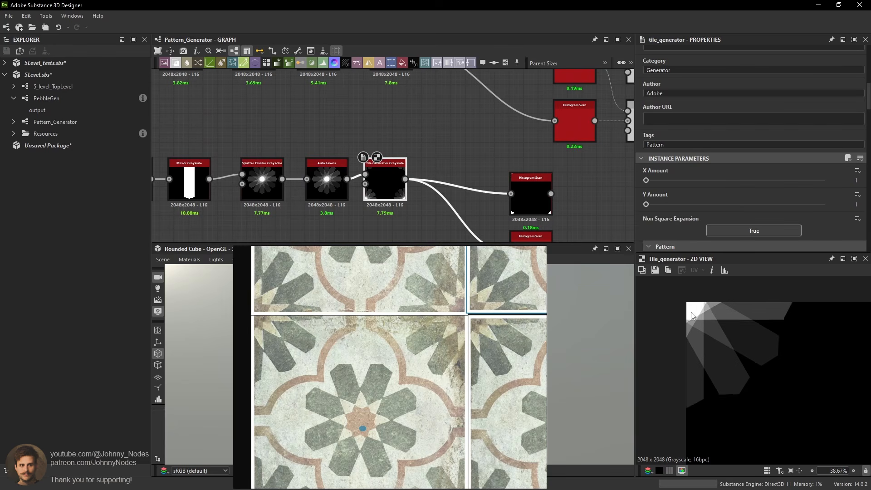
pyautogui.scroll(5, 694, 301)
pyautogui.scroll(1, 668, 372)
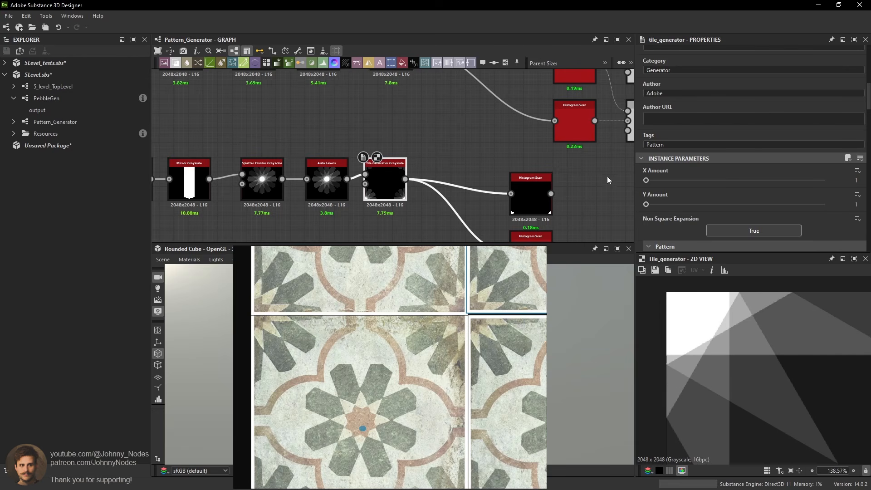
pyautogui.doubleClick(539, 202)
pyautogui.moveTo(540, 202); pyautogui.dragTo(468, 143, button='middle')
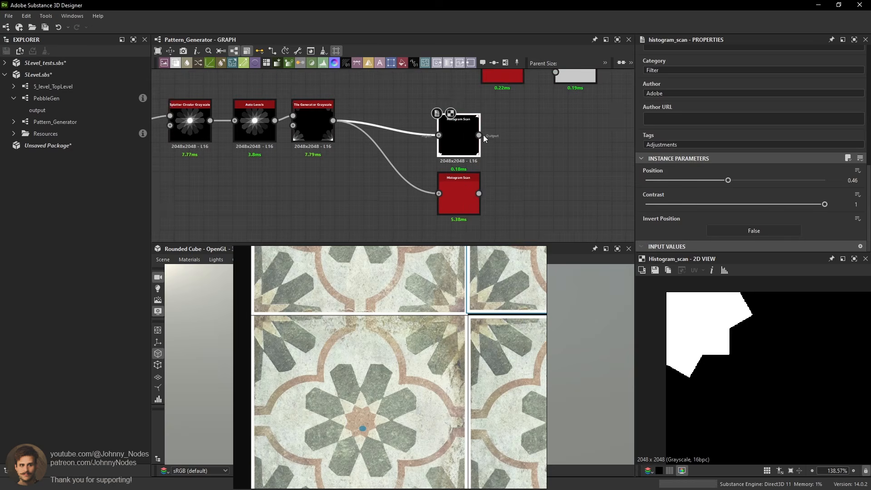
# Set the lower corner-flower Histogram Scan's Position to 0.65.
pyautogui.doubleClick(471, 192)
pyautogui.scroll(-1, 754, 331)
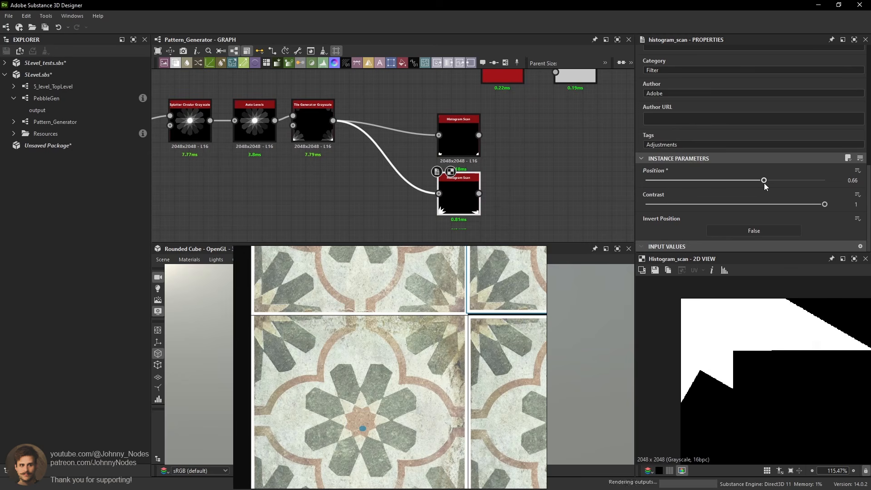
pyautogui.moveTo(765, 180); pyautogui.dragTo(762, 181)
pyautogui.scroll(-2, 760, 328)
pyautogui.scroll(-3, 548, 155)
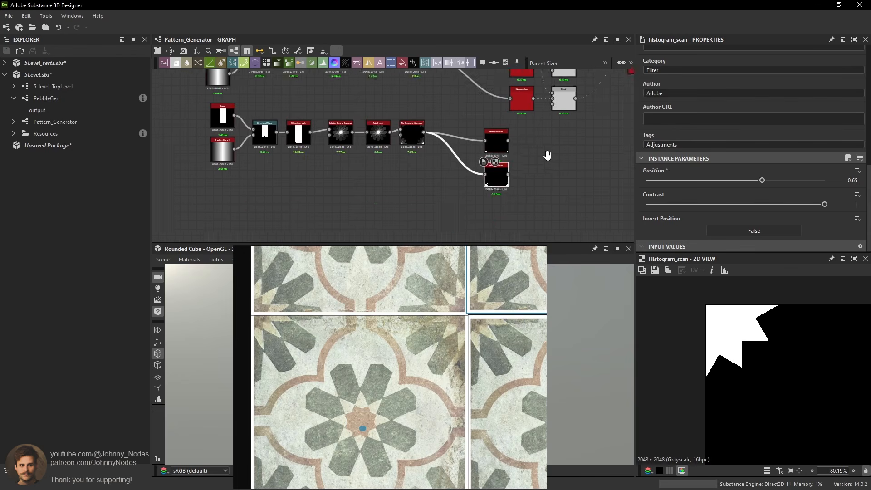
pyautogui.moveTo(548, 156); pyautogui.dragTo(542, 215, button='middle')
pyautogui.scroll(1, 498, 159)
pyautogui.moveTo(514, 187); pyautogui.dragTo(511, 105, button='middle')
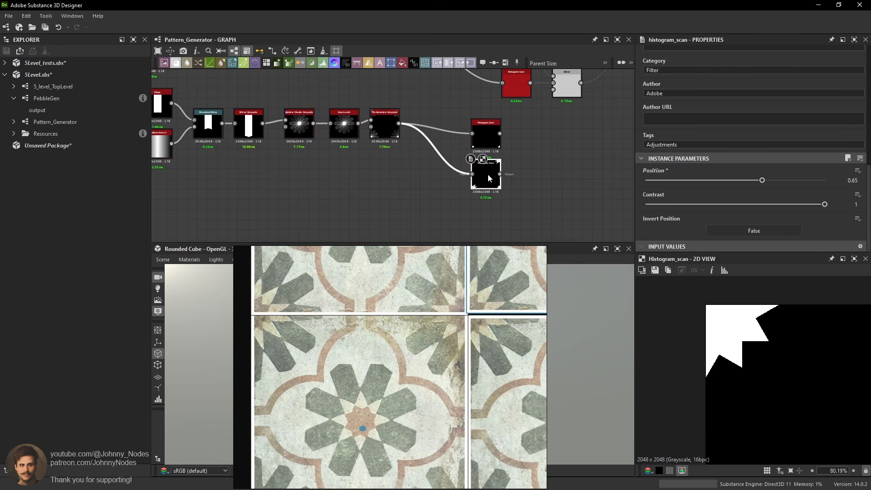
pyautogui.moveTo(488, 173); pyautogui.dragTo(487, 150, button='middle')
# Compare the 0.65 mask with the Tile Generator output and swap the two Histogram Scans so the 0.65 scan sits above.
pyautogui.click(384, 113)
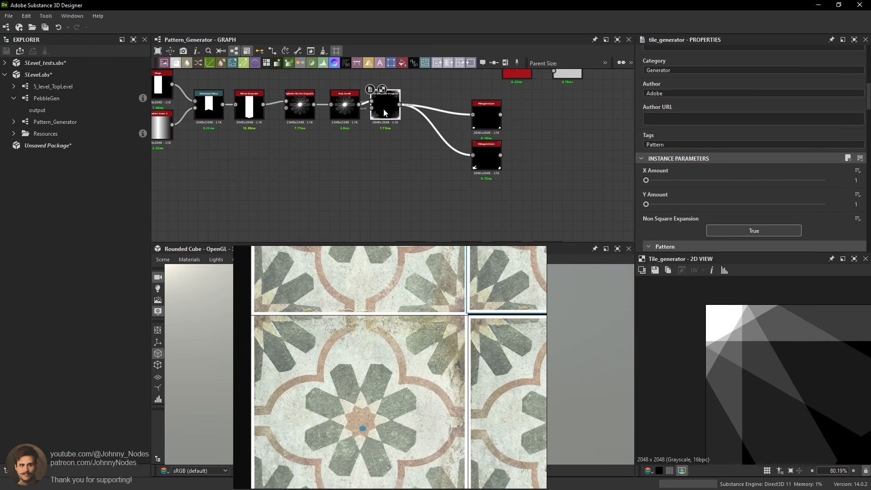
pyautogui.scroll(-1, 784, 350)
pyautogui.scroll(1, 769, 343)
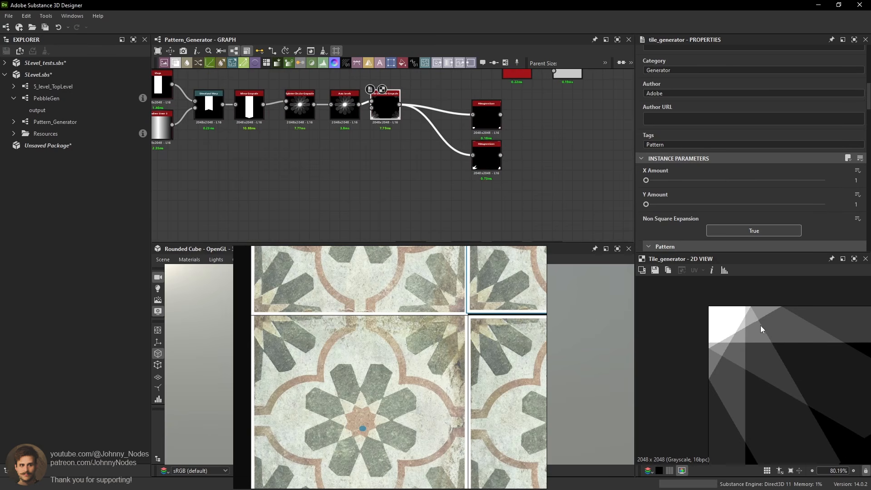
pyautogui.scroll(1, 759, 326)
pyautogui.moveTo(753, 334); pyautogui.dragTo(754, 341, button='middle')
pyautogui.click(490, 156)
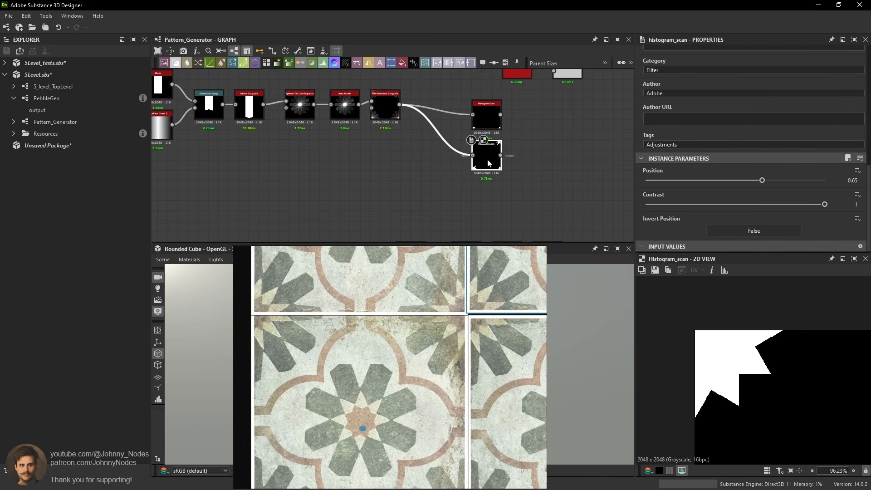
pyautogui.moveTo(490, 123); pyautogui.dragTo(490, 190)
pyautogui.moveTo(486, 151); pyautogui.dragTo(497, 104)
pyautogui.moveTo(492, 179); pyautogui.dragTo(500, 160)
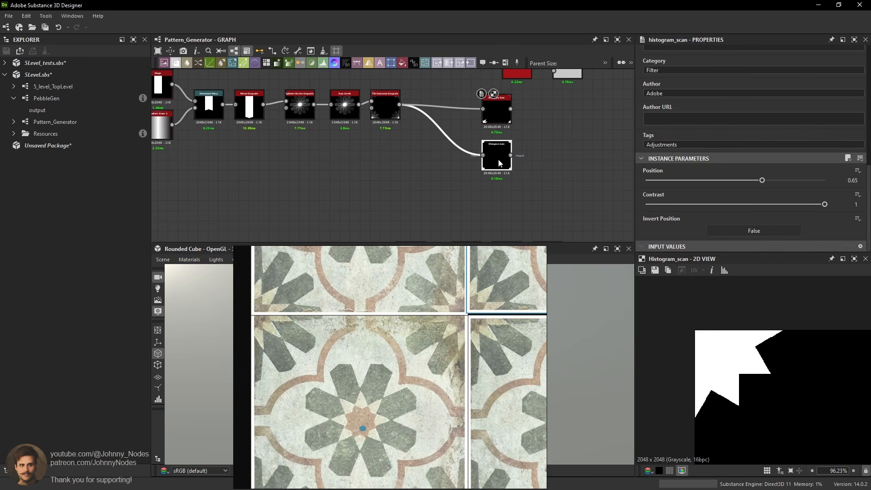
# Raise the Position of the Histogram Scan now placed below to 0.77 and check its corner petals.
pyautogui.doubleClick(499, 161)
pyautogui.moveTo(729, 180); pyautogui.dragTo(784, 181)
pyautogui.scroll(-3, 737, 315)
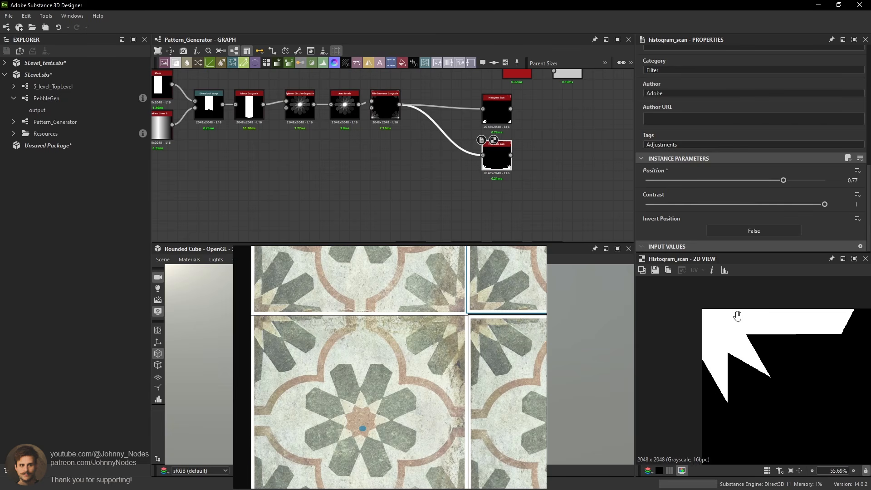
pyautogui.moveTo(737, 315); pyautogui.dragTo(733, 314, button='middle')
pyautogui.moveTo(573, 151); pyautogui.dragTo(543, 149, button='middle')
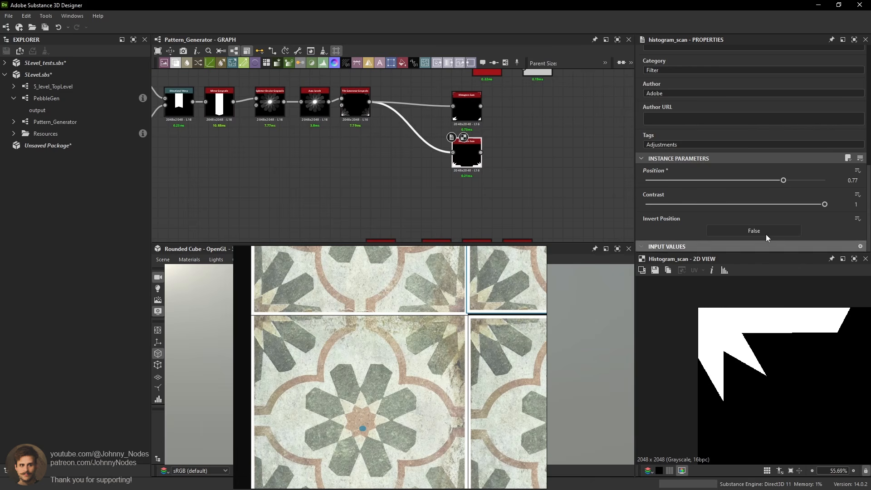
# Try a Position of 0.76 on the lower Histogram Scan and compare its mask with the overlapping petals in the Tile Generator output.
pyautogui.moveTo(782, 183); pyautogui.dragTo(784, 183)
pyautogui.scroll(1, 779, 336)
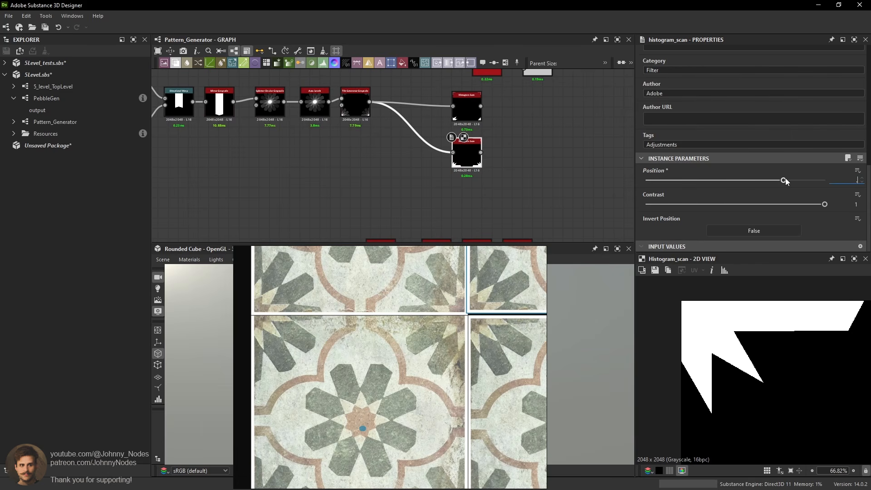
pyautogui.press('Return')
pyautogui.scroll(1, 387, 138)
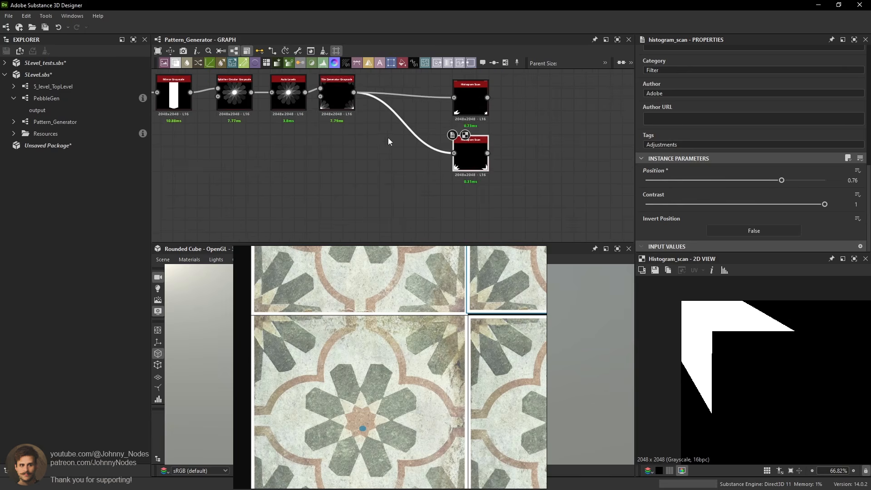
pyautogui.click(342, 93)
pyautogui.scroll(1, 714, 335)
pyautogui.scroll(-1, 722, 363)
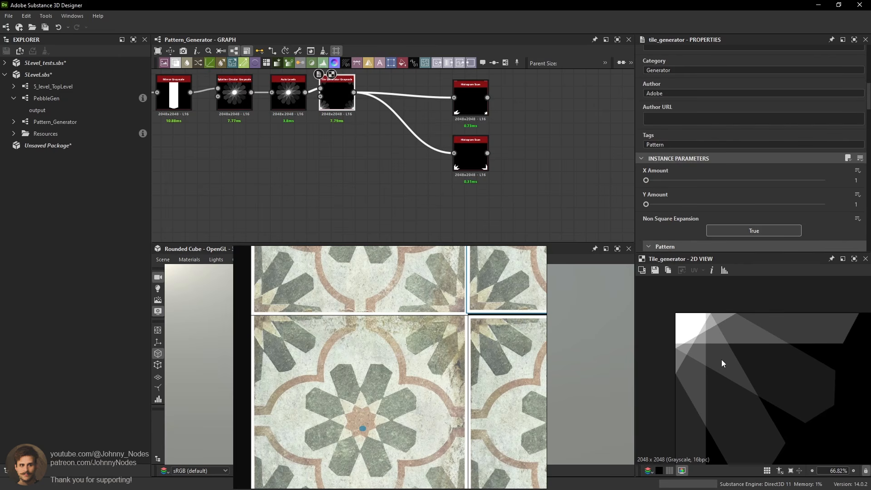
pyautogui.click(477, 157)
pyautogui.moveTo(786, 183); pyautogui.dragTo(782, 180)
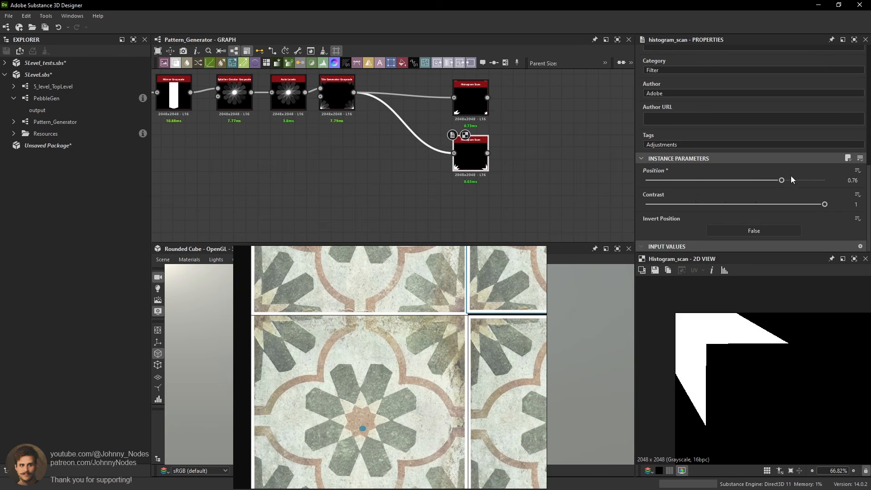
# Try the lower Histogram Scan at Position 0.77, and at Position 0.75 with Contrast 0.96.
pyautogui.press('Tab')
pyautogui.write('.77')
pyautogui.press('Return')
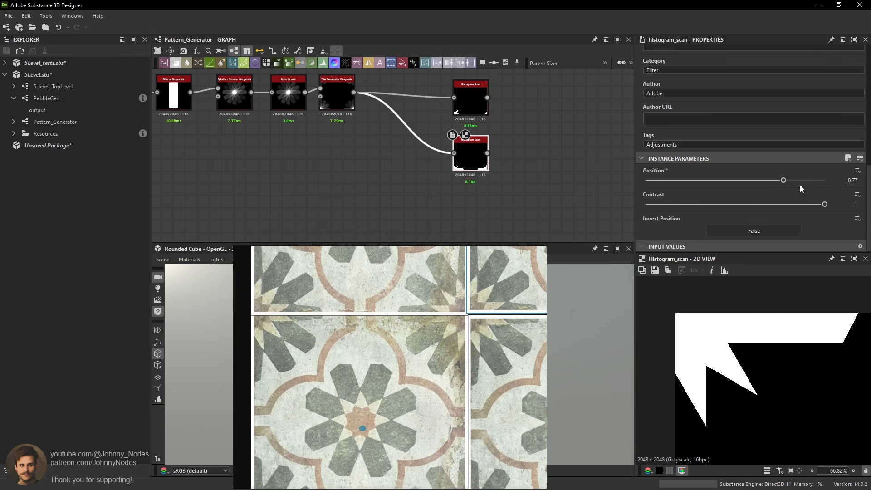
pyautogui.moveTo(825, 204); pyautogui.dragTo(816, 205)
pyautogui.moveTo(783, 181); pyautogui.dragTo(780, 182)
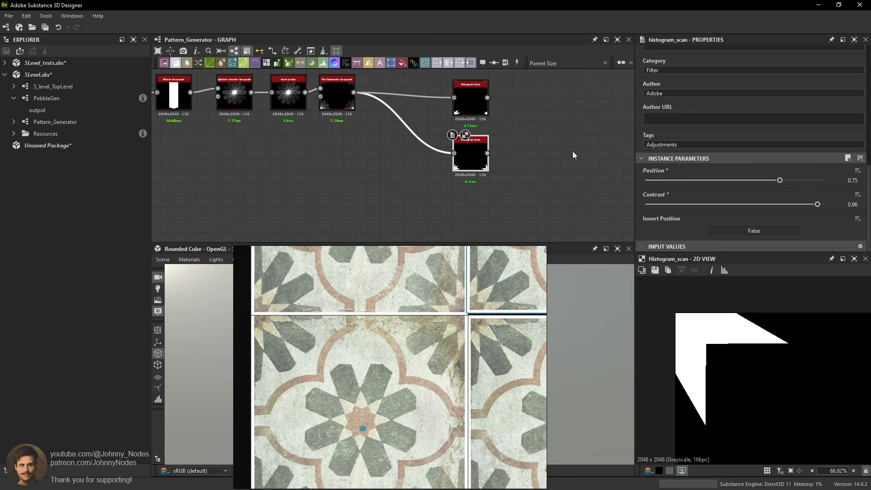
# Add a Histogram Select node below the corner-flower Tile Generator and feed it the Tile Generator output.
pyautogui.moveTo(359, 109); pyautogui.dragTo(396, 134, button='middle')
pyautogui.click(383, 127)
pyautogui.press('space')
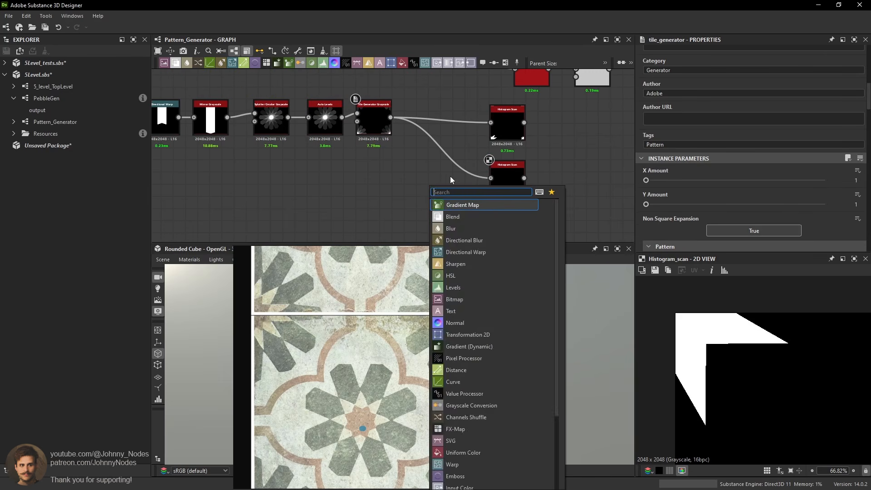
pyautogui.write('his')
pyautogui.click(498, 243)
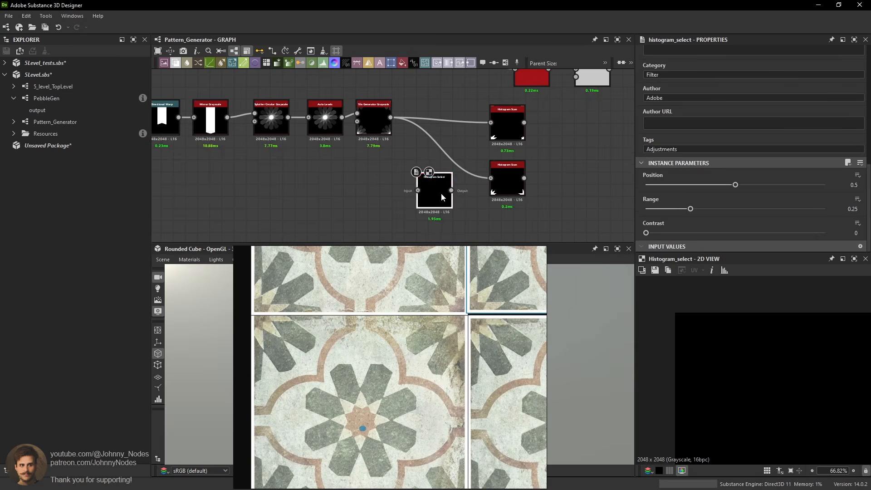
pyautogui.scroll(2, 439, 200)
pyautogui.doubleClick(368, 115)
pyautogui.click(437, 197)
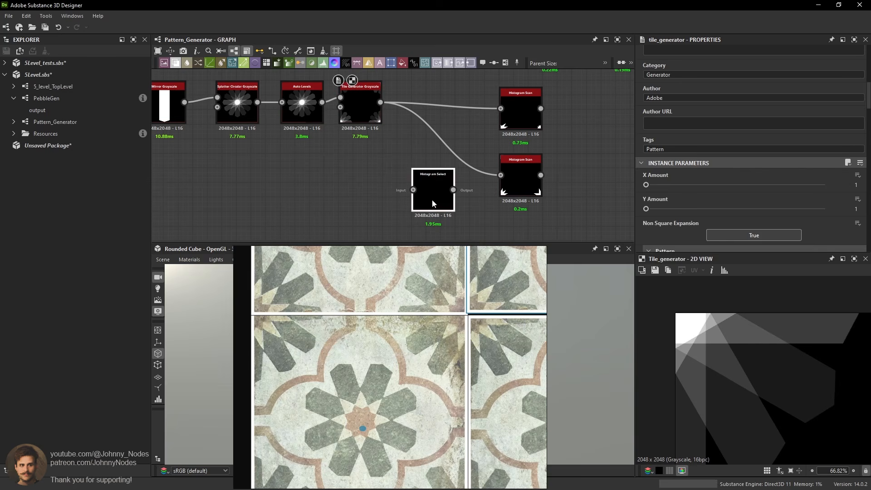
pyautogui.moveTo(380, 102); pyautogui.dragTo(413, 189)
# Try isolating one petal with the Histogram Select at Position 0.61, Range 0.02 and Contrast 1.
pyautogui.doubleClick(434, 185)
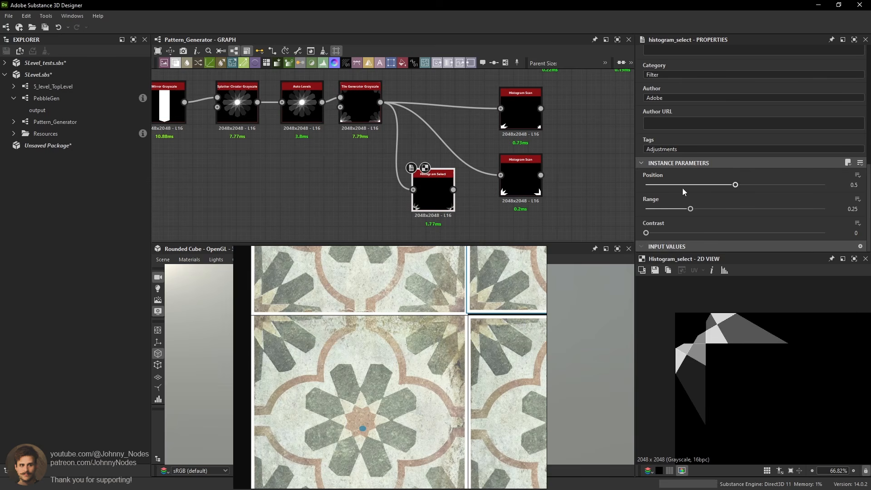
pyautogui.moveTo(736, 185); pyautogui.dragTo(825, 233)
pyautogui.moveTo(708, 185); pyautogui.dragTo(754, 193)
# Delete the Histogram Select and the lower Histogram Scan, and inspect the petal brightness in the Tile Generator output.
pyautogui.moveTo(386, 157); pyautogui.dragTo(523, 211)
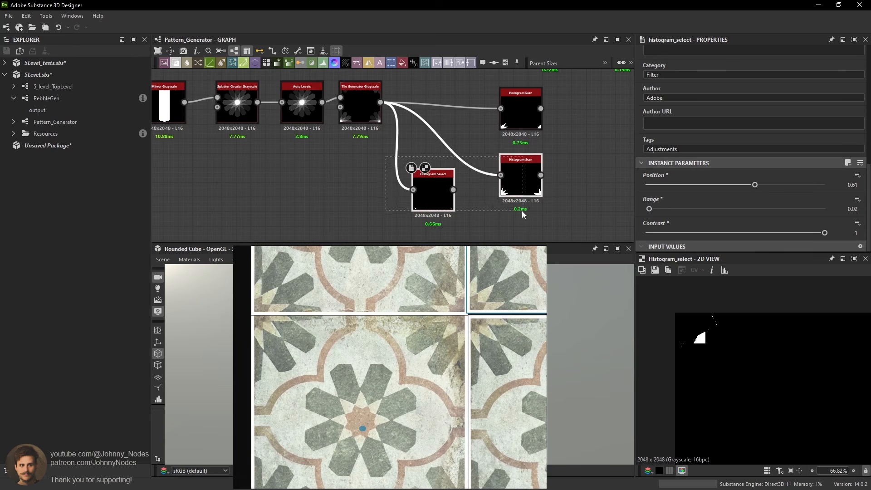
pyautogui.press('Delete')
pyautogui.click(365, 112)
pyautogui.scroll(3, 744, 350)
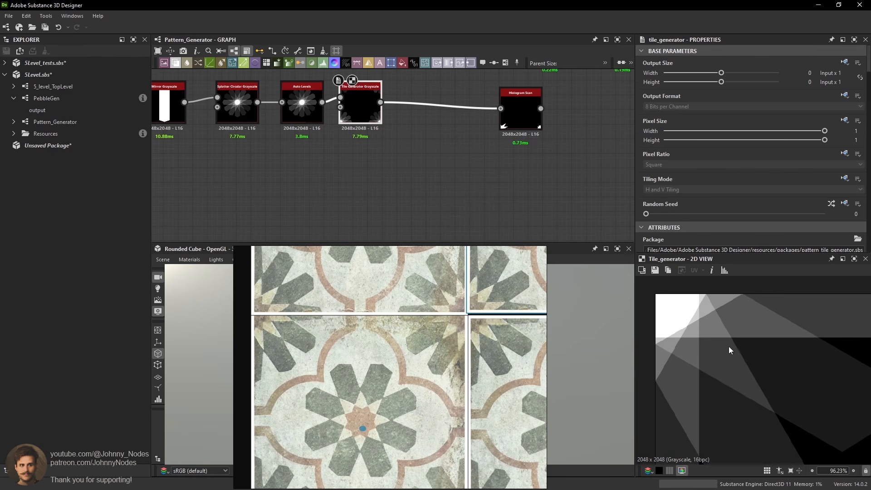
pyautogui.moveTo(757, 334); pyautogui.dragTo(744, 353, button='middle')
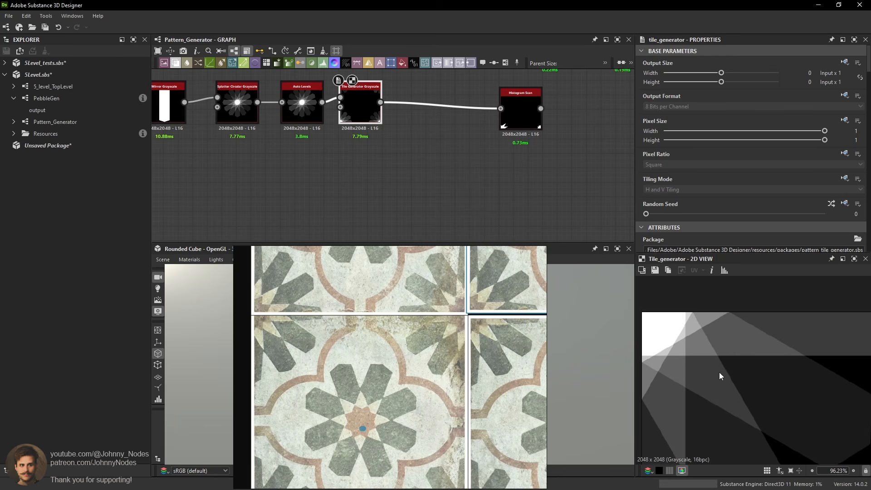
pyautogui.scroll(-3, 722, 358)
# Examine the Splatter Circular Grayscale output and its position, size, rotation and color parameters in the corner-flower chain.
pyautogui.moveTo(312, 109); pyautogui.dragTo(401, 138, button='middle')
pyautogui.click(330, 132)
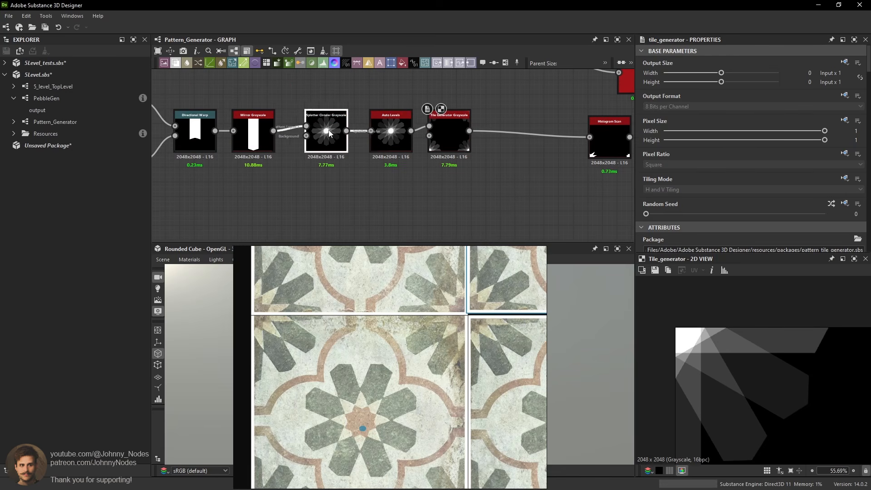
pyautogui.doubleClick(330, 132)
pyautogui.scroll(-4, 796, 366)
pyautogui.moveTo(803, 376); pyautogui.dragTo(699, 266, button='middle')
pyautogui.scroll(-4, 756, 188)
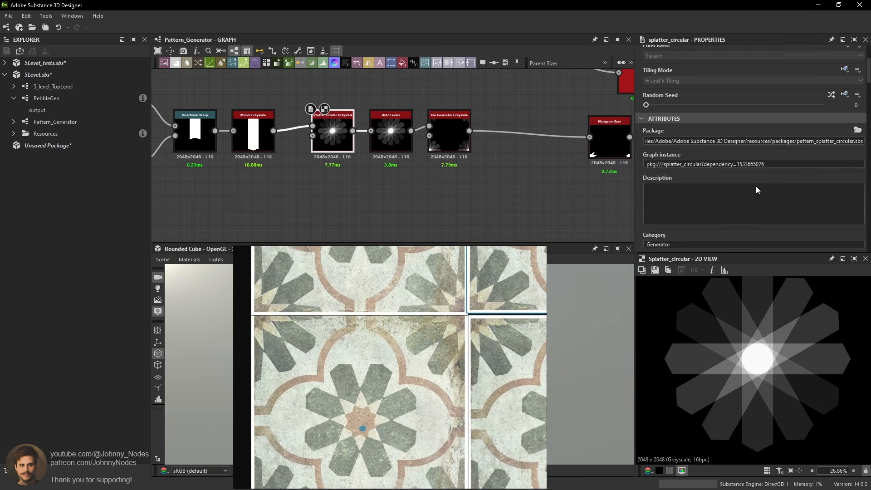
pyautogui.scroll(-8, 756, 189)
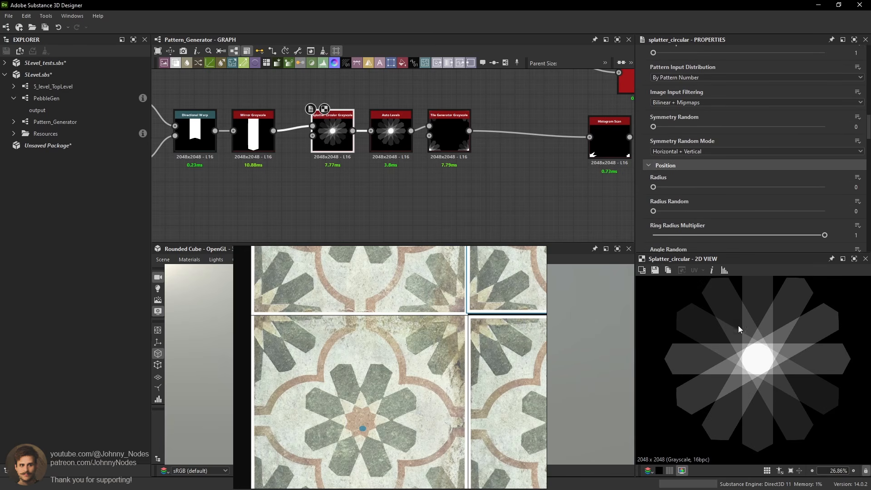
pyautogui.scroll(-6, 754, 185)
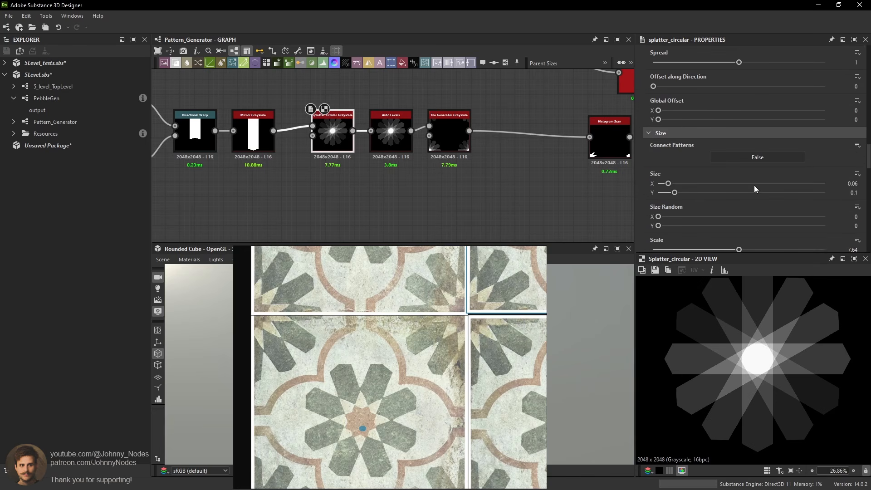
pyautogui.scroll(-6, 739, 169)
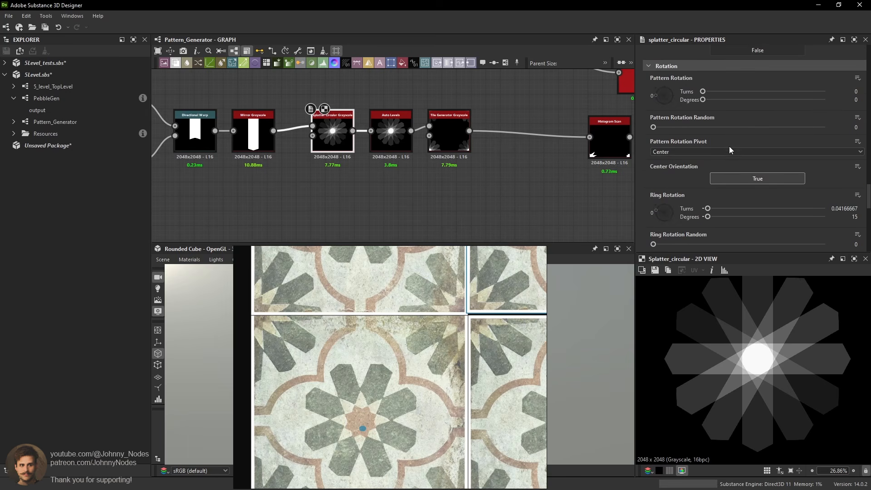
pyautogui.scroll(9, 737, 140)
pyautogui.scroll(-12, 741, 137)
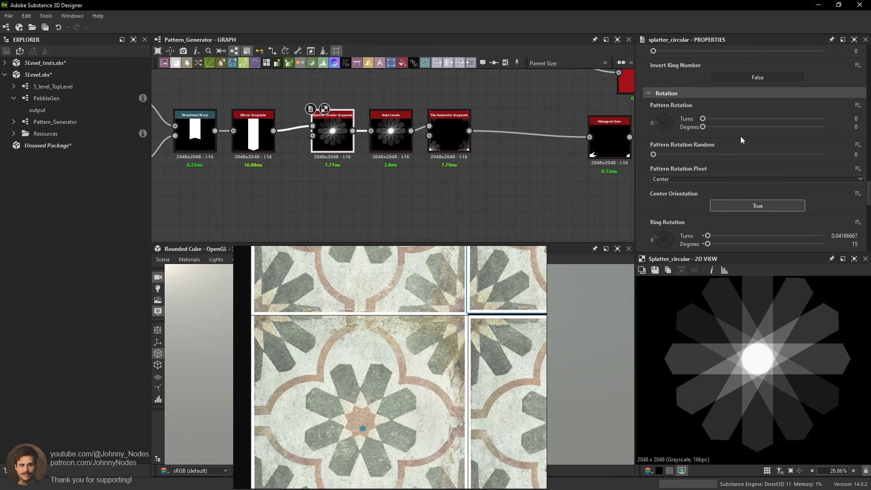
pyautogui.scroll(-3, 740, 136)
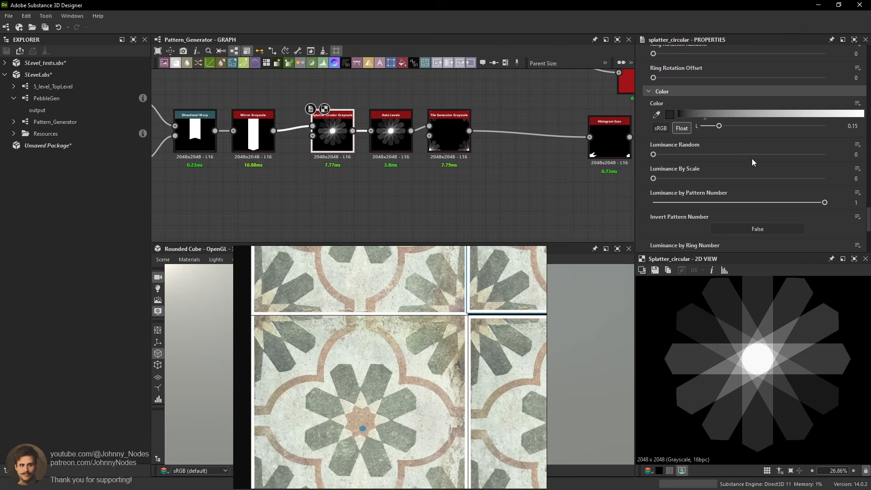
# Try Luminance Random at 0.02 on the Splatter Circular, set its Color luminance to 0.08, and check the Auto Levels and Tile Generator outputs.
pyautogui.moveTo(653, 155); pyautogui.dragTo(657, 155)
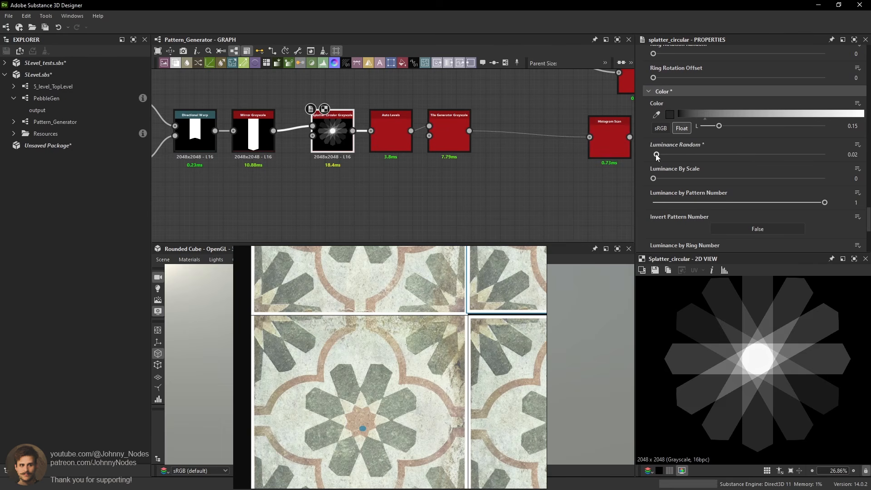
pyautogui.scroll(15, 703, 138)
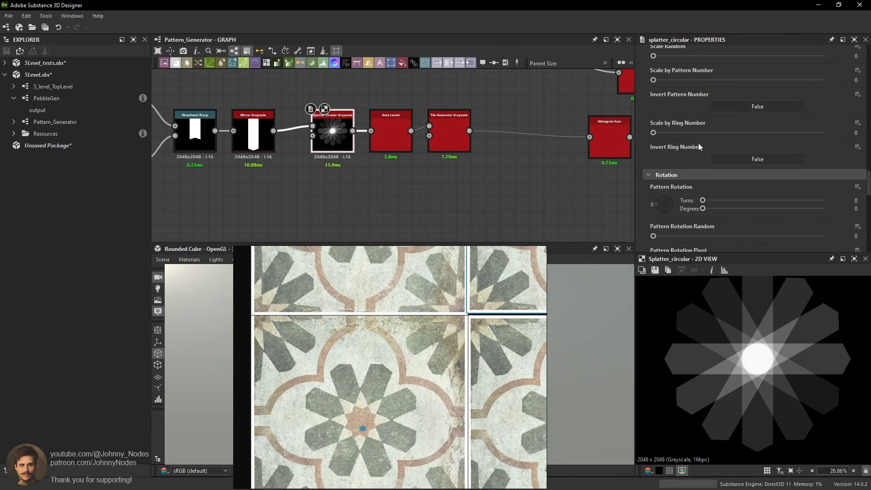
pyautogui.scroll(-12, 719, 119)
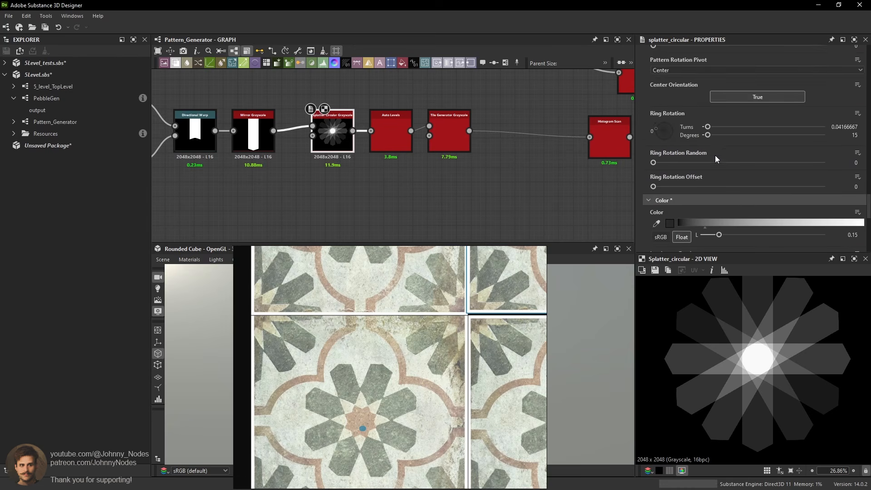
pyautogui.moveTo(717, 184); pyautogui.dragTo(711, 183)
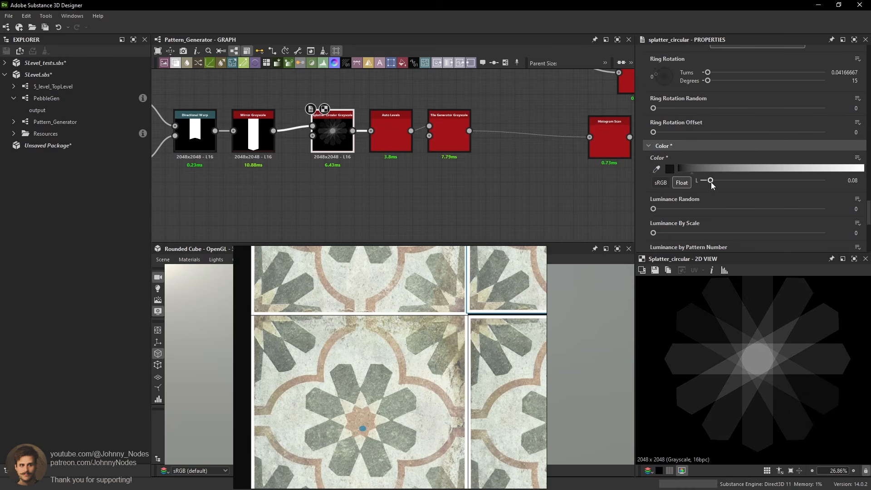
pyautogui.click(404, 132)
pyautogui.scroll(1, 413, 130)
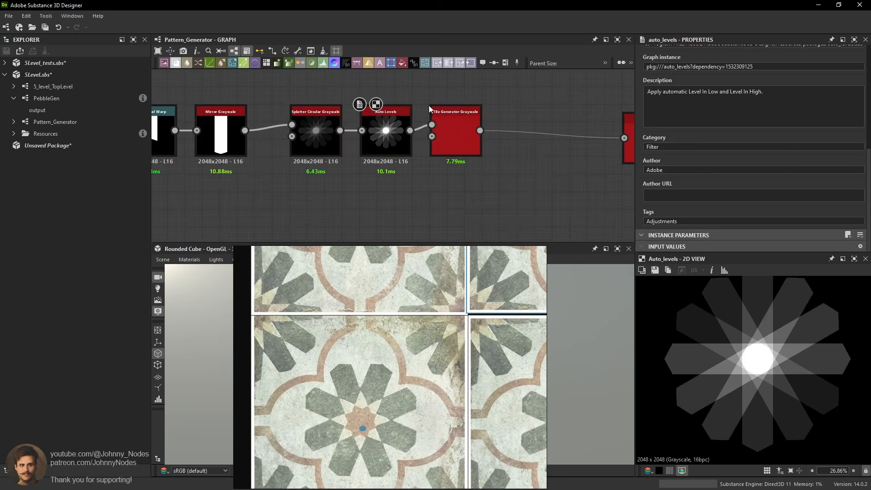
pyautogui.click(453, 141)
pyautogui.scroll(-3, 720, 436)
pyautogui.moveTo(556, 197); pyautogui.dragTo(426, 189, button='middle')
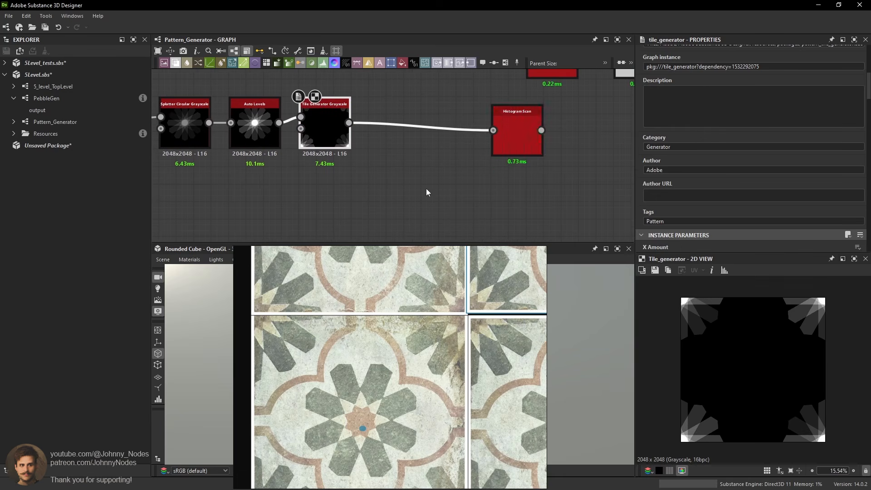
# Try feeding the corner-flower Histogram Scan directly from Auto Levels and lowering its Position below 0.65.
pyautogui.doubleClick(511, 137)
pyautogui.moveTo(511, 137); pyautogui.dragTo(427, 146)
pyautogui.moveTo(306, 127); pyautogui.dragTo(332, 123, button='middle')
pyautogui.moveTo(332, 126); pyautogui.dragTo(327, 115)
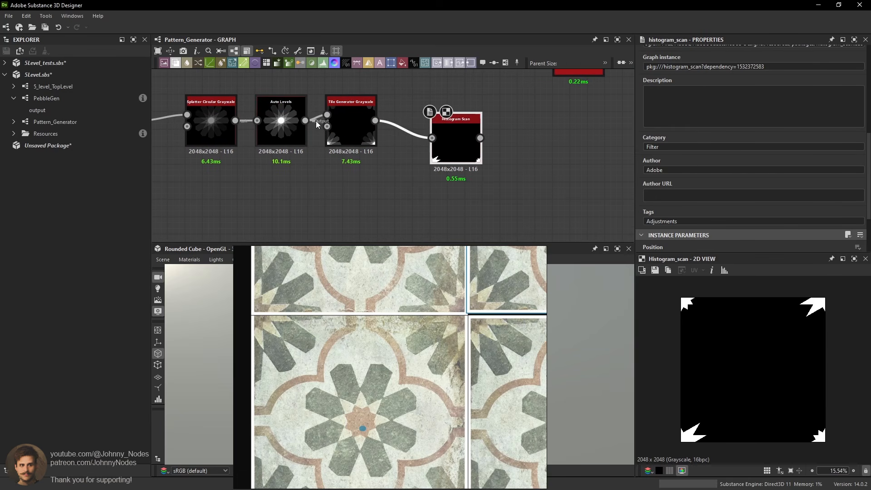
pyautogui.moveTo(444, 143); pyautogui.dragTo(460, 143)
pyautogui.scroll(1, 457, 141)
pyautogui.scroll(-3, 693, 221)
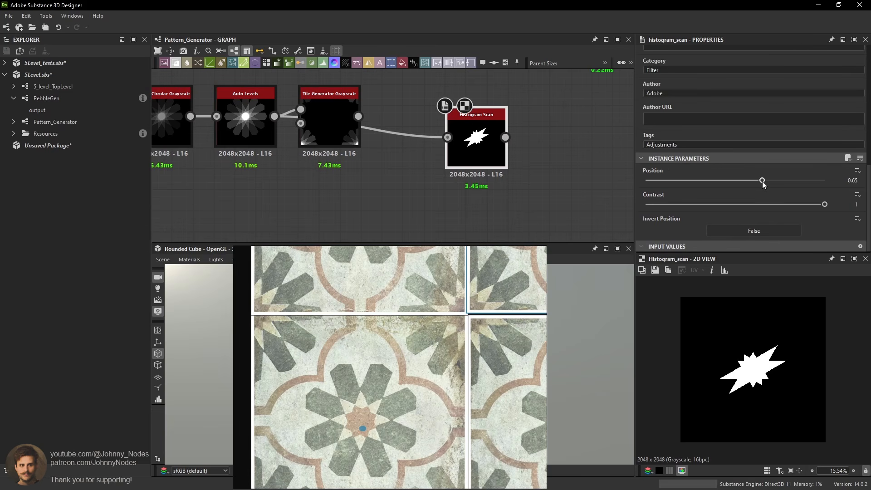
pyautogui.moveTo(762, 181); pyautogui.dragTo(758, 183)
pyautogui.moveTo(282, 120); pyautogui.dragTo(298, 140, button='middle')
pyautogui.click(267, 137)
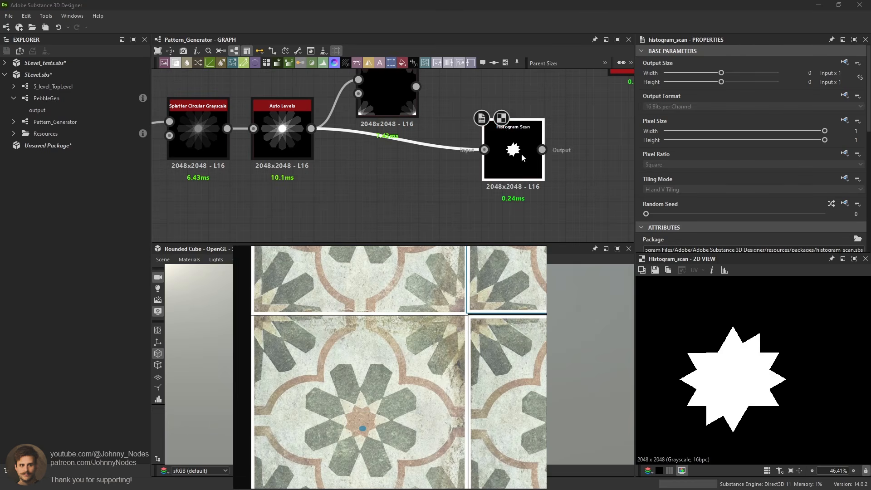
# Delete the Histogram Scan and the Tile Generator that follow the corner-flower Auto Levels.
pyautogui.scroll(-2, 521, 153)
pyautogui.moveTo(522, 141); pyautogui.dragTo(412, 145)
pyautogui.press('Delete')
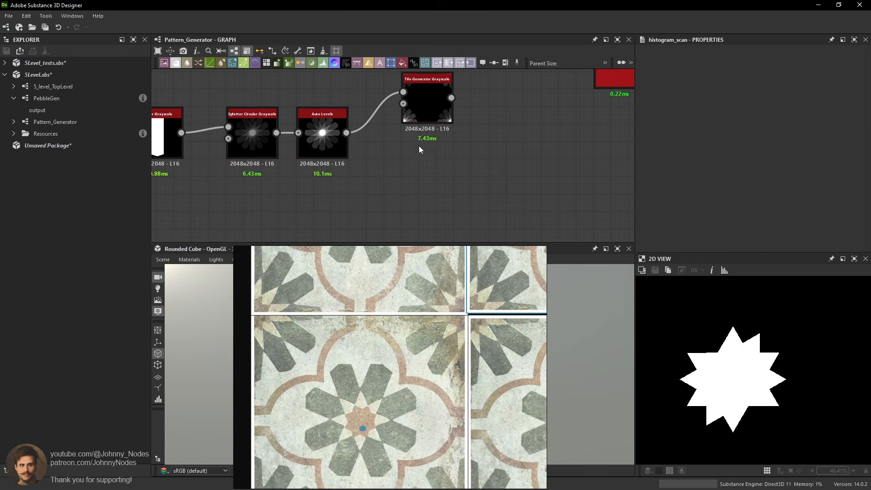
pyautogui.click(429, 102)
pyautogui.moveTo(428, 102); pyautogui.dragTo(433, 143, button='middle')
pyautogui.press('Delete')
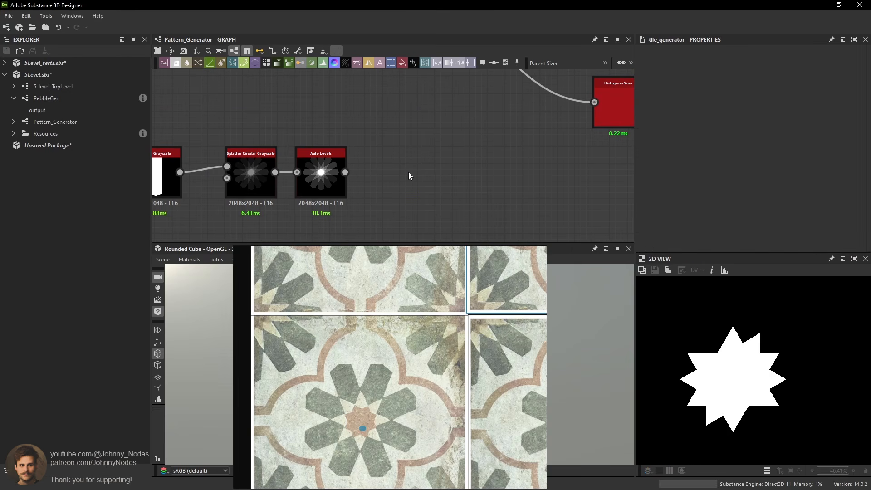
# Add an Edge Detect node after the corner-flower Auto Levels and feed it the Auto Levels output.
pyautogui.press('space')
pyautogui.write('edge')
pyautogui.click(429, 187)
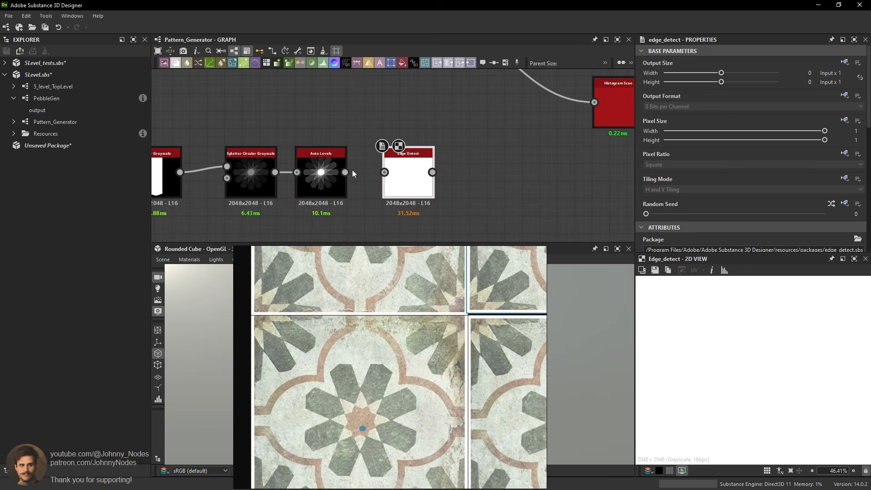
pyautogui.moveTo(345, 172); pyautogui.dragTo(384, 172)
# Set the Edge Detect's Edge Roundness to 0 and Edge Width to 1.
pyautogui.scroll(-3, 709, 198)
pyautogui.scroll(-5, 709, 197)
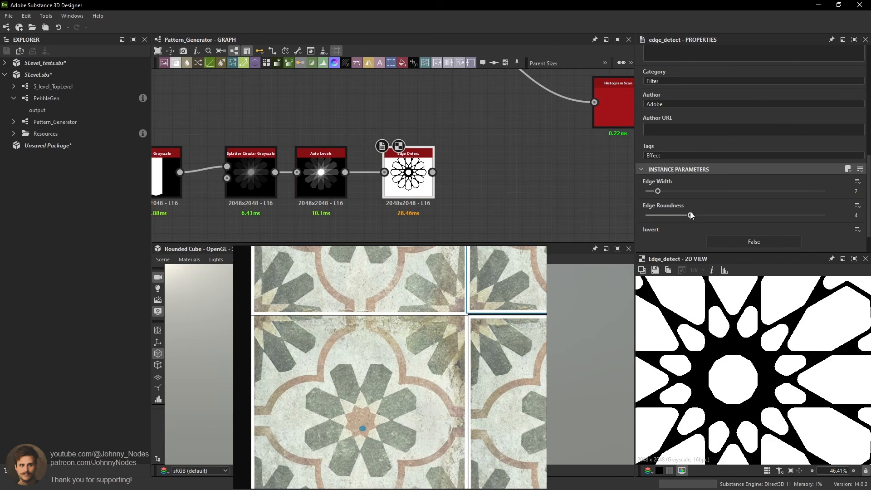
pyautogui.moveTo(657, 192); pyautogui.dragTo(646, 193)
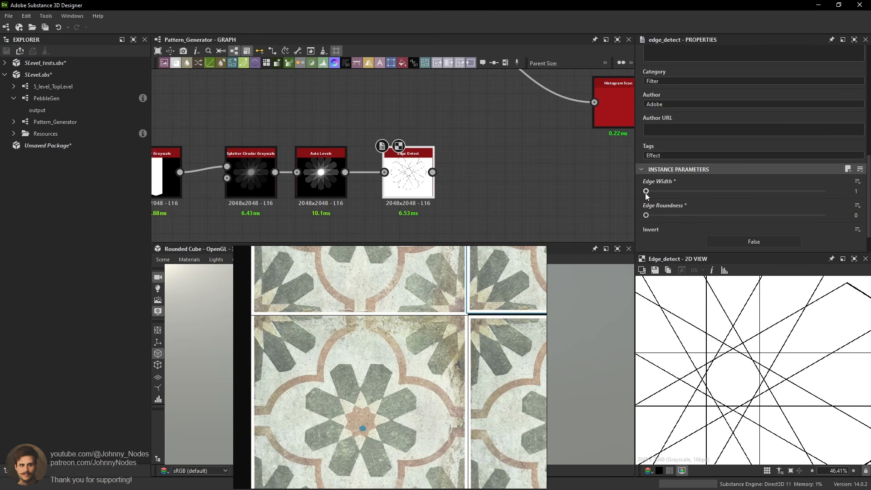
pyautogui.scroll(-3, 769, 327)
pyautogui.scroll(2, 531, 197)
# Add a Flood Fill node after Edge Detect and connect the Edge Detect output to its Mask input.
pyautogui.press('space')
pyautogui.write('flood')
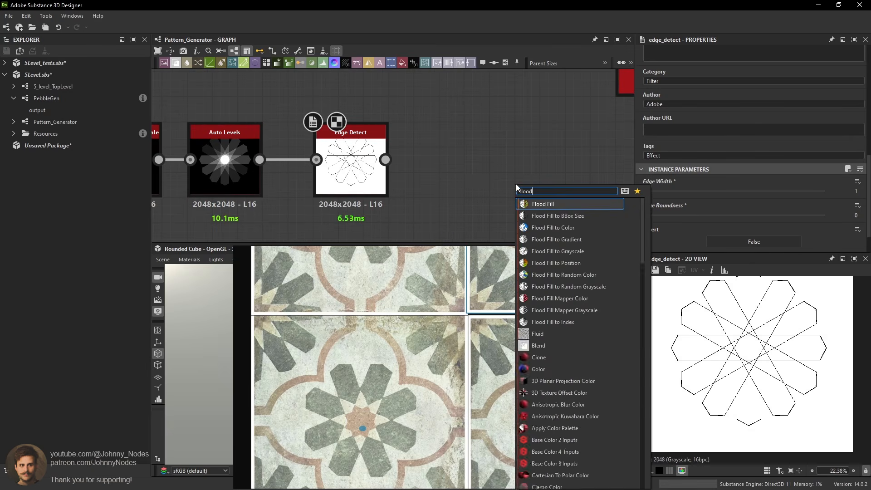
pyautogui.press('Return')
pyautogui.moveTo(385, 160); pyautogui.dragTo(492, 185)
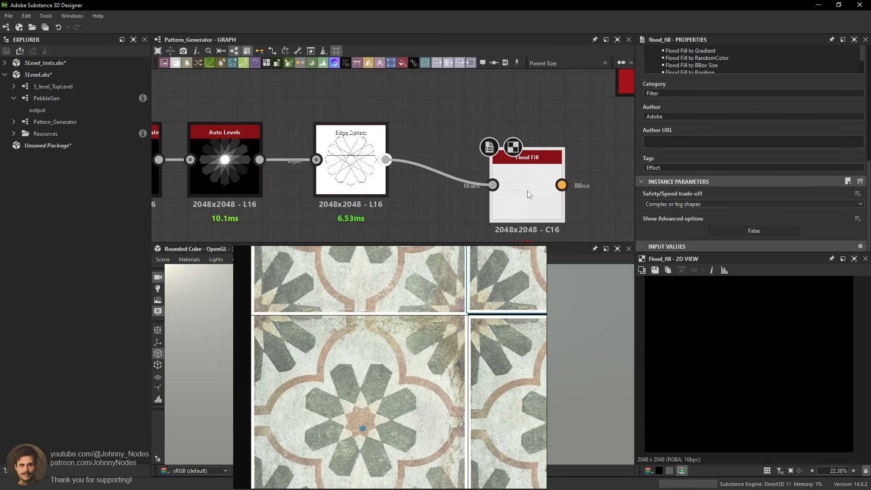
pyautogui.scroll(-3, 370, 165)
pyautogui.scroll(-2, 370, 164)
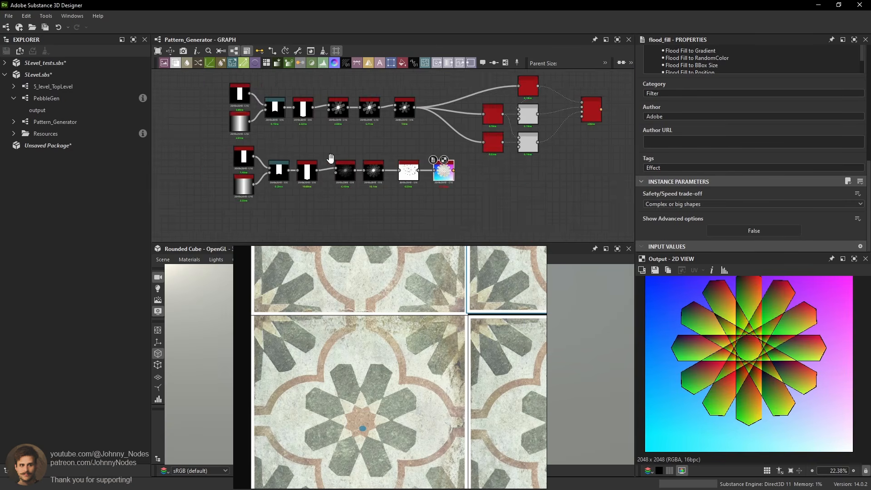
# Add a Flood Fill to Grayscale node and connect the Flood Fill output to it.
pyautogui.press('space')
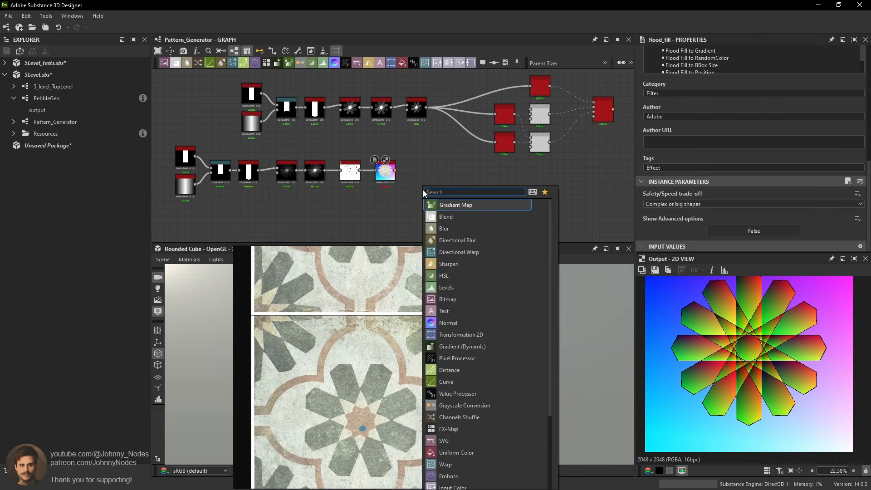
pyautogui.write('flood')
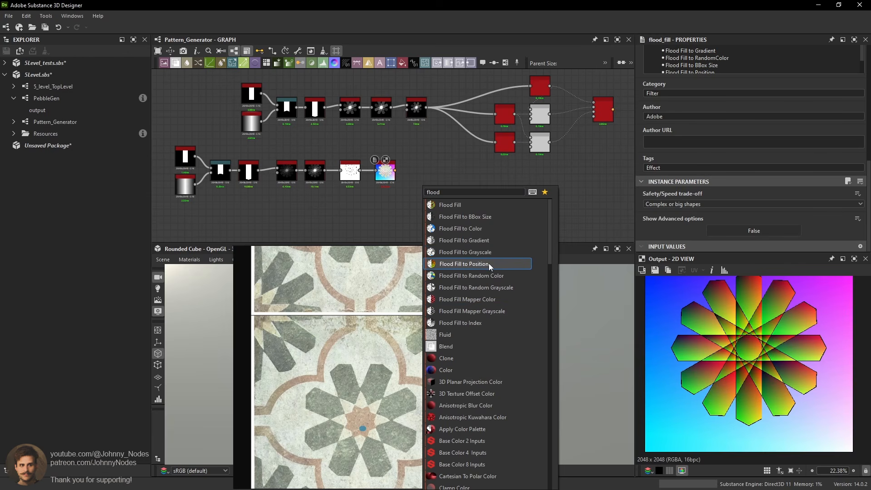
pyautogui.click(489, 251)
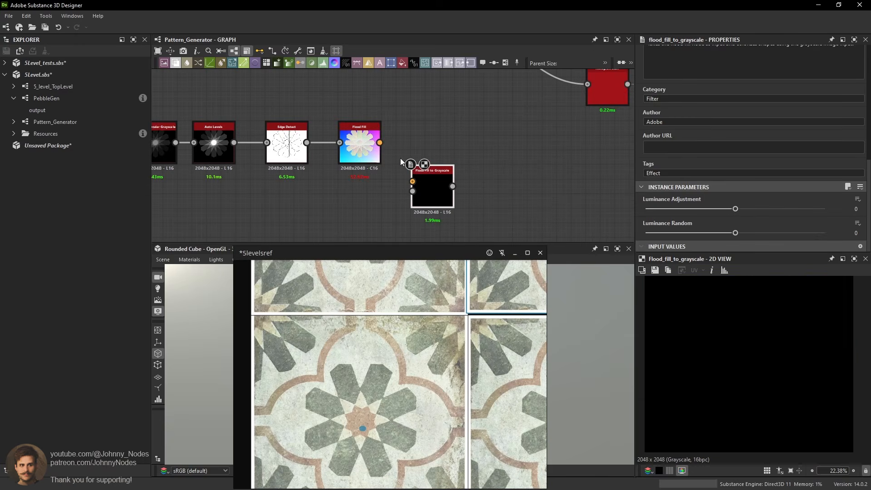
pyautogui.moveTo(381, 142); pyautogui.dragTo(461, 184)
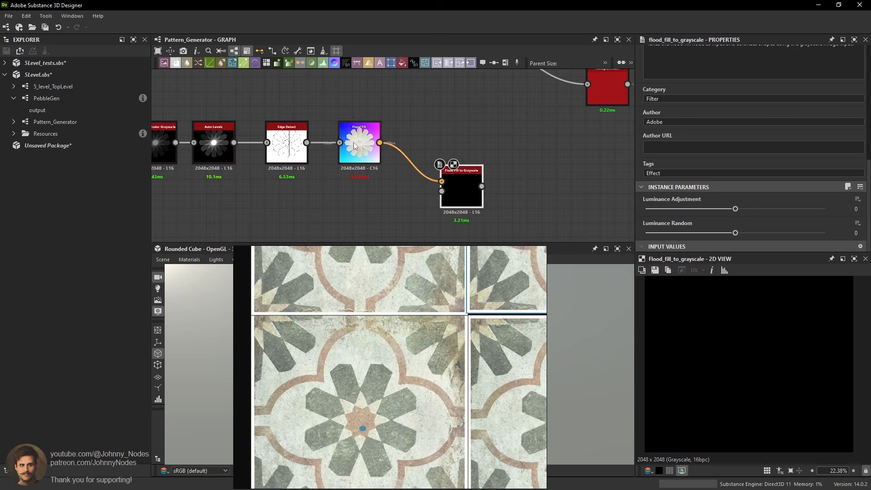
pyautogui.scroll(2, 364, 153)
pyautogui.doubleClick(364, 154)
pyautogui.scroll(1, 758, 344)
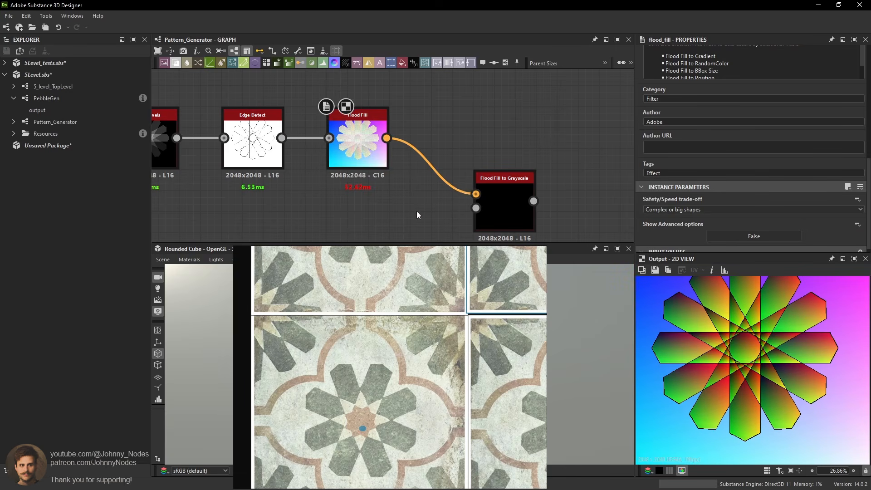
# Add a Gradient Linear 1 node and connect it to the grayscale input of Flood Fill to Grayscale.
pyautogui.press('space')
pyautogui.write('grad')
pyautogui.click(449, 264)
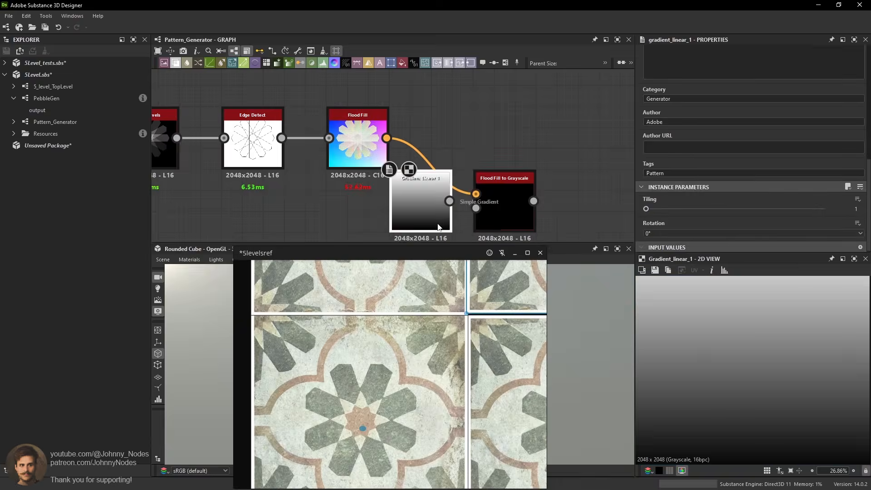
pyautogui.moveTo(424, 201); pyautogui.dragTo(476, 208)
pyautogui.click(498, 217)
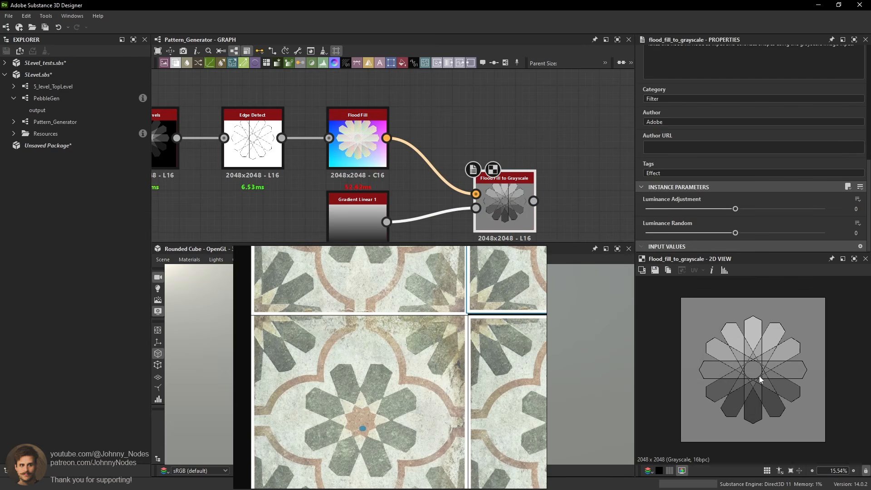
# Inspect the Flood Fill to Grayscale output up close, examining the gray shades and dividing lines of the petals.
pyautogui.scroll(6, 767, 402)
pyautogui.moveTo(705, 377); pyautogui.dragTo(731, 369, button='middle')
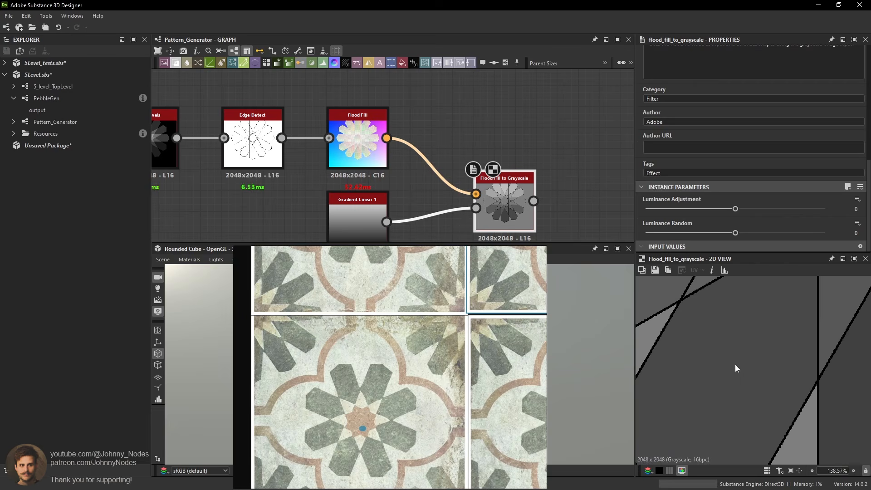
pyautogui.click(357, 230)
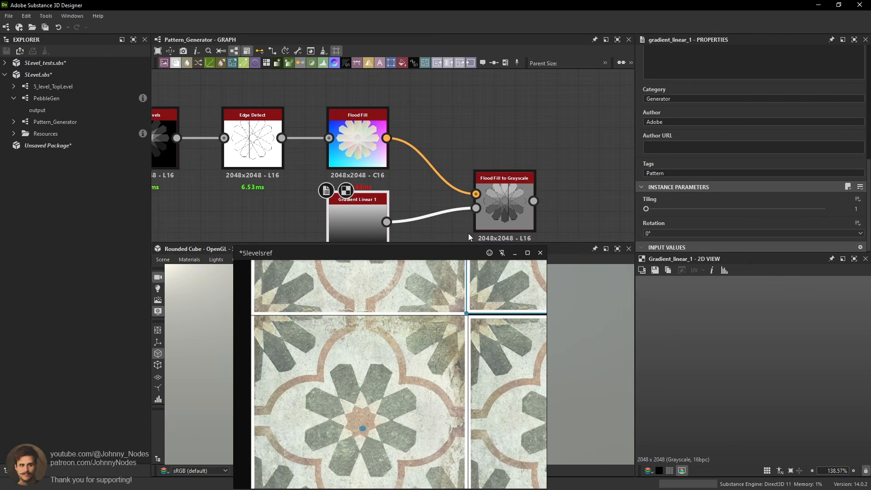
pyautogui.doubleClick(491, 206)
pyautogui.scroll(-2, 732, 376)
pyautogui.moveTo(735, 375); pyautogui.dragTo(789, 452, button='middle')
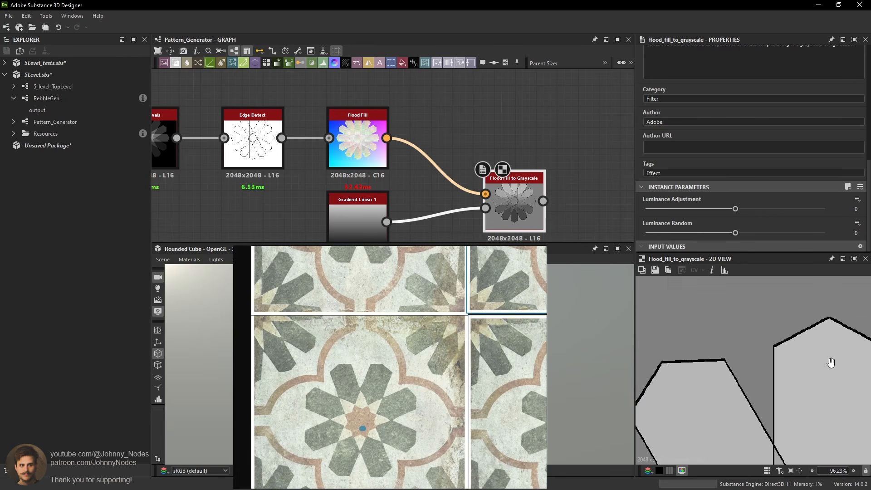
pyautogui.moveTo(832, 361); pyautogui.dragTo(745, 304, button='middle')
pyautogui.scroll(1, 764, 355)
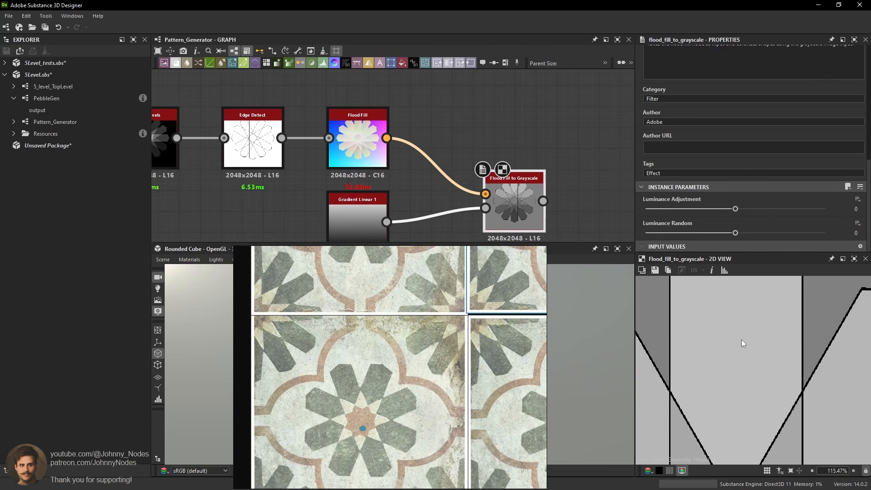
# Move the Gradient Linear 1 node aside and add a Shape node below the Flood Fill node.
pyautogui.click(360, 213)
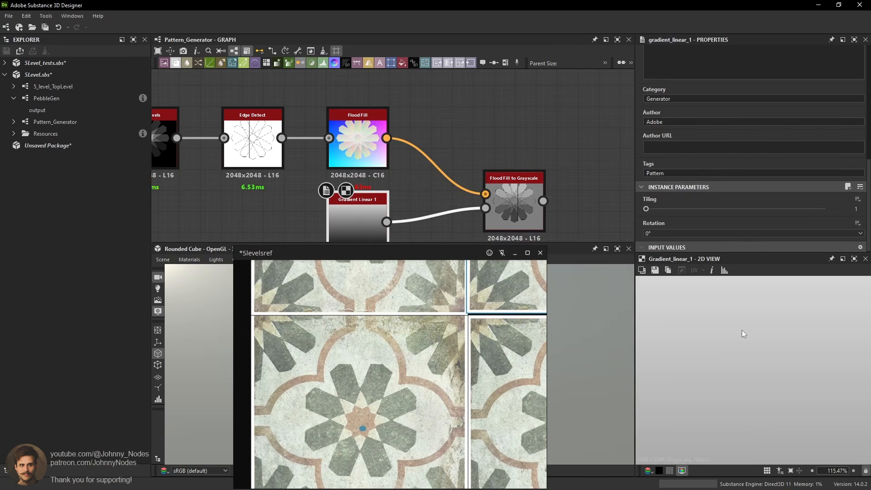
pyautogui.click(522, 195)
pyautogui.scroll(-5, 520, 197)
pyautogui.scroll(-6, 732, 375)
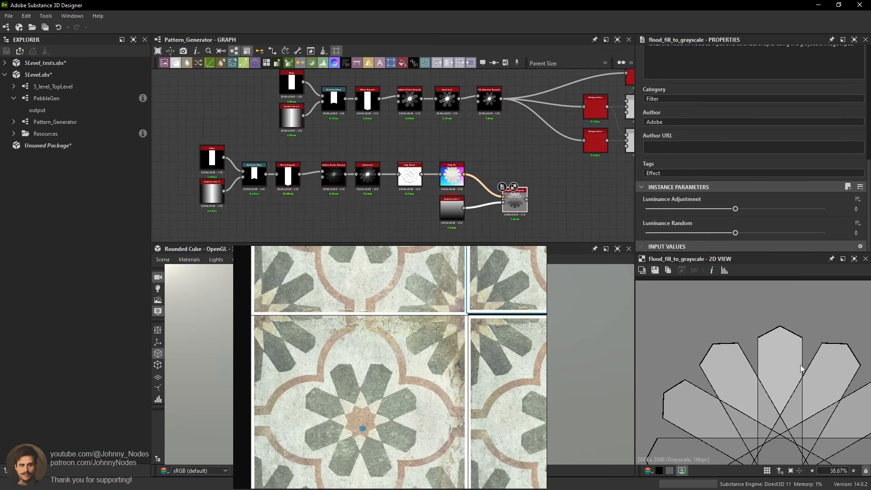
pyautogui.moveTo(447, 219); pyautogui.dragTo(389, 219)
pyautogui.press('space')
pyautogui.write('shape')
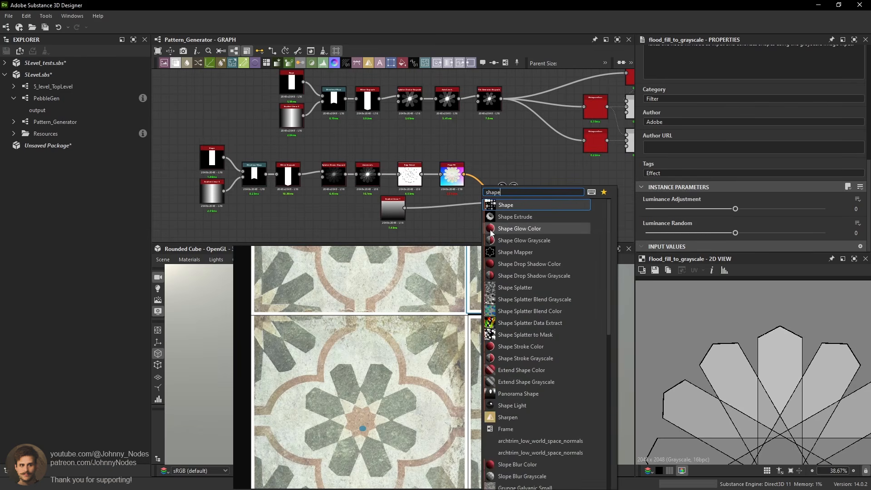
pyautogui.press('Return')
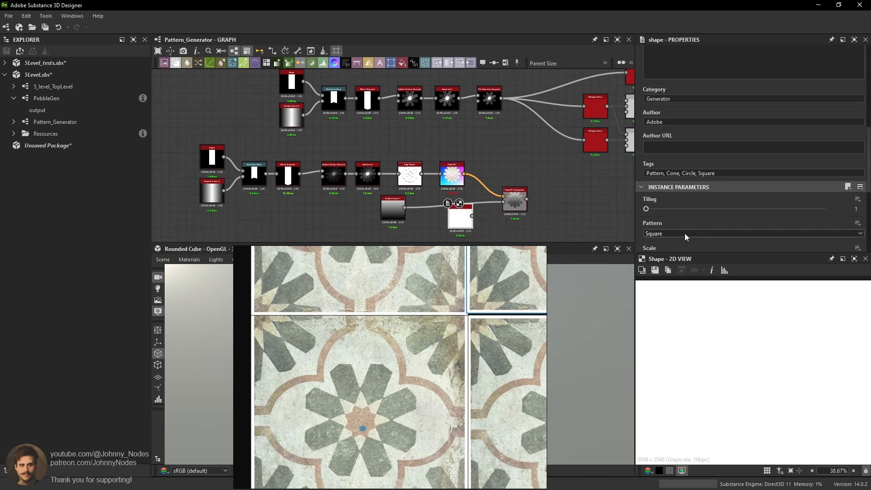
# Set the Shape node's pattern to Disc and its scale to 0.18.
pyautogui.click(684, 233)
pyautogui.click(652, 249)
pyautogui.scroll(-3, 771, 210)
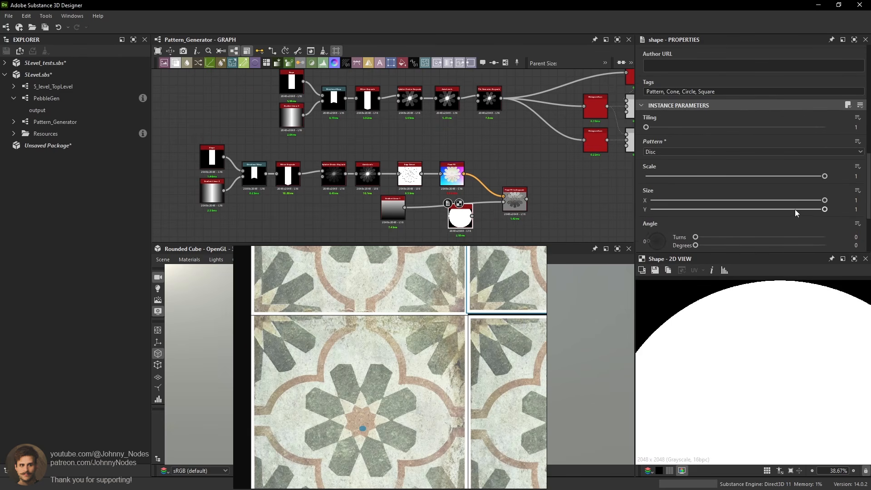
pyautogui.moveTo(822, 177); pyautogui.dragTo(678, 177)
pyautogui.scroll(2, 483, 226)
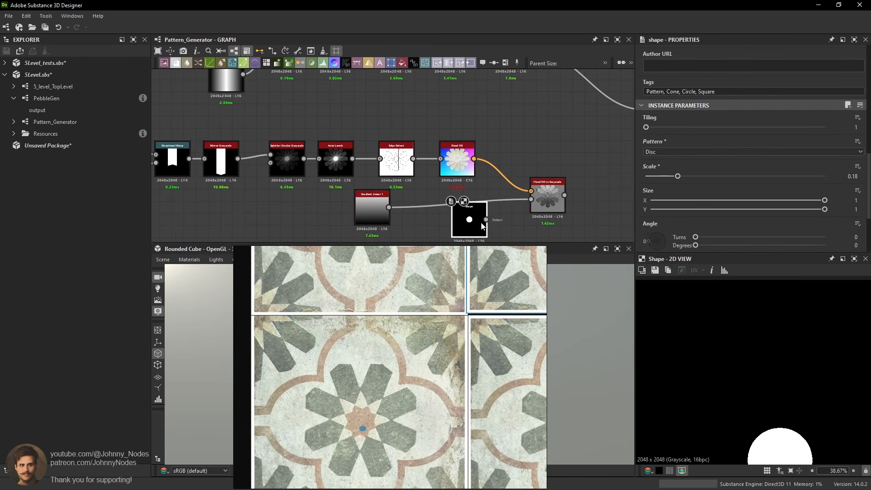
# Connect the disc Shape to the grayscale input of Flood Fill to Grayscale and delete the Gradient Linear 1 node.
pyautogui.doubleClick(553, 205)
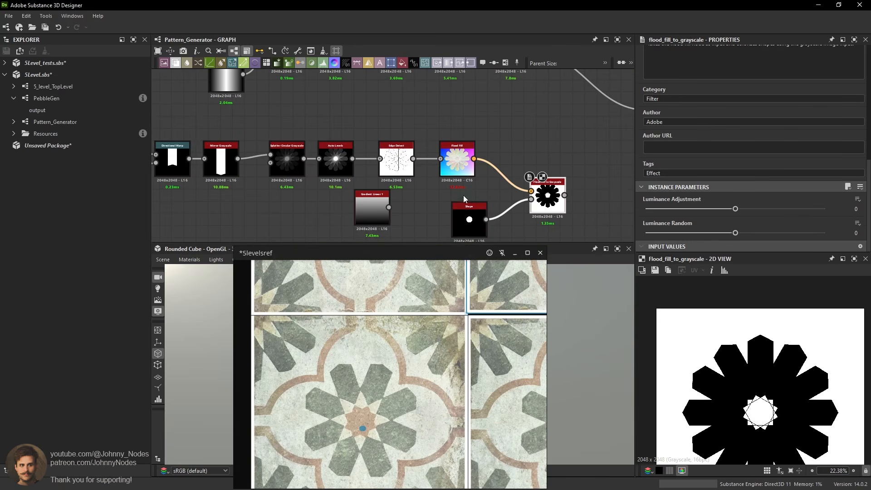
pyautogui.moveTo(466, 221); pyautogui.dragTo(454, 209)
pyautogui.moveTo(361, 204); pyautogui.dragTo(349, 202)
pyautogui.press('Delete')
pyautogui.moveTo(550, 200); pyautogui.dragTo(519, 200)
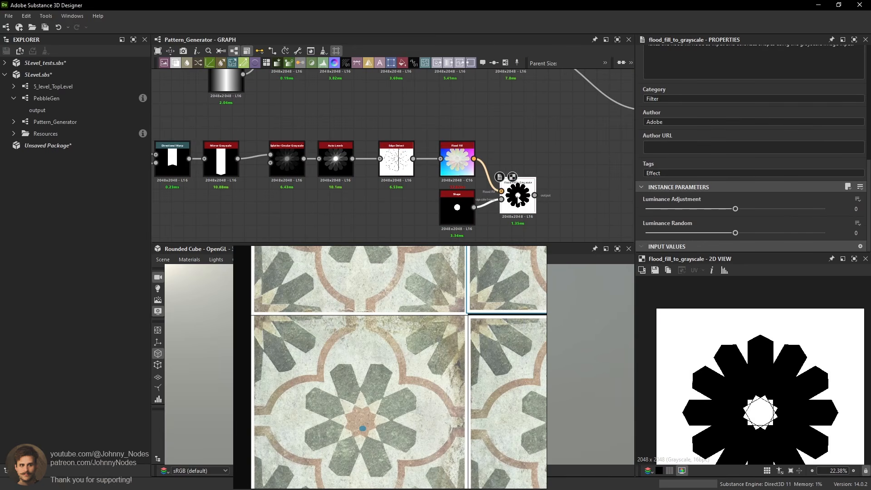
pyautogui.scroll(3, 522, 202)
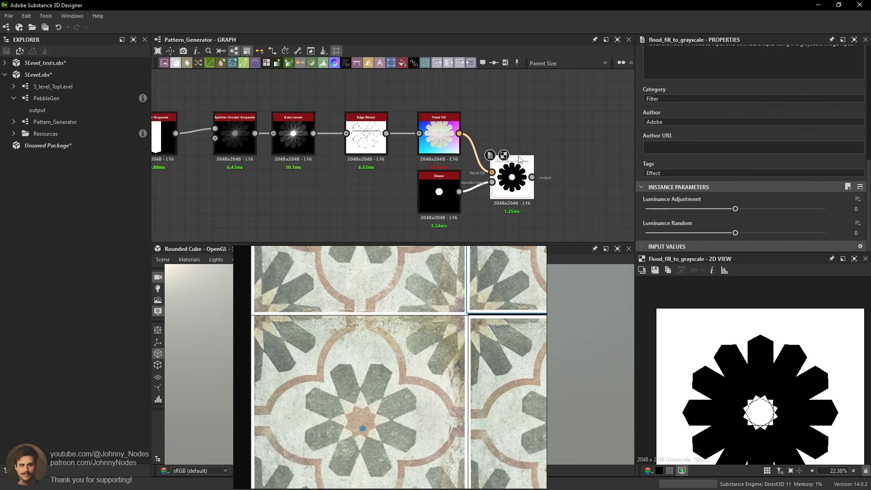
# Shift the flower nodes up to Auto Levels away from Edge Detect to make room in the chain.
pyautogui.doubleClick(428, 134)
pyautogui.scroll(-2, 773, 373)
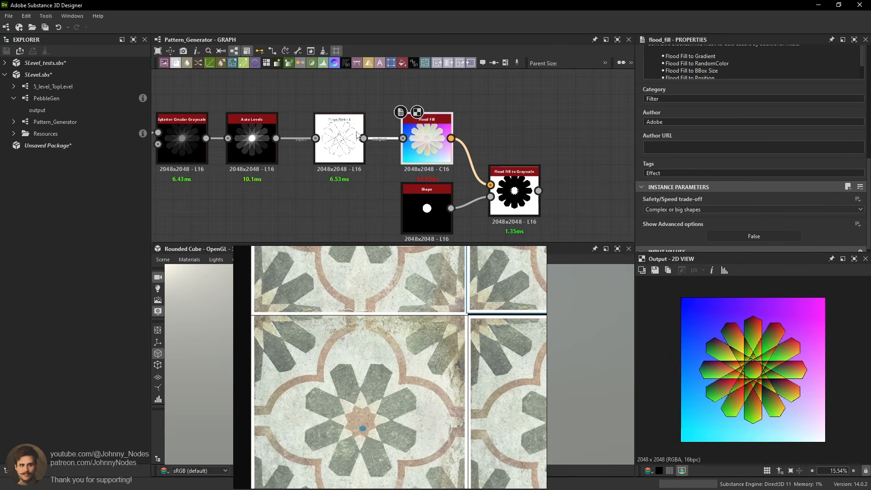
pyautogui.doubleClick(358, 135)
pyautogui.moveTo(358, 135); pyautogui.dragTo(522, 169, button='middle')
pyautogui.scroll(-2, 522, 168)
pyautogui.moveTo(204, 120); pyautogui.dragTo(468, 210)
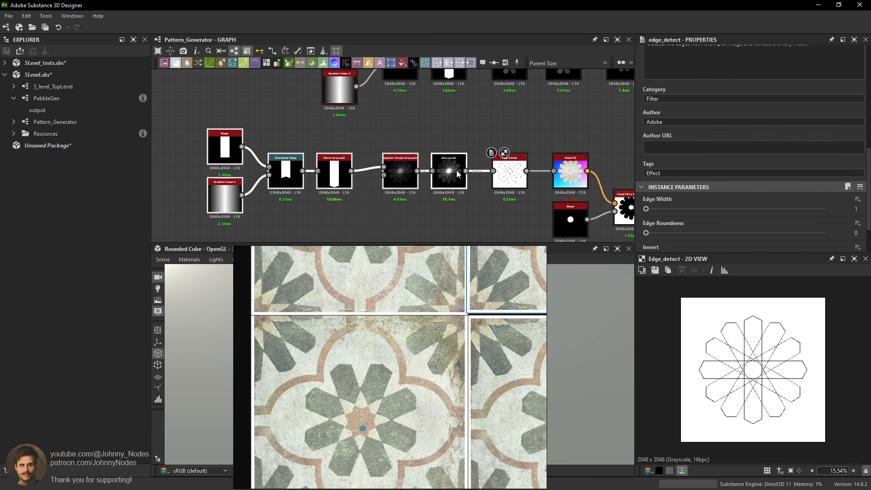
pyautogui.moveTo(457, 172); pyautogui.dragTo(409, 172)
pyautogui.moveTo(509, 165); pyautogui.dragTo(491, 165)
# Add a Histogram Scan node fed by Auto Levels and set its position to 0.98.
pyautogui.moveTo(599, 181); pyautogui.dragTo(539, 178, button='middle')
pyautogui.doubleClick(570, 206)
pyautogui.scroll(4, 744, 303)
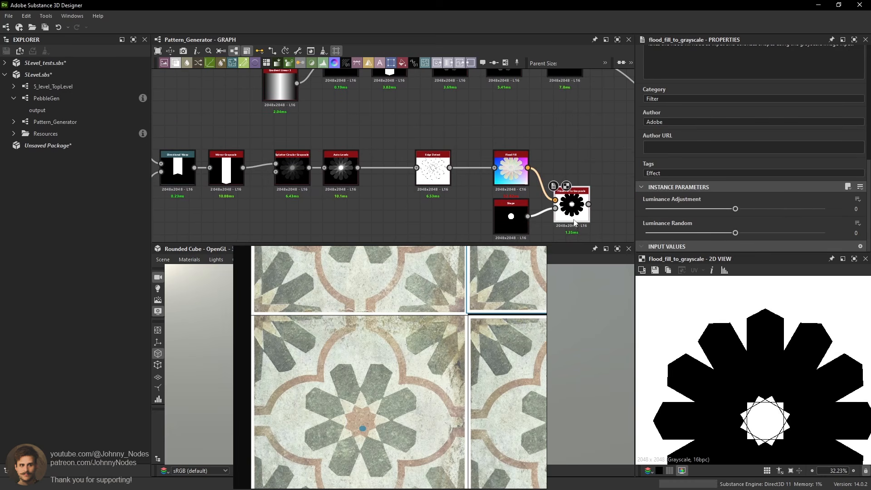
pyautogui.moveTo(574, 223); pyautogui.dragTo(602, 239, button='middle')
pyautogui.press('space')
pyautogui.write('hi')
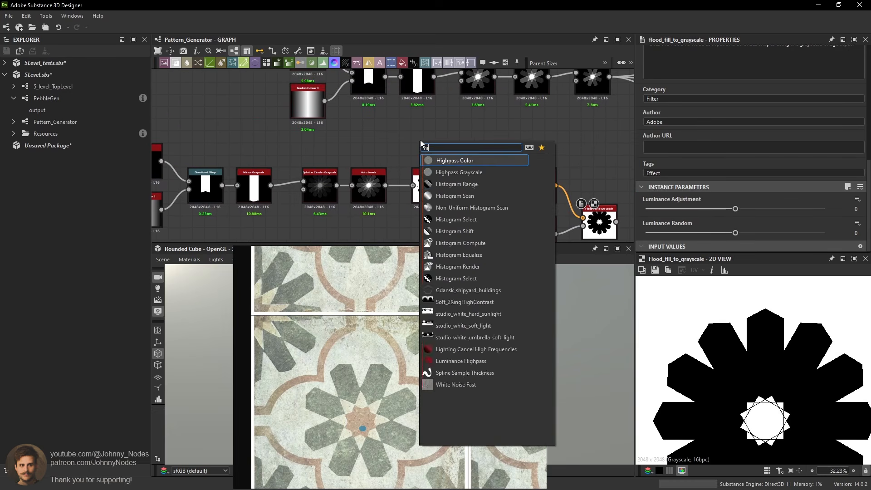
pyautogui.write('s')
pyautogui.click(481, 176)
pyautogui.scroll(2, 393, 179)
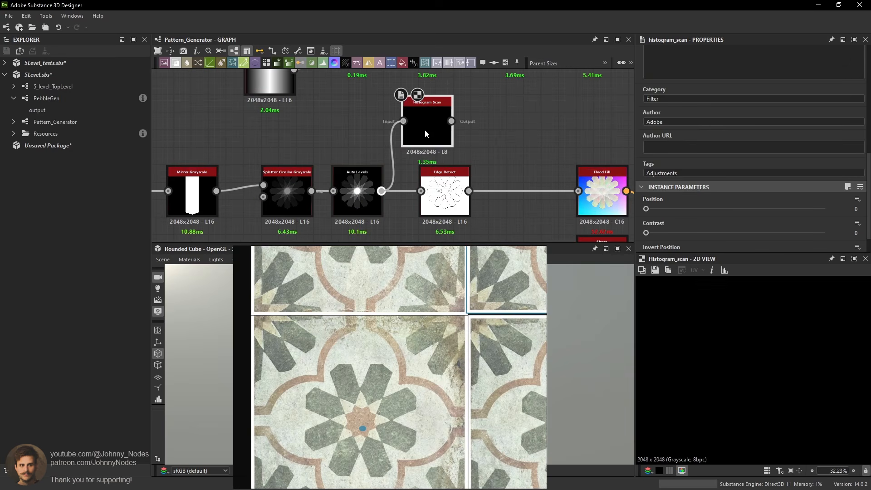
pyautogui.moveTo(646, 209); pyautogui.dragTo(821, 209)
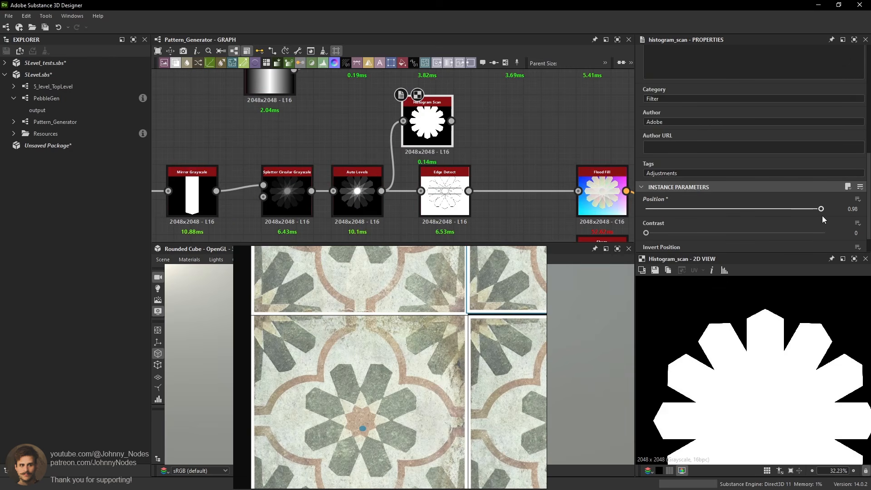
# Add a Blend node with Histogram Scan as foreground and Edge Detect as background, set to Multiply.
pyautogui.click(499, 162)
pyautogui.press('space')
pyautogui.click(527, 191)
pyautogui.moveTo(469, 191); pyautogui.dragTo(476, 157)
pyautogui.moveTo(479, 157); pyautogui.dragTo(498, 162)
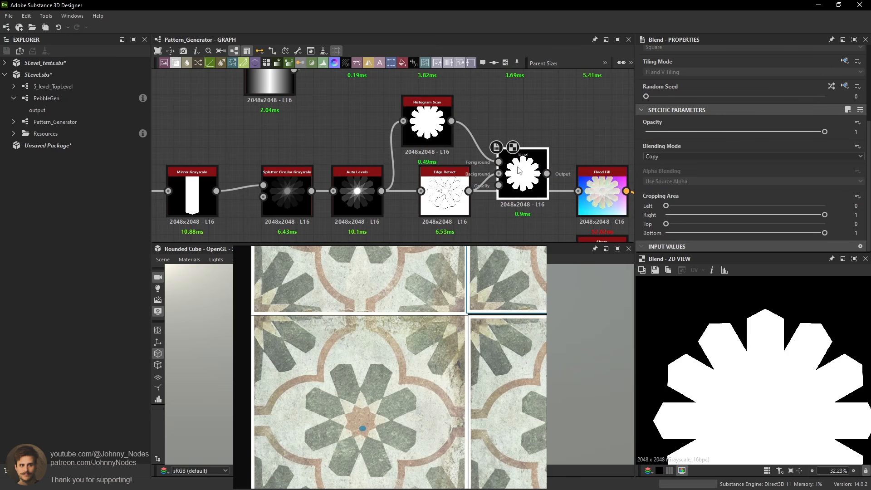
pyautogui.click(697, 156)
pyautogui.click(675, 186)
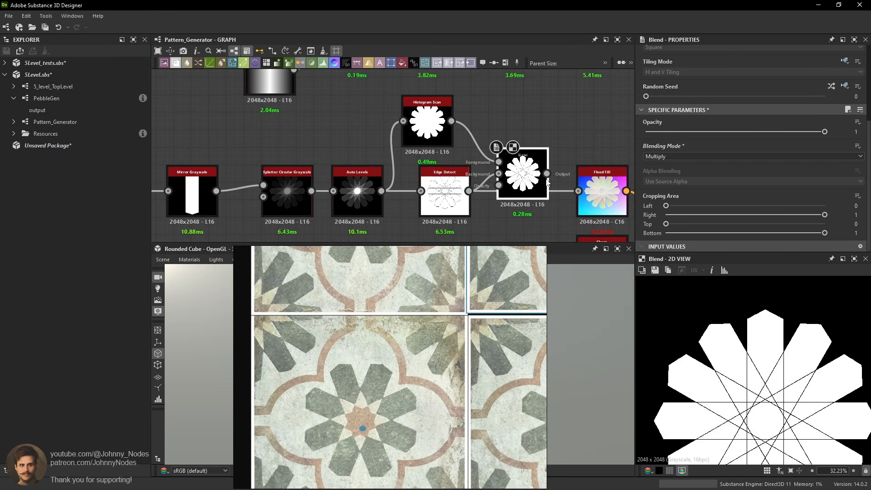
# Connect the Blend output to the Flood Fill node and preview the Flood Fill to Grayscale result up close.
pyautogui.click(617, 199)
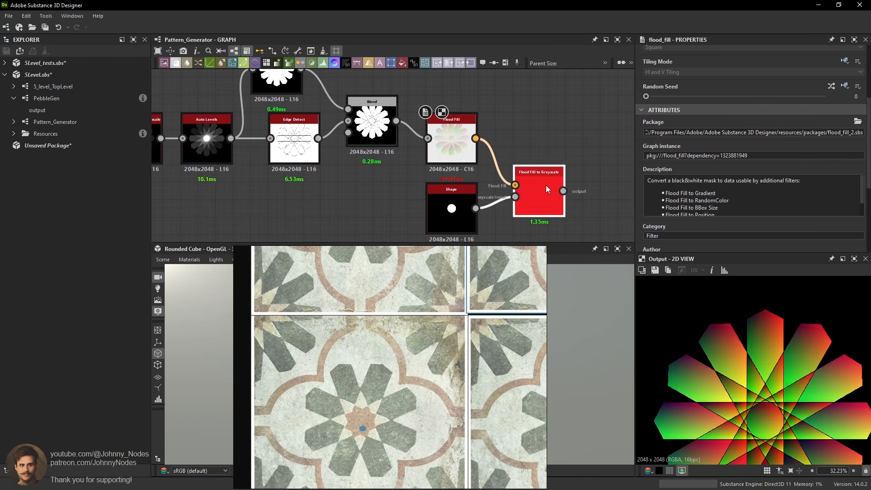
pyautogui.click(545, 185)
pyautogui.scroll(5, 771, 401)
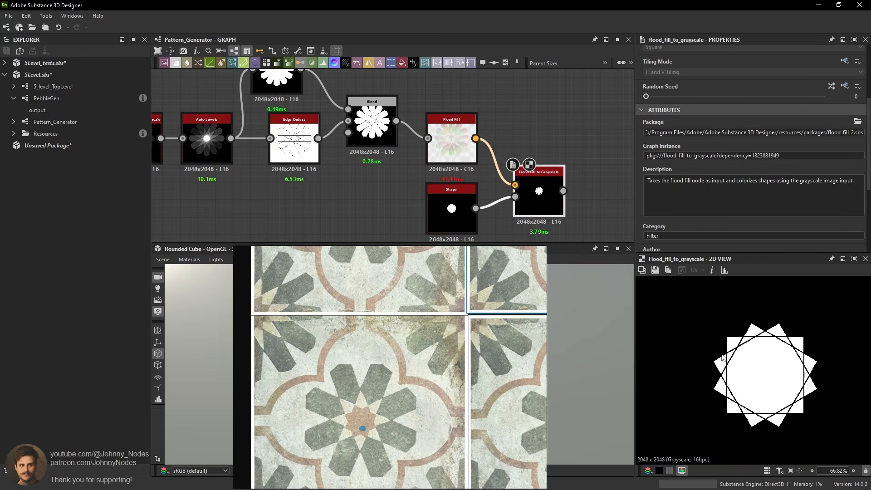
pyautogui.scroll(1, 761, 362)
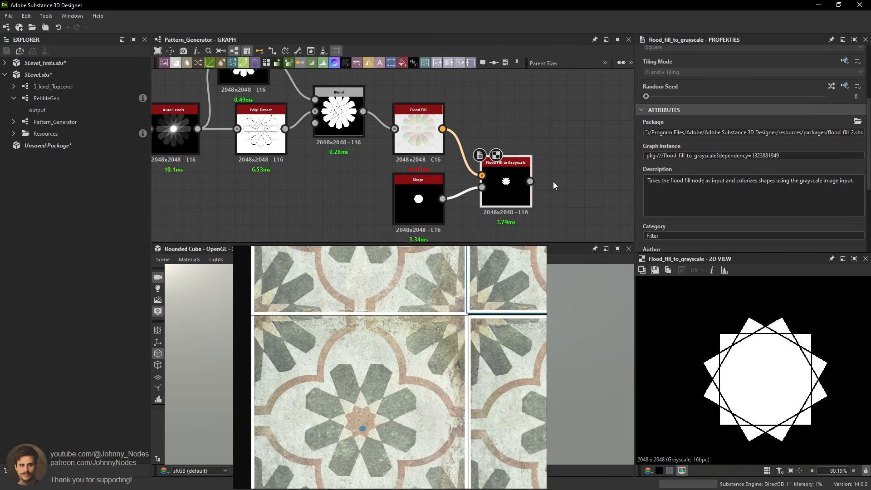
pyautogui.scroll(1, 741, 326)
pyautogui.scroll(-1, 512, 142)
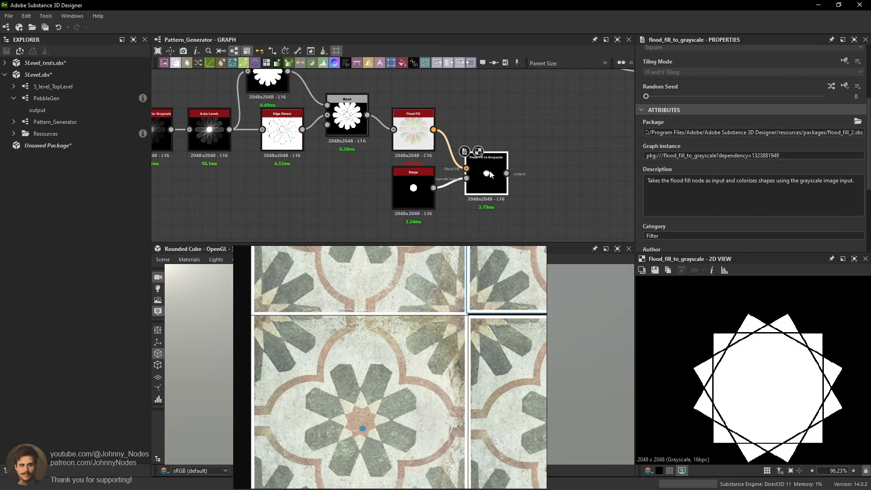
# Add a Distance node with Blend as mask and Flood Fill to Grayscale as source, and set Maximum Distance to 256.
pyautogui.press('space')
pyautogui.write('dis')
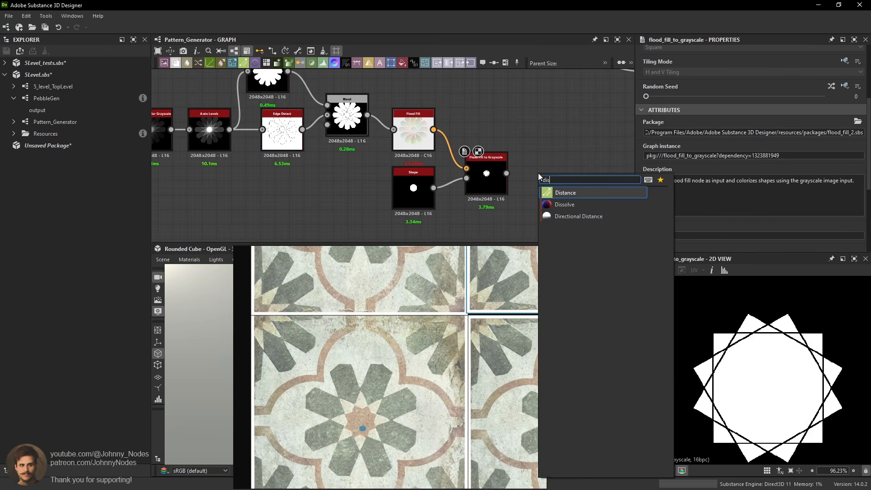
pyautogui.click(562, 193)
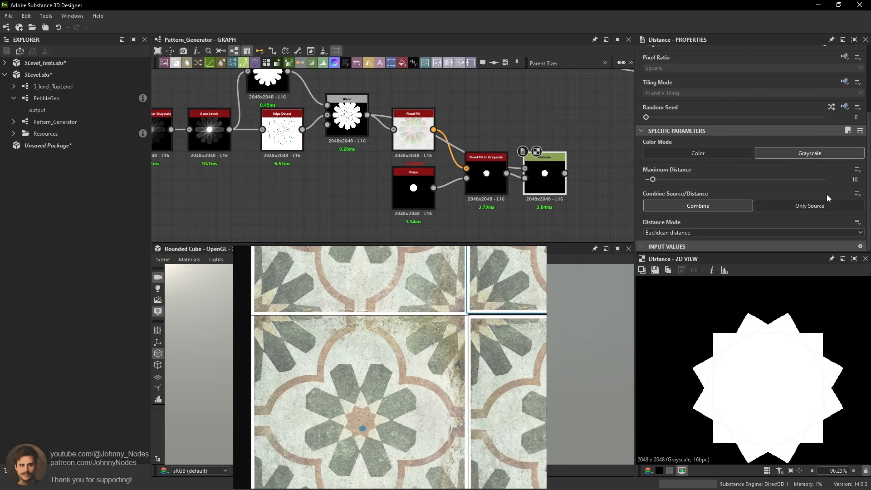
pyautogui.click(813, 180)
pyautogui.scroll(-1, 545, 170)
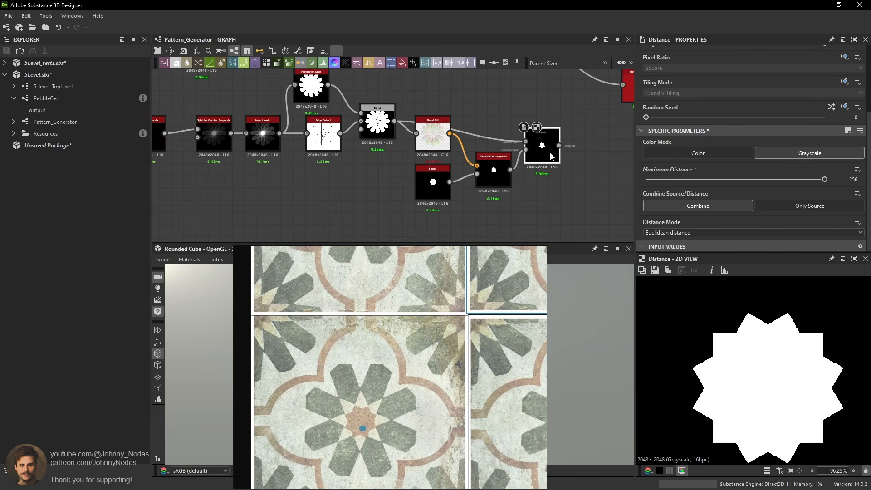
pyautogui.scroll(-2, 785, 358)
pyautogui.scroll(8, 778, 340)
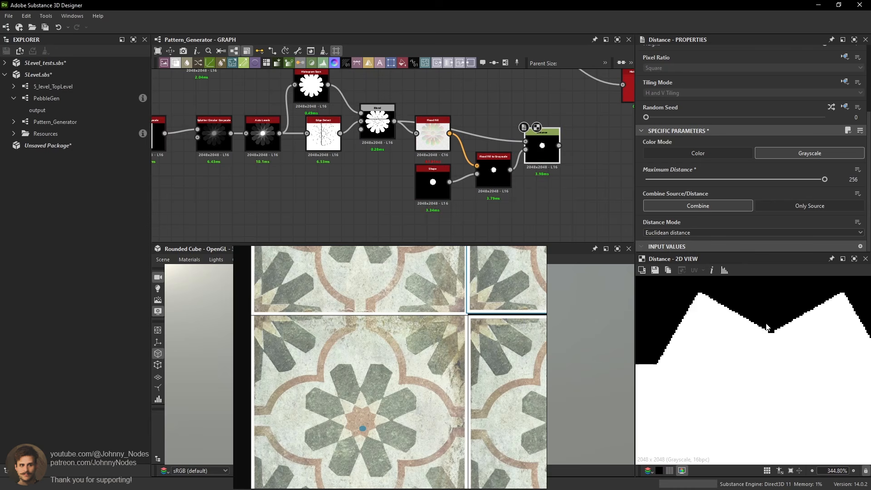
pyautogui.scroll(-2, 541, 168)
# Move the Distance node up, then duplicate the disc Shape and Flood Fill to Grayscale pair and place the copies below the originals.
pyautogui.moveTo(550, 167); pyautogui.dragTo(528, 200, button='middle')
pyautogui.moveTo(528, 186); pyautogui.dragTo(528, 169)
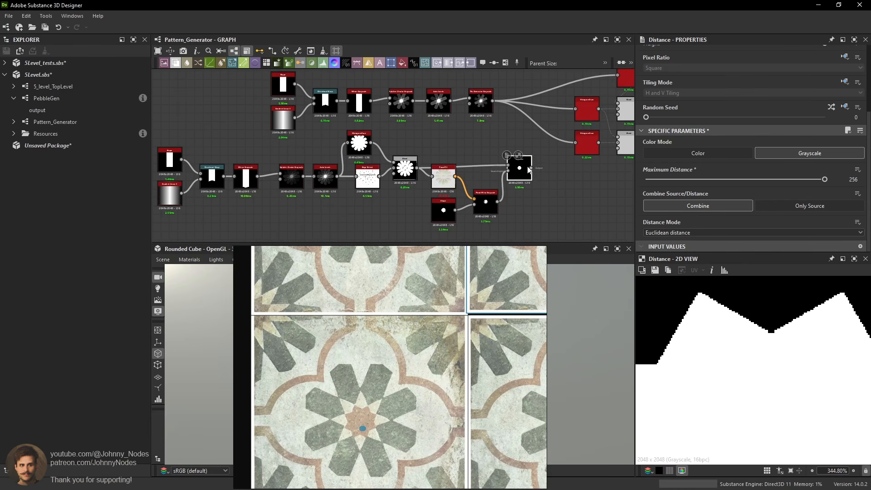
pyautogui.scroll(2, 500, 175)
pyautogui.hotkey('ctrl', 'd')
pyautogui.moveTo(534, 210); pyautogui.dragTo(533, 165, button='middle')
pyautogui.doubleClick(512, 165)
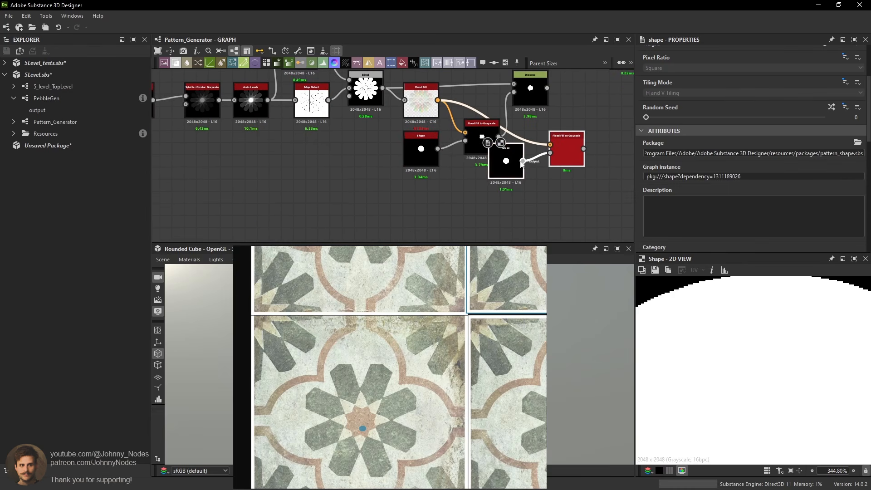
pyautogui.moveTo(562, 162); pyautogui.dragTo(479, 193)
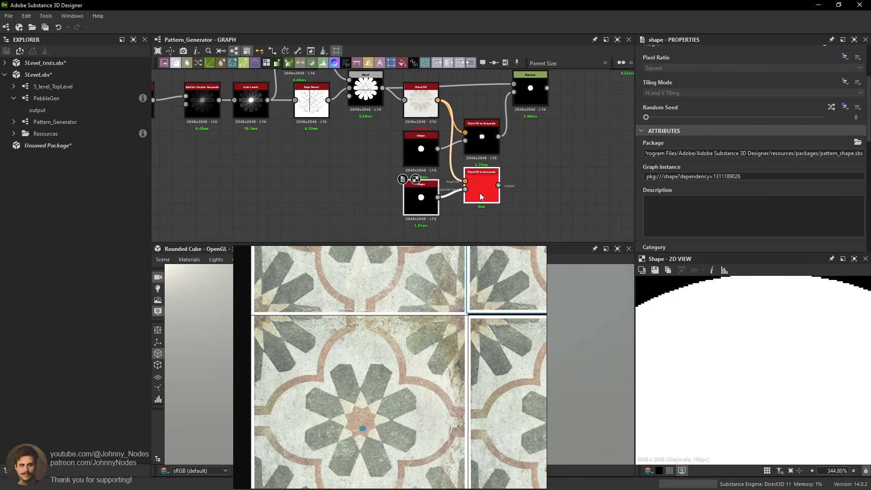
# Increase the duplicate disc Shape's scale to take in the star's outer points and check the second Flood Fill to Grayscale output.
pyautogui.doubleClick(486, 189)
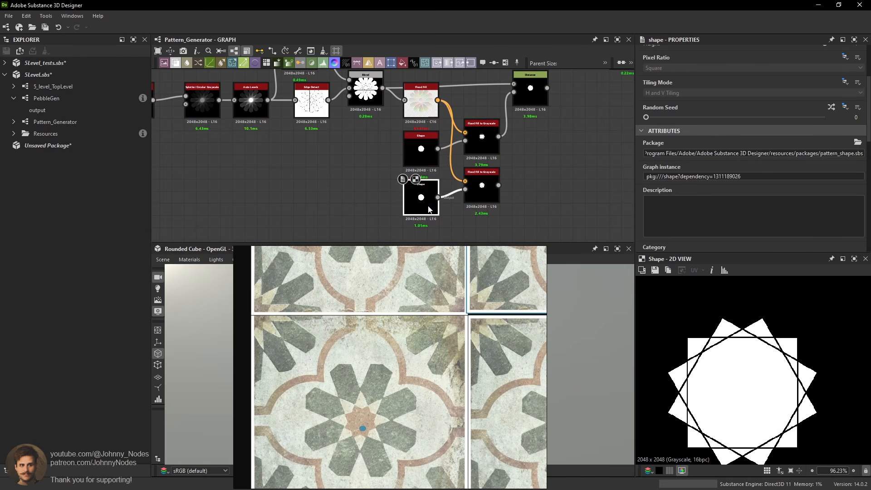
pyautogui.doubleClick(414, 197)
pyautogui.scroll(-3, 755, 203)
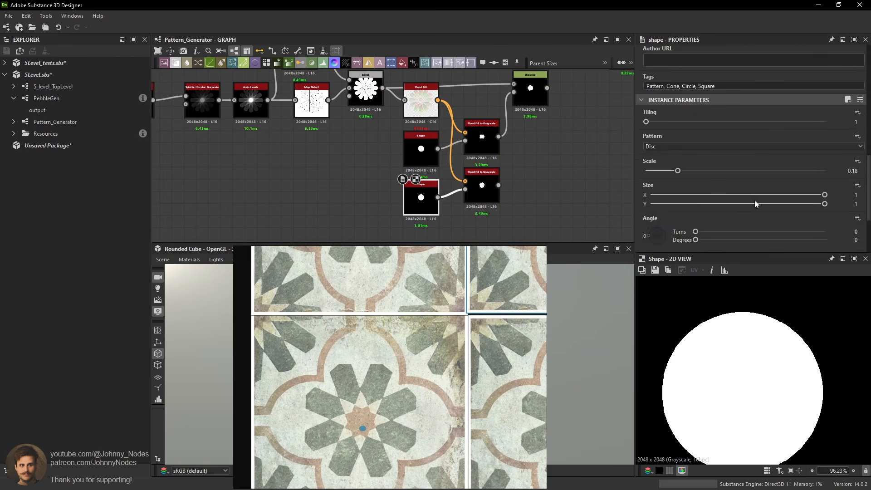
pyautogui.doubleClick(479, 176)
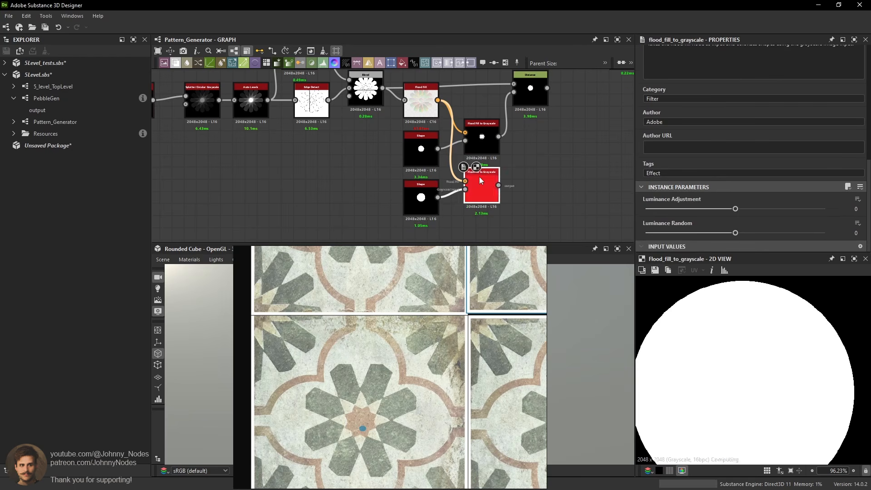
pyautogui.scroll(-2, 726, 317)
pyautogui.moveTo(547, 192)
pyautogui.mouseDown(button='middle')
pyautogui.moveTo(538, 220)
pyautogui.moveTo(547, 199)
pyautogui.mouseUp(button='middle')
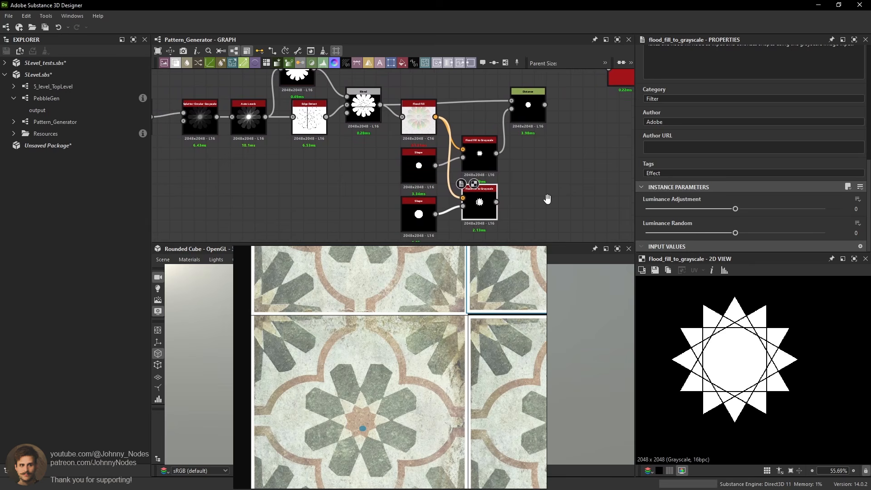
pyautogui.doubleClick(484, 157)
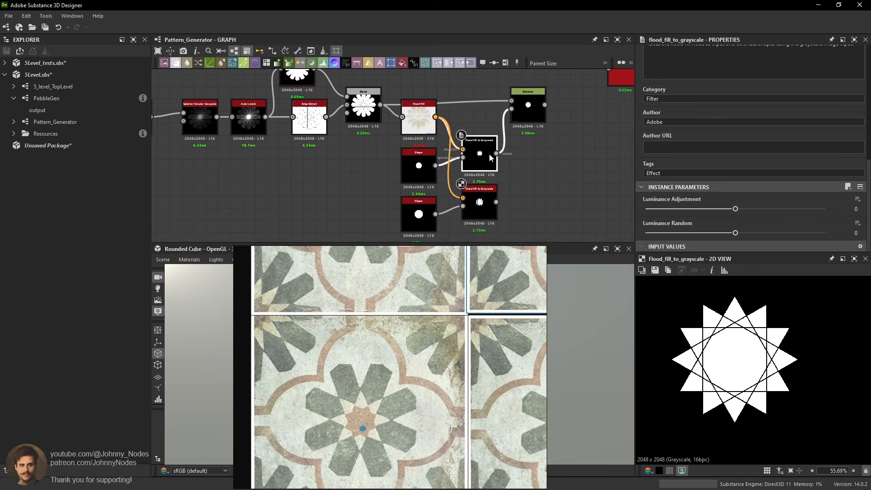
pyautogui.doubleClick(482, 201)
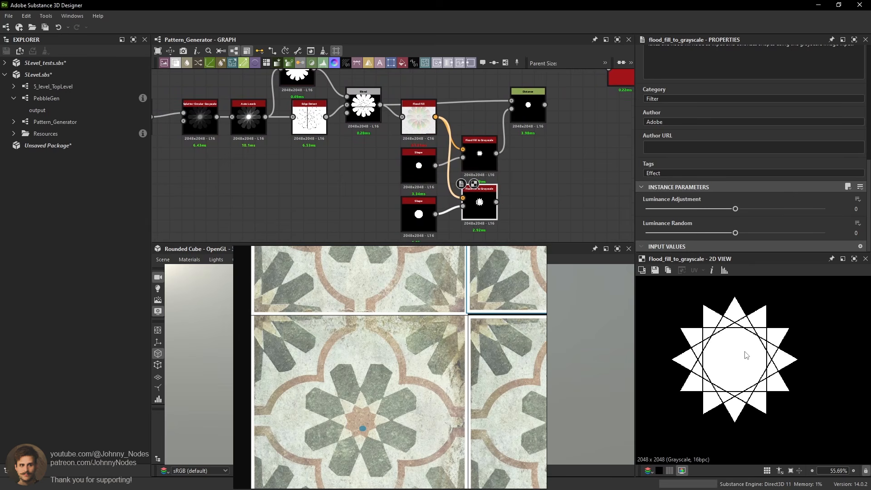
# Duplicate the enlarged disc Shape with its Flood Fill to Grayscale node and place this third pair beneath the second.
pyautogui.moveTo(533, 235); pyautogui.dragTo(531, 195, button='middle')
pyautogui.moveTo(532, 203); pyautogui.dragTo(425, 167)
pyautogui.hotkey('ctrl', 'd')
pyautogui.moveTo(574, 197); pyautogui.dragTo(581, 176, button='middle')
pyautogui.moveTo(575, 170); pyautogui.dragTo(489, 194)
pyautogui.scroll(-1, 497, 189)
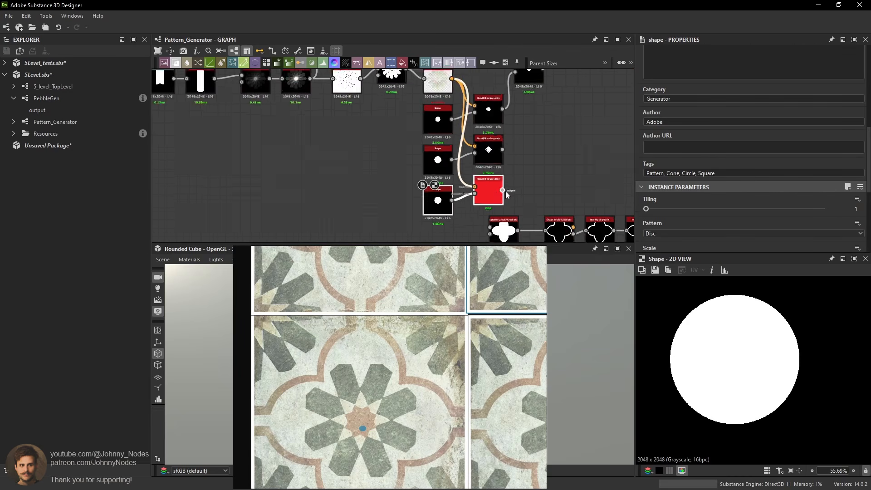
# Set the third disc Shape's Scale to 0.34 while previewing the third Flood Fill to Grayscale output.
pyautogui.scroll(1, 453, 197)
pyautogui.moveTo(560, 207); pyautogui.dragTo(456, 164, button='middle')
pyautogui.scroll(-2, 421, 194)
pyautogui.moveTo(411, 206)
pyautogui.mouseDown()
pyautogui.moveTo(407, 220)
pyautogui.moveTo(419, 205)
pyautogui.mouseUp()
pyautogui.moveTo(379, 208); pyautogui.dragTo(553, 227)
pyautogui.click(444, 148)
pyautogui.scroll(2, 443, 149)
pyautogui.doubleClick(374, 160)
pyautogui.scroll(1, 360, 179)
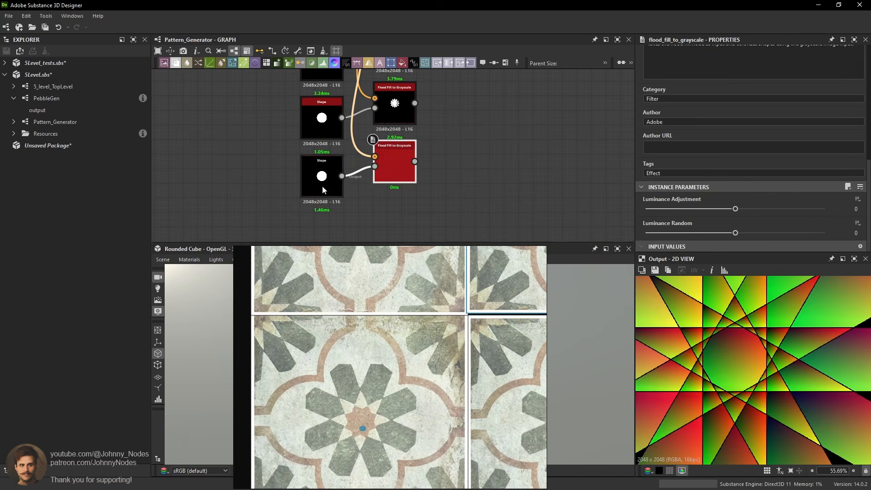
pyautogui.click(307, 184)
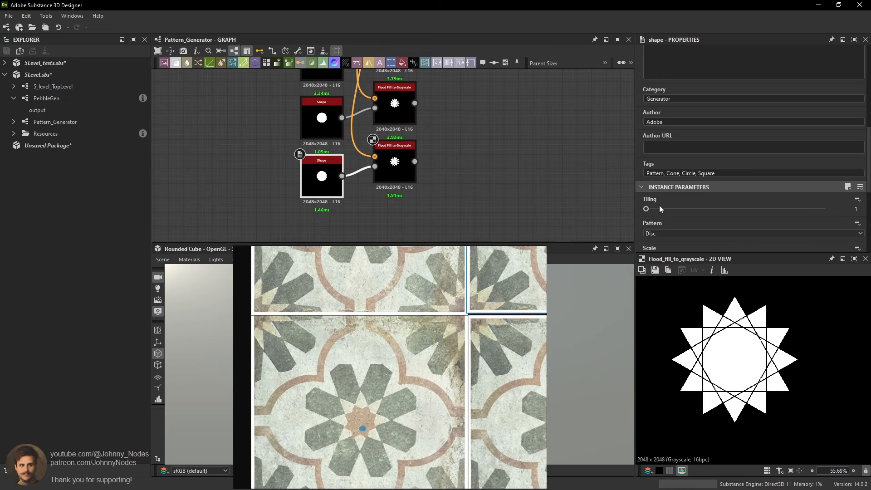
pyautogui.scroll(-3, 666, 213)
pyautogui.moveTo(695, 176); pyautogui.dragTo(706, 177)
pyautogui.scroll(-3, 765, 330)
pyautogui.scroll(-2, 765, 330)
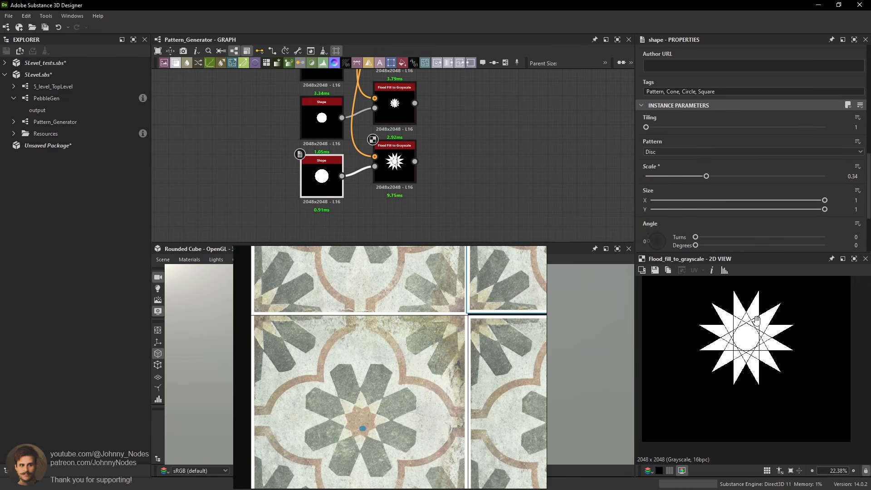
# Compare the Flood Fill to Grayscale outputs, reposition the Distance node, and make the second Flood Fill to Grayscale its source.
pyautogui.click(402, 153)
pyautogui.moveTo(401, 152); pyautogui.dragTo(416, 209, button='middle')
pyautogui.doubleClick(410, 163)
pyautogui.moveTo(415, 114); pyautogui.dragTo(416, 146, button='middle')
pyautogui.doubleClick(416, 148)
pyautogui.doubleClick(417, 192)
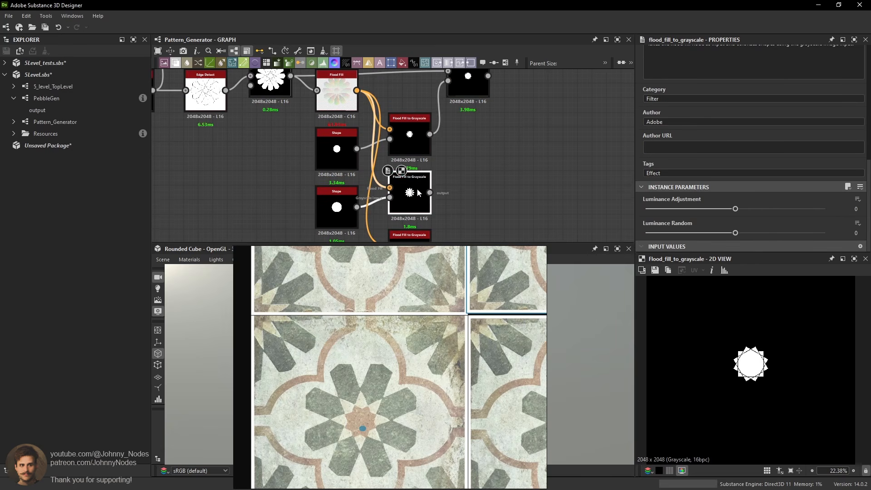
pyautogui.moveTo(471, 91); pyautogui.dragTo(499, 134)
pyautogui.click(486, 133)
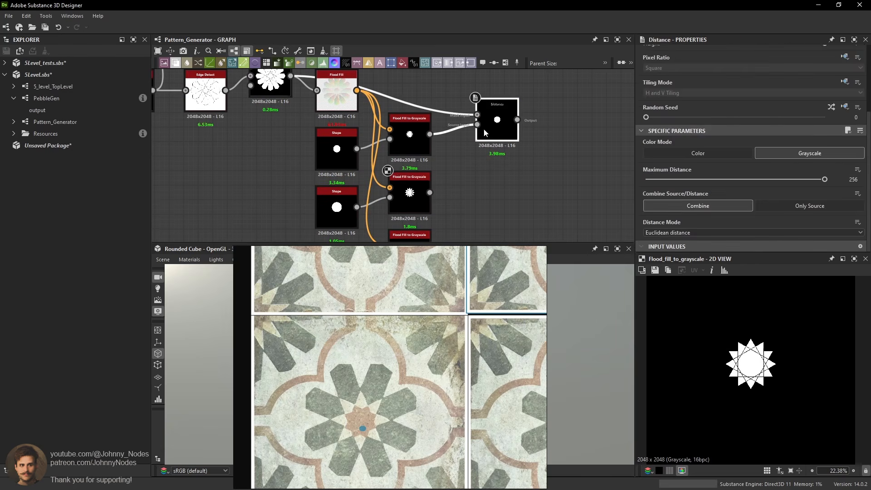
pyautogui.doubleClick(412, 126)
pyautogui.doubleClick(422, 188)
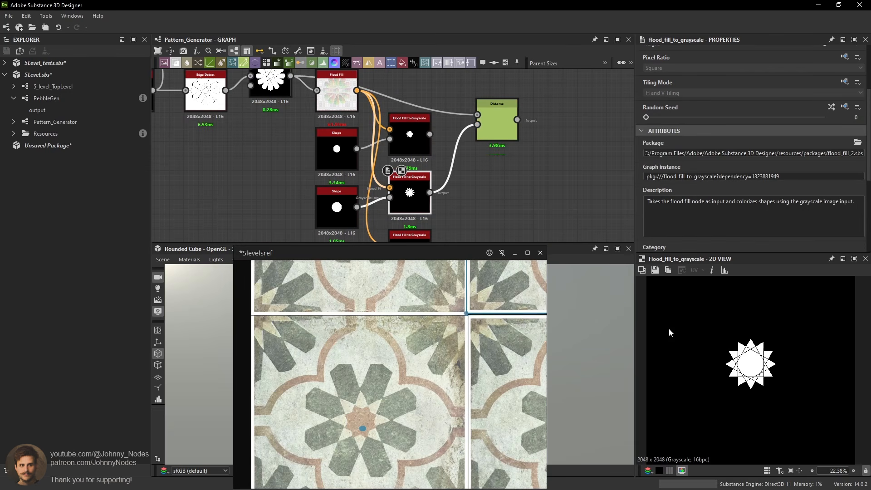
# Delete the first Flood Fill to Grayscale node and move the Distance node beside the second one.
pyautogui.click(420, 142)
pyautogui.press('Delete')
pyautogui.doubleClick(509, 127)
pyautogui.moveTo(509, 127); pyautogui.dragTo(492, 200)
pyautogui.moveTo(492, 200); pyautogui.dragTo(493, 142, button='middle')
# Duplicate the Distance node below the original and connect the third Flood Fill to Grayscale as its source.
pyautogui.hotkey('ctrl', 'd')
pyautogui.moveTo(494, 142); pyautogui.dragTo(491, 196)
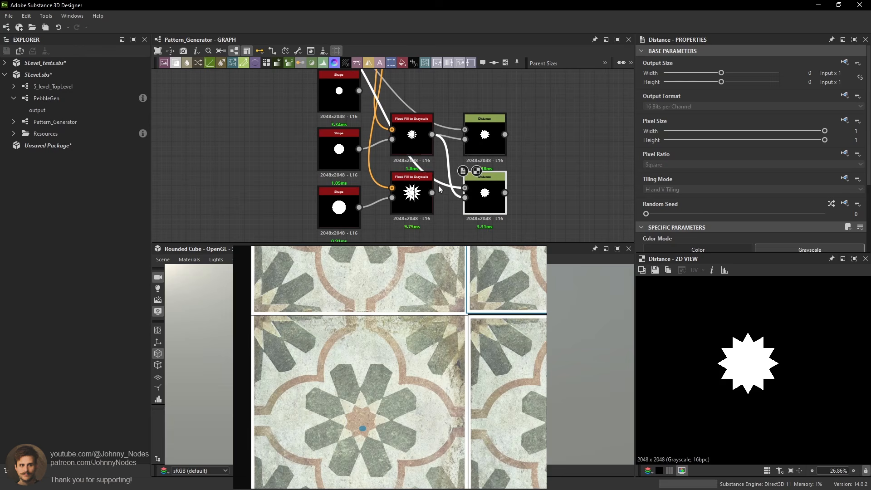
pyautogui.moveTo(432, 193); pyautogui.dragTo(465, 197)
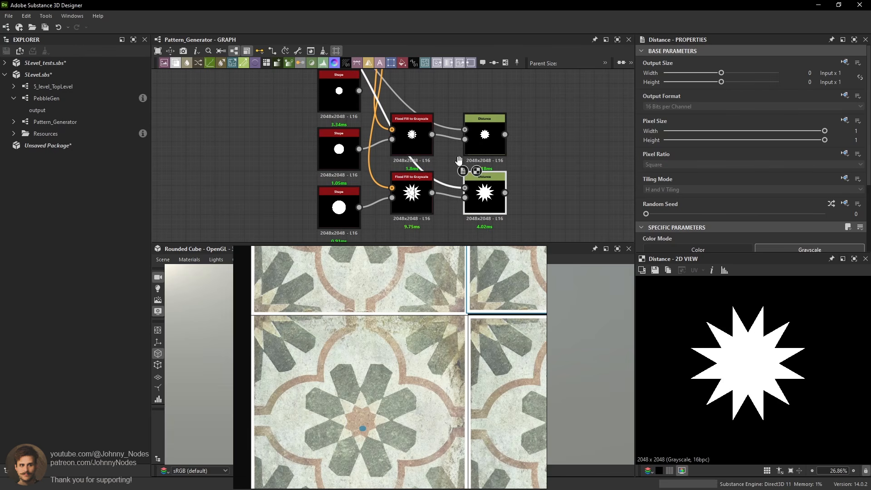
# Check the flower's Histogram Scan silhouette and shift the twelve-petal flower's node chain left, away from the quatrefoil nodes.
pyautogui.scroll(-4, 473, 158)
pyautogui.moveTo(459, 161); pyautogui.dragTo(470, 238, button='middle')
pyautogui.scroll(2, 342, 129)
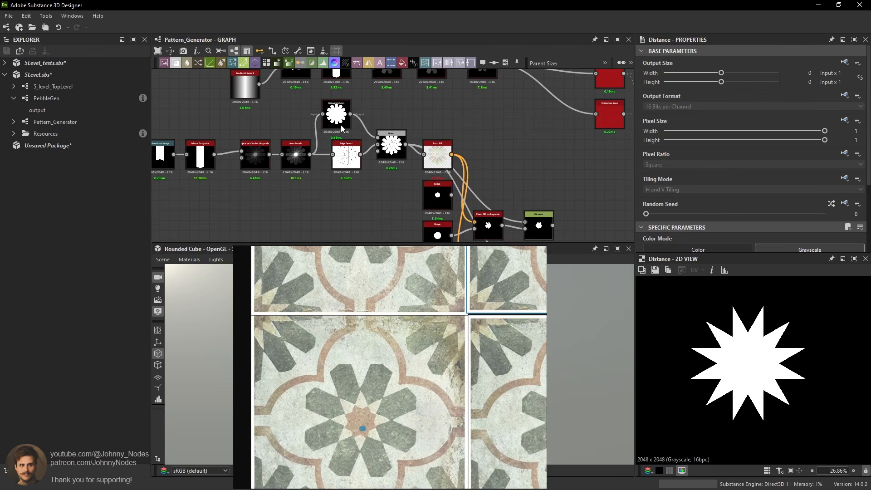
pyautogui.doubleClick(342, 128)
pyautogui.scroll(-4, 503, 145)
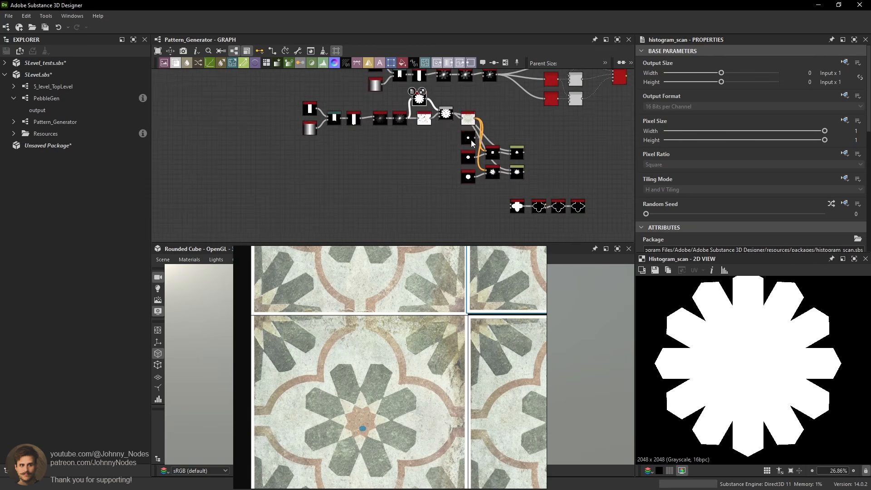
pyautogui.scroll(3, 422, 103)
pyautogui.scroll(-1, 418, 96)
pyautogui.moveTo(254, 99); pyautogui.dragTo(544, 186)
pyautogui.moveTo(527, 185); pyautogui.dragTo(420, 192)
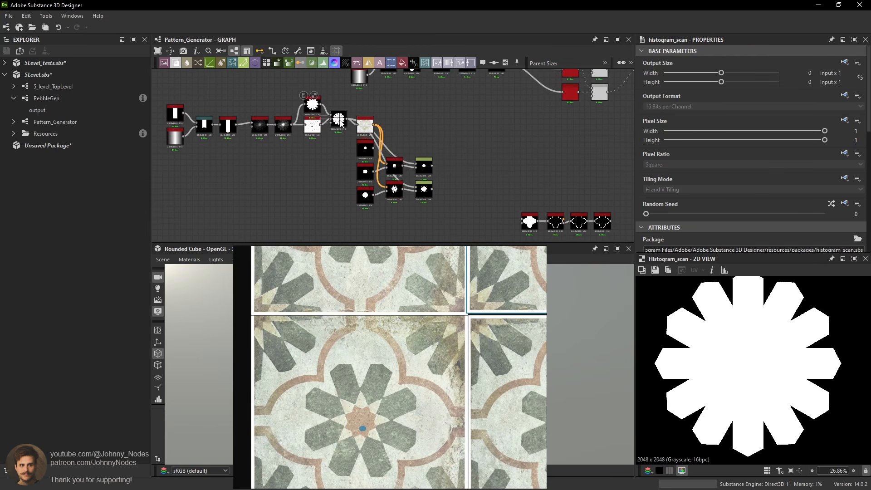
pyautogui.moveTo(340, 123); pyautogui.dragTo(370, 123)
pyautogui.scroll(1, 473, 117)
pyautogui.moveTo(474, 117); pyautogui.dragTo(453, 146, button='middle')
pyautogui.press('space')
pyautogui.write('r')
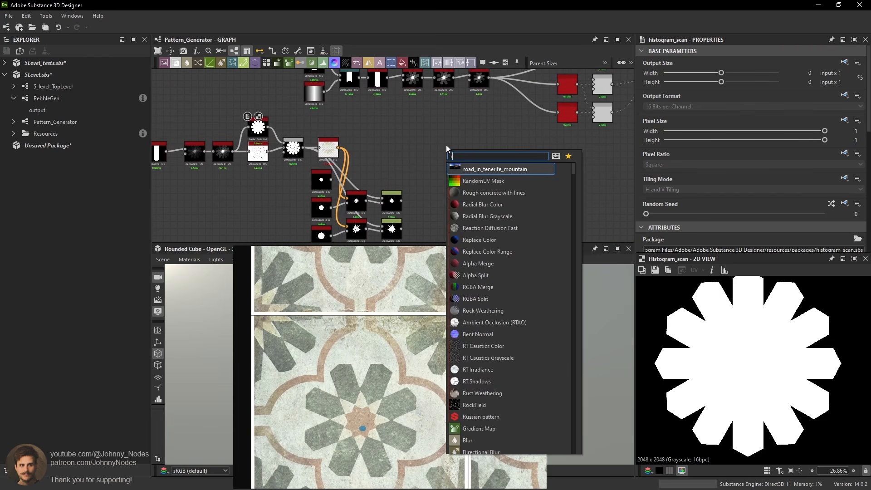
pyautogui.click(441, 146)
pyautogui.press('space')
pyautogui.write('rf')
pyautogui.press('Escape')
pyautogui.press('space')
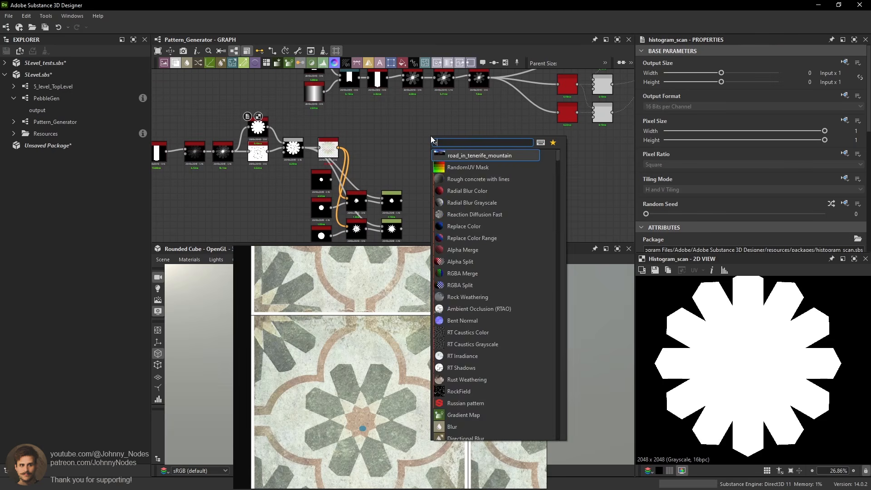
pyautogui.write('rgb')
pyautogui.click(483, 157)
pyautogui.scroll(2, 438, 149)
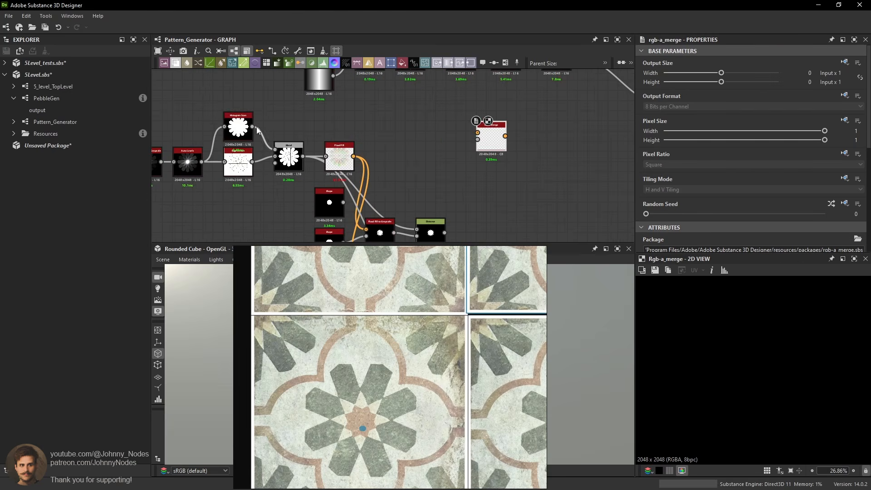
pyautogui.press('Delete')
# Add an RGBA Merge node and review how the eight-petal flower's masks feed the existing RGBA Merge.
pyautogui.press('space')
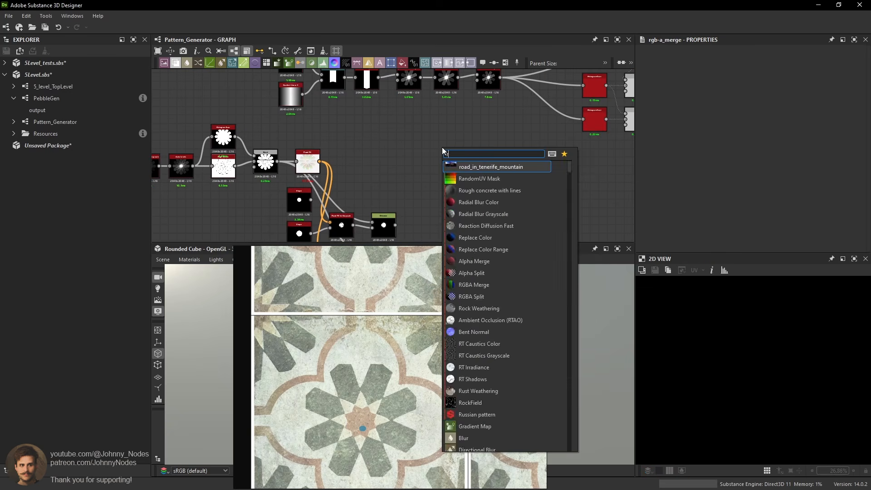
pyautogui.write('rgba')
pyautogui.click(470, 166)
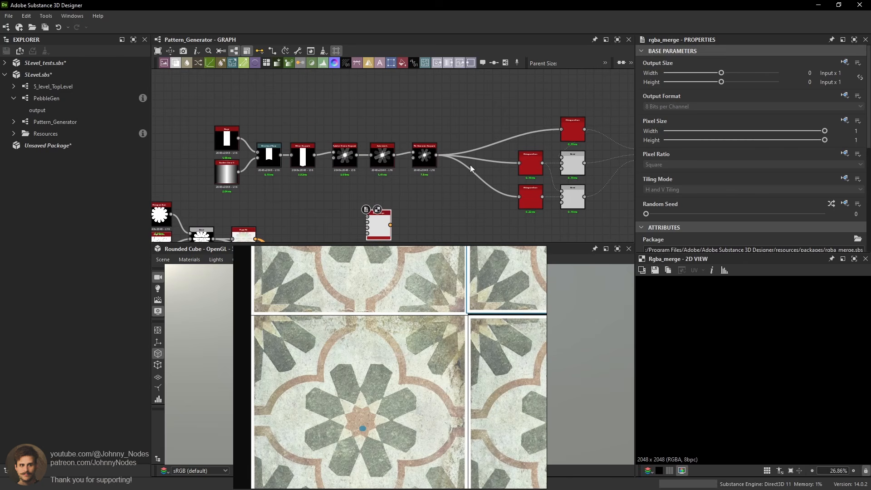
pyautogui.doubleClick(577, 136)
pyautogui.moveTo(608, 148); pyautogui.dragTo(440, 132, button='middle')
pyautogui.scroll(2, 490, 135)
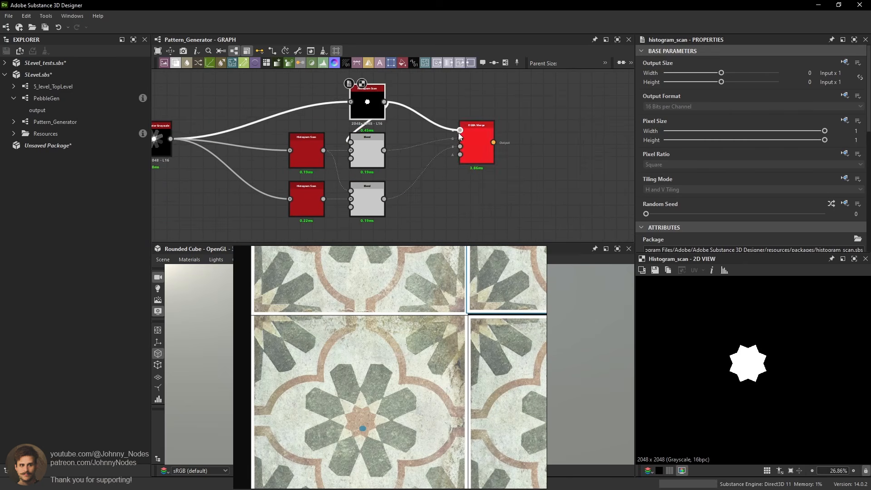
pyautogui.click(479, 142)
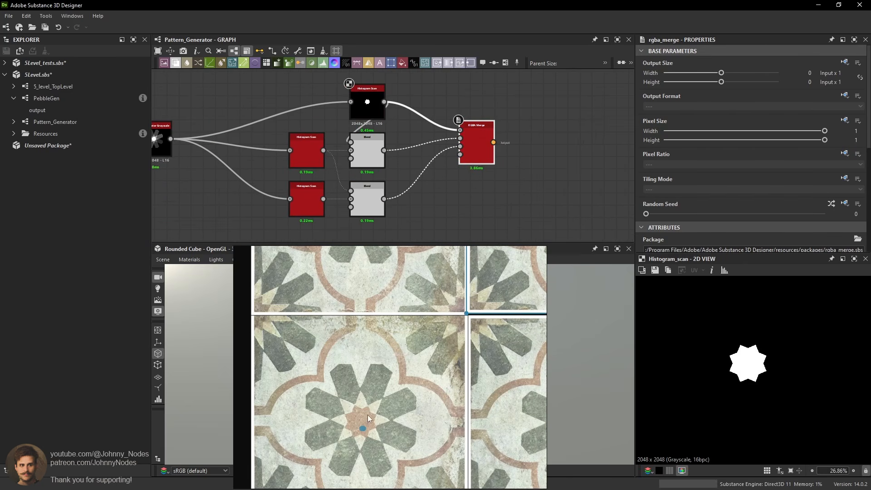
# Move the new RGBA Merge node nearer the Distance nodes and connect the inner star's Distance to its first input.
pyautogui.moveTo(307, 191); pyautogui.dragTo(505, 80, button='middle')
pyautogui.scroll(-2, 505, 80)
pyautogui.doubleClick(297, 192)
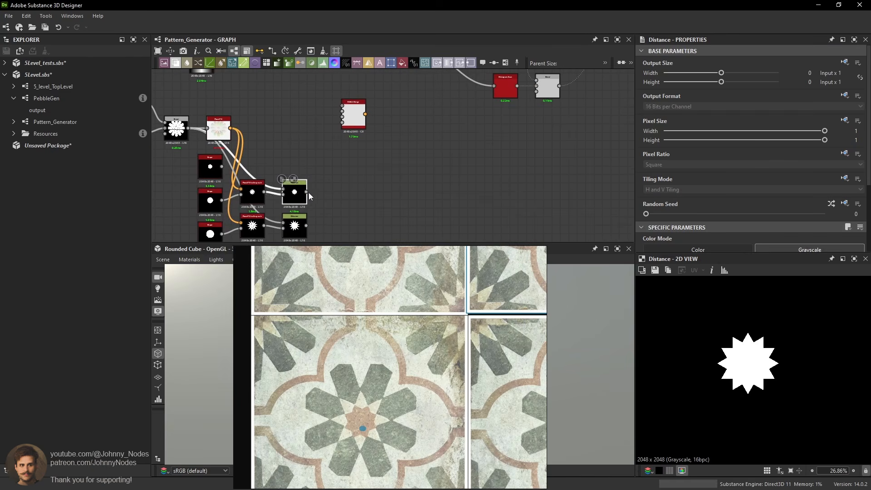
pyautogui.moveTo(355, 108); pyautogui.dragTo(394, 154)
pyautogui.scroll(-2, 393, 153)
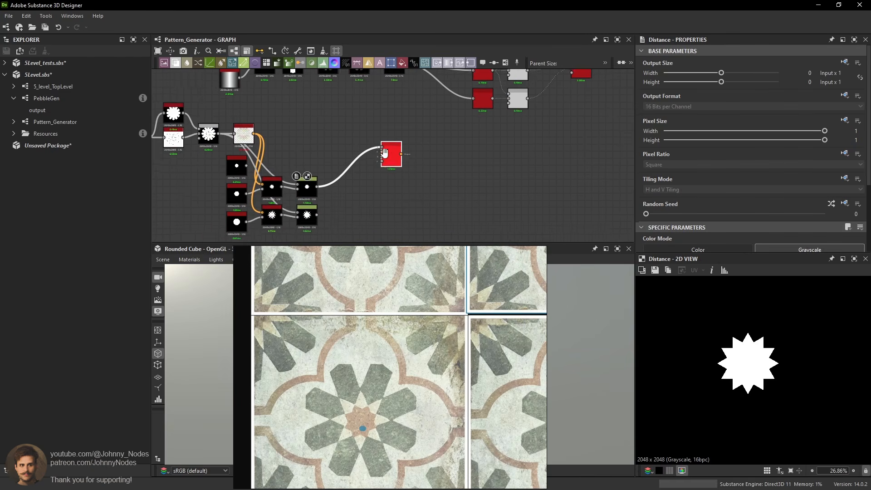
pyautogui.moveTo(385, 153); pyautogui.dragTo(433, 147, button='middle')
# Add a Blend node in Subtract mode that removes the inner star's Distance output from the larger star's Distance output.
pyautogui.doubleClick(487, 115)
pyautogui.doubleClick(320, 208)
pyautogui.scroll(2, 320, 208)
pyautogui.moveTo(321, 208); pyautogui.dragTo(339, 173, button='middle')
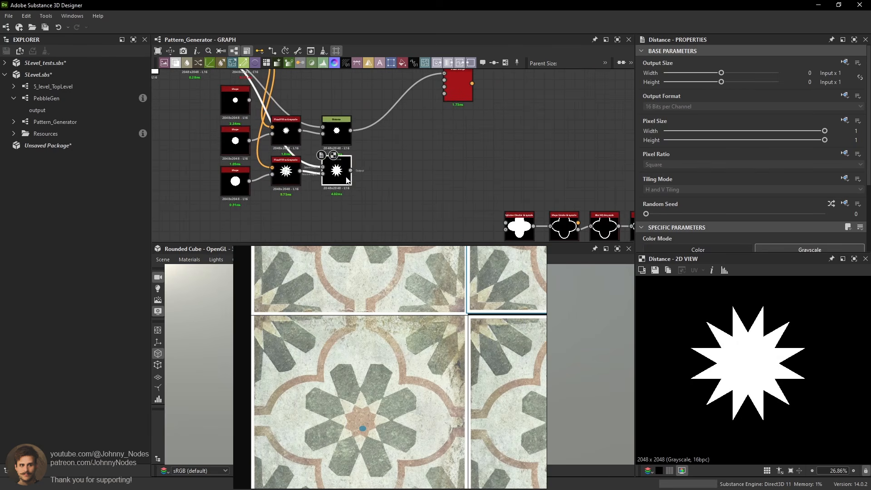
pyautogui.moveTo(339, 173); pyautogui.dragTo(339, 177)
pyautogui.press('space')
pyautogui.click(423, 179)
pyautogui.scroll(1, 352, 173)
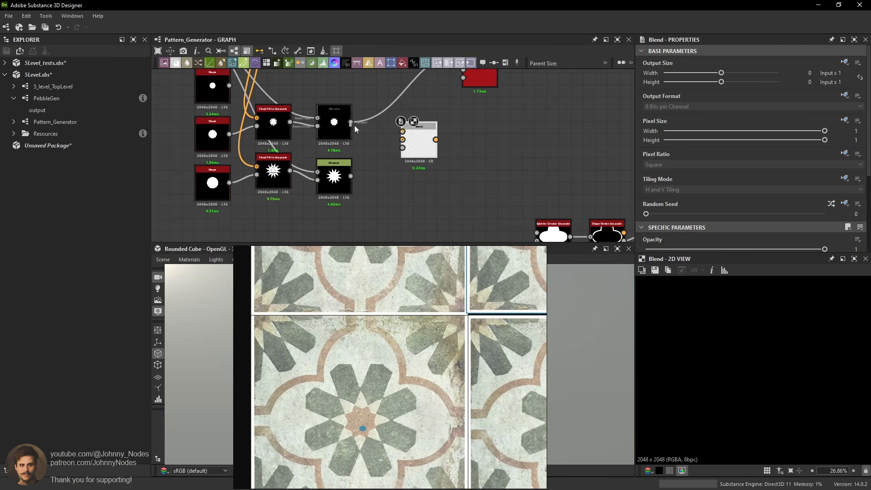
pyautogui.moveTo(353, 123); pyautogui.dragTo(407, 141)
pyautogui.scroll(-3, 671, 210)
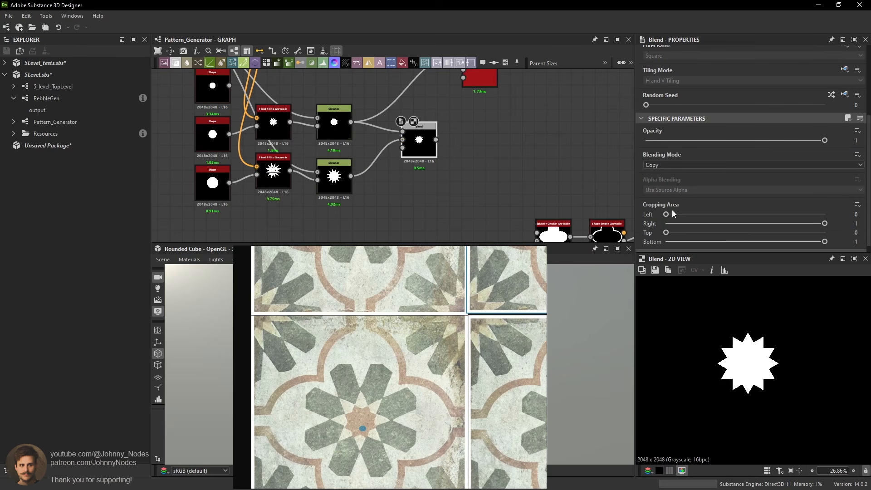
pyautogui.click(670, 167)
pyautogui.click(660, 187)
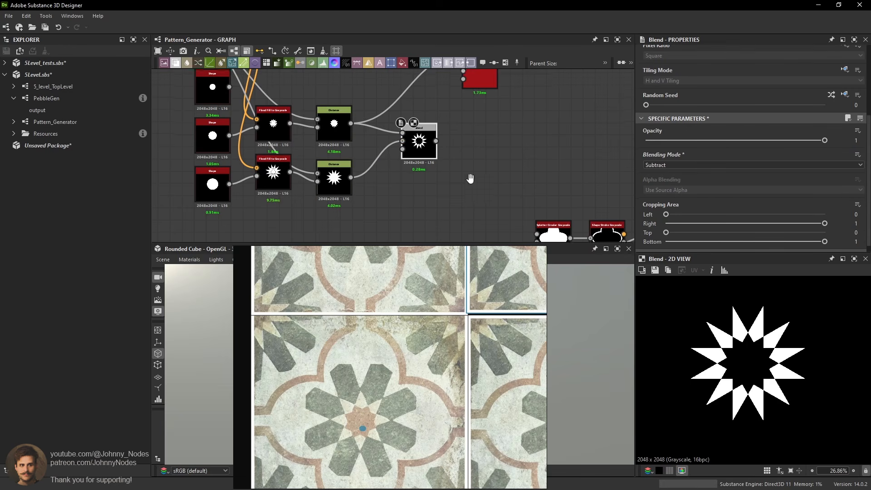
# Connect the star-ring Blend to the RGBA Merge's second input, reposition the merge node and preview the colours.
pyautogui.moveTo(437, 141); pyautogui.dragTo(419, 182, button='middle')
pyautogui.doubleClick(457, 103)
pyautogui.moveTo(452, 108); pyautogui.dragTo(502, 112)
pyautogui.scroll(-3, 501, 113)
pyautogui.moveTo(517, 191); pyautogui.dragTo(502, 167, button='middle')
pyautogui.scroll(1, 473, 122)
pyautogui.moveTo(474, 121); pyautogui.dragTo(492, 200, button='middle')
pyautogui.scroll(1, 498, 162)
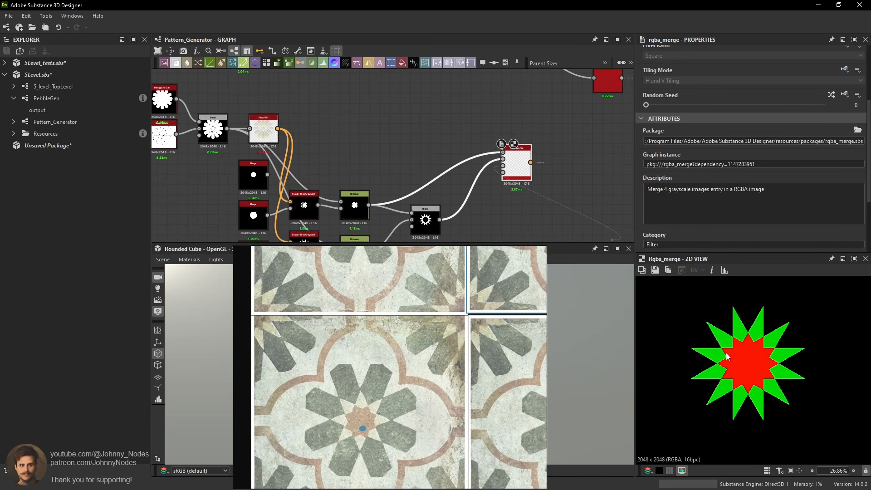
# Add a Blend node in Subtract mode that cuts the inner star's Distance output out of the Histogram Scan flower silhouette.
pyautogui.click(422, 145)
pyautogui.scroll(1, 200, 121)
pyautogui.doubleClick(215, 141)
pyautogui.moveTo(215, 141); pyautogui.dragTo(294, 146, button='middle')
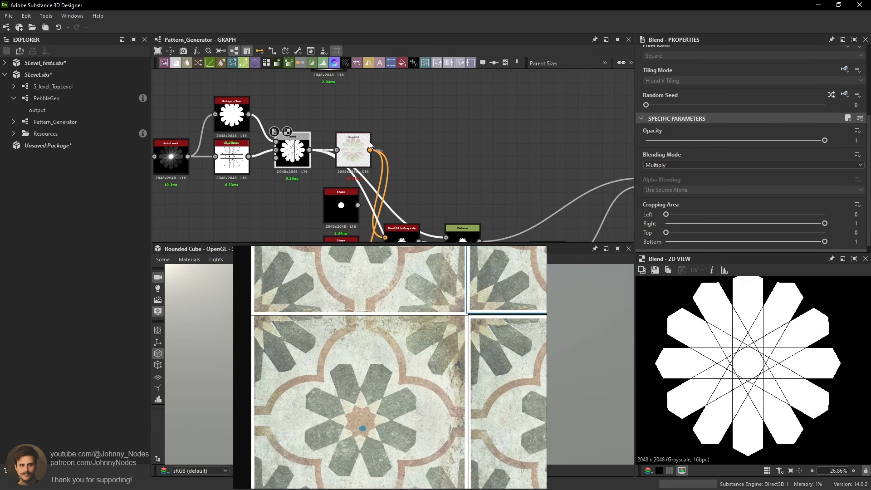
pyautogui.doubleClick(239, 114)
pyautogui.scroll(-2, 249, 113)
pyautogui.moveTo(459, 127); pyautogui.dragTo(413, 109, button='middle')
pyautogui.press('space')
pyautogui.click(421, 136)
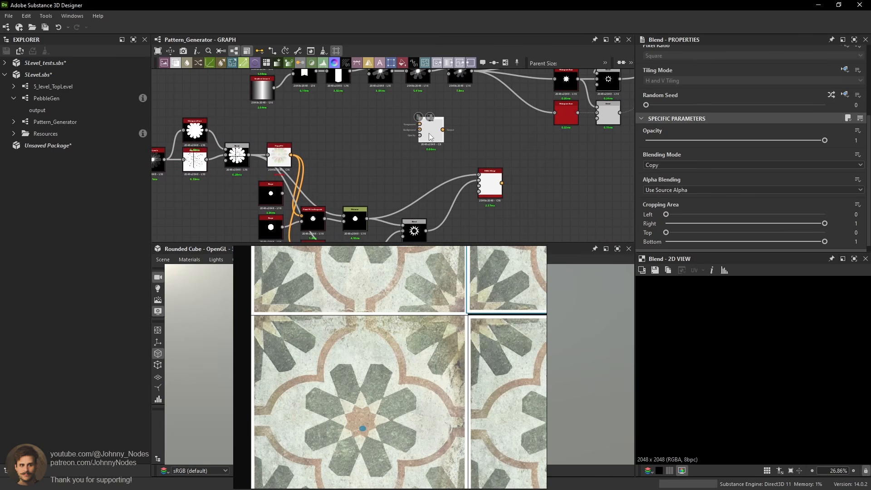
pyautogui.moveTo(212, 132); pyautogui.dragTo(410, 135)
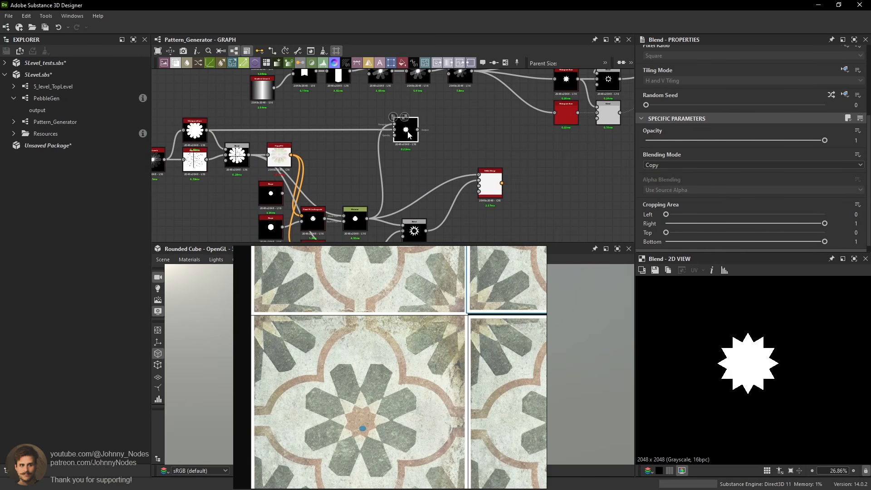
pyautogui.click(661, 166)
pyautogui.click(666, 189)
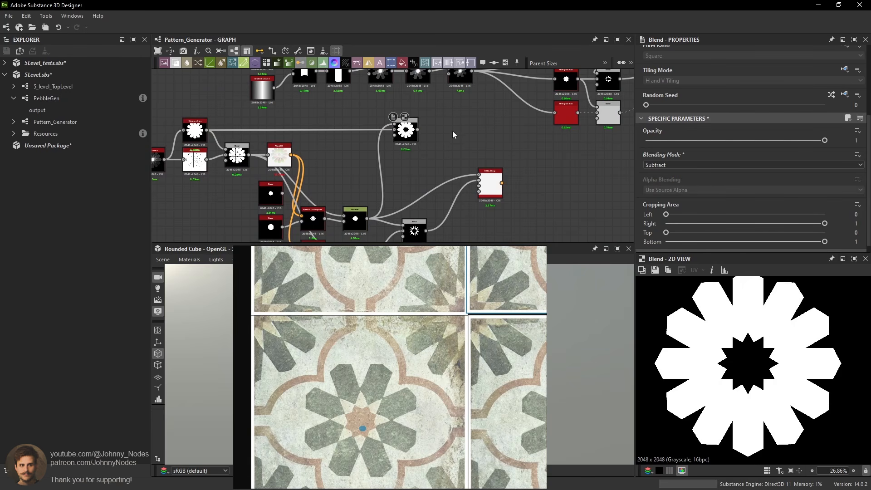
# Add a second Blend node in Subtract mode after it to remove the star ring and isolate the petals.
pyautogui.press('space')
pyautogui.click(481, 161)
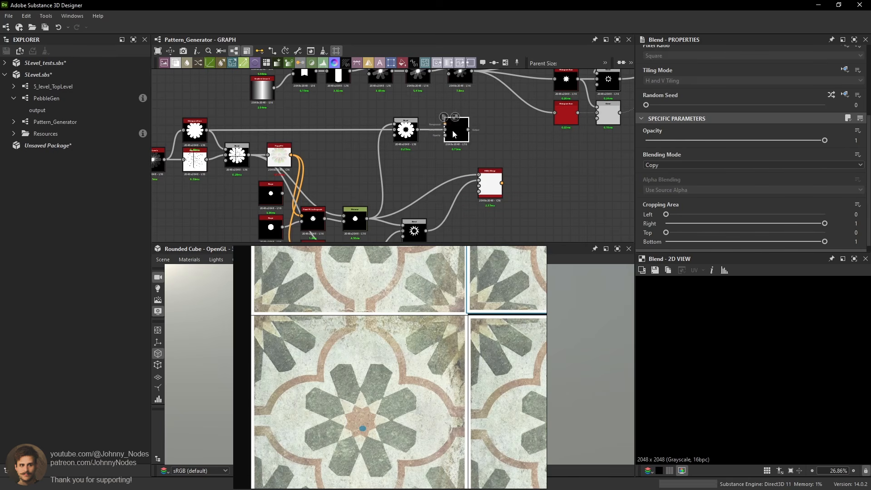
pyautogui.moveTo(431, 236); pyautogui.dragTo(431, 190, button='middle')
pyautogui.click(421, 192)
pyautogui.moveTo(443, 84); pyautogui.dragTo(431, 126, button='middle')
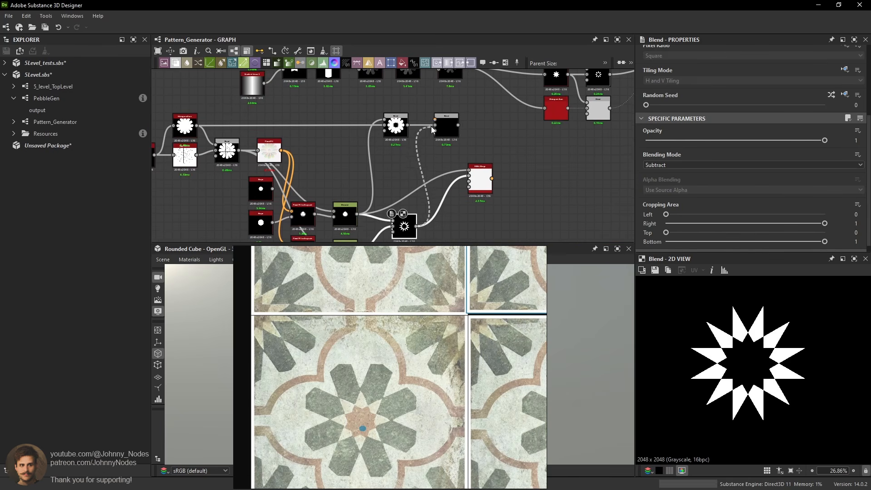
pyautogui.click(434, 119)
pyautogui.click(447, 127)
pyautogui.click(663, 166)
pyautogui.click(657, 188)
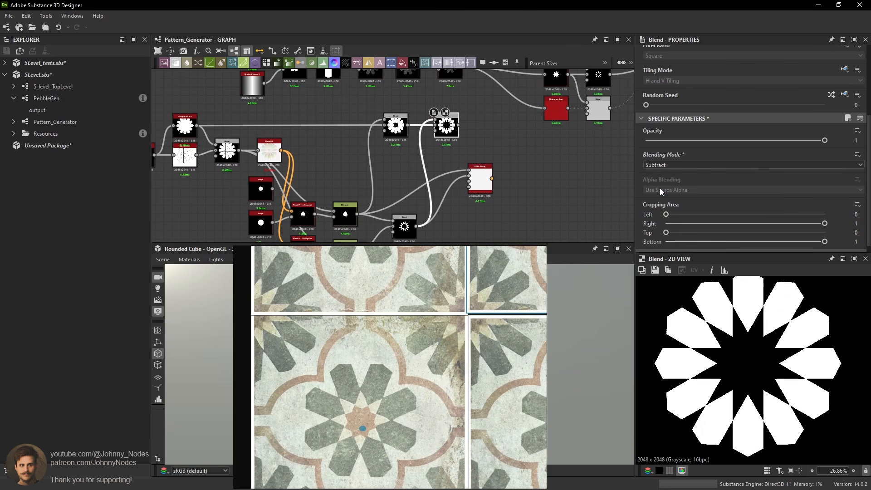
# Move the RGBA Merge aside, connect the petal Blend to its third input, and compare it with the eight-petal flower's merge.
pyautogui.moveTo(485, 185); pyautogui.dragTo(503, 186)
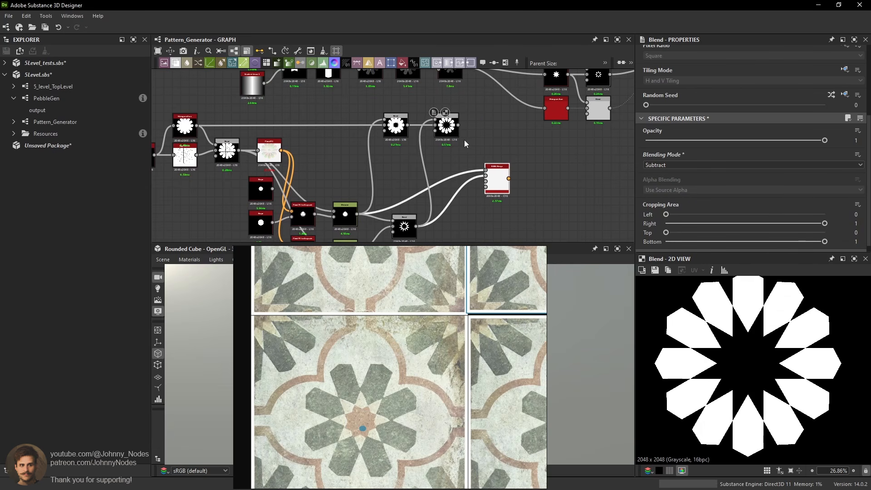
pyautogui.doubleClick(497, 185)
pyautogui.scroll(-1, 540, 148)
pyautogui.moveTo(540, 148); pyautogui.dragTo(392, 187, button='middle')
pyautogui.doubleClick(507, 129)
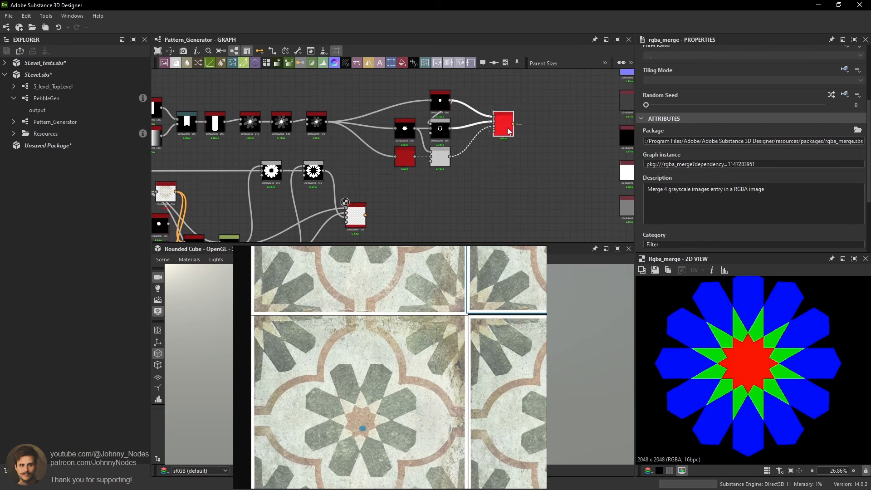
pyautogui.moveTo(458, 153); pyautogui.dragTo(550, 151, button='middle')
pyautogui.doubleClick(447, 212)
pyautogui.moveTo(416, 194); pyautogui.dragTo(505, 179, button='middle')
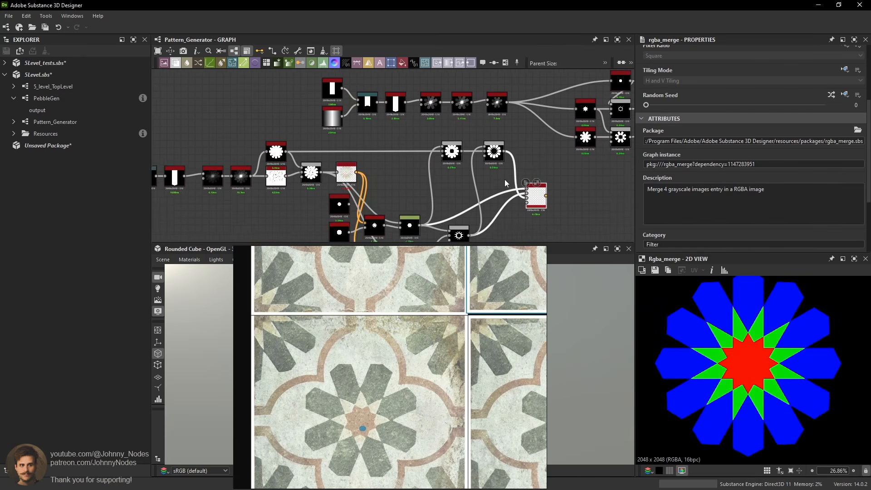
# Shift the twelve-petal flower's nodes together as a group and check the corner flowers in the reference tile.
pyautogui.scroll(-2, 458, 154)
pyautogui.moveTo(204, 137); pyautogui.dragTo(492, 219)
pyautogui.moveTo(496, 176); pyautogui.dragTo(454, 183)
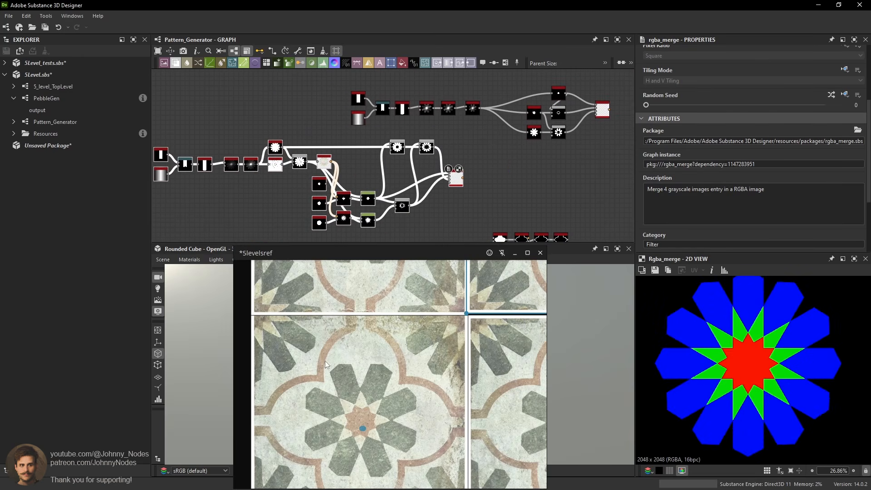
pyautogui.scroll(3, 292, 317)
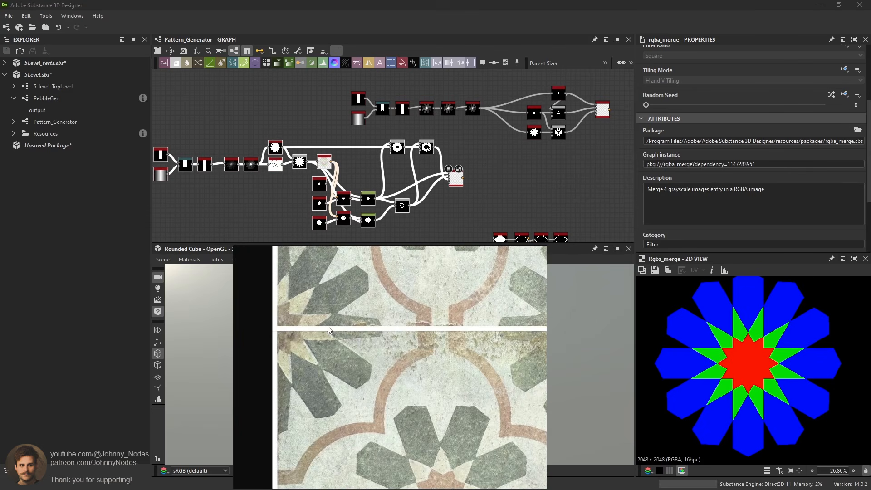
pyautogui.scroll(-1, 334, 330)
pyautogui.moveTo(434, 444); pyautogui.dragTo(413, 408, button='middle')
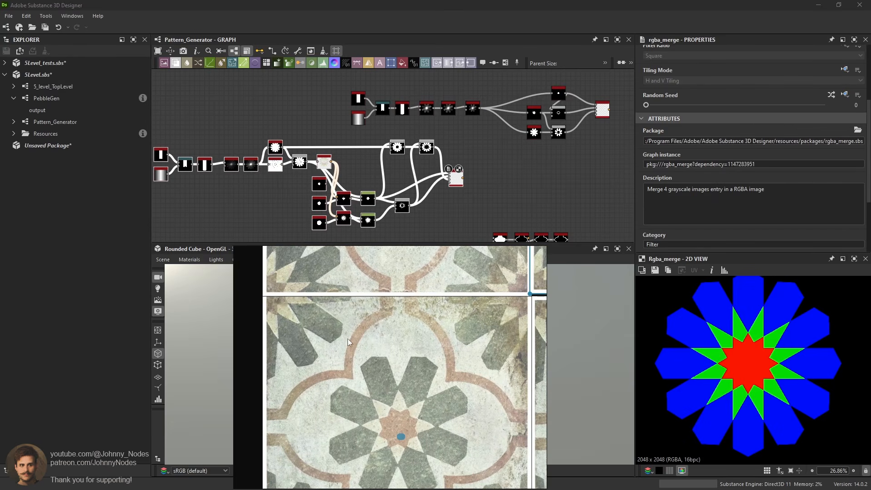
pyautogui.moveTo(299, 302); pyautogui.dragTo(317, 322, button='middle')
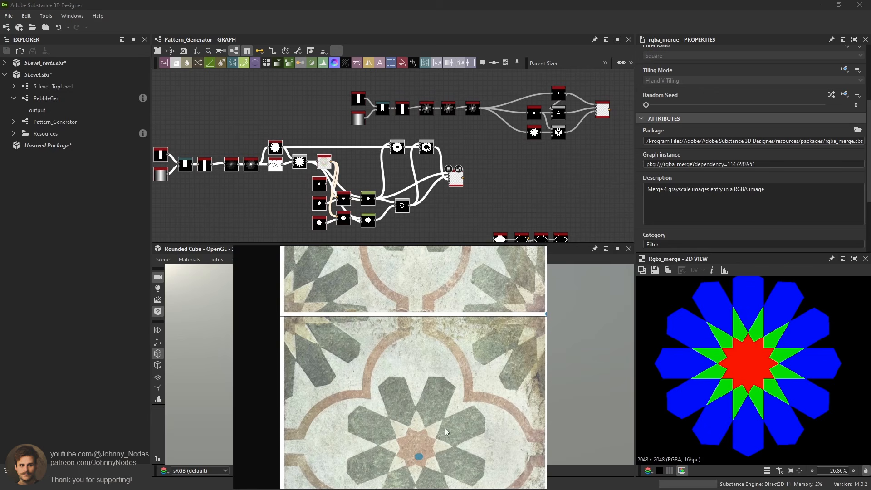
# Add a Tile Generator Color node fed by the twelve-petal flower's RGBA Merge and place it just after the merge.
pyautogui.scroll(2, 752, 364)
pyautogui.scroll(2, 450, 160)
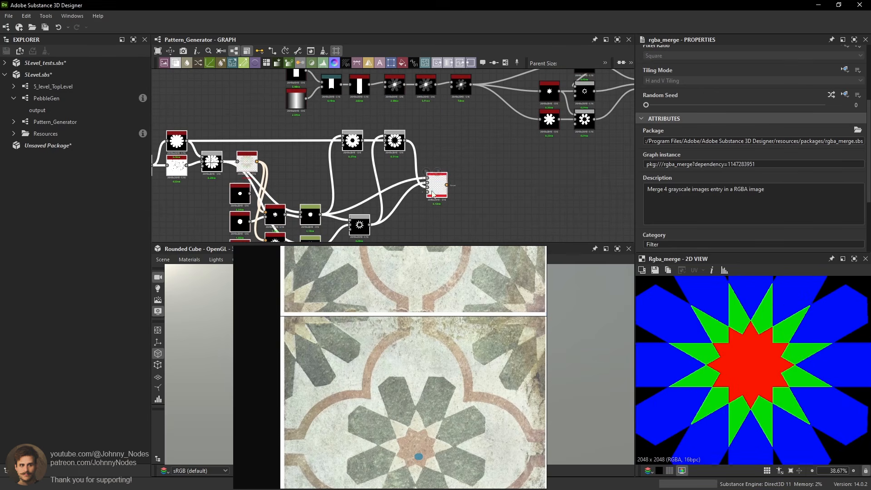
pyautogui.press('space')
pyautogui.write('ti')
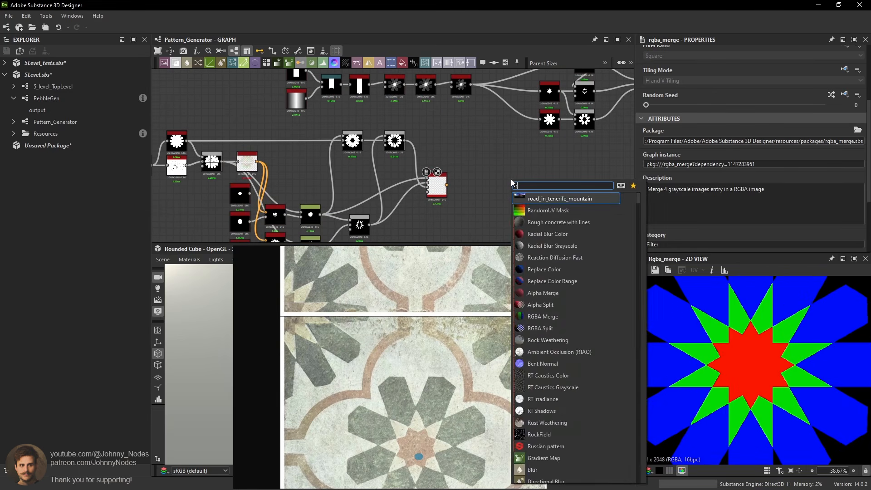
pyautogui.write('l')
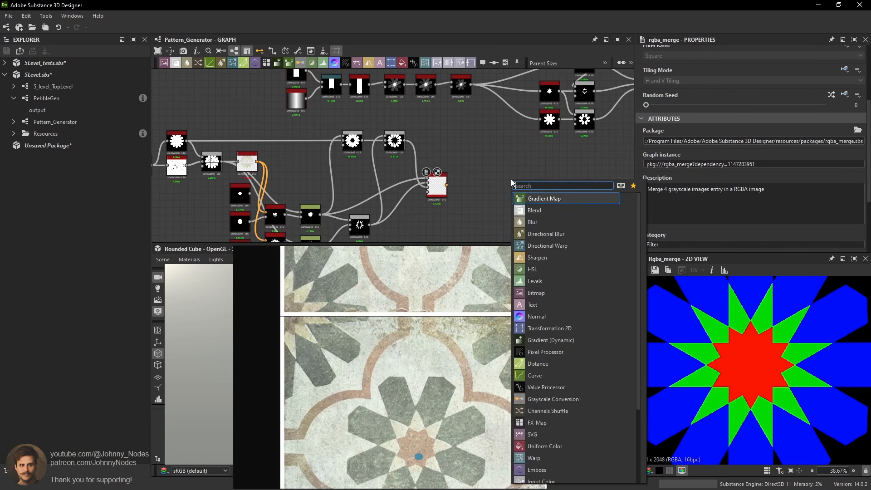
pyautogui.write('e ge')
pyautogui.click(544, 210)
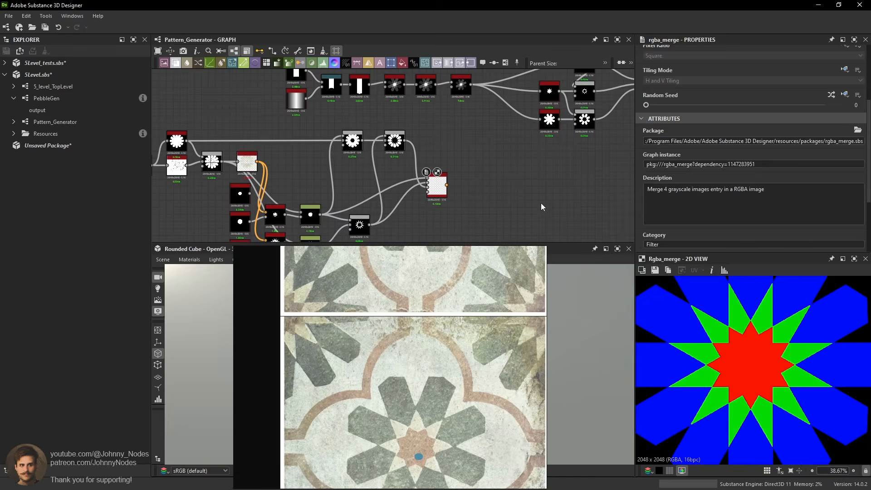
pyautogui.scroll(3, 440, 191)
pyautogui.moveTo(562, 171); pyautogui.dragTo(525, 183)
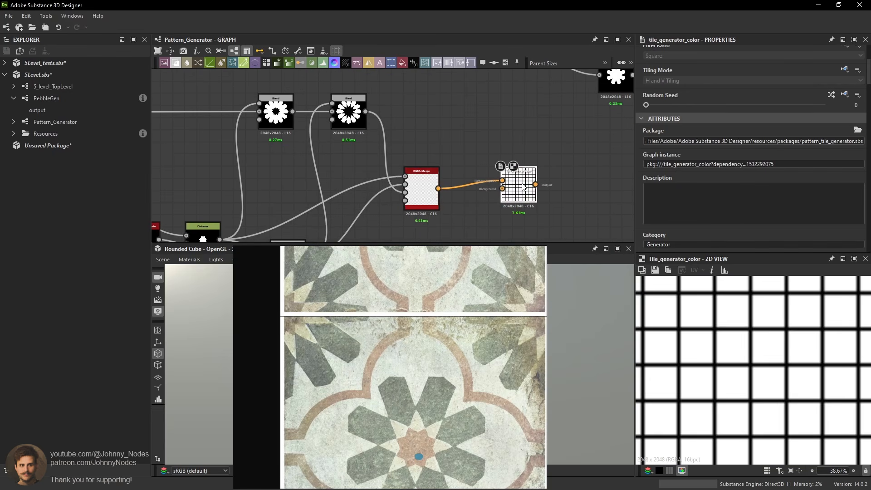
# Set the Tile Generator Color's X Amount and Y Amount to 1 and its Pattern to Image Input.
pyautogui.scroll(-5, 653, 181)
pyautogui.moveTo(633, 162); pyautogui.dragTo(631, 164)
pyautogui.moveTo(671, 188); pyautogui.dragTo(635, 185)
pyautogui.scroll(-2, 663, 202)
pyautogui.click(669, 199)
pyautogui.click(670, 208)
pyautogui.scroll(-5, 726, 333)
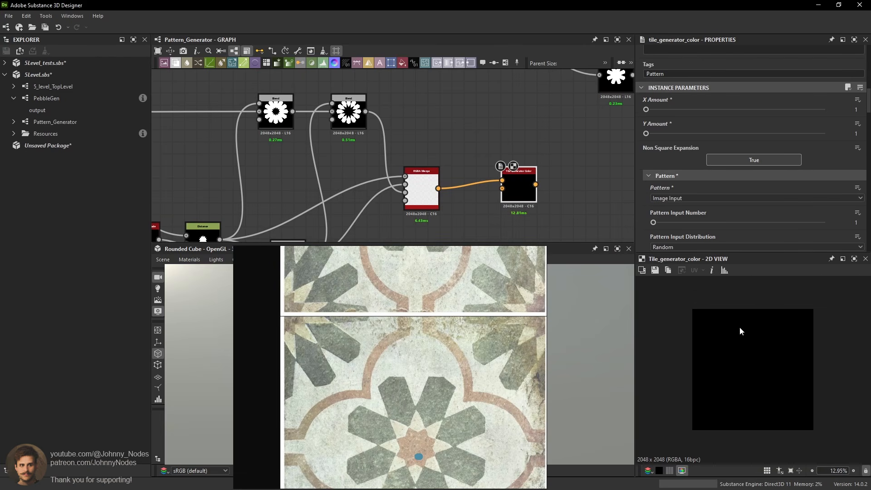
# Make room after the RGBA Merge and insert an Alpha Split node, feeding its RGB output into the Tile Generator Color.
pyautogui.scroll(1, 539, 195)
pyautogui.moveTo(539, 196); pyautogui.dragTo(548, 195)
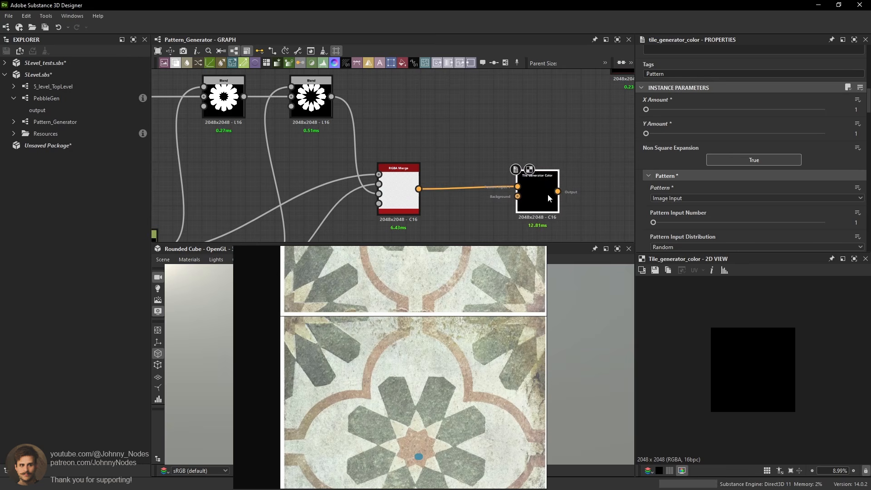
pyautogui.moveTo(551, 188); pyautogui.dragTo(524, 174, button='middle')
pyautogui.moveTo(524, 184); pyautogui.dragTo(547, 183)
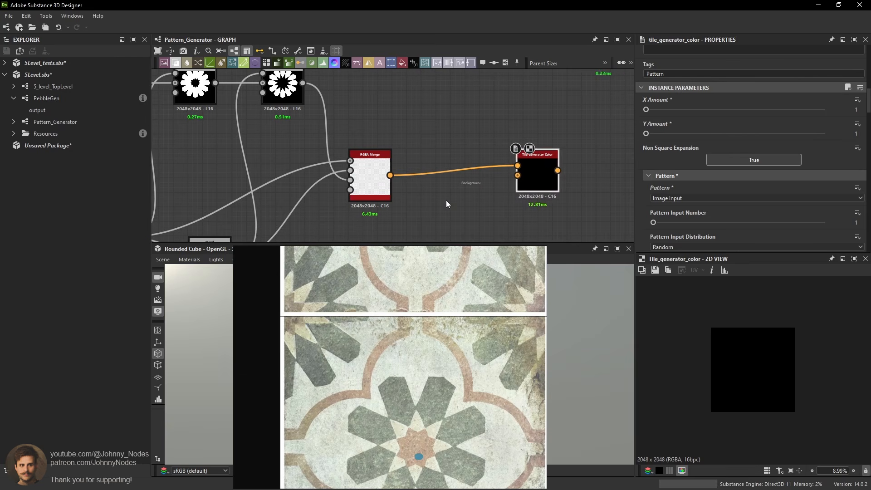
pyautogui.press('space')
pyautogui.write('alph')
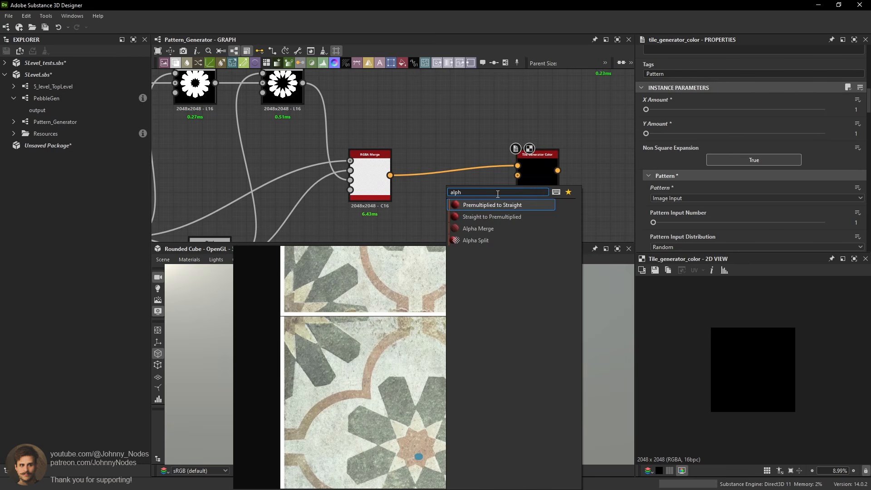
pyautogui.click(493, 240)
pyautogui.moveTo(390, 176); pyautogui.dragTo(540, 170)
pyautogui.click(538, 170)
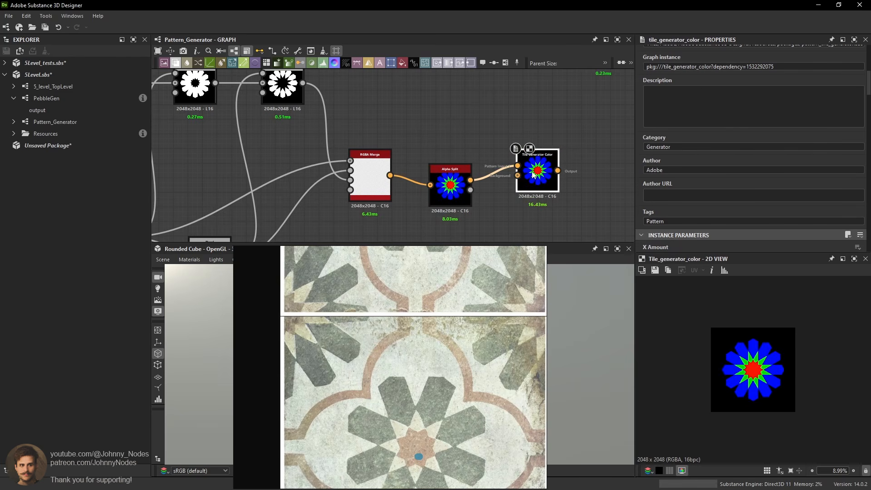
# Preview the Alpha Split's A and RGB outputs and compare them with the Tile Generator Color result.
pyautogui.scroll(5, 452, 157)
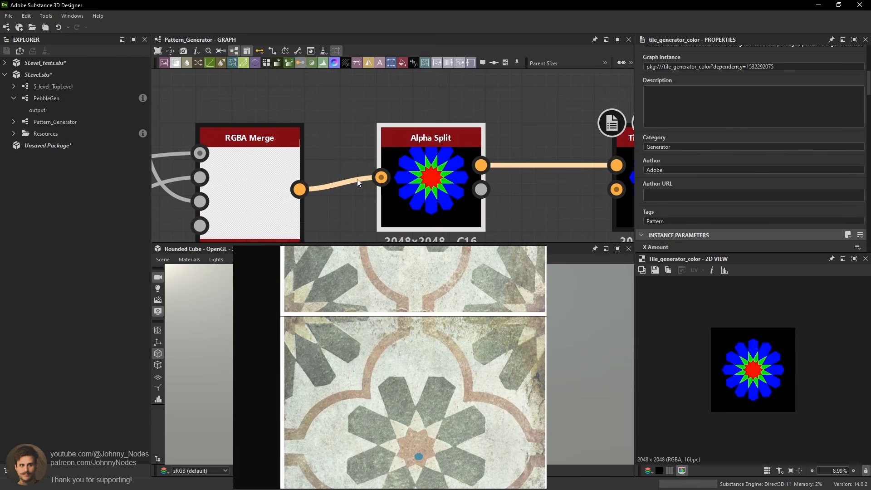
pyautogui.moveTo(491, 164); pyautogui.dragTo(430, 153, button='middle')
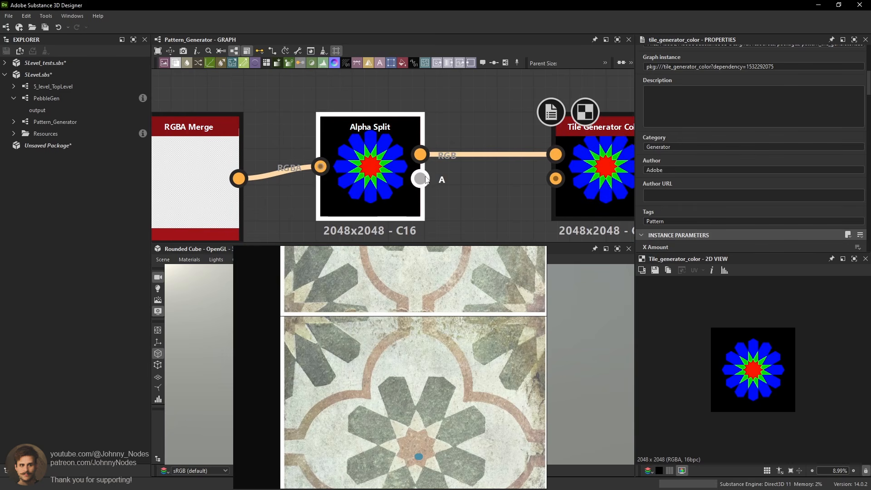
pyautogui.doubleClick(421, 179)
pyautogui.doubleClick(421, 155)
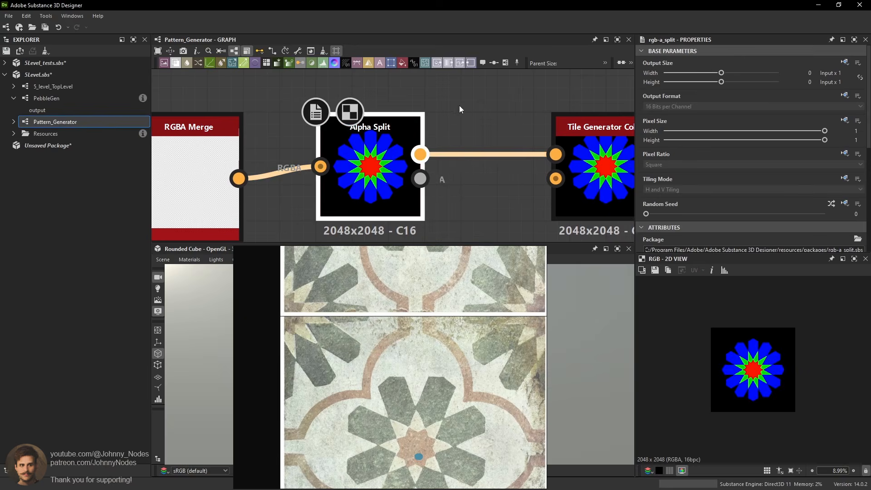
pyautogui.moveTo(459, 105); pyautogui.dragTo(383, 121, button='middle')
pyautogui.doubleClick(524, 178)
pyautogui.scroll(2, 769, 374)
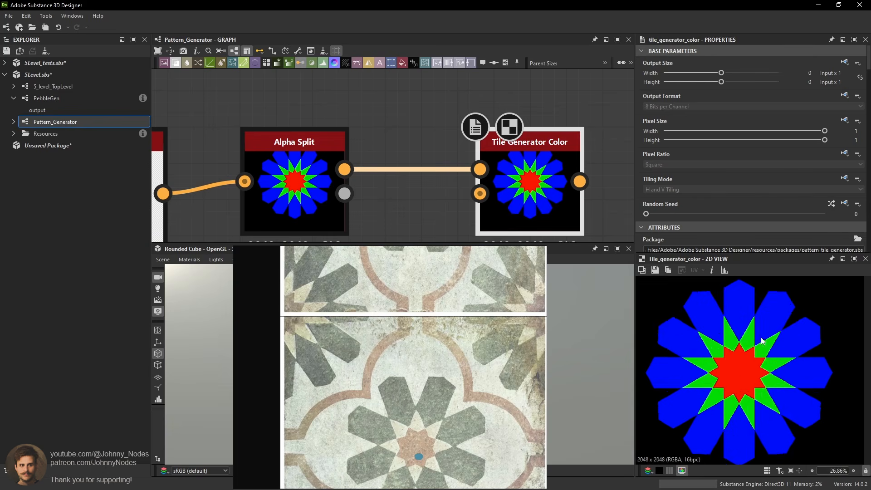
pyautogui.scroll(-5, 761, 347)
pyautogui.press('f')
pyautogui.scroll(-3, 585, 209)
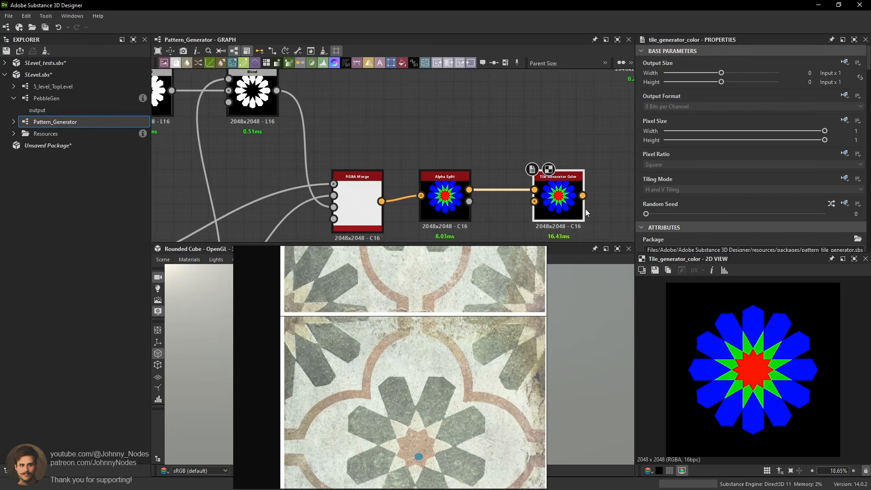
# Try reducing the Tile Generator Color's Scale to 0.61, inspect the shape edges up close, and undo the change.
pyautogui.scroll(-2, 592, 206)
pyautogui.scroll(-15, 726, 156)
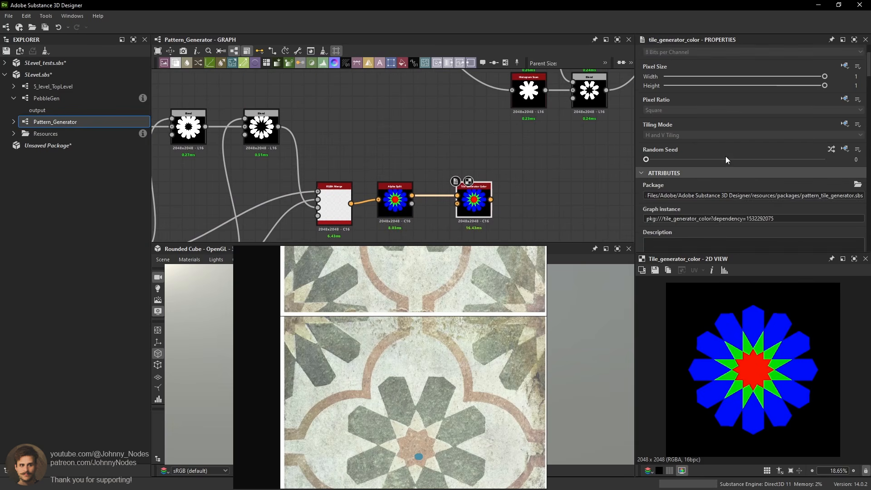
pyautogui.scroll(-5, 769, 184)
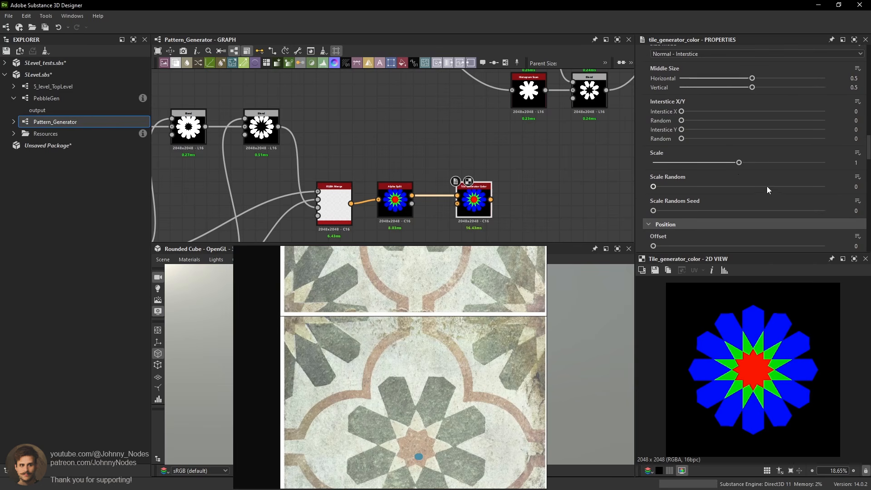
pyautogui.click(731, 163)
pyautogui.moveTo(732, 166); pyautogui.dragTo(706, 164)
pyautogui.scroll(8, 770, 361)
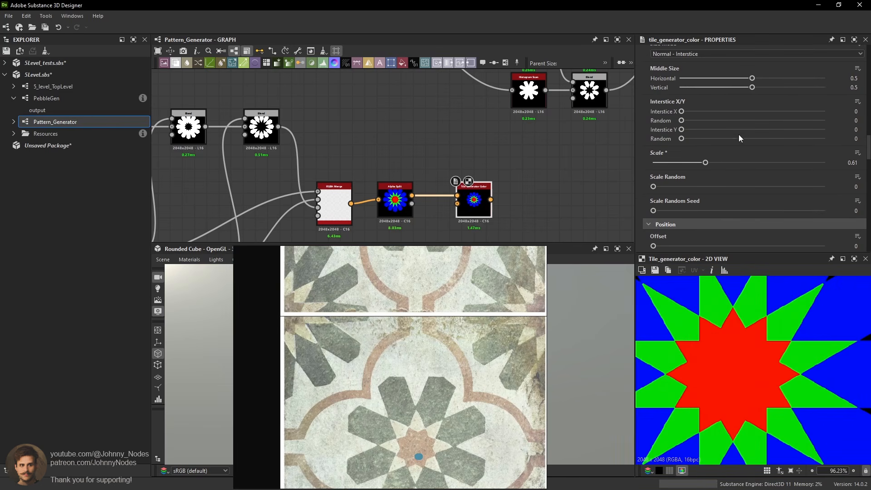
pyautogui.scroll(8, 769, 335)
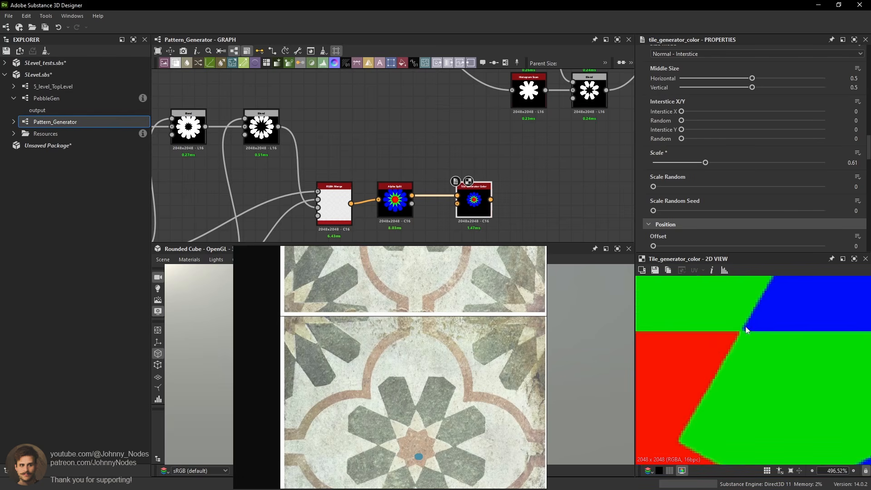
pyautogui.hotkey('ctrl', 'z')
pyautogui.hotkey('ctrl', 'z')
# Set the Scale to 0.77 to compare edge quality up close and switch Image Input Filtering to Nearest.
pyautogui.scroll(3, 744, 336)
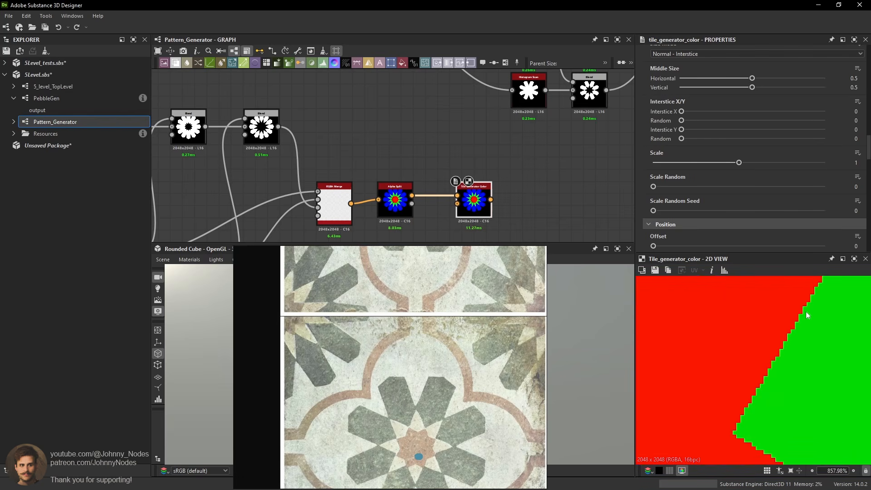
pyautogui.moveTo(806, 311); pyautogui.dragTo(726, 306, button='middle')
pyautogui.scroll(1, 793, 336)
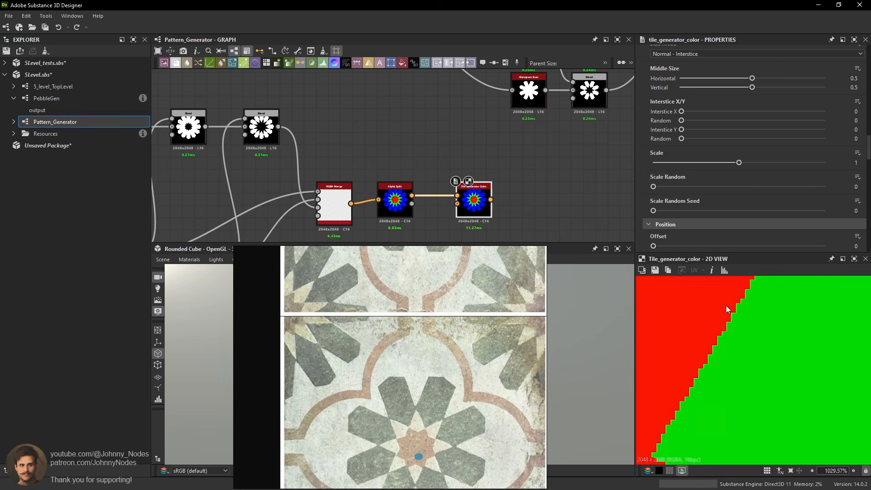
pyautogui.moveTo(733, 163); pyautogui.dragTo(718, 163)
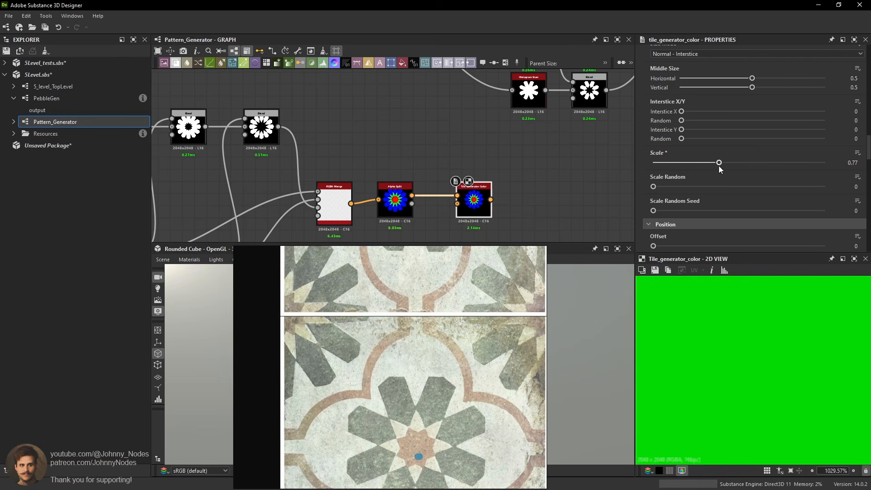
pyautogui.scroll(-12, 737, 338)
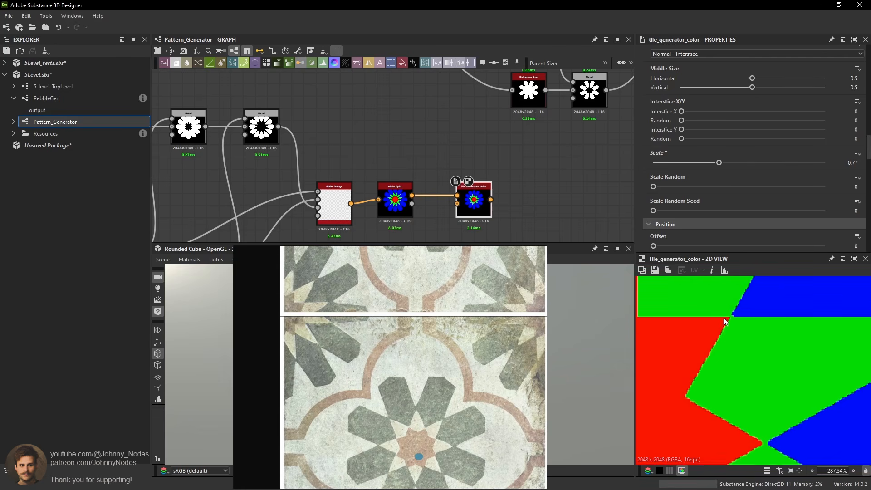
pyautogui.scroll(10, 718, 342)
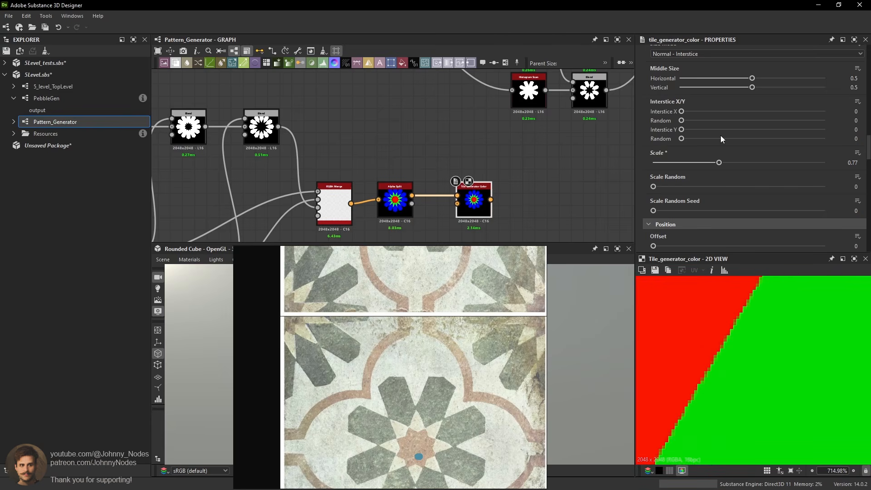
pyautogui.scroll(3, 721, 135)
pyautogui.scroll(5, 710, 132)
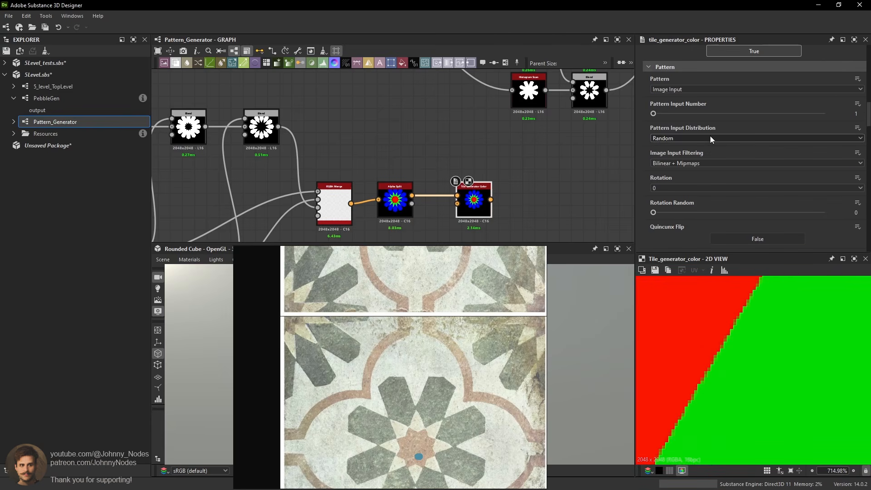
pyautogui.click(681, 164)
pyautogui.click(669, 187)
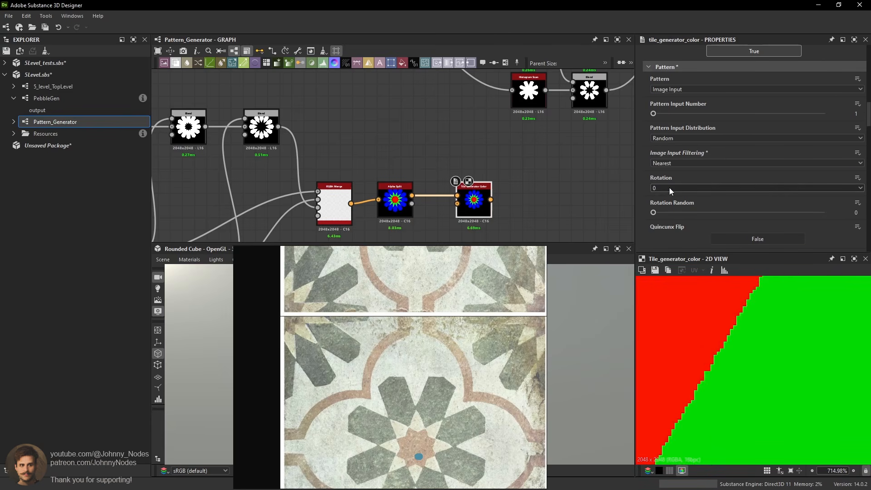
# Reduce the flower's Scale to about 0.64 and set the Global Offset X to 0.5.
pyautogui.scroll(-3, 771, 333)
pyautogui.scroll(-18, 770, 333)
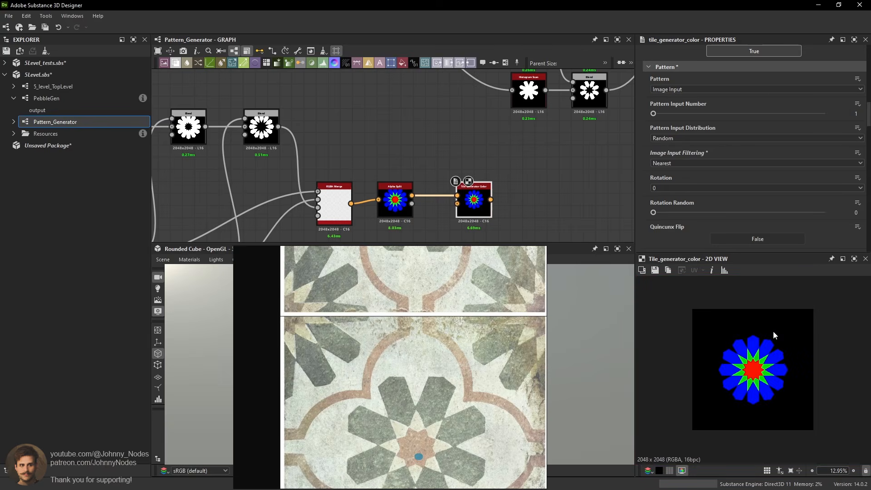
pyautogui.scroll(-3, 735, 178)
pyautogui.scroll(-6, 742, 197)
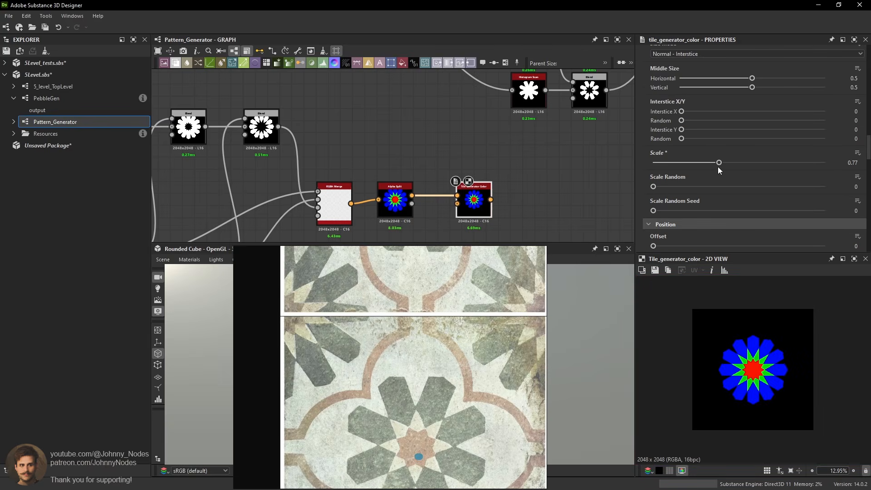
pyautogui.moveTo(717, 166)
pyautogui.mouseDown()
pyautogui.moveTo(701, 166)
pyautogui.moveTo(709, 165)
pyautogui.mouseUp()
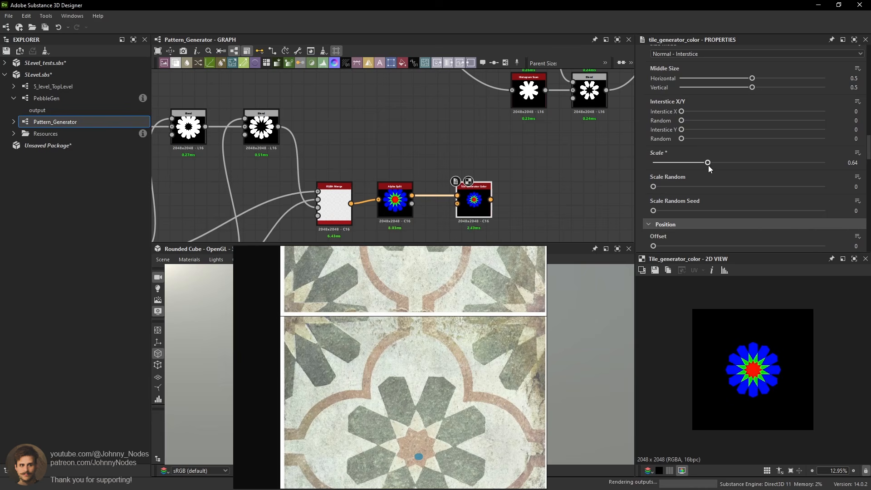
pyautogui.scroll(-5, 753, 146)
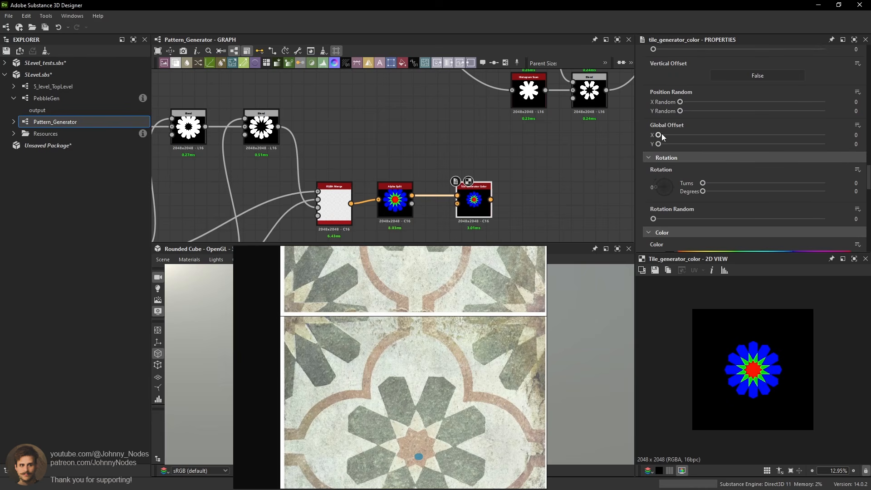
pyautogui.moveTo(660, 134); pyautogui.dragTo(741, 135)
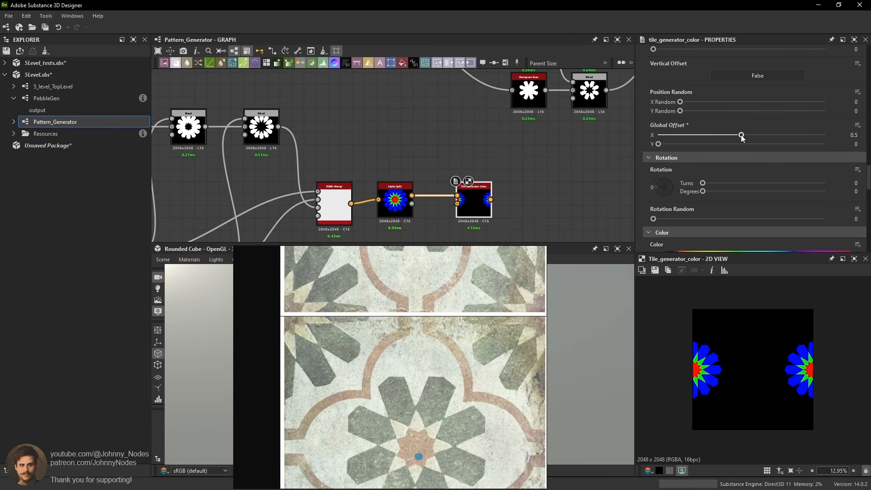
# Set the Tile Generator Color's Global Offset Y to 0.5 and compare its corner flowers with the tile reference.
pyautogui.click(740, 144)
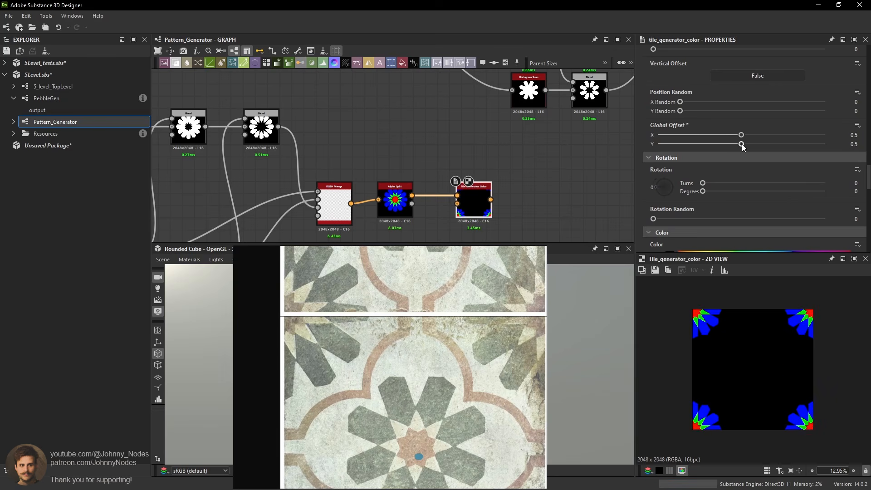
pyautogui.scroll(4, 721, 320)
pyautogui.scroll(-3, 687, 320)
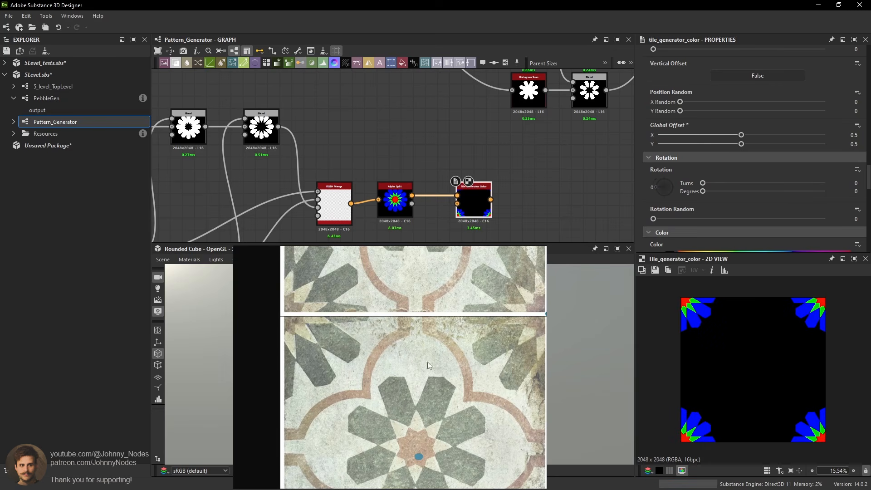
pyautogui.scroll(-5, 477, 201)
pyautogui.scroll(-4, 462, 278)
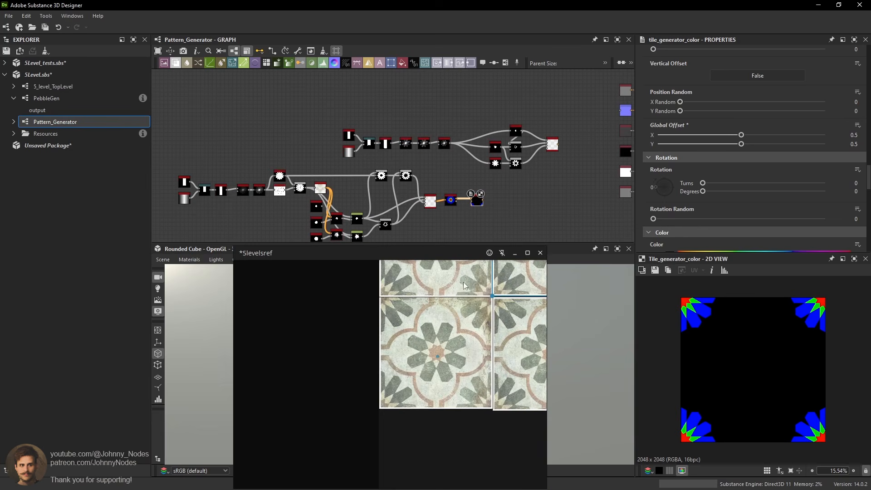
# Delete the three extra tile images from the reference board and frame the single remaining tile.
pyautogui.scroll(-2, 492, 320)
pyautogui.moveTo(491, 320); pyautogui.dragTo(453, 334, button='middle')
pyautogui.scroll(4, 481, 333)
pyautogui.scroll(-4, 396, 319)
pyautogui.click(380, 382)
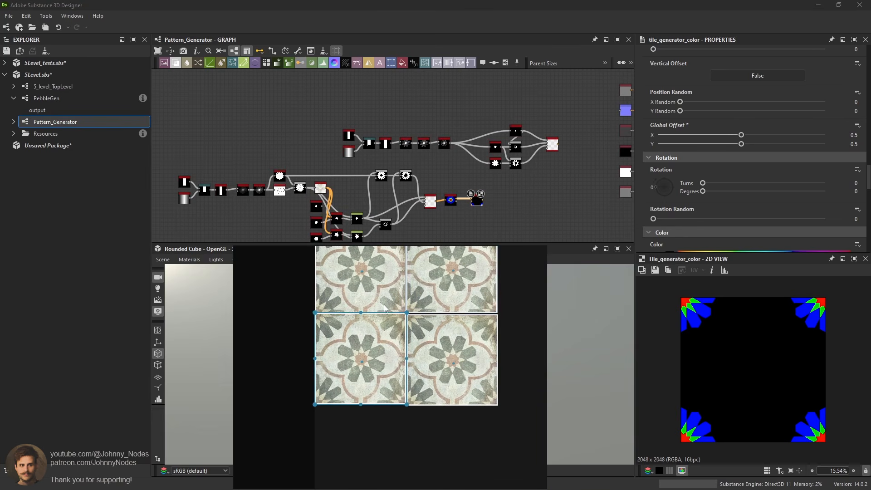
pyautogui.click(386, 303)
pyautogui.press('Delete')
pyautogui.click(387, 334)
pyautogui.press('Delete')
pyautogui.click(454, 295)
pyautogui.press('Delete')
pyautogui.moveTo(462, 346); pyautogui.dragTo(443, 335, button='middle')
pyautogui.scroll(5, 443, 335)
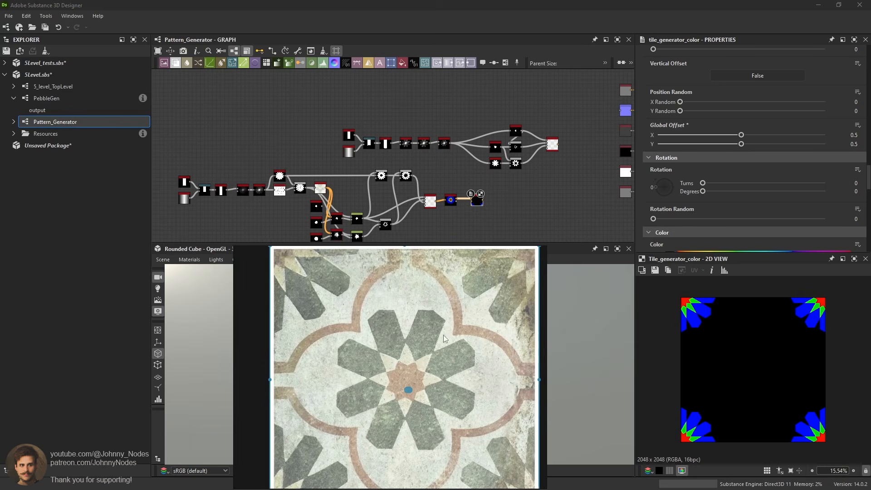
pyautogui.moveTo(443, 335); pyautogui.dragTo(446, 336)
# Add a Blend node after the eight-petal flower's RGBA Merge and connect the Tile Generator Color to its foreground.
pyautogui.scroll(3, 487, 204)
pyautogui.moveTo(487, 203); pyautogui.dragTo(491, 208, button='middle')
pyautogui.scroll(1, 494, 202)
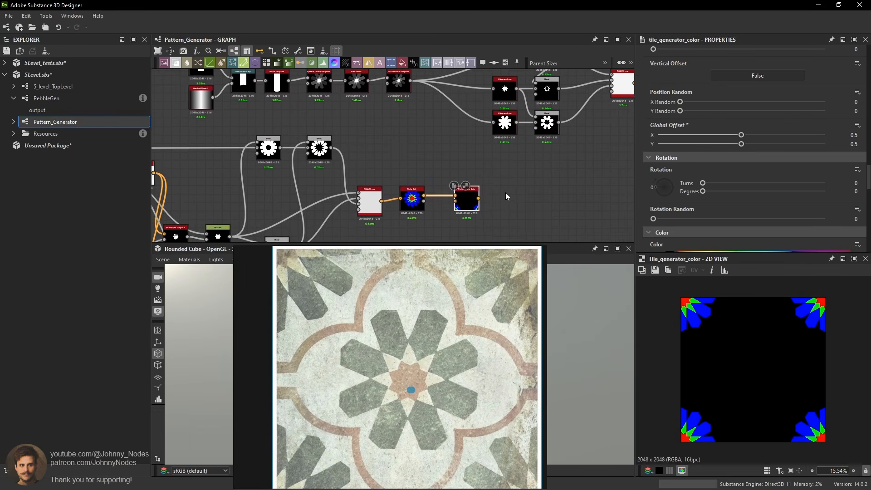
pyautogui.click(507, 192)
pyautogui.moveTo(523, 185); pyautogui.dragTo(435, 202, button='middle')
pyautogui.moveTo(542, 112); pyautogui.dragTo(545, 146)
pyautogui.moveTo(561, 178); pyautogui.dragTo(494, 178, button='middle')
pyautogui.click(512, 176)
pyautogui.press('space')
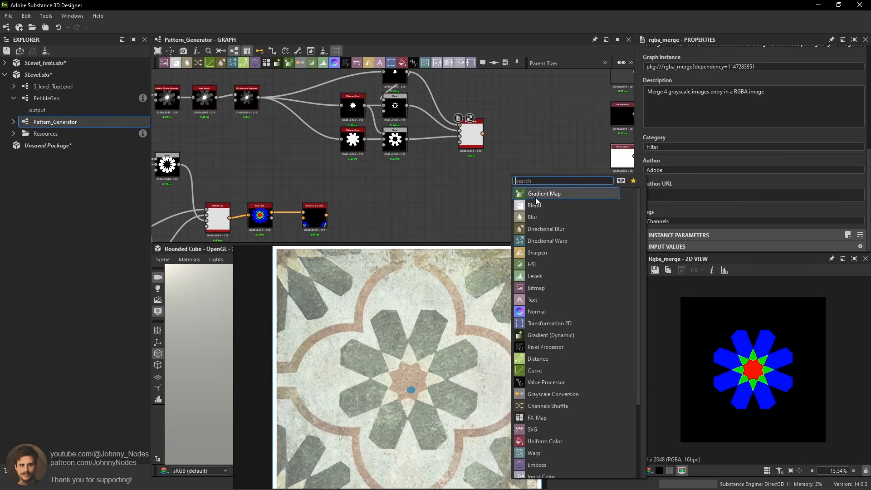
pyautogui.click(535, 201)
pyautogui.scroll(1, 498, 154)
pyautogui.moveTo(502, 178); pyautogui.dragTo(501, 171)
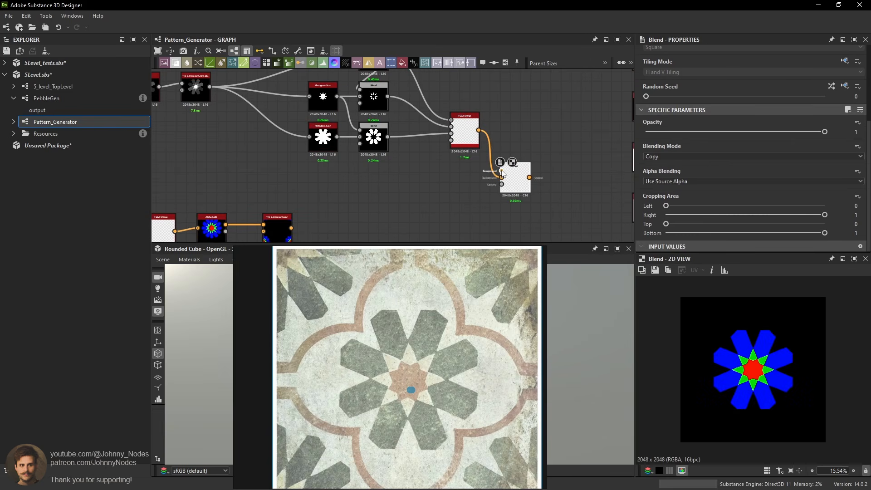
pyautogui.moveTo(291, 228); pyautogui.dragTo(485, 203)
# Set the new Blend's blending mode to Max (Lighten) and inspect the combined flowers up close.
pyautogui.click(692, 156)
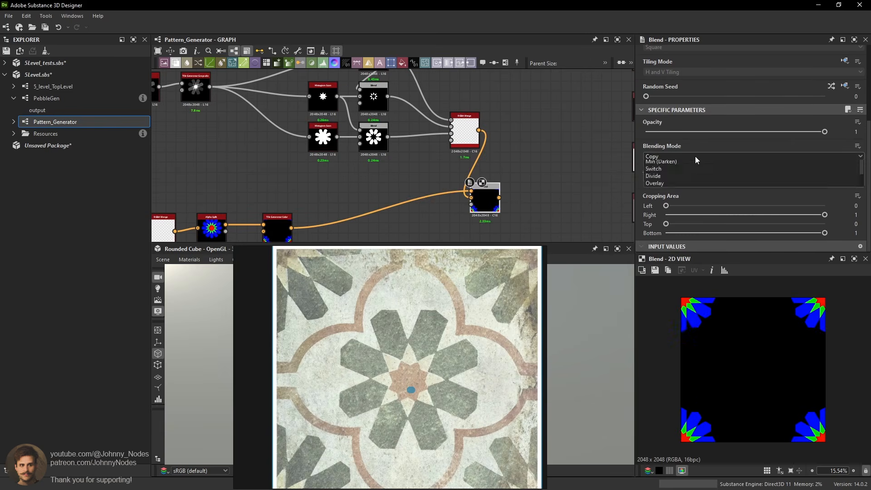
pyautogui.click(679, 203)
pyautogui.scroll(2, 738, 341)
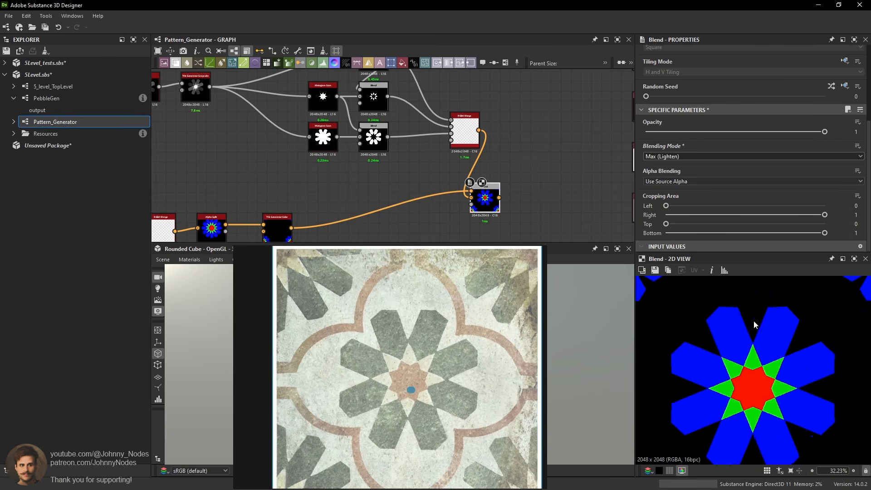
pyautogui.scroll(2, 649, 291)
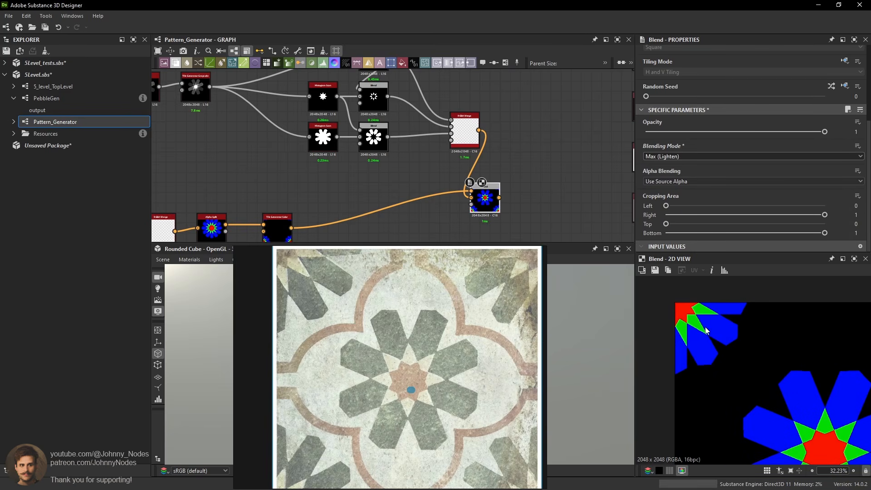
pyautogui.scroll(-2, 725, 331)
pyautogui.scroll(1, 485, 199)
# Preview the Tile Generator Color, the RGBA Merge and the Blend in turn to compare the separate flowers with the combination.
pyautogui.moveTo(224, 229); pyautogui.dragTo(334, 203, button='middle')
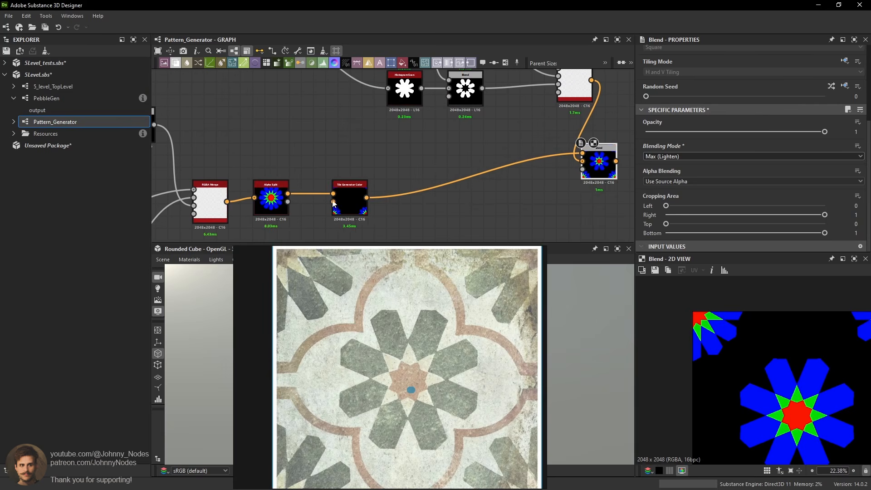
pyautogui.moveTo(333, 203); pyautogui.dragTo(327, 203)
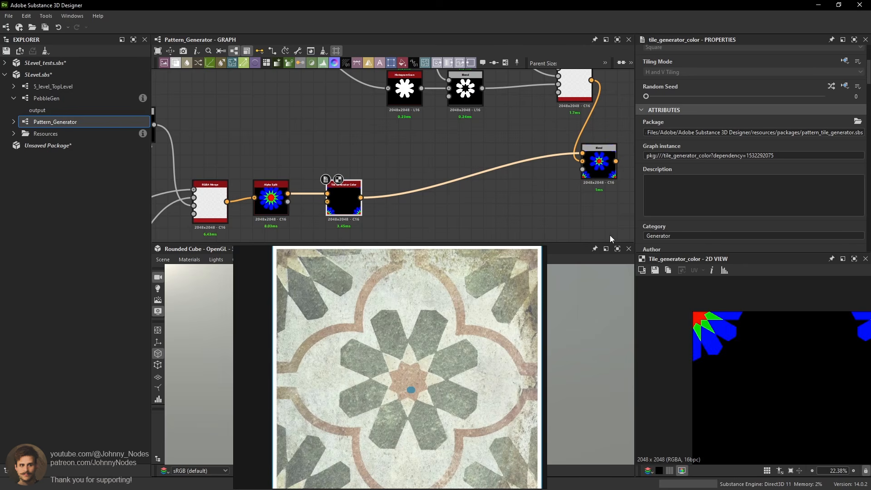
pyautogui.doubleClick(599, 163)
pyautogui.moveTo(599, 138); pyautogui.dragTo(594, 202, button='middle')
pyautogui.doubleClick(574, 146)
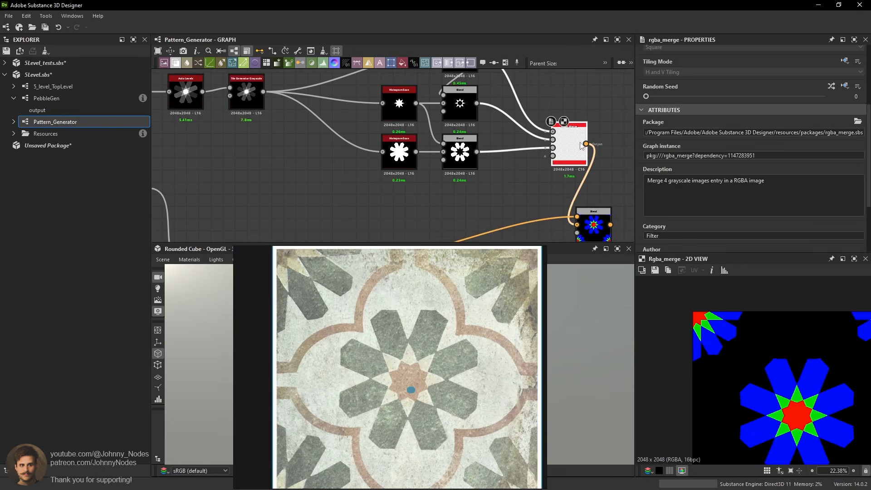
pyautogui.doubleClick(586, 222)
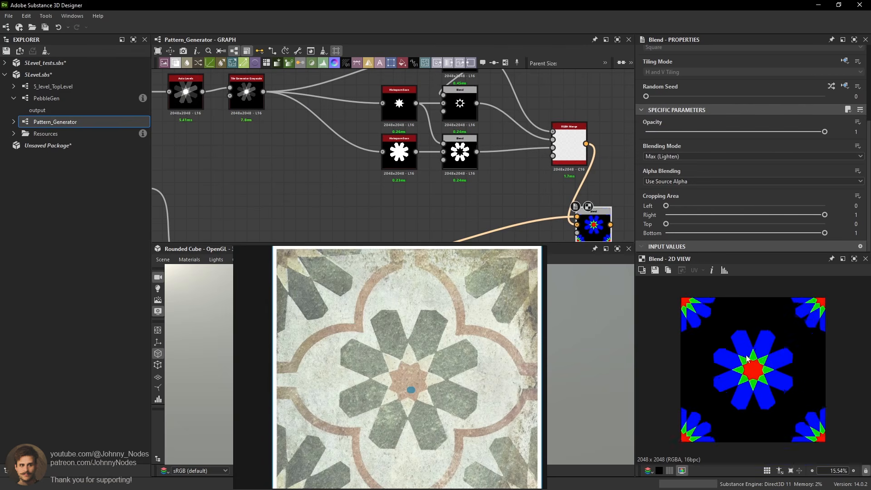
# Move the Blend node down in line with the Tile Generator Color.
pyautogui.moveTo(585, 238); pyautogui.dragTo(527, 127, button='middle')
pyautogui.scroll(-1, 526, 126)
pyautogui.moveTo(534, 120); pyautogui.dragTo(546, 150)
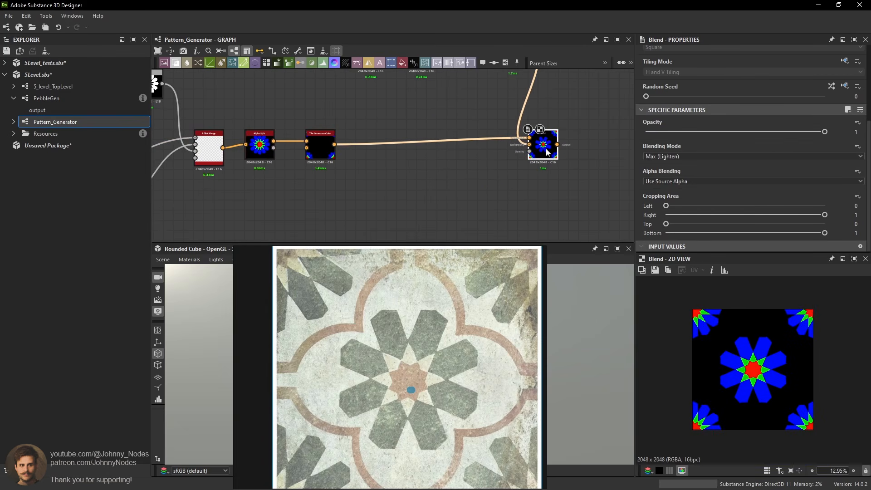
# Compare the petal shape and proportions of the blended corner flower with the reference tile up close.
pyautogui.scroll(5, 747, 362)
pyautogui.scroll(-6, 769, 358)
pyautogui.scroll(-1, 500, 344)
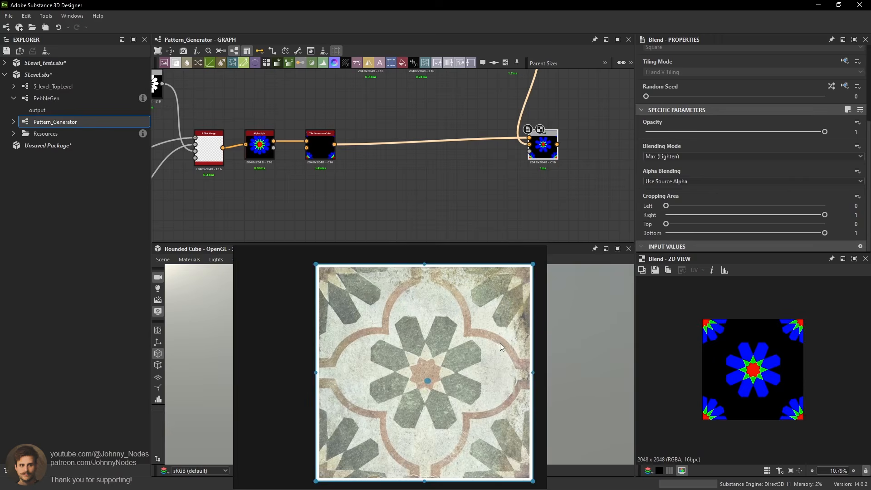
pyautogui.scroll(1, 493, 348)
pyautogui.scroll(5, 709, 338)
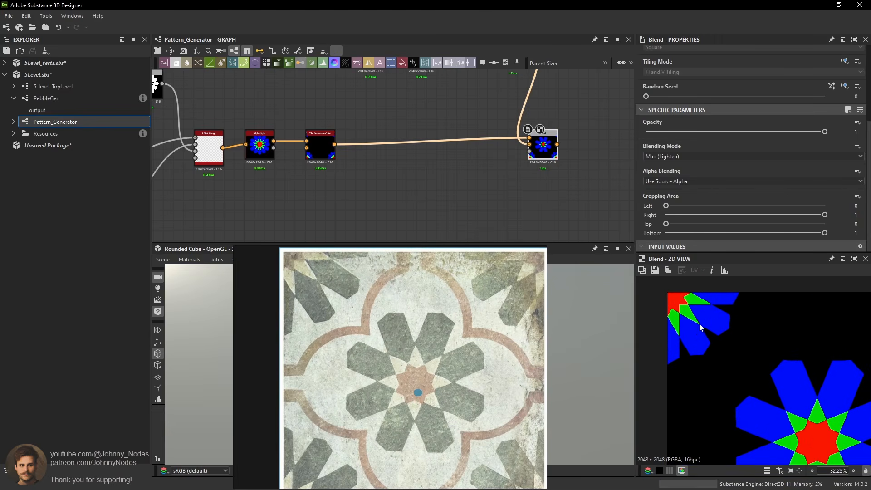
pyautogui.scroll(2, 699, 325)
pyautogui.scroll(3, 697, 327)
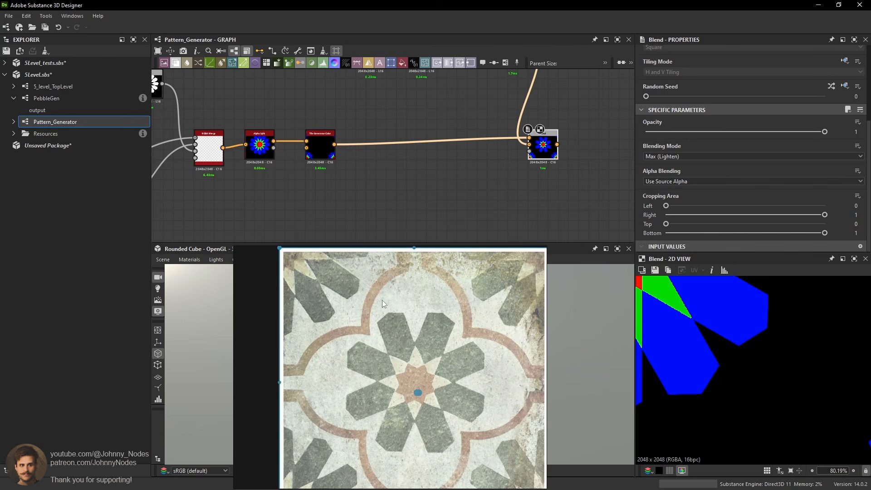
pyautogui.scroll(-2, 392, 160)
pyautogui.moveTo(222, 173); pyautogui.dragTo(544, 164, button='middle')
pyautogui.scroll(2, 336, 294)
pyautogui.moveTo(336, 293); pyautogui.dragTo(381, 329)
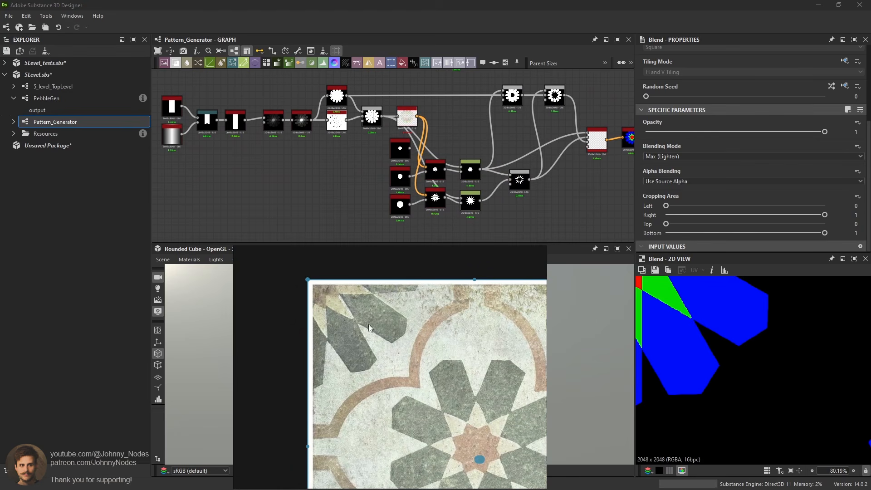
pyautogui.scroll(-3, 749, 361)
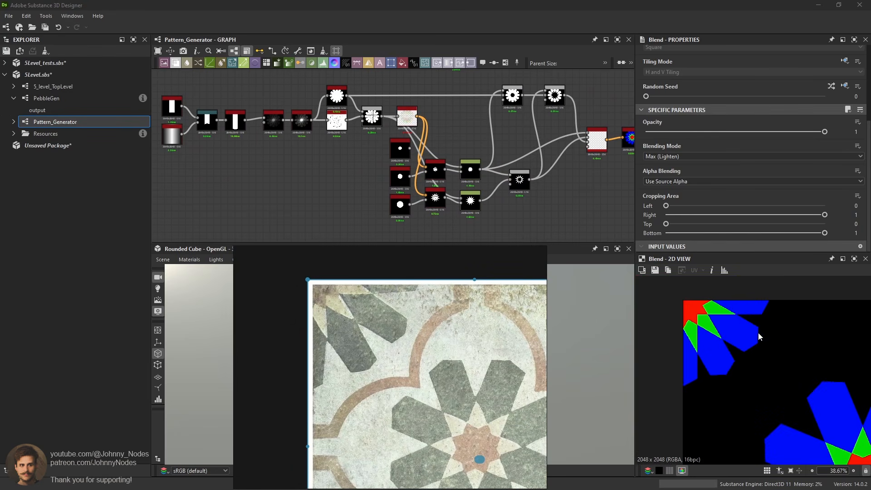
# Slightly reduce the Size X of the Splatter Circular Grayscale that forms the twelve-petal corner flower.
pyautogui.moveTo(207, 137); pyautogui.dragTo(353, 152, button='middle')
pyautogui.scroll(2, 354, 147)
pyautogui.scroll(-5, 379, 140)
pyautogui.moveTo(428, 144); pyautogui.dragTo(330, 163, button='middle')
pyautogui.scroll(4, 343, 128)
pyautogui.scroll(2, 343, 129)
pyautogui.scroll(3, 435, 159)
pyautogui.click(441, 159)
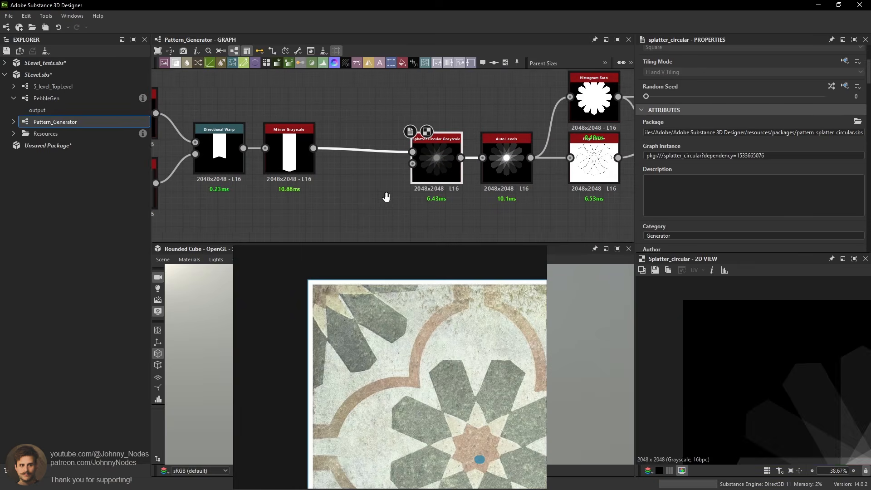
pyautogui.scroll(-2, 398, 175)
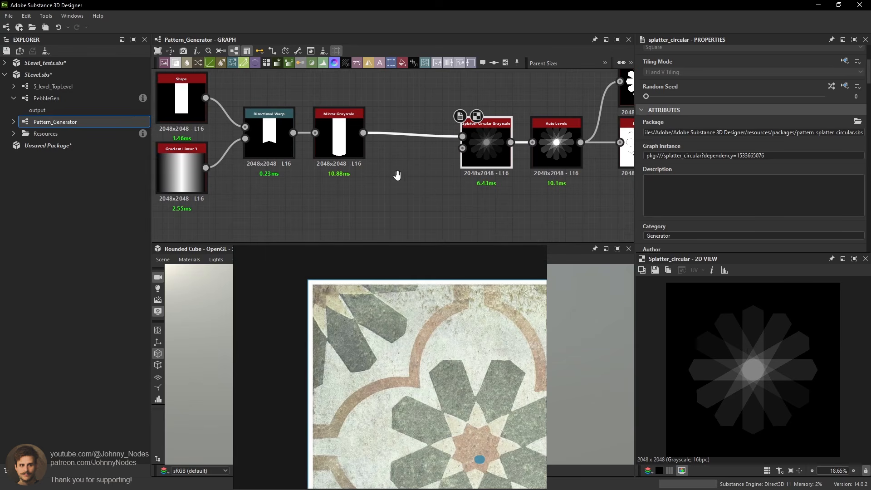
pyautogui.moveTo(491, 149); pyautogui.dragTo(396, 152, button='middle')
pyautogui.scroll(-8, 782, 148)
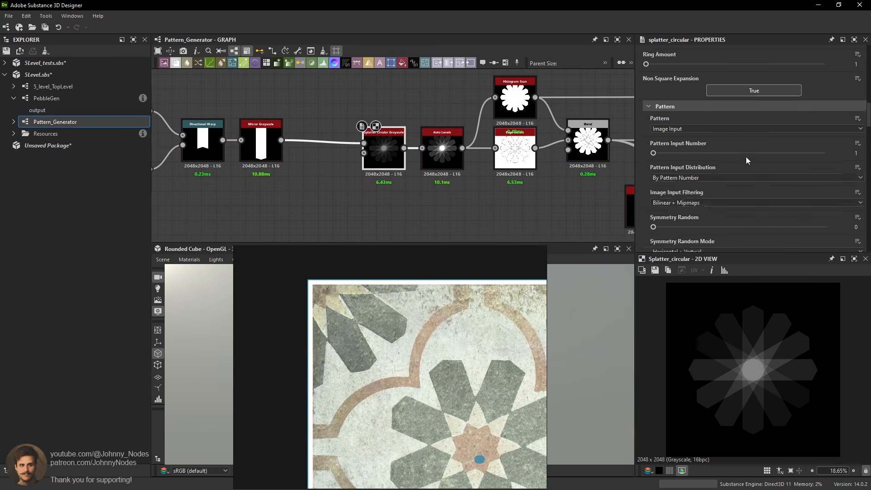
pyautogui.scroll(-10, 752, 134)
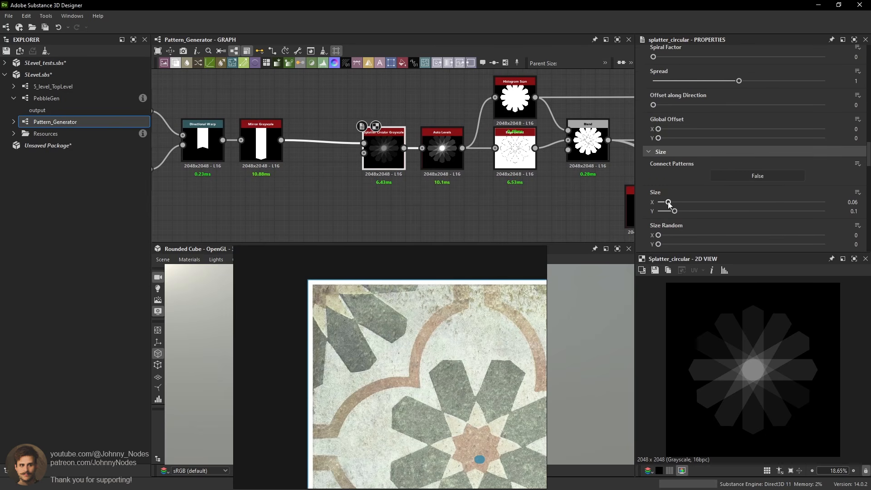
pyautogui.moveTo(668, 203); pyautogui.dragTo(667, 202)
pyautogui.scroll(-2, 543, 194)
# Preview the updated Tile Generator Color and Blend outputs and examine the corner petals up close.
pyautogui.moveTo(510, 181); pyautogui.dragTo(254, 136, button='middle')
pyautogui.moveTo(556, 201); pyautogui.dragTo(299, 165, button='middle')
pyautogui.doubleClick(511, 106)
pyautogui.moveTo(536, 106); pyautogui.dragTo(368, 142, button='middle')
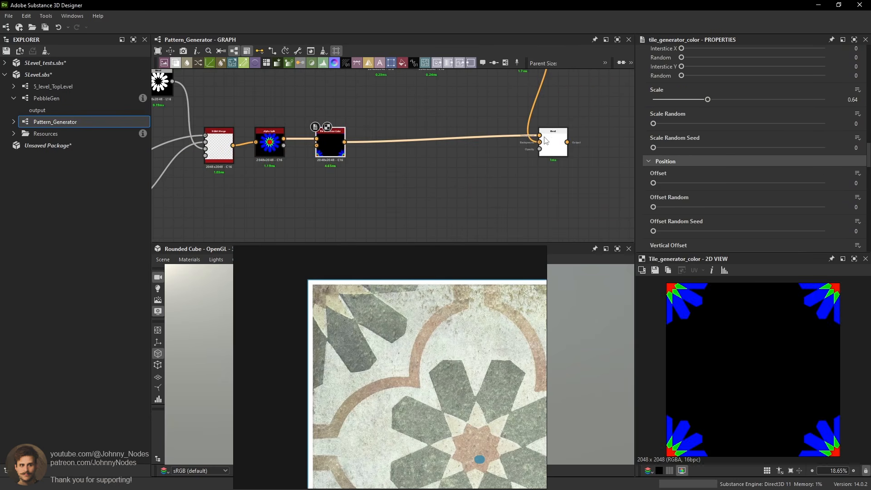
pyautogui.doubleClick(556, 142)
pyautogui.scroll(5, 697, 311)
pyautogui.moveTo(683, 296); pyautogui.dragTo(716, 338, button='middle')
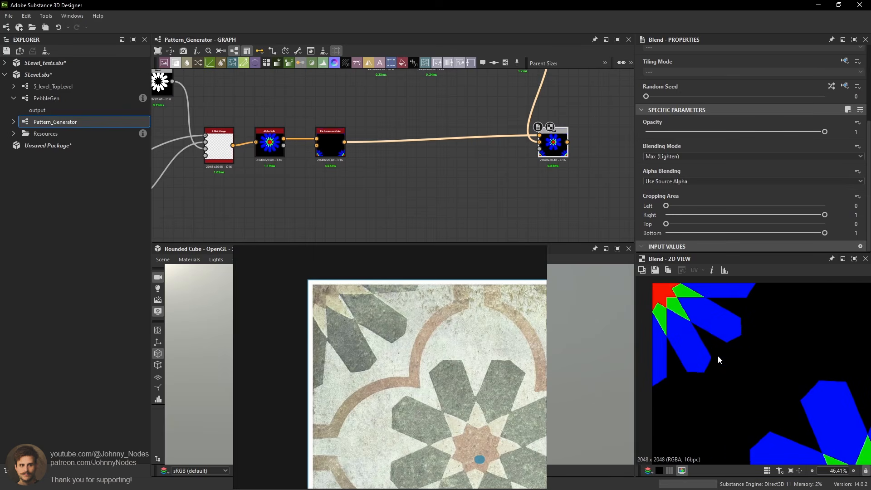
pyautogui.scroll(-5, 735, 351)
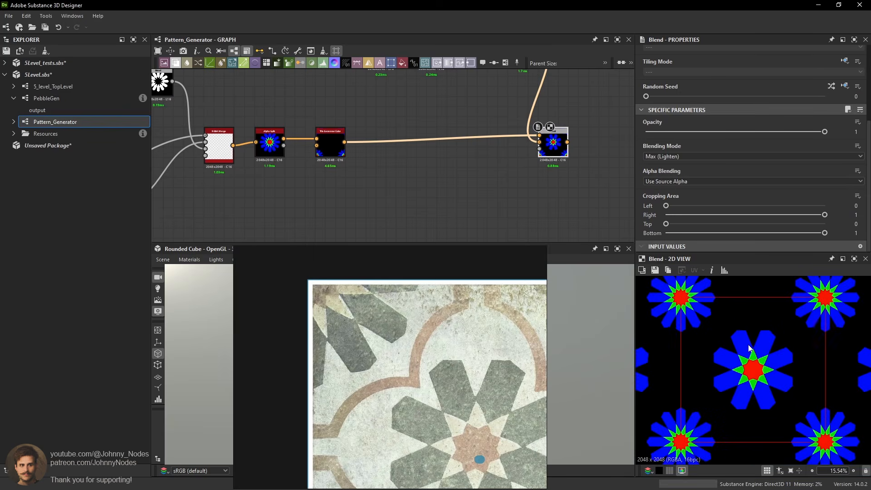
# Toggle the tiled display of the Blend output to check how the flower pattern repeats across tile borders.
pyautogui.press('space')
pyautogui.press('space')
pyautogui.scroll(-3, 757, 341)
pyautogui.press('space')
pyautogui.scroll(5, 758, 343)
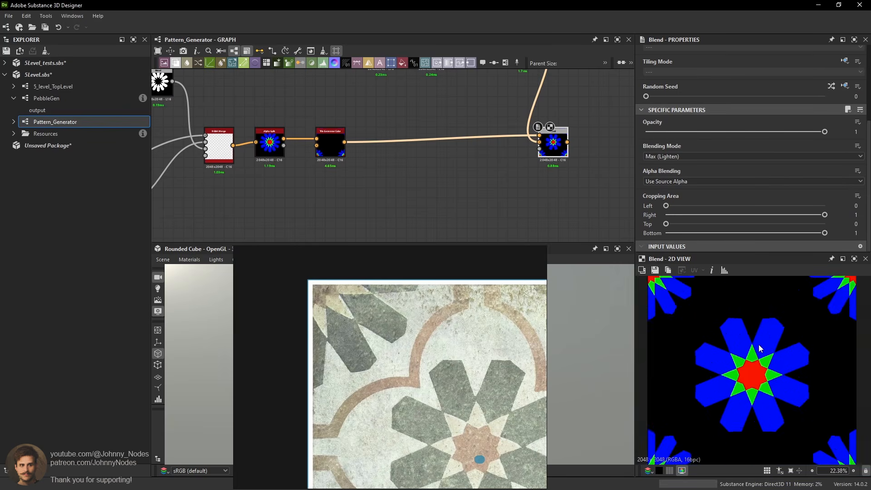
pyautogui.scroll(-4, 760, 347)
# Preview the Histogram Scan at the end of the quatrefoil chain and compare its outline with the reference.
pyautogui.moveTo(471, 206); pyautogui.dragTo(490, 85, button='middle')
pyautogui.scroll(-1, 487, 98)
pyautogui.doubleClick(464, 146)
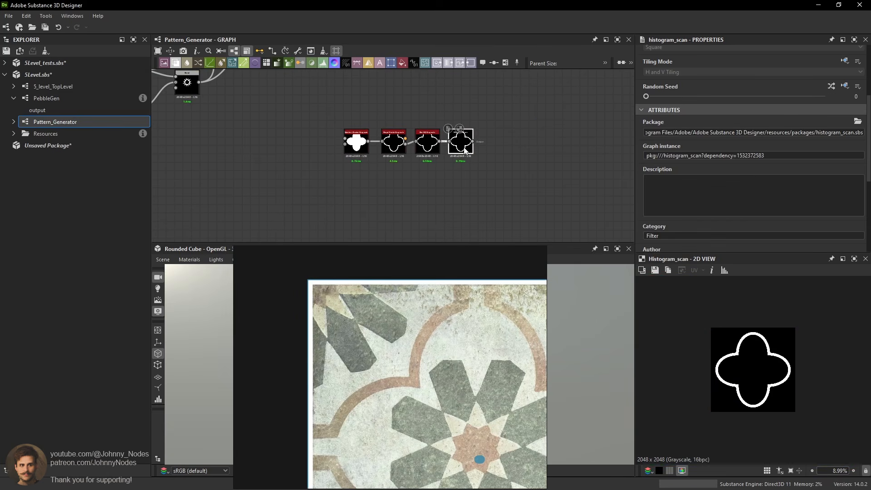
pyautogui.scroll(3, 737, 339)
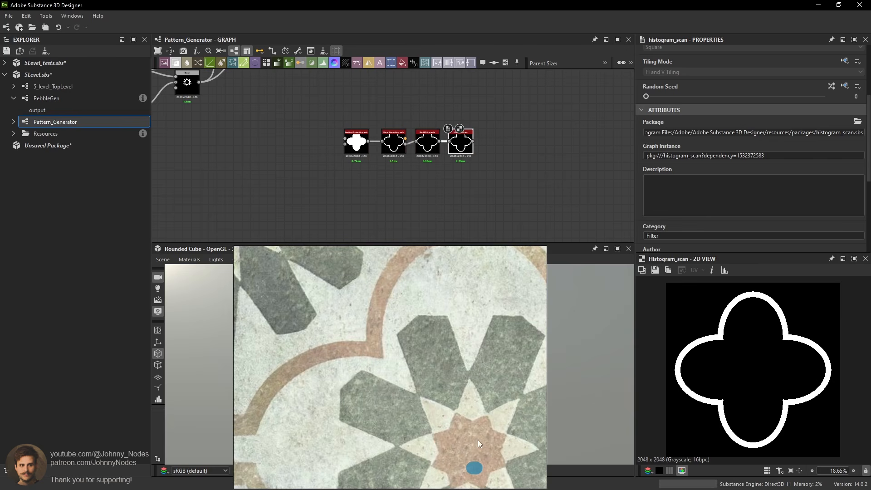
pyautogui.scroll(-1, 519, 154)
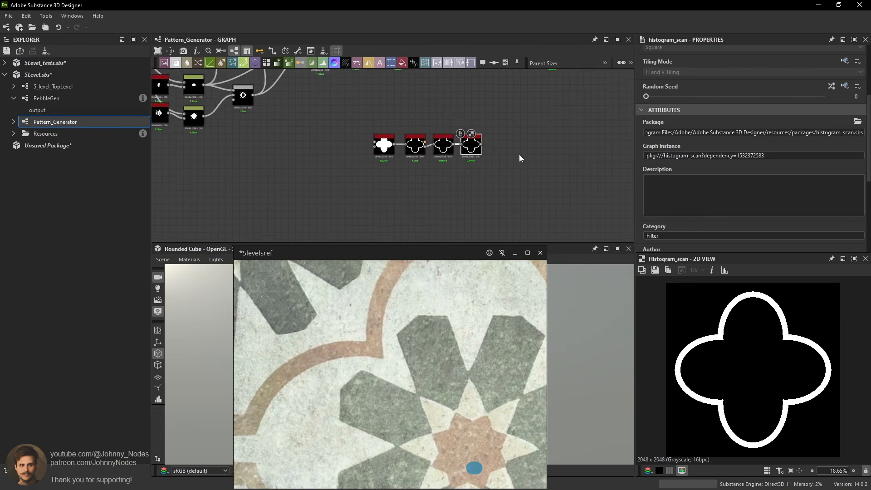
# Add an RGBA Merge node beyond the flower Blend, leaving space between the two nodes.
pyautogui.moveTo(568, 82); pyautogui.dragTo(506, 159, button='middle')
pyautogui.moveTo(493, 133); pyautogui.dragTo(472, 136)
pyautogui.click(499, 159)
pyautogui.press('space')
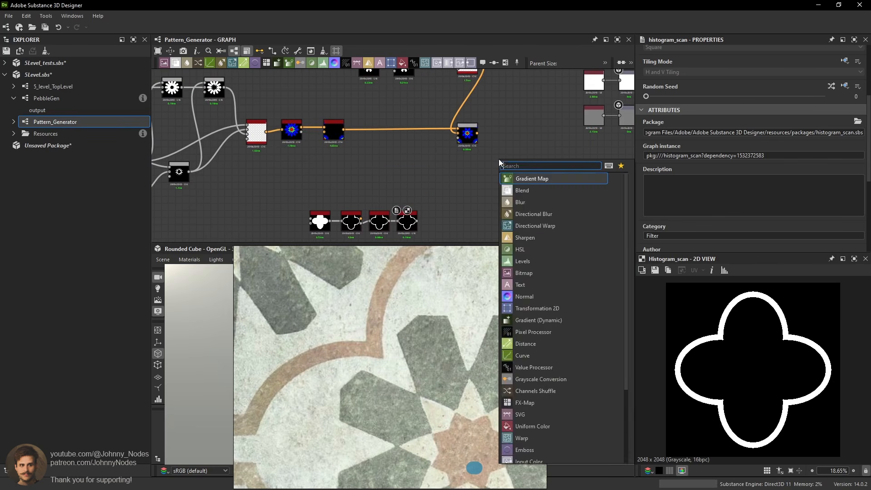
pyautogui.write('rgba')
pyautogui.click(536, 179)
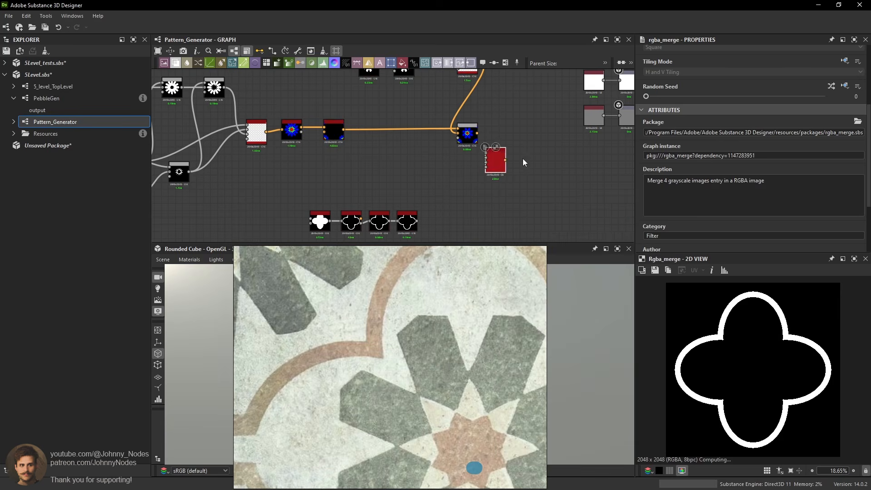
pyautogui.scroll(1, 475, 132)
pyautogui.moveTo(492, 160); pyautogui.dragTo(565, 153)
# Add an RGBA Split node beside the flower Blend and feed it with the Blend output.
pyautogui.press('space')
pyautogui.write('rgba')
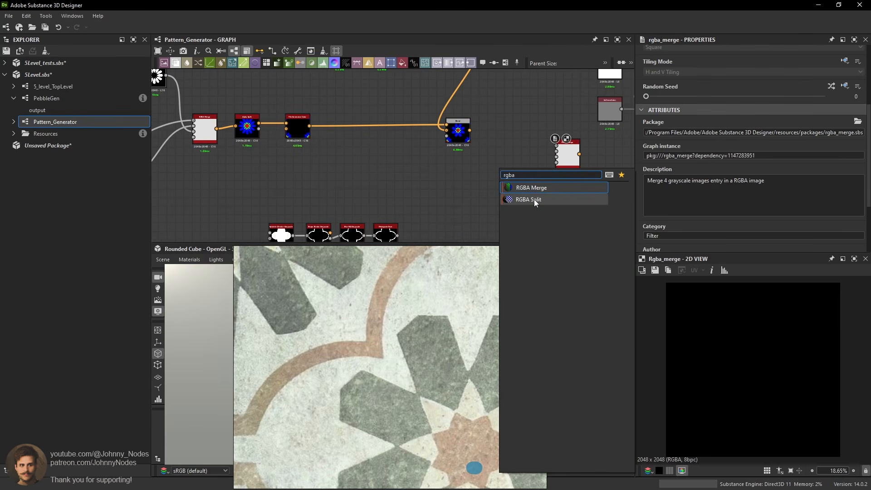
pyautogui.click(535, 200)
pyautogui.scroll(1, 483, 133)
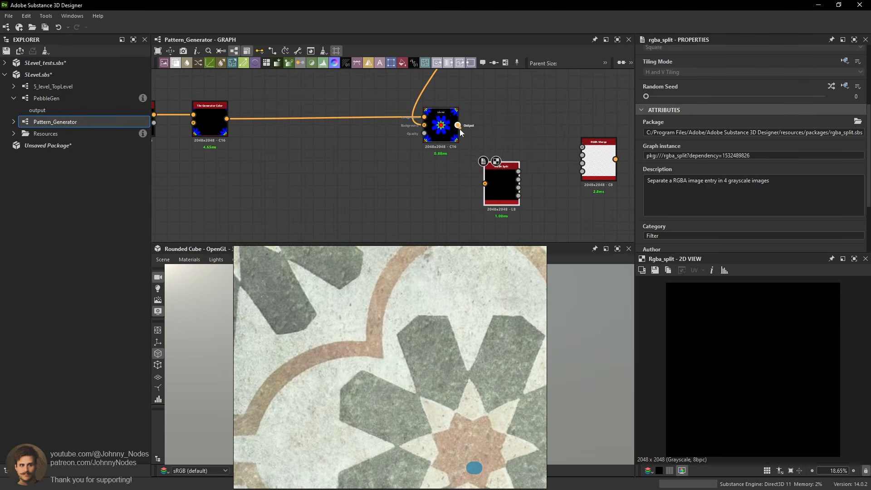
pyautogui.moveTo(460, 129); pyautogui.dragTo(485, 183)
pyautogui.moveTo(502, 171); pyautogui.dragTo(490, 209, button='middle')
pyautogui.moveTo(490, 207); pyautogui.dragTo(478, 158)
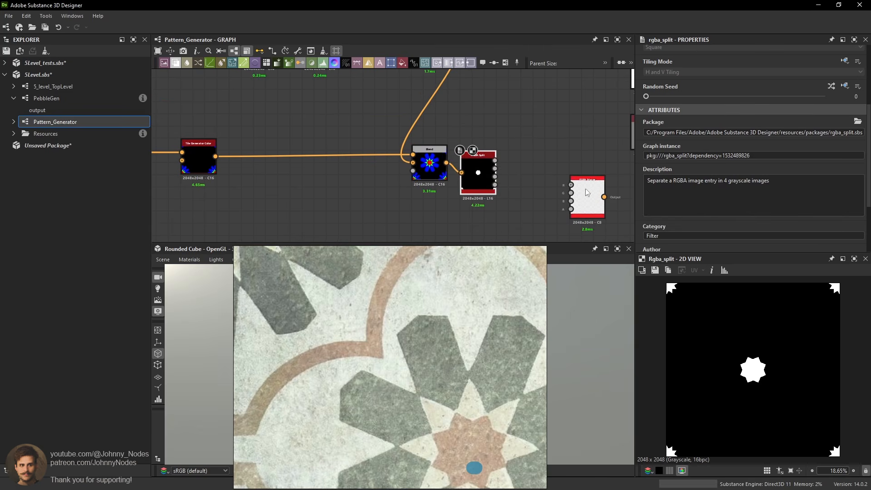
# Bring RGBA Merge nearer to RGBA Split, connect the split red, green and blue channels into it, and preview the merge.
pyautogui.moveTo(587, 192); pyautogui.dragTo(549, 167)
pyautogui.moveTo(495, 160); pyautogui.dragTo(536, 178)
pyautogui.doubleClick(547, 176)
pyautogui.scroll(-1, 547, 180)
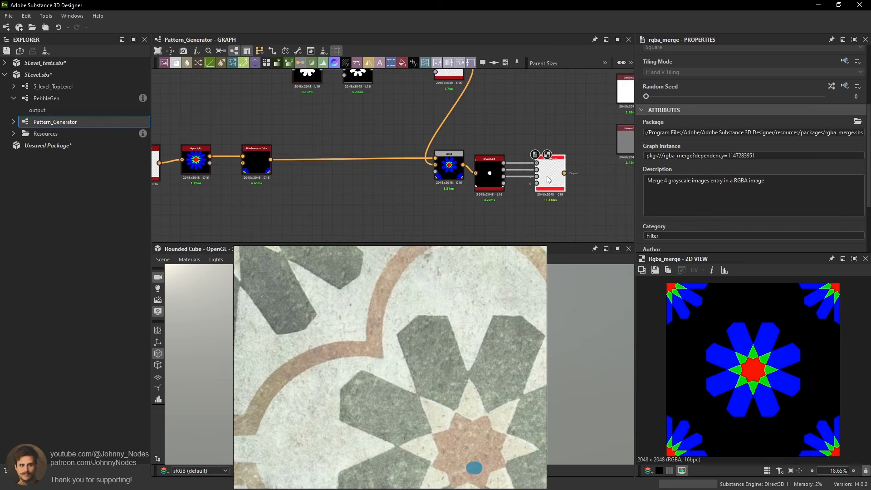
# Add a grayscale Uniform Color set to 1, feed it into the alpha input of RGBA Merge, and dock it there.
pyautogui.scroll(2, 504, 166)
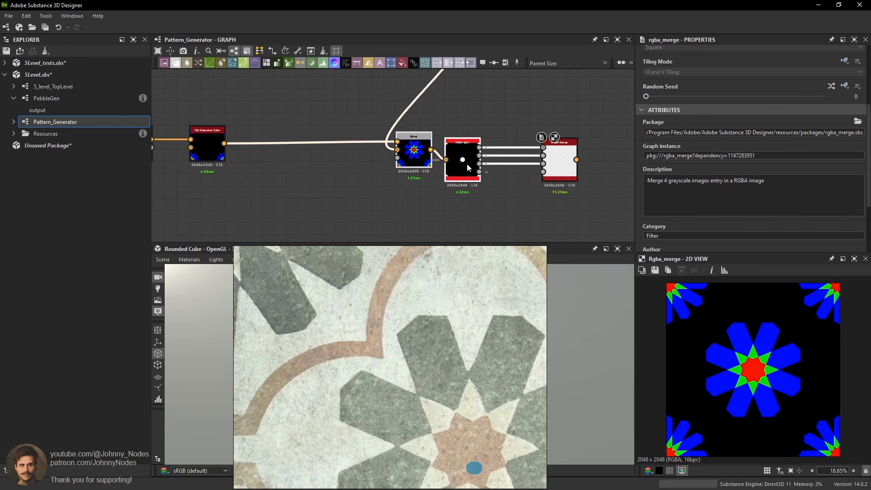
pyautogui.moveTo(507, 195); pyautogui.dragTo(507, 177, button='middle')
pyautogui.click(507, 177)
pyautogui.press('space')
pyautogui.write('un')
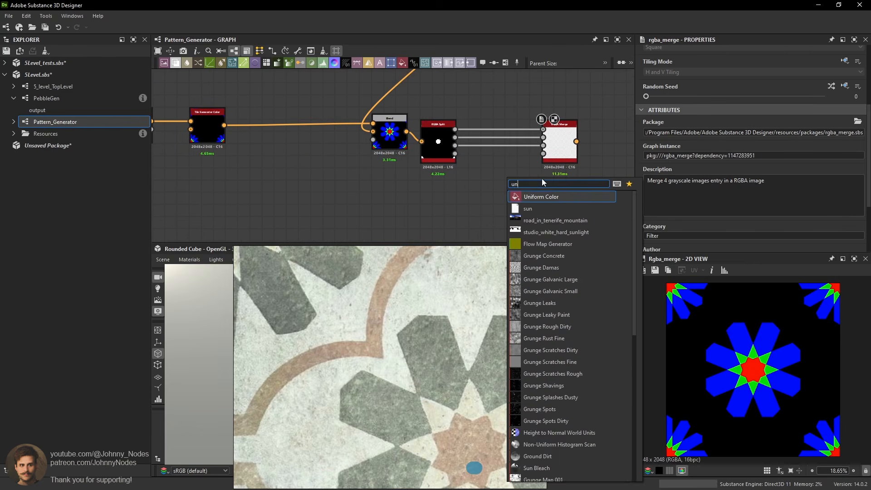
pyautogui.click(531, 194)
pyautogui.click(794, 164)
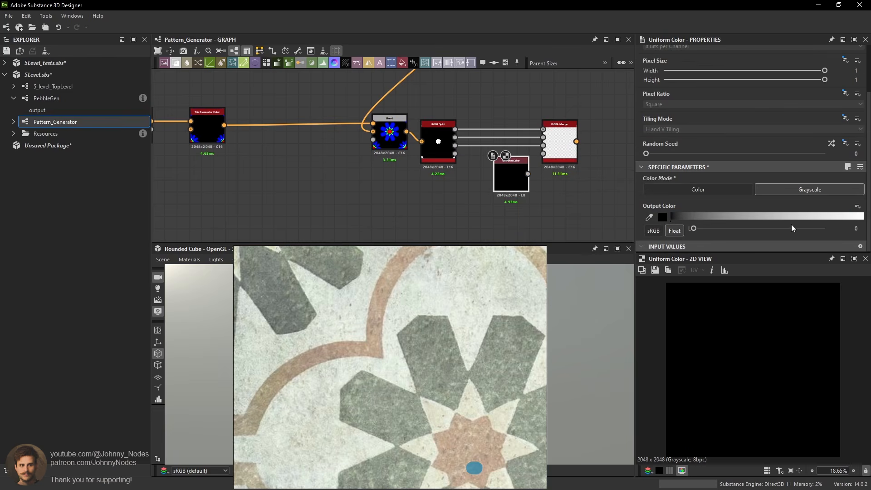
pyautogui.click(813, 228)
pyautogui.moveTo(517, 172); pyautogui.dragTo(519, 179)
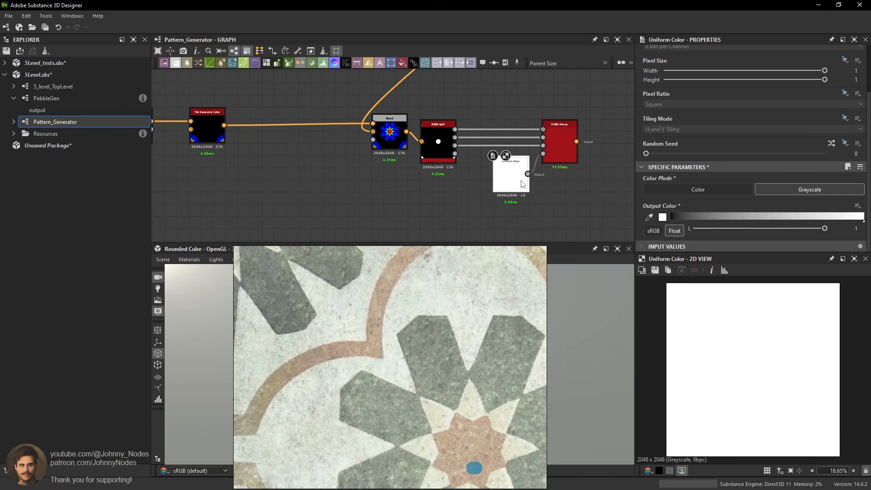
pyautogui.press('d')
pyautogui.doubleClick(553, 152)
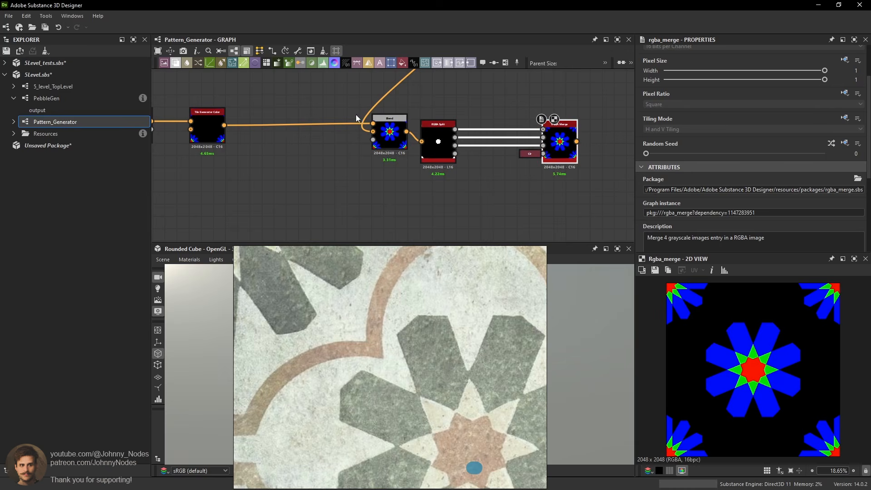
# Widen the gap between RGBA Split and RGBA Merge and bring the full quatrefoil of the reference into sight.
pyautogui.moveTo(356, 108); pyautogui.dragTo(377, 141)
pyautogui.scroll(-1, 495, 131)
pyautogui.moveTo(545, 141); pyautogui.dragTo(554, 140)
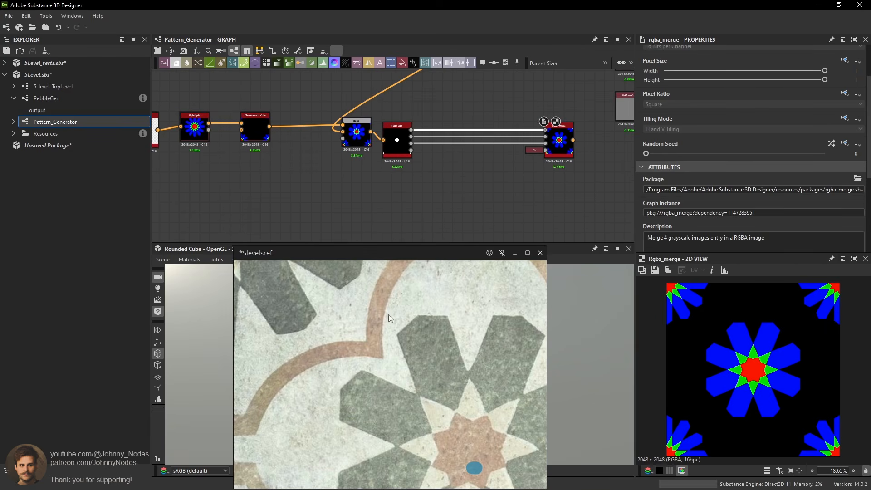
pyautogui.scroll(-2, 381, 292)
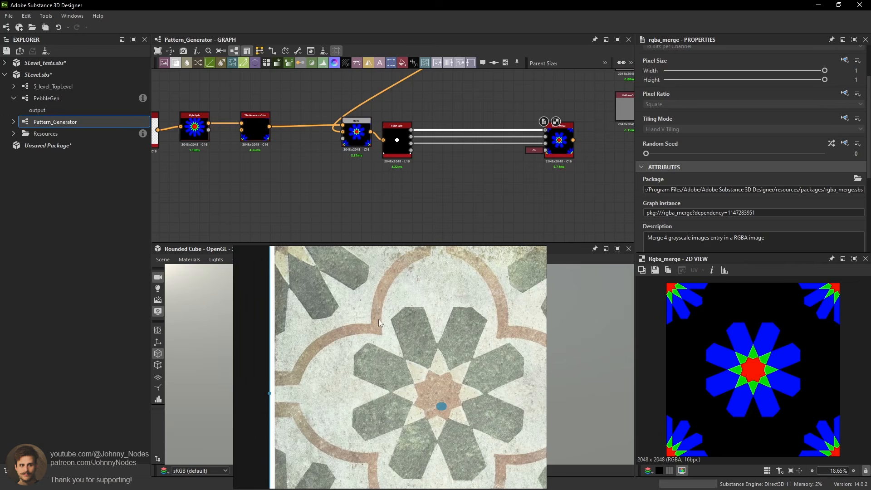
# Blend the quatrefoil outline over the split red channel with a new Blend node set to Add (Linear Dodge).
pyautogui.rightClick(470, 156)
pyautogui.click(502, 183)
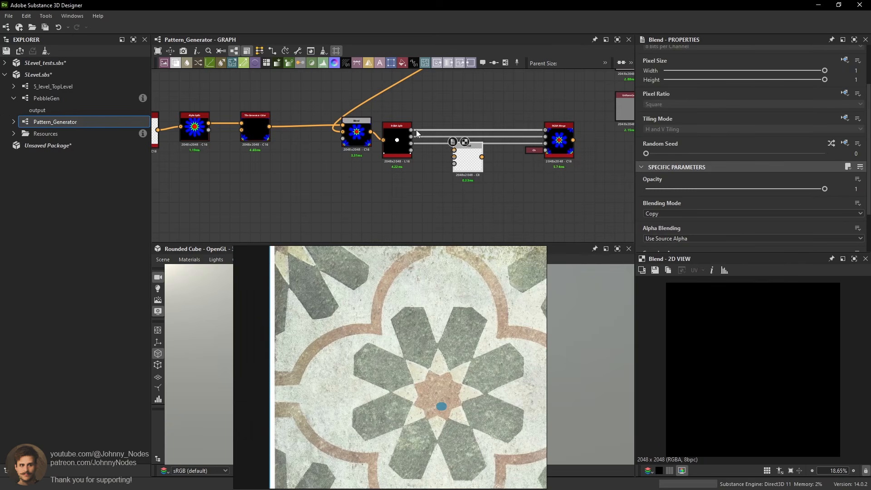
pyautogui.moveTo(445, 148); pyautogui.dragTo(480, 180)
pyautogui.scroll(-2, 467, 176)
pyautogui.moveTo(443, 190); pyautogui.dragTo(456, 150, button='middle')
pyautogui.scroll(1, 423, 194)
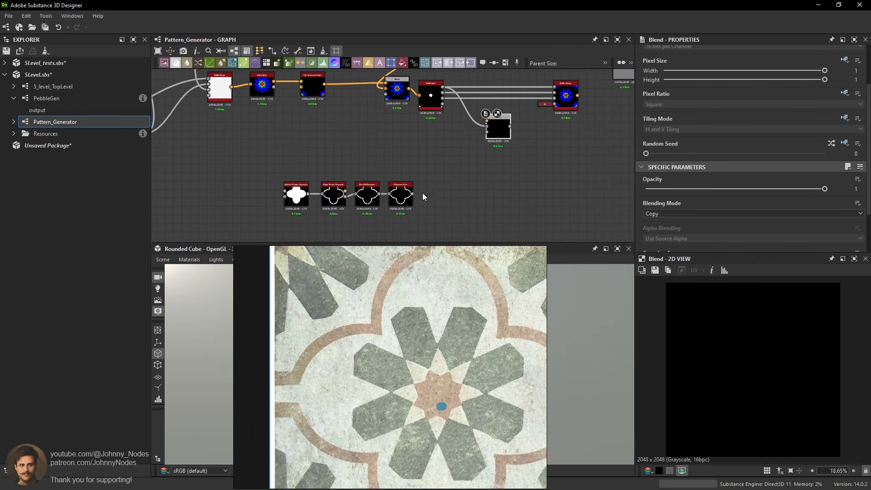
pyautogui.click(661, 214)
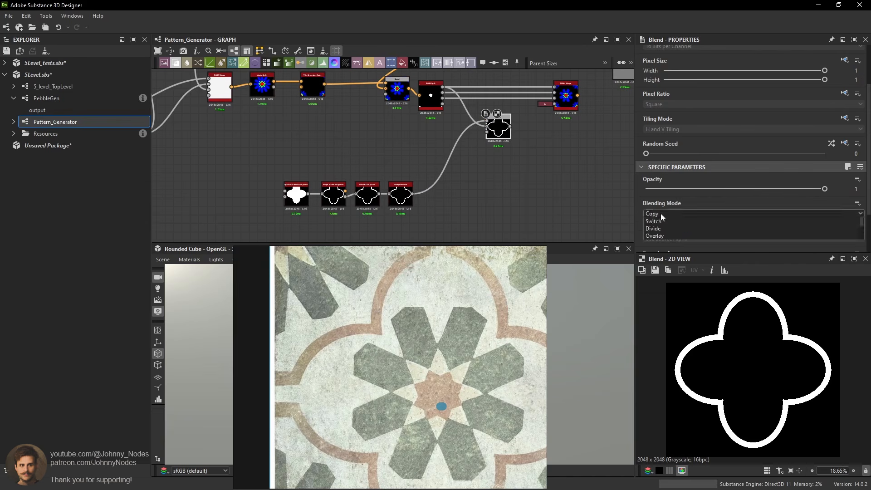
pyautogui.click(663, 225)
# Connect the outline Blend output to the red input of RGBA Merge.
pyautogui.moveTo(529, 150); pyautogui.dragTo(505, 193, button='middle')
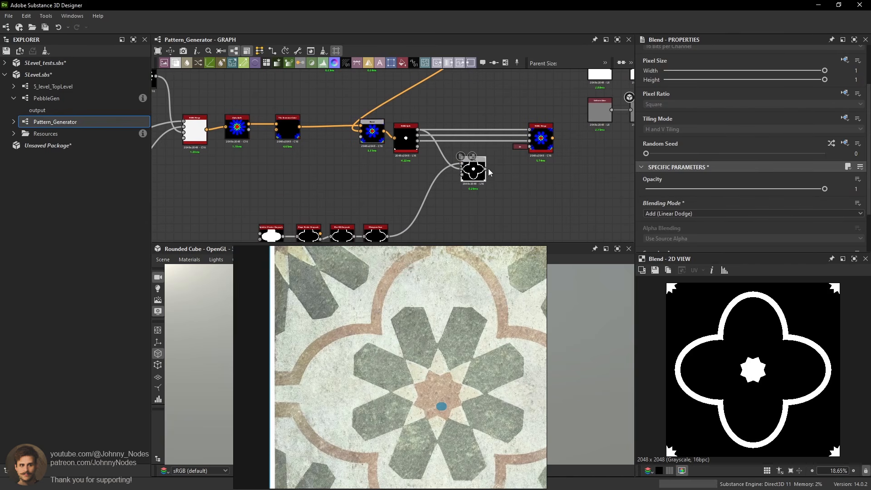
pyautogui.moveTo(485, 168); pyautogui.dragTo(529, 131)
pyautogui.click(541, 141)
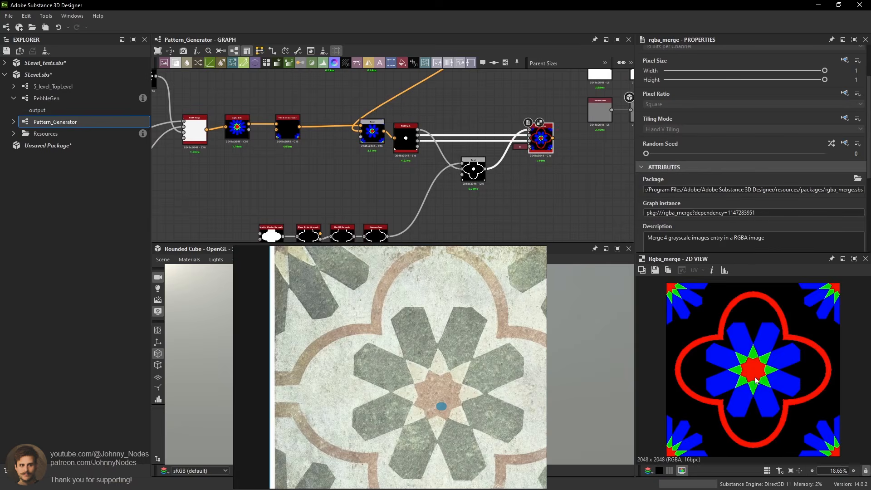
# Examine the merged pattern up close and as a whole, checking the outline's proportions against the flowers.
pyautogui.scroll(1, 773, 361)
pyautogui.moveTo(774, 361); pyautogui.dragTo(769, 377, button='middle')
pyautogui.press('f')
pyautogui.scroll(-2, 754, 368)
pyautogui.scroll(2, 770, 361)
pyautogui.scroll(-3, 732, 368)
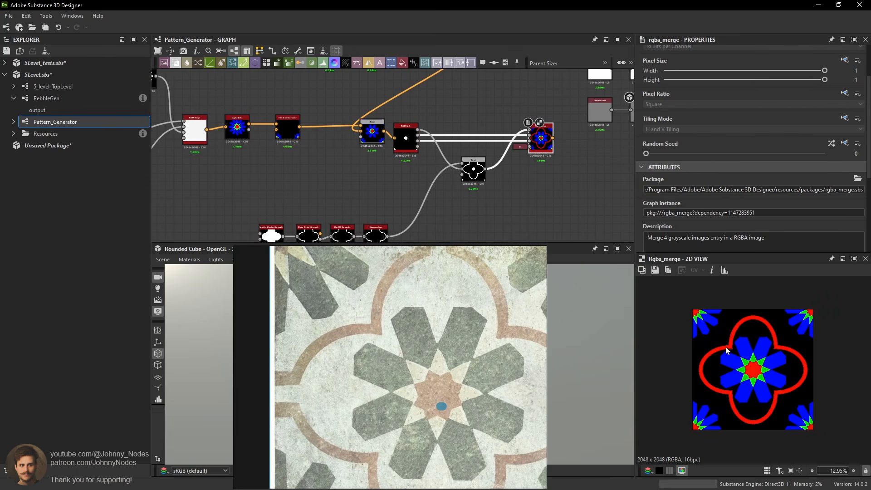
pyautogui.scroll(1, 721, 394)
pyautogui.scroll(1, 705, 377)
pyautogui.scroll(-3, 274, 174)
# Set the Scale of the quatrefoil's Splatter Circular node to 4.23.
pyautogui.moveTo(274, 173); pyautogui.dragTo(417, 110, button='middle')
pyautogui.scroll(3, 416, 111)
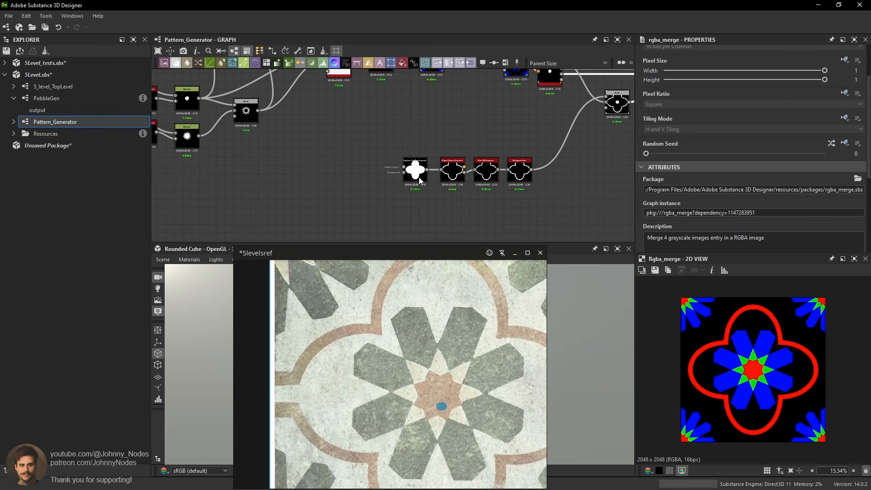
pyautogui.click(415, 170)
pyautogui.moveTo(471, 125); pyautogui.dragTo(367, 110, button='middle')
pyautogui.scroll(-1, 749, 162)
pyautogui.scroll(-15, 748, 161)
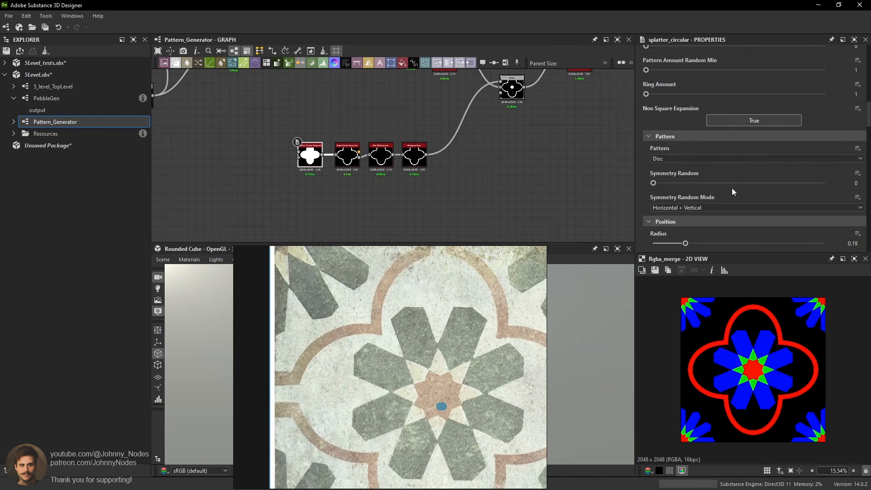
pyautogui.scroll(-4, 695, 187)
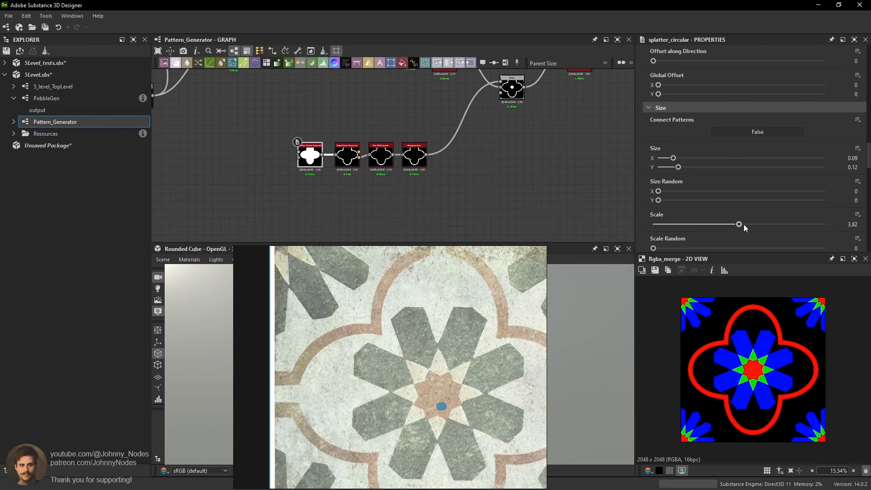
pyautogui.moveTo(742, 224); pyautogui.dragTo(748, 225)
pyautogui.scroll(-5, 765, 360)
pyautogui.scroll(6, 765, 368)
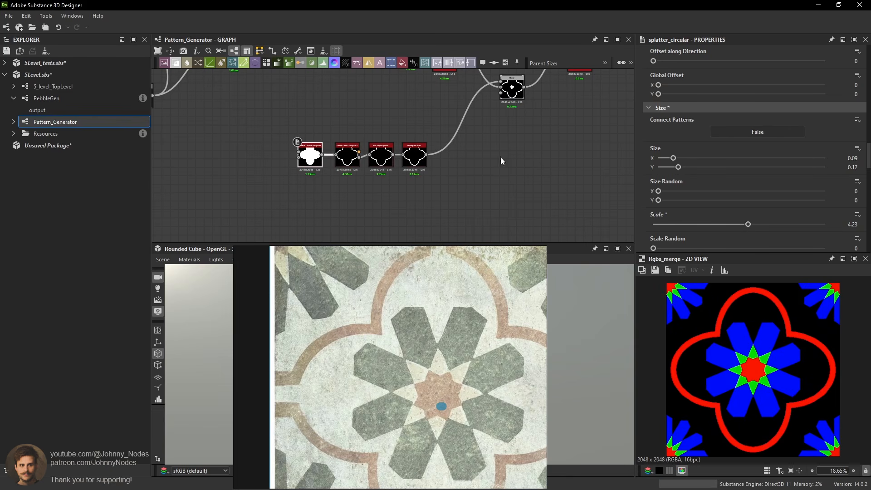
# Set the Scale of the centre flower's Tile Generator Grayscale node to 0.7.
pyautogui.moveTo(399, 86); pyautogui.dragTo(497, 245, button='middle')
pyautogui.scroll(-3, 463, 154)
pyautogui.moveTo(379, 114); pyautogui.dragTo(449, 131, button='middle')
pyautogui.scroll(5, 475, 143)
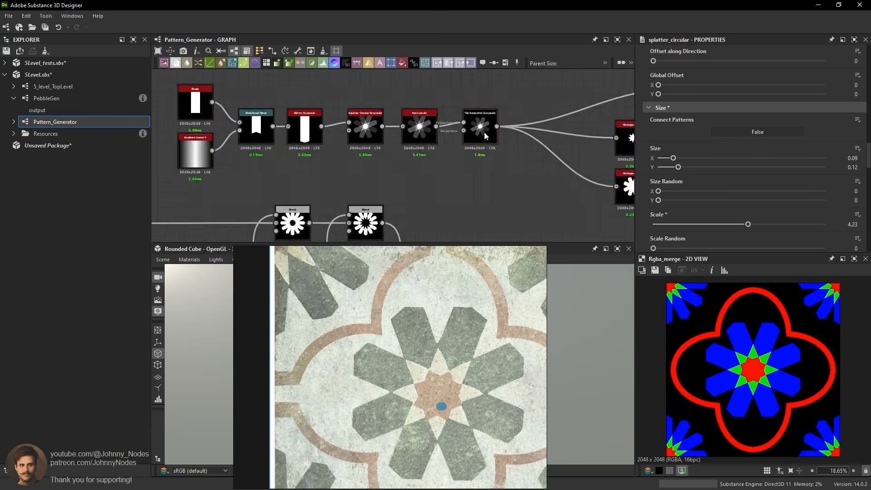
pyautogui.scroll(3, 484, 132)
pyautogui.click(486, 131)
pyautogui.scroll(-3, 788, 154)
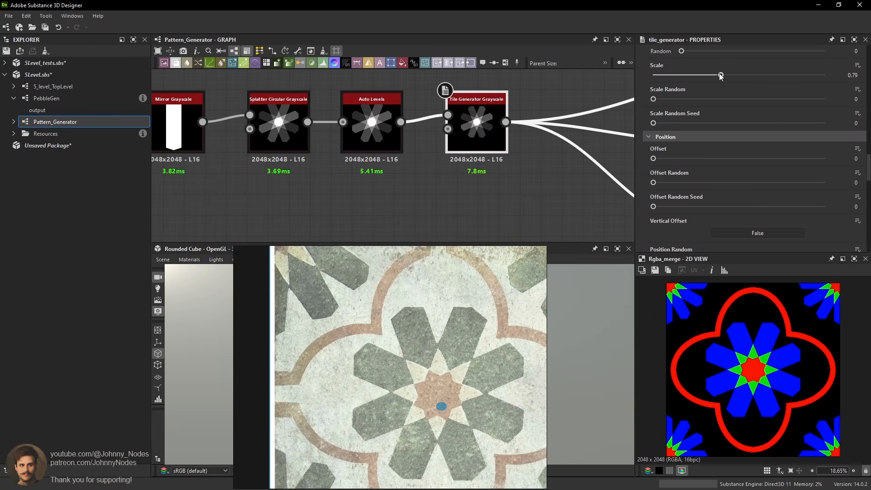
pyautogui.moveTo(721, 76); pyautogui.dragTo(712, 78)
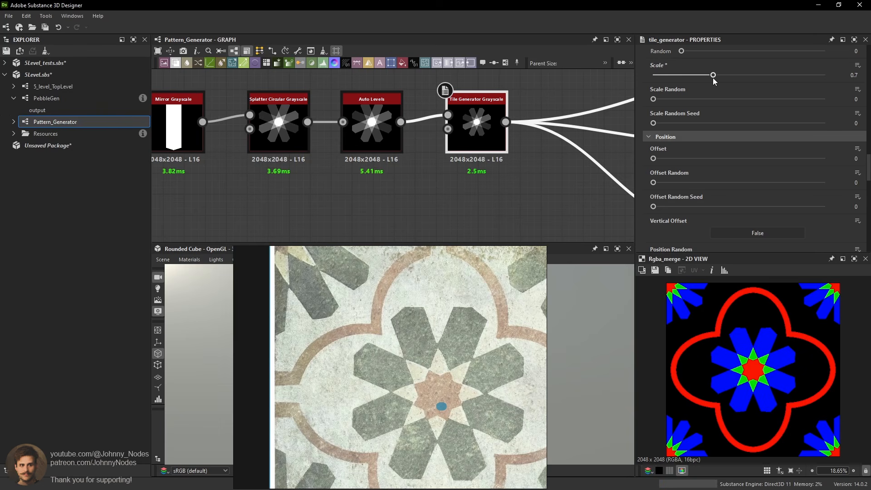
# Compare the merged pattern with the reference, examining the spacing of the flowers and the outline's side ends.
pyautogui.scroll(-3, 759, 366)
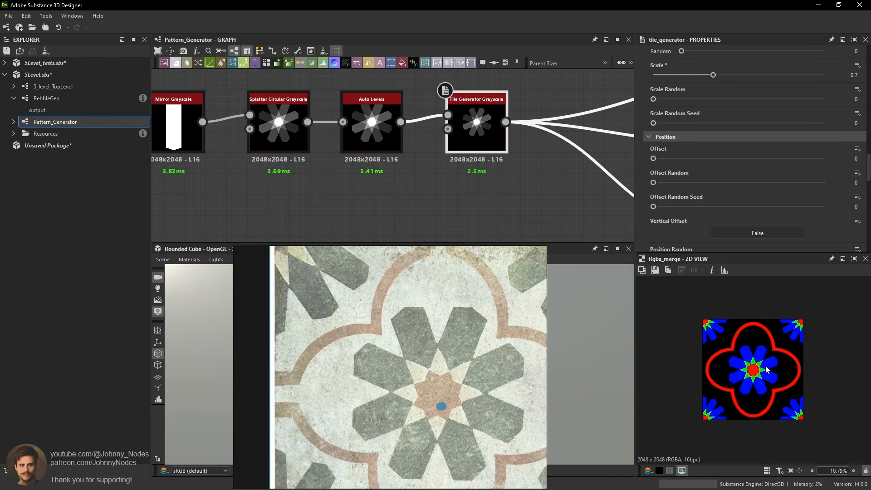
pyautogui.scroll(-6, 395, 125)
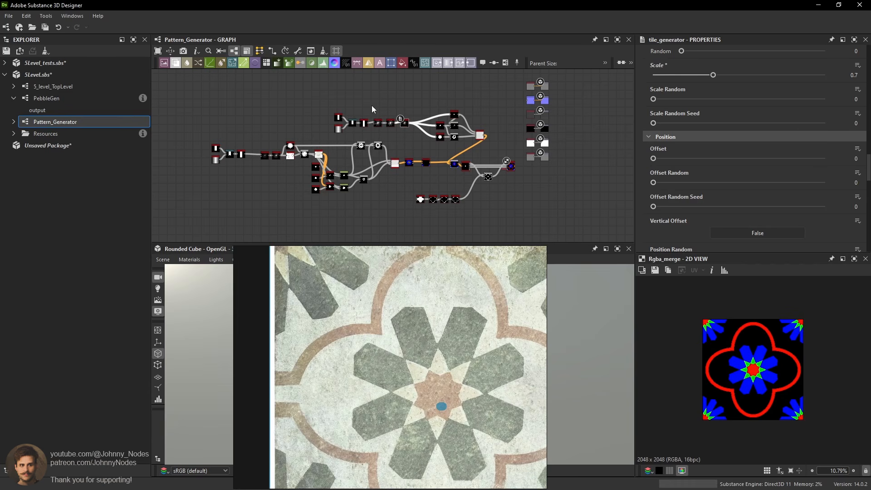
pyautogui.scroll(4, 701, 304)
pyautogui.scroll(-3, 762, 371)
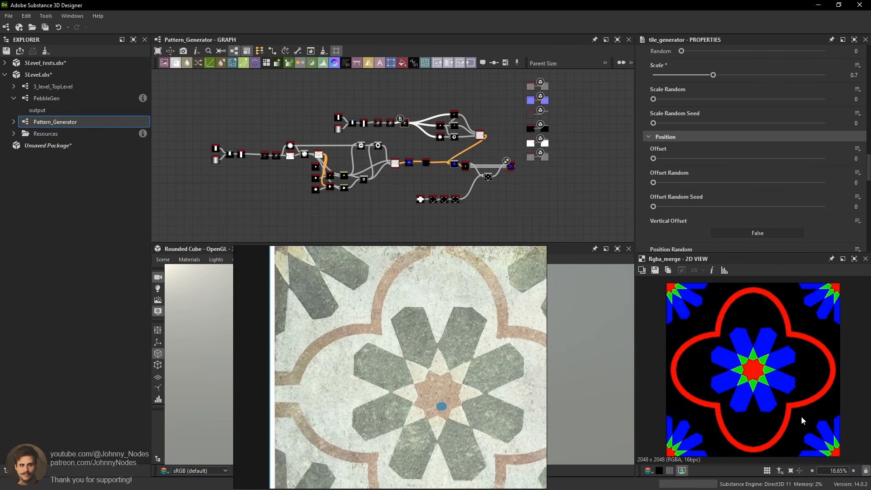
pyautogui.scroll(3, 801, 415)
pyautogui.scroll(-1, 759, 381)
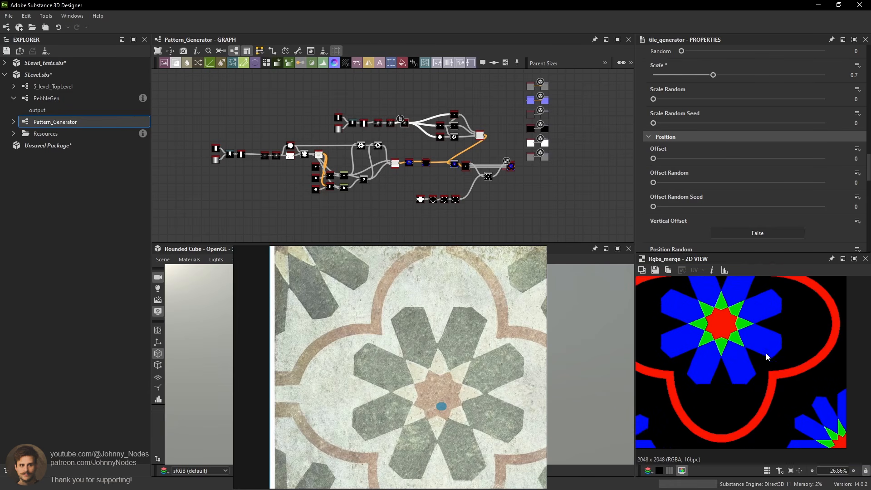
pyautogui.scroll(-3, 771, 363)
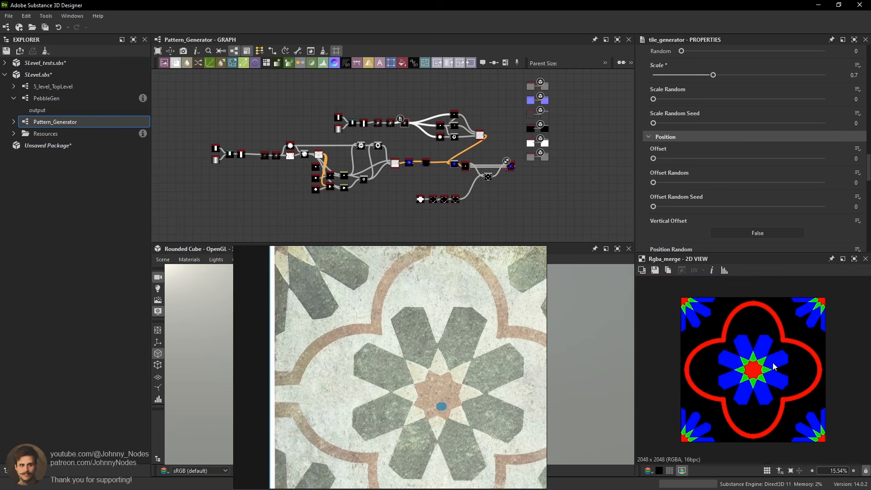
pyautogui.scroll(2, 403, 362)
pyautogui.moveTo(403, 362); pyautogui.dragTo(473, 344, button='middle')
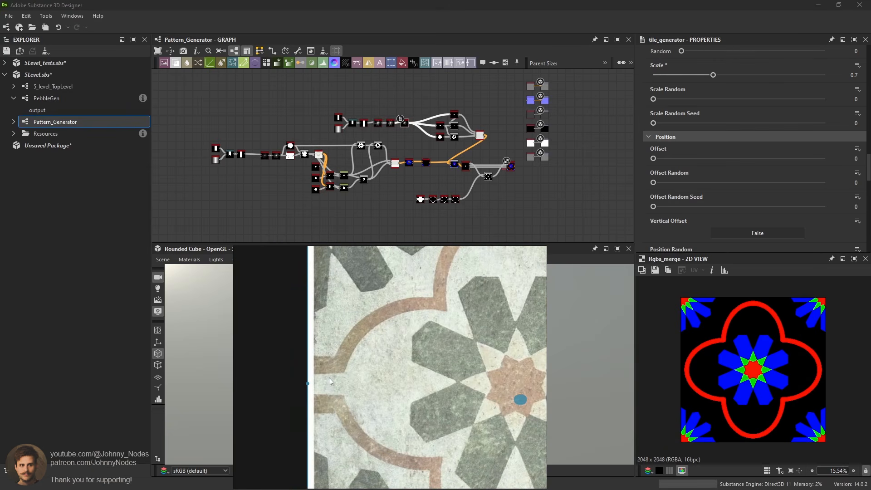
pyautogui.scroll(4, 476, 186)
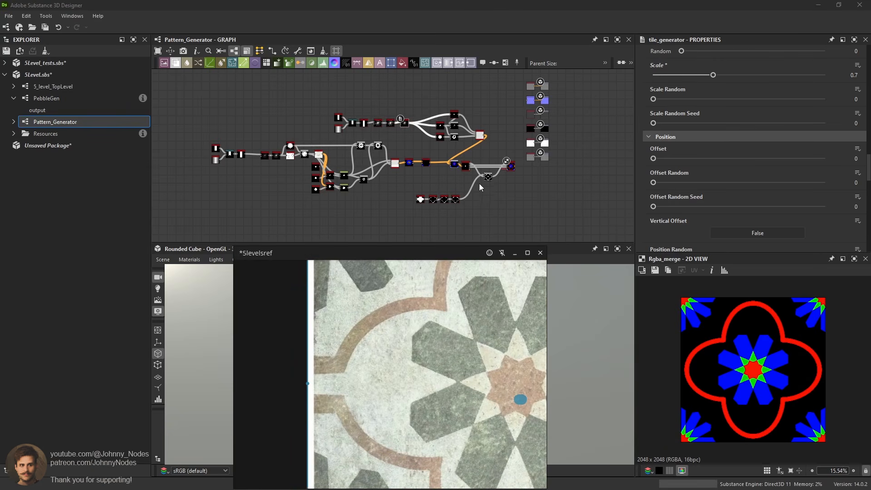
# Move the quatrefoil's Splatter Circular node away from Shape Stroke and open a node search beneath it.
pyautogui.click(328, 175)
pyautogui.doubleClick(329, 172)
pyautogui.moveTo(328, 172); pyautogui.dragTo(411, 181, button='middle')
pyautogui.moveTo(411, 182); pyautogui.dragTo(360, 182)
pyautogui.click(381, 211)
pyautogui.press('space')
pyautogui.write('tile sa')
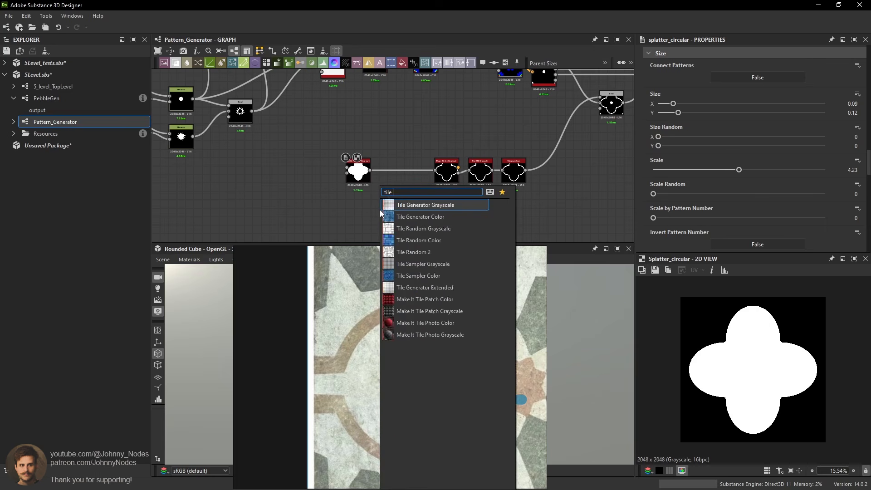
pyautogui.press('BackSpace')
pyautogui.press('BackSpace')
pyautogui.press('BackSpace')
pyautogui.press('BackSpace')
pyautogui.press('BackSpace')
pyautogui.press('BackSpace')
pyautogui.press('BackSpace')
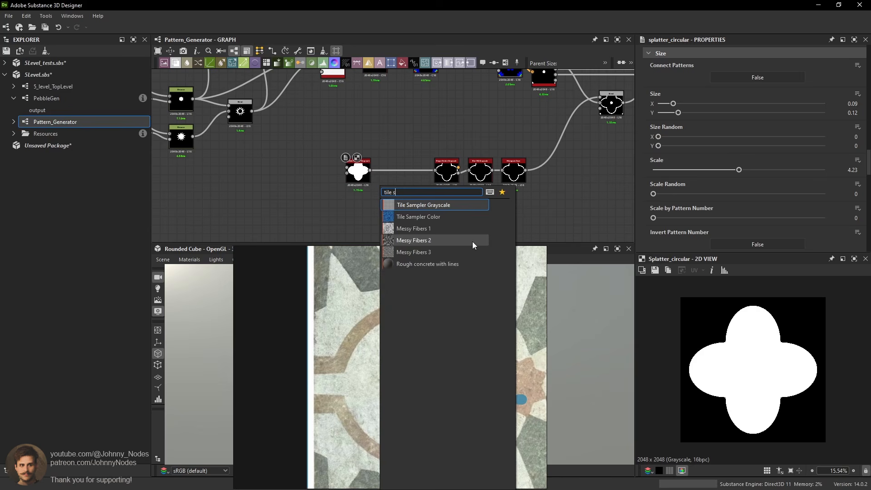
# Add a second Splatter Circular Grayscale node below the quatrefoil chain and preview it.
pyautogui.write('splay')
pyautogui.press('BackSpace')
pyautogui.write('t')
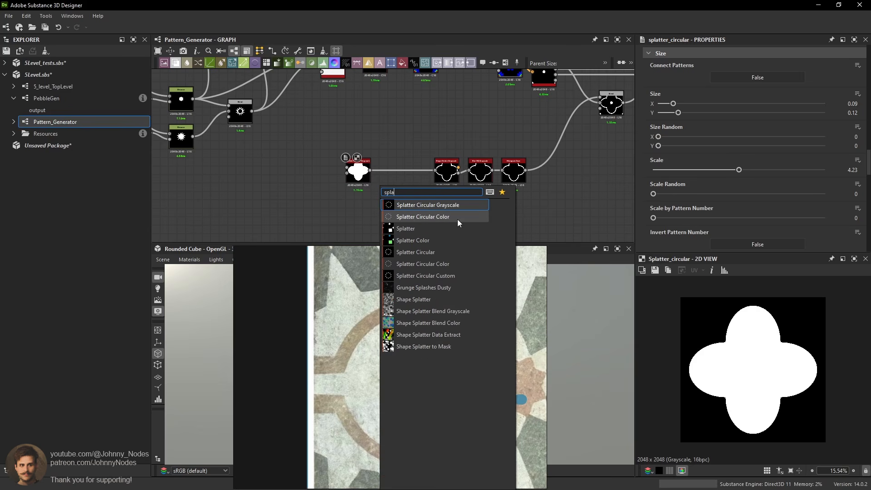
pyautogui.click(449, 206)
pyautogui.scroll(2, 393, 202)
pyautogui.doubleClick(383, 215)
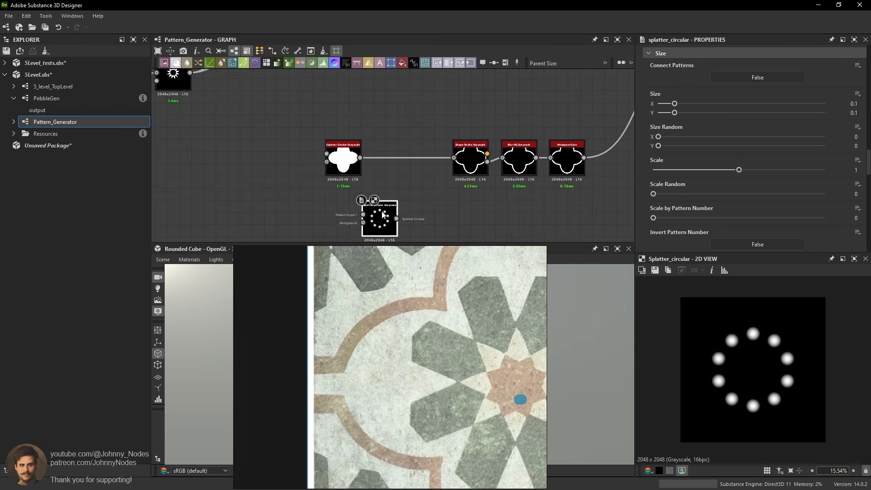
# Align the new Splatter Circular node beneath the quatrefoil's Splatter Circular and set its Pattern Amount to 4.
pyautogui.moveTo(382, 215); pyautogui.dragTo(346, 216)
pyautogui.click(349, 168)
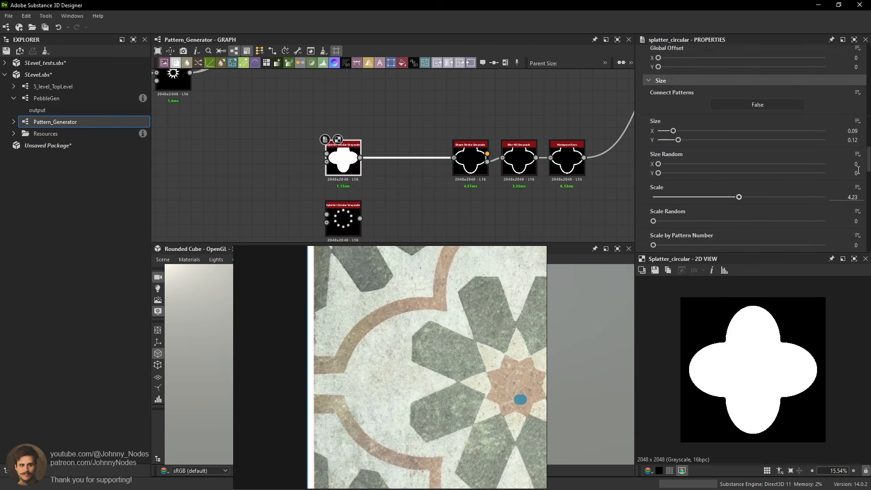
pyautogui.scroll(10, 817, 164)
pyautogui.click(344, 220)
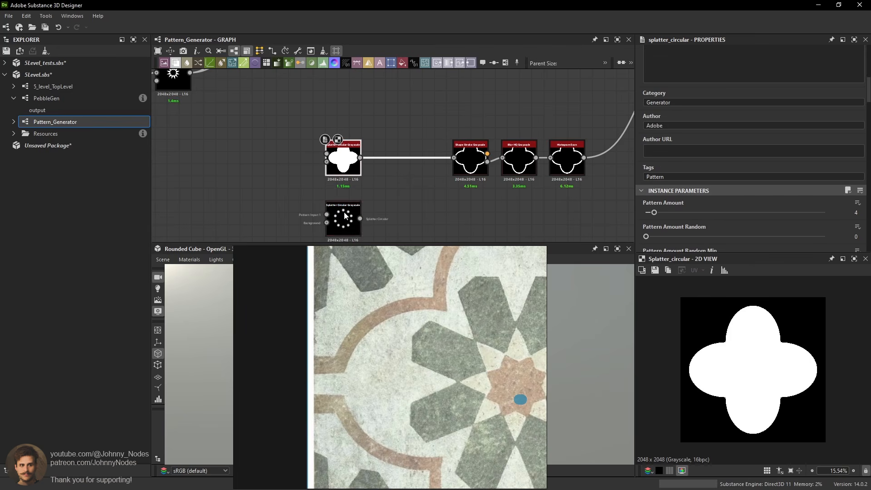
pyautogui.write('4')
pyautogui.press('Return')
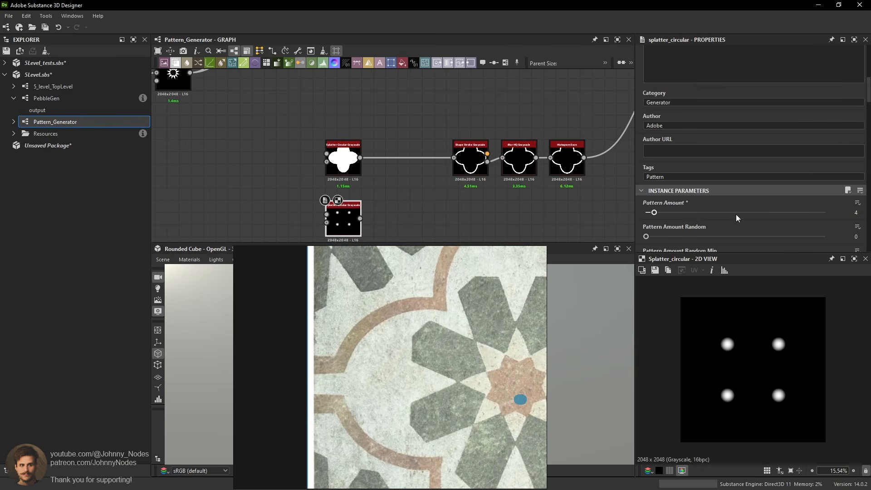
# Set the new Splatter Circular's pattern to Square, then rotate its ring and enlarge the squares to form a cross spanning the tile.
pyautogui.scroll(-6, 707, 190)
pyautogui.click(692, 188)
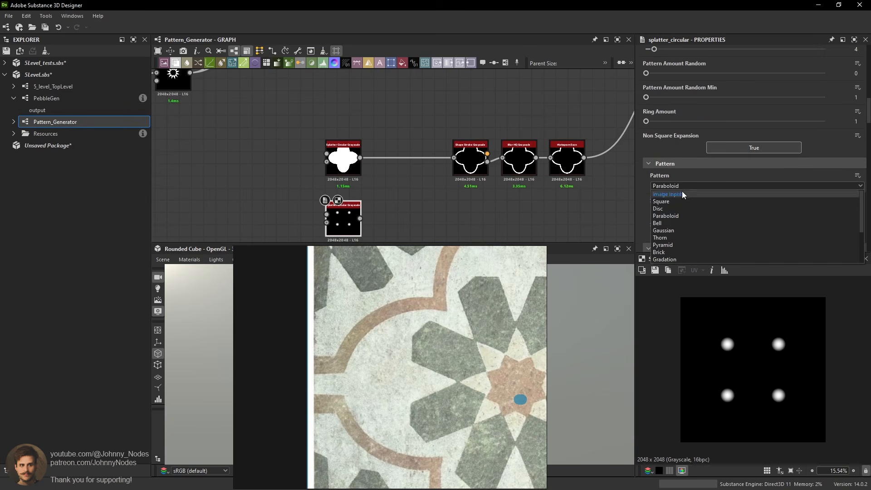
pyautogui.click(694, 202)
pyautogui.scroll(-3, 726, 95)
pyautogui.scroll(-10, 726, 114)
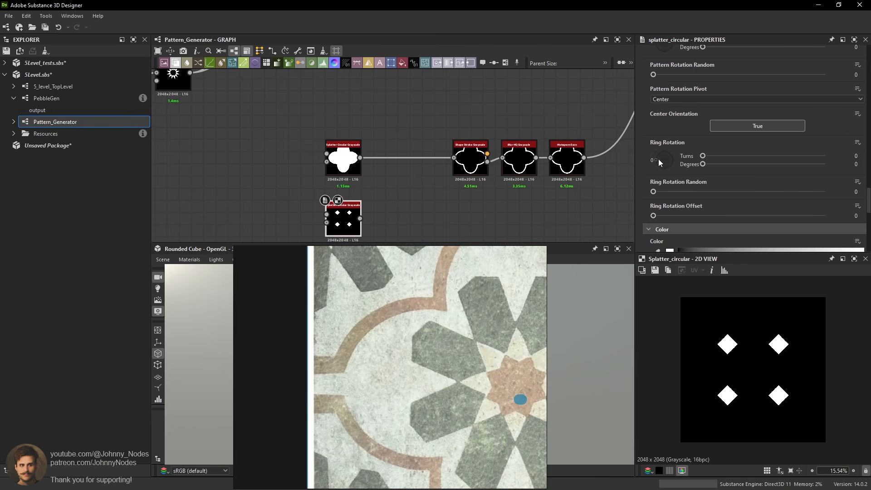
pyautogui.moveTo(658, 158); pyautogui.dragTo(825, 140)
pyautogui.scroll(6, 693, 113)
pyautogui.scroll(2, 688, 102)
# Combine the cross and the quatrefoil in a new Blend node set to Add (Linear Dodge).
pyautogui.press('space')
pyautogui.click(448, 220)
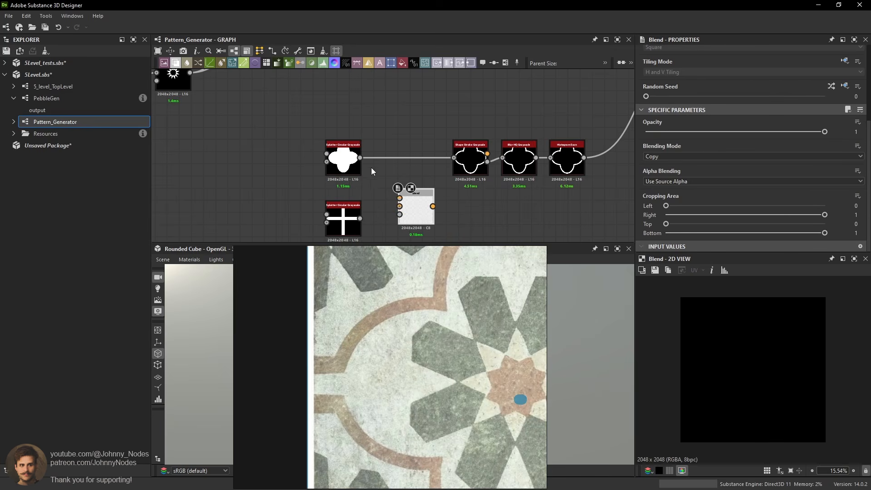
pyautogui.moveTo(360, 157); pyautogui.dragTo(360, 218)
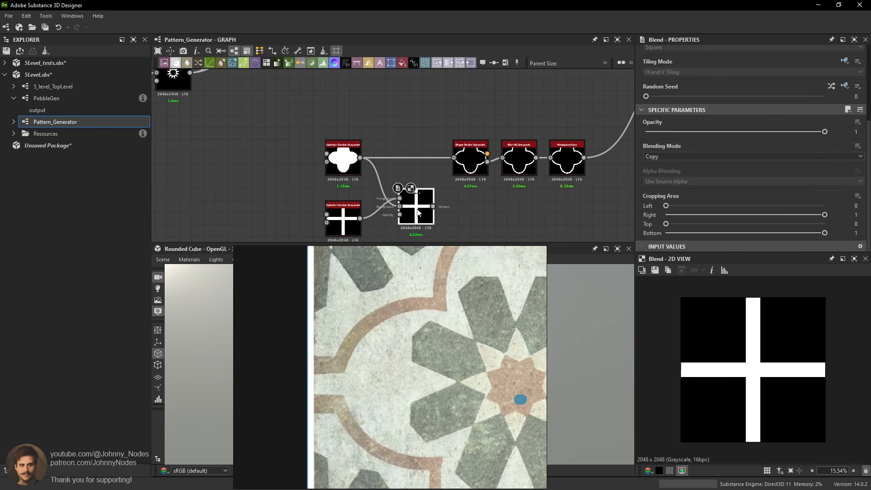
pyautogui.click(689, 157)
pyautogui.click(662, 175)
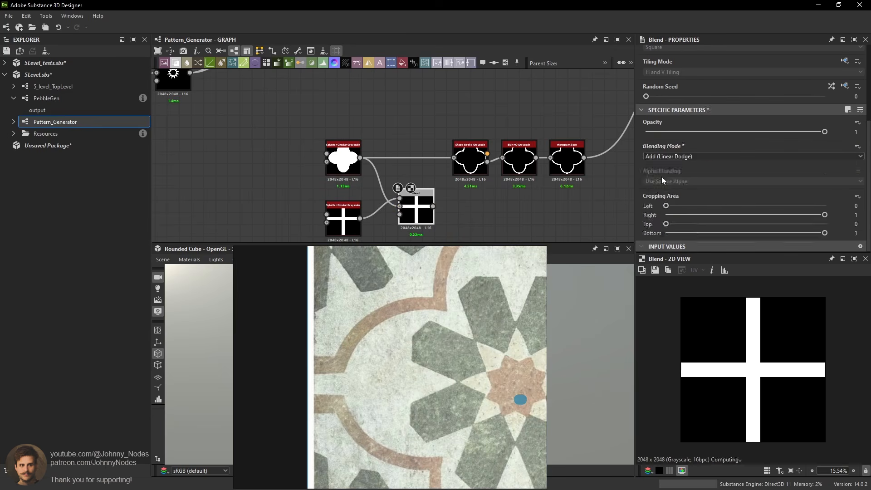
# Feed the Blend into Shape Stroke and compare the combined silhouette with its stroked outline.
pyautogui.moveTo(433, 206)
pyautogui.mouseDown()
pyautogui.moveTo(447, 195)
pyautogui.moveTo(453, 157)
pyautogui.mouseUp()
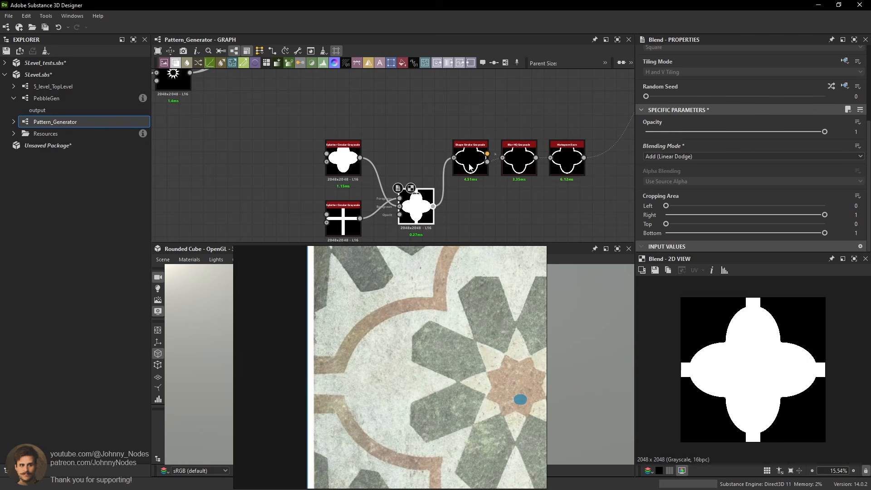
pyautogui.doubleClick(470, 161)
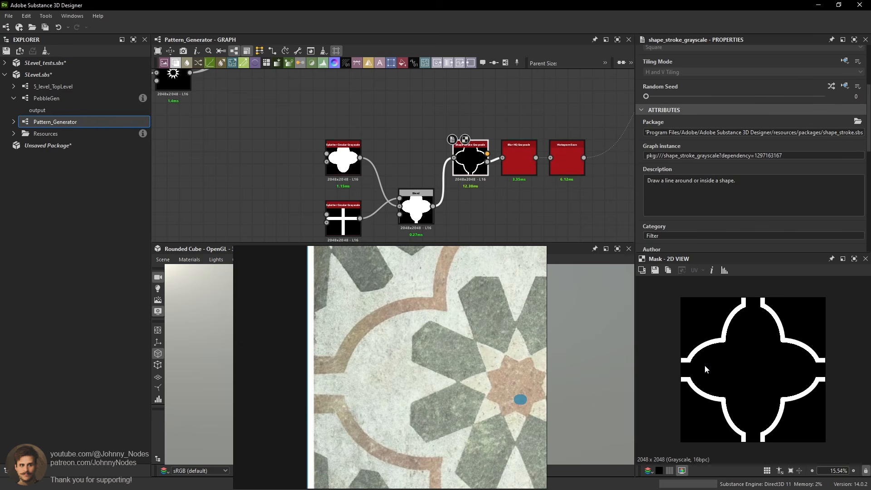
pyautogui.doubleClick(415, 210)
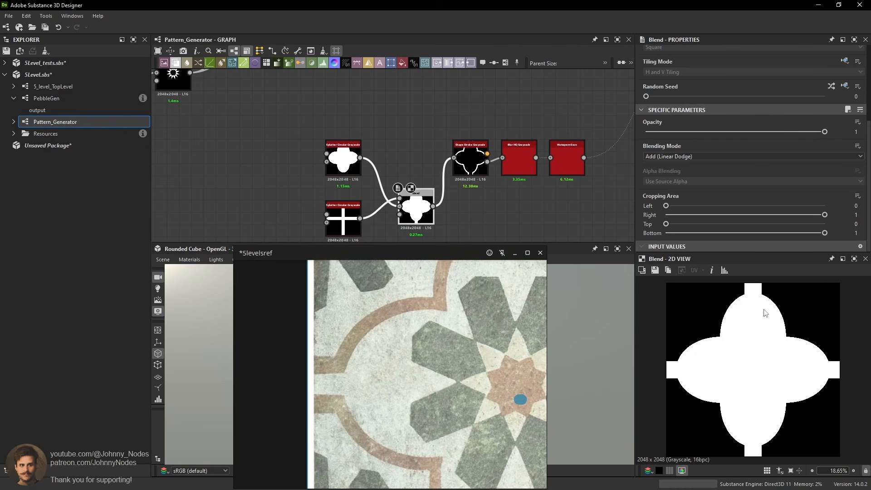
pyautogui.scroll(1, 766, 313)
pyautogui.moveTo(766, 313)
pyautogui.mouseDown(button='middle')
pyautogui.moveTo(761, 326)
pyautogui.moveTo(735, 317)
pyautogui.mouseUp(button='middle')
pyautogui.doubleClick(475, 167)
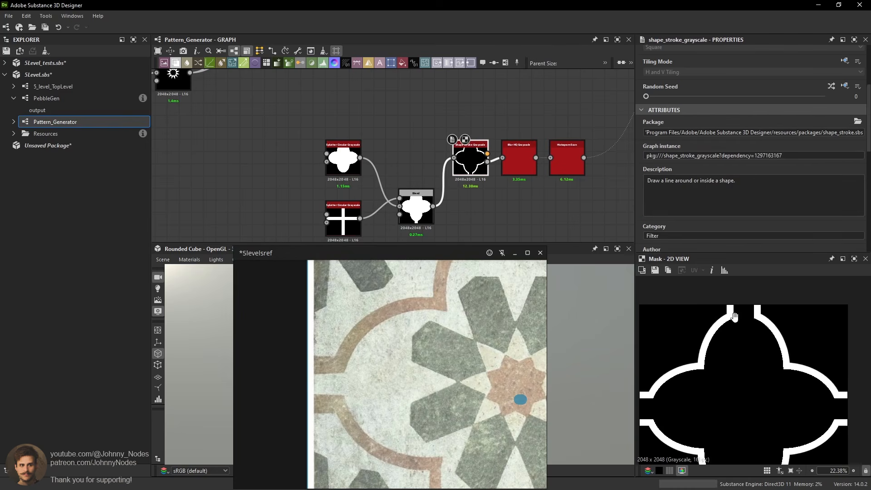
pyautogui.scroll(1, 735, 316)
pyautogui.scroll(-4, 725, 313)
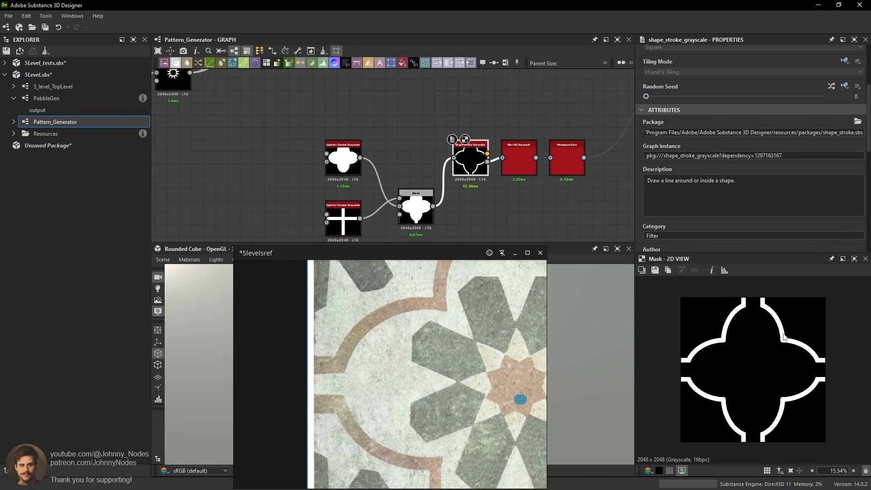
pyautogui.scroll(2, 475, 198)
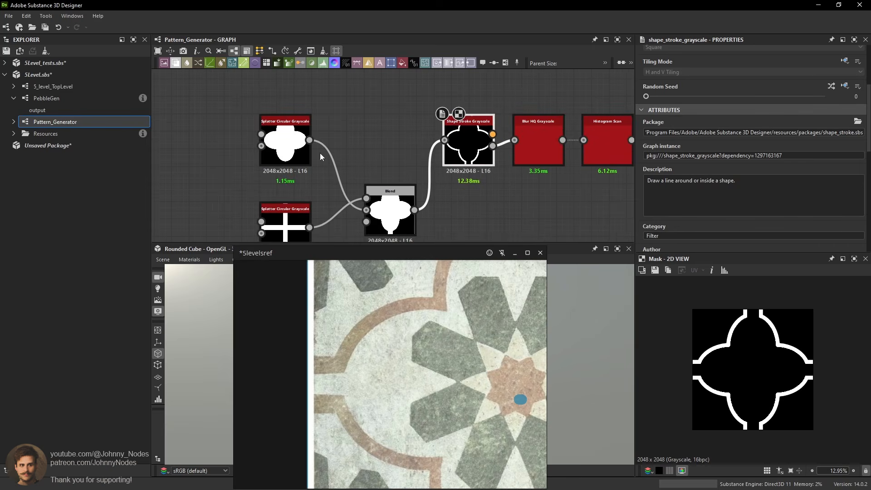
# Preview the outline through Blur HQ, Histogram Scan, the downstream Blend and the final RGBA Merge.
pyautogui.doubleClick(541, 152)
pyautogui.doubleClick(601, 150)
pyautogui.moveTo(598, 141); pyautogui.dragTo(359, 149, button='middle')
pyautogui.scroll(-2, 492, 124)
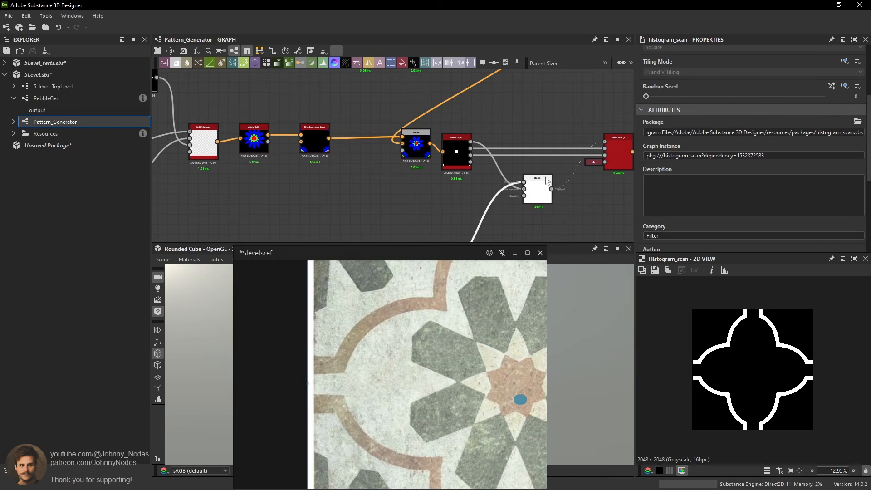
pyautogui.doubleClick(538, 189)
pyautogui.doubleClick(617, 162)
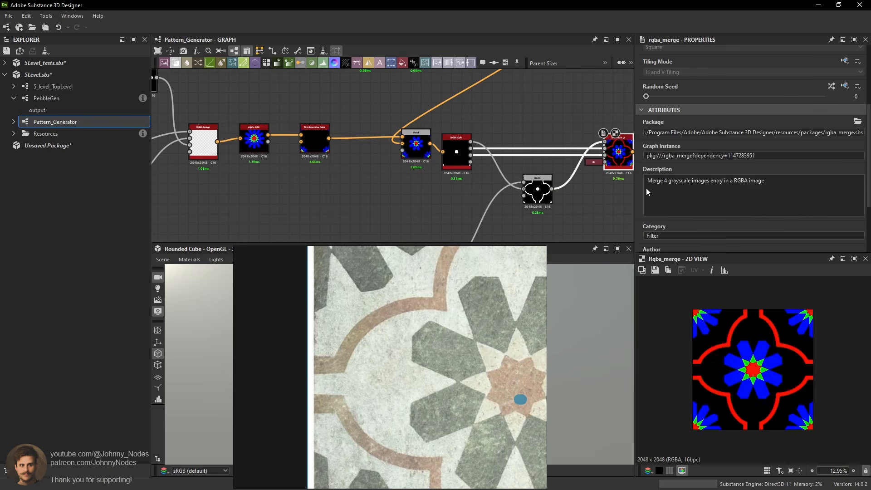
pyautogui.scroll(-2, 753, 386)
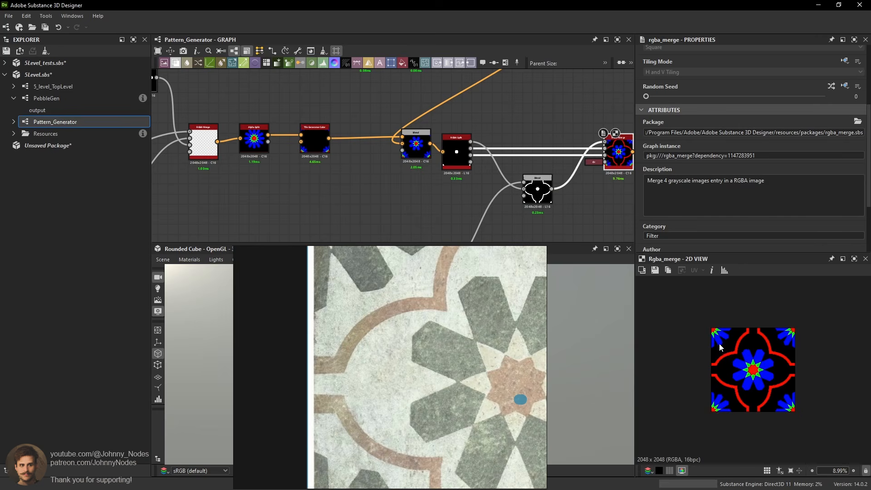
# Delete the unused default material output nodes and the nodes feeding them above the final RGBA Merge.
pyautogui.moveTo(564, 158); pyautogui.dragTo(308, 177, button='middle')
pyautogui.scroll(1, 363, 175)
pyautogui.scroll(-2, 363, 175)
pyautogui.moveTo(415, 137); pyautogui.dragTo(380, 183, button='middle')
pyautogui.scroll(-2, 380, 182)
pyautogui.moveTo(384, 102); pyautogui.dragTo(378, 129, button='middle')
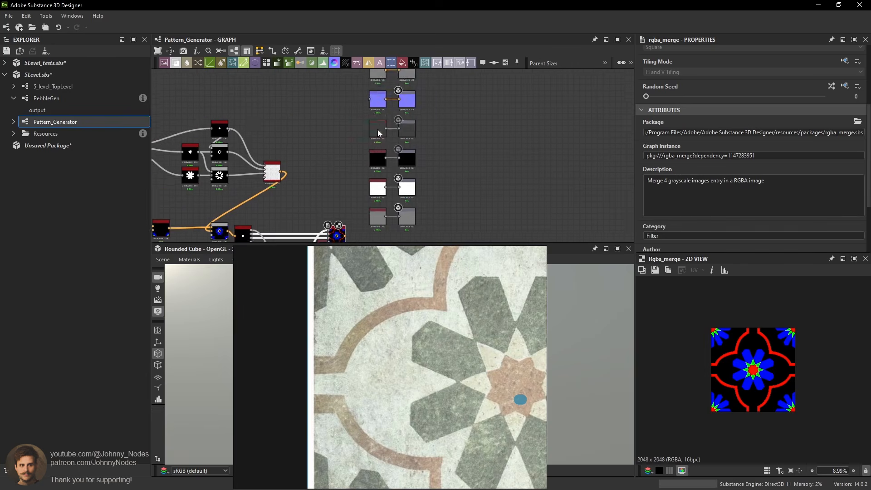
pyautogui.scroll(-3, 379, 122)
pyautogui.moveTo(367, 81); pyautogui.dragTo(402, 174)
pyautogui.press('Delete')
# Add an Output node beside the final RGBA Merge and connect the merged pattern to it.
pyautogui.press('space')
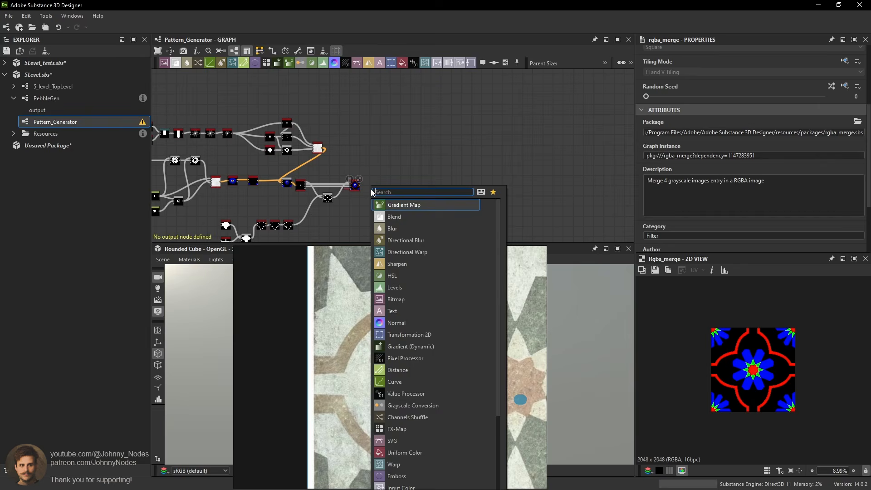
pyautogui.write('out')
pyautogui.press('Return')
pyautogui.scroll(4, 365, 169)
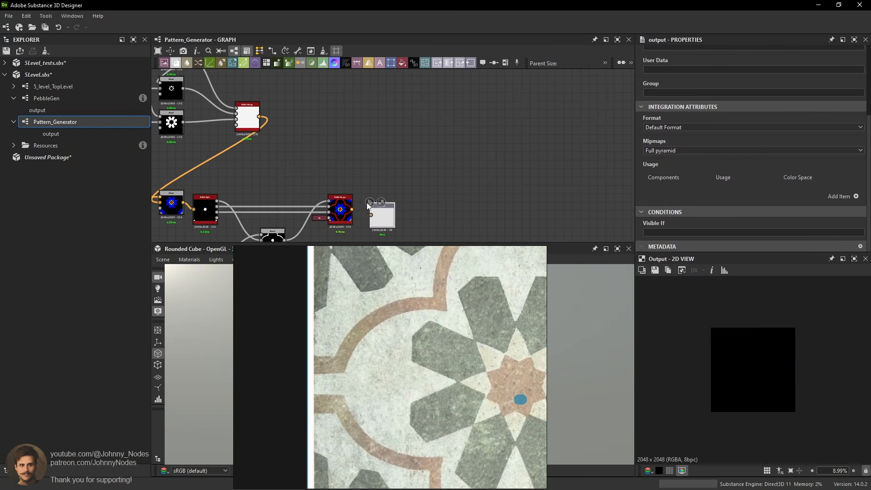
pyautogui.moveTo(353, 209); pyautogui.dragTo(371, 206)
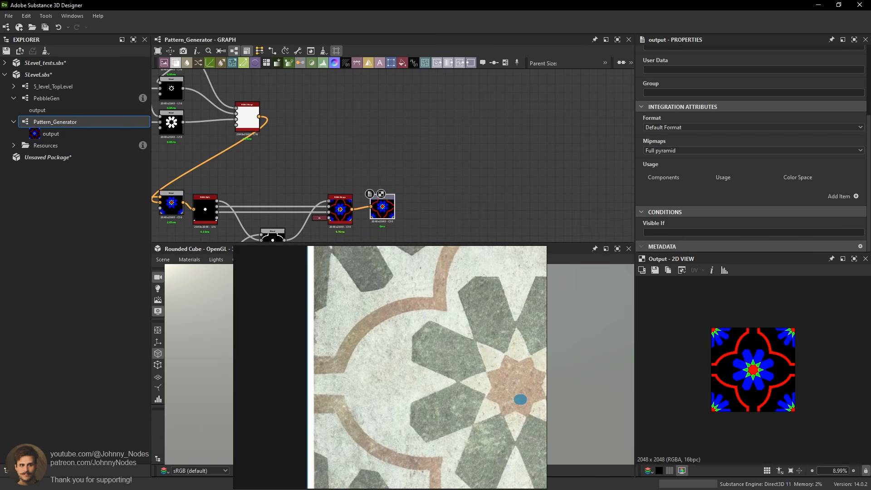
pyautogui.scroll(2, 771, 368)
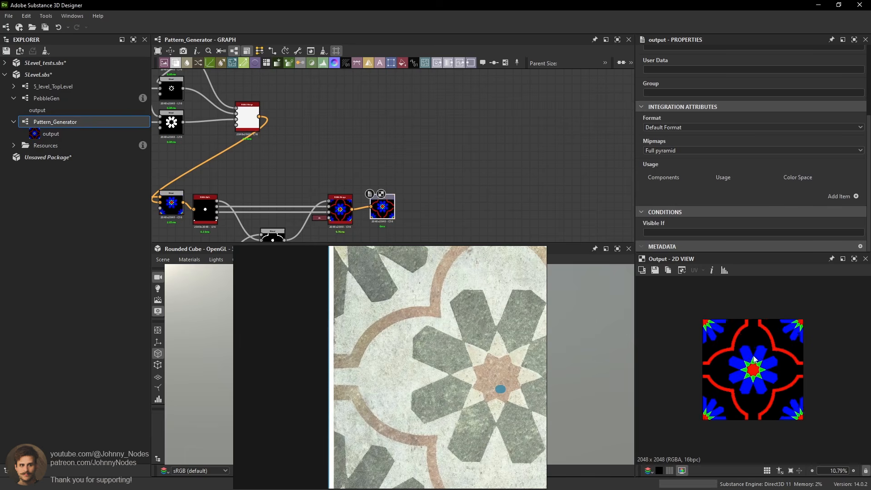
# Open the 5_level_TopLevel graph, move the reference window out of the way and show the graph's outputs in the 3D view.
pyautogui.click(82, 88)
pyautogui.doubleClick(86, 86)
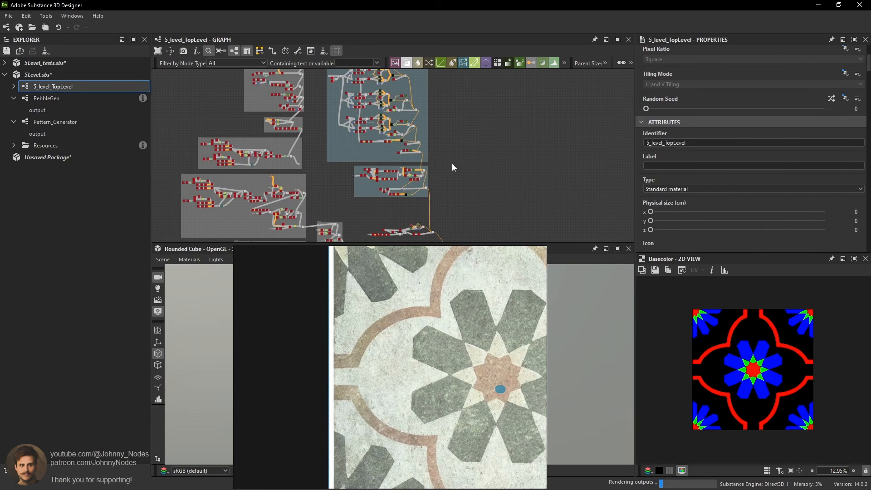
pyautogui.moveTo(457, 259); pyautogui.dragTo(504, 489)
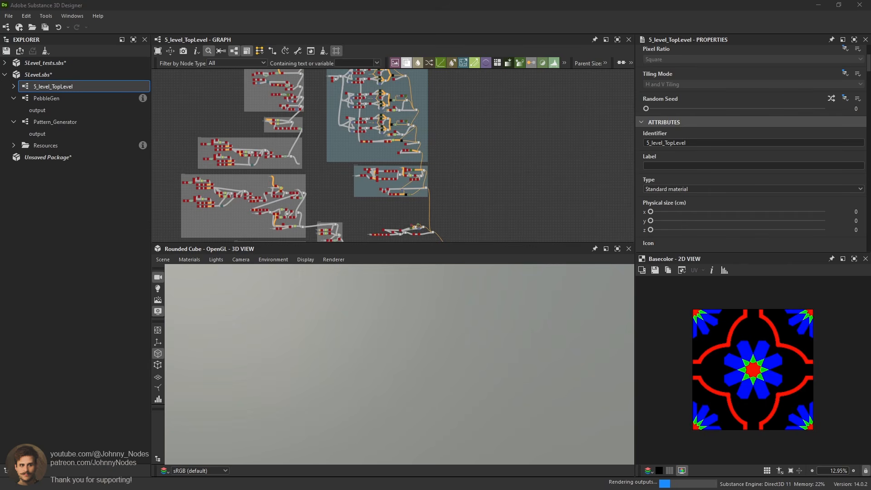
pyautogui.scroll(-1, 381, 183)
pyautogui.scroll(1, 446, 192)
pyautogui.rightClick(462, 182)
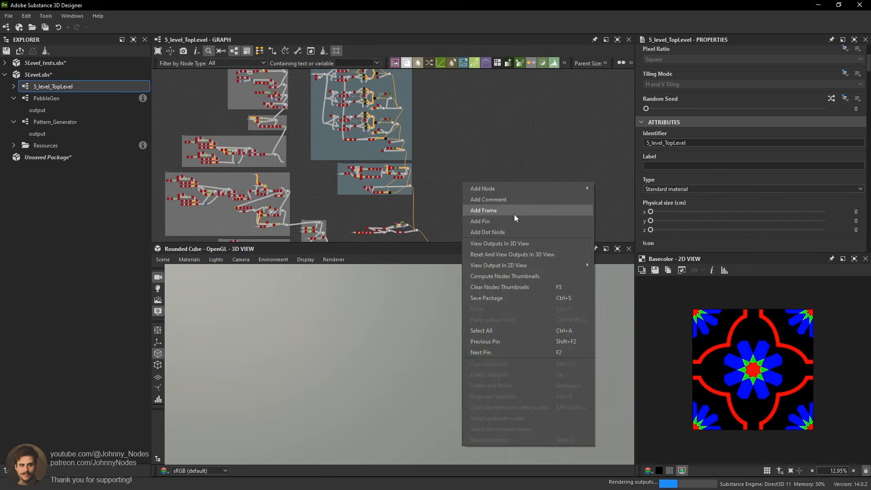
pyautogui.click(527, 242)
pyautogui.scroll(-1, 446, 177)
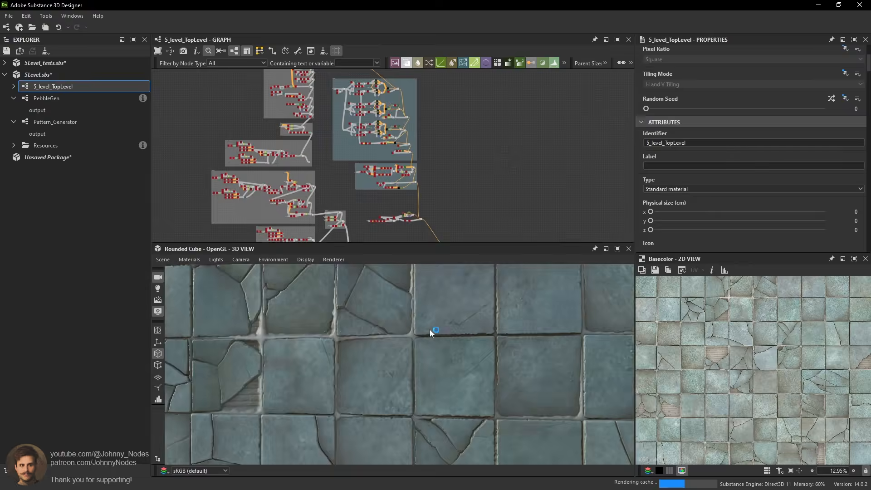
# Examine the cracked tile material on the rounded cube from different distances and angles.
pyautogui.scroll(-3, 484, 317)
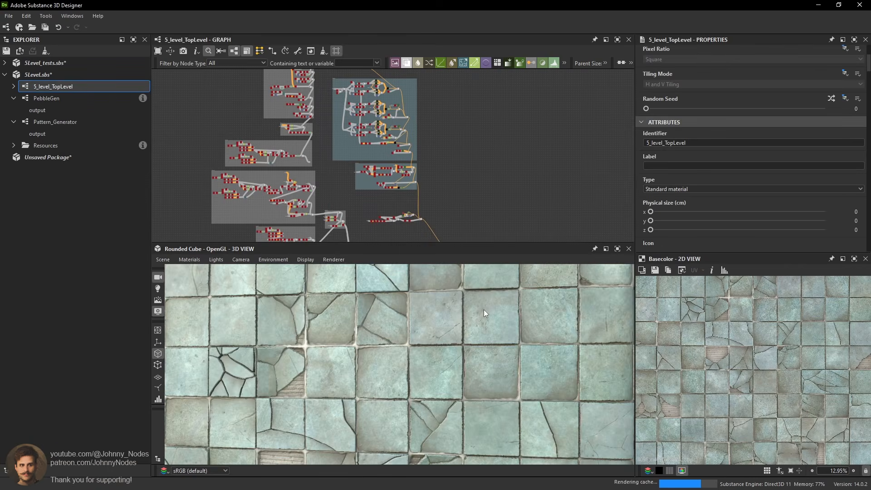
pyautogui.scroll(-5, 483, 311)
pyautogui.scroll(4, 478, 345)
pyautogui.moveTo(475, 314); pyautogui.dragTo(419, 331)
pyautogui.scroll(3, 423, 307)
pyautogui.scroll(-2, 423, 308)
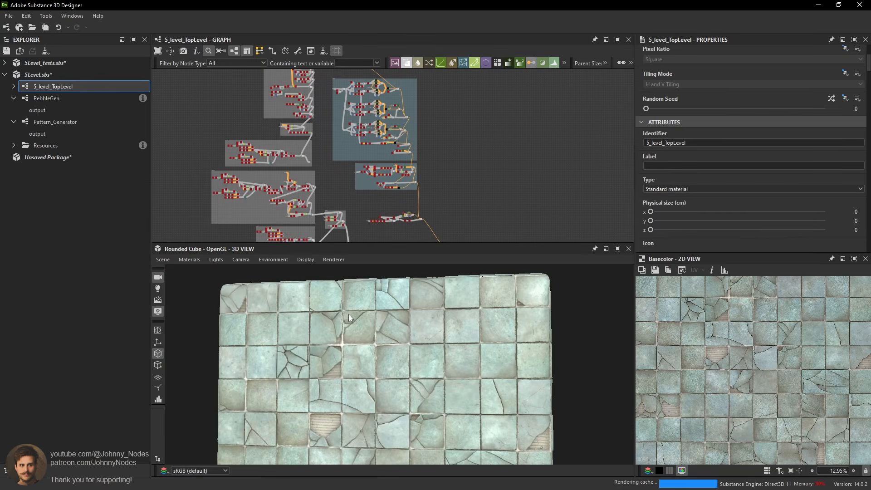
pyautogui.scroll(2, 423, 329)
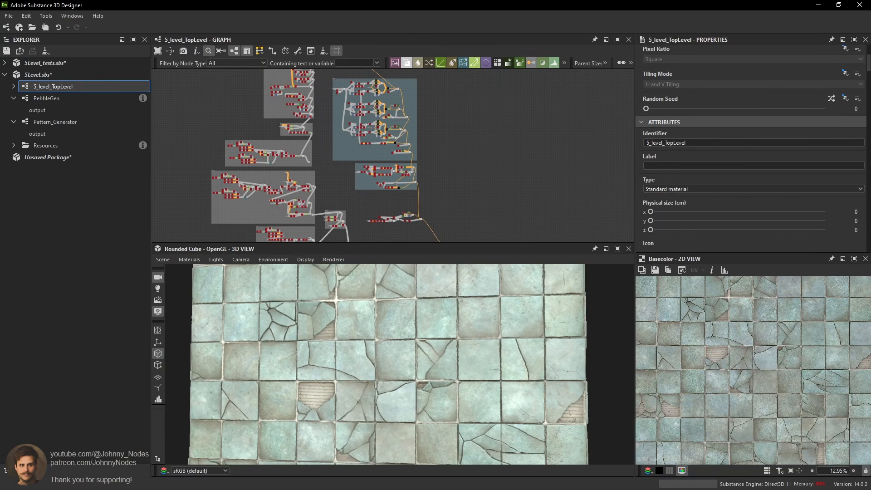
# Bring the reference board into view, look over its tile and surface references, and move it away again.
pyautogui.moveTo(870, 324); pyautogui.dragTo(723, 243, button='right')
pyautogui.scroll(-2, 803, 263)
pyautogui.moveTo(816, 262); pyautogui.dragTo(803, 173, button='middle')
pyautogui.scroll(5, 676, 242)
pyautogui.scroll(-2, 707, 207)
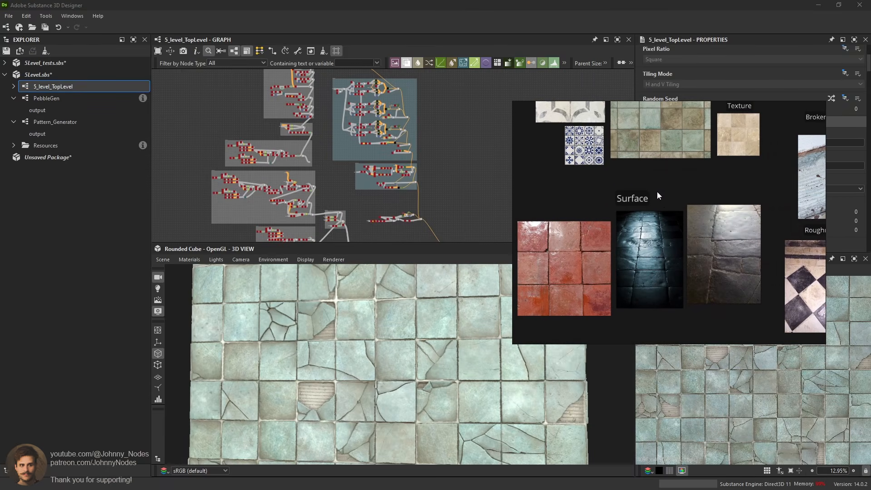
pyautogui.moveTo(644, 194); pyautogui.dragTo(870, 267, button='right')
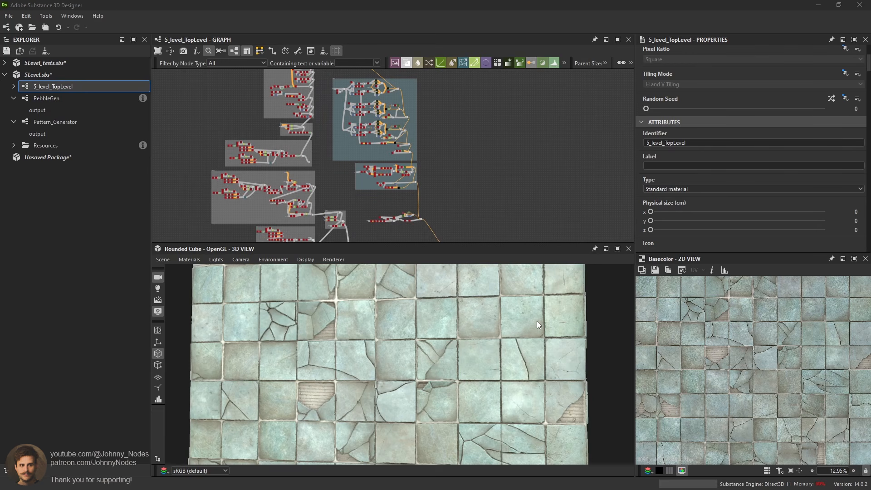
# Examine the Cracks and Darts frame, previewing its final gradient map and the Add (Linear Dodge) Blend that overlays it on the tile color.
pyautogui.moveTo(517, 302); pyautogui.dragTo(497, 316, button='middle')
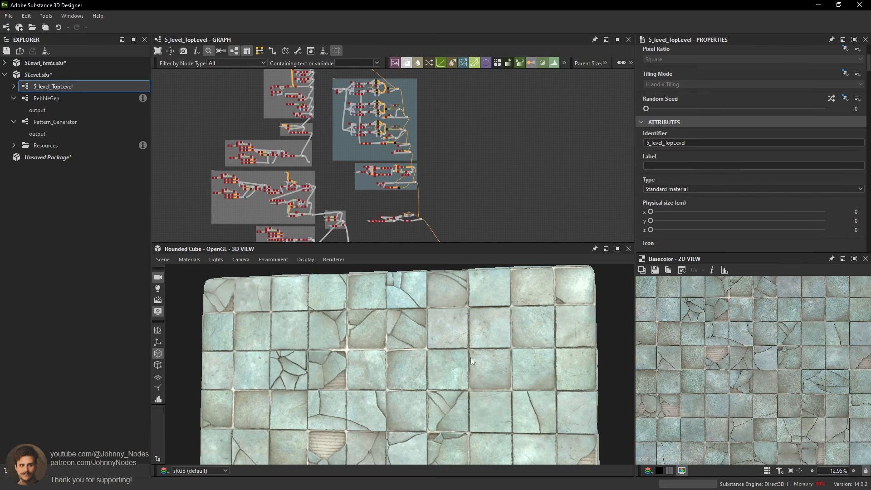
pyautogui.scroll(2, 421, 210)
pyautogui.moveTo(427, 215); pyautogui.dragTo(453, 159, button='middle')
pyautogui.scroll(4, 453, 159)
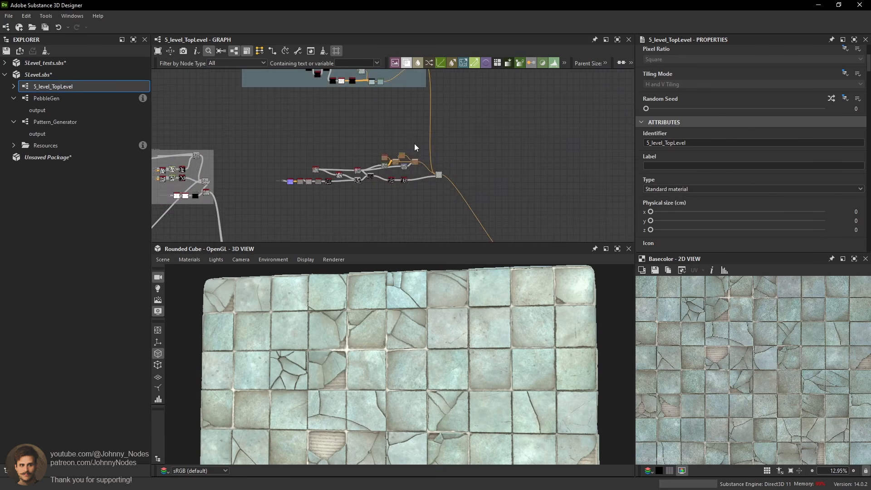
pyautogui.moveTo(385, 81); pyautogui.dragTo(424, 225, button='middle')
pyautogui.scroll(5, 288, 157)
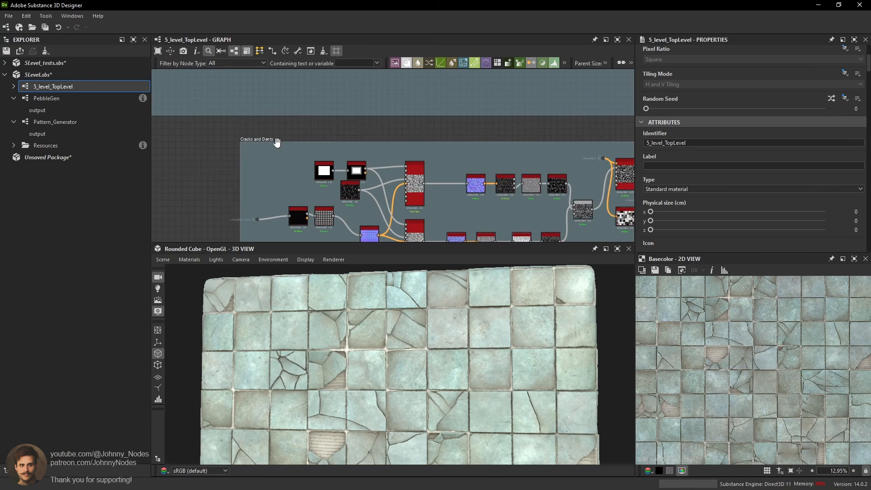
pyautogui.click(274, 140)
pyautogui.moveTo(585, 197); pyautogui.dragTo(490, 195, button='middle')
pyautogui.doubleClick(590, 174)
pyautogui.moveTo(563, 175); pyautogui.dragTo(437, 182, button='middle')
pyautogui.scroll(2, 760, 330)
pyautogui.scroll(3, 761, 332)
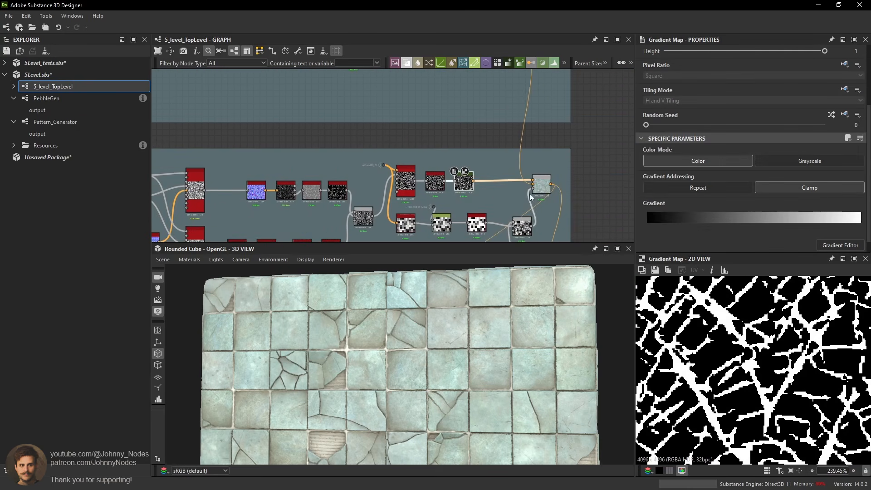
pyautogui.doubleClick(545, 185)
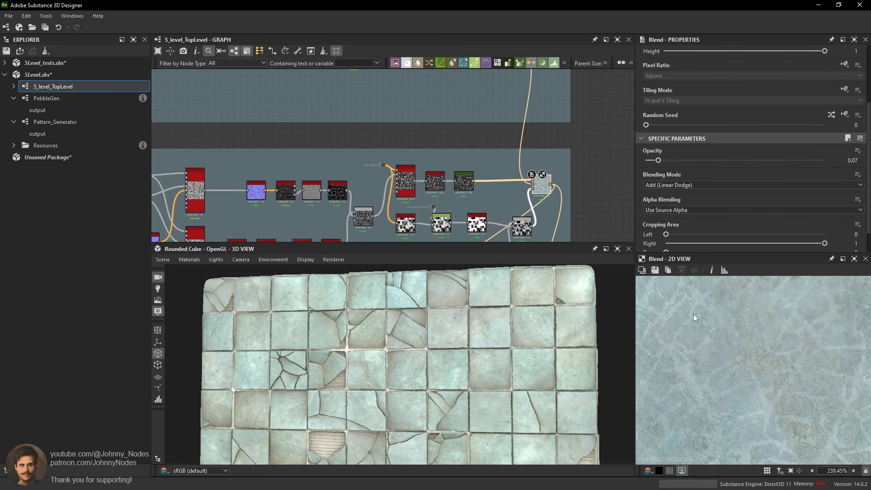
pyautogui.scroll(-3, 715, 321)
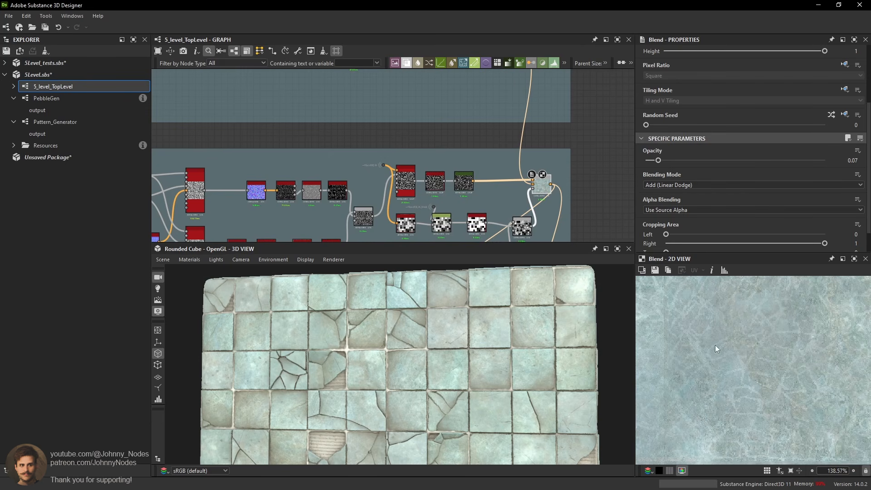
# Inspect the blends that follow the Cracks and Darts frame, from the brown dirt color blend to the grout color blend.
pyautogui.moveTo(555, 240); pyautogui.dragTo(530, 102, button='middle')
pyautogui.doubleClick(535, 144)
pyautogui.scroll(-4, 533, 217)
pyautogui.moveTo(533, 216); pyautogui.dragTo(534, 200, button='middle')
pyautogui.scroll(5, 534, 200)
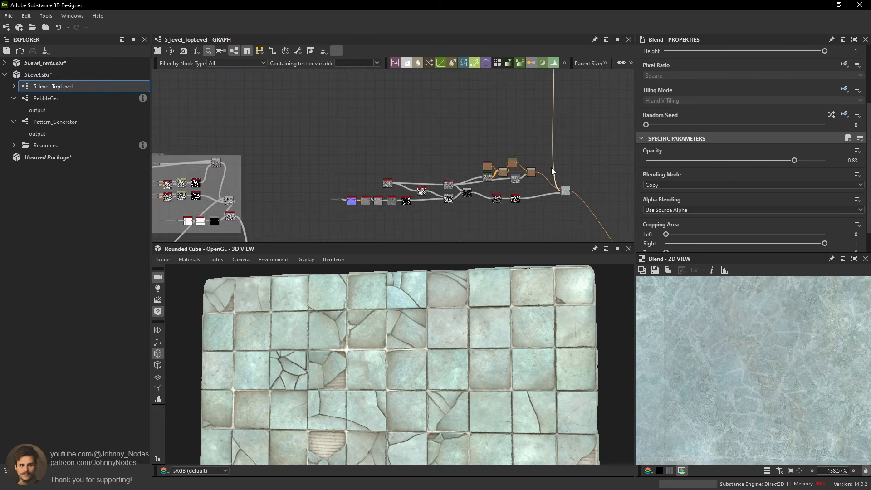
pyautogui.doubleClick(524, 169)
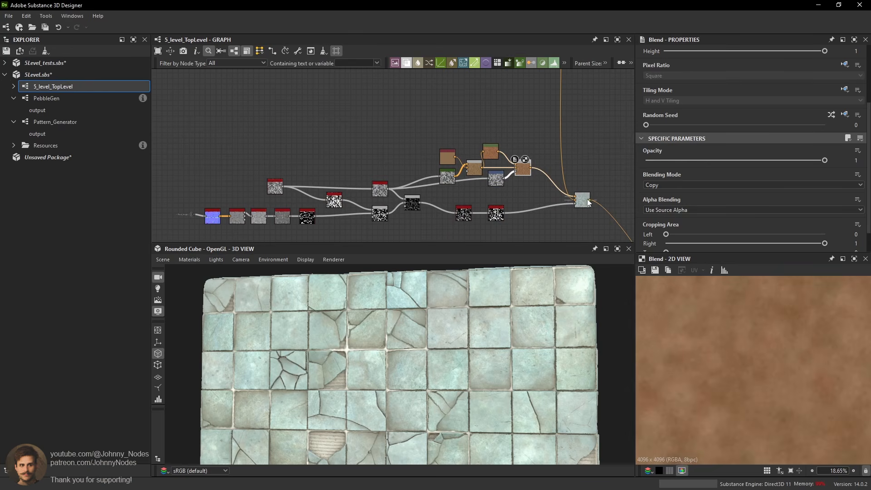
pyautogui.doubleClick(588, 203)
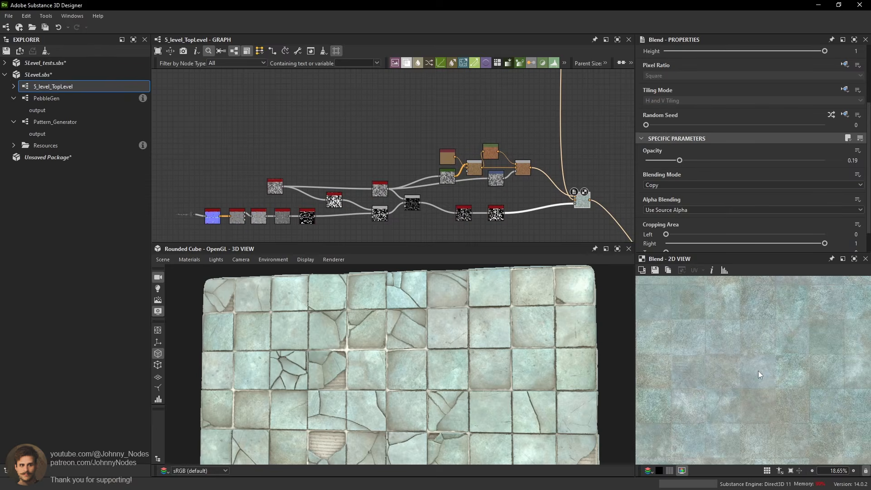
pyautogui.moveTo(601, 230); pyautogui.dragTo(357, 59, button='middle')
pyautogui.moveTo(454, 188); pyautogui.dragTo(457, 132, button='middle')
pyautogui.doubleClick(531, 191)
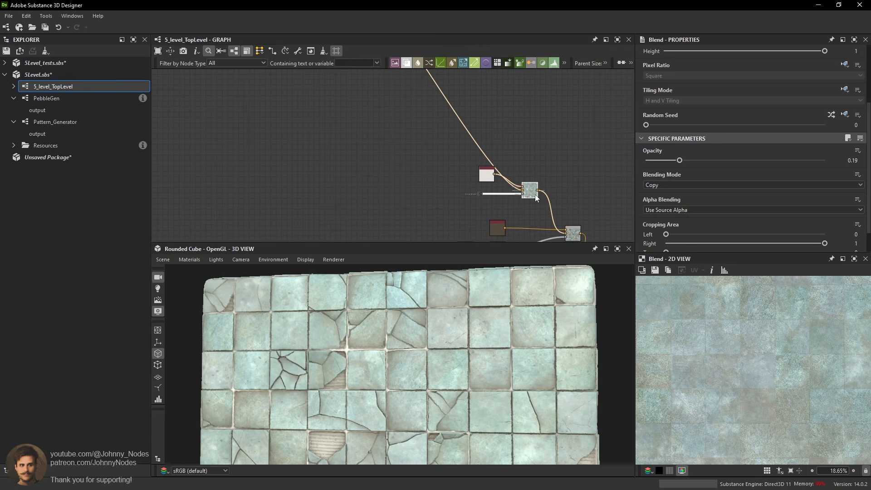
# Add an instance of the Pattern_Generator graph to an empty area of the 5_level_TopLevel graph.
pyautogui.scroll(-6, 539, 207)
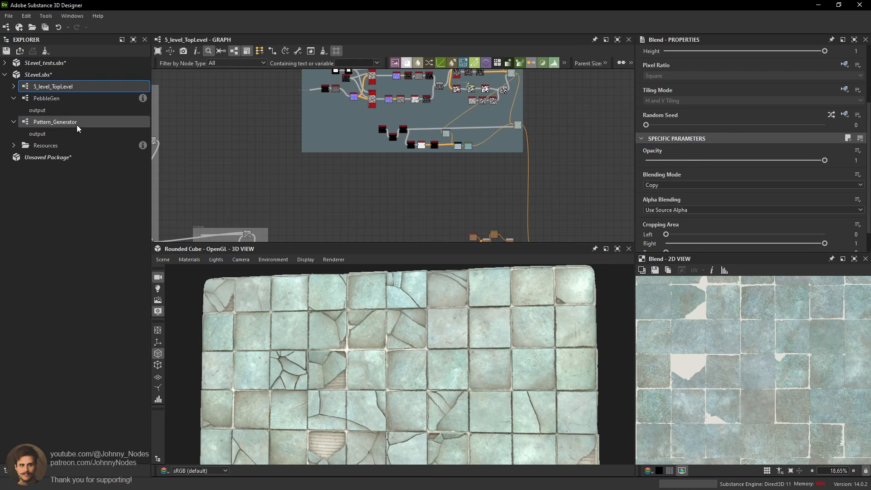
pyautogui.moveTo(77, 123); pyautogui.dragTo(409, 185)
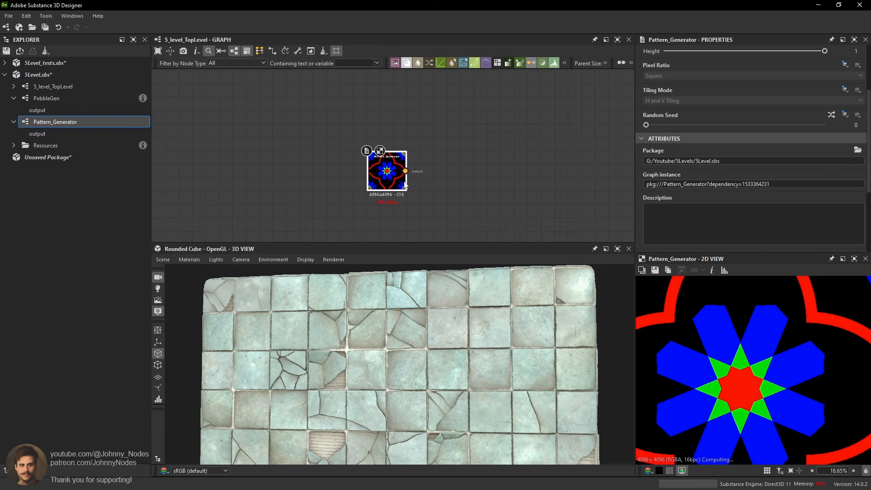
pyautogui.press('space')
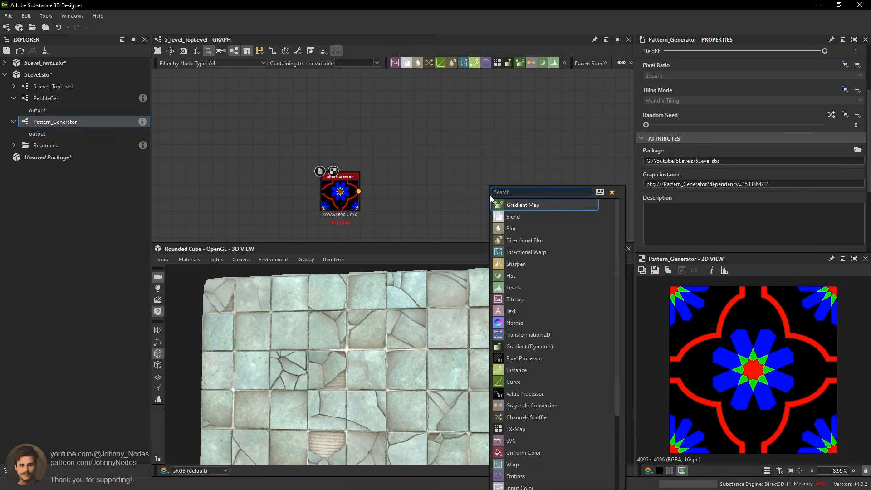
pyautogui.write('flood')
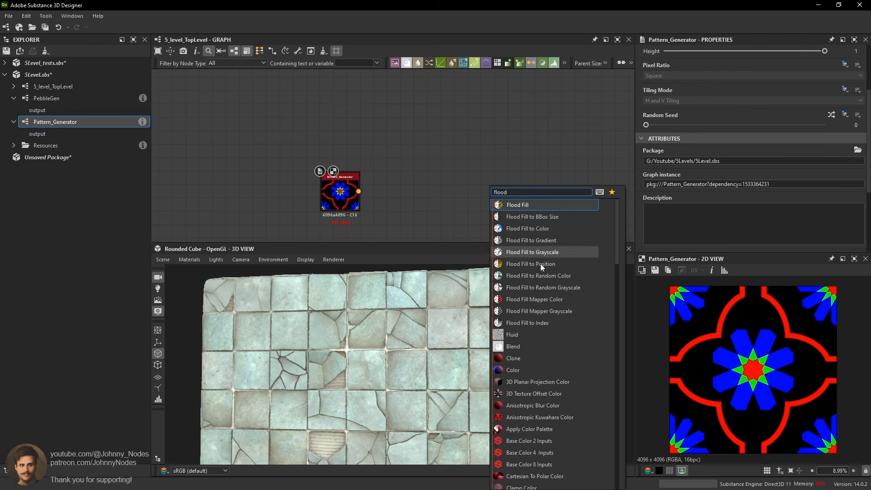
pyautogui.click(569, 309)
pyautogui.moveTo(496, 195); pyautogui.dragTo(457, 188)
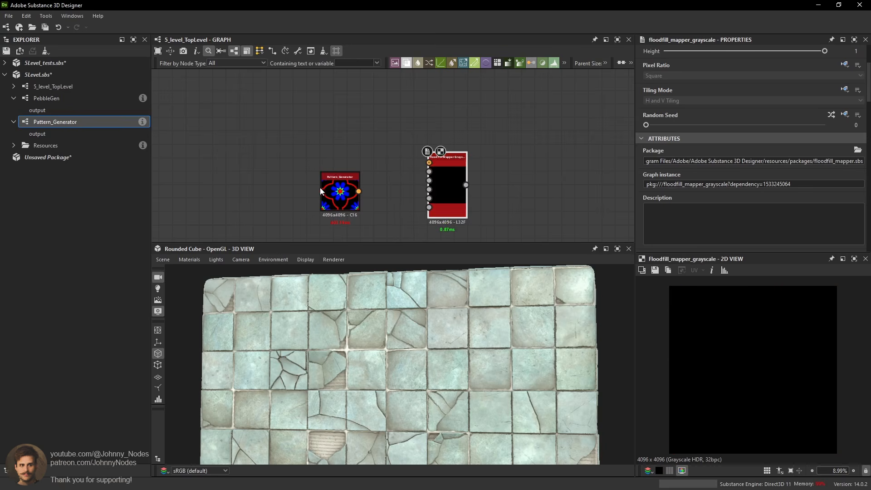
pyautogui.scroll(1, 321, 188)
pyautogui.moveTo(340, 194); pyautogui.dragTo(474, 158)
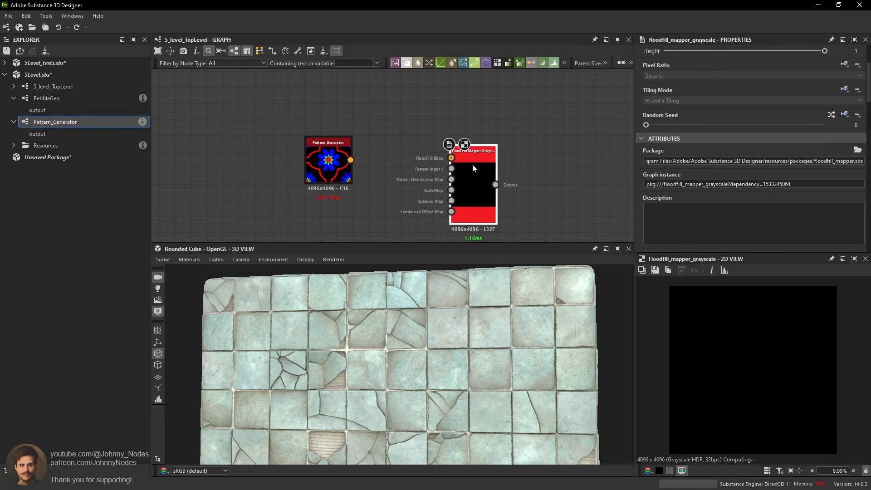
pyautogui.press('Delete')
# Add a Flood Fill Mapper Color node beside the Pattern_Generator node.
pyautogui.press('space')
pyautogui.write('flooid')
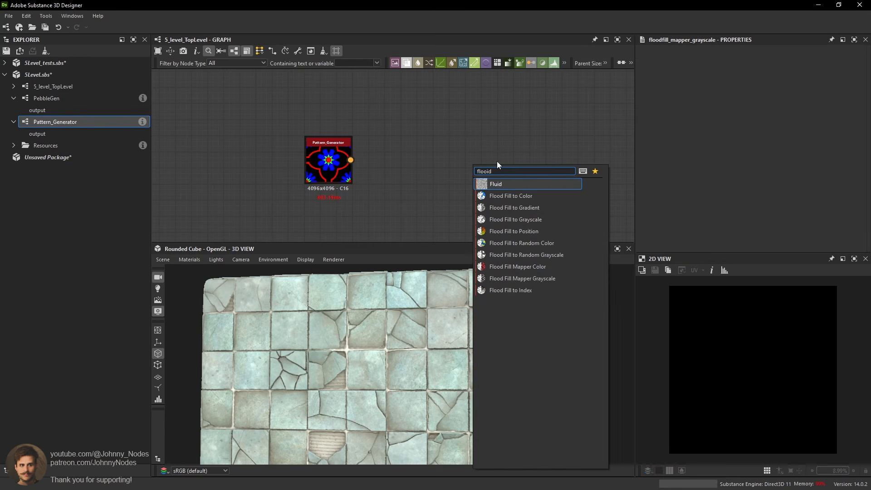
pyautogui.click(546, 263)
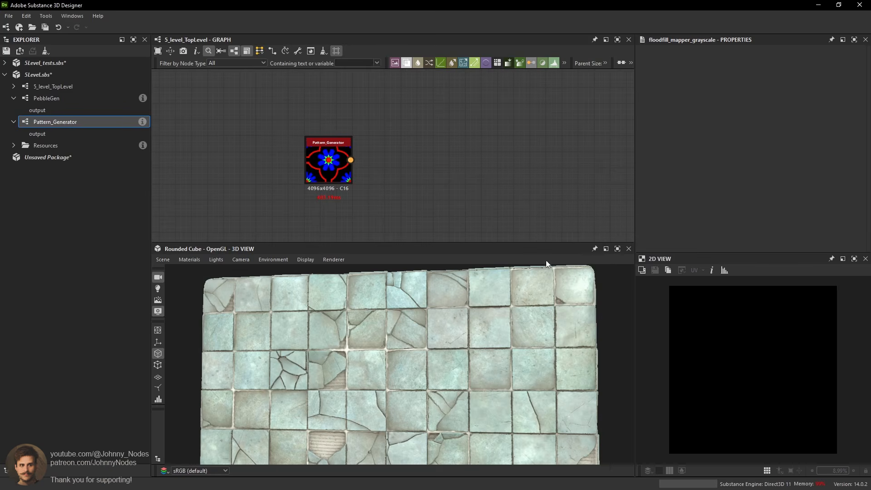
# Add a Dot node above the Pattern_Generator and set its input portal to FloodFill_01.
pyautogui.scroll(-3, 405, 146)
pyautogui.press('space')
pyautogui.write('do')
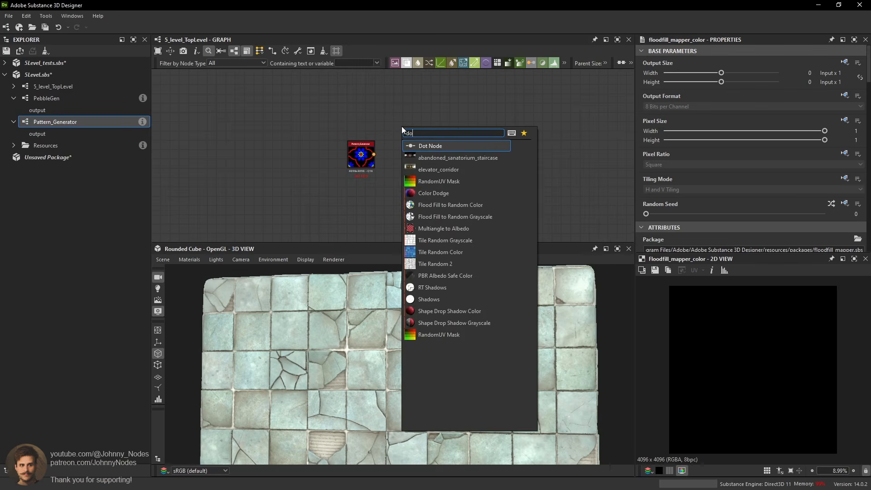
pyautogui.press('Return')
pyautogui.click(667, 98)
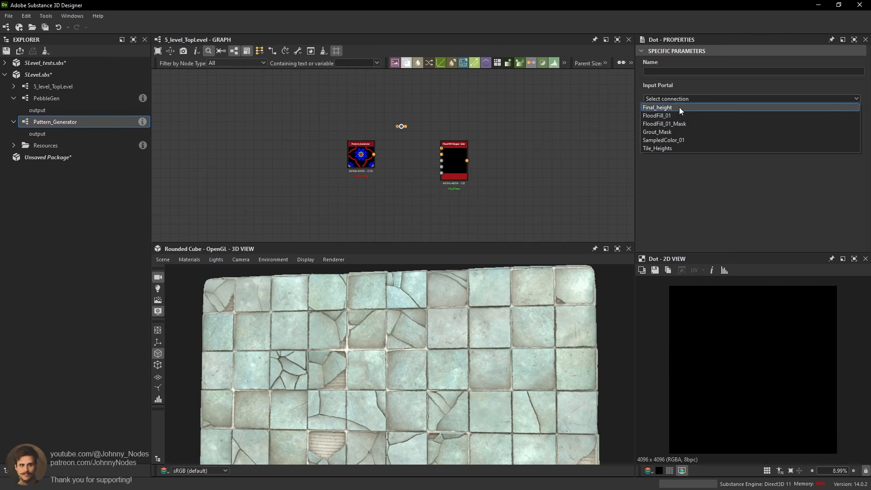
pyautogui.click(679, 115)
# Connect the FloodFill_01 dot to the mapper's Flood Fill Bbox input and the Pattern_Generator output to Pattern Input 1.
pyautogui.scroll(2, 407, 122)
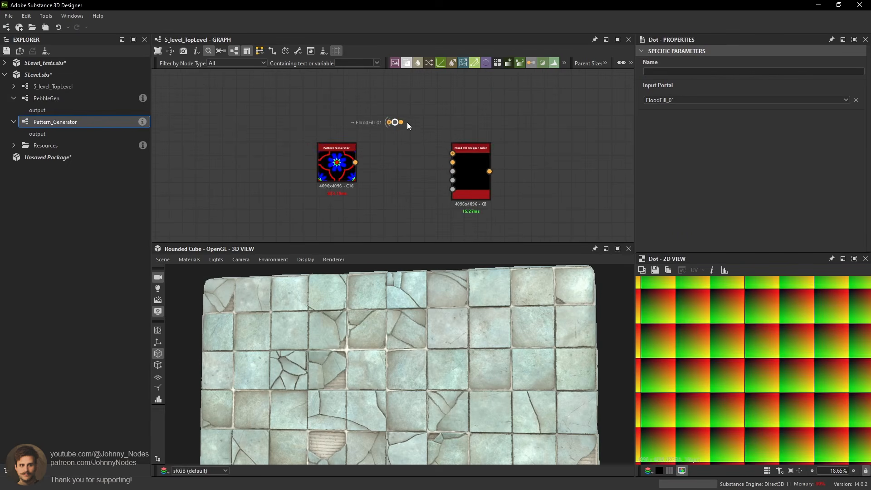
pyautogui.scroll(2, 407, 122)
pyautogui.moveTo(398, 122); pyautogui.dragTo(490, 169)
pyautogui.moveTo(496, 174); pyautogui.dragTo(478, 157)
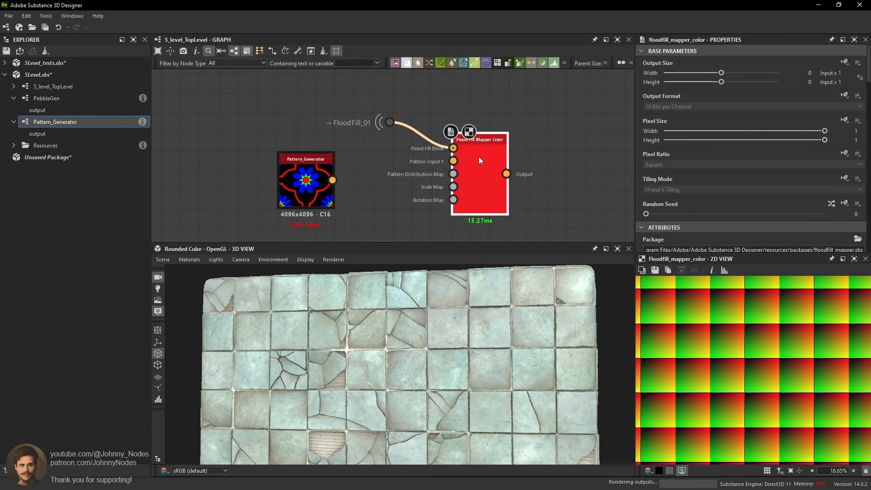
pyautogui.moveTo(333, 180); pyautogui.dragTo(453, 160)
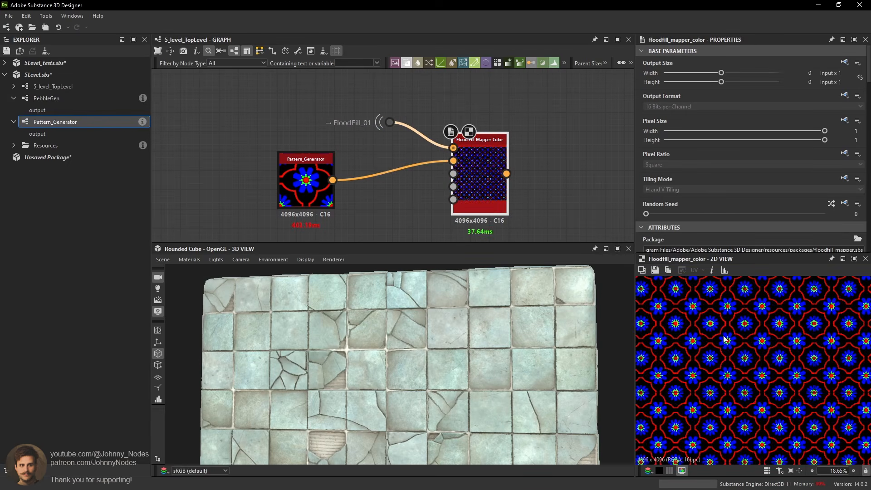
# Examine how the mapped flower pattern repeats across the tiles in the 2D view, checking both the full texture and individual motifs.
pyautogui.scroll(5, 742, 347)
pyautogui.scroll(3, 745, 346)
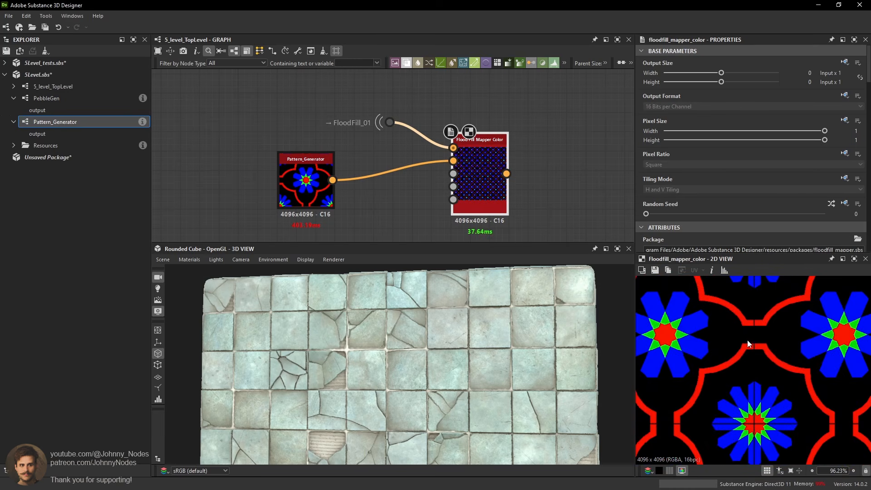
pyautogui.scroll(-6, 762, 341)
pyautogui.scroll(-6, 775, 354)
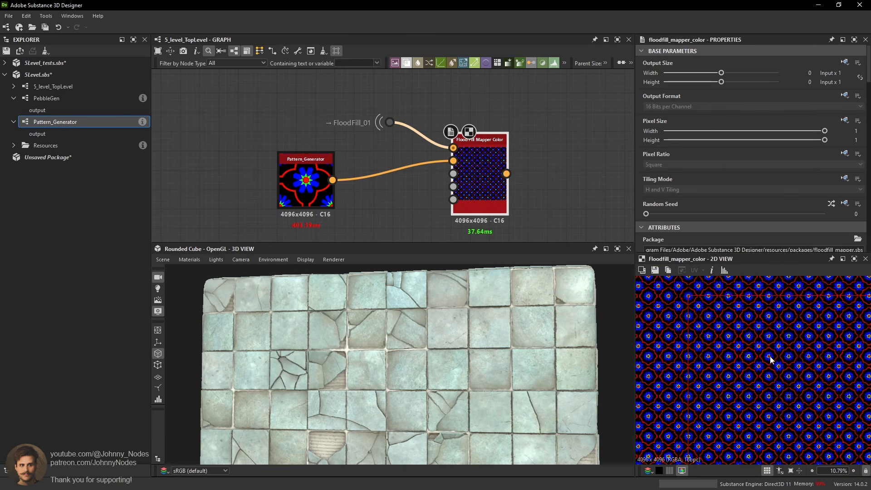
pyautogui.scroll(5, 772, 362)
pyautogui.moveTo(784, 353); pyautogui.dragTo(777, 363, button='middle')
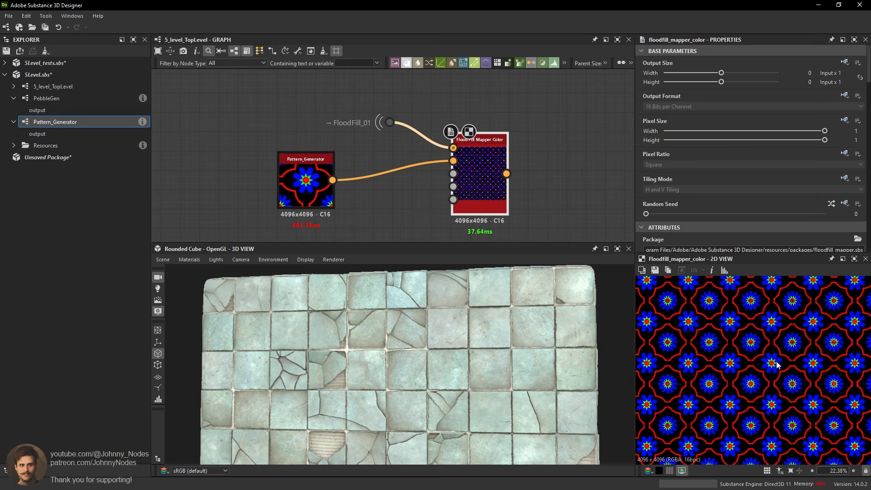
pyautogui.scroll(1, 777, 363)
pyautogui.scroll(1, 770, 347)
pyautogui.scroll(-3, 771, 354)
pyautogui.scroll(-3, 776, 367)
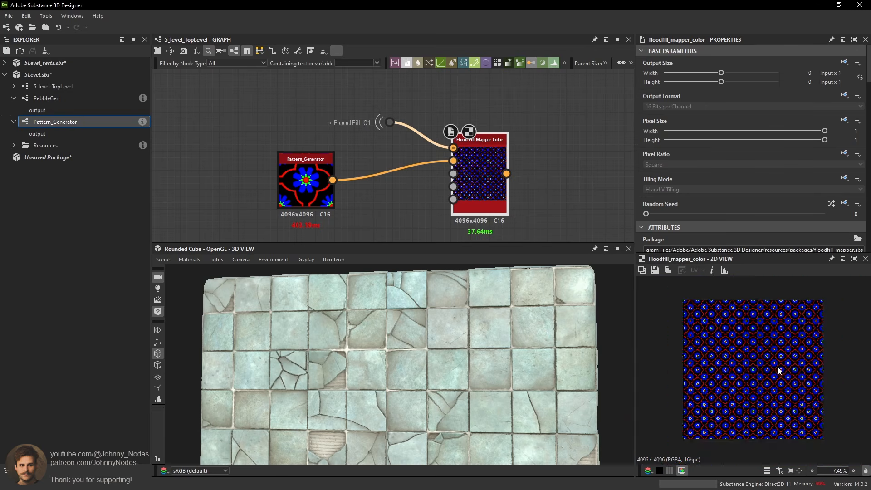
pyautogui.scroll(6, 780, 369)
pyautogui.scroll(4, 722, 354)
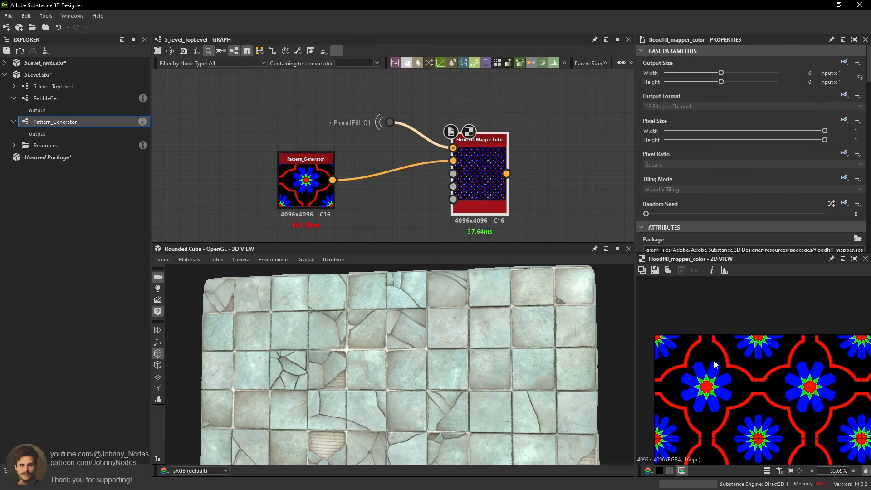
pyautogui.scroll(-2, 746, 374)
pyautogui.moveTo(737, 381); pyautogui.dragTo(696, 361, button='middle')
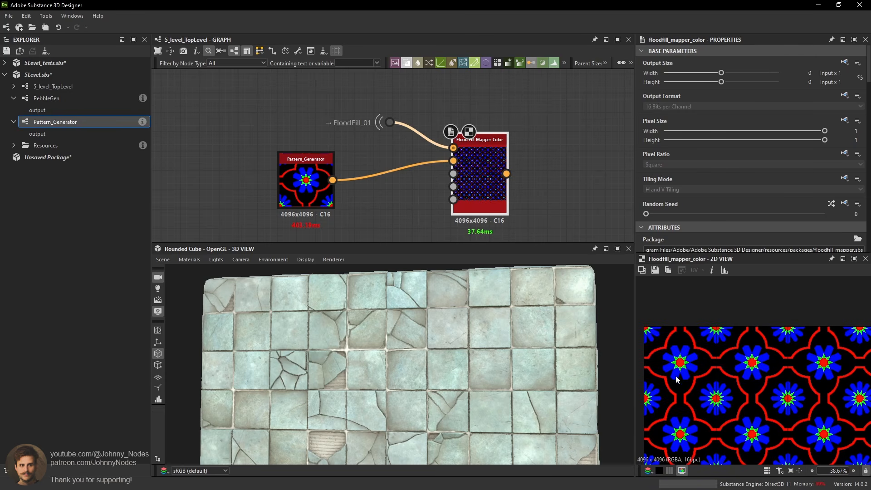
pyautogui.moveTo(830, 378); pyautogui.dragTo(757, 365, button='middle')
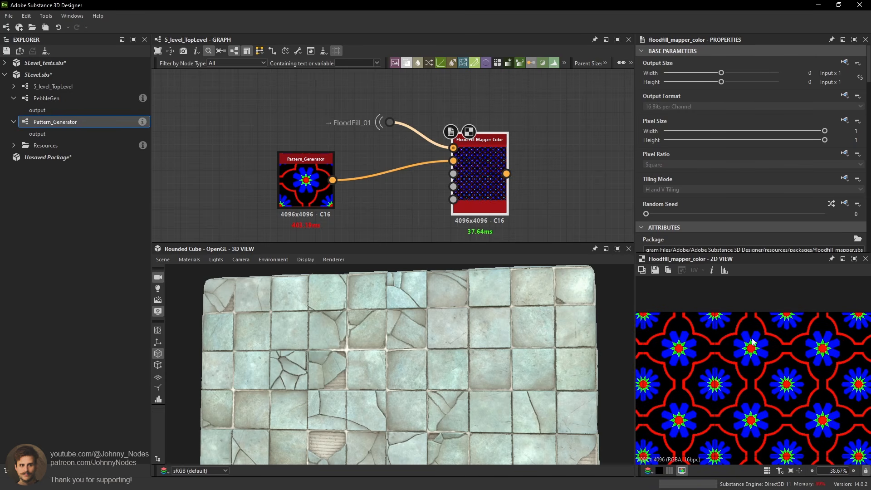
# Move the Flood Fill Mapper Color node so its Pattern Input 1 lines up with the Pattern_Generator output.
pyautogui.moveTo(491, 168); pyautogui.dragTo(472, 187)
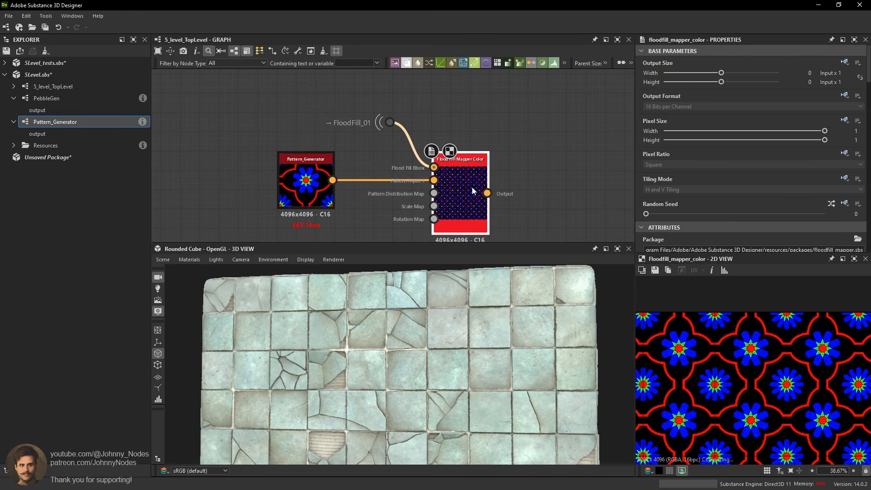
pyautogui.scroll(-3, 472, 187)
pyautogui.moveTo(581, 145); pyautogui.dragTo(530, 151, button='middle')
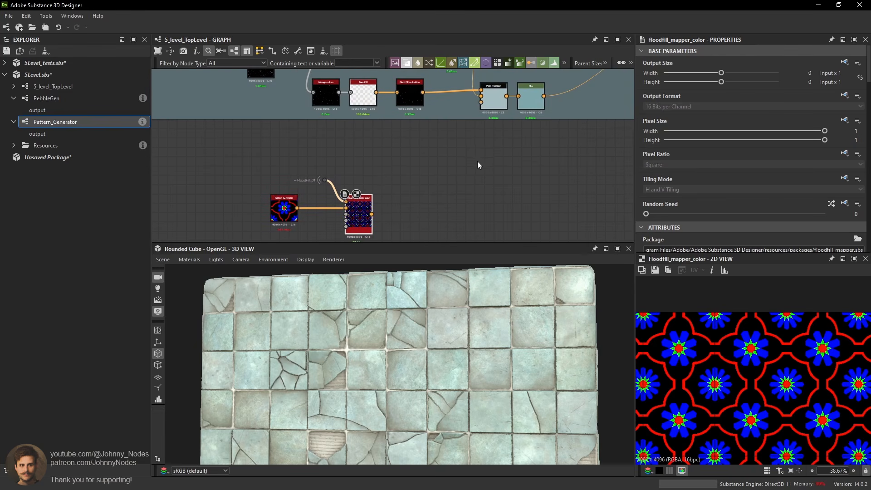
# Review the Flood Fill Mapper Color node's pattern, size, position and color parameters.
pyautogui.moveTo(442, 196); pyautogui.dragTo(486, 138, button='middle')
pyautogui.scroll(1, 441, 180)
pyautogui.scroll(5, 807, 380)
pyautogui.scroll(8, 801, 377)
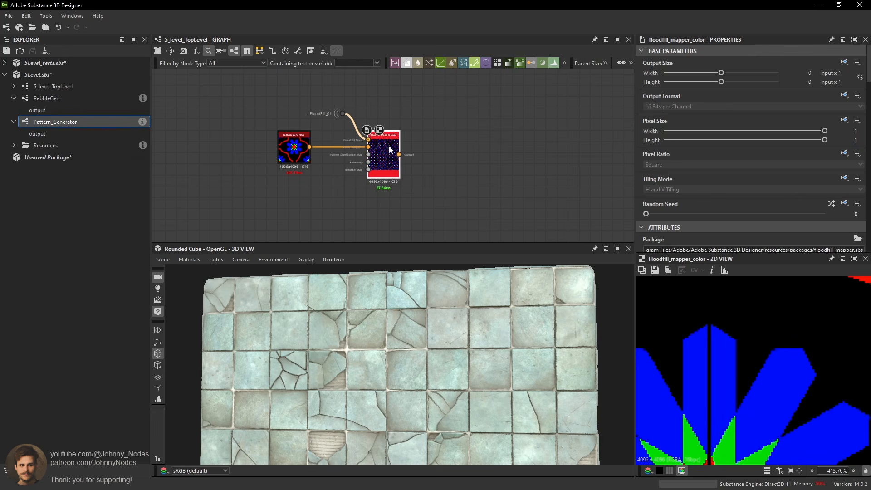
pyautogui.scroll(-5, 780, 177)
pyautogui.scroll(-10, 775, 173)
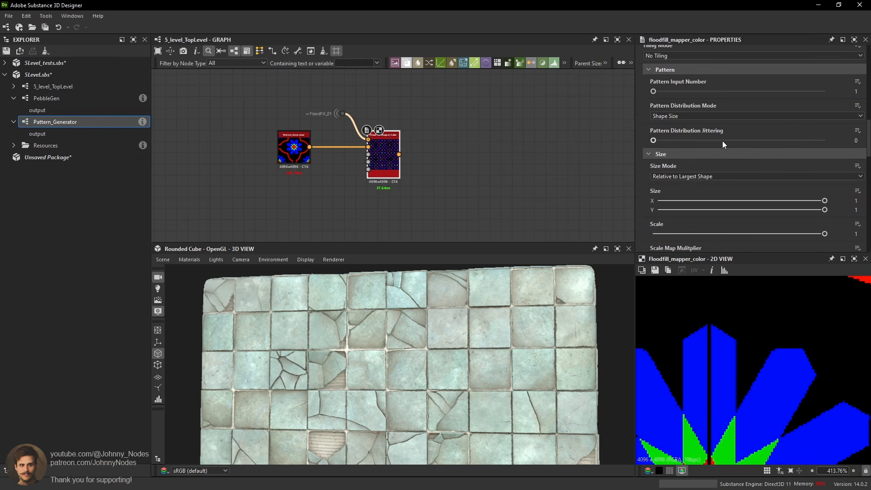
pyautogui.scroll(-10, 723, 131)
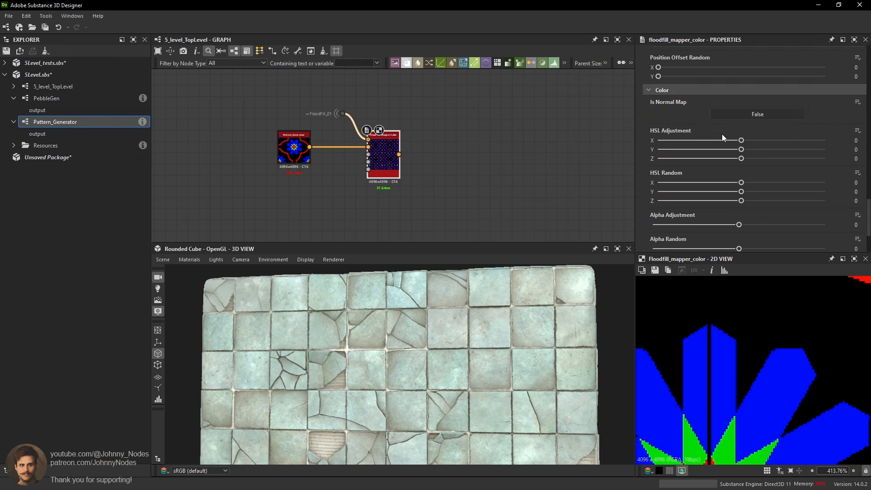
pyautogui.scroll(20, 735, 132)
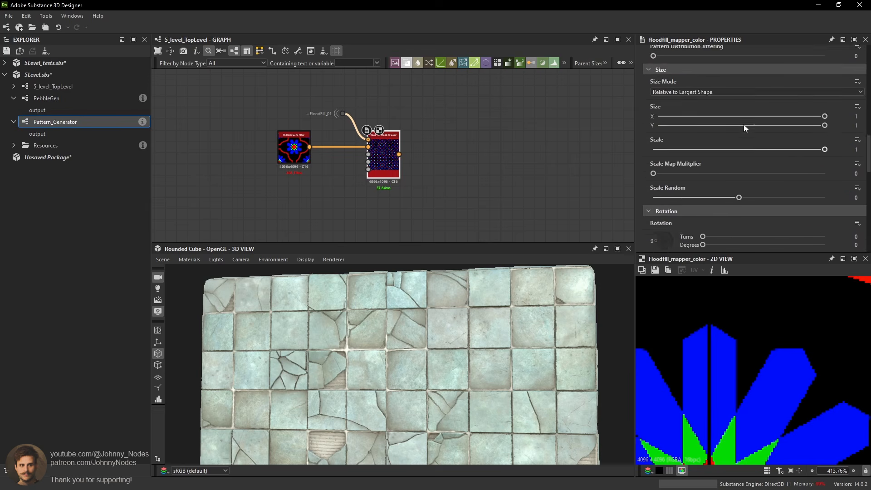
pyautogui.scroll(10, 755, 120)
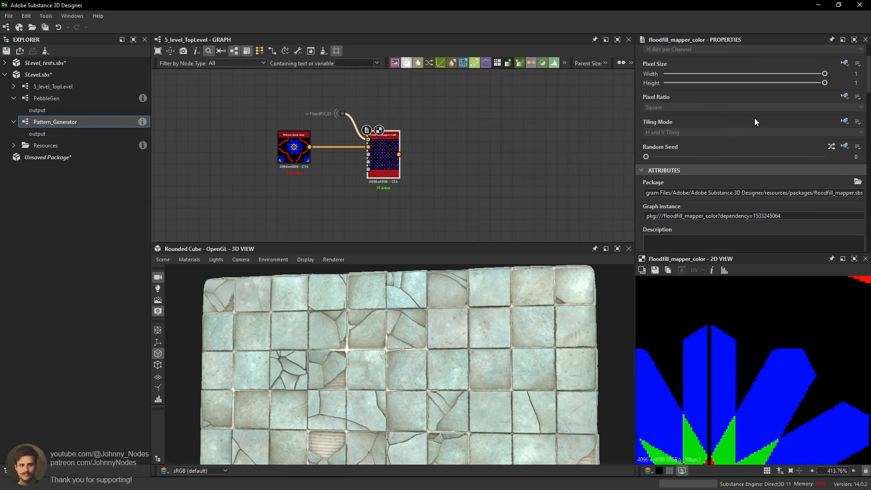
pyautogui.scroll(1, 443, 141)
# Add an RGBA Split node, feed it from the Flood Fill Mapper Color output, and check its pattern mask in the 2D view.
pyautogui.press('space')
pyautogui.write('rgba')
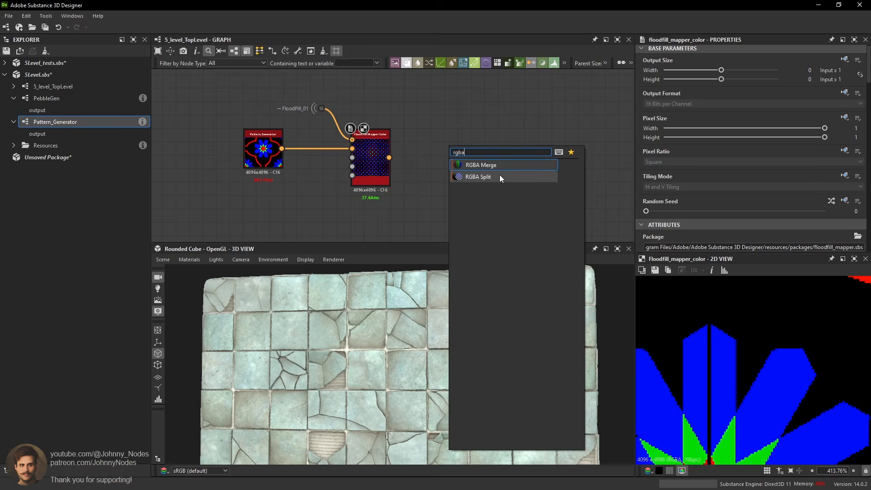
pyautogui.click(500, 177)
pyautogui.moveTo(388, 158); pyautogui.dragTo(439, 179)
pyautogui.scroll(-6, 742, 354)
pyautogui.scroll(-4, 780, 350)
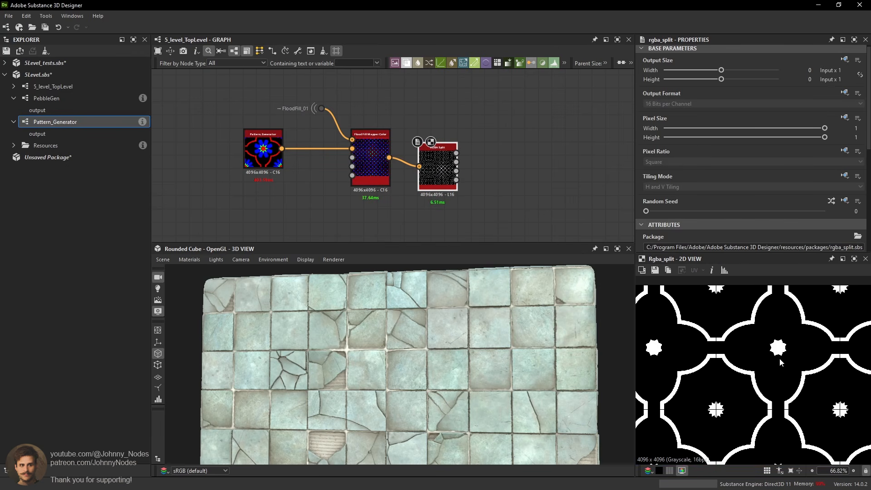
# Move the RGBA Split node farther away from the Flood Fill Mapper Color node to spread out the chain.
pyautogui.moveTo(499, 188); pyautogui.dragTo(371, 221, button='middle')
pyautogui.scroll(-2, 494, 176)
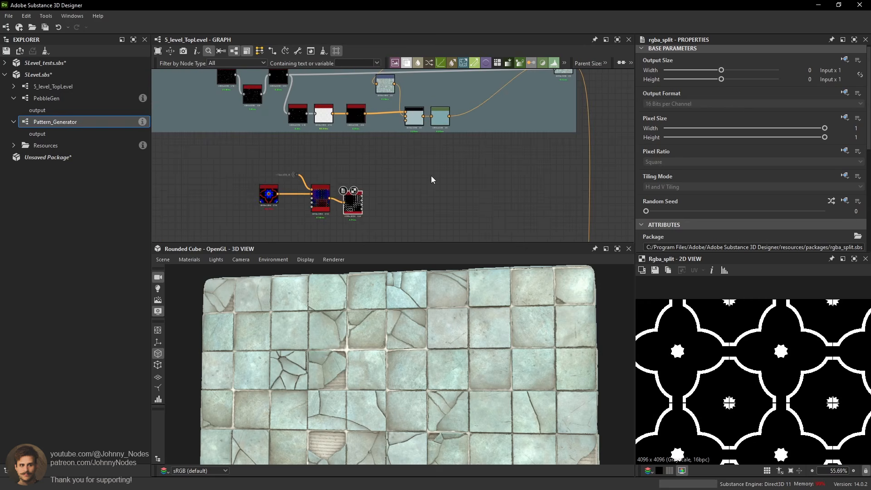
pyautogui.moveTo(302, 189); pyautogui.dragTo(442, 200)
pyautogui.click(393, 175)
# Add a Blend node beyond the RGBA Split and connect the final Cracks and Dents blend output to its background.
pyautogui.rightClick(527, 184)
pyautogui.click(570, 215)
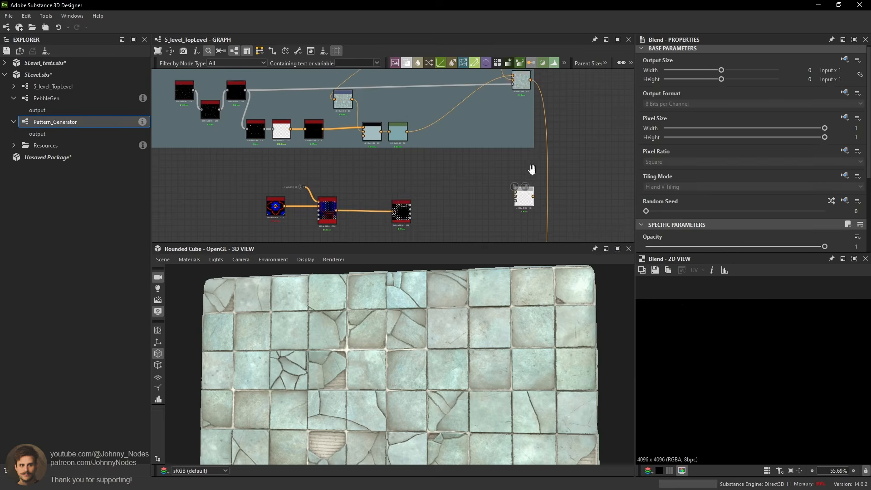
pyautogui.scroll(2, 520, 106)
pyautogui.click(527, 98)
pyautogui.moveTo(515, 222); pyautogui.dragTo(513, 181, button='middle')
pyautogui.scroll(-1, 517, 188)
pyautogui.moveTo(518, 194); pyautogui.dragTo(506, 213)
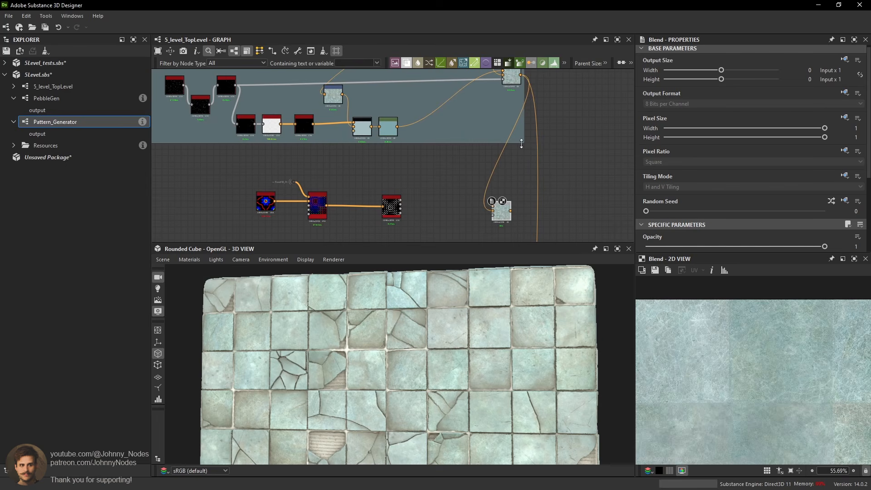
# Widen the Cracks and Dents frame around its last blend and reposition the new Blend node below it.
pyautogui.moveTo(524, 144); pyautogui.dragTo(537, 149)
pyautogui.scroll(-4, 532, 148)
pyautogui.moveTo(523, 178); pyautogui.dragTo(532, 155, button='middle')
pyautogui.scroll(2, 523, 207)
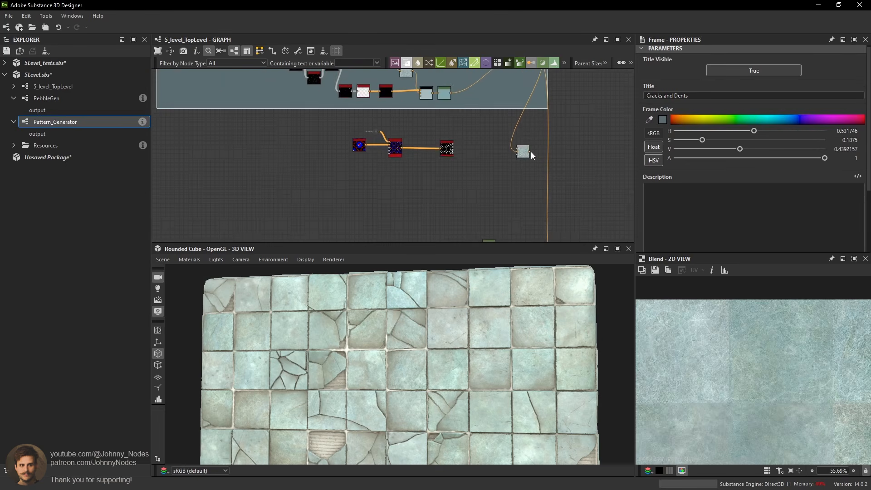
pyautogui.moveTo(526, 157); pyautogui.dragTo(523, 151)
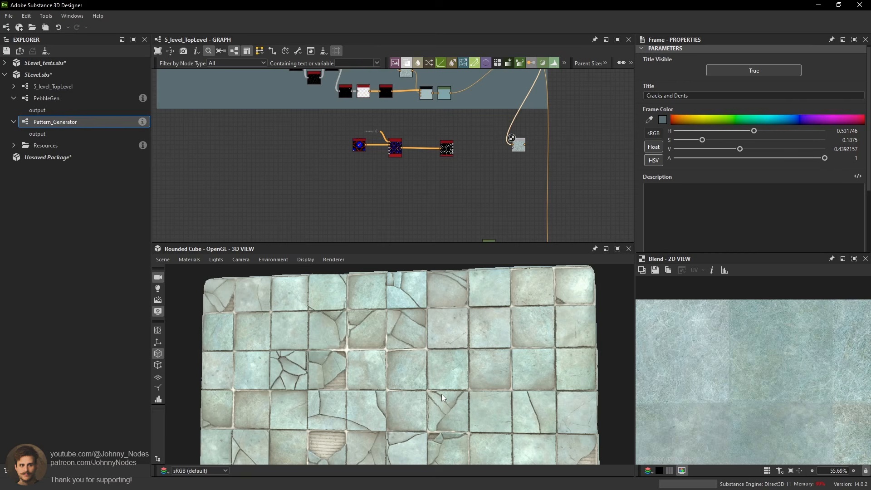
# Compare the RGBA Split's R output with the flower tile image on the reference board to see which colors each part uses.
pyautogui.scroll(2, 329, 303)
pyautogui.scroll(5, 455, 139)
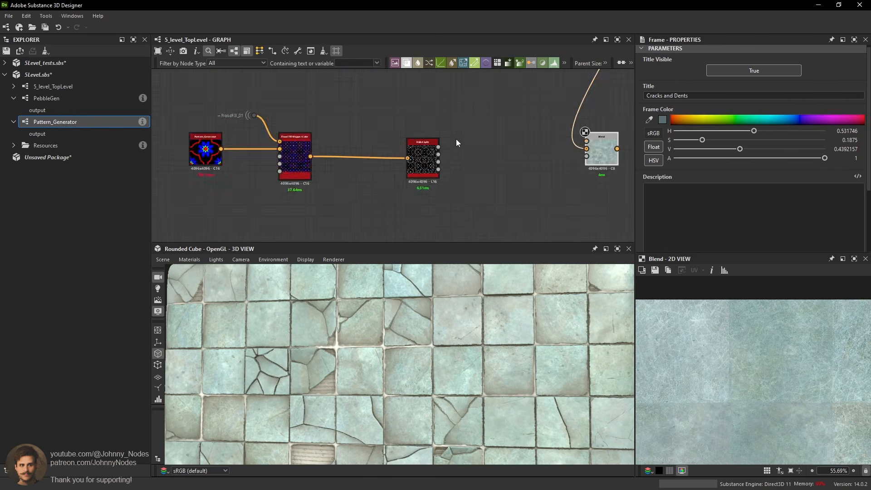
pyautogui.doubleClick(410, 164)
pyautogui.moveTo(549, 189); pyautogui.dragTo(523, 212, button='middle')
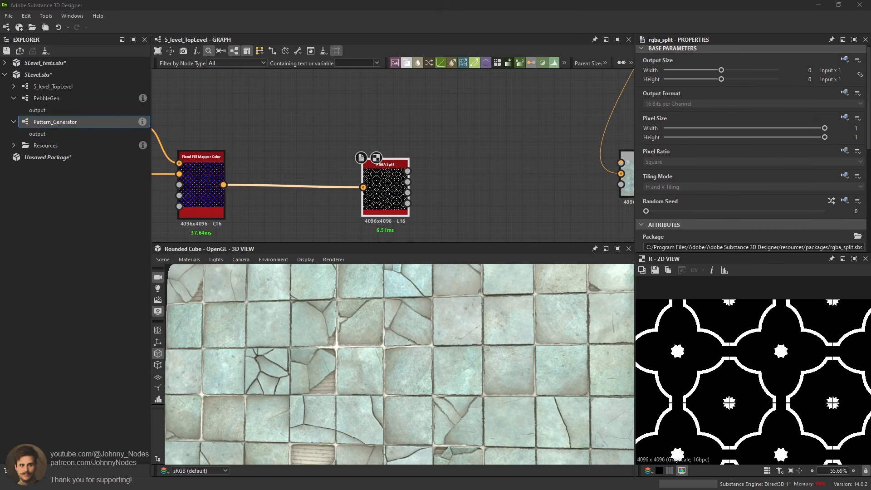
pyautogui.moveTo(870, 274); pyautogui.dragTo(507, 171, button='right')
pyautogui.scroll(-4, 511, 172)
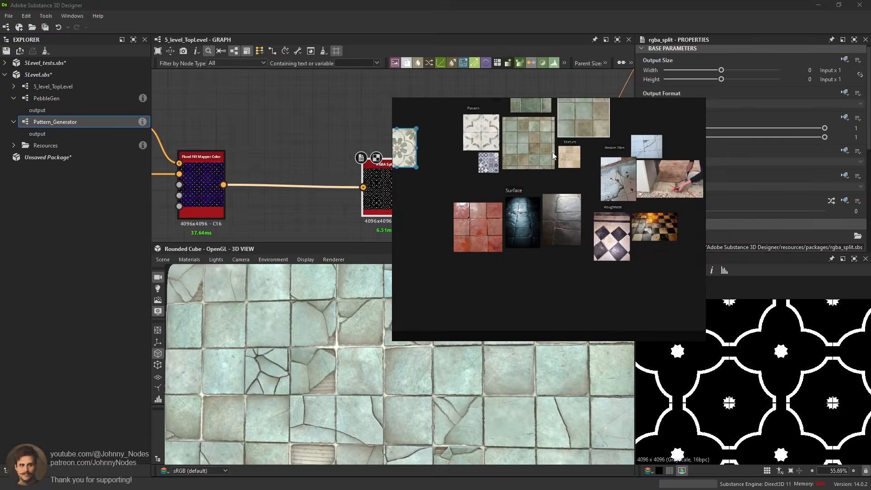
pyautogui.scroll(3, 525, 169)
pyautogui.scroll(-3, 525, 169)
pyautogui.moveTo(526, 169); pyautogui.dragTo(598, 256, button='middle')
pyautogui.scroll(4, 546, 238)
pyautogui.moveTo(415, 254); pyautogui.dragTo(534, 187, button='middle')
pyautogui.scroll(4, 519, 236)
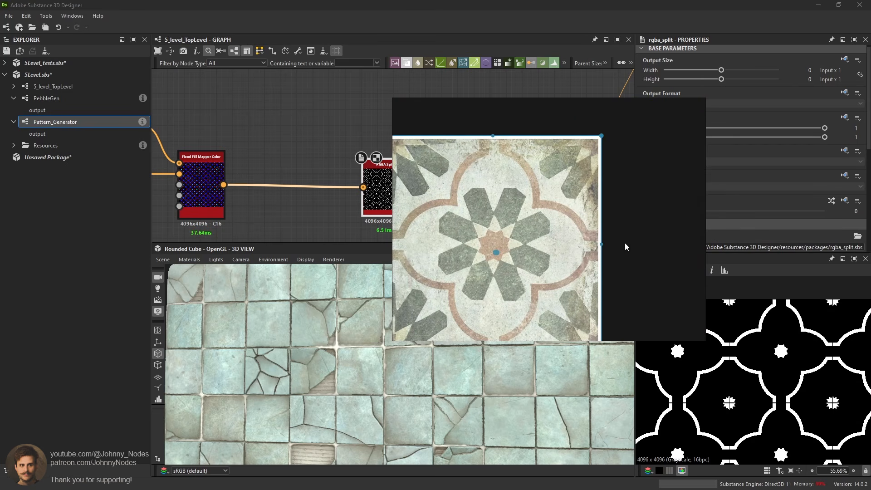
pyautogui.scroll(4, 553, 204)
pyautogui.moveTo(522, 186); pyautogui.dragTo(870, 254, button='right')
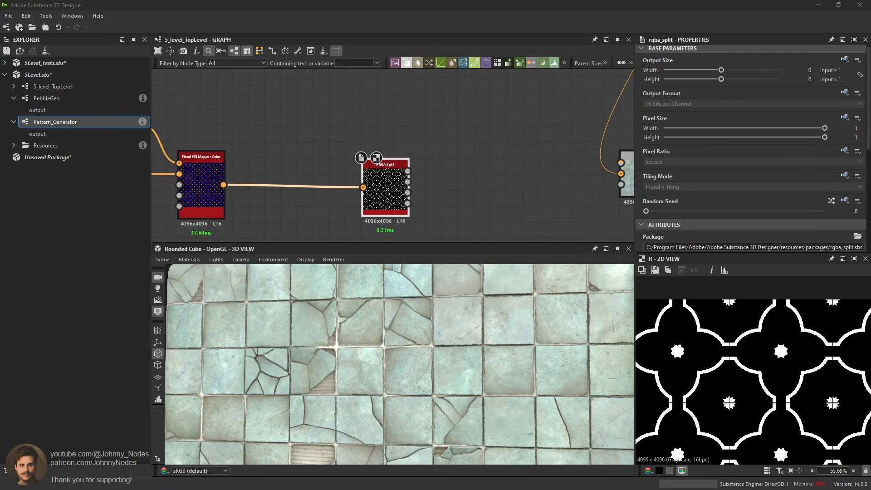
# Add a Uniform Color node above the RGBA Split and set its output color to H 0.03, S 0.39, V 0.57.
pyautogui.click(480, 128)
pyautogui.press('space')
pyautogui.write('un')
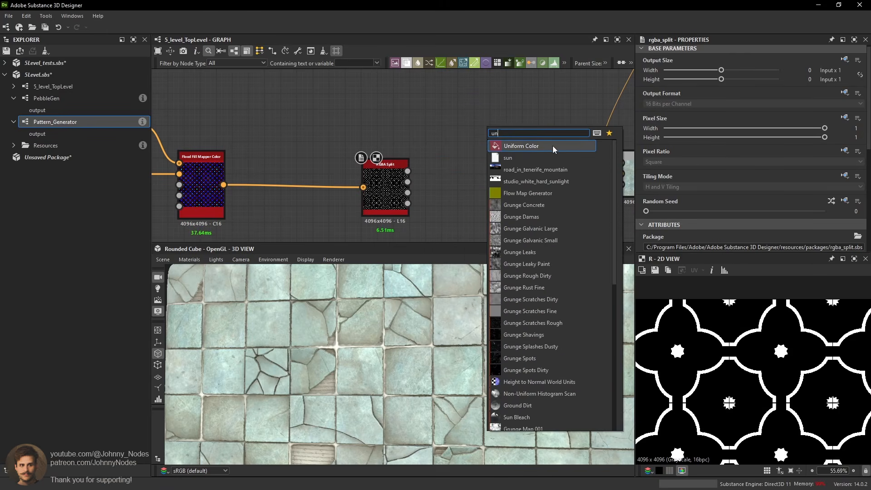
pyautogui.click(553, 147)
pyautogui.scroll(-3, 672, 200)
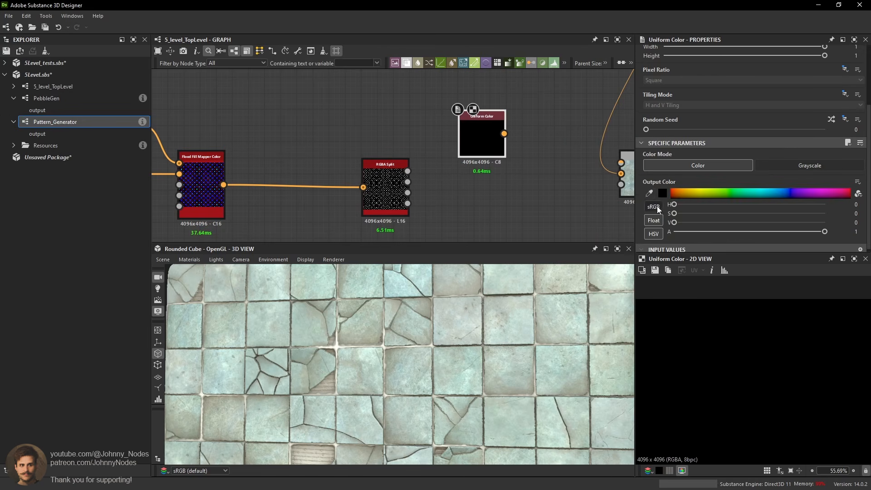
pyautogui.click(650, 194)
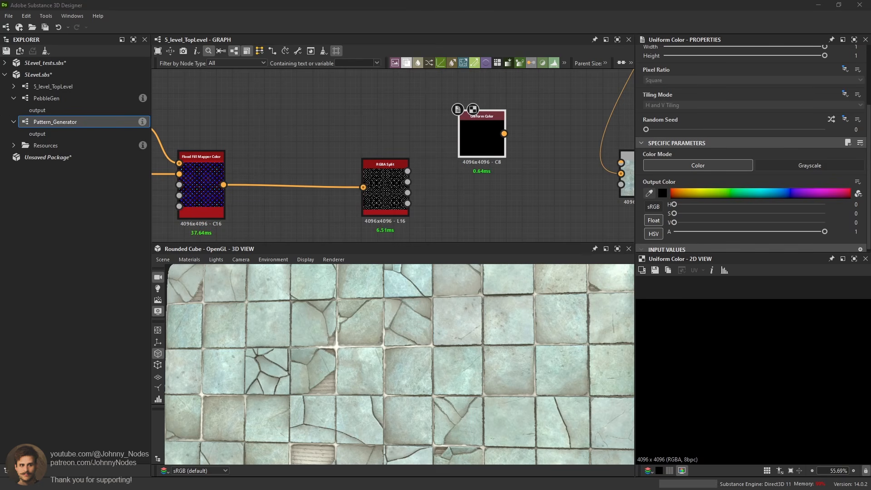
pyautogui.click(505, 164)
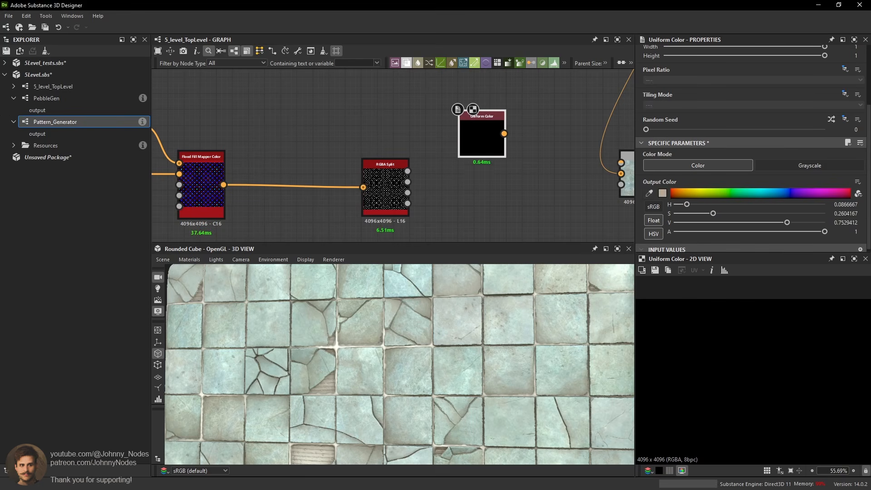
pyautogui.moveTo(772, 222); pyautogui.dragTo(687, 205)
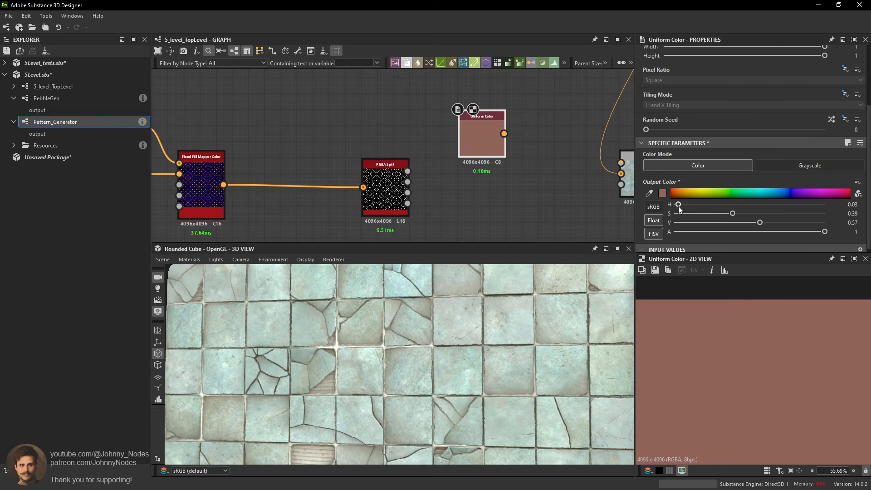
# Connect the Uniform Color to the new Blend's foreground and the RGBA Split's R output to its opacity.
pyautogui.moveTo(504, 134); pyautogui.dragTo(544, 155)
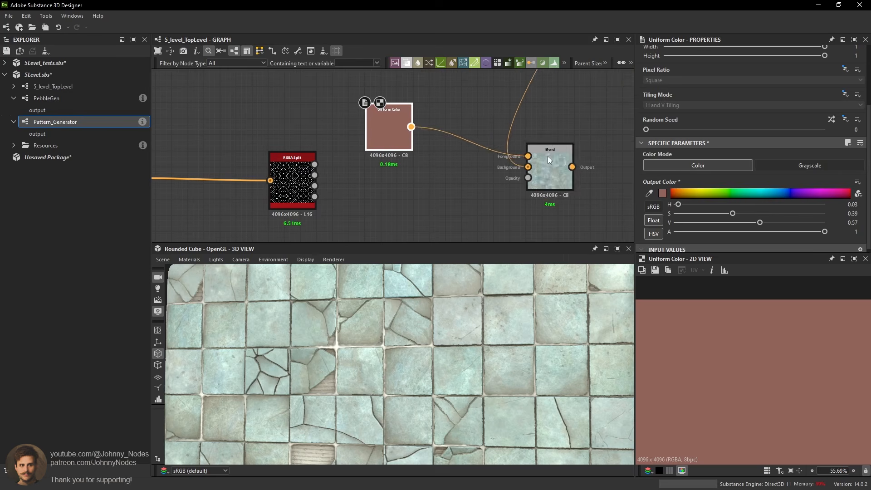
pyautogui.click(545, 155)
pyautogui.moveTo(315, 165); pyautogui.dragTo(528, 178)
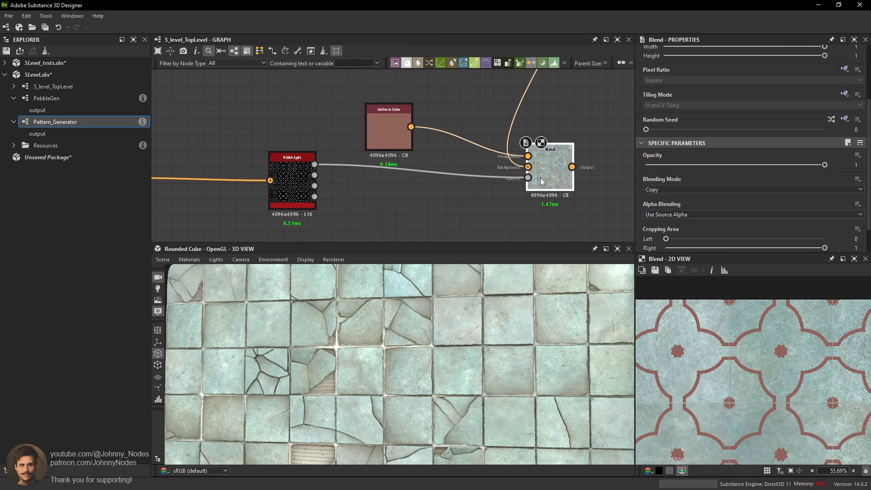
pyautogui.scroll(-5, 540, 177)
pyautogui.moveTo(554, 114); pyautogui.dragTo(523, 160, button='middle')
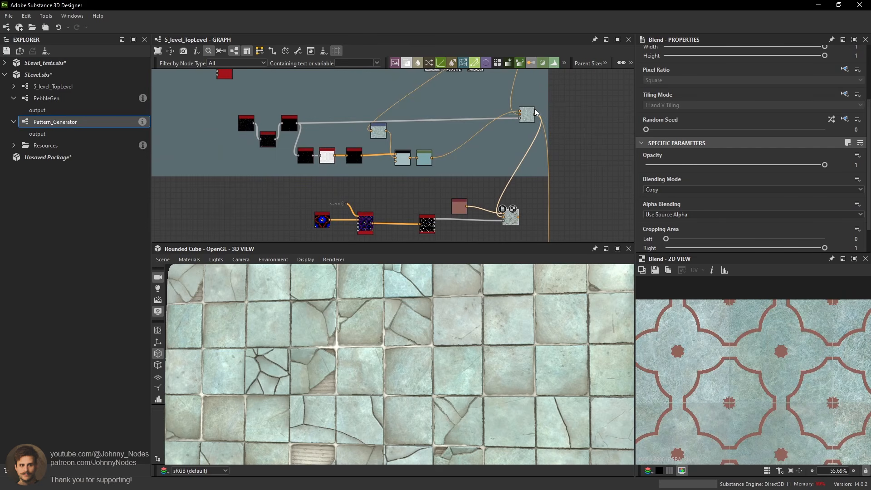
# Transfer the outgoing base color link from the Cracks and Dents blend to the pattern Blend and check the tiles in 3D.
pyautogui.keyDown('shift'); pyautogui.moveTo(535, 115); pyautogui.dragTo(517, 209); pyautogui.keyUp('shift')
pyautogui.keyDown('shift'); pyautogui.moveTo(535, 115); pyautogui.dragTo(518, 218); pyautogui.keyUp('shift')
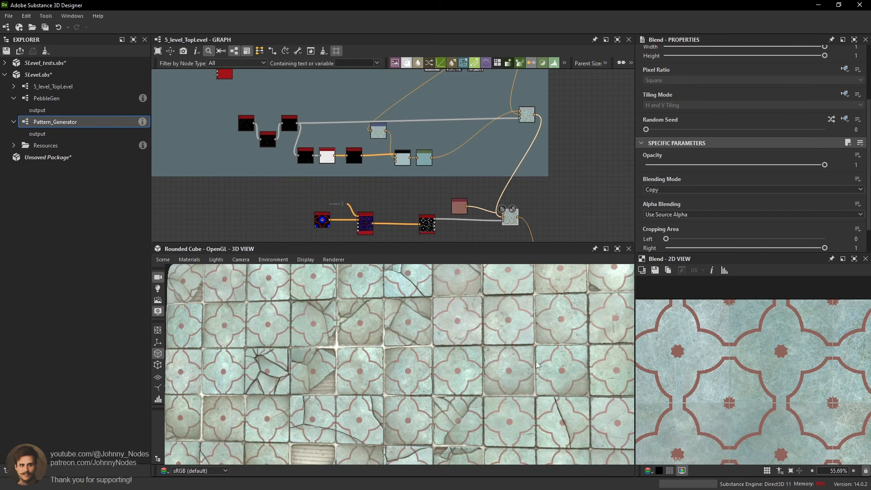
pyautogui.scroll(-3, 526, 349)
pyautogui.scroll(-4, 513, 339)
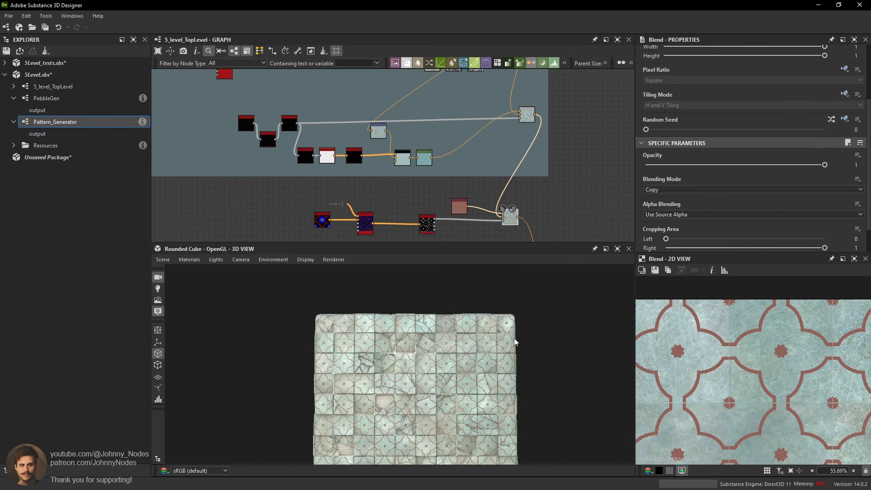
pyautogui.moveTo(513, 339); pyautogui.dragTo(505, 328, button='middle')
# Add a second Blend node below the pattern Blend, with the first Blend's output feeding its background.
pyautogui.moveTo(469, 219); pyautogui.dragTo(466, 162, button='middle')
pyautogui.scroll(4, 501, 175)
pyautogui.click(507, 172)
pyautogui.press('space')
pyautogui.click(531, 202)
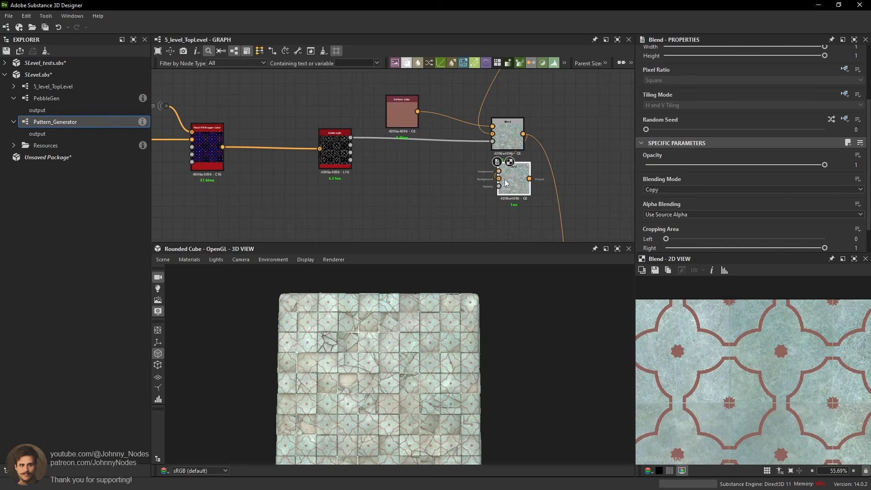
pyautogui.scroll(-2, 507, 173)
pyautogui.scroll(2, 511, 148)
pyautogui.moveTo(510, 148); pyautogui.dragTo(505, 143)
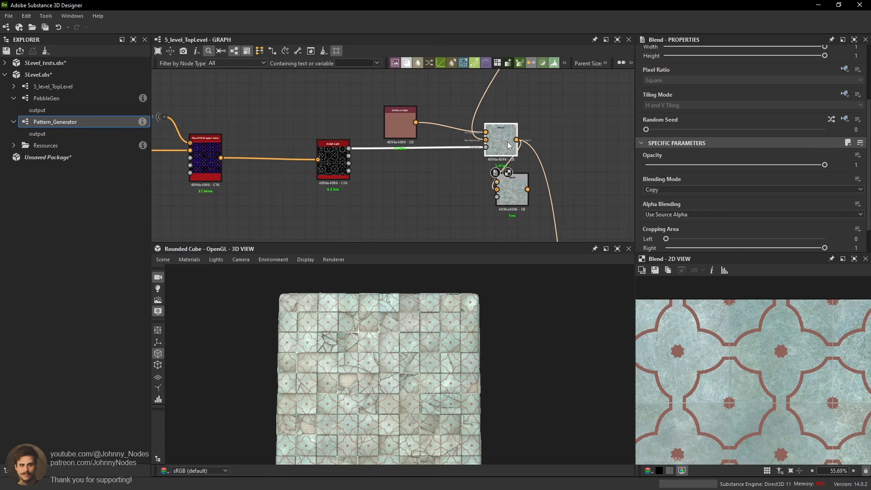
# Replace the first pattern Blend's opacity mask with the RGBA Split's B output.
pyautogui.moveTo(503, 151); pyautogui.dragTo(512, 169, button='middle')
pyautogui.moveTo(436, 166); pyautogui.dragTo(465, 167, button='middle')
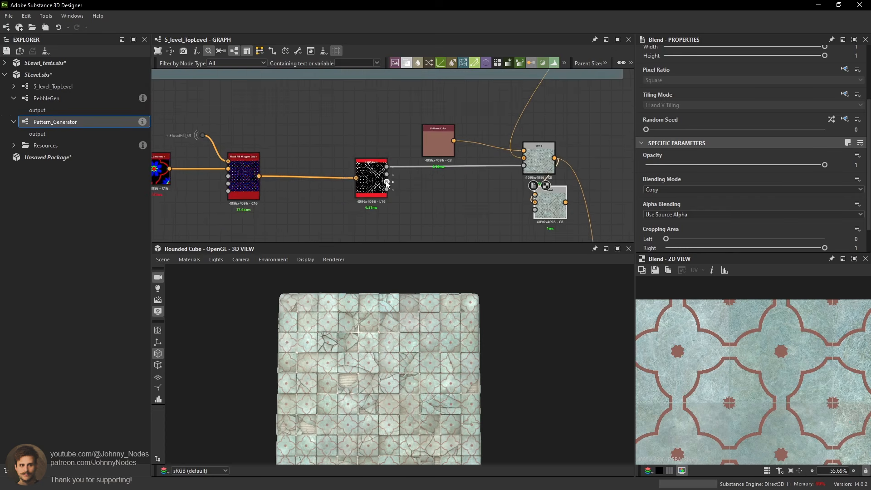
pyautogui.click(387, 182)
pyautogui.moveTo(387, 182); pyautogui.dragTo(524, 165)
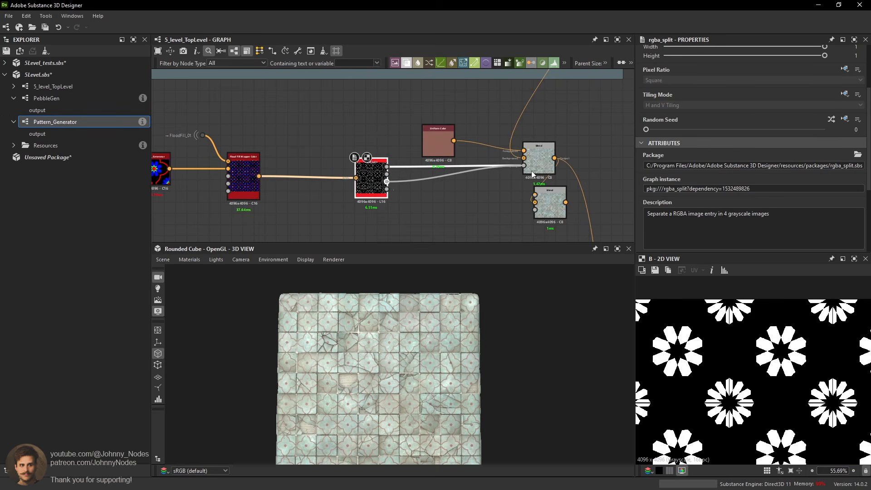
# Set the Uniform Color's output to a muted green with H 0.45, S 0.19, V 0.56, judging the petals in 3D.
pyautogui.click(438, 141)
pyautogui.scroll(5, 463, 326)
pyautogui.scroll(3, 452, 330)
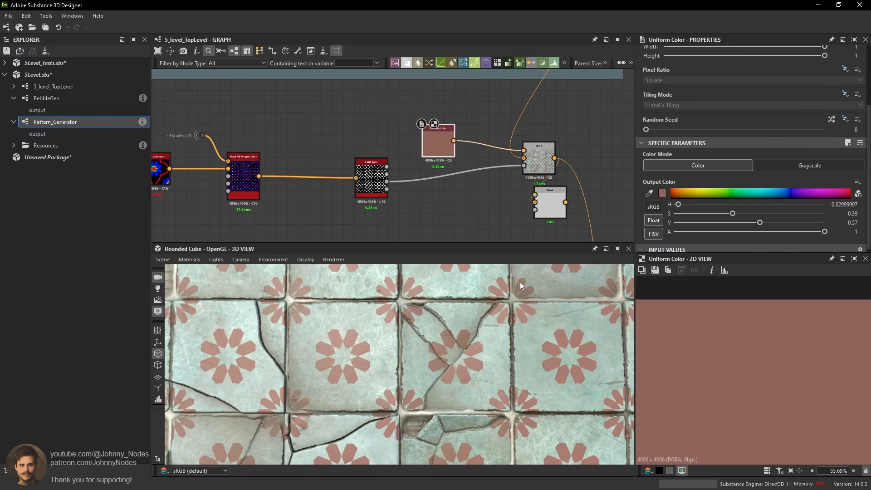
pyautogui.moveTo(686, 203); pyautogui.dragTo(758, 224)
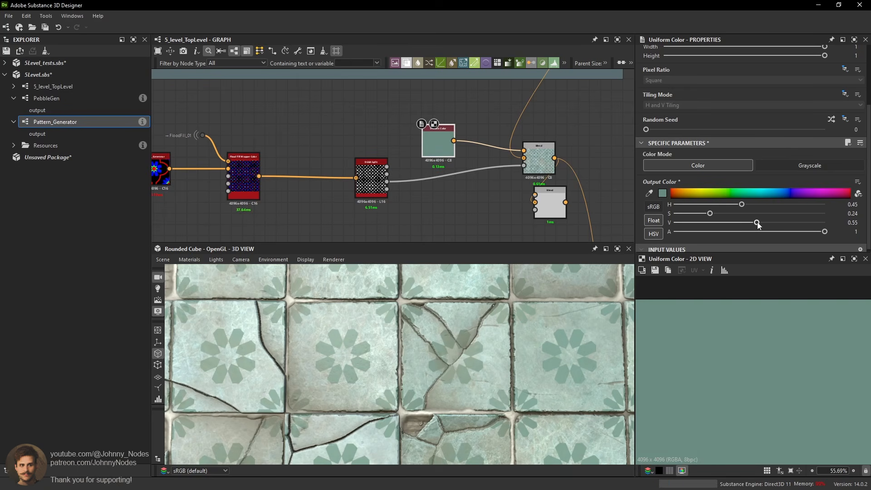
pyautogui.moveTo(706, 216); pyautogui.dragTo(703, 217)
pyautogui.moveTo(756, 223); pyautogui.dragTo(758, 224)
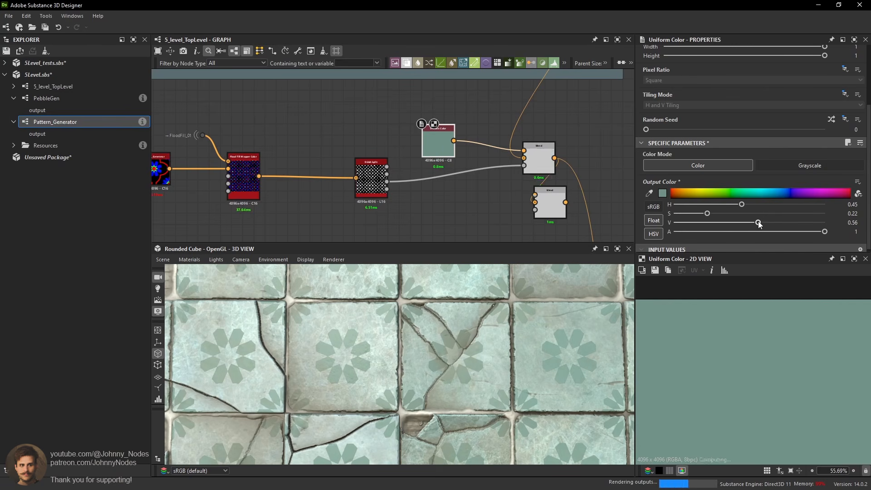
pyautogui.moveTo(707, 216); pyautogui.dragTo(701, 217)
pyautogui.scroll(-3, 496, 344)
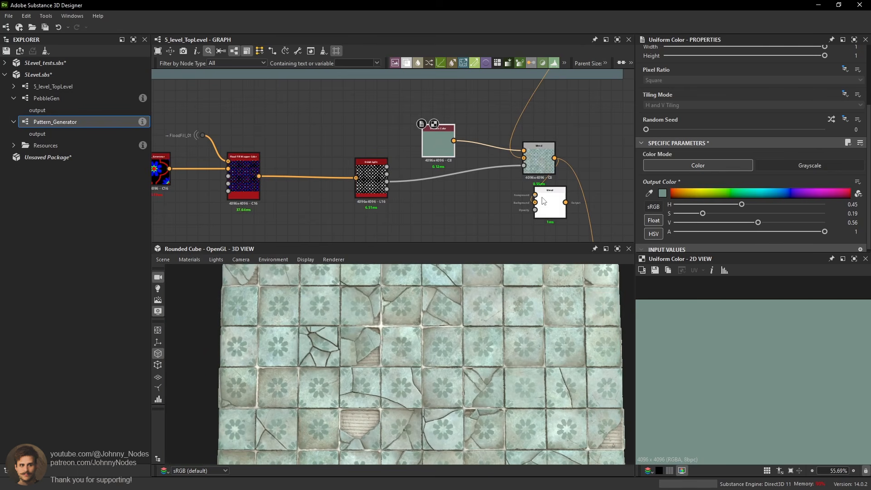
# Check the RGBA Split's G mask and duplicate the green Uniform Color, setting the copy to beige with H 0.14, S 0.12, V 0.66.
pyautogui.click(542, 173)
pyautogui.scroll(2, 381, 180)
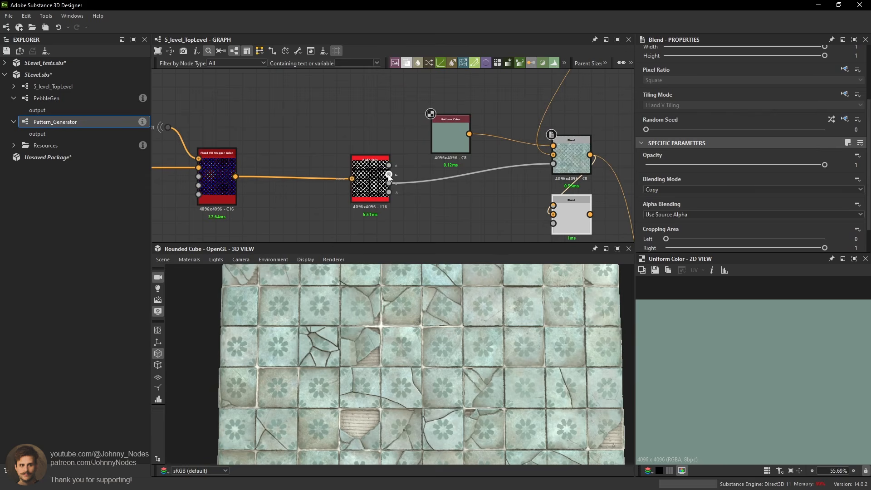
pyautogui.doubleClick(389, 175)
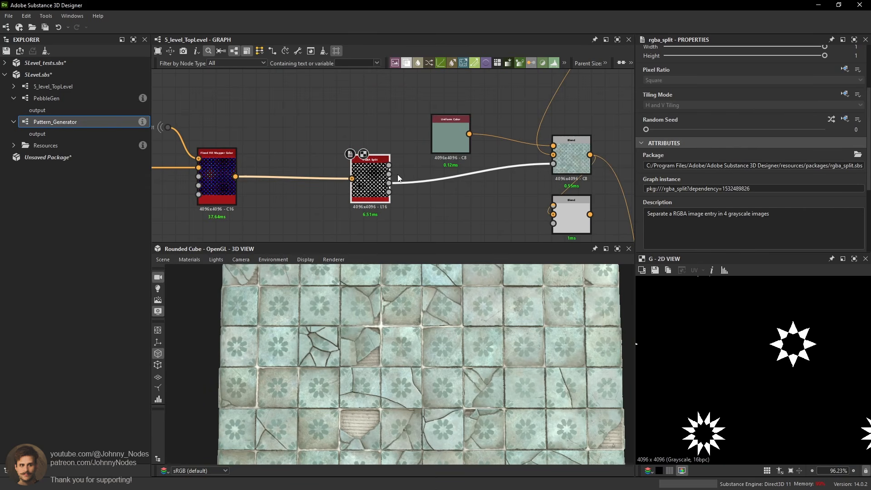
pyautogui.click(456, 148)
pyautogui.hotkey('ctrl', 'd')
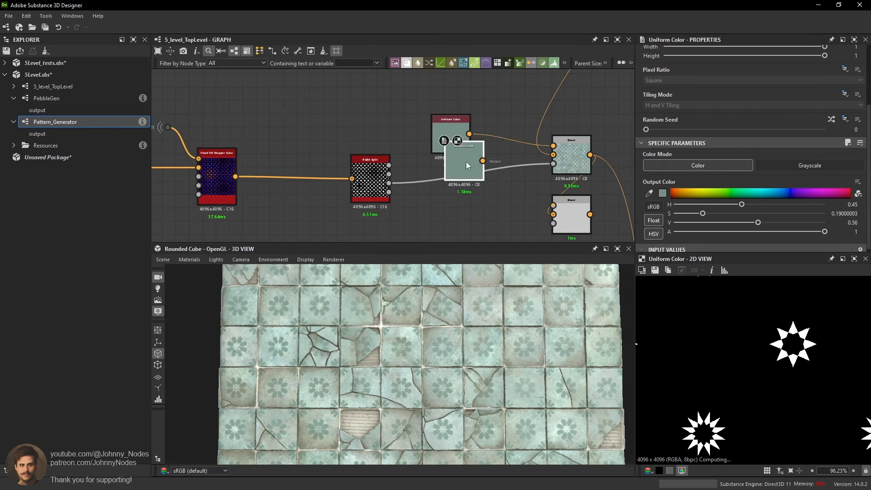
pyautogui.moveTo(469, 173); pyautogui.dragTo(456, 228)
pyautogui.moveTo(742, 205); pyautogui.dragTo(696, 207)
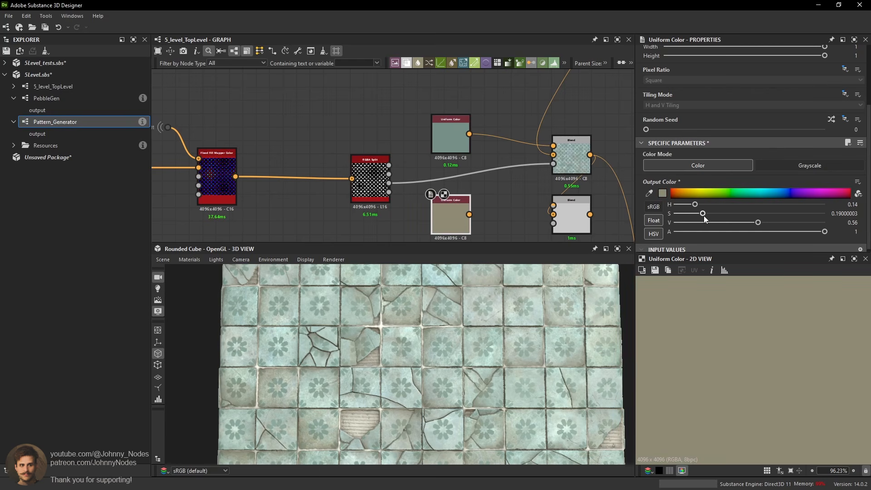
pyautogui.moveTo(702, 219); pyautogui.dragTo(694, 217)
pyautogui.moveTo(756, 226); pyautogui.dragTo(772, 225)
# Feed the second Blend's foreground from the beige Uniform Color and its opacity from the RGBA Split's G output, previewing the result.
pyautogui.moveTo(503, 196); pyautogui.dragTo(489, 173, button='middle')
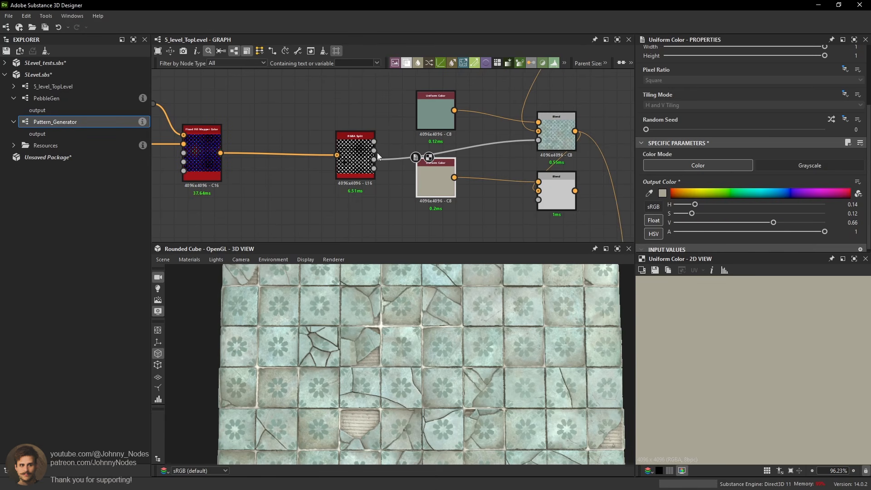
pyautogui.click(549, 200)
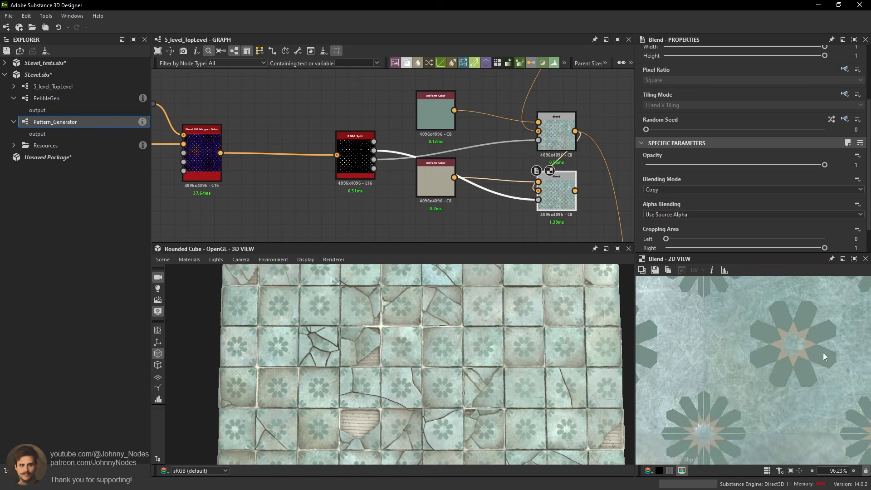
pyautogui.scroll(3, 823, 352)
# Transfer the outgoing base color link from the first pattern Blend to the second and inspect the star centers in 3D.
pyautogui.moveTo(563, 122); pyautogui.dragTo(537, 148, button='middle')
pyautogui.keyDown('shift'); pyautogui.moveTo(548, 183); pyautogui.dragTo(549, 217); pyautogui.keyUp('shift')
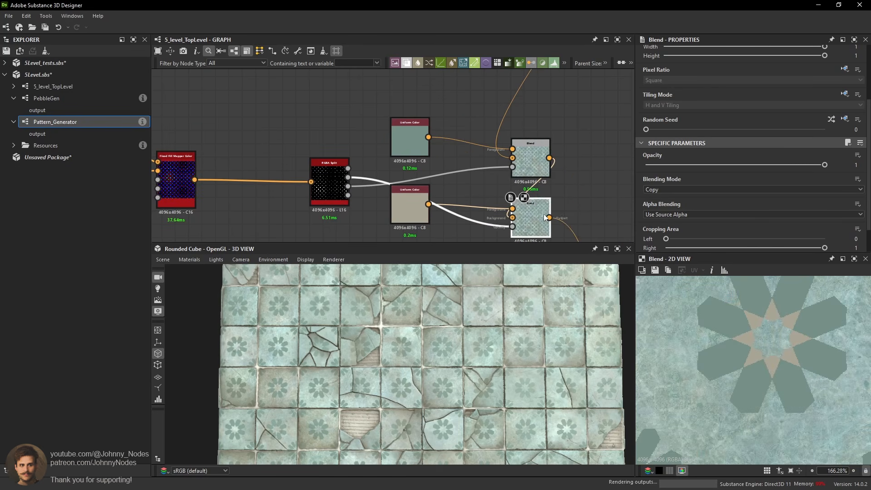
pyautogui.moveTo(415, 355); pyautogui.dragTo(414, 326, button='right')
pyautogui.moveTo(414, 326); pyautogui.dragTo(467, 332, button='middle')
pyautogui.moveTo(466, 333); pyautogui.dragTo(448, 354, button='right')
pyautogui.moveTo(448, 354); pyautogui.dragTo(478, 363, button='middle')
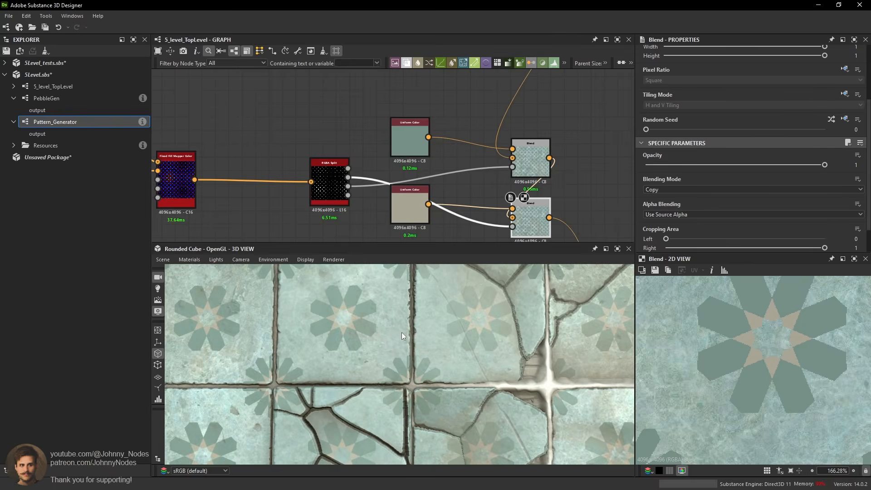
pyautogui.moveTo(401, 332); pyautogui.dragTo(403, 308, button='right')
# Adjust the beige Uniform Color to S 0.09 and V 0.72, judging the flower centers on the 3D tiles.
pyautogui.click(404, 208)
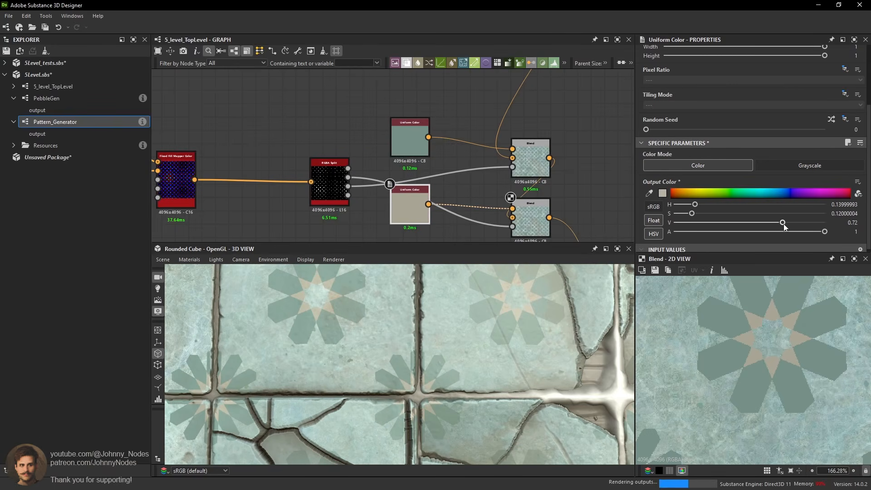
pyautogui.moveTo(783, 224)
pyautogui.mouseDown()
pyautogui.moveTo(791, 221)
pyautogui.moveTo(783, 223)
pyautogui.mouseUp()
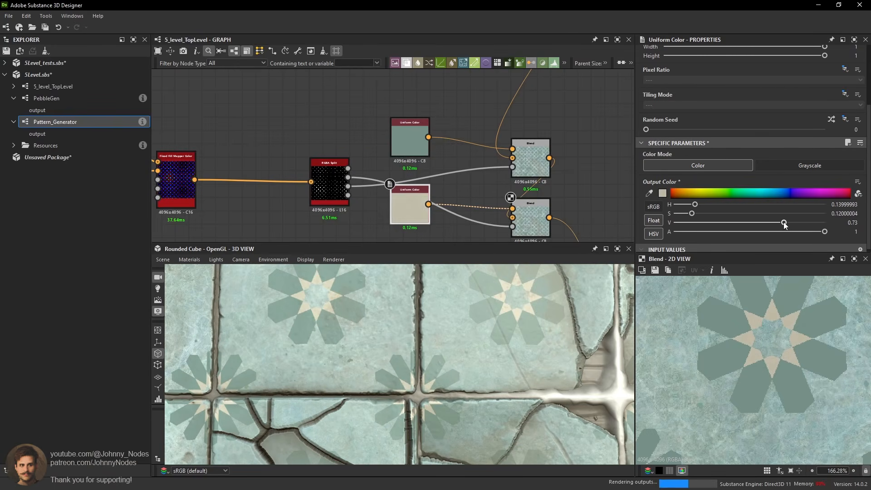
pyautogui.moveTo(692, 214); pyautogui.dragTo(687, 215)
pyautogui.scroll(-5, 444, 350)
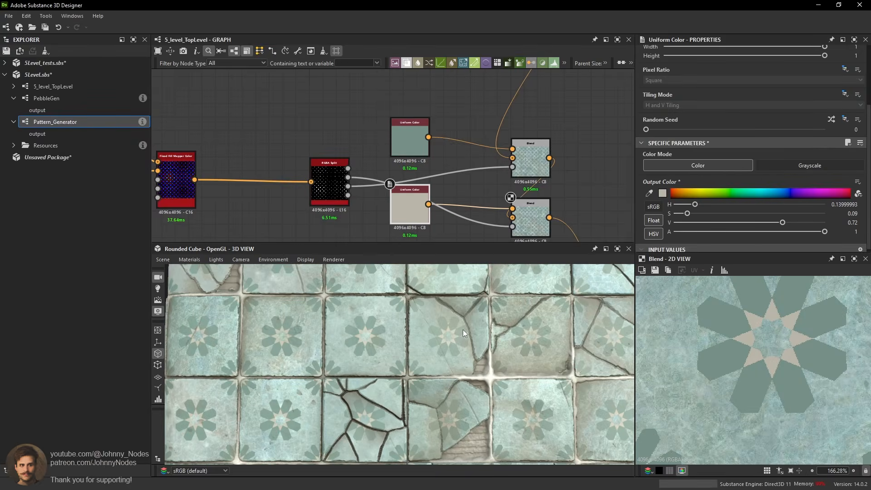
pyautogui.scroll(-2, 493, 206)
pyautogui.scroll(1, 495, 208)
# Add a third Blend node below the second pattern Blend, with the second Blend's output feeding its background.
pyautogui.moveTo(496, 207); pyautogui.dragTo(491, 166, button='middle')
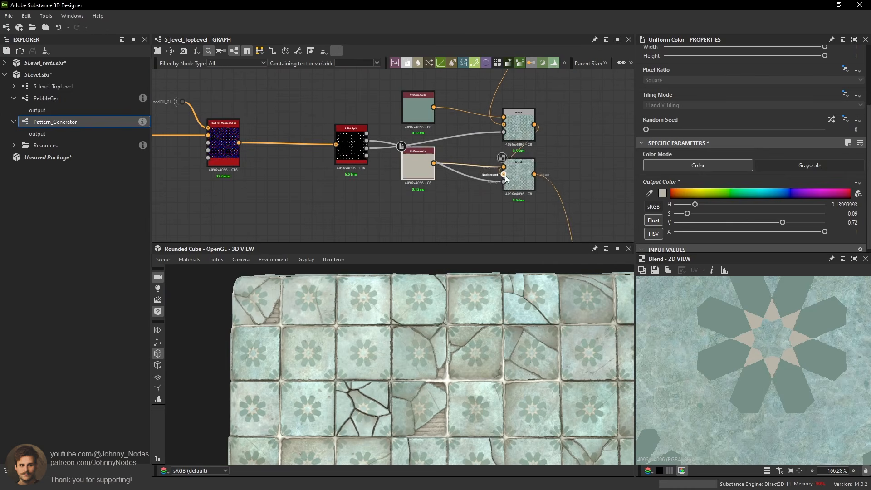
pyautogui.click(516, 167)
pyautogui.rightClick(516, 214)
pyautogui.click(547, 224)
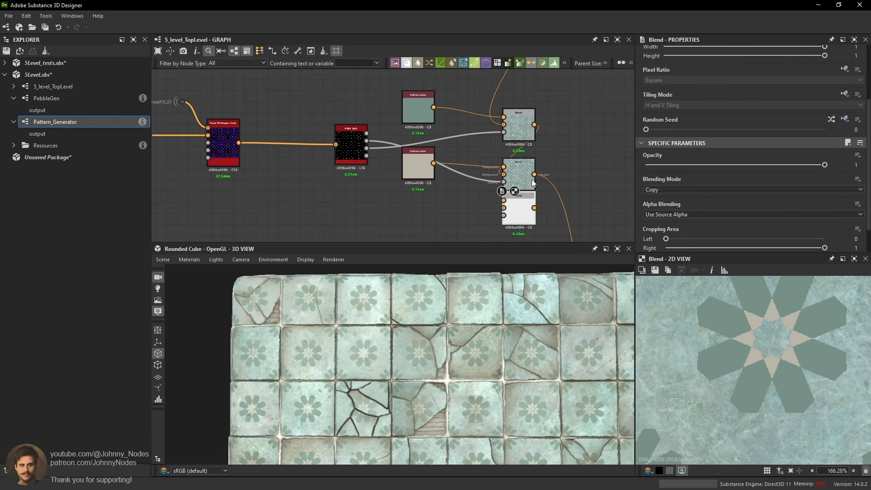
pyautogui.moveTo(523, 215); pyautogui.dragTo(528, 240)
# Duplicate the beige Uniform Color, sample a skin-like tone for it, and set it to H 0.07, S 0.3, V 0.7.
pyautogui.click(415, 170)
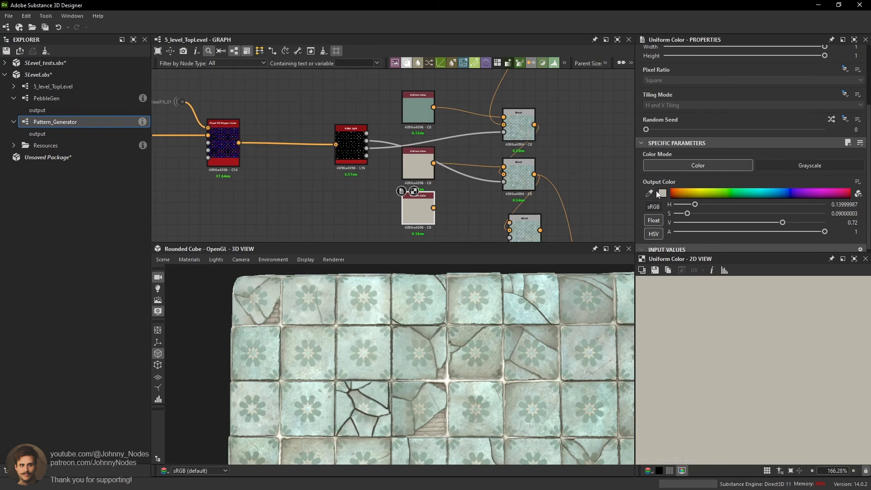
pyautogui.click(650, 193)
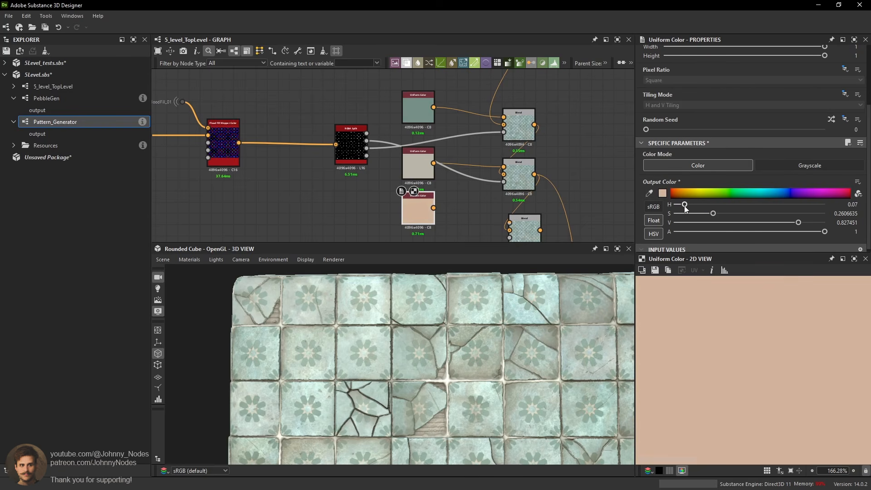
pyautogui.moveTo(790, 222); pyautogui.dragTo(779, 222)
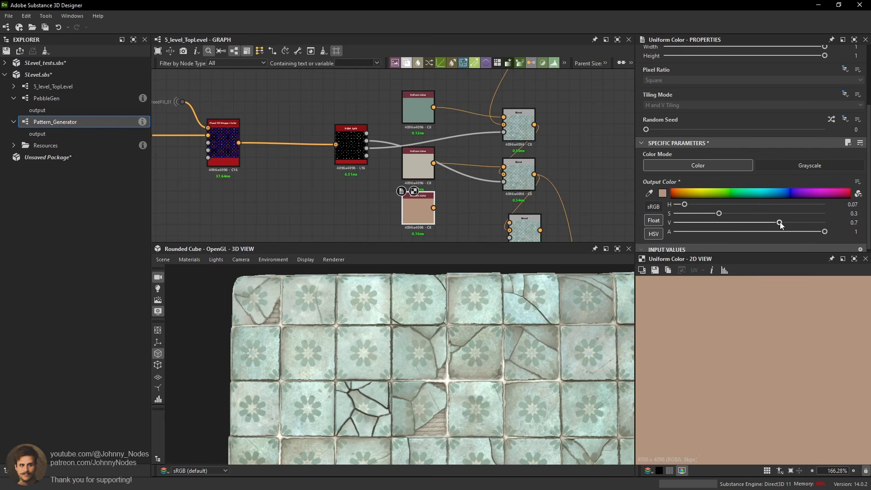
# Feed the third Blend's foreground from the terracotta Uniform Color and its opacity from the RGBA Split's R output, then preview it.
pyautogui.scroll(2, 443, 206)
pyautogui.scroll(-1, 430, 222)
pyautogui.moveTo(480, 215); pyautogui.dragTo(487, 193, button='middle')
pyautogui.moveTo(443, 199); pyautogui.dragTo(431, 173)
pyautogui.moveTo(374, 115); pyautogui.dragTo(357, 161)
pyautogui.moveTo(534, 209); pyautogui.dragTo(527, 207)
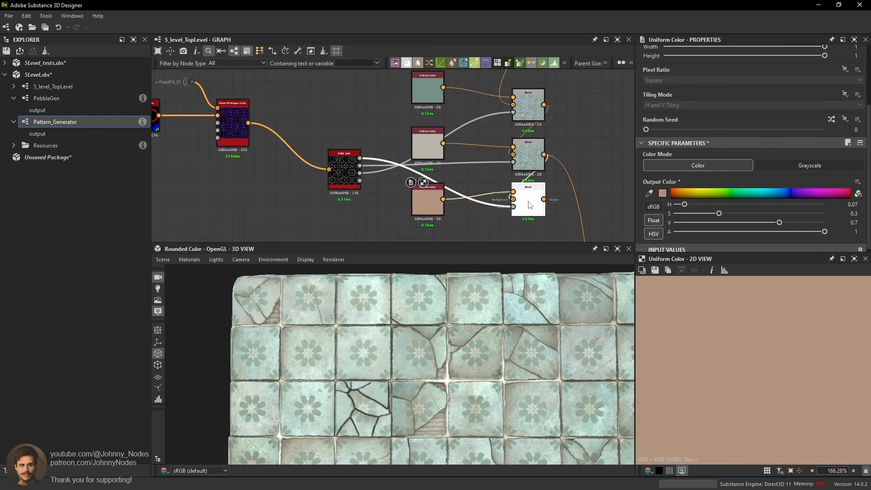
pyautogui.doubleClick(528, 206)
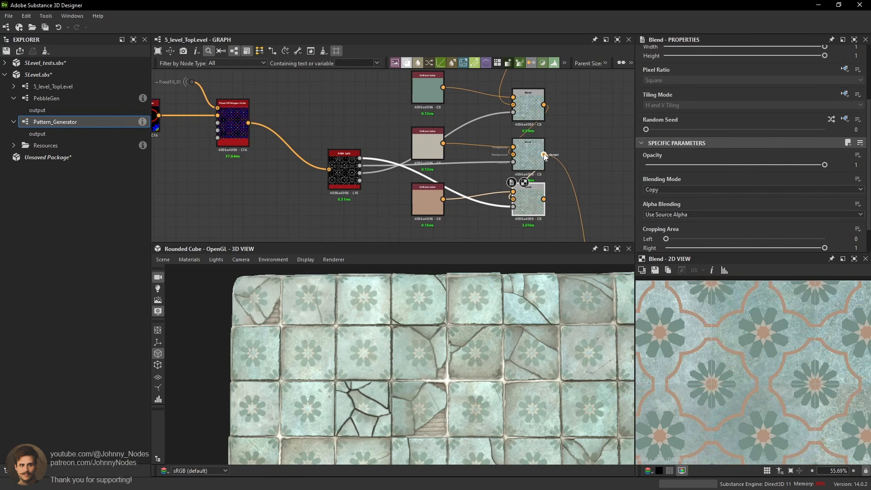
# Transfer the outgoing base color link to the third pattern Blend and inspect the complete pattern in 3D under rotated lighting.
pyautogui.moveTo(528, 336); pyautogui.dragTo(495, 322)
pyautogui.scroll(-4, 519, 317)
pyautogui.keyDown('ctrl'); pyautogui.keyDown('shift'); pyautogui.moveTo(495, 323); pyautogui.dragTo(529, 319, button='right'); pyautogui.keyUp('shift'); pyautogui.keyUp('ctrl')
pyautogui.moveTo(530, 318); pyautogui.dragTo(445, 322)
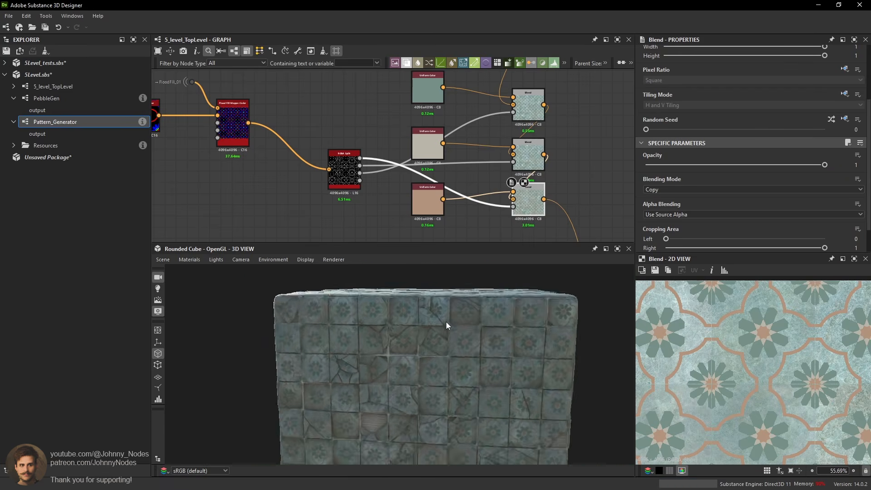
pyautogui.scroll(8, 446, 322)
pyautogui.moveTo(461, 320); pyautogui.dragTo(485, 331, button='middle')
pyautogui.keyDown('ctrl'); pyautogui.keyDown('shift'); pyautogui.moveTo(484, 330); pyautogui.dragTo(532, 319, button='right'); pyautogui.keyUp('shift'); pyautogui.keyUp('ctrl')
pyautogui.scroll(-4, 533, 320)
pyautogui.moveTo(533, 319)
pyautogui.mouseDown()
pyautogui.moveTo(551, 319)
pyautogui.moveTo(531, 321)
pyautogui.mouseUp()
pyautogui.scroll(4, 549, 320)
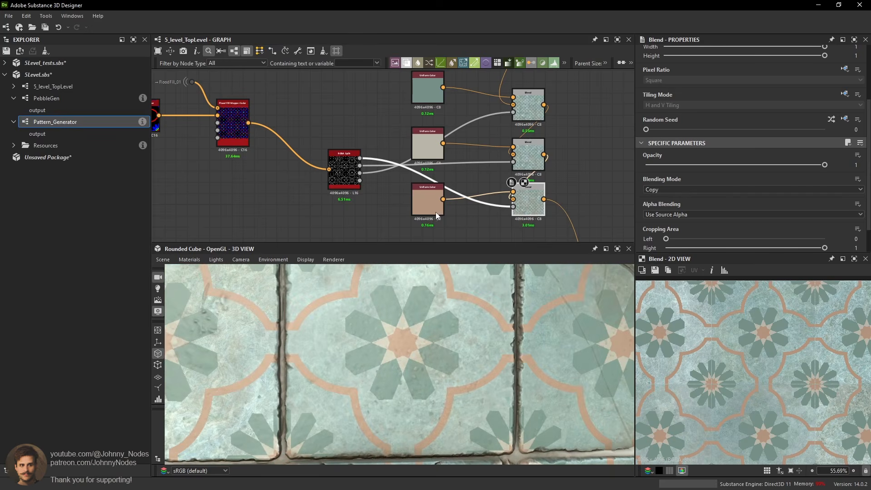
# Shift the terracotta Uniform Color slightly redder and darker, to H about 0.054, S 0.31, V 0.68, judging it in 3D.
pyautogui.click(435, 209)
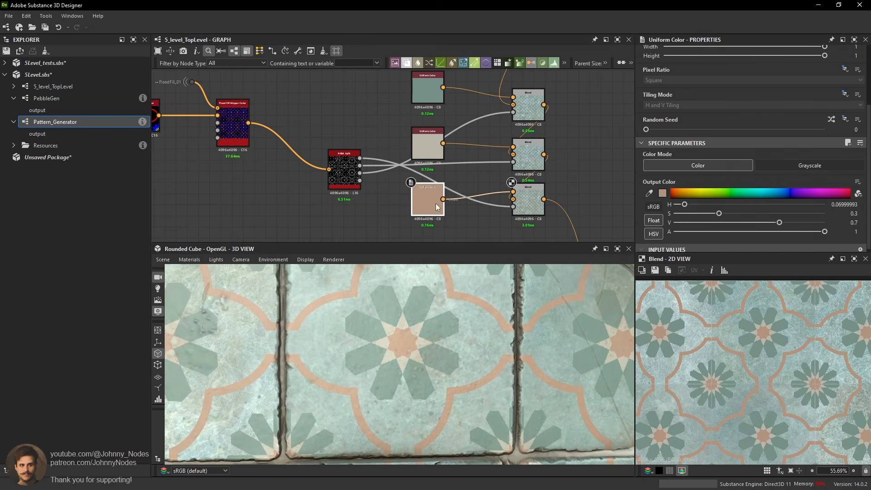
pyautogui.click(656, 233)
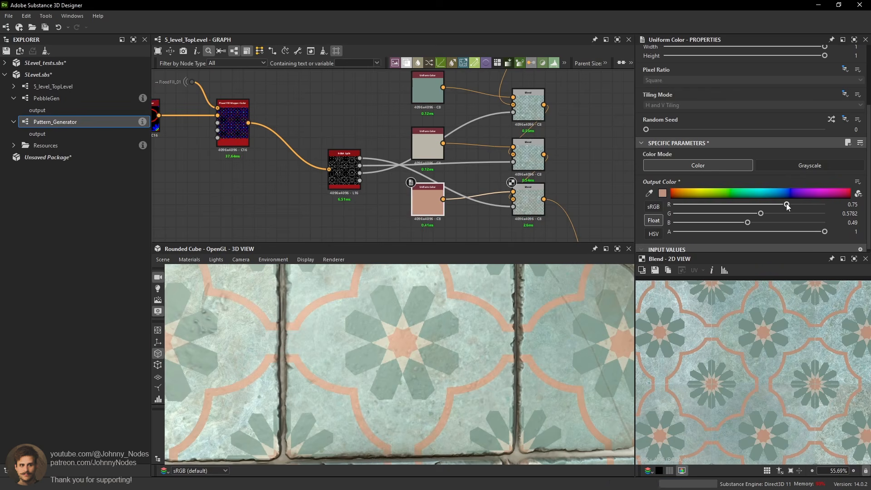
pyautogui.moveTo(787, 205); pyautogui.dragTo(788, 204)
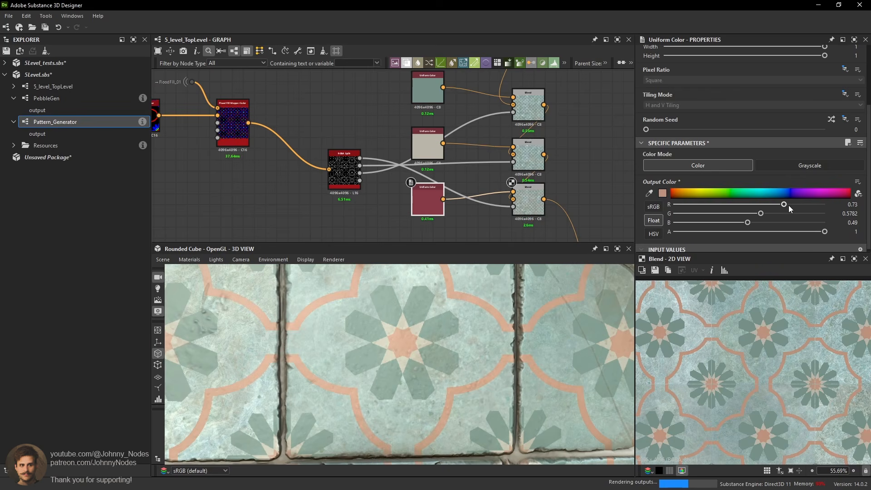
pyautogui.click(659, 235)
pyautogui.moveTo(727, 213); pyautogui.dragTo(720, 213)
pyautogui.moveTo(789, 222); pyautogui.dragTo(778, 223)
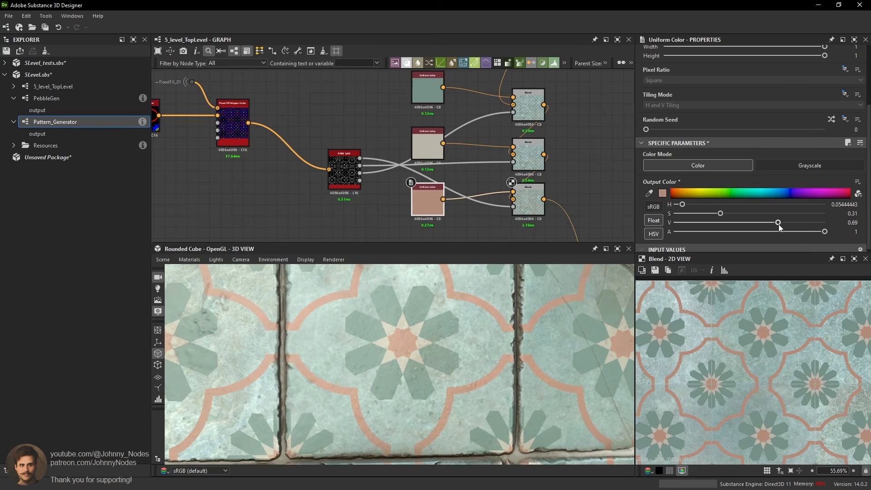
pyautogui.scroll(-8, 434, 359)
pyautogui.moveTo(462, 344); pyautogui.dragTo(441, 361, button='middle')
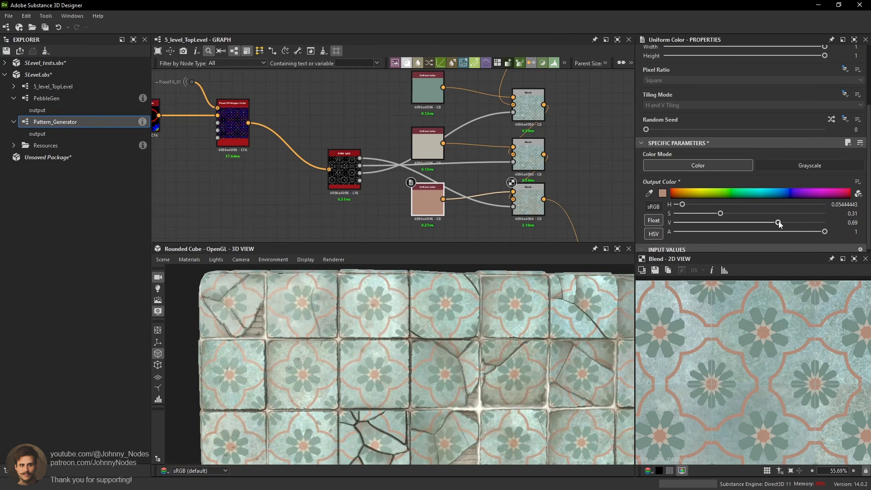
pyautogui.moveTo(778, 222); pyautogui.dragTo(776, 223)
# Examine the three-color pattern on the intact, cracked and broken tiles from far and near in the 3D view.
pyautogui.scroll(-4, 481, 344)
pyautogui.moveTo(499, 318); pyautogui.dragTo(466, 325)
pyautogui.scroll(8, 494, 313)
pyautogui.scroll(-3, 487, 312)
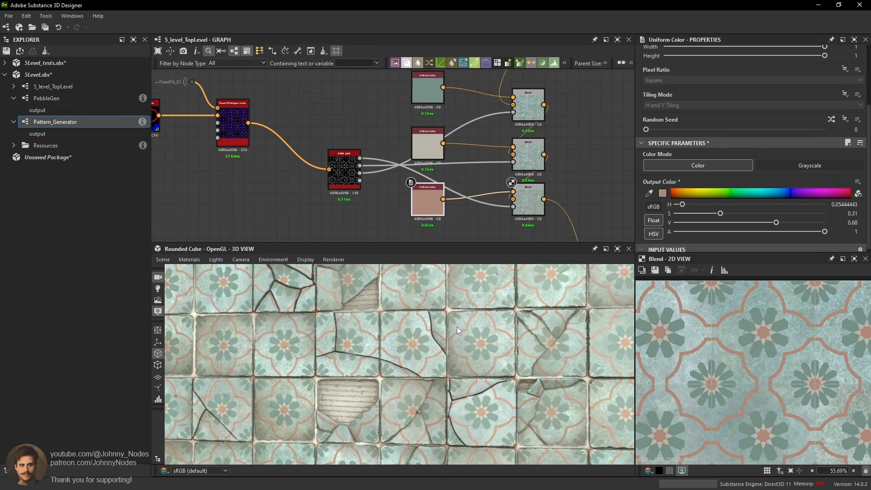
pyautogui.scroll(3, 459, 341)
pyautogui.scroll(3, 462, 387)
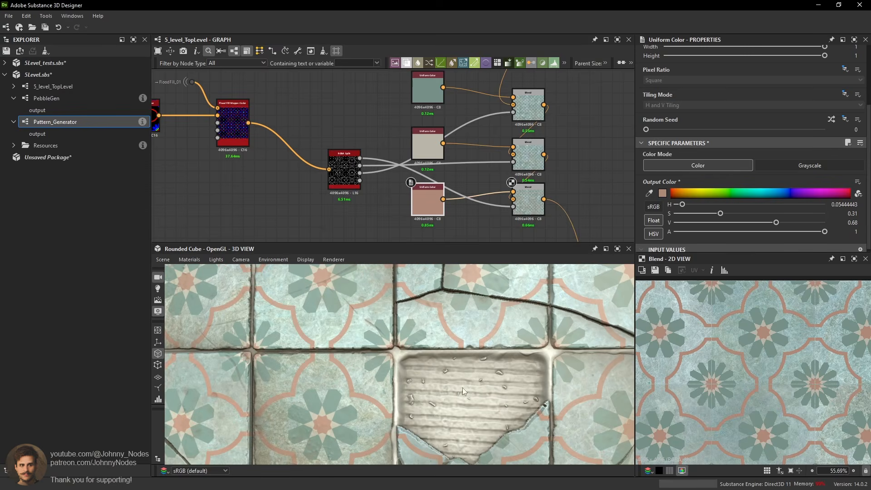
pyautogui.moveTo(552, 425); pyautogui.dragTo(553, 392, button='middle')
pyautogui.scroll(3, 561, 402)
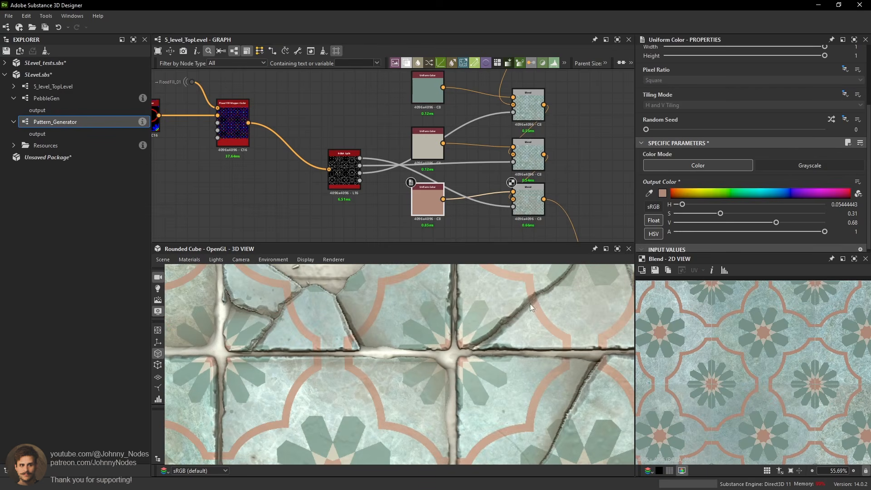
pyautogui.moveTo(488, 290); pyautogui.dragTo(609, 394, button='middle')
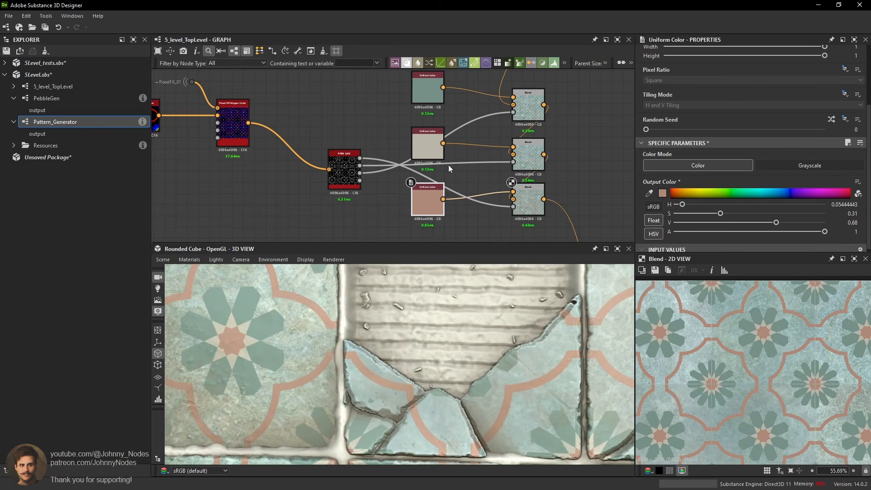
# Review the Histogram Scan dirt mask and the downstream color Blends in 2D to check how dirt and damage overlay the pattern.
pyautogui.scroll(-4, 450, 164)
pyautogui.moveTo(457, 142); pyautogui.dragTo(460, 87, button='middle')
pyautogui.scroll(3, 518, 178)
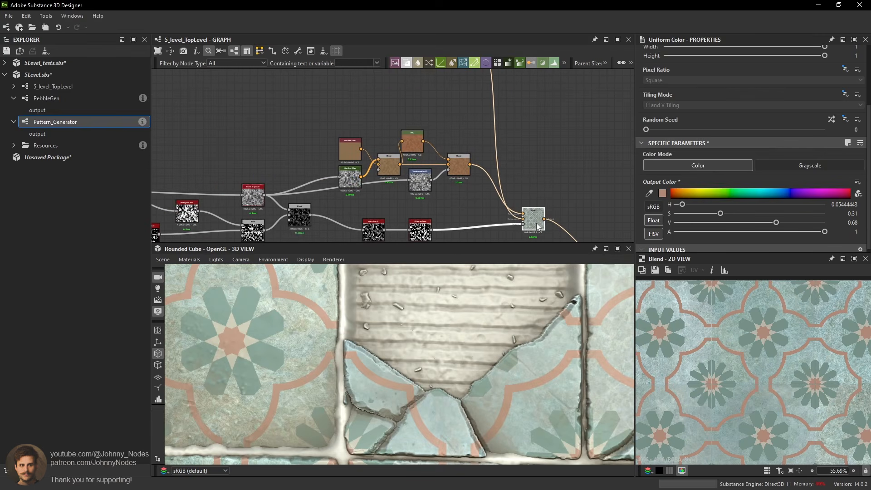
pyautogui.scroll(-3, 446, 352)
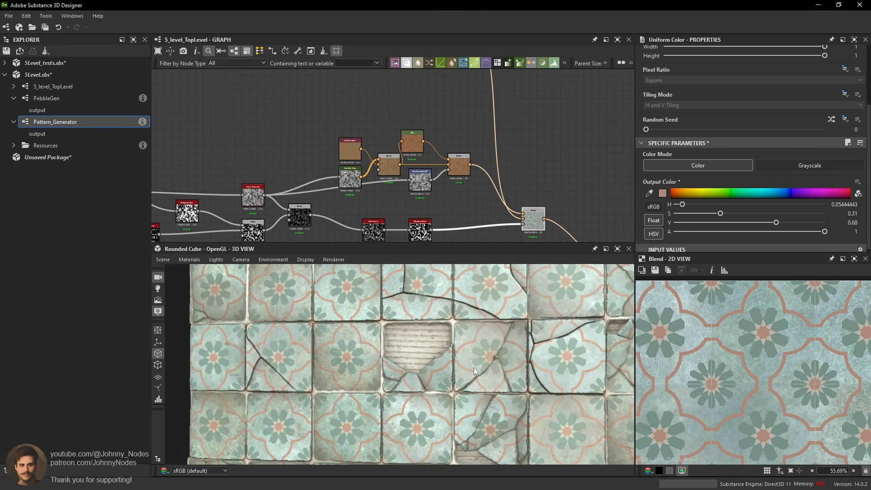
pyautogui.scroll(-1, 499, 185)
pyautogui.moveTo(506, 192); pyautogui.dragTo(507, 165, button='middle')
pyautogui.doubleClick(436, 195)
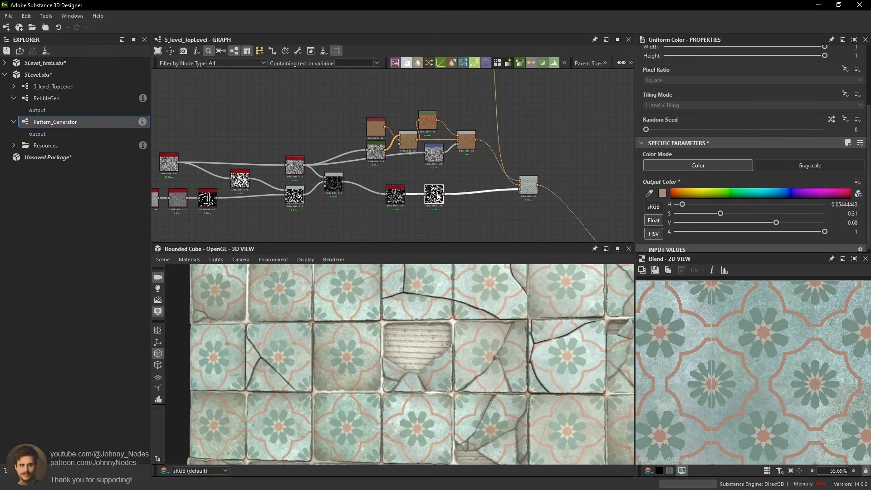
pyautogui.moveTo(561, 197); pyautogui.dragTo(432, 51, button='middle')
pyautogui.moveTo(506, 144); pyautogui.dragTo(420, 16, button='middle')
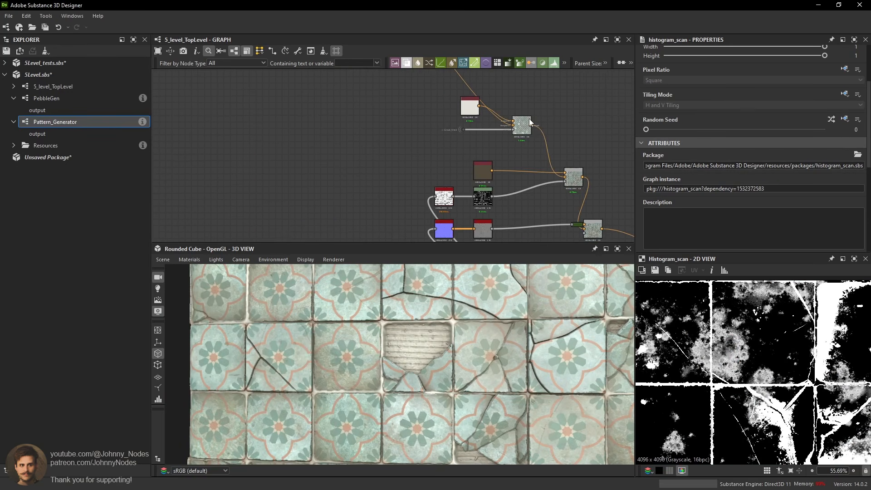
pyautogui.doubleClick(523, 125)
pyautogui.moveTo(741, 429); pyautogui.dragTo(741, 338, button='middle')
pyautogui.scroll(-3, 740, 339)
pyautogui.scroll(3, 772, 368)
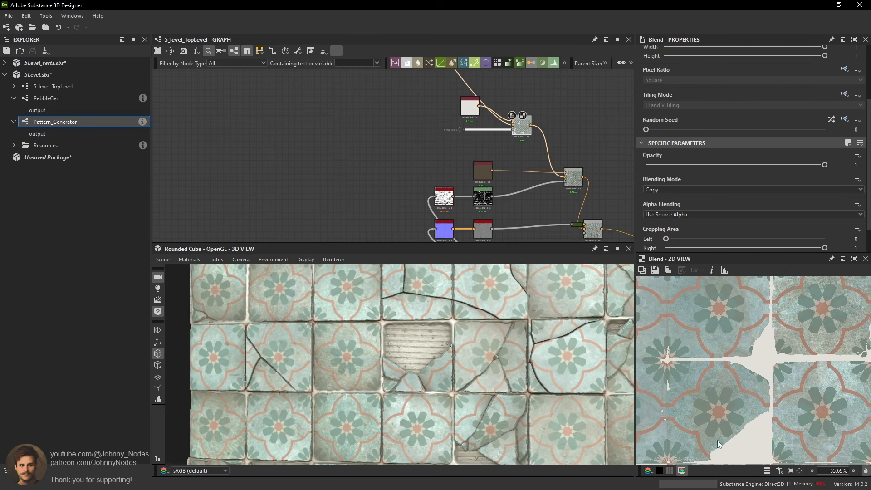
pyautogui.doubleClick(574, 180)
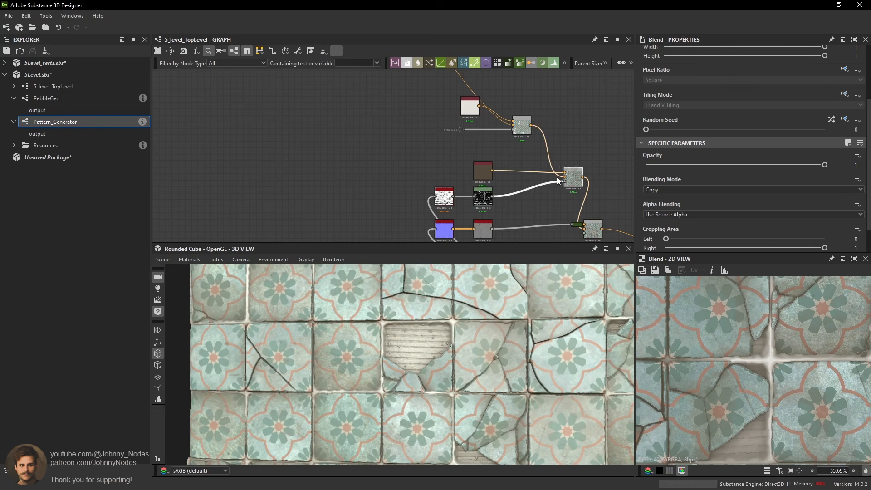
# Examine the patterned tiles from near and far in the 3D view, rotating the environment lighting.
pyautogui.scroll(-3, 558, 181)
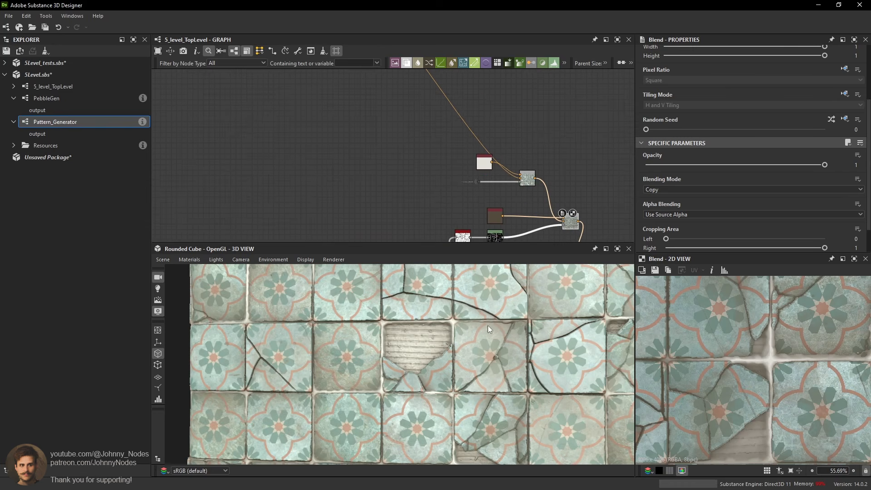
pyautogui.scroll(-2, 486, 336)
pyautogui.moveTo(501, 316); pyautogui.dragTo(477, 346, button='middle')
pyautogui.keyDown('ctrl'); pyautogui.keyDown('shift'); pyautogui.moveTo(478, 347); pyautogui.dragTo(491, 330, button='right'); pyautogui.keyUp('shift'); pyautogui.keyUp('ctrl')
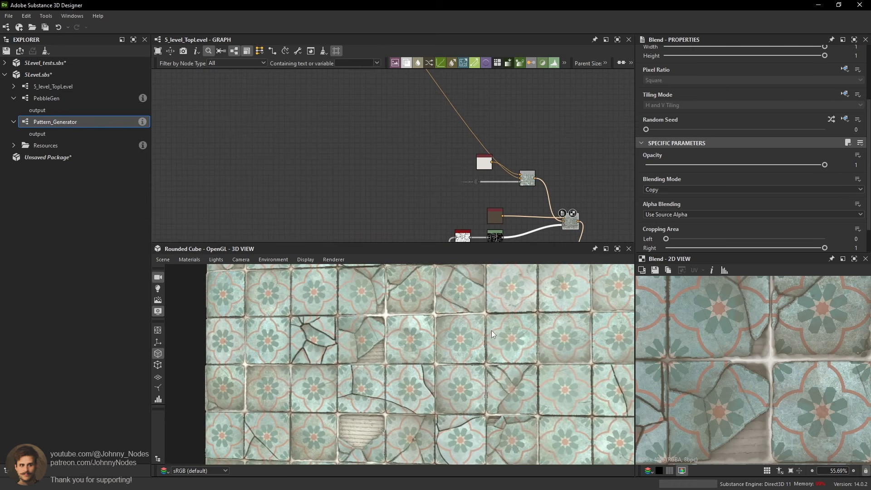
pyautogui.moveTo(524, 417); pyautogui.dragTo(449, 322, button='middle')
pyautogui.keyDown('ctrl'); pyautogui.keyDown('shift'); pyautogui.moveTo(449, 322); pyautogui.dragTo(482, 324, button='right'); pyautogui.keyUp('shift'); pyautogui.keyUp('ctrl')
pyautogui.scroll(-4, 481, 324)
pyautogui.moveTo(481, 324); pyautogui.dragTo(505, 335)
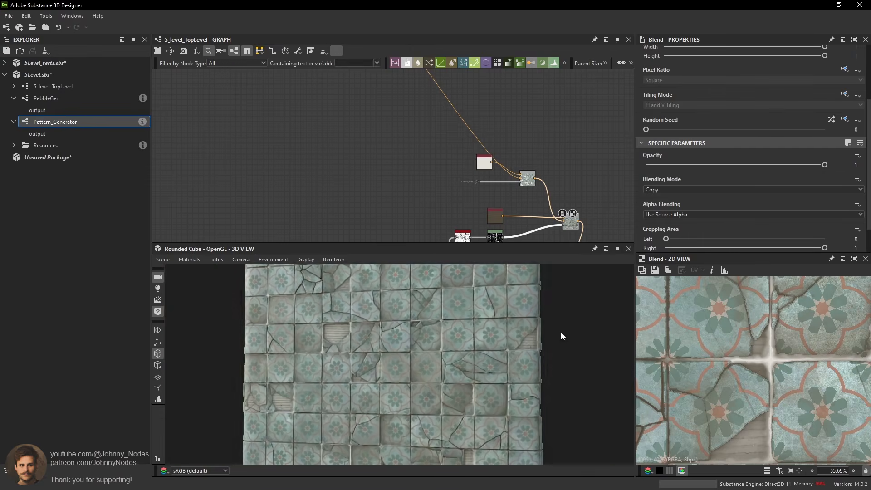
pyautogui.scroll(5, 486, 316)
pyautogui.moveTo(396, 275); pyautogui.dragTo(521, 393, button='middle')
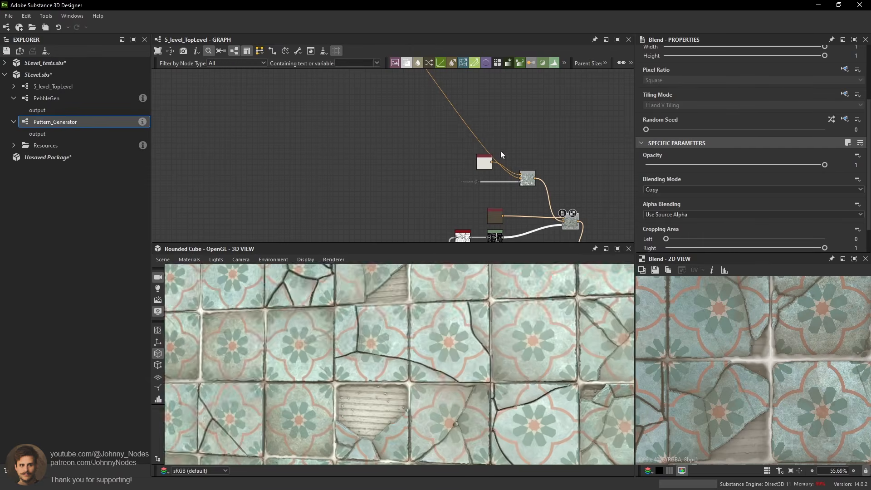
# Show the Blend that adds the off-white Uniform Color in 2D and inspect its grout areas.
pyautogui.scroll(-2, 500, 151)
pyautogui.moveTo(500, 151); pyautogui.dragTo(521, 227, button='middle')
pyautogui.moveTo(502, 182); pyautogui.dragTo(446, 111, button='middle')
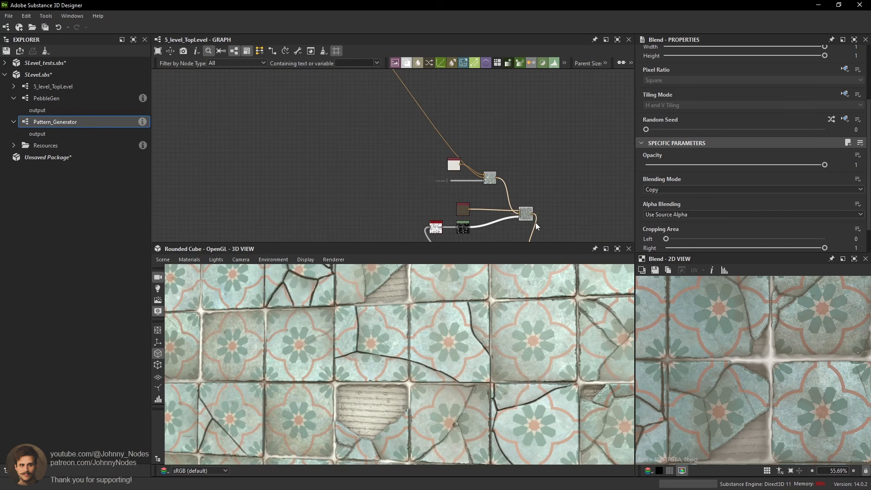
pyautogui.scroll(1, 480, 183)
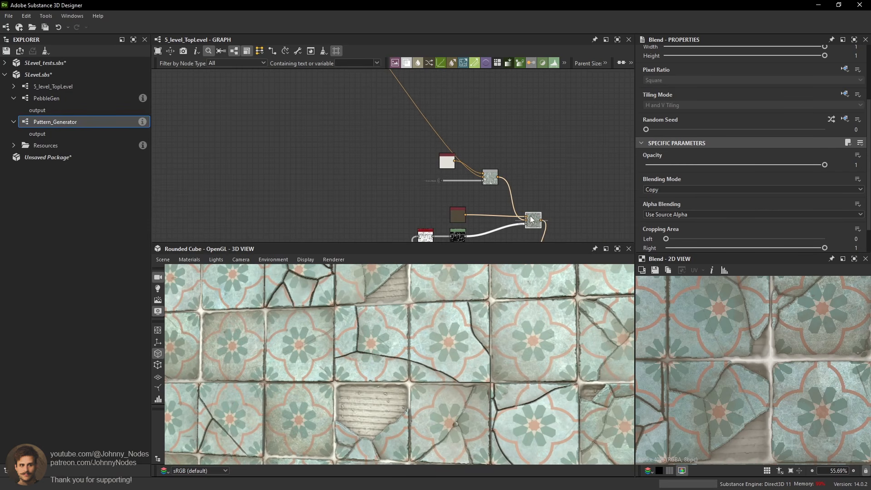
pyautogui.doubleClick(489, 179)
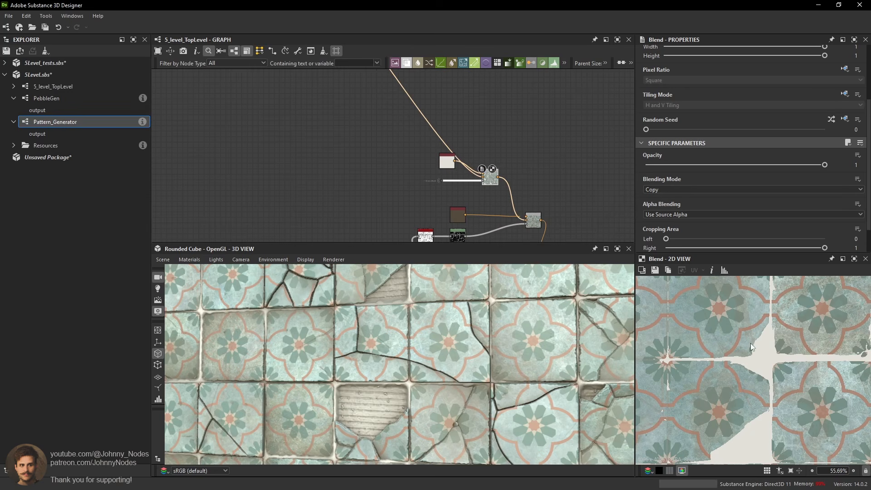
pyautogui.moveTo(750, 343); pyautogui.dragTo(747, 361, button='middle')
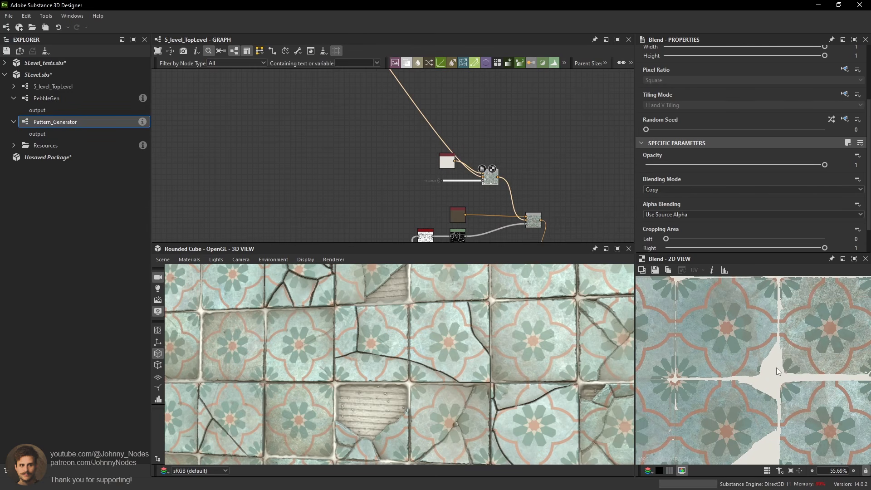
# Move the off-white Uniform Color, its Blend and the mask dot higher in the graph, away from the dirt Blend.
pyautogui.scroll(-1, 750, 338)
pyautogui.moveTo(361, 115)
pyautogui.mouseDown()
pyautogui.moveTo(495, 186)
pyautogui.moveTo(493, 113)
pyautogui.mouseUp()
pyautogui.moveTo(444, 159)
pyautogui.mouseDown()
pyautogui.moveTo(609, 186)
pyautogui.moveTo(608, 196)
pyautogui.mouseUp()
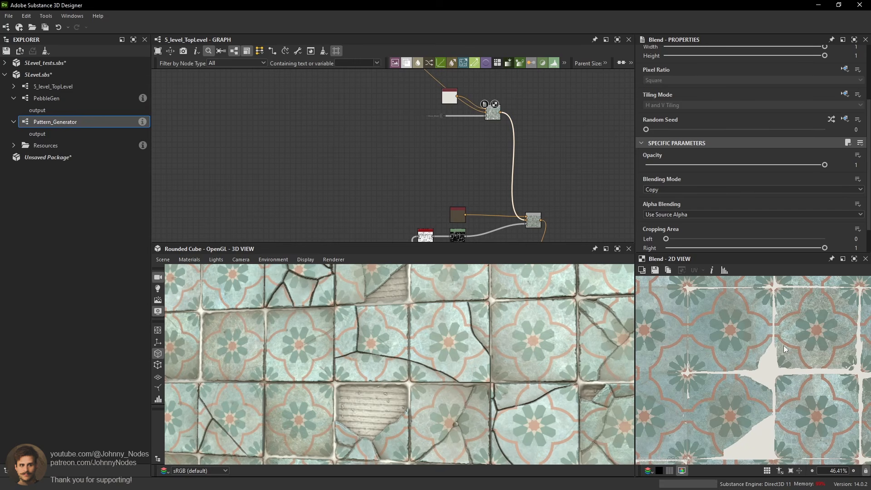
pyautogui.scroll(1, 743, 365)
pyautogui.scroll(-1, 408, 122)
# Trace the base color link back through the upstream Blends to the three pattern Blends below the blue frame.
pyautogui.moveTo(407, 121); pyautogui.dragTo(435, 178, button='middle')
pyautogui.moveTo(399, 126); pyautogui.dragTo(519, 214)
pyautogui.moveTo(519, 214); pyautogui.dragTo(423, 154, button='middle')
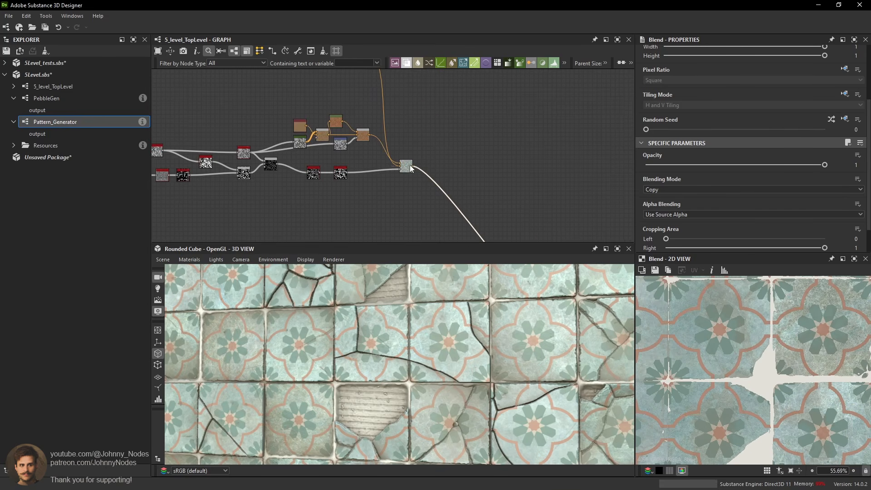
pyautogui.scroll(-2, 363, 79)
pyautogui.moveTo(363, 79); pyautogui.dragTo(447, 159, button='middle')
pyautogui.moveTo(337, 94); pyautogui.dragTo(360, 123, button='middle')
pyautogui.scroll(1, 362, 127)
pyautogui.moveTo(399, 119); pyautogui.dragTo(465, 119)
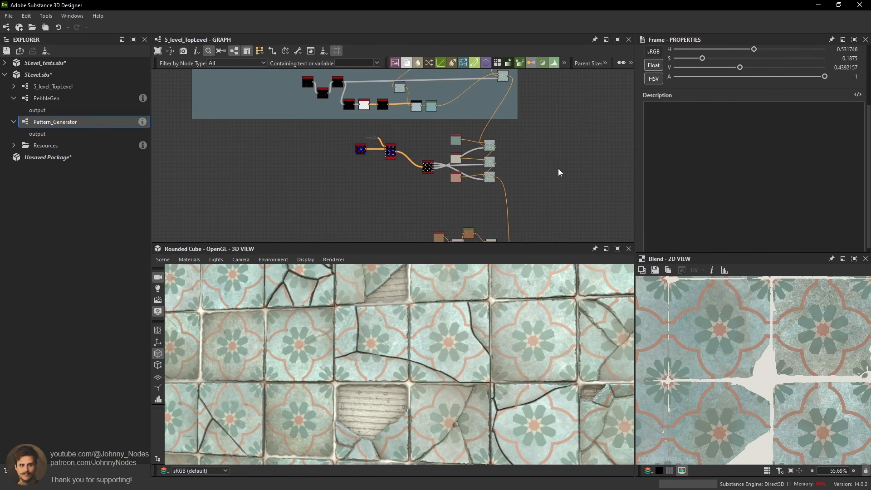
# Inspect the flower pattern on cracked and broken tiles up close and under rotated lighting in 3D.
pyautogui.scroll(-4, 505, 341)
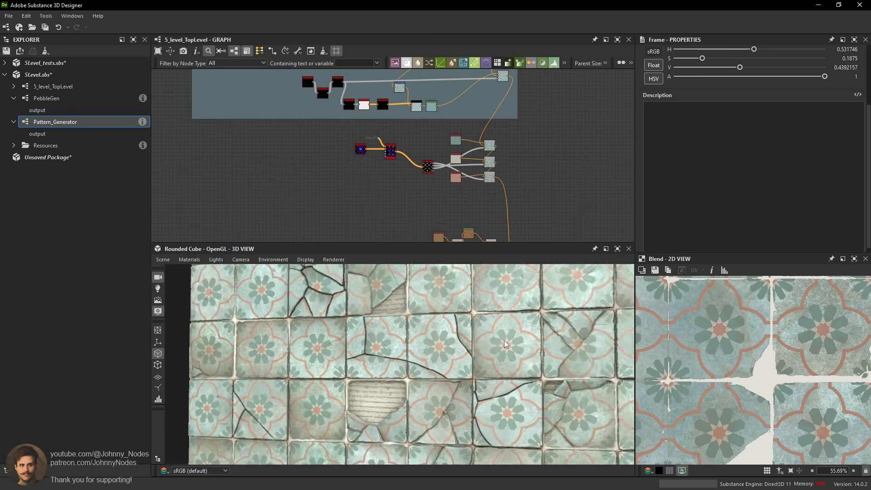
pyautogui.scroll(5, 511, 320)
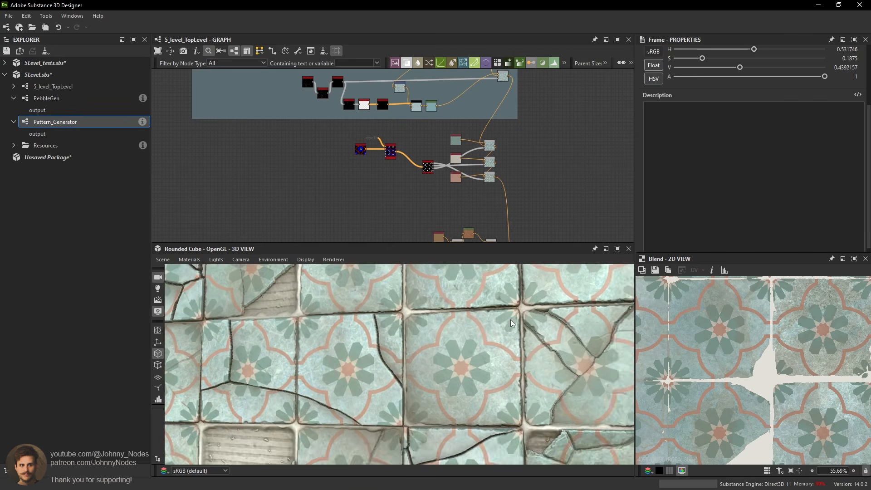
pyautogui.scroll(4, 510, 335)
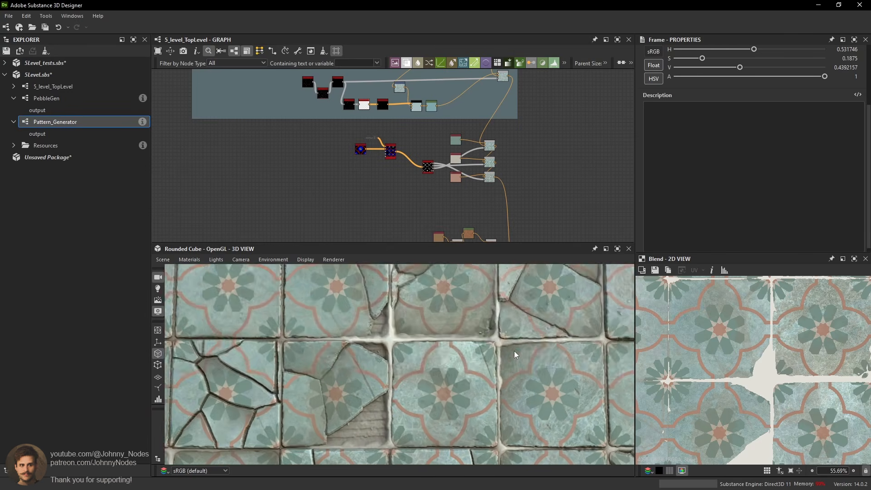
pyautogui.scroll(5, 513, 340)
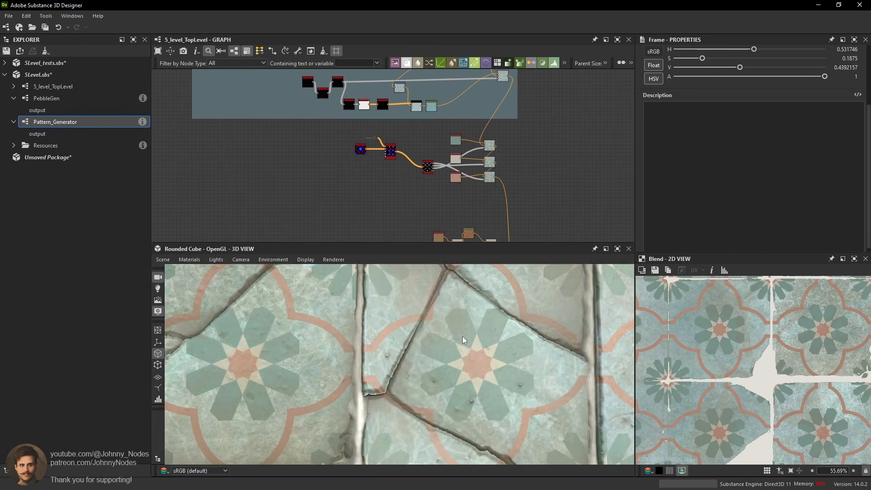
pyautogui.keyDown('ctrl'); pyautogui.keyDown('shift'); pyautogui.moveTo(466, 305); pyautogui.dragTo(453, 263, button='right'); pyautogui.keyUp('shift'); pyautogui.keyUp('ctrl')
pyautogui.scroll(-8, 464, 300)
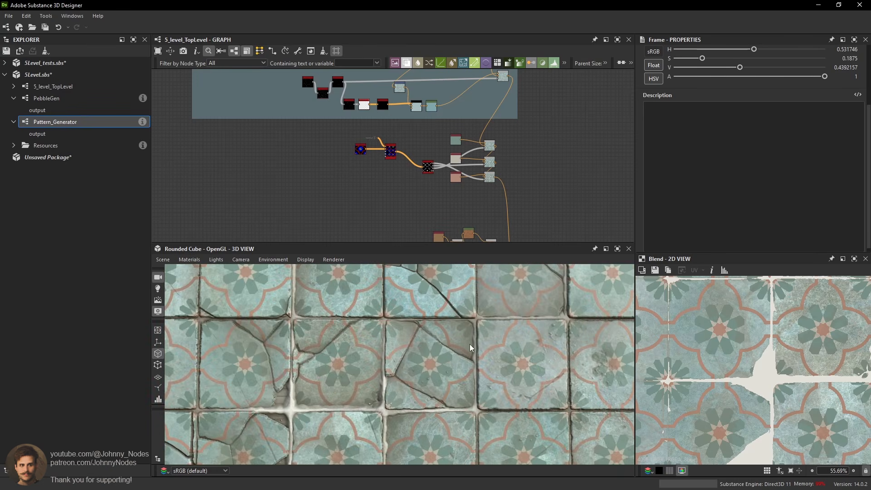
# Examine the surface detail and pattern wear on the intact tiles near the cube's upper edge.
pyautogui.moveTo(470, 344); pyautogui.dragTo(490, 353, button='middle')
pyautogui.scroll(4, 491, 345)
pyautogui.keyDown('ctrl'); pyautogui.keyDown('shift'); pyautogui.moveTo(491, 340); pyautogui.dragTo(464, 336, button='right'); pyautogui.keyUp('shift'); pyautogui.keyUp('ctrl')
pyautogui.moveTo(352, 338); pyautogui.dragTo(431, 329, button='middle')
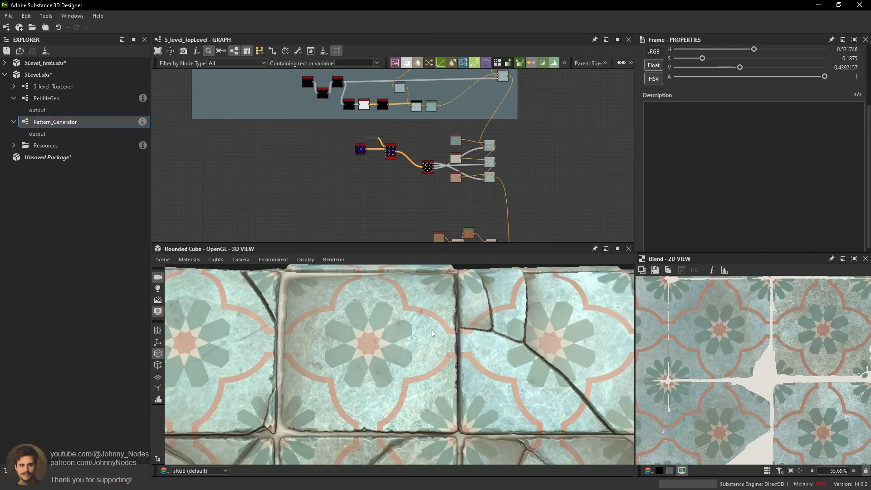
pyautogui.scroll(5, 431, 329)
pyautogui.keyDown('ctrl'); pyautogui.keyDown('shift'); pyautogui.moveTo(431, 328); pyautogui.dragTo(419, 330, button='right'); pyautogui.keyUp('shift'); pyautogui.keyUp('ctrl')
pyautogui.scroll(-3, 419, 330)
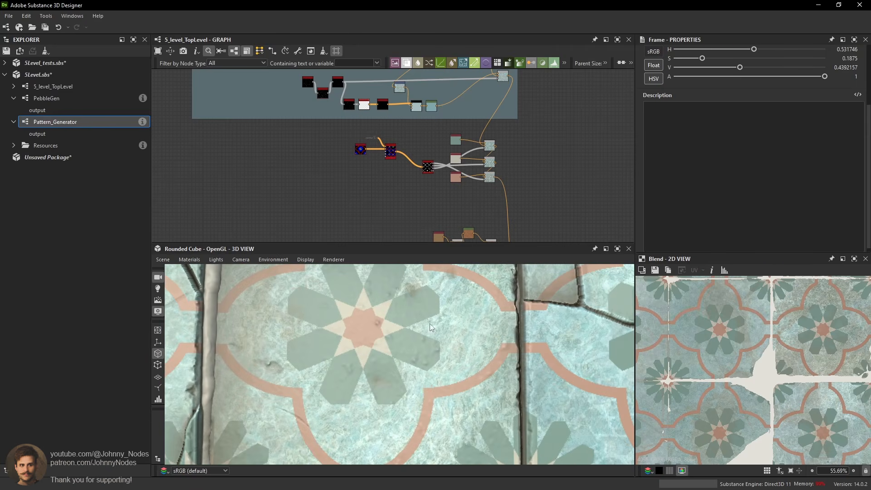
pyautogui.scroll(-3, 405, 322)
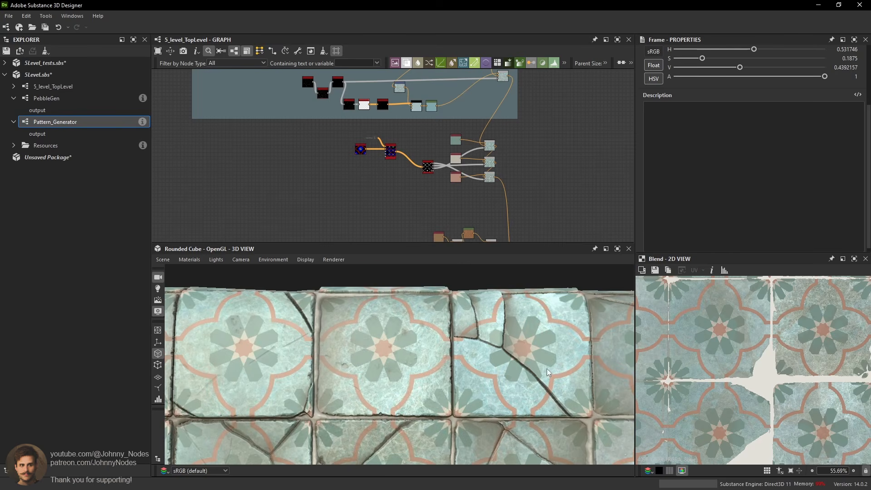
# Review the whole patterned cube from a distance and from a lower viewpoint in 3D.
pyautogui.scroll(-6, 561, 374)
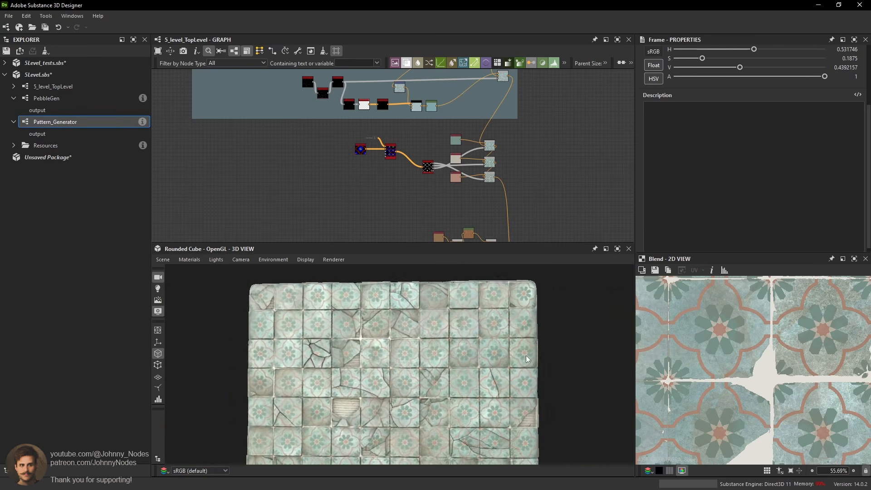
pyautogui.moveTo(461, 352); pyautogui.dragTo(490, 322)
pyautogui.scroll(5, 454, 327)
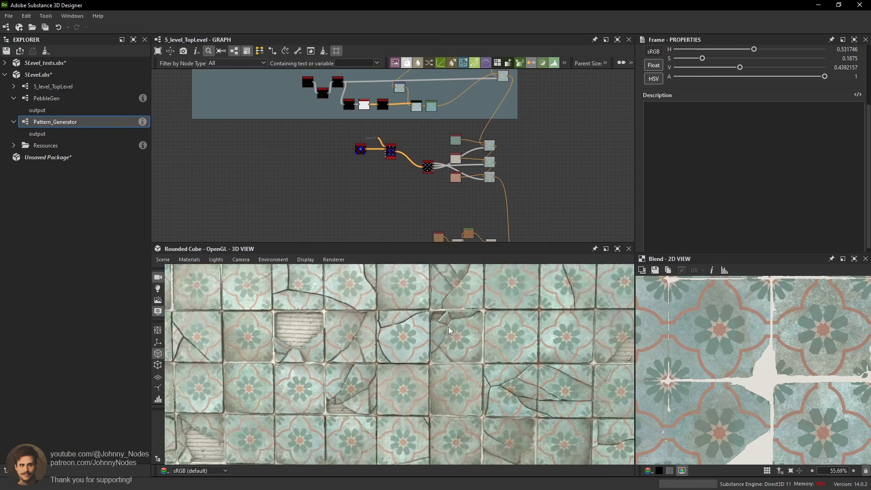
pyautogui.scroll(3, 477, 339)
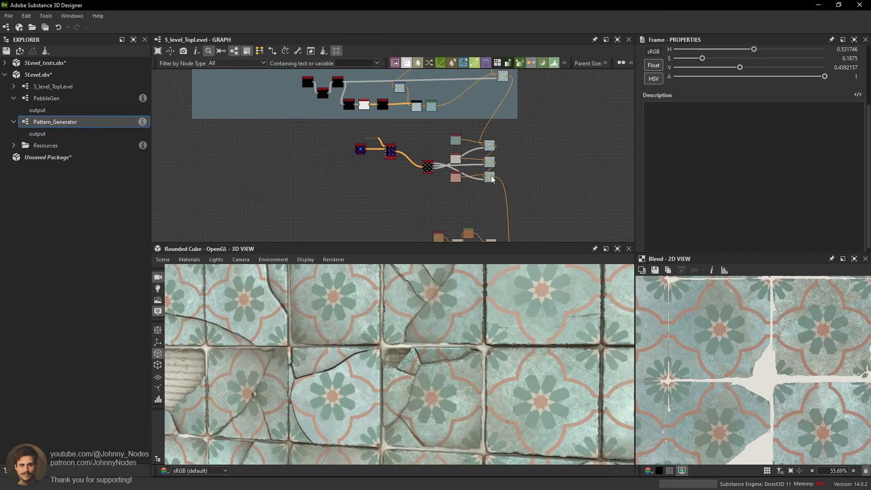
# Show the third pattern Blend in 2D and compare its uninterrupted flower pattern with the tiles in 3D.
pyautogui.scroll(2, 494, 183)
pyautogui.click(491, 182)
pyautogui.scroll(-3, 485, 209)
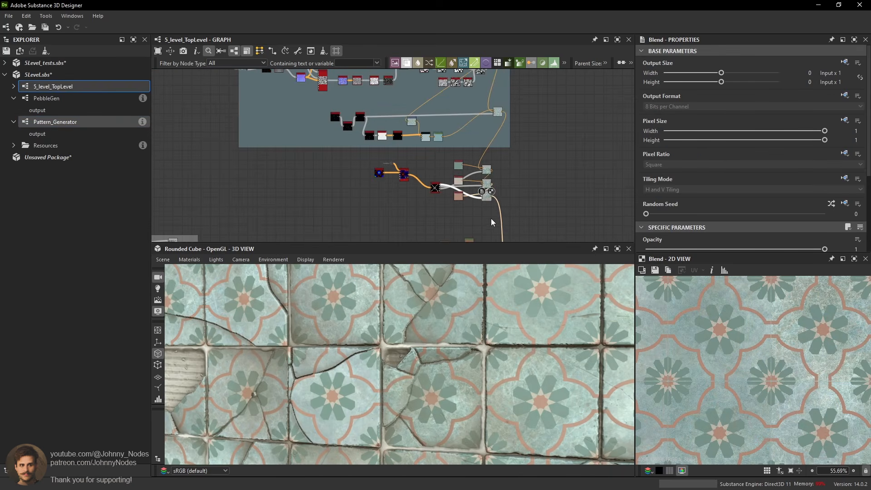
pyautogui.scroll(-3, 511, 336)
pyautogui.scroll(-3, 464, 324)
pyautogui.moveTo(446, 313); pyautogui.dragTo(443, 323, button='middle')
pyautogui.scroll(2, 426, 321)
pyautogui.scroll(2, 433, 313)
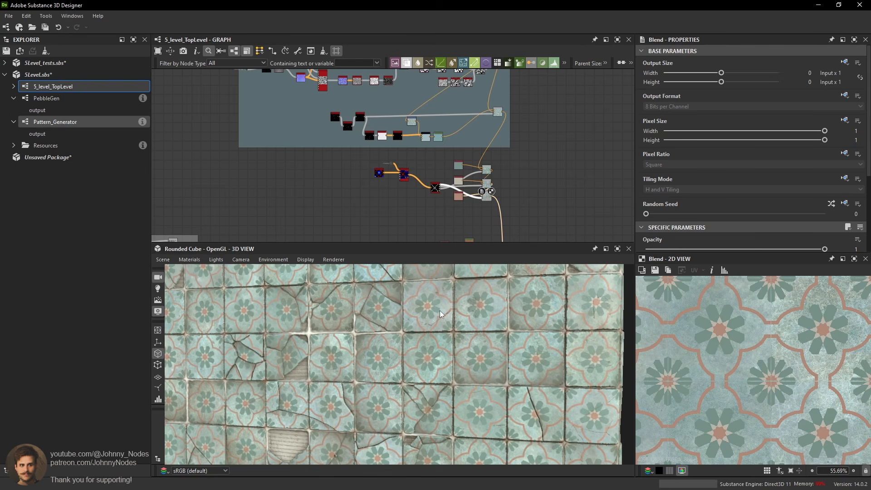
pyautogui.scroll(-2, 433, 310)
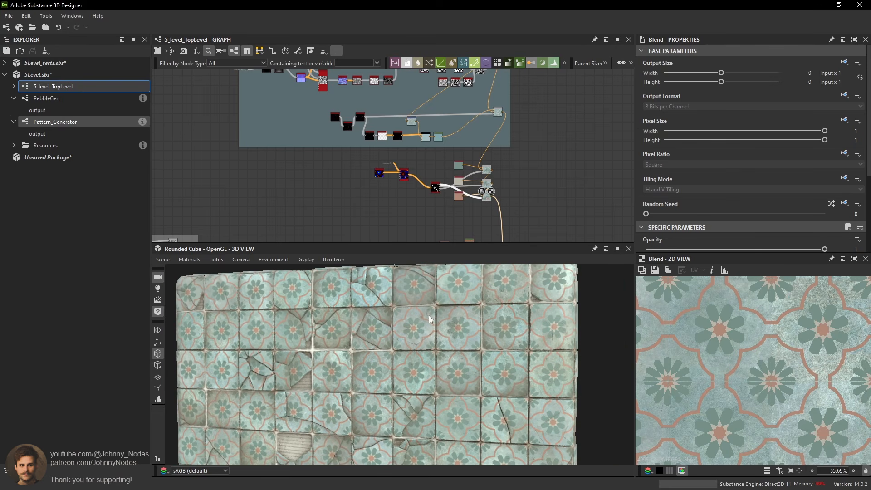
# Show the FloodFill_01 portal dot feeding the pattern mapper in 2D and view its full tile grid.
pyautogui.scroll(5, 395, 161)
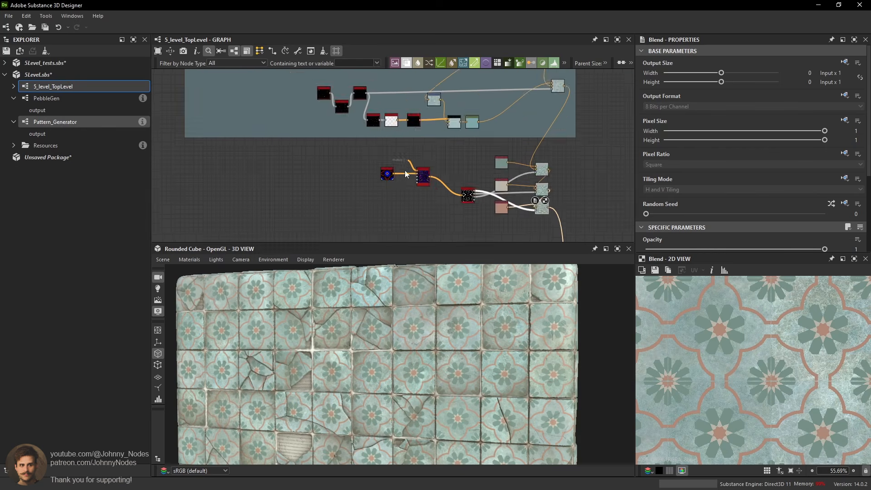
pyautogui.doubleClick(332, 150)
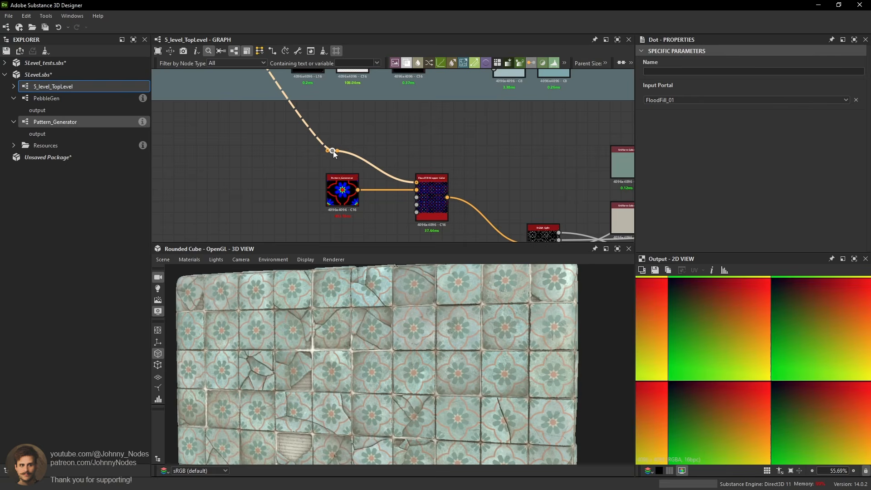
pyautogui.scroll(-8, 705, 287)
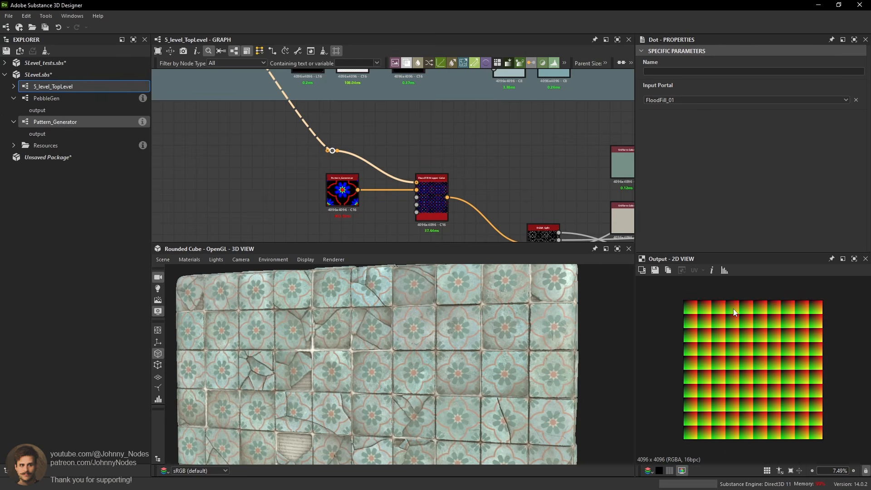
# Locate the source Tile Generator in the Tile Generation frame, show it in 2D and check its X and Y Amount.
pyautogui.scroll(-6, 252, 180)
pyautogui.moveTo(297, 188); pyautogui.dragTo(594, 354, button='middle')
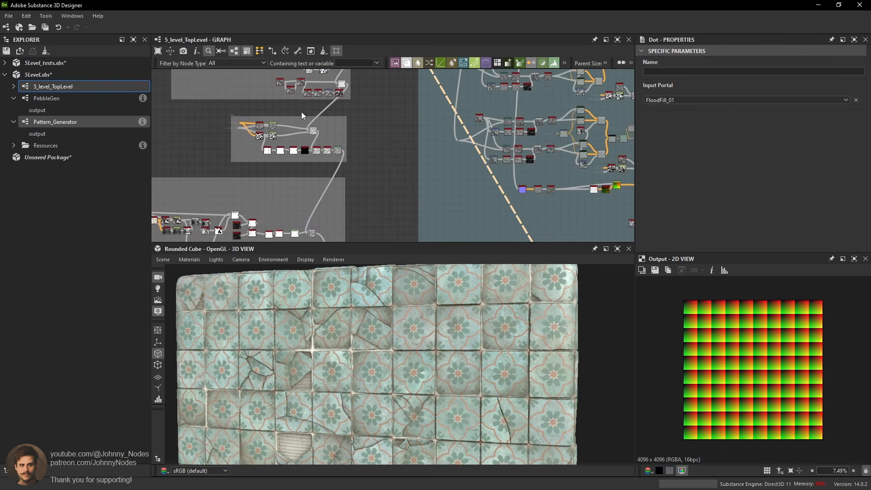
pyautogui.moveTo(281, 86); pyautogui.dragTo(406, 240, button='middle')
pyautogui.moveTo(412, 79); pyautogui.dragTo(426, 214, button='middle')
pyautogui.moveTo(402, 111); pyautogui.dragTo(410, 181, button='middle')
pyautogui.scroll(2, 395, 201)
pyautogui.moveTo(382, 81); pyautogui.dragTo(393, 192, button='middle')
pyautogui.scroll(2, 389, 188)
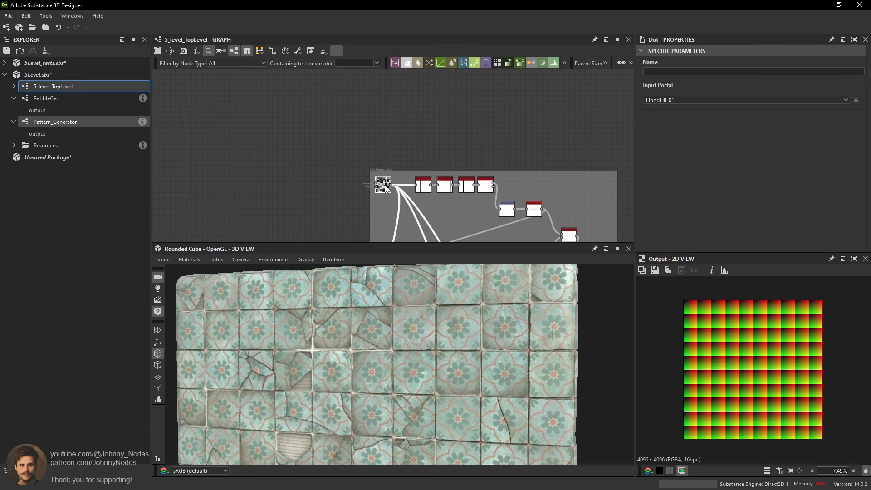
pyautogui.doubleClick(384, 185)
pyautogui.scroll(-5, 740, 191)
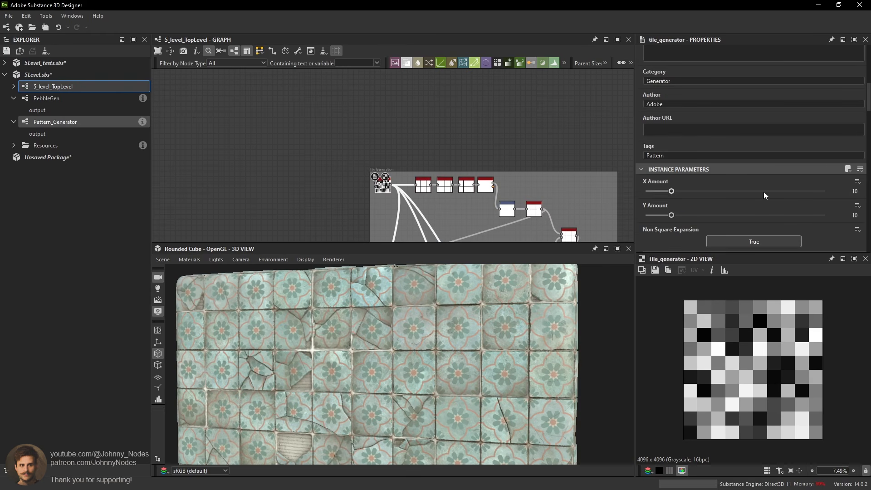
pyautogui.scroll(1, 710, 319)
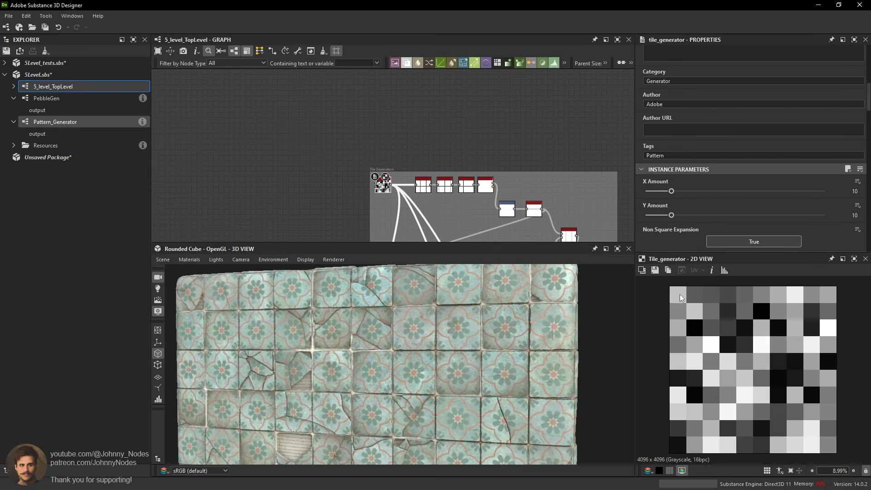
# Add a Tile Generator Grayscale beside the flower pattern nodes and set its X Amount and Y Amount to 5.
pyautogui.scroll(-4, 447, 193)
pyautogui.scroll(6, 447, 193)
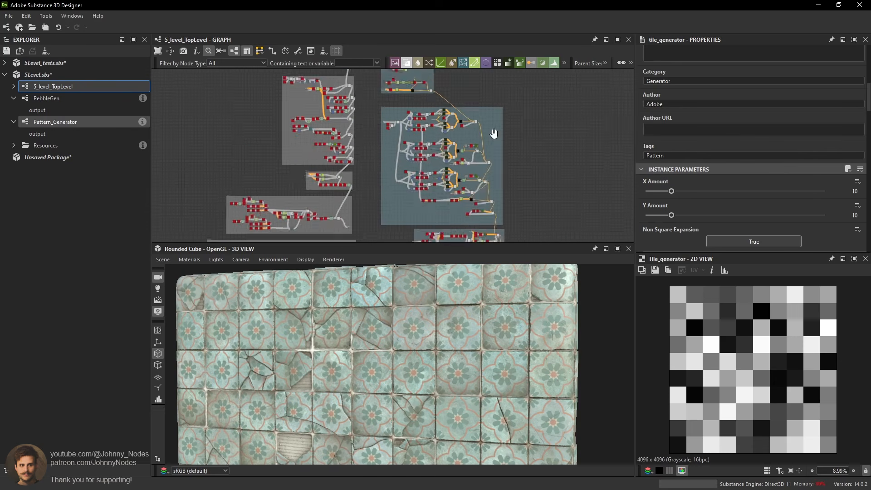
pyautogui.press('space')
pyautogui.write('tile')
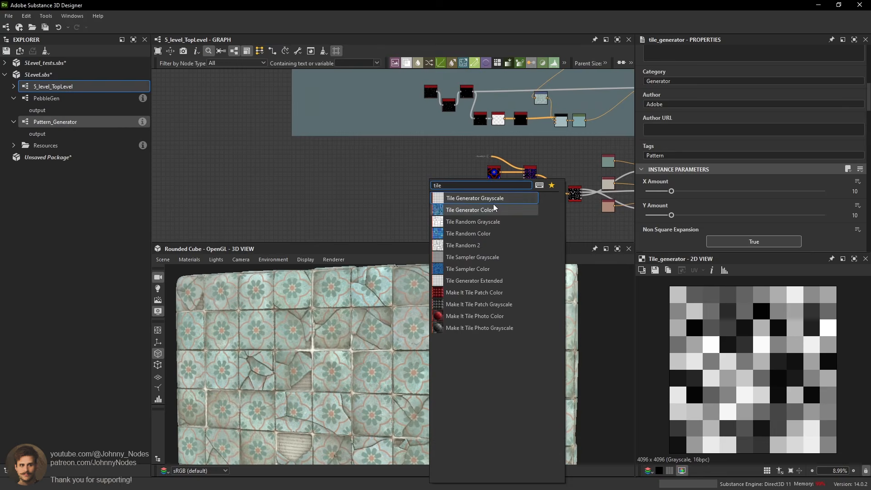
pyautogui.click(492, 201)
pyautogui.scroll(1, 467, 186)
pyautogui.moveTo(672, 191); pyautogui.dragTo(664, 191)
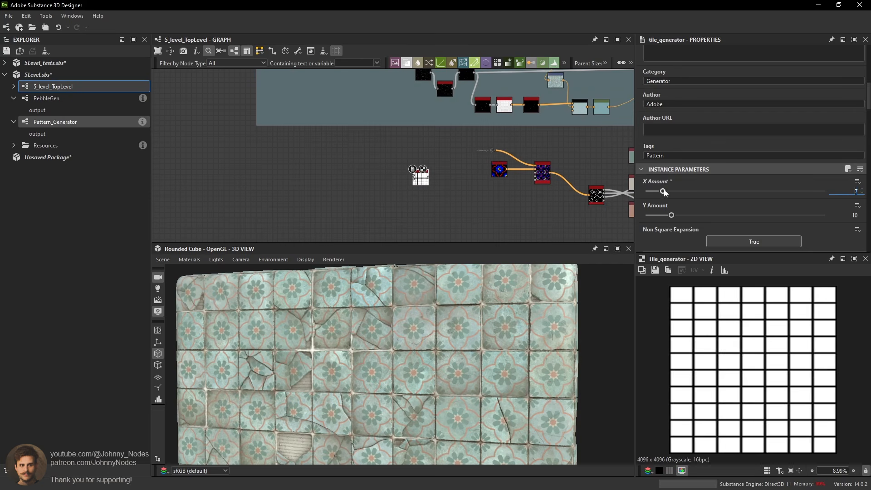
pyautogui.press('Tab')
pyautogui.write('5')
pyautogui.press('Return')
pyautogui.scroll(-3, 729, 211)
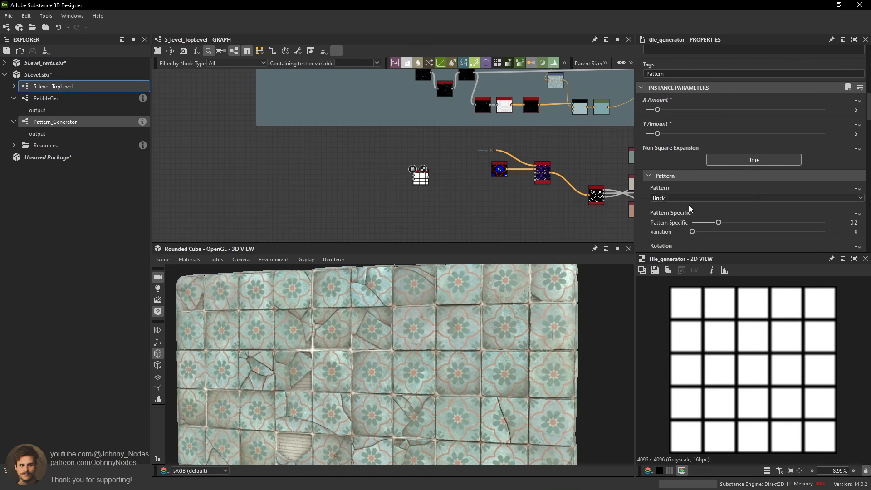
# Change the new Tile Generator's pattern to a shape that fills each cell without gaps and set Luminance Random to 1.
pyautogui.click(666, 203)
pyautogui.click(665, 206)
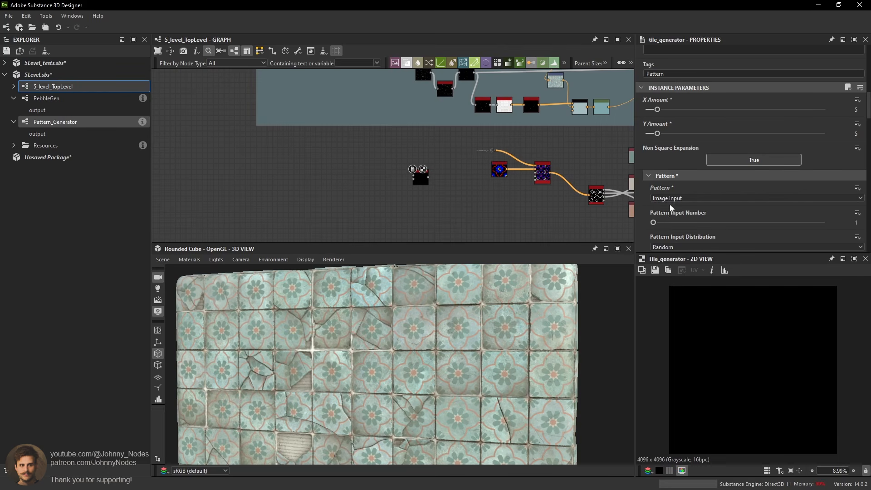
pyautogui.click(669, 201)
pyautogui.click(665, 214)
pyautogui.scroll(-10, 644, 216)
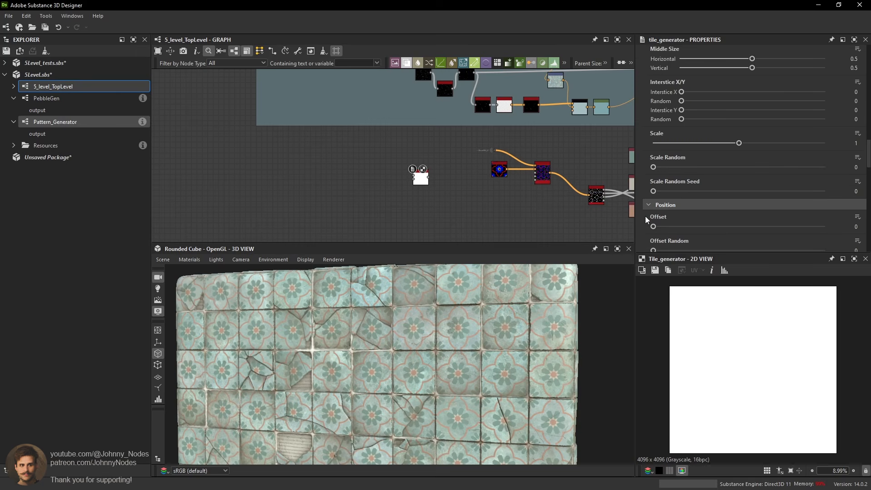
pyautogui.scroll(-2, 645, 216)
pyautogui.moveTo(685, 113); pyautogui.dragTo(826, 113)
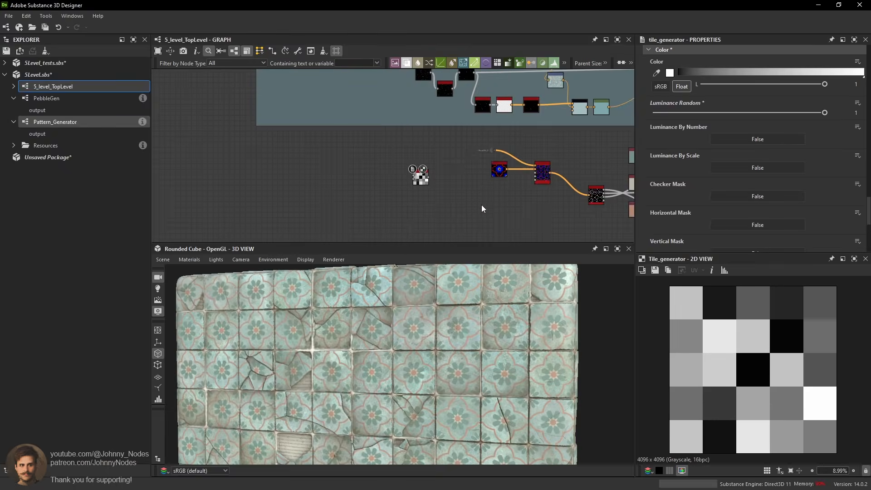
# Add an Edge Detect node after the new Tile Generator and set its Edge Roundness to 0.
pyautogui.scroll(2, 474, 204)
pyautogui.press('space')
pyautogui.write('ed')
pyautogui.click(447, 168)
pyautogui.moveTo(409, 163); pyautogui.dragTo(433, 164)
pyautogui.moveTo(690, 180); pyautogui.dragTo(641, 181)
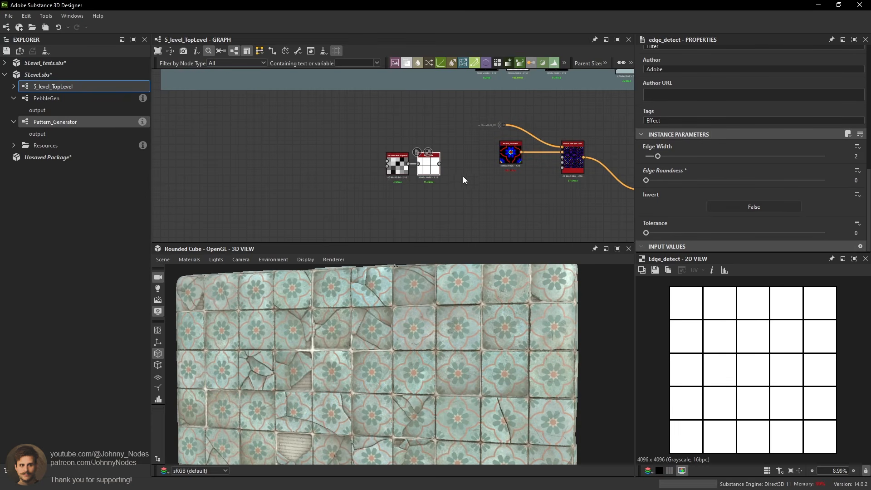
# Move the Tile Generator and Edge Detect farther from the pattern nodes and set Edge Width to 1.38.
pyautogui.scroll(1, 463, 176)
pyautogui.moveTo(367, 129); pyautogui.dragTo(450, 182)
pyautogui.moveTo(420, 162); pyautogui.dragTo(392, 161)
pyautogui.moveTo(658, 156); pyautogui.dragTo(651, 156)
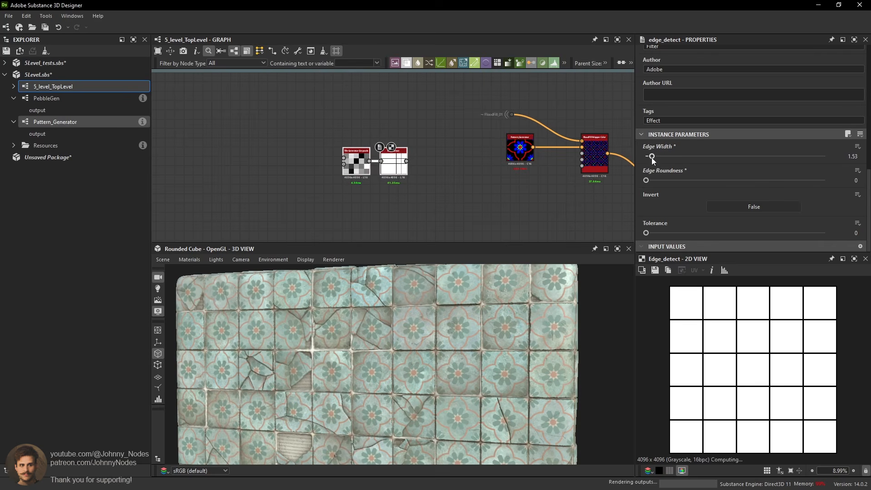
# Add a Flood Fill node fed by the Edge Detect and line it up beside that node.
pyautogui.press('space')
pyautogui.write('flood')
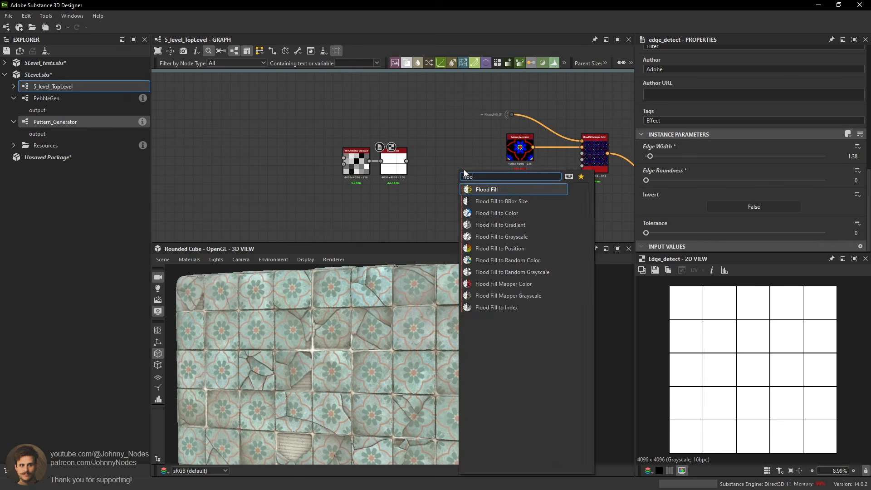
pyautogui.press('Return')
pyautogui.moveTo(452, 169); pyautogui.dragTo(434, 161)
# Lower the Edge Detect's Edge Width further to thin the gaps, and show the Flood Fill in 2D.
pyautogui.doubleClick(394, 162)
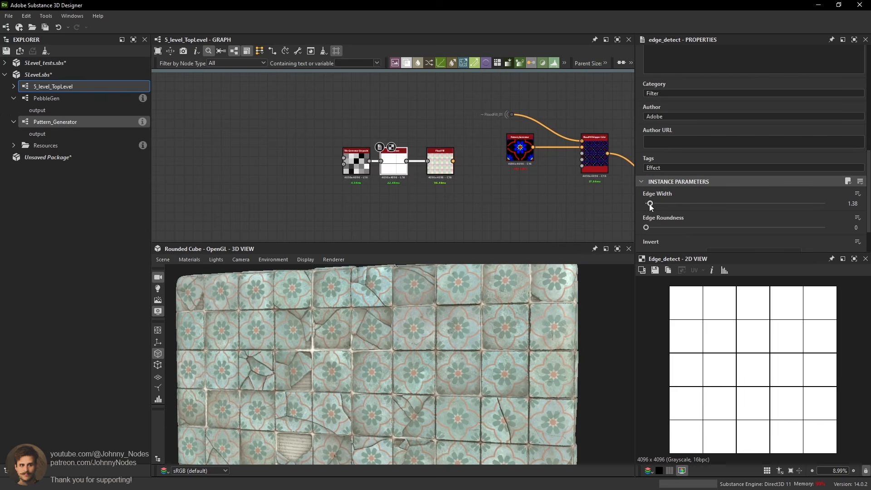
pyautogui.moveTo(650, 204); pyautogui.dragTo(645, 205)
pyautogui.doubleClick(442, 164)
pyautogui.moveTo(458, 166); pyautogui.dragTo(435, 176, button='middle')
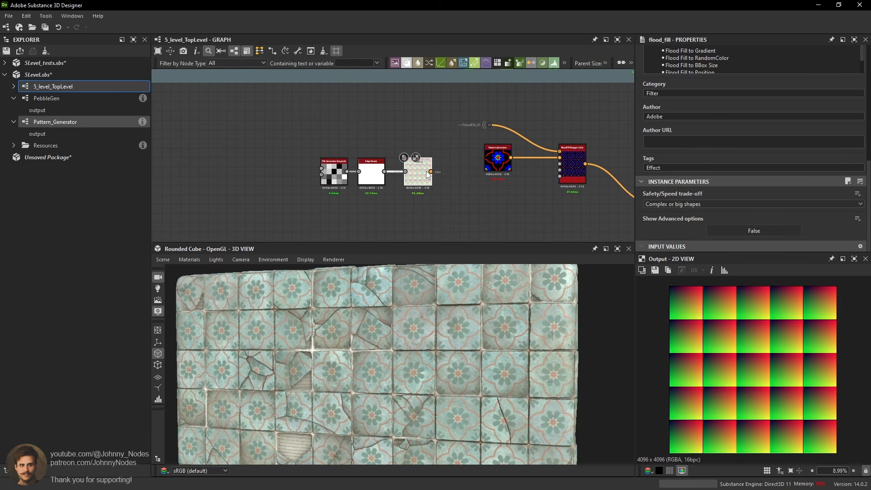
# Try feeding the new Flood Fill into the Flood Fill Mapper Color's pattern input and inspect the result in 2D.
pyautogui.moveTo(426, 172); pyautogui.dragTo(574, 158)
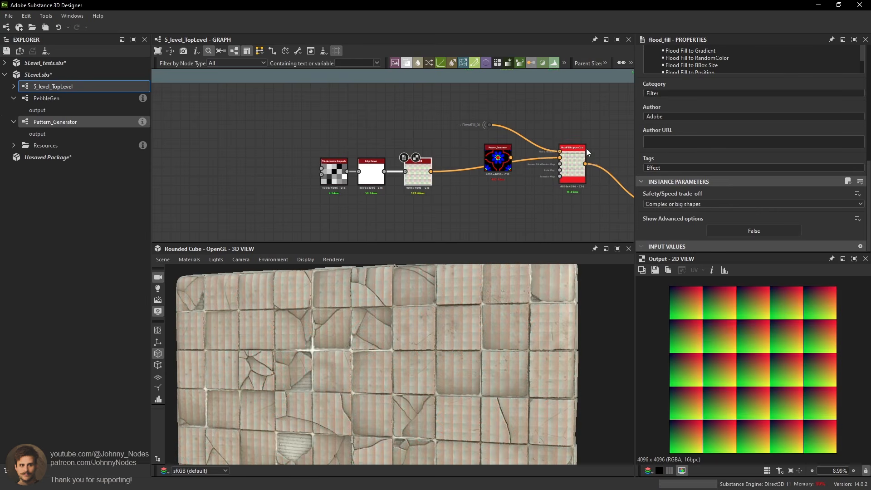
pyautogui.scroll(2, 578, 156)
pyautogui.doubleClick(575, 160)
pyautogui.scroll(3, 723, 314)
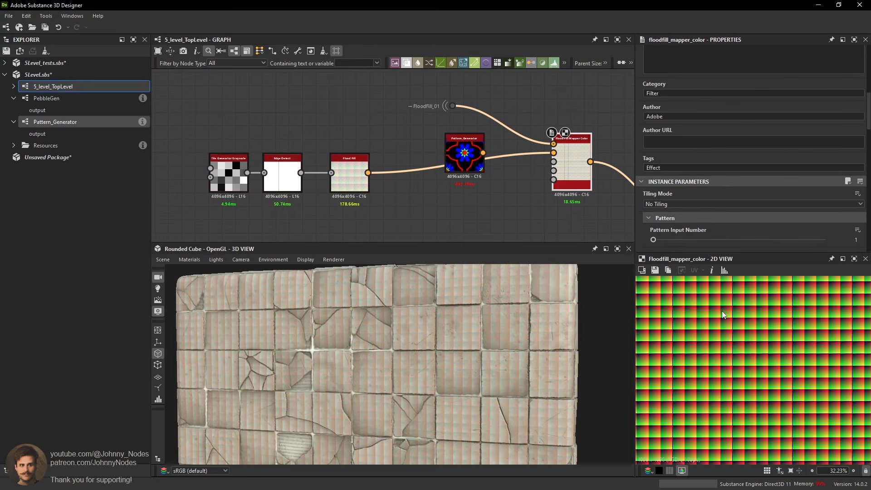
pyautogui.scroll(2, 547, 159)
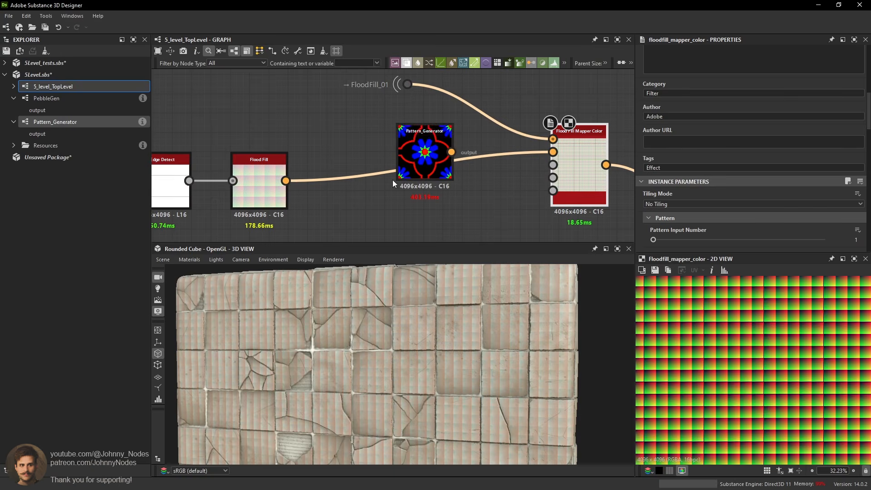
pyautogui.doubleClick(258, 187)
pyautogui.scroll(-3, 745, 339)
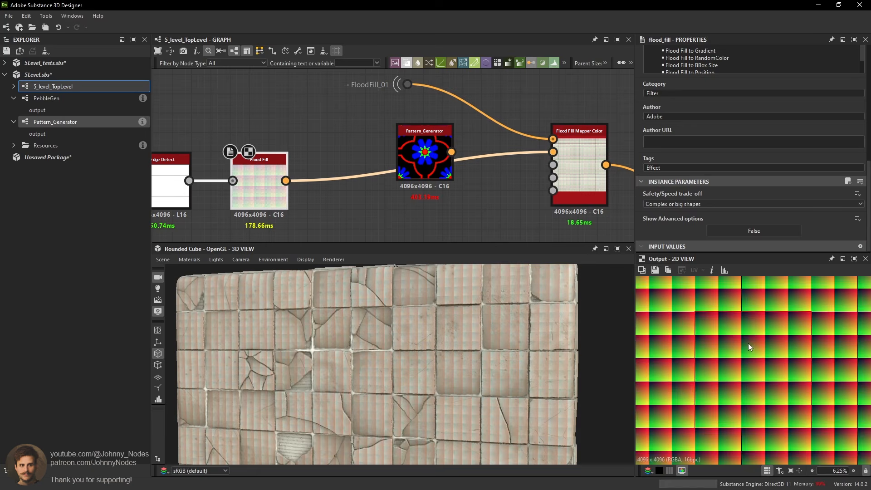
pyautogui.doubleClick(424, 154)
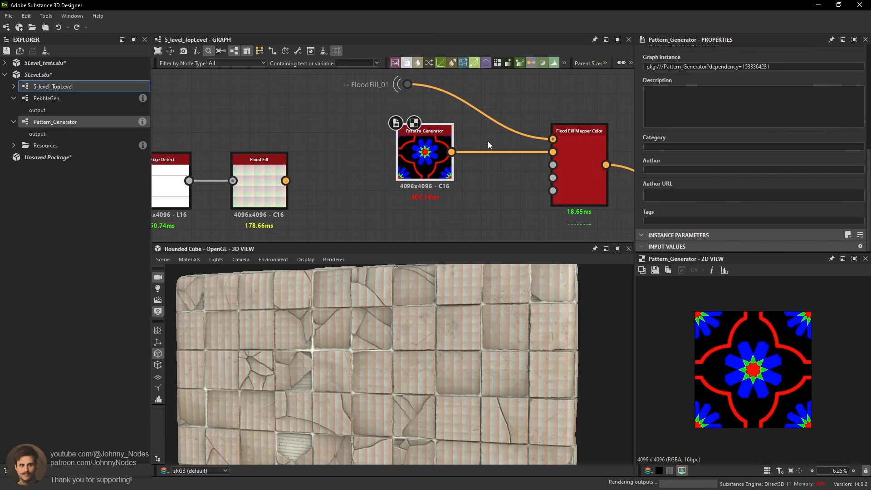
# Feed the mapper's flood fill input from the new Flood Fill instead of FloodFill_01, and arrange the source nodes above Pattern_Generator.
pyautogui.moveTo(553, 139); pyautogui.dragTo(278, 167)
pyautogui.scroll(-2, 319, 138)
pyautogui.moveTo(319, 138); pyautogui.dragTo(362, 160, button='middle')
pyautogui.moveTo(180, 129); pyautogui.dragTo(348, 138)
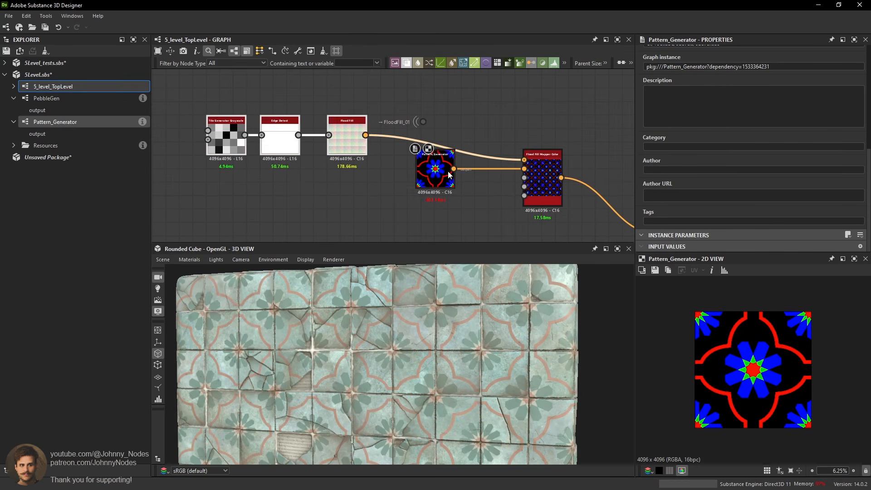
pyautogui.moveTo(448, 173); pyautogui.dragTo(360, 186)
# Examine how the larger flower pattern spans the cracked tiles in 3D, under different lighting and from near and far.
pyautogui.scroll(-3, 457, 355)
pyautogui.moveTo(457, 356)
pyautogui.keyDown('ctrl'); pyautogui.keyDown('shift'); pyautogui.mouseDown(button='right')
pyautogui.moveTo(480, 357)
pyautogui.moveTo(462, 357)
pyautogui.mouseUp(button='right'); pyautogui.keyUp('shift'); pyautogui.keyUp('ctrl')
pyautogui.moveTo(462, 357); pyautogui.dragTo(423, 393)
pyautogui.scroll(3, 458, 362)
pyautogui.keyDown('ctrl'); pyautogui.keyDown('shift'); pyautogui.moveTo(423, 393); pyautogui.dragTo(516, 391, button='right'); pyautogui.keyUp('shift'); pyautogui.keyUp('ctrl')
pyautogui.moveTo(516, 391); pyautogui.dragTo(517, 327)
pyautogui.keyDown('ctrl'); pyautogui.keyDown('shift'); pyautogui.moveTo(517, 327); pyautogui.dragTo(436, 326, button='right'); pyautogui.keyUp('shift'); pyautogui.keyUp('ctrl')
pyautogui.scroll(4, 501, 320)
pyautogui.keyDown('ctrl'); pyautogui.keyDown('shift'); pyautogui.moveTo(497, 320); pyautogui.dragTo(446, 315, button='right'); pyautogui.keyUp('shift'); pyautogui.keyUp('ctrl')
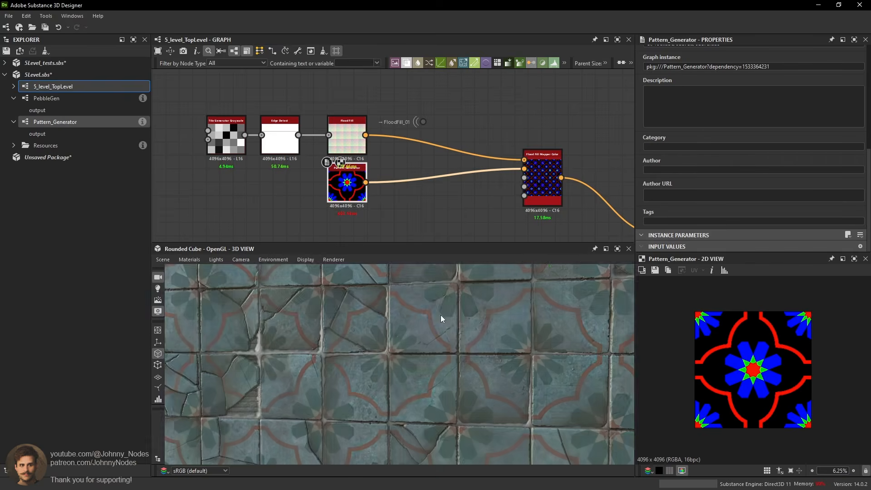
pyautogui.scroll(-2, 469, 316)
pyautogui.scroll(-2, 442, 314)
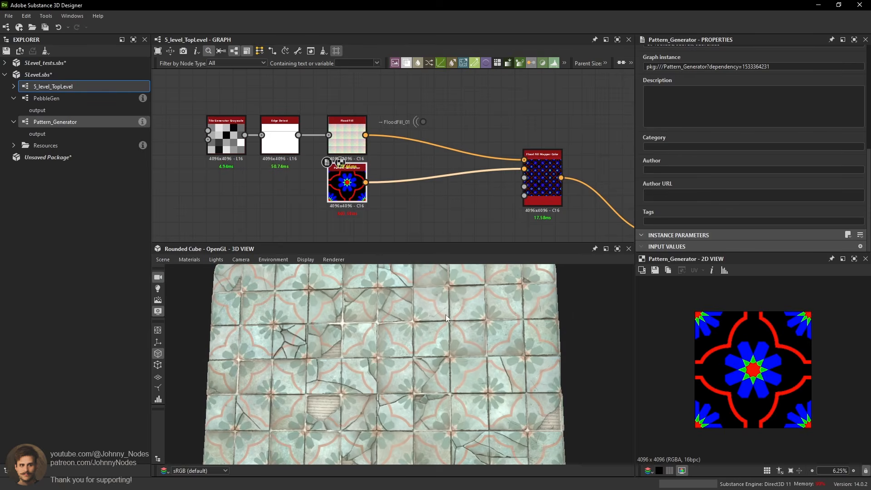
pyautogui.moveTo(446, 314); pyautogui.dragTo(463, 318)
pyautogui.scroll(2, 462, 318)
pyautogui.moveTo(458, 317)
pyautogui.keyDown('ctrl'); pyautogui.keyDown('shift'); pyautogui.mouseDown(button='right')
pyautogui.moveTo(467, 315)
pyautogui.moveTo(453, 313)
pyautogui.mouseUp(button='right'); pyautogui.keyUp('shift'); pyautogui.keyUp('ctrl')
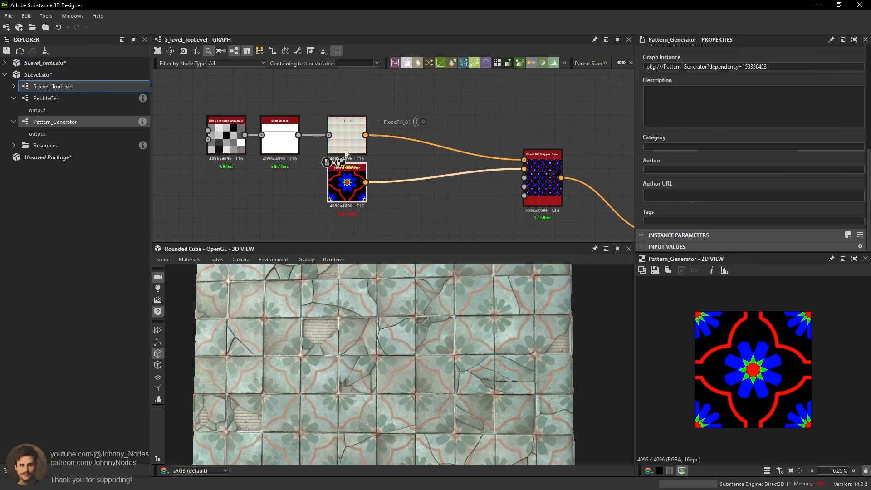
# Try the FloodFill_01 dot on the mapper again to compare the per-tile pattern, and show the mapper in 2D.
pyautogui.moveTo(422, 122); pyautogui.dragTo(354, 99)
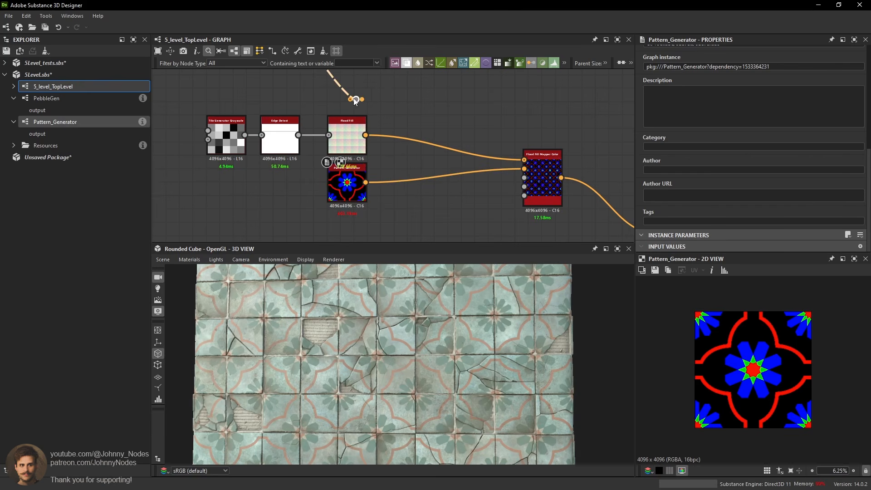
pyautogui.moveTo(466, 130); pyautogui.dragTo(525, 159)
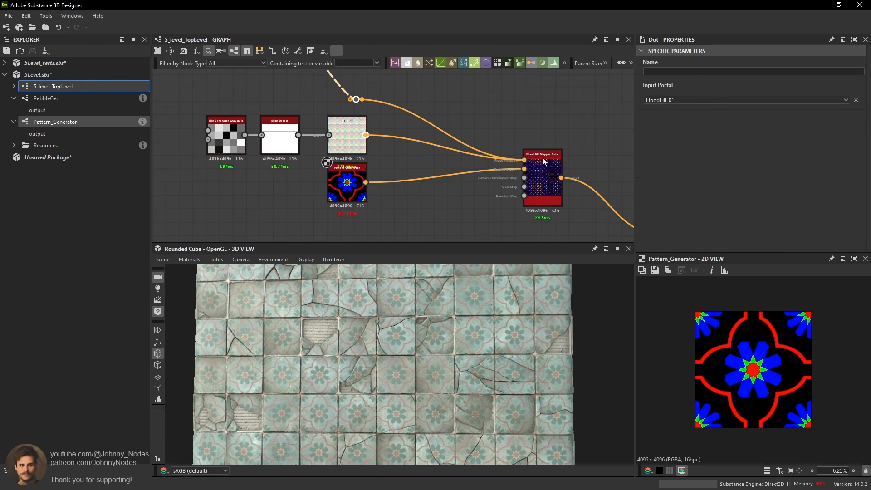
pyautogui.click(544, 164)
pyautogui.doubleClick(545, 165)
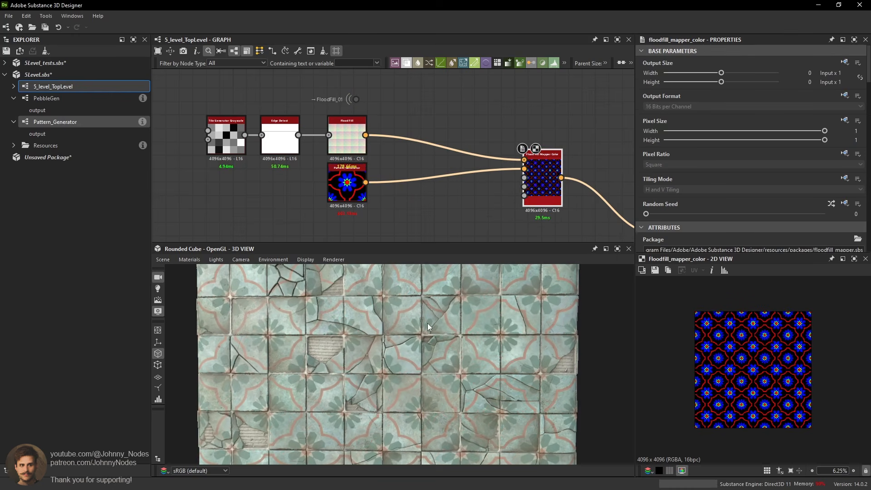
# Follow the mapper output to the color blends and review the pattern on the cube's tiles from several angles.
pyautogui.scroll(-5, 526, 217)
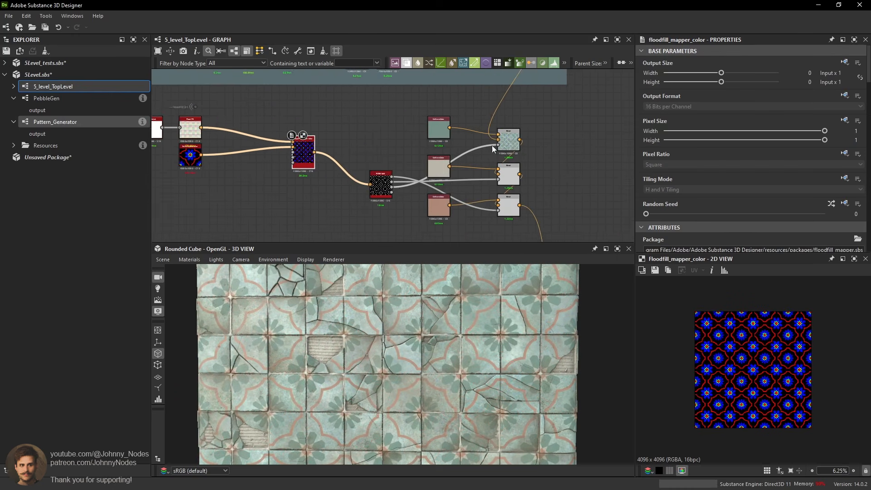
pyautogui.scroll(5, 426, 350)
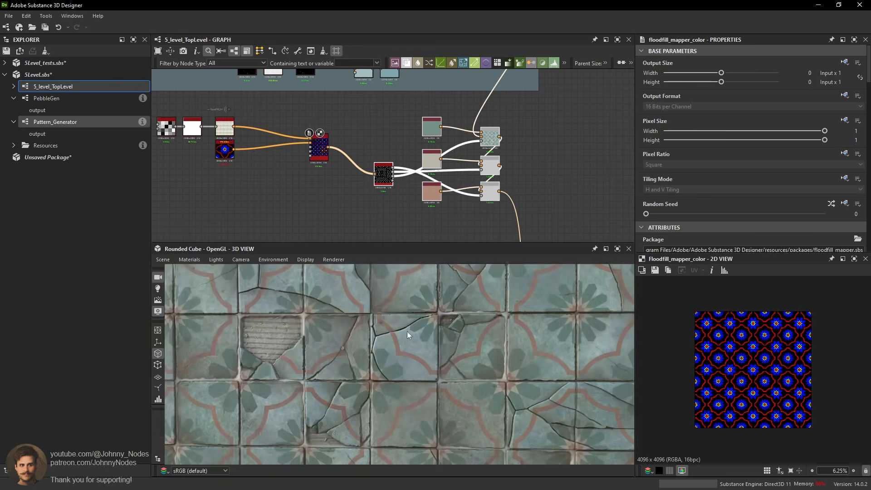
pyautogui.moveTo(458, 339); pyautogui.dragTo(451, 317)
pyautogui.scroll(-6, 451, 317)
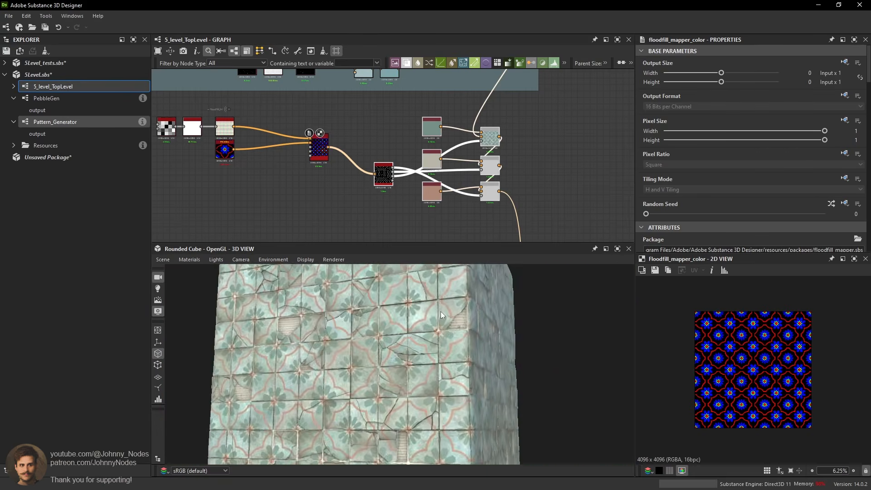
pyautogui.moveTo(417, 372); pyautogui.dragTo(385, 301)
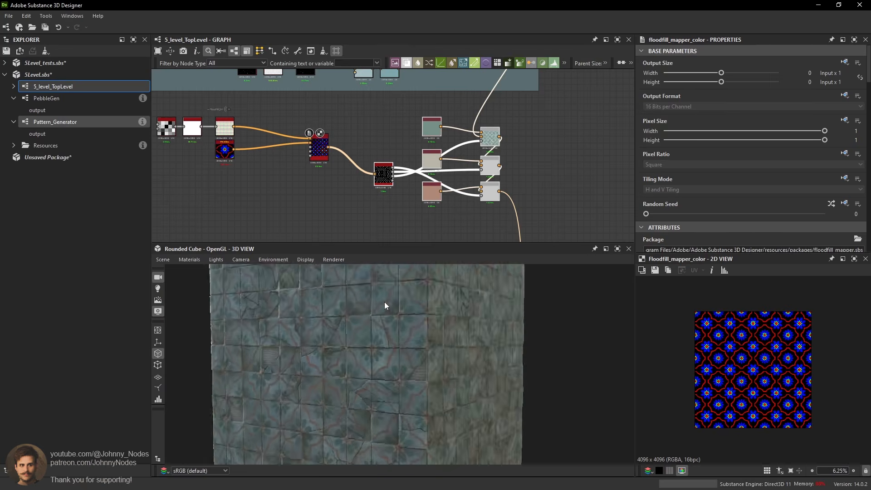
pyautogui.scroll(5, 406, 296)
pyautogui.keyDown('ctrl'); pyautogui.keyDown('shift'); pyautogui.moveTo(407, 296); pyautogui.dragTo(460, 313, button='right'); pyautogui.keyUp('shift'); pyautogui.keyUp('ctrl')
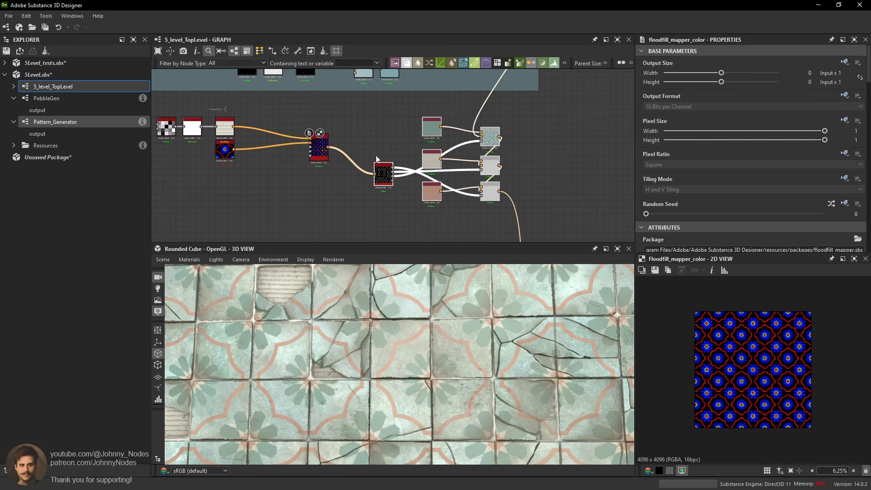
# Spread out the pattern nodes to make room between the Flood Fill Mapper Color and the RGBA Split.
pyautogui.moveTo(384, 176); pyautogui.dragTo(406, 170)
pyautogui.moveTo(180, 171); pyautogui.dragTo(313, 195, button='middle')
pyautogui.scroll(-1, 313, 195)
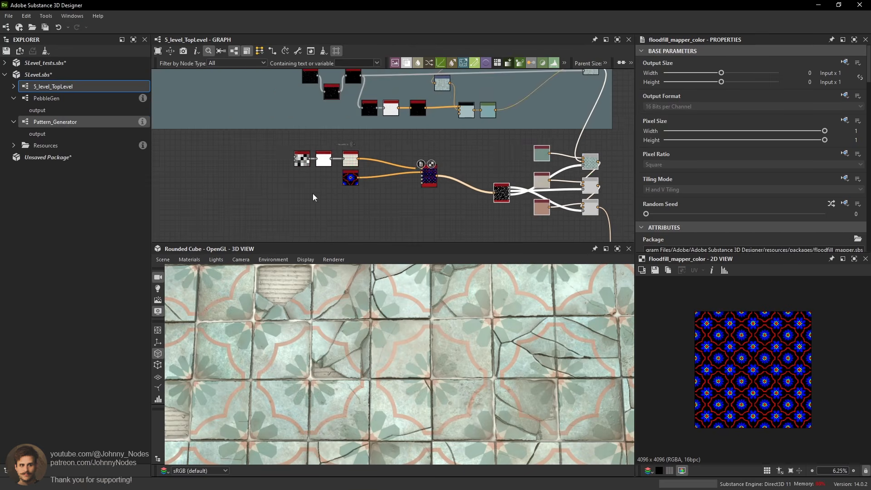
pyautogui.moveTo(429, 180); pyautogui.dragTo(392, 193)
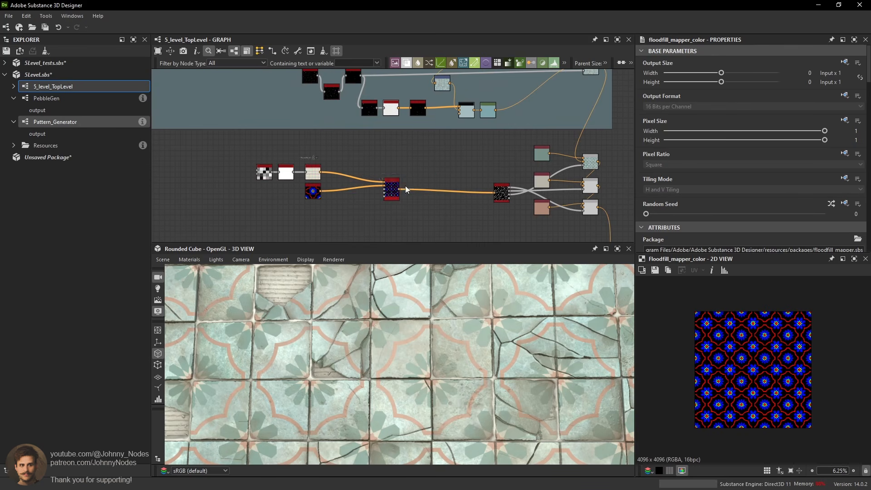
# Add a Slope Blur Color node below the mapper's connection and feed it the Flood Fill Mapper Color output.
pyautogui.scroll(2, 405, 190)
pyautogui.scroll(5, 789, 358)
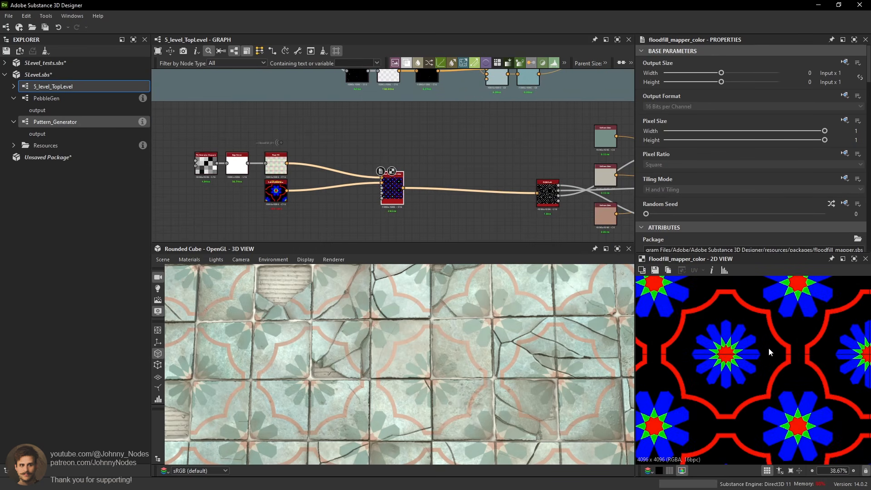
pyautogui.press('space')
pyautogui.write('slop')
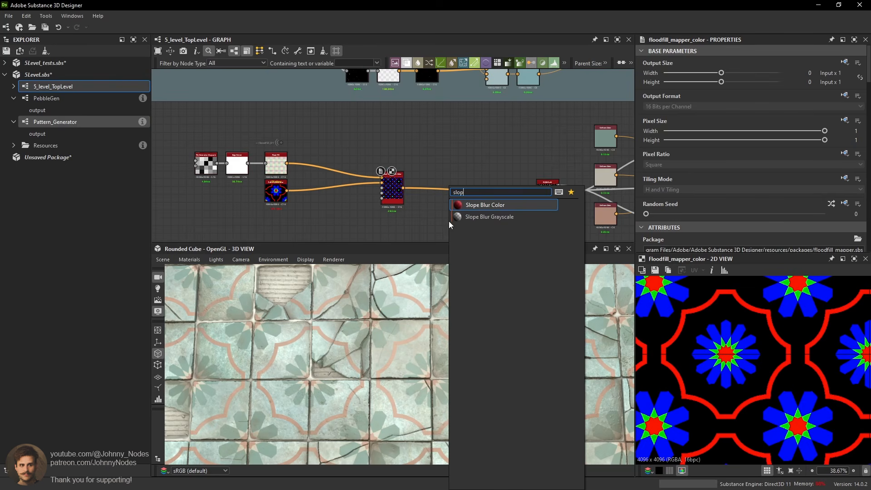
pyautogui.click(474, 205)
pyautogui.scroll(3, 449, 200)
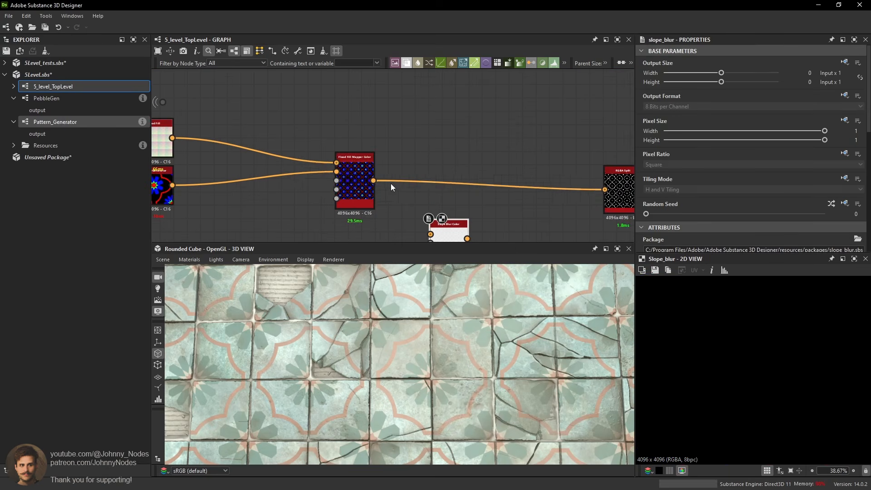
pyautogui.moveTo(373, 180); pyautogui.dragTo(430, 231)
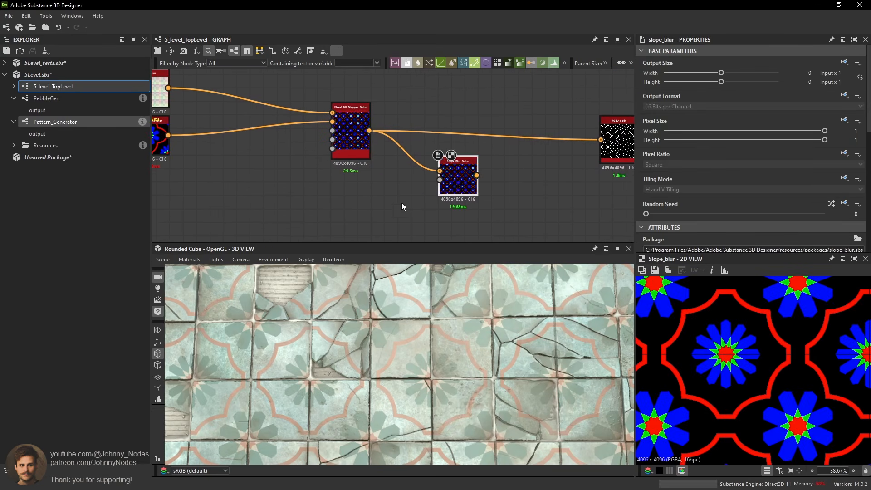
pyautogui.press('space')
pyautogui.write('clouds')
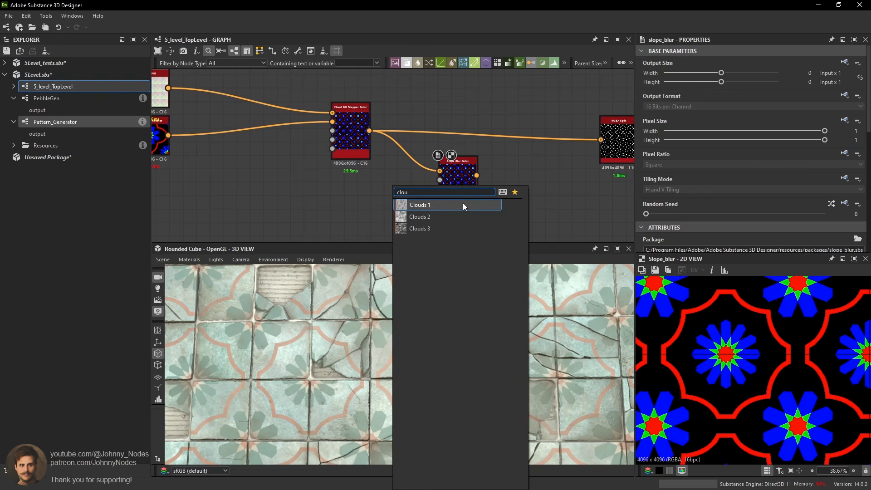
pyautogui.click(427, 200)
pyautogui.moveTo(402, 208); pyautogui.dragTo(369, 208)
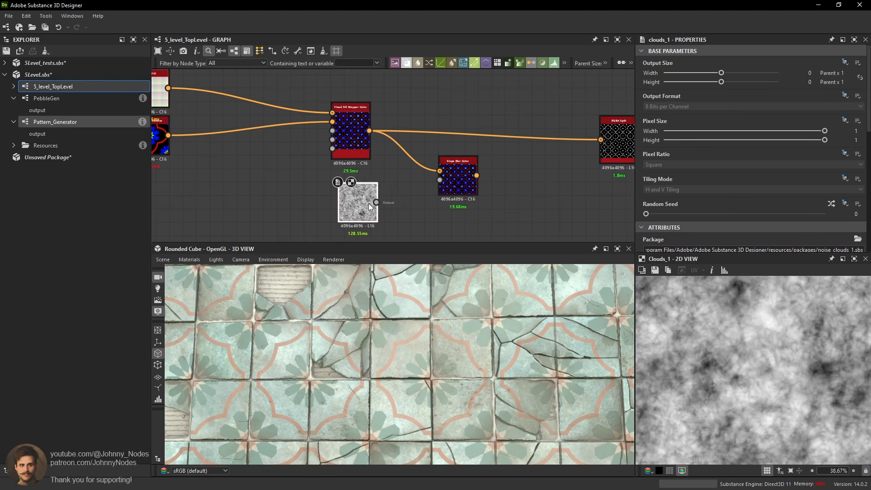
pyautogui.press('Delete')
# Add a Clouds 2 noise, connect it to the Slope Blur Color's slope input, and show the blur in 2D.
pyautogui.press('space')
pyautogui.write('cloud')
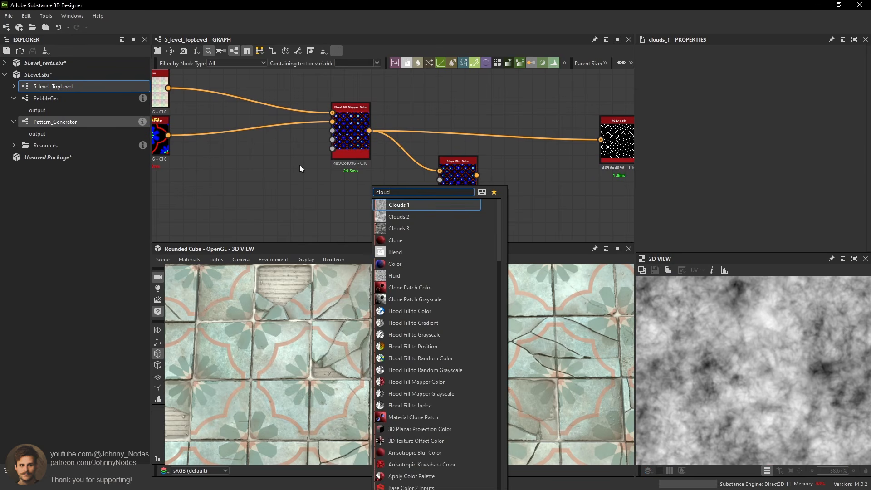
pyautogui.click(399, 217)
pyautogui.moveTo(396, 202); pyautogui.dragTo(440, 180)
pyautogui.doubleClick(447, 181)
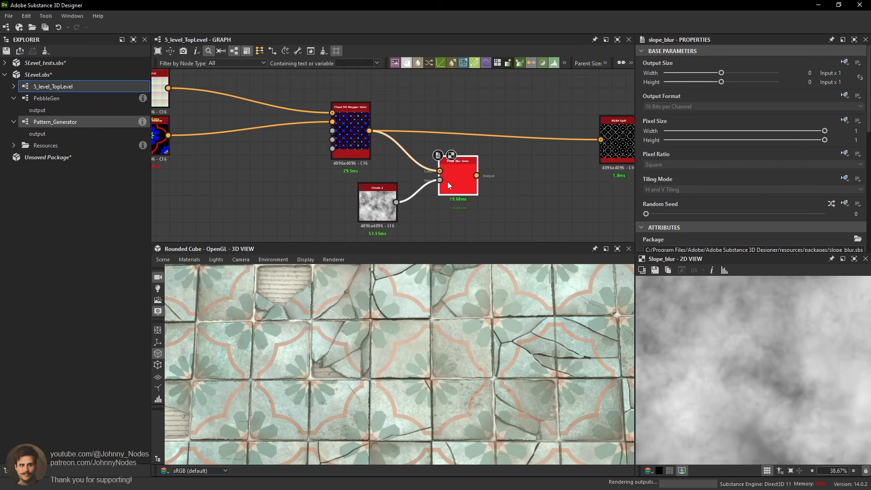
# Set the Slope Blur Color to 32 samples and an intensity of 0.02.
pyautogui.scroll(-10, 748, 208)
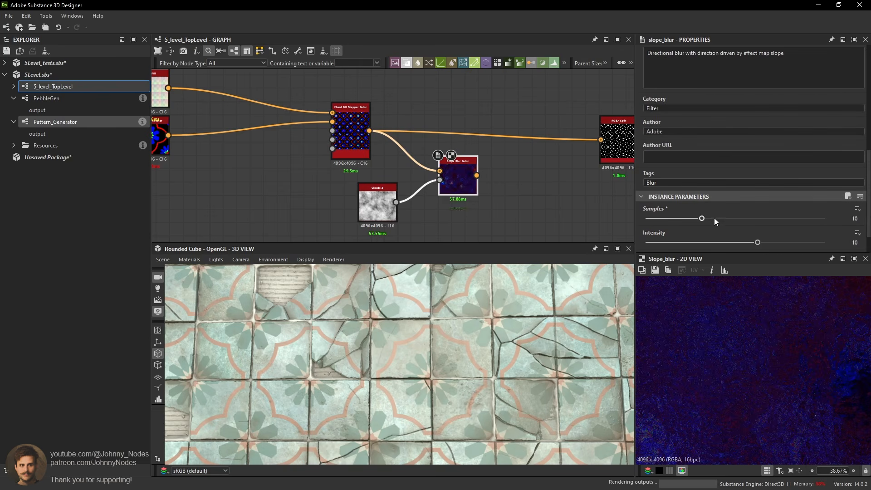
pyautogui.moveTo(714, 218); pyautogui.dragTo(824, 218)
pyautogui.moveTo(757, 242); pyautogui.dragTo(648, 245)
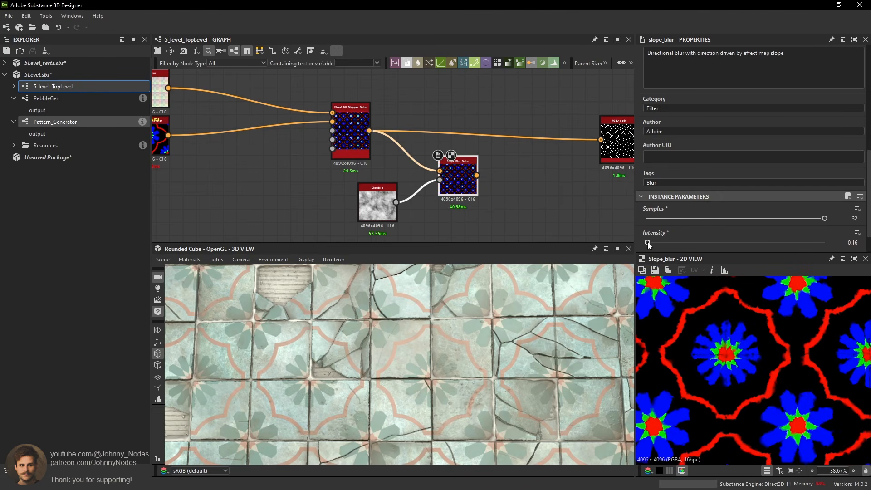
pyautogui.scroll(-1, 676, 233)
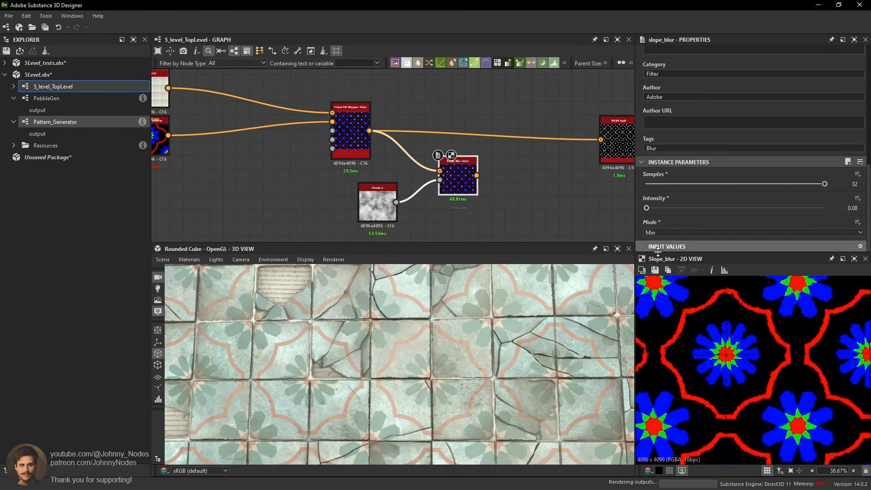
pyautogui.scroll(3, 711, 327)
pyautogui.scroll(2, 711, 327)
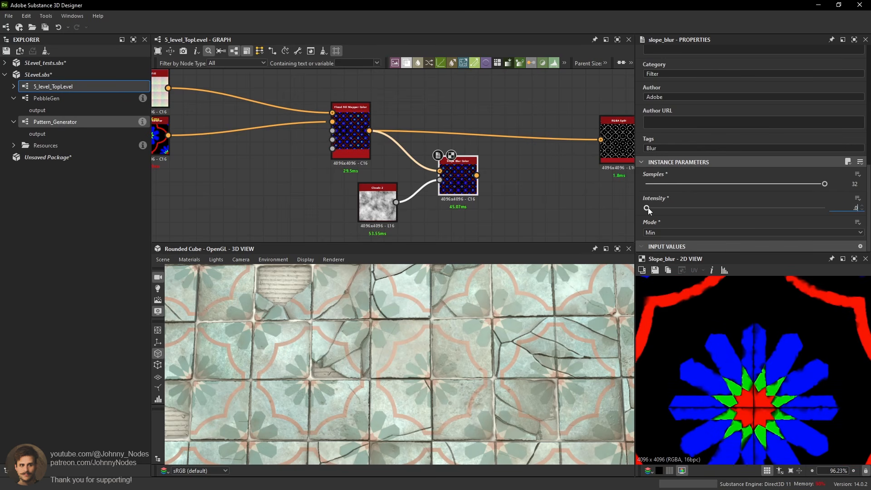
pyautogui.write('1')
pyautogui.press('Return')
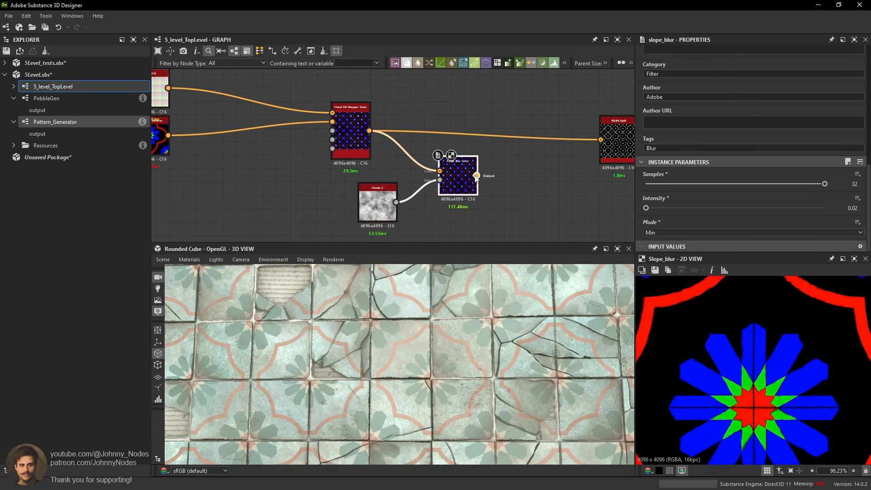
# Feed the Slope Blur Color output into the RGBA Split and set the blur's intensity to 0.05.
pyautogui.moveTo(610, 143); pyautogui.dragTo(602, 140)
pyautogui.scroll(5, 472, 336)
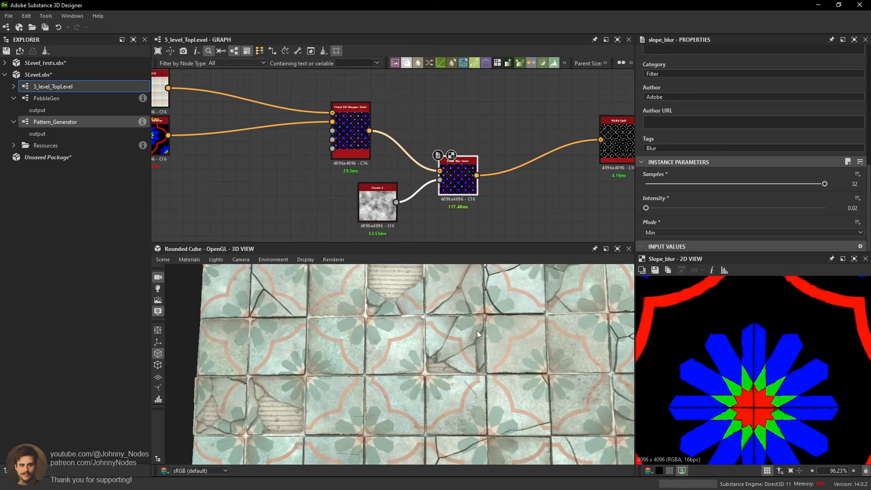
pyautogui.scroll(4, 472, 339)
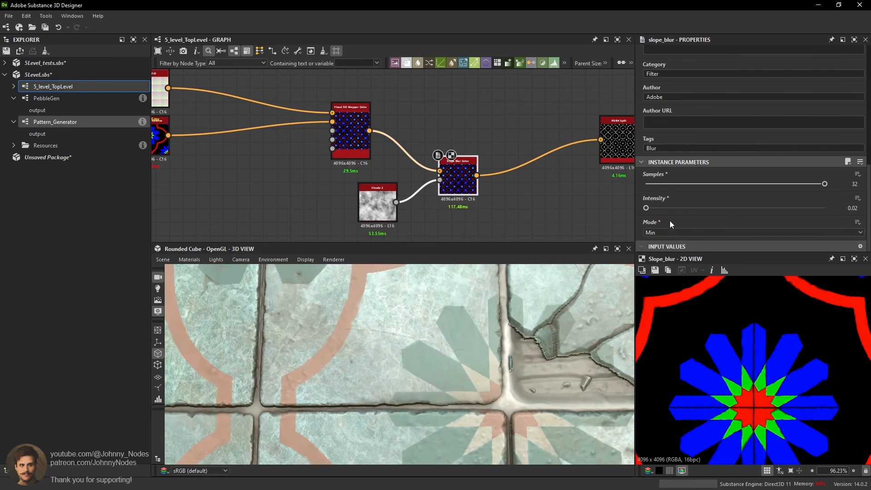
pyautogui.write('0.05')
pyautogui.press('Return')
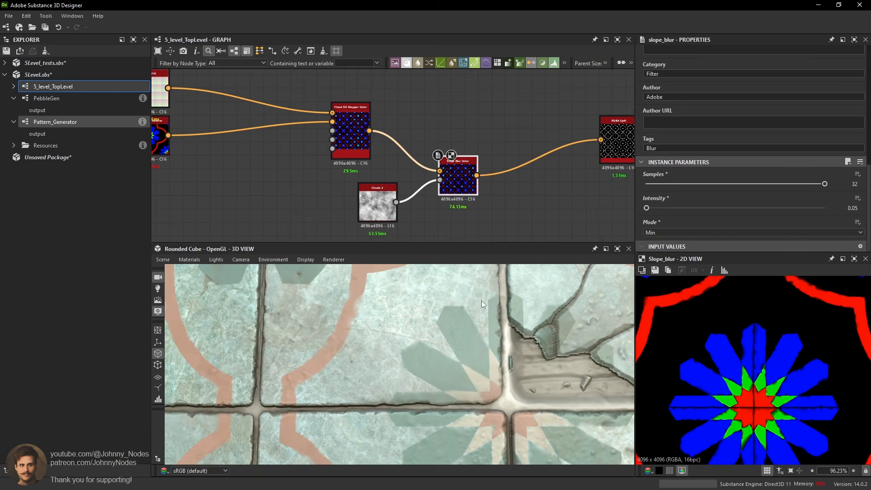
# Examine the flower pattern's edges on the cube's tiles up close and from farther away.
pyautogui.scroll(-3, 404, 355)
pyautogui.moveTo(405, 355); pyautogui.dragTo(453, 347)
pyautogui.scroll(4, 454, 347)
pyautogui.scroll(-5, 449, 311)
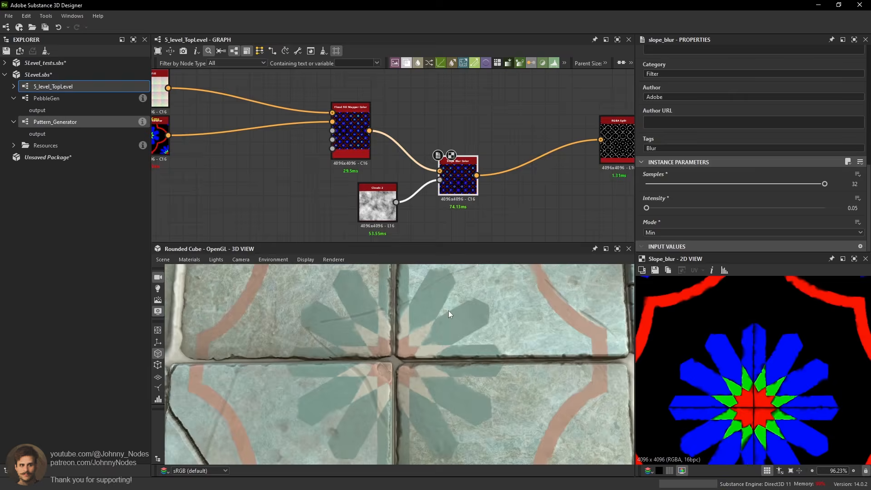
pyautogui.moveTo(448, 311); pyautogui.dragTo(469, 326)
pyautogui.scroll(1, 469, 326)
pyautogui.keyDown('ctrl'); pyautogui.keyDown('shift'); pyautogui.moveTo(469, 325); pyautogui.dragTo(456, 313, button='right'); pyautogui.keyUp('shift'); pyautogui.keyUp('ctrl')
# Add a Distance node after the Flood Fill Mapper Color and feed its source input with the mapper's output.
pyautogui.moveTo(553, 153); pyautogui.dragTo(453, 159, button='middle')
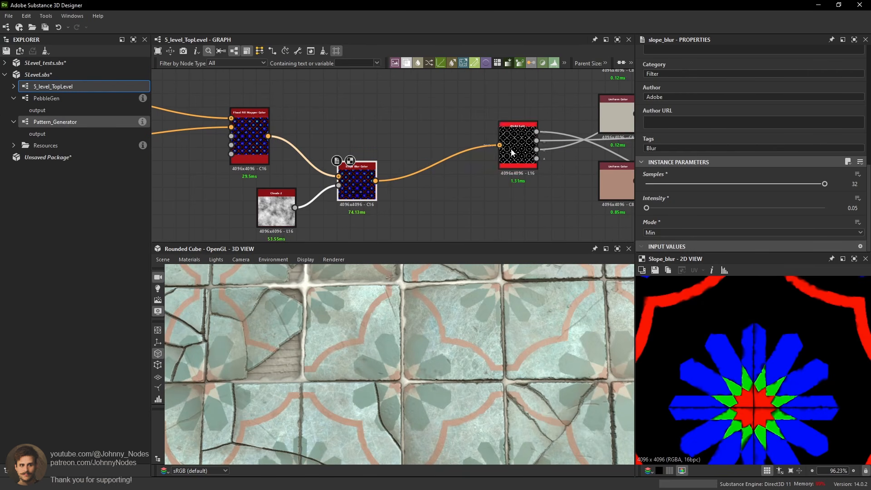
pyautogui.moveTo(511, 151); pyautogui.dragTo(498, 152)
pyautogui.click(349, 189)
pyautogui.doubleClick(259, 140)
pyautogui.moveTo(268, 136); pyautogui.dragTo(363, 161, button='middle')
pyautogui.click(409, 137)
pyautogui.press('space')
pyautogui.write('dis')
pyautogui.click(424, 155)
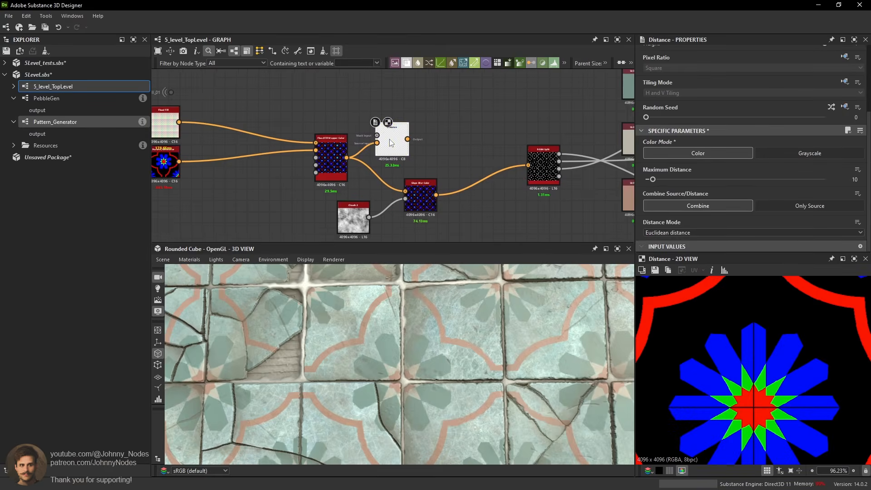
# Connect the Edge Detect output to the Distance node's mask and set it to Only Source with a maximum distance of 256.
pyautogui.moveTo(424, 146); pyautogui.dragTo(451, 155, button='middle')
pyautogui.moveTo(435, 156); pyautogui.dragTo(238, 142)
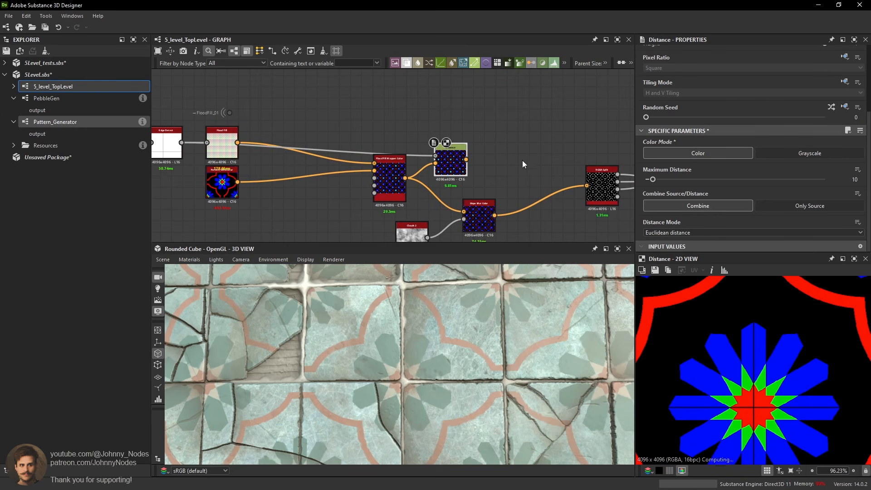
pyautogui.click(815, 205)
pyautogui.click(823, 179)
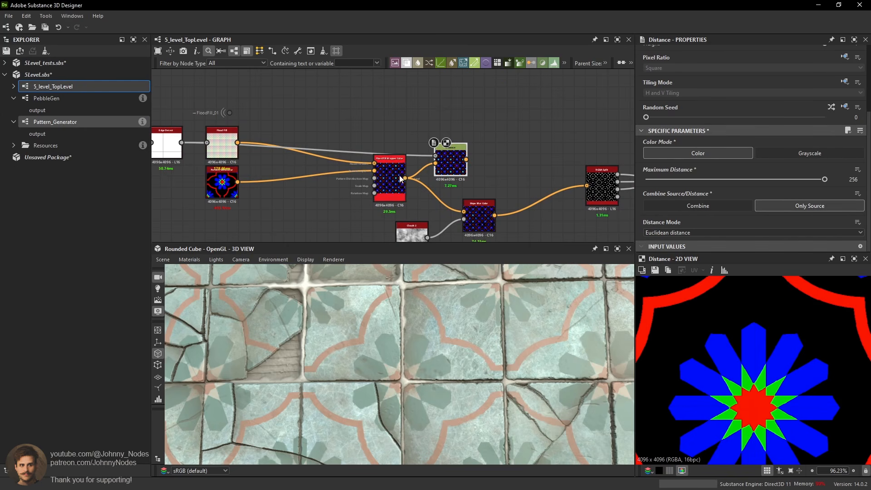
# Route the Distance output into the Slope Blur Color and inspect the RGBA Split's red channel up close in 2D.
pyautogui.moveTo(460, 158); pyautogui.dragTo(455, 159)
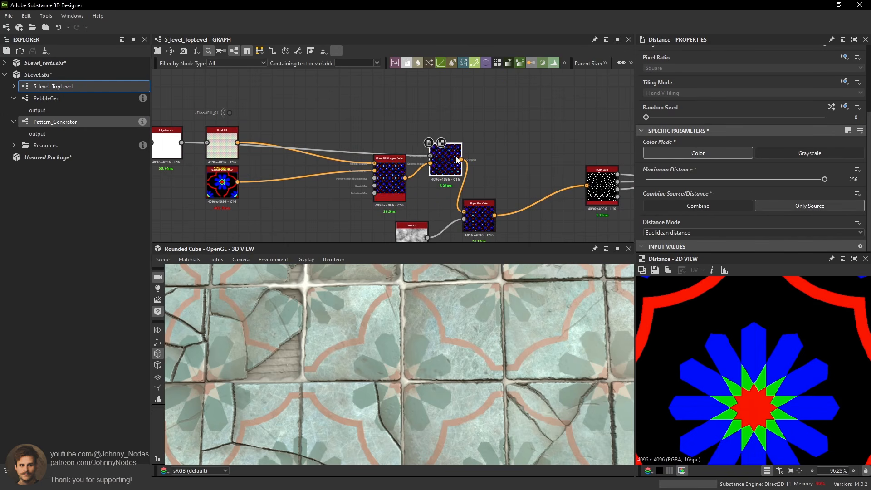
pyautogui.doubleClick(490, 219)
pyautogui.scroll(-2, 492, 217)
pyautogui.moveTo(603, 212); pyautogui.dragTo(476, 190, button='middle')
pyautogui.scroll(1, 494, 186)
pyautogui.doubleClick(435, 178)
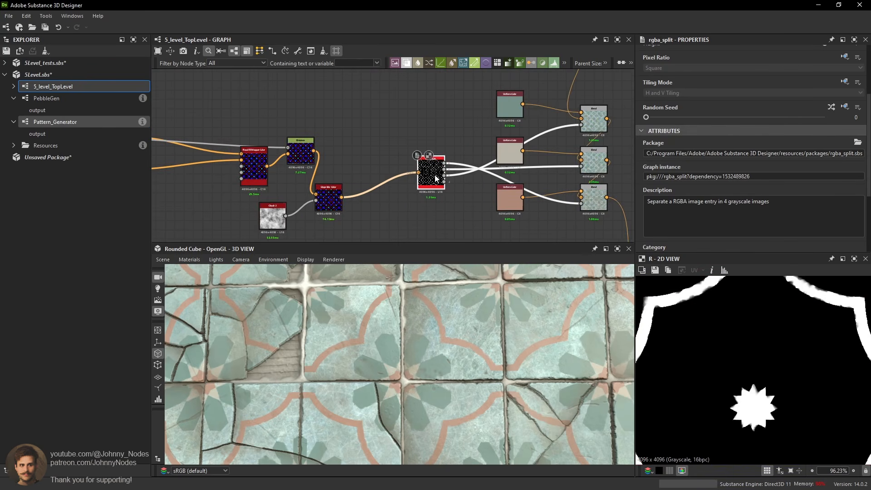
pyautogui.scroll(-2, 745, 363)
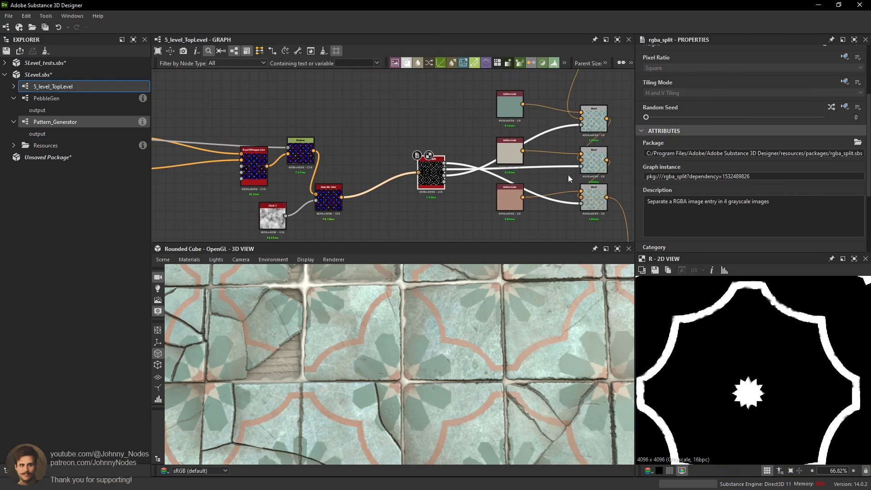
pyautogui.scroll(1, 736, 369)
pyautogui.scroll(4, 732, 299)
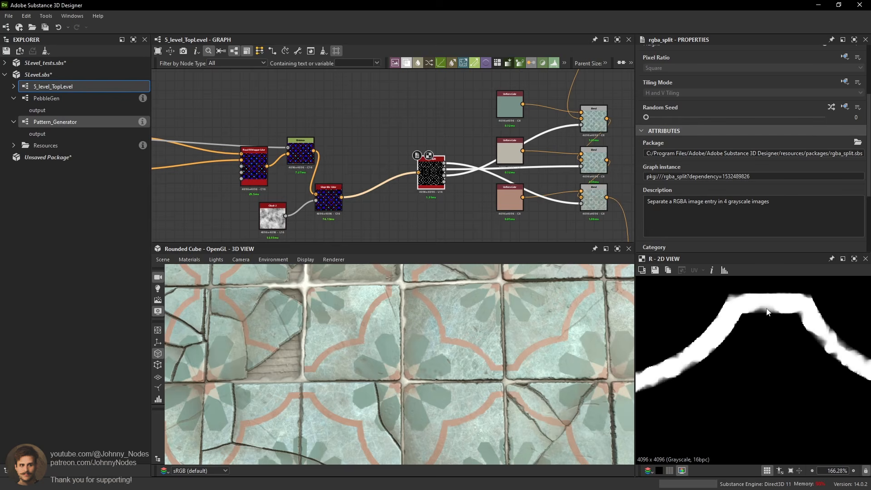
pyautogui.scroll(2, 521, 341)
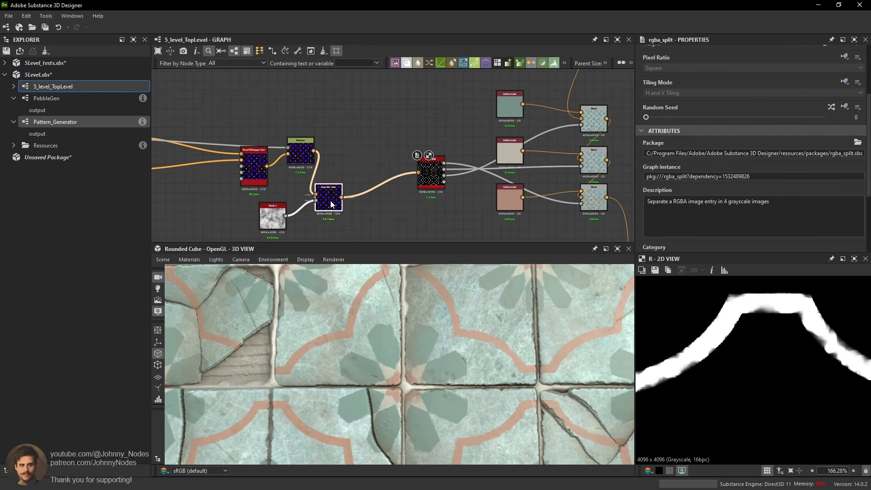
# Move the RGBA Split closer to the Slope Blur Color and select the lowest color blend it feeds.
pyautogui.moveTo(433, 175); pyautogui.dragTo(374, 166)
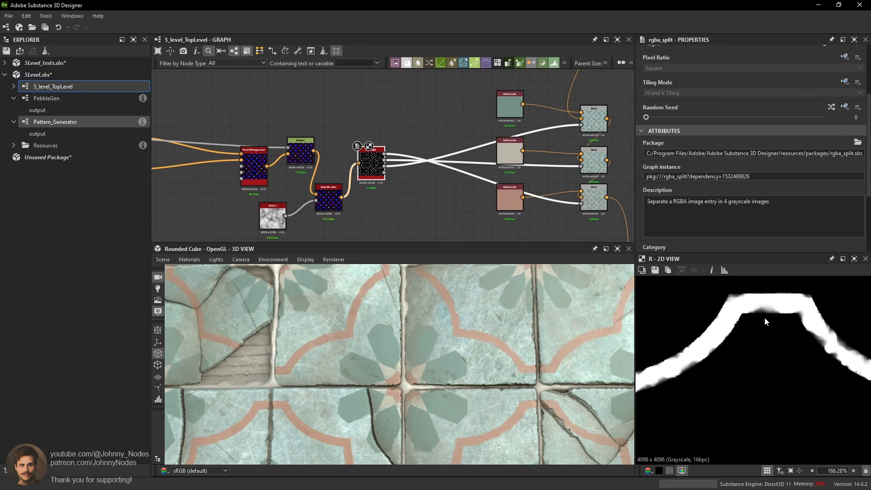
pyautogui.click(589, 208)
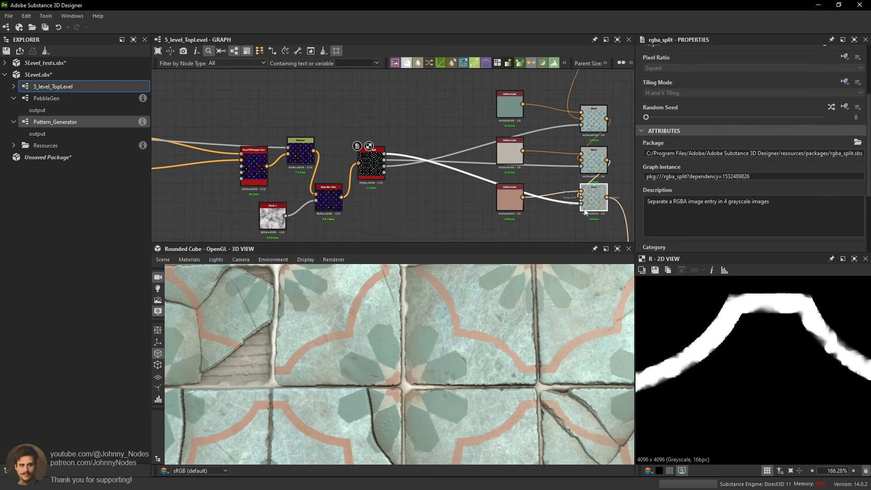
pyautogui.scroll(-2, 581, 202)
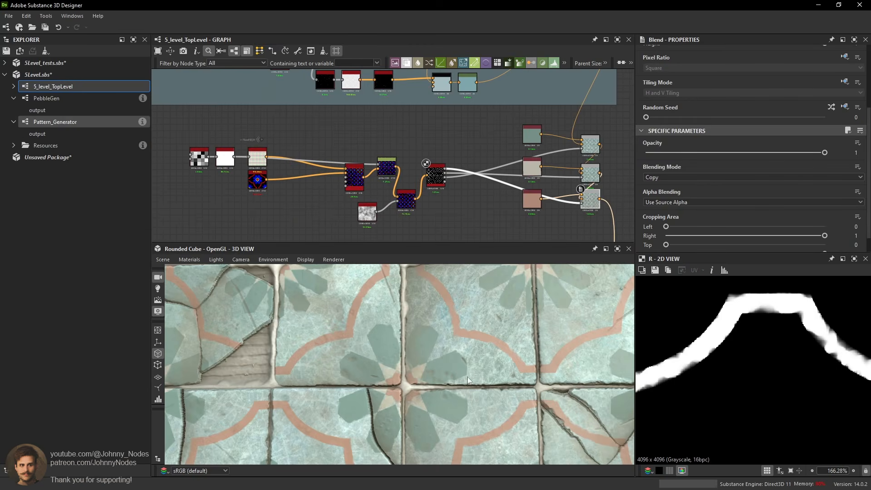
pyautogui.scroll(2, 467, 376)
pyautogui.scroll(1, 434, 174)
# Show the Slope Blur Color output in 2D and examine the edges between the flower's colors up close.
pyautogui.click(407, 204)
pyautogui.doubleClick(408, 204)
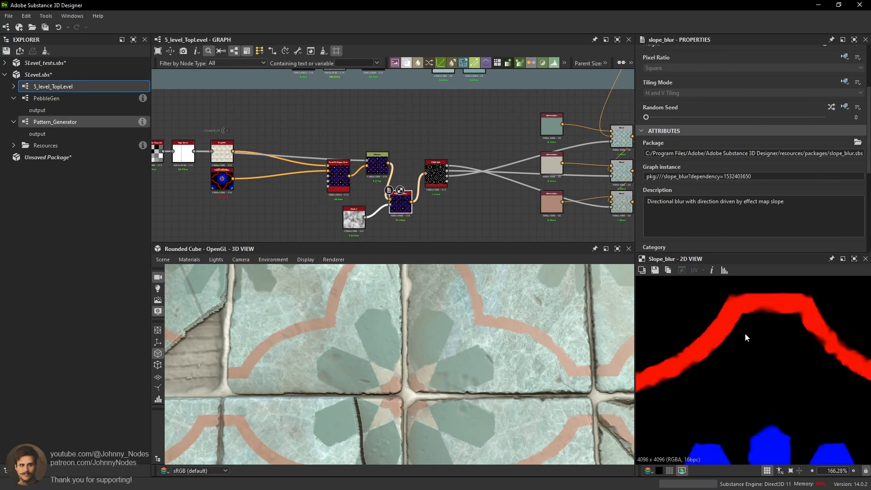
pyautogui.scroll(5, 723, 368)
pyautogui.scroll(5, 724, 386)
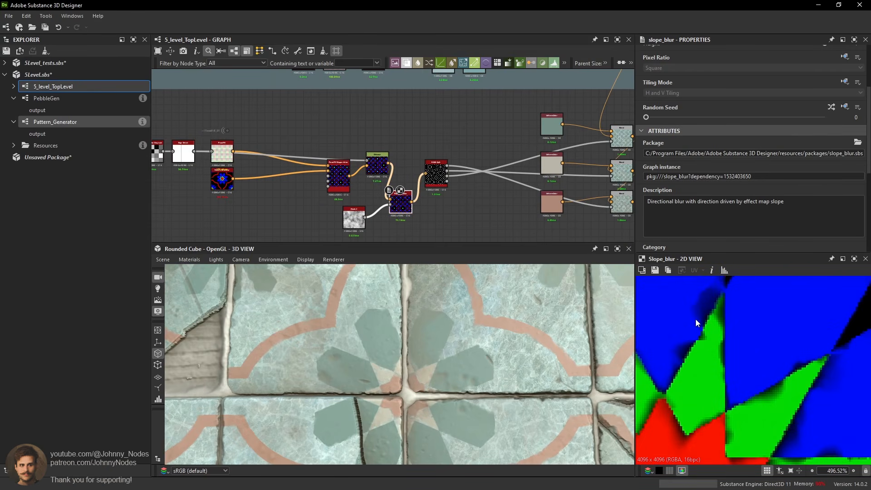
pyautogui.scroll(-4, 700, 325)
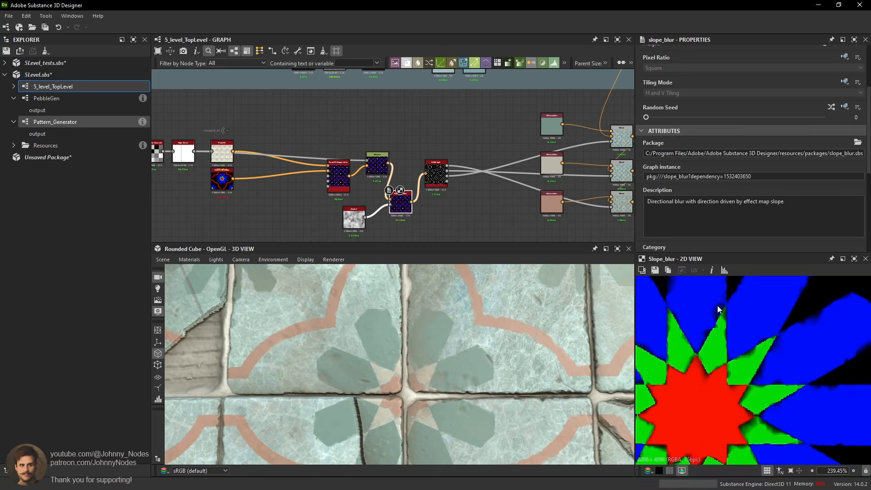
pyautogui.scroll(-1, 349, 180)
pyautogui.scroll(2, 348, 180)
# Try feeding the RGBA Split directly from the Flood Fill Mapper Color with the Distance node deleted, and undo the deletion.
pyautogui.moveTo(348, 178); pyautogui.dragTo(440, 176)
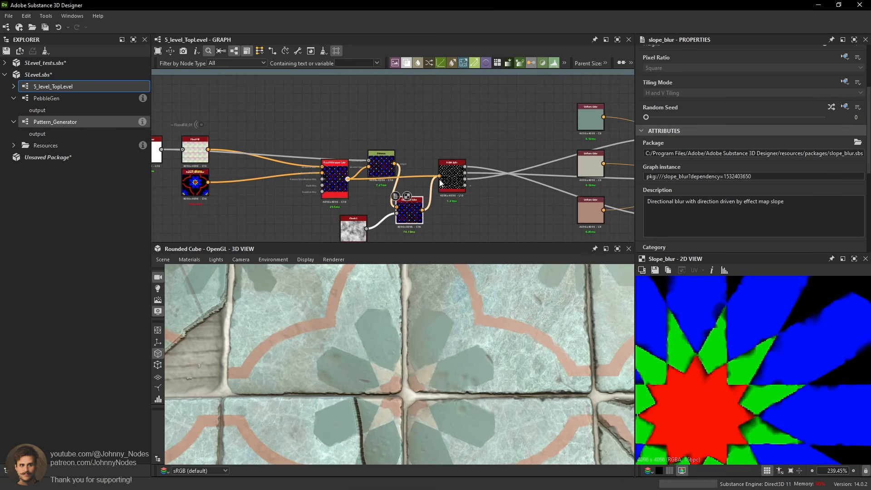
pyautogui.moveTo(383, 165); pyautogui.dragTo(382, 135)
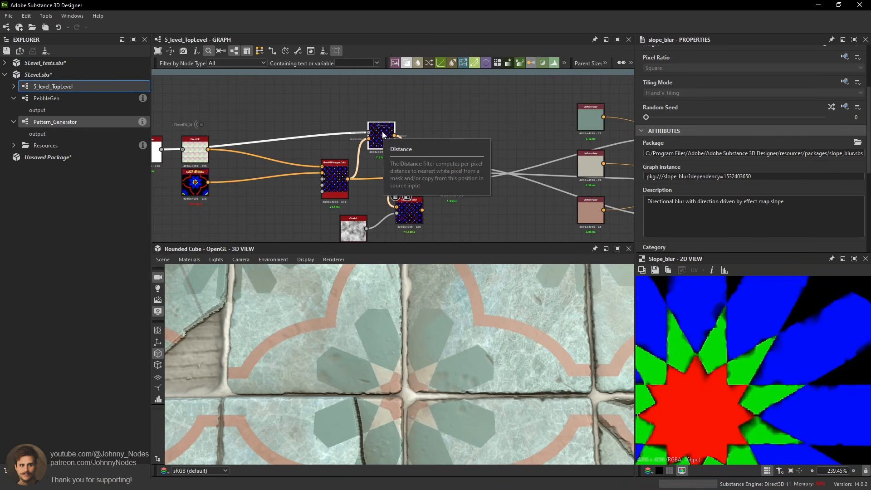
pyautogui.press('Delete')
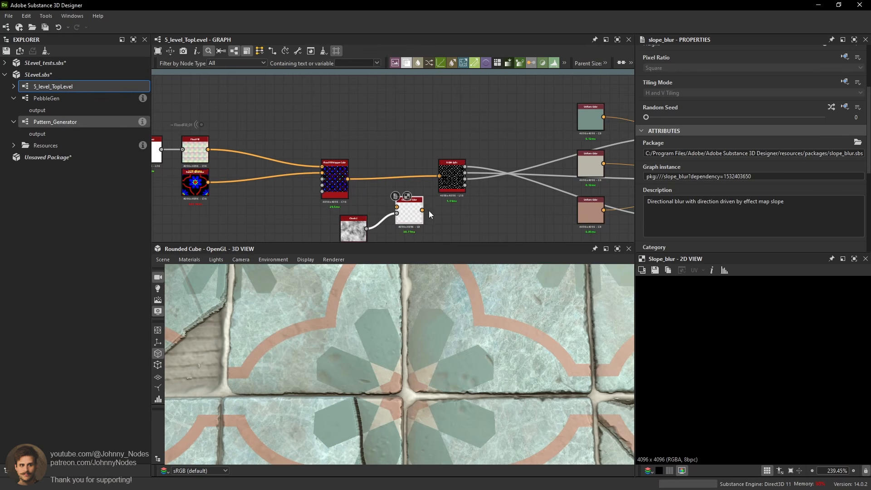
pyautogui.hotkey('ctrl', 'z')
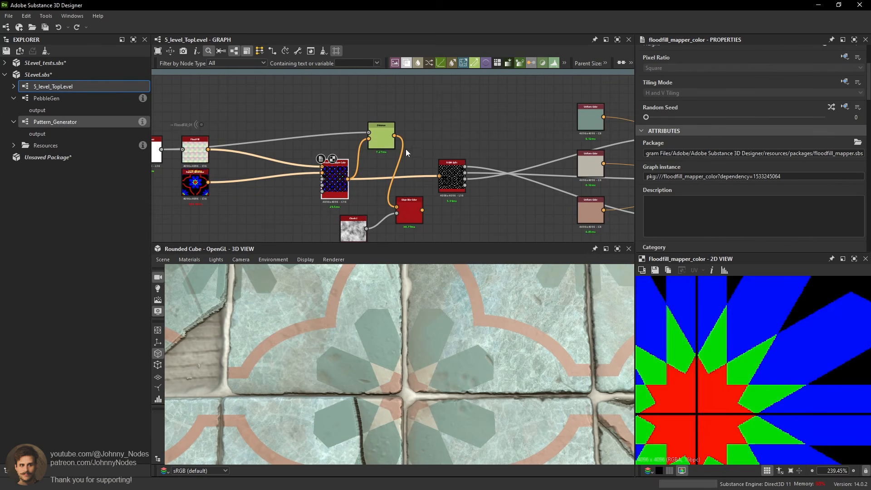
# Connect the Distance output straight to the RGBA Split and delete the Slope Blur Color and Clouds 2 nodes.
pyautogui.click(383, 140)
pyautogui.moveTo(394, 135); pyautogui.dragTo(447, 176)
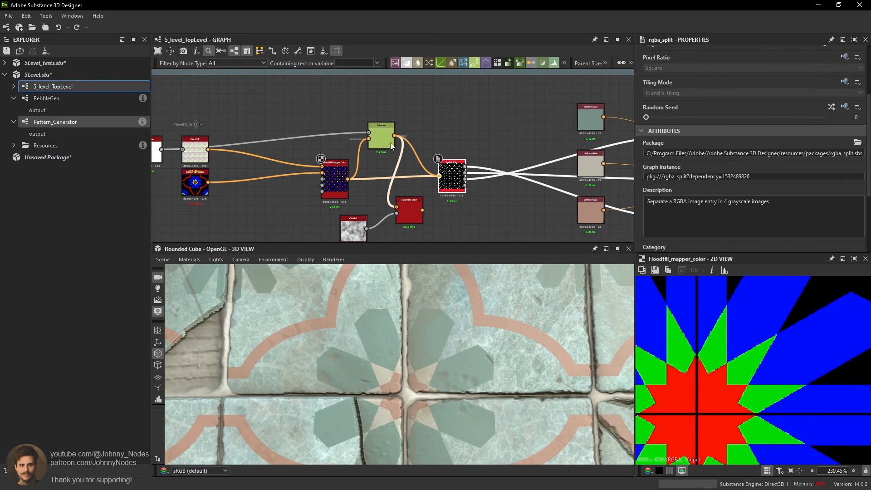
pyautogui.moveTo(409, 216); pyautogui.dragTo(318, 222)
pyautogui.press('Delete')
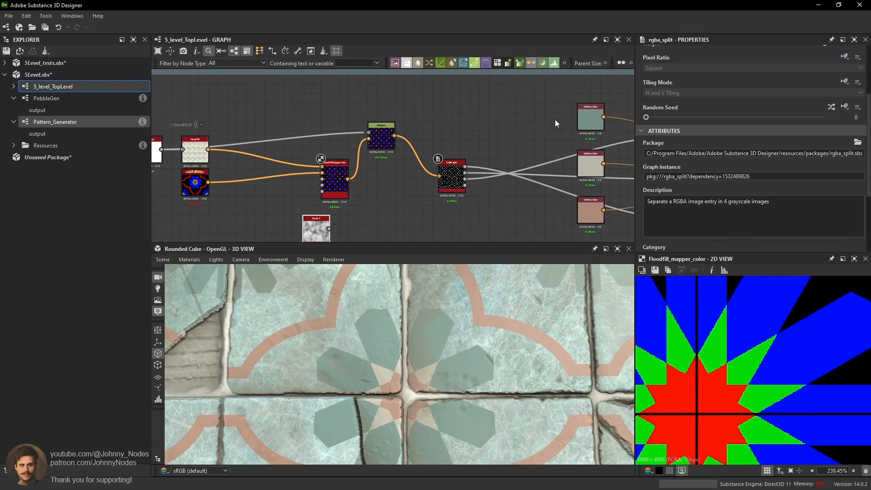
pyautogui.press('Delete')
pyautogui.moveTo(551, 142); pyautogui.dragTo(441, 157, button='middle')
pyautogui.scroll(1, 461, 151)
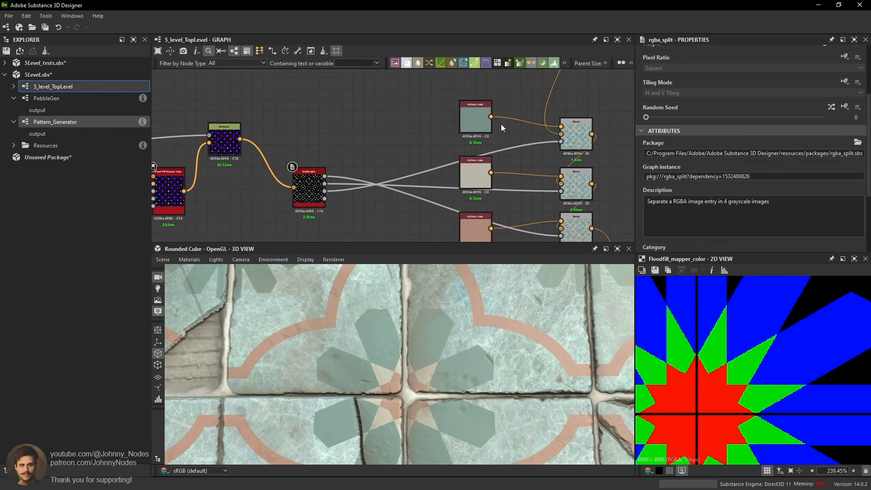
# Show the mask feeding the topmost color blend in 2D and move the beige and pink Uniform Color nodes lower.
pyautogui.click(566, 142)
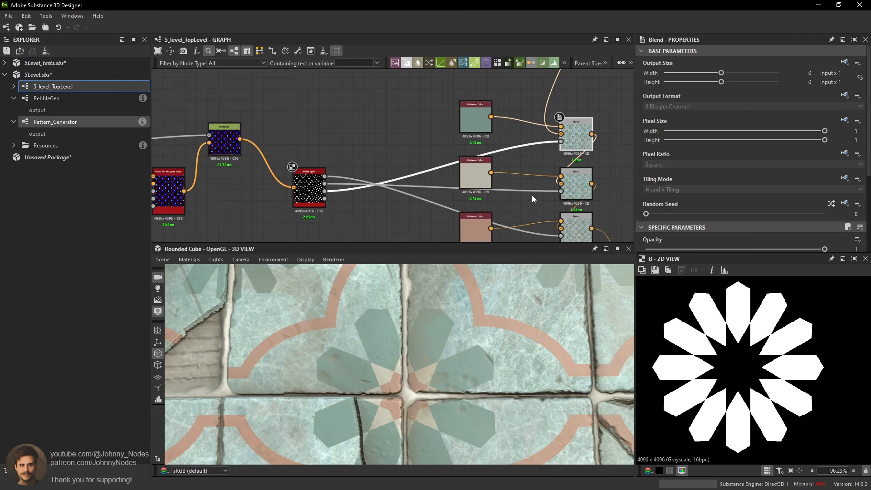
pyautogui.moveTo(455, 177); pyautogui.dragTo(459, 168, button='middle')
pyautogui.scroll(-2, 459, 169)
pyautogui.moveTo(456, 156); pyautogui.dragTo(469, 237)
pyautogui.click(535, 136)
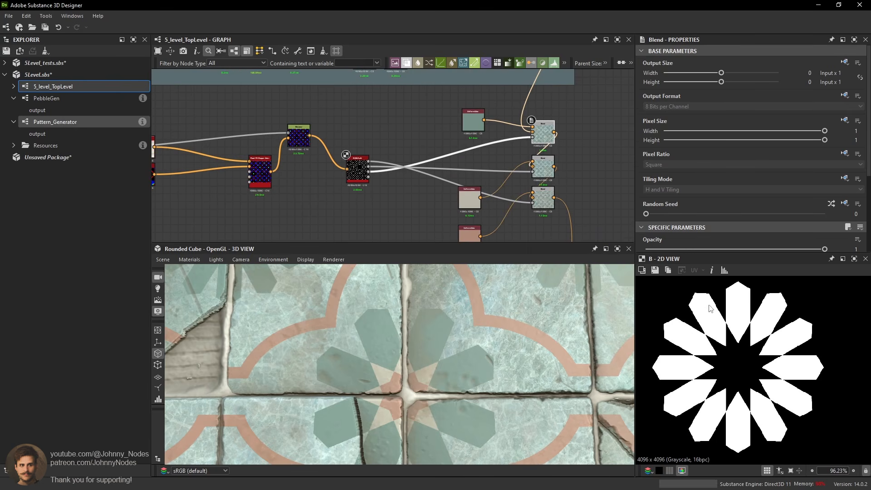
pyautogui.moveTo(532, 144); pyautogui.dragTo(535, 141)
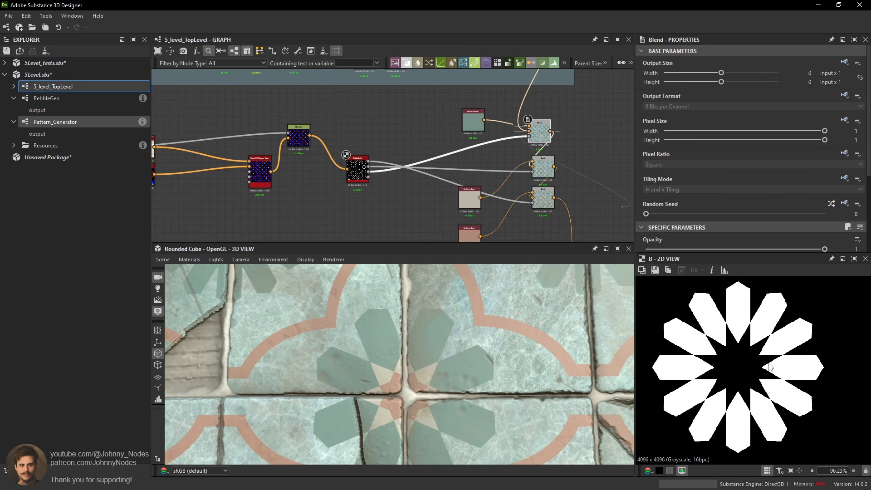
pyautogui.scroll(2, 770, 366)
pyautogui.scroll(2, 486, 173)
pyautogui.scroll(1, 270, 144)
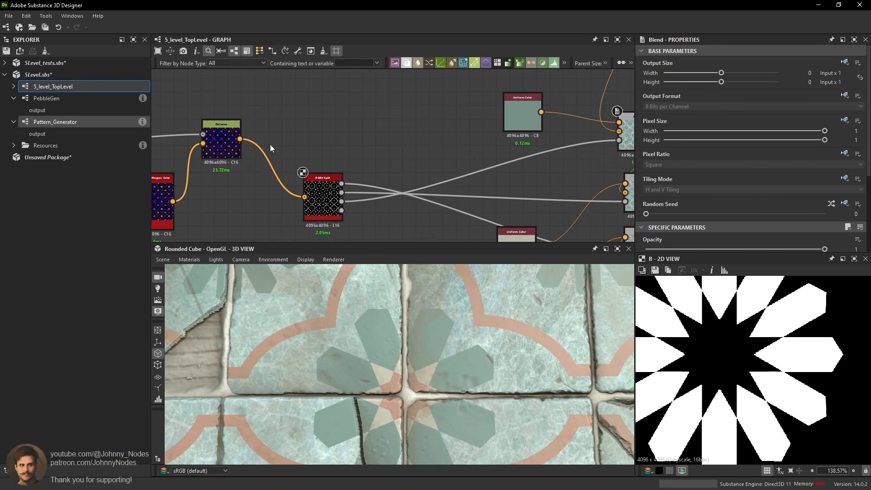
# Try a Grayscale Conversion and a Histogram Scan on the Distance output, and delete both nodes.
pyautogui.press('space')
pyautogui.write('gr')
pyautogui.click(386, 169)
pyautogui.moveTo(240, 139); pyautogui.dragTo(311, 139)
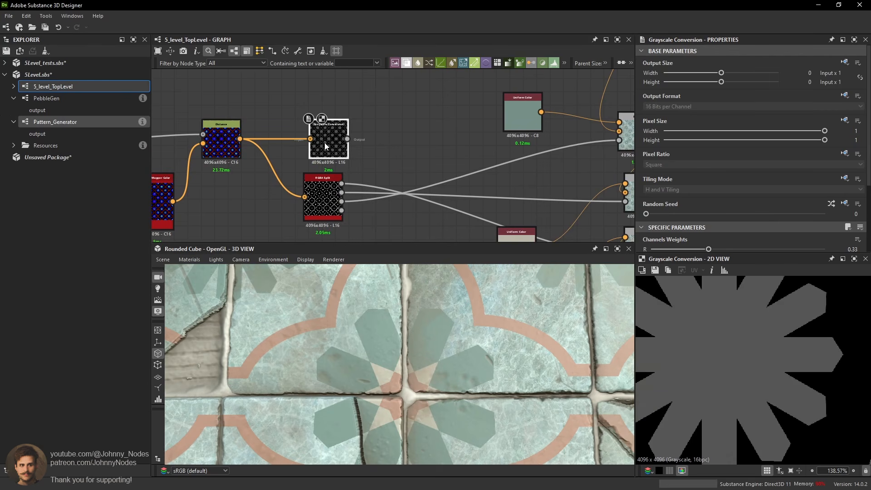
pyautogui.scroll(-2, 749, 191)
pyautogui.scroll(-8, 753, 331)
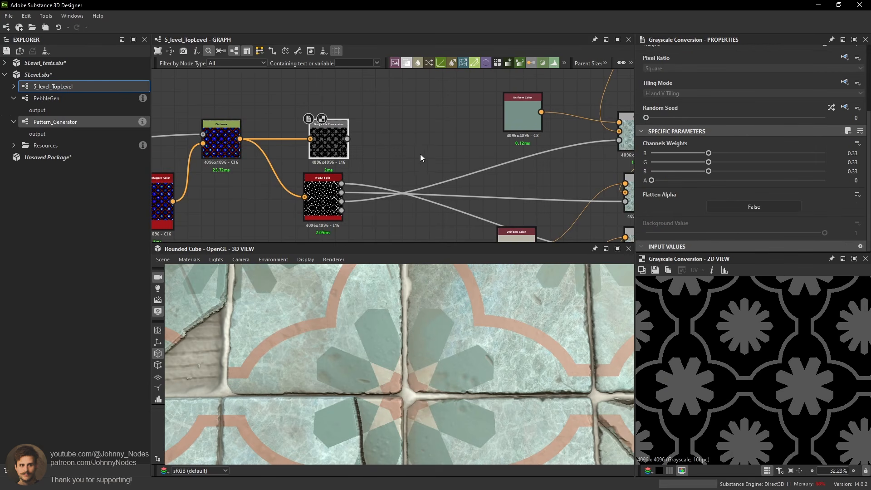
pyautogui.press('space')
pyautogui.write('his')
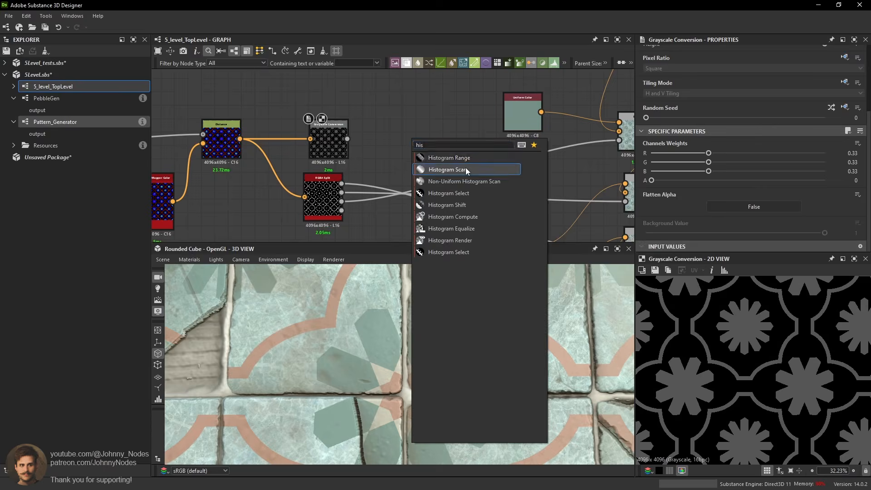
pyautogui.click(465, 168)
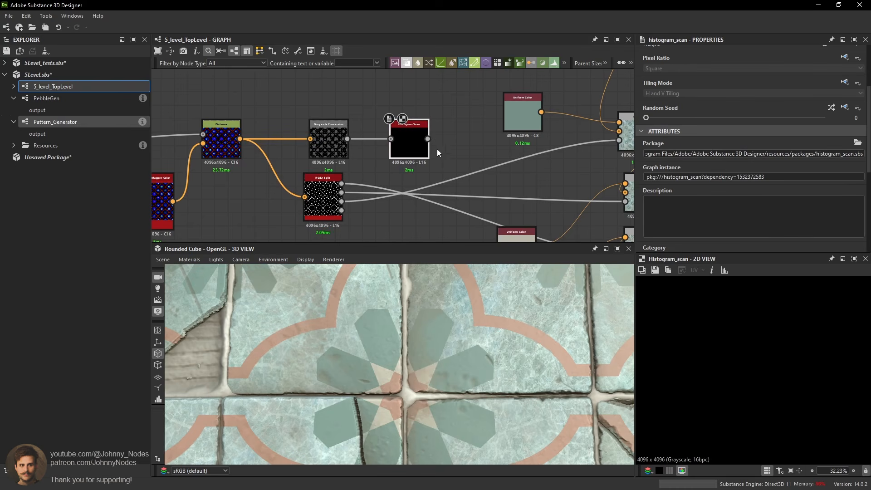
pyautogui.moveTo(407, 146); pyautogui.dragTo(367, 146)
pyautogui.moveTo(449, 121); pyautogui.dragTo(323, 139)
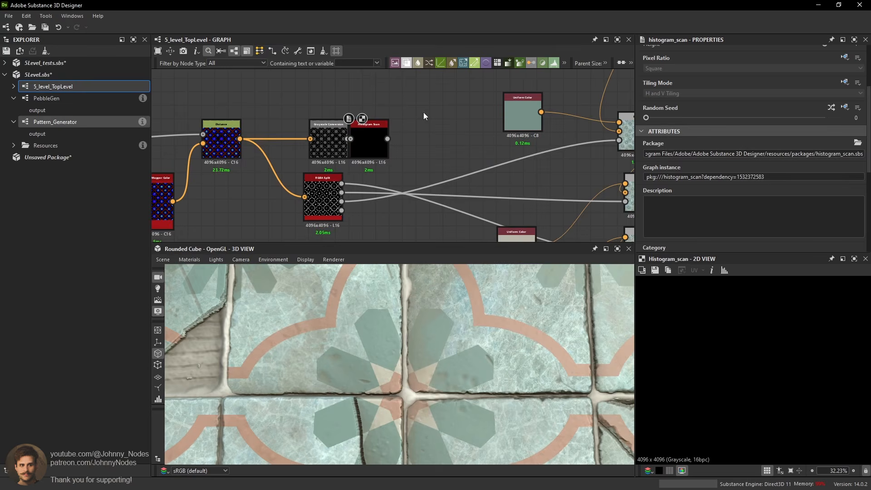
pyautogui.press('Delete')
# Try a new Blend node with the RGBA Split's R output as its foreground, and delete the node.
pyautogui.press('space')
pyautogui.click(442, 167)
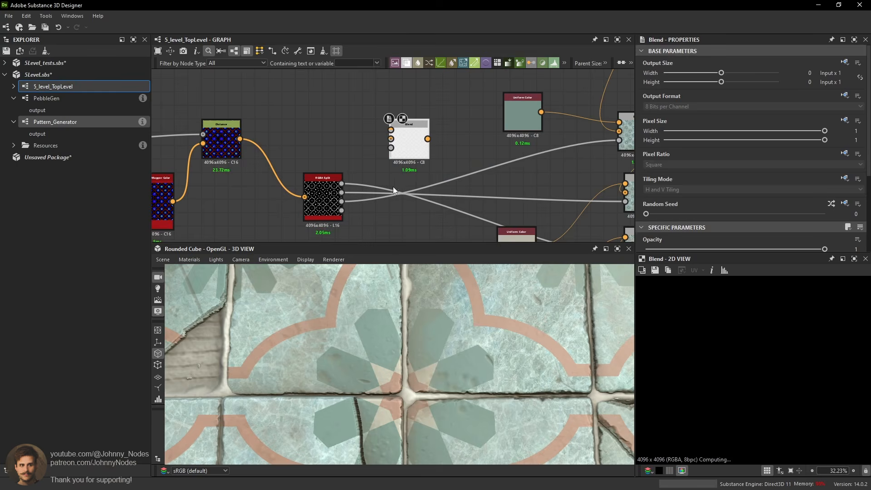
pyautogui.click(341, 184)
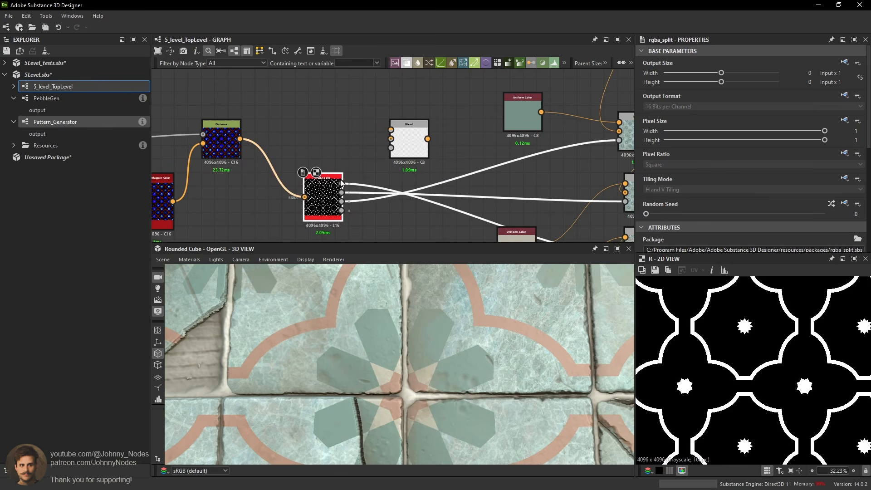
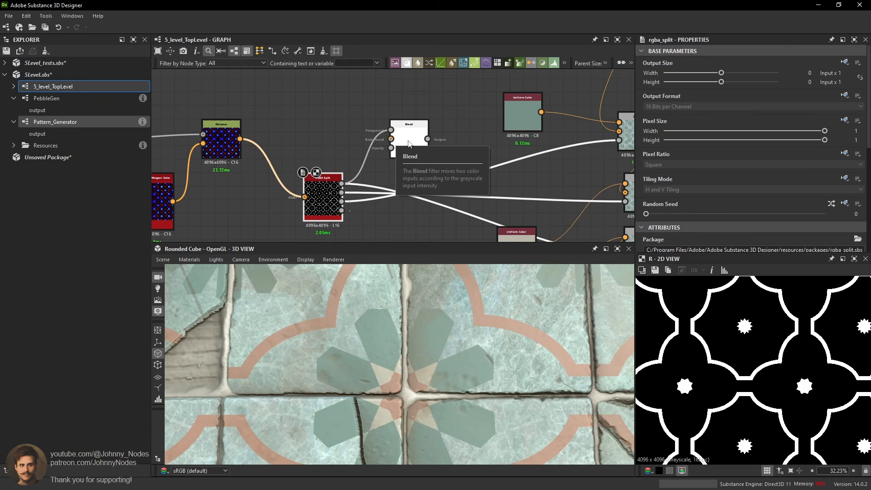
pyautogui.moveTo(417, 147); pyautogui.dragTo(409, 133)
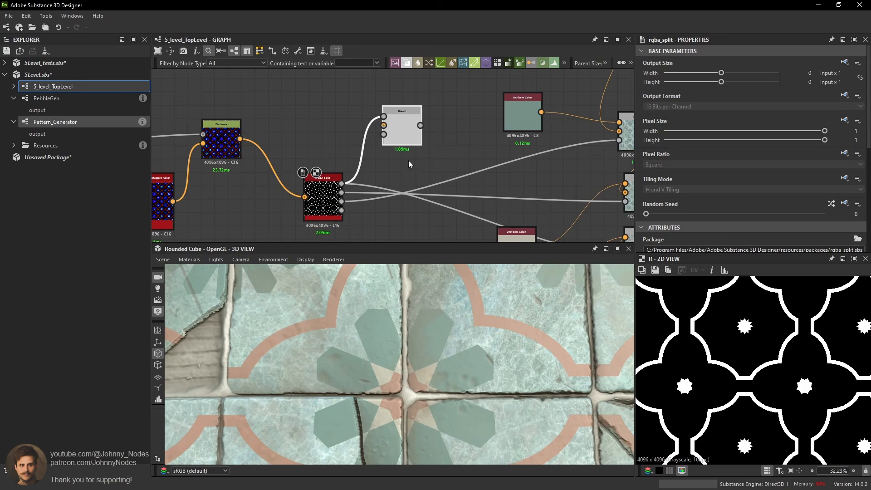
pyautogui.press('Delete')
# Show the lowest color blend's output in 2D and examine how the colors stack in the flower pattern.
pyautogui.scroll(-2, 489, 150)
pyautogui.moveTo(495, 152); pyautogui.dragTo(423, 142, button='middle')
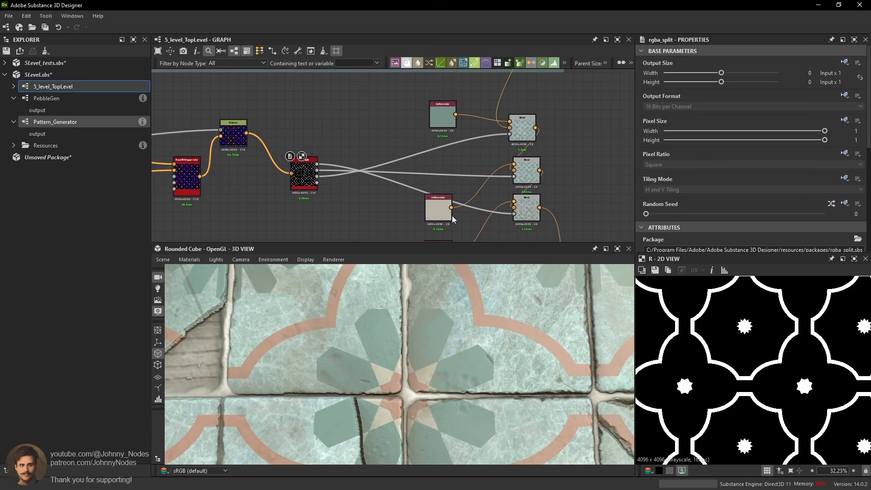
pyautogui.click(450, 218)
pyautogui.click(527, 213)
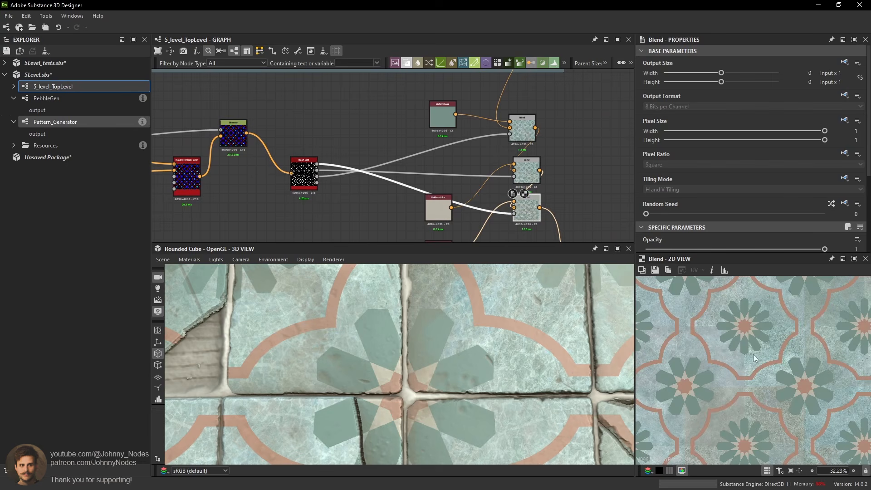
pyautogui.scroll(2, 762, 350)
pyautogui.scroll(-3, 537, 190)
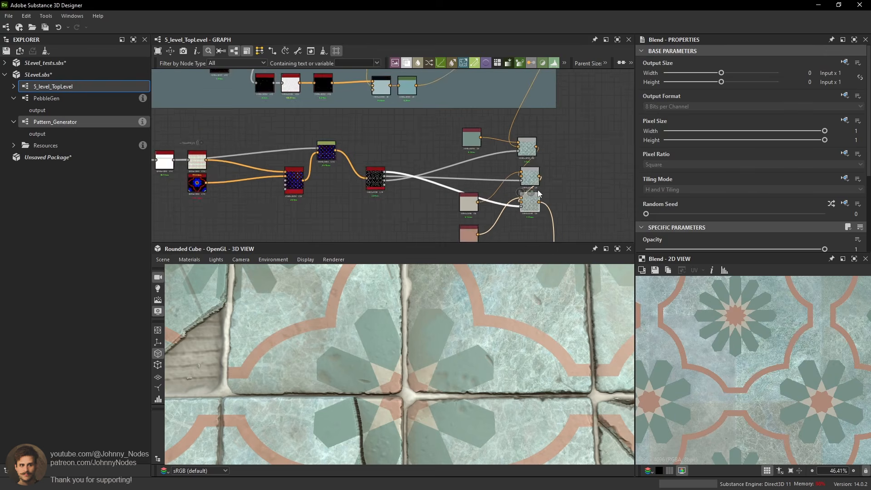
pyautogui.scroll(3, 358, 126)
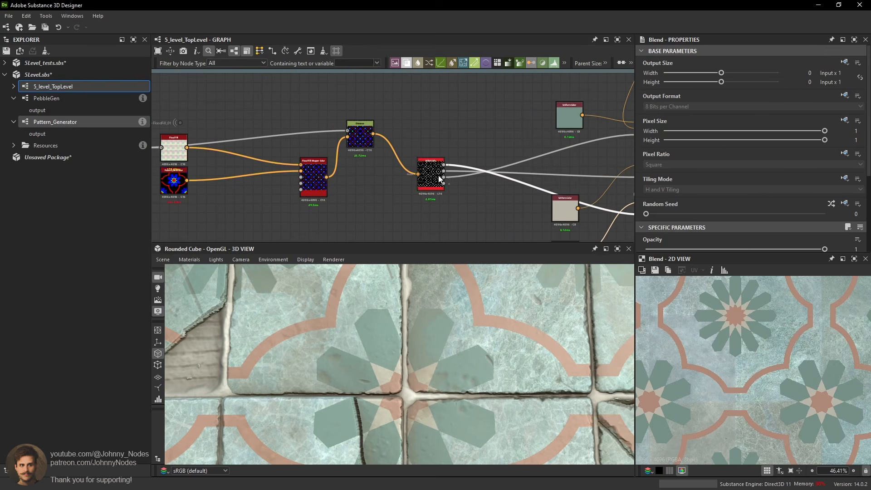
# Add a Blend node combining the RGBA Split's R and G outputs, with its blending mode set to Add (Linear Dodge).
pyautogui.doubleClick(438, 176)
pyautogui.moveTo(481, 154); pyautogui.dragTo(426, 170, button='middle')
pyautogui.scroll(2, 425, 170)
pyautogui.moveTo(483, 152); pyautogui.dragTo(430, 152, button='middle')
pyautogui.scroll(1, 430, 151)
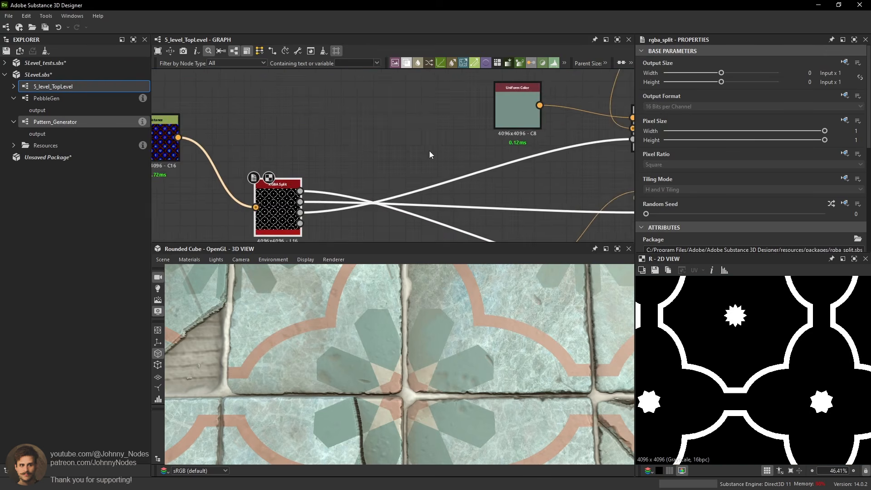
pyautogui.rightClick(439, 145)
pyautogui.click(472, 170)
pyautogui.scroll(-1, 440, 170)
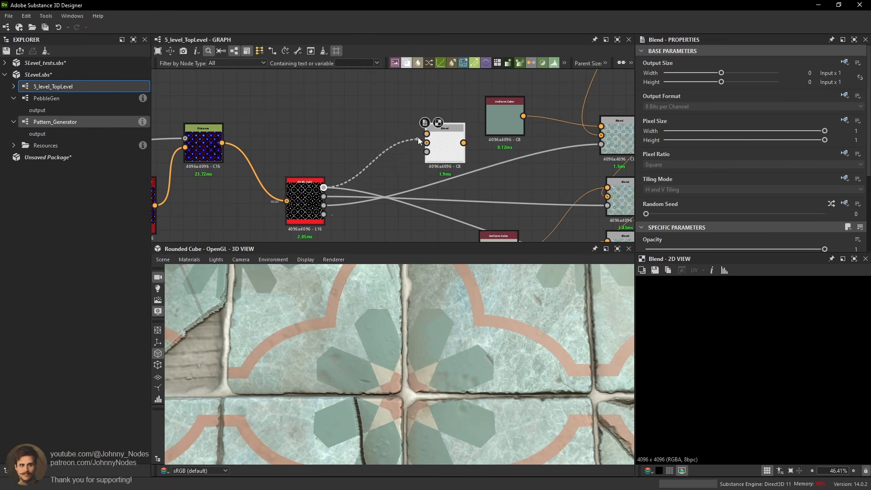
pyautogui.moveTo(417, 136)
pyautogui.mouseDown()
pyautogui.moveTo(426, 133)
pyautogui.moveTo(419, 149)
pyautogui.mouseUp()
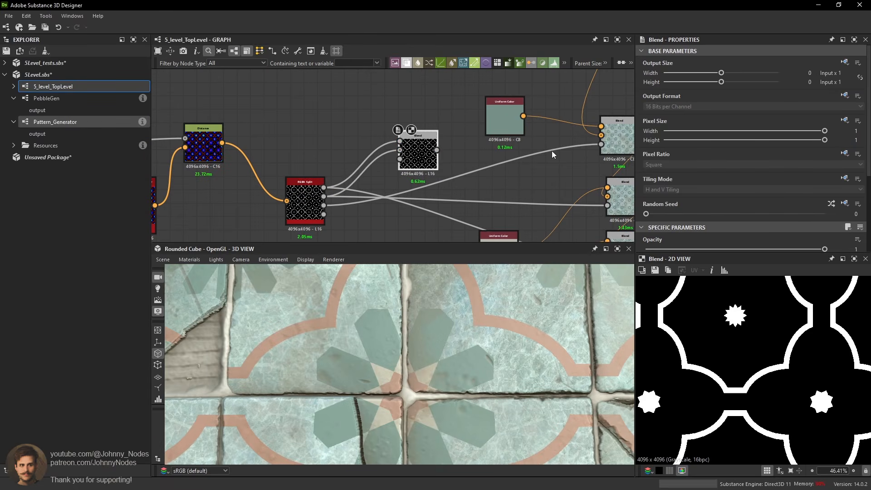
pyautogui.scroll(-3, 672, 216)
pyautogui.click(662, 165)
pyautogui.click(662, 181)
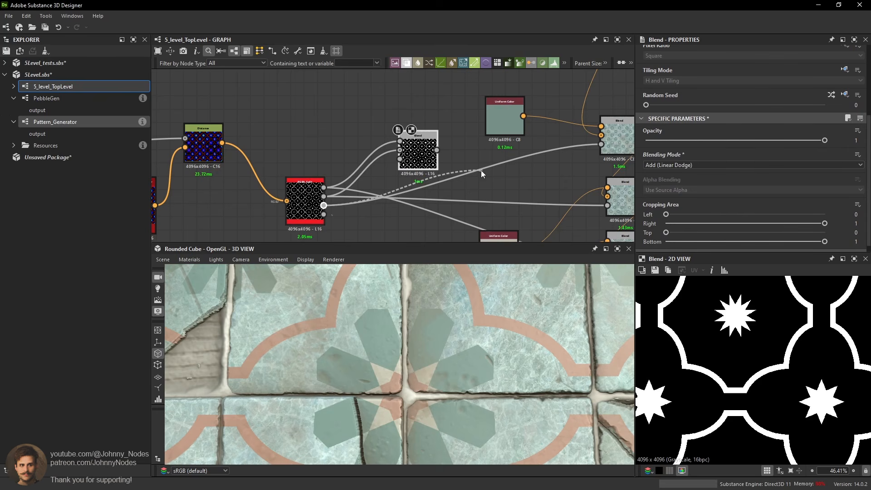
# Add a second Blend node joining the R and G mask with the RGBA Split's B output in Add (Linear Dodge) mode.
pyautogui.moveTo(481, 170); pyautogui.dragTo(482, 171)
pyautogui.click(504, 201)
pyautogui.moveTo(436, 150); pyautogui.dragTo(480, 160)
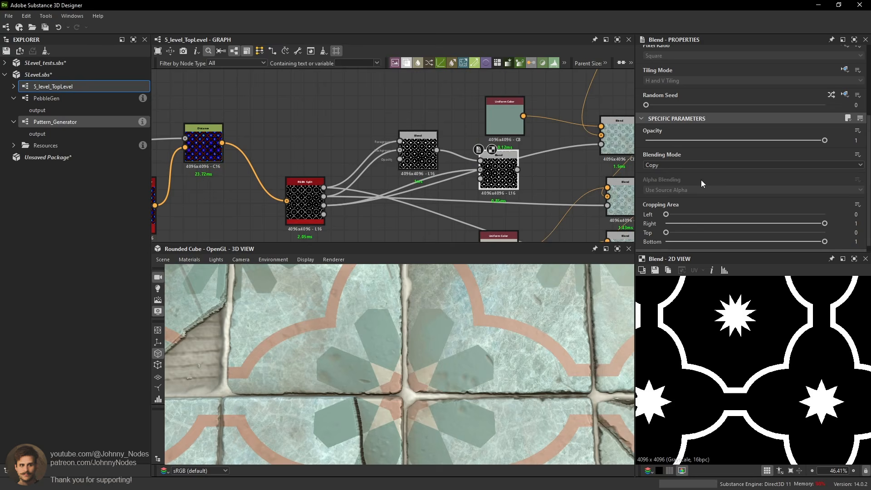
pyautogui.click(675, 164)
pyautogui.click(661, 179)
# Feed the combined three-channel mask into the topmost color blend's opacity and examine the topmost and middle blends in 2D.
pyautogui.moveTo(534, 179); pyautogui.dragTo(501, 187, button='middle')
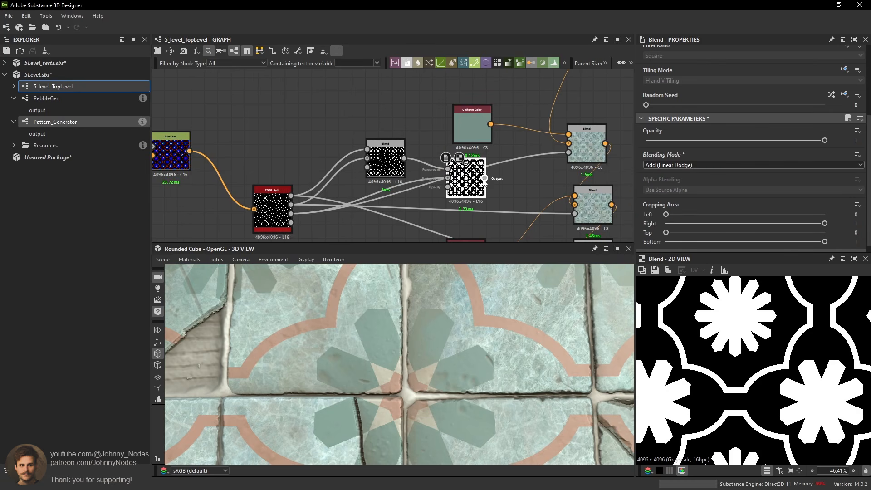
pyautogui.click(580, 159)
pyautogui.scroll(-3, 547, 165)
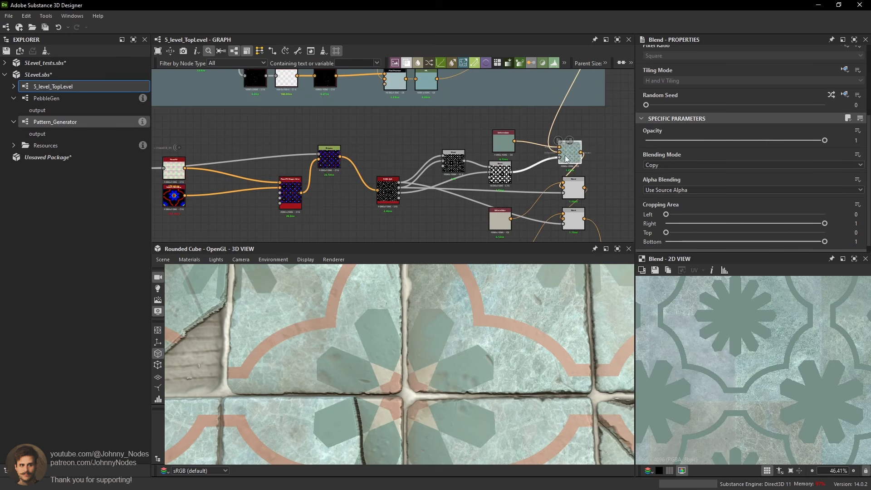
pyautogui.scroll(3, 548, 170)
pyautogui.click(587, 200)
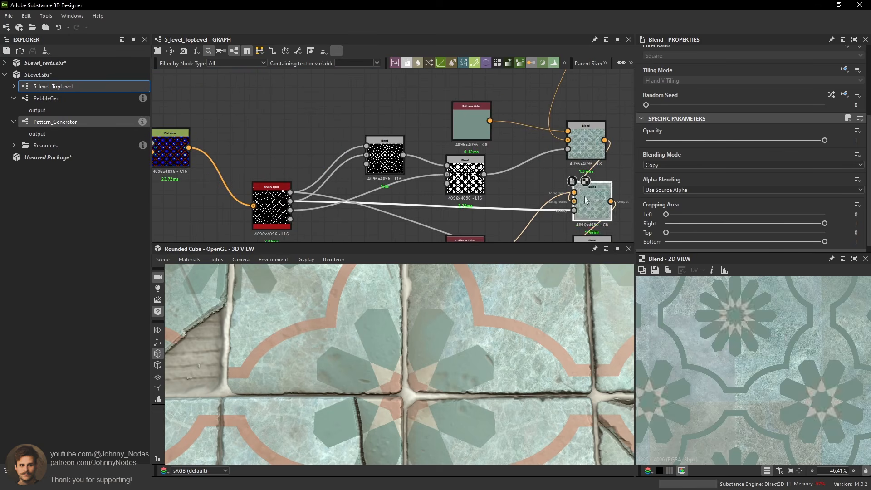
pyautogui.scroll(3, 731, 323)
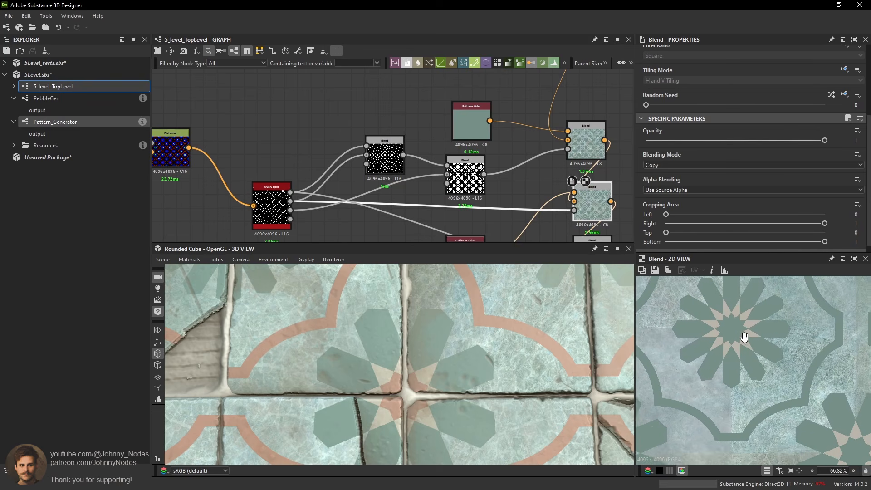
pyautogui.scroll(-2, 494, 164)
# Line up the two mask Blend nodes in a row between the RGBA Split and the topmost color blend.
pyautogui.moveTo(473, 170); pyautogui.dragTo(408, 203)
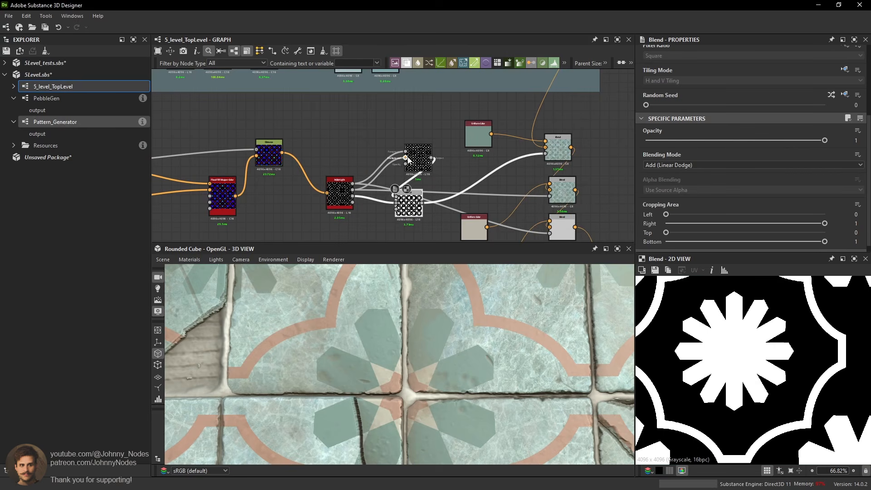
pyautogui.moveTo(418, 163); pyautogui.dragTo(391, 159)
pyautogui.moveTo(409, 201); pyautogui.dragTo(446, 151)
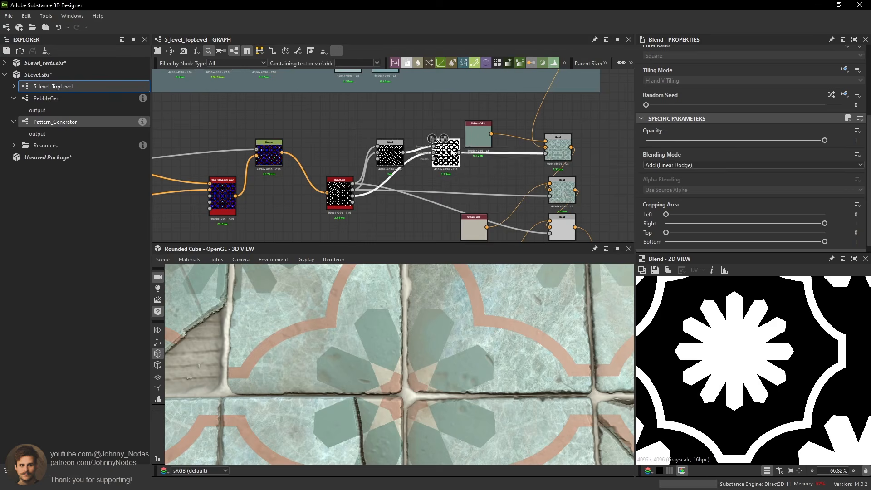
pyautogui.moveTo(489, 131); pyautogui.dragTo(495, 130)
# Compare the masks feeding the middle and lowest color blends with the combined three-channel mask in 2D.
pyautogui.click(561, 193)
pyautogui.moveTo(558, 192)
pyautogui.mouseDown(button='middle')
pyautogui.moveTo(556, 181)
pyautogui.moveTo(551, 188)
pyautogui.mouseUp(button='middle')
pyautogui.scroll(1, 551, 177)
pyautogui.click(546, 190)
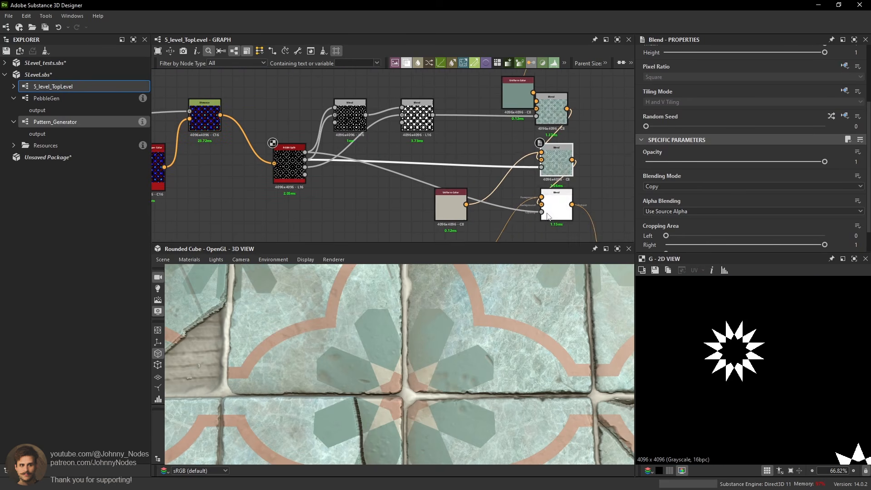
pyautogui.click(541, 211)
pyautogui.scroll(-2, 739, 343)
pyautogui.scroll(1, 740, 342)
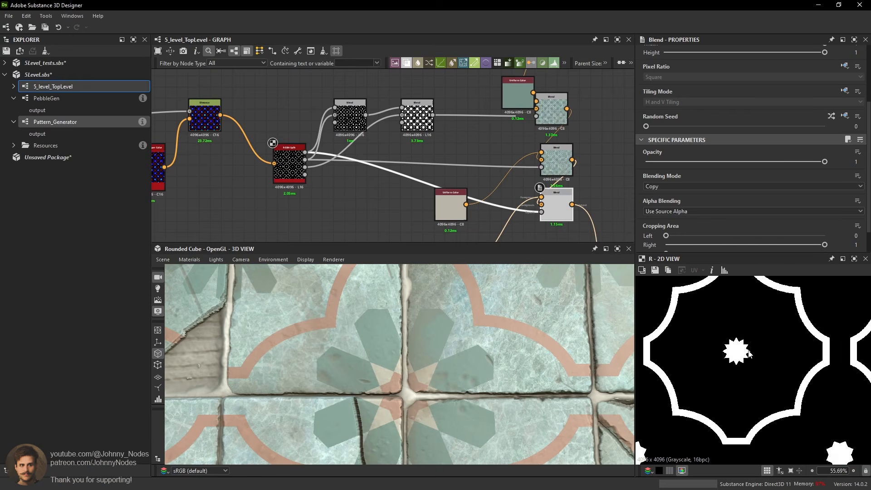
pyautogui.scroll(-3, 740, 343)
pyautogui.moveTo(434, 146)
pyautogui.mouseDown(button='middle')
pyautogui.moveTo(432, 168)
pyautogui.moveTo(442, 144)
pyautogui.mouseUp(button='middle')
pyautogui.doubleClick(424, 142)
pyautogui.scroll(-2, 425, 143)
# Rearrange the green and beige Uniform Color nodes and move the middle and lowest color blends down to make room.
pyautogui.moveTo(354, 168); pyautogui.dragTo(341, 176)
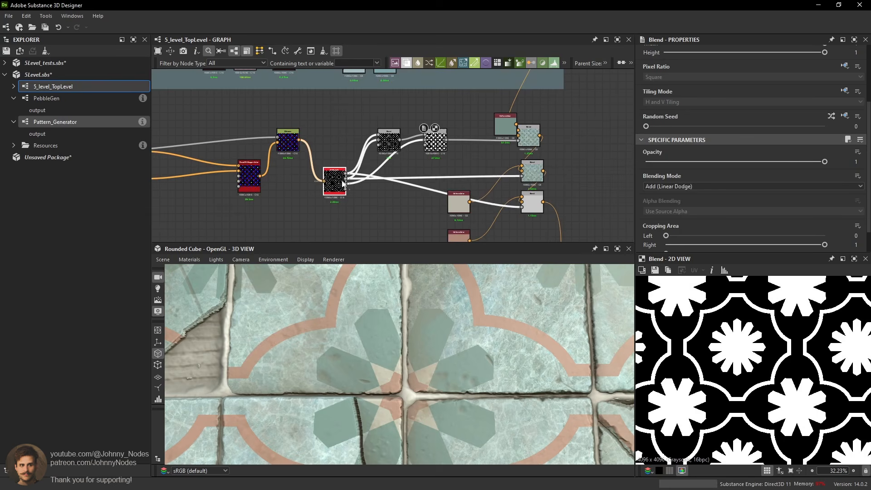
pyautogui.scroll(1, 446, 138)
pyautogui.moveTo(520, 124); pyautogui.dragTo(496, 114)
pyautogui.scroll(-2, 499, 160)
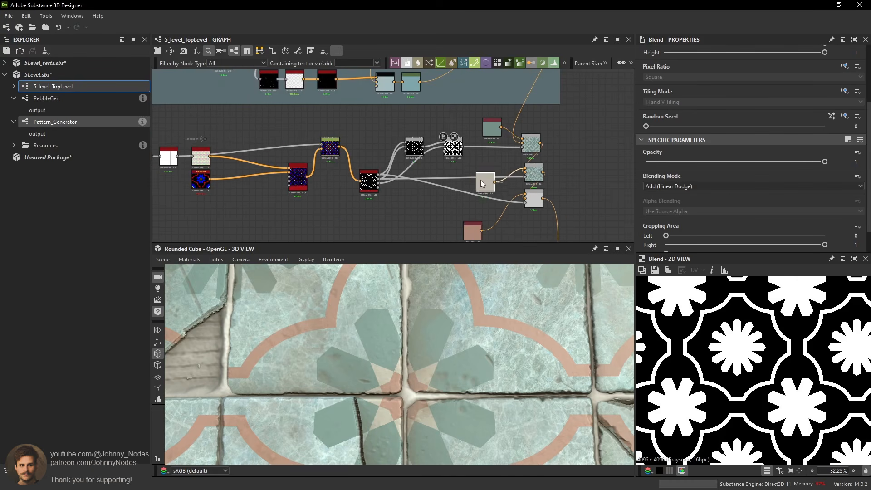
pyautogui.scroll(-2, 480, 179)
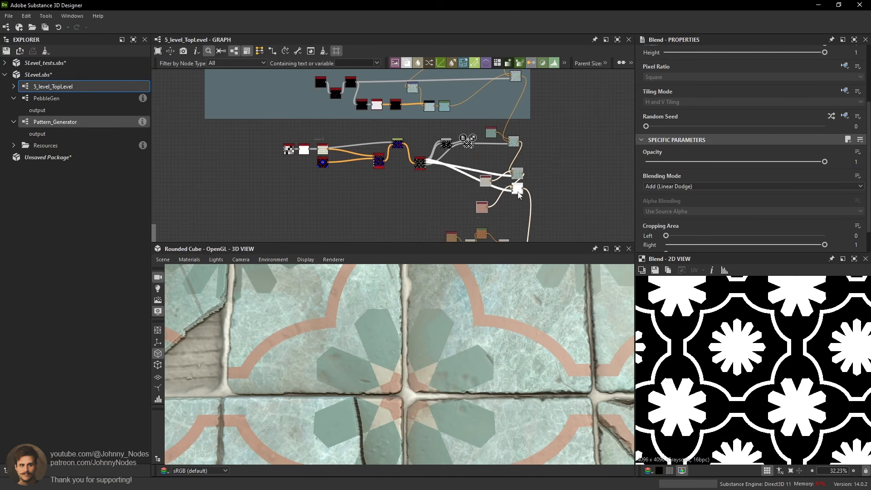
pyautogui.scroll(3, 482, 156)
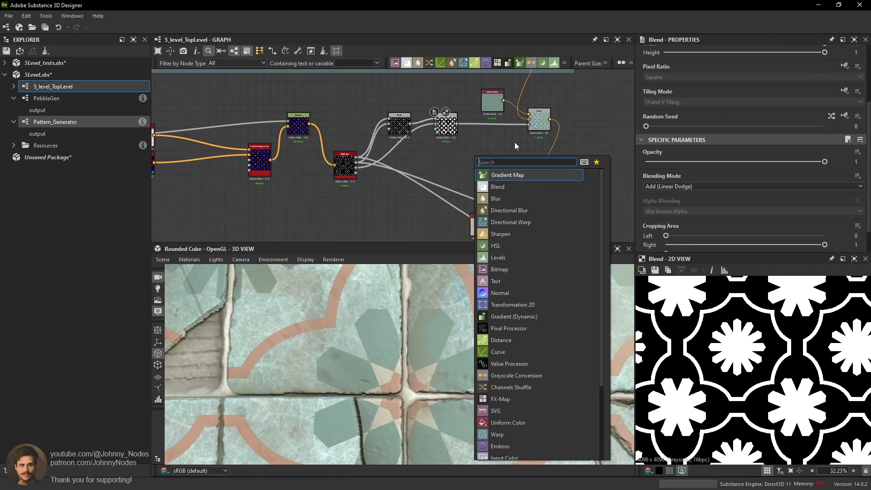
# Add a Slope Blur Grayscale node and feed it the combined three-channel mask.
pyautogui.write('slope')
pyautogui.click(526, 182)
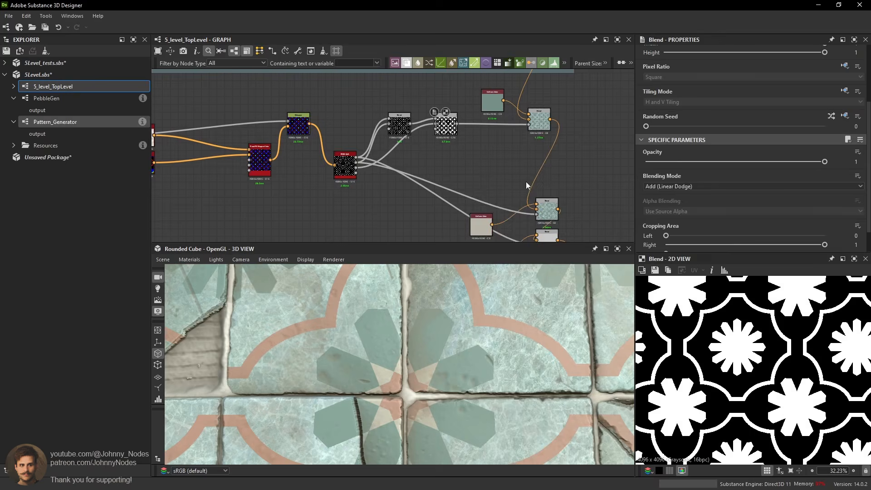
pyautogui.scroll(2, 477, 145)
pyautogui.moveTo(449, 114); pyautogui.dragTo(471, 154)
# Add a Moisture Noise node and connect it to the slope input of the new slope blur.
pyautogui.press('space')
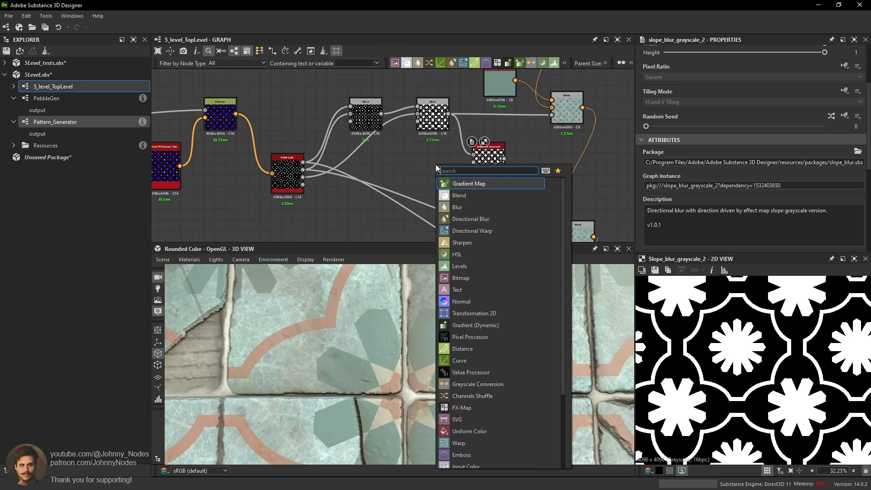
pyautogui.write('moisture')
pyautogui.press('Return')
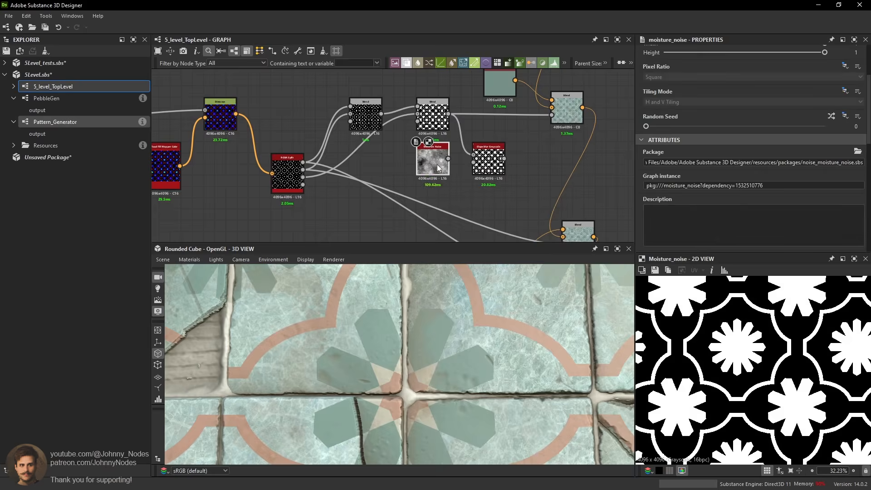
pyautogui.moveTo(448, 158); pyautogui.dragTo(473, 162)
# Set the slope blur to 32 samples and an intensity of 0.12.
pyautogui.click(489, 168)
pyautogui.scroll(-5, 772, 203)
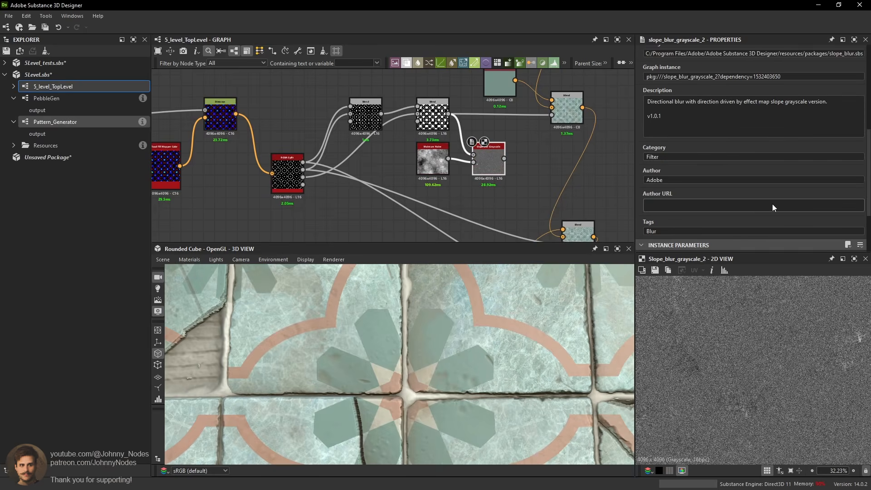
pyautogui.moveTo(727, 183); pyautogui.dragTo(824, 184)
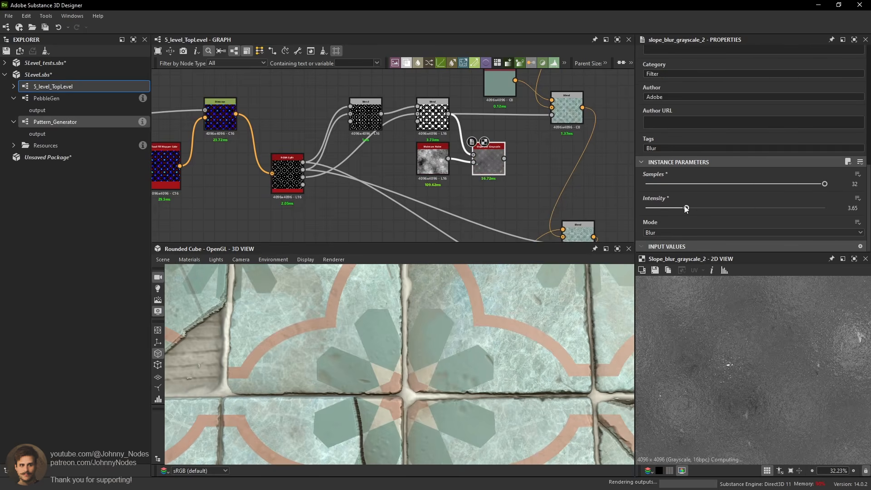
pyautogui.moveTo(686, 208); pyautogui.dragTo(643, 211)
pyautogui.scroll(2, 685, 284)
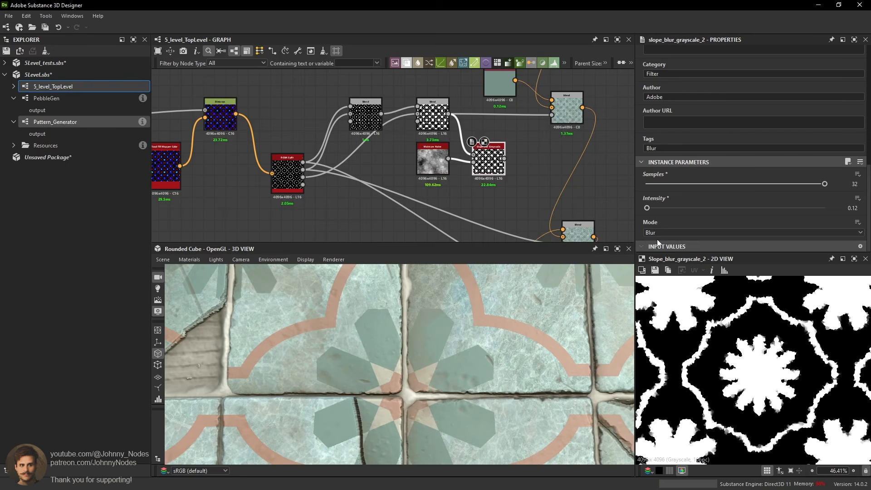
# Switch the slope blur's mode to Min and set its intensity to 0.01.
pyautogui.click(656, 233)
pyautogui.click(659, 247)
pyautogui.scroll(3, 740, 325)
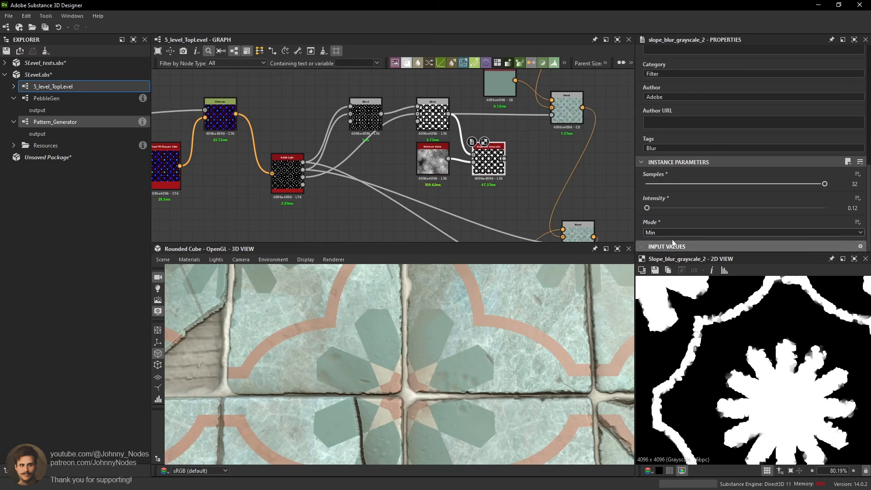
pyautogui.write('0.01')
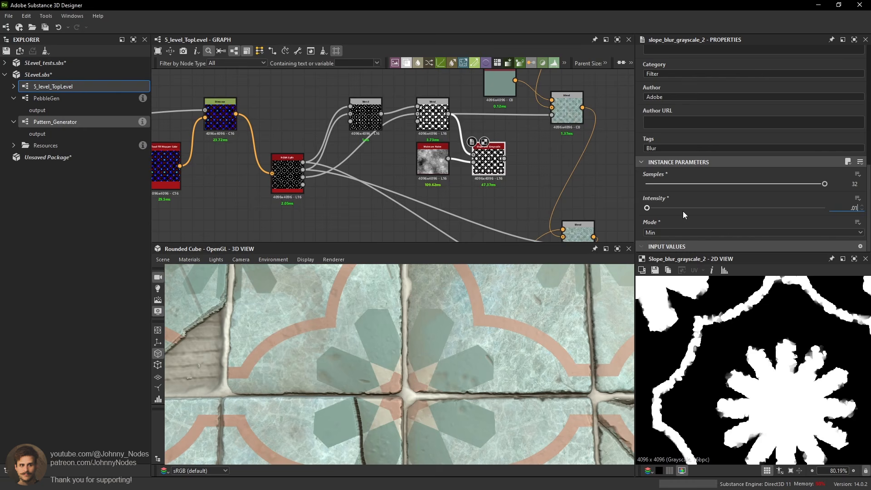
pyautogui.press('Return')
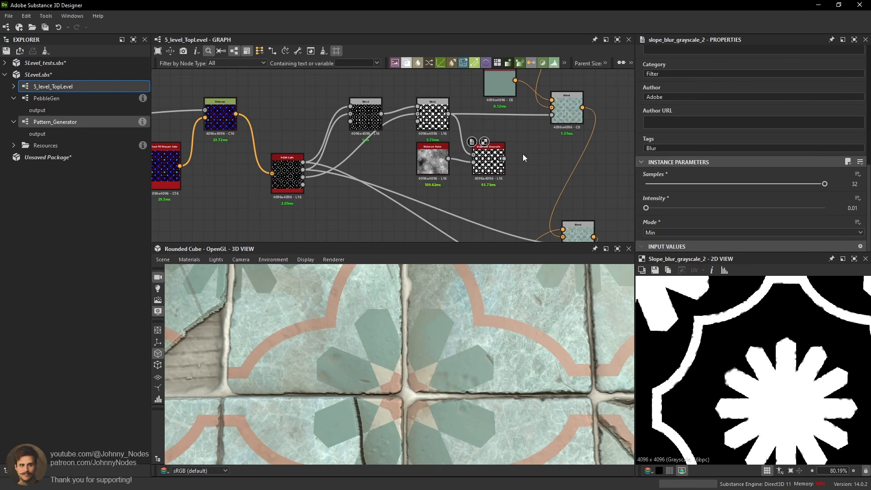
# Add a Histogram Scan after the slope blur, adjust its position, and feed the result into the topmost color blend's opacity.
pyautogui.press('space')
pyautogui.write('his')
pyautogui.click(594, 185)
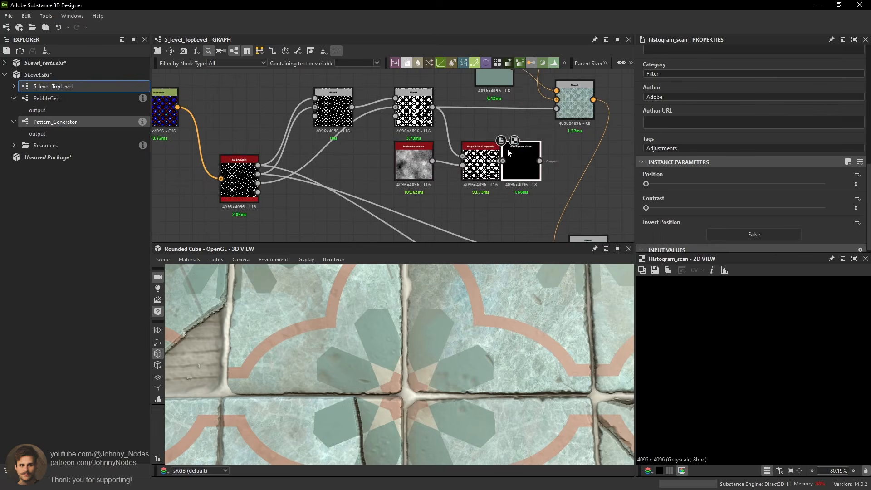
pyautogui.moveTo(648, 184)
pyautogui.mouseDown()
pyautogui.moveTo(755, 213)
pyautogui.moveTo(646, 185)
pyautogui.moveTo(663, 185)
pyautogui.mouseUp()
pyautogui.scroll(-1, 803, 374)
pyautogui.moveTo(551, 160); pyautogui.dragTo(520, 181, button='middle')
pyautogui.click(540, 133)
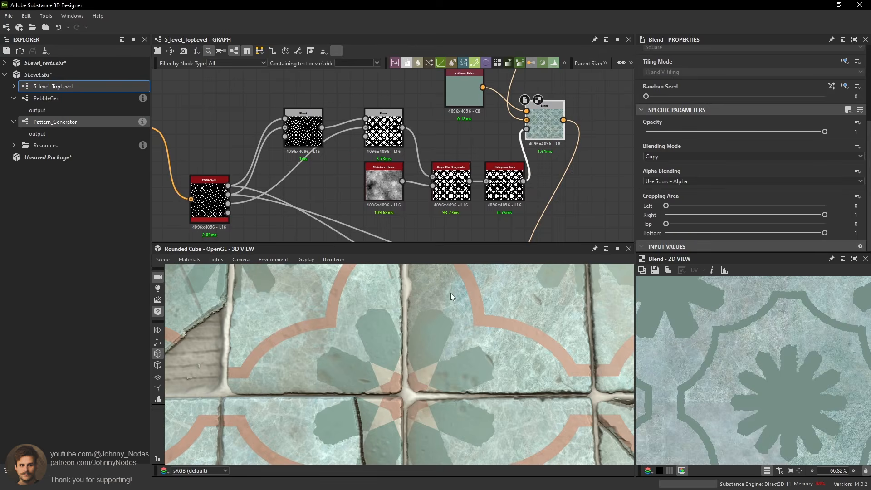
# Inspect the pattern edges on the 3D tiles and try a slope blur intensity of 0.05.
pyautogui.scroll(5, 450, 286)
pyautogui.scroll(3, 465, 275)
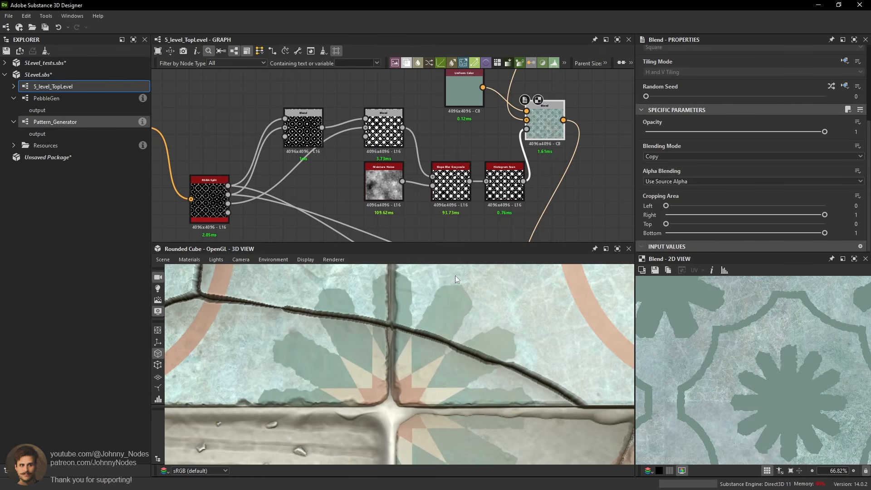
pyautogui.moveTo(323, 348); pyautogui.dragTo(362, 349)
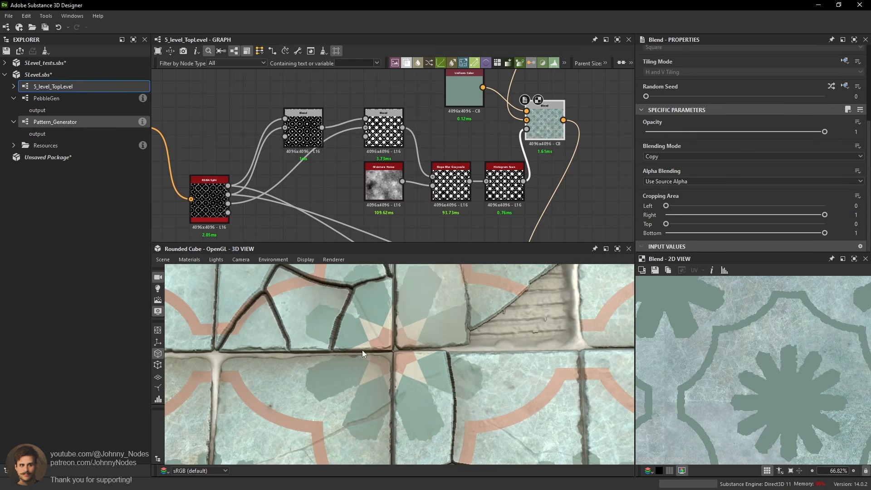
pyautogui.click(446, 195)
pyautogui.scroll(3, 750, 328)
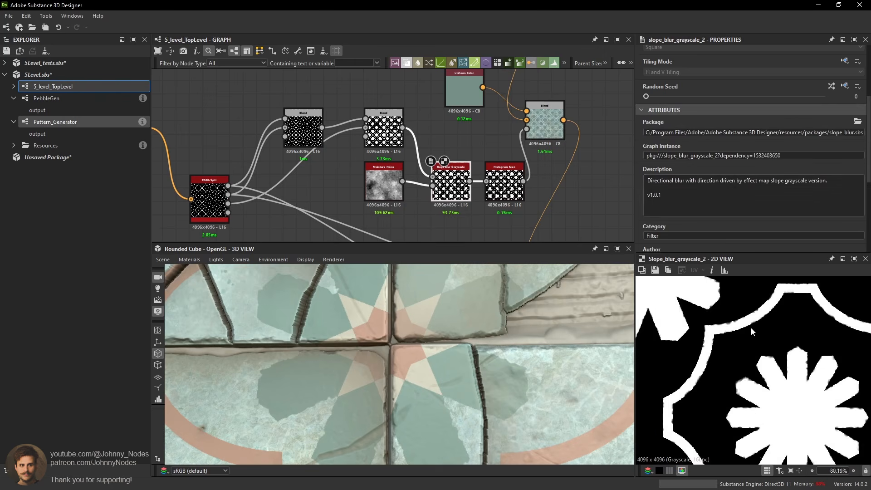
pyautogui.scroll(-5, 723, 190)
pyautogui.click(691, 207)
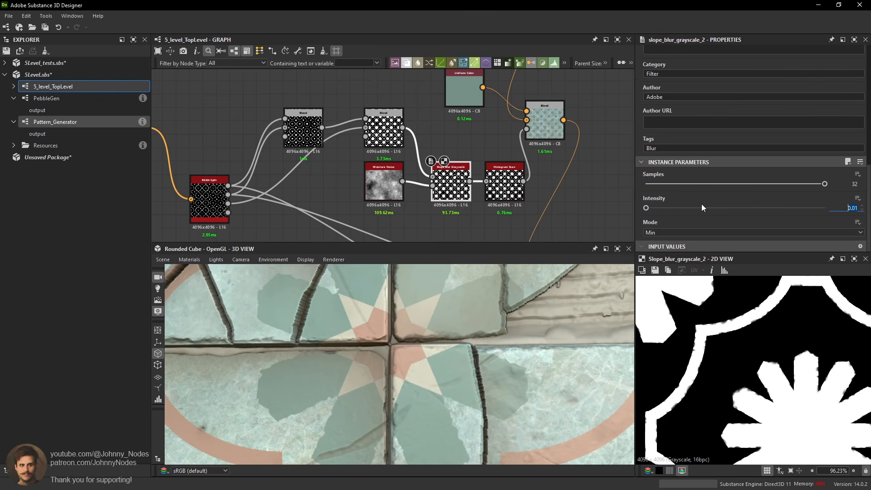
pyautogui.write('0.05')
pyautogui.press('Return')
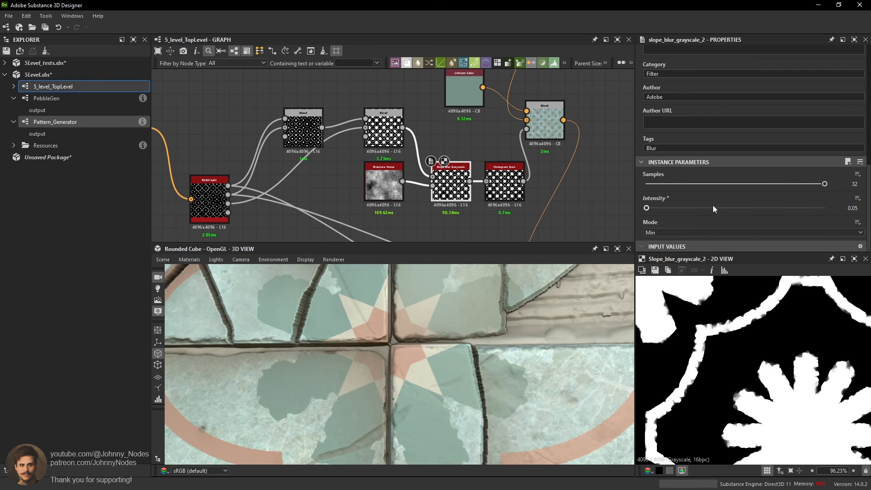
# Set the slope blur's intensity to 0.0075 and check the pattern edges on the 3D tiles.
pyautogui.write('0.0075')
pyautogui.press('Return')
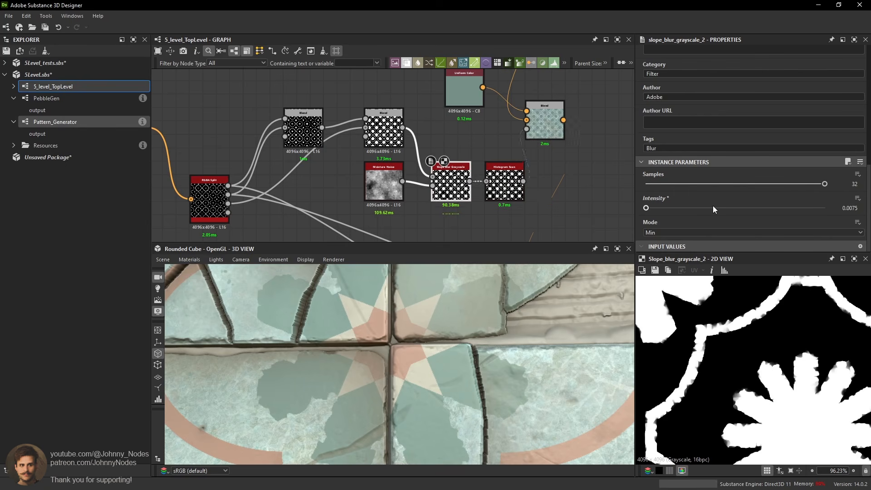
pyautogui.scroll(-5, 474, 347)
pyautogui.moveTo(474, 349); pyautogui.dragTo(475, 358, button='middle')
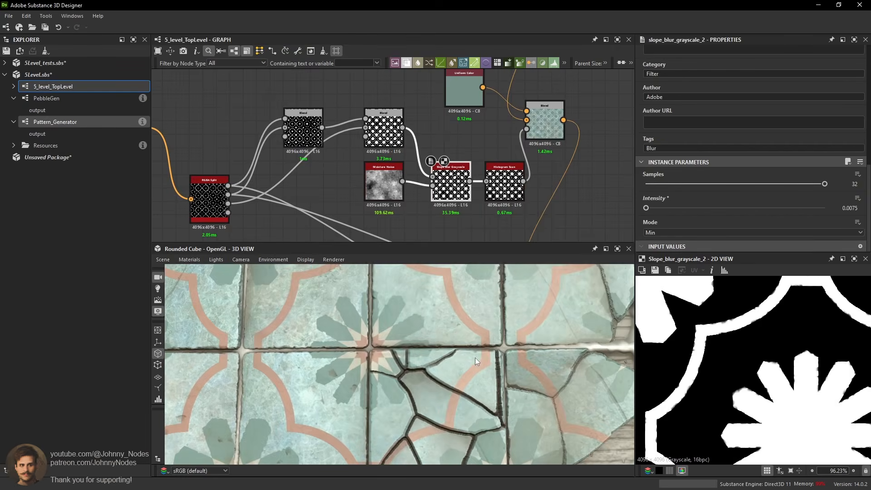
pyautogui.scroll(3, 474, 350)
pyautogui.scroll(2, 474, 348)
pyautogui.scroll(-2, 528, 162)
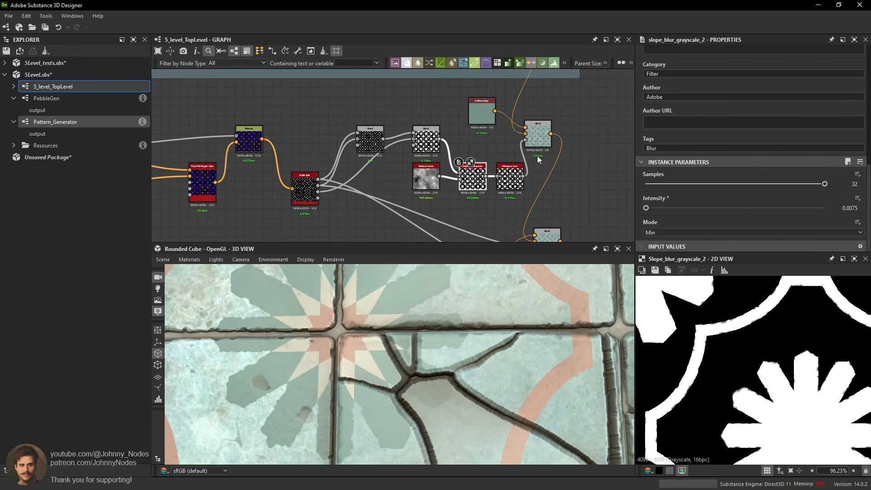
# View the middle color blend in 2D and compare its flower centers with the pattern on the 3D tiles.
pyautogui.doubleClick(545, 207)
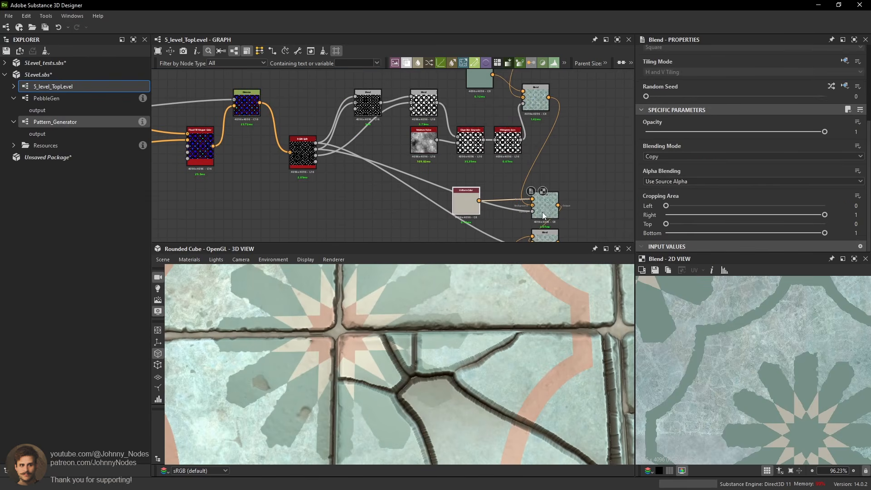
pyautogui.scroll(3, 390, 289)
pyautogui.scroll(-3, 391, 289)
pyautogui.moveTo(390, 289); pyautogui.dragTo(400, 294, button='middle')
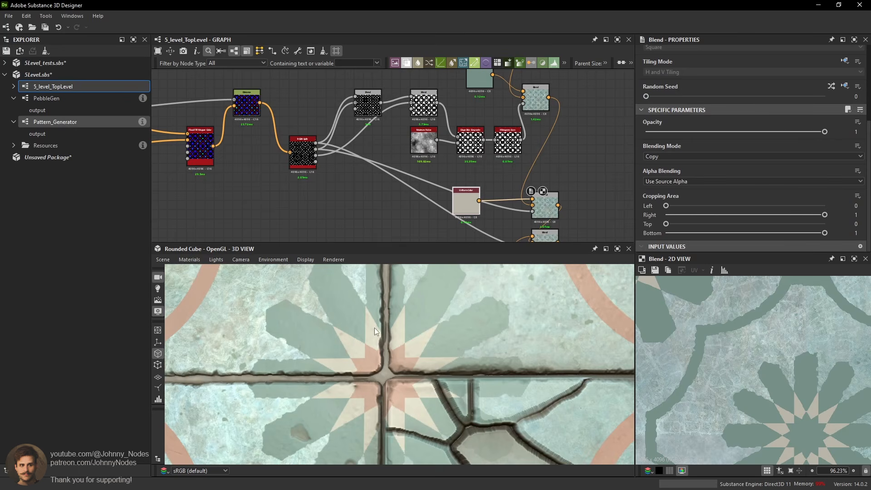
pyautogui.moveTo(374, 331); pyautogui.dragTo(422, 354, button='middle')
pyautogui.scroll(-3, 379, 282)
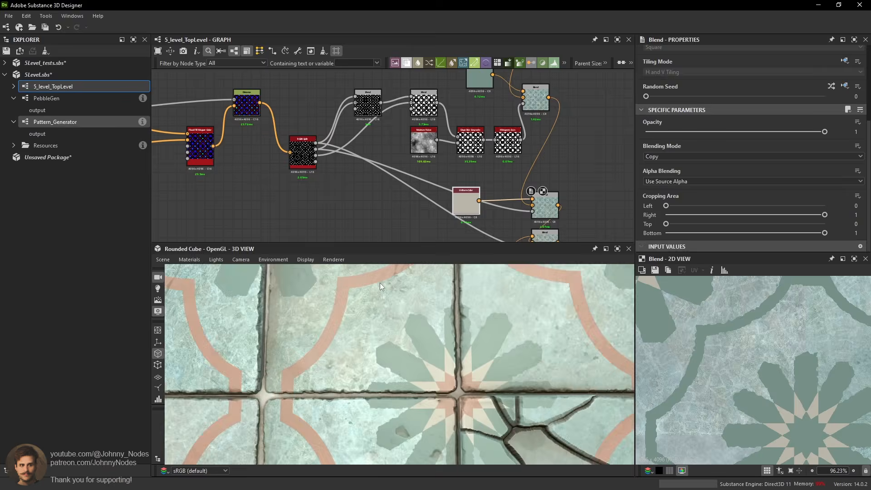
# Examine the red-channel mask feeding the lowest color blend in 2D, from close up to the tiled overview.
pyautogui.moveTo(470, 196); pyautogui.dragTo(492, 164, button='middle')
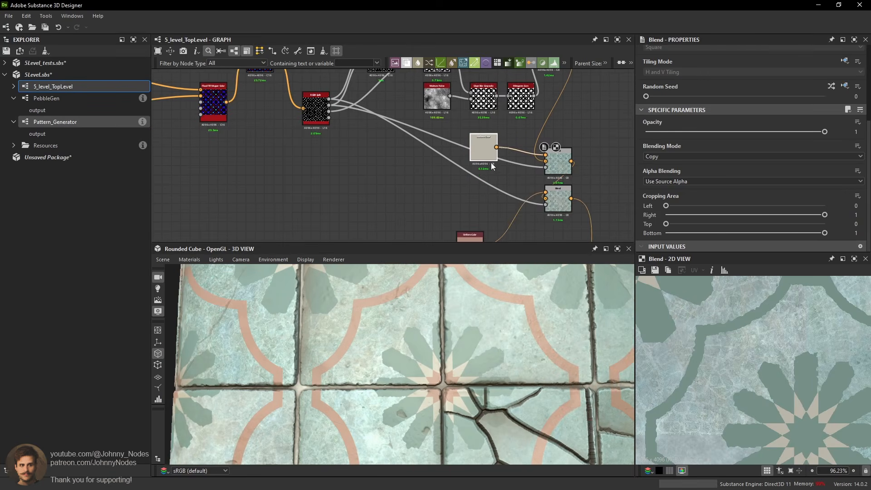
pyautogui.scroll(-1, 492, 163)
pyautogui.doubleClick(537, 203)
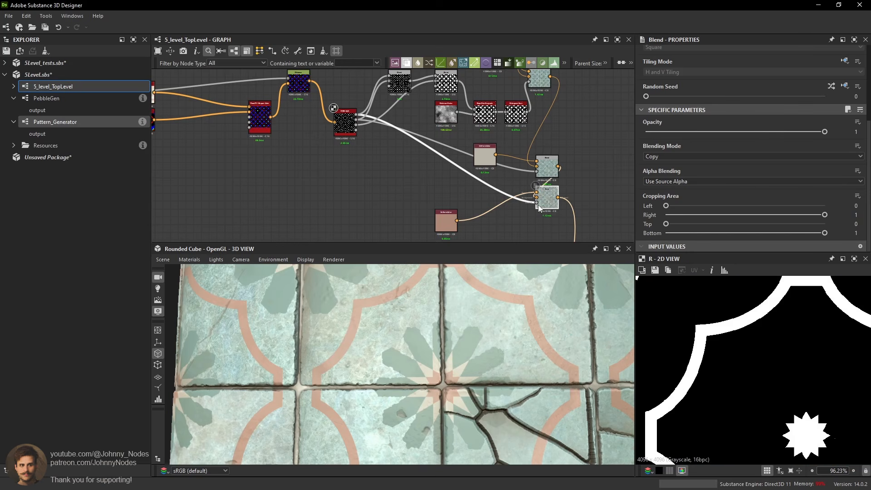
pyautogui.scroll(-5, 789, 382)
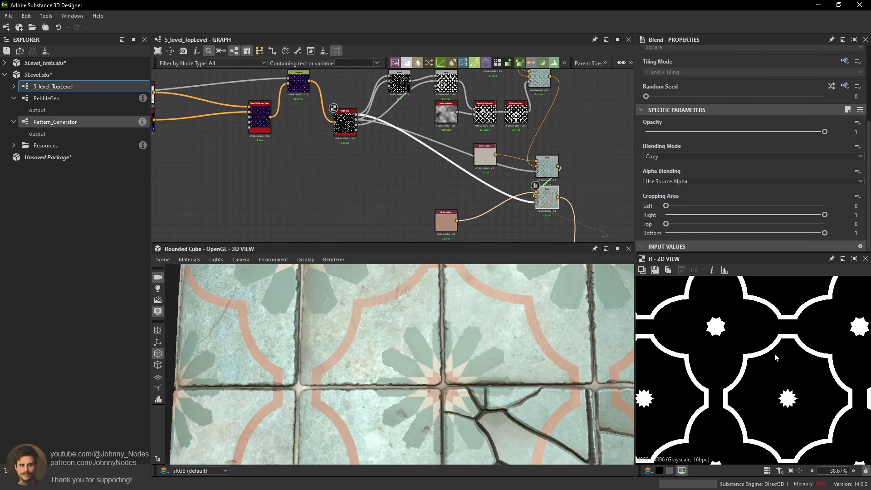
pyautogui.scroll(-2, 774, 353)
pyautogui.scroll(1, 571, 216)
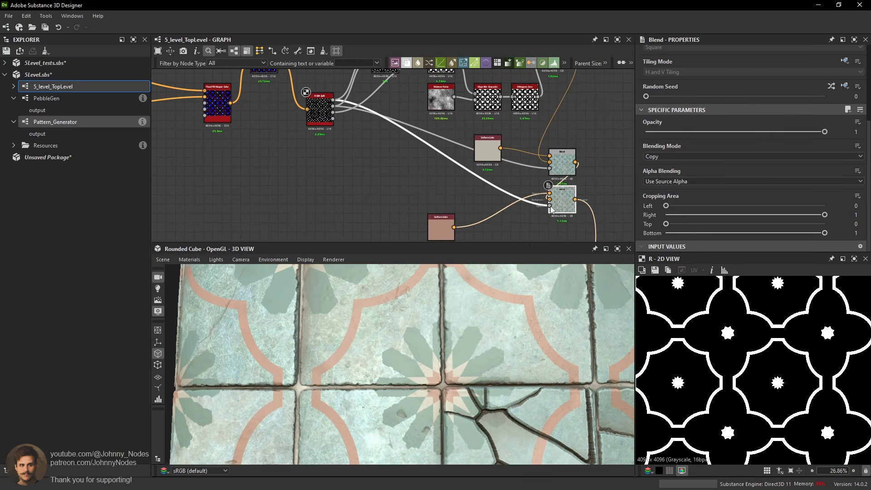
pyautogui.scroll(-4, 775, 377)
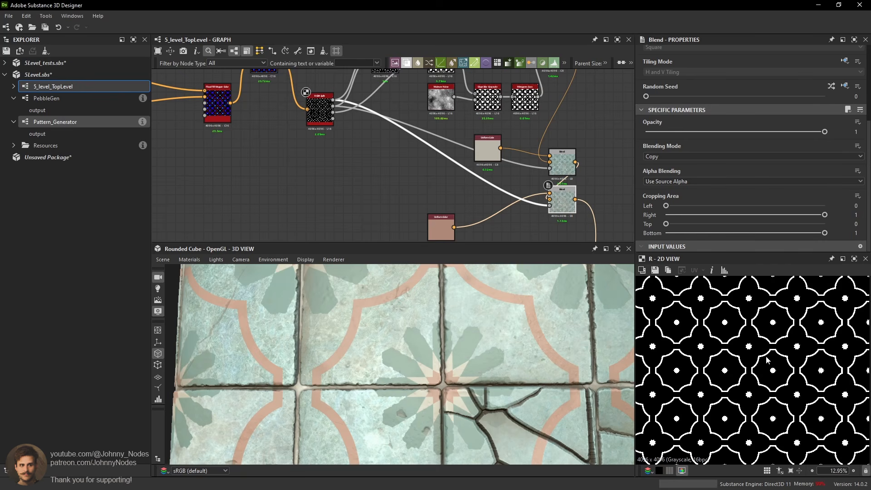
pyautogui.scroll(5, 771, 361)
pyautogui.scroll(2, 774, 361)
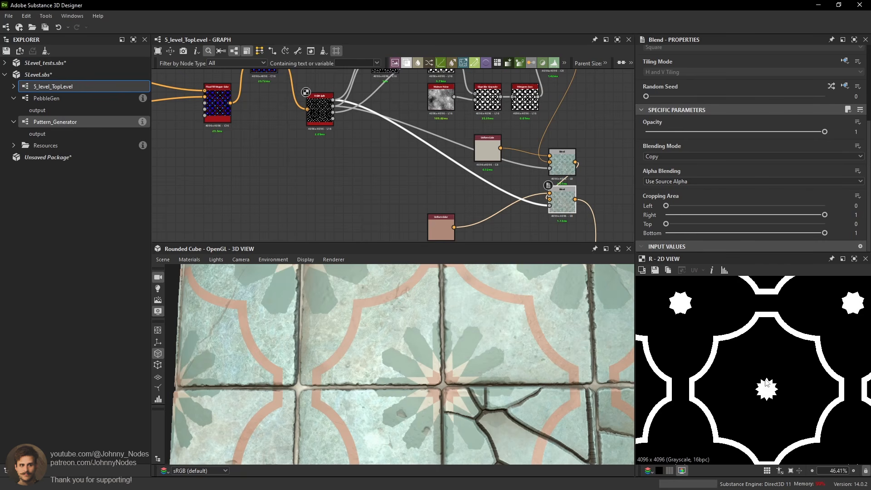
# Add a Blend node below the RGBA Split, connect the R output to its background, and compare the split channels in 2D.
pyautogui.press('space')
pyautogui.click(418, 194)
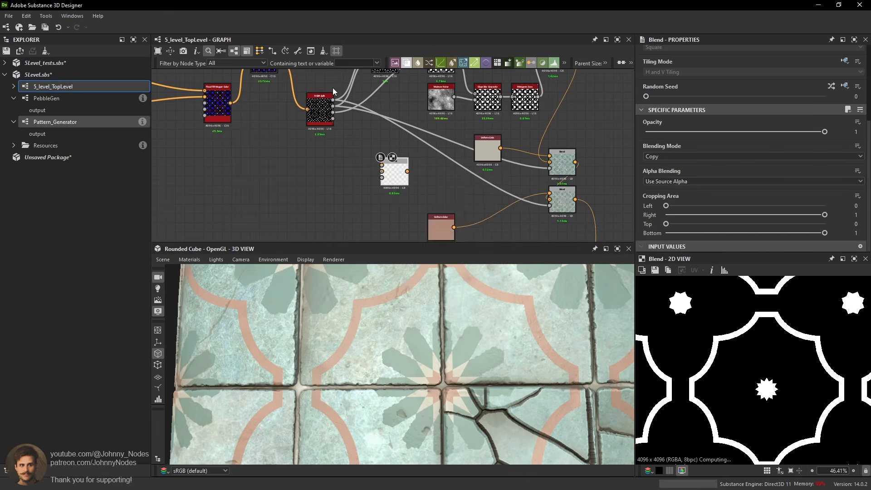
pyautogui.scroll(1, 333, 88)
pyautogui.click(334, 110)
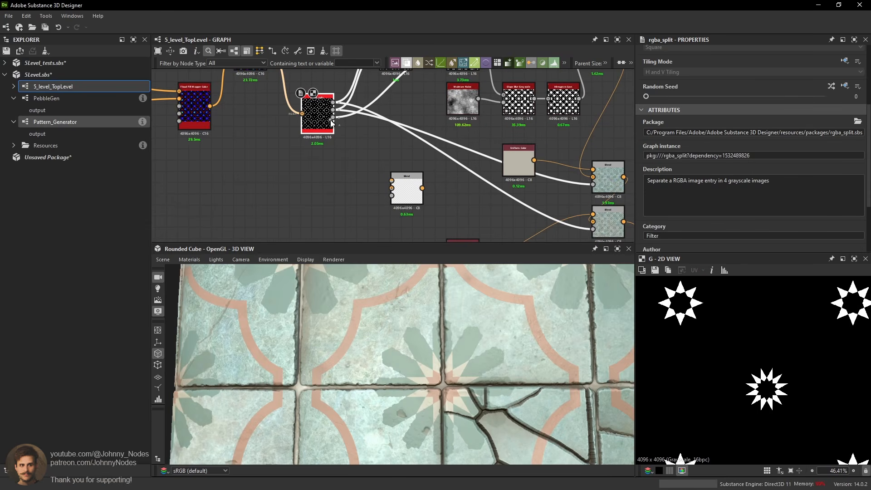
pyautogui.click(333, 118)
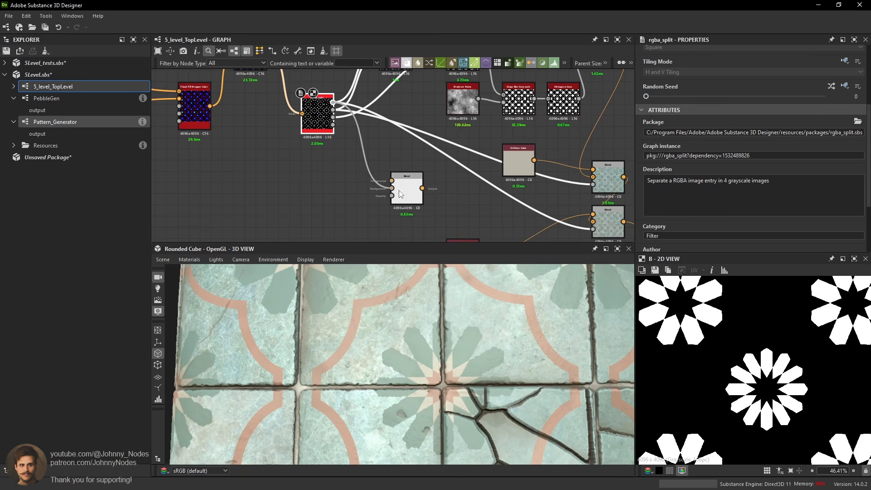
pyautogui.moveTo(400, 194); pyautogui.dragTo(406, 209)
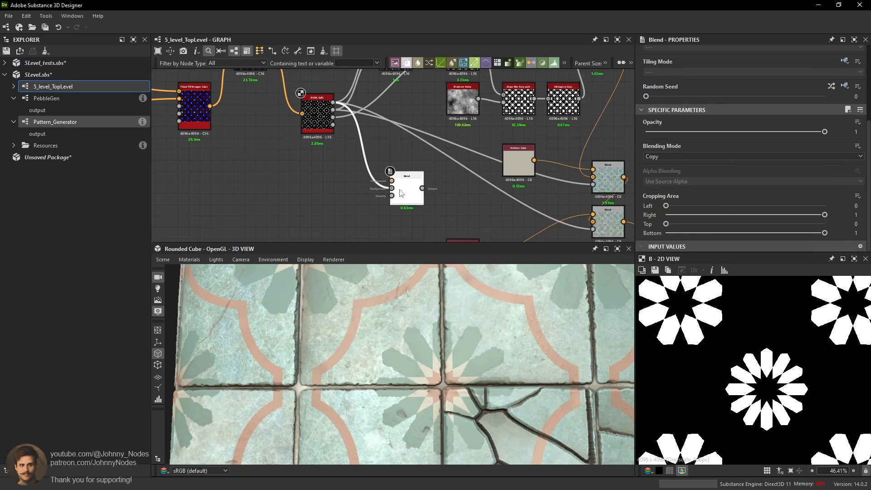
pyautogui.click(335, 103)
# Add a Shape node beside the new Blend node that takes the red-channel mask.
pyautogui.press('space')
pyautogui.write('s')
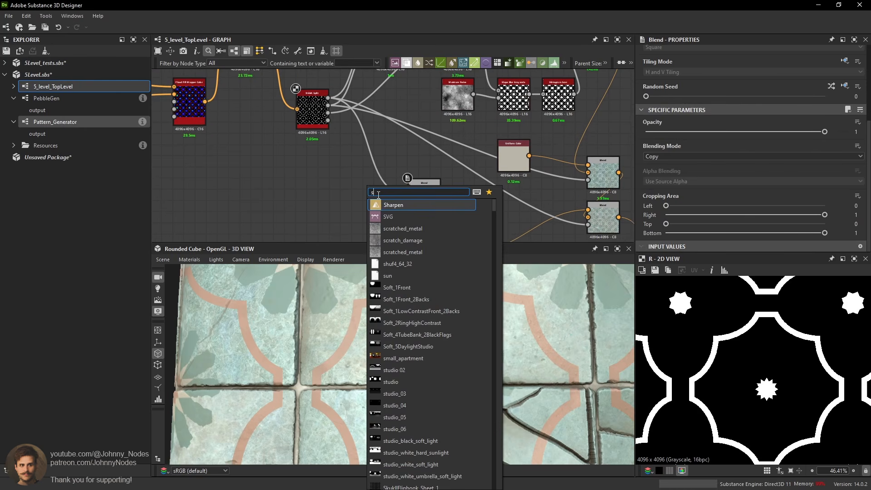
pyautogui.write('hape')
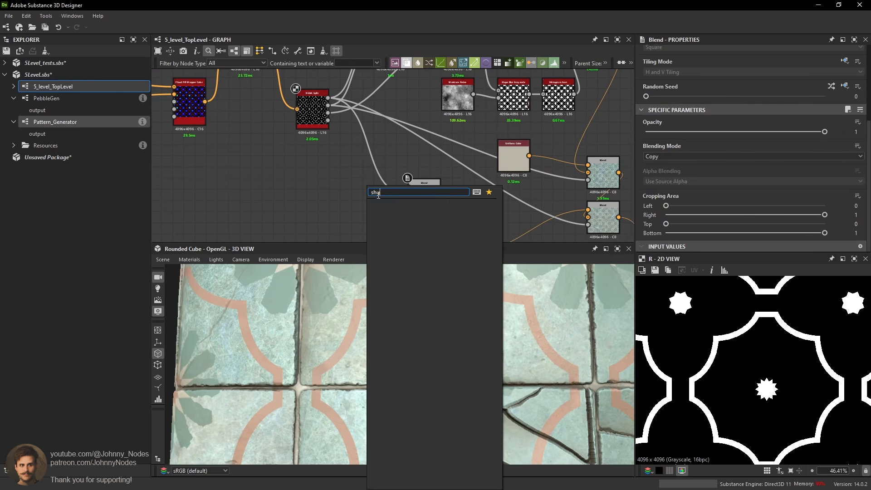
pyautogui.press('Return')
pyautogui.scroll(1, 359, 189)
pyautogui.moveTo(359, 191); pyautogui.dragTo(374, 177, button='middle')
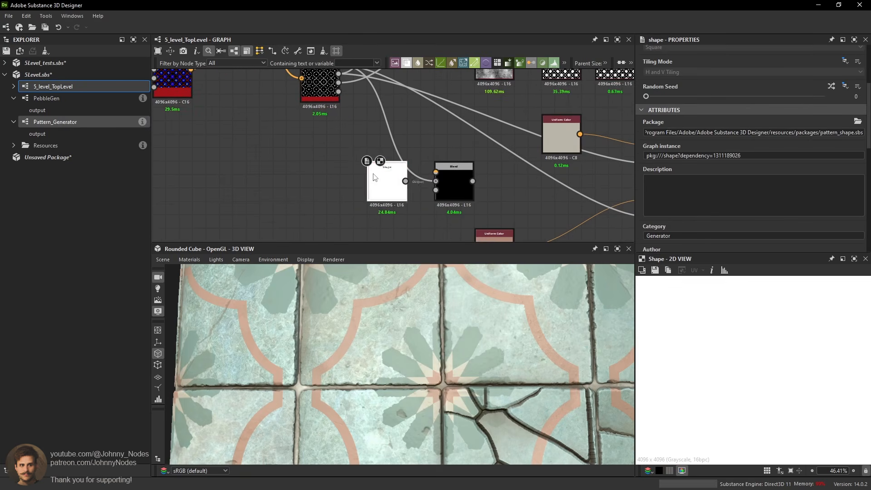
# Set the Shape node beside the new Blend to a Disc pattern with scale 0.28.
pyautogui.moveTo(374, 177); pyautogui.dragTo(319, 191)
pyautogui.scroll(-10, 724, 199)
pyautogui.scroll(1, 658, 89)
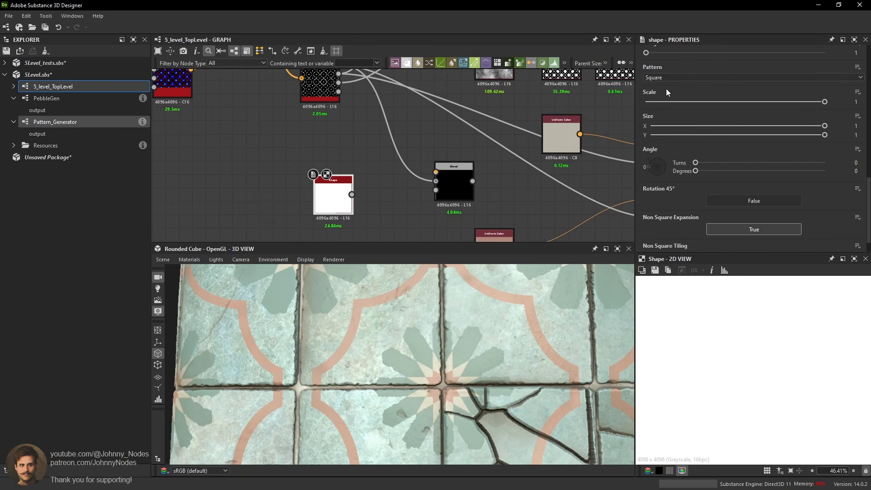
pyautogui.click(665, 78)
pyautogui.click(668, 94)
pyautogui.moveTo(709, 102)
pyautogui.mouseDown()
pyautogui.moveTo(655, 102)
pyautogui.moveTo(696, 101)
pyautogui.mouseUp()
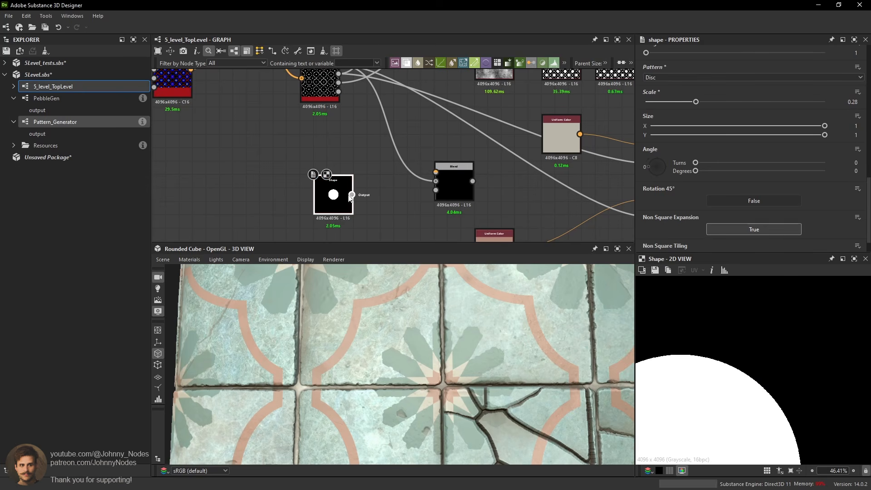
# Try subtracting the disc from the red-channel mask by connecting it to the Blend node and choosing Subtract mode.
pyautogui.click(450, 181)
pyautogui.click(660, 156)
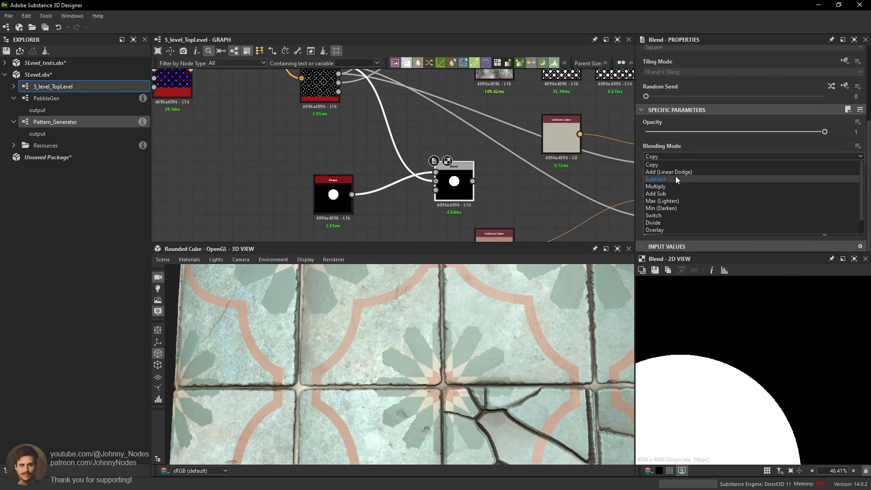
pyautogui.click(676, 176)
pyautogui.scroll(-4, 757, 364)
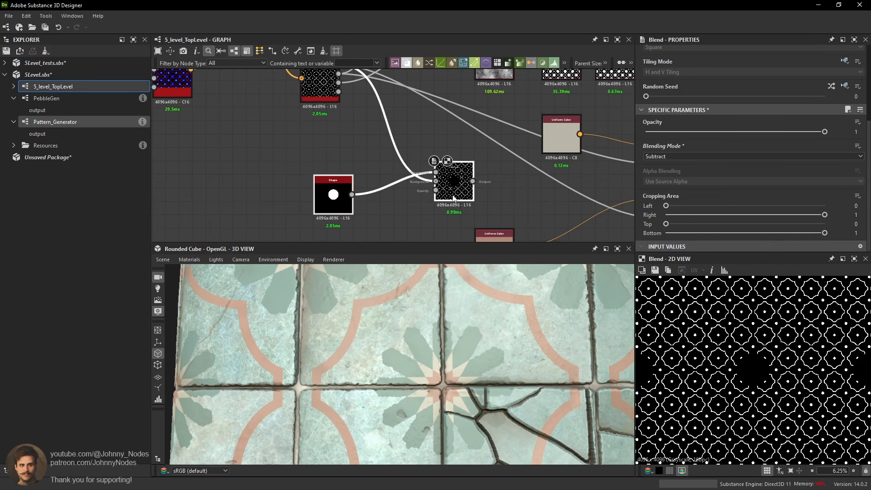
# Delete the trial Shape and Blend nodes below the RGBA Split.
pyautogui.press('Delete')
pyautogui.scroll(-2, 320, 129)
pyautogui.moveTo(311, 134); pyautogui.dragTo(426, 203, button='middle')
pyautogui.scroll(2, 379, 171)
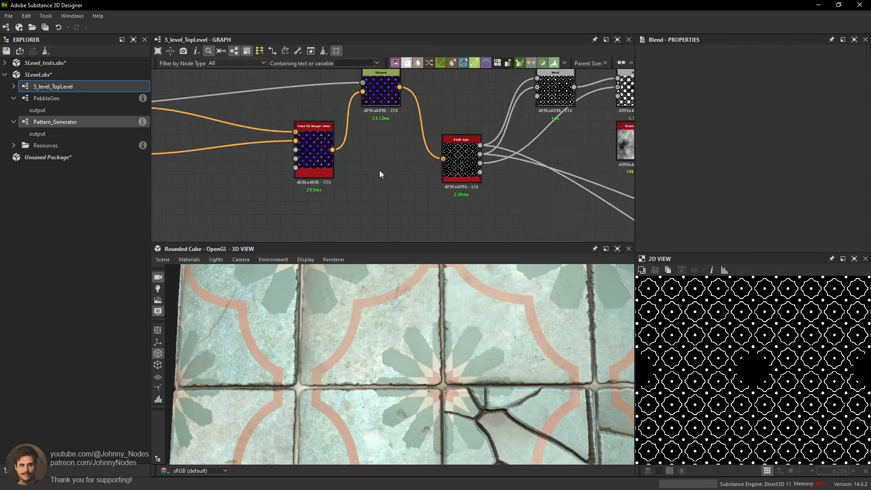
# Duplicate the Flood Fill Mapper Color node and place the copy directly below the original.
pyautogui.moveTo(380, 170); pyautogui.dragTo(390, 190, button='middle')
pyautogui.moveTo(477, 195); pyautogui.dragTo(447, 156, button='middle')
pyautogui.doubleClick(447, 155)
pyautogui.scroll(-1, 360, 138)
pyautogui.moveTo(360, 139); pyautogui.dragTo(413, 144, button='middle')
pyautogui.doubleClick(363, 135)
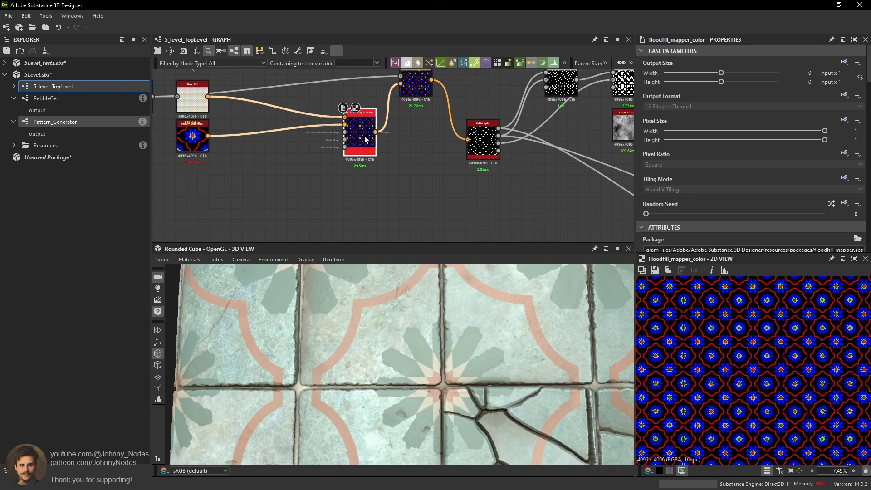
pyautogui.hotkey('ctrl', 'd')
pyautogui.moveTo(363, 140); pyautogui.dragTo(360, 191)
pyautogui.moveTo(361, 191); pyautogui.dragTo(460, 189, button='middle')
pyautogui.scroll(1, 380, 194)
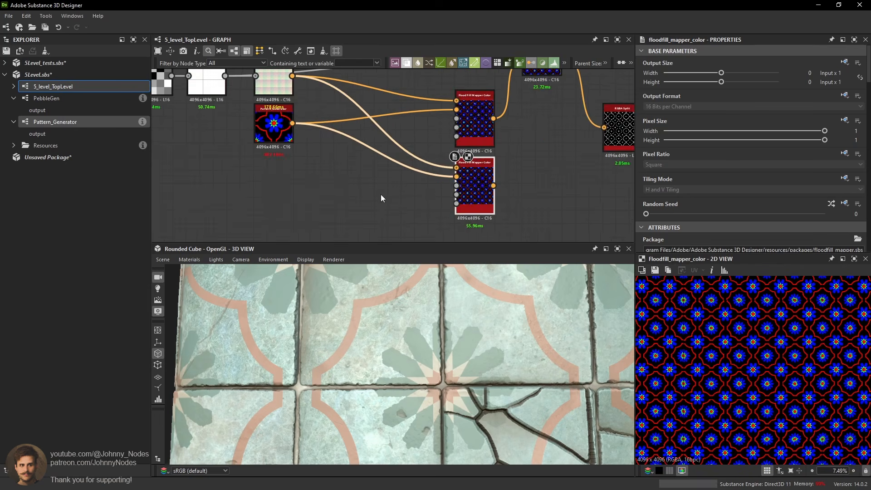
# Add a Shape node below the pattern generator, well ahead of the duplicated Flood Fill Mapper Color.
pyautogui.click(381, 194)
pyautogui.press('space')
pyautogui.write('shape')
pyautogui.press('Return')
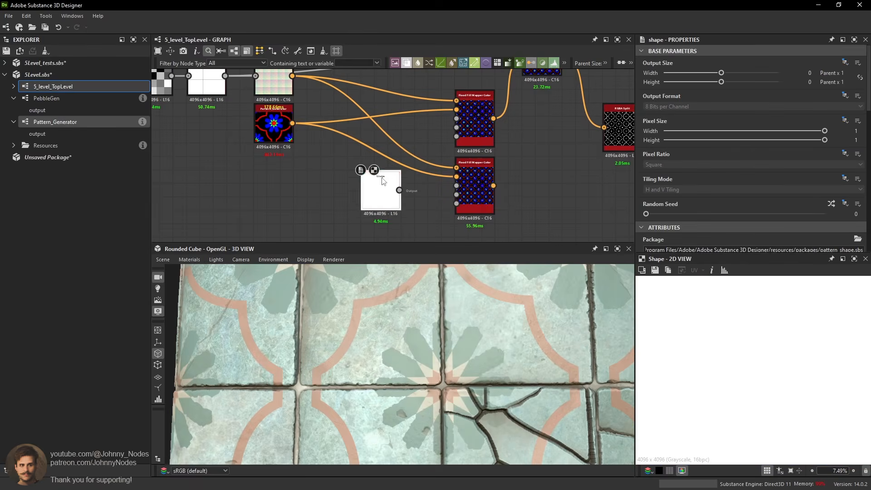
pyautogui.moveTo(388, 192); pyautogui.dragTo(320, 193)
pyautogui.moveTo(483, 180); pyautogui.dragTo(573, 162, button='middle')
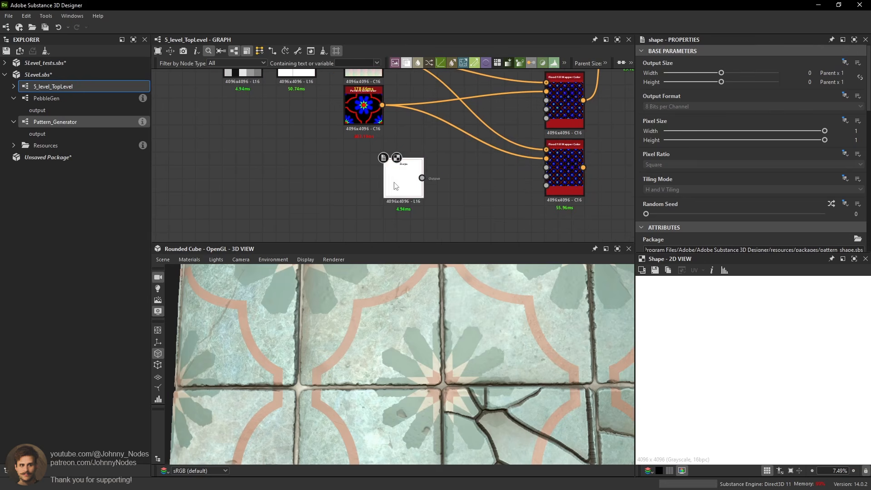
pyautogui.moveTo(396, 185); pyautogui.dragTo(342, 179)
pyautogui.click(436, 177)
pyautogui.press('space')
pyautogui.write('rgb')
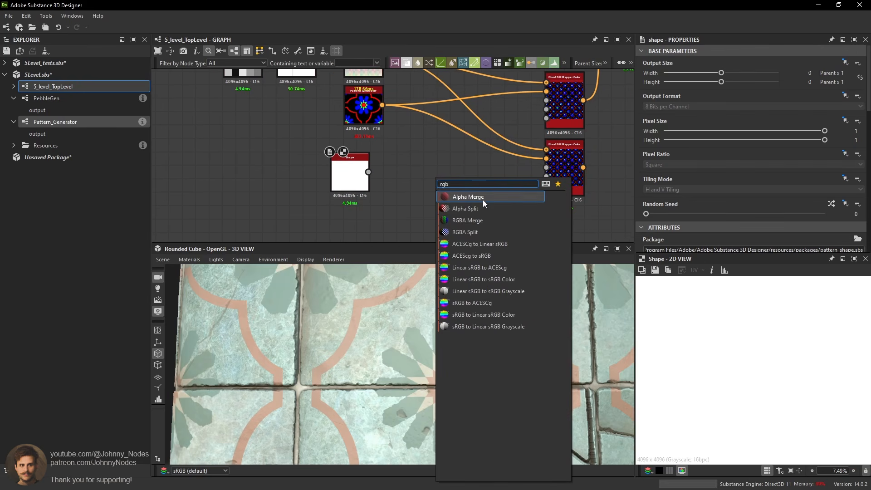
pyautogui.click(483, 198)
pyautogui.hotkey('ctrl', 'z')
# Add an RGBA Merge node between the Shape node and the duplicated Flood Fill Mapper Color.
pyautogui.press('space')
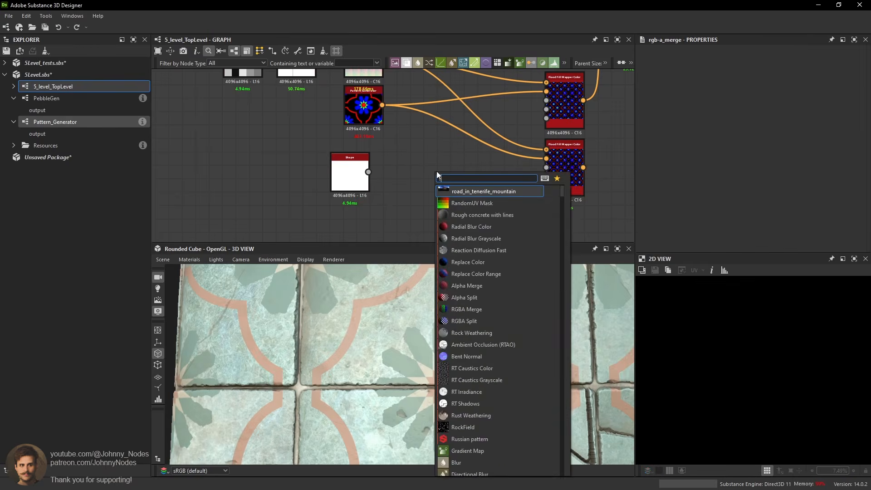
pyautogui.write('rgba')
pyautogui.click(477, 192)
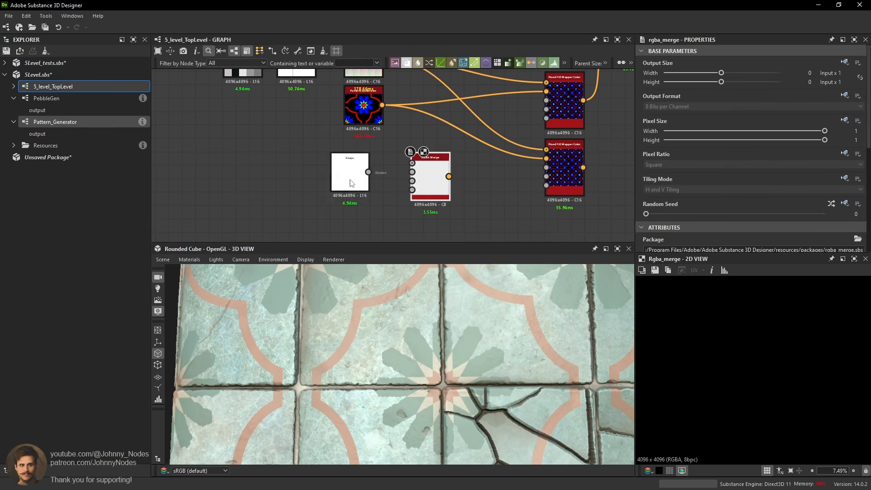
# Set the Shape node's pattern to Disc with scale 0.22 and view it in 2D.
pyautogui.moveTo(350, 175); pyautogui.dragTo(335, 175)
pyautogui.scroll(-5, 685, 133)
pyautogui.scroll(4, 686, 133)
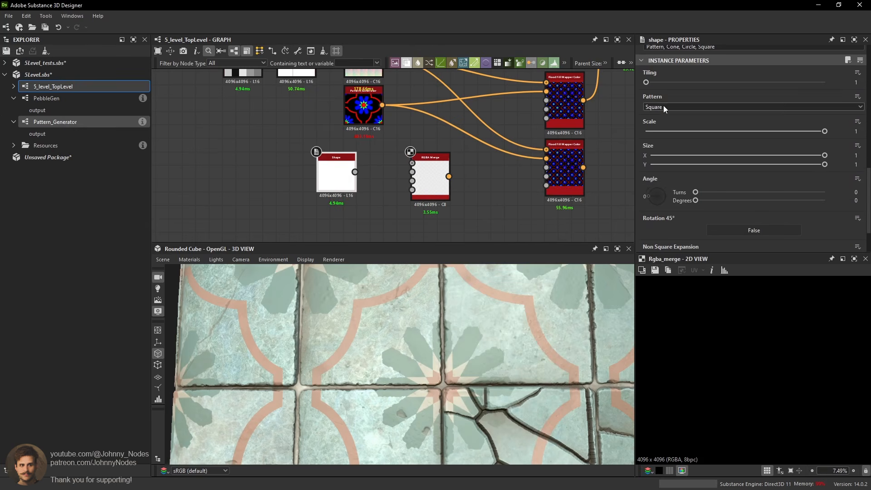
pyautogui.click(771, 107)
pyautogui.click(781, 128)
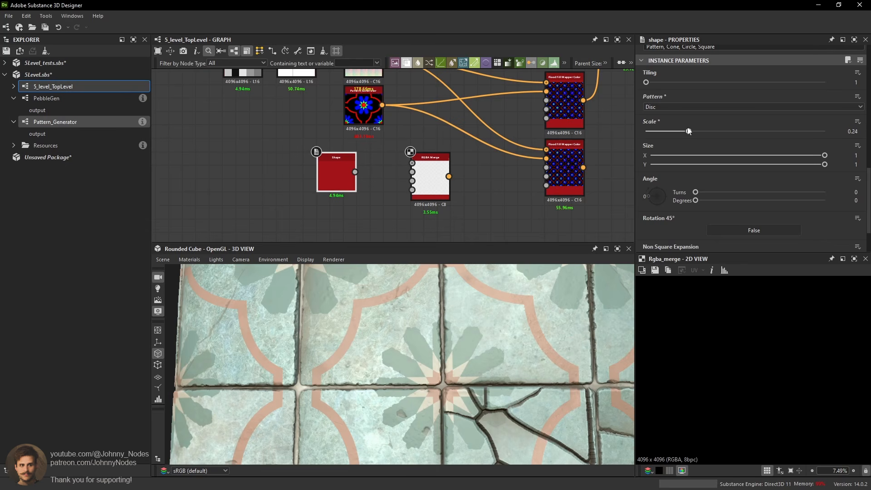
pyautogui.doubleClick(344, 175)
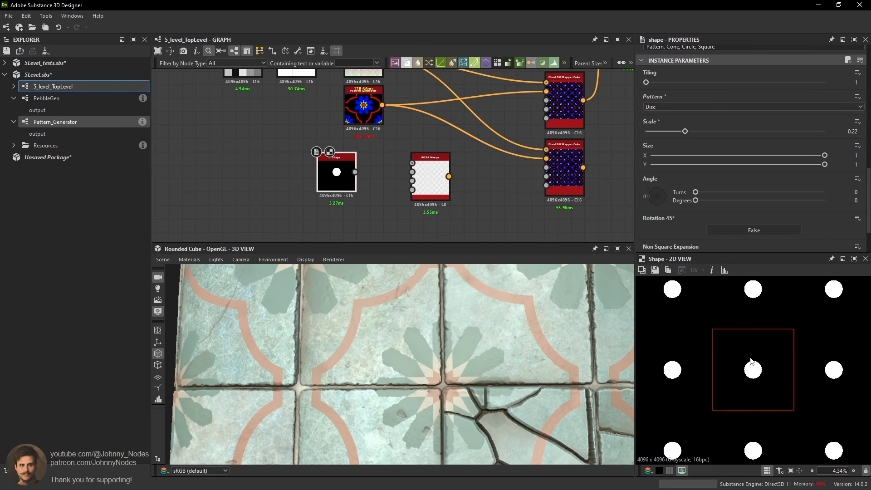
# Connect the disc to the RGBA Merge's R input and feed the merge into the duplicated mapper's pattern input.
pyautogui.doubleClick(435, 181)
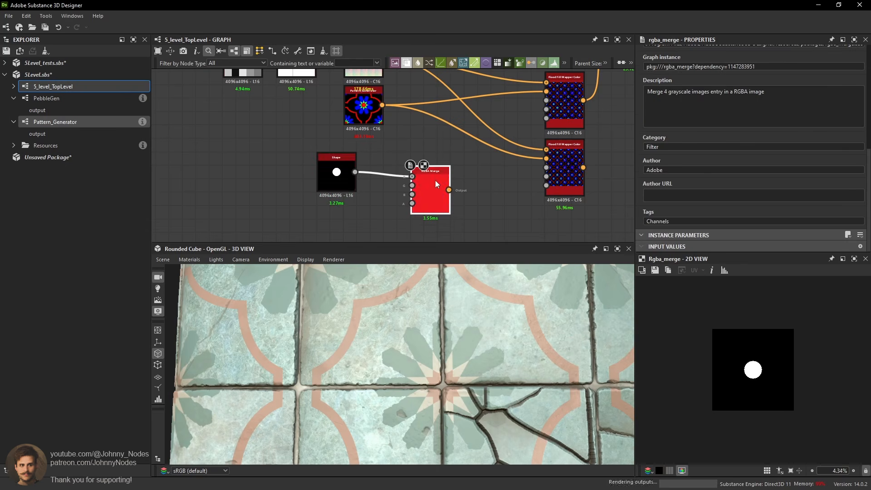
pyautogui.scroll(1, 469, 187)
pyautogui.scroll(-1, 459, 192)
pyautogui.moveTo(448, 189); pyautogui.dragTo(558, 162)
pyautogui.scroll(1, 543, 160)
pyautogui.doubleClick(564, 162)
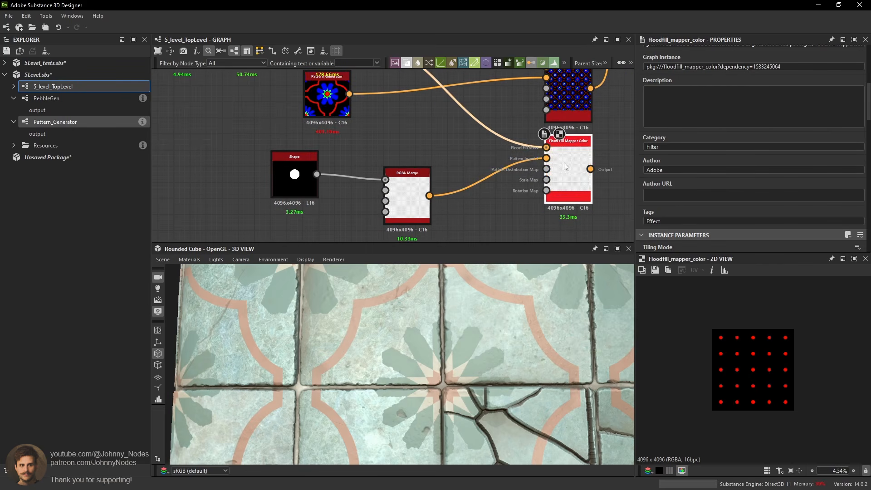
# Duplicate the RGBA Split node below the original and connect the duplicated mapper's output to it.
pyautogui.moveTo(580, 179); pyautogui.dragTo(445, 188, button='middle')
pyautogui.scroll(-2, 504, 181)
pyautogui.moveTo(521, 183); pyautogui.dragTo(479, 185, button='middle')
pyautogui.click(534, 144)
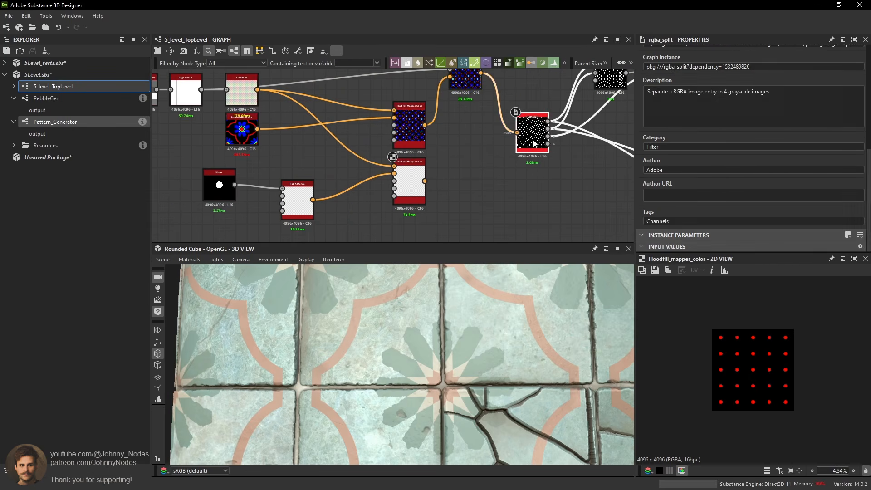
pyautogui.hotkey('ctrl', 'd')
pyautogui.moveTo(541, 148); pyautogui.dragTo(525, 192)
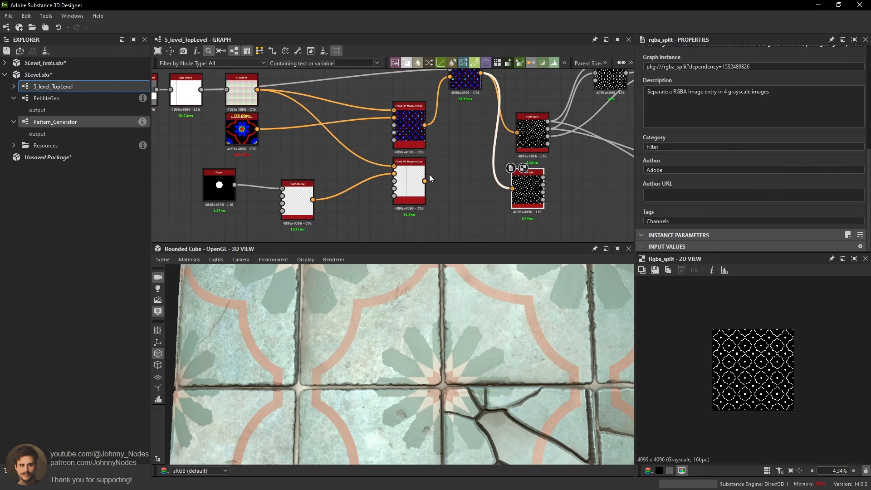
pyautogui.moveTo(425, 181); pyautogui.dragTo(522, 191)
pyautogui.moveTo(526, 190); pyautogui.dragTo(531, 191)
# Add a Blend node with the original split's R output as background and the duplicated split's R output as foreground.
pyautogui.moveTo(561, 179); pyautogui.dragTo(379, 160, button='middle')
pyautogui.scroll(-2, 397, 157)
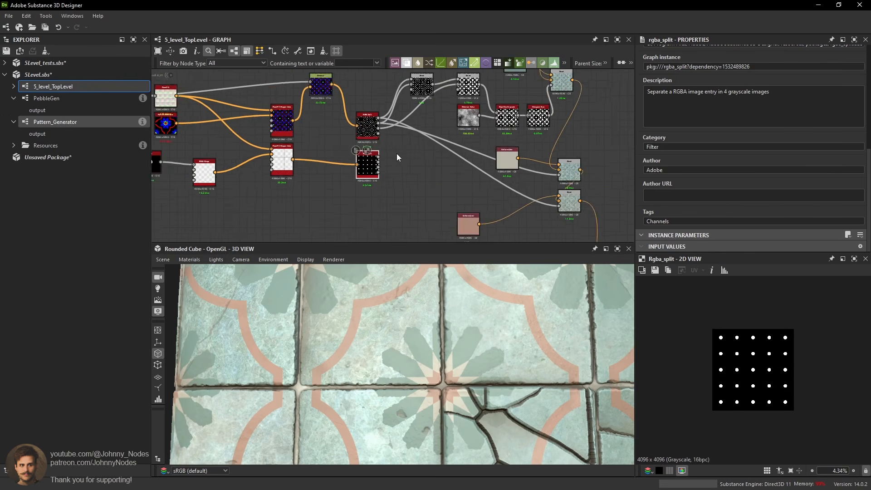
pyautogui.scroll(1, 397, 156)
pyautogui.press('space')
pyautogui.click(463, 193)
pyautogui.scroll(1, 383, 116)
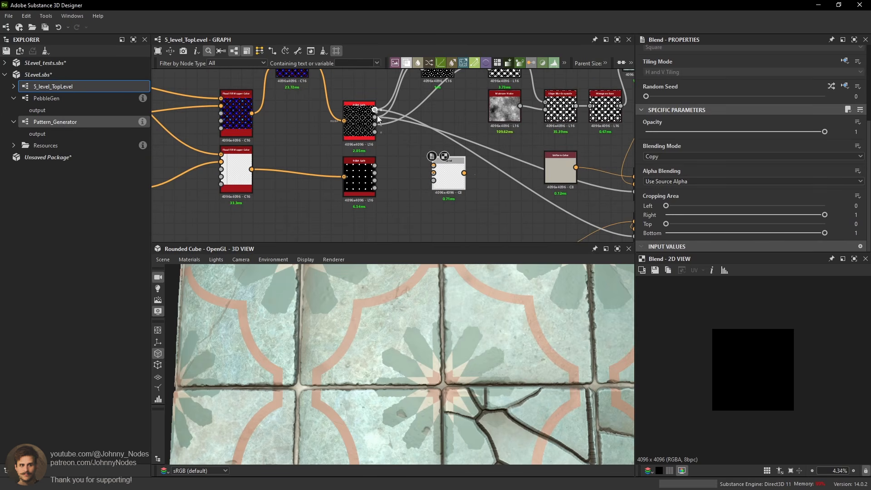
pyautogui.moveTo(375, 110); pyautogui.dragTo(377, 164)
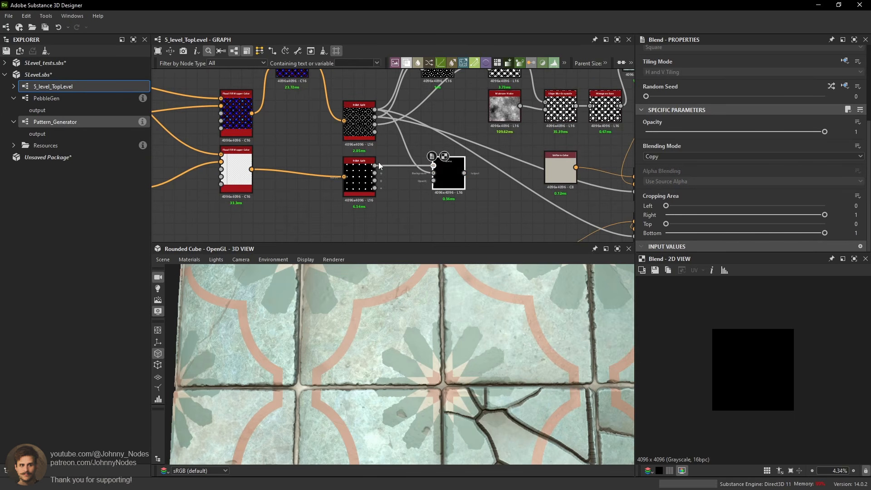
# Set the new Blend node's blending mode to Subtract and view its mask in 2D.
pyautogui.click(677, 156)
pyautogui.click(667, 180)
pyautogui.scroll(4, 751, 362)
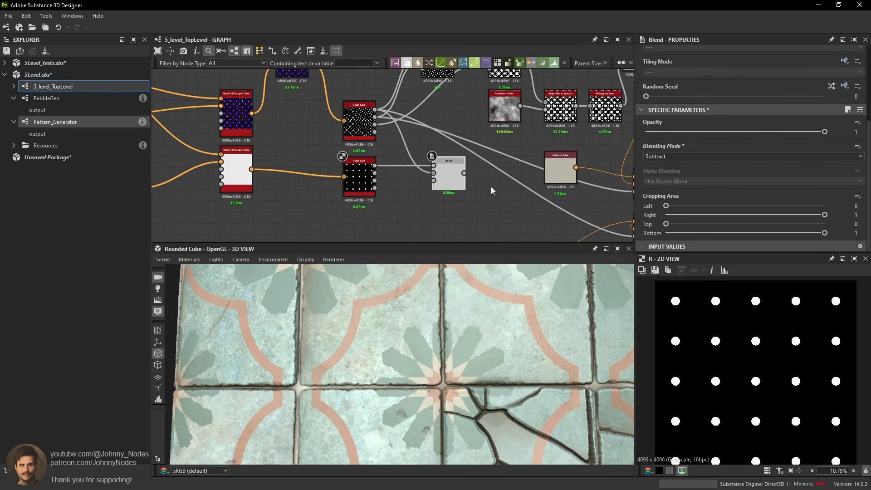
pyautogui.doubleClick(456, 173)
pyautogui.scroll(4, 724, 325)
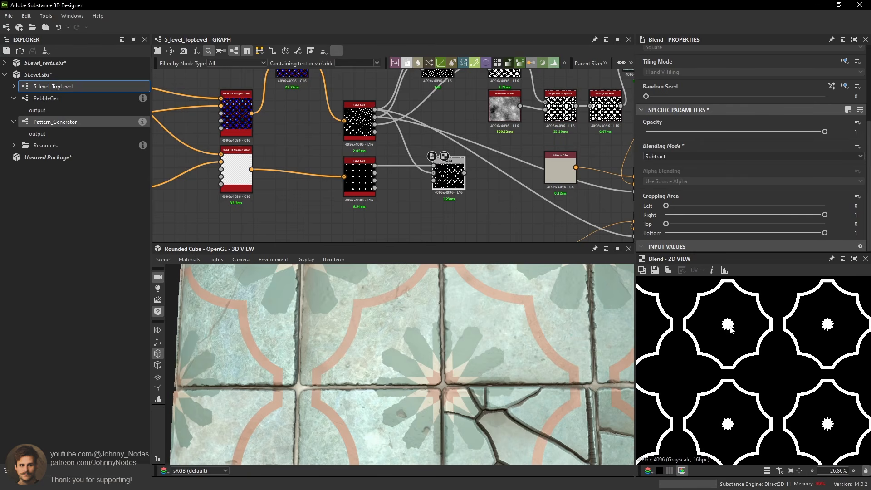
# Compare the two RGBA Split masks with the subtracted Blend mask in 2D.
pyautogui.scroll(-2, 730, 328)
pyautogui.moveTo(313, 170); pyautogui.dragTo(410, 177, button='middle')
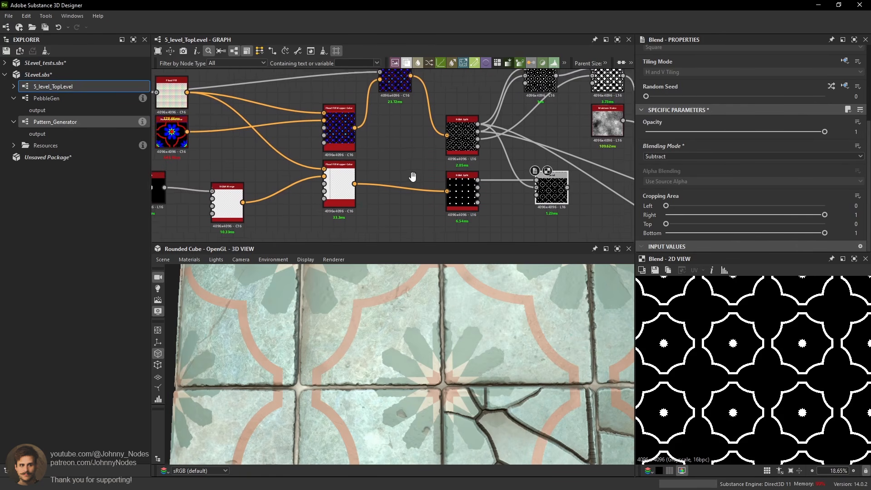
pyautogui.doubleClick(469, 131)
pyautogui.doubleClick(475, 185)
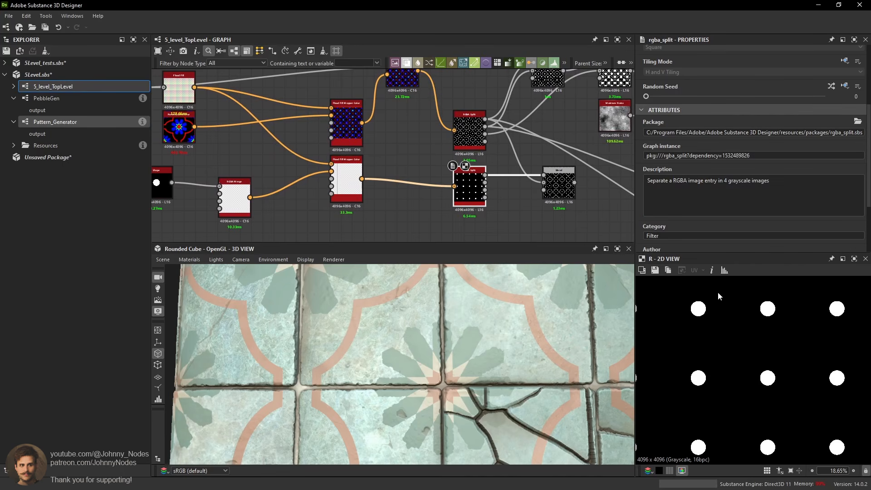
pyautogui.doubleClick(561, 184)
pyautogui.scroll(2, 774, 308)
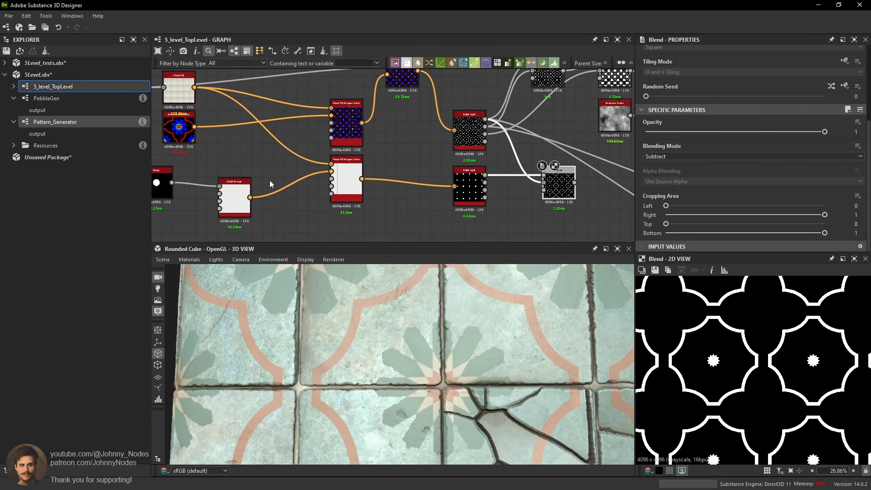
# Add a Transformation 2D node below the disc Shape and connect the Shape's output to it.
pyautogui.moveTo(270, 184); pyautogui.dragTo(379, 155, button='middle')
pyautogui.scroll(-1, 380, 156)
pyautogui.doubleClick(291, 149)
pyautogui.click(287, 194)
pyautogui.press('space')
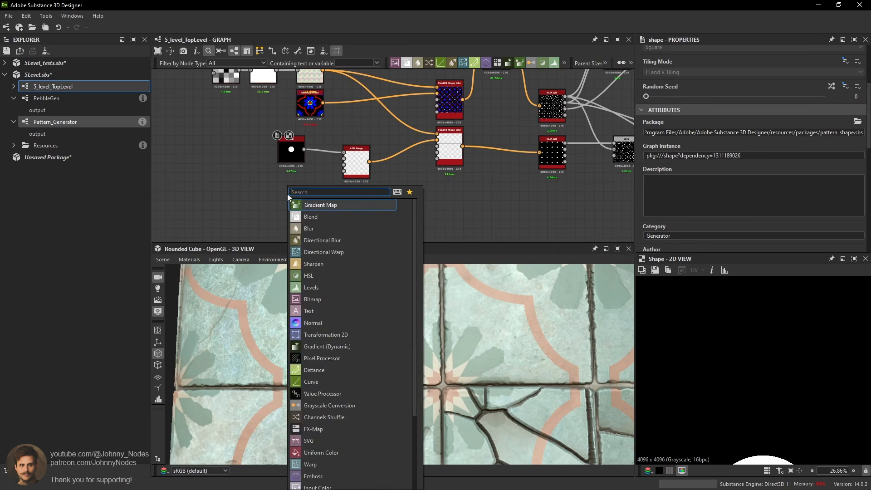
pyautogui.write('t')
pyautogui.click(310, 202)
pyautogui.moveTo(304, 149); pyautogui.dragTo(278, 196)
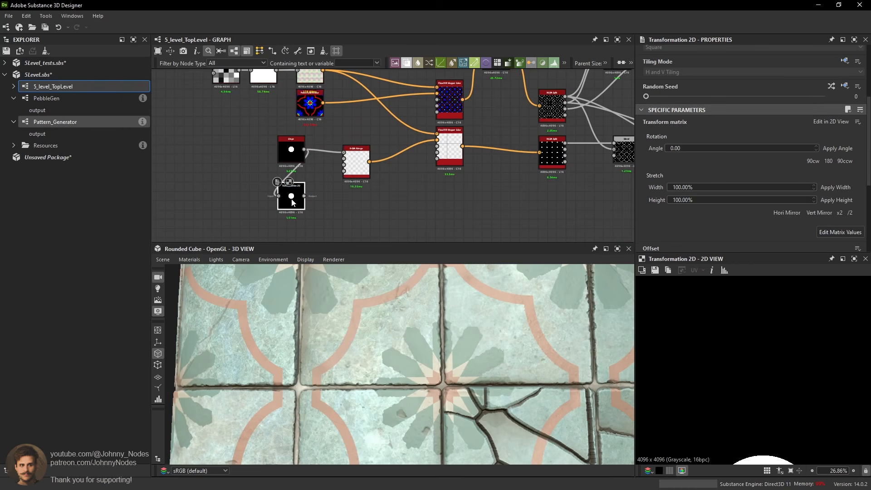
# Set the Transformation 2D offset to X -0.5 and Y -0.5 so the disc falls on the tile corners.
pyautogui.scroll(-3, 778, 181)
pyautogui.moveTo(734, 176); pyautogui.dragTo(592, 182)
pyautogui.moveTo(737, 185); pyautogui.dragTo(614, 189)
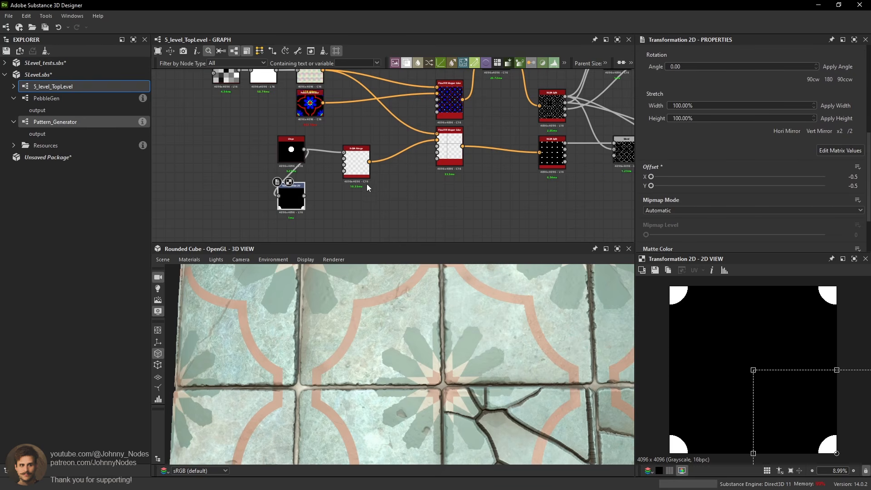
pyautogui.moveTo(304, 198)
pyautogui.mouseDown()
pyautogui.moveTo(301, 170)
pyautogui.moveTo(304, 193)
pyautogui.mouseUp()
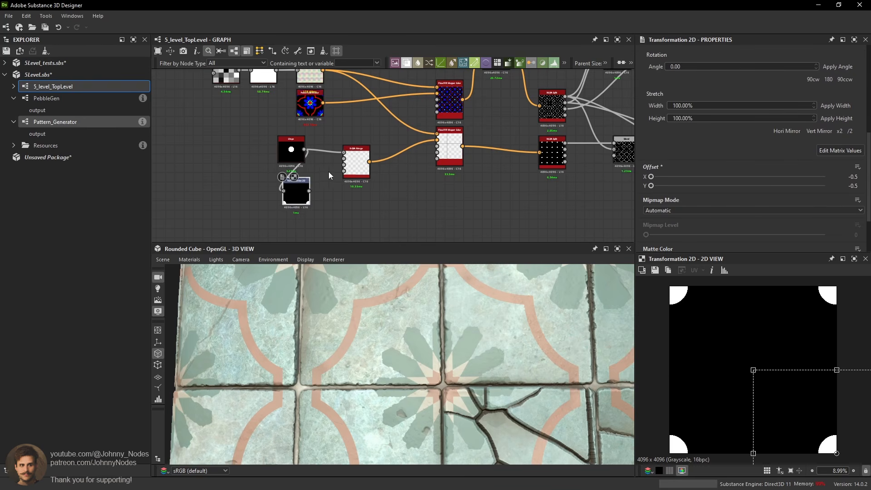
# Add a Blend node combining the centered disc with the offset disc in Add (Linear Dodge) mode.
pyautogui.press('space')
pyautogui.click(349, 201)
pyautogui.moveTo(306, 152); pyautogui.dragTo(316, 163)
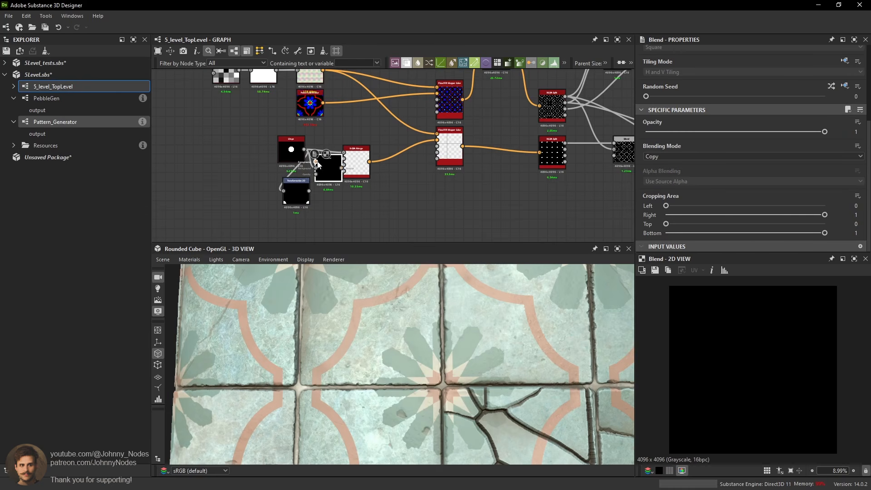
pyautogui.click(674, 156)
pyautogui.click(674, 171)
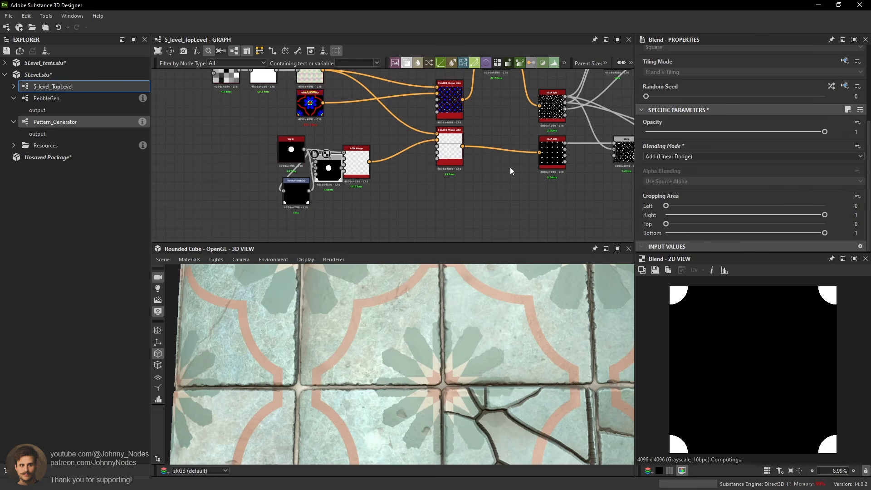
# Feed the combined discs into the RGBA Merge's R input and view the lower RGBA Split's red channel in 2D.
pyautogui.moveTo(312, 129)
pyautogui.mouseDown()
pyautogui.moveTo(294, 193)
pyautogui.moveTo(265, 188)
pyautogui.mouseUp()
pyautogui.click(333, 177)
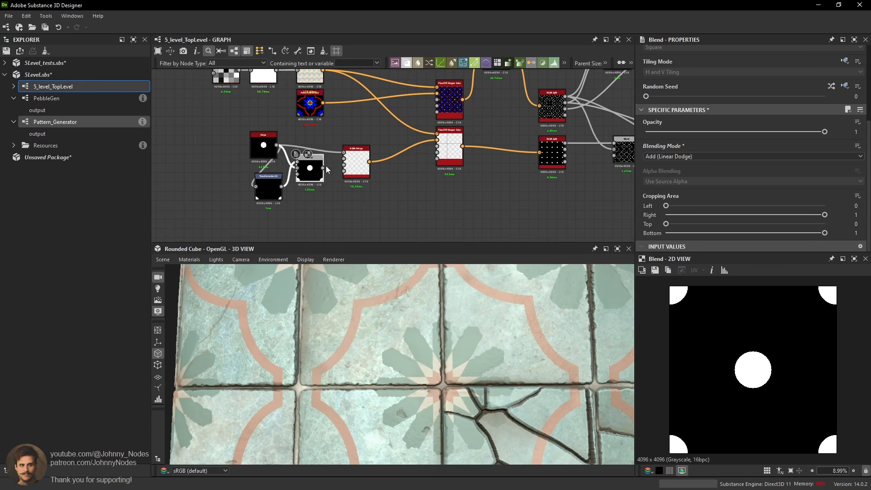
pyautogui.moveTo(323, 168); pyautogui.dragTo(344, 153)
pyautogui.click(356, 156)
pyautogui.click(549, 154)
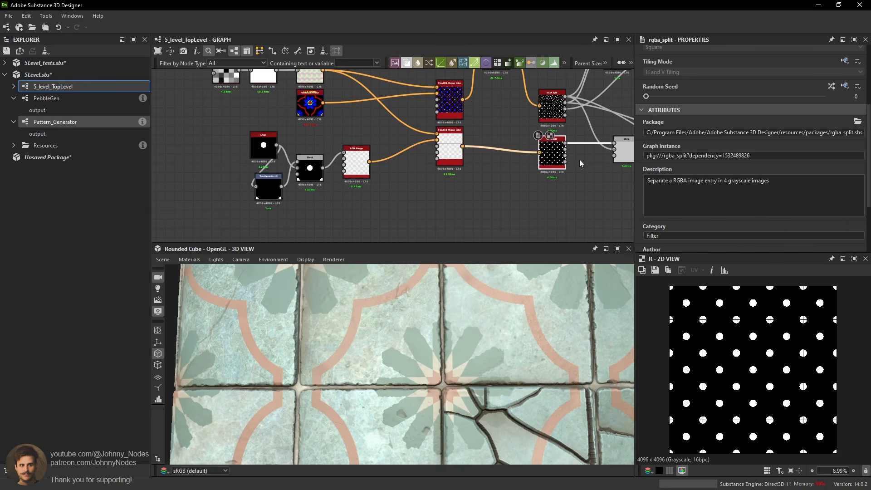
# View the Subtract Blend in 2D and examine the flower centers of the mask up close for leftover lines.
pyautogui.moveTo(627, 162); pyautogui.dragTo(529, 170, button='middle')
pyautogui.scroll(4, 761, 331)
pyautogui.doubleClick(535, 159)
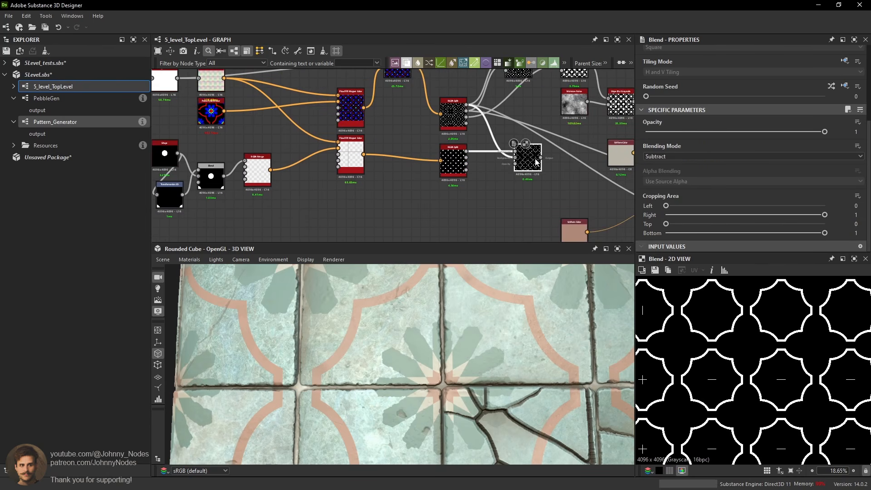
pyautogui.scroll(8, 715, 385)
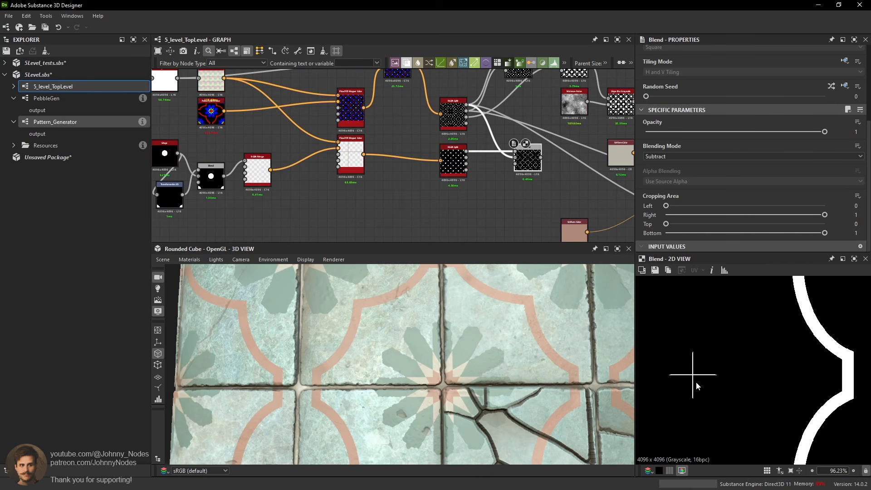
pyautogui.scroll(1, 207, 159)
pyautogui.moveTo(208, 158); pyautogui.dragTo(244, 160, button='middle')
pyautogui.moveTo(570, 156); pyautogui.dragTo(451, 172, button='middle')
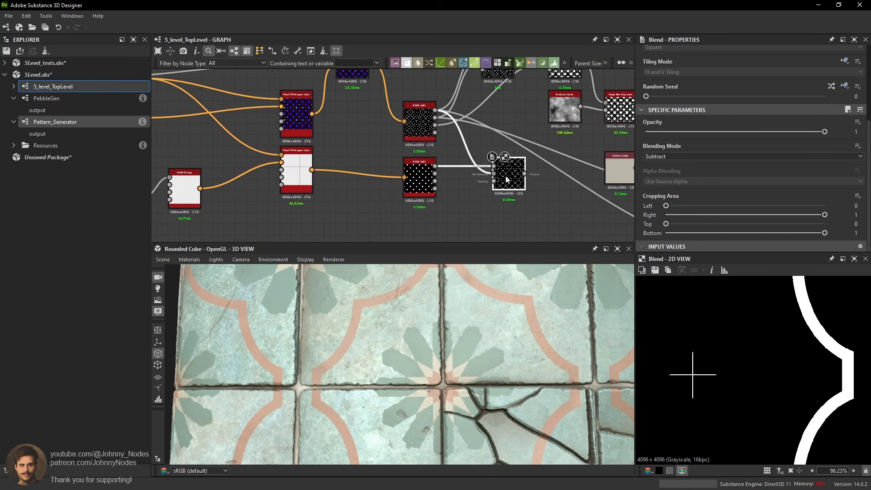
# Duplicate the Distance node and insert the copy between the lower Flood Fill Mapper Color and its RGBA Split, checking the Subtract Blend.
pyautogui.moveTo(507, 179); pyautogui.dragTo(484, 180)
pyautogui.click(427, 174)
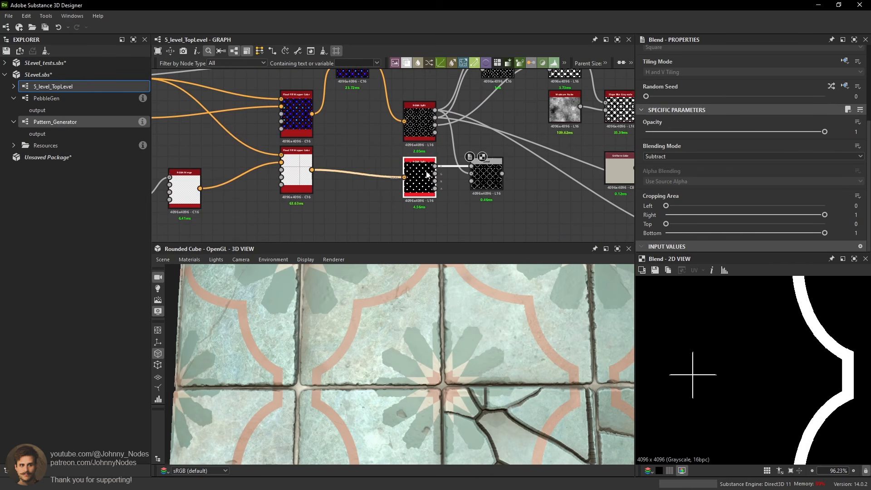
pyautogui.scroll(-2, 390, 151)
pyautogui.moveTo(327, 161); pyautogui.dragTo(328, 169)
pyautogui.scroll(2, 347, 127)
pyautogui.click(372, 82)
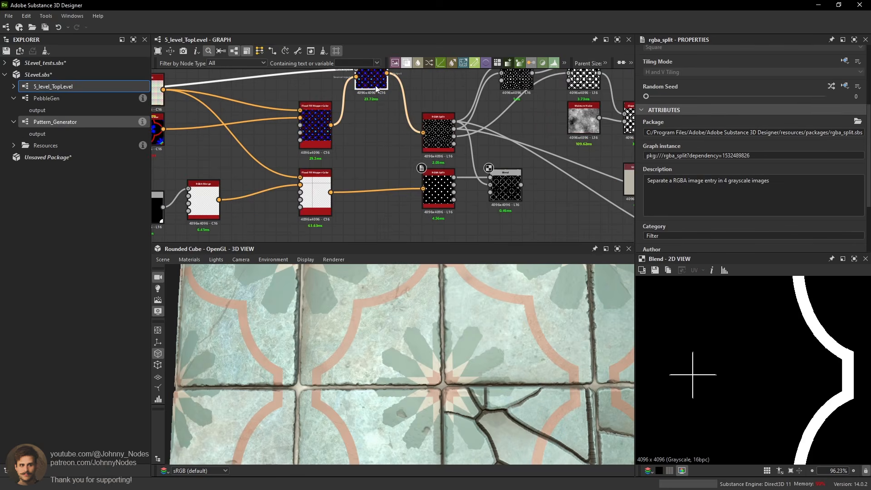
pyautogui.hotkey('ctrl', 'd')
pyautogui.moveTo(372, 84); pyautogui.dragTo(379, 183)
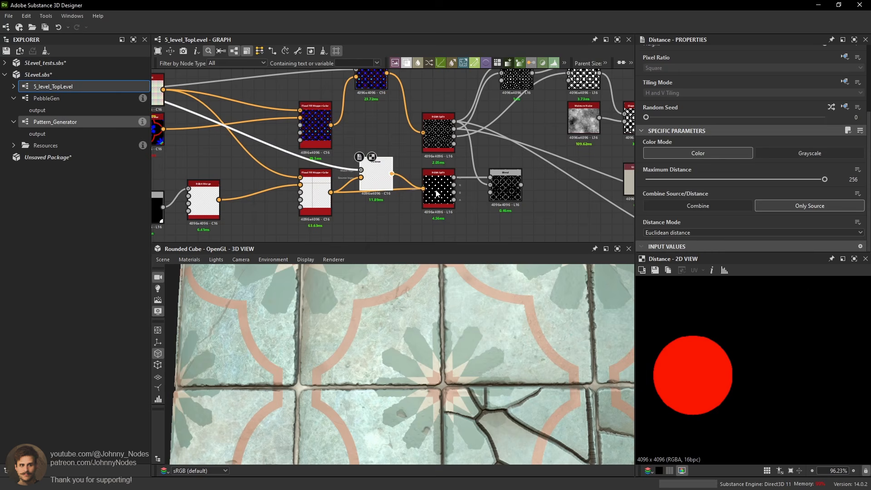
pyautogui.click(505, 186)
pyautogui.scroll(-5, 791, 326)
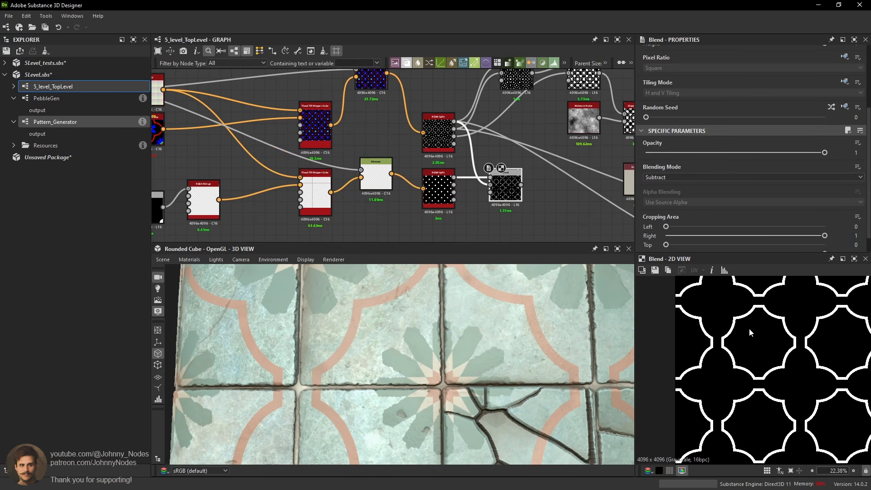
pyautogui.scroll(-1, 399, 195)
# Duplicate the flower mask's Slope Blur Grayscale and Histogram Scan pair and place the copies before the lowest pattern Blend.
pyautogui.moveTo(382, 181); pyautogui.dragTo(388, 193)
pyautogui.moveTo(598, 185); pyautogui.dragTo(434, 168, button='middle')
pyautogui.moveTo(441, 171); pyautogui.dragTo(431, 176)
pyautogui.moveTo(432, 176); pyautogui.dragTo(451, 145, button='middle')
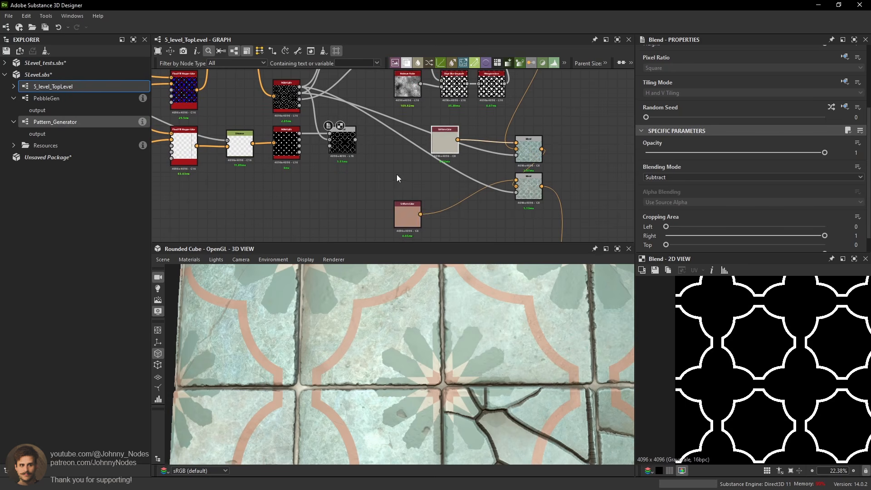
pyautogui.press('space')
pyautogui.write('slop')
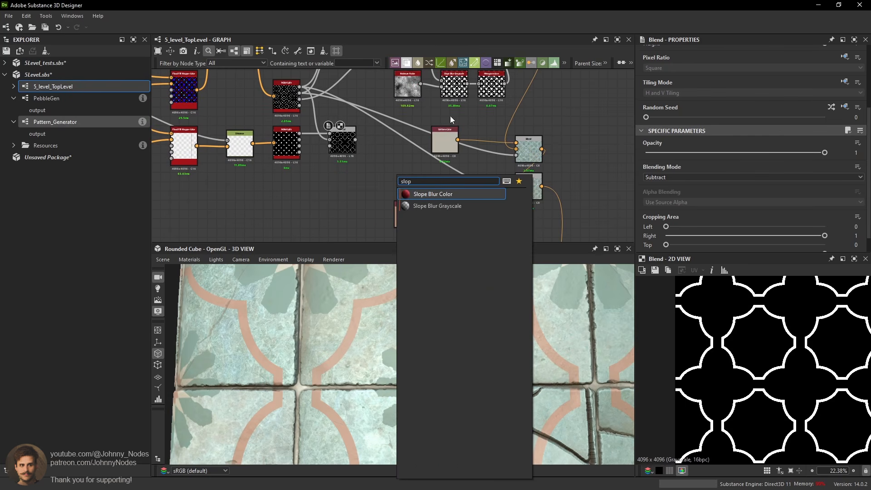
pyautogui.moveTo(502, 109); pyautogui.dragTo(477, 137, button='middle')
pyautogui.moveTo(482, 135); pyautogui.dragTo(434, 218)
pyautogui.hotkey('ctrl', 'd')
# Feed the Subtract Blend into the copied Slope Blur Grayscale and use the copied Histogram Scan as the terracotta color Blend's opacity mask.
pyautogui.moveTo(434, 218); pyautogui.dragTo(436, 182, button='middle')
pyautogui.scroll(1, 306, 130)
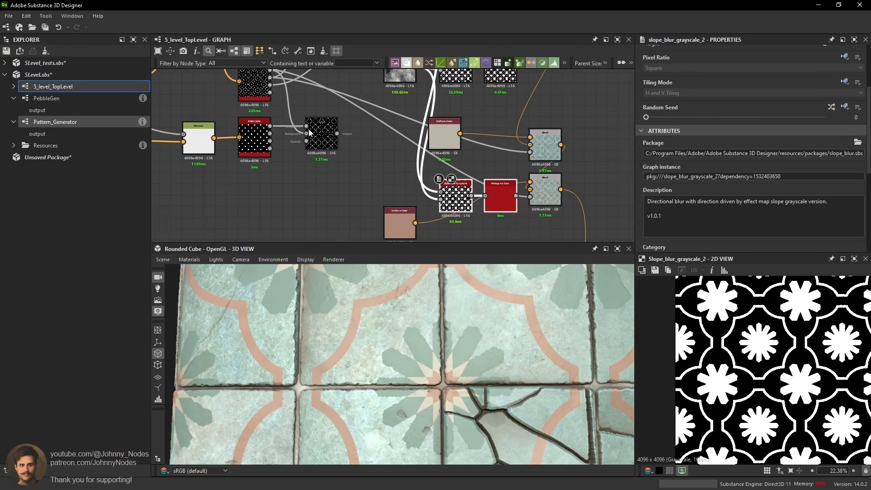
pyautogui.moveTo(445, 189); pyautogui.dragTo(444, 189)
pyautogui.click(454, 193)
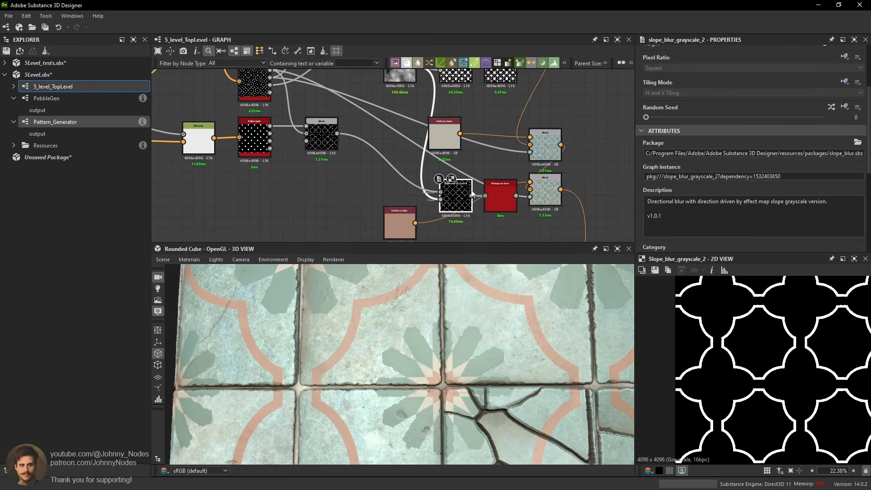
pyautogui.click(508, 200)
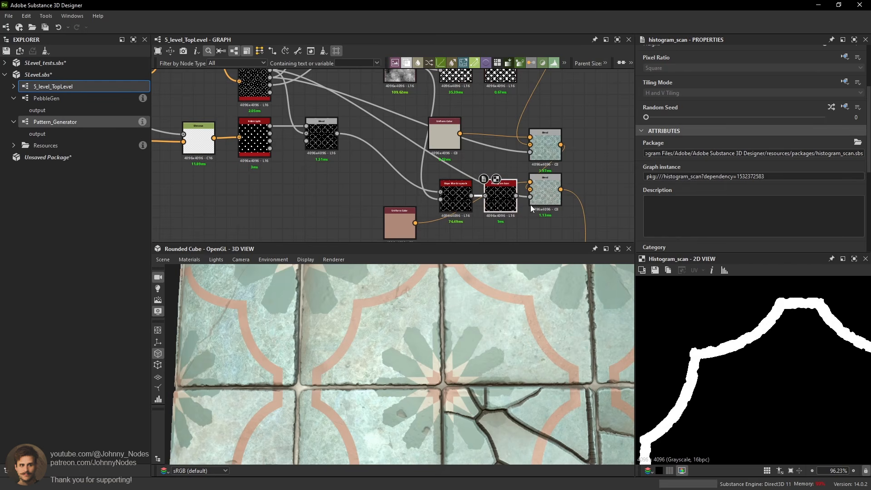
pyautogui.moveTo(520, 201); pyautogui.dragTo(496, 198, button='middle')
pyautogui.click(515, 195)
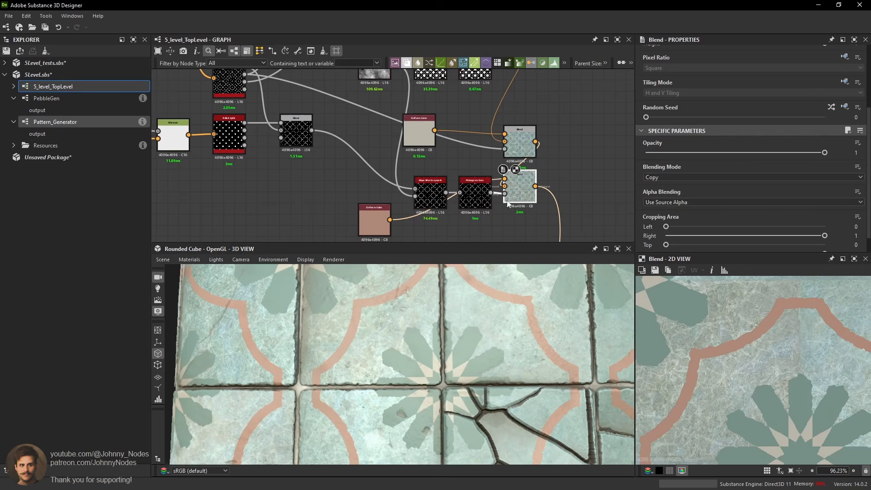
# Examine the terracotta outlines and flower centers on the tiles in the 3D view.
pyautogui.scroll(3, 554, 330)
pyautogui.moveTo(540, 318); pyautogui.dragTo(531, 314, button='middle')
pyautogui.scroll(-3, 527, 351)
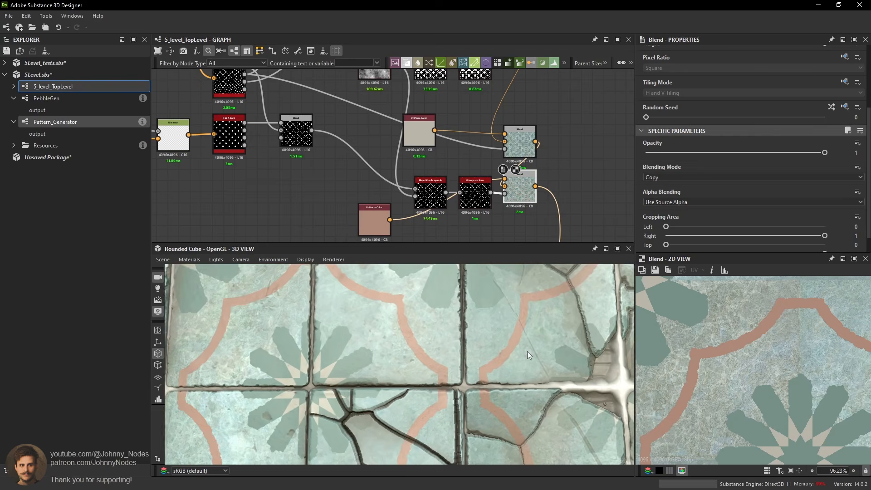
pyautogui.moveTo(527, 351); pyautogui.dragTo(521, 352, button='middle')
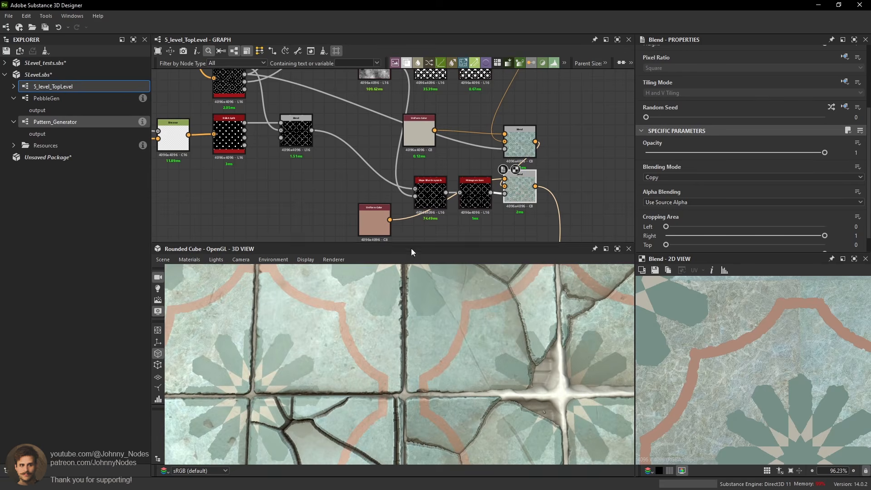
pyautogui.scroll(-3, 450, 322)
pyautogui.scroll(3, 454, 310)
pyautogui.scroll(-5, 478, 314)
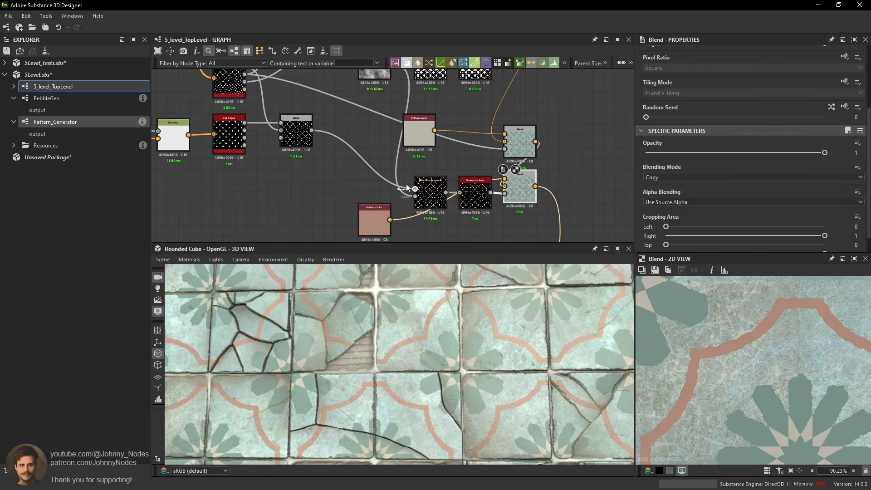
# Move the terracotta Uniform Color above the copied Slope Blur Grayscale and Histogram Scan nodes.
pyautogui.moveTo(406, 182); pyautogui.dragTo(454, 197)
pyautogui.moveTo(382, 221); pyautogui.dragTo(366, 176)
pyautogui.scroll(-5, 367, 176)
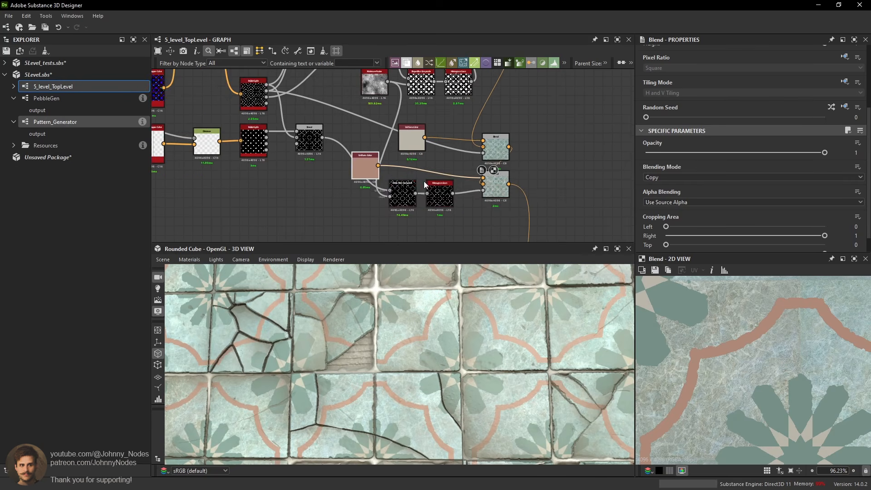
pyautogui.moveTo(299, 176); pyautogui.dragTo(396, 167, button='middle')
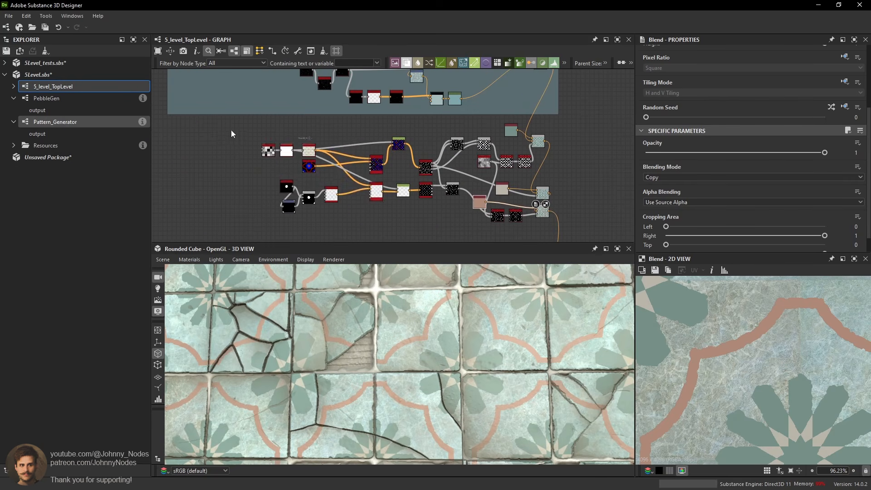
# Shift the pattern source nodes and the disc shape nodes away from the blending nodes to space out the graph.
pyautogui.moveTo(230, 131); pyautogui.dragTo(376, 190)
pyautogui.scroll(4, 376, 193)
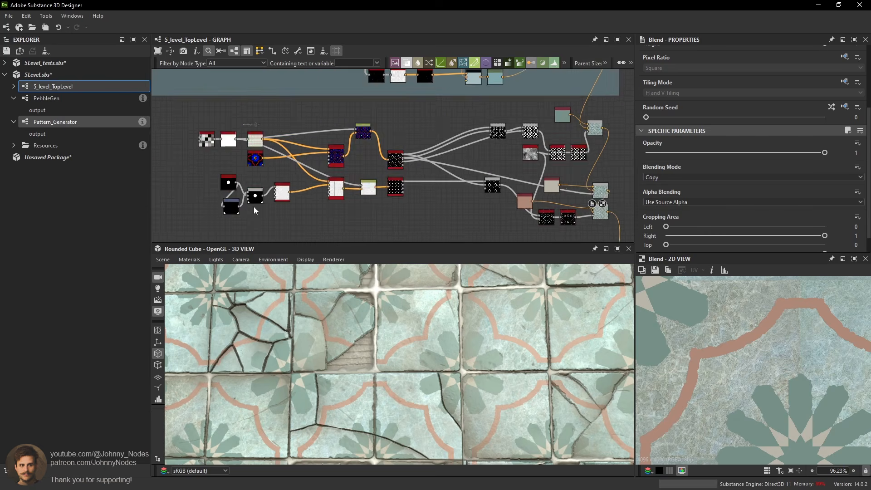
pyautogui.moveTo(200, 213); pyautogui.dragTo(305, 173)
pyautogui.moveTo(297, 177); pyautogui.dragTo(258, 170)
pyautogui.moveTo(356, 159); pyautogui.dragTo(352, 169, button='middle')
# Align the Distance and RGBA Split nodes of both mapper branches in rows and place the Subtract Blend beside the lower RGBA Split.
pyautogui.moveTo(369, 148); pyautogui.dragTo(369, 136)
pyautogui.moveTo(411, 109); pyautogui.dragTo(418, 105)
pyautogui.moveTo(452, 145); pyautogui.dragTo(456, 107)
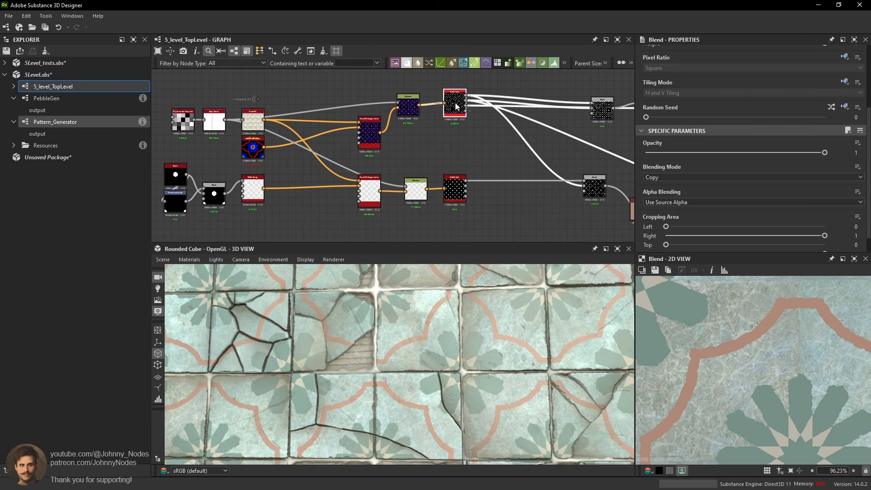
pyautogui.moveTo(426, 181); pyautogui.dragTo(425, 161)
pyautogui.moveTo(450, 187); pyautogui.dragTo(451, 163)
pyautogui.moveTo(609, 185); pyautogui.dragTo(540, 193, button='middle')
pyautogui.moveTo(529, 191); pyautogui.dragTo(474, 169)
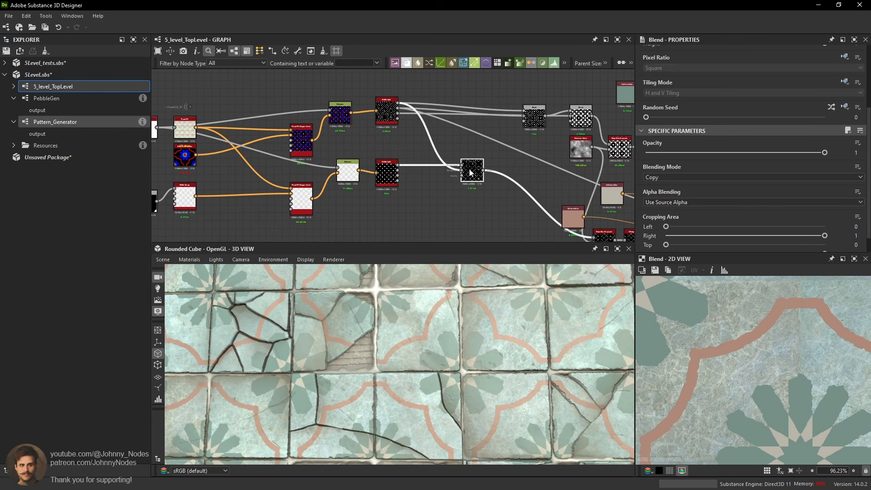
# View the Subtract Blend in 2D and line up the disc branch with the copied Slope Blur Grayscale.
pyautogui.doubleClick(474, 169)
pyautogui.moveTo(512, 184); pyautogui.dragTo(445, 150, button='middle')
pyautogui.scroll(-3, 445, 151)
pyautogui.moveTo(198, 179); pyautogui.dragTo(414, 185)
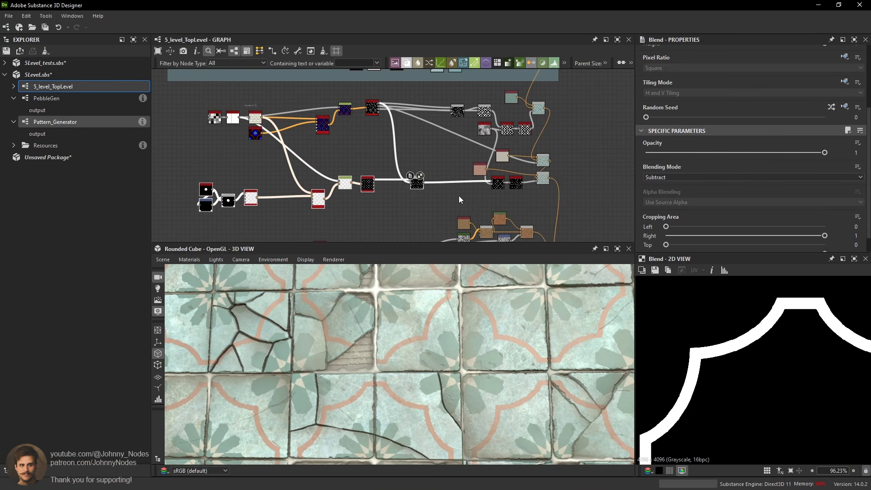
# Compare the 2D outputs of the copied Slope Blur Grayscale, the Subtract Blend and the moisture noise.
pyautogui.scroll(3, 459, 195)
pyautogui.click(472, 175)
pyautogui.scroll(1, 488, 170)
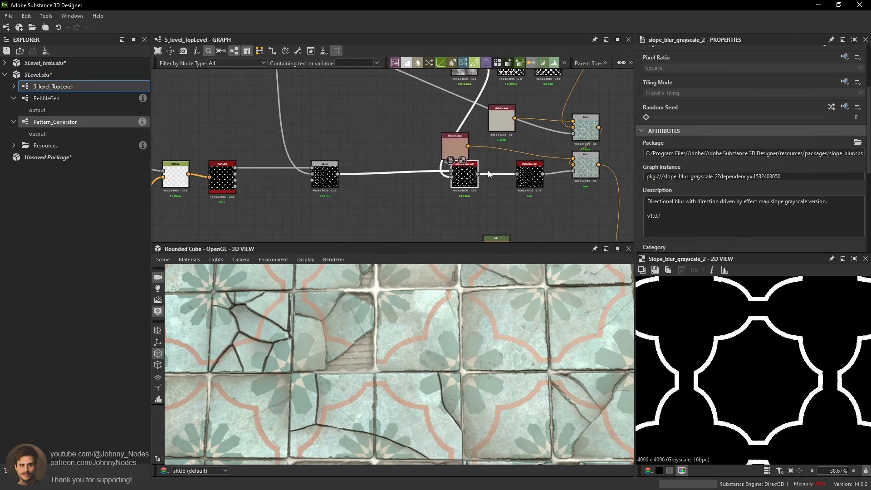
pyautogui.scroll(1, 488, 170)
pyautogui.doubleClick(294, 180)
pyautogui.moveTo(419, 171); pyautogui.dragTo(373, 240, button='middle')
pyautogui.doubleClick(346, 122)
pyautogui.scroll(-2, 346, 124)
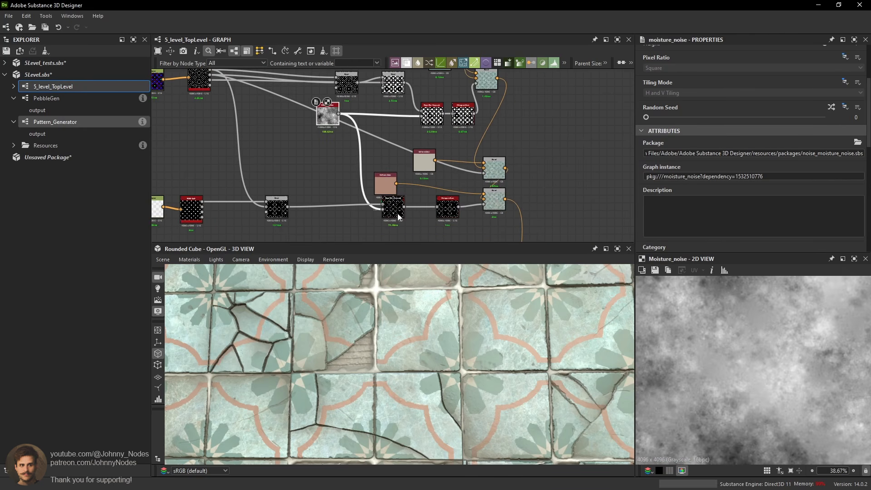
pyautogui.doubleClick(398, 217)
pyautogui.scroll(3, 758, 345)
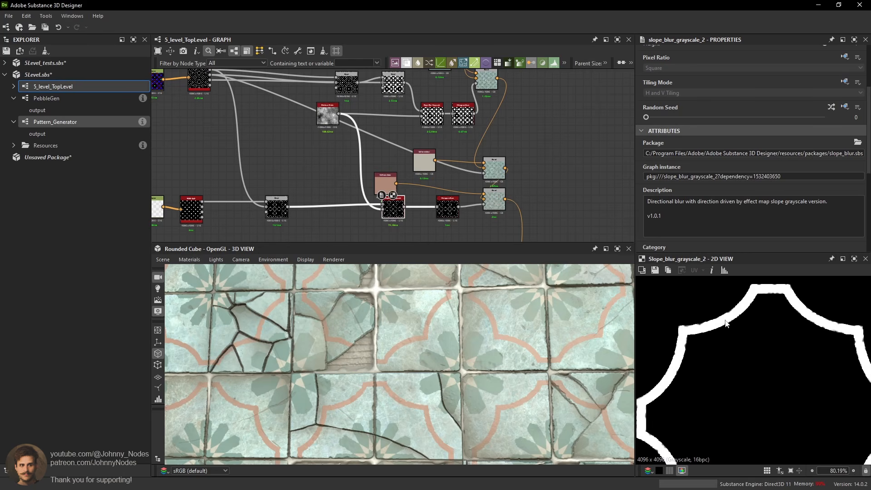
# Inspect the overall tile pattern on the 3D cube and the copied Histogram Scan's mask in 2D.
pyautogui.scroll(-2, 522, 350)
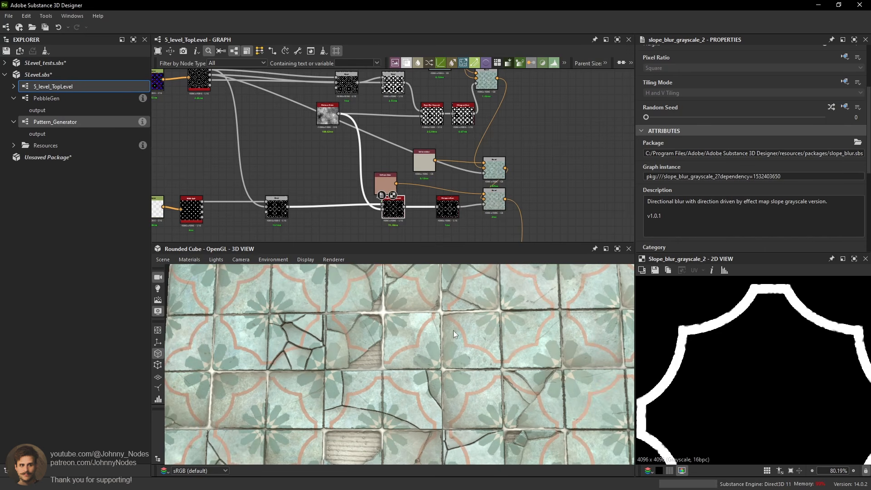
pyautogui.scroll(1, 451, 168)
pyautogui.scroll(-5, 472, 317)
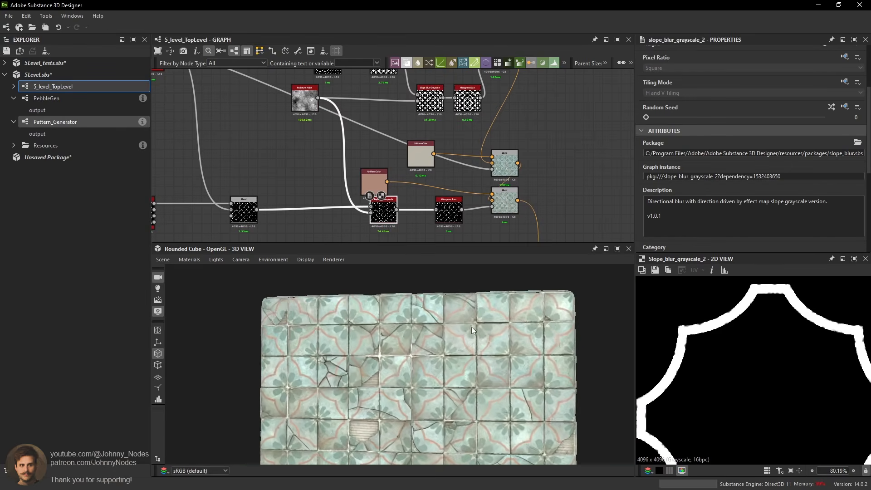
pyautogui.moveTo(472, 327); pyautogui.dragTo(480, 262)
pyautogui.scroll(3, 463, 331)
pyautogui.scroll(1, 435, 214)
pyautogui.moveTo(431, 77)
pyautogui.mouseDown(button='middle')
pyautogui.moveTo(435, 214)
pyautogui.moveTo(448, 77)
pyautogui.mouseUp(button='middle')
pyautogui.scroll(-2, 436, 214)
pyautogui.scroll(4, 427, 191)
pyautogui.moveTo(460, 178); pyautogui.dragTo(435, 115, button='middle')
pyautogui.click(483, 162)
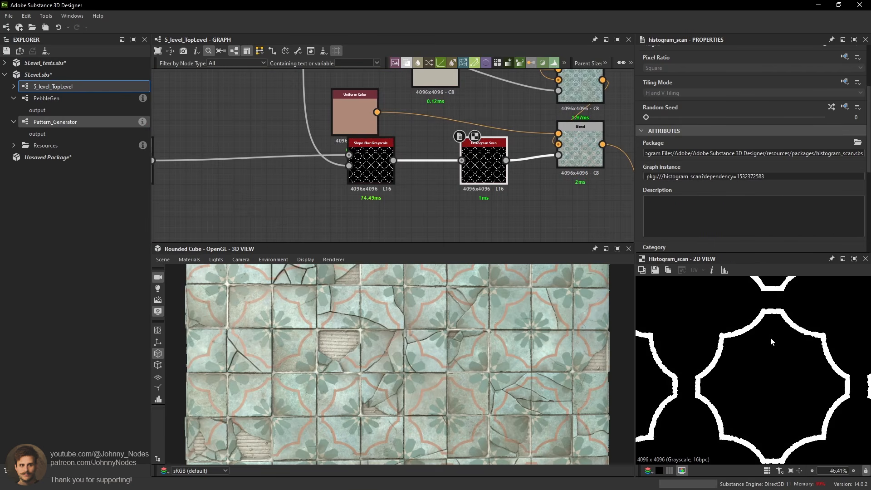
# Move the brown material node chain farther down to free space beneath the pattern Blends.
pyautogui.click(369, 118)
pyautogui.scroll(-2, 372, 119)
pyautogui.moveTo(378, 165); pyautogui.dragTo(482, 136)
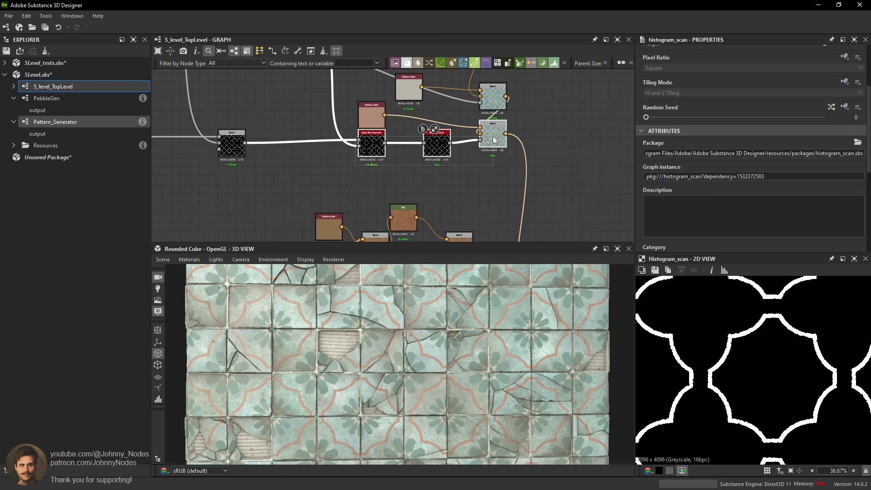
pyautogui.moveTo(426, 185); pyautogui.dragTo(420, 129, button='middle')
pyautogui.scroll(-9, 420, 129)
pyautogui.click(417, 190)
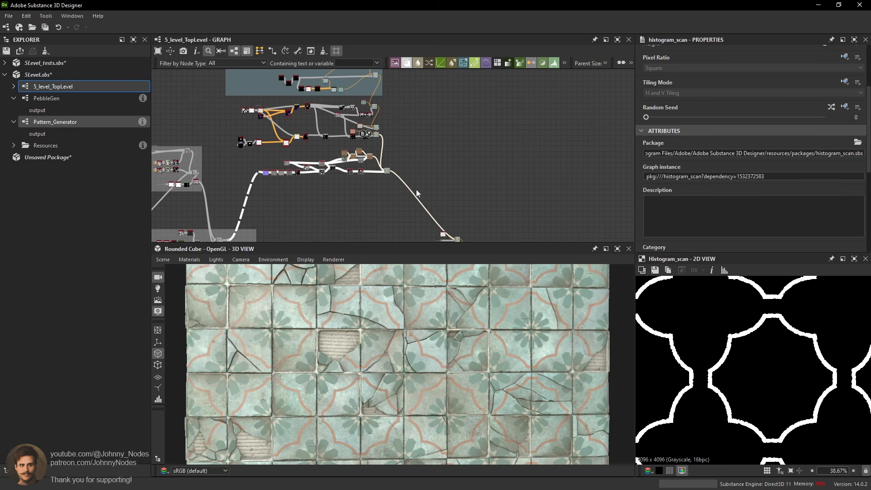
pyautogui.moveTo(389, 172); pyautogui.dragTo(391, 205)
pyautogui.scroll(5, 356, 138)
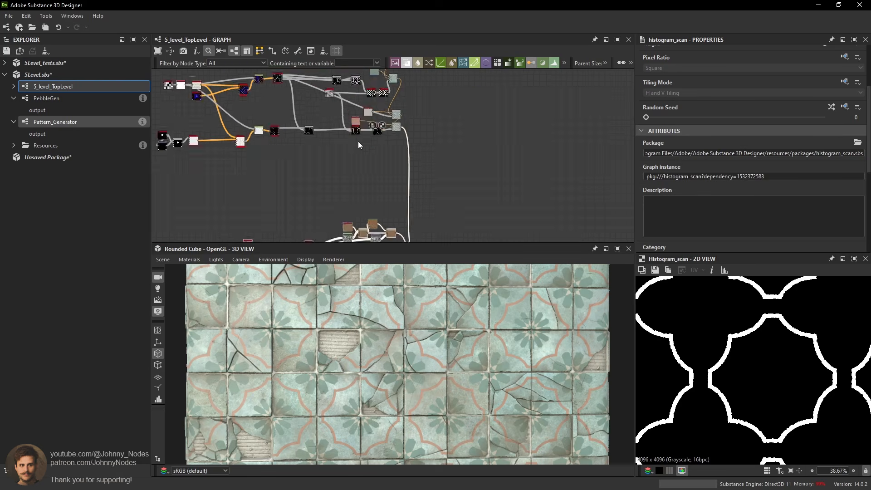
# Add a Blend below the last pattern Blend, with that Blend as background and the terracotta Uniform Color as foreground.
pyautogui.scroll(3, 399, 141)
pyautogui.press('space')
pyautogui.click(440, 169)
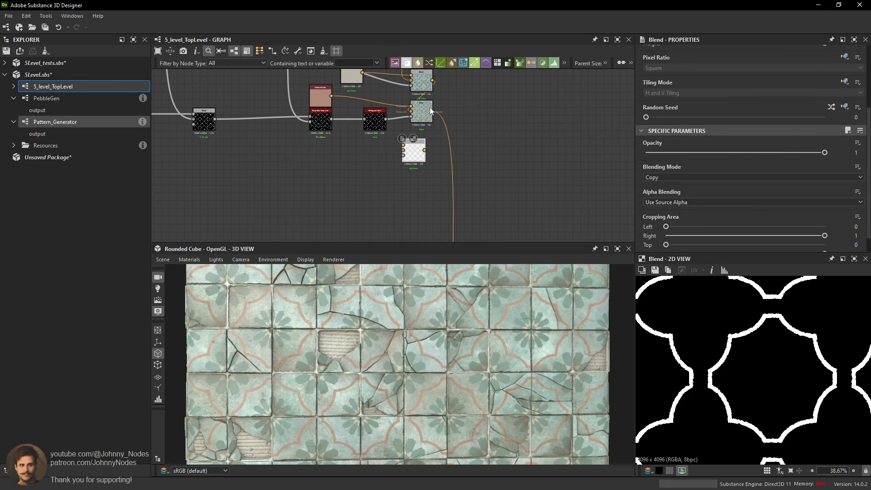
pyautogui.moveTo(409, 153); pyautogui.dragTo(423, 156)
pyautogui.moveTo(331, 96); pyautogui.dragTo(410, 150)
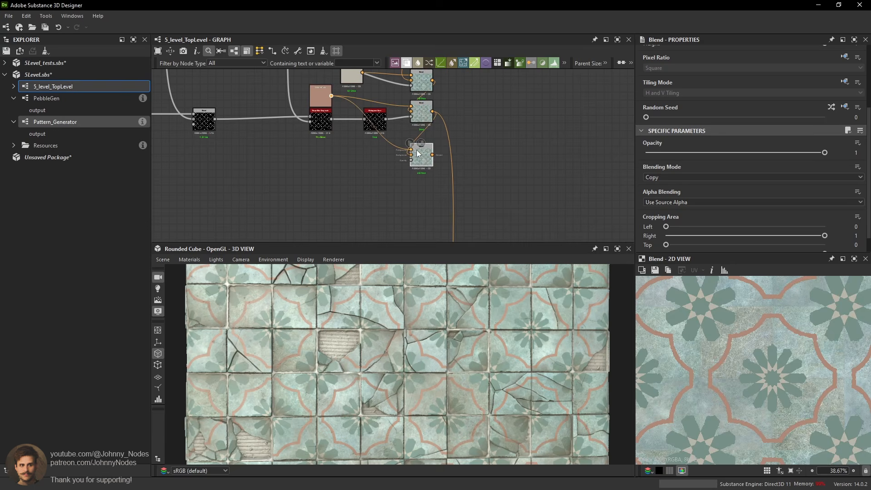
pyautogui.moveTo(328, 97); pyautogui.dragTo(371, 156, button='middle')
pyautogui.scroll(1, 356, 116)
pyautogui.moveTo(378, 140); pyautogui.dragTo(342, 132)
pyautogui.moveTo(348, 132); pyautogui.dragTo(336, 79, button='middle')
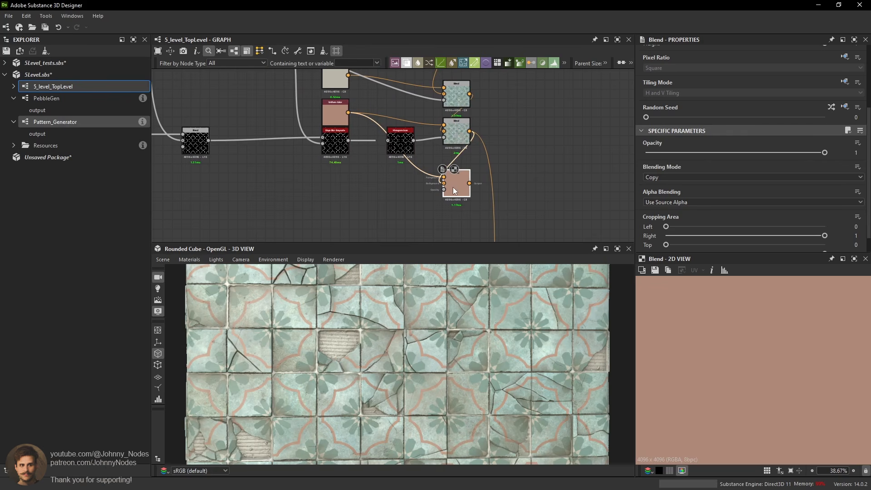
pyautogui.scroll(-2, 276, 152)
pyautogui.moveTo(267, 145); pyautogui.dragTo(315, 144, button='middle')
pyautogui.scroll(1, 461, 173)
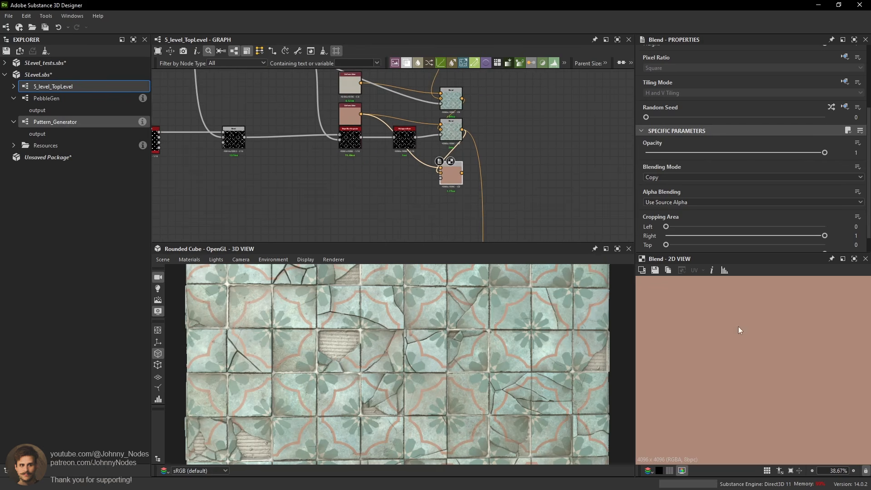
# Examine the red channel mask of each RGBA Split and the Subtract Blend's output in the 2D view.
pyautogui.scroll(2, 336, 144)
pyautogui.scroll(-1, 290, 140)
pyautogui.moveTo(254, 84); pyautogui.dragTo(338, 160, button='middle')
pyautogui.scroll(1, 273, 128)
pyautogui.doubleClick(278, 120)
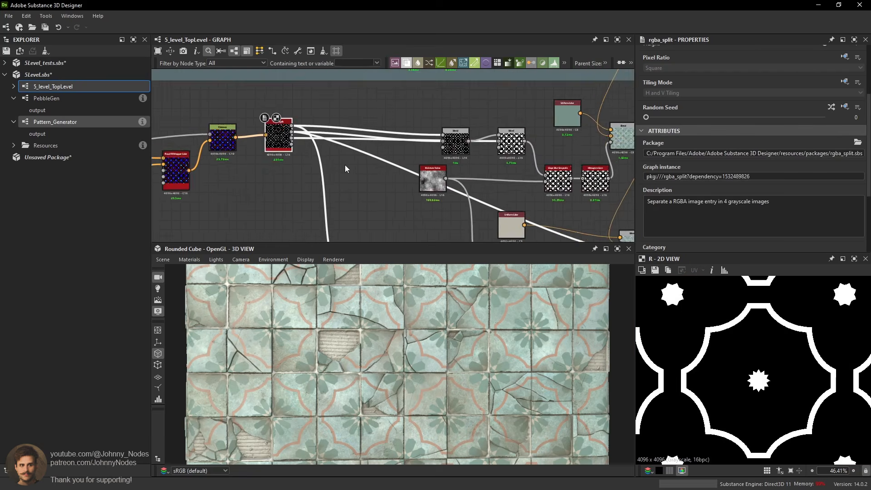
pyautogui.scroll(-3, 345, 165)
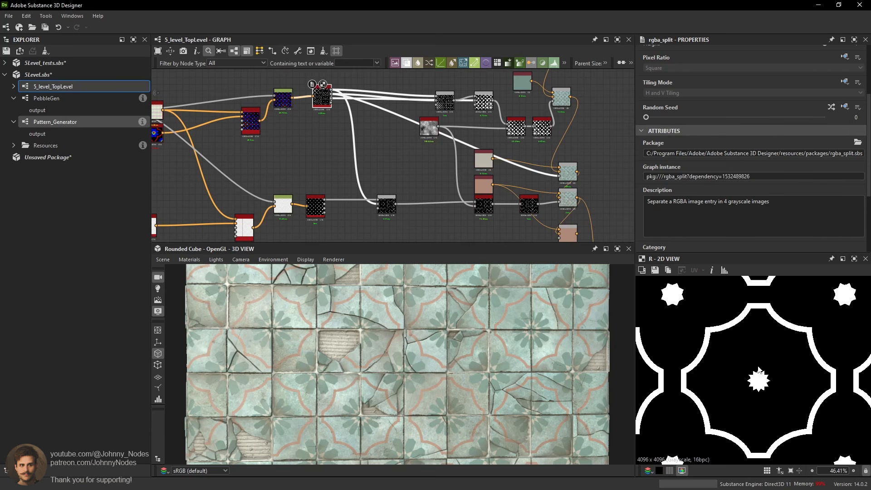
pyautogui.moveTo(374, 205); pyautogui.dragTo(438, 162, button='middle')
pyautogui.scroll(2, 437, 162)
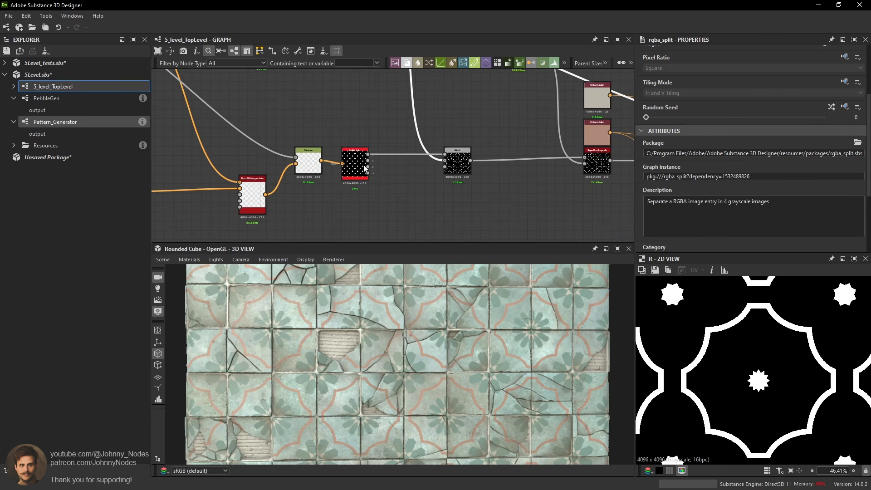
pyautogui.doubleClick(363, 165)
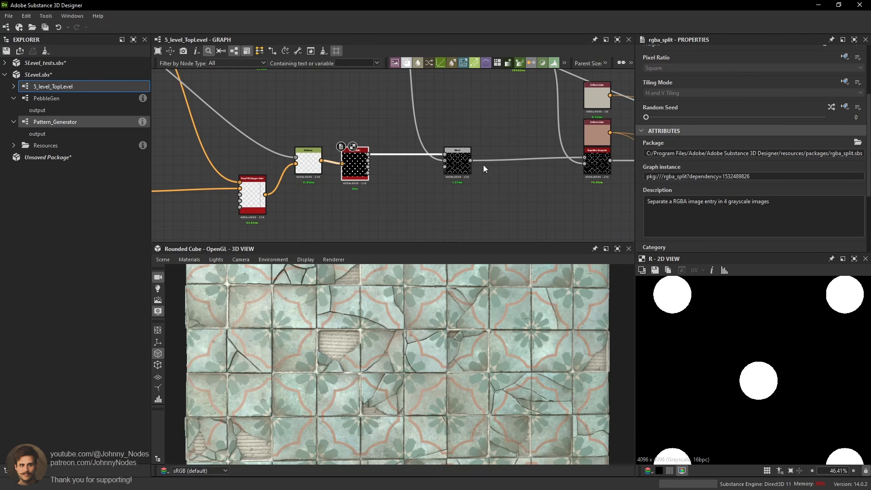
pyautogui.doubleClick(467, 160)
# Add a Blend below the Subtract Blend, with the outline-and-flower-center mask as background and the disc mask as foreground.
pyautogui.click(455, 193)
pyautogui.press('space')
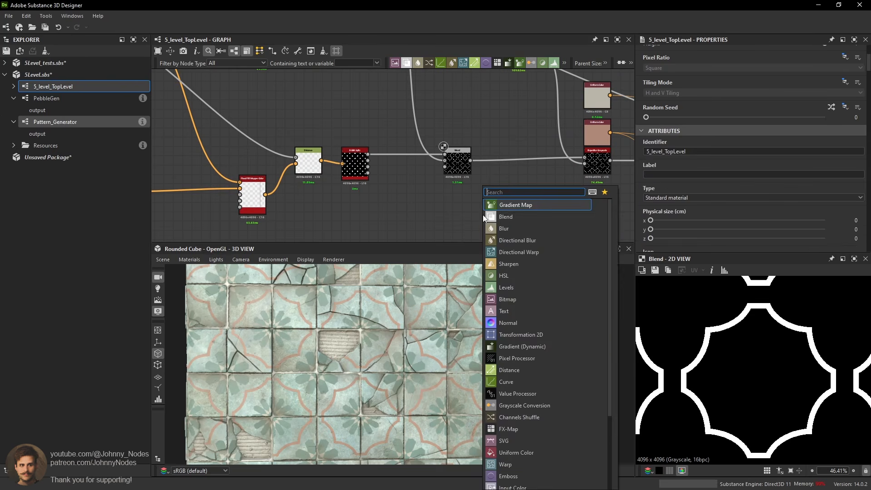
pyautogui.click(506, 217)
pyautogui.click(445, 161)
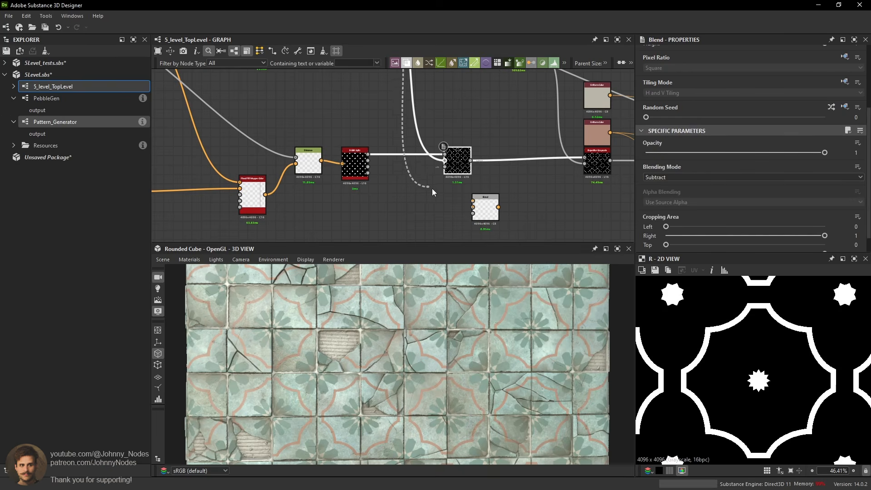
pyautogui.moveTo(476, 210); pyautogui.dragTo(459, 206)
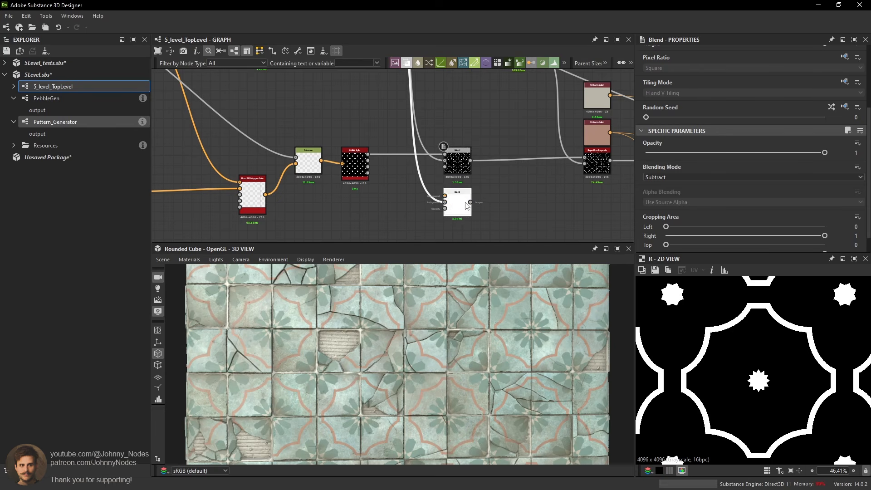
pyautogui.doubleClick(459, 206)
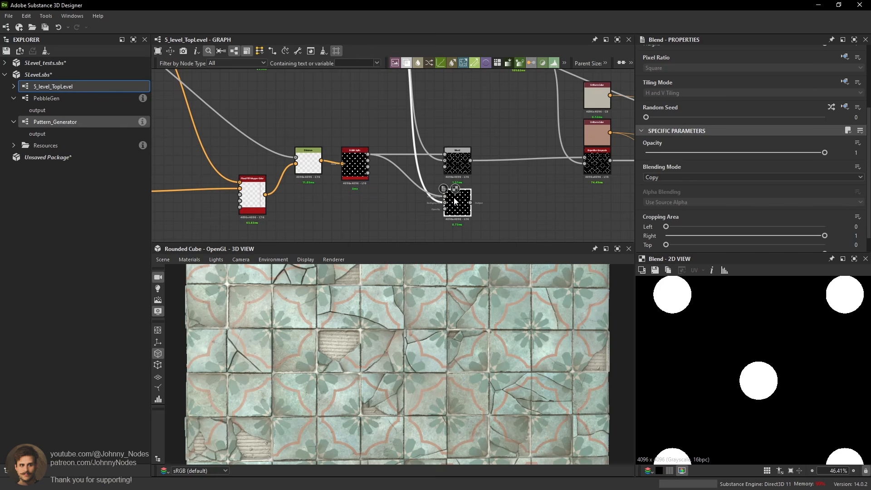
# Set the new mask Blend's blending mode to Multiply and compare its 2D output with the Subtract Blend's.
pyautogui.click(651, 176)
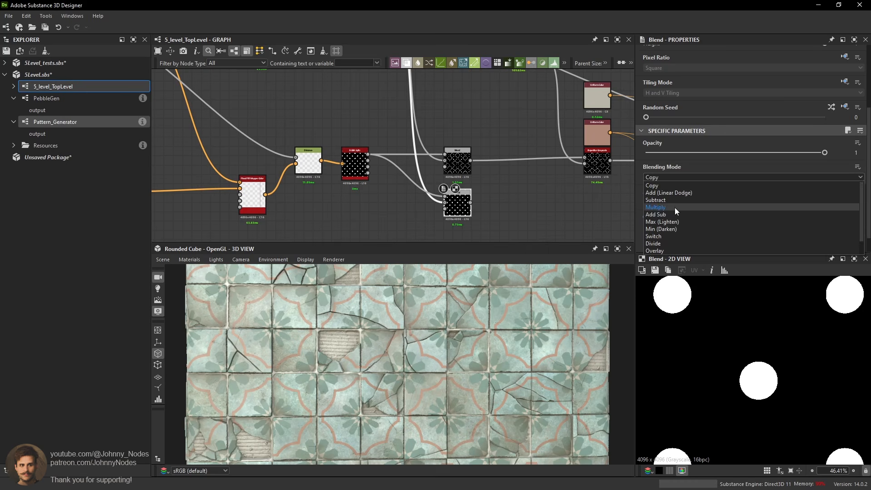
pyautogui.click(674, 208)
pyautogui.scroll(-2, 775, 357)
pyautogui.moveTo(508, 211); pyautogui.dragTo(499, 208, button='middle')
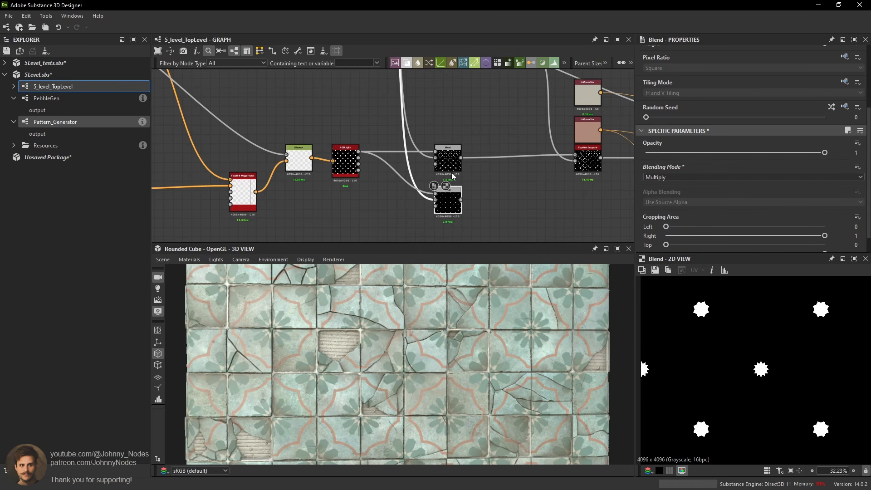
pyautogui.doubleClick(449, 163)
pyautogui.click(455, 193)
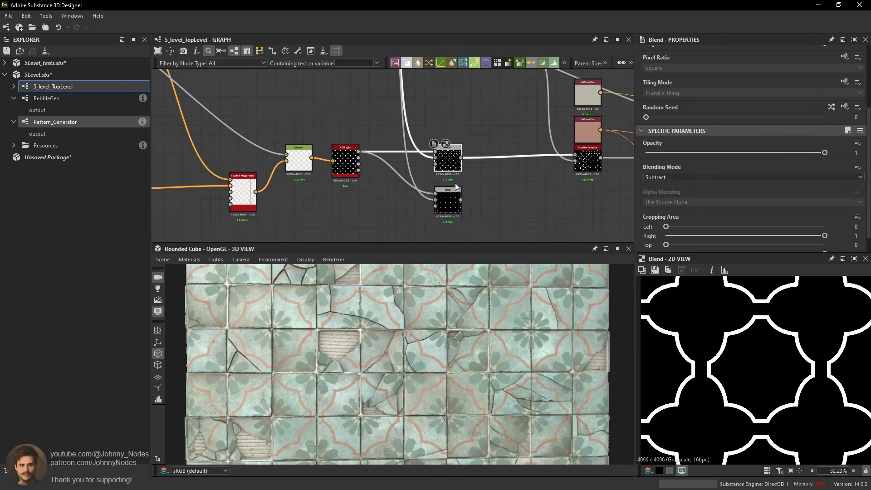
pyautogui.click(456, 166)
pyautogui.click(452, 202)
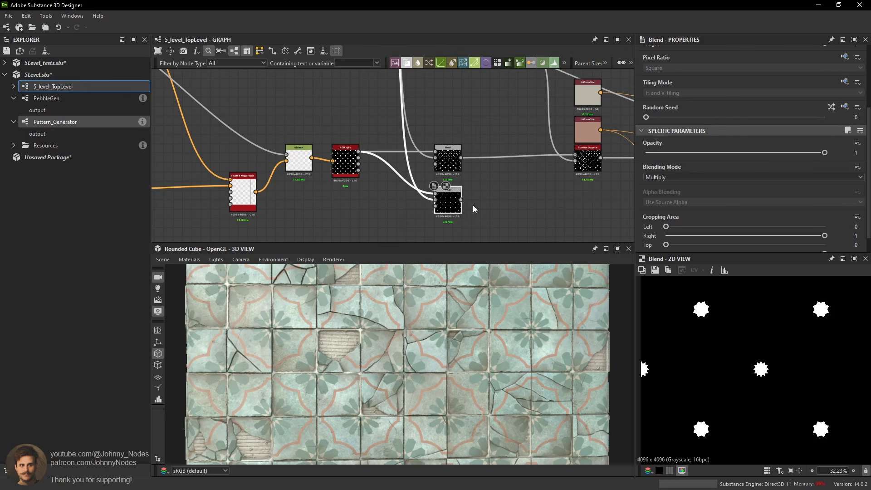
# Connect the Multiply Blend as opacity mask of the last terracotta Blend and route that Blend's output into the downstream material chain.
pyautogui.moveTo(461, 199); pyautogui.dragTo(496, 188)
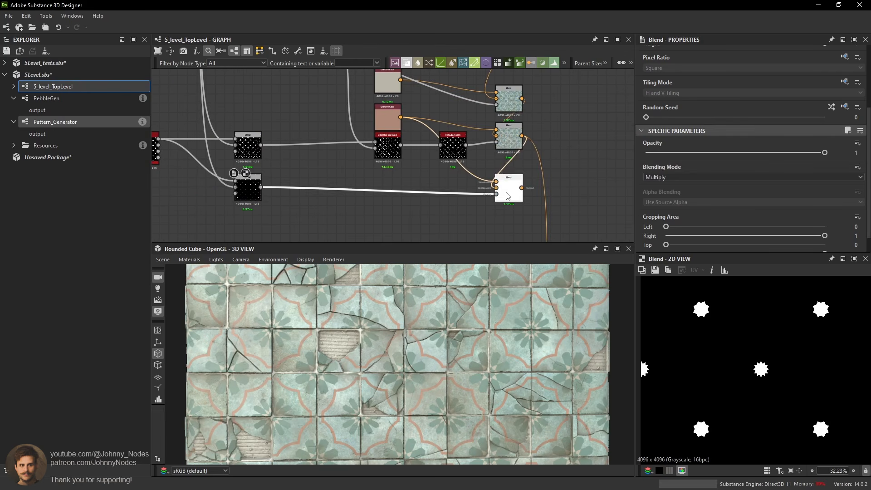
pyautogui.doubleClick(513, 177)
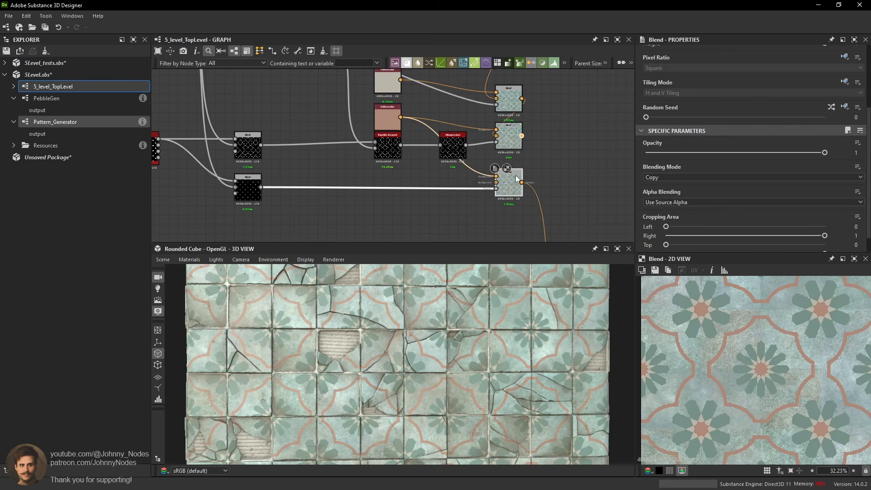
# Examine the flower centers, petals and outlines on the 3D tiles, both close up and from afar.
pyautogui.scroll(3, 480, 305)
pyautogui.moveTo(480, 306); pyautogui.dragTo(471, 326)
pyautogui.scroll(3, 351, 355)
pyautogui.moveTo(351, 355); pyautogui.dragTo(358, 344)
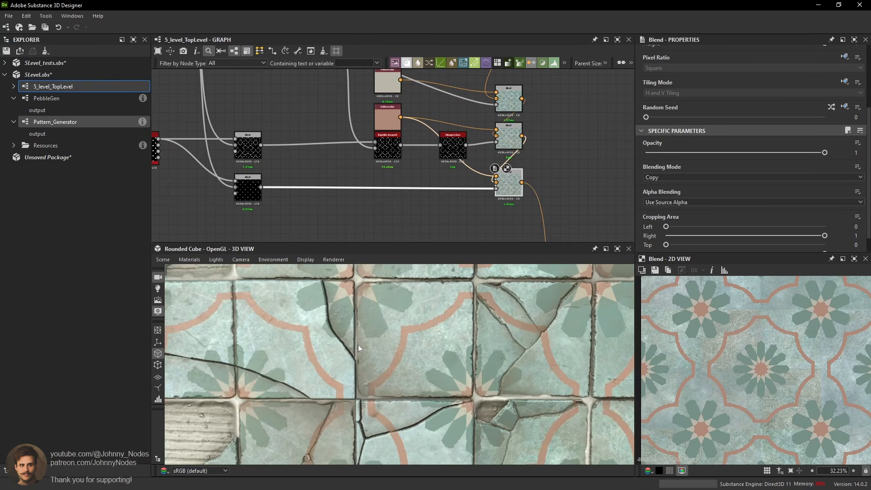
pyautogui.scroll(-3, 449, 331)
pyautogui.moveTo(450, 330); pyautogui.dragTo(451, 340, button='middle')
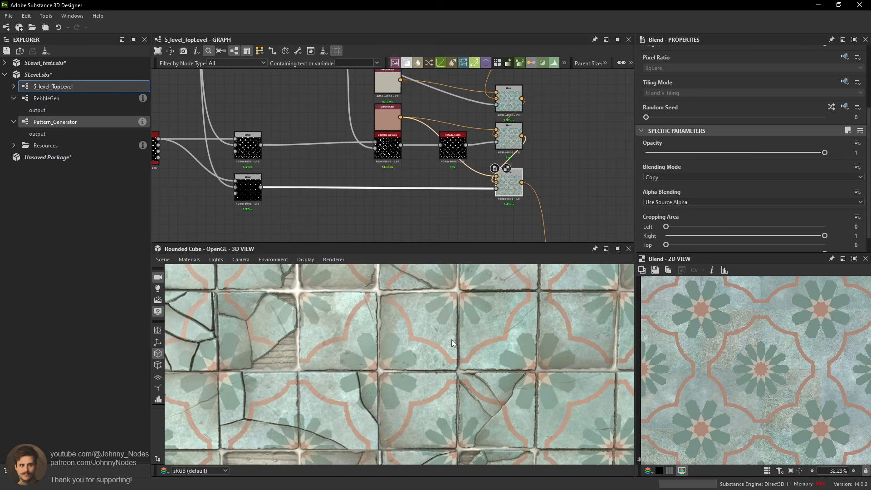
pyautogui.scroll(6, 446, 326)
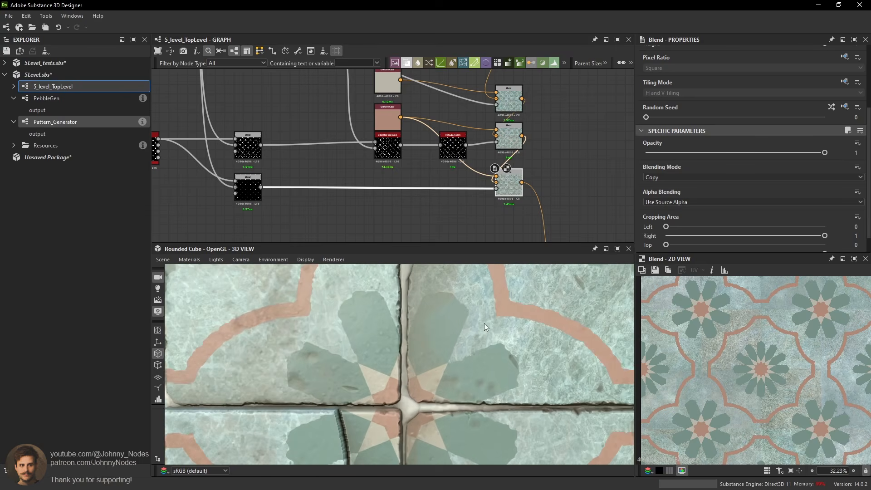
pyautogui.scroll(5, 470, 312)
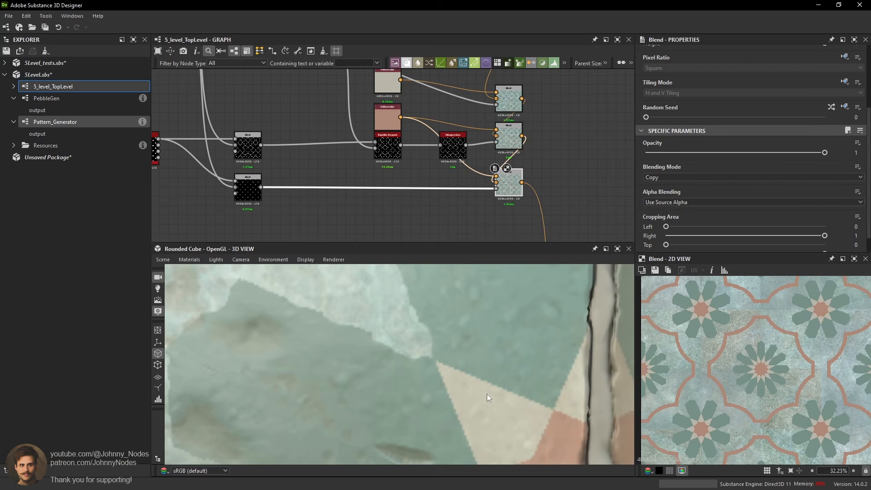
pyautogui.scroll(-5, 496, 403)
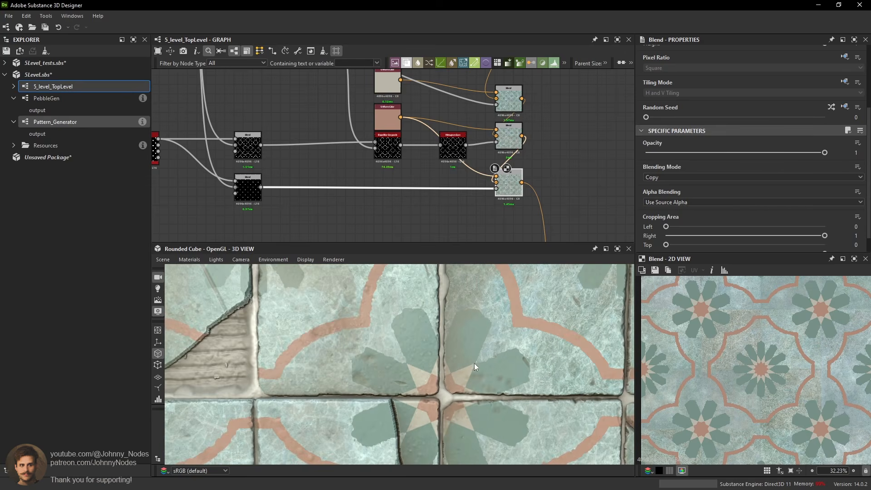
pyautogui.scroll(-4, 486, 350)
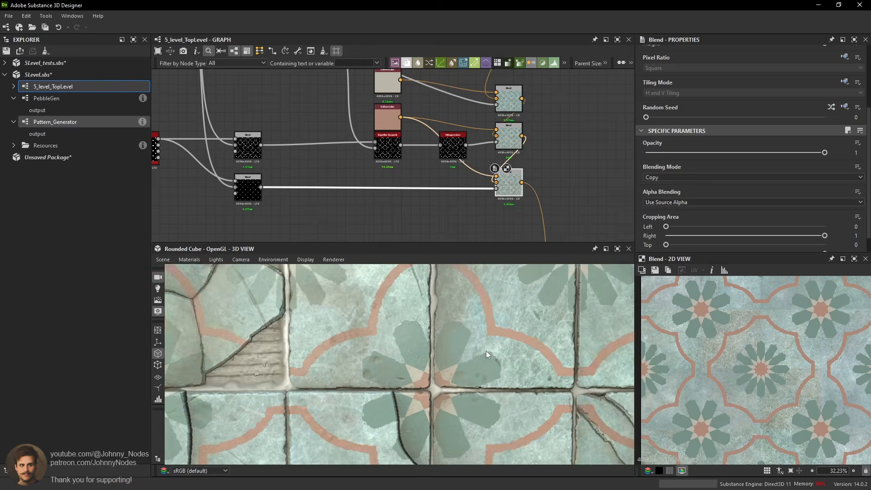
pyautogui.moveTo(486, 350)
pyautogui.keyDown('ctrl'); pyautogui.keyDown('shift'); pyautogui.mouseDown()
pyautogui.moveTo(481, 336)
pyautogui.moveTo(493, 333)
pyautogui.mouseUp(); pyautogui.keyUp('shift'); pyautogui.keyUp('ctrl')
pyautogui.scroll(-3, 496, 333)
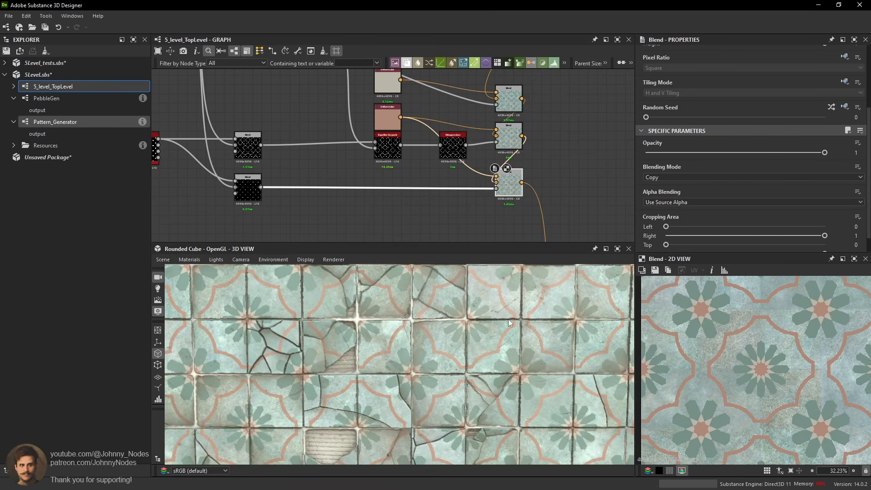
pyautogui.scroll(-2, 508, 322)
# Select the whole pattern-coloring node network and shift it slightly left beneath the blue frame.
pyautogui.scroll(-5, 539, 161)
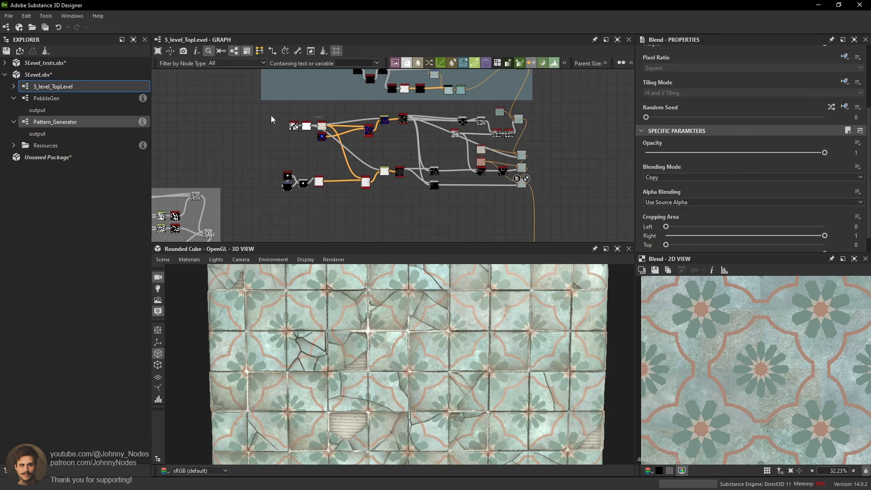
pyautogui.moveTo(272, 119)
pyautogui.mouseDown()
pyautogui.moveTo(516, 190)
pyautogui.moveTo(282, 117)
pyautogui.moveTo(275, 105)
pyautogui.mouseUp()
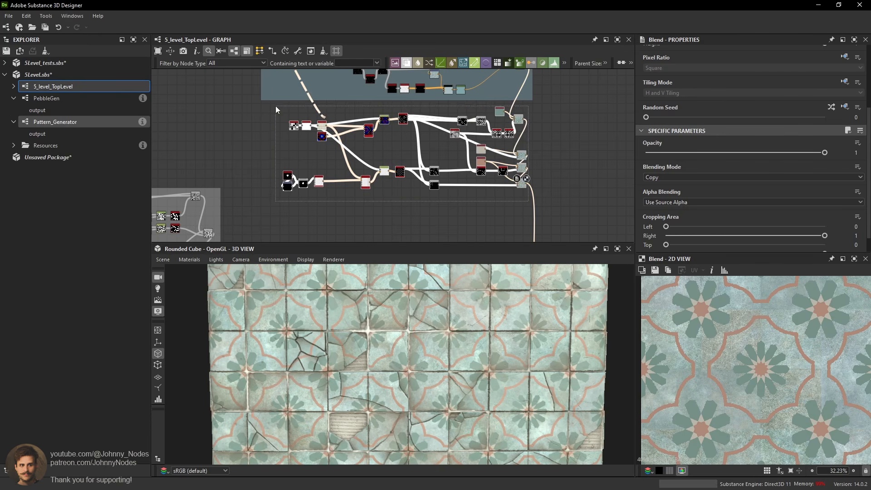
pyautogui.moveTo(520, 124); pyautogui.dragTo(502, 126)
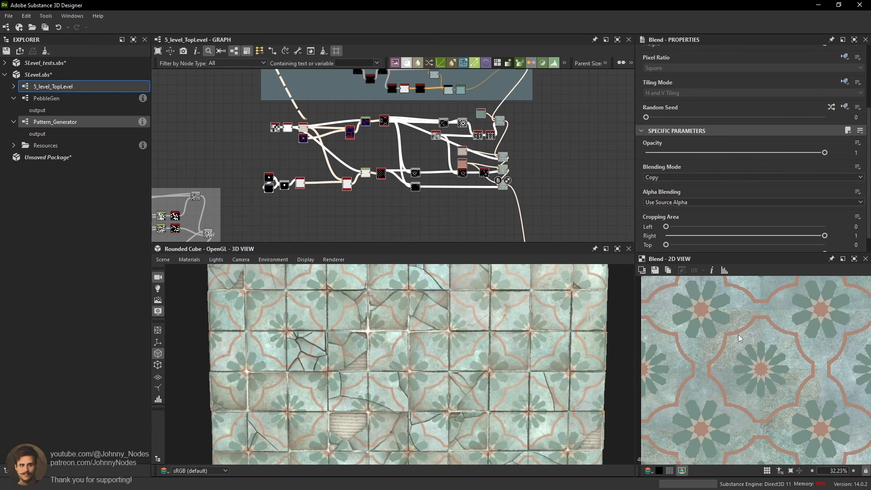
# Review the colored flower pattern in 2D and 3D, and the whole graph from the color frames down to the outputs.
pyautogui.scroll(2, 738, 333)
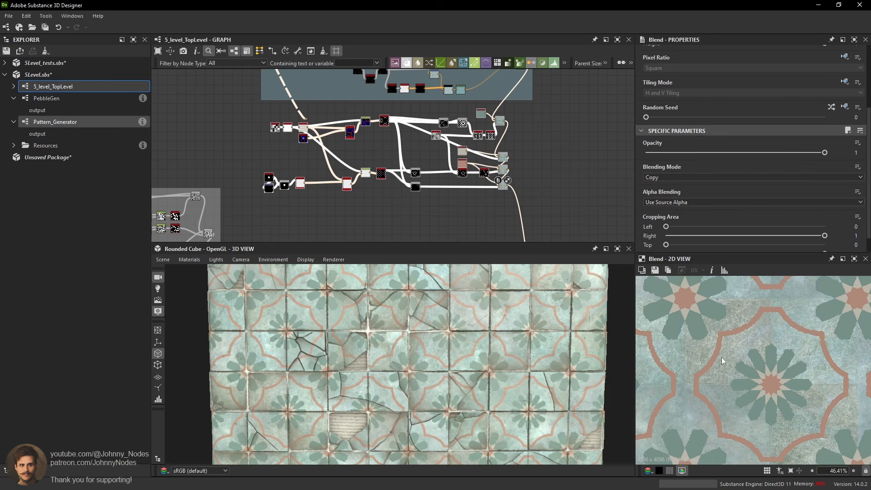
pyautogui.scroll(4, 490, 367)
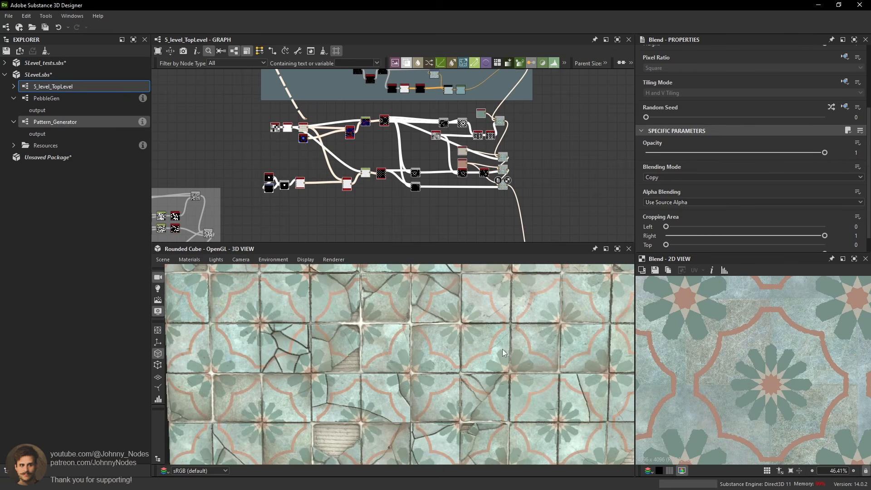
pyautogui.scroll(-3, 499, 345)
pyautogui.scroll(-2, 461, 200)
pyautogui.moveTo(461, 200); pyautogui.dragTo(459, 175, button='middle')
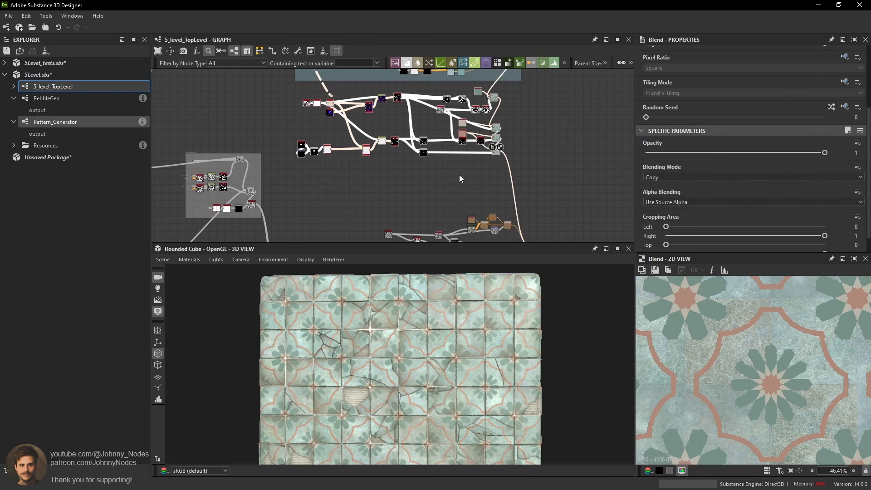
pyautogui.scroll(-4, 459, 178)
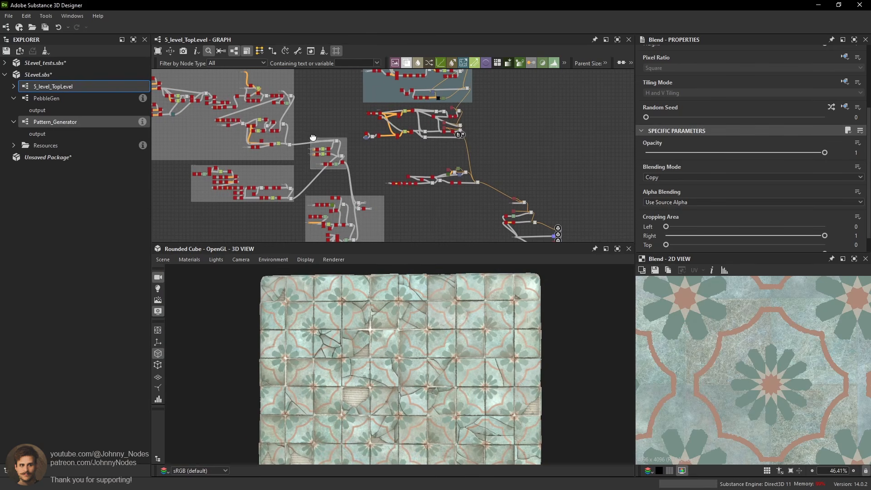
pyautogui.scroll(-3, 424, 130)
pyautogui.moveTo(424, 129); pyautogui.dragTo(401, 224, button='middle')
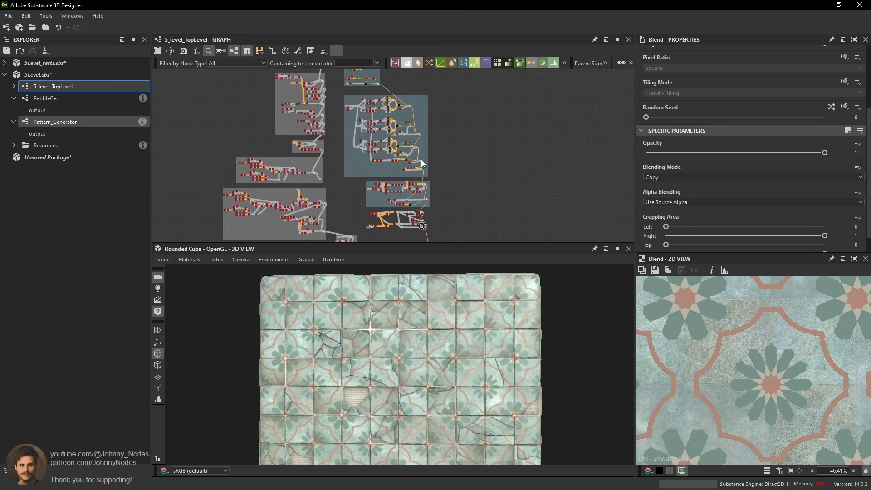
pyautogui.moveTo(421, 159); pyautogui.dragTo(421, 97, button='middle')
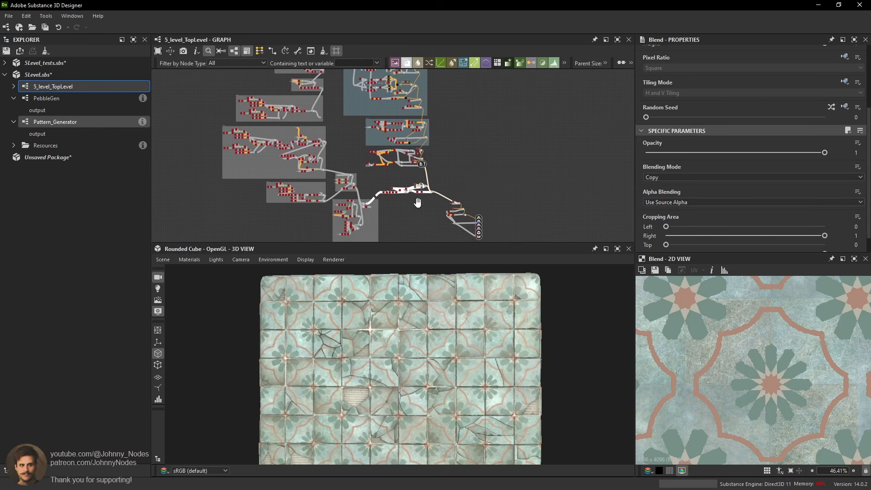
pyautogui.moveTo(418, 202); pyautogui.dragTo(420, 169, button='middle')
pyautogui.scroll(2, 479, 202)
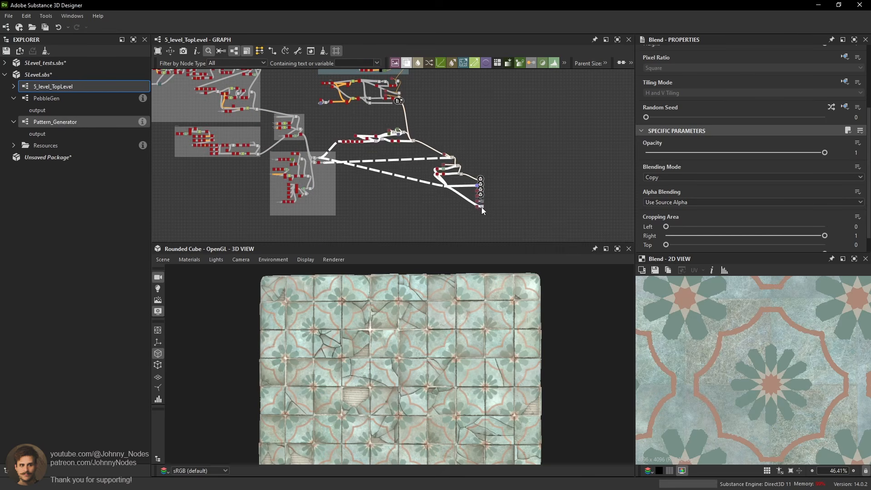
pyautogui.moveTo(481, 207); pyautogui.dragTo(507, 220)
pyautogui.click(456, 105)
pyautogui.scroll(-2, 456, 105)
pyautogui.moveTo(455, 105); pyautogui.dragTo(507, 211, button='middle')
pyautogui.moveTo(436, 90); pyautogui.dragTo(435, 151, button='middle')
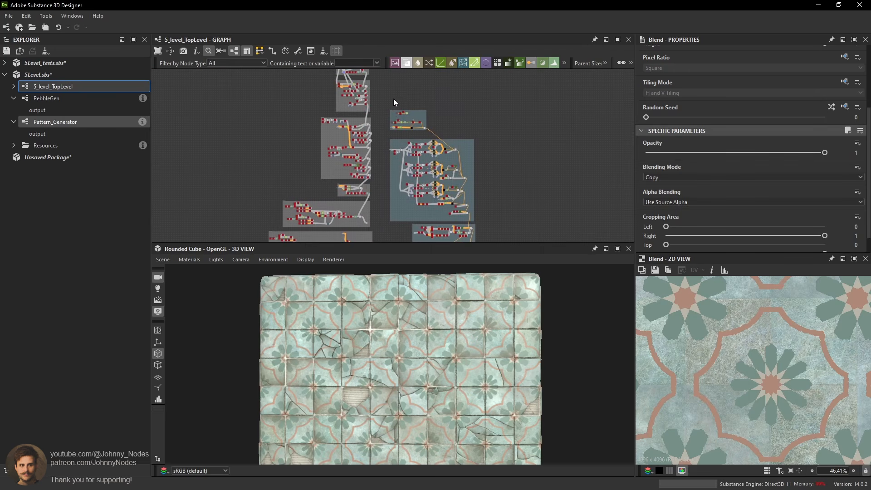
pyautogui.moveTo(388, 101); pyautogui.dragTo(388, 78, button='middle')
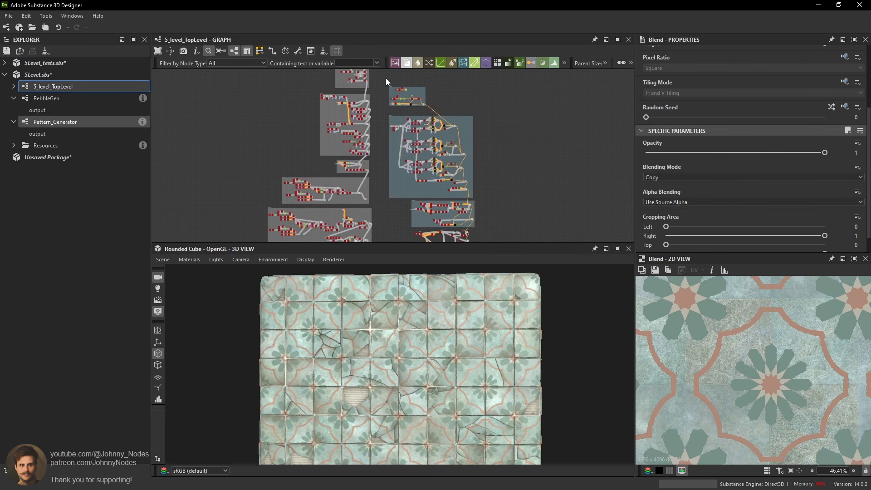
# Examine the final floral pattern colour Blend and the node chain that feeds it.
pyautogui.moveTo(386, 78); pyautogui.dragTo(488, 211)
pyautogui.scroll(3, 478, 211)
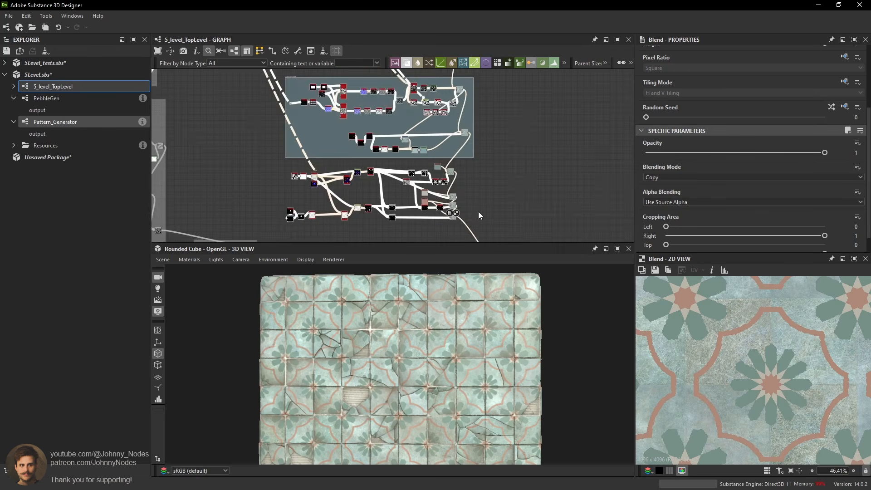
pyautogui.scroll(1, 478, 211)
pyautogui.moveTo(421, 240); pyautogui.dragTo(451, 186, button='middle')
pyautogui.scroll(-2, 431, 140)
pyautogui.click(451, 187)
pyautogui.scroll(2, 728, 323)
pyautogui.scroll(3, 474, 175)
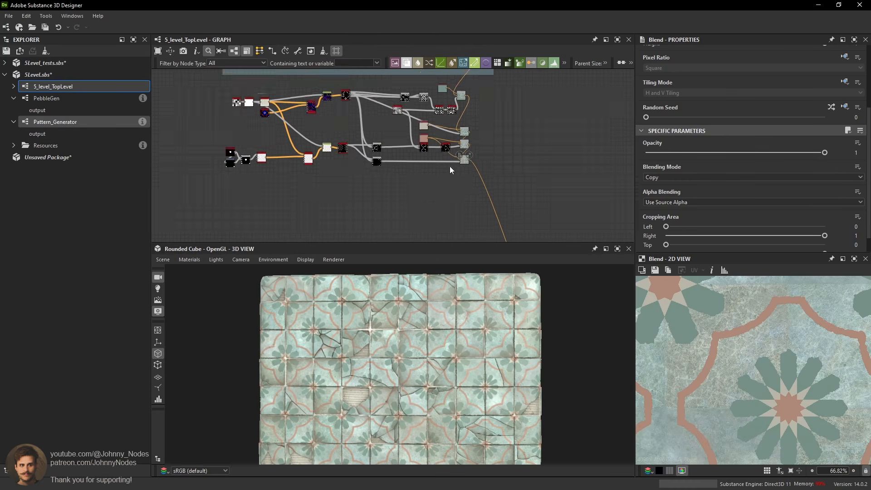
pyautogui.scroll(1, 450, 168)
pyautogui.scroll(2, 758, 348)
pyautogui.scroll(1, 496, 180)
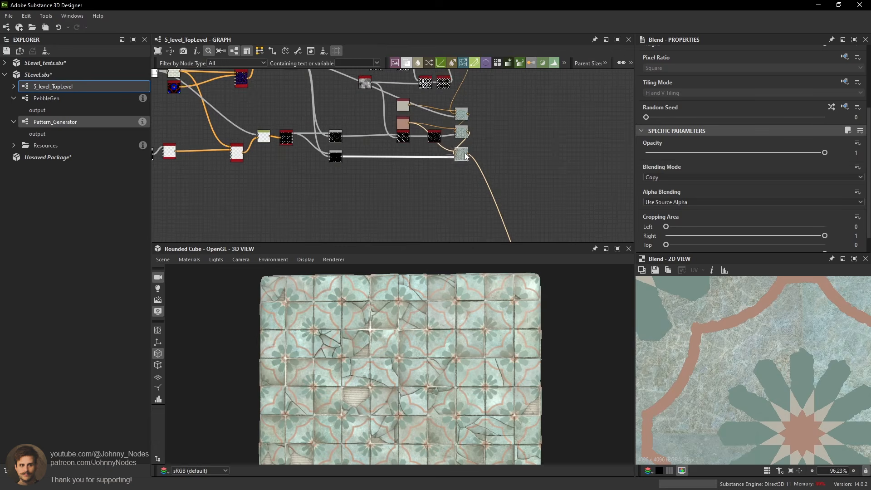
pyautogui.scroll(2, 469, 161)
pyautogui.scroll(-1, 477, 164)
pyautogui.scroll(-2, 740, 347)
pyautogui.scroll(-3, 547, 175)
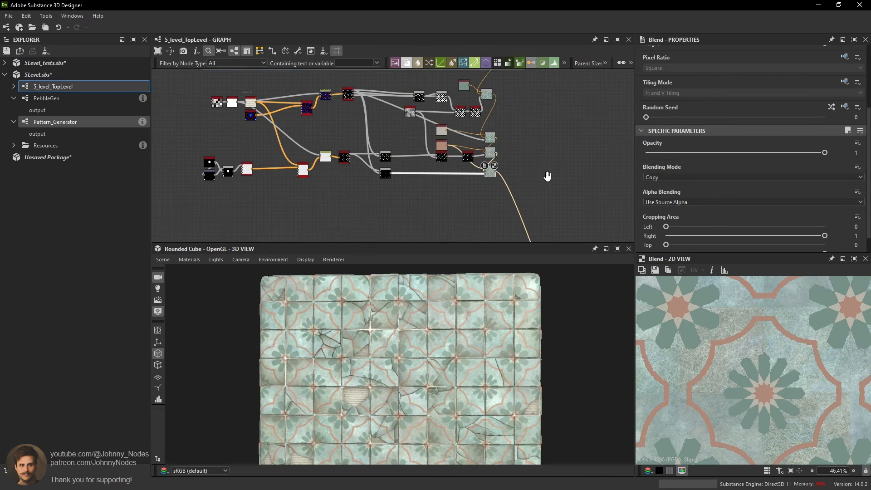
# Preview the base tile colour Blend in the frame above and the Histogram Scan mask of the pattern's curved outlines.
pyautogui.scroll(1, 495, 164)
pyautogui.click(496, 167)
pyautogui.doubleClick(496, 166)
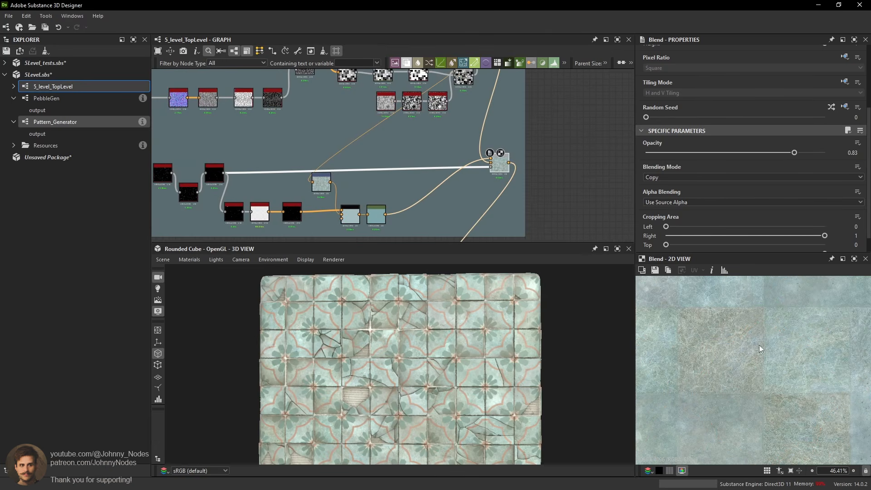
pyautogui.scroll(-2, 737, 338)
pyautogui.scroll(-2, 576, 200)
pyautogui.moveTo(556, 185); pyautogui.dragTo(540, 91, button='middle')
pyautogui.moveTo(514, 159); pyautogui.dragTo(517, 88, button='middle')
pyautogui.scroll(2, 458, 162)
pyautogui.doubleClick(455, 166)
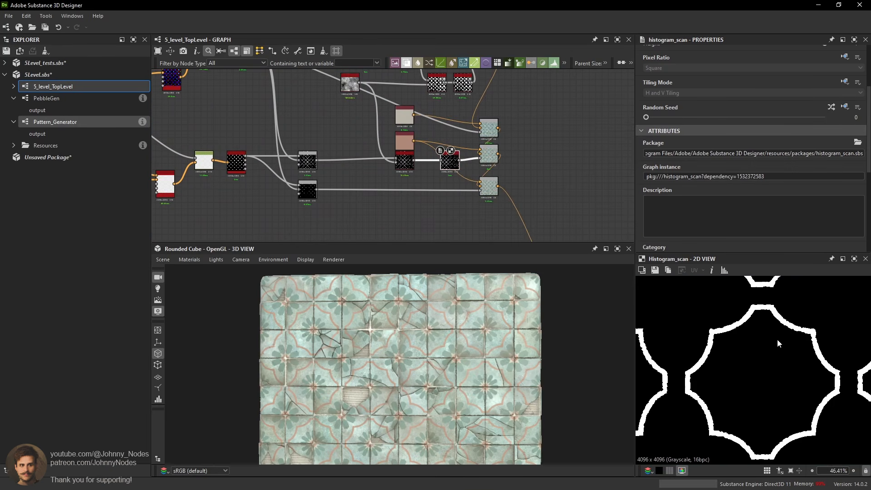
pyautogui.scroll(-3, 493, 161)
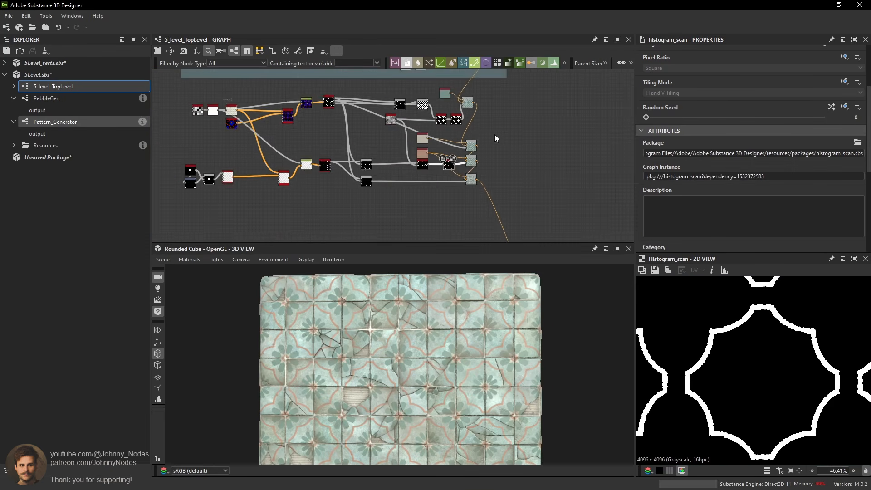
pyautogui.moveTo(231, 93); pyautogui.dragTo(440, 180)
pyautogui.click(487, 158)
pyautogui.moveTo(486, 138); pyautogui.dragTo(484, 156, button='middle')
pyautogui.scroll(-1, 484, 153)
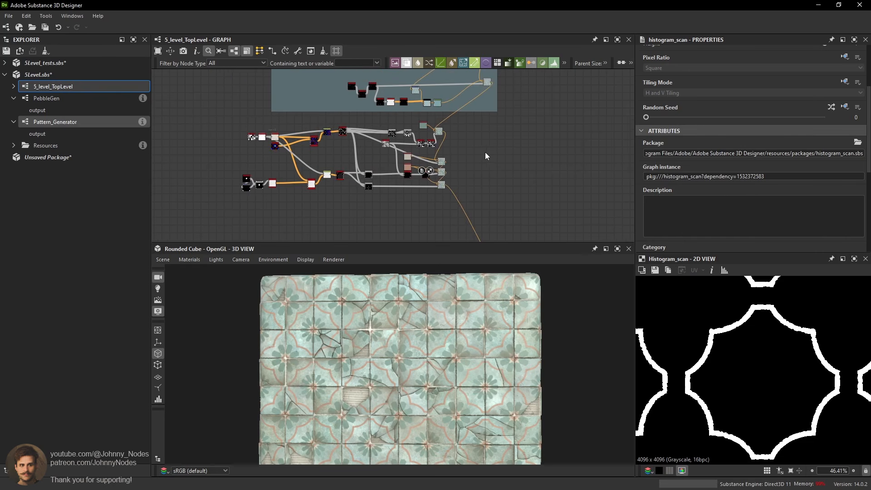
# Add a new Blend node in the empty area beside the pattern colour blends.
pyautogui.scroll(1, 495, 137)
pyautogui.press('space')
pyautogui.click(519, 173)
pyautogui.scroll(1, 485, 77)
pyautogui.moveTo(493, 77); pyautogui.dragTo(490, 88, button='middle')
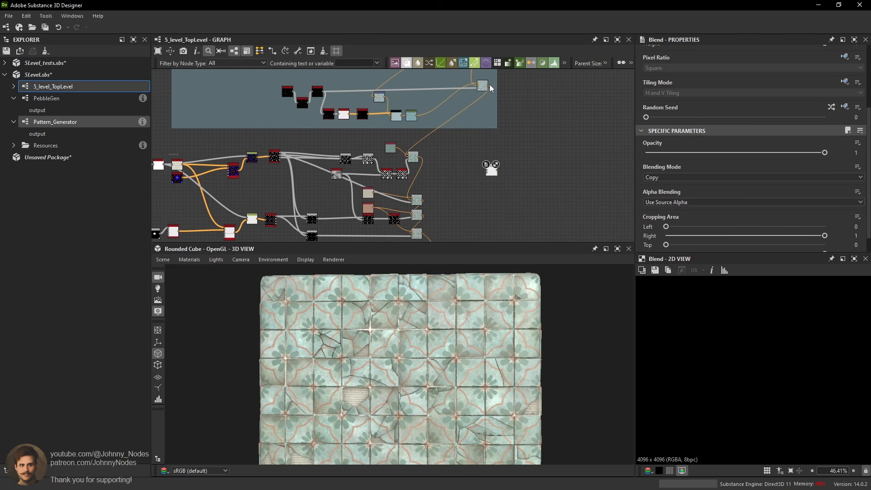
# Connect the base tile colour as the new Blend's background and the finished pattern colour as its foreground.
pyautogui.scroll(3, 485, 167)
pyautogui.moveTo(487, 86); pyautogui.dragTo(485, 244)
pyautogui.moveTo(485, 244); pyautogui.dragTo(467, 131, button='middle')
pyautogui.moveTo(467, 139); pyautogui.dragTo(468, 166)
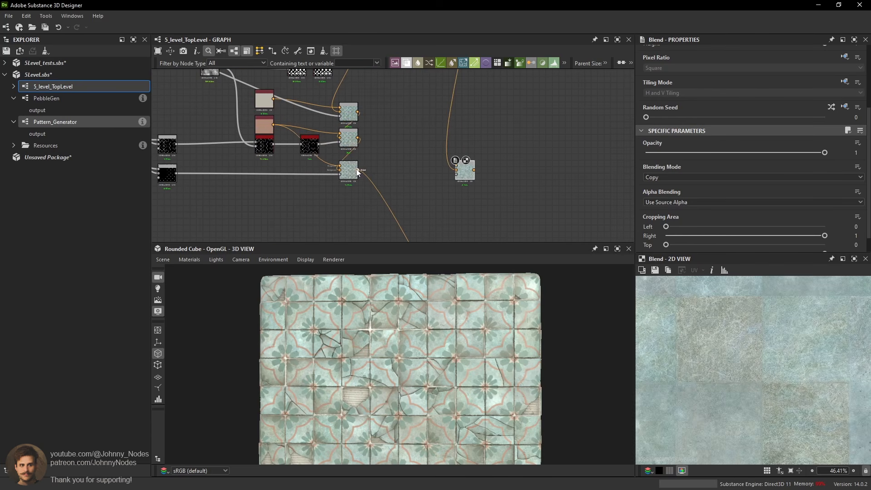
pyautogui.scroll(-6, 478, 168)
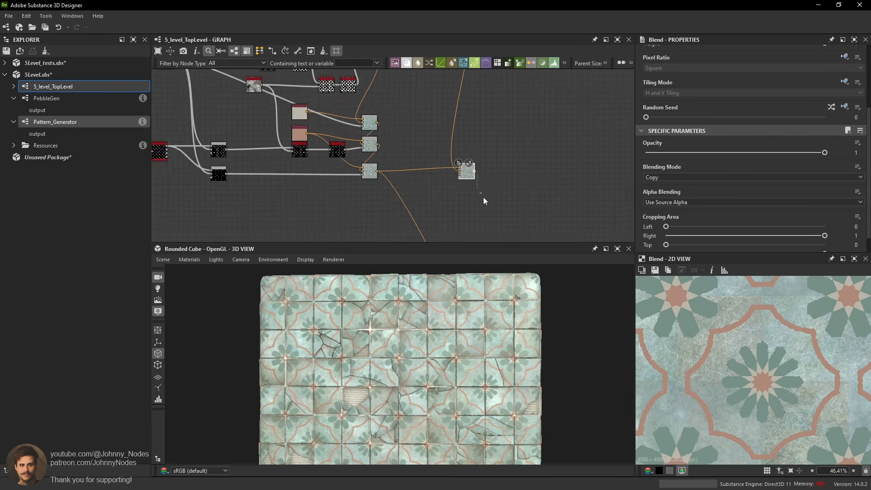
# Connect the new Blend's output to the downstream colour Blend that receives the tile pattern colour.
pyautogui.scroll(6, 505, 202)
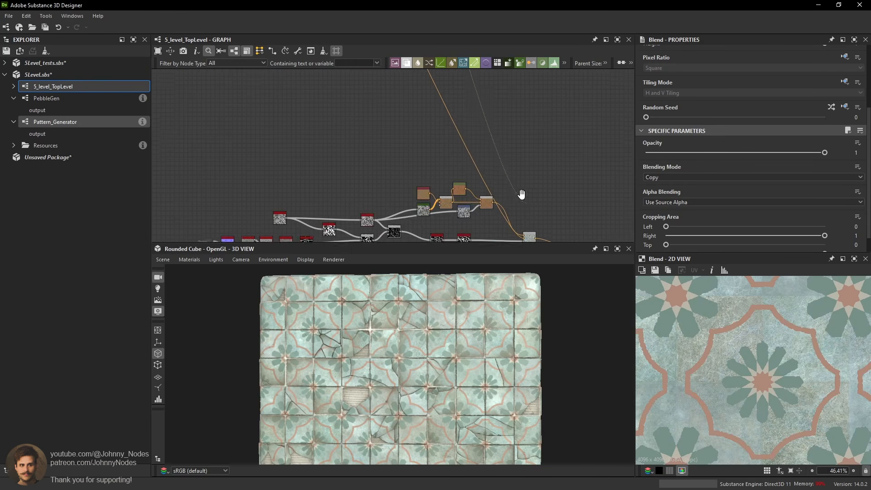
pyautogui.scroll(-4, 490, 159)
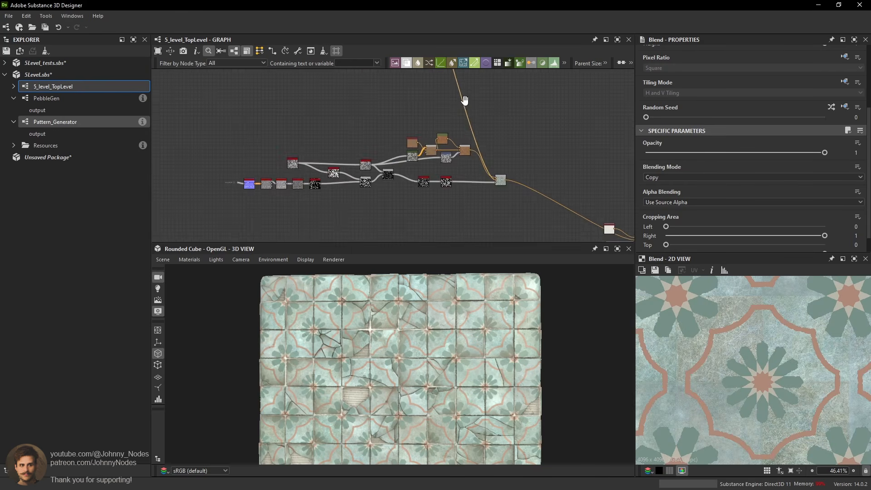
pyautogui.moveTo(464, 99); pyautogui.dragTo(491, 164, button='middle')
pyautogui.scroll(4, 483, 153)
pyautogui.scroll(1, 476, 153)
pyautogui.scroll(-4, 471, 153)
pyautogui.scroll(3, 477, 130)
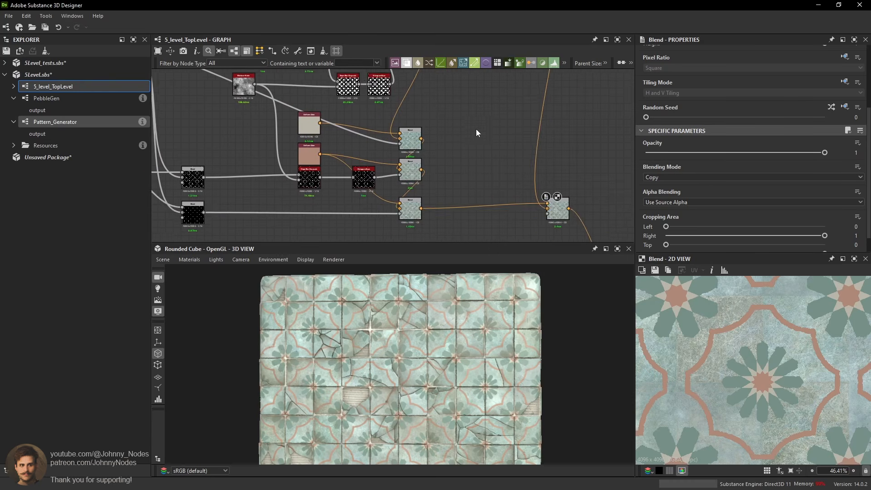
# Add a second Blend node beside the pattern blends for combining the masks.
pyautogui.moveTo(371, 111); pyautogui.dragTo(397, 147, button='middle')
pyautogui.scroll(-2, 382, 152)
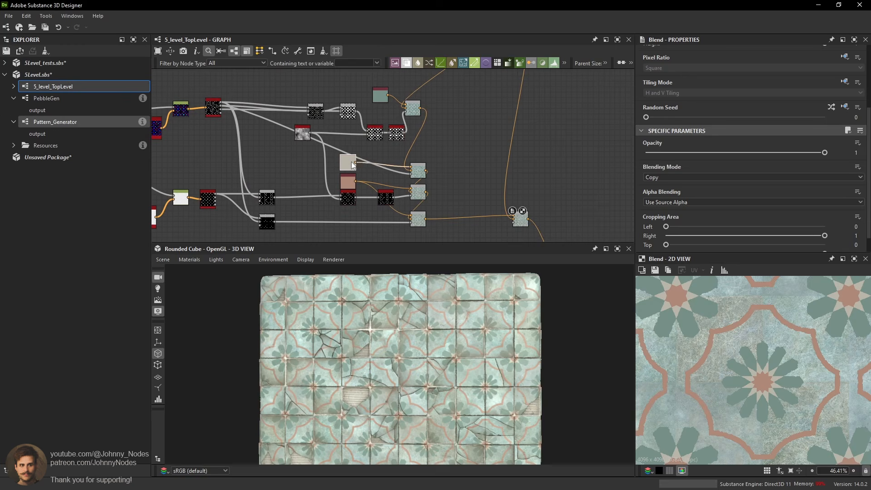
pyautogui.click(353, 165)
pyautogui.rightClick(453, 143)
pyautogui.click(474, 166)
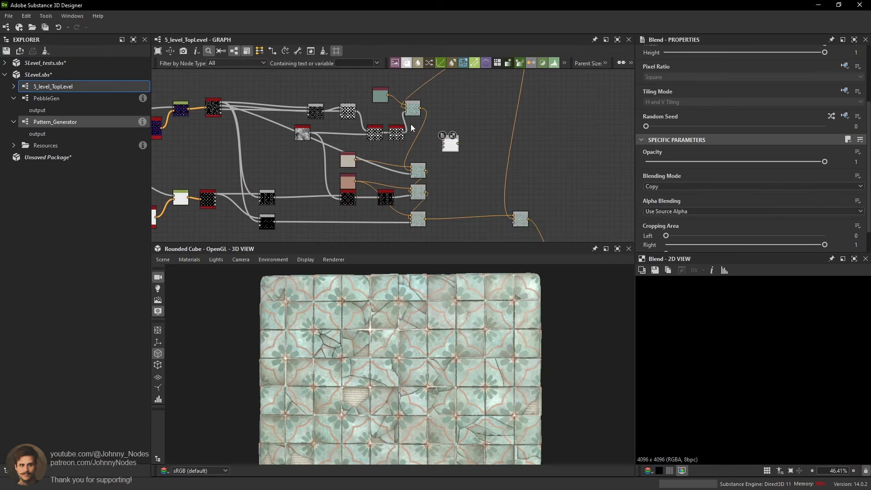
# Feed the Histogram Scan flower-and-outline mask into the second Blend's foreground.
pyautogui.click(396, 134)
pyautogui.scroll(2, 399, 129)
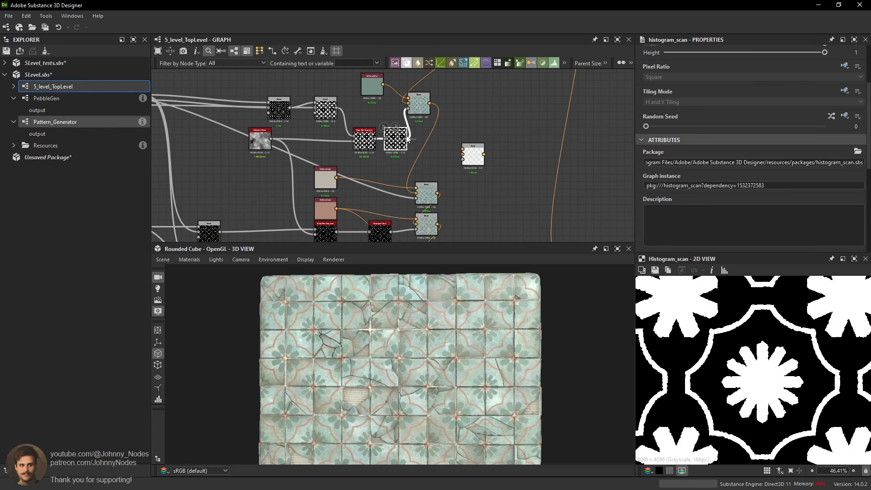
pyautogui.moveTo(473, 152); pyautogui.dragTo(501, 144)
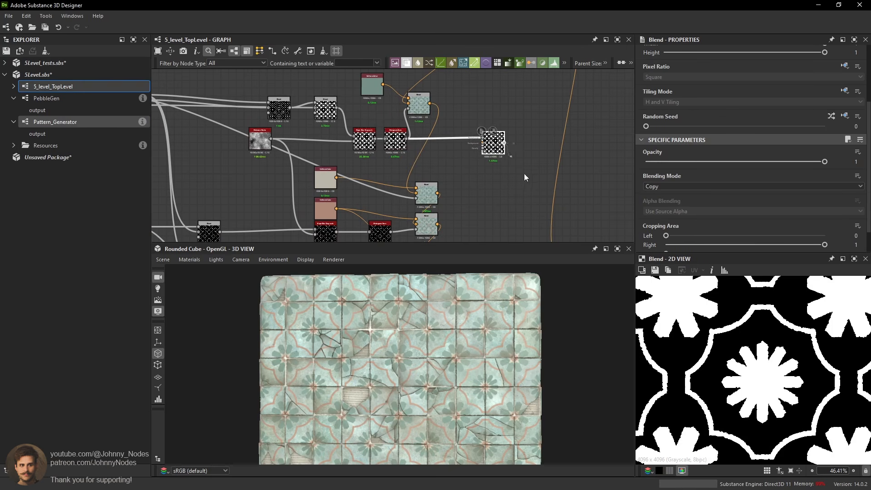
# Connect the mask Blend's output to the opacity input of the new colour Blend.
pyautogui.moveTo(524, 177); pyautogui.dragTo(506, 122, button='middle')
pyautogui.doubleClick(505, 110)
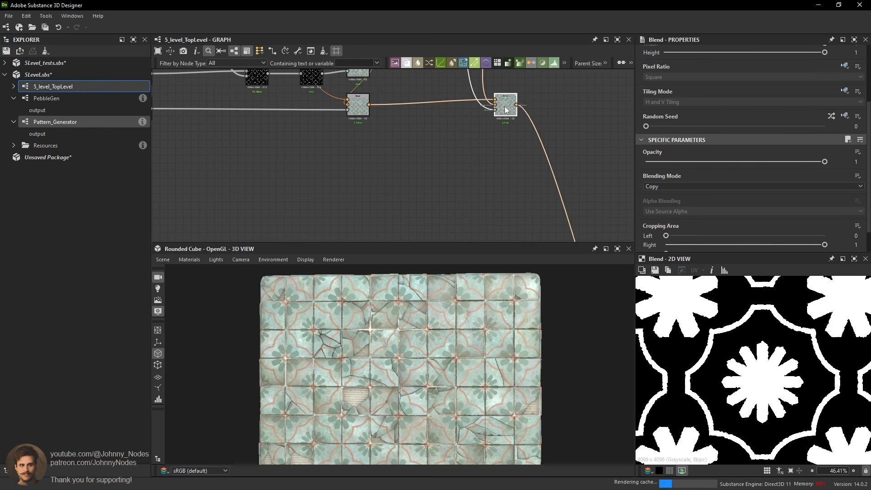
pyautogui.moveTo(466, 79); pyautogui.dragTo(528, 183, button='middle')
pyautogui.doubleClick(488, 89)
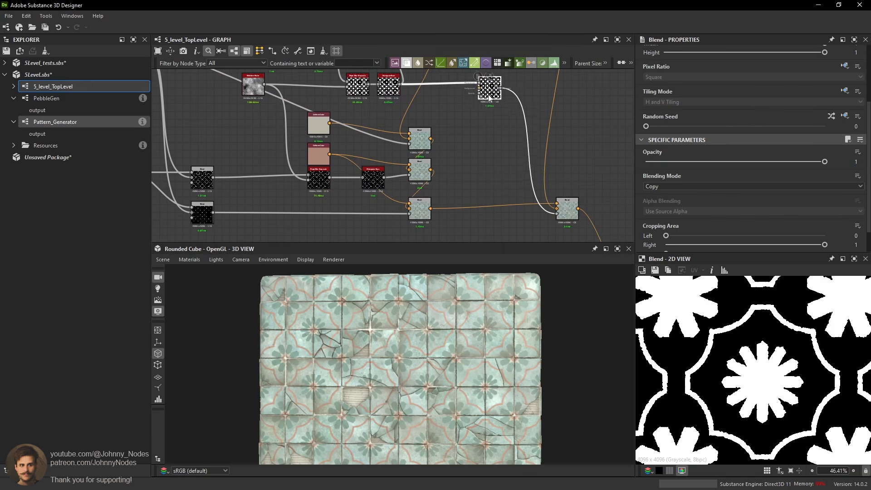
pyautogui.moveTo(488, 89); pyautogui.dragTo(484, 94)
# Preview the inner star mask and connect its G channel to the mask Blend's background.
pyautogui.doubleClick(413, 145)
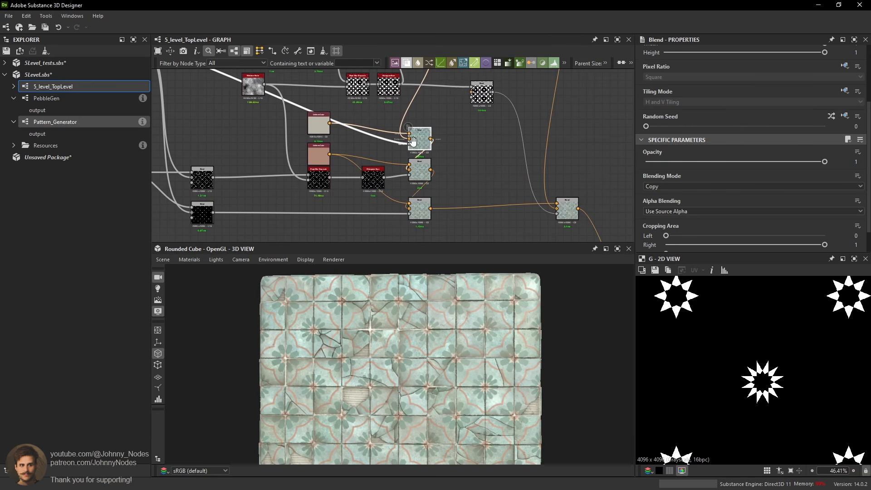
pyautogui.moveTo(417, 145); pyautogui.dragTo(414, 171, button='middle')
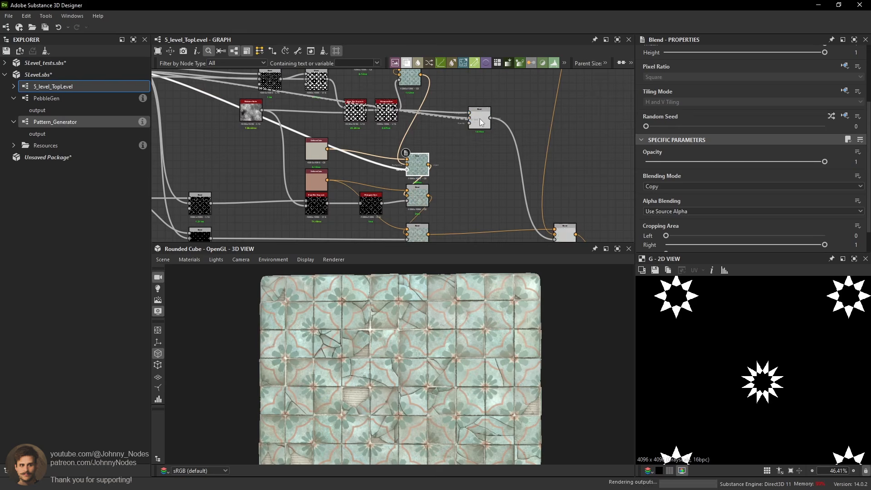
pyautogui.moveTo(481, 122); pyautogui.dragTo(481, 149)
# Set the mask Blend's blending mode to Add (Linear Dodge) and inspect the combined mask.
pyautogui.doubleClick(480, 149)
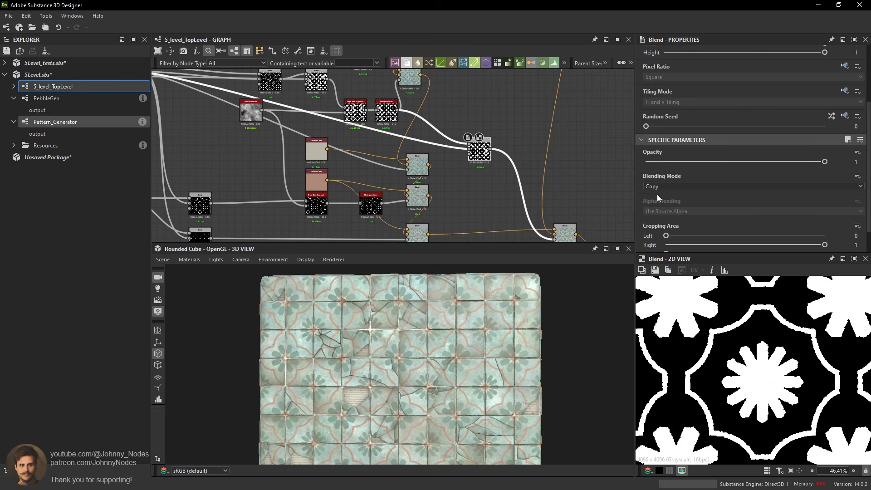
pyautogui.click(658, 187)
pyautogui.click(658, 203)
pyautogui.press('space')
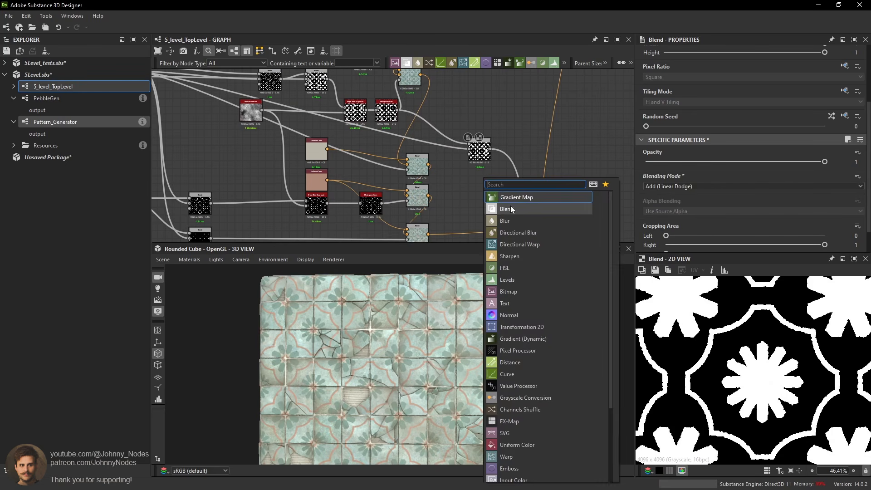
pyautogui.click(773, 339)
pyautogui.scroll(-3, 719, 336)
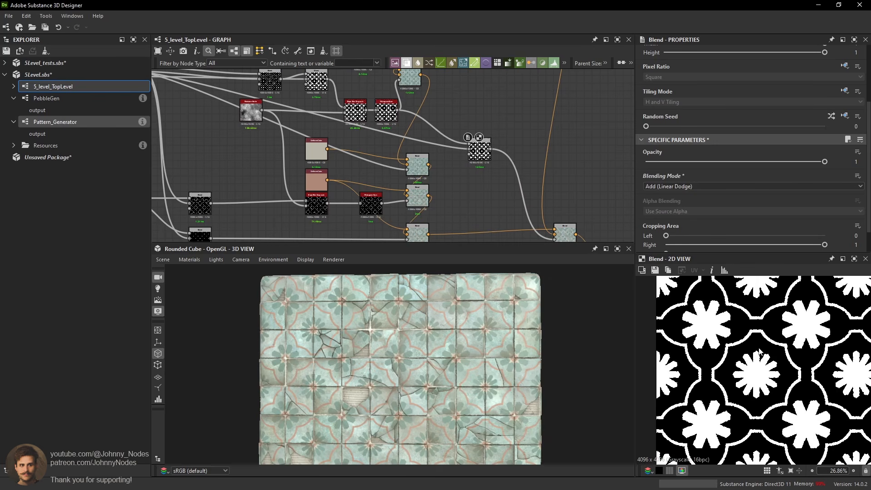
pyautogui.scroll(2, 451, 181)
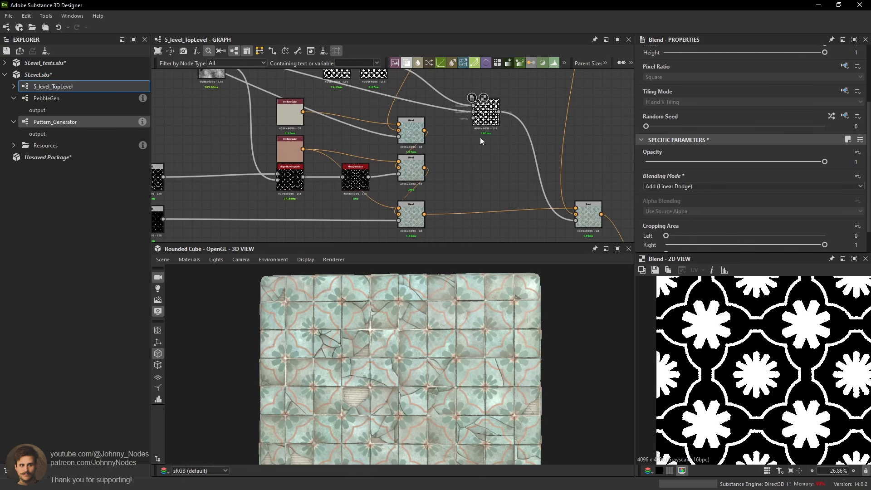
# Compare the small flower-centre mask of the lower Multiply Blend with the combined mask.
pyautogui.moveTo(207, 213); pyautogui.dragTo(291, 190, button='middle')
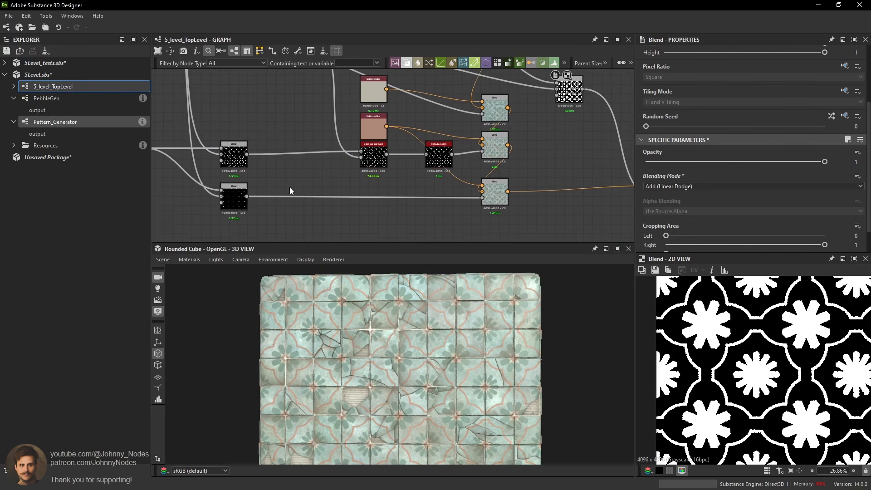
pyautogui.click(237, 196)
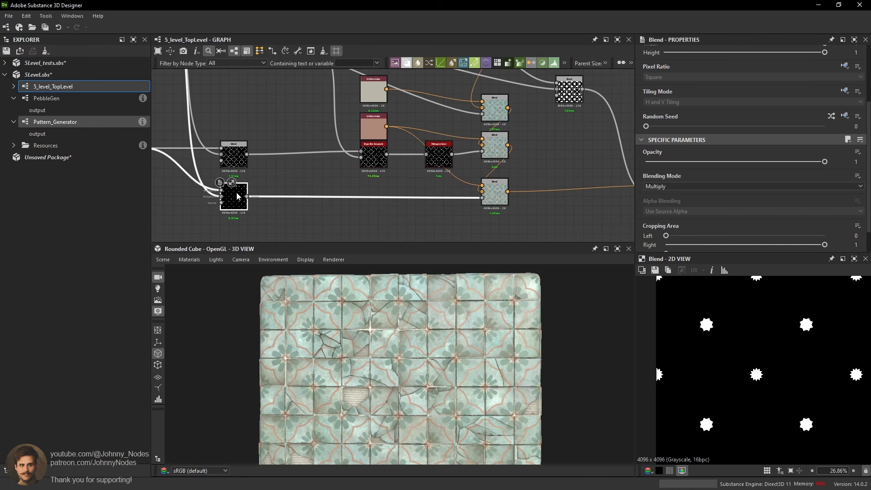
pyautogui.click(573, 96)
pyautogui.scroll(2, 706, 327)
pyautogui.scroll(-2, 551, 124)
pyautogui.moveTo(550, 124); pyautogui.dragTo(497, 187, button='middle')
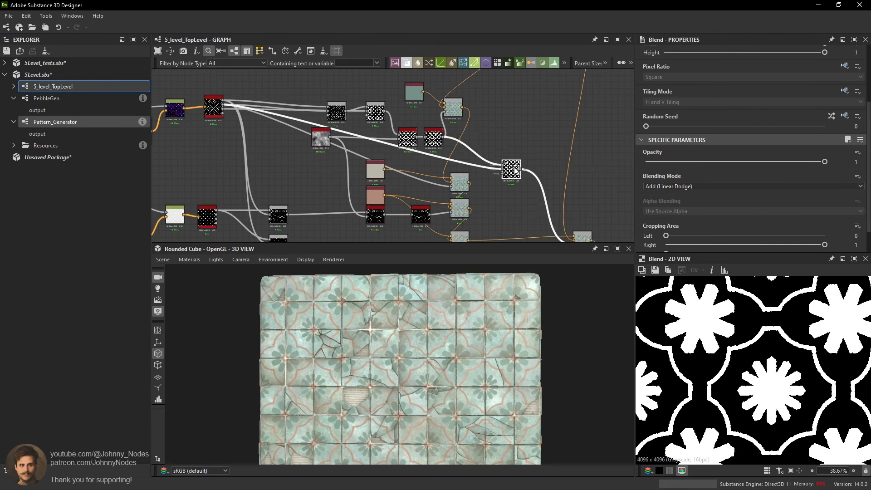
# Move the mask Blend below the pattern blends and lower the new colour Blend to line up with it.
pyautogui.moveTo(513, 168); pyautogui.dragTo(521, 208)
pyautogui.moveTo(522, 210); pyautogui.dragTo(508, 154, button='middle')
pyautogui.moveTo(507, 151); pyautogui.dragTo(497, 225)
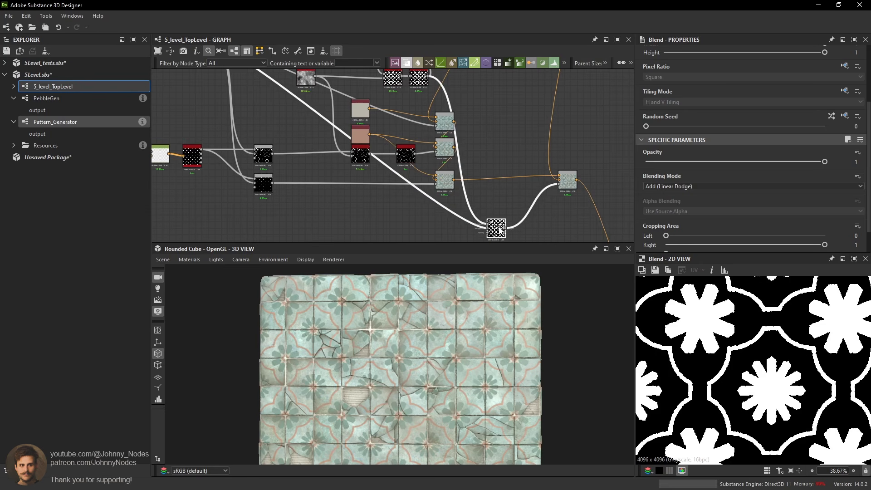
pyautogui.scroll(-2, 496, 225)
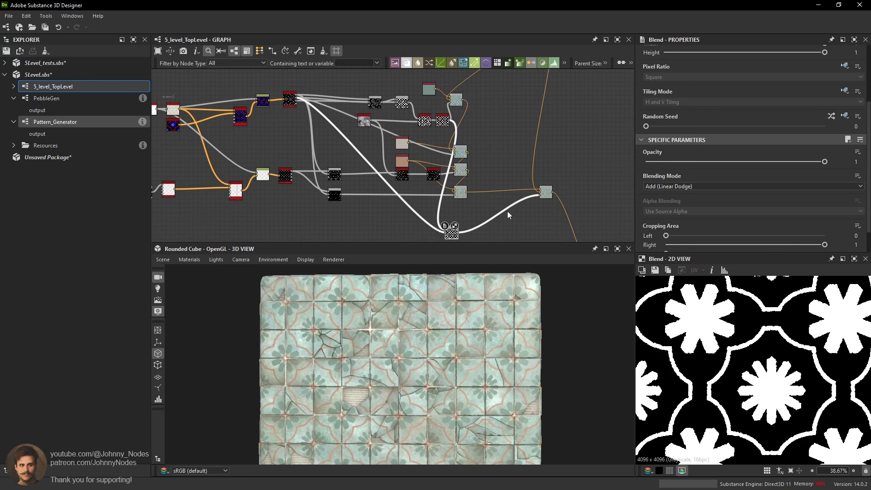
pyautogui.moveTo(544, 210); pyautogui.dragTo(546, 221)
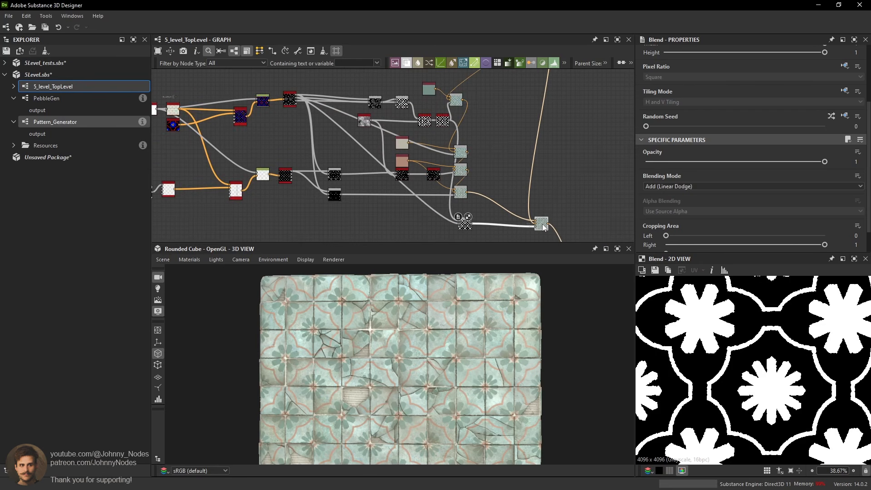
# Preview the new colour Blend up close, then its Add (Linear Dodge) mask Blend.
pyautogui.doubleClick(543, 225)
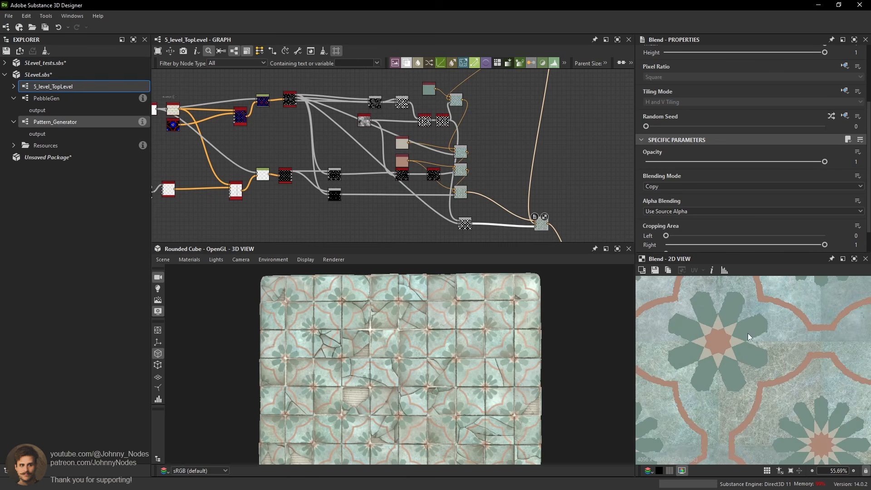
pyautogui.scroll(2, 759, 338)
pyautogui.moveTo(453, 227); pyautogui.dragTo(460, 174, button='middle')
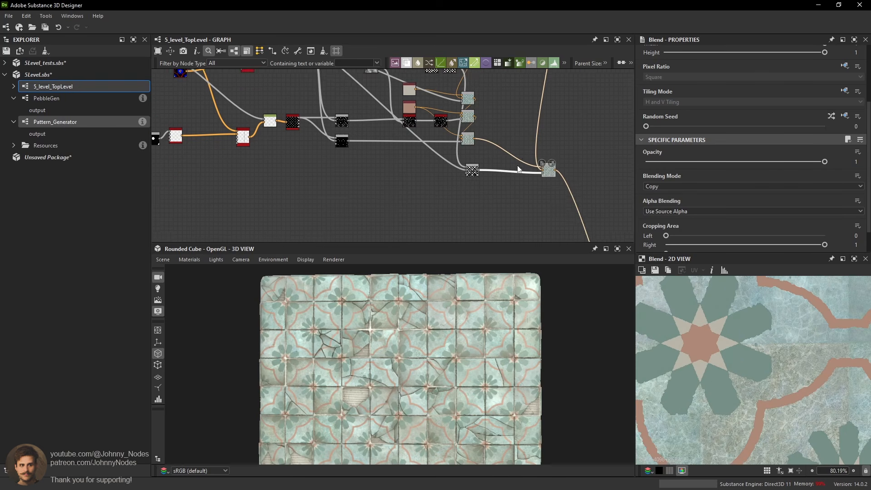
pyautogui.scroll(2, 460, 175)
pyautogui.moveTo(478, 172); pyautogui.dragTo(465, 179)
pyautogui.doubleClick(466, 178)
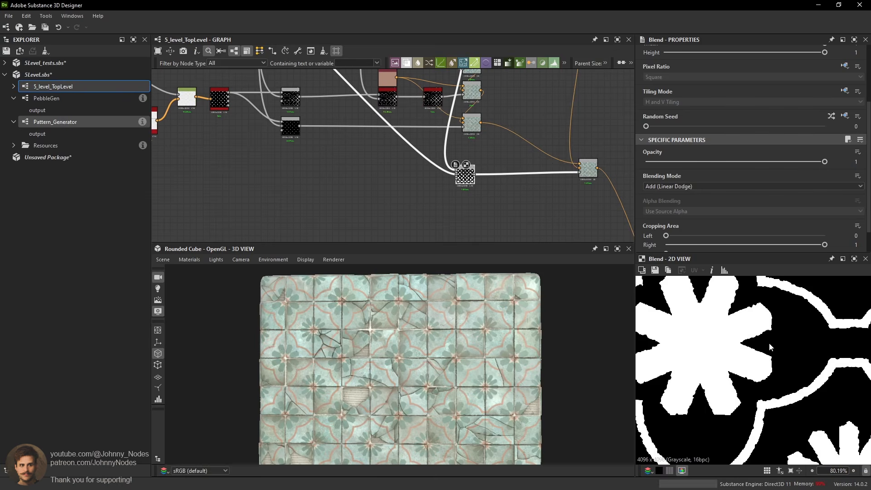
# Add a Blend fed by the combined pattern mask, plus a Moisture Noise node beside it.
pyautogui.rightClick(519, 192)
pyautogui.click(543, 213)
pyautogui.scroll(1, 480, 170)
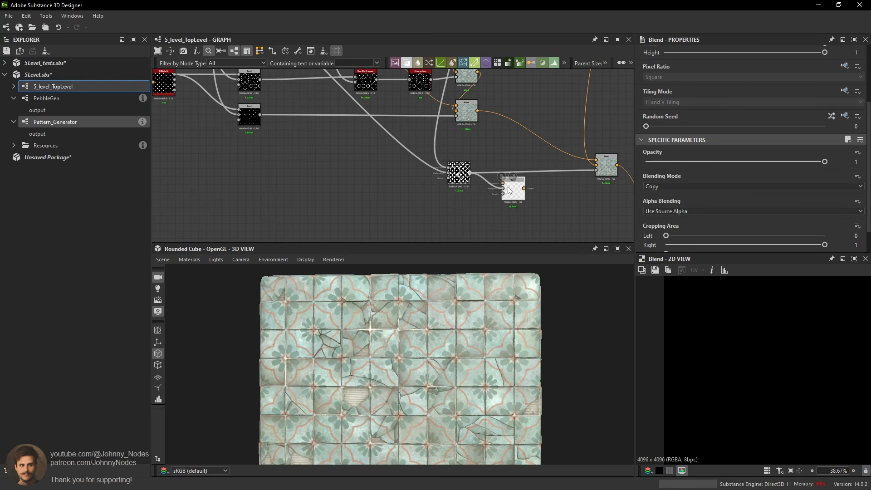
pyautogui.press('space')
pyautogui.write('moi')
pyautogui.press('Return')
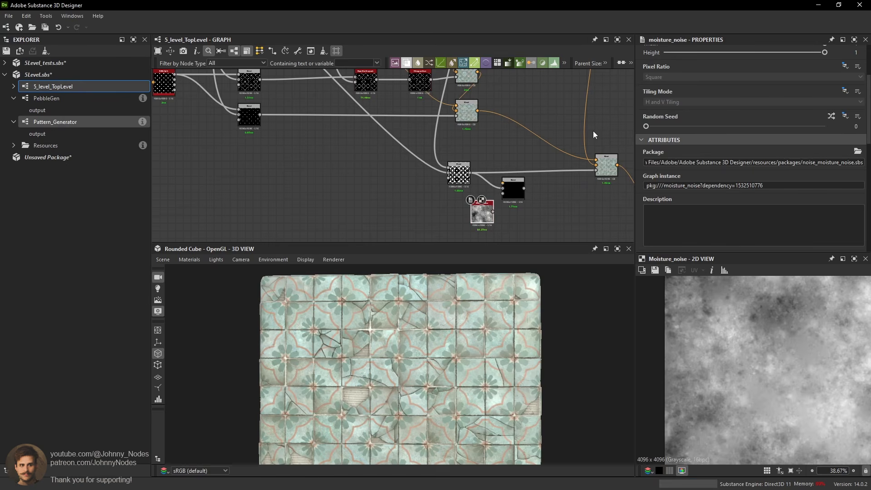
# Run the Moisture Noise through a Histogram Scan with position 0.39 and contrast 0.93, feeding the new Blend.
pyautogui.press('space')
pyautogui.write('his')
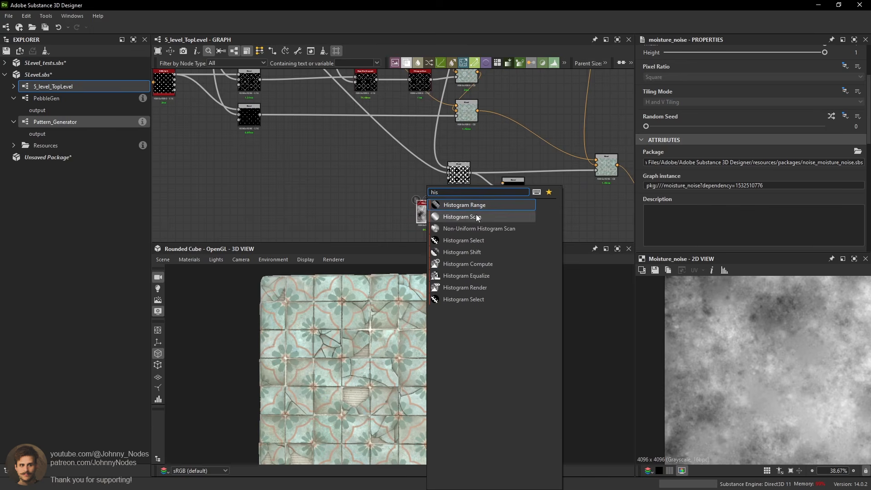
pyautogui.click(475, 217)
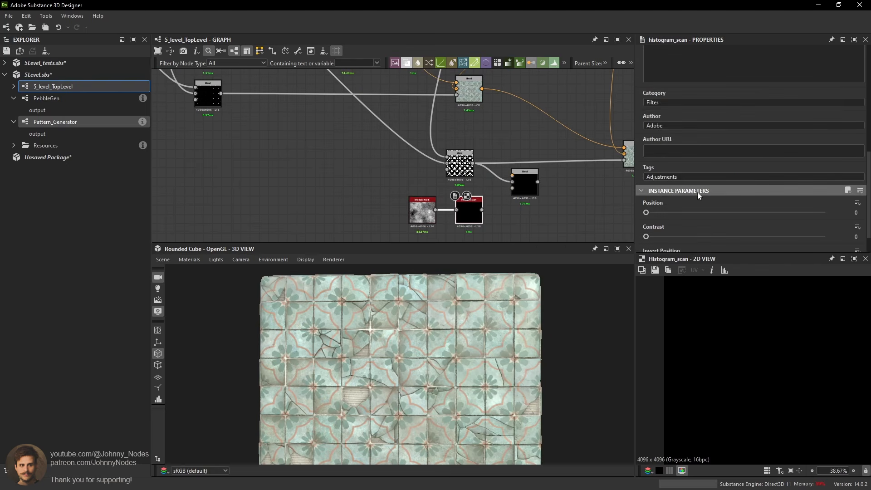
pyautogui.moveTo(663, 180); pyautogui.dragTo(716, 184)
pyautogui.moveTo(717, 204); pyautogui.dragTo(812, 210)
pyautogui.scroll(2, 495, 201)
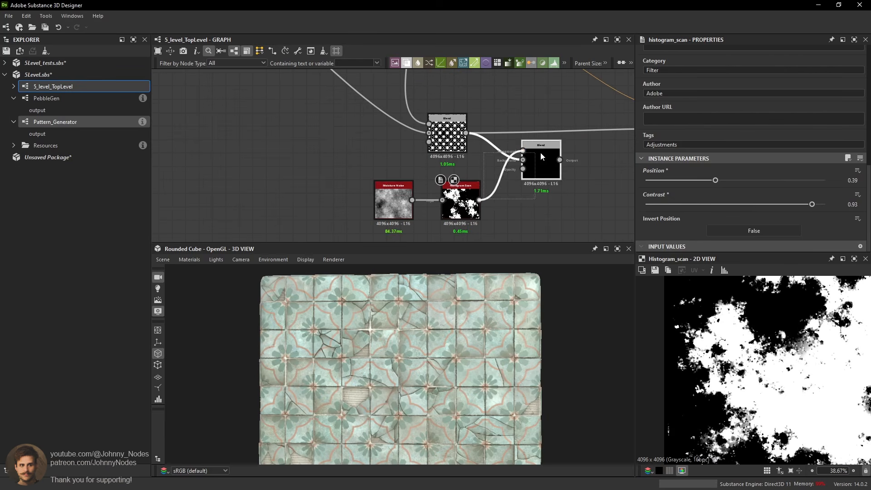
# Set the new Blend's blending mode to Subtract and preview the eroded pattern mask.
pyautogui.click(540, 164)
pyautogui.click(660, 181)
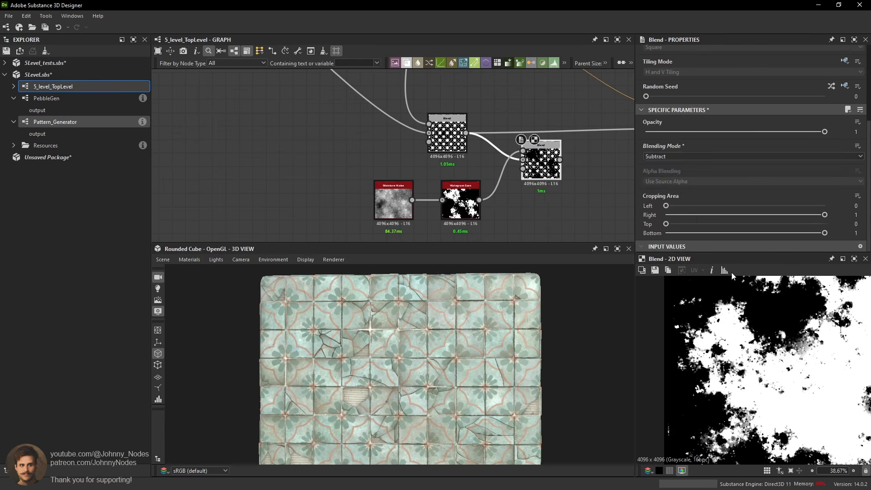
pyautogui.scroll(-1, 764, 350)
pyautogui.moveTo(567, 199); pyautogui.dragTo(503, 206, button='middle')
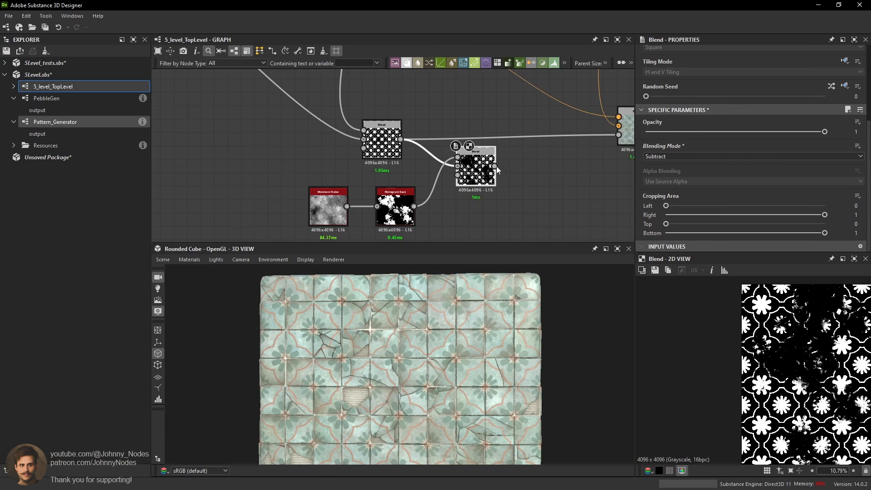
# Connect the Subtract Blend to the colour Blend's mask input and inspect the tiles up close.
pyautogui.click(496, 167)
pyautogui.moveTo(630, 140); pyautogui.dragTo(570, 151, button='middle')
pyautogui.click(576, 151)
pyautogui.scroll(5, 432, 331)
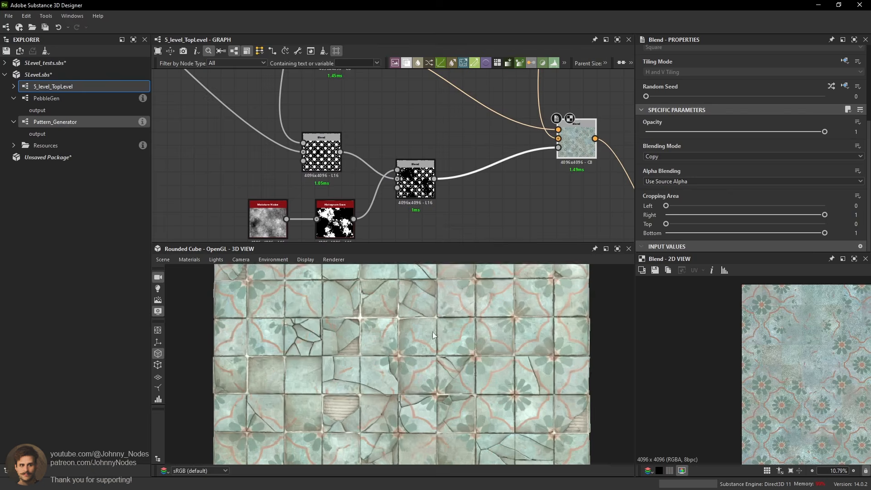
pyautogui.scroll(2, 456, 336)
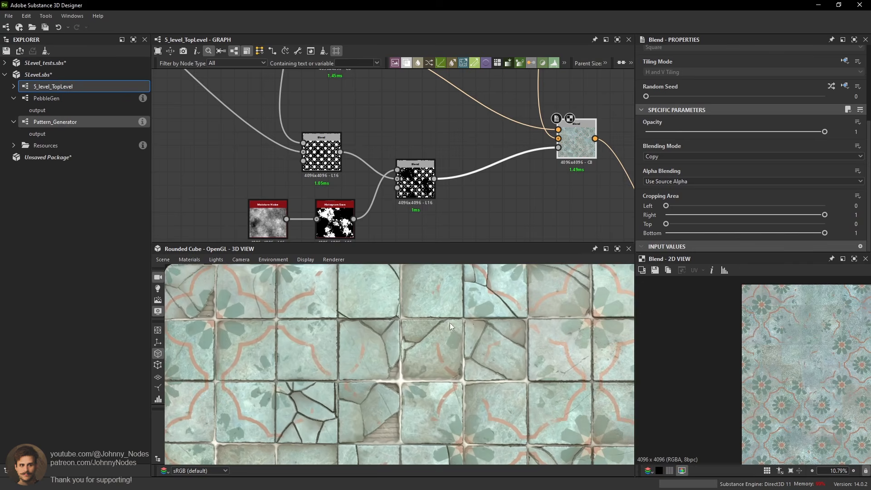
pyautogui.scroll(-5, 459, 328)
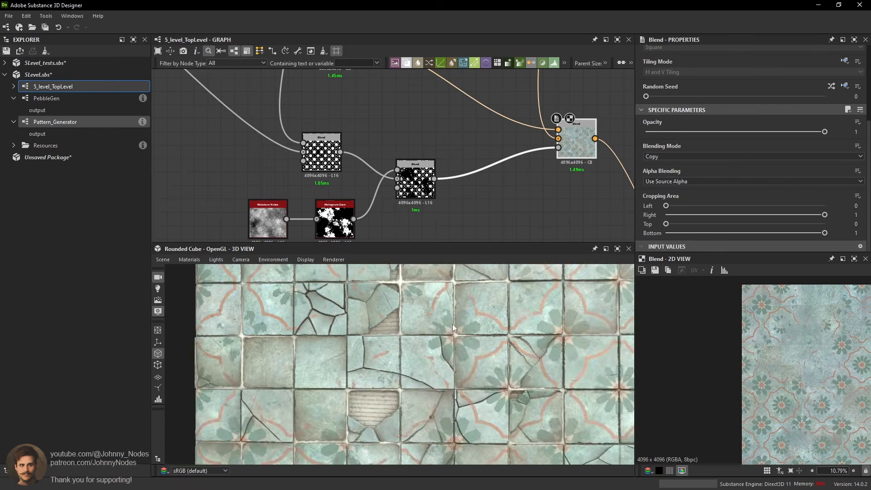
# Set the Moisture Noise scale to 2 and check the worn pattern on the tiles.
pyautogui.click(268, 218)
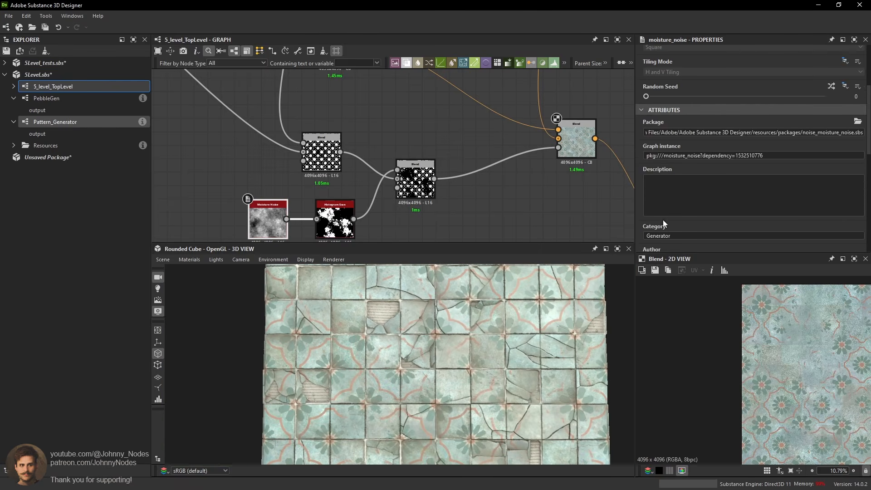
pyautogui.scroll(-5, 657, 191)
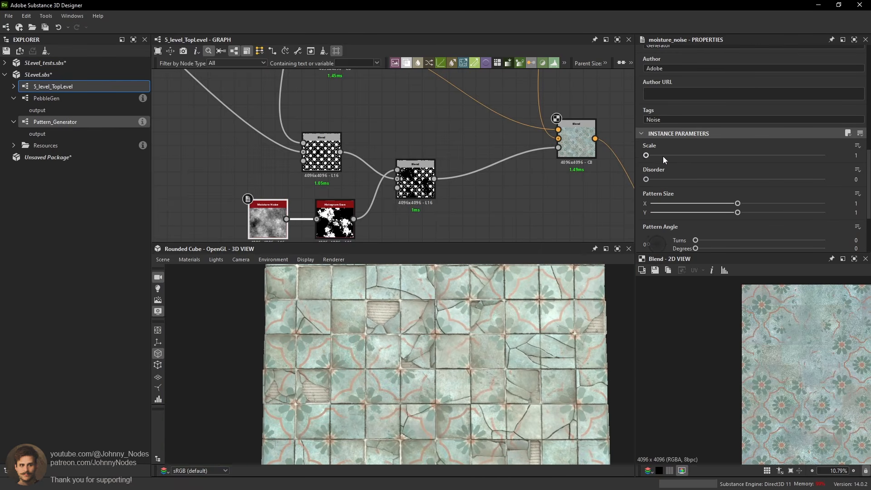
pyautogui.moveTo(663, 155); pyautogui.dragTo(671, 156)
pyautogui.scroll(4, 437, 334)
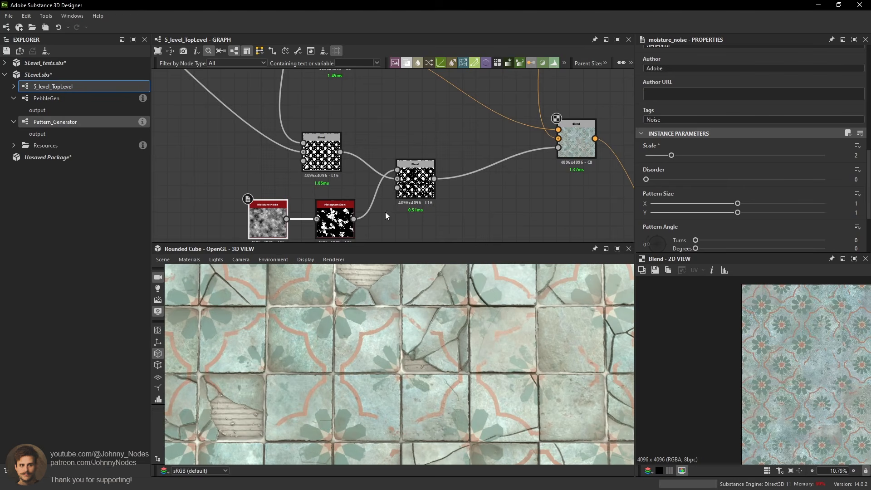
# Preview the scanned noise and the Subtract Blend, then lower that Blend's opacity to 0.74.
pyautogui.doubleClick(335, 220)
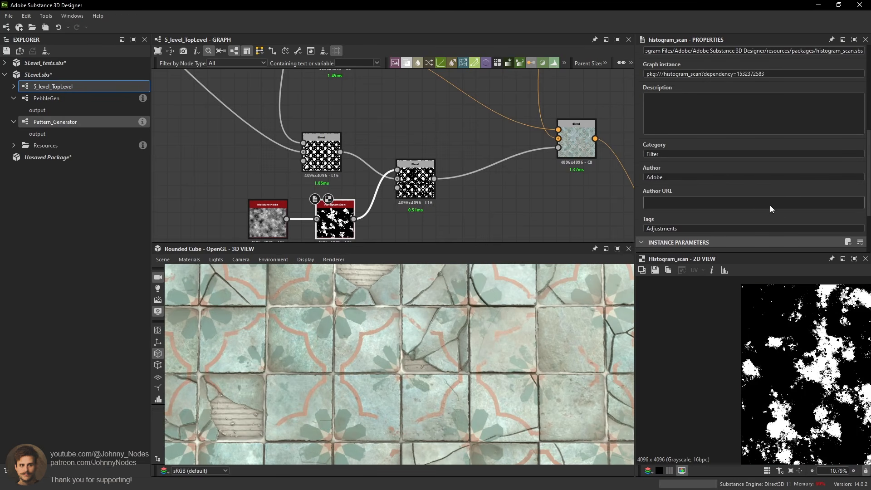
pyautogui.doubleClick(415, 179)
pyautogui.scroll(5, 762, 361)
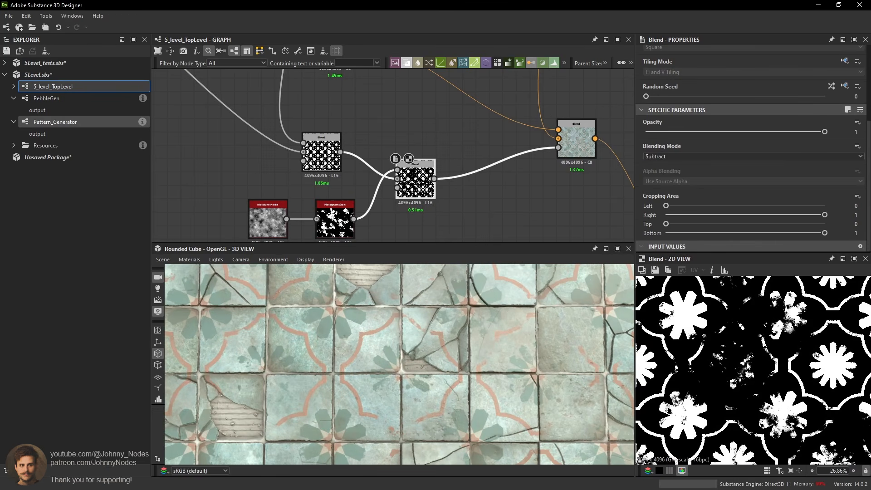
pyautogui.moveTo(802, 131); pyautogui.dragTo(780, 132)
pyautogui.moveTo(605, 403); pyautogui.dragTo(510, 357, button='middle')
pyautogui.moveTo(510, 358); pyautogui.dragTo(455, 313)
pyautogui.scroll(-4, 512, 327)
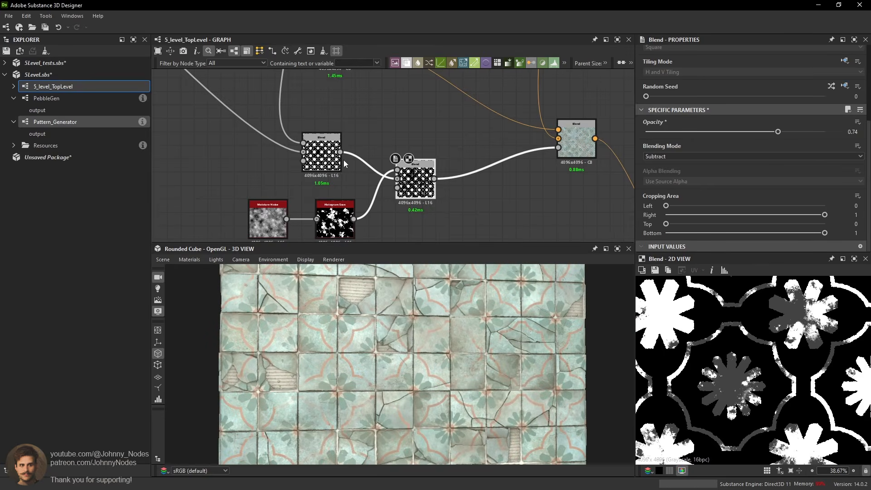
# Try driving the pattern mapping from the FloodFill_01 portal dot instead of the nearby Flood Fill node, moving that node clear.
pyautogui.moveTo(344, 160); pyautogui.dragTo(459, 206, button='middle')
pyautogui.scroll(-5, 451, 131)
pyautogui.moveTo(450, 131); pyautogui.dragTo(440, 201, button='middle')
pyautogui.scroll(-4, 432, 160)
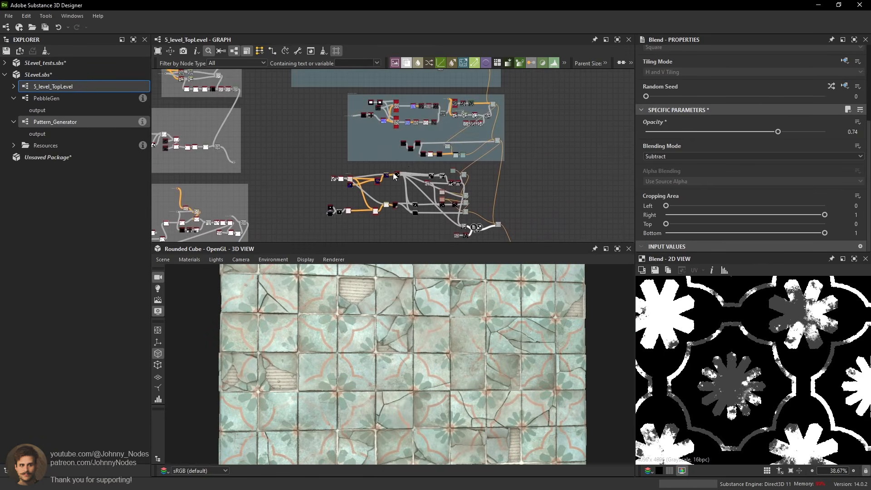
pyautogui.scroll(6, 377, 175)
pyautogui.moveTo(377, 175); pyautogui.dragTo(413, 175, button='middle')
pyautogui.scroll(2, 295, 187)
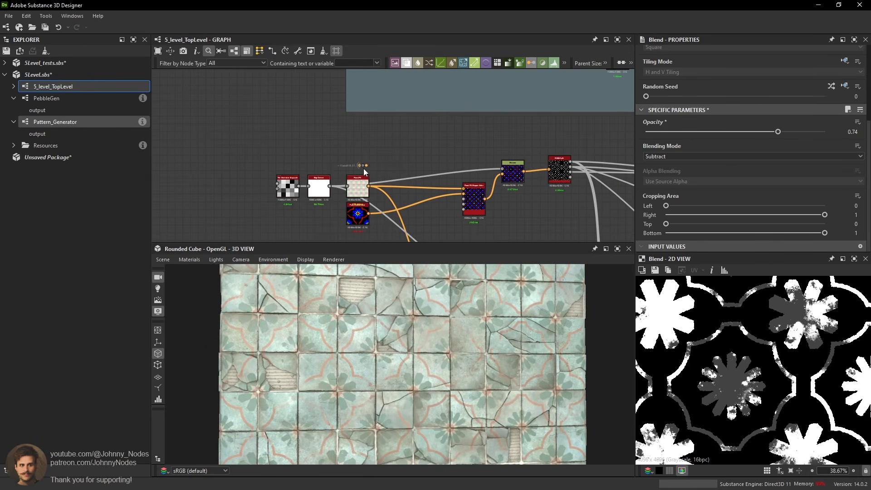
pyautogui.moveTo(364, 166); pyautogui.dragTo(337, 176)
pyautogui.moveTo(337, 176); pyautogui.dragTo(352, 95, button='middle')
pyautogui.moveTo(351, 95); pyautogui.dragTo(335, 168)
pyautogui.scroll(-1, 364, 170)
pyautogui.moveTo(365, 170); pyautogui.dragTo(349, 142, button='middle')
pyautogui.scroll(1, 495, 211)
pyautogui.moveTo(364, 95); pyautogui.dragTo(377, 145, button='middle')
pyautogui.scroll(2, 349, 125)
pyautogui.moveTo(354, 119); pyautogui.dragTo(362, 160, button='middle')
pyautogui.click(363, 154)
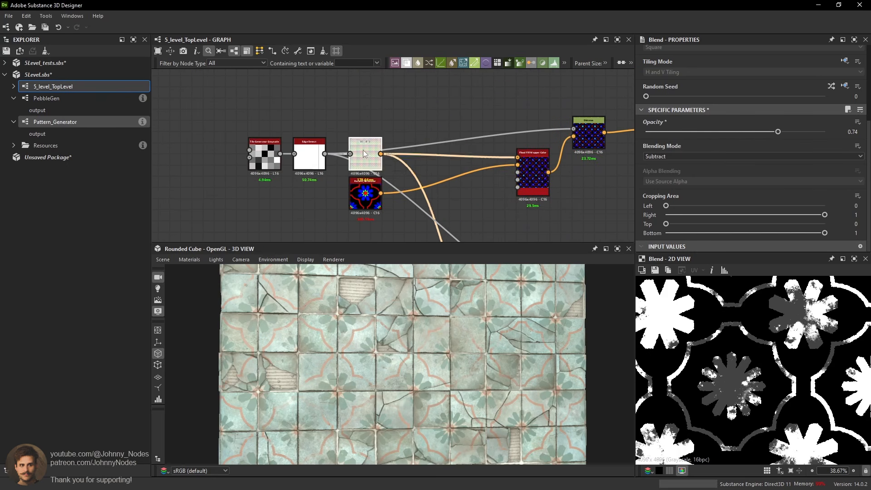
pyautogui.moveTo(363, 150); pyautogui.dragTo(364, 123)
pyautogui.scroll(-1, 285, 212)
pyautogui.moveTo(285, 198); pyautogui.dragTo(291, 182, button='middle')
pyautogui.moveTo(300, 218); pyautogui.dragTo(317, 236)
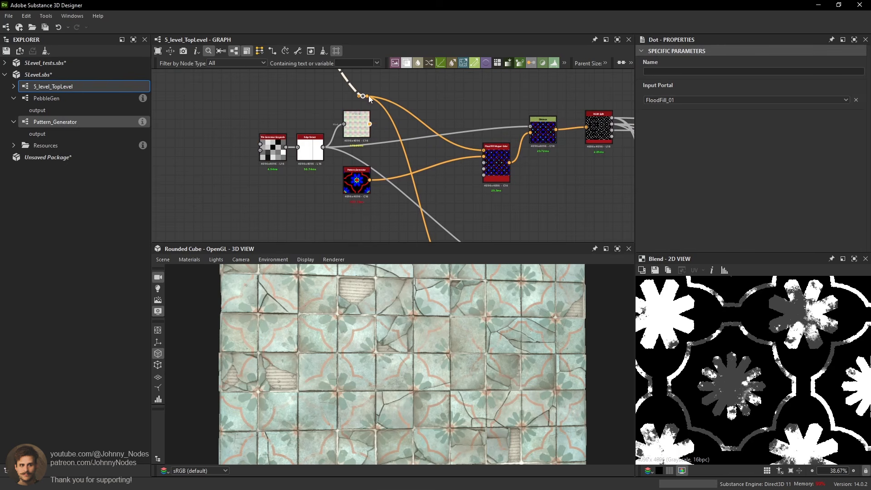
# Inspect the tile pattern driven by the portal, then return its connections to the Flood Fill node's output.
pyautogui.scroll(1, 446, 334)
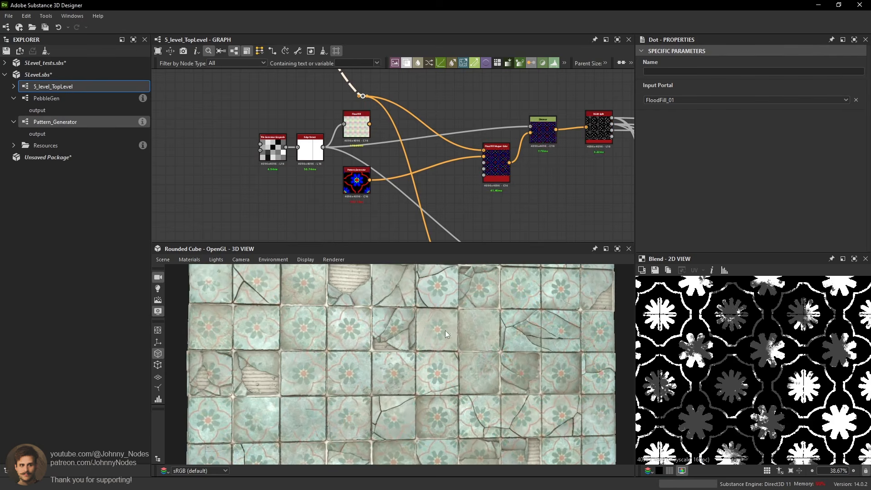
pyautogui.scroll(3, 447, 324)
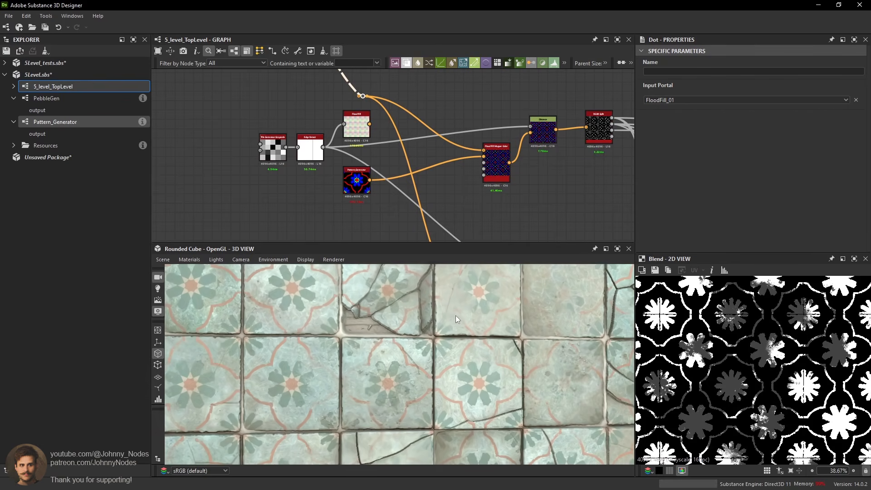
pyautogui.scroll(-3, 456, 315)
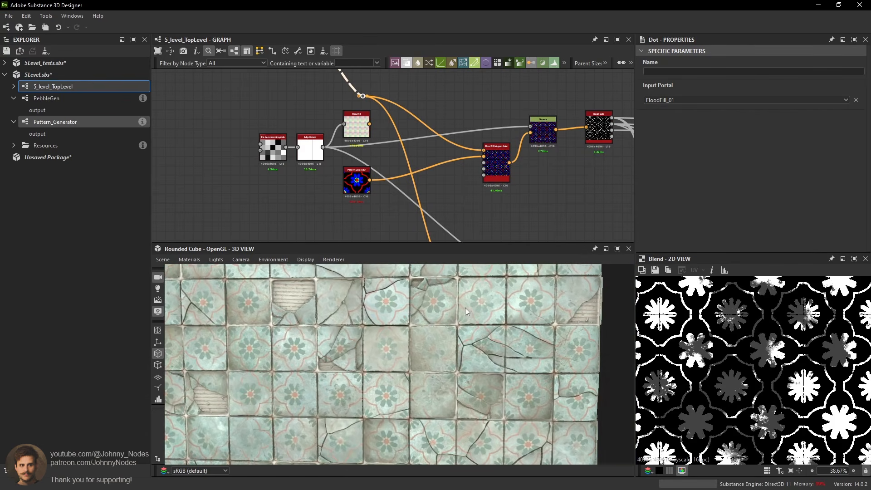
pyautogui.scroll(3, 461, 319)
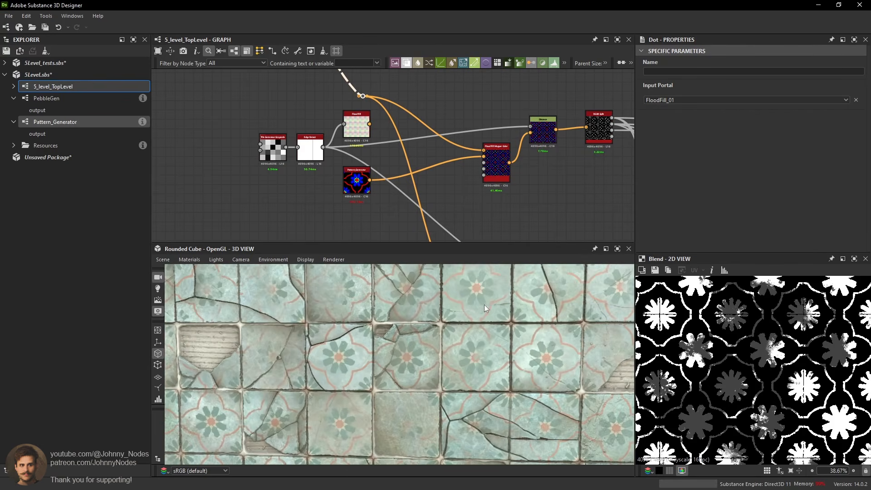
pyautogui.scroll(-3, 479, 315)
pyautogui.scroll(3, 480, 310)
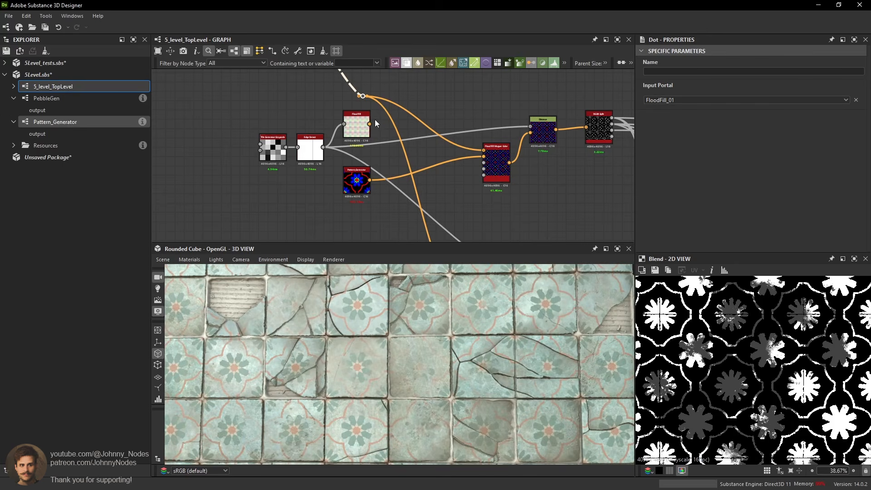
pyautogui.keyDown('shift'); pyautogui.moveTo(363, 125); pyautogui.dragTo(366, 125); pyautogui.keyUp('shift')
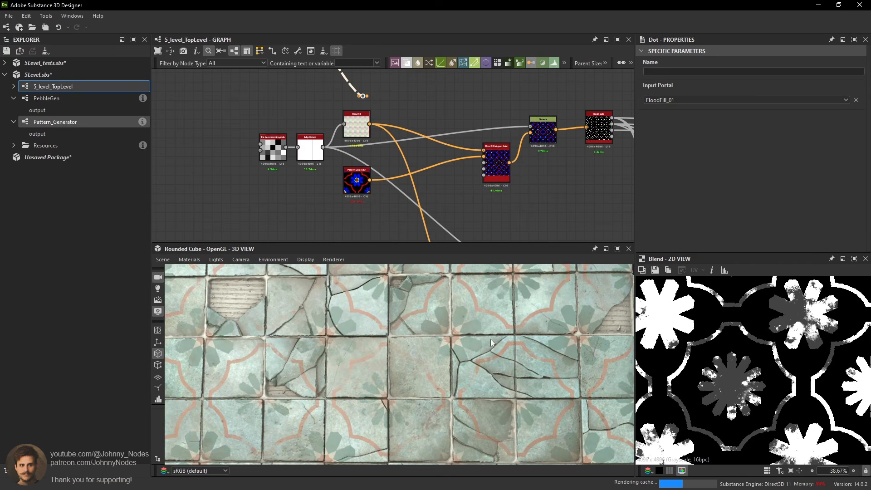
# Examine the large tile pattern across the whole rounded cube and up close.
pyautogui.scroll(-5, 494, 337)
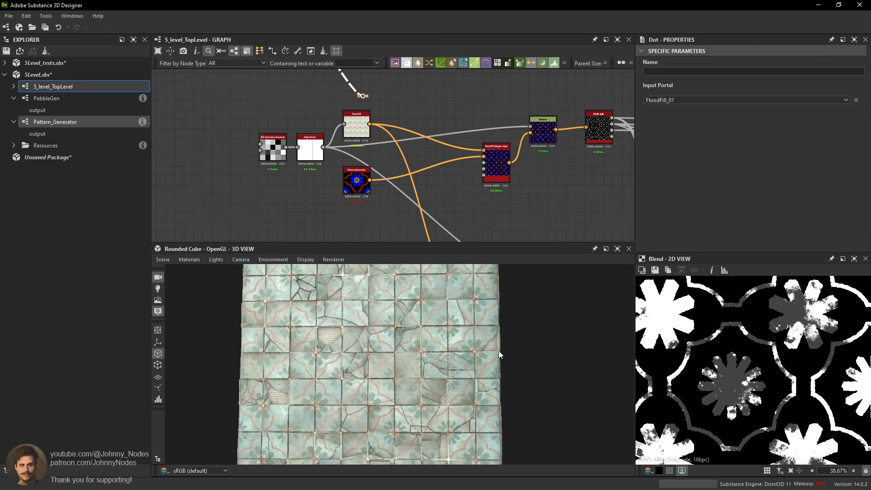
pyautogui.moveTo(464, 388); pyautogui.dragTo(457, 467)
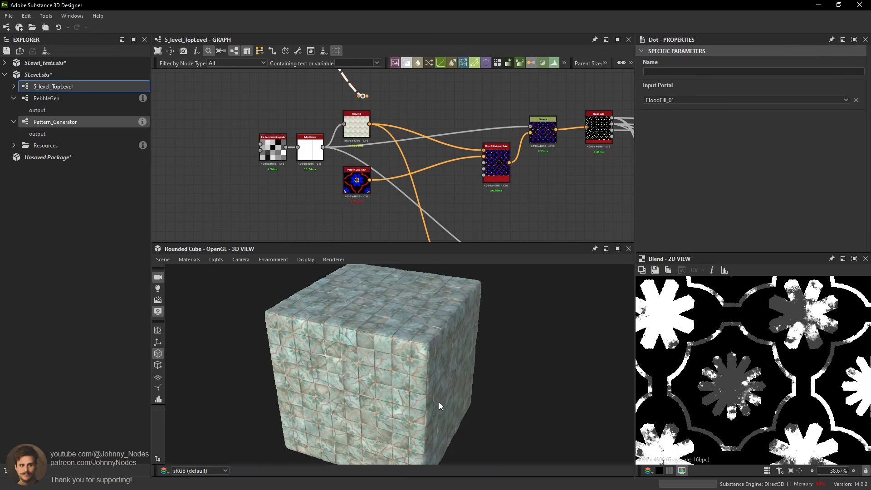
pyautogui.scroll(1, 439, 402)
pyautogui.moveTo(439, 400); pyautogui.dragTo(472, 304)
pyautogui.scroll(2, 453, 324)
pyautogui.moveTo(467, 270); pyautogui.dragTo(475, 307, button='middle')
pyautogui.moveTo(508, 188); pyautogui.dragTo(408, 185, button='middle')
pyautogui.moveTo(465, 347); pyautogui.dragTo(470, 350)
# Darken the salmon Uniform Color used for the pattern outlines to value 0.41 with saturation 0.52.
pyautogui.moveTo(619, 183); pyautogui.dragTo(402, 162, button='middle')
pyautogui.scroll(-1, 402, 161)
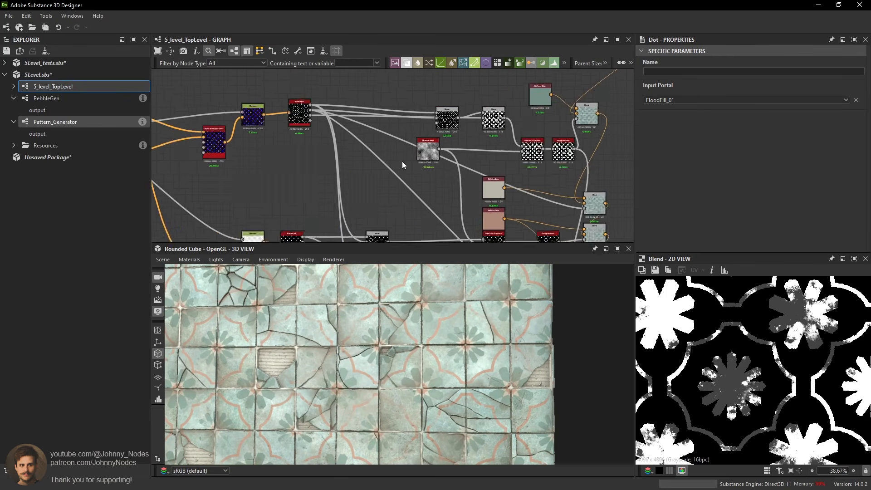
pyautogui.moveTo(488, 211); pyautogui.dragTo(437, 168, button='middle')
pyautogui.scroll(3, 437, 168)
pyautogui.click(438, 172)
pyautogui.moveTo(520, 156); pyautogui.dragTo(492, 122, button='middle')
pyautogui.scroll(3, 440, 295)
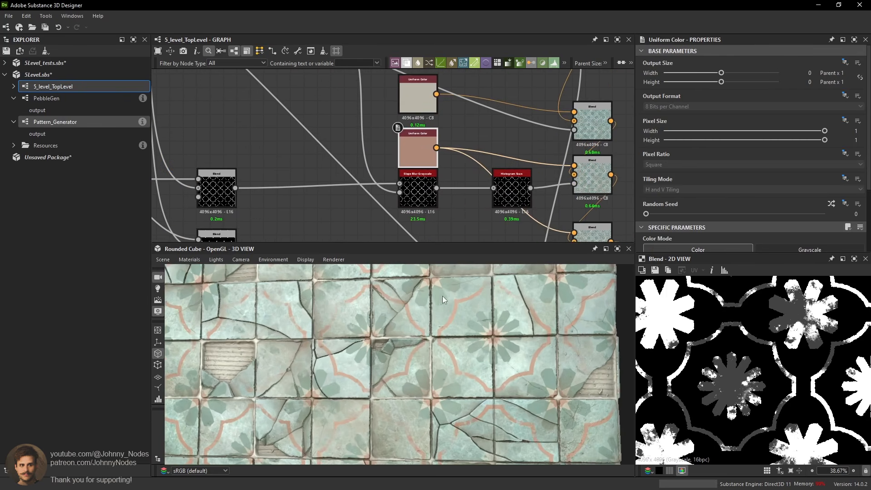
pyautogui.scroll(2, 444, 296)
pyautogui.scroll(-3, 713, 182)
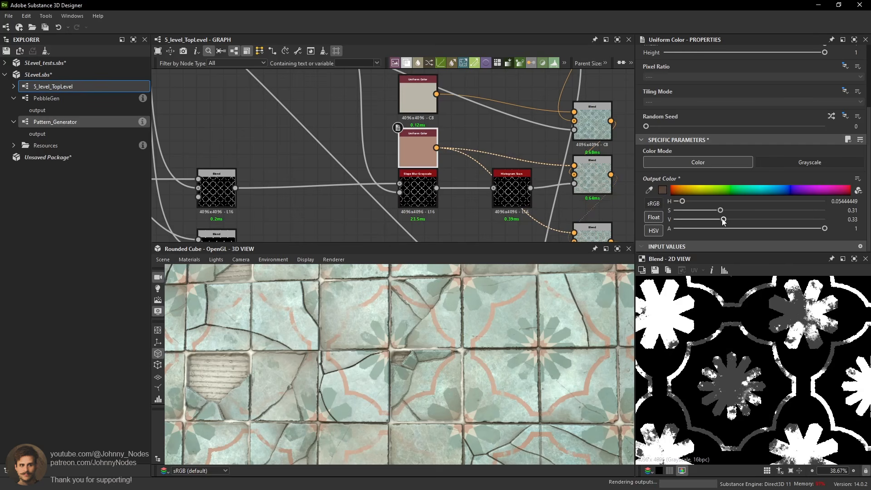
pyautogui.moveTo(723, 218); pyautogui.dragTo(750, 211)
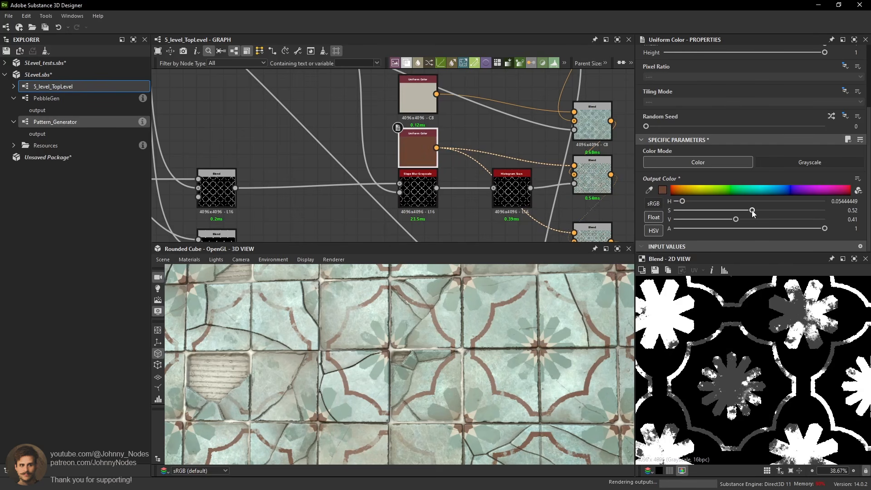
# Try a green outline colour with hue 0.31 and saturation 0.17, then undo the latest hue and saturation changes.
pyautogui.moveTo(735, 205); pyautogui.dragTo(699, 213)
pyautogui.scroll(-5, 432, 343)
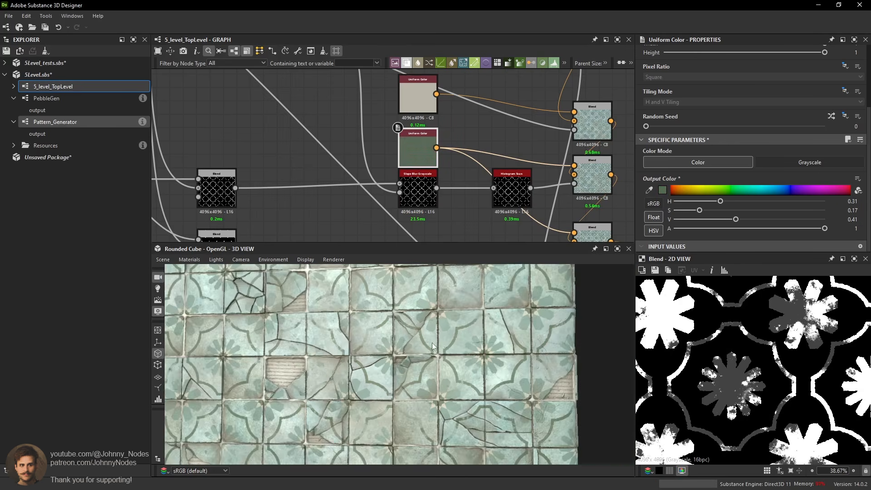
pyautogui.hotkey('ctrl', 'z')
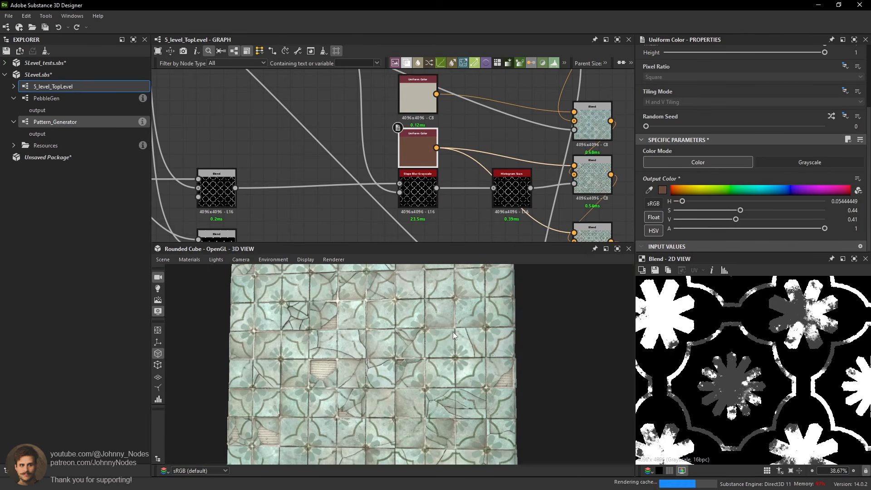
pyautogui.hotkey('ctrl', 'z')
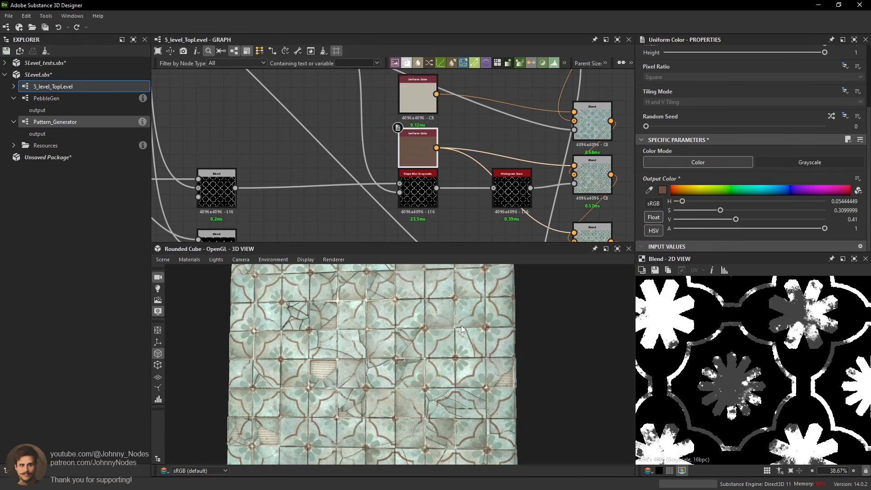
# Undo the last outline colour changes, then set the outline Uniform Color to saturation 0.18 and value 0.63.
pyautogui.hotkey('ctrl', 'z')
pyautogui.scroll(5, 462, 324)
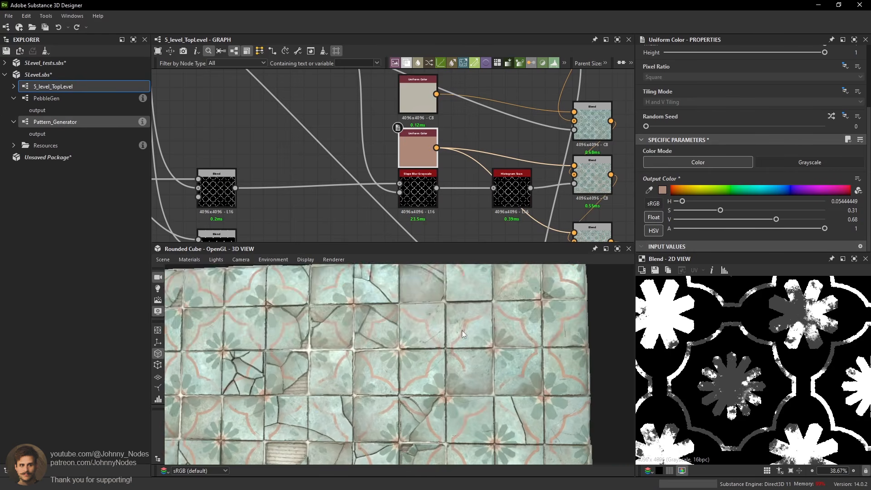
pyautogui.scroll(3, 462, 334)
pyautogui.moveTo(776, 219); pyautogui.dragTo(690, 212)
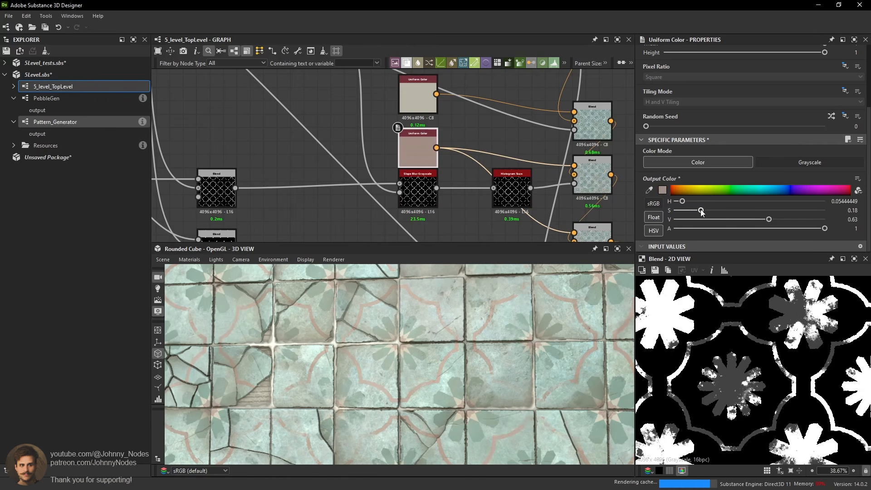
# Examine the muted outline colour across the rounded cube's faces and up close on the tiles.
pyautogui.scroll(-3, 428, 341)
pyautogui.moveTo(431, 333); pyautogui.dragTo(480, 361, button='middle')
pyautogui.moveTo(459, 331); pyautogui.dragTo(437, 296)
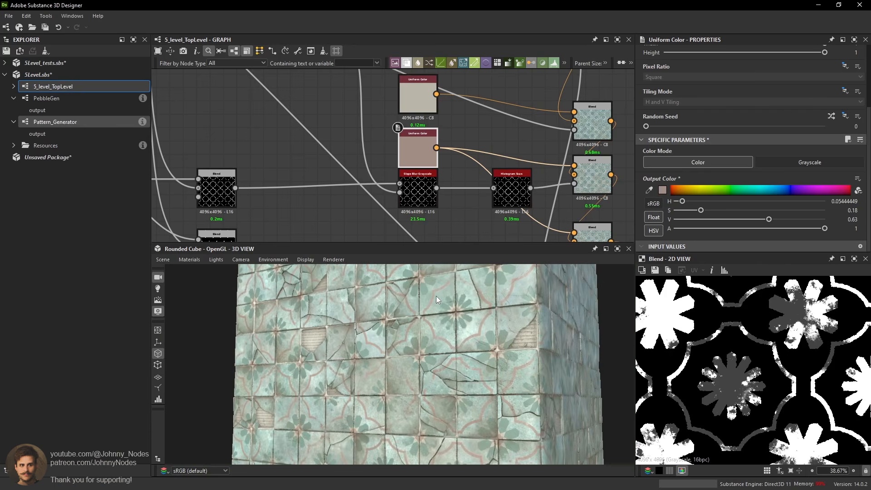
pyautogui.moveTo(436, 296)
pyautogui.keyDown('ctrl'); pyautogui.keyDown('shift'); pyautogui.mouseDown(button='right')
pyautogui.moveTo(469, 290)
pyautogui.moveTo(430, 292)
pyautogui.mouseUp(button='right'); pyautogui.keyUp('shift'); pyautogui.keyUp('ctrl')
pyautogui.scroll(4, 467, 289)
pyautogui.moveTo(431, 292); pyautogui.dragTo(460, 291)
pyautogui.scroll(-3, 460, 290)
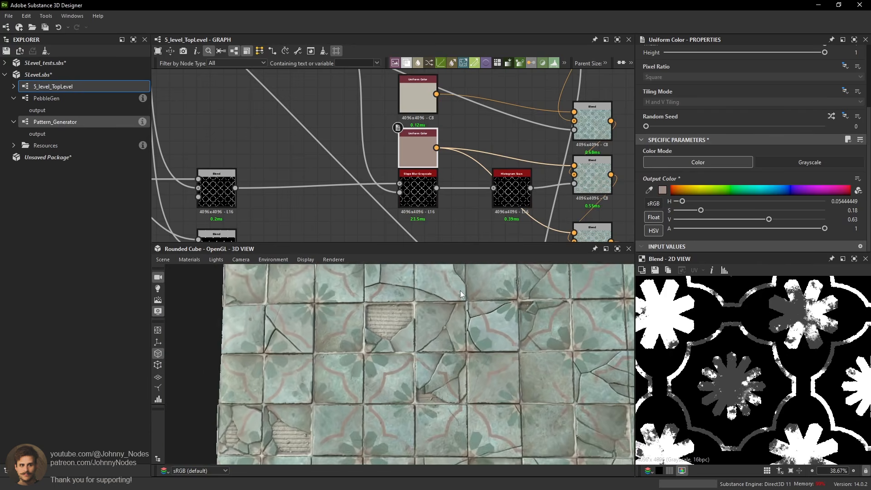
pyautogui.moveTo(460, 290); pyautogui.dragTo(474, 304, button='middle')
pyautogui.scroll(4, 475, 304)
pyautogui.scroll(-4, 491, 190)
# Inspect the pattern mask Blend node's worn flowers and compare its noise erosion with the pattern on the tiles.
pyautogui.moveTo(499, 233); pyautogui.dragTo(428, 105, button='middle')
pyautogui.scroll(3, 495, 160)
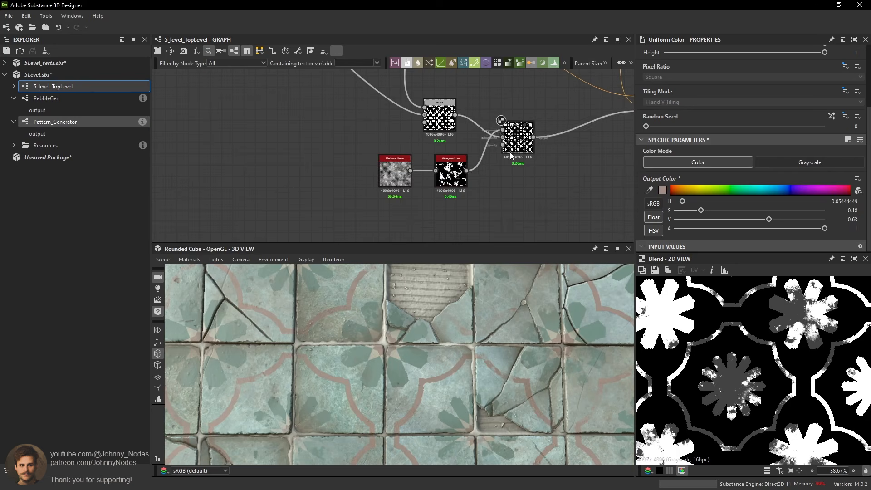
pyautogui.click(517, 136)
pyautogui.scroll(-4, 774, 350)
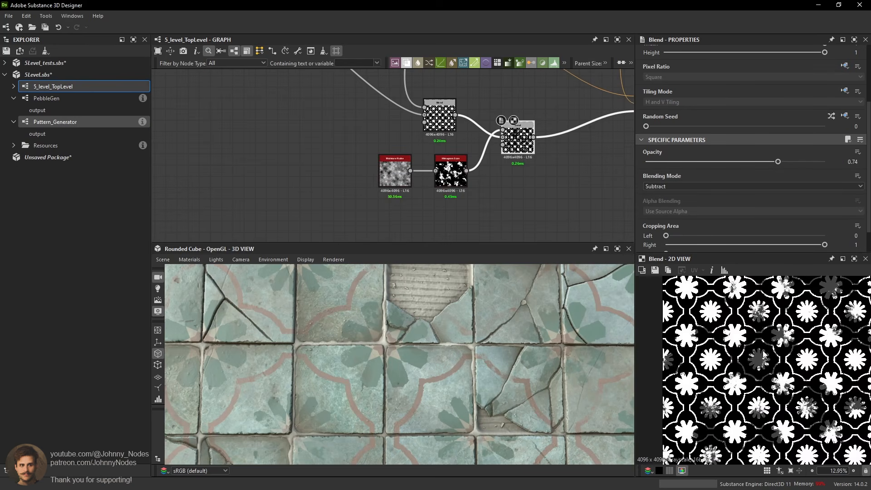
pyautogui.scroll(3, 775, 363)
pyautogui.scroll(-3, 776, 381)
pyautogui.scroll(3, 776, 396)
pyautogui.moveTo(522, 383); pyautogui.dragTo(535, 348, button='middle')
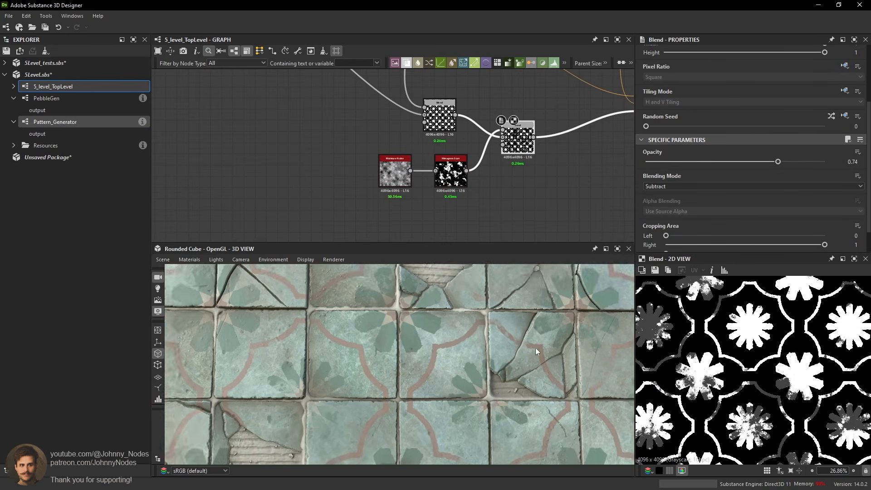
pyautogui.moveTo(610, 390); pyautogui.dragTo(472, 363, button='middle')
pyautogui.scroll(4, 773, 386)
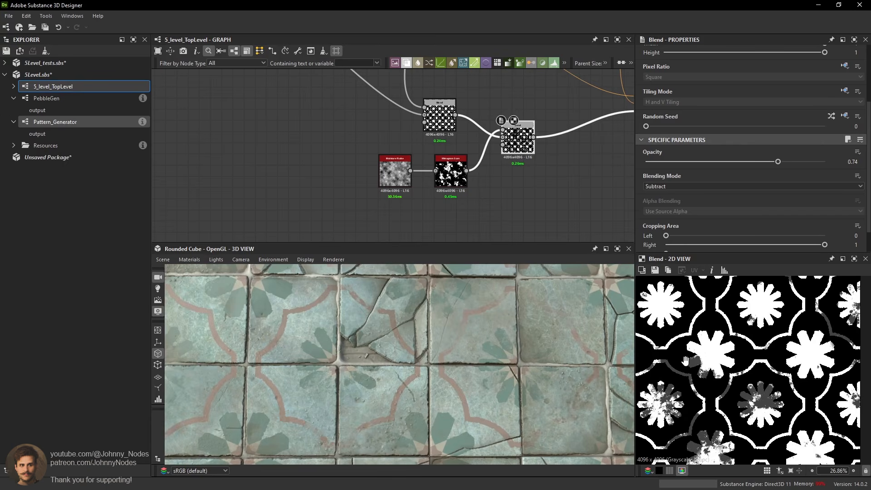
# Set the contrast of the Histogram Scan following the Moisture Noise to 0.7.
pyautogui.click(452, 179)
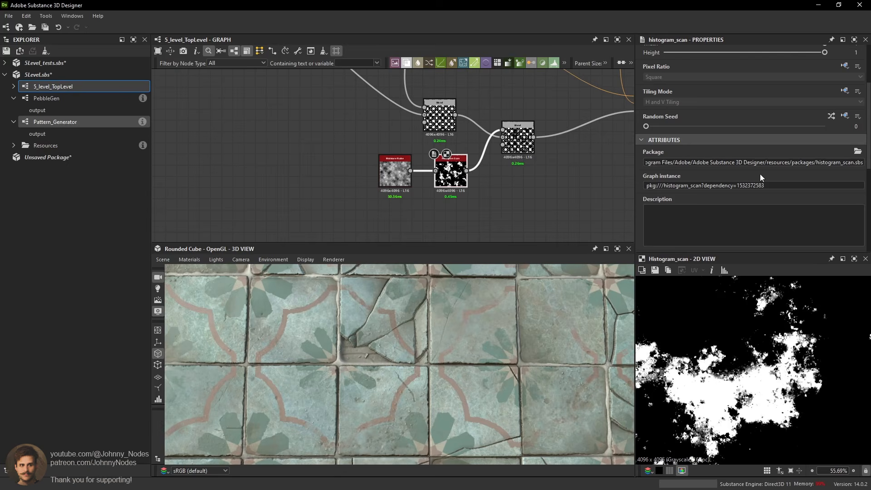
pyautogui.scroll(-5, 771, 166)
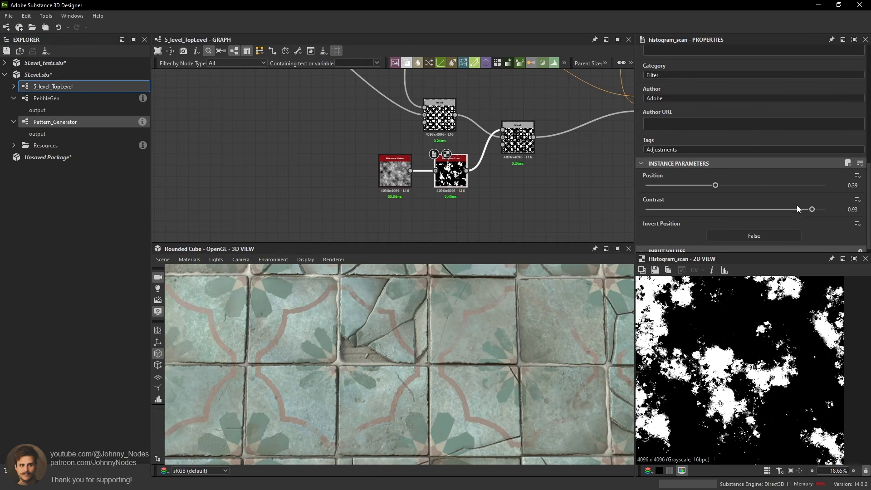
pyautogui.moveTo(797, 209); pyautogui.dragTo(771, 210)
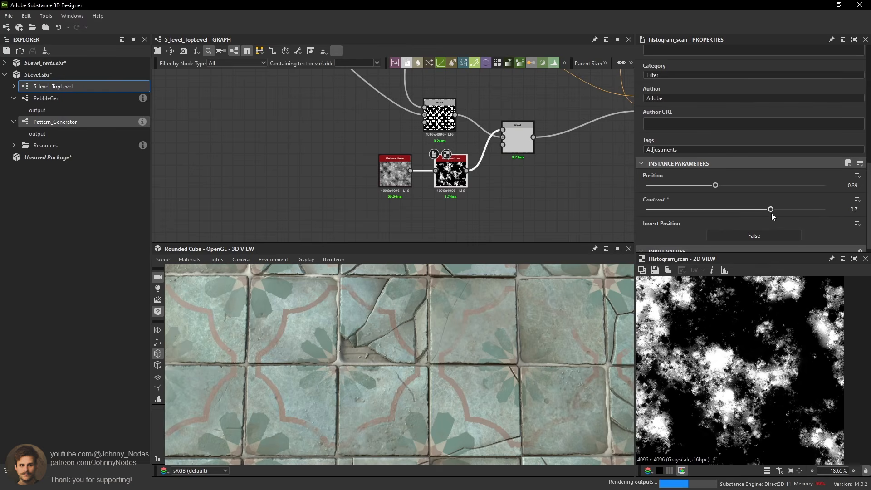
# Examine the noise-subtracted pattern mask and the softened pattern wear on the tiles from near and far.
pyautogui.click(520, 151)
pyautogui.scroll(3, 488, 358)
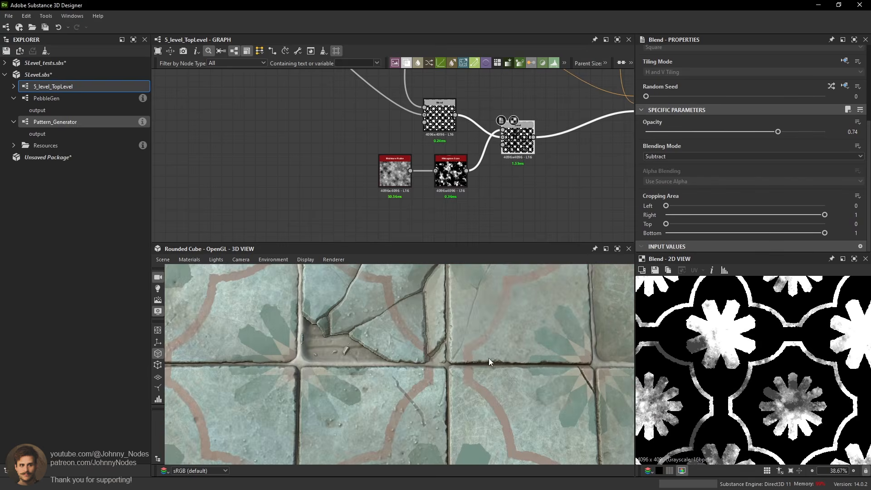
pyautogui.scroll(-6, 507, 344)
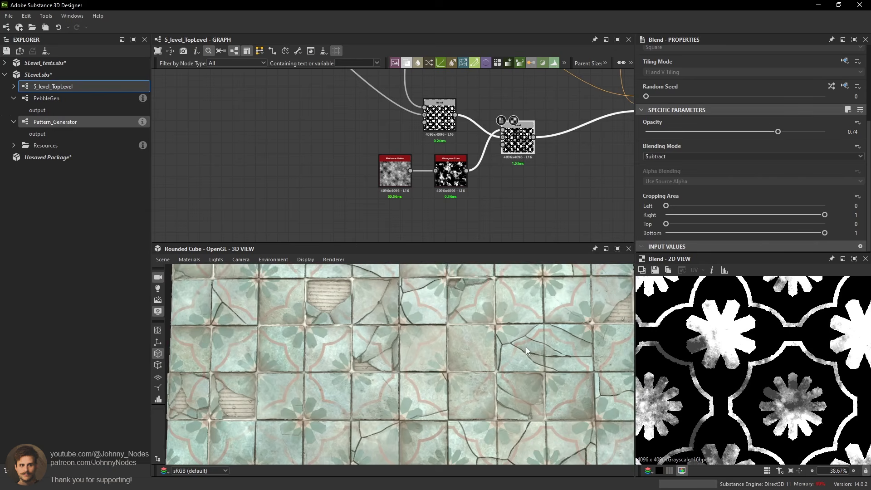
pyautogui.scroll(-5, 527, 347)
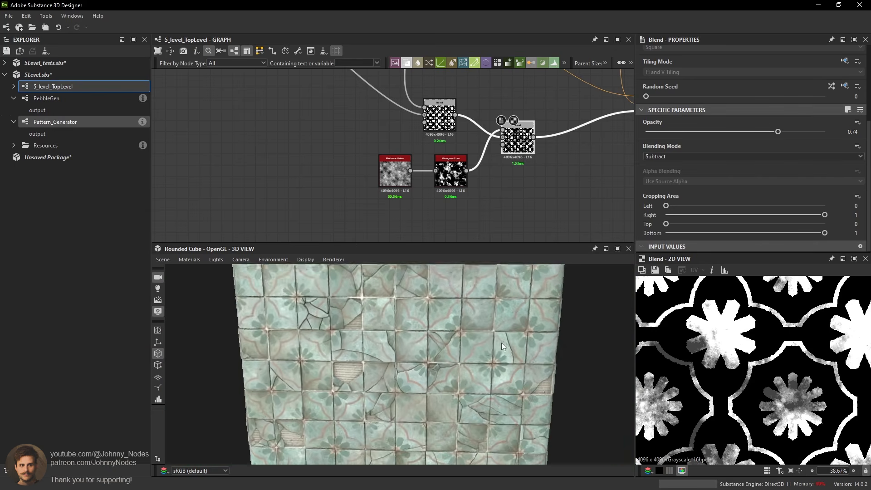
pyautogui.moveTo(502, 346)
pyautogui.mouseDown()
pyautogui.moveTo(480, 398)
pyautogui.moveTo(527, 390)
pyautogui.moveTo(499, 338)
pyautogui.mouseUp()
pyautogui.keyDown('ctrl'); pyautogui.keyDown('shift'); pyautogui.moveTo(499, 338); pyautogui.dragTo(390, 339, button='right'); pyautogui.keyUp('shift'); pyautogui.keyUp('ctrl')
pyautogui.scroll(3, 734, 403)
pyautogui.scroll(-3, 715, 375)
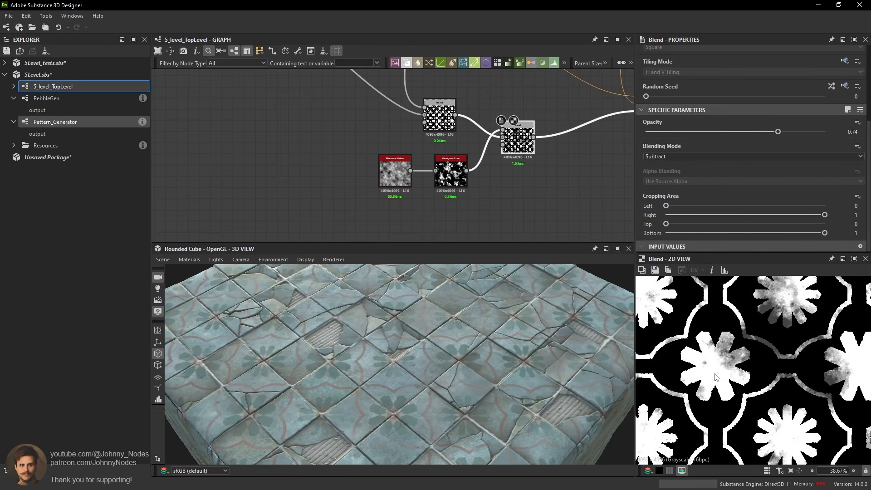
pyautogui.scroll(-2, 716, 377)
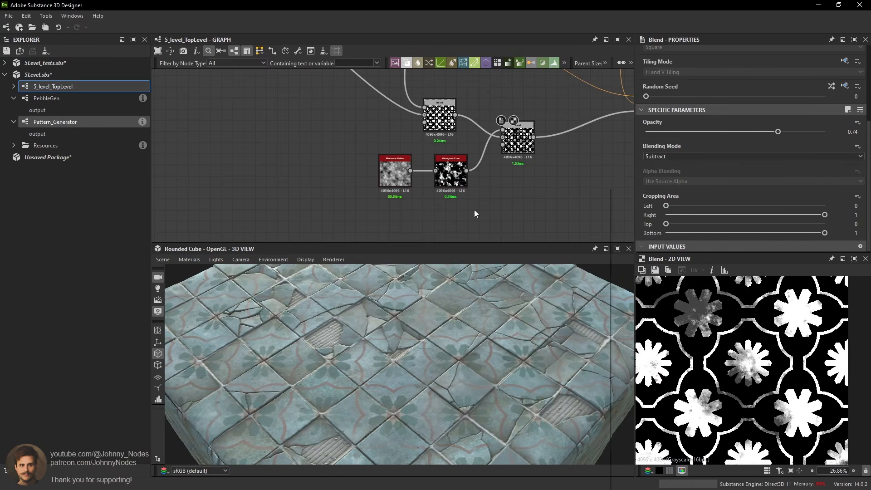
pyautogui.press('space')
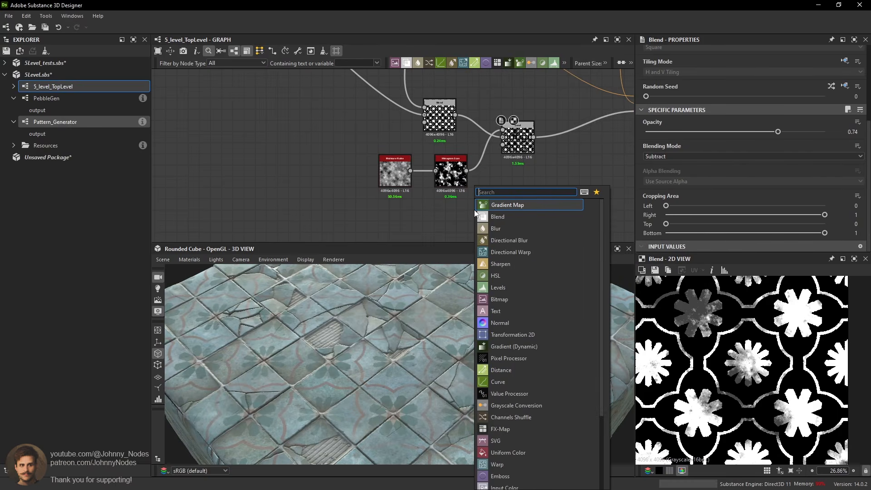
pyautogui.write('dir')
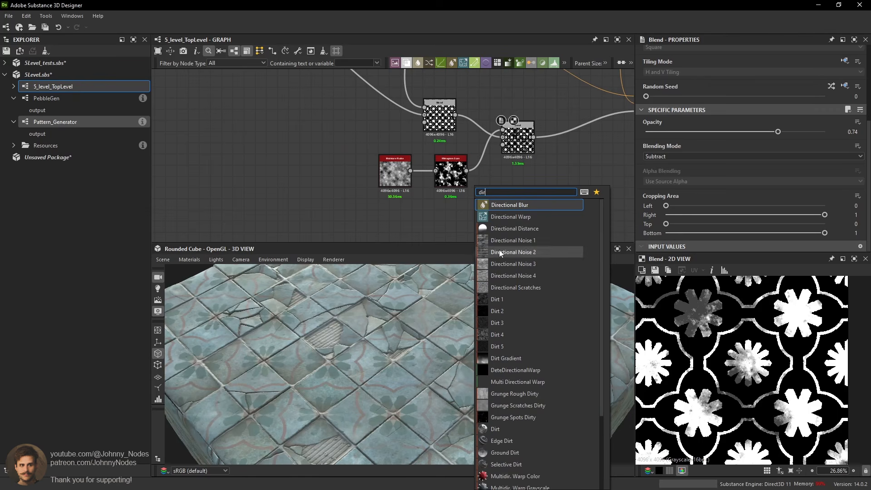
pyautogui.click(514, 322)
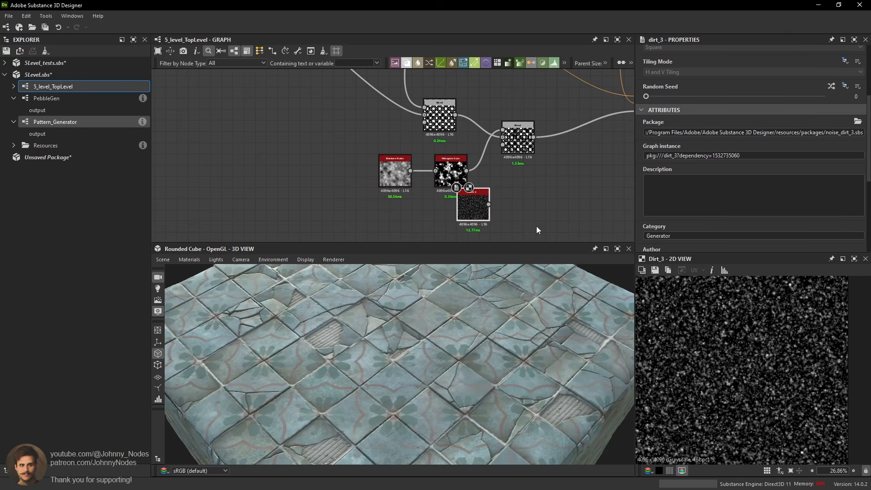
pyautogui.moveTo(469, 196); pyautogui.dragTo(430, 213)
pyautogui.press('Delete')
# Add a Dirt 1 noise node below the Moisture Noise node.
pyautogui.press('space')
pyautogui.write('dir')
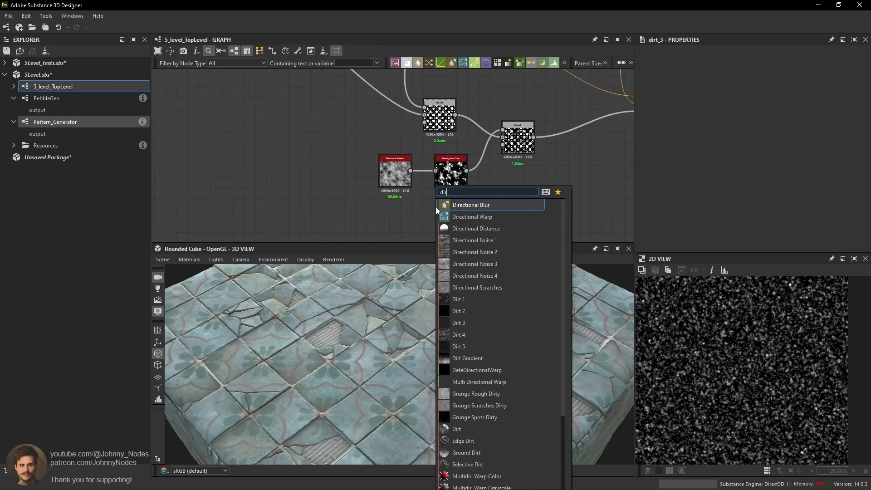
pyautogui.click(466, 301)
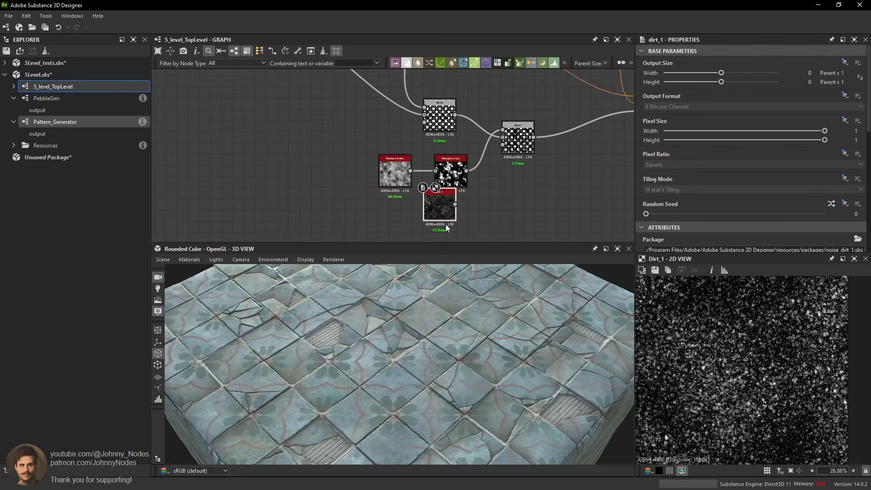
pyautogui.moveTo(445, 224); pyautogui.dragTo(403, 231)
# Feed the Dirt 1 noise into a new Histogram Scan with position 0.37 and contrast 0.77.
pyautogui.press('space')
pyautogui.write('his')
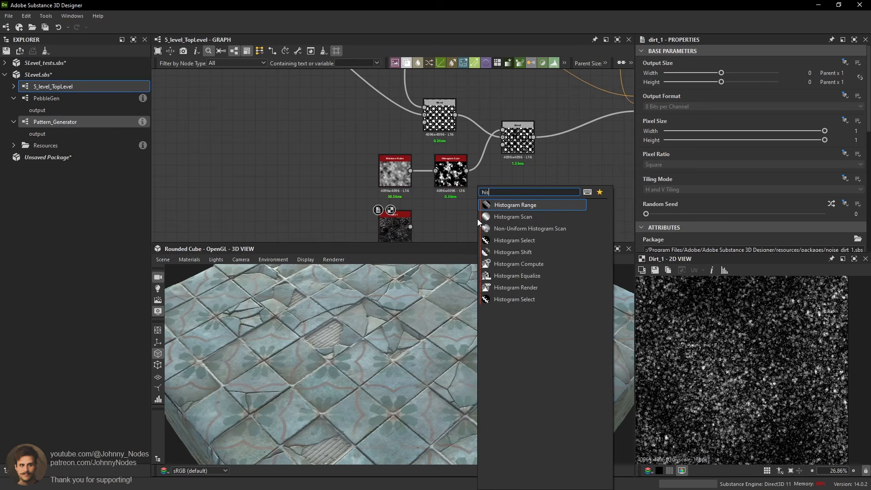
pyautogui.click(400, 212)
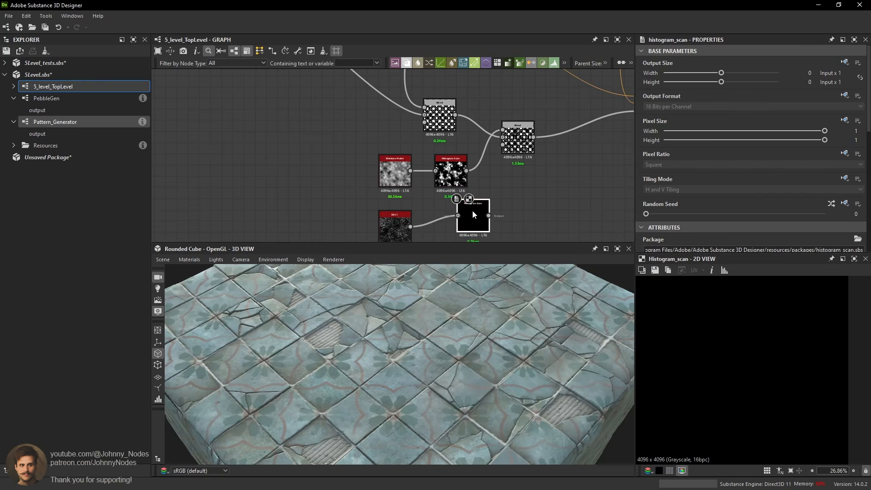
pyautogui.scroll(-6, 722, 216)
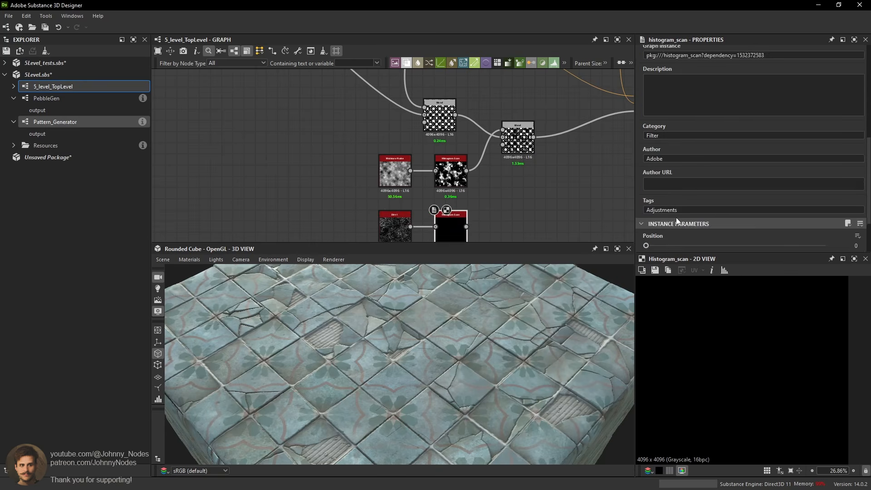
pyautogui.moveTo(704, 185); pyautogui.dragTo(755, 206)
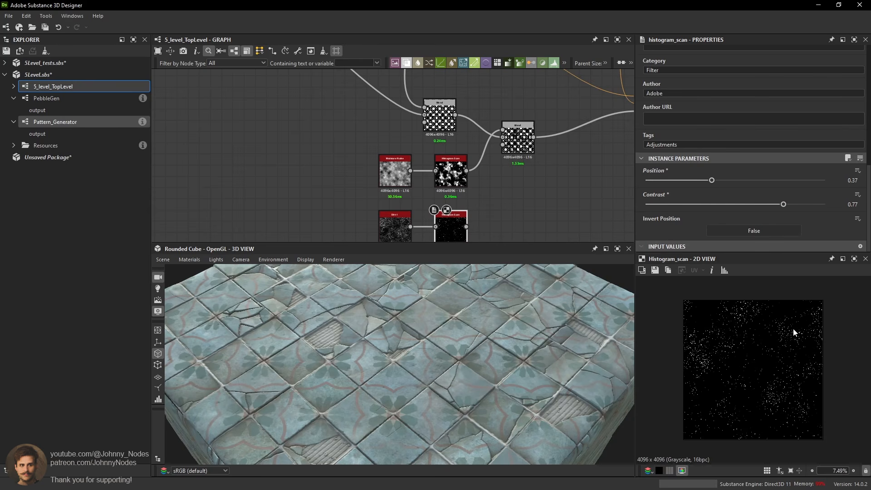
# Add a Blend node that subtracts the scanned Dirt 1 specks from the worn pattern mask using Subtract mode.
pyautogui.scroll(1, 540, 179)
pyautogui.press('space')
pyautogui.click(564, 210)
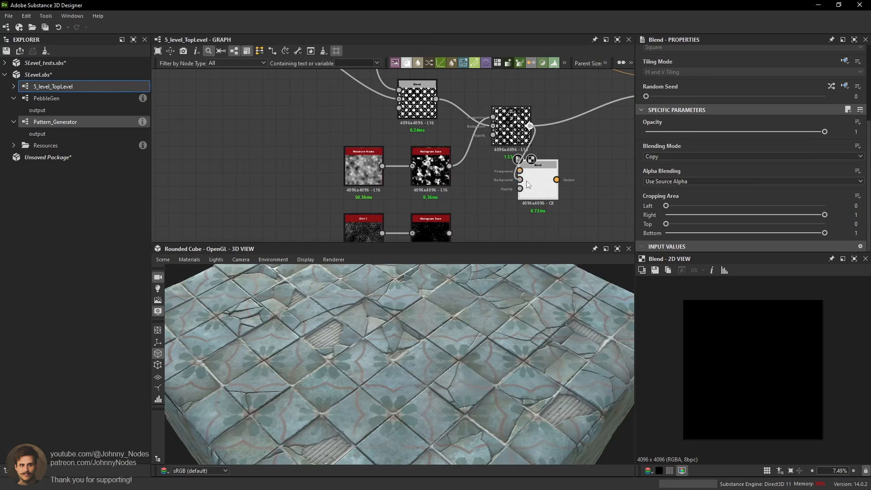
pyautogui.moveTo(526, 200); pyautogui.dragTo(527, 194)
pyautogui.moveTo(527, 194); pyautogui.dragTo(521, 170, button='middle')
pyautogui.moveTo(521, 171); pyautogui.dragTo(529, 178)
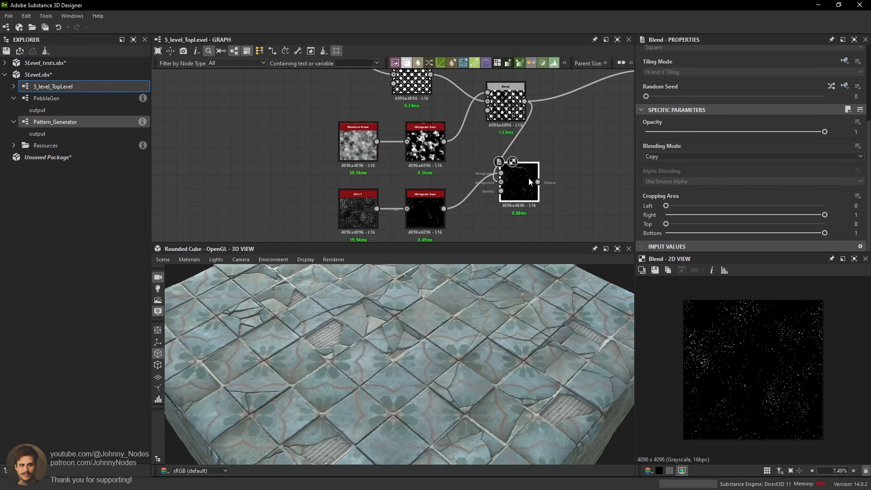
pyautogui.click(685, 156)
pyautogui.click(669, 178)
# Check the speckled pattern mask and connect its Blend output to the opacity input of the tile colour Blend.
pyautogui.scroll(6, 752, 439)
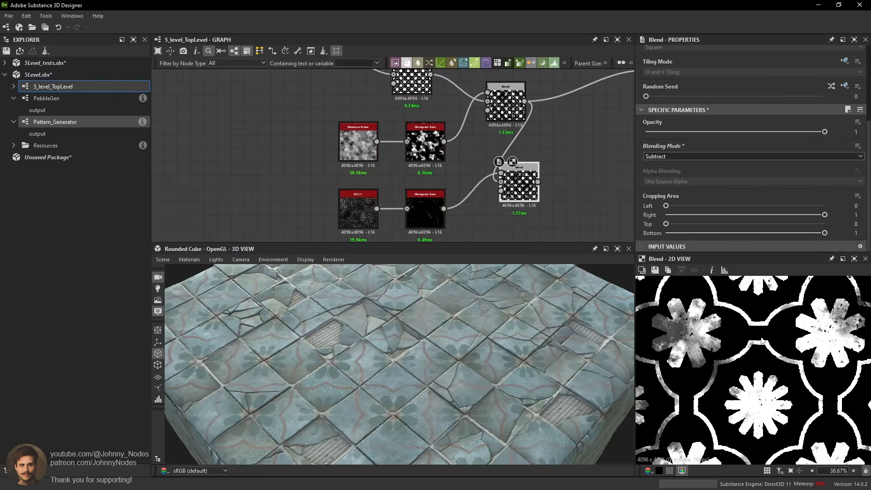
pyautogui.moveTo(750, 436); pyautogui.dragTo(711, 480, button='middle')
pyautogui.moveTo(576, 135); pyautogui.dragTo(525, 158, button='middle')
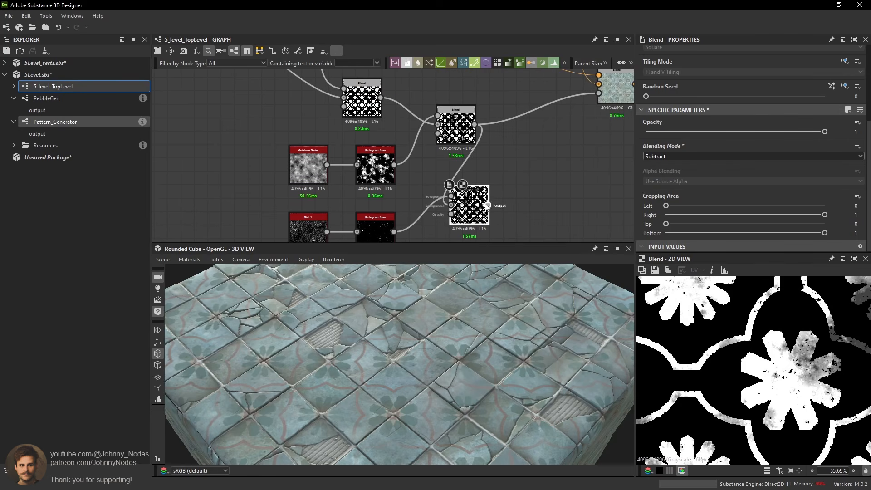
# Examine the dirt-speckled pattern wear up close on tiles across the rounded cube.
pyautogui.moveTo(479, 351); pyautogui.dragTo(472, 332)
pyautogui.scroll(10, 472, 332)
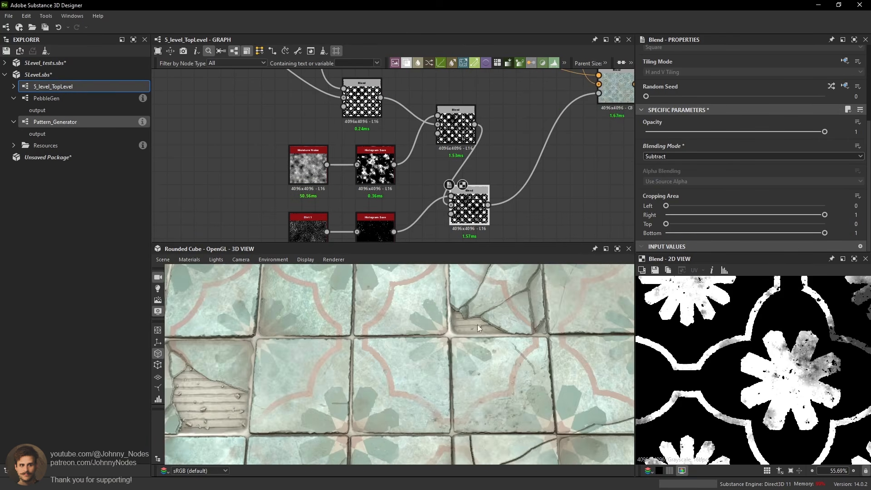
pyautogui.moveTo(521, 401); pyautogui.dragTo(427, 400, button='middle')
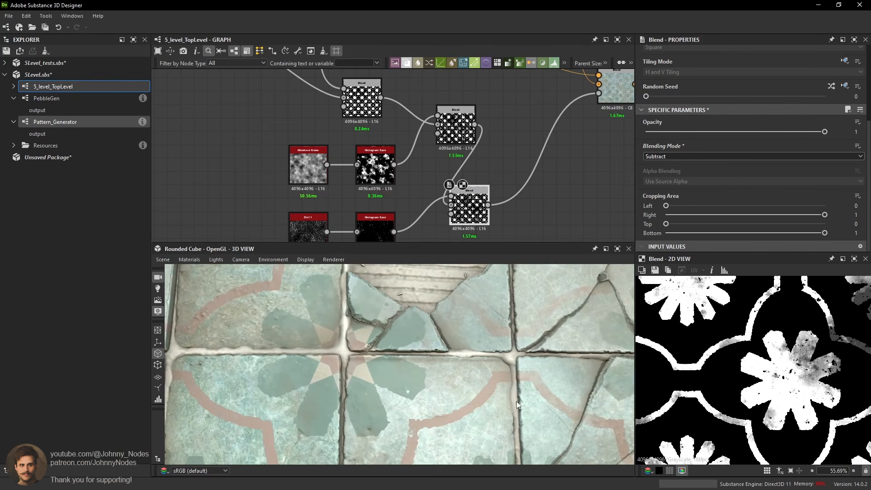
pyautogui.scroll(4, 423, 400)
pyautogui.moveTo(546, 293); pyautogui.dragTo(466, 392, button='middle')
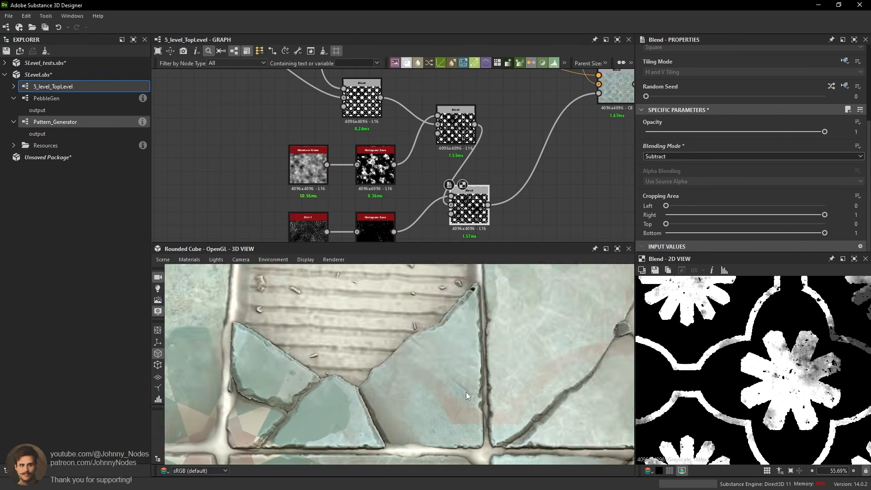
pyautogui.scroll(-4, 463, 392)
pyautogui.moveTo(567, 290); pyautogui.dragTo(457, 391, button='middle')
pyautogui.scroll(3, 463, 385)
pyautogui.moveTo(558, 409); pyautogui.dragTo(461, 361, button='middle')
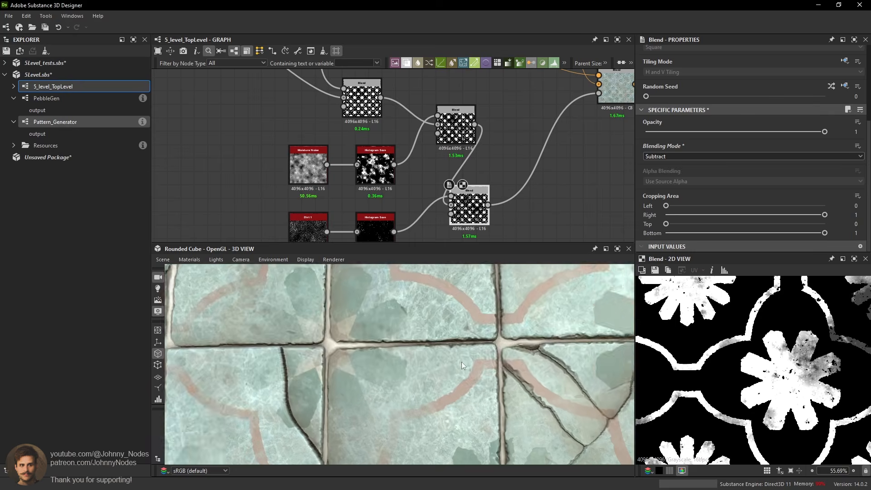
pyautogui.moveTo(408, 310); pyautogui.dragTo(464, 366, button='middle')
pyautogui.moveTo(390, 395); pyautogui.dragTo(489, 361, button='middle')
pyautogui.moveTo(590, 353); pyautogui.dragTo(495, 356, button='middle')
pyautogui.scroll(3, 494, 354)
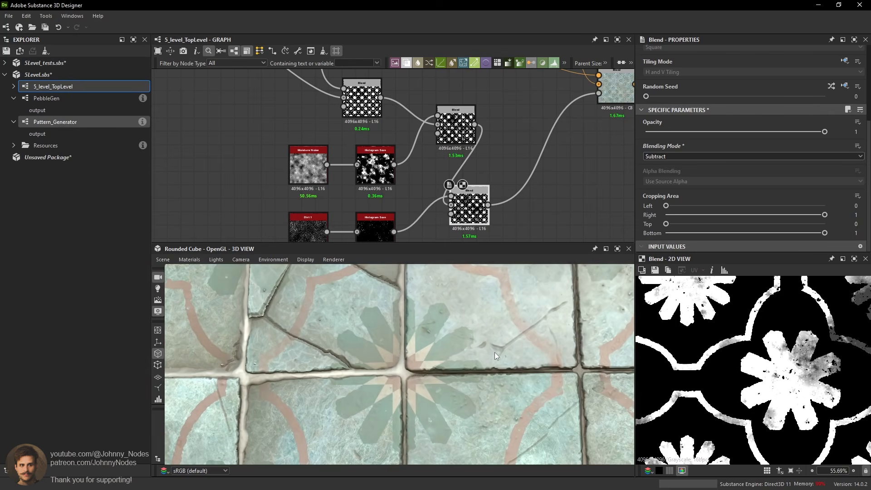
pyautogui.moveTo(456, 408); pyautogui.dragTo(443, 368, button='middle')
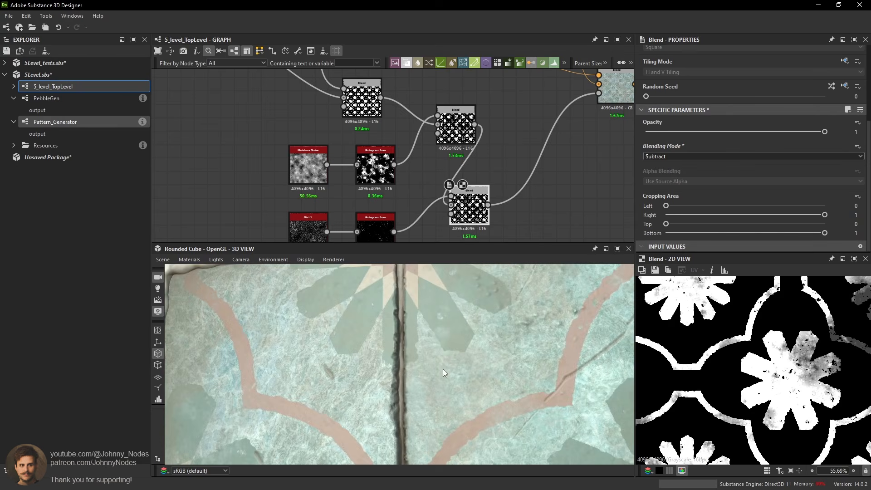
# Set the Dirt 1 Histogram Scan to position 0.47 and contrast 0.71, and check the wear on the tiles.
pyautogui.click(374, 228)
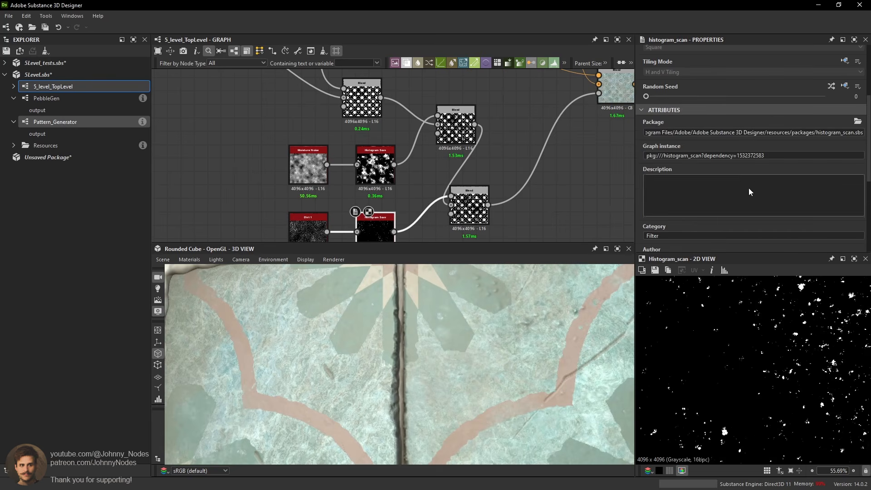
pyautogui.scroll(-2, 744, 182)
pyautogui.moveTo(719, 211)
pyautogui.mouseDown()
pyautogui.moveTo(739, 215)
pyautogui.moveTo(730, 213)
pyautogui.mouseUp()
pyautogui.moveTo(784, 234)
pyautogui.mouseDown()
pyautogui.moveTo(794, 235)
pyautogui.moveTo(772, 234)
pyautogui.mouseUp()
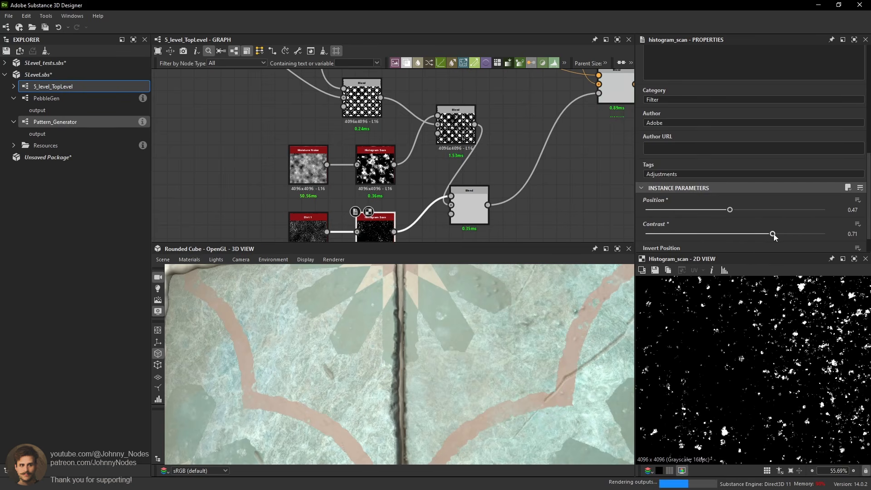
pyautogui.scroll(-5, 491, 336)
pyautogui.moveTo(488, 325)
pyautogui.mouseDown()
pyautogui.moveTo(520, 325)
pyautogui.moveTo(511, 338)
pyautogui.moveTo(514, 317)
pyautogui.moveTo(473, 321)
pyautogui.mouseUp()
pyautogui.scroll(-4, 513, 317)
pyautogui.keyDown('ctrl'); pyautogui.keyDown('shift'); pyautogui.moveTo(473, 320); pyautogui.dragTo(491, 318, button='right'); pyautogui.keyUp('shift'); pyautogui.keyUp('ctrl')
pyautogui.scroll(-5, 431, 150)
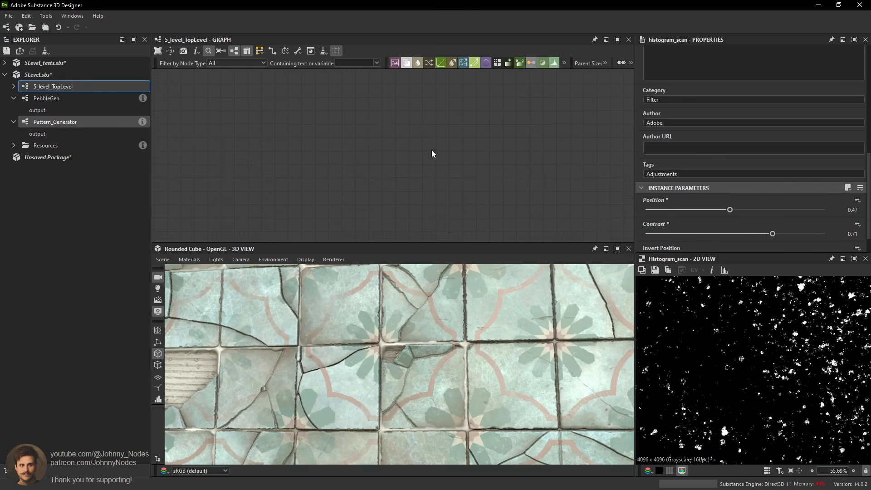
# Move the wear mask nodes and the tile colour Blend further below the pattern colour nodes.
pyautogui.moveTo(450, 227); pyautogui.dragTo(437, 229, button='middle')
pyautogui.scroll(4, 448, 162)
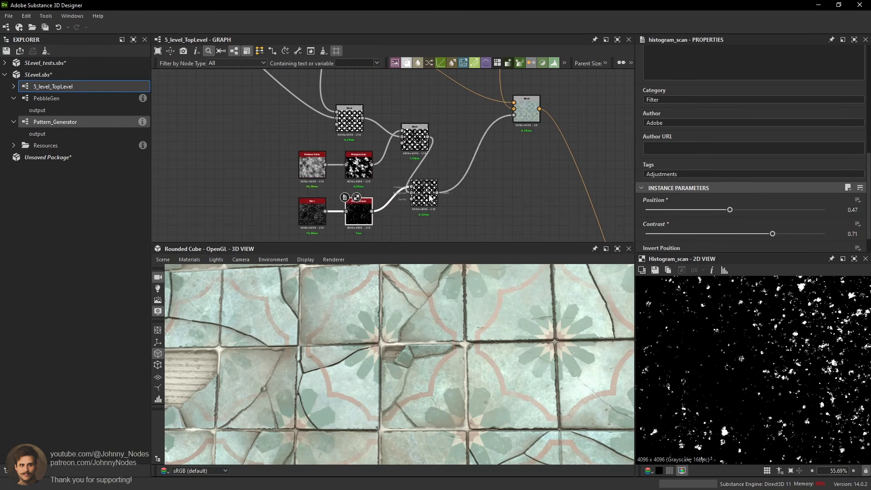
pyautogui.scroll(-3, 426, 211)
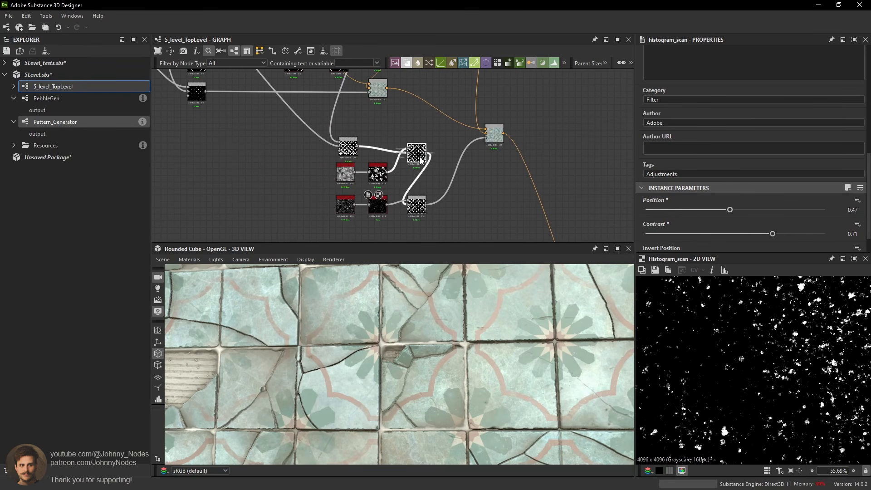
pyautogui.scroll(-2, 406, 136)
pyautogui.scroll(-3, 400, 181)
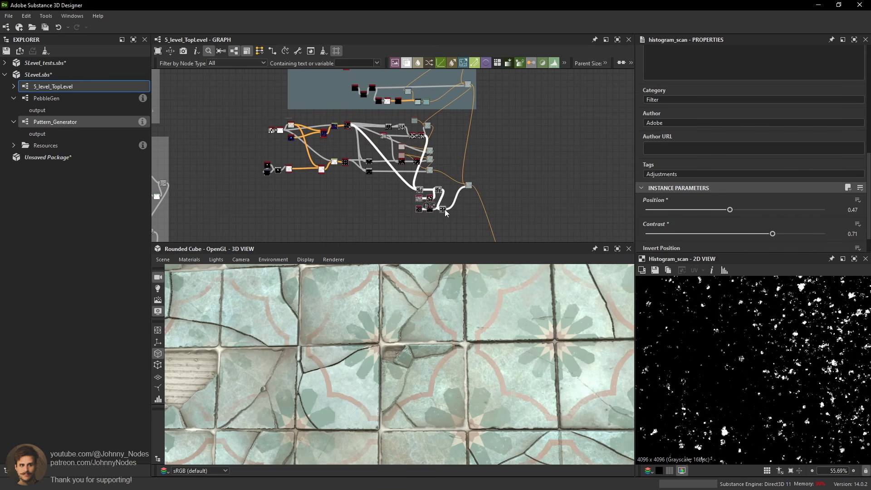
pyautogui.moveTo(445, 210); pyautogui.dragTo(439, 230)
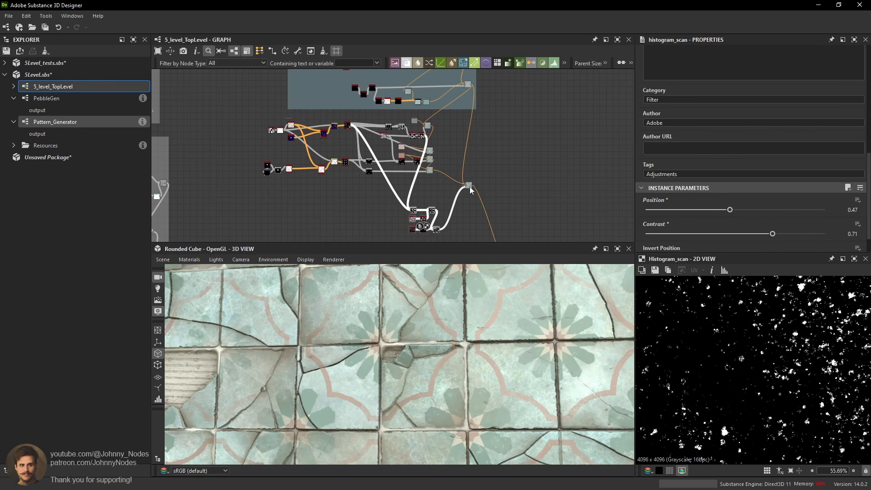
pyautogui.moveTo(470, 188); pyautogui.dragTo(481, 228)
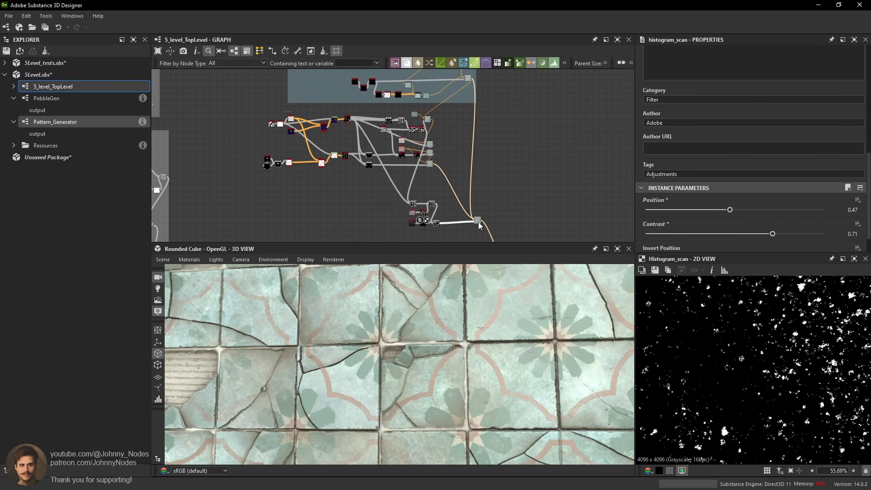
pyautogui.moveTo(467, 241); pyautogui.dragTo(465, 201, button='middle')
pyautogui.moveTo(385, 161); pyautogui.dragTo(429, 203)
pyautogui.moveTo(327, 98); pyautogui.dragTo(329, 151, button='middle')
# Add a frame around all the pattern colour nodes and shift it slightly away from the base colour frame.
pyautogui.moveTo(243, 123); pyautogui.dragTo(427, 185)
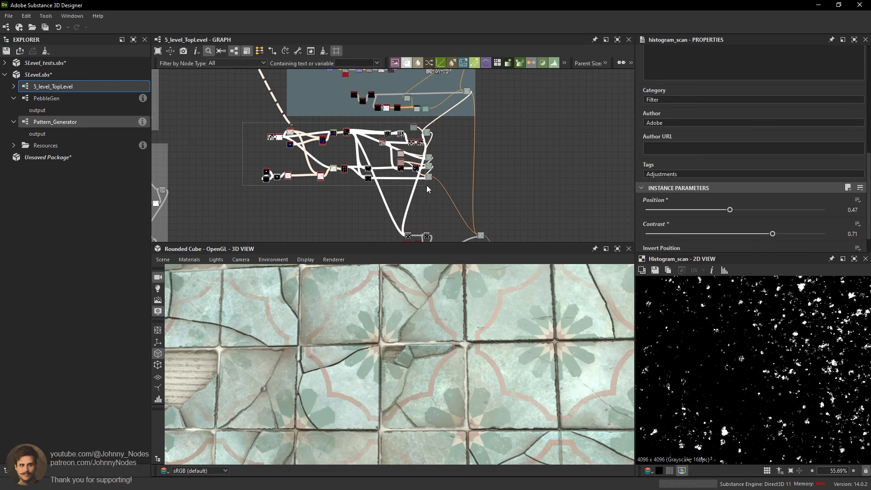
pyautogui.press('space')
pyautogui.write('frame')
pyautogui.press('Return')
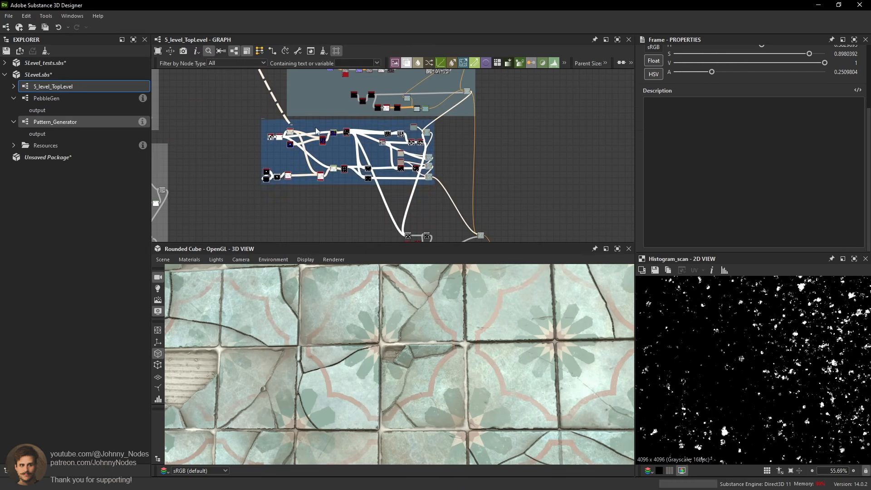
pyautogui.moveTo(265, 120); pyautogui.dragTo(271, 128)
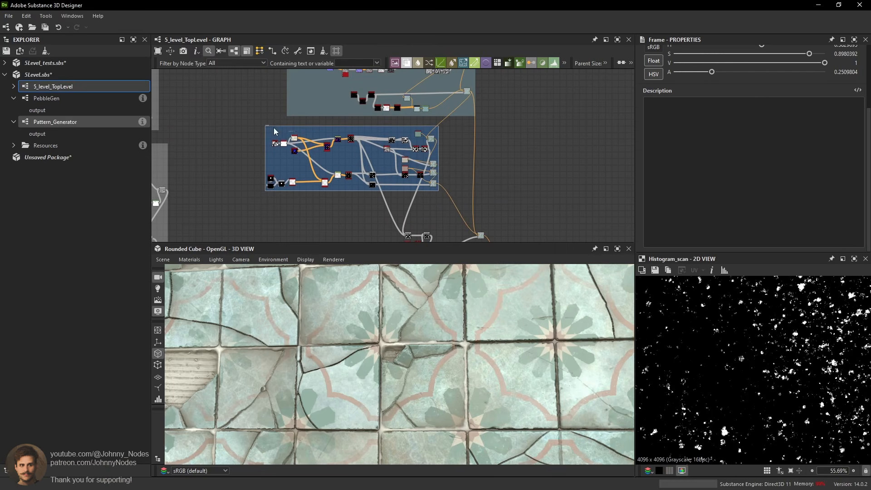
# Sample the base tile frame's colour for the new frame and change its hue to 0.68 for a muted purple.
pyautogui.moveTo(292, 124); pyautogui.dragTo(307, 181, button='middle')
pyautogui.scroll(4, 611, 120)
pyautogui.scroll(1, 666, 100)
pyautogui.moveTo(503, 123); pyautogui.dragTo(579, 81, button='middle')
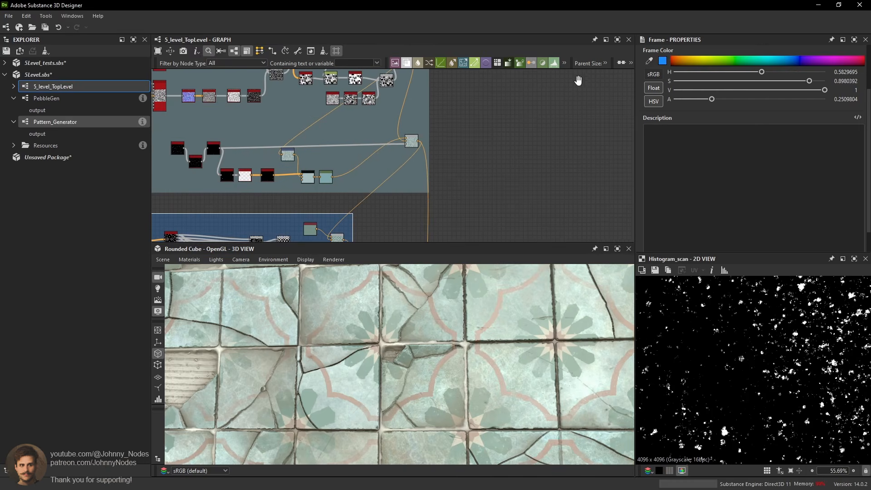
pyautogui.click(648, 64)
pyautogui.click(382, 119)
pyautogui.moveTo(408, 159); pyautogui.dragTo(485, 99, button='middle')
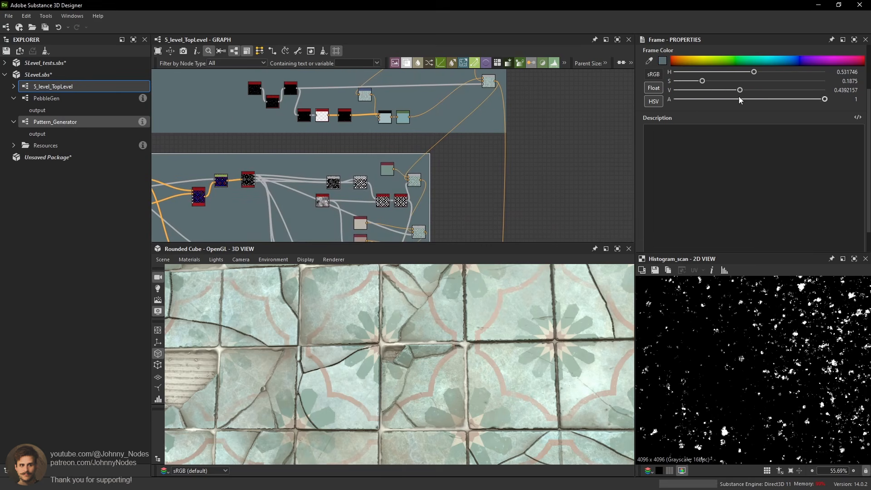
pyautogui.moveTo(754, 72); pyautogui.dragTo(775, 73)
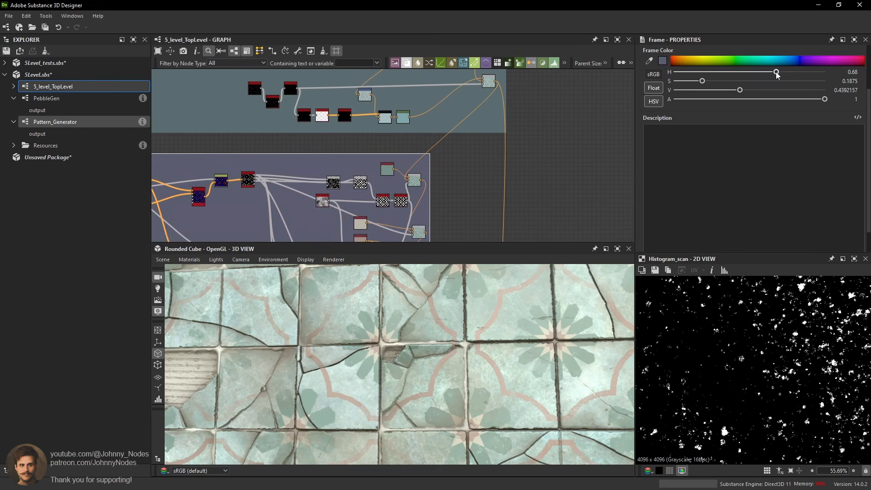
# Title the purple frame Patterns.
pyautogui.click(376, 152)
pyautogui.moveTo(375, 151); pyautogui.dragTo(499, 141, button='middle')
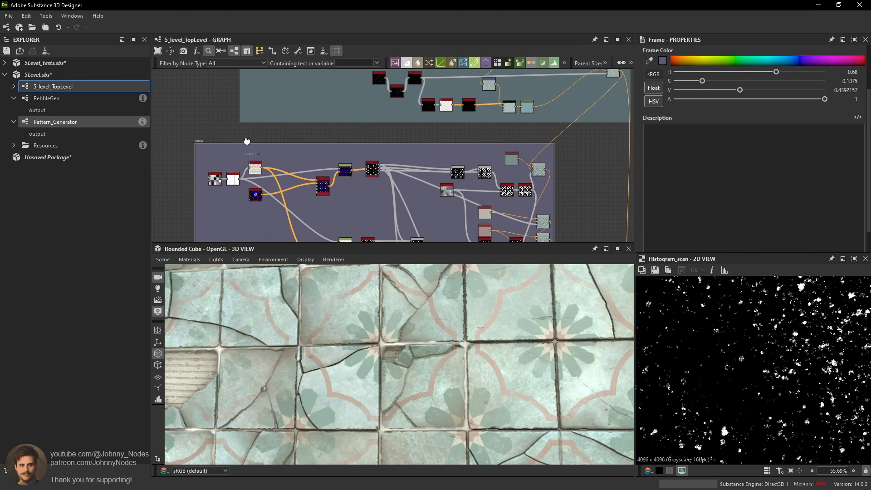
pyautogui.scroll(2, 674, 104)
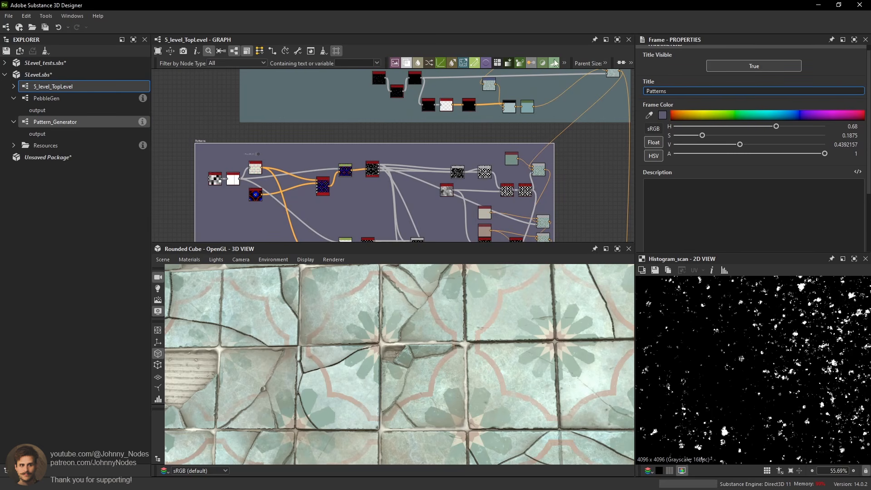
pyautogui.click(578, 187)
# Bring the wear mask nodes closer beneath the Patterns frame and realign the tile colour Blend.
pyautogui.scroll(-3, 578, 189)
pyautogui.moveTo(578, 224); pyautogui.dragTo(501, 142, button='middle')
pyautogui.moveTo(470, 197); pyautogui.dragTo(455, 162, button='middle')
pyautogui.moveTo(419, 158); pyautogui.dragTo(460, 171)
pyautogui.moveTo(525, 178); pyautogui.dragTo(525, 169)
pyautogui.moveTo(540, 82); pyautogui.dragTo(530, 181, button='middle')
# Preview the base tile colour, the full pattern colour and the worn pattern Blend in turn to compare them.
pyautogui.click(495, 136)
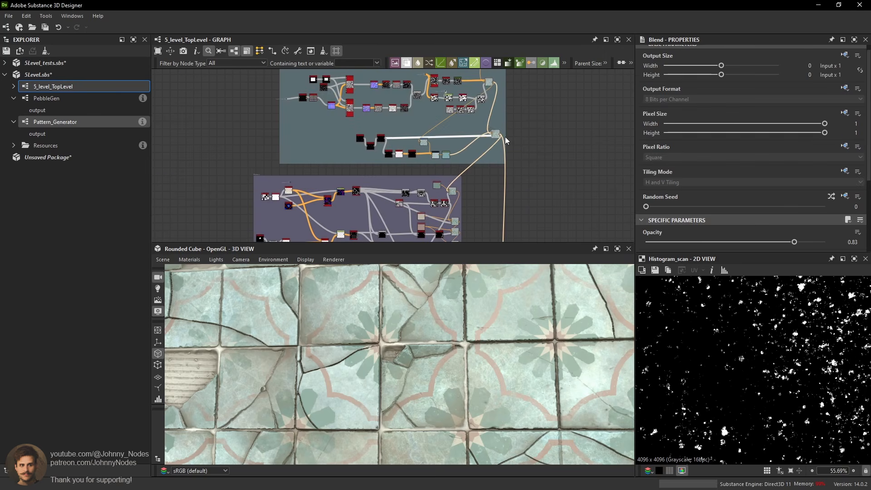
pyautogui.scroll(3, 505, 137)
pyautogui.doubleClick(484, 131)
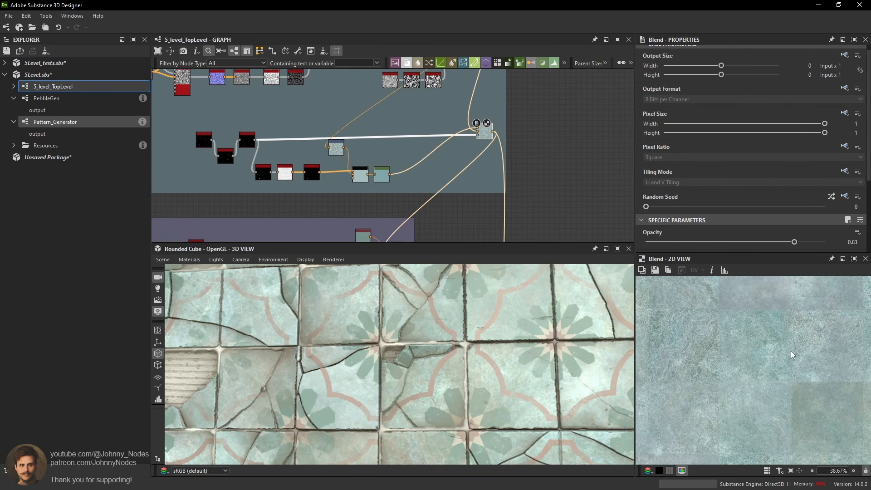
pyautogui.moveTo(412, 191); pyautogui.dragTo(428, 67, button='middle')
pyautogui.moveTo(451, 227); pyautogui.dragTo(459, 157, button='middle')
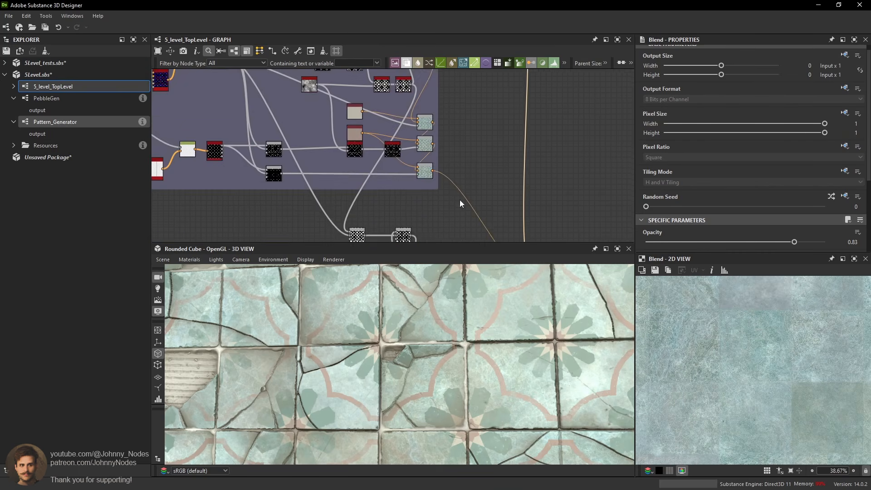
pyautogui.doubleClick(427, 173)
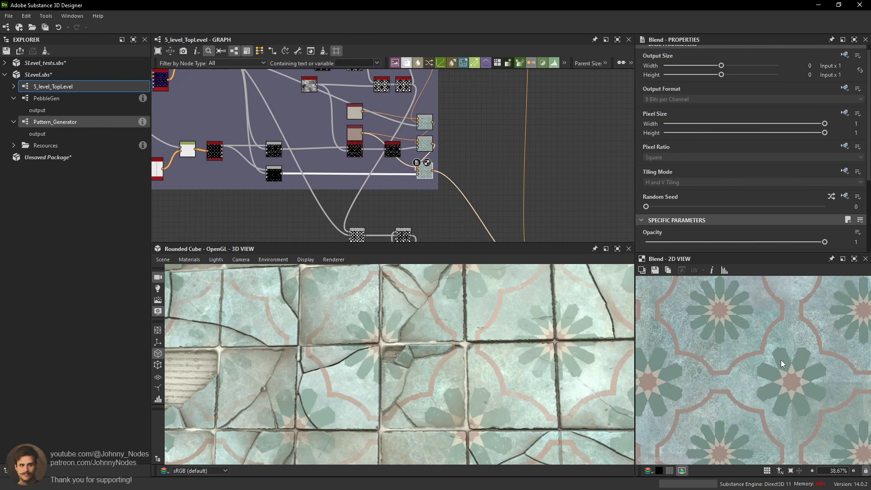
pyautogui.moveTo(496, 184); pyautogui.dragTo(481, 103, button='middle')
pyautogui.doubleClick(534, 206)
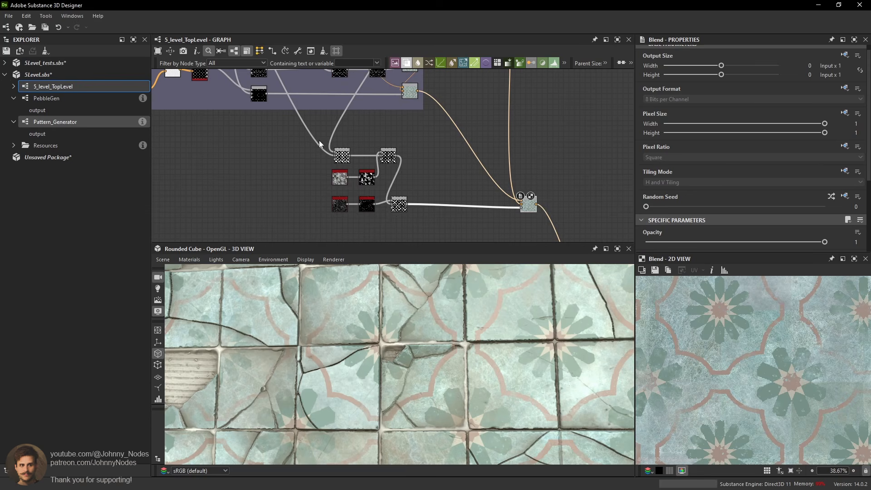
# Shift the group of moisture and dirt wear mask nodes further away from the tile colour Blend.
pyautogui.moveTo(308, 136); pyautogui.dragTo(384, 206)
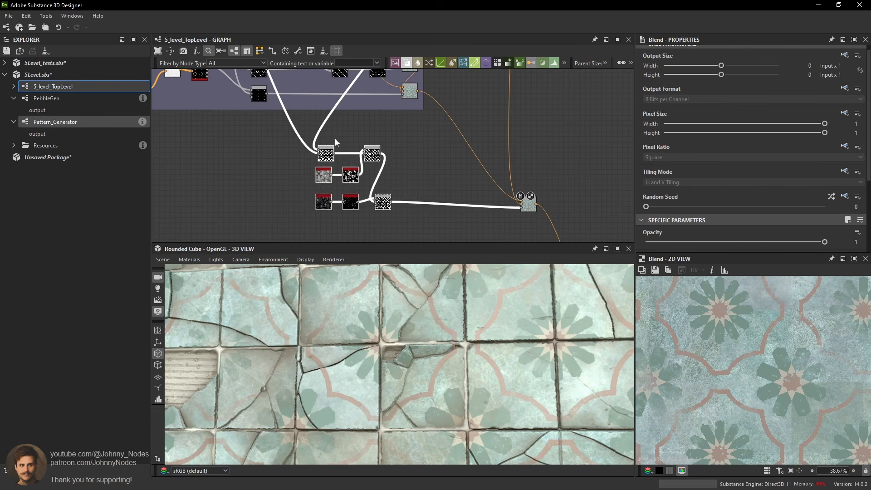
pyautogui.scroll(1, 328, 157)
pyautogui.moveTo(330, 161); pyautogui.dragTo(321, 160)
pyautogui.click(424, 180)
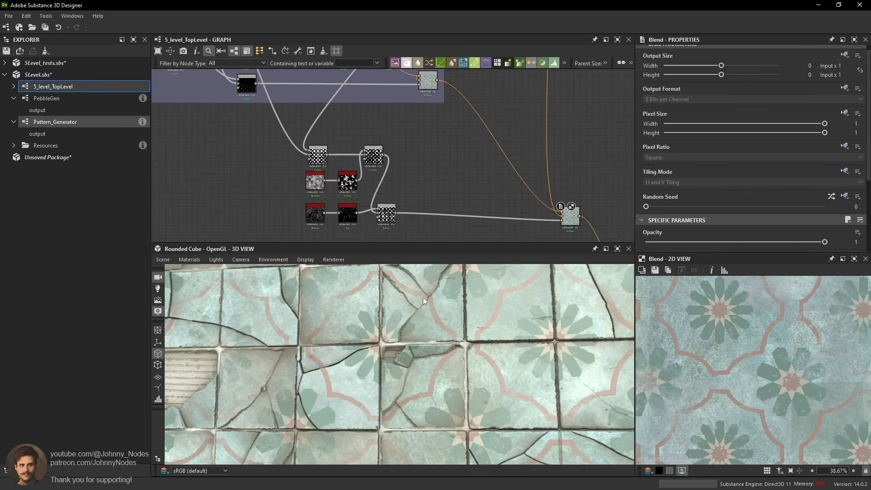
# Compare the pattern wear on the rounded cube with the worn patterned tiles in the reference photos.
pyautogui.scroll(-5, 490, 368)
pyautogui.scroll(5, 489, 363)
pyautogui.scroll(2, 450, 377)
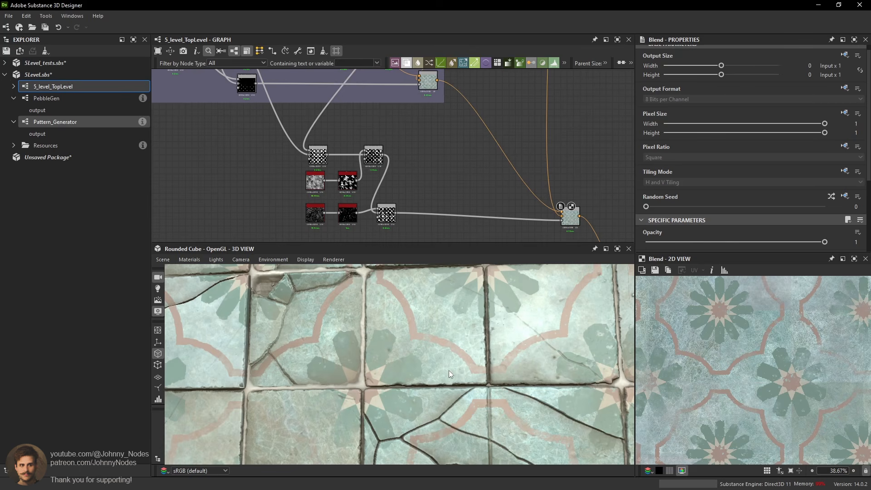
pyautogui.moveTo(870, 306); pyautogui.dragTo(659, 278, button='right')
pyautogui.scroll(-1, 581, 227)
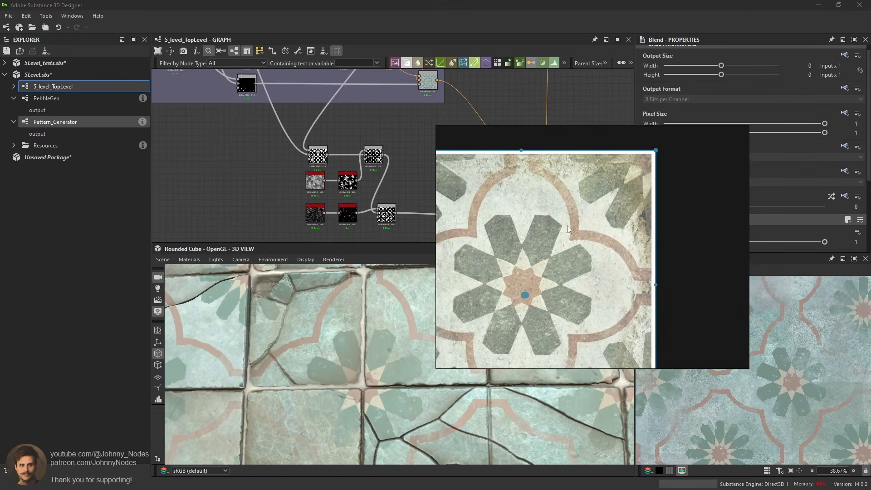
pyautogui.scroll(6, 581, 223)
pyautogui.scroll(-7, 583, 223)
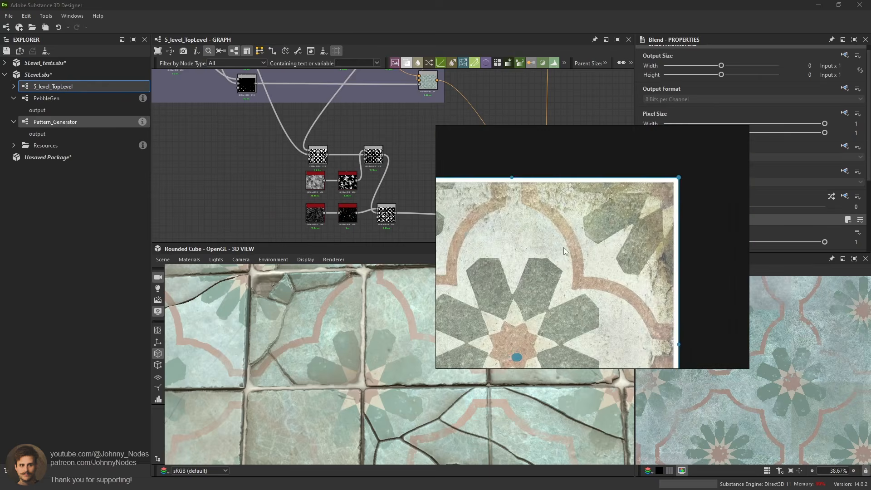
pyautogui.scroll(-4, 606, 259)
pyautogui.scroll(8, 638, 251)
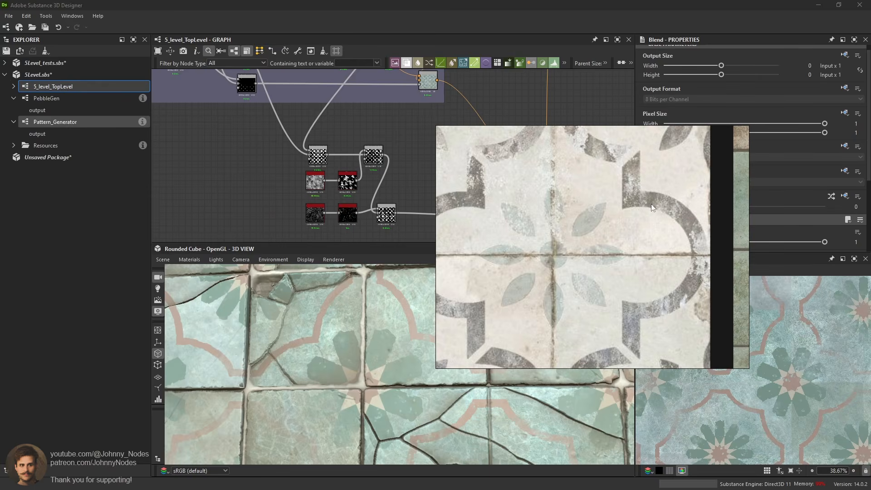
pyautogui.moveTo(722, 249); pyautogui.dragTo(584, 229, button='middle')
pyautogui.scroll(-2, 583, 229)
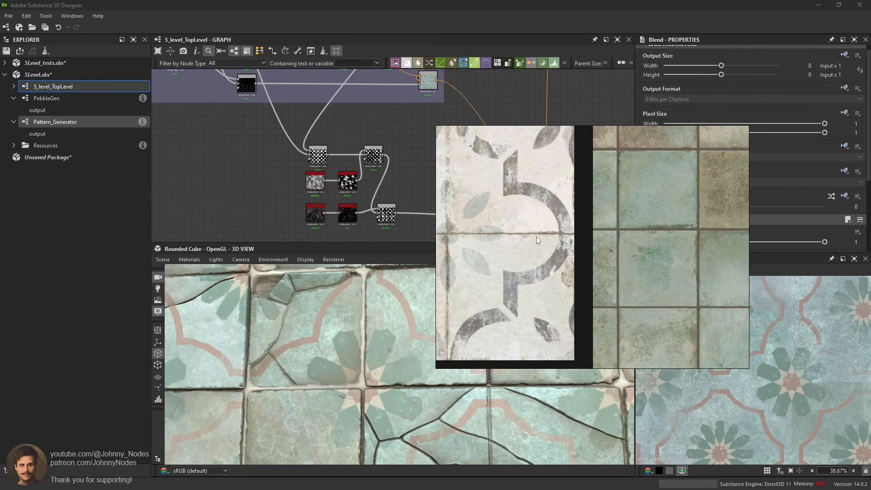
pyautogui.moveTo(536, 236); pyautogui.dragTo(870, 287, button='right')
pyautogui.scroll(3, 454, 305)
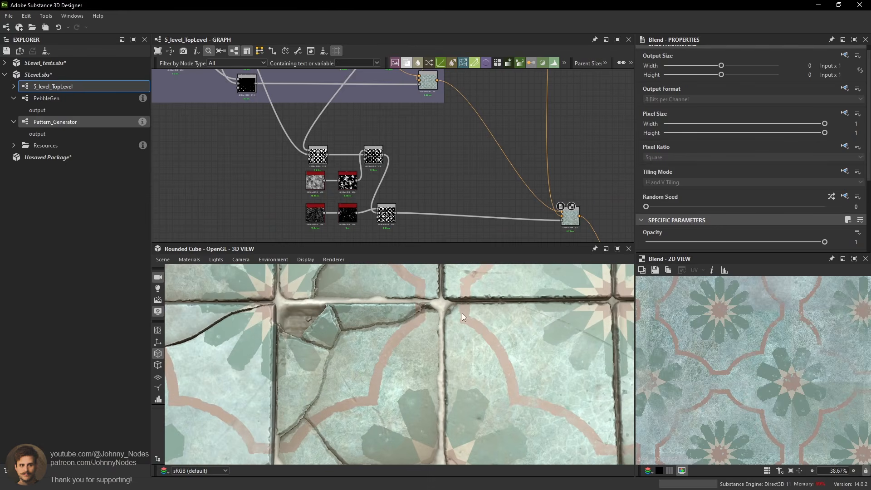
# Preview the moisture wear Blend and move the Dirt 1 nodes with their Blend down to make room beneath the moisture nodes.
pyautogui.moveTo(370, 193); pyautogui.dragTo(385, 182, button='middle')
pyautogui.click(389, 142)
pyautogui.moveTo(328, 222); pyautogui.dragTo(368, 198, button='middle')
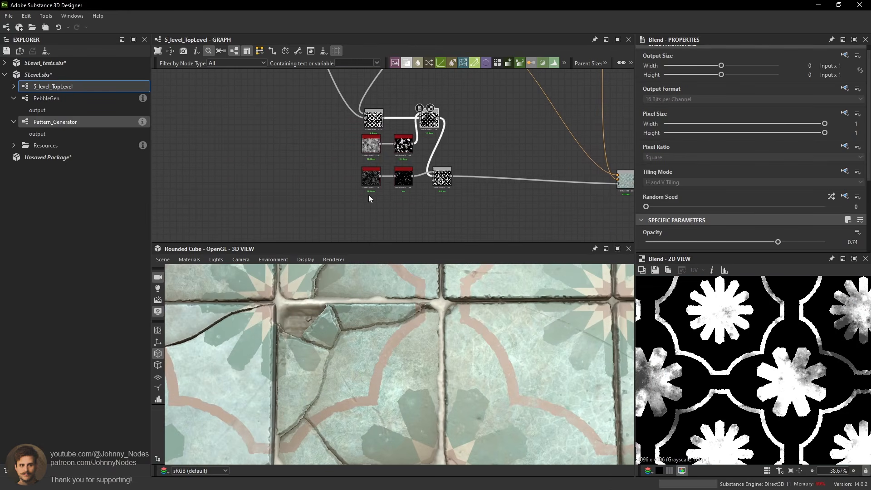
pyautogui.moveTo(456, 177); pyautogui.dragTo(456, 177)
pyautogui.moveTo(439, 177); pyautogui.dragTo(441, 219)
pyautogui.scroll(1, 375, 155)
pyautogui.doubleClick(373, 143)
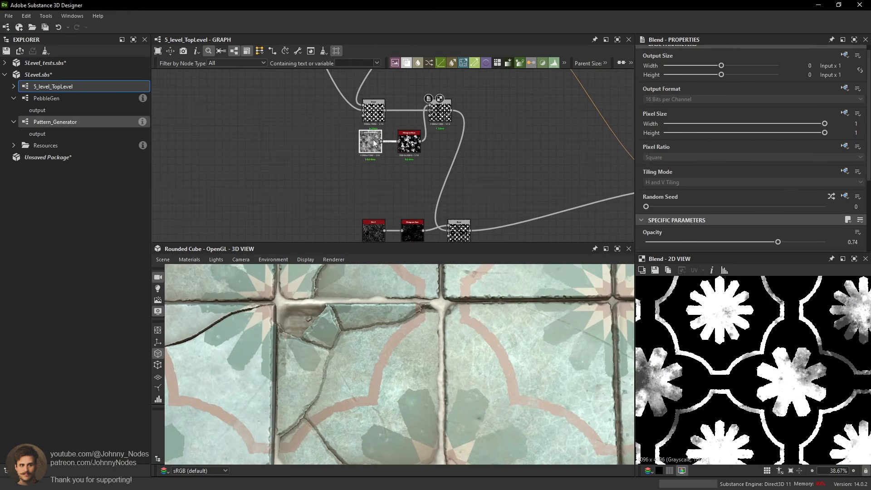
pyautogui.doubleClick(446, 115)
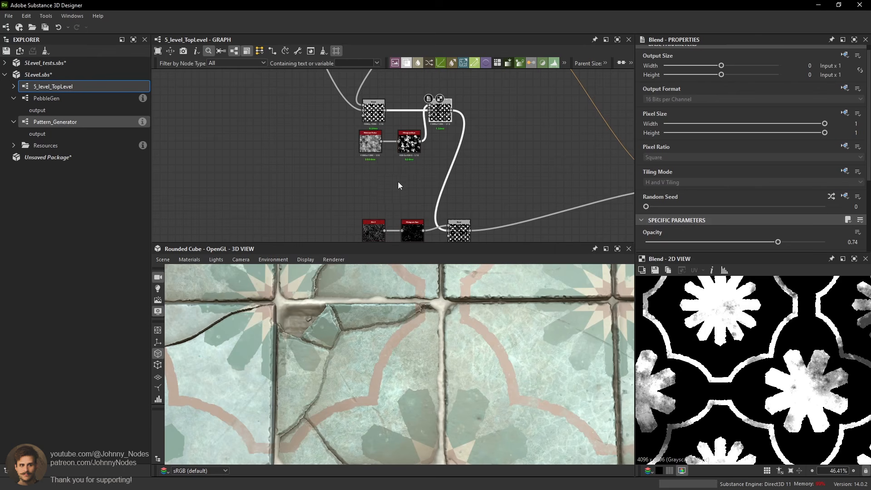
# Add a Transformation 2D node fed by the Moisture Noise and shrink the noise with the /2 stretch option.
pyautogui.click(361, 169)
pyautogui.press('space')
pyautogui.write('tr')
pyautogui.click(411, 199)
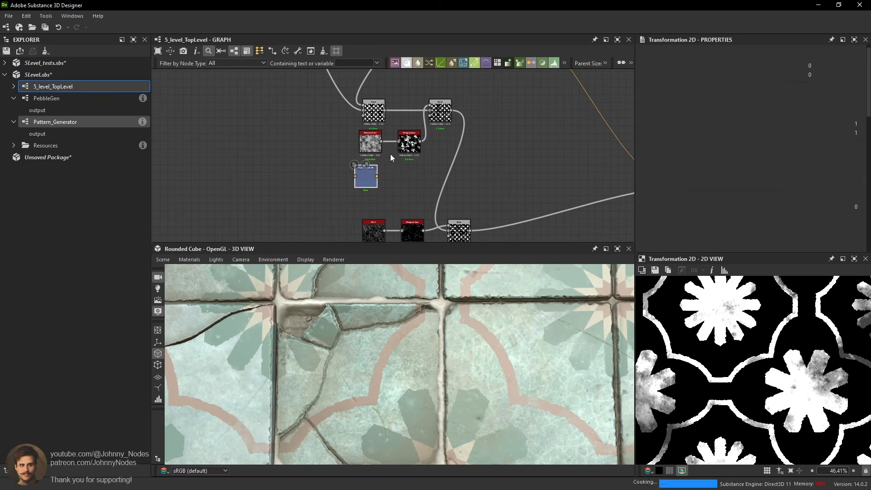
pyautogui.moveTo(368, 185); pyautogui.dragTo(367, 185)
pyautogui.scroll(-1, 712, 202)
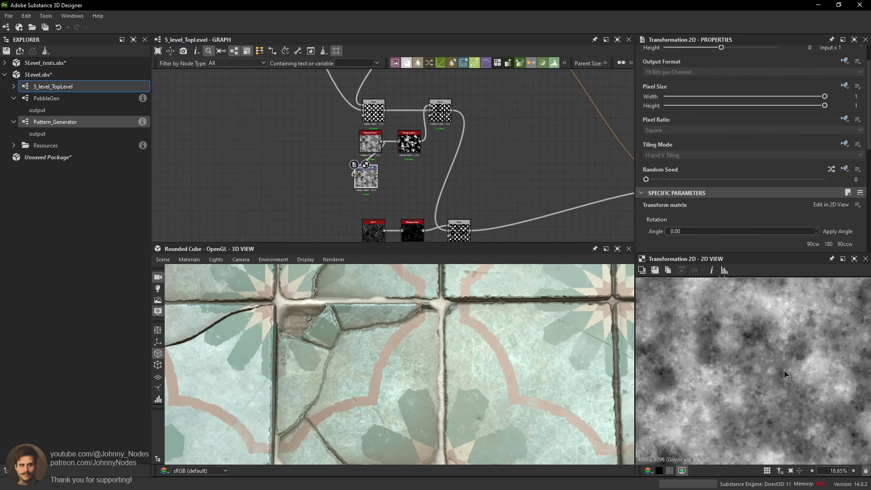
pyautogui.scroll(-2, 852, 233)
pyautogui.scroll(-1, 848, 209)
pyautogui.click(845, 187)
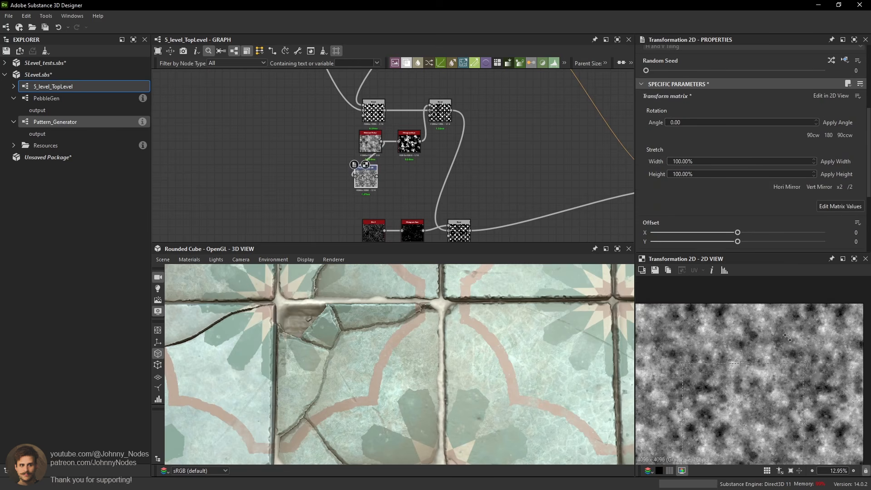
# Add a Histogram Scan after the Transformation 2D node with Position 0.33 and Contrast 0.86.
pyautogui.scroll(1, 492, 214)
pyautogui.press('space')
pyautogui.write('his')
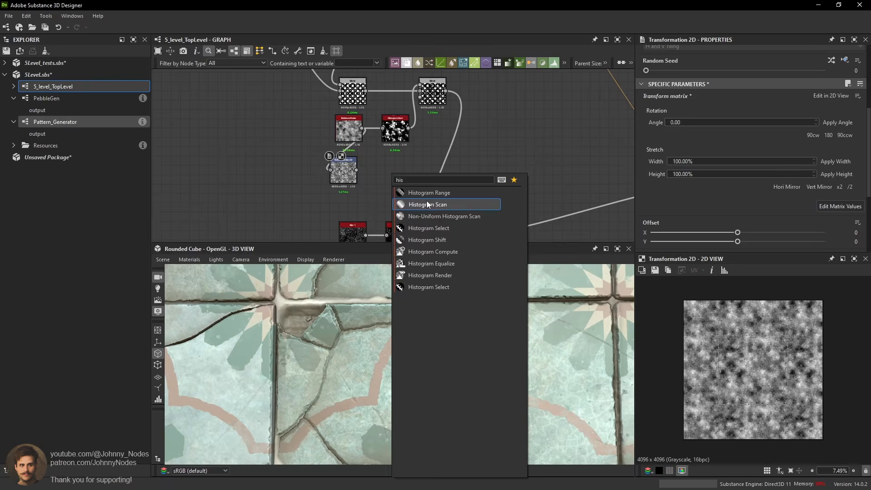
pyautogui.click(427, 205)
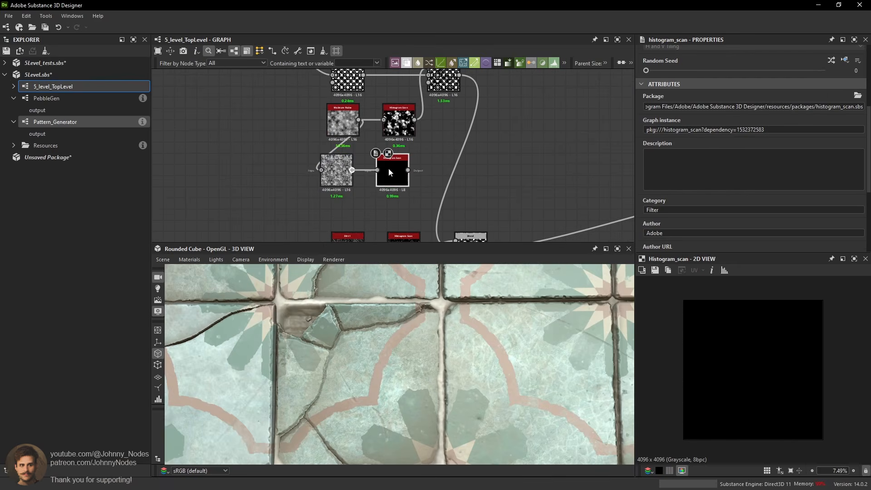
pyautogui.scroll(-2, 679, 195)
pyautogui.moveTo(665, 212); pyautogui.dragTo(800, 236)
pyautogui.scroll(2, 395, 190)
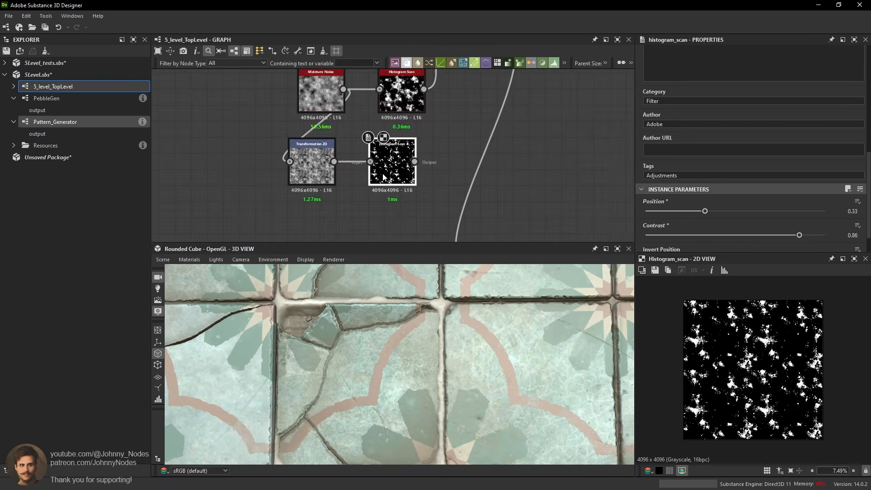
# Move the new Histogram Scan aside and add a Highpass Grayscale fed by the Transformation 2D, with Radius 16.85.
pyautogui.moveTo(400, 164); pyautogui.dragTo(434, 163)
pyautogui.press('space')
pyautogui.write('high')
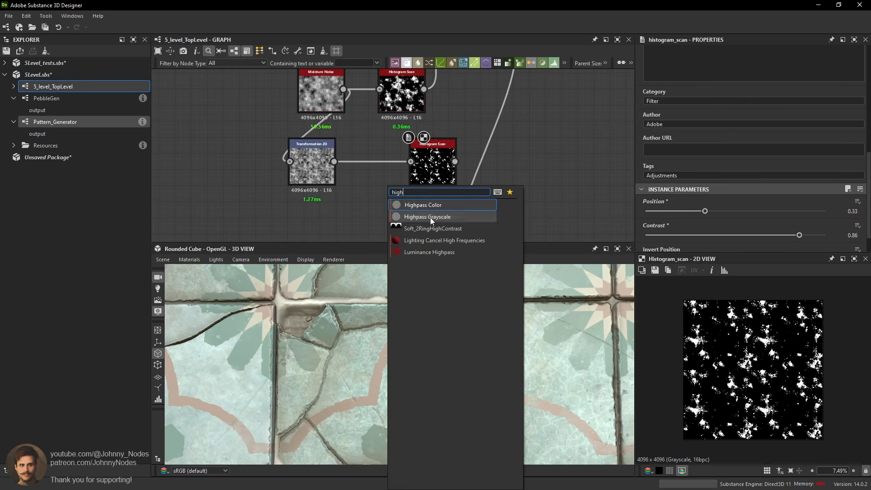
pyautogui.click(430, 217)
pyautogui.moveTo(334, 162); pyautogui.dragTo(377, 211)
pyautogui.moveTo(664, 233); pyautogui.dragTo(694, 237)
# Insert an Auto Levels node between the Highpass Grayscale and the Histogram Scan, lining the nodes up in one row.
pyautogui.moveTo(440, 167); pyautogui.dragTo(512, 167)
pyautogui.press('space')
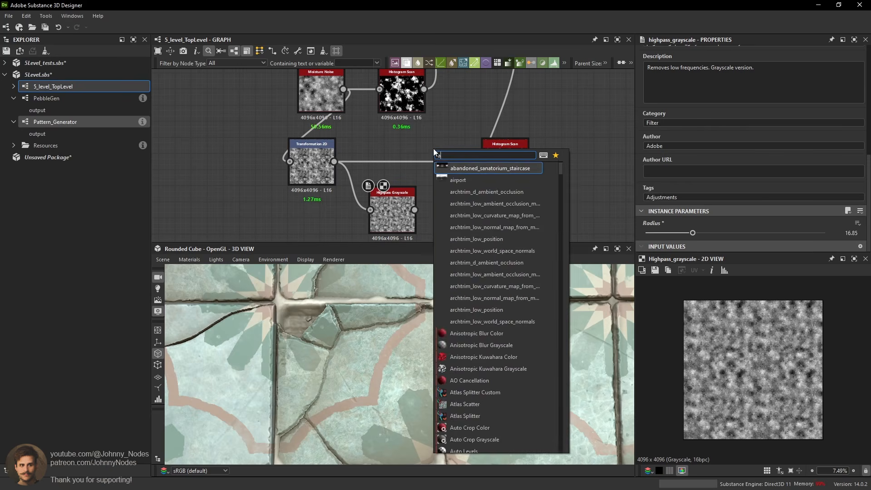
pyautogui.write('au')
pyautogui.click(473, 192)
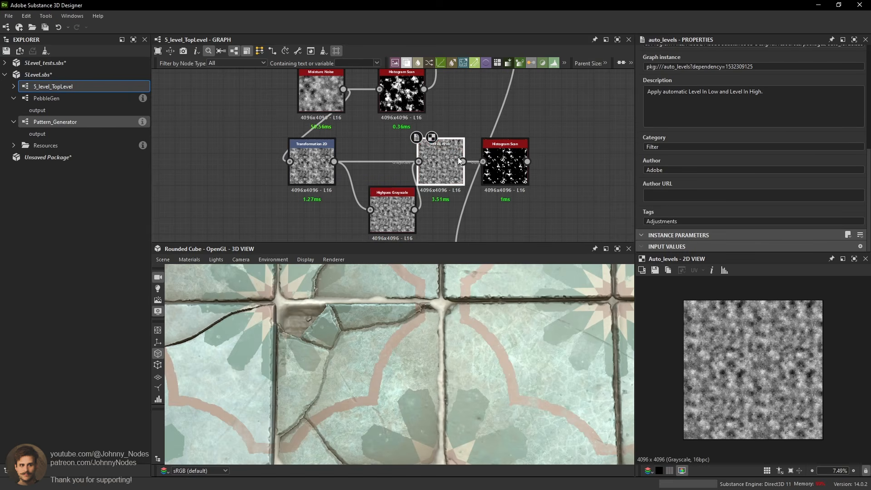
pyautogui.moveTo(393, 208); pyautogui.dragTo(378, 163)
# Preview the small-scale Histogram Scan and set its Position to 0.36.
pyautogui.doubleClick(519, 171)
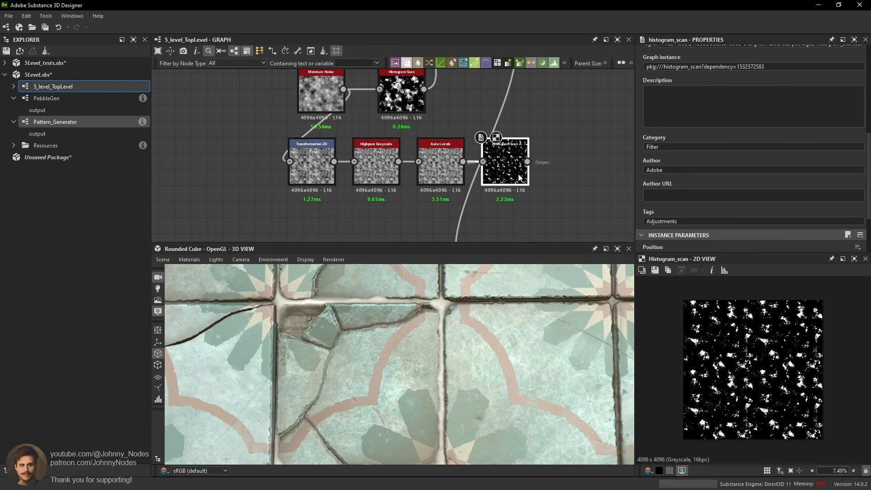
pyautogui.scroll(3, 765, 347)
pyautogui.scroll(-1, 767, 349)
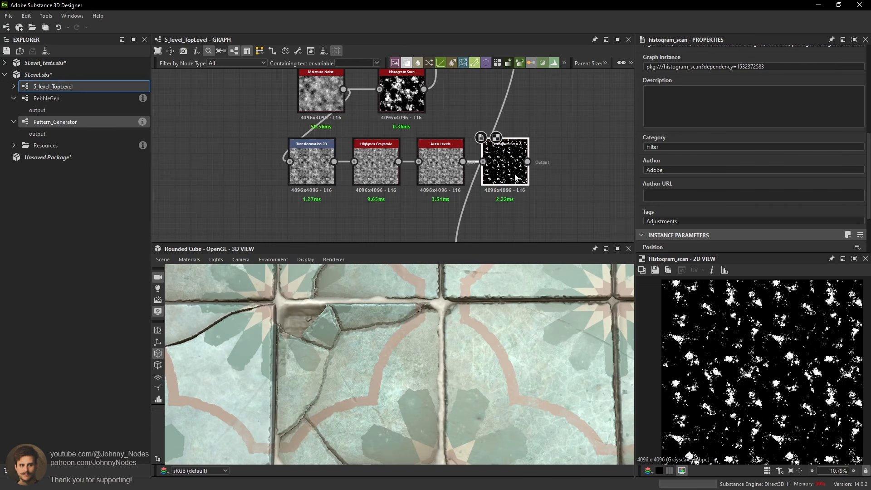
pyautogui.scroll(3, 767, 349)
pyautogui.scroll(-3, 765, 213)
pyautogui.moveTo(704, 181); pyautogui.dragTo(711, 186)
# Set the Highpass Grayscale Radius to 6.16 and the following Histogram Scan to Position 0.36 and Contrast 0.93.
pyautogui.doubleClick(394, 180)
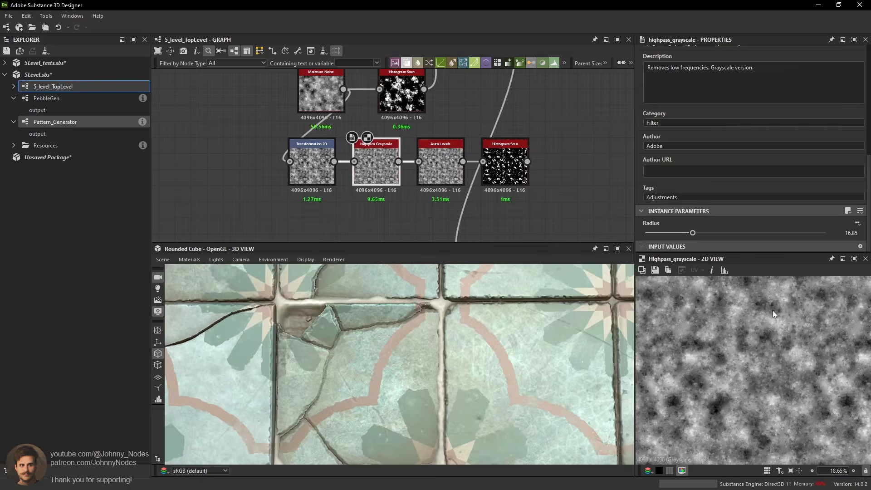
pyautogui.moveTo(692, 234); pyautogui.dragTo(663, 239)
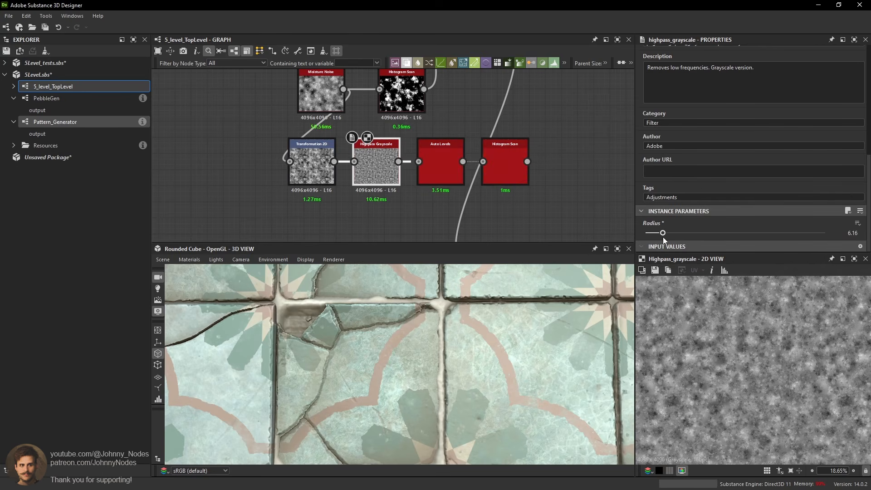
pyautogui.doubleClick(489, 179)
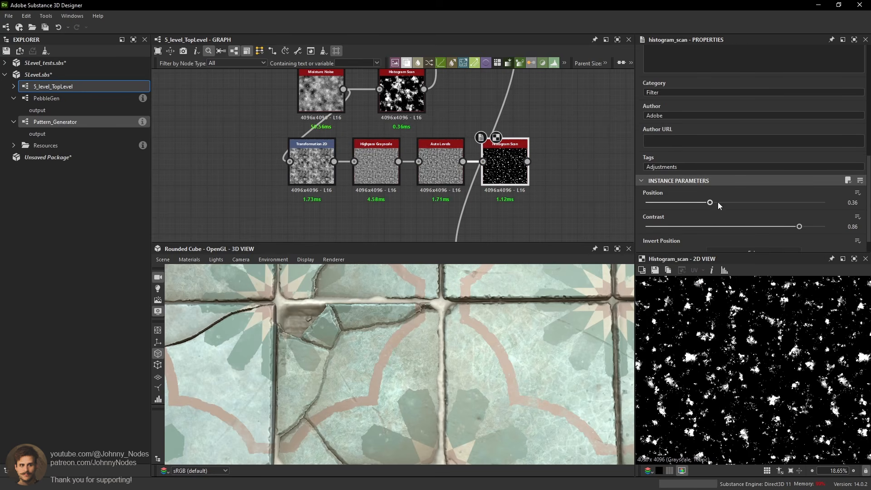
pyautogui.moveTo(718, 203); pyautogui.dragTo(724, 202)
pyautogui.moveTo(799, 226); pyautogui.dragTo(812, 228)
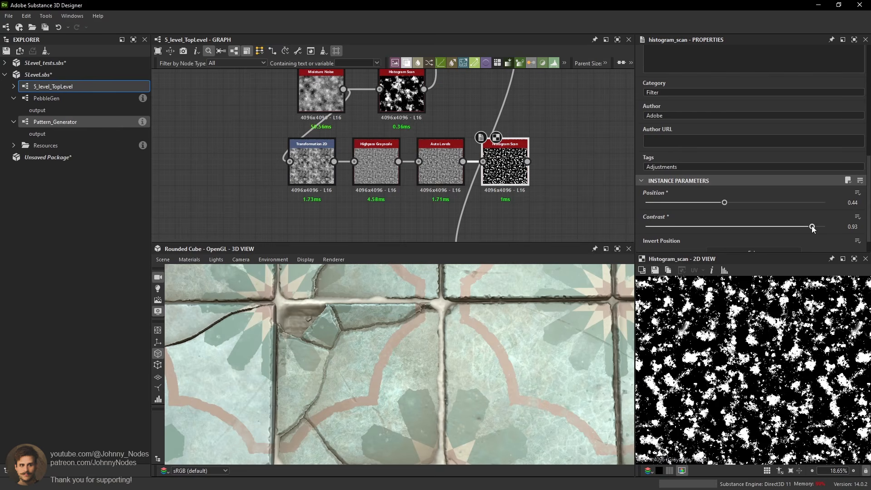
pyautogui.moveTo(724, 203); pyautogui.dragTo(710, 203)
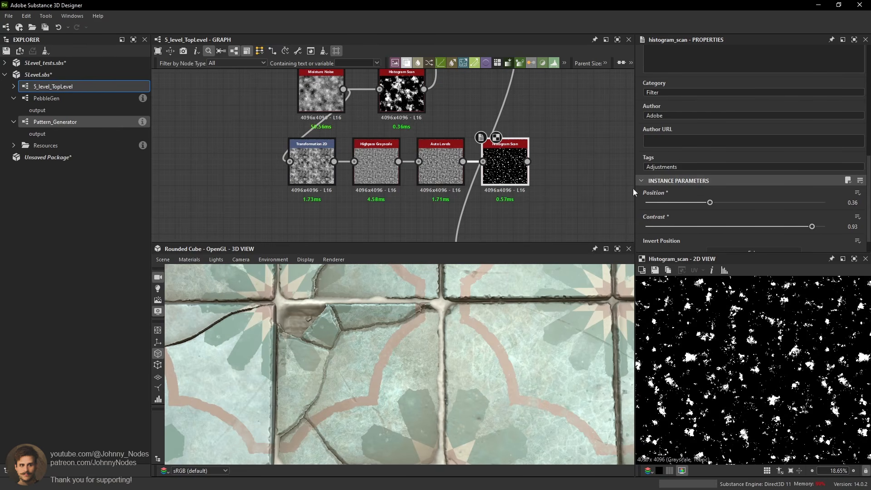
# Shift the moisture nodes back and add a Subtract Blend that removes the small-scale Histogram Scan from the moisture wear Blend.
pyautogui.scroll(-3, 508, 140)
pyautogui.press('space')
pyautogui.click(536, 172)
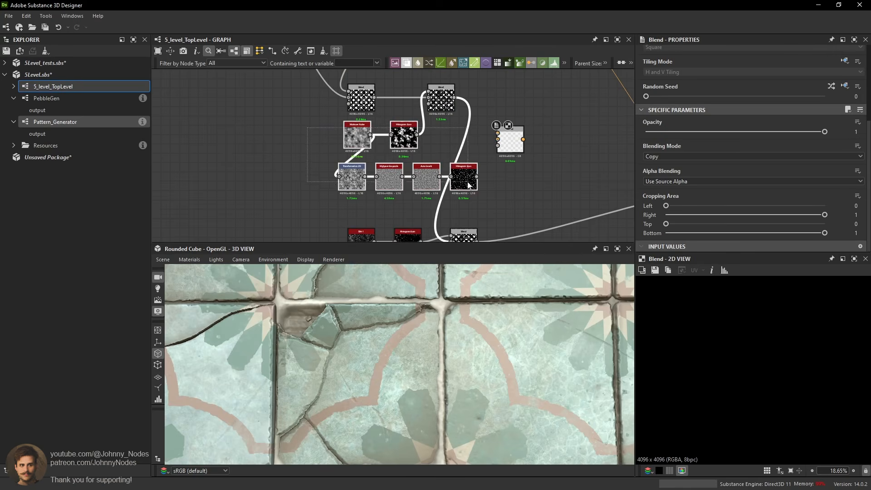
pyautogui.moveTo(307, 128); pyautogui.dragTo(469, 185)
pyautogui.moveTo(469, 184); pyautogui.dragTo(385, 176)
pyautogui.moveTo(512, 150); pyautogui.dragTo(432, 161)
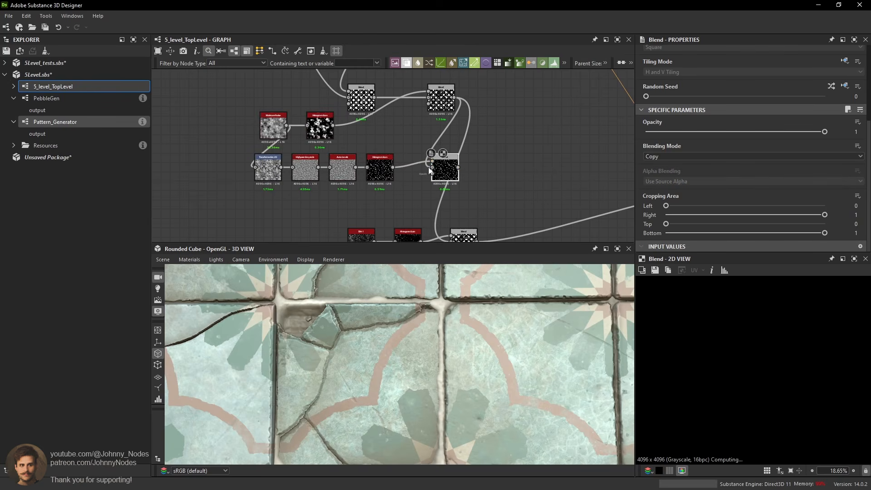
pyautogui.click(671, 156)
pyautogui.click(670, 181)
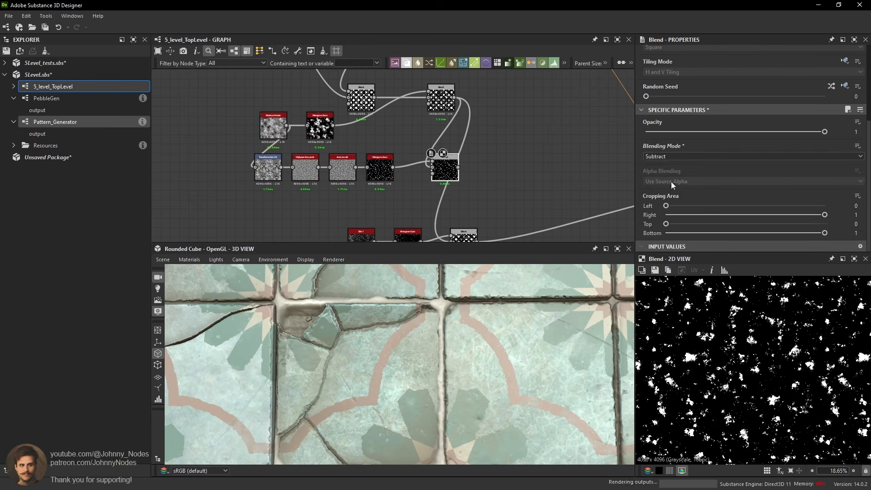
# Set the new Subtract Blend's opacity to 0.82 and route its output into the dirt Blend.
pyautogui.scroll(2, 735, 325)
pyautogui.scroll(5, 735, 325)
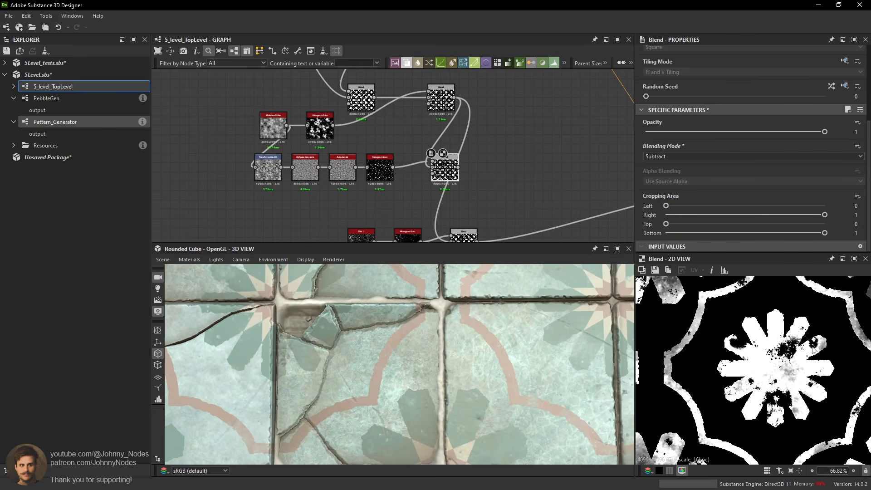
pyautogui.moveTo(825, 132); pyautogui.dragTo(792, 132)
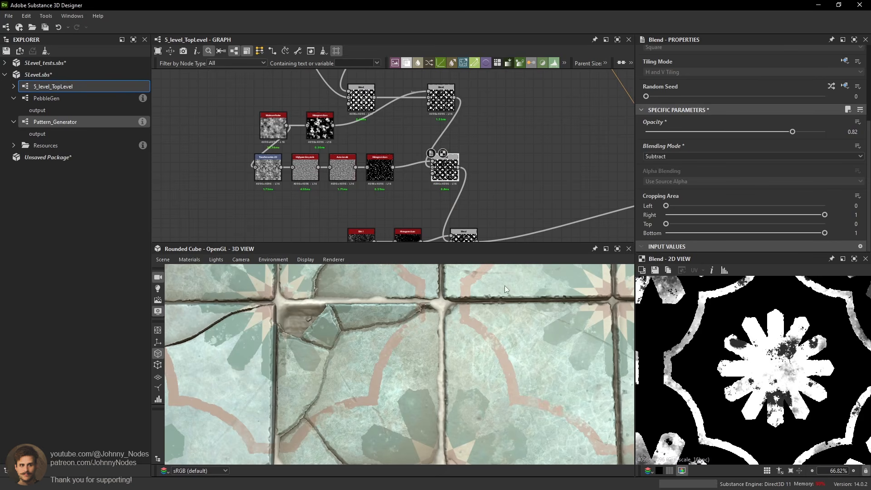
# Examine the finer pattern wear on the rounded cube from close up and from further away.
pyautogui.moveTo(499, 358); pyautogui.dragTo(536, 365, button='middle')
pyautogui.scroll(-3, 536, 366)
pyautogui.scroll(-5, 536, 366)
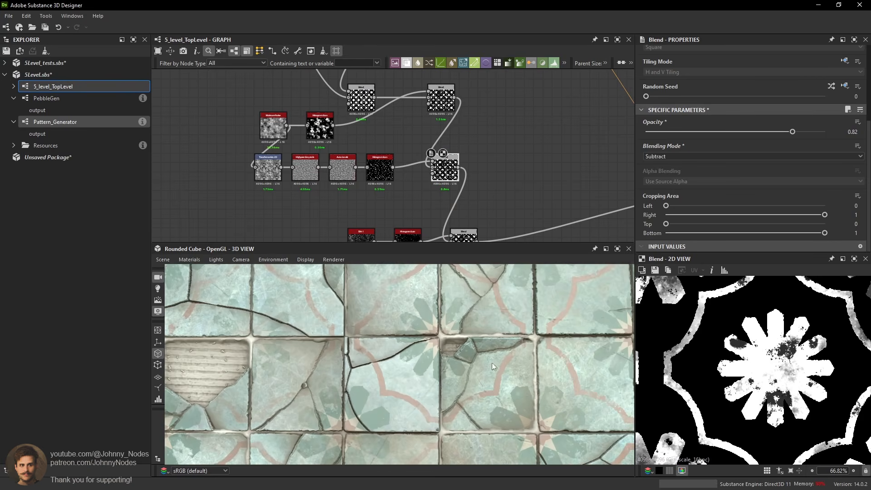
pyautogui.scroll(8, 469, 358)
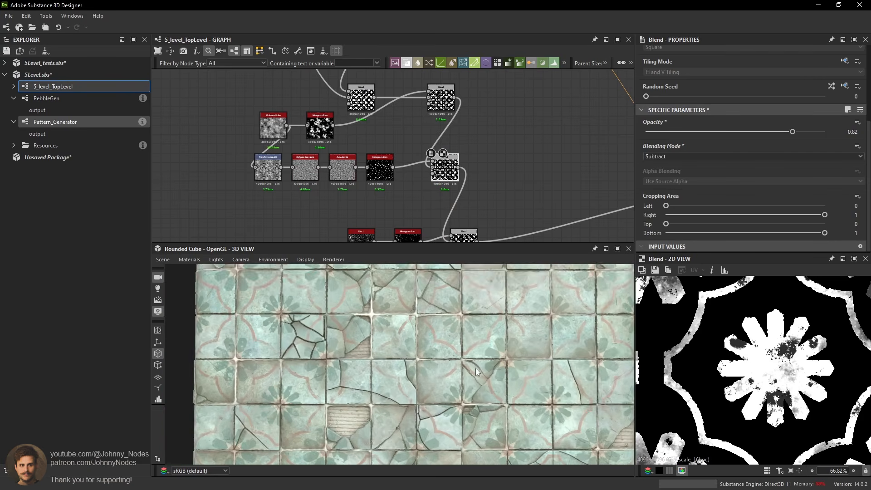
pyautogui.moveTo(431, 340); pyautogui.dragTo(421, 331)
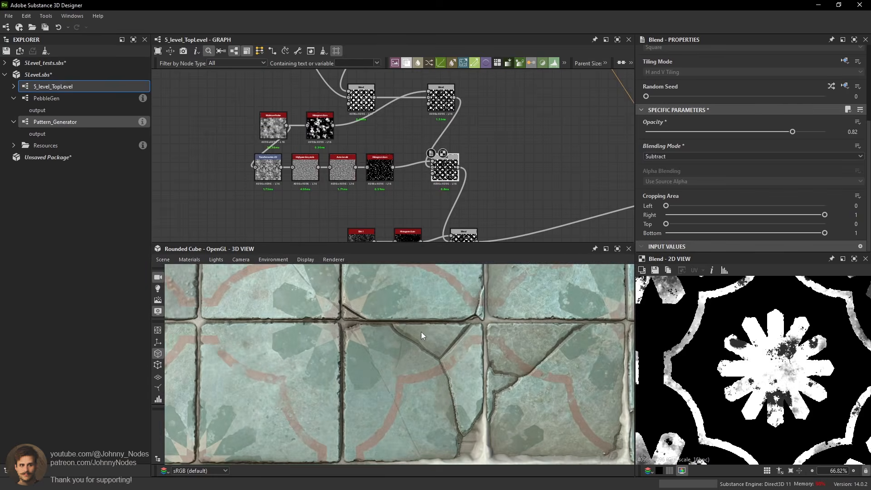
pyautogui.moveTo(421, 331); pyautogui.dragTo(447, 333, button='middle')
pyautogui.scroll(-2, 426, 328)
pyautogui.scroll(-5, 450, 334)
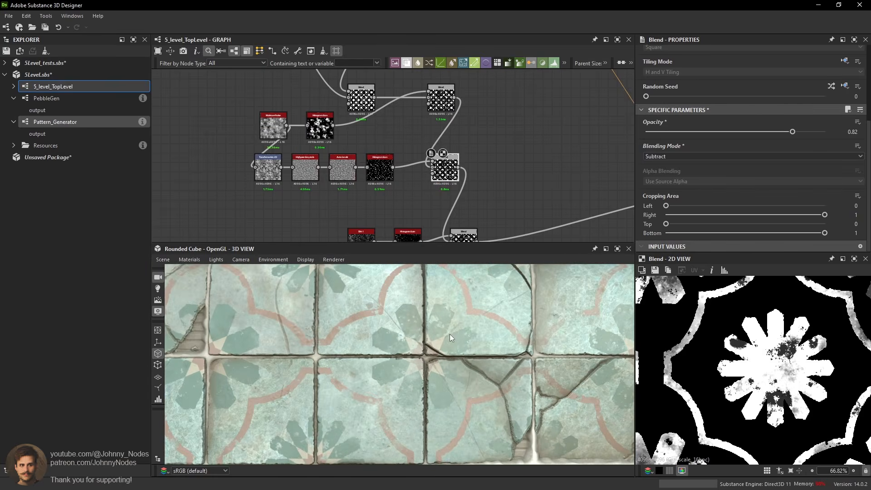
pyautogui.moveTo(442, 333)
pyautogui.mouseDown()
pyautogui.moveTo(434, 339)
pyautogui.moveTo(429, 325)
pyautogui.mouseUp()
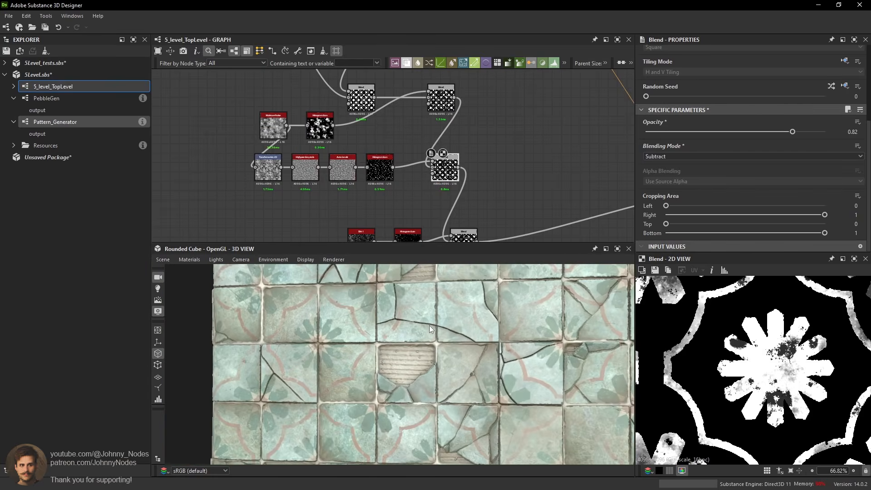
# Preview the tile colour Blend that uses the wear mask and inspect the floral pattern's worn edges up close.
pyautogui.scroll(-3, 499, 190)
pyautogui.moveTo(499, 190); pyautogui.dragTo(467, 171, button='middle')
pyautogui.scroll(3, 598, 176)
pyautogui.doubleClick(599, 168)
pyautogui.moveTo(597, 168); pyautogui.dragTo(522, 167, button='middle')
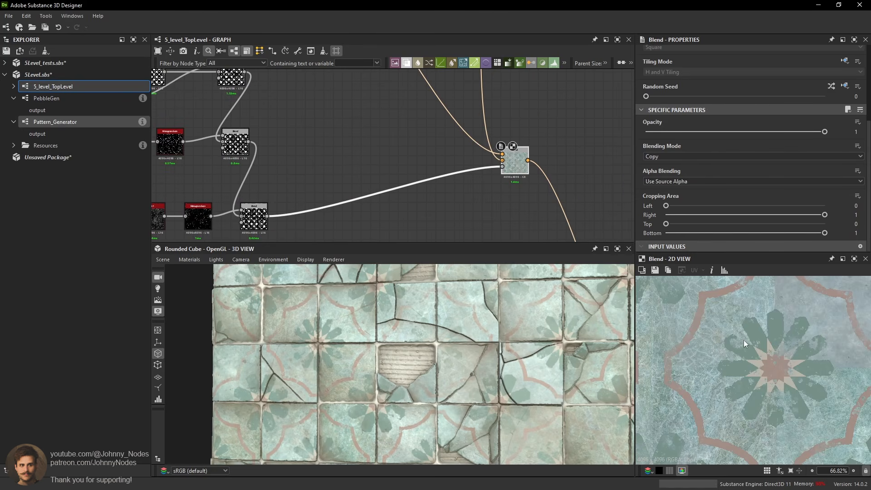
pyautogui.scroll(5, 764, 349)
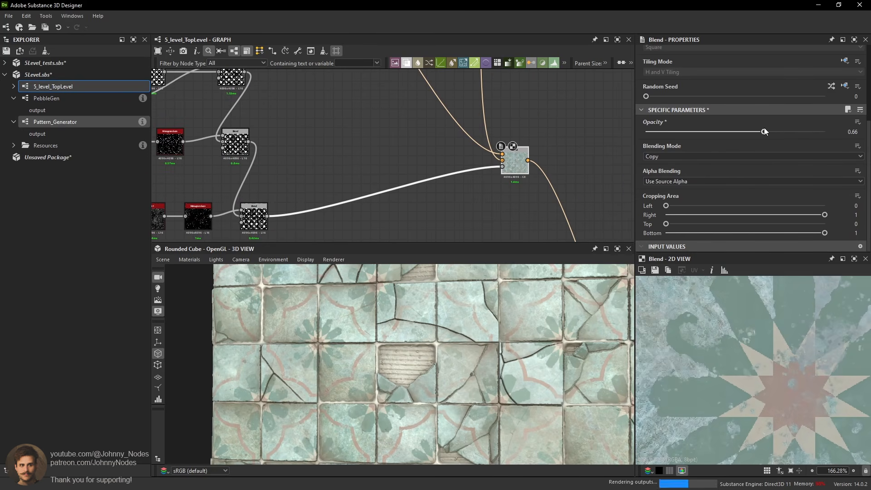
# Try different opacities on the tile colour Blend and settle on 0.65.
pyautogui.moveTo(763, 132); pyautogui.dragTo(854, 136)
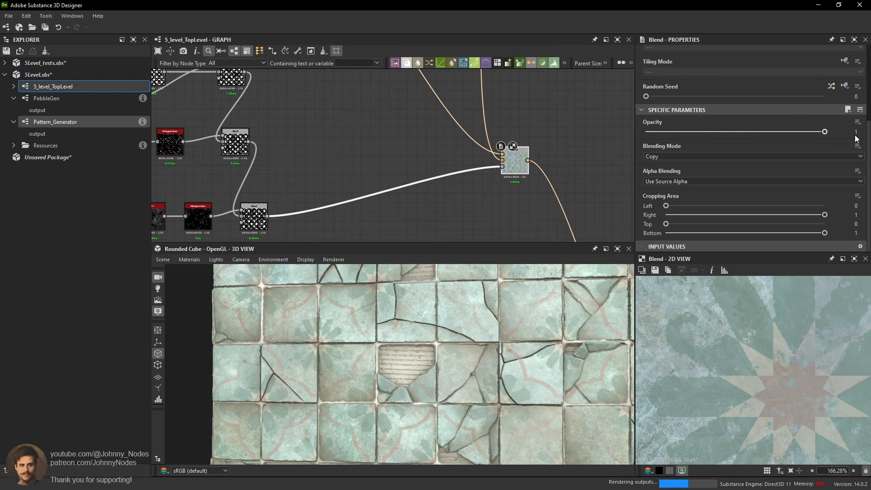
pyautogui.moveTo(796, 135); pyautogui.dragTo(767, 140)
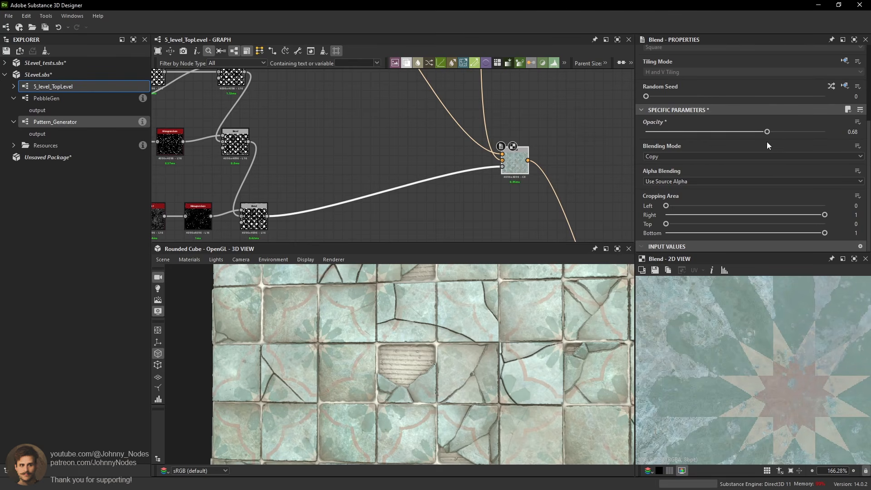
pyautogui.scroll(3, 769, 355)
pyautogui.scroll(1, 748, 352)
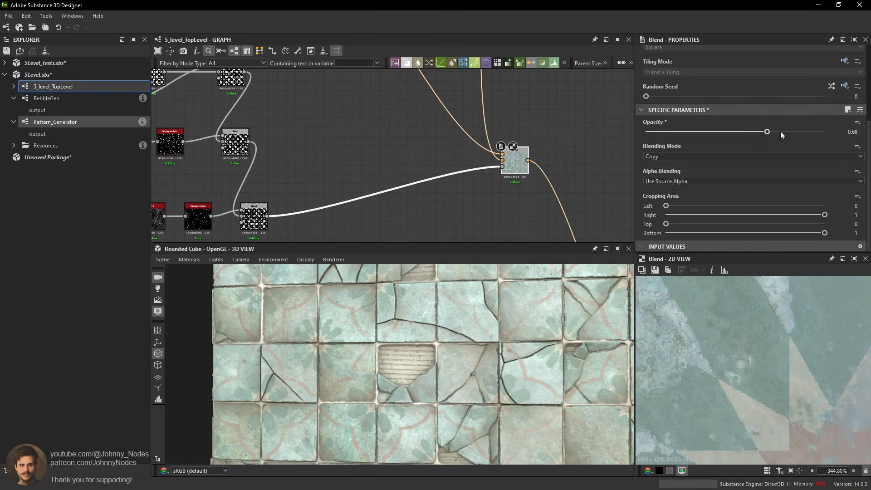
pyautogui.scroll(1, 741, 349)
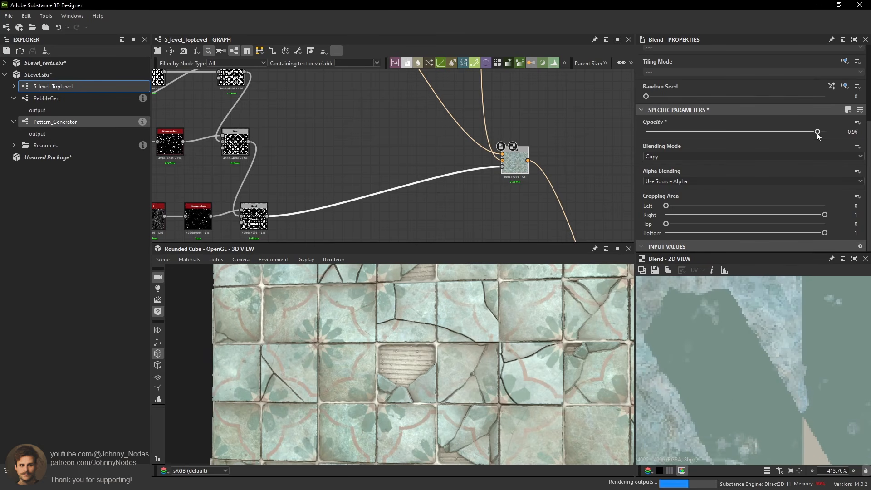
pyautogui.moveTo(789, 137); pyautogui.dragTo(763, 138)
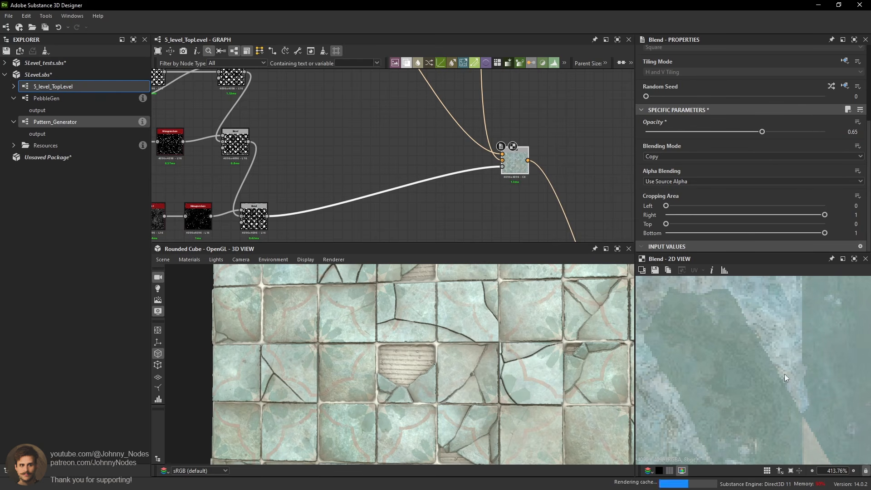
# Examine the faded floral pattern in the texture preview and on the rounded cube under different angles and lighting.
pyautogui.moveTo(768, 377)
pyautogui.mouseDown(button='middle')
pyautogui.moveTo(715, 360)
pyautogui.moveTo(775, 352)
pyautogui.moveTo(800, 385)
pyautogui.moveTo(767, 391)
pyautogui.mouseUp(button='middle')
pyautogui.scroll(3, 739, 352)
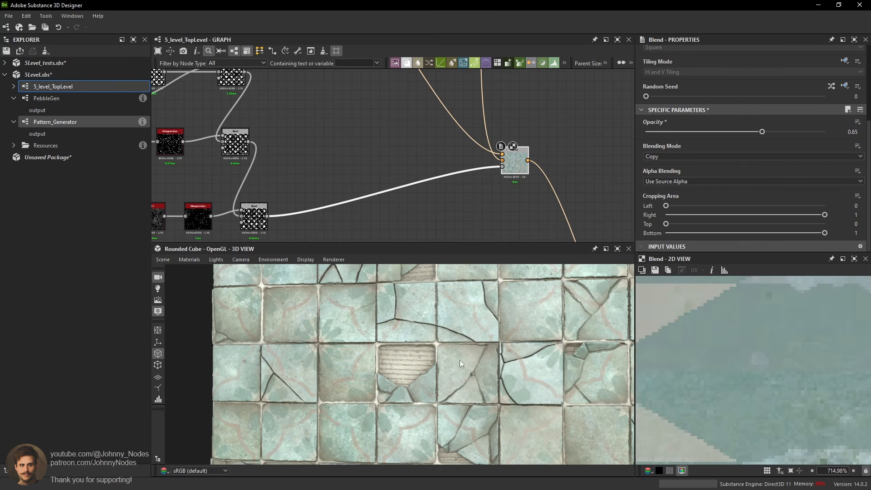
pyautogui.scroll(-5, 459, 360)
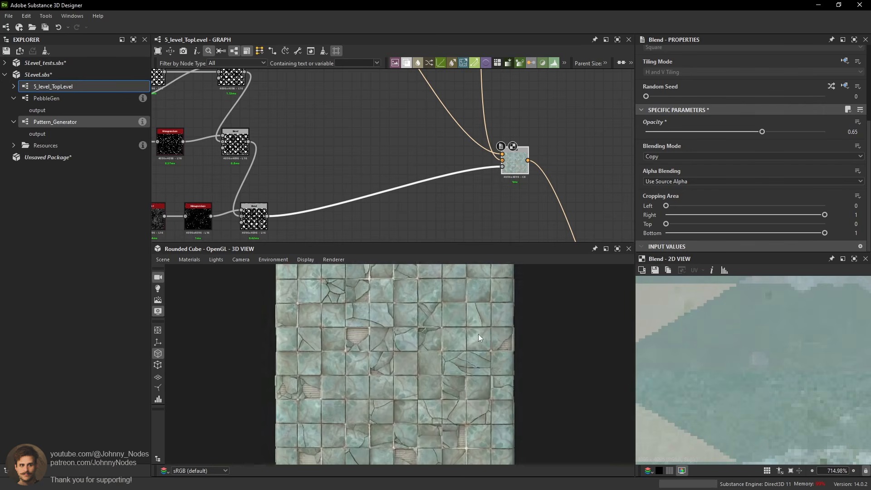
pyautogui.scroll(6, 478, 334)
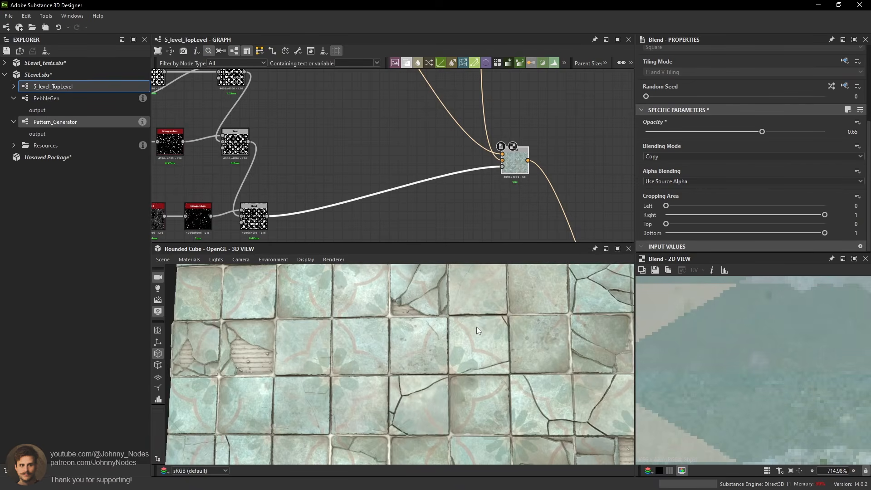
pyautogui.moveTo(476, 327); pyautogui.dragTo(401, 406)
pyautogui.scroll(-4, 457, 338)
pyautogui.keyDown('ctrl'); pyautogui.keyDown('shift'); pyautogui.moveTo(401, 406); pyautogui.dragTo(485, 399, button='right'); pyautogui.keyUp('shift'); pyautogui.keyUp('ctrl')
pyautogui.moveTo(485, 399); pyautogui.dragTo(502, 319)
pyautogui.keyDown('ctrl'); pyautogui.keyDown('shift'); pyautogui.moveTo(501, 319); pyautogui.dragTo(371, 314, button='right'); pyautogui.keyUp('shift'); pyautogui.keyUp('ctrl')
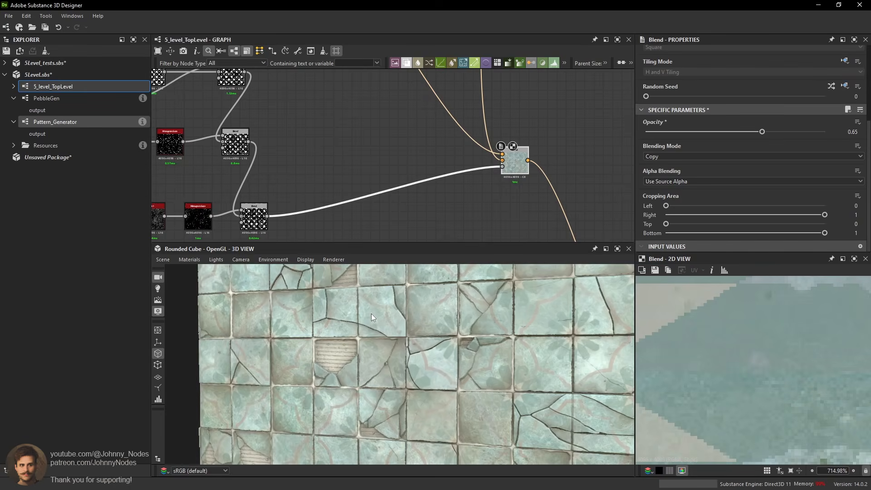
pyautogui.moveTo(371, 314); pyautogui.dragTo(436, 315)
pyautogui.scroll(4, 431, 309)
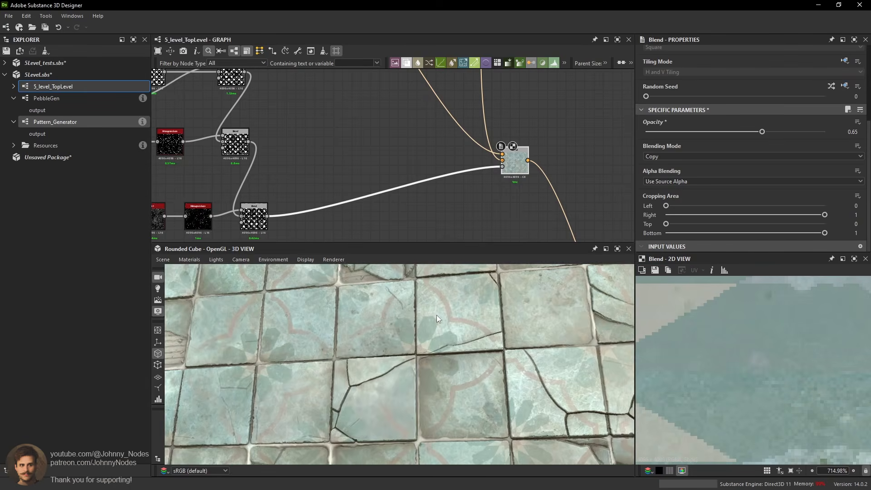
# Set the grayscale Uniform Color node below the Normal node to an output value of 0.64.
pyautogui.moveTo(436, 318)
pyautogui.keyDown('ctrl'); pyautogui.keyDown('shift'); pyautogui.mouseDown(button='right')
pyautogui.moveTo(405, 308)
pyautogui.moveTo(435, 315)
pyautogui.mouseUp(button='right'); pyautogui.keyUp('shift'); pyautogui.keyUp('ctrl')
pyautogui.keyDown('ctrl'); pyautogui.keyDown('shift'); pyautogui.moveTo(411, 311); pyautogui.dragTo(453, 318); pyautogui.keyUp('shift'); pyautogui.keyUp('ctrl')
pyautogui.scroll(-4, 495, 203)
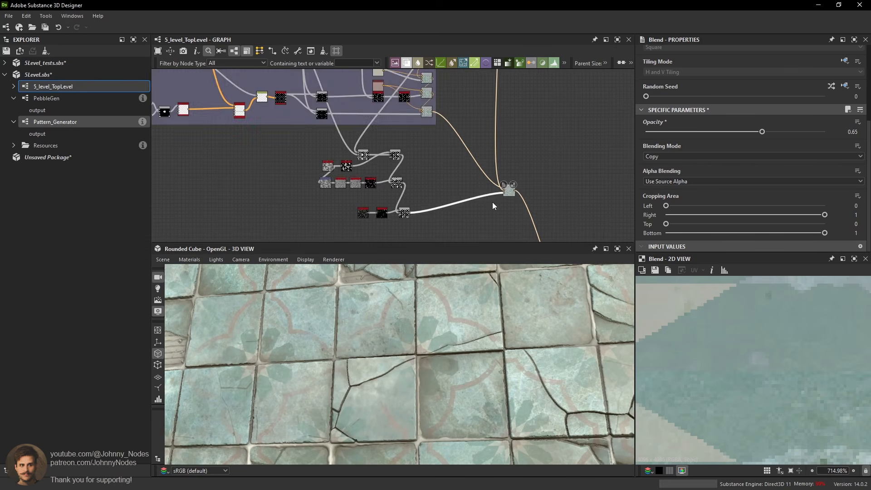
pyautogui.moveTo(492, 204); pyautogui.dragTo(485, 114, button='middle')
pyautogui.moveTo(503, 227); pyautogui.dragTo(492, 130, button='middle')
pyautogui.scroll(-2, 493, 151)
pyautogui.moveTo(587, 210); pyautogui.dragTo(516, 154, button='middle')
pyautogui.scroll(4, 584, 201)
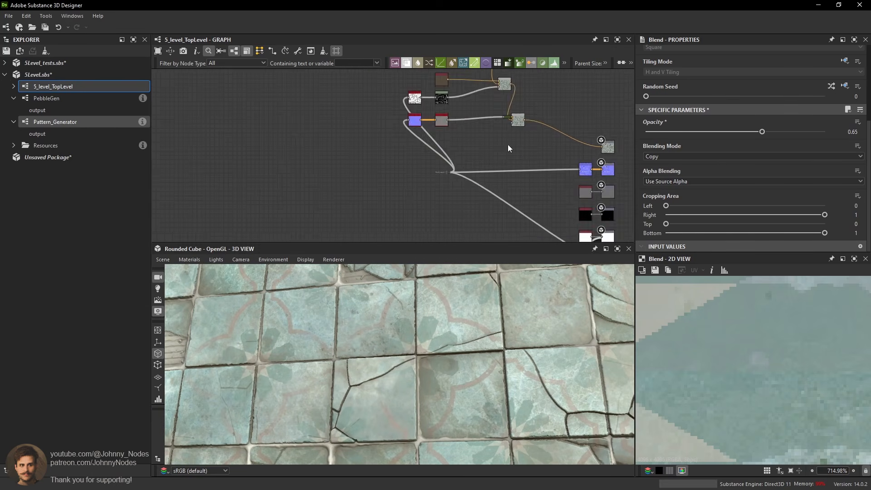
pyautogui.click(599, 200)
pyautogui.moveTo(748, 228); pyautogui.dragTo(777, 229)
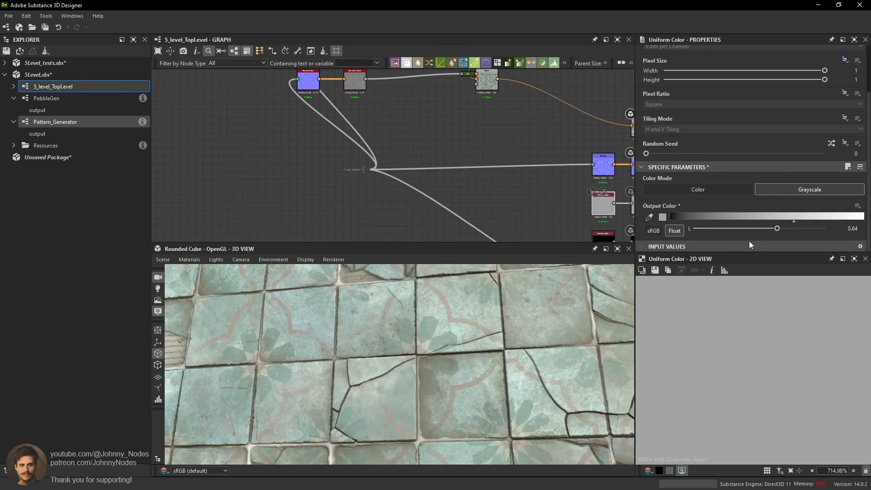
# Examine the floral pattern and surface shine on the rounded cube from near and far under different lighting.
pyautogui.scroll(-3, 437, 281)
pyautogui.moveTo(438, 281); pyautogui.dragTo(462, 347, button='middle')
pyautogui.keyDown('ctrl'); pyautogui.keyDown('shift'); pyautogui.moveTo(462, 344); pyautogui.dragTo(434, 336); pyautogui.keyUp('shift'); pyautogui.keyUp('ctrl')
pyautogui.scroll(-2, 430, 322)
pyautogui.scroll(6, 435, 332)
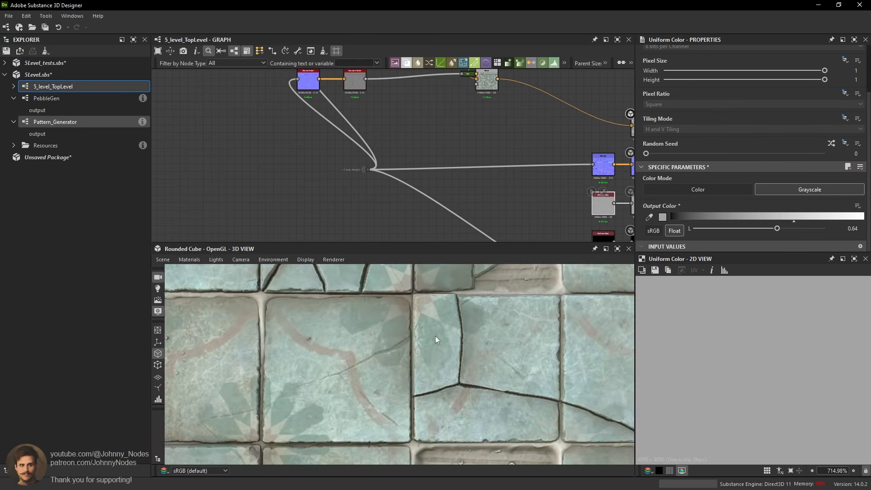
pyautogui.moveTo(434, 336); pyautogui.dragTo(454, 327, button='middle')
pyautogui.keyDown('ctrl'); pyautogui.keyDown('shift'); pyautogui.moveTo(453, 327); pyautogui.dragTo(441, 324); pyautogui.keyUp('shift'); pyautogui.keyUp('ctrl')
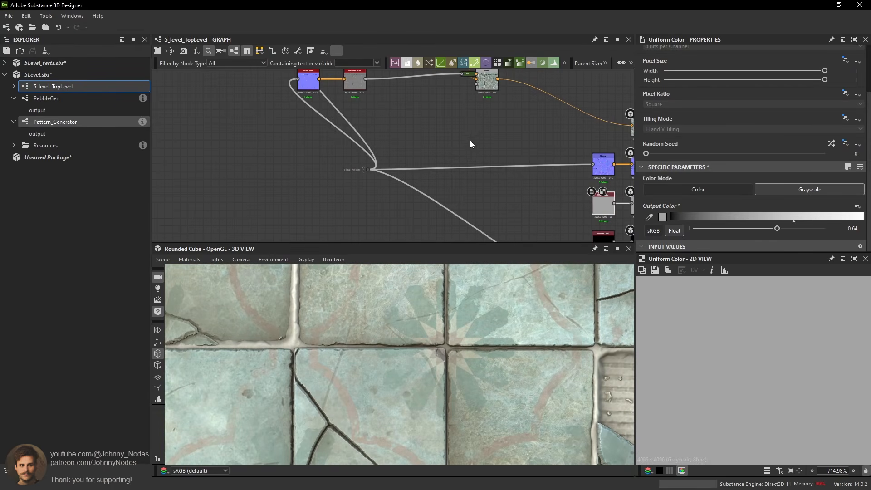
# Preview the Histogram Scan mask of the lower colour Blend and the final pattern wear Subtract Blend, inspecting the worn flower shapes up close.
pyautogui.scroll(-3, 470, 140)
pyautogui.moveTo(435, 86); pyautogui.dragTo(490, 198, button='middle')
pyautogui.moveTo(286, 90); pyautogui.dragTo(390, 178, button='middle')
pyautogui.scroll(3, 346, 159)
pyautogui.doubleClick(323, 156)
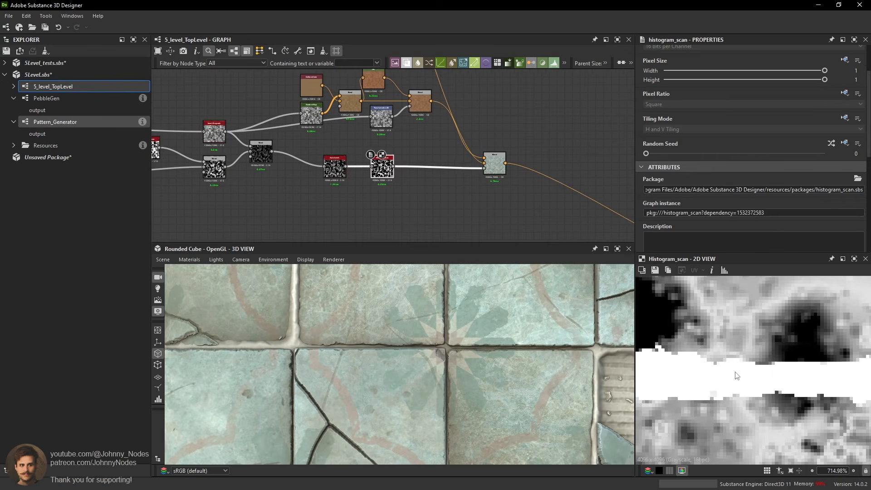
pyautogui.scroll(-14, 746, 343)
pyautogui.moveTo(348, 114); pyautogui.dragTo(424, 298, button='middle')
pyautogui.moveTo(356, 104); pyautogui.dragTo(426, 205, button='middle')
pyautogui.scroll(-1, 390, 149)
pyautogui.moveTo(365, 129); pyautogui.dragTo(446, 190, button='middle')
pyautogui.scroll(2, 447, 189)
pyautogui.doubleClick(443, 185)
pyautogui.scroll(4, 769, 345)
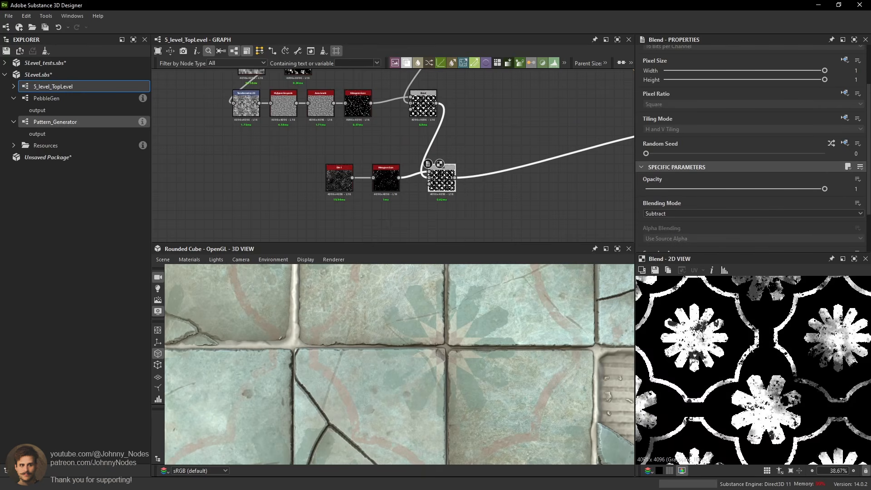
pyautogui.scroll(1, 726, 336)
pyautogui.moveTo(658, 281); pyautogui.dragTo(697, 342, button='middle')
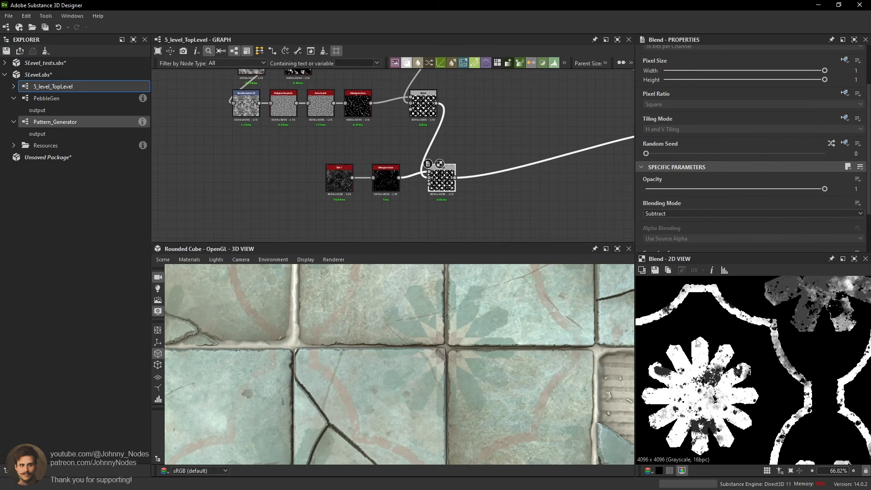
# Move the Dirt 1 branch and its Blend down and add a BnW Spots 3 noise node above them.
pyautogui.moveTo(443, 192); pyautogui.dragTo(438, 182)
pyautogui.moveTo(444, 185); pyautogui.dragTo(440, 199)
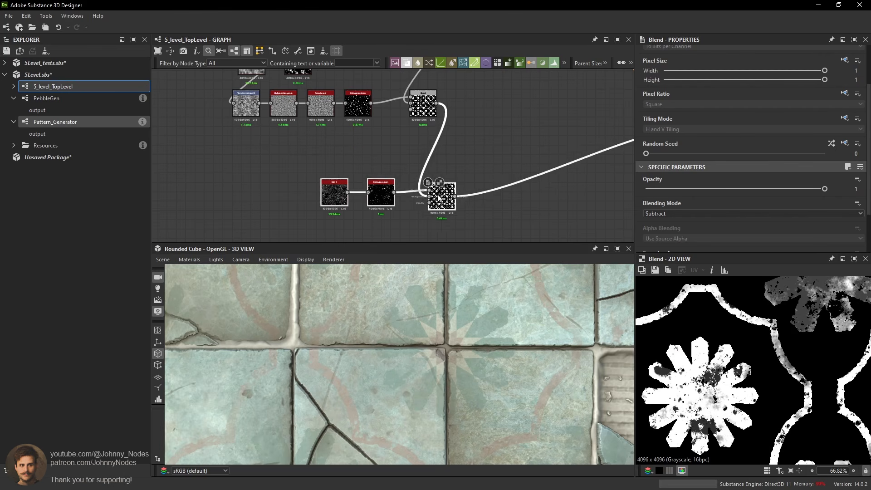
pyautogui.click(394, 159)
pyautogui.press('space')
pyautogui.write('bnbw')
pyautogui.press('BackSpace')
pyautogui.press('BackSpace')
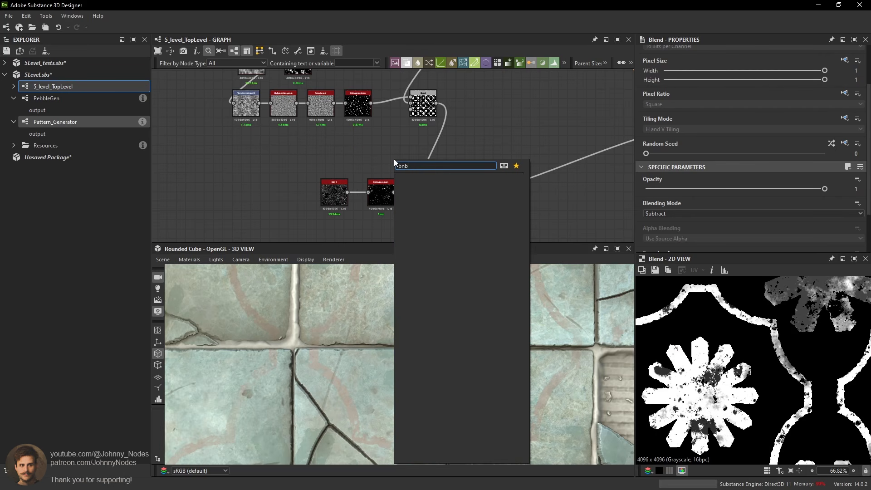
pyautogui.click(425, 201)
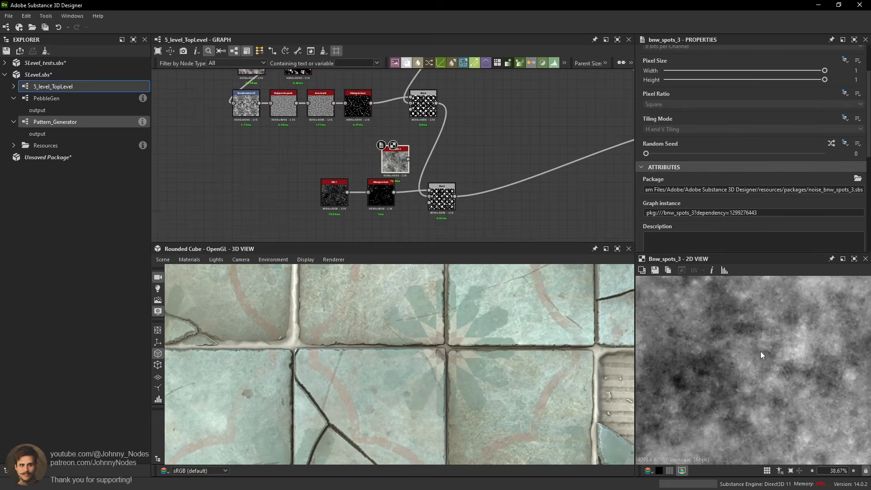
pyautogui.scroll(2, 400, 164)
pyautogui.moveTo(400, 164); pyautogui.dragTo(317, 148)
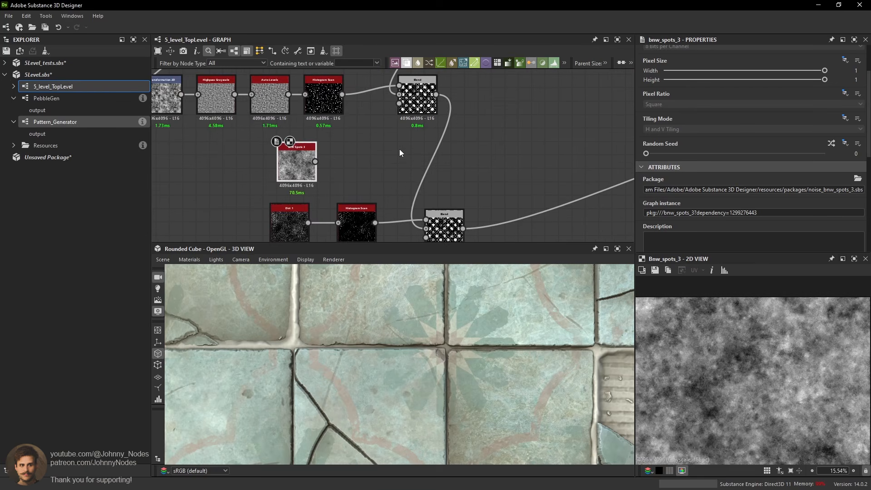
# Add a Blend after the previous wear mask, connect BnW Spots 3 as its foreground and set the blending mode to Subtract.
pyautogui.rightClick(399, 149)
pyautogui.click(431, 181)
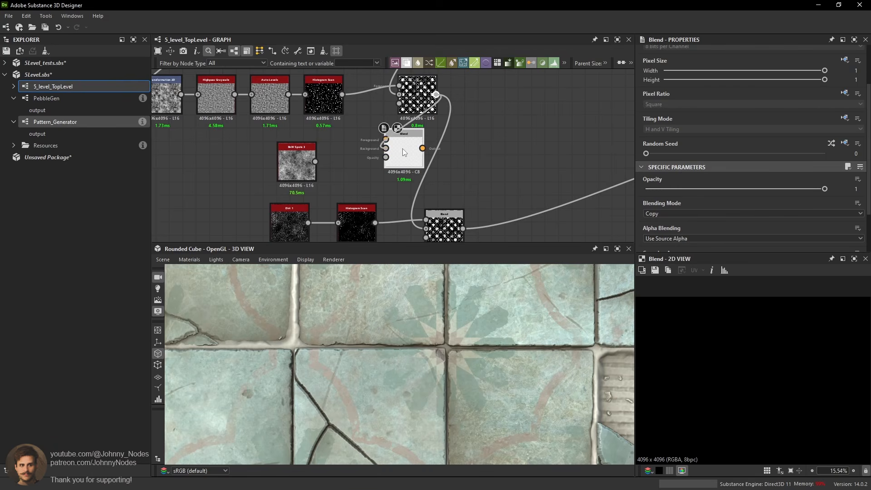
pyautogui.moveTo(403, 149); pyautogui.dragTo(416, 168)
pyautogui.moveTo(338, 160); pyautogui.dragTo(399, 158)
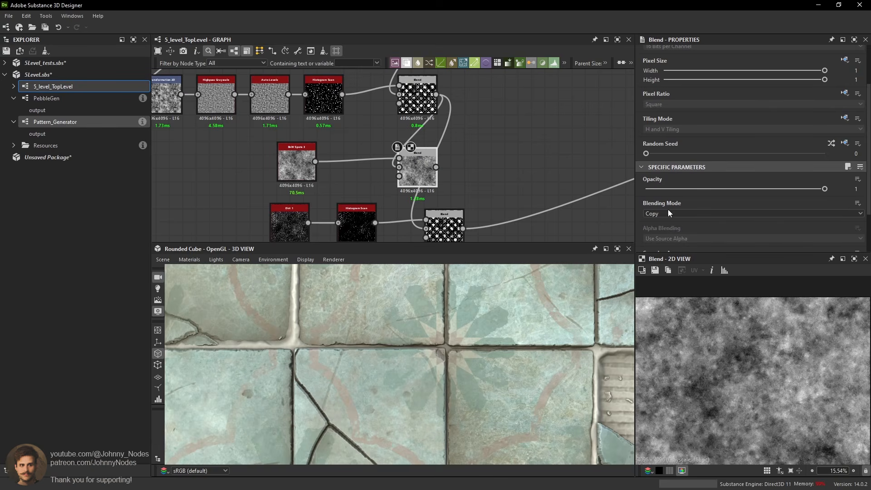
pyautogui.click(277, 227)
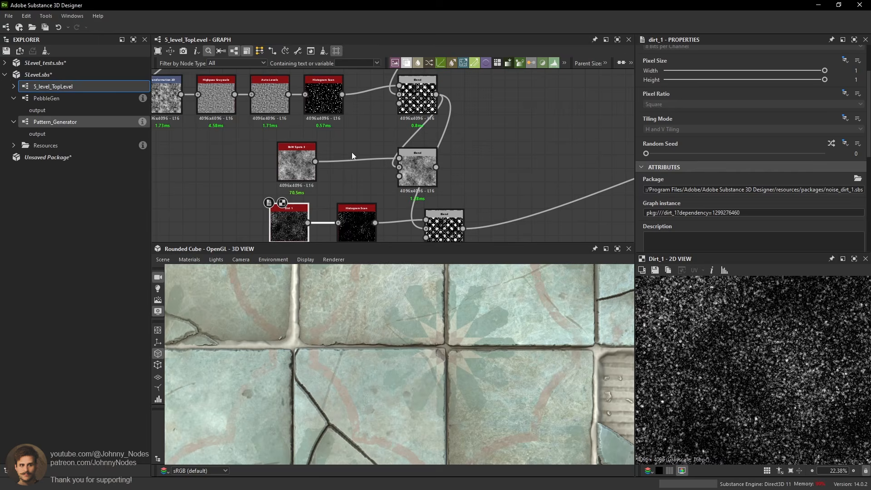
pyautogui.click(412, 166)
pyautogui.click(666, 215)
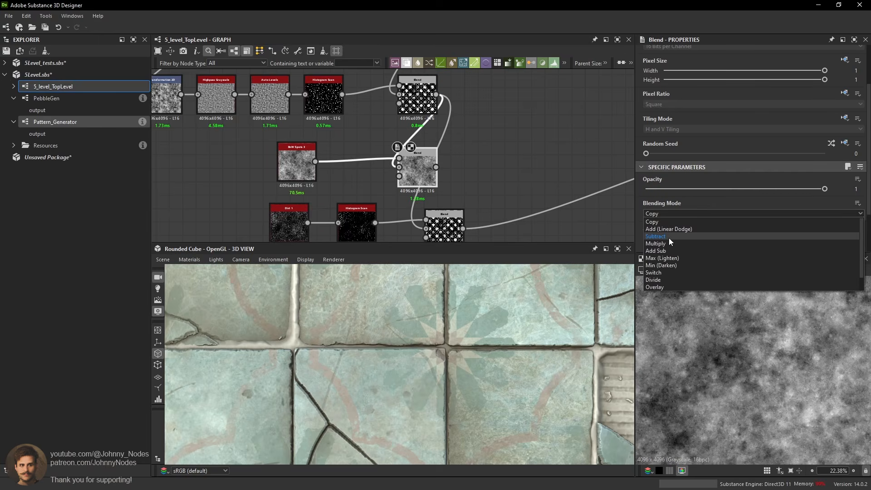
pyautogui.click(668, 238)
# Insert an Auto Levels node between the new BnW Spots Subtract Blend and the final dirt Blend.
pyautogui.press('space')
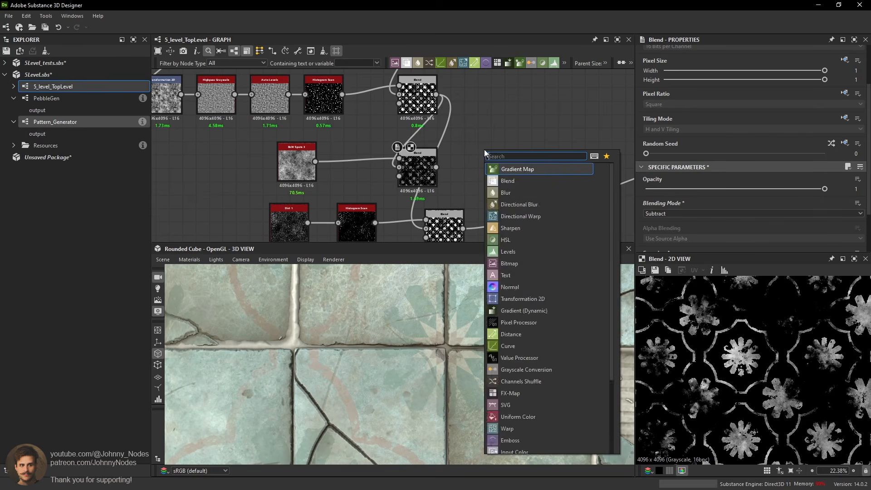
pyautogui.write('au')
pyautogui.click(514, 192)
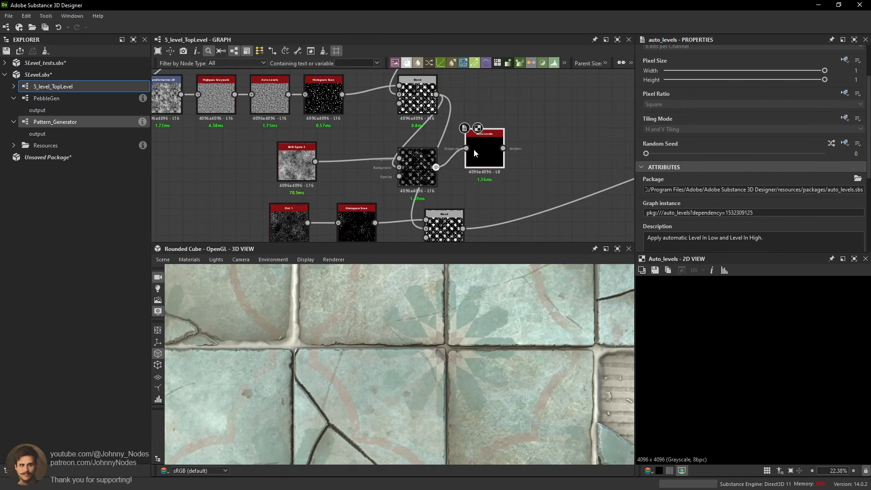
pyautogui.scroll(2, 461, 167)
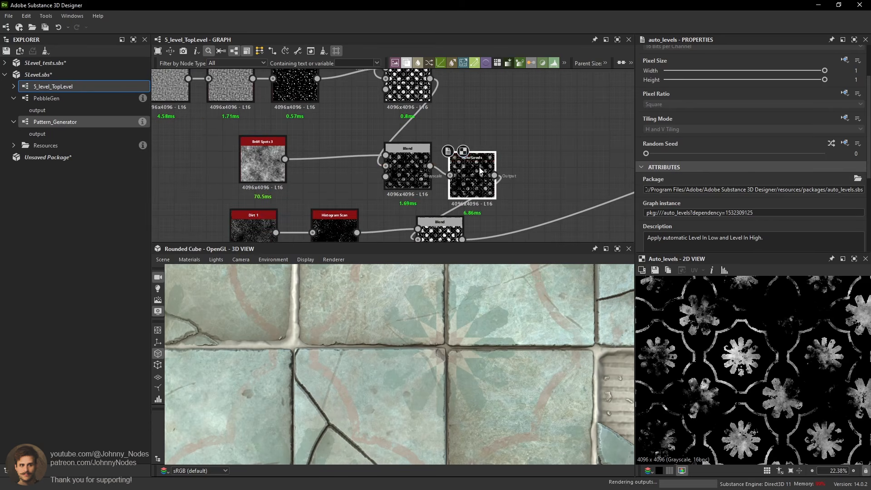
# Preview the tile colour Blend and examine the pattern's wear on the rounded cube from further away.
pyautogui.moveTo(527, 156); pyautogui.dragTo(409, 173, button='middle')
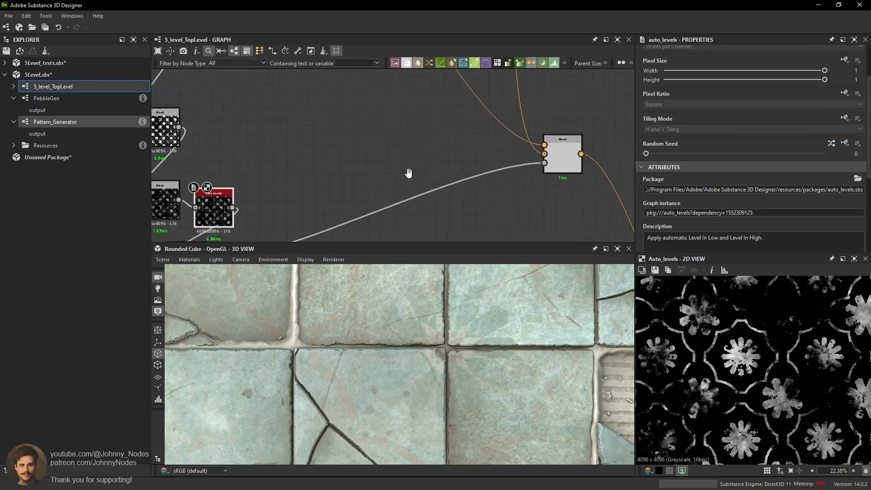
pyautogui.scroll(-1, 399, 175)
pyautogui.click(531, 161)
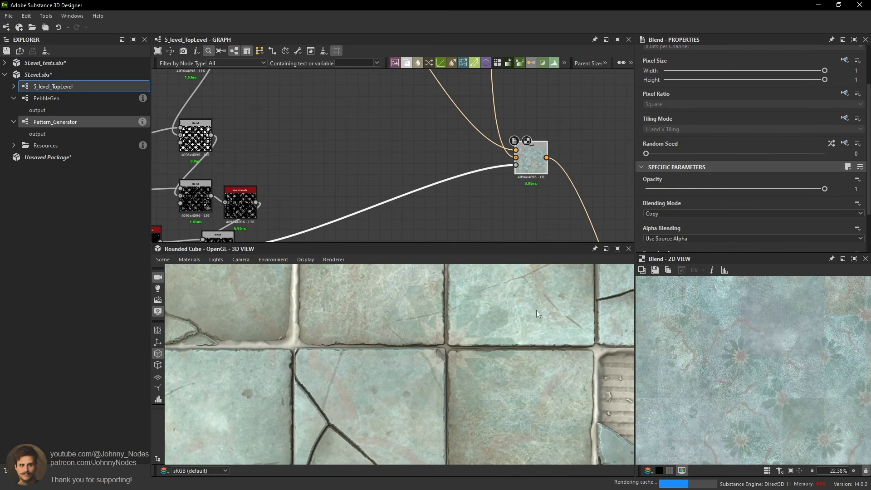
pyautogui.scroll(-5, 509, 305)
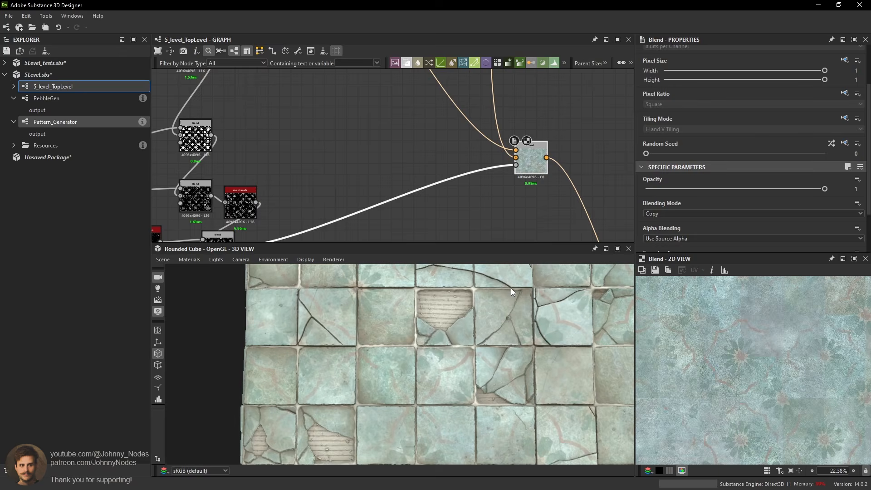
pyautogui.scroll(-3, 504, 297)
# Move BnW Spots 3 away from its Blend and insert an Auto Levels node right after the noise.
pyautogui.moveTo(336, 172); pyautogui.dragTo(565, 147, button='middle')
pyautogui.scroll(2, 427, 162)
pyautogui.doubleClick(425, 167)
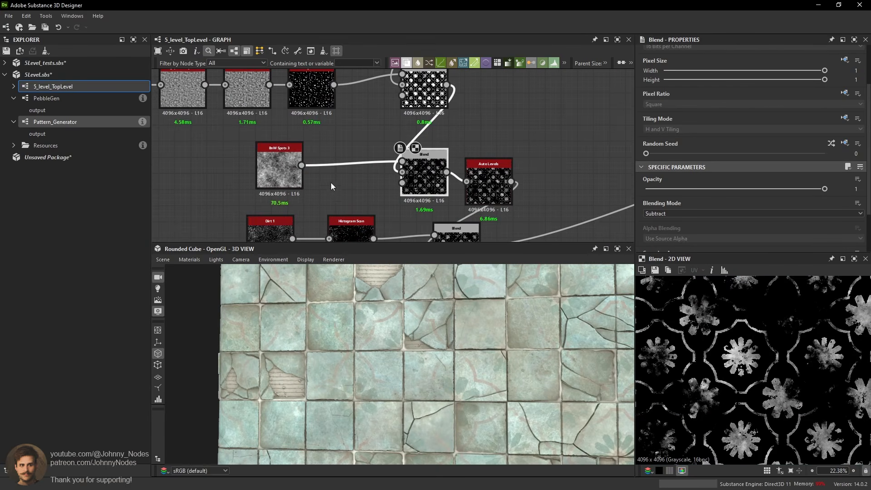
pyautogui.moveTo(276, 171); pyautogui.dragTo(211, 170)
pyautogui.press('space')
pyautogui.write('aut')
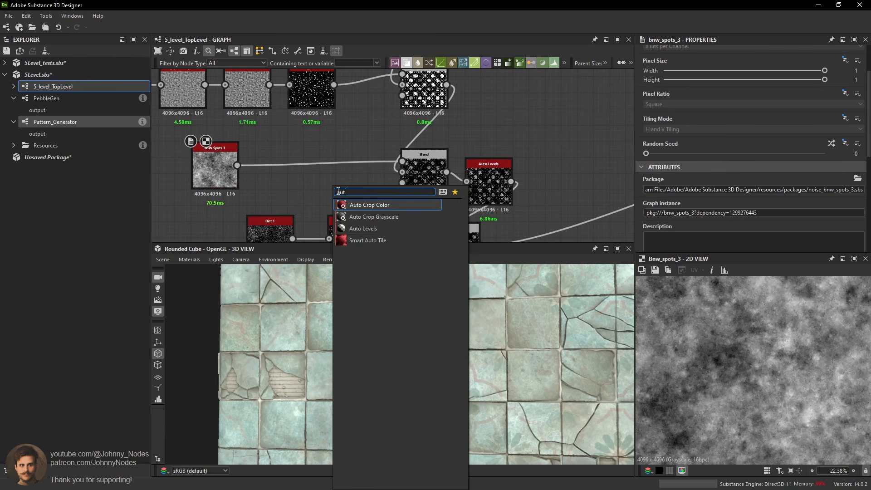
pyautogui.click(362, 229)
pyautogui.moveTo(328, 192); pyautogui.dragTo(283, 172)
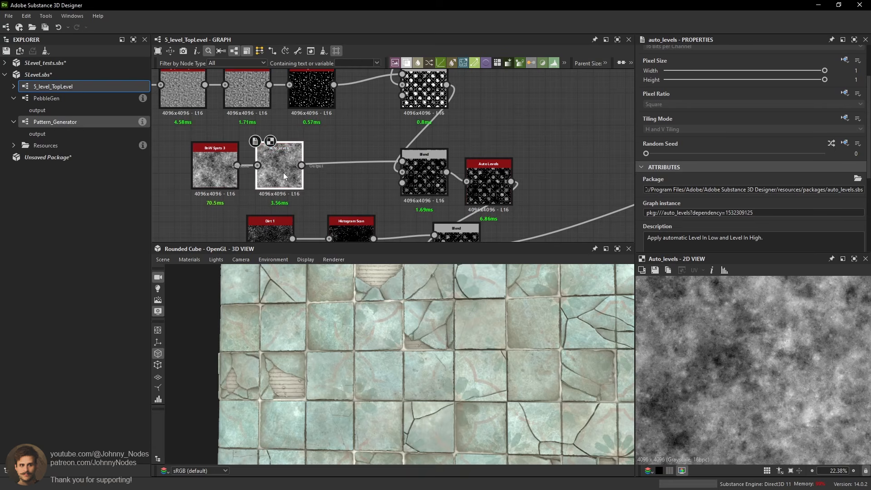
# Insert a Levels node between the noise's Auto Levels and the Subtract Blend, raising its black point and lowering its white point for stronger contrast.
pyautogui.press('space')
pyautogui.write('lev')
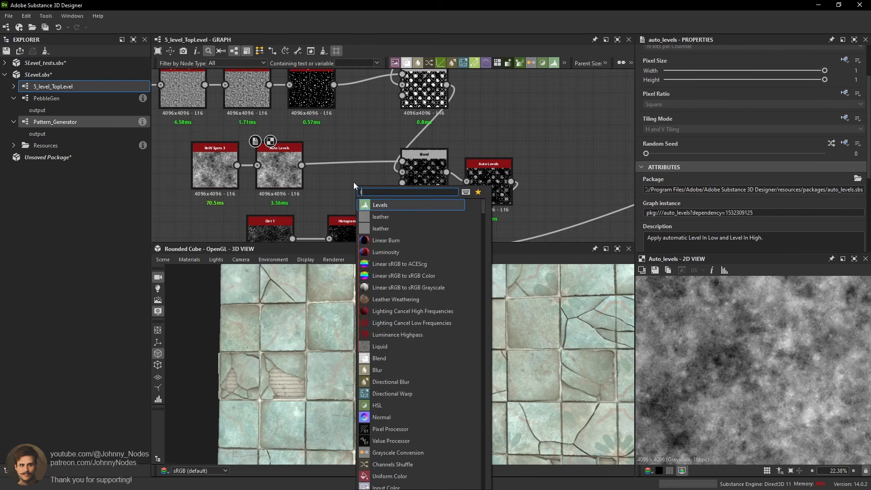
pyautogui.click(377, 204)
pyautogui.moveTo(302, 165); pyautogui.dragTo(338, 182)
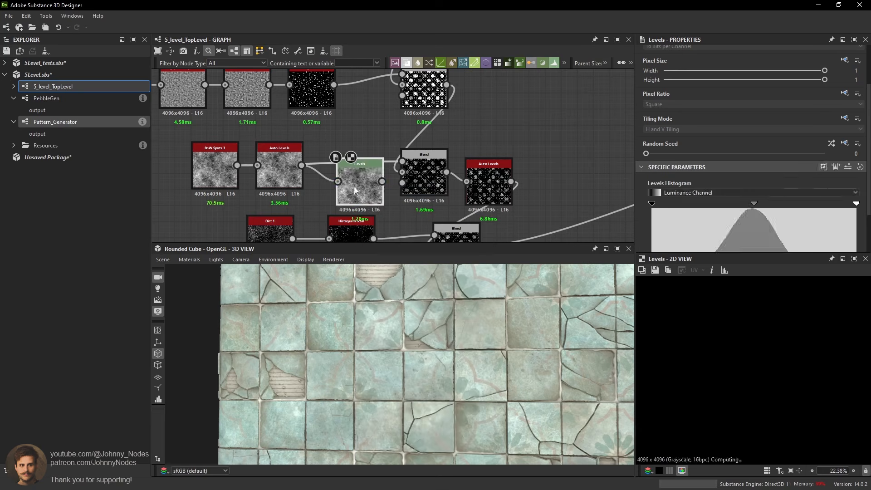
pyautogui.moveTo(709, 214); pyautogui.dragTo(714, 213)
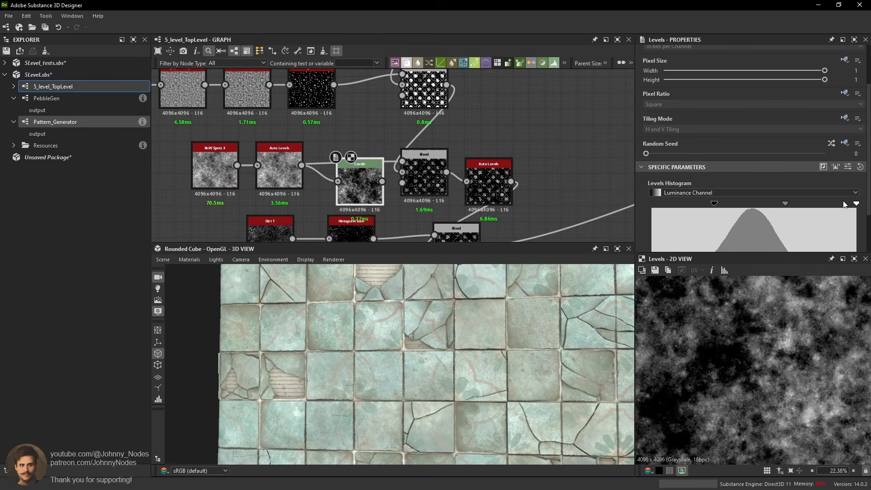
pyautogui.moveTo(856, 204); pyautogui.dragTo(770, 206)
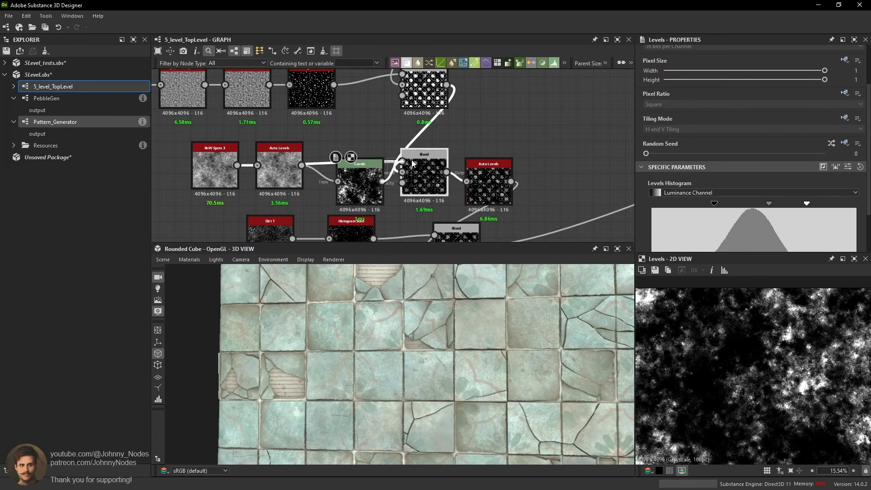
pyautogui.moveTo(412, 163); pyautogui.dragTo(410, 163)
pyautogui.moveTo(361, 181); pyautogui.dragTo(345, 166)
# Preview the BnW Spots Subtract Blend and its Auto Levels output, inspecting the worn pattern mask up close.
pyautogui.doubleClick(423, 174)
pyautogui.click(485, 186)
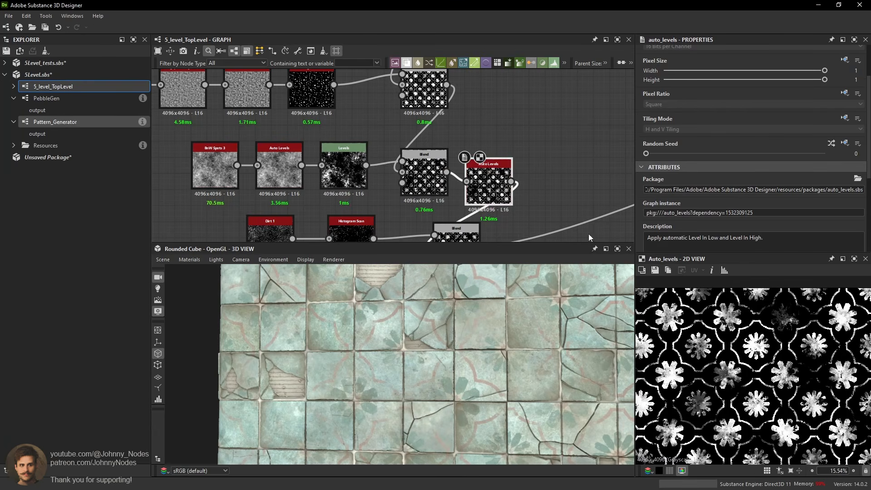
pyautogui.scroll(5, 752, 350)
pyautogui.scroll(-3, 493, 187)
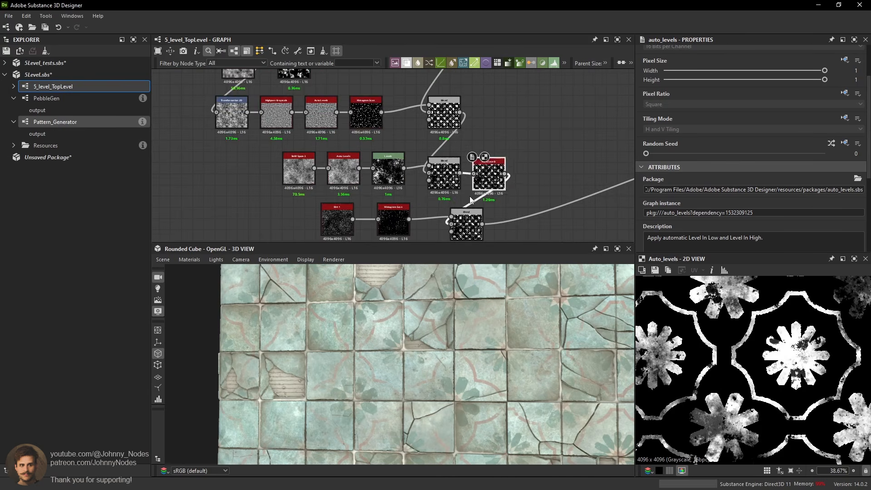
# Set the BnW Spots Subtract Blend's opacity to 0.49 and check the pattern in the mask preview and on the rounded cube.
pyautogui.doubleClick(445, 178)
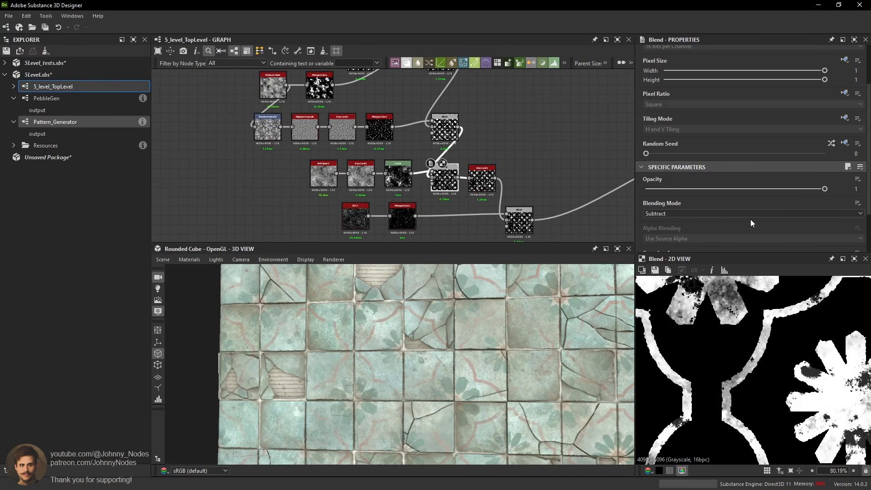
pyautogui.moveTo(760, 188); pyautogui.dragTo(733, 190)
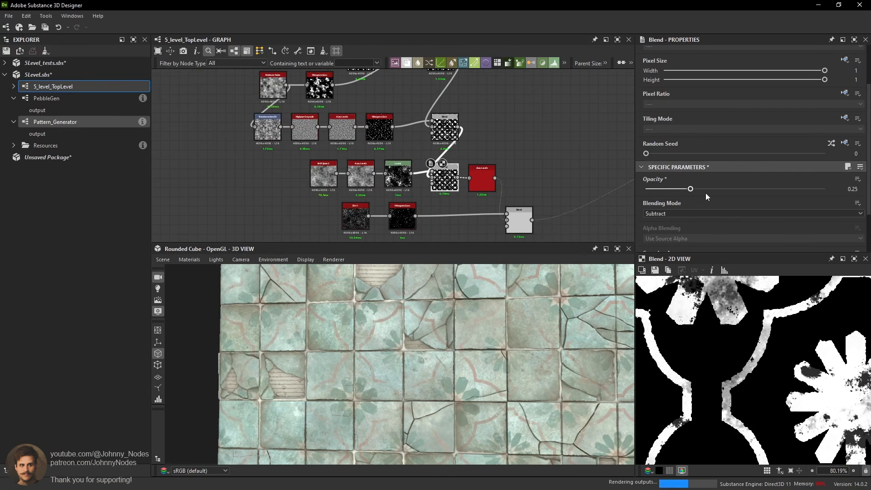
pyautogui.scroll(-5, 746, 328)
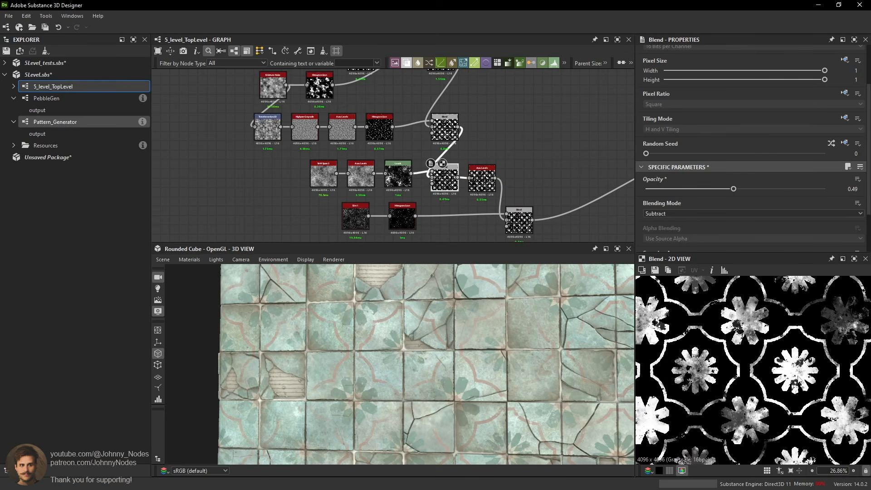
pyautogui.scroll(2, 508, 373)
pyautogui.moveTo(540, 196); pyautogui.dragTo(449, 193, button='middle')
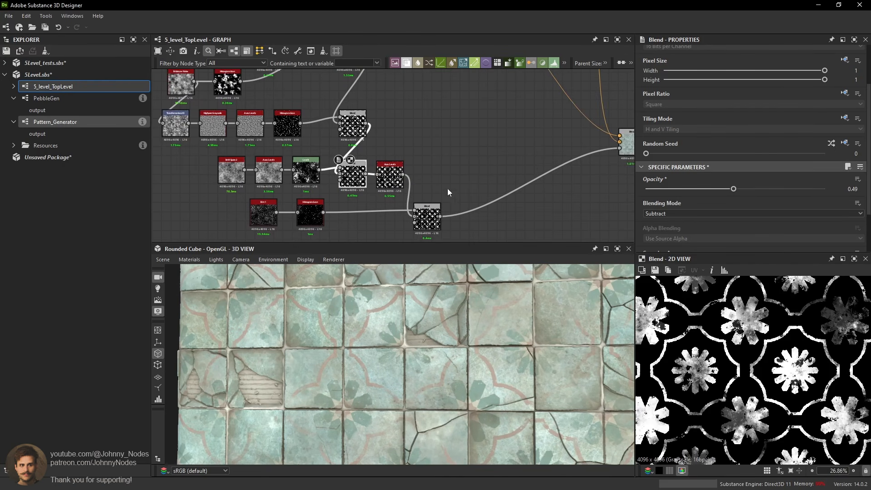
# Preview the Blend that combines the floral pattern colour with the base tiles and examine its worn edges up close.
pyautogui.moveTo(597, 152); pyautogui.dragTo(522, 159, button='middle')
pyautogui.click(558, 151)
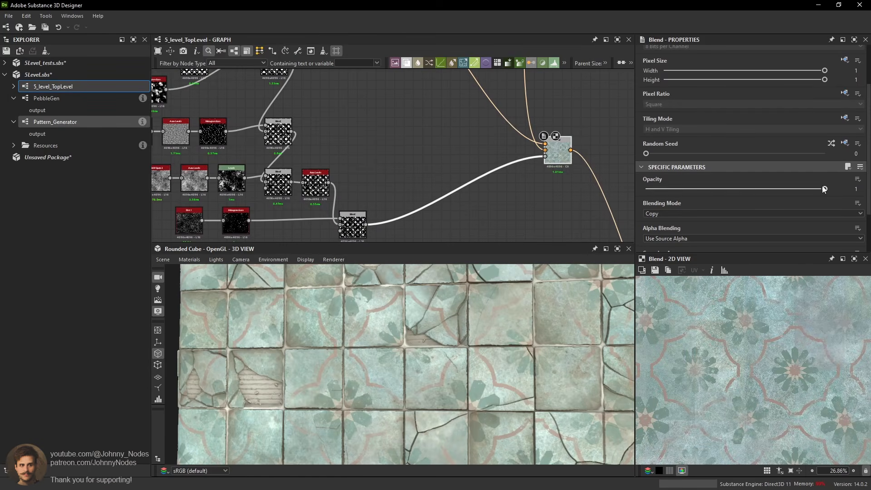
pyautogui.moveTo(459, 207); pyautogui.dragTo(572, 155, button='middle')
pyautogui.scroll(5, 712, 372)
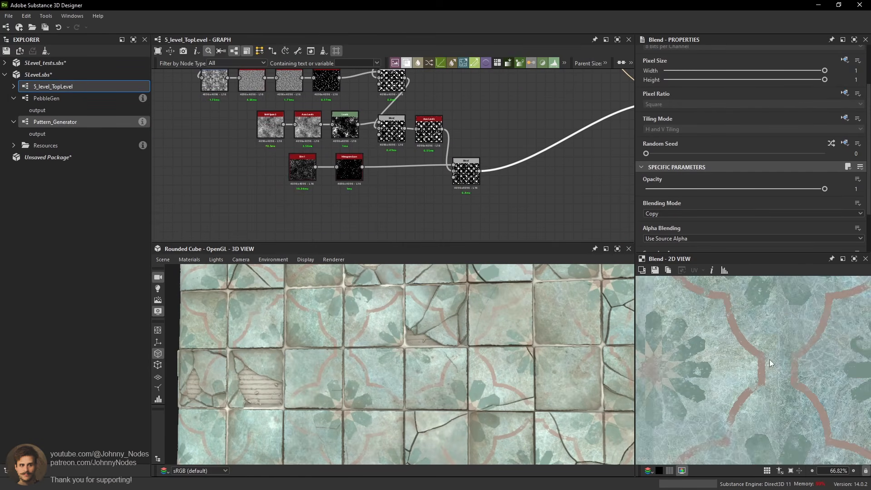
pyautogui.scroll(2, 747, 345)
# Move Dirt 1, its Histogram Scan and the final Subtract Blend down to make room below the Auto Levels node.
pyautogui.moveTo(472, 171)
pyautogui.mouseDown()
pyautogui.moveTo(463, 171)
pyautogui.moveTo(472, 170)
pyautogui.mouseUp()
pyautogui.scroll(-4, 472, 162)
pyautogui.moveTo(467, 154); pyautogui.dragTo(470, 169, button='middle')
pyautogui.scroll(1, 418, 189)
pyautogui.scroll(1, 411, 187)
pyautogui.moveTo(358, 182); pyautogui.dragTo(387, 171)
pyautogui.doubleClick(385, 181)
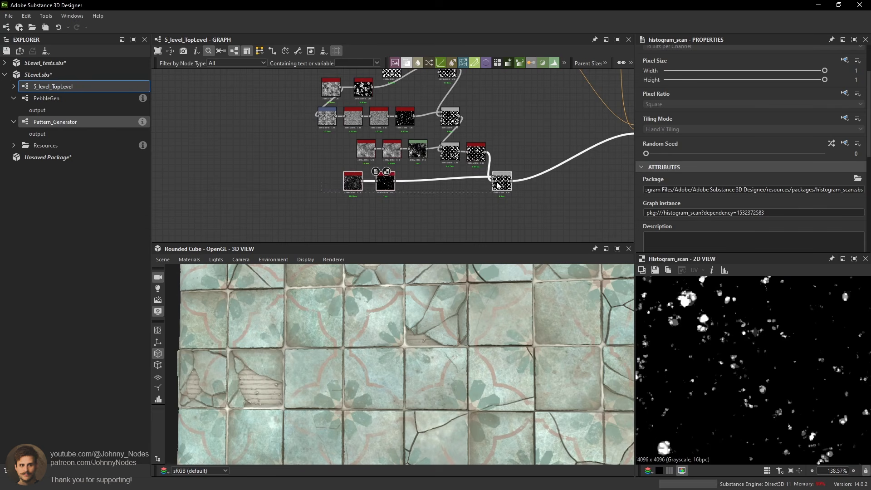
pyautogui.scroll(1, 504, 186)
# Add a Blend node in the freed space, fed by the pattern mask's Auto Levels output.
pyautogui.press('space')
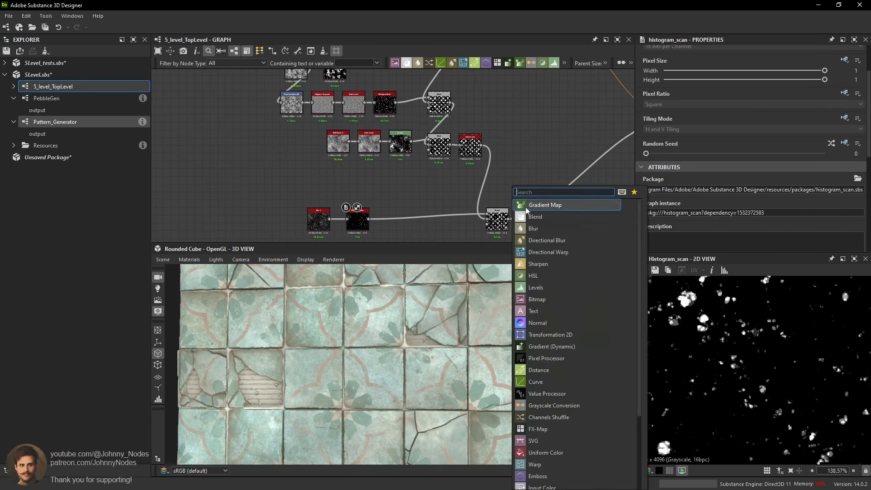
pyautogui.click(534, 217)
pyautogui.scroll(1, 489, 159)
# Add a Transformation 2D node fed by Dirt 1, and scale down and offset the dirt noise.
pyautogui.click(284, 229)
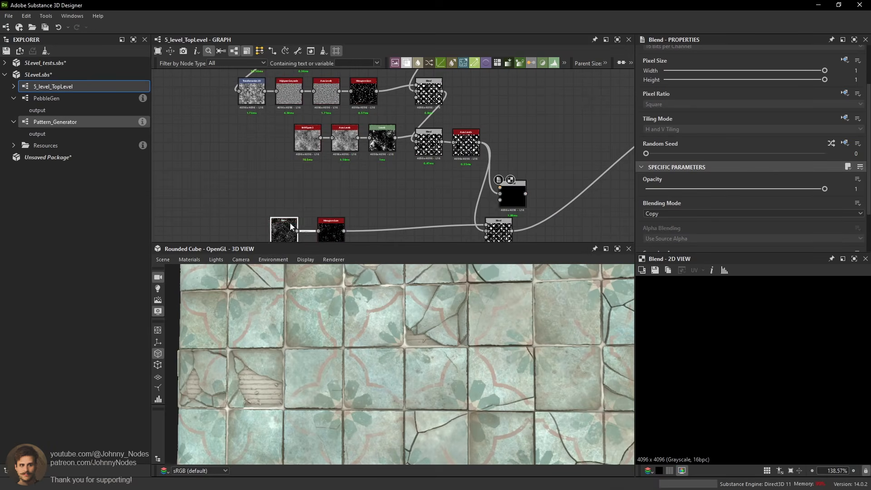
pyautogui.press('space')
pyautogui.write('tr')
pyautogui.click(387, 205)
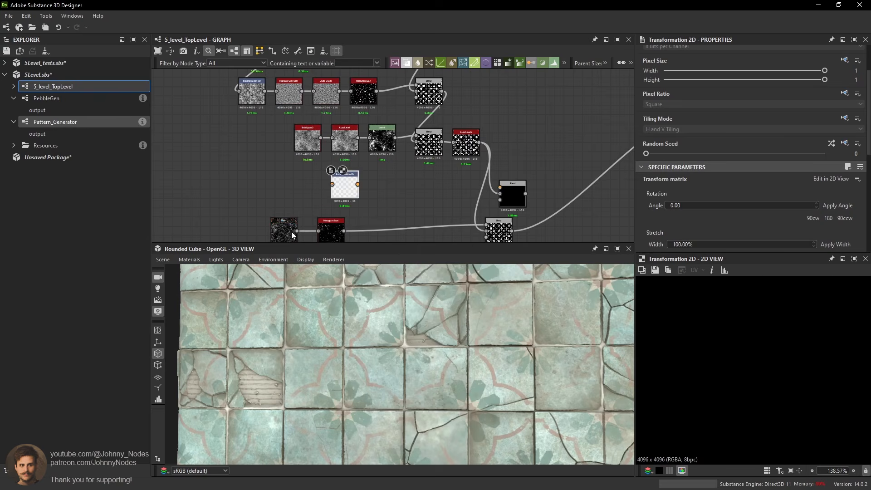
pyautogui.moveTo(321, 208); pyautogui.dragTo(353, 189)
pyautogui.scroll(-2, 799, 221)
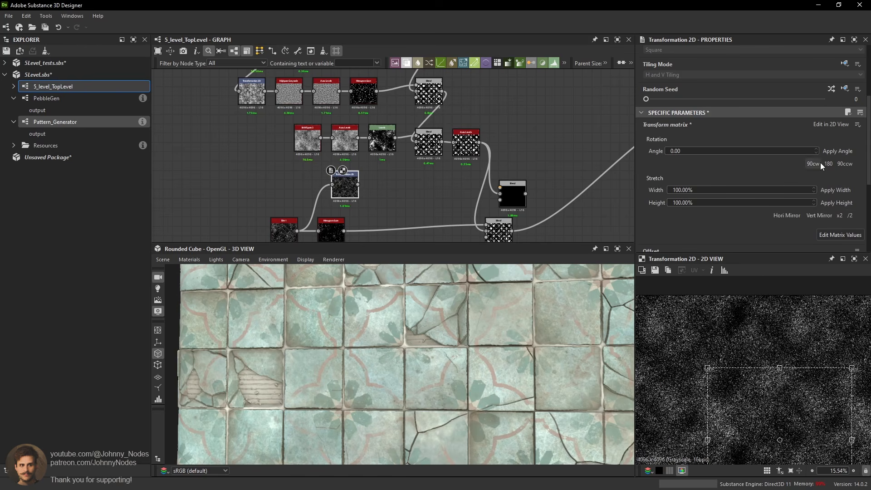
pyautogui.scroll(-1, 691, 307)
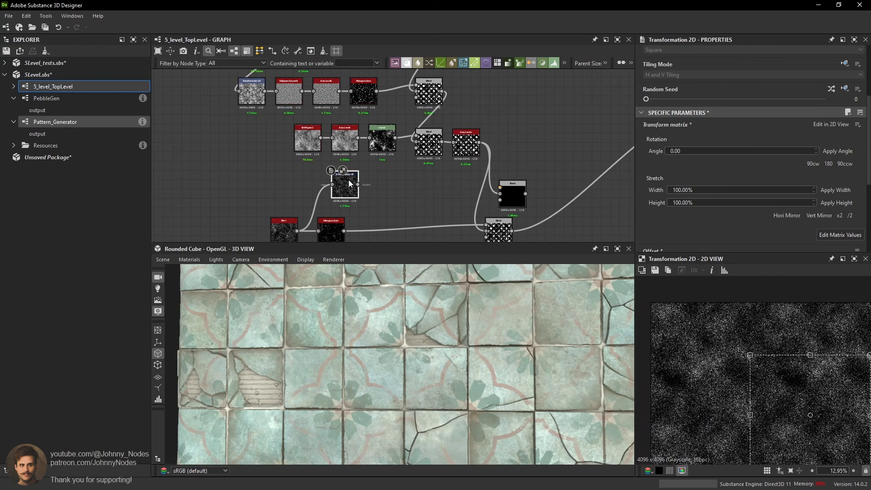
# Connect the transformed dirt to the new Blend's foreground and set its blending mode to Subtract.
pyautogui.scroll(1, 348, 180)
pyautogui.moveTo(546, 196); pyautogui.dragTo(515, 189)
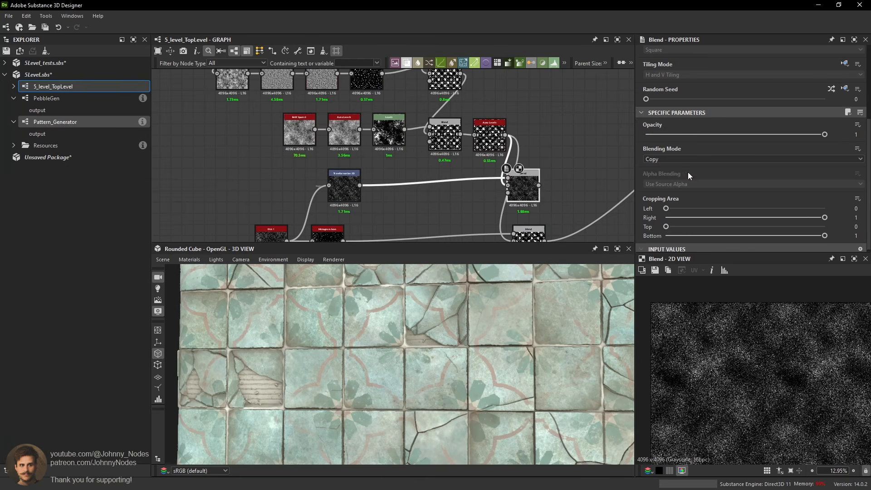
pyautogui.click(676, 159)
pyautogui.click(665, 178)
pyautogui.scroll(9, 764, 326)
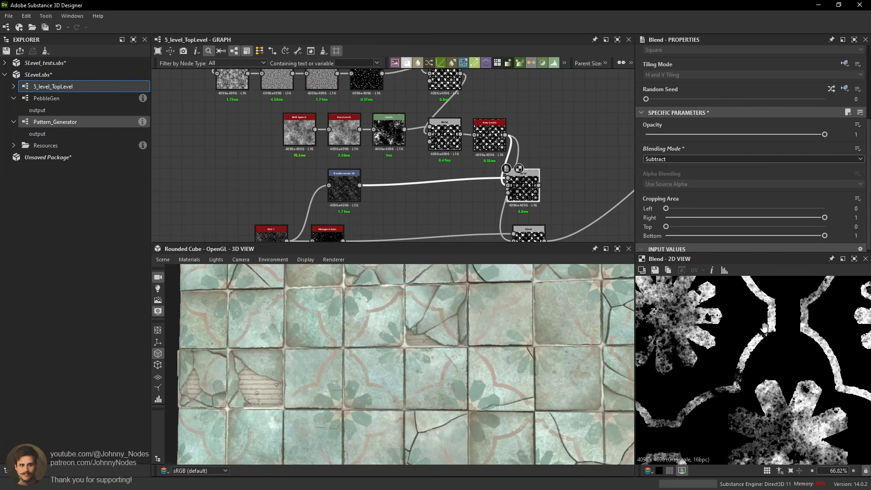
# Route the new Subtract Blend's output into the final dirt Blend and compare the mask before and after the subtraction.
pyautogui.moveTo(764, 326); pyautogui.dragTo(759, 355, button='middle')
pyautogui.doubleClick(494, 144)
pyautogui.doubleClick(521, 190)
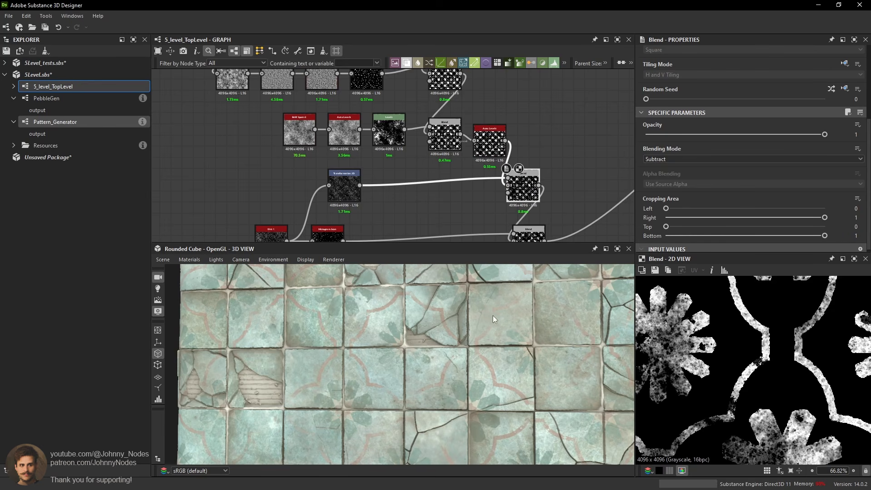
# Preview the final worn mask and the pattern colour Blend, examining the speckled wear on the flowers and outlines.
pyautogui.moveTo(493, 316); pyautogui.dragTo(500, 336, button='middle')
pyautogui.moveTo(538, 220); pyautogui.dragTo(423, 177, button='middle')
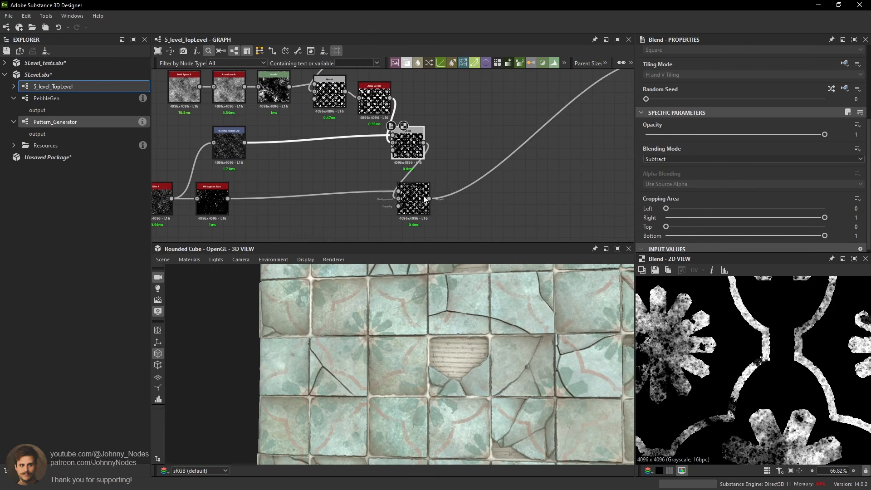
pyautogui.click(424, 198)
pyautogui.scroll(-4, 725, 346)
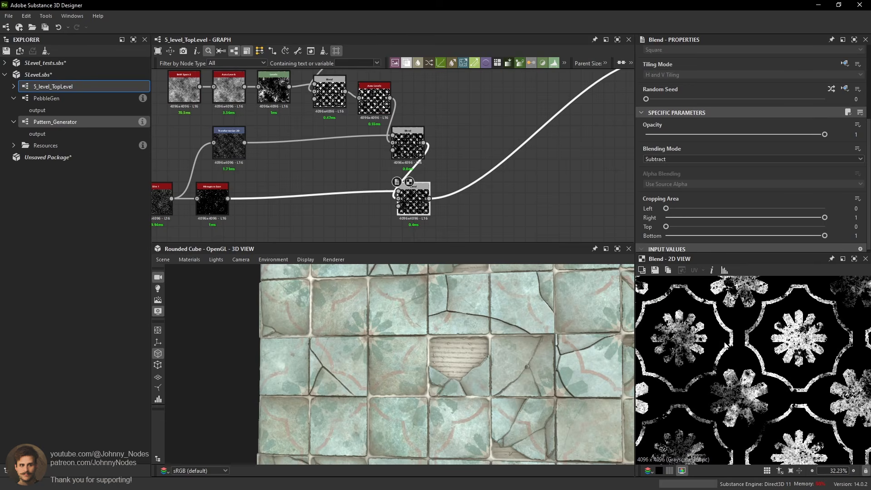
pyautogui.moveTo(534, 164); pyautogui.dragTo(407, 240, button='middle')
pyautogui.click(541, 126)
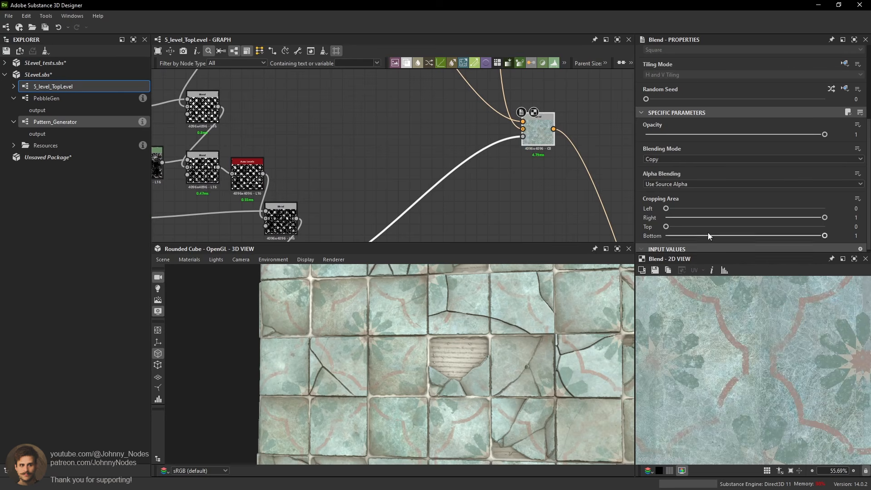
pyautogui.scroll(3, 726, 350)
pyautogui.moveTo(725, 350); pyautogui.dragTo(760, 329, button='middle')
pyautogui.scroll(-4, 760, 328)
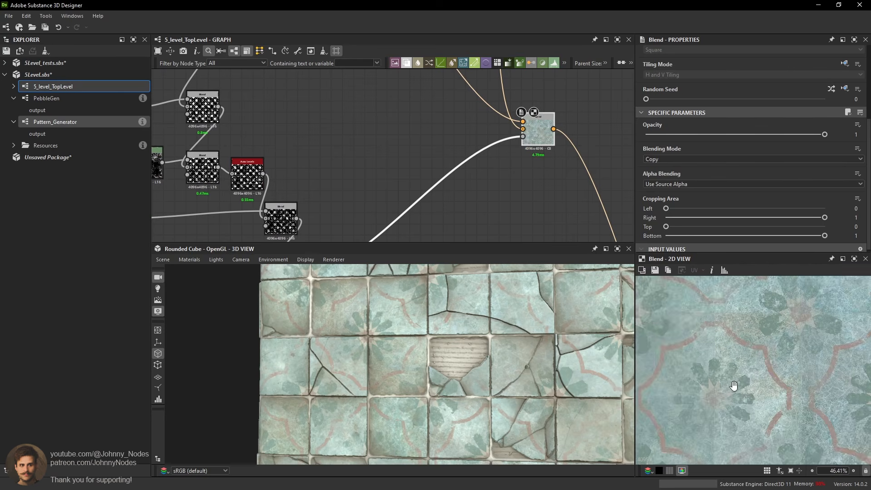
pyautogui.moveTo(733, 385); pyautogui.dragTo(769, 357, button='middle')
pyautogui.scroll(-3, 533, 363)
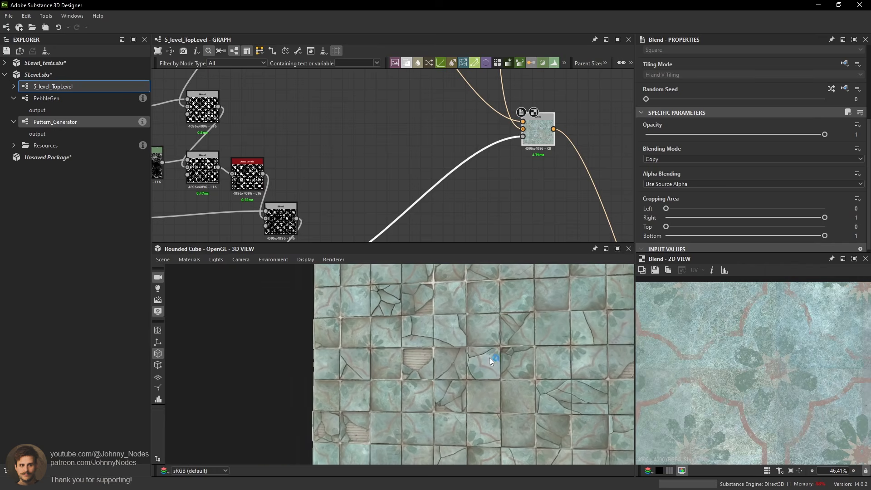
# Examine the worn floral pattern across the rounded cube's tiles from near and far.
pyautogui.scroll(-4, 519, 352)
pyautogui.moveTo(519, 352); pyautogui.dragTo(430, 314)
pyautogui.scroll(5, 451, 390)
pyautogui.scroll(-5, 412, 364)
pyautogui.scroll(3, 471, 385)
pyautogui.scroll(-3, 430, 315)
pyautogui.scroll(-3, 496, 124)
# Disconnect the worn mask from the pattern colour Blend to compare the result, and undo the disconnection.
pyautogui.moveTo(503, 121); pyautogui.dragTo(501, 183, button='middle')
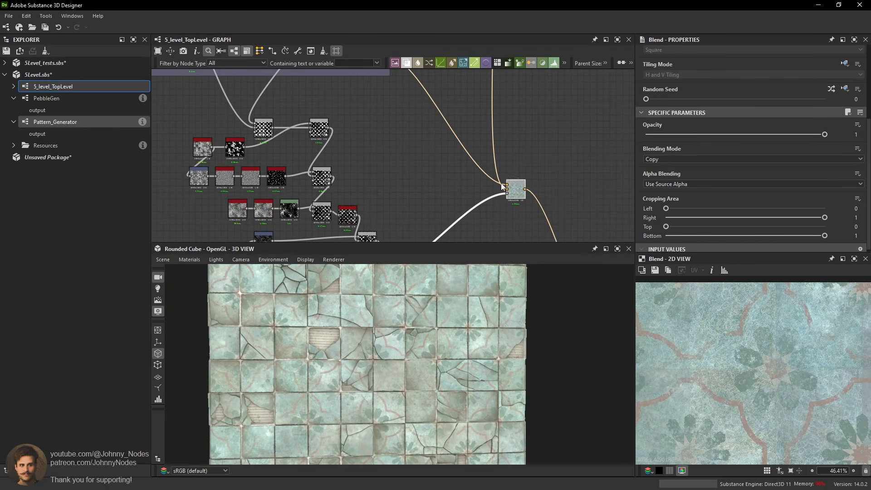
pyautogui.moveTo(490, 201); pyautogui.dragTo(503, 203)
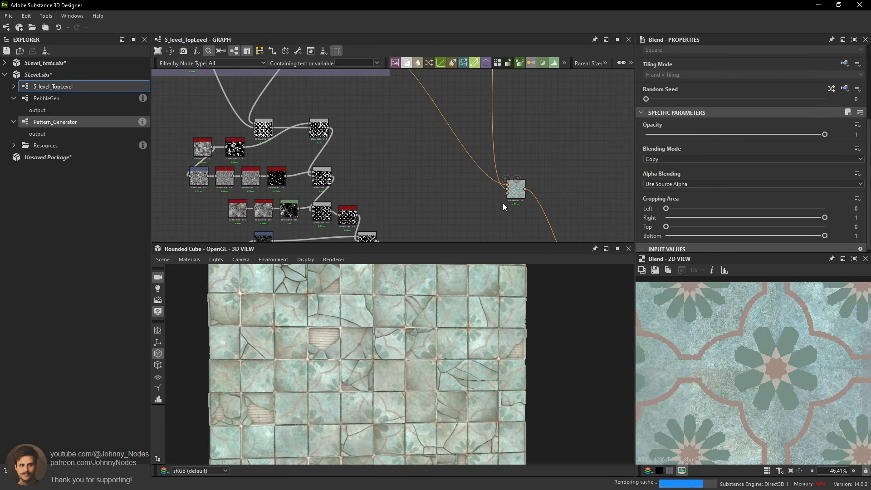
pyautogui.scroll(2, 439, 331)
pyautogui.hotkey('ctrl', 'z')
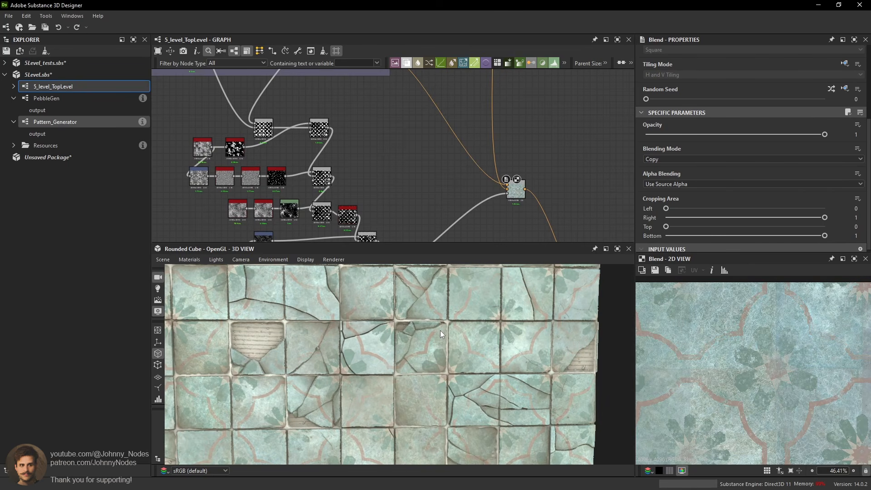
# Inspect the worn pattern on intact and cracked tiles of the rounded cube, both up close and from a distance.
pyautogui.scroll(5, 498, 318)
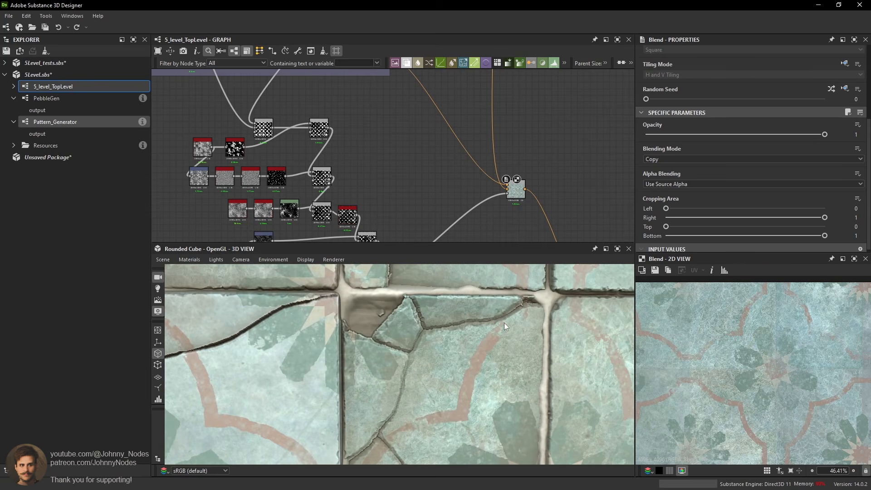
pyautogui.scroll(-5, 494, 341)
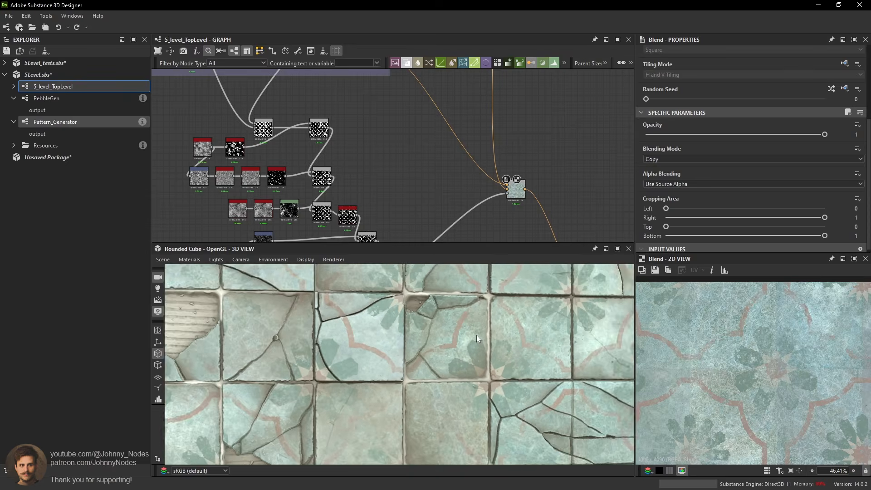
pyautogui.moveTo(484, 330); pyautogui.dragTo(495, 325, button='middle')
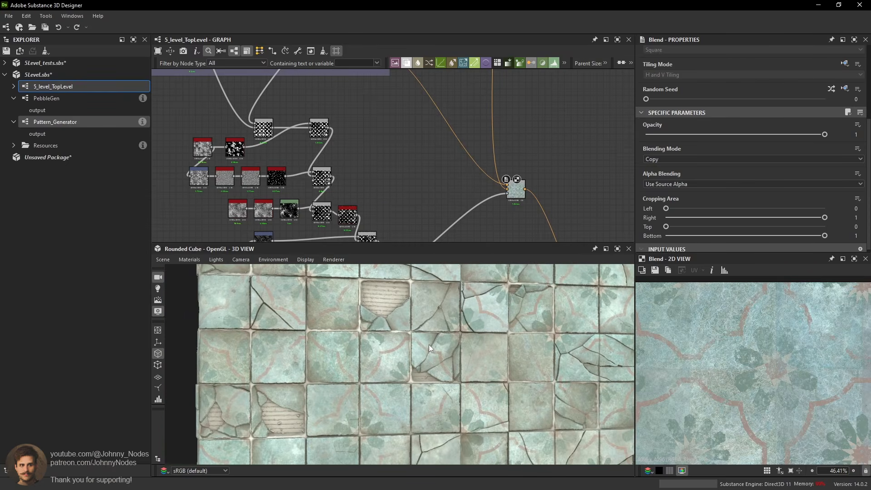
pyautogui.scroll(2, 422, 348)
pyautogui.moveTo(416, 350); pyautogui.dragTo(431, 366, button='middle')
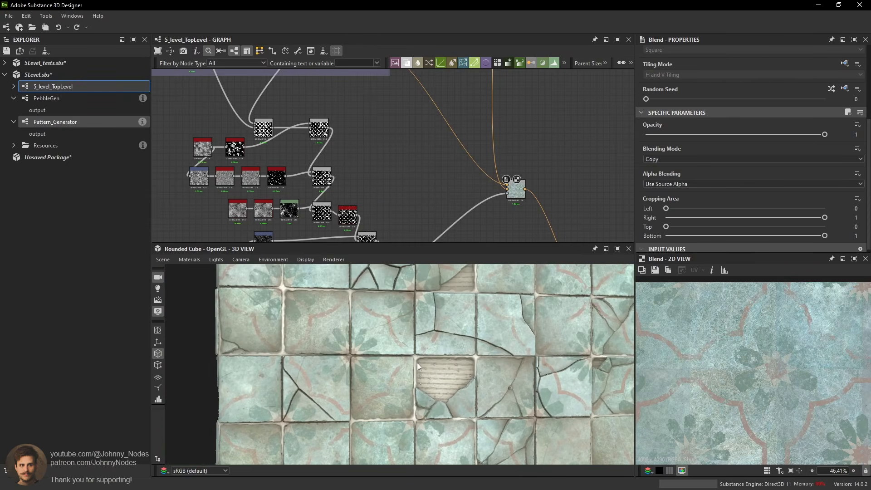
pyautogui.scroll(5, 395, 350)
pyautogui.scroll(3, 366, 344)
pyautogui.moveTo(325, 375); pyautogui.dragTo(379, 328, button='middle')
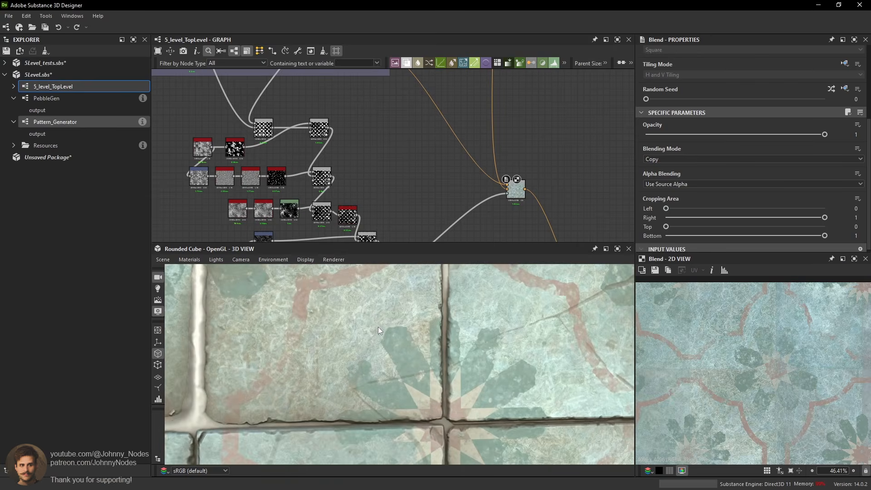
pyautogui.scroll(-3, 432, 336)
pyautogui.scroll(3, 524, 320)
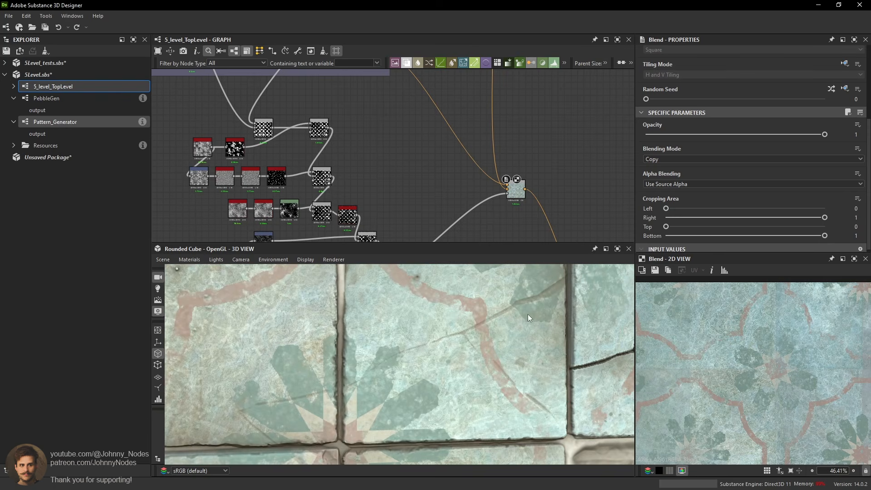
# Tidy the worn-mask nodes, moving the first noise pair above the pattern's Add Blend and aligning the Auto Levels node.
pyautogui.scroll(-6, 404, 175)
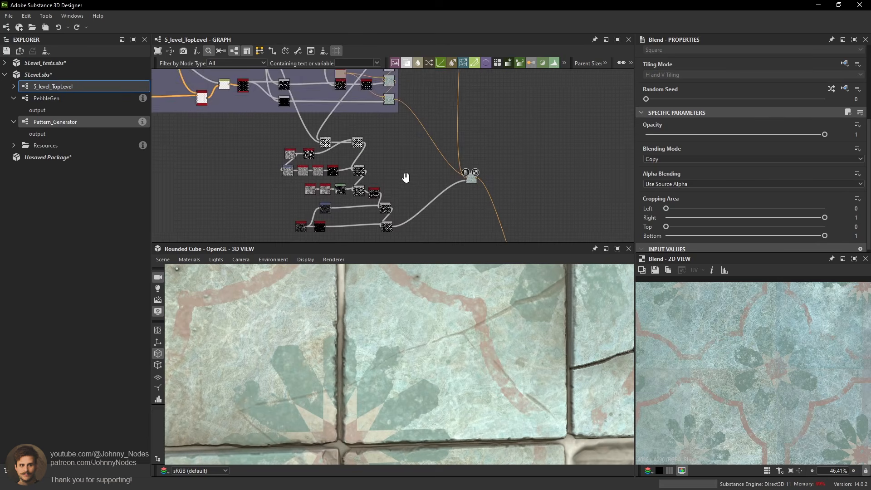
pyautogui.scroll(2, 353, 183)
pyautogui.moveTo(299, 168); pyautogui.dragTo(353, 185)
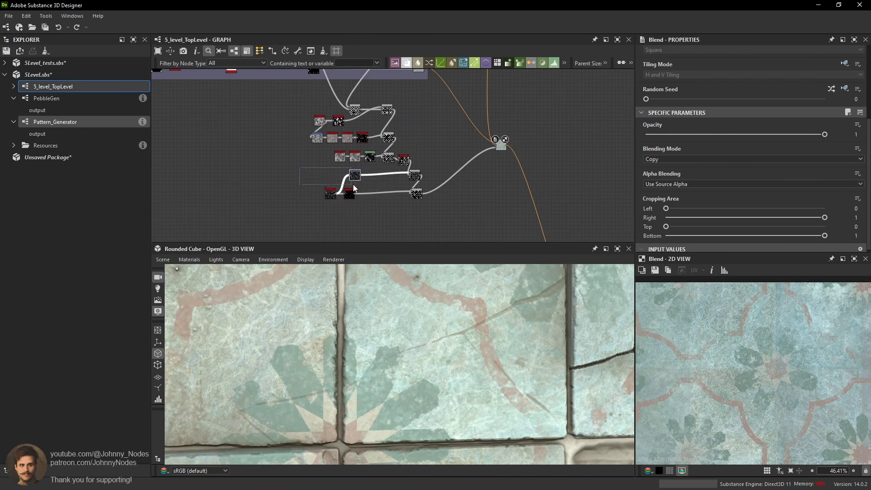
pyautogui.moveTo(267, 105); pyautogui.dragTo(405, 192)
pyautogui.click(352, 97)
pyautogui.scroll(2, 352, 97)
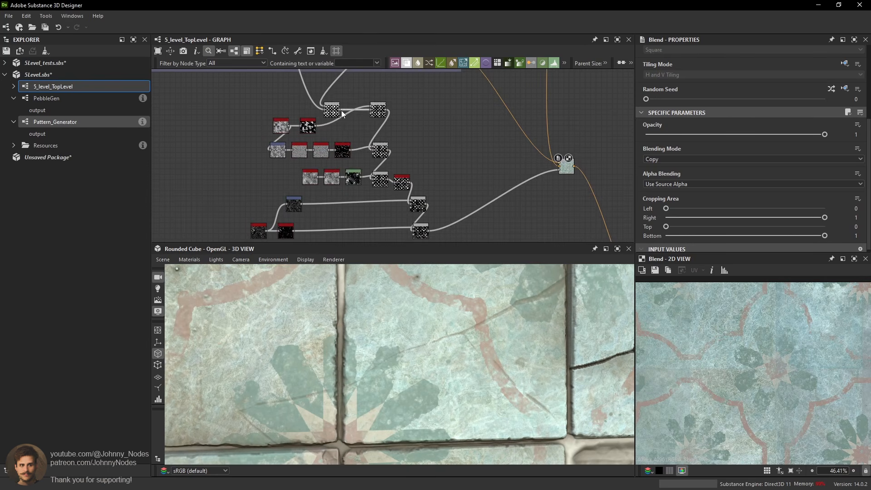
pyautogui.click(335, 111)
pyautogui.moveTo(307, 131); pyautogui.dragTo(331, 125)
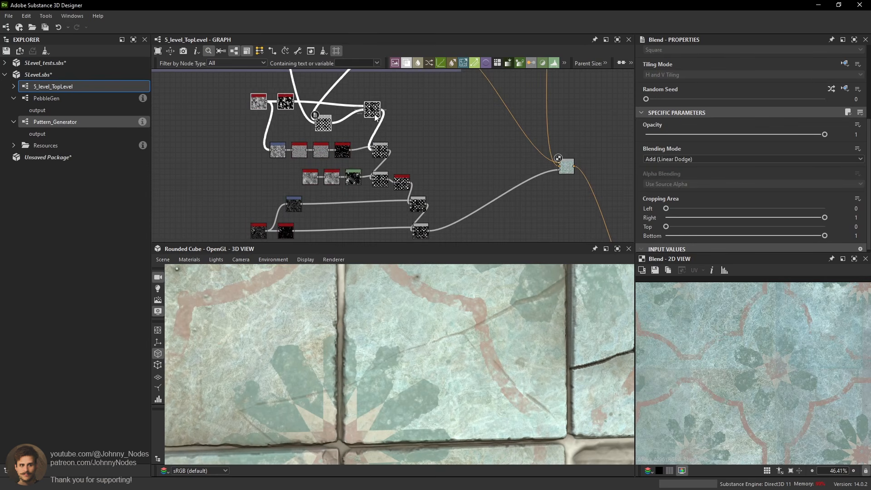
pyautogui.scroll(1, 402, 188)
pyautogui.moveTo(403, 188); pyautogui.dragTo(410, 187)
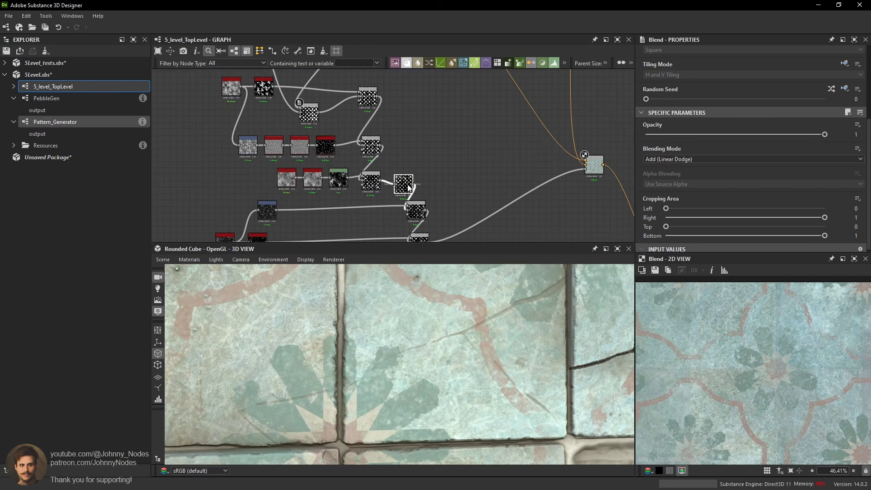
pyautogui.moveTo(421, 216); pyautogui.dragTo(419, 184, button='middle')
# Select the whole cluster of worn-mask nodes and move it slightly beneath the purple frame.
pyautogui.moveTo(421, 184); pyautogui.dragTo(261, 86)
pyautogui.scroll(-2, 427, 190)
pyautogui.moveTo(390, 103); pyautogui.dragTo(386, 130, button='middle')
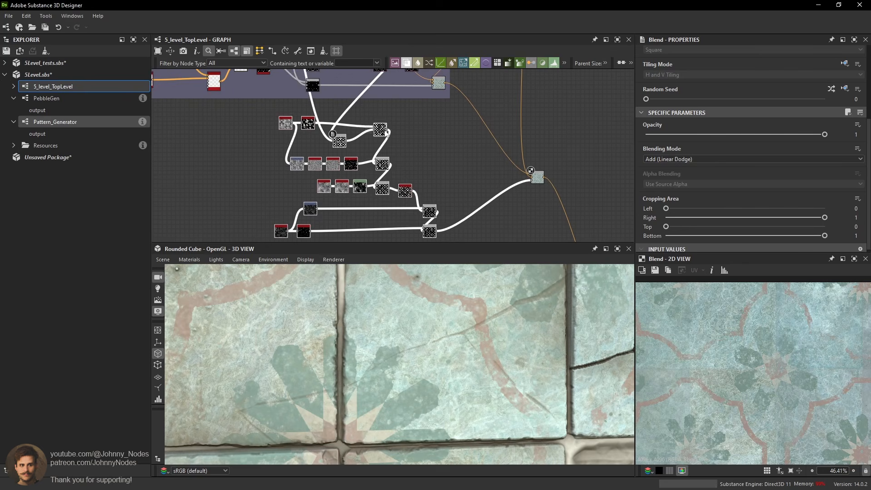
pyautogui.moveTo(385, 132); pyautogui.dragTo(368, 139)
pyautogui.click(391, 129)
# Look over the graph's colour frames and neighbouring height frames, from the worn-mask cluster up to the earlier frames and back.
pyautogui.scroll(-4, 425, 146)
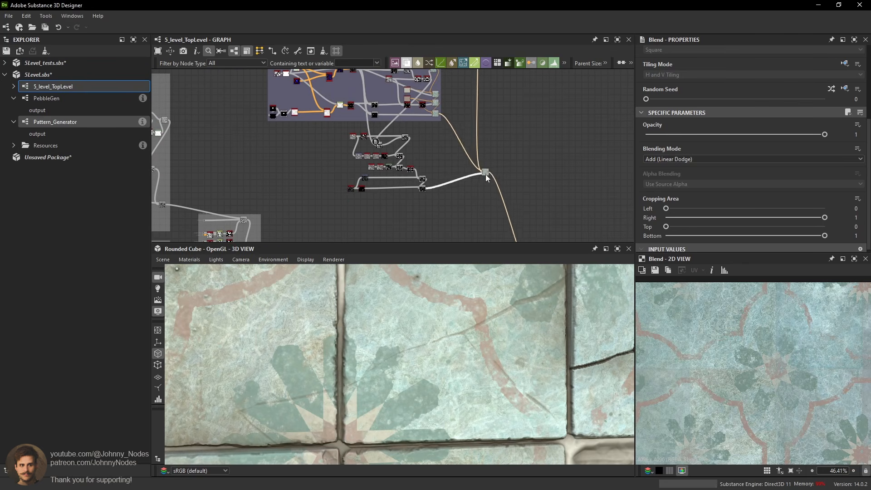
pyautogui.moveTo(495, 133); pyautogui.dragTo(481, 191, button='middle')
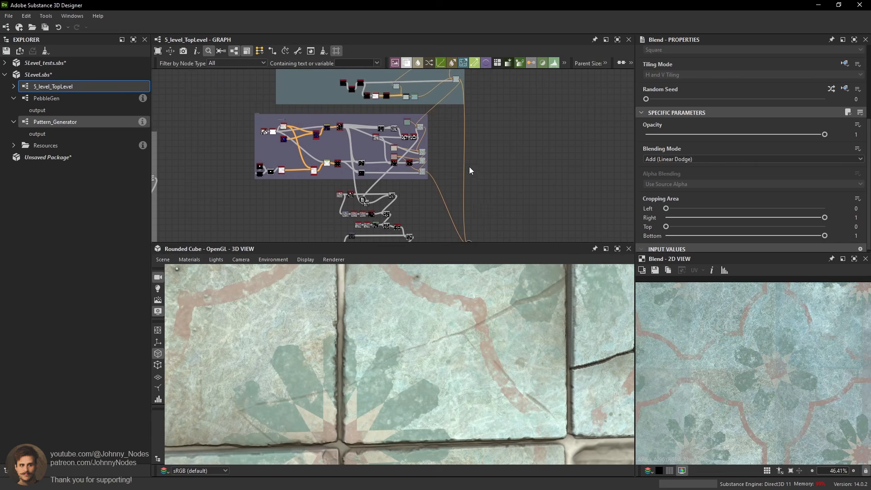
pyautogui.scroll(-1, 468, 167)
pyautogui.scroll(-1, 455, 156)
pyautogui.scroll(-2, 460, 155)
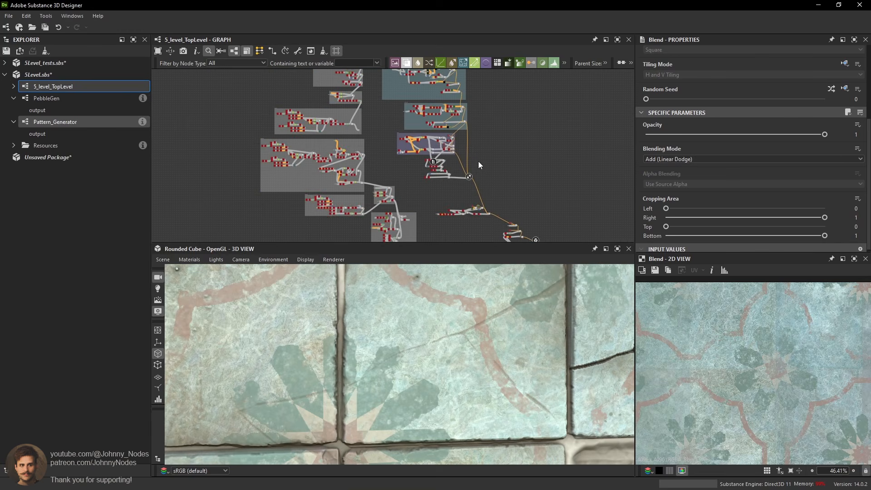
pyautogui.moveTo(460, 140); pyautogui.dragTo(455, 181, button='middle')
pyautogui.moveTo(403, 127); pyautogui.dragTo(398, 174, button='middle')
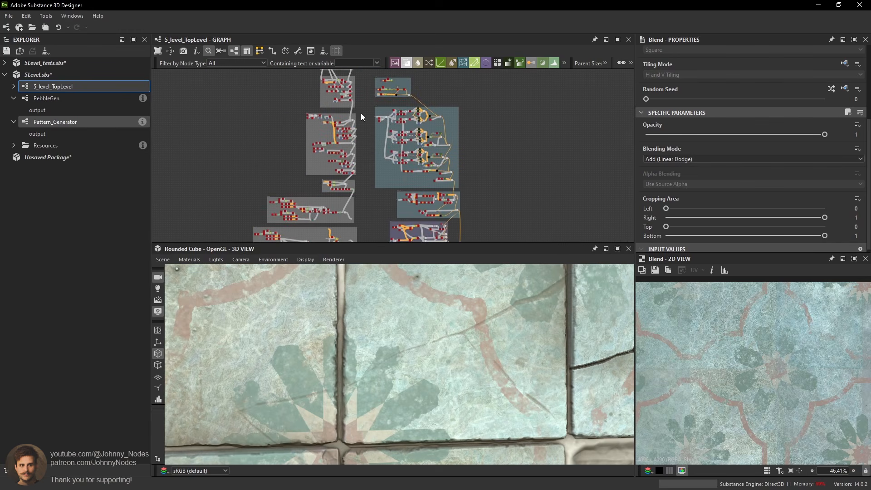
pyautogui.moveTo(442, 144)
pyautogui.mouseDown(button='middle')
pyautogui.moveTo(341, 157)
pyautogui.moveTo(393, 118)
pyautogui.moveTo(441, 157)
pyautogui.mouseUp(button='middle')
pyautogui.moveTo(338, 83); pyautogui.dragTo(424, 122)
pyautogui.scroll(5, 401, 211)
pyautogui.click(447, 164)
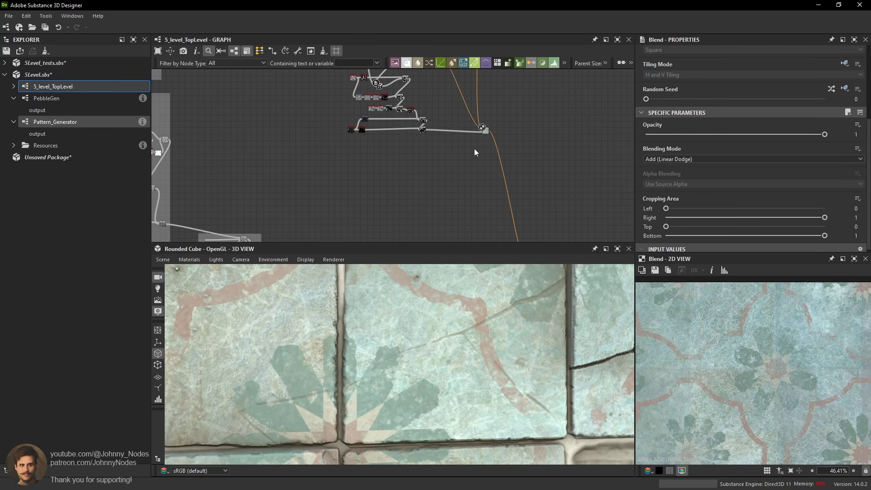
# Inspect the worn pattern on the intact, cracked and broken tiles of the rounded cube at several distances.
pyautogui.scroll(-5, 456, 335)
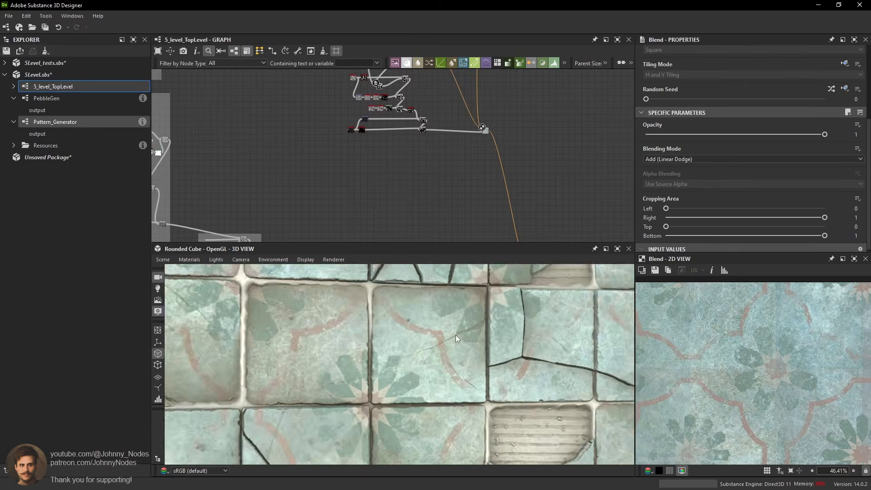
pyautogui.scroll(6, 455, 334)
pyautogui.scroll(-7, 459, 314)
pyautogui.moveTo(454, 320); pyautogui.dragTo(450, 309, button='middle')
pyautogui.moveTo(450, 309)
pyautogui.keyDown('ctrl'); pyautogui.keyDown('shift'); pyautogui.mouseDown(button='right')
pyautogui.moveTo(477, 308)
pyautogui.moveTo(400, 304)
pyautogui.moveTo(461, 307)
pyautogui.mouseUp(button='right'); pyautogui.keyUp('shift'); pyautogui.keyUp('ctrl')
pyautogui.moveTo(483, 331); pyautogui.dragTo(456, 325)
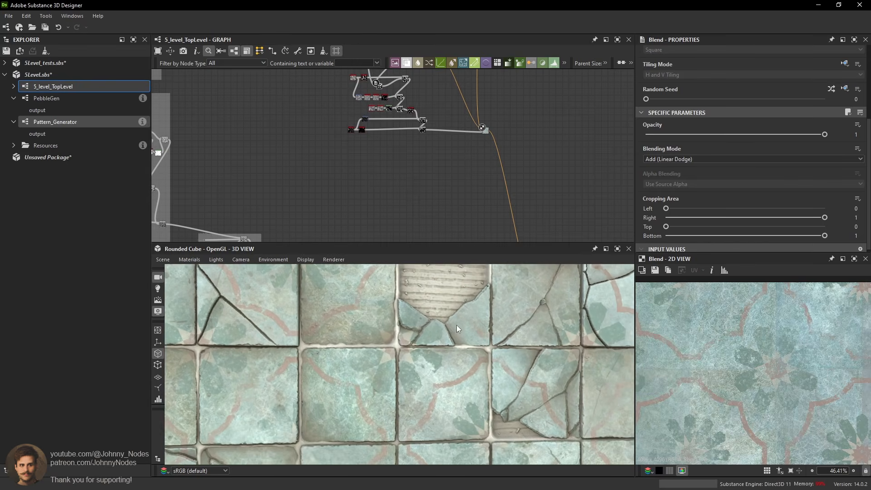
# Preview the crack mask from the Levels node at the end of the large crack frame.
pyautogui.scroll(-2, 291, 164)
pyautogui.moveTo(282, 168); pyautogui.dragTo(398, 140, button='middle')
pyautogui.scroll(4, 332, 118)
pyautogui.scroll(4, 321, 118)
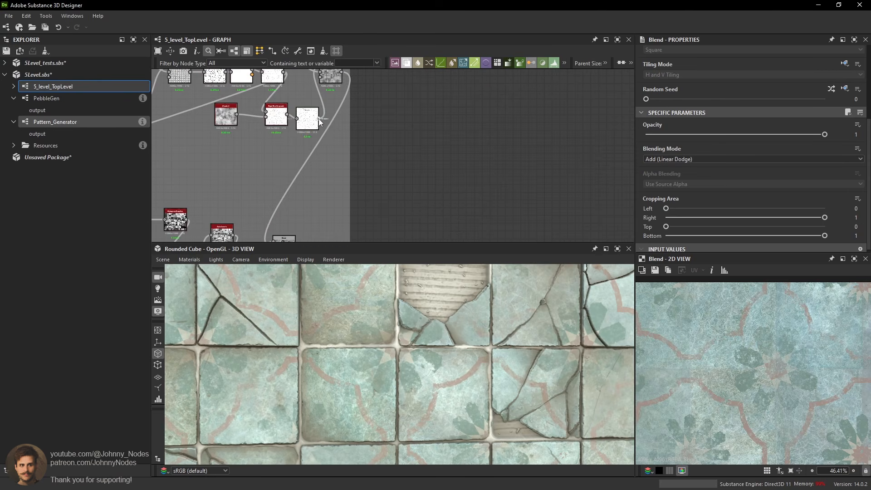
pyautogui.doubleClick(309, 119)
pyautogui.moveTo(359, 110); pyautogui.dragTo(369, 90, button='middle')
pyautogui.scroll(-5, 488, 198)
pyautogui.scroll(-2, 372, 136)
# Review the crack frames and compare the Levels crack mask with the 0.35 opacity Multiply Blend it feeds.
pyautogui.moveTo(374, 136); pyautogui.dragTo(477, 203, button='middle')
pyautogui.scroll(4, 328, 148)
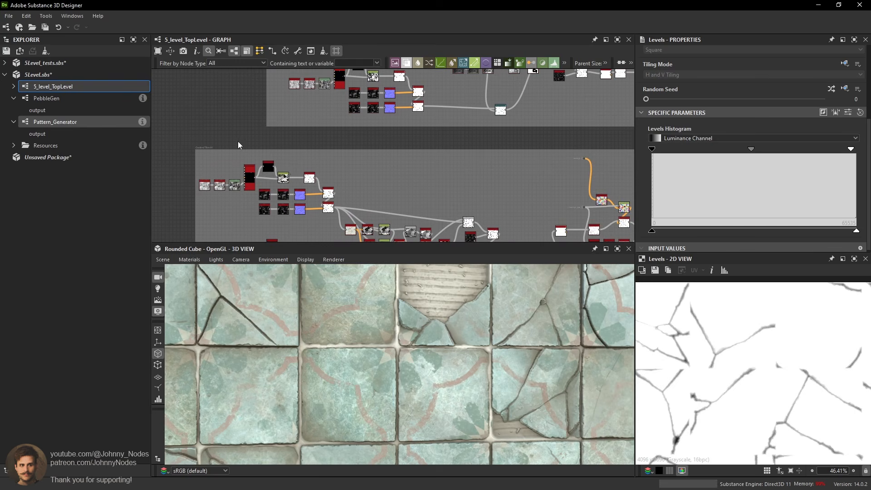
pyautogui.scroll(3, 237, 143)
pyautogui.scroll(-3, 274, 141)
pyautogui.scroll(-2, 498, 148)
pyautogui.moveTo(499, 147); pyautogui.dragTo(343, 175, button='middle')
pyautogui.scroll(-2, 462, 174)
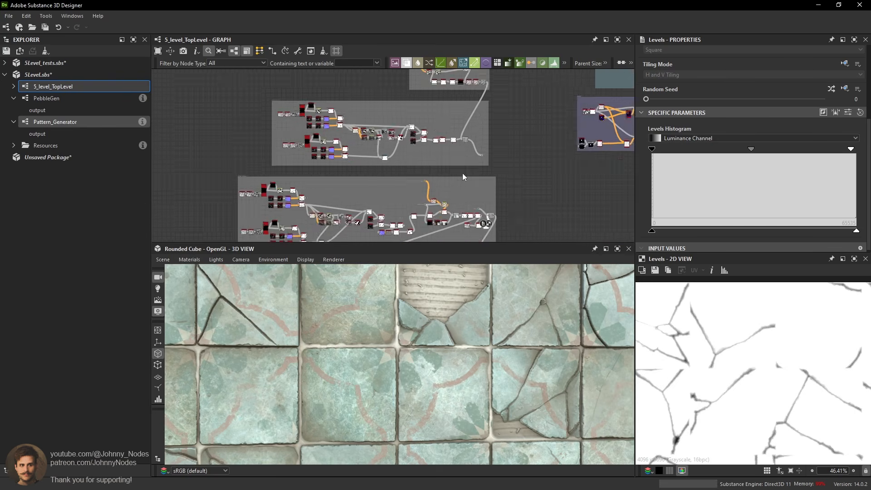
pyautogui.scroll(-1, 462, 174)
pyautogui.scroll(4, 461, 142)
pyautogui.moveTo(501, 227); pyautogui.dragTo(462, 115, button='middle')
pyautogui.scroll(4, 471, 167)
pyautogui.doubleClick(480, 174)
pyautogui.moveTo(558, 207); pyautogui.dragTo(502, 160, button='middle')
pyautogui.scroll(1, 693, 356)
pyautogui.scroll(-3, 408, 160)
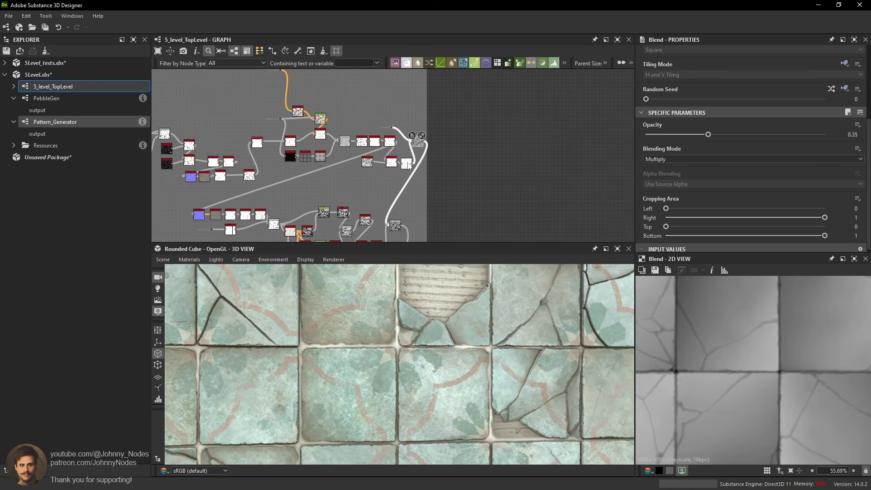
pyautogui.doubleClick(406, 164)
pyautogui.click(413, 139)
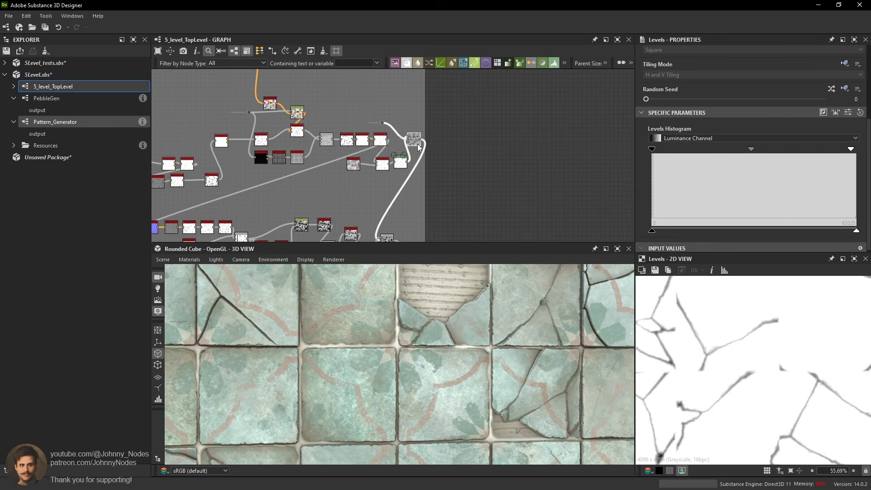
pyautogui.scroll(4, 717, 335)
pyautogui.scroll(2, 336, 146)
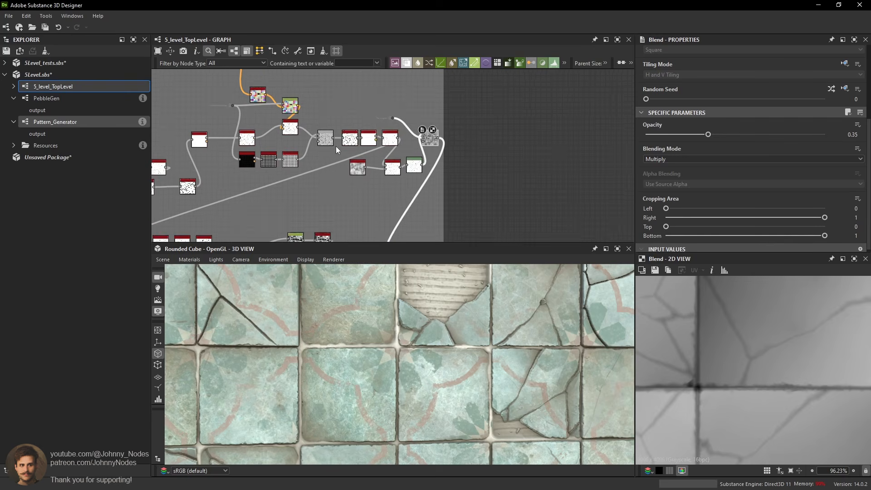
# Preview the Multiply Blend that outputs the large crack frame's height with the broken-off tile pieces.
pyautogui.scroll(-3, 456, 180)
pyautogui.moveTo(438, 236); pyautogui.dragTo(435, 182, button='middle')
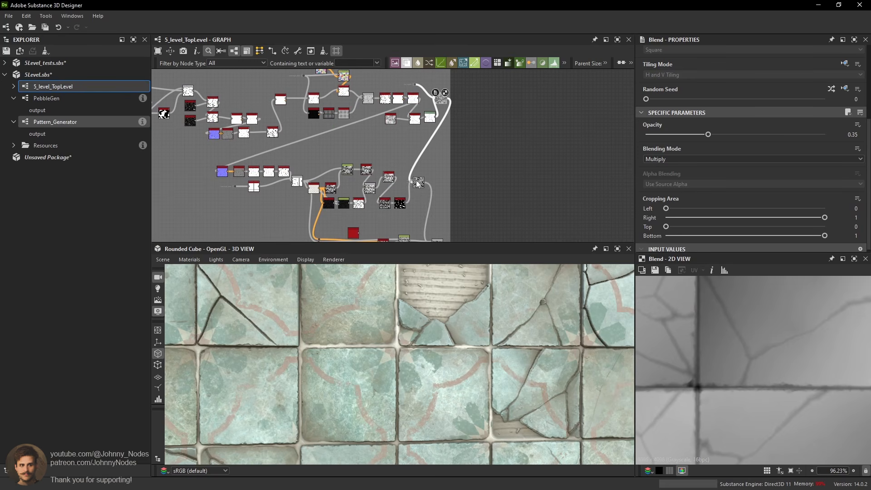
pyautogui.doubleClick(416, 181)
pyautogui.scroll(-2, 486, 205)
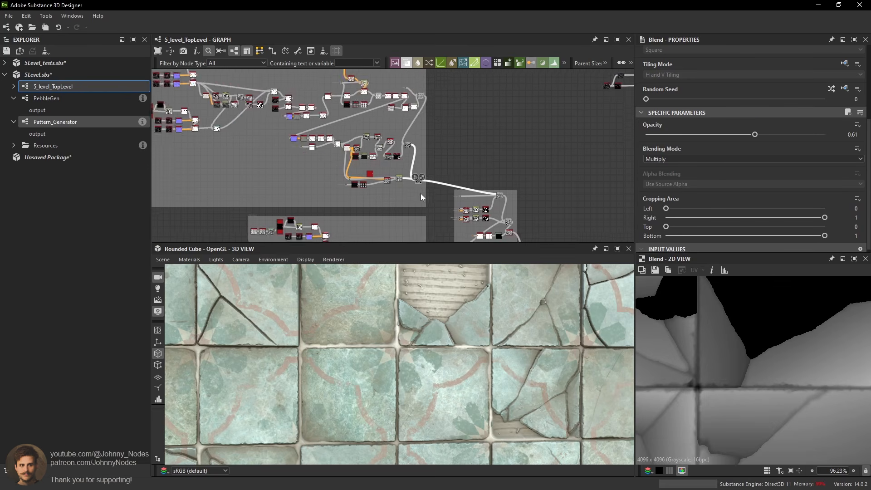
# Preview the Multiply Blend and the Screen Blend at the end of the Lifted Cracks frame.
pyautogui.moveTo(421, 194); pyautogui.dragTo(481, 100, button='middle')
pyautogui.moveTo(446, 139); pyautogui.dragTo(469, 183, button='middle')
pyautogui.scroll(5, 335, 157)
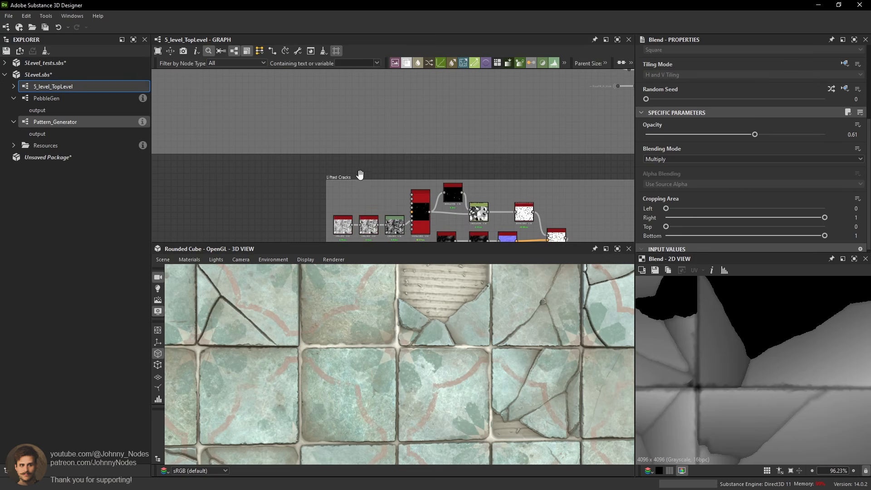
pyautogui.moveTo(360, 175); pyautogui.dragTo(182, 116, button='middle')
pyautogui.scroll(-2, 182, 117)
pyautogui.scroll(2, 467, 189)
pyautogui.doubleClick(530, 201)
pyautogui.moveTo(715, 298); pyautogui.dragTo(713, 337, button='middle')
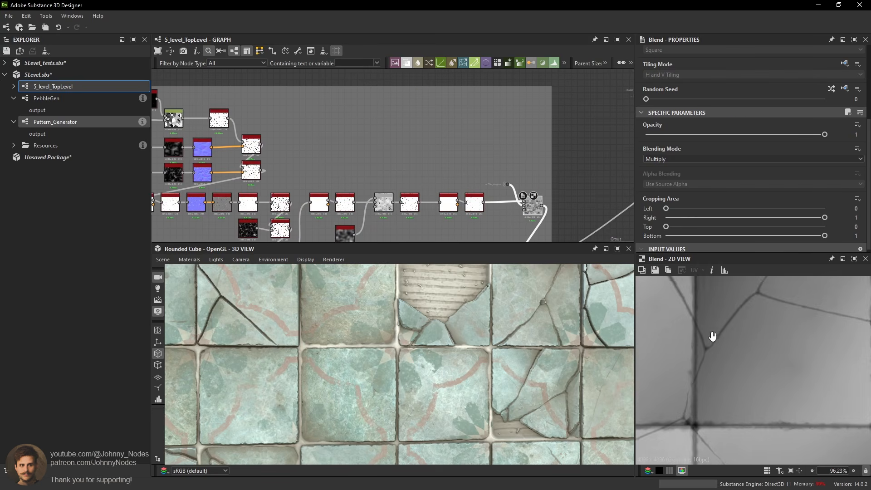
pyautogui.scroll(-4, 723, 334)
pyautogui.moveTo(777, 400); pyautogui.dragTo(735, 356, button='middle')
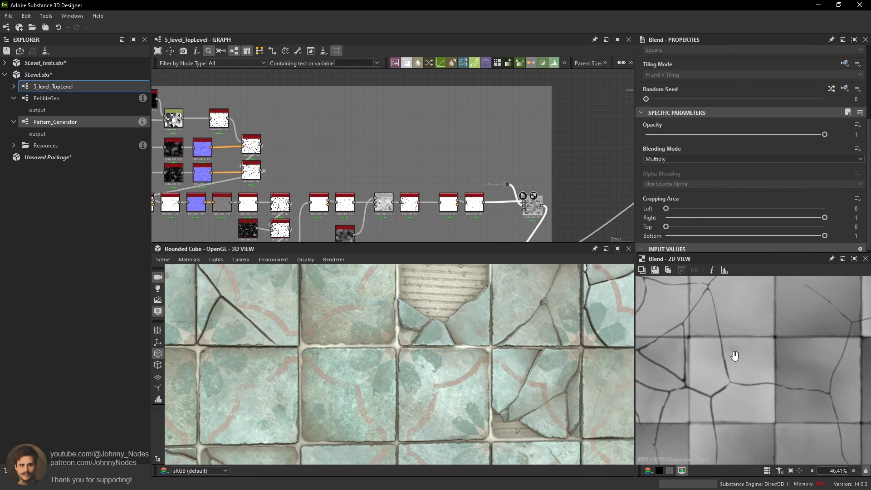
pyautogui.scroll(5, 733, 357)
pyautogui.moveTo(535, 227); pyautogui.dragTo(480, 156, button='middle')
pyautogui.doubleClick(481, 188)
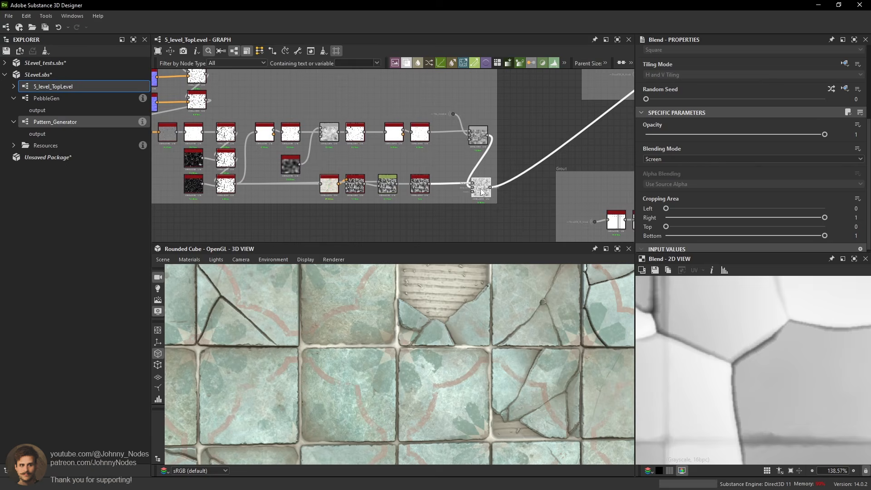
# Find the earlier crack frame and examine its Min (Darken) Blend and the crack Levels node feeding it.
pyautogui.scroll(-1, 479, 185)
pyautogui.moveTo(591, 100); pyautogui.dragTo(467, 165, button='middle')
pyautogui.scroll(-2, 443, 147)
pyautogui.moveTo(413, 123); pyautogui.dragTo(462, 216, button='middle')
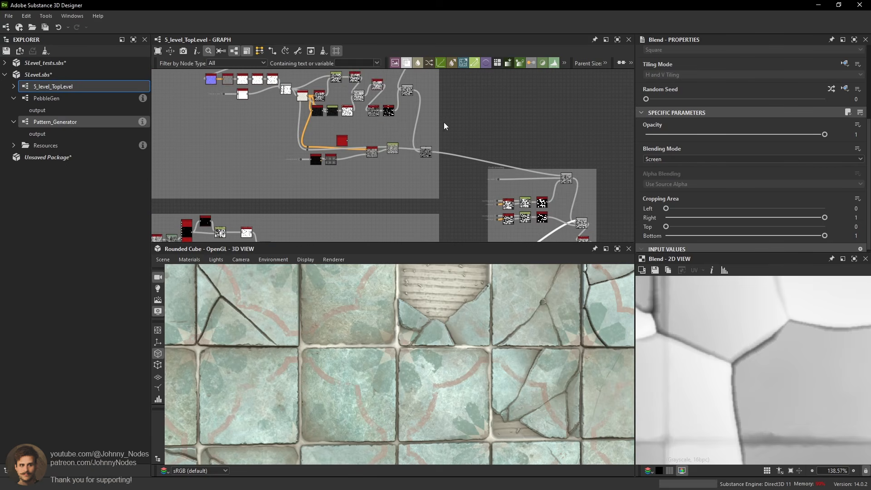
pyautogui.scroll(-1, 444, 122)
pyautogui.moveTo(442, 94); pyautogui.dragTo(454, 174, button='middle')
pyautogui.scroll(-2, 454, 174)
pyautogui.moveTo(416, 122); pyautogui.dragTo(351, 170, button='middle')
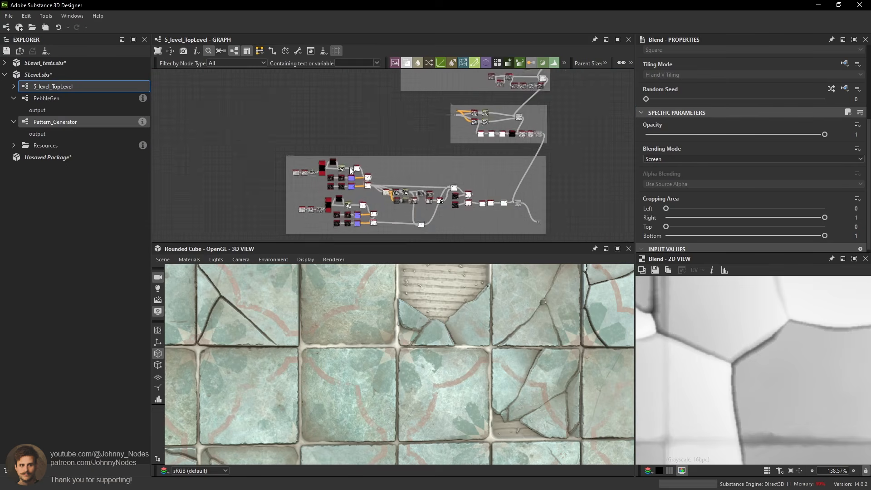
pyautogui.scroll(6, 350, 167)
pyautogui.scroll(-3, 467, 123)
pyautogui.moveTo(472, 119); pyautogui.dragTo(352, 221, button='middle')
pyautogui.moveTo(504, 157); pyautogui.dragTo(408, 166, button='middle')
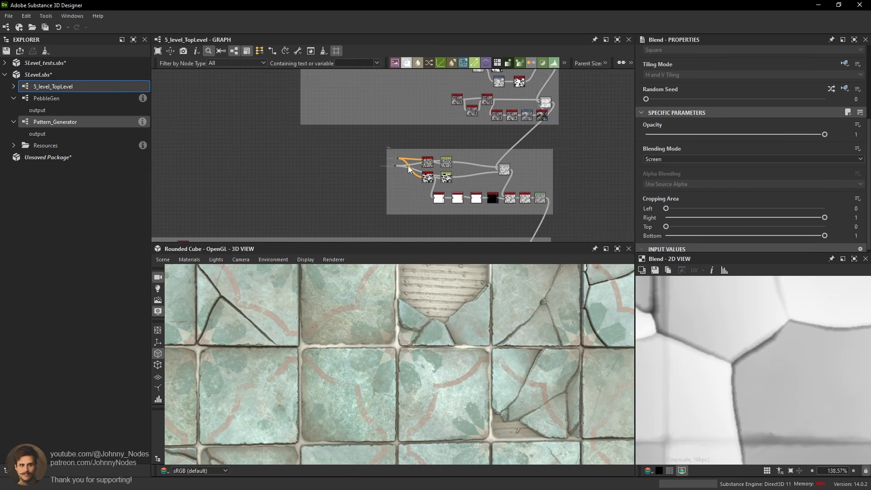
pyautogui.scroll(2, 408, 166)
pyautogui.scroll(-3, 389, 149)
pyautogui.moveTo(466, 146); pyautogui.dragTo(422, 80, button='middle')
pyautogui.moveTo(447, 223); pyautogui.dragTo(425, 146, button='middle')
pyautogui.scroll(4, 415, 146)
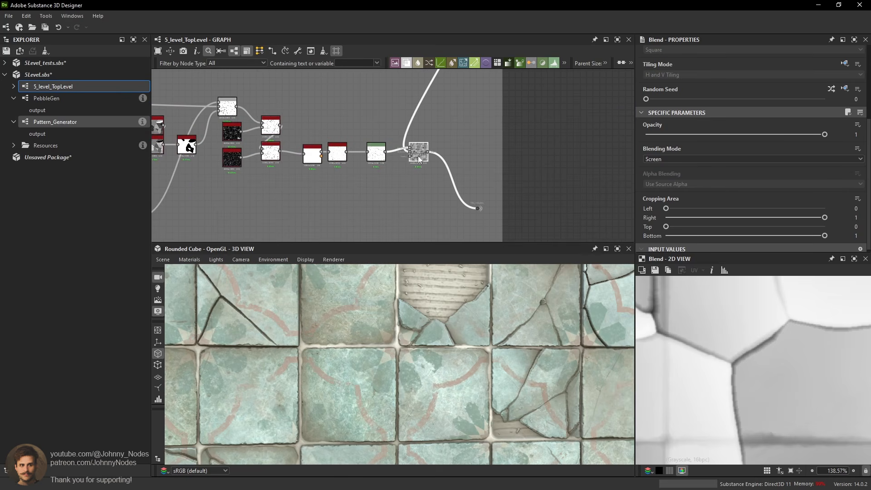
pyautogui.click(419, 158)
pyautogui.scroll(-3, 760, 385)
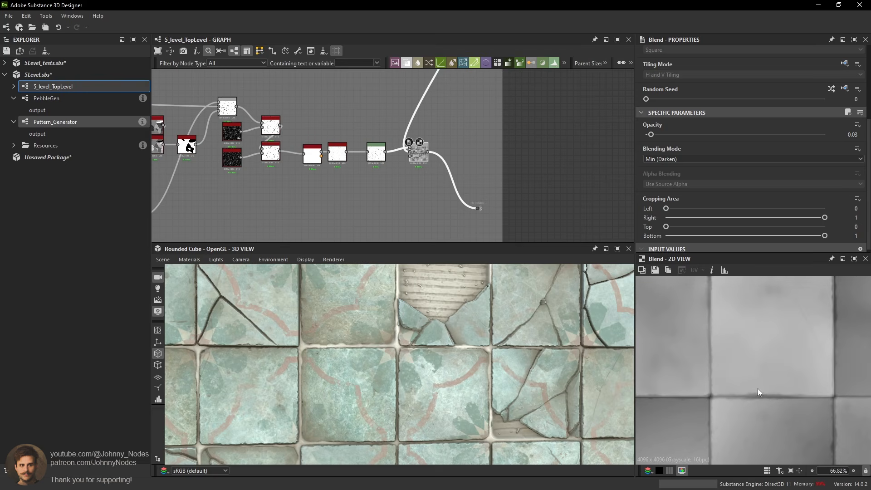
pyautogui.click(376, 152)
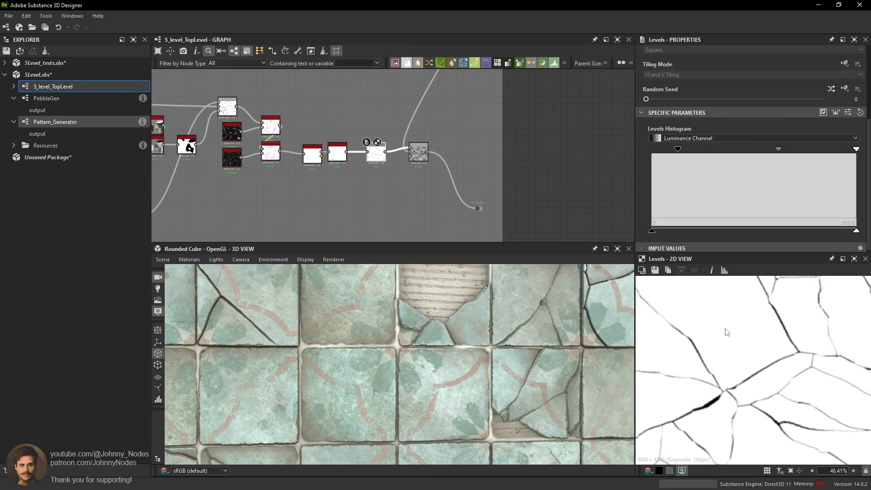
# Add a Subtract Blend with the crack Levels as foreground and the Min (Darken) Blend as background.
pyautogui.moveTo(475, 156); pyautogui.dragTo(475, 168, button='middle')
pyautogui.press('space')
pyautogui.click(502, 194)
pyautogui.scroll(2, 435, 166)
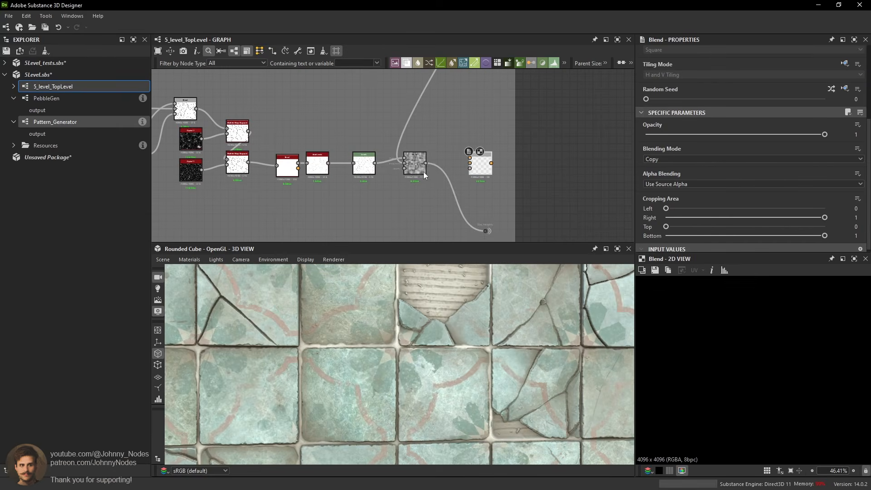
pyautogui.moveTo(425, 163); pyautogui.dragTo(469, 163)
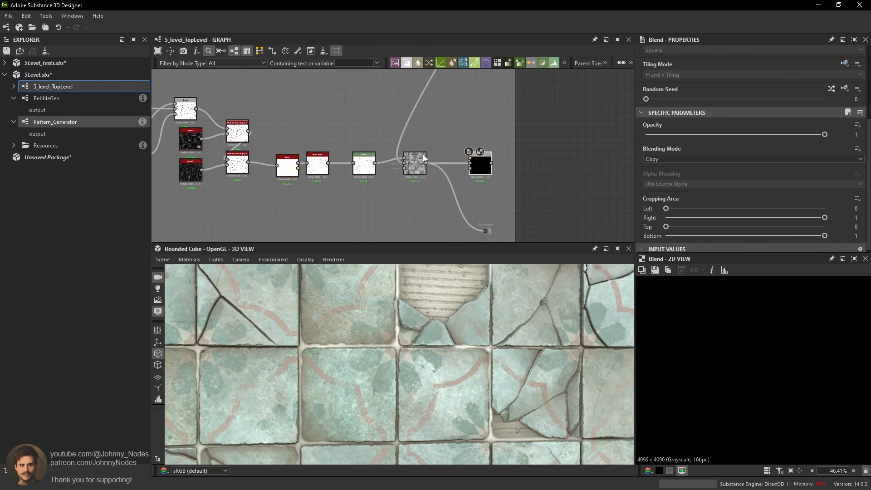
pyautogui.moveTo(374, 162); pyautogui.dragTo(470, 159)
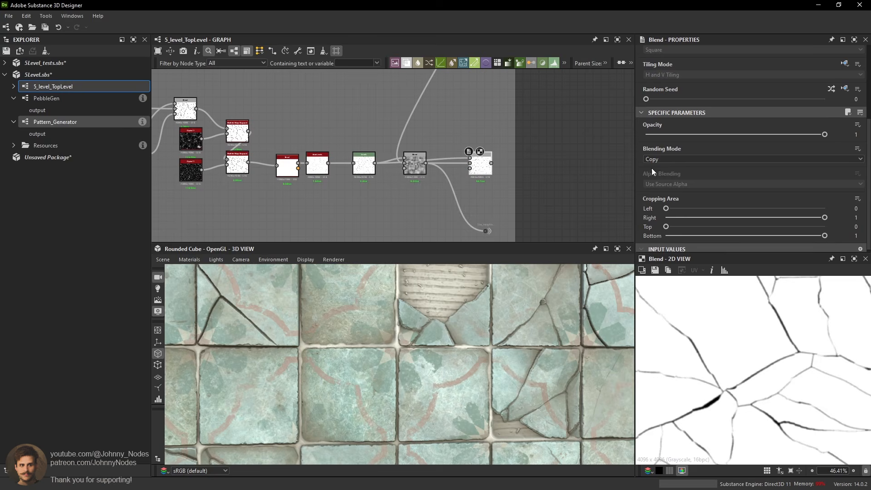
pyautogui.click(662, 158)
pyautogui.click(658, 184)
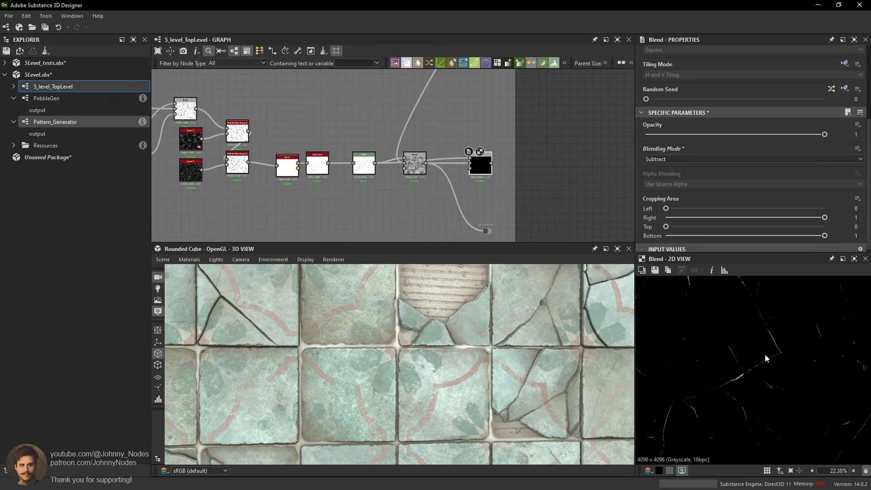
# Compare the crack Levels mask and the Min (Darken) Blend height with the cracks on the 3D tiles.
pyautogui.scroll(2, 508, 173)
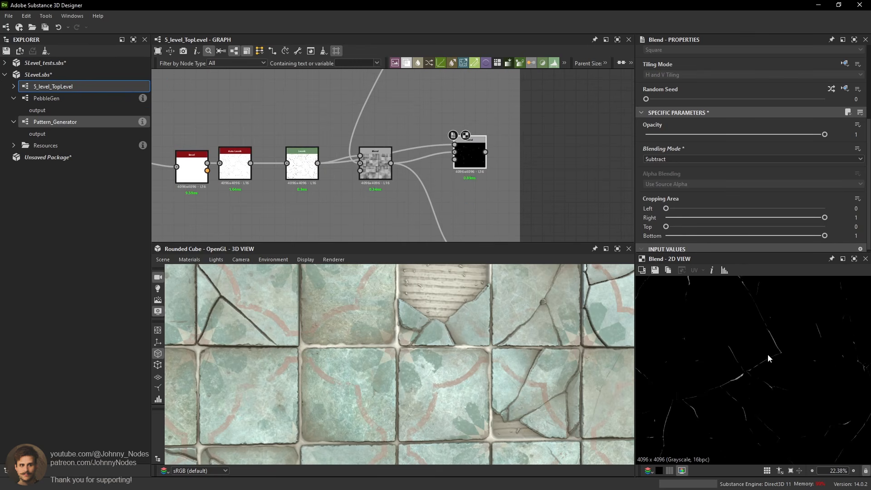
pyautogui.scroll(1, 768, 358)
pyautogui.doubleClick(315, 173)
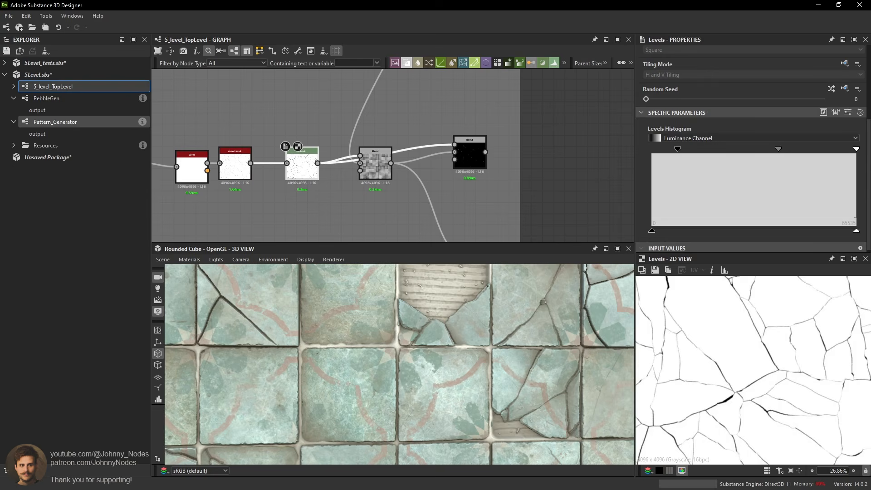
pyautogui.scroll(2, 771, 357)
pyautogui.scroll(-2, 690, 314)
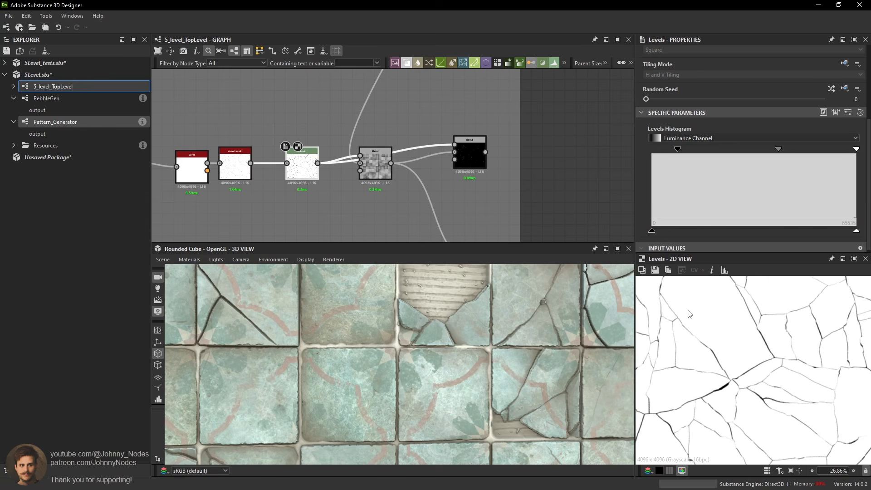
pyautogui.moveTo(573, 319); pyautogui.dragTo(553, 328)
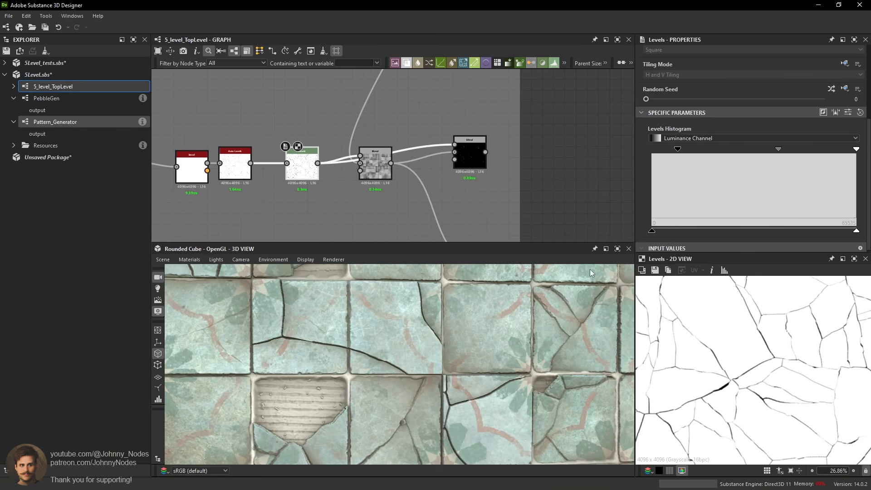
pyautogui.click(471, 154)
pyautogui.doubleClick(370, 173)
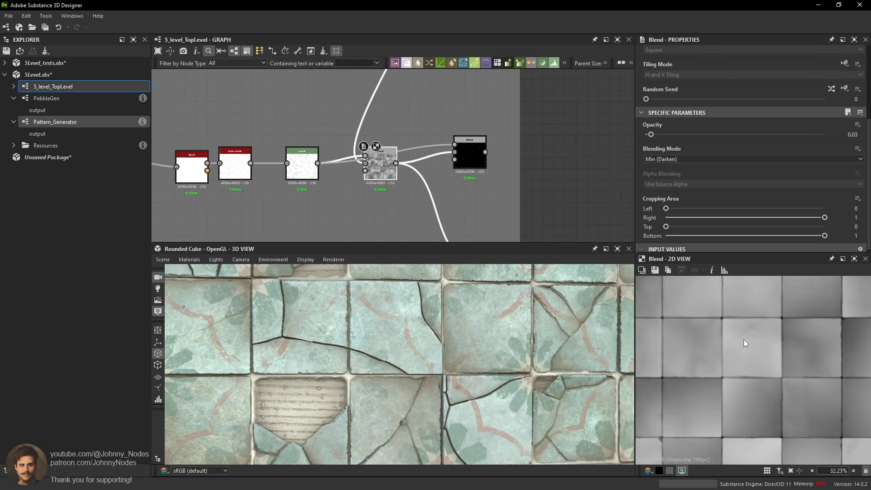
pyautogui.scroll(5, 747, 362)
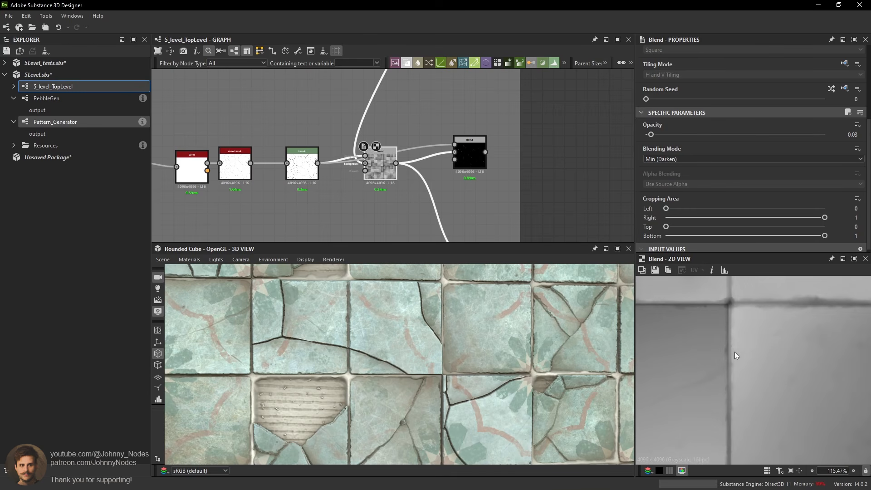
# Compare the Subtract Blend's crack result with its two sources, the Min (Darken) Blend and the crack Levels.
pyautogui.doubleClick(474, 159)
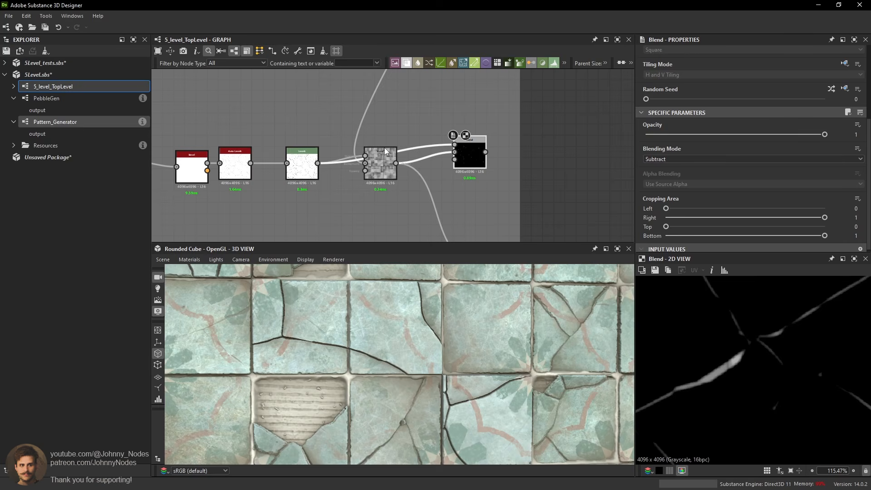
pyautogui.doubleClick(386, 151)
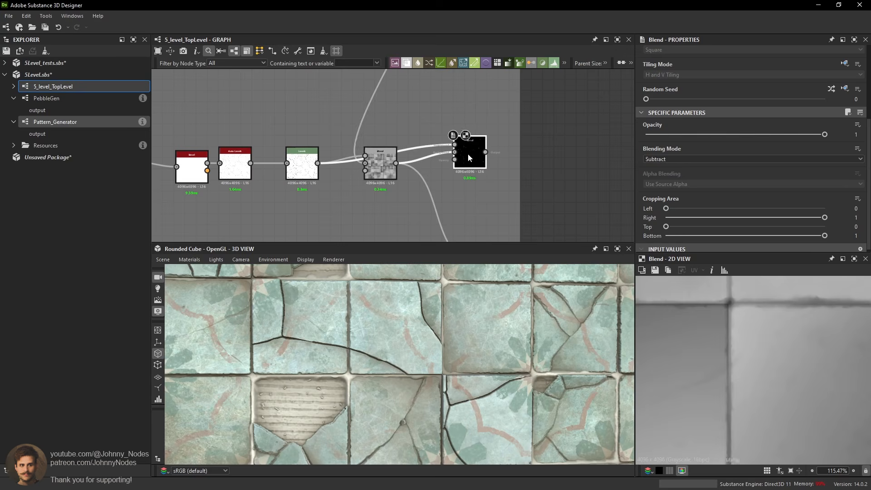
pyautogui.doubleClick(467, 153)
pyautogui.moveTo(467, 154); pyautogui.dragTo(470, 166)
pyautogui.doubleClick(383, 173)
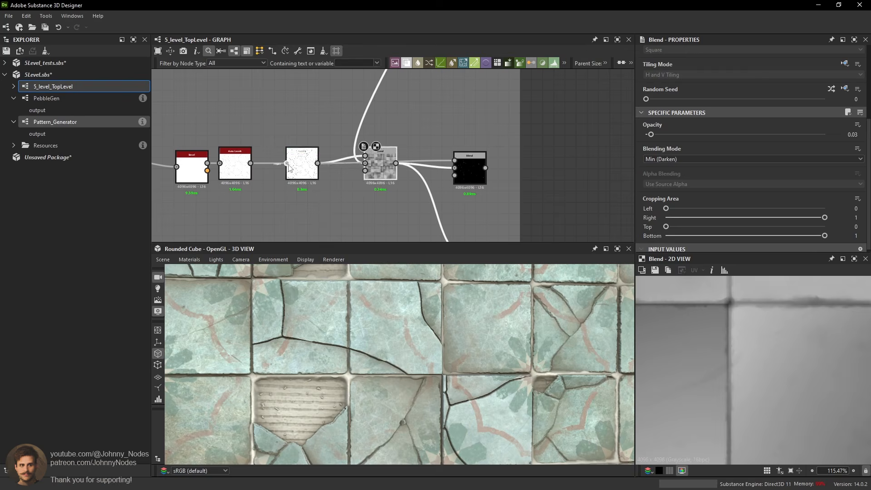
pyautogui.doubleClick(309, 169)
pyautogui.doubleClick(480, 171)
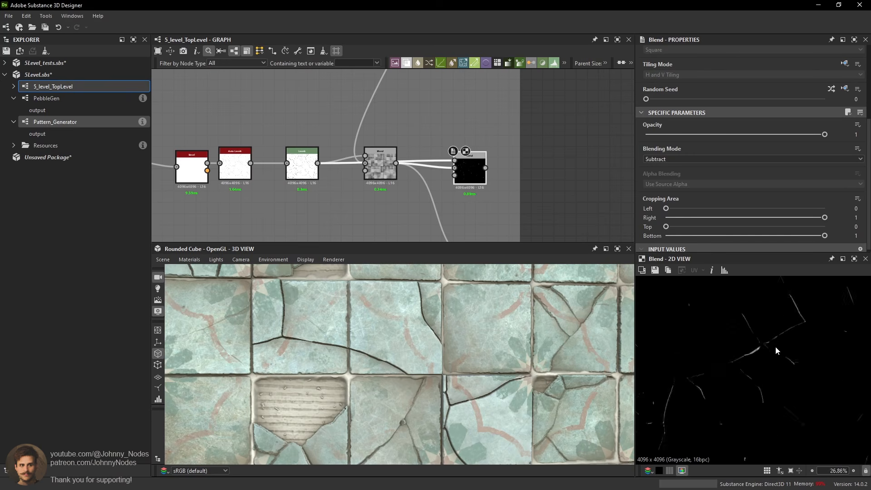
pyautogui.press('f')
pyautogui.scroll(4, 761, 351)
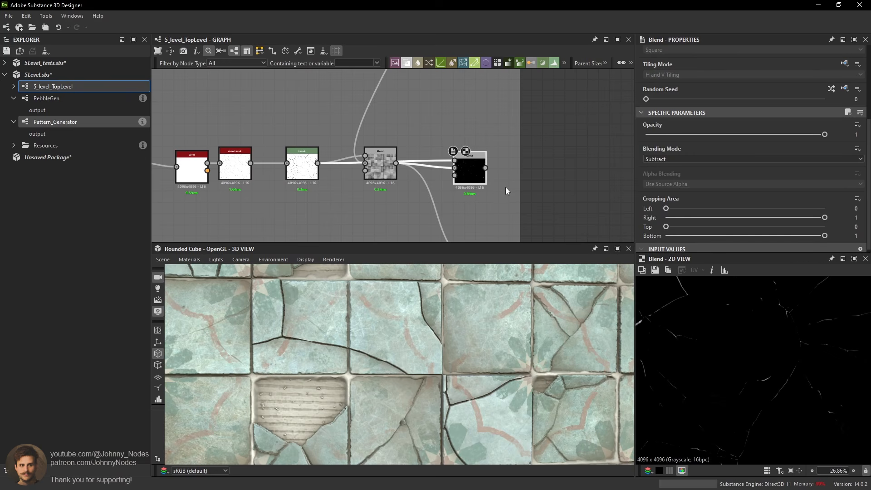
# Add a Histogram Scan after the Subtract Blend beside the Min (Darken) Blend and set its Position to 1.
pyautogui.press('space')
pyautogui.write('his')
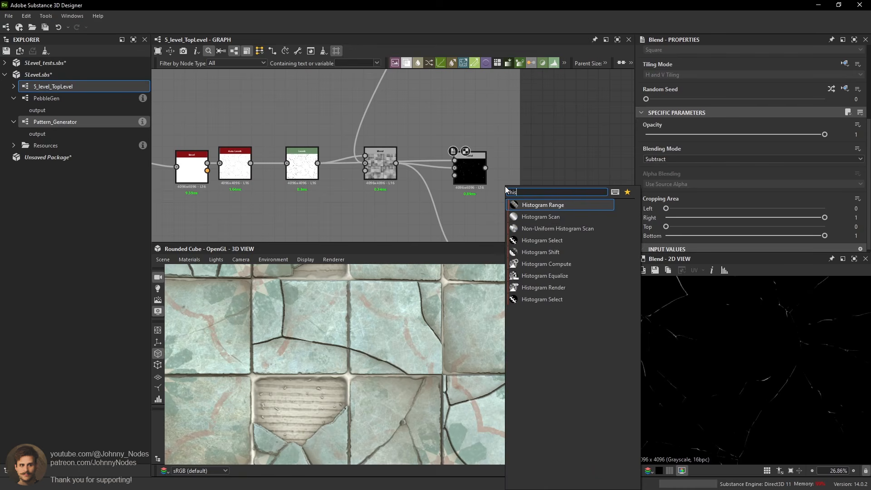
pyautogui.click(572, 216)
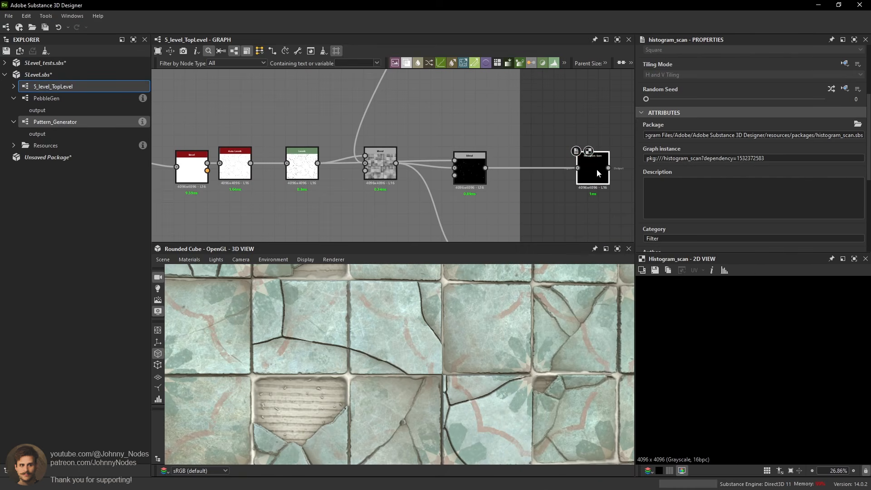
pyautogui.moveTo(597, 170); pyautogui.dragTo(569, 173, button='middle')
pyautogui.moveTo(567, 173); pyautogui.dragTo(544, 173)
pyautogui.scroll(-4, 692, 187)
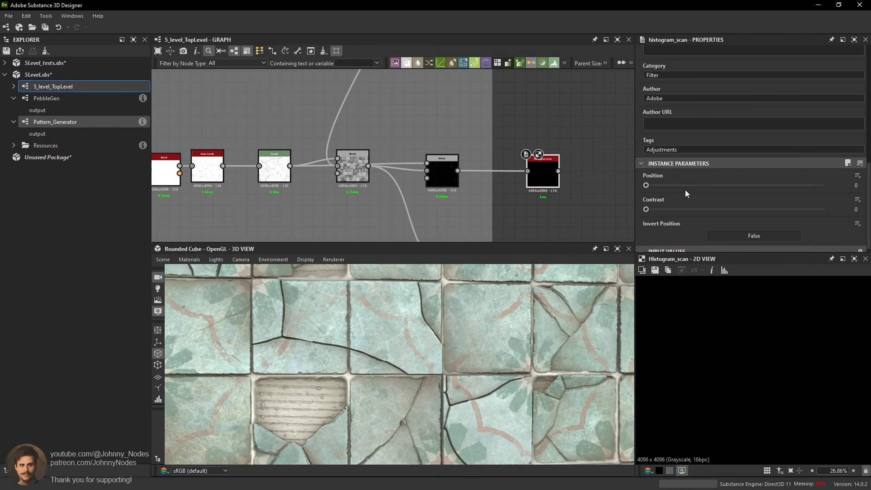
pyautogui.moveTo(790, 193); pyautogui.dragTo(849, 195)
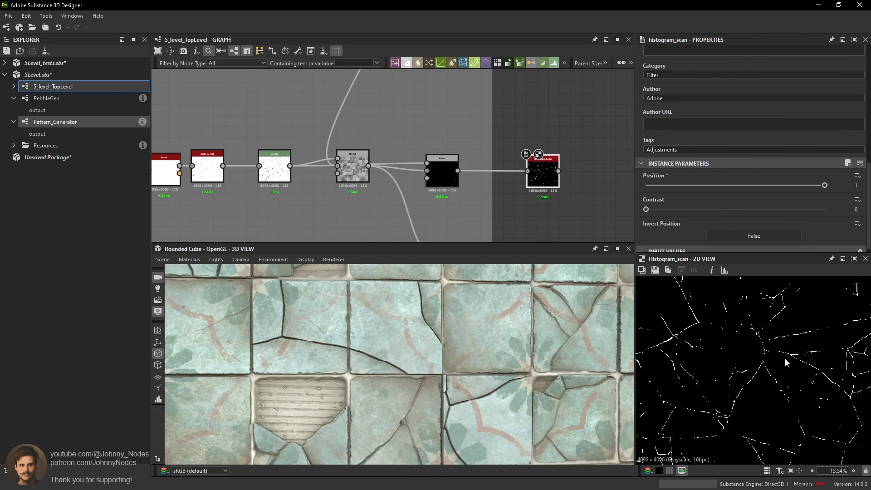
pyautogui.scroll(-5, 787, 361)
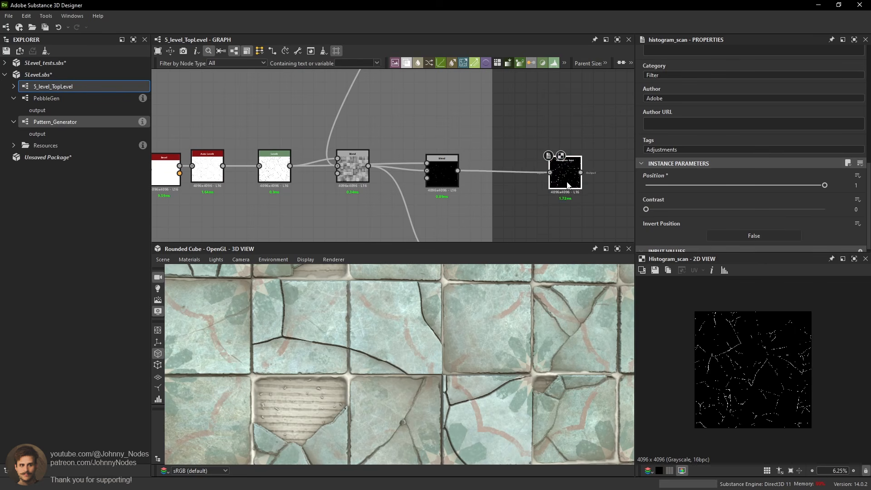
# Find the crack frame fed by Tile_Heights and examine its Multiply Blend and the Levels node feeding it.
pyautogui.scroll(-6, 519, 130)
pyautogui.scroll(8, 492, 181)
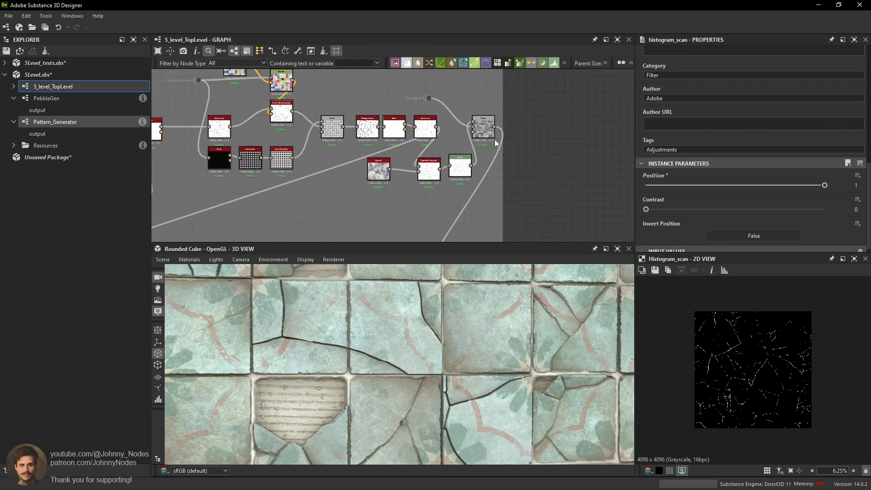
pyautogui.doubleClick(490, 127)
pyautogui.scroll(2, 753, 349)
pyautogui.scroll(10, 754, 352)
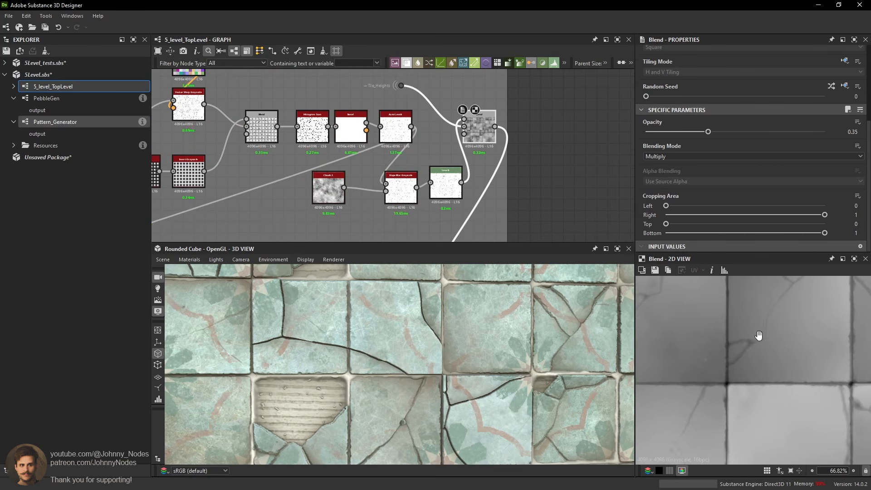
pyautogui.moveTo(445, 186); pyautogui.dragTo(446, 195)
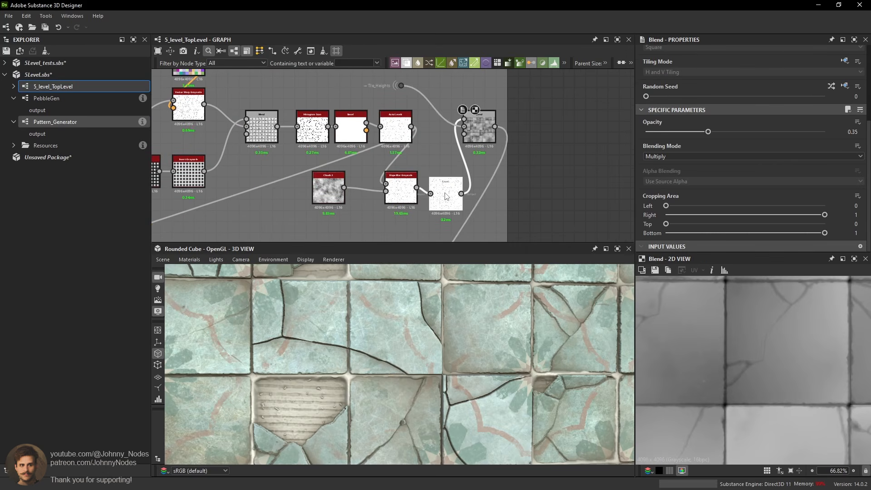
pyautogui.doubleClick(446, 195)
pyautogui.click(486, 126)
pyautogui.doubleClick(487, 125)
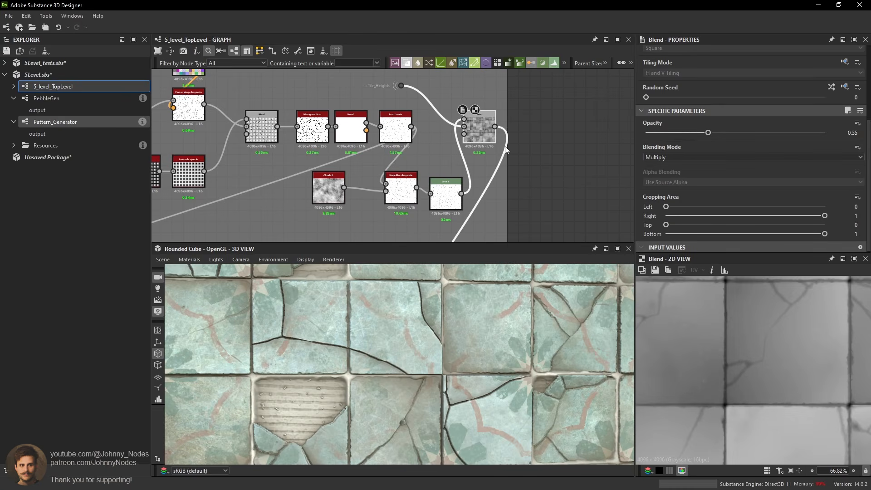
# Add a Subtract Blend with this frame's Levels as foreground and its Multiply Blend as background.
pyautogui.moveTo(563, 135); pyautogui.dragTo(520, 145, button='middle')
pyautogui.scroll(-1, 448, 141)
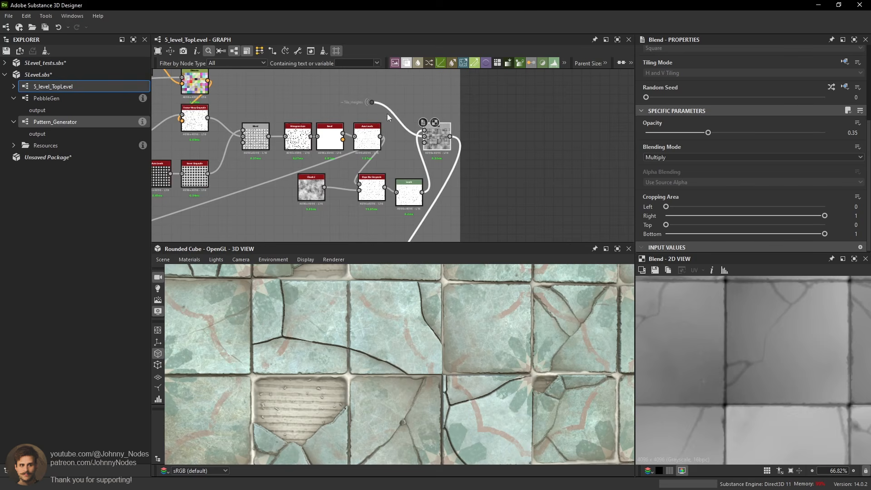
pyautogui.press('space')
pyautogui.click(546, 157)
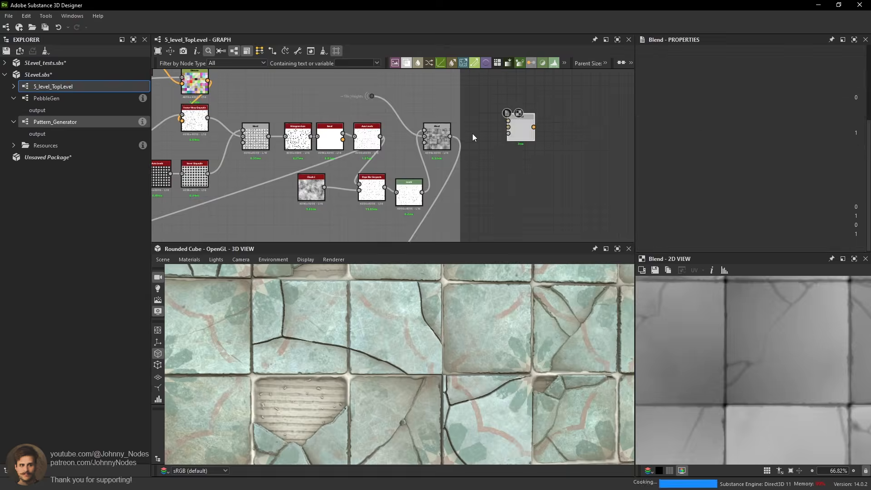
pyautogui.scroll(3, 470, 134)
pyautogui.moveTo(435, 138); pyautogui.dragTo(532, 140)
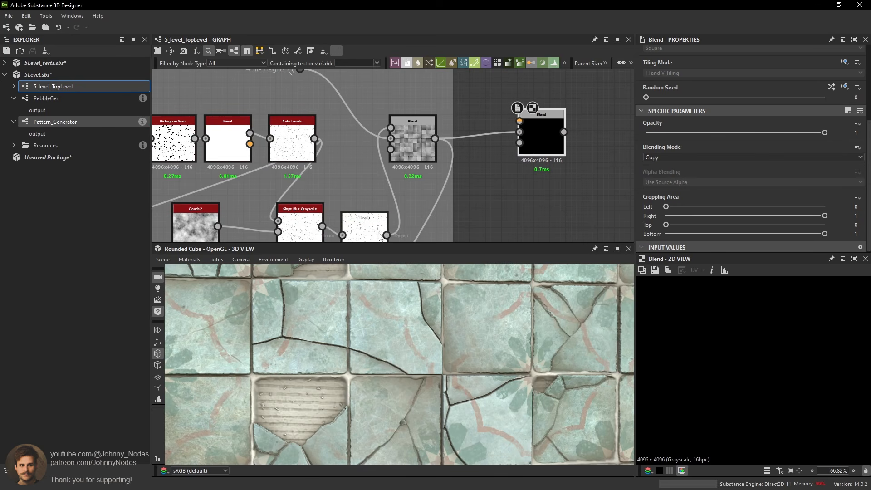
pyautogui.moveTo(386, 235); pyautogui.dragTo(510, 136)
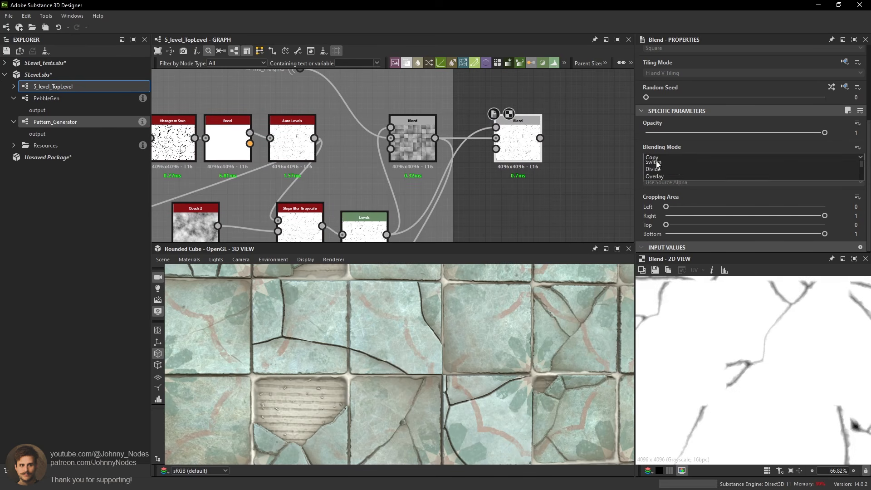
pyautogui.click(663, 156)
pyautogui.click(660, 186)
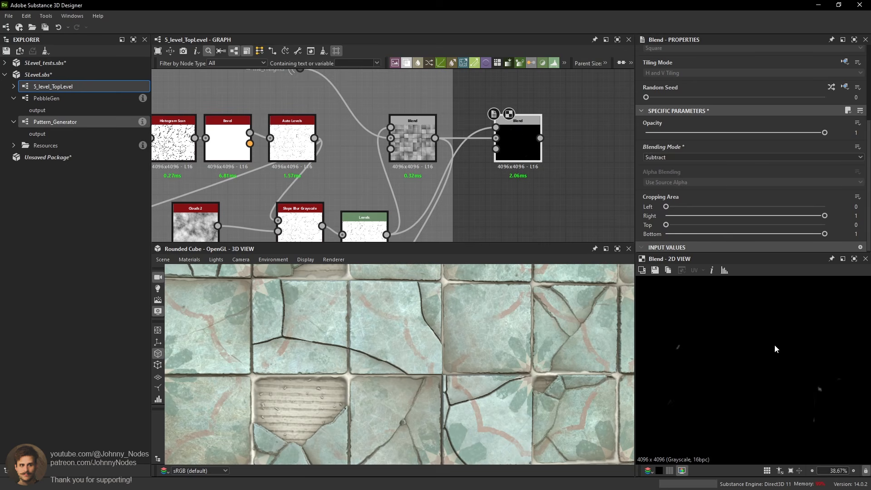
pyautogui.scroll(1, 812, 381)
# Add a Histogram Scan after the new Subtract Blend and set its Position to 1.
pyautogui.moveTo(534, 187); pyautogui.dragTo(496, 217, button='middle')
pyautogui.press('space')
pyautogui.write('h')
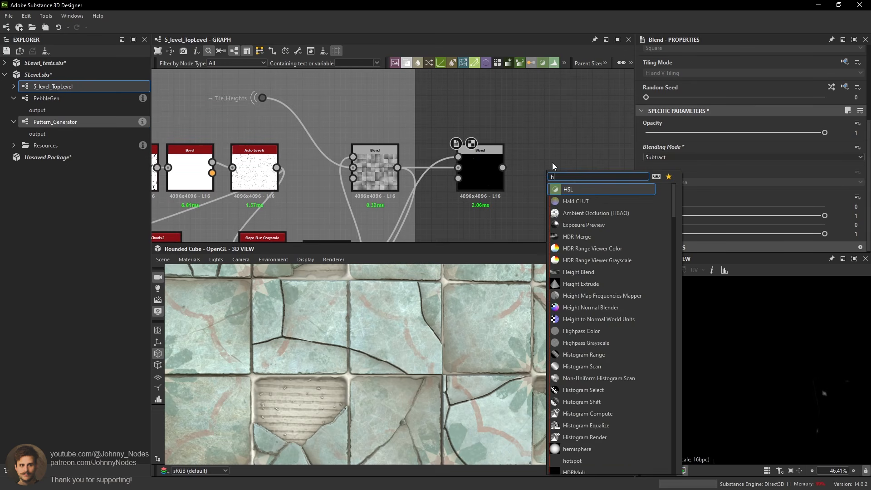
pyautogui.write('is')
pyautogui.click(584, 198)
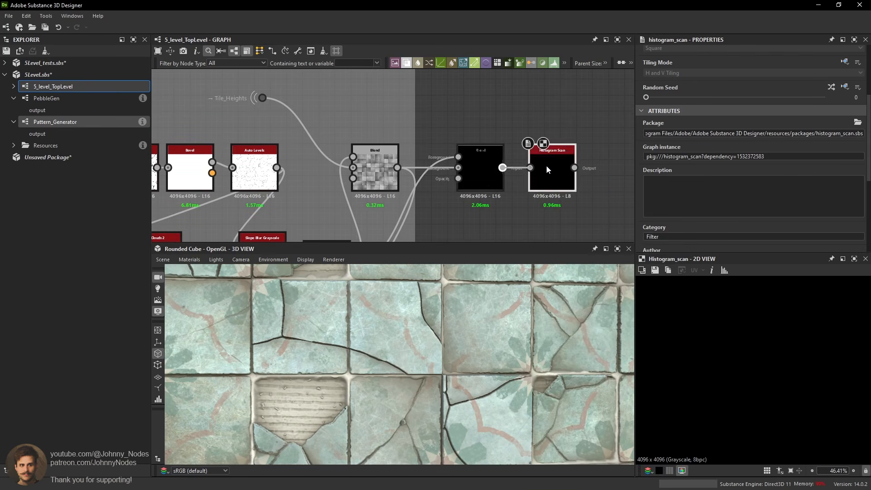
pyautogui.scroll(-3, 719, 187)
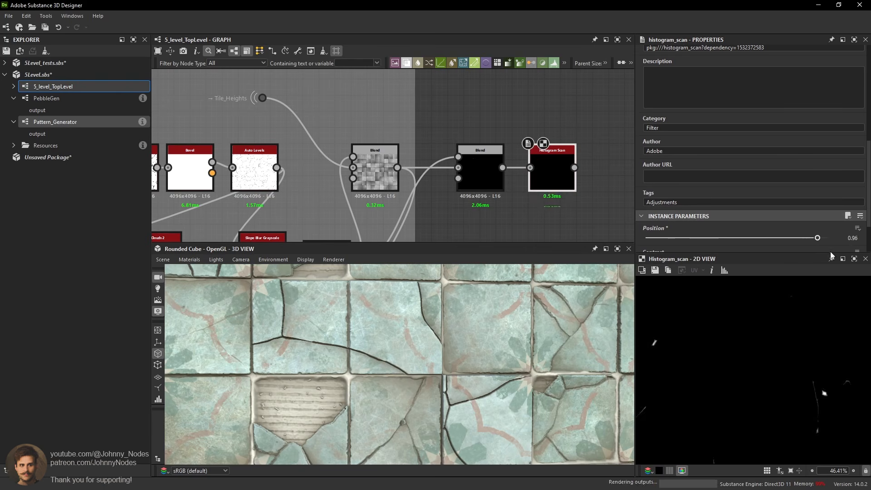
pyautogui.moveTo(830, 252); pyautogui.dragTo(870, 257)
pyautogui.scroll(1, 440, 194)
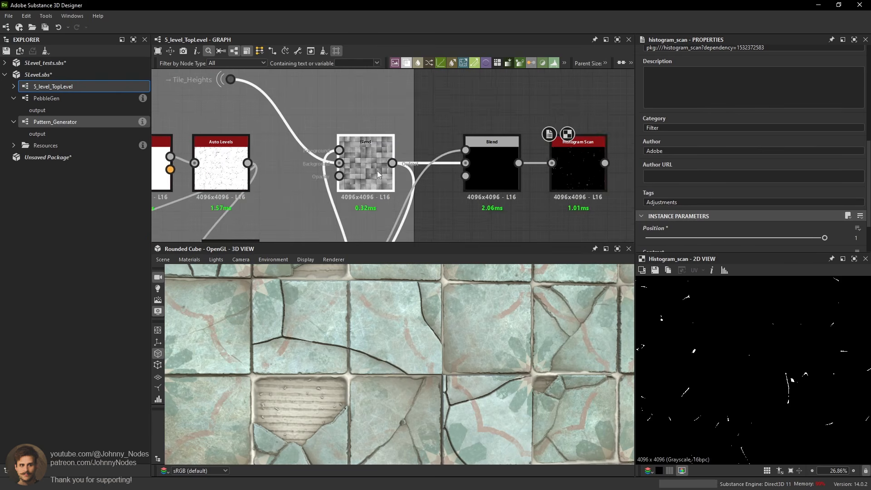
# Compare the Multiply Blend with the Histogram Scan and try swapping the Subtract Blend's foreground and background inputs.
pyautogui.click(365, 169)
pyautogui.scroll(5, 770, 358)
pyautogui.moveTo(771, 358); pyautogui.dragTo(779, 374, button='middle')
pyautogui.doubleClick(577, 166)
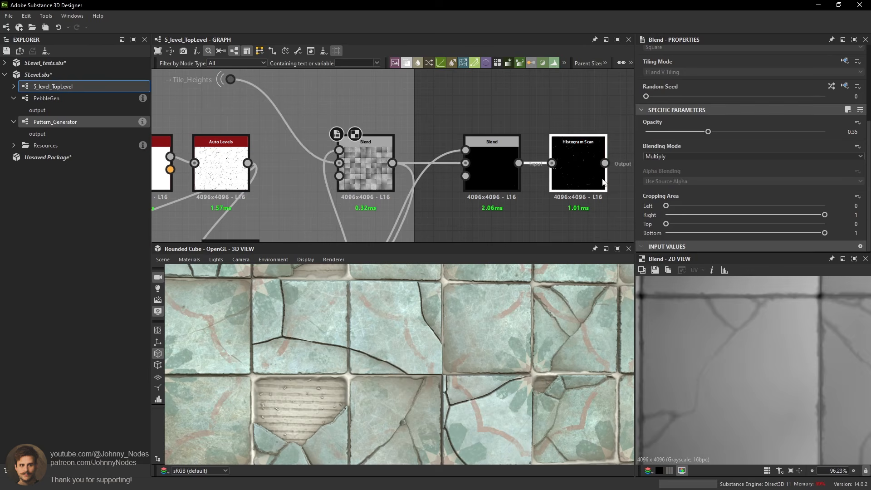
pyautogui.moveTo(444, 139); pyautogui.dragTo(449, 170)
pyautogui.press('x')
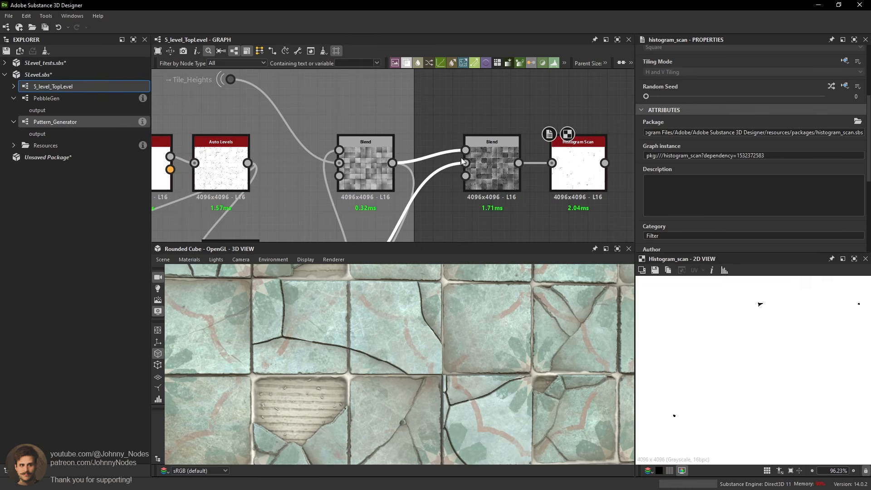
pyautogui.scroll(-1, 397, 149)
pyautogui.scroll(1, 426, 151)
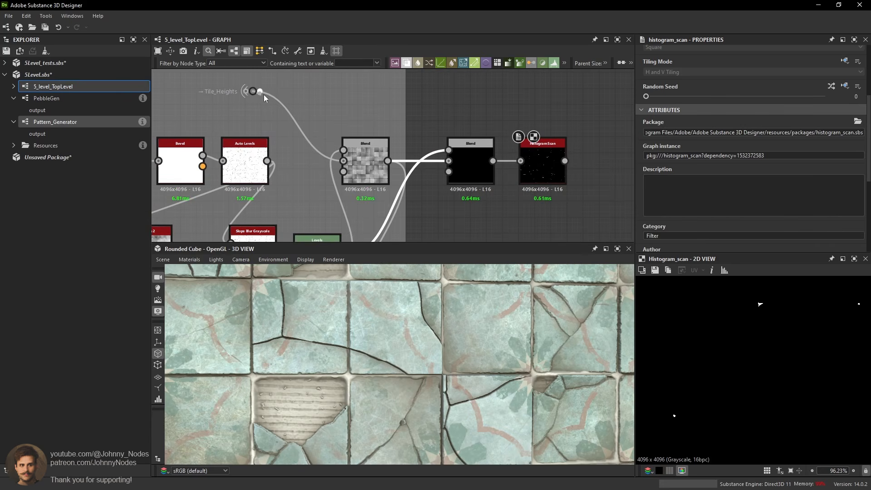
# Feed the Subtract Blend with Tile_Heights as foreground and the crack Levels as background instead of the Multiply Blend.
pyautogui.moveTo(253, 92); pyautogui.dragTo(448, 161)
pyautogui.doubleClick(461, 160)
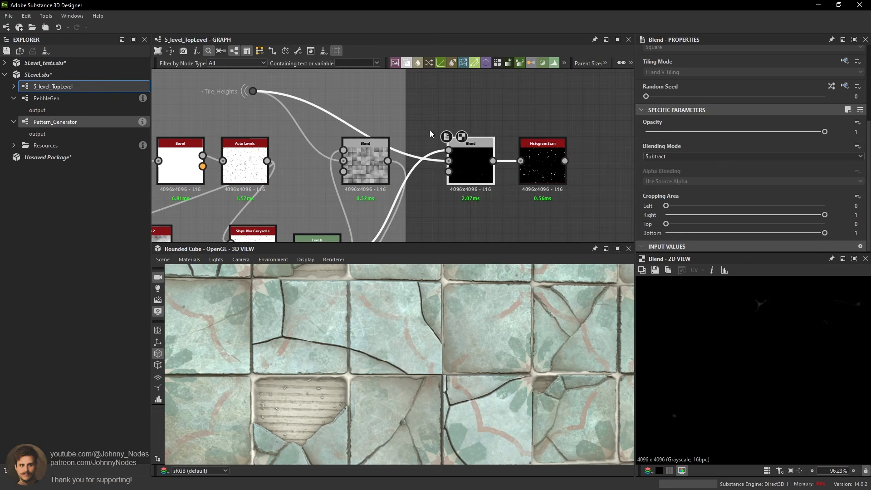
pyautogui.moveTo(429, 130); pyautogui.dragTo(432, 169)
pyautogui.press('x')
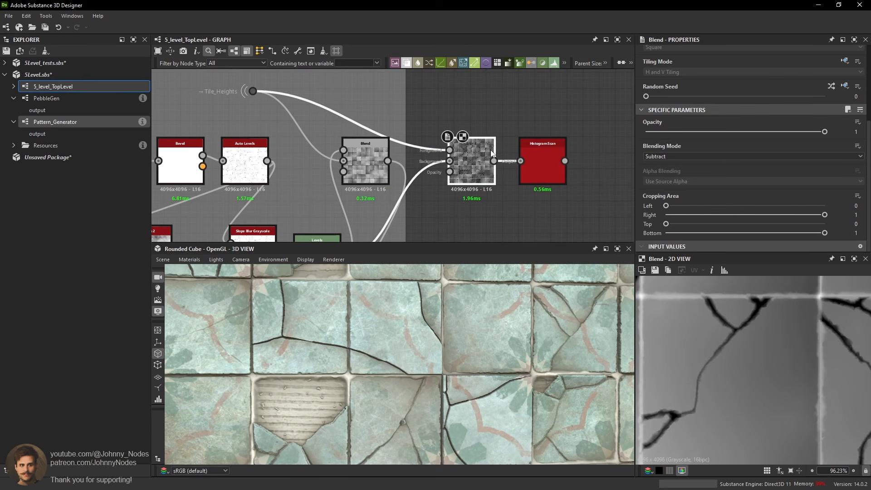
pyautogui.scroll(-2, 481, 149)
# Compare the Histogram Scan result with the crack Levels mask and the Multiply Blend height.
pyautogui.doubleClick(516, 159)
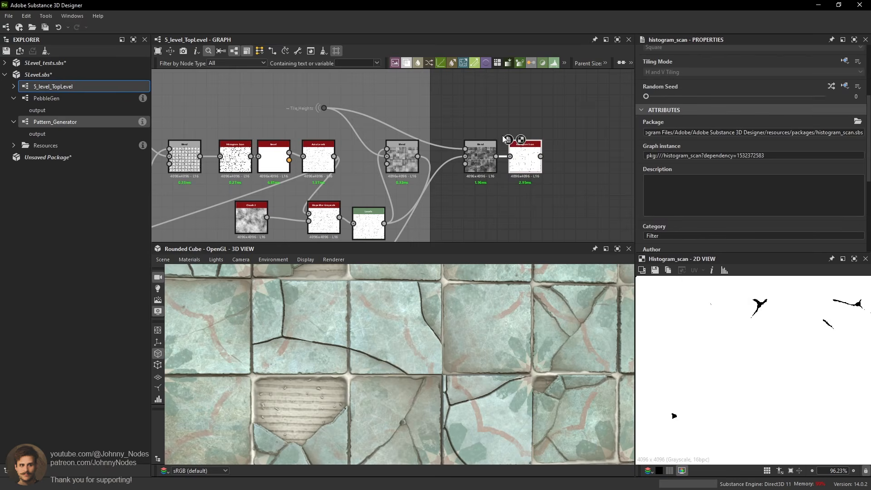
pyautogui.scroll(2, 480, 156)
pyautogui.scroll(-2, 349, 183)
pyautogui.moveTo(347, 228); pyautogui.dragTo(356, 197, button='middle')
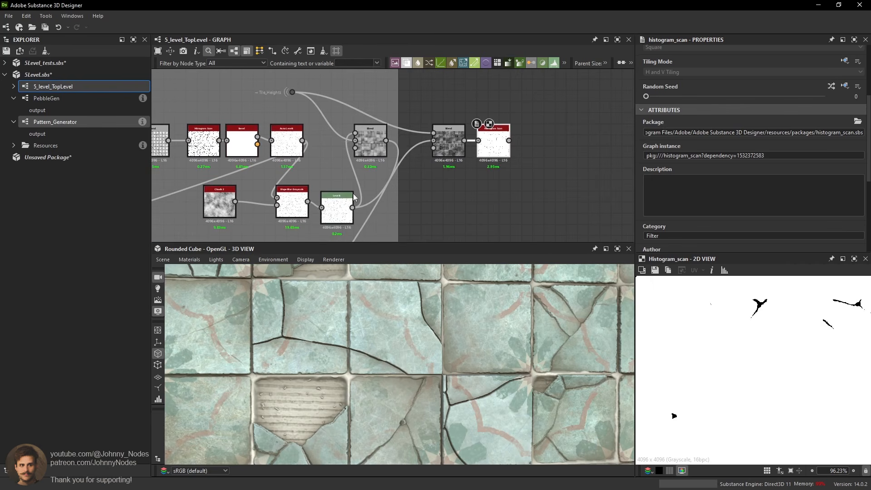
pyautogui.doubleClick(339, 209)
pyautogui.doubleClick(372, 143)
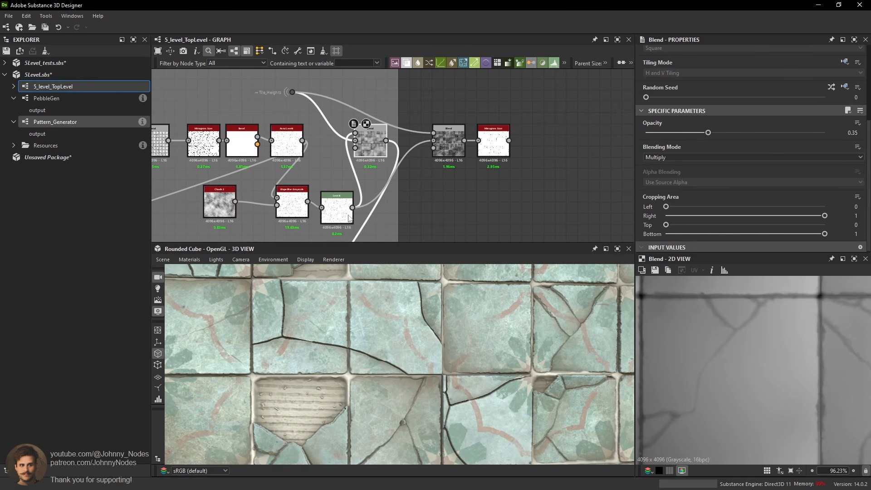
# Feed the Histogram Scan directly from the crack Levels and set its Contrast to 1 and Position to 0.09.
pyautogui.doubleClick(505, 142)
pyautogui.scroll(-5, 720, 172)
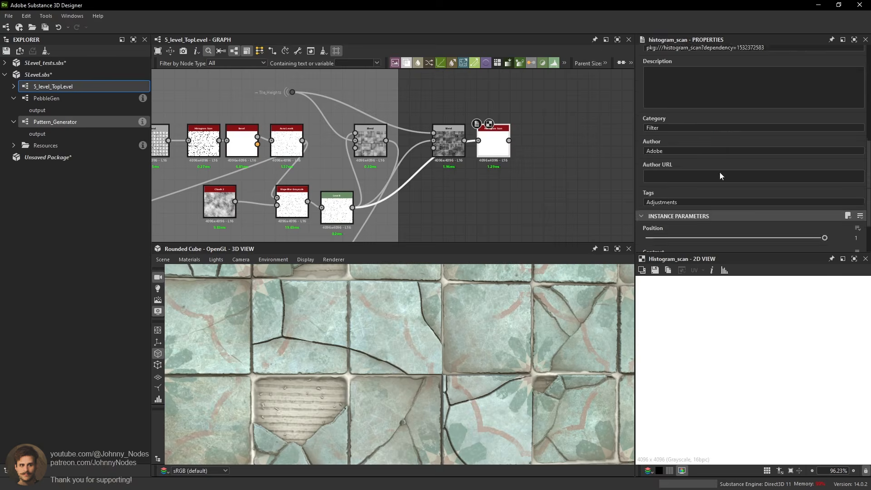
pyautogui.moveTo(810, 236); pyautogui.dragTo(715, 241)
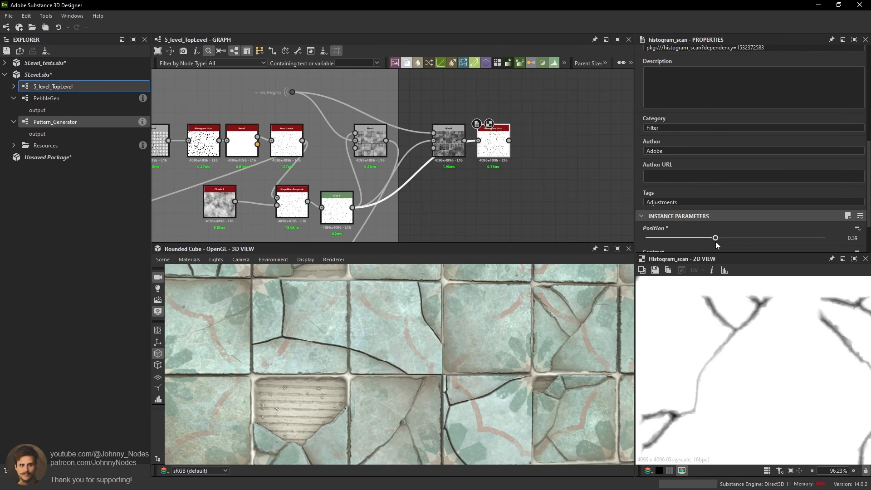
pyautogui.scroll(-2, 731, 238)
pyautogui.moveTo(773, 210); pyautogui.dragTo(825, 208)
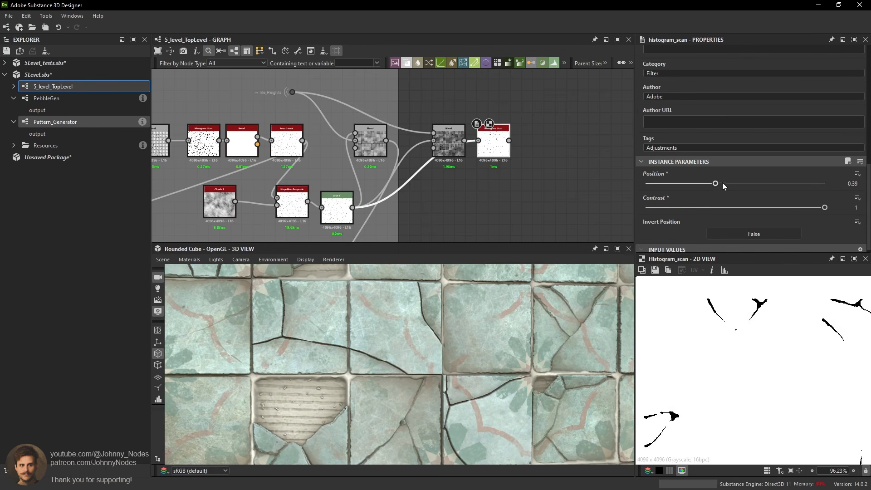
pyautogui.moveTo(722, 183); pyautogui.dragTo(662, 184)
pyautogui.scroll(-2, 796, 361)
pyautogui.scroll(-3, 801, 358)
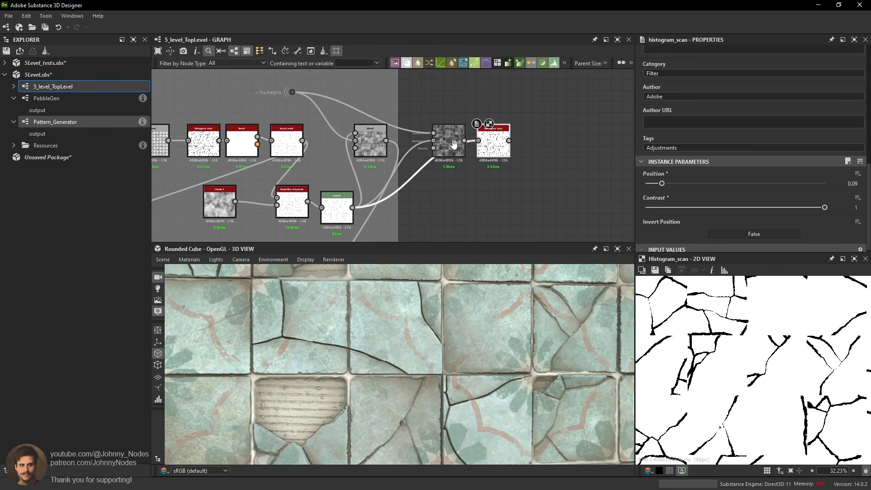
# Delete the unused Subtract Blend beside the crack frame and compare the Multiply Blend height with the Histogram Scan mask.
pyautogui.moveTo(454, 144); pyautogui.dragTo(439, 112)
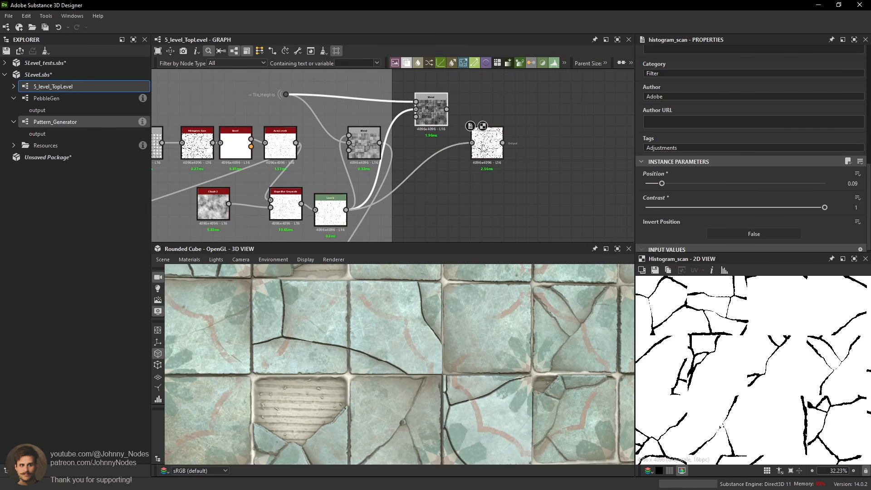
pyautogui.press('Delete')
pyautogui.moveTo(492, 147); pyautogui.dragTo(470, 147)
pyautogui.doubleClick(365, 145)
pyautogui.scroll(6, 777, 351)
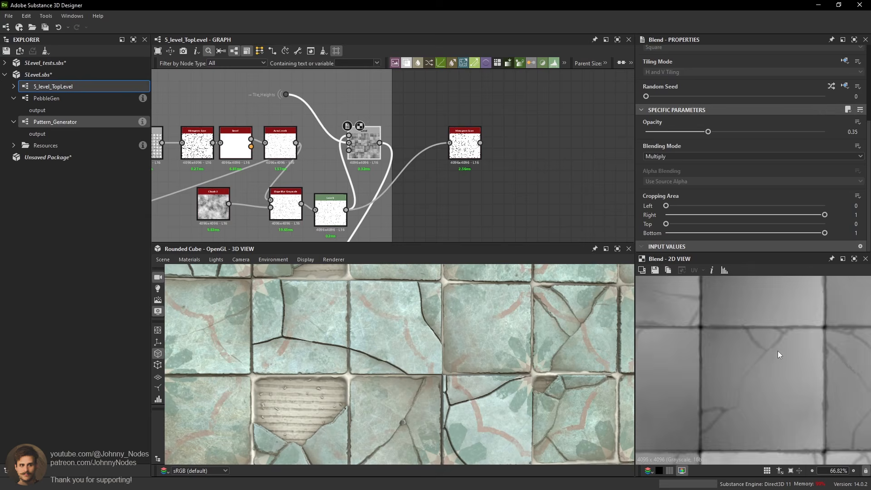
pyautogui.doubleClick(472, 154)
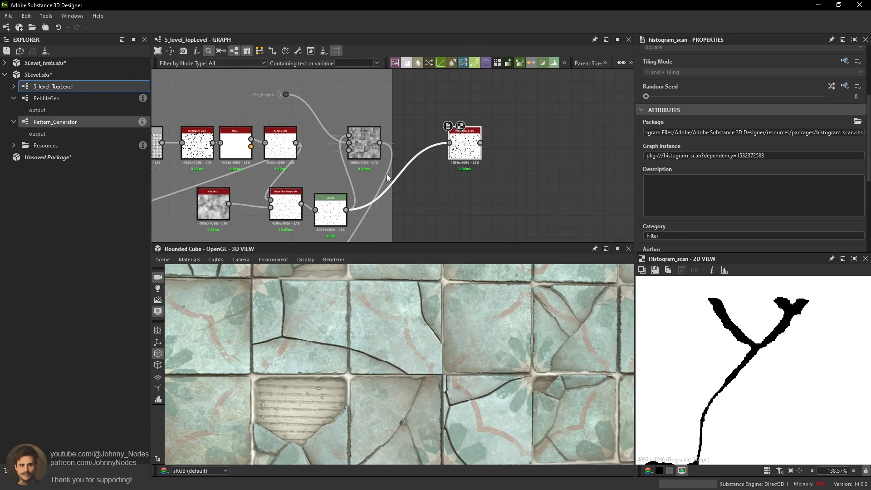
pyautogui.scroll(-4, 783, 359)
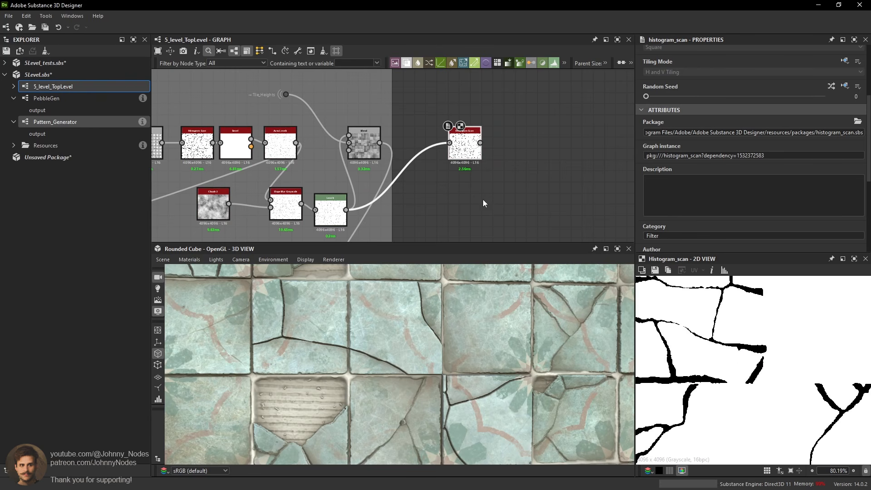
# Line up the Histogram Scan with the crack Levels just outside the frame.
pyautogui.moveTo(465, 149); pyautogui.dragTo(461, 174)
pyautogui.scroll(-3, 431, 202)
pyautogui.scroll(1, 444, 177)
pyautogui.click(450, 162)
pyautogui.scroll(-3, 441, 145)
pyautogui.moveTo(438, 143); pyautogui.dragTo(448, 180, button='middle')
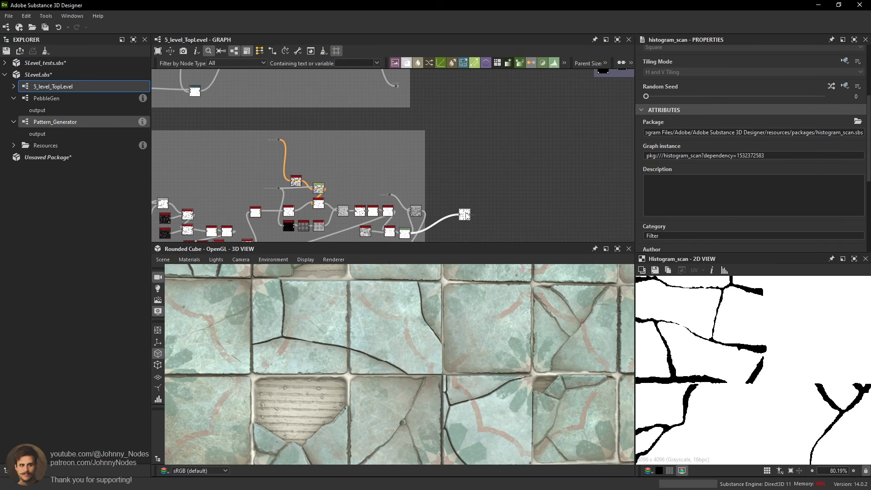
pyautogui.moveTo(466, 216); pyautogui.dragTo(452, 231)
pyautogui.moveTo(452, 231); pyautogui.dragTo(460, 112, button='middle')
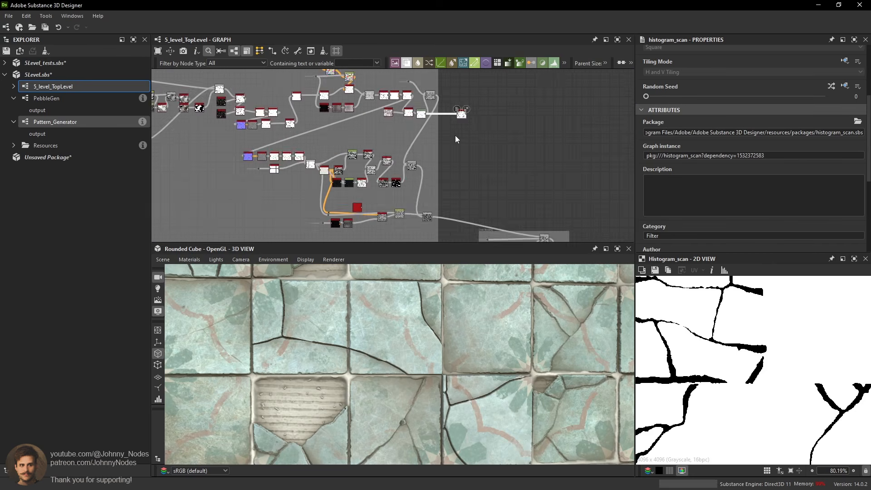
# Examine the height Blends at the end of the same frame, through to the one feeding Crack Blending.
pyautogui.scroll(3, 420, 160)
pyautogui.doubleClick(397, 160)
pyautogui.moveTo(431, 159); pyautogui.dragTo(418, 132, button='middle')
pyautogui.doubleClick(364, 195)
pyautogui.doubleClick(443, 218)
pyautogui.moveTo(439, 223); pyautogui.dragTo(437, 129, button='middle')
pyautogui.scroll(-3, 430, 164)
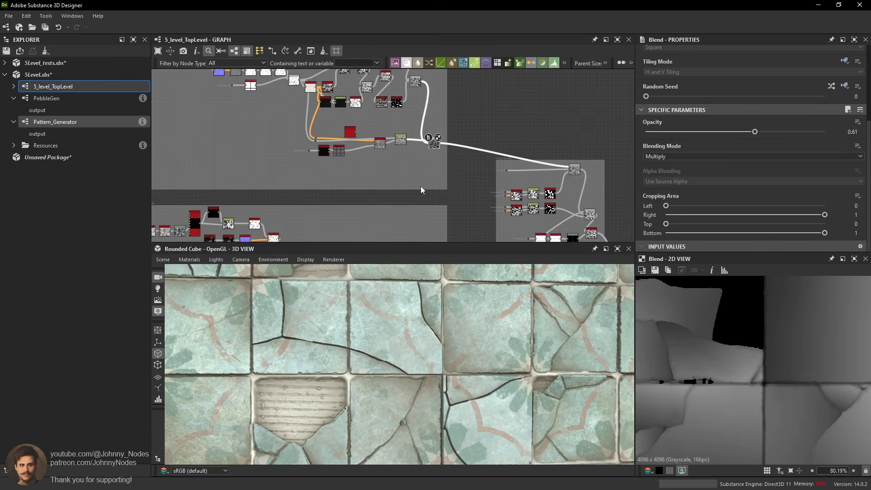
# Compare the Multiply Blend of the lower crack frame with the Auto Levels mask that feeds it.
pyautogui.moveTo(367, 235); pyautogui.dragTo(422, 186, button='middle')
pyautogui.scroll(4, 242, 202)
pyautogui.moveTo(243, 202); pyautogui.dragTo(291, 171, button='middle')
pyautogui.scroll(-2, 342, 133)
pyautogui.scroll(5, 418, 148)
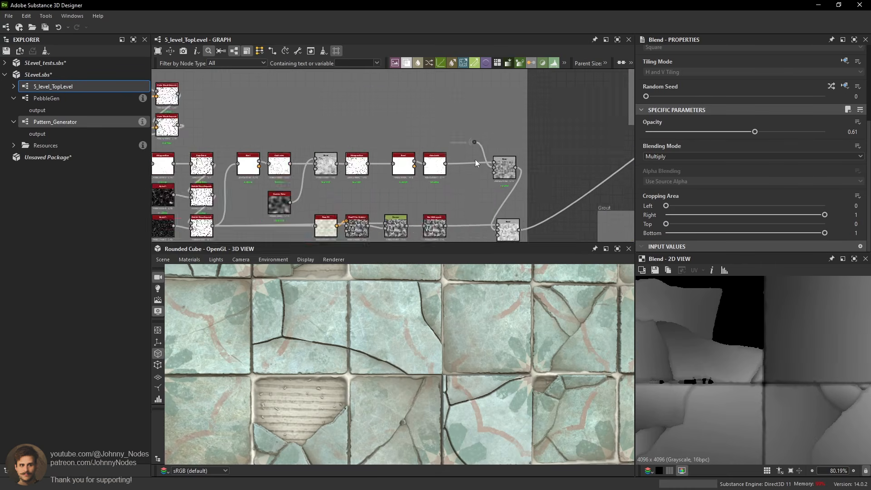
pyautogui.doubleClick(515, 177)
pyautogui.moveTo(515, 177); pyautogui.dragTo(466, 184, button='middle')
pyautogui.scroll(1, 466, 184)
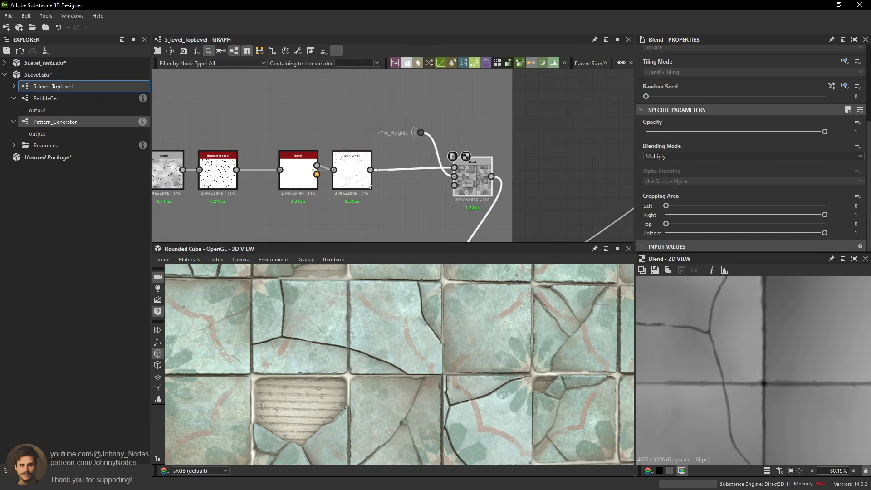
pyautogui.doubleClick(354, 175)
pyautogui.doubleClick(472, 184)
pyautogui.moveTo(526, 142); pyautogui.dragTo(501, 158, button='middle')
pyautogui.doubleClick(333, 187)
pyautogui.scroll(-7, 672, 314)
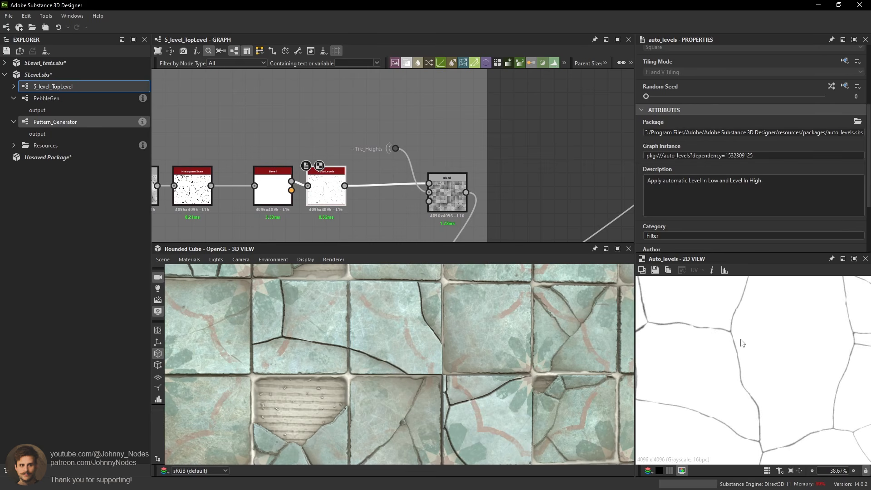
pyautogui.moveTo(548, 202); pyautogui.dragTo(517, 211, button='middle')
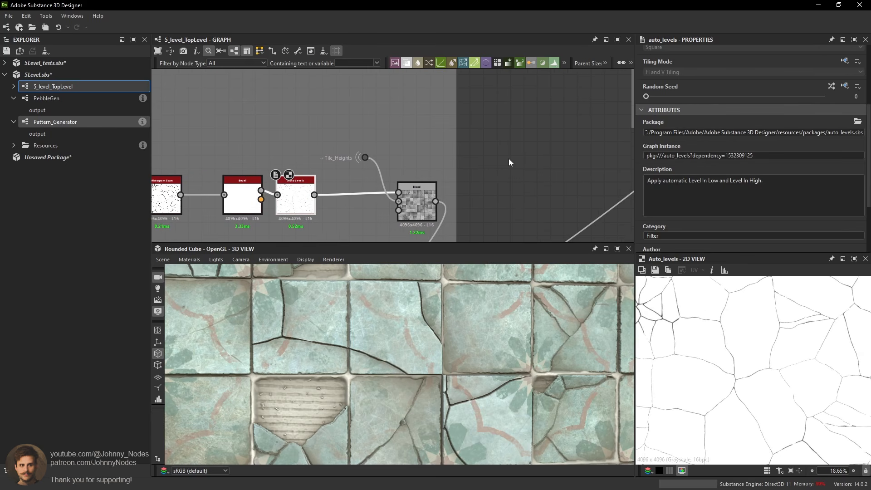
# Add a Histogram Scan fed by the lower frame's crack Auto Levels, with Position 0.04 and Contrast 1.
pyautogui.press('space')
pyautogui.write('his')
pyautogui.click(545, 189)
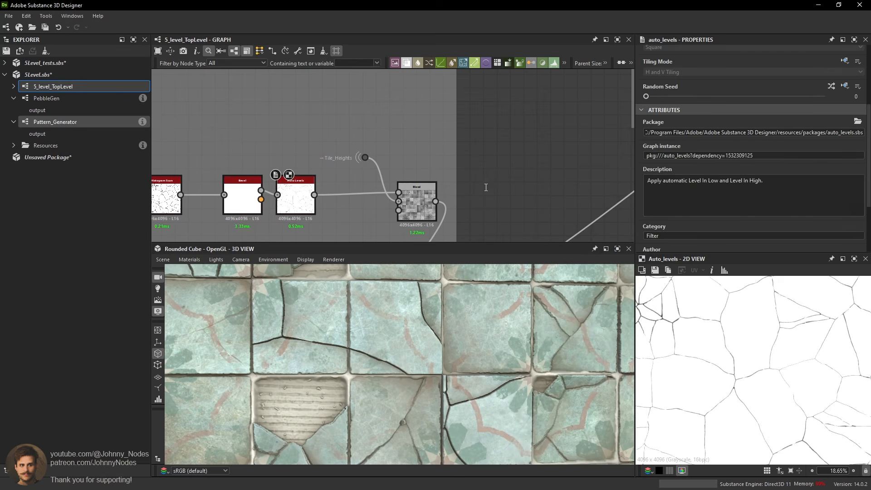
pyautogui.moveTo(516, 169); pyautogui.dragTo(502, 165)
pyautogui.moveTo(499, 163); pyautogui.dragTo(499, 190)
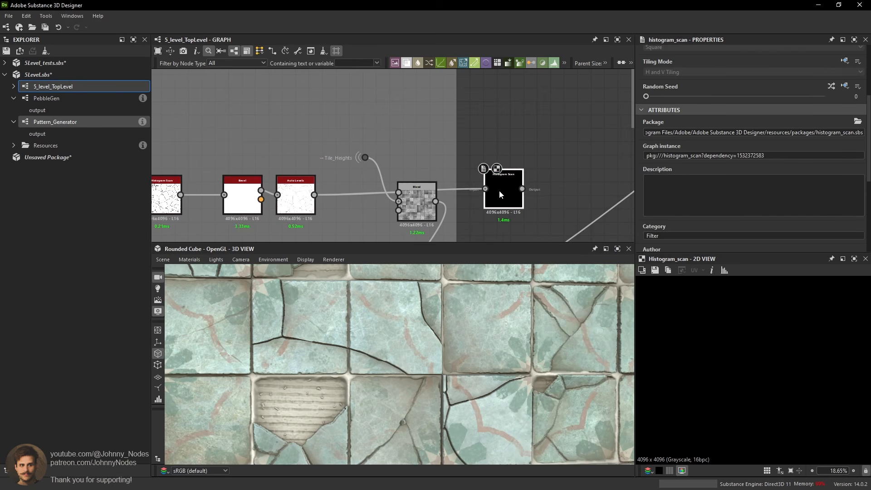
pyautogui.scroll(-3, 680, 188)
pyautogui.moveTo(670, 185)
pyautogui.mouseDown()
pyautogui.moveTo(761, 188)
pyautogui.moveTo(650, 190)
pyautogui.moveTo(663, 200)
pyautogui.moveTo(654, 186)
pyautogui.mouseUp()
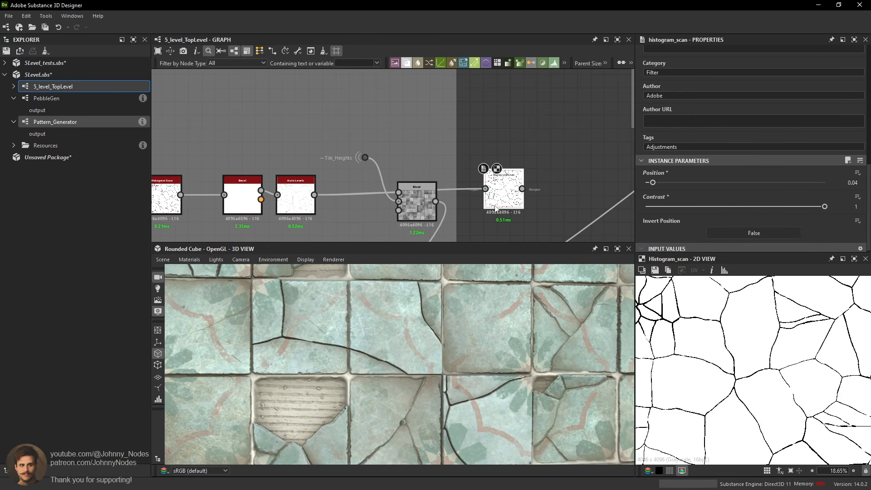
# Reposition the middle crack frame's Histogram Scan next to its crack Levels.
pyautogui.scroll(-5, 496, 209)
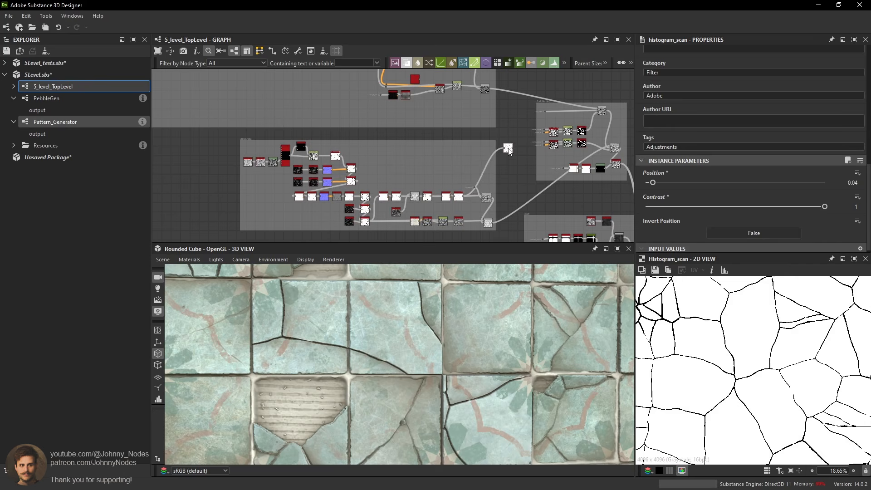
pyautogui.scroll(1, 516, 129)
pyautogui.moveTo(516, 129)
pyautogui.mouseDown(button='middle')
pyautogui.moveTo(516, 223)
pyautogui.moveTo(493, 194)
pyautogui.mouseUp(button='middle')
pyautogui.scroll(-2, 502, 122)
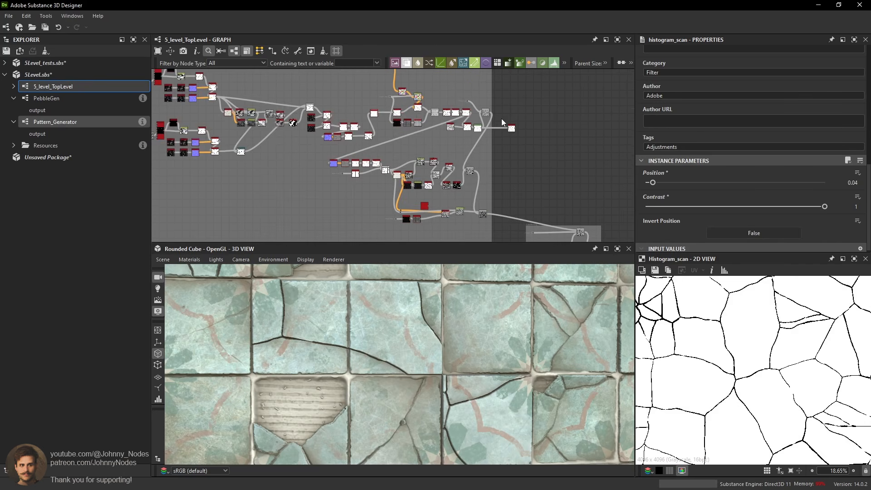
pyautogui.moveTo(511, 127); pyautogui.dragTo(503, 139)
pyautogui.moveTo(508, 126); pyautogui.dragTo(502, 147, button='middle')
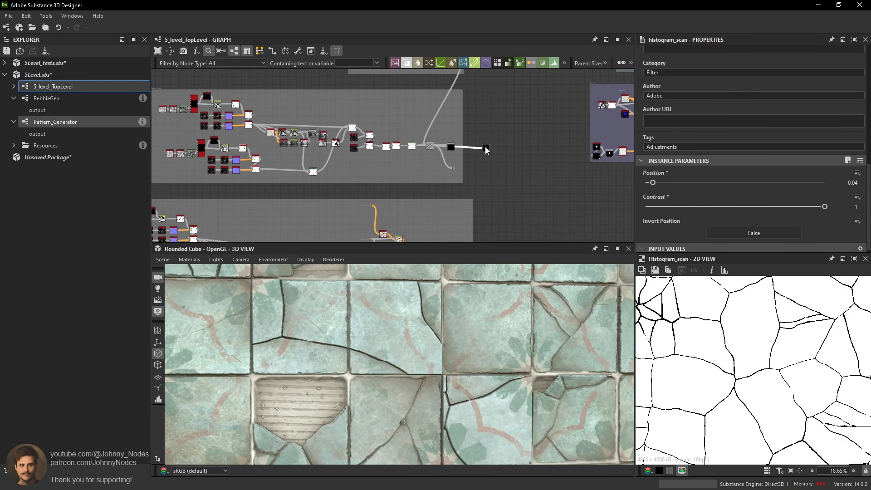
# Move the Crack Blending frame slightly and check the broken-tile height Blend that feeds it.
pyautogui.doubleClick(485, 149)
pyautogui.moveTo(519, 200); pyautogui.dragTo(498, 137, button='middle')
pyautogui.scroll(4, 490, 149)
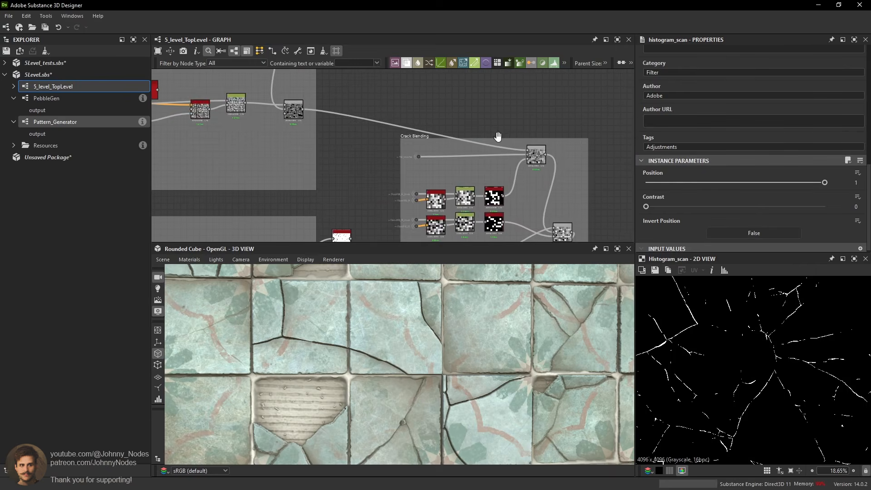
pyautogui.moveTo(499, 137); pyautogui.dragTo(519, 105)
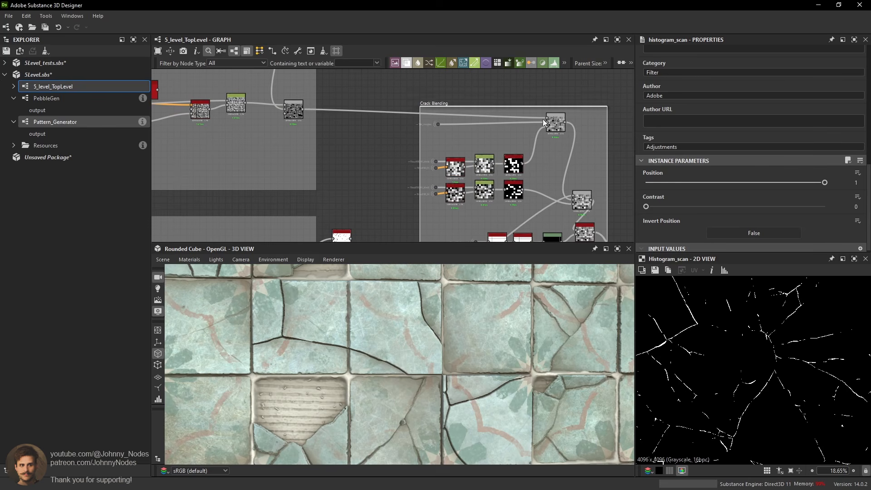
pyautogui.click(531, 145)
pyautogui.scroll(2, 531, 146)
pyautogui.moveTo(541, 107); pyautogui.dragTo(509, 132, button='middle')
pyautogui.scroll(1, 513, 132)
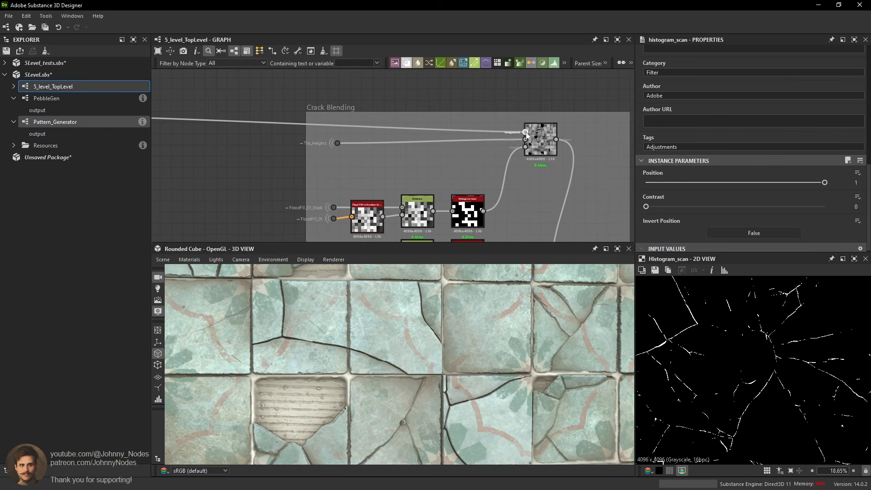
pyautogui.doubleClick(523, 134)
pyautogui.scroll(-4, 522, 131)
pyautogui.scroll(2, 515, 117)
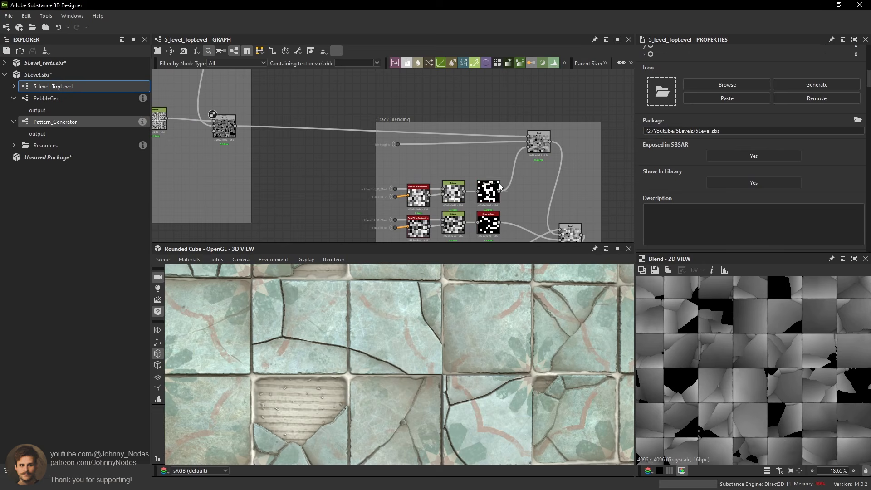
# Compare the Histogram Scan masks of the middle and upper crack frames.
pyautogui.moveTo(410, 138); pyautogui.dragTo(416, 241, button='middle')
pyautogui.click(269, 153)
pyautogui.scroll(-1, 399, 167)
pyautogui.moveTo(379, 113); pyautogui.dragTo(444, 223, button='middle')
pyautogui.scroll(1, 427, 144)
pyautogui.doubleClick(422, 144)
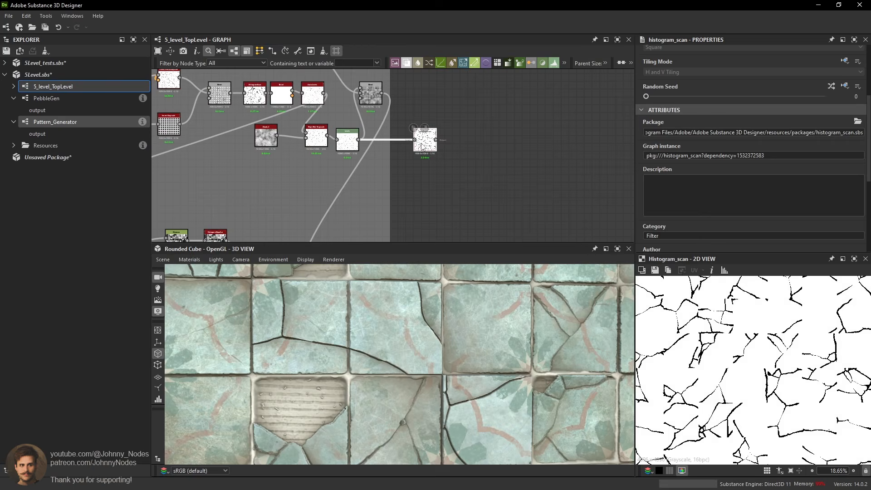
pyautogui.moveTo(447, 108); pyautogui.dragTo(449, 215, button='middle')
pyautogui.moveTo(452, 160); pyautogui.dragTo(455, 222, button='middle')
pyautogui.scroll(-2, 455, 222)
pyautogui.moveTo(435, 144); pyautogui.dragTo(437, 198, button='middle')
pyautogui.moveTo(446, 94); pyautogui.dragTo(447, 128, button='middle')
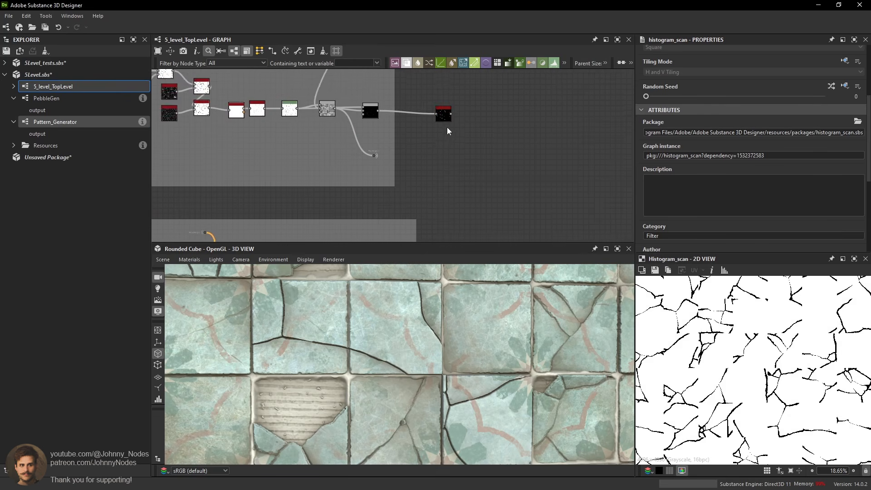
pyautogui.scroll(2, 447, 127)
pyautogui.doubleClick(446, 113)
pyautogui.scroll(-2, 766, 333)
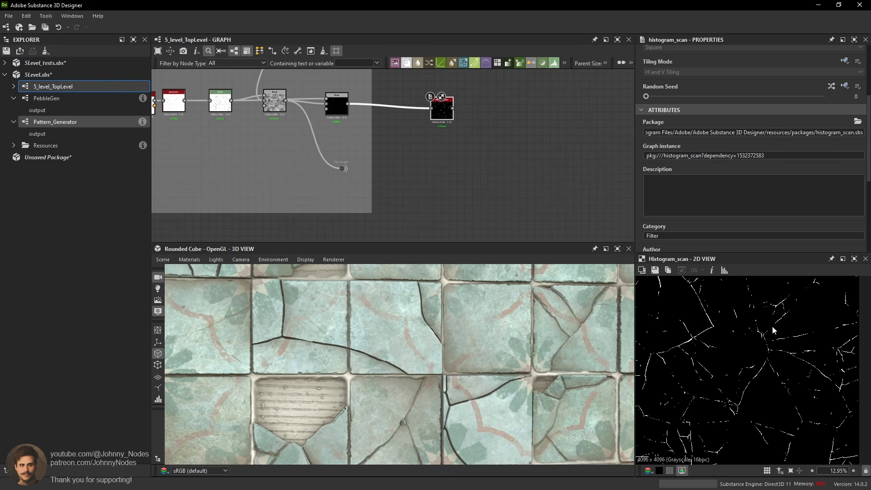
# Rearrange the upper crack frame's Histogram Scan and Subtract Blend closer together at the frame's edge.
pyautogui.moveTo(464, 127); pyautogui.dragTo(482, 157, button='middle')
pyautogui.scroll(-1, 482, 158)
pyautogui.scroll(1, 482, 158)
pyautogui.moveTo(466, 145); pyautogui.dragTo(446, 141)
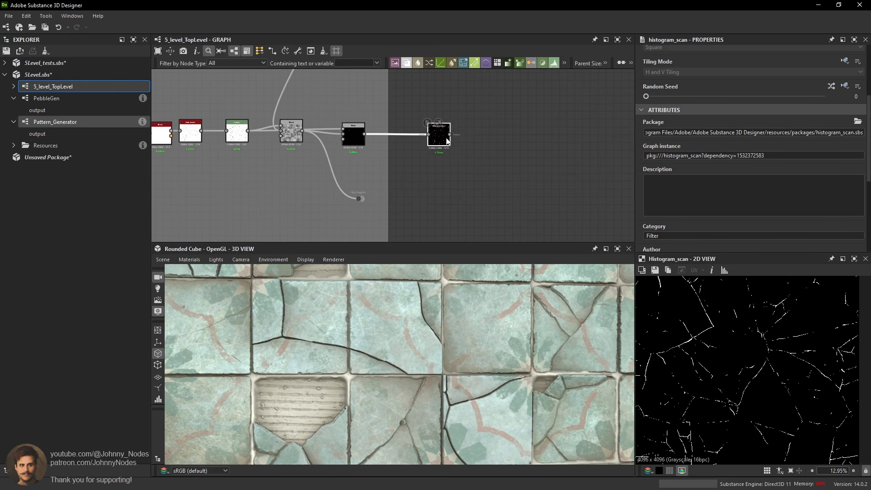
pyautogui.scroll(-2, 444, 141)
pyautogui.scroll(1, 387, 133)
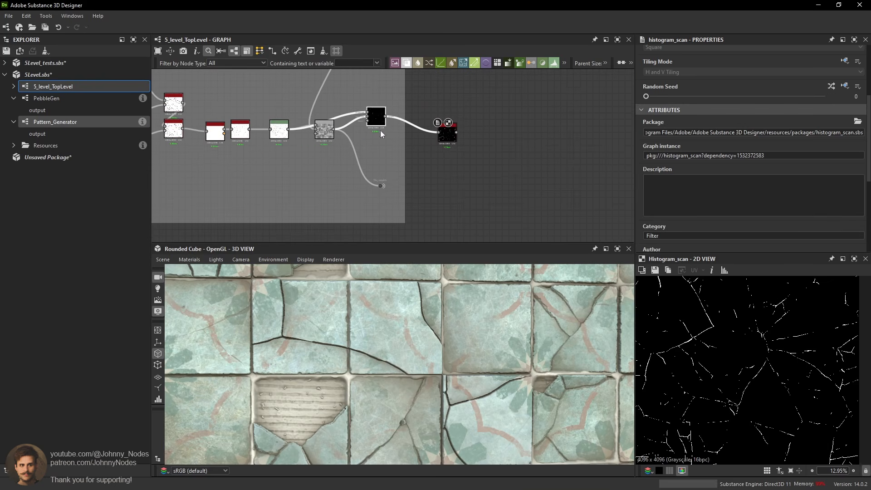
pyautogui.scroll(1, 380, 185)
# Examine the Tile_Heights source and the first Blend in the Crack Blending frame.
pyautogui.click(381, 185)
pyautogui.scroll(4, 804, 367)
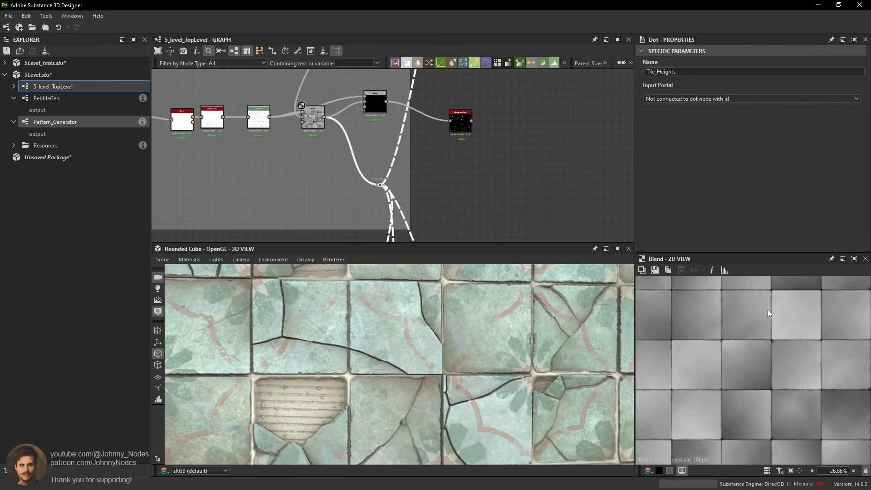
pyautogui.scroll(-2, 480, 175)
pyautogui.moveTo(480, 175); pyautogui.dragTo(469, 137, button='middle')
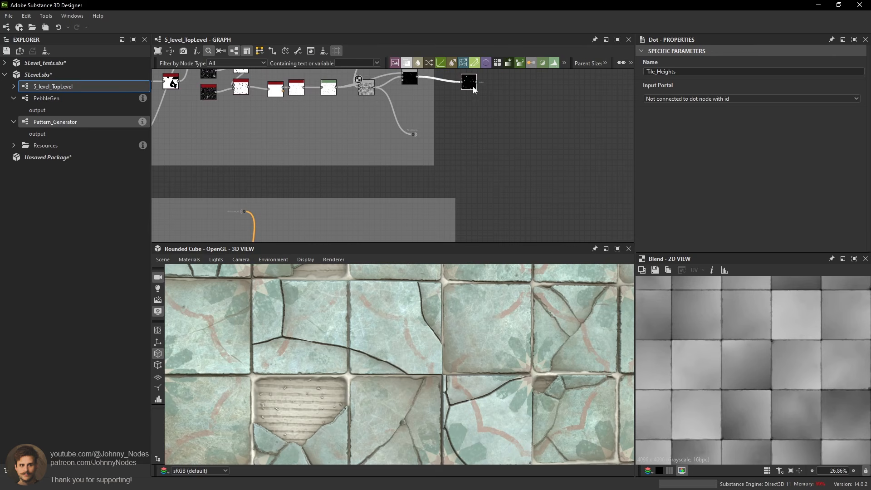
pyautogui.scroll(-3, 469, 161)
pyautogui.scroll(3, 560, 122)
pyautogui.scroll(5, 560, 123)
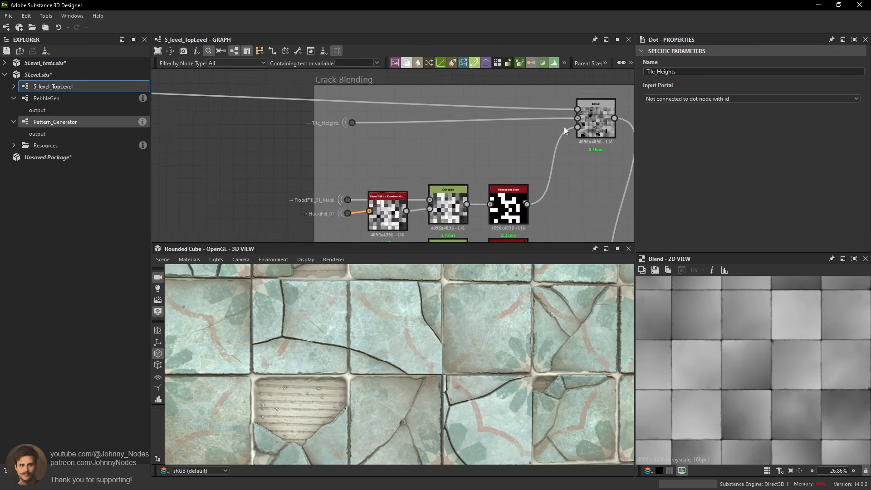
pyautogui.moveTo(565, 126); pyautogui.dragTo(518, 177, button='middle')
pyautogui.doubleClick(554, 167)
pyautogui.scroll(-4, 554, 166)
# Add a Blend node above the Crack Blending frame and check the broken-tile height against the middle frame's Histogram Scan.
pyautogui.moveTo(482, 142); pyautogui.dragTo(416, 170, button='middle')
pyautogui.press('space')
pyautogui.click(598, 138)
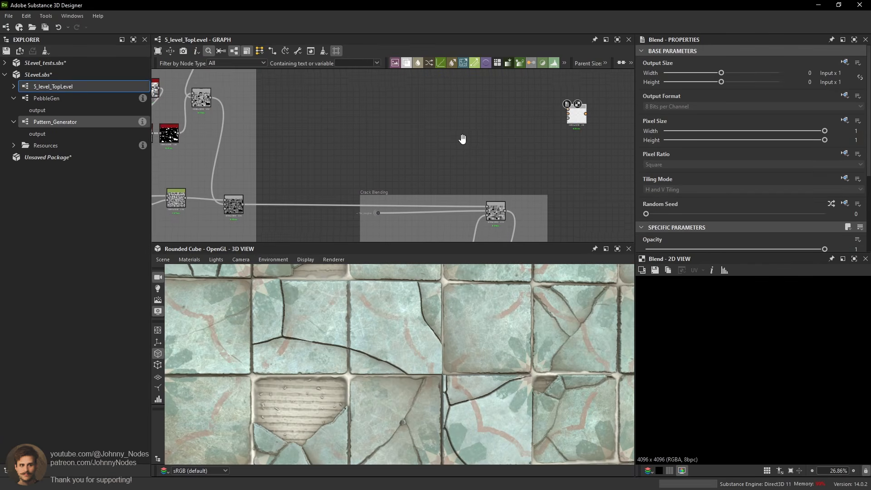
pyautogui.scroll(-2, 255, 186)
pyautogui.doubleClick(254, 180)
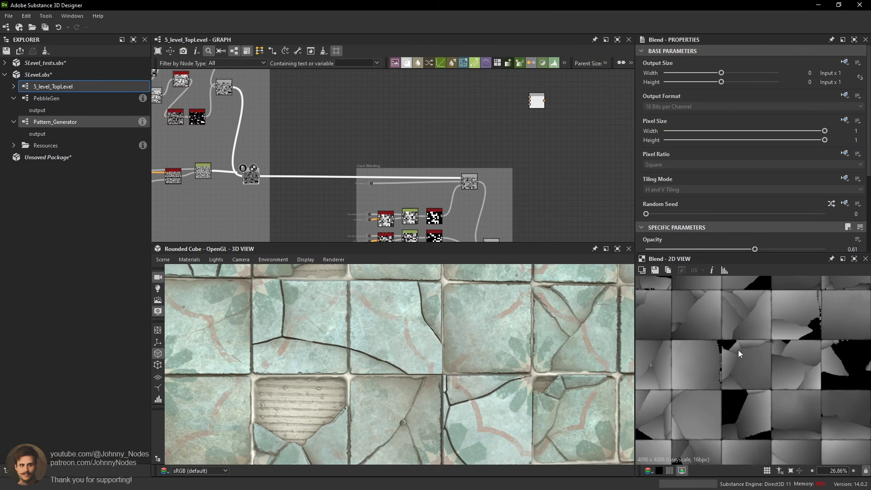
pyautogui.moveTo(291, 105); pyautogui.dragTo(313, 209, button='middle')
pyautogui.doubleClick(319, 108)
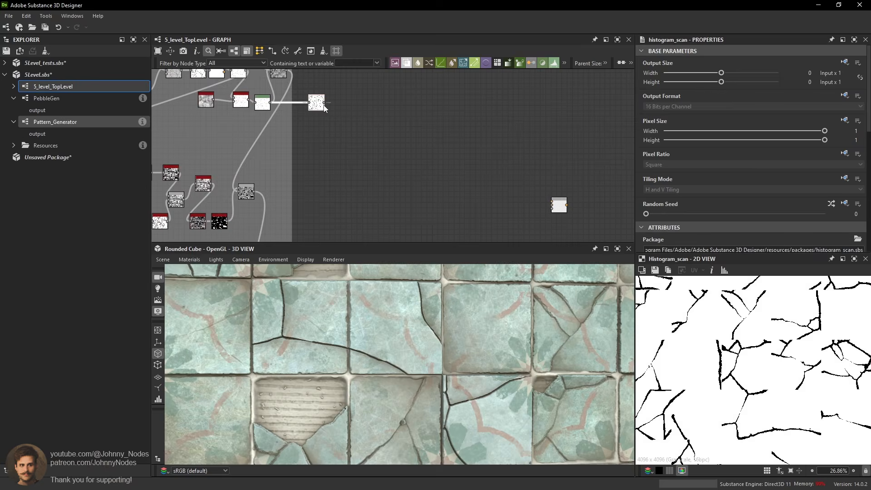
# Connect the middle frame's Histogram Scan to the new Blend's foreground and remove the duplicate background link.
pyautogui.scroll(1, 522, 196)
pyautogui.moveTo(325, 105); pyautogui.dragTo(565, 213)
pyautogui.doubleClick(565, 213)
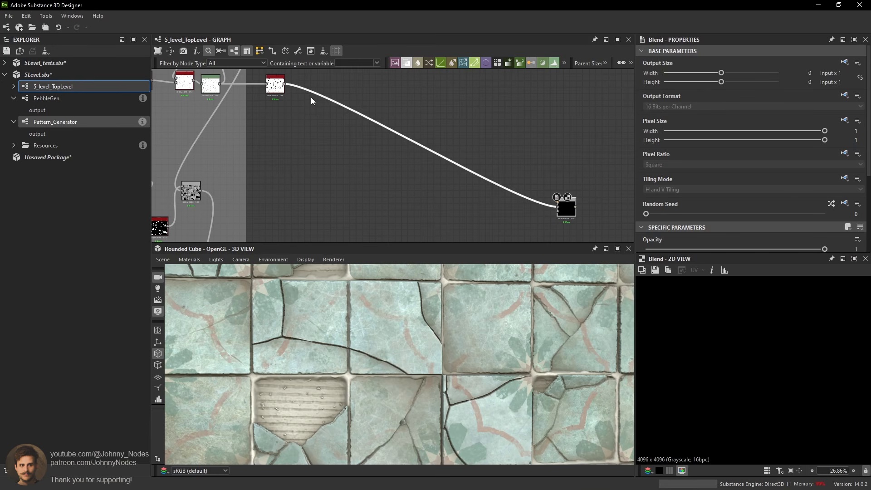
pyautogui.moveTo(287, 89); pyautogui.dragTo(559, 202)
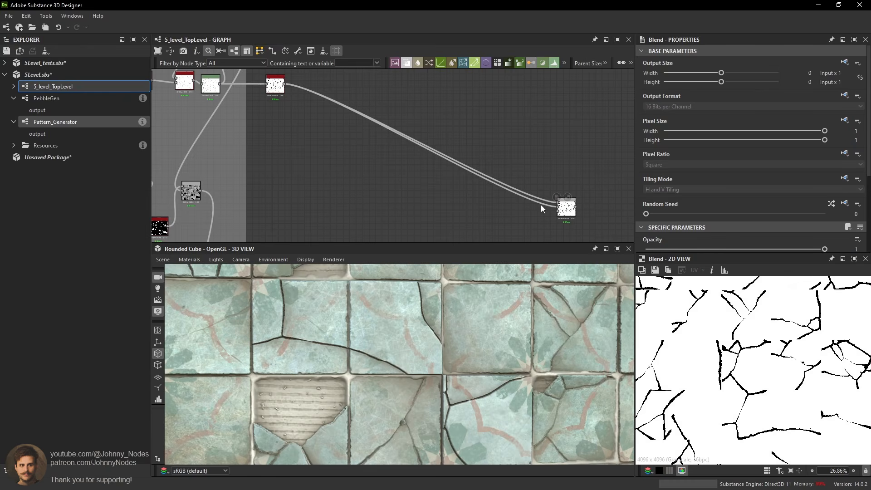
pyautogui.click(546, 205)
pyautogui.press('Delete')
# Add an Invert Grayscale after the upper crack frame's Histogram Scan and place both nodes beside the frame.
pyautogui.scroll(-1, 462, 154)
pyautogui.moveTo(386, 82); pyautogui.dragTo(410, 226, button='middle')
pyautogui.doubleClick(365, 94)
pyautogui.press('space')
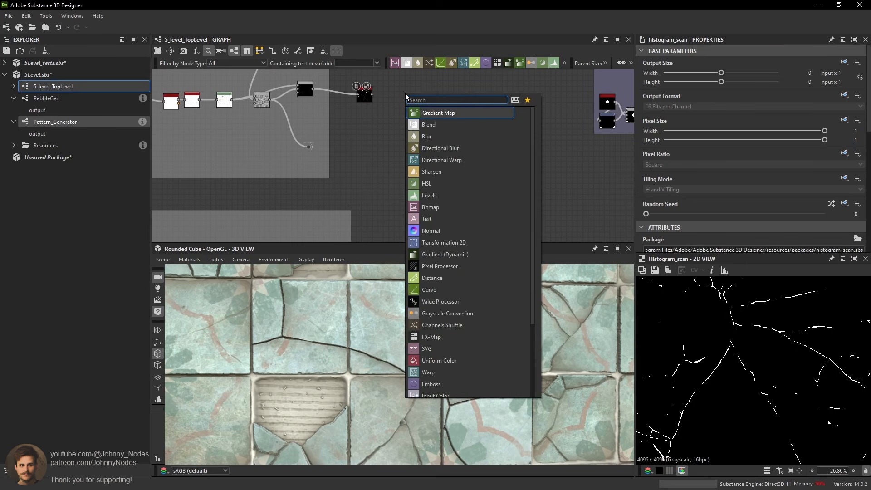
pyautogui.write('inv')
pyautogui.press('Down')
pyautogui.press('Return')
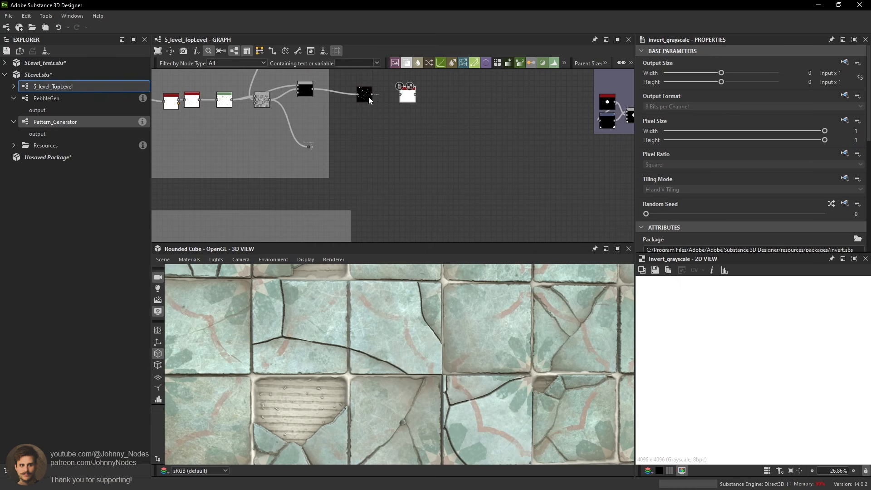
pyautogui.moveTo(367, 94)
pyautogui.mouseDown()
pyautogui.moveTo(357, 91)
pyautogui.moveTo(400, 94)
pyautogui.moveTo(371, 94)
pyautogui.mouseUp()
# Connect the Invert Grayscale output to the Blend above Crack Blending and preview the Blend.
pyautogui.click(378, 89)
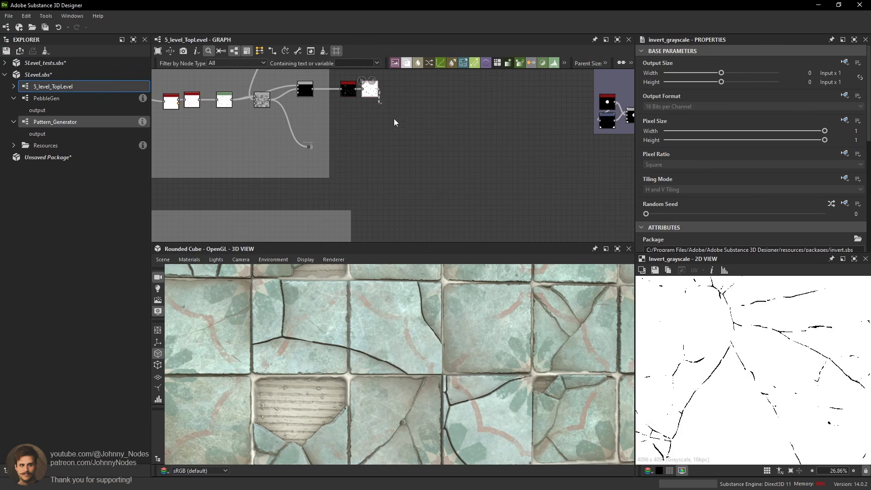
pyautogui.scroll(-3, 394, 118)
pyautogui.moveTo(434, 214); pyautogui.dragTo(410, 115, button='middle')
pyautogui.moveTo(495, 238); pyautogui.dragTo(404, 131, button='middle')
pyautogui.scroll(3, 404, 135)
pyautogui.click(438, 171)
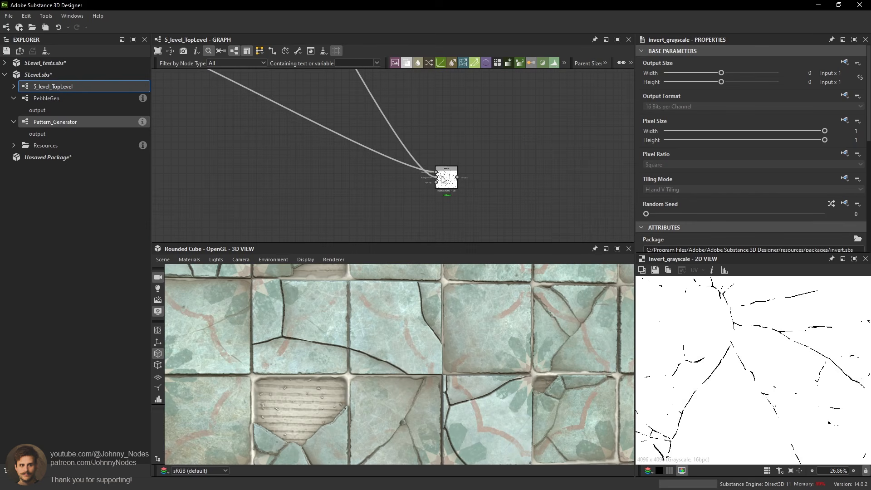
pyautogui.doubleClick(445, 171)
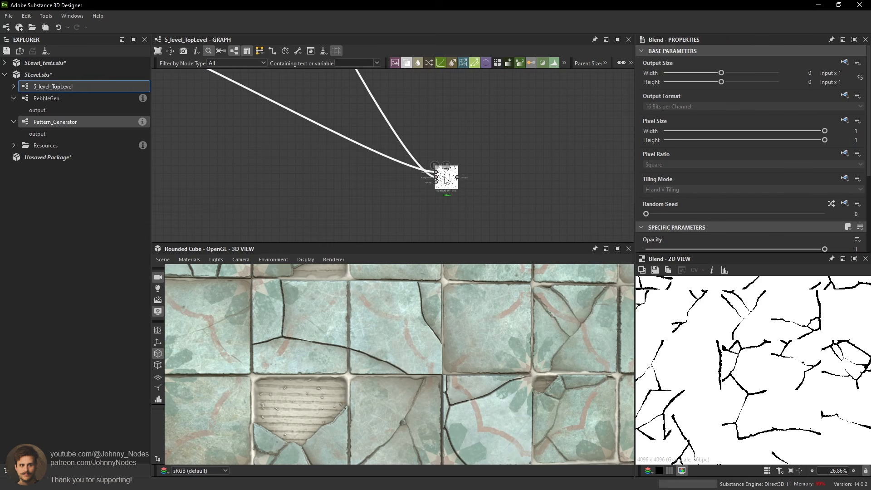
# Mask the new Blend's opacity with Crack Blending's upper Histogram Scan and check the blended cracks in the 2D view.
pyautogui.moveTo(445, 171); pyautogui.dragTo(428, 174)
pyautogui.scroll(-2, 422, 211)
pyautogui.moveTo(411, 233); pyautogui.dragTo(436, 169, button='middle')
pyautogui.scroll(2, 422, 168)
pyautogui.doubleClick(356, 194)
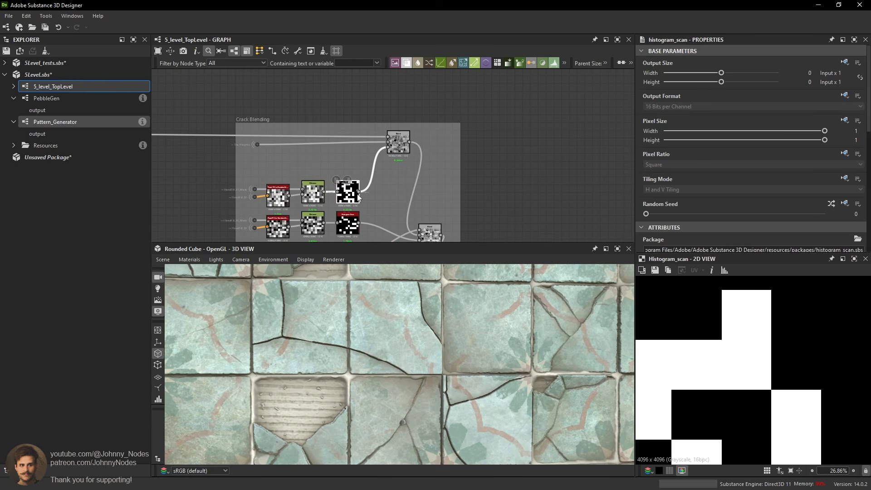
pyautogui.moveTo(425, 87); pyautogui.dragTo(407, 187, button='middle')
pyautogui.moveTo(451, 135); pyautogui.dragTo(451, 131)
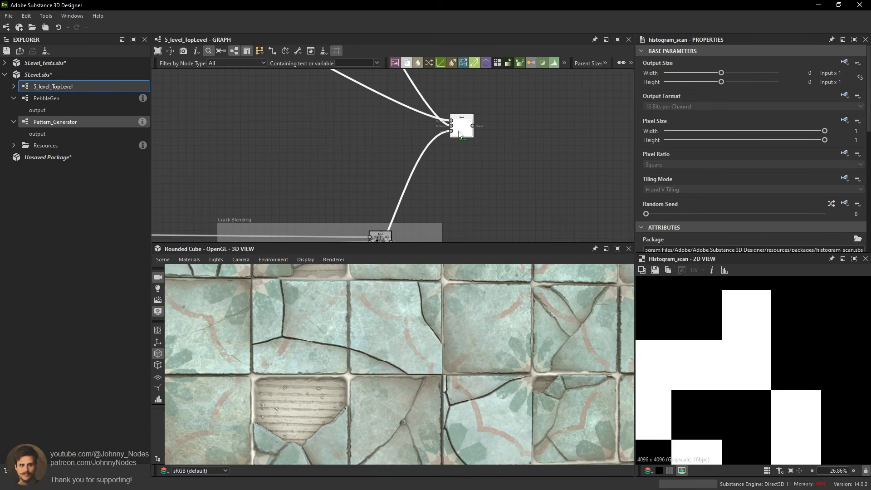
pyautogui.doubleClick(461, 128)
pyautogui.scroll(-2, 771, 352)
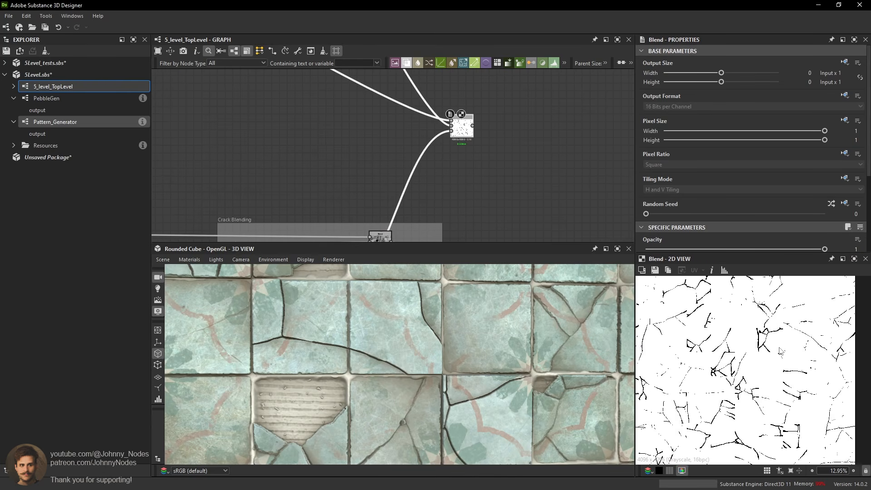
pyautogui.scroll(2, 772, 352)
pyautogui.moveTo(483, 156); pyautogui.dragTo(445, 138, button='middle')
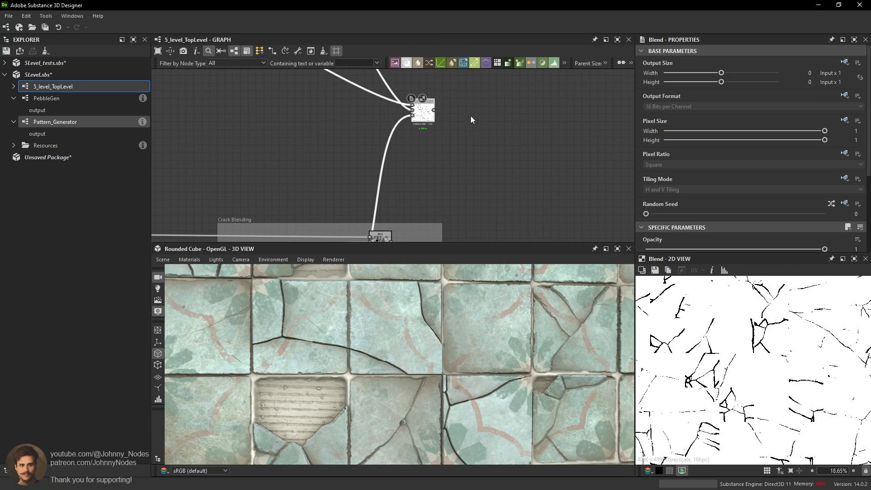
# Add a second Blend beside the first and feed the first Blend's output into its background.
pyautogui.press('space')
pyautogui.click(493, 147)
pyautogui.scroll(1, 437, 115)
pyautogui.moveTo(466, 124); pyautogui.dragTo(464, 121)
pyautogui.moveTo(478, 125); pyautogui.dragTo(479, 145)
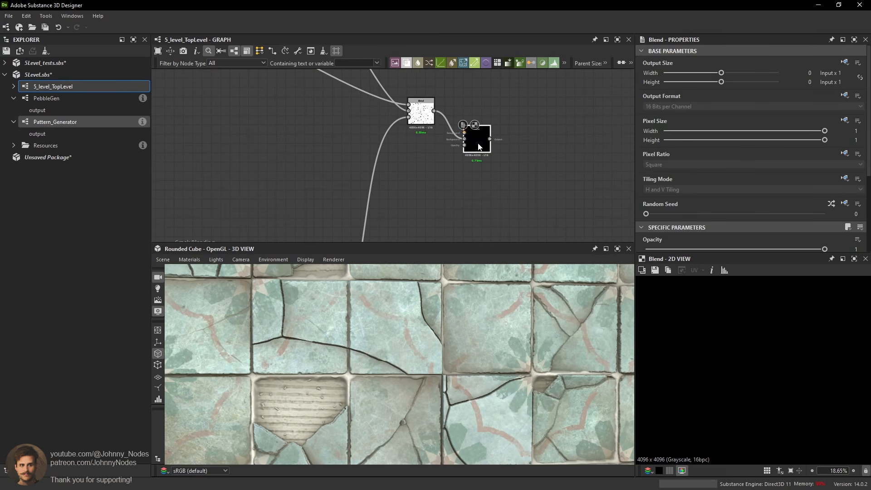
# Preview the lower crack frame's Histogram Scan in the 2D view.
pyautogui.scroll(-4, 458, 148)
pyautogui.moveTo(258, 213); pyautogui.dragTo(338, 93, button='middle')
pyautogui.scroll(1, 358, 107)
pyautogui.scroll(1, 359, 109)
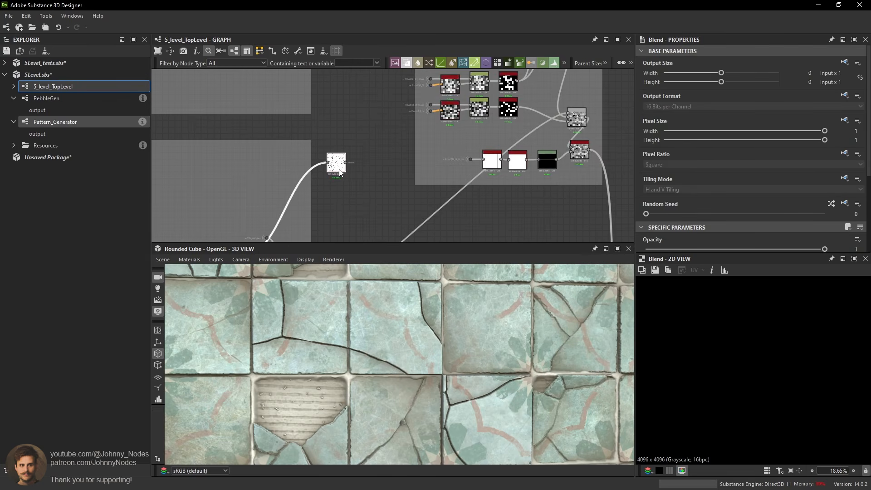
pyautogui.doubleClick(336, 162)
pyautogui.scroll(-3, 755, 313)
pyautogui.moveTo(754, 314); pyautogui.dragTo(752, 315, button='middle')
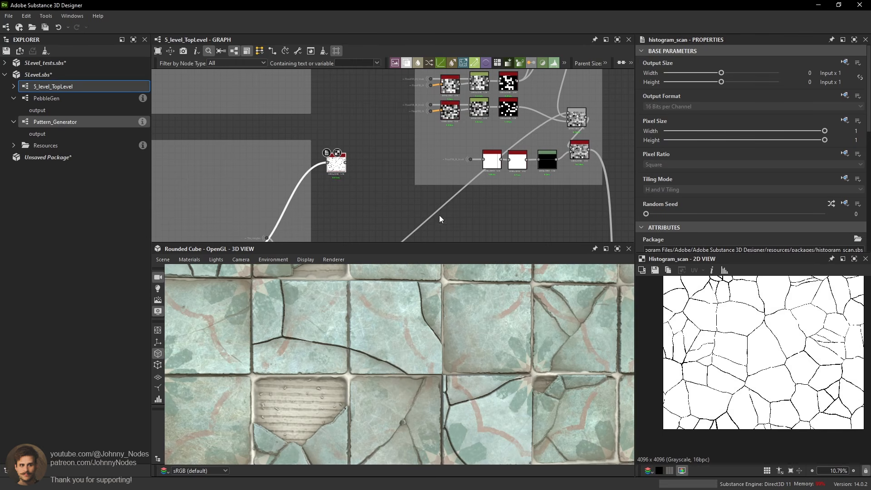
pyautogui.scroll(2, 394, 192)
pyautogui.scroll(-2, 340, 146)
# Connect the lower crack frame's Histogram Scan to the second Blend's foreground.
pyautogui.moveTo(329, 148); pyautogui.dragTo(326, 189)
pyautogui.scroll(-2, 363, 108)
pyautogui.moveTo(363, 107); pyautogui.dragTo(327, 188, button='middle')
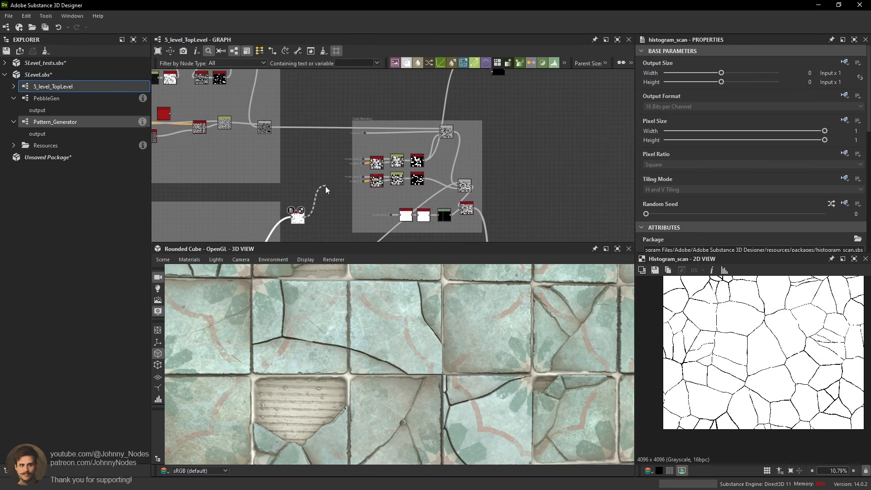
pyautogui.moveTo(326, 189); pyautogui.dragTo(404, 127)
pyautogui.moveTo(443, 73); pyautogui.dragTo(405, 127, button='middle')
pyautogui.moveTo(404, 127); pyautogui.dragTo(449, 121)
# Following Crack Blending's second Blend, connect its lower Histogram Scan to the new second Blend's opacity and inspect the combined crack mask.
pyautogui.moveTo(438, 173); pyautogui.dragTo(451, 126, button='middle')
pyautogui.scroll(2, 424, 193)
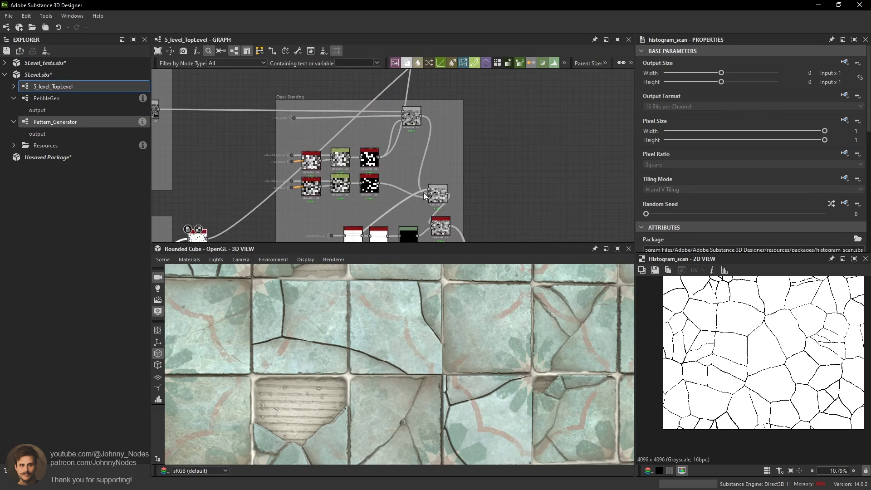
pyautogui.moveTo(437, 194); pyautogui.dragTo(435, 183)
pyautogui.doubleClick(434, 183)
pyautogui.scroll(2, 401, 188)
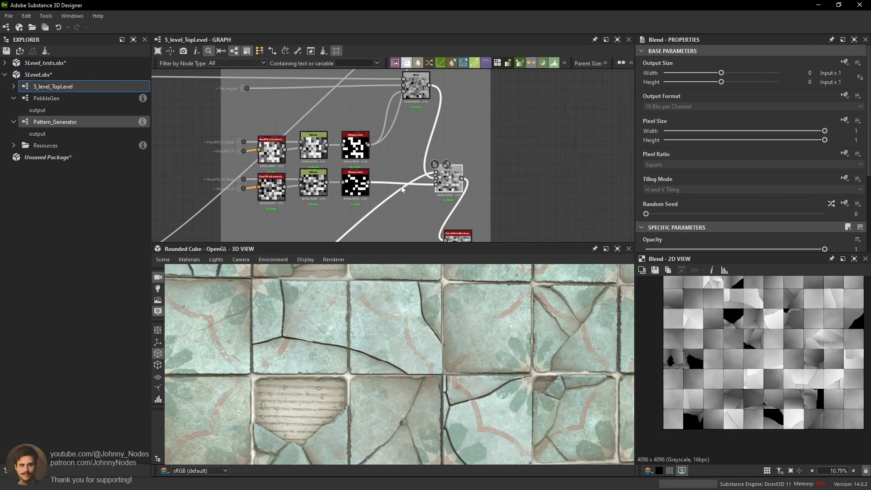
pyautogui.doubleClick(367, 186)
pyautogui.scroll(-3, 386, 183)
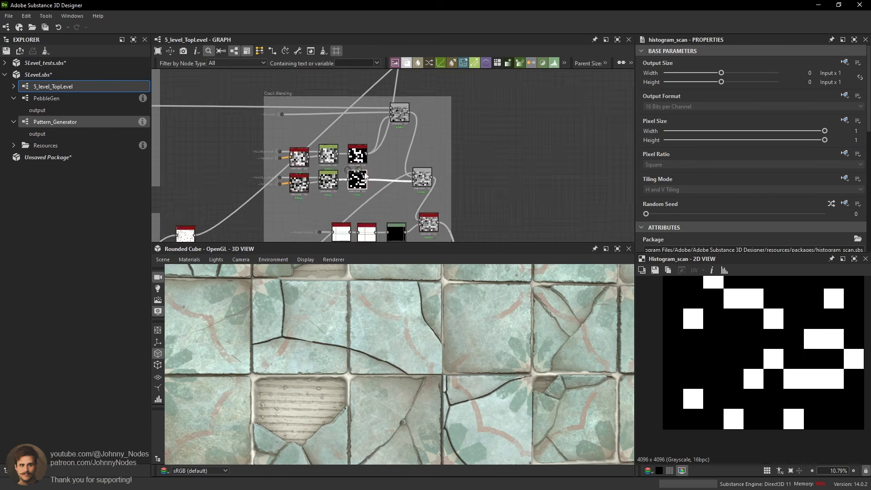
pyautogui.moveTo(410, 114); pyautogui.dragTo(389, 200, button='middle')
pyautogui.doubleClick(434, 137)
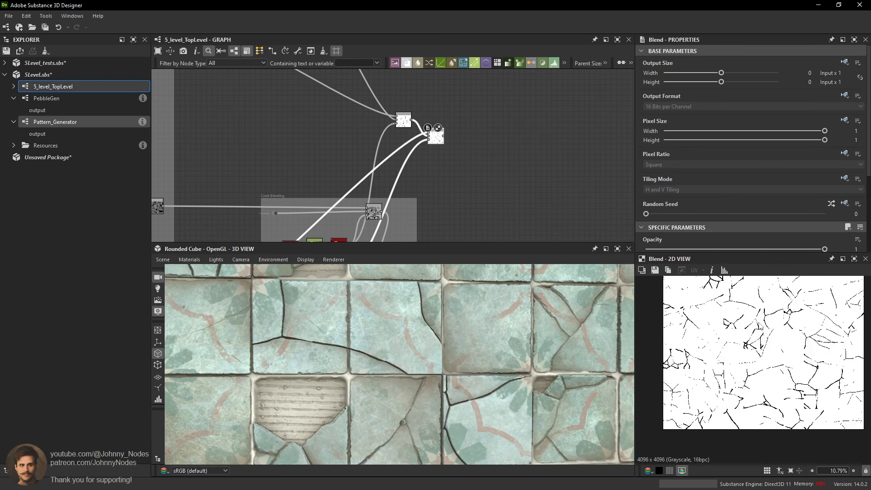
pyautogui.scroll(3, 725, 341)
pyautogui.scroll(-2, 724, 341)
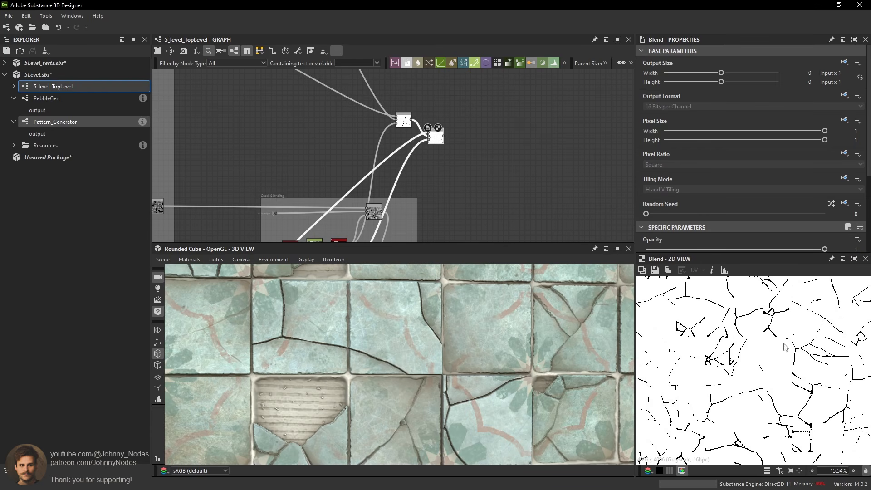
pyautogui.scroll(-3, 434, 151)
# Add a dot node to the upper crack frame's Invert Grayscale output and name it CrackMask_Thin.
pyautogui.click(421, 134)
pyautogui.scroll(1, 420, 129)
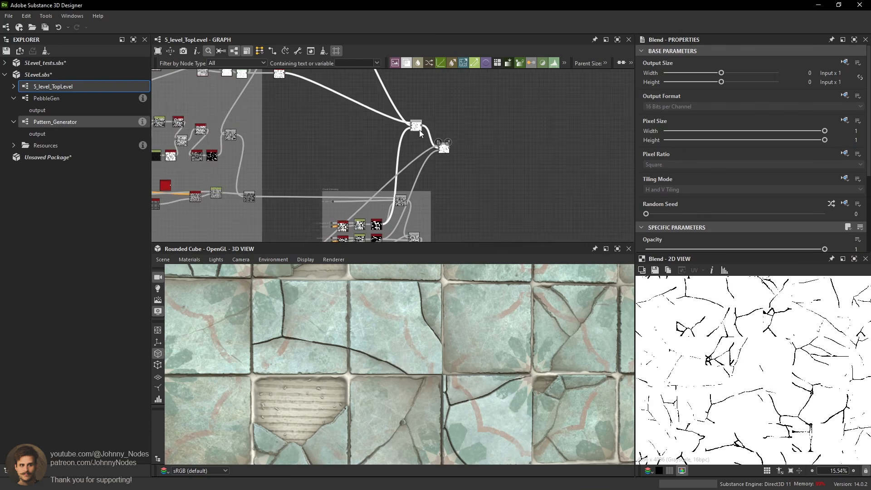
pyautogui.scroll(-2, 419, 129)
pyautogui.moveTo(415, 122); pyautogui.dragTo(450, 185, button='middle')
pyautogui.moveTo(376, 78); pyautogui.dragTo(389, 156, button='middle')
pyautogui.scroll(7, 371, 113)
pyautogui.moveTo(390, 108); pyautogui.dragTo(391, 124, button='middle')
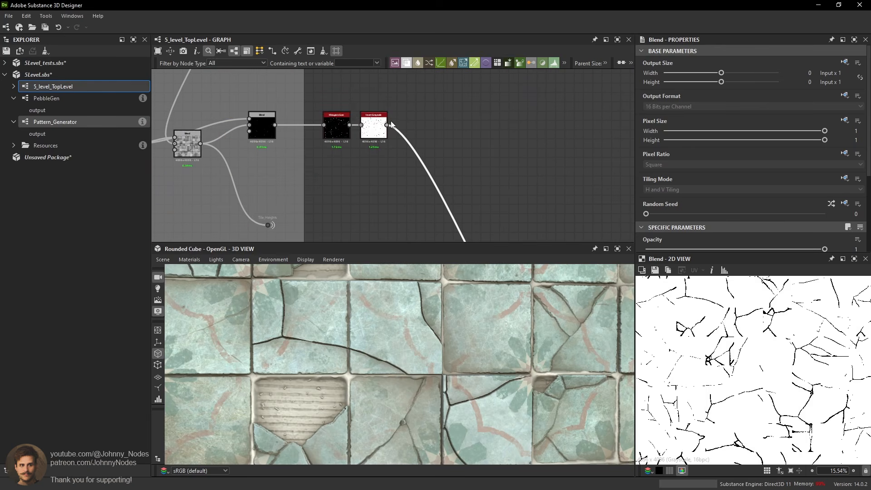
pyautogui.keyDown('alt'); pyautogui.moveTo(395, 126); pyautogui.dragTo(408, 125); pyautogui.keyUp('alt')
pyautogui.click(685, 75)
pyautogui.write('CrackMask_Thin')
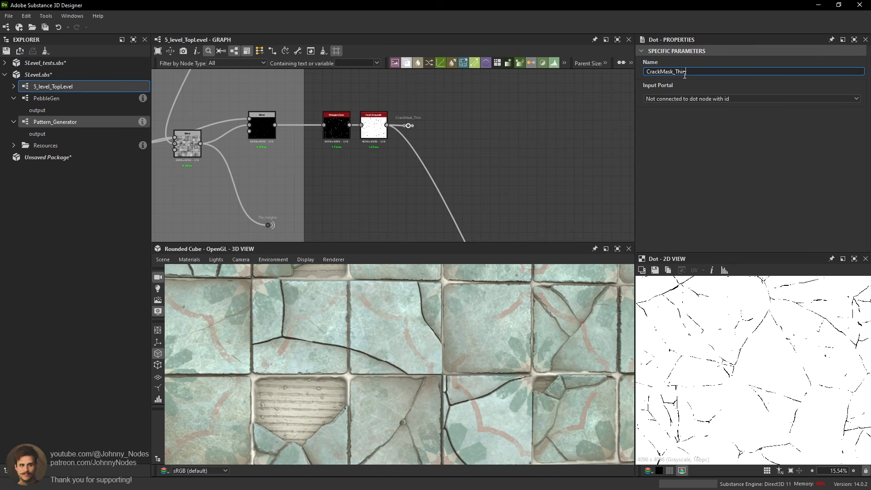
# Check the upper crack frame's title and rename its mask dot to CrackMask_Hairline.
pyautogui.scroll(-3, 410, 154)
pyautogui.moveTo(404, 147); pyautogui.dragTo(608, 174, button='middle')
pyautogui.moveTo(163, 91); pyautogui.dragTo(313, 142, button='middle')
pyautogui.scroll(2, 173, 136)
pyautogui.moveTo(173, 136); pyautogui.dragTo(311, 117, button='middle')
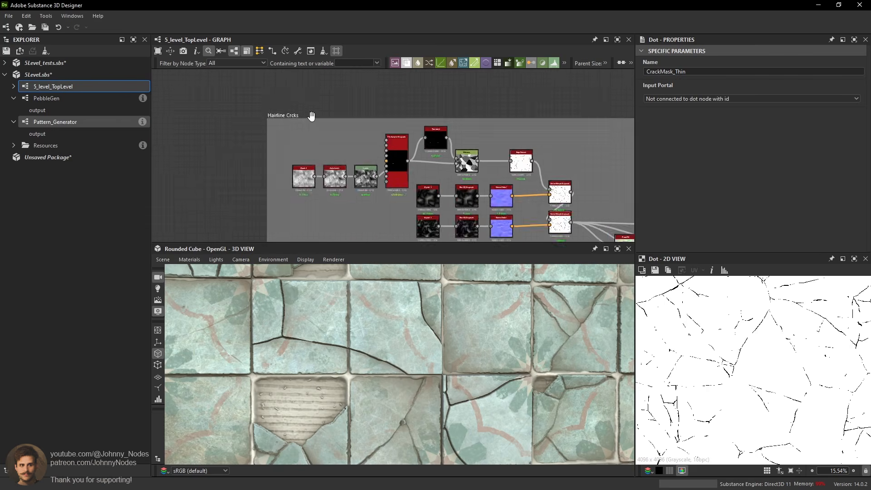
pyautogui.scroll(2, 340, 131)
pyautogui.moveTo(382, 131); pyautogui.dragTo(401, 140, button='middle')
pyautogui.moveTo(628, 168); pyautogui.dragTo(200, 123, button='middle')
pyautogui.moveTo(590, 182); pyautogui.dragTo(191, 145, button='middle')
pyautogui.moveTo(608, 232); pyautogui.dragTo(249, 116, button='middle')
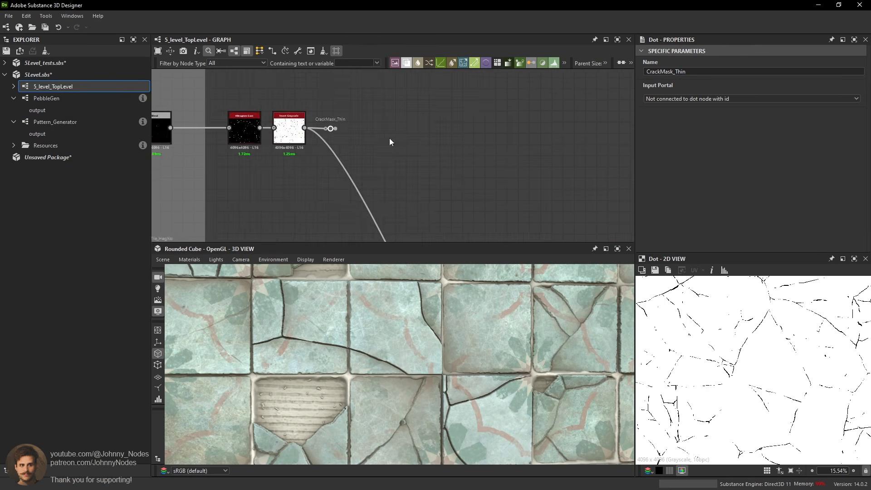
pyautogui.scroll(2, 333, 125)
pyautogui.moveTo(708, 71); pyautogui.dragTo(484, 73)
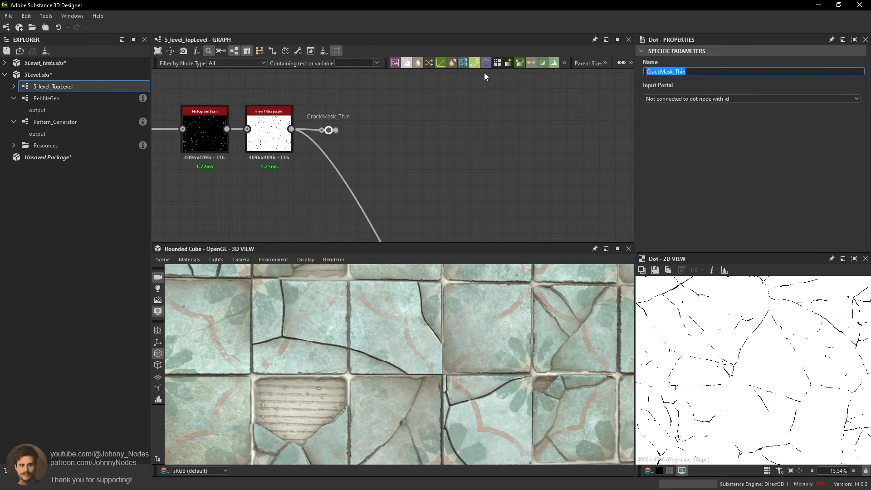
pyautogui.press('Right')
pyautogui.click(548, 150)
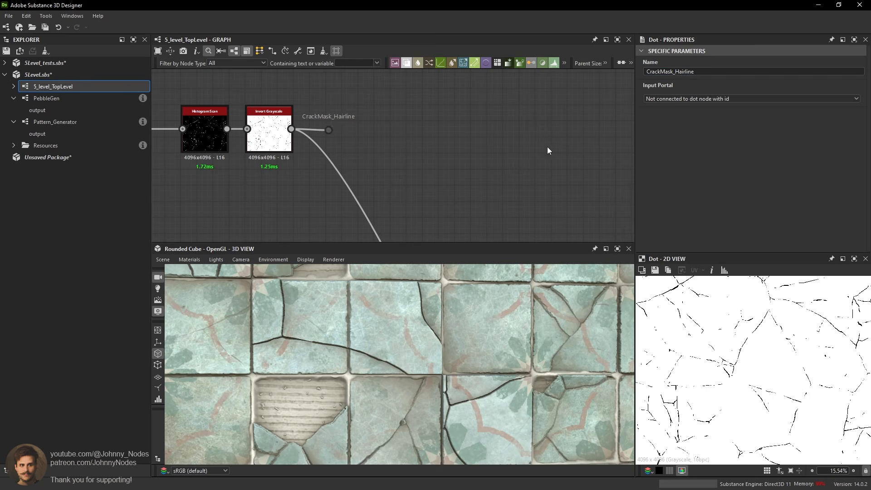
# Add a dot node to the middle crack frame's Histogram Scan output and name it CrackMasks_.
pyautogui.scroll(-4, 477, 149)
pyautogui.moveTo(468, 209); pyautogui.dragTo(418, 108, button='middle')
pyautogui.moveTo(486, 231); pyautogui.dragTo(434, 82, button='middle')
pyautogui.moveTo(535, 231); pyautogui.dragTo(561, 213, button='middle')
pyautogui.scroll(3, 342, 110)
pyautogui.moveTo(340, 109); pyautogui.dragTo(378, 182, button='middle')
pyautogui.moveTo(341, 137); pyautogui.dragTo(340, 138)
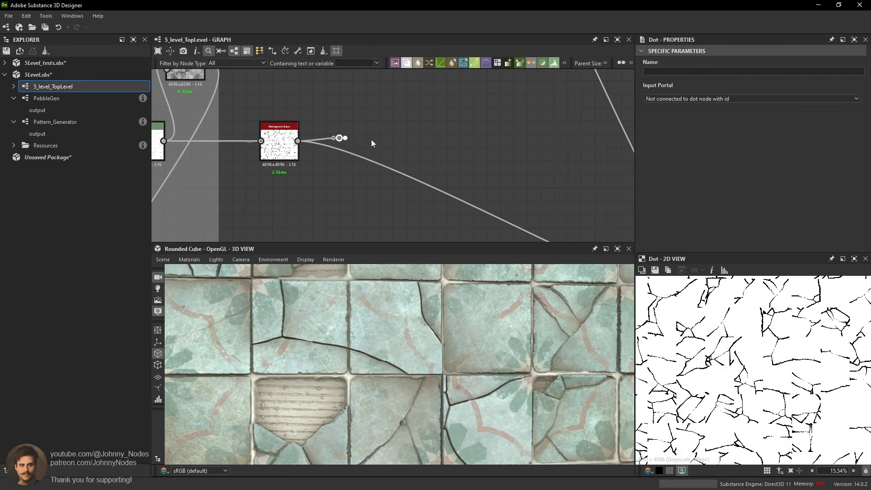
pyautogui.click(657, 72)
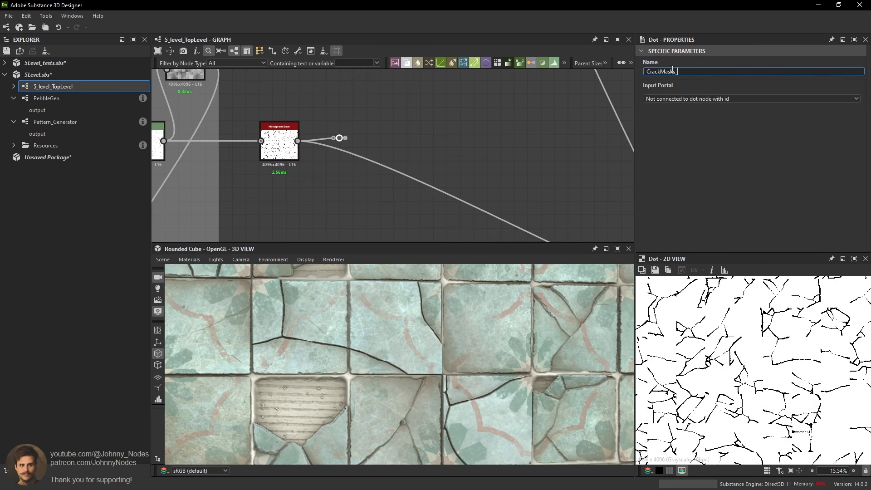
pyautogui.click(480, 167)
# Check the middle crack frame's title and extend its mask dot's name to match, beginning with CrackMasks_Crac.
pyautogui.scroll(-4, 480, 166)
pyautogui.moveTo(345, 149); pyautogui.dragTo(558, 173, button='middle')
pyautogui.moveTo(299, 132); pyautogui.dragTo(513, 191, button='middle')
pyautogui.moveTo(399, 99); pyautogui.dragTo(562, 166, button='middle')
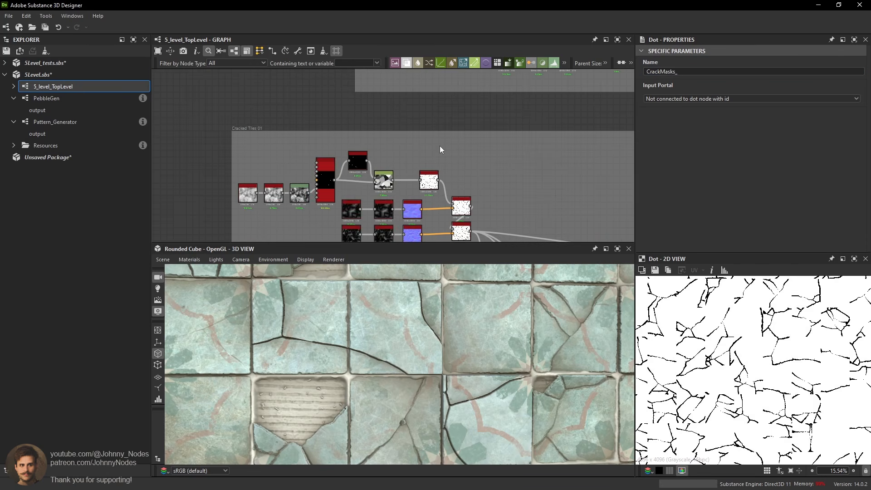
pyautogui.moveTo(440, 146); pyautogui.dragTo(272, 110, button='middle')
pyautogui.moveTo(444, 154); pyautogui.dragTo(230, 109, button='middle')
pyautogui.moveTo(540, 135); pyautogui.dragTo(319, 107, button='middle')
pyautogui.scroll(4, 454, 183)
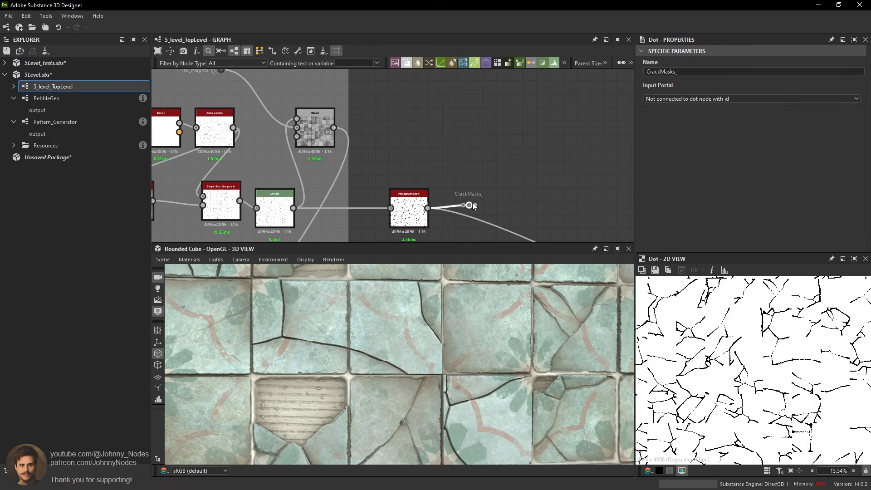
pyautogui.click(703, 71)
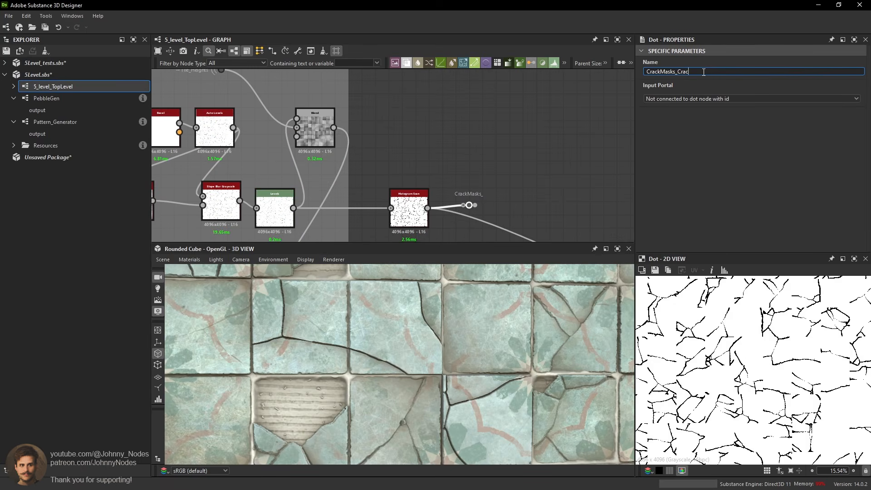
# Name the dot node on the Histogram Scan output CrackMasks_CrackedTiles.
pyautogui.click(535, 207)
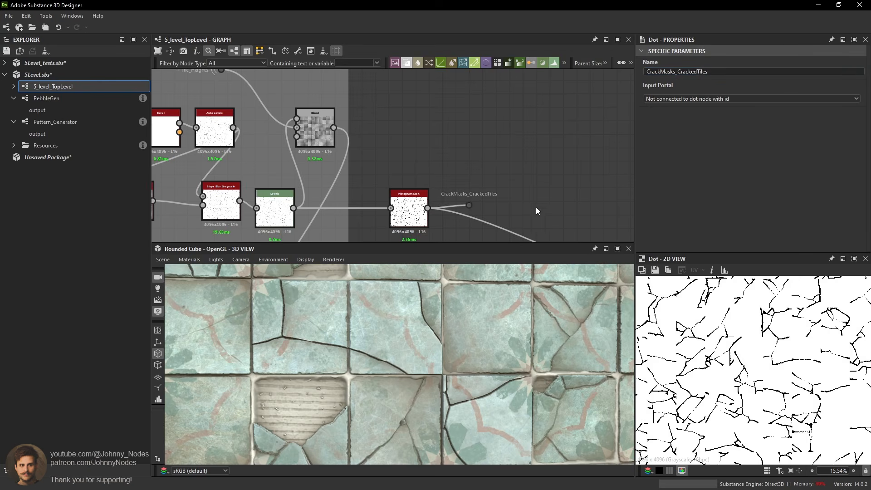
# Move the lifted-tile Histogram Scan into its frame and add a dot node named CrackMasks_LiftedTiles on its output.
pyautogui.scroll(-5, 535, 207)
pyautogui.moveTo(535, 207); pyautogui.dragTo(439, 101, button='middle')
pyautogui.scroll(-3, 438, 166)
pyautogui.moveTo(438, 166); pyautogui.dragTo(462, 87, button='middle')
pyautogui.scroll(3, 448, 170)
pyautogui.scroll(3, 448, 174)
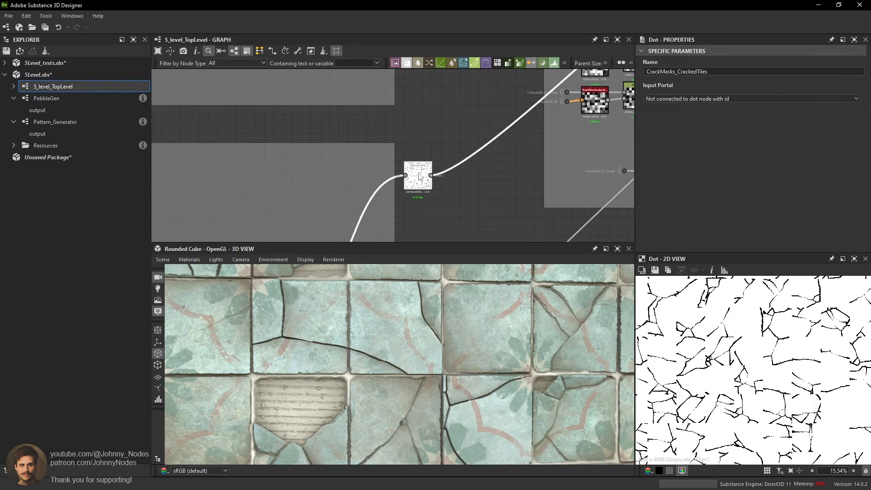
pyautogui.moveTo(447, 174); pyautogui.dragTo(384, 177, button='middle')
pyautogui.click(376, 180)
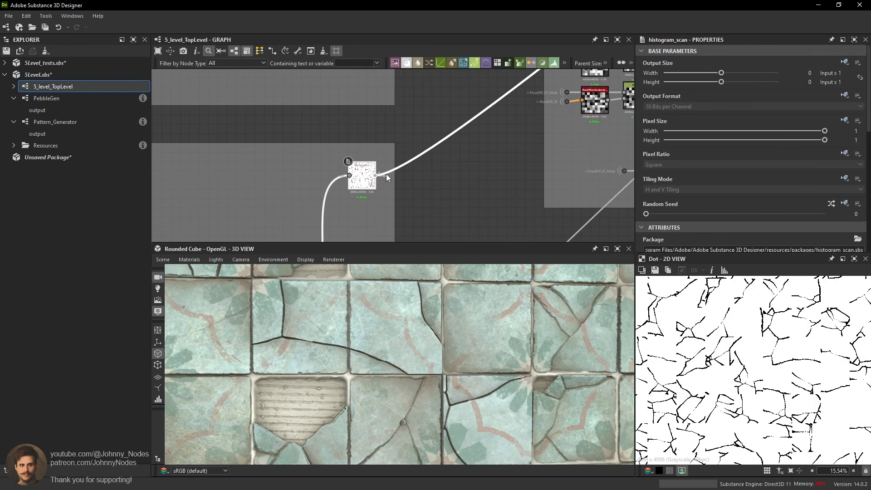
pyautogui.moveTo(421, 176); pyautogui.dragTo(421, 176)
pyautogui.click(689, 72)
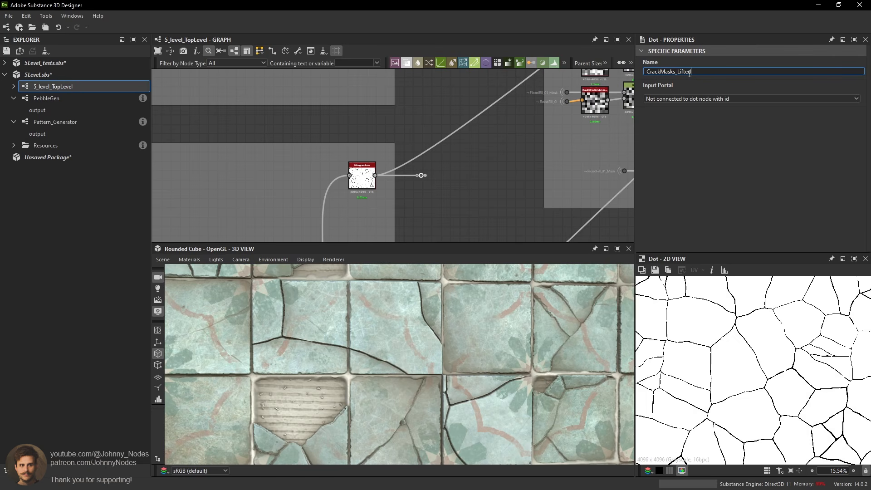
pyautogui.click(498, 148)
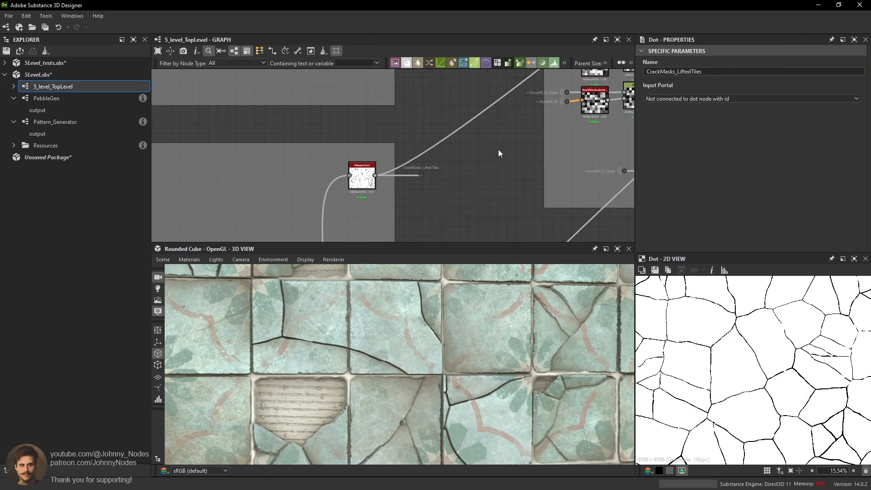
pyautogui.scroll(-2, 329, 202)
pyautogui.moveTo(498, 149); pyautogui.dragTo(332, 215, button='middle')
pyautogui.click(511, 117)
pyautogui.moveTo(511, 118); pyautogui.dragTo(514, 115)
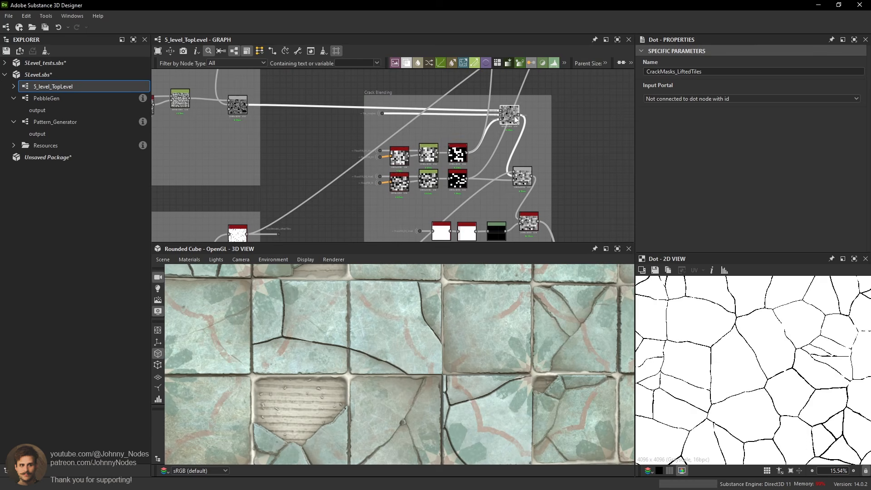
pyautogui.moveTo(354, 86); pyautogui.dragTo(573, 195)
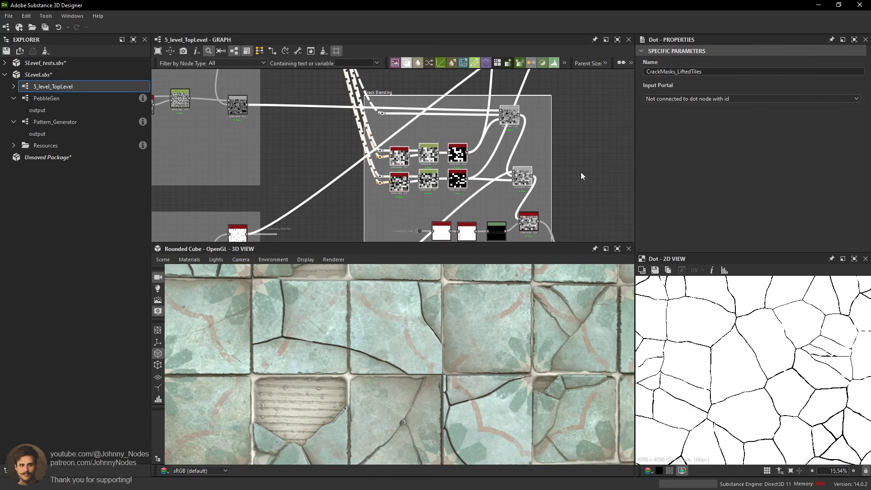
pyautogui.click(581, 172)
# Move the two crack mask Blend nodes down beside the Crack Blending frame.
pyautogui.scroll(-2, 576, 154)
pyautogui.moveTo(560, 118); pyautogui.dragTo(507, 179, button='middle')
pyautogui.moveTo(518, 127); pyautogui.dragTo(483, 137, button='middle')
pyautogui.scroll(1, 454, 98)
pyautogui.moveTo(454, 99); pyautogui.dragTo(464, 116)
pyautogui.keyDown('shift'); pyautogui.click(493, 139); pyautogui.keyUp('shift')
pyautogui.moveTo(494, 141); pyautogui.dragTo(496, 151)
pyautogui.moveTo(495, 151); pyautogui.dragTo(492, 85, button='middle')
pyautogui.moveTo(488, 76); pyautogui.dragTo(548, 196)
pyautogui.moveTo(557, 178); pyautogui.dragTo(538, 169, button='middle')
pyautogui.scroll(2, 526, 153)
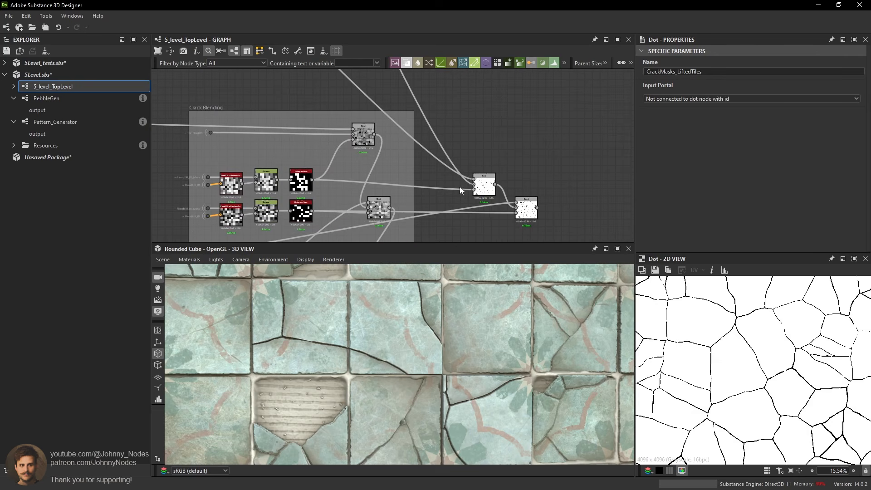
# Add a dot node with input portal CrackMask_Hairline and connect it to the upper mask Blend's background input.
pyautogui.scroll(1, 459, 187)
pyautogui.click(491, 186)
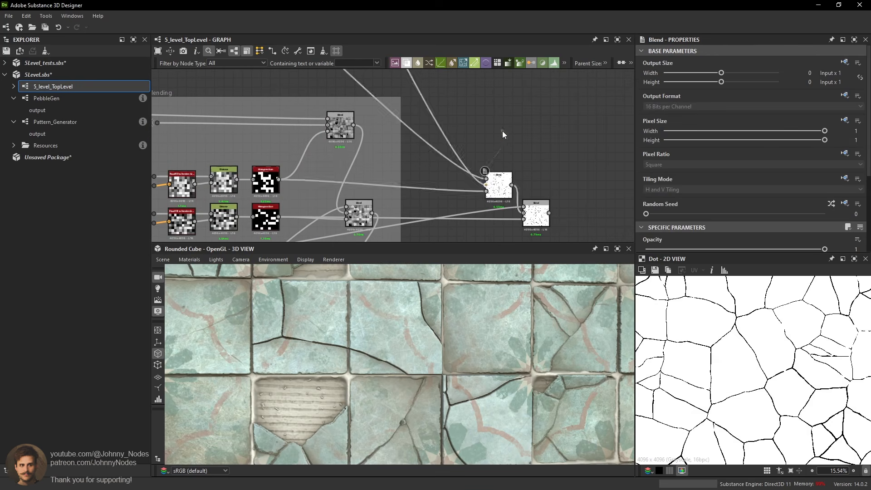
pyautogui.press('space')
pyautogui.write('dot')
pyautogui.press('Return')
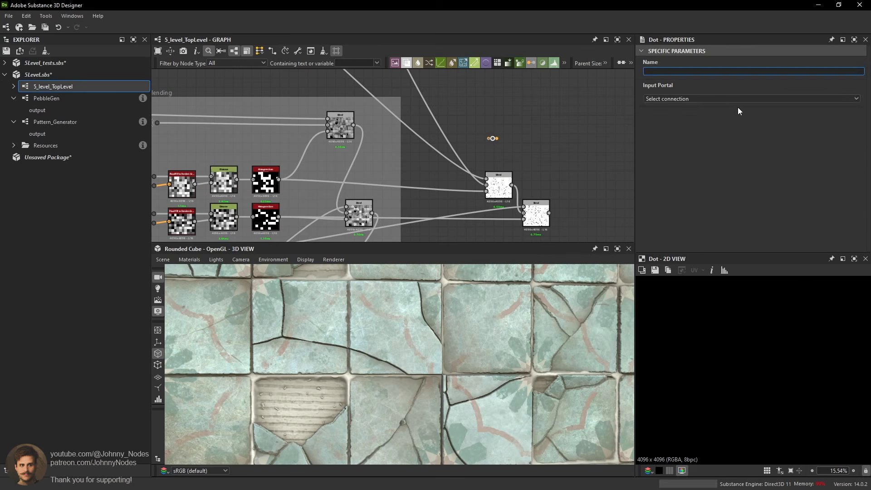
pyautogui.click(709, 99)
pyautogui.click(693, 111)
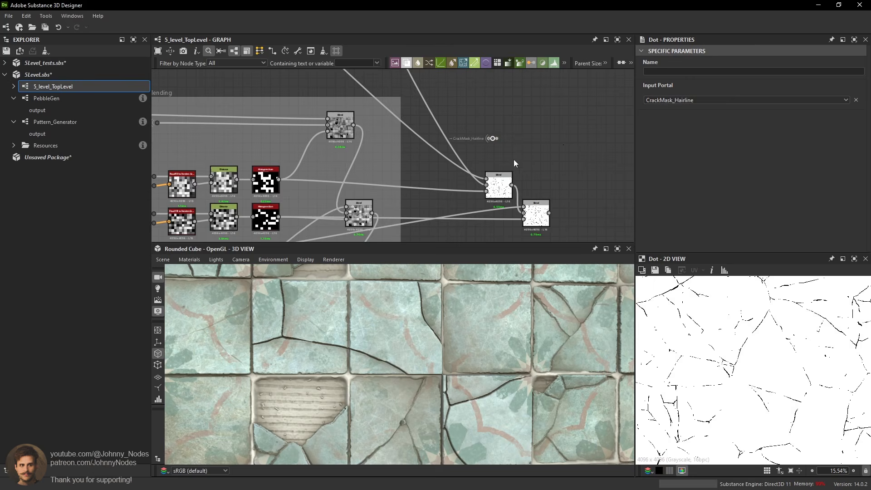
pyautogui.scroll(2, 514, 159)
pyautogui.doubleClick(474, 187)
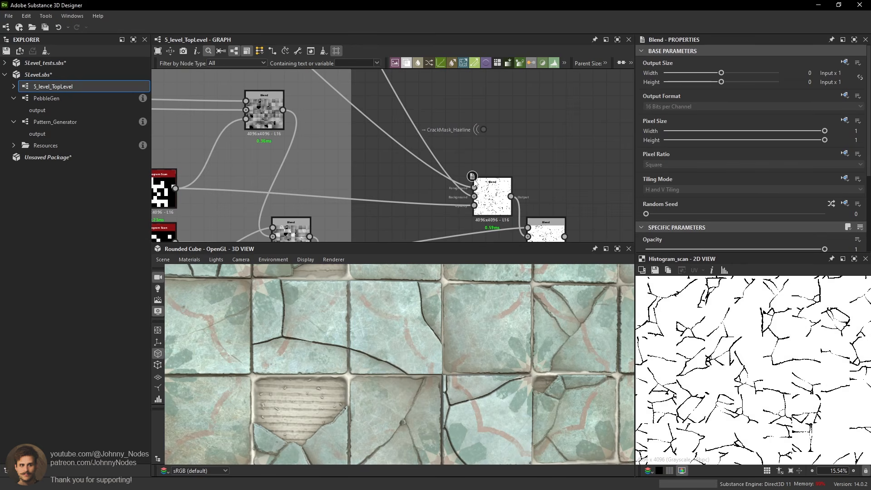
pyautogui.moveTo(473, 196); pyautogui.dragTo(421, 193)
# Add a dot node with input portal CrackMasks_CrackedTiles and connect it to the upper mask Blend's foreground input.
pyautogui.click(448, 157)
pyautogui.press('space')
pyautogui.write('d')
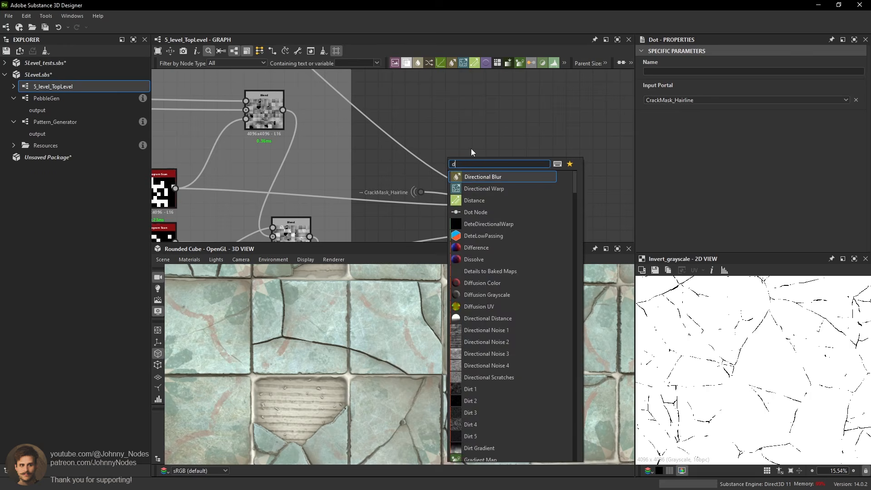
pyautogui.write('ot')
pyautogui.press('Return')
pyautogui.click(694, 99)
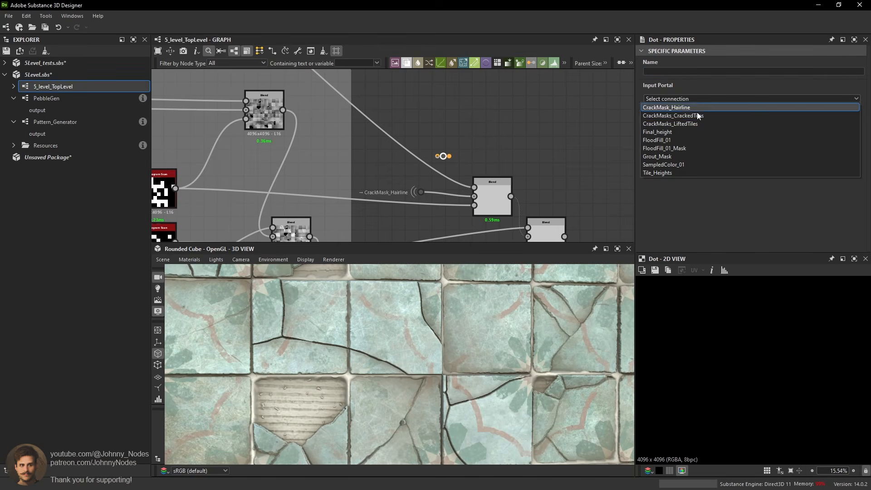
pyautogui.click(699, 117)
pyautogui.scroll(1, 450, 157)
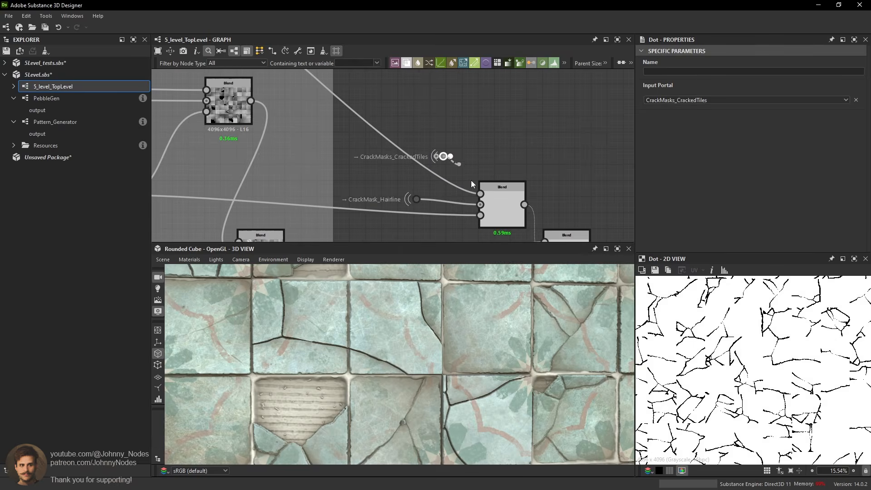
pyautogui.moveTo(471, 180); pyautogui.dragTo(479, 193)
pyautogui.moveTo(443, 157); pyautogui.dragTo(468, 187)
# Reposition the lower mask Blend directly beneath the upper one.
pyautogui.scroll(-3, 416, 174)
pyautogui.click(520, 211)
pyautogui.moveTo(520, 212); pyautogui.dragTo(533, 131, button='middle')
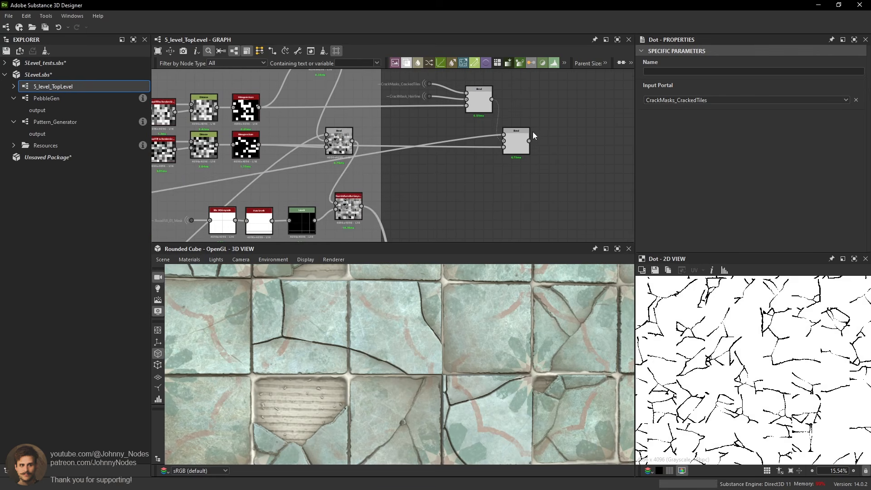
pyautogui.moveTo(523, 139); pyautogui.dragTo(487, 148)
pyautogui.scroll(1, 463, 142)
# Add a dot node with input portal CrackMasks_LiftedTiles and connect it to the lower mask Blend's foreground input.
pyautogui.click(432, 129)
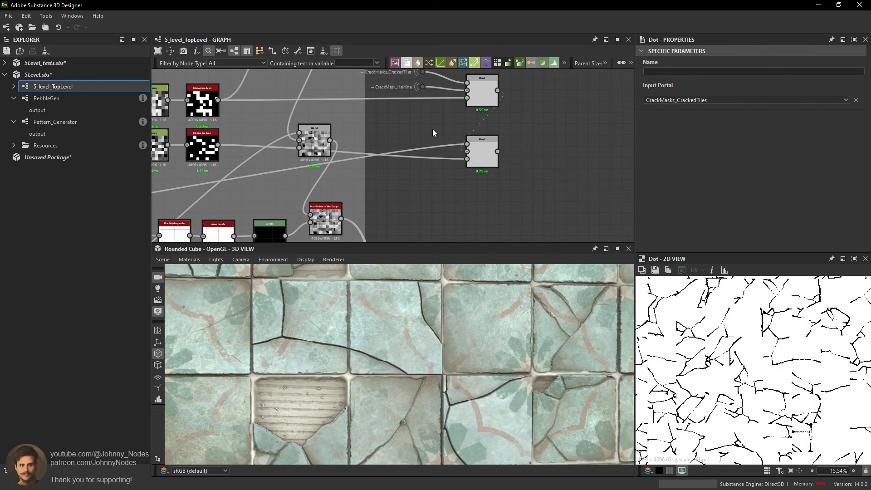
pyautogui.press('space')
pyautogui.write('dot')
pyautogui.press('Return')
pyautogui.click(669, 98)
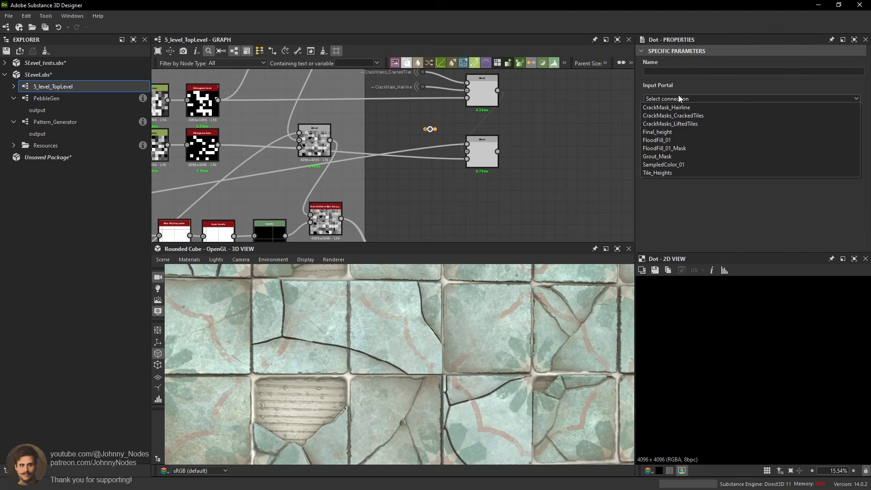
pyautogui.click(696, 124)
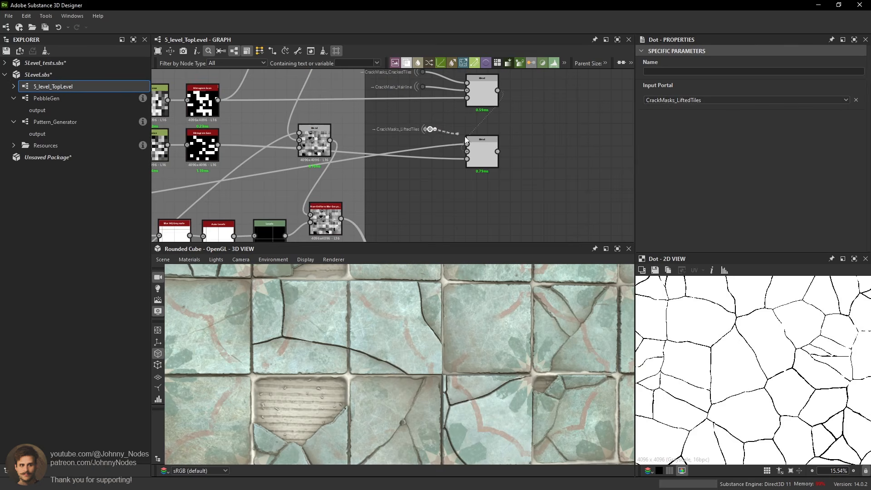
pyautogui.moveTo(466, 140); pyautogui.dragTo(428, 138)
pyautogui.press('Escape')
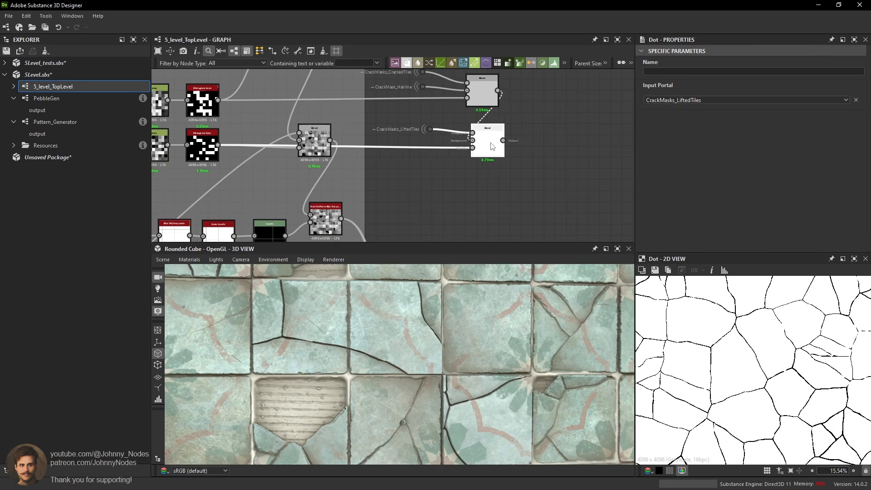
# Review the graph layout and connections around the Crack Blending frame and the two mask Blends.
pyautogui.scroll(-8, 486, 140)
pyautogui.scroll(5, 399, 164)
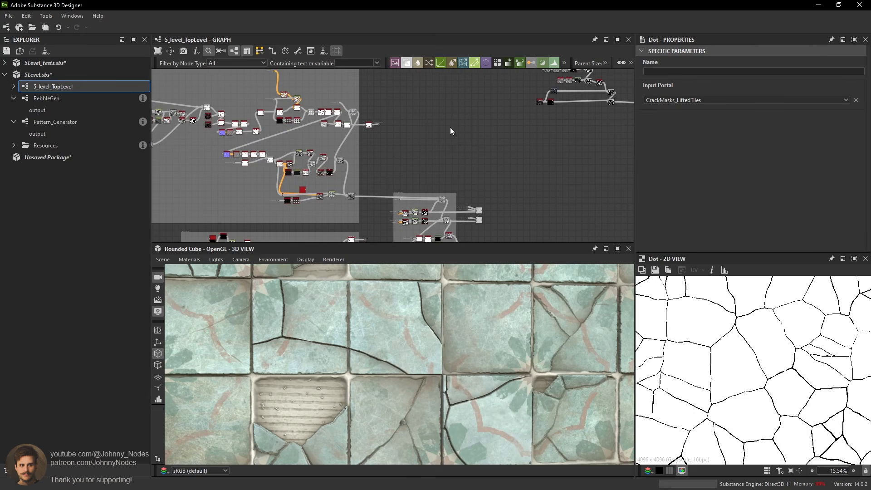
pyautogui.moveTo(382, 191); pyautogui.dragTo(389, 191)
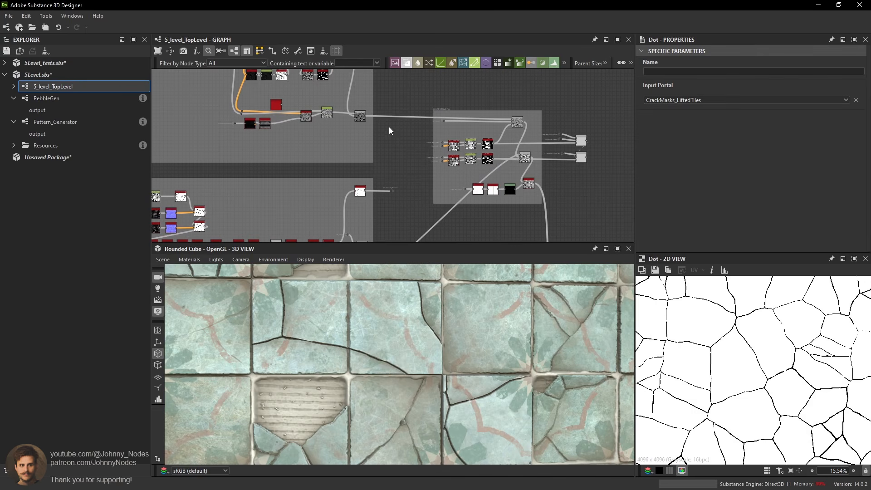
pyautogui.scroll(1, 459, 124)
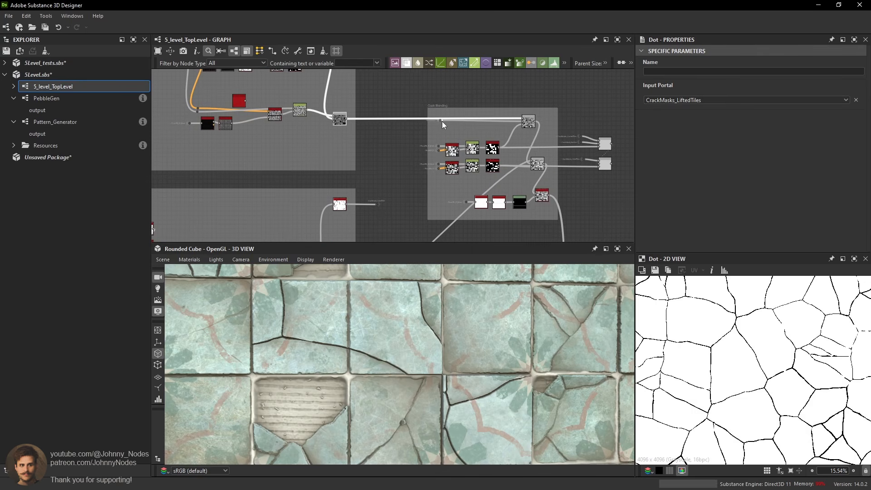
pyautogui.click(440, 120)
pyautogui.click(492, 137)
pyautogui.moveTo(559, 152); pyautogui.dragTo(435, 146, button='middle')
pyautogui.scroll(3, 434, 146)
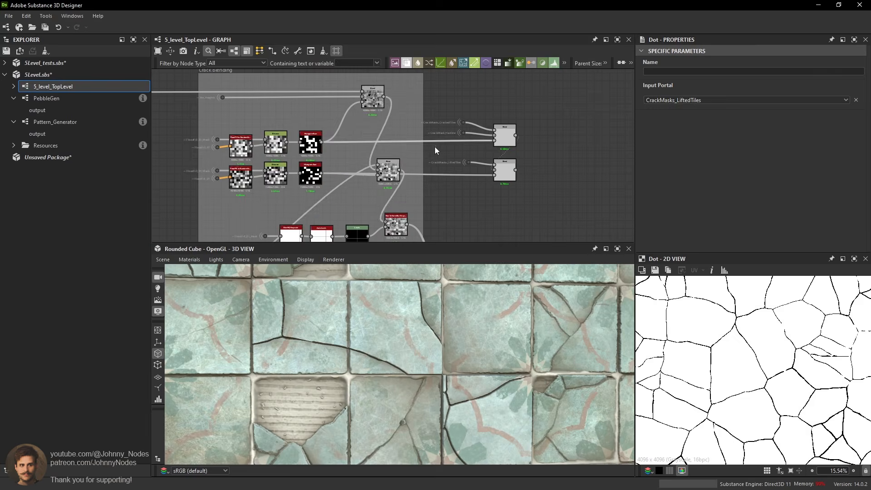
# Preview both mask Blends and compare them with the blended tile height and its Non Uniform Blur.
pyautogui.click(504, 139)
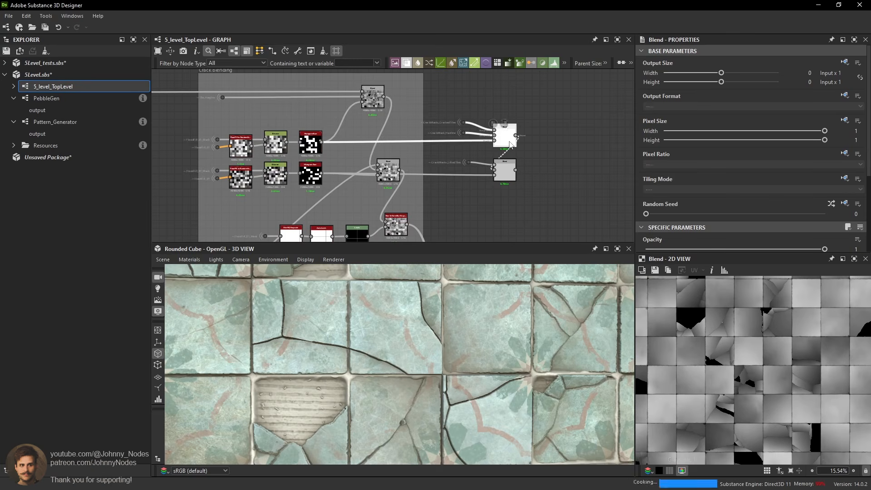
pyautogui.scroll(1, 390, 238)
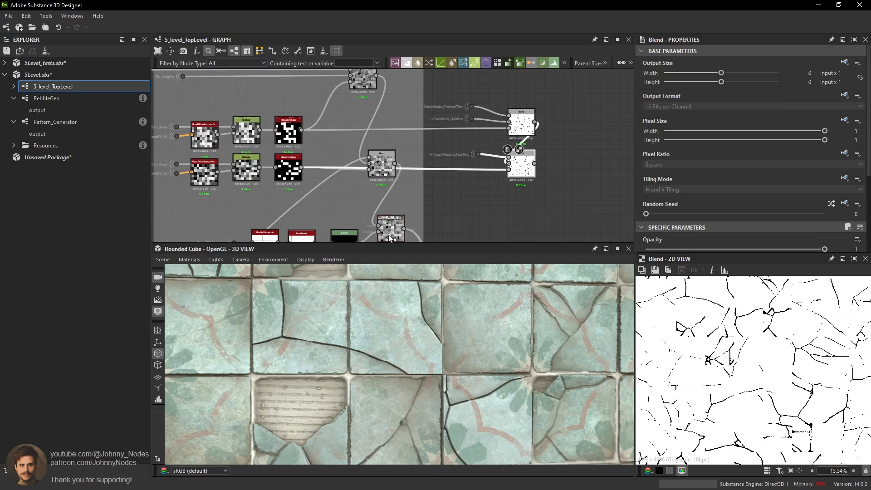
pyautogui.click(390, 239)
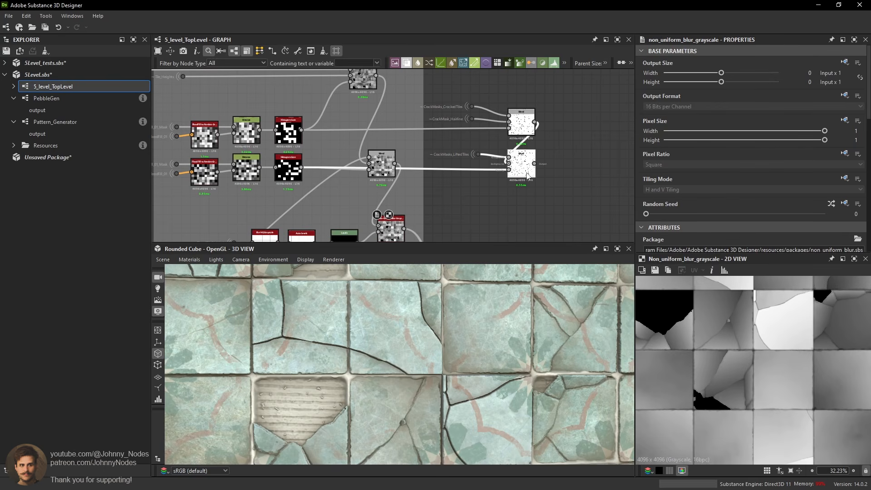
pyautogui.doubleClick(527, 174)
pyautogui.doubleClick(522, 126)
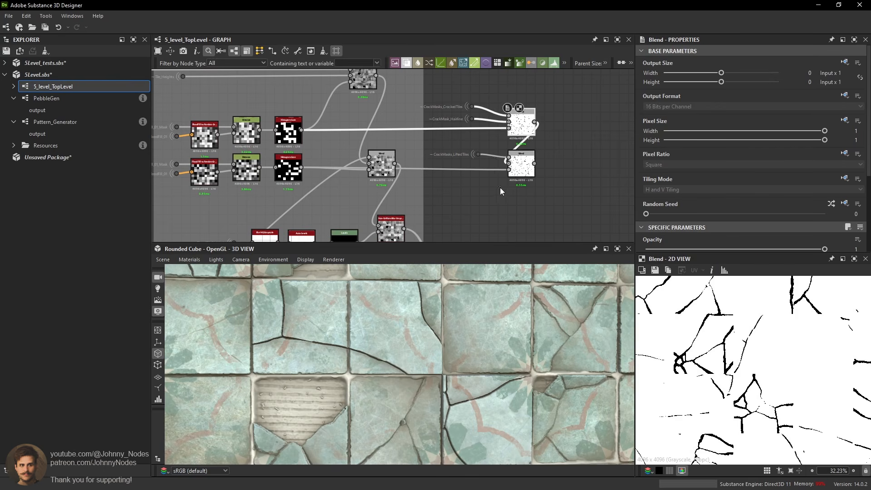
pyautogui.moveTo(404, 216); pyautogui.dragTo(413, 166, button='middle')
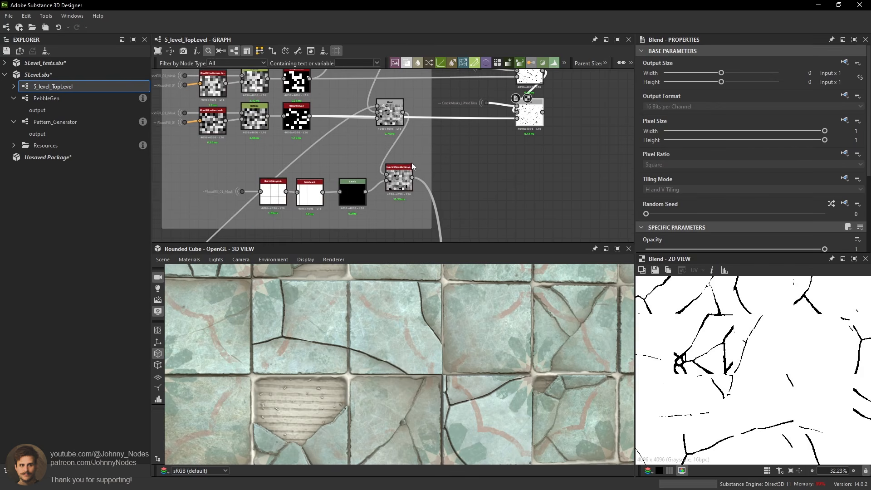
pyautogui.doubleClick(396, 104)
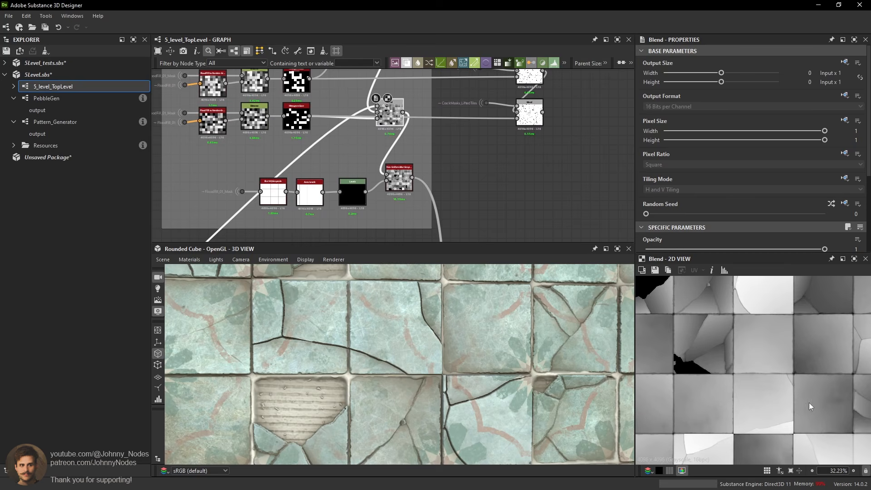
pyautogui.scroll(-3, 492, 162)
pyautogui.scroll(3, 492, 162)
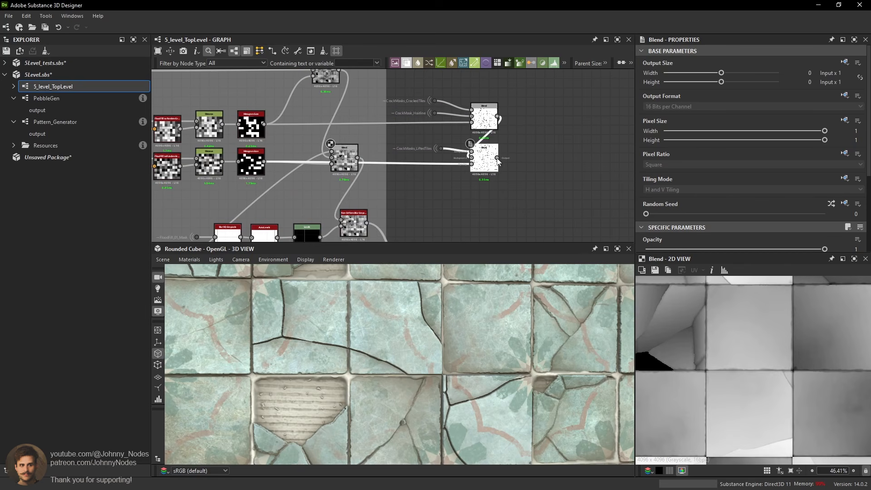
# Add a dot node named CrackMasks_Final to the lower mask Blend's output.
pyautogui.moveTo(497, 158); pyautogui.dragTo(514, 158)
pyautogui.write('d')
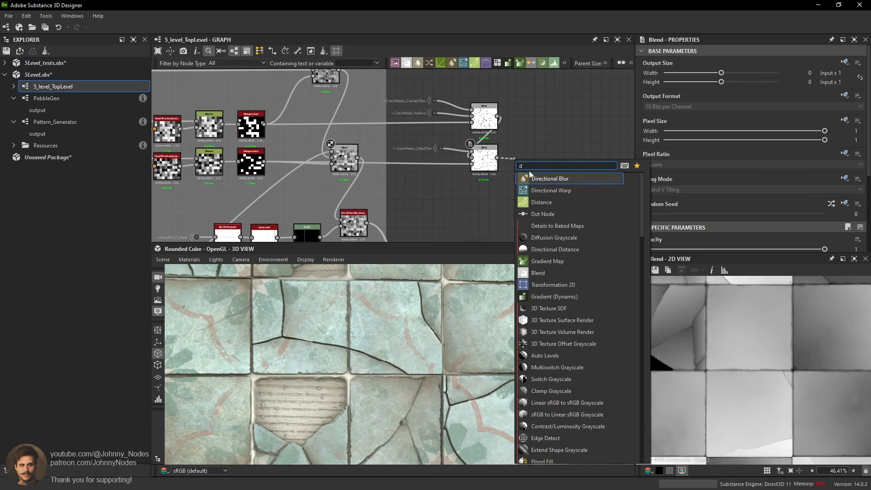
pyautogui.write('ot')
pyautogui.press('Return')
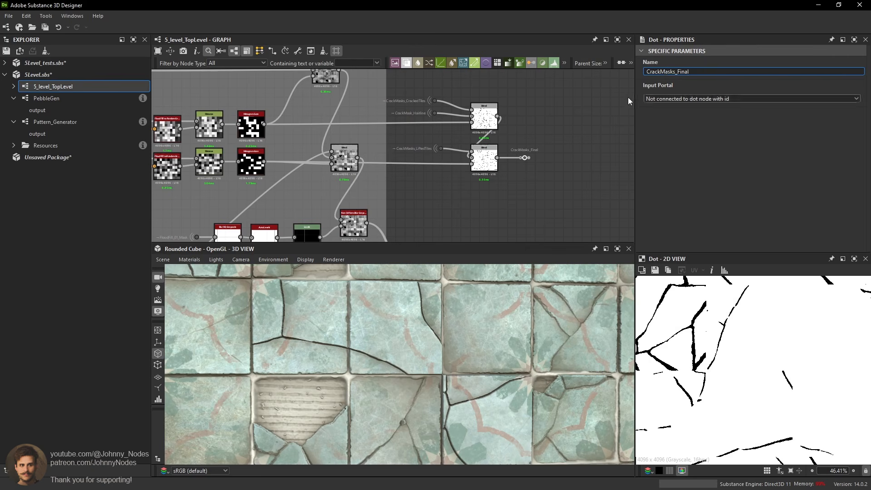
pyautogui.press('Return')
# Add a dot node with input portal CrackMasks_Final in the empty area below the pattern mask nodes.
pyautogui.scroll(-6, 597, 126)
pyautogui.scroll(6, 467, 157)
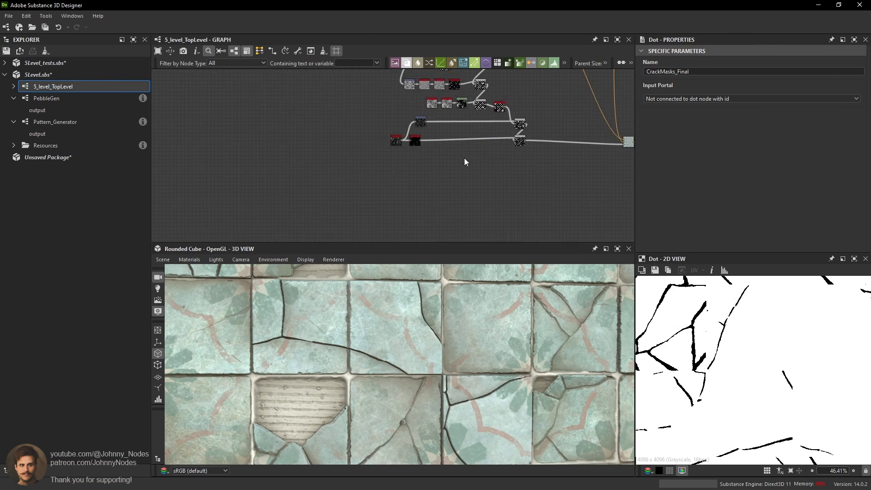
pyautogui.press('space')
pyautogui.write('dot')
pyautogui.press('Return')
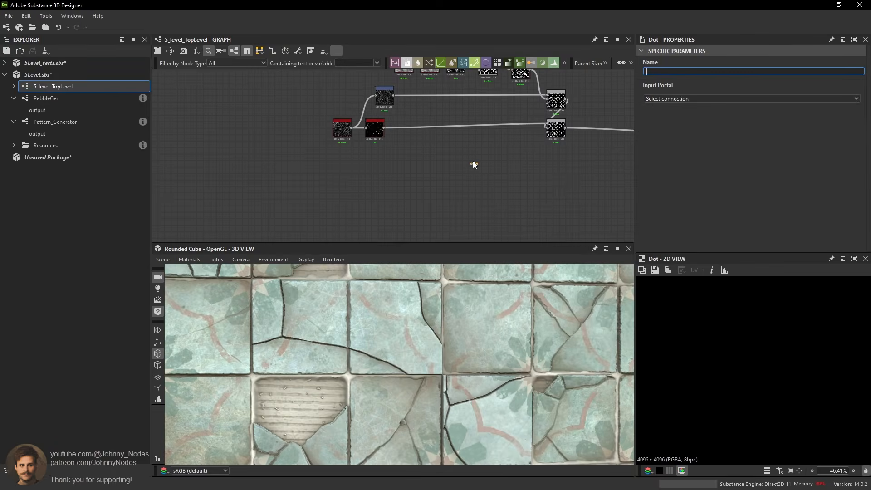
pyautogui.click(654, 98)
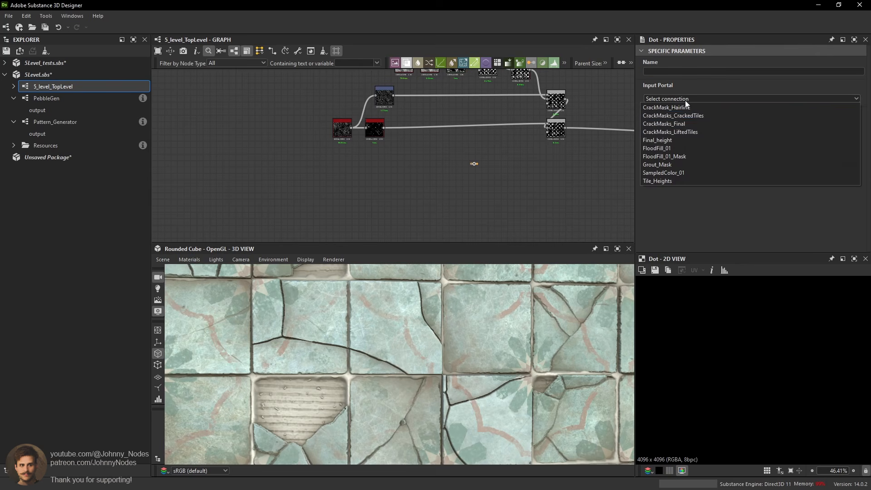
pyautogui.click(694, 123)
# Add a Blend node beneath the last pattern mask Blend and connect that Blend's output to its background input.
pyautogui.scroll(1, 536, 168)
pyautogui.moveTo(536, 168); pyautogui.dragTo(531, 171, button='middle')
pyautogui.click(555, 159)
pyautogui.press('space')
pyautogui.click(634, 193)
pyautogui.scroll(1, 567, 127)
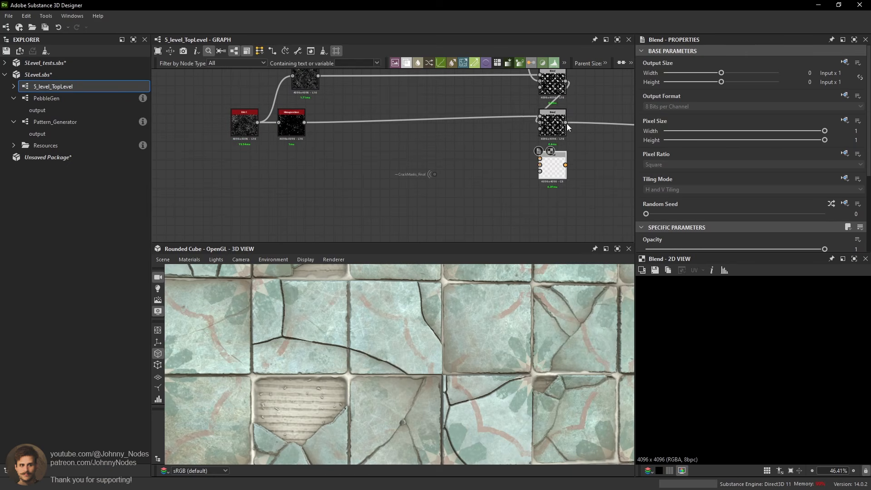
pyautogui.moveTo(557, 151); pyautogui.dragTo(540, 159)
# Examine close up how the painted tile pattern meets the crack edges on several tiles in the 3D preview.
pyautogui.scroll(5, 556, 331)
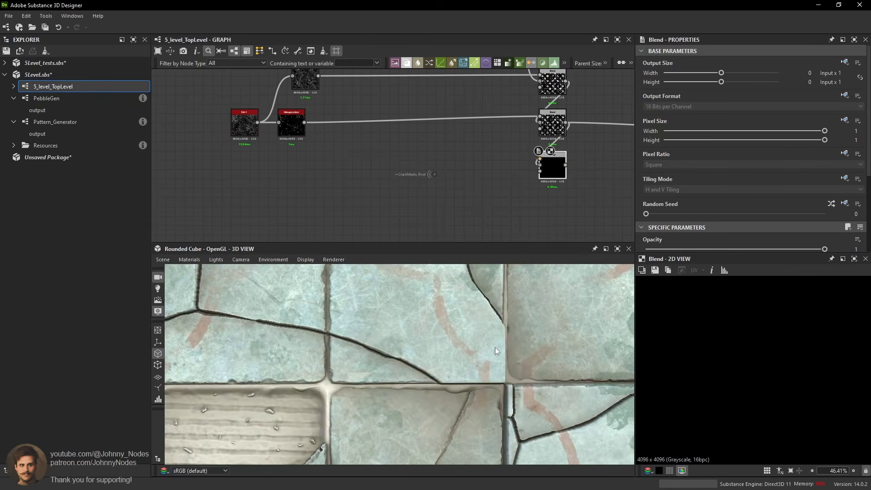
pyautogui.scroll(3, 472, 325)
pyautogui.moveTo(469, 324)
pyautogui.keyDown('ctrl'); pyautogui.keyDown('shift'); pyautogui.mouseDown(button='right')
pyautogui.moveTo(445, 321)
pyautogui.moveTo(456, 322)
pyautogui.mouseUp(button='right'); pyautogui.keyUp('shift'); pyautogui.keyUp('ctrl')
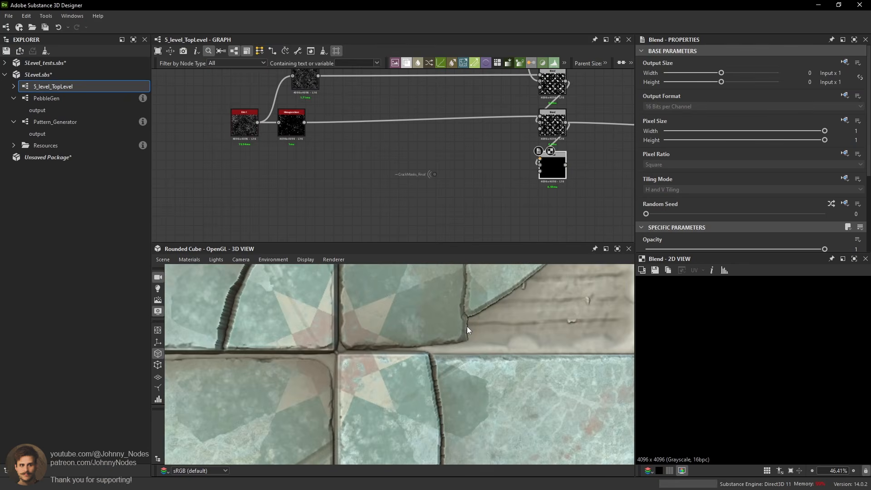
pyautogui.scroll(-5, 468, 325)
pyautogui.moveTo(468, 326); pyautogui.dragTo(455, 346, button='middle')
pyautogui.scroll(5, 455, 346)
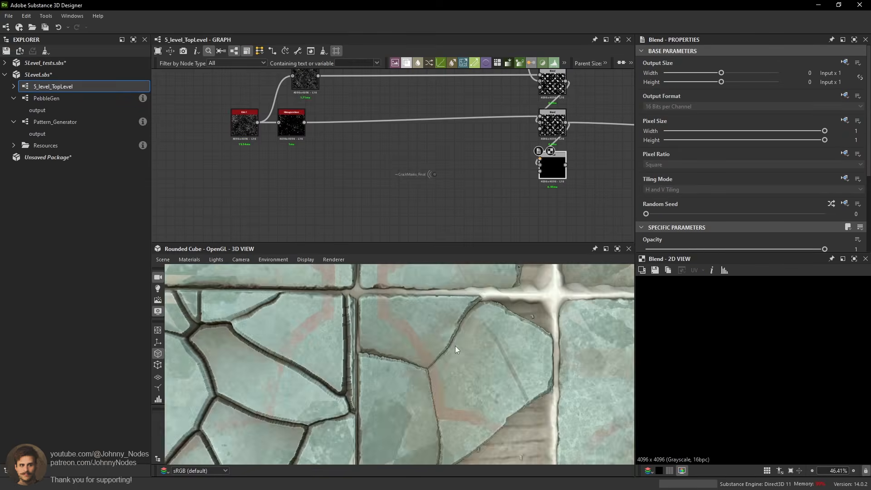
pyautogui.scroll(2, 478, 155)
# Connect the CrackMasks_Final dot to the new Blend's foreground, set its blending mode to Multiply and route its output onward.
pyautogui.moveTo(421, 179); pyautogui.dragTo(566, 169)
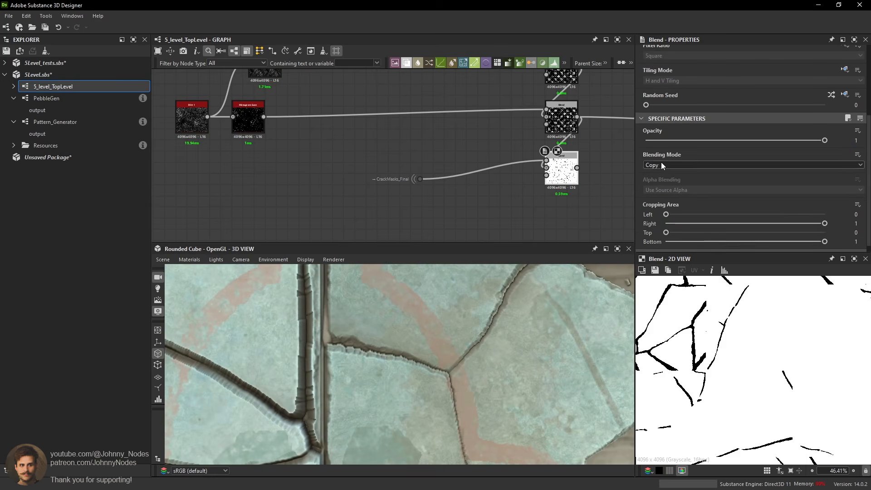
pyautogui.click(661, 164)
pyautogui.click(666, 192)
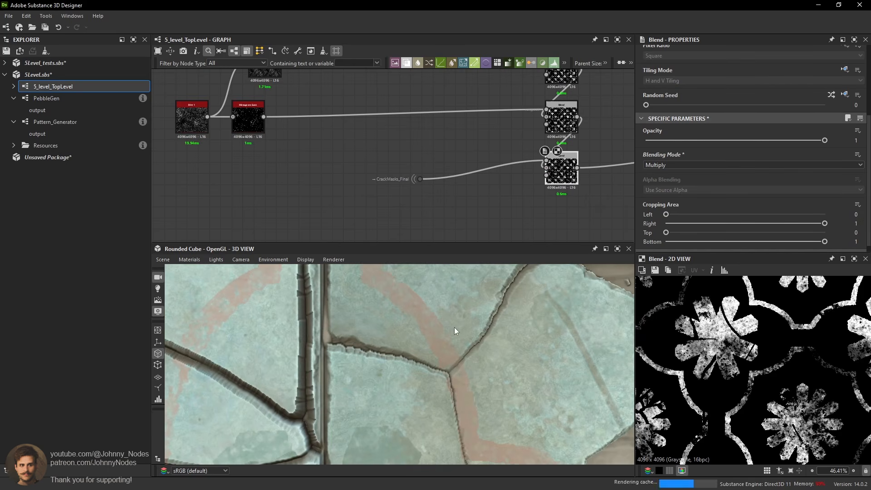
# Compare the painted pattern around a curved tile crack with the Multiply Blend's opacity at 0 and back at 1.
pyautogui.moveTo(442, 330); pyautogui.dragTo(415, 336)
pyautogui.scroll(-6, 511, 332)
pyautogui.scroll(3, 490, 335)
pyautogui.scroll(3, 453, 327)
pyautogui.scroll(4, 456, 336)
pyautogui.moveTo(523, 326); pyautogui.dragTo(401, 332, button='middle')
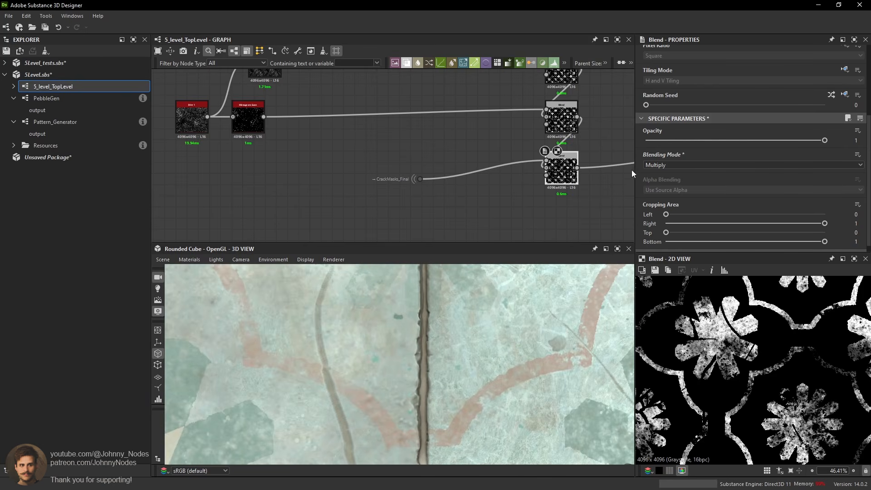
pyautogui.moveTo(663, 142); pyautogui.dragTo(643, 141)
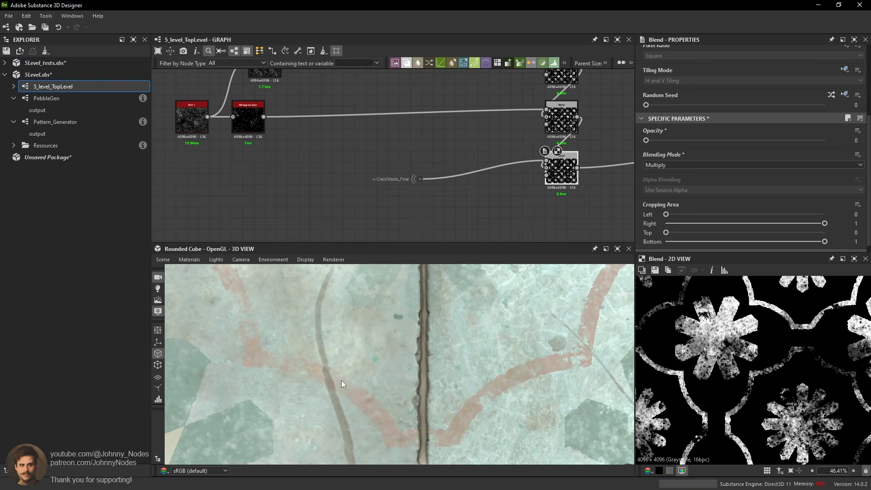
pyautogui.scroll(5, 343, 378)
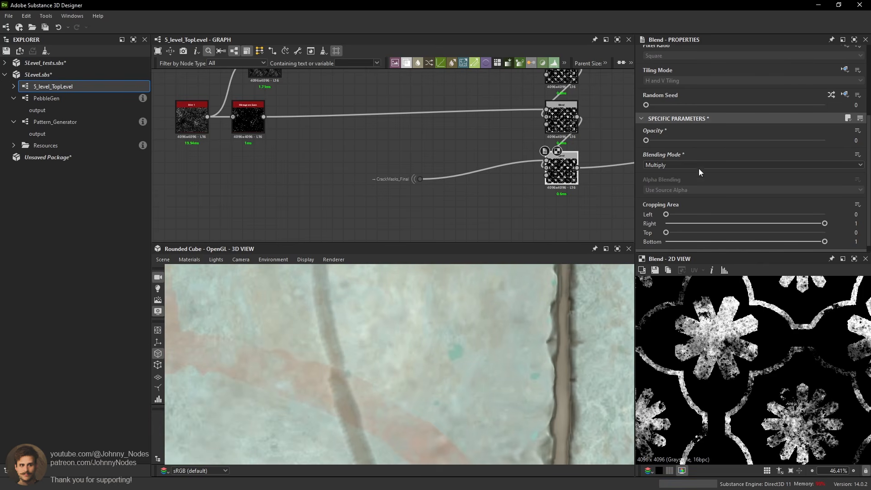
pyautogui.moveTo(654, 142); pyautogui.dragTo(824, 140)
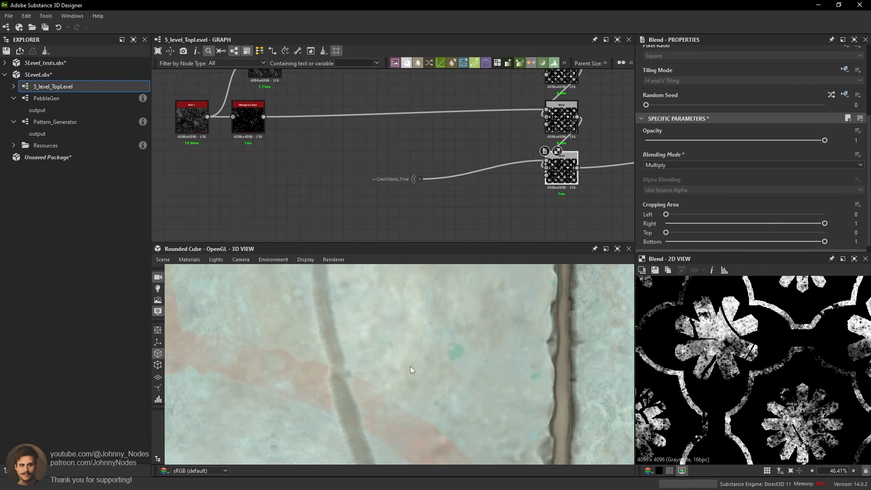
# Check the pattern where a hairline crack crosses the red line, switching the Multiply Blend's opacity to 0 and back to 1.
pyautogui.scroll(-5, 431, 361)
pyautogui.scroll(4, 473, 364)
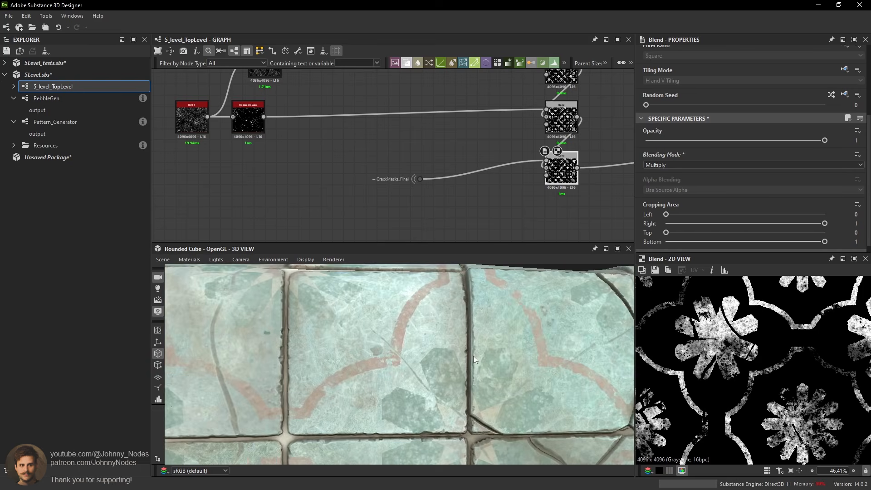
pyautogui.scroll(3, 394, 350)
pyautogui.moveTo(391, 318); pyautogui.dragTo(440, 374)
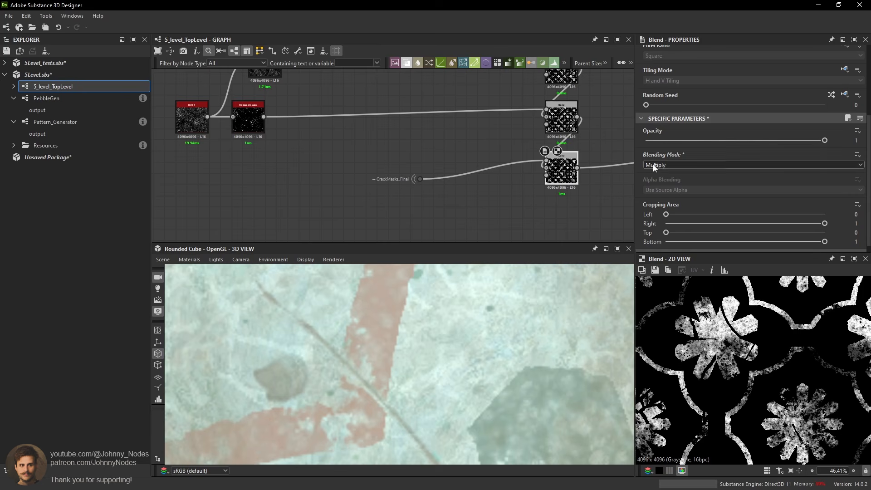
pyautogui.click(655, 140)
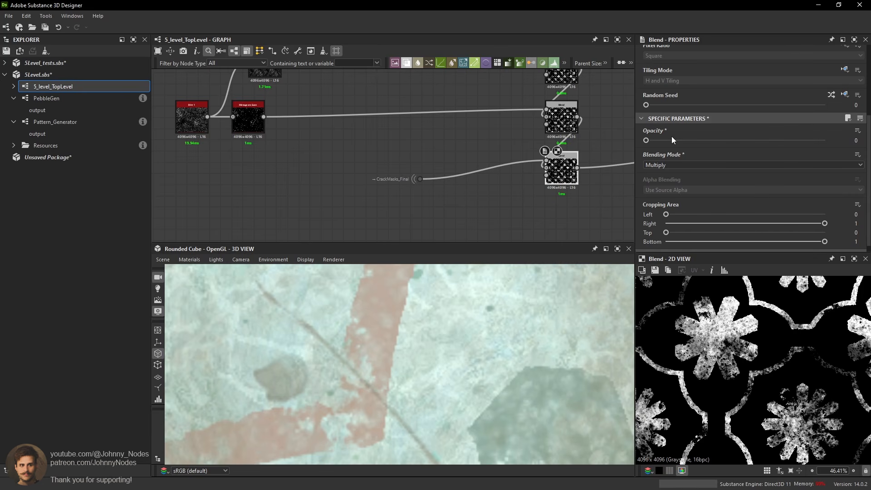
pyautogui.moveTo(673, 140); pyautogui.dragTo(825, 140)
# Inspect the pattern mask and other cracked tiles, trying the Multiply Blend's opacity at 0 and undoing that change.
pyautogui.scroll(-5, 761, 347)
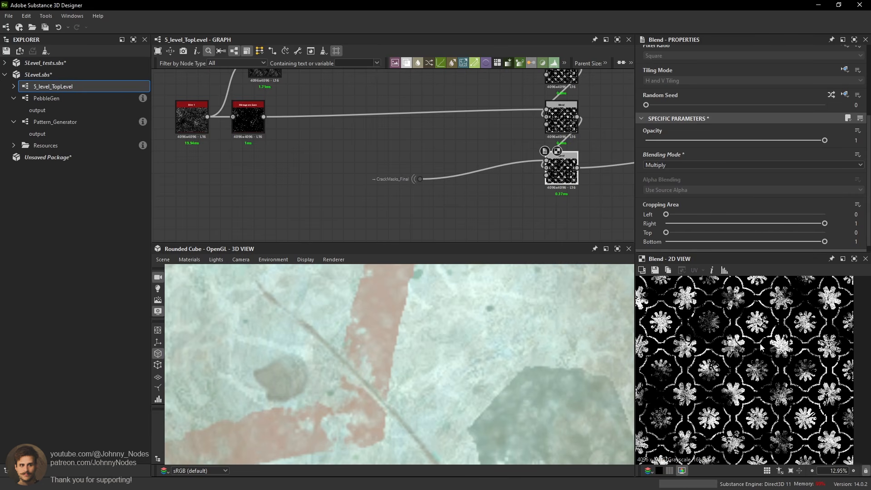
pyautogui.scroll(-10, 550, 331)
pyautogui.moveTo(516, 360); pyautogui.dragTo(437, 376)
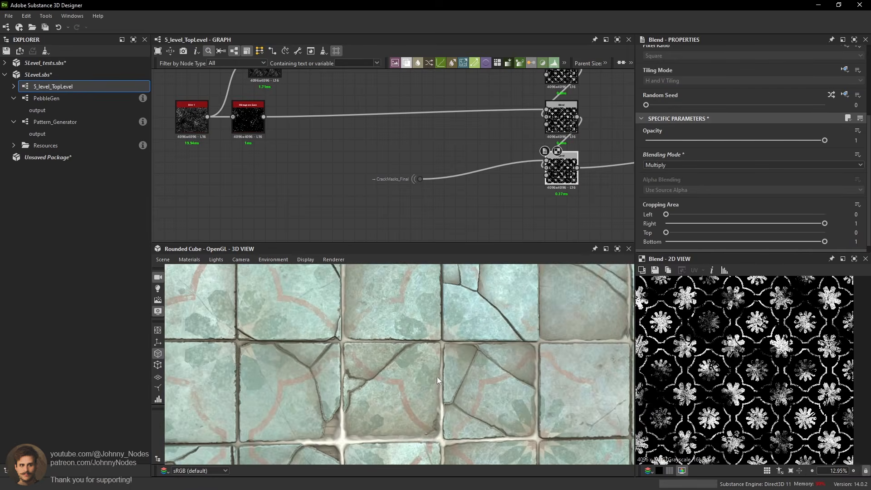
pyautogui.scroll(6, 426, 371)
pyautogui.moveTo(431, 375); pyautogui.dragTo(424, 370, button='middle')
pyautogui.moveTo(456, 401); pyautogui.dragTo(412, 362, button='middle')
pyautogui.moveTo(475, 384); pyautogui.dragTo(438, 359, button='middle')
pyautogui.scroll(4, 473, 336)
pyautogui.moveTo(472, 336); pyautogui.dragTo(445, 340)
pyautogui.moveTo(680, 141); pyautogui.dragTo(627, 138)
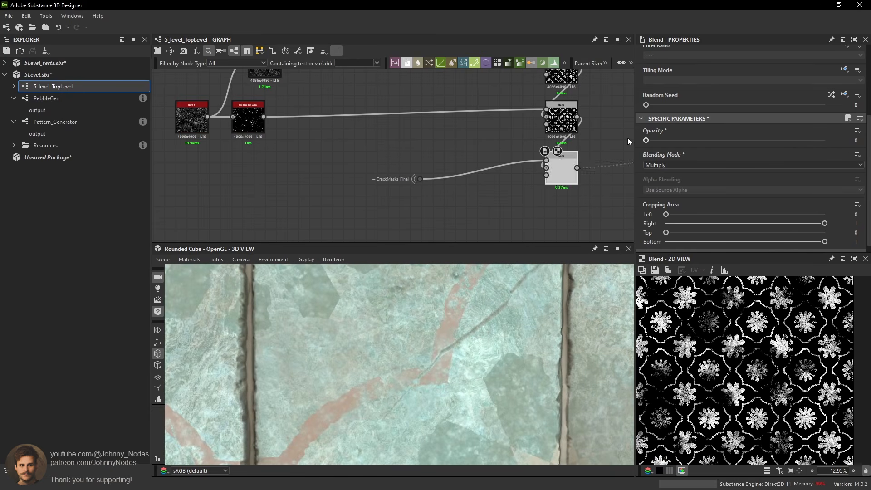
pyautogui.hotkey('ctrl', 'z')
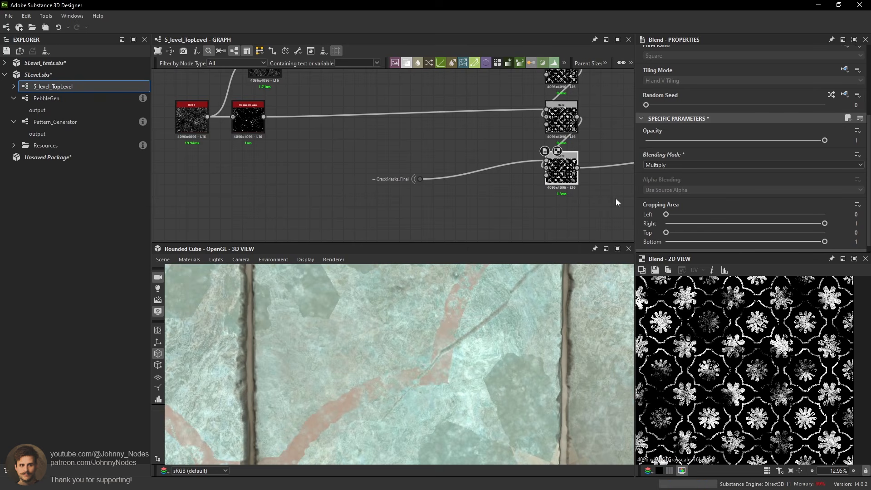
pyautogui.scroll(3, 460, 341)
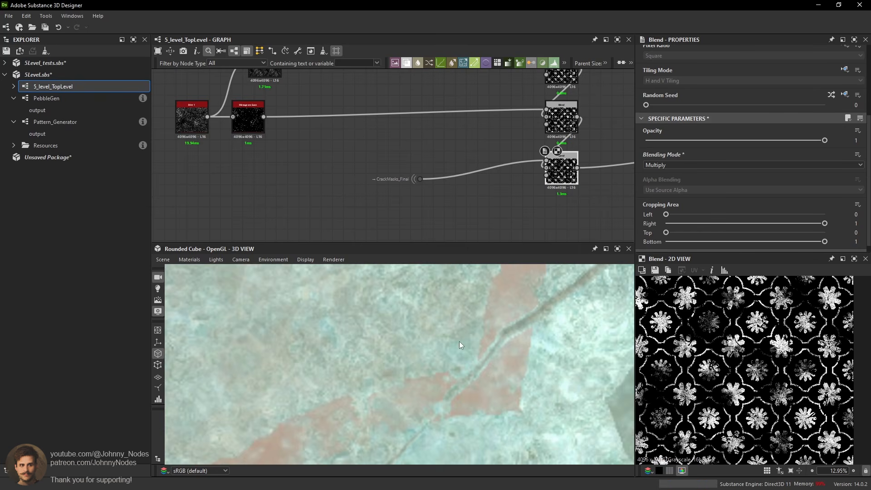
# Reposition the CrackMasks_Final dot and add an Invert Grayscale node fed by it.
pyautogui.click(418, 180)
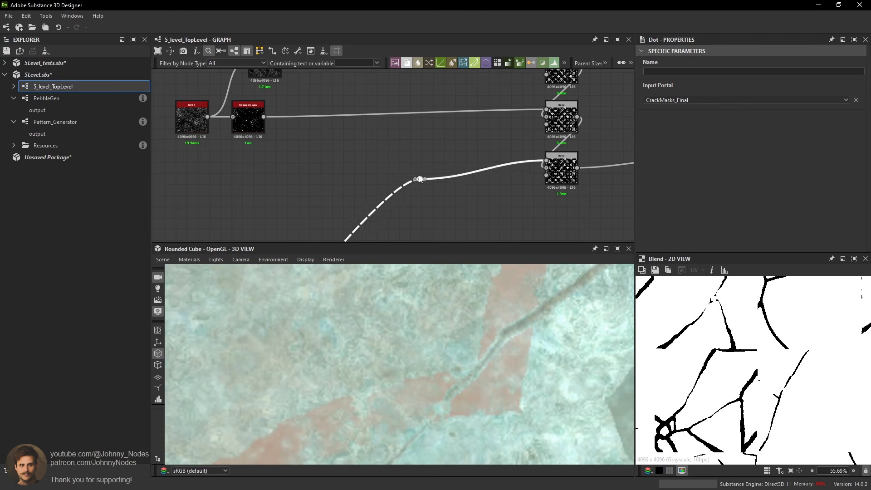
pyautogui.moveTo(419, 179); pyautogui.dragTo(389, 167)
pyautogui.press('space')
pyautogui.write('inv')
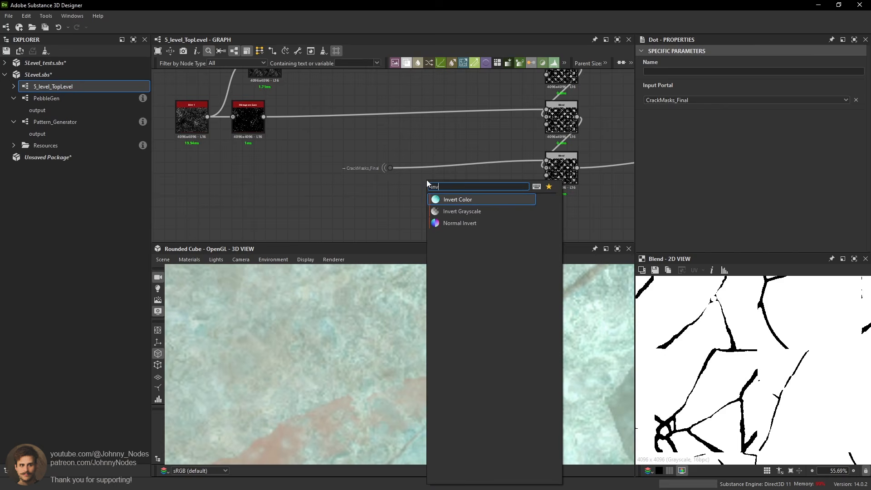
pyautogui.click(456, 210)
pyautogui.scroll(2, 395, 169)
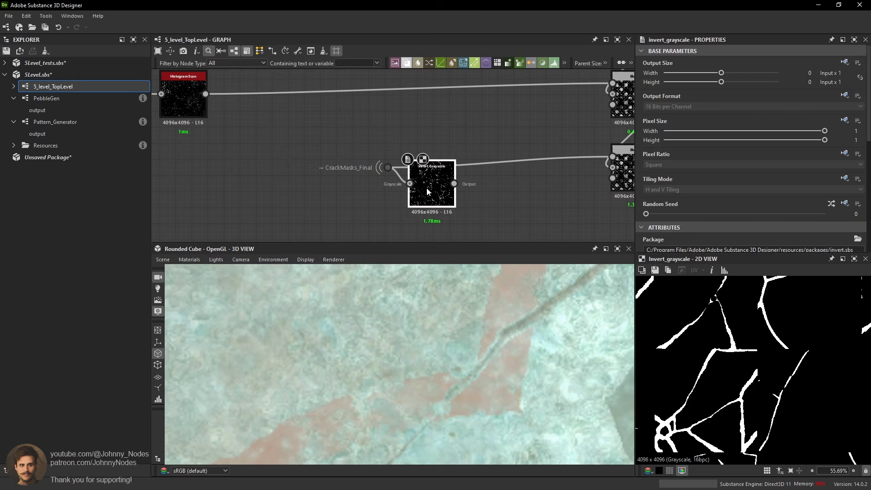
# Add a Slope Blur Grayscale node fed by the Invert Grayscale output.
pyautogui.moveTo(428, 191); pyautogui.dragTo(414, 168, button='middle')
pyautogui.press('space')
pyautogui.write('slop')
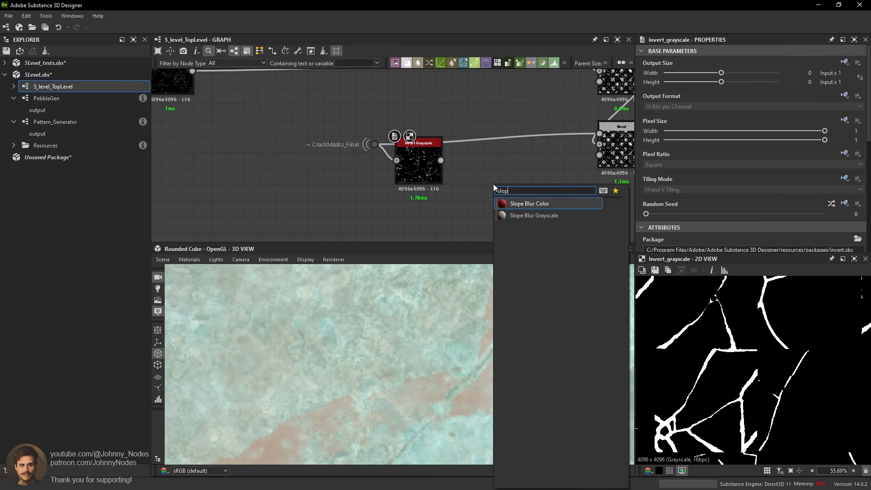
pyautogui.click(569, 216)
# Add a BnW Spots 2 noise node and connect it to the Slope Blur Grayscale's slope input.
pyautogui.moveTo(433, 228); pyautogui.dragTo(444, 208, button='middle')
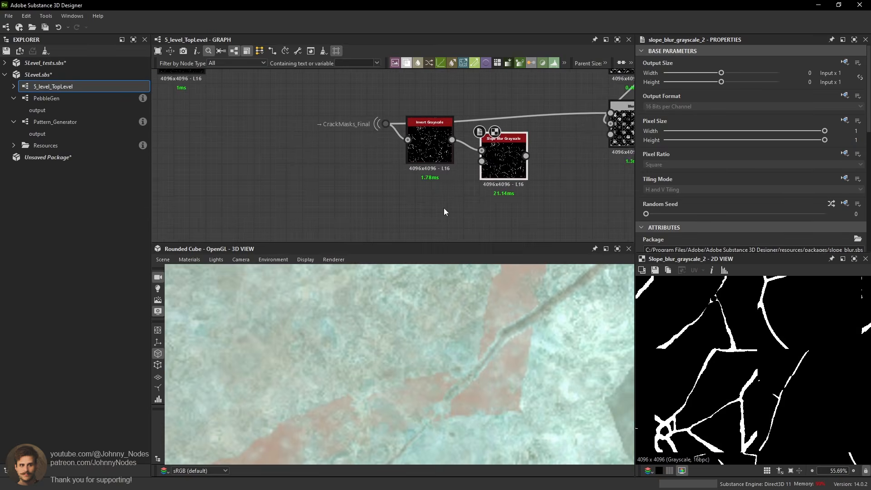
pyautogui.press('space')
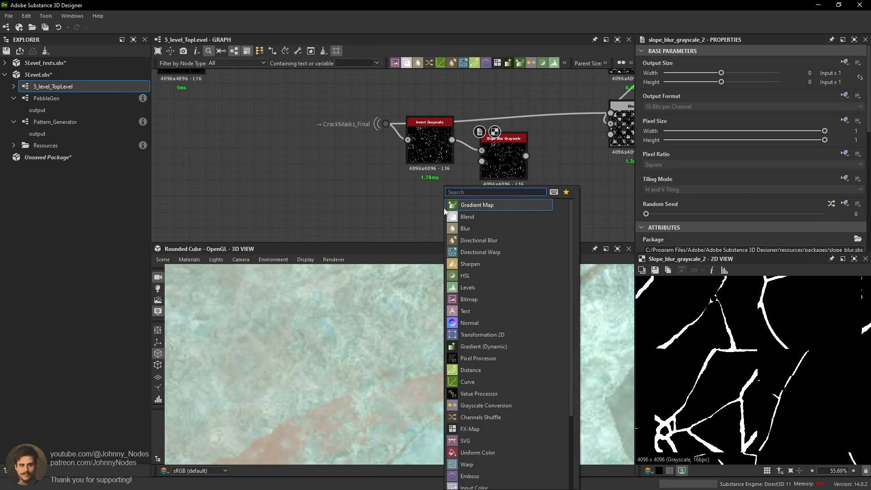
pyautogui.write('bnw')
pyautogui.click(489, 217)
pyautogui.scroll(1, 463, 197)
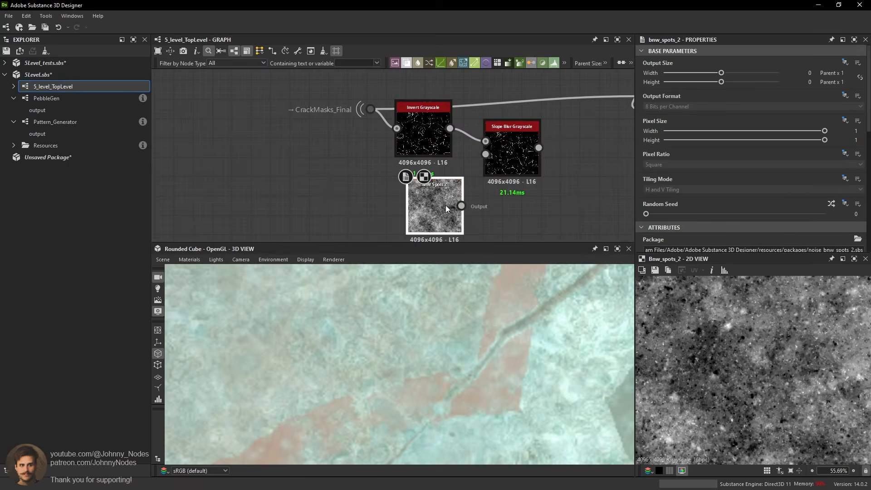
pyautogui.scroll(1, 451, 204)
pyautogui.moveTo(461, 206); pyautogui.dragTo(485, 154)
# Set the Slope Blur Grayscale to 32 samples and intensity 0.001, and check the roughened crack edges.
pyautogui.click(512, 157)
pyautogui.scroll(-3, 687, 203)
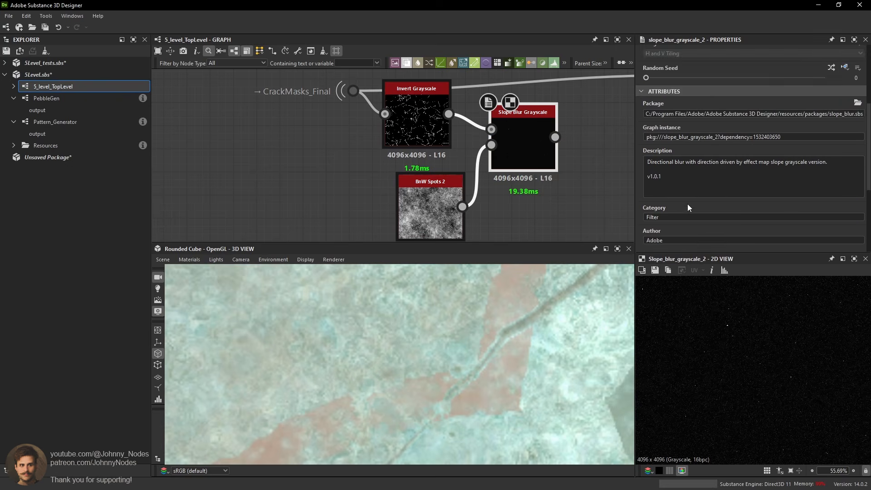
pyautogui.scroll(-5, 687, 203)
pyautogui.moveTo(757, 208); pyautogui.dragTo(646, 212)
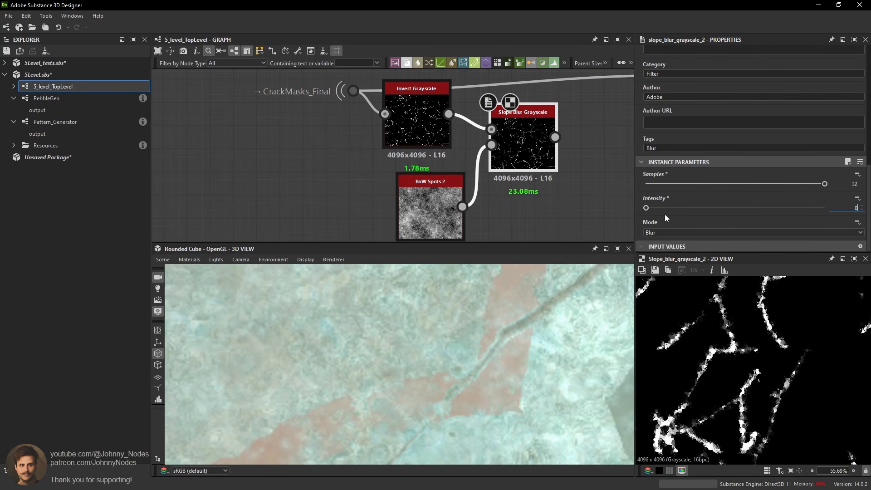
pyautogui.write('.001')
pyautogui.press('Return')
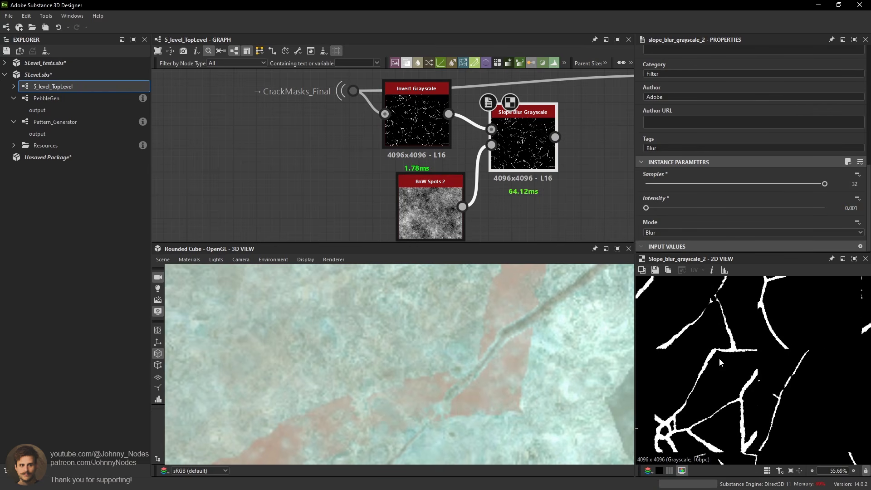
pyautogui.scroll(3, 724, 357)
pyautogui.scroll(1, 729, 356)
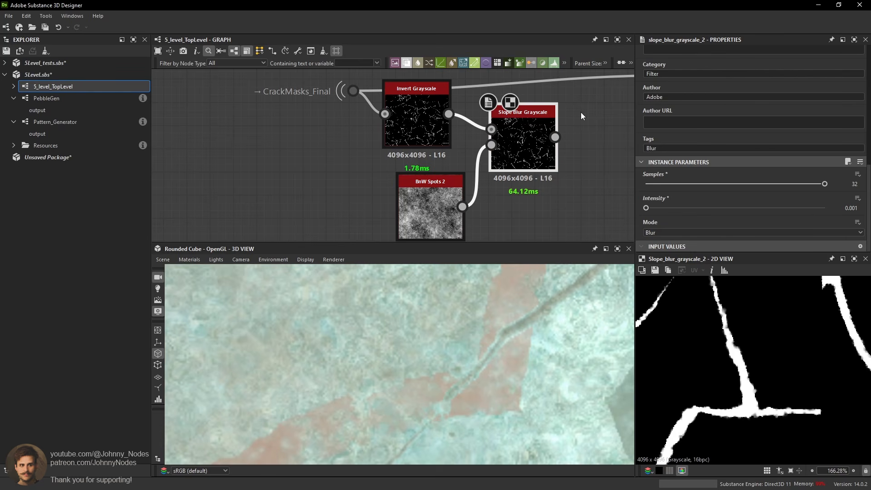
# Move the CrackMasks_Final dot, Invert Grayscale, BnW Spots 2 and Slope Blur Grayscale nodes together, farther from the Multiply Blend.
pyautogui.scroll(-2, 581, 113)
pyautogui.moveTo(580, 113); pyautogui.dragTo(539, 138, button='middle')
pyautogui.moveTo(363, 94); pyautogui.dragTo(531, 230)
pyautogui.moveTo(497, 161); pyautogui.dragTo(434, 153)
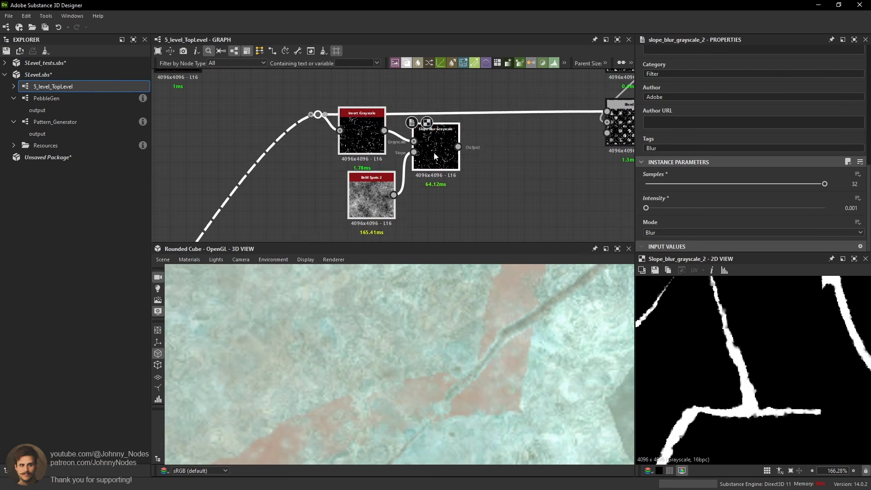
# Add a second Invert Grayscale node between the Slope Blur Grayscale and the Multiply Blend.
pyautogui.click(522, 151)
pyautogui.press('space')
pyautogui.write('i')
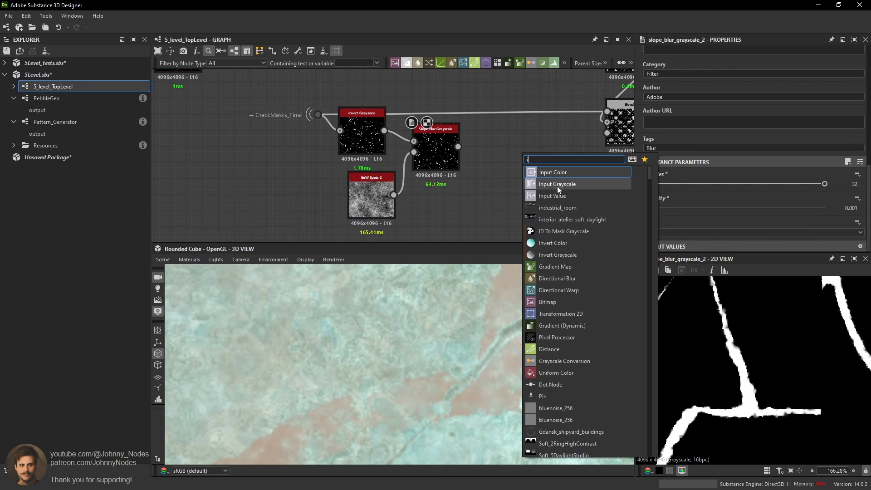
pyautogui.write('nv')
pyautogui.click(577, 183)
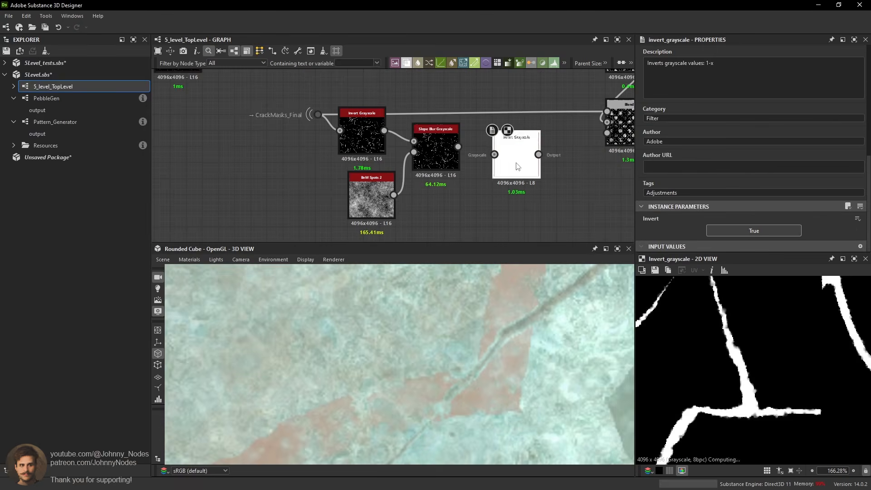
# Compare the original and blurred crack masks, and connect the second Invert Grayscale to the Multiply Blend in place of the direct CrackMasks_Final link.
pyautogui.moveTo(550, 148); pyautogui.dragTo(538, 160, button='middle')
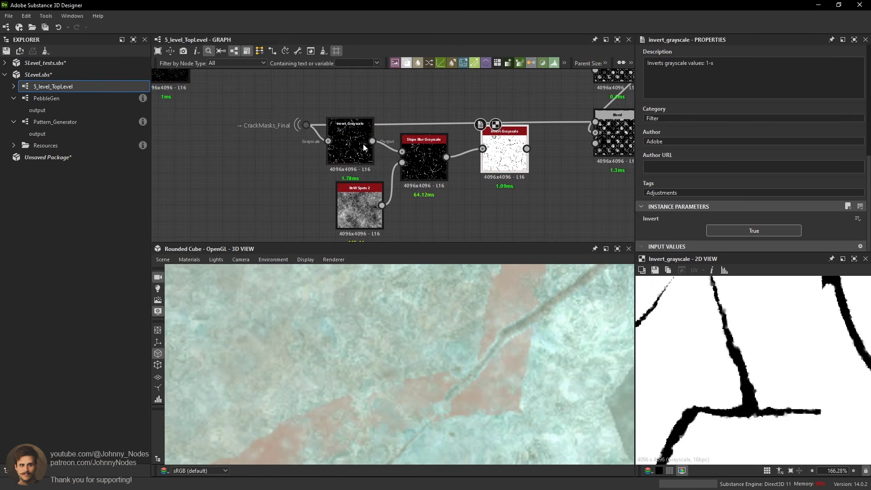
pyautogui.doubleClick(351, 143)
pyautogui.doubleClick(308, 124)
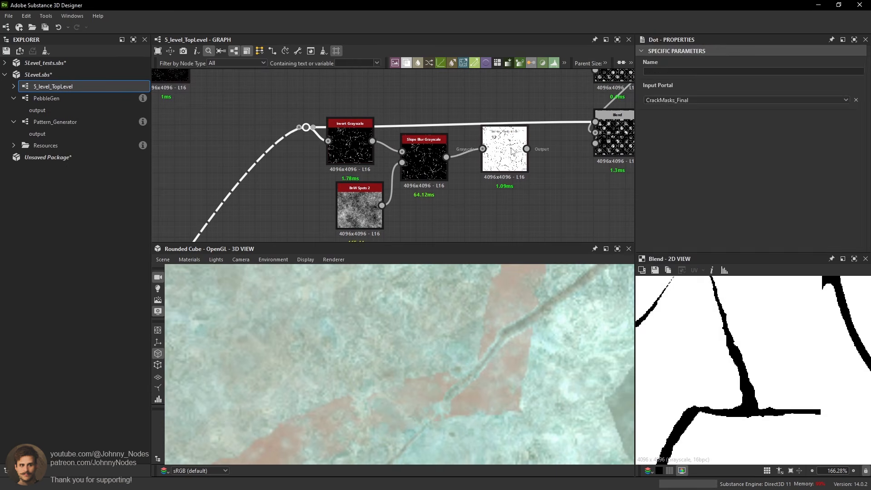
pyautogui.doubleClick(505, 157)
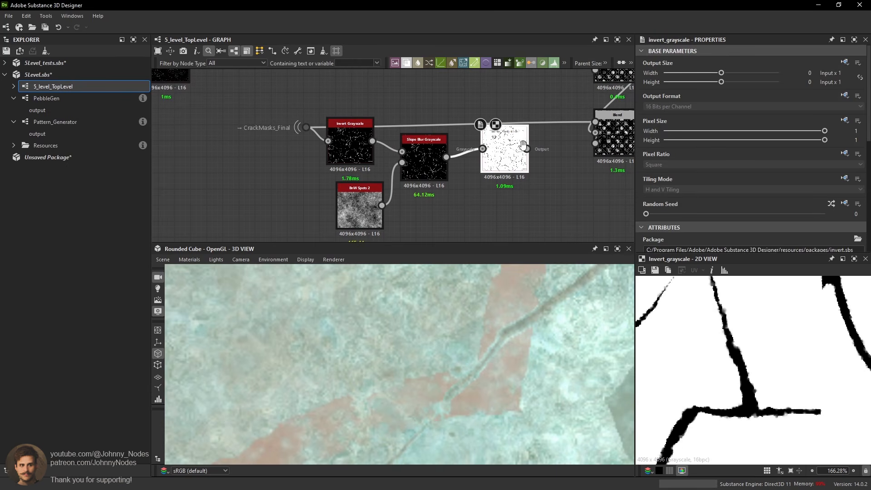
pyautogui.moveTo(523, 144); pyautogui.dragTo(482, 157, button='middle')
pyautogui.moveTo(569, 132); pyautogui.dragTo(569, 132)
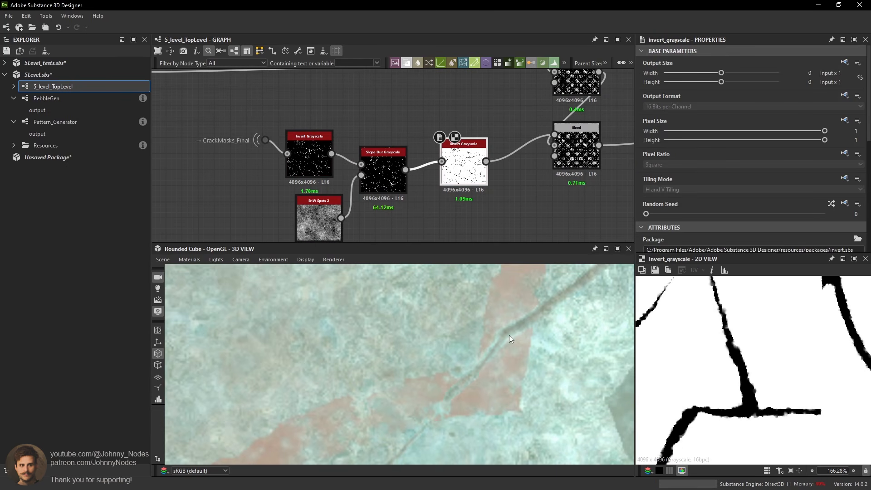
# Set the Slope Blur Grayscale's intensity to 0.003.
pyautogui.click(401, 189)
pyautogui.scroll(-10, 707, 198)
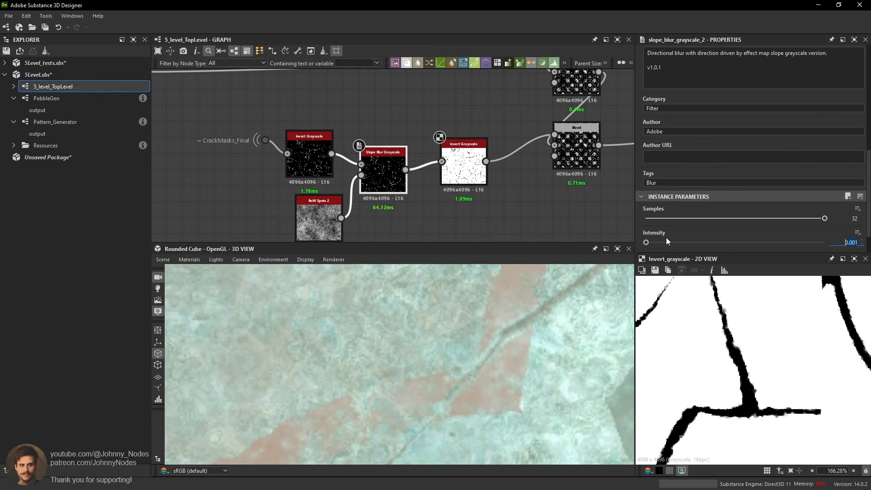
pyautogui.write('3')
pyautogui.press('Return')
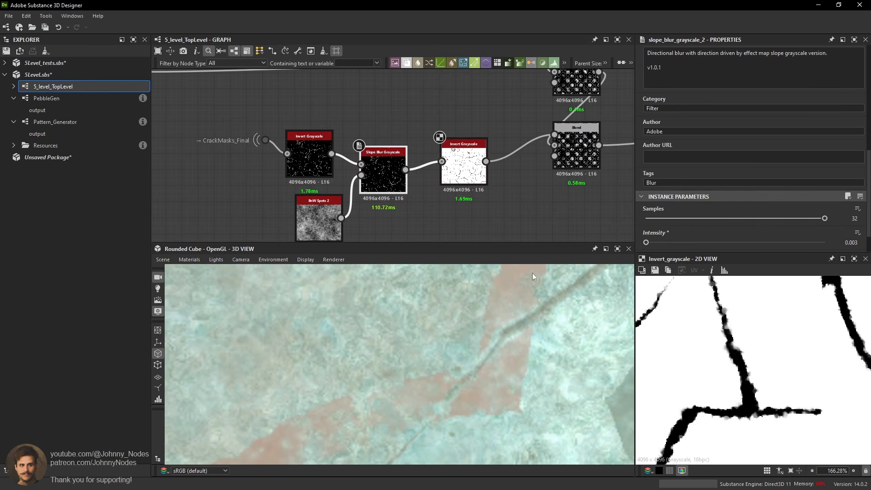
# Inspect the painted pattern along the cracks in the 3D view and compare the crack mask before and after the slope blur.
pyautogui.moveTo(532, 273); pyautogui.dragTo(537, 338, button='right')
pyautogui.moveTo(537, 338); pyautogui.dragTo(429, 343, button='middle')
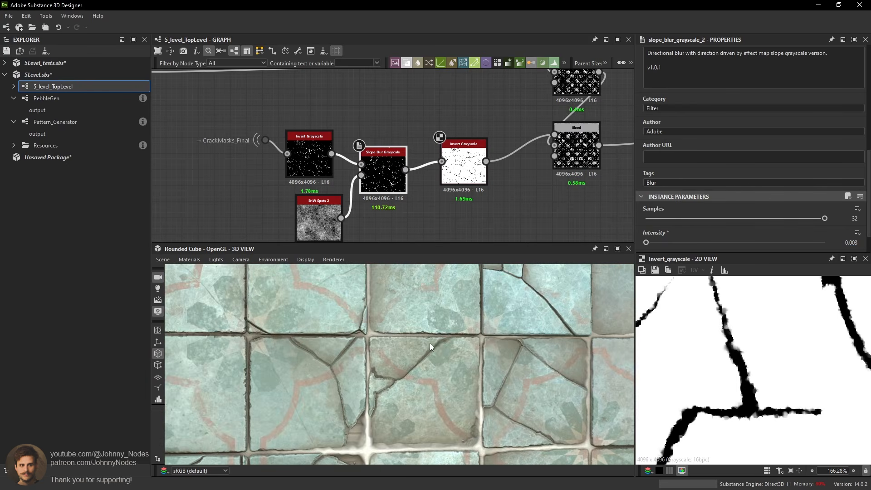
pyautogui.moveTo(429, 343); pyautogui.dragTo(430, 362, button='right')
pyautogui.moveTo(431, 362); pyautogui.dragTo(489, 334, button='middle')
pyautogui.scroll(6, 450, 378)
pyautogui.scroll(-5, 472, 353)
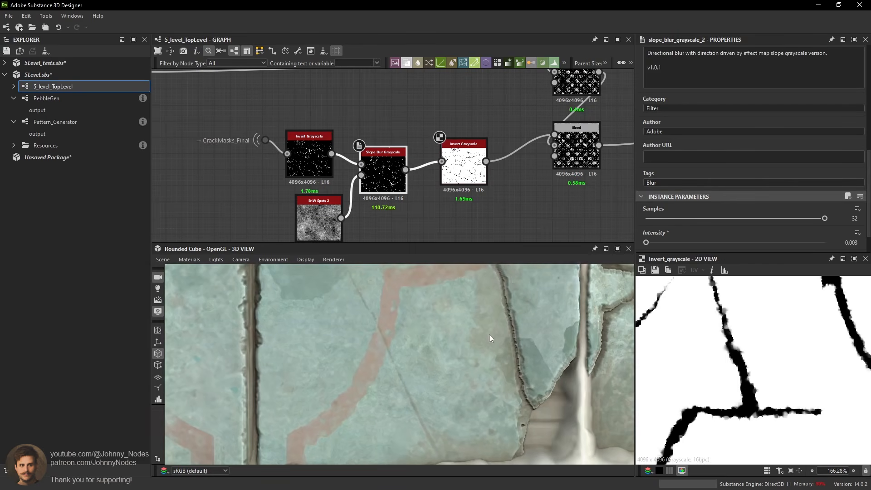
pyautogui.click(464, 165)
pyautogui.scroll(-6, 766, 352)
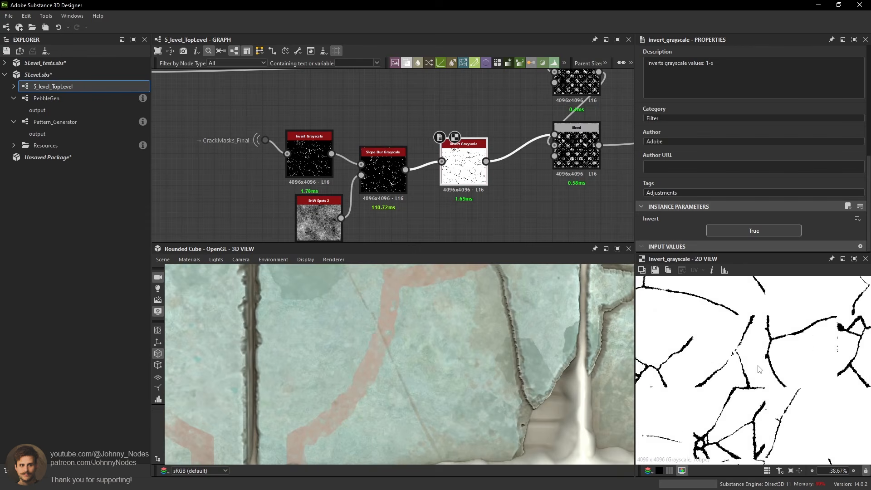
pyautogui.scroll(2, 760, 369)
pyautogui.click(308, 150)
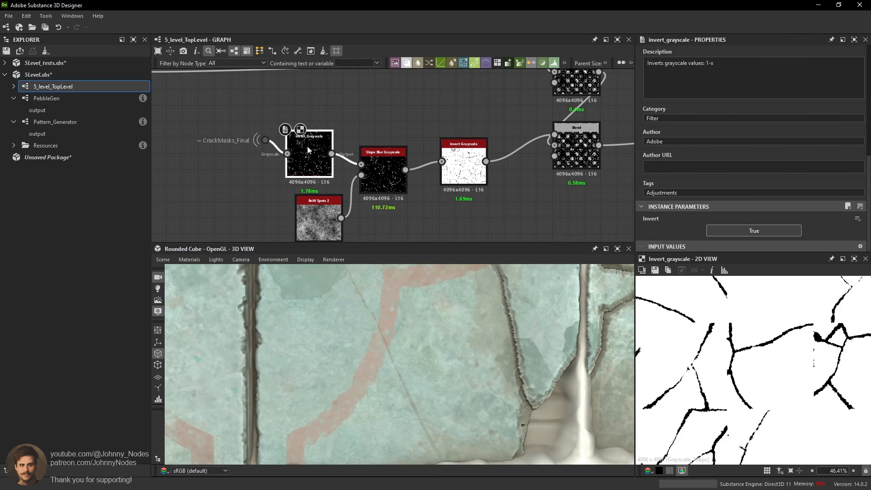
pyautogui.scroll(-4, 754, 379)
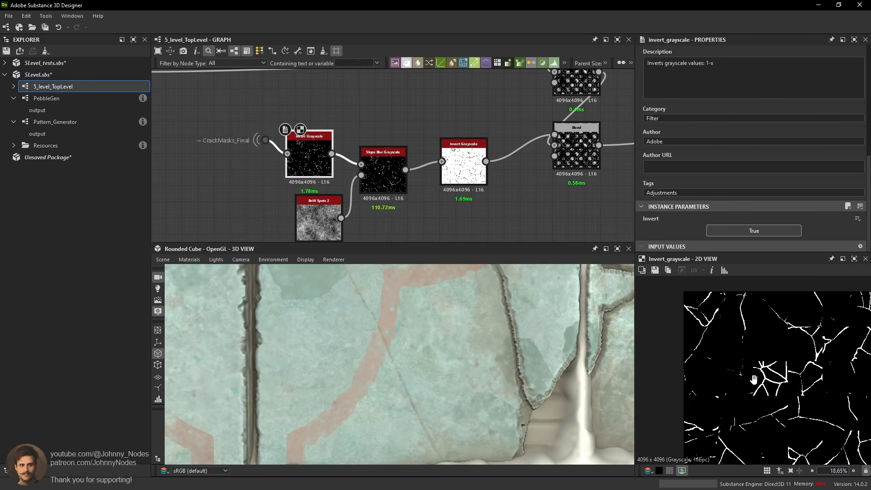
pyautogui.scroll(7, 753, 379)
pyautogui.click(464, 165)
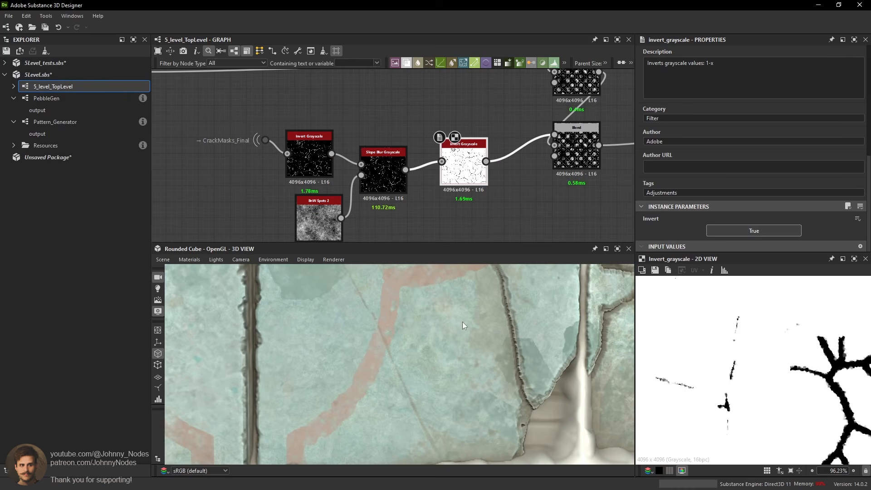
# Examine the pattern wear around the cracks on the tiled surface, both close up and across the whole floor.
pyautogui.scroll(-5, 462, 322)
pyautogui.moveTo(442, 338); pyautogui.dragTo(448, 328, button='middle')
pyautogui.scroll(4, 448, 327)
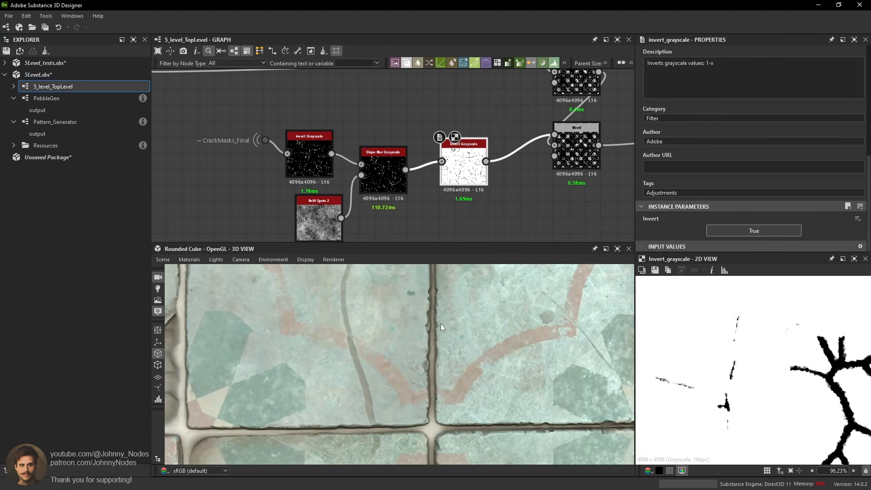
pyautogui.keyDown('ctrl'); pyautogui.keyDown('shift'); pyautogui.moveTo(440, 323); pyautogui.dragTo(472, 305, button='right'); pyautogui.keyUp('shift'); pyautogui.keyUp('ctrl')
pyautogui.moveTo(472, 305)
pyautogui.mouseDown()
pyautogui.moveTo(466, 319)
pyautogui.moveTo(462, 311)
pyautogui.mouseUp()
pyautogui.keyDown('ctrl'); pyautogui.keyDown('shift'); pyautogui.moveTo(461, 312); pyautogui.dragTo(500, 362, button='right'); pyautogui.keyUp('shift'); pyautogui.keyUp('ctrl')
pyautogui.scroll(4, 437, 325)
pyautogui.scroll(-4, 478, 382)
pyautogui.scroll(-6, 497, 353)
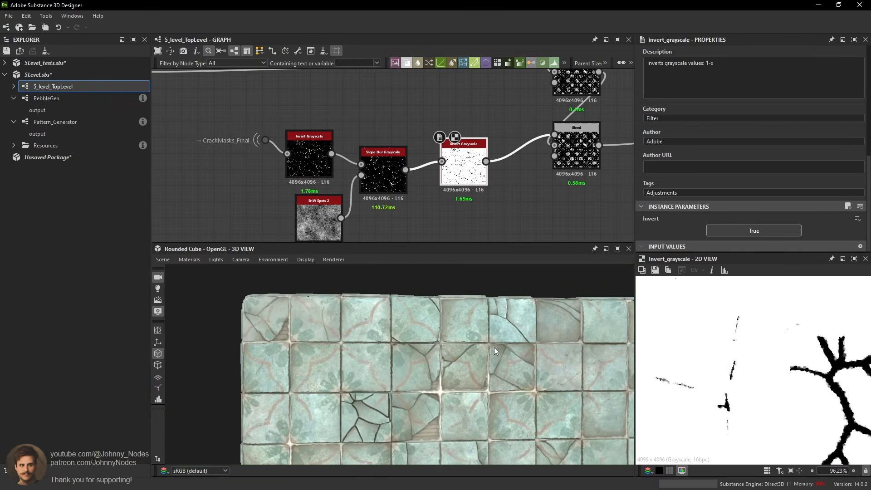
pyautogui.moveTo(491, 347); pyautogui.dragTo(458, 314)
pyautogui.keyDown('ctrl'); pyautogui.keyDown('shift'); pyautogui.moveTo(457, 314); pyautogui.dragTo(491, 315, button='right'); pyautogui.keyUp('shift'); pyautogui.keyUp('ctrl')
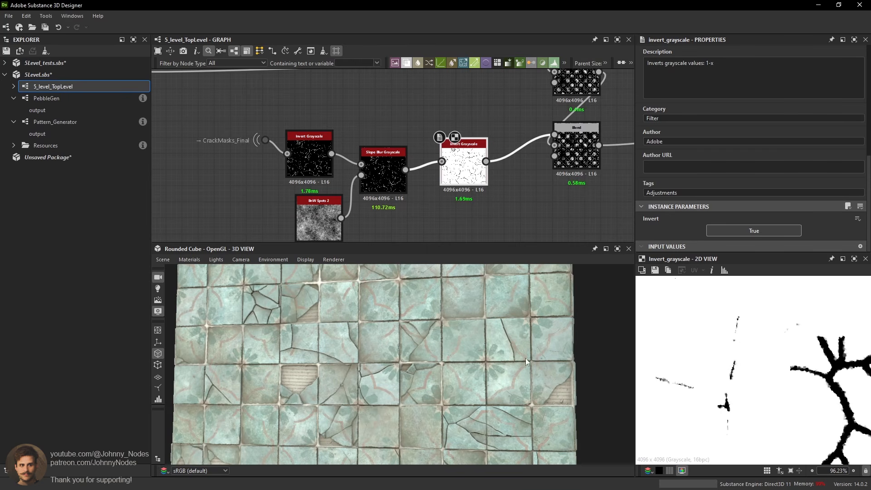
# Move the Multiply Blend down in line with the second Invert Grayscale, and preview its mask and the resulting tiles.
pyautogui.scroll(-3, 481, 168)
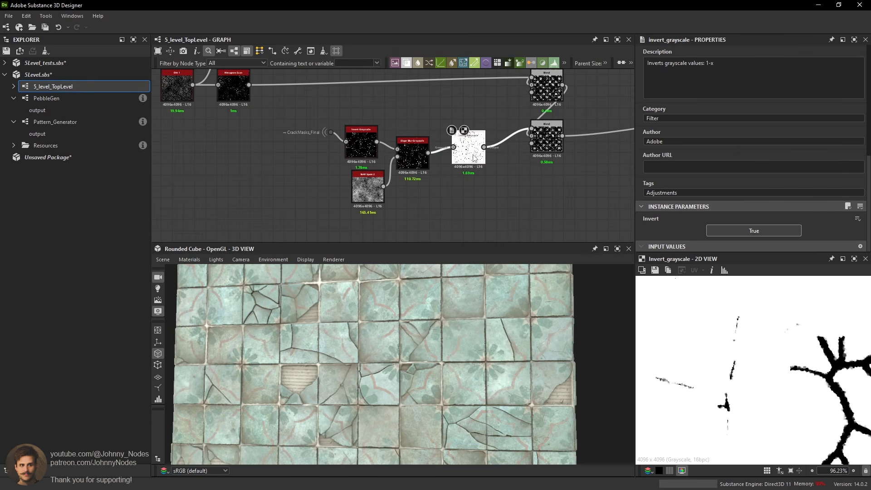
pyautogui.moveTo(539, 136); pyautogui.dragTo(538, 154)
pyautogui.doubleClick(538, 155)
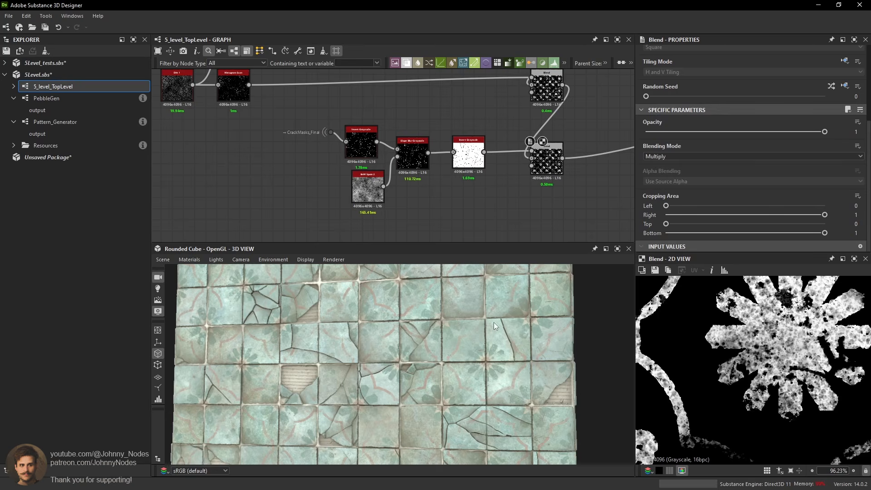
pyautogui.scroll(5, 493, 323)
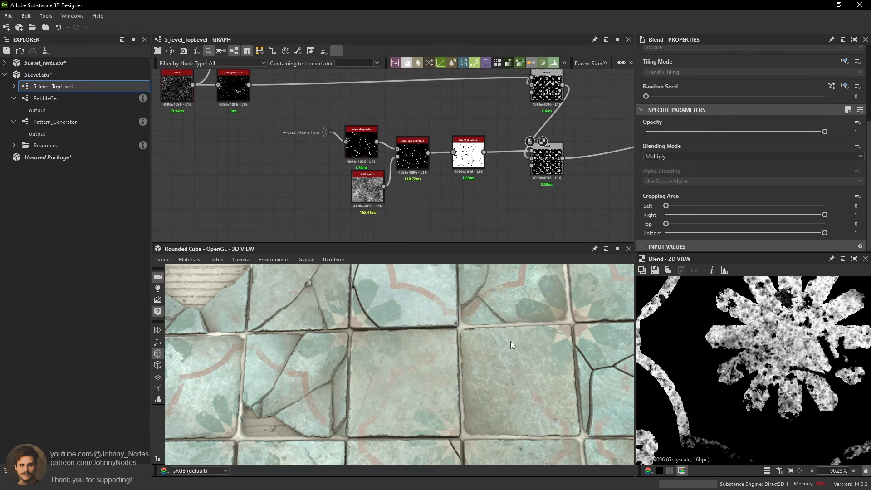
# Select the pattern-wear mask nodes below the purple frame and shift them down, farther from the frame.
pyautogui.scroll(-9, 493, 168)
pyautogui.moveTo(473, 115); pyautogui.dragTo(453, 157, button='middle')
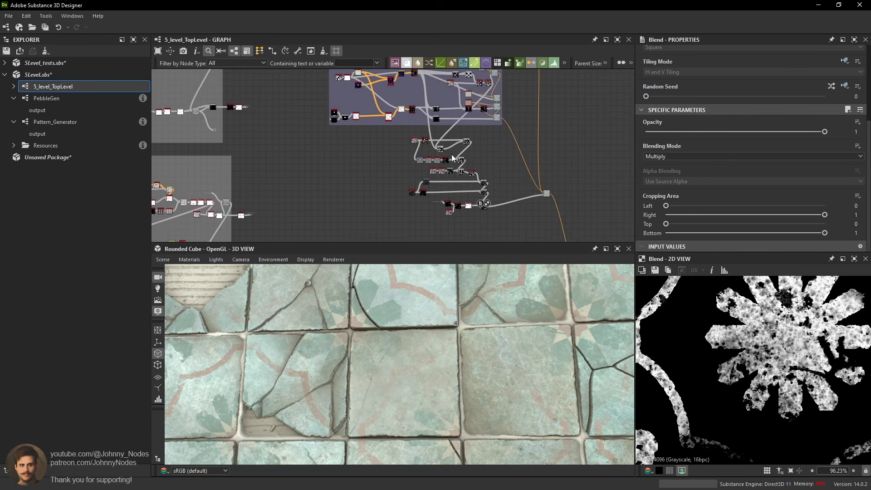
pyautogui.scroll(2, 397, 138)
pyautogui.moveTo(395, 137); pyautogui.dragTo(523, 240)
pyautogui.moveTo(522, 240); pyautogui.dragTo(509, 205, button='middle')
pyautogui.moveTo(506, 200); pyautogui.dragTo(509, 208)
# Preview the last colour Blend in the purple frame and enlarge the frame to make room beneath that node.
pyautogui.moveTo(537, 89); pyautogui.dragTo(532, 161, button='middle')
pyautogui.scroll(2, 532, 160)
pyautogui.doubleClick(513, 136)
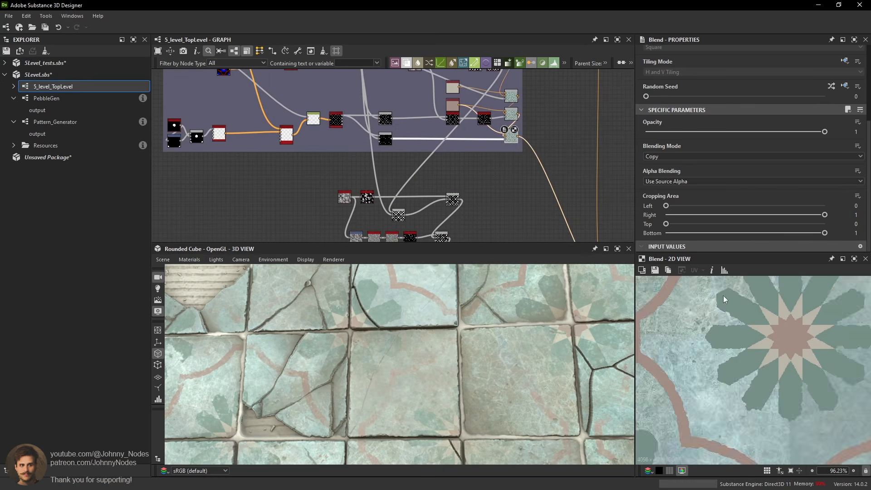
pyautogui.scroll(2, 725, 298)
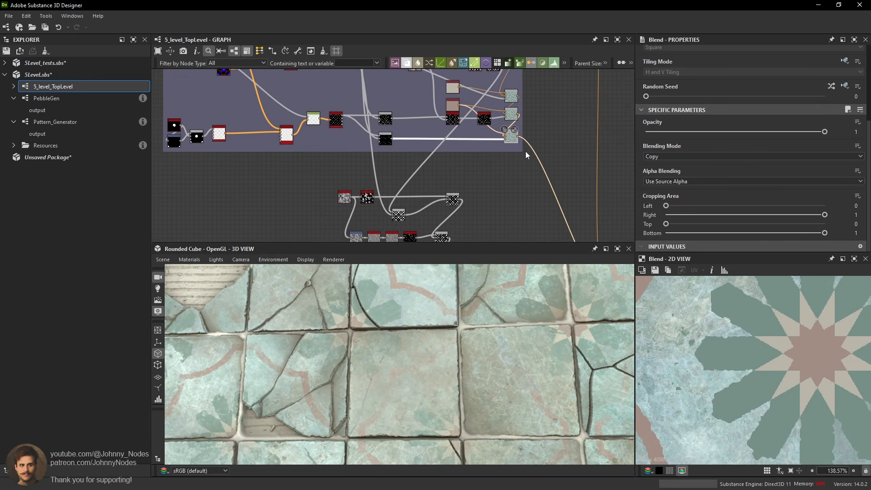
pyautogui.moveTo(523, 152); pyautogui.dragTo(546, 171)
pyautogui.scroll(2, 529, 150)
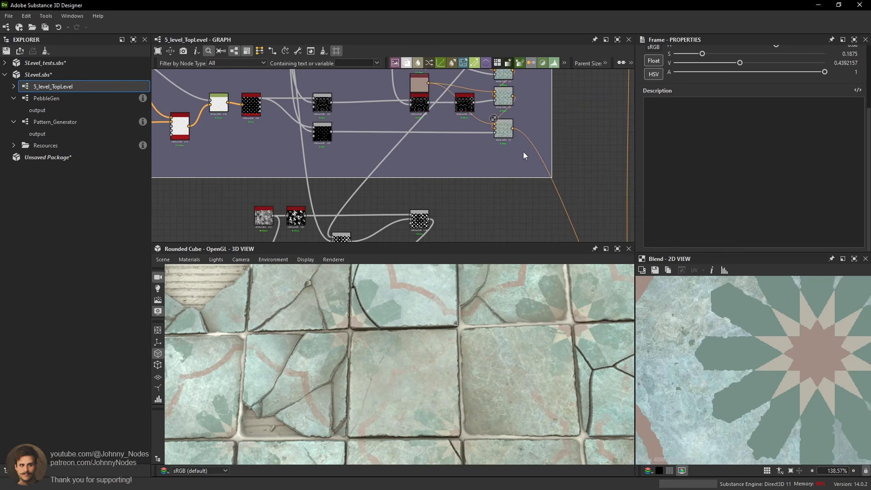
# Try a Moisture Noise node below the last colour Blend in the frame.
pyautogui.moveTo(503, 147); pyautogui.dragTo(499, 186, button='middle')
pyautogui.scroll(1, 501, 186)
pyautogui.press('space')
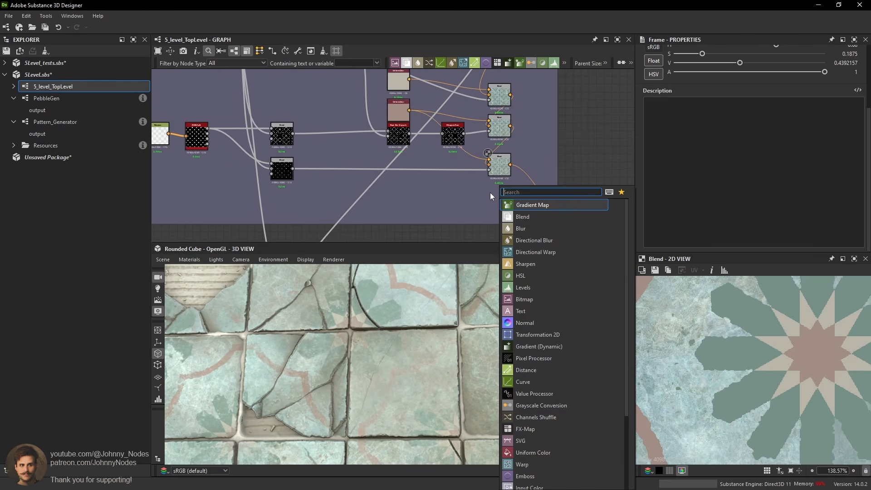
pyautogui.click(471, 202)
pyautogui.press('space')
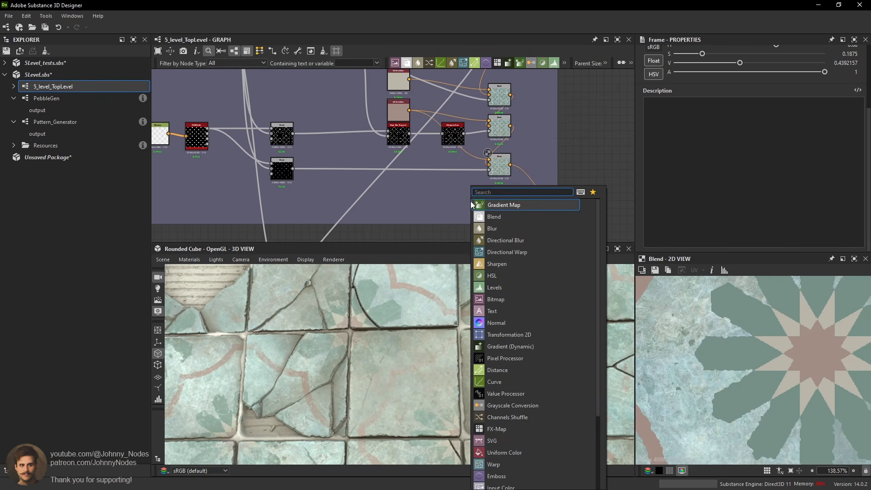
pyautogui.write('moisture')
pyautogui.press('Return')
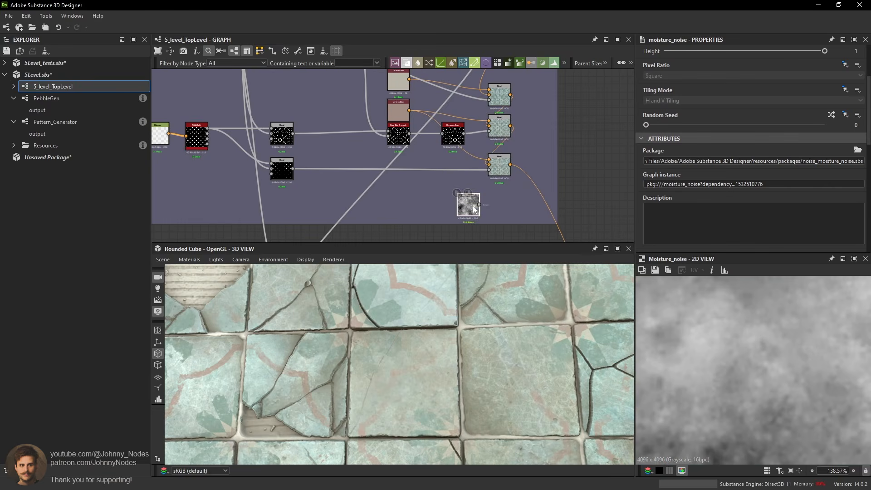
pyautogui.moveTo(473, 208); pyautogui.dragTo(416, 193)
# Add a BnW Spots 2 noise node below the last colour Blend in the frame.
pyautogui.press('space')
pyautogui.write('bnw')
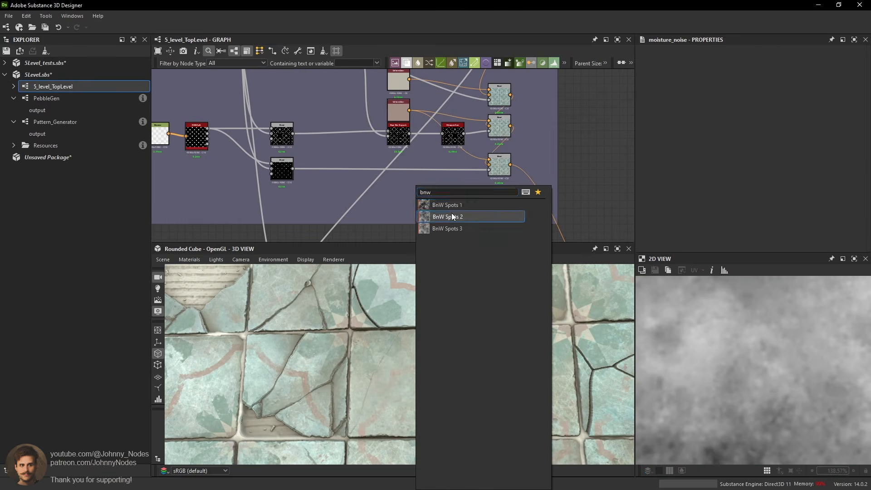
pyautogui.click(450, 216)
# Add an RGBA Merge node with BnW Spots 2 feeding its first input, and move the noise node away from it.
pyautogui.scroll(2, 426, 199)
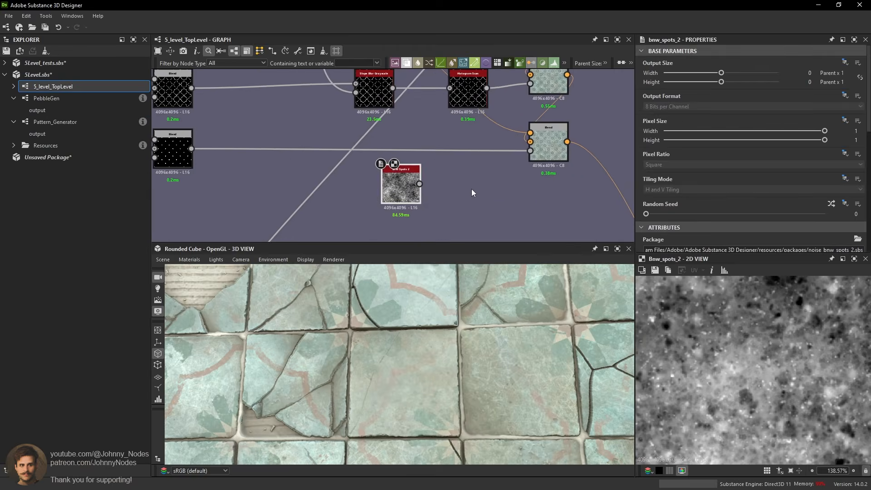
pyautogui.press('space')
pyautogui.write('ga')
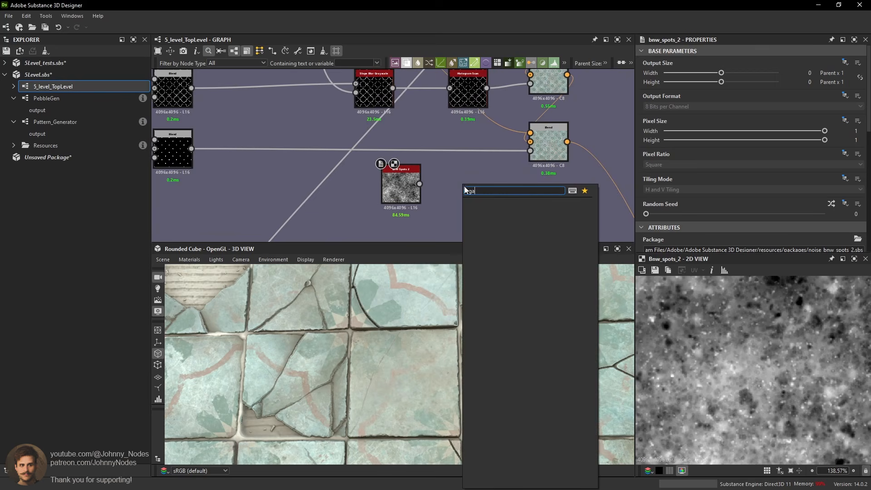
pyautogui.press('Escape')
pyautogui.press('space')
pyautogui.write('rgba')
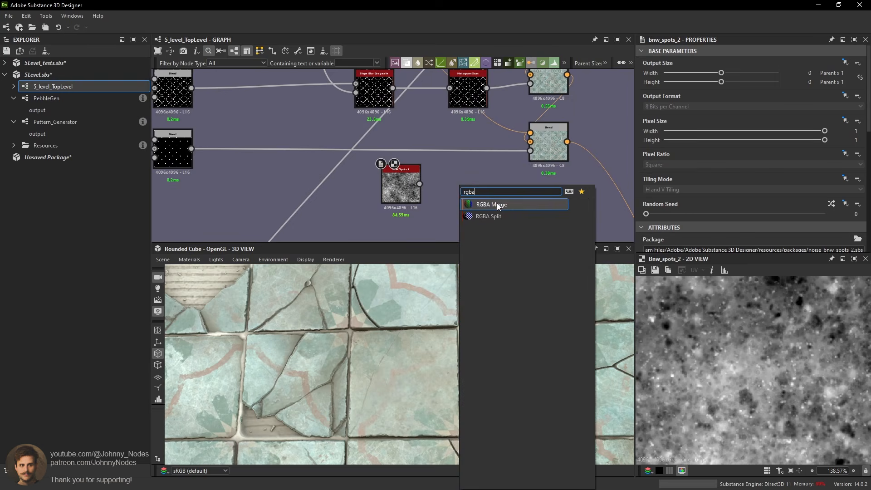
pyautogui.click(498, 206)
pyautogui.moveTo(399, 183); pyautogui.dragTo(372, 176)
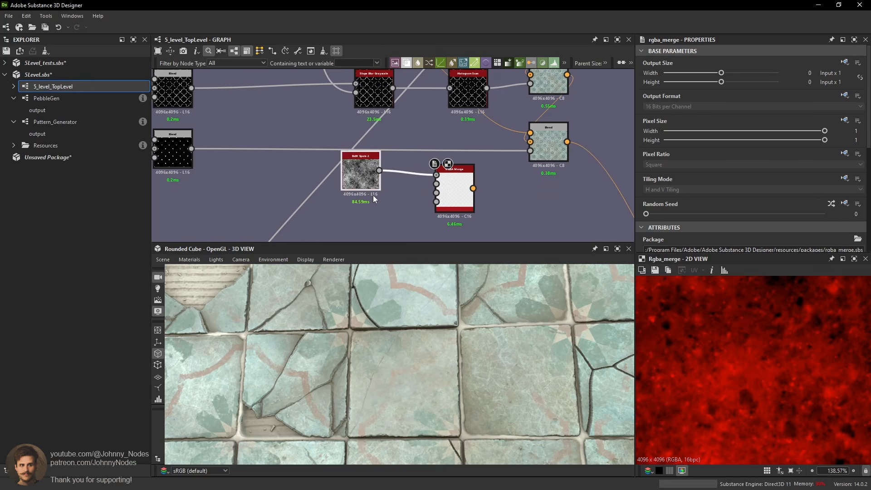
# Undo the latest changes to the BnW Spots 2 and RGBA Merge nodes, and redo them.
pyautogui.hotkey('ctrl', 'z')
pyautogui.hotkey('ctrl', 'z')
pyautogui.hotkey('ctrl', 'z')
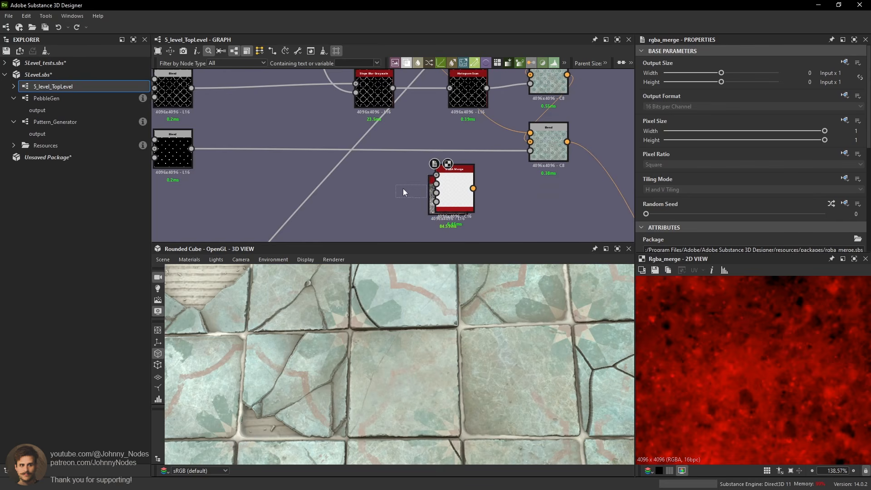
pyautogui.moveTo(377, 186); pyautogui.dragTo(404, 212)
pyautogui.click(404, 212)
pyautogui.hotkey('ctrl', 'y')
pyautogui.hotkey('ctrl', 'y')
pyautogui.hotkey('ctrl', 'y')
# Add a Transformation 2D rotated 90 degrees clockwise between BnW Spots 2 and the RGBA Merge's second input, spacing the merge node farther out.
pyautogui.press('space')
pyautogui.write('tr')
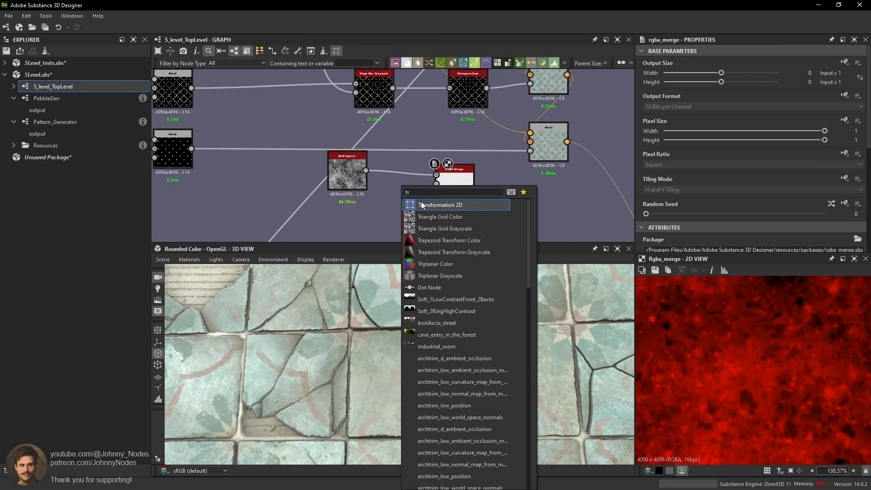
pyautogui.click(422, 205)
pyautogui.scroll(-3, 786, 201)
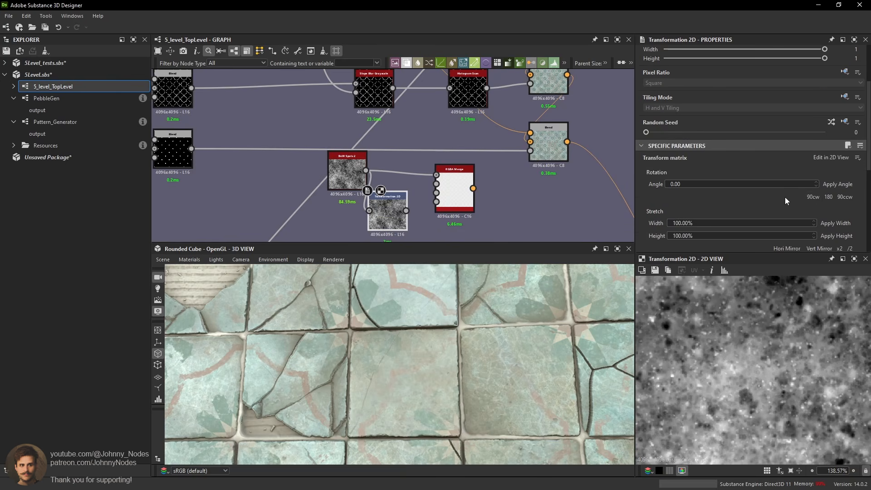
pyautogui.click(812, 196)
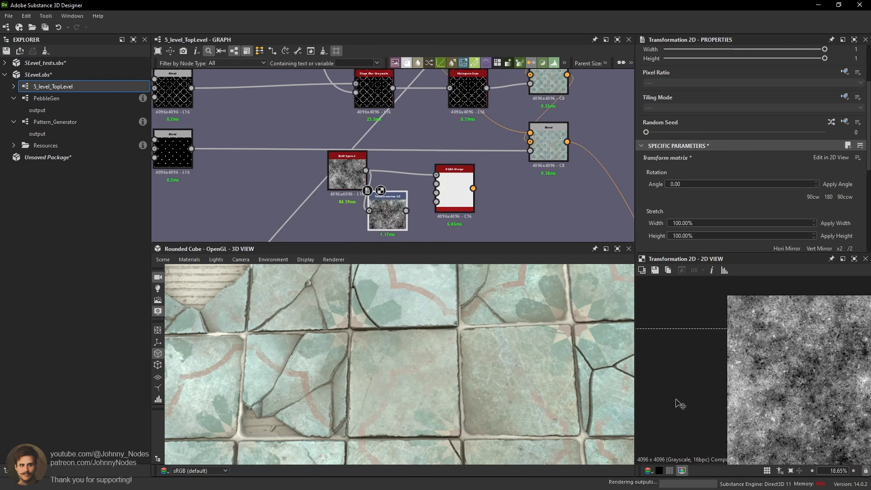
pyautogui.moveTo(450, 186); pyautogui.dragTo(463, 185)
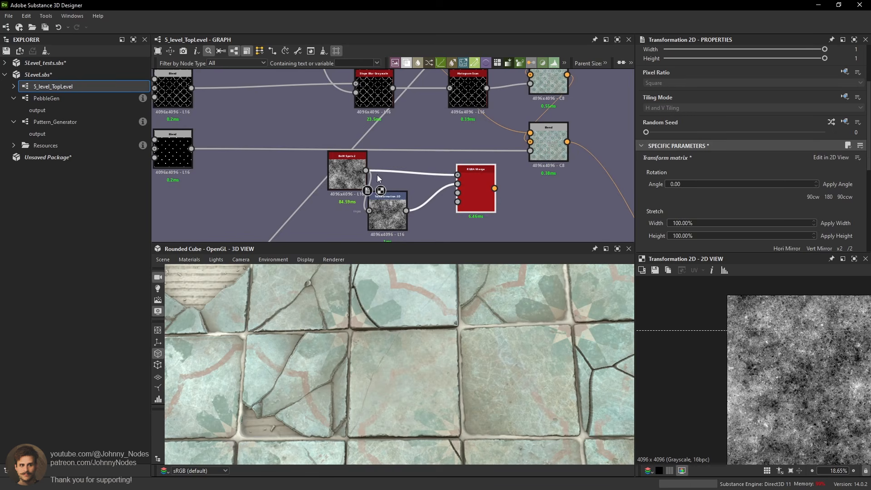
# Add a second Transformation 2D fed by BnW Spots 2 into the RGBA Merge's third input, spacing out the noise and transform nodes.
pyautogui.moveTo(345, 177); pyautogui.dragTo(305, 170)
pyautogui.moveTo(381, 216); pyautogui.dragTo(369, 190)
pyautogui.hotkey('ctrl', 'v')
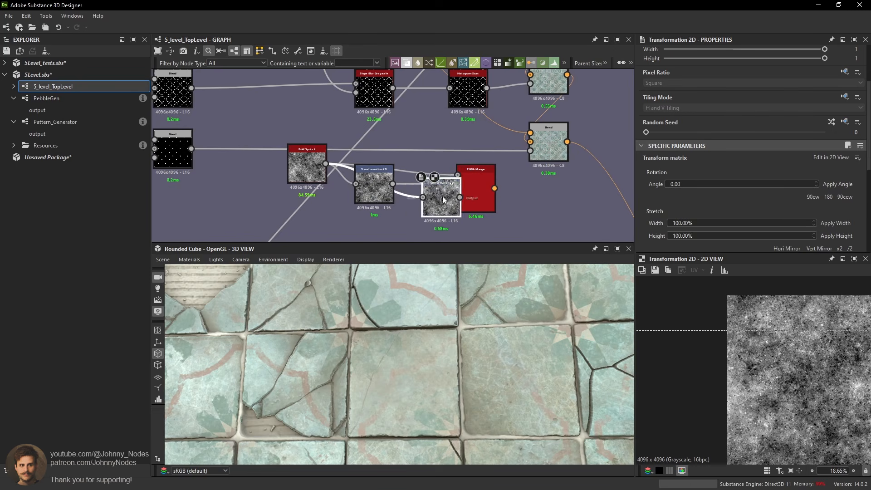
pyautogui.moveTo(442, 197); pyautogui.dragTo(415, 212)
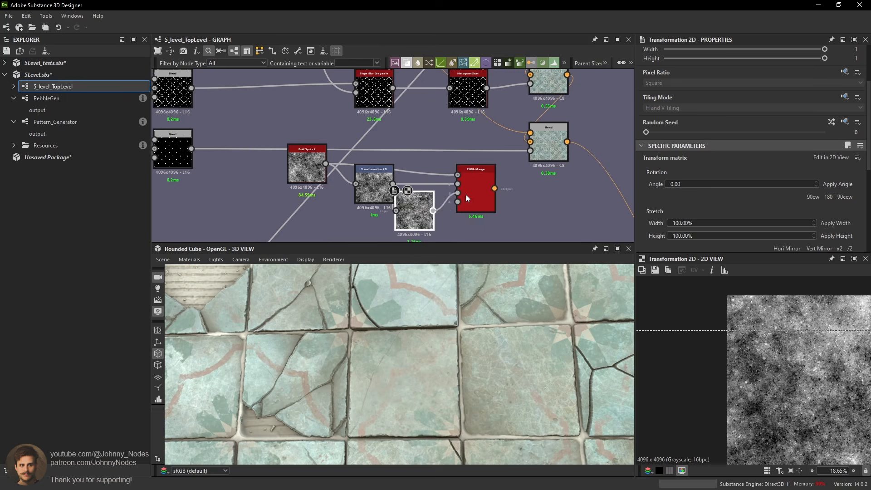
# Examine the RGBA Merge's coloured noise up close and compare it with the individual grayscale inputs.
pyautogui.doubleClick(480, 192)
pyautogui.moveTo(771, 336); pyautogui.dragTo(822, 364, button='middle')
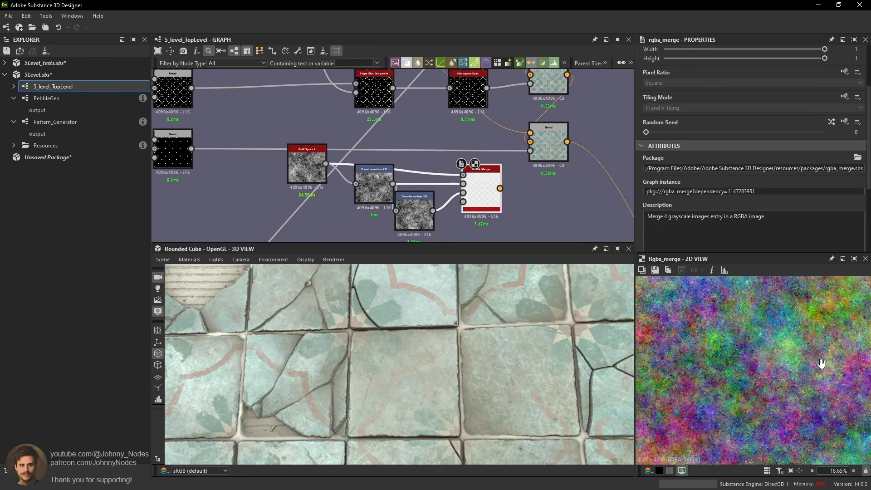
pyautogui.scroll(5, 760, 352)
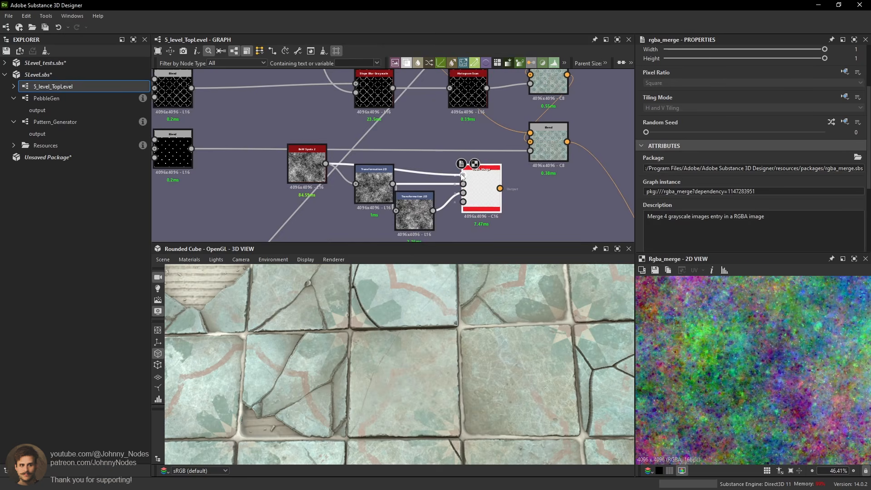
pyautogui.doubleClick(461, 175)
pyautogui.doubleClick(464, 185)
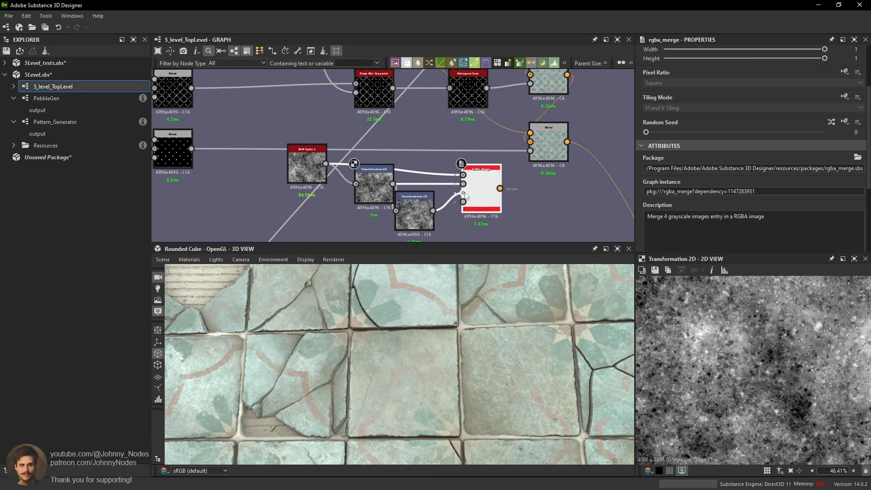
pyautogui.doubleClick(465, 192)
pyautogui.doubleClick(477, 189)
pyautogui.scroll(-4, 780, 370)
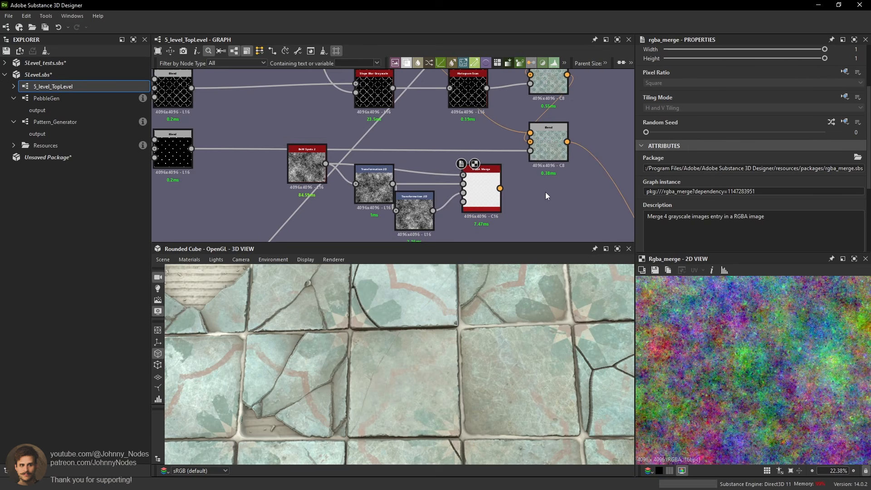
# Add a Blend node below the last colour Blend with the RGBA Merge as foreground, using the Soft Light blending mode.
pyautogui.press('space')
pyautogui.click(572, 213)
pyautogui.moveTo(537, 201); pyautogui.dragTo(530, 181)
pyautogui.scroll(10, 756, 330)
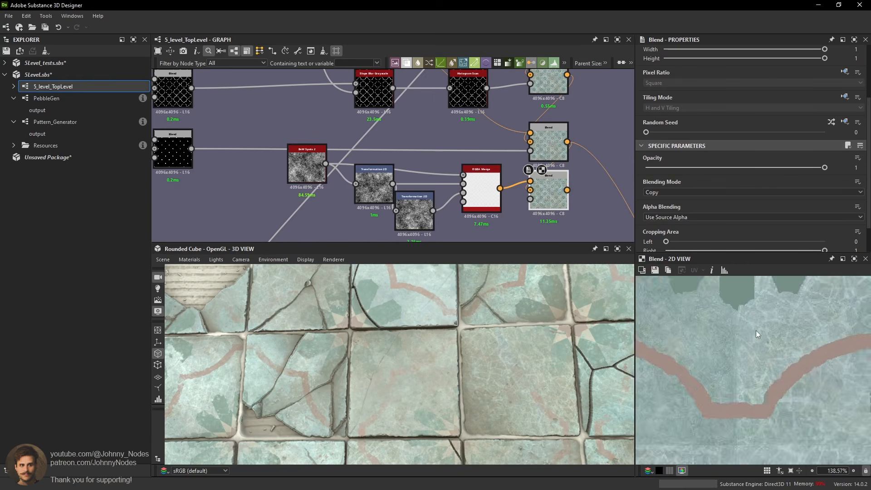
pyautogui.scroll(1, 766, 342)
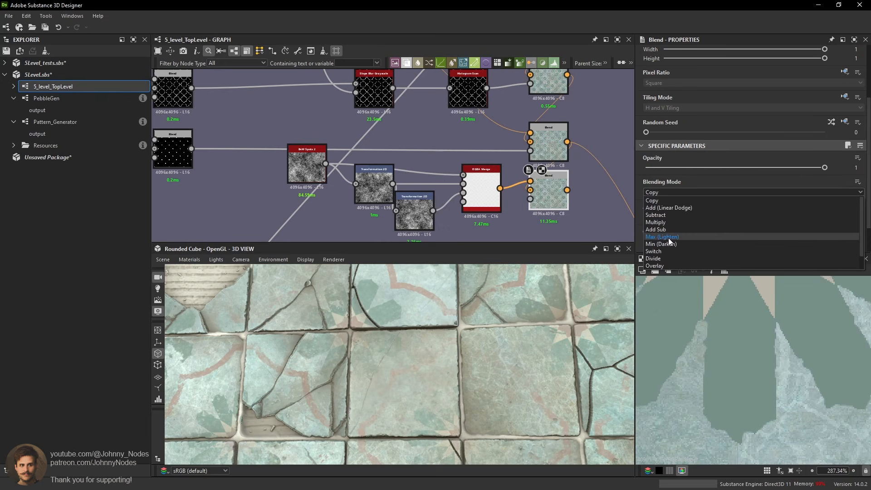
pyautogui.click(692, 269)
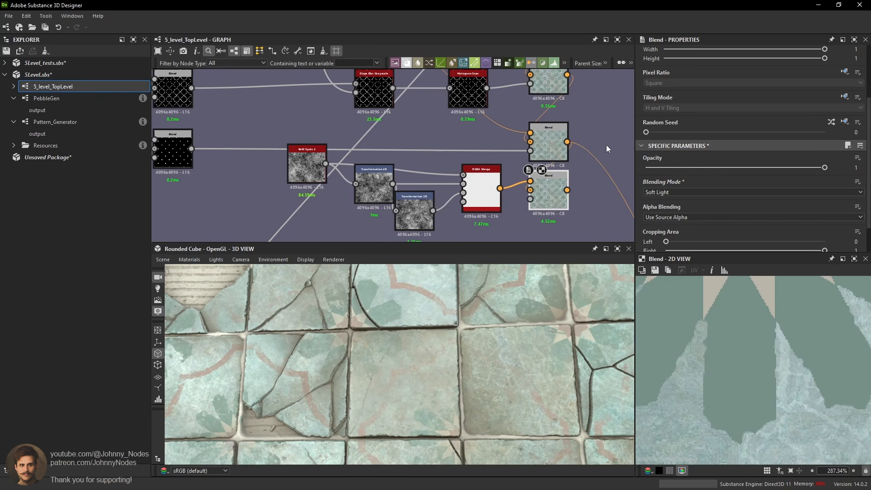
pyautogui.moveTo(558, 175); pyautogui.dragTo(558, 191)
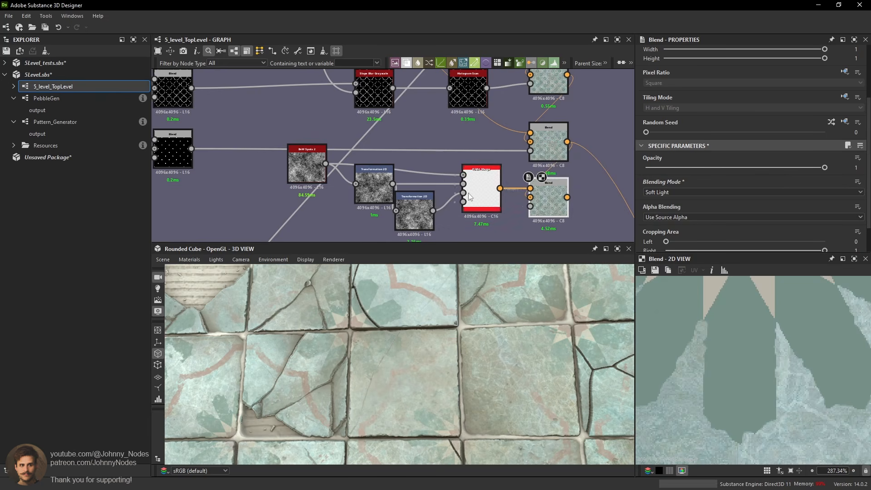
# Set the Soft Light Blend's alpha blending to Ignore Alpha.
pyautogui.doubleClick(489, 193)
pyautogui.doubleClick(547, 200)
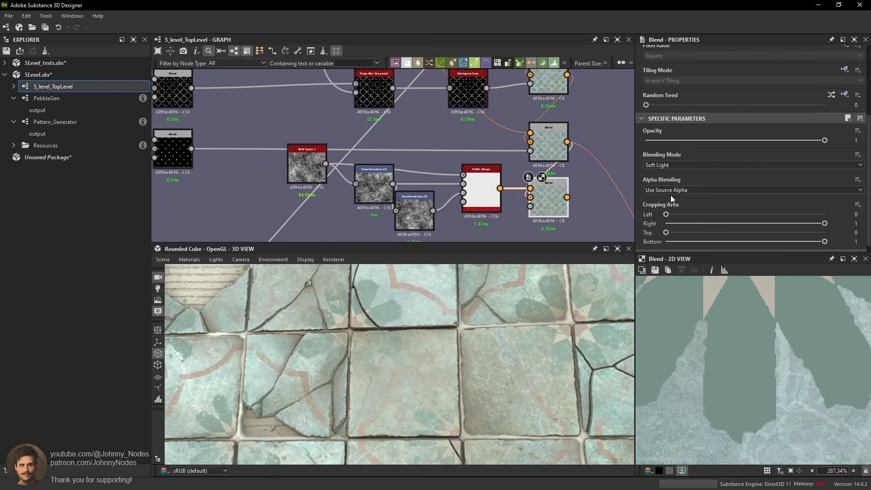
pyautogui.click(672, 190)
pyautogui.click(669, 204)
pyautogui.scroll(-5, 761, 332)
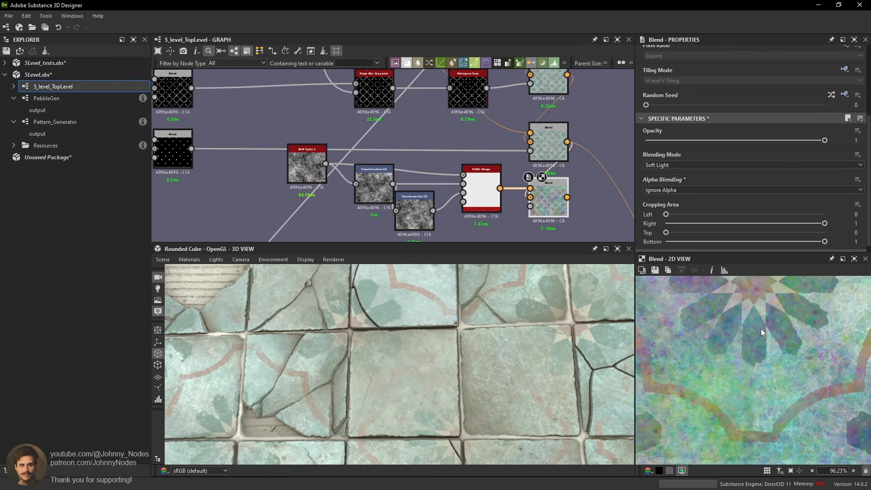
# Move the outgoing colour connection from the Blend above to the Soft Light Blend and inspect the tiles in the 3D view.
pyautogui.moveTo(570, 139); pyautogui.dragTo(556, 149, button='middle')
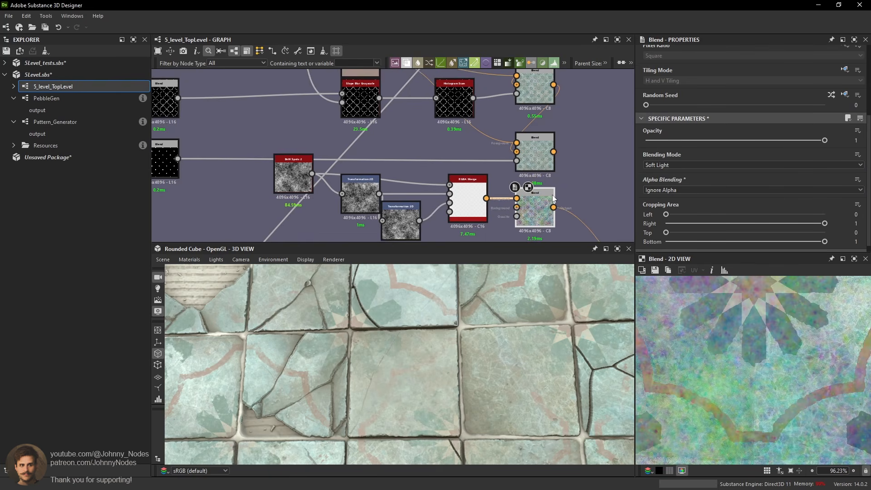
pyautogui.scroll(-3, 512, 331)
pyautogui.scroll(8, 473, 342)
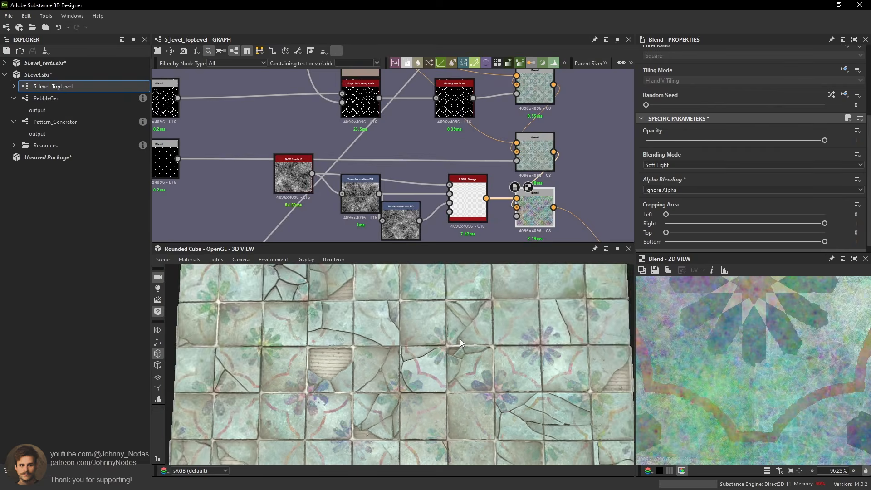
pyautogui.scroll(3, 510, 350)
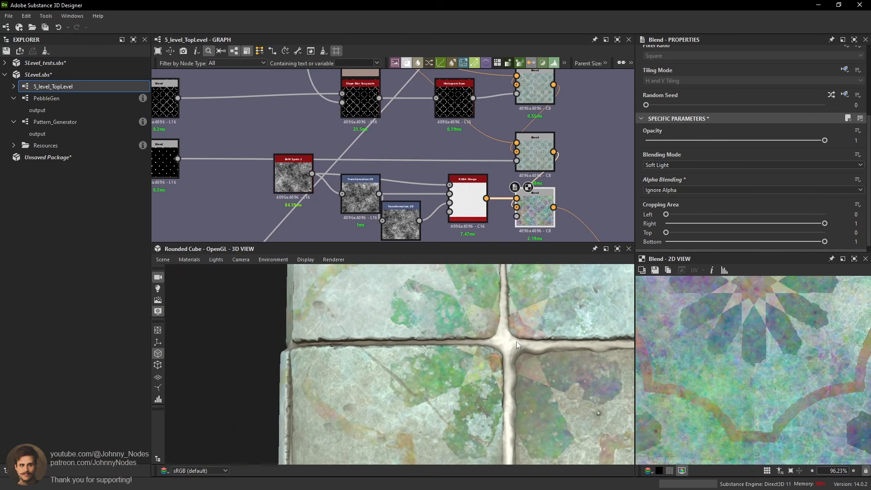
# Lower the Soft Light Blend's opacity to 0.08 and inspect the pattern colours in the 2D view.
pyautogui.moveTo(712, 141); pyautogui.dragTo(660, 141)
pyautogui.moveTo(764, 328); pyautogui.dragTo(763, 352, button='middle')
pyautogui.scroll(2, 745, 360)
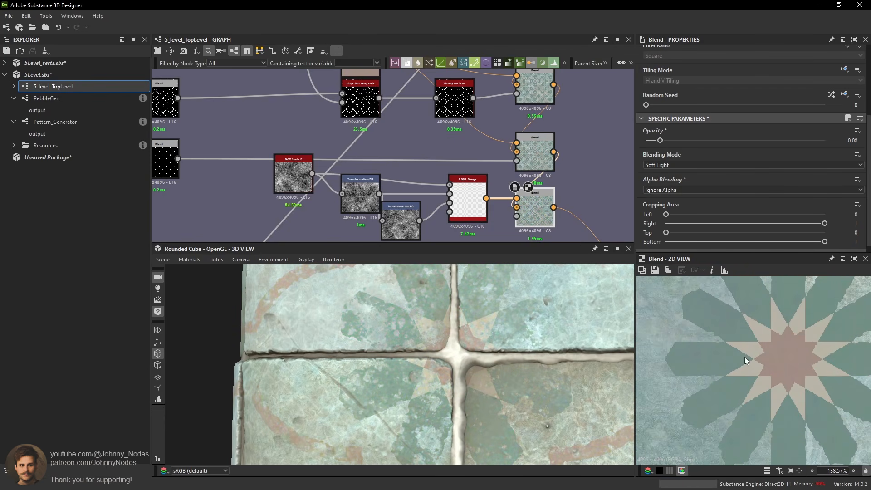
pyautogui.scroll(-4, 758, 356)
pyautogui.moveTo(784, 326); pyautogui.dragTo(777, 357, button='middle')
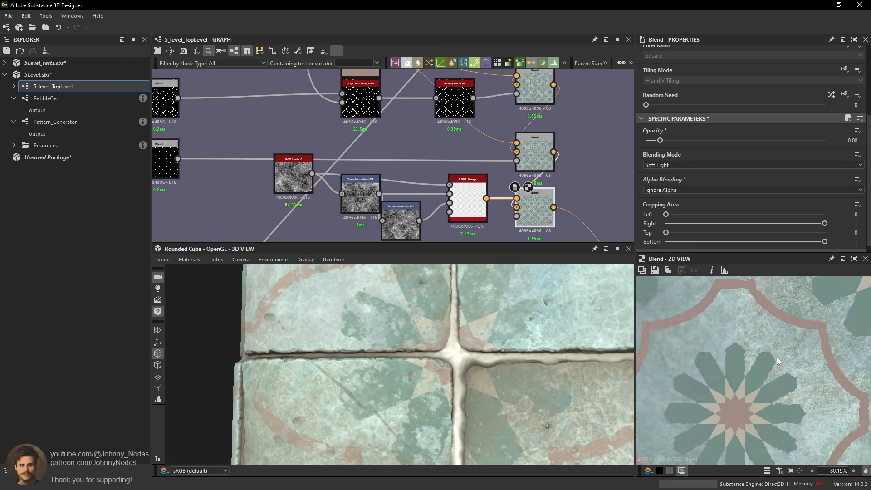
pyautogui.moveTo(812, 313); pyautogui.dragTo(738, 361, button='middle')
# Set the Soft Light Blend's opacity to 0.19 and check the colour variation on the 2D pattern and 3D tiles.
pyautogui.scroll(5, 739, 361)
pyautogui.scroll(4, 738, 361)
pyautogui.moveTo(660, 140); pyautogui.dragTo(679, 140)
pyautogui.scroll(-4, 785, 342)
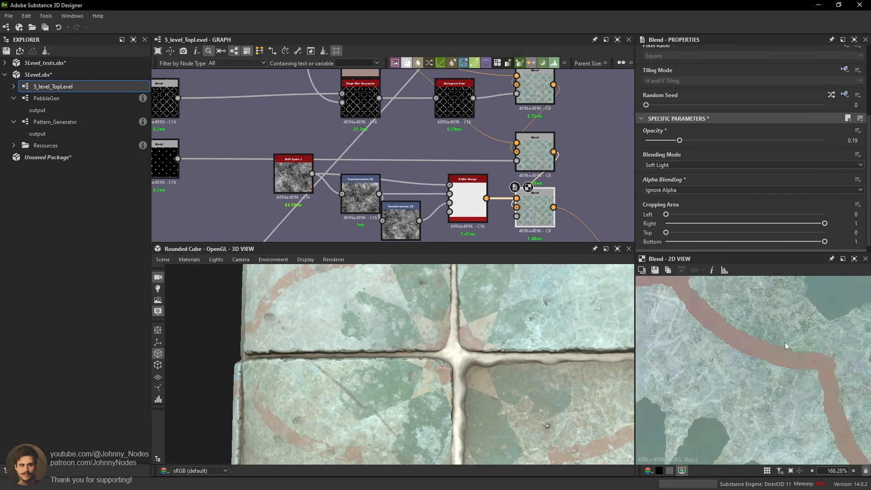
pyautogui.scroll(2, 777, 348)
pyautogui.scroll(-5, 540, 353)
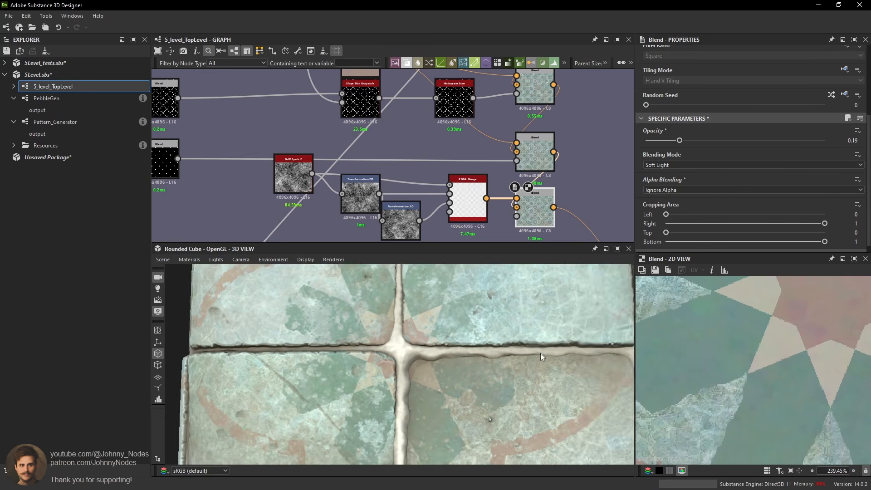
pyautogui.scroll(8, 529, 337)
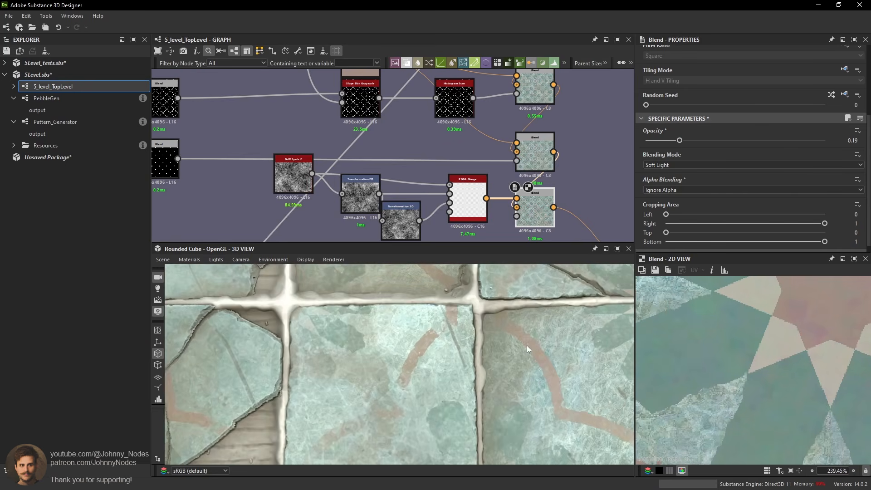
pyautogui.moveTo(517, 337); pyautogui.dragTo(487, 309)
pyautogui.scroll(-4, 510, 341)
pyautogui.scroll(5, 494, 312)
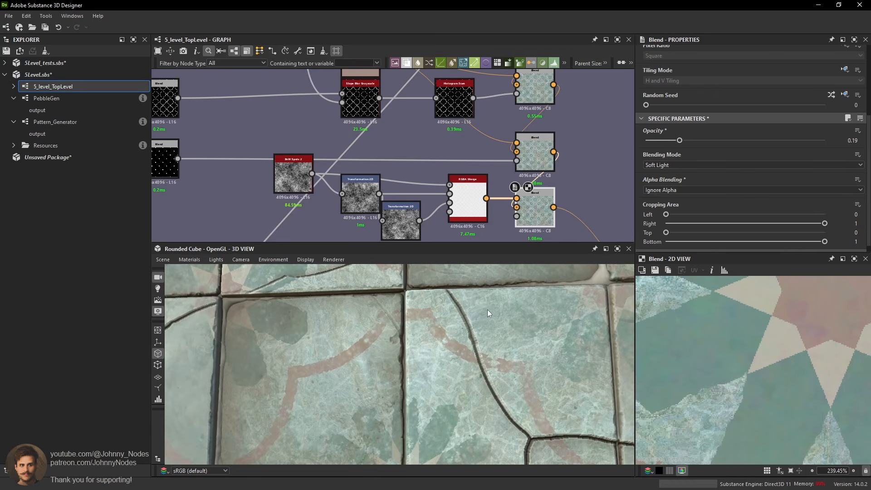
pyautogui.scroll(-2, 483, 178)
# Extend the frame's lower edge downward to make room below the Soft Light Blend.
pyautogui.moveTo(483, 178); pyautogui.dragTo(491, 113, button='middle')
pyautogui.scroll(-1, 491, 112)
pyautogui.moveTo(533, 157); pyautogui.dragTo(533, 179)
pyautogui.scroll(-3, 345, 188)
pyautogui.moveTo(345, 188); pyautogui.dragTo(426, 128, button='middle')
pyautogui.scroll(-2, 329, 139)
pyautogui.moveTo(313, 135); pyautogui.dragTo(323, 113, button='middle')
pyautogui.moveTo(324, 112); pyautogui.dragTo(463, 251)
pyautogui.moveTo(471, 149); pyautogui.dragTo(470, 197, button='middle')
pyautogui.scroll(4, 469, 144)
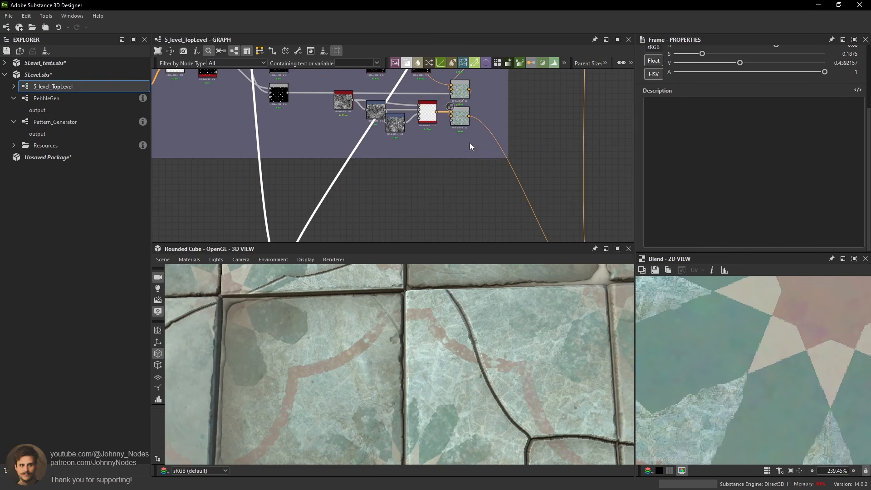
pyautogui.moveTo(478, 157); pyautogui.dragTo(478, 169)
pyautogui.moveTo(462, 138); pyautogui.dragTo(466, 167, button='middle')
pyautogui.scroll(1, 465, 166)
# Add another Blend node below the Soft Light Blend, using its result as background.
pyautogui.press('space')
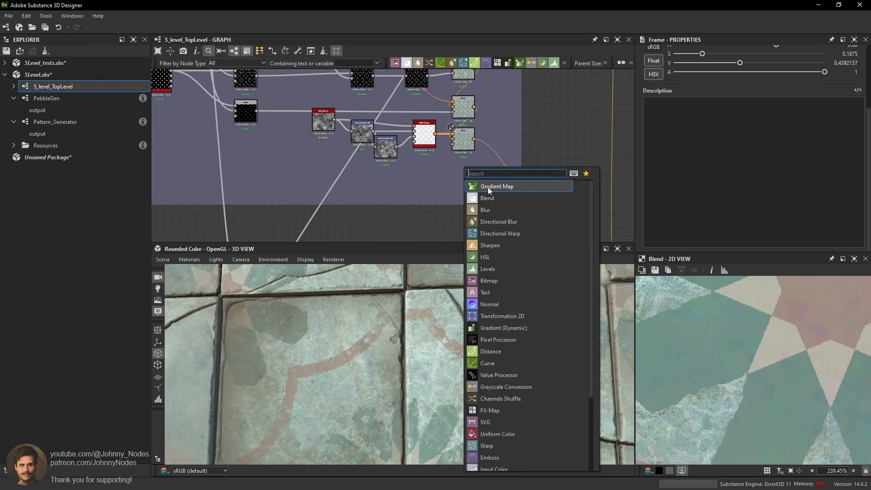
pyautogui.click(488, 197)
pyautogui.scroll(2, 477, 149)
pyautogui.moveTo(453, 181); pyautogui.dragTo(453, 192)
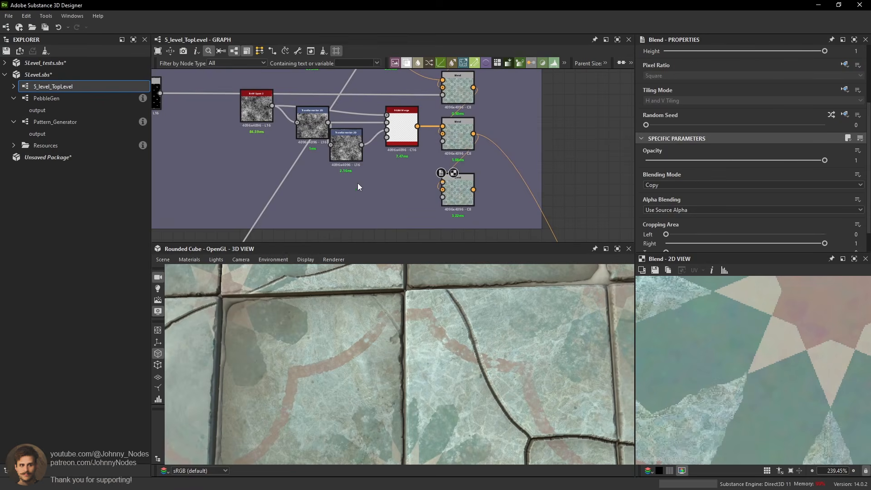
# Add a Gradient Map and a Grayscale Conversion node below the noise nodes, feeding the RGBA Merge into the Grayscale Conversion.
pyautogui.press('space')
pyautogui.write('gr')
pyautogui.click(382, 200)
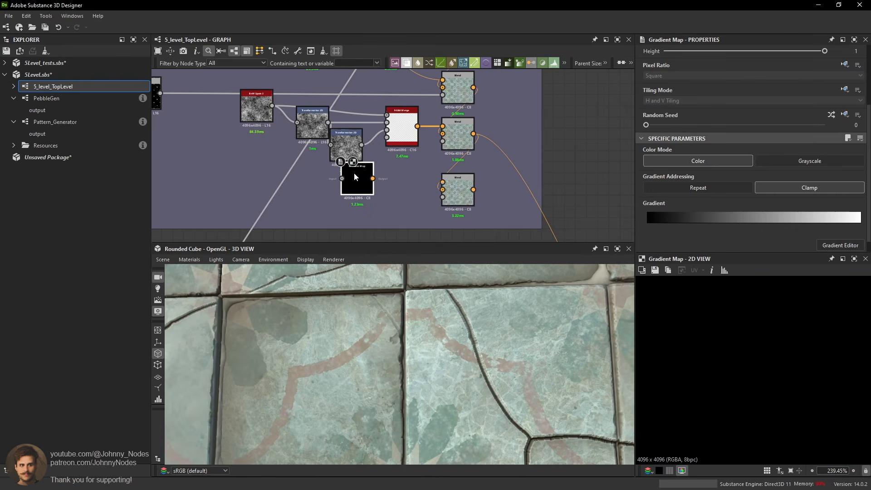
pyautogui.press('space')
pyautogui.write('gr')
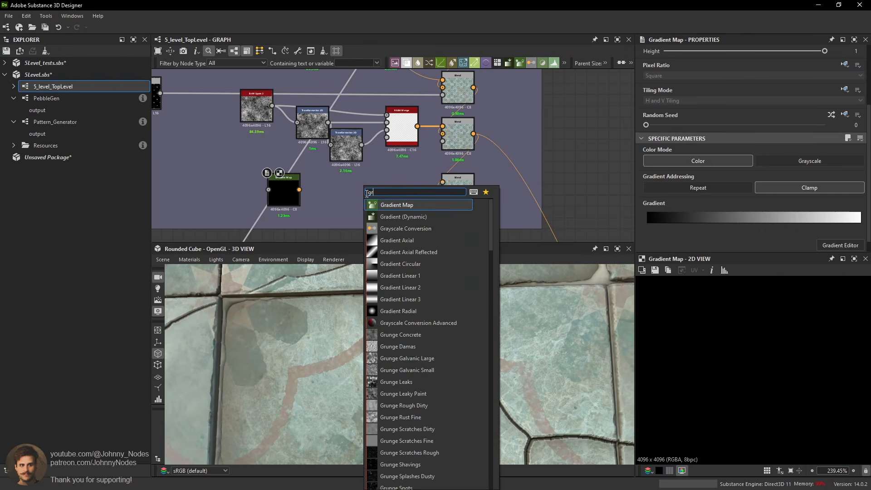
pyautogui.click(412, 228)
pyautogui.moveTo(418, 126); pyautogui.dragTo(334, 201)
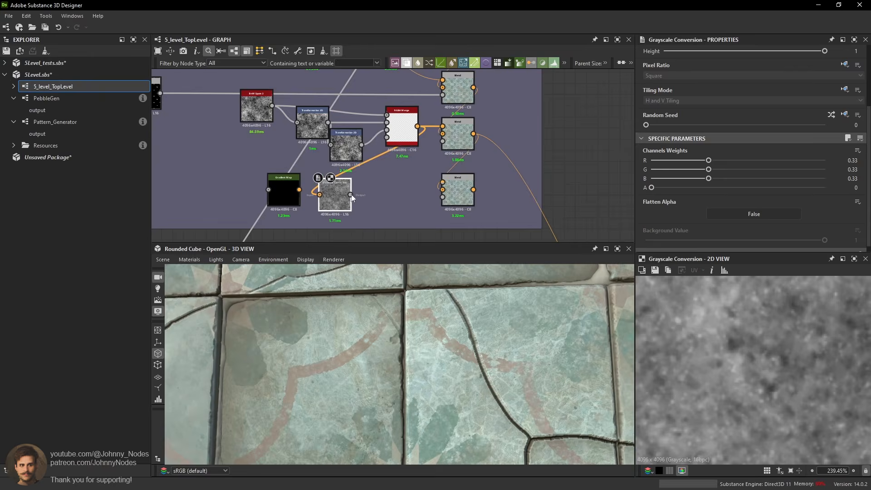
# Add an Auto Levels node after the Grayscale Conversion and connect the two.
pyautogui.press('space')
pyautogui.write('aut')
pyautogui.click(408, 227)
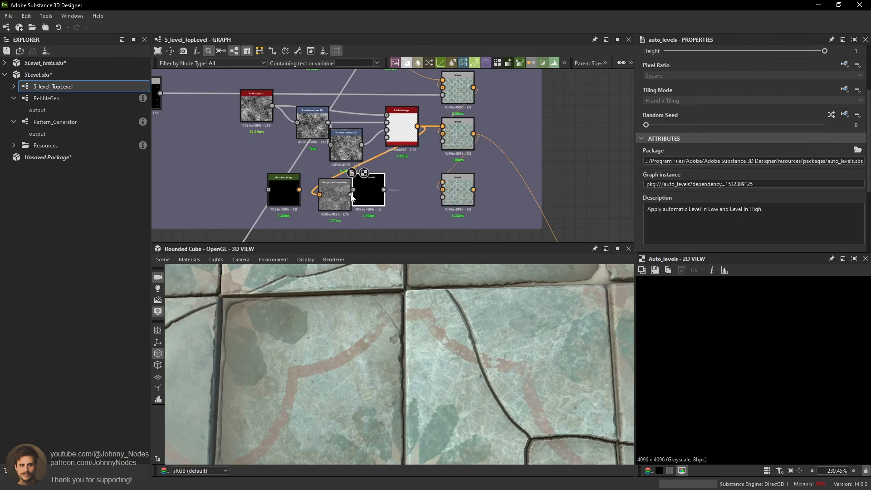
pyautogui.moveTo(378, 195)
pyautogui.mouseDown()
pyautogui.moveTo(388, 195)
pyautogui.moveTo(364, 190)
pyautogui.mouseUp()
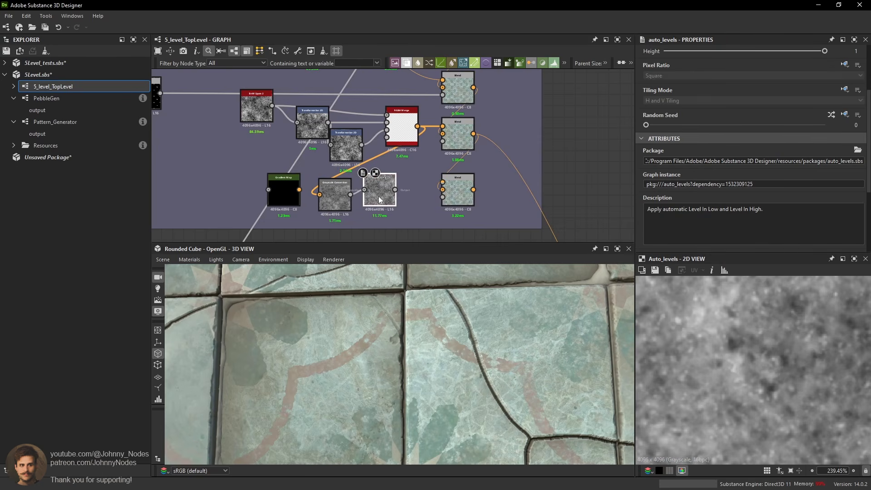
# Route Auto Levels through the Gradient Map into the new Blend's foreground and set its blending mode to Add Sub.
pyautogui.moveTo(458, 190); pyautogui.dragTo(470, 190)
pyautogui.click(384, 196)
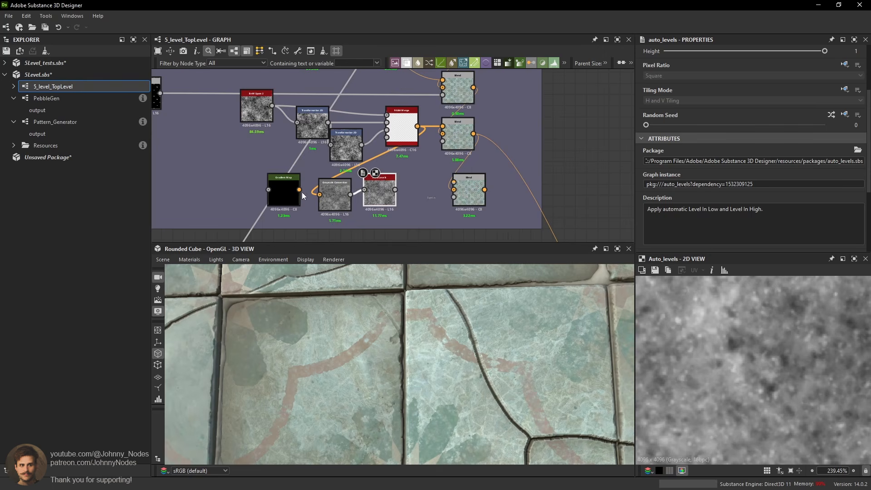
pyautogui.moveTo(303, 196); pyautogui.dragTo(454, 182)
pyautogui.click(700, 185)
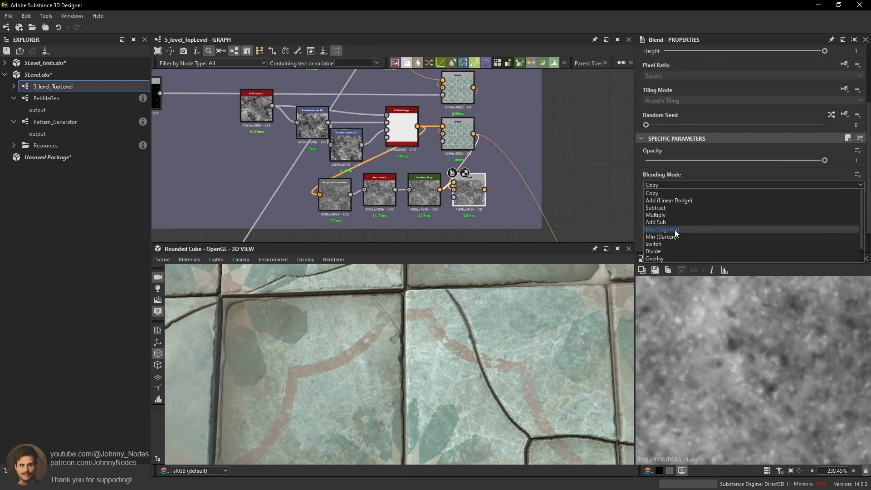
pyautogui.click(698, 222)
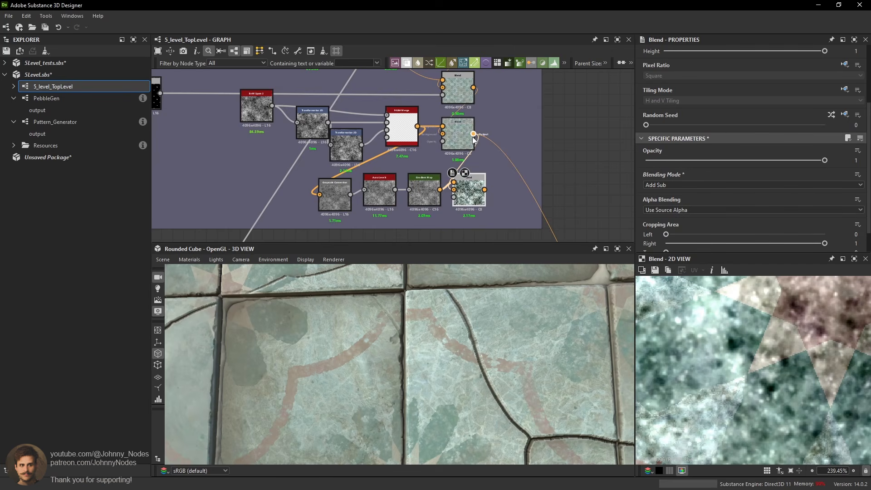
# Move the outgoing colour connection from the Soft Light Blend to the Add Sub Blend and inspect the 3D tiles.
pyautogui.keyDown('shift'); pyautogui.moveTo(472, 135); pyautogui.dragTo(485, 190); pyautogui.keyUp('shift')
pyautogui.moveTo(378, 188); pyautogui.dragTo(411, 184, button='middle')
pyautogui.moveTo(301, 184); pyautogui.dragTo(438, 189)
pyautogui.moveTo(360, 298); pyautogui.dragTo(408, 331)
# Set the Add Sub Blend's opacity to 0.03 and check the pattern up close in the 2D view.
pyautogui.click(502, 186)
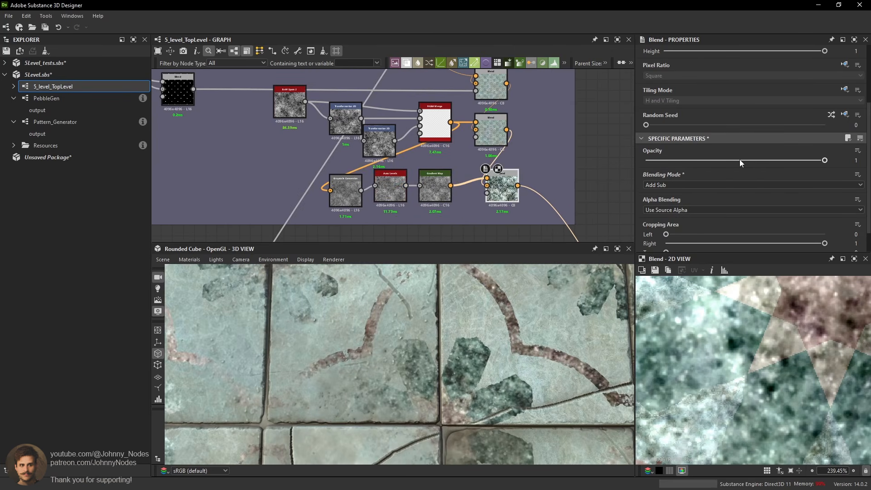
pyautogui.moveTo(740, 160); pyautogui.dragTo(651, 164)
pyautogui.scroll(-2, 800, 328)
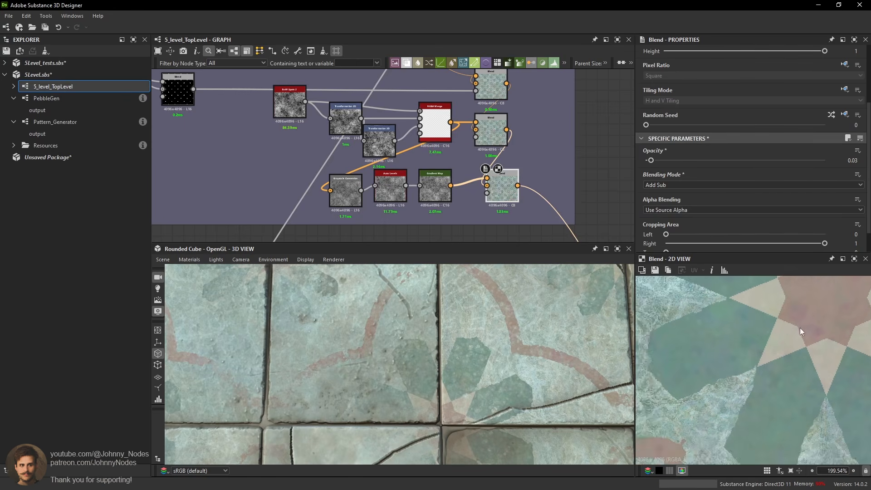
pyautogui.scroll(-2, 789, 343)
pyautogui.scroll(6, 794, 342)
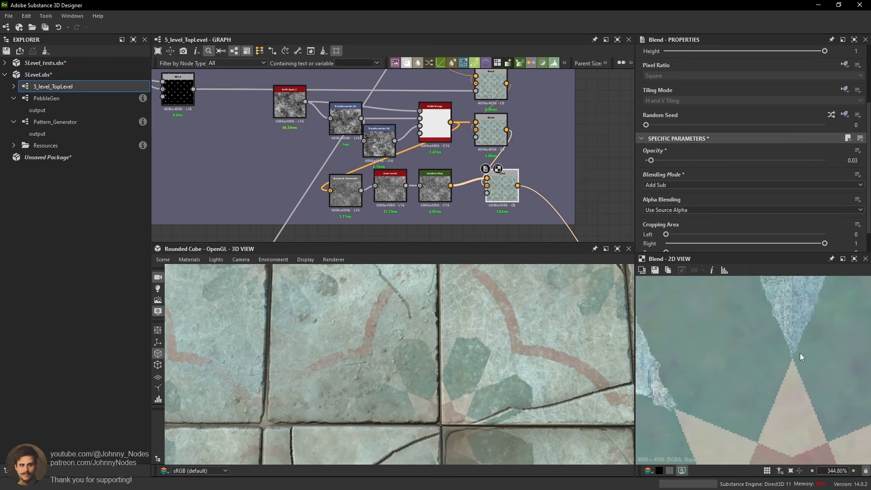
# Align the Add Sub Blend node directly below the Soft Light Blend in the pattern colour group.
pyautogui.moveTo(800, 353); pyautogui.dragTo(690, 424, button='middle')
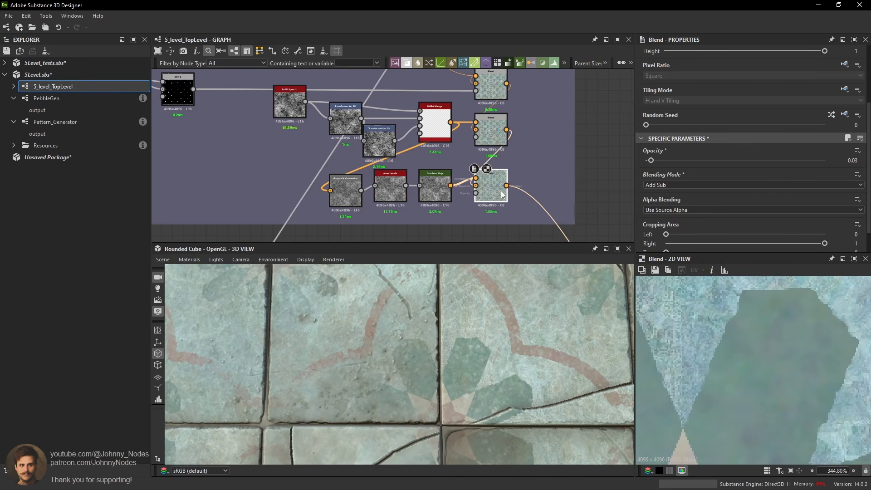
pyautogui.scroll(-5, 502, 162)
pyautogui.scroll(-2, 508, 95)
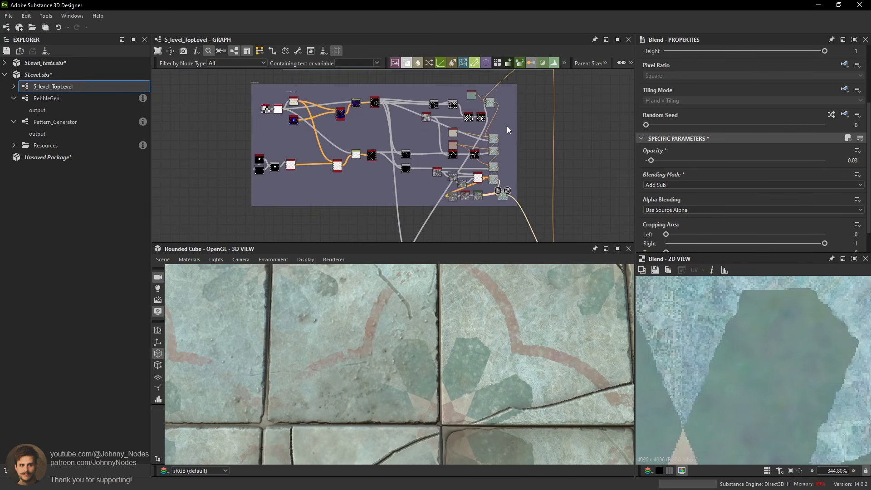
pyautogui.moveTo(508, 93); pyautogui.dragTo(503, 181)
pyautogui.scroll(4, 510, 203)
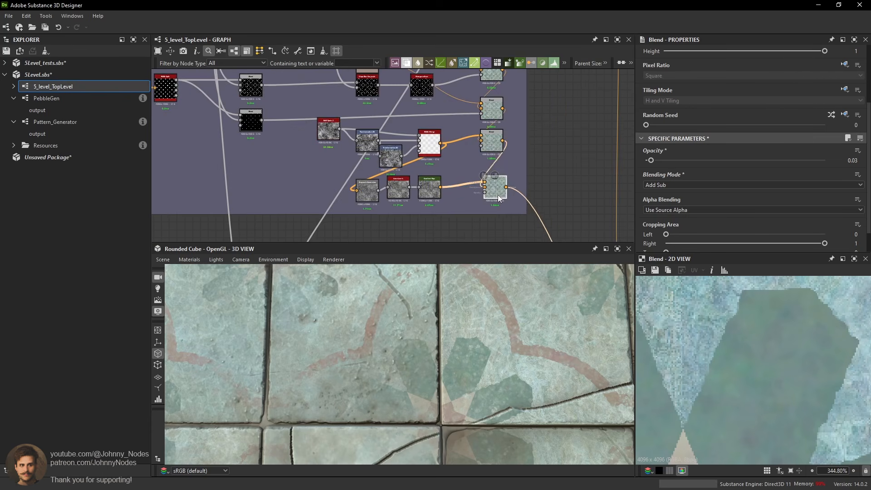
pyautogui.scroll(-2, 532, 381)
# Inspect the painted pattern on the 3D tiles from a distance and up close.
pyautogui.moveTo(532, 380); pyautogui.dragTo(539, 369, button='middle')
pyautogui.keyDown('ctrl'); pyautogui.keyDown('shift'); pyautogui.moveTo(539, 370); pyautogui.dragTo(560, 354, button='right'); pyautogui.keyUp('shift'); pyautogui.keyUp('ctrl')
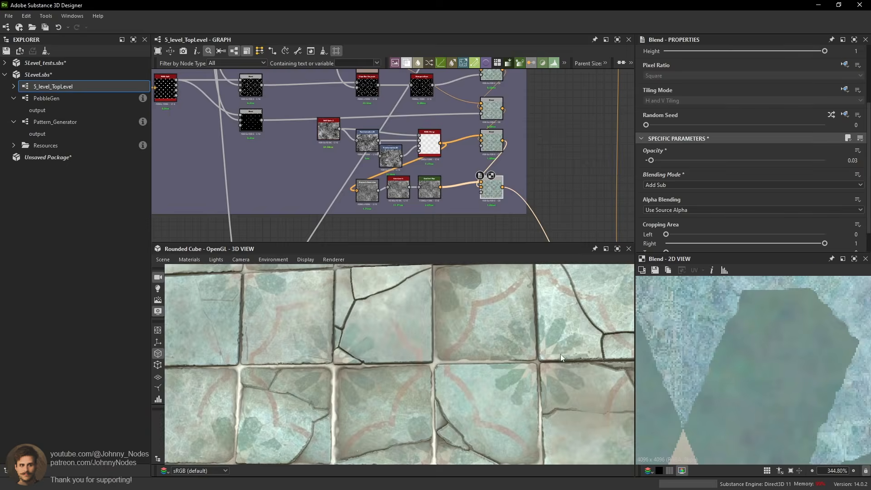
pyautogui.scroll(-3, 560, 354)
pyautogui.moveTo(560, 354); pyautogui.dragTo(539, 354)
pyautogui.scroll(8, 539, 354)
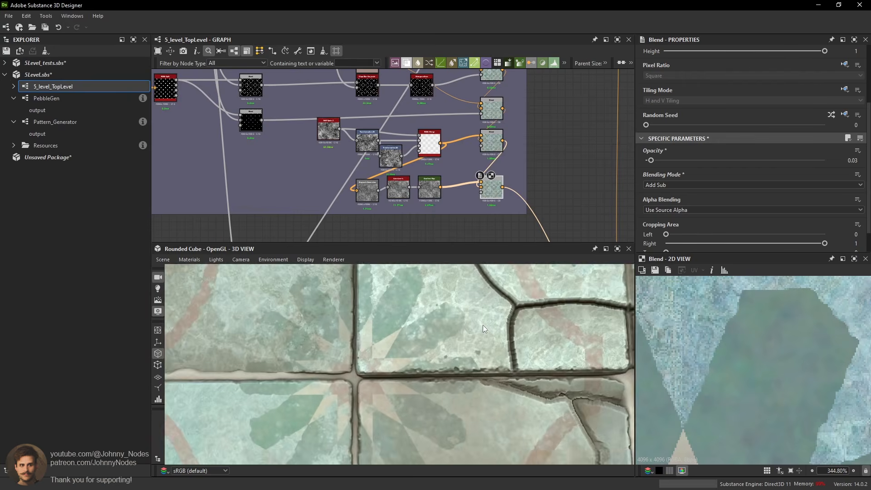
pyautogui.scroll(3, 489, 323)
pyautogui.moveTo(482, 325)
pyautogui.mouseDown()
pyautogui.moveTo(502, 313)
pyautogui.moveTo(486, 312)
pyautogui.mouseUp()
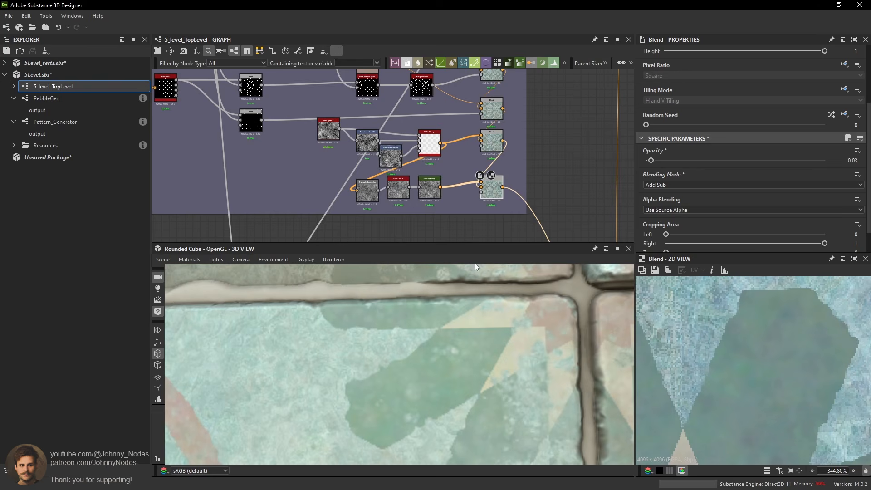
# Set the Soft Light Blend's opacity to about 0.13 and the Add Sub Blend's opacity to 0.02.
pyautogui.scroll(1, 493, 145)
pyautogui.doubleClick(494, 143)
pyautogui.scroll(1, 798, 367)
pyautogui.moveTo(678, 162); pyautogui.dragTo(670, 161)
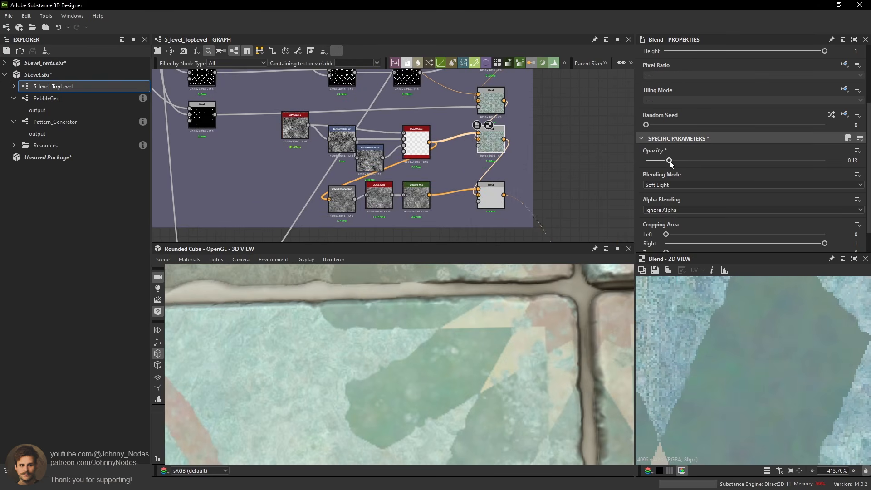
pyautogui.click(491, 195)
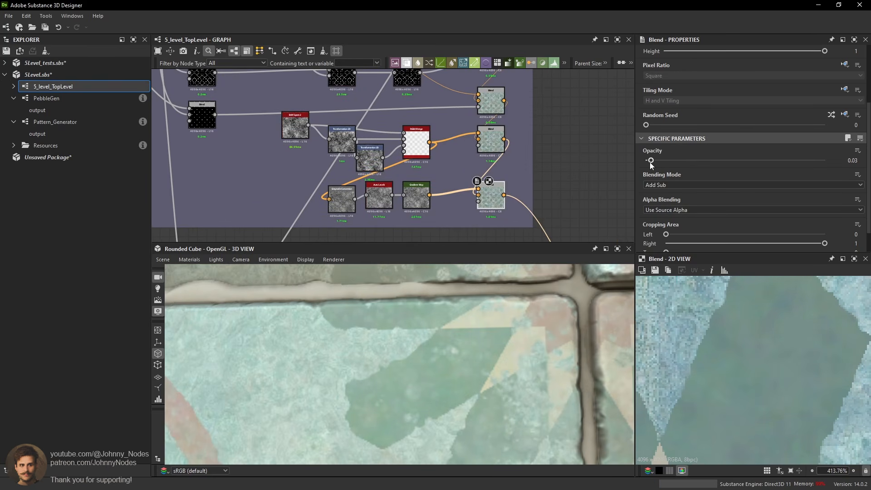
pyautogui.write('0.02')
pyautogui.press('Return')
# Spread out the noise and Transformation 2D nodes, preview the Gradient Map and check the 3D tiles.
pyautogui.moveTo(345, 139); pyautogui.dragTo(368, 156)
pyautogui.doubleClick(416, 197)
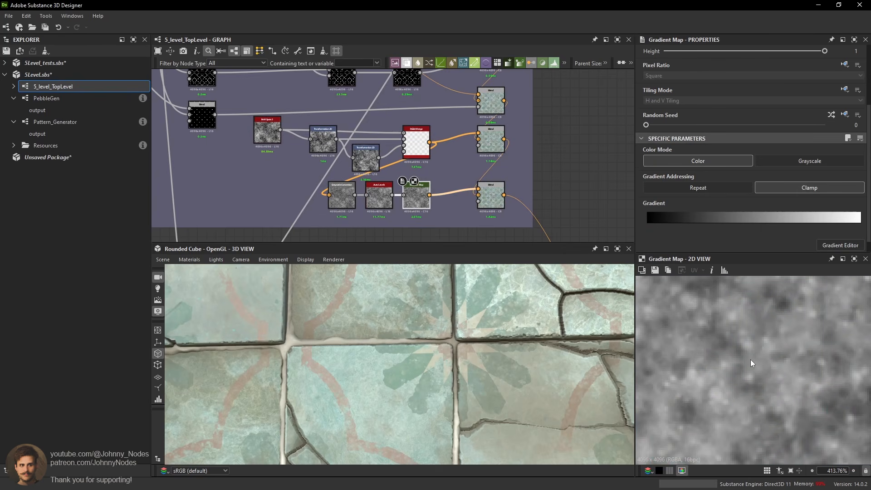
pyautogui.scroll(-5, 456, 375)
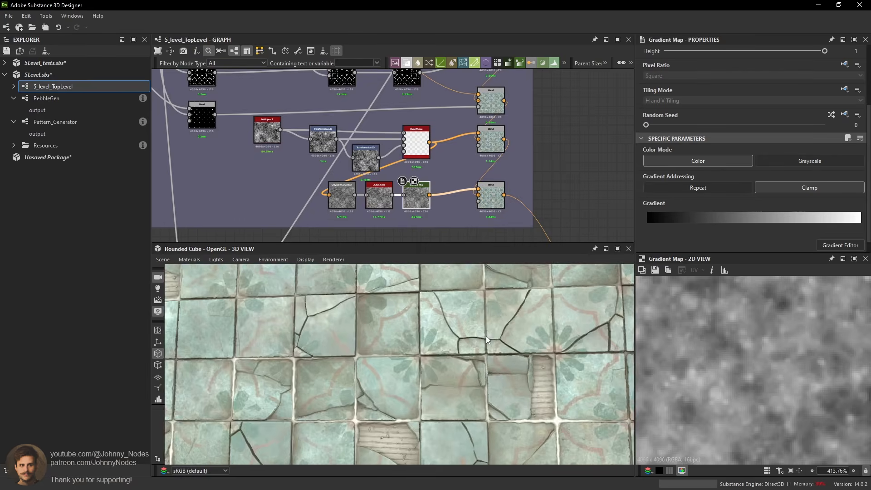
pyautogui.scroll(5, 486, 336)
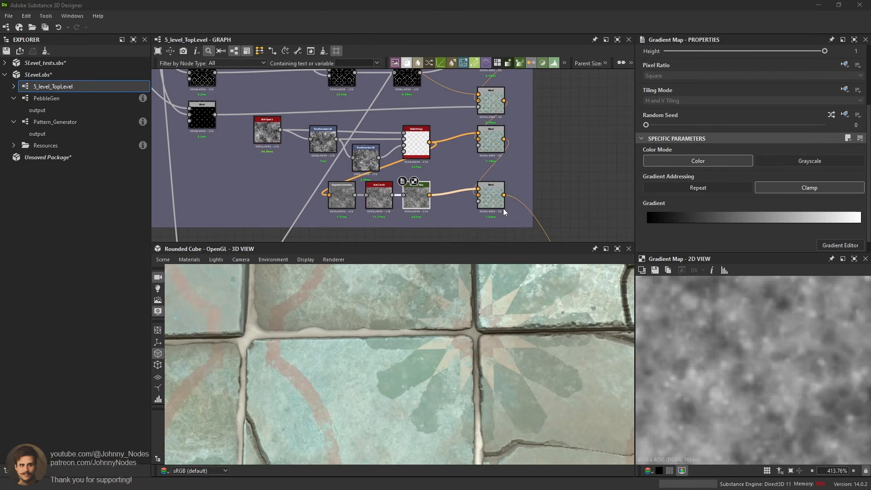
# Move the Blend that receives the pattern mask lower in the graph, level with the end of the mask chain.
pyautogui.scroll(-8, 459, 179)
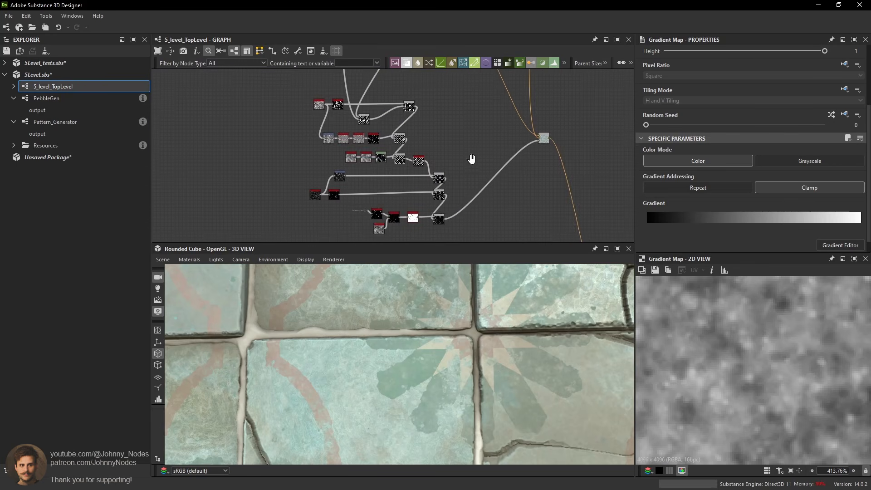
pyautogui.scroll(-3, 499, 186)
pyautogui.moveTo(505, 198); pyautogui.dragTo(472, 105, button='middle')
pyautogui.scroll(5, 480, 164)
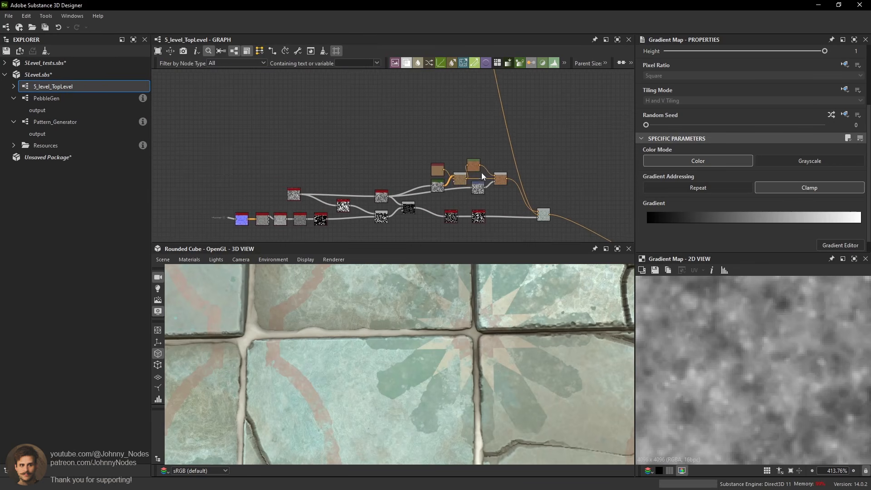
pyautogui.moveTo(495, 196); pyautogui.dragTo(494, 153, button='middle')
pyautogui.scroll(-2, 527, 159)
pyautogui.moveTo(506, 93); pyautogui.dragTo(512, 190, button='middle')
pyautogui.scroll(-3, 505, 152)
pyautogui.moveTo(498, 114); pyautogui.dragTo(501, 189, button='middle')
pyautogui.scroll(4, 481, 113)
pyautogui.scroll(-4, 461, 106)
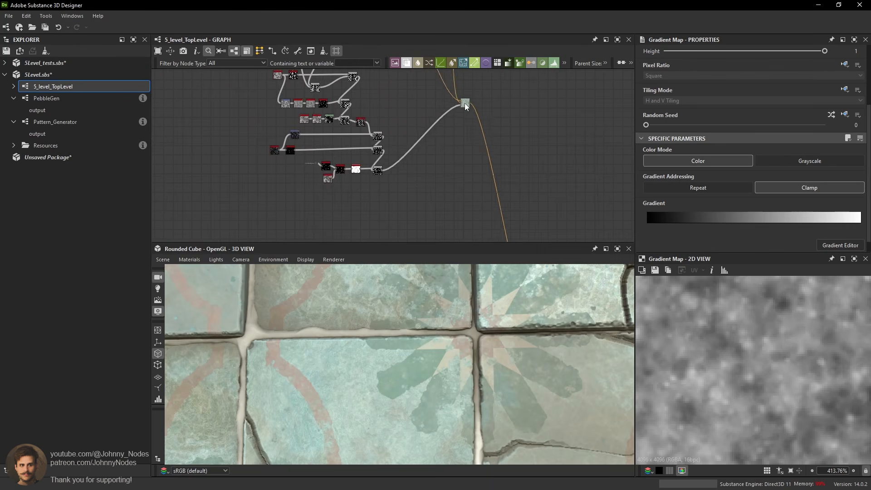
pyautogui.moveTo(463, 103); pyautogui.dragTo(453, 166)
pyautogui.scroll(-2, 408, 131)
pyautogui.moveTo(370, 97); pyautogui.dragTo(404, 133, button='middle')
pyautogui.scroll(2, 404, 134)
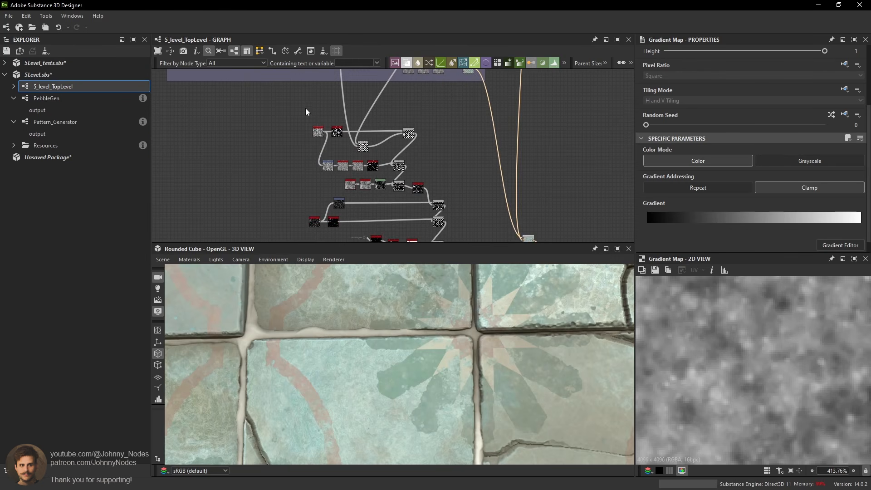
pyautogui.moveTo(299, 108); pyautogui.dragTo(326, 191)
pyautogui.click(350, 178)
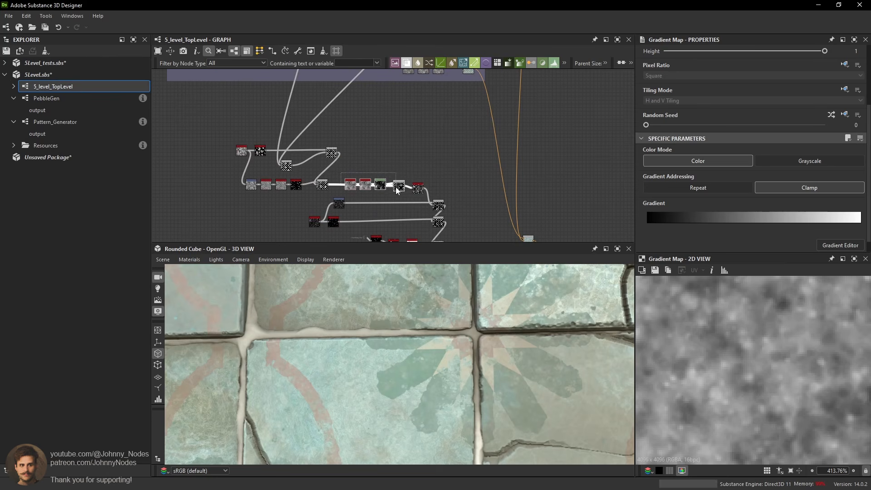
pyautogui.moveTo(397, 191); pyautogui.dragTo(407, 191)
pyautogui.scroll(-1, 401, 187)
pyautogui.scroll(-1, 320, 166)
pyautogui.moveTo(320, 167); pyautogui.dragTo(320, 149, button='middle')
pyautogui.moveTo(262, 131); pyautogui.dragTo(353, 149)
pyautogui.scroll(1, 354, 136)
pyautogui.hotkey('ctrl', 'z')
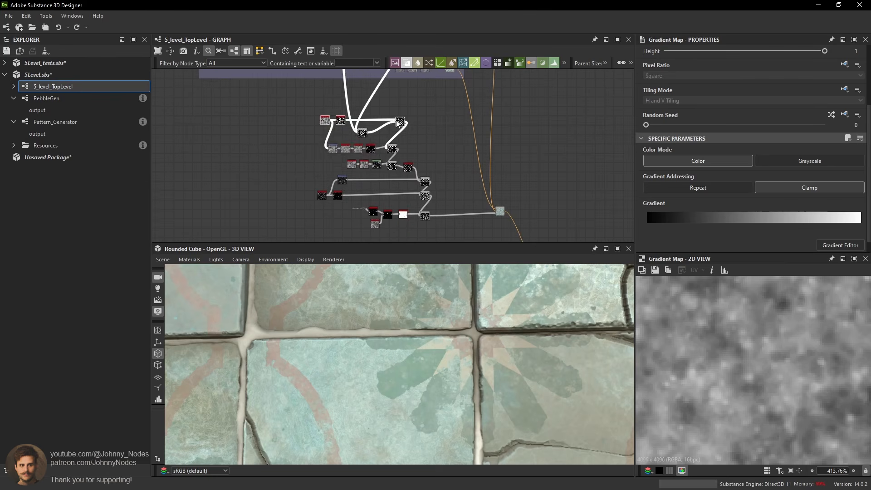
# Enclose all the pattern mask nodes in a new Frame and enlarge it beyond the lowest nodes.
pyautogui.scroll(3, 385, 162)
pyautogui.click(436, 174)
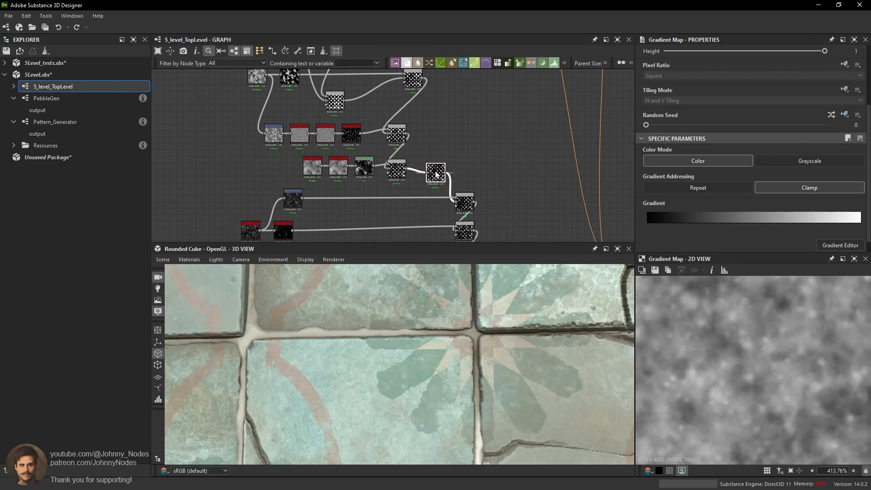
pyautogui.scroll(-3, 436, 174)
pyautogui.moveTo(291, 107); pyautogui.dragTo(431, 196)
pyautogui.press('space')
pyautogui.write('fr')
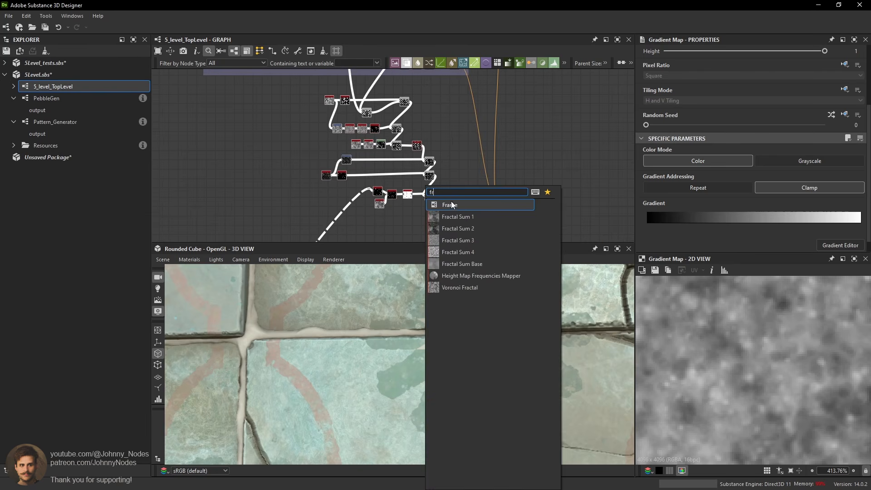
pyautogui.click(452, 205)
pyautogui.moveTo(319, 88); pyautogui.dragTo(323, 90)
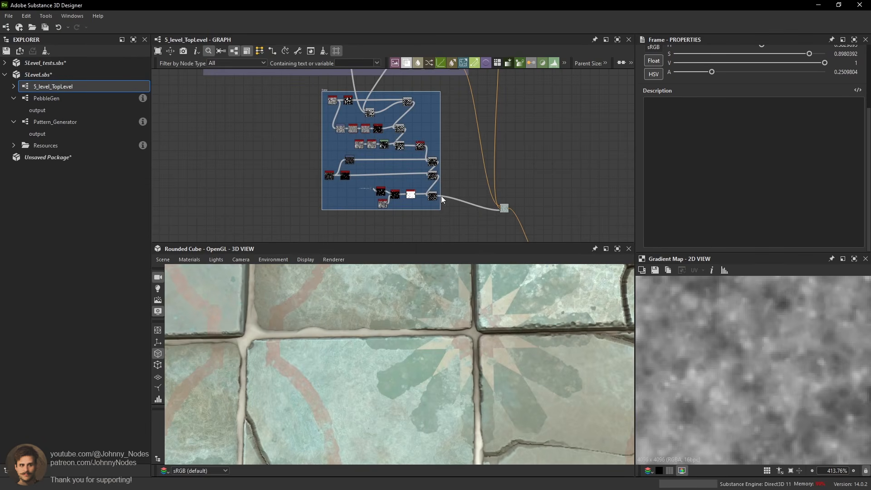
pyautogui.moveTo(441, 210); pyautogui.dragTo(452, 228)
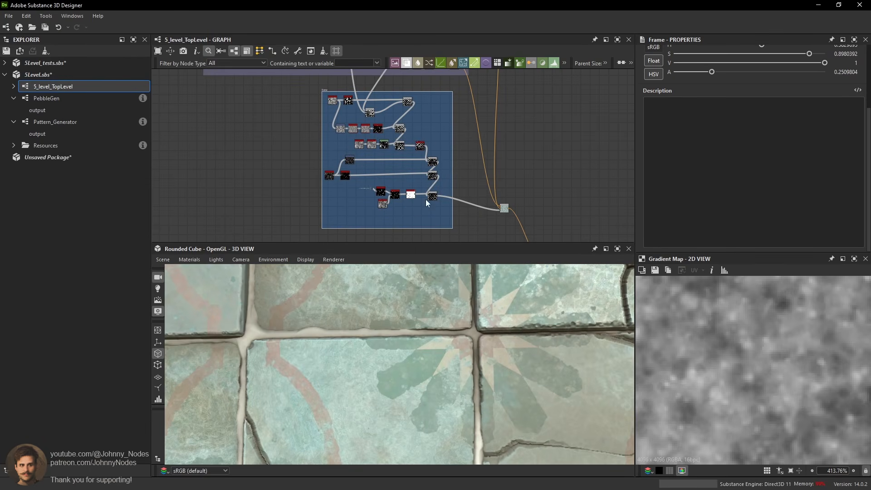
# Match the new frame's colour to the Patterns frame and title it "Pattern Blend Mask".
pyautogui.moveTo(478, 117); pyautogui.dragTo(482, 185, button='middle')
pyautogui.scroll(2, 663, 112)
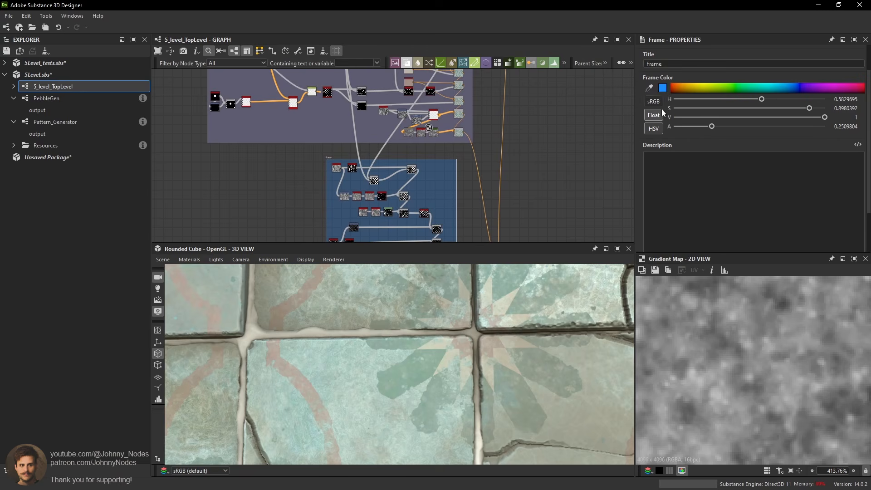
pyautogui.click(649, 87)
pyautogui.click(343, 115)
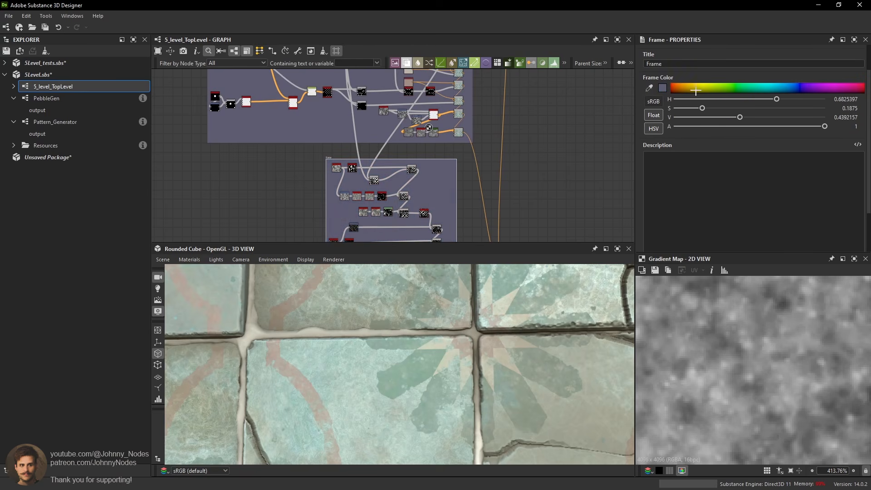
pyautogui.doubleClick(698, 64)
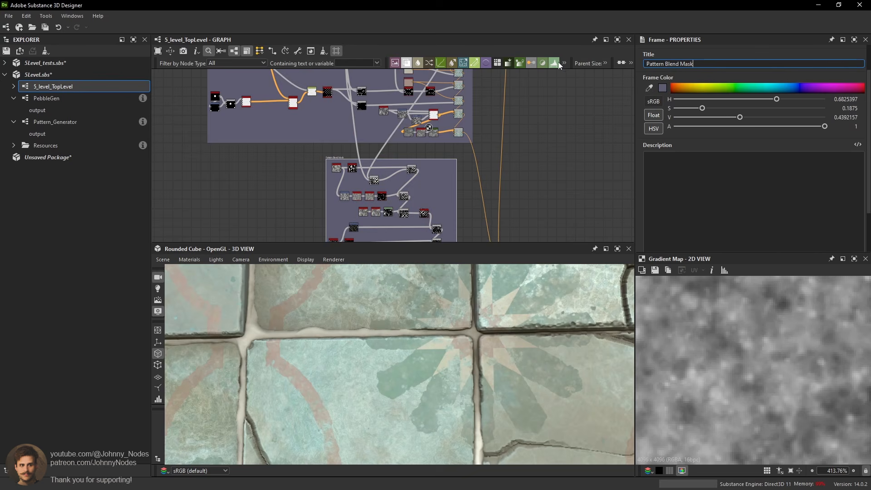
# Widen the Pattern Blend Mask frame so that it also contains the Blend fed by the mask.
pyautogui.click(472, 138)
pyautogui.scroll(-5, 524, 116)
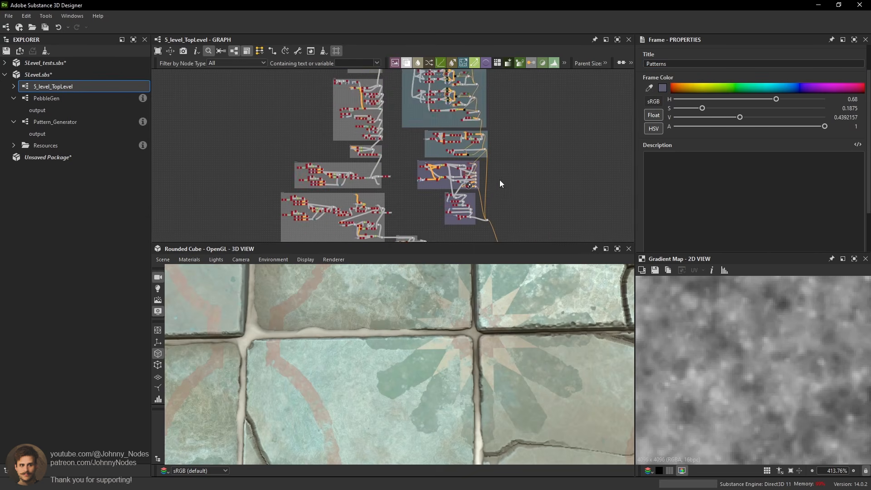
pyautogui.scroll(6, 480, 213)
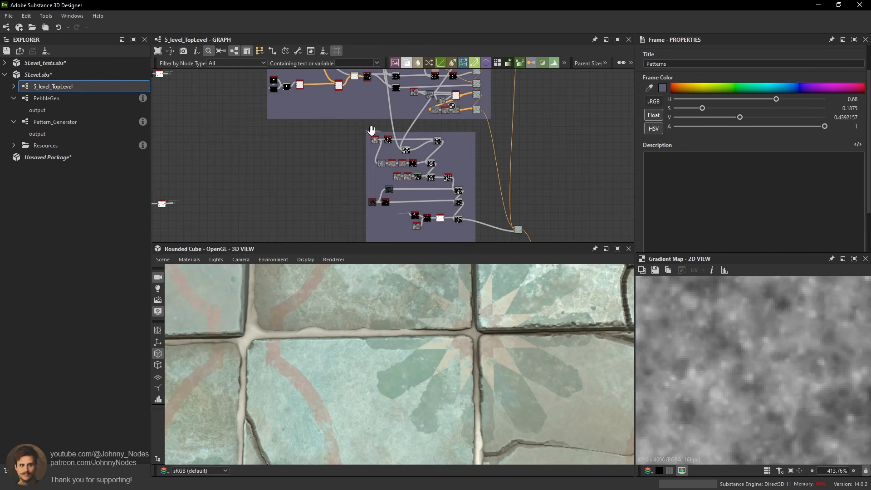
pyautogui.moveTo(371, 130)
pyautogui.mouseDown()
pyautogui.moveTo(379, 127)
pyautogui.moveTo(374, 138)
pyautogui.mouseUp()
pyautogui.moveTo(481, 198); pyautogui.dragTo(467, 160, button='middle')
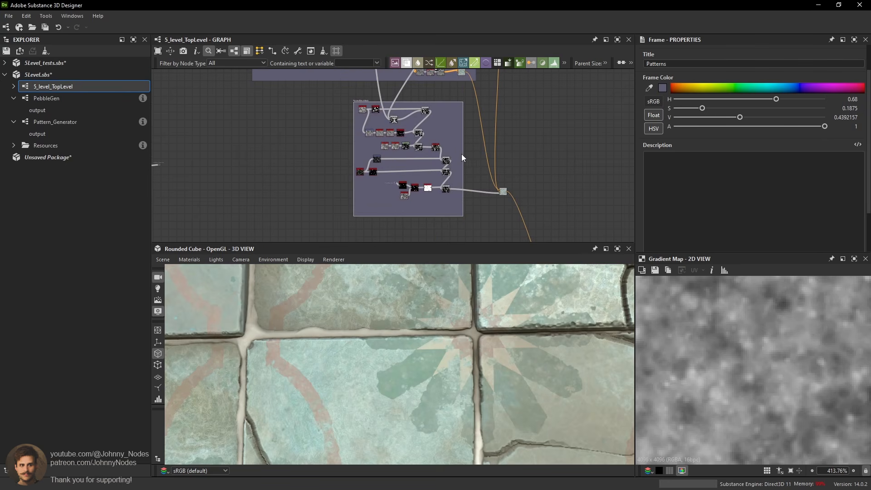
pyautogui.moveTo(463, 157); pyautogui.dragTo(525, 157)
# Check the pattern on the 3D tiles and extend the lower-left corner of the Pattern Blend Mask frame.
pyautogui.scroll(-5, 499, 336)
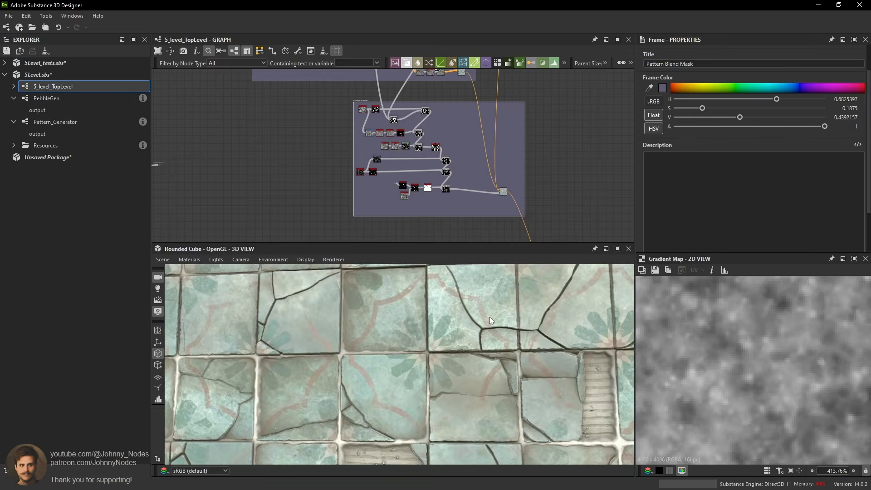
pyautogui.scroll(3, 446, 380)
pyautogui.scroll(2, 452, 358)
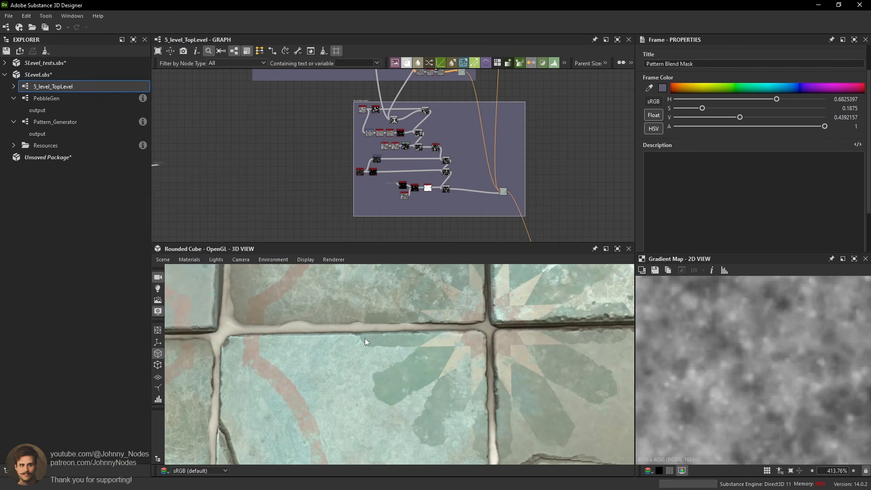
pyautogui.moveTo(363, 217); pyautogui.dragTo(374, 184, button='middle')
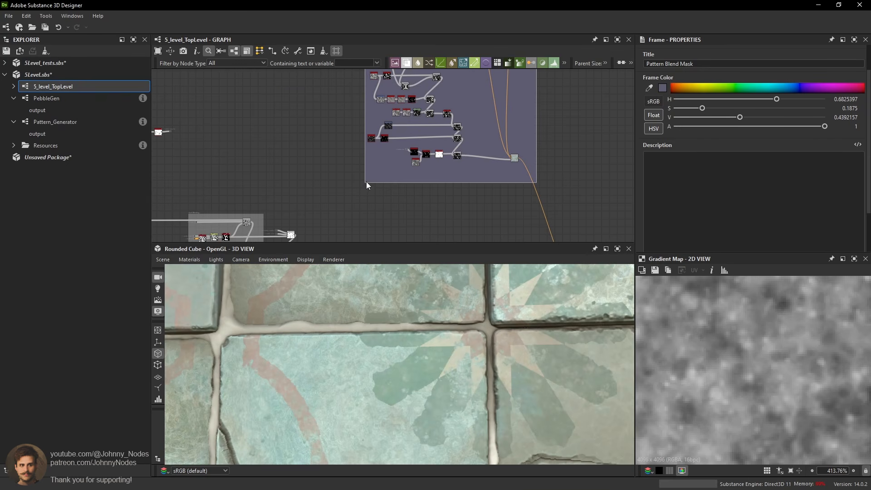
pyautogui.moveTo(365, 183); pyautogui.dragTo(352, 194)
# Add a Dot node below the mask chain and set its input portal to Final_height.
pyautogui.scroll(1, 406, 184)
pyautogui.press('space')
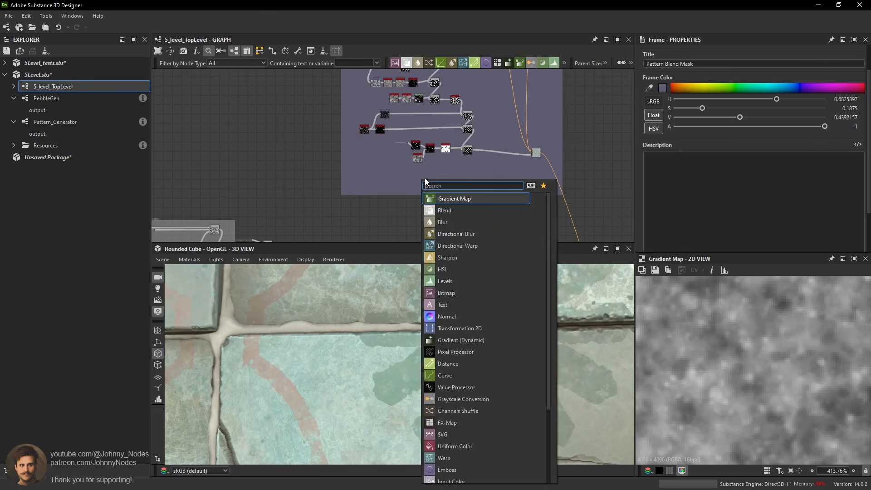
pyautogui.write('dot')
pyautogui.press('Return')
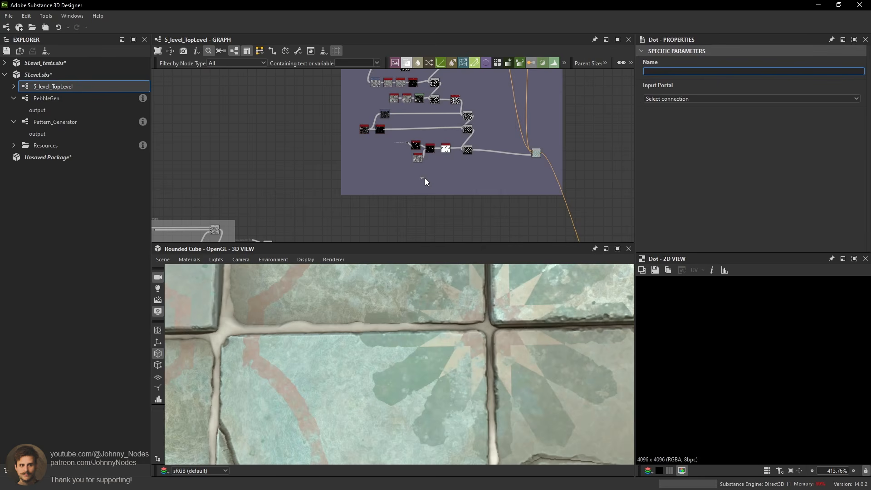
pyautogui.scroll(3, 424, 181)
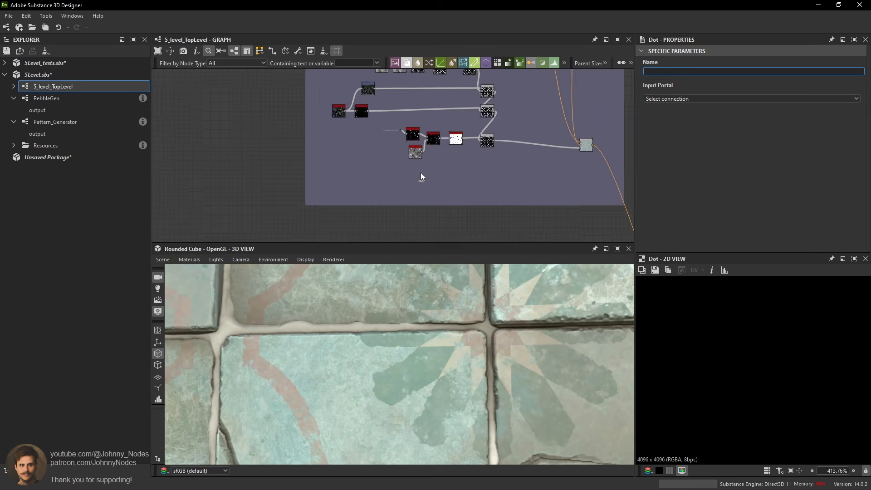
pyautogui.click(654, 100)
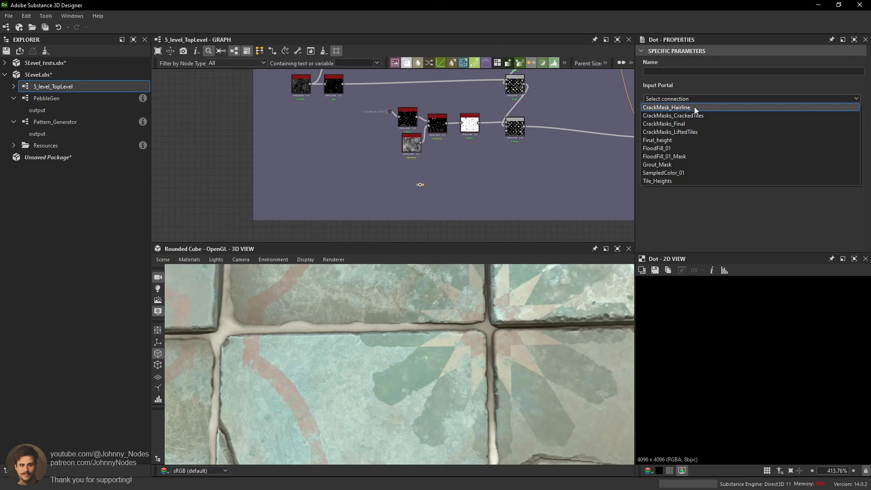
pyautogui.click(673, 141)
# Add a Normal Sobel node beside the Final_height Dot node and feed the height into it.
pyautogui.press('space')
pyautogui.write('normal sobel')
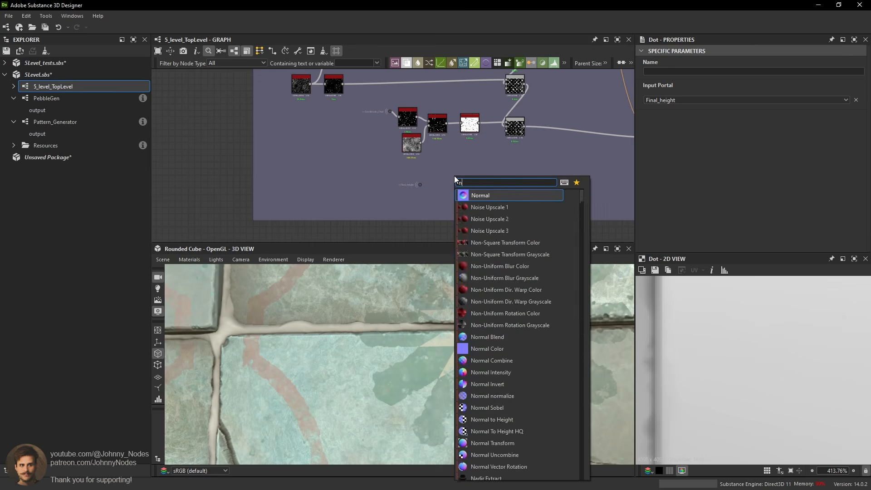
pyautogui.press('Return')
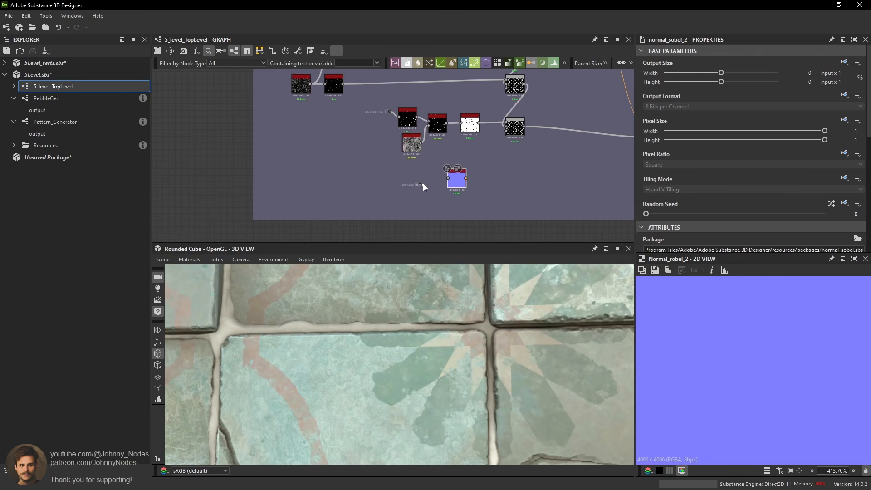
pyautogui.hotkey('ctrl', 's')
pyautogui.scroll(3, 431, 183)
pyautogui.moveTo(412, 186); pyautogui.dragTo(460, 175)
pyautogui.moveTo(469, 172); pyautogui.dragTo(458, 184)
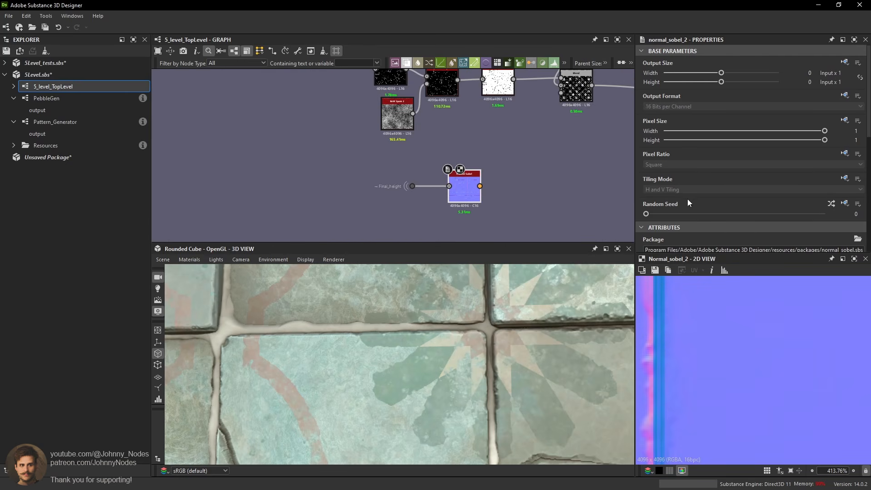
# Set the Normal Sobel intensity to 5 and check the resulting normal map in the 2D view.
pyautogui.scroll(-8, 728, 207)
pyautogui.click(745, 210)
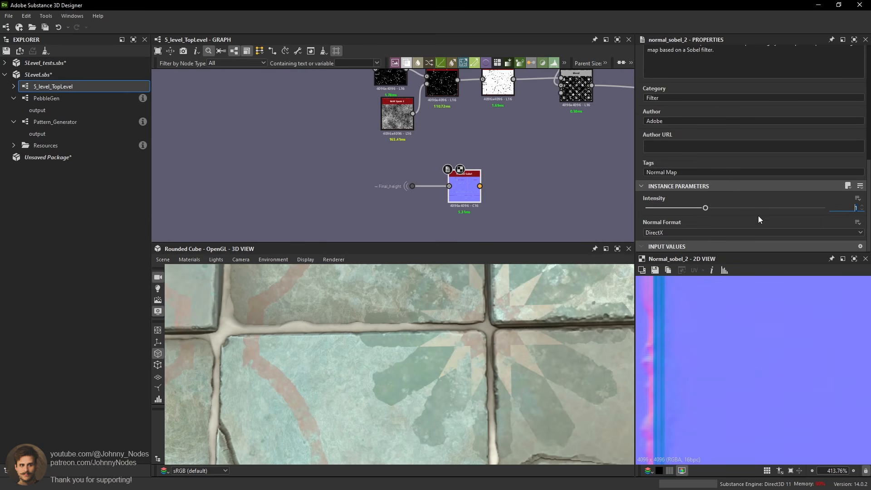
pyautogui.write('5')
pyautogui.press('Return')
pyautogui.scroll(-5, 782, 355)
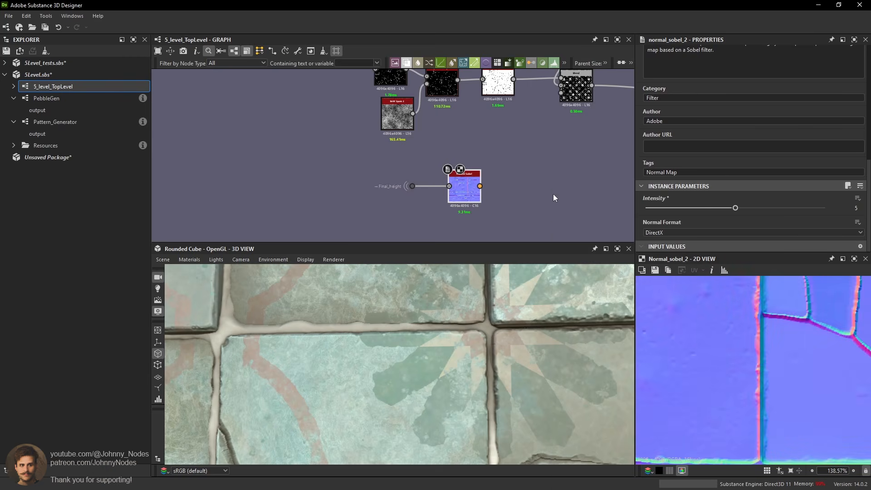
# Add a Curvature Smooth node, feed it from the Normal Sobel, and view its curvature output.
pyautogui.press('space')
pyautogui.write('curv')
pyautogui.click(611, 227)
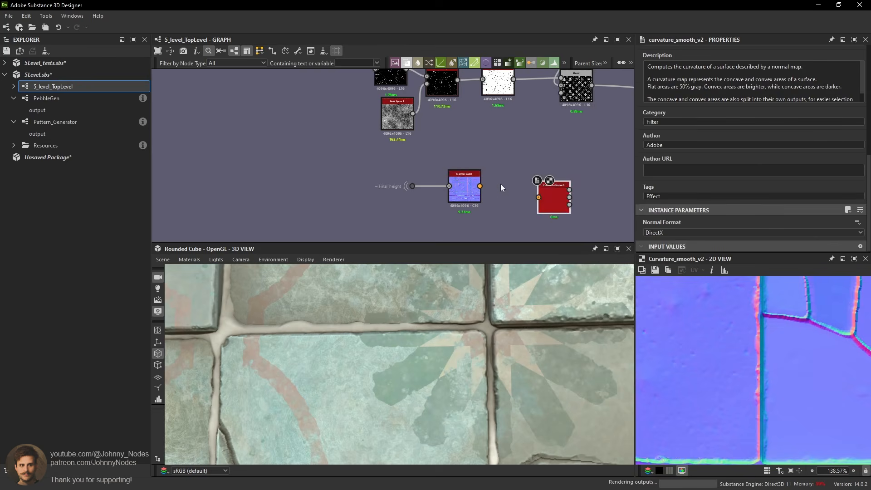
pyautogui.moveTo(480, 186); pyautogui.dragTo(519, 189)
pyautogui.moveTo(378, 160); pyautogui.dragTo(499, 185)
pyautogui.scroll(1, 479, 173)
pyautogui.scroll(-1, 753, 333)
pyautogui.scroll(-5, 753, 333)
# Add a Histogram Scan node fed by the Curvature output of the Curvature Smooth node.
pyautogui.write('his')
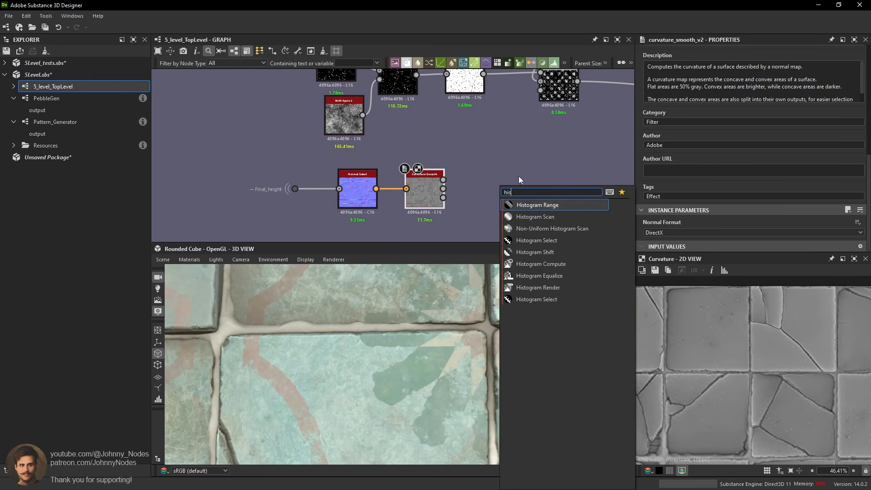
pyautogui.click(534, 217)
pyautogui.scroll(2, 445, 181)
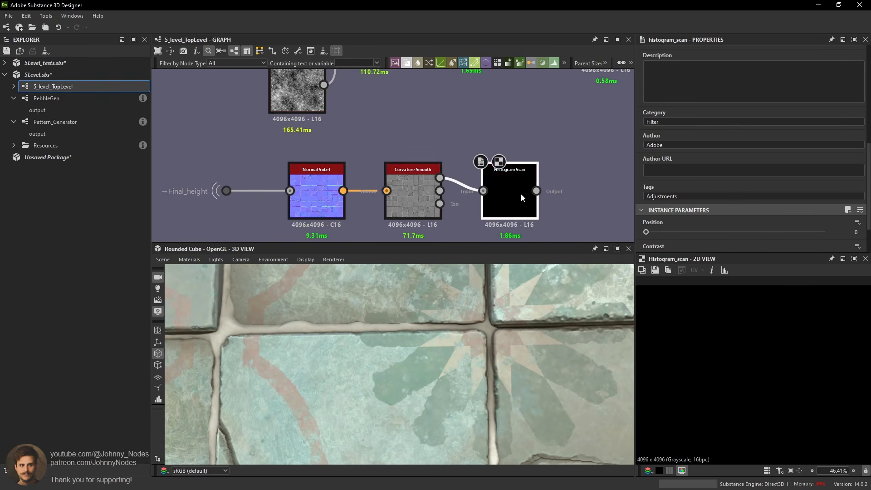
# Isolate the tile edges in the Histogram Scan by setting Position to 0.4 and Contrast to 0.9.
pyautogui.moveTo(654, 233); pyautogui.dragTo(698, 233)
pyautogui.moveTo(701, 232); pyautogui.dragTo(688, 233)
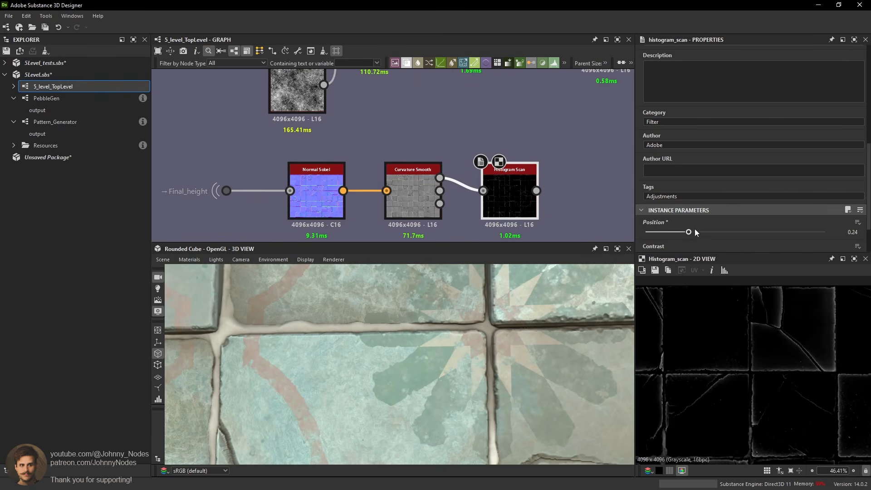
pyautogui.scroll(-1, 725, 204)
pyautogui.moveTo(759, 205); pyautogui.dragTo(770, 205)
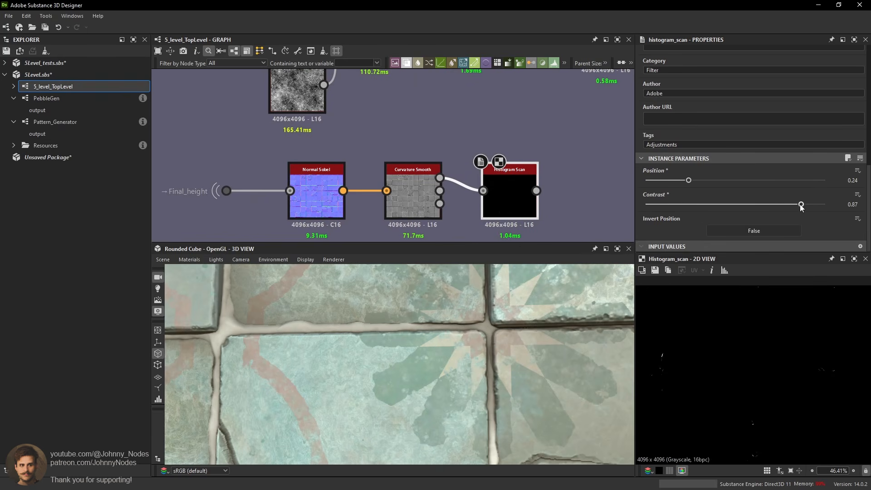
pyautogui.moveTo(701, 180); pyautogui.dragTo(718, 182)
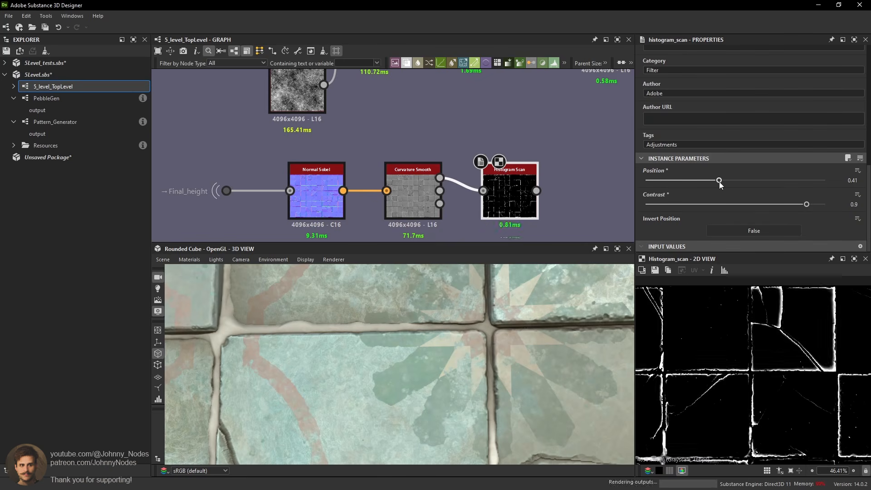
pyautogui.click(815, 205)
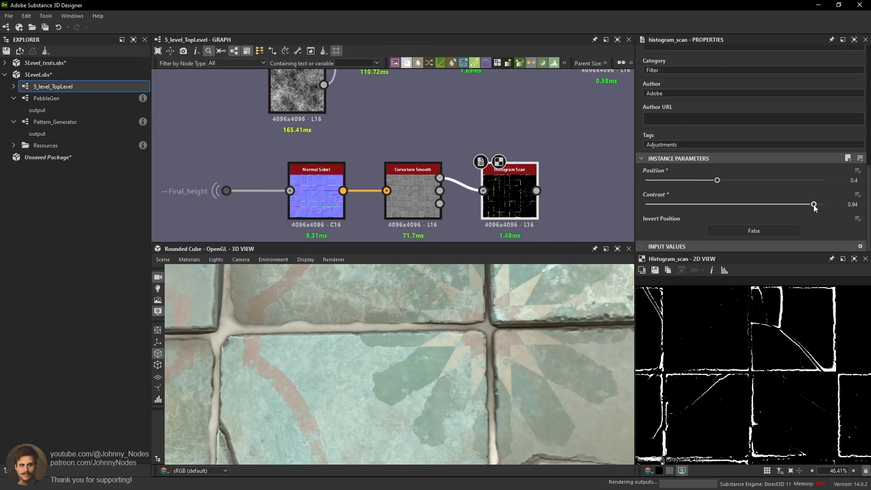
pyautogui.moveTo(809, 204); pyautogui.dragTo(806, 205)
pyautogui.scroll(4, 678, 412)
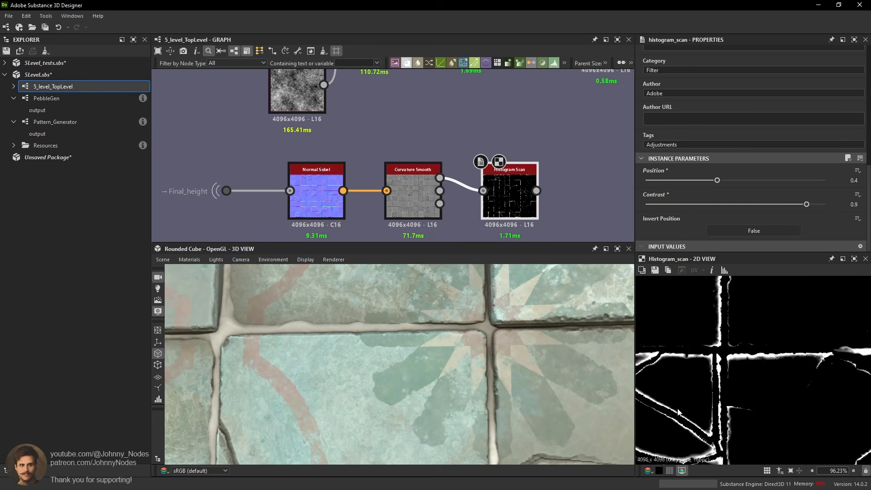
pyautogui.scroll(-3, 377, 317)
pyautogui.moveTo(518, 165); pyautogui.dragTo(474, 189, button='middle')
pyautogui.scroll(1, 569, 161)
pyautogui.moveTo(572, 160); pyautogui.dragTo(497, 186, button='middle')
pyautogui.press('space')
pyautogui.click(571, 189)
pyautogui.hotkey('ctrl', 'z')
# Add a Blend node that takes the Histogram Scan as foreground and the last pattern mask Blend as background.
pyautogui.press('space')
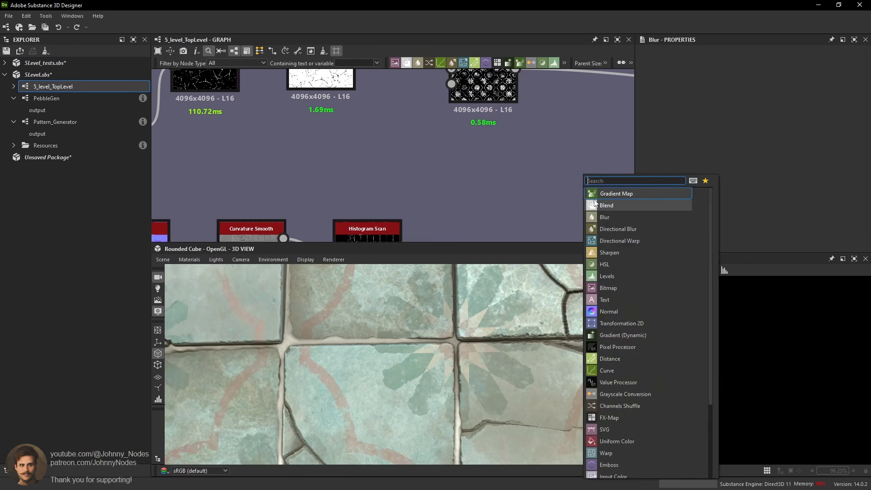
pyautogui.click(595, 204)
pyautogui.scroll(-3, 584, 187)
pyautogui.scroll(-2, 571, 174)
pyautogui.moveTo(583, 185); pyautogui.dragTo(613, 181)
pyautogui.scroll(-2, 613, 186)
pyautogui.moveTo(612, 202); pyautogui.dragTo(476, 172, button='middle')
pyautogui.scroll(-1, 498, 175)
pyautogui.moveTo(476, 152); pyautogui.dragTo(544, 156)
pyautogui.scroll(2, 544, 156)
pyautogui.scroll(1, 391, 125)
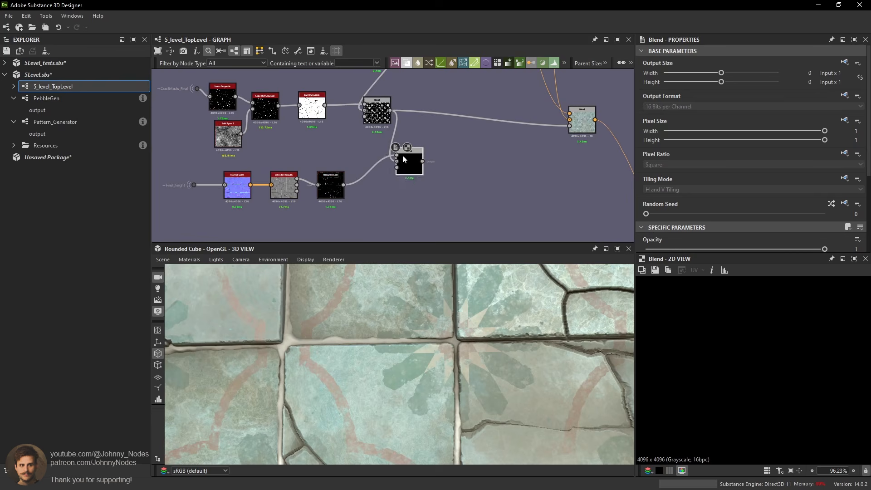
# Set the new Blend to Subtract and feed its output into the mask input of the pattern colour Blend.
pyautogui.scroll(-4, 678, 231)
pyautogui.click(667, 167)
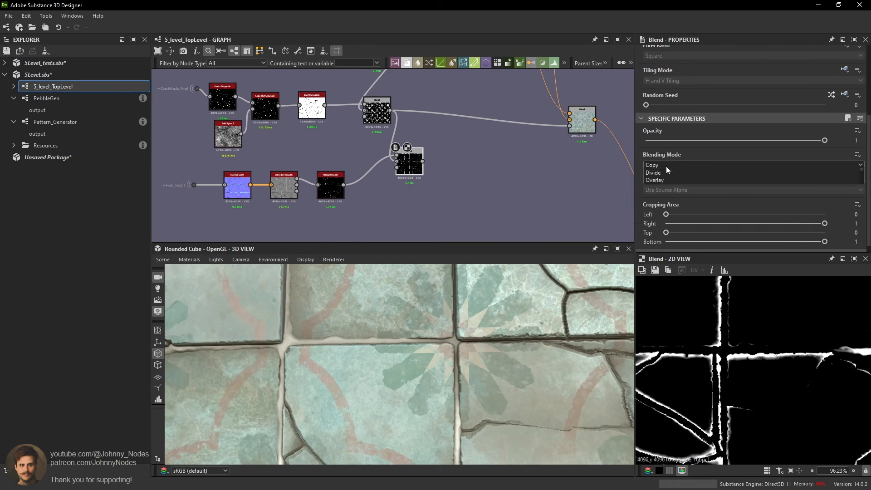
pyautogui.click(658, 180)
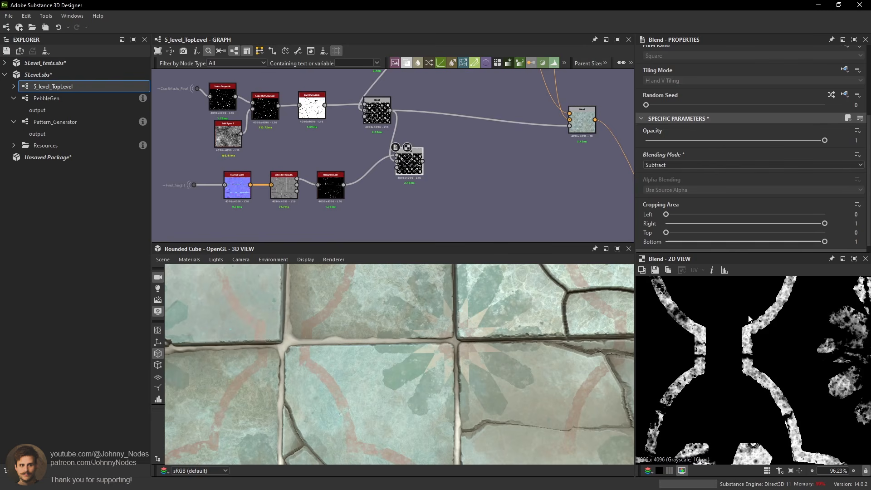
pyautogui.moveTo(454, 131); pyautogui.dragTo(391, 170, button='middle')
pyautogui.moveTo(519, 168); pyautogui.dragTo(518, 168)
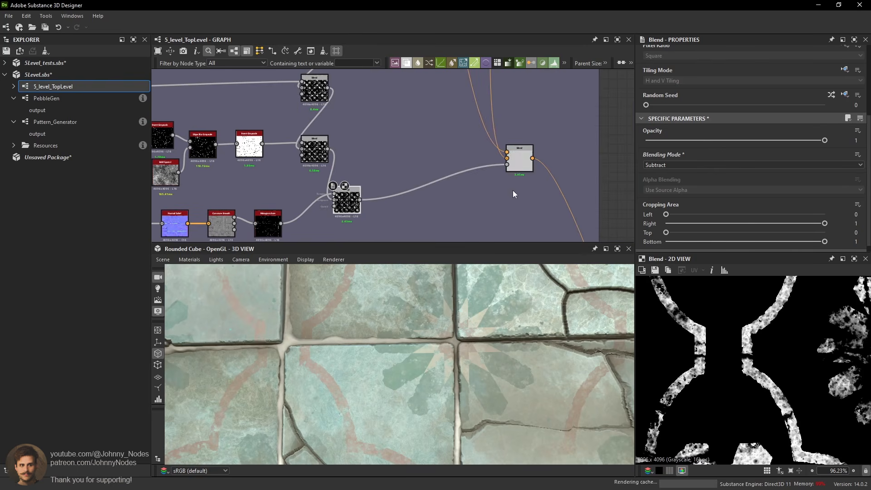
# Examine the painted pattern along the tile edges and cracks up close in the 3D view.
pyautogui.scroll(6, 469, 339)
pyautogui.moveTo(481, 331)
pyautogui.mouseDown()
pyautogui.moveTo(489, 329)
pyautogui.moveTo(435, 326)
pyautogui.moveTo(486, 346)
pyautogui.mouseUp()
pyautogui.scroll(-6, 465, 329)
pyautogui.scroll(2, 440, 325)
pyautogui.scroll(-2, 459, 332)
pyautogui.scroll(3, 476, 337)
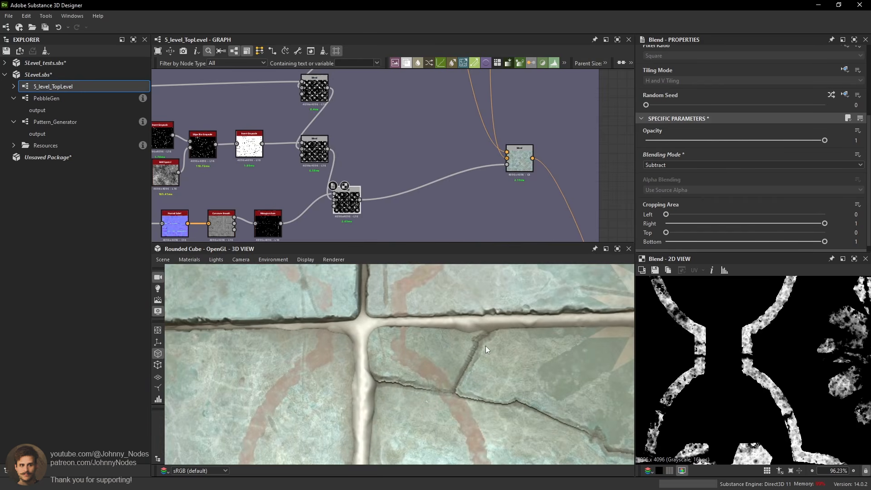
pyautogui.moveTo(382, 356); pyautogui.dragTo(389, 360)
pyautogui.scroll(3, 389, 360)
pyautogui.scroll(-3, 445, 362)
pyautogui.scroll(3, 440, 363)
pyautogui.moveTo(445, 362); pyautogui.dragTo(452, 402)
pyautogui.scroll(1, 451, 402)
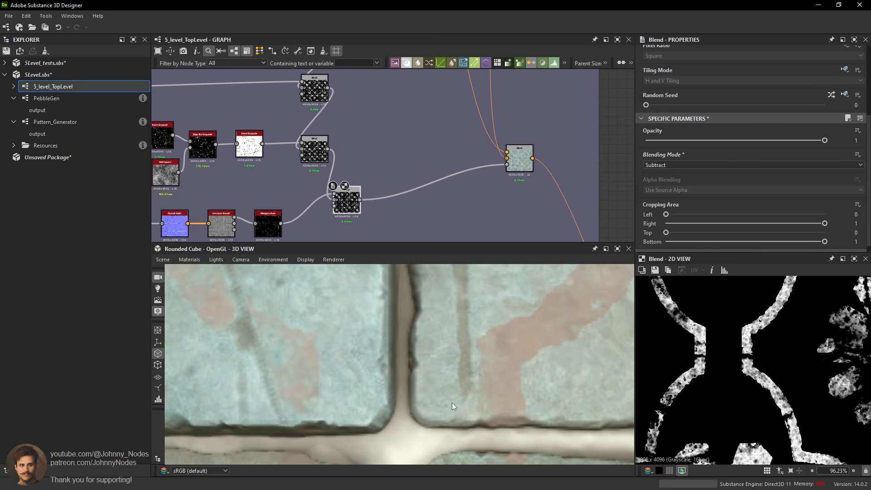
# Widen the edge mask by setting the Histogram Scan's Position to 0.44 and Contrast to 0.92.
pyautogui.click(273, 233)
pyautogui.scroll(-3, 772, 219)
pyautogui.moveTo(720, 218); pyautogui.dragTo(725, 218)
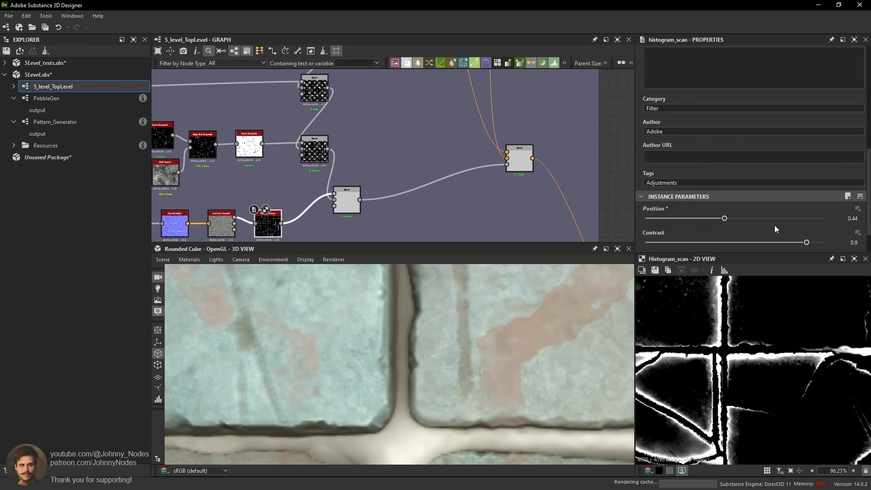
pyautogui.moveTo(811, 243); pyautogui.dragTo(810, 243)
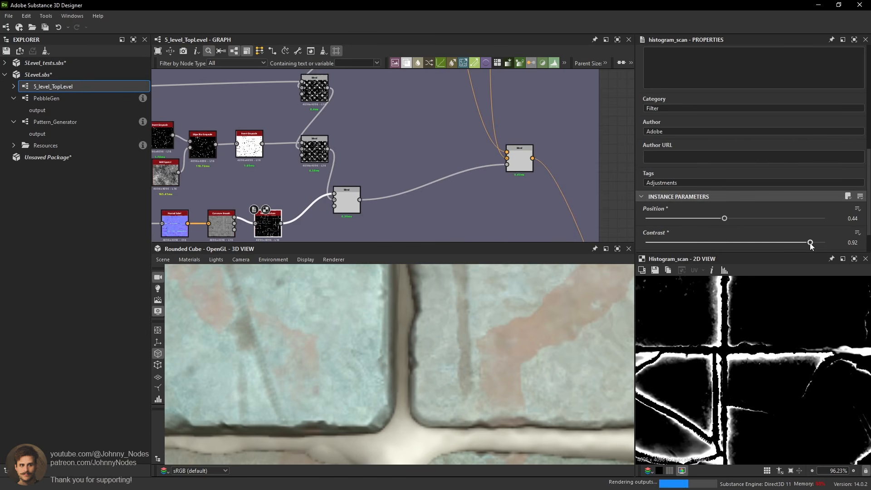
# Inspect the edge wear of the painted pattern across the whole 3D tile surface, both close up and from afar.
pyautogui.scroll(-5, 470, 305)
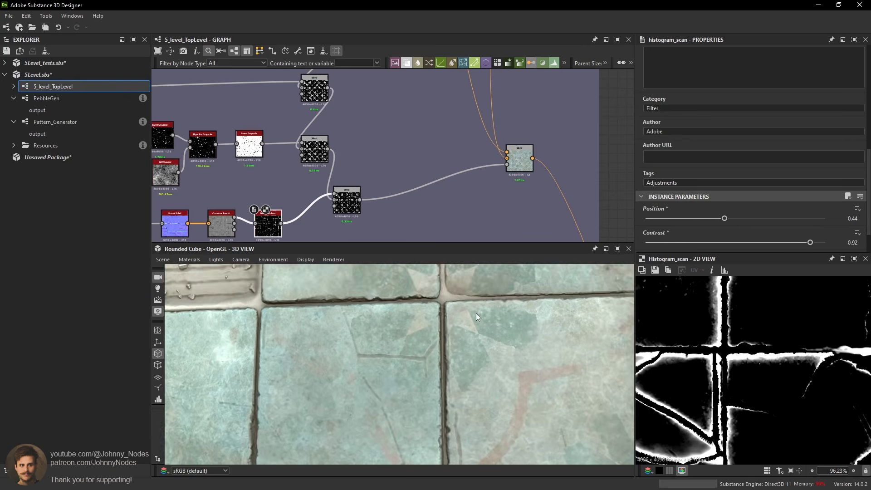
pyautogui.moveTo(486, 325); pyautogui.dragTo(456, 333)
pyautogui.scroll(3, 500, 347)
pyautogui.scroll(-5, 509, 342)
pyautogui.scroll(2, 509, 342)
pyautogui.moveTo(401, 355); pyautogui.dragTo(432, 349)
pyautogui.scroll(-3, 444, 345)
pyautogui.scroll(3, 444, 345)
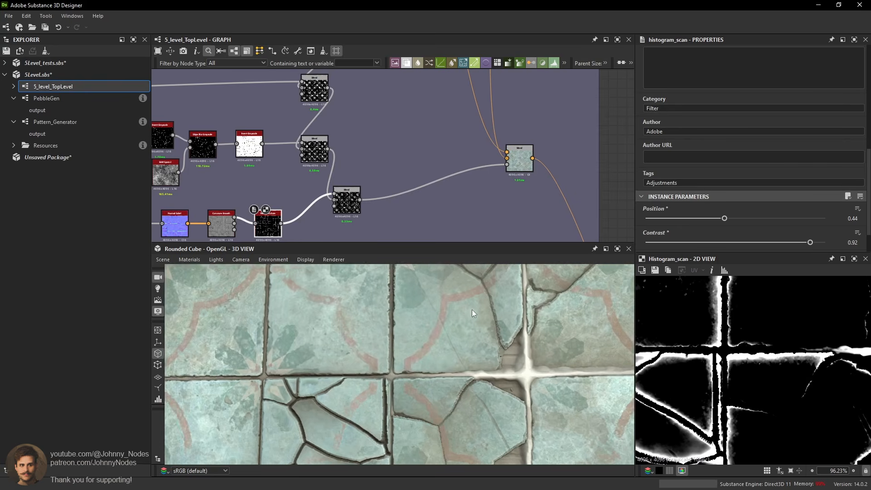
pyautogui.moveTo(471, 309); pyautogui.dragTo(423, 361)
pyautogui.scroll(4, 429, 389)
pyautogui.scroll(-6, 438, 364)
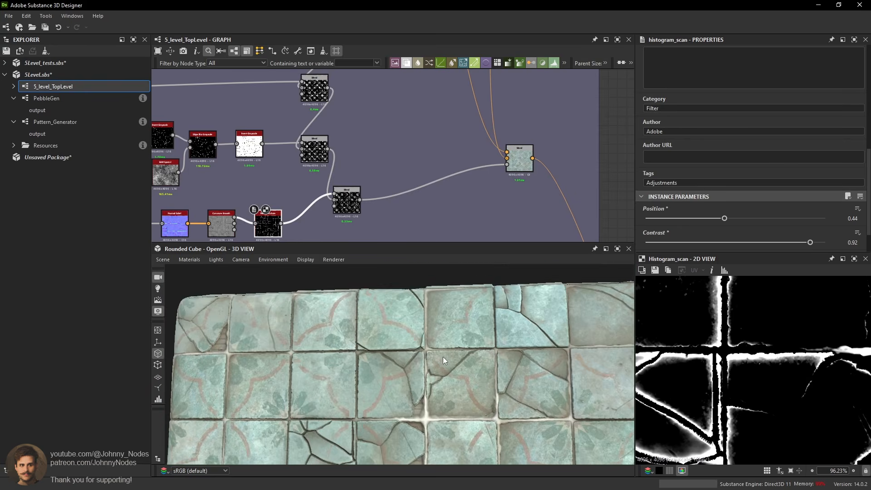
pyautogui.moveTo(478, 379); pyautogui.dragTo(524, 314)
pyautogui.scroll(-4, 483, 326)
pyautogui.scroll(4, 487, 329)
pyautogui.scroll(-2, 564, 337)
pyautogui.scroll(2, 507, 322)
pyautogui.scroll(3, 524, 314)
# Compare the Subtract Blend's mask with the Histogram Scan and the preceding Blend in the 2D view.
pyautogui.moveTo(287, 219); pyautogui.dragTo(374, 173, button='middle')
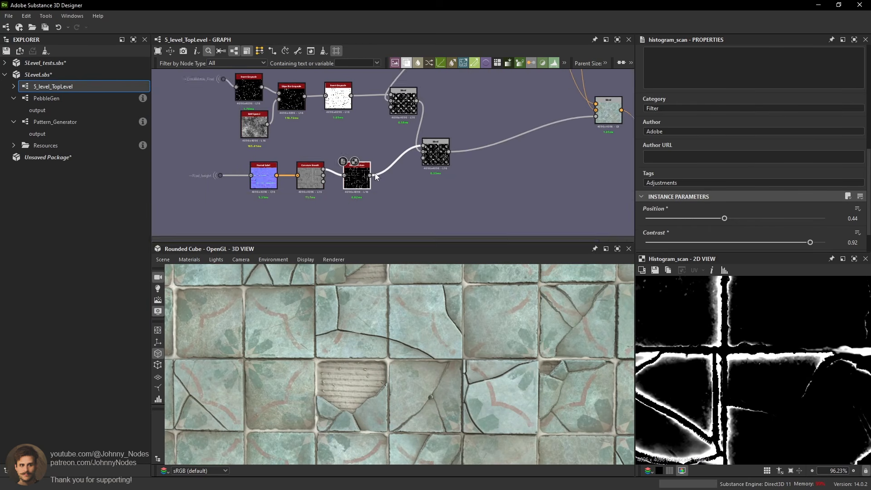
pyautogui.scroll(1, 370, 181)
pyautogui.moveTo(430, 162); pyautogui.dragTo(445, 168, button='middle')
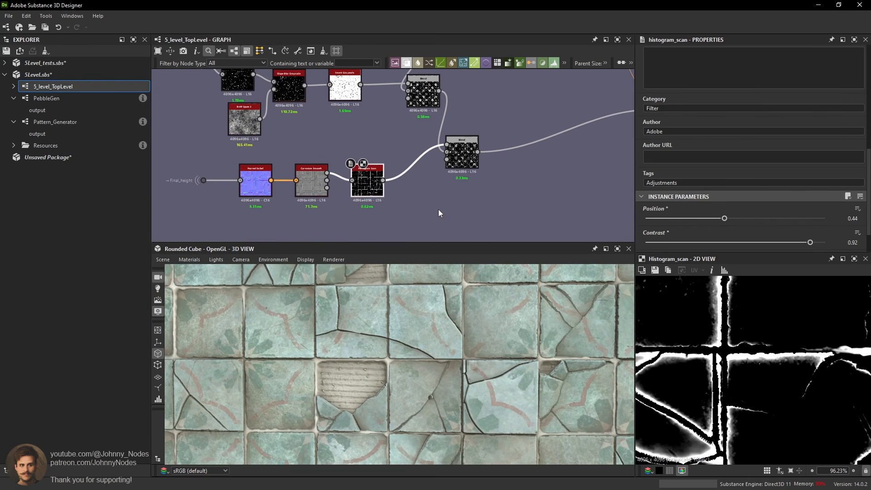
pyautogui.press('space')
pyautogui.press('Escape')
pyautogui.click(462, 154)
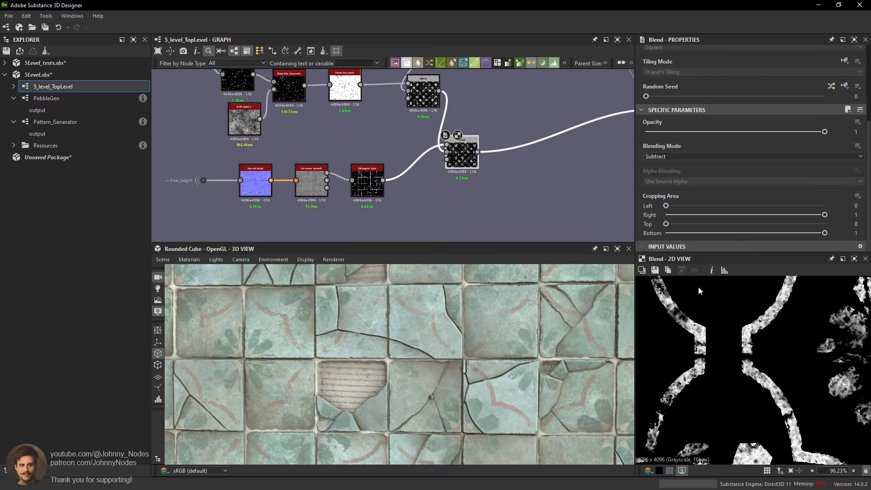
pyautogui.scroll(2, 774, 340)
pyautogui.scroll(-5, 788, 344)
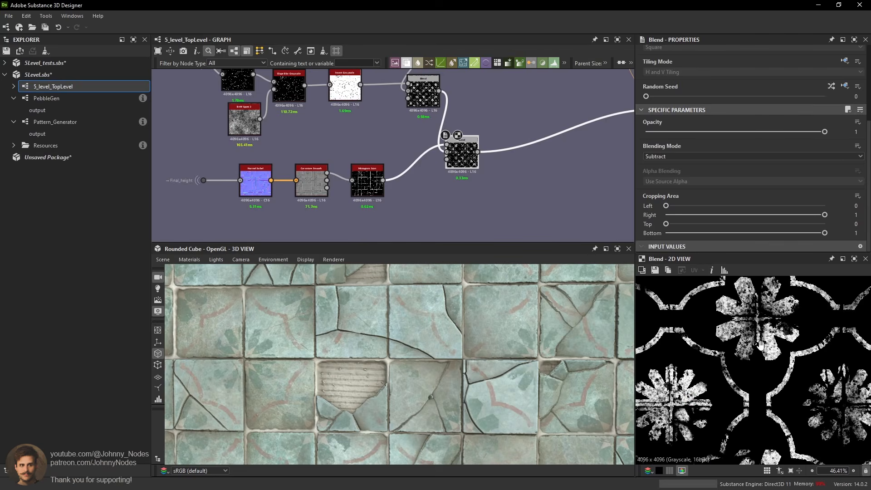
pyautogui.scroll(3, 785, 334)
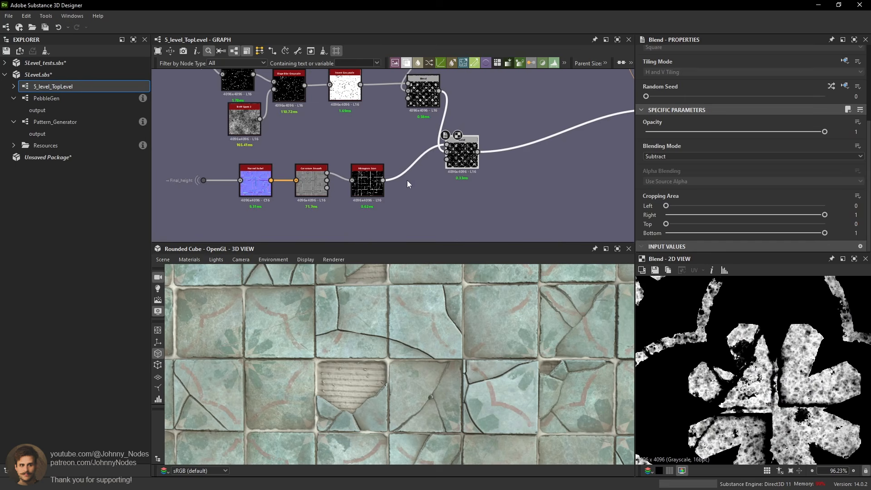
pyautogui.moveTo(357, 172); pyautogui.dragTo(420, 191, button='middle')
pyautogui.doubleClick(426, 195)
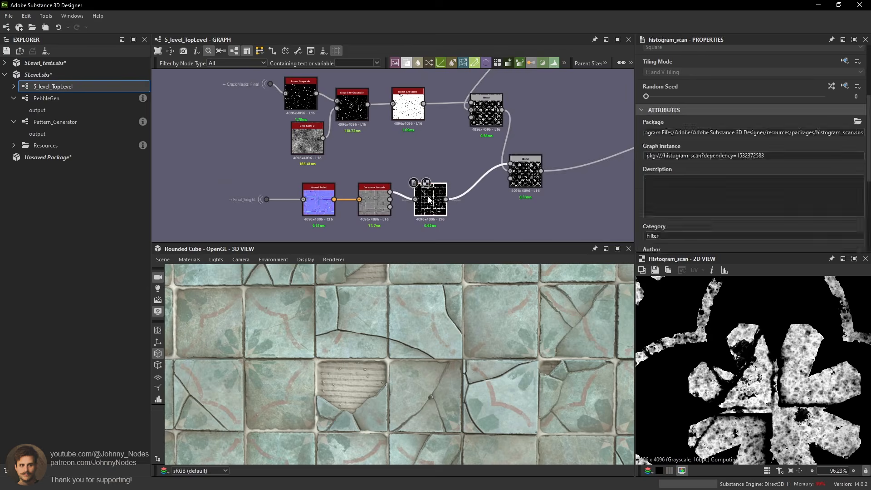
pyautogui.doubleClick(488, 116)
pyautogui.doubleClick(534, 177)
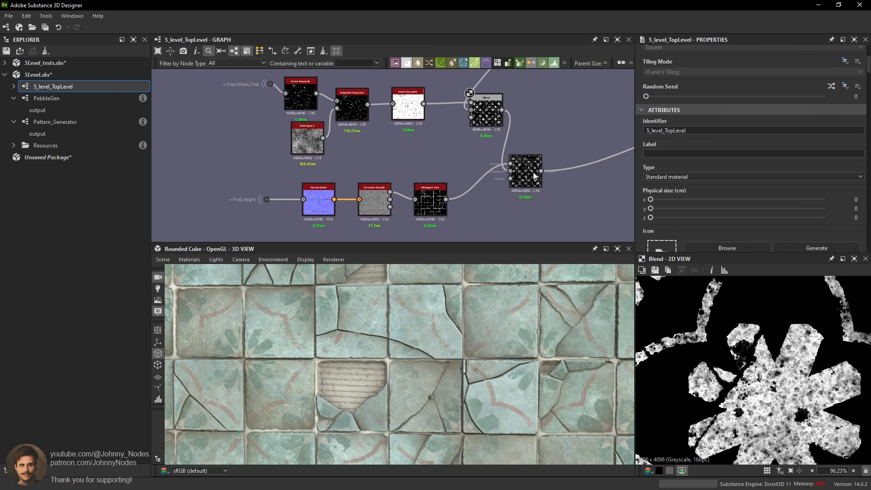
# Insert an Invert Grayscale node between the Histogram Scan and the Subtract Blend, and select that Blend.
pyautogui.press('space')
pyautogui.write('inv')
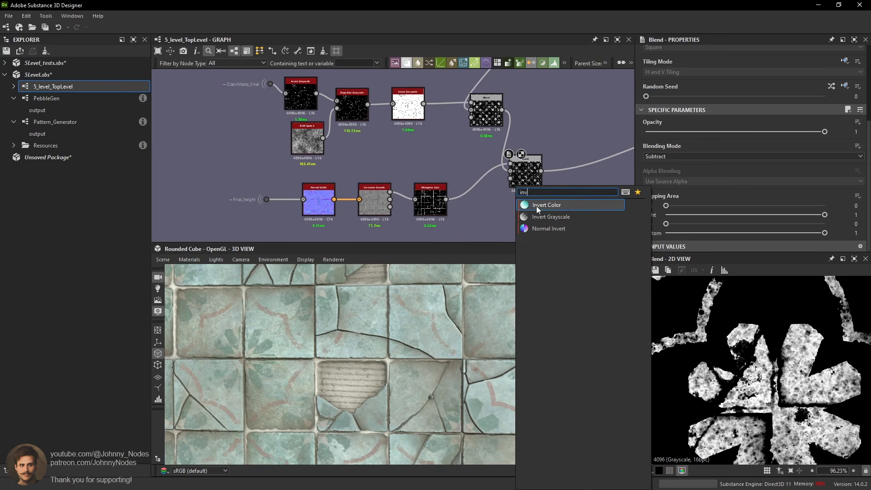
pyautogui.click(553, 216)
pyautogui.scroll(2, 474, 207)
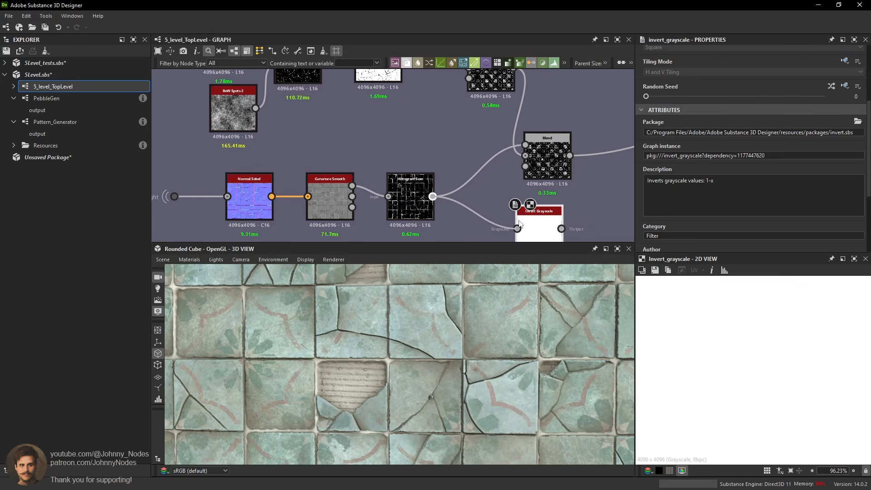
pyautogui.moveTo(519, 223); pyautogui.dragTo(478, 201)
pyautogui.click(549, 148)
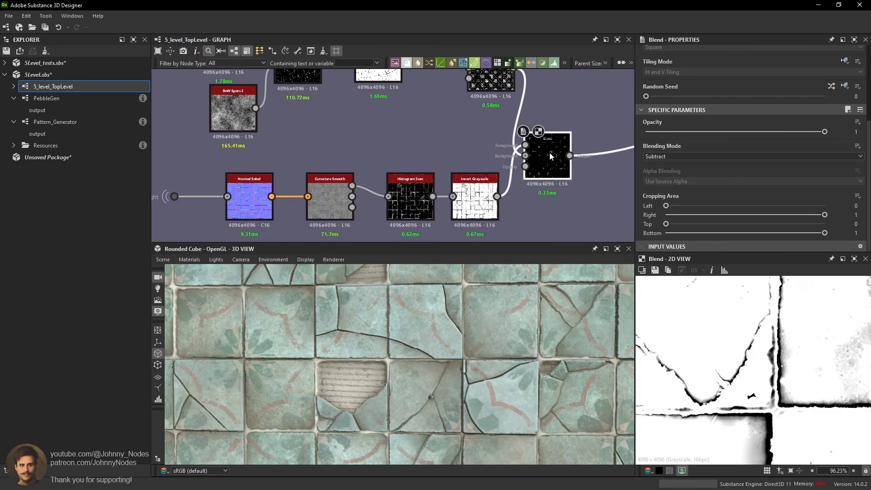
# Set the final Blend's blending mode to Multiply and check the worn paint pattern on the 3D tiles.
pyautogui.click(669, 154)
pyautogui.click(661, 186)
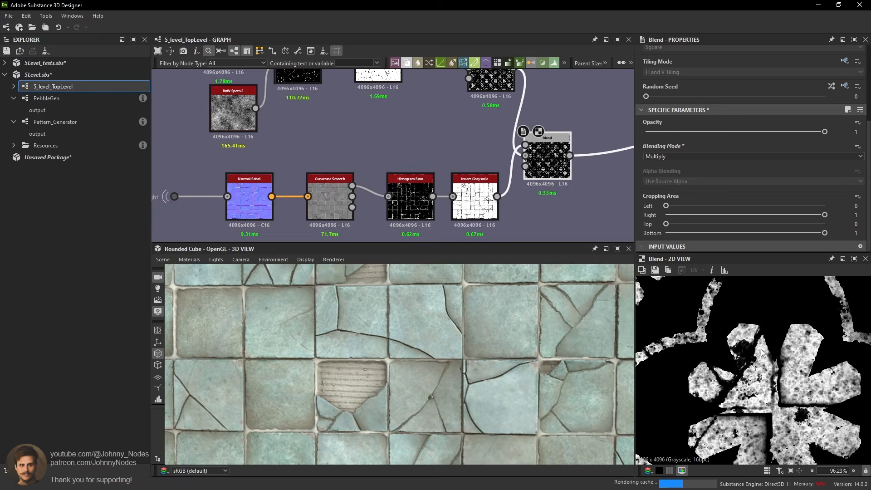
pyautogui.scroll(3, 526, 325)
pyautogui.moveTo(440, 286); pyautogui.dragTo(533, 316, button='middle')
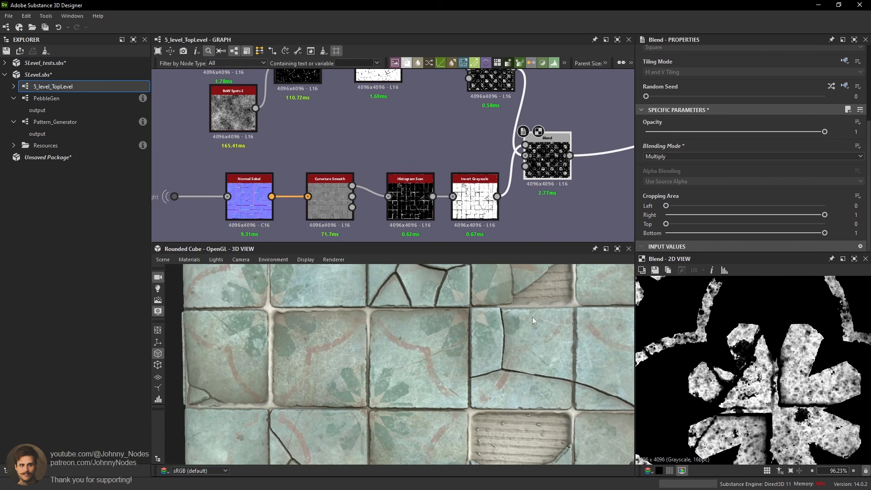
pyautogui.scroll(-3, 486, 318)
pyautogui.moveTo(493, 336); pyautogui.dragTo(470, 304, button='middle')
pyautogui.scroll(-3, 473, 310)
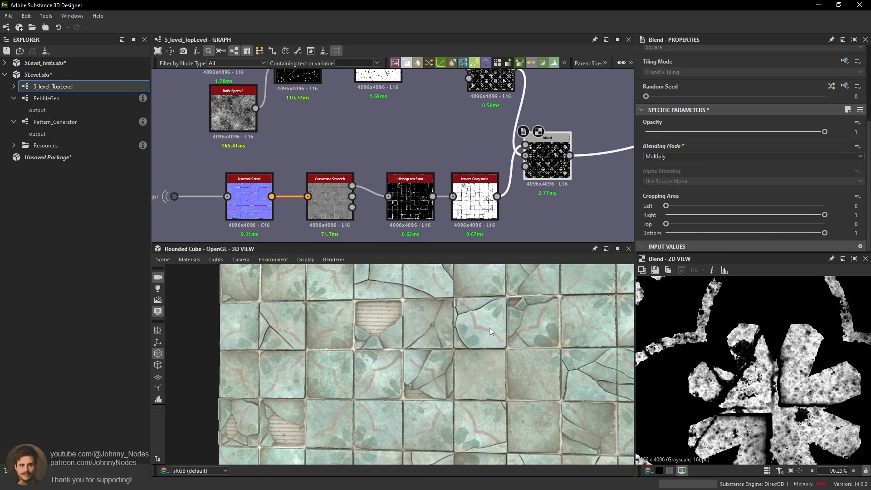
pyautogui.moveTo(489, 327); pyautogui.dragTo(461, 360)
# Review the pattern mask in the 2D view at each preceding Blend, back to the Auto Levels node.
pyautogui.scroll(-4, 473, 137)
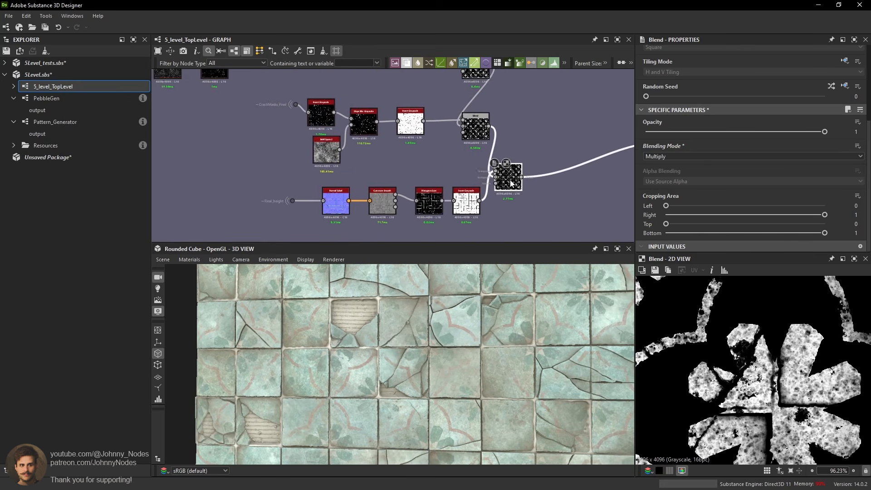
pyautogui.doubleClick(466, 164)
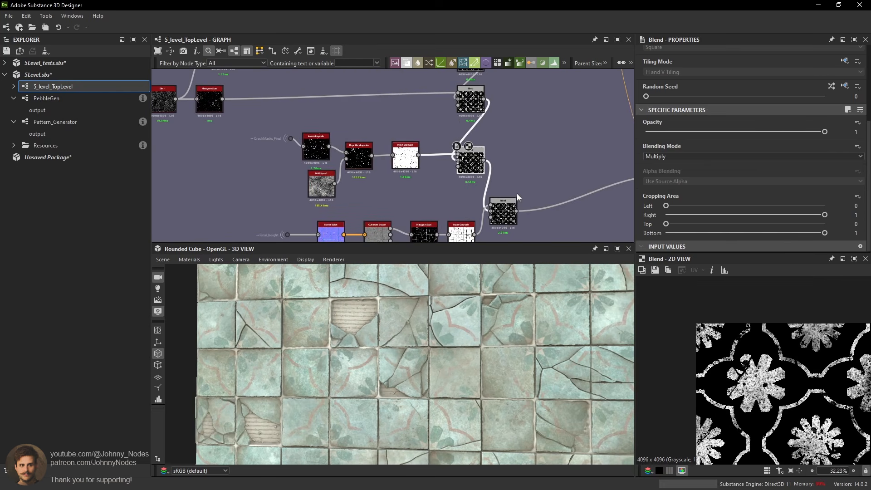
pyautogui.moveTo(473, 123); pyautogui.dragTo(456, 157, button='middle')
pyautogui.doubleClick(463, 138)
pyautogui.moveTo(486, 113); pyautogui.dragTo(484, 147, button='middle')
pyautogui.doubleClick(465, 136)
pyautogui.doubleClick(445, 119)
pyautogui.moveTo(444, 119); pyautogui.dragTo(451, 127, button='middle')
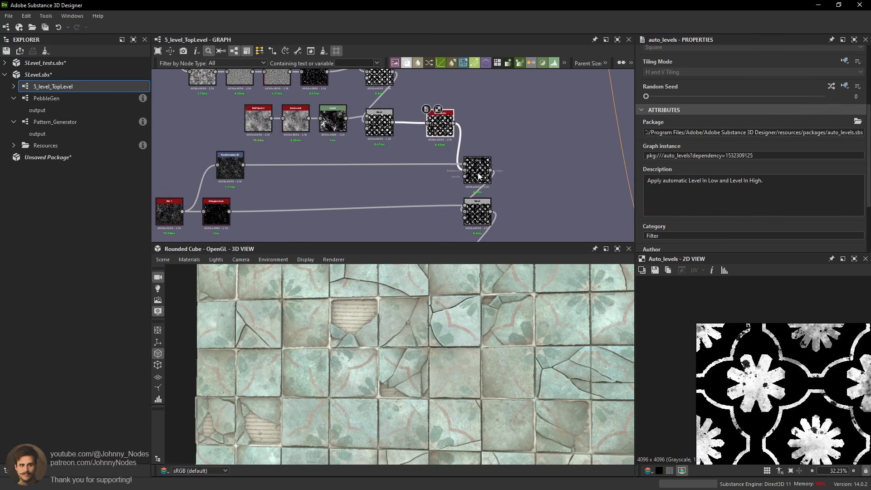
# Lower the opacity of the Subtract Blend directly after the Auto Levels node to 0.73.
pyautogui.doubleClick(479, 173)
pyautogui.scroll(4, 765, 384)
pyautogui.scroll(2, 765, 384)
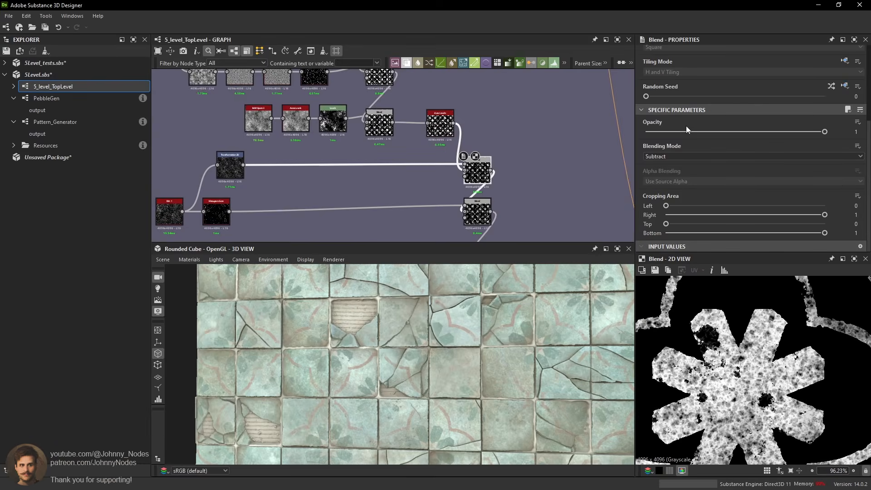
pyautogui.click(746, 132)
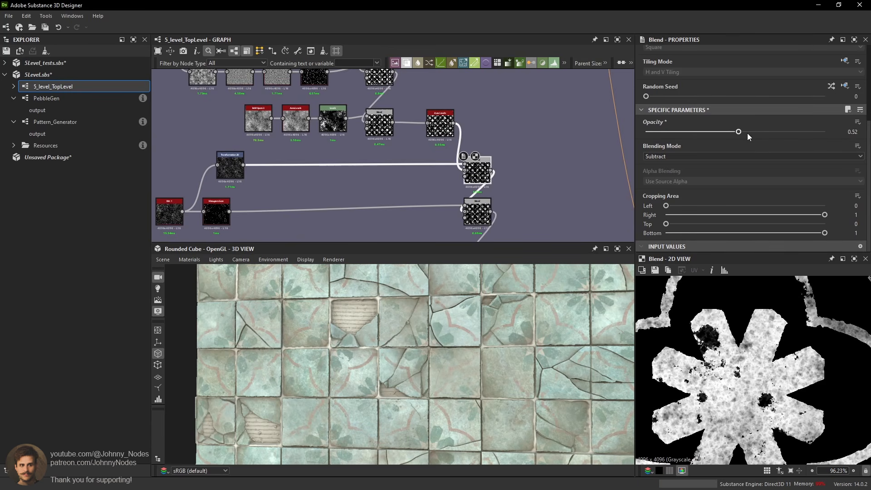
pyautogui.click(776, 132)
pyautogui.scroll(-11, 698, 288)
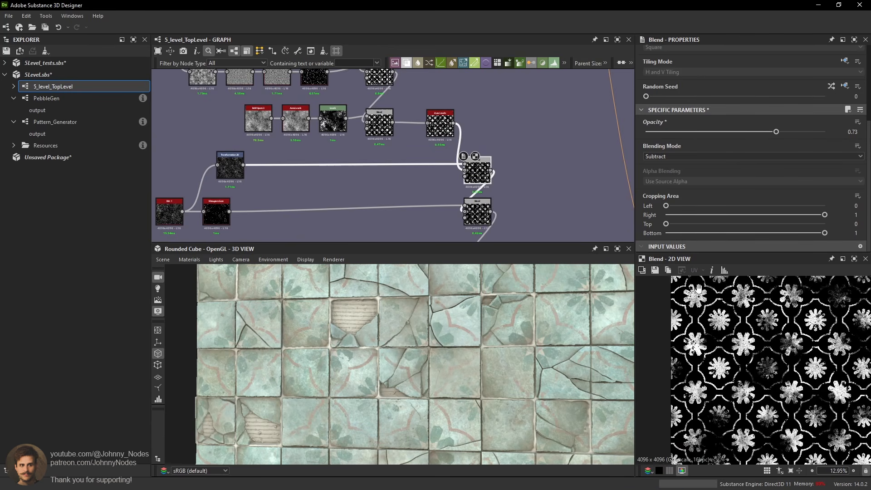
# Review the mask at the earlier Blends of the chain, up to the first Subtract Blend in the Pattern Blend Mask frame.
pyautogui.scroll(3, 698, 288)
pyautogui.moveTo(381, 77); pyautogui.dragTo(427, 189, button='middle')
pyautogui.click(403, 121)
pyautogui.doubleClick(399, 181)
pyautogui.doubleClick(435, 89)
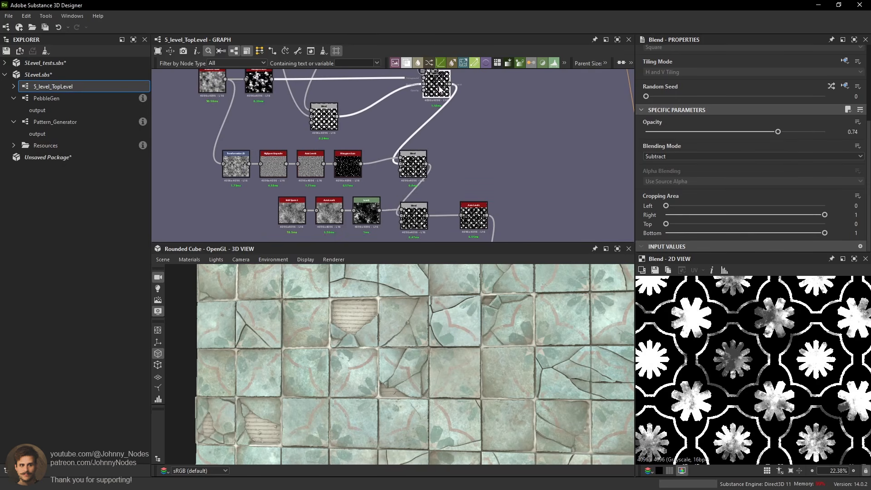
pyautogui.moveTo(439, 92)
pyautogui.mouseDown(button='middle')
pyautogui.moveTo(436, 157)
pyautogui.moveTo(431, 84)
pyautogui.mouseUp(button='middle')
# Try an opacity of 0.64 on the second Subtract Blend, fed by the Histogram Scan row, and undo it.
pyautogui.doubleClick(410, 161)
pyautogui.moveTo(469, 170); pyautogui.dragTo(451, 121, button='middle')
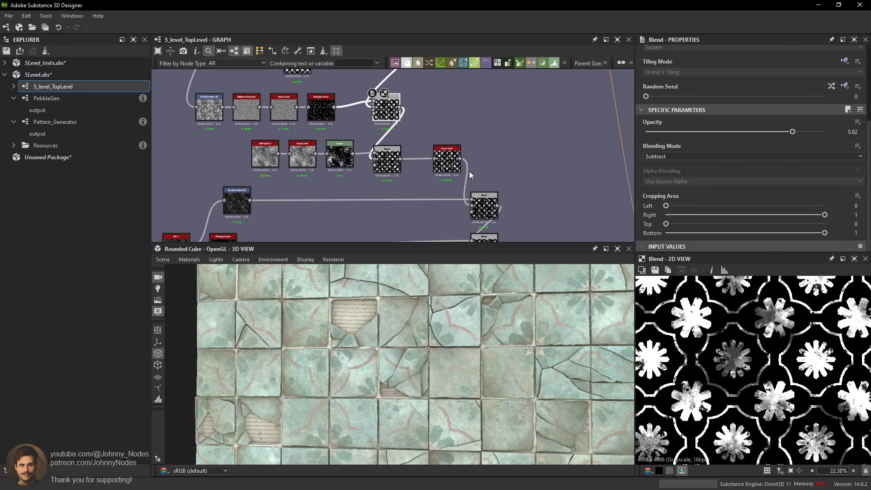
pyautogui.click(760, 132)
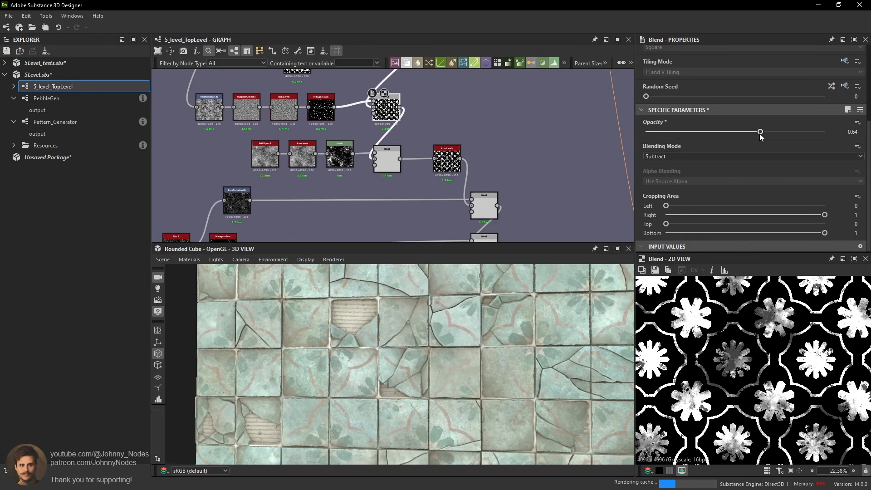
pyautogui.moveTo(401, 94); pyautogui.dragTo(402, 121, button='middle')
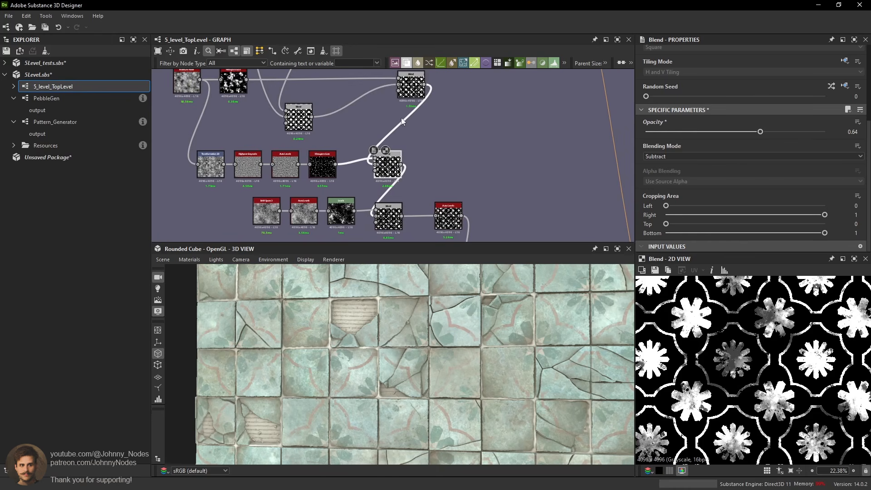
pyautogui.hotkey('ctrl', 'z')
# Try an opacity of 0.03 on the first Subtract Blend of the pattern mask and return it to 0.74.
pyautogui.doubleClick(414, 89)
pyautogui.moveTo(778, 132); pyautogui.dragTo(651, 131)
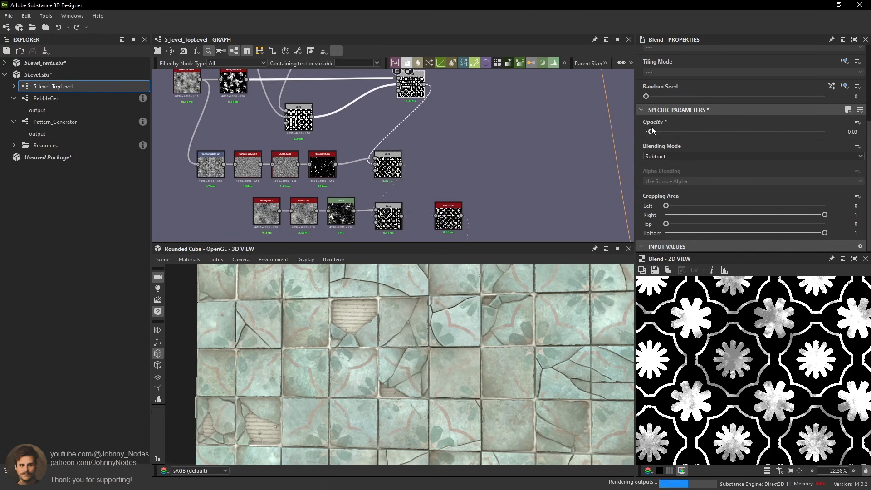
pyautogui.click(777, 131)
# Compare the pattern mask at the Auto Levels node with the Blends further down the chain.
pyautogui.scroll(-2, 485, 135)
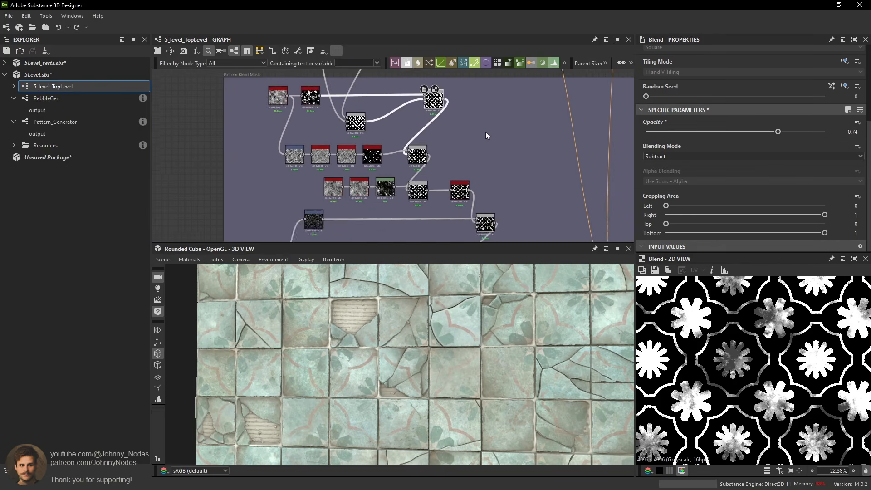
pyautogui.moveTo(461, 141); pyautogui.dragTo(456, 124, button='middle')
pyautogui.doubleClick(455, 173)
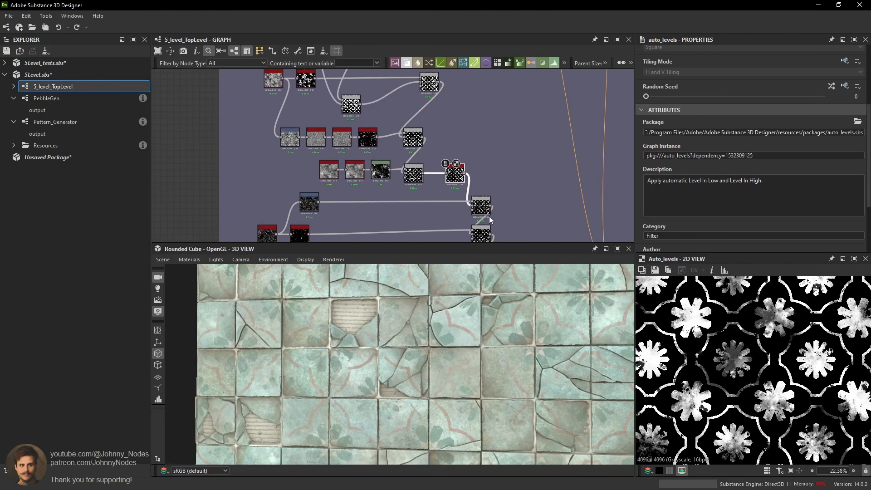
pyautogui.doubleClick(487, 231)
pyautogui.moveTo(504, 200); pyautogui.dragTo(502, 120, button='middle')
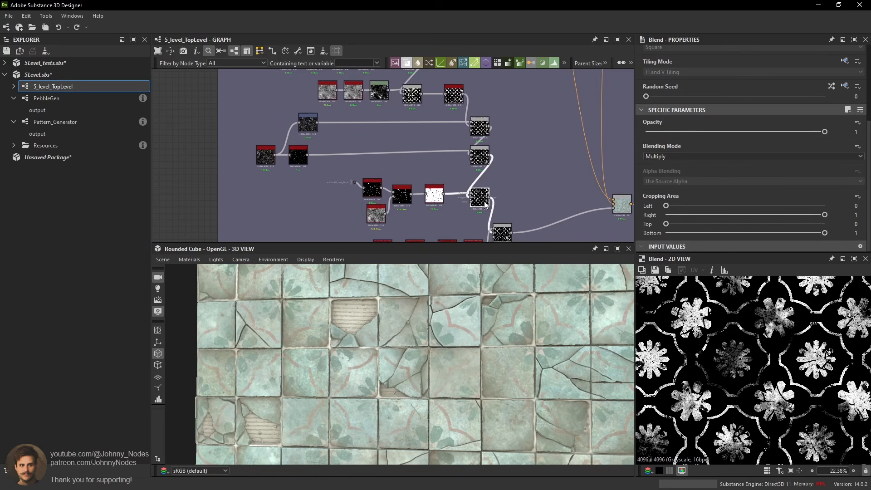
pyautogui.moveTo(485, 204); pyautogui.dragTo(483, 176, button='middle')
pyautogui.moveTo(480, 72); pyautogui.dragTo(489, 204, button='middle')
pyautogui.scroll(1, 489, 204)
# Lower the opacity of the first Subtract Blend in the Pattern Blend Mask frame to 0.25.
pyautogui.doubleClick(424, 92)
pyautogui.moveTo(763, 136); pyautogui.dragTo(742, 135)
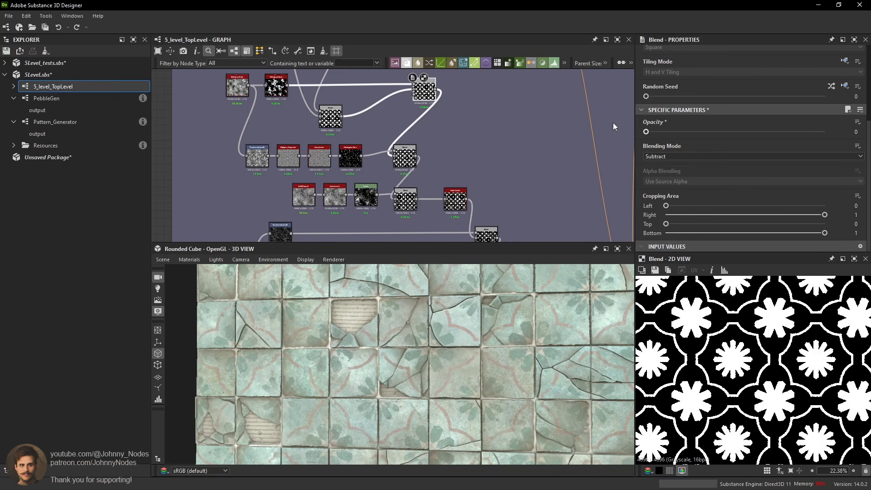
pyautogui.moveTo(646, 131); pyautogui.dragTo(690, 132)
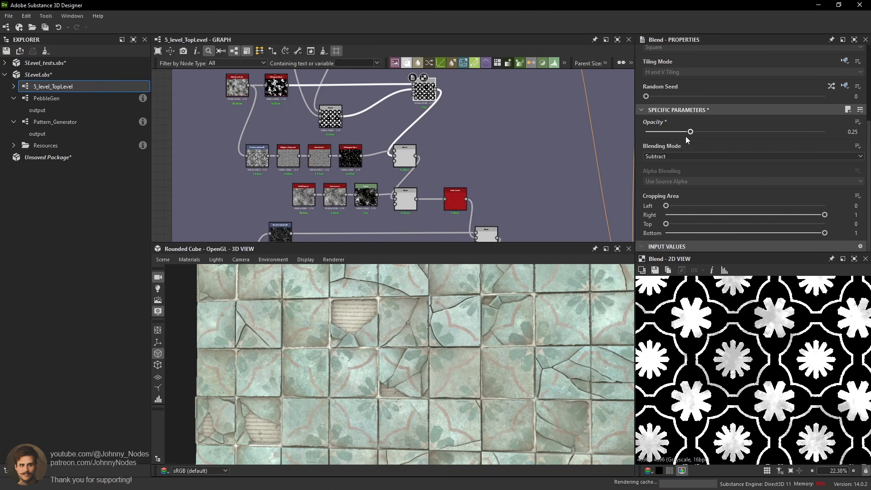
# Check the pattern mask node by node from the Auto Levels down to the final Multiply Blend.
pyautogui.click(459, 203)
pyautogui.moveTo(459, 203); pyautogui.dragTo(465, 156, button='middle')
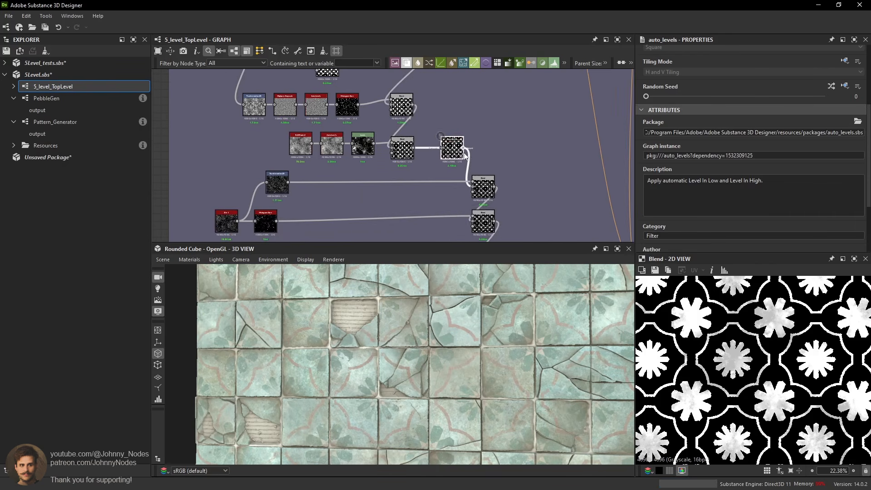
pyautogui.doubleClick(488, 195)
pyautogui.moveTo(488, 195); pyautogui.dragTo(462, 154, button='middle')
pyautogui.doubleClick(480, 198)
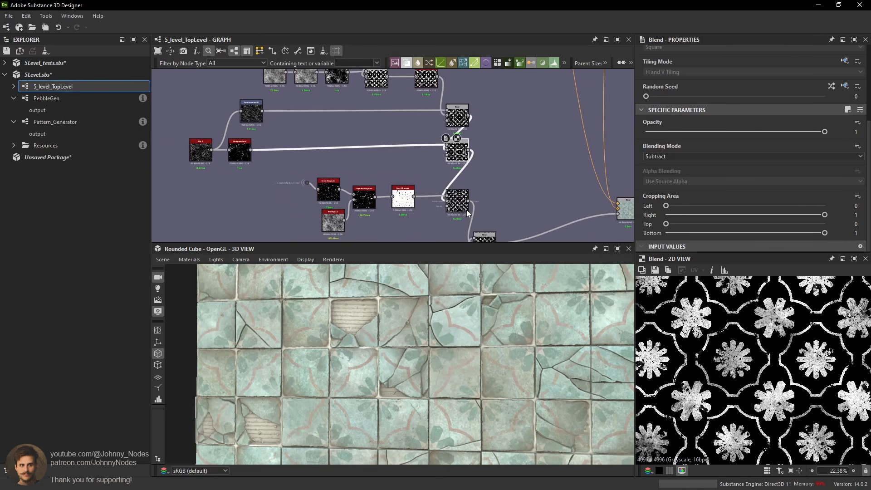
pyautogui.moveTo(468, 213); pyautogui.dragTo(449, 162, button='middle')
pyautogui.doubleClick(468, 195)
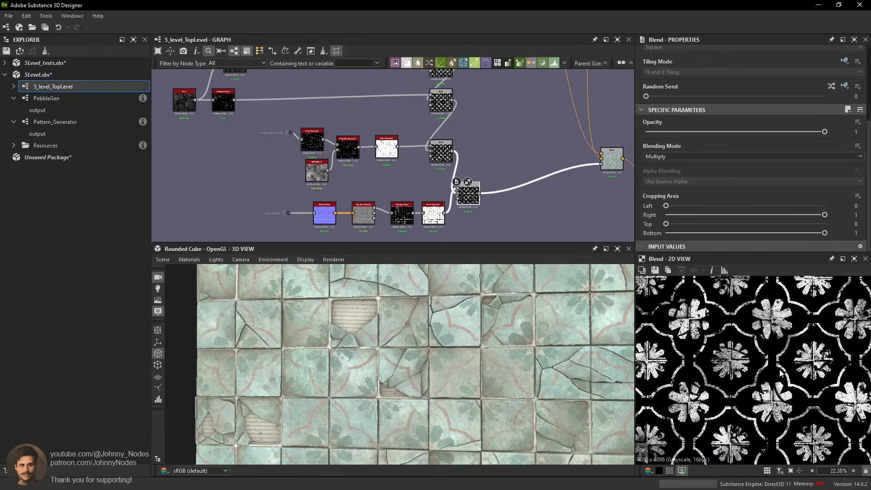
# Inspect the final pattern mask in the 2D view and the painted pattern on the 3D tiles, close up and from afar.
pyautogui.scroll(3, 780, 373)
pyautogui.scroll(3, 521, 345)
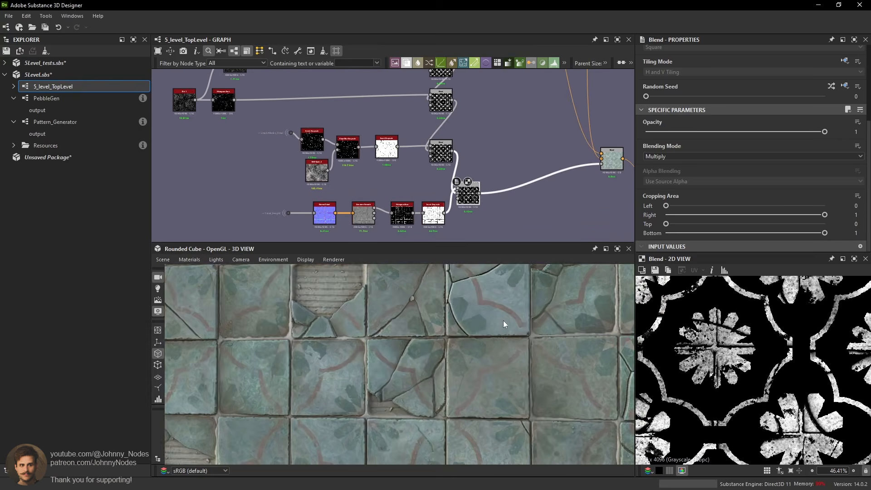
pyautogui.moveTo(503, 320)
pyautogui.keyDown('ctrl'); pyautogui.keyDown('shift'); pyautogui.mouseDown(button='right')
pyautogui.moveTo(534, 319)
pyautogui.moveTo(519, 317)
pyautogui.mouseUp(button='right'); pyautogui.keyUp('shift'); pyautogui.keyUp('ctrl')
pyautogui.scroll(-3, 466, 152)
pyautogui.moveTo(480, 172); pyautogui.dragTo(450, 67, button='middle')
pyautogui.scroll(-3, 498, 363)
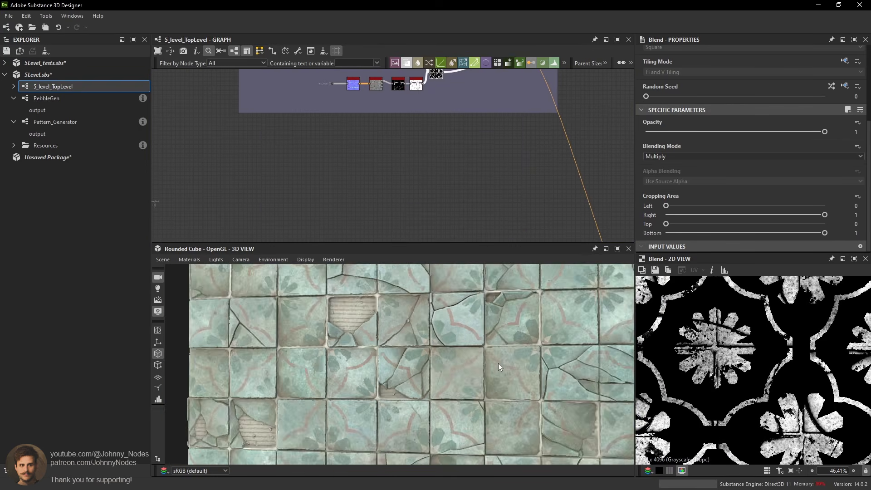
pyautogui.scroll(-3, 498, 363)
pyautogui.moveTo(498, 363); pyautogui.dragTo(478, 330)
# Move the grout colour Blend back beneath the tile colour chain and arrange its Uniform Color and Grout_Mask nodes beside it.
pyautogui.moveTo(464, 159); pyautogui.dragTo(415, 61, button='middle')
pyautogui.moveTo(508, 235); pyautogui.dragTo(483, 150, button='middle')
pyautogui.scroll(-2, 457, 114)
pyautogui.scroll(5, 568, 220)
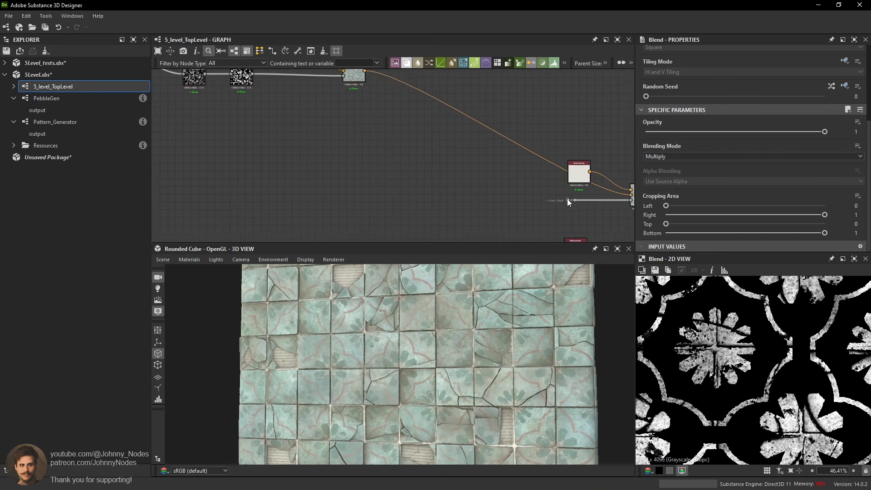
pyautogui.scroll(2, 567, 200)
pyautogui.scroll(-3, 570, 158)
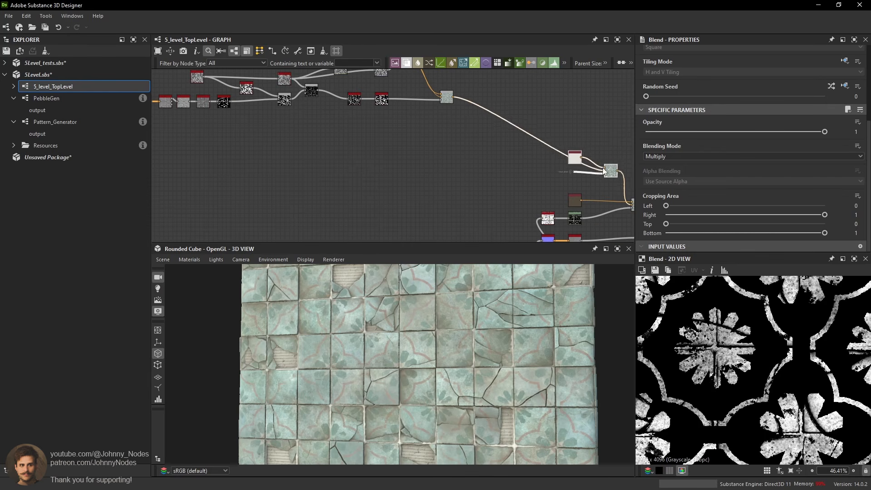
pyautogui.moveTo(610, 169); pyautogui.dragTo(453, 162)
pyautogui.scroll(3, 585, 176)
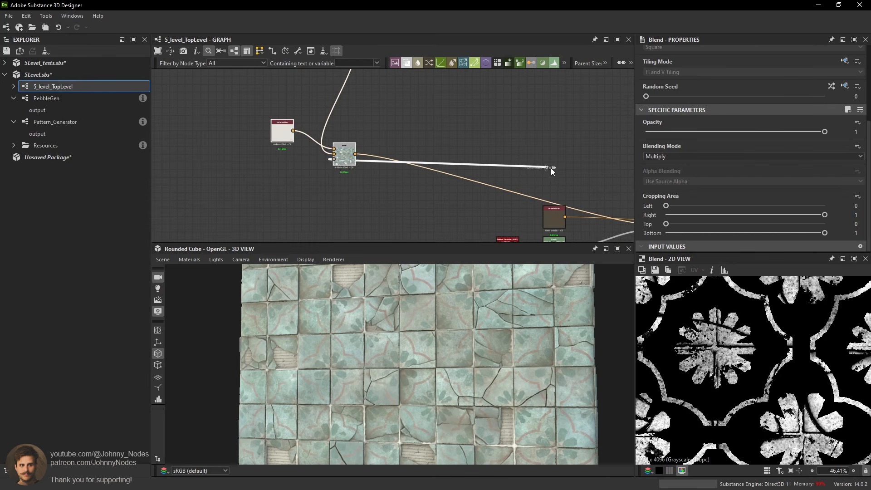
pyautogui.moveTo(551, 168); pyautogui.dragTo(312, 167)
pyautogui.moveTo(323, 166); pyautogui.dragTo(412, 191, button='middle')
pyautogui.moveTo(400, 191); pyautogui.dragTo(297, 202)
pyautogui.scroll(1, 399, 145)
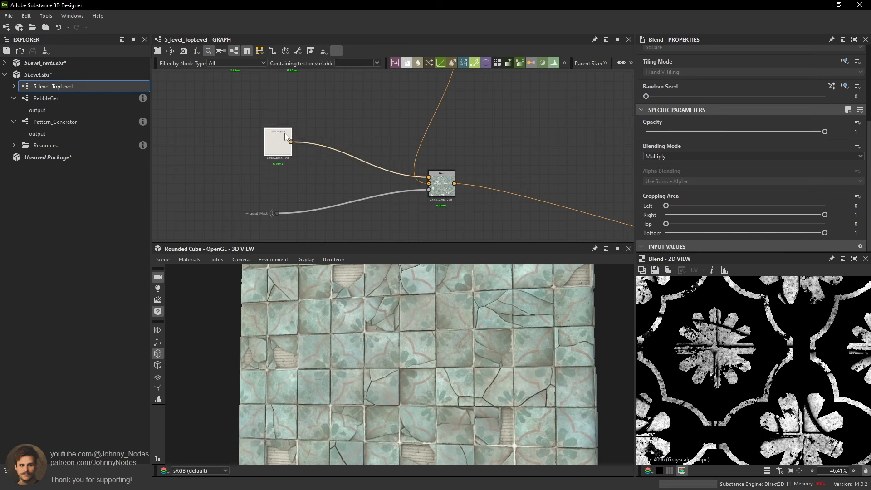
# Preview the grout's Uniform Color and Grout_Mask in the 2D view, and examine the grout and exposed mortar close up in 3D.
pyautogui.moveTo(289, 145); pyautogui.dragTo(293, 145)
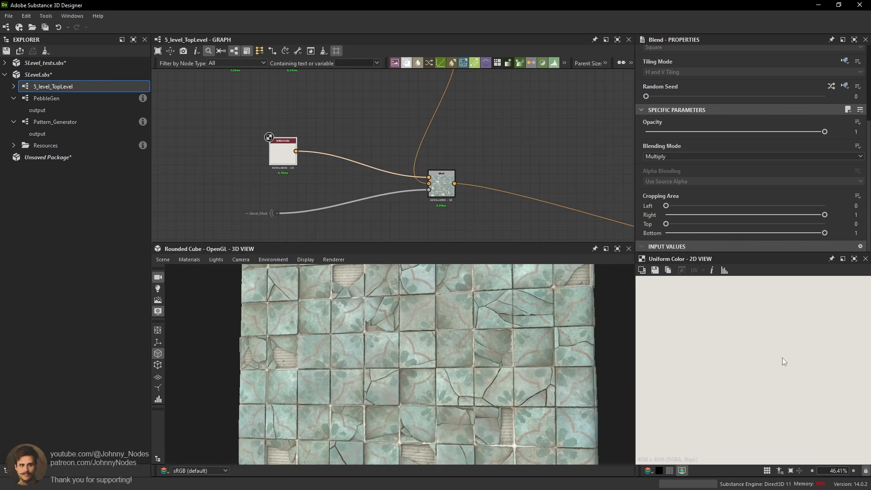
pyautogui.doubleClick(277, 213)
pyautogui.scroll(6, 504, 396)
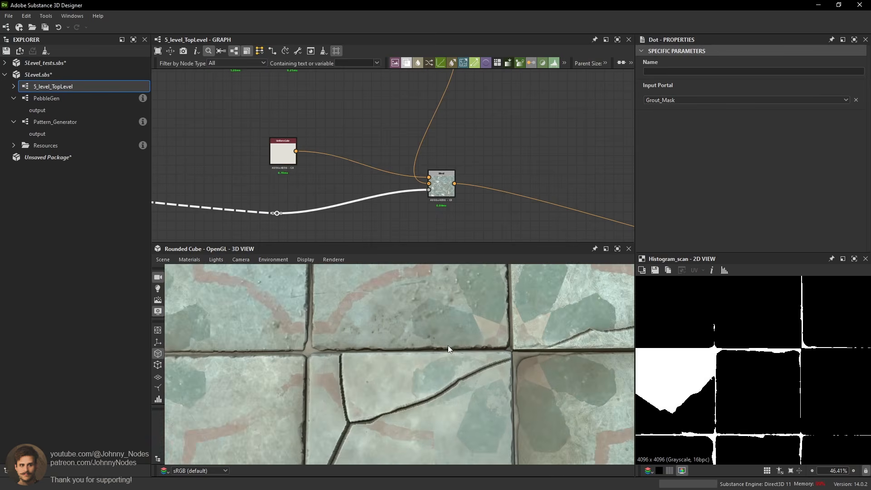
pyautogui.scroll(-2, 448, 345)
pyautogui.moveTo(448, 344); pyautogui.dragTo(458, 324, button='middle')
pyautogui.scroll(5, 456, 323)
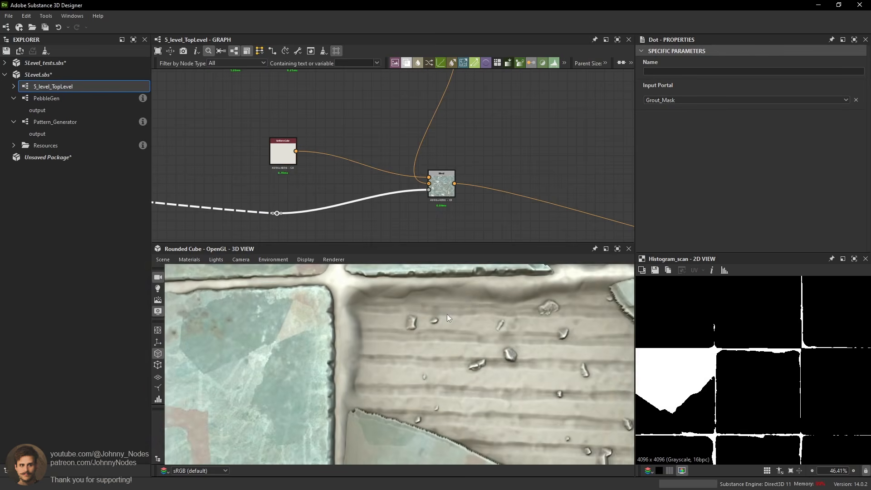
pyautogui.scroll(-3, 342, 144)
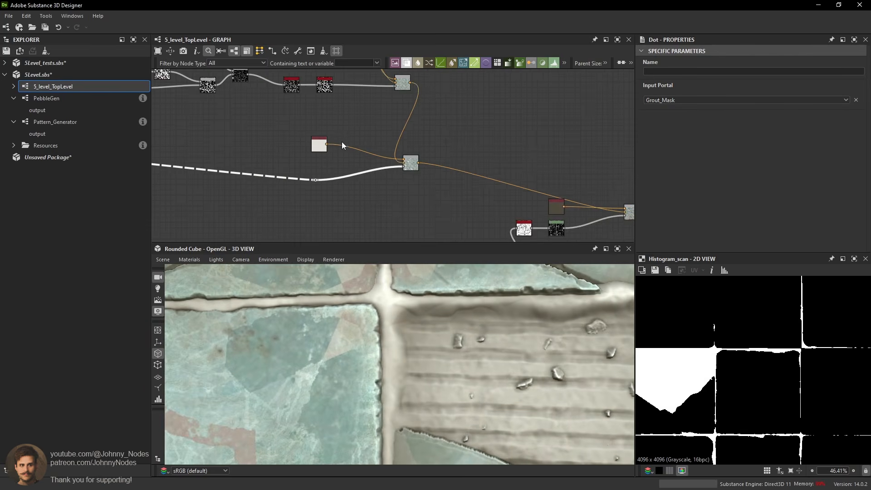
# Trace the Grout_Mask portal back to its source nodes in the Grout frame and locate the Blend that feeds them.
pyautogui.scroll(-4, 341, 145)
pyautogui.moveTo(272, 180); pyautogui.dragTo(520, 154, button='middle')
pyautogui.scroll(-2, 519, 154)
pyautogui.scroll(8, 368, 126)
pyautogui.scroll(-3, 388, 137)
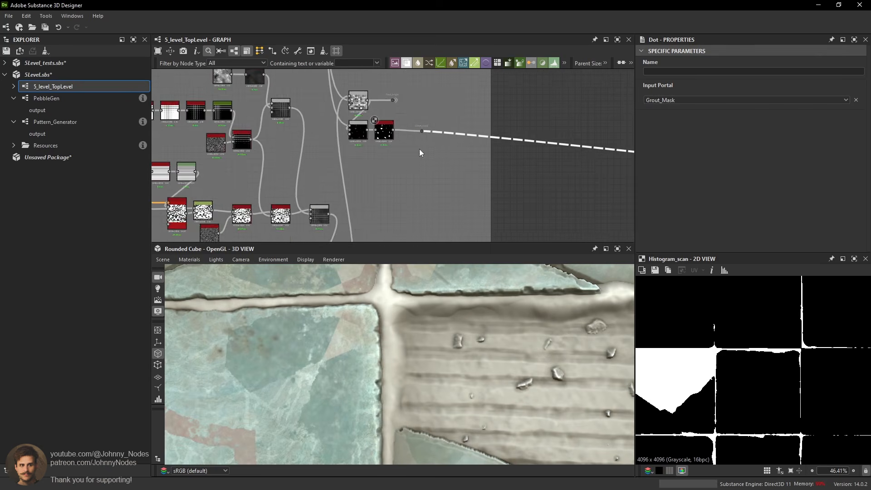
pyautogui.scroll(-2, 419, 148)
pyautogui.moveTo(361, 172); pyautogui.dragTo(381, 94, button='middle')
pyautogui.scroll(4, 373, 178)
pyautogui.click(386, 163)
pyautogui.scroll(-4, 388, 169)
pyautogui.scroll(-4, 338, 141)
pyautogui.moveTo(273, 119); pyautogui.dragTo(331, 126, button='middle')
# Widen the Grout frame and move its output Blends and mask Histogram Scan outward to make room in the chain.
pyautogui.moveTo(446, 149); pyautogui.dragTo(481, 148)
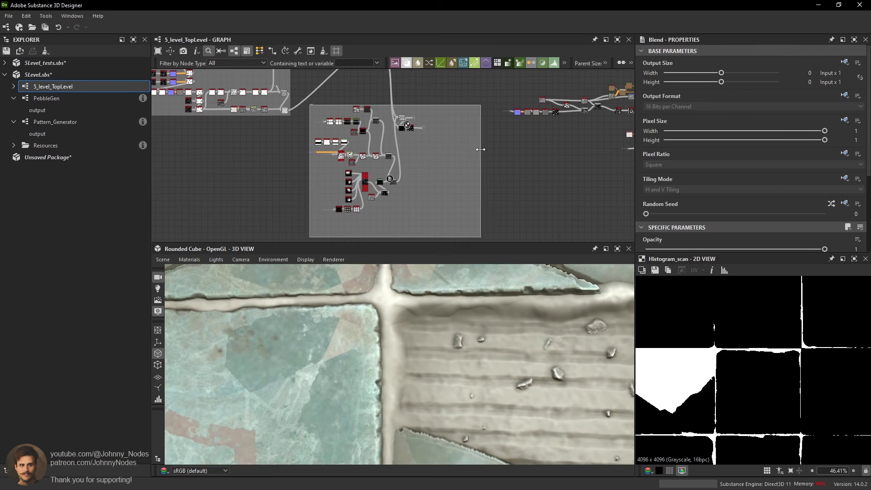
pyautogui.scroll(3, 457, 140)
pyautogui.moveTo(415, 131); pyautogui.dragTo(439, 106)
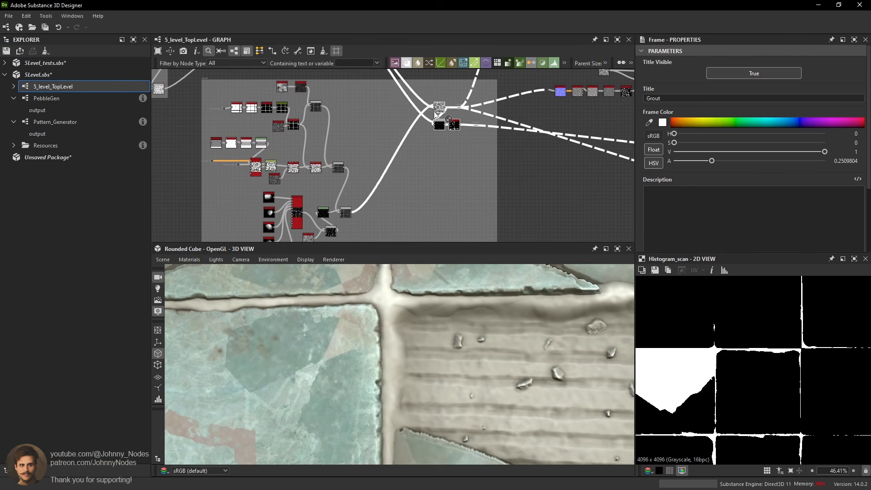
# Add a Blend node after the Grout frame's final Blend, with that Blend's output feeding its background.
pyautogui.click(411, 154)
pyautogui.moveTo(361, 209); pyautogui.dragTo(385, 148, button='middle')
pyautogui.scroll(2, 379, 154)
pyautogui.click(368, 150)
pyautogui.doubleClick(399, 150)
pyautogui.moveTo(399, 150); pyautogui.dragTo(451, 157)
pyautogui.press('space')
pyautogui.click(485, 205)
pyautogui.scroll(2, 451, 155)
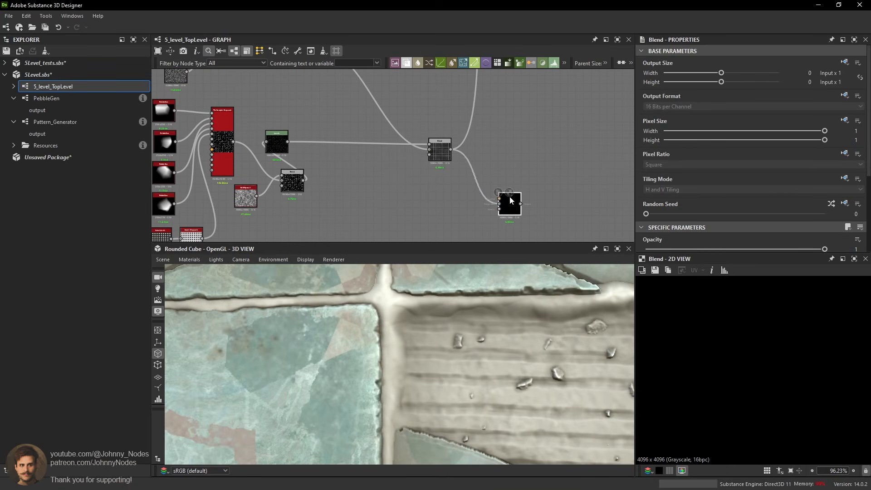
pyautogui.press('space')
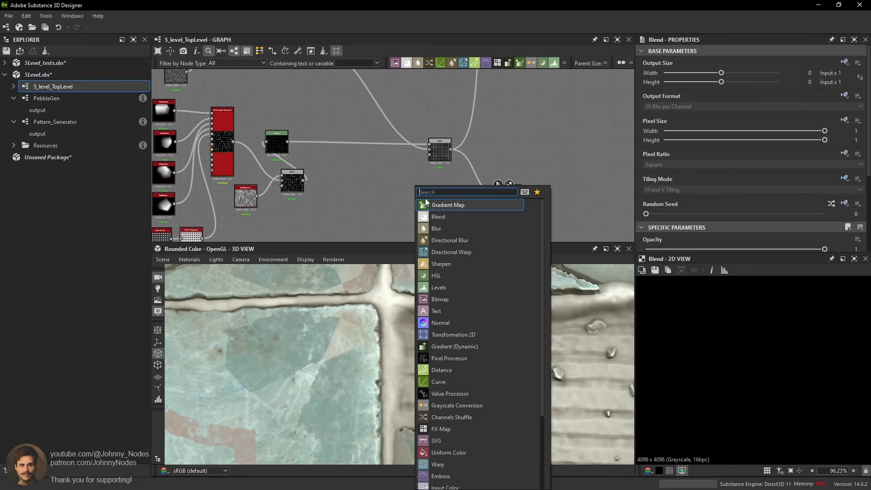
pyautogui.write('bnw')
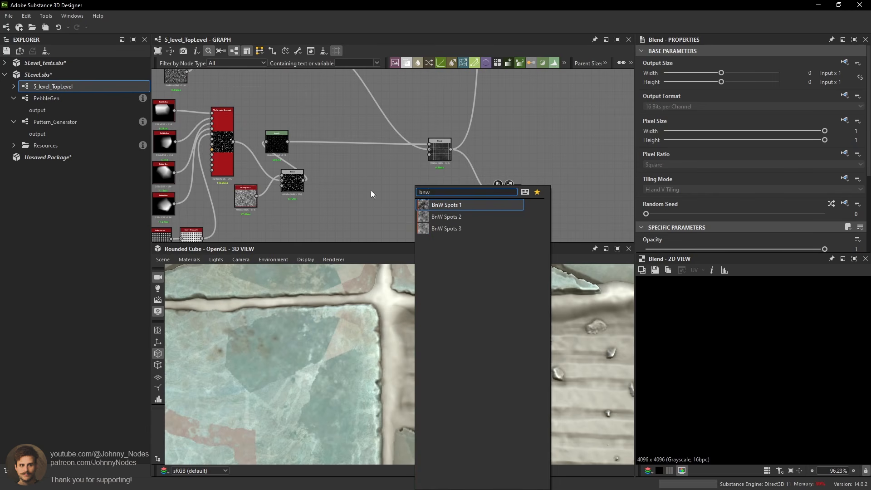
pyautogui.press('Escape')
pyautogui.scroll(2, 408, 198)
pyautogui.moveTo(410, 201); pyautogui.dragTo(383, 206, button='middle')
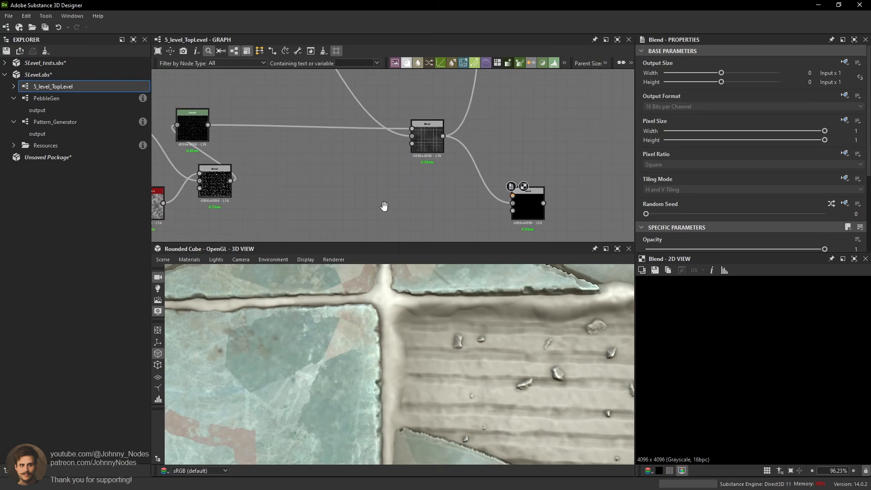
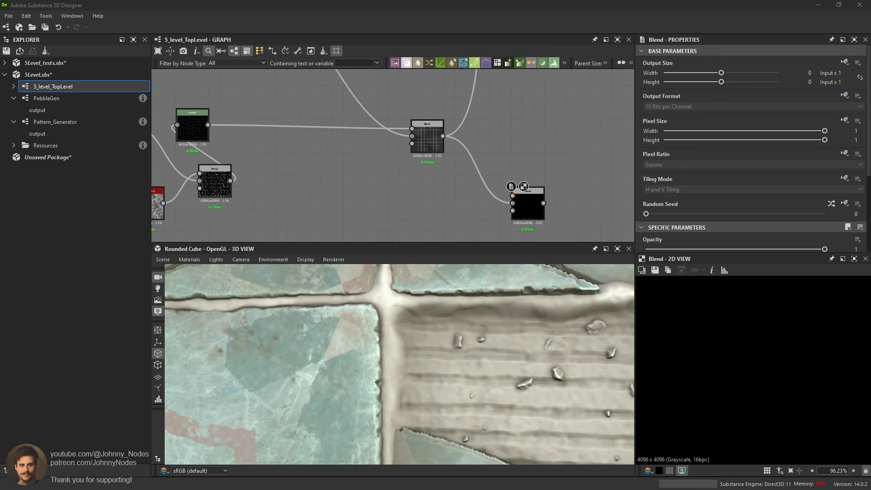
pyautogui.moveTo(522, 180); pyautogui.dragTo(486, 169, button='middle')
pyautogui.moveTo(410, 189); pyautogui.dragTo(363, 196, button='middle')
pyautogui.press('space')
pyautogui.write('bnw')
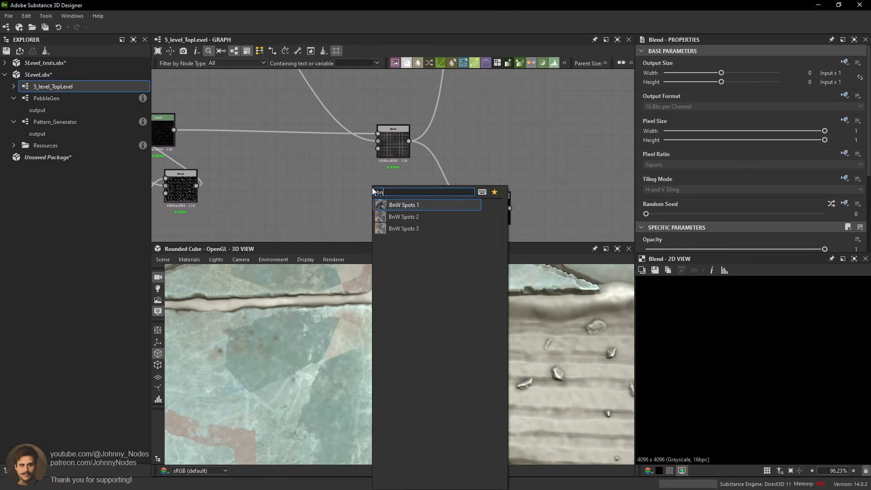
pyautogui.press('Return')
pyautogui.press('space')
pyautogui.moveTo(325, 192); pyautogui.dragTo(323, 172, button='middle')
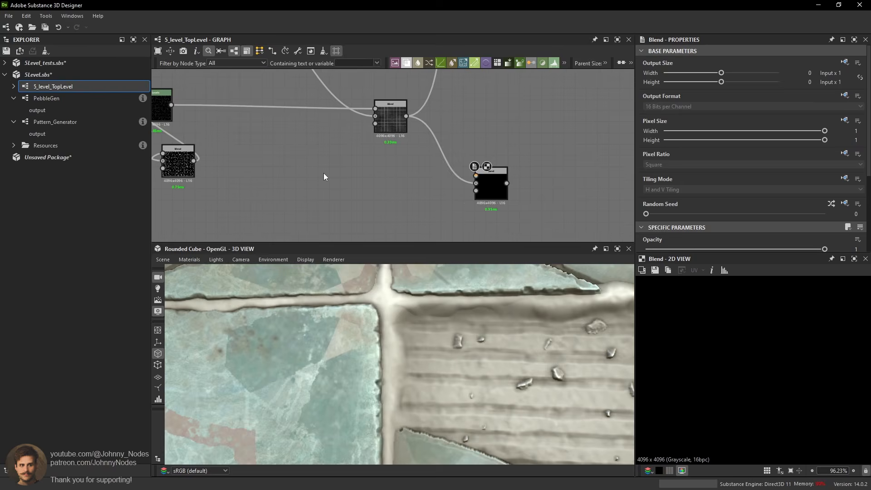
pyautogui.press('space')
pyautogui.write('dir')
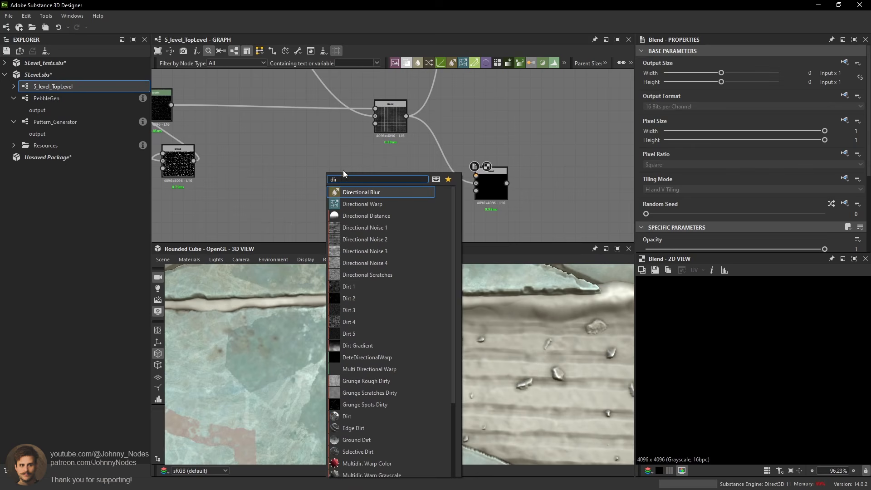
pyautogui.press('Escape')
# Add a BnW Spots 2 noise beside the new Blend and connect it as the Blend's foreground.
pyautogui.press('space')
pyautogui.write('bnw')
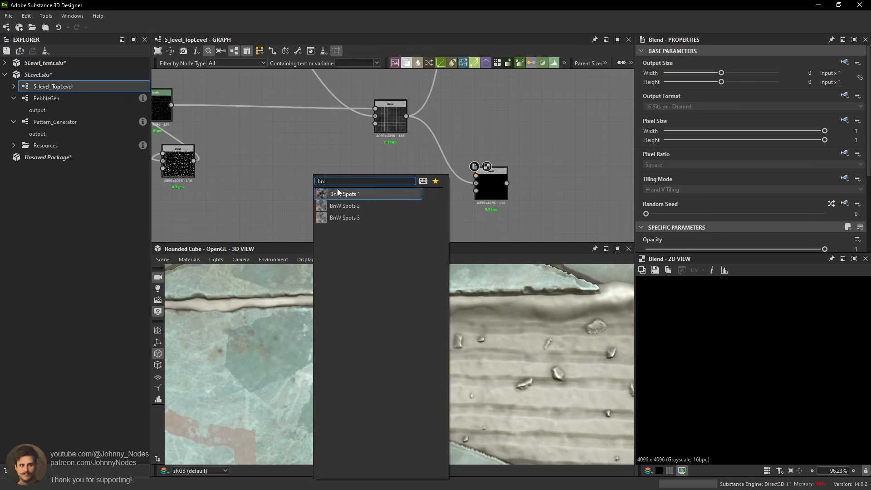
pyautogui.press('Down')
pyautogui.press('Return')
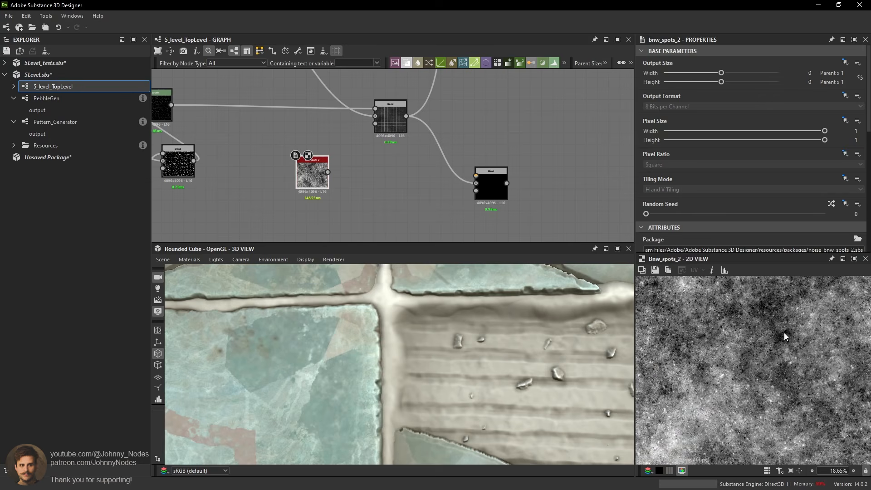
pyautogui.scroll(1, 784, 333)
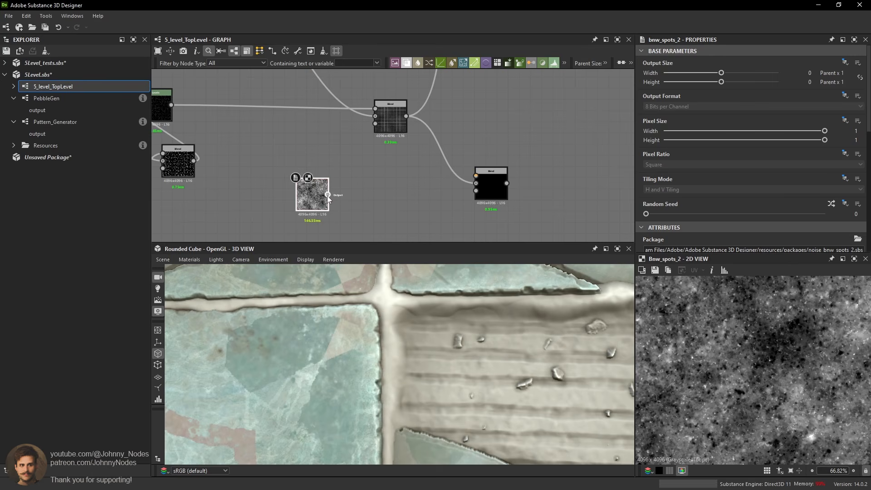
pyautogui.moveTo(327, 194); pyautogui.dragTo(448, 194)
# Set the new Blend to Add Sub at 0.08 opacity and reroute the grout's downstream connection through it.
pyautogui.doubleClick(447, 193)
pyautogui.scroll(-4, 756, 164)
pyautogui.scroll(-1, 755, 163)
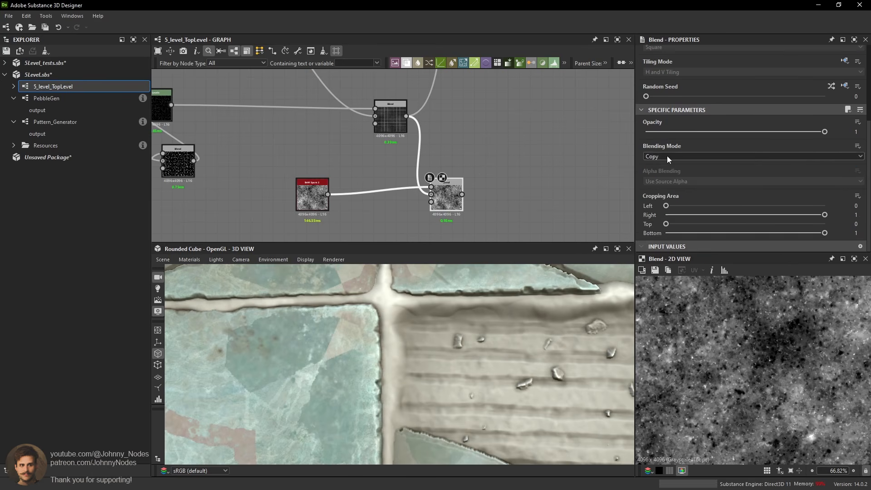
pyautogui.click(667, 156)
pyautogui.click(670, 194)
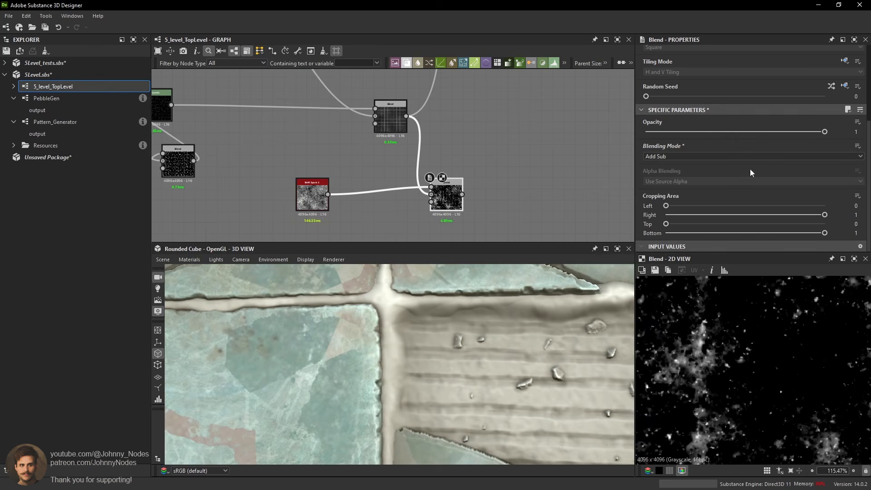
pyautogui.moveTo(825, 132); pyautogui.dragTo(660, 132)
pyautogui.keyDown('shift'); pyautogui.moveTo(406, 117); pyautogui.dragTo(447, 193); pyautogui.keyUp('shift')
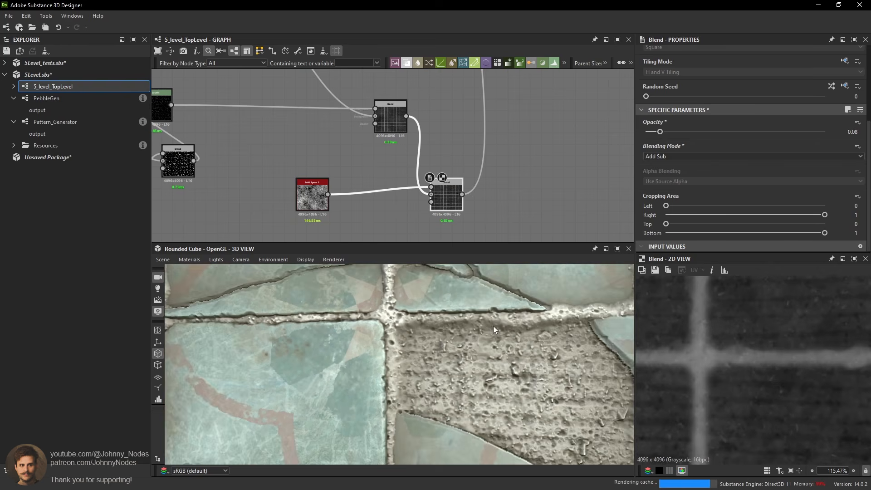
# Examine the grainy grout and exposed mortar in the 3D view, from afar, close up and under changed lighting.
pyautogui.scroll(-5, 494, 326)
pyautogui.scroll(8, 498, 331)
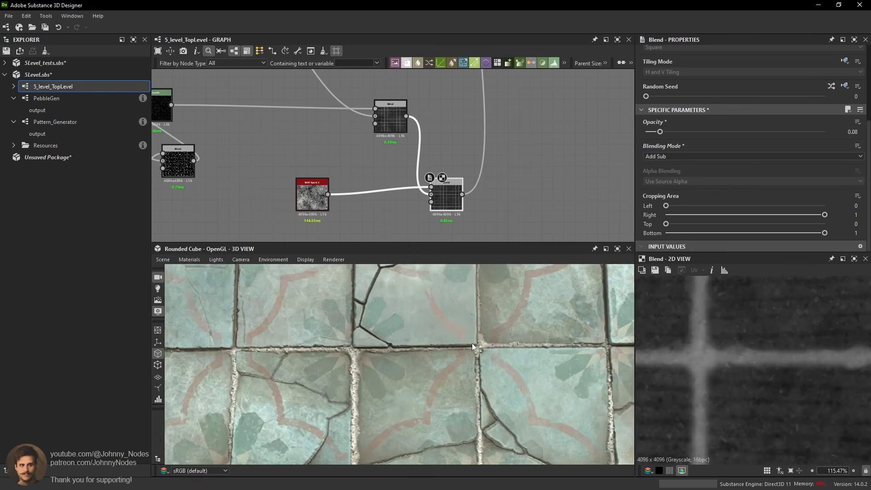
pyautogui.moveTo(438, 286); pyautogui.dragTo(481, 351, button='middle')
pyautogui.keyDown('ctrl'); pyautogui.keyDown('shift'); pyautogui.moveTo(482, 352); pyautogui.dragTo(455, 298, button='right'); pyautogui.keyUp('shift'); pyautogui.keyUp('ctrl')
pyautogui.scroll(-6, 449, 296)
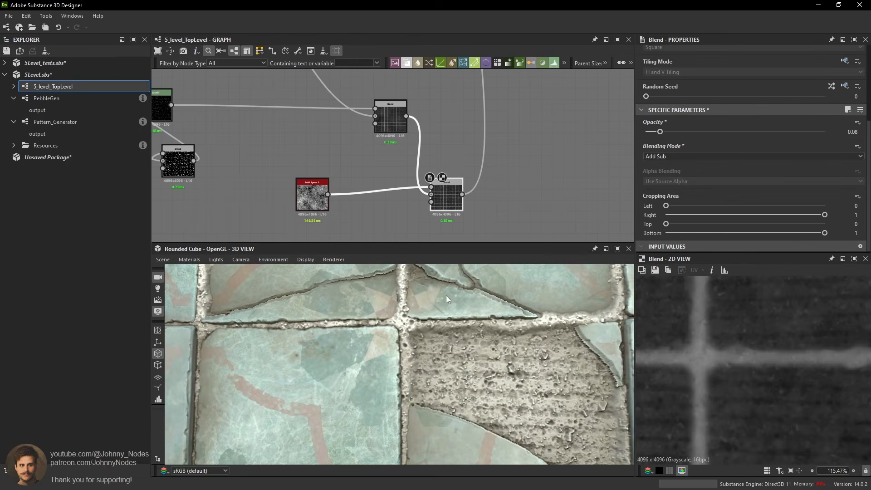
pyautogui.moveTo(437, 333); pyautogui.dragTo(467, 358, button='middle')
pyautogui.scroll(3, 417, 354)
pyautogui.scroll(1, 381, 366)
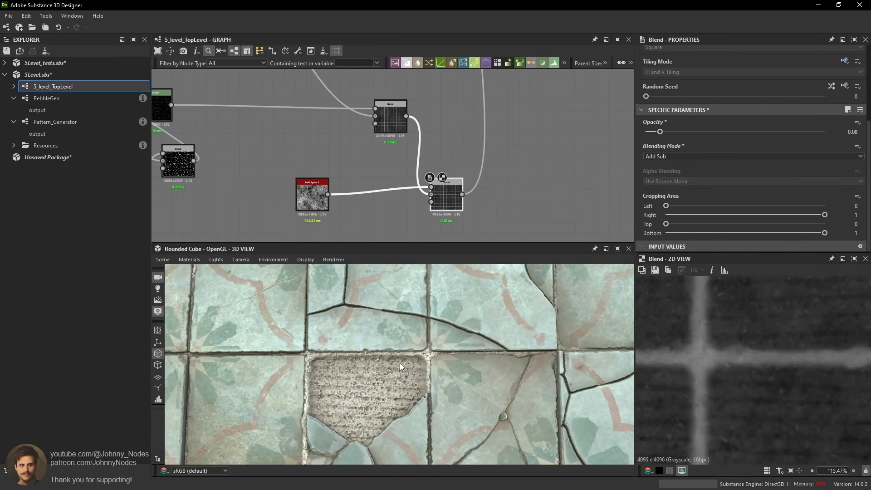
pyautogui.keyDown('ctrl'); pyautogui.keyDown('shift'); pyautogui.moveTo(399, 363); pyautogui.dragTo(382, 363, button='right'); pyautogui.keyUp('shift'); pyautogui.keyUp('ctrl')
pyautogui.moveTo(382, 363); pyautogui.dragTo(416, 362, button='middle')
pyautogui.scroll(3, 420, 364)
pyautogui.scroll(2, 454, 377)
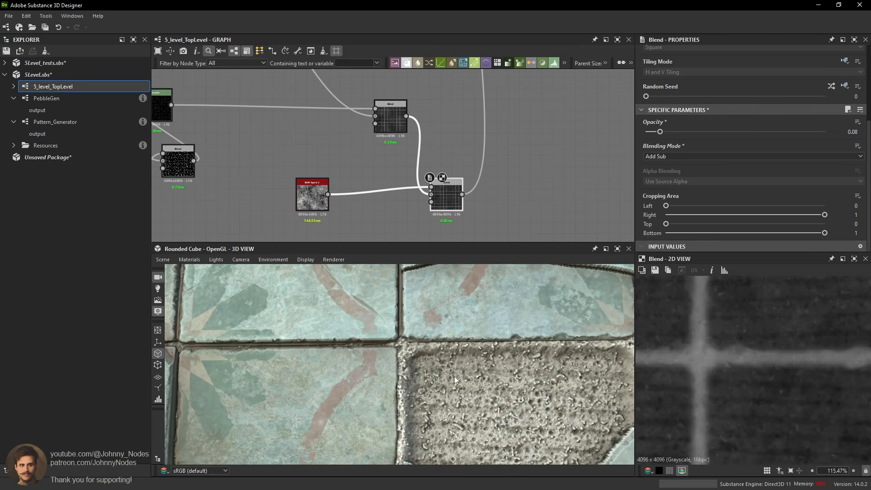
# Add a Slope Blur Grayscale node next to BnW Spots 2 and feed the spots noise into it.
pyautogui.moveTo(309, 198); pyautogui.dragTo(319, 181, button='middle')
pyautogui.moveTo(318, 181); pyautogui.dragTo(285, 181)
pyautogui.click(370, 219)
pyautogui.press('space')
pyautogui.write('slop')
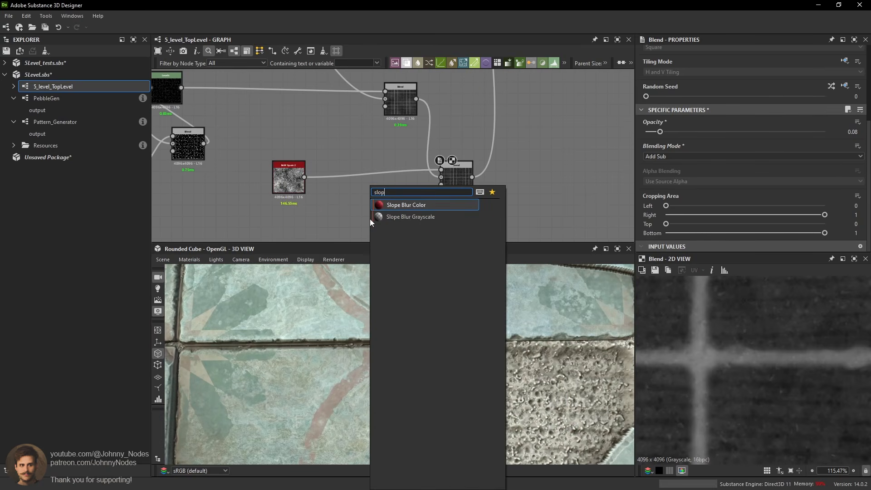
pyautogui.click(391, 220)
pyautogui.moveTo(291, 193); pyautogui.dragTo(314, 162, button='middle')
pyautogui.moveTo(314, 163); pyautogui.dragTo(391, 182)
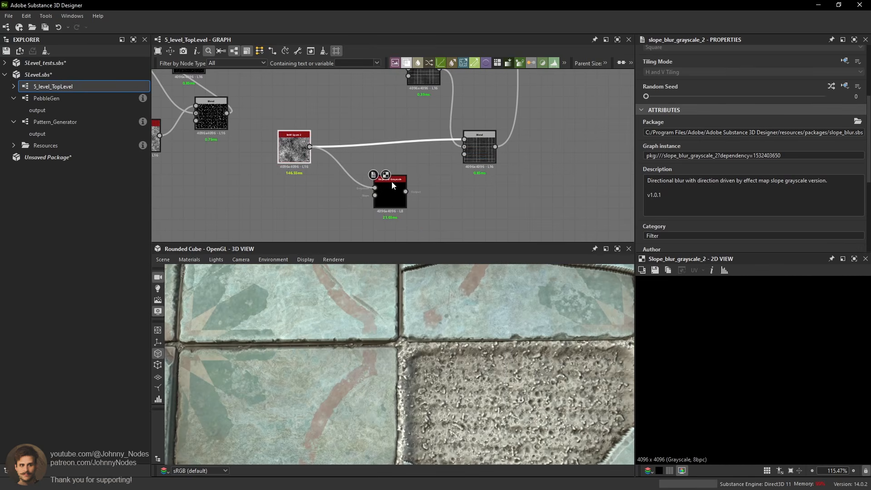
# Add a Blur HQ Grayscale node fed by BnW Spots 2 and set its Intensity to 0.24.
pyautogui.press('space')
pyautogui.write('bl')
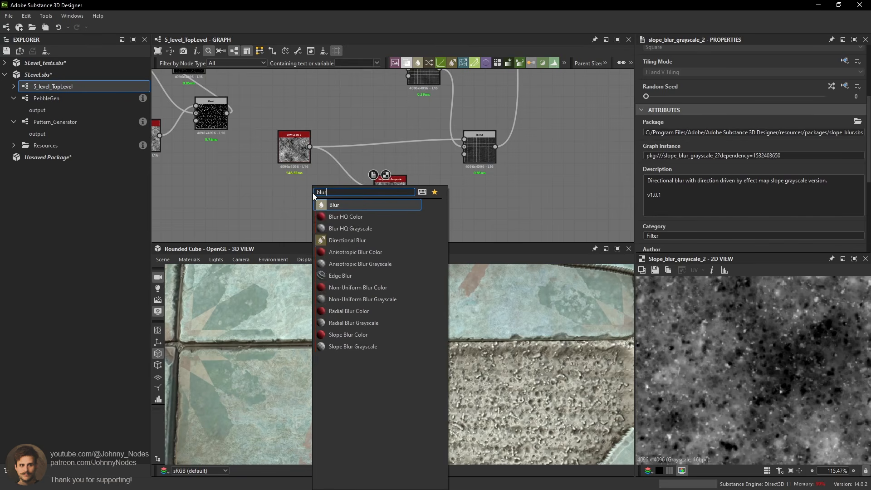
pyautogui.write('ur')
pyautogui.click(345, 227)
pyautogui.scroll(3, 318, 154)
pyautogui.click(303, 142)
pyautogui.moveTo(309, 216); pyautogui.dragTo(307, 175, button='middle')
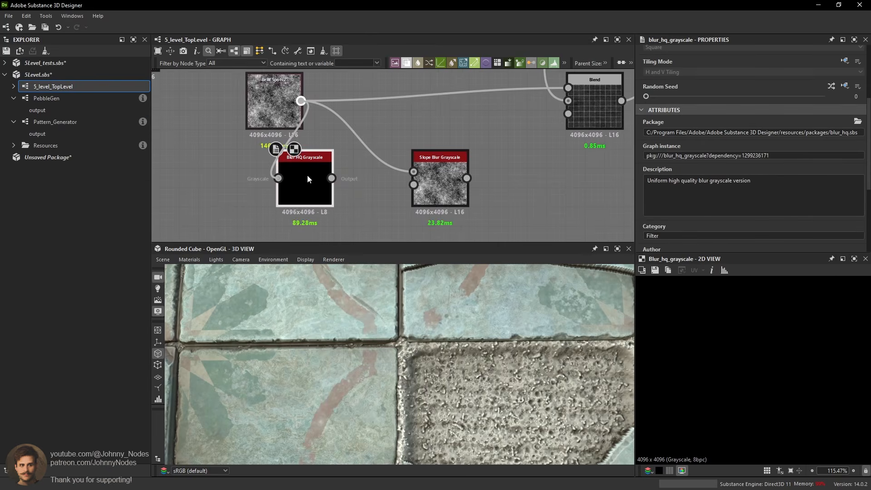
pyautogui.click(307, 175)
pyautogui.moveTo(306, 176); pyautogui.dragTo(319, 197)
pyautogui.scroll(-5, 783, 207)
pyautogui.moveTo(755, 210); pyautogui.dragTo(650, 211)
pyautogui.scroll(3, 687, 345)
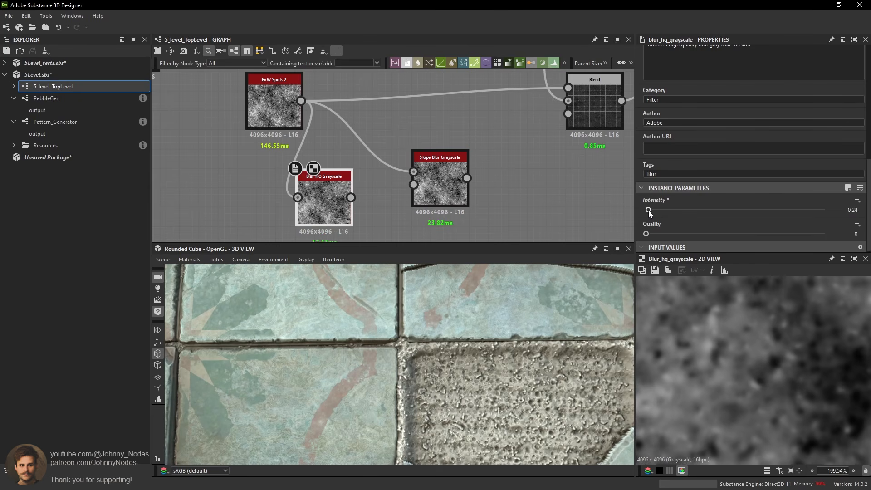
# Connect the blurred spots as the Slope Blur Grayscale's slope input and set its Samples to 32.
pyautogui.moveTo(351, 197); pyautogui.dragTo(413, 185)
pyautogui.click(428, 187)
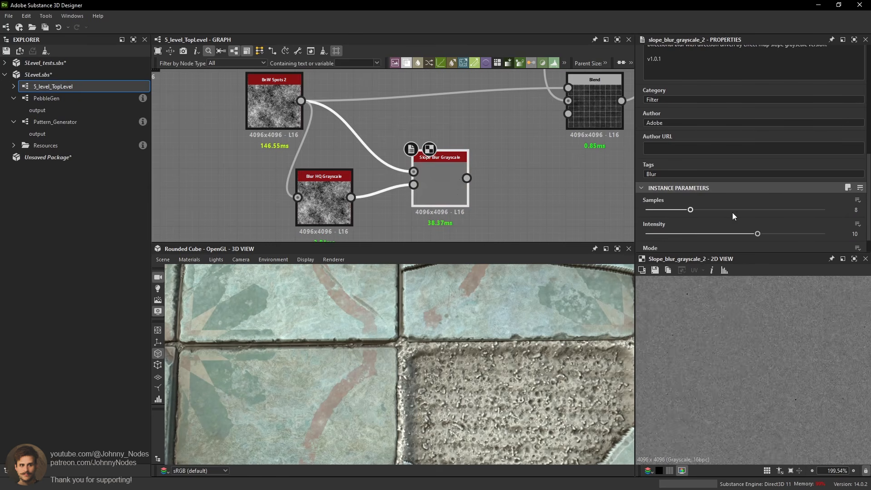
pyautogui.moveTo(690, 210); pyautogui.dragTo(825, 209)
# Lower the Slope Blur Grayscale's Intensity in stages through 0.01 and 0.005 to 0.004.
pyautogui.moveTo(757, 234); pyautogui.dragTo(646, 234)
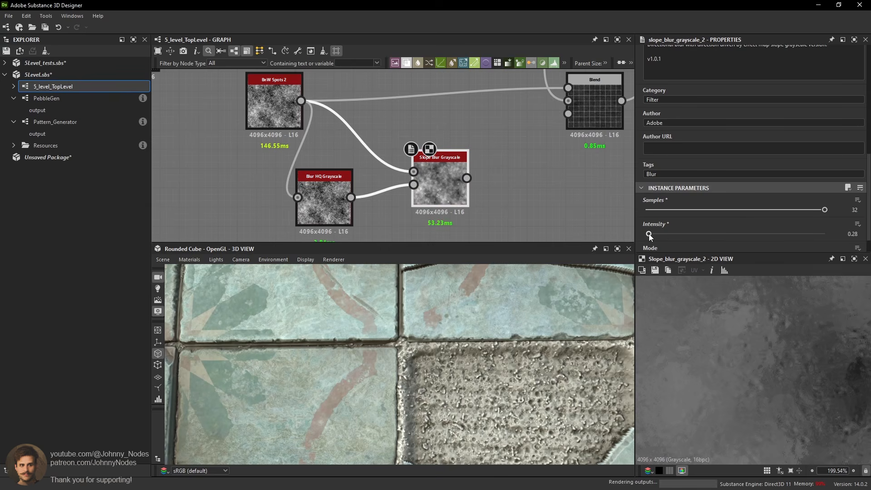
pyautogui.scroll(-1, 655, 233)
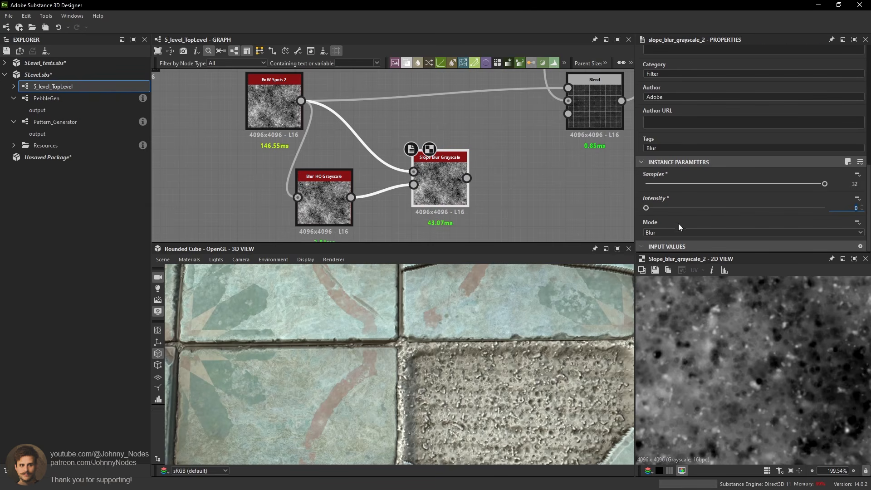
pyautogui.write('0.01')
pyautogui.press('Return')
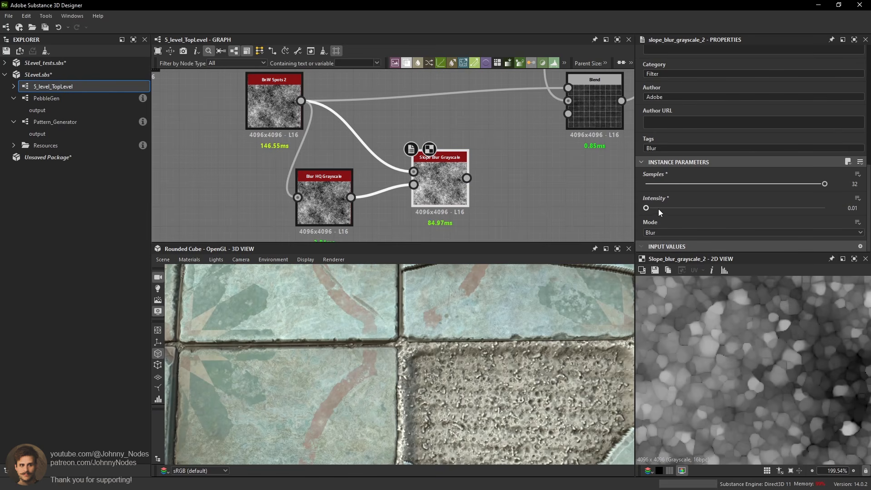
pyautogui.click(655, 210)
pyautogui.write('.0')
pyautogui.press('Return')
pyautogui.click(672, 213)
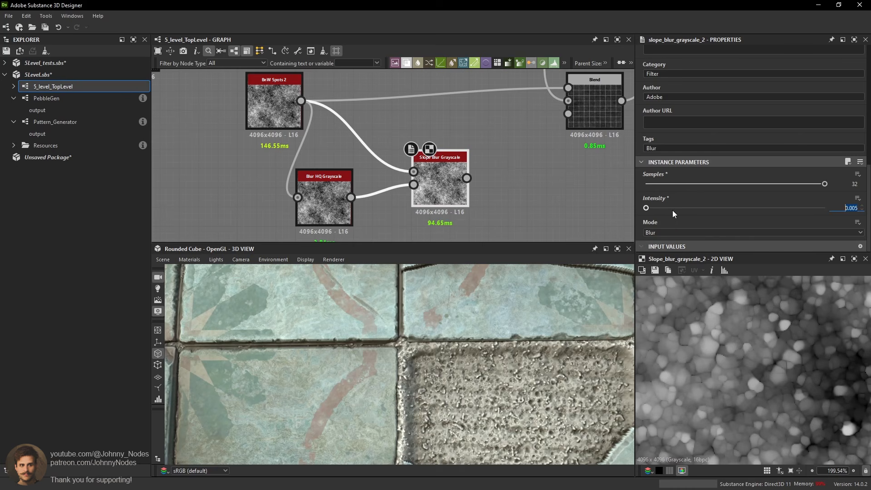
pyautogui.write('.004')
pyautogui.press('Return')
pyautogui.scroll(-5, 764, 339)
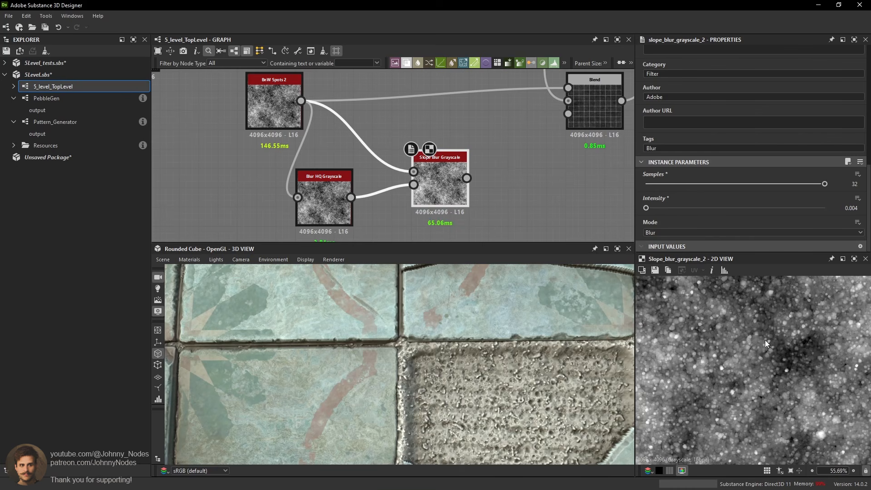
pyautogui.scroll(-1, 764, 343)
# Connect the Slope Blur Grayscale output to the Add Sub Blend's foreground and check the mortar in 3D.
pyautogui.moveTo(474, 179); pyautogui.dragTo(458, 194, button='middle')
pyautogui.moveTo(451, 193); pyautogui.dragTo(552, 104)
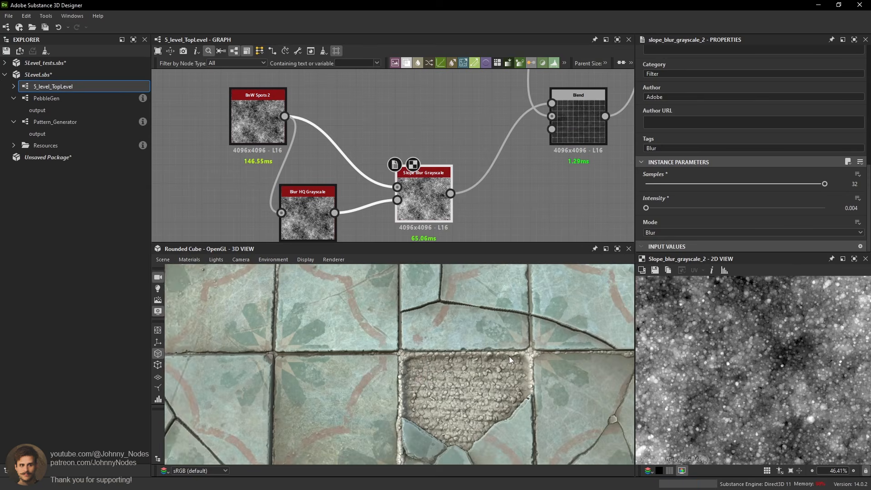
pyautogui.moveTo(509, 356); pyautogui.dragTo(497, 358)
pyautogui.moveTo(421, 190); pyautogui.dragTo(401, 189)
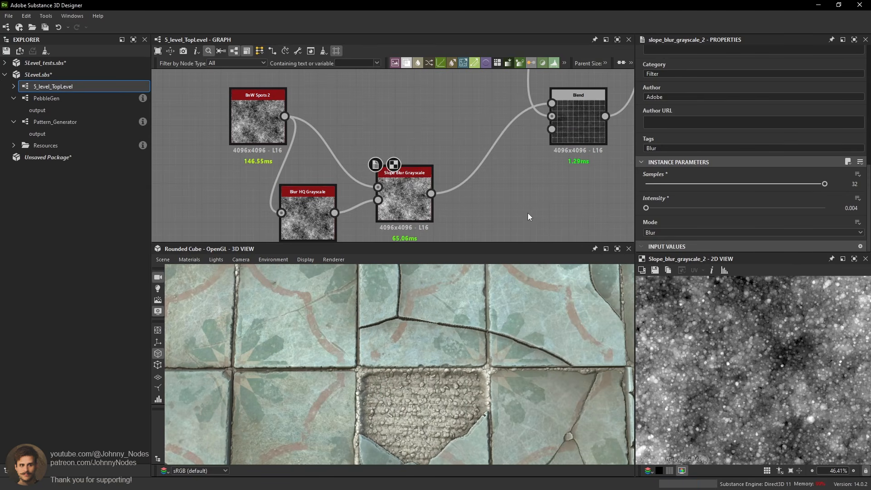
# Add a Highpass Grayscale node after the Slope Blur Grayscale and set its Radius to 1.3.
pyautogui.press('space')
pyautogui.write('high')
pyautogui.click(552, 207)
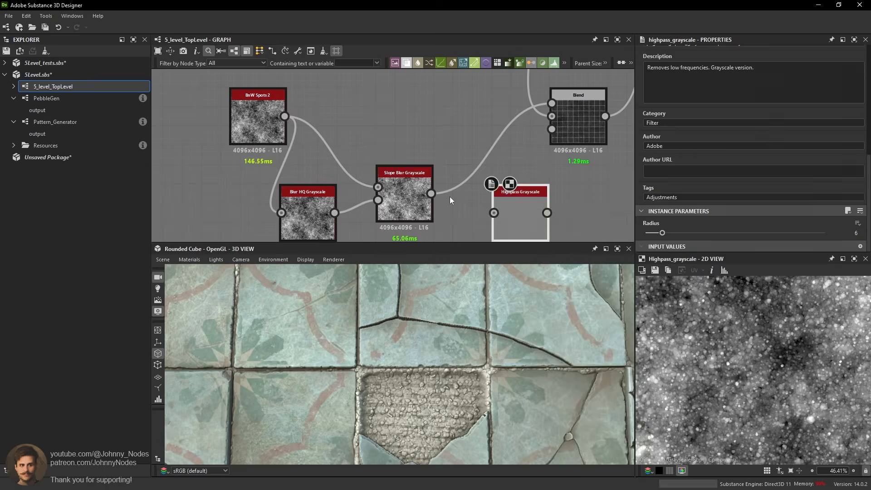
pyautogui.scroll(2, 450, 197)
pyautogui.moveTo(519, 205); pyautogui.dragTo(488, 186)
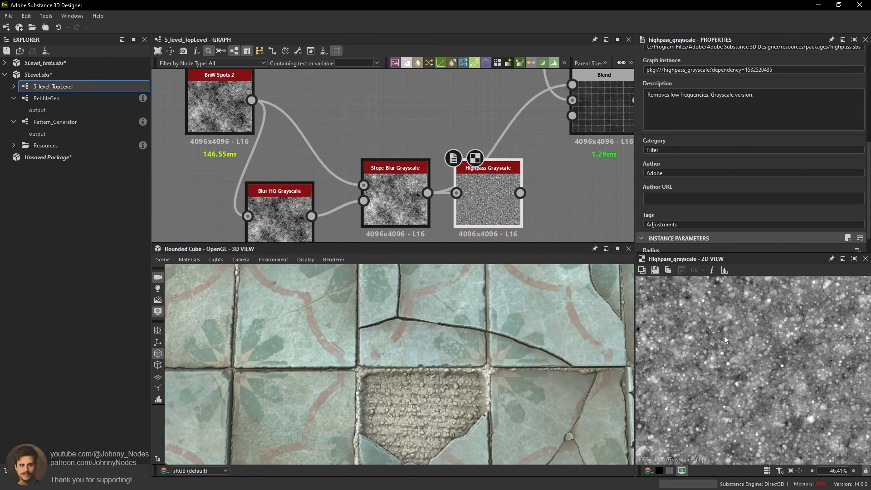
pyautogui.scroll(5, 725, 339)
pyautogui.scroll(-2, 697, 189)
pyautogui.moveTo(665, 232); pyautogui.dragTo(649, 232)
pyautogui.scroll(-3, 477, 178)
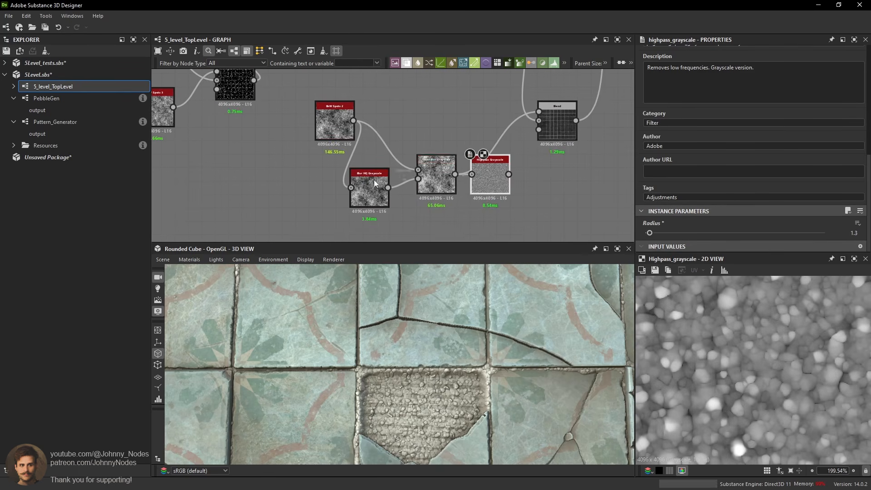
# Add an Auto Levels node after the Highpass Grayscale, feeding the Add Sub Blend, and space out the noise chain.
pyautogui.moveTo(338, 195); pyautogui.dragTo(555, 119)
pyautogui.write('auto')
pyautogui.click(502, 195)
pyautogui.moveTo(555, 123); pyautogui.dragTo(582, 122)
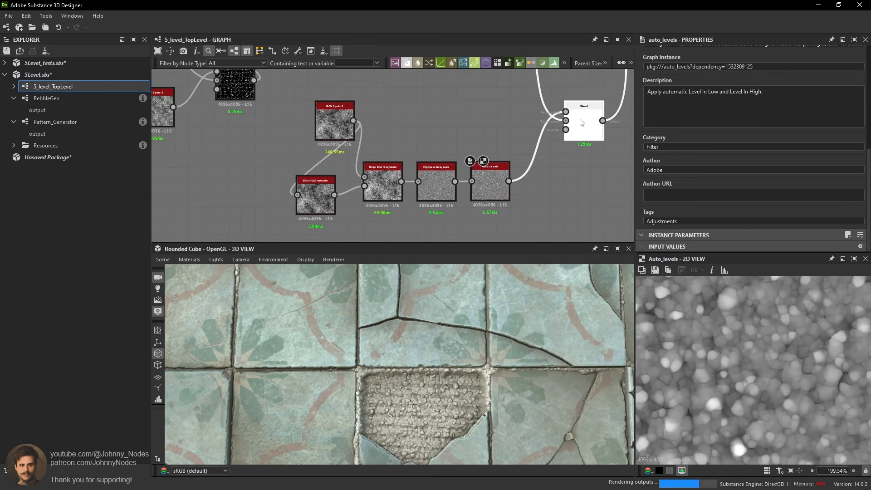
# Add a Sharpen node after the Auto Levels, feeding the Add Sub Blend's foreground, and check the mortar grain up close in 3D.
pyautogui.doubleClick(582, 122)
pyautogui.moveTo(548, 208); pyautogui.dragTo(516, 206, button='middle')
pyautogui.click(531, 186)
pyautogui.press('space')
pyautogui.write('sha')
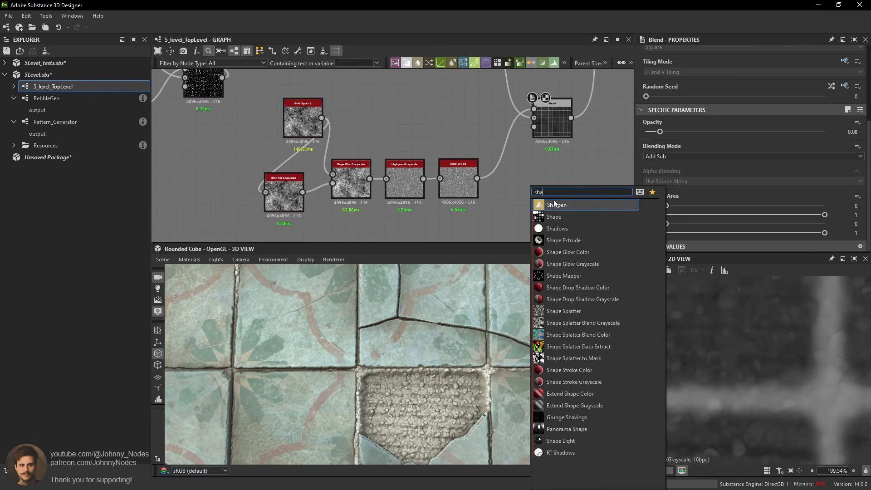
pyautogui.click(566, 203)
pyautogui.scroll(1, 498, 175)
pyautogui.moveTo(473, 179); pyautogui.dragTo(575, 109)
pyautogui.scroll(3, 711, 307)
pyautogui.doubleClick(559, 109)
pyautogui.moveTo(568, 150); pyautogui.dragTo(539, 149, button='middle')
pyautogui.scroll(4, 473, 371)
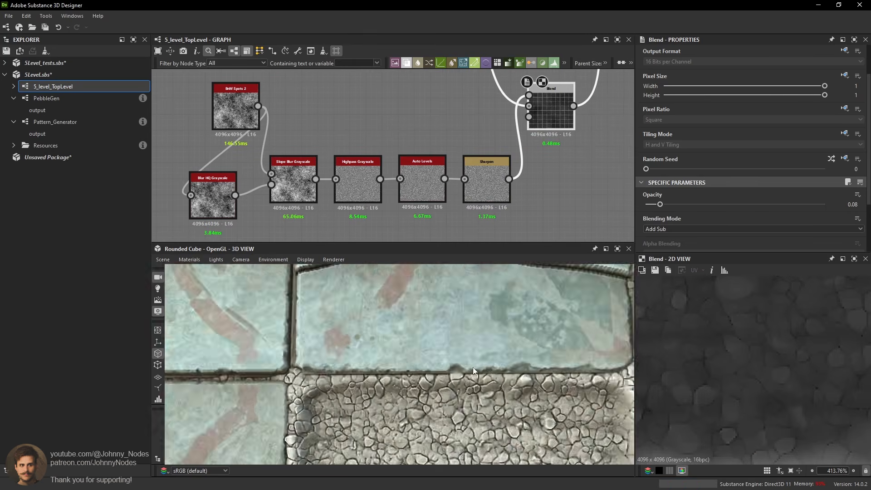
pyautogui.scroll(2, 473, 368)
pyautogui.scroll(-1, 483, 204)
pyautogui.moveTo(483, 199); pyautogui.dragTo(452, 196, button='middle')
pyautogui.moveTo(505, 123); pyautogui.dragTo(532, 124)
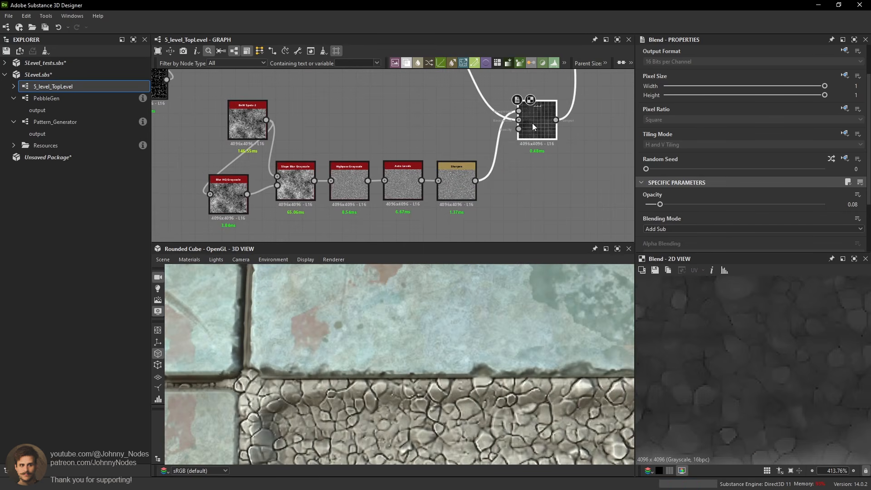
pyautogui.press('space')
pyautogui.write('hi')
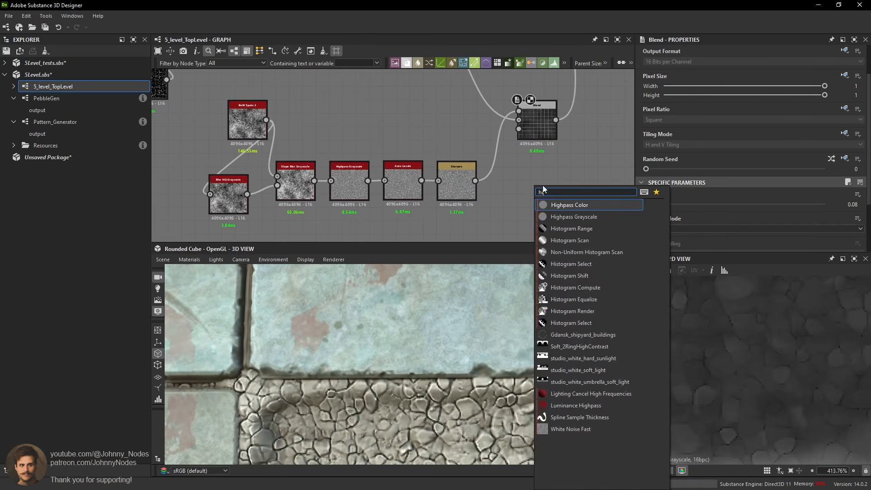
pyautogui.click(568, 228)
# Add a Histogram Scan after the Sharpen with Position 0.31 and Contrast 0.48, and connect it to the Add Sub Blend's foreground.
pyautogui.press('space')
pyautogui.write('hi')
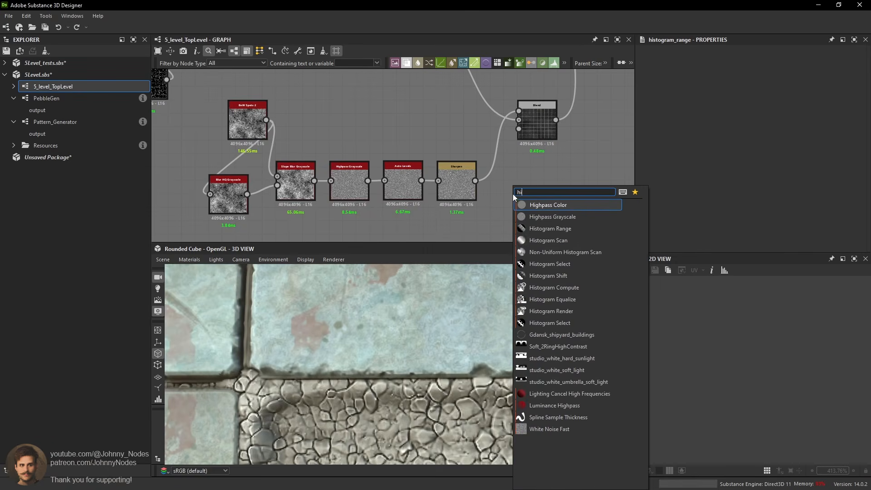
pyautogui.click(555, 239)
pyautogui.scroll(-5, 696, 217)
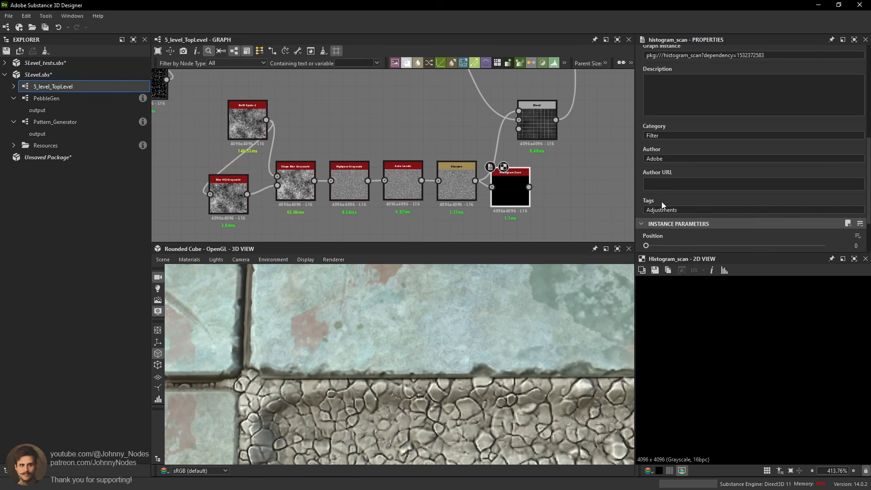
pyautogui.moveTo(655, 245); pyautogui.dragTo(732, 243)
pyautogui.scroll(-1, 704, 247)
pyautogui.scroll(-6, 787, 354)
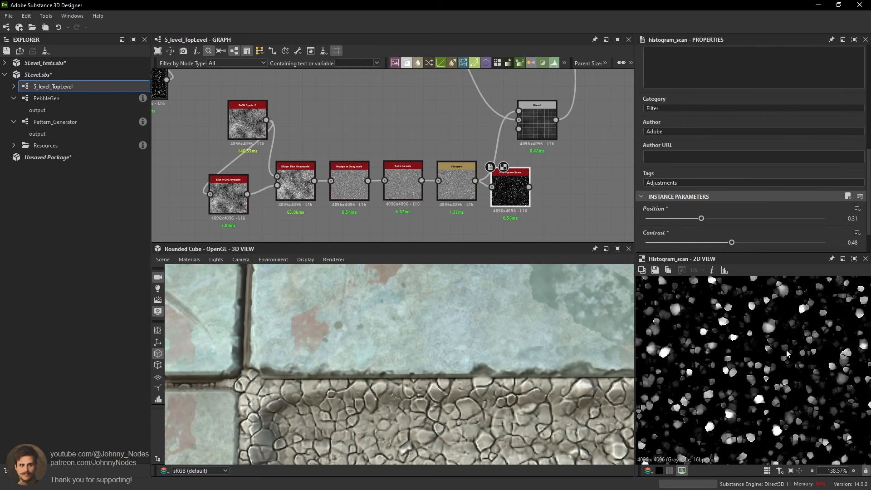
pyautogui.moveTo(529, 187); pyautogui.dragTo(534, 121)
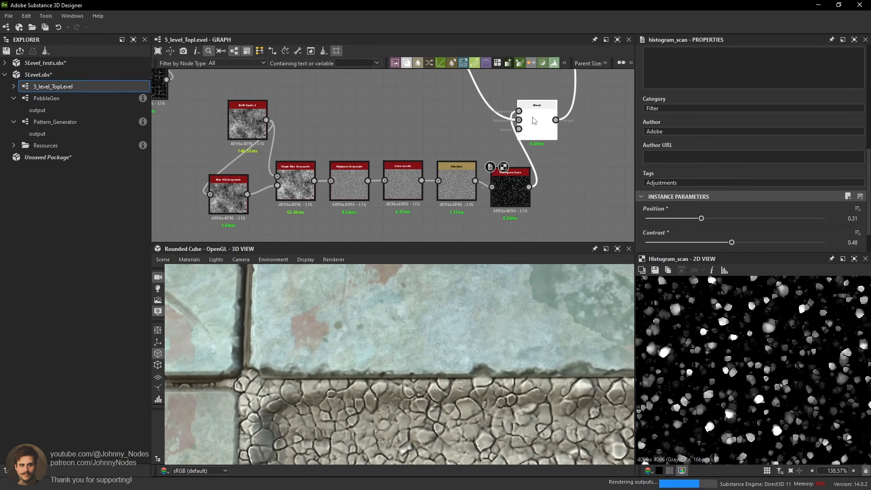
pyautogui.click(534, 120)
pyautogui.moveTo(512, 358); pyautogui.dragTo(496, 342)
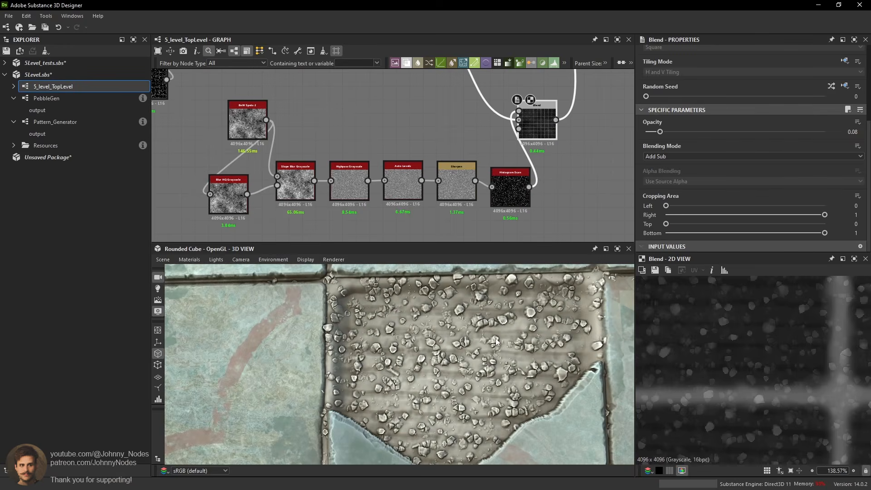
# Try the Screen blending mode on the Blend at an Opacity of 0.01 and check the mortar and cracked tiles in 3D.
pyautogui.click(671, 156)
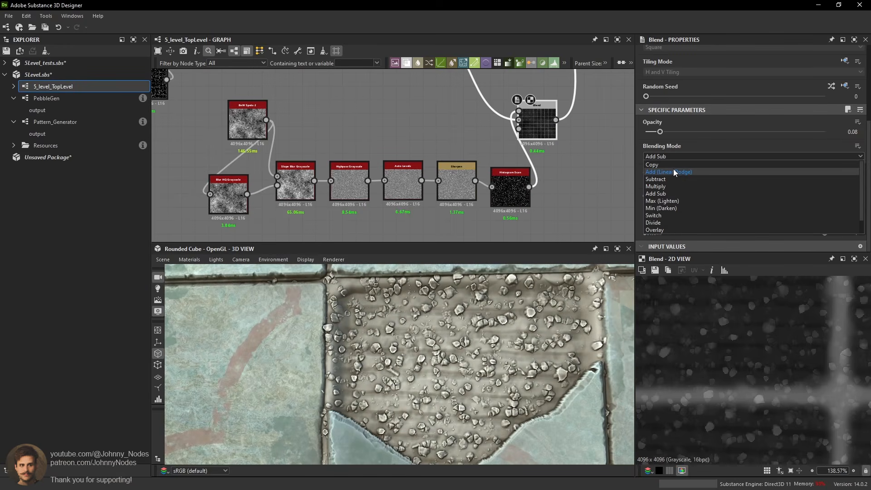
pyautogui.scroll(-1, 670, 195)
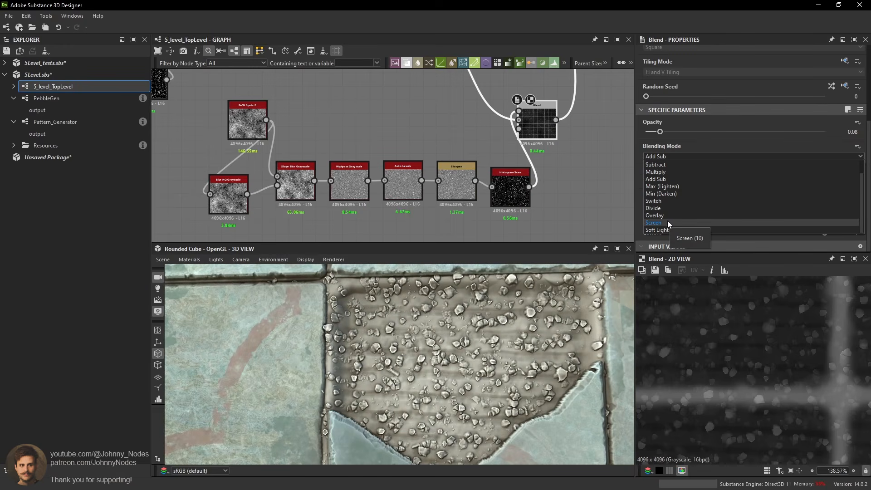
pyautogui.click(667, 223)
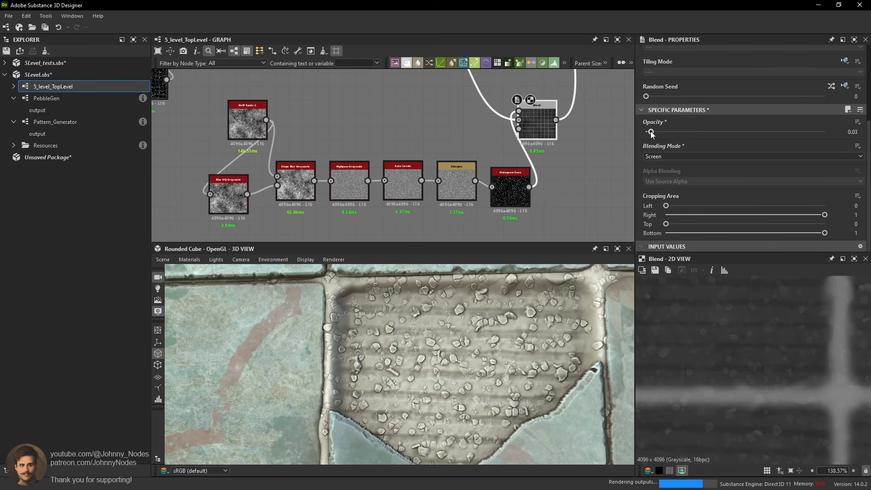
pyautogui.moveTo(652, 132); pyautogui.dragTo(648, 133)
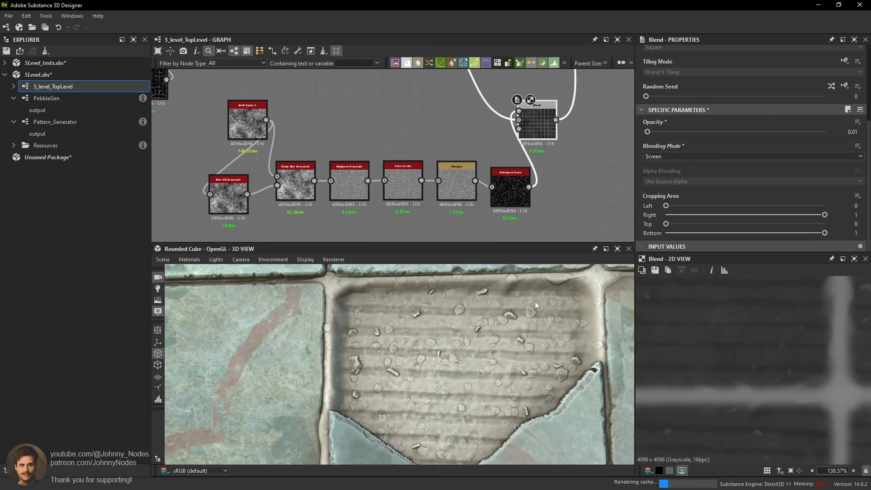
pyautogui.scroll(-5, 539, 364)
pyautogui.moveTo(578, 392); pyautogui.dragTo(431, 328, button='middle')
pyautogui.scroll(5, 431, 328)
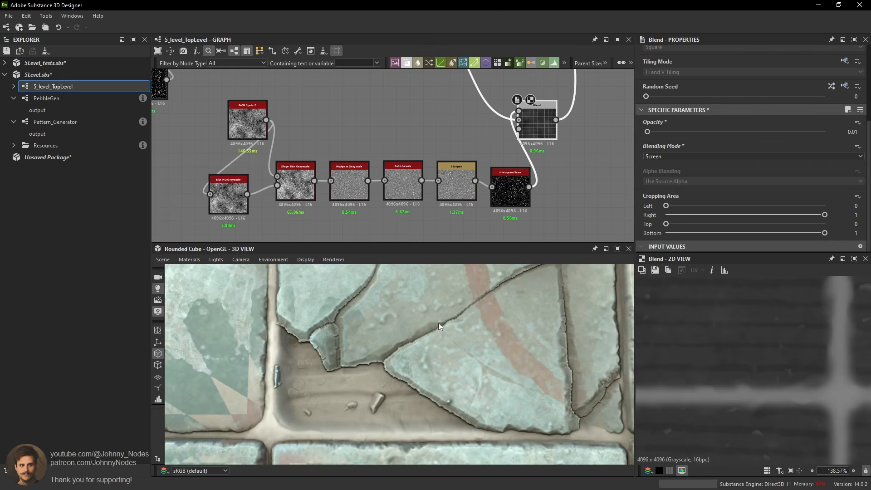
# Return the grain Blend's blending mode to Add Sub.
pyautogui.click(657, 156)
pyautogui.click(656, 179)
pyautogui.scroll(-1, 433, 162)
pyautogui.moveTo(434, 162); pyautogui.dragTo(442, 170, button='middle')
pyautogui.scroll(-5, 430, 310)
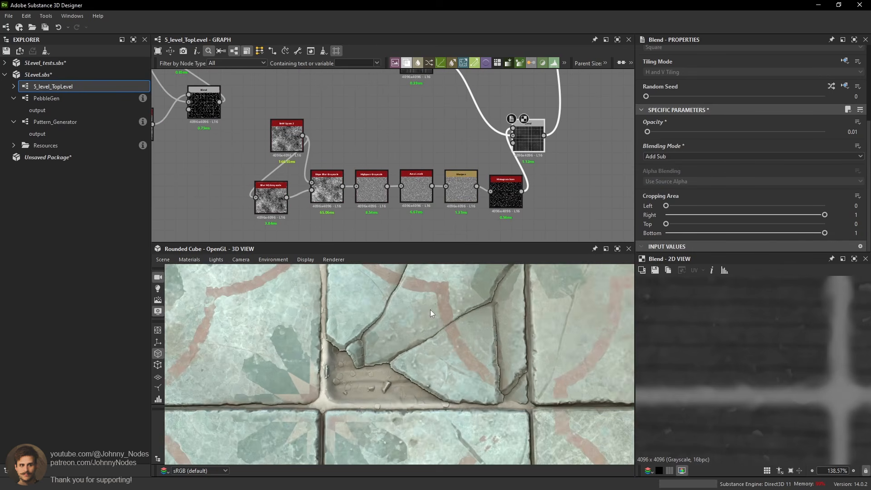
# Connect BnW Spots 2 directly to the Add Sub Blend's foreground and set the Blend's Opacity to 0.09.
pyautogui.click(325, 174)
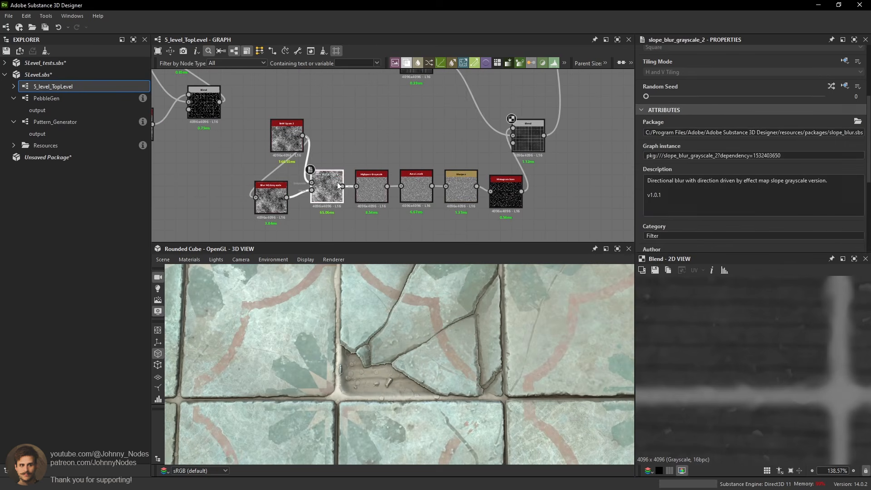
pyautogui.moveTo(303, 135); pyautogui.dragTo(513, 128)
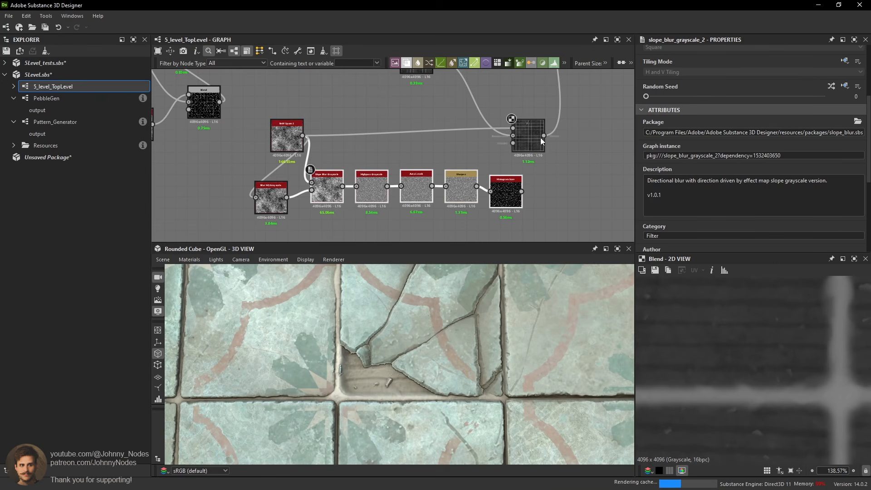
pyautogui.click(530, 136)
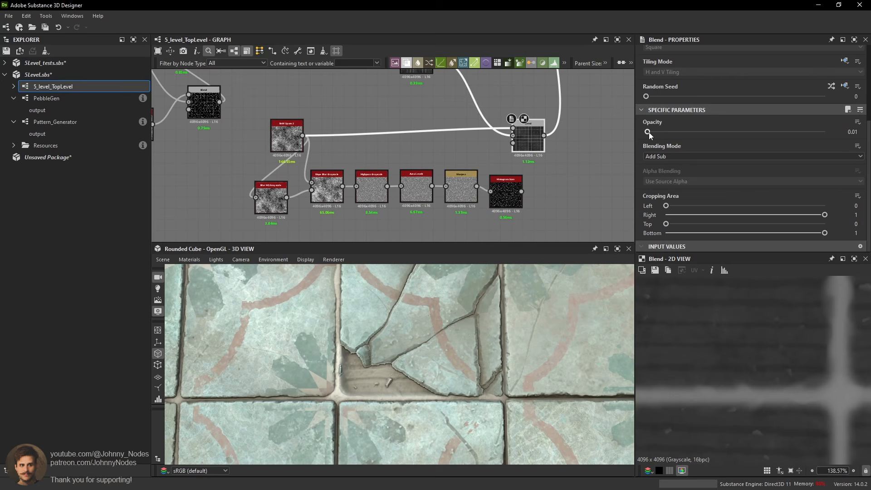
pyautogui.moveTo(647, 131); pyautogui.dragTo(662, 132)
pyautogui.scroll(3, 499, 340)
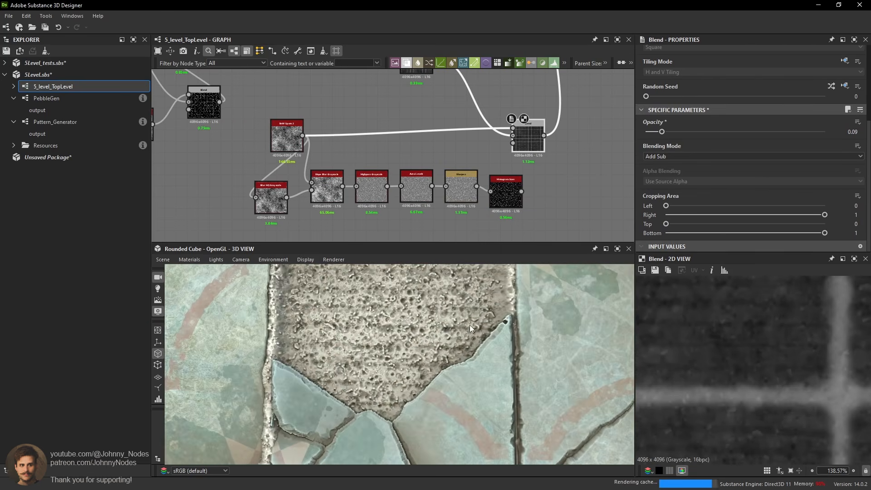
# Delete the Blur HQ Grayscale and the chain from Slope Blur Grayscale to Histogram Scan, and preview BnW Spots 2.
pyautogui.moveTo(544, 226); pyautogui.dragTo(324, 176)
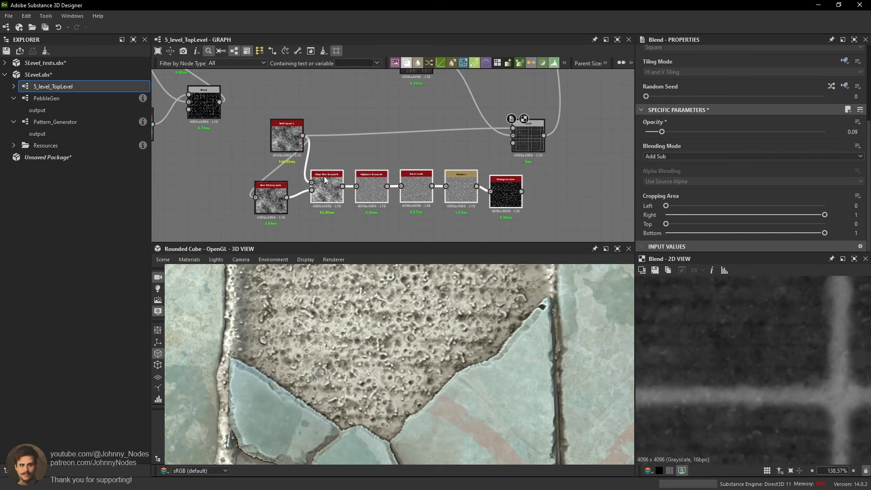
pyautogui.press('Delete')
pyautogui.click(282, 194)
pyautogui.press('Delete')
pyautogui.moveTo(318, 162); pyautogui.dragTo(329, 185, button='middle')
pyautogui.doubleClick(306, 166)
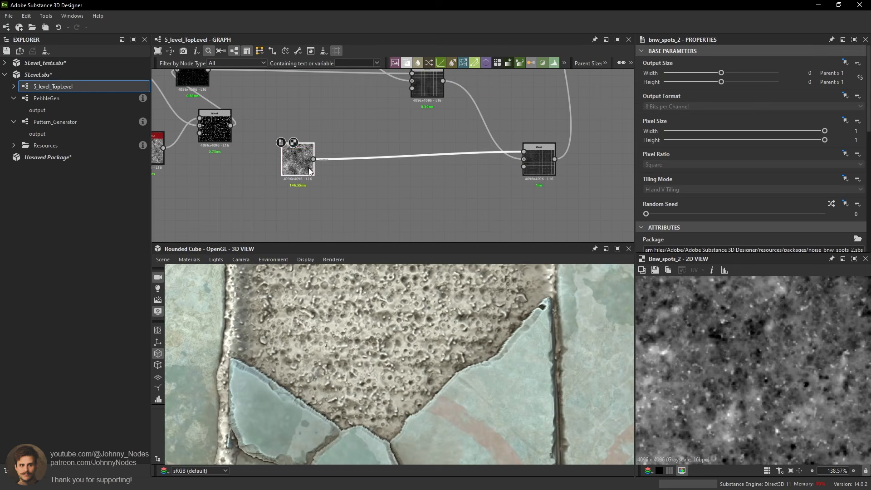
pyautogui.click(376, 204)
pyautogui.press('space')
pyautogui.write('t')
pyautogui.press('Escape')
# Add a Non-Uniform Blur Grayscale node fed by BnW Spots 2 and place it between the noise and the Blend.
pyautogui.click(311, 171)
pyautogui.press('space')
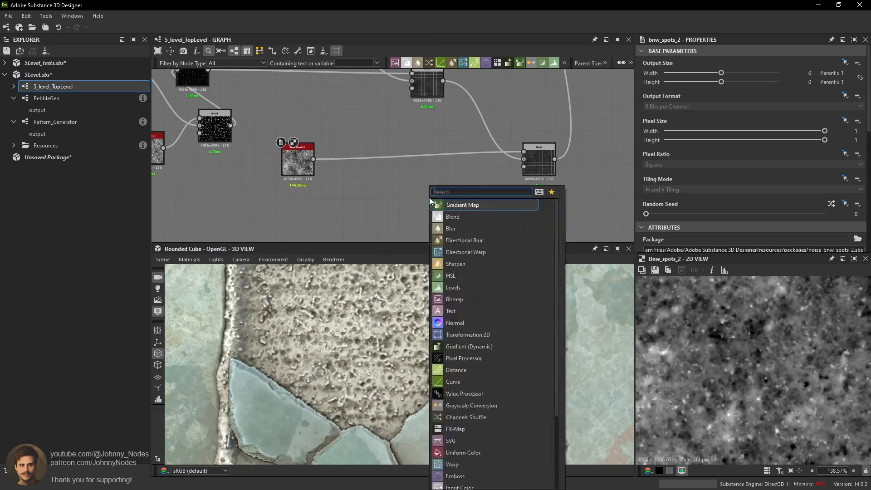
pyautogui.write('non')
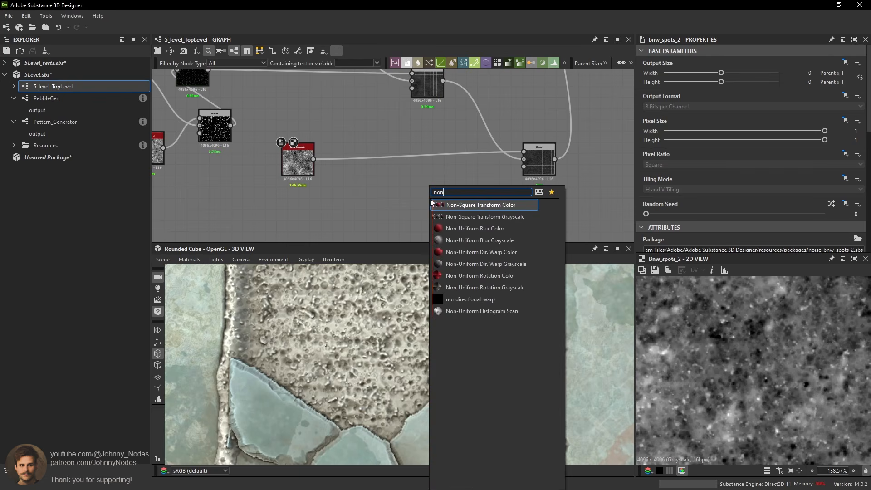
pyautogui.click(471, 240)
pyautogui.moveTo(442, 194); pyautogui.dragTo(430, 178)
# Add a Transformation 2D fed by BnW Spots 2, rotate it 90° clockwise and offset it by about X 0.086, Y -0.133.
pyautogui.click(330, 203)
pyautogui.press('space')
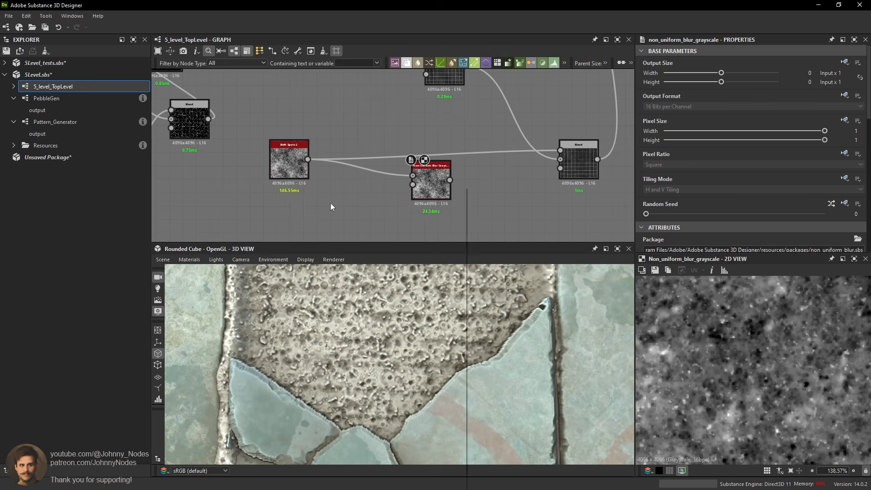
pyautogui.write('t')
pyautogui.click(362, 214)
pyautogui.moveTo(308, 159); pyautogui.dragTo(305, 198)
pyautogui.moveTo(315, 191); pyautogui.dragTo(337, 196)
pyautogui.scroll(-6, 812, 118)
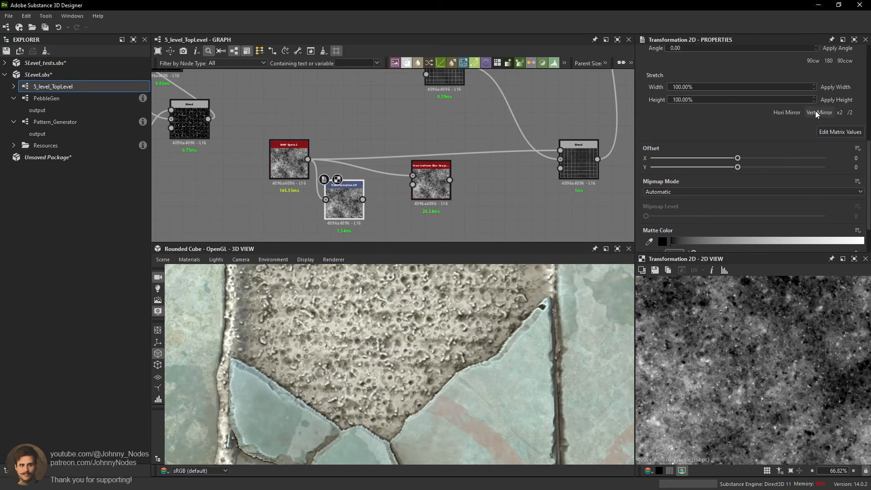
pyautogui.click(814, 63)
pyautogui.scroll(-2, 789, 368)
pyautogui.moveTo(789, 372); pyautogui.dragTo(676, 299)
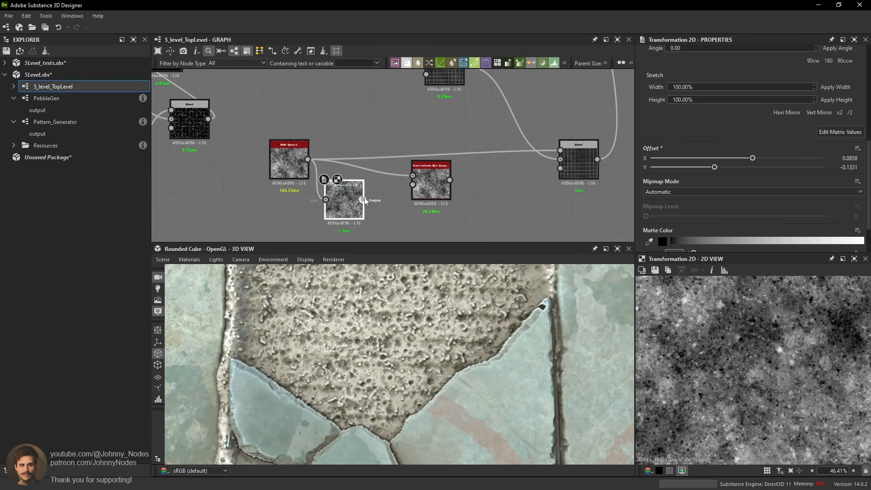
# Use the Transformation 2D as the Non-Uniform Blur's second input, set its Intensity to 0.89 and connect it to the Blend's foreground.
pyautogui.click(426, 186)
pyautogui.scroll(-4, 769, 194)
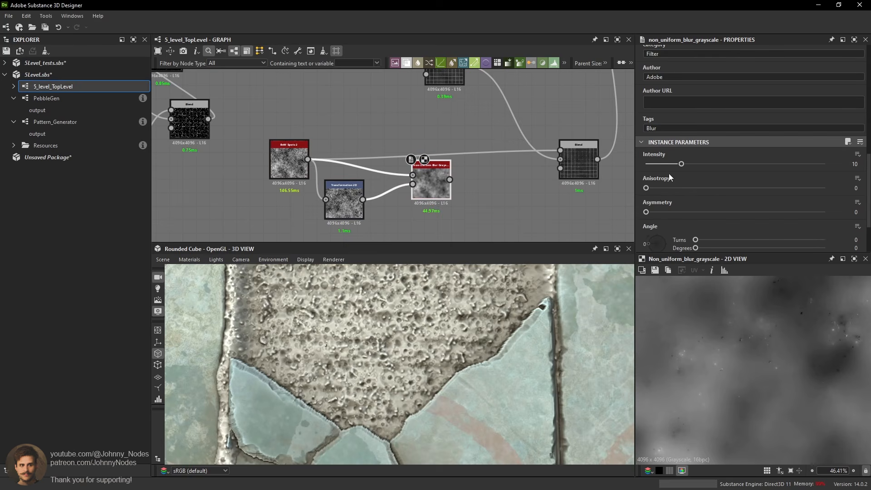
pyautogui.moveTo(654, 167); pyautogui.dragTo(649, 166)
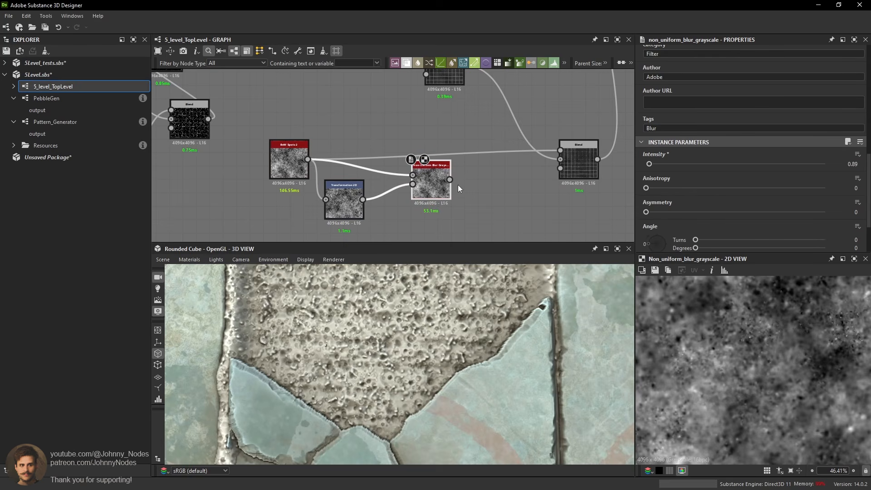
pyautogui.moveTo(450, 180); pyautogui.dragTo(557, 152)
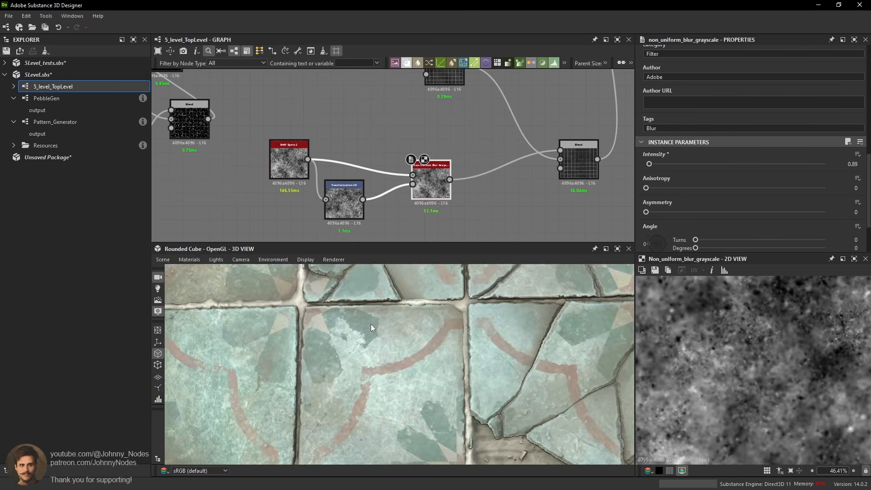
# Examine the grout lines and exposed mortar on the 3D model from several angles and distances.
pyautogui.moveTo(353, 304); pyautogui.dragTo(344, 284, button='middle')
pyautogui.moveTo(395, 325); pyautogui.dragTo(406, 308)
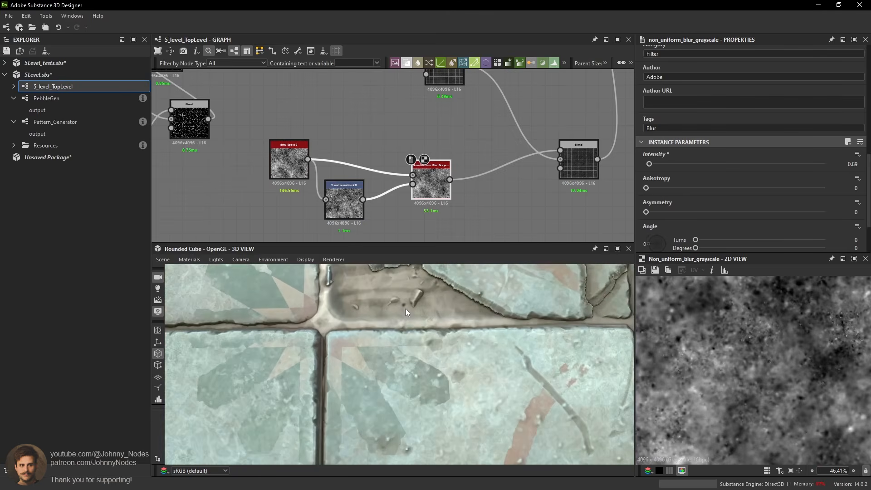
pyautogui.moveTo(405, 309); pyautogui.dragTo(379, 345, button='middle')
pyautogui.scroll(-3, 393, 328)
pyautogui.moveTo(379, 345); pyautogui.dragTo(398, 332)
pyautogui.moveTo(398, 332); pyautogui.dragTo(385, 338, button='middle')
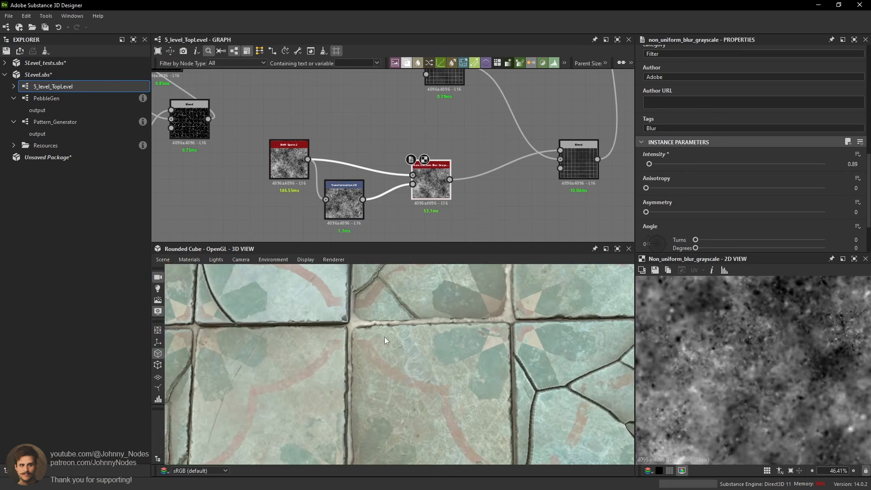
pyautogui.scroll(4, 385, 330)
pyautogui.moveTo(386, 328); pyautogui.dragTo(393, 318)
pyautogui.moveTo(394, 318); pyautogui.dragTo(408, 326, button='middle')
pyautogui.moveTo(407, 326); pyautogui.dragTo(426, 320)
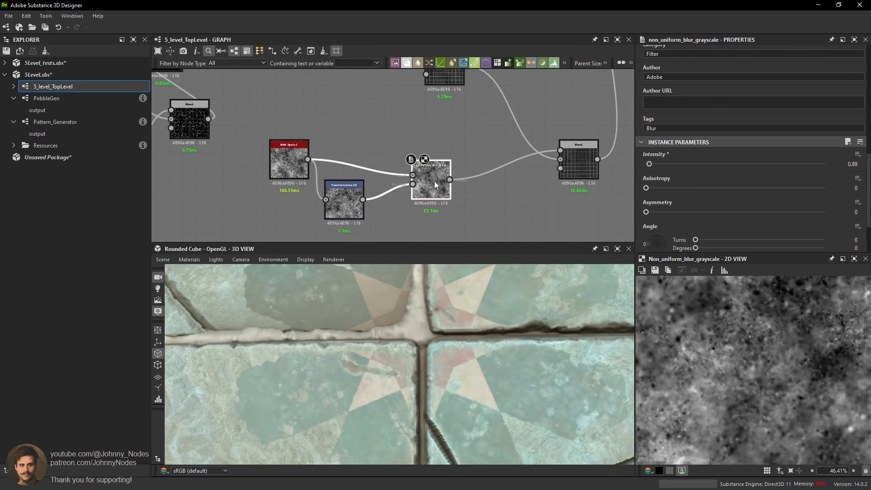
# Add a Highpass Grayscale after the Transformation 2D, set its Radius to 11.18 and space out the Non-Uniform Blur Grayscale.
pyautogui.moveTo(434, 181); pyautogui.dragTo(462, 160)
pyautogui.press('space')
pyautogui.write('high')
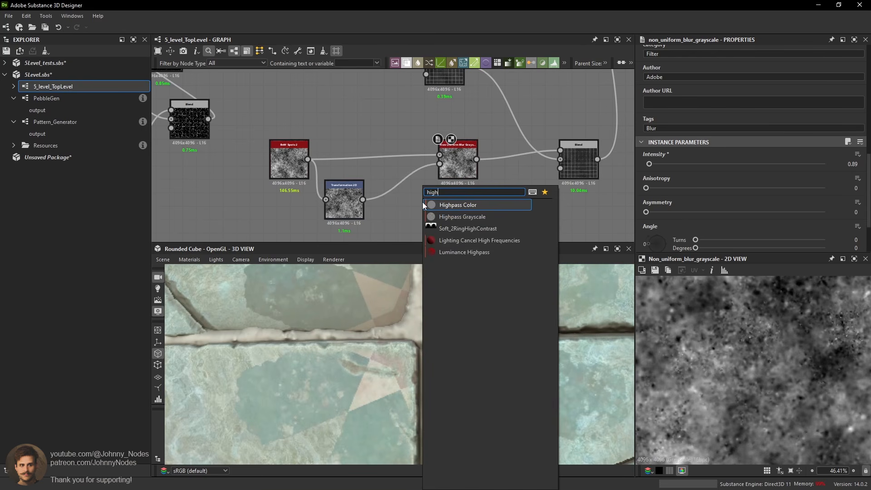
pyautogui.click(455, 217)
pyautogui.scroll(1, 399, 199)
pyautogui.moveTo(355, 200); pyautogui.dragTo(400, 200)
pyautogui.moveTo(417, 201); pyautogui.dragTo(394, 201)
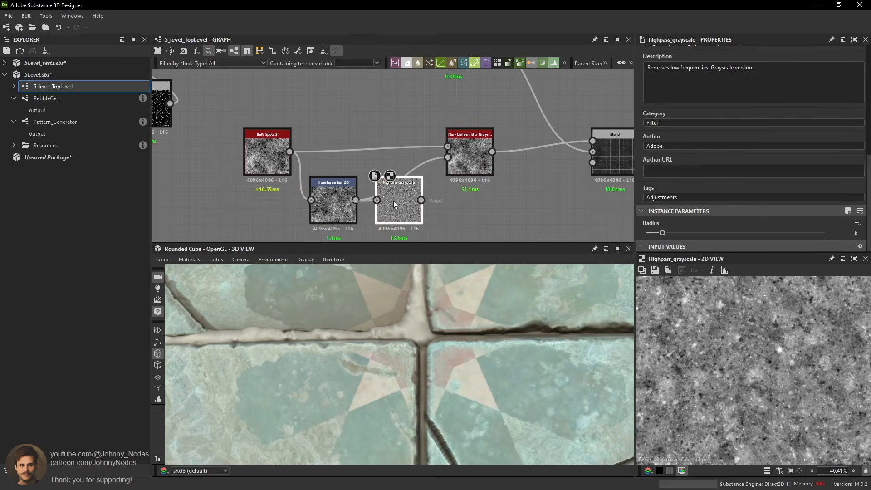
pyautogui.moveTo(663, 233); pyautogui.dragTo(676, 233)
pyautogui.moveTo(478, 164); pyautogui.dragTo(494, 164)
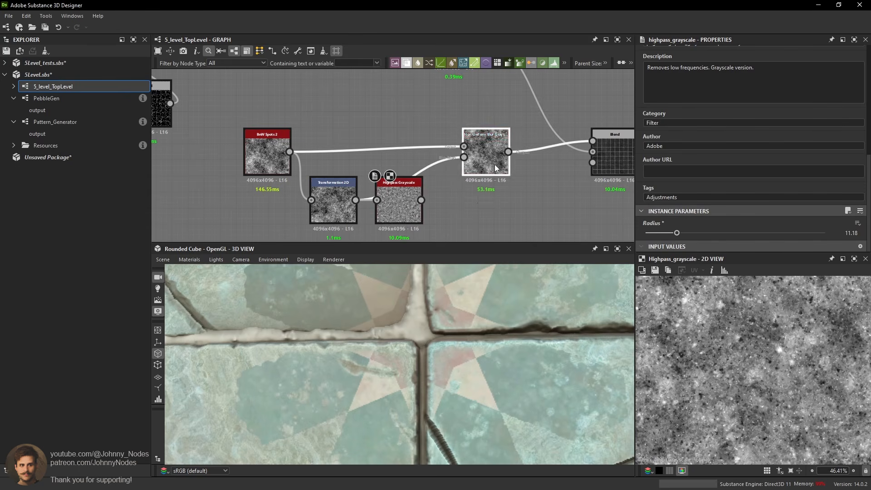
pyautogui.press('space')
pyautogui.write('auto')
pyautogui.click(462, 205)
pyautogui.press('space')
pyautogui.write('hius')
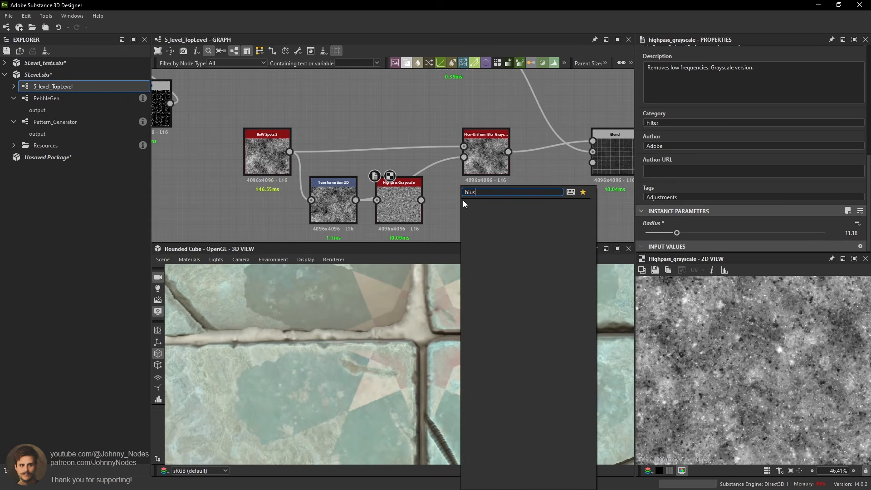
pyautogui.click(453, 192)
pyautogui.press('space')
pyautogui.write('hius')
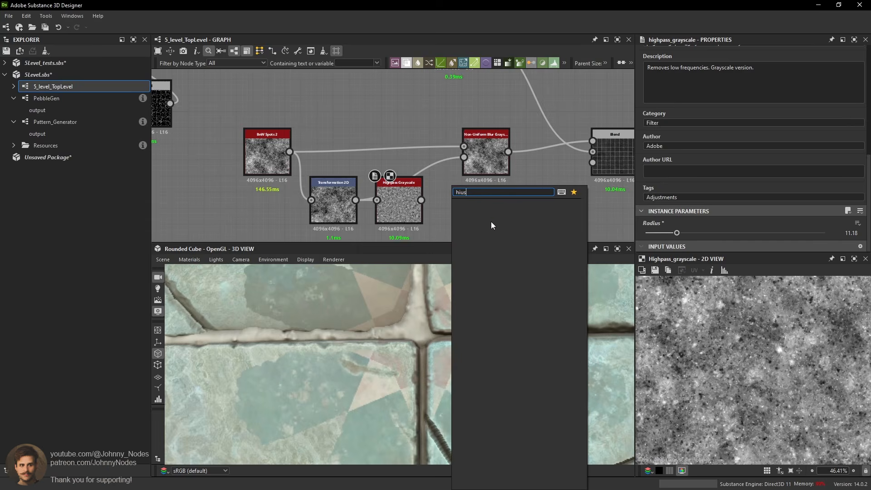
pyautogui.click(448, 205)
# Add a Histogram Scan after the Highpass Grayscale with Position 0.42 and Contrast 0.61.
pyautogui.press('space')
pyautogui.write('his')
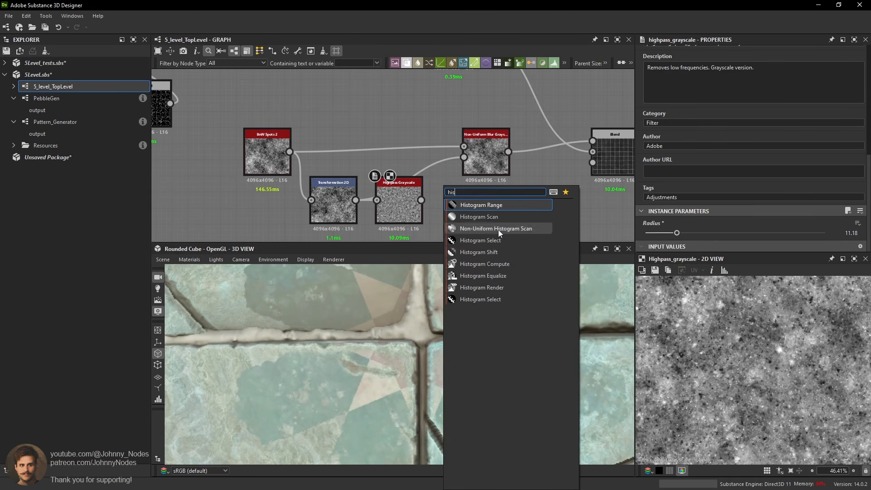
pyautogui.click(497, 218)
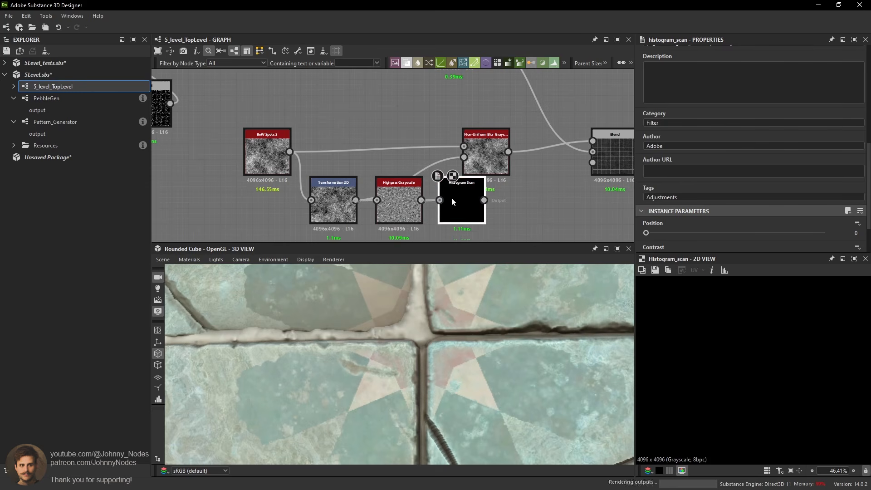
pyautogui.moveTo(646, 233); pyautogui.dragTo(700, 232)
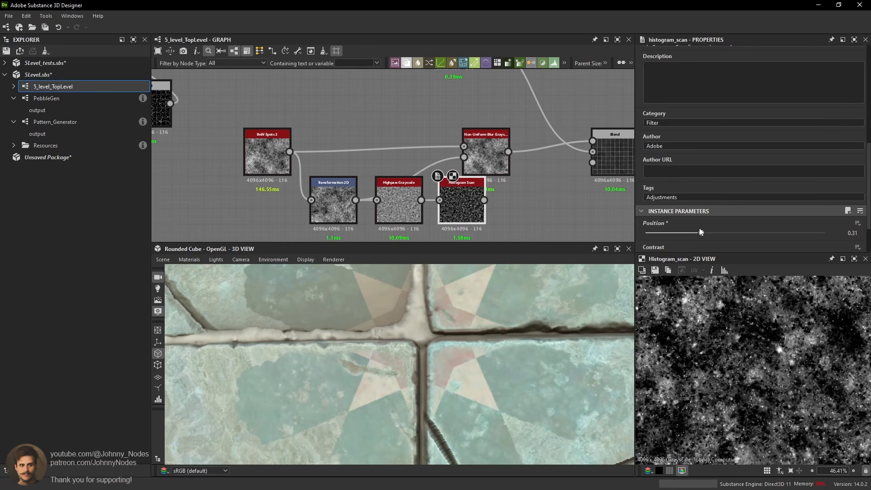
pyautogui.scroll(-1, 726, 234)
pyautogui.click(754, 230)
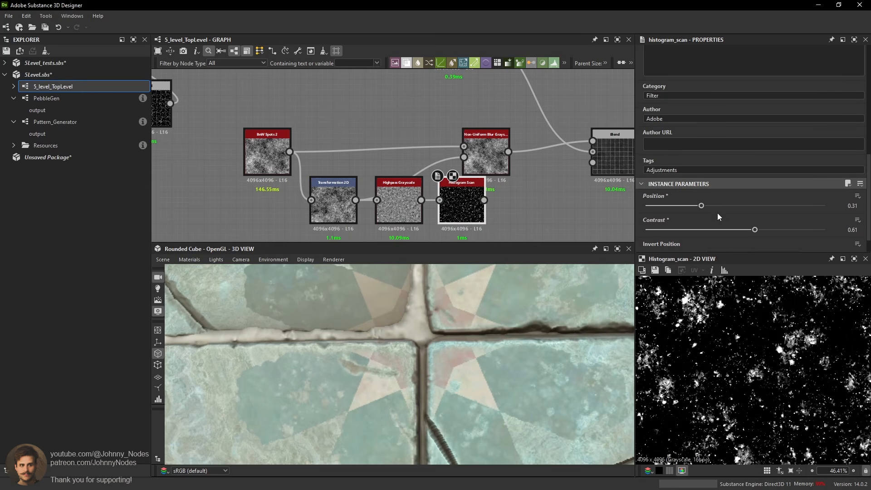
pyautogui.click(721, 206)
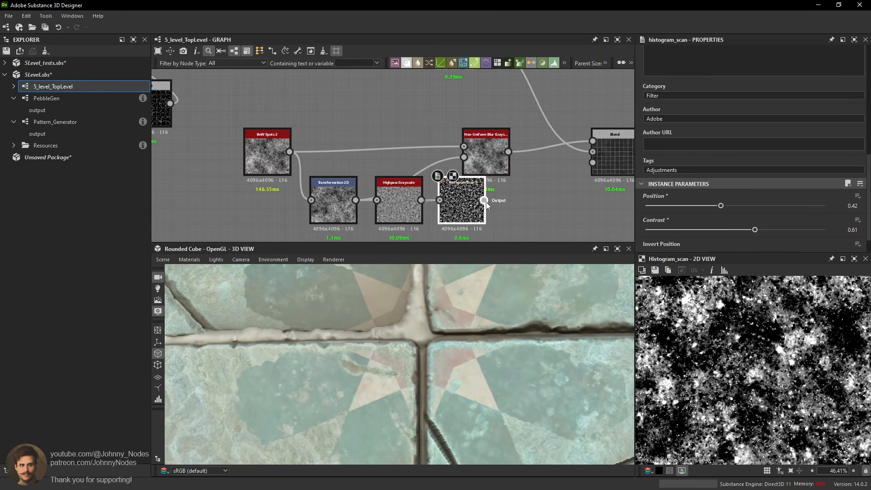
# Connect the Histogram Scan to the Non-Uniform Blur Grayscale's second input and check the blurred noise on the exposed mortar.
pyautogui.moveTo(484, 200); pyautogui.dragTo(481, 157)
pyautogui.doubleClick(481, 157)
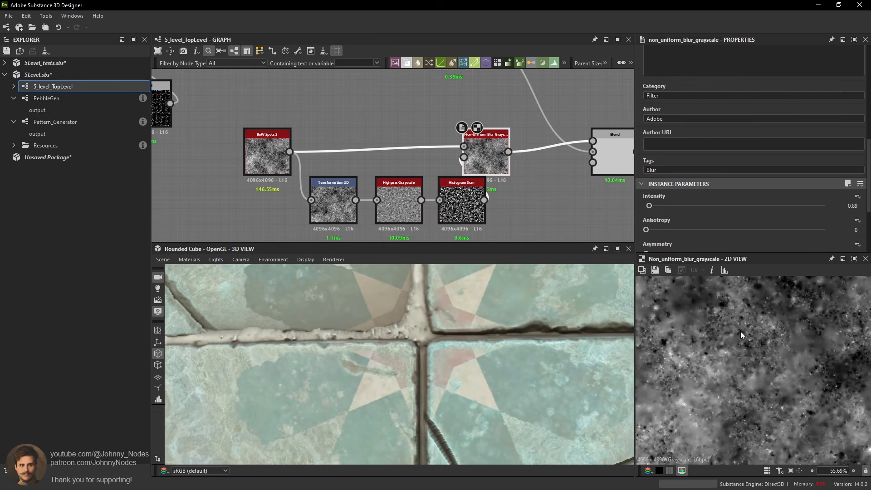
pyautogui.scroll(1, 741, 331)
pyautogui.scroll(-1, 741, 331)
pyautogui.moveTo(742, 330); pyautogui.dragTo(760, 365, button='middle')
pyautogui.scroll(-5, 437, 336)
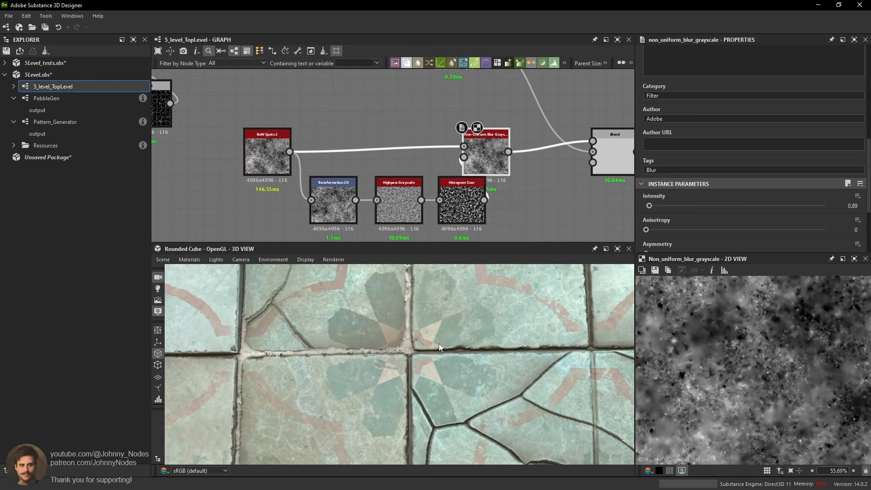
pyautogui.moveTo(439, 345); pyautogui.dragTo(445, 319)
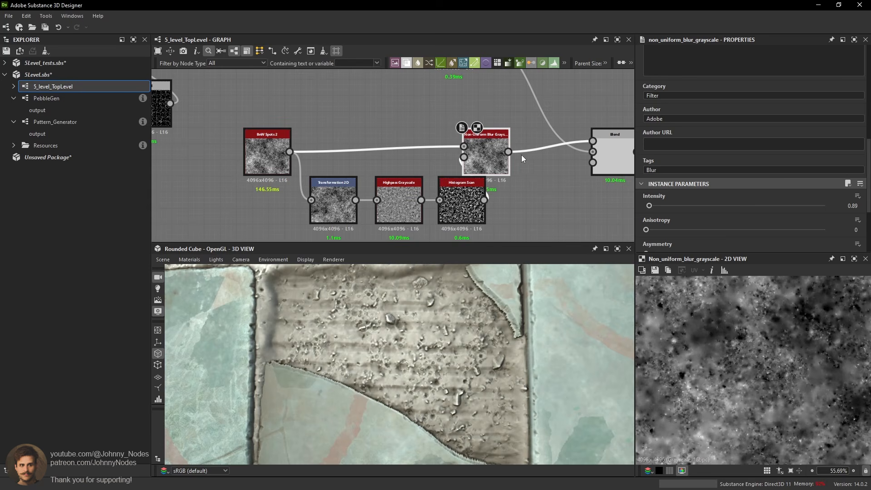
# Try Intensity 0 and 0.2 on the Non-Uniform Blur Grayscale, and set it to 1.01.
pyautogui.write('0')
pyautogui.press('Return')
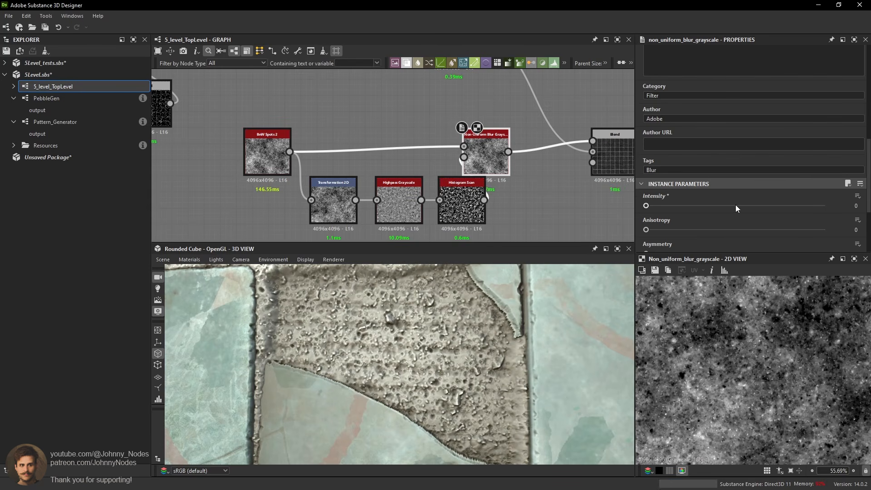
pyautogui.write('0.2')
pyautogui.press('Return')
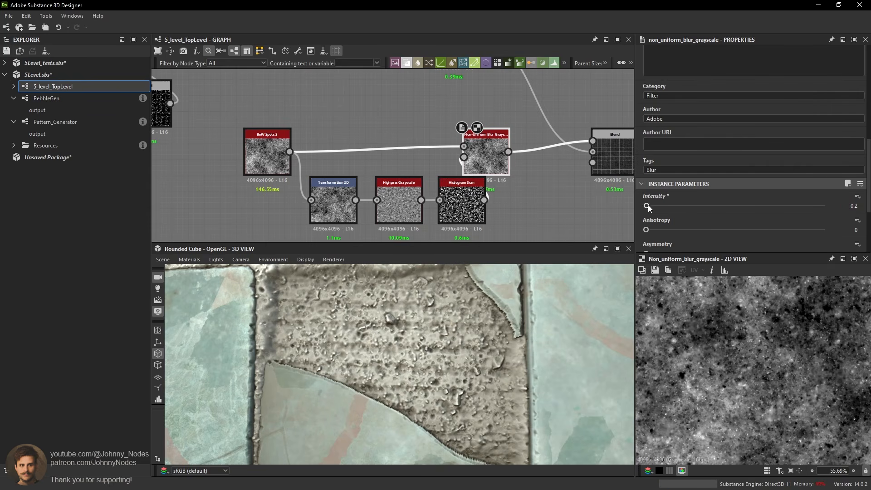
pyautogui.moveTo(648, 207); pyautogui.dragTo(723, 214)
pyautogui.scroll(-3, 688, 189)
pyautogui.scroll(1, 681, 132)
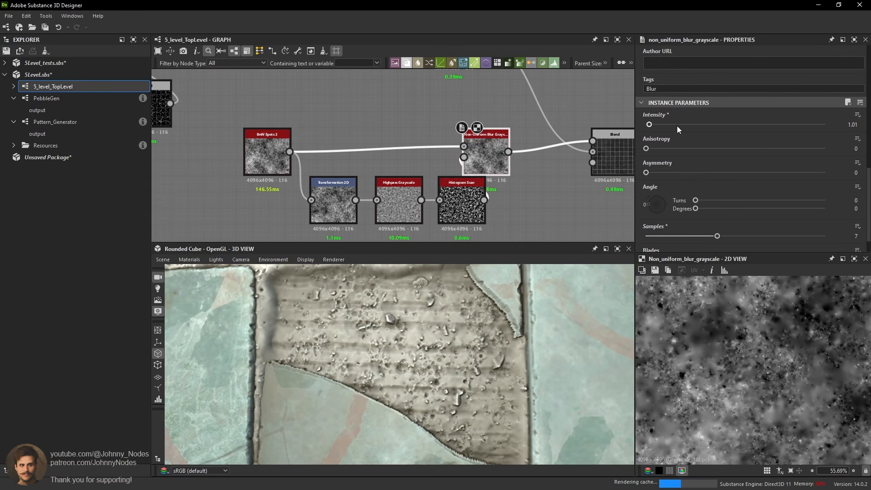
# Set the Histogram Scan's Contrast to 0.24 and its Position to 0.36.
pyautogui.click(478, 183)
pyautogui.moveTo(740, 205); pyautogui.dragTo(701, 205)
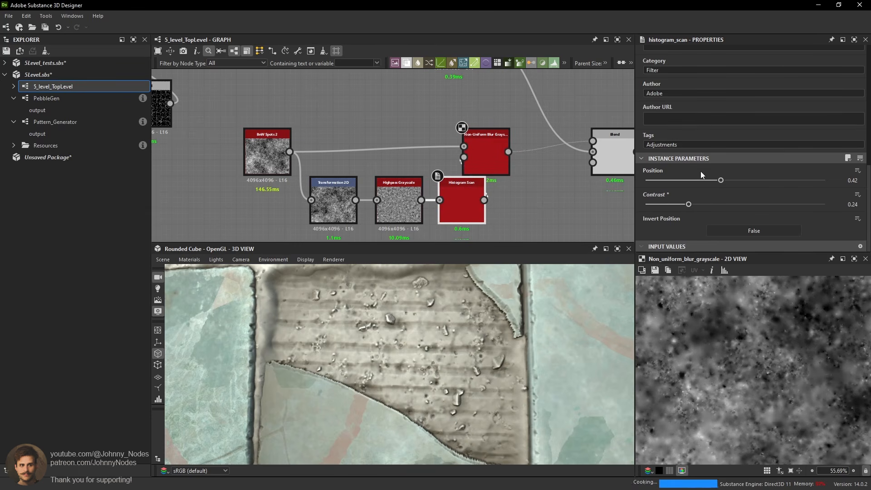
pyautogui.moveTo(721, 180); pyautogui.dragTo(706, 182)
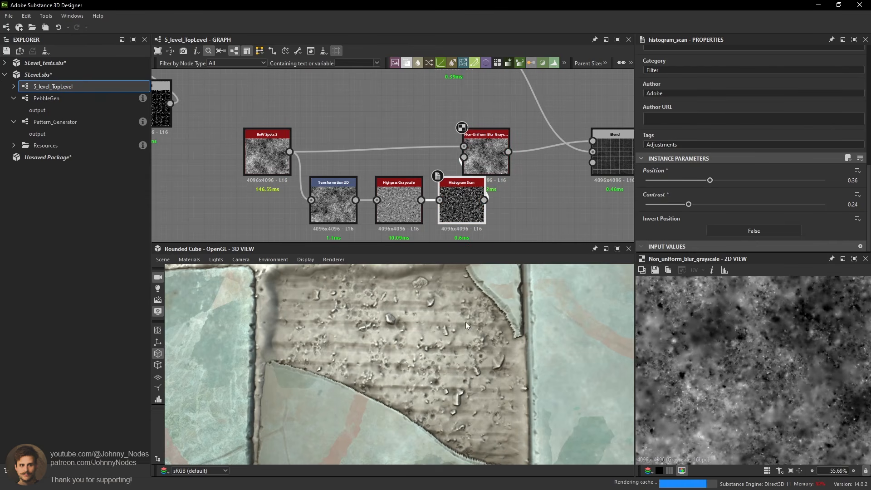
# Examine the grout lines, broken tiles and exposed mortar on the 3D model under different lighting and from several distances.
pyautogui.scroll(-5, 470, 325)
pyautogui.scroll(1, 470, 325)
pyautogui.scroll(-1, 470, 325)
pyautogui.moveTo(477, 333); pyautogui.dragTo(475, 358, button='middle')
pyautogui.scroll(-5, 440, 335)
pyautogui.scroll(5, 468, 351)
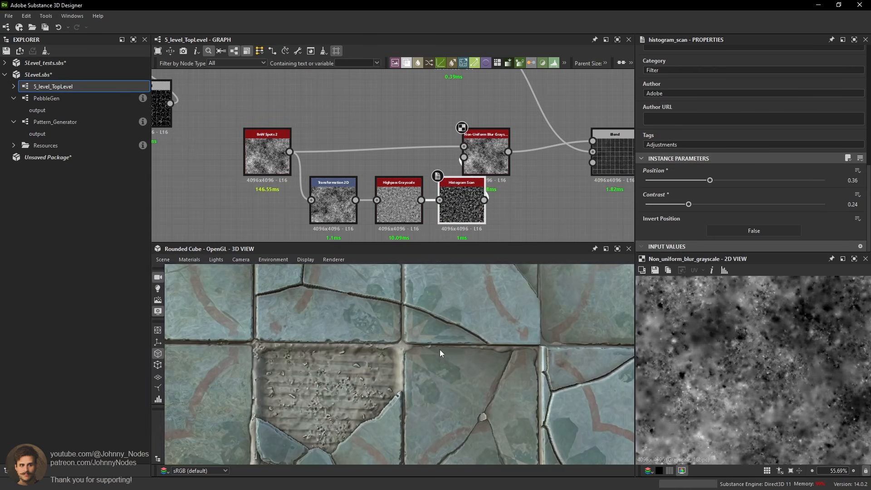
pyautogui.keyDown('ctrl'); pyautogui.keyDown('shift'); pyautogui.moveTo(439, 350); pyautogui.dragTo(534, 377); pyautogui.keyUp('shift'); pyautogui.keyUp('ctrl')
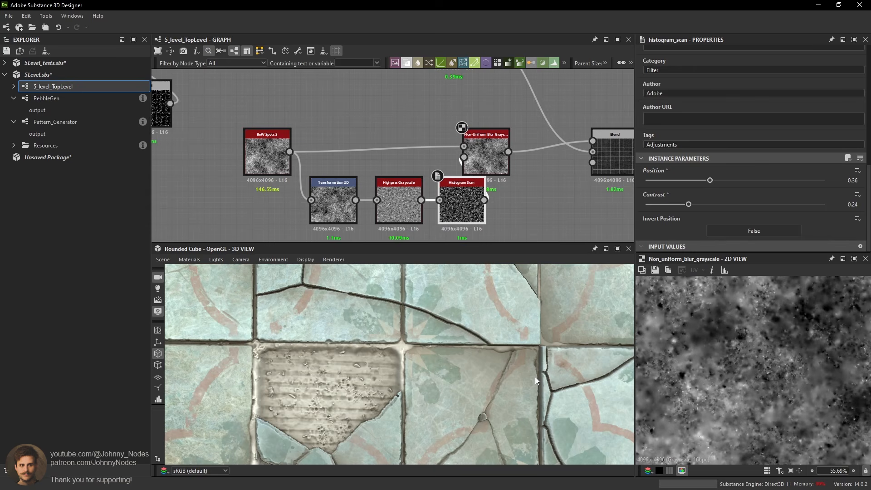
pyautogui.scroll(-4, 440, 382)
pyautogui.moveTo(394, 338); pyautogui.dragTo(404, 355, button='middle')
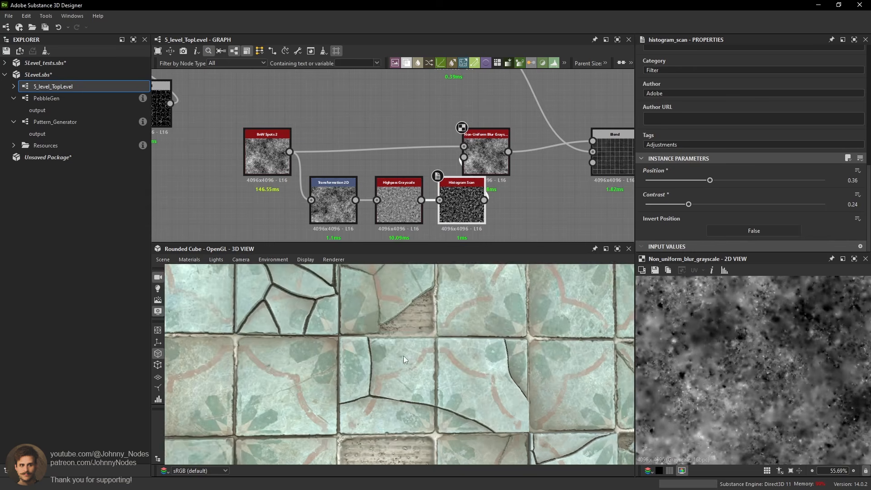
pyautogui.scroll(6, 424, 322)
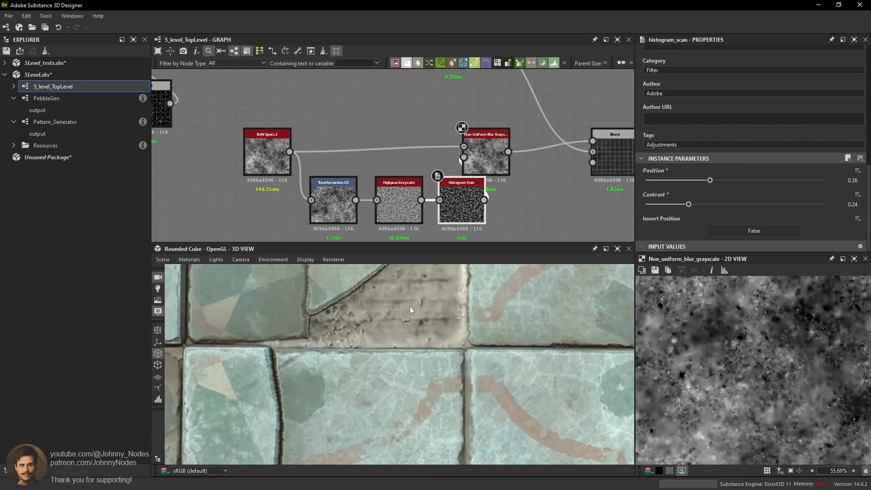
pyautogui.scroll(-5, 417, 306)
pyautogui.scroll(2, 434, 327)
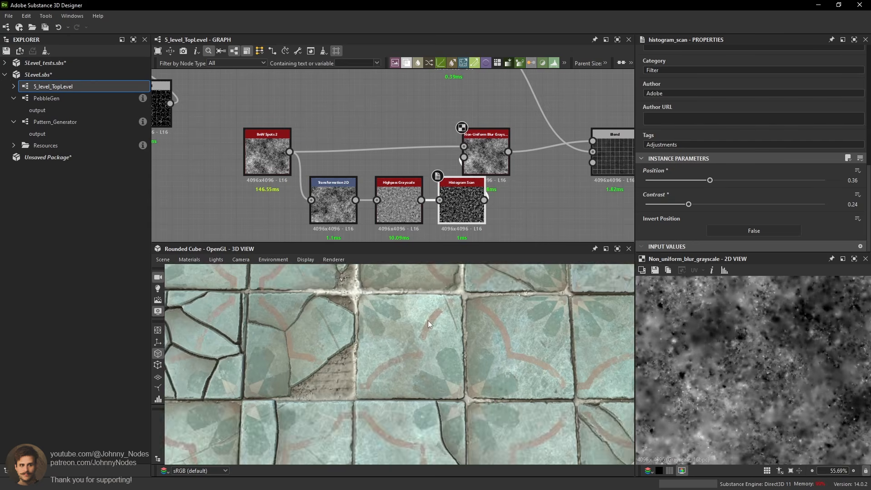
pyautogui.scroll(4, 419, 324)
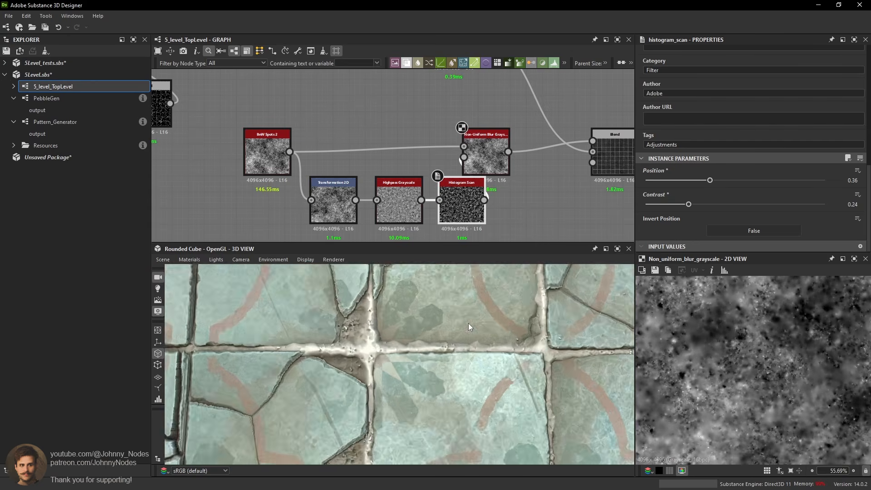
pyautogui.scroll(-3, 468, 323)
pyautogui.scroll(-2, 489, 328)
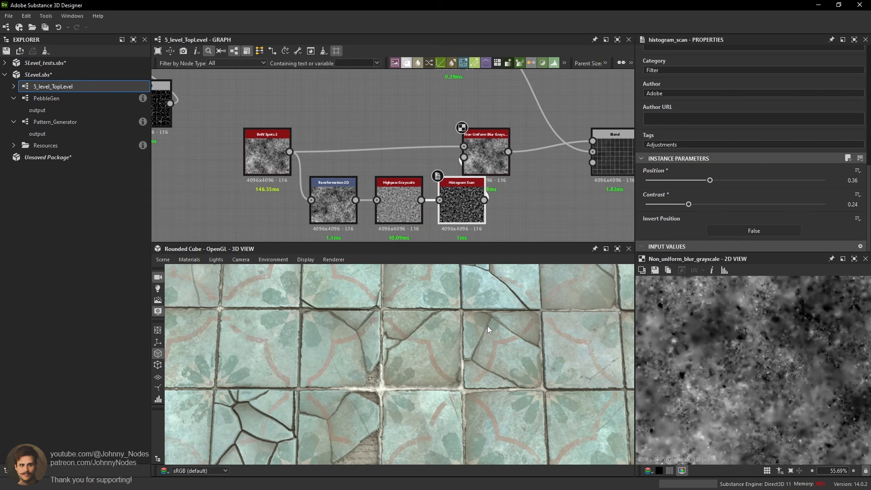
# Space out the BnW Spots 2, Transformation 2D, Highpass and Histogram Scan nodes from the Non-Uniform Blur Grayscale, and check the exposed mortar.
pyautogui.moveTo(484, 153); pyautogui.dragTo(509, 154)
pyautogui.moveTo(446, 202); pyautogui.dragTo(477, 179, button='middle')
pyautogui.scroll(-2, 277, 150)
pyautogui.click(271, 139)
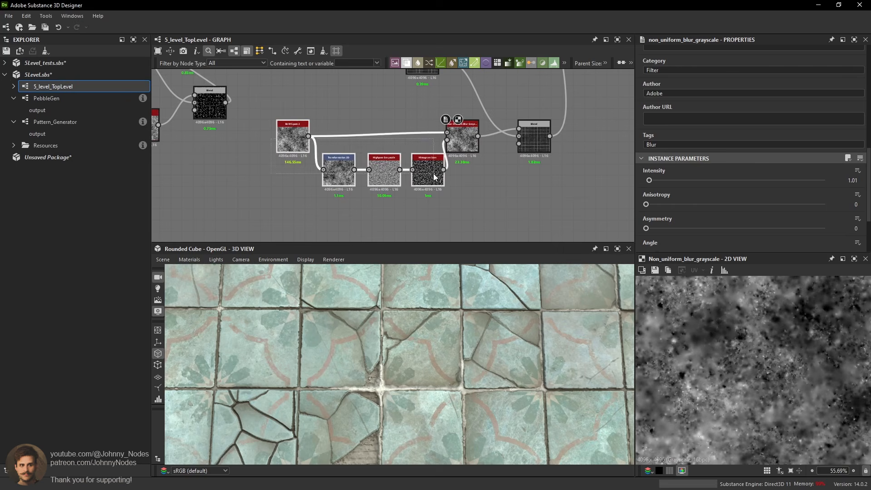
pyautogui.scroll(2, 409, 205)
pyautogui.scroll(3, 412, 369)
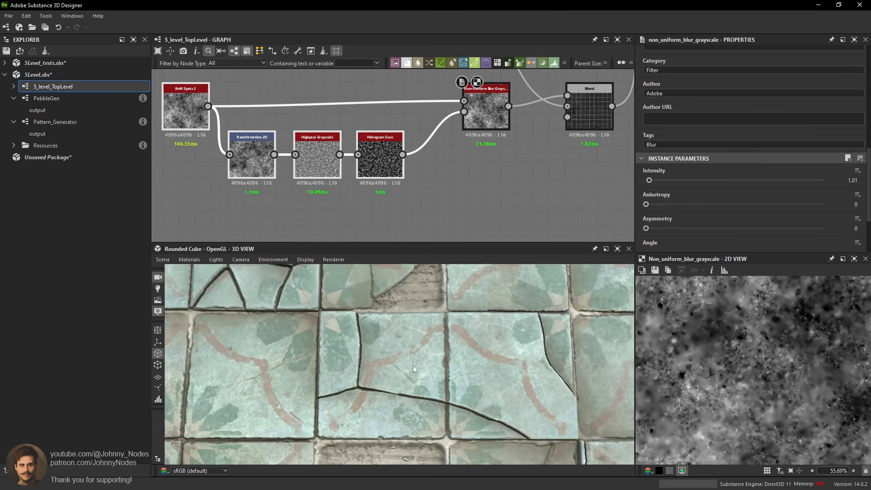
pyautogui.scroll(1, 413, 366)
pyautogui.moveTo(424, 326); pyautogui.dragTo(418, 335, button='middle')
pyautogui.scroll(3, 419, 336)
pyautogui.moveTo(387, 376); pyautogui.dragTo(385, 348, button='middle')
# Add a second Transformation 2D below the first one, fed by BnW Spots 2.
pyautogui.moveTo(272, 215); pyautogui.dragTo(311, 210, button='middle')
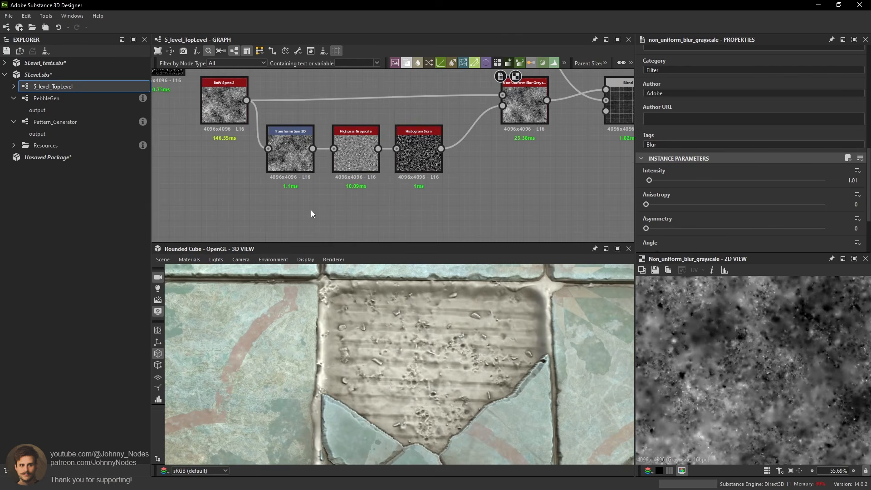
pyautogui.press('space')
pyautogui.write('transf')
pyautogui.press('Return')
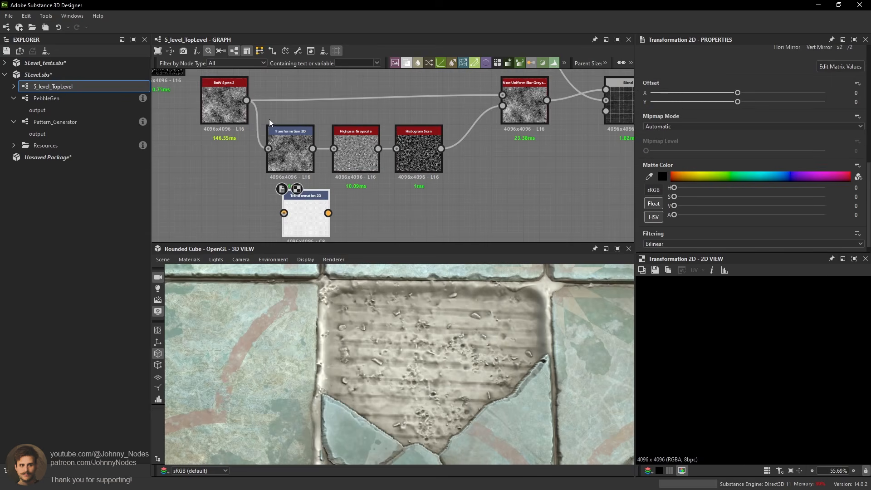
pyautogui.moveTo(247, 100); pyautogui.dragTo(295, 208)
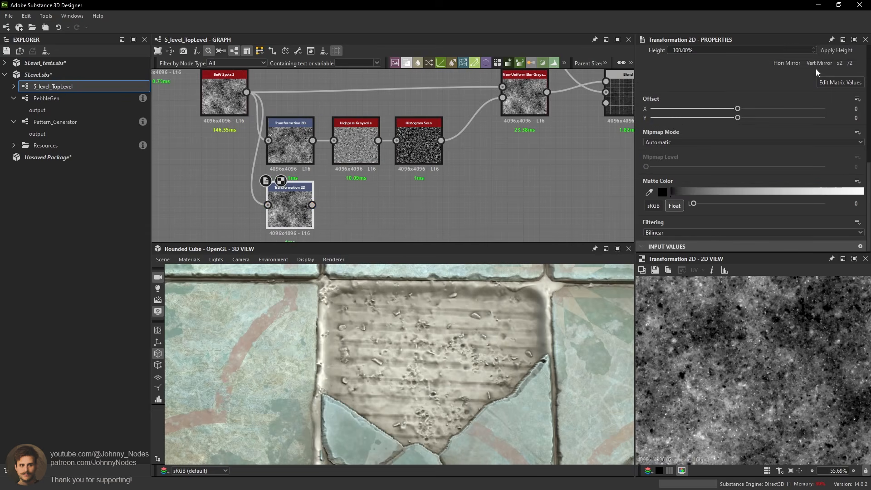
# Add a Blend with the second Transformation 2D as its foreground and the Non-Uniform Blur Grayscale as its background.
pyautogui.moveTo(531, 170); pyautogui.dragTo(494, 179, button='middle')
pyautogui.press('space')
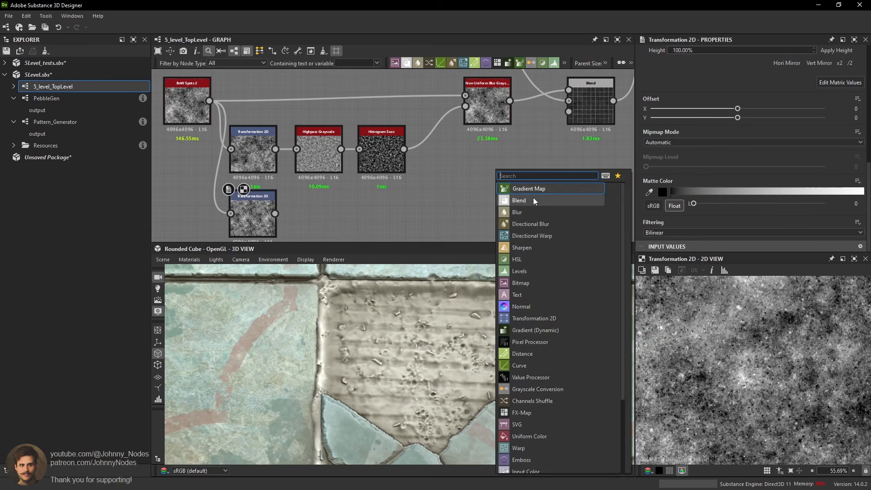
pyautogui.click(533, 200)
pyautogui.click(503, 118)
pyautogui.moveTo(502, 127); pyautogui.dragTo(475, 127, button='middle')
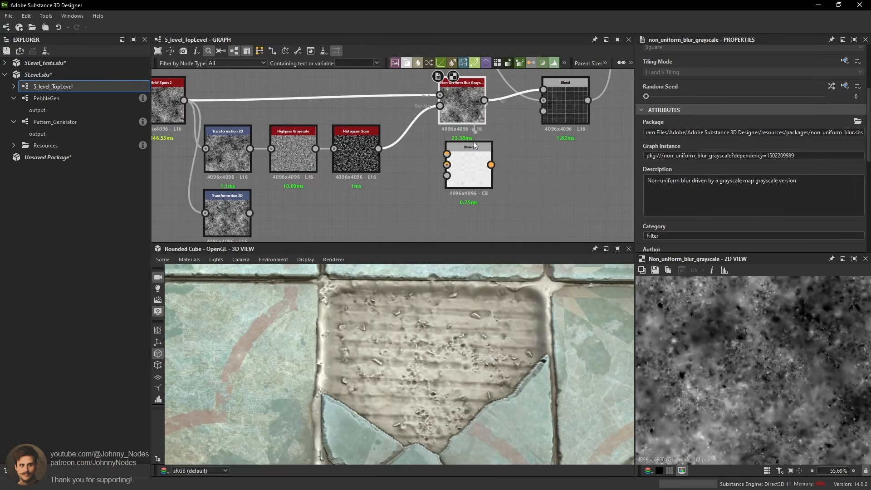
pyautogui.moveTo(463, 164); pyautogui.dragTo(464, 196)
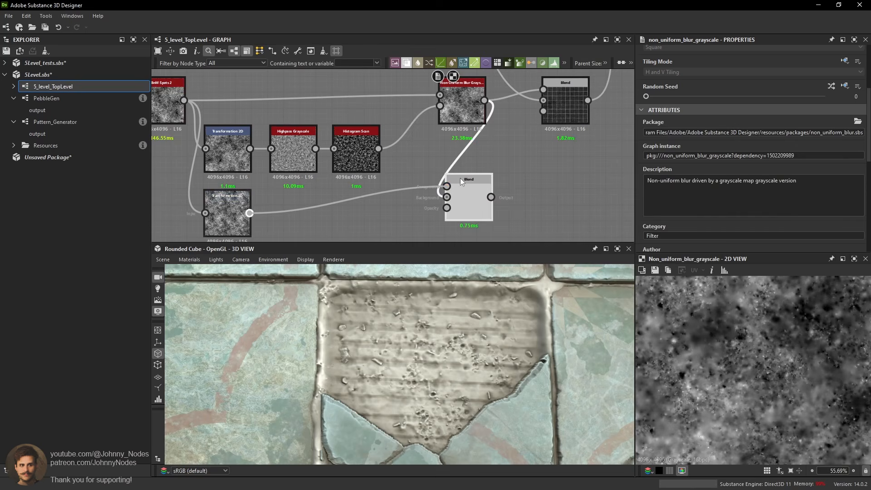
# Set the new Blend to Add (Linear Dodge) with Opacity 0.21, connect it to the existing Blend's foreground and inspect the mortar.
pyautogui.click(460, 181)
pyautogui.click(662, 156)
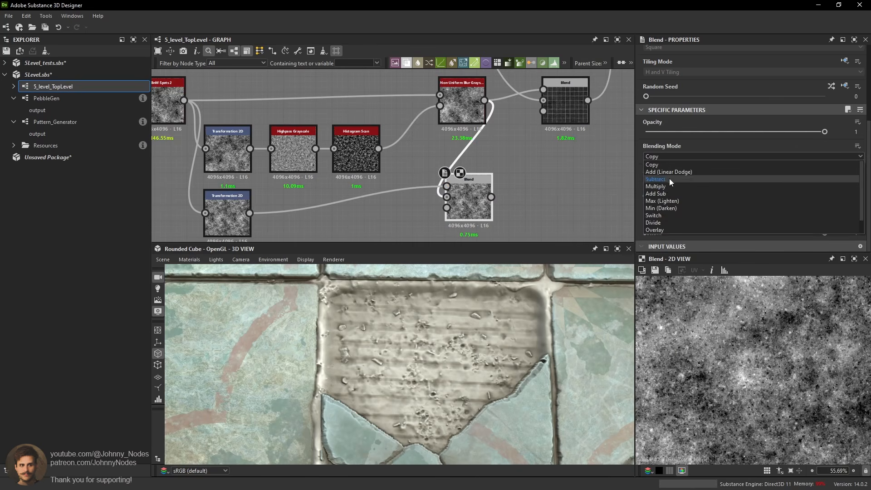
pyautogui.click(670, 172)
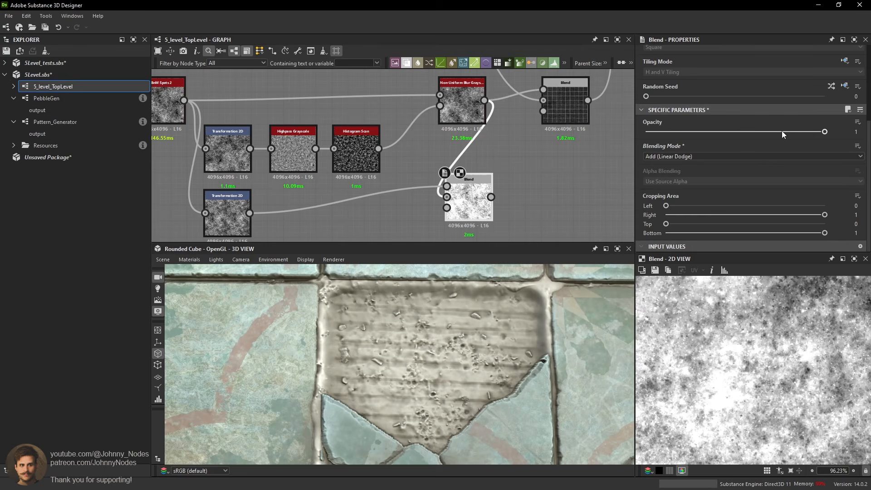
pyautogui.moveTo(782, 132); pyautogui.dragTo(676, 133)
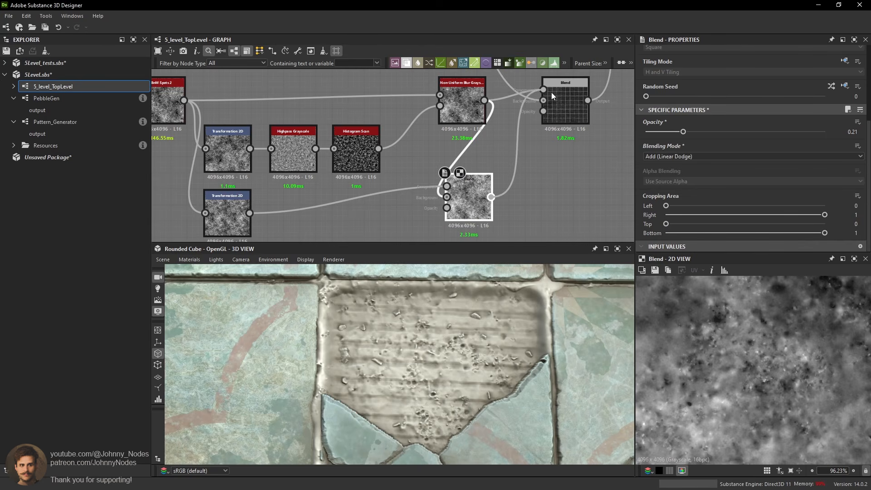
pyautogui.scroll(3, 497, 325)
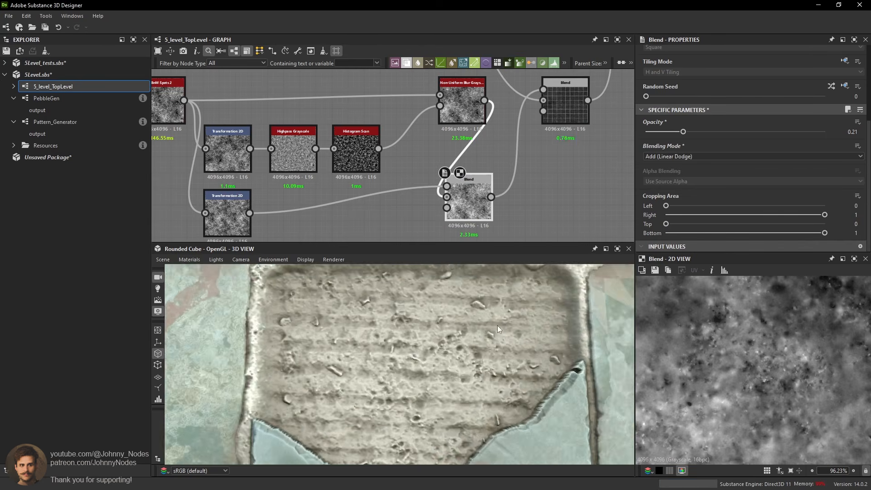
pyautogui.scroll(4, 494, 325)
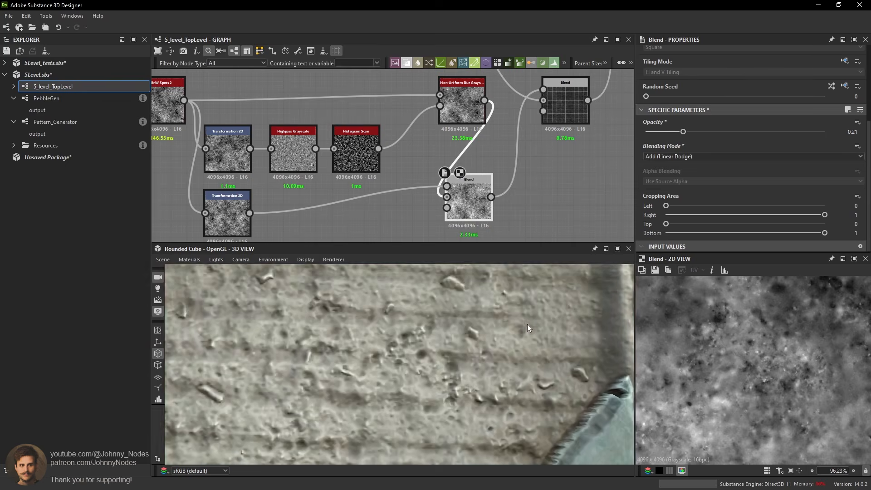
# Inspect the exposed mortar and grout lines on the 3D tiles from several distances and under rotated lighting.
pyautogui.scroll(-7, 522, 325)
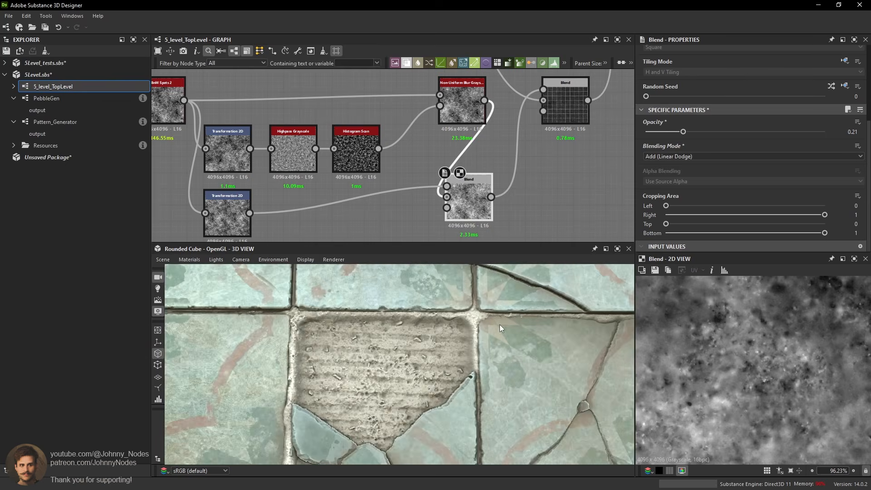
pyautogui.scroll(-2, 500, 325)
pyautogui.moveTo(500, 325); pyautogui.dragTo(491, 341)
pyautogui.scroll(1, 492, 342)
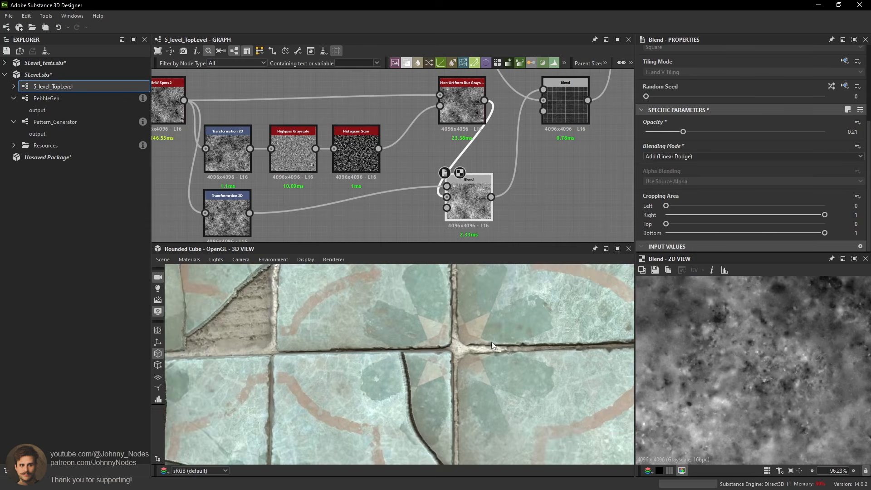
pyautogui.moveTo(491, 342); pyautogui.dragTo(500, 340, button='middle')
pyautogui.scroll(2, 500, 339)
pyautogui.keyDown('ctrl'); pyautogui.keyDown('shift'); pyautogui.moveTo(500, 339); pyautogui.dragTo(515, 337, button='right'); pyautogui.keyUp('shift'); pyautogui.keyUp('ctrl')
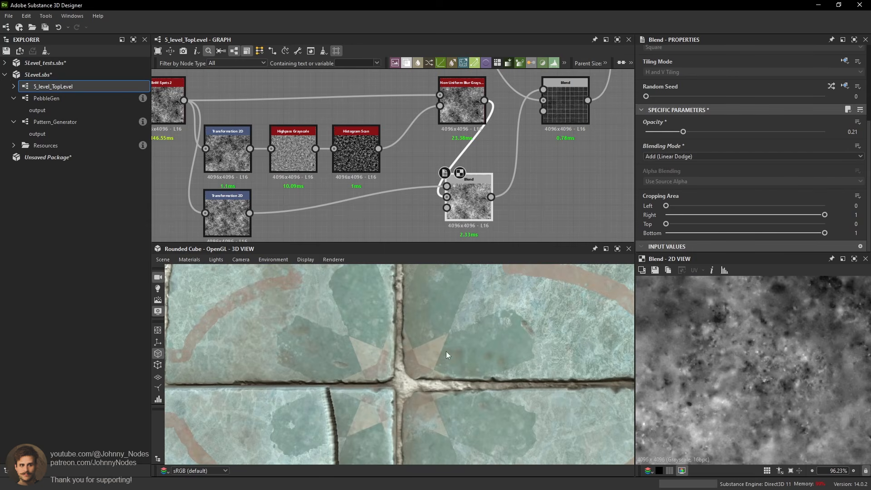
pyautogui.moveTo(445, 351)
pyautogui.mouseDown()
pyautogui.moveTo(434, 352)
pyautogui.moveTo(442, 346)
pyautogui.mouseUp()
pyautogui.keyDown('ctrl'); pyautogui.keyDown('shift'); pyautogui.moveTo(442, 346); pyautogui.dragTo(366, 356, button='right'); pyautogui.keyUp('shift'); pyautogui.keyUp('ctrl')
pyautogui.scroll(-4, 366, 355)
pyautogui.moveTo(367, 356); pyautogui.dragTo(435, 348)
# Trace the grout height chain upstream, previewing its Screen Blends and the grout line Slope Blur Grayscale.
pyautogui.moveTo(421, 133); pyautogui.dragTo(440, 218, button='middle')
pyautogui.scroll(-2, 438, 213)
pyautogui.moveTo(346, 109); pyautogui.dragTo(467, 187, button='middle')
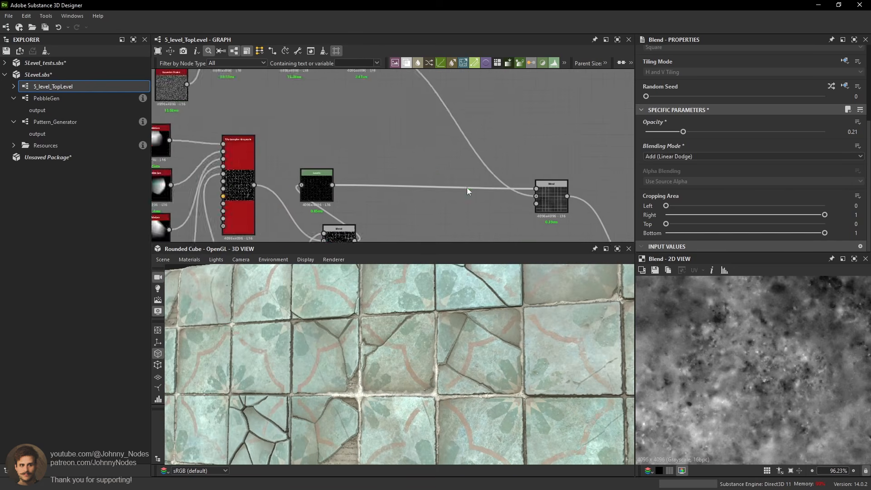
pyautogui.scroll(-3, 387, 159)
pyautogui.moveTo(371, 335); pyautogui.dragTo(416, 334)
pyautogui.scroll(4, 382, 154)
pyautogui.moveTo(365, 154); pyautogui.dragTo(387, 202, button='middle')
pyautogui.doubleClick(425, 109)
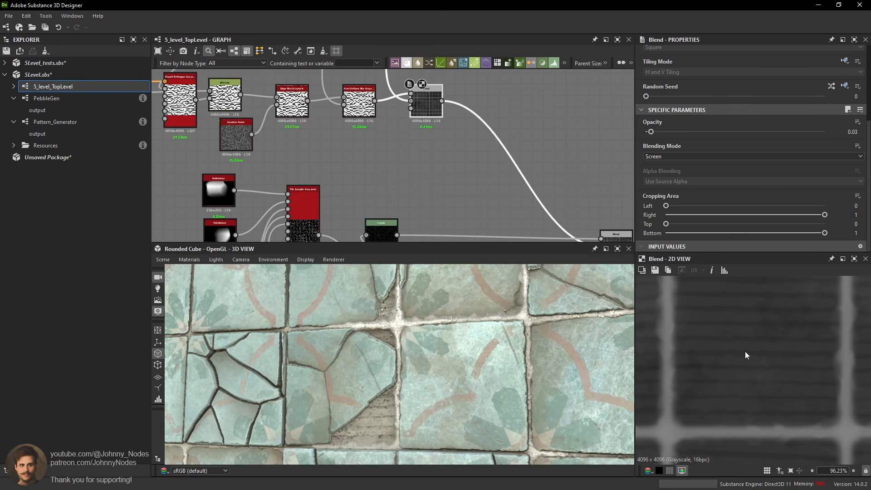
pyautogui.moveTo(378, 114); pyautogui.dragTo(394, 174, button='middle')
pyautogui.doubleClick(420, 87)
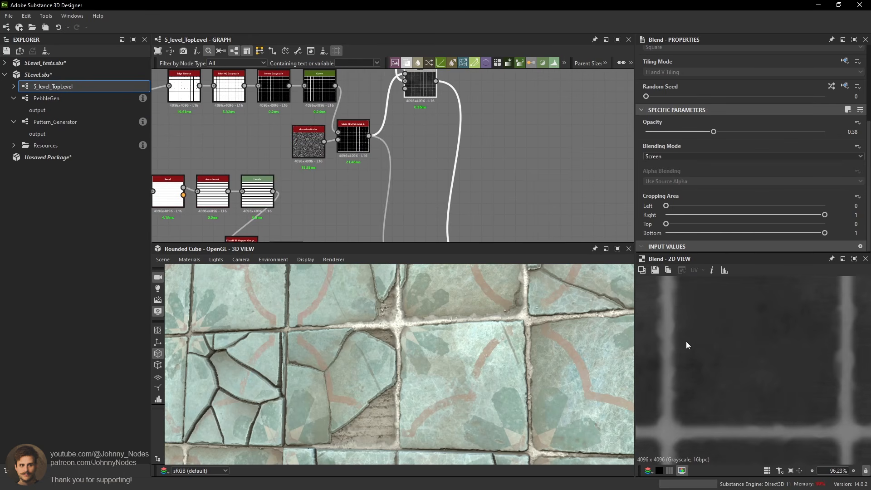
pyautogui.scroll(1, 339, 116)
pyautogui.moveTo(339, 115); pyautogui.dragTo(368, 165, button='middle')
pyautogui.doubleClick(387, 187)
pyautogui.moveTo(417, 199); pyautogui.dragTo(380, 85, button='middle')
pyautogui.moveTo(433, 182); pyautogui.dragTo(420, 134, button='middle')
# Set the Opacity of the Screen Blend that adds the mortar ridges to 0.05 and check the exposed mortar.
pyautogui.doubleClick(414, 184)
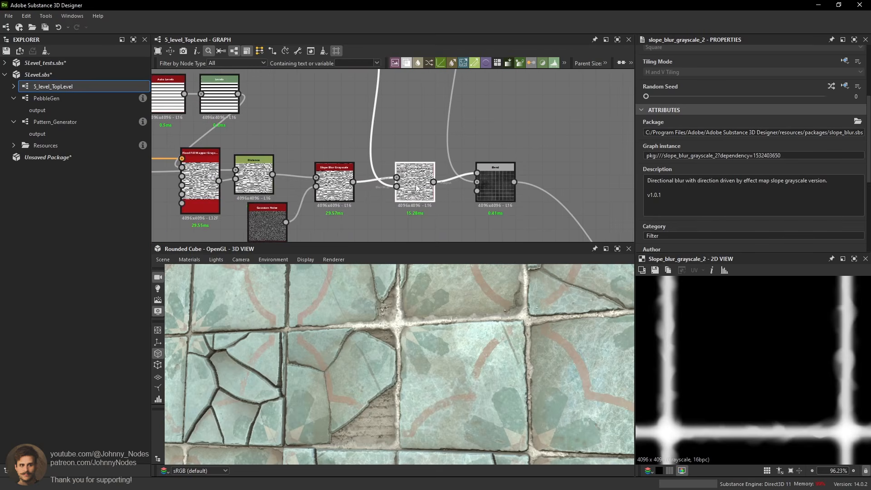
pyautogui.doubleClick(499, 185)
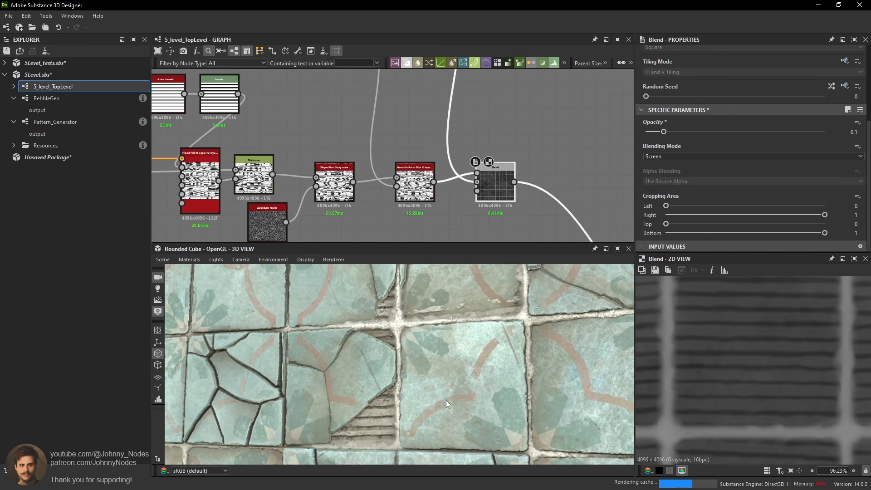
pyautogui.scroll(3, 477, 355)
pyautogui.hotkey('ctrl', 'z')
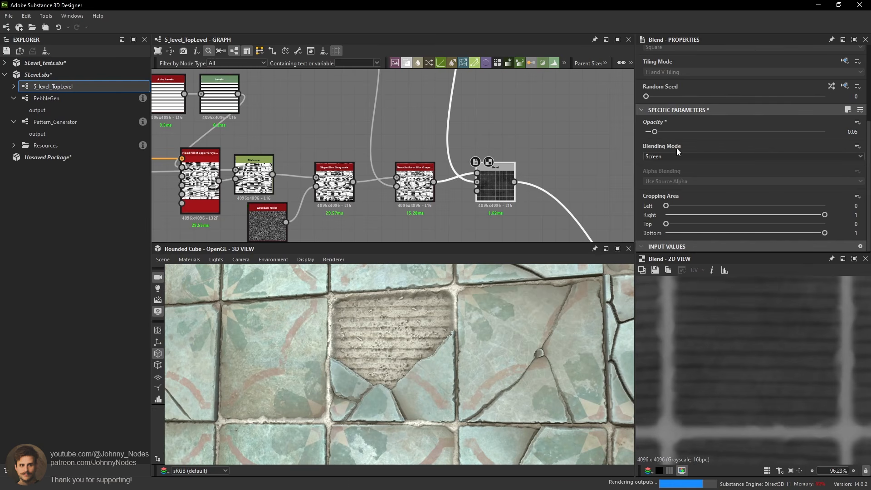
pyautogui.scroll(-4, 403, 350)
pyautogui.moveTo(428, 338); pyautogui.dragTo(477, 322)
# Set the Opacity of the Screen Blend joining the Histogram Range and the grout line Slope Blur Grayscale to 0.42.
pyautogui.moveTo(439, 79); pyautogui.dragTo(448, 161, button='middle')
pyautogui.moveTo(394, 94); pyautogui.dragTo(420, 166, button='middle')
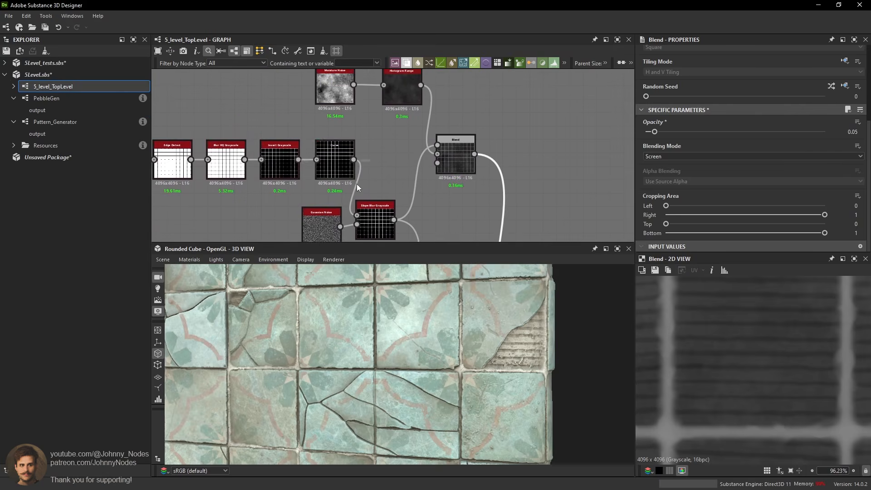
pyautogui.doubleClick(374, 221)
pyautogui.doubleClick(458, 169)
pyautogui.doubleClick(412, 97)
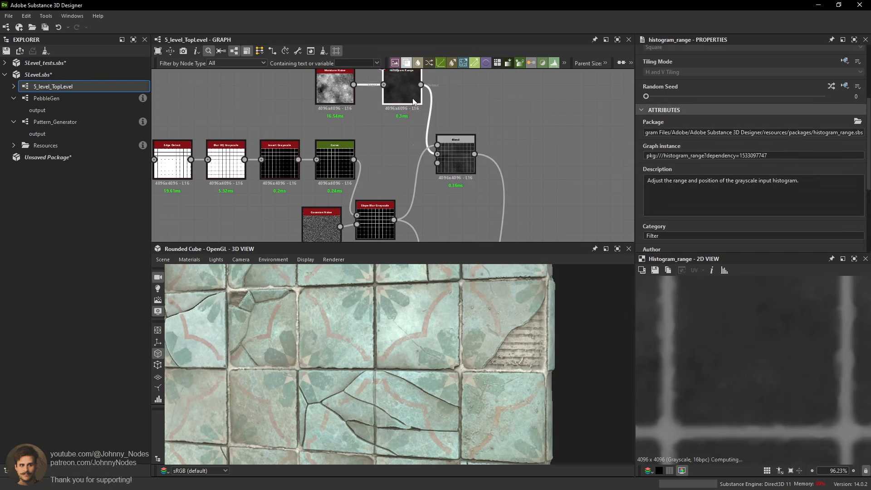
pyautogui.doubleClick(453, 158)
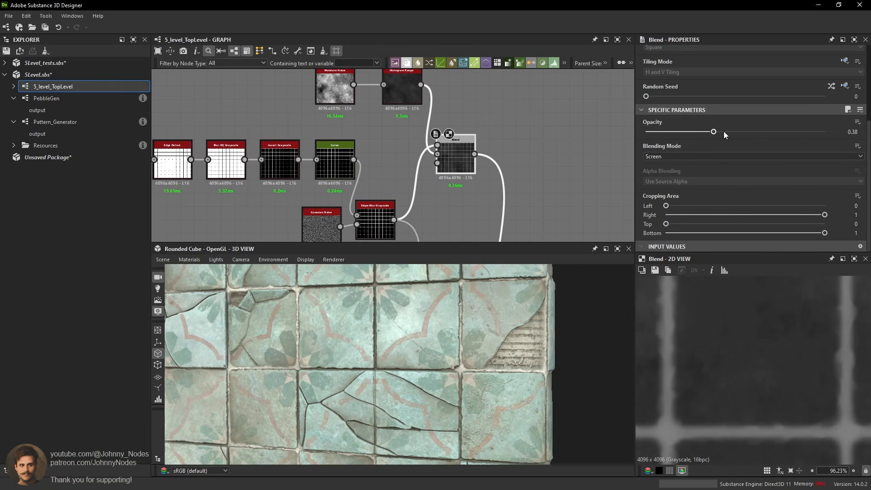
pyautogui.click(725, 132)
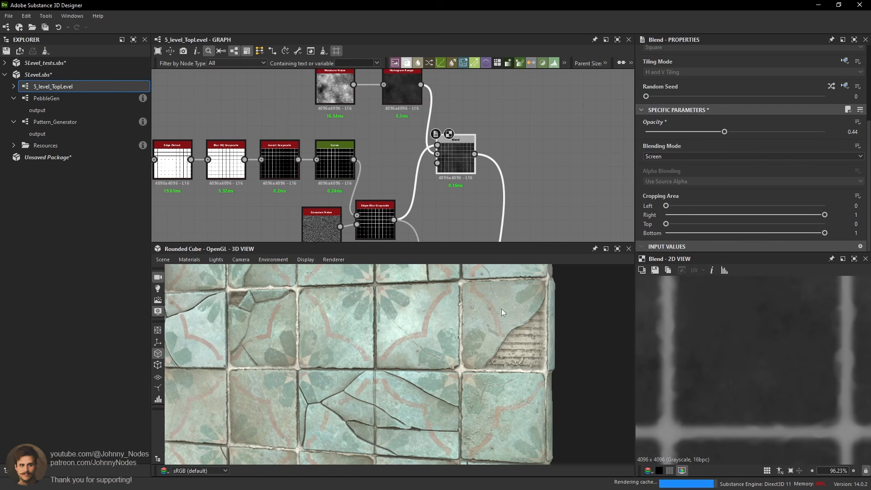
pyautogui.moveTo(501, 308); pyautogui.dragTo(470, 308)
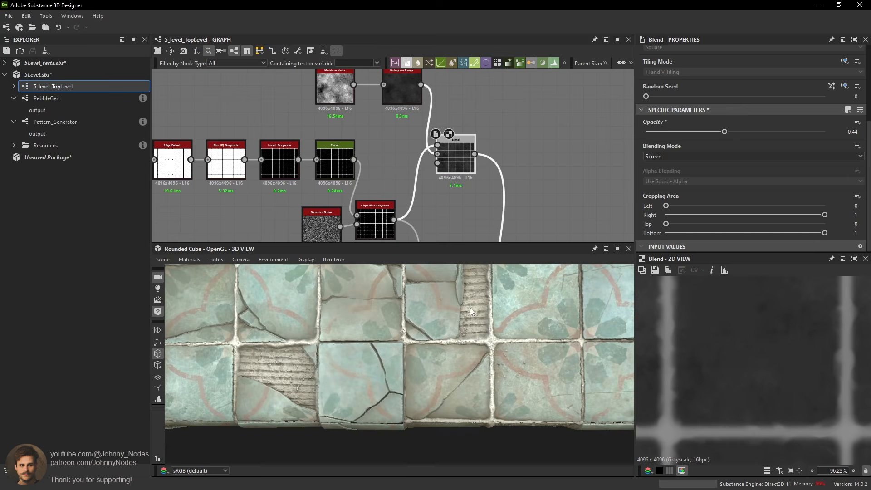
pyautogui.scroll(3, 470, 308)
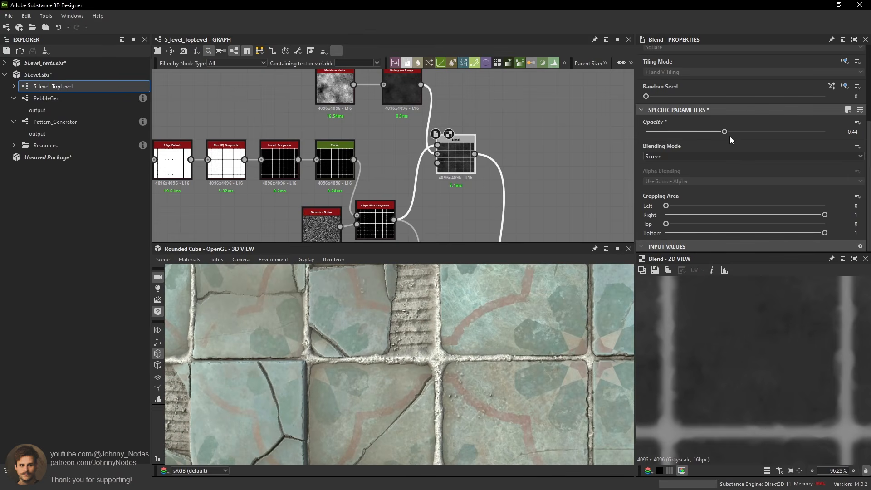
pyautogui.hotkey('ctrl', 'z')
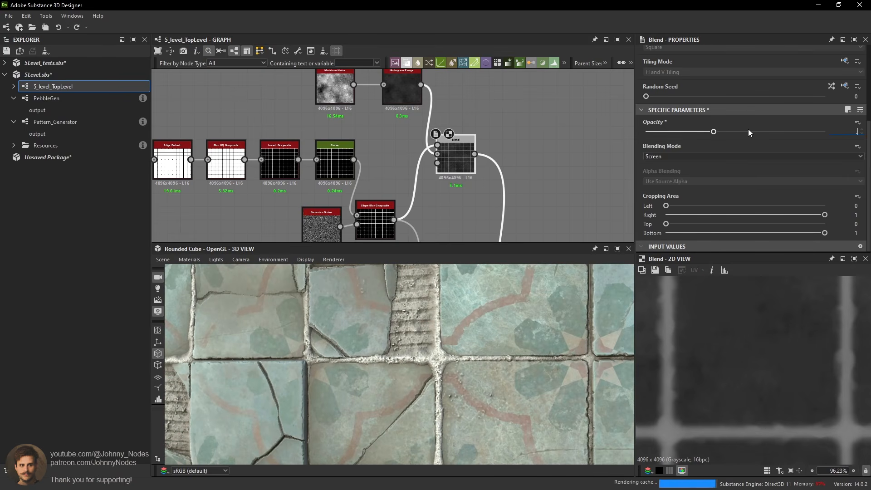
pyautogui.write('0.42')
pyautogui.press('Return')
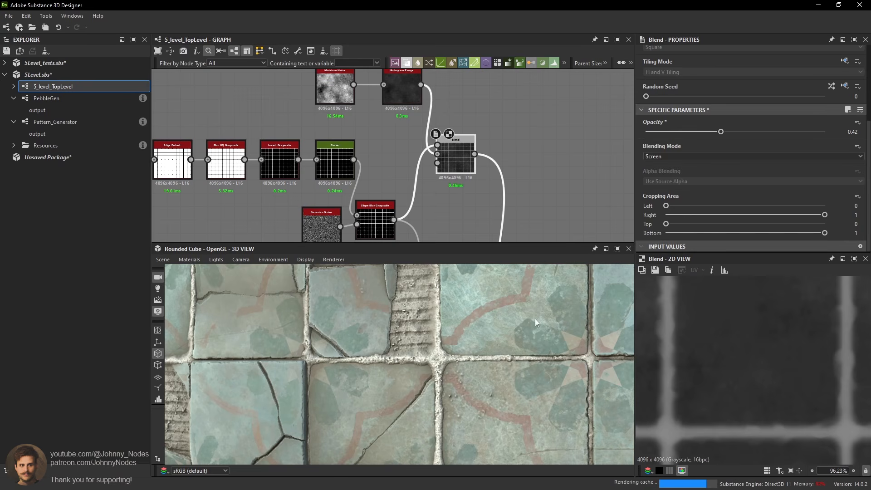
# Examine the grout height and exposed mortar across the cube under rotated lighting, both close up and from afar.
pyautogui.moveTo(535, 319); pyautogui.dragTo(523, 319)
pyautogui.keyDown('ctrl'); pyautogui.keyDown('shift'); pyautogui.moveTo(524, 319); pyautogui.dragTo(556, 319, button='right'); pyautogui.keyUp('shift'); pyautogui.keyUp('ctrl')
pyautogui.moveTo(557, 319); pyautogui.dragTo(506, 344)
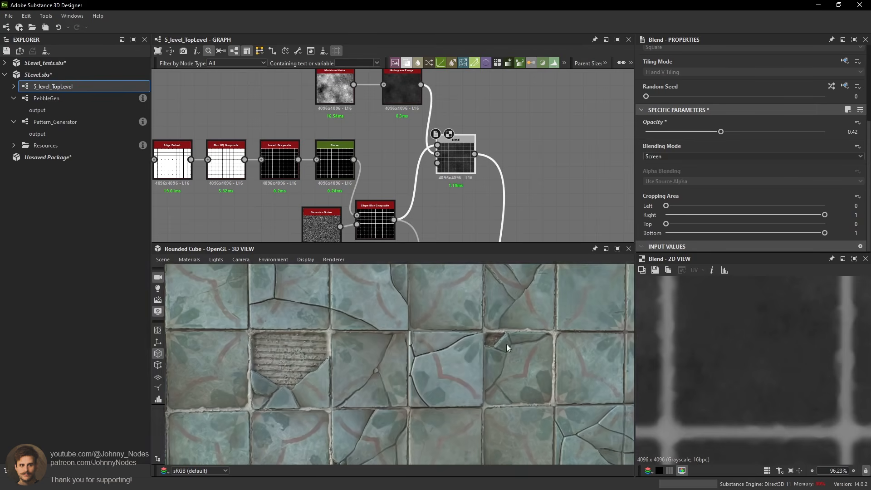
pyautogui.keyDown('ctrl'); pyautogui.keyDown('shift'); pyautogui.moveTo(507, 343); pyautogui.dragTo(532, 336, button='right'); pyautogui.keyUp('shift'); pyautogui.keyUp('ctrl')
pyautogui.scroll(-7, 540, 172)
pyautogui.moveTo(538, 155); pyautogui.dragTo(414, 202, button='middle')
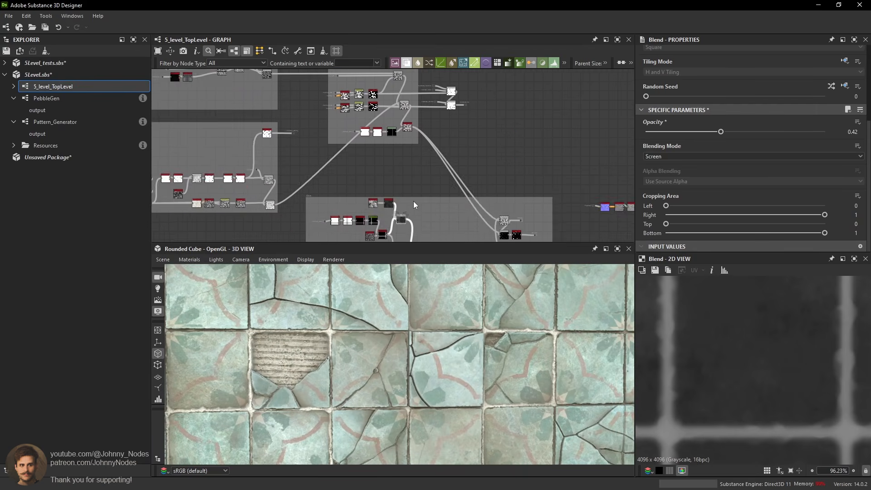
pyautogui.moveTo(484, 143); pyautogui.dragTo(366, 245, button='middle')
pyautogui.moveTo(603, 109); pyautogui.dragTo(487, 166, button='middle')
pyautogui.scroll(5, 485, 167)
pyautogui.moveTo(486, 154); pyautogui.dragTo(500, 172)
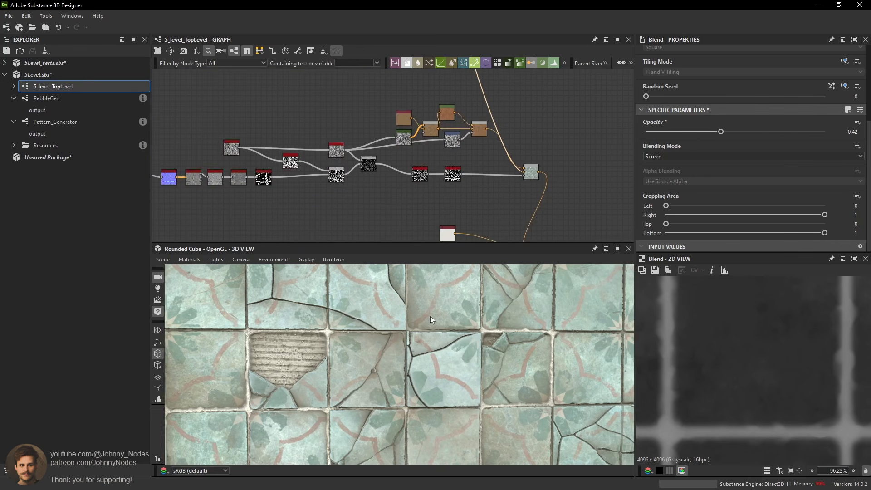
pyautogui.scroll(-5, 435, 336)
pyautogui.moveTo(433, 335)
pyautogui.mouseDown()
pyautogui.moveTo(414, 362)
pyautogui.moveTo(355, 399)
pyautogui.moveTo(444, 396)
pyautogui.moveTo(458, 344)
pyautogui.moveTo(516, 327)
pyautogui.moveTo(436, 314)
pyautogui.moveTo(441, 344)
pyautogui.mouseUp()
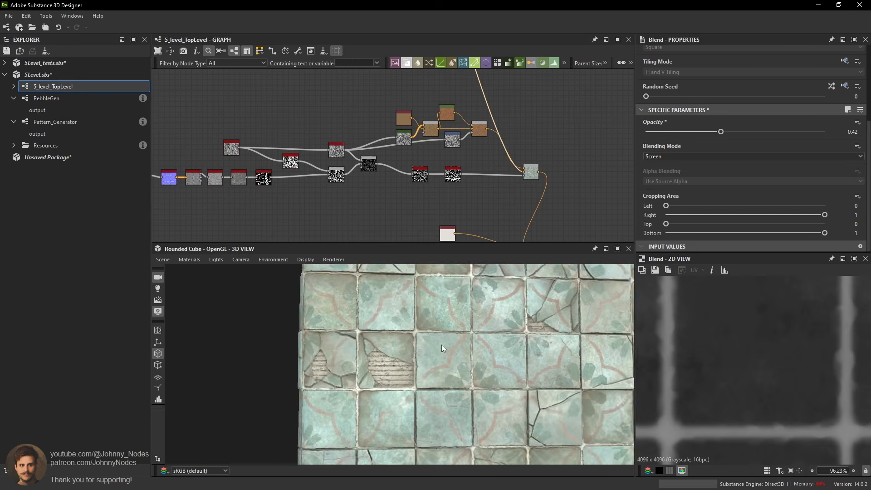
pyautogui.scroll(5, 440, 346)
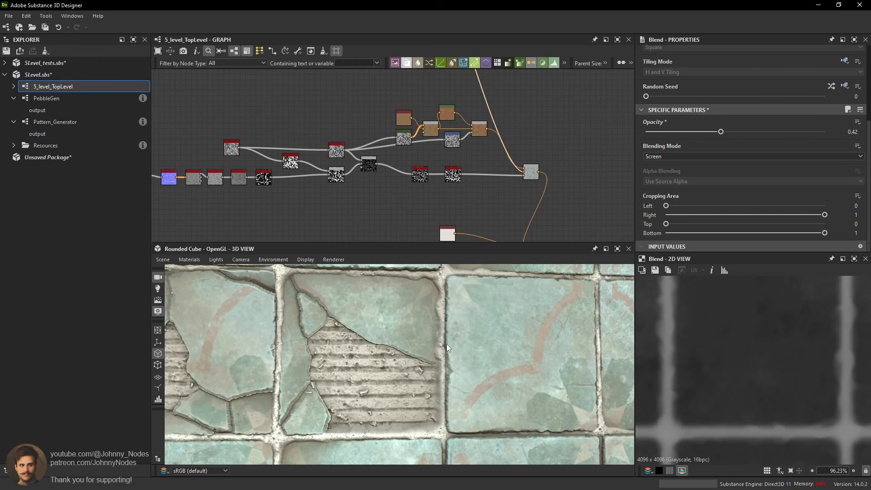
# Set the Height Depth of the HBAO node in the colour section to 0.05 and check the shading around the tiles.
pyautogui.scroll(-3, 466, 222)
pyautogui.moveTo(486, 232); pyautogui.dragTo(472, 176, button='middle')
pyautogui.scroll(3, 486, 166)
pyautogui.moveTo(540, 188); pyautogui.dragTo(453, 170, button='middle')
pyautogui.click(497, 175)
pyautogui.doubleClick(497, 175)
pyautogui.scroll(-2, 694, 154)
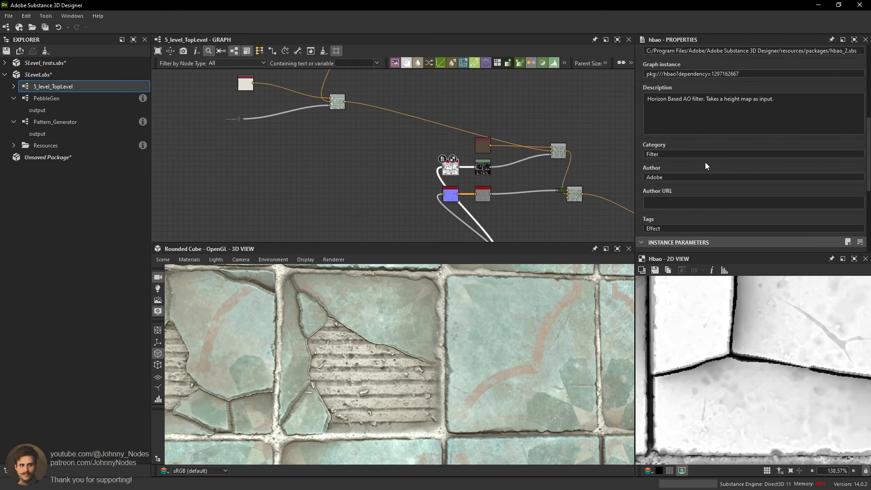
pyautogui.scroll(-3, 696, 177)
pyautogui.moveTo(656, 212); pyautogui.dragTo(652, 211)
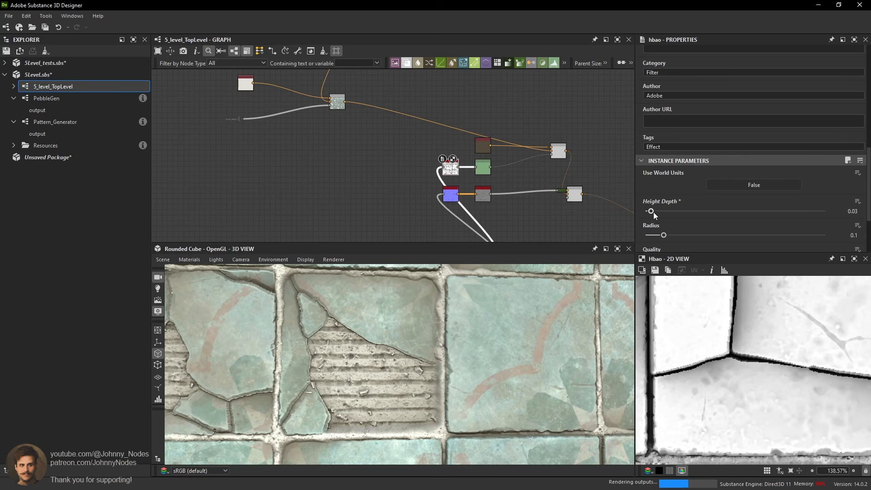
pyautogui.scroll(-2, 507, 333)
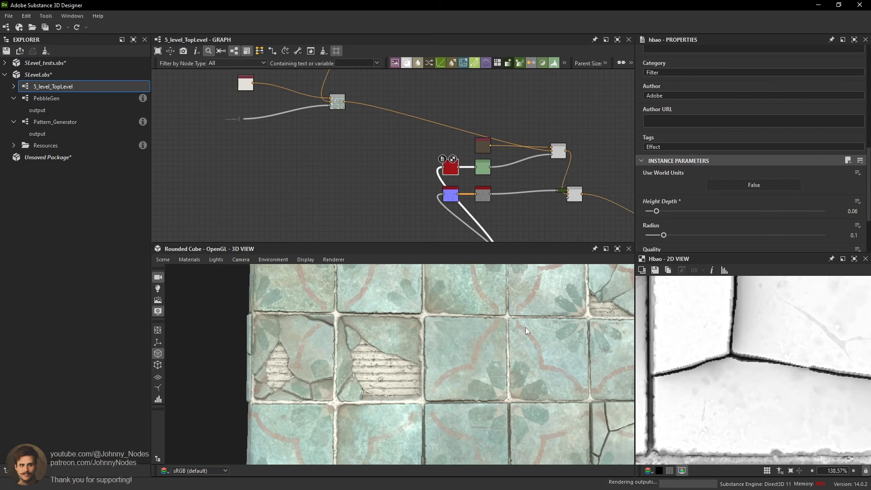
pyautogui.hotkey('ctrl', 'z')
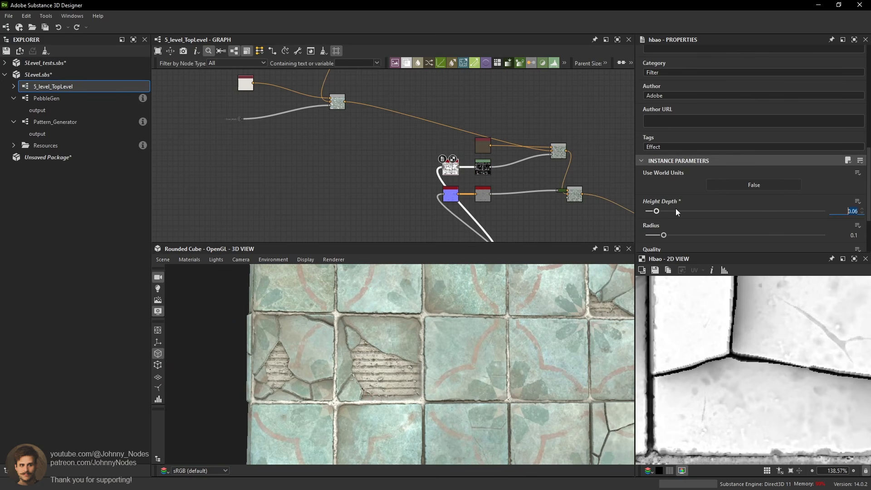
pyautogui.write('0.05')
pyautogui.press('Return')
pyautogui.scroll(-2, 509, 405)
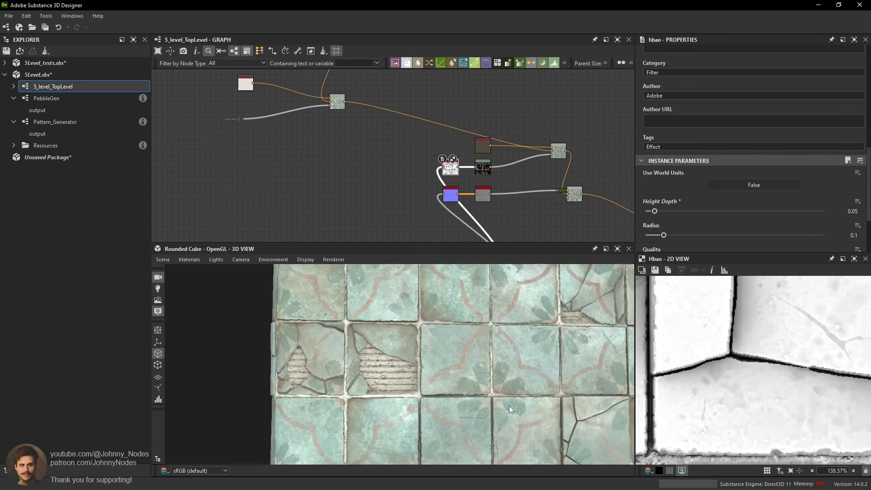
pyautogui.moveTo(516, 391); pyautogui.dragTo(505, 340)
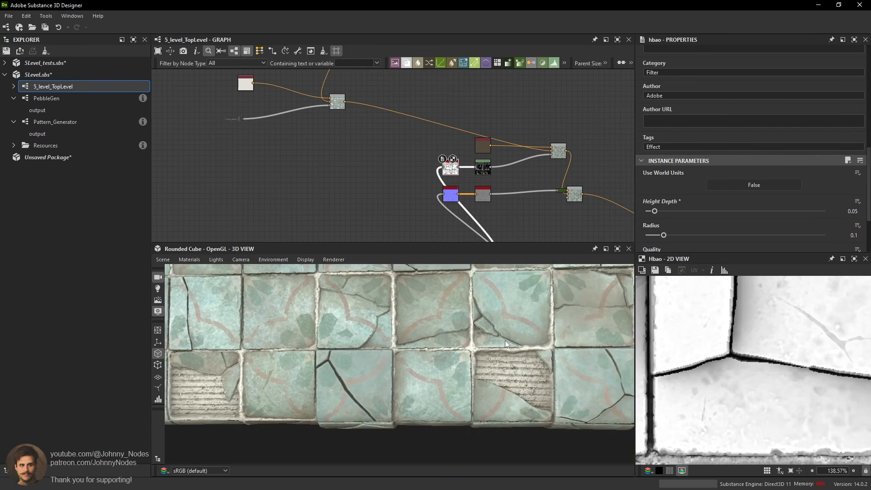
# Open the settings of the Blend that applies the uniform grout colour through the grout mask.
pyautogui.moveTo(351, 101); pyautogui.dragTo(423, 189, button='middle')
pyautogui.scroll(3, 409, 193)
pyautogui.doubleClick(410, 187)
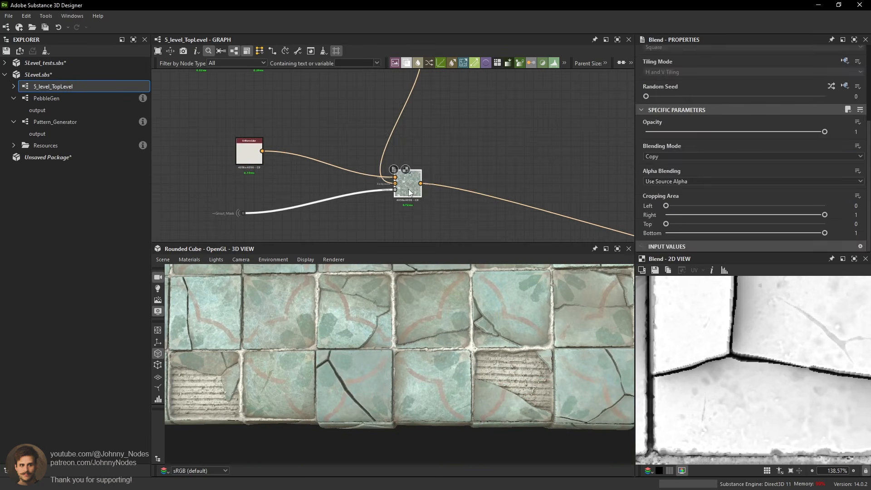
# Reposition the Grout_Mask portal node farther out from the Blend node it feeds.
pyautogui.moveTo(312, 199); pyautogui.dragTo(372, 183, button='middle')
pyautogui.scroll(2, 372, 183)
pyautogui.moveTo(265, 206); pyautogui.dragTo(258, 210)
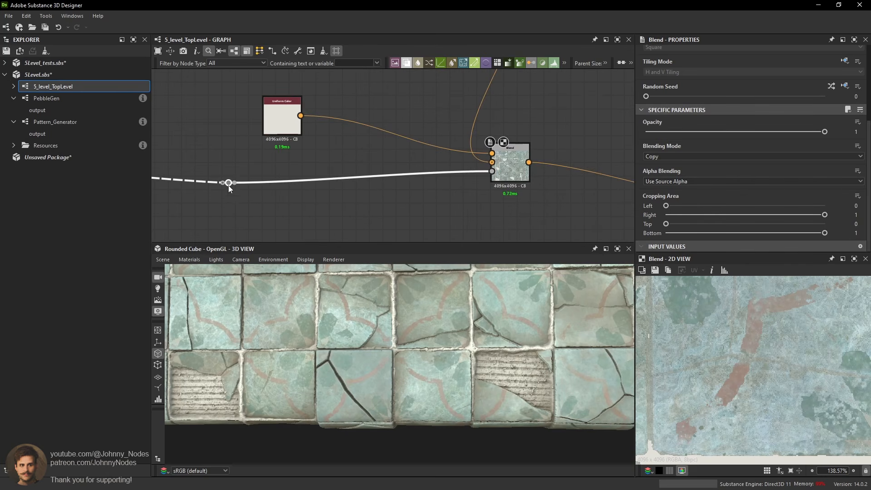
# Add a Blend node with the grout's Uniform Color connected as its background.
pyautogui.doubleClick(285, 125)
pyautogui.scroll(5, 491, 331)
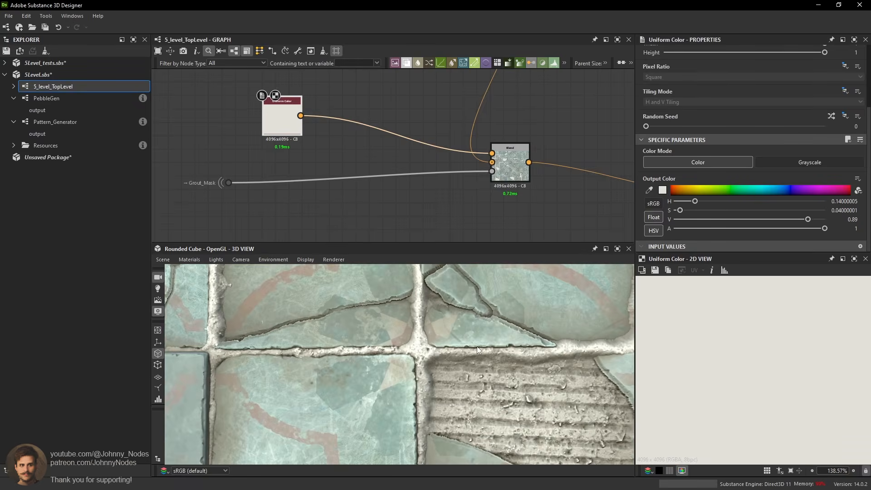
pyautogui.scroll(4, 477, 350)
pyautogui.scroll(-4, 522, 370)
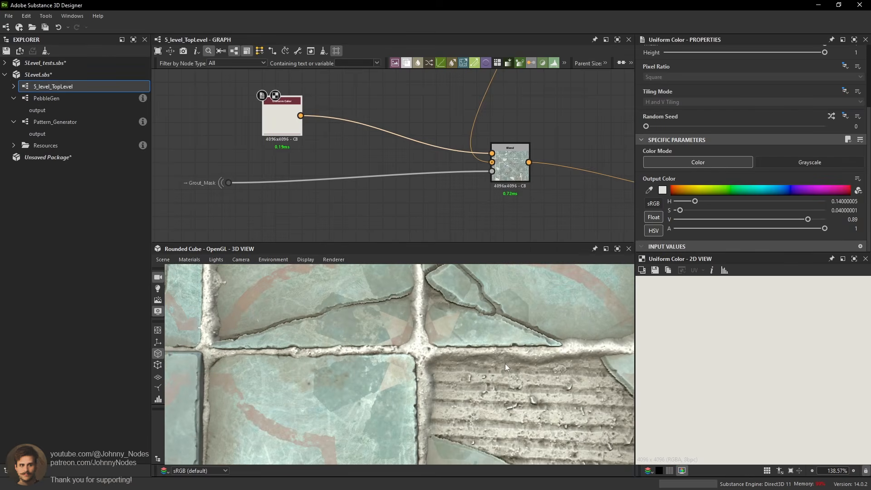
pyautogui.scroll(-2, 521, 363)
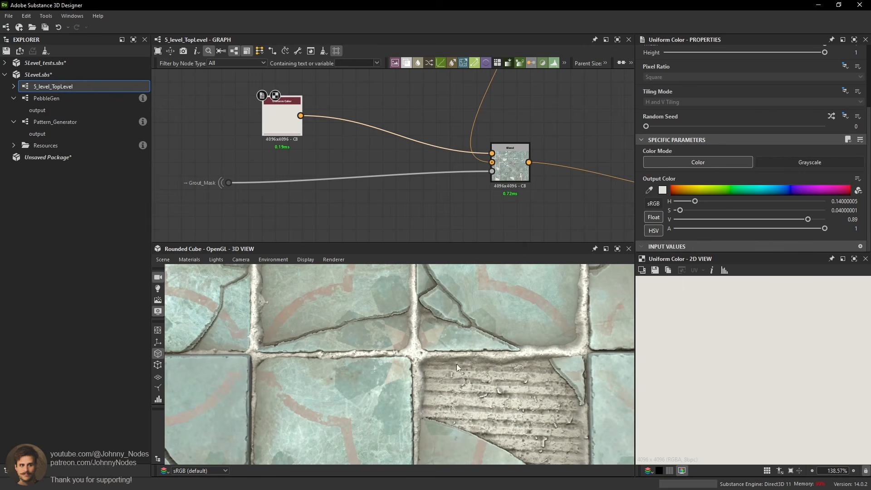
pyautogui.moveTo(312, 108); pyautogui.dragTo(333, 129, button='middle')
pyautogui.scroll(1, 334, 130)
pyautogui.click(419, 121)
pyautogui.press('space')
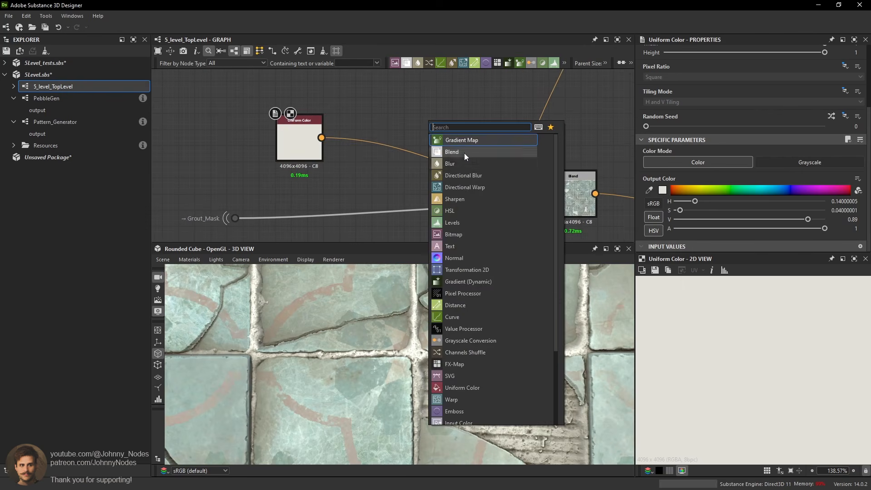
pyautogui.click(464, 154)
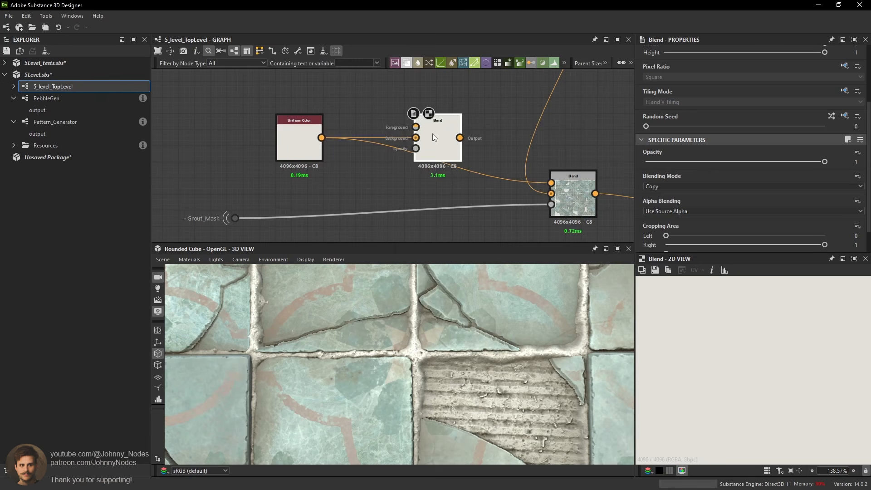
# Add a BnW Spots 2 noise node above the Uniform Color node.
pyautogui.moveTo(431, 133); pyautogui.dragTo(437, 157, button='middle')
pyautogui.press('space')
pyautogui.write('bnw')
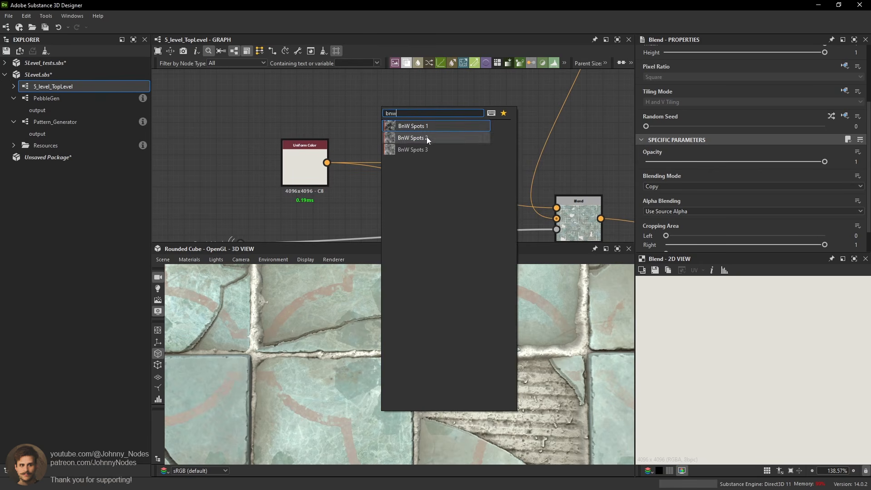
pyautogui.click(421, 137)
# Connect a Transformation 2D node to the BnW Spots 2 noise and apply the /2 scaling to it.
pyautogui.press('space')
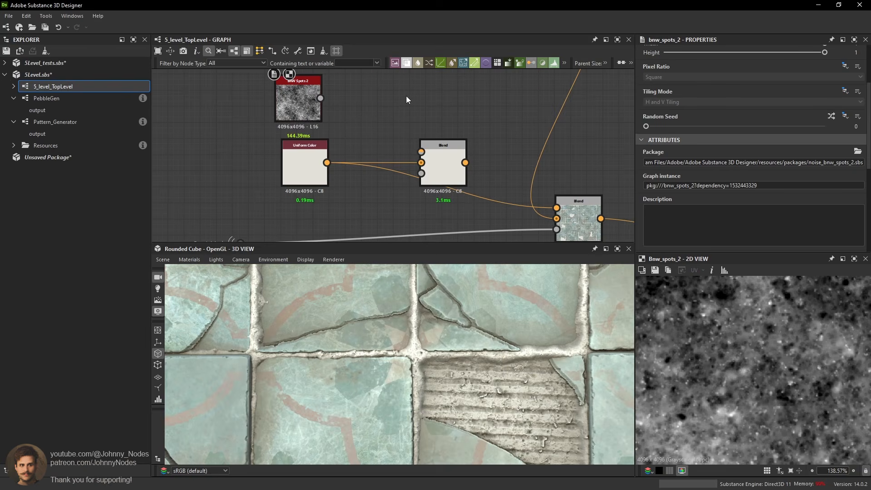
pyautogui.press('space')
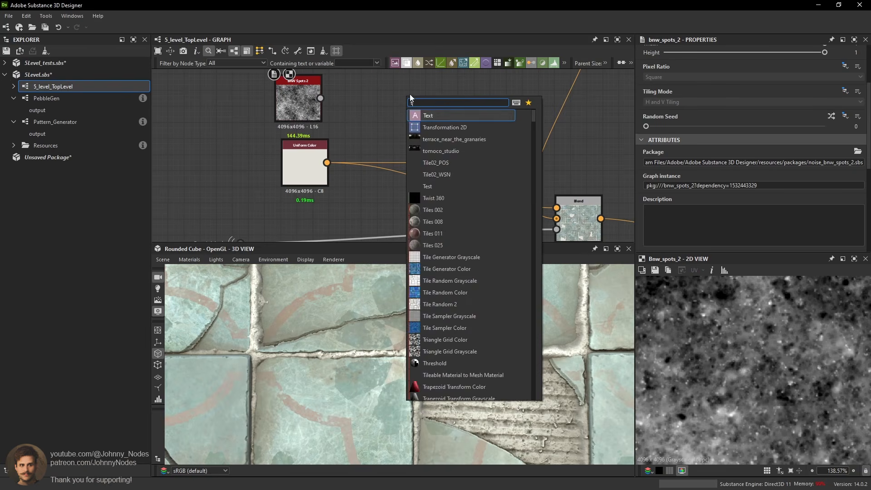
pyautogui.write('trans')
pyautogui.click(445, 116)
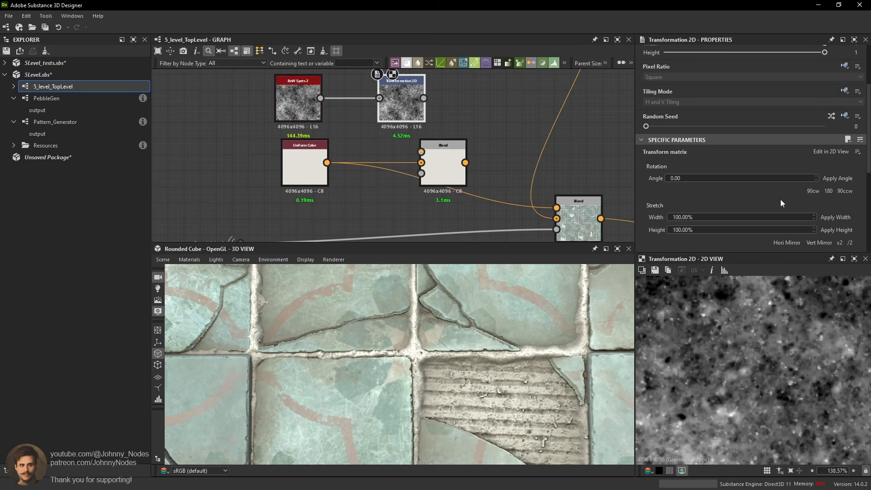
pyautogui.click(849, 243)
pyautogui.scroll(-2, 814, 369)
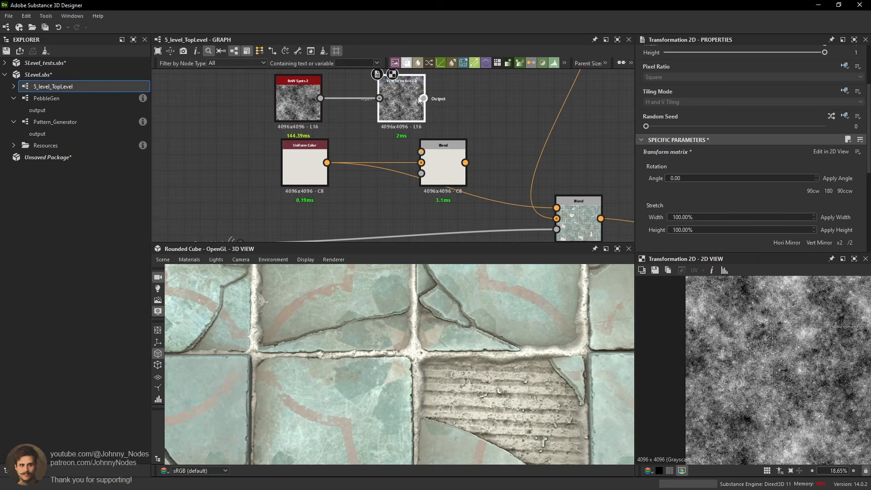
# Add a Gradient Map after the Transformation 2D and connect it to the new Blend's foreground.
pyautogui.scroll(1, 390, 104)
pyautogui.press('space')
pyautogui.write('gr')
pyautogui.click(425, 129)
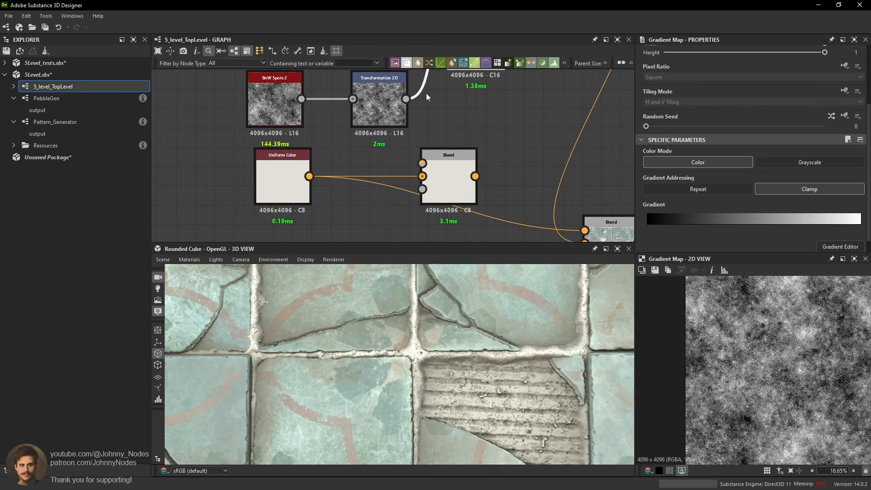
pyautogui.moveTo(426, 93); pyautogui.dragTo(408, 167)
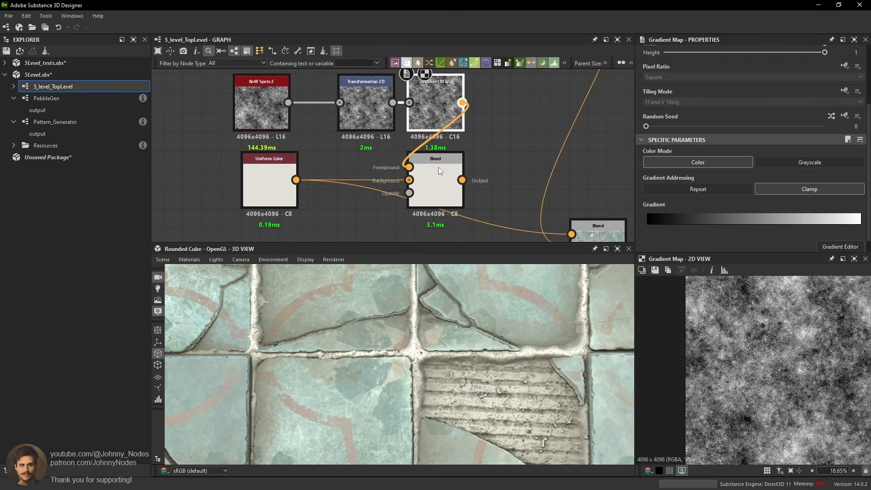
# Set the new Blend's blending mode to Add Sub and its opacity to 0.06.
pyautogui.click(436, 172)
pyautogui.click(676, 186)
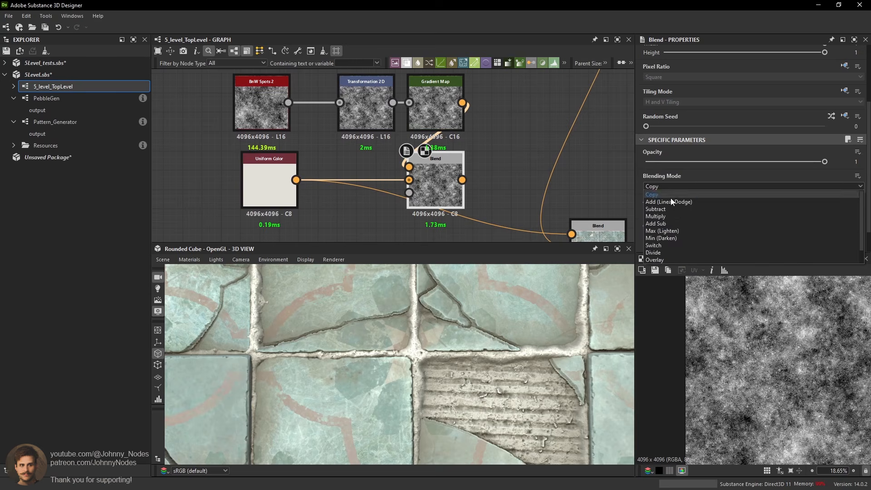
pyautogui.click(675, 223)
pyautogui.moveTo(824, 161); pyautogui.dragTo(656, 163)
# Connect the noise Blend to the foreground of the grout-masked Blend and raise its opacity to 0.14.
pyautogui.moveTo(492, 205); pyautogui.dragTo(462, 177, button='middle')
pyautogui.moveTo(433, 152); pyautogui.dragTo(542, 206)
pyautogui.scroll(3, 470, 328)
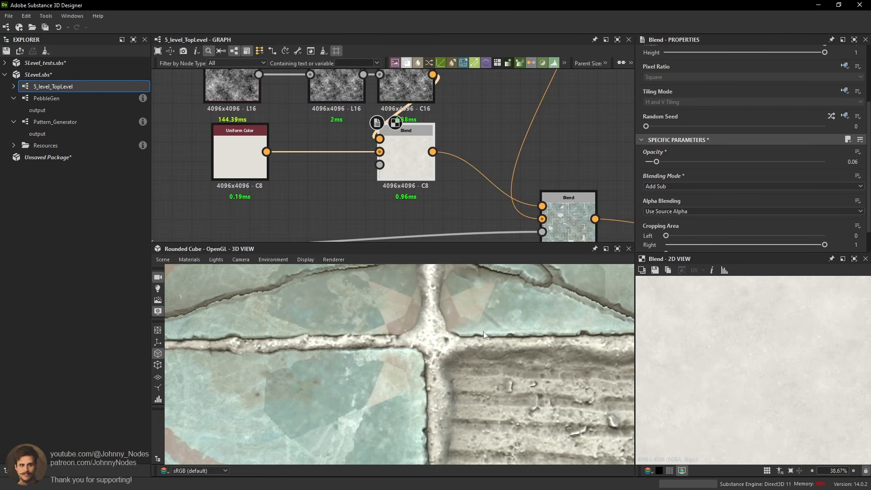
pyautogui.moveTo(660, 162); pyautogui.dragTo(670, 161)
pyautogui.scroll(-3, 541, 326)
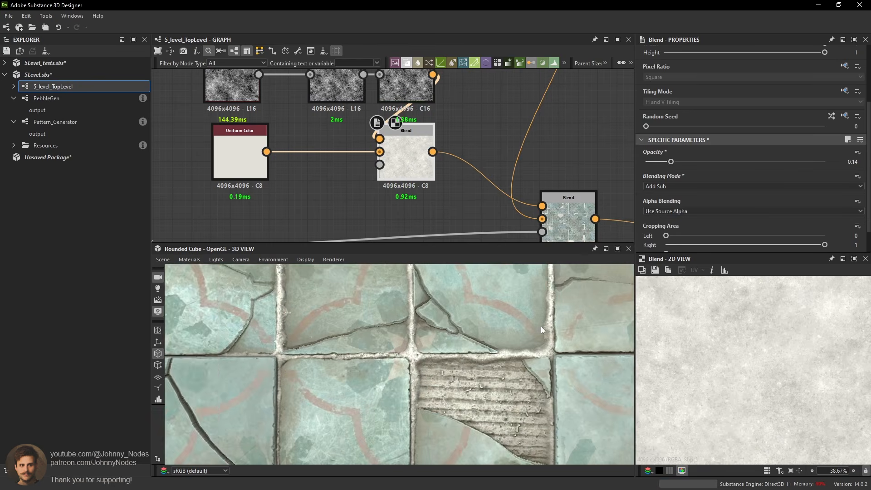
# Examine the grout color variation between the tiles in the 3D view from several distances and angles.
pyautogui.moveTo(541, 326); pyautogui.dragTo(529, 377)
pyautogui.scroll(-3, 530, 336)
pyautogui.scroll(5, 508, 341)
pyautogui.scroll(4, 551, 344)
pyautogui.scroll(-5, 529, 376)
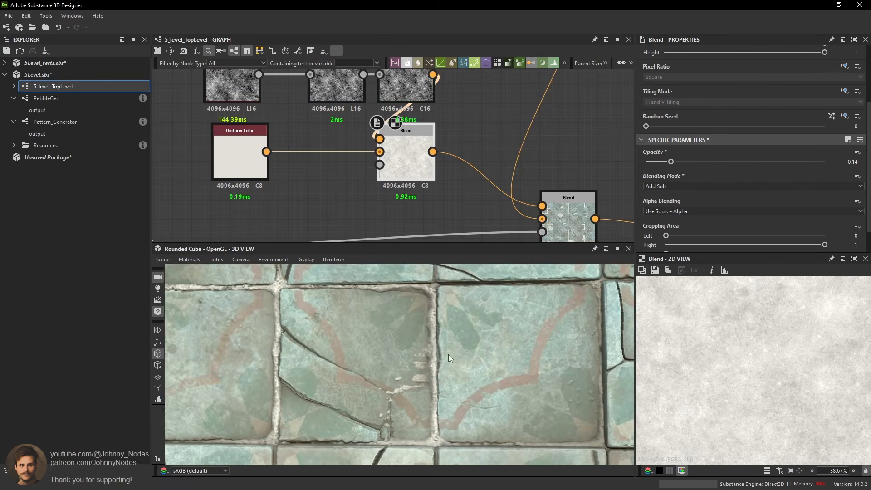
pyautogui.moveTo(441, 350); pyautogui.dragTo(506, 333)
pyautogui.moveTo(506, 334); pyautogui.dragTo(480, 353, button='middle')
pyautogui.scroll(3, 480, 353)
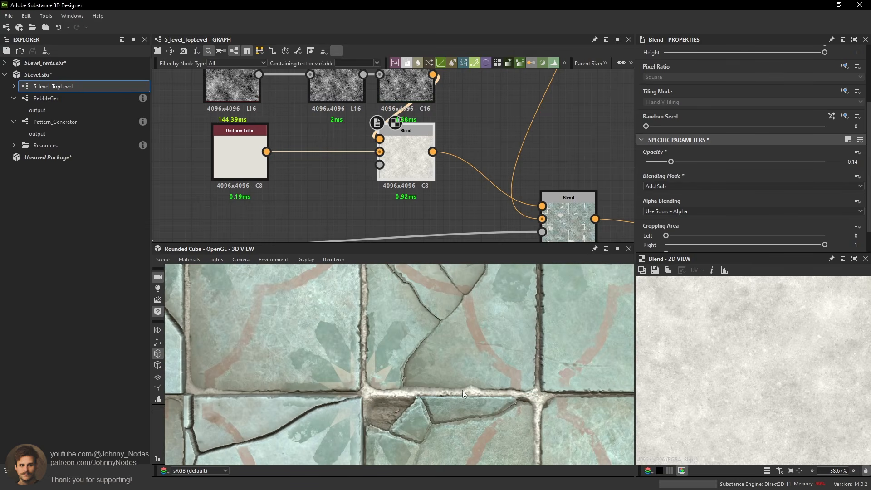
# Add a frame around the grout color nodes, including the masked Blend.
pyautogui.scroll(-2, 372, 172)
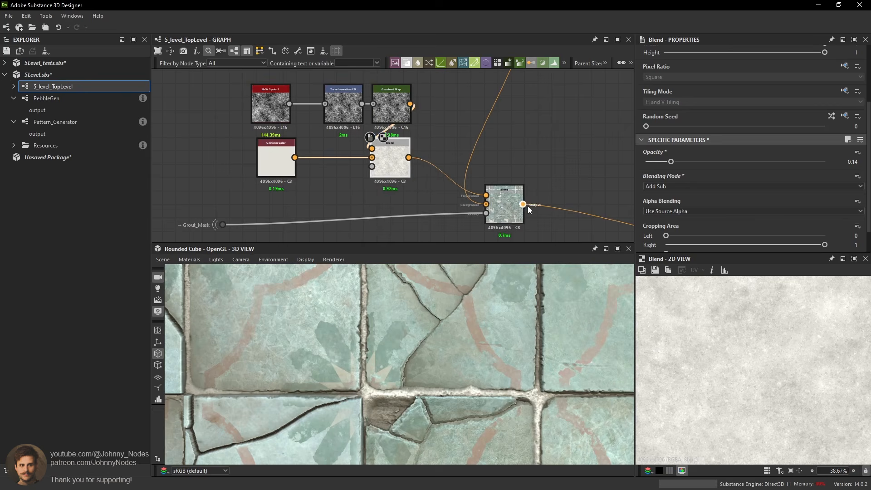
pyautogui.scroll(-6, 521, 214)
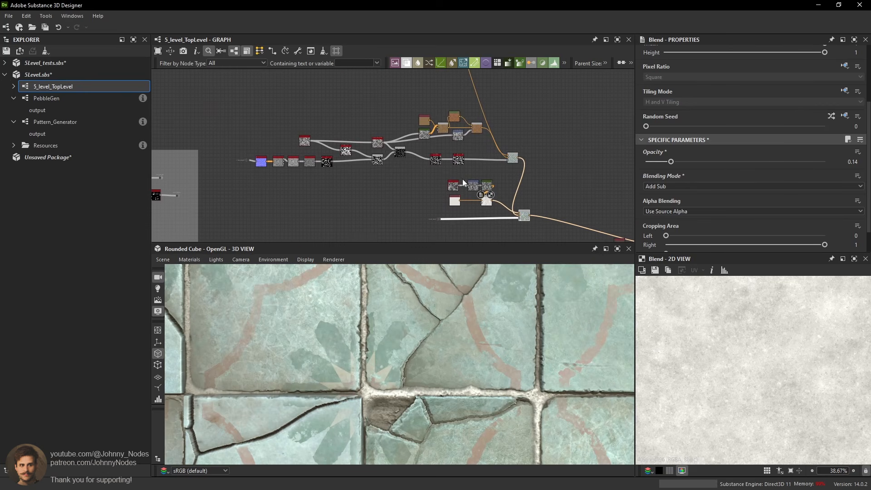
pyautogui.scroll(1, 434, 185)
pyautogui.moveTo(434, 185); pyautogui.dragTo(408, 157, button='middle')
pyautogui.moveTo(377, 151); pyautogui.dragTo(543, 212)
pyautogui.press('space')
pyautogui.write('fra')
pyautogui.click(575, 205)
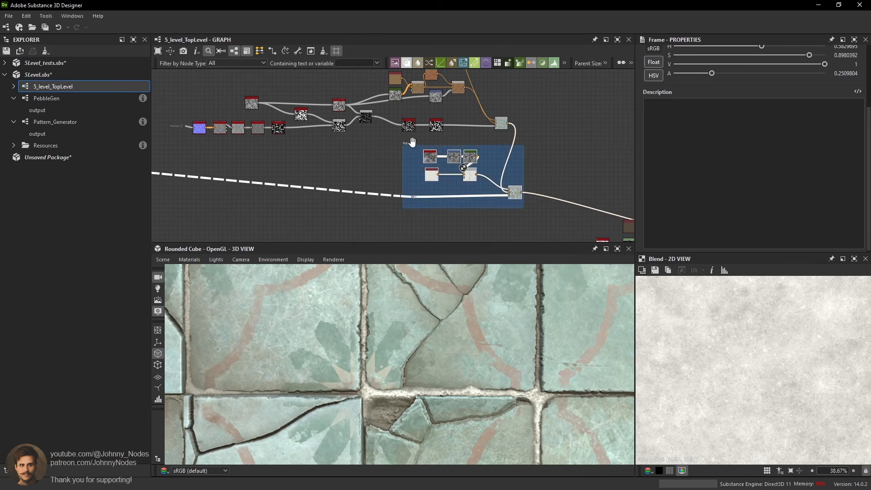
pyautogui.moveTo(409, 147); pyautogui.dragTo(406, 158)
# Match the new frame's color to the existing teal frame by sampling it.
pyautogui.scroll(-7, 494, 158)
pyautogui.moveTo(513, 119); pyautogui.dragTo(518, 154, button='middle')
pyautogui.scroll(3, 690, 71)
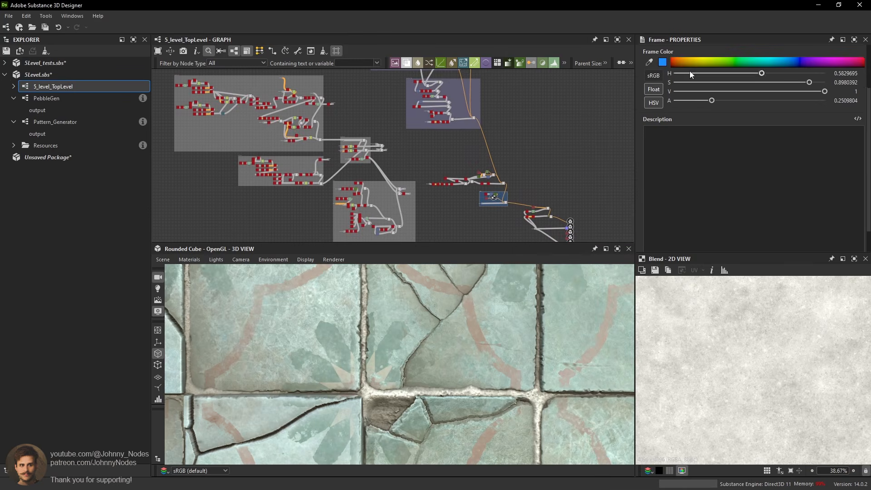
pyautogui.moveTo(567, 93); pyautogui.dragTo(577, 179, button='middle')
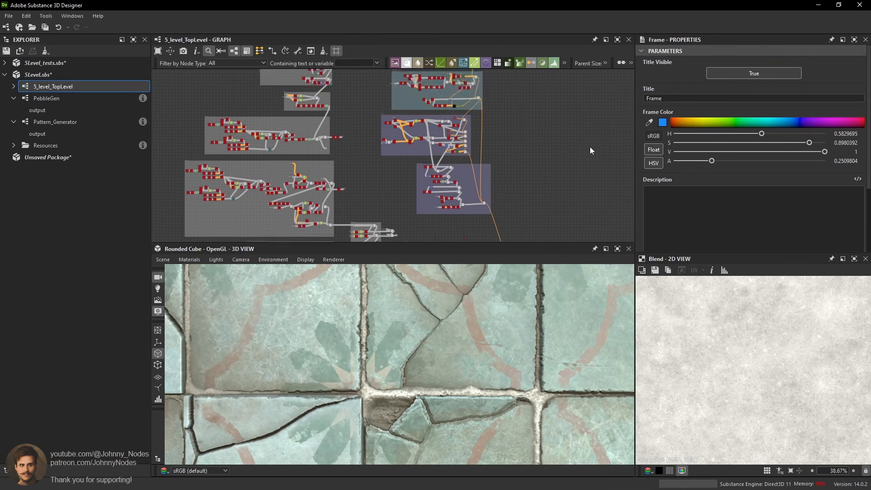
pyautogui.click(649, 123)
pyautogui.click(402, 97)
pyautogui.moveTo(546, 213); pyautogui.dragTo(519, 79, button='middle')
pyautogui.scroll(3, 473, 143)
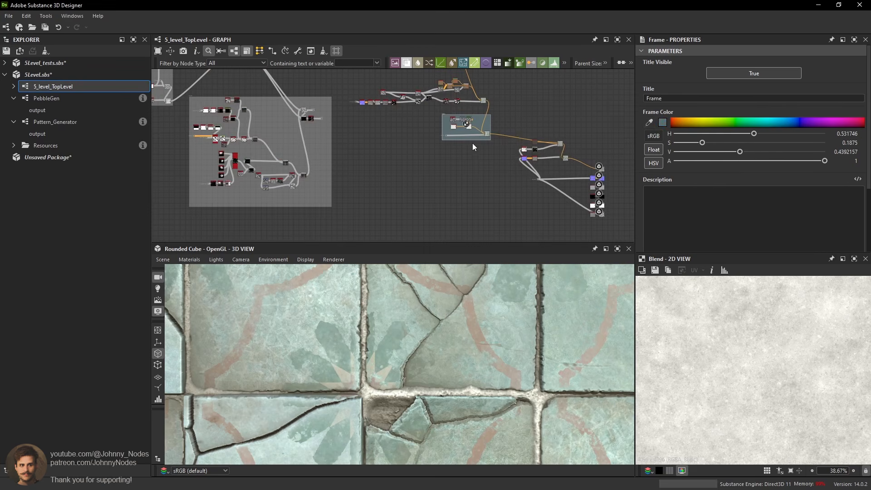
# Title the teal frame around the grout color nodes "Grout".
pyautogui.doubleClick(673, 99)
pyautogui.write('Grout')
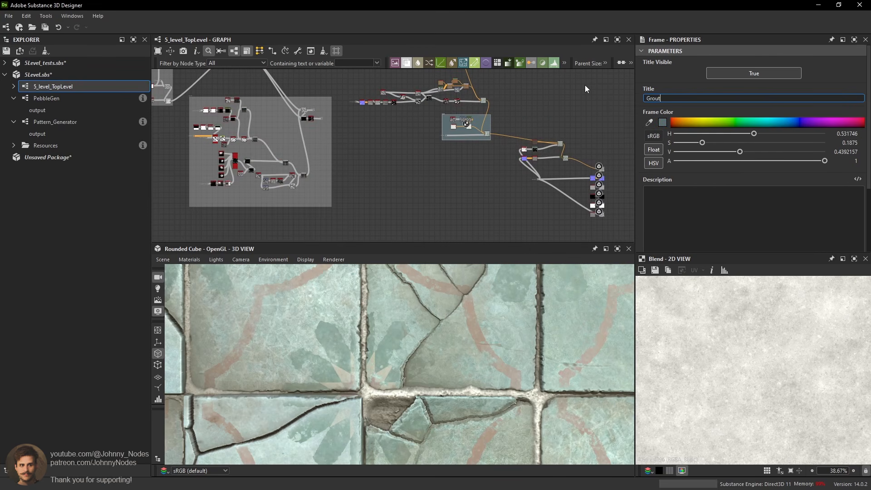
pyautogui.click(526, 102)
# Move the node group above the Grout frame slightly up to widen the gap between them.
pyautogui.scroll(2, 385, 72)
pyautogui.moveTo(385, 72); pyautogui.dragTo(375, 112, button='middle')
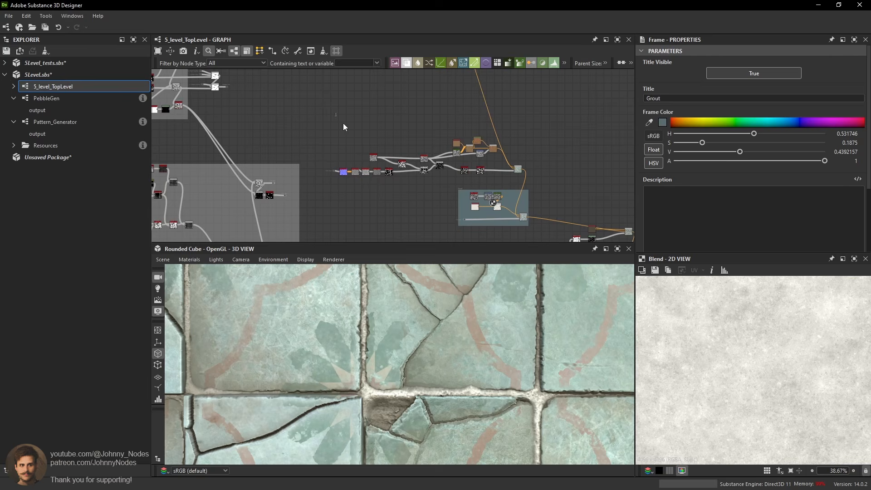
pyautogui.moveTo(343, 123); pyautogui.dragTo(547, 154)
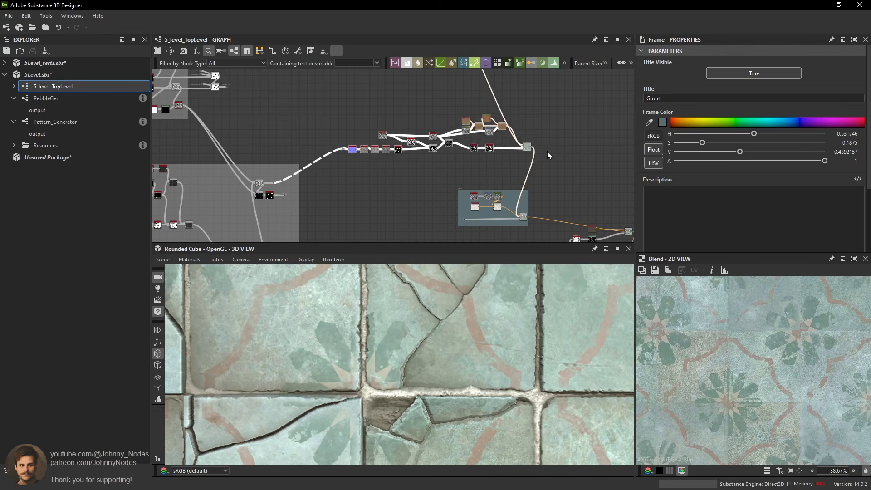
pyautogui.click(547, 152)
# Add a frame around the node group above the Grout frame.
pyautogui.scroll(3, 527, 139)
pyautogui.moveTo(404, 103); pyautogui.dragTo(396, 145, button='middle')
pyautogui.scroll(-3, 396, 145)
pyautogui.moveTo(288, 123); pyautogui.dragTo(496, 194)
pyautogui.rightClick(496, 194)
pyautogui.click(512, 205)
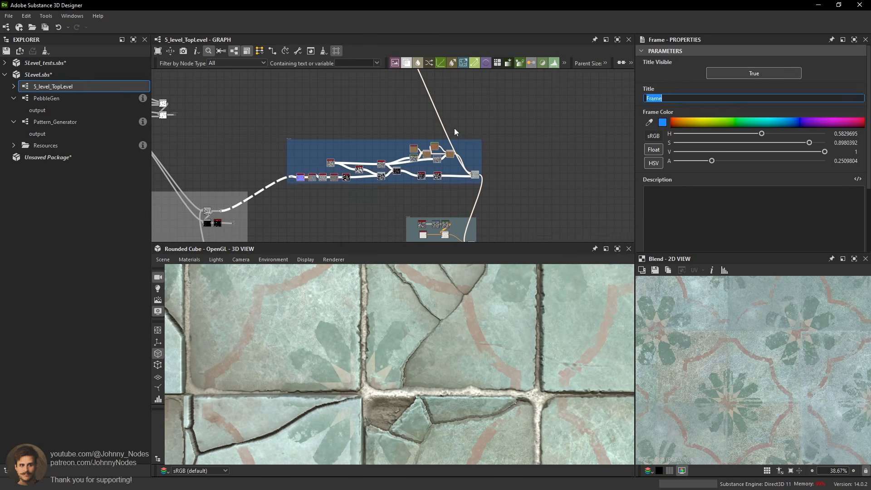
# Sample the Grout frame's teal as the color of the new frame.
pyautogui.moveTo(454, 128); pyautogui.dragTo(507, 92, button='middle')
pyautogui.click(650, 124)
pyautogui.click(542, 195)
pyautogui.click(648, 124)
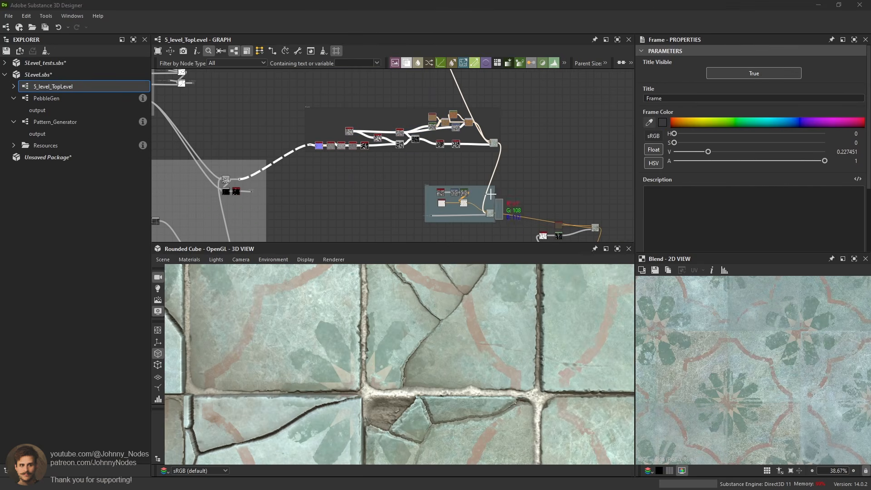
pyautogui.click(482, 197)
# Title the new teal frame "Grime".
pyautogui.doubleClick(654, 98)
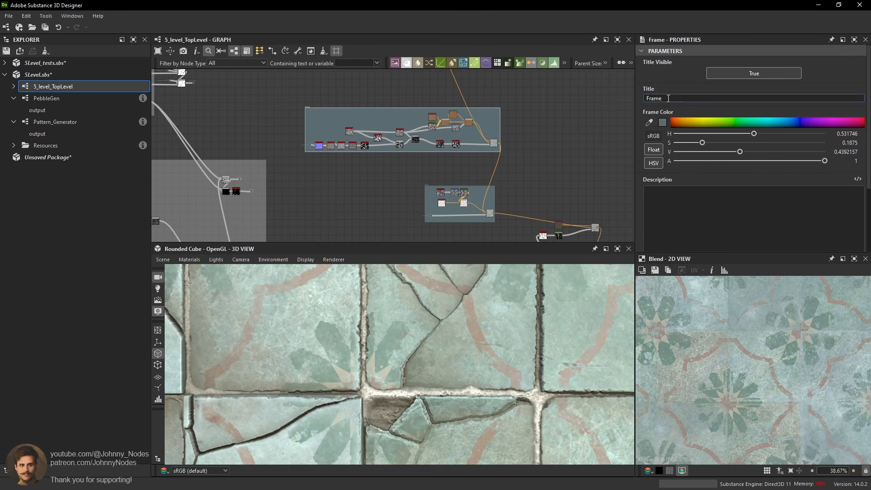
pyautogui.write('Grout')
pyautogui.press('Return')
pyautogui.write('Grime')
pyautogui.press('Return')
# Move the Grout frame with its nodes up to sit directly beneath the Grime frame.
pyautogui.scroll(1, 429, 177)
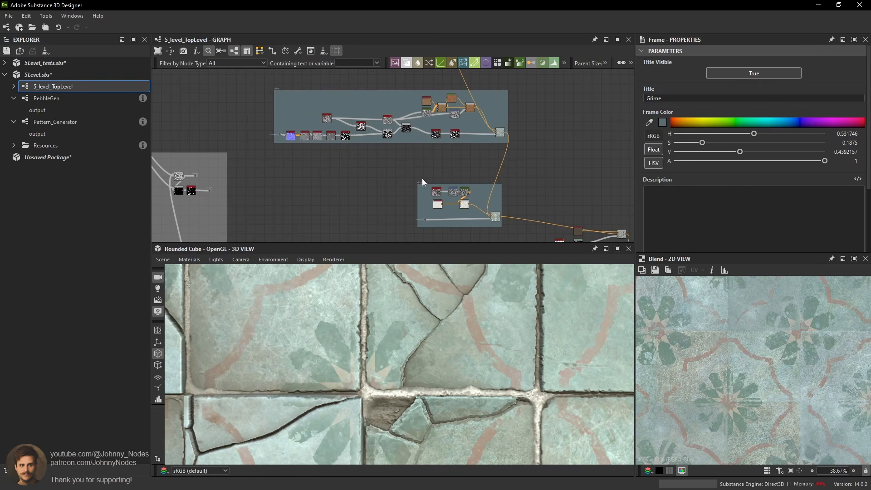
pyautogui.press('space')
pyautogui.click(562, 123)
pyautogui.moveTo(420, 184); pyautogui.dragTo(426, 149)
# Move the Grime and Grout frames together up to sit directly below the purple frame.
pyautogui.scroll(-2, 420, 144)
pyautogui.moveTo(347, 94); pyautogui.dragTo(362, 182, button='middle')
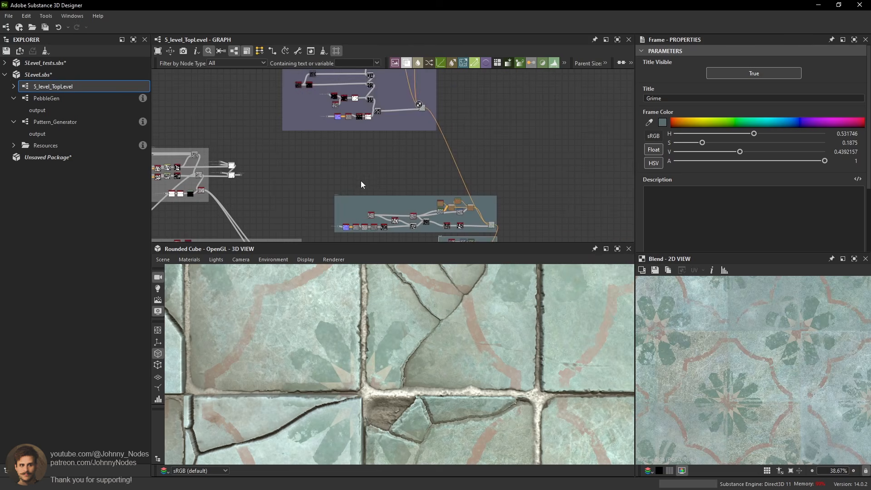
pyautogui.scroll(-4, 361, 184)
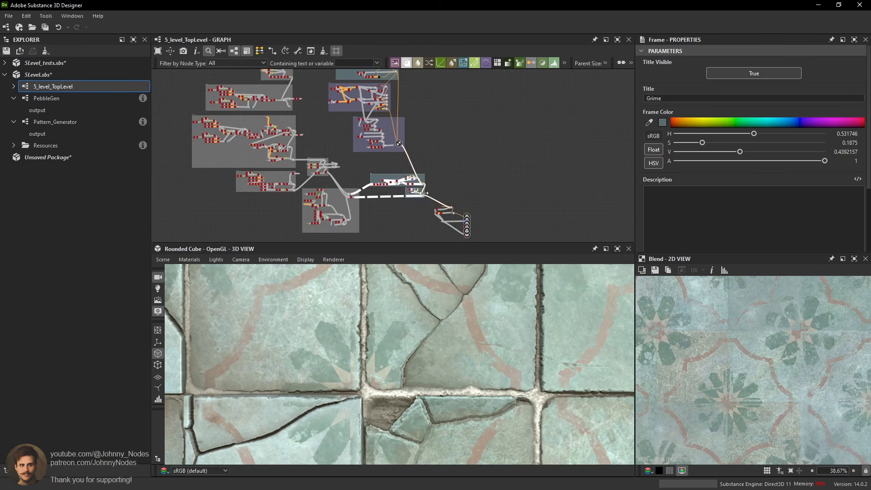
pyautogui.scroll(2, 424, 193)
pyautogui.moveTo(347, 161); pyautogui.dragTo(317, 129)
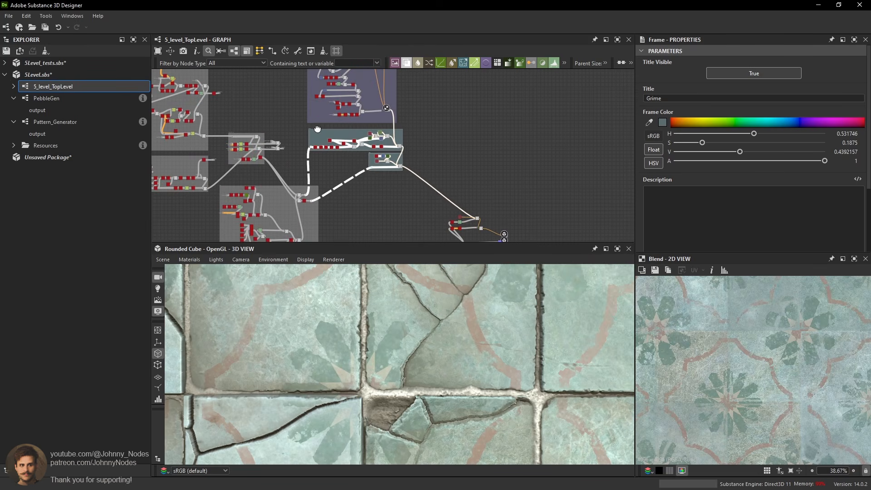
pyautogui.scroll(-3, 458, 125)
pyautogui.moveTo(446, 92); pyautogui.dragTo(445, 126, button='middle')
pyautogui.click(445, 126)
pyautogui.moveTo(420, 77); pyautogui.dragTo(402, 157, button='middle')
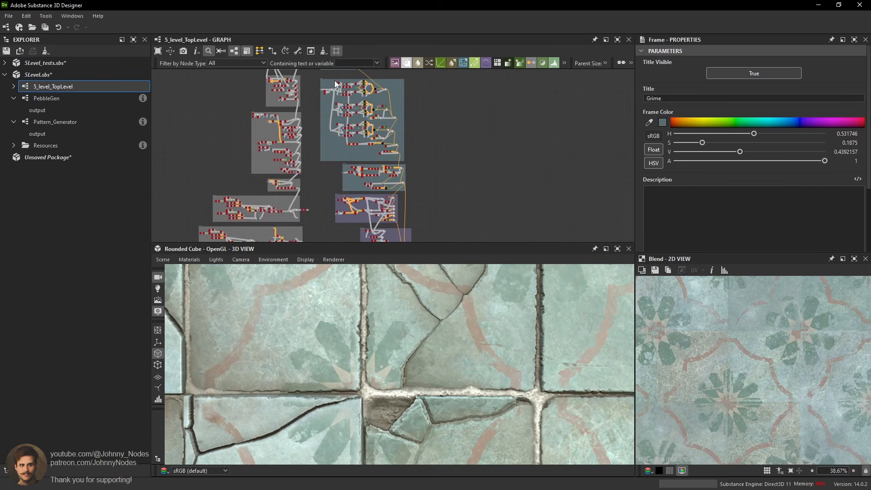
# Review the layout of the teal and purple color frames across the graph, down to the Grime and Grout frames.
pyautogui.moveTo(335, 84); pyautogui.dragTo(356, 130, button='middle')
pyautogui.moveTo(337, 87); pyautogui.dragTo(430, 141)
pyautogui.moveTo(430, 141); pyautogui.dragTo(434, 45, button='middle')
pyautogui.moveTo(435, 45); pyautogui.dragTo(465, 206)
pyautogui.moveTo(465, 206); pyautogui.dragTo(466, 186, button='middle')
pyautogui.scroll(4, 452, 200)
pyautogui.keyDown('shift'); pyautogui.moveTo(463, 230); pyautogui.dragTo(378, 184); pyautogui.keyUp('shift')
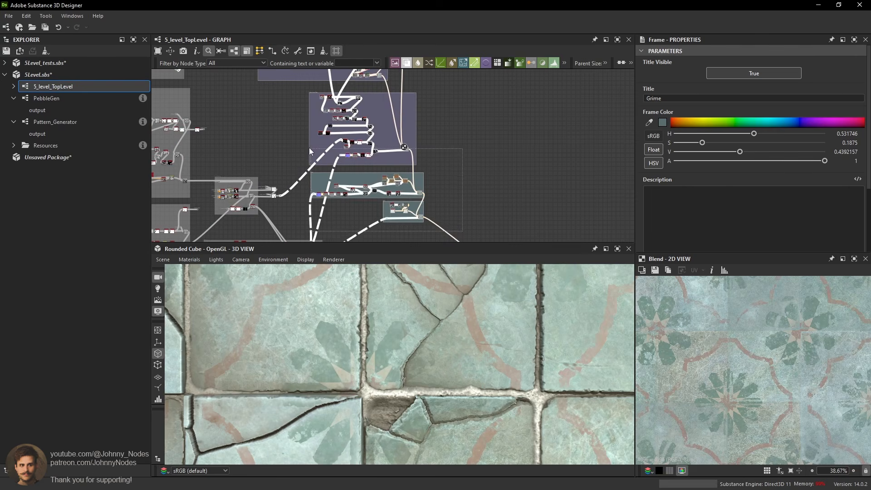
pyautogui.scroll(1, 376, 183)
pyautogui.moveTo(415, 185); pyautogui.dragTo(460, 184, button='middle')
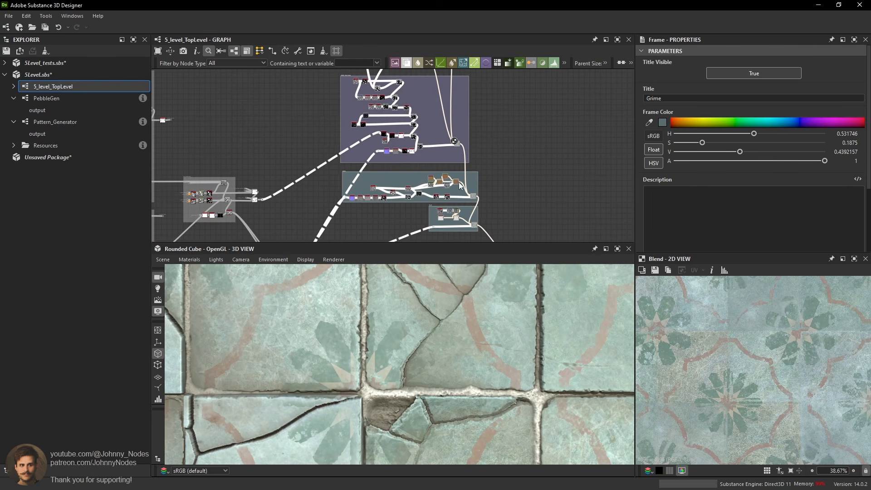
pyautogui.click(491, 175)
pyautogui.scroll(-4, 500, 163)
pyautogui.scroll(-1, 499, 157)
pyautogui.moveTo(512, 149); pyautogui.dragTo(460, 159, button='middle')
pyautogui.scroll(6, 366, 104)
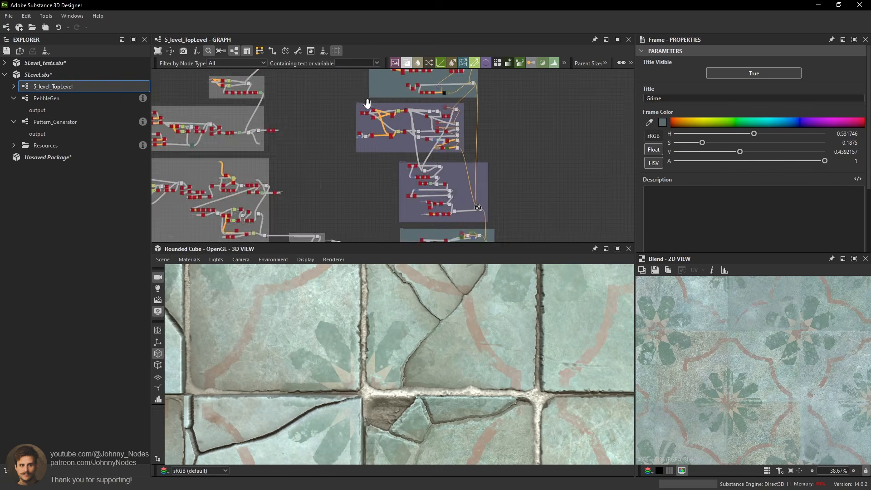
pyautogui.moveTo(352, 100); pyautogui.dragTo(364, 104)
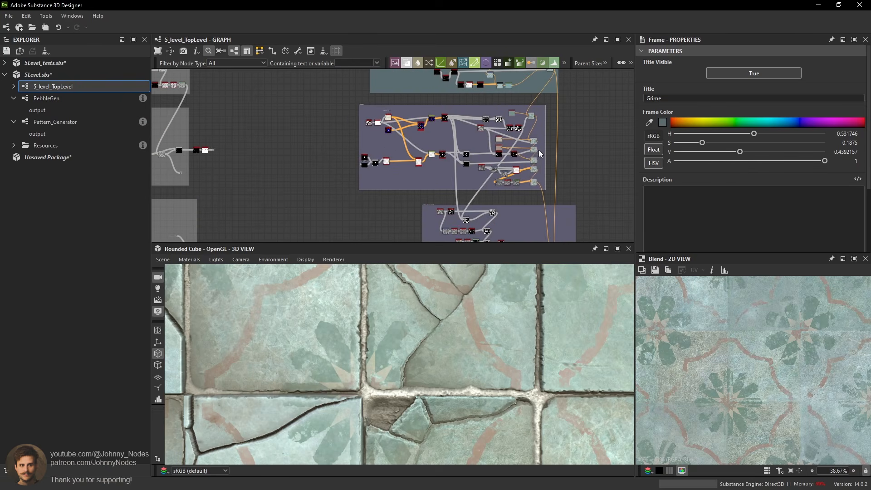
pyautogui.scroll(-3, 539, 154)
pyautogui.scroll(3, 515, 132)
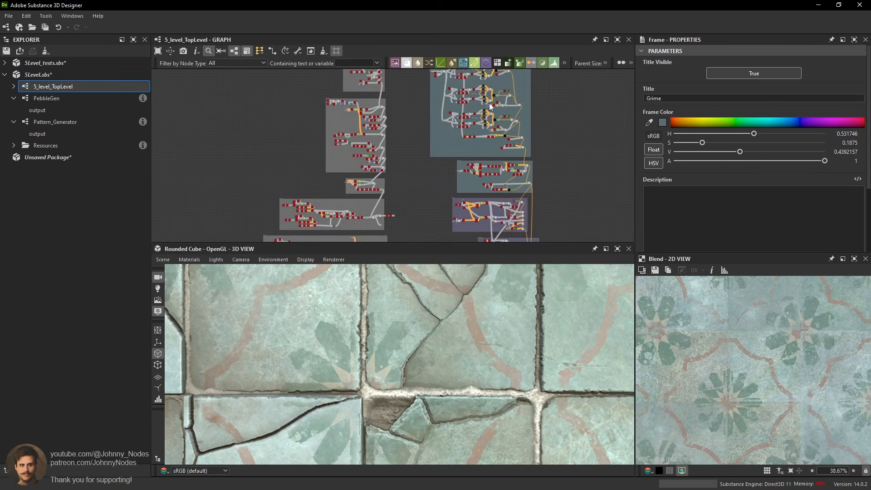
pyautogui.scroll(-1, 515, 118)
pyautogui.moveTo(533, 186); pyautogui.dragTo(497, 184, button='middle')
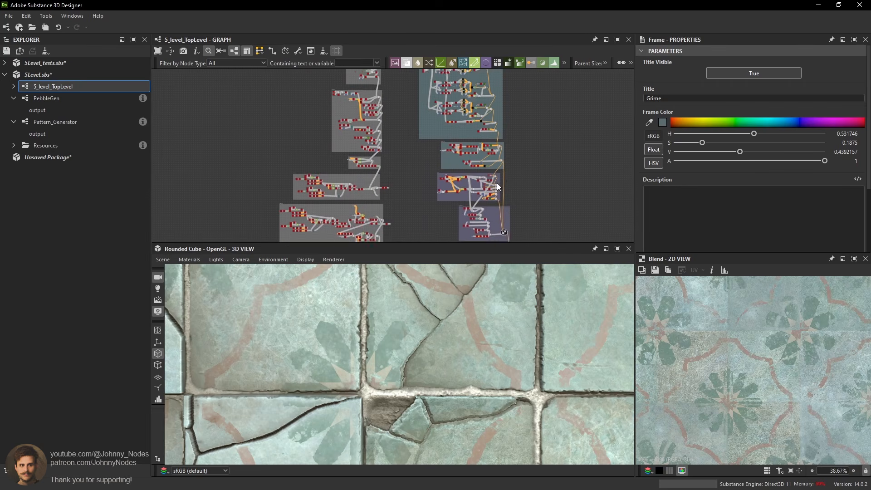
# Move the output nodes and the small node group feeding them up to sit beside the Grout frame.
pyautogui.moveTo(531, 222); pyautogui.dragTo(477, 113, button='middle')
pyautogui.scroll(2, 465, 173)
pyautogui.moveTo(465, 174); pyautogui.dragTo(519, 236)
pyautogui.moveTo(520, 235); pyautogui.dragTo(520, 222, button='middle')
pyautogui.scroll(1, 516, 217)
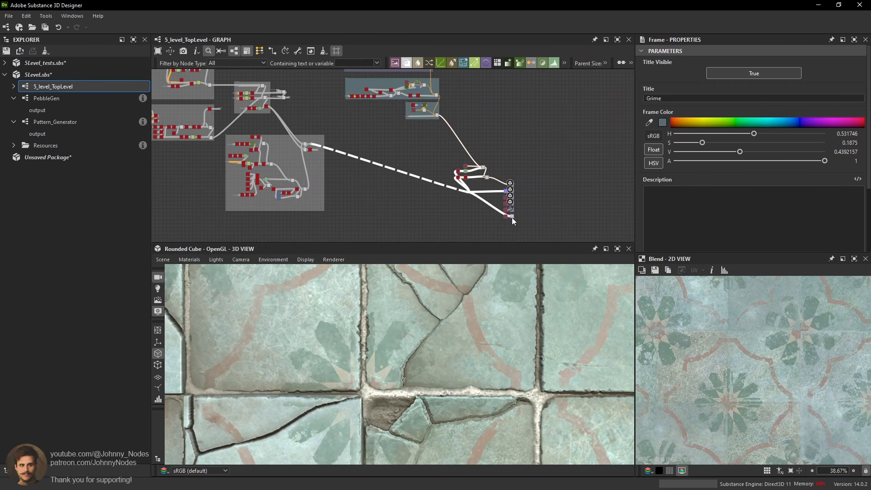
pyautogui.moveTo(511, 217); pyautogui.dragTo(522, 173)
# Examine the cracks, grout and damaged tiles on the material in the 3D view from several distances and lighting angles.
pyautogui.moveTo(447, 339); pyautogui.dragTo(505, 293, button='middle')
pyautogui.scroll(-5, 499, 297)
pyautogui.moveTo(468, 325); pyautogui.dragTo(504, 339, button='middle')
pyautogui.scroll(4, 409, 328)
pyautogui.moveTo(402, 328); pyautogui.dragTo(465, 338, button='middle')
pyautogui.keyDown('ctrl'); pyautogui.keyDown('shift'); pyautogui.moveTo(466, 337); pyautogui.dragTo(391, 337, button='right'); pyautogui.keyUp('shift'); pyautogui.keyUp('ctrl')
pyautogui.scroll(2, 442, 359)
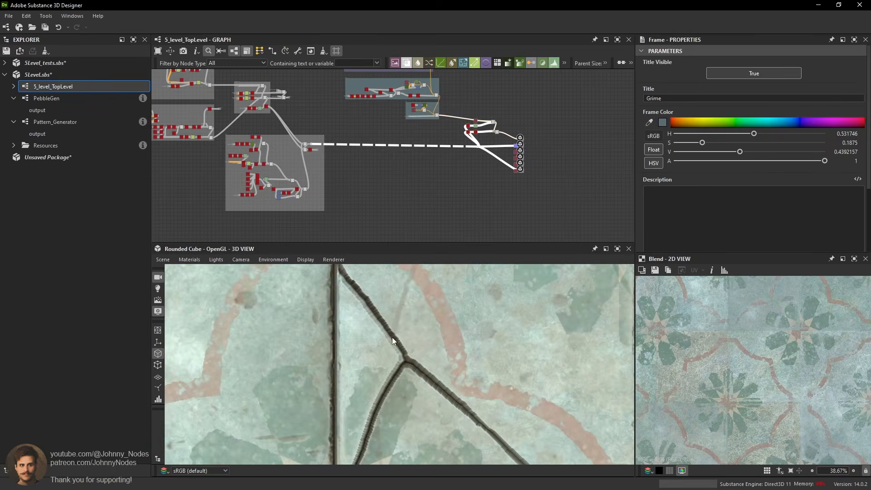
pyautogui.scroll(3, 399, 335)
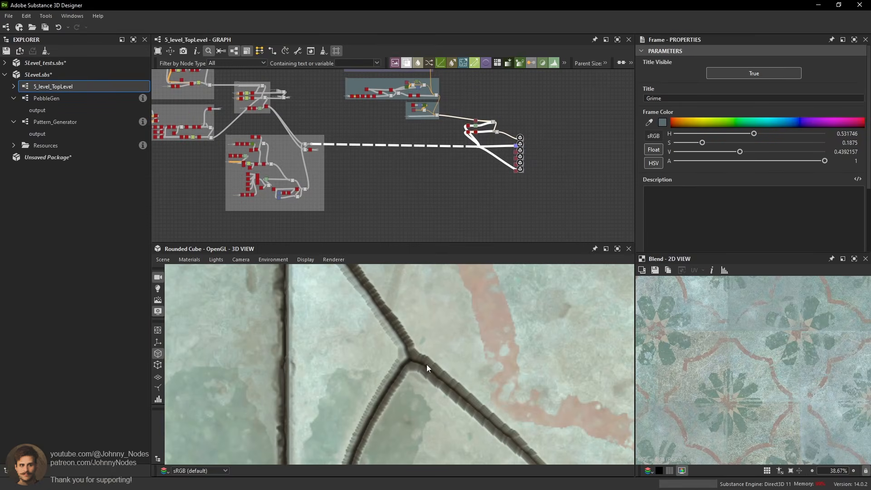
pyautogui.scroll(-5, 398, 325)
pyautogui.moveTo(398, 327); pyautogui.dragTo(437, 339, button='middle')
pyautogui.scroll(4, 519, 349)
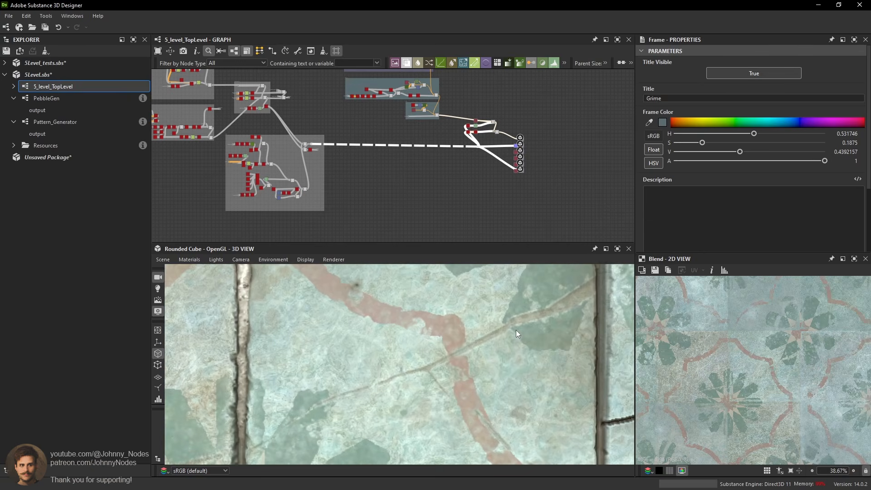
pyautogui.keyDown('ctrl'); pyautogui.keyDown('shift'); pyautogui.moveTo(515, 330); pyautogui.dragTo(551, 325, button='right'); pyautogui.keyUp('shift'); pyautogui.keyUp('ctrl')
pyautogui.scroll(-6, 528, 326)
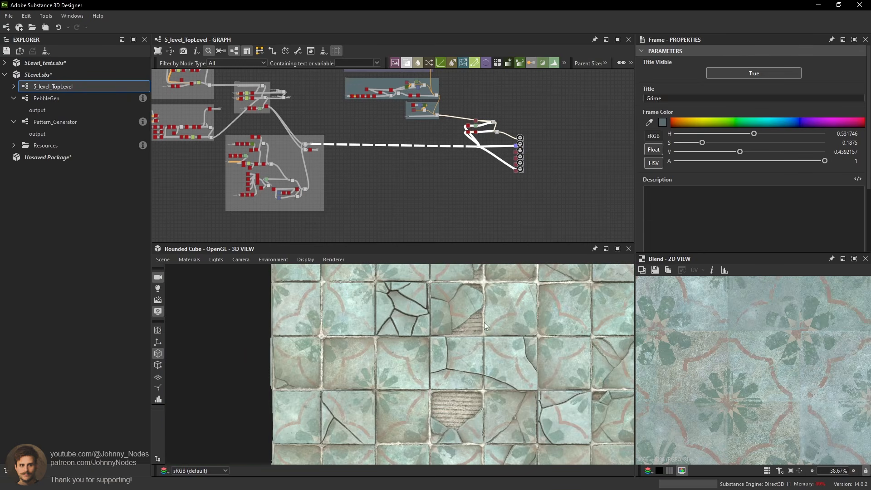
pyautogui.moveTo(484, 322); pyautogui.dragTo(445, 318, button='middle')
pyautogui.scroll(3, 396, 304)
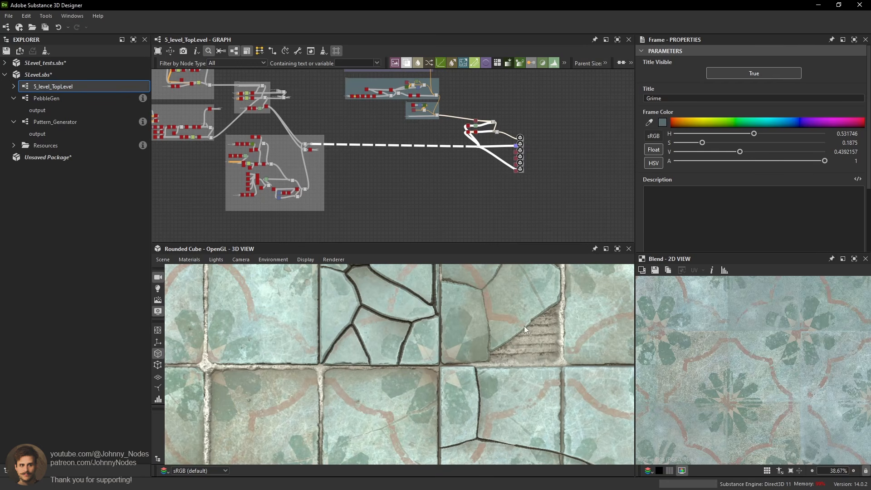
pyautogui.scroll(-4, 524, 326)
pyautogui.moveTo(519, 331); pyautogui.dragTo(501, 325)
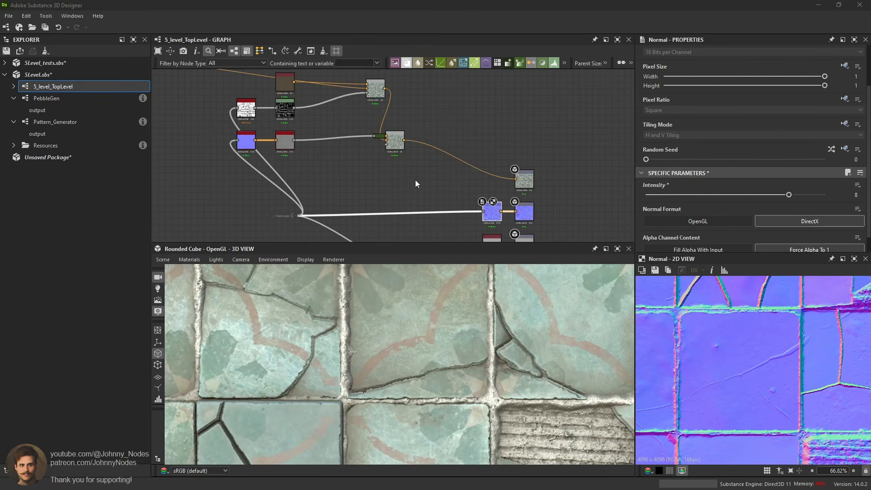
# Move the grayscale Uniform Color node that feeds the roughness output well away from the output nodes into empty graph space.
pyautogui.scroll(-2, 415, 179)
pyautogui.moveTo(419, 202); pyautogui.dragTo(468, 98, button='middle')
pyautogui.scroll(3, 488, 126)
pyautogui.doubleClick(540, 125)
pyautogui.moveTo(541, 125); pyautogui.dragTo(382, 170)
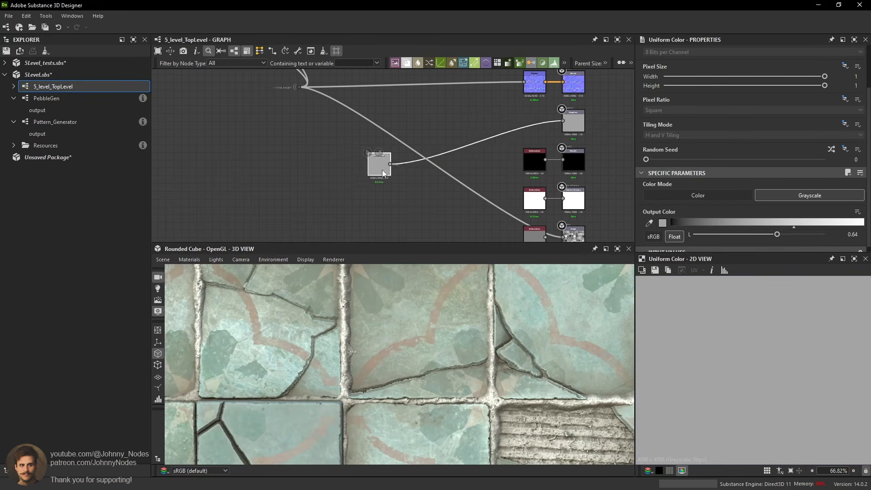
pyautogui.scroll(-3, 382, 170)
pyautogui.moveTo(382, 170); pyautogui.dragTo(502, 135, button='middle')
pyautogui.moveTo(502, 135); pyautogui.dragTo(391, 161)
# Examine the tile surface in the 3D view and the existing color frames in the graph.
pyautogui.scroll(-4, 459, 344)
pyautogui.moveTo(464, 335); pyautogui.dragTo(456, 323)
pyautogui.scroll(5, 455, 323)
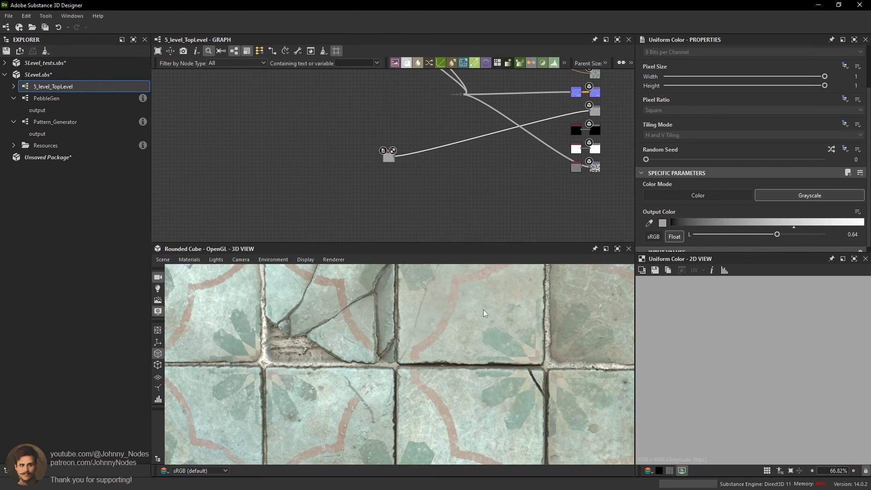
pyautogui.scroll(1, 476, 305)
pyautogui.moveTo(523, 313); pyautogui.dragTo(516, 317)
pyautogui.scroll(-3, 516, 317)
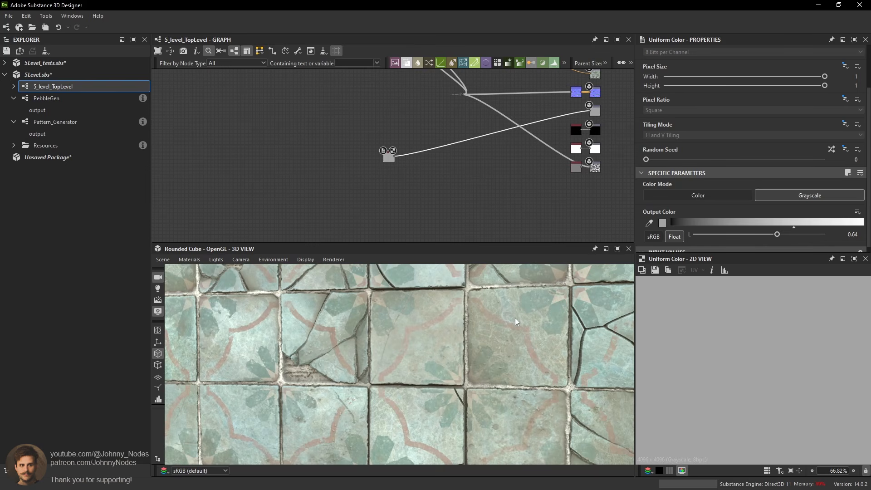
pyautogui.scroll(2, 393, 165)
pyautogui.moveTo(394, 164); pyautogui.dragTo(293, 174, button='middle')
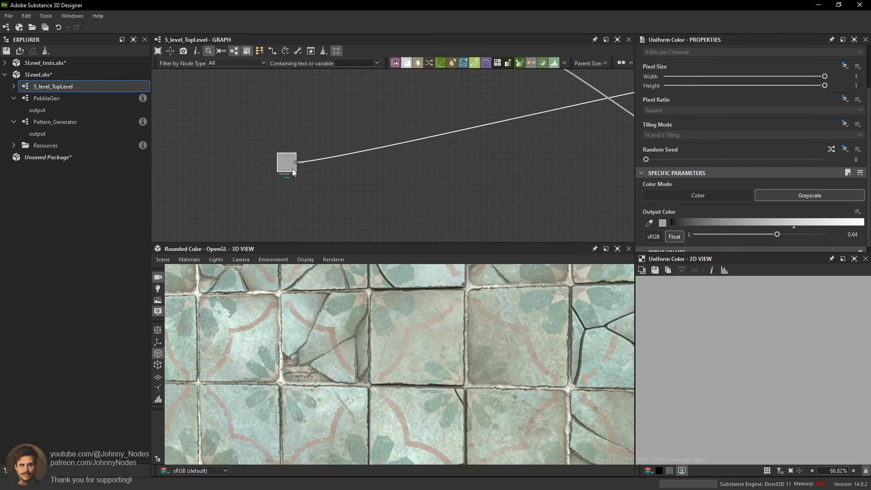
pyautogui.scroll(-3, 336, 157)
pyautogui.moveTo(354, 159); pyautogui.dragTo(342, 126, button='middle')
pyautogui.scroll(-1, 370, 91)
pyautogui.moveTo(369, 82); pyautogui.dragTo(420, 145, button='middle')
pyautogui.scroll(-2, 400, 86)
pyautogui.moveTo(400, 81); pyautogui.dragTo(414, 155, button='middle')
pyautogui.scroll(4, 445, 208)
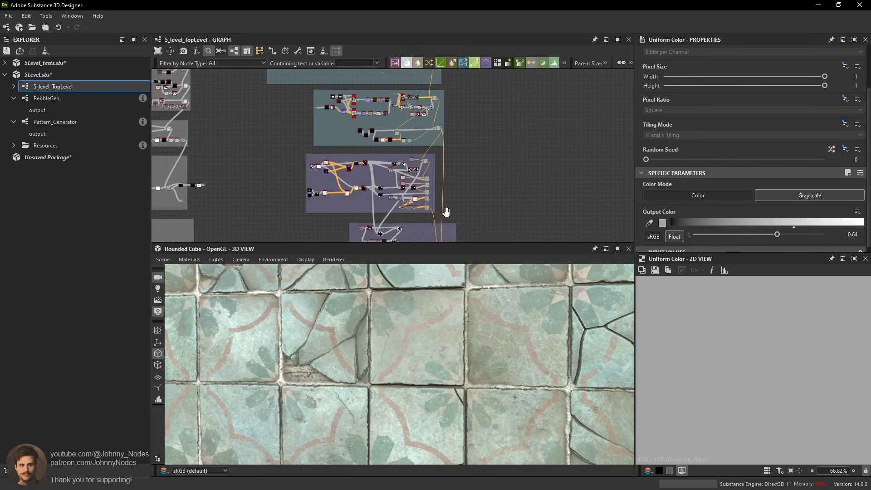
pyautogui.moveTo(463, 125); pyautogui.dragTo(466, 164, button='middle')
pyautogui.scroll(-3, 467, 163)
# Add a Blend node beside the roughness Uniform Color node and connect the color to its foreground input.
pyautogui.moveTo(467, 223); pyautogui.dragTo(442, 96, button='middle')
pyautogui.scroll(8, 448, 191)
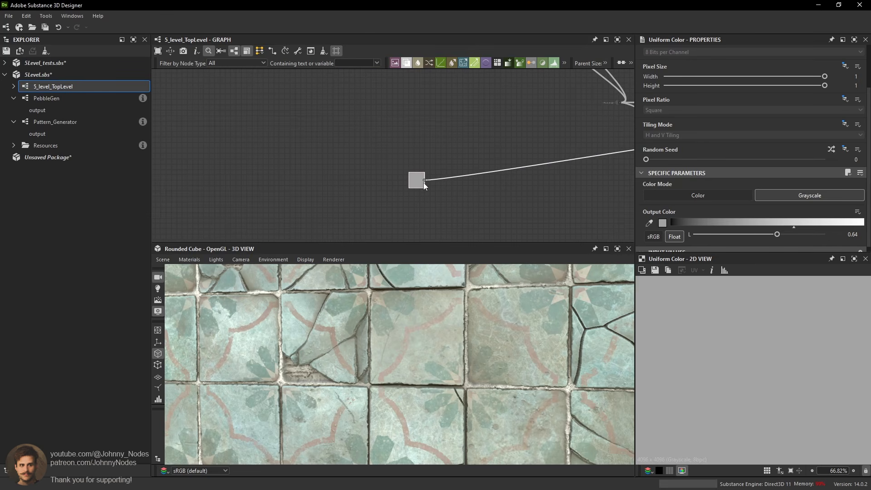
pyautogui.scroll(2, 444, 177)
pyautogui.moveTo(403, 179); pyautogui.dragTo(434, 193)
pyautogui.scroll(4, 411, 182)
pyautogui.press('space')
pyautogui.click(453, 215)
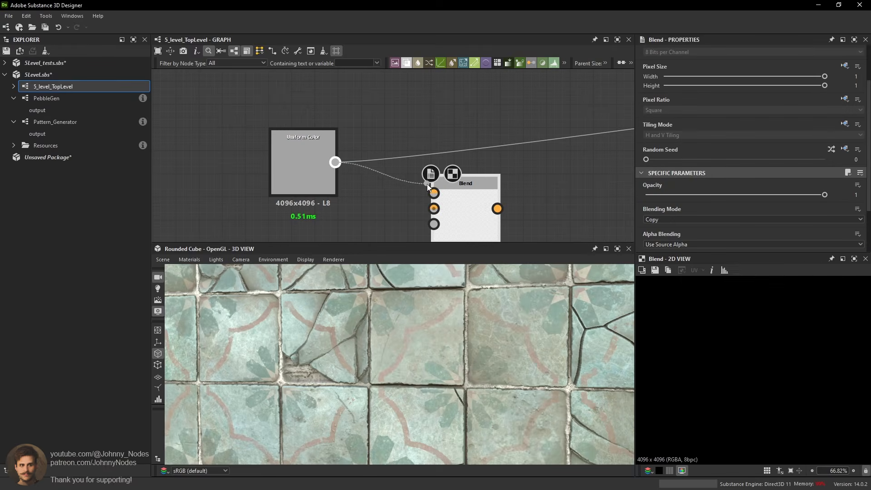
pyautogui.scroll(-4, 468, 169)
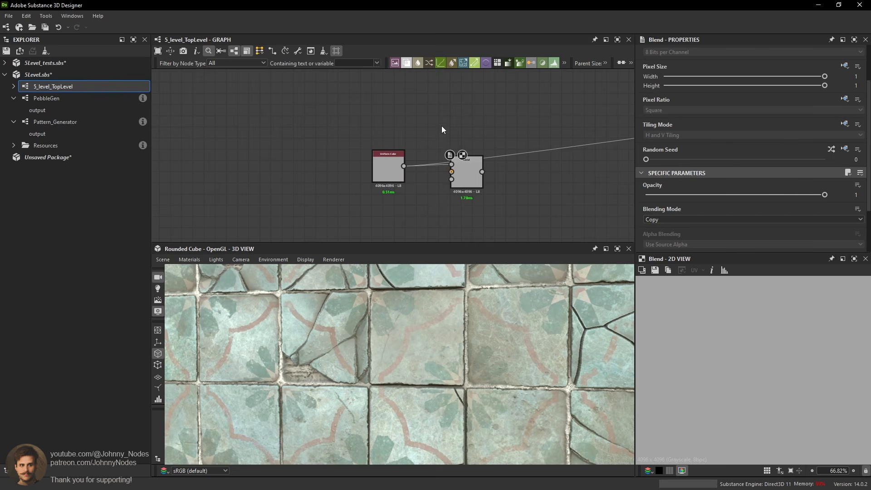
# Add a Clouds 2 node and connect it to the Blend as foreground, with the Uniform Color as background.
pyautogui.press('space')
pyautogui.write('clou')
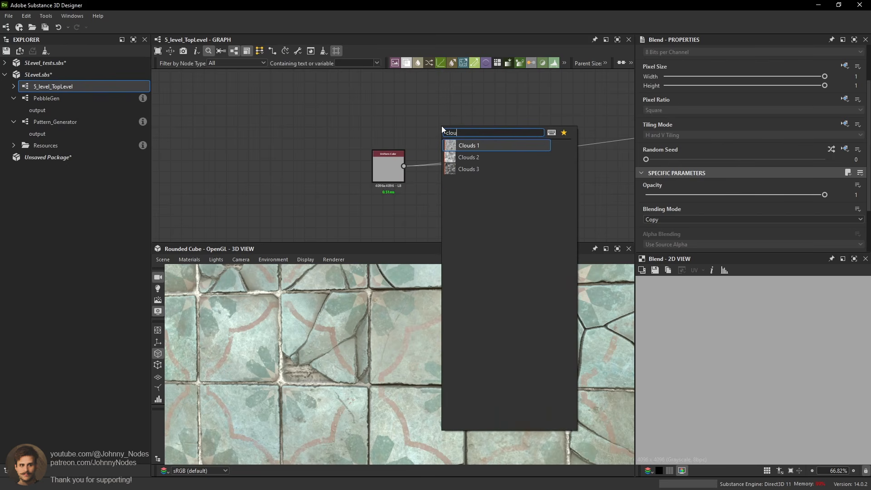
pyautogui.click(472, 156)
pyautogui.moveTo(442, 151); pyautogui.dragTo(392, 183)
pyautogui.doubleClick(455, 145)
pyautogui.moveTo(448, 141); pyautogui.dragTo(446, 178)
pyautogui.press('x')
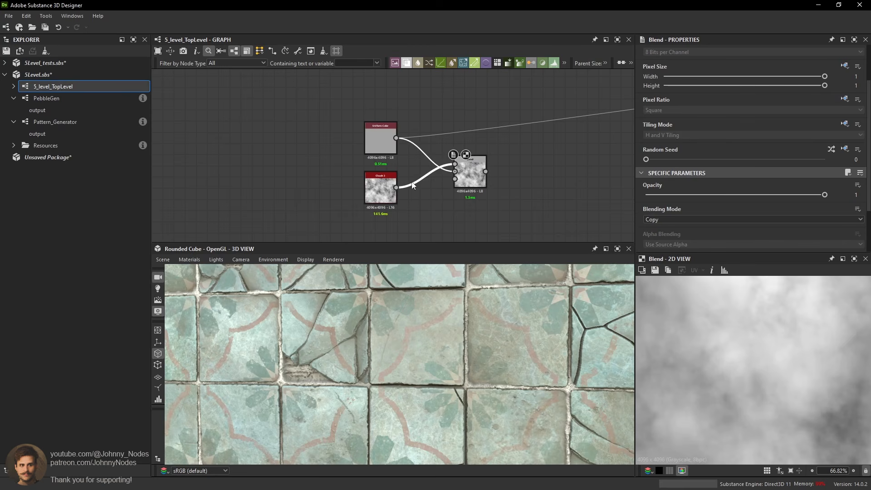
# Place the Clouds 2 node above the Uniform Color node and line up the Blend node beside them.
pyautogui.moveTo(386, 188); pyautogui.dragTo(386, 94)
pyautogui.scroll(2, 464, 179)
pyautogui.moveTo(487, 173); pyautogui.dragTo(491, 226, button='middle')
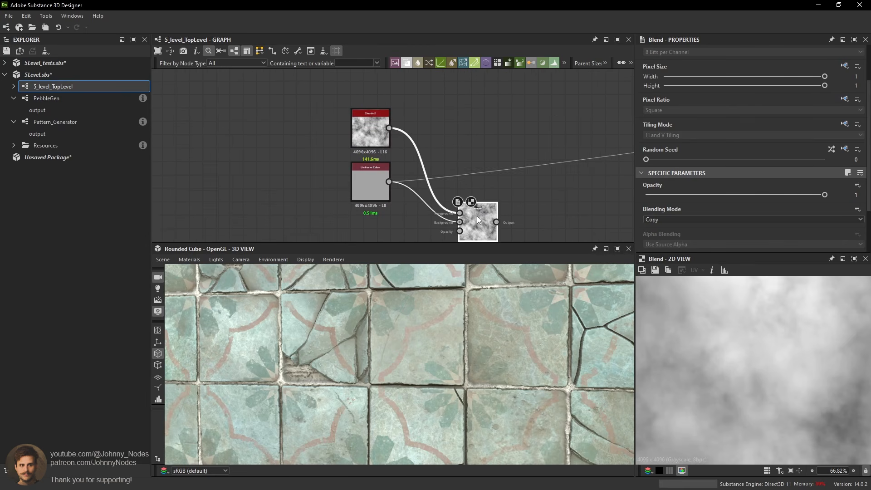
pyautogui.moveTo(477, 216); pyautogui.dragTo(473, 183)
# Override the Blend node's inherited output format and set it to 16 Bits per Channel.
pyautogui.scroll(4, 507, 220)
pyautogui.moveTo(471, 171); pyautogui.dragTo(475, 196, button='middle')
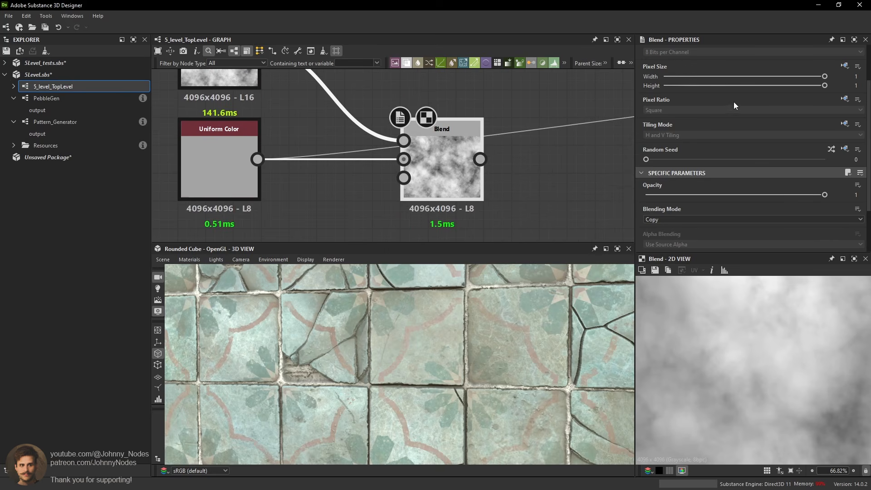
pyautogui.scroll(3, 847, 94)
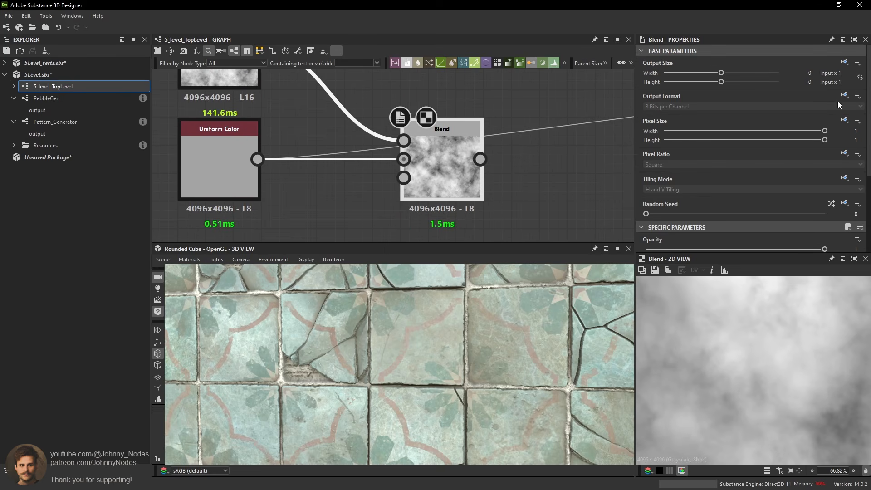
pyautogui.click(843, 97)
pyautogui.click(838, 130)
pyautogui.click(659, 107)
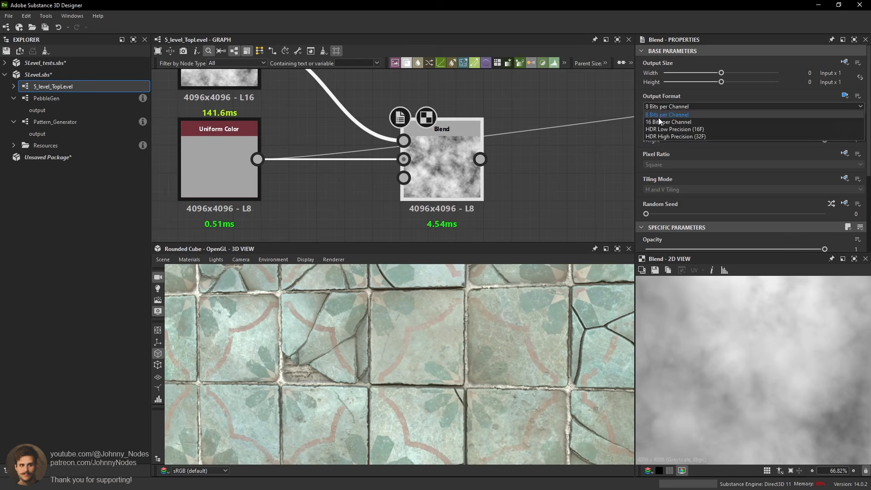
pyautogui.click(661, 122)
pyautogui.scroll(-3, 525, 157)
# Connect the Blend node's result to the roughness output, replacing the direct Uniform Color link.
pyautogui.click(494, 159)
pyautogui.scroll(-4, 522, 154)
pyautogui.moveTo(622, 109); pyautogui.dragTo(420, 163, button='middle')
pyautogui.scroll(-4, 421, 164)
pyautogui.moveTo(550, 183); pyautogui.dragTo(470, 146, button='middle')
pyautogui.click(503, 138)
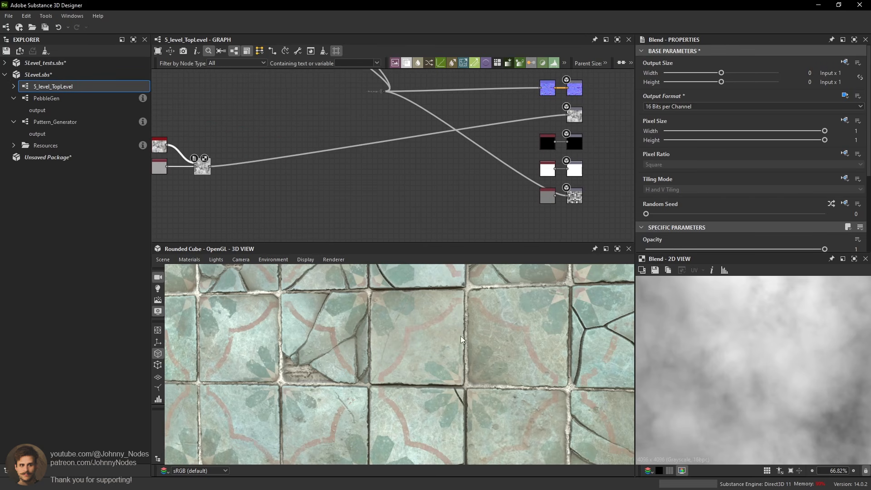
# Set the Uniform Color node's grayscale output color to 0.67.
pyautogui.scroll(-4, 461, 333)
pyautogui.moveTo(463, 330)
pyautogui.mouseDown()
pyautogui.moveTo(414, 313)
pyautogui.moveTo(453, 317)
pyautogui.mouseUp()
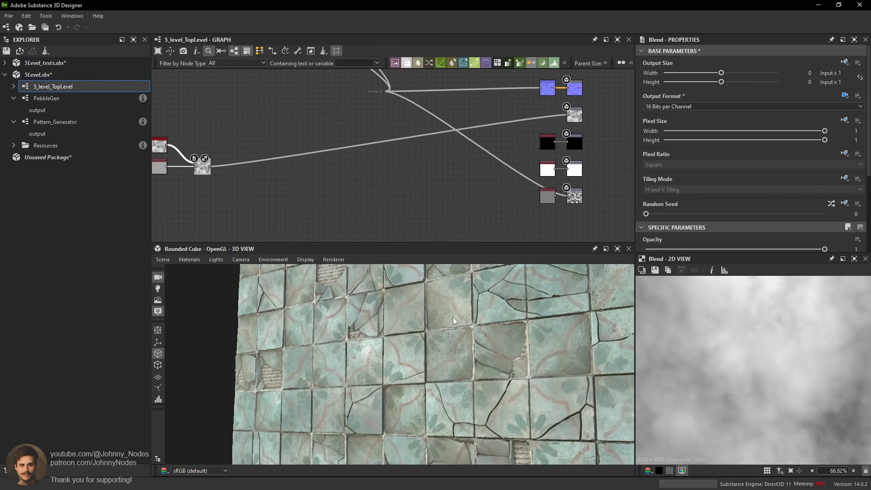
pyautogui.scroll(-5, 763, 364)
pyautogui.scroll(1, 235, 168)
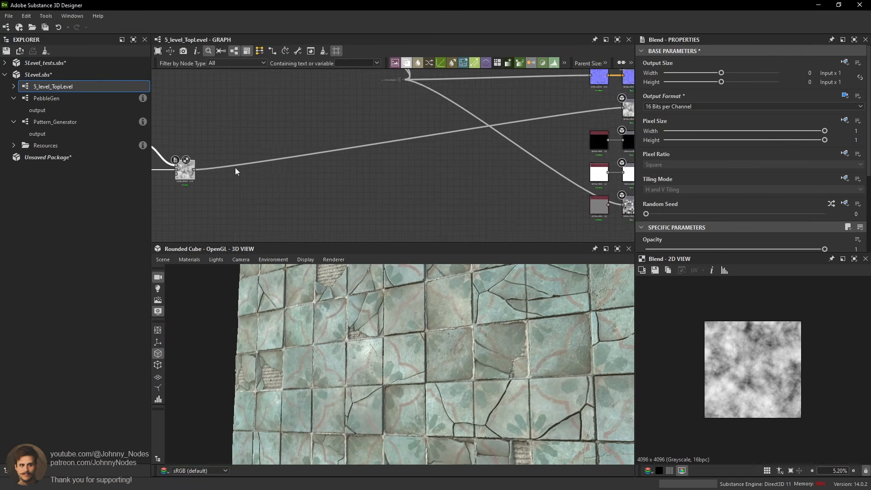
pyautogui.moveTo(235, 170); pyautogui.dragTo(362, 161, button='middle')
pyautogui.scroll(2, 339, 164)
pyautogui.click(299, 156)
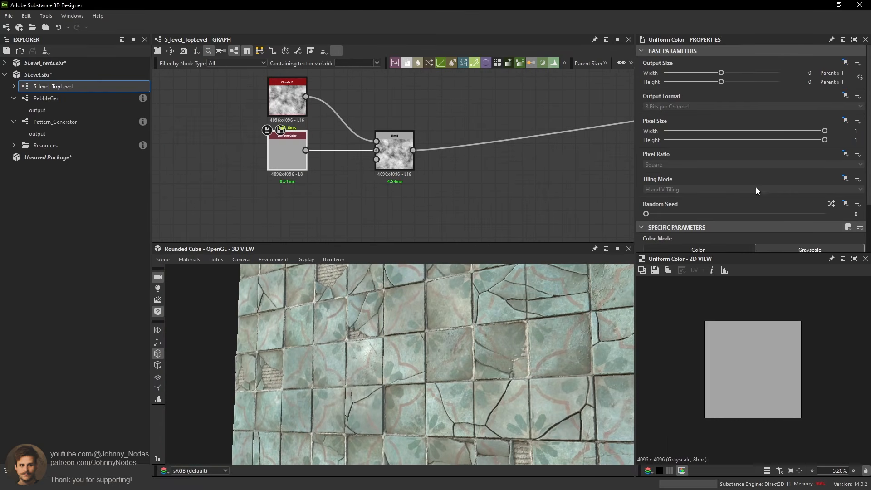
pyautogui.scroll(-3, 756, 187)
pyautogui.moveTo(780, 230); pyautogui.dragTo(781, 227)
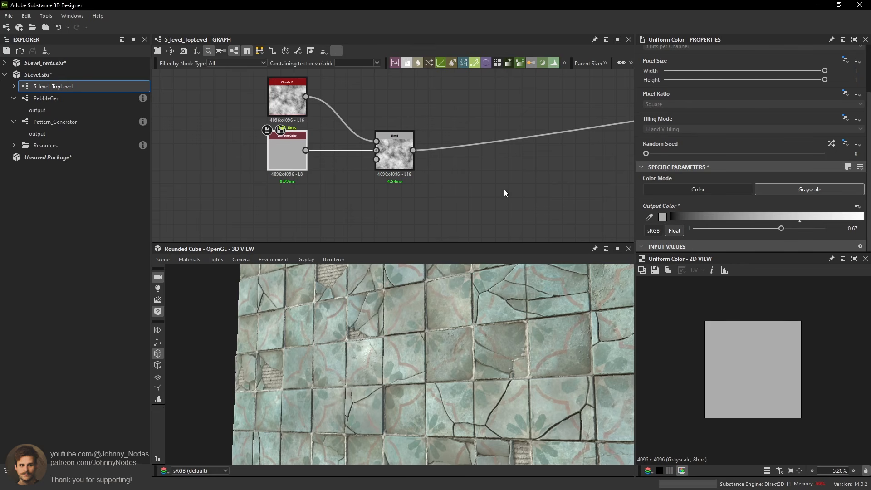
# Examine the reflections on the tiles and grout in the 3D view under different light directions.
pyautogui.scroll(6, 495, 326)
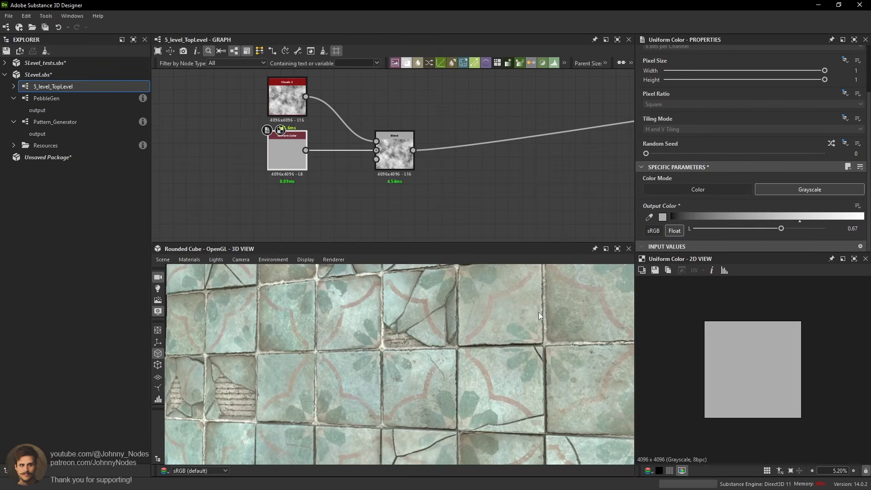
pyautogui.moveTo(469, 343)
pyautogui.mouseDown(button='middle')
pyautogui.moveTo(488, 347)
pyautogui.moveTo(471, 350)
pyautogui.moveTo(479, 326)
pyautogui.moveTo(470, 357)
pyautogui.mouseUp(button='middle')
pyautogui.keyDown('ctrl'); pyautogui.keyDown('shift'); pyautogui.moveTo(470, 357); pyautogui.dragTo(428, 317, button='right'); pyautogui.keyUp('shift'); pyautogui.keyUp('ctrl')
pyautogui.scroll(3, 448, 367)
pyautogui.scroll(3, 448, 367)
pyautogui.scroll(3, 454, 337)
pyautogui.scroll(-6, 436, 334)
pyautogui.scroll(-5, 427, 317)
pyautogui.moveTo(427, 317); pyautogui.dragTo(445, 320, button='middle')
pyautogui.scroll(4, 445, 320)
pyautogui.moveTo(445, 319)
pyautogui.keyDown('ctrl'); pyautogui.keyDown('shift'); pyautogui.mouseDown(button='right')
pyautogui.moveTo(427, 316)
pyautogui.moveTo(433, 321)
pyautogui.mouseUp(button='right'); pyautogui.keyUp('shift'); pyautogui.keyUp('ctrl')
pyautogui.scroll(-5, 433, 321)
# Set the roughness Blend node's opacity to 0.89 and its blending mode to Add Sub.
pyautogui.click(394, 152)
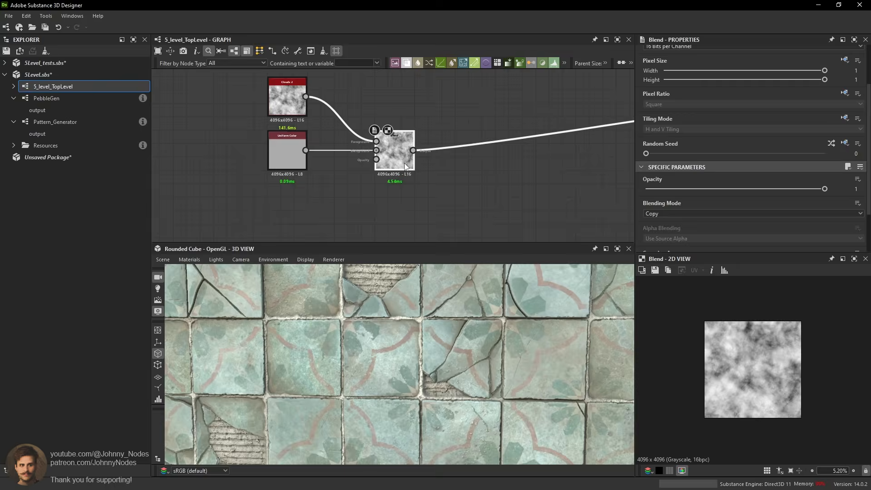
pyautogui.scroll(5, 842, 391)
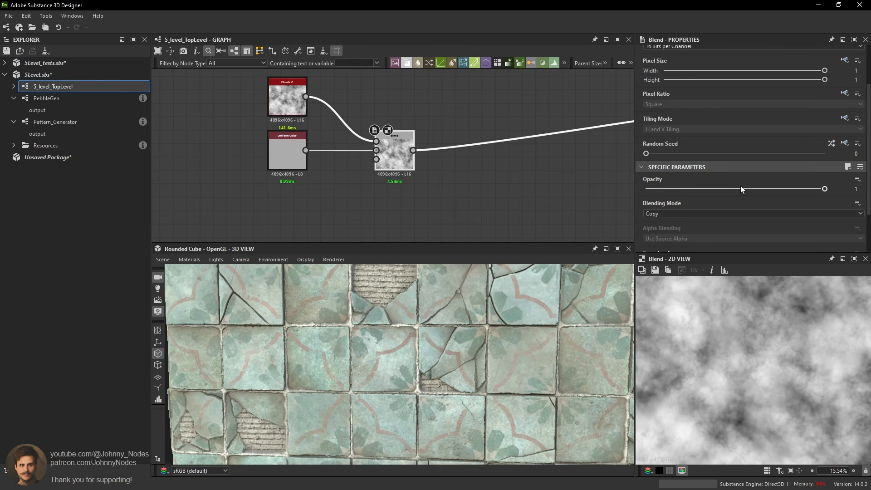
pyautogui.click(744, 189)
pyautogui.moveTo(745, 189); pyautogui.dragTo(792, 190)
pyautogui.click(696, 214)
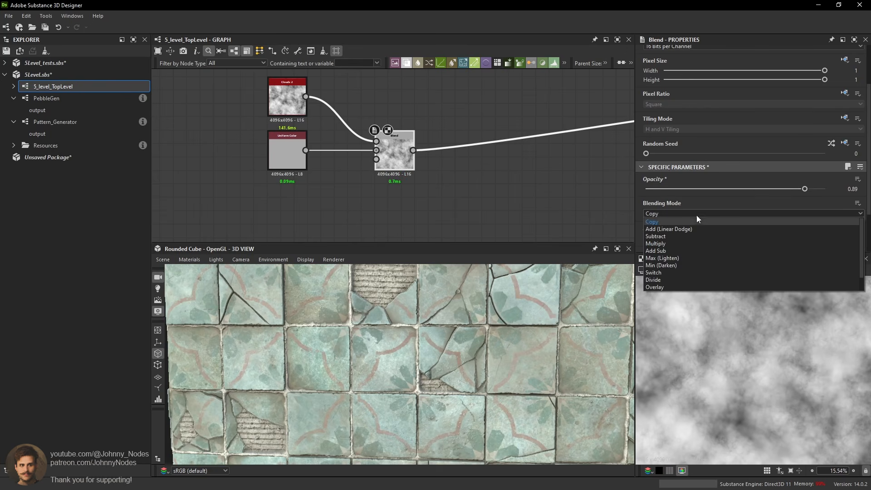
pyautogui.click(671, 250)
# Insert an Auto Levels node between Clouds 2 and the roughness Blend's foreground, shifting the Blend over to make room.
pyautogui.moveTo(360, 90); pyautogui.dragTo(376, 126, button='middle')
pyautogui.press('space')
pyautogui.write('aut')
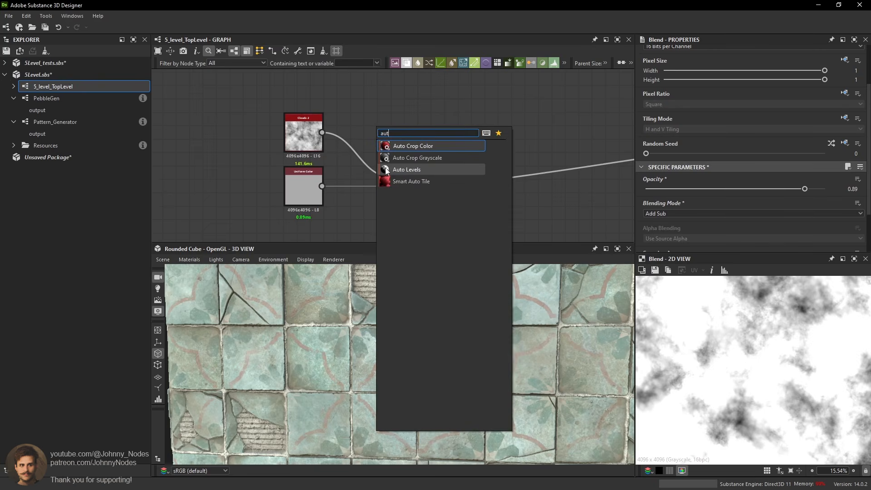
pyautogui.click(405, 170)
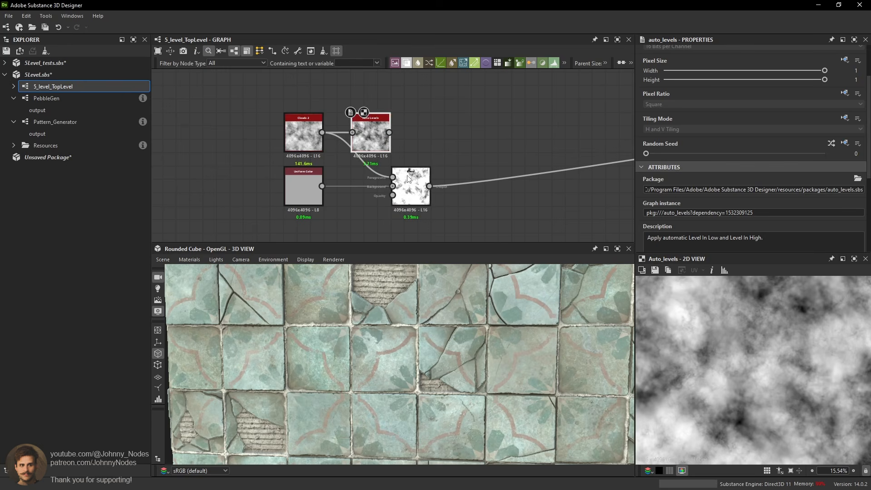
pyautogui.moveTo(408, 182); pyautogui.dragTo(432, 175)
pyautogui.press('space')
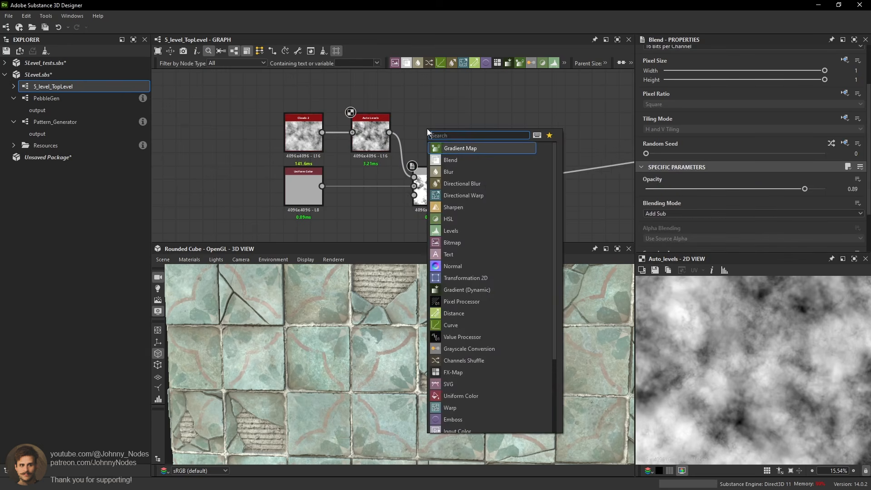
pyautogui.write('his')
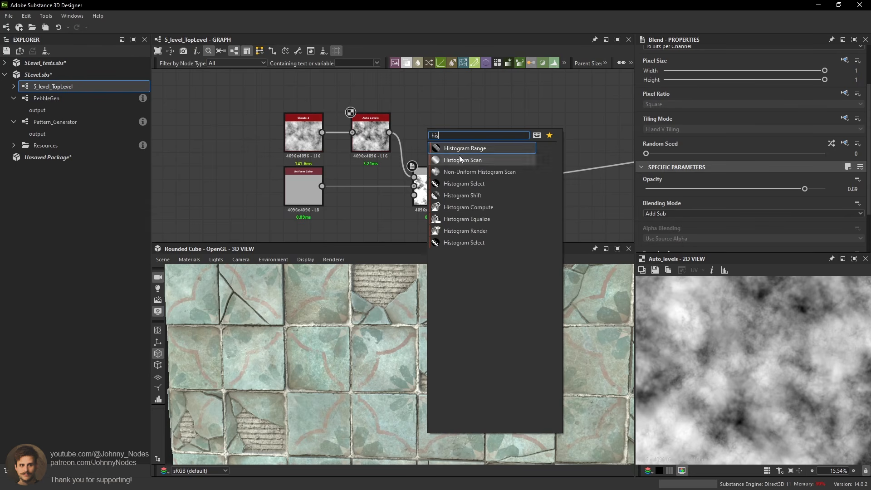
pyautogui.press('Escape')
# Insert a Levels node between Auto Levels and the roughness Blend, and shift its midtones to darken the clouds.
pyautogui.press('space')
pyautogui.write('lev')
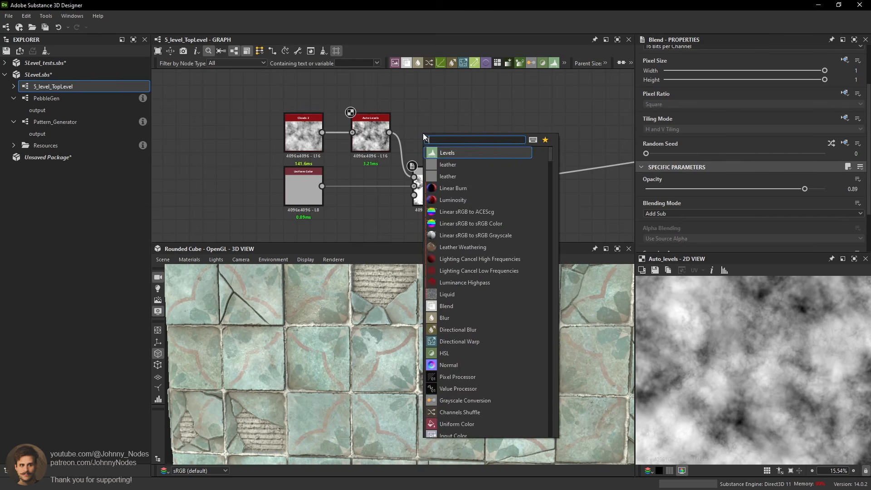
pyautogui.click(435, 150)
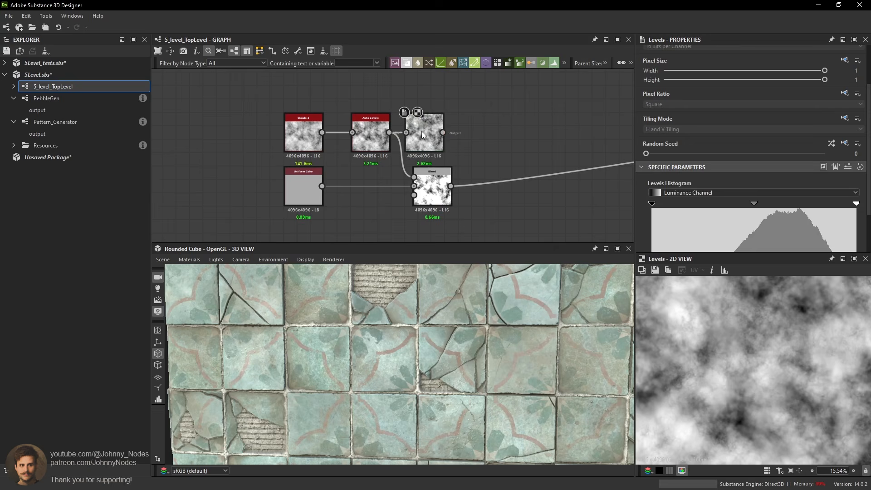
pyautogui.moveTo(756, 207); pyautogui.dragTo(767, 207)
pyautogui.press('f')
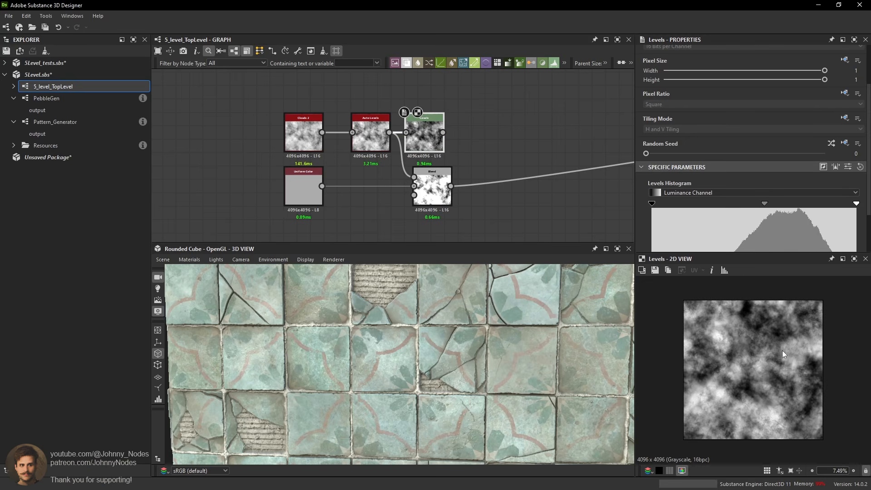
pyautogui.moveTo(433, 171); pyautogui.dragTo(452, 171)
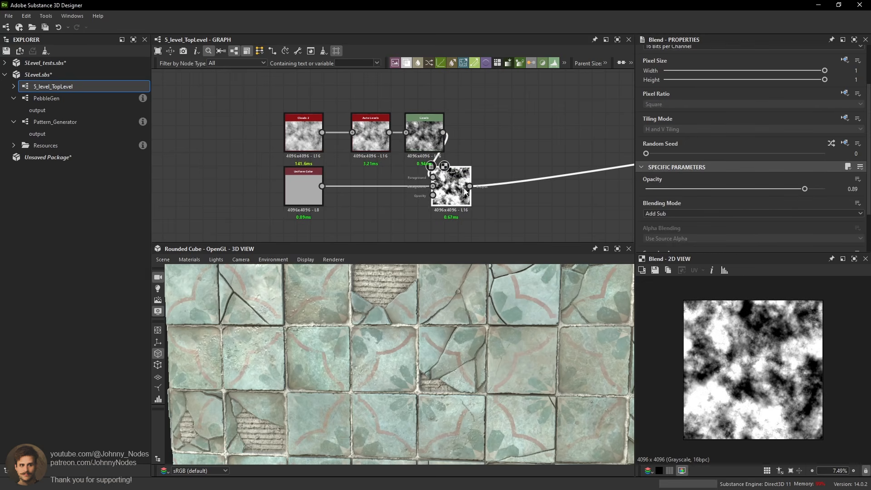
# Set the roughness Blend's opacity to 0.2 and check the tile and grout reflections in the 3D view.
pyautogui.moveTo(436, 293); pyautogui.dragTo(467, 313)
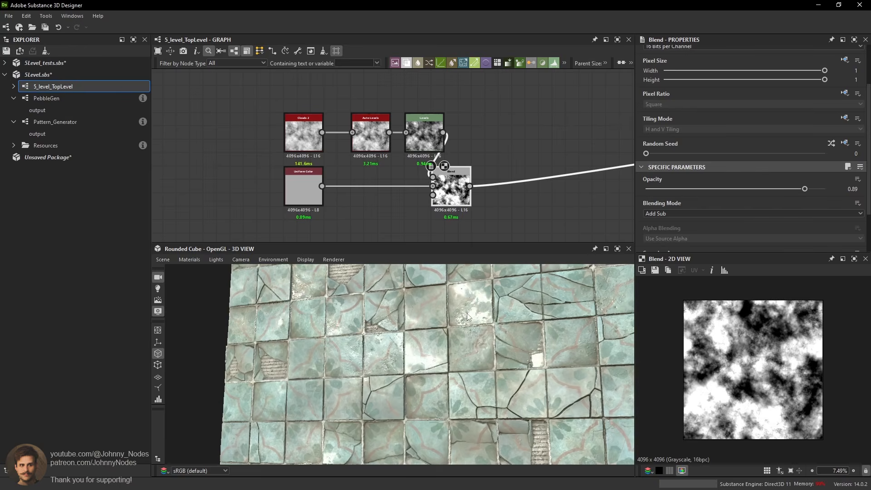
pyautogui.moveTo(467, 313); pyautogui.dragTo(473, 329, button='middle')
pyautogui.scroll(5, 472, 329)
pyautogui.keyDown('ctrl'); pyautogui.keyDown('shift'); pyautogui.moveTo(489, 326); pyautogui.dragTo(478, 322); pyautogui.keyUp('shift'); pyautogui.keyUp('ctrl')
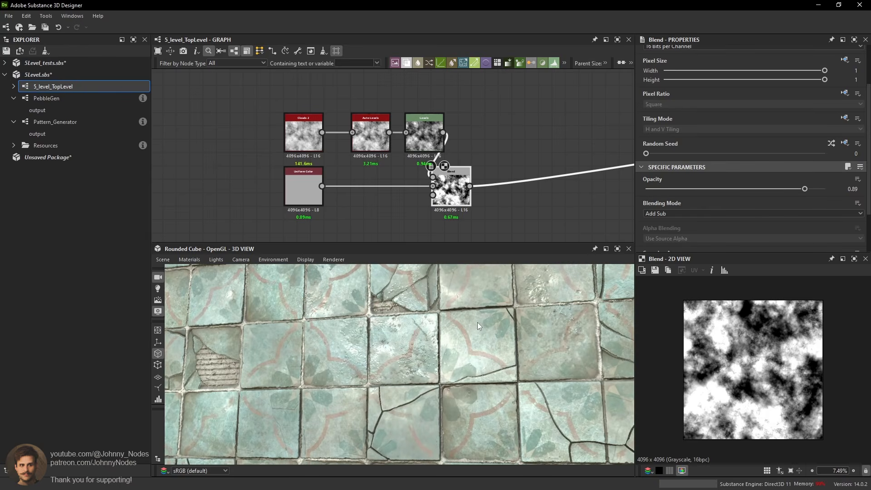
pyautogui.moveTo(759, 192); pyautogui.dragTo(681, 195)
pyautogui.moveTo(504, 351); pyautogui.dragTo(475, 361)
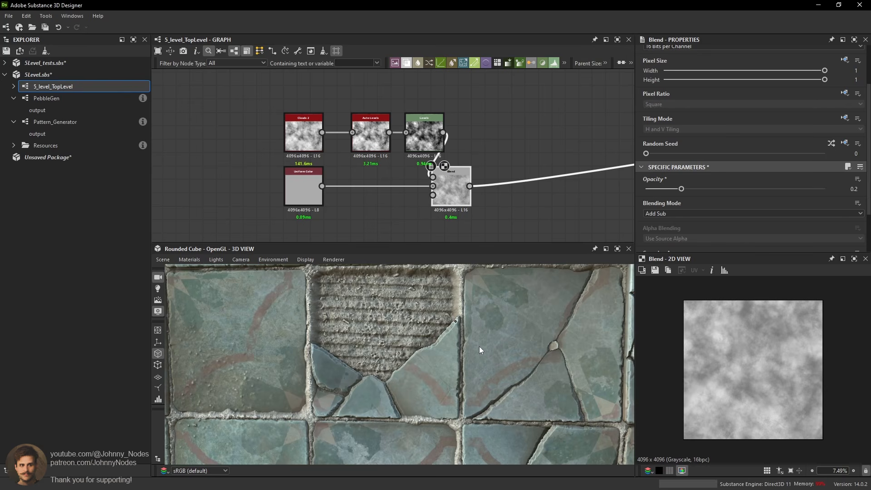
pyautogui.moveTo(479, 346); pyautogui.dragTo(437, 322)
pyautogui.keyDown('ctrl'); pyautogui.keyDown('shift'); pyautogui.moveTo(437, 323); pyautogui.dragTo(530, 324, button='right'); pyautogui.keyUp('shift'); pyautogui.keyUp('ctrl')
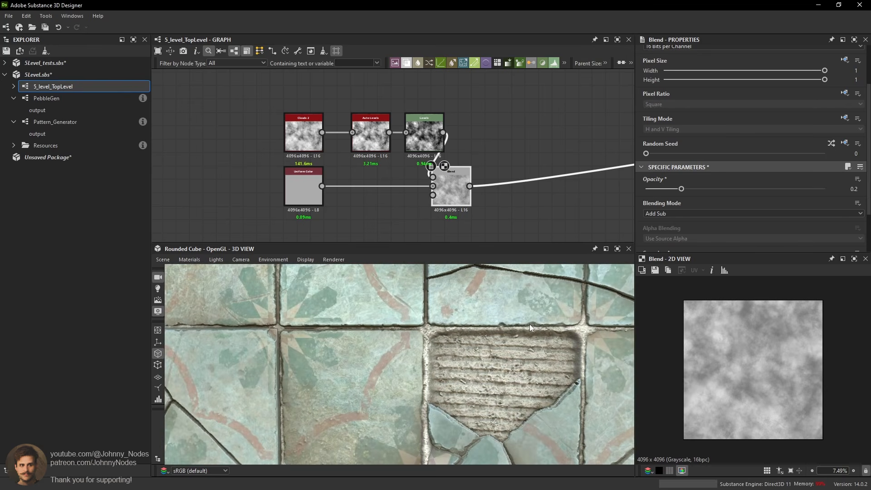
pyautogui.scroll(3, 539, 328)
pyautogui.scroll(-5, 530, 327)
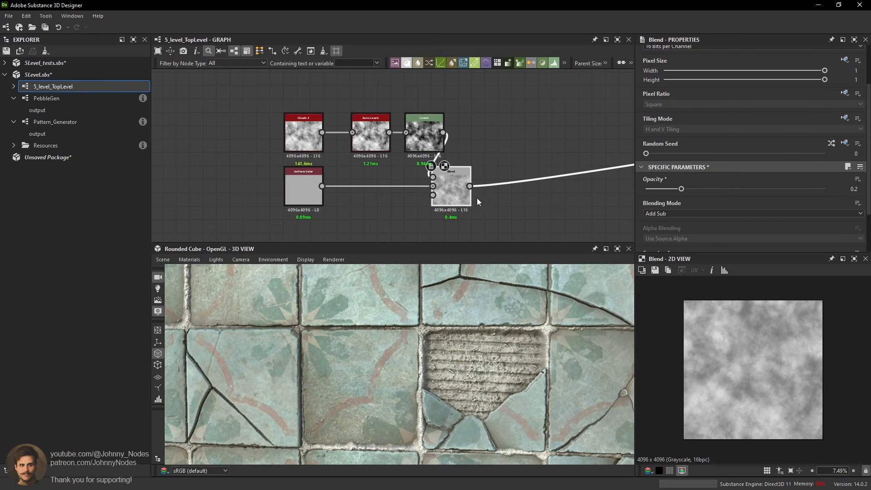
# Add a second Blend node below the roughness Blend and connect the roughness Blend's output to it.
pyautogui.moveTo(450, 232); pyautogui.dragTo(457, 182, button='middle')
pyautogui.press('space')
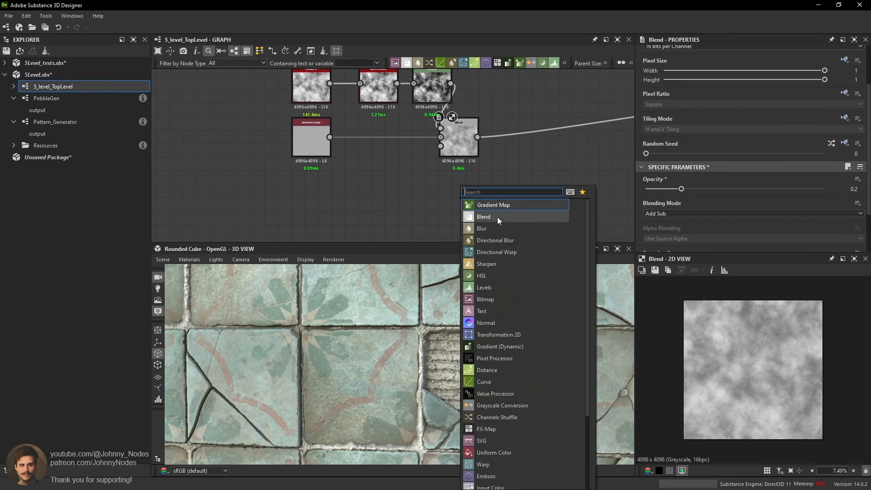
pyautogui.click(494, 215)
pyautogui.scroll(1, 485, 163)
pyautogui.moveTo(470, 139); pyautogui.dragTo(448, 207)
# Trace the base color frames back to the tile color network and preview a Blend node's output on the way.
pyautogui.scroll(-4, 449, 205)
pyautogui.scroll(-5, 466, 160)
pyautogui.moveTo(466, 159); pyautogui.dragTo(465, 236, button='middle')
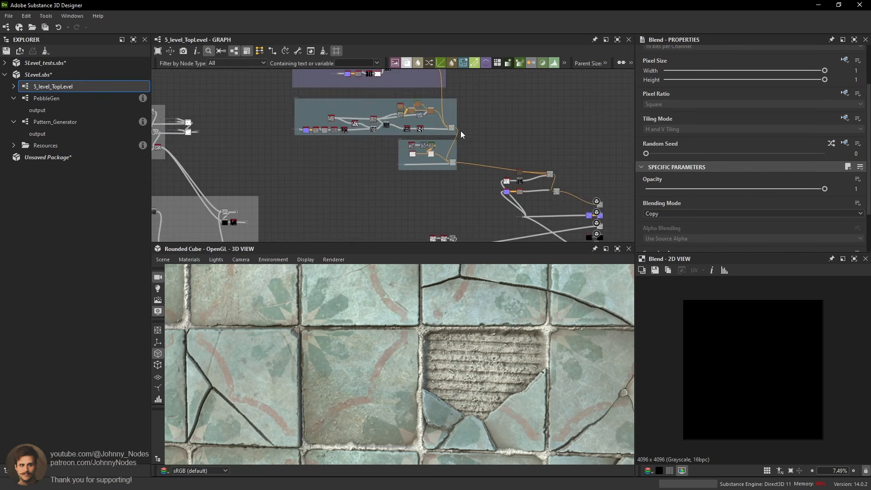
pyautogui.scroll(-3, 461, 130)
pyautogui.moveTo(461, 72); pyautogui.dragTo(475, 256, button='middle')
pyautogui.scroll(8, 434, 112)
pyautogui.moveTo(295, 97); pyautogui.dragTo(384, 127, button='middle')
pyautogui.scroll(4, 385, 147)
pyautogui.scroll(3, 386, 165)
pyautogui.click(391, 173)
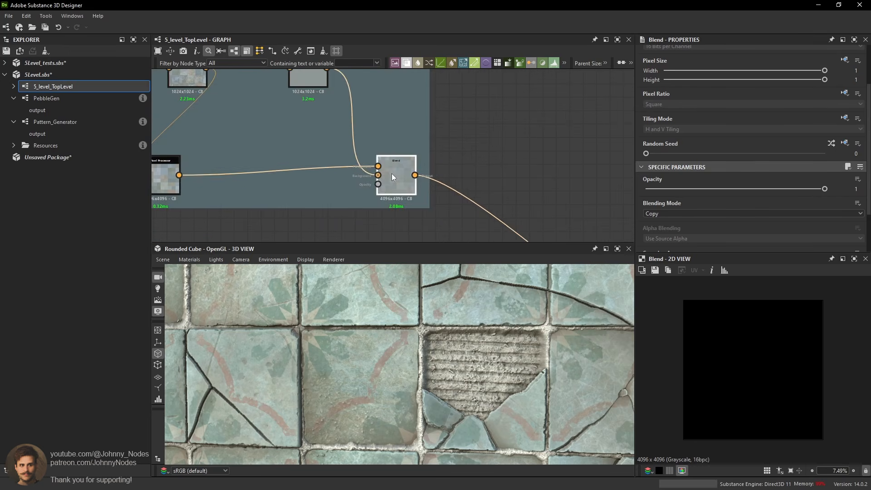
pyautogui.doubleClick(391, 173)
pyautogui.scroll(-5, 405, 158)
pyautogui.moveTo(499, 208); pyautogui.dragTo(290, 91, button='middle')
pyautogui.moveTo(433, 189); pyautogui.dragTo(417, 144, button='middle')
pyautogui.scroll(4, 399, 181)
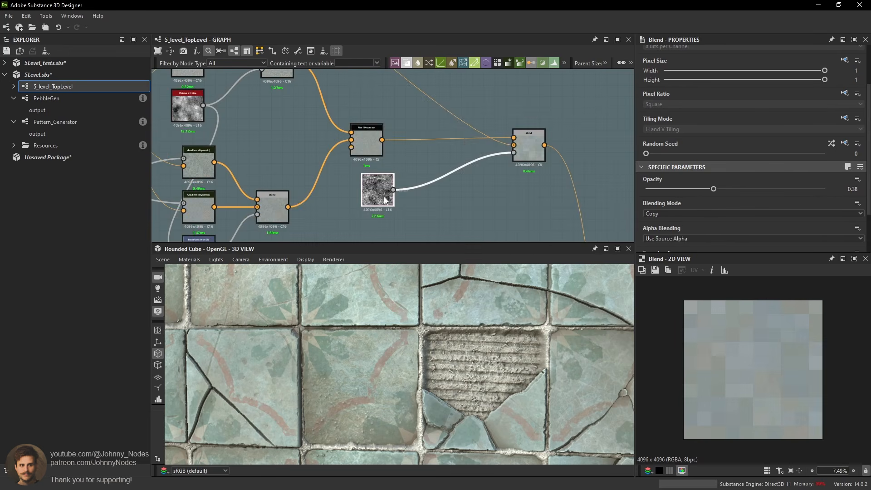
# Preview the BnW Spots 2 mask and the Pixel Processor result that feed the Overlay Blend.
pyautogui.moveTo(385, 200); pyautogui.dragTo(378, 195)
pyautogui.scroll(3, 766, 356)
pyautogui.scroll(1, 529, 156)
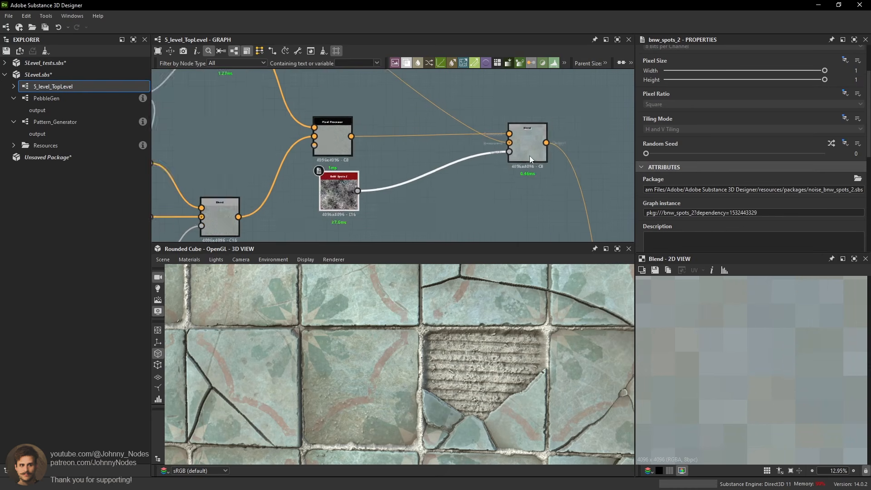
pyautogui.scroll(1, 529, 156)
pyautogui.click(506, 154)
pyautogui.doubleClick(505, 129)
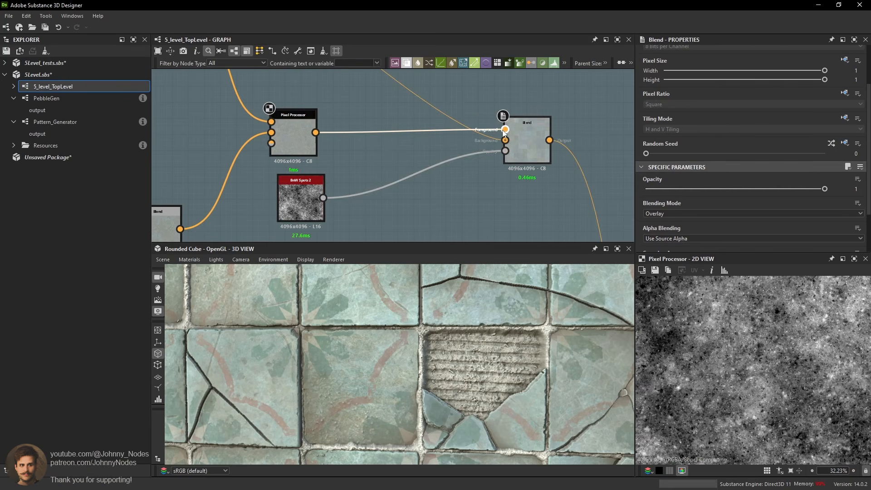
# Add a Grayscale Conversion node above the Overlay Blend and feed it from the Pixel Processor's output.
pyautogui.scroll(-2, 779, 384)
pyautogui.moveTo(551, 186); pyautogui.dragTo(461, 251, button='middle')
pyautogui.click(501, 144)
pyautogui.scroll(-3, 500, 147)
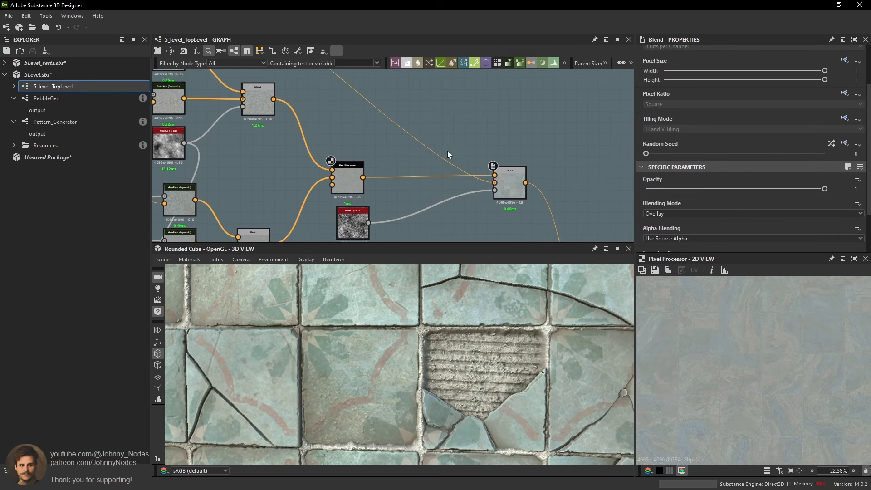
pyautogui.press('space')
pyautogui.write('g')
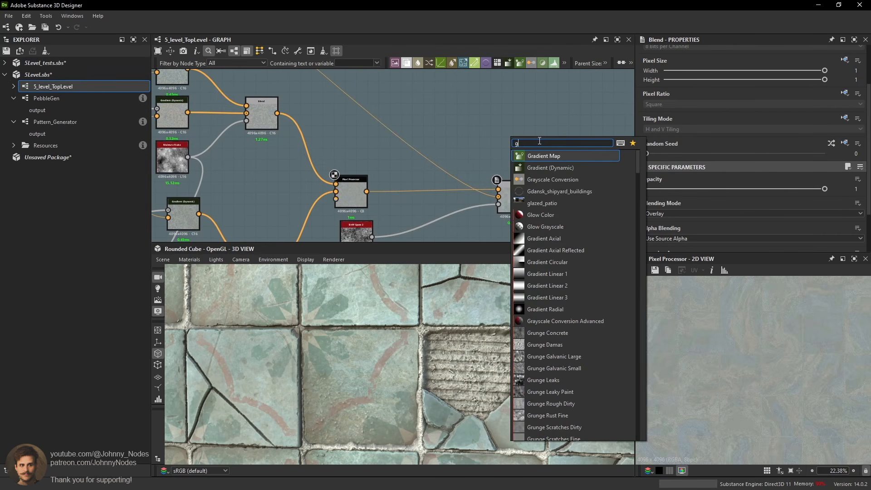
pyautogui.click(556, 180)
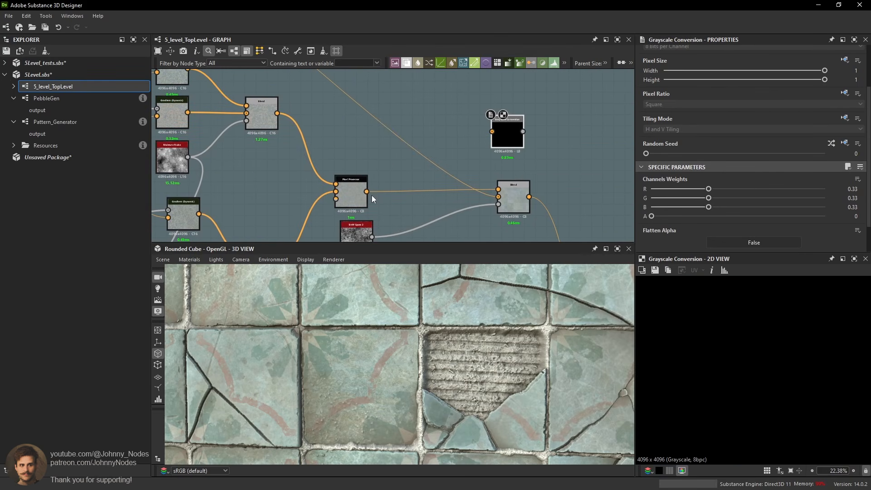
pyautogui.moveTo(366, 191); pyautogui.dragTo(492, 131)
# Add an Auto Levels node after the Grayscale Conversion and inspect its result up close.
pyautogui.moveTo(543, 129); pyautogui.dragTo(459, 145, button='middle')
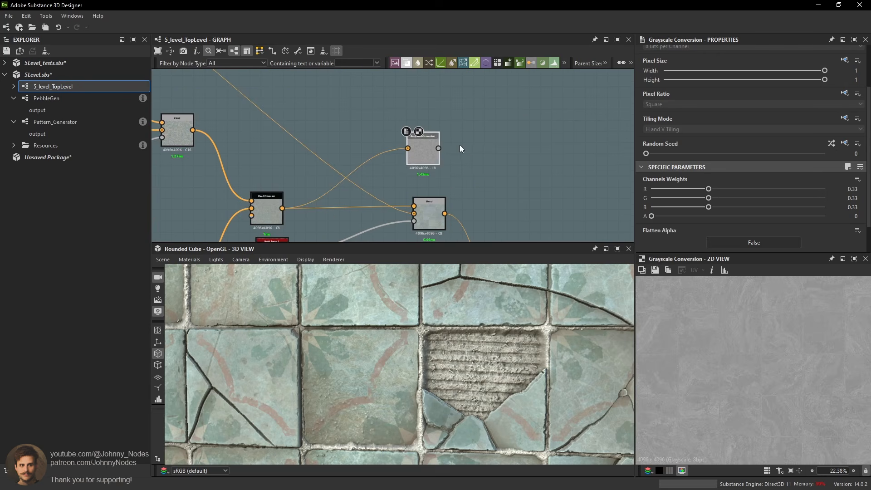
pyautogui.press('space')
pyautogui.write('auto')
pyautogui.click(501, 190)
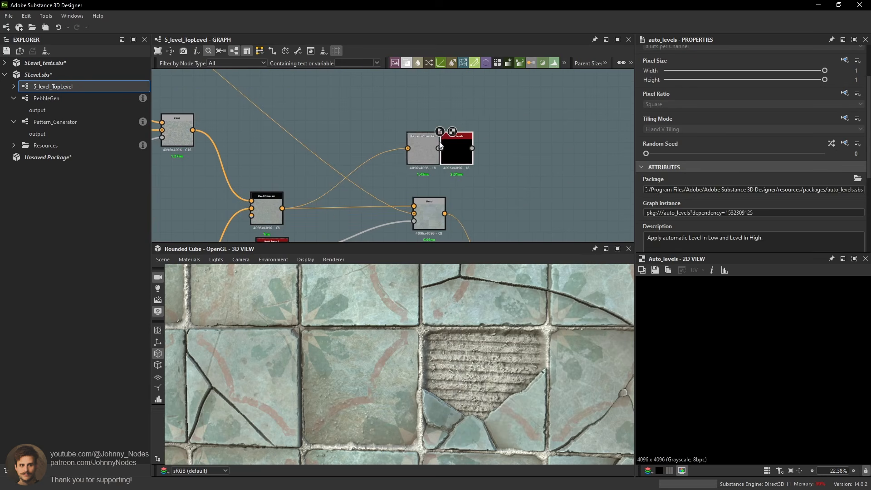
pyautogui.scroll(5, 742, 357)
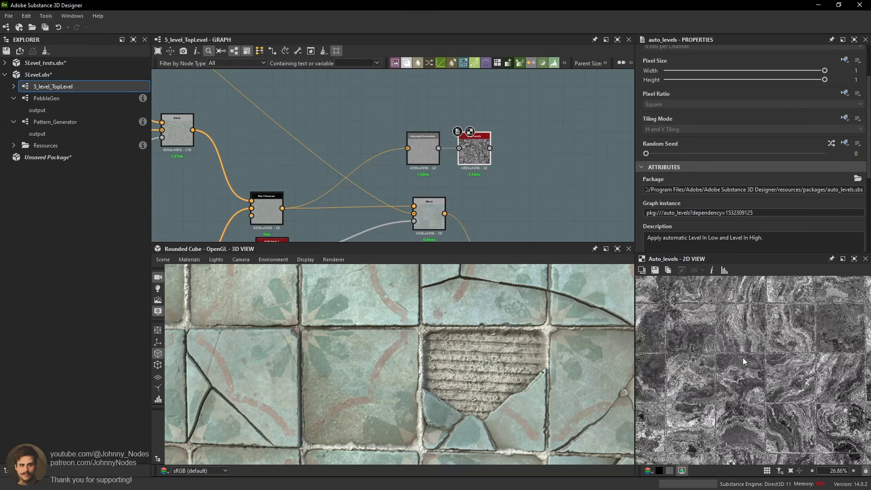
pyautogui.scroll(3, 739, 338)
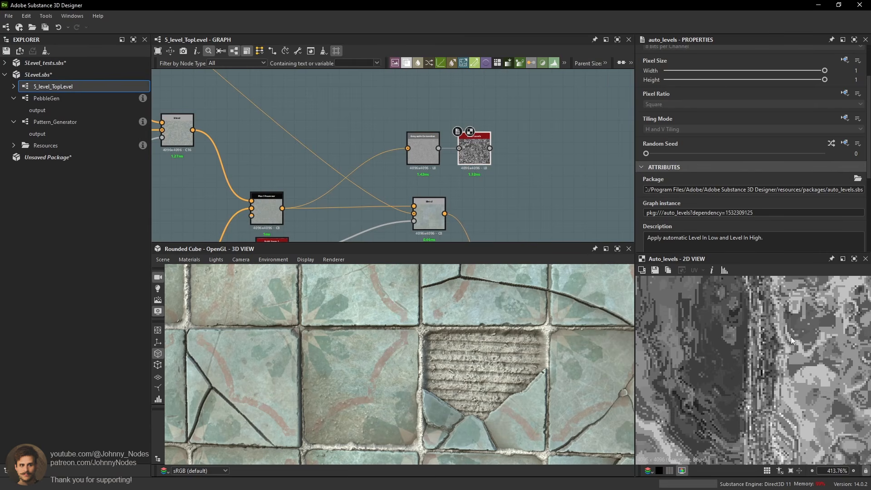
pyautogui.moveTo(550, 147); pyautogui.dragTo(516, 151, button='middle')
pyautogui.press('space')
pyautogui.write('rgb')
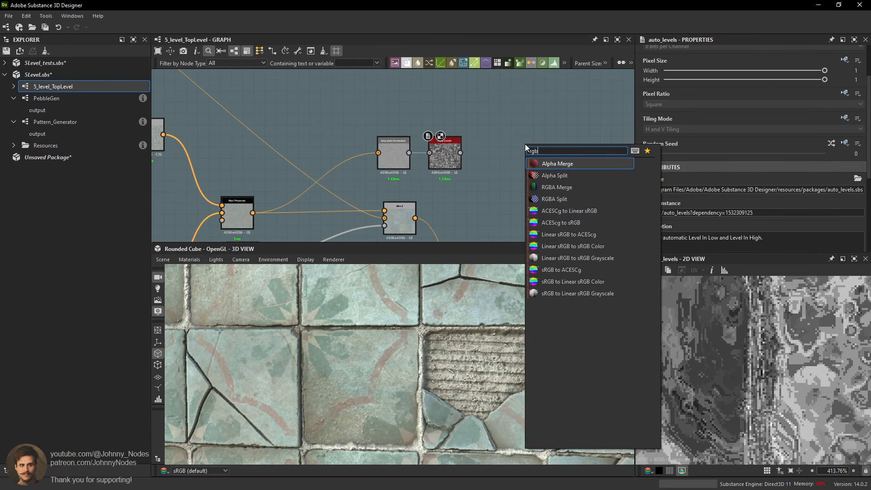
pyautogui.press('Escape')
# Add an RGBA Merge node and connect the new Auto Levels output to its red input.
pyautogui.scroll(-2, 524, 138)
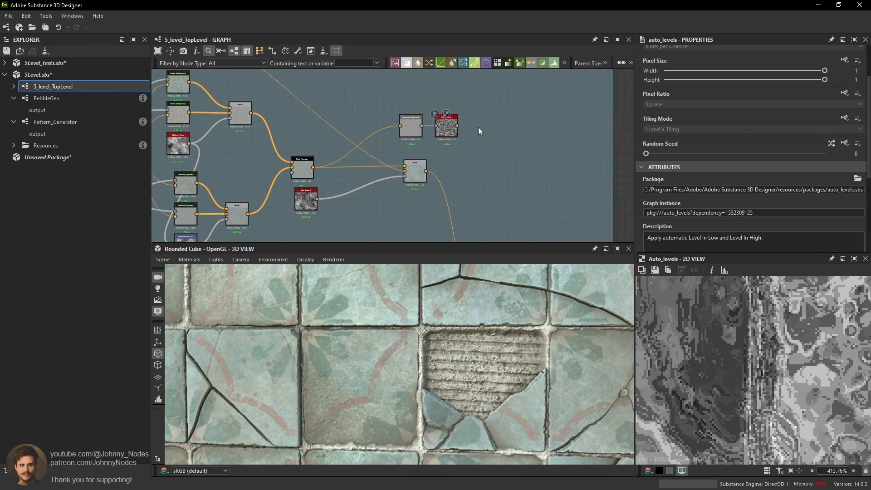
pyautogui.press('space')
pyautogui.write('rgb')
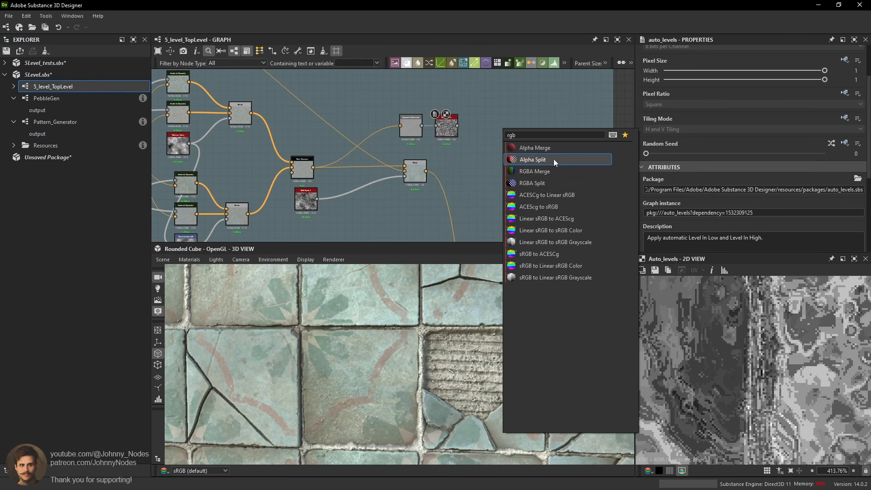
pyautogui.press('Escape')
pyautogui.scroll(2, 489, 136)
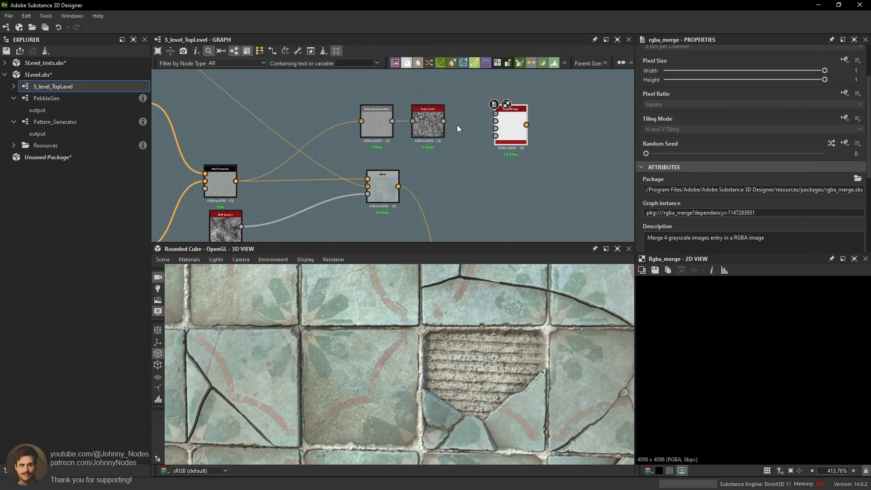
pyautogui.moveTo(443, 121); pyautogui.dragTo(514, 123)
# Preview the result of the Overlay Blend masked by BnW Spots 2.
pyautogui.scroll(1, 382, 178)
pyautogui.moveTo(382, 178); pyautogui.dragTo(431, 150, button='middle')
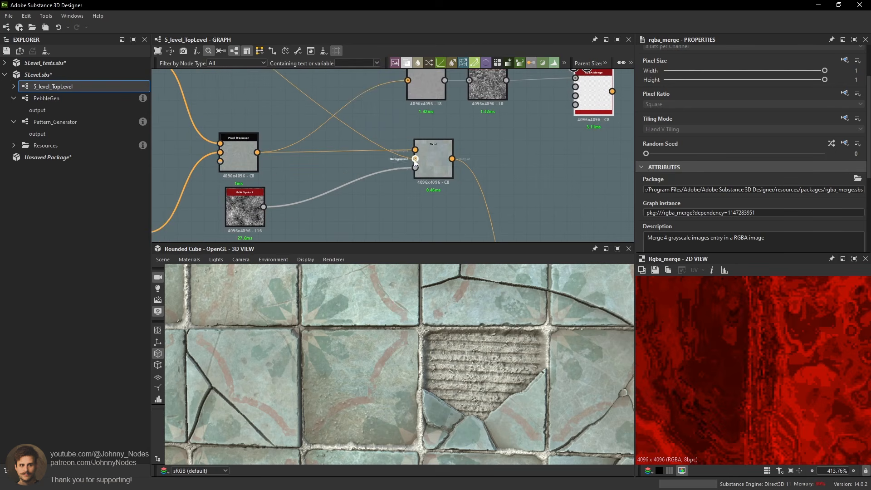
pyautogui.click(428, 167)
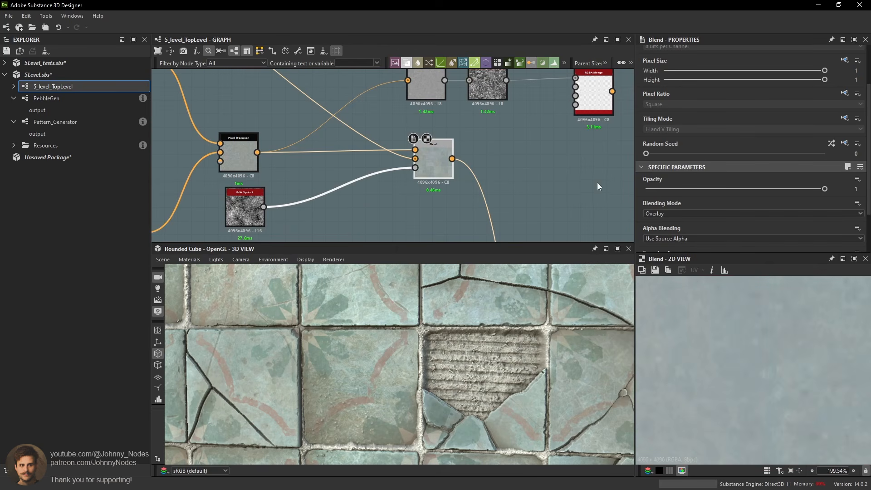
# Connect the BnW Spots 2 mask to the RGBA Merge's green input and move the merge node clear of the upper network.
pyautogui.click(244, 214)
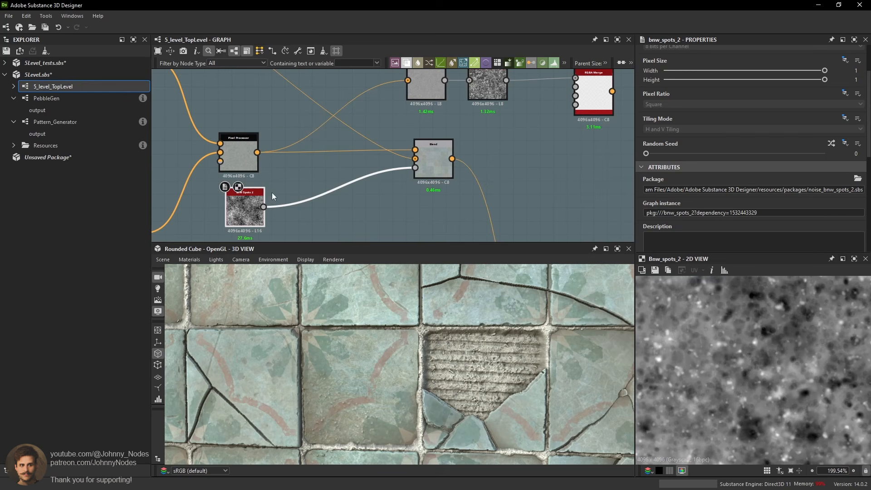
pyautogui.click(265, 207)
pyautogui.moveTo(509, 118); pyautogui.dragTo(459, 155, button='middle')
pyautogui.click(525, 123)
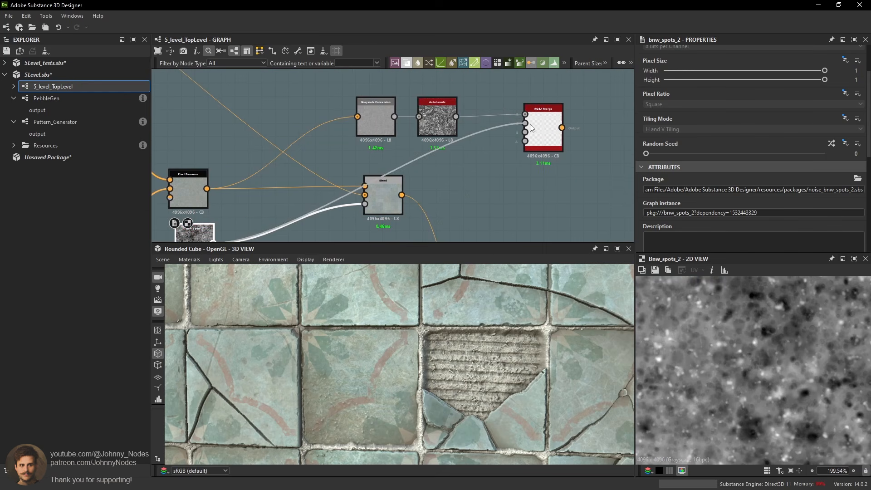
pyautogui.moveTo(539, 127); pyautogui.dragTo(556, 176)
# Connect the Auto Levels output of the lower color network to the RGBA Merge's blue input and reposition the merge node.
pyautogui.scroll(-4, 554, 126)
pyautogui.scroll(-3, 555, 178)
pyautogui.moveTo(537, 215); pyautogui.dragTo(493, 176, button='middle')
pyautogui.scroll(3, 484, 100)
pyautogui.moveTo(446, 94); pyautogui.dragTo(499, 115)
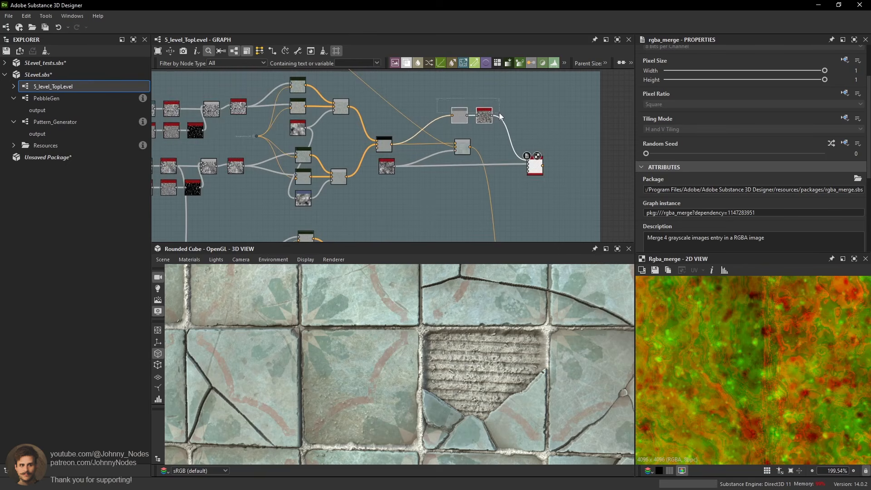
pyautogui.moveTo(490, 188); pyautogui.dragTo(486, 148, button='middle')
pyautogui.scroll(4, 485, 148)
pyautogui.click(433, 166)
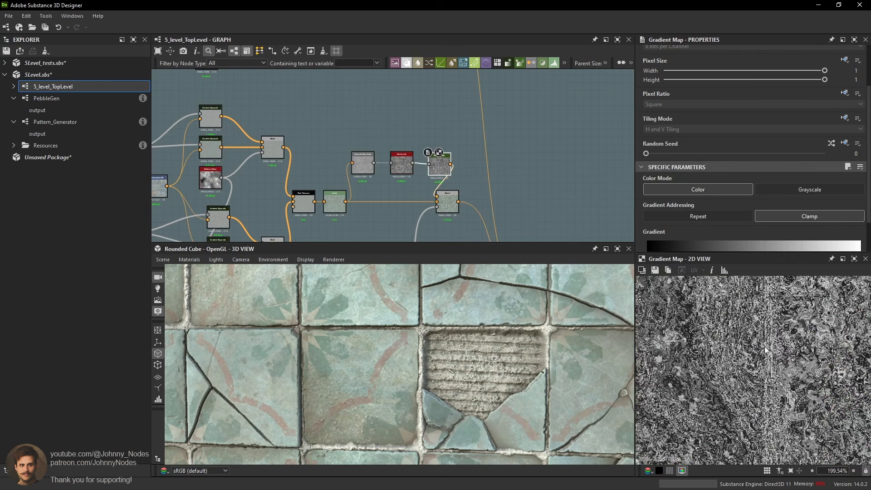
pyautogui.click(394, 162)
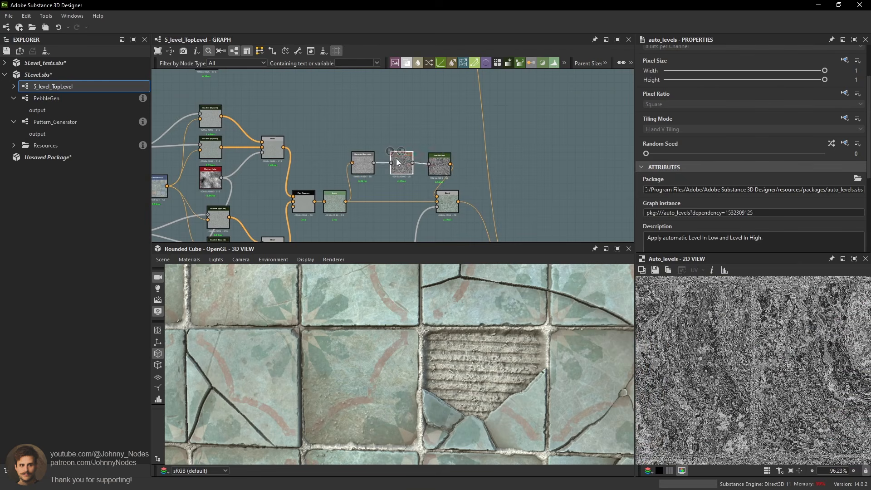
pyautogui.scroll(1, 396, 162)
pyautogui.scroll(-3, 470, 136)
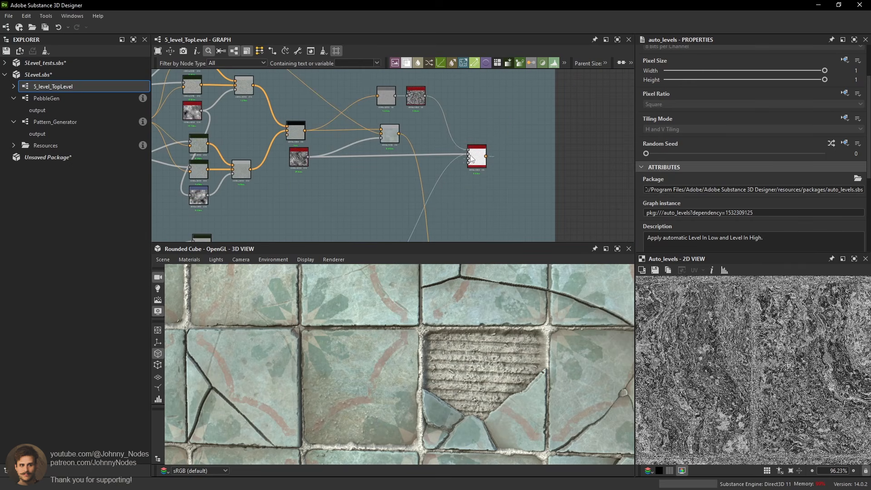
pyautogui.moveTo(477, 161); pyautogui.dragTo(469, 225)
pyautogui.moveTo(470, 224); pyautogui.dragTo(481, 115, button='middle')
pyautogui.moveTo(481, 115); pyautogui.dragTo(500, 96)
pyautogui.moveTo(501, 97); pyautogui.dragTo(499, 114, button='middle')
pyautogui.moveTo(499, 114); pyautogui.dragTo(512, 97)
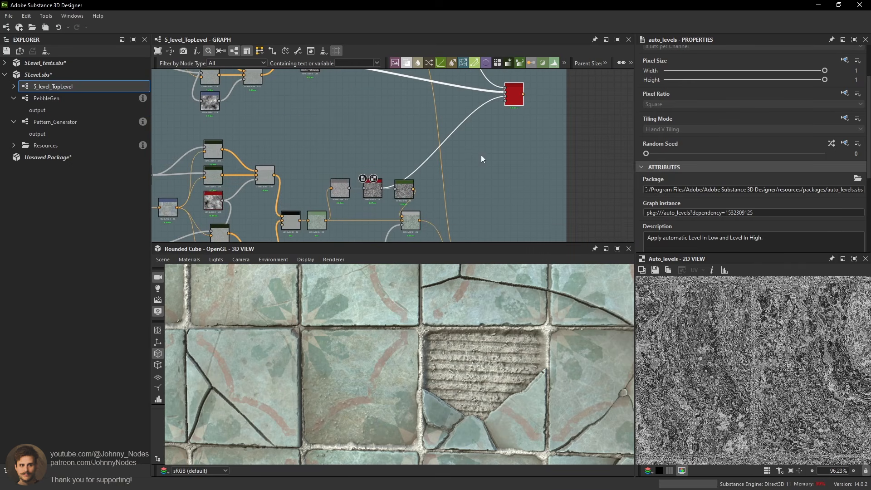
# Feed the lower Blend's mask into the RGBA Merge's alpha input, place the merge node outside the frame and preview it.
pyautogui.scroll(2, 404, 225)
pyautogui.moveTo(400, 224); pyautogui.dragTo(500, 128)
pyautogui.moveTo(500, 129); pyautogui.dragTo(438, 187, button='middle')
pyautogui.moveTo(437, 186); pyautogui.dragTo(516, 99)
pyautogui.scroll(-3, 492, 149)
pyautogui.scroll(2, 495, 146)
pyautogui.moveTo(516, 99); pyautogui.dragTo(478, 124, button='middle')
pyautogui.moveTo(479, 125); pyautogui.dragTo(538, 118)
pyautogui.scroll(-1, 537, 118)
pyautogui.scroll(-3, 558, 134)
pyautogui.scroll(5, 544, 125)
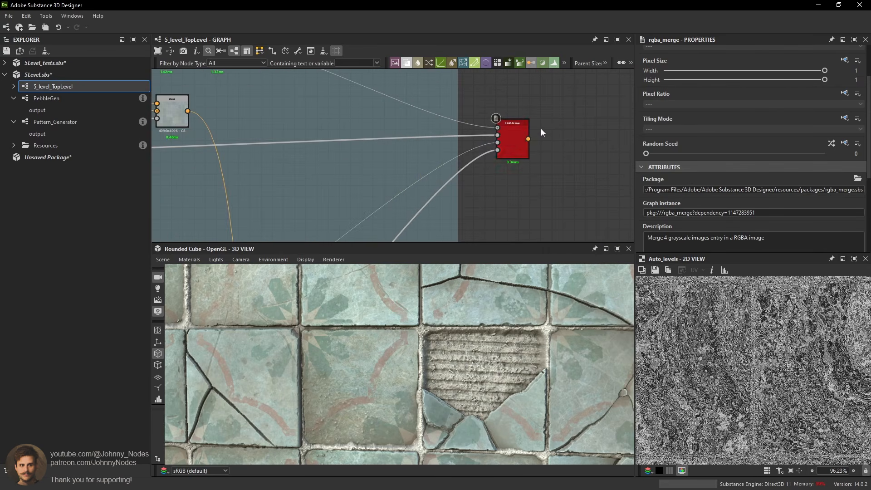
pyautogui.doubleClick(527, 142)
pyautogui.scroll(2, 547, 175)
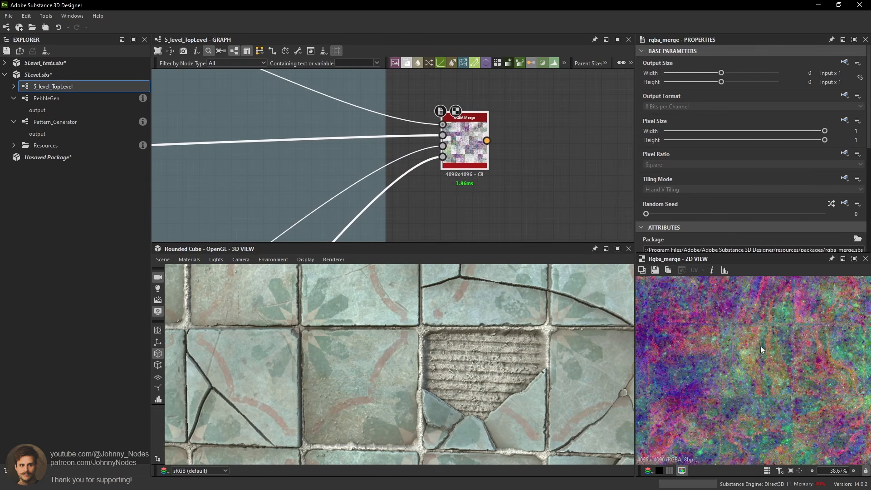
# Add a Dot node on the RGBA Merge output and name it Albedo_Mask_01.
pyautogui.moveTo(486, 141); pyautogui.dragTo(526, 141)
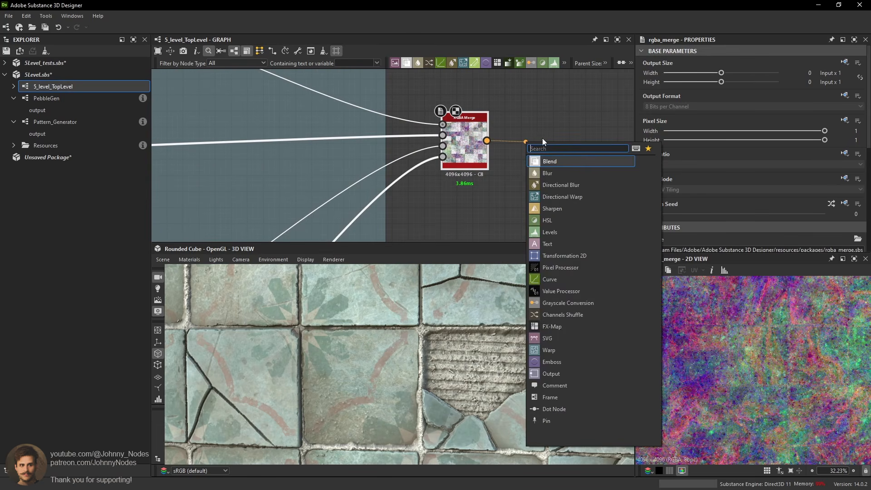
pyautogui.write('dot')
pyautogui.press('Return')
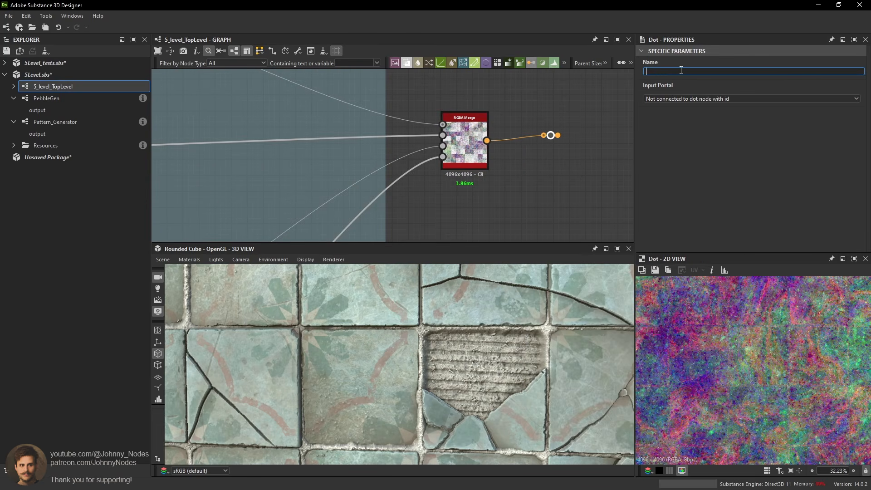
pyautogui.click(711, 76)
pyautogui.write('Albedo Mask_01')
pyautogui.press('Return')
# Add a Dot node beside the roughness Blend nodes and set its input portal to Albedo_Mask_01.
pyautogui.scroll(-3, 512, 163)
pyautogui.scroll(-6, 517, 161)
pyautogui.moveTo(522, 158); pyautogui.dragTo(512, 100, button='middle')
pyautogui.moveTo(467, 209); pyautogui.dragTo(481, 134, button='middle')
pyautogui.scroll(-2, 480, 135)
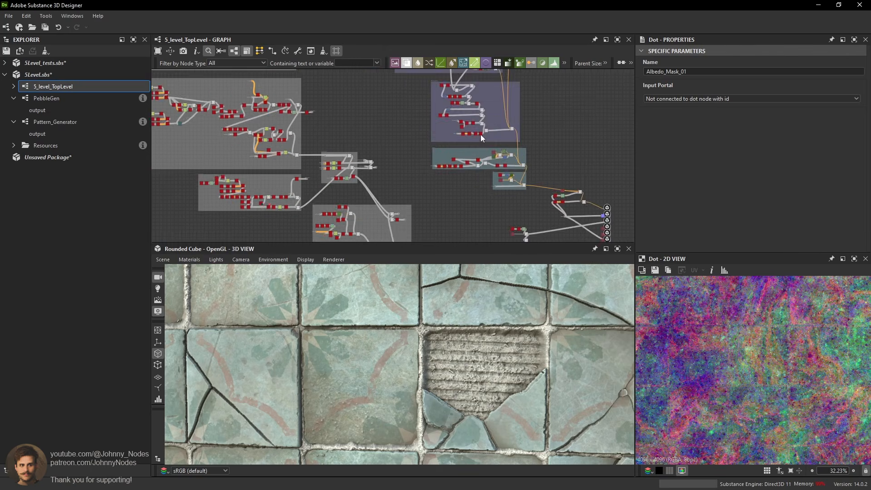
pyautogui.scroll(3, 480, 190)
pyautogui.scroll(5, 527, 135)
pyautogui.press('space')
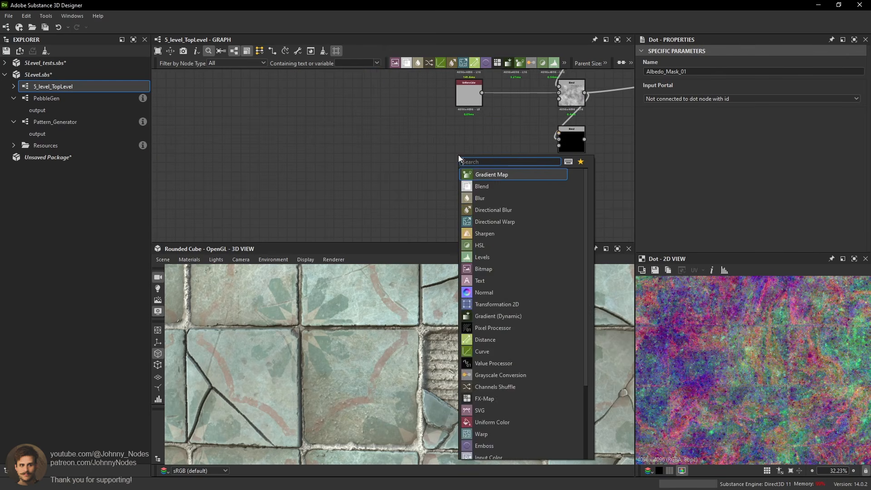
pyautogui.write('dot')
pyautogui.press('Return')
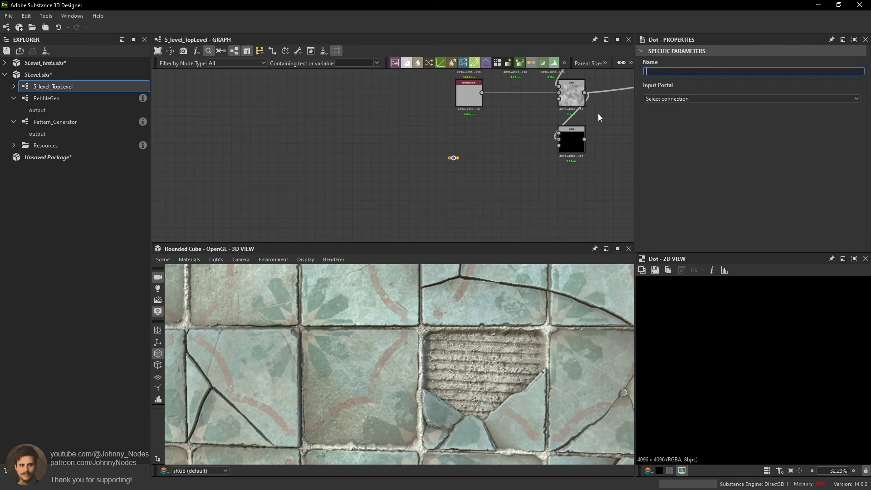
pyautogui.click(690, 99)
pyautogui.click(690, 107)
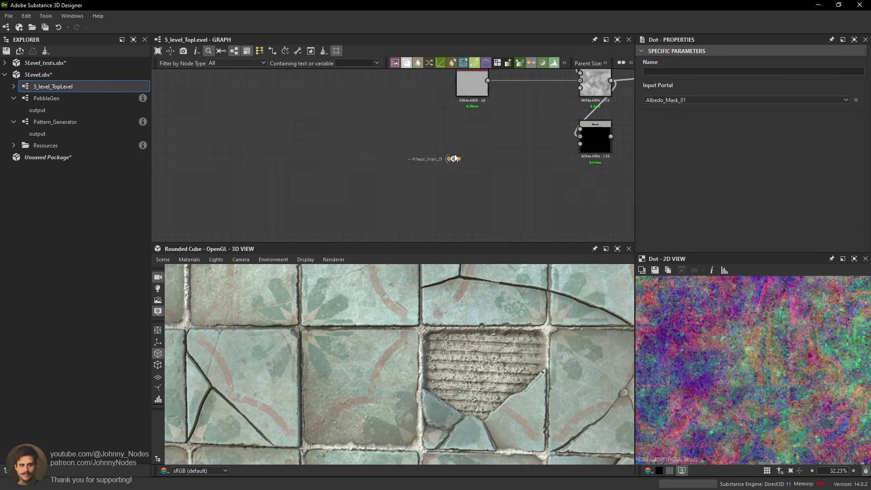
# Add an RGBA Split node and connect the Albedo_Mask_01 portal dot to its input.
pyautogui.scroll(3, 454, 164)
pyautogui.press('space')
pyautogui.write('rgba')
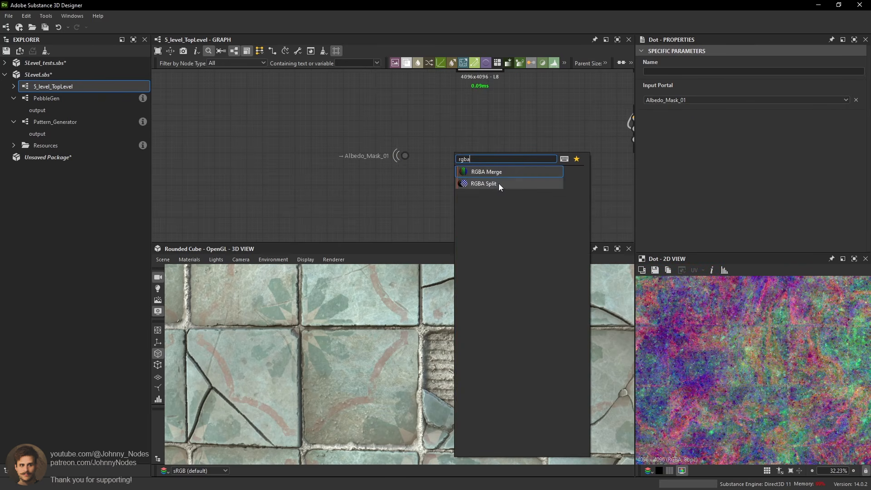
pyautogui.click(499, 183)
pyautogui.moveTo(410, 156); pyautogui.dragTo(426, 150)
pyautogui.moveTo(461, 141); pyautogui.dragTo(423, 150, button='middle')
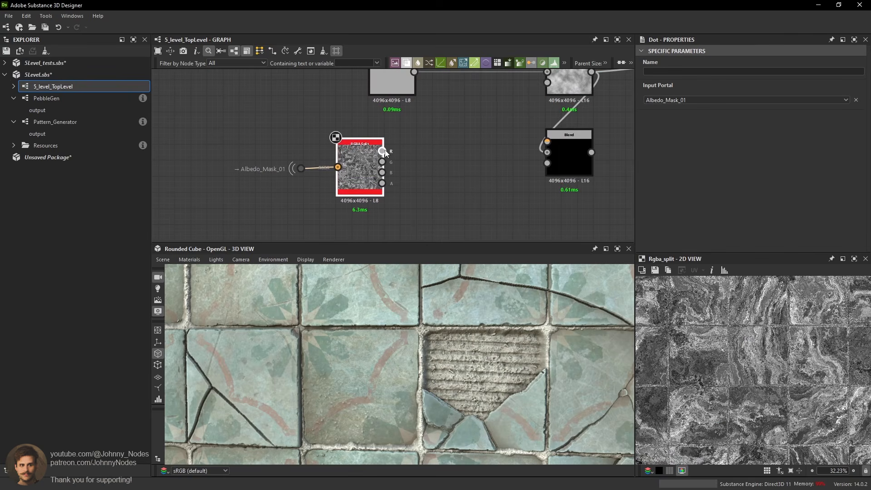
# Connect the RGBA Split's red output to the empty Blend's foreground and set its blending mode to Add Sub.
pyautogui.moveTo(384, 150); pyautogui.dragTo(547, 142)
pyautogui.moveTo(553, 141); pyautogui.dragTo(477, 151, button='middle')
pyautogui.doubleClick(492, 151)
pyautogui.scroll(-1, 698, 131)
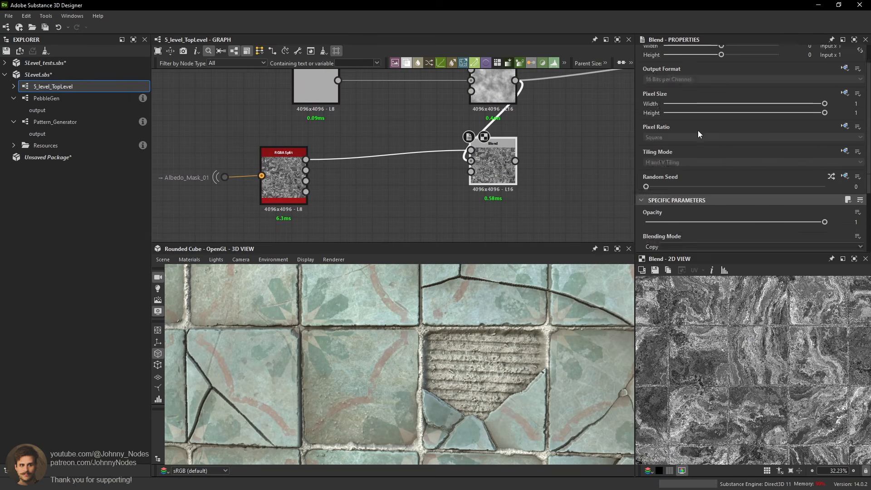
pyautogui.scroll(-2, 698, 129)
pyautogui.click(662, 165)
pyautogui.click(668, 199)
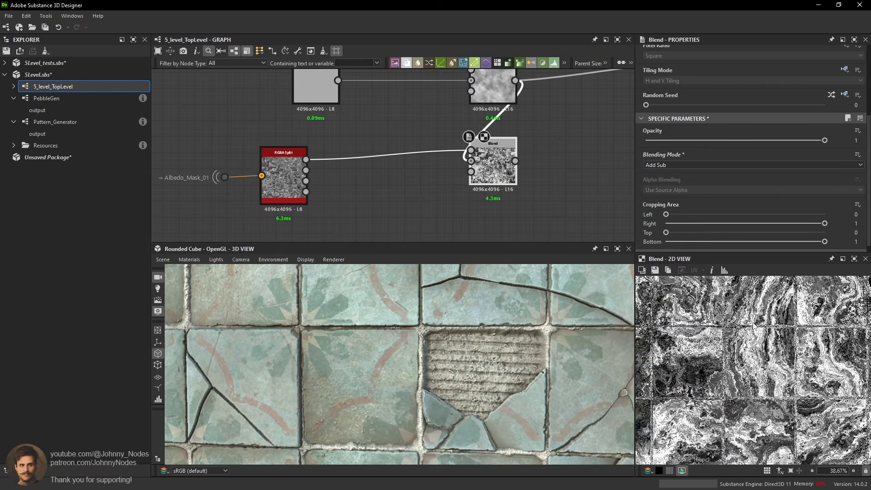
# Reroute the roughness link to come from the Add Sub Blend and inspect the tile surface up close in 3D.
pyautogui.scroll(5, 753, 325)
pyautogui.moveTo(529, 177); pyautogui.dragTo(512, 209, button='middle')
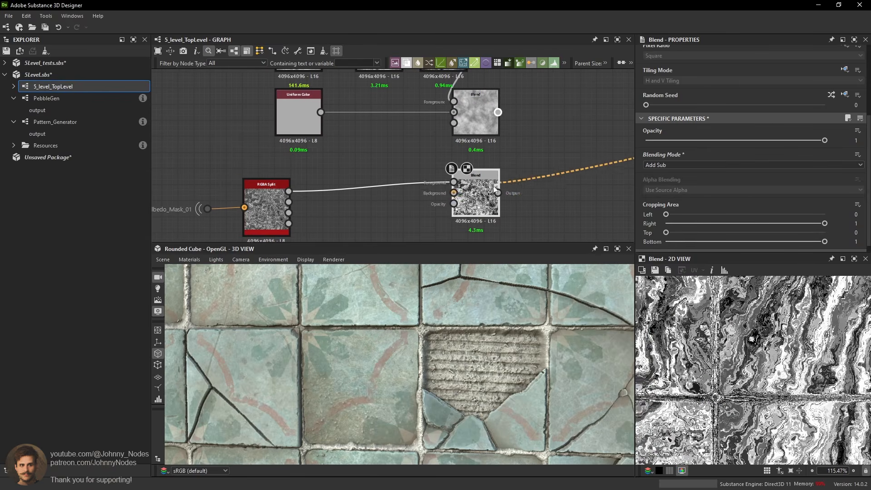
pyautogui.moveTo(494, 185); pyautogui.dragTo(491, 191)
pyautogui.click(497, 193)
pyautogui.scroll(-3, 530, 173)
pyautogui.moveTo(608, 151); pyautogui.dragTo(309, 170, button='middle')
pyautogui.scroll(1, 500, 142)
pyautogui.click(500, 142)
pyautogui.moveTo(255, 208); pyautogui.dragTo(522, 122, button='middle')
pyautogui.moveTo(272, 191); pyautogui.dragTo(553, 122, button='middle')
pyautogui.moveTo(481, 298); pyautogui.dragTo(531, 309)
pyautogui.scroll(6, 502, 312)
pyautogui.moveTo(531, 309)
pyautogui.keyDown('ctrl'); pyautogui.keyDown('shift'); pyautogui.mouseDown(button='right')
pyautogui.moveTo(524, 306)
pyautogui.moveTo(534, 307)
pyautogui.mouseUp(button='right'); pyautogui.keyUp('shift'); pyautogui.keyUp('ctrl')
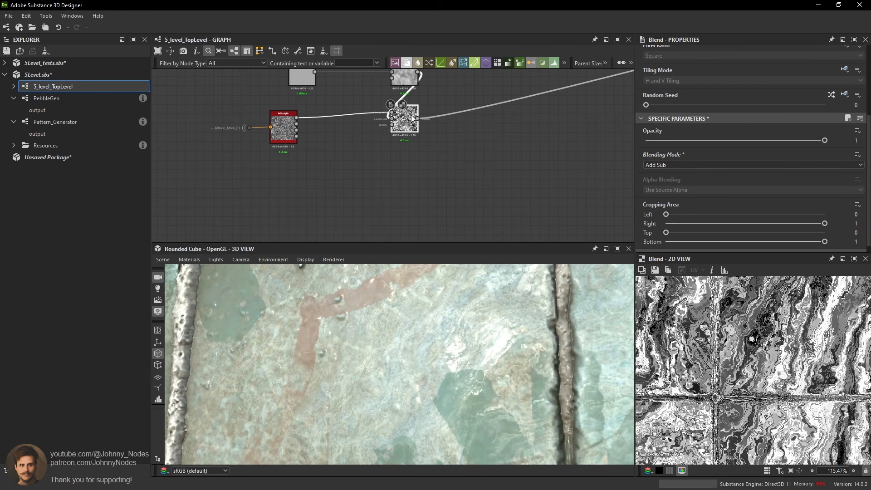
# Set the Add Sub Blend's opacity to 0.44.
pyautogui.moveTo(403, 116); pyautogui.dragTo(404, 118)
pyautogui.moveTo(404, 118); pyautogui.dragTo(431, 152, button='middle')
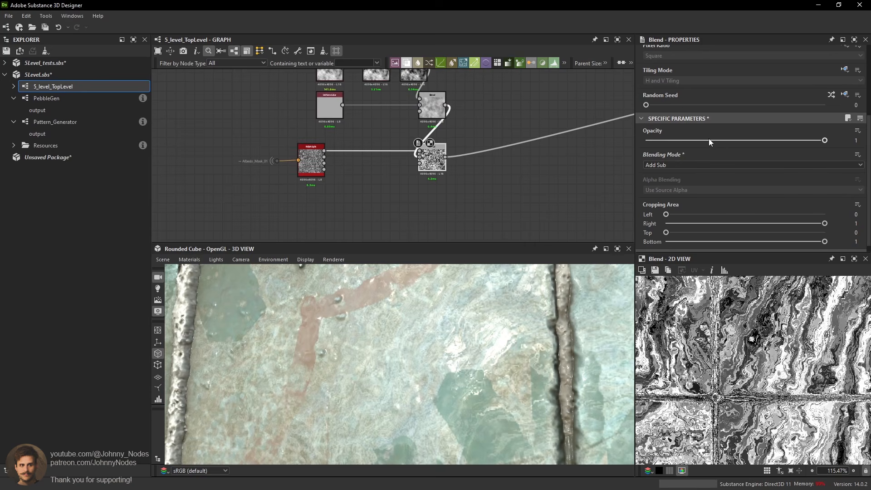
pyautogui.click(720, 141)
pyautogui.moveTo(720, 142); pyautogui.dragTo(723, 140)
pyautogui.scroll(4, 348, 159)
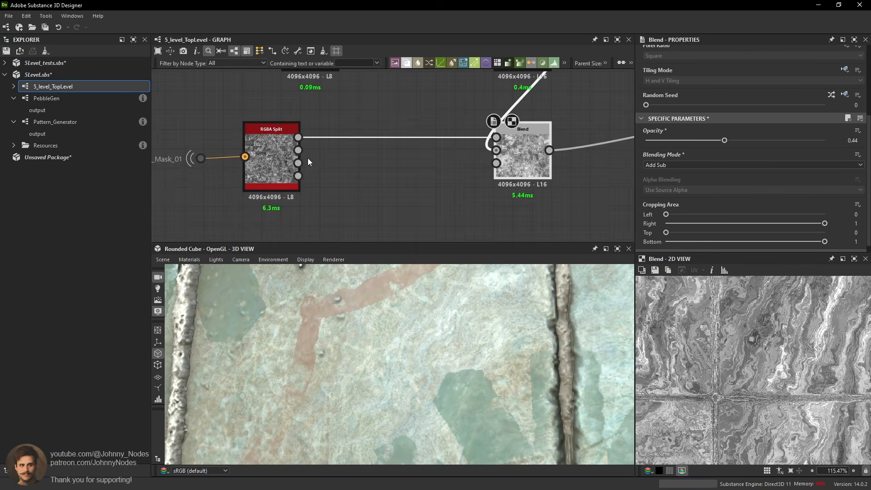
# Connect the RGBA Split's green output to the Add Sub Blend's opacity input and check the tiles in 3D.
pyautogui.doubleClick(298, 150)
pyautogui.moveTo(302, 151); pyautogui.dragTo(521, 165)
pyautogui.click(521, 164)
pyautogui.scroll(-5, 486, 303)
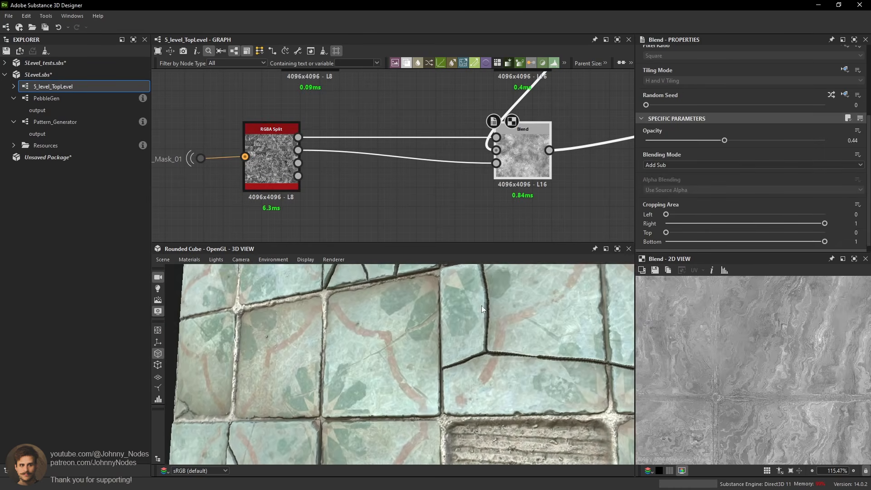
pyautogui.keyDown('ctrl'); pyautogui.keyDown('shift'); pyautogui.moveTo(481, 305); pyautogui.dragTo(462, 301, button='right'); pyautogui.keyUp('shift'); pyautogui.keyUp('ctrl')
pyautogui.scroll(-3, 461, 301)
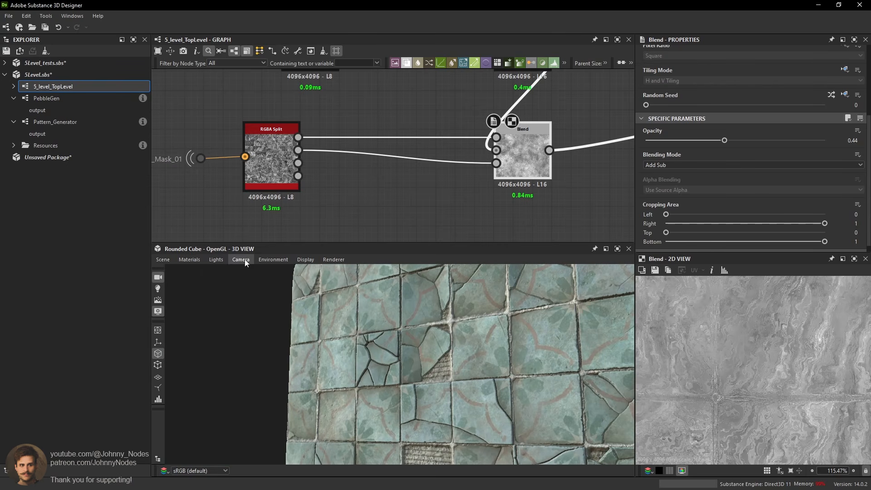
# Preview the material on the Sphere 2 Tiles mesh and return to the Rounded Cube.
pyautogui.click(164, 260)
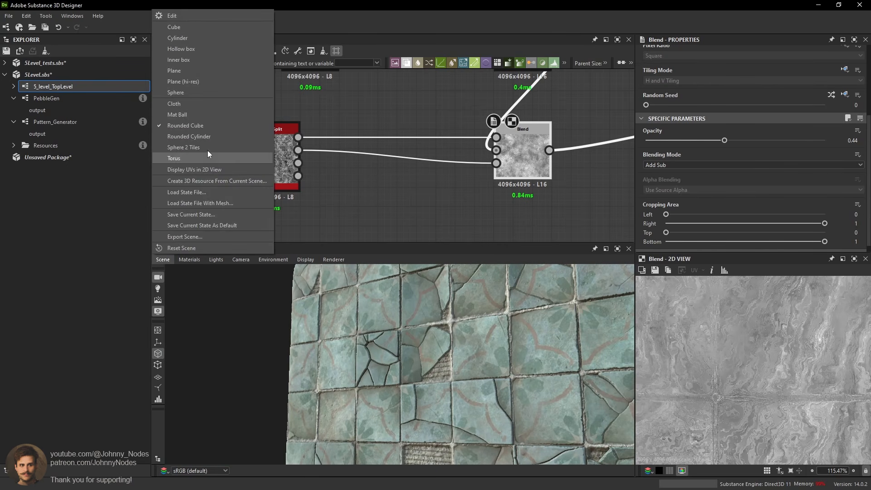
pyautogui.click(183, 147)
pyautogui.scroll(5, 488, 354)
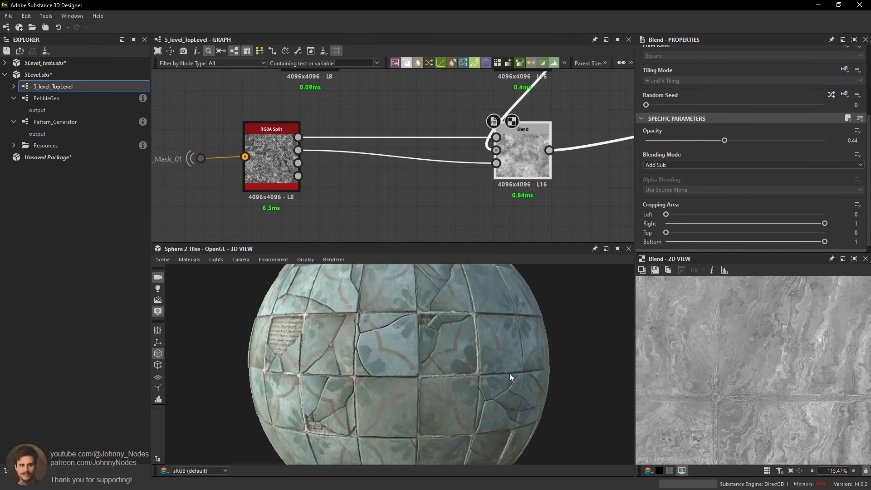
pyautogui.moveTo(496, 352); pyautogui.dragTo(266, 279)
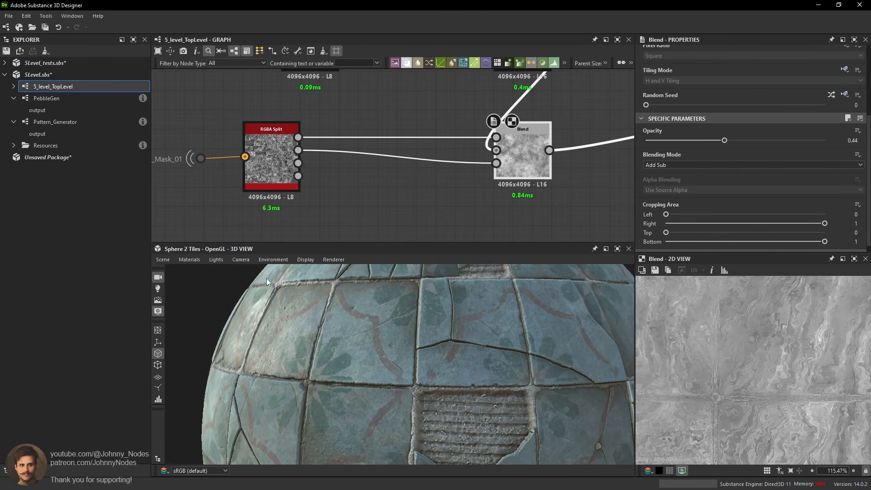
pyautogui.click(163, 260)
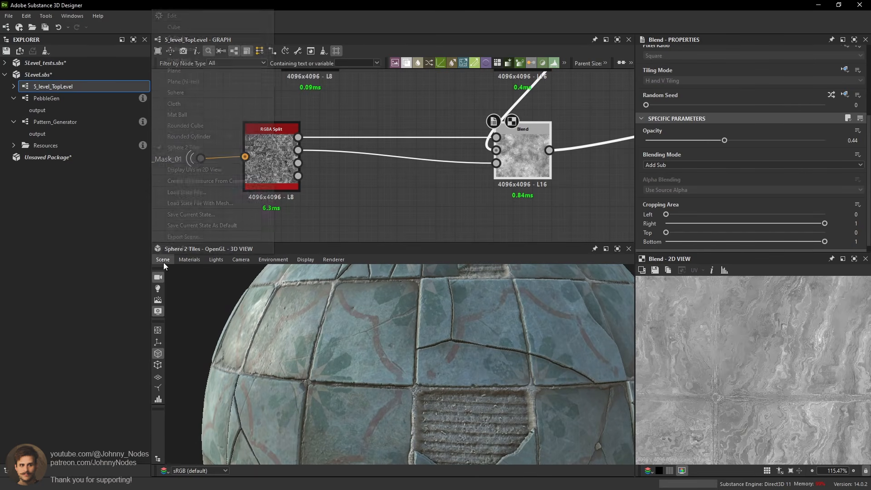
pyautogui.click(206, 126)
# Examine the roughness response of the tiles on the Rounded Cube from several angles, distances and light directions.
pyautogui.scroll(5, 407, 323)
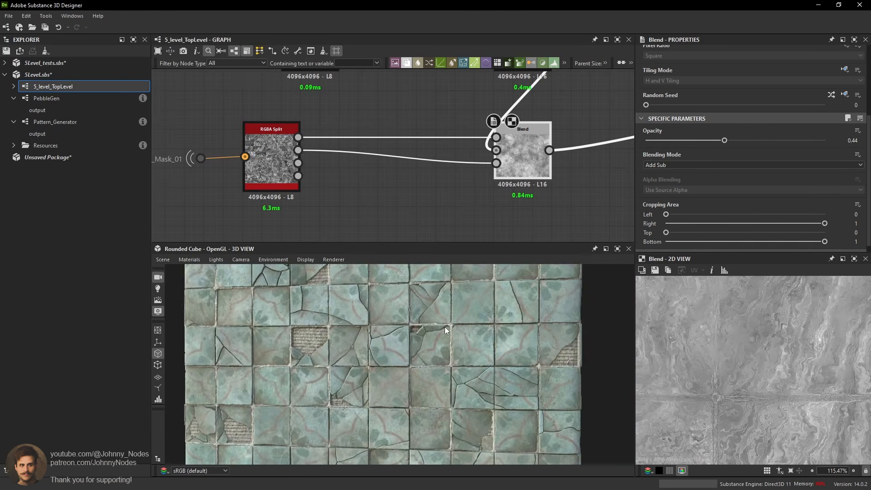
pyautogui.moveTo(445, 327)
pyautogui.mouseDown()
pyautogui.moveTo(408, 307)
pyautogui.moveTo(428, 334)
pyautogui.moveTo(423, 370)
pyautogui.moveTo(460, 355)
pyautogui.moveTo(549, 374)
pyautogui.moveTo(555, 364)
pyautogui.moveTo(511, 393)
pyautogui.moveTo(547, 366)
pyautogui.moveTo(527, 371)
pyautogui.moveTo(584, 371)
pyautogui.moveTo(499, 368)
pyautogui.moveTo(552, 315)
pyautogui.moveTo(541, 303)
pyautogui.moveTo(532, 329)
pyautogui.mouseUp()
pyautogui.scroll(-4, 461, 358)
pyautogui.scroll(5, 513, 393)
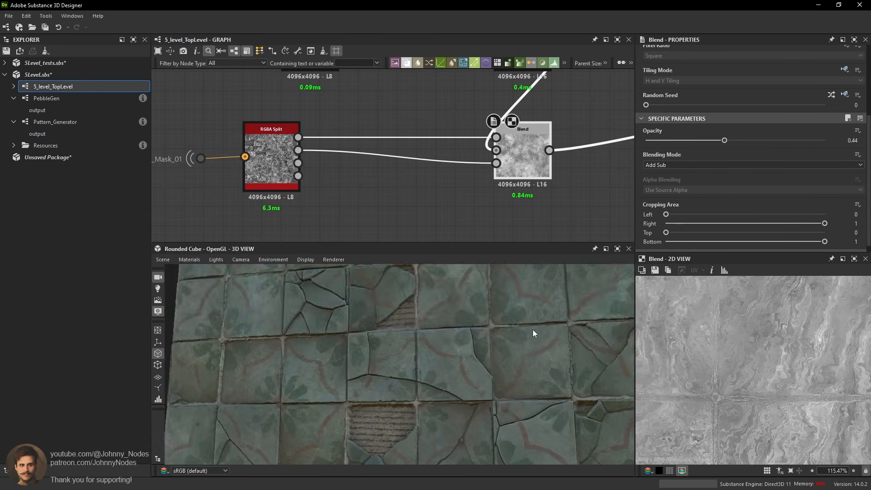
pyautogui.scroll(4, 533, 329)
pyautogui.keyDown('ctrl'); pyautogui.keyDown('shift'); pyautogui.moveTo(532, 329); pyautogui.dragTo(487, 306, button='right'); pyautogui.keyUp('shift'); pyautogui.keyUp('ctrl')
pyautogui.scroll(8, 449, 322)
pyautogui.scroll(-6, 449, 322)
pyautogui.scroll(-2, 487, 307)
pyautogui.moveTo(300, 404); pyautogui.dragTo(410, 296, button='middle')
pyautogui.scroll(2, 409, 298)
pyautogui.keyDown('ctrl'); pyautogui.keyDown('shift'); pyautogui.moveTo(392, 309); pyautogui.dragTo(407, 298, button='right'); pyautogui.keyUp('shift'); pyautogui.keyUp('ctrl')
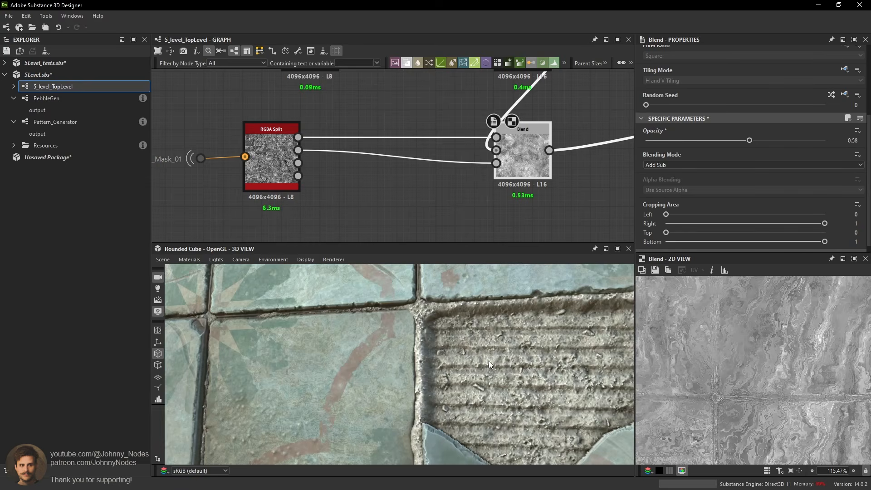
# Set the Add Sub Blend's opacity to 0.77 and inspect the tile surface up close.
pyautogui.scroll(-5, 489, 362)
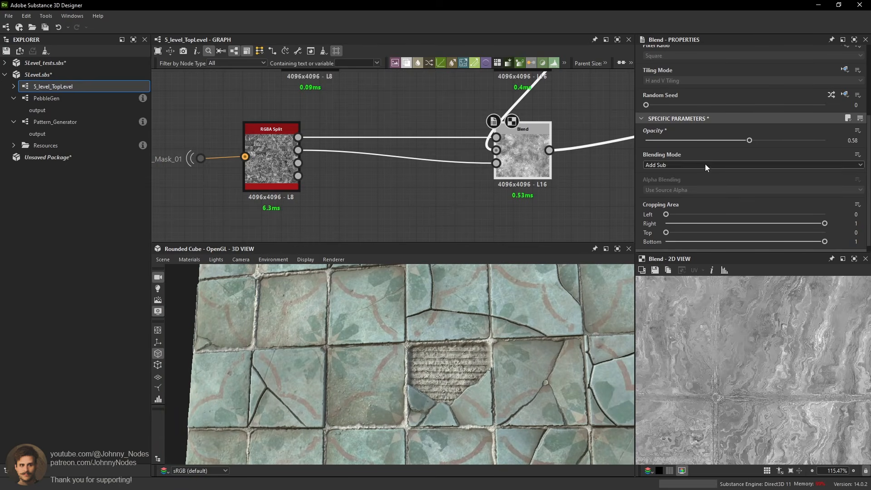
pyautogui.click(784, 141)
pyautogui.scroll(-5, 708, 366)
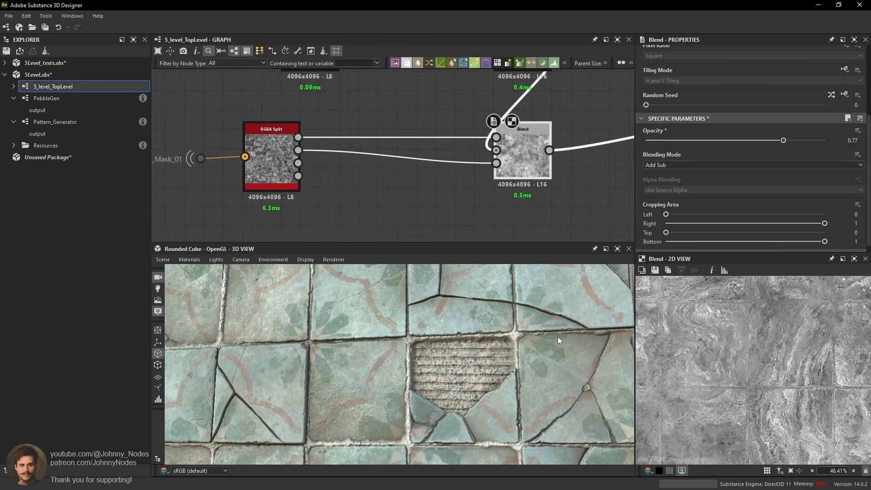
pyautogui.scroll(3, 557, 336)
pyautogui.scroll(3, 522, 340)
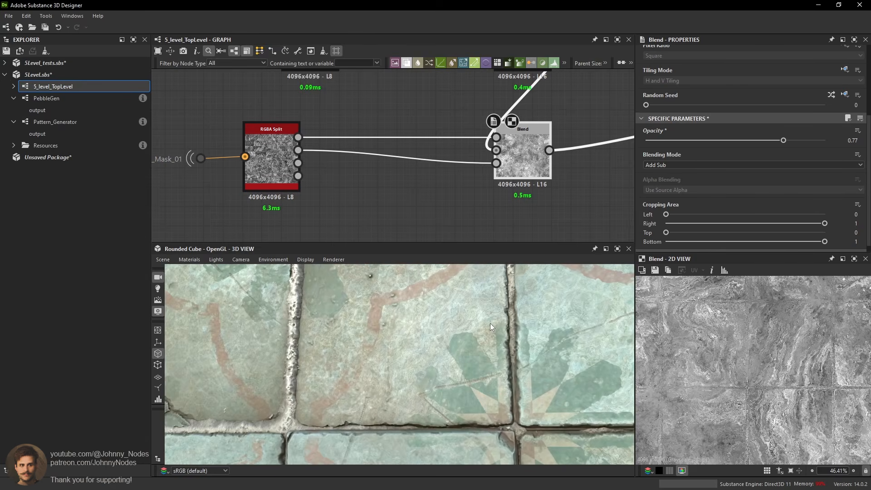
# Add another Blend node after the Add Sub Blend and connect the RGBA Split's blue output to its foreground.
pyautogui.scroll(4, 483, 323)
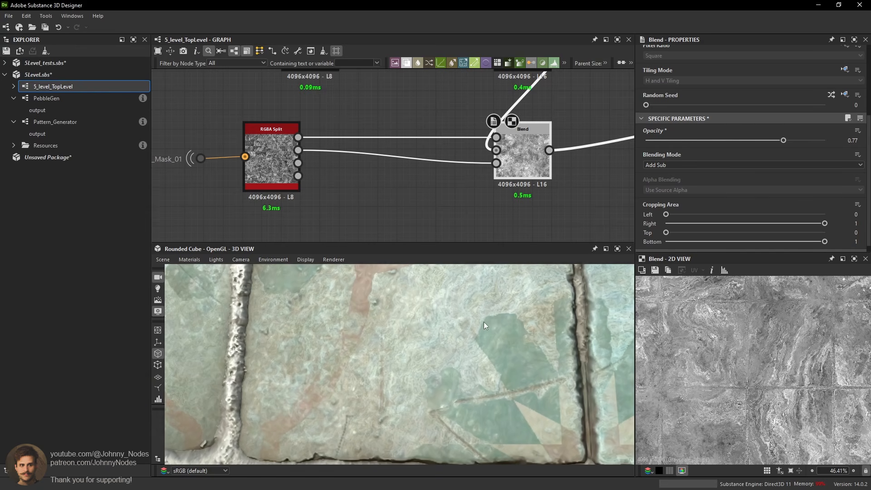
pyautogui.scroll(-5, 489, 321)
pyautogui.scroll(-2, 518, 164)
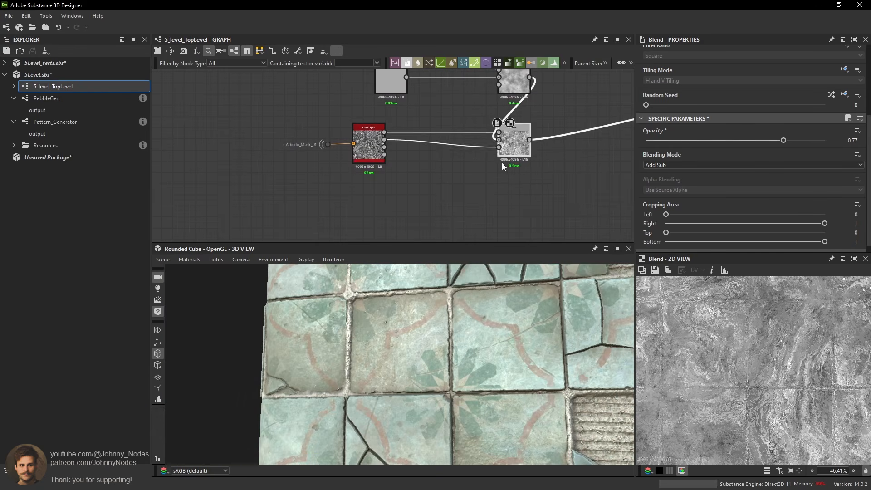
pyautogui.press('space')
pyautogui.click(538, 205)
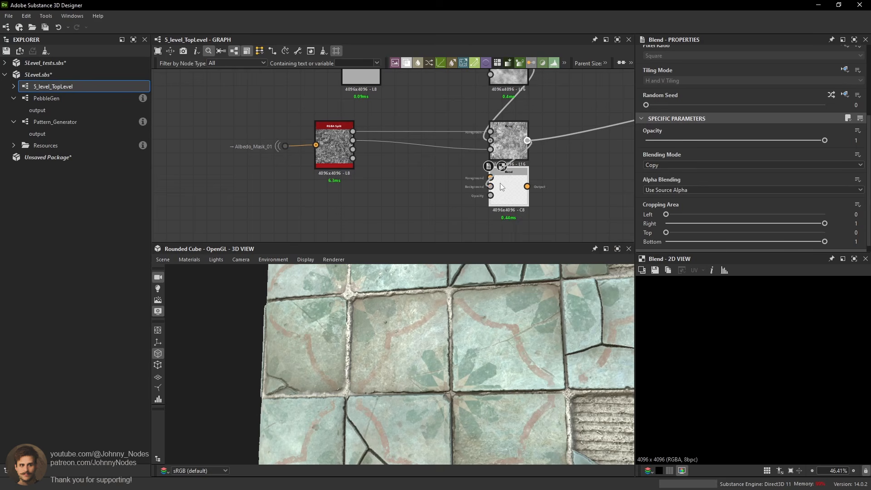
pyautogui.moveTo(500, 184); pyautogui.dragTo(501, 210)
pyautogui.moveTo(353, 149); pyautogui.dragTo(519, 219)
pyautogui.click(508, 205)
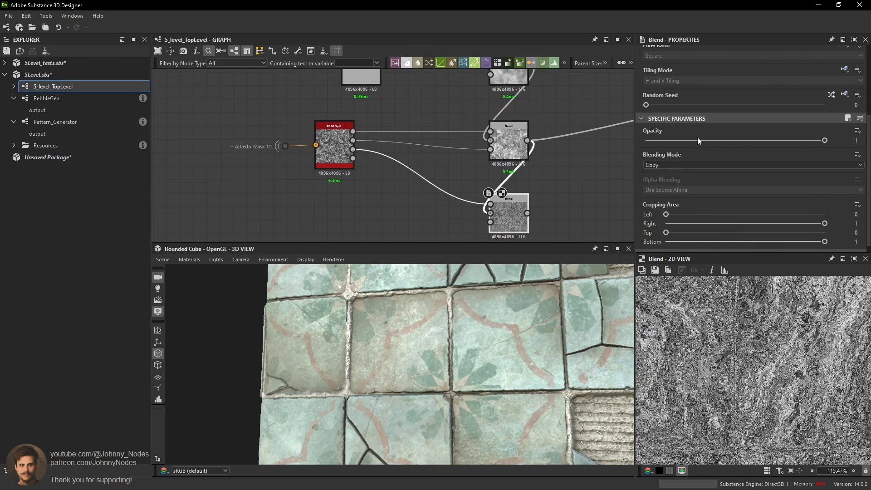
# Set the new Blend to Add Sub at 0.24 opacity and feed the RGBA Split's alpha output into its opacity input.
pyautogui.click(667, 165)
pyautogui.click(669, 203)
pyautogui.moveTo(731, 142); pyautogui.dragTo(688, 146)
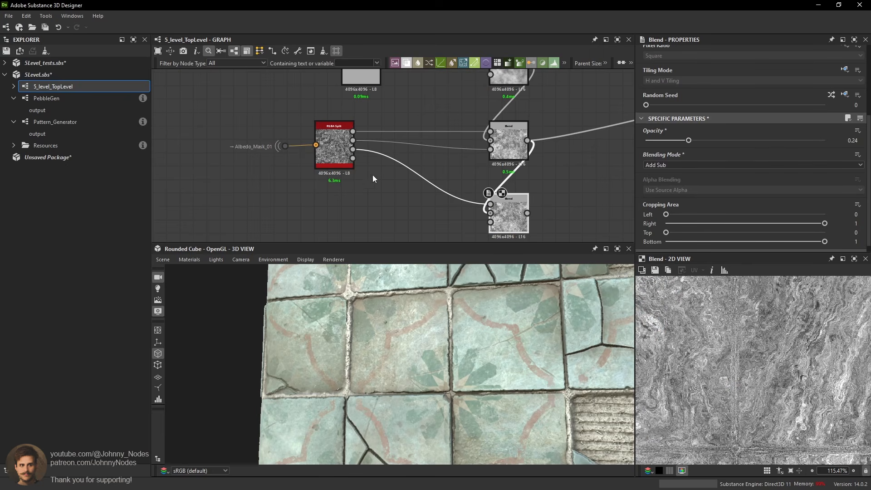
pyautogui.moveTo(502, 222); pyautogui.dragTo(503, 209)
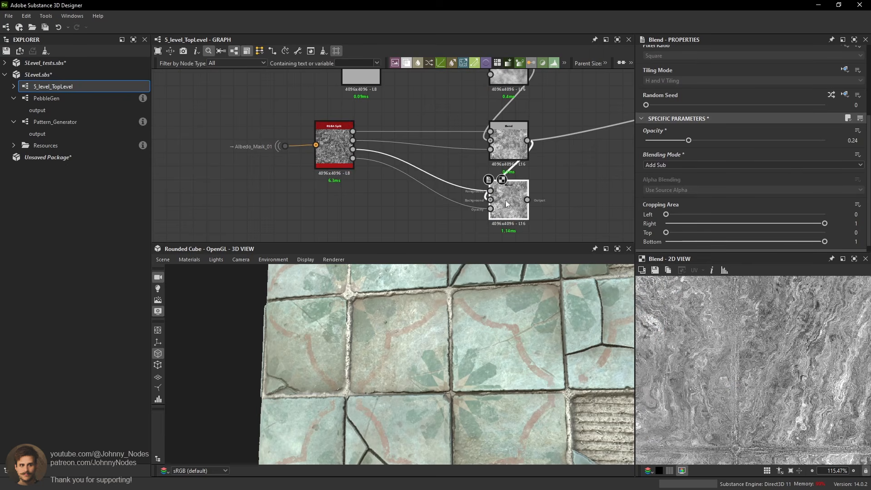
# Add a Dot node on the last Blend's output and name it Roughness.
pyautogui.scroll(-2, 536, 179)
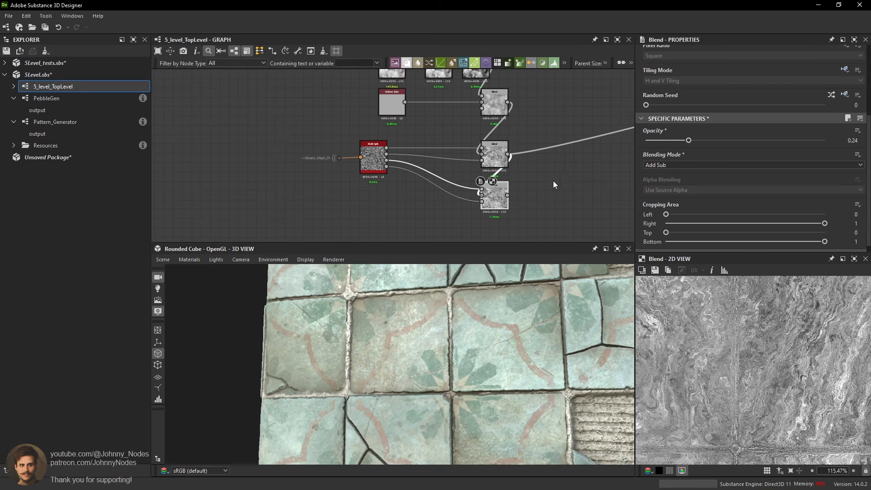
pyautogui.click(563, 178)
pyautogui.press('space')
pyautogui.write('do')
pyautogui.press('Return')
pyautogui.scroll(1, 563, 178)
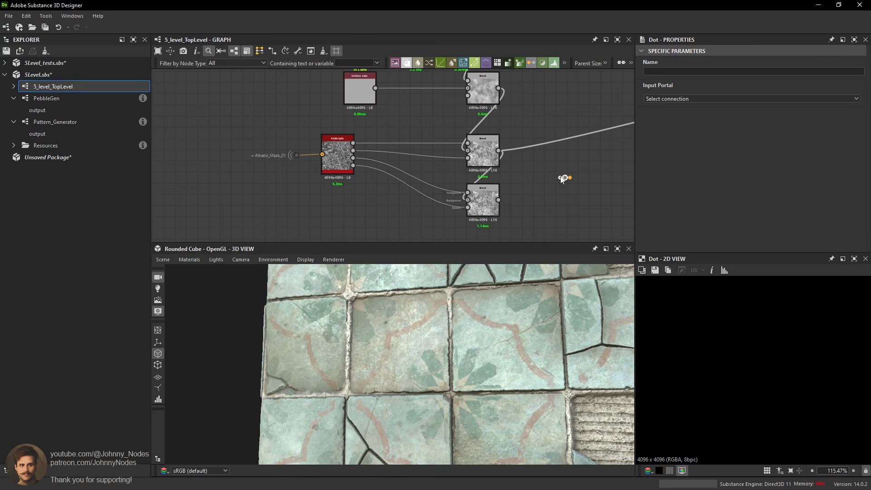
pyautogui.moveTo(499, 202); pyautogui.dragTo(564, 178)
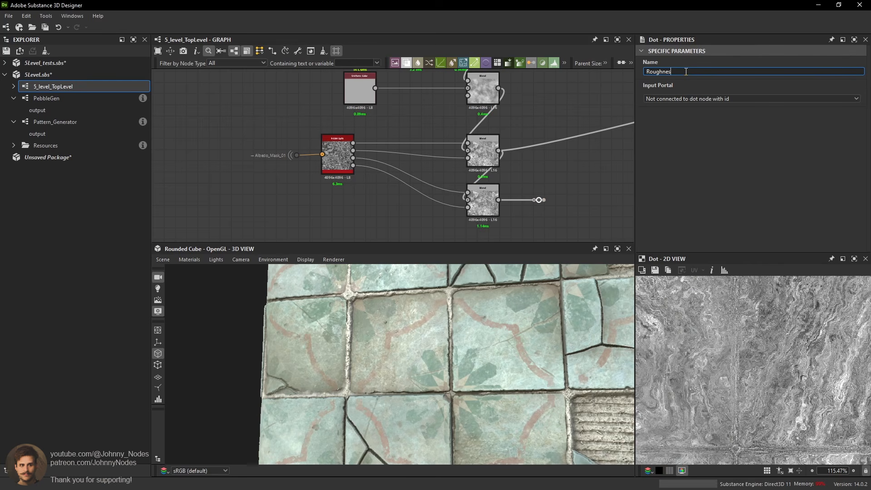
# Add a Dot node near the material outputs, set its input portal to Roughness, and connect it to the roughness output.
pyautogui.scroll(-2, 527, 187)
pyautogui.moveTo(629, 123); pyautogui.dragTo(339, 191, button='middle')
pyautogui.scroll(-2, 339, 190)
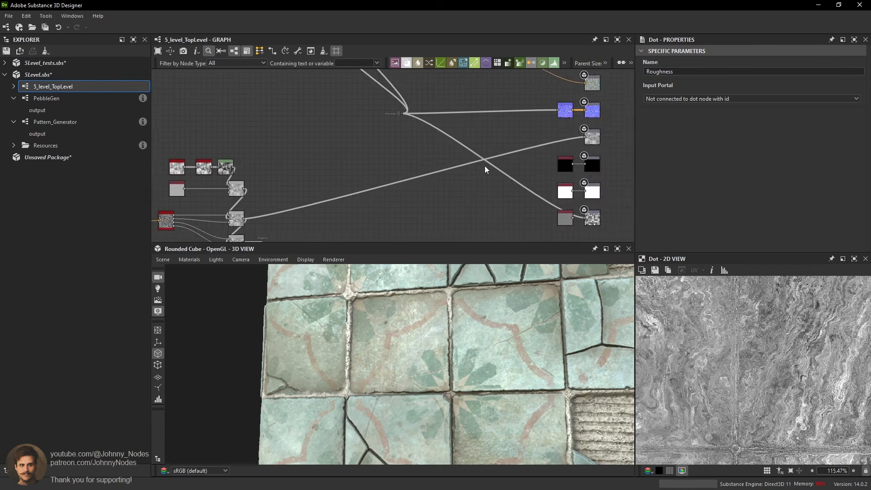
pyautogui.scroll(3, 524, 146)
pyautogui.press('space')
pyautogui.write('dot')
pyautogui.press('Return')
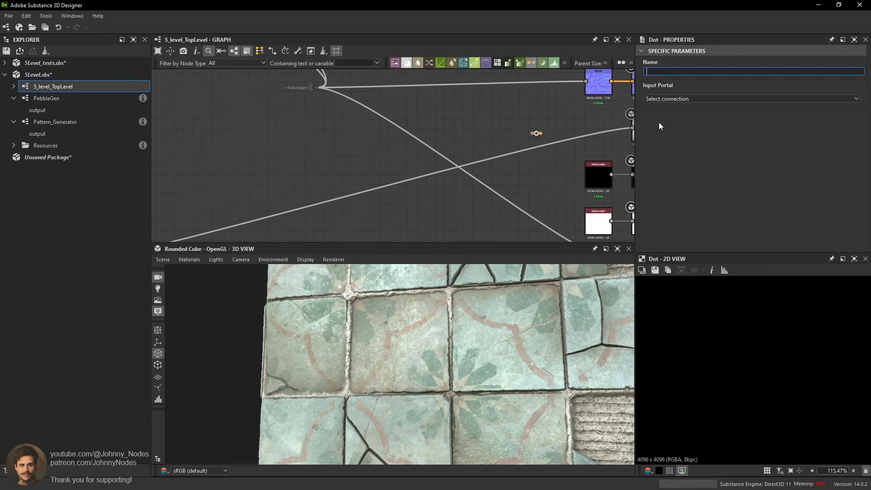
pyautogui.click(699, 99)
pyautogui.click(662, 180)
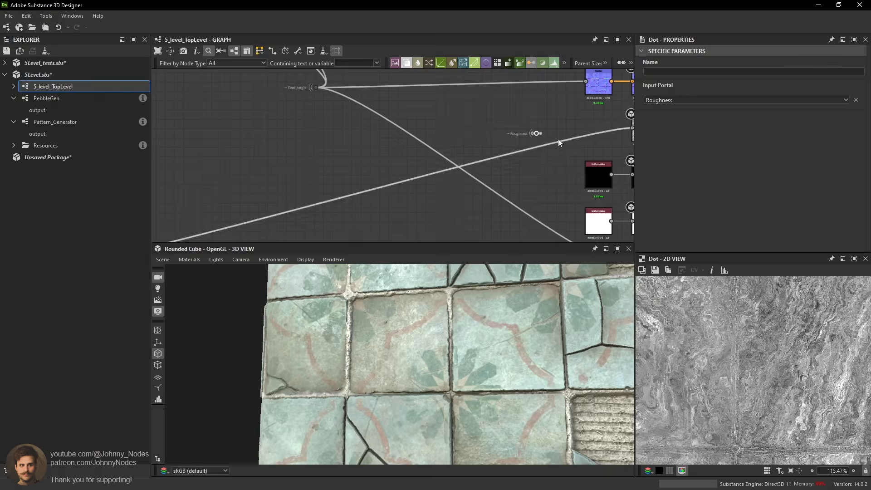
pyautogui.moveTo(605, 130); pyautogui.dragTo(615, 128)
# Preview the final roughness Blend and examine the tiles on the Rounded Cube up close under changed lighting.
pyautogui.moveTo(172, 199); pyautogui.dragTo(599, 68, button='middle')
pyautogui.scroll(2, 378, 153)
pyautogui.doubleClick(378, 153)
pyautogui.scroll(3, 464, 336)
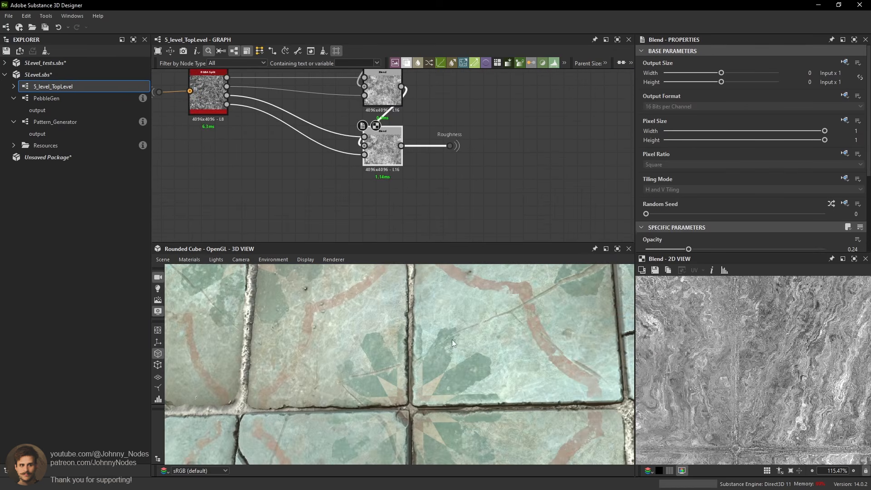
pyautogui.scroll(2, 451, 333)
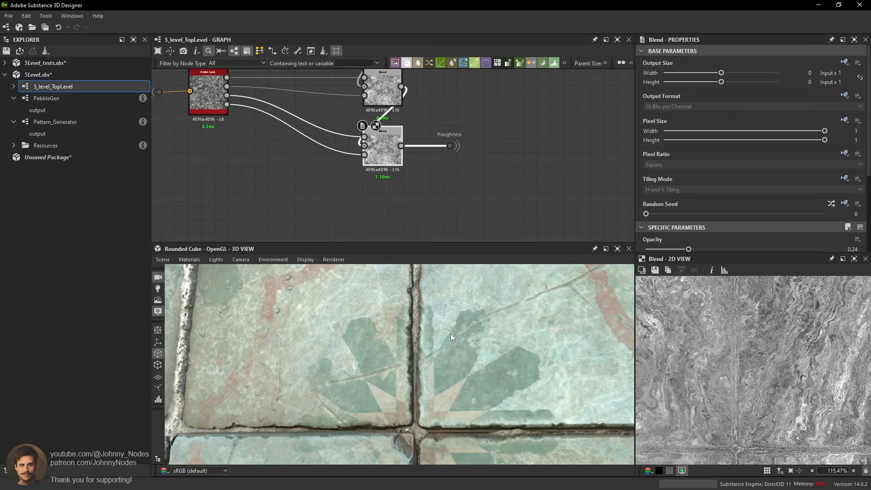
pyautogui.scroll(-2, 451, 334)
pyautogui.moveTo(451, 334); pyautogui.dragTo(423, 331)
pyautogui.scroll(-3, 440, 326)
pyautogui.scroll(3, 433, 331)
pyautogui.keyDown('ctrl'); pyautogui.keyDown('shift'); pyautogui.moveTo(423, 331); pyautogui.dragTo(335, 393, button='right'); pyautogui.keyUp('shift'); pyautogui.keyUp('ctrl')
pyautogui.scroll(-5, 734, 336)
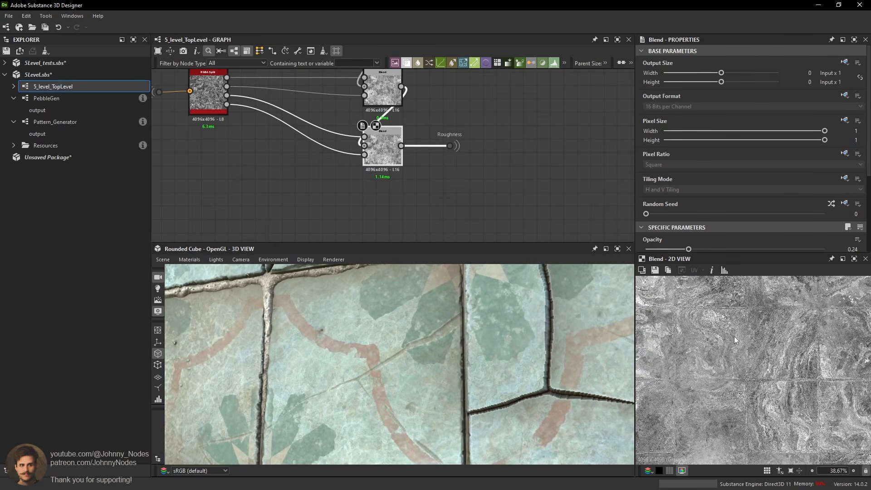
# Locate the Blend in the color network that applies the per-tile color variation and preview its result.
pyautogui.moveTo(473, 131); pyautogui.dragTo(570, 234, button='middle')
pyautogui.scroll(-3, 451, 159)
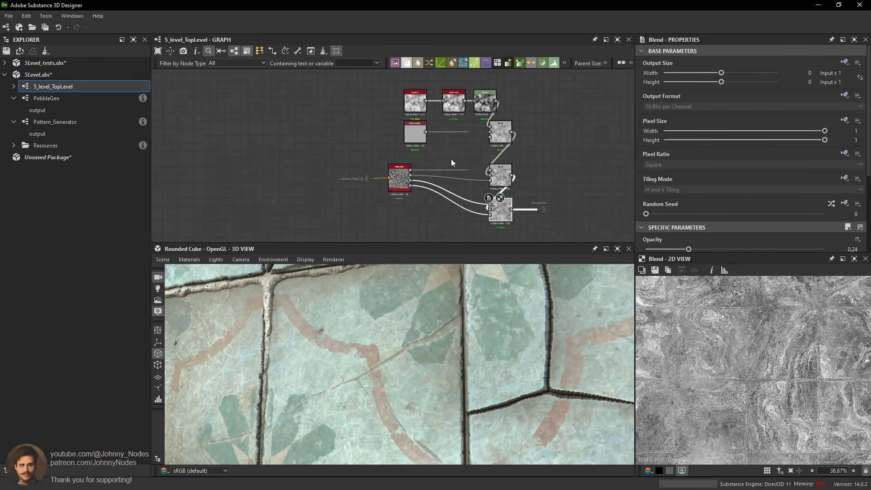
pyautogui.moveTo(479, 171)
pyautogui.mouseDown()
pyautogui.moveTo(496, 165)
pyautogui.moveTo(483, 169)
pyautogui.mouseUp()
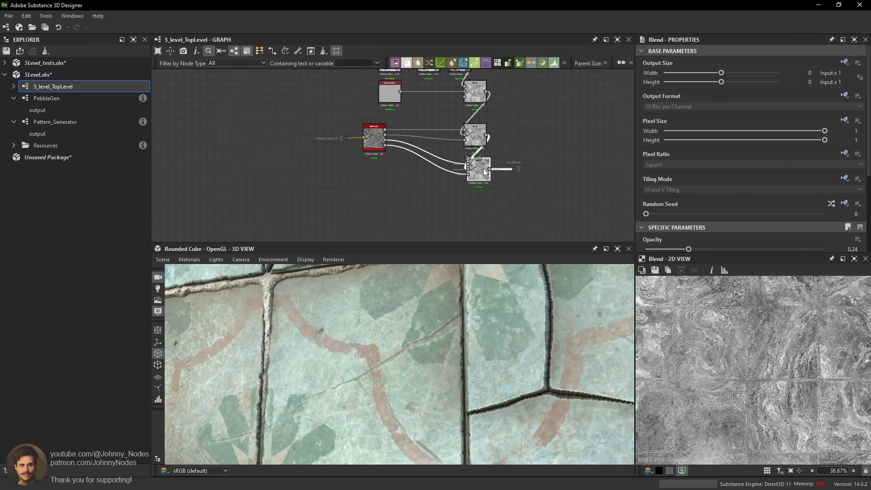
pyautogui.scroll(-3, 541, 121)
pyautogui.moveTo(545, 119); pyautogui.dragTo(507, 233, button='middle')
pyautogui.scroll(-3, 511, 106)
pyautogui.moveTo(511, 105); pyautogui.dragTo(429, 254, button='middle')
pyautogui.scroll(1, 456, 119)
pyautogui.moveTo(481, 150); pyautogui.dragTo(494, 345, button='middle')
pyautogui.scroll(3, 469, 147)
pyautogui.scroll(-3, 485, 139)
pyautogui.moveTo(481, 116); pyautogui.dragTo(461, 279, button='middle')
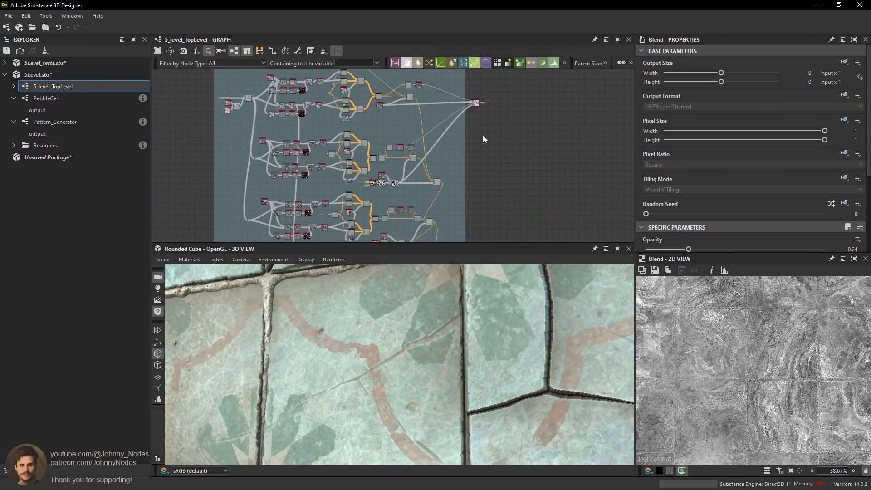
pyautogui.scroll(1, 483, 135)
pyautogui.moveTo(457, 174); pyautogui.dragTo(442, 108, button='middle')
pyautogui.scroll(2, 420, 170)
pyautogui.scroll(3, 420, 171)
pyautogui.doubleClick(385, 172)
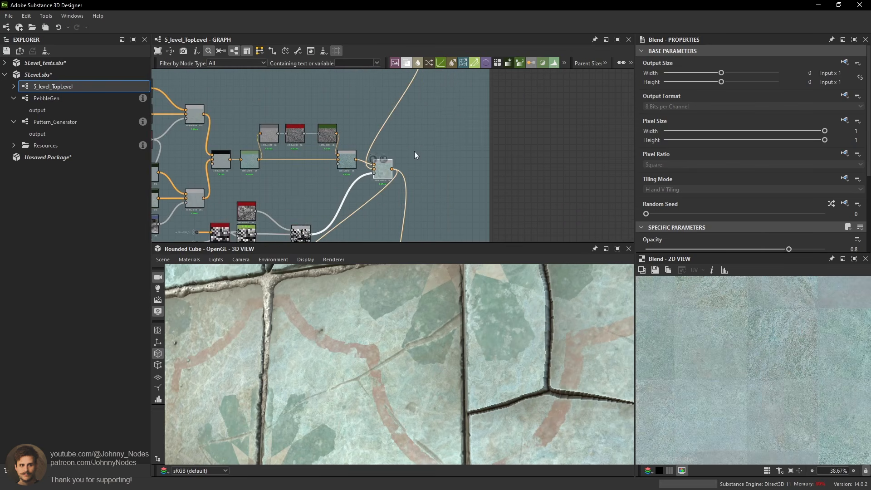
# Add an RGBA Merge node beside the tile-variation Blend in the color network.
pyautogui.scroll(1, 394, 152)
pyautogui.moveTo(395, 152)
pyautogui.mouseDown(button='middle')
pyautogui.moveTo(407, 149)
pyautogui.moveTo(395, 149)
pyautogui.mouseUp(button='middle')
pyautogui.press('space')
pyautogui.write('rgba m')
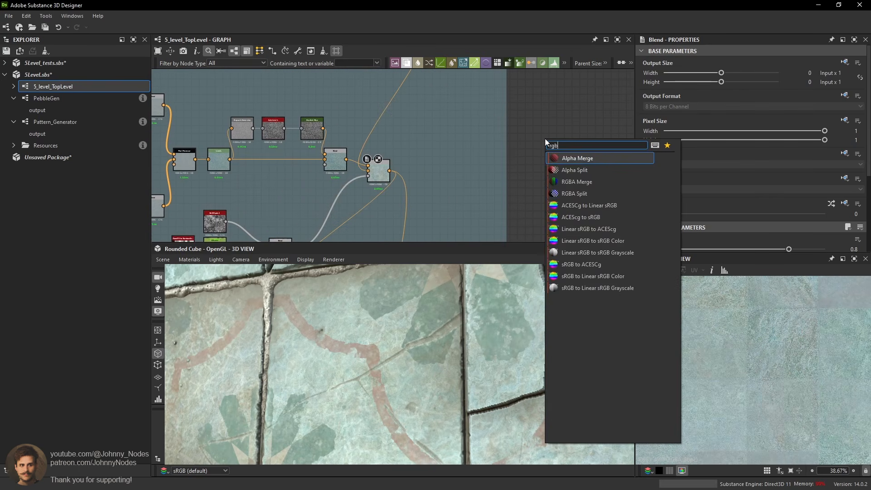
pyautogui.click(568, 163)
pyautogui.moveTo(547, 146); pyautogui.dragTo(469, 170)
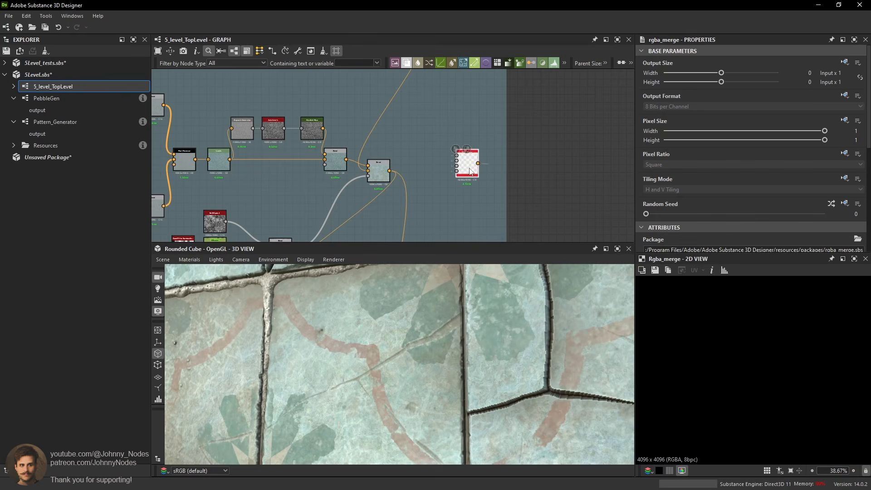
# Connect the Auto Levels output to the RGBA Merge's red input and the blended tile mask to its green input.
pyautogui.click(277, 133)
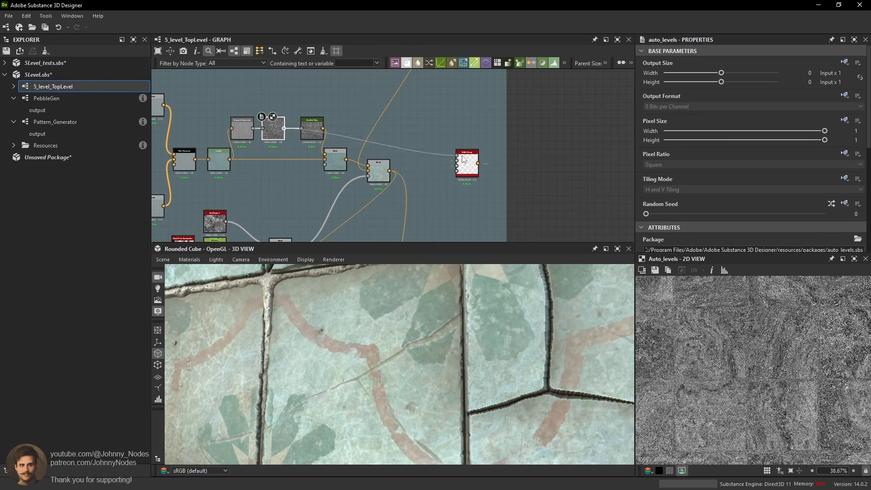
pyautogui.click(463, 159)
pyautogui.moveTo(365, 177); pyautogui.dragTo(406, 146, button='middle')
pyautogui.doubleClick(285, 206)
pyautogui.doubleClick(407, 146)
pyautogui.doubleClick(409, 144)
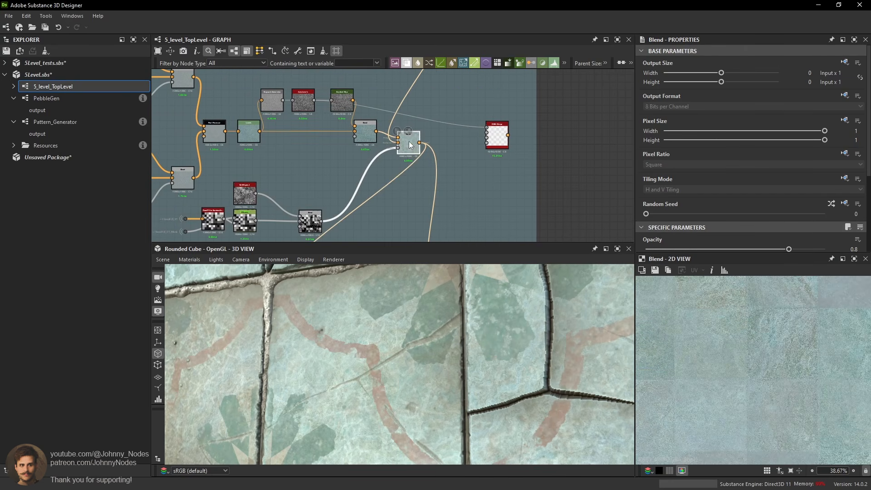
pyautogui.doubleClick(497, 138)
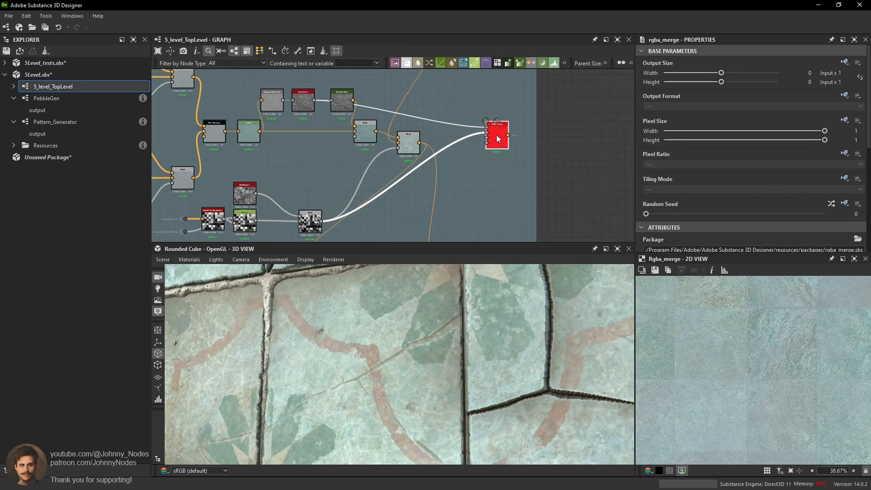
# Reposition the RGBA Merge node further down the color network, clear of the Blend chain.
pyautogui.moveTo(497, 135); pyautogui.dragTo(493, 186)
pyautogui.scroll(-2, 503, 159)
pyautogui.moveTo(490, 170); pyautogui.dragTo(477, 79, button='middle')
pyautogui.moveTo(479, 99); pyautogui.dragTo(490, 109)
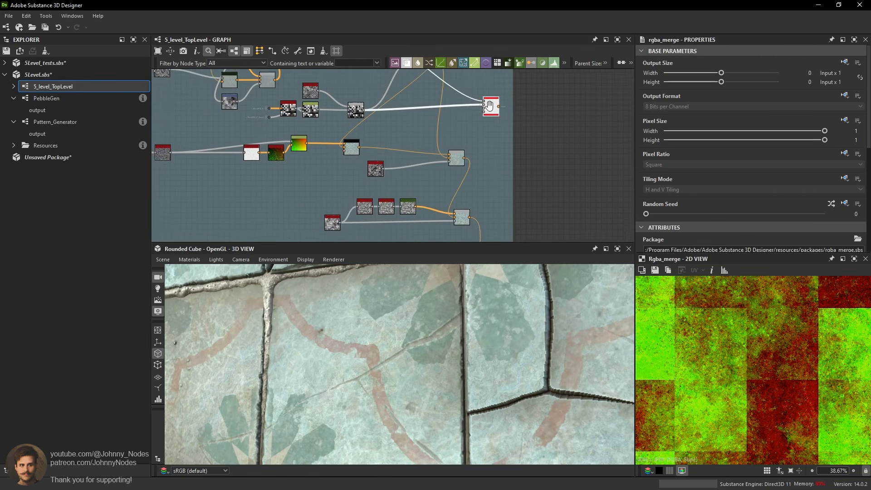
pyautogui.moveTo(490, 109); pyautogui.dragTo(478, 118, button='middle')
pyautogui.moveTo(477, 119); pyautogui.dragTo(527, 121)
# Examine the Pixel Processor's color pattern and its source nodes: Histogram Scan, Flood Fill to Position and Distance.
pyautogui.scroll(2, 415, 182)
pyautogui.doubleClick(310, 150)
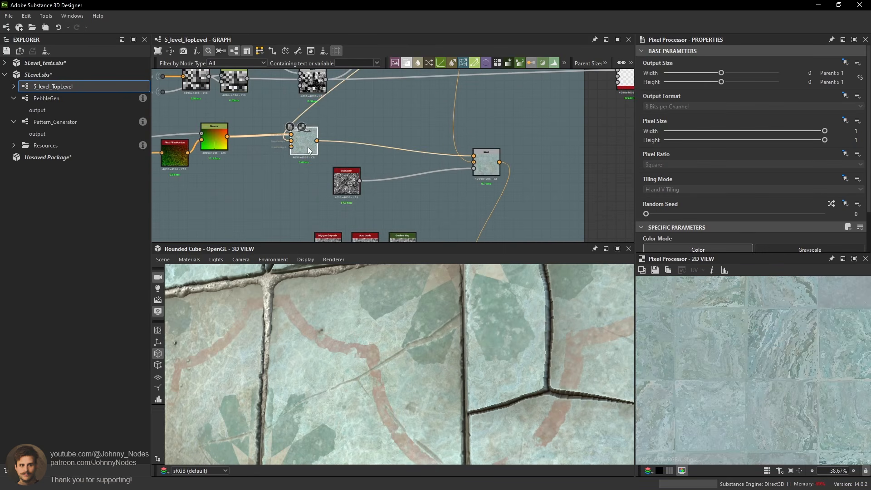
pyautogui.scroll(3, 779, 324)
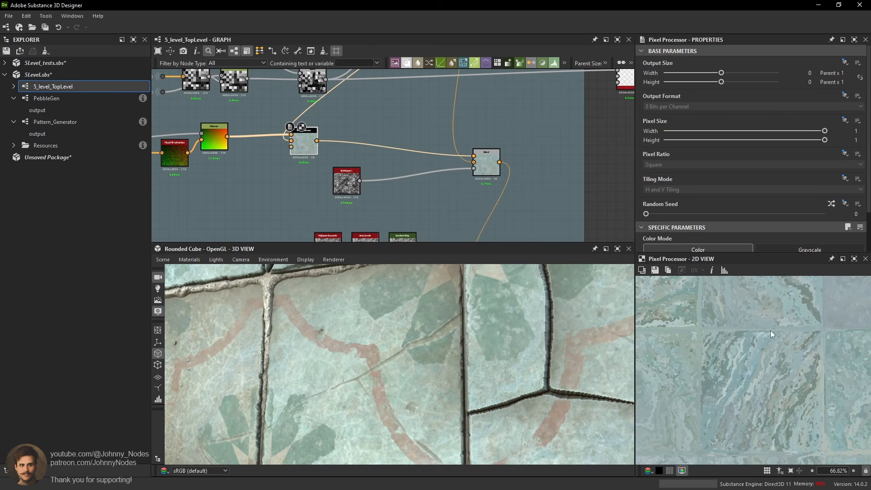
pyautogui.moveTo(246, 125); pyautogui.dragTo(511, 165, button='middle')
pyautogui.doubleClick(350, 157)
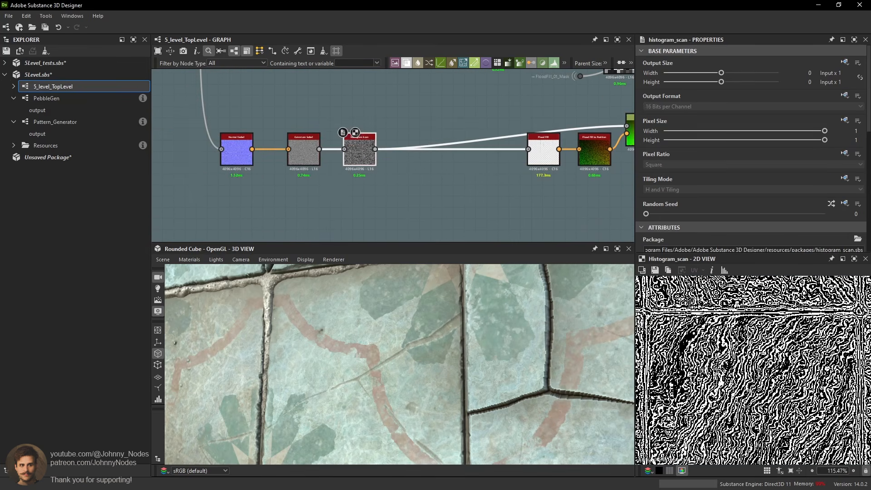
pyautogui.moveTo(482, 134); pyautogui.dragTo(378, 147, button='middle')
pyautogui.doubleClick(487, 167)
pyautogui.doubleClick(545, 140)
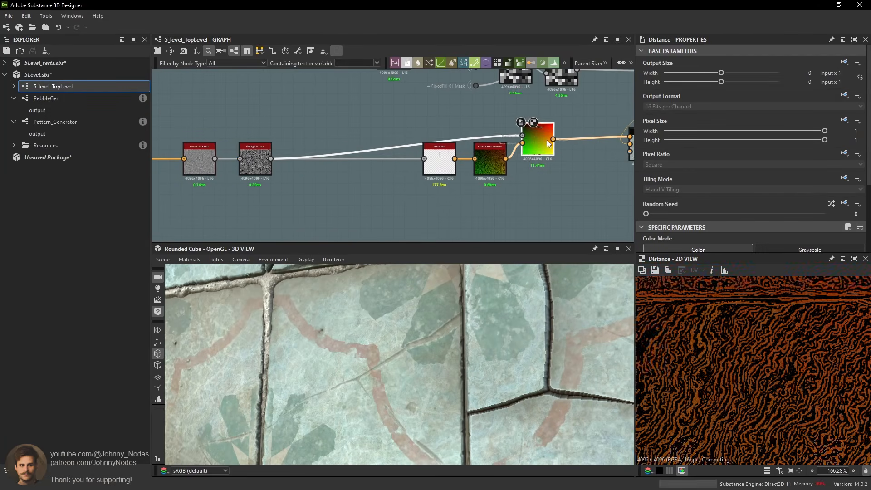
pyautogui.moveTo(546, 141); pyautogui.dragTo(404, 147, button='middle')
pyautogui.doubleClick(492, 154)
pyautogui.scroll(4, 777, 349)
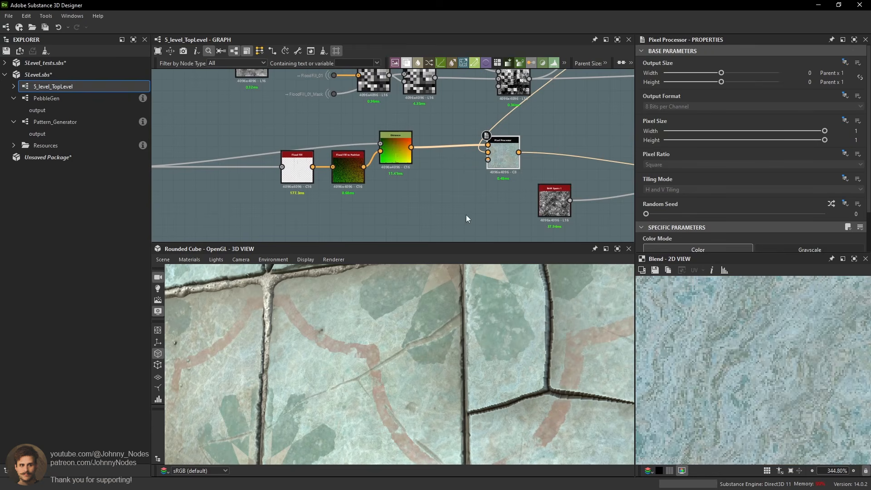
# Move the Pixel Processor farther from the Distance node and add a Flood Fill to Random Grayscale node below the gap.
pyautogui.moveTo(537, 136); pyautogui.dragTo(383, 142, button='middle')
pyautogui.scroll(-1, 383, 143)
pyautogui.moveTo(364, 157); pyautogui.dragTo(405, 157)
pyautogui.click(354, 177)
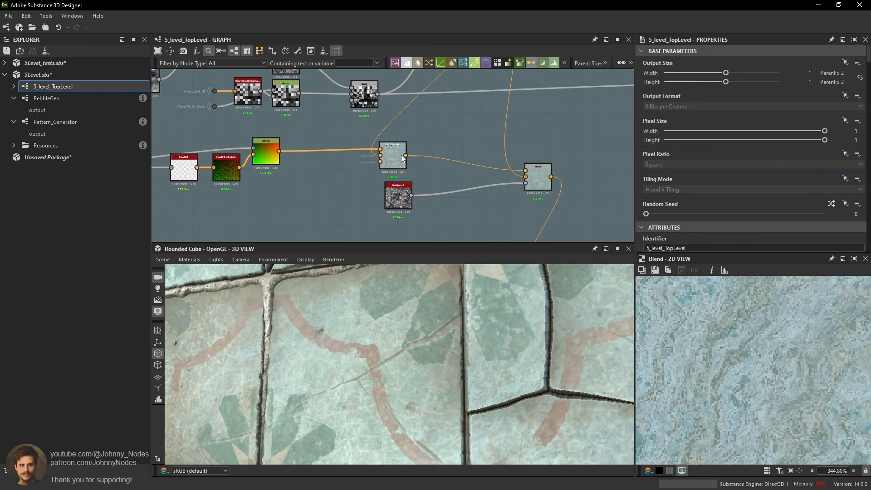
pyautogui.scroll(1, 279, 162)
pyautogui.moveTo(307, 205); pyautogui.dragTo(374, 195, button='middle')
pyautogui.press('space')
pyautogui.write('flood')
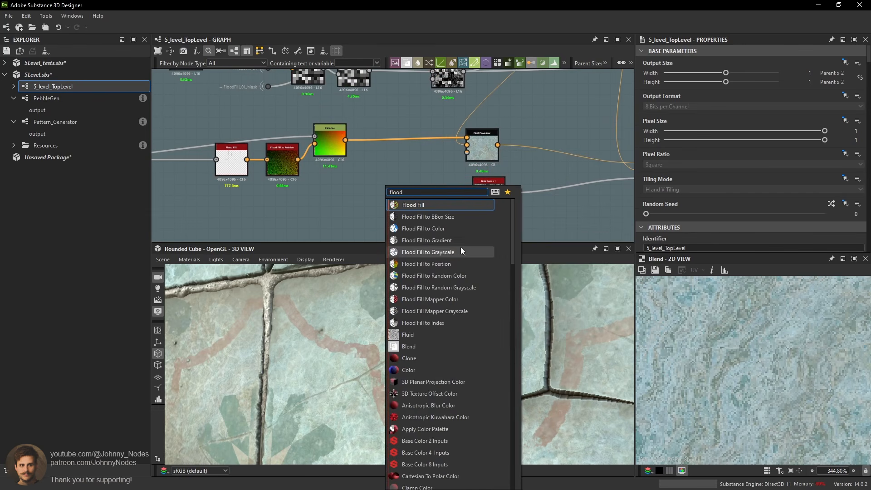
pyautogui.click(460, 287)
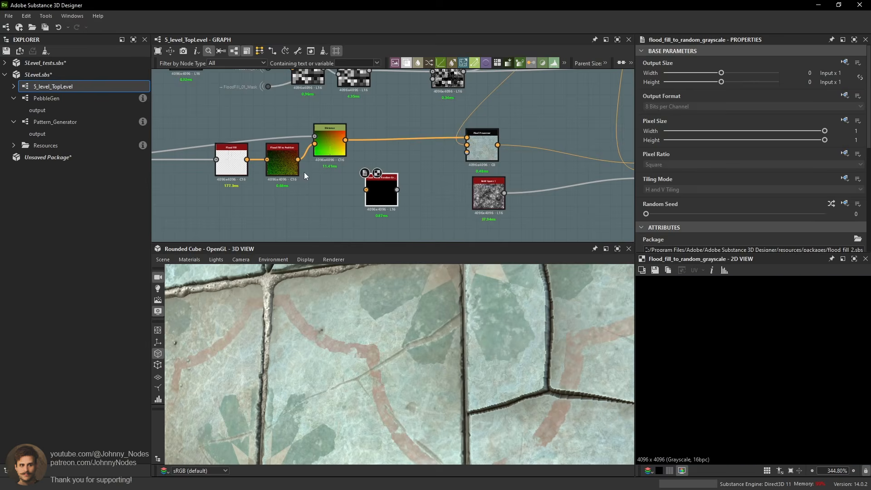
# Compare the Flood Fill to Position, Distance and Pixel Processor outputs in the 2D view.
pyautogui.doubleClick(290, 166)
pyautogui.scroll(1, 346, 176)
pyautogui.doubleClick(322, 133)
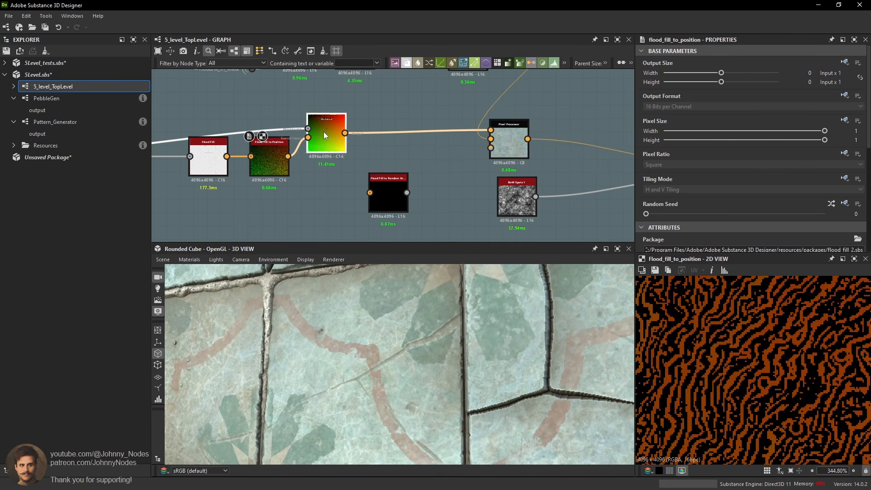
pyautogui.doubleClick(500, 133)
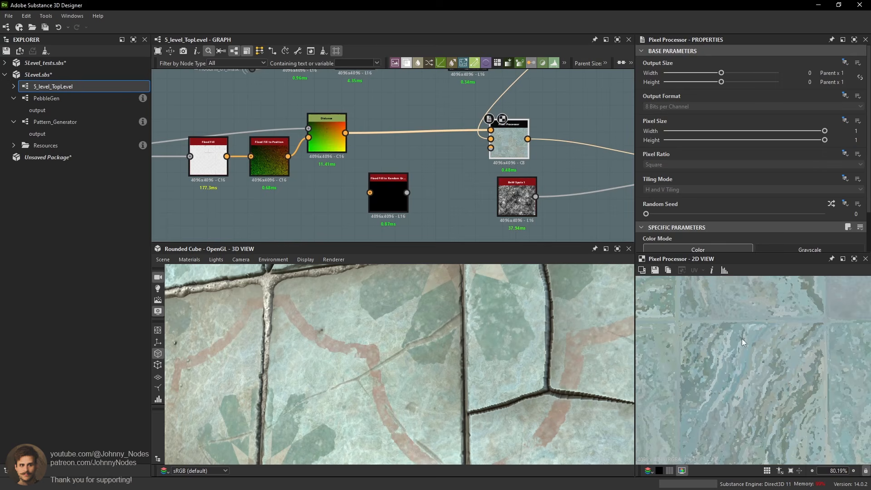
# Raise the opacity to 0.83 on the Blend node that mixes in the Pixel Processor through BnW Spots 1.
pyautogui.moveTo(615, 149); pyautogui.dragTo(418, 161, button='middle')
pyautogui.doubleClick(532, 181)
pyautogui.scroll(4, 755, 337)
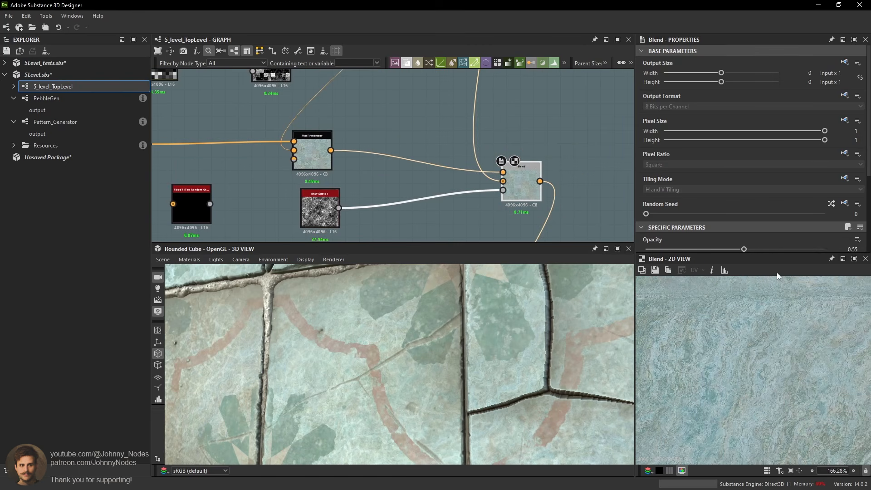
pyautogui.click(796, 250)
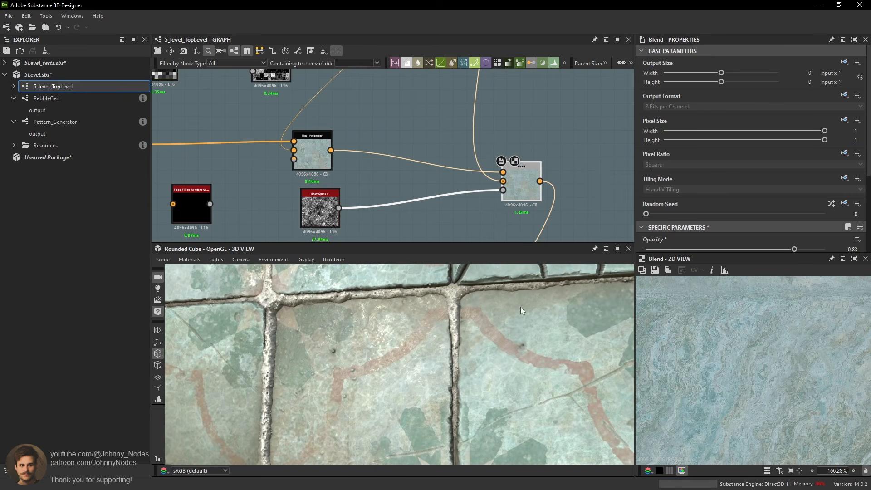
# Move the Flood Fill to Random Grayscale node below Flood Fill to Position, feed it from Flood Fill, and preview its output.
pyautogui.moveTo(396, 159); pyautogui.dragTo(432, 160, button='middle')
pyautogui.scroll(-2, 386, 165)
pyautogui.scroll(2, 264, 162)
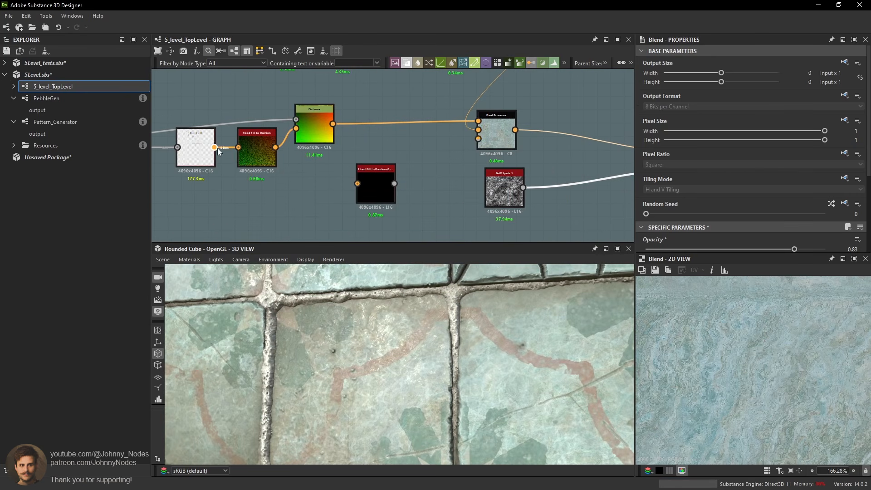
pyautogui.moveTo(368, 189); pyautogui.dragTo(260, 204)
pyautogui.doubleClick(262, 203)
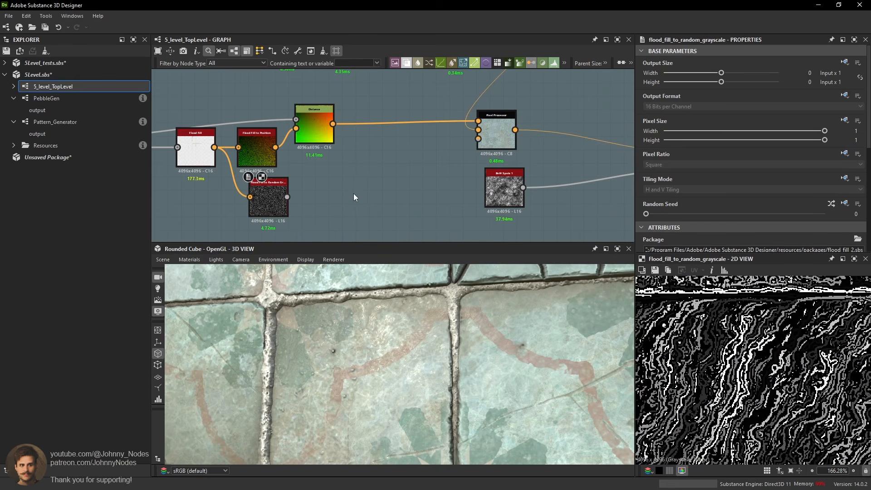
# Add a Distance node with Flood Fill to Random Grayscale as its source and the Histogram Scan as its mask.
pyautogui.press('space')
pyautogui.write('dis')
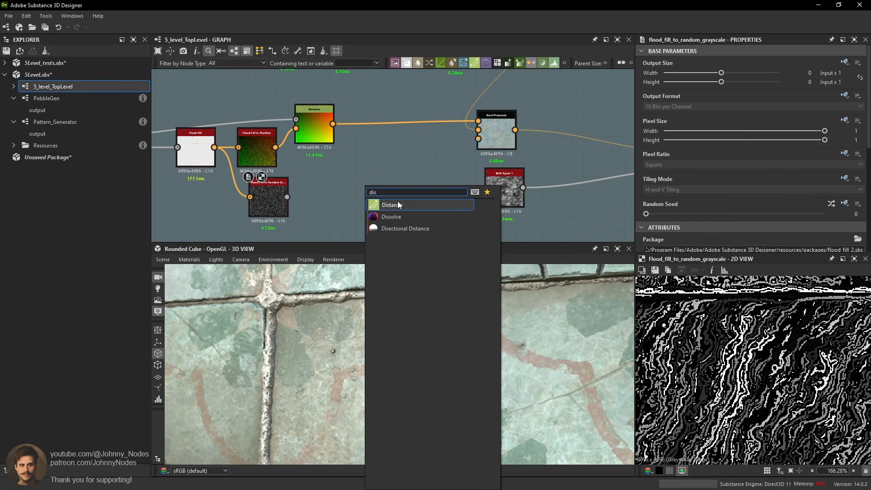
pyautogui.click(440, 202)
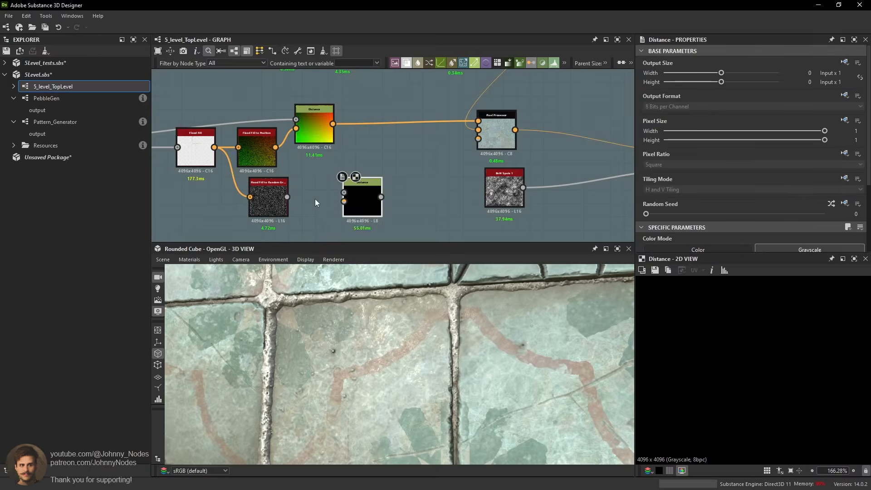
pyautogui.moveTo(336, 190); pyautogui.dragTo(415, 176, button='middle')
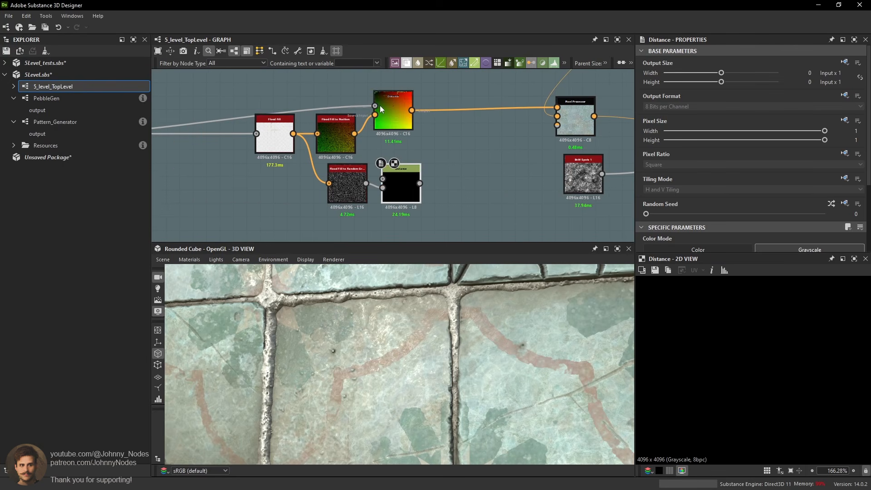
pyautogui.moveTo(399, 161); pyautogui.dragTo(399, 170)
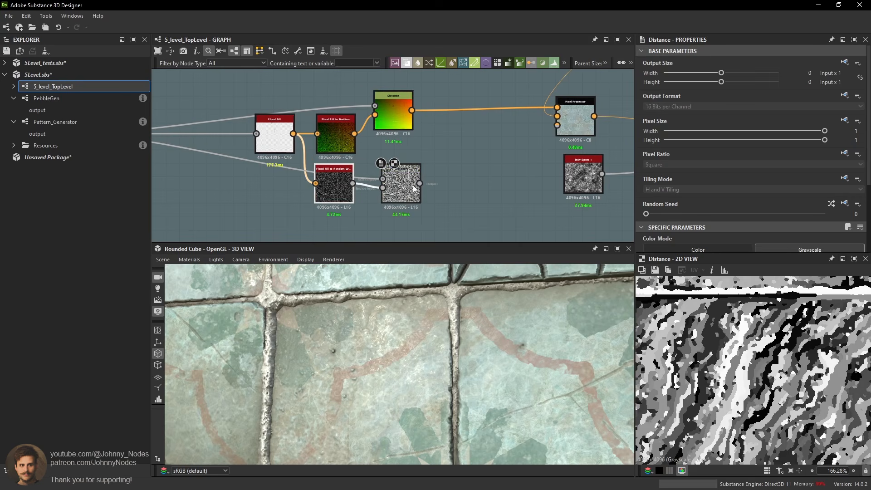
pyautogui.moveTo(336, 180); pyautogui.dragTo(324, 180)
# Route the new grayscale Distance output through two Dot nodes into the RGBA Merge's blue input.
pyautogui.scroll(-3, 793, 207)
pyautogui.scroll(-2, 438, 176)
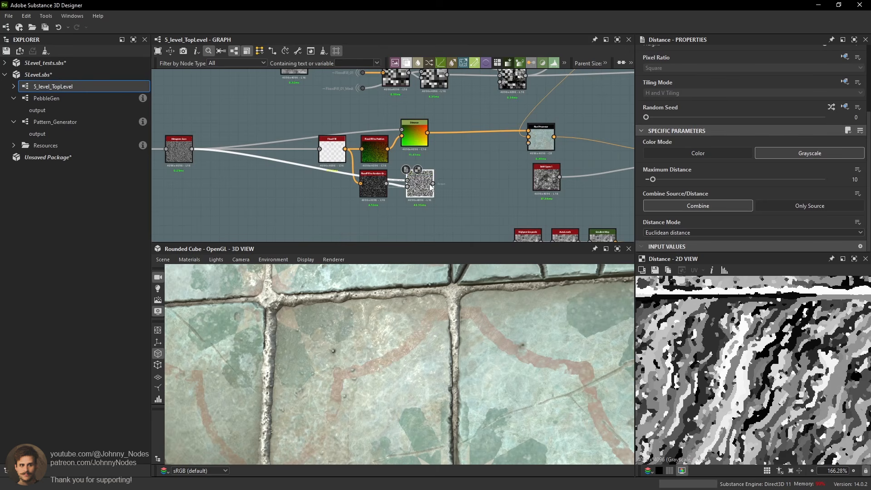
pyautogui.moveTo(430, 187); pyautogui.dragTo(475, 203)
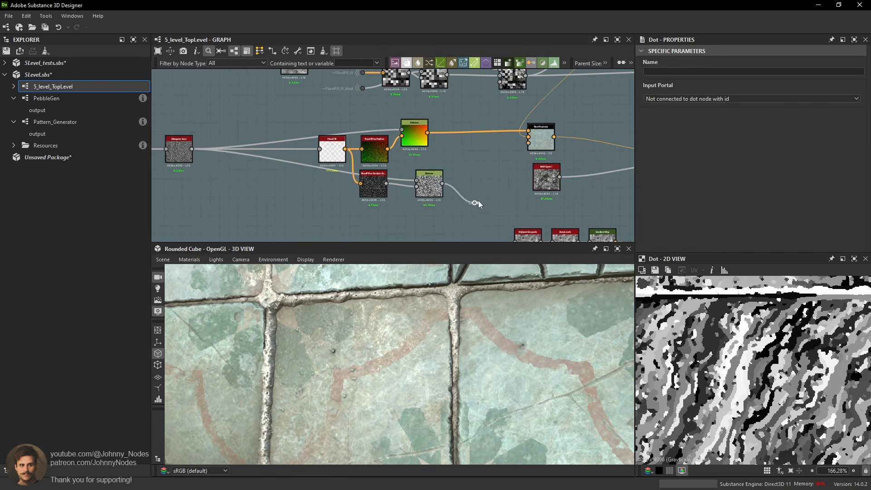
pyautogui.click(478, 202)
pyautogui.moveTo(509, 208); pyautogui.dragTo(270, 198, button='middle')
pyautogui.keyDown('alt'); pyautogui.click(524, 190); pyautogui.keyUp('alt')
pyautogui.click(528, 189)
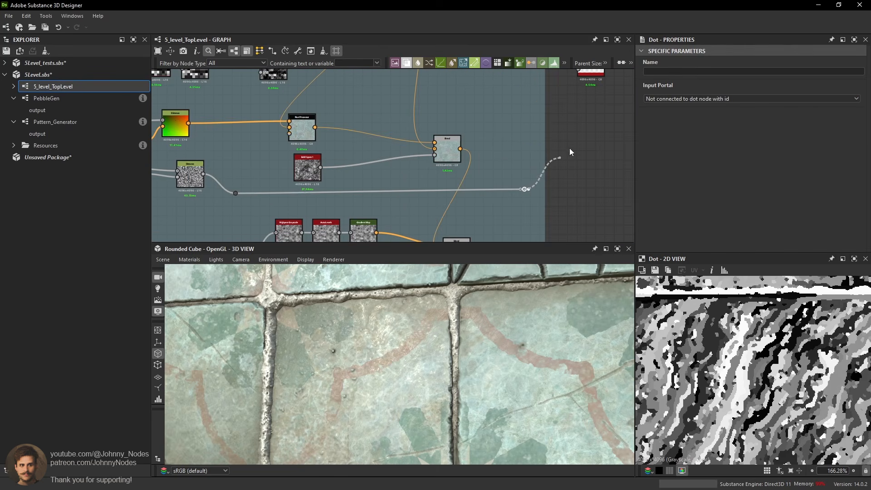
pyautogui.moveTo(579, 95); pyautogui.dragTo(548, 143, button='middle')
pyautogui.moveTo(403, 217); pyautogui.dragTo(418, 177, button='middle')
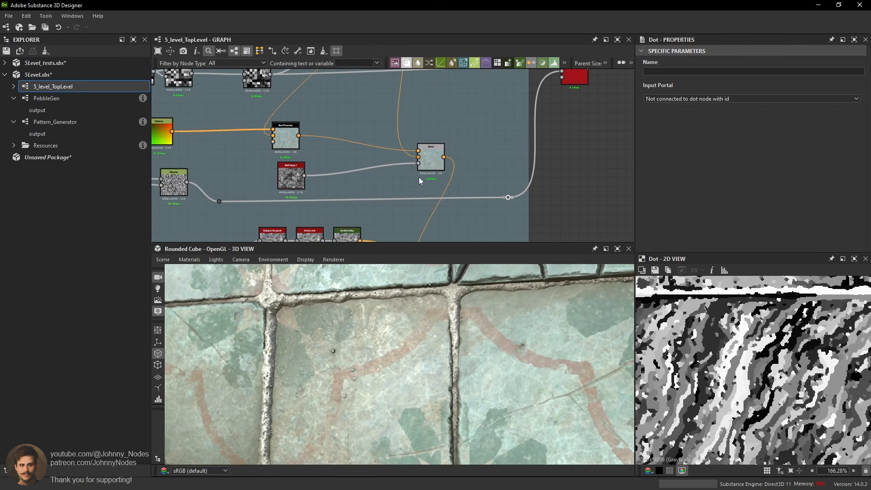
# Route BnW Spots 1 through a Dot node into the RGBA Merge's alpha input and nudge the neighbouring Blend node.
pyautogui.keyDown('alt'); pyautogui.click(508, 178); pyautogui.keyUp('alt')
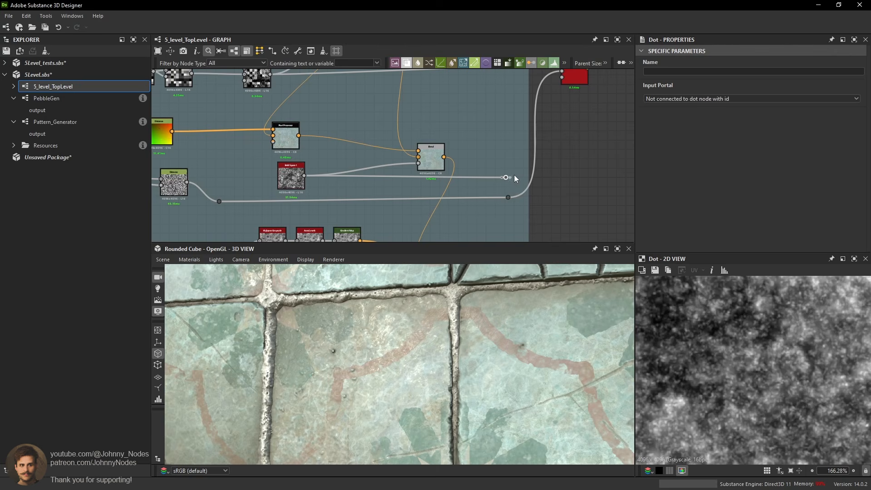
pyautogui.click(554, 102)
pyautogui.moveTo(421, 176); pyautogui.dragTo(426, 164)
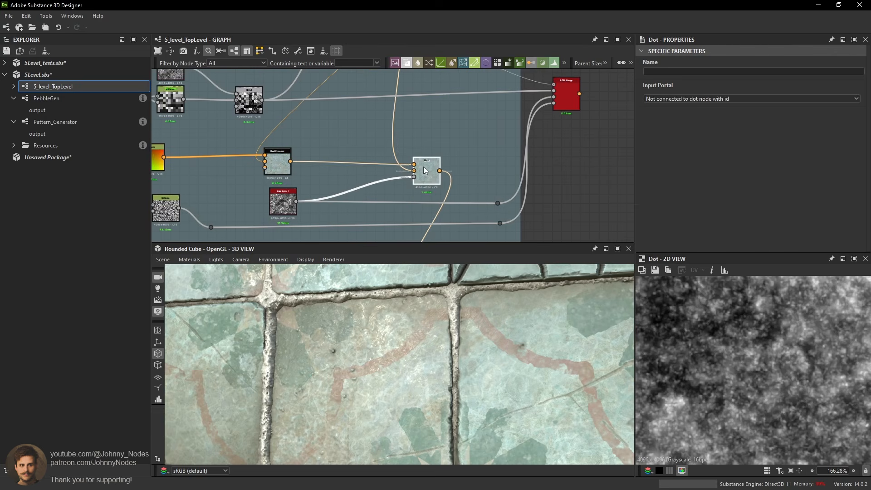
# Add a Dot node to the RGBA Merge output and name it Albedo_Mask_02.
pyautogui.scroll(-3, 425, 165)
pyautogui.moveTo(497, 136); pyautogui.dragTo(436, 158, button='middle')
pyautogui.scroll(2, 450, 149)
pyautogui.moveTo(480, 146); pyautogui.dragTo(481, 146)
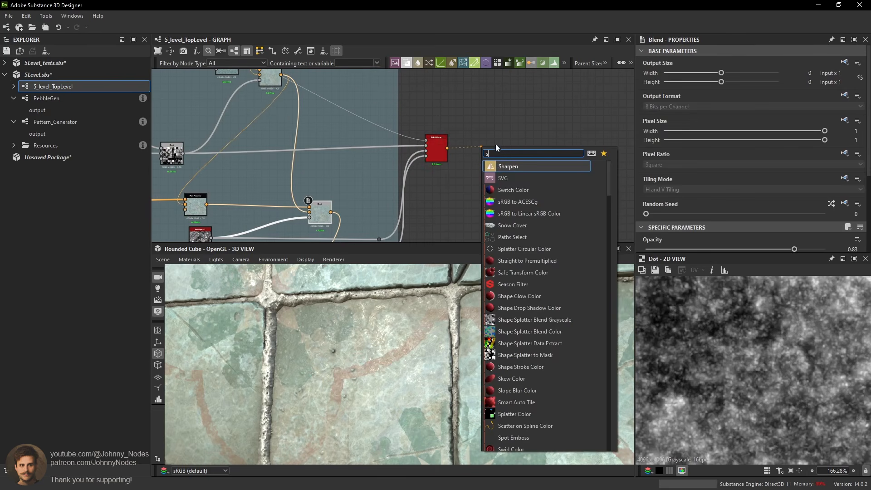
pyautogui.write('so')
pyautogui.press('BackSpace')
pyautogui.press('BackSpace')
pyautogui.write('dot')
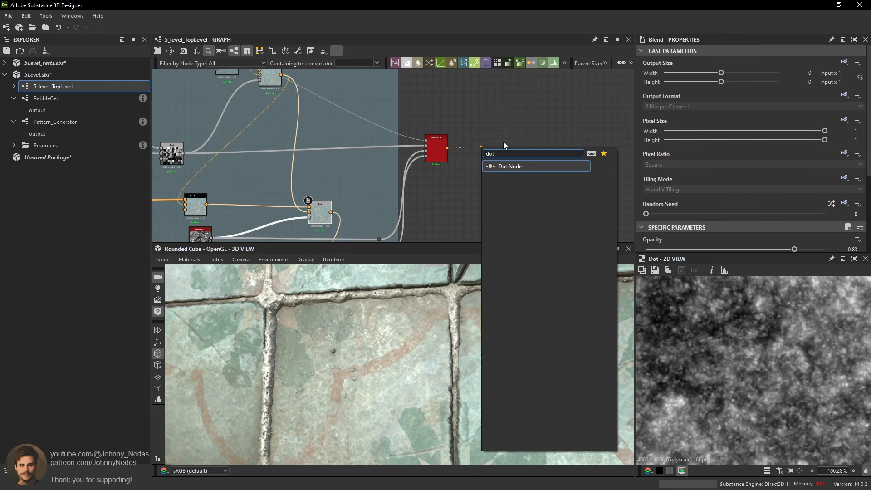
pyautogui.press('Return')
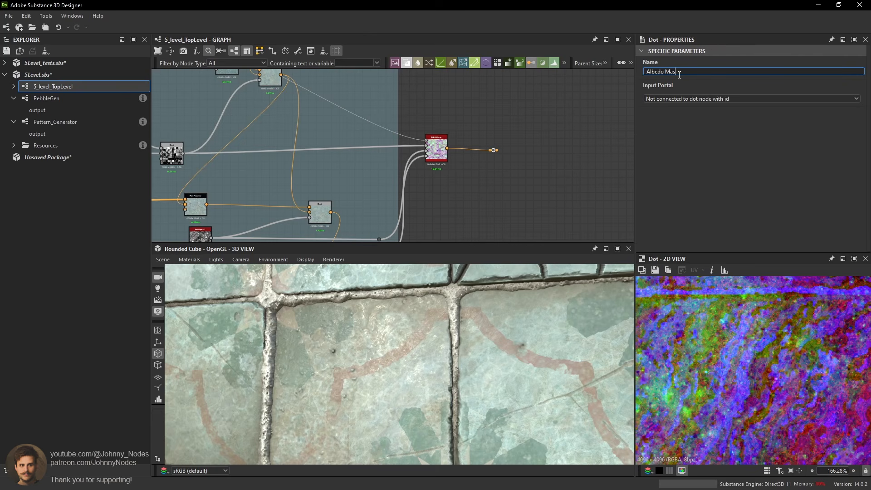
# Shift the RGBA Merge and its Albedo_Mask_02 dot slightly farther from the color network frame.
pyautogui.scroll(-4, 492, 193)
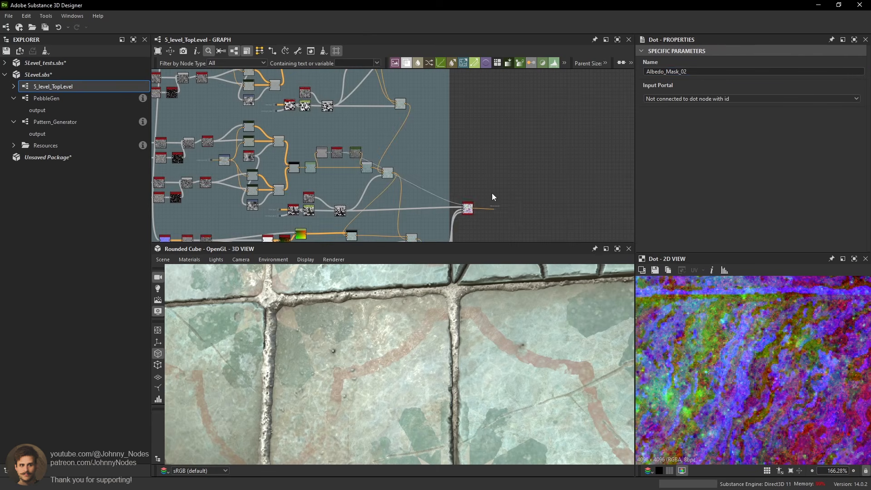
pyautogui.moveTo(461, 186); pyautogui.dragTo(518, 225)
pyautogui.moveTo(466, 211); pyautogui.dragTo(478, 211)
pyautogui.click(493, 174)
# Examine the next Blend in the color network and its Moisture Noise mask in the 2D view.
pyautogui.scroll(-3, 496, 156)
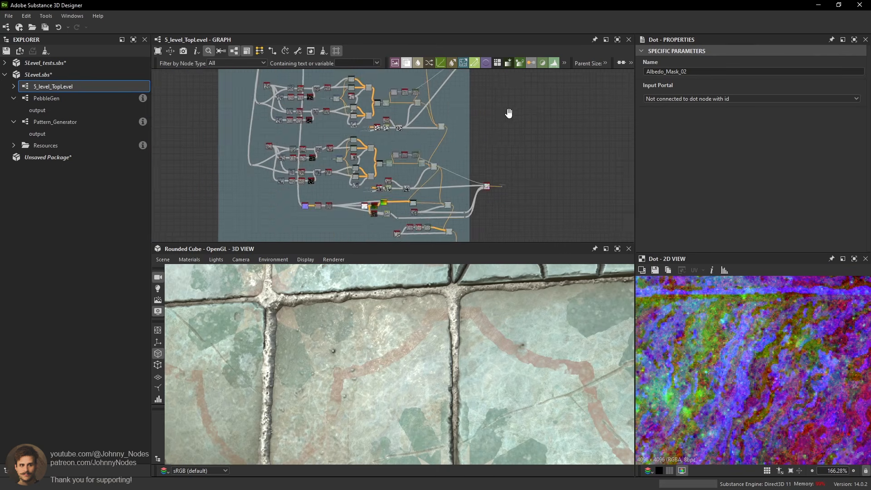
pyautogui.moveTo(509, 113); pyautogui.dragTo(491, 181, button='middle')
pyautogui.scroll(-2, 481, 159)
pyautogui.moveTo(455, 150); pyautogui.dragTo(455, 83, button='middle')
pyautogui.scroll(3, 451, 133)
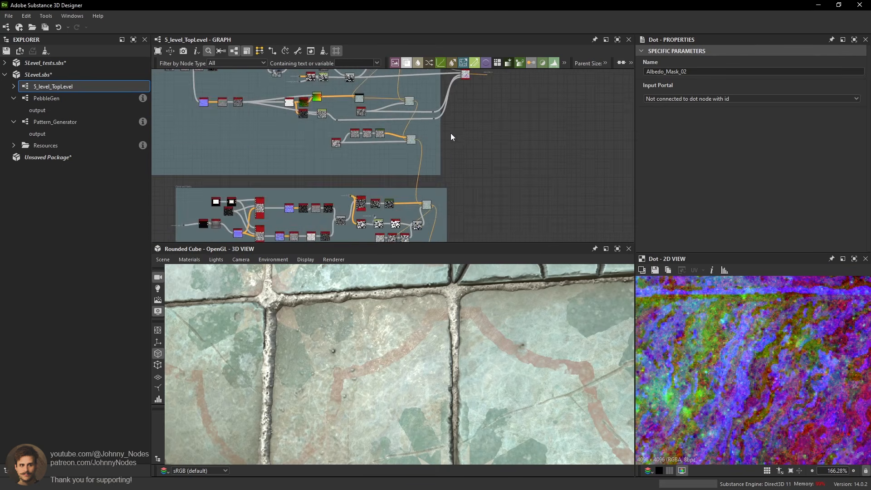
pyautogui.scroll(4, 401, 146)
pyautogui.click(397, 132)
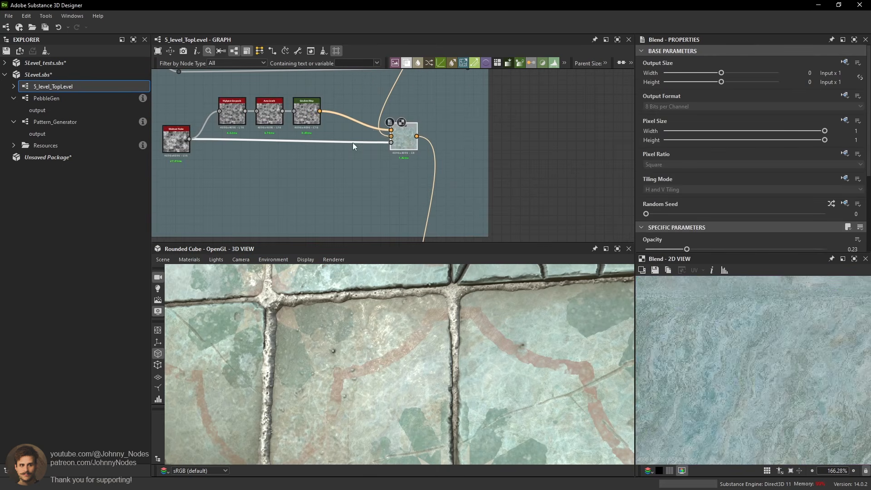
pyautogui.scroll(3, 258, 135)
pyautogui.click(257, 134)
pyautogui.scroll(-10, 774, 344)
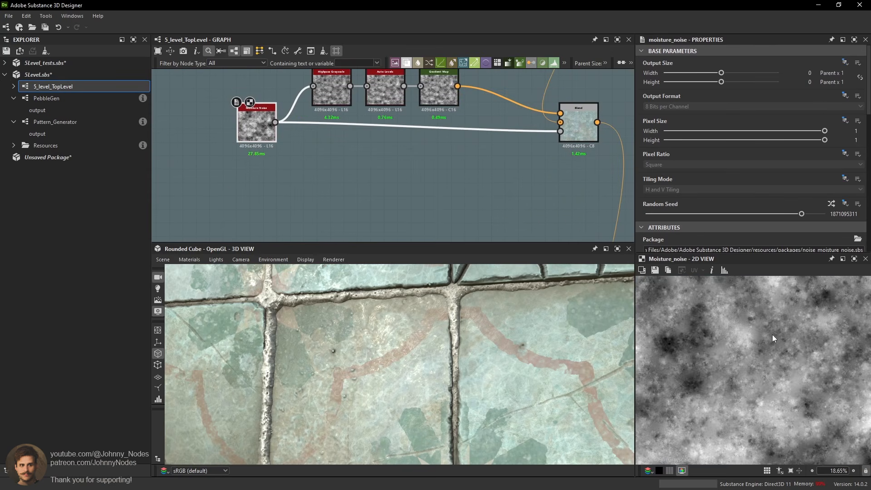
pyautogui.scroll(-6, 539, 178)
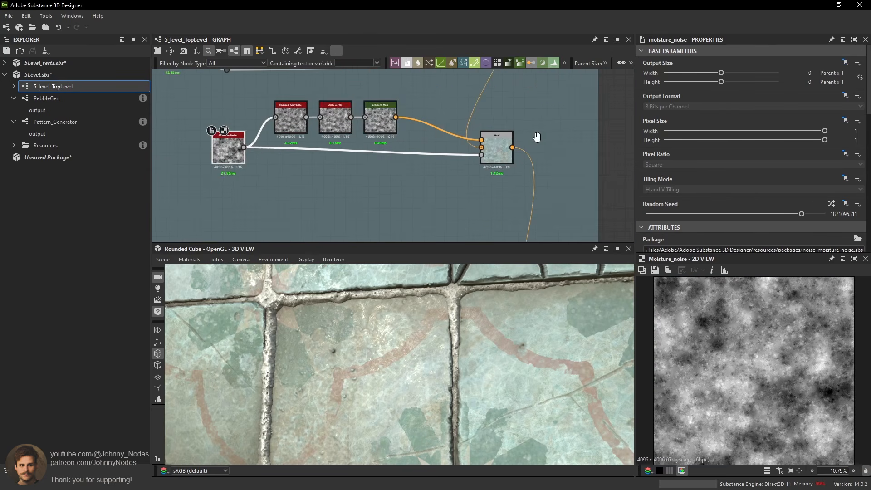
# Add a new RGBA Merge node, connect Moisture Noise to its red input, and place it beside the gap between the two frames.
pyautogui.press('space')
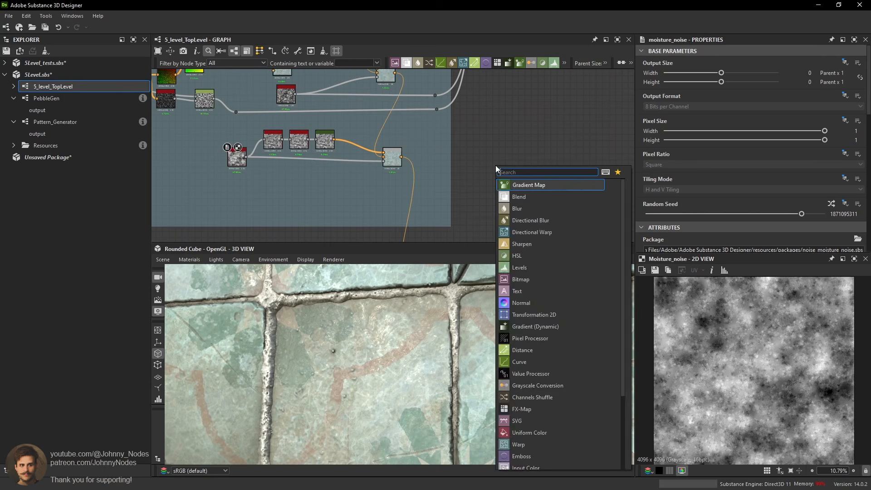
pyautogui.write('rgb')
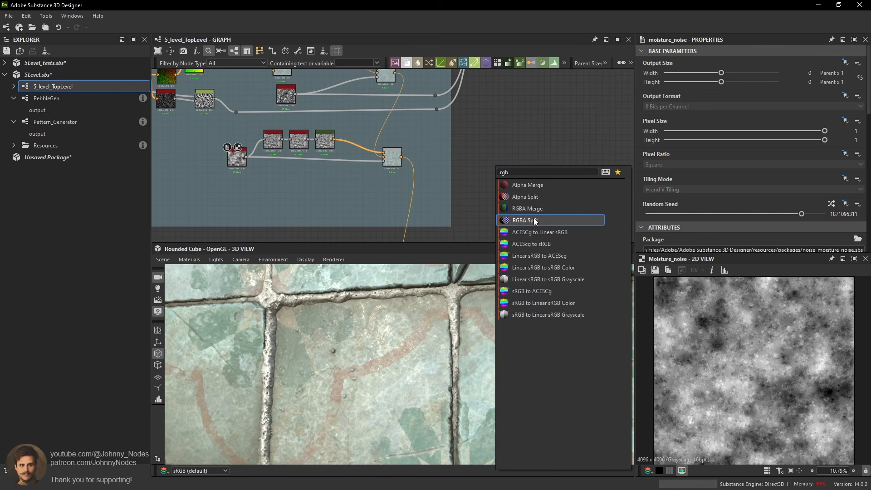
pyautogui.click(537, 208)
pyautogui.scroll(3, 521, 173)
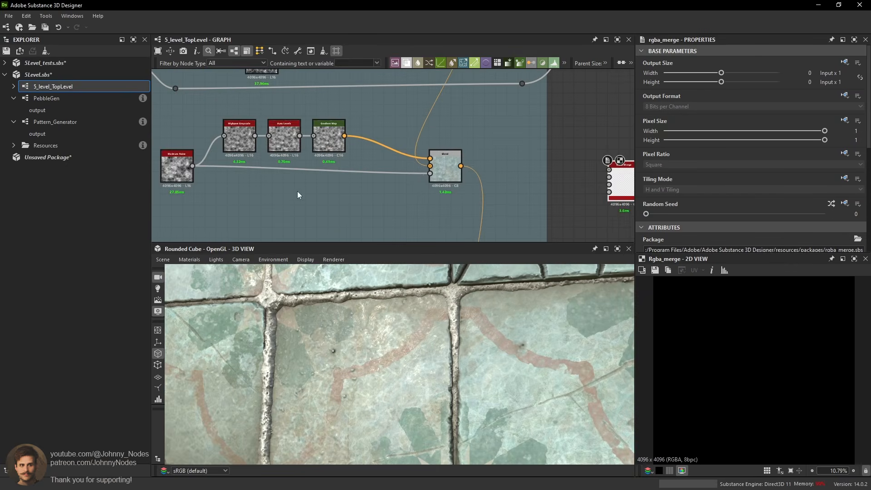
pyautogui.scroll(-3, 298, 195)
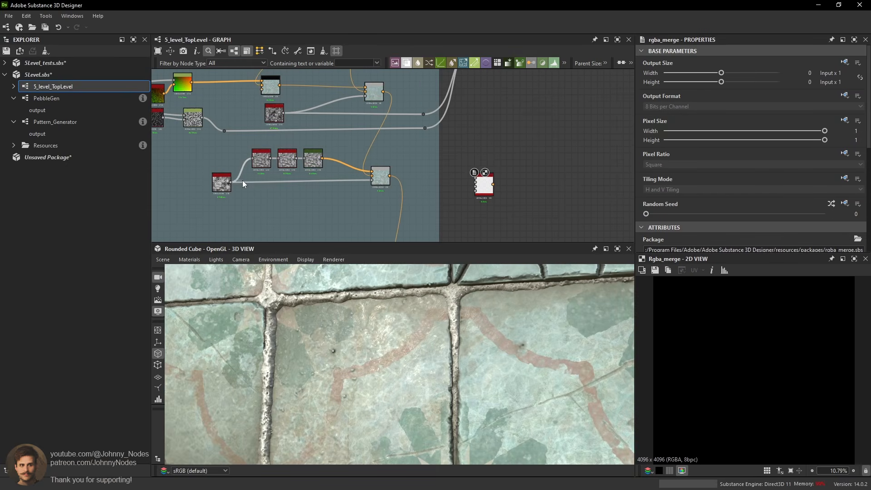
pyautogui.moveTo(478, 182); pyautogui.dragTo(475, 180)
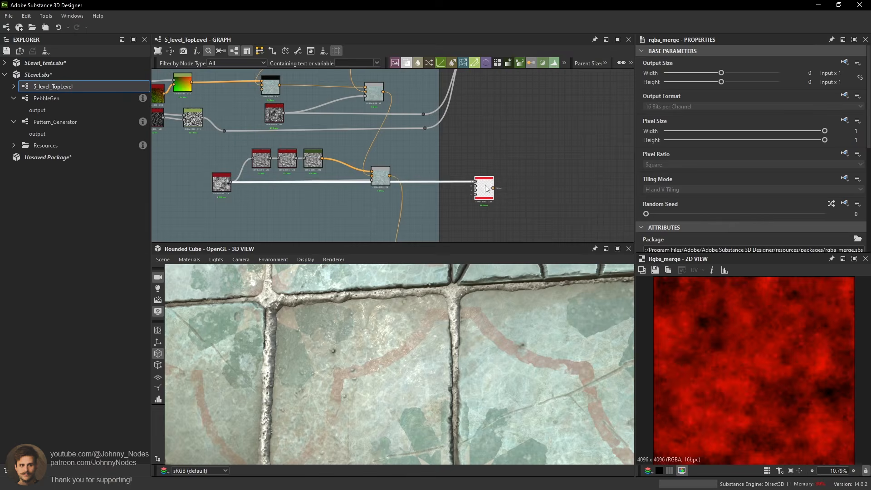
pyautogui.scroll(-3, 488, 139)
pyautogui.moveTo(490, 132); pyautogui.dragTo(501, 163)
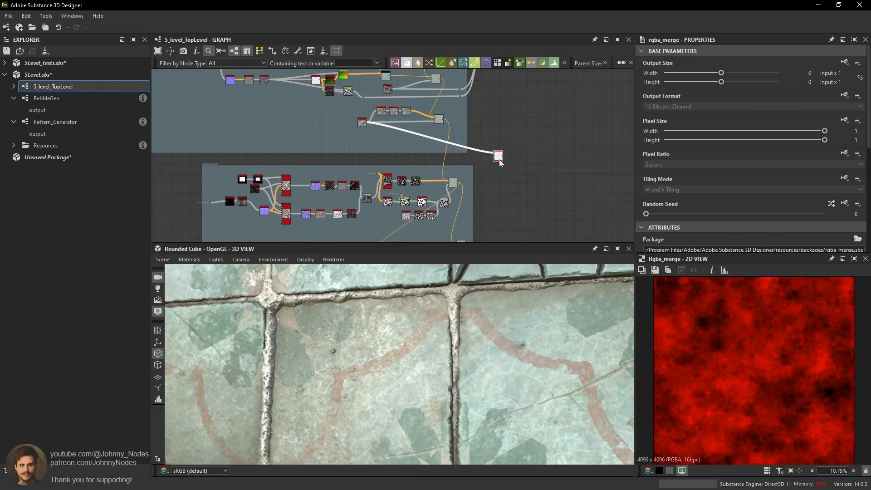
# Connect the grayscale crack mask that feeds the Gradient Map to the new RGBA Merge's green input and preview the merge.
pyautogui.scroll(3, 445, 192)
pyautogui.scroll(2, 349, 162)
pyautogui.doubleClick(303, 167)
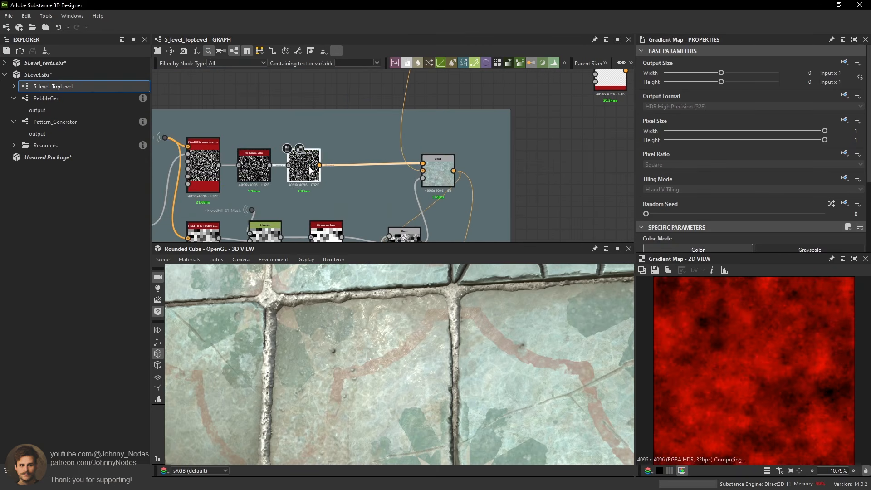
pyautogui.scroll(5, 781, 353)
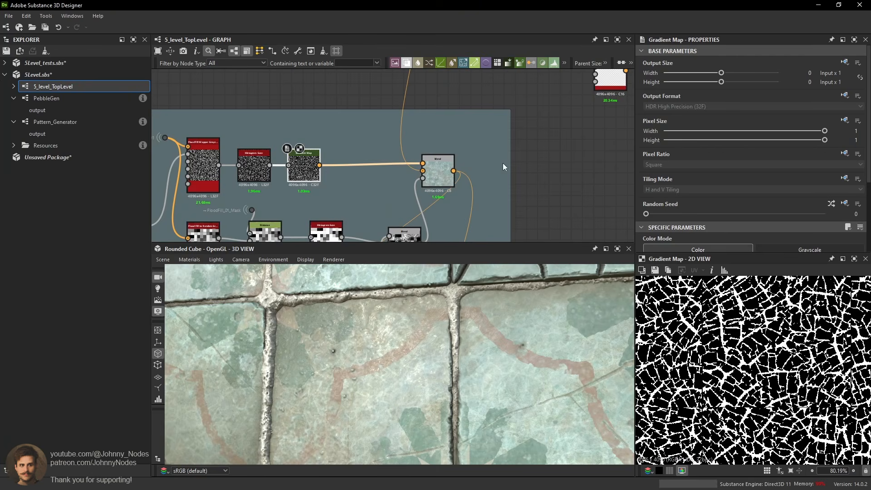
pyautogui.click(269, 166)
pyautogui.moveTo(479, 121); pyautogui.dragTo(450, 168, button='middle')
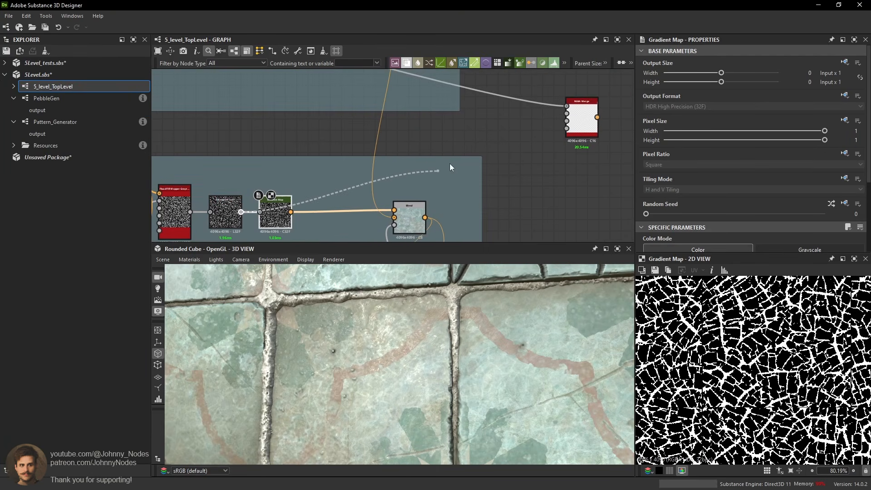
pyautogui.click(566, 114)
pyautogui.doubleClick(578, 119)
# Connect the grayscale Blend that masks the crack layer to the new RGBA Merge's blue input and preview the packed result.
pyautogui.moveTo(513, 150); pyautogui.dragTo(526, 109, button='middle')
pyautogui.scroll(-2, 421, 184)
pyautogui.moveTo(419, 189); pyautogui.dragTo(422, 163, button='middle')
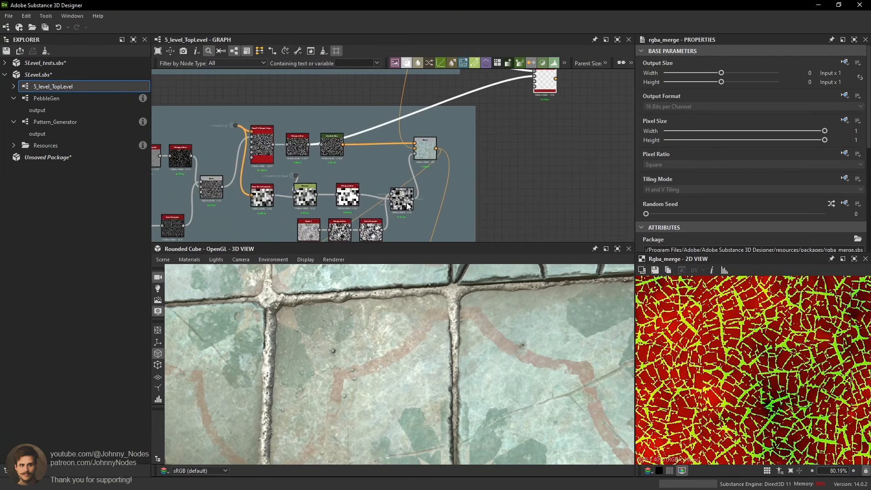
pyautogui.doubleClick(404, 204)
pyautogui.moveTo(483, 134); pyautogui.dragTo(448, 167, button='middle')
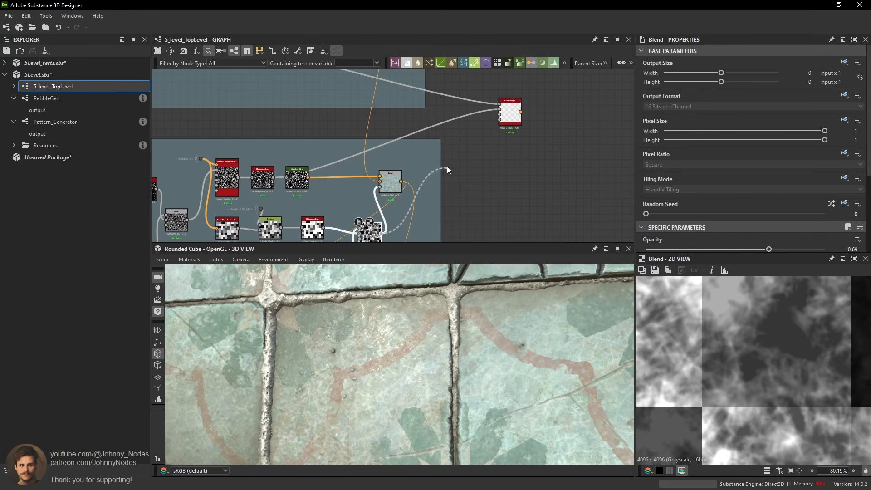
pyautogui.doubleClick(503, 118)
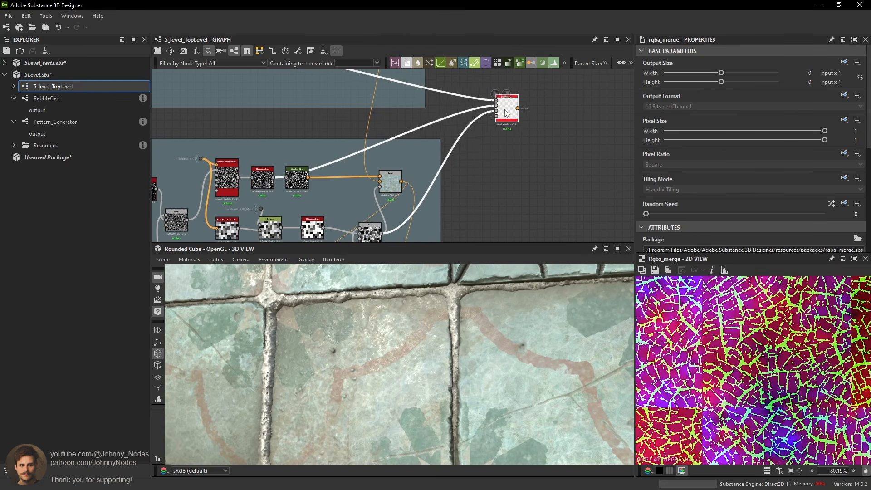
# Connect the Histogram Scan spot mask that drives the lower Blend's opacity to the new RGBA Merge's alpha input.
pyautogui.scroll(-1, 503, 119)
pyautogui.moveTo(503, 119); pyautogui.dragTo(501, 83, button='middle')
pyautogui.moveTo(500, 83); pyautogui.dragTo(506, 130)
pyautogui.moveTo(506, 129); pyautogui.dragTo(504, 108, button='middle')
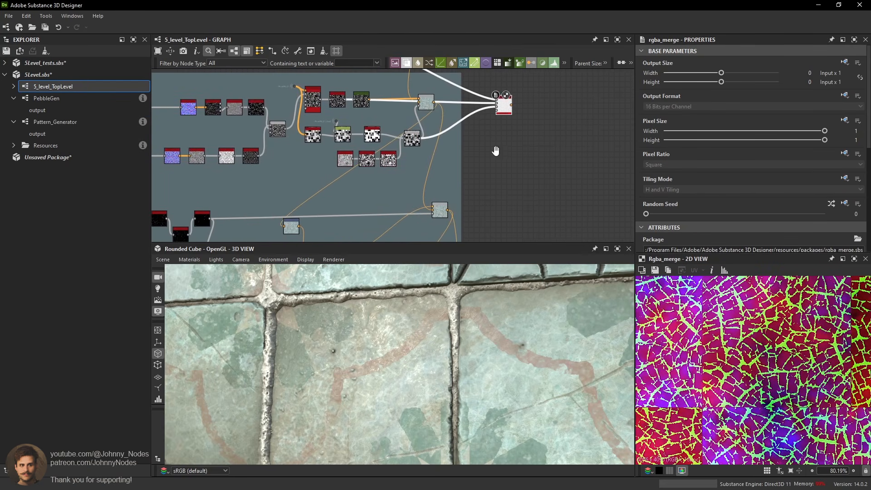
pyautogui.moveTo(495, 150); pyautogui.dragTo(493, 123, button='middle')
pyautogui.scroll(3, 434, 175)
pyautogui.click(427, 194)
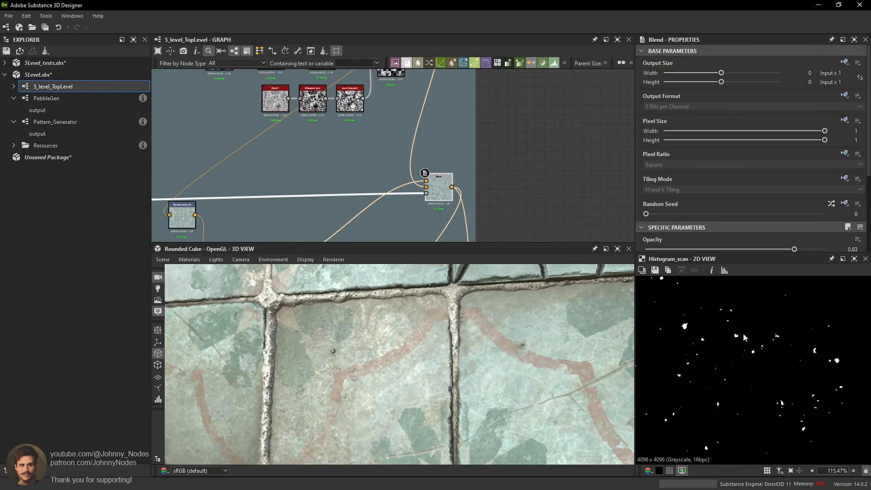
pyautogui.scroll(-2, 425, 194)
pyautogui.keyDown('ctrl'); pyautogui.click(427, 192); pyautogui.keyUp('ctrl')
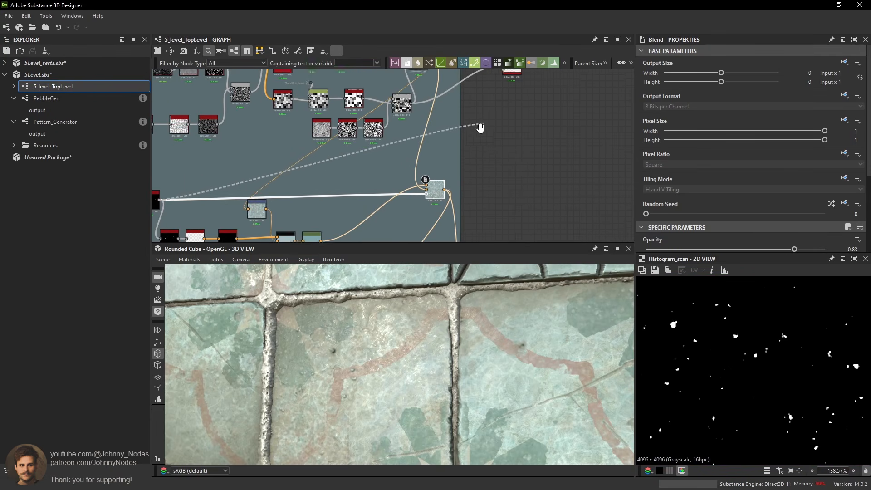
pyautogui.moveTo(507, 81); pyautogui.dragTo(485, 113, button='middle')
pyautogui.click(473, 116)
pyautogui.scroll(1, 476, 129)
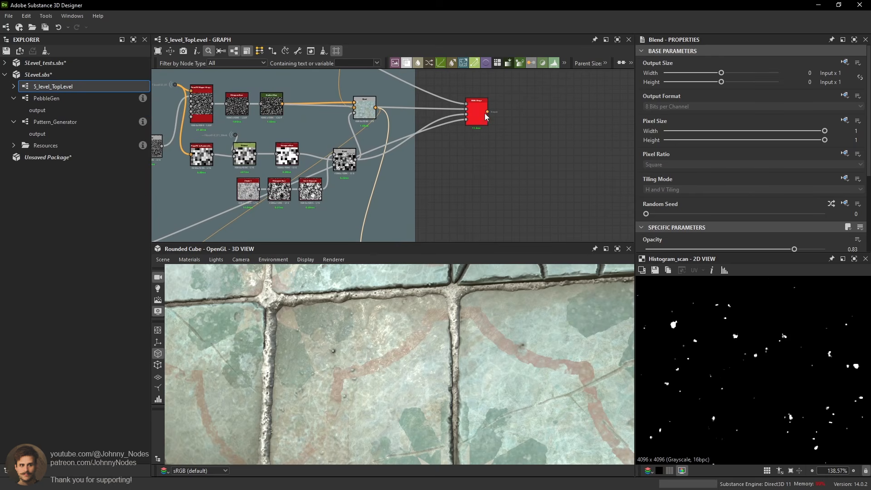
# Add a dot to the new RGBA Merge's output and name it Albedo_Masks_03.
pyautogui.moveTo(515, 116); pyautogui.dragTo(519, 113)
pyautogui.write('dot')
pyautogui.press('Return')
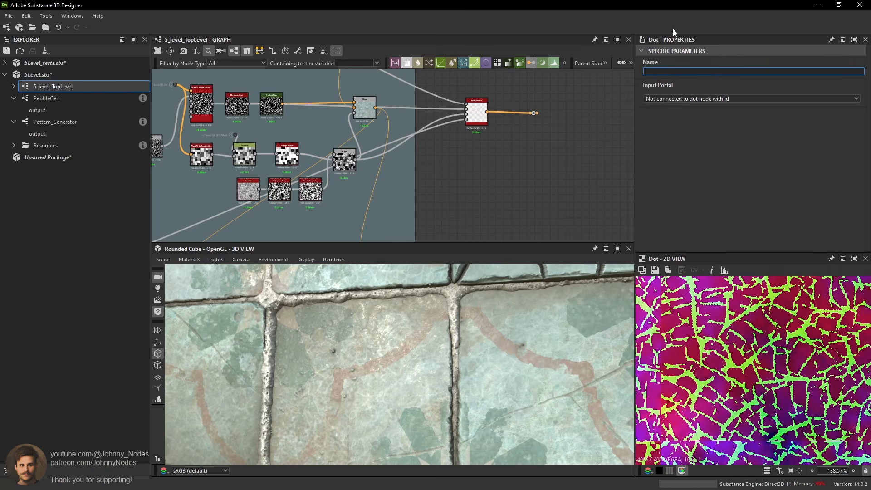
pyautogui.write('Albedo Masks')
pyautogui.write(' 03')
pyautogui.scroll(-5, 791, 401)
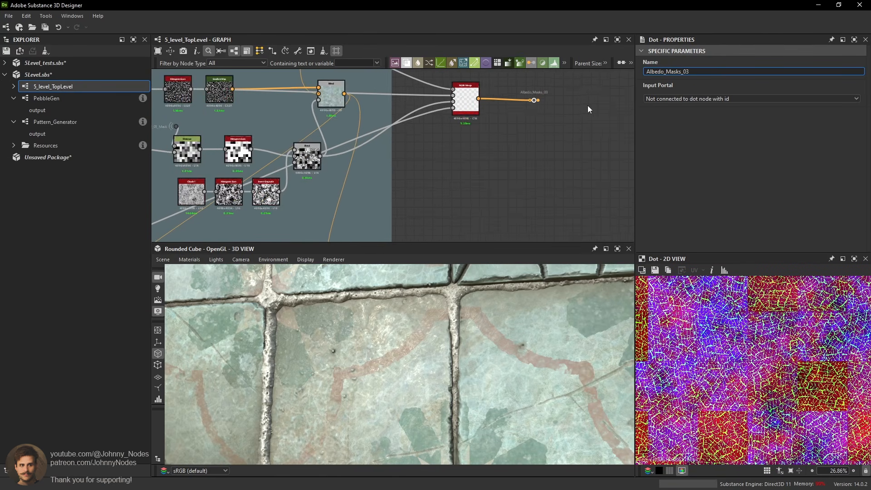
# Add a dot beneath the last Albedo_Mask_01 split in the roughness network and link its input portal to Albedo_Masks_03.
pyautogui.scroll(2, 490, 116)
pyautogui.scroll(-5, 489, 115)
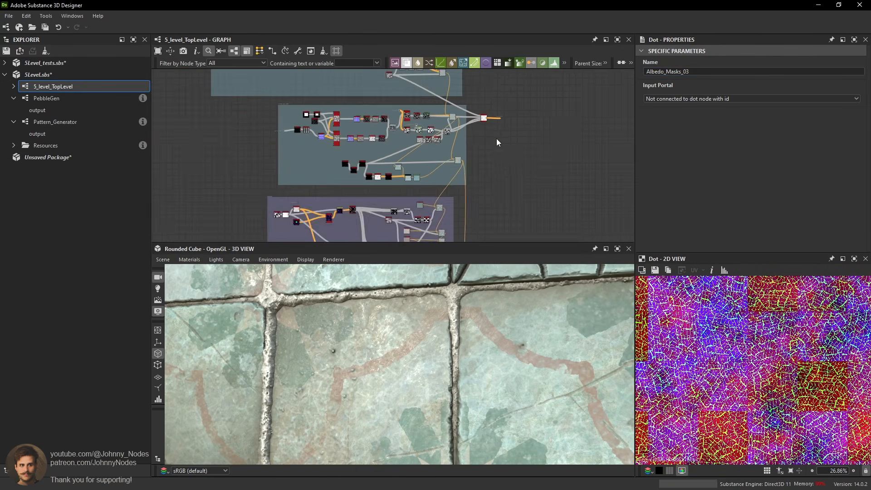
pyautogui.moveTo(497, 138); pyautogui.dragTo(432, 153, button='middle')
pyautogui.scroll(1, 466, 234)
pyautogui.moveTo(465, 236); pyautogui.dragTo(443, 127, button='middle')
pyautogui.scroll(4, 446, 161)
pyautogui.press('space')
pyautogui.write('dot')
pyautogui.press('Return')
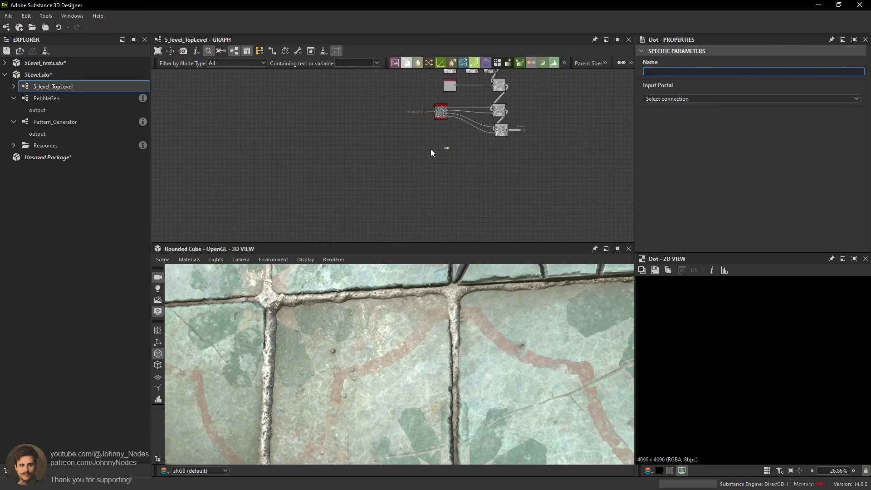
pyautogui.scroll(3, 464, 145)
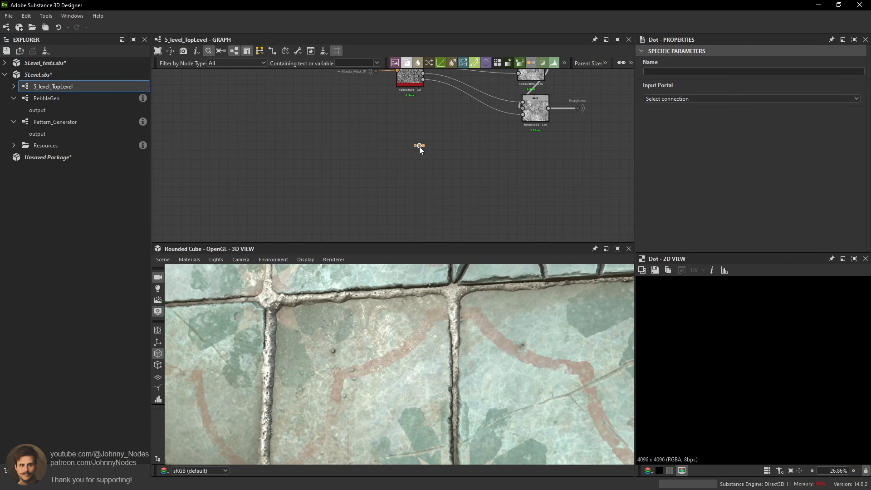
pyautogui.click(714, 98)
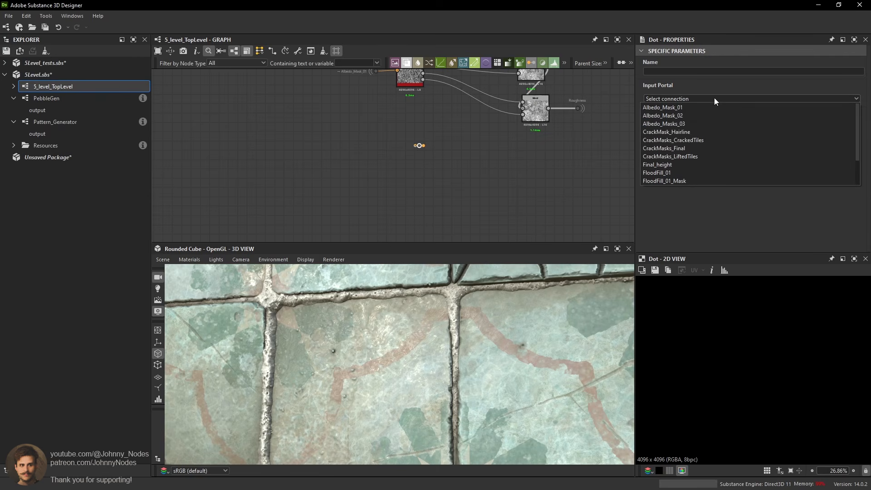
pyautogui.click(692, 123)
# Add an RGBA Split node fed by the new portal dot and space the dot away from it.
pyautogui.press('space')
pyautogui.write('rgb')
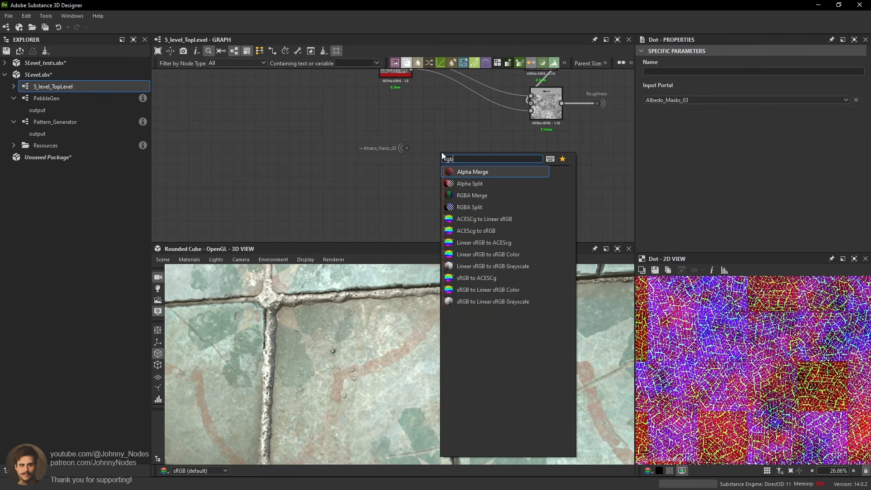
pyautogui.write('a')
pyautogui.click(486, 186)
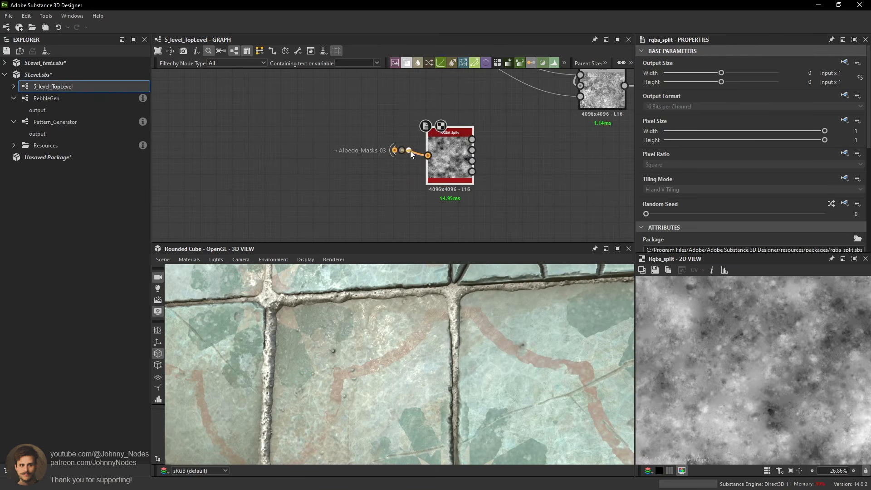
pyautogui.scroll(-4, 374, 169)
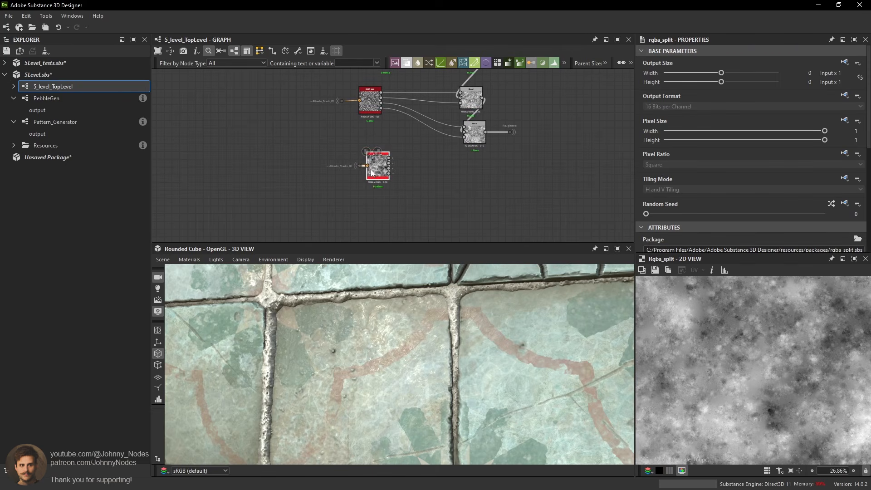
pyautogui.moveTo(360, 168); pyautogui.dragTo(328, 168)
# Add a Blend node beneath the last roughness Blend and chain it to that Blend's output.
pyautogui.click(472, 162)
pyautogui.press('space')
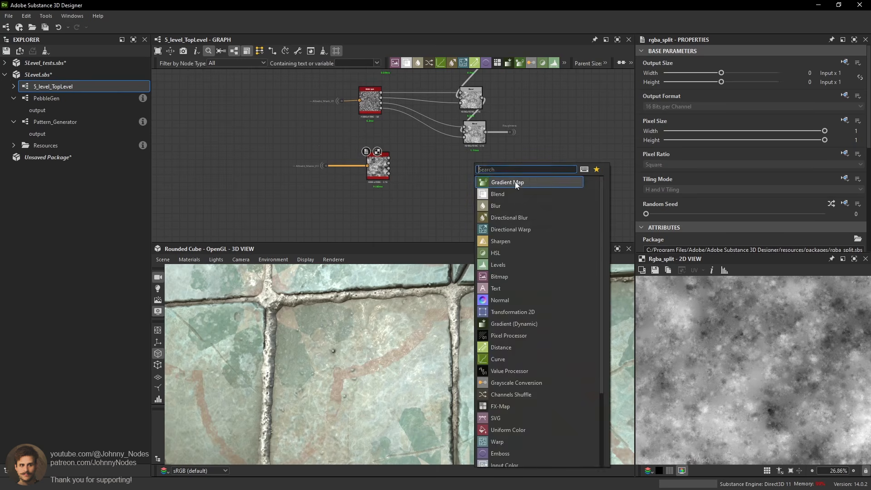
pyautogui.click(514, 194)
pyautogui.scroll(1, 494, 137)
pyautogui.moveTo(464, 172); pyautogui.dragTo(466, 176)
pyautogui.scroll(1, 296, 169)
# Switch the new portal dot's input to Albedo_Mask_02 and preview the RGBA Split's red output.
pyautogui.click(290, 174)
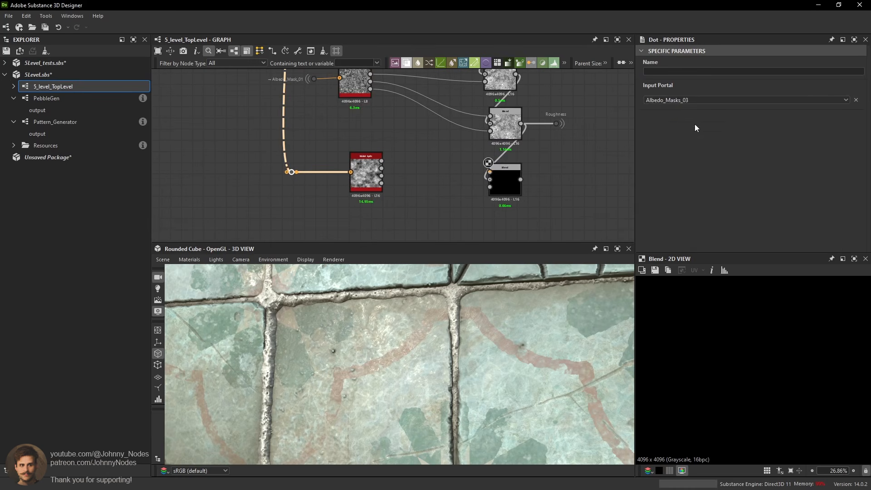
pyautogui.click(744, 100)
pyautogui.click(667, 115)
pyautogui.scroll(1, 426, 148)
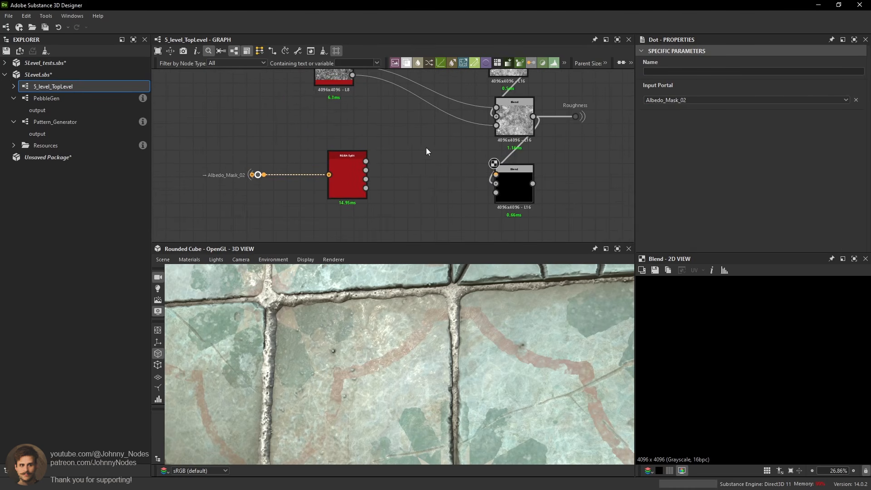
pyautogui.doubleClick(369, 161)
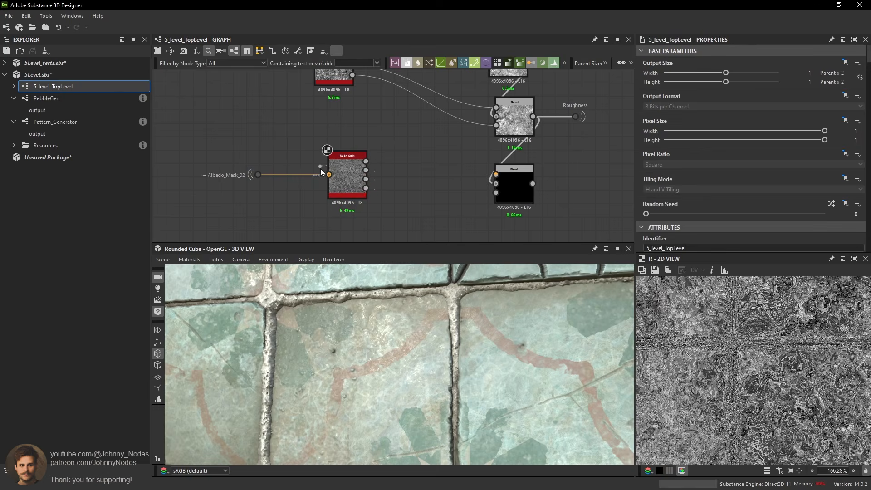
# Add an Auto Levels node beside the new RGBA Split for its red output.
pyautogui.press('space')
pyautogui.write('a')
pyautogui.click(411, 151)
pyautogui.press('space')
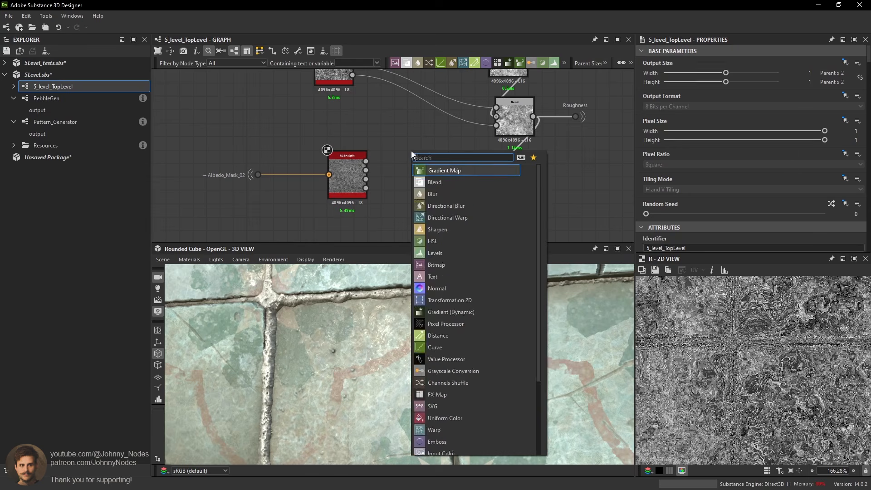
pyautogui.write('a')
pyautogui.click(406, 156)
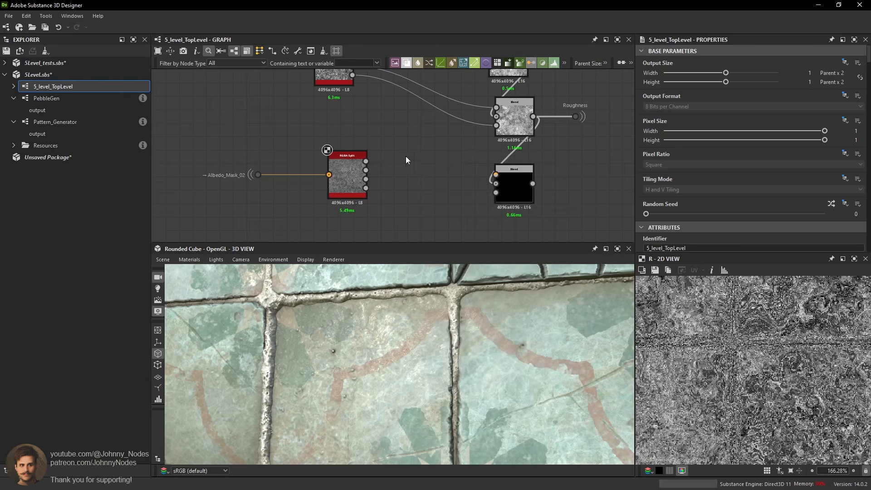
pyautogui.press('space')
pyautogui.write('au')
pyautogui.click(434, 196)
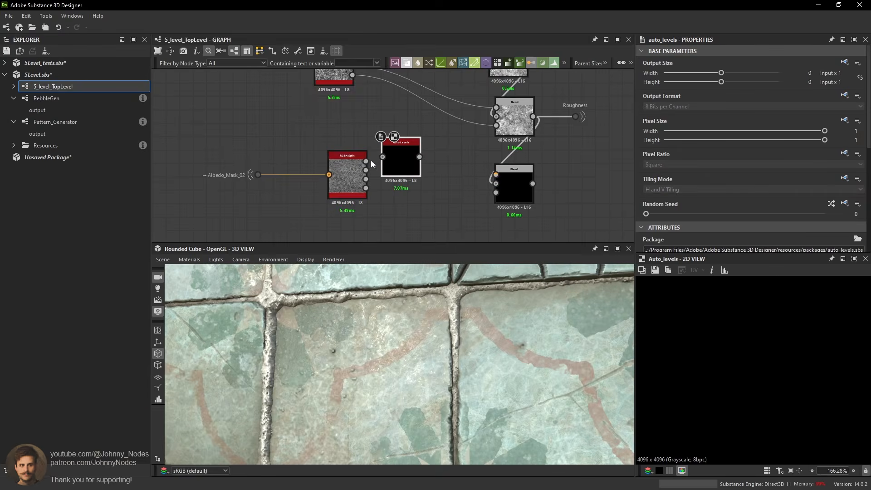
# Add a Histogram Scan after Auto Levels and set its position to about 0.46 and contrast to 0.39.
pyautogui.press('space')
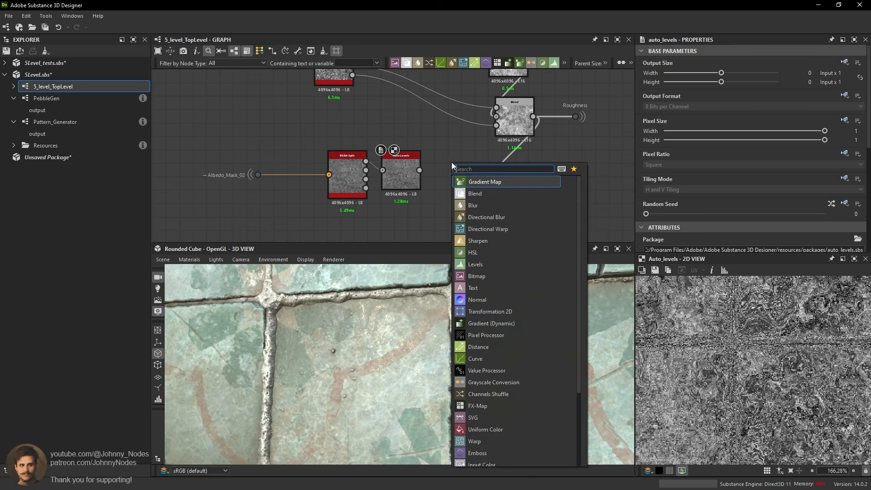
pyautogui.write('his')
pyautogui.click(488, 193)
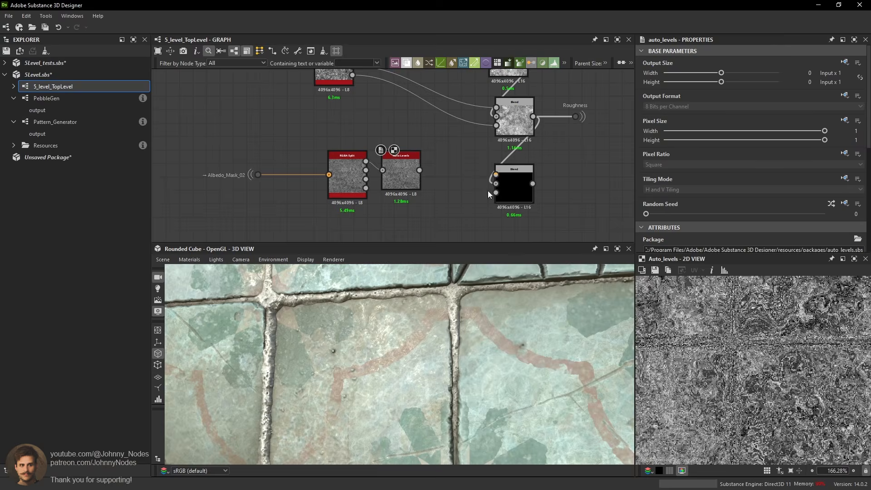
pyautogui.scroll(-10, 685, 219)
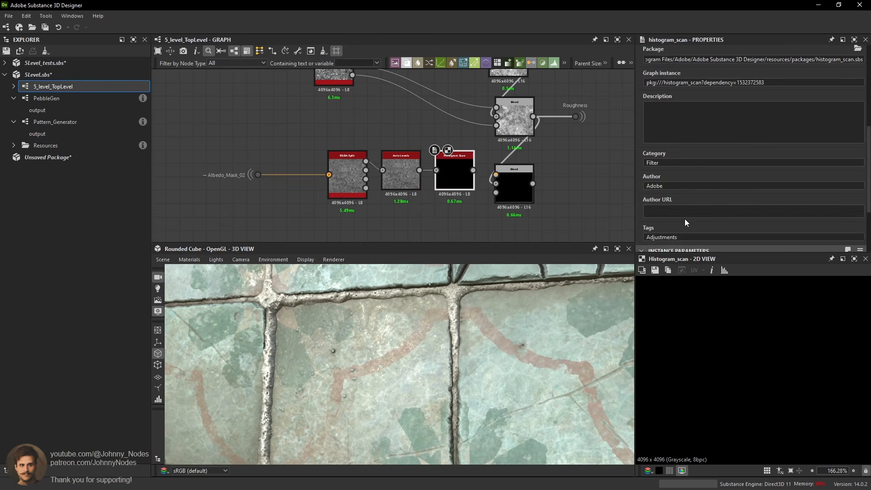
pyautogui.moveTo(676, 191); pyautogui.dragTo(723, 191)
pyautogui.moveTo(646, 215); pyautogui.dragTo(753, 213)
pyautogui.scroll(-1, 763, 353)
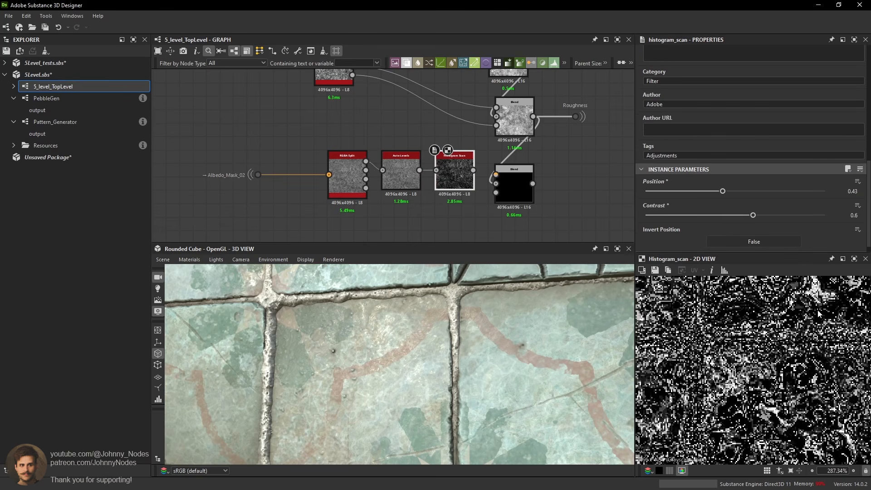
pyautogui.moveTo(797, 332); pyautogui.dragTo(808, 280, button='middle')
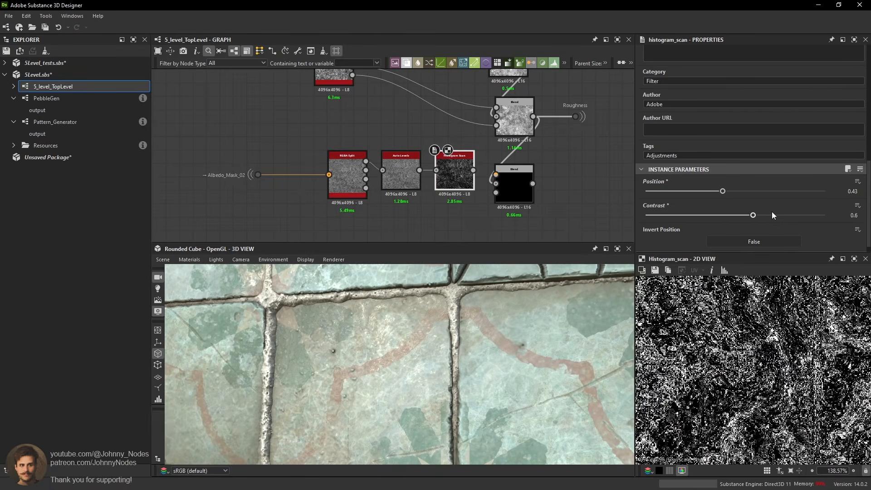
pyautogui.moveTo(753, 215); pyautogui.dragTo(715, 216)
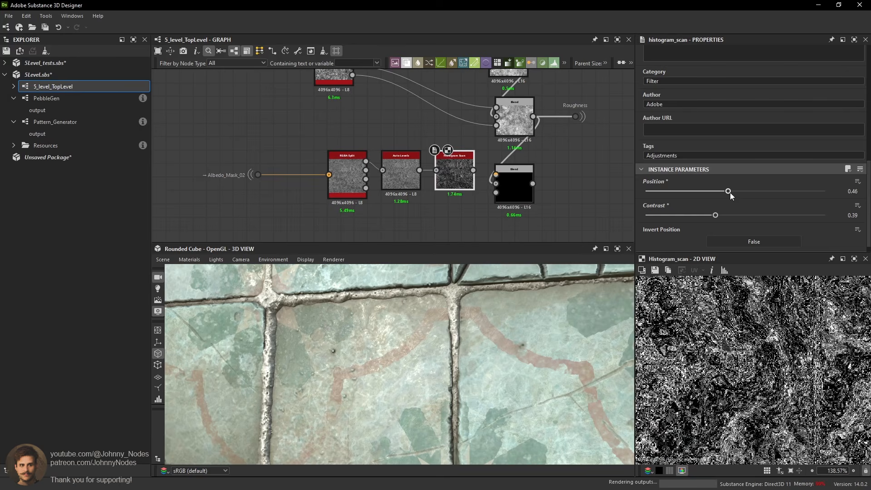
# Preview Auto Levels, place the new Blend in line with the Histogram Scan, and feed the scan into the Blend's foreground.
pyautogui.doubleClick(402, 175)
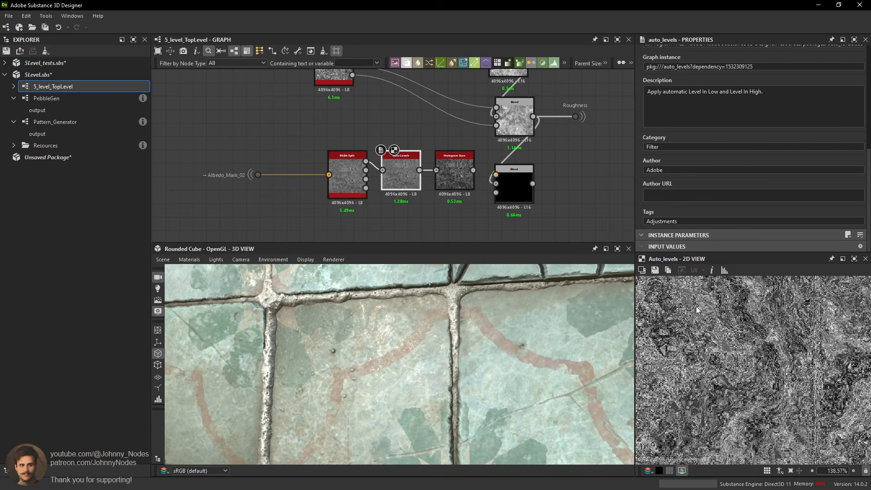
pyautogui.moveTo(499, 188); pyautogui.dragTo(507, 174)
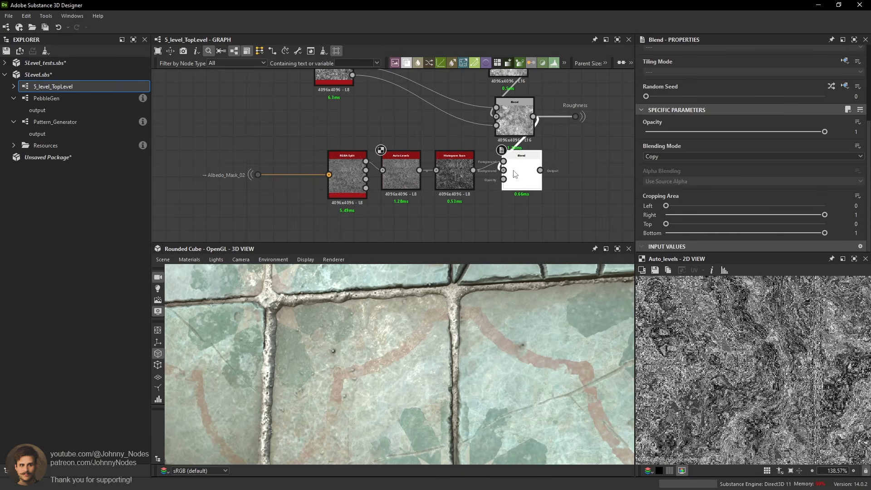
pyautogui.scroll(-2, 326, 158)
pyautogui.moveTo(264, 154); pyautogui.dragTo(374, 170)
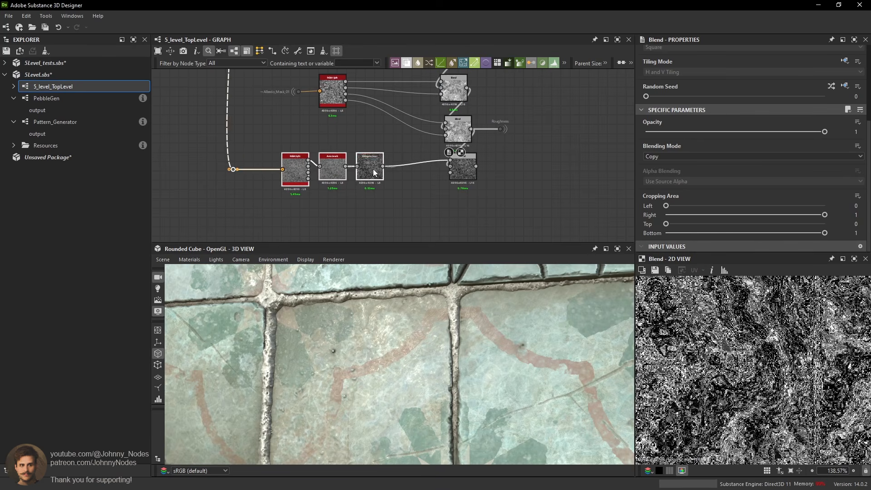
pyautogui.click(358, 192)
# Preview the new RGBA Split's green output, use it as the new Blend's opacity mask, and align the Blend under the previous one.
pyautogui.doubleClick(309, 166)
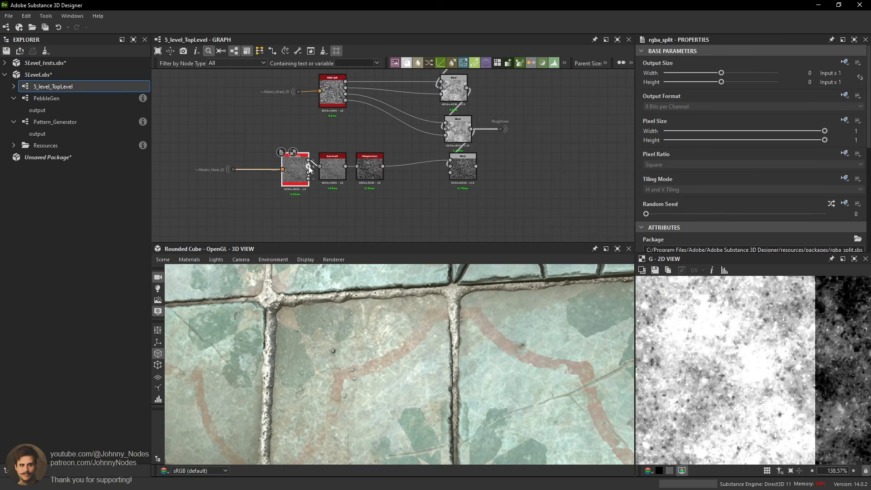
pyautogui.moveTo(441, 177); pyautogui.dragTo(460, 179)
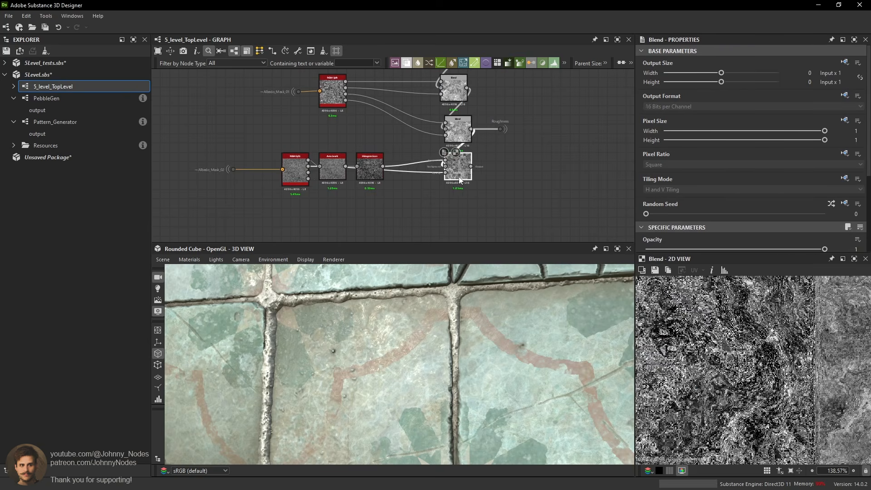
pyautogui.scroll(-2, 765, 377)
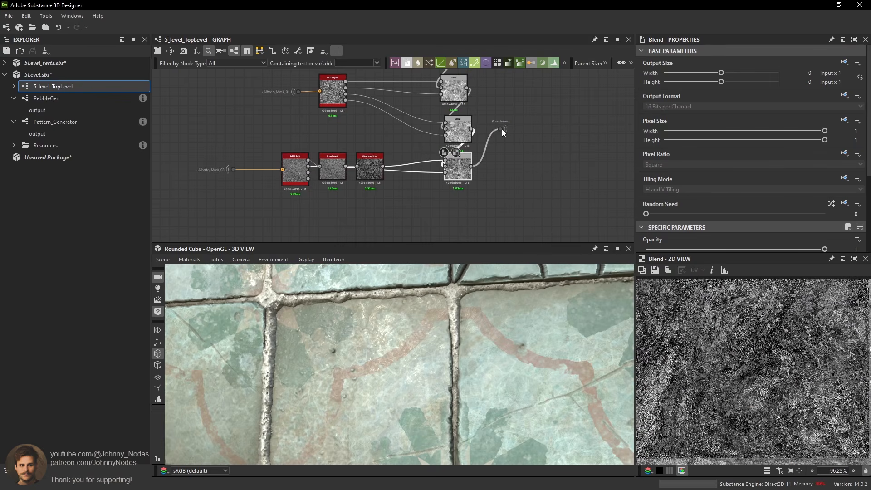
# Move the Roughness dot beside the new Blend that feeds it and inspect the tiles' surface in the 3D view.
pyautogui.moveTo(502, 130); pyautogui.dragTo(510, 159)
pyautogui.scroll(3, 506, 328)
pyautogui.moveTo(506, 328); pyautogui.dragTo(519, 345)
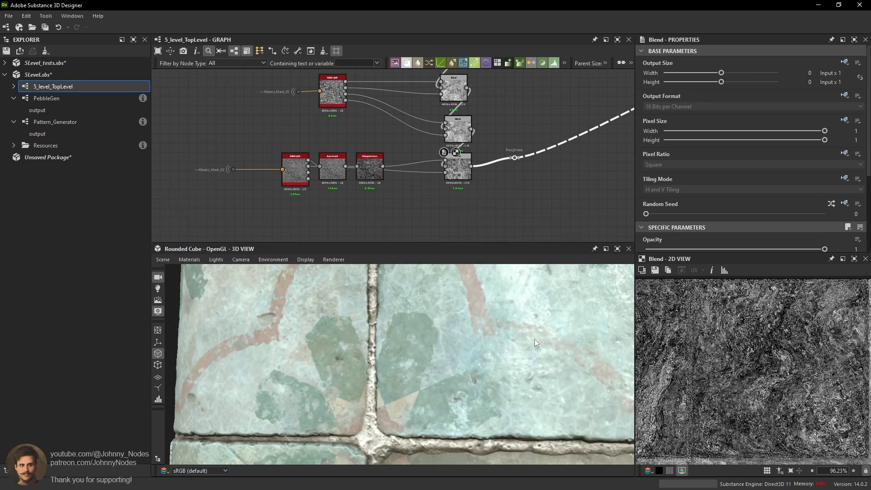
pyautogui.scroll(-4, 535, 338)
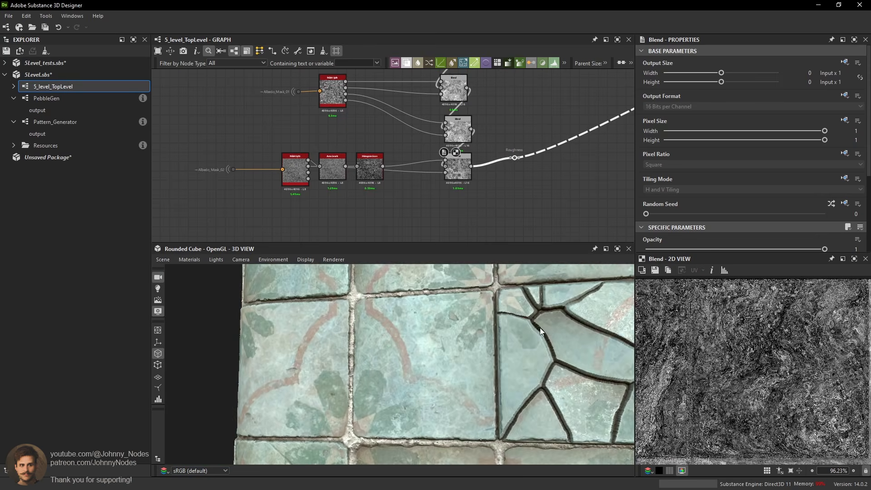
pyautogui.scroll(-4, 540, 327)
pyautogui.moveTo(540, 328); pyautogui.dragTo(513, 337, button='middle')
pyautogui.keyDown('ctrl'); pyautogui.keyDown('shift'); pyautogui.moveTo(514, 337); pyautogui.dragTo(515, 303, button='right'); pyautogui.keyUp('shift'); pyautogui.keyUp('ctrl')
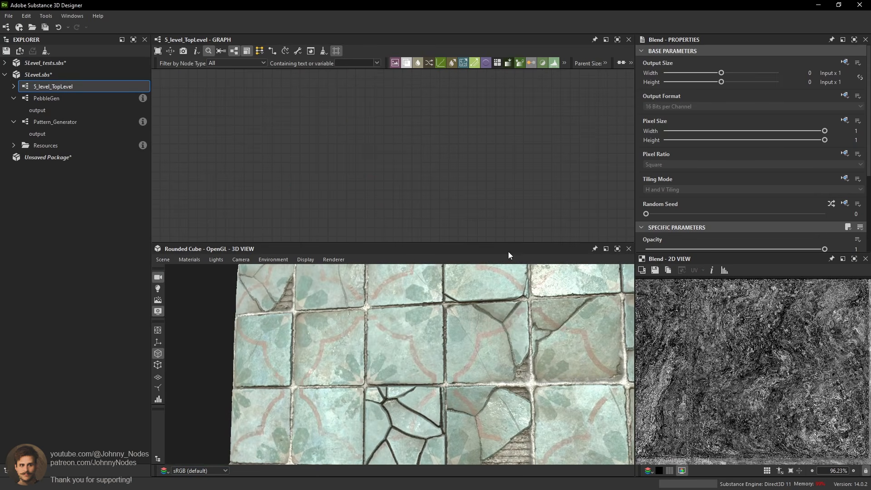
# Set the Blend feeding the Roughness dot to Add Sub with opacity 0.31 and inspect its result in the 2D view.
pyautogui.moveTo(501, 229); pyautogui.dragTo(467, 150, button='middle')
pyautogui.scroll(-4, 464, 199)
pyautogui.moveTo(464, 199); pyautogui.dragTo(461, 127, button='middle')
pyautogui.scroll(3, 461, 127)
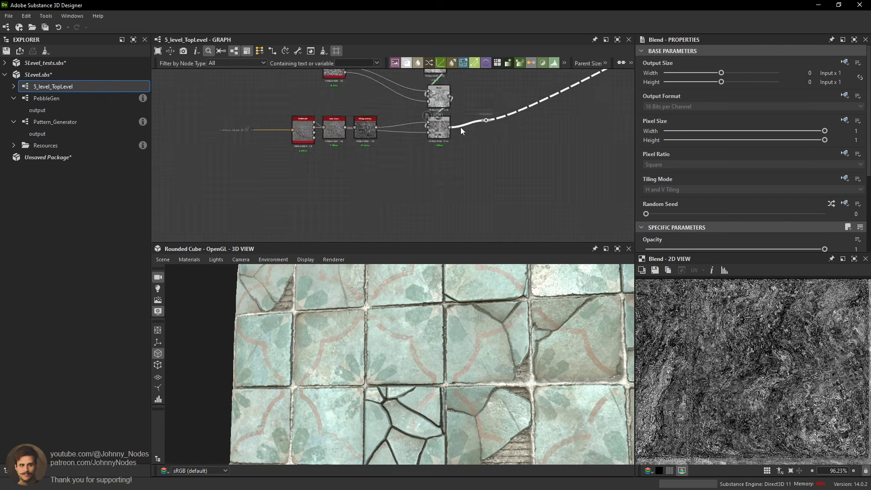
pyautogui.scroll(3, 460, 127)
pyautogui.click(430, 128)
pyautogui.scroll(-3, 748, 184)
pyautogui.click(658, 156)
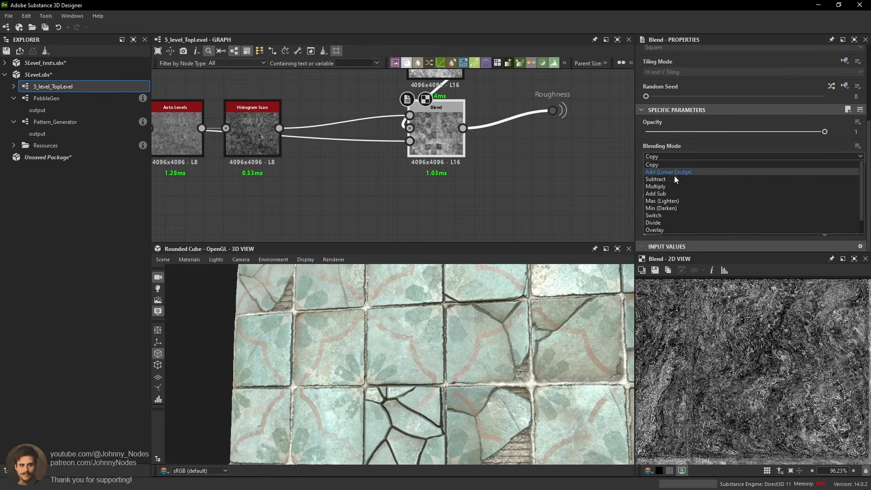
pyautogui.click(666, 194)
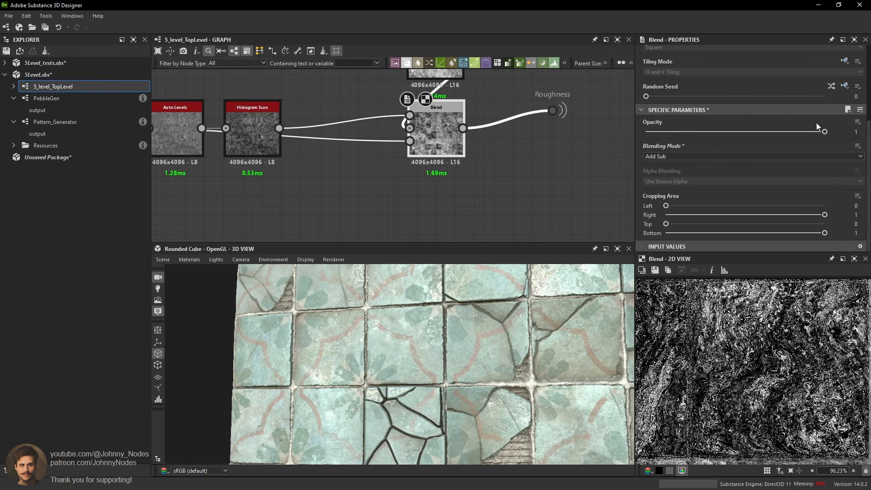
pyautogui.moveTo(824, 132); pyautogui.dragTo(701, 132)
pyautogui.scroll(-4, 779, 366)
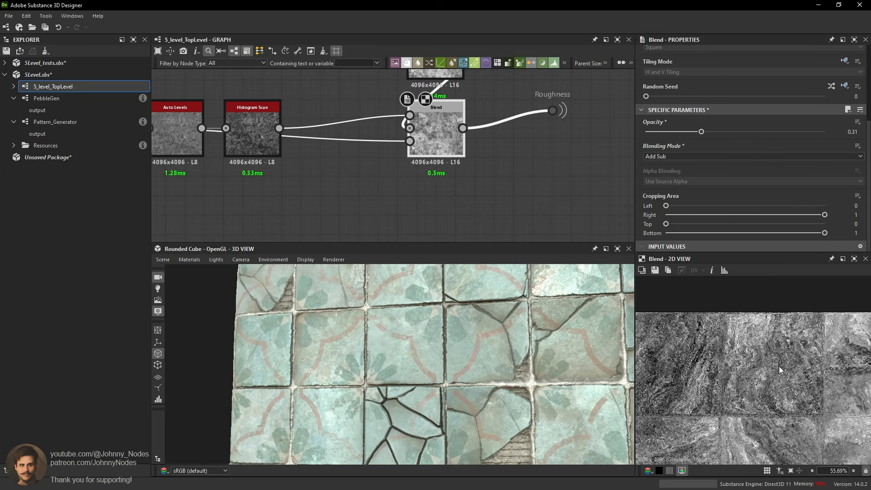
pyautogui.scroll(3, 806, 315)
pyautogui.moveTo(807, 314); pyautogui.dragTo(796, 356, button='middle')
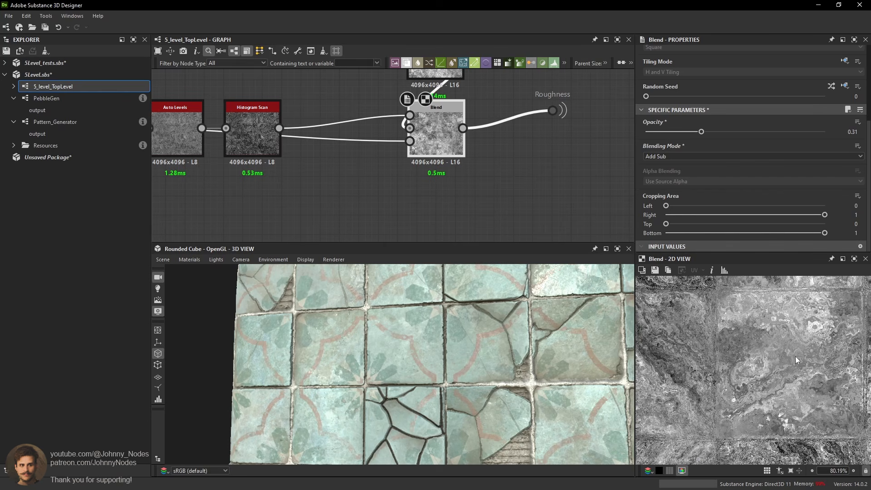
pyautogui.scroll(-2, 438, 150)
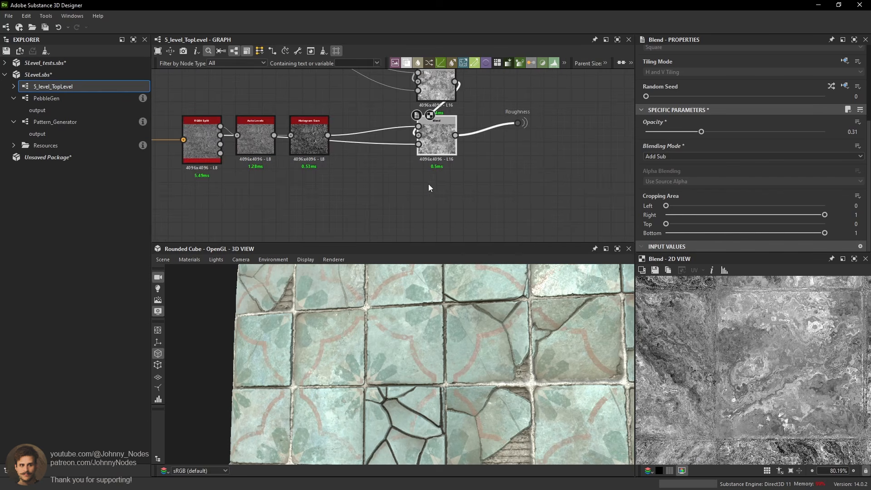
# Add another Blend node, chain the previous Blend's output into it, and align it directly underneath.
pyautogui.click(429, 183)
pyautogui.press('space')
pyautogui.click(455, 212)
pyautogui.scroll(1, 455, 136)
pyautogui.moveTo(455, 136); pyautogui.dragTo(432, 201)
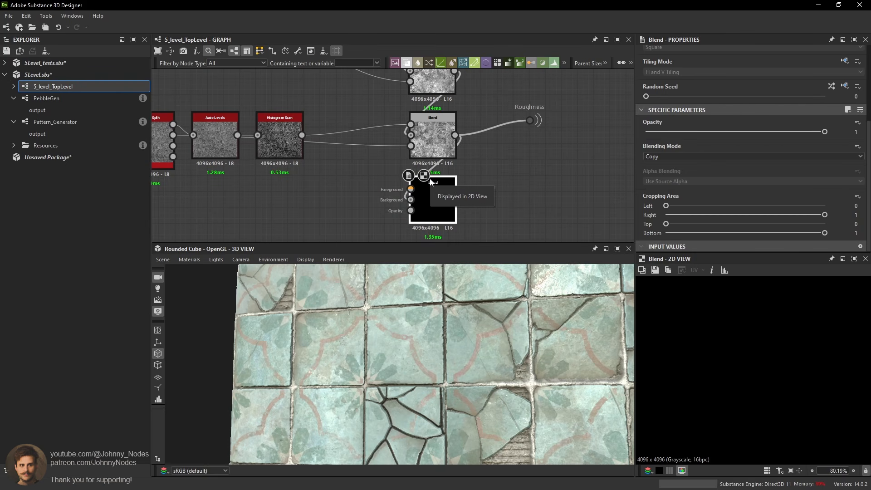
pyautogui.moveTo(427, 190); pyautogui.dragTo(429, 193)
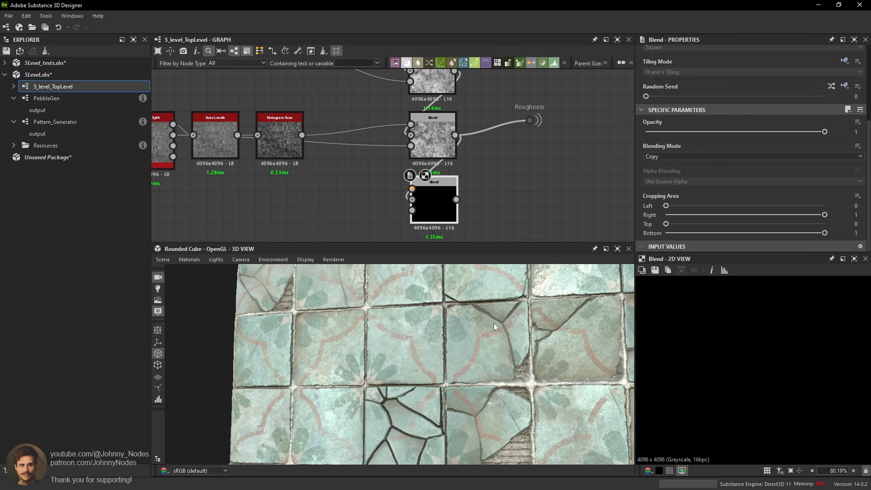
# Inspect the tiles in the 3D view and preview the earlier Blends in the roughness chain one after another.
pyautogui.scroll(5, 493, 323)
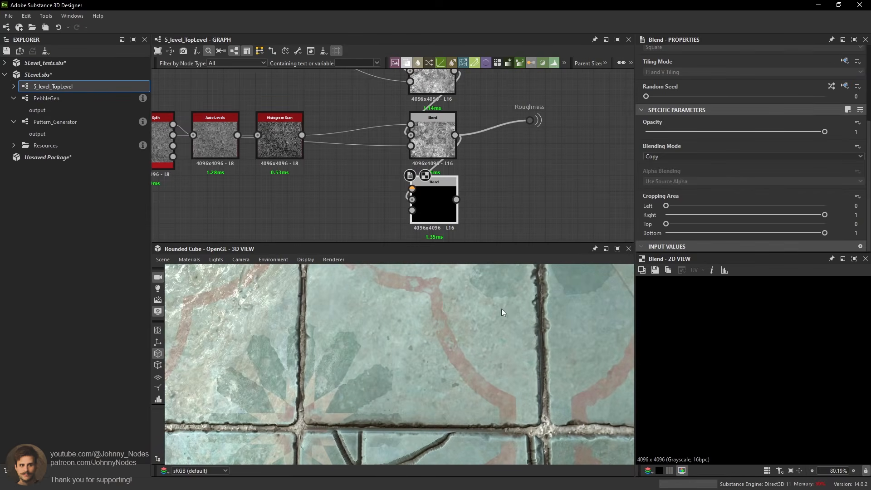
pyautogui.scroll(-6, 501, 308)
pyautogui.moveTo(493, 307); pyautogui.dragTo(505, 323, button='middle')
pyautogui.doubleClick(425, 137)
pyautogui.moveTo(442, 114); pyautogui.dragTo(462, 191, button='middle')
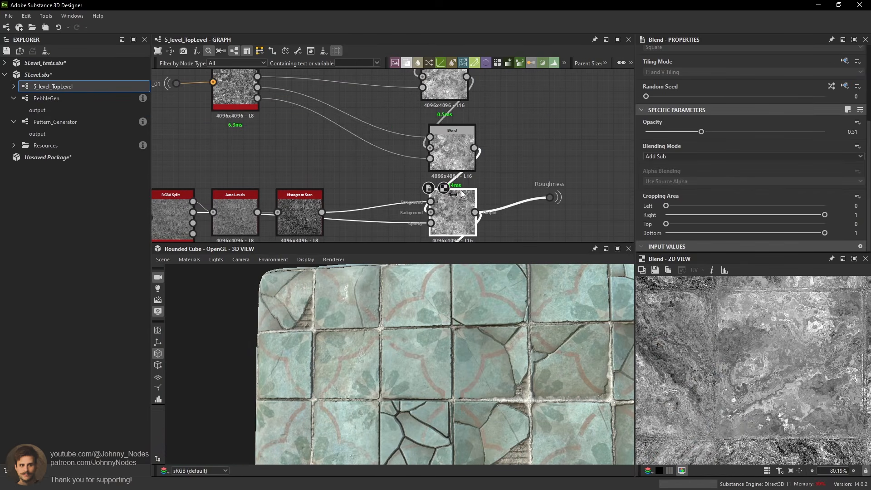
pyautogui.doubleClick(458, 152)
pyautogui.moveTo(459, 152); pyautogui.dragTo(468, 200, button='middle')
pyautogui.doubleClick(466, 138)
pyautogui.moveTo(466, 137)
pyautogui.mouseDown()
pyautogui.moveTo(482, 132)
pyautogui.moveTo(474, 136)
pyautogui.mouseUp()
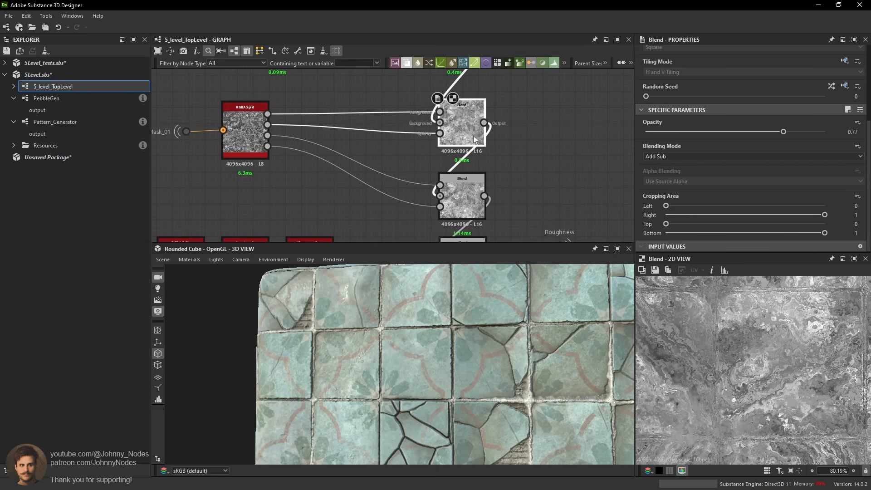
# Move the Albedo_Mask_02 dot and its RGBA Split down, below the row with Auto Levels and Histogram Scan.
pyautogui.moveTo(510, 172); pyautogui.dragTo(506, 109, button='middle')
pyautogui.scroll(-3, 466, 205)
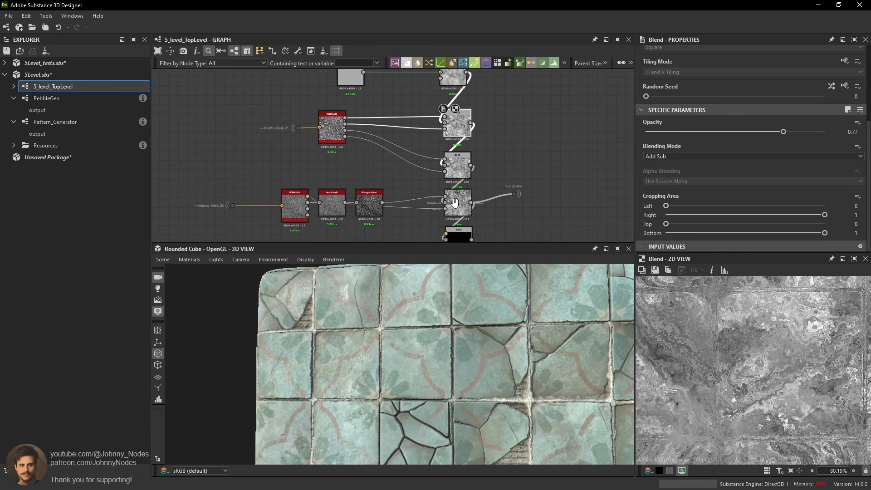
pyautogui.moveTo(465, 200); pyautogui.dragTo(471, 158, button='middle')
pyautogui.scroll(2, 337, 160)
pyautogui.scroll(-2, 299, 134)
pyautogui.moveTo(272, 131); pyautogui.dragTo(298, 121, button='middle')
pyautogui.moveTo(209, 123); pyautogui.dragTo(303, 177)
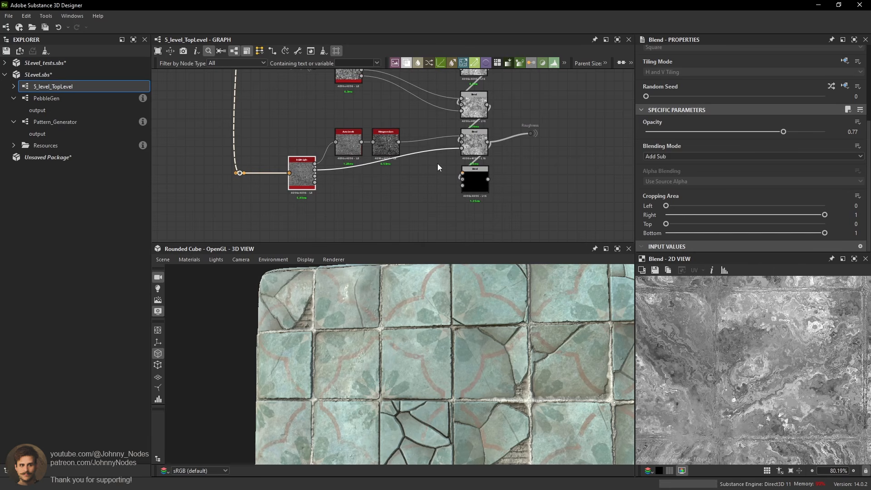
# Preview the moved RGBA Split's blue output and feed it into the newest Blend's foreground.
pyautogui.scroll(3, 324, 165)
pyautogui.doubleClick(310, 184)
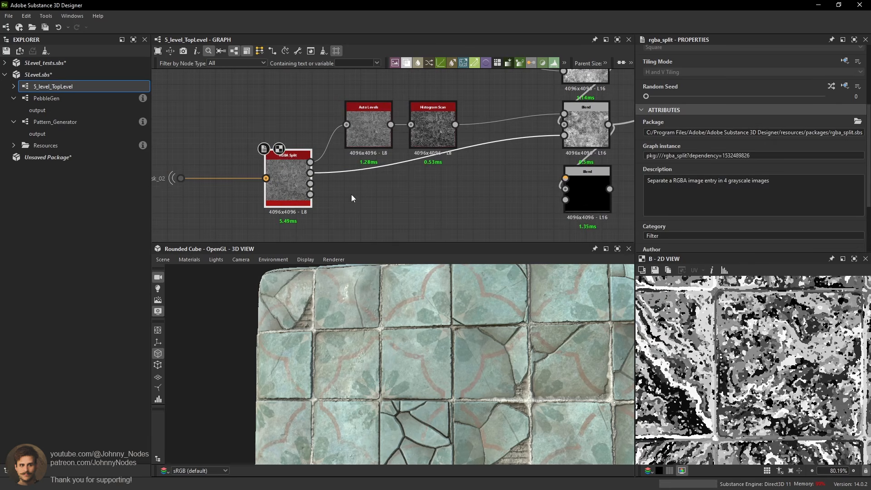
pyautogui.moveTo(399, 196); pyautogui.dragTo(355, 186, button='middle')
pyautogui.moveTo(269, 179); pyautogui.dragTo(520, 169)
pyautogui.click(542, 179)
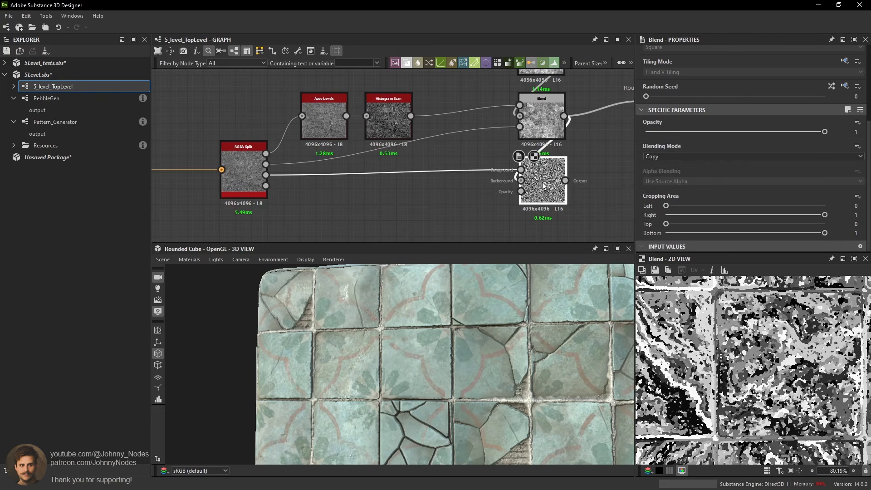
# Set the newest Blend to Add Sub mode with opacity about 0.27.
pyautogui.click(687, 155)
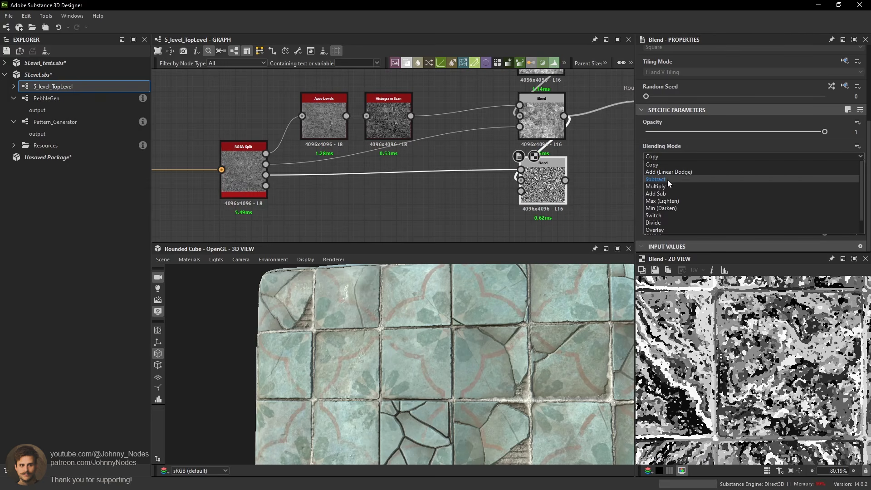
pyautogui.click(671, 193)
pyautogui.click(727, 132)
pyautogui.moveTo(725, 134); pyautogui.dragTo(695, 135)
# Use the RGBA Split's alpha output as the newest Blend's opacity mask and reroute the Roughness dot to this Blend's output.
pyautogui.click(265, 186)
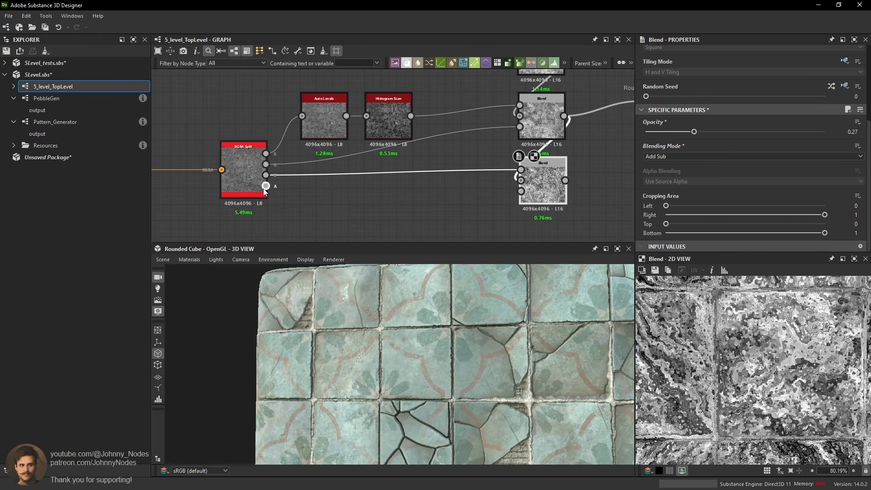
pyautogui.doubleClick(535, 192)
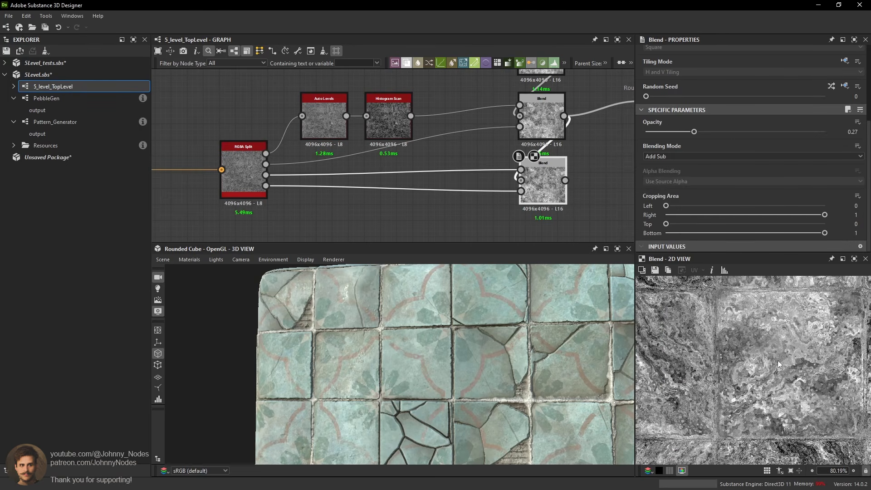
pyautogui.keyDown('shift'); pyautogui.moveTo(562, 121); pyautogui.dragTo(564, 180); pyautogui.keyUp('shift')
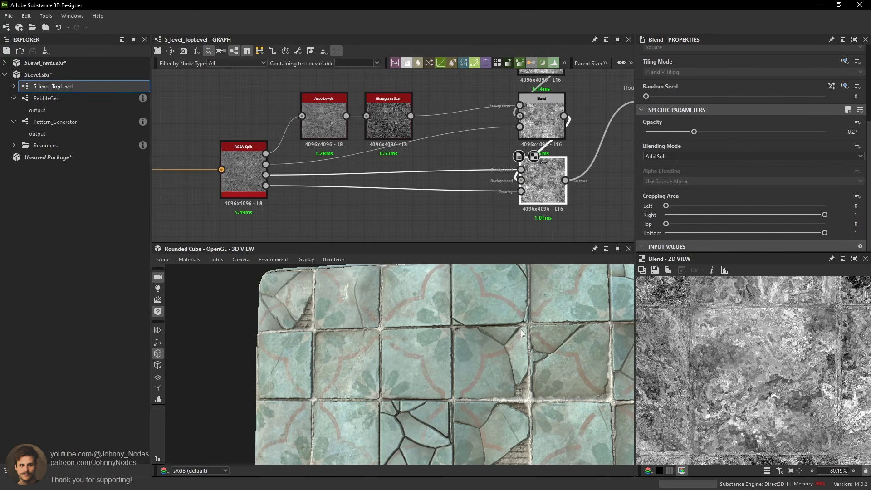
# Examine the tiles' reflections from several angles in the 3D view and look closely at the blended roughness map.
pyautogui.scroll(5, 485, 339)
pyautogui.keyDown('ctrl'); pyautogui.keyDown('shift'); pyautogui.moveTo(475, 316); pyautogui.dragTo(511, 315, button='right'); pyautogui.keyUp('shift'); pyautogui.keyUp('ctrl')
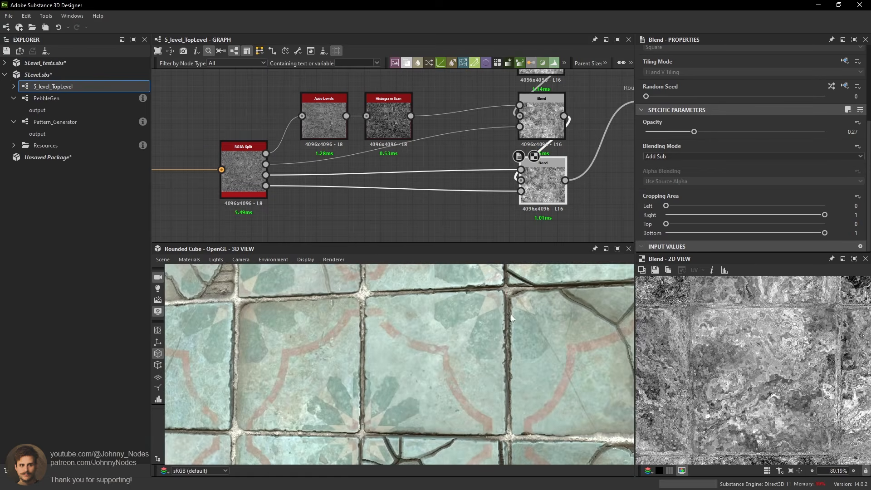
pyautogui.moveTo(510, 314); pyautogui.dragTo(475, 282)
pyautogui.scroll(-4, 483, 294)
pyautogui.scroll(-3, 478, 291)
pyautogui.keyDown('ctrl'); pyautogui.keyDown('shift'); pyautogui.moveTo(475, 282); pyautogui.dragTo(458, 298, button='right'); pyautogui.keyUp('shift'); pyautogui.keyUp('ctrl')
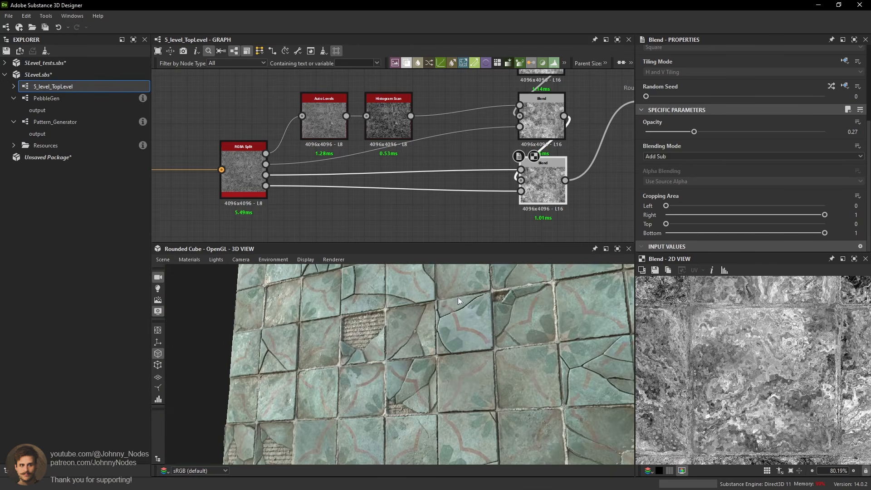
pyautogui.scroll(3, 459, 299)
pyautogui.moveTo(458, 297); pyautogui.dragTo(461, 307, button='middle')
pyautogui.scroll(2, 462, 306)
pyautogui.keyDown('ctrl'); pyautogui.keyDown('shift'); pyautogui.moveTo(462, 307); pyautogui.dragTo(490, 307, button='right'); pyautogui.keyUp('shift'); pyautogui.keyUp('ctrl')
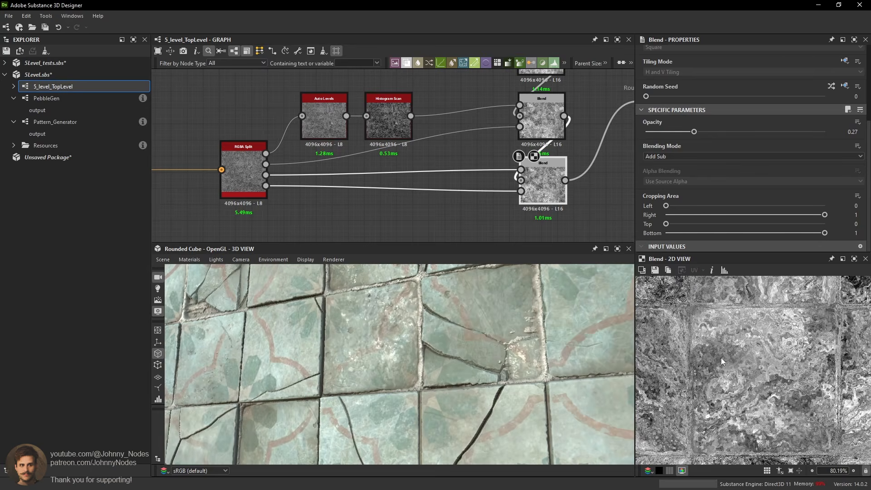
pyautogui.scroll(5, 777, 376)
# Add a dot below the second RGBA Split and set its input portal to Albedo_Masks_03.
pyautogui.scroll(-5, 409, 166)
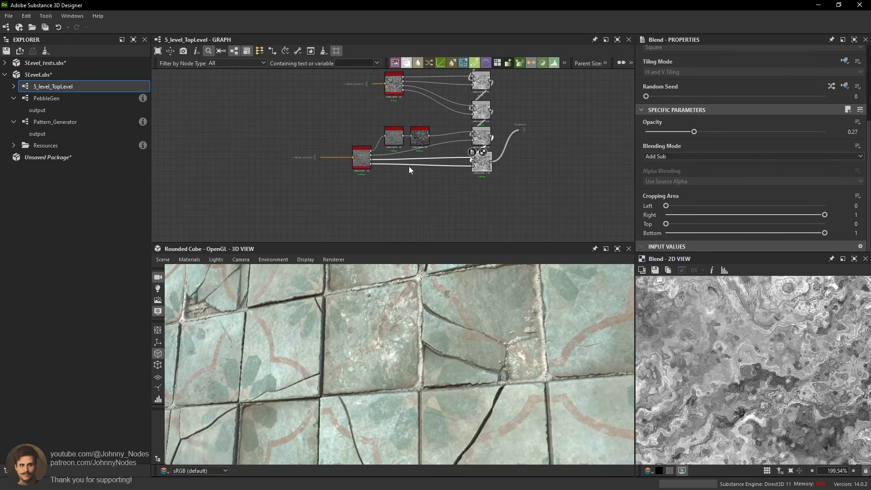
pyautogui.press('space')
pyautogui.write('dot')
pyautogui.press('Return')
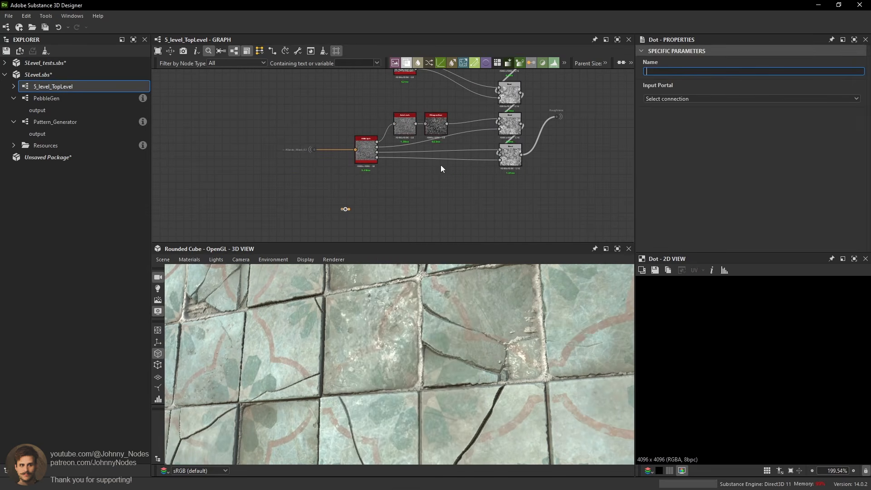
pyautogui.click(671, 99)
pyautogui.click(688, 123)
pyautogui.scroll(2, 411, 203)
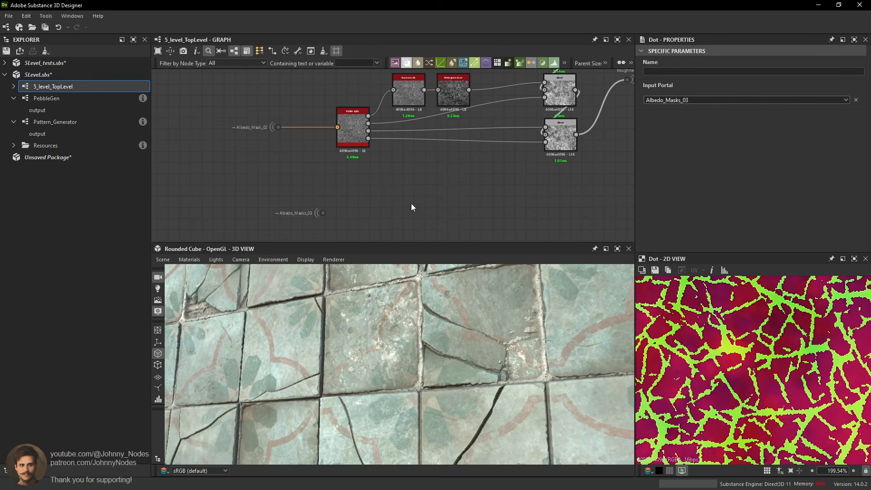
pyautogui.press('space')
pyautogui.write('rgb')
pyautogui.click(447, 217)
pyautogui.scroll(1, 341, 214)
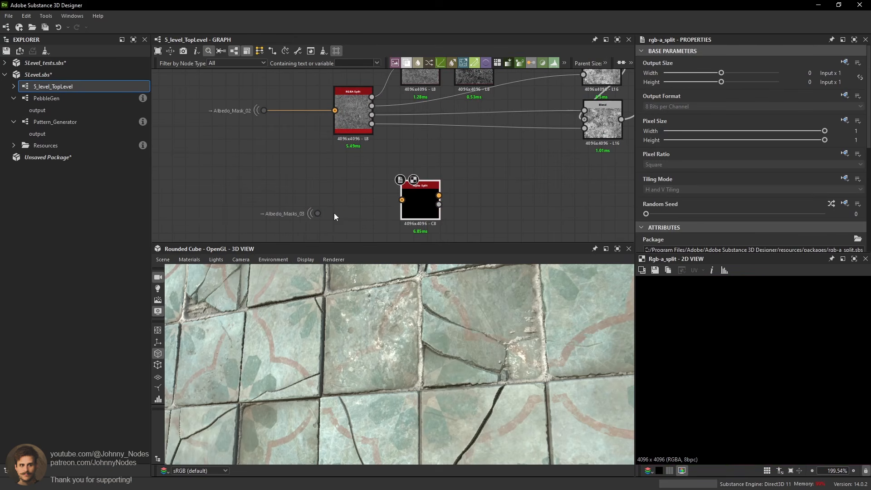
pyautogui.moveTo(340, 222); pyautogui.dragTo(374, 171)
# Add an RGBA Split fed by the Albedo_Masks_03 dot and delete the stray Alpha Split.
pyautogui.press('space')
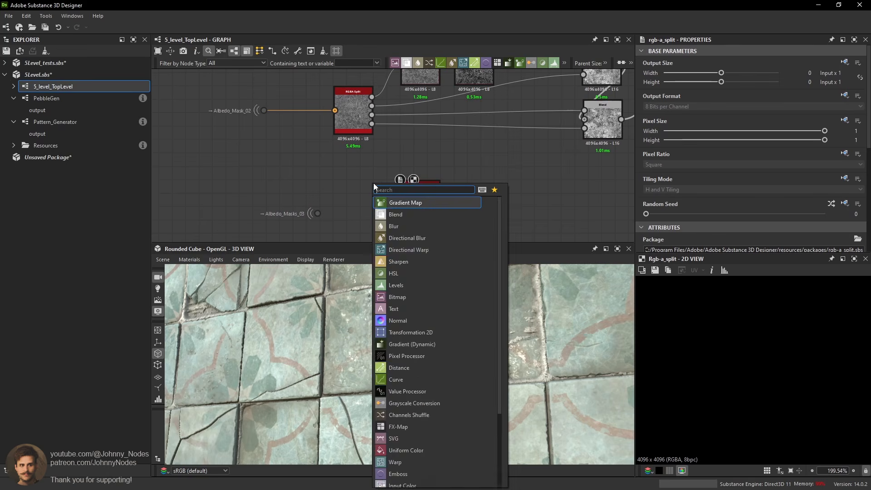
pyautogui.write('rgba')
pyautogui.click(430, 214)
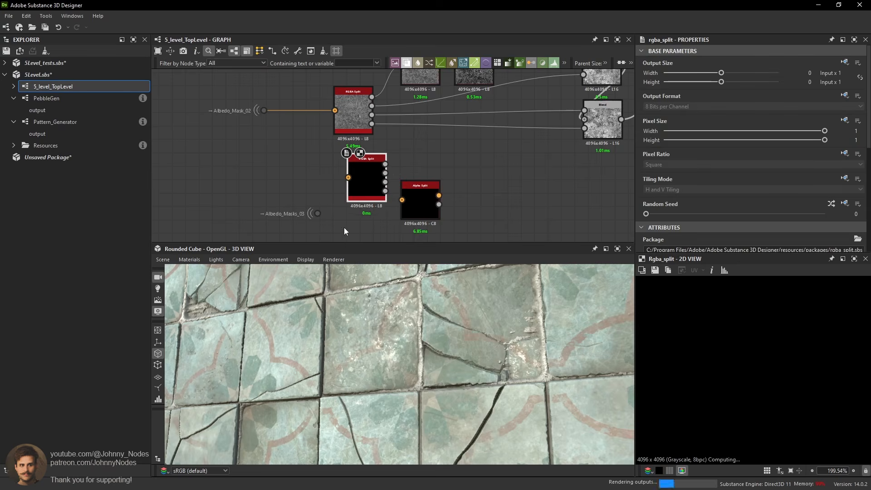
pyautogui.moveTo(360, 204); pyautogui.dragTo(360, 224)
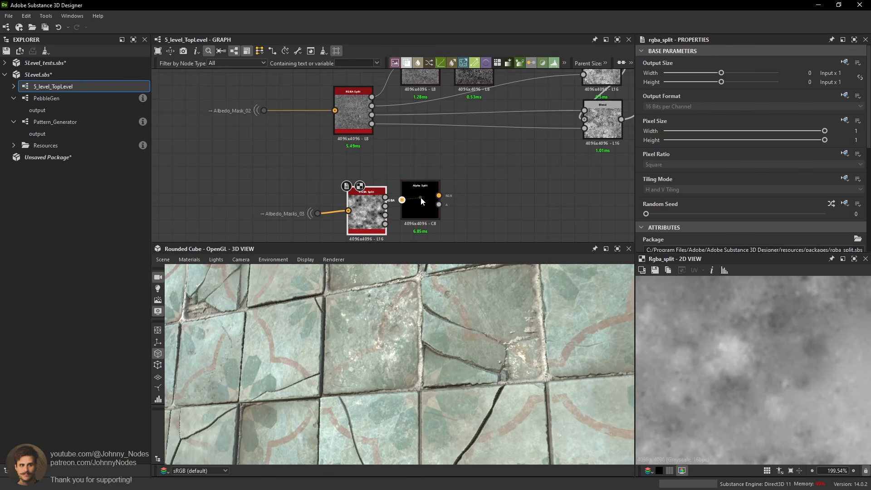
pyautogui.click(420, 198)
pyautogui.press('Delete')
# Add a Blend for the Albedo_Masks_03 masks and feed the last roughness Blend's output into it.
pyautogui.moveTo(386, 197); pyautogui.dragTo(548, 171)
pyautogui.moveTo(548, 172); pyautogui.dragTo(500, 171, button='middle')
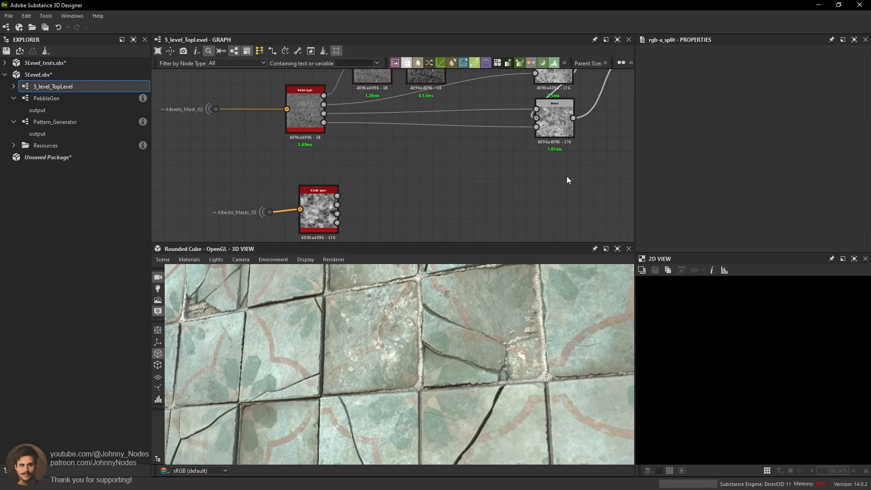
pyautogui.press('space')
pyautogui.click(589, 207)
pyautogui.moveTo(573, 118); pyautogui.dragTo(552, 185)
# Locate the color network's Blend fed by the Gradient Map and check its blending mode and opacity.
pyautogui.scroll(-8, 546, 162)
pyautogui.moveTo(586, 122); pyautogui.dragTo(540, 156, button='middle')
pyautogui.moveTo(528, 97); pyautogui.dragTo(531, 236, button='middle')
pyautogui.scroll(4, 490, 118)
pyautogui.moveTo(478, 122); pyautogui.dragTo(485, 208, button='middle')
pyautogui.moveTo(468, 91); pyautogui.dragTo(491, 220, button='middle')
pyautogui.scroll(-2, 494, 159)
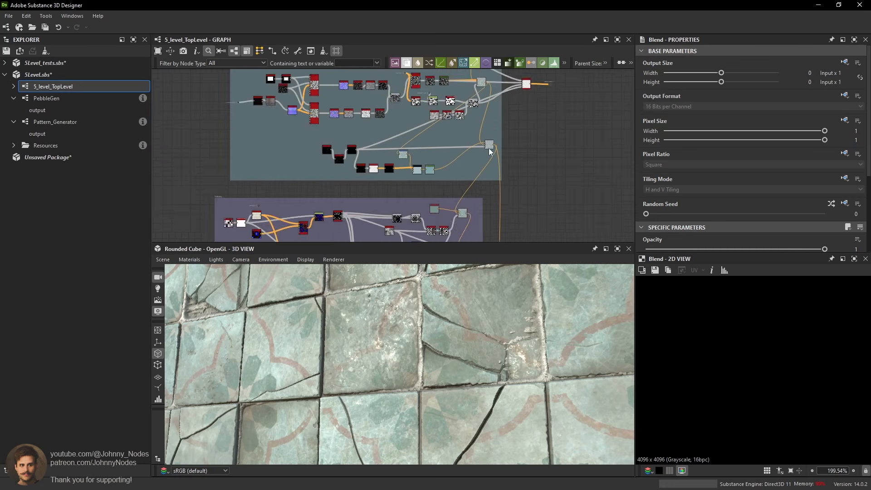
pyautogui.scroll(3, 496, 143)
pyautogui.moveTo(486, 126); pyautogui.dragTo(514, 229, button='middle')
pyautogui.scroll(-4, 481, 204)
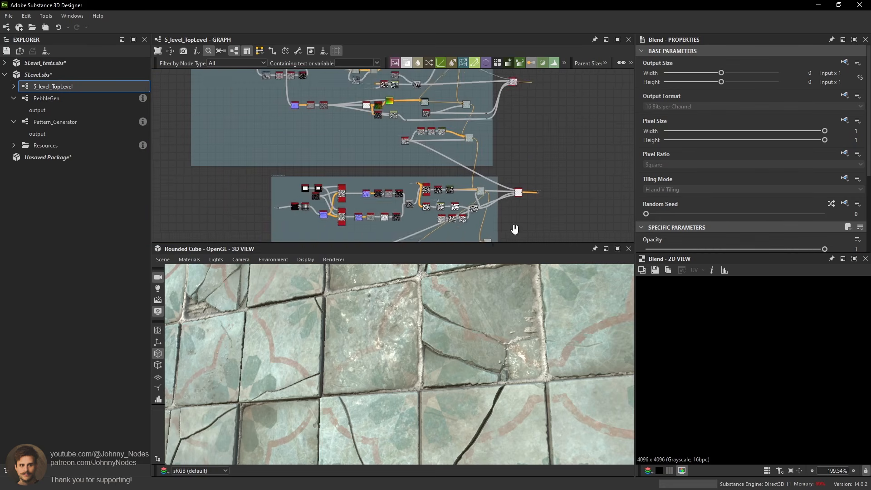
pyautogui.scroll(4, 499, 144)
pyautogui.doubleClick(476, 184)
pyautogui.scroll(-4, 688, 188)
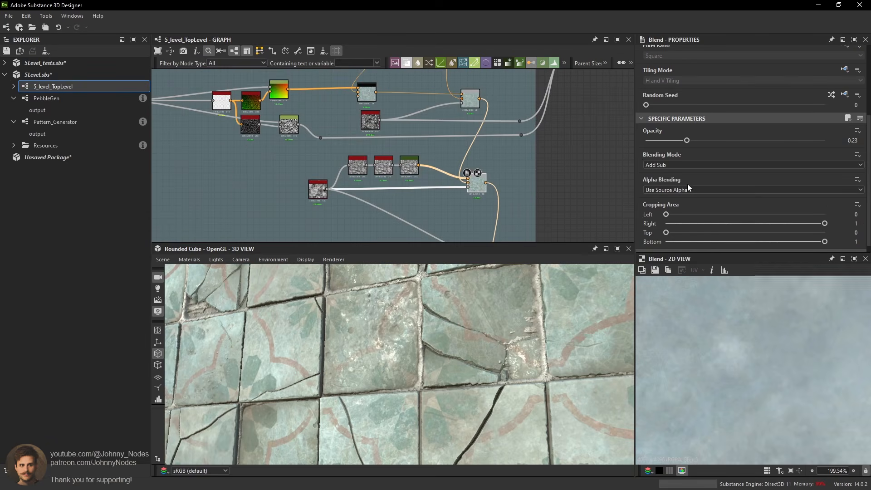
# Preview the color network's Gradient Map and compare it with the Blend it feeds.
pyautogui.scroll(3, 445, 182)
pyautogui.doubleClick(381, 157)
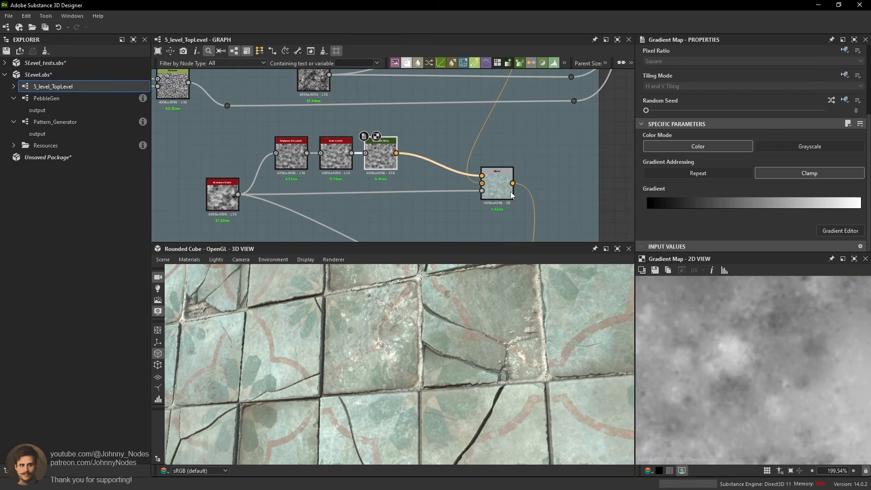
pyautogui.doubleClick(494, 182)
pyautogui.scroll(-5, 734, 304)
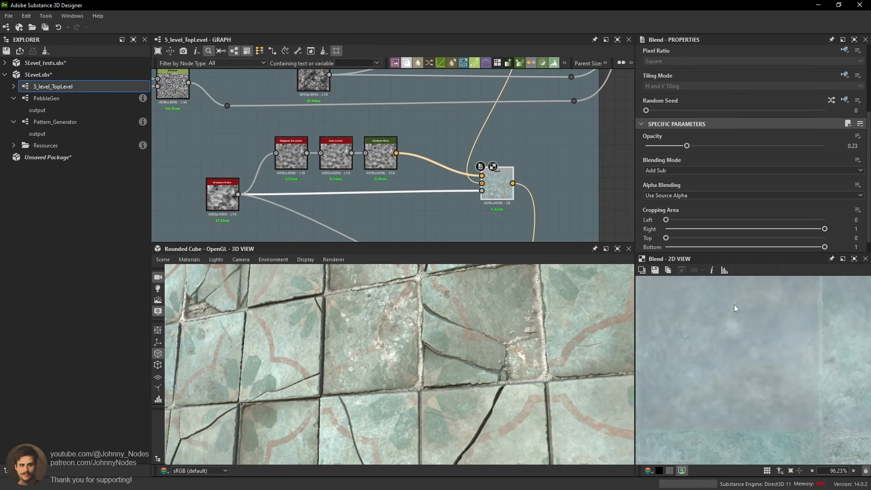
# Add a Histogram Scan fed by the first channel of the Albedo_Masks_03 RGBA Split and set its position to 0.37.
pyautogui.scroll(-10, 477, 125)
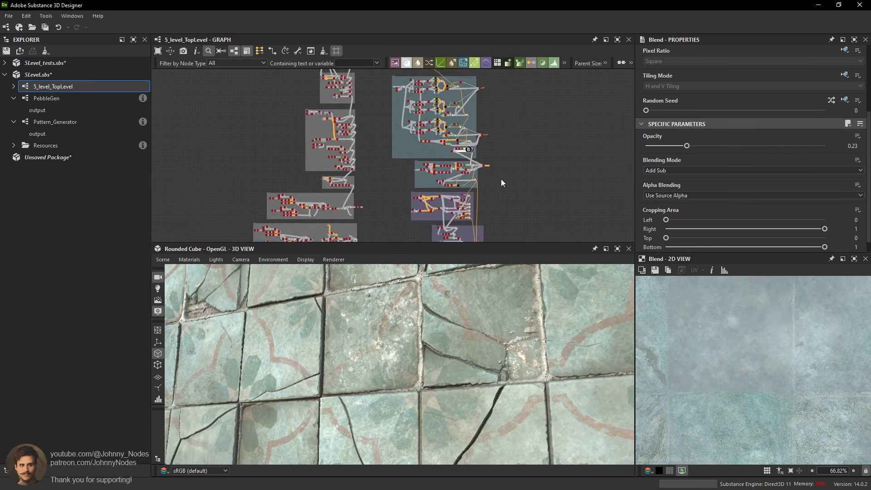
pyautogui.scroll(10, 476, 177)
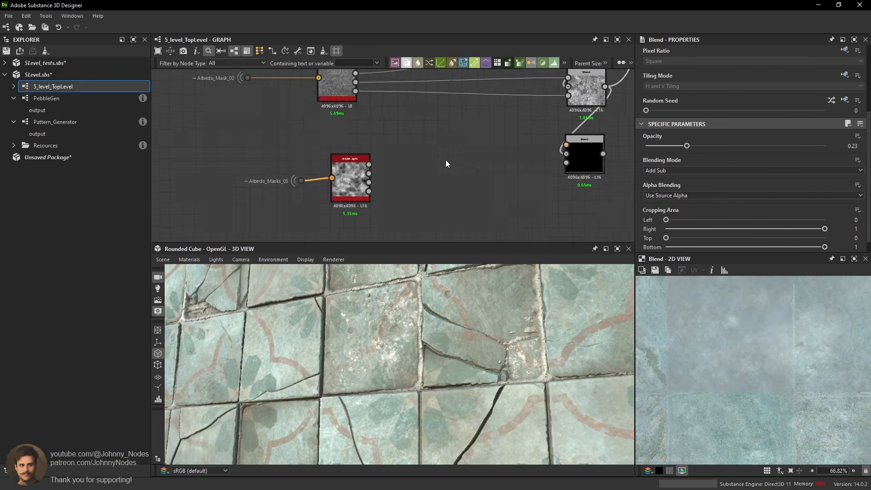
pyautogui.press('space')
pyautogui.write('hi')
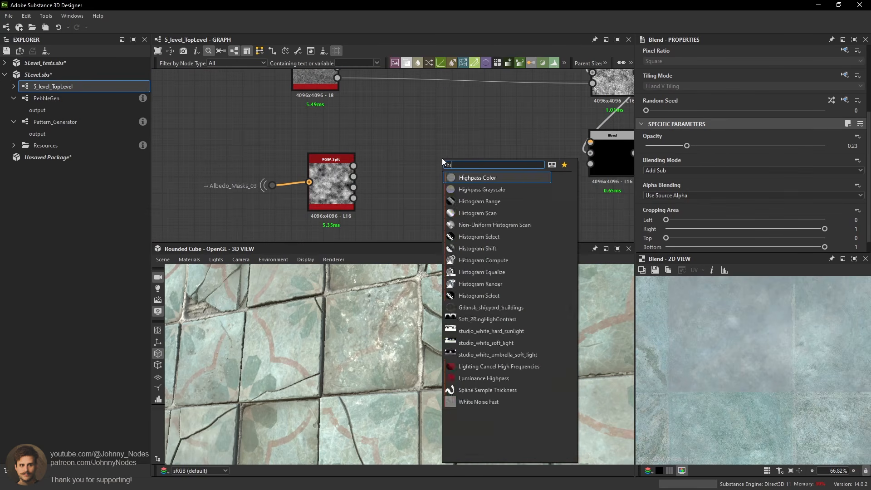
pyautogui.click(483, 213)
pyautogui.scroll(1, 383, 178)
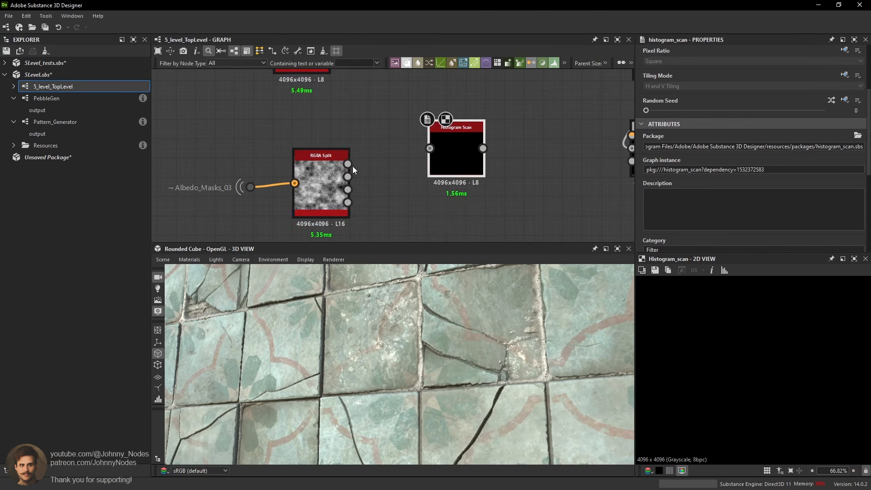
pyautogui.moveTo(348, 165); pyautogui.dragTo(464, 162)
pyautogui.scroll(-5, 774, 208)
pyautogui.moveTo(646, 197); pyautogui.dragTo(711, 197)
# Feed the Histogram Scan into the foreground of the last roughness Blend and set that Blend's mode to Screen.
pyautogui.moveTo(556, 177); pyautogui.dragTo(496, 187, button='middle')
pyautogui.moveTo(424, 178); pyautogui.dragTo(572, 147)
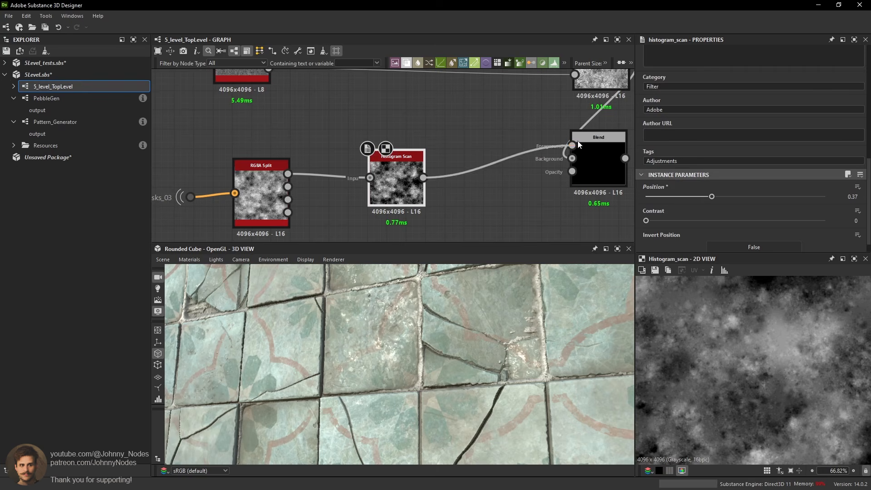
pyautogui.click(591, 150)
pyautogui.click(671, 158)
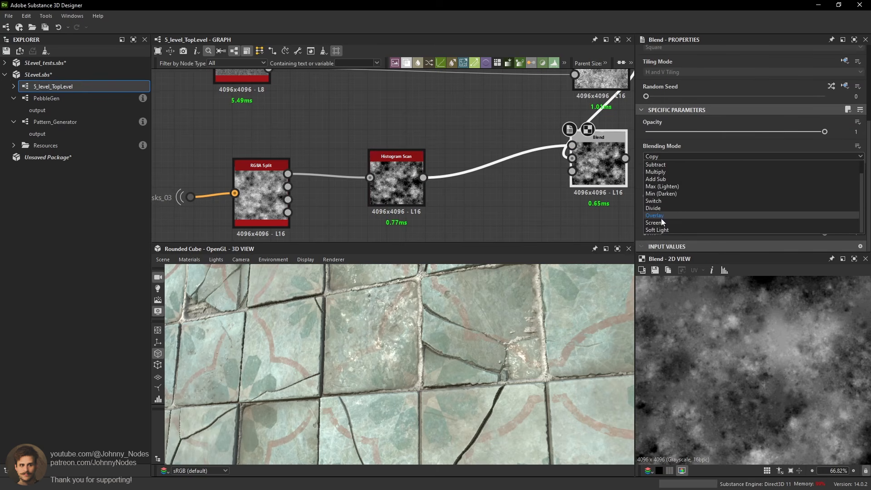
pyautogui.click(660, 219)
pyautogui.scroll(-3, 769, 346)
pyautogui.scroll(-3, 769, 346)
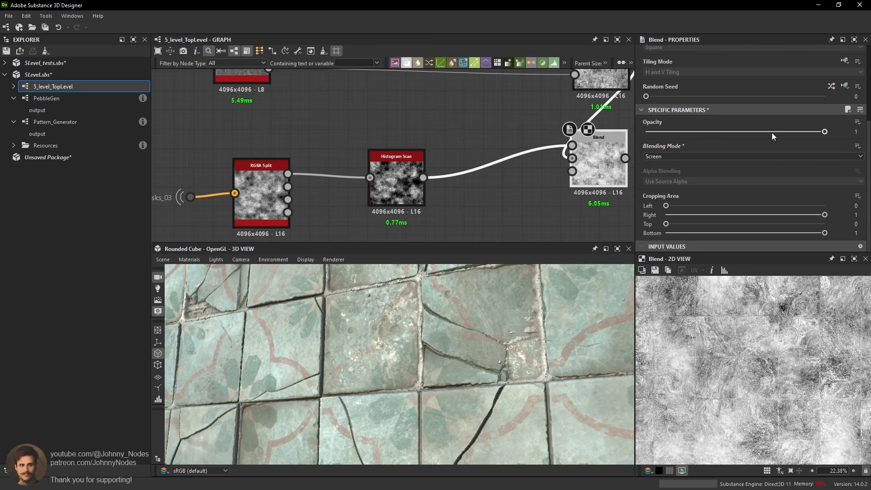
pyautogui.moveTo(771, 132); pyautogui.dragTo(825, 148)
# Move the outgoing roughness link to the Screen Blend's output and inspect the tiles' reflections in the 3D view.
pyautogui.moveTo(519, 160); pyautogui.dragTo(426, 176, button='middle')
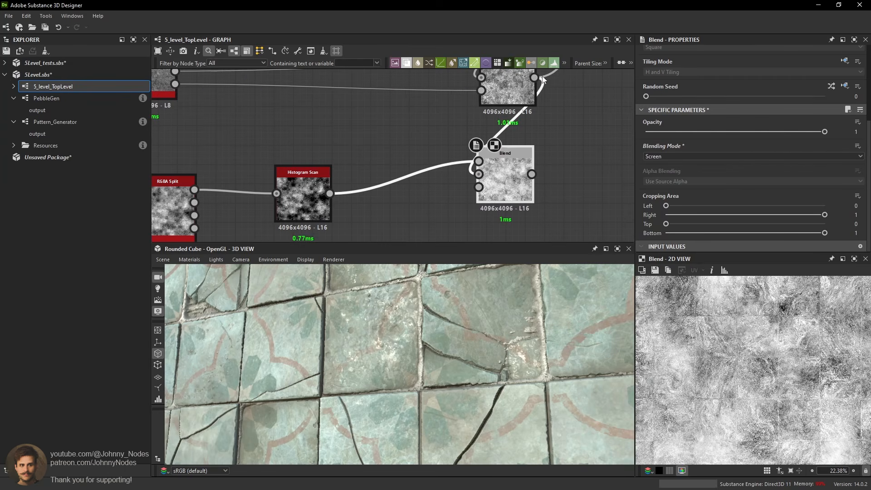
pyautogui.moveTo(543, 80); pyautogui.dragTo(531, 174)
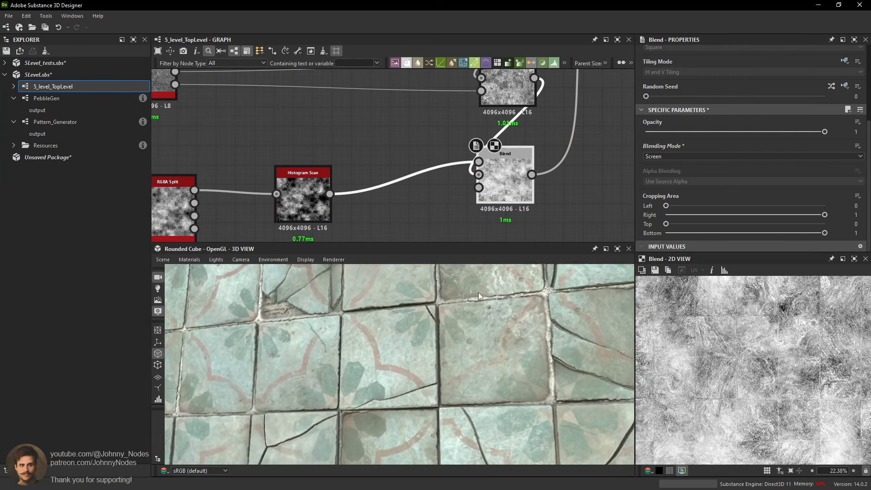
pyautogui.moveTo(478, 293); pyautogui.dragTo(489, 324)
pyautogui.keyDown('ctrl'); pyautogui.keyDown('shift'); pyautogui.moveTo(468, 322); pyautogui.dragTo(324, 333, button='right'); pyautogui.keyUp('shift'); pyautogui.keyUp('ctrl')
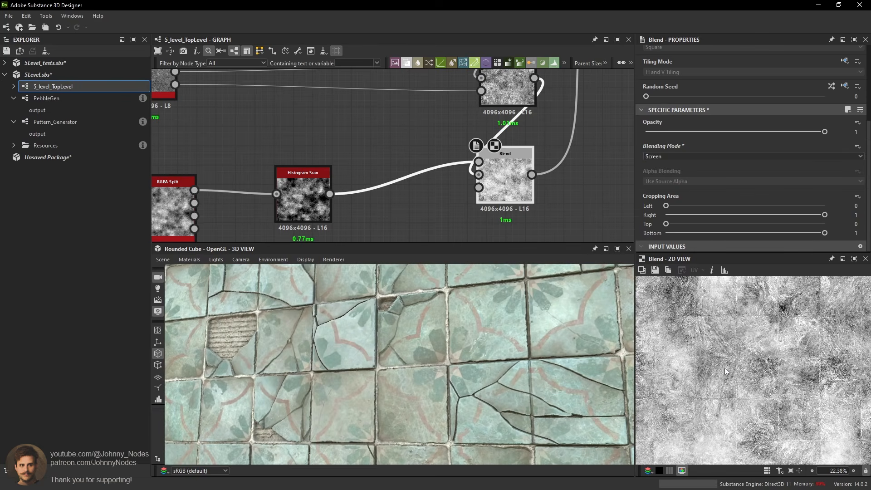
pyautogui.scroll(6, 749, 354)
pyautogui.scroll(-5, 494, 335)
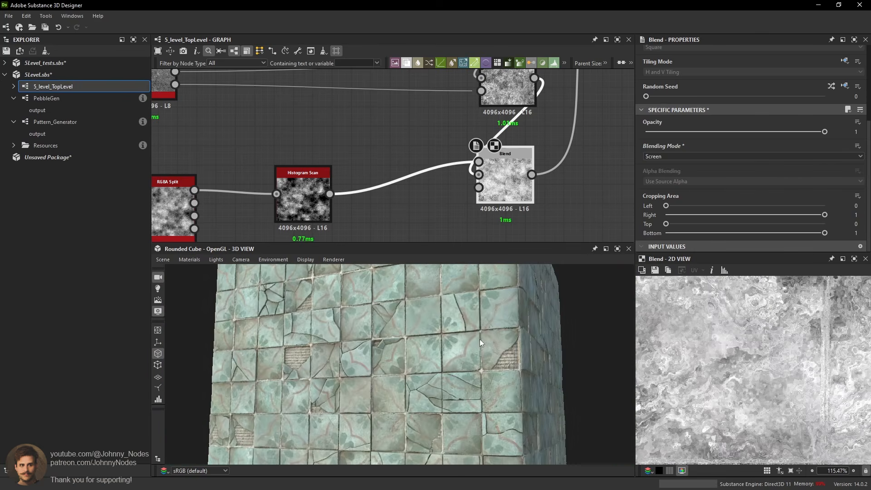
pyautogui.moveTo(480, 339); pyautogui.dragTo(485, 318)
pyautogui.scroll(5, 486, 317)
pyautogui.moveTo(427, 308); pyautogui.dragTo(459, 313)
pyautogui.scroll(4, 444, 303)
pyautogui.scroll(3, 423, 309)
pyautogui.keyDown('ctrl'); pyautogui.keyDown('shift'); pyautogui.moveTo(542, 374); pyautogui.dragTo(551, 363); pyautogui.keyUp('shift'); pyautogui.keyUp('ctrl')
# Set the Screen Blend's opacity to 0.62 and check the tiles in the 3D view.
pyautogui.click(656, 131)
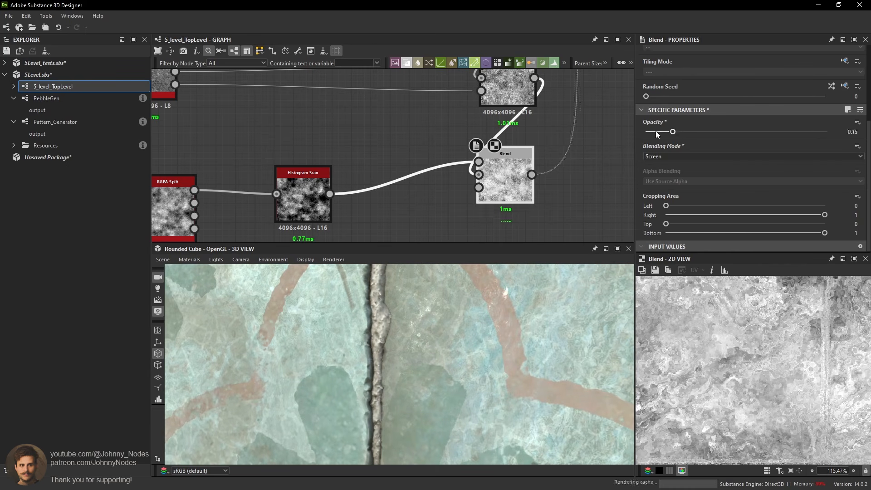
pyautogui.moveTo(682, 130); pyautogui.dragTo(756, 132)
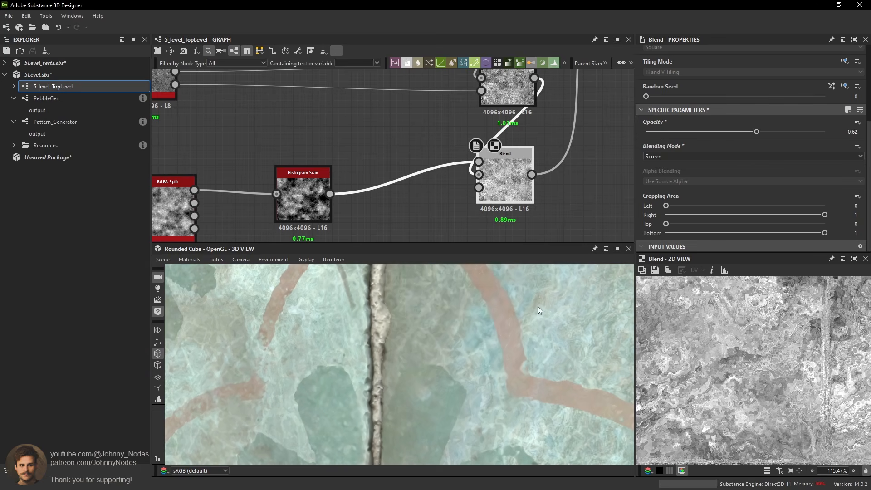
pyautogui.scroll(-5, 528, 300)
pyautogui.scroll(-2, 499, 192)
pyautogui.scroll(-2, 498, 192)
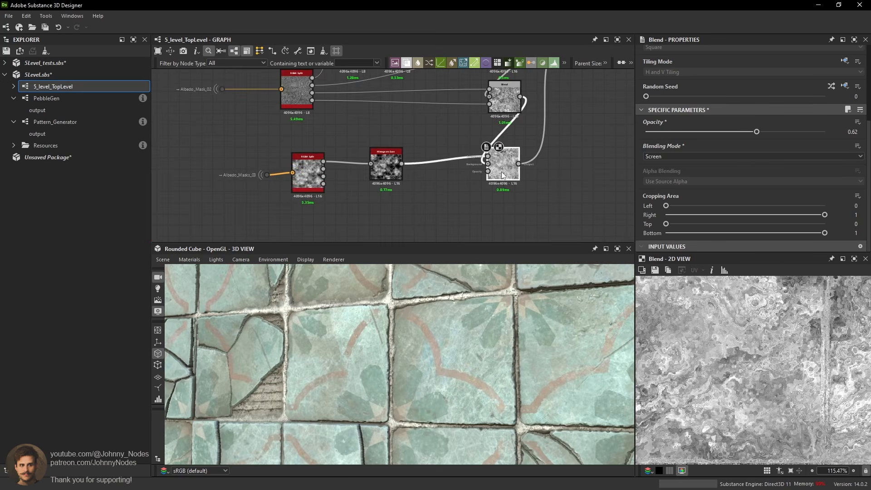
# Add a Blend below the Screen Blend, using its output as background and the Albedo_Masks_03 split's G channel as foreground.
pyautogui.press('space')
pyautogui.click(541, 217)
pyautogui.moveTo(518, 163); pyautogui.dragTo(507, 212)
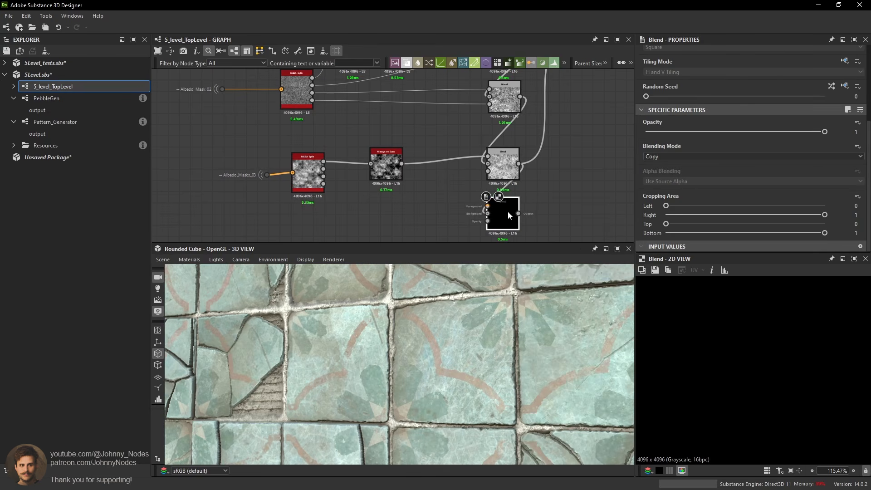
pyautogui.click(326, 169)
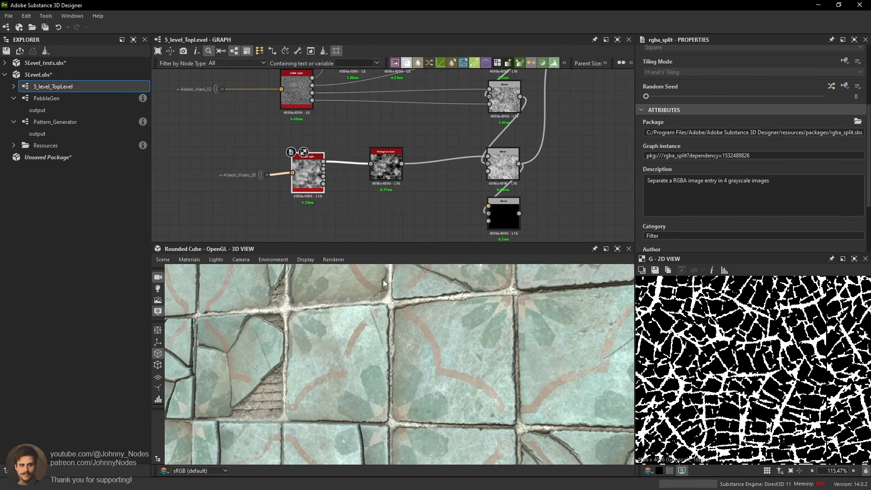
pyautogui.scroll(1, 322, 170)
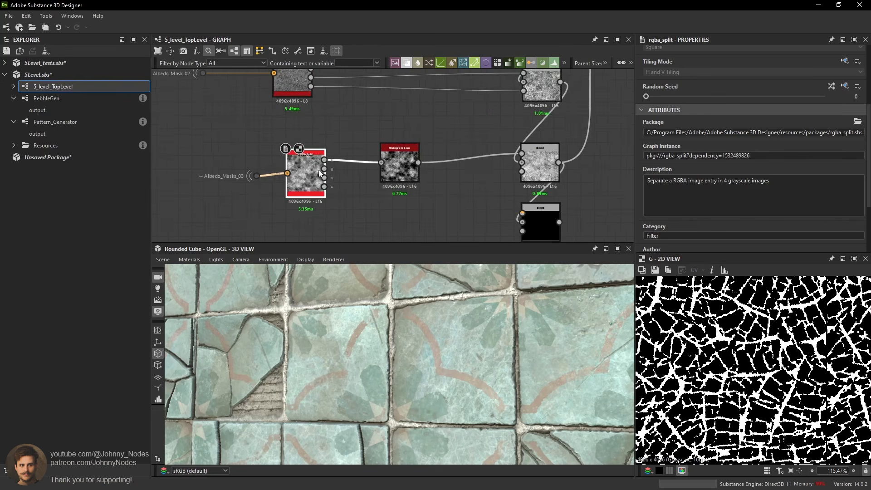
pyautogui.moveTo(353, 182); pyautogui.dragTo(327, 165, button='middle')
pyautogui.moveTo(297, 153); pyautogui.dragTo(496, 196)
pyautogui.click(517, 199)
pyautogui.doubleClick(520, 202)
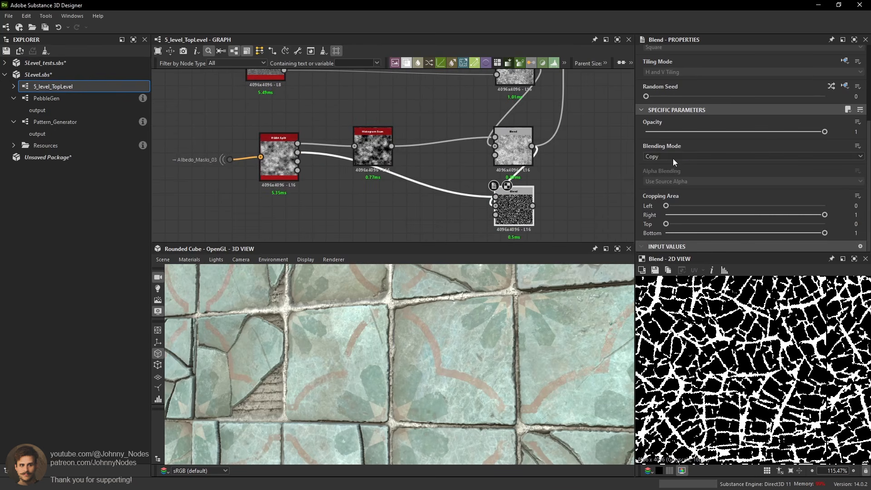
# Set the crack-mask Blend to Add (Linear Dodge) and connect the split's third channel to its opacity input.
pyautogui.click(673, 156)
pyautogui.click(664, 170)
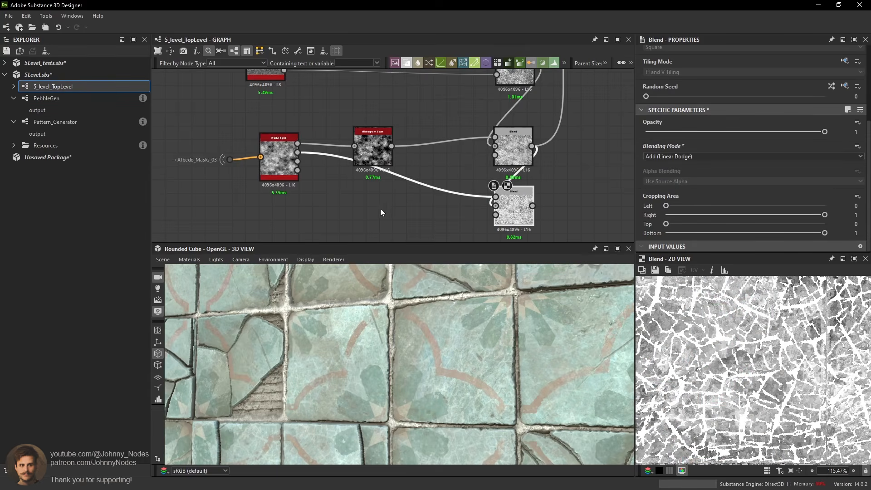
pyautogui.doubleClick(298, 161)
pyautogui.moveTo(298, 162); pyautogui.dragTo(516, 201)
pyautogui.doubleClick(515, 207)
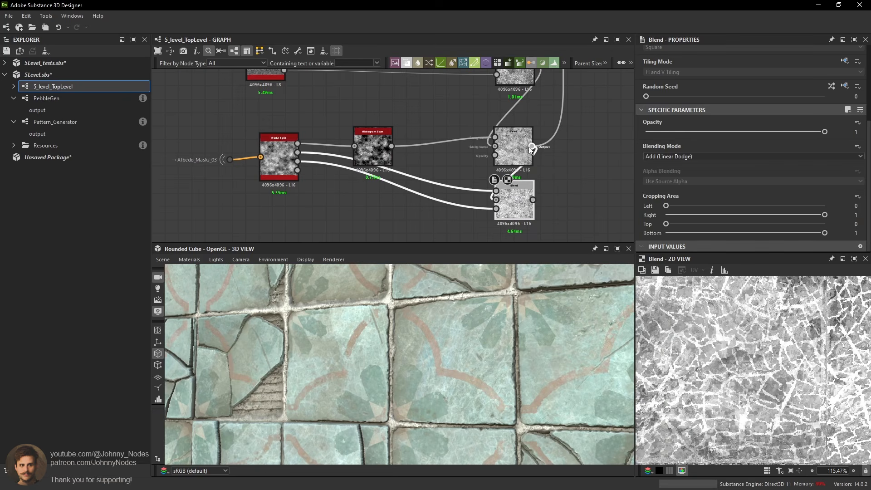
# Reroute the outgoing roughness link to the crack-mask Blend's output and inspect the tile surfaces in the 3D view.
pyautogui.keyDown('shift'); pyautogui.moveTo(532, 146); pyautogui.dragTo(532, 199); pyautogui.keyUp('shift')
pyautogui.scroll(4, 496, 324)
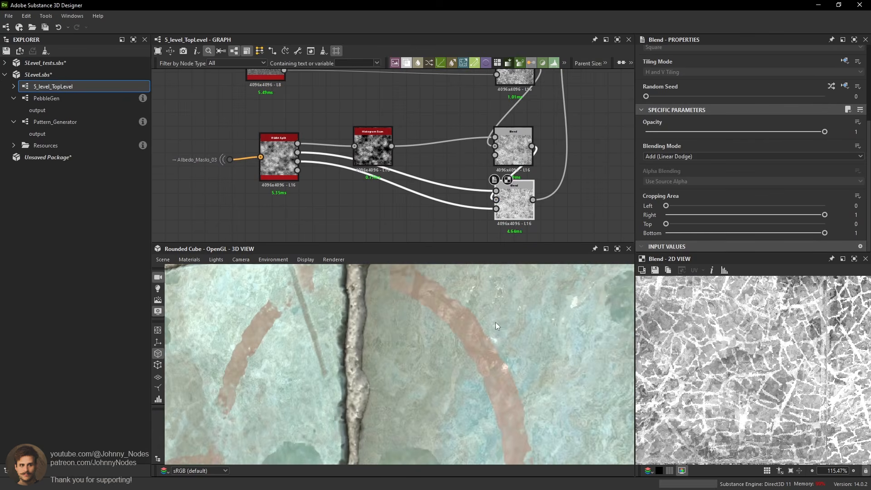
pyautogui.moveTo(495, 322)
pyautogui.keyDown('ctrl'); pyautogui.keyDown('shift'); pyautogui.mouseDown(button='right')
pyautogui.moveTo(518, 317)
pyautogui.moveTo(491, 311)
pyautogui.mouseUp(button='right'); pyautogui.keyUp('shift'); pyautogui.keyUp('ctrl')
pyautogui.scroll(-5, 491, 302)
pyautogui.moveTo(491, 301); pyautogui.dragTo(454, 322)
pyautogui.scroll(5, 453, 322)
pyautogui.moveTo(467, 322)
pyautogui.keyDown('ctrl'); pyautogui.keyDown('shift'); pyautogui.mouseDown(button='right')
pyautogui.moveTo(441, 313)
pyautogui.moveTo(465, 309)
pyautogui.mouseUp(button='right'); pyautogui.keyUp('shift'); pyautogui.keyUp('ctrl')
pyautogui.moveTo(465, 309); pyautogui.dragTo(504, 290)
# Try the crack-mask Blend in Subtract mode with an opacity of 0.25.
pyautogui.click(671, 156)
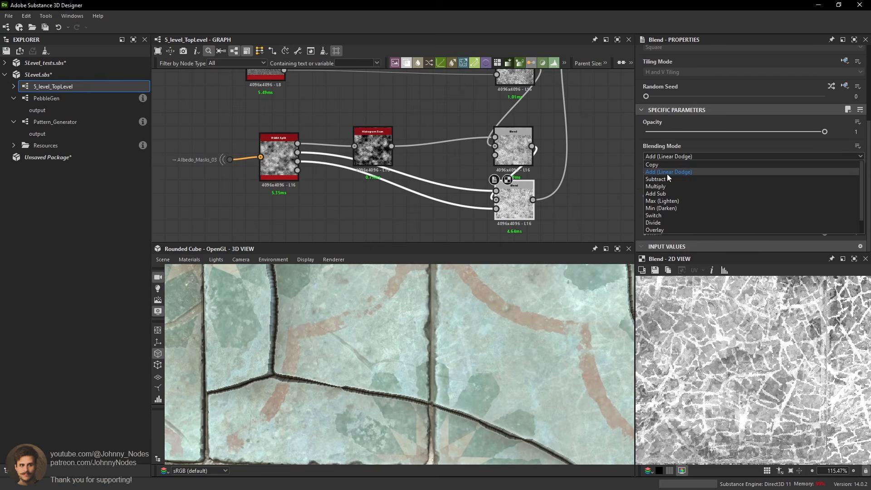
pyautogui.click(662, 179)
pyautogui.moveTo(517, 306)
pyautogui.mouseDown()
pyautogui.moveTo(497, 309)
pyautogui.moveTo(508, 312)
pyautogui.moveTo(499, 318)
pyautogui.moveTo(508, 313)
pyautogui.moveTo(509, 331)
pyautogui.moveTo(494, 338)
pyautogui.moveTo(507, 331)
pyautogui.mouseUp()
pyautogui.click(682, 132)
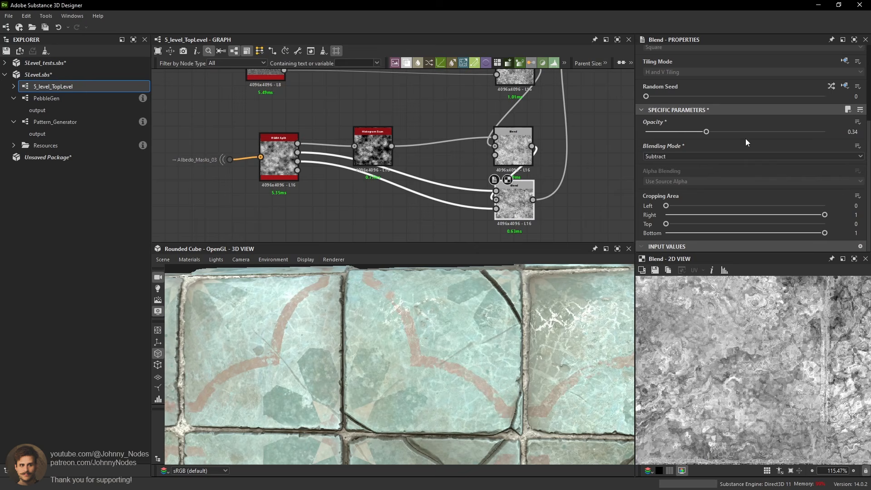
pyautogui.click(693, 133)
pyautogui.click(705, 133)
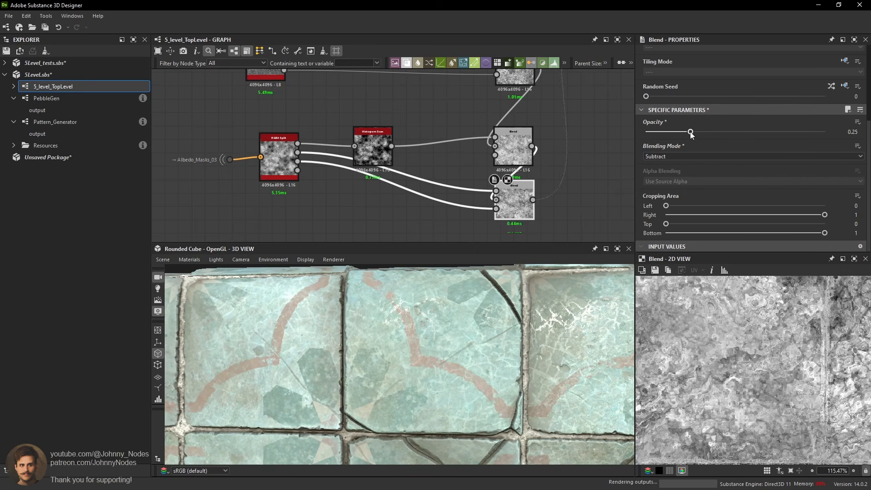
pyautogui.click(690, 131)
# Inspect the fine crack lines across the tiles in the 3D view and lower the Subtract Blend's opacity to 0.19.
pyautogui.scroll(2, 512, 311)
pyautogui.scroll(-2, 512, 312)
pyautogui.moveTo(512, 311); pyautogui.dragTo(489, 304)
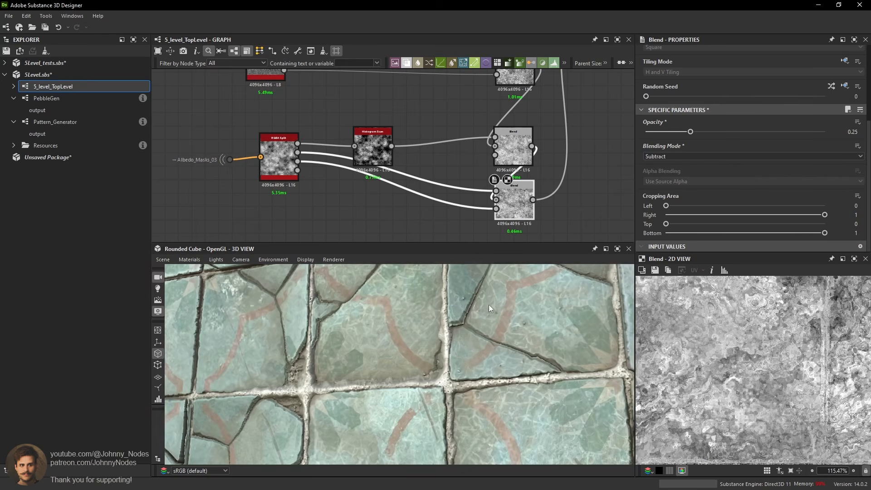
pyautogui.moveTo(489, 304)
pyautogui.keyDown('ctrl'); pyautogui.keyDown('shift'); pyautogui.mouseDown(button='right')
pyautogui.moveTo(507, 301)
pyautogui.moveTo(500, 300)
pyautogui.mouseUp(button='right'); pyautogui.keyUp('shift'); pyautogui.keyUp('ctrl')
pyautogui.scroll(-3, 499, 312)
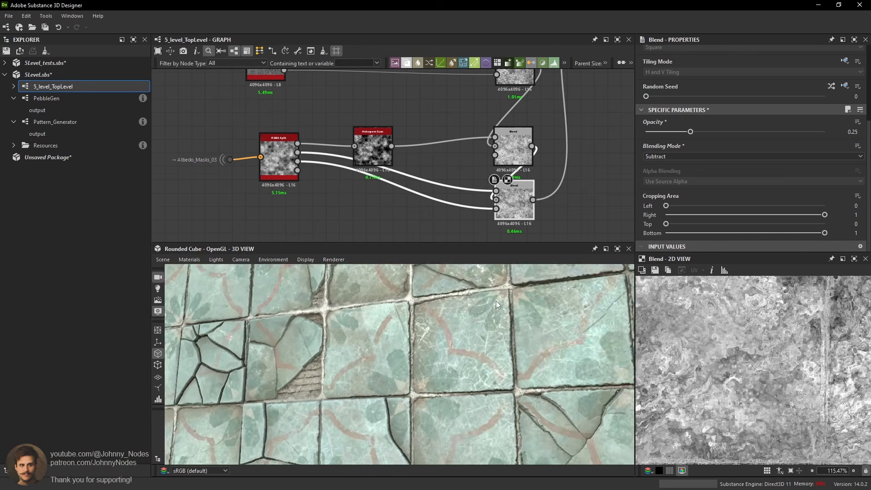
pyautogui.moveTo(496, 301); pyautogui.dragTo(481, 299)
pyautogui.keyDown('ctrl'); pyautogui.keyDown('shift'); pyautogui.moveTo(481, 299); pyautogui.dragTo(504, 302, button='right'); pyautogui.keyUp('shift'); pyautogui.keyUp('ctrl')
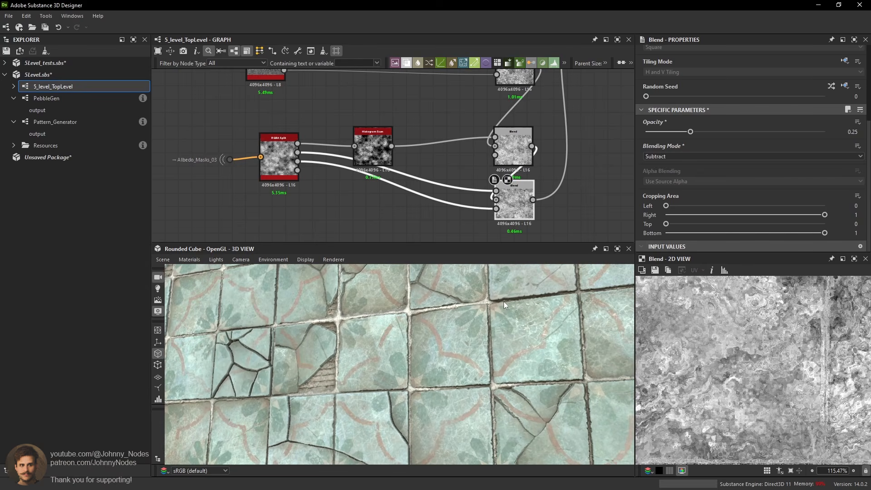
pyautogui.scroll(5, 517, 317)
pyautogui.keyDown('ctrl'); pyautogui.keyDown('shift'); pyautogui.moveTo(543, 325); pyautogui.dragTo(522, 319, button='right'); pyautogui.keyUp('shift'); pyautogui.keyUp('ctrl')
pyautogui.moveTo(521, 320); pyautogui.dragTo(515, 311)
pyautogui.moveTo(516, 312)
pyautogui.keyDown('ctrl'); pyautogui.keyDown('shift'); pyautogui.mouseDown(button='right')
pyautogui.moveTo(533, 312)
pyautogui.moveTo(516, 312)
pyautogui.mouseUp(button='right'); pyautogui.keyUp('shift'); pyautogui.keyUp('ctrl')
pyautogui.moveTo(689, 135); pyautogui.dragTo(679, 132)
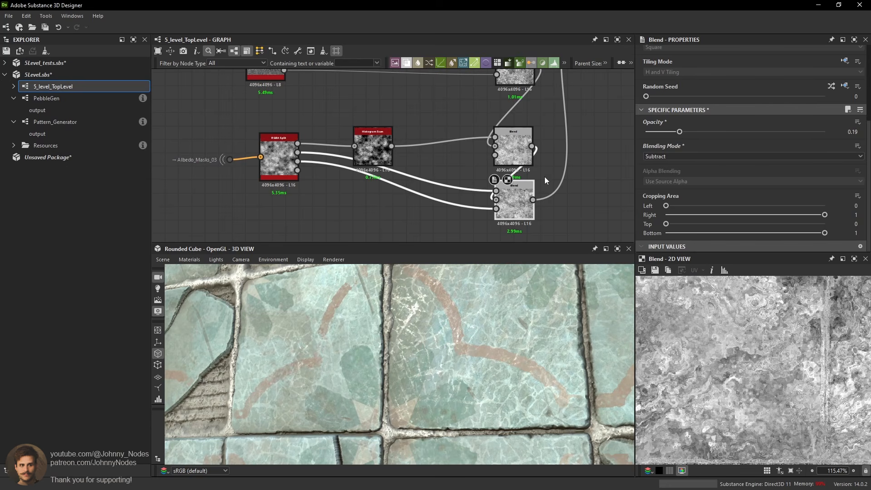
# Insert an Invert Grayscale between the split's G channel and the foreground of the crack-mask Blend.
pyautogui.click(440, 217)
pyautogui.press('space')
pyautogui.press('Return')
pyautogui.press('space')
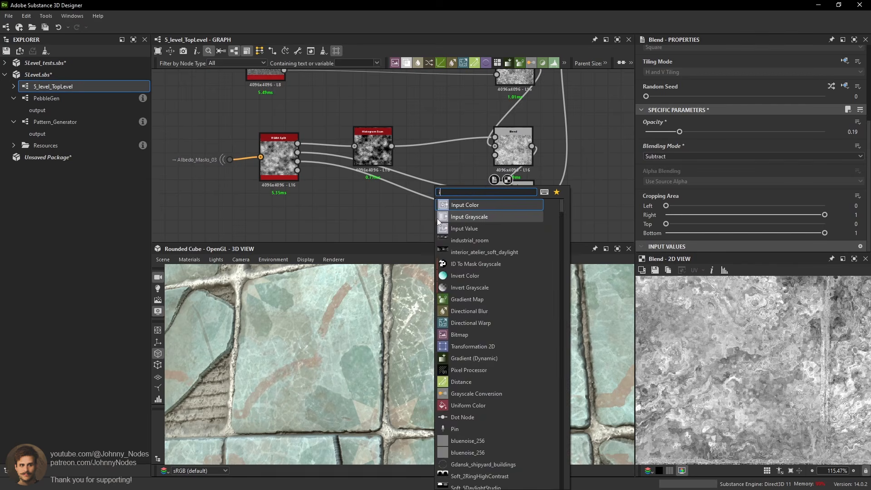
pyautogui.write('invert')
pyautogui.click(472, 219)
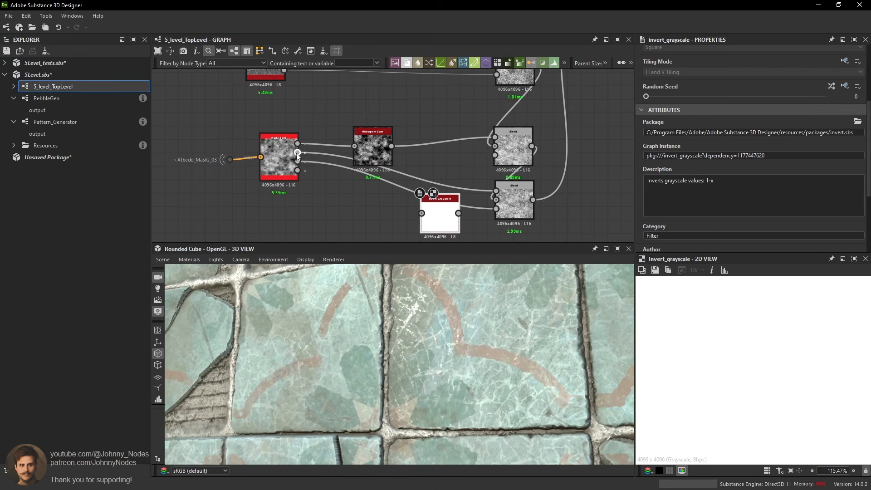
pyautogui.moveTo(297, 152); pyautogui.dragTo(422, 213)
# Set the crack-mask Blend's mode to Multiply and its opacity to 0.22, checking the result on the tiles.
pyautogui.click(512, 194)
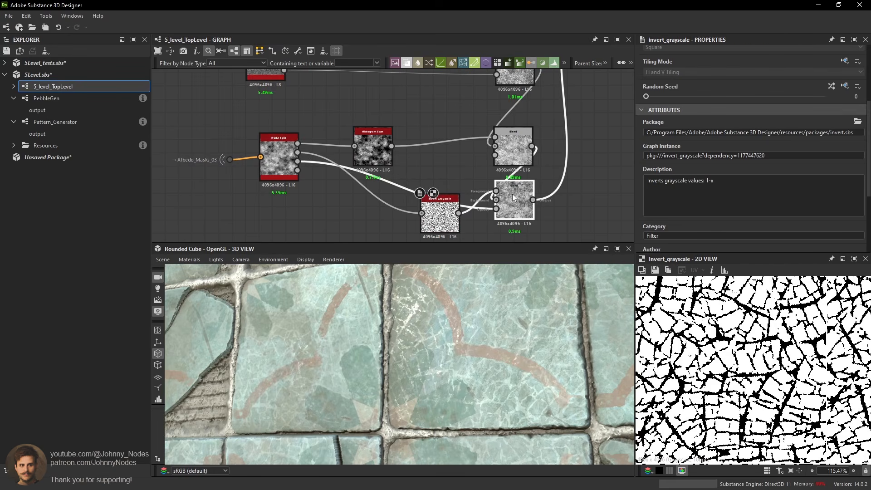
pyautogui.click(662, 157)
pyautogui.click(662, 187)
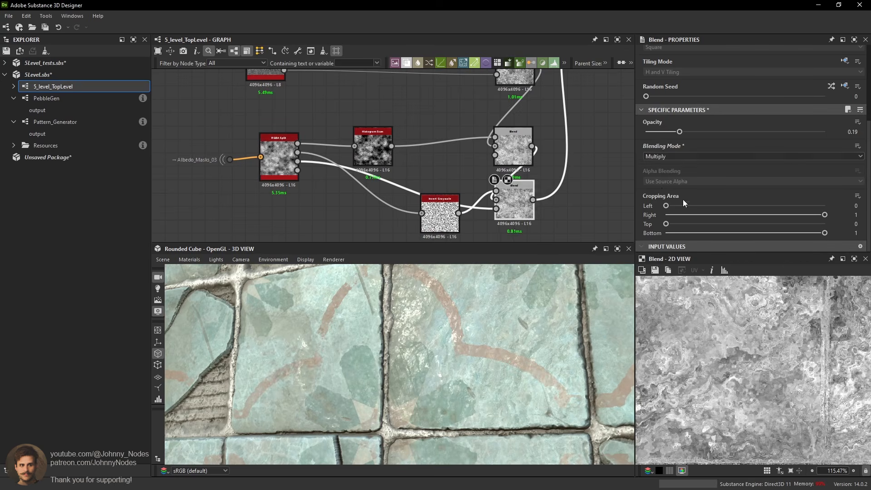
pyautogui.moveTo(679, 132)
pyautogui.mouseDown()
pyautogui.moveTo(771, 137)
pyautogui.moveTo(690, 141)
pyautogui.mouseUp()
pyautogui.scroll(-5, 764, 393)
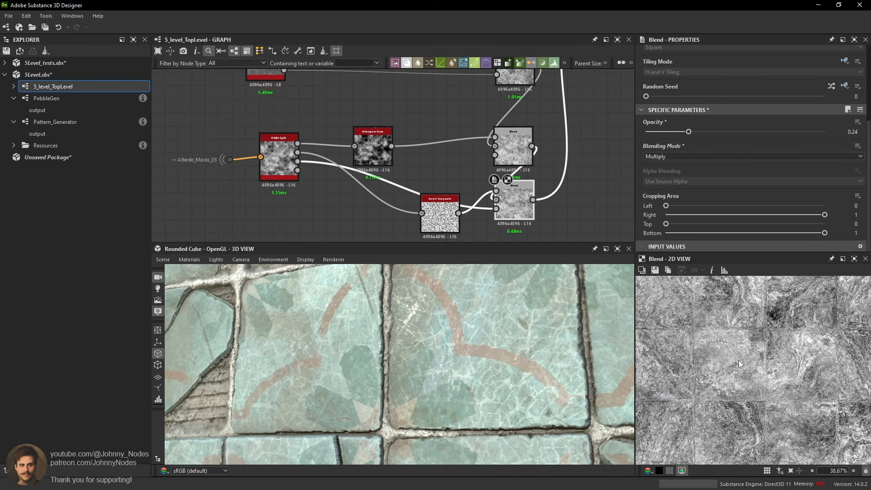
pyautogui.scroll(9, 764, 392)
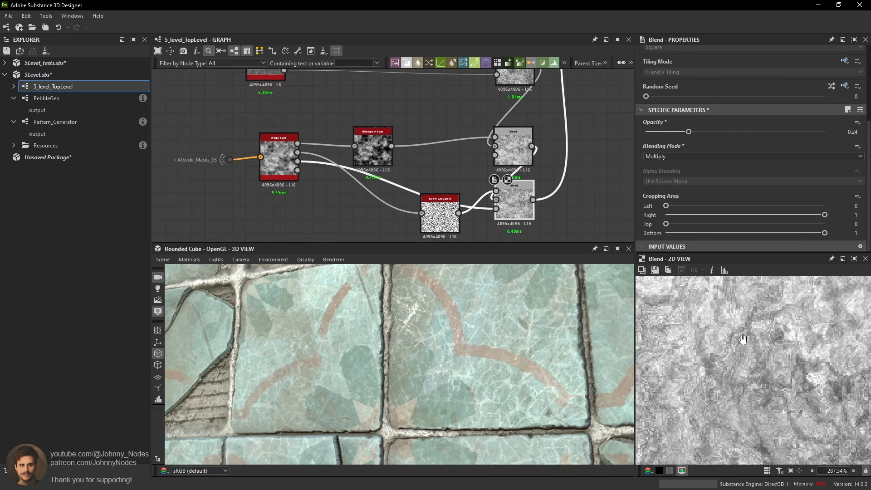
pyautogui.moveTo(516, 352); pyautogui.dragTo(480, 325)
pyautogui.moveTo(688, 131); pyautogui.dragTo(685, 131)
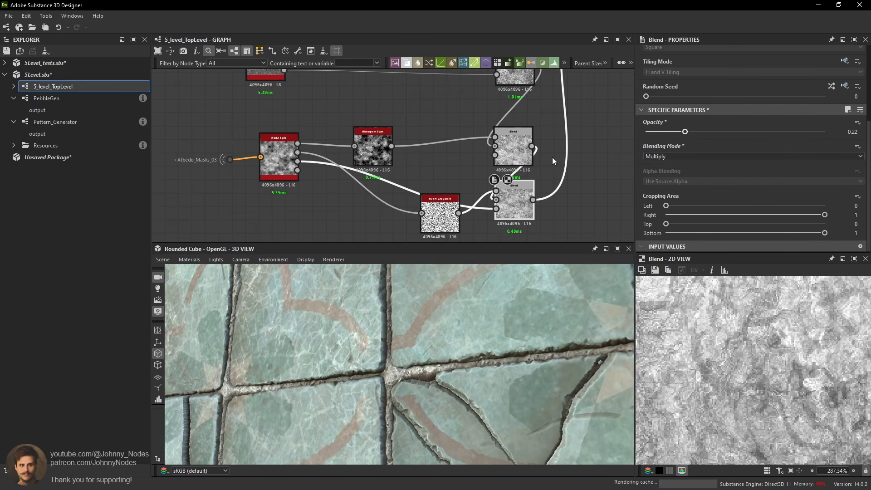
# Arrange the RGBA Split, Histogram Scan and Invert Grayscale nodes neatly in front of their two Blends.
pyautogui.scroll(-2, 443, 207)
pyautogui.moveTo(442, 207); pyautogui.dragTo(387, 186)
pyautogui.moveTo(322, 175); pyautogui.dragTo(297, 204)
pyautogui.scroll(-2, 335, 182)
pyautogui.moveTo(336, 182); pyautogui.dragTo(338, 160, button='middle')
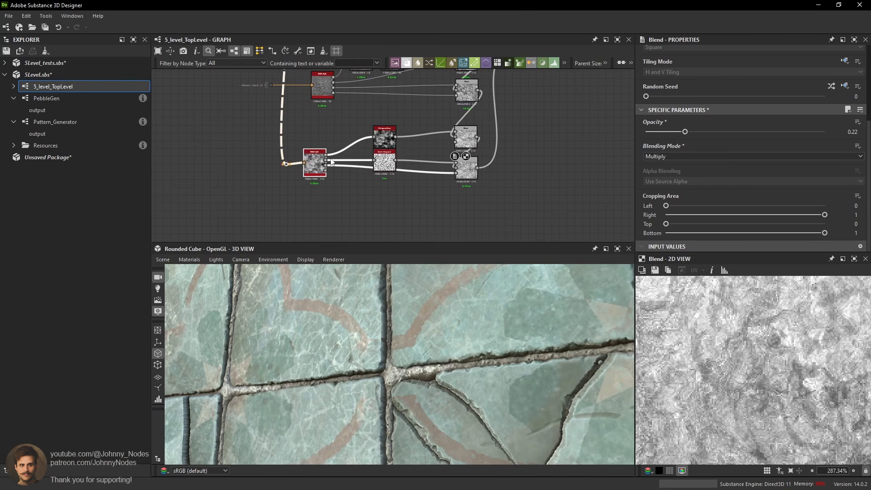
pyautogui.click(313, 141)
pyautogui.scroll(2, 312, 145)
pyautogui.moveTo(313, 173); pyautogui.dragTo(312, 186)
pyautogui.scroll(-1, 313, 186)
pyautogui.moveTo(455, 195); pyautogui.dragTo(448, 185, button='middle')
pyautogui.click(485, 169)
pyautogui.moveTo(421, 136); pyautogui.dragTo(392, 151)
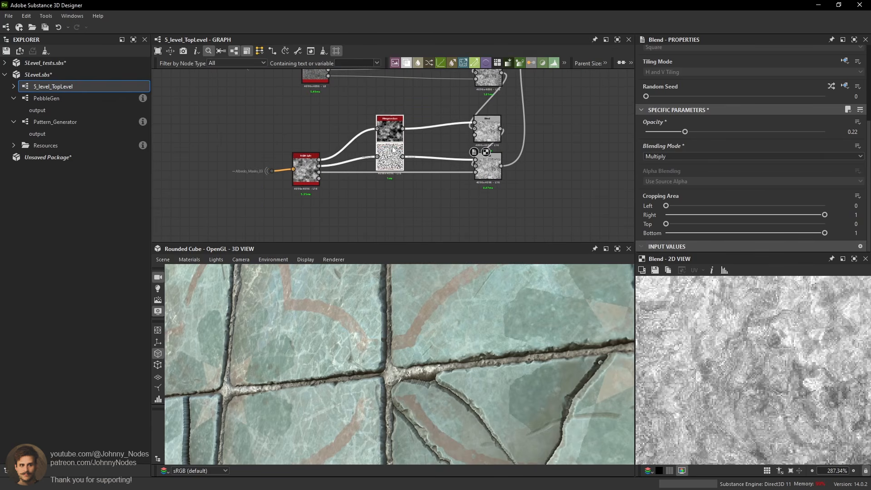
pyautogui.click(419, 143)
# Add a new Blend below the crack-mask Blend and feed the crack-mask Blend's output into its background.
pyautogui.press('space')
pyautogui.click(504, 217)
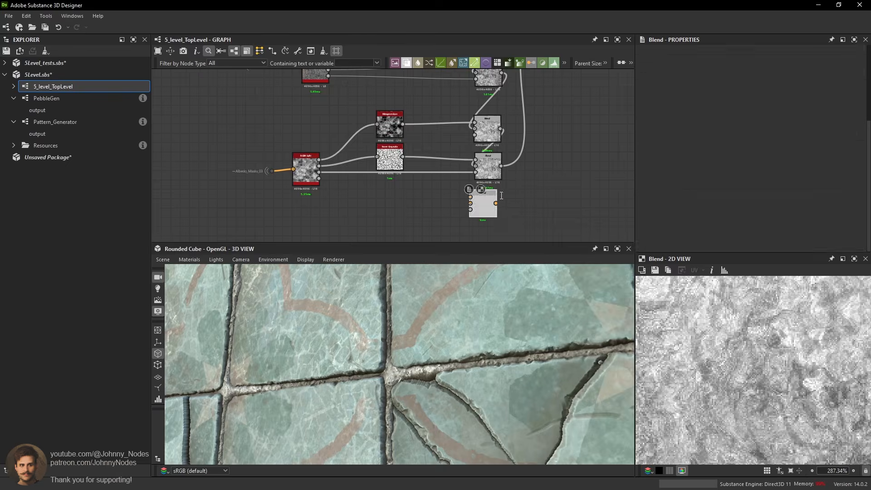
pyautogui.scroll(2, 501, 180)
pyautogui.moveTo(501, 160); pyautogui.dragTo(478, 216)
pyautogui.scroll(-2, 380, 175)
pyautogui.scroll(1, 278, 161)
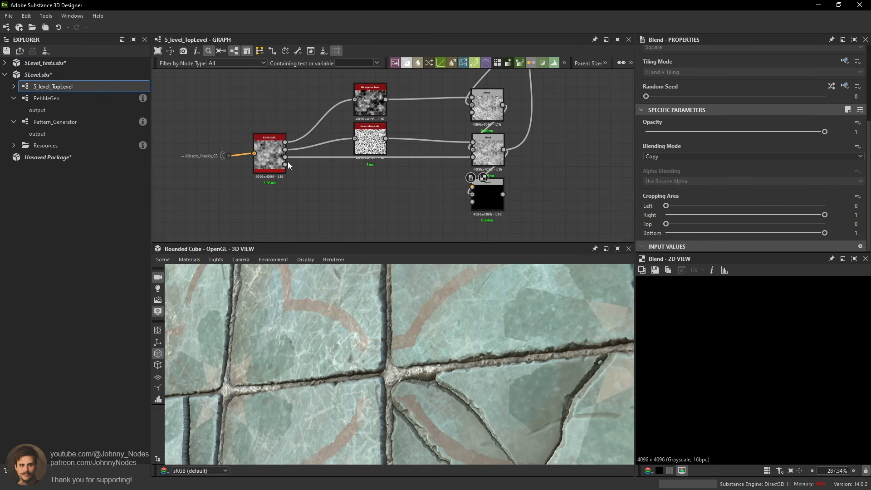
# Preview the A channel of the third albedo masks' RGBA Split and examine its scattered spots up close.
pyautogui.doubleClick(285, 165)
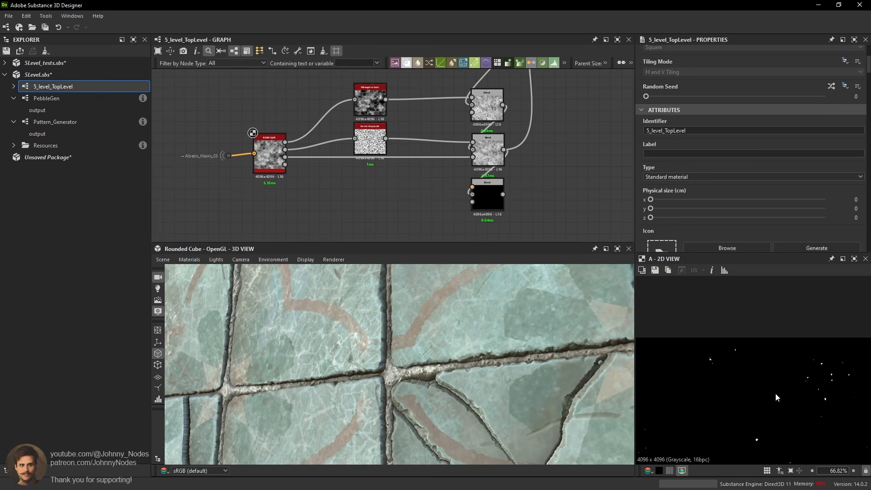
pyautogui.scroll(-5, 769, 372)
pyautogui.scroll(2, 768, 383)
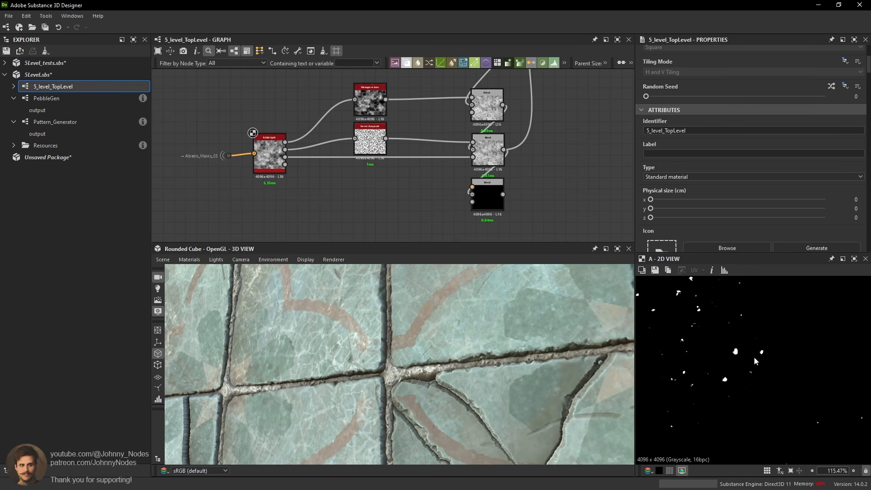
pyautogui.scroll(2, 722, 352)
pyautogui.scroll(-2, 700, 335)
pyautogui.scroll(2, 709, 323)
pyautogui.scroll(2, 332, 185)
# Feed the split's A channel into the new Blend's foreground in Add (Linear Dodge) mode and route the Blend to the output.
pyautogui.moveTo(262, 157); pyautogui.dragTo(532, 189)
pyautogui.click(553, 204)
pyautogui.click(666, 156)
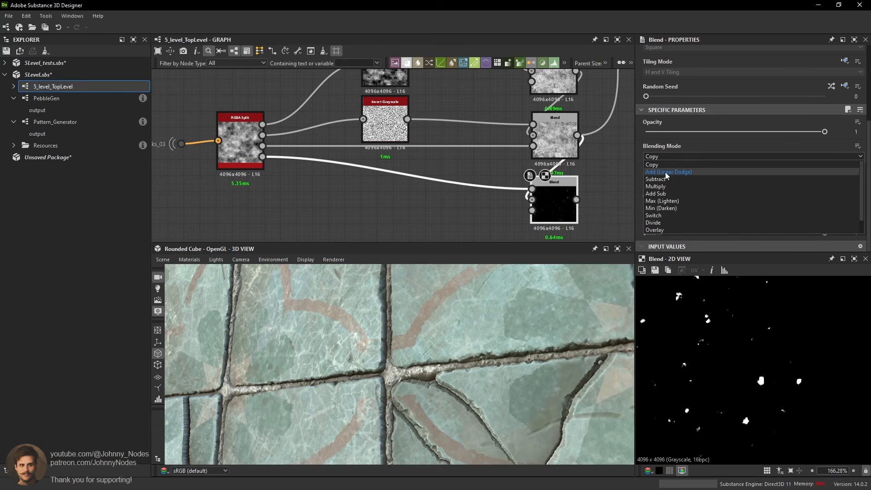
pyautogui.click(667, 170)
pyautogui.moveTo(572, 183); pyautogui.dragTo(538, 187, button='middle')
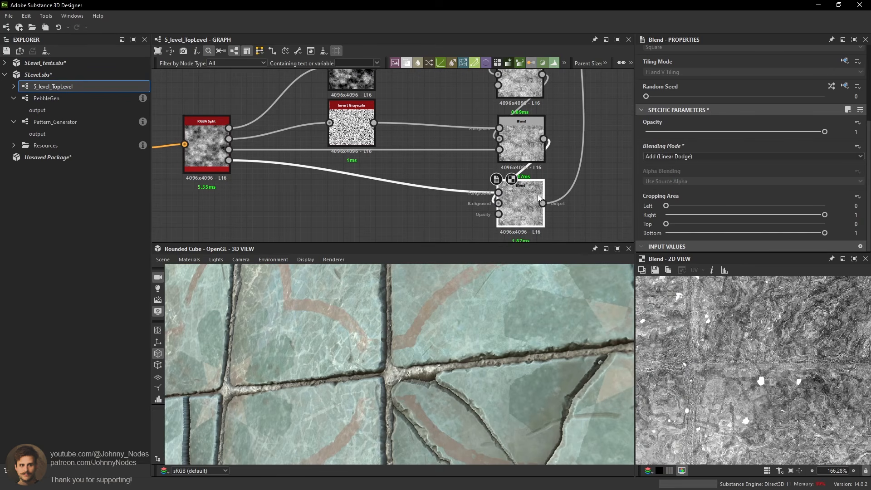
# Inspect how the added A-channel spots look on the tile surfaces and in the blended roughness map.
pyautogui.scroll(-5, 484, 333)
pyautogui.scroll(5, 495, 335)
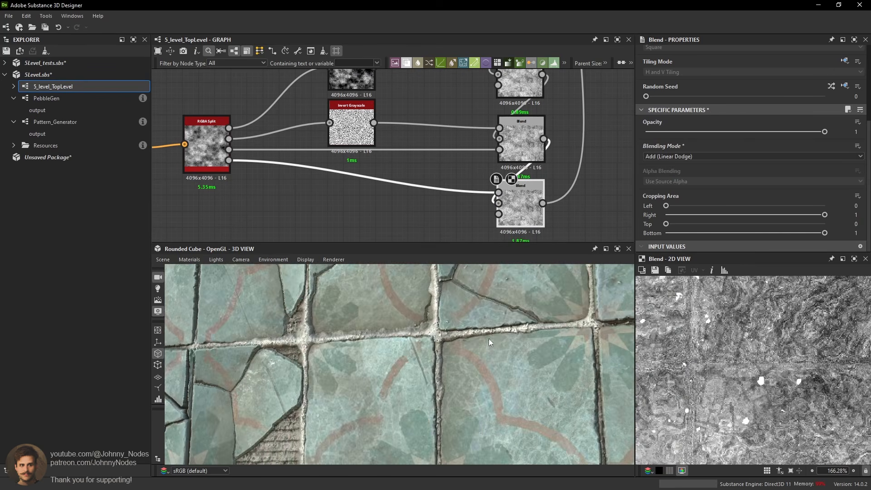
pyautogui.scroll(5, 518, 345)
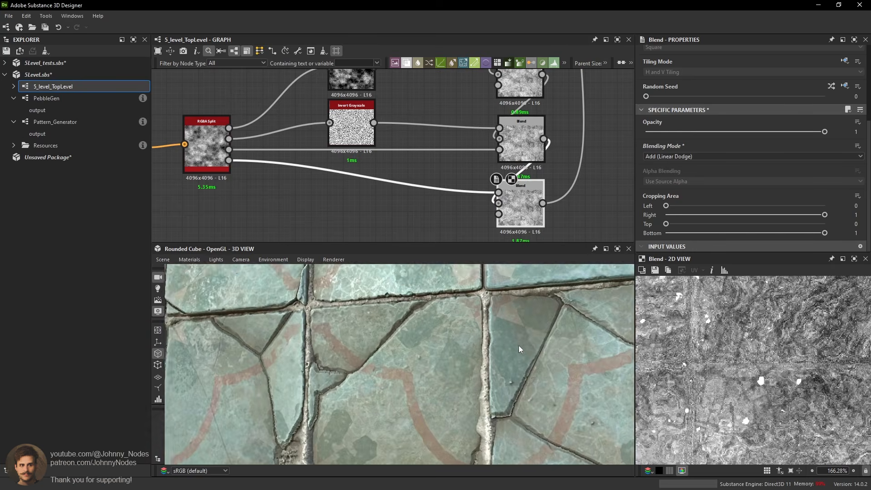
pyautogui.moveTo(475, 330); pyautogui.dragTo(454, 328)
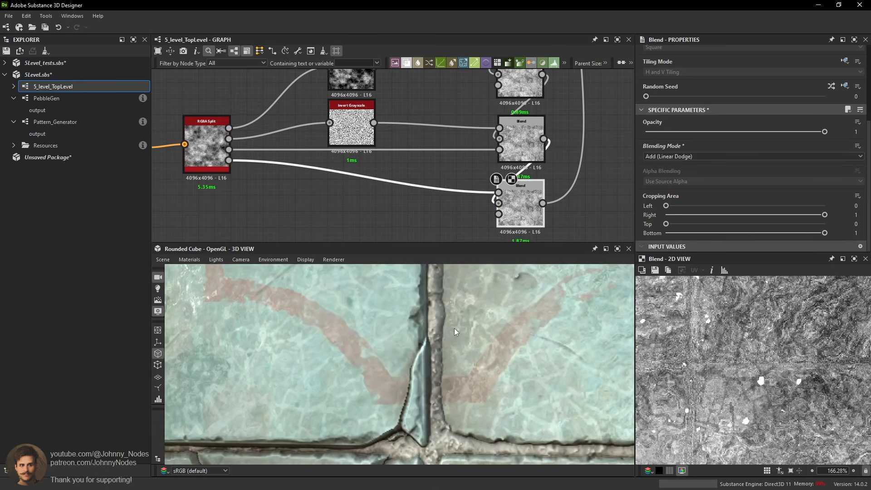
pyautogui.moveTo(324, 309); pyautogui.dragTo(403, 325, button='middle')
pyautogui.moveTo(404, 325); pyautogui.dragTo(444, 326)
pyautogui.scroll(-5, 780, 340)
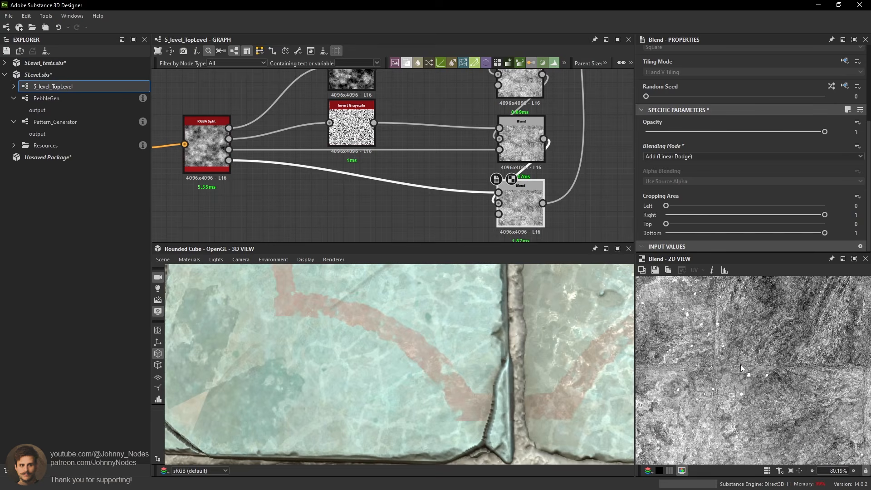
pyautogui.scroll(10, 759, 339)
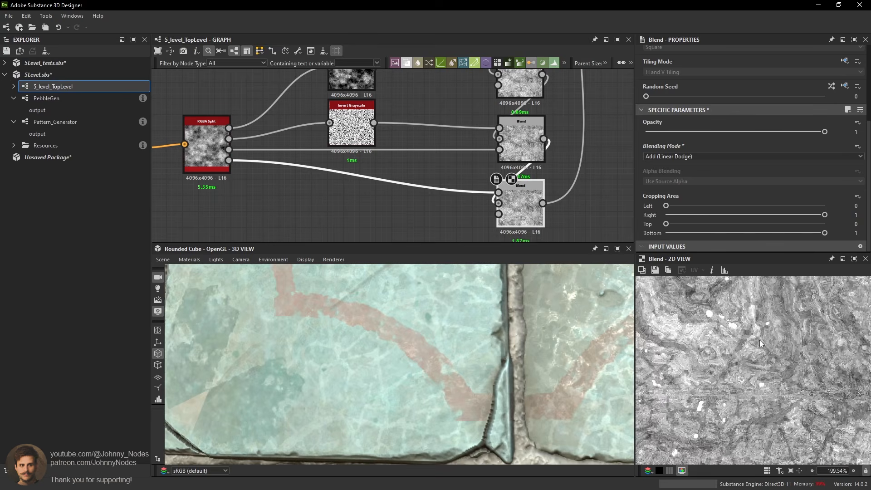
# Lower the Add (Linear Dodge) Blend's opacity to 0.89.
pyautogui.moveTo(825, 131); pyautogui.dragTo(805, 131)
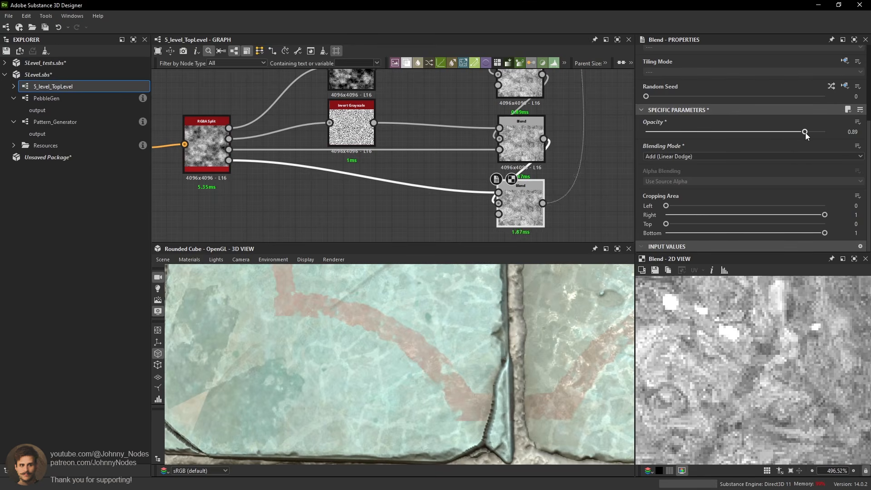
pyautogui.scroll(-1, 797, 293)
pyautogui.scroll(-10, 793, 318)
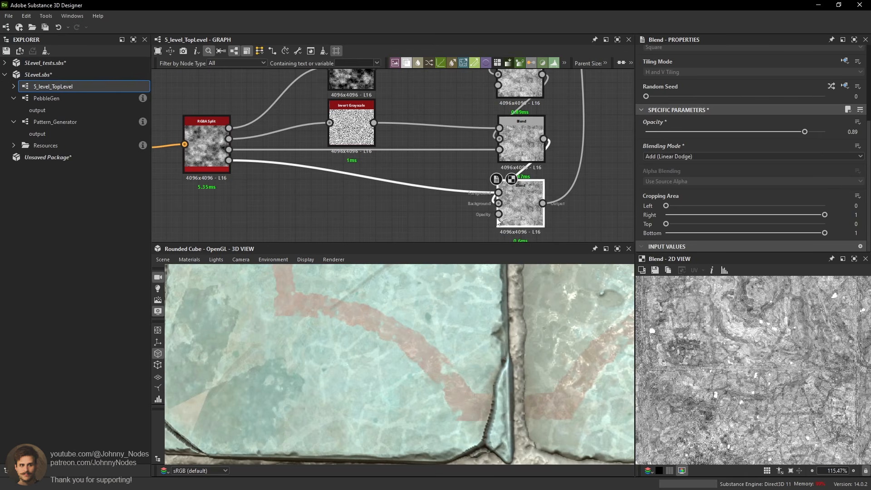
# Examine the last colour Blend of the tile base-colour section and its inputs, following it towards the pattern section.
pyautogui.scroll(-2, 801, 396)
pyautogui.scroll(-8, 464, 208)
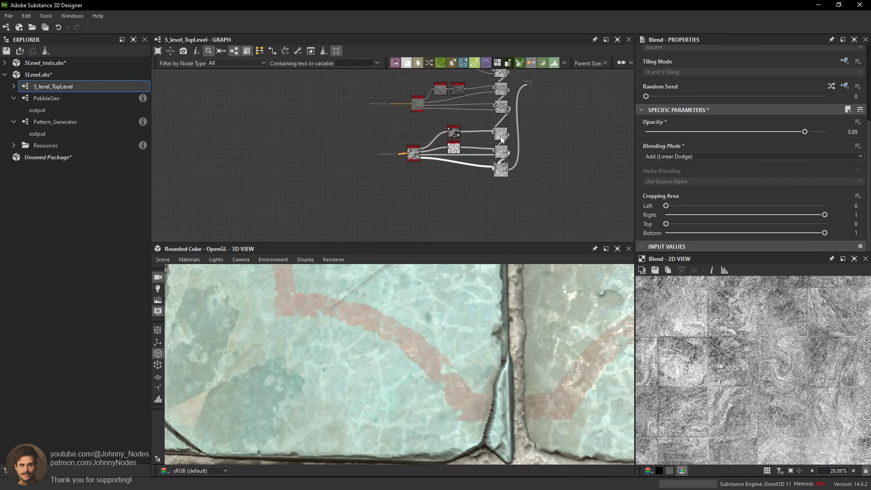
pyautogui.scroll(6, 513, 131)
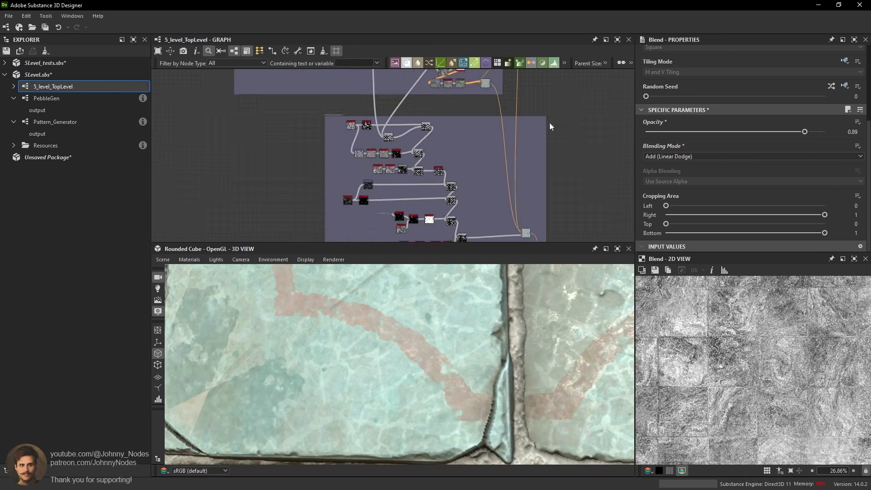
pyautogui.scroll(3, 521, 111)
pyautogui.scroll(3, 460, 173)
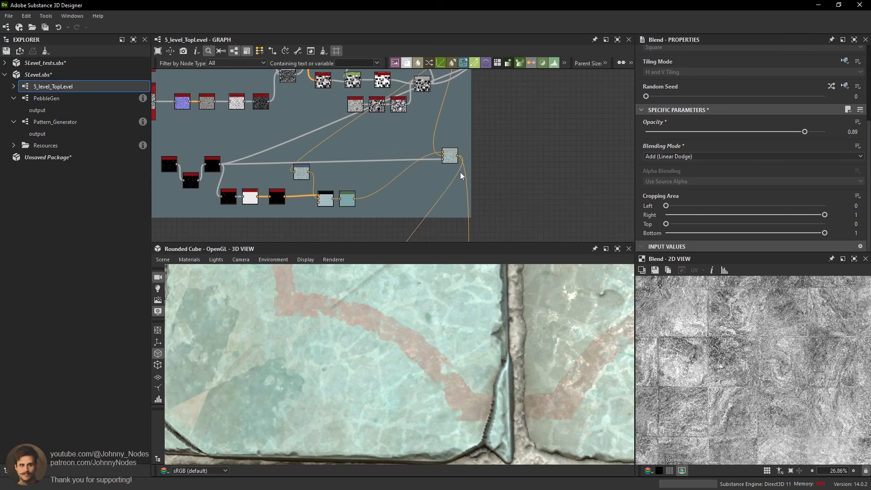
pyautogui.click(452, 160)
pyautogui.scroll(2, 451, 161)
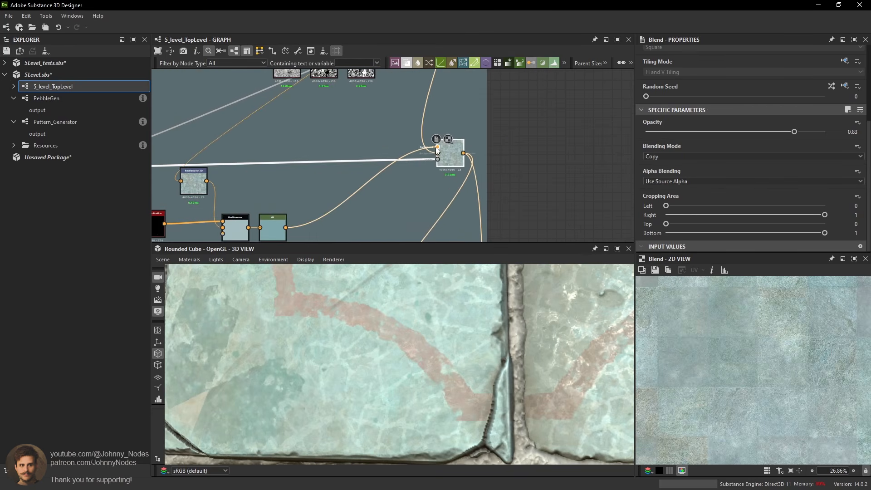
pyautogui.scroll(-3, 448, 146)
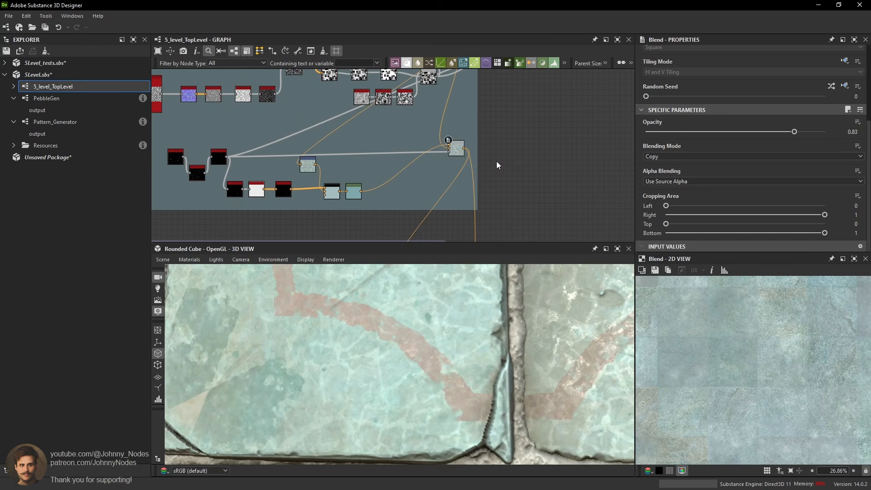
pyautogui.moveTo(512, 199); pyautogui.dragTo(505, 91, button='middle')
pyautogui.moveTo(493, 165); pyautogui.dragTo(495, 135, button='middle')
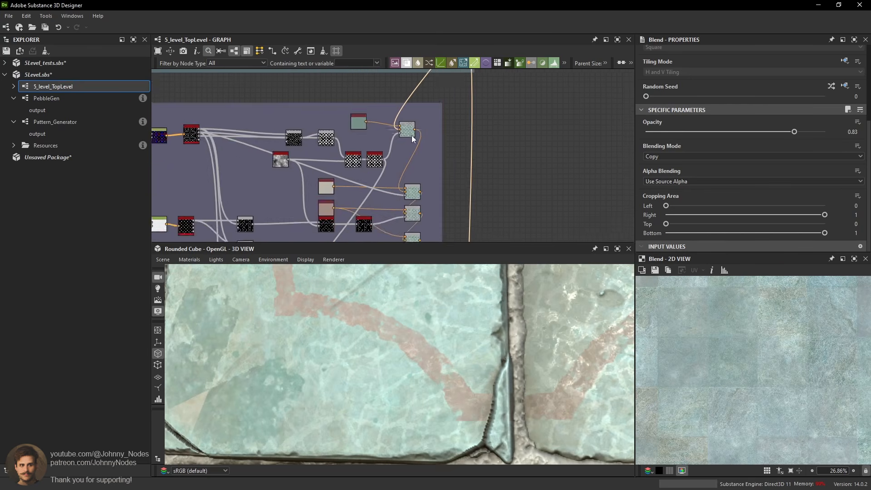
# Preview the pattern section's successive colour Blends and the flower-pattern mask to trace how the painted motif is built.
pyautogui.scroll(3, 411, 133)
pyautogui.doubleClick(410, 129)
pyautogui.doubleClick(350, 181)
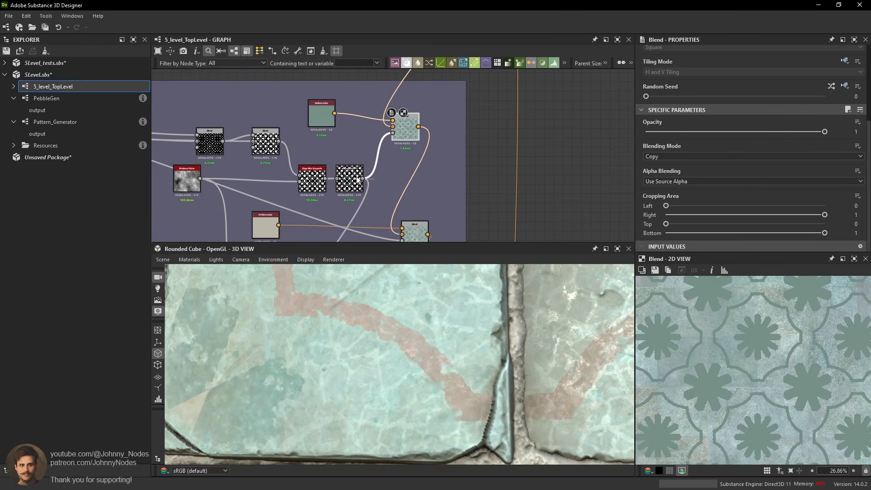
pyautogui.moveTo(526, 184); pyautogui.dragTo(537, 92, button='middle')
pyautogui.scroll(-1, 459, 183)
pyautogui.doubleClick(429, 181)
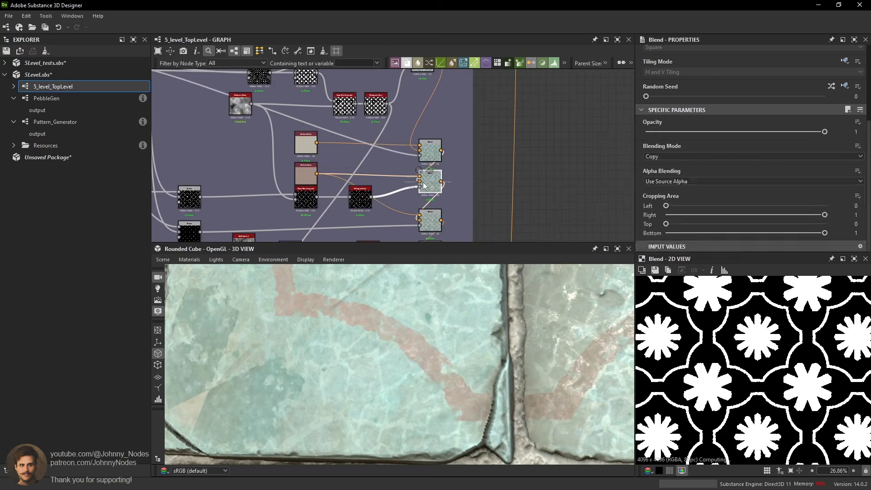
pyautogui.moveTo(436, 198); pyautogui.dragTo(440, 159, button='middle')
pyautogui.doubleClick(433, 175)
pyautogui.doubleClick(434, 214)
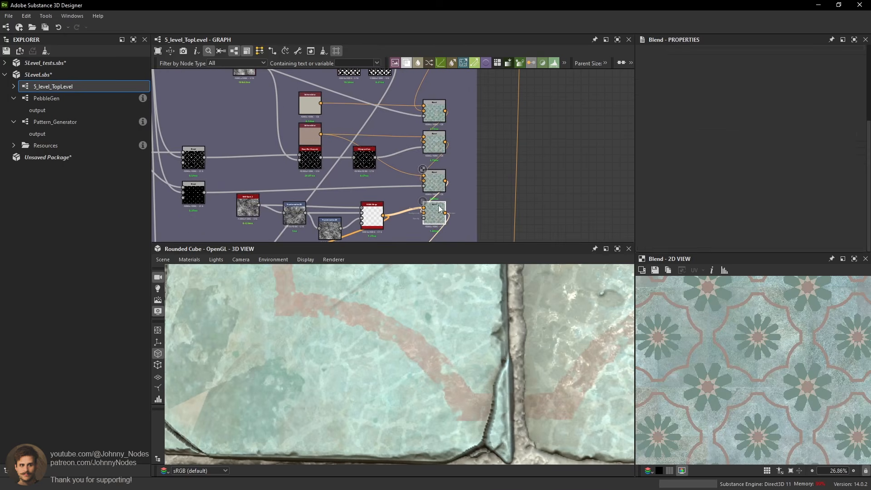
pyautogui.moveTo(501, 202); pyautogui.dragTo(486, 114, button='middle')
pyautogui.doubleClick(416, 172)
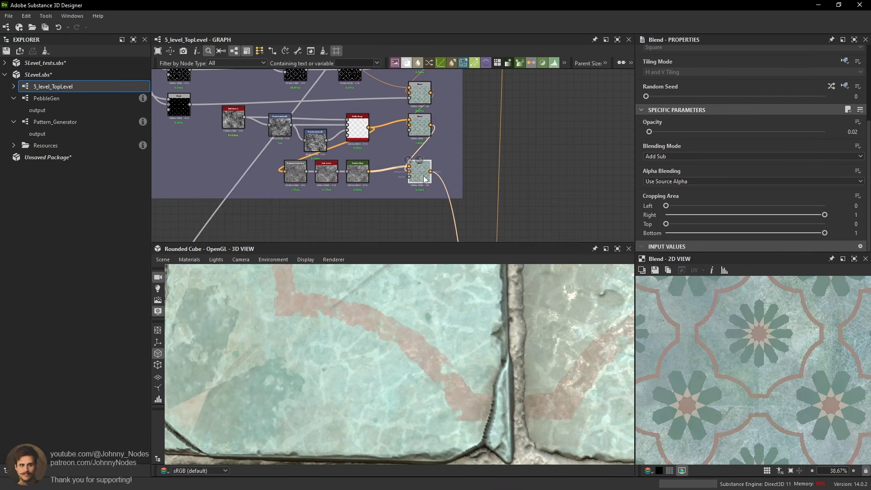
pyautogui.moveTo(462, 210); pyautogui.dragTo(468, 123, button='middle')
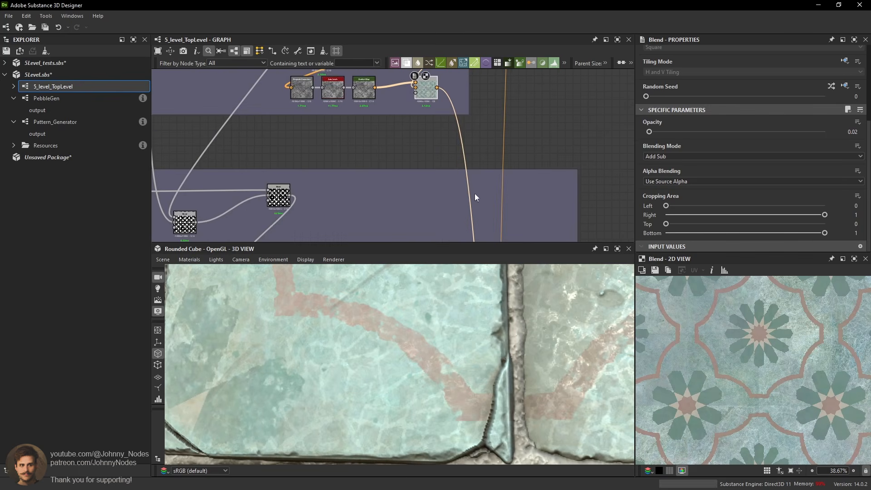
# Examine the worn pattern mask from the Multiply Blend that drives the painted-pattern colour Blend.
pyautogui.moveTo(475, 194); pyautogui.dragTo(460, 100, button='middle')
pyautogui.scroll(-2, 473, 162)
pyautogui.moveTo(473, 162); pyautogui.dragTo(466, 109, button='middle')
pyautogui.moveTo(476, 179); pyautogui.dragTo(465, 103, button='middle')
pyautogui.scroll(1, 472, 177)
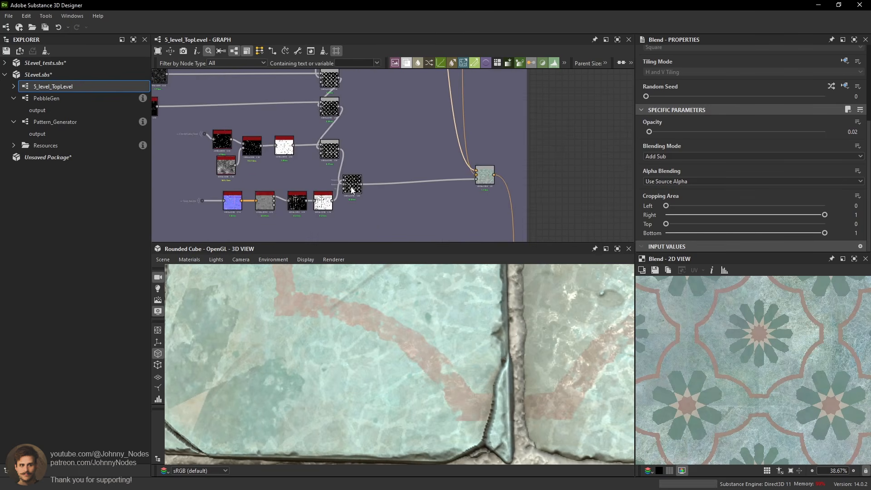
pyautogui.doubleClick(352, 186)
pyautogui.scroll(6, 771, 327)
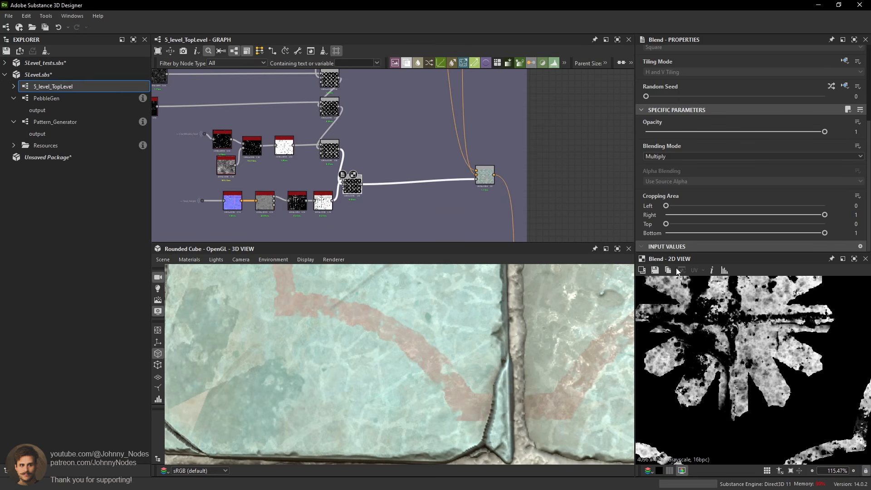
pyautogui.click(484, 179)
pyautogui.moveTo(482, 177); pyautogui.dragTo(485, 181)
pyautogui.moveTo(526, 191); pyautogui.dragTo(457, 152, button='middle')
pyautogui.click(505, 145)
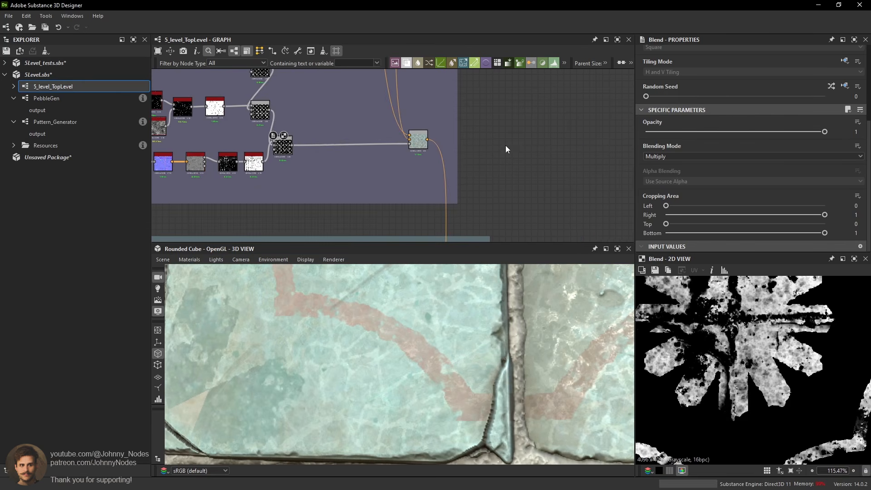
pyautogui.press('space')
pyautogui.write('rgbas')
pyautogui.click(527, 132)
pyautogui.press('space')
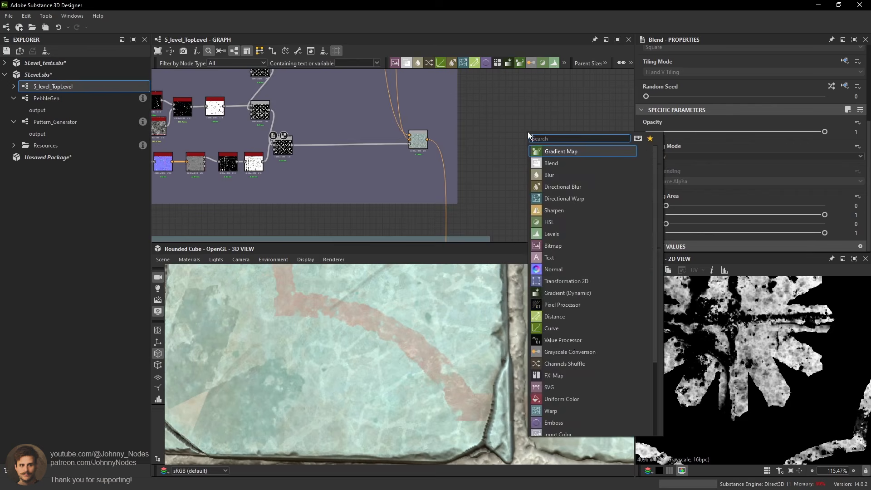
pyautogui.write('rgba')
pyautogui.click(557, 163)
pyautogui.scroll(3, 321, 149)
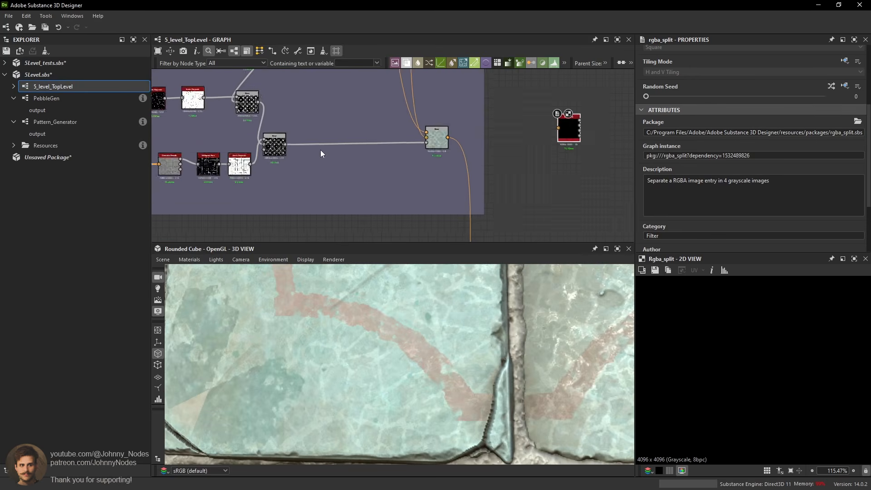
# Add an RGBA Merge fed by the worn pattern mask's Multiply Blend and delete the unneeded RGBA Split.
pyautogui.moveTo(373, 148); pyautogui.dragTo(394, 186)
pyautogui.write('rgba')
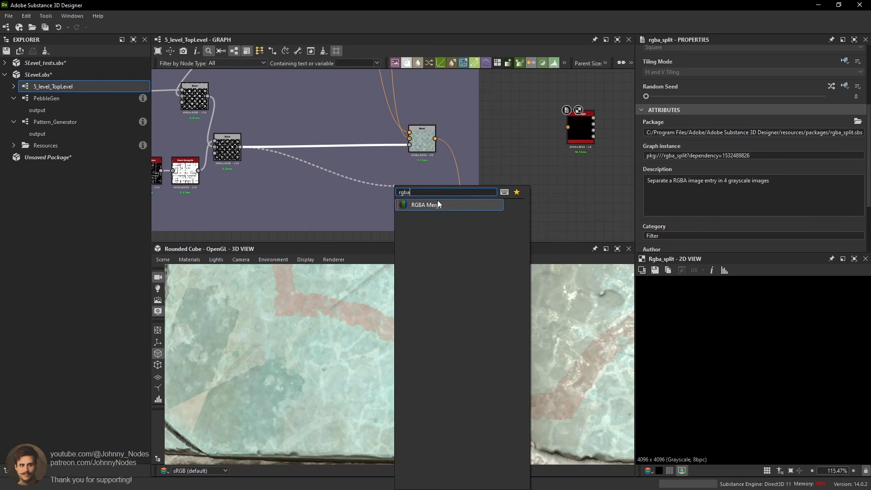
pyautogui.click(437, 204)
pyautogui.moveTo(578, 130); pyautogui.dragTo(560, 126)
pyautogui.press('Delete')
# Move the RGBA Merge outside the pattern frame, down beside the brown dirt colour section.
pyautogui.moveTo(397, 193); pyautogui.dragTo(536, 178)
pyautogui.scroll(-3, 535, 178)
pyautogui.moveTo(535, 178); pyautogui.dragTo(533, 150, button='middle')
pyautogui.moveTo(533, 150); pyautogui.dragTo(561, 210)
pyautogui.moveTo(561, 210); pyautogui.dragTo(536, 149, button='middle')
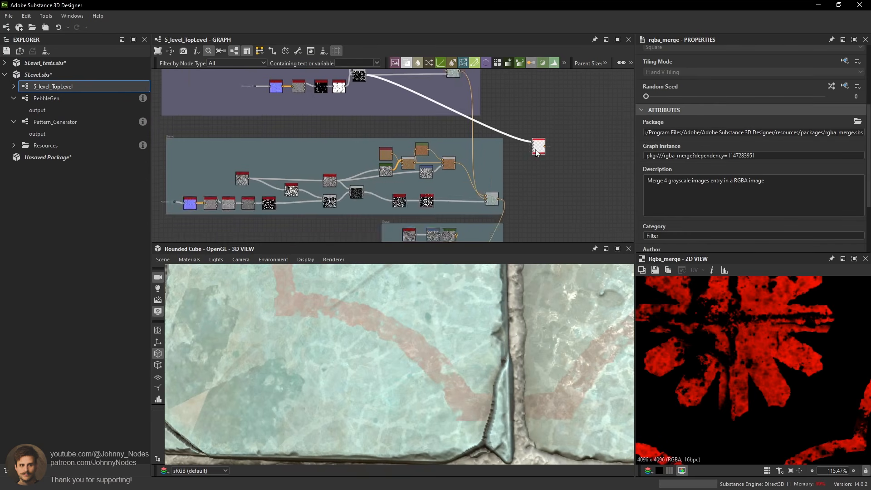
# Feed the brown dirt section's Histogram Scan mask into the third input of the RGBA Merge.
pyautogui.scroll(3, 442, 175)
pyautogui.click(429, 173)
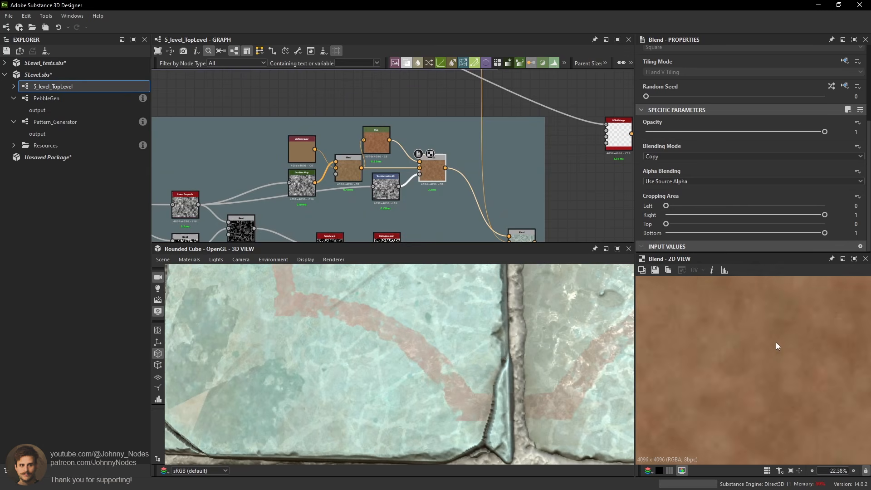
pyautogui.press('f')
pyautogui.moveTo(488, 201); pyautogui.dragTo(466, 158, button='middle')
pyautogui.click(362, 200)
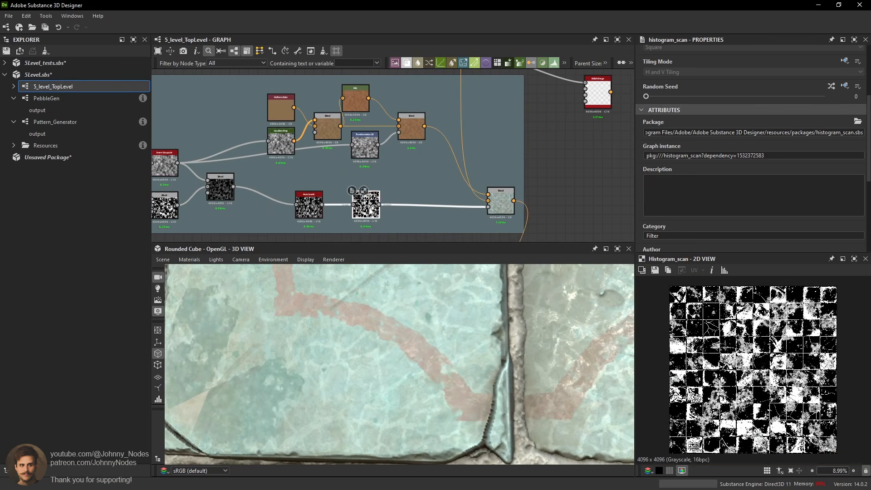
pyautogui.scroll(1, 401, 160)
pyautogui.click(412, 123)
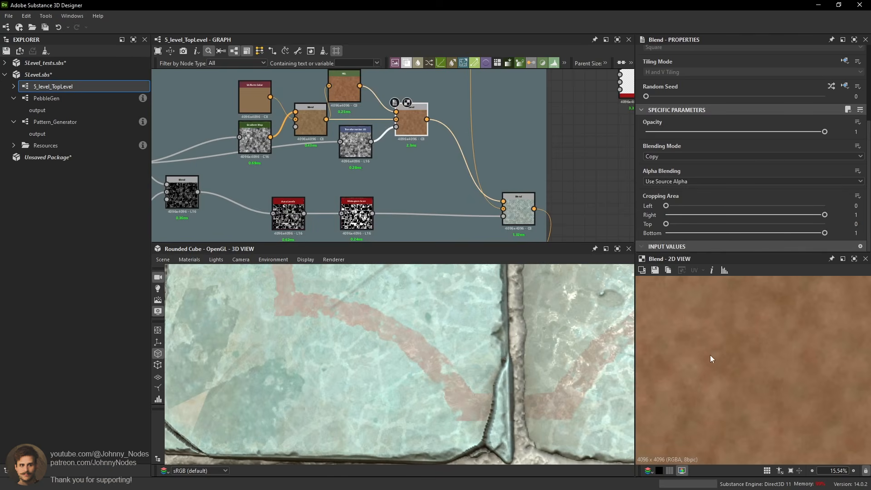
pyautogui.doubleClick(362, 214)
pyautogui.moveTo(373, 213); pyautogui.dragTo(488, 155)
pyautogui.moveTo(488, 154); pyautogui.dragTo(415, 213, button='middle')
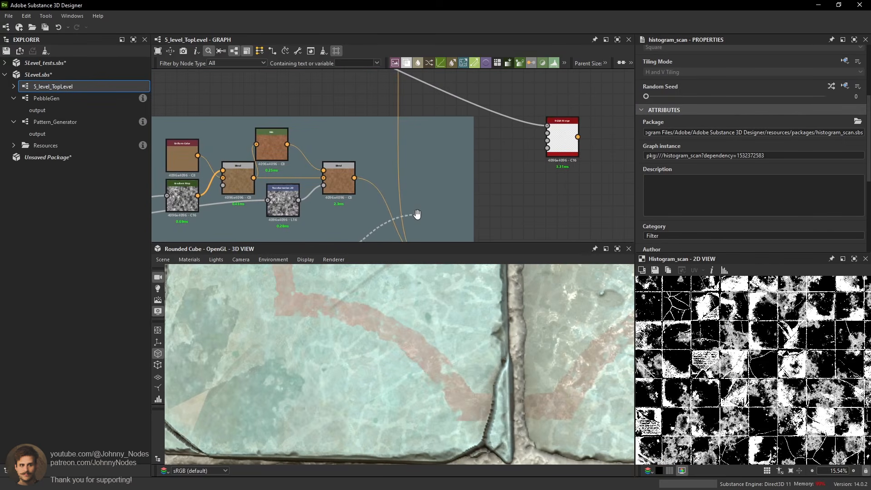
pyautogui.moveTo(415, 213); pyautogui.dragTo(545, 143)
pyautogui.moveTo(558, 121); pyautogui.dragTo(570, 121)
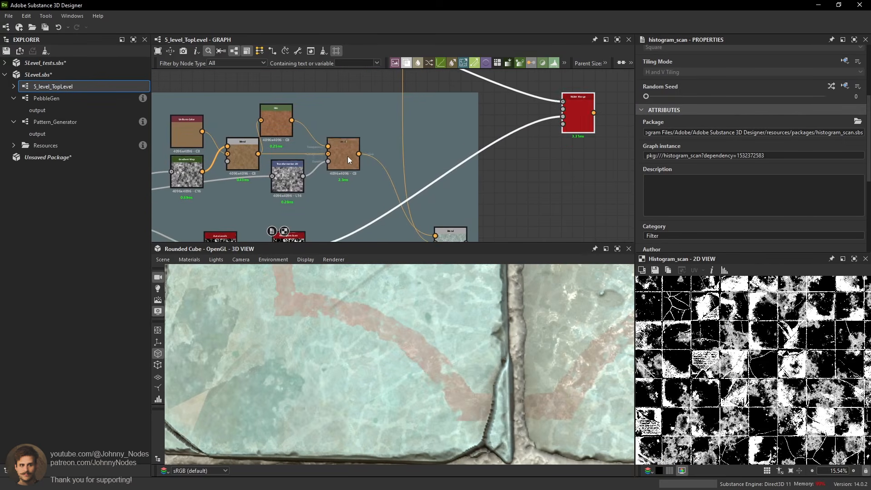
# Add a Grayscale Conversion to the output of the brown dirt colour Blend.
pyautogui.click(350, 157)
pyautogui.press('space')
pyautogui.write('g')
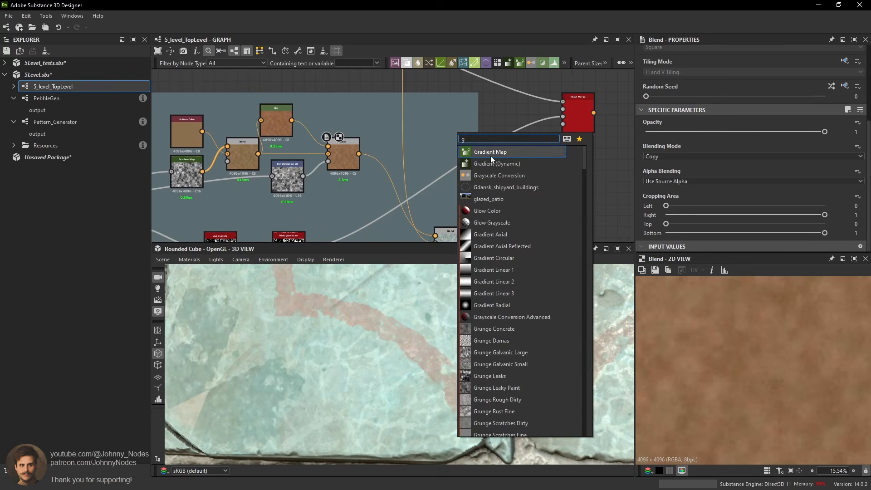
pyautogui.click(500, 176)
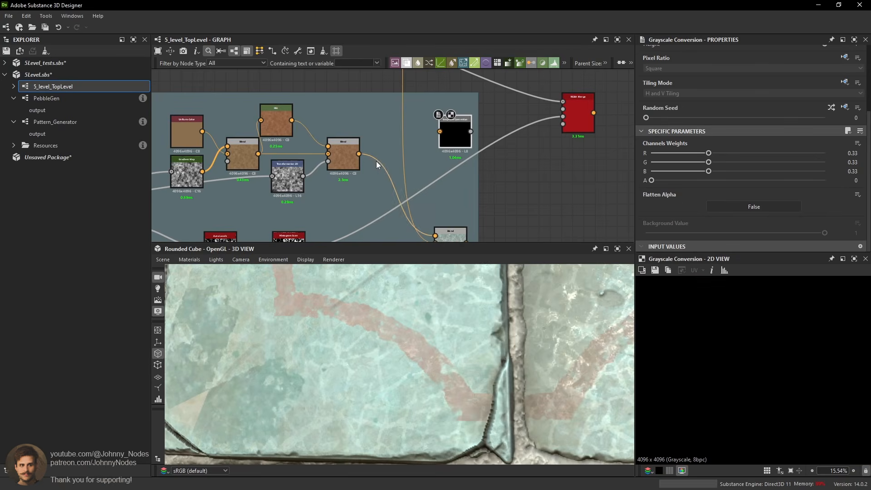
pyautogui.moveTo(451, 131); pyautogui.dragTo(472, 159)
# Add Auto Levels after the Grayscale Conversion and feed it into the second input of the RGBA Merge.
pyautogui.press('space')
pyautogui.write('auto l')
pyautogui.click(451, 181)
pyautogui.moveTo(421, 131); pyautogui.dragTo(559, 132)
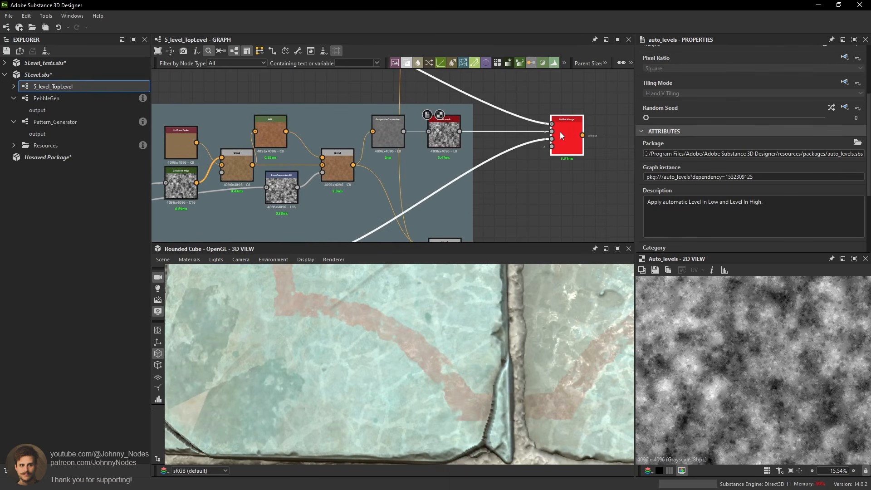
# Preview the Grout section's colour Blend, noise and Transformation 2D to find a suitable grout mask.
pyautogui.scroll(-2, 559, 131)
pyautogui.moveTo(540, 159); pyautogui.dragTo(536, 116, button='middle')
pyautogui.scroll(-2, 527, 143)
pyautogui.scroll(3, 439, 216)
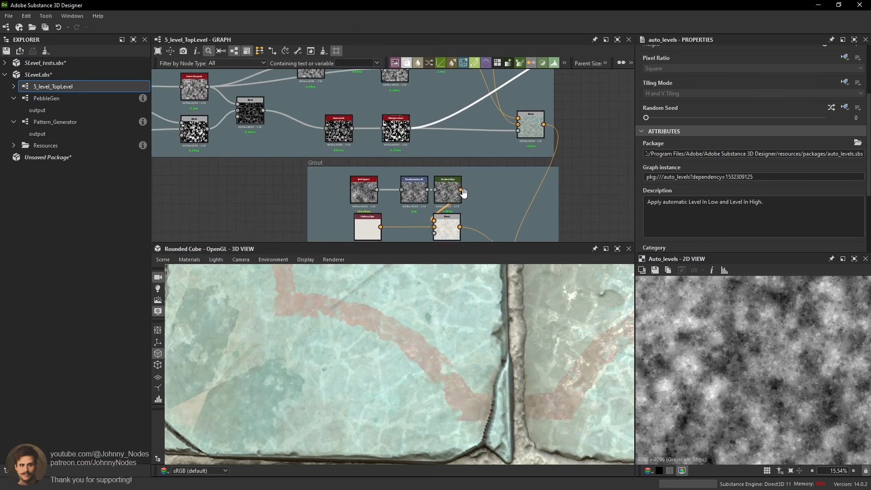
pyautogui.scroll(2, 462, 194)
pyautogui.moveTo(461, 194); pyautogui.dragTo(462, 142, button='middle')
pyautogui.doubleClick(442, 187)
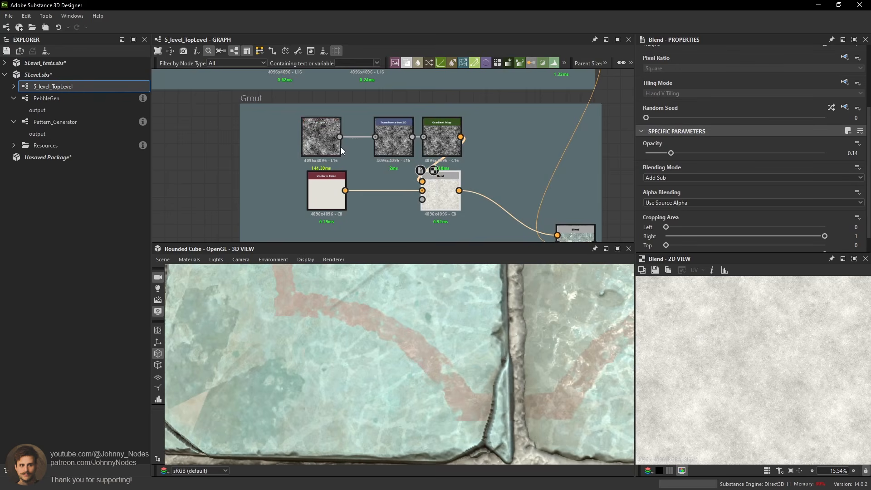
pyautogui.doubleClick(329, 141)
pyautogui.doubleClick(401, 144)
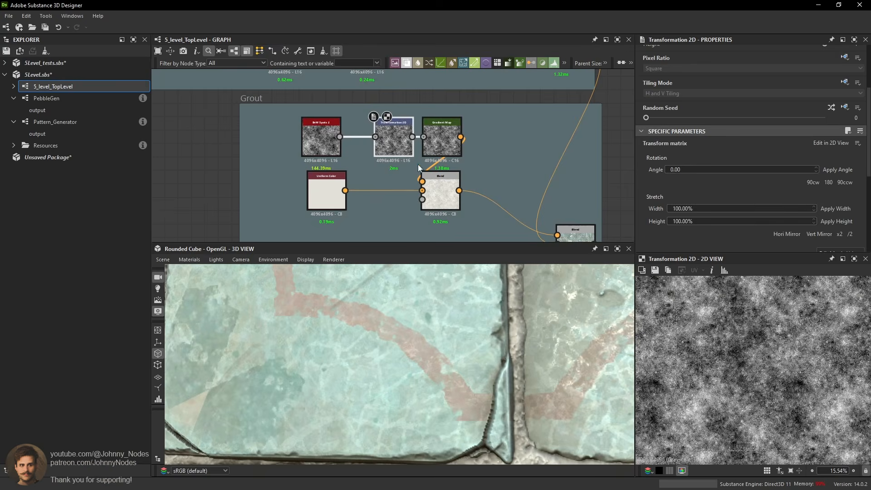
# Feed the Grout section's Transformation 2D noise into the fourth input of the RGBA Merge and preview the merged masks.
pyautogui.scroll(-2, 413, 142)
pyautogui.scroll(-1, 407, 137)
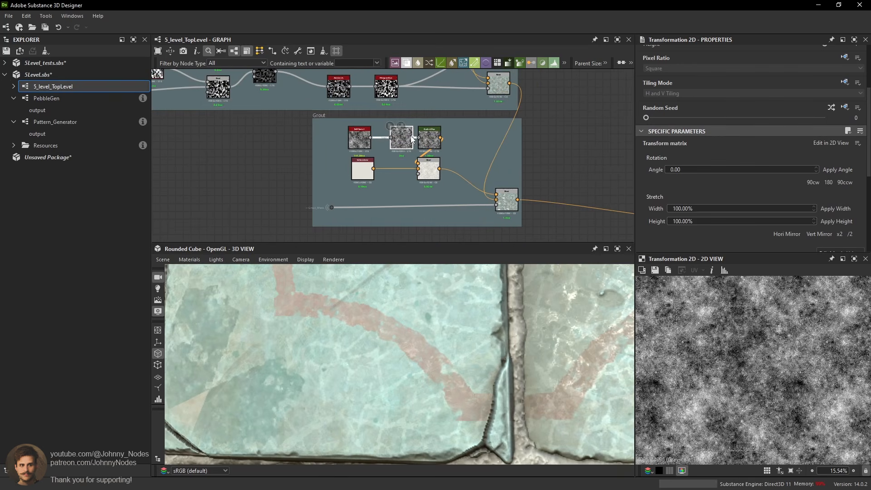
pyautogui.click(412, 137)
pyautogui.moveTo(560, 77); pyautogui.dragTo(493, 151, button='middle')
pyautogui.click(500, 119)
pyautogui.scroll(-1, 507, 118)
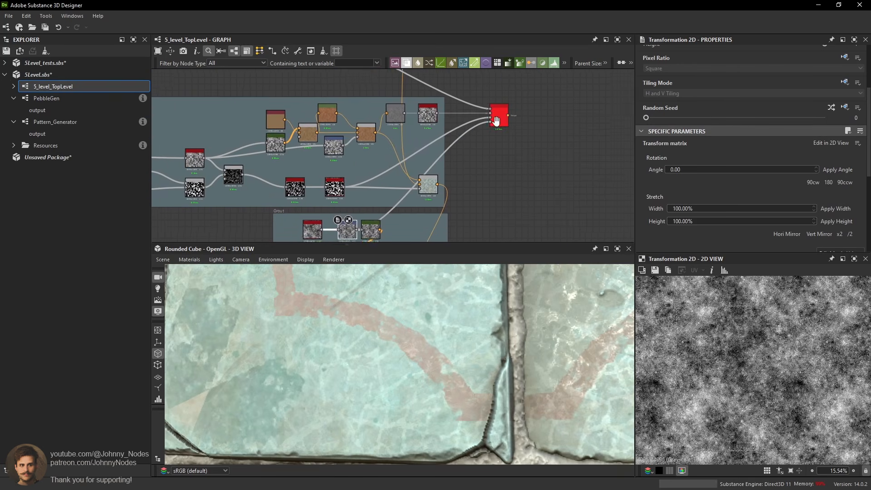
pyautogui.moveTo(504, 117); pyautogui.dragTo(486, 120, button='middle')
pyautogui.doubleClick(492, 116)
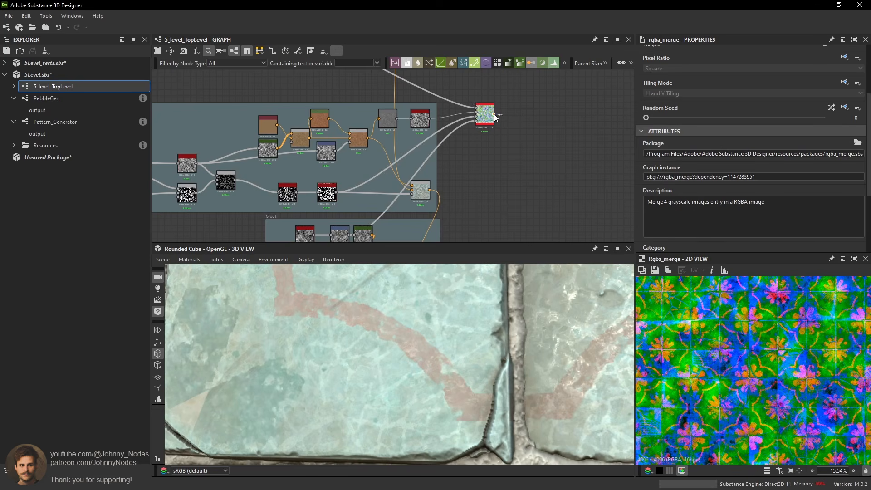
# Add a Dot node to the RGBA Merge output and name it Albedo_Masks_05.
pyautogui.click(515, 115)
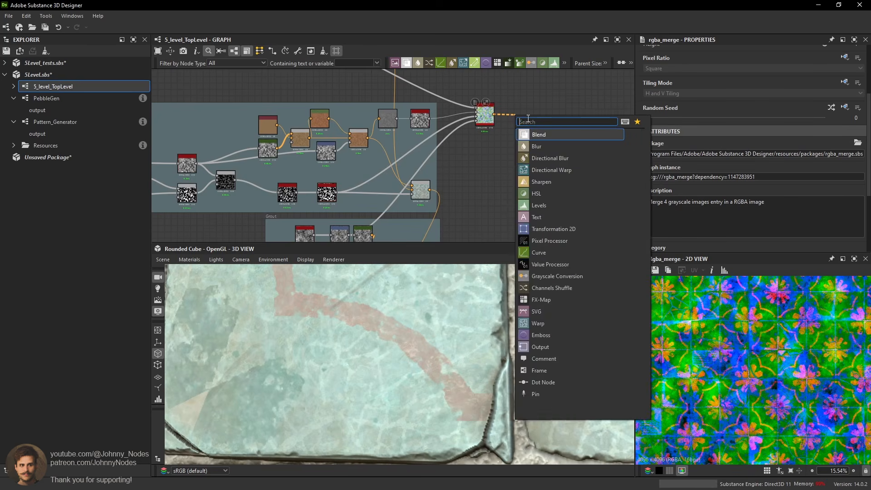
pyautogui.write('dot')
pyautogui.press('Return')
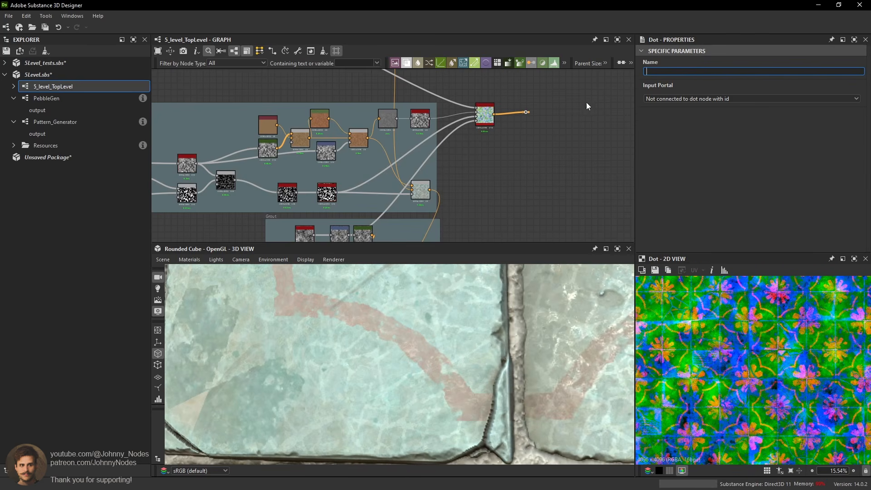
pyautogui.scroll(4, 586, 106)
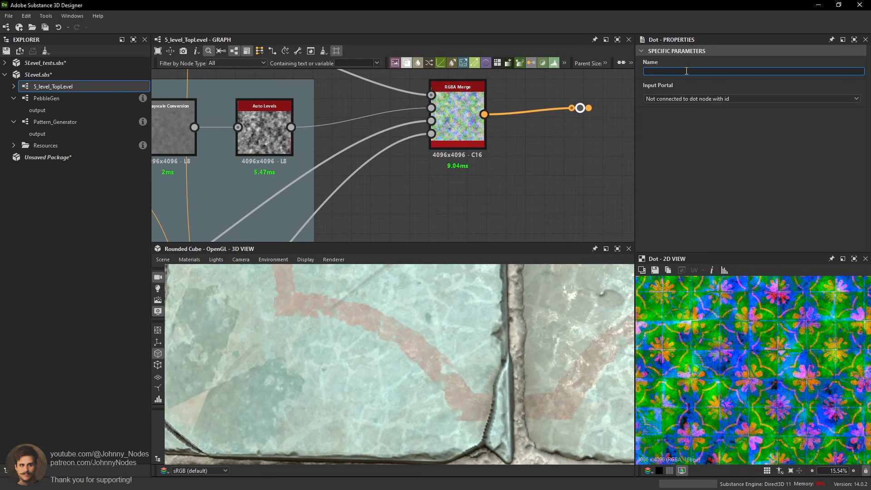
pyautogui.write('Albedo Masks 05')
pyautogui.press('Return')
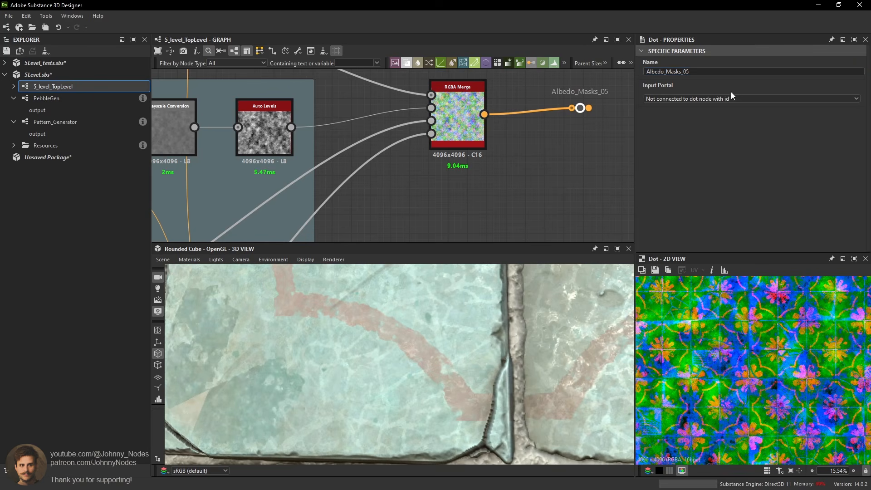
# Check the existing portal names and rename the new Dot node Albedo_Masks_04.
pyautogui.click(731, 94)
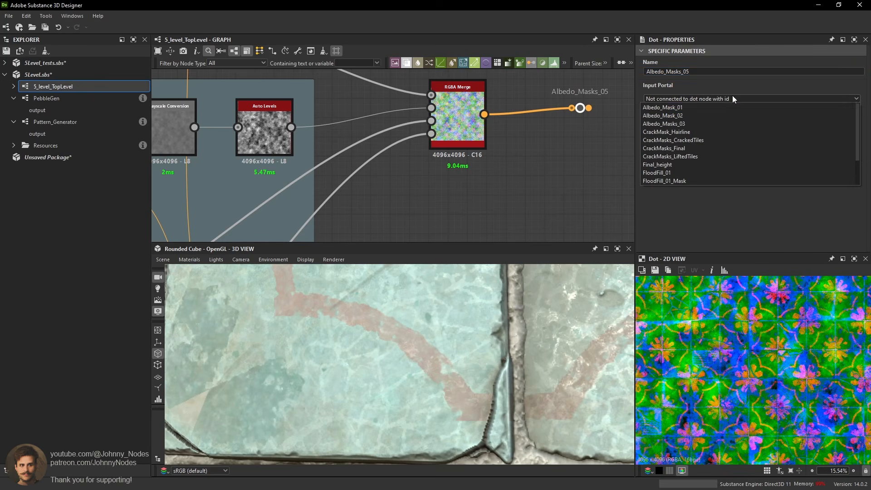
pyautogui.click(703, 71)
pyautogui.click(589, 124)
pyautogui.scroll(-5, 573, 114)
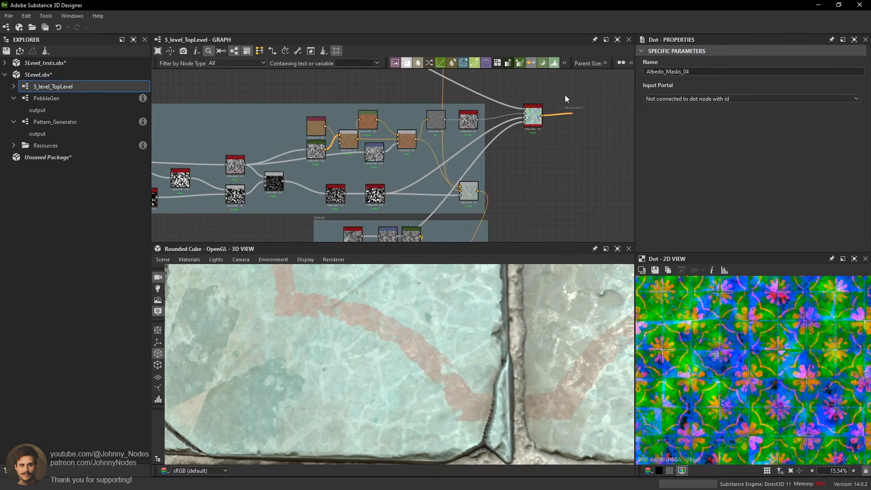
# Look over the colour sections upstream of the Albedo_Masks_04 dot and recheck the RGBA Merge and its inputs.
pyautogui.moveTo(565, 95); pyautogui.dragTo(560, 227, button='middle')
pyautogui.moveTo(539, 100); pyautogui.dragTo(547, 222, button='middle')
pyautogui.moveTo(513, 95); pyautogui.dragTo(521, 209, button='middle')
pyautogui.scroll(-3, 509, 145)
pyautogui.moveTo(505, 143); pyautogui.dragTo(502, 127, button='middle')
pyautogui.scroll(-4, 500, 124)
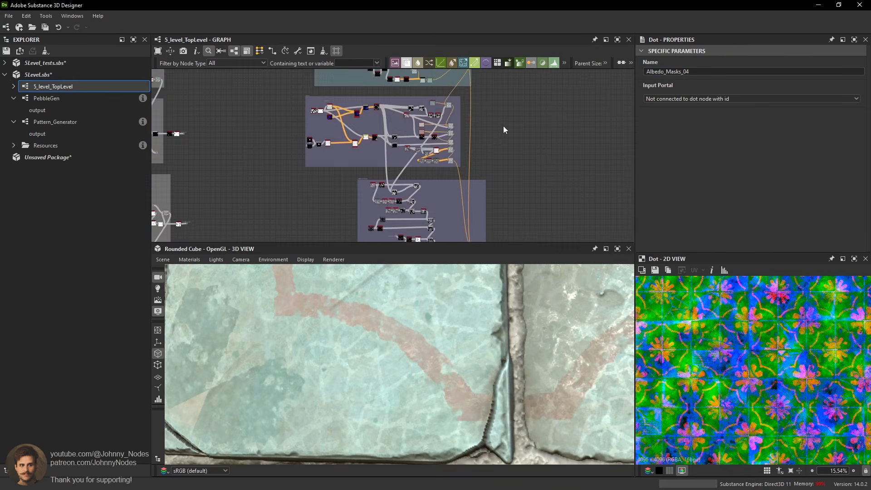
pyautogui.scroll(-4, 507, 124)
pyautogui.scroll(5, 516, 179)
pyautogui.moveTo(515, 180); pyautogui.dragTo(517, 107, button='middle')
pyautogui.scroll(5, 518, 101)
pyautogui.click(517, 81)
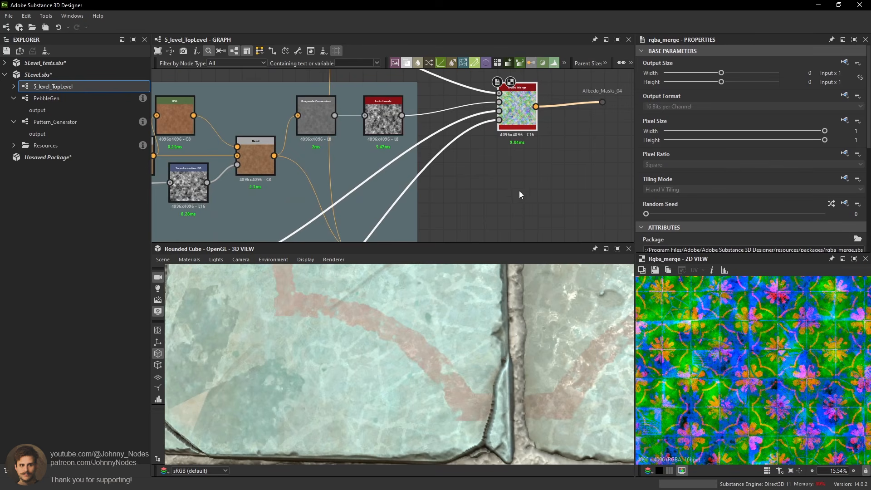
pyautogui.scroll(-3, 520, 194)
pyautogui.scroll(-1, 526, 132)
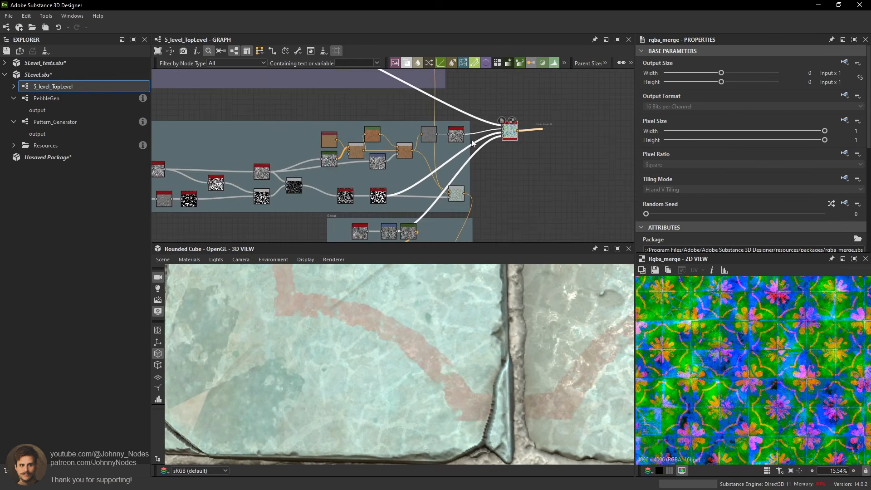
# Add an RGBA Split below the Albedo_Masks_03 split in the roughness section.
pyautogui.scroll(-5, 469, 147)
pyautogui.scroll(-1, 456, 172)
pyautogui.moveTo(453, 235); pyautogui.dragTo(448, 195, button='middle')
pyautogui.scroll(3, 447, 174)
pyautogui.scroll(3, 444, 170)
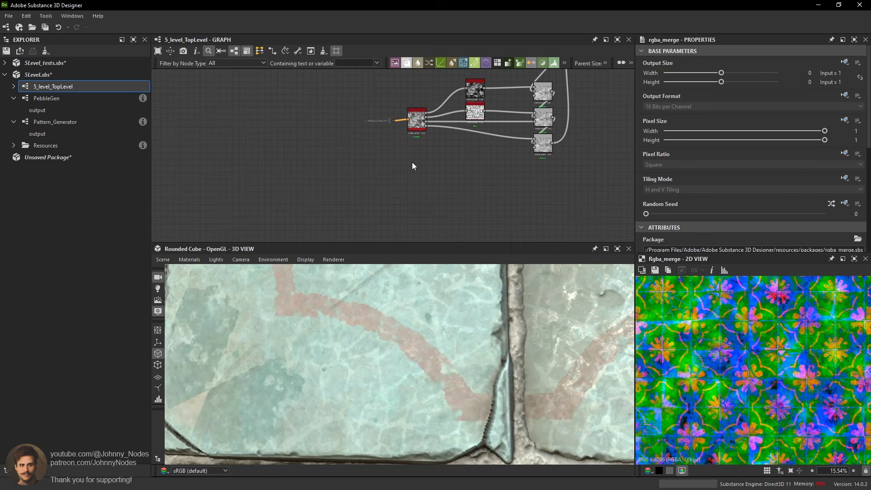
pyautogui.press('space')
pyautogui.write('rgba')
pyautogui.click(445, 190)
pyautogui.scroll(2, 429, 151)
pyautogui.moveTo(405, 165); pyautogui.dragTo(419, 181)
# Add a Dot node beside the new RGBA Split and set its input portal to Albedo_Masks_04.
pyautogui.press('space')
pyautogui.write('d')
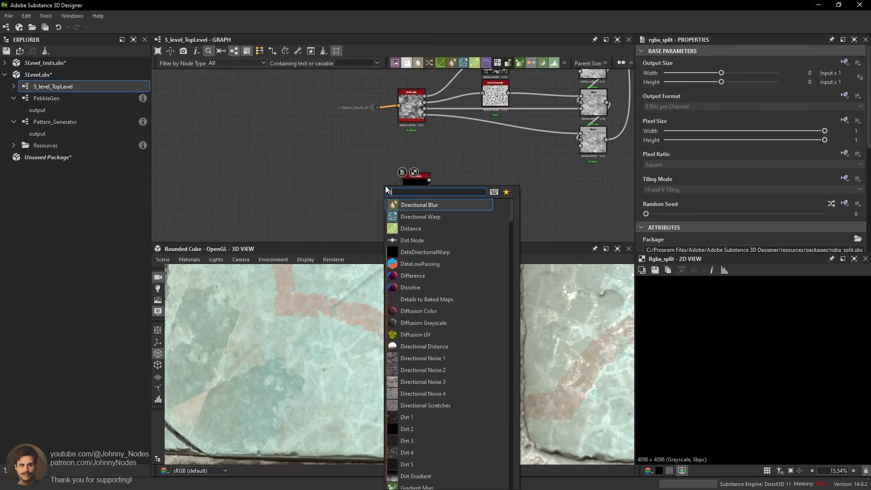
pyautogui.write('ot')
pyautogui.press('Return')
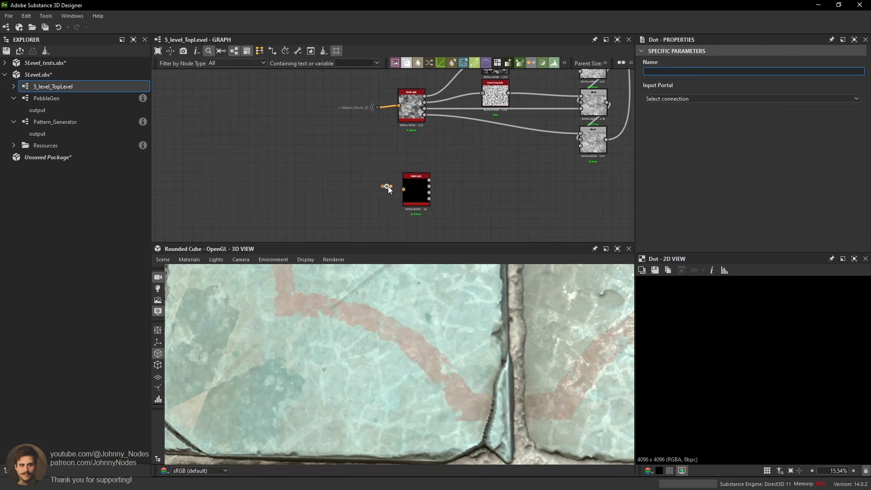
pyautogui.moveTo(388, 186); pyautogui.dragTo(375, 188)
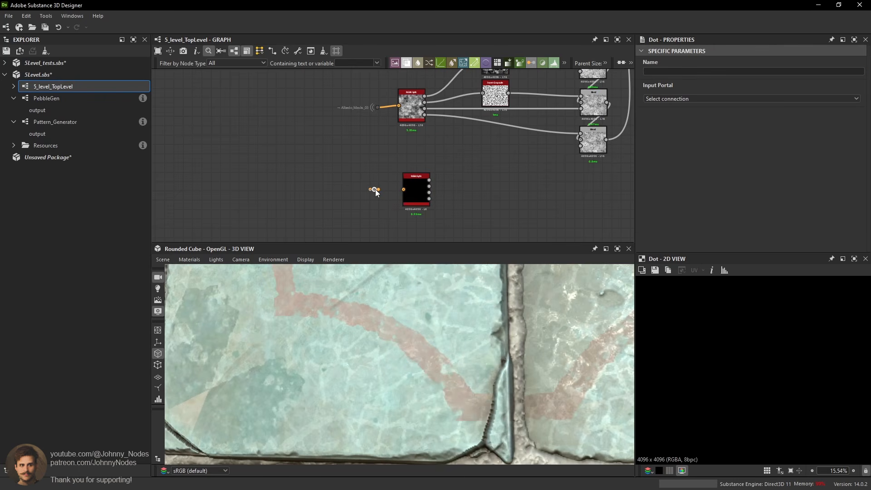
pyautogui.click(675, 99)
pyautogui.click(687, 131)
# Connect the Albedo_Masks_04 dot to the new RGBA Split and preview the split's red channel.
pyautogui.scroll(1, 531, 158)
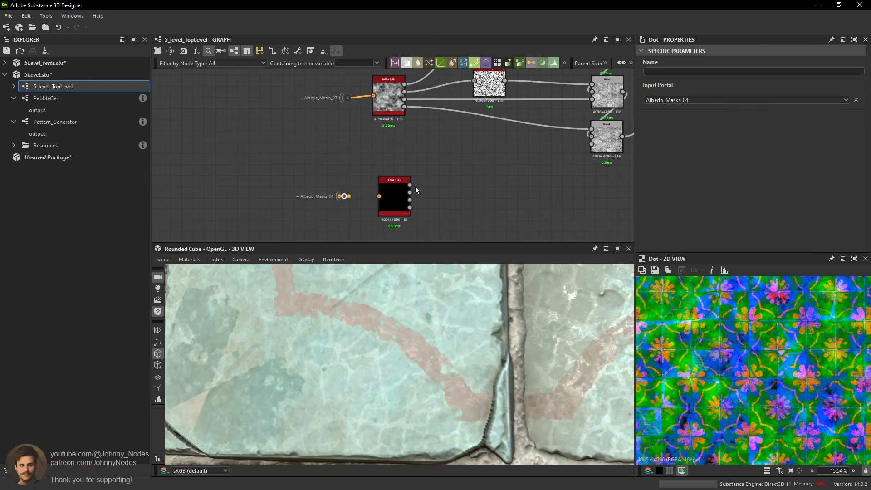
pyautogui.moveTo(352, 196); pyautogui.dragTo(380, 196)
pyautogui.doubleClick(388, 195)
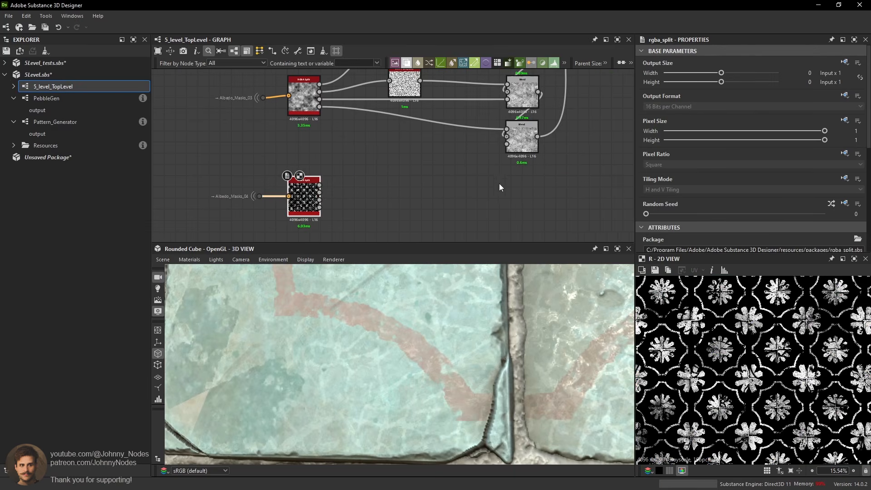
# Add another Blend node below the last Blend of the roughness chain.
pyautogui.press('space')
pyautogui.click(531, 204)
pyautogui.scroll(1, 535, 145)
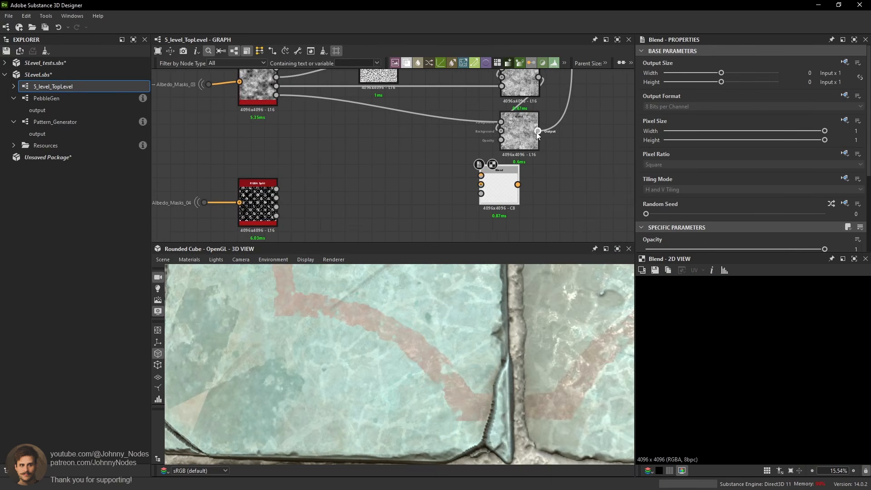
# Feed the previous Blend and the Albedo_Masks_04 split's R output into the new Blend node and set its blending mode to Screen.
pyautogui.moveTo(537, 131); pyautogui.dragTo(518, 205)
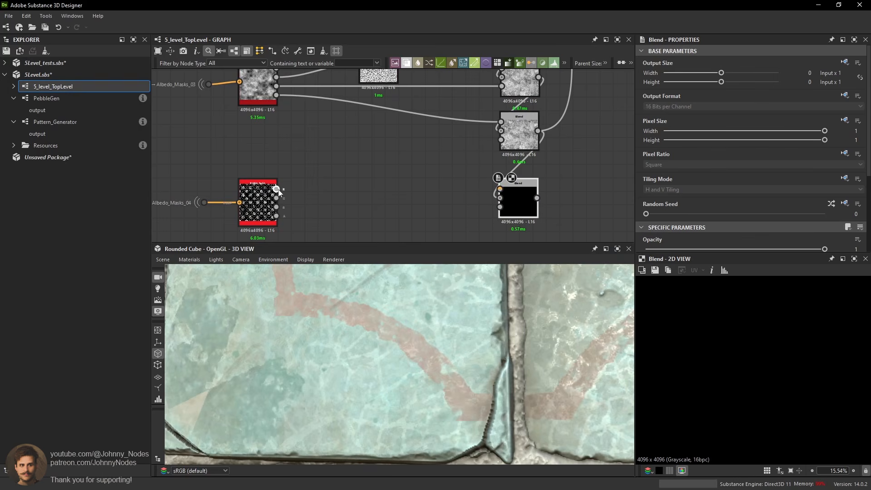
pyautogui.moveTo(277, 188); pyautogui.dragTo(500, 189)
pyautogui.scroll(-3, 748, 178)
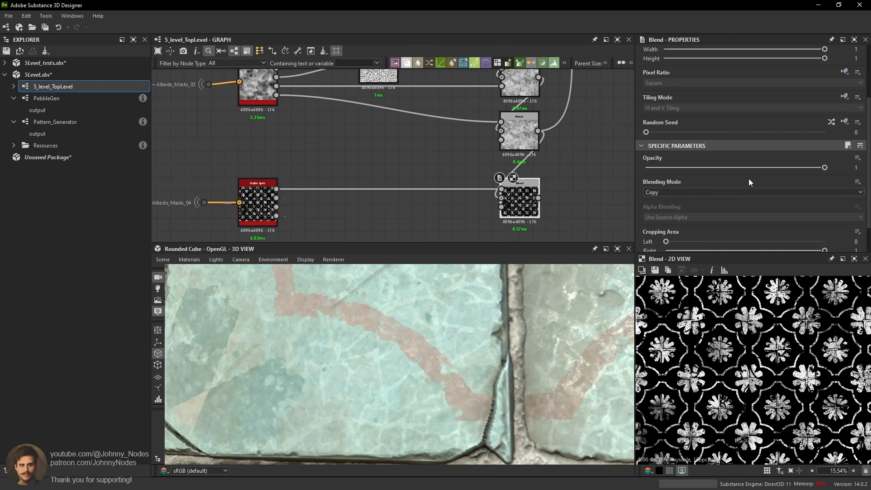
pyautogui.click(658, 193)
pyautogui.click(671, 259)
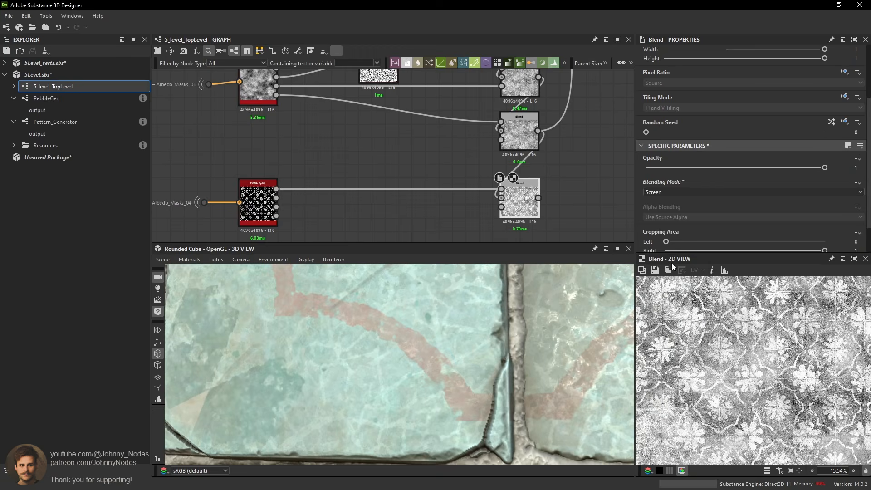
pyautogui.scroll(6, 690, 328)
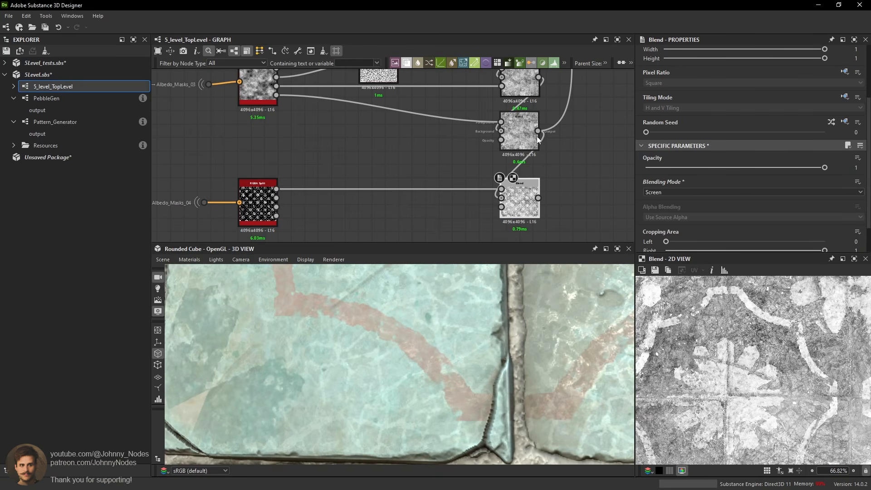
# Move the previous Blend's outgoing connection to the new Screen Blend and set its opacity to 0.77.
pyautogui.keyDown('shift'); pyautogui.moveTo(538, 130); pyautogui.dragTo(538, 198); pyautogui.keyUp('shift')
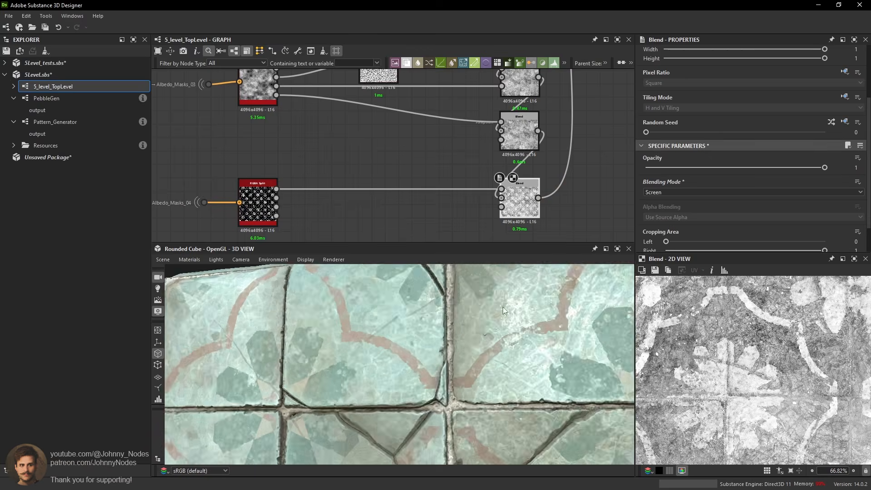
pyautogui.moveTo(503, 307); pyautogui.dragTo(774, 364)
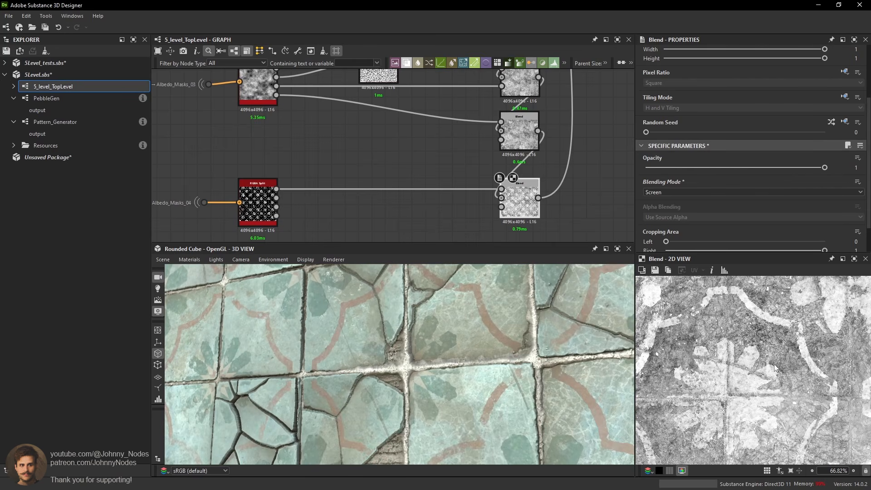
pyautogui.scroll(3, 773, 364)
pyautogui.moveTo(821, 169); pyautogui.dragTo(783, 171)
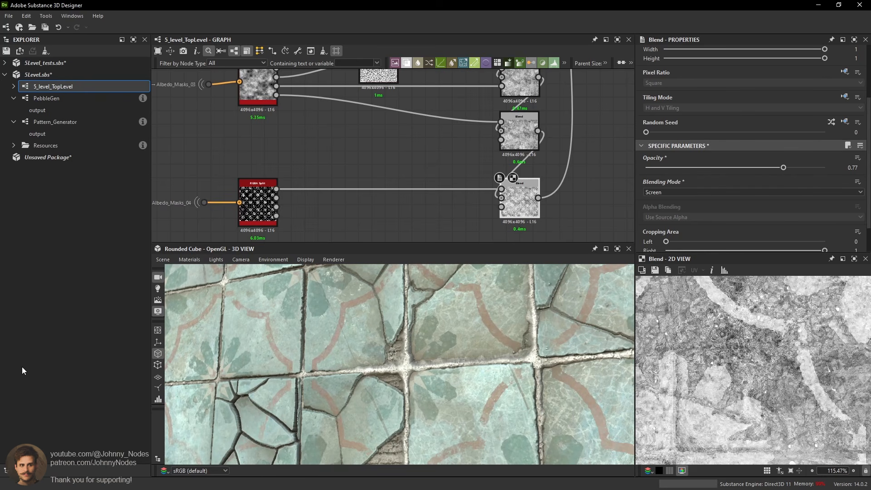
pyautogui.scroll(4, 559, 361)
pyautogui.moveTo(560, 350); pyautogui.dragTo(560, 331, button='middle')
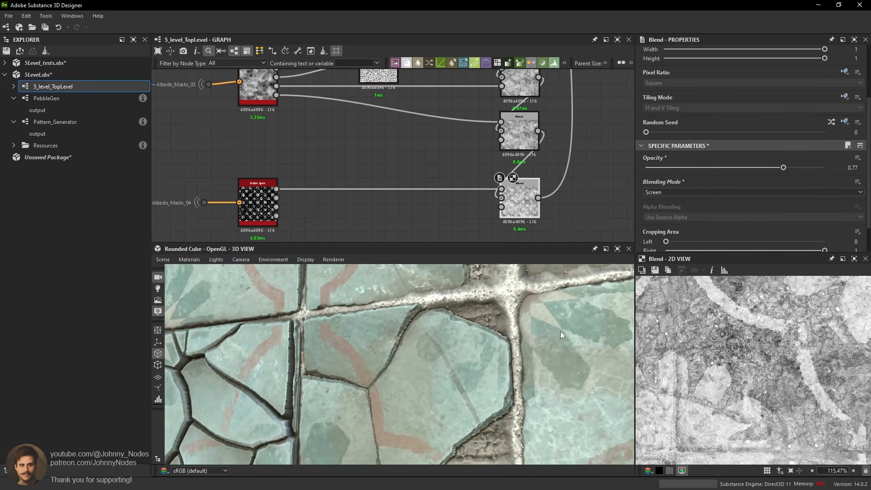
pyautogui.moveTo(564, 330); pyautogui.dragTo(497, 325)
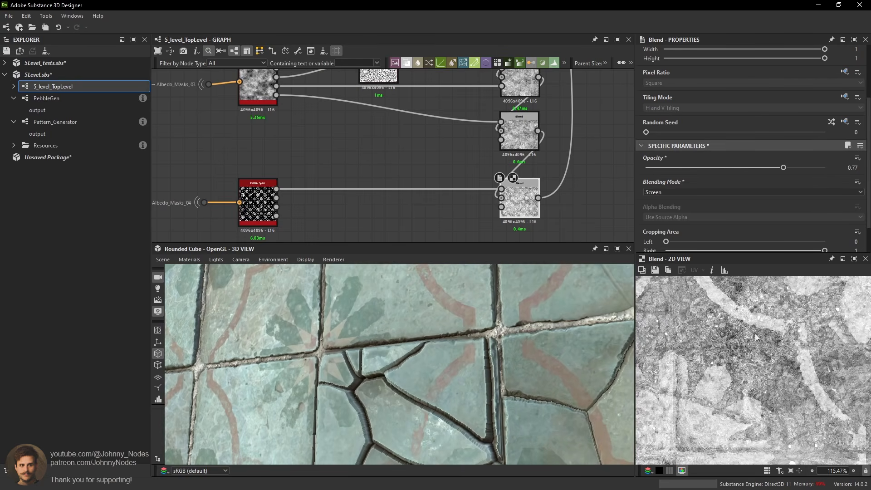
pyautogui.scroll(2, 755, 333)
# Add another Blend node below with the previous Blend as background and the Albedo_Masks_04 split's G output as foreground.
pyautogui.doubleClick(276, 198)
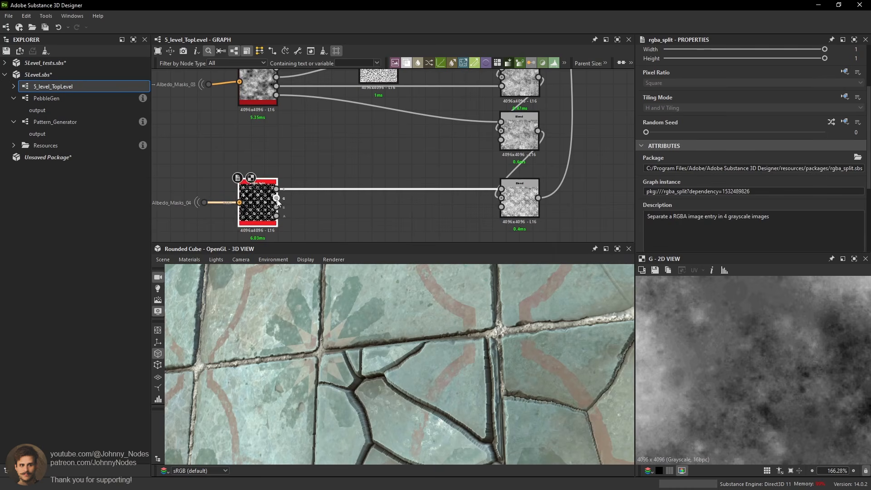
pyautogui.click(427, 228)
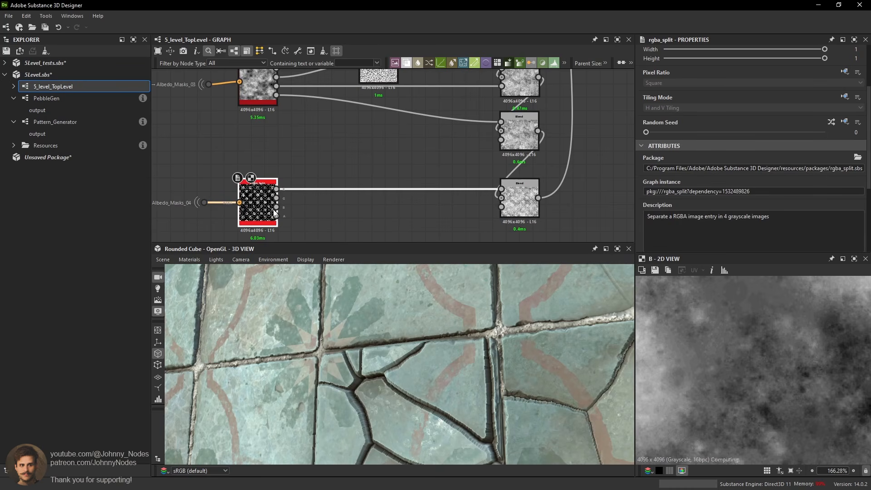
pyautogui.doubleClick(276, 206)
pyautogui.moveTo(480, 188); pyautogui.dragTo(479, 104, button='middle')
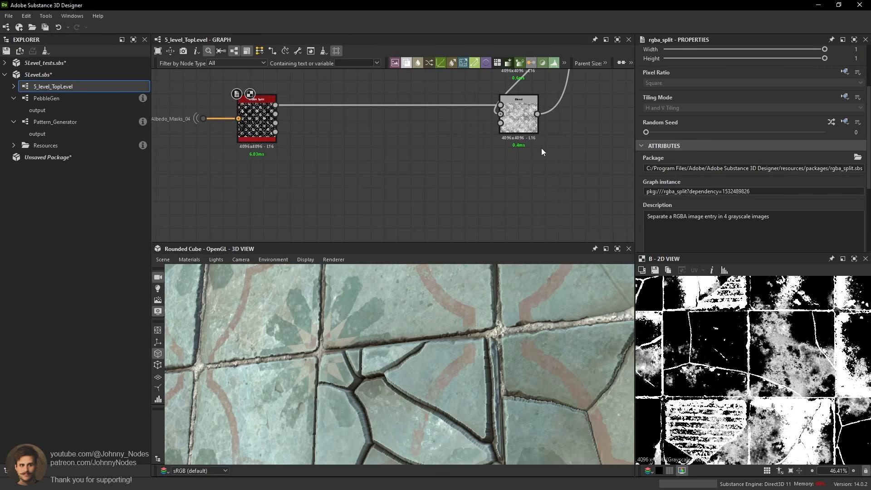
pyautogui.press('space')
pyautogui.click(540, 190)
pyautogui.moveTo(537, 114); pyautogui.dragTo(518, 174)
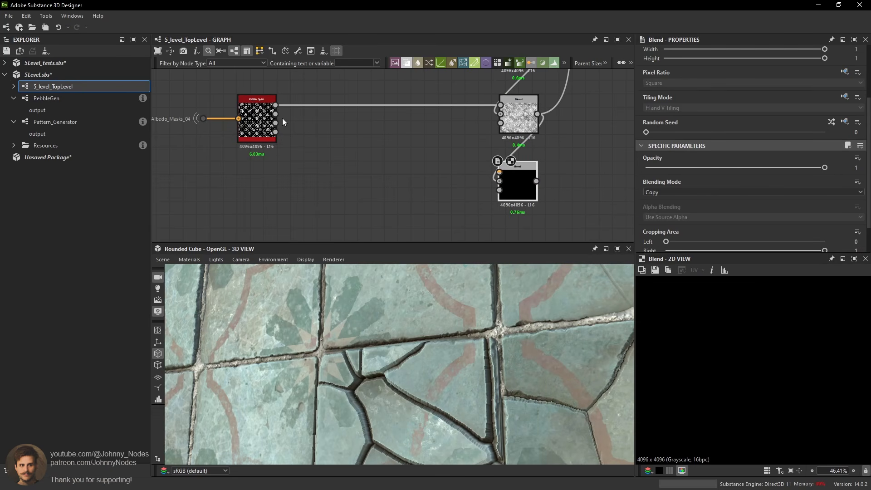
pyautogui.moveTo(275, 114); pyautogui.dragTo(499, 172)
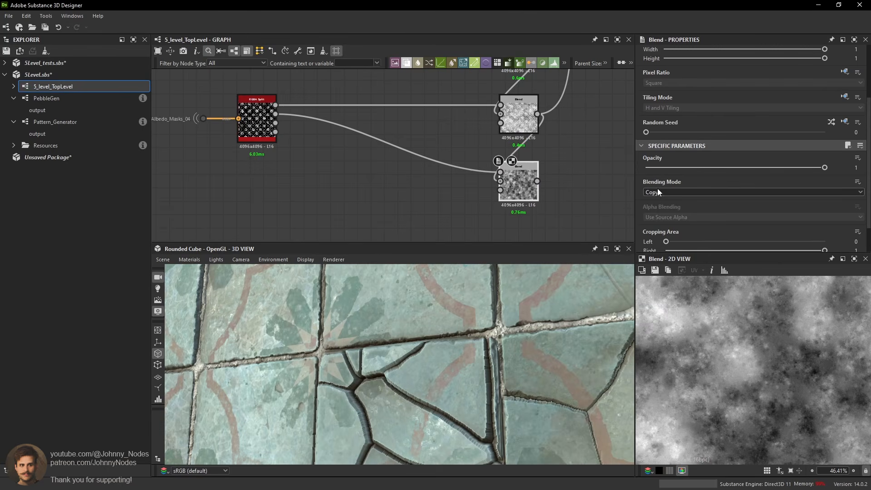
# Set the lower Blend's mode to Screen and mask its opacity input with the Albedo_Masks_04 split's B output.
pyautogui.click(658, 189)
pyautogui.click(663, 259)
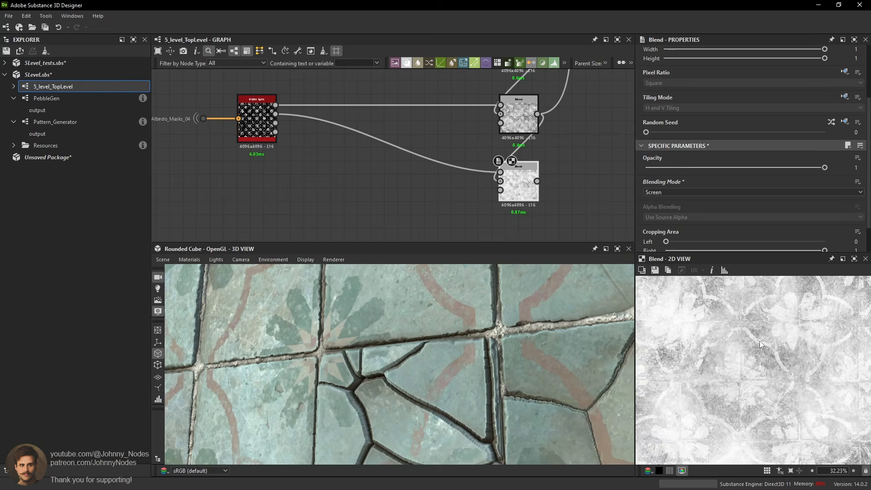
pyautogui.moveTo(276, 123); pyautogui.dragTo(501, 190)
pyautogui.doubleClick(519, 182)
pyautogui.scroll(3, 772, 363)
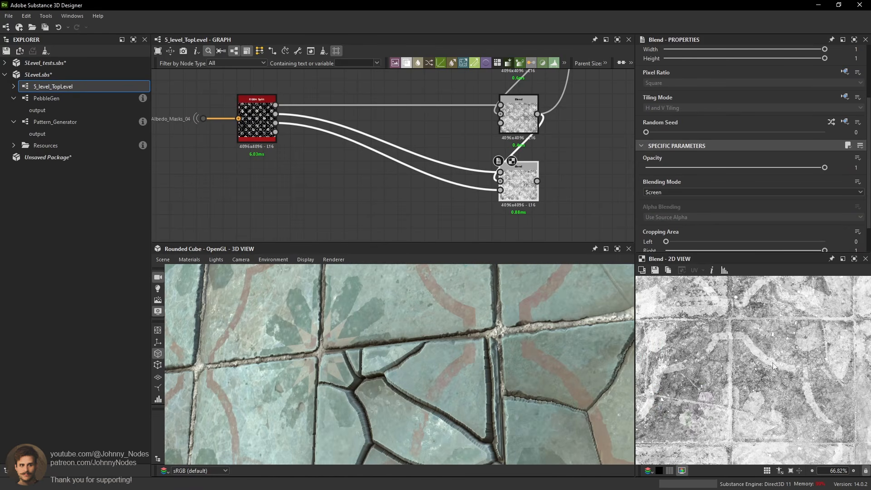
pyautogui.scroll(-7, 772, 363)
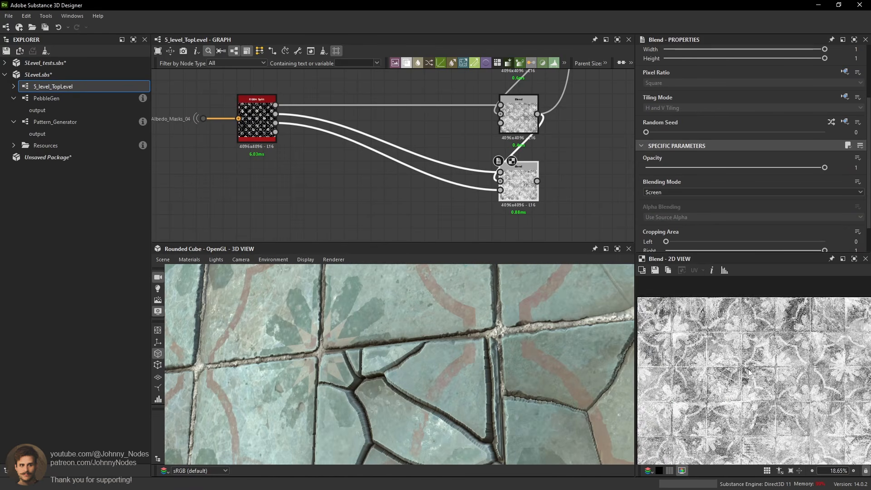
pyautogui.scroll(5, 748, 372)
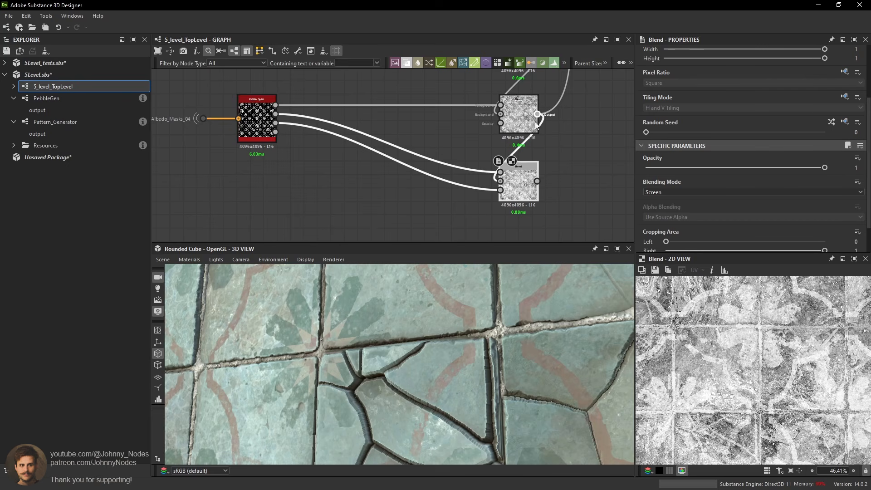
# Move the outgoing connection to the B-masked Blend and inspect the tile surface in the 3D view from several angles.
pyautogui.keyDown('shift'); pyautogui.moveTo(537, 114); pyautogui.dragTo(537, 181); pyautogui.keyUp('shift')
pyautogui.scroll(-5, 485, 331)
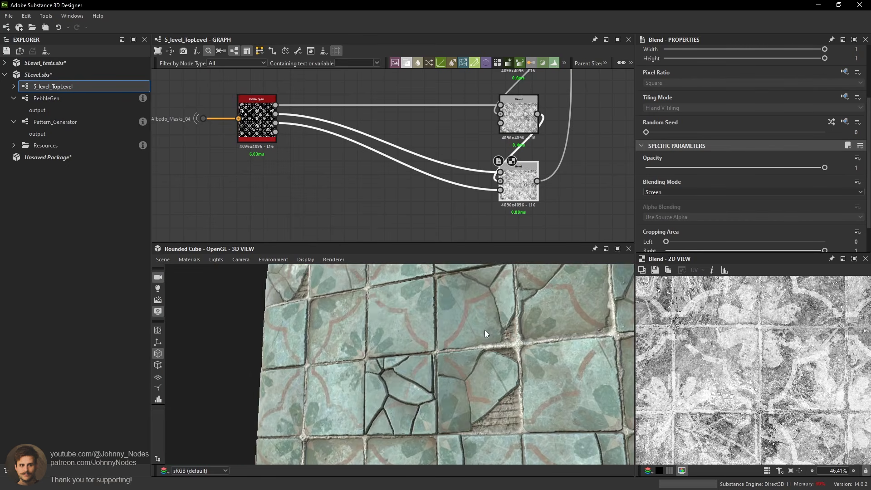
pyautogui.moveTo(485, 331); pyautogui.dragTo(517, 328)
pyautogui.keyDown('ctrl'); pyautogui.keyDown('shift'); pyautogui.moveTo(517, 329); pyautogui.dragTo(494, 328, button='right'); pyautogui.keyUp('shift'); pyautogui.keyUp('ctrl')
pyautogui.moveTo(493, 327); pyautogui.dragTo(476, 326)
pyautogui.scroll(4, 477, 326)
pyautogui.keyDown('ctrl'); pyautogui.keyDown('shift'); pyautogui.moveTo(476, 326); pyautogui.dragTo(464, 322, button='right'); pyautogui.keyUp('shift'); pyautogui.keyUp('ctrl')
pyautogui.moveTo(464, 322); pyautogui.dragTo(483, 295)
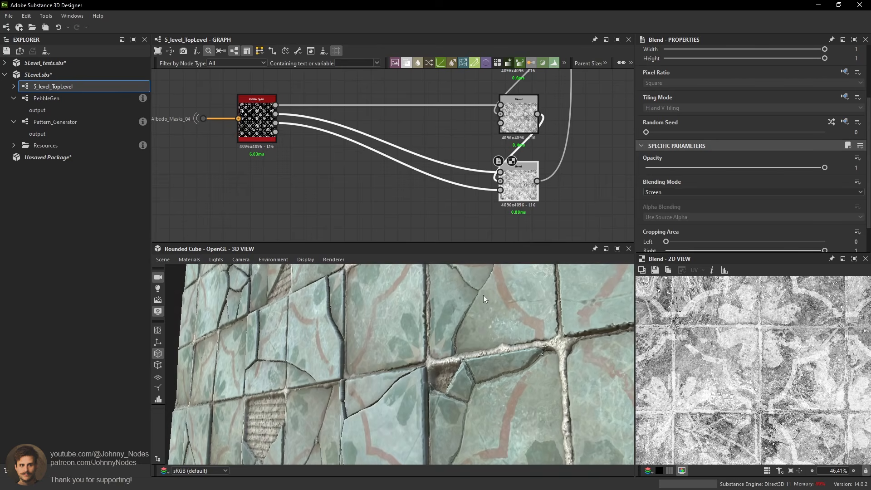
pyautogui.keyDown('ctrl'); pyautogui.keyDown('shift'); pyautogui.moveTo(483, 294); pyautogui.dragTo(476, 296, button='right'); pyautogui.keyUp('shift'); pyautogui.keyUp('ctrl')
pyautogui.scroll(-1, 736, 384)
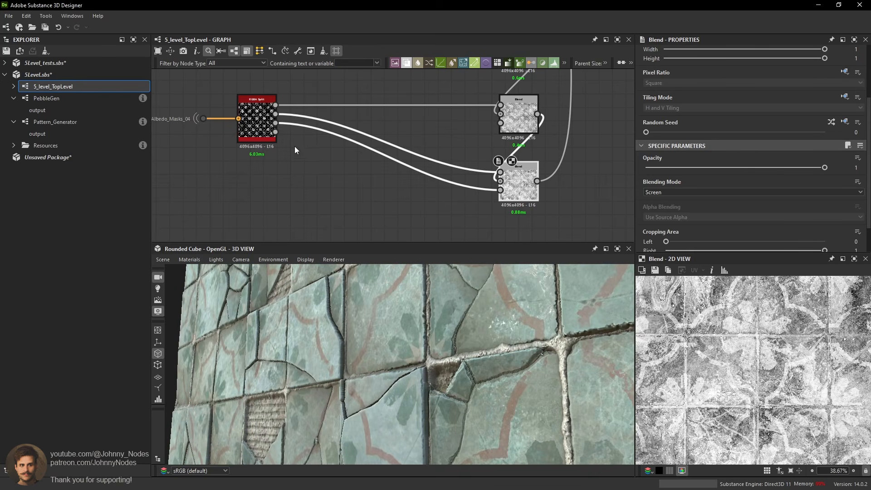
# Preview the split's A output and add a Blend node at the chain's end with the B-masked Blend as background.
pyautogui.doubleClick(276, 132)
pyautogui.moveTo(409, 169); pyautogui.dragTo(382, 126, button='middle')
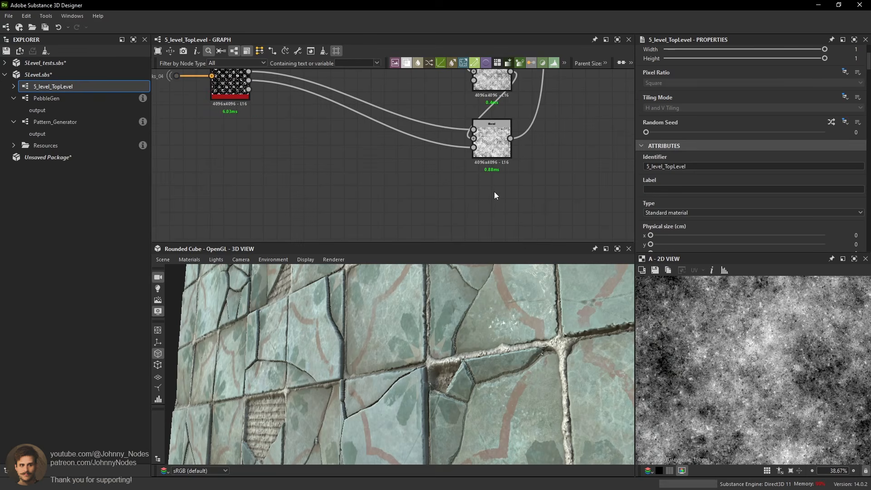
pyautogui.press('space')
pyautogui.click(526, 216)
pyautogui.scroll(-1, 508, 152)
pyautogui.moveTo(510, 140); pyautogui.dragTo(497, 187)
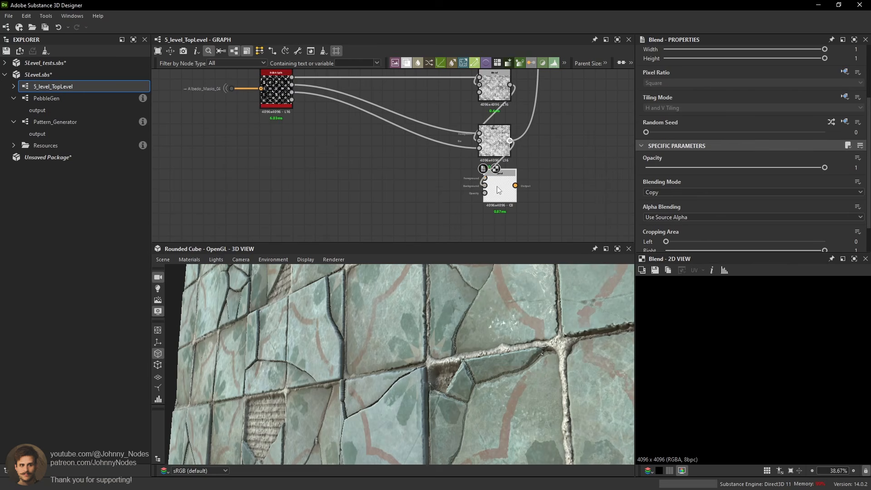
# Add a Histogram Range node and feed it with the Albedo_Masks_04 split's A output.
pyautogui.press('space')
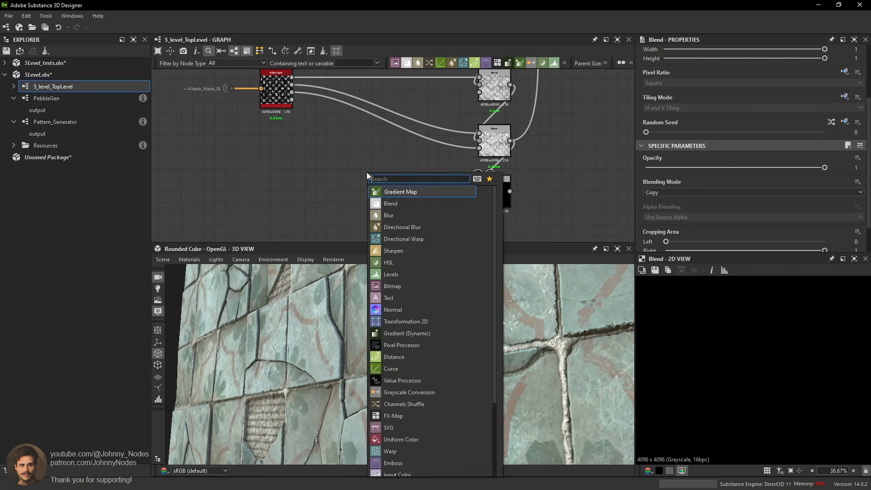
pyautogui.write('hist')
pyautogui.press('Return')
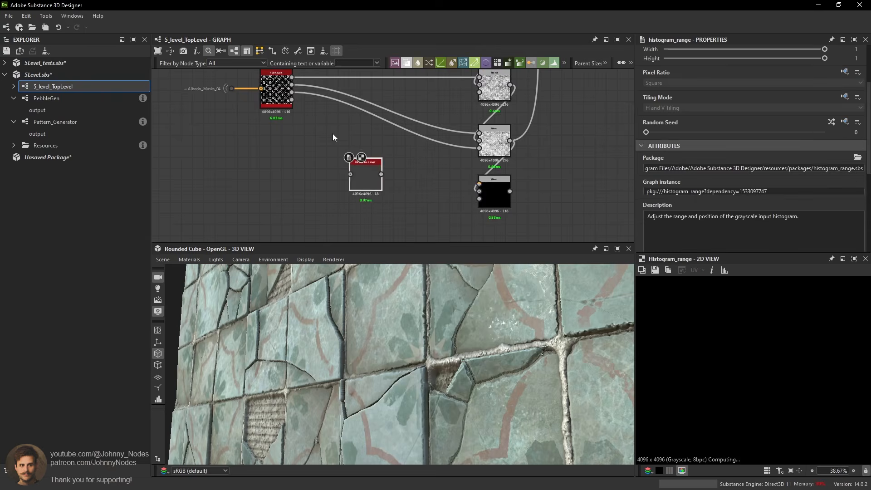
pyautogui.scroll(1, 323, 120)
pyautogui.moveTo(286, 96); pyautogui.dragTo(373, 190)
pyautogui.moveTo(380, 188); pyautogui.dragTo(407, 153, button='middle')
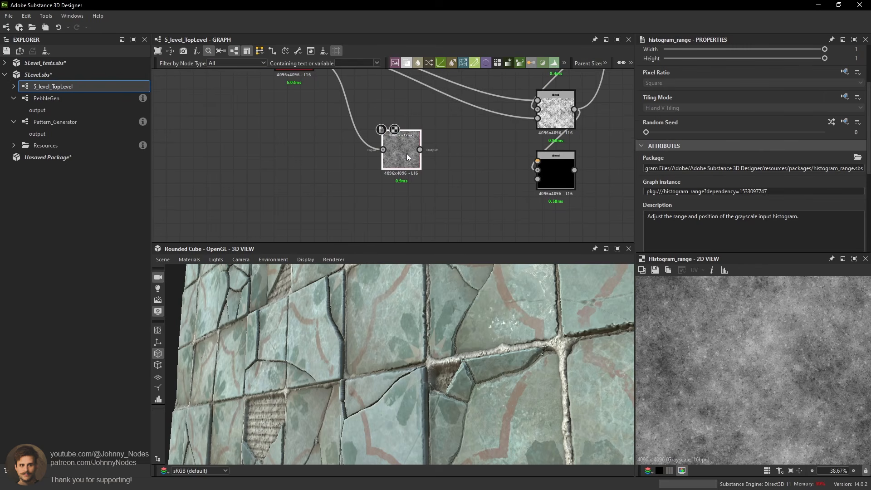
# Add a Dot node linked to the Grout_Mask portal and connect it to the last Blend's opacity input.
pyautogui.press('space')
pyautogui.write('dot')
pyautogui.press('Return')
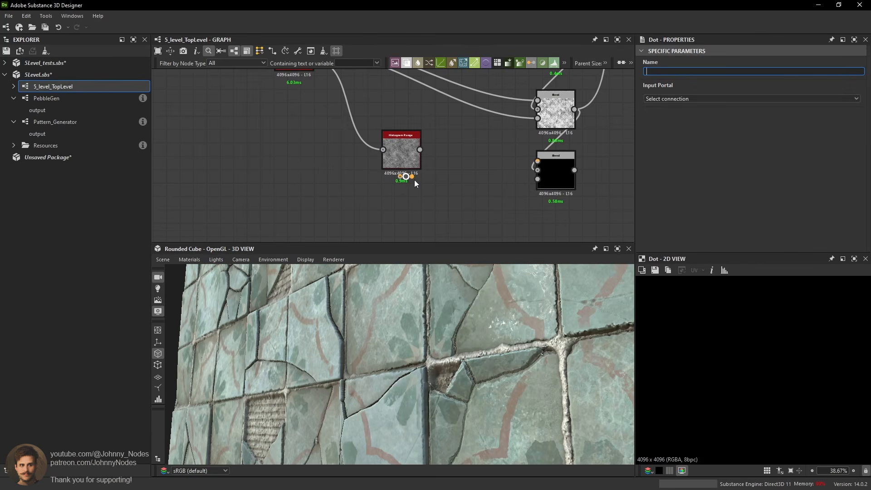
pyautogui.click(672, 99)
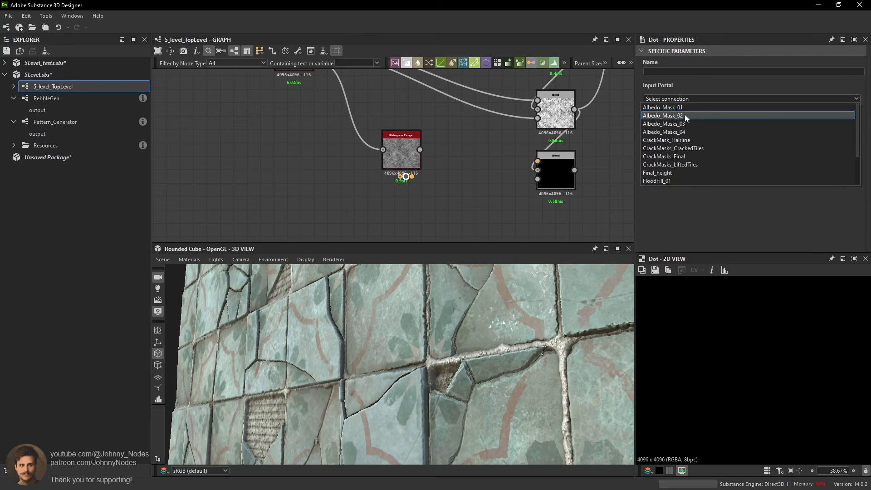
pyautogui.scroll(-2, 681, 177)
pyautogui.scroll(2, 679, 167)
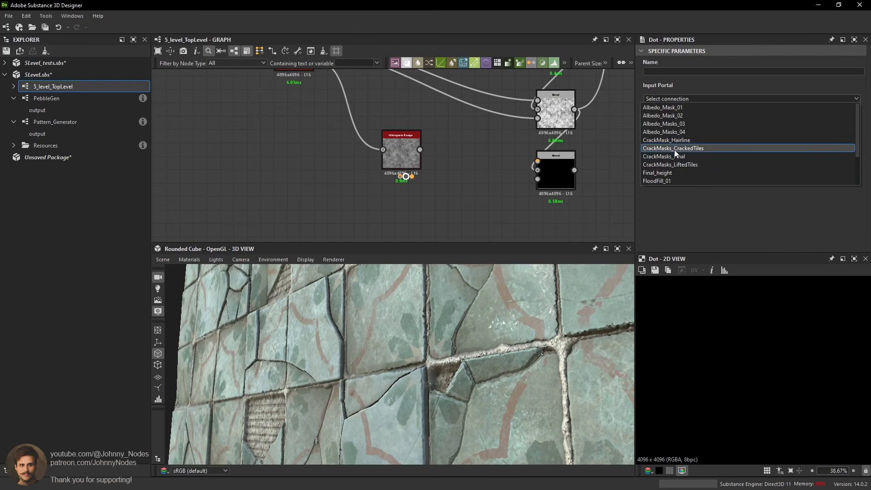
pyautogui.scroll(-1, 675, 167)
pyautogui.click(676, 174)
pyautogui.moveTo(406, 177); pyautogui.dragTo(538, 179)
# Connect the Histogram Range to the last Blend's foreground and move the chain's outgoing connection to that Blend.
pyautogui.moveTo(419, 149); pyautogui.dragTo(537, 161)
pyautogui.doubleClick(557, 170)
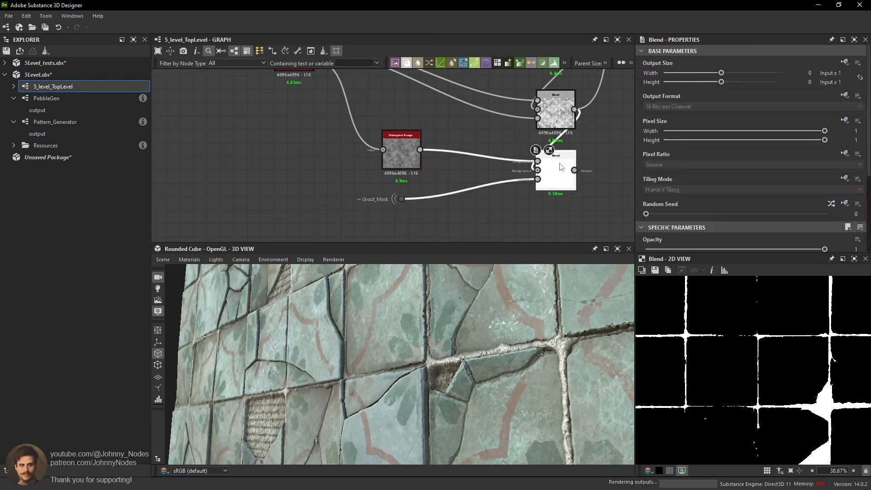
pyautogui.scroll(3, 744, 294)
pyautogui.keyDown('shift'); pyautogui.moveTo(519, 116); pyautogui.dragTo(520, 177); pyautogui.keyUp('shift')
pyautogui.moveTo(497, 353); pyautogui.dragTo(464, 331)
pyautogui.scroll(-6, 779, 380)
pyautogui.moveTo(761, 436); pyautogui.dragTo(751, 368, button='middle')
pyautogui.scroll(5, 751, 369)
# Set the Histogram Range node's position to 0.9 and its range to 1.
pyautogui.click(347, 207)
pyautogui.click(351, 165)
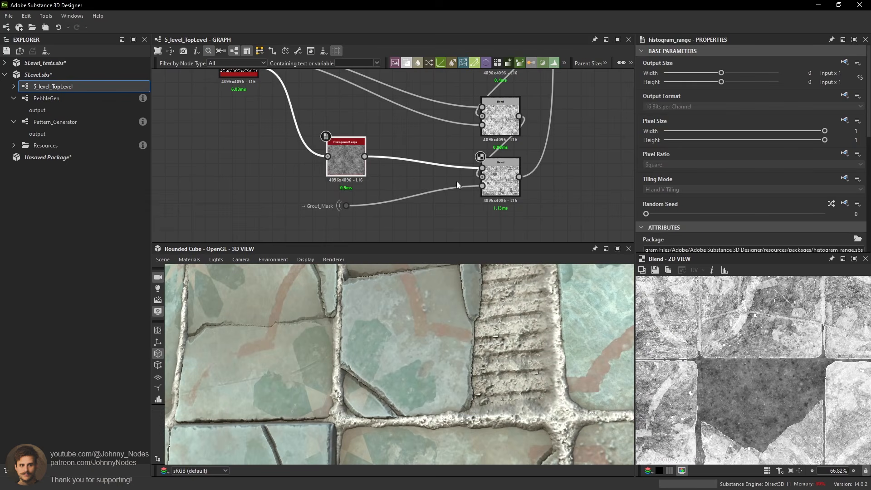
pyautogui.scroll(-3, 767, 194)
pyautogui.scroll(-3, 767, 193)
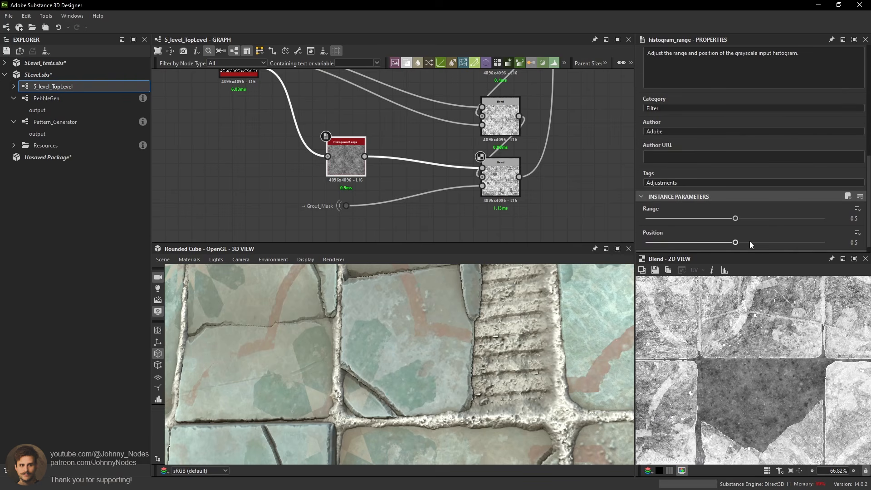
pyautogui.moveTo(749, 242); pyautogui.dragTo(807, 247)
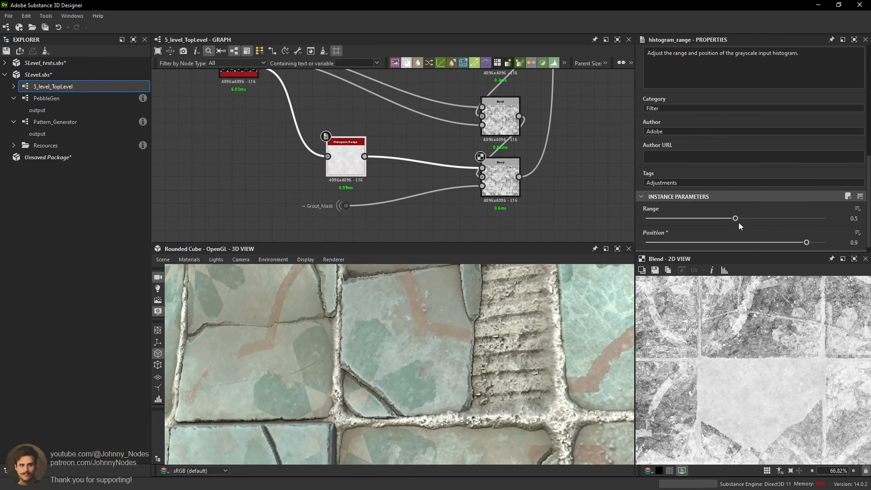
pyautogui.moveTo(738, 222); pyautogui.dragTo(843, 230)
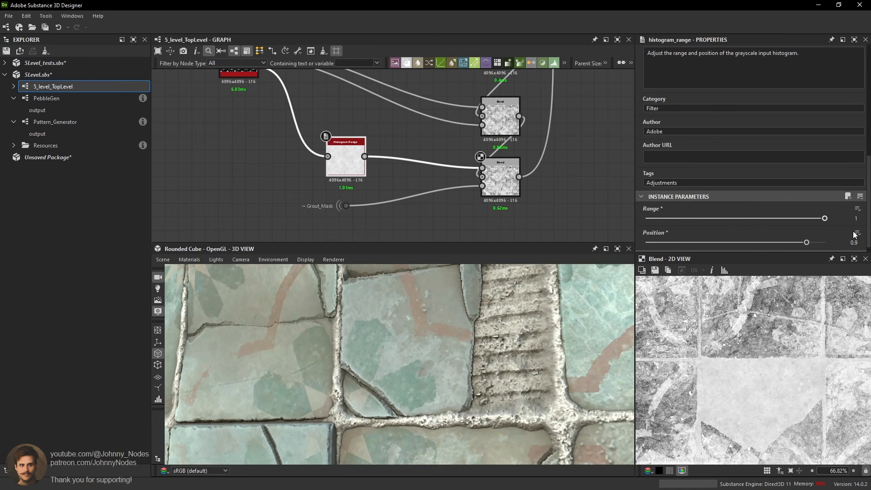
pyautogui.scroll(-6, 774, 391)
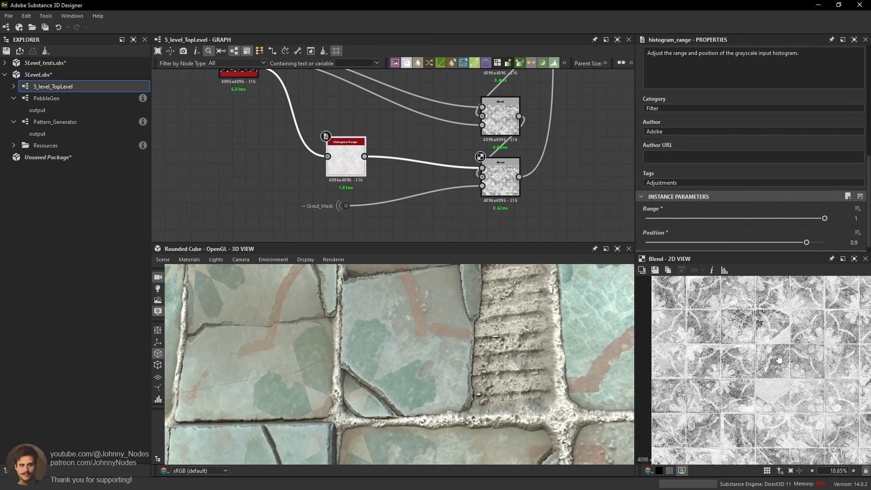
# Raise the Histogram Range node's position to 0.95, checking the grout brightness in the blended map.
pyautogui.scroll(5, 780, 359)
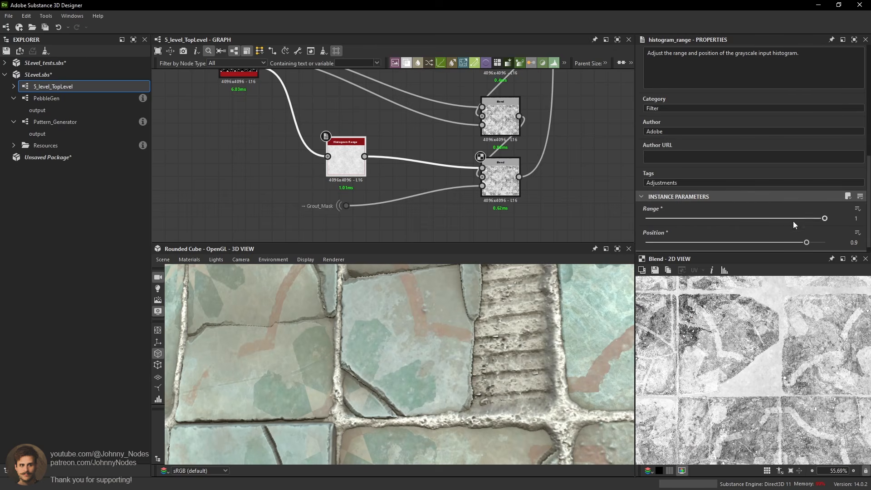
pyautogui.moveTo(806, 242); pyautogui.dragTo(812, 242)
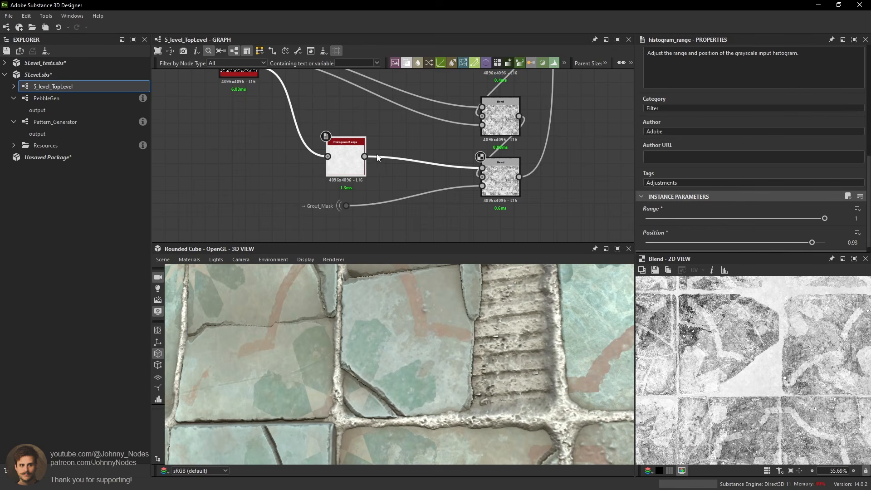
pyautogui.scroll(3, 768, 430)
pyautogui.scroll(2, 768, 429)
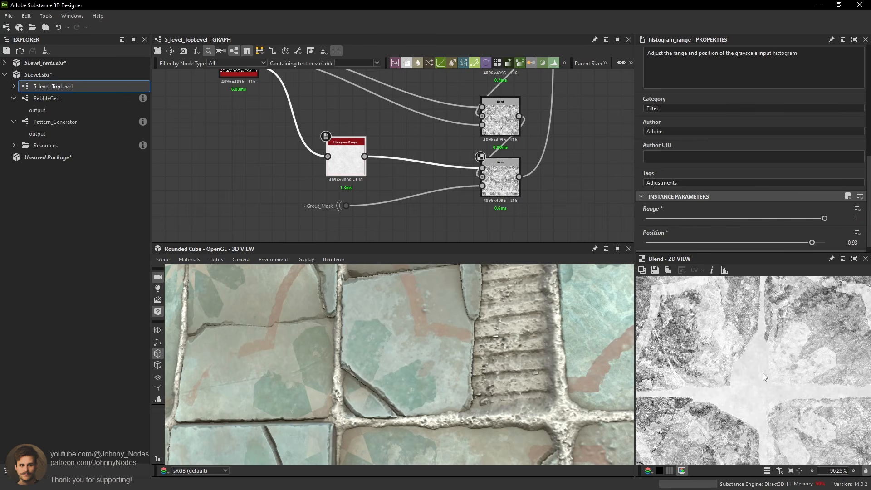
pyautogui.moveTo(811, 242); pyautogui.dragTo(815, 243)
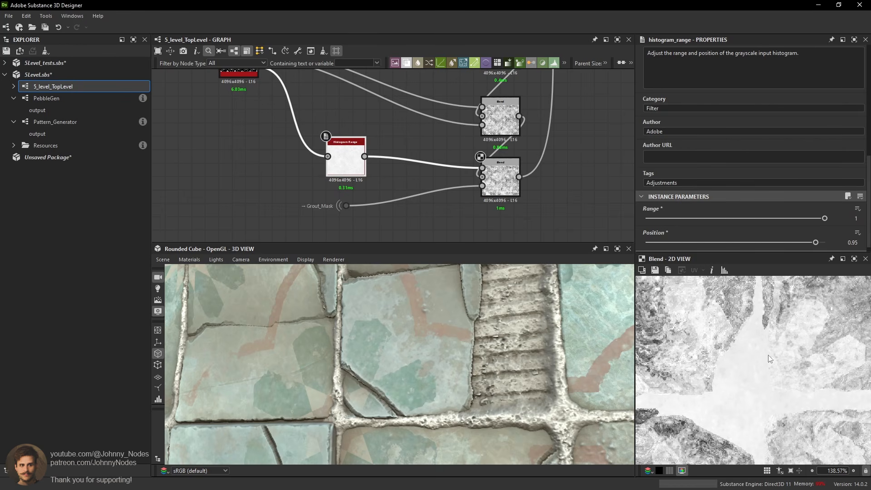
pyautogui.scroll(-7, 762, 350)
pyautogui.scroll(-3, 761, 349)
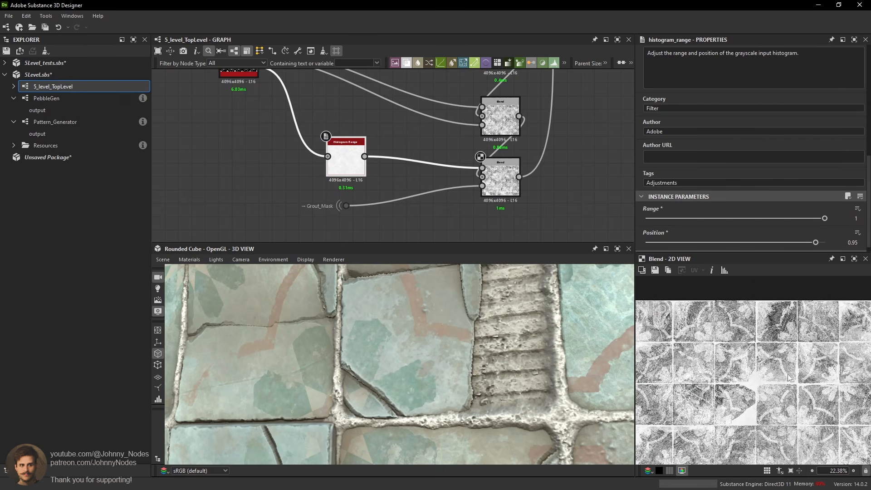
pyautogui.scroll(6, 738, 385)
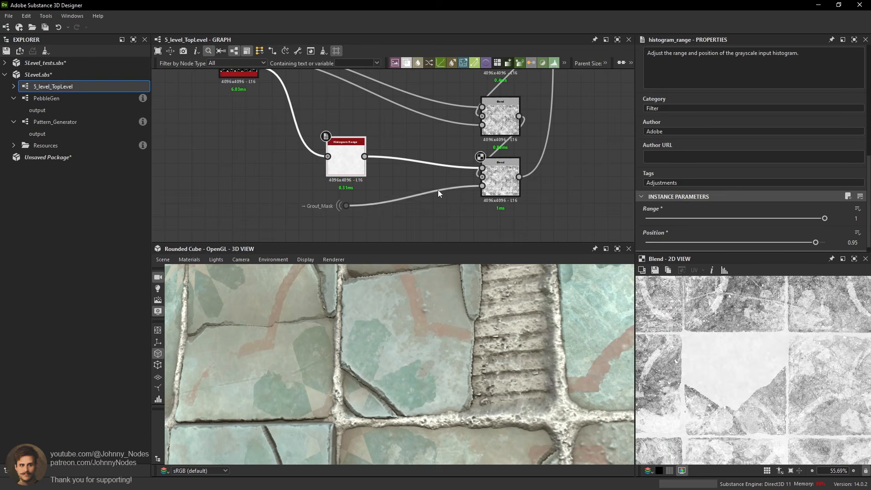
# Add a Blend node with the Histogram Range as background and the Albedo_Masks_04 split's A output as foreground.
pyautogui.scroll(1, 374, 118)
pyautogui.moveTo(349, 149); pyautogui.dragTo(356, 153, button='middle')
pyautogui.moveTo(348, 171); pyautogui.dragTo(378, 136)
pyautogui.click(376, 137)
pyautogui.press('space')
pyautogui.click(402, 170)
pyautogui.moveTo(378, 136); pyautogui.dragTo(386, 149)
pyautogui.moveTo(385, 150); pyautogui.dragTo(397, 215, button='middle')
pyautogui.moveTo(252, 128); pyautogui.dragTo(394, 212)
pyautogui.moveTo(395, 216); pyautogui.dragTo(376, 141, button='middle')
# Set the new Blend to Multiply at 0.16 opacity and use its output as the last Blend's foreground.
pyautogui.click(674, 156)
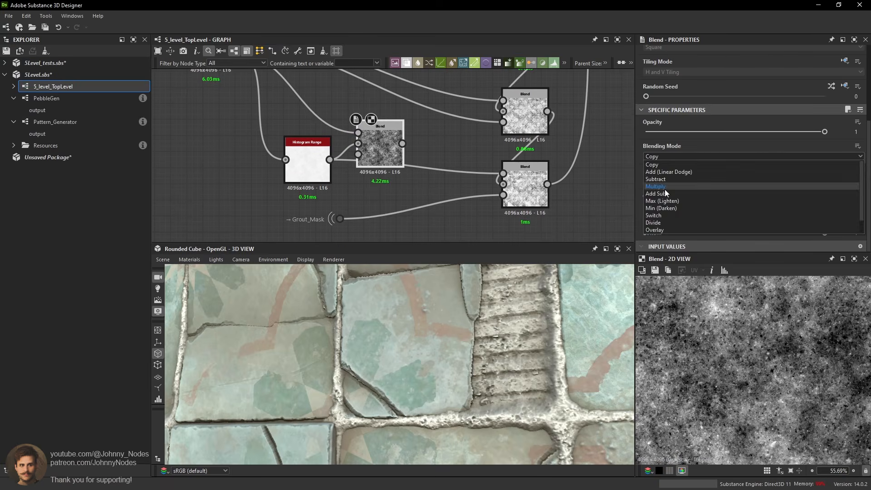
pyautogui.click(665, 187)
pyautogui.moveTo(771, 132); pyautogui.dragTo(679, 134)
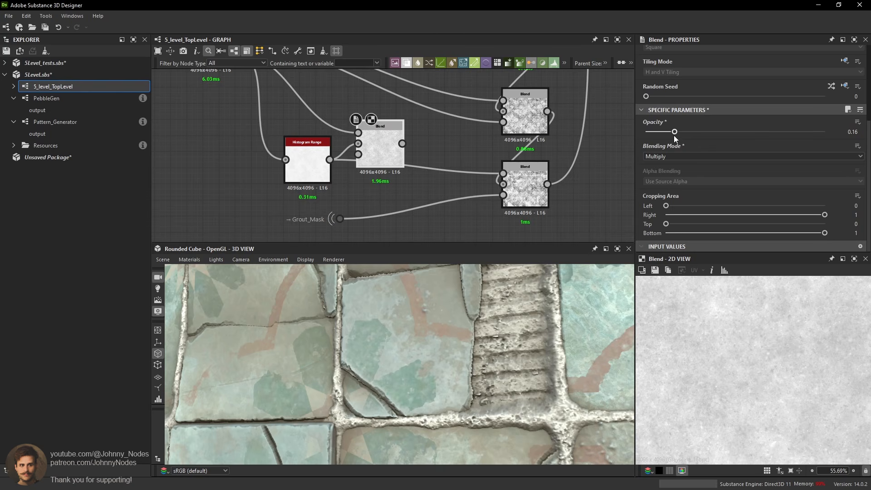
pyautogui.click(524, 178)
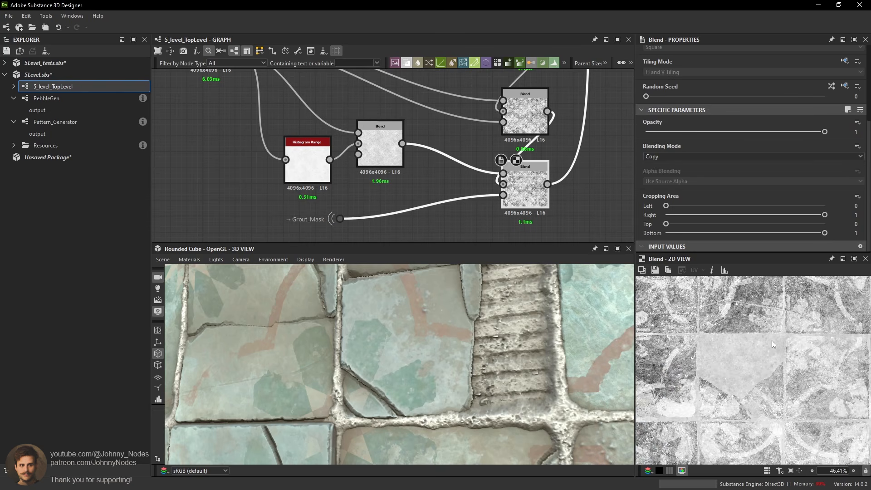
pyautogui.scroll(-5, 753, 352)
pyautogui.scroll(3, 768, 317)
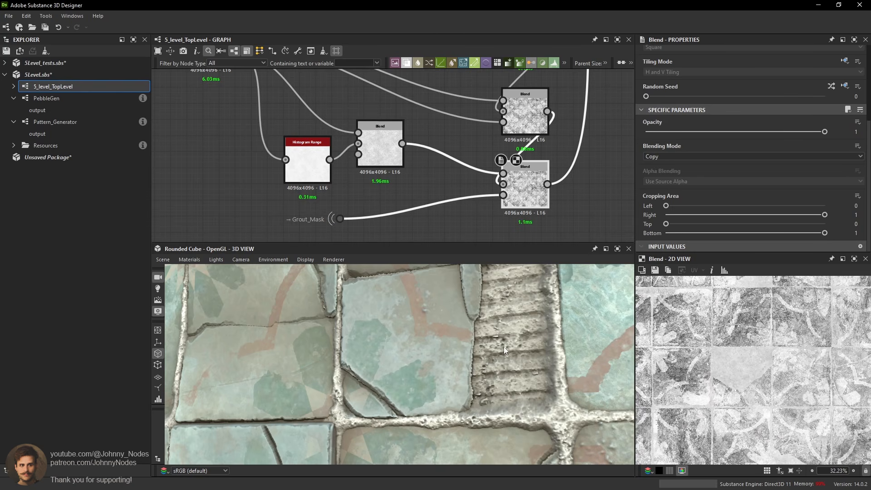
pyautogui.keyDown('alt'); pyautogui.moveTo(504, 347); pyautogui.dragTo(434, 315); pyautogui.keyUp('alt')
pyautogui.scroll(6, 439, 309)
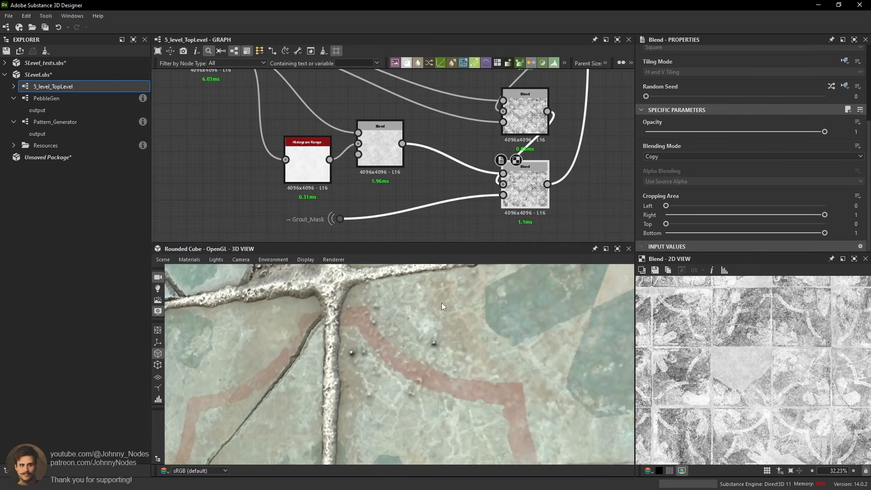
# Insert a Histogram Scan node between the split's A output and the new Blend's foreground input.
pyautogui.click(390, 148)
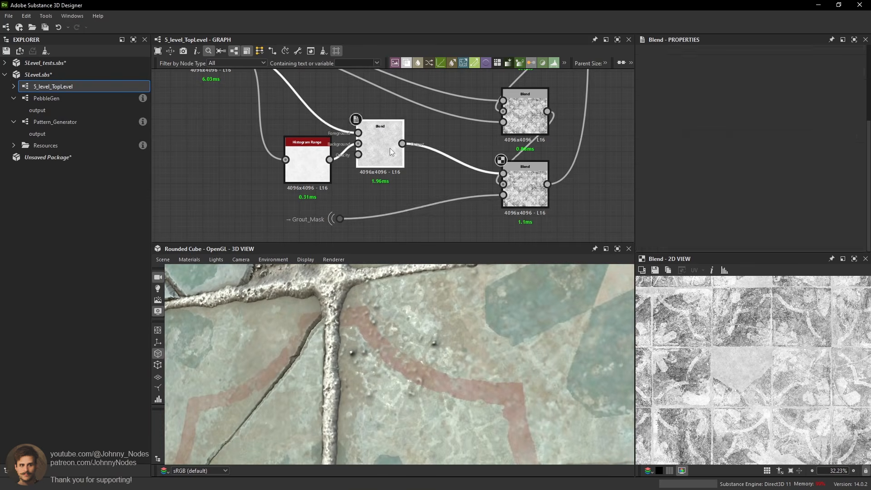
pyautogui.scroll(2, 380, 151)
pyautogui.press('space')
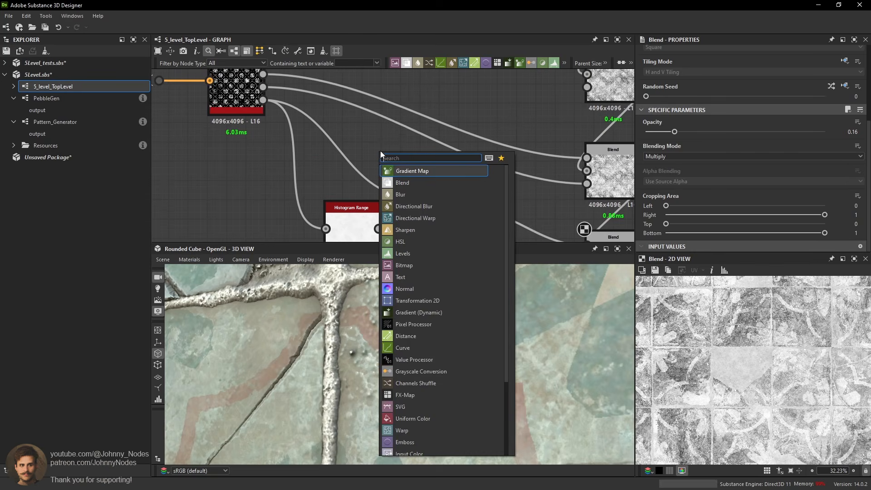
pyautogui.write('his')
pyautogui.click(410, 182)
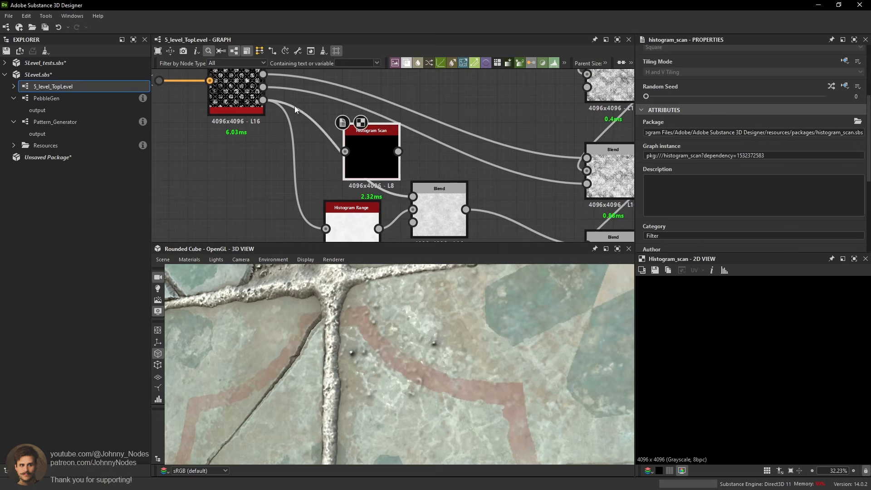
# Add a Highpass Grayscale node fed by the split's A output and connect it to the Histogram Scan's input.
pyautogui.click(290, 179)
pyautogui.press('space')
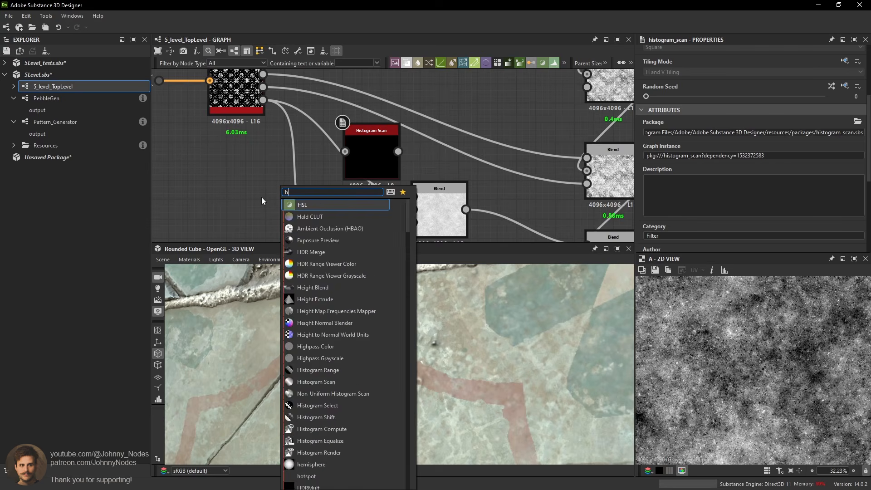
pyautogui.write('hig')
pyautogui.click(322, 216)
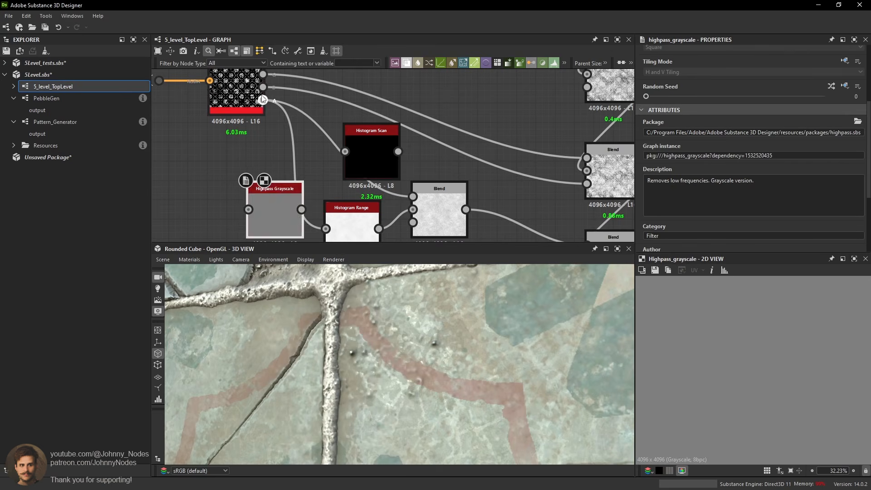
pyautogui.moveTo(274, 203); pyautogui.dragTo(423, 149)
pyautogui.scroll(-3, 798, 176)
pyautogui.click(356, 150)
pyautogui.moveTo(282, 171); pyautogui.dragTo(345, 151)
# Set the Histogram Scan's position to 0.18.
pyautogui.doubleClick(364, 154)
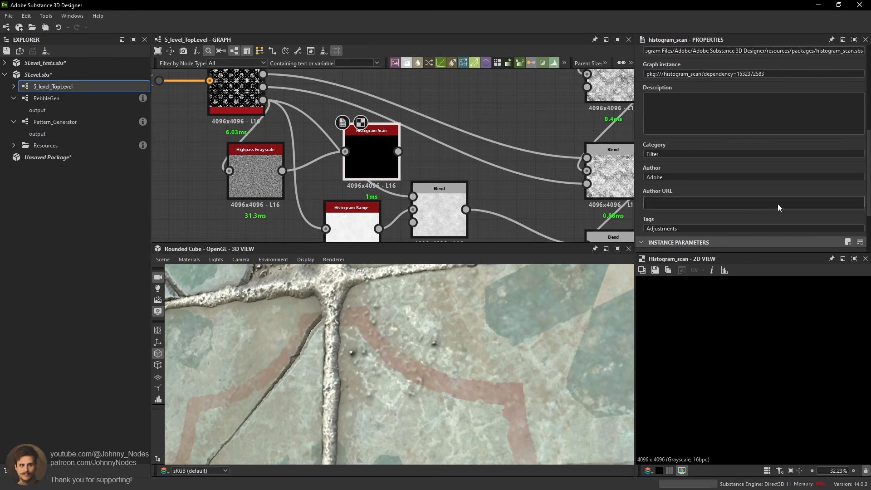
pyautogui.scroll(-3, 778, 207)
pyautogui.moveTo(669, 186); pyautogui.dragTo(679, 187)
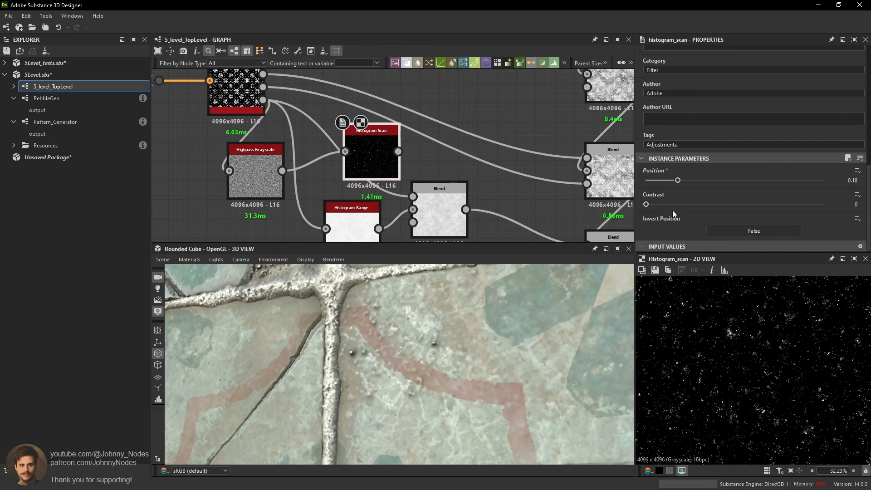
# Set the grout Blend to Subtract with 0.39 opacity, and dock the Highpass Grayscale node onto the Histogram Scan.
pyautogui.doubleClick(428, 197)
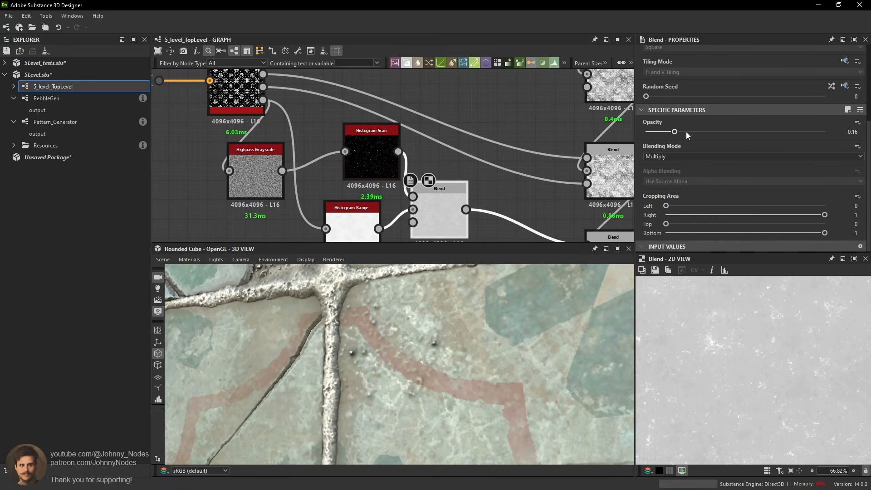
pyautogui.moveTo(685, 132); pyautogui.dragTo(716, 132)
pyautogui.click(671, 155)
pyautogui.click(665, 179)
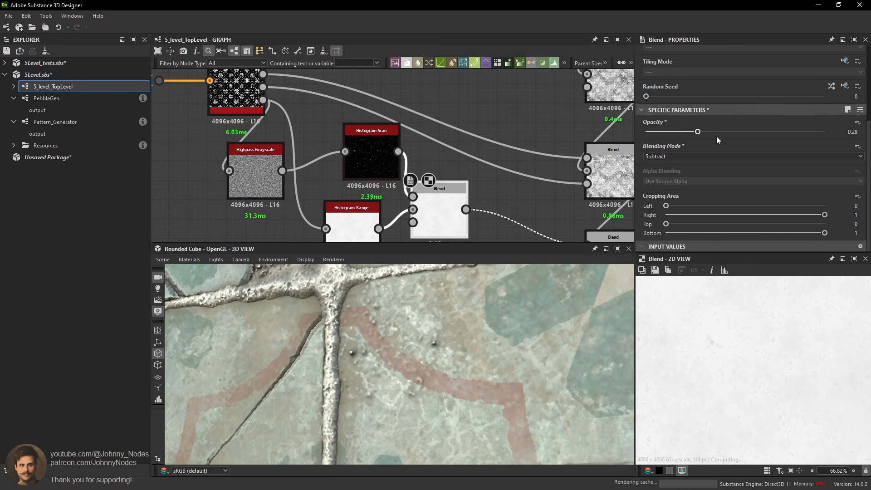
pyautogui.moveTo(255, 181); pyautogui.dragTo(255, 162)
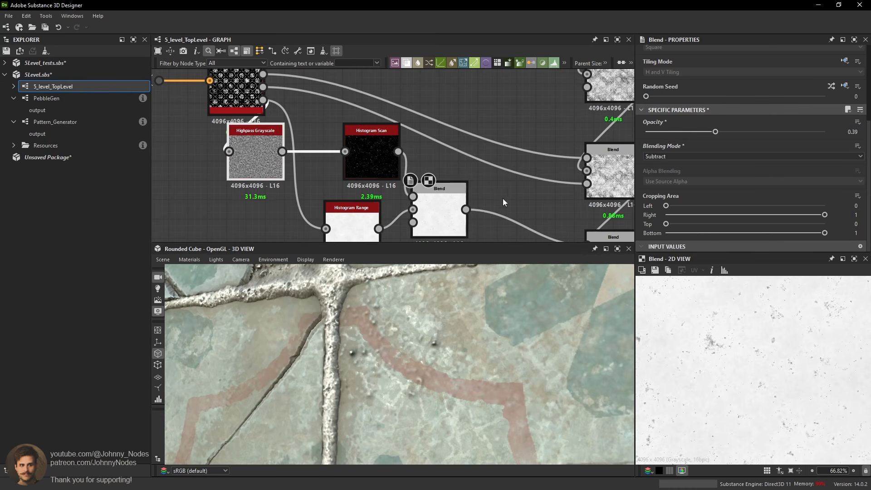
pyautogui.press('d')
# Examine the grout speckles and tile areas in the last Blend's output.
pyautogui.click(455, 208)
pyautogui.moveTo(535, 223); pyautogui.dragTo(474, 186, button='middle')
pyautogui.click(554, 216)
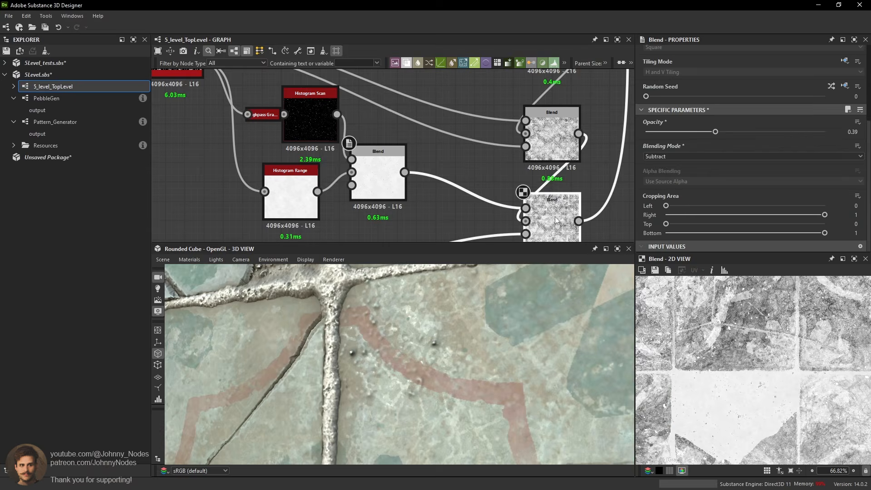
pyautogui.scroll(5, 735, 357)
pyautogui.scroll(-8, 748, 367)
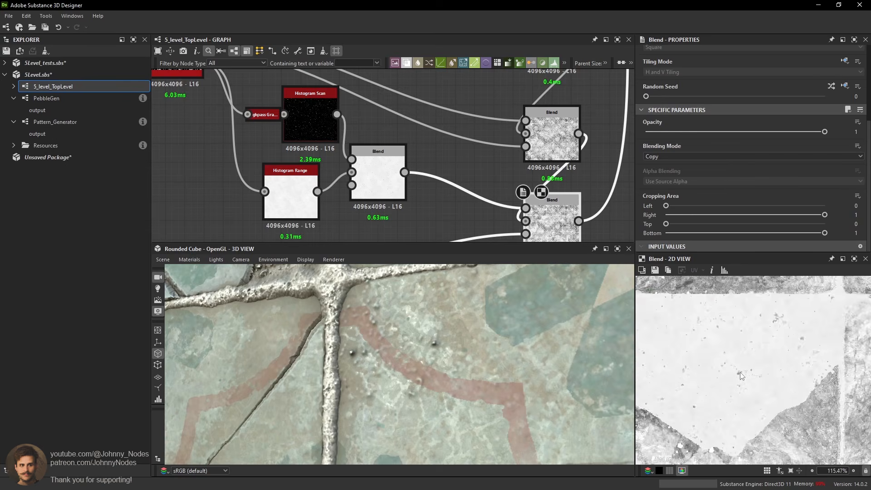
pyautogui.scroll(6, 764, 368)
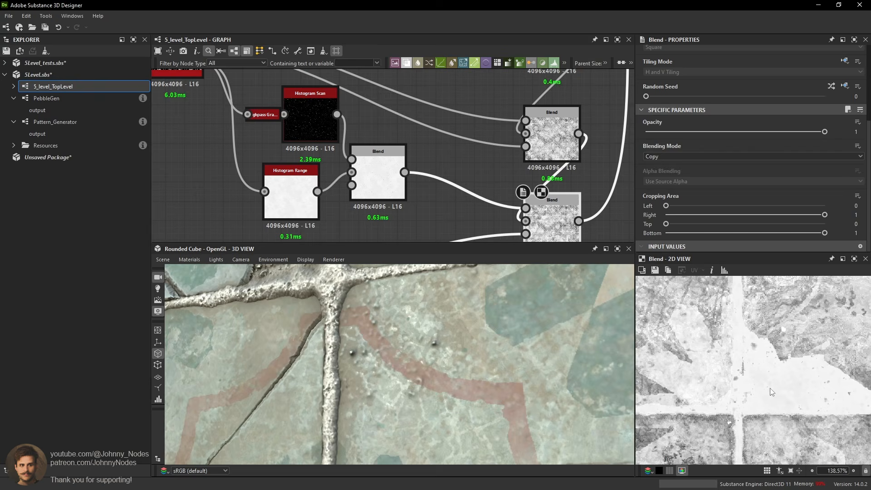
pyautogui.scroll(-6, 793, 393)
pyautogui.moveTo(709, 422); pyautogui.dragTo(716, 356, button='middle')
pyautogui.scroll(1, 762, 358)
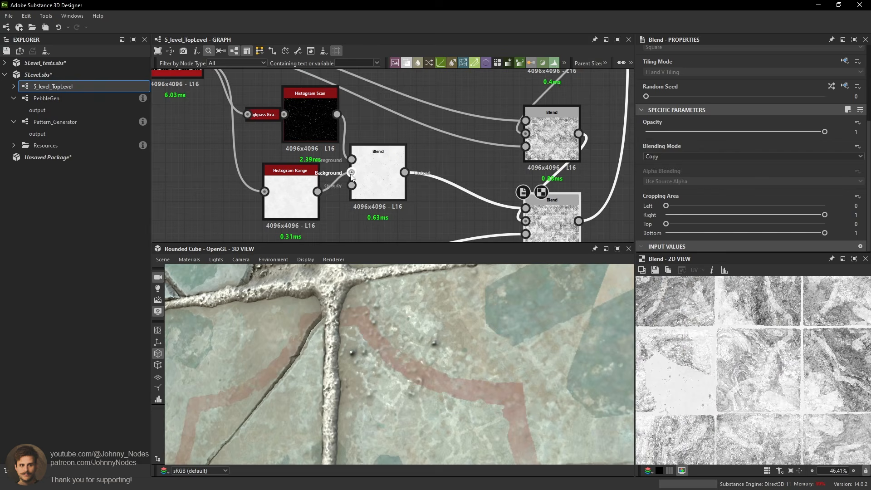
# Tidy the graph by aligning the Histogram Scan above the Histogram Range and lowering the last Blend.
pyautogui.scroll(-4, 376, 177)
pyautogui.moveTo(336, 153); pyautogui.dragTo(329, 159)
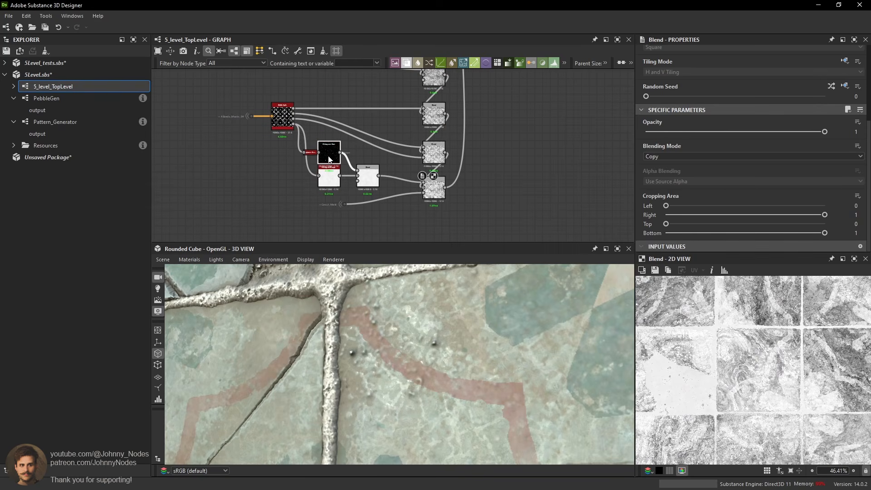
pyautogui.scroll(2, 337, 190)
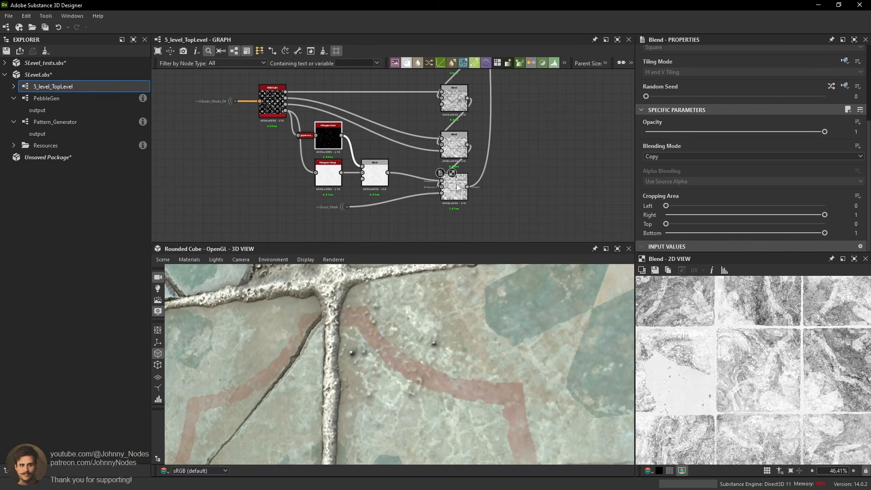
pyautogui.moveTo(458, 188); pyautogui.dragTo(458, 200)
pyautogui.scroll(-5, 803, 362)
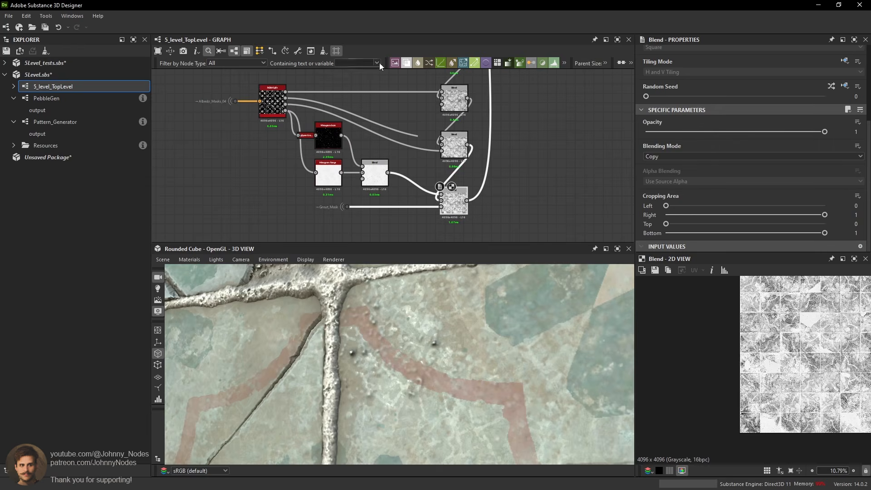
# Add a Grayscale Conversion node fed by the color Blend at the end of the framed albedo section.
pyautogui.scroll(-5, 494, 96)
pyautogui.moveTo(494, 95); pyautogui.dragTo(424, 209, button='middle')
pyautogui.moveTo(522, 82); pyautogui.dragTo(433, 247, button='middle')
pyautogui.scroll(2, 399, 130)
pyautogui.moveTo(398, 129); pyautogui.dragTo(428, 27, button='middle')
pyautogui.scroll(1, 388, 175)
pyautogui.press('space')
pyautogui.write('g')
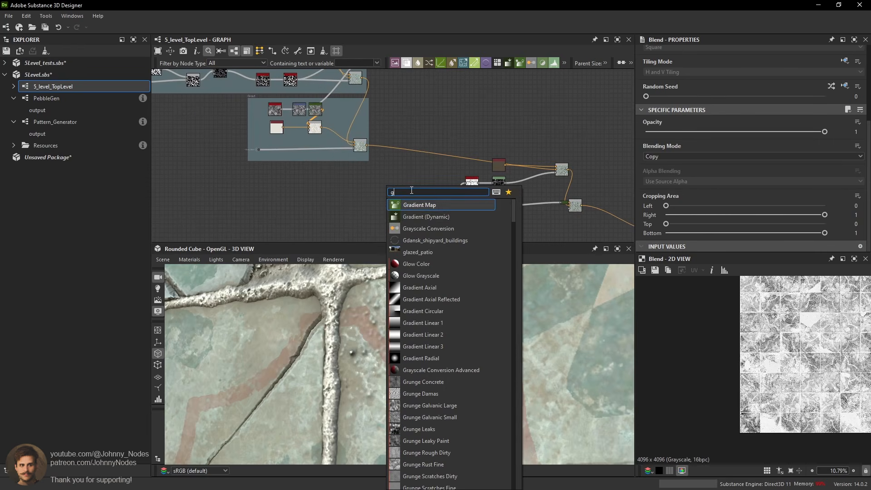
pyautogui.click(426, 227)
pyautogui.moveTo(400, 213); pyautogui.dragTo(408, 181, button='middle')
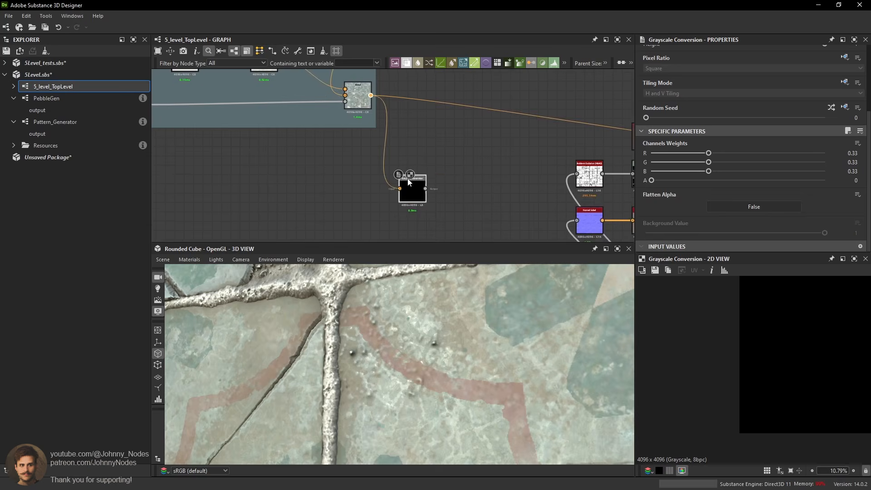
# Add an Auto Levels node after the Grayscale Conversion and place both nodes below the Grout_Mask portal.
pyautogui.moveTo(408, 182); pyautogui.dragTo(393, 190)
pyautogui.press('space')
pyautogui.write('aut')
pyautogui.click(440, 219)
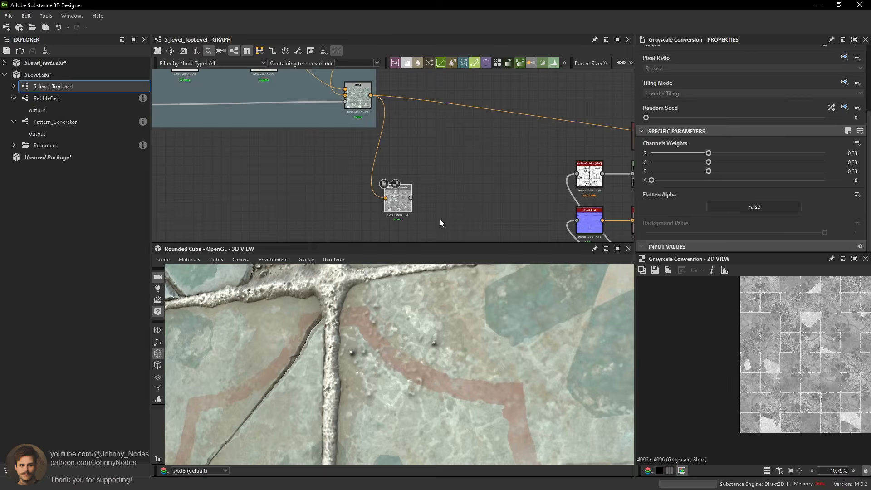
pyautogui.scroll(-3, 440, 218)
pyautogui.moveTo(439, 219); pyautogui.dragTo(451, 152, button='middle')
pyautogui.scroll(5, 449, 149)
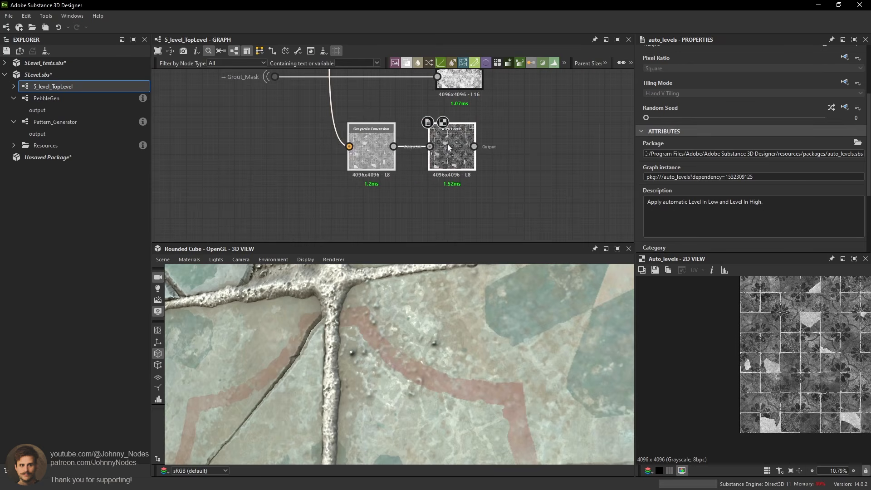
# Space the Auto Levels node farther from the Grayscale Conversion and inspect its tile pattern output.
pyautogui.click(448, 143)
pyautogui.scroll(8, 758, 334)
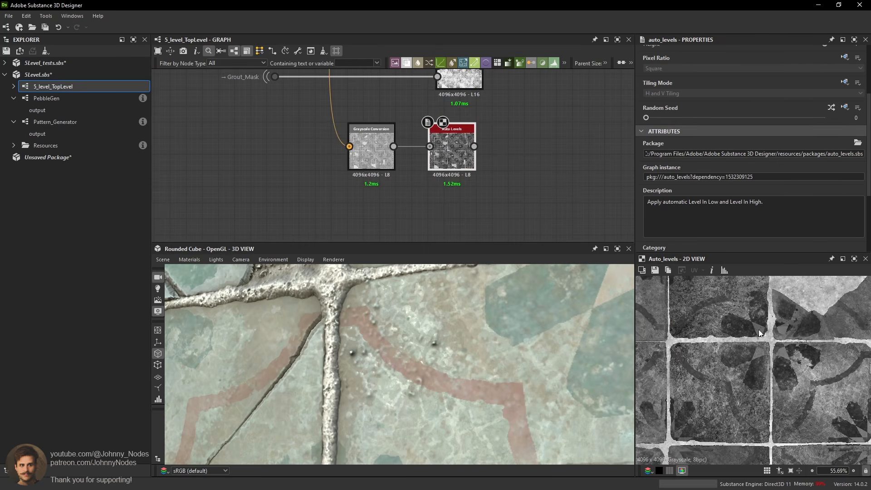
pyautogui.moveTo(480, 152); pyautogui.dragTo(479, 191, button='middle')
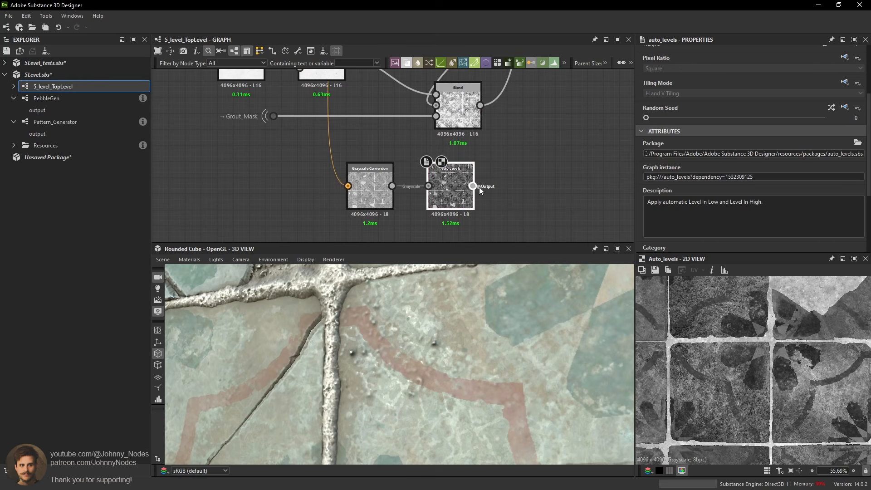
pyautogui.moveTo(462, 186); pyautogui.dragTo(479, 187)
pyautogui.scroll(2, 754, 354)
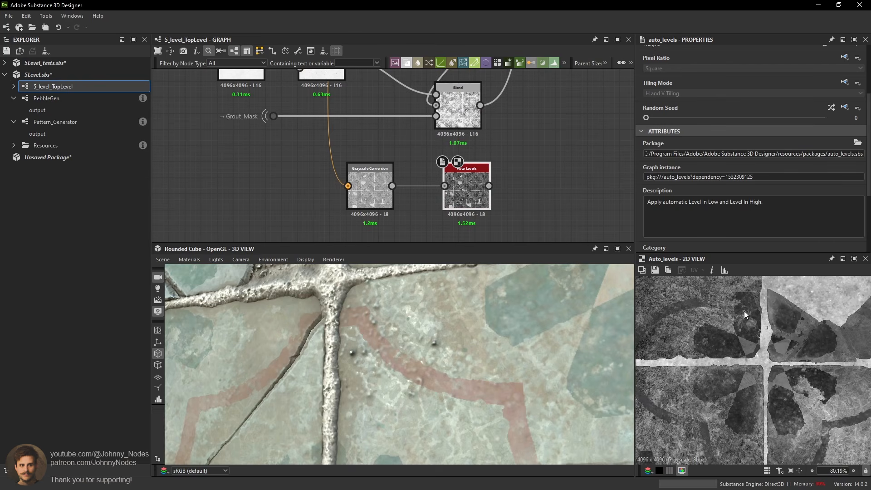
# Delete the Grayscale Conversion and Auto Levels nodes below the Grout_Mask portal.
pyautogui.moveTo(745, 314); pyautogui.dragTo(754, 350, button='middle')
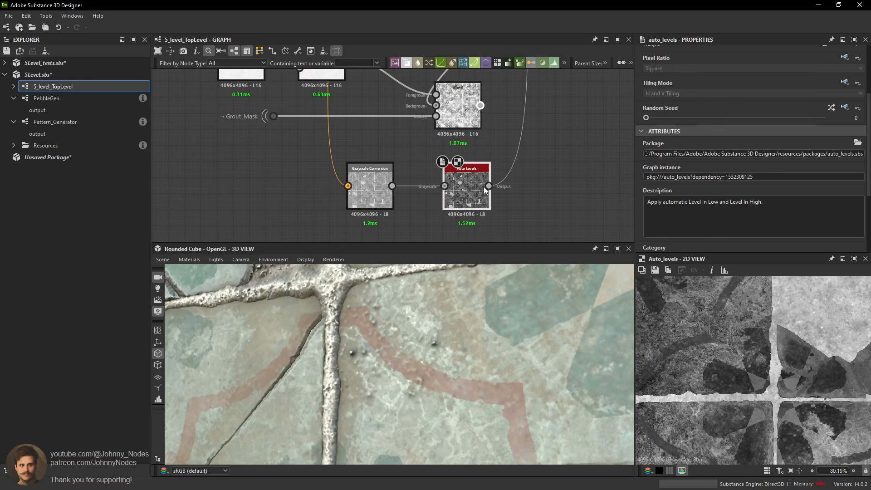
pyautogui.scroll(-5, 492, 343)
pyautogui.moveTo(492, 344); pyautogui.dragTo(481, 325)
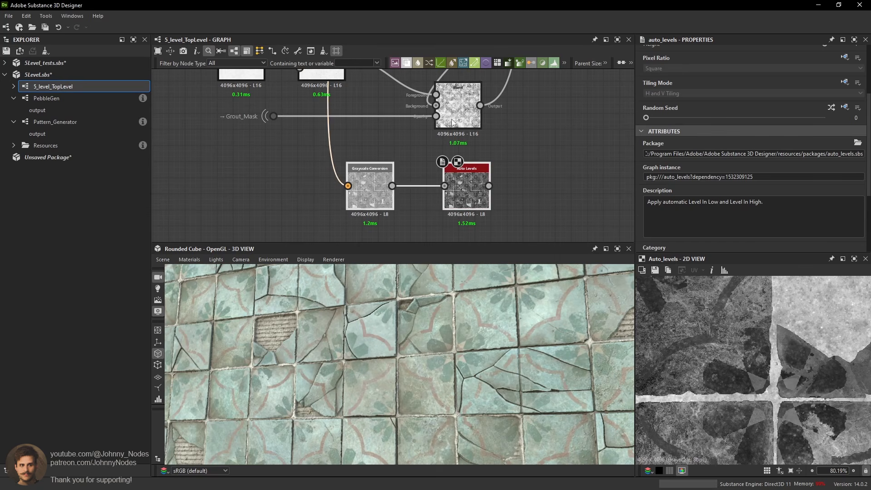
pyautogui.press('Delete')
# Examine the Grout_Mask Blend's grayscale output at several zoom levels and compare it with the tile surface in 3D.
pyautogui.doubleClick(453, 122)
pyautogui.scroll(-3, 722, 319)
pyautogui.moveTo(722, 319); pyautogui.dragTo(771, 390, button='middle')
pyautogui.moveTo(745, 335); pyautogui.dragTo(786, 393, button='middle')
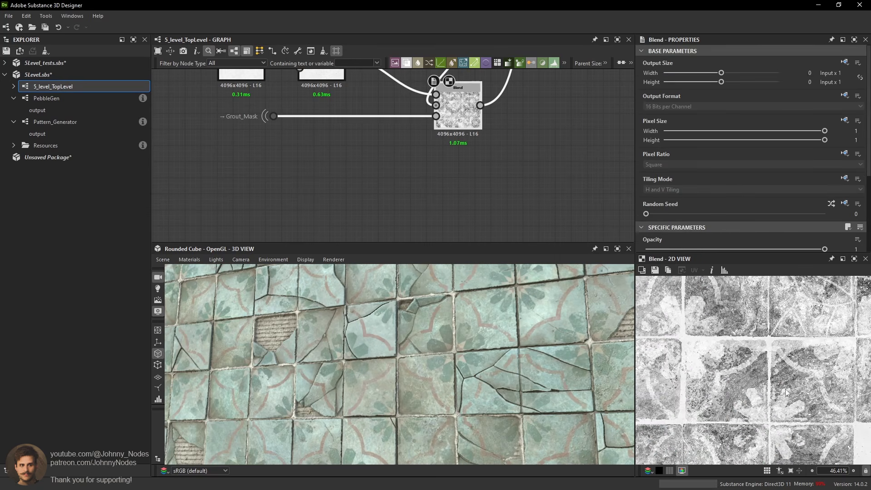
pyautogui.scroll(5, 785, 388)
pyautogui.moveTo(725, 372); pyautogui.dragTo(767, 370, button='middle')
pyautogui.scroll(-2, 731, 374)
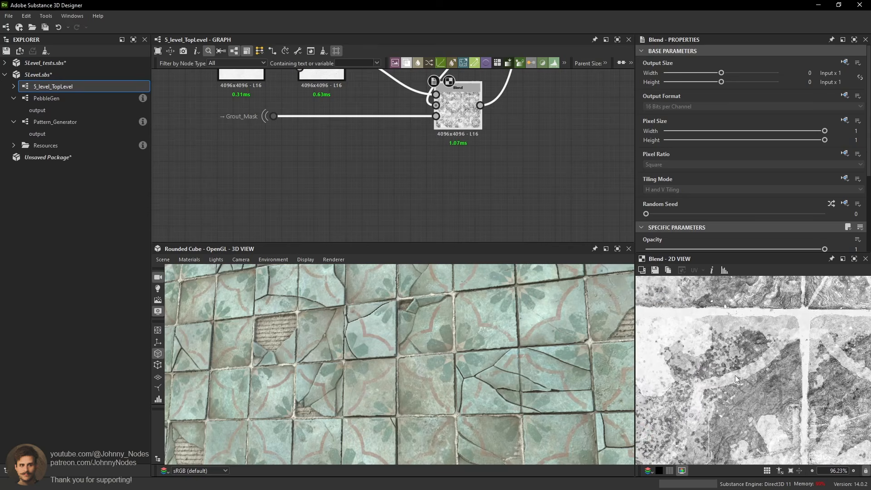
pyautogui.scroll(6, 462, 356)
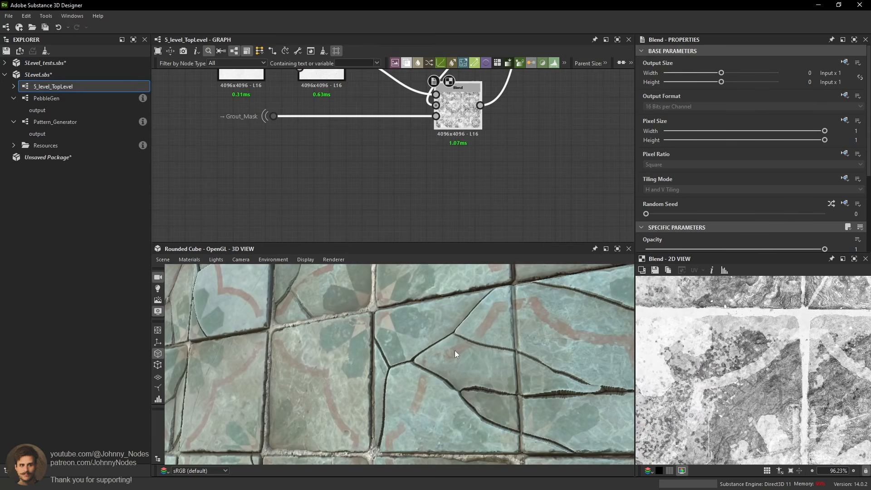
pyautogui.scroll(4, 750, 372)
pyautogui.scroll(2, 770, 376)
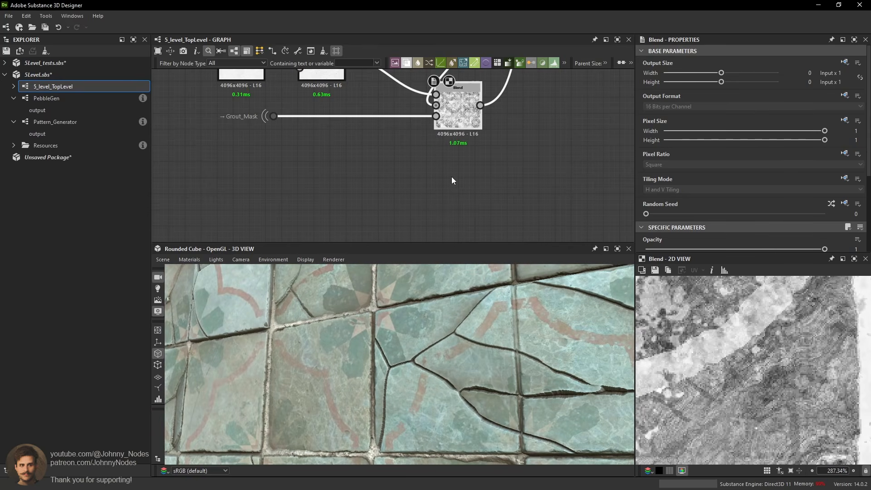
# Add a Blend node below the Grout_Mask Blend, taking that Blend's output as its background.
pyautogui.scroll(-1, 402, 181)
pyautogui.press('space')
pyautogui.click(488, 189)
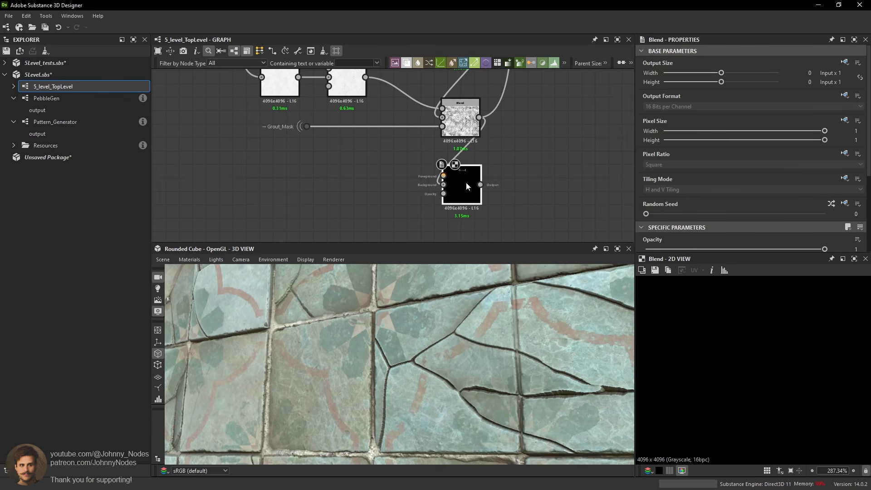
# Try branching a Dot node named AO off the Levels node below the Uniform Color, and remove it again.
pyautogui.scroll(-5, 485, 146)
pyautogui.scroll(5, 465, 130)
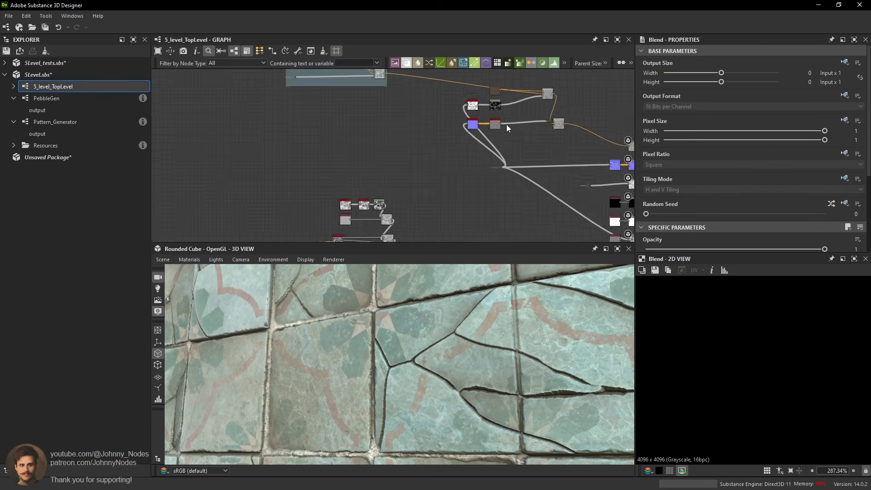
pyautogui.click(464, 93)
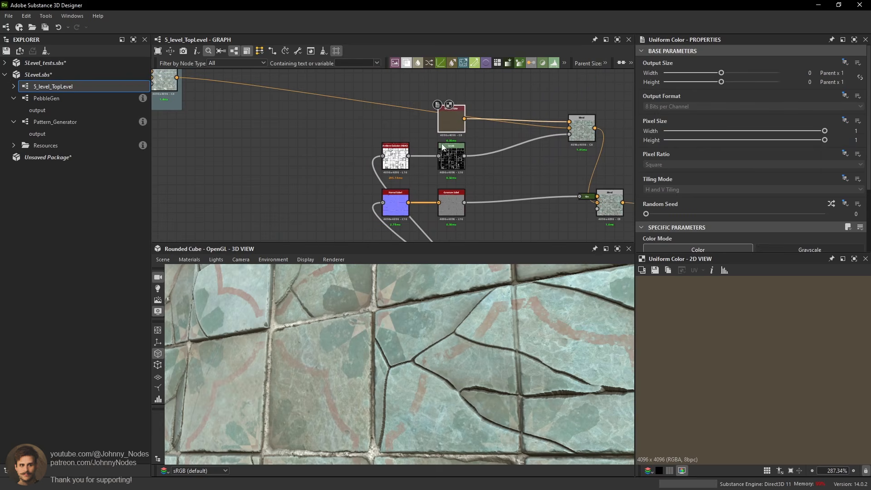
pyautogui.click(455, 159)
pyautogui.scroll(-3, 461, 157)
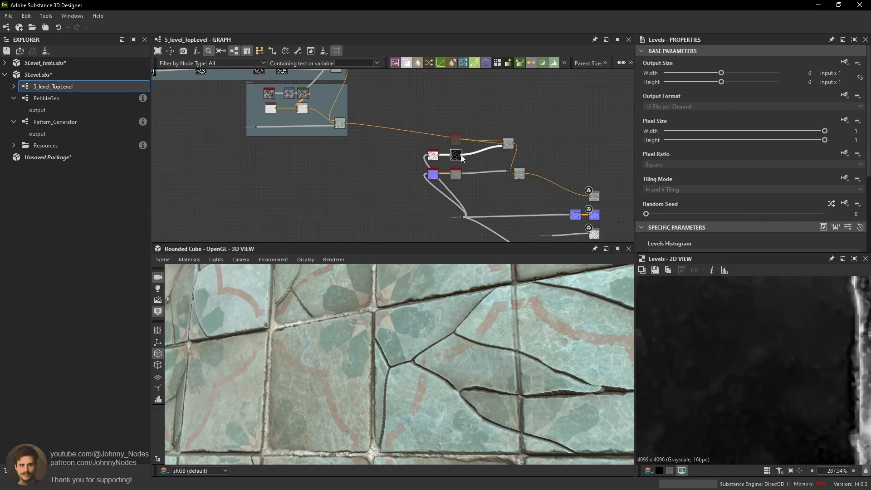
pyautogui.moveTo(479, 166); pyautogui.dragTo(484, 163)
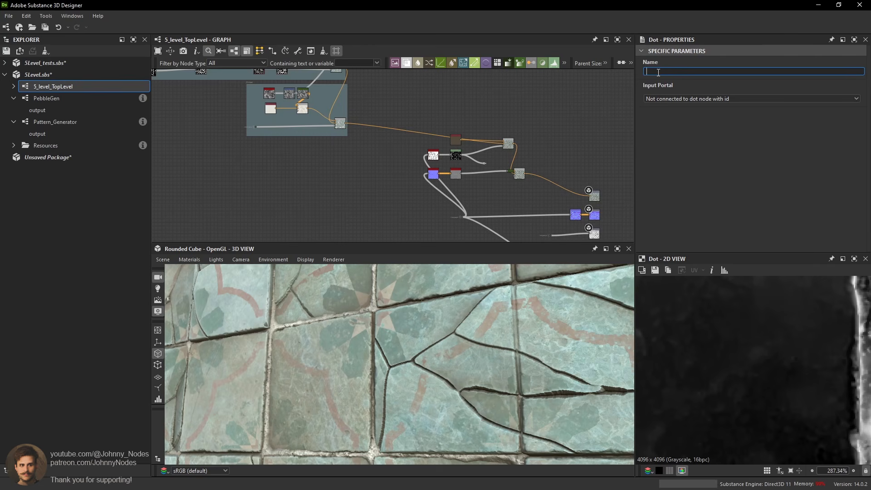
pyautogui.scroll(3, 424, 138)
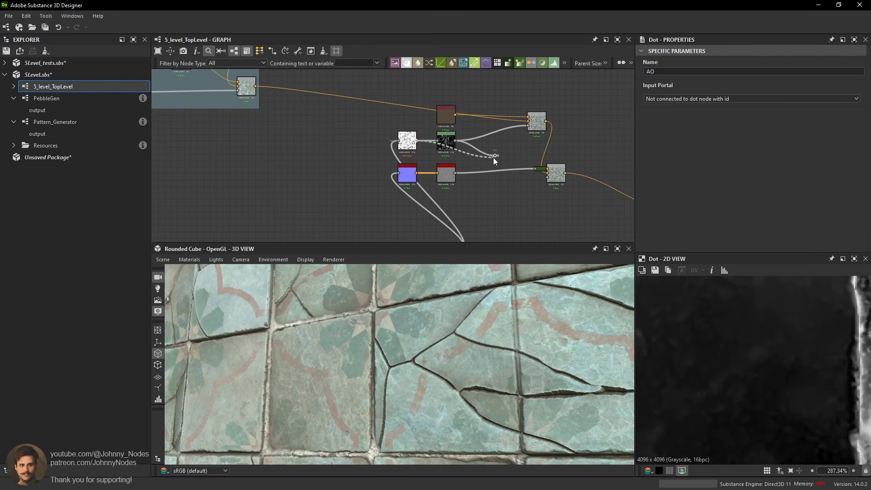
pyautogui.scroll(3, 494, 156)
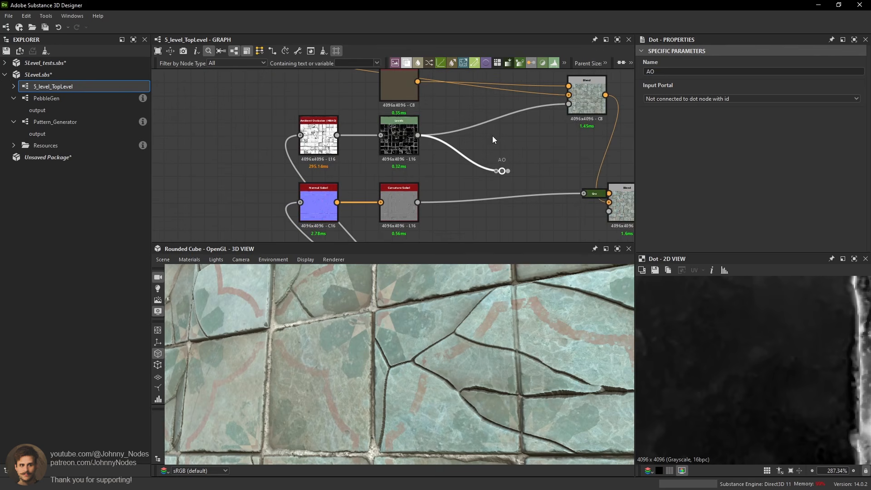
pyautogui.scroll(-4, 439, 182)
pyautogui.press('Delete')
# Move the Final_height portal farther left of the Ambient Occlusion and Normal Sobel nodes it feeds.
pyautogui.moveTo(390, 172); pyautogui.dragTo(439, 147, button='middle')
pyautogui.scroll(-2, 439, 148)
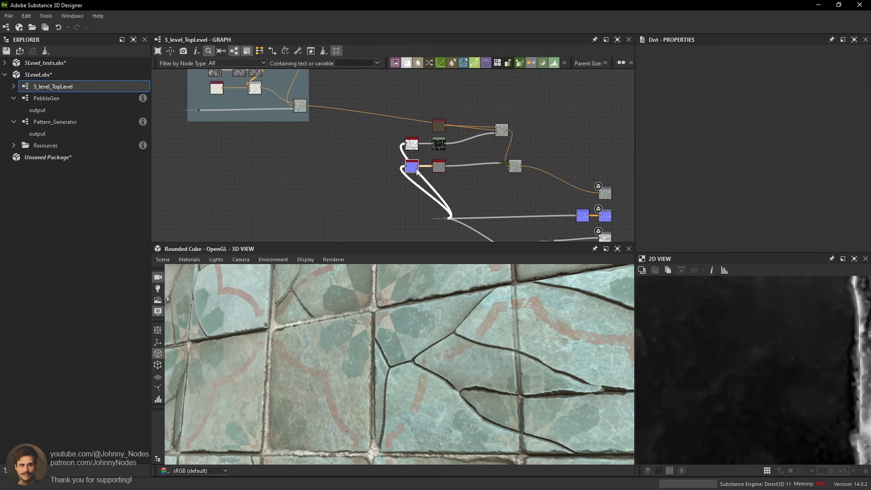
pyautogui.moveTo(444, 219); pyautogui.dragTo(309, 207)
pyautogui.click(436, 220)
pyautogui.click(430, 209)
pyautogui.click(444, 219)
# Spread the Curvature Sobel, Uniform Color, Ambient Occlusion and Levels nodes apart to make room between Ambient Occlusion and Levels.
pyautogui.scroll(3, 446, 217)
pyautogui.moveTo(437, 144); pyautogui.dragTo(434, 172, button='middle')
pyautogui.moveTo(434, 160); pyautogui.dragTo(496, 160)
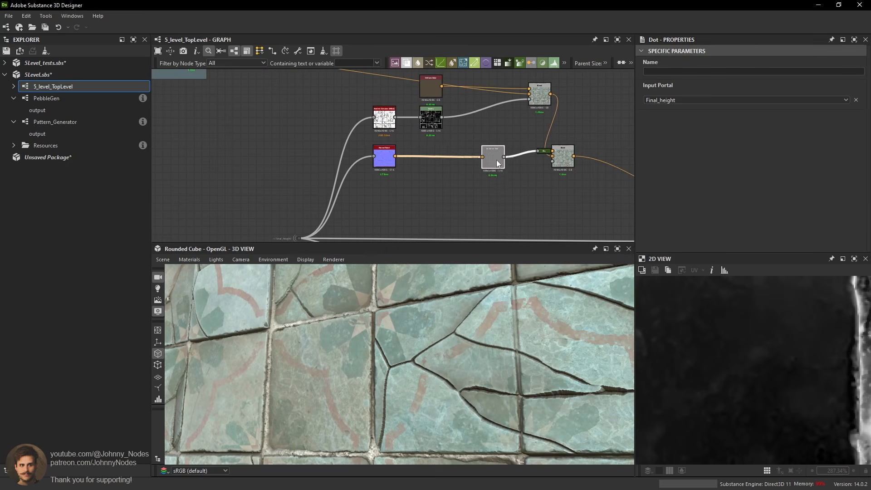
pyautogui.moveTo(499, 156); pyautogui.dragTo(536, 187, button='middle')
pyautogui.moveTo(470, 120); pyautogui.dragTo(470, 82)
pyautogui.moveTo(423, 154); pyautogui.dragTo(472, 141)
pyautogui.scroll(1, 472, 140)
# Add a Blend node between Ambient Occlusion and Levels, and feed the Ambient Occlusion output into its background.
pyautogui.click(425, 155)
pyautogui.press('space')
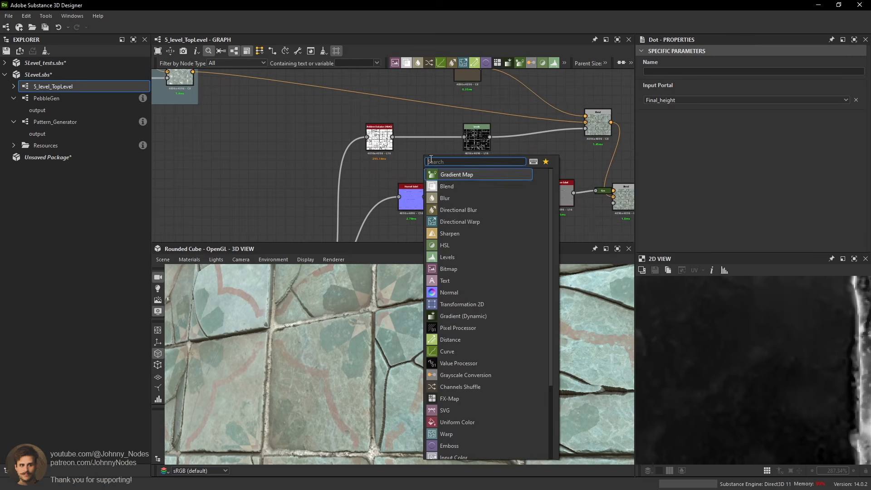
pyautogui.click(454, 190)
pyautogui.scroll(2, 406, 146)
pyautogui.moveTo(385, 135); pyautogui.dragTo(456, 163)
# Add a Moisture Noise node below the Ambient Occlusion node and set its scale to 2.
pyautogui.press('space')
pyautogui.write('m')
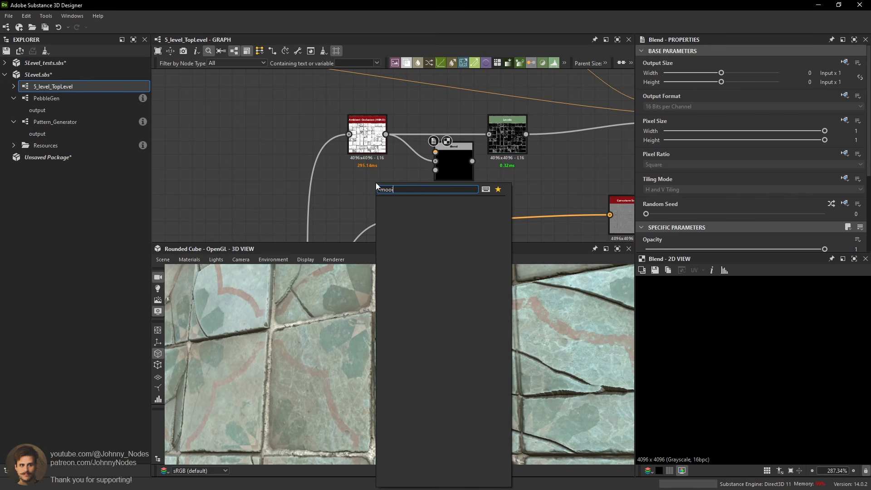
pyautogui.write('oisture')
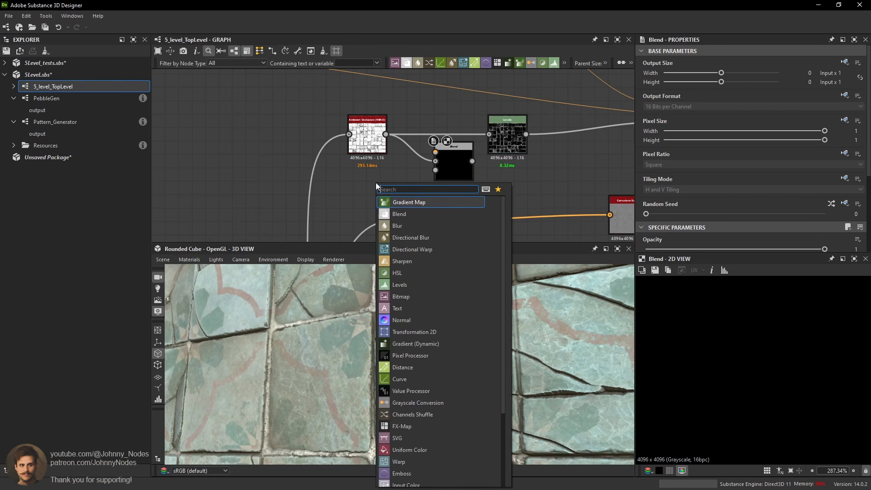
pyautogui.press('Return')
pyautogui.scroll(-8, 713, 205)
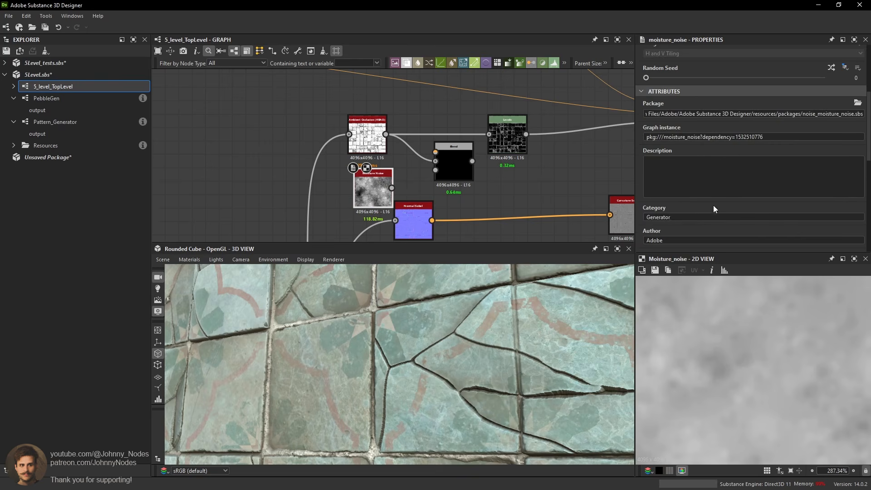
pyautogui.click(660, 191)
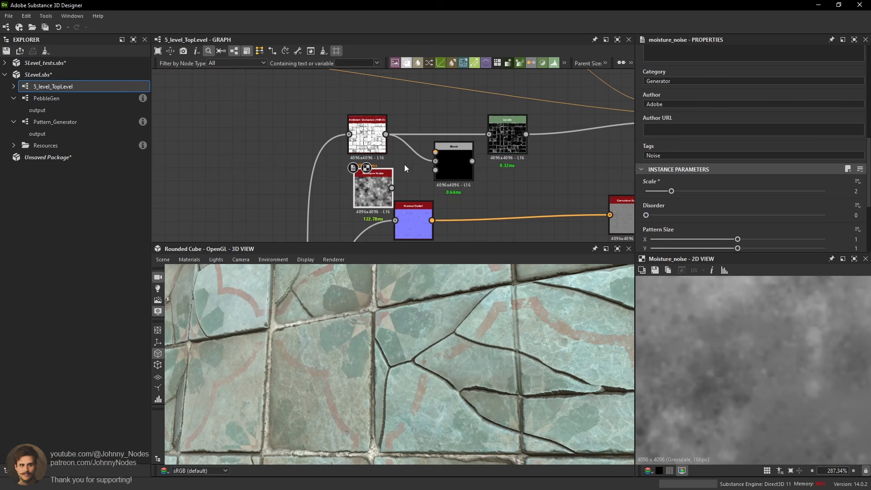
# Connect the Moisture Noise to the new Blend's foreground and place the noise node above the Ambient Occlusion node.
pyautogui.moveTo(392, 188); pyautogui.dragTo(436, 152)
pyautogui.press('d')
pyautogui.doubleClick(454, 161)
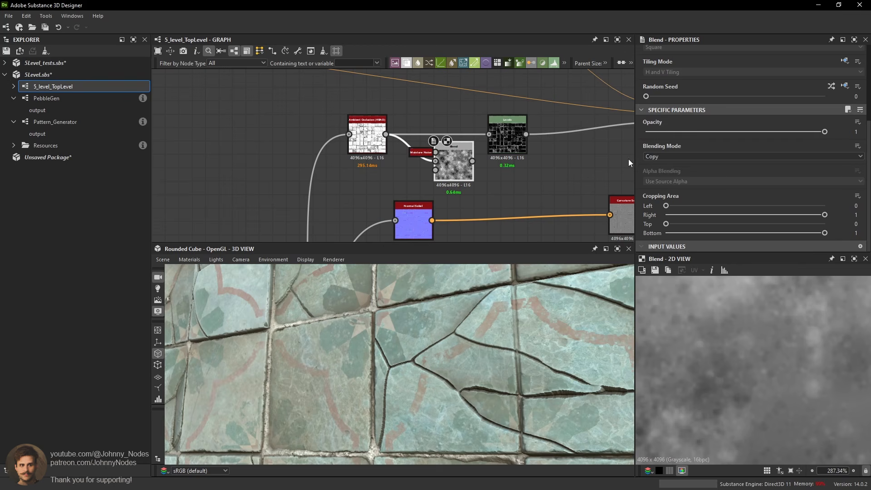
pyautogui.click(426, 151)
pyautogui.press('d')
pyautogui.moveTo(378, 193); pyautogui.dragTo(380, 109)
pyautogui.moveTo(380, 109); pyautogui.dragTo(374, 151, button='middle')
pyautogui.moveTo(372, 152); pyautogui.dragTo(366, 132)
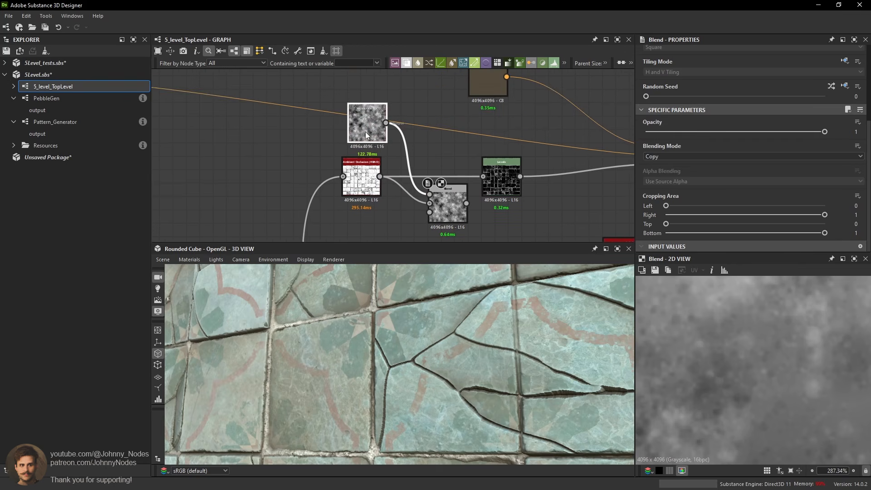
# Stack the Moisture Noise and Ambient Occlusion nodes farther left, with the Blend close beside them.
pyautogui.click(363, 176)
pyautogui.moveTo(363, 175); pyautogui.dragTo(342, 176)
pyautogui.moveTo(376, 146); pyautogui.dragTo(350, 148)
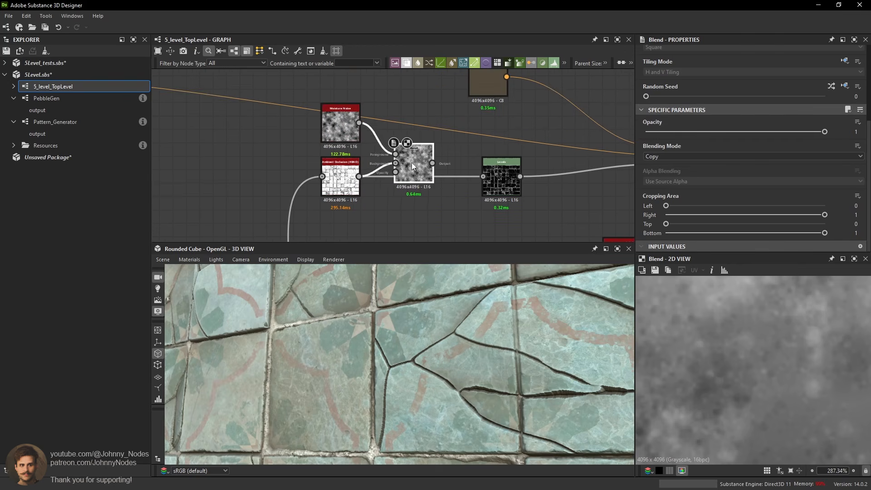
pyautogui.moveTo(411, 165); pyautogui.dragTo(405, 164)
# Set the Blend's blending mode to Add Sub and view the whole tile output.
pyautogui.click(667, 159)
pyautogui.click(678, 210)
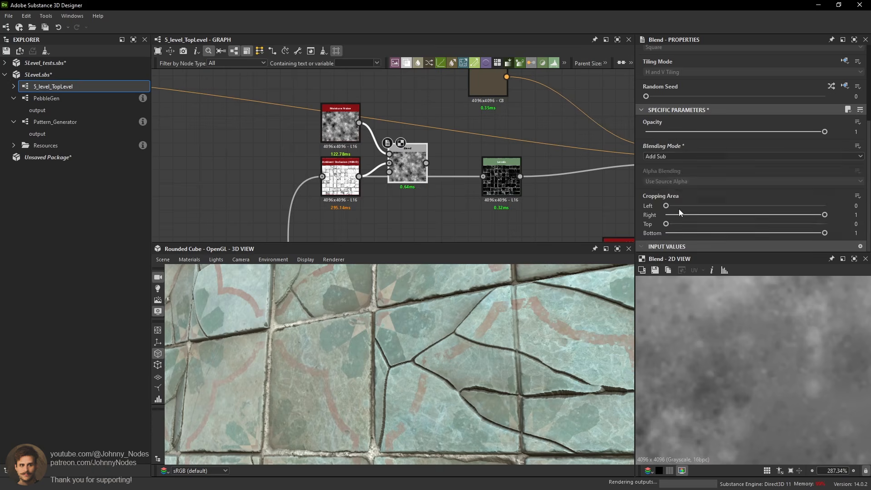
pyautogui.scroll(-10, 763, 337)
pyautogui.scroll(2, 422, 152)
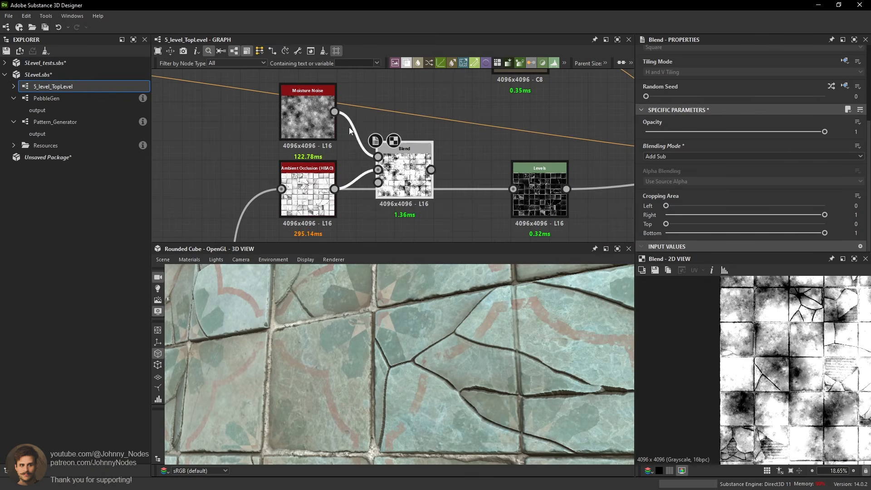
# Swap the Blend's foreground and background inputs and inspect the resulting occlusion mask.
pyautogui.moveTo(357, 175); pyautogui.dragTo(358, 175)
pyautogui.press('x')
pyautogui.scroll(4, 813, 370)
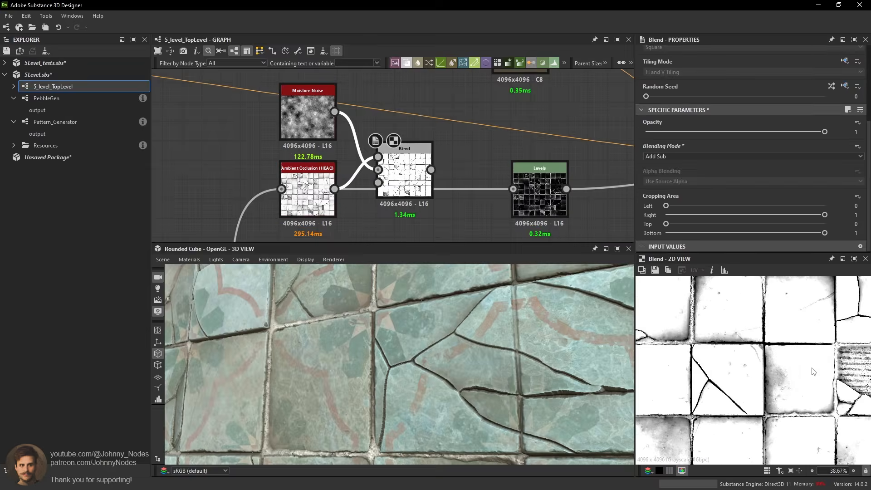
pyautogui.scroll(-6, 748, 349)
pyautogui.scroll(4, 793, 339)
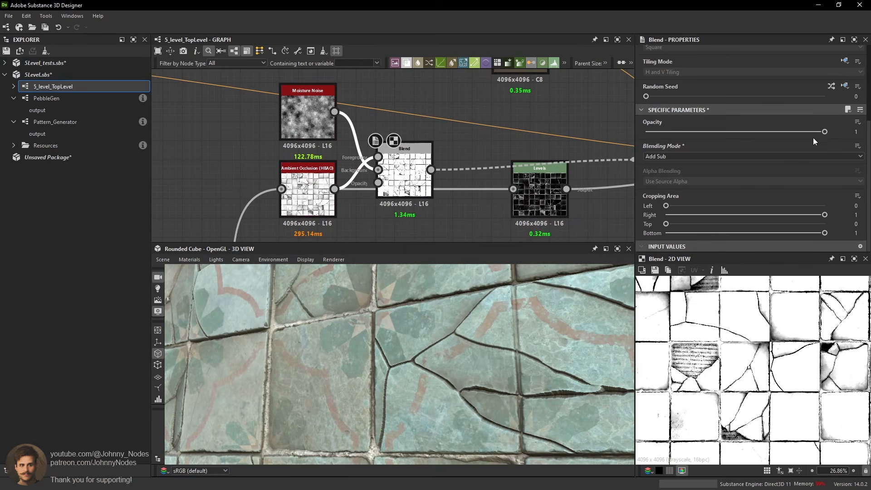
# Set the Blend's opacity to 0.51 and compare its output with the Ambient Occlusion.
pyautogui.moveTo(813, 133); pyautogui.dragTo(737, 137)
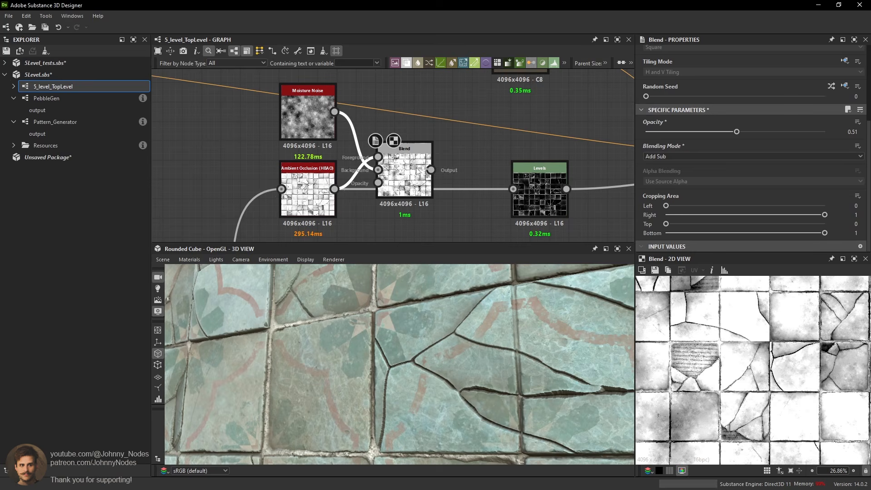
pyautogui.doubleClick(313, 182)
pyautogui.doubleClick(401, 165)
pyautogui.scroll(1, 419, 166)
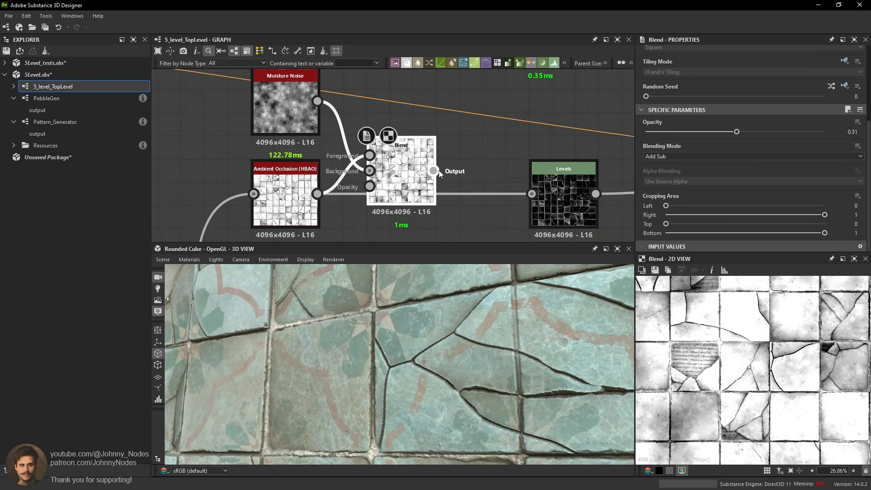
# Feed the Blend's output into the Levels node and check the dirt on the tiles in 3D.
pyautogui.moveTo(434, 171); pyautogui.dragTo(532, 194)
pyautogui.doubleClick(564, 199)
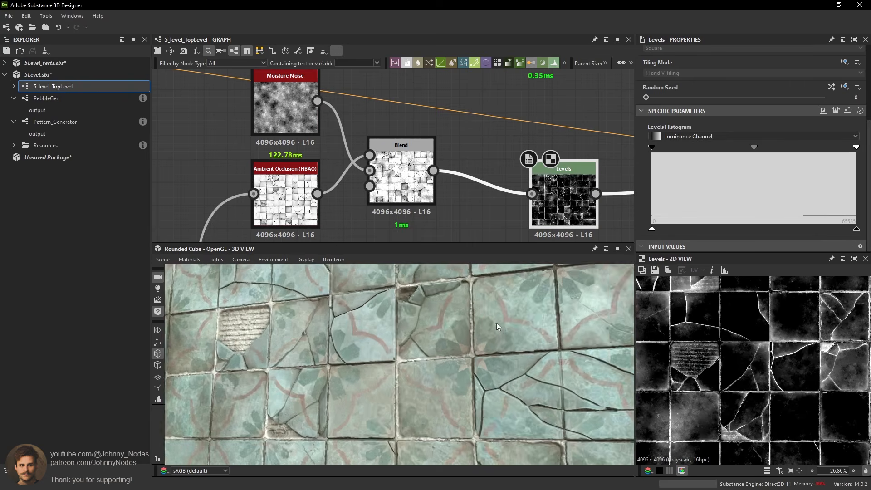
pyautogui.moveTo(496, 323); pyautogui.dragTo(560, 333)
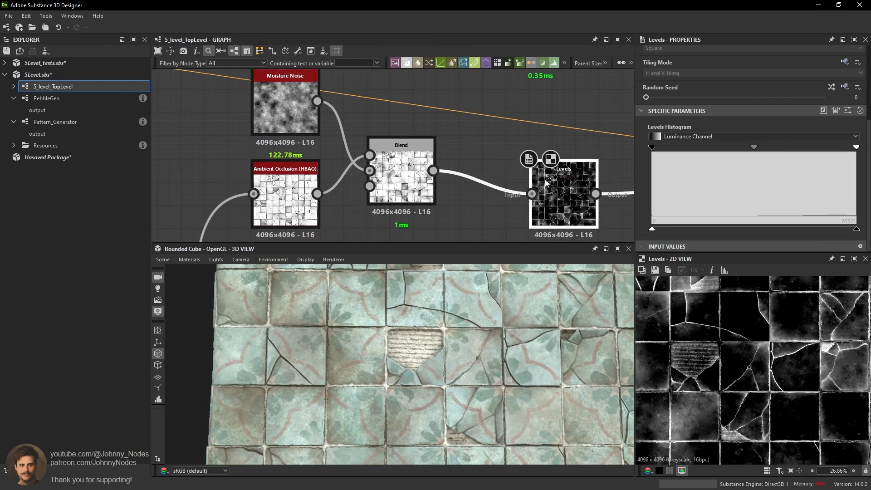
pyautogui.scroll(-2, 481, 208)
# Set the opacity of the Moisture Noise and Ambient Occlusion Blend to 0.74 and check the tiles up close and overall.
pyautogui.doubleClick(424, 181)
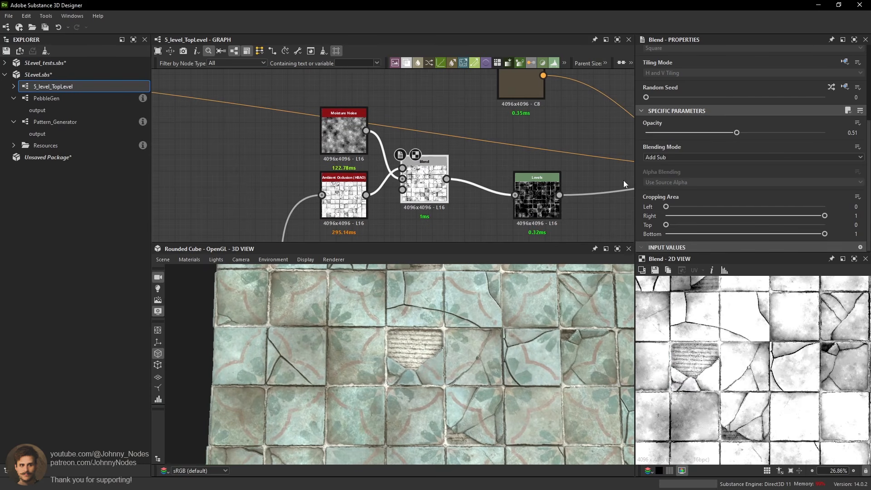
pyautogui.moveTo(697, 134); pyautogui.dragTo(778, 145)
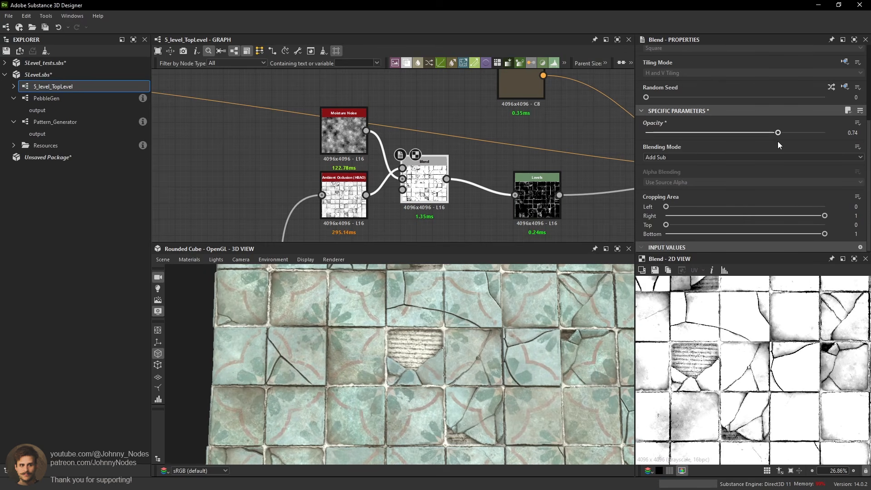
pyautogui.scroll(5, 329, 353)
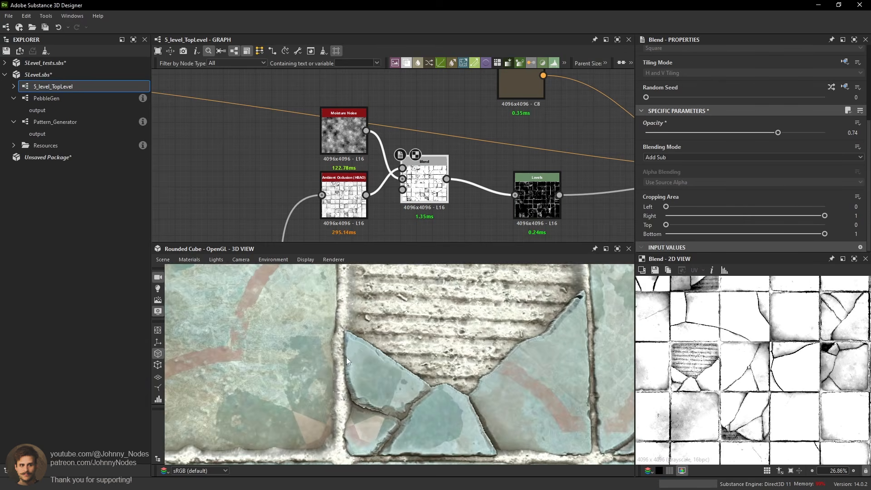
pyautogui.scroll(-5, 353, 336)
pyautogui.scroll(-2, 390, 340)
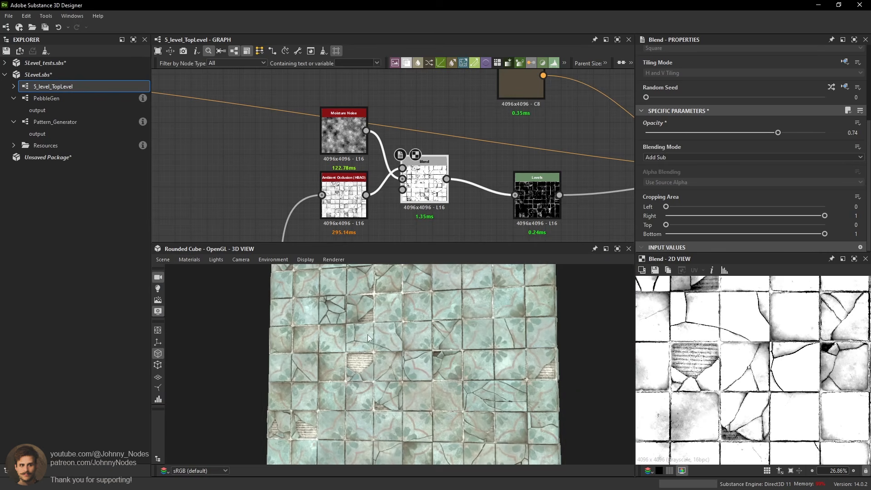
# Branch a dot node named AO off the output of the Moisture Noise and Ambient Occlusion Blend.
pyautogui.scroll(2, 383, 330)
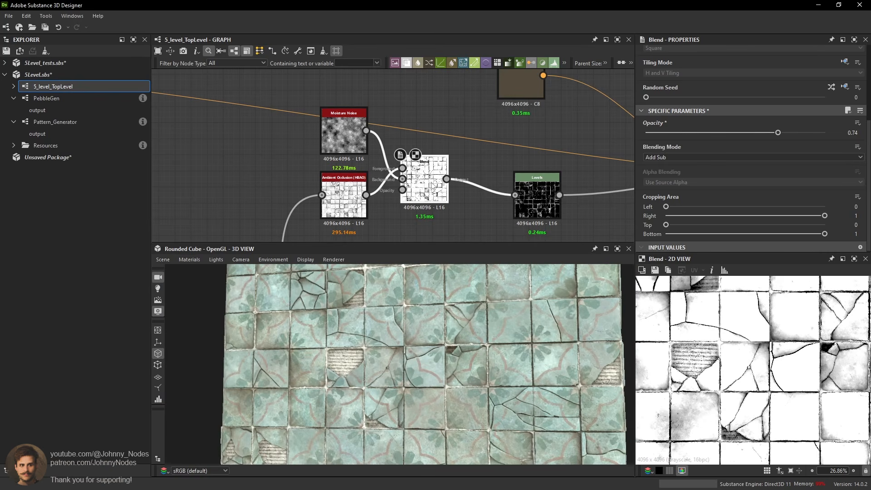
pyautogui.scroll(-3, 431, 189)
pyautogui.scroll(2, 430, 189)
pyautogui.moveTo(440, 190); pyautogui.dragTo(401, 154, button='middle')
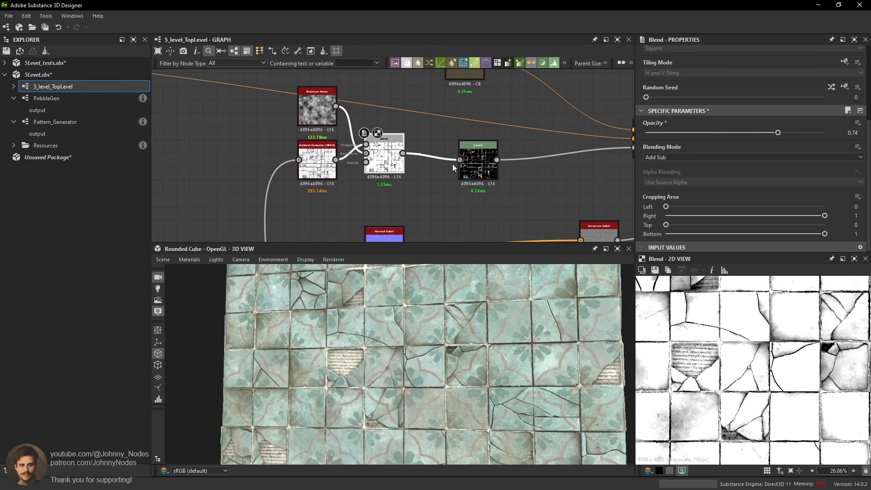
pyautogui.moveTo(475, 161); pyautogui.dragTo(481, 148)
pyautogui.scroll(-1, 453, 156)
pyautogui.moveTo(412, 154); pyautogui.dragTo(436, 185)
pyautogui.write('d')
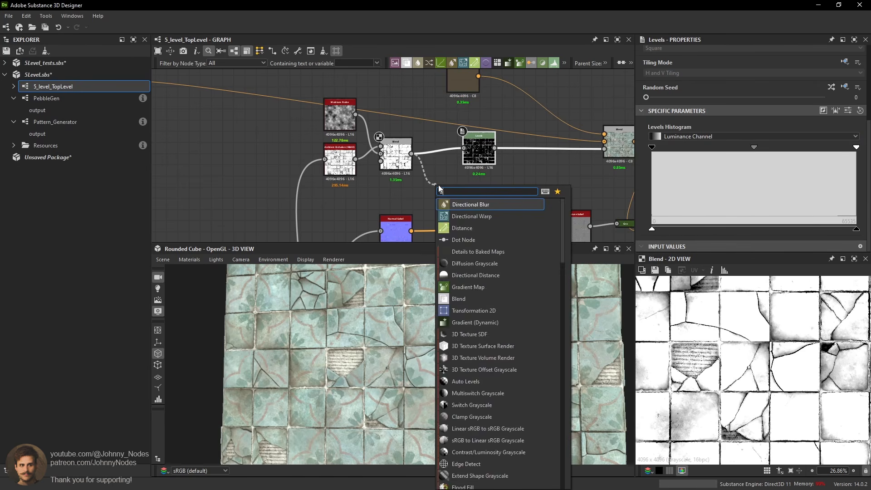
pyautogui.write('o')
pyautogui.press('Return')
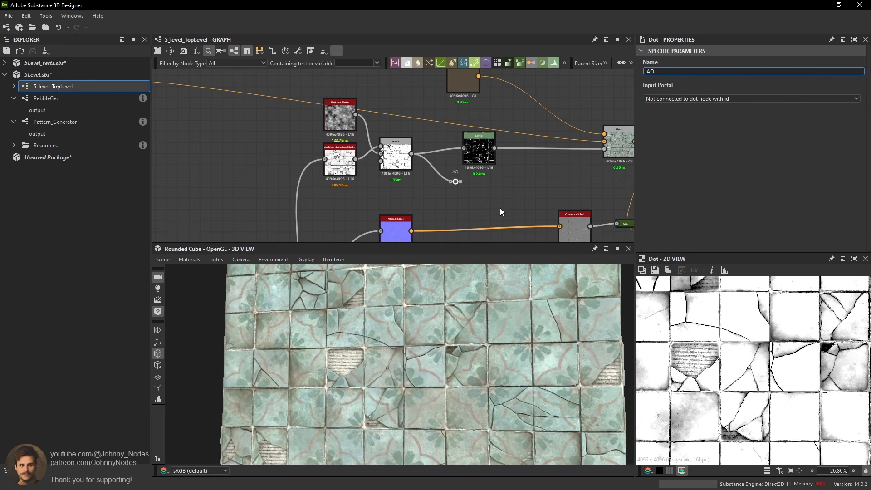
pyautogui.moveTo(488, 156); pyautogui.dragTo(497, 164)
# Increase the Ambient Occlusion (HBAO) node's radius to spread the shading further across the tiles.
pyautogui.scroll(-3, 451, 197)
pyautogui.moveTo(439, 215); pyautogui.dragTo(431, 91, button='middle')
pyautogui.moveTo(425, 234); pyautogui.dragTo(413, 329, button='middle')
pyautogui.scroll(5, 412, 168)
pyautogui.click(386, 173)
pyautogui.scroll(-8, 726, 169)
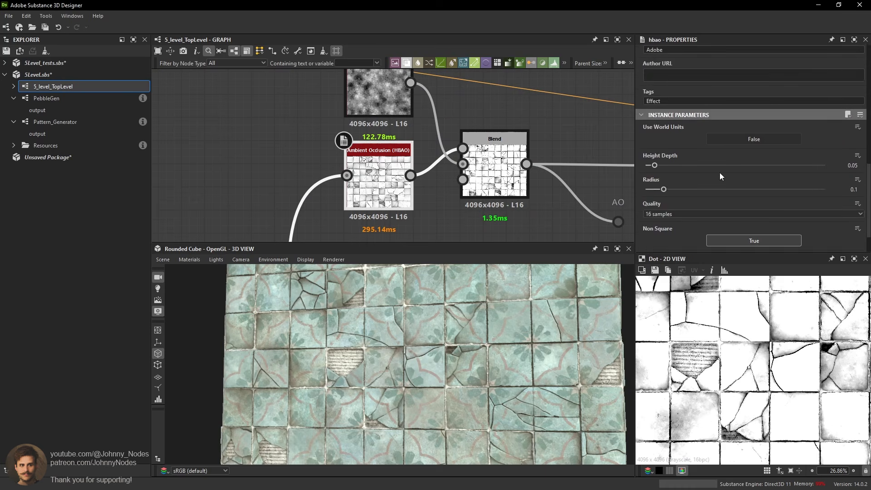
pyautogui.scroll(-3, 698, 159)
pyautogui.moveTo(671, 153); pyautogui.dragTo(726, 154)
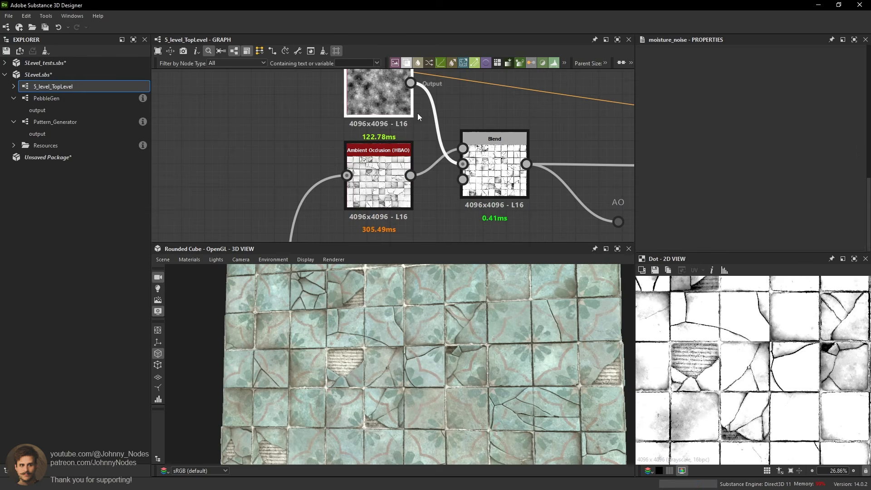
# Set the Moisture Noise scale to 3 and the opacity of its Blend with the Ambient Occlusion to 0.52.
pyautogui.click(379, 93)
pyautogui.moveTo(669, 98); pyautogui.dragTo(702, 99)
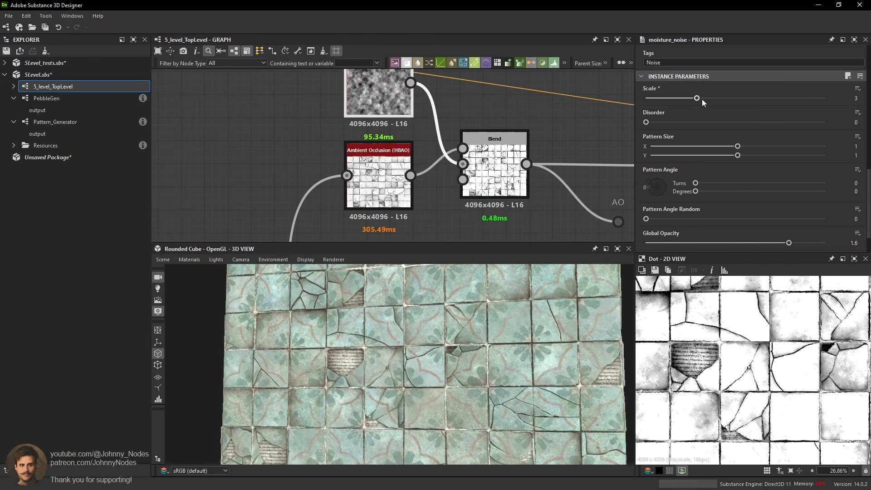
pyautogui.click(494, 172)
pyautogui.click(744, 132)
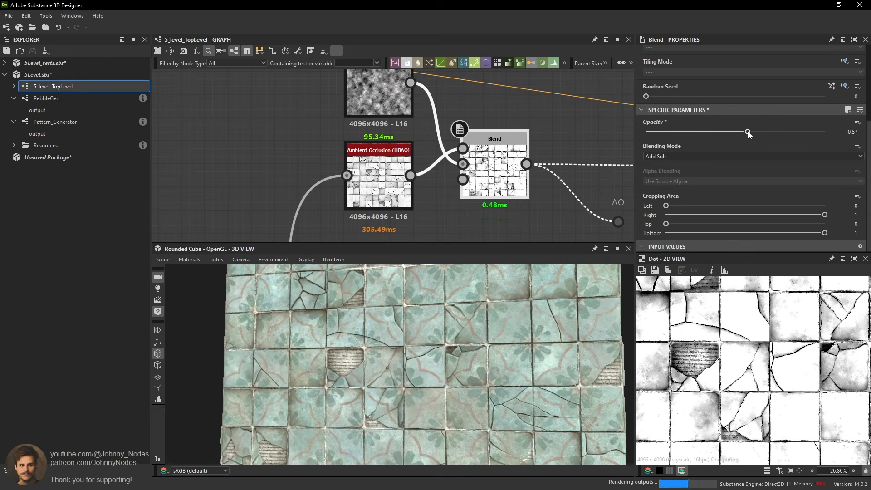
pyautogui.moveTo(744, 132); pyautogui.dragTo(739, 131)
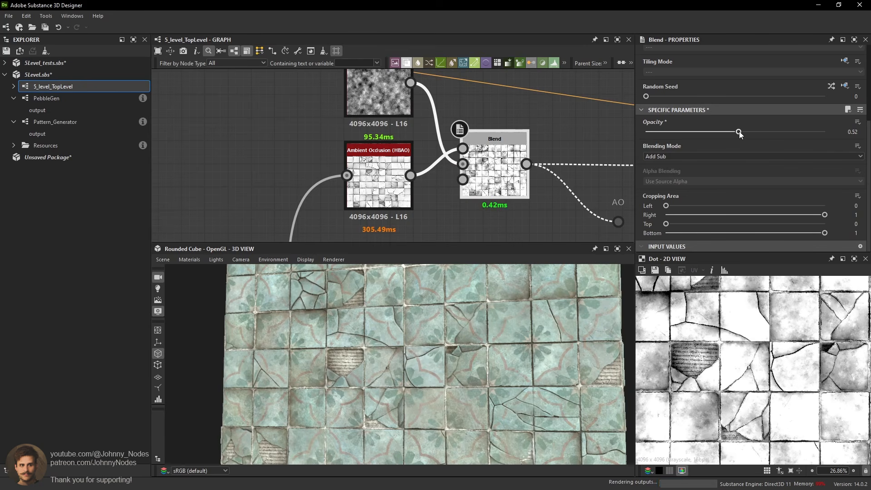
pyautogui.scroll(1, 777, 369)
pyautogui.scroll(6, 780, 357)
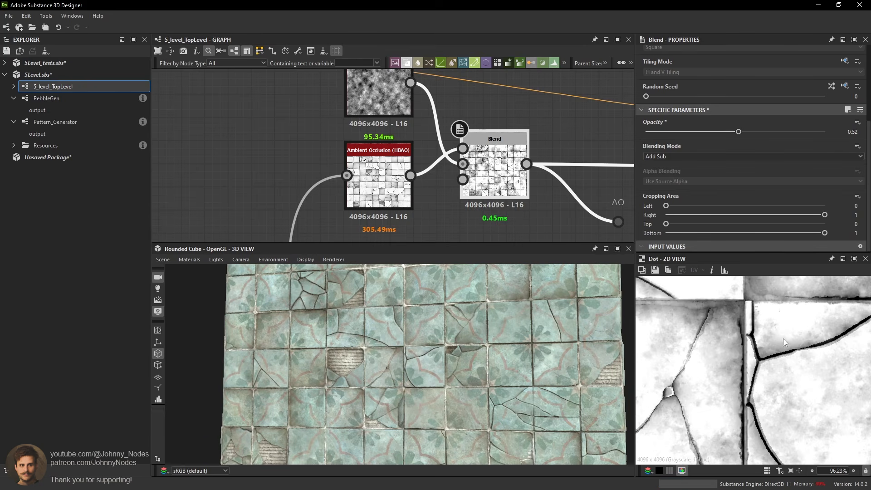
pyautogui.moveTo(429, 370); pyautogui.dragTo(459, 338, button='middle')
pyautogui.scroll(2, 459, 338)
pyautogui.scroll(2, 459, 329)
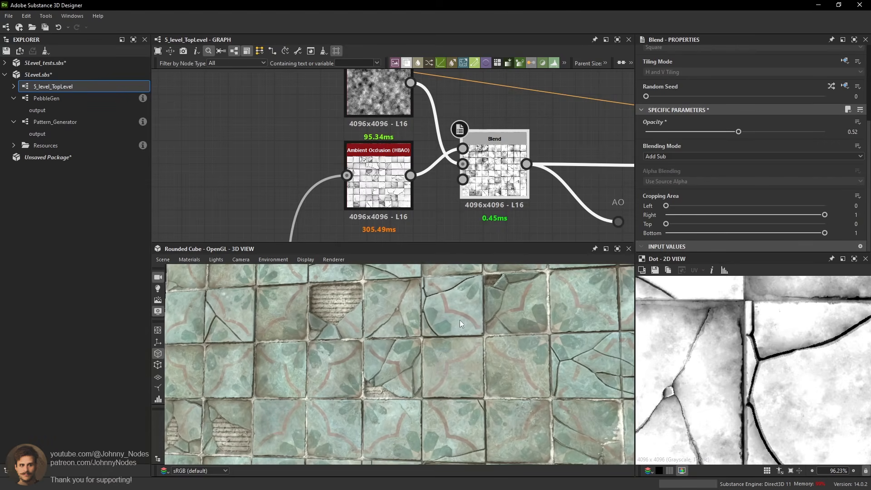
pyautogui.scroll(3, 488, 324)
pyautogui.scroll(-4, 436, 188)
# Add a dot node beside the last Blend of the roughness chain, below Grout_Mask, and link it to the AO portal.
pyautogui.scroll(-4, 371, 174)
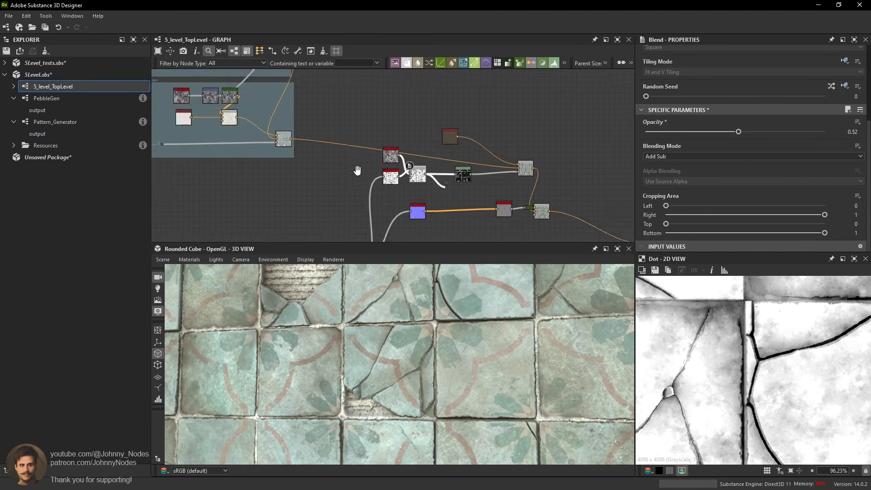
pyautogui.moveTo(358, 182); pyautogui.dragTo(381, 77, button='middle')
pyautogui.scroll(1, 318, 209)
pyautogui.moveTo(319, 209); pyautogui.dragTo(319, 93, button='middle')
pyautogui.scroll(2, 299, 167)
pyautogui.press('space')
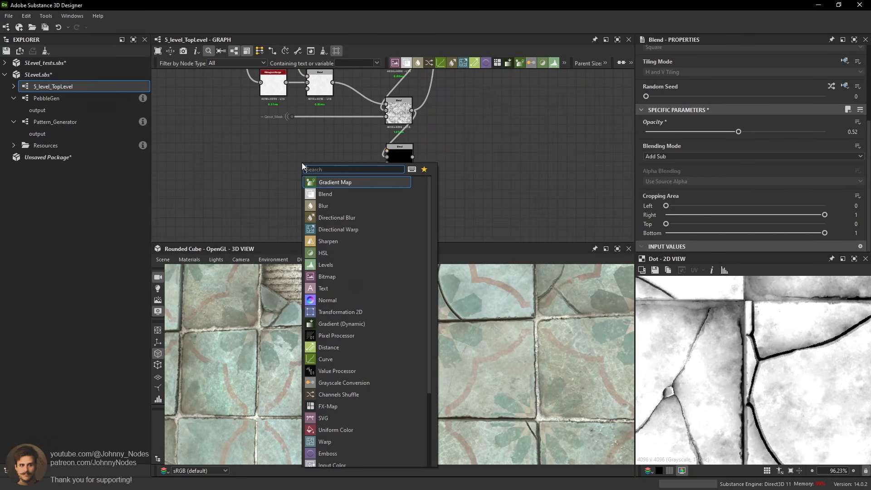
pyautogui.write('doyt')
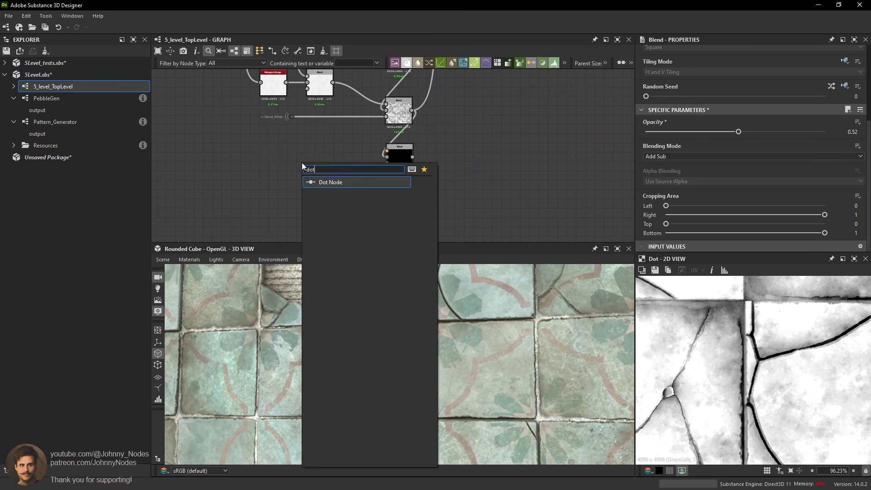
pyautogui.press('Return')
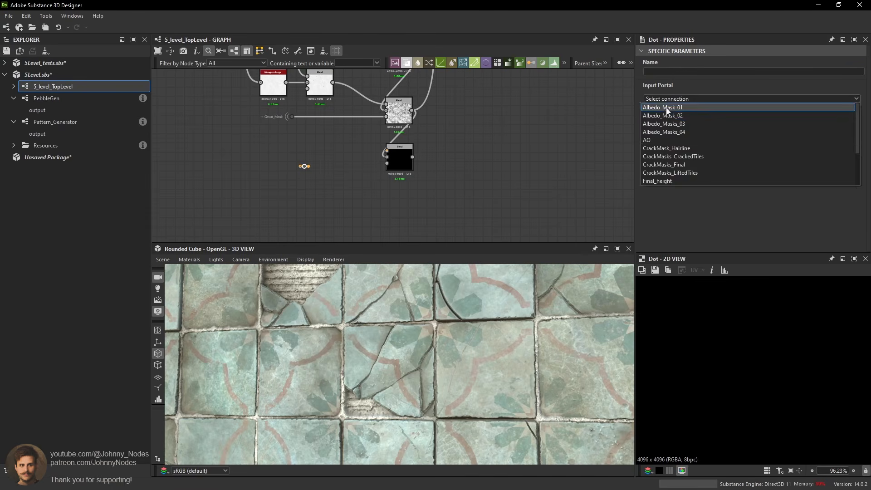
pyautogui.click(668, 139)
pyautogui.scroll(2, 332, 178)
pyautogui.doubleClick(271, 175)
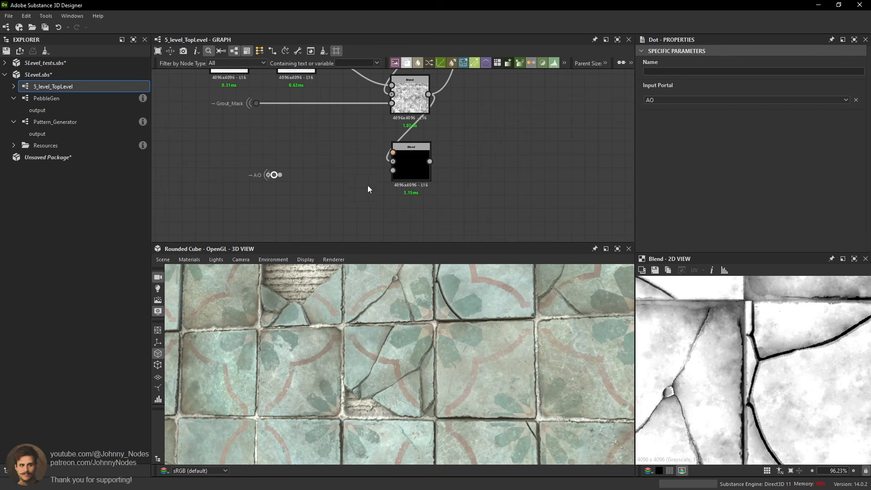
# Add an Invert Grayscale node and connect the AO portal to the foreground of the roughness chain's last Blend.
pyautogui.press('space')
pyautogui.write('inv')
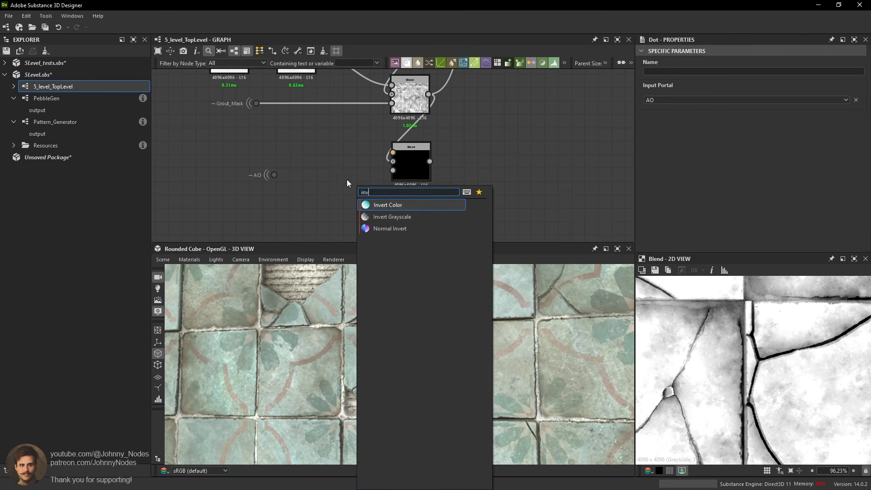
pyautogui.click(385, 216)
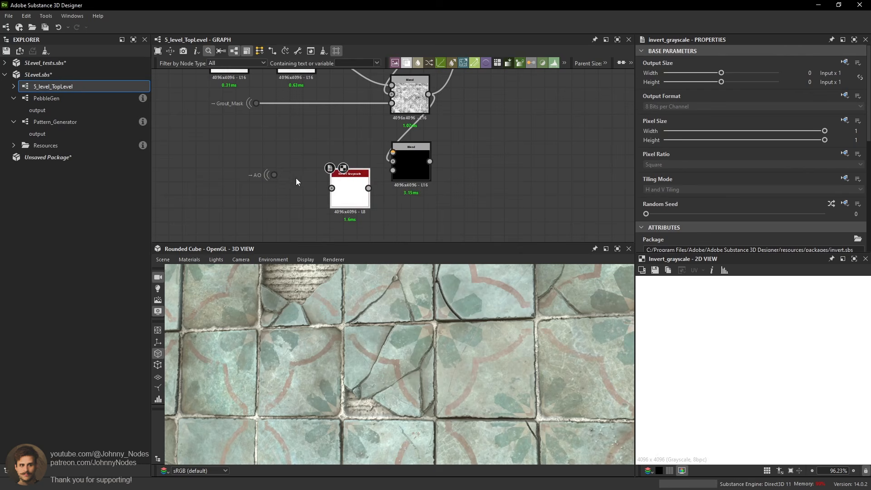
pyautogui.moveTo(283, 175); pyautogui.dragTo(393, 152)
pyautogui.doubleClick(414, 160)
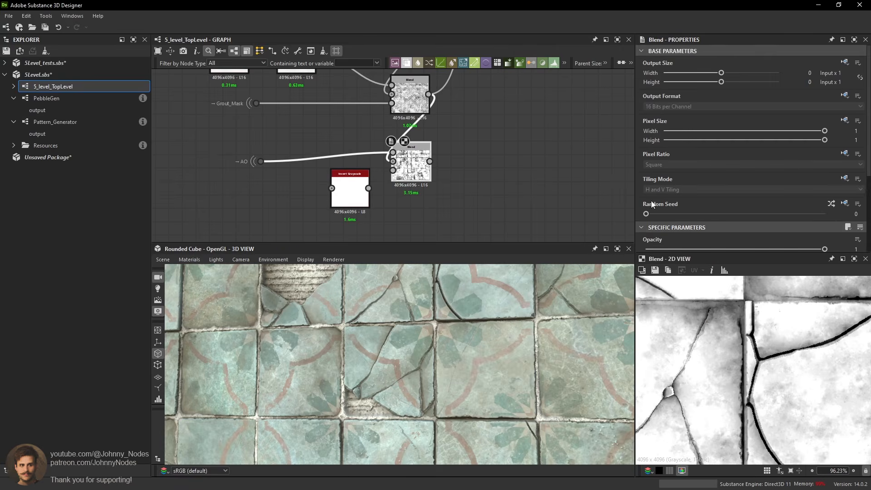
# Try the Multiply blending mode on the last roughness Blend and check the result in 2D and on the tiles.
pyautogui.scroll(-3, 662, 207)
pyautogui.click(662, 220)
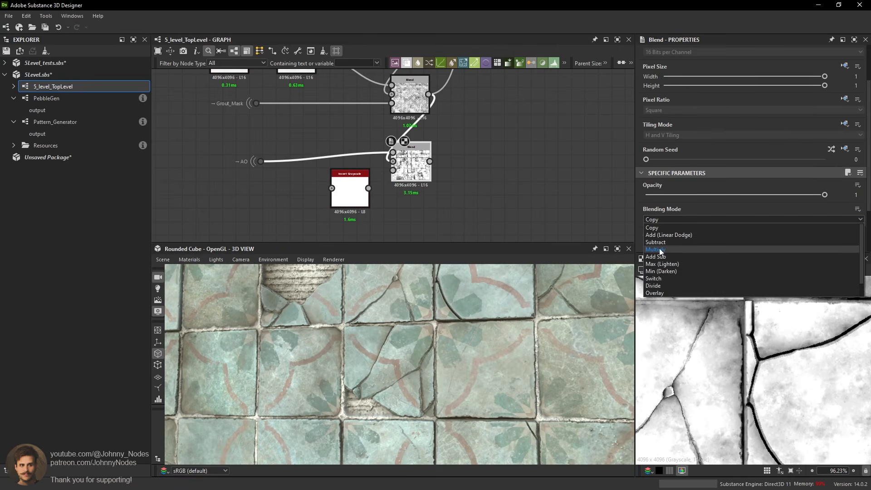
pyautogui.click(660, 250)
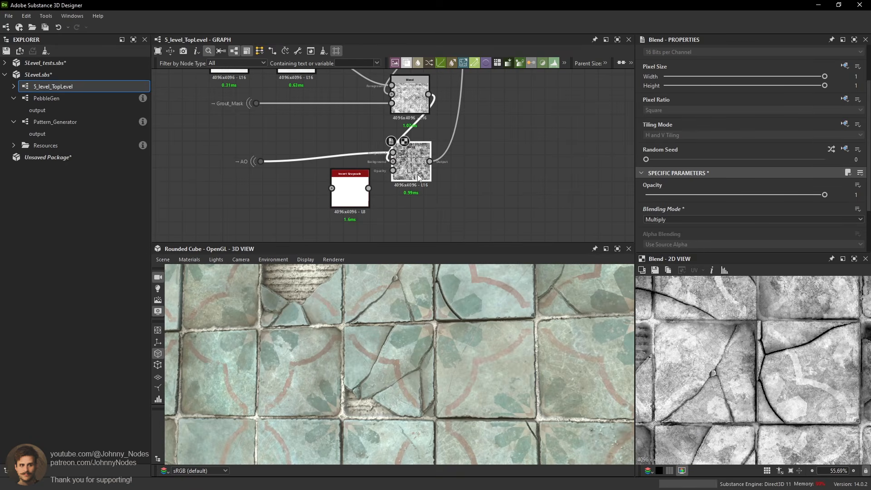
pyautogui.moveTo(418, 177); pyautogui.dragTo(424, 177)
pyautogui.scroll(3, 440, 300)
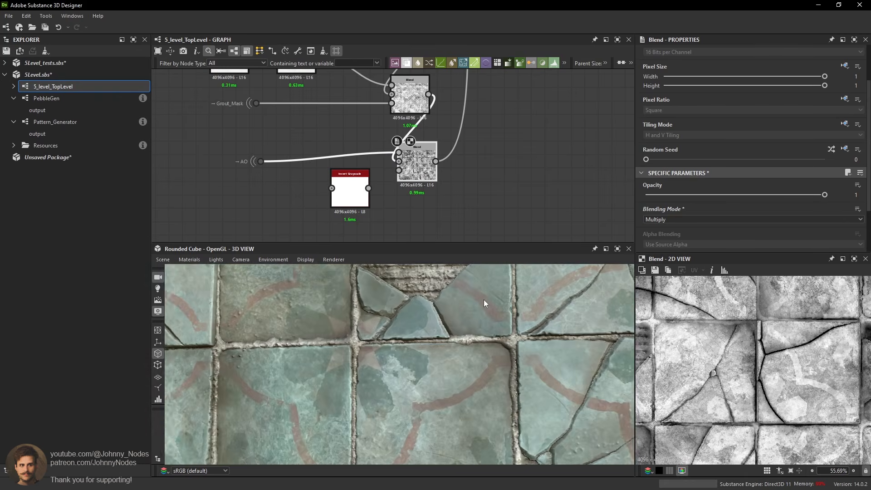
pyautogui.moveTo(484, 300)
pyautogui.mouseDown()
pyautogui.moveTo(458, 311)
pyautogui.moveTo(481, 305)
pyautogui.mouseUp()
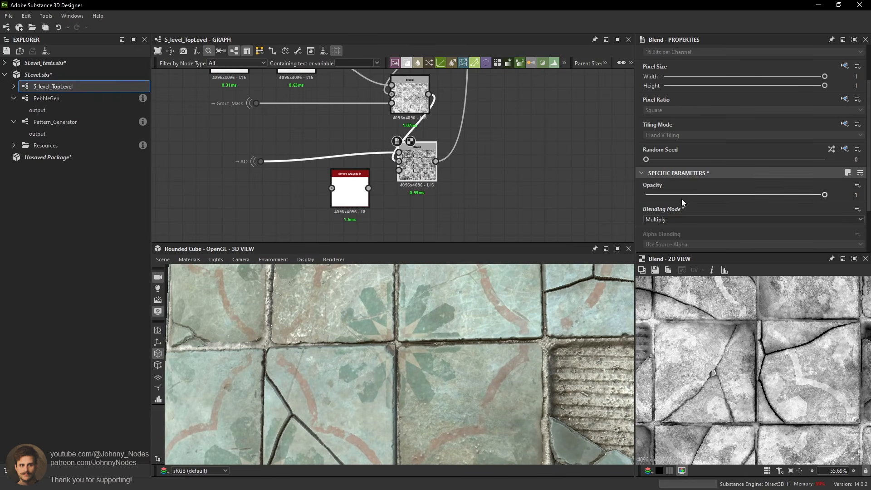
# Set the last roughness Blend to Screen and route the AO portal through Invert Grayscale into its foreground.
pyautogui.click(678, 219)
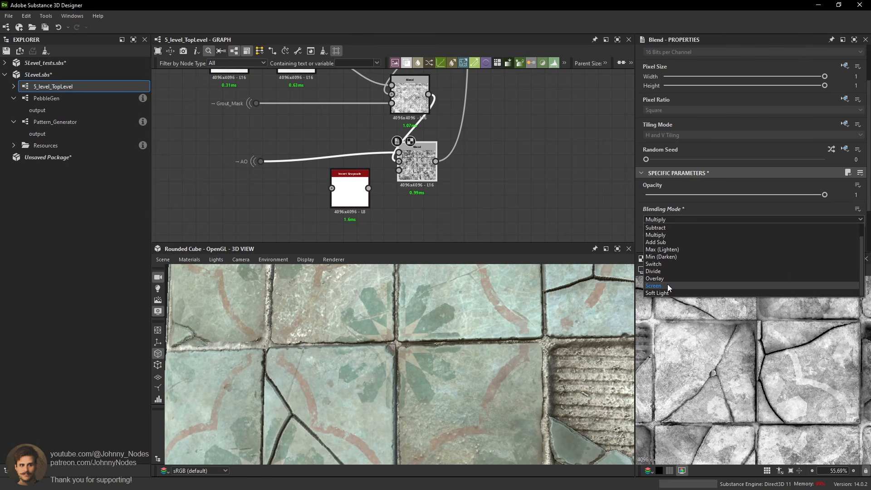
pyautogui.click(668, 284)
pyautogui.moveTo(340, 163); pyautogui.dragTo(404, 165, button='middle')
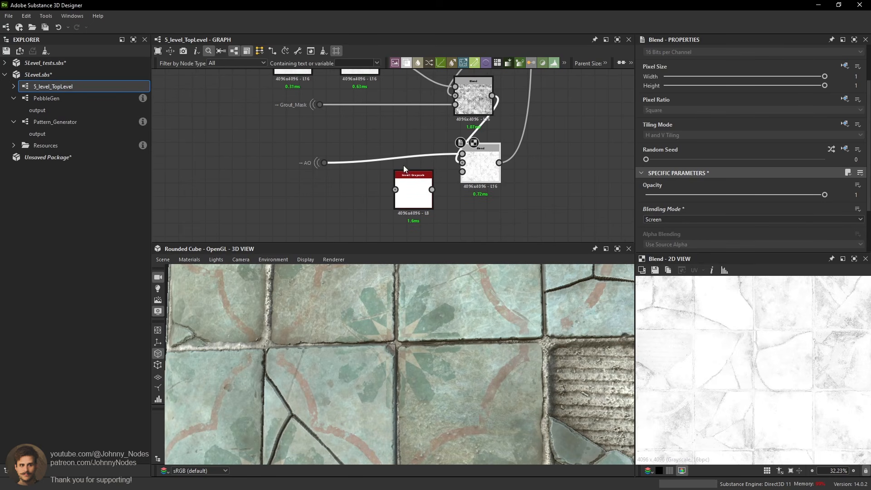
pyautogui.moveTo(326, 163); pyautogui.dragTo(463, 154)
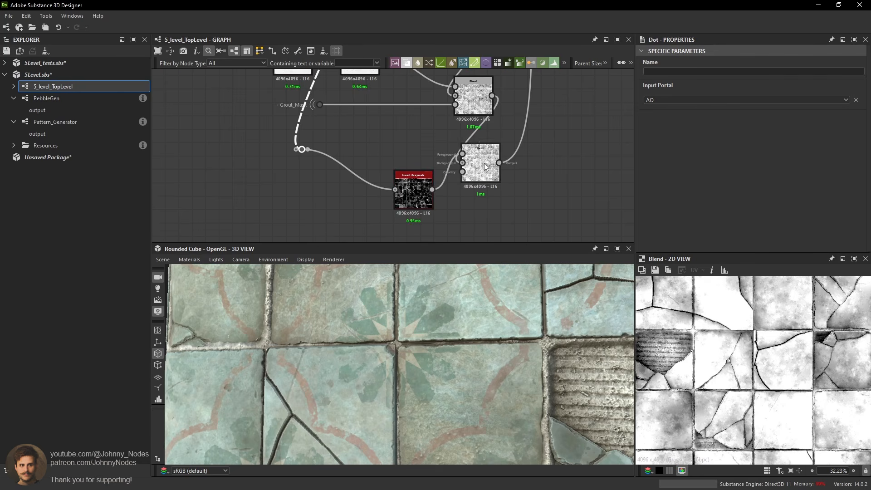
pyautogui.click(485, 166)
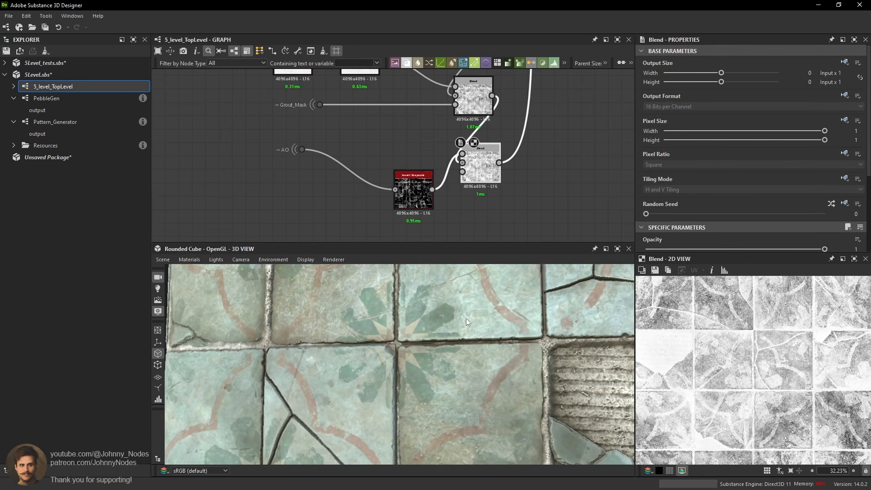
pyautogui.scroll(-3, 491, 312)
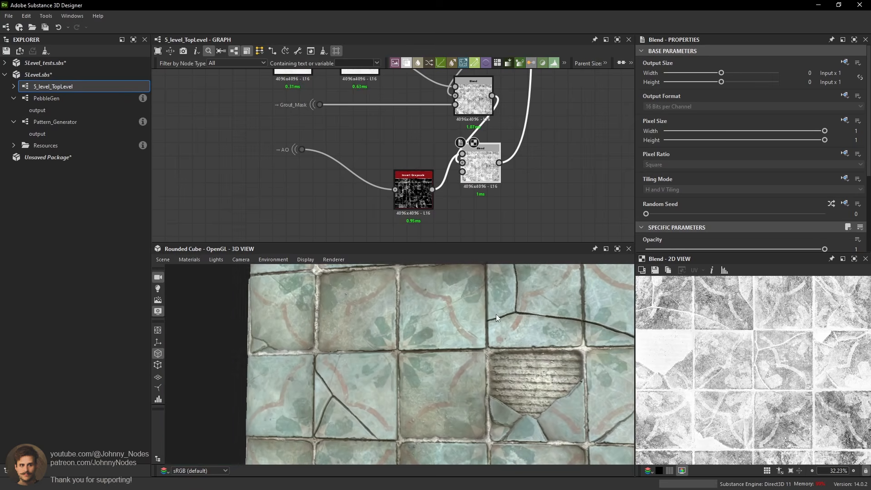
pyautogui.scroll(-3, 472, 302)
# Move the Roughness dot node down beside the output of the last Blend in the roughness chain.
pyautogui.scroll(-3, 511, 165)
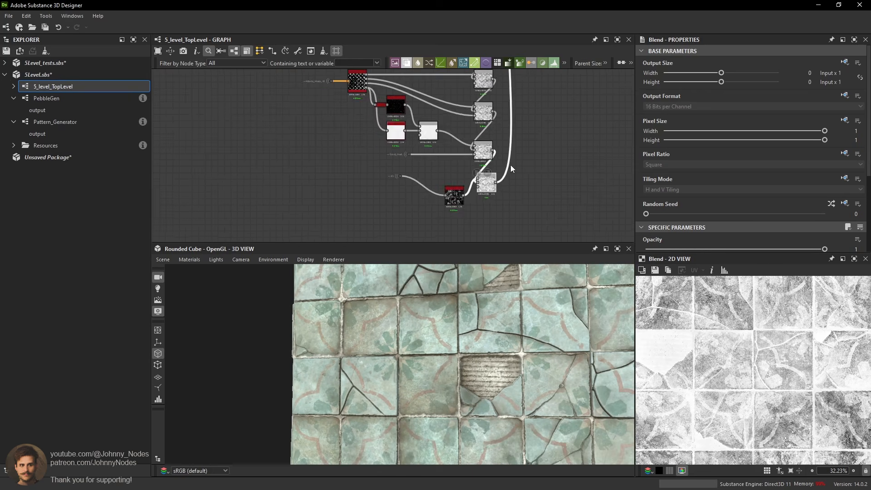
pyautogui.scroll(-3, 510, 164)
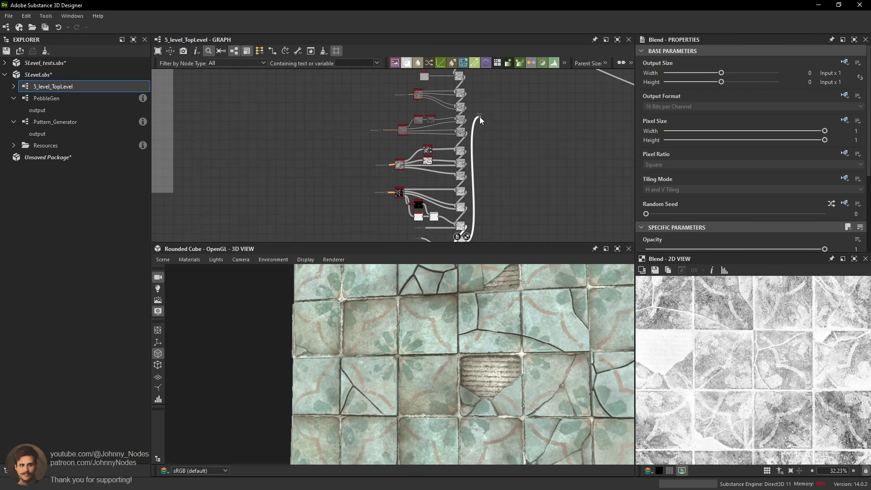
pyautogui.moveTo(479, 117); pyautogui.dragTo(499, 239)
pyautogui.moveTo(499, 239); pyautogui.dragTo(503, 189, button='middle')
pyautogui.moveTo(502, 189); pyautogui.dragTo(484, 190)
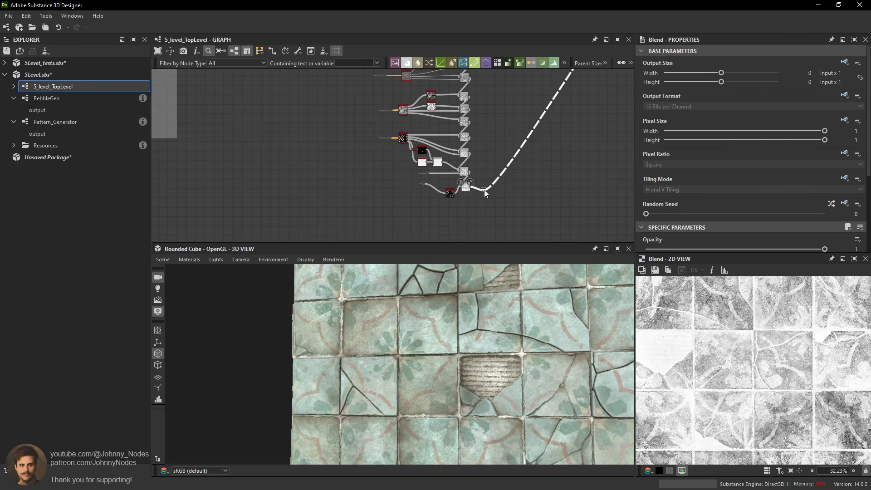
# Select the whole roughness node chain with its Roughness dot and move it further from the output nodes.
pyautogui.scroll(-2, 505, 104)
pyautogui.moveTo(506, 104); pyautogui.dragTo(474, 213, button='middle')
pyautogui.moveTo(471, 129); pyautogui.dragTo(427, 165, button='middle')
pyautogui.scroll(1, 457, 214)
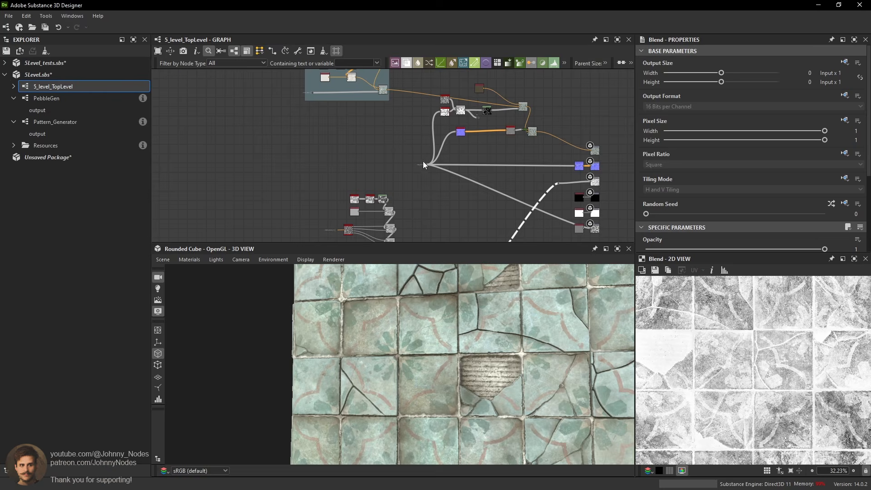
pyautogui.press('space')
pyautogui.click(420, 138)
pyautogui.scroll(-2, 427, 111)
pyautogui.scroll(1, 426, 113)
pyautogui.scroll(-2, 414, 164)
pyautogui.moveTo(381, 170); pyautogui.dragTo(367, 97, button='middle')
pyautogui.scroll(2, 410, 169)
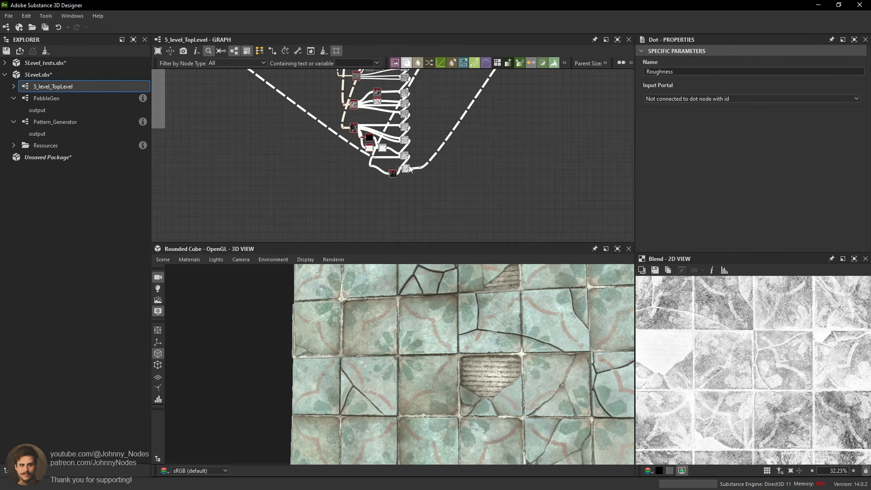
pyautogui.moveTo(409, 166); pyautogui.dragTo(348, 180)
pyautogui.click(390, 82)
# Display the albedo Blend at the end of the framed tile color nodes in 2D and examine its colors.
pyautogui.moveTo(390, 76); pyautogui.dragTo(391, 143, button='middle')
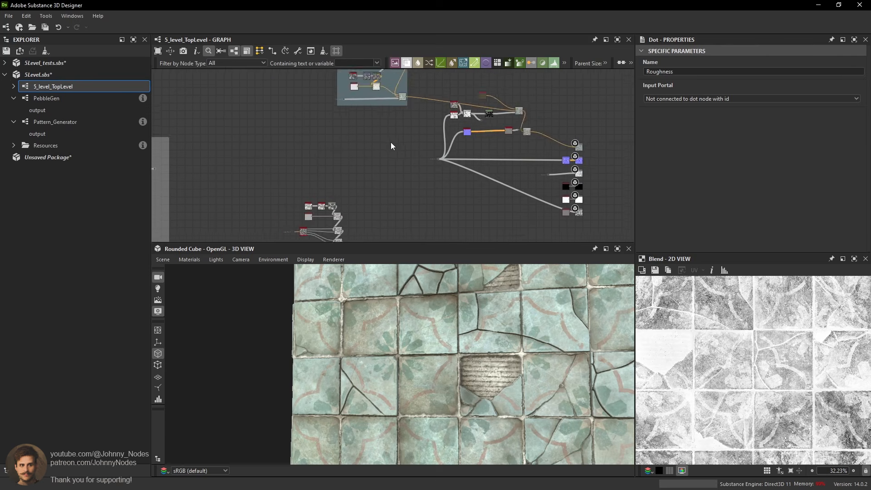
pyautogui.scroll(5, 393, 98)
pyautogui.moveTo(398, 84); pyautogui.dragTo(397, 158, button='middle')
pyautogui.scroll(-2, 397, 158)
pyautogui.doubleClick(418, 166)
pyautogui.moveTo(423, 183); pyautogui.dragTo(427, 137, button='middle')
pyautogui.scroll(-2, 427, 137)
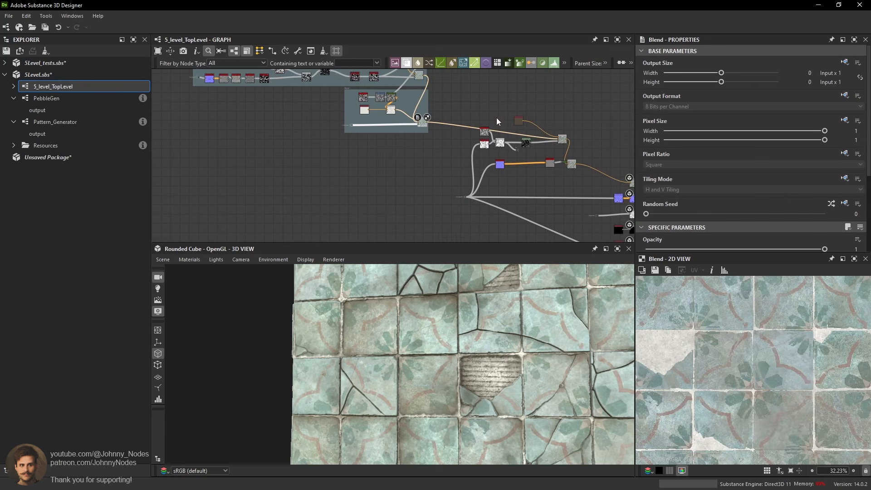
# Move the Final_height dot that feeds the normal and output nodes slightly lower in the graph.
pyautogui.moveTo(482, 155); pyautogui.dragTo(466, 143, button='middle')
pyautogui.click(452, 185)
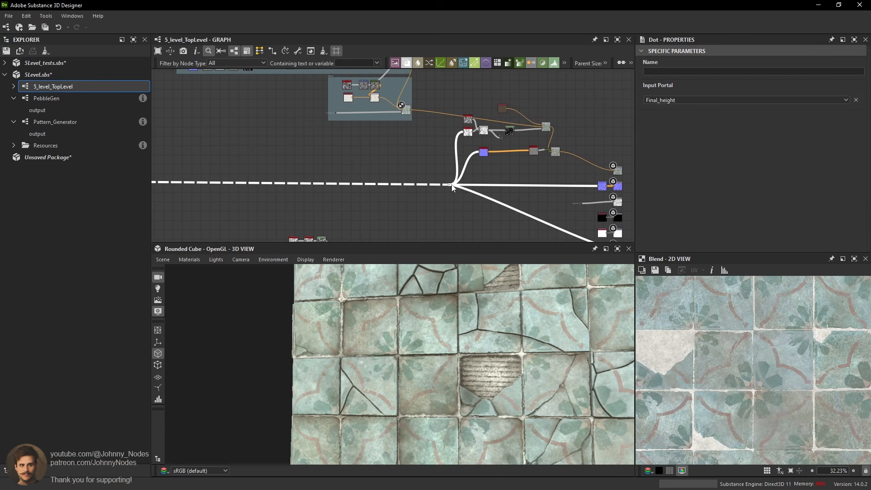
pyautogui.moveTo(451, 184); pyautogui.dragTo(437, 210)
pyautogui.scroll(2, 507, 162)
pyautogui.moveTo(461, 160)
pyautogui.mouseDown()
pyautogui.moveTo(577, 144)
pyautogui.moveTo(578, 183)
pyautogui.mouseUp()
pyautogui.moveTo(442, 76); pyautogui.dragTo(578, 163)
pyautogui.click(552, 125)
pyautogui.scroll(2, 366, 115)
pyautogui.moveTo(373, 117); pyautogui.dragTo(424, 135, button='middle')
pyautogui.press('space')
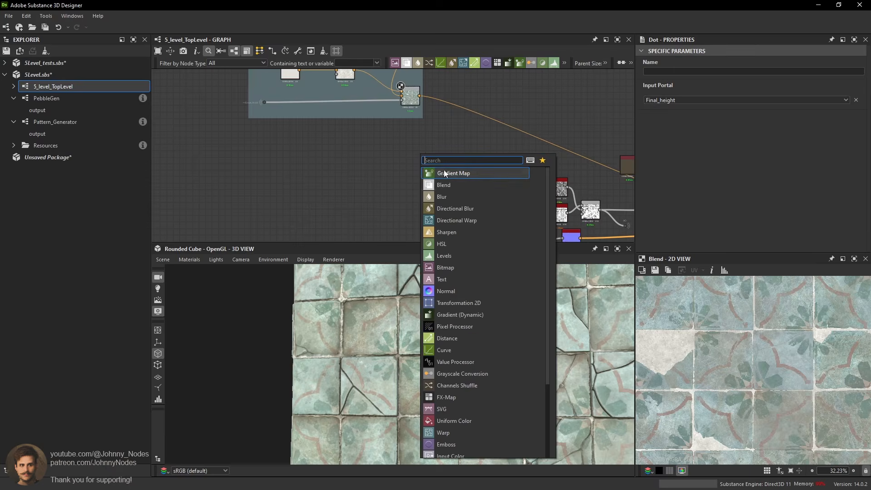
pyautogui.click(444, 184)
pyautogui.moveTo(419, 95); pyautogui.dragTo(420, 159)
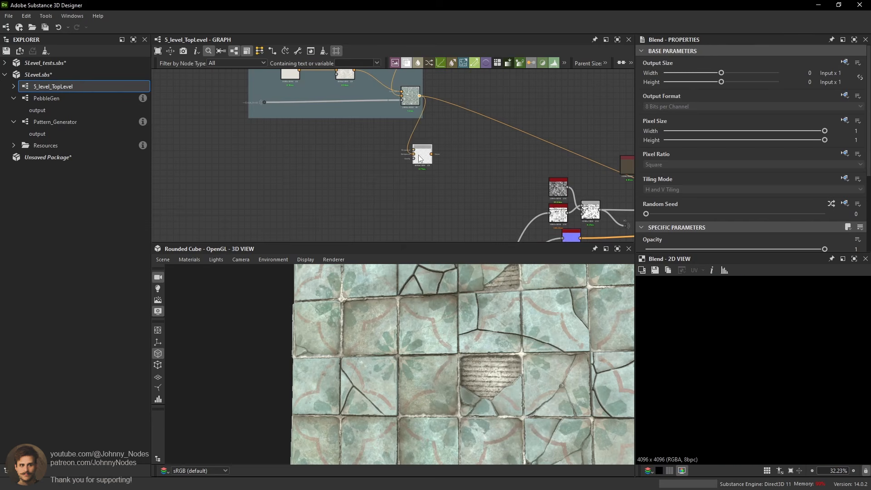
pyautogui.scroll(3, 407, 154)
pyautogui.moveTo(407, 154); pyautogui.dragTo(419, 183, button='middle')
pyautogui.moveTo(456, 181)
pyautogui.mouseDown()
pyautogui.moveTo(428, 181)
pyautogui.moveTo(452, 166)
pyautogui.mouseUp()
pyautogui.press('Delete')
# Move the Grout frame with its nodes down to open space beneath the tile color frame.
pyautogui.scroll(-3, 453, 159)
pyautogui.moveTo(456, 113); pyautogui.dragTo(494, 186, button='middle')
pyautogui.scroll(-1, 458, 172)
pyautogui.moveTo(309, 107); pyautogui.dragTo(307, 117, button='middle')
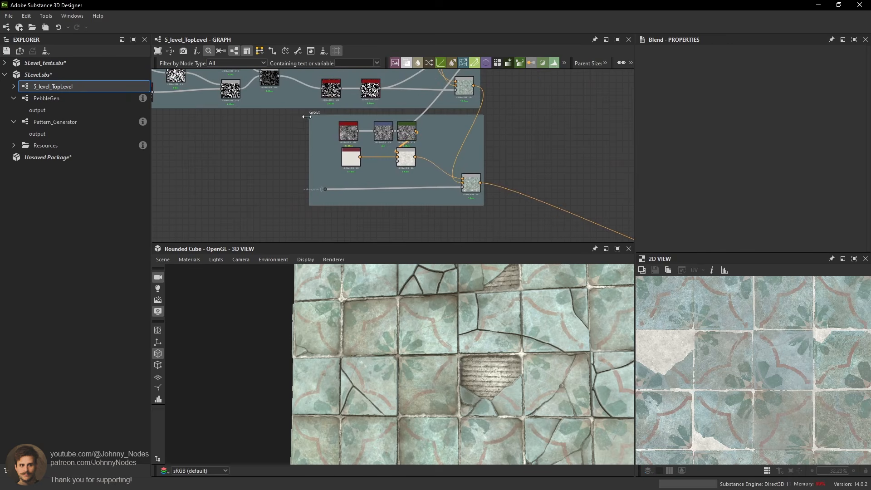
pyautogui.moveTo(318, 113); pyautogui.dragTo(317, 196)
# Add a Blend node above the Grout frame and connect the final tile color Blend to its background.
pyautogui.click(416, 127)
pyautogui.press('space')
pyautogui.click(441, 157)
pyautogui.scroll(1, 479, 113)
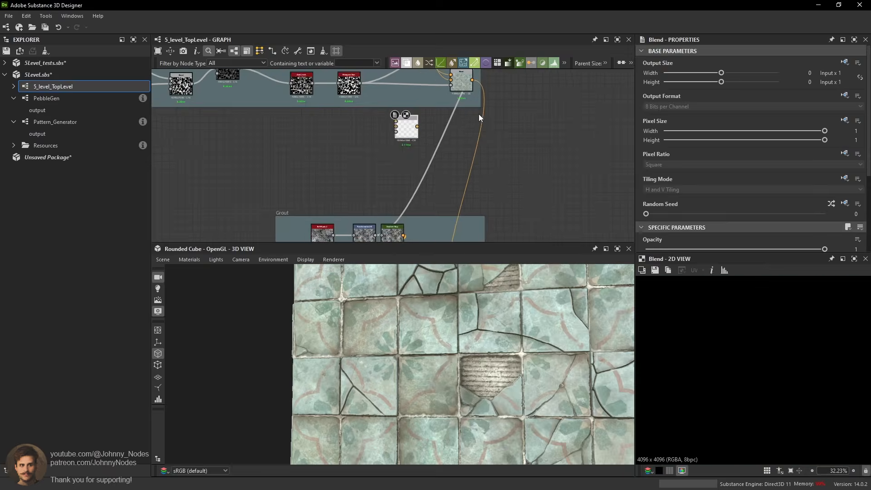
pyautogui.moveTo(472, 80); pyautogui.dragTo(449, 159)
# Add a Dot node in the empty space beside the new Blend.
pyautogui.click(389, 151)
pyautogui.press('space')
pyautogui.write('do')
pyautogui.press('Return')
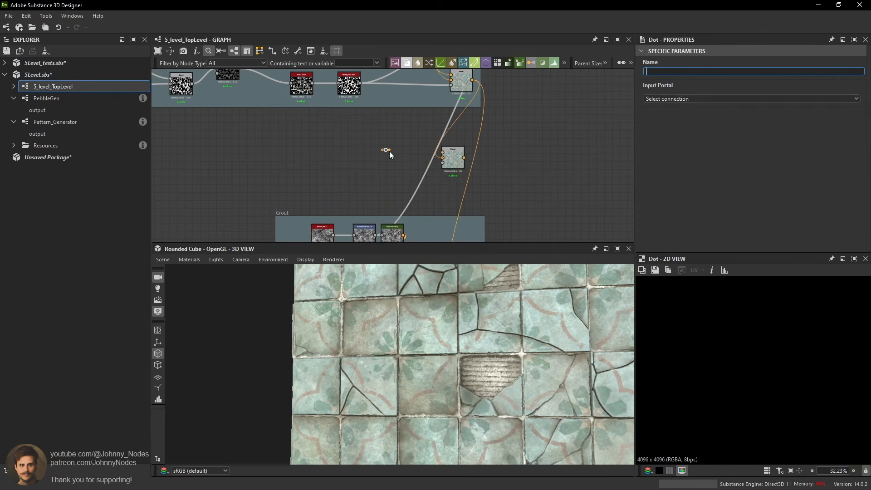
# Set the new Dot's input portal to Final_height and move it farther away from the Blend.
pyautogui.click(674, 99)
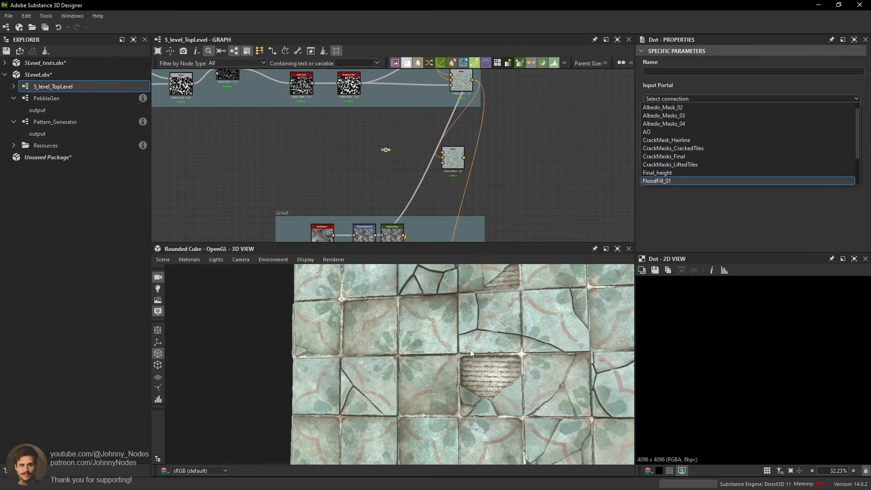
pyautogui.moveTo(470, 350); pyautogui.dragTo(480, 331)
pyautogui.scroll(10, 480, 330)
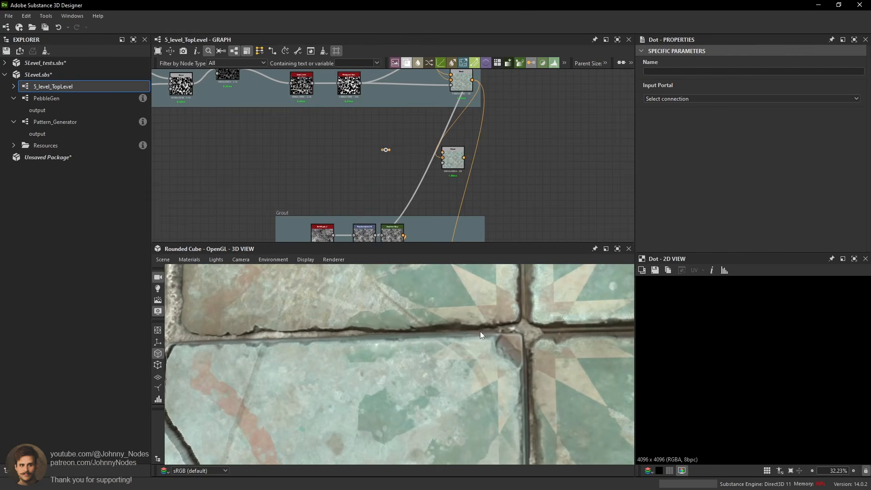
pyautogui.scroll(-6, 484, 330)
pyautogui.moveTo(497, 329); pyautogui.dragTo(482, 325)
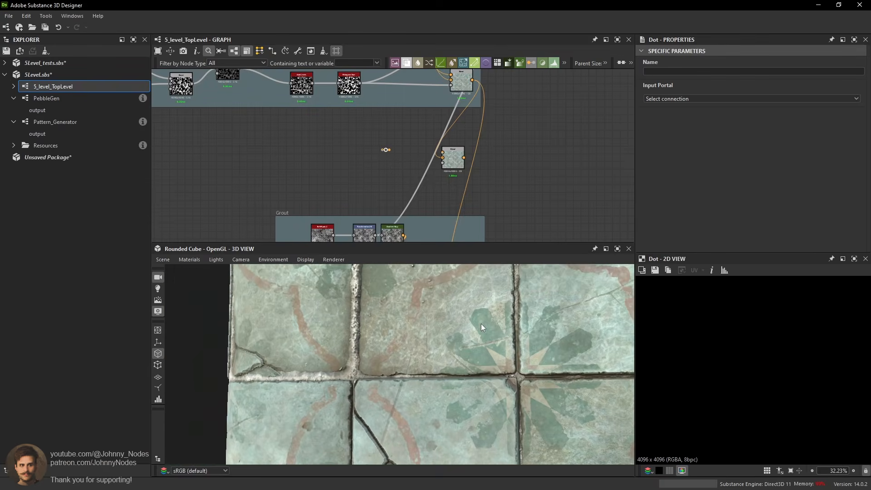
pyautogui.scroll(3, 482, 325)
pyautogui.scroll(2, 394, 148)
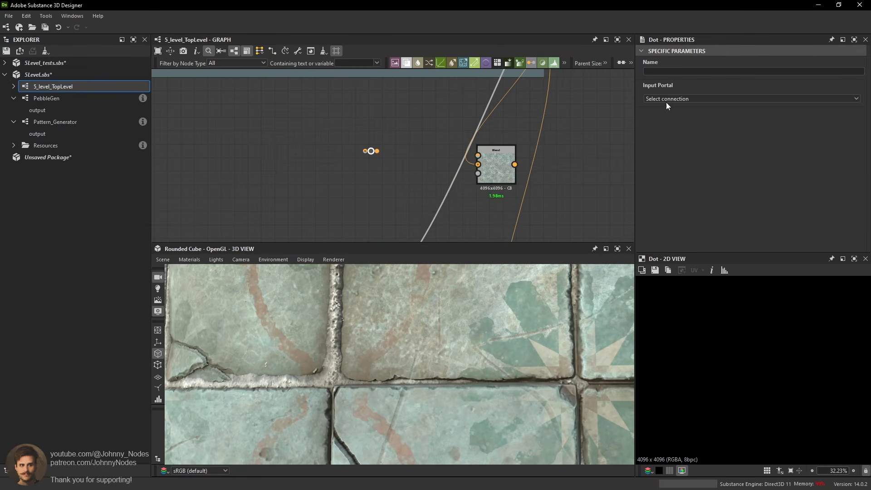
pyautogui.click(679, 97)
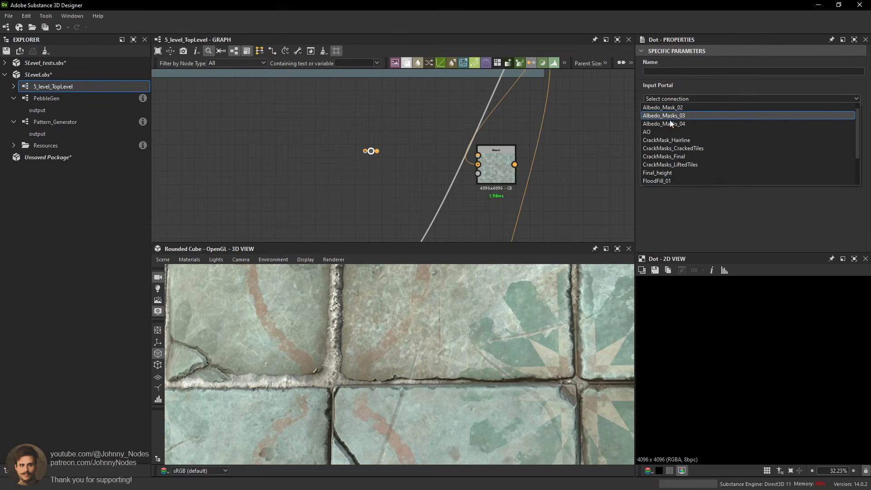
pyautogui.click(660, 173)
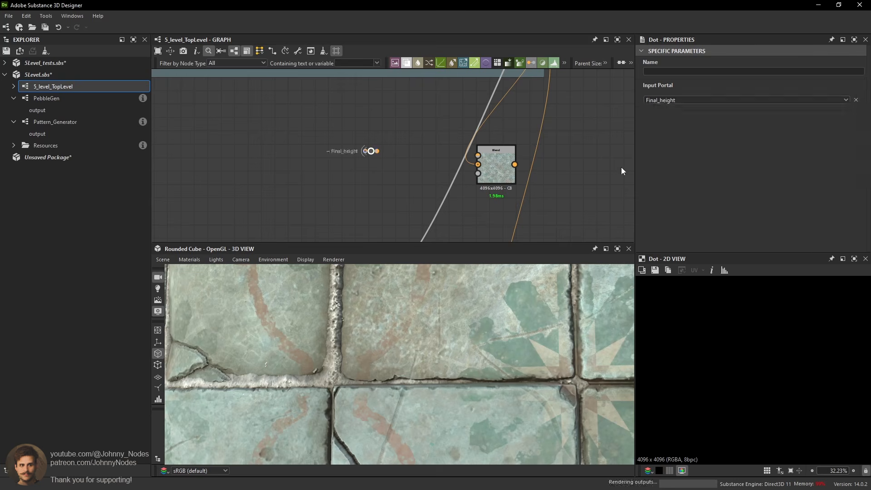
pyautogui.scroll(1, 420, 151)
pyautogui.moveTo(360, 152); pyautogui.dragTo(242, 181)
pyautogui.moveTo(242, 181); pyautogui.dragTo(305, 173, button='middle')
# Add a Normal Sobel node fed by the Final_height portal and set its intensity to 8.
pyautogui.click(332, 169)
pyautogui.press('space')
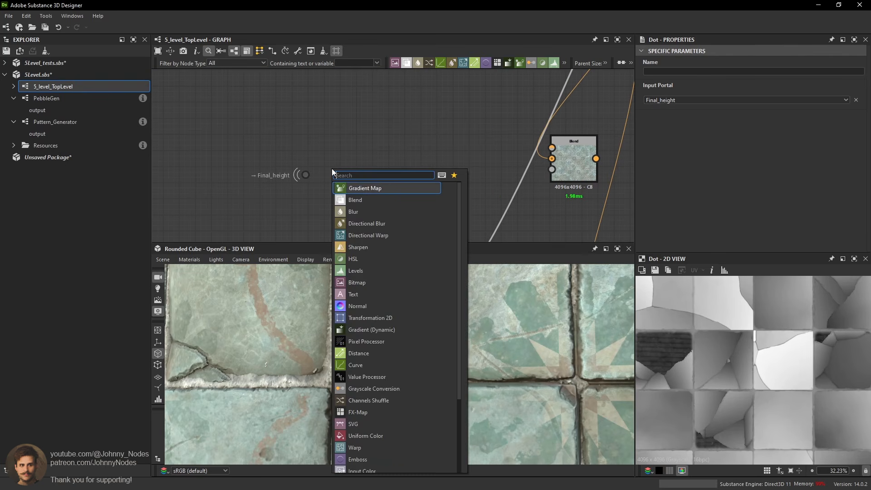
pyautogui.write('normal sobel')
pyautogui.press('Return')
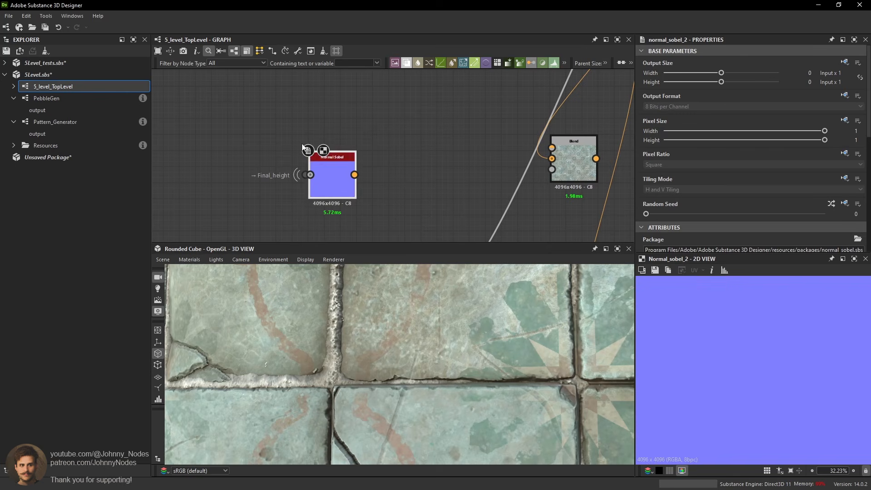
pyautogui.moveTo(326, 176); pyautogui.dragTo(352, 175)
pyautogui.click(352, 175)
pyautogui.scroll(-8, 725, 190)
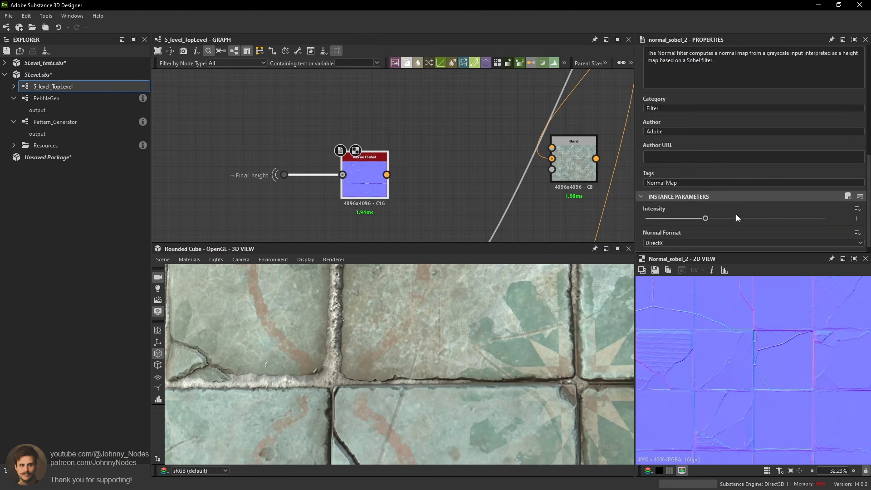
pyautogui.click(740, 218)
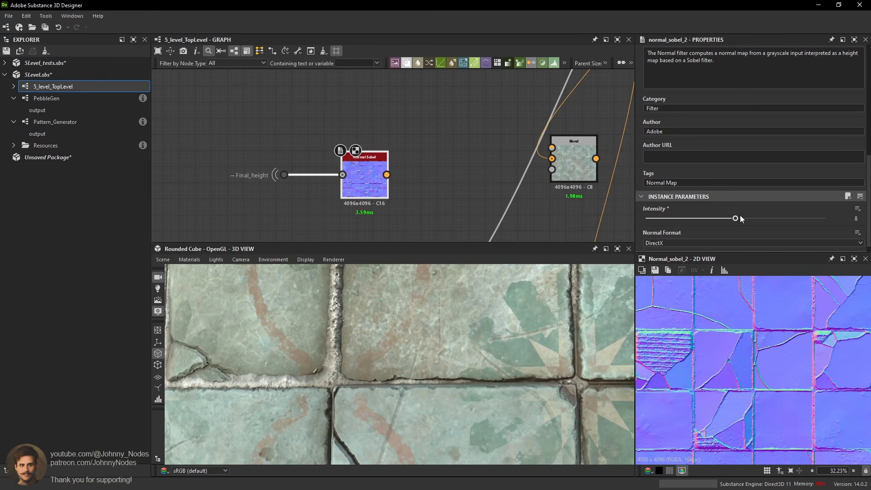
# Move the Normal Sobel with its portal back and connect its output to a new Curvature Smooth node.
pyautogui.moveTo(353, 151); pyautogui.dragTo(362, 158, button='middle')
pyautogui.moveTo(251, 138); pyautogui.dragTo(322, 190)
pyautogui.click(410, 176)
pyautogui.press('space')
pyautogui.write('cur')
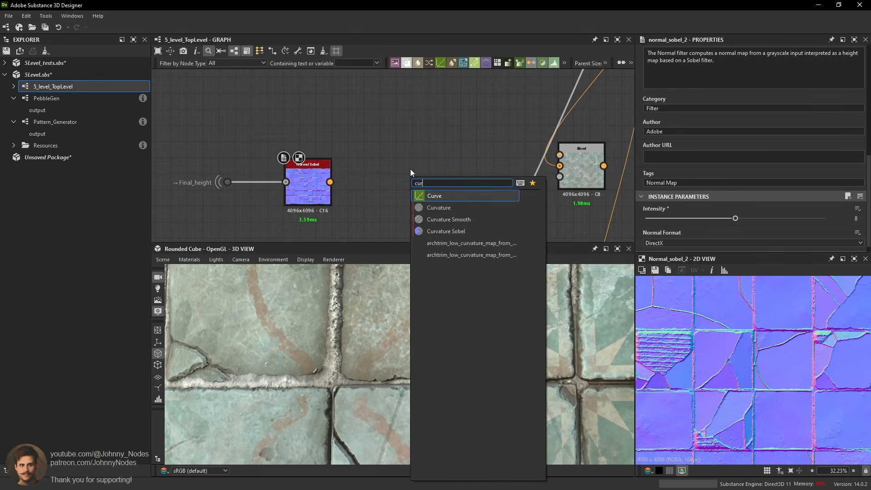
pyautogui.click(461, 221)
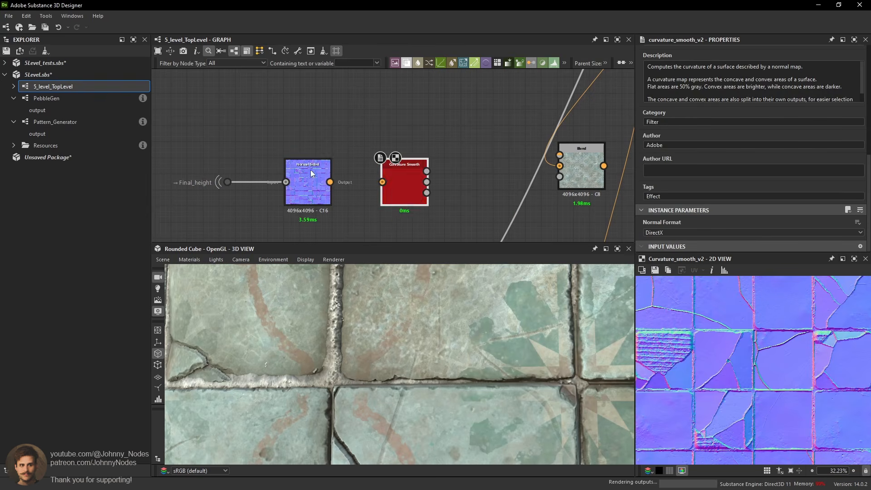
pyautogui.moveTo(329, 182); pyautogui.dragTo(379, 187)
# Compare the Convexity and Curvature outputs of the Curvature Smooth node in 2D.
pyautogui.scroll(-1, 351, 168)
pyautogui.moveTo(348, 167); pyautogui.dragTo(366, 168, button='middle')
pyautogui.moveTo(225, 137); pyautogui.dragTo(317, 189)
pyautogui.scroll(2, 325, 181)
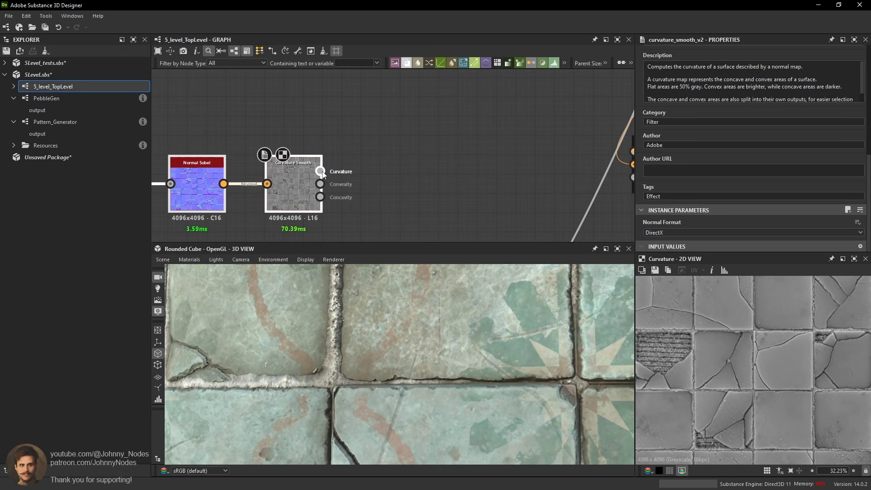
pyautogui.doubleClick(320, 185)
pyautogui.scroll(2, 797, 357)
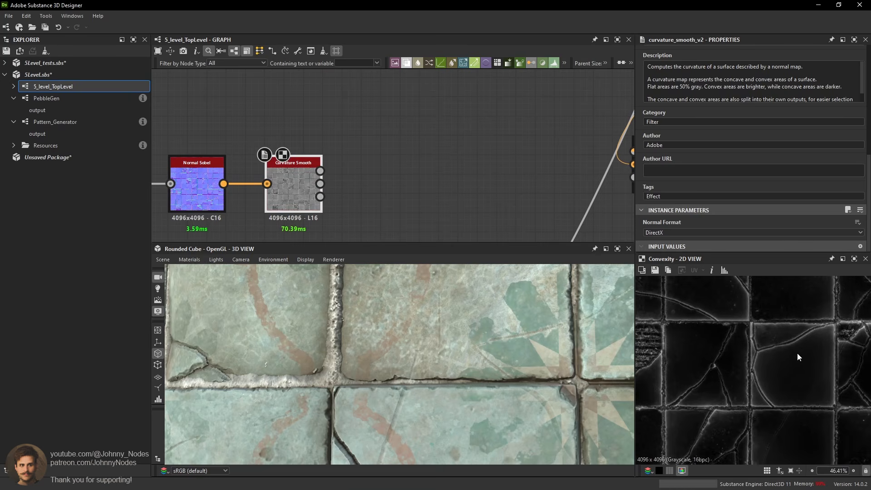
pyautogui.scroll(-6, 782, 344)
pyautogui.doubleClick(320, 171)
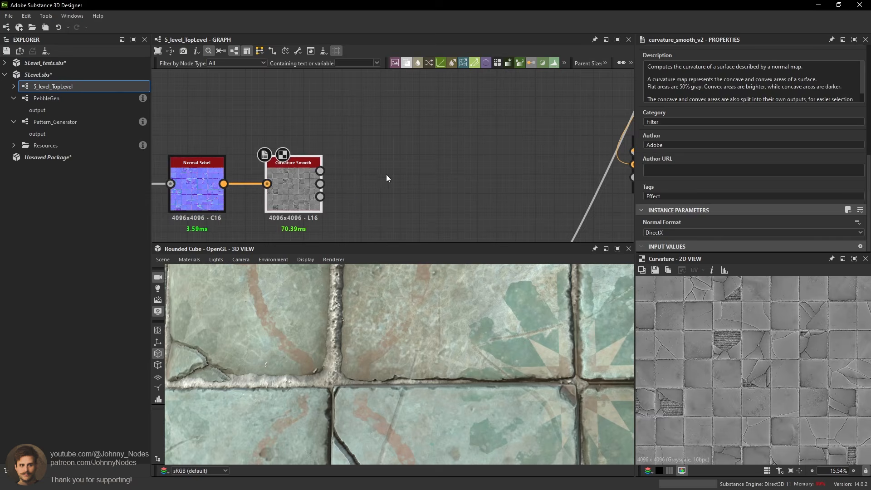
# Feed the Curvature output into a new Highpass Grayscale node and set its radius to 1.62.
pyautogui.moveTo(385, 175); pyautogui.dragTo(335, 189, button='middle')
pyautogui.press('space')
pyautogui.write('high')
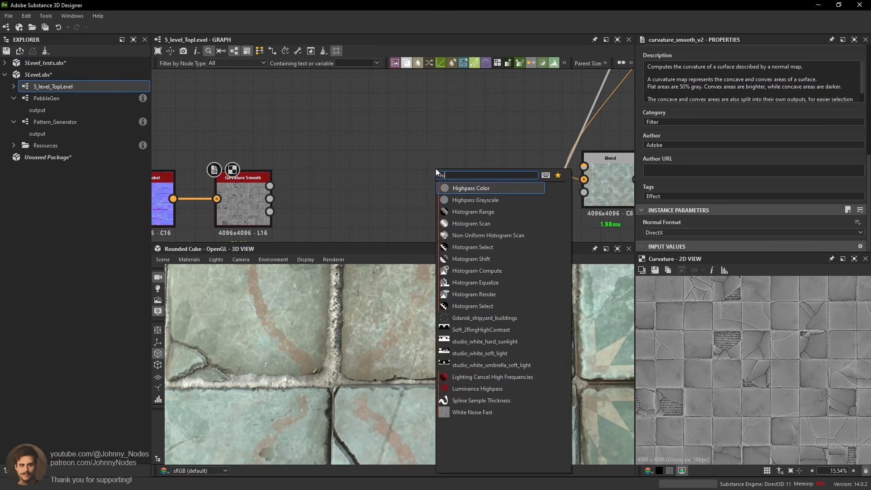
pyautogui.click(460, 200)
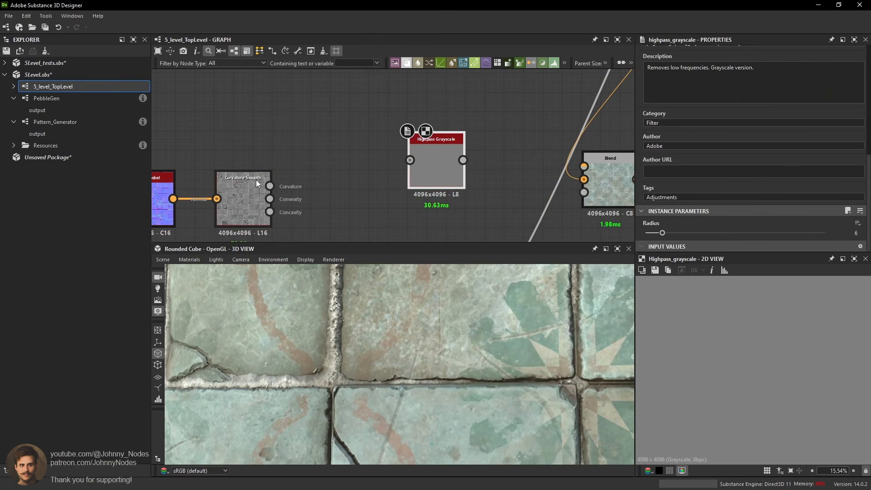
pyautogui.moveTo(269, 185); pyautogui.dragTo(352, 180)
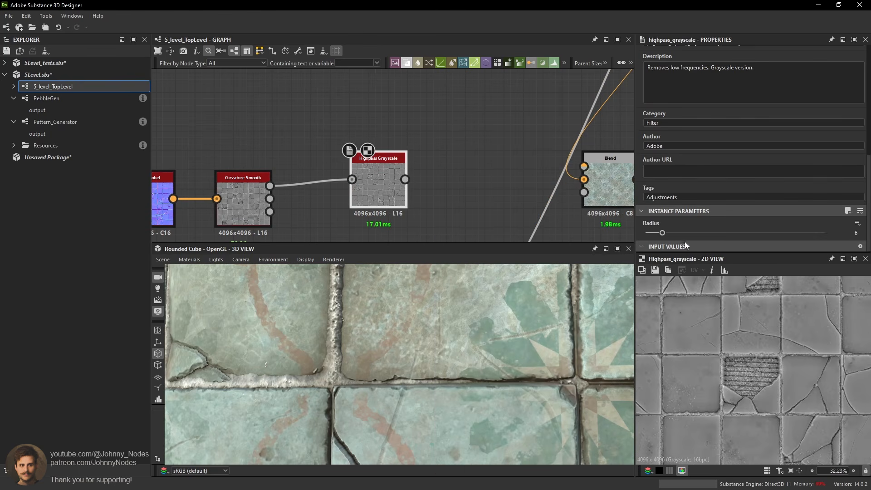
pyautogui.moveTo(662, 232)
pyautogui.mouseDown()
pyautogui.moveTo(638, 234)
pyautogui.moveTo(762, 234)
pyautogui.moveTo(650, 233)
pyautogui.mouseUp()
pyautogui.scroll(1, 689, 313)
pyautogui.scroll(-3, 777, 322)
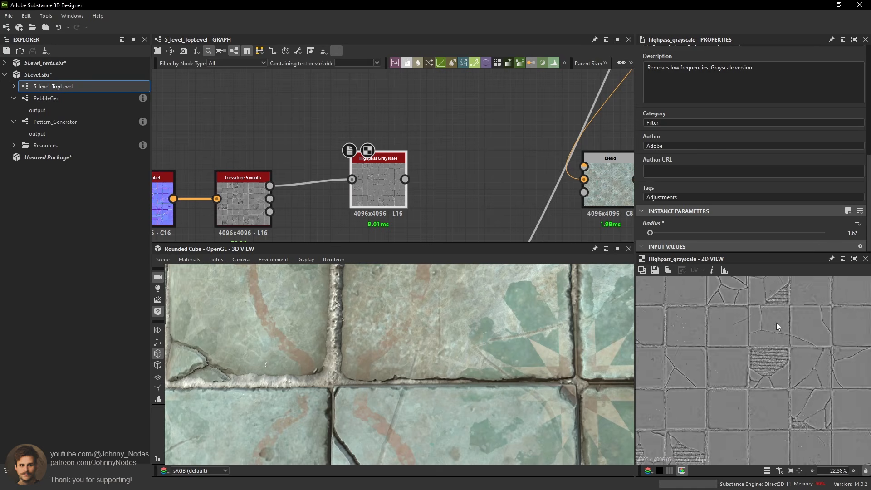
# Add a Histogram Scan node and connect the Highpass Grayscale output to it.
pyautogui.click(480, 174)
pyautogui.press('space')
pyautogui.write('his')
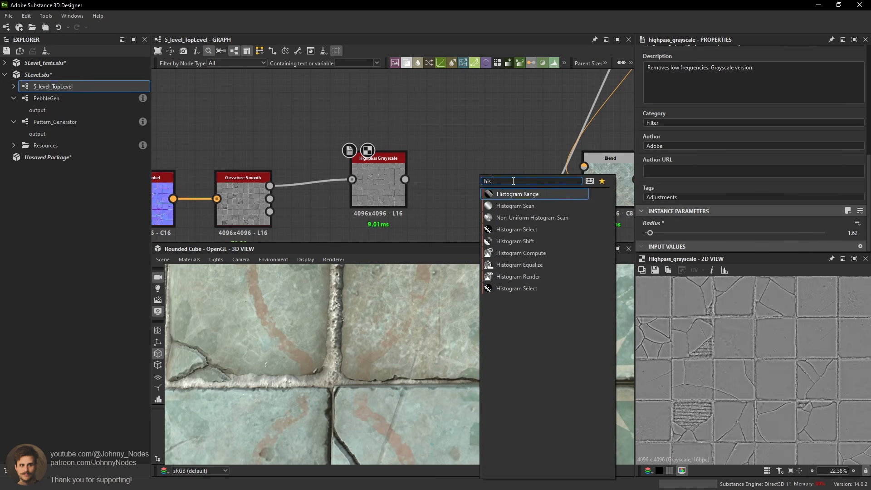
pyautogui.click(497, 204)
pyautogui.moveTo(403, 181); pyautogui.dragTo(463, 182)
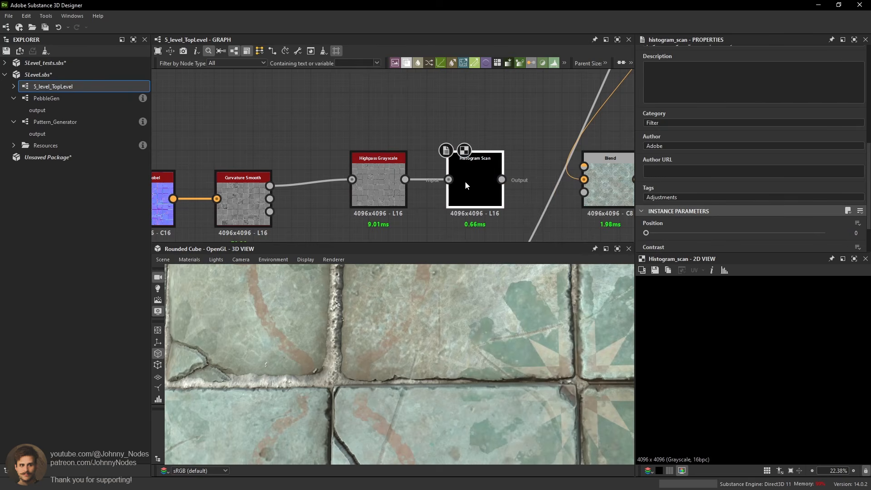
# Adjust the Histogram Scan to position 0.42 and contrast 0.89 to isolate the tile edges.
pyautogui.click(659, 234)
pyautogui.moveTo(658, 233); pyautogui.dragTo(714, 207)
pyautogui.scroll(-1, 685, 230)
pyautogui.moveTo(750, 233); pyautogui.dragTo(764, 230)
pyautogui.scroll(3, 773, 389)
pyautogui.scroll(3, 773, 389)
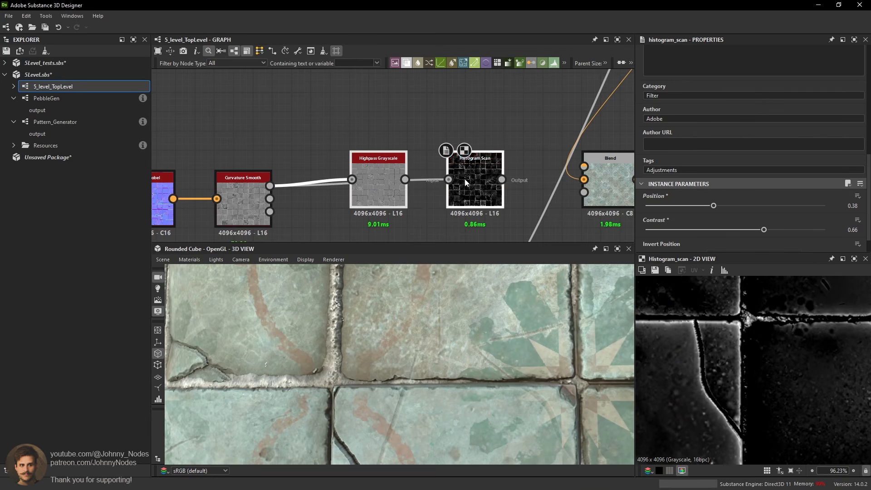
pyautogui.scroll(-2, 743, 347)
pyautogui.moveTo(742, 344); pyautogui.dragTo(765, 343, button='middle')
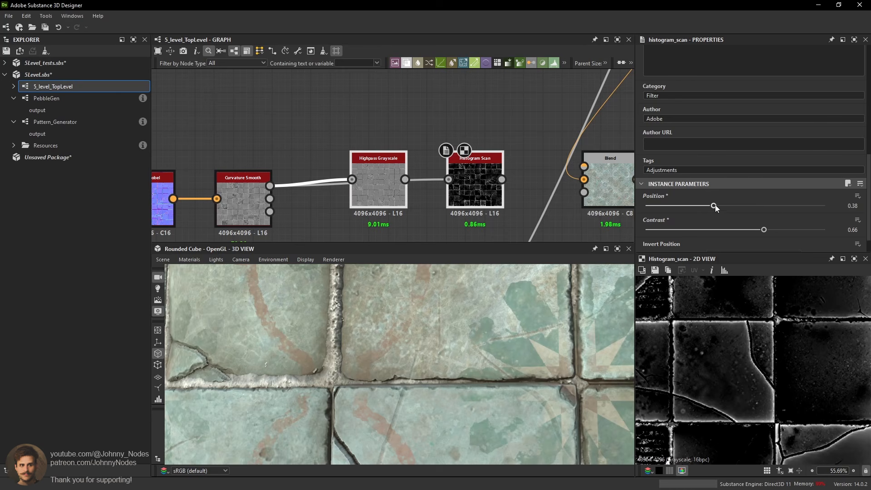
pyautogui.moveTo(714, 206); pyautogui.dragTo(720, 206)
pyautogui.moveTo(763, 229); pyautogui.dragTo(805, 230)
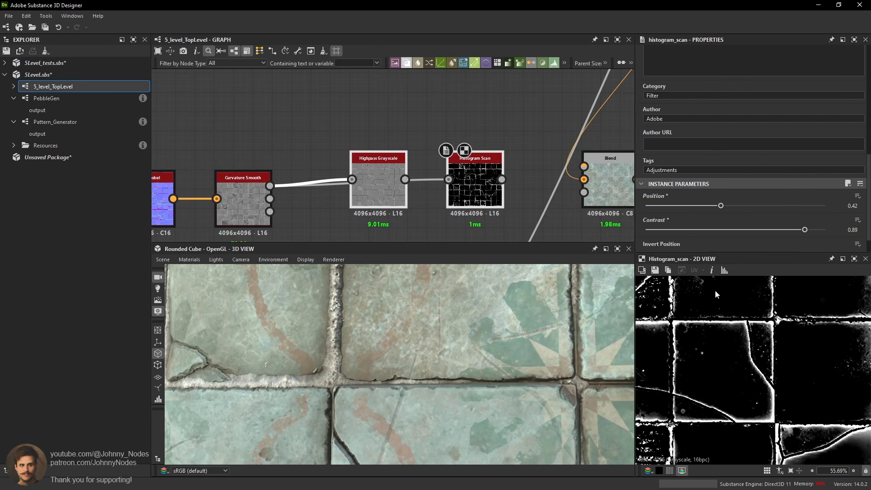
# Set the Highpass Grayscale radius to 24.95 and check the edge mask from the Histogram Scan.
pyautogui.click(399, 187)
pyautogui.click(479, 186)
pyautogui.click(396, 194)
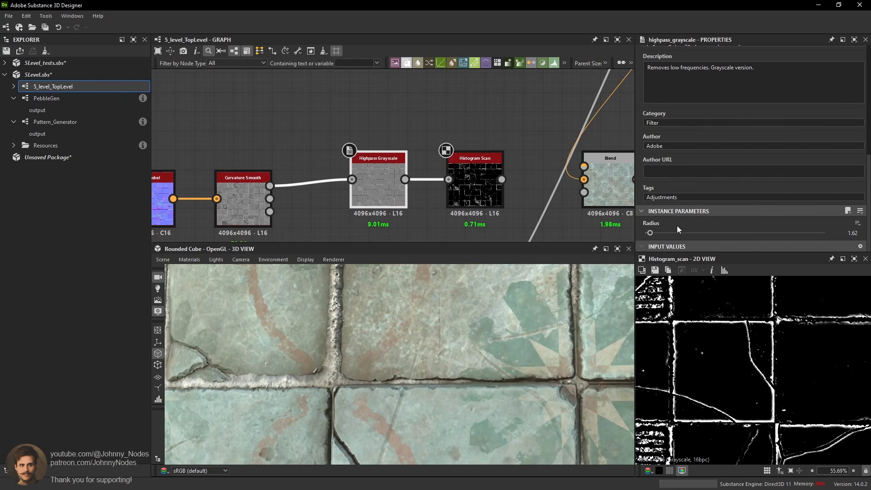
pyautogui.moveTo(650, 233); pyautogui.dragTo(715, 234)
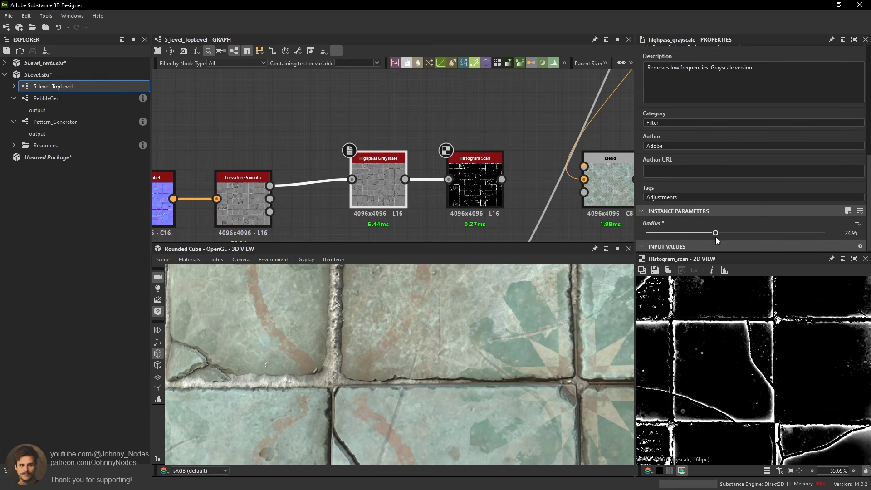
pyautogui.click(501, 196)
pyautogui.scroll(3, 701, 365)
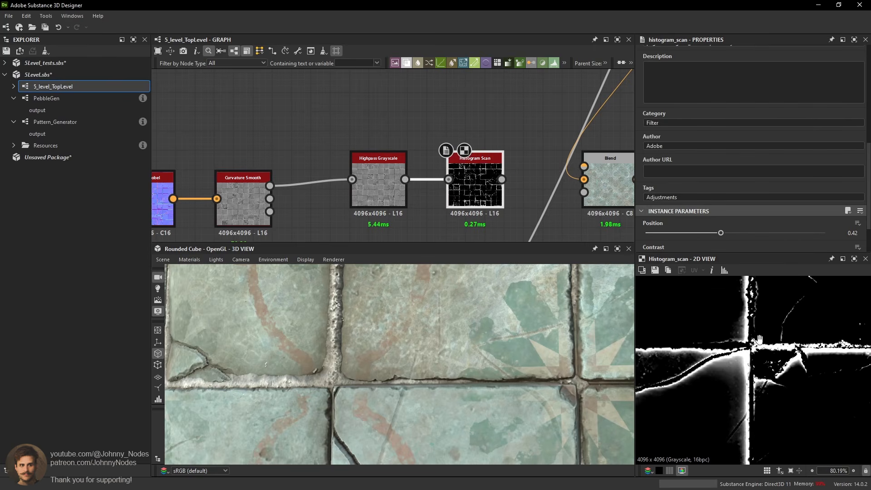
pyautogui.scroll(-1, 430, 181)
# Move the Final_height portal, Normal Sobel, Curvature Smooth and Highpass Grayscale nodes together away from the Histogram Scan.
pyautogui.moveTo(430, 181); pyautogui.dragTo(391, 188, button='middle')
pyautogui.scroll(-2, 388, 164)
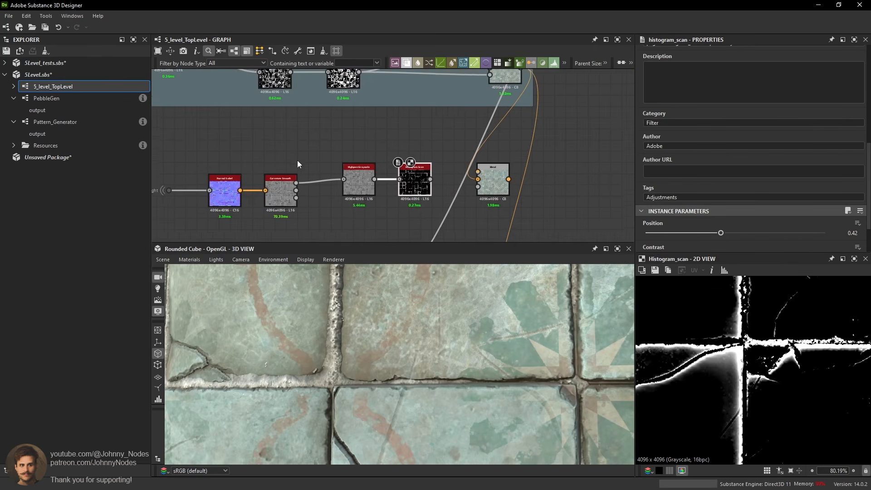
pyautogui.moveTo(165, 151); pyautogui.dragTo(213, 149, button='middle')
pyautogui.scroll(-1, 213, 148)
pyautogui.moveTo(196, 145); pyautogui.dragTo(394, 207)
pyautogui.moveTo(375, 177); pyautogui.dragTo(324, 174)
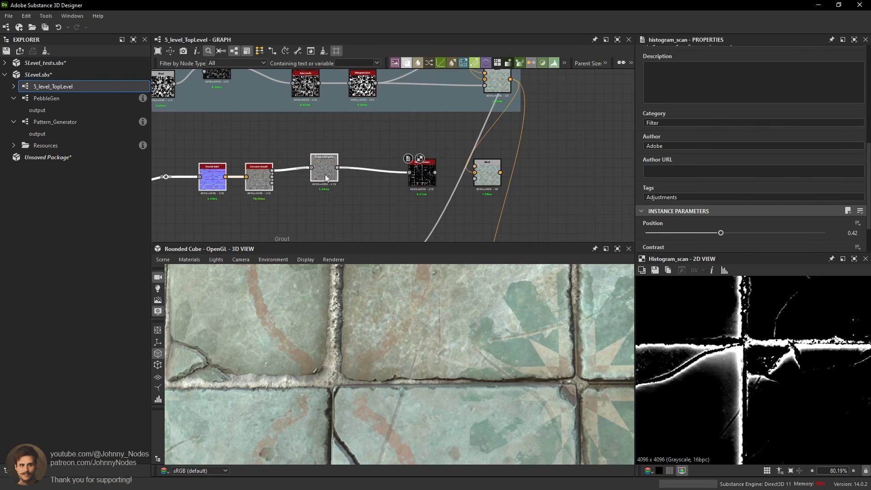
# Move the Histogram Scan beside Highpass Grayscale, add a Gradient Map after it and connect the result to the new Blend's foreground.
pyautogui.moveTo(416, 183); pyautogui.dragTo(370, 182)
pyautogui.press('space')
pyautogui.write('gr')
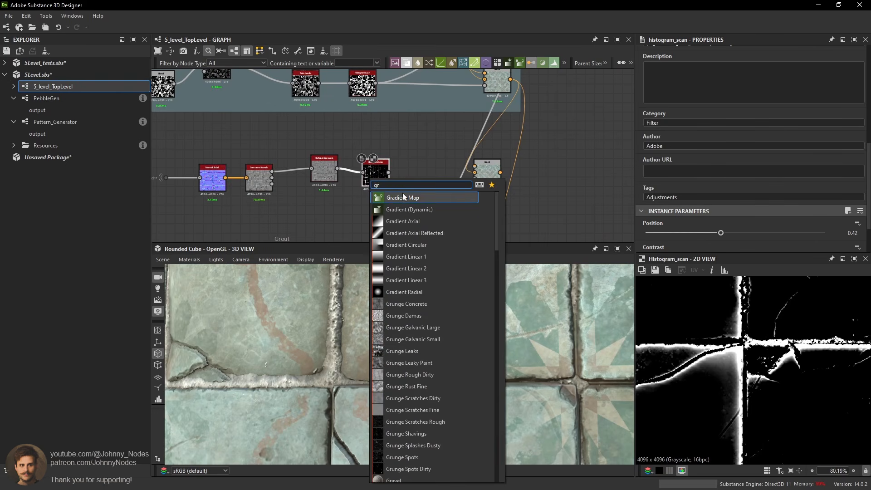
pyautogui.click(403, 194)
pyautogui.scroll(1, 427, 171)
pyautogui.moveTo(437, 174); pyautogui.dragTo(485, 174)
# Set the edge wear Blend to Add (Linear Dodge) and align it beneath the Blend above it.
pyautogui.click(499, 182)
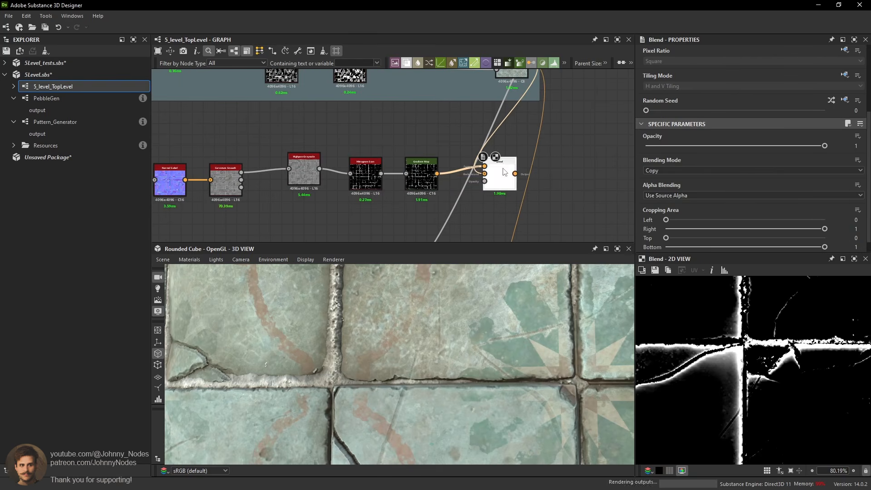
pyautogui.click(685, 171)
pyautogui.click(668, 184)
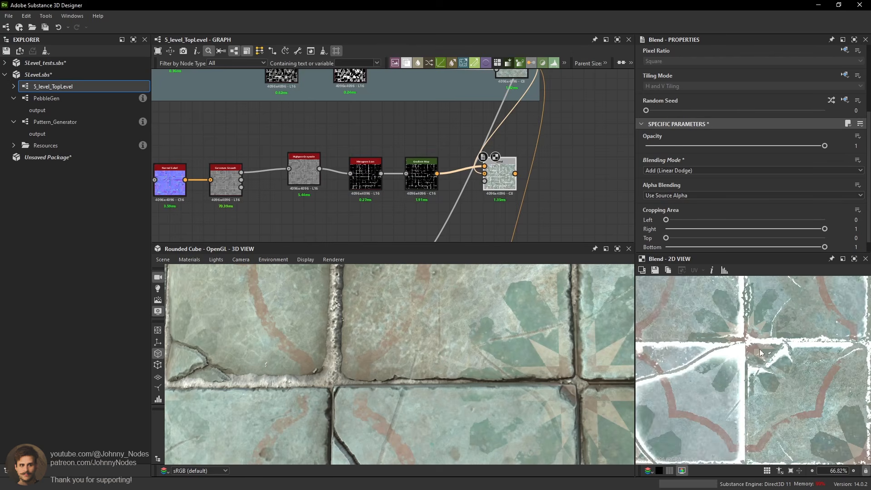
pyautogui.scroll(-2, 568, 176)
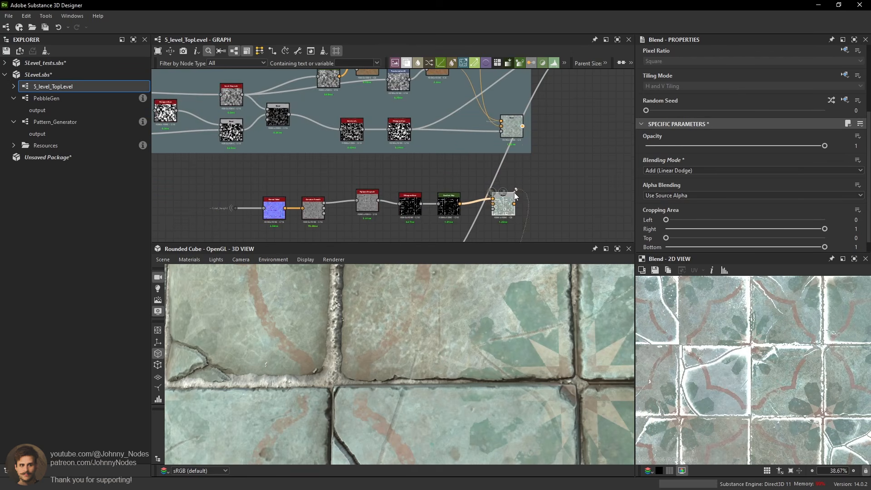
pyautogui.moveTo(510, 205); pyautogui.dragTo(517, 205)
# Examine the white edge wear on the tile borders and cracks in the 3D view, from far away and close up.
pyautogui.scroll(-5, 552, 335)
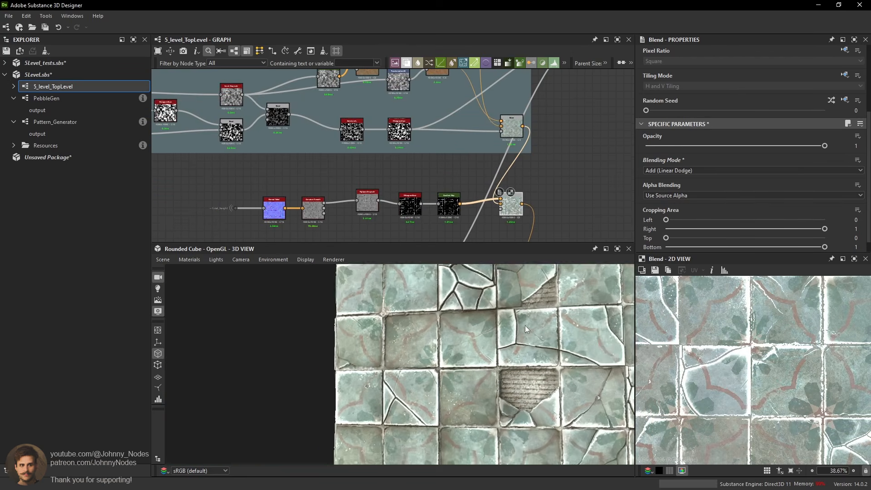
pyautogui.scroll(5, 505, 337)
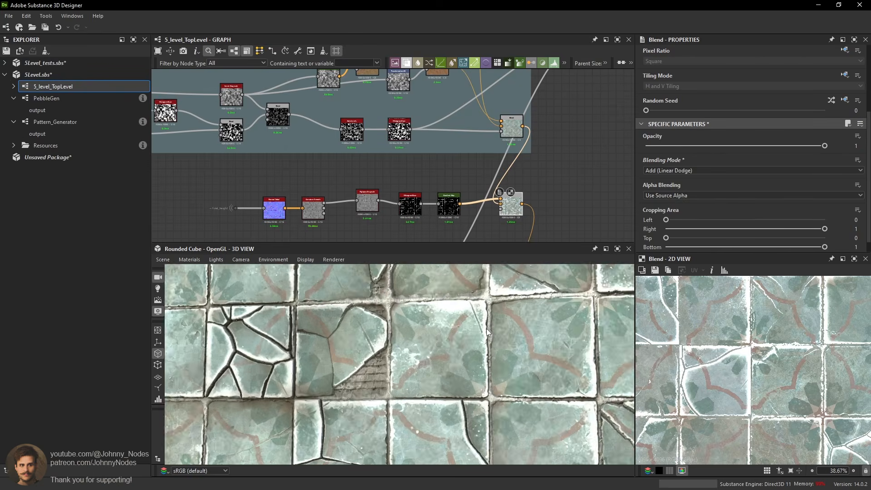
pyautogui.moveTo(516, 309); pyautogui.dragTo(513, 321, button='middle')
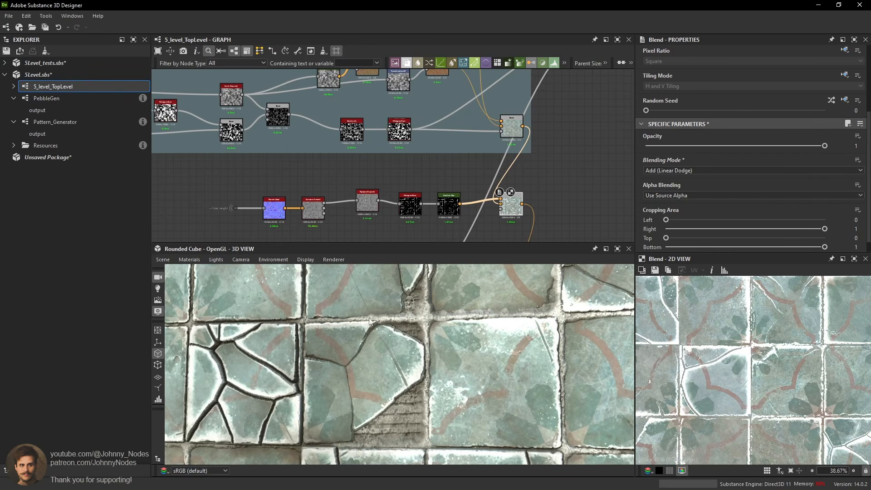
pyautogui.scroll(-5, 491, 350)
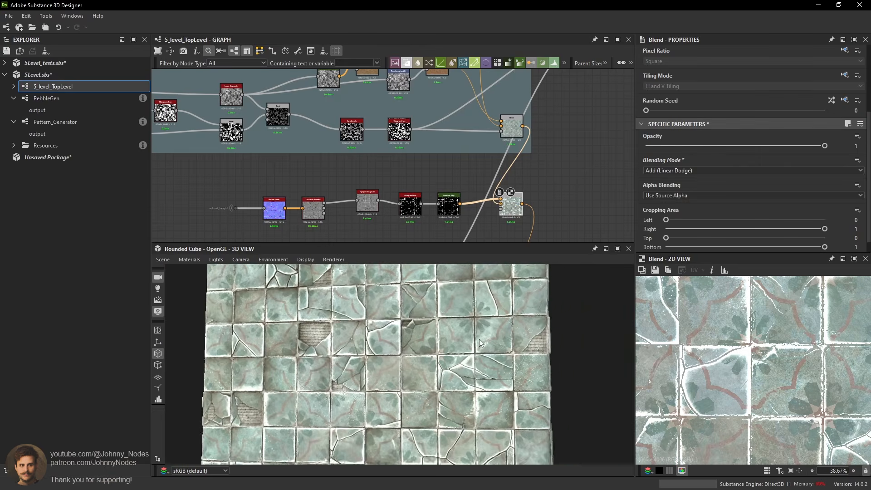
pyautogui.scroll(4, 482, 338)
pyautogui.scroll(2, 477, 323)
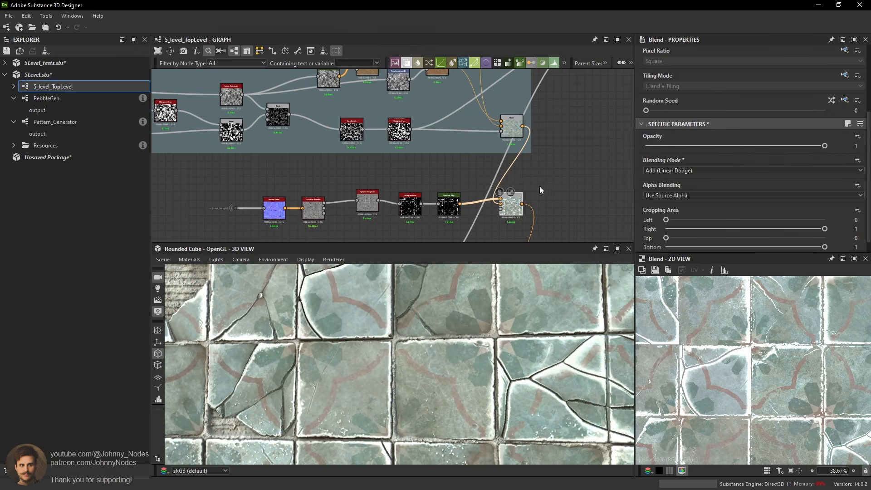
pyautogui.scroll(1, 545, 183)
pyautogui.scroll(1, 454, 199)
# Lower the opacity of the edge wear Blend to 0.72.
pyautogui.doubleClick(430, 209)
pyautogui.scroll(-1, 502, 217)
pyautogui.doubleClick(509, 216)
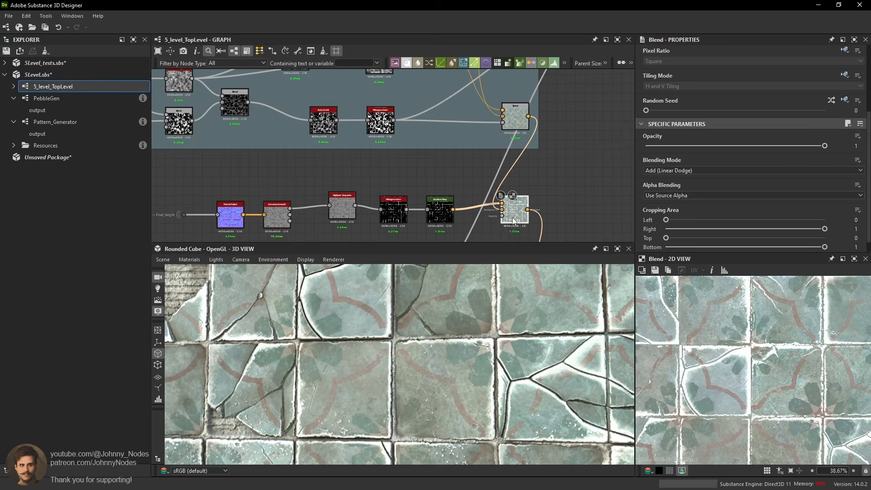
pyautogui.moveTo(509, 215); pyautogui.dragTo(516, 184, button='middle')
pyautogui.scroll(5, 714, 326)
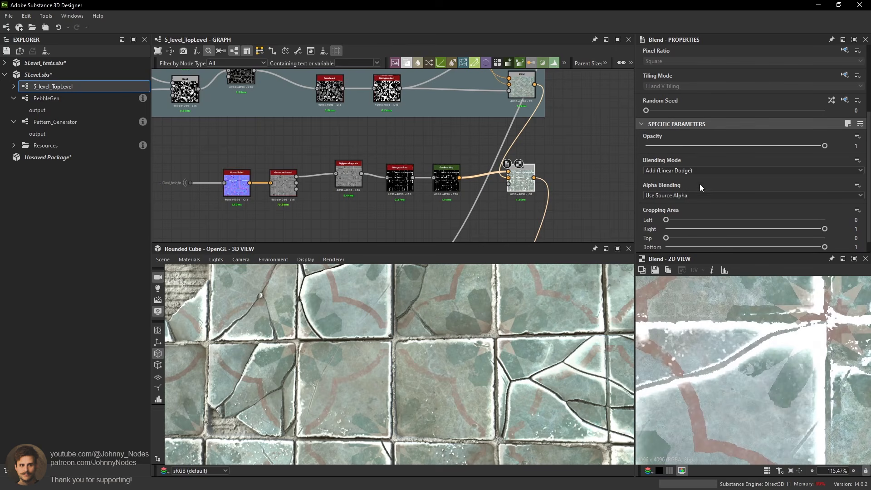
pyautogui.click(699, 149)
pyautogui.moveTo(698, 150); pyautogui.dragTo(774, 150)
pyautogui.scroll(1, 404, 184)
# Make room after the Histogram Scan and insert a new Blend node between it and the Gradient Map.
pyautogui.doubleClick(404, 184)
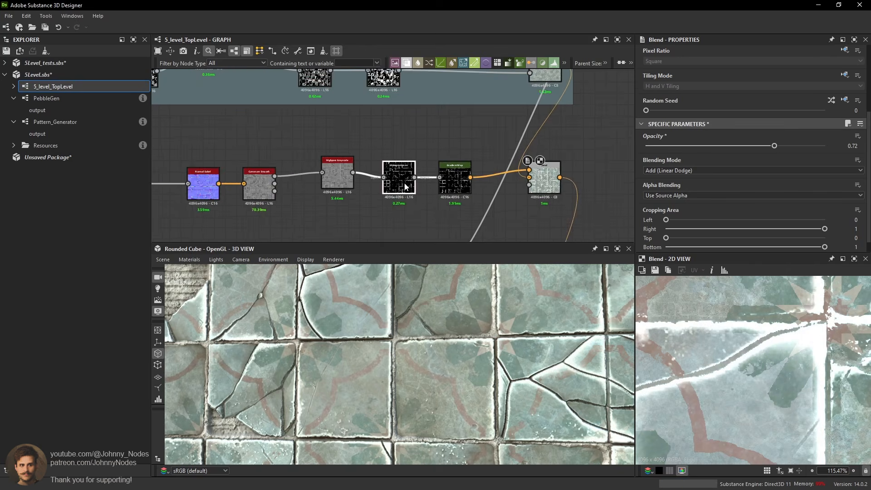
pyautogui.scroll(-3, 657, 170)
pyautogui.moveTo(254, 164); pyautogui.dragTo(414, 150, button='middle')
pyautogui.moveTo(275, 127); pyautogui.dragTo(437, 126)
pyautogui.click(485, 171)
pyautogui.press('space')
pyautogui.click(513, 203)
# Feed the noise from the Grout frame into the new Blend's foreground and set its blending mode to Subtract.
pyautogui.scroll(-2, 508, 145)
pyautogui.scroll(2, 505, 136)
pyautogui.click(505, 174)
pyautogui.click(455, 136)
pyautogui.click(679, 156)
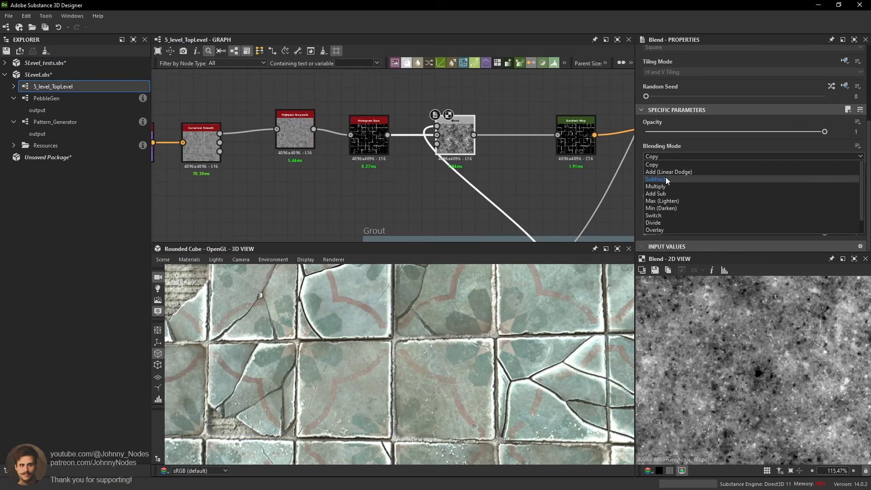
pyautogui.click(665, 177)
# Add a second Histogram Scan fed by the Subtract Blend, with position 0.46 and contrast 0.92.
pyautogui.moveTo(516, 159); pyautogui.dragTo(505, 181, button='middle')
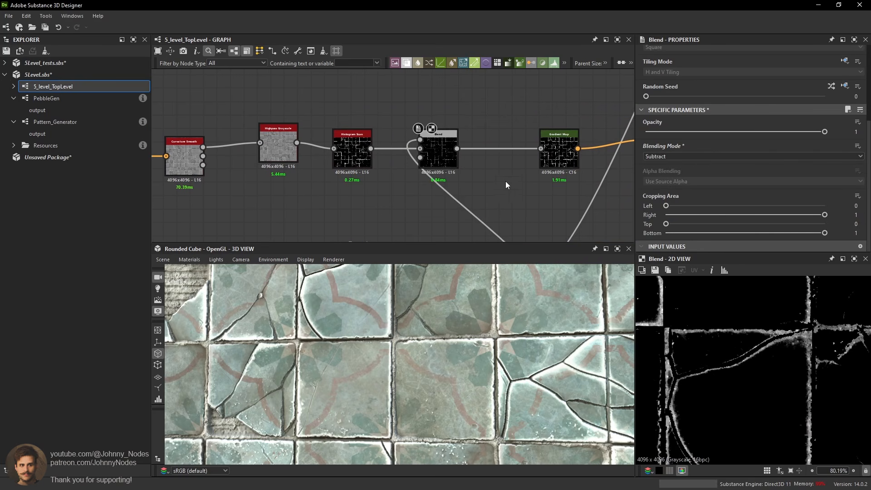
pyautogui.press('space')
pyautogui.write('his')
pyautogui.click(528, 214)
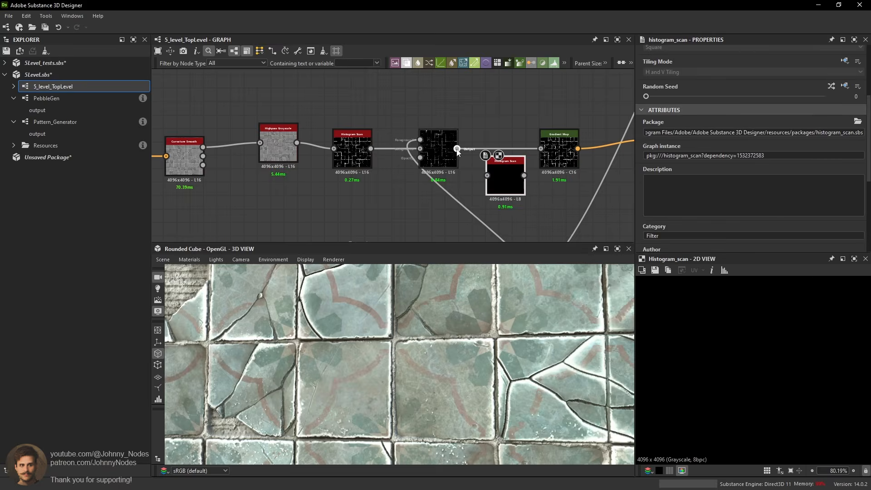
pyautogui.moveTo(660, 183); pyautogui.dragTo(799, 217)
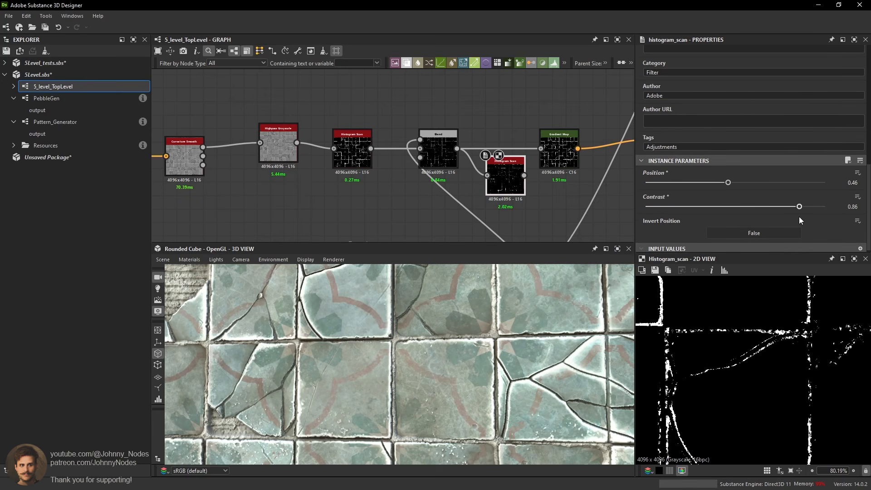
pyautogui.scroll(2, 780, 367)
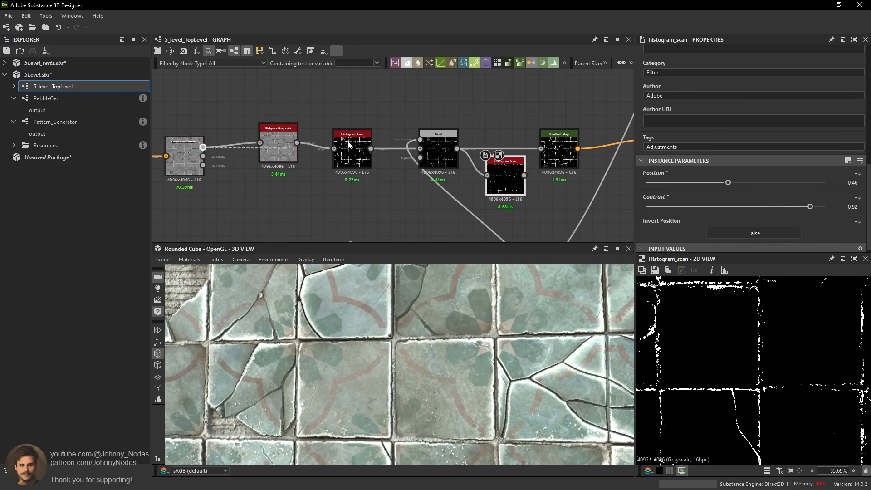
# Connect Curvature Smooth directly to the first Histogram Scan and insert the second Histogram Scan between the Subtract Blend and Gradient Map.
pyautogui.moveTo(348, 144); pyautogui.dragTo(350, 145)
pyautogui.moveTo(565, 189); pyautogui.dragTo(526, 200, button='middle')
pyautogui.moveTo(486, 187); pyautogui.dragTo(501, 160)
pyautogui.moveTo(481, 198); pyautogui.dragTo(481, 173)
# Inspect the broken-up edge wear across the tiles in the 3D view and space the second Histogram Scan away from the Gradient Map.
pyautogui.scroll(3, 510, 357)
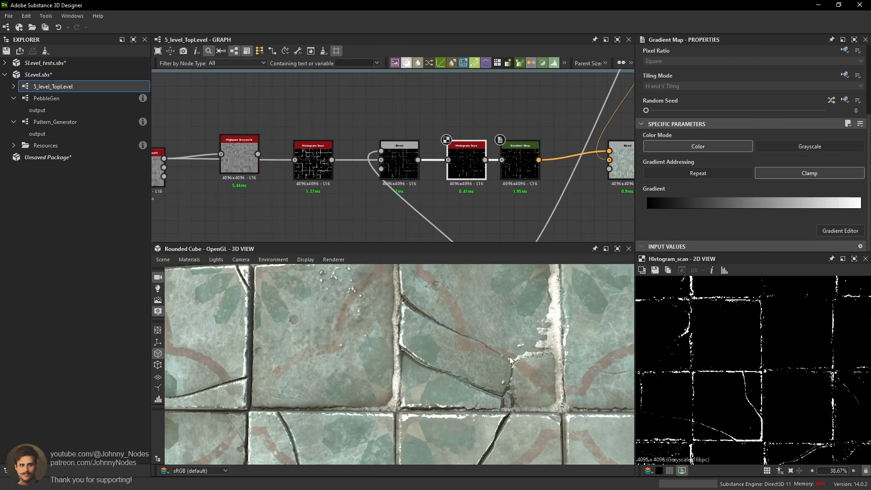
pyautogui.scroll(4, 510, 357)
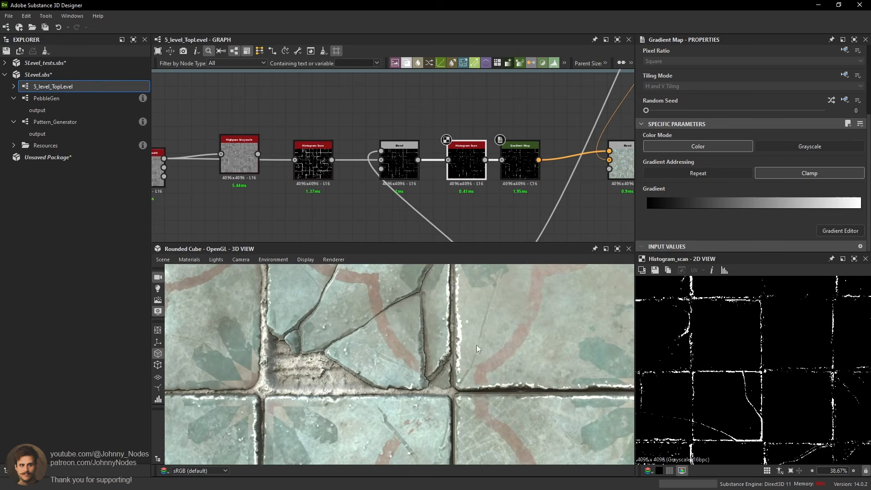
pyautogui.scroll(5, 479, 346)
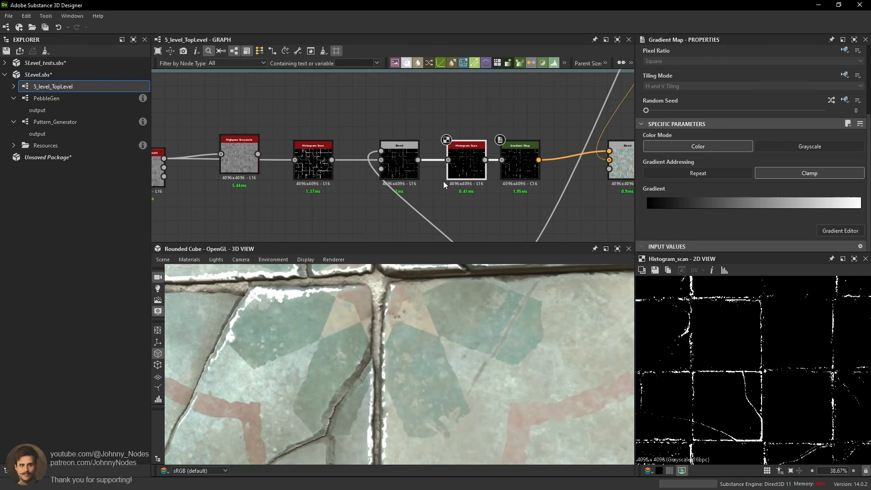
pyautogui.scroll(-5, 495, 324)
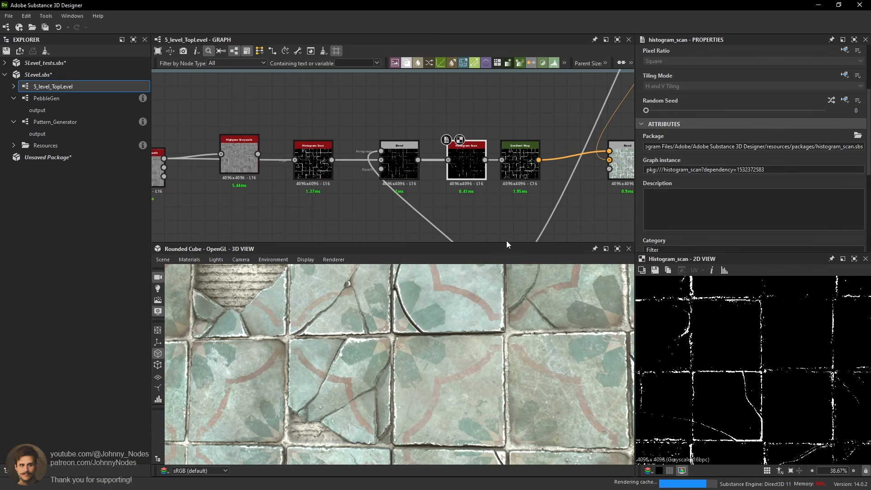
pyautogui.moveTo(425, 341); pyautogui.dragTo(424, 362)
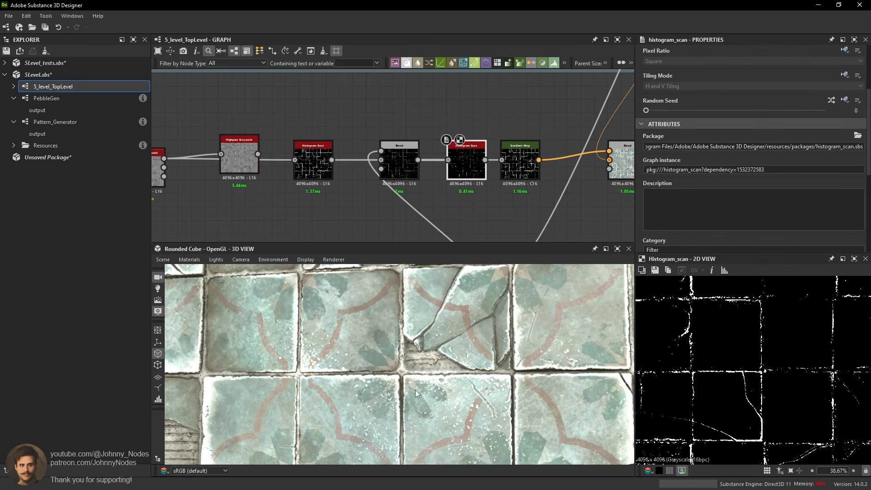
pyautogui.moveTo(456, 162); pyautogui.dragTo(442, 161)
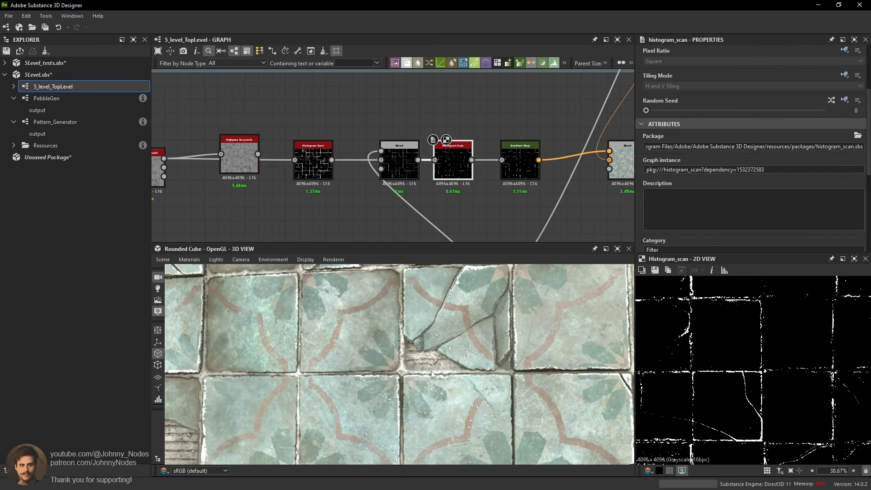
pyautogui.scroll(5, 429, 369)
pyautogui.moveTo(426, 351); pyautogui.dragTo(443, 321)
# Reduce the opacity of the Add (Linear Dodge) edge wear Blend to 0.29.
pyautogui.moveTo(521, 184); pyautogui.dragTo(450, 202, button='middle')
pyautogui.doubleClick(558, 188)
pyautogui.moveTo(555, 327); pyautogui.dragTo(508, 349)
pyautogui.scroll(3, 703, 330)
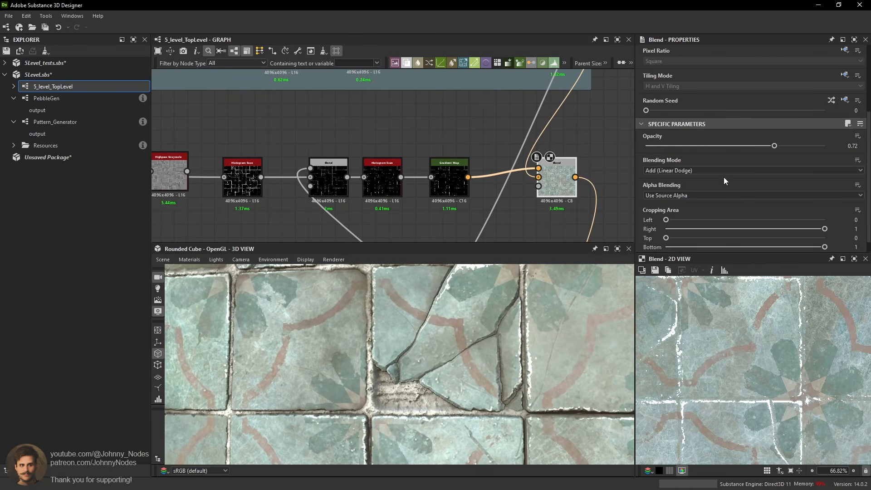
pyautogui.click(713, 146)
pyautogui.click(694, 147)
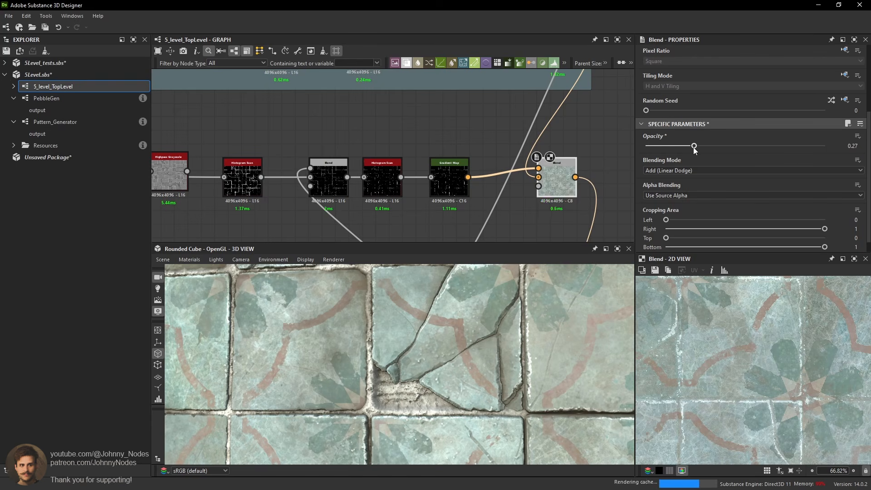
pyautogui.moveTo(694, 147); pyautogui.dragTo(698, 148)
# Check the wear on the cracked tiles in the 3D view and lower the edge wear Blend's opacity to 0.19.
pyautogui.moveTo(498, 321); pyautogui.dragTo(442, 317)
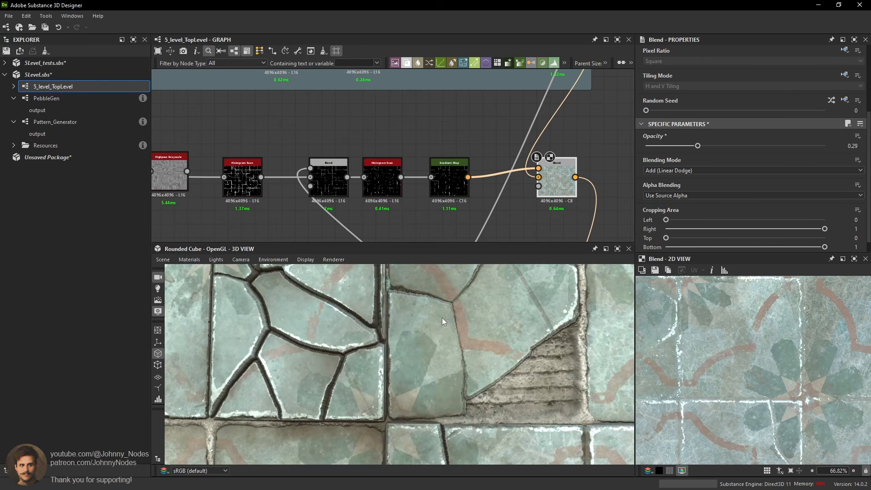
pyautogui.scroll(-4, 491, 330)
pyautogui.moveTo(491, 330); pyautogui.dragTo(455, 331)
pyautogui.scroll(-5, 466, 322)
pyautogui.scroll(5, 440, 312)
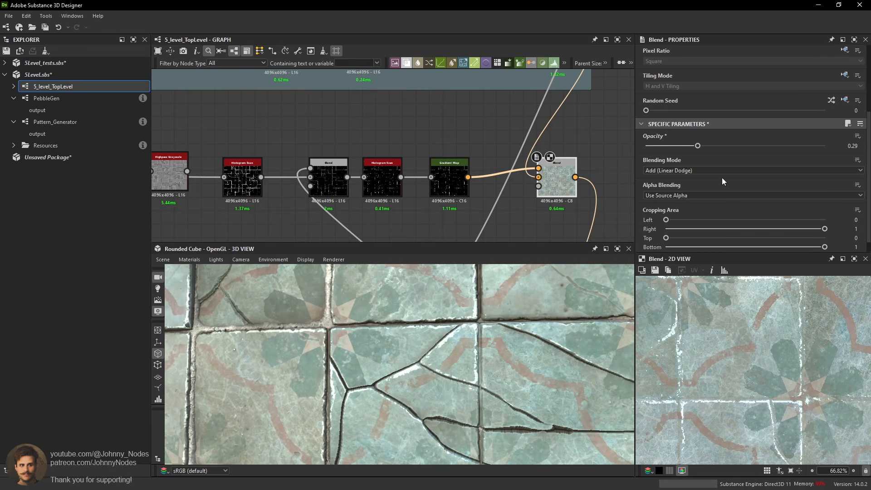
pyautogui.moveTo(697, 146); pyautogui.dragTo(681, 146)
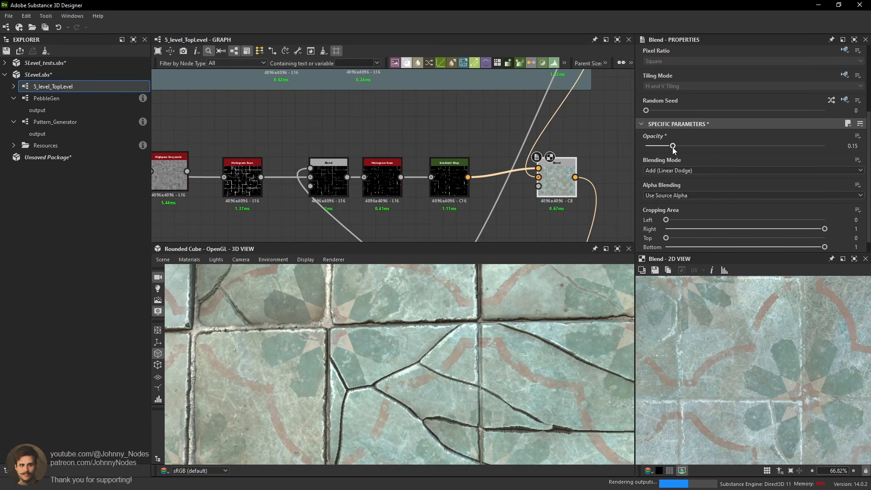
# Set the edge wear Blend's opacity to 0.16 and check the blended albedo and the second Histogram Scan's mask in the 2D view.
pyautogui.scroll(-5, 516, 384)
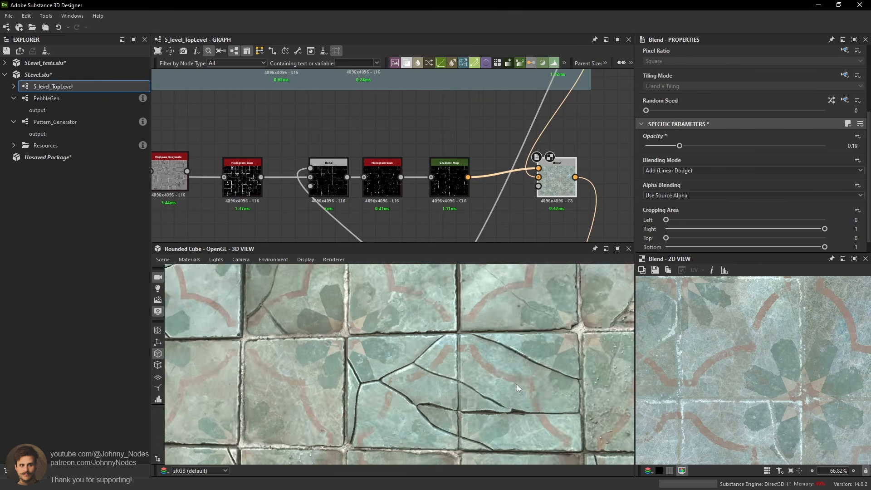
pyautogui.moveTo(517, 373); pyautogui.dragTo(536, 386)
pyautogui.scroll(5, 519, 342)
pyautogui.moveTo(679, 146); pyautogui.dragTo(674, 145)
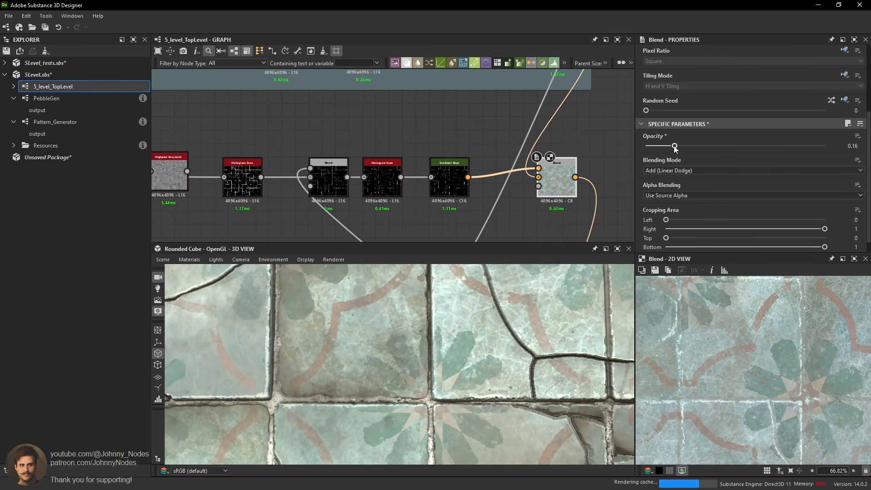
pyautogui.scroll(-3, 775, 368)
pyautogui.scroll(-3, 519, 198)
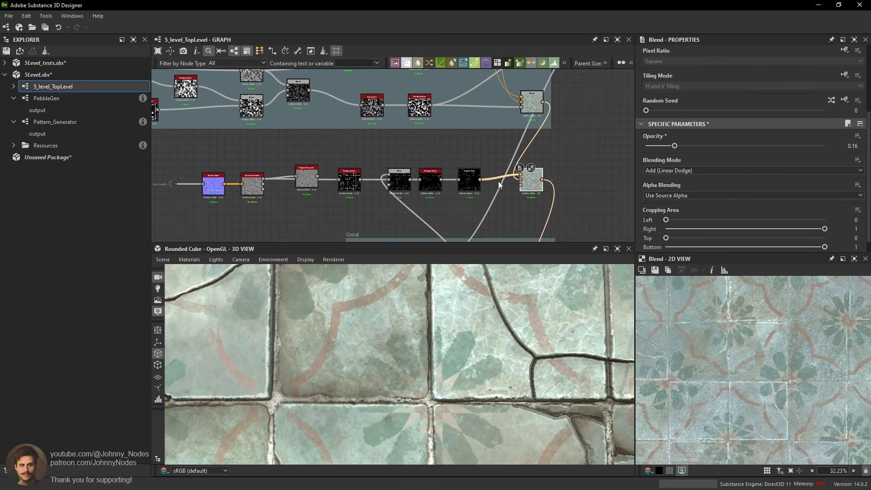
pyautogui.scroll(4, 686, 336)
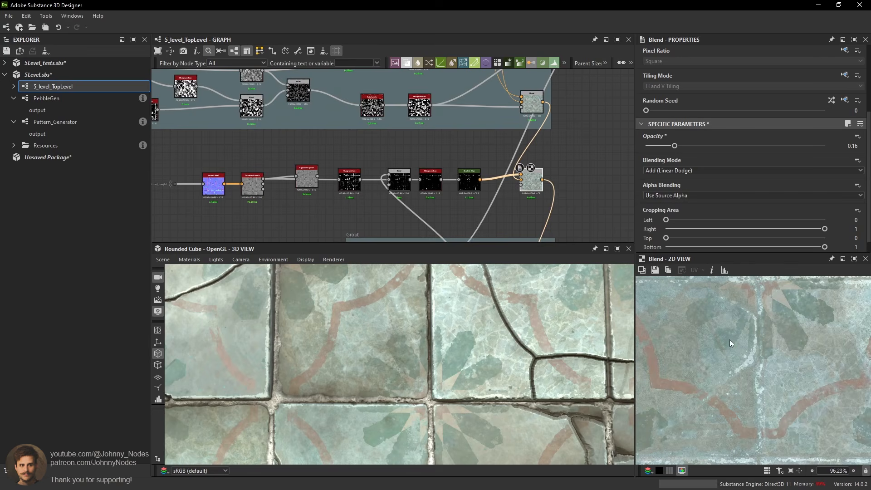
pyautogui.click(431, 182)
pyautogui.scroll(-4, 439, 181)
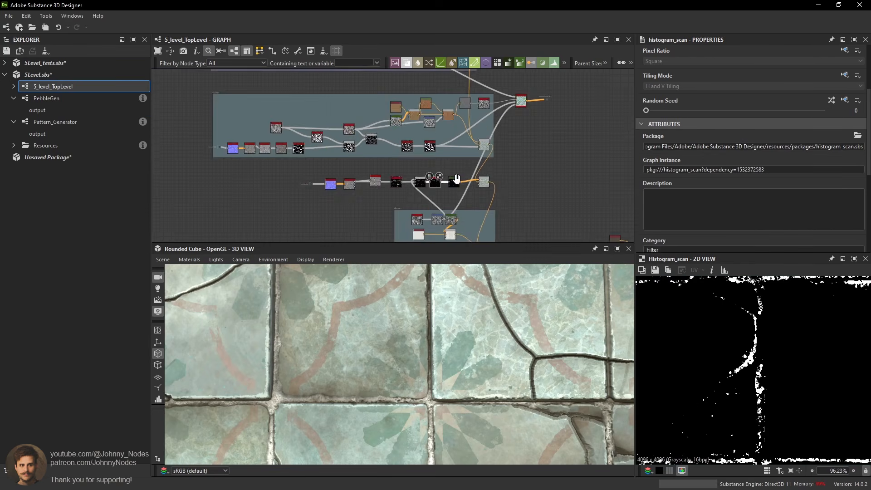
pyautogui.moveTo(525, 108); pyautogui.dragTo(512, 139, button='middle')
pyautogui.scroll(3, 512, 138)
pyautogui.scroll(-4, 497, 131)
pyautogui.scroll(4, 496, 172)
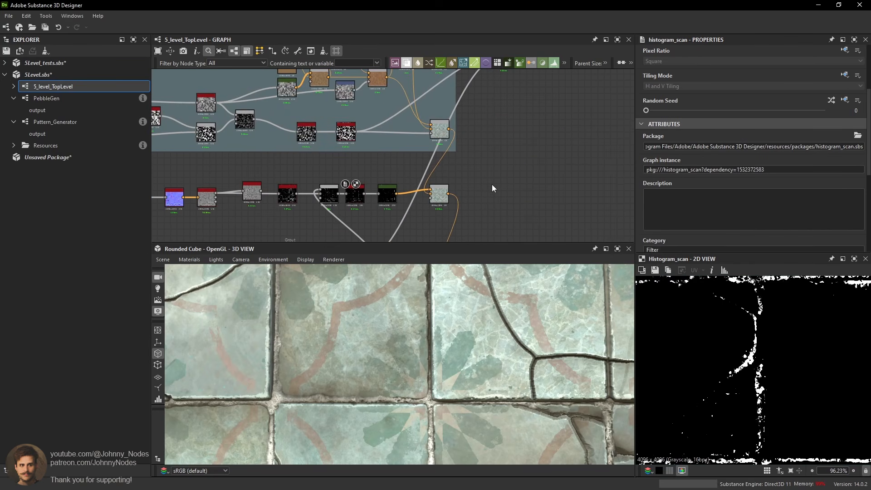
pyautogui.press('space')
pyautogui.write('rgb')
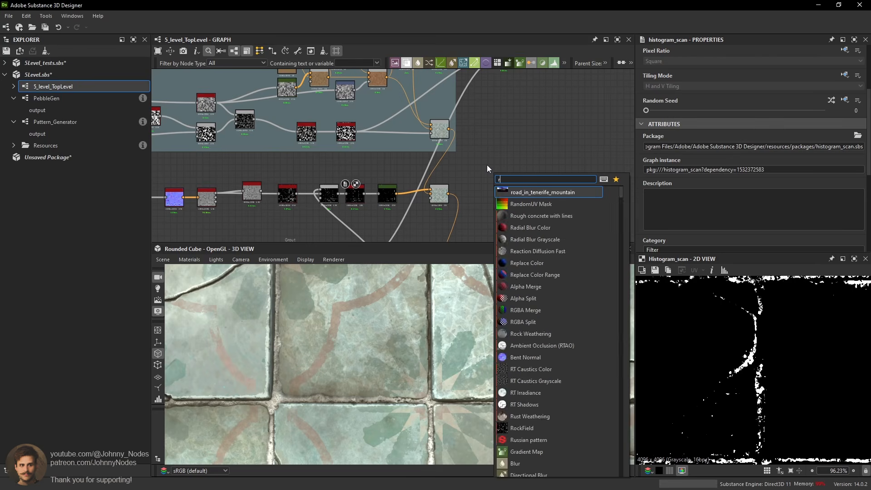
pyautogui.press('Escape')
# Add an RGBA Merge node beside the edge wear chain and feed the second Histogram Scan's mask into its R input.
pyautogui.scroll(3, 367, 191)
pyautogui.moveTo(333, 191); pyautogui.dragTo(339, 176, button='middle')
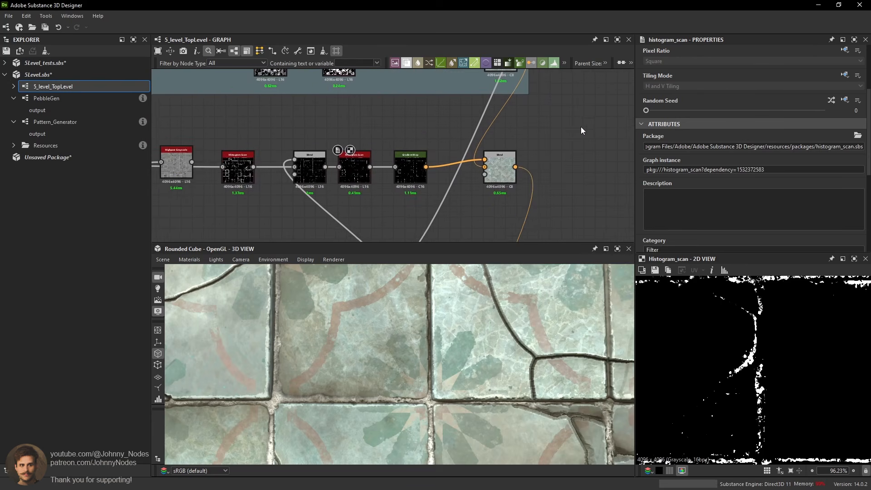
pyautogui.moveTo(581, 127); pyautogui.dragTo(541, 132, button='middle')
pyautogui.press('space')
pyautogui.write('rgba')
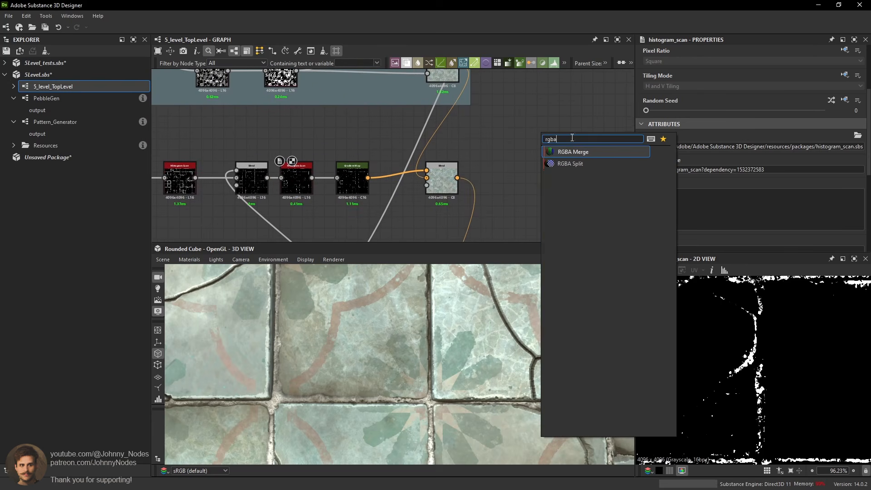
pyautogui.click(577, 152)
pyautogui.scroll(-1, 277, 179)
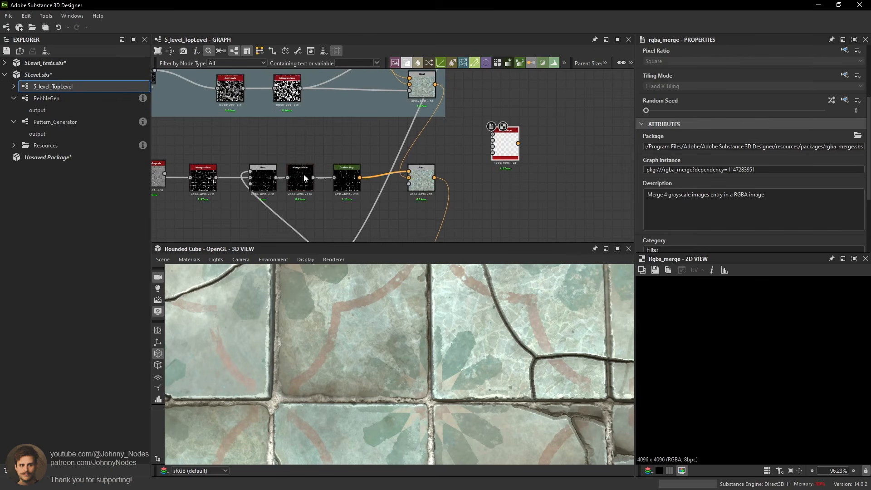
pyautogui.moveTo(313, 178); pyautogui.dragTo(493, 136)
pyautogui.hotkey('ctrl', 'z')
pyautogui.scroll(1, 496, 156)
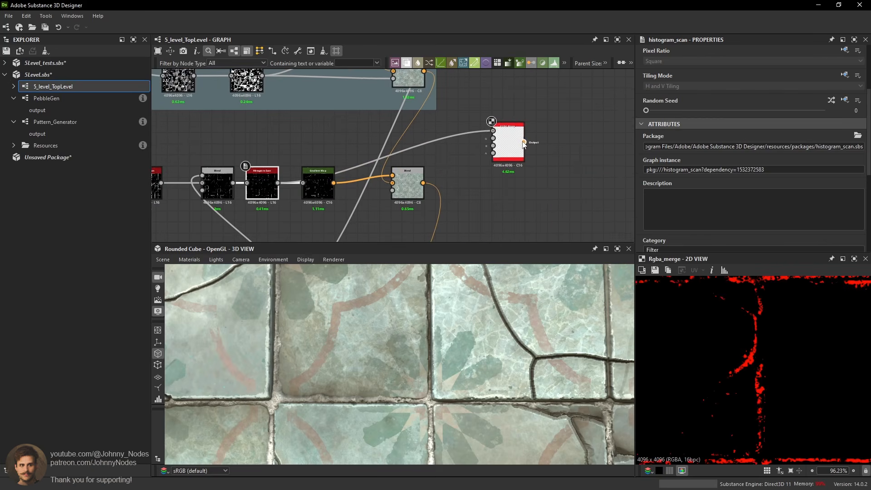
# Attach a Dot node to the RGBA Merge output and name it Albedo_Masks_05.
pyautogui.moveTo(552, 143); pyautogui.dragTo(551, 142)
pyautogui.write('dotr')
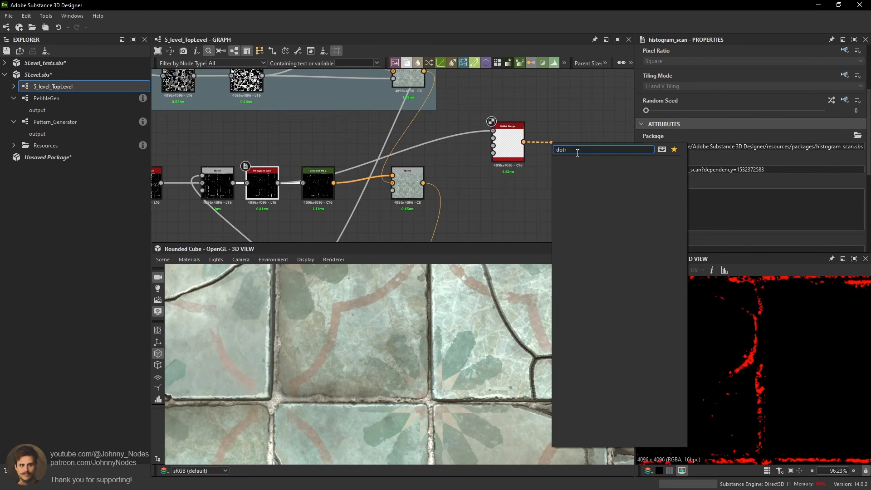
pyautogui.press('Return')
pyautogui.write('Albedo_Masks_05')
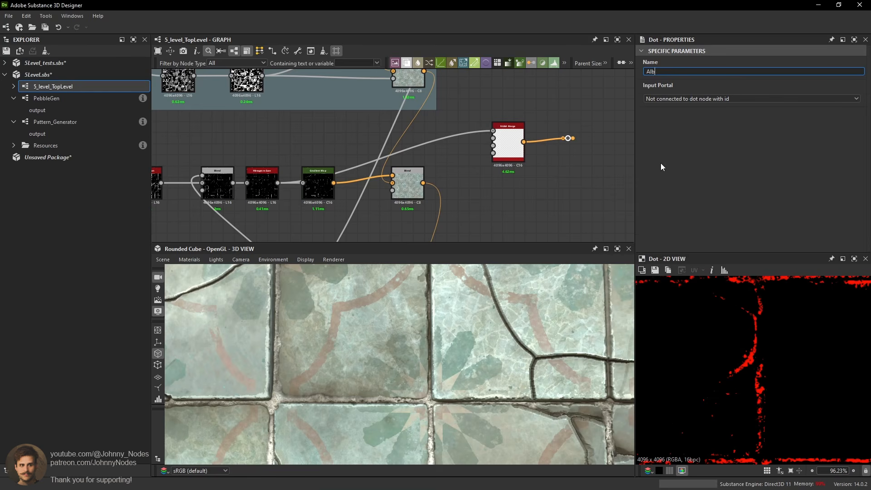
pyautogui.press('Return')
# Add an empty Dot node at the end of the roughness chain and move the chain's last nodes down to make room.
pyautogui.scroll(-6, 532, 175)
pyautogui.scroll(6, 538, 193)
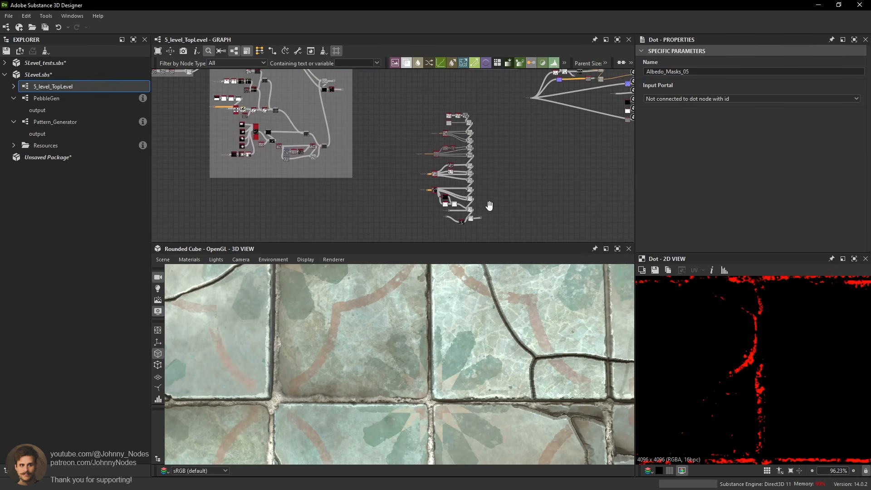
pyautogui.press('space')
pyautogui.write('dot')
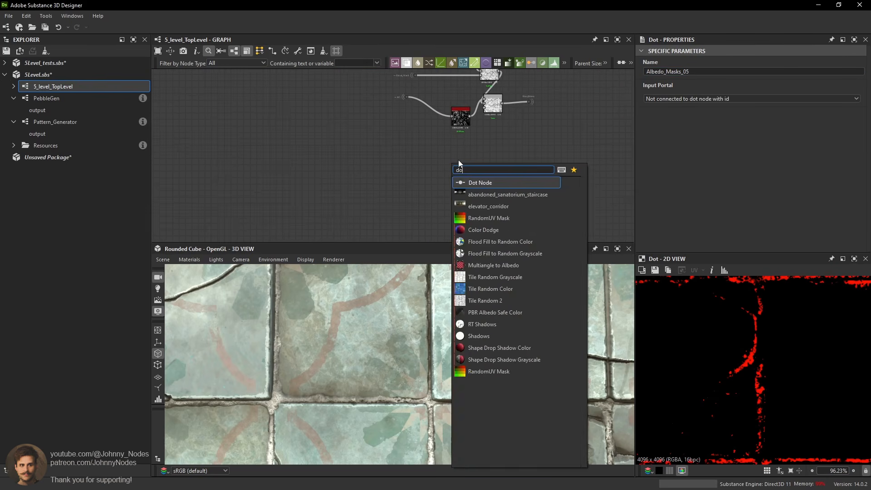
pyautogui.press('Return')
pyautogui.scroll(1, 457, 159)
pyautogui.moveTo(451, 166); pyautogui.dragTo(554, 188)
pyautogui.moveTo(503, 145); pyautogui.dragTo(502, 176)
# Add a Blend node below the Grout_Mask Blend in the roughness chain and feed that Blend's result into its background.
pyautogui.click(486, 133)
pyautogui.press('space')
pyautogui.click(507, 164)
pyautogui.scroll(2, 506, 108)
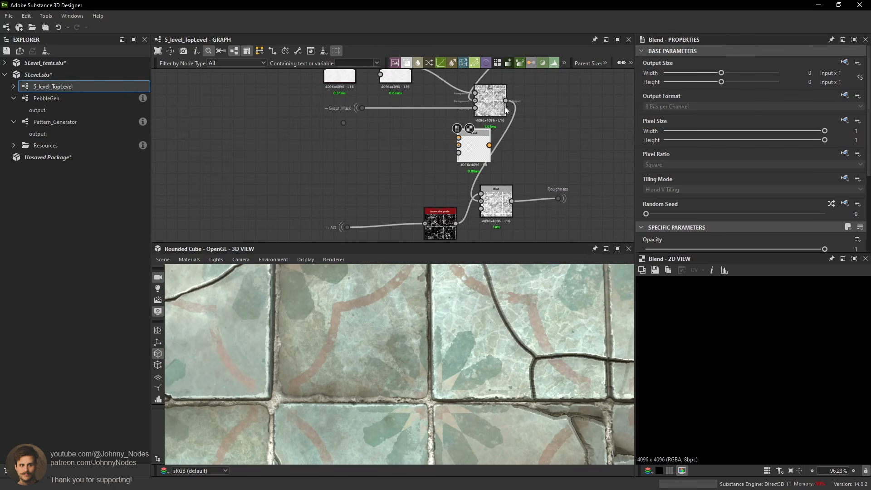
pyautogui.moveTo(469, 145); pyautogui.dragTo(486, 157)
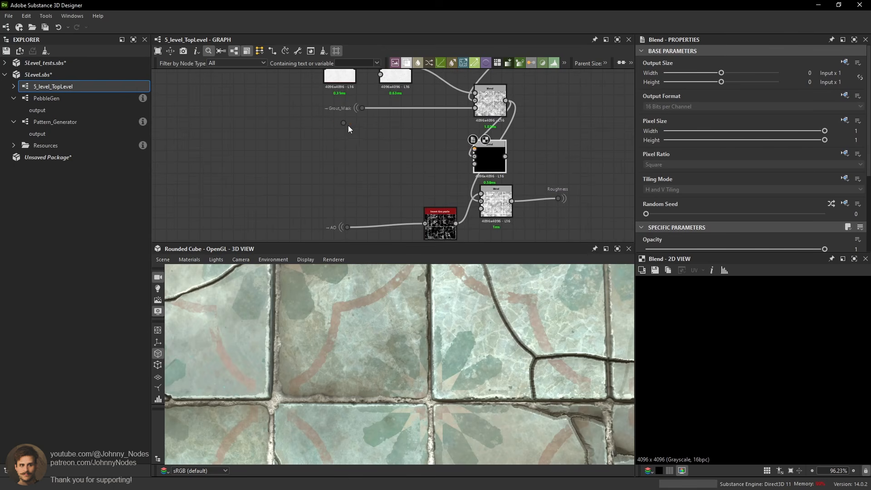
# Add an RGBA Split node fed by the empty Dot and place it beside the new roughness Blend, below the Grout_Mask link.
pyautogui.moveTo(345, 127); pyautogui.dragTo(386, 142)
pyautogui.write('rgba')
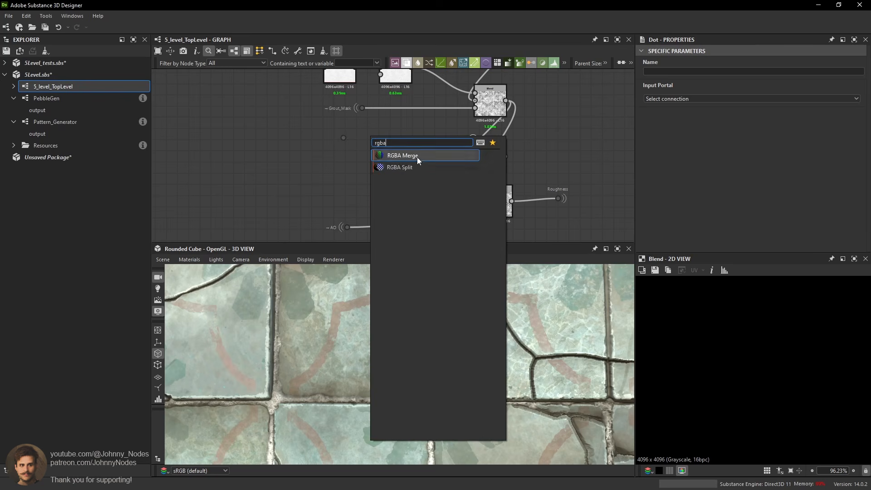
pyautogui.click(404, 167)
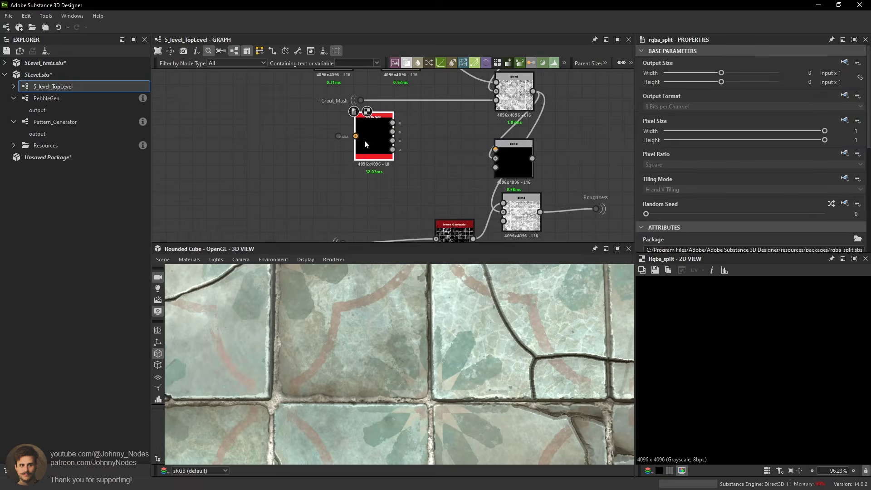
pyautogui.moveTo(306, 160); pyautogui.dragTo(376, 120)
pyautogui.moveTo(373, 125); pyautogui.dragTo(373, 152)
pyautogui.scroll(1, 401, 146)
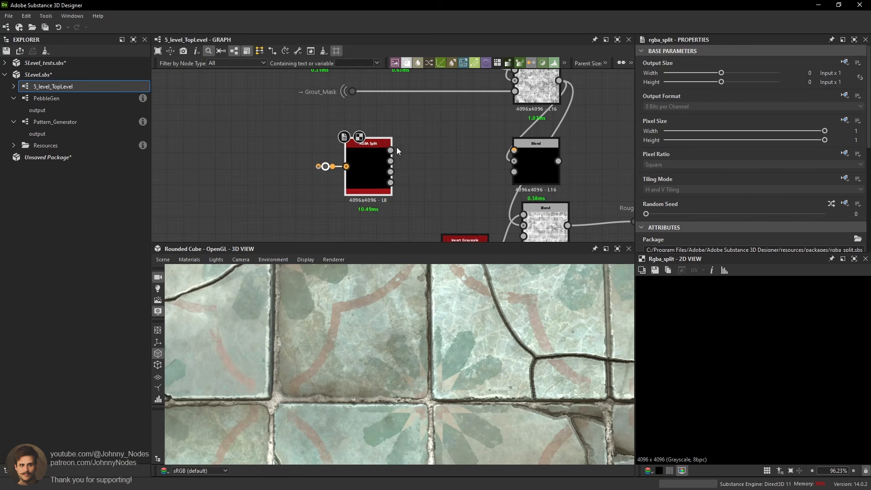
# Link the Dot in front of the RGBA Split to the Albedo_Masks_05 portal.
pyautogui.scroll(1, 332, 145)
pyautogui.click(323, 171)
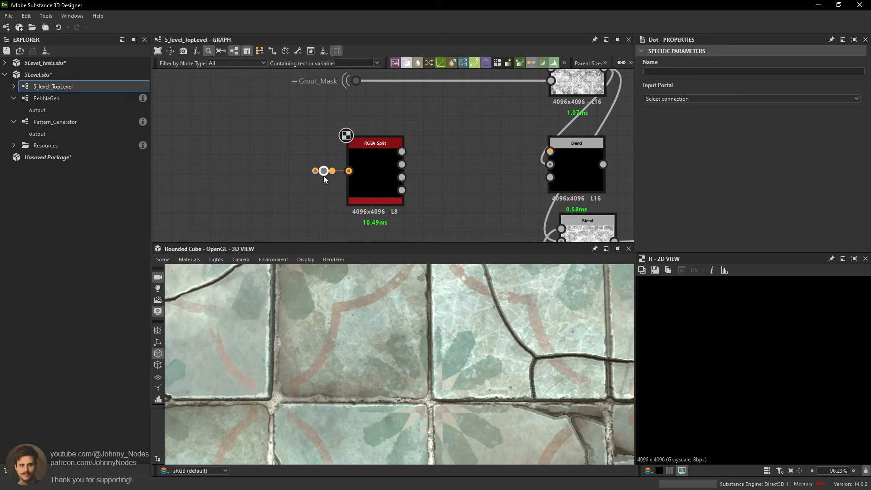
pyautogui.click(648, 99)
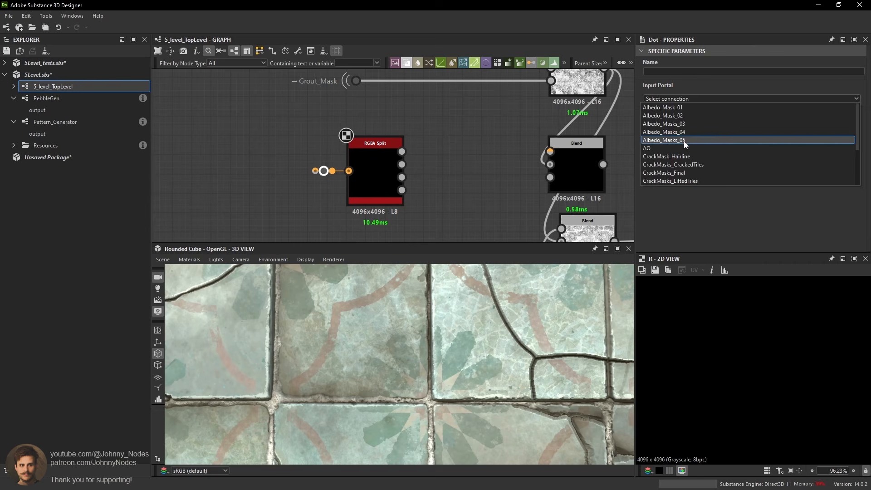
pyautogui.click(685, 141)
pyautogui.scroll(2, 725, 389)
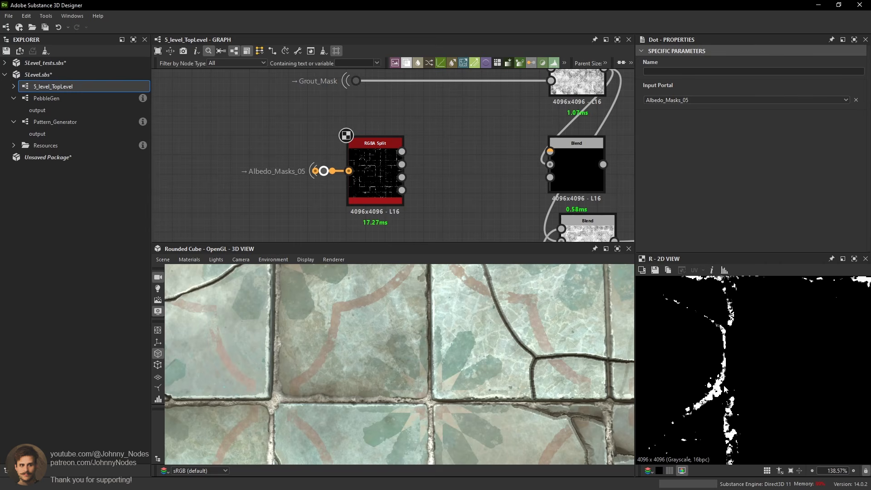
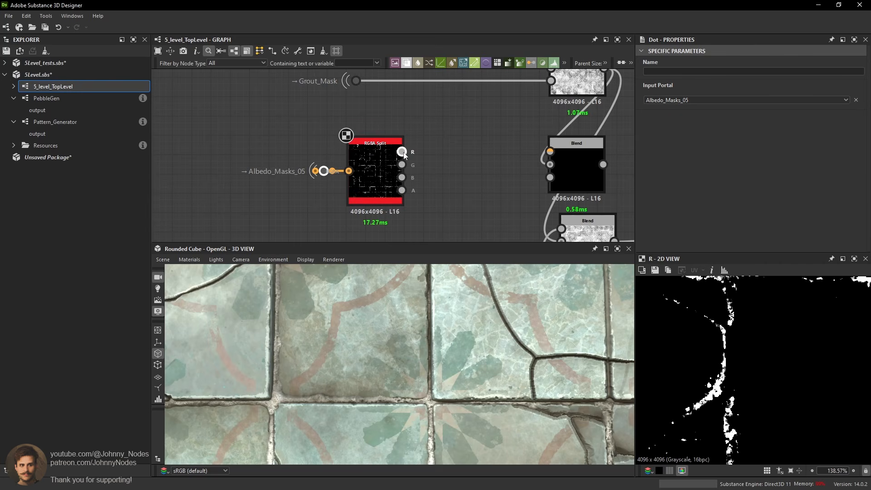
# Feed the split's R channel into the new Blend's foreground in Subtract mode and route its result into the last roughness Blend.
pyautogui.moveTo(402, 151); pyautogui.dragTo(579, 158)
pyautogui.click(577, 160)
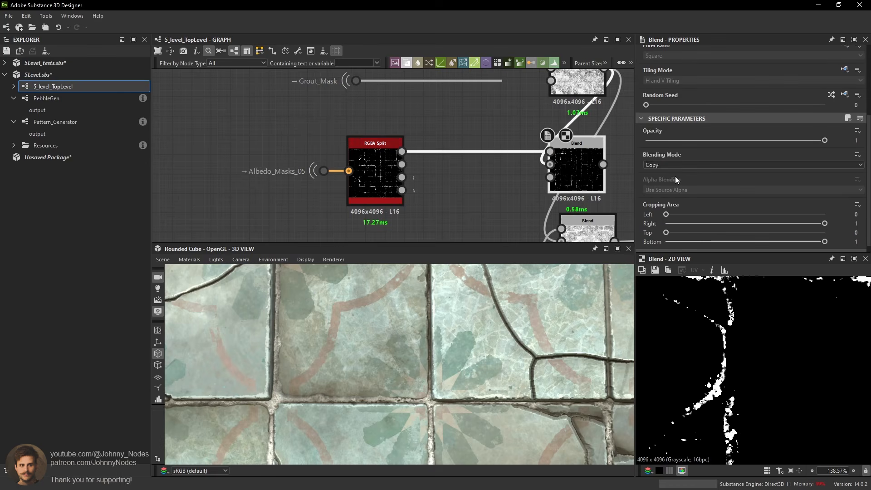
pyautogui.click(671, 167)
pyautogui.click(668, 191)
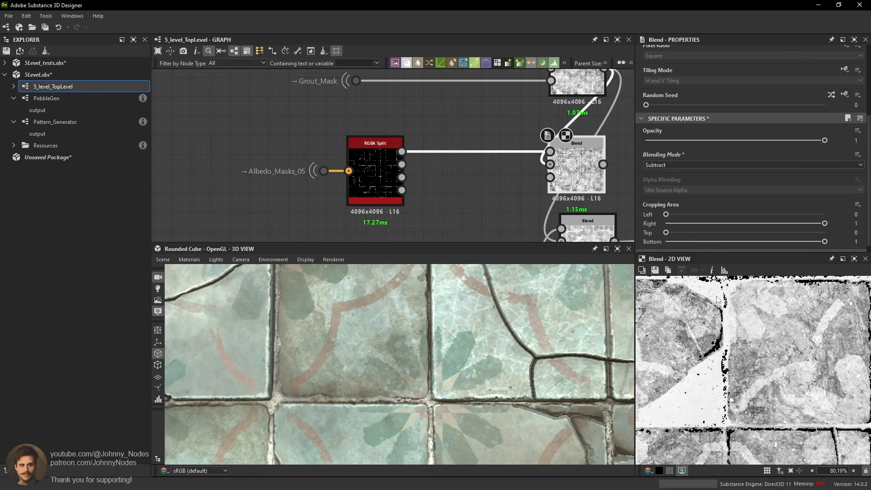
pyautogui.moveTo(592, 168); pyautogui.dragTo(574, 198, button='middle')
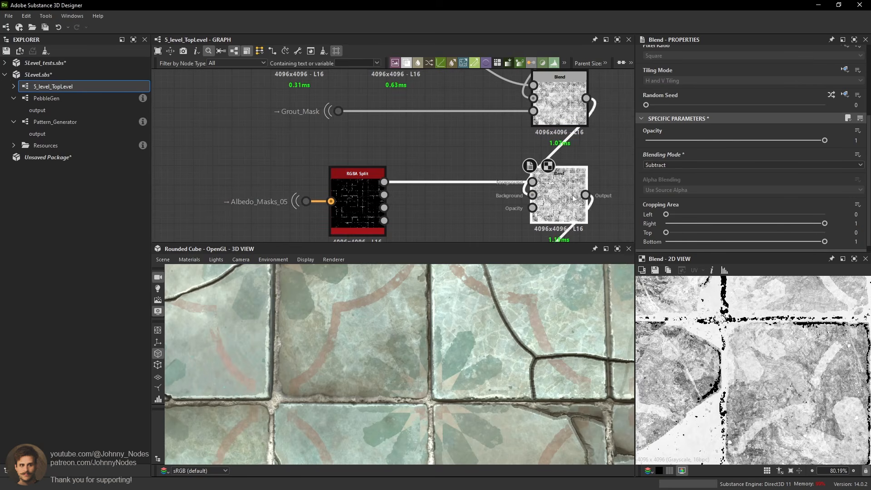
pyautogui.scroll(-4, 573, 186)
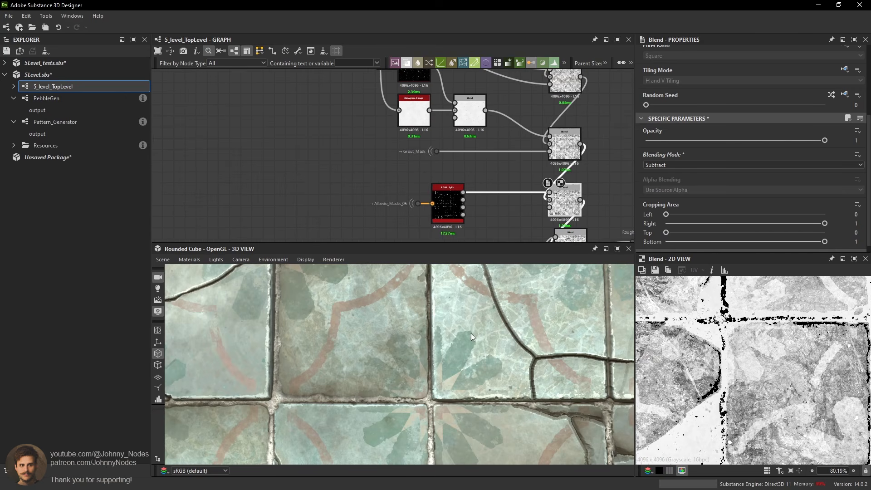
# Examine the glossiness of the worn tile edges in the 3D view from several distances and lighting directions.
pyautogui.scroll(5, 471, 317)
pyautogui.scroll(-3, 457, 317)
pyautogui.keyDown('ctrl'); pyautogui.keyDown('shift'); pyautogui.moveTo(456, 317); pyautogui.dragTo(524, 316, button='right'); pyautogui.keyUp('shift'); pyautogui.keyUp('ctrl')
pyautogui.scroll(-3, 524, 316)
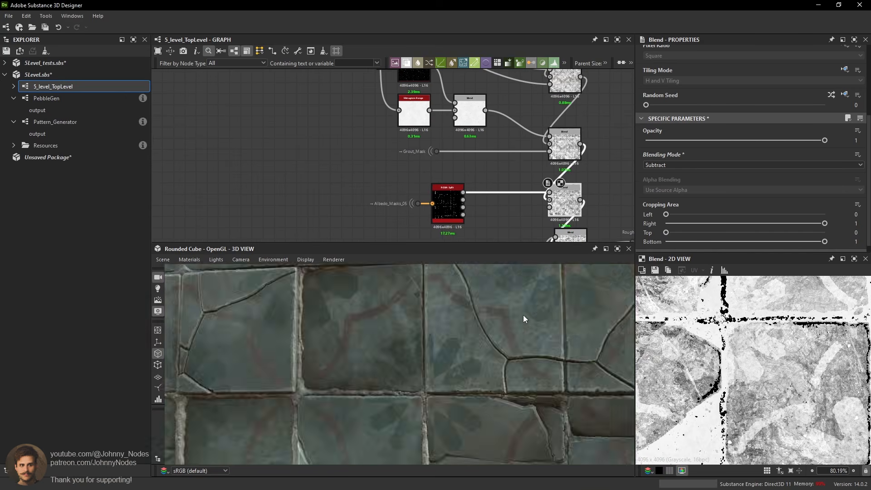
pyautogui.scroll(-4, 523, 316)
pyautogui.moveTo(523, 316); pyautogui.dragTo(472, 329)
pyautogui.scroll(5, 473, 316)
pyautogui.scroll(5, 481, 307)
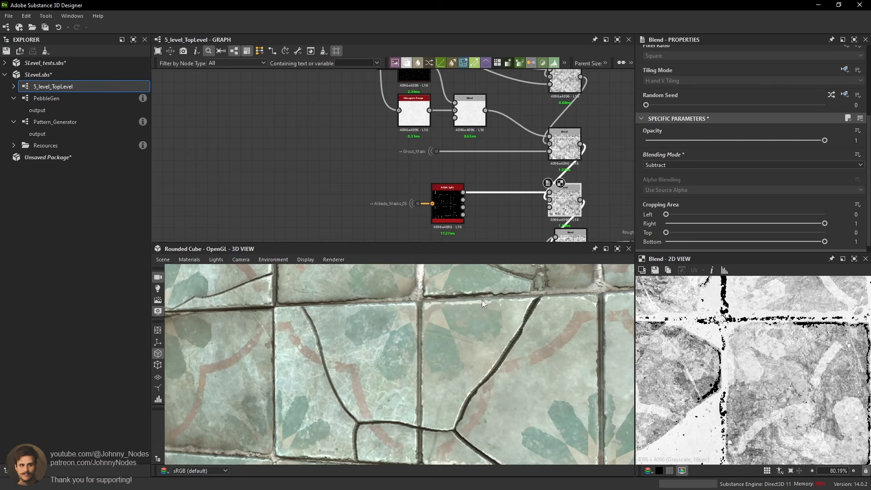
pyautogui.keyDown('ctrl'); pyautogui.keyDown('shift'); pyautogui.moveTo(434, 310); pyautogui.dragTo(462, 310, button='right'); pyautogui.keyUp('shift'); pyautogui.keyUp('ctrl')
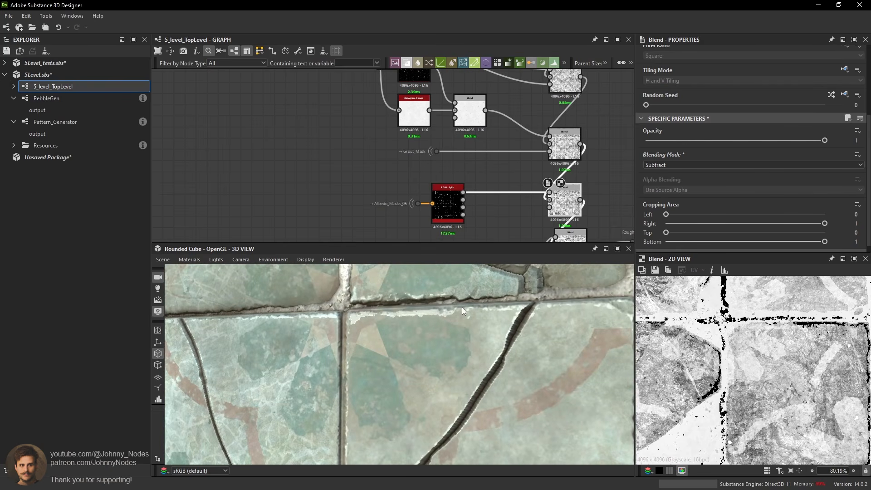
# Lower the Subtract Blend's opacity to 0.56 and check the worn edges in the 3D view under different lighting.
pyautogui.moveTo(787, 141); pyautogui.dragTo(746, 142)
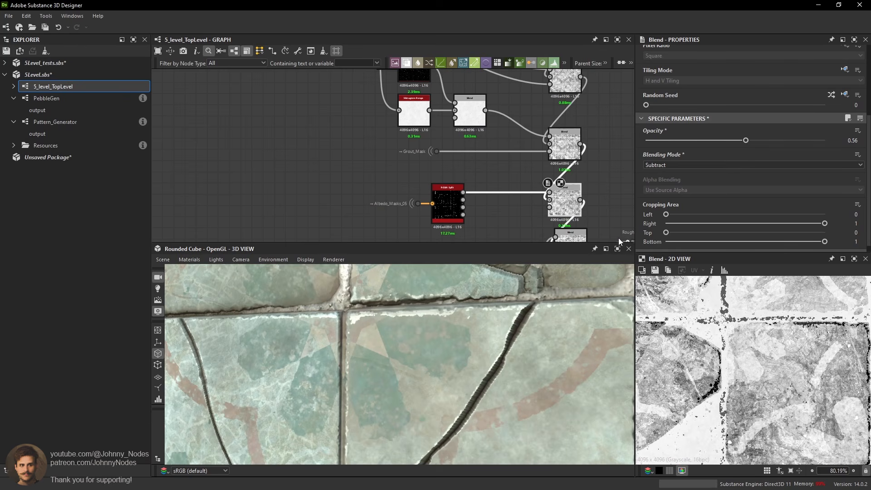
pyautogui.keyDown('ctrl'); pyautogui.keyDown('shift'); pyautogui.moveTo(504, 307); pyautogui.dragTo(472, 308, button='right'); pyautogui.keyUp('shift'); pyautogui.keyUp('ctrl')
pyautogui.scroll(5, 358, 314)
pyautogui.moveTo(258, 288); pyautogui.dragTo(405, 312, button='middle')
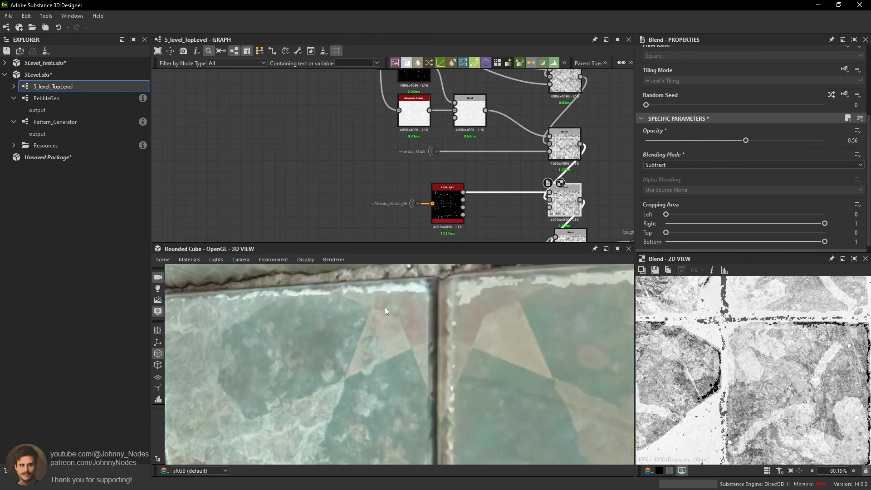
pyautogui.scroll(-5, 436, 317)
pyautogui.scroll(3, 440, 314)
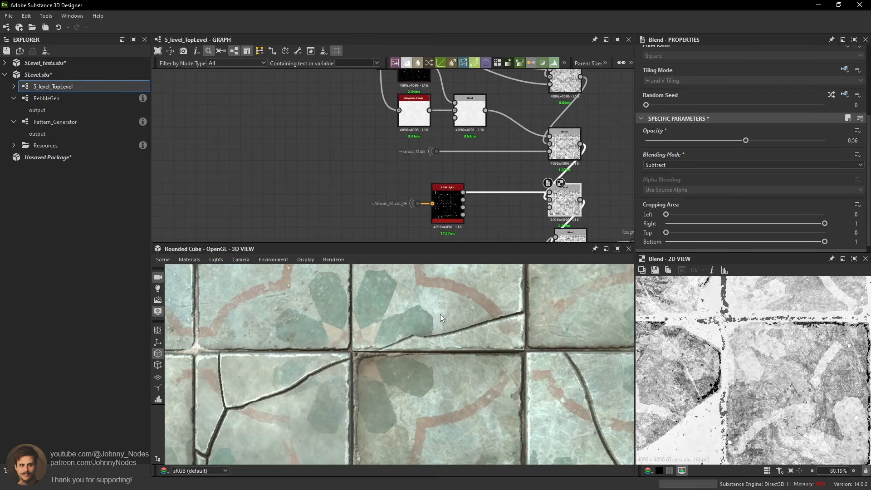
pyautogui.moveTo(449, 317); pyautogui.dragTo(455, 316, button='middle')
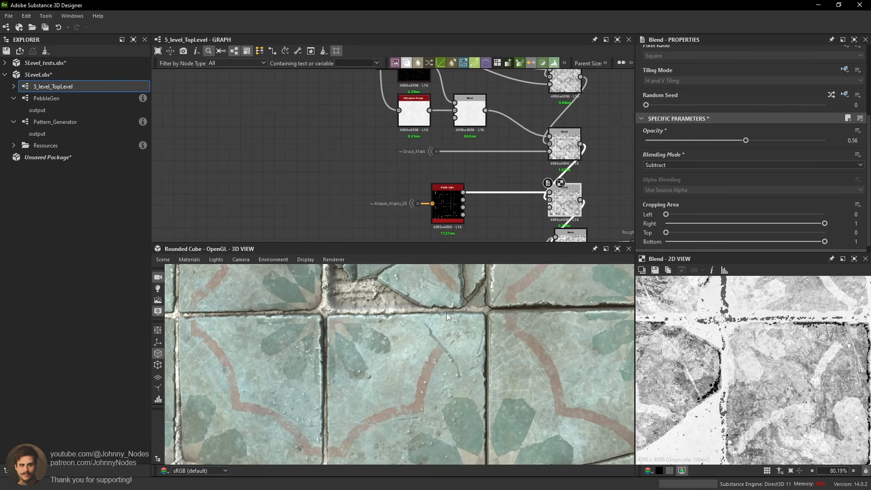
# Set the Subtract Blend's opacity to 0.53 and inspect the worn edges across the whole tiled surface in the 3D view.
pyautogui.moveTo(745, 141); pyautogui.dragTo(743, 141)
pyautogui.scroll(-3, 505, 326)
pyautogui.moveTo(467, 295); pyautogui.dragTo(501, 317, button='middle')
pyautogui.scroll(1, 487, 322)
pyautogui.scroll(2, 502, 313)
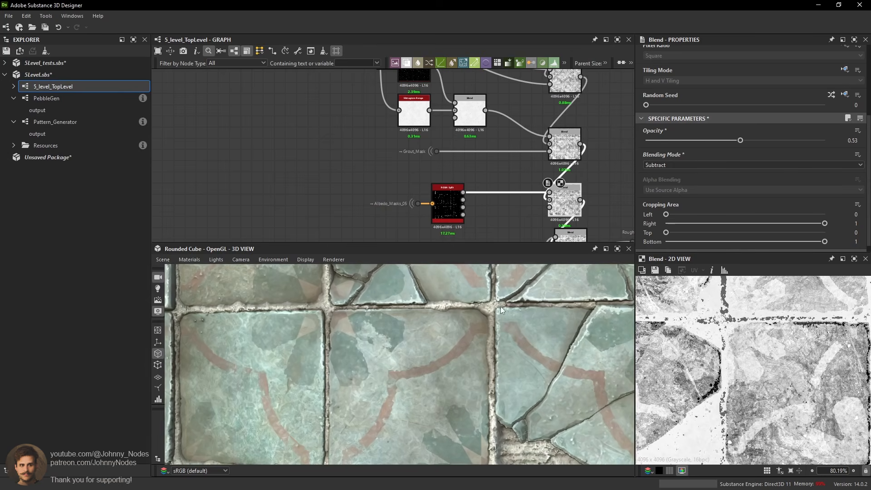
pyautogui.scroll(-2, 500, 306)
pyautogui.moveTo(567, 273); pyautogui.dragTo(512, 314, button='middle')
pyautogui.scroll(3, 512, 312)
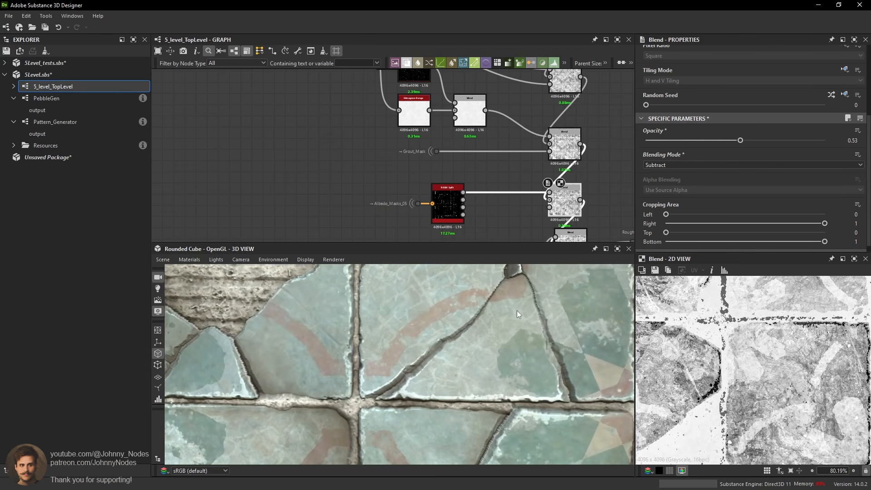
pyautogui.scroll(-5, 526, 340)
pyautogui.scroll(-1, 532, 339)
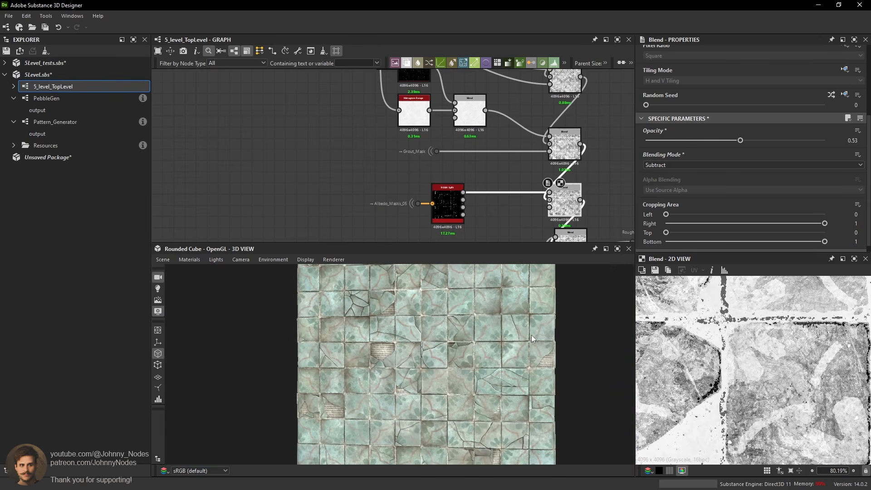
# Reposition the last Blend of the roughness chain and its neighbouring nodes in line below the Subtract Blend.
pyautogui.scroll(-3, 468, 194)
pyautogui.moveTo(455, 207); pyautogui.dragTo(465, 211)
pyautogui.moveTo(465, 203); pyautogui.dragTo(486, 201)
pyautogui.scroll(1, 482, 196)
pyautogui.scroll(1, 485, 205)
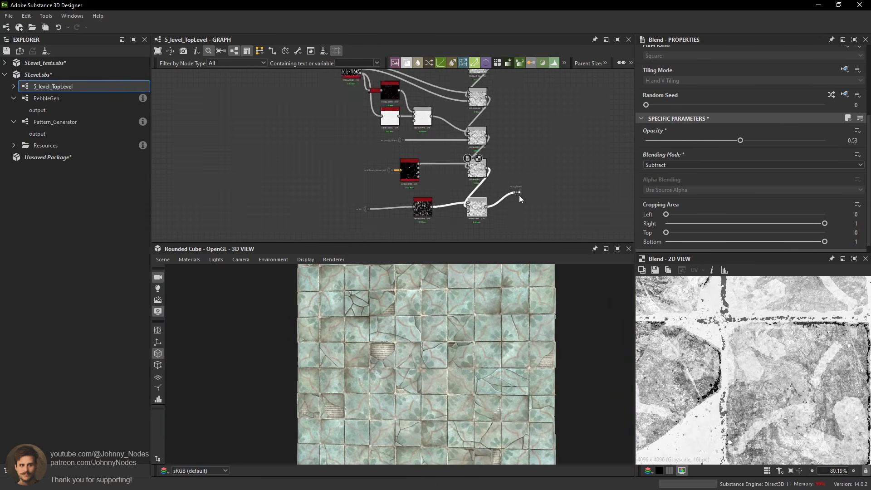
# Preview the last Blend of the roughness chain and add a frame around all of the chain's nodes.
pyautogui.doubleClick(473, 211)
pyautogui.scroll(-6, 783, 338)
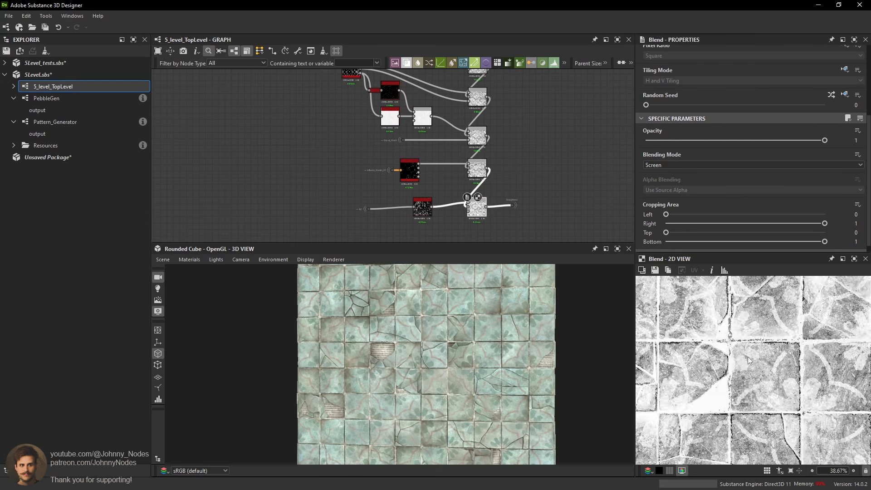
pyautogui.scroll(-2, 504, 122)
pyautogui.scroll(-3, 486, 123)
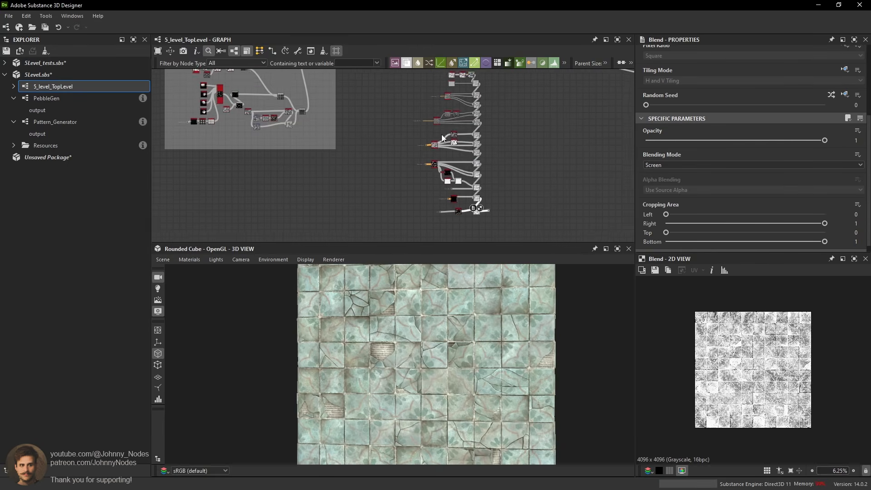
pyautogui.moveTo(440, 160); pyautogui.dragTo(479, 221)
pyautogui.press('space')
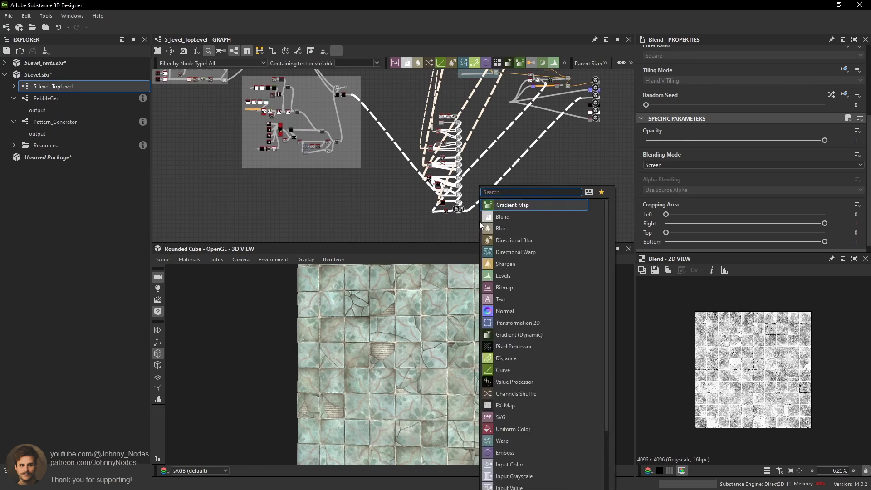
pyautogui.write('frame')
pyautogui.click(494, 204)
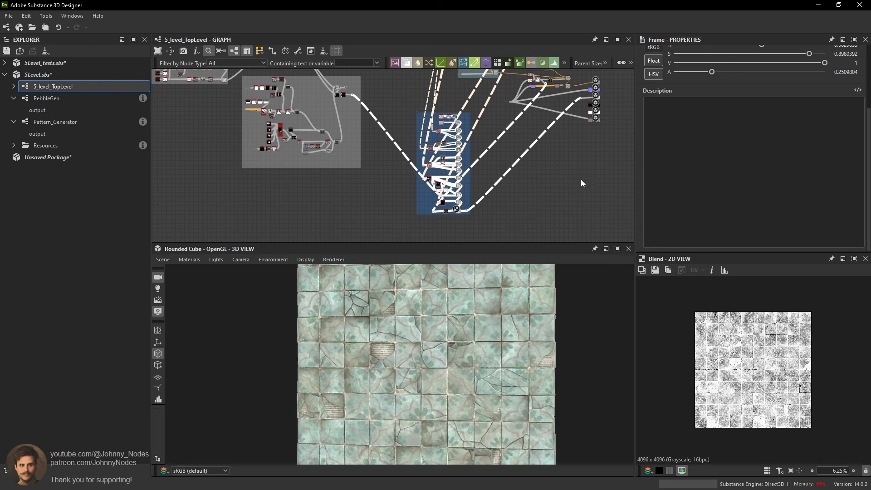
# Turn the new frame's colour white with saturation 0 and set its alpha to 0.43.
pyautogui.scroll(2, 681, 88)
pyautogui.moveTo(682, 81); pyautogui.dragTo(674, 81)
pyautogui.moveTo(732, 100)
pyautogui.mouseDown()
pyautogui.moveTo(745, 100)
pyautogui.moveTo(679, 103)
pyautogui.moveTo(761, 107)
pyautogui.moveTo(741, 107)
pyautogui.mouseUp()
pyautogui.scroll(-2, 522, 122)
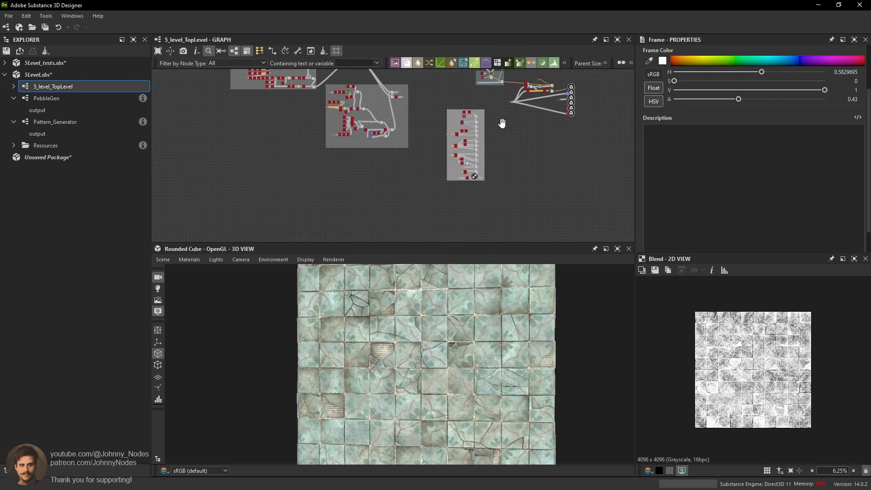
# Move the framed roughness chain up beside the neighbouring large grey frame and title it "Roughness".
pyautogui.scroll(3, 461, 181)
pyautogui.moveTo(449, 168)
pyautogui.mouseDown()
pyautogui.moveTo(474, 159)
pyautogui.moveTo(464, 162)
pyautogui.mouseUp()
pyautogui.moveTo(460, 161); pyautogui.dragTo(453, 134, button='middle')
pyautogui.moveTo(456, 137); pyautogui.dragTo(415, 140)
pyautogui.scroll(-2, 435, 118)
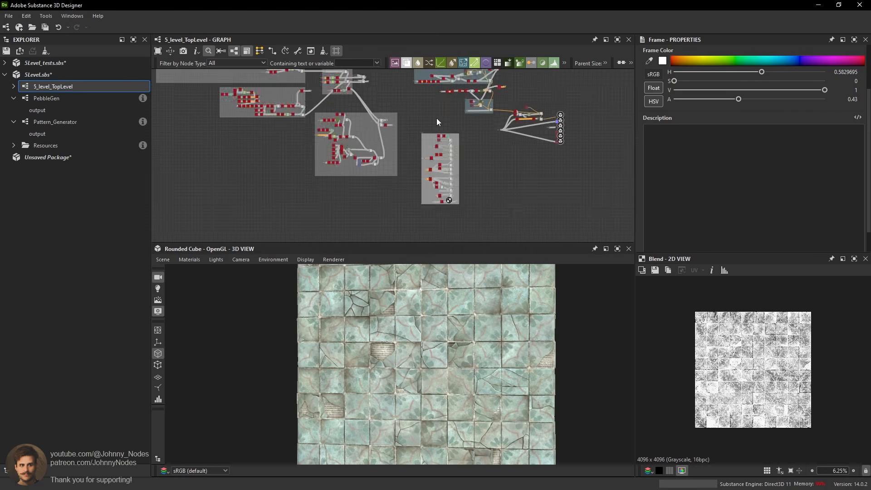
pyautogui.scroll(3, 437, 122)
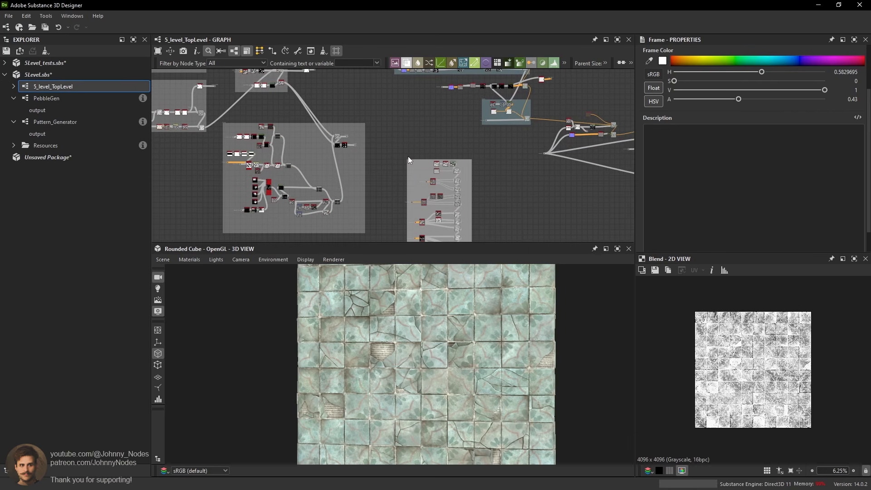
pyautogui.moveTo(409, 160); pyautogui.dragTo(395, 123)
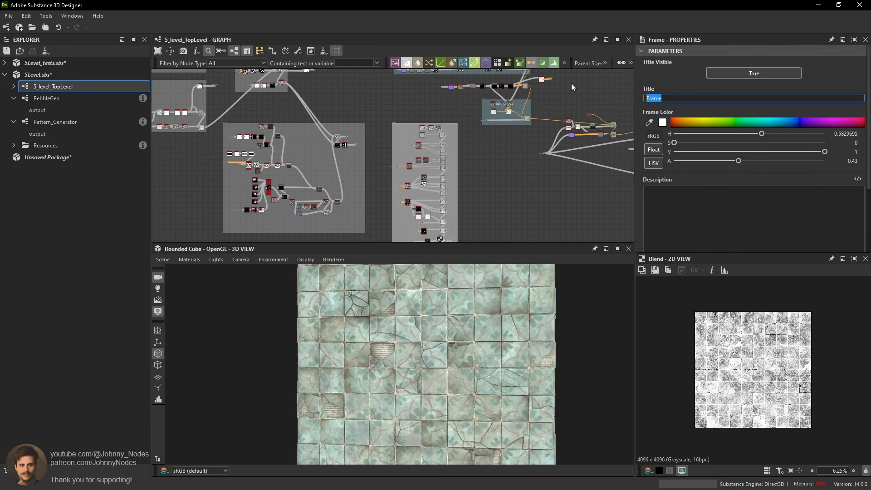
pyautogui.write('Roughness')
pyautogui.click(523, 175)
# Move the Final_height dot down, clear of the nodes that feed the graph outputs.
pyautogui.scroll(1, 519, 157)
pyautogui.moveTo(520, 156); pyautogui.dragTo(398, 158, button='middle')
pyautogui.scroll(1, 439, 155)
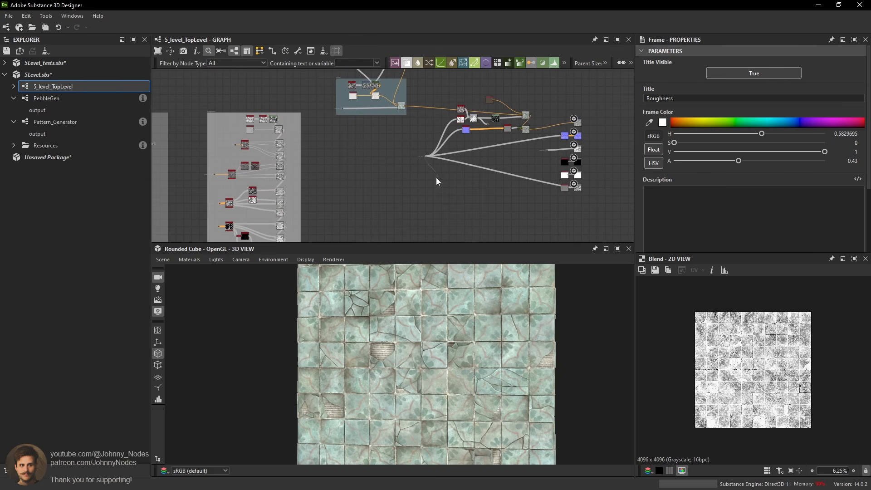
pyautogui.click(425, 156)
pyautogui.scroll(2, 423, 156)
pyautogui.moveTo(420, 154); pyautogui.dragTo(428, 214)
pyautogui.scroll(-1, 483, 105)
pyautogui.moveTo(483, 106); pyautogui.dragTo(450, 155, button='middle')
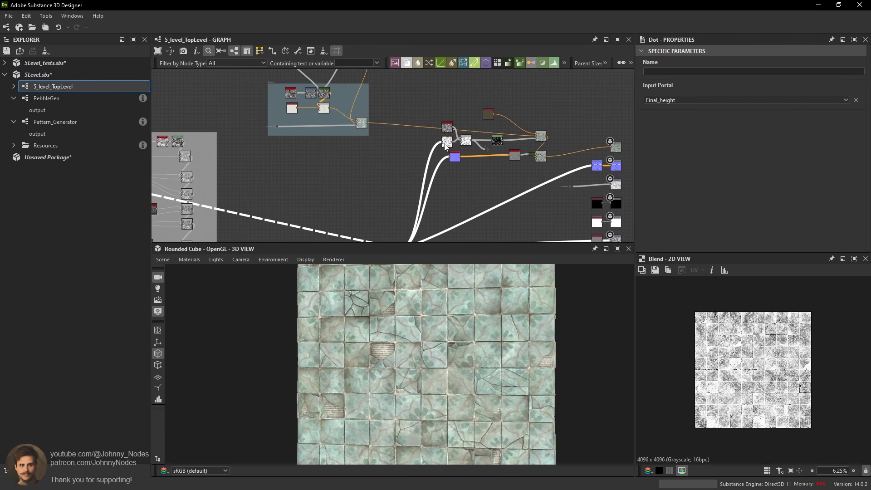
# Shift the final albedo nodes away from the outputs and closer to the Final_height dot, repositioning the dot to their lower left.
pyautogui.moveTo(451, 159); pyautogui.dragTo(445, 164)
pyautogui.moveTo(437, 107)
pyautogui.mouseDown()
pyautogui.moveTo(549, 159)
pyautogui.moveTo(470, 180)
pyautogui.mouseUp()
pyautogui.scroll(-1, 363, 113)
pyautogui.moveTo(364, 113); pyautogui.dragTo(369, 87, button='middle')
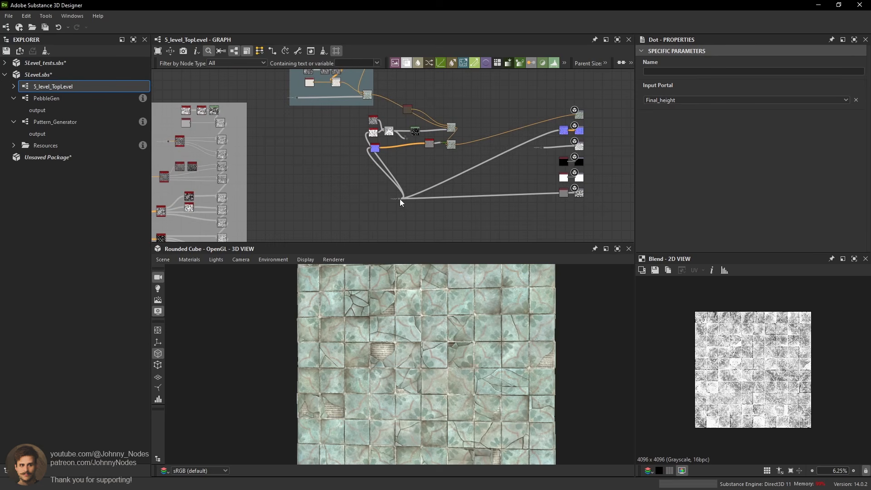
pyautogui.moveTo(400, 198); pyautogui.dragTo(319, 198)
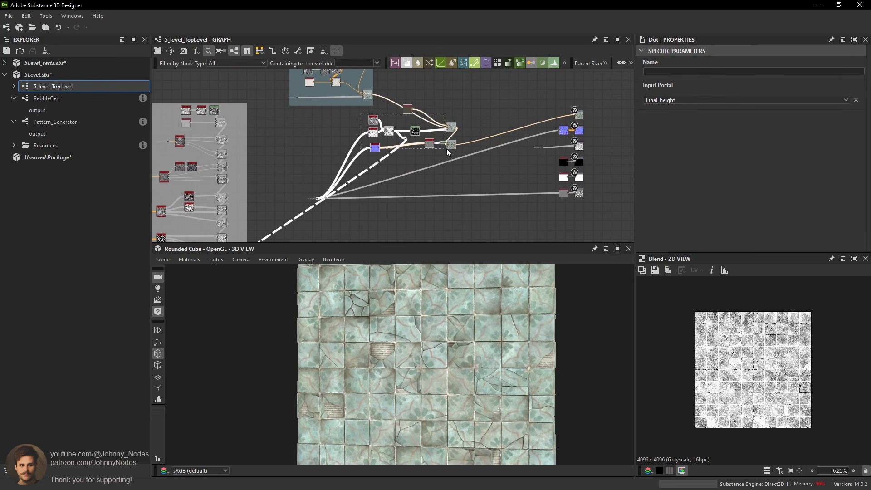
pyautogui.moveTo(453, 145); pyautogui.dragTo(453, 166)
pyautogui.click(426, 127)
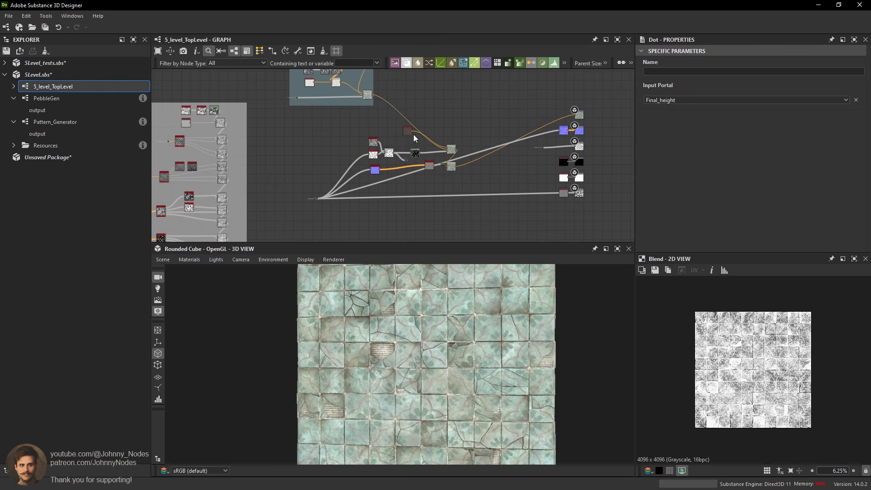
pyautogui.moveTo(405, 128); pyautogui.dragTo(405, 134)
# Move the column of output nodes down as a group so their incoming links run more cleanly.
pyautogui.moveTo(519, 83); pyautogui.dragTo(543, 110)
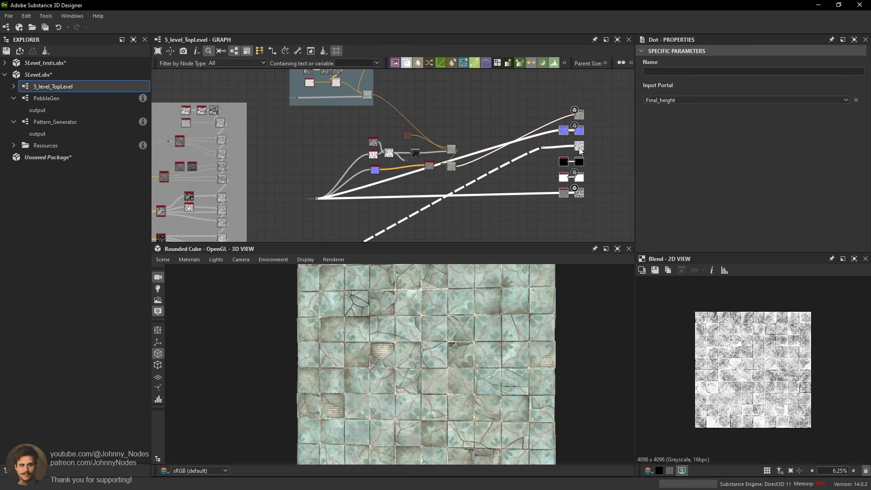
pyautogui.moveTo(580, 151); pyautogui.dragTo(553, 189)
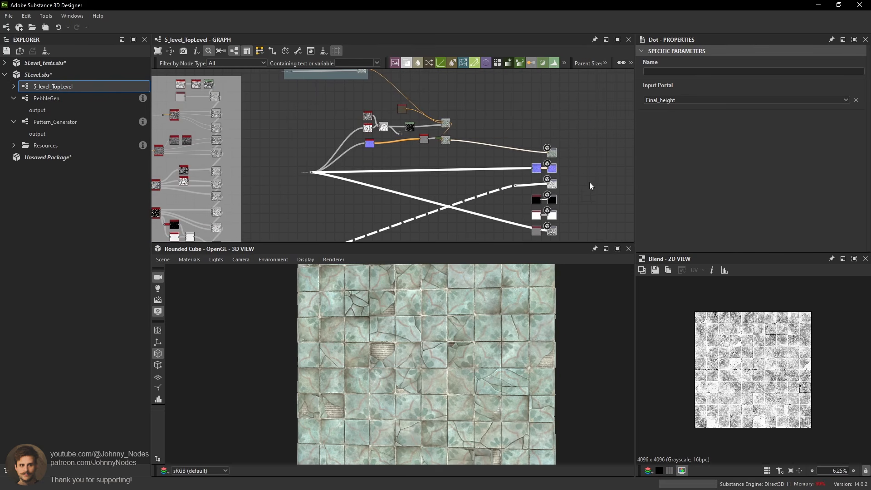
pyautogui.click(591, 186)
pyautogui.scroll(-5, 561, 167)
pyautogui.scroll(2, 506, 154)
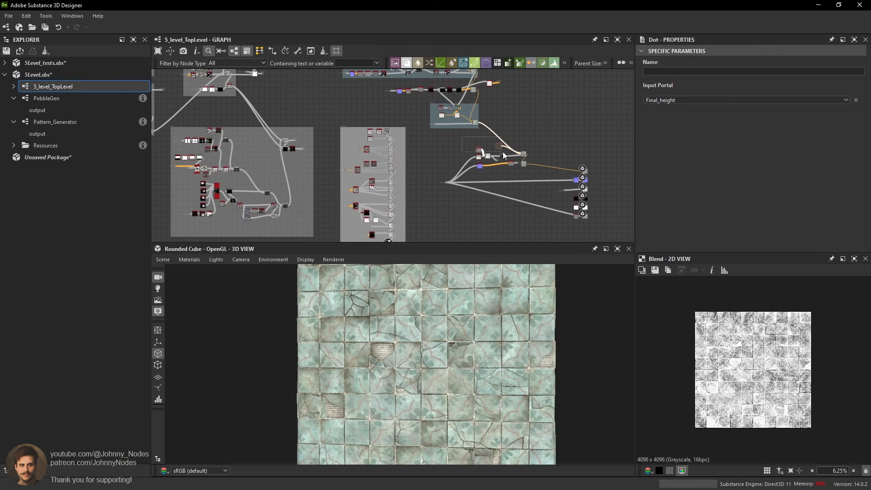
pyautogui.scroll(-1, 479, 145)
pyautogui.moveTo(479, 145); pyautogui.dragTo(545, 148, button='middle')
# Examine the cracks and tile edges in the 3D view from near and far under changed lighting.
pyautogui.scroll(8, 500, 314)
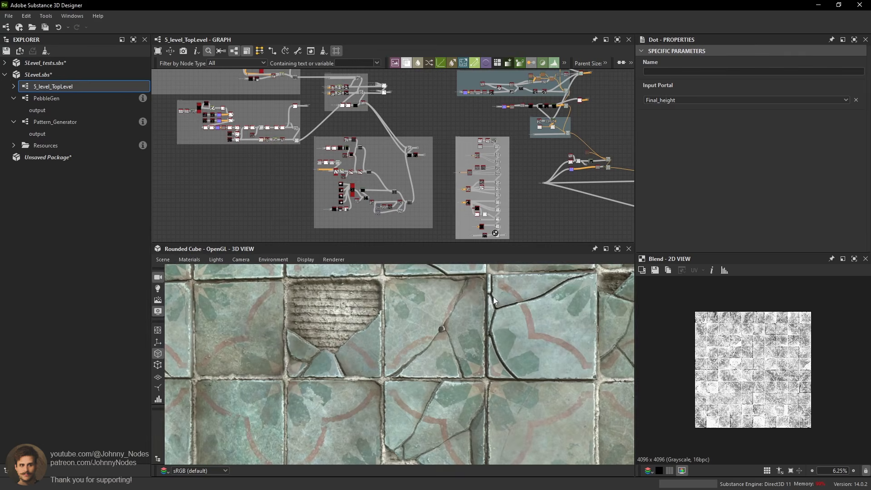
pyautogui.scroll(-6, 461, 289)
pyautogui.keyDown('ctrl'); pyautogui.keyDown('shift'); pyautogui.moveTo(509, 304); pyautogui.dragTo(509, 282, button='right'); pyautogui.keyUp('shift'); pyautogui.keyUp('ctrl')
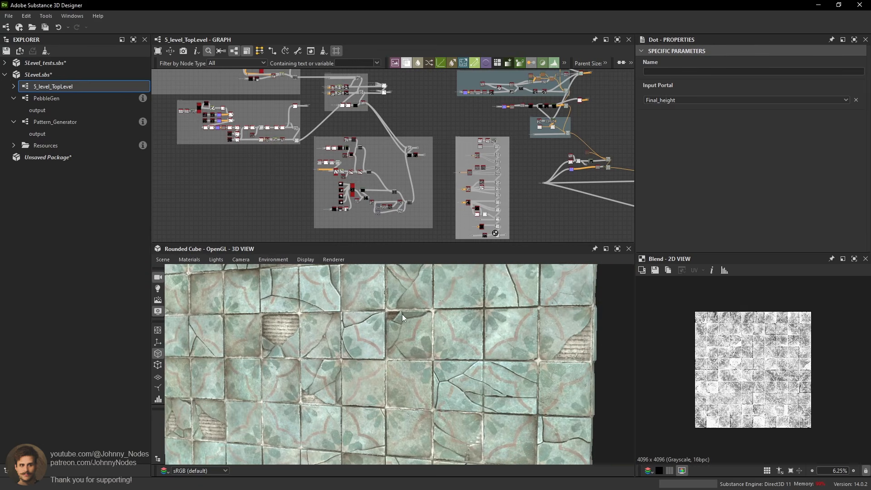
pyautogui.moveTo(402, 314); pyautogui.dragTo(423, 322)
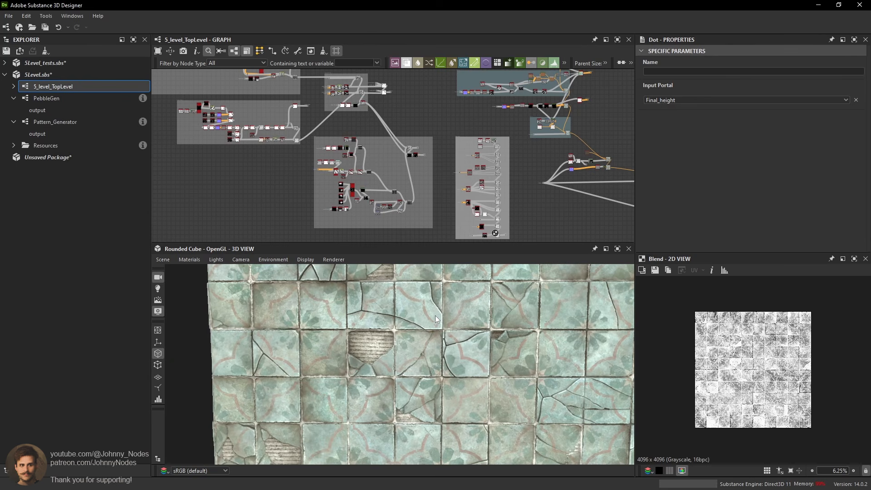
pyautogui.scroll(6, 434, 318)
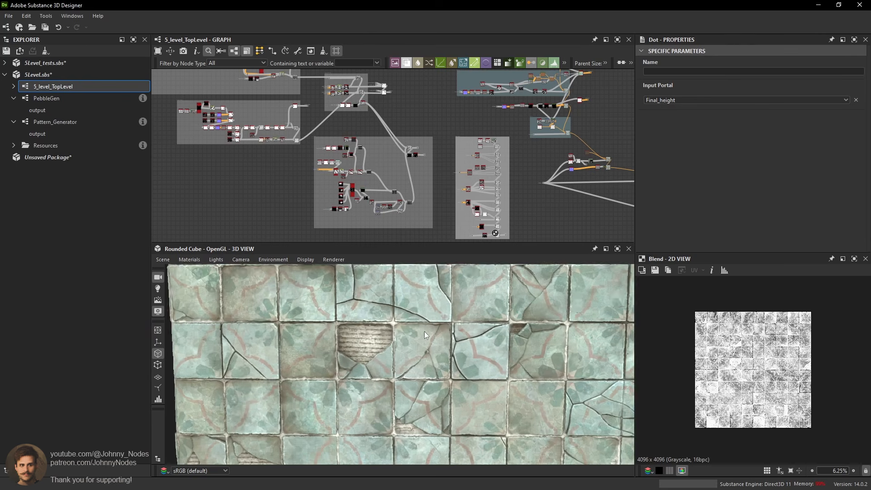
pyautogui.scroll(2, 376, 312)
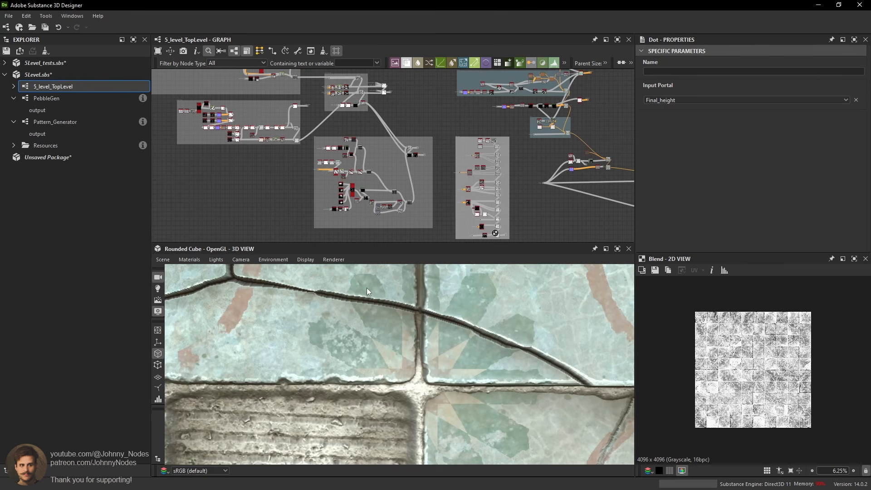
pyautogui.scroll(-5, 368, 292)
pyautogui.moveTo(377, 315); pyautogui.dragTo(406, 320)
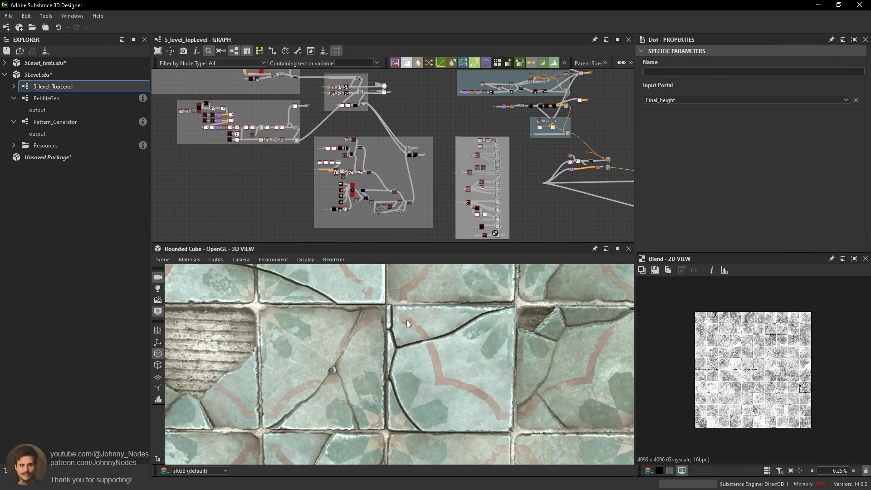
pyautogui.scroll(3, 406, 319)
# Preview the last Blend of the crack height frame and compare its crack edges with the tiles in the 3D view.
pyautogui.moveTo(326, 148); pyautogui.dragTo(385, 186, button='middle')
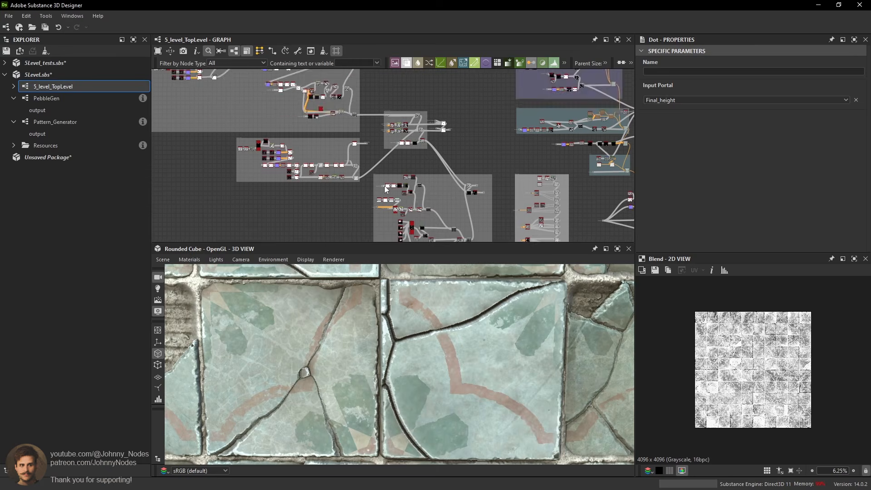
pyautogui.scroll(3, 384, 186)
pyautogui.doubleClick(342, 172)
pyautogui.scroll(5, 820, 325)
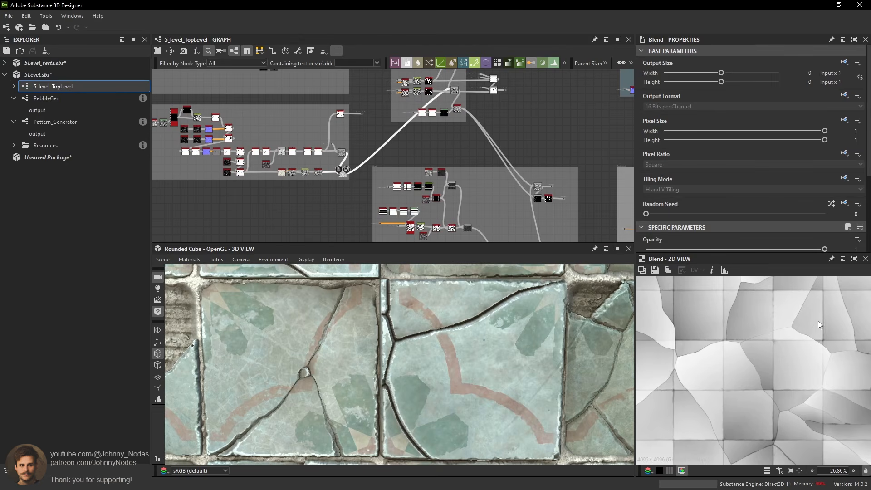
pyautogui.scroll(4, 819, 325)
pyautogui.scroll(3, 490, 326)
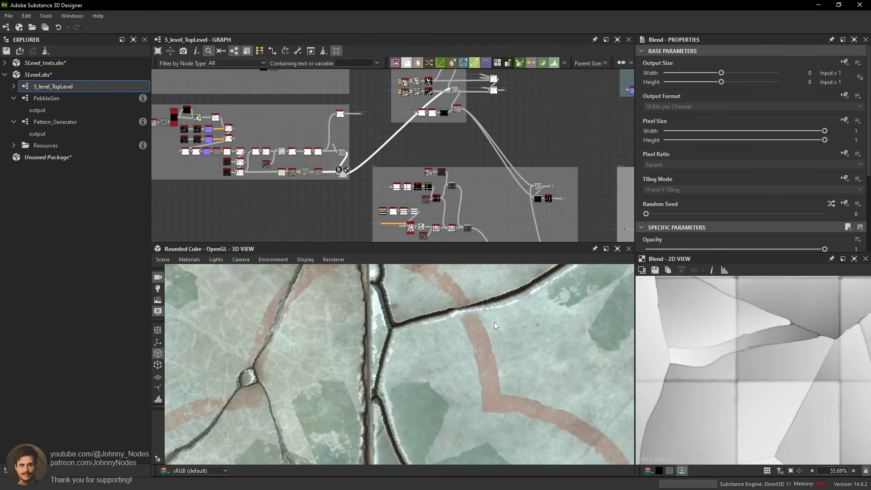
pyautogui.scroll(-2, 492, 324)
pyautogui.keyDown('ctrl'); pyautogui.keyDown('shift'); pyautogui.moveTo(493, 325); pyautogui.dragTo(516, 304, button='right'); pyautogui.keyUp('shift'); pyautogui.keyUp('ctrl')
pyautogui.scroll(-5, 515, 303)
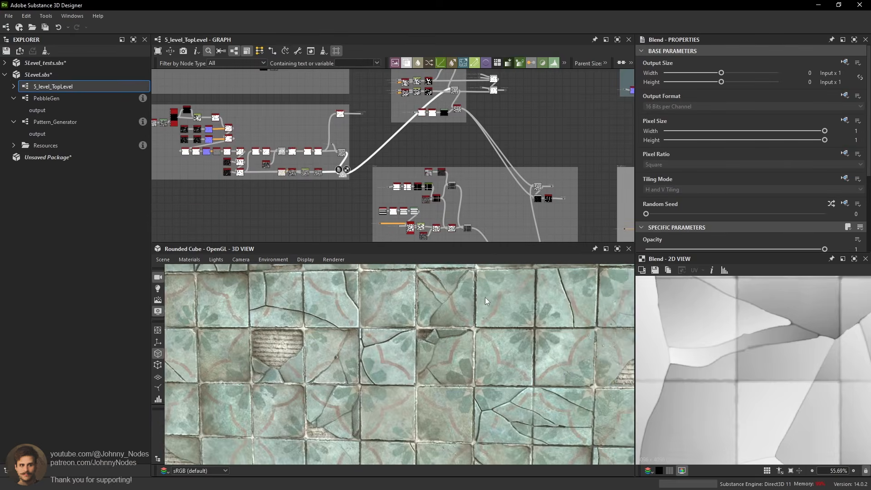
pyautogui.scroll(3, 368, 332)
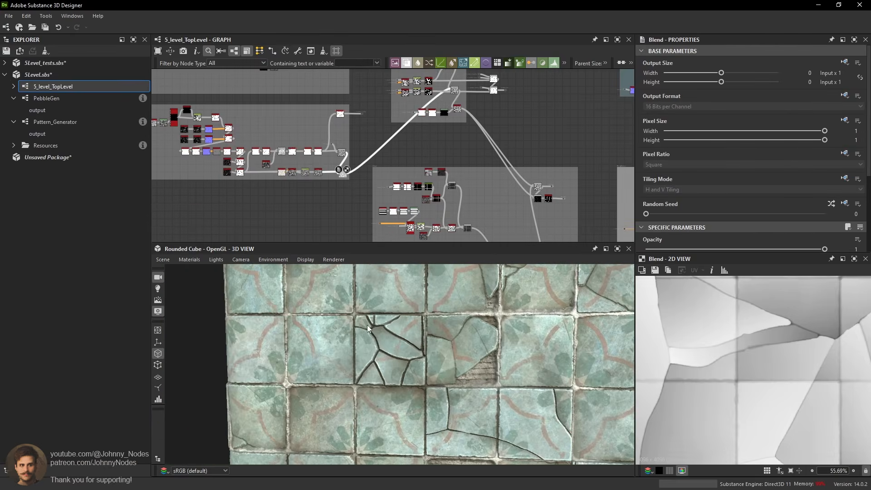
pyautogui.scroll(3, 368, 333)
pyautogui.scroll(-1, 726, 353)
pyautogui.scroll(-9, 725, 352)
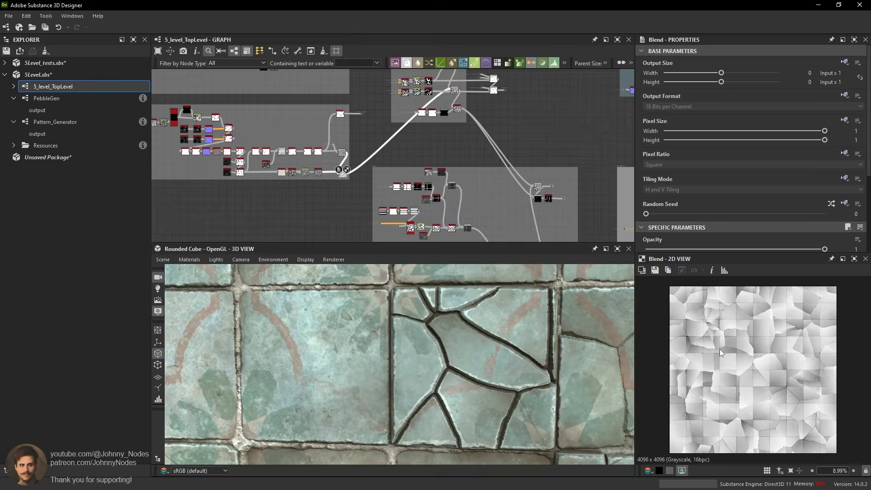
pyautogui.scroll(10, 715, 343)
pyautogui.scroll(5, 280, 155)
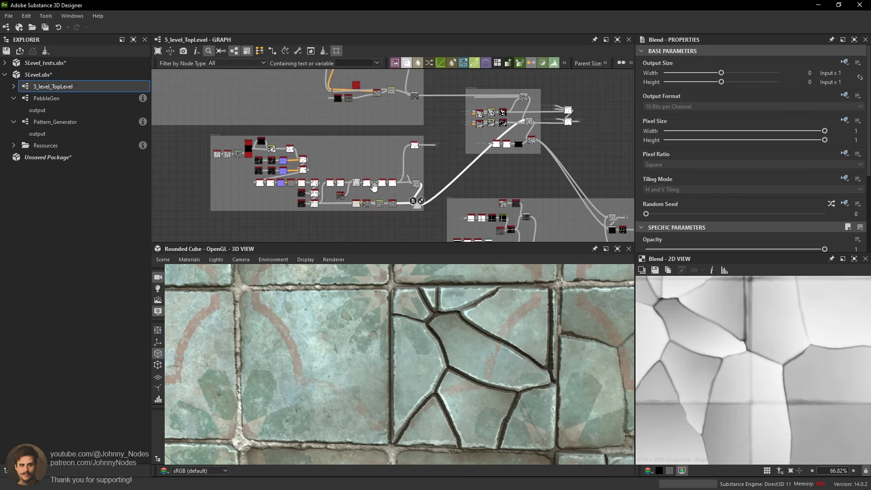
# Preview the inverted crack mask branch and the two final Blends of the crack frame to compare their crack lines.
pyautogui.scroll(2, 279, 161)
pyautogui.scroll(-6, 292, 165)
pyautogui.scroll(6, 463, 177)
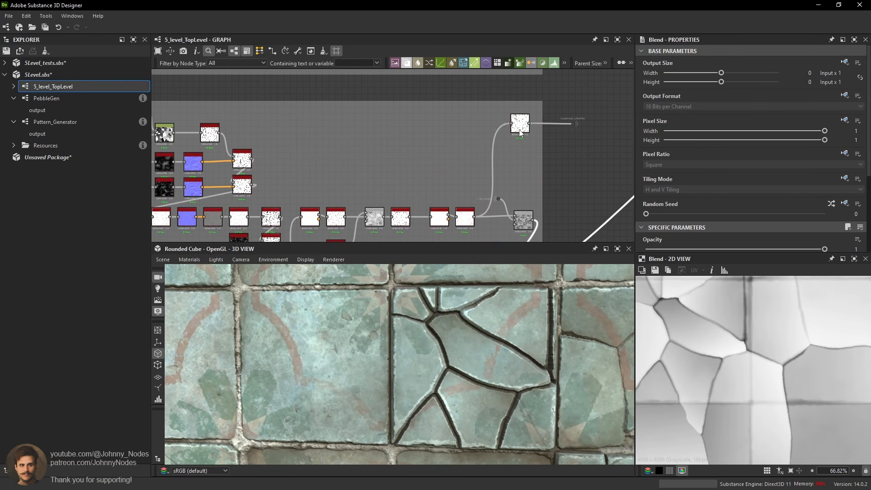
pyautogui.doubleClick(520, 124)
pyautogui.moveTo(553, 208); pyautogui.dragTo(518, 176, button='middle')
pyautogui.doubleClick(490, 190)
pyautogui.moveTo(505, 222); pyautogui.dragTo(495, 201, button='middle')
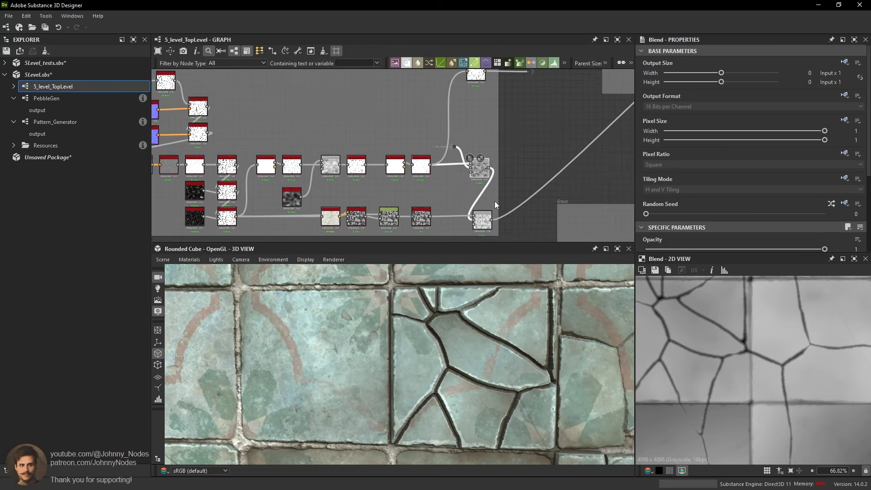
pyautogui.scroll(2, 495, 209)
pyautogui.doubleClick(484, 213)
pyautogui.scroll(1, 691, 312)
pyautogui.click(484, 167)
pyautogui.scroll(6, 674, 305)
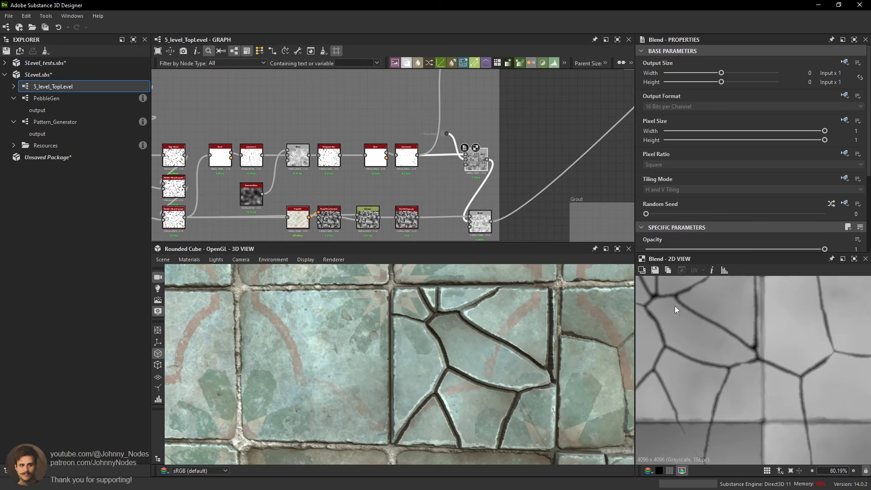
# Trace the crack lines upstream by previewing the Auto Levels, Blur HQ Grayscale and Histogram Scan nodes.
pyautogui.scroll(1, 421, 149)
pyautogui.doubleClick(411, 162)
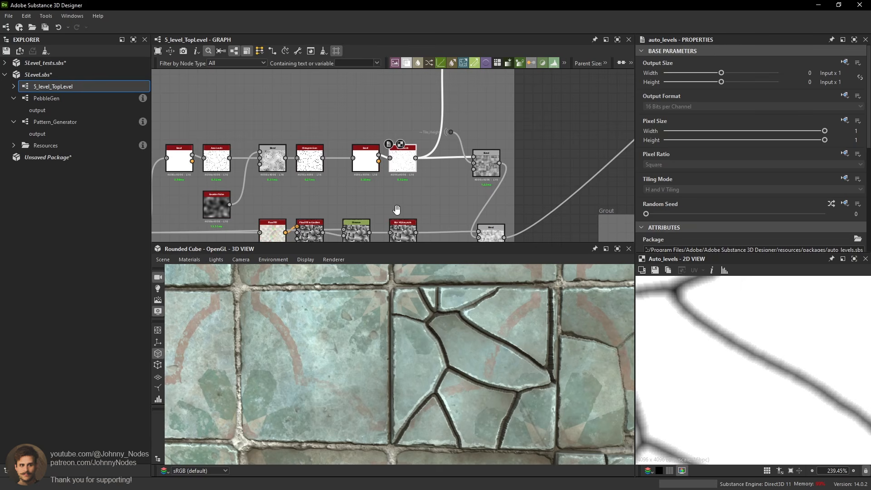
pyautogui.moveTo(396, 209); pyautogui.dragTo(452, 197, button='middle')
pyautogui.doubleClick(458, 220)
pyautogui.moveTo(458, 167); pyautogui.dragTo(487, 182, button='middle')
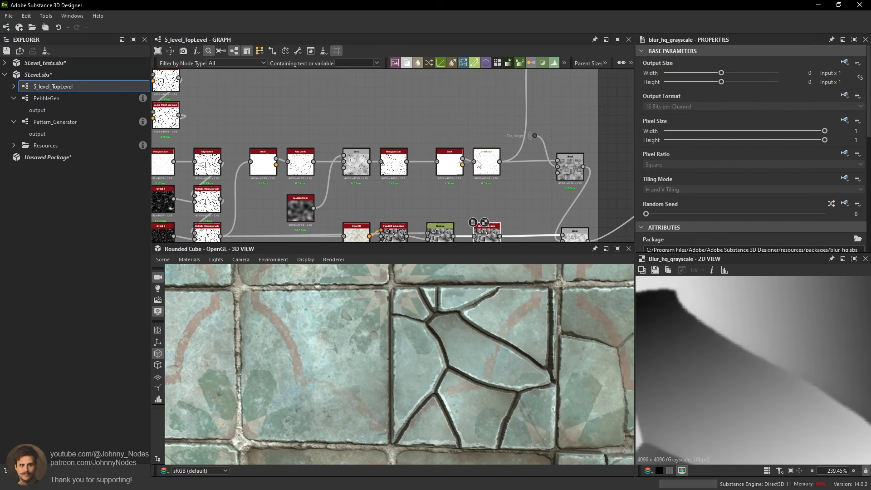
pyautogui.doubleClick(478, 164)
pyautogui.moveTo(429, 141); pyautogui.dragTo(456, 137, button='middle')
pyautogui.doubleClick(421, 159)
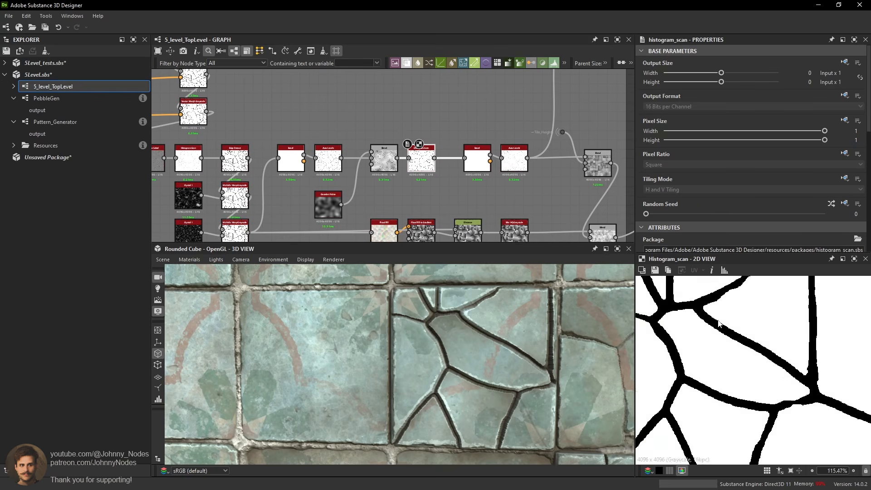
# Preview the Edge Detect node of the crack chain, set its Edge Width to 1, and inspect the cracks in the 3D view.
pyautogui.scroll(-5, 719, 323)
pyautogui.scroll(2, 369, 142)
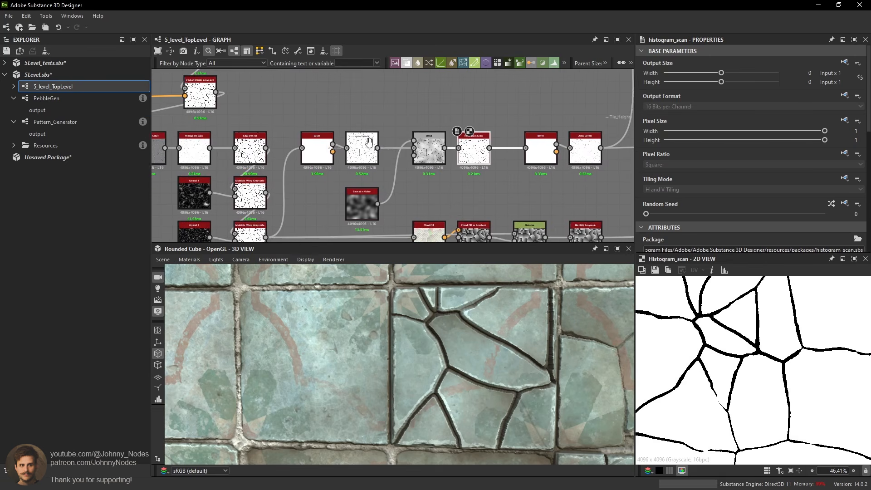
pyautogui.scroll(1, 369, 142)
pyautogui.moveTo(369, 142); pyautogui.dragTo(404, 135, button='middle')
pyautogui.doubleClick(274, 145)
pyautogui.scroll(-3, 744, 174)
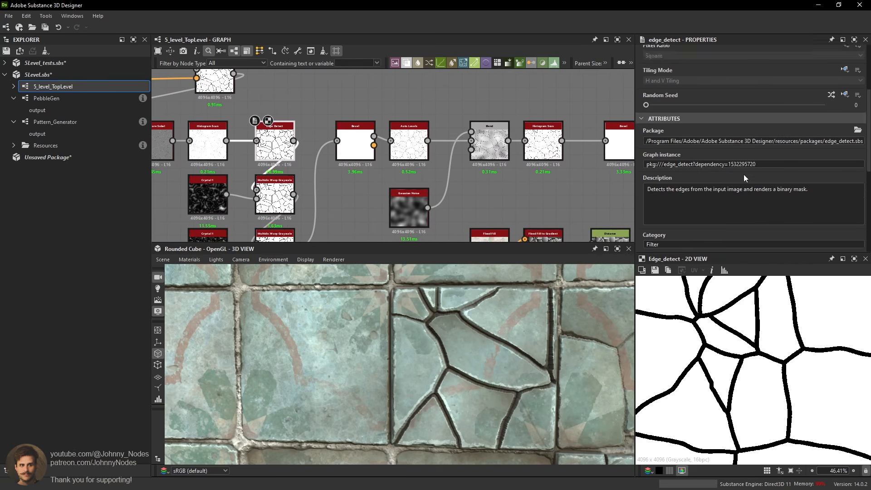
pyautogui.scroll(-6, 744, 174)
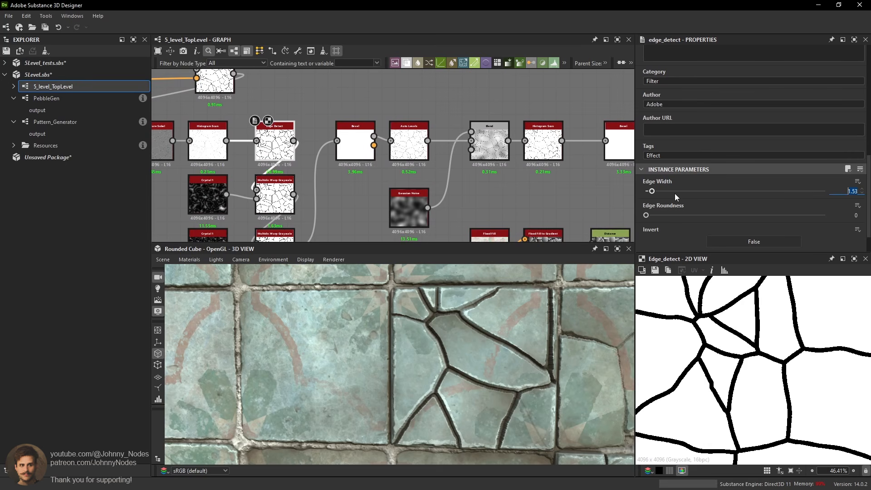
pyautogui.write('1')
pyautogui.press('Return')
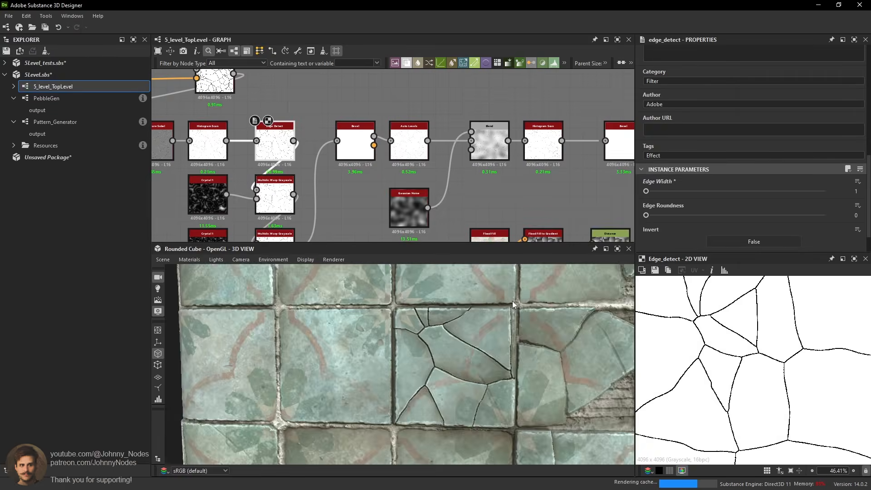
pyautogui.scroll(-3, 513, 300)
pyautogui.scroll(8, 507, 304)
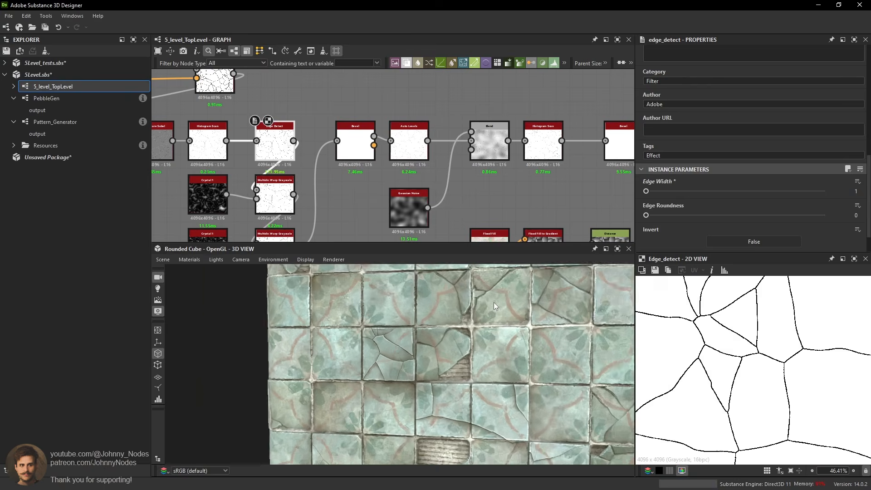
pyautogui.scroll(-4, 472, 302)
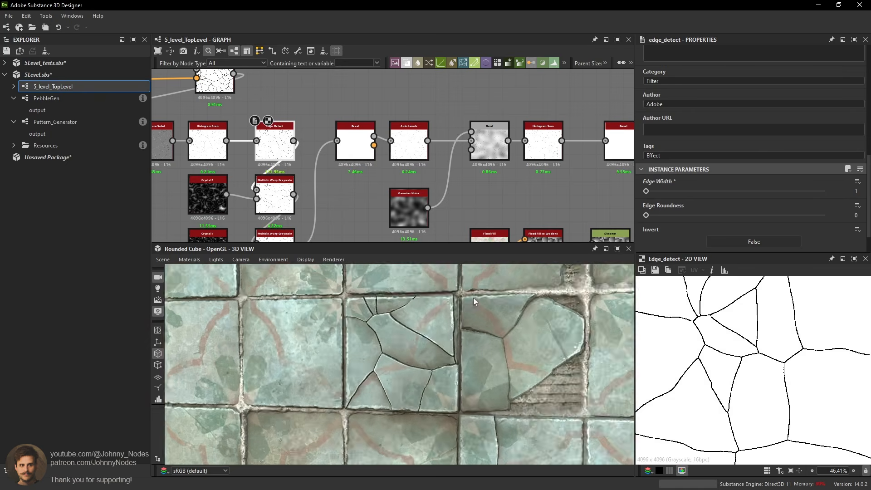
pyautogui.scroll(-2, 487, 304)
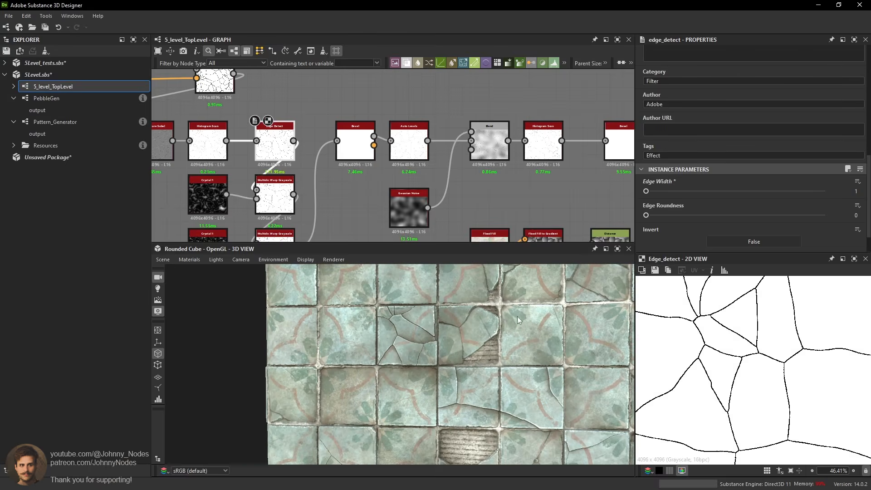
# Lower the opacity of the crack frame's final Screen Blend to 0.64 and check the tiles in the 3D view from several distances.
pyautogui.scroll(-2, 519, 184)
pyautogui.moveTo(545, 189); pyautogui.dragTo(318, 173, button='middle')
pyautogui.scroll(1, 454, 173)
pyautogui.doubleClick(494, 221)
pyautogui.moveTo(492, 201); pyautogui.dragTo(480, 172, button='middle')
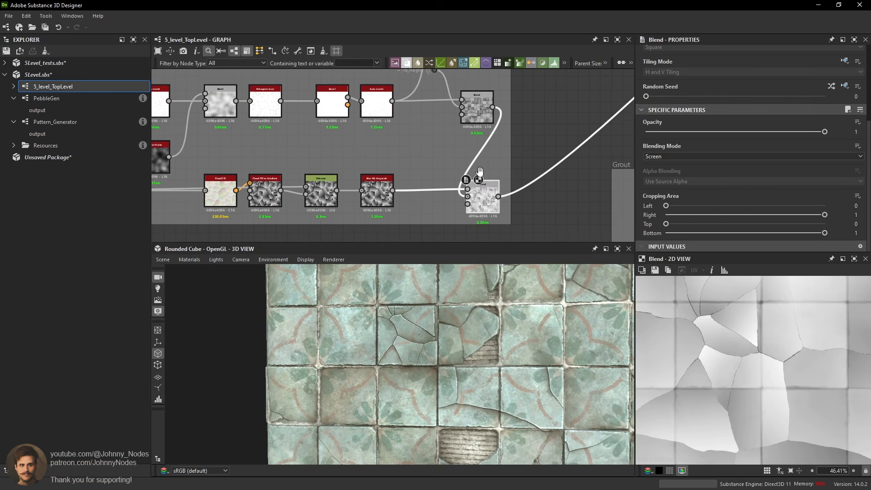
pyautogui.moveTo(825, 131); pyautogui.dragTo(752, 133)
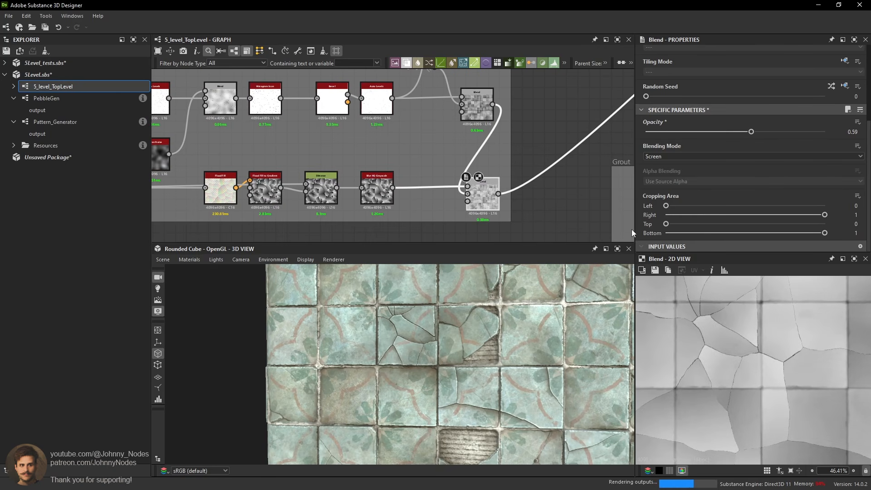
pyautogui.scroll(3, 489, 323)
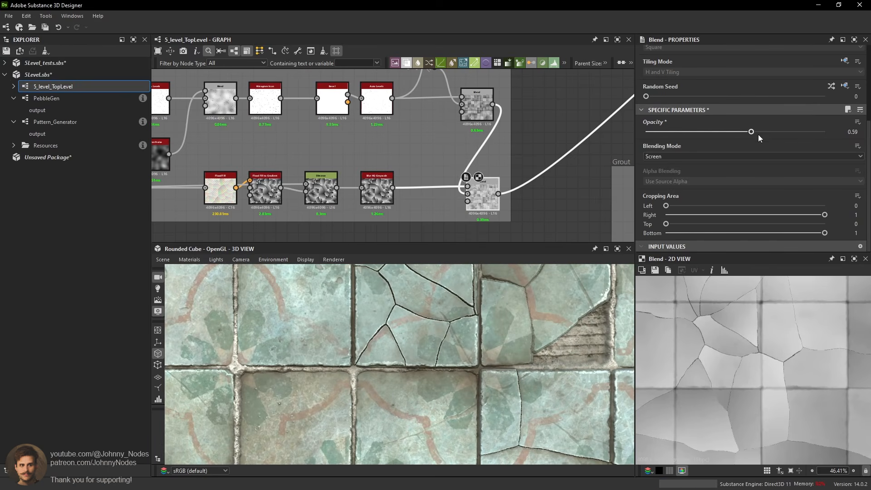
pyautogui.click(759, 132)
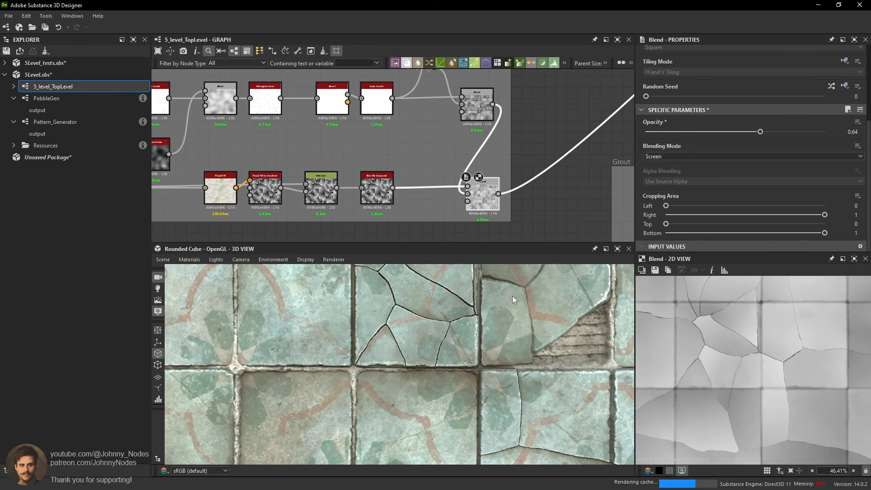
pyautogui.scroll(-4, 511, 302)
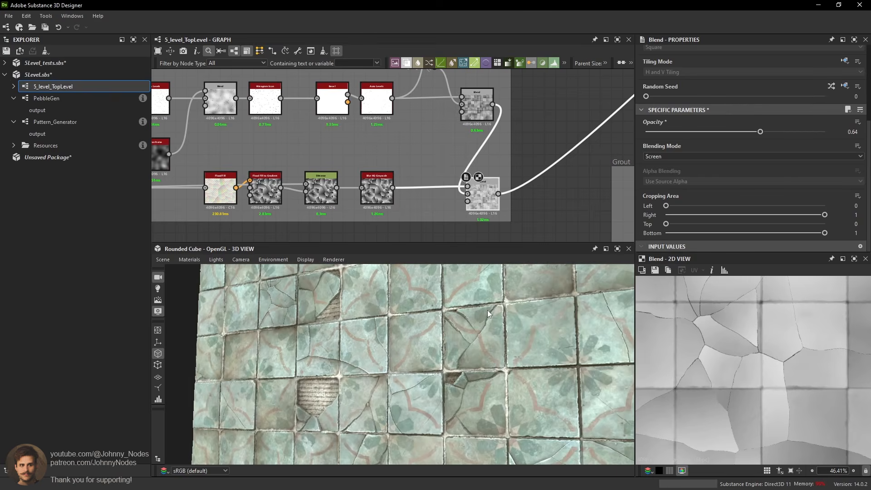
pyautogui.moveTo(487, 309); pyautogui.dragTo(513, 314)
pyautogui.scroll(3, 529, 320)
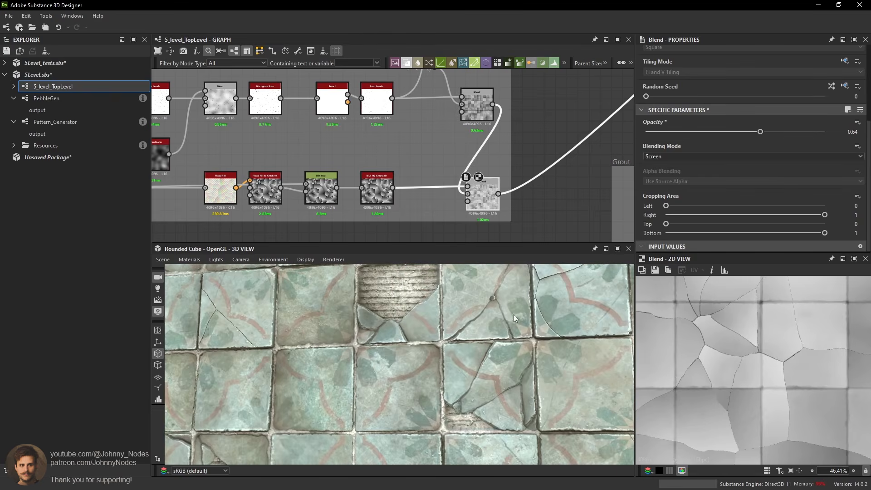
pyautogui.scroll(5, 517, 313)
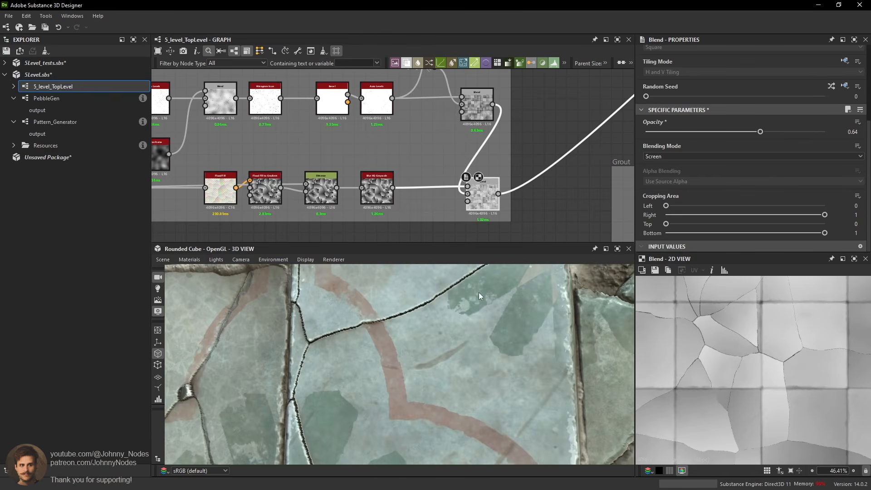
pyautogui.scroll(-2, 473, 287)
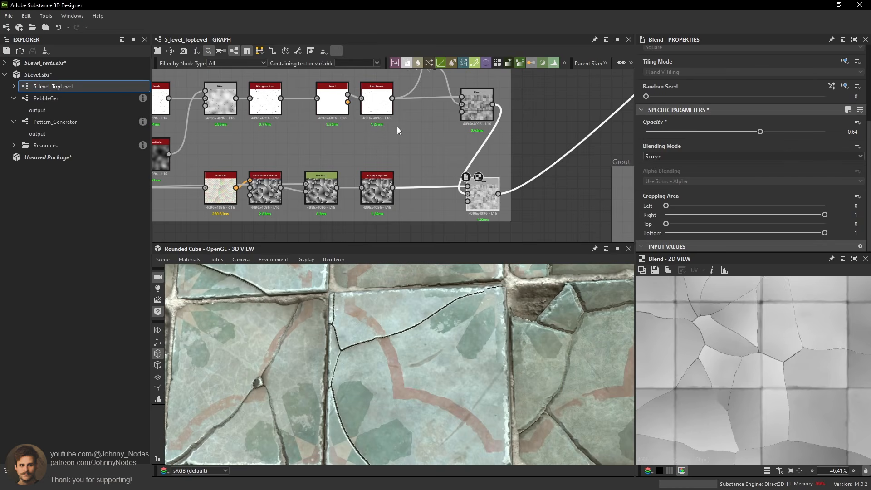
# Try Edge Width values of 1.1, 1.5 and 1.2 on the crack chain's Edge Detect node while previewing its output.
pyautogui.moveTo(318, 101); pyautogui.dragTo(395, 154, button='middle')
pyautogui.click(401, 156)
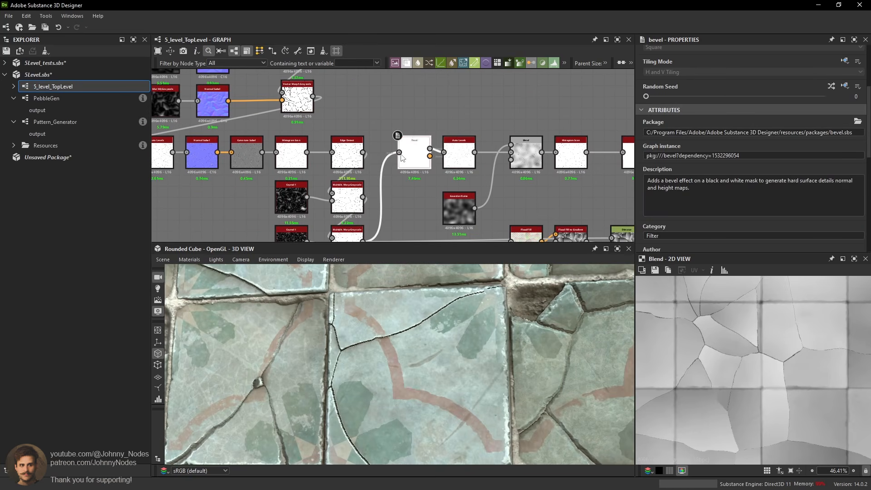
pyautogui.doubleClick(336, 155)
pyautogui.scroll(-5, 729, 179)
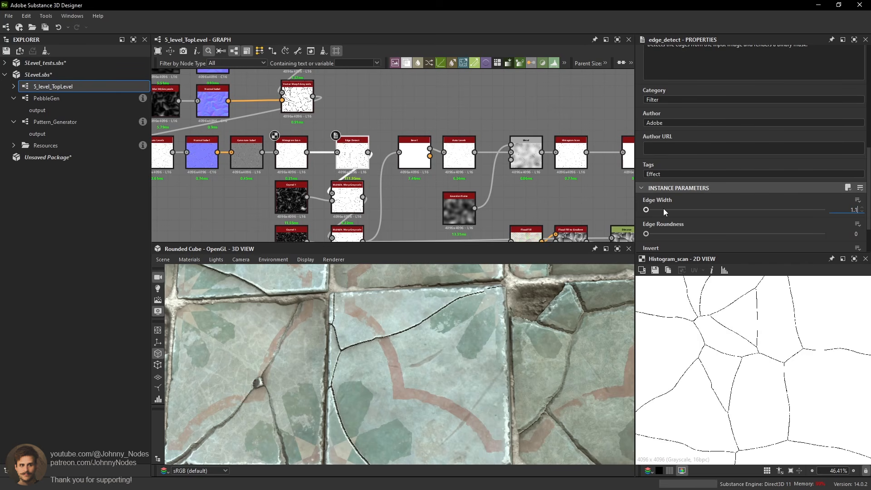
pyautogui.write('1.1')
pyautogui.press('Return')
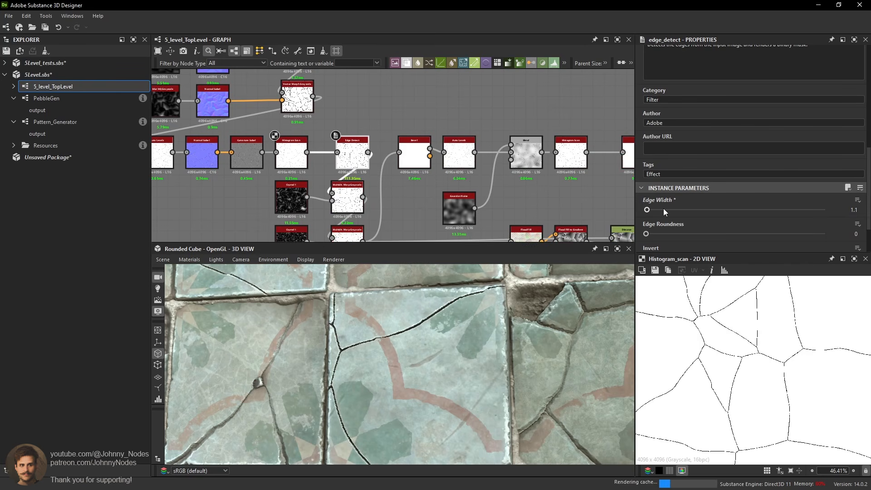
pyautogui.click(667, 209)
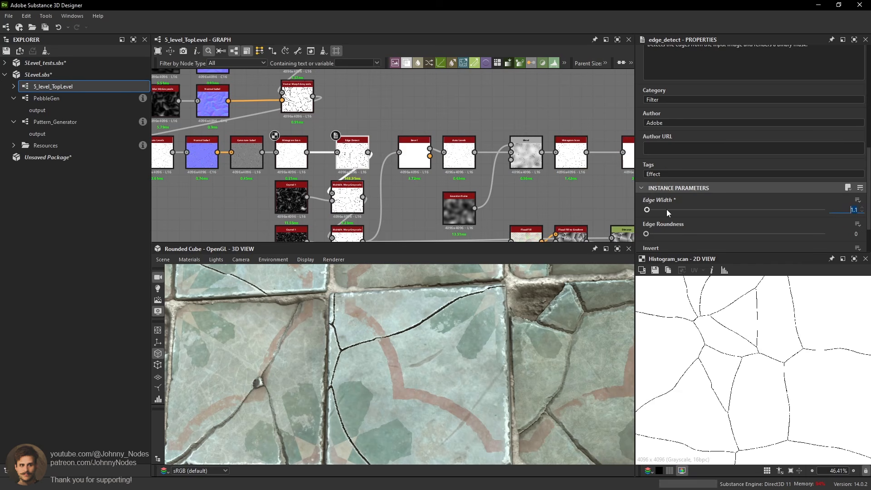
pyautogui.press('Return')
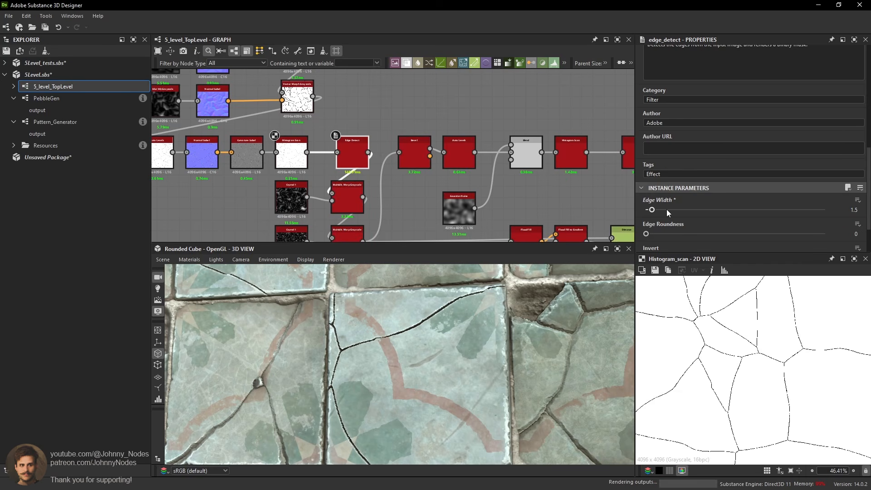
pyautogui.doubleClick(353, 139)
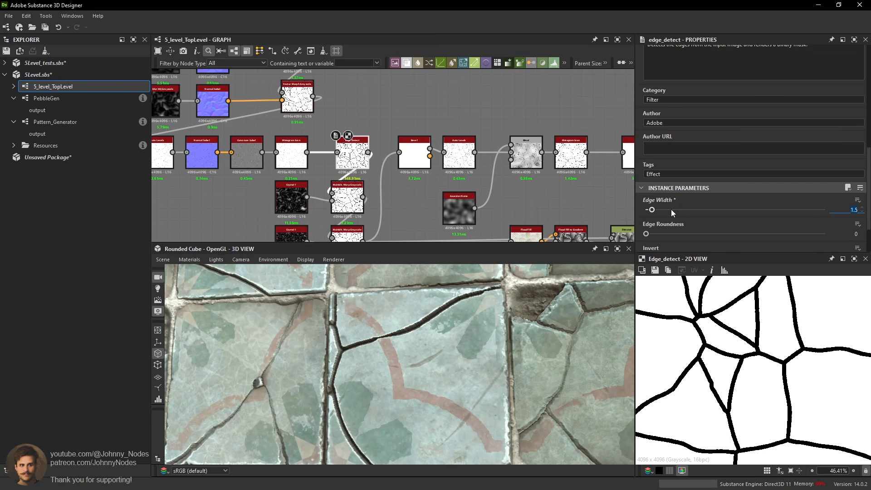
pyautogui.write('1.2')
pyautogui.press('Return')
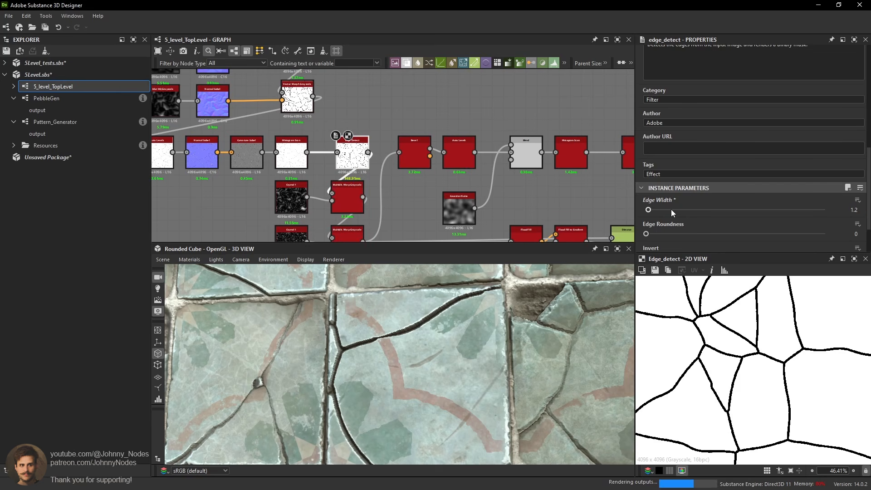
# Inspect the cracks from far and near under changed lighting and set the Edge Detect node's Edge Width to 1.1.
pyautogui.scroll(-5, 457, 358)
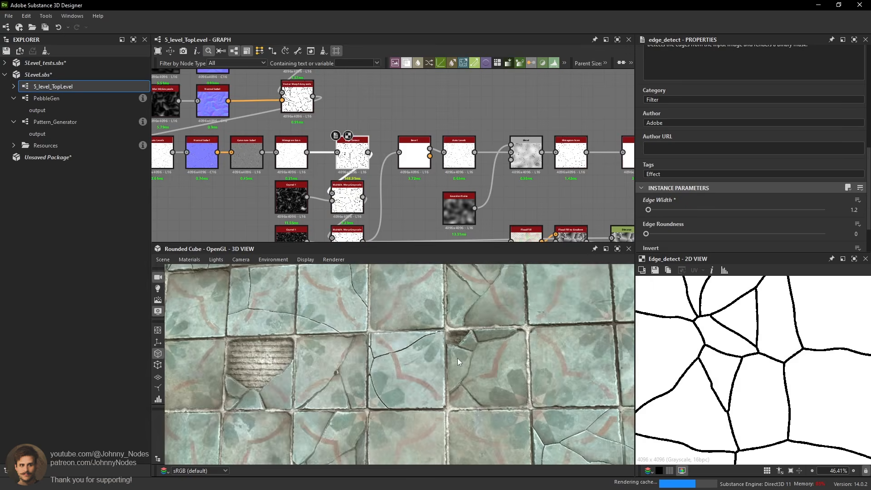
pyautogui.keyDown('ctrl'); pyautogui.keyDown('shift'); pyautogui.moveTo(445, 362); pyautogui.dragTo(458, 348); pyautogui.keyUp('shift'); pyautogui.keyUp('ctrl')
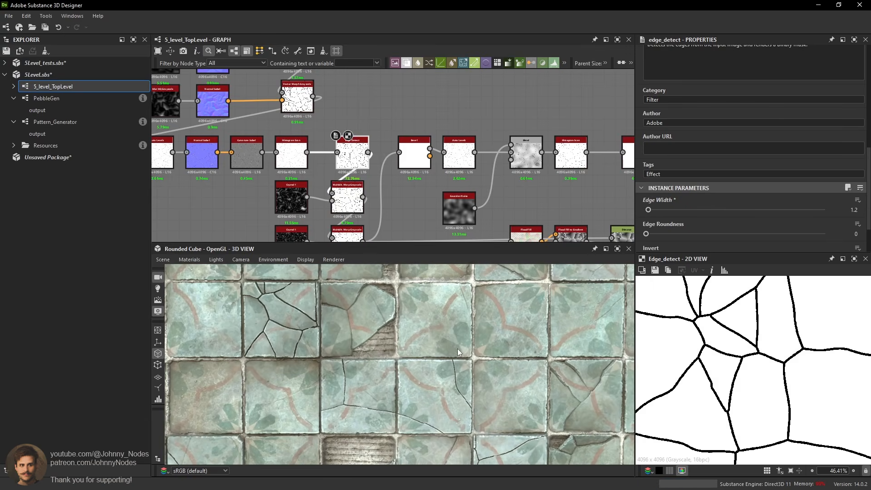
pyautogui.moveTo(380, 299); pyautogui.dragTo(457, 342, button='middle')
pyautogui.scroll(4, 377, 341)
pyautogui.keyDown('ctrl'); pyautogui.keyDown('shift'); pyautogui.moveTo(377, 341); pyautogui.dragTo(368, 338); pyautogui.keyUp('shift'); pyautogui.keyUp('ctrl')
pyautogui.scroll(6, 345, 326)
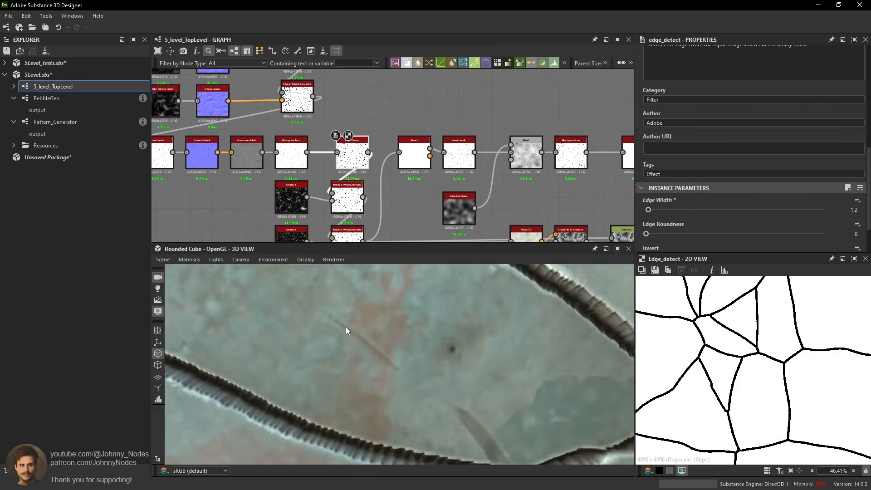
pyautogui.scroll(-4, 346, 327)
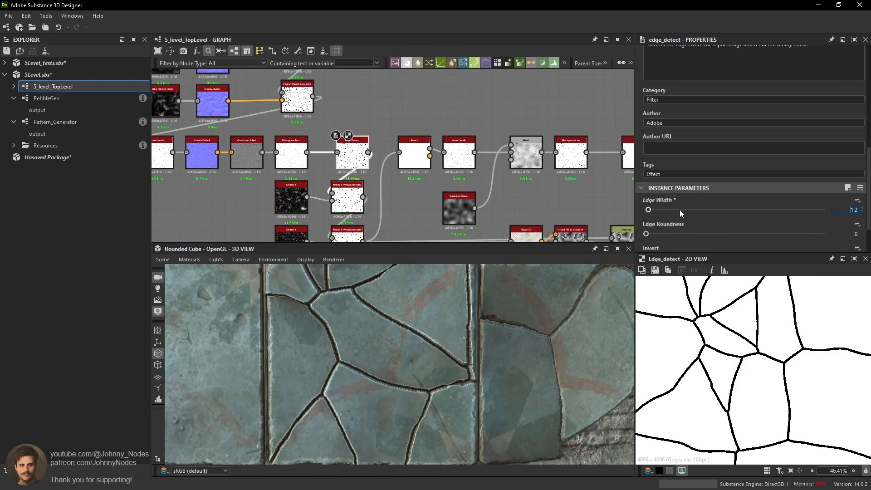
pyautogui.write('.1')
pyautogui.press('Return')
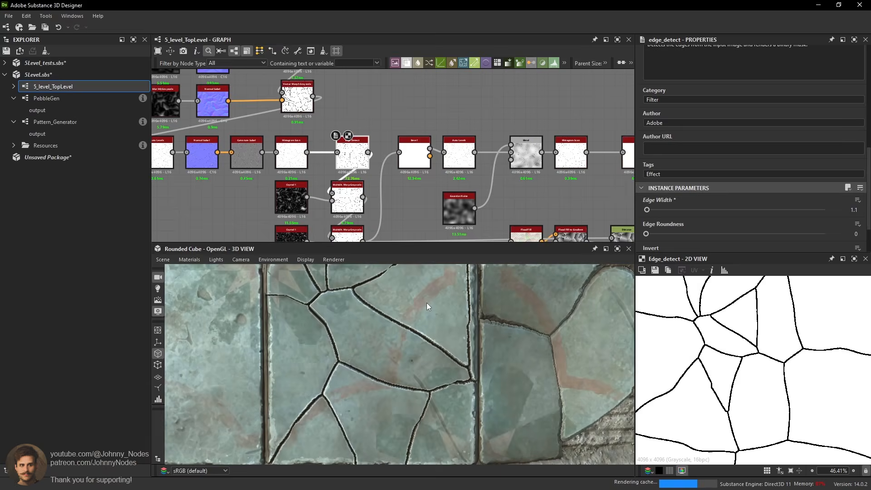
# Preview the Blur HQ Grayscale node, the two final Blends and the last Auto Levels node to compare their crack lines.
pyautogui.moveTo(571, 164); pyautogui.dragTo(367, 121, button='middle')
pyautogui.doubleClick(475, 202)
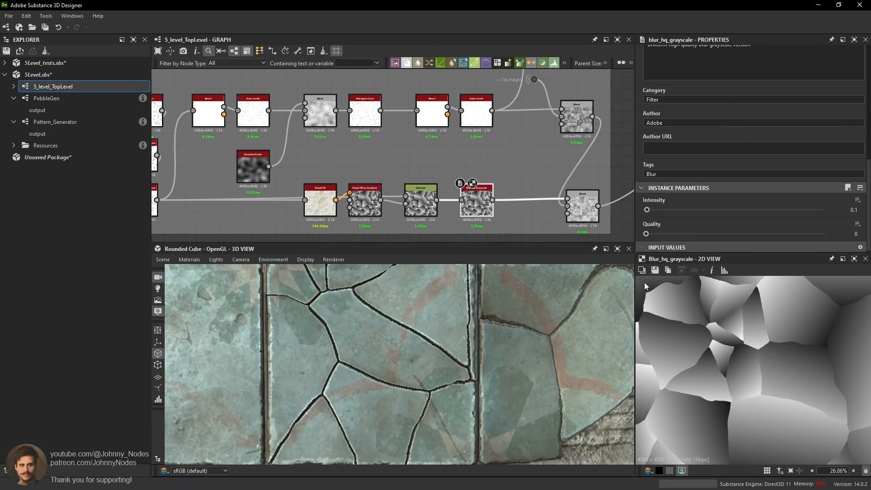
pyautogui.doubleClick(587, 196)
pyautogui.moveTo(587, 196); pyautogui.dragTo(532, 220, button='middle')
pyautogui.doubleClick(529, 145)
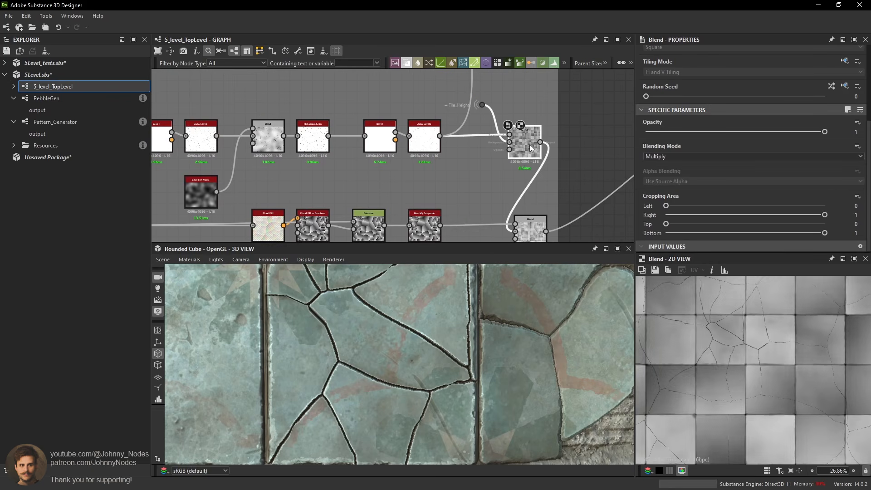
pyautogui.scroll(6, 725, 336)
pyautogui.doubleClick(423, 131)
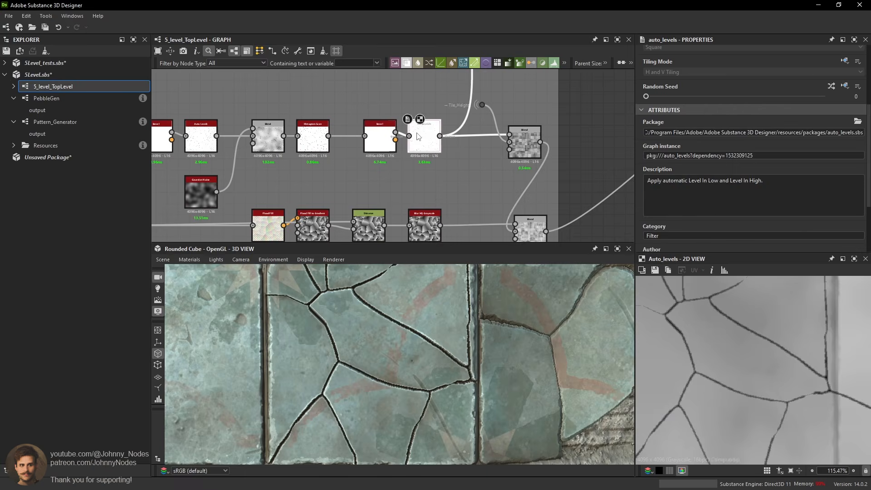
# Add a Slope Blur Grayscale node fed by the last Auto Levels node of the crack chain.
pyautogui.moveTo(424, 132); pyautogui.dragTo(444, 160, button='middle')
pyautogui.scroll(1, 428, 156)
pyautogui.moveTo(398, 164); pyautogui.dragTo(391, 166)
pyautogui.click(447, 165)
pyautogui.moveTo(476, 183); pyautogui.dragTo(444, 179, button='middle')
pyautogui.click(477, 204)
pyautogui.press('space')
pyautogui.write('slop')
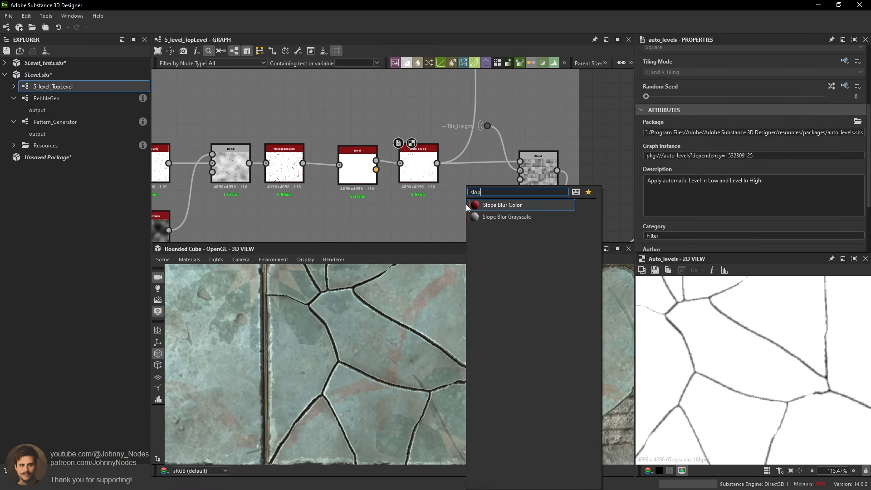
pyautogui.click(499, 217)
pyautogui.scroll(1, 443, 163)
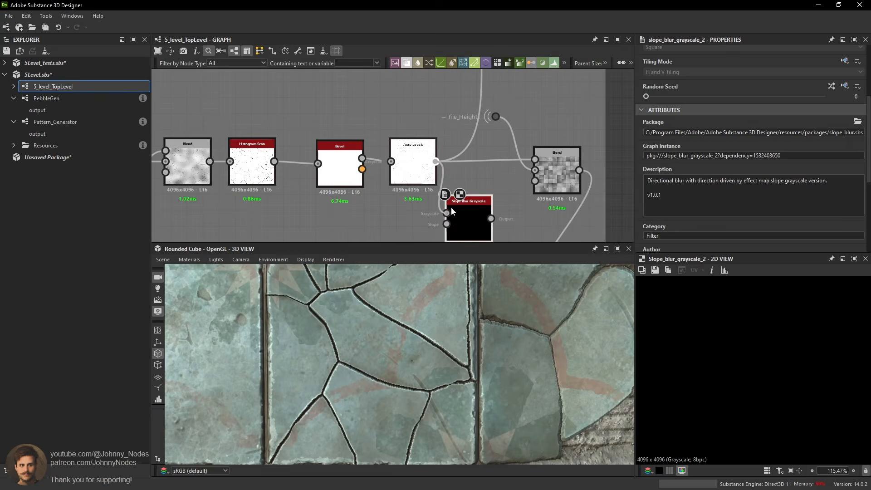
# Add a Clouds 2 node and connect it to the Slope input of the crack chain's Slope Blur Grayscale node.
pyautogui.scroll(-4, 467, 219)
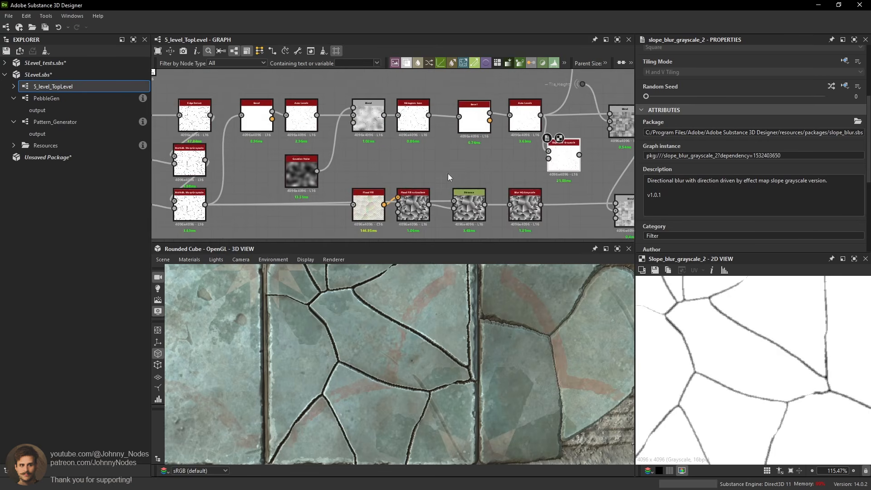
pyautogui.moveTo(549, 149); pyautogui.dragTo(462, 174, button='middle')
pyautogui.scroll(-3, 513, 177)
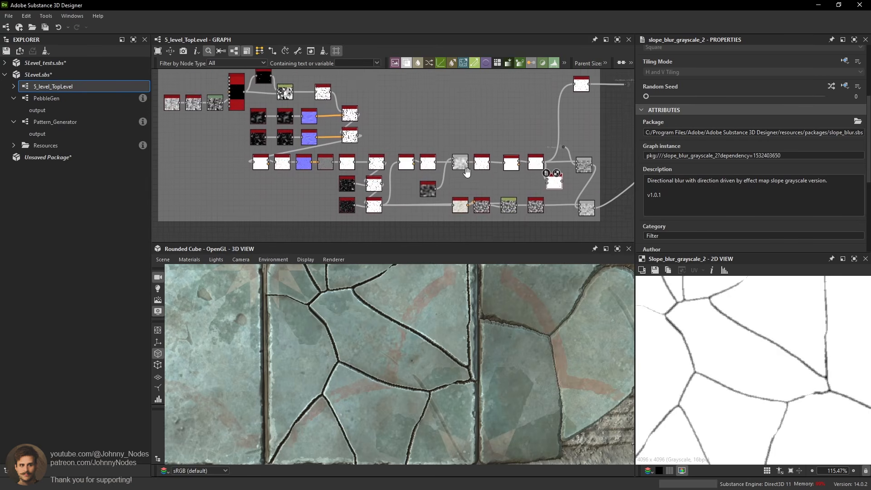
pyautogui.click(215, 100)
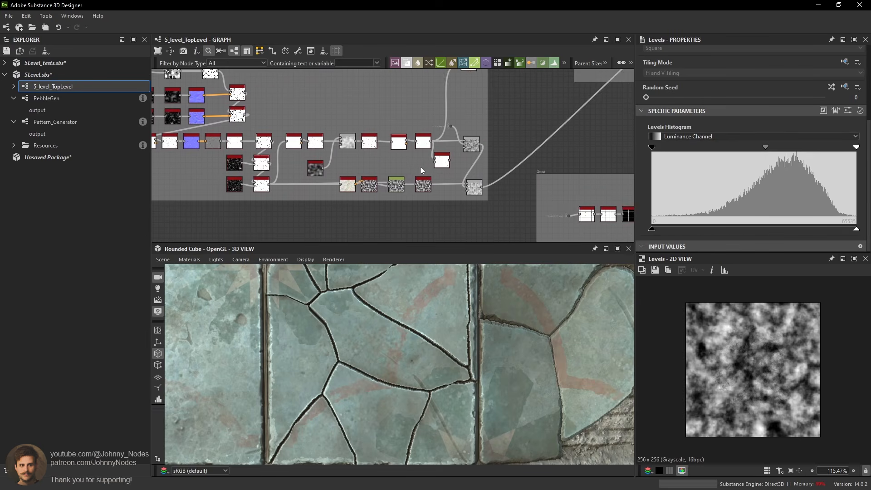
pyautogui.scroll(5, 420, 167)
pyautogui.press('space')
pyautogui.write('clo')
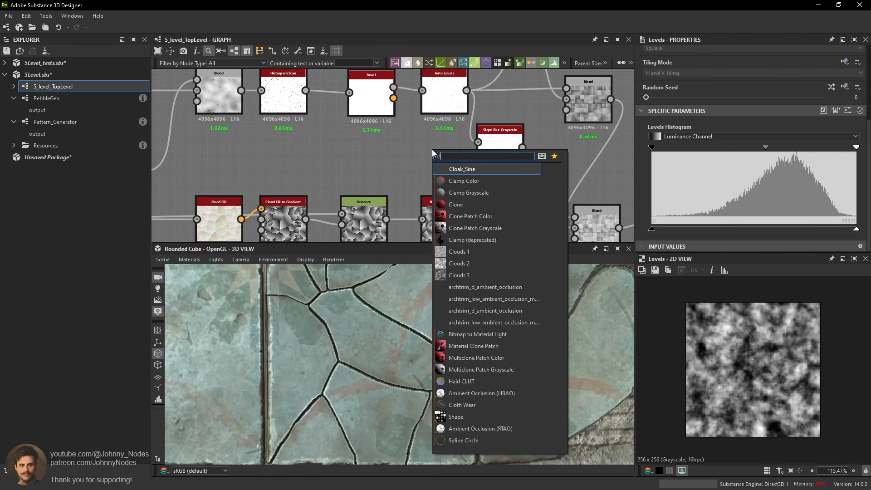
pyautogui.click(478, 228)
pyautogui.scroll(1, 453, 168)
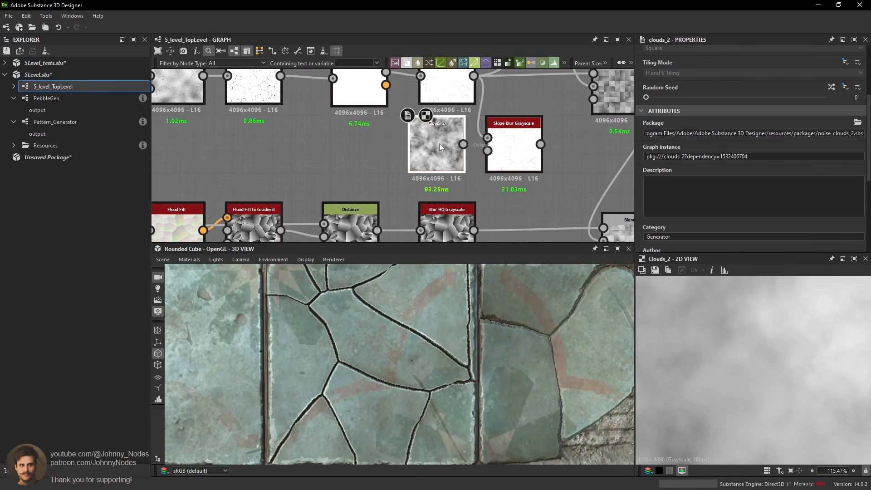
pyautogui.moveTo(439, 144); pyautogui.dragTo(366, 153)
pyautogui.click(510, 154)
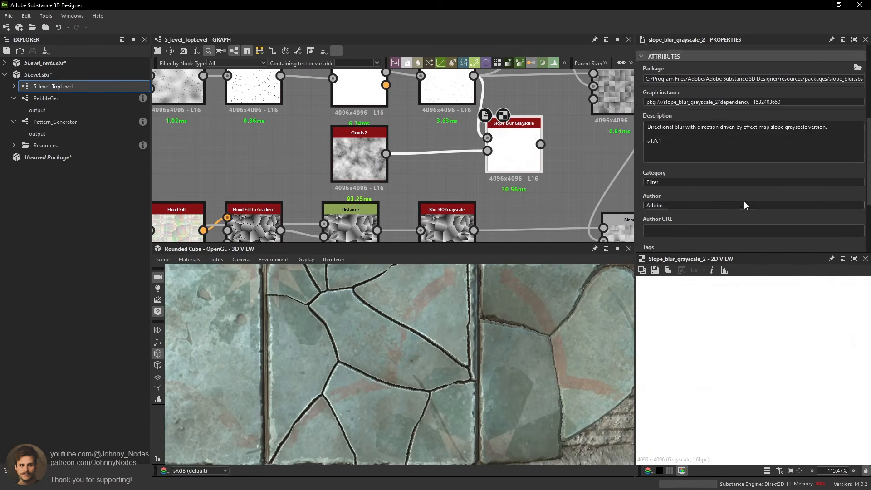
# Set the Slope Blur Grayscale node to 32 samples, Min mode and an intensity of 0.001.
pyautogui.scroll(-3, 744, 201)
pyautogui.click(676, 232)
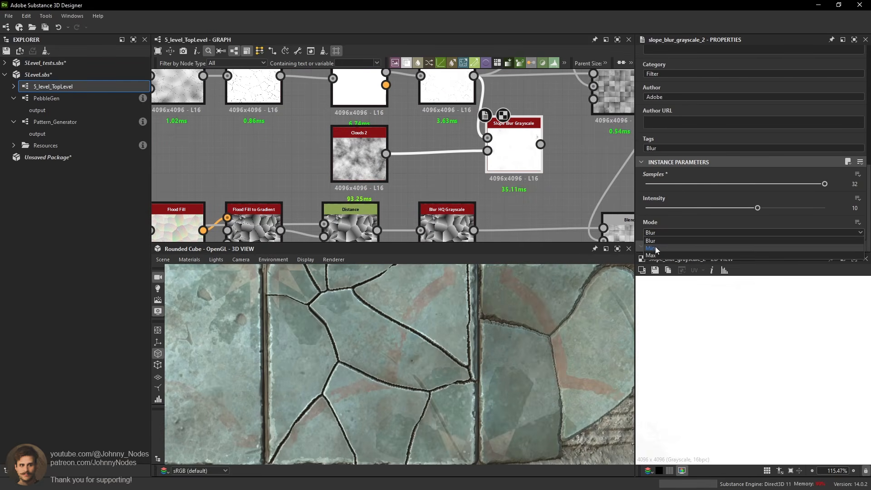
pyautogui.click(676, 241)
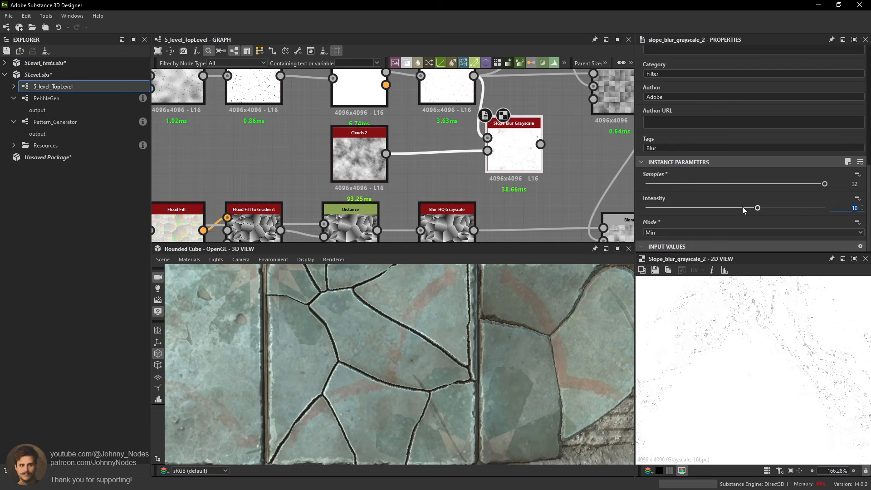
pyautogui.write('0.001')
pyautogui.press('Return')
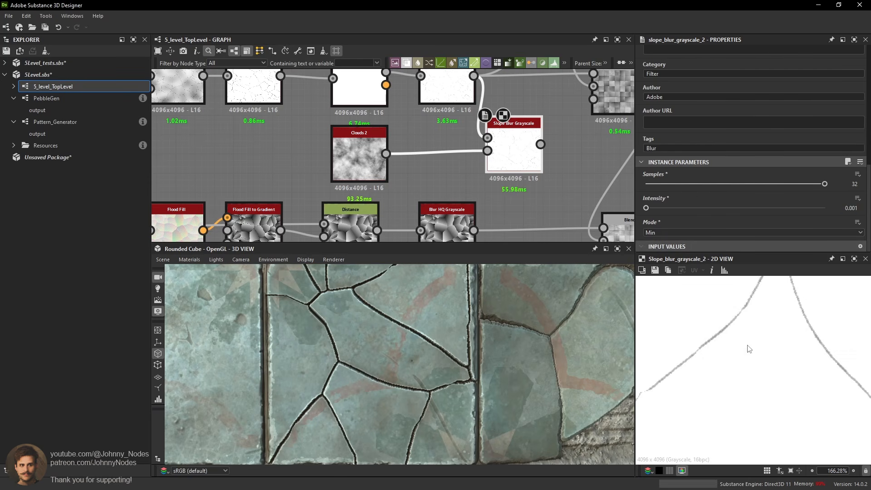
# Examine the blurred crack lines in the node preview and set the Slope Blur Grayscale intensity to 0.08.
pyautogui.moveTo(751, 350); pyautogui.dragTo(766, 405, button='middle')
pyautogui.scroll(-1, 773, 347)
pyautogui.moveTo(773, 347); pyautogui.dragTo(760, 454, button='middle')
pyautogui.scroll(-1, 781, 336)
pyautogui.scroll(1, 782, 340)
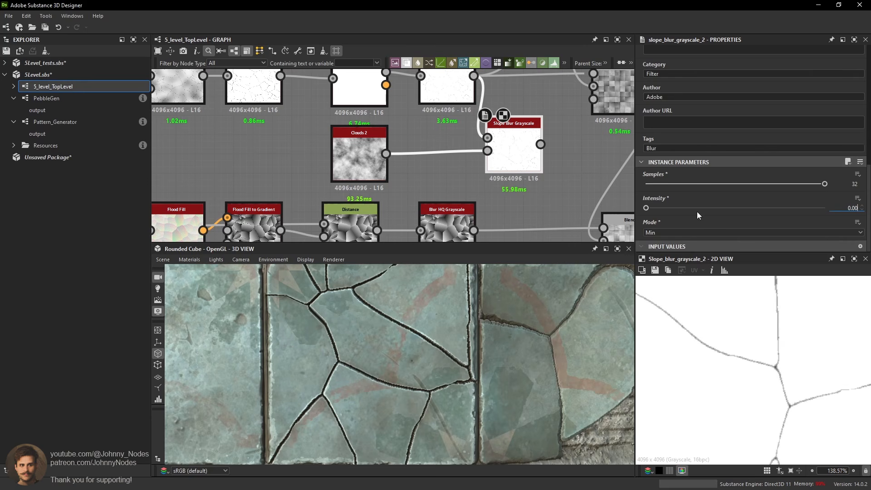
pyautogui.press('Return')
pyautogui.moveTo(647, 209); pyautogui.dragTo(647, 210)
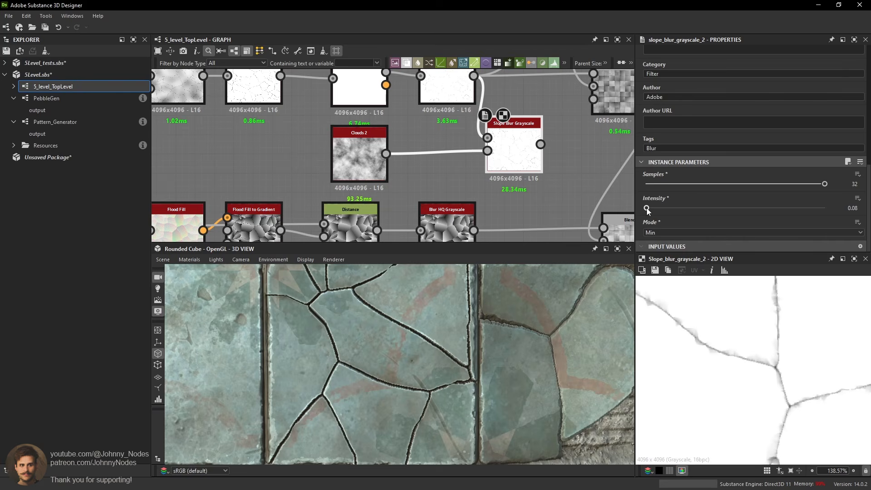
# Move the last Auto Levels node's outgoing connections to the output of the Slope Blur Grayscale node.
pyautogui.moveTo(539, 191); pyautogui.dragTo(489, 220, button='middle')
pyautogui.scroll(-1, 489, 220)
pyautogui.keyDown('shift'); pyautogui.moveTo(435, 125); pyautogui.dragTo(461, 184); pyautogui.keyUp('shift')
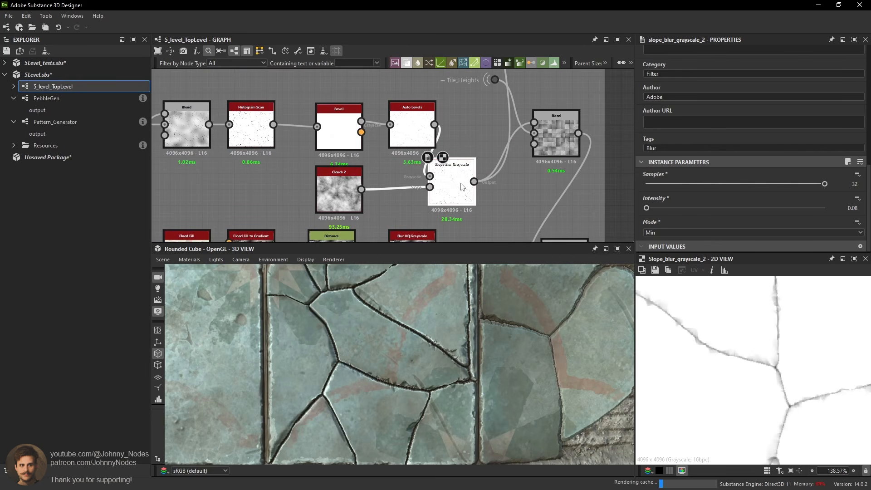
# Inspect the rough crack edges on the tiles up close and set the Slope Blur Grayscale intensity to 0.02.
pyautogui.scroll(6, 426, 320)
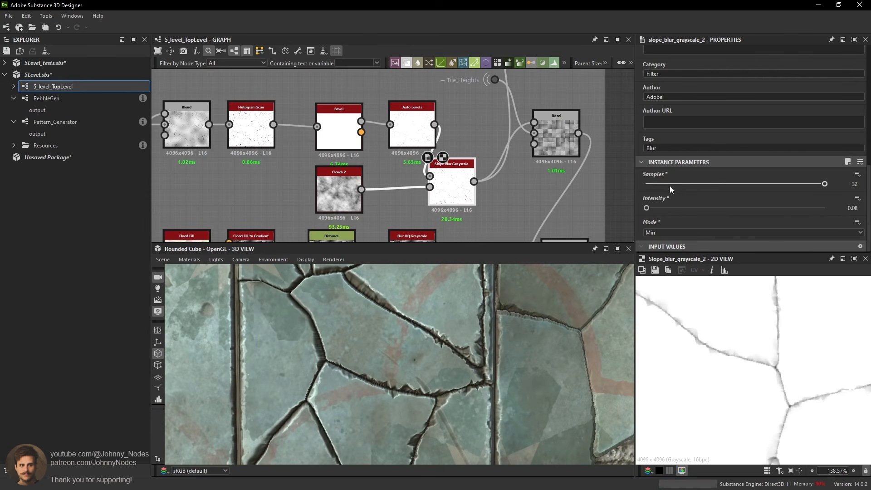
pyautogui.click(707, 208)
pyautogui.write('0.02')
pyautogui.press('Return')
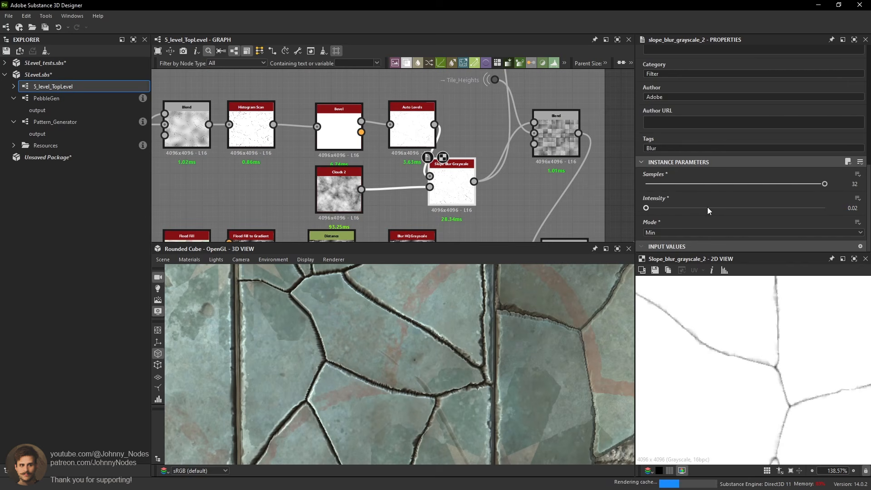
# Preview the final Multiply and Screen Blend nodes of the crack chain and set the Screen Blend's opacity to 0.48.
pyautogui.scroll(-5, 490, 345)
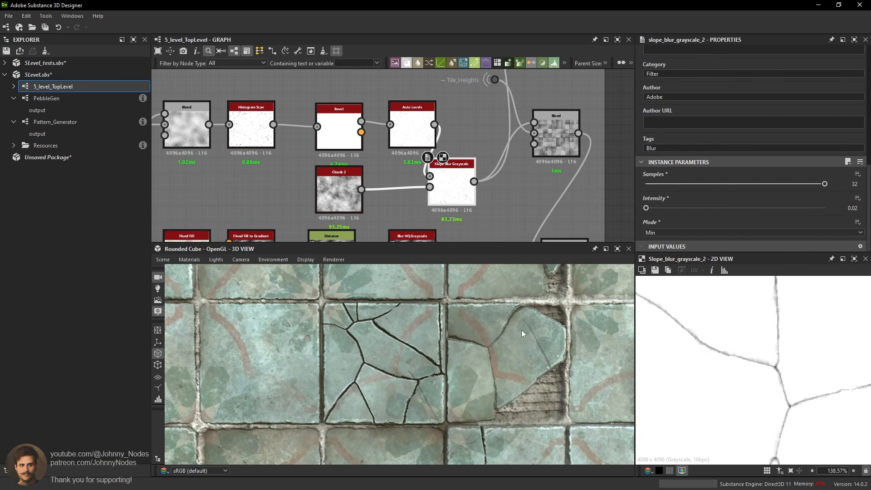
pyautogui.scroll(-2, 522, 330)
pyautogui.moveTo(573, 350); pyautogui.dragTo(487, 322, button='middle')
pyautogui.doubleClick(554, 143)
pyautogui.moveTo(554, 143); pyautogui.dragTo(502, 112, button='middle')
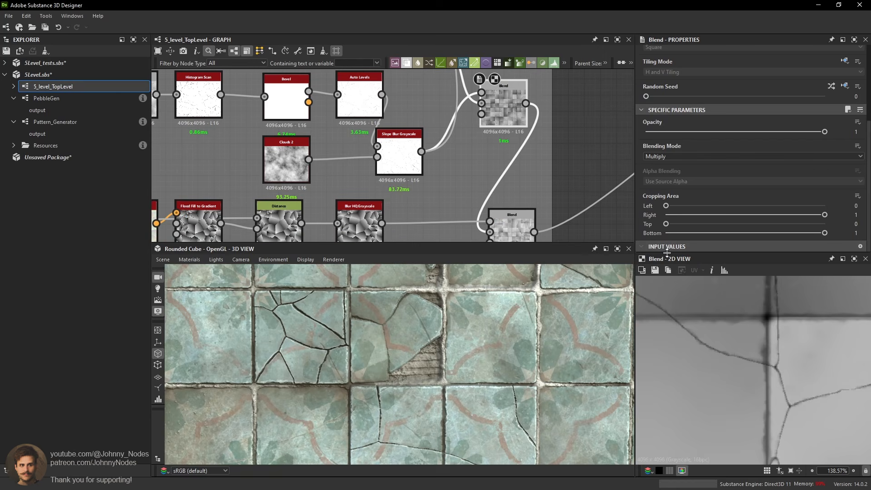
pyautogui.scroll(-9, 817, 386)
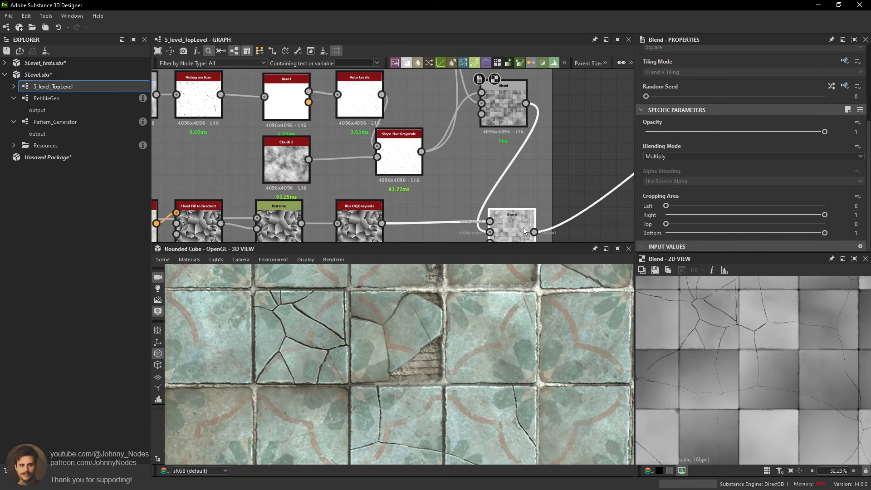
pyautogui.doubleClick(523, 226)
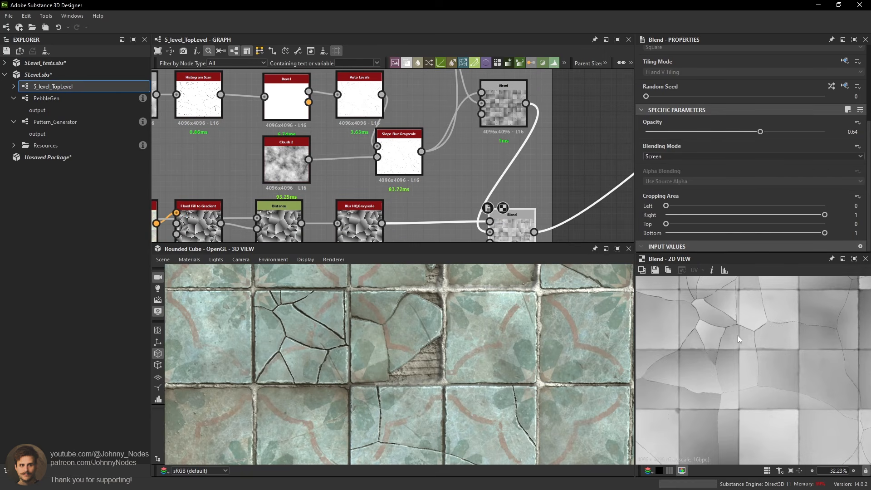
pyautogui.click(731, 132)
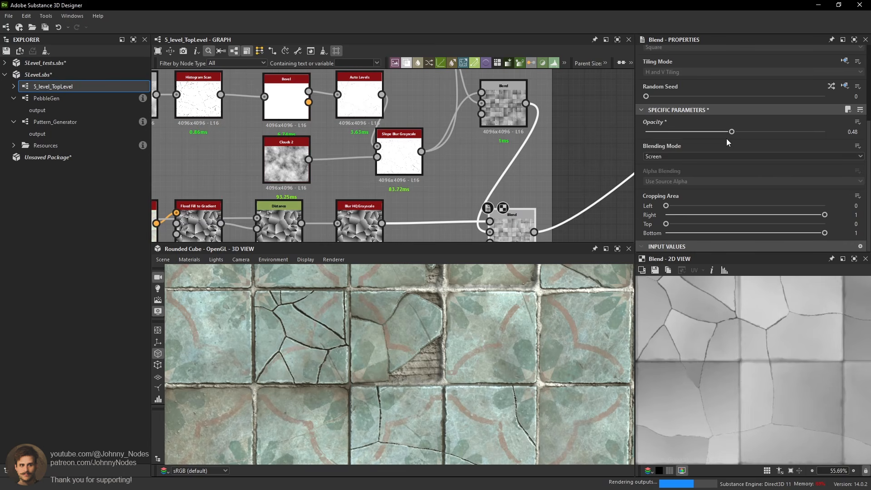
# Examine the cracks and fragment heights across the tiled surface in the 3D preview from near and far.
pyautogui.scroll(-3, 445, 381)
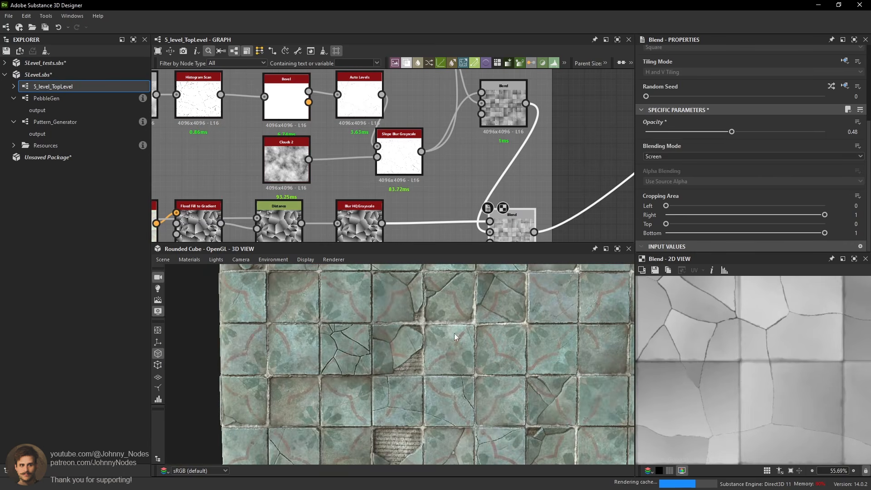
pyautogui.scroll(-2, 511, 330)
pyautogui.scroll(6, 390, 368)
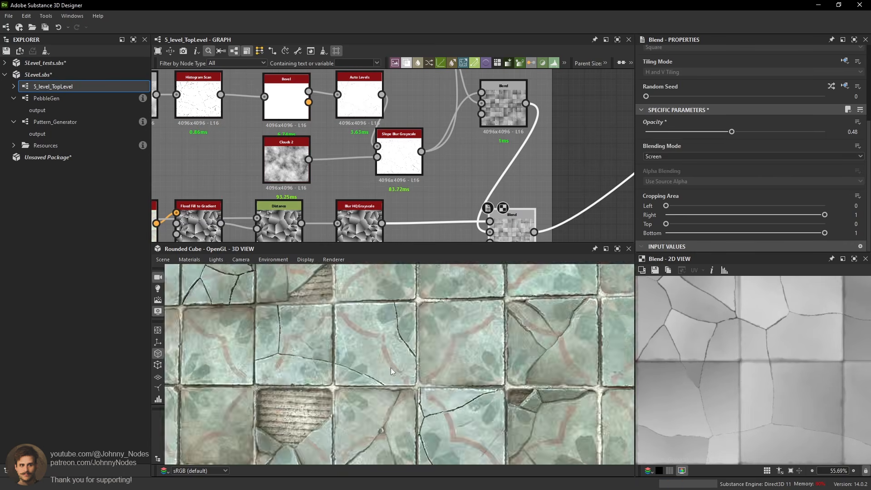
pyautogui.scroll(4, 401, 339)
pyautogui.scroll(-2, 396, 350)
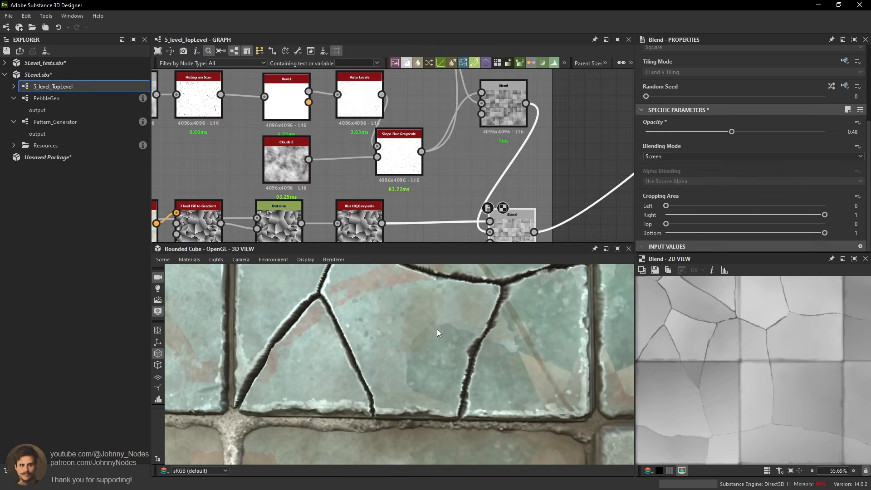
pyautogui.scroll(-5, 437, 328)
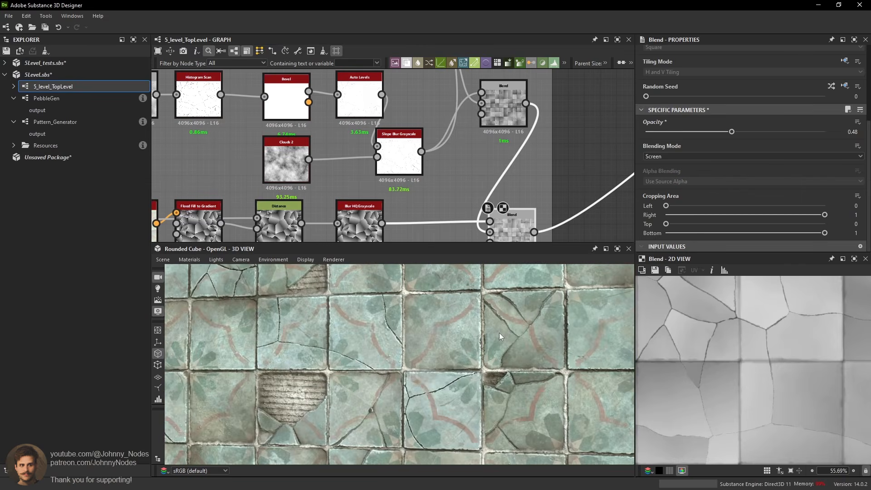
pyautogui.scroll(2, 499, 333)
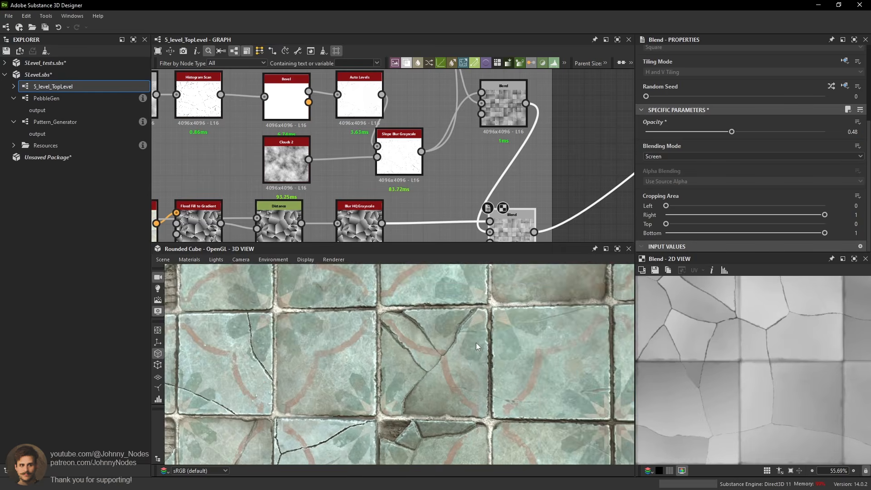
pyautogui.scroll(5, 476, 342)
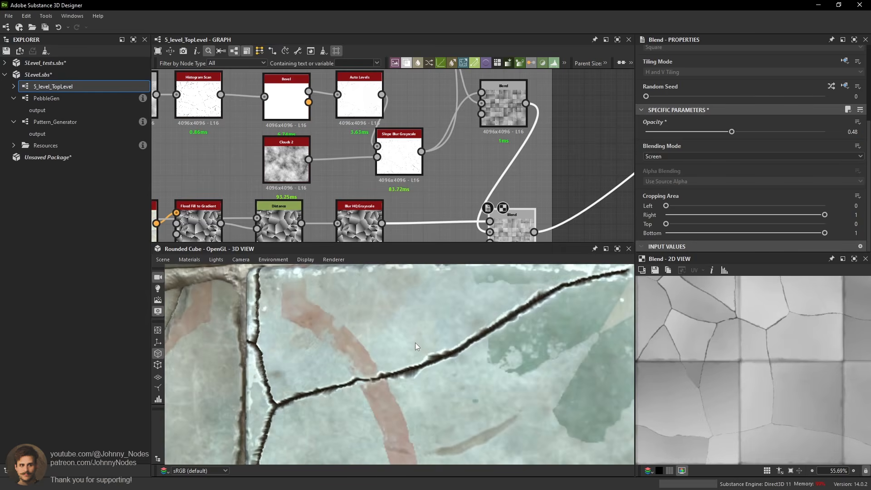
pyautogui.scroll(-5, 415, 342)
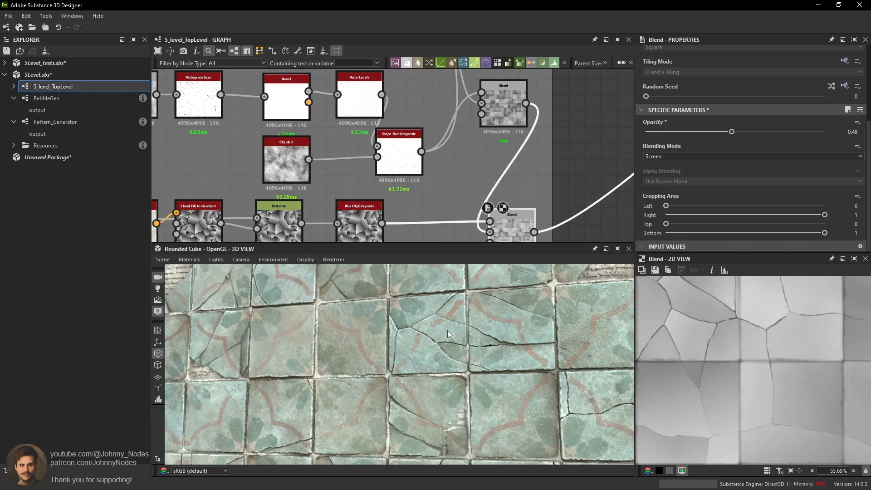
pyautogui.moveTo(447, 328); pyautogui.dragTo(442, 330)
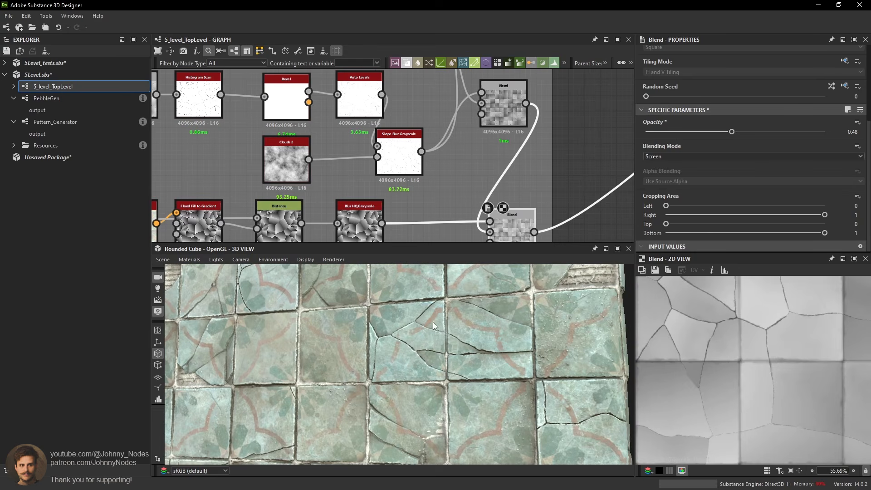
pyautogui.scroll(-3, 433, 322)
pyautogui.scroll(-2, 512, 191)
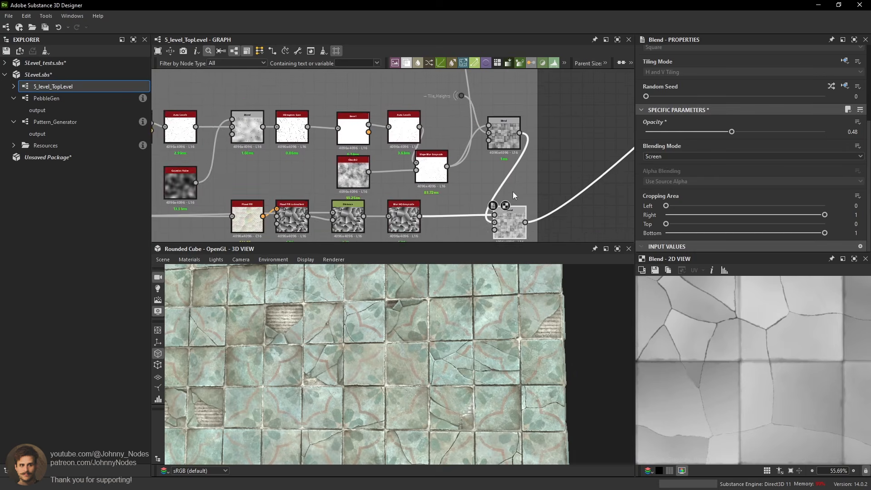
# Open the parameters of the green Uniform Color node that feeds the Blend in the purple pattern colour frame.
pyautogui.moveTo(575, 162); pyautogui.dragTo(498, 206, button='middle')
pyautogui.scroll(-6, 551, 134)
pyautogui.moveTo(589, 128); pyautogui.dragTo(229, 213, button='middle')
pyautogui.moveTo(420, 86); pyautogui.dragTo(420, 159, button='middle')
pyautogui.scroll(3, 421, 160)
pyautogui.moveTo(445, 121); pyautogui.dragTo(429, 205, button='middle')
pyautogui.scroll(2, 451, 78)
pyautogui.moveTo(453, 76); pyautogui.dragTo(437, 146, button='middle')
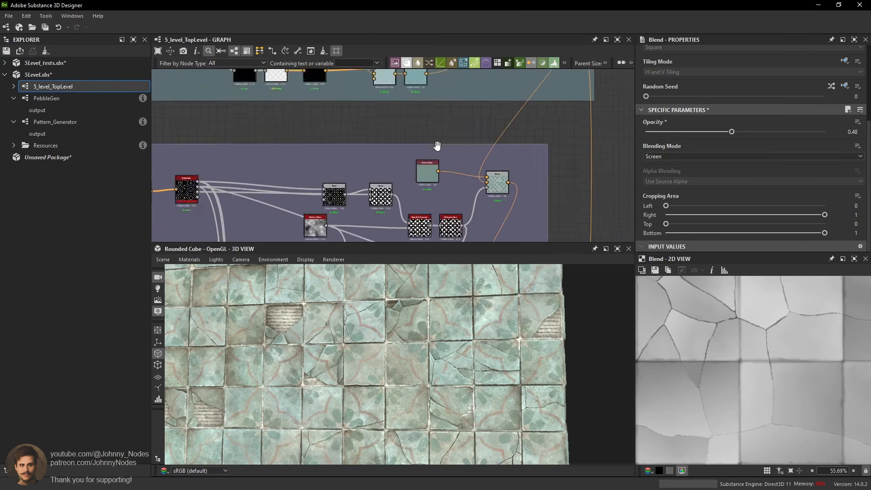
pyautogui.scroll(1, 438, 145)
pyautogui.click(430, 175)
pyautogui.scroll(3, 504, 289)
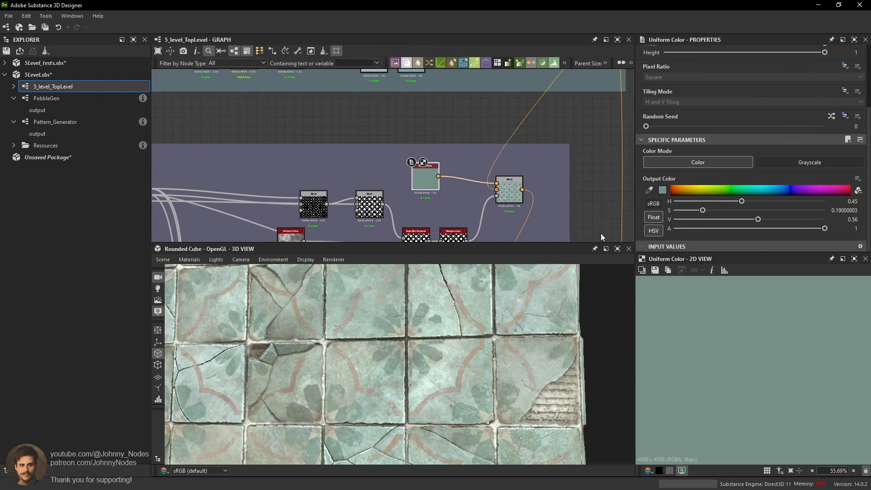
# Try a V value of 0.5 on the Uniform Color node, check the tiles and undo the change.
pyautogui.click(749, 220)
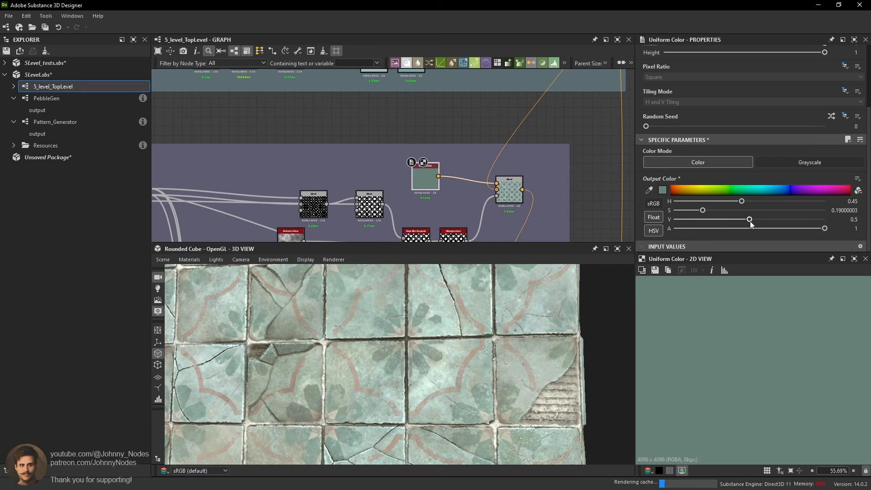
pyautogui.scroll(-3, 440, 346)
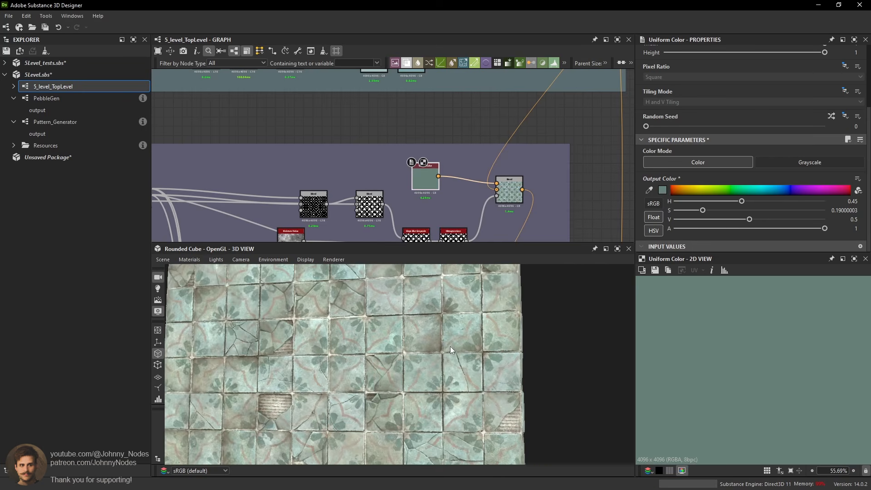
pyautogui.scroll(4, 450, 345)
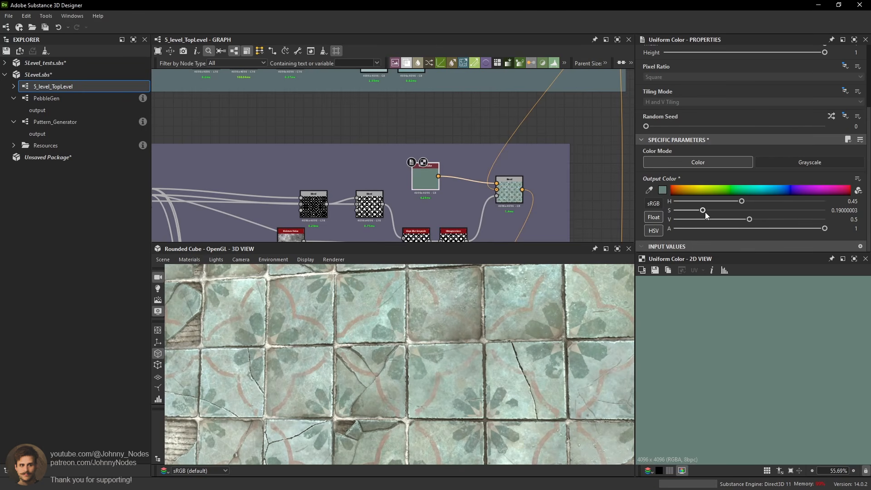
pyautogui.hotkey('ctrl', 'z')
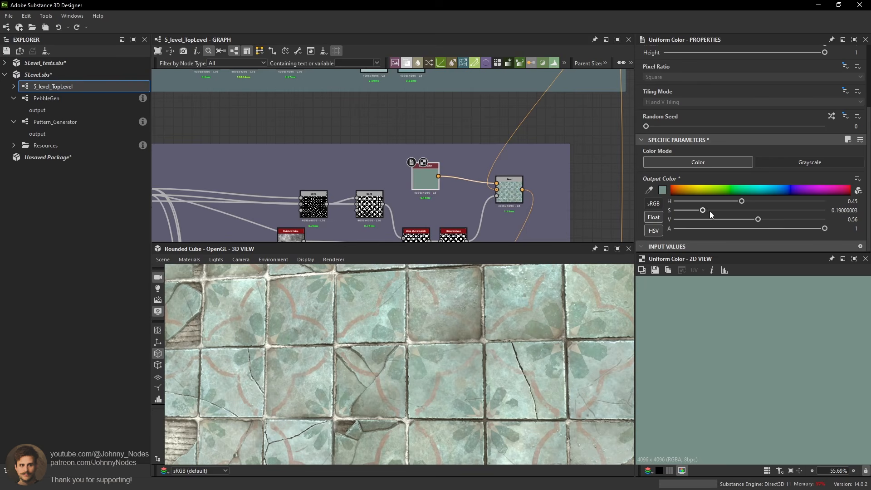
# Raise the saturation of the green Uniform Color slightly, set its G value to 0.54 and check the tiles.
pyautogui.click(709, 211)
pyautogui.click(662, 229)
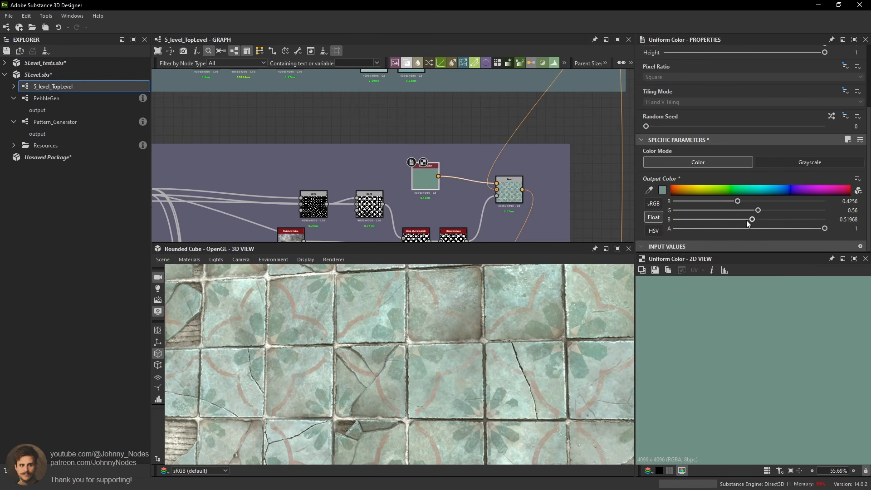
pyautogui.moveTo(758, 210); pyautogui.dragTo(754, 211)
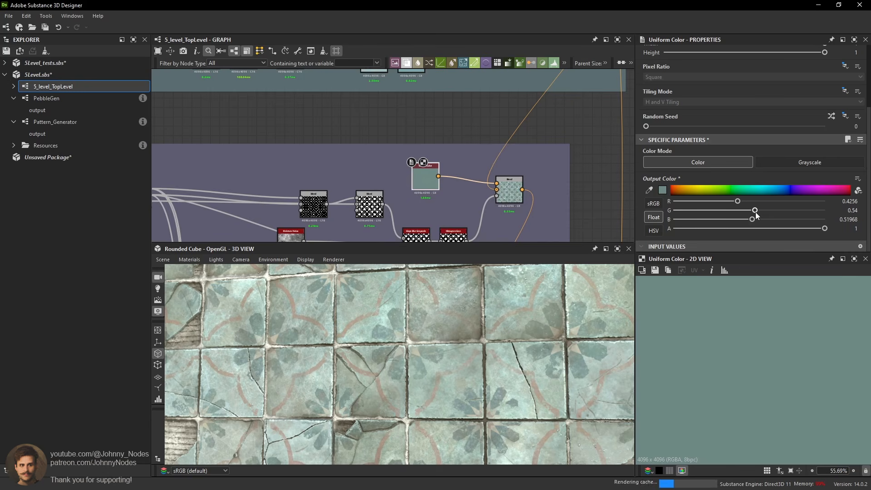
pyautogui.moveTo(753, 210); pyautogui.dragTo(756, 211)
pyautogui.scroll(-3, 554, 351)
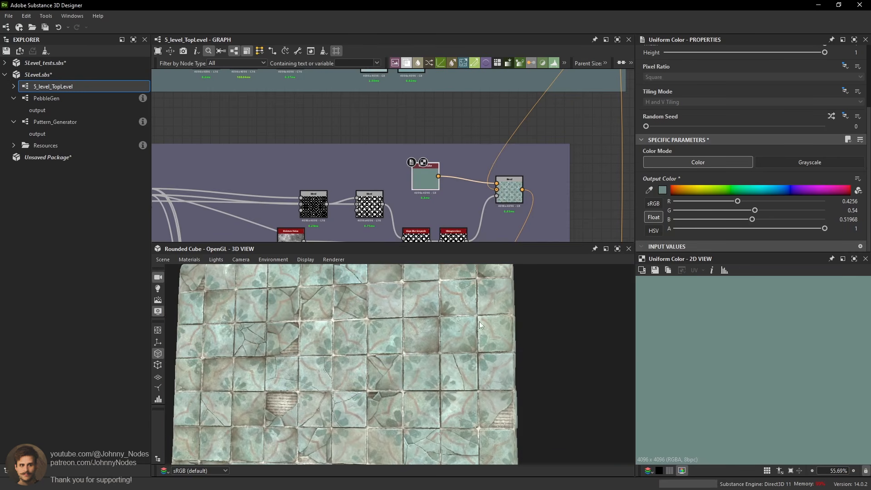
pyautogui.scroll(1, 472, 308)
# Set the beige Uniform Color node's V to 0.76 and S to 0.13 in HSV mode.
pyautogui.moveTo(468, 228); pyautogui.dragTo(467, 59, button='middle')
pyautogui.scroll(2, 382, 132)
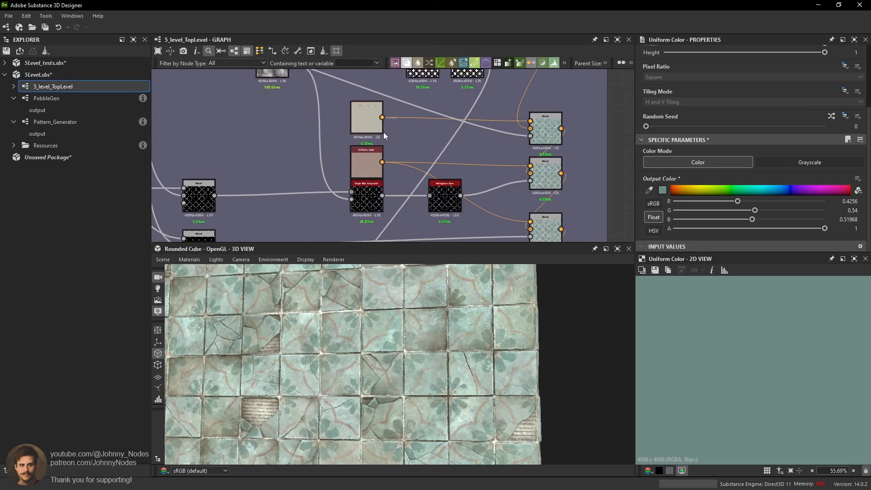
pyautogui.doubleClick(377, 127)
pyautogui.scroll(3, 480, 319)
pyautogui.moveTo(480, 320); pyautogui.dragTo(425, 333, button='middle')
pyautogui.scroll(3, 354, 369)
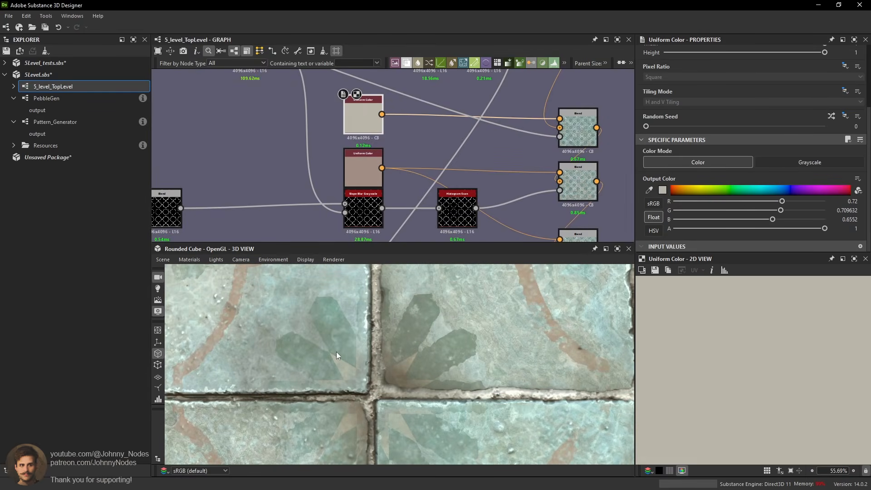
pyautogui.moveTo(358, 334); pyautogui.dragTo(406, 308, button='middle')
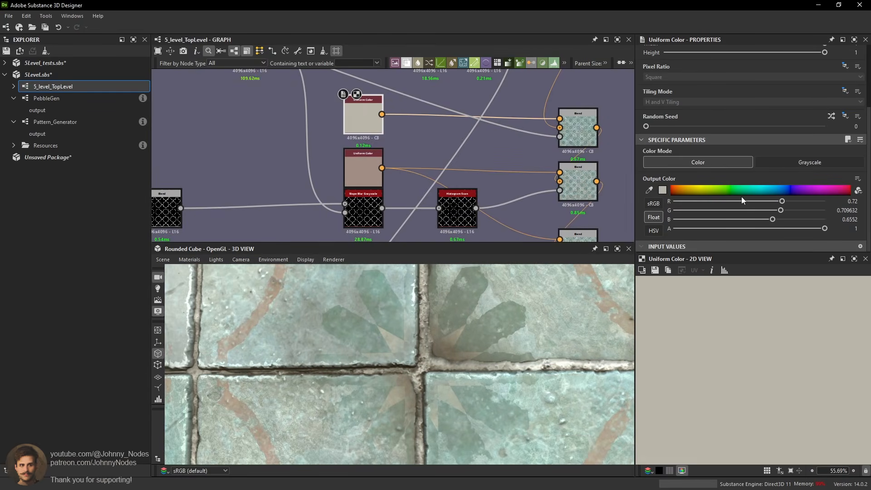
pyautogui.click(654, 230)
pyautogui.moveTo(783, 219); pyautogui.dragTo(790, 221)
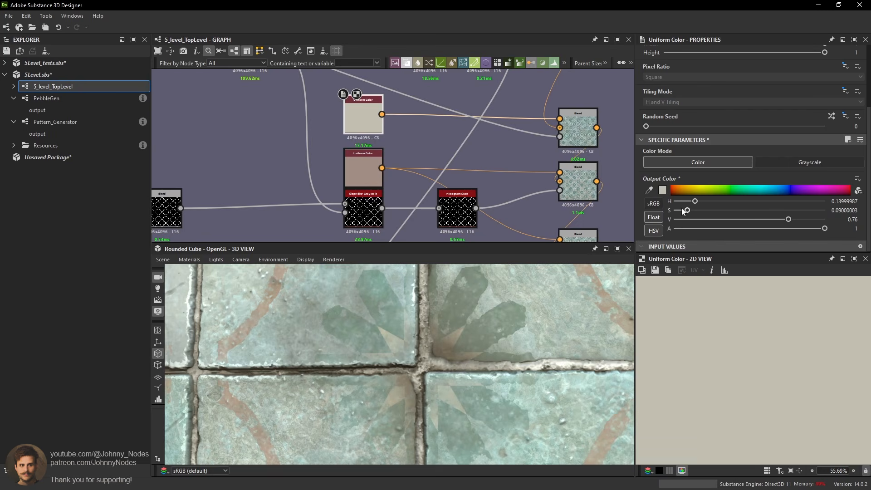
pyautogui.click(694, 211)
# Examine the beige and green pattern colours on the tiled surface in the 3D preview from near and far.
pyautogui.scroll(-3, 485, 314)
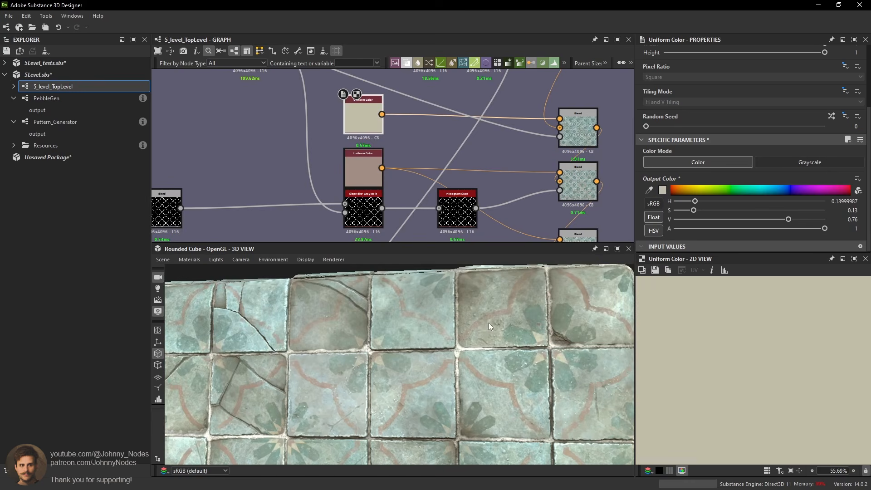
pyautogui.scroll(-5, 494, 316)
pyautogui.scroll(6, 480, 312)
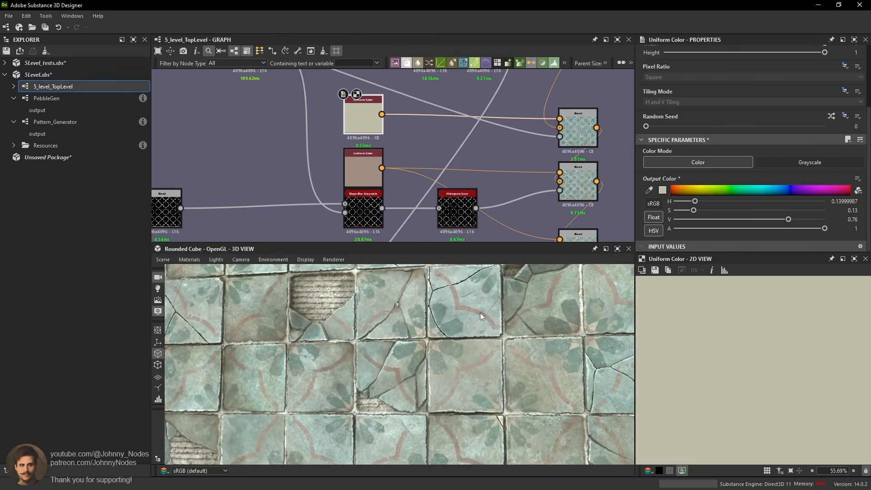
pyautogui.scroll(5, 496, 313)
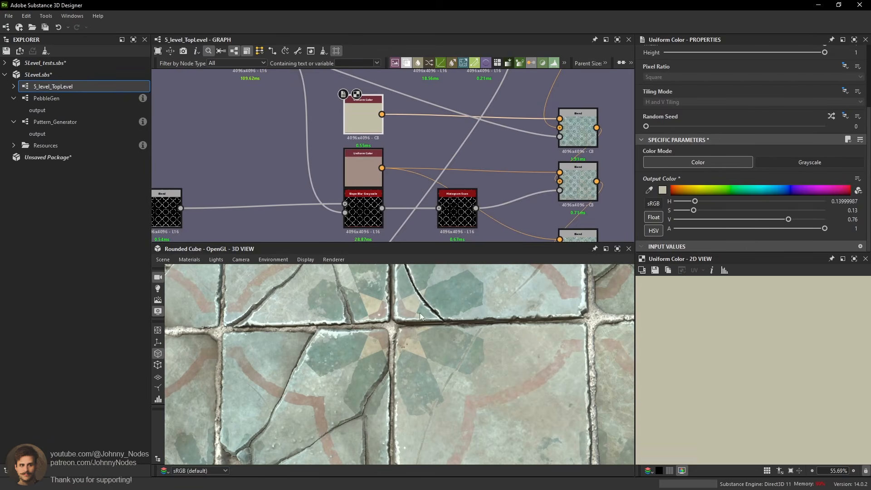
pyautogui.scroll(4, 406, 320)
pyautogui.scroll(-3, 421, 313)
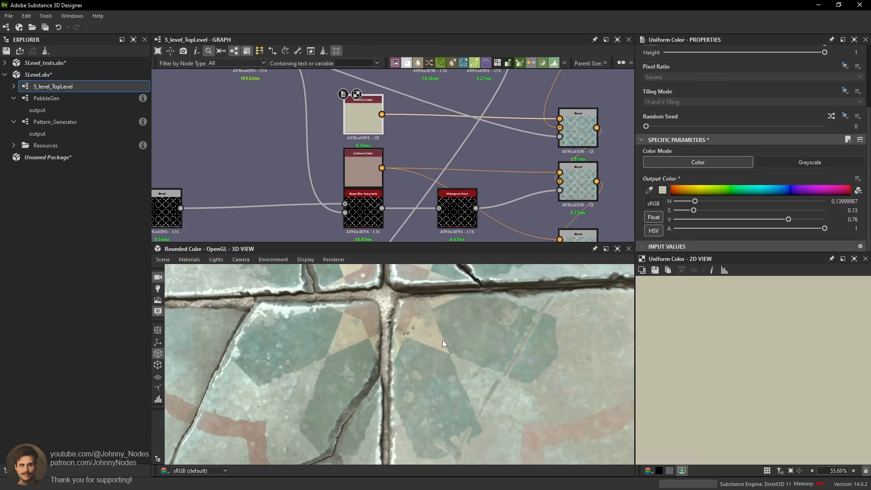
pyautogui.moveTo(426, 309); pyautogui.dragTo(451, 341, button='middle')
pyautogui.scroll(-3, 427, 345)
pyautogui.scroll(-6, 453, 341)
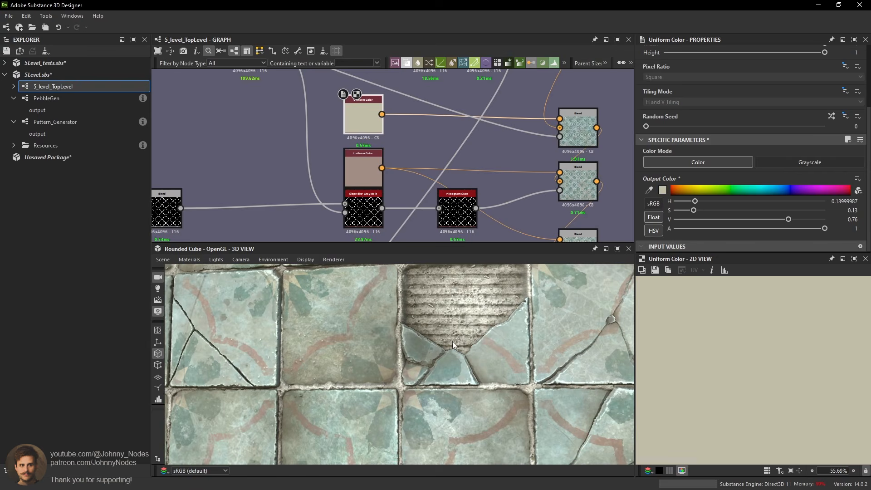
pyautogui.scroll(-2, 450, 332)
pyautogui.moveTo(453, 322)
pyautogui.mouseDown()
pyautogui.moveTo(451, 333)
pyautogui.moveTo(463, 334)
pyautogui.mouseUp()
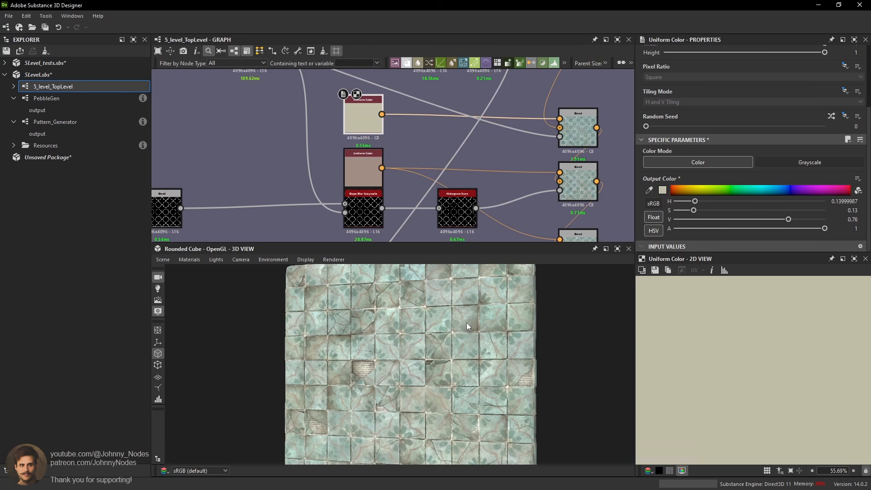
pyautogui.scroll(-5, 508, 127)
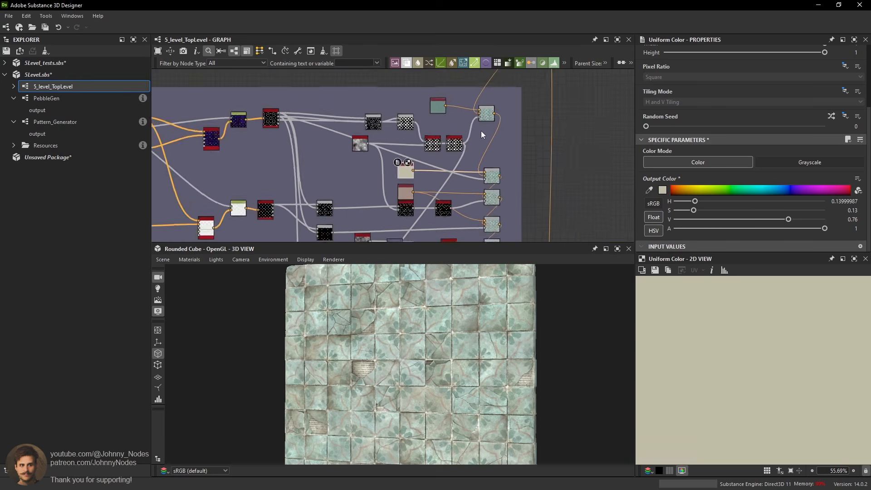
pyautogui.scroll(-1, 480, 130)
pyautogui.scroll(5, 482, 362)
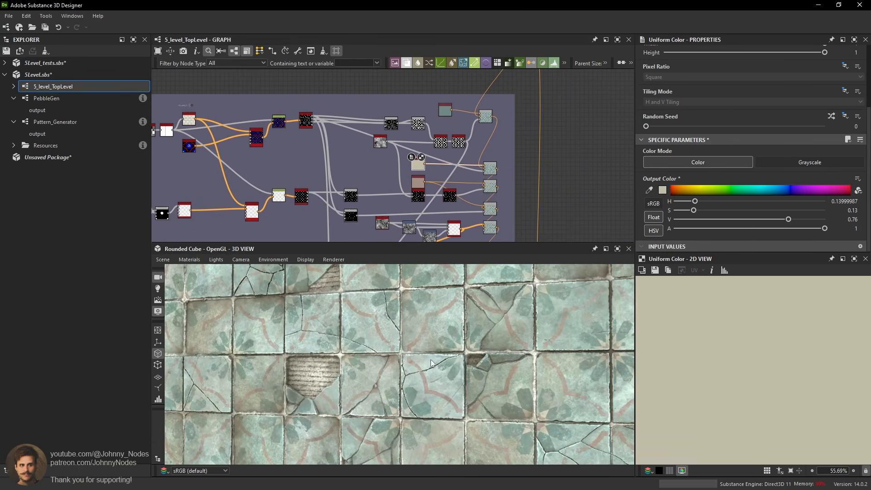
pyautogui.scroll(-4, 432, 361)
pyautogui.moveTo(469, 369); pyautogui.dragTo(439, 365, button='middle')
pyautogui.scroll(5, 458, 374)
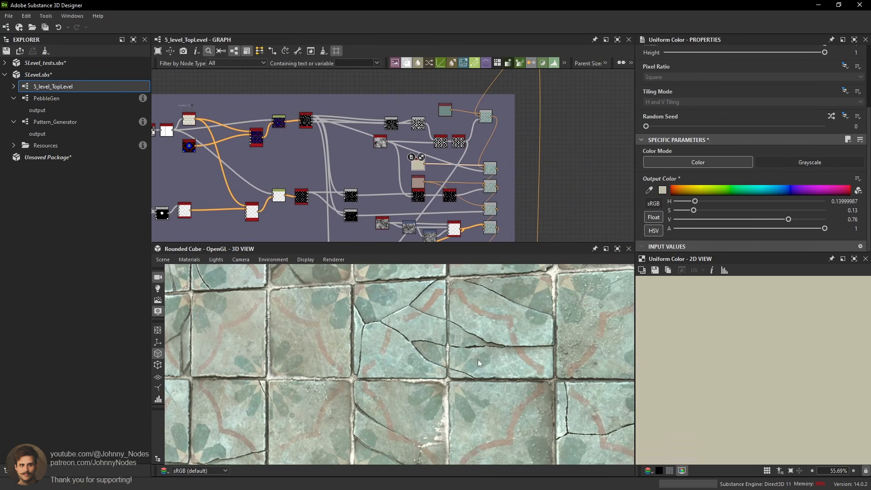
pyautogui.scroll(-2, 514, 350)
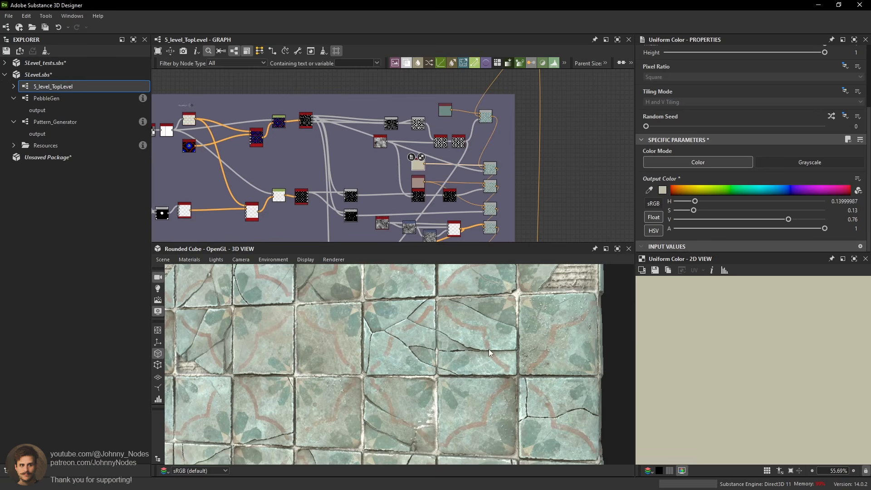
pyautogui.scroll(-2, 477, 352)
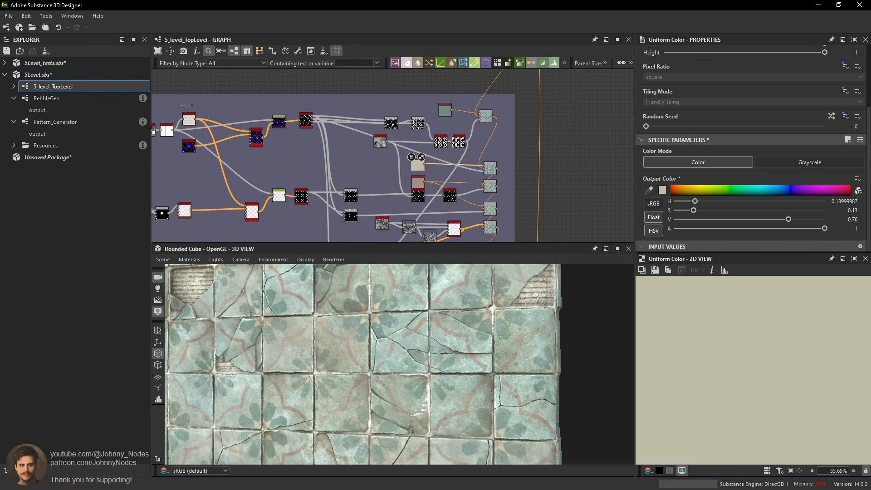
pyautogui.scroll(-2, 521, 338)
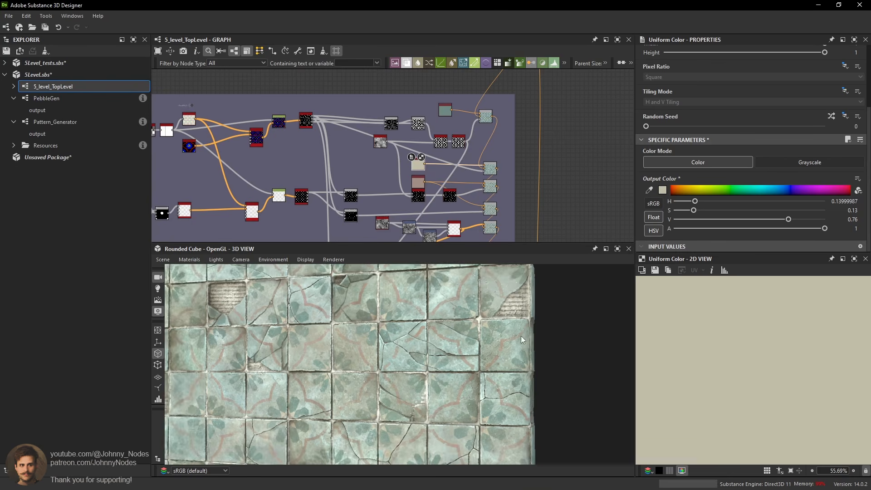
pyautogui.scroll(4, 521, 337)
pyautogui.moveTo(520, 337)
pyautogui.keyDown('ctrl'); pyautogui.keyDown('shift'); pyautogui.mouseDown()
pyautogui.moveTo(465, 326)
pyautogui.moveTo(517, 326)
pyautogui.mouseUp(); pyautogui.keyUp('shift'); pyautogui.keyUp('ctrl')
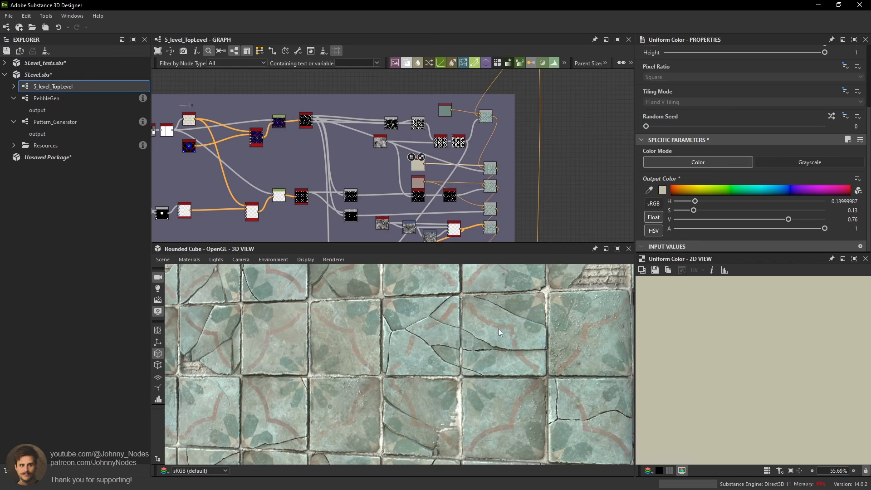
pyautogui.scroll(-2, 513, 346)
# Set the reddish-brown Uniform Color node's V to 0.57 and S to 0.22, checking the curved lines on the tiles.
pyautogui.scroll(3, 426, 181)
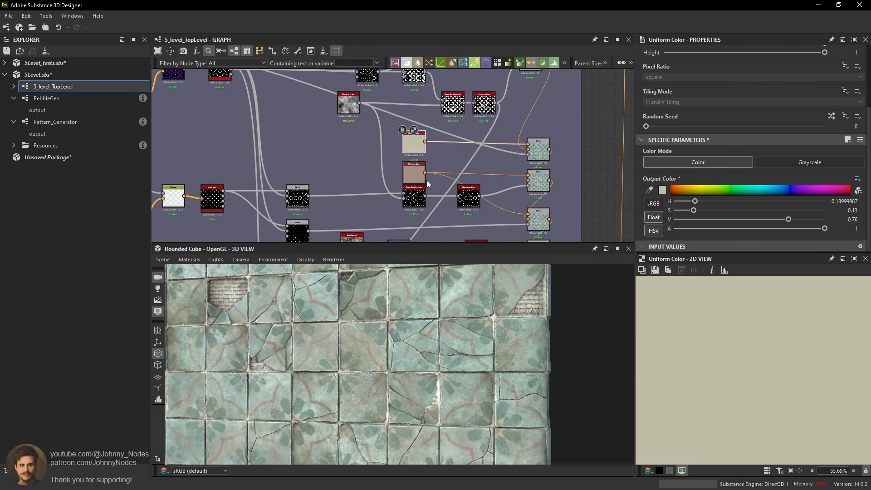
pyautogui.scroll(2, 425, 173)
pyautogui.click(412, 176)
pyautogui.scroll(-2, 741, 207)
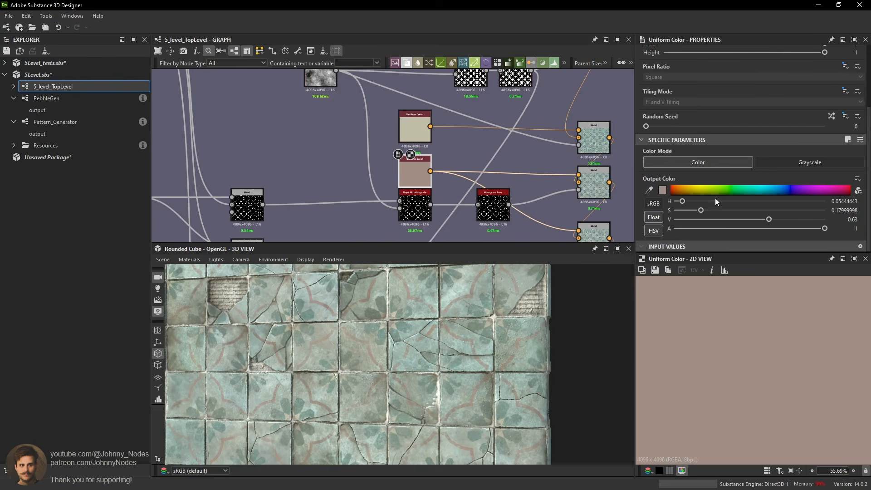
pyautogui.moveTo(768, 222); pyautogui.dragTo(761, 222)
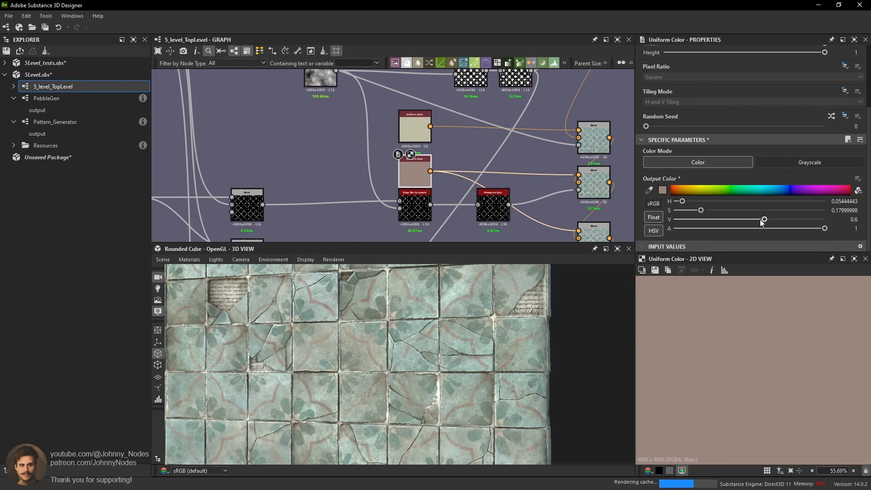
pyautogui.scroll(3, 499, 299)
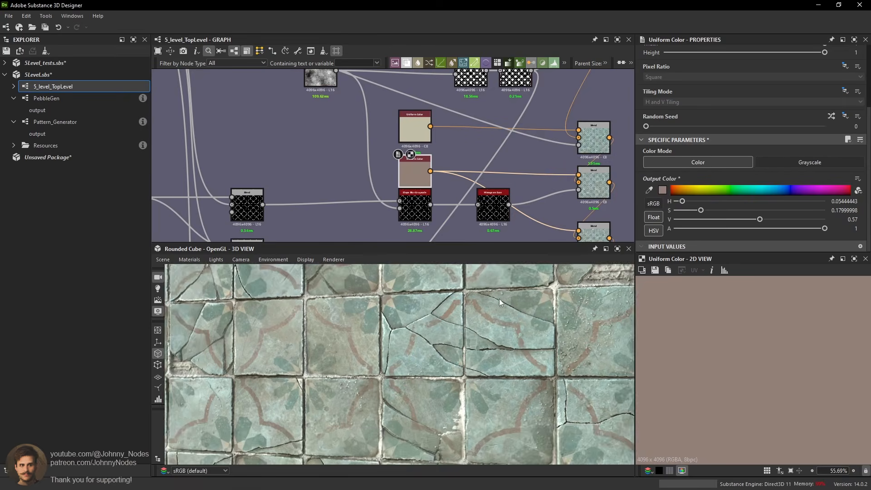
pyautogui.click(708, 210)
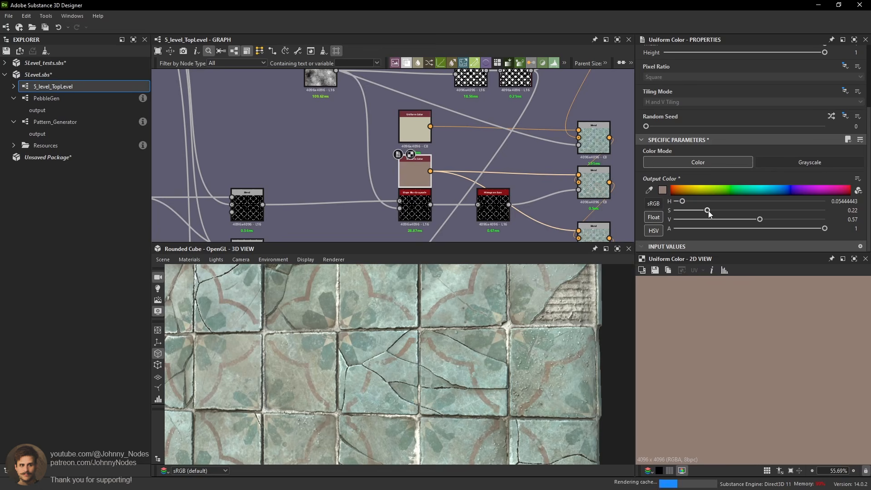
pyautogui.scroll(-3, 487, 339)
pyautogui.scroll(5, 504, 342)
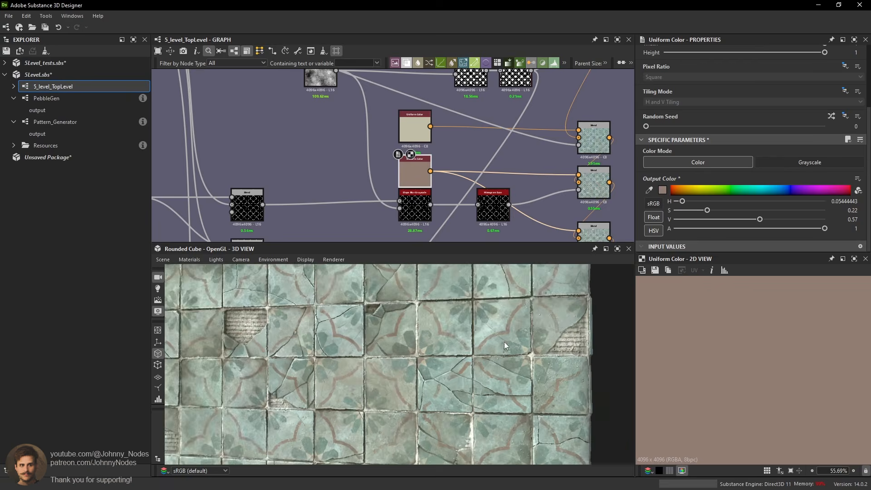
# Shift the reddish-brown Uniform Color towards pink by setting its B value to 0.49, and check the tiles.
pyautogui.click(653, 230)
pyautogui.moveTo(744, 222); pyautogui.dragTo(754, 223)
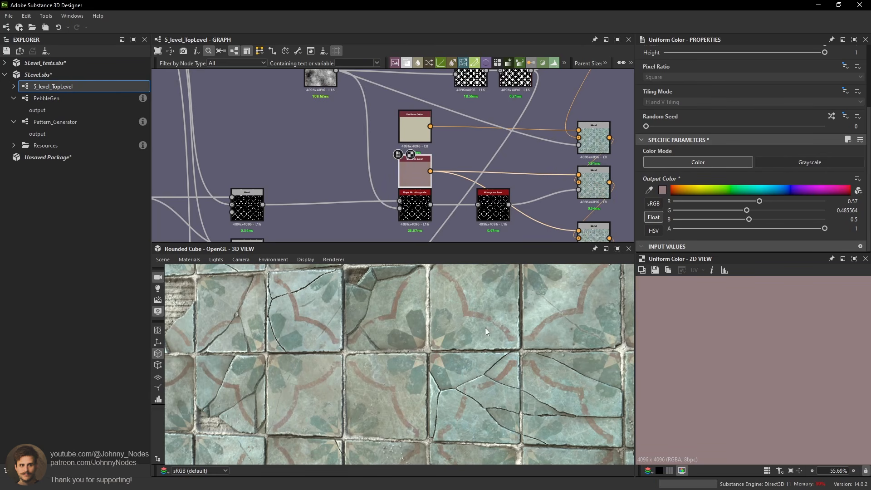
pyautogui.scroll(-5, 479, 333)
pyautogui.scroll(4, 491, 324)
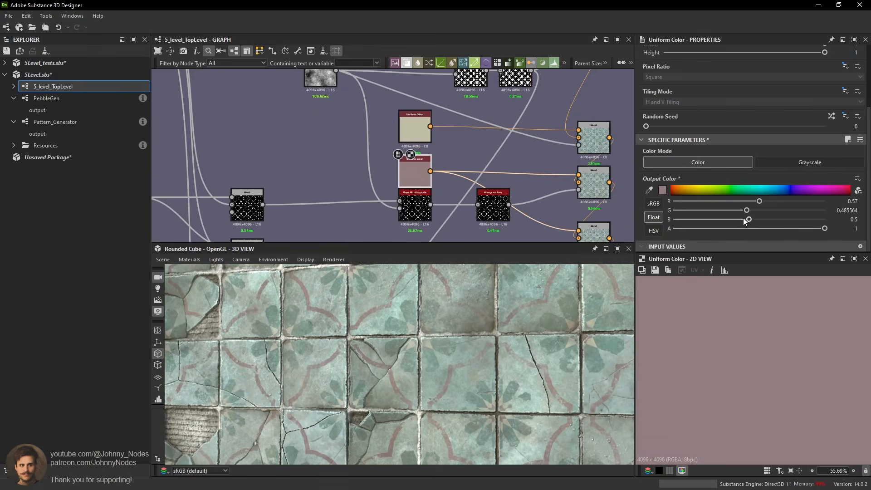
pyautogui.moveTo(750, 221); pyautogui.dragTo(754, 222)
pyautogui.scroll(-2, 555, 334)
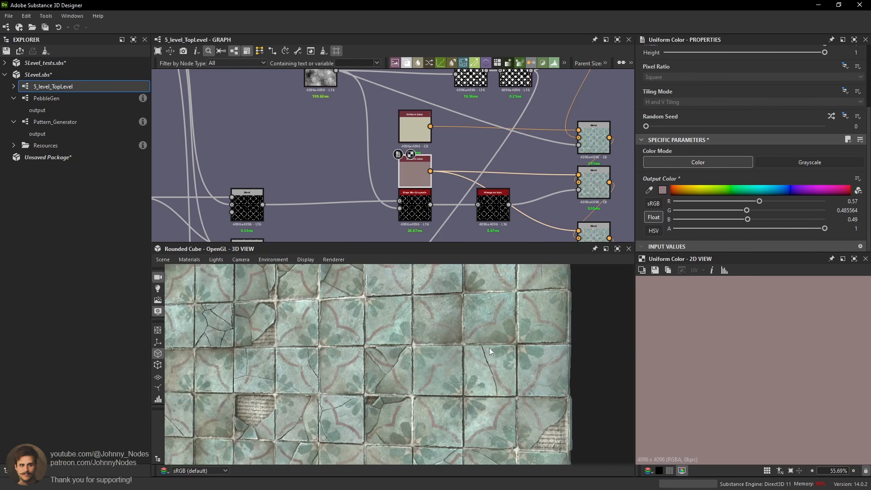
pyautogui.scroll(-4, 434, 328)
pyautogui.moveTo(434, 329)
pyautogui.mouseDown()
pyautogui.moveTo(456, 329)
pyautogui.moveTo(459, 339)
pyautogui.mouseUp()
pyautogui.scroll(3, 481, 309)
# Darken the reddish-brown Uniform Color to a V value of 0.54 in HSV mode and check the tiles up close.
pyautogui.click(653, 230)
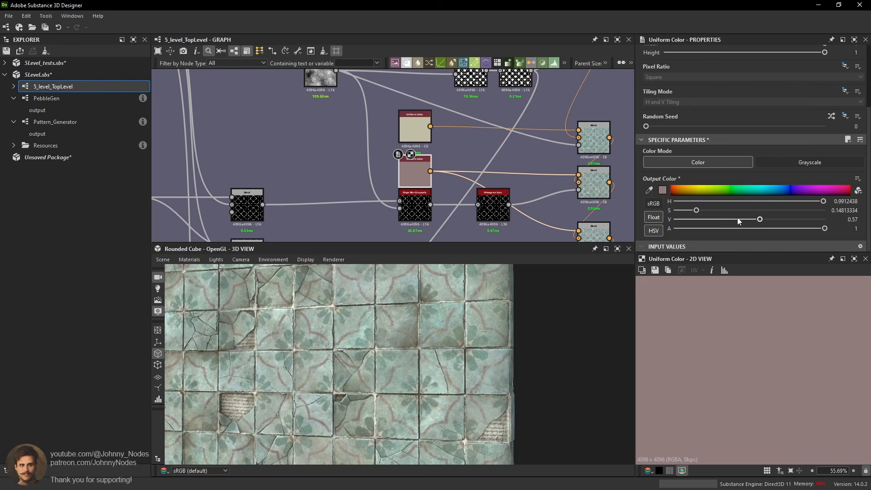
pyautogui.click(768, 219)
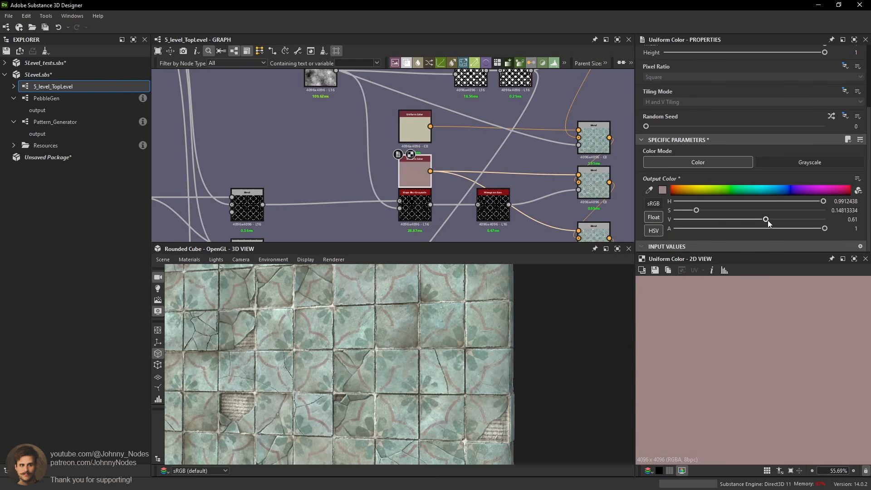
pyautogui.moveTo(767, 219); pyautogui.dragTo(756, 220)
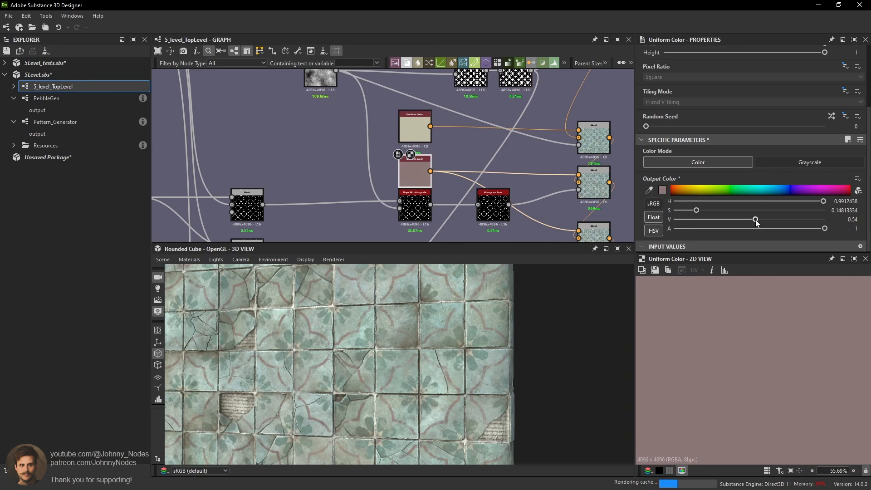
pyautogui.scroll(2, 494, 313)
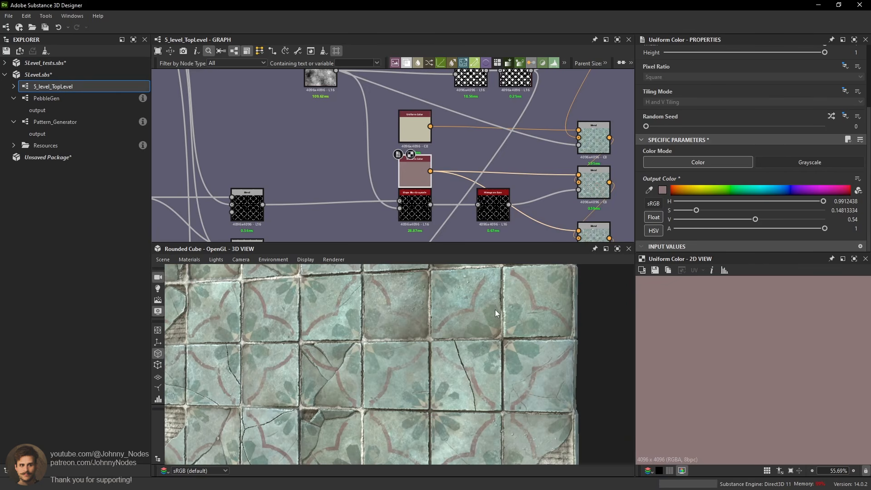